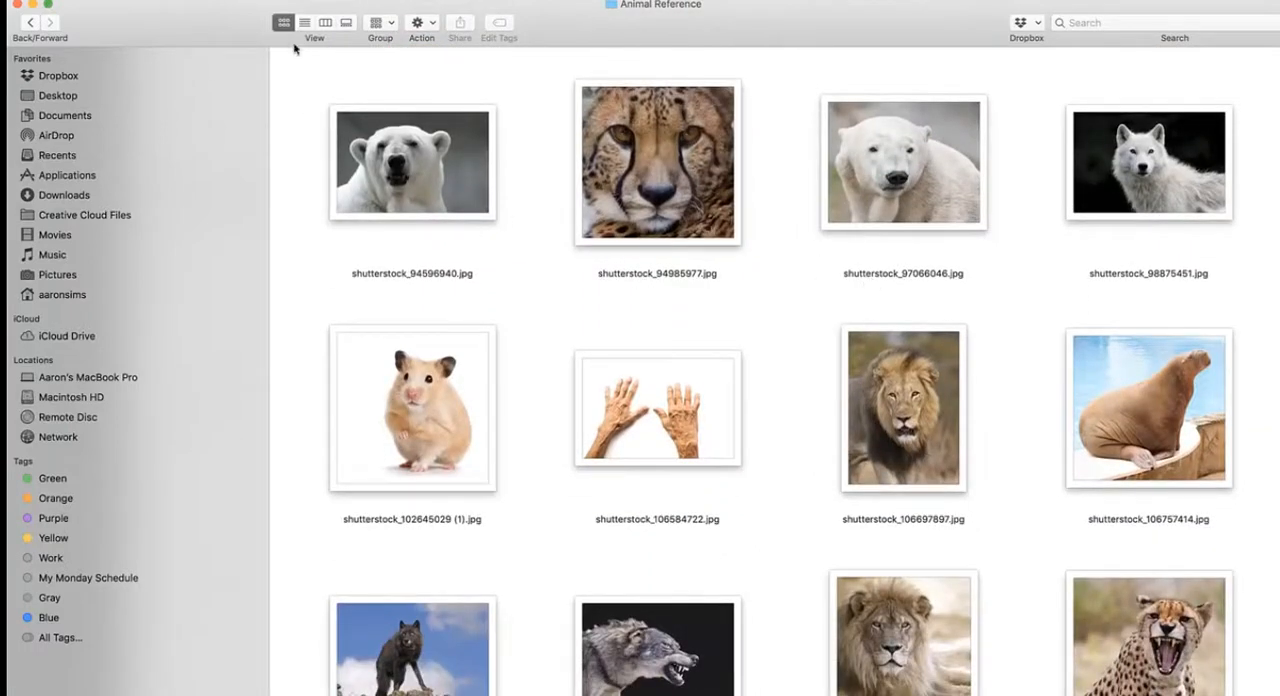
- Browse the Backgrounds folder and view shutterstock_121519543.jpg and shutterstock_121875724.jpg at full size
double_click(451, 123)
scroll(548, 269, down, 3)
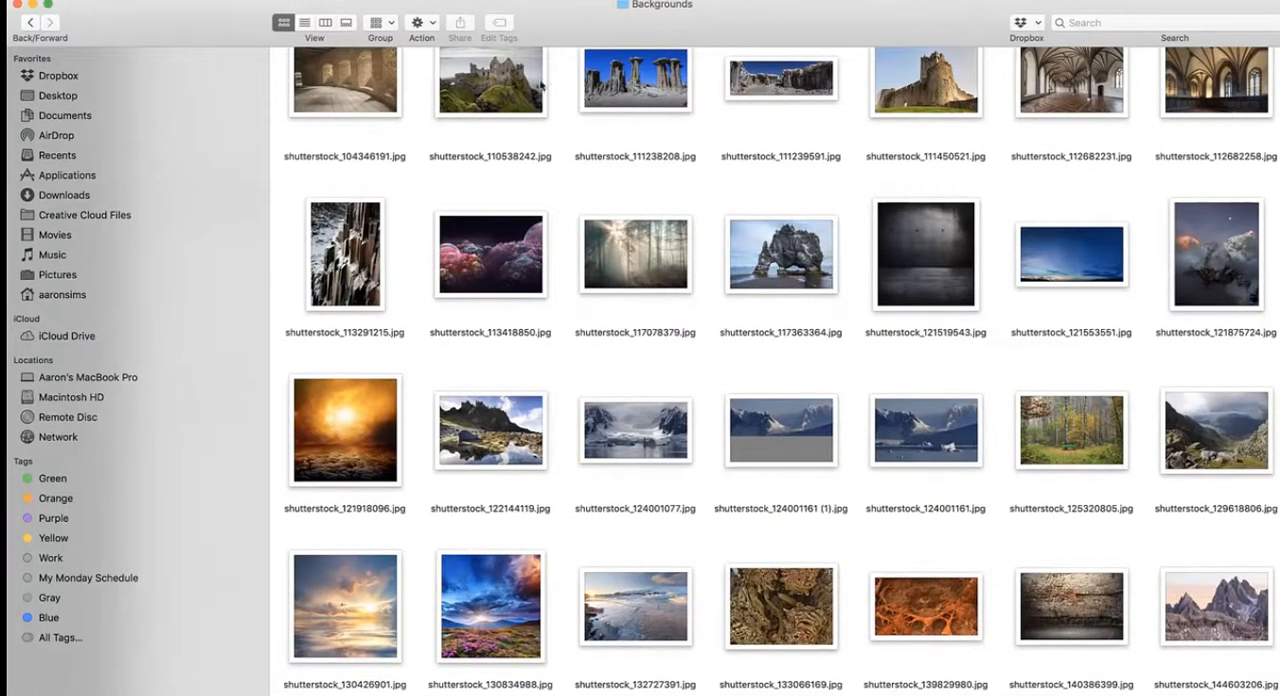
double_click(902, 248)
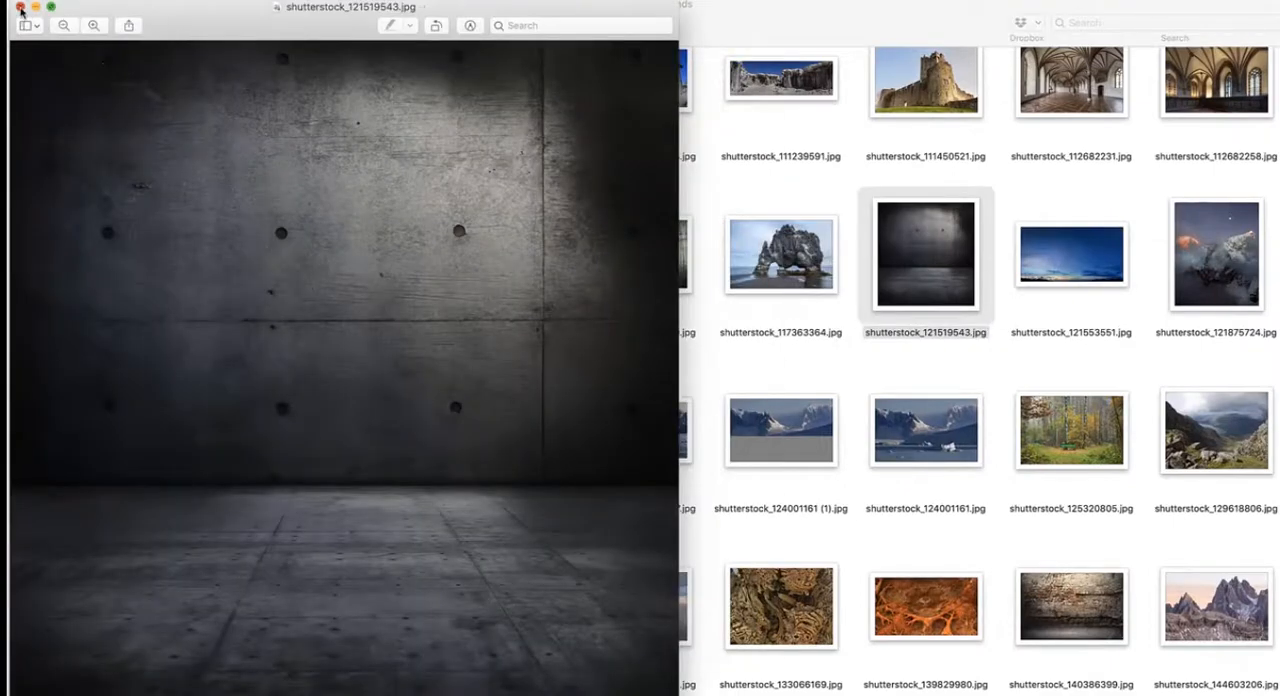
click(20, 7)
double_click(1228, 272)
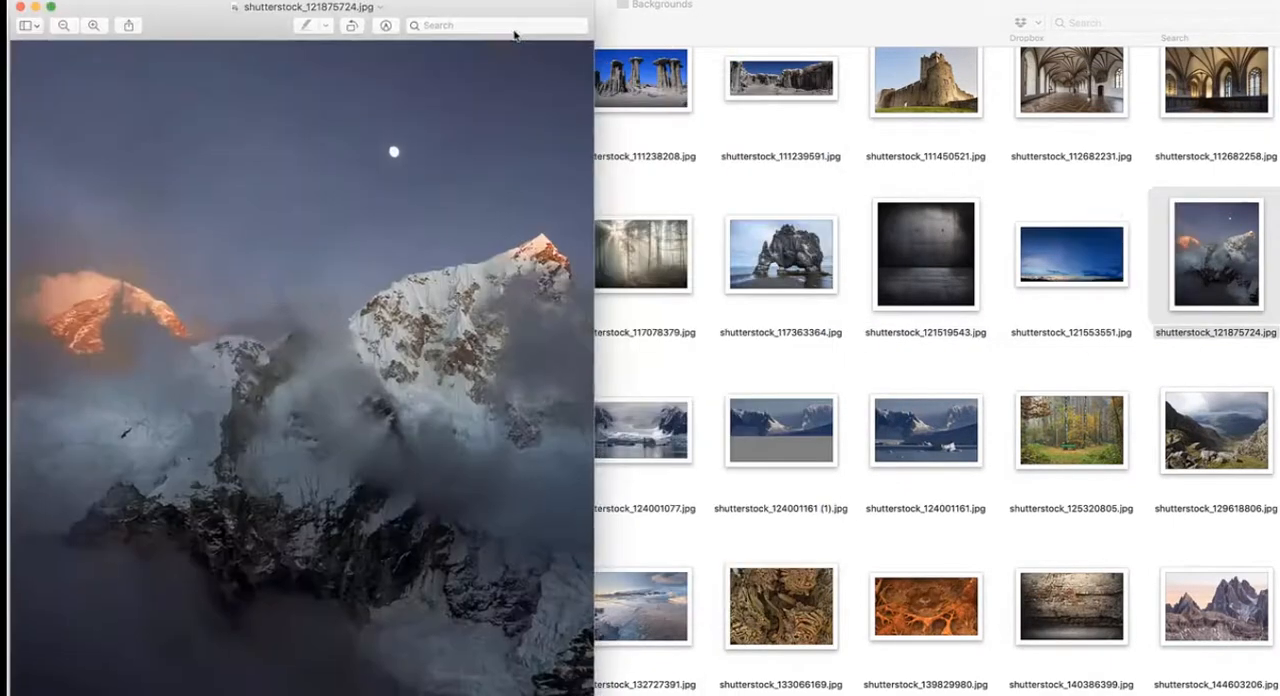
click(20, 7)
scroll(403, 273, down, 10)
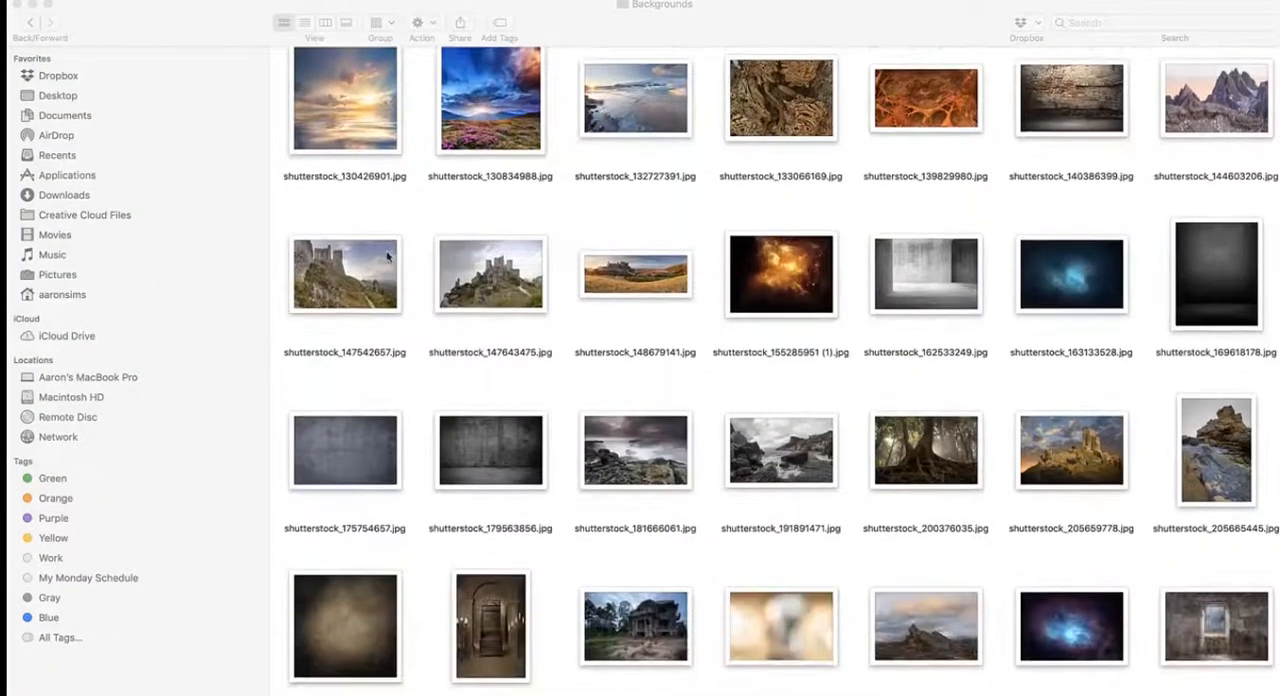
scroll(319, 201, up, 8)
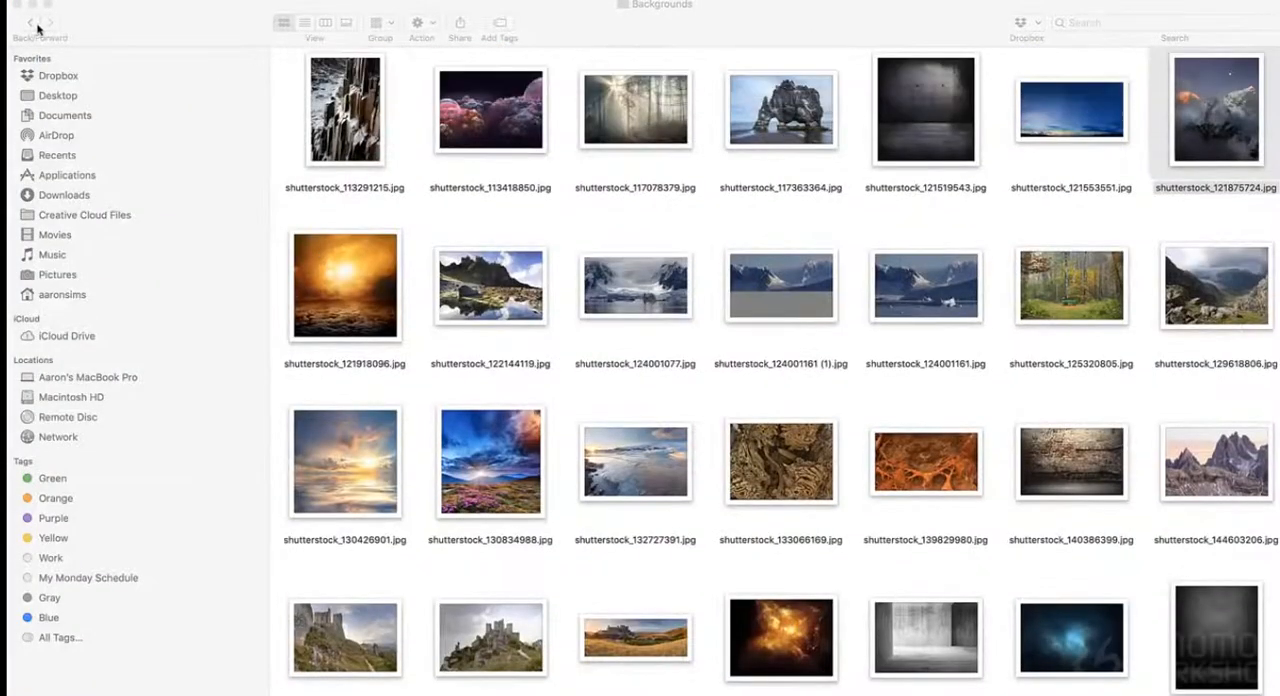
- Return to the reference folder, enter Mis Images, and view shutterstock_409986013.jpg and shutterstock_758968915.jpg
click(32, 23)
double_click(560, 114)
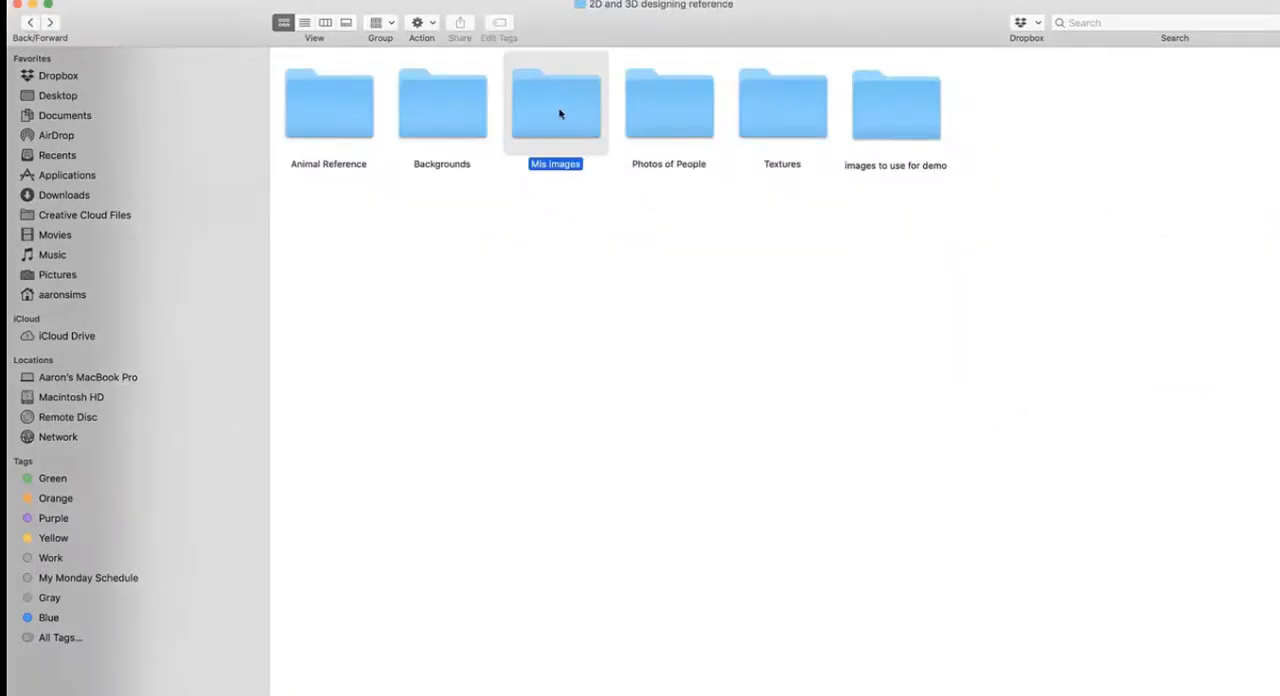
double_click(495, 163)
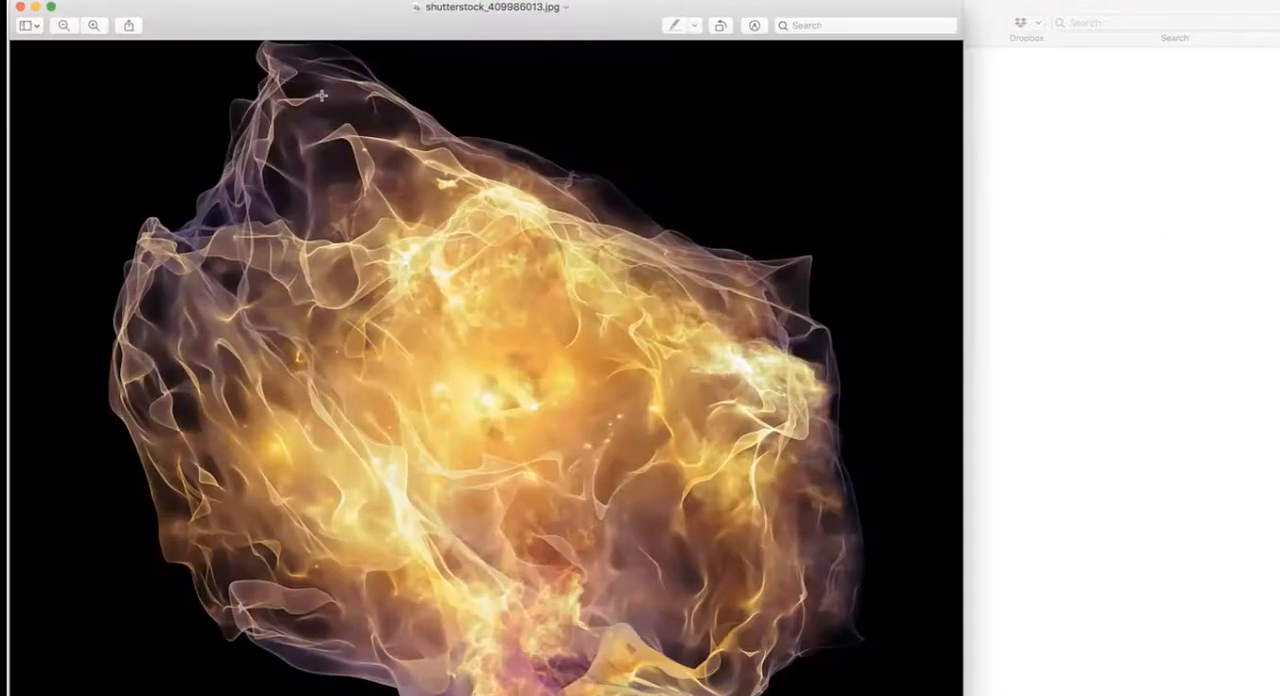
click(20, 7)
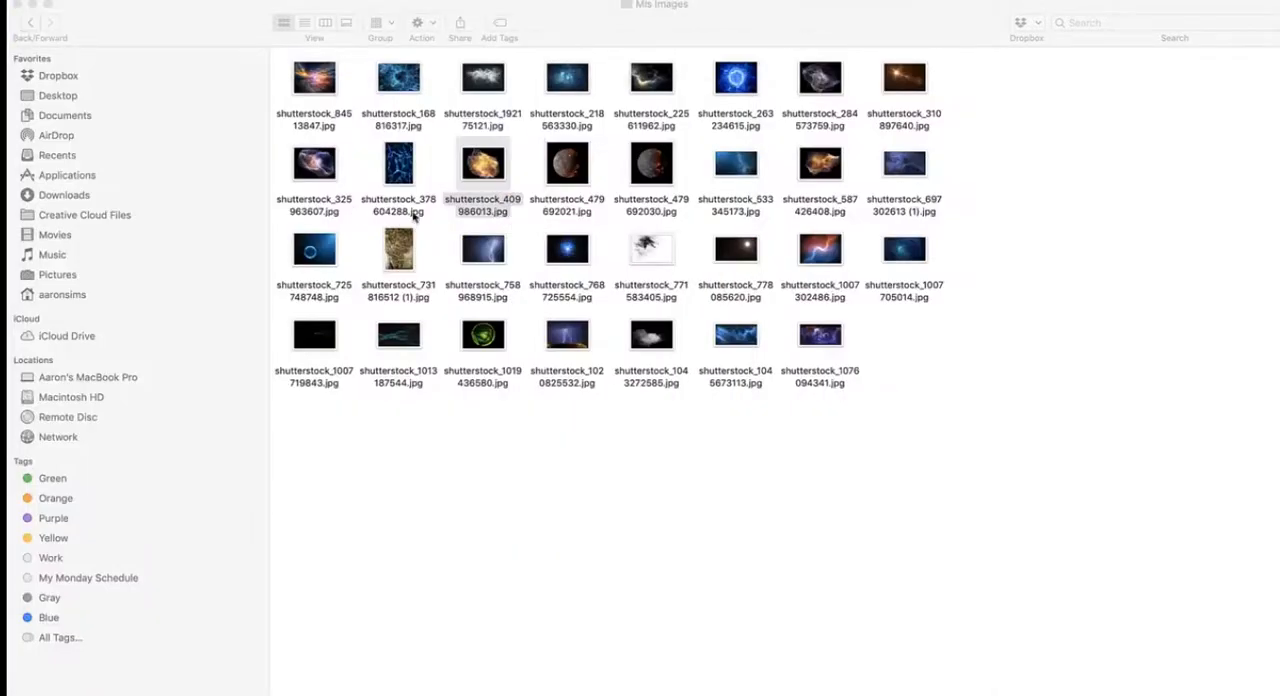
click(503, 253)
double_click(503, 253)
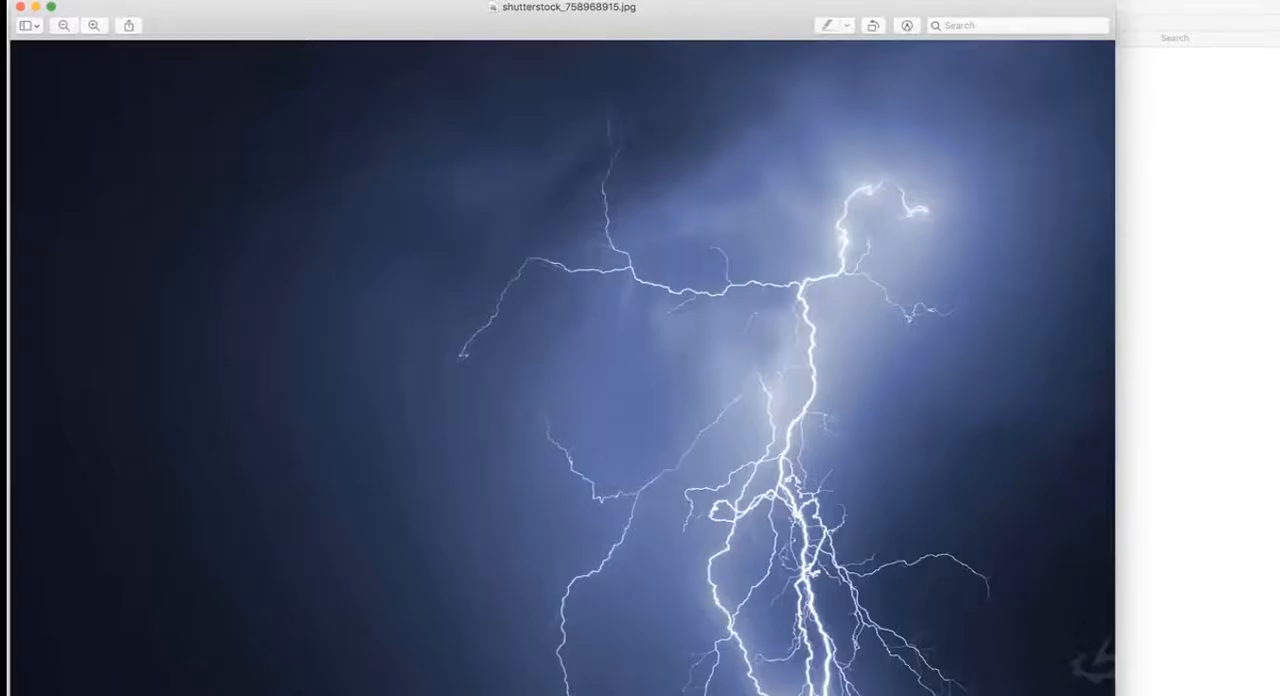
click(20, 7)
- Look through the portrait and figure photos in the mis subfolder of Photos of People
click(30, 22)
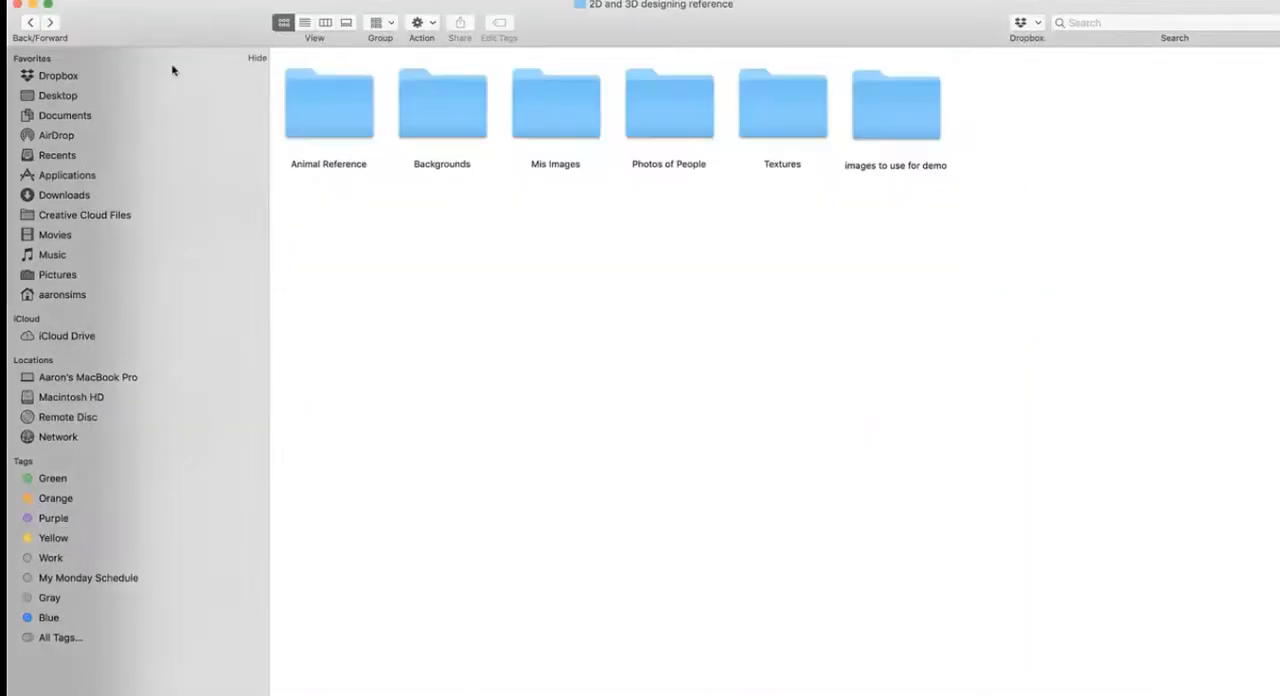
double_click(660, 134)
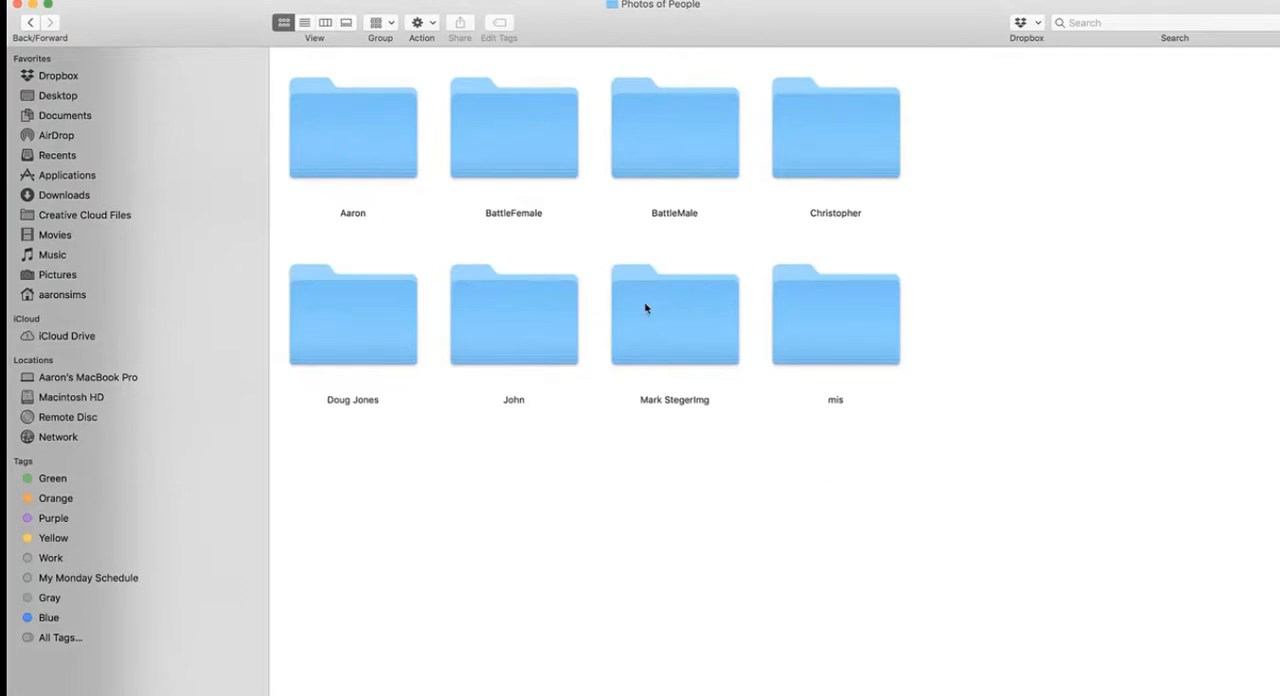
double_click(834, 317)
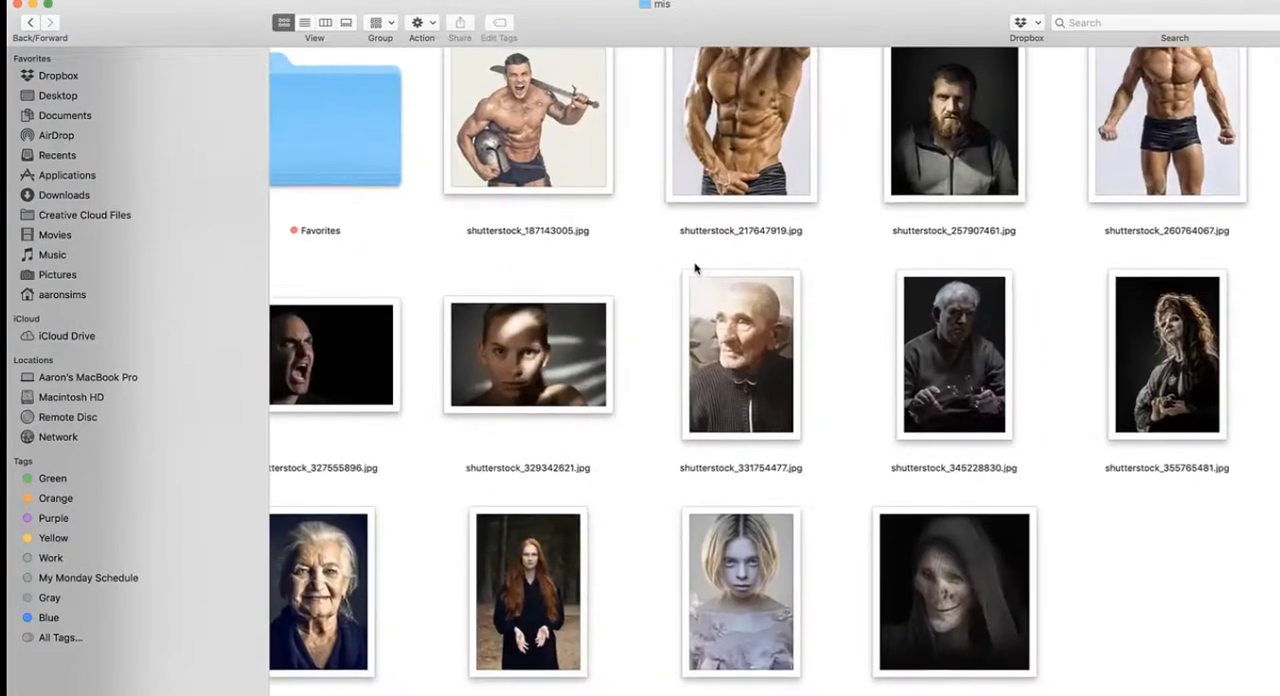
scroll(695, 268, left, 2)
scroll(695, 268, up, 1)
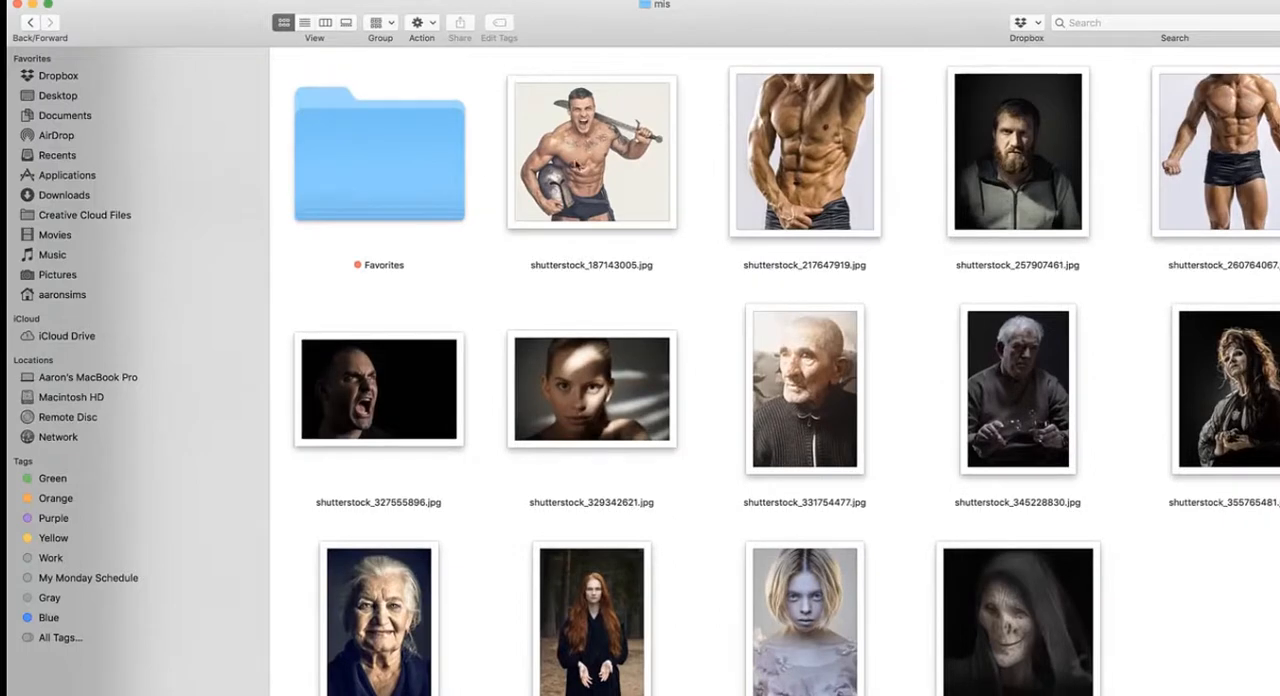
- View the costume photos IMG_9205.JPG, IMG_9169.JPG and IMG_9572.JPG from another model's folder in Photos of People, closing each preview
click(27, 22)
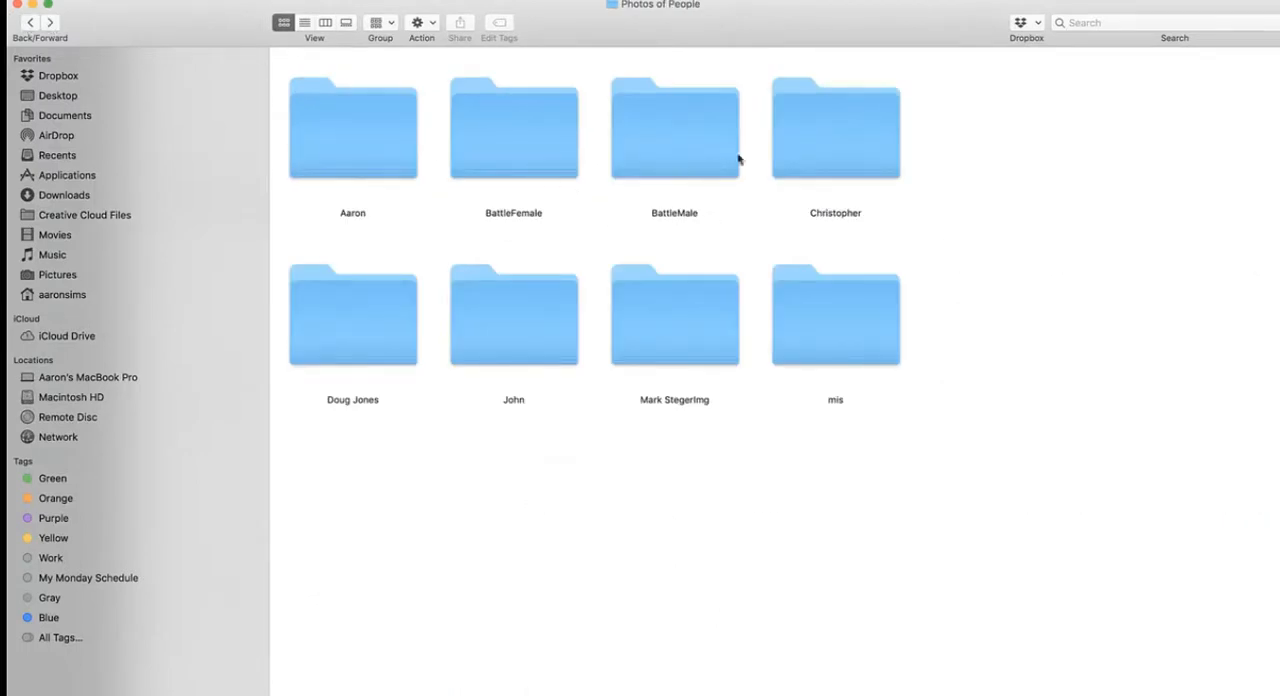
double_click(851, 160)
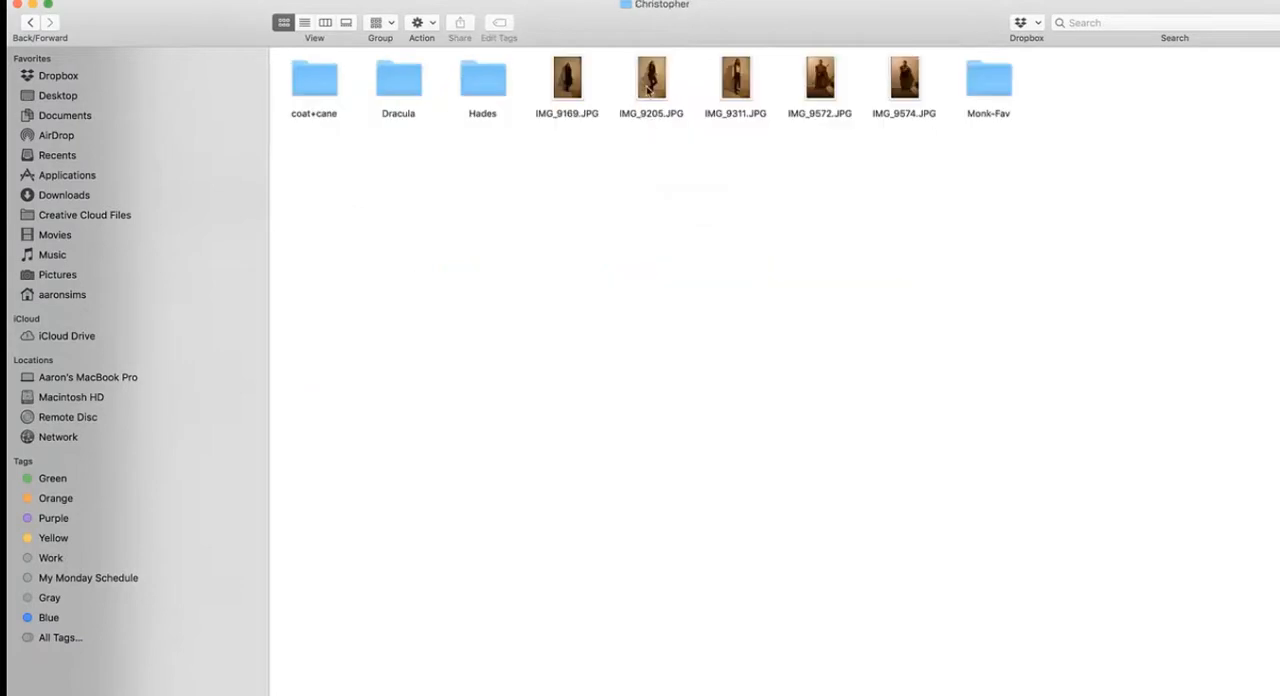
double_click(649, 89)
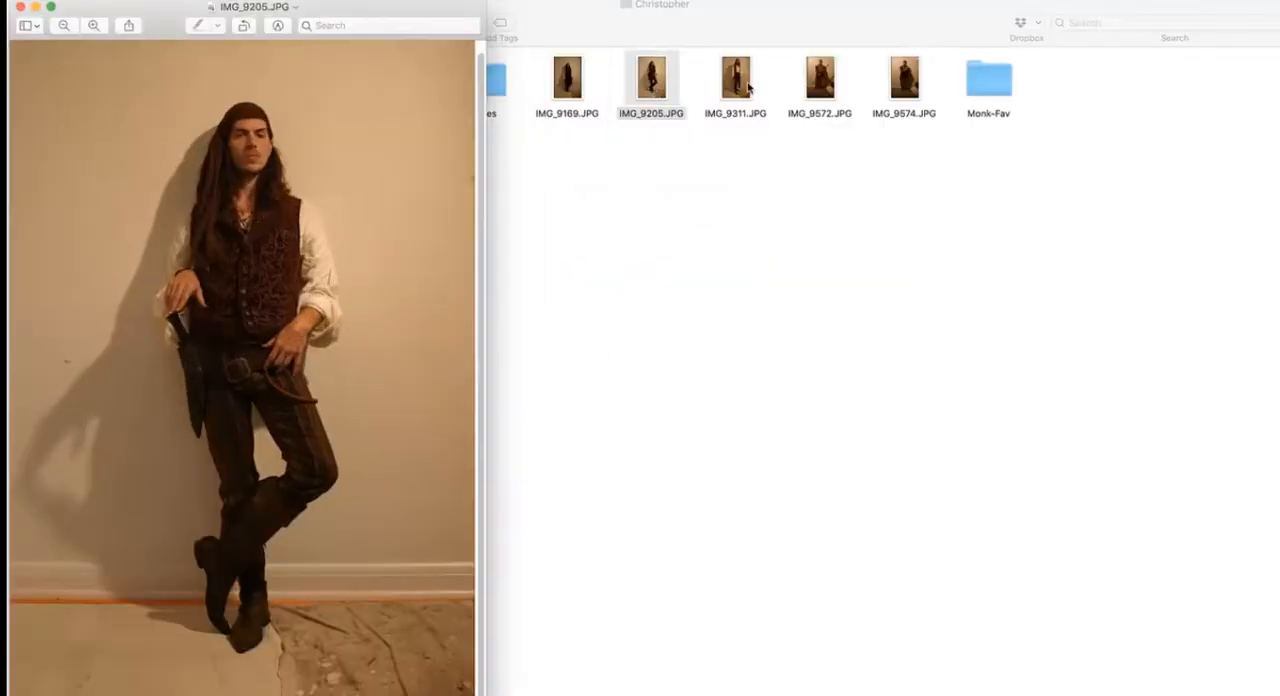
double_click(571, 74)
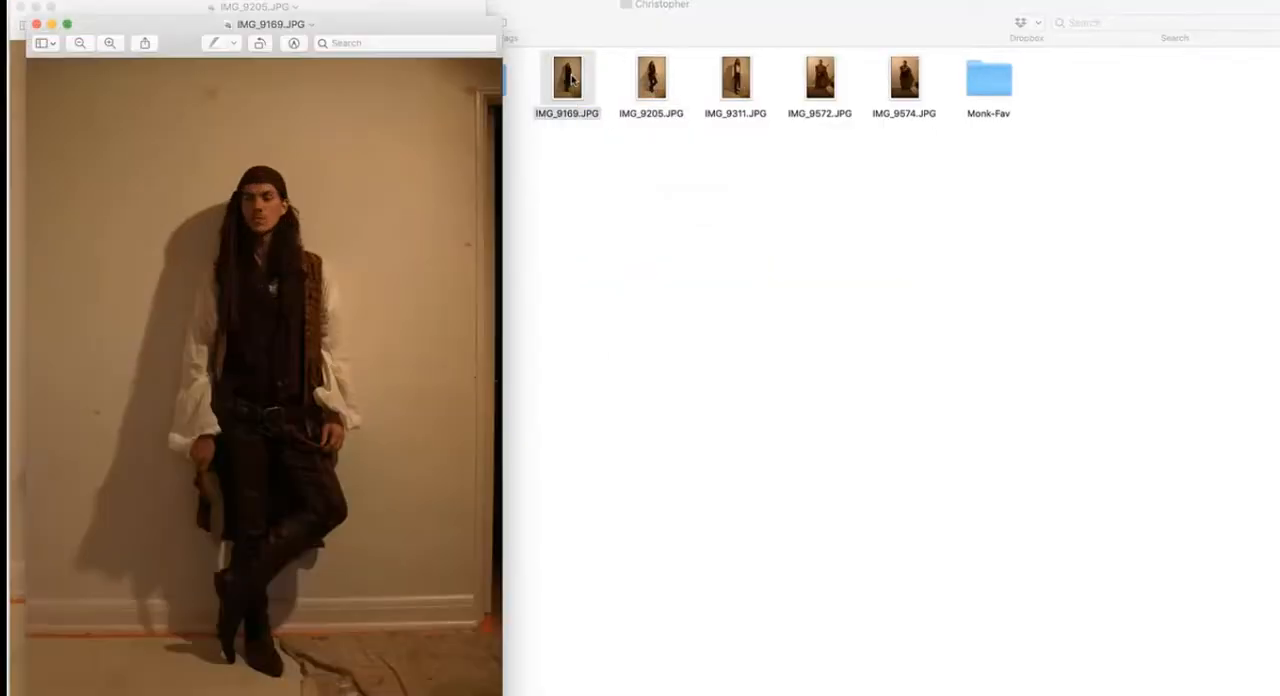
double_click(814, 86)
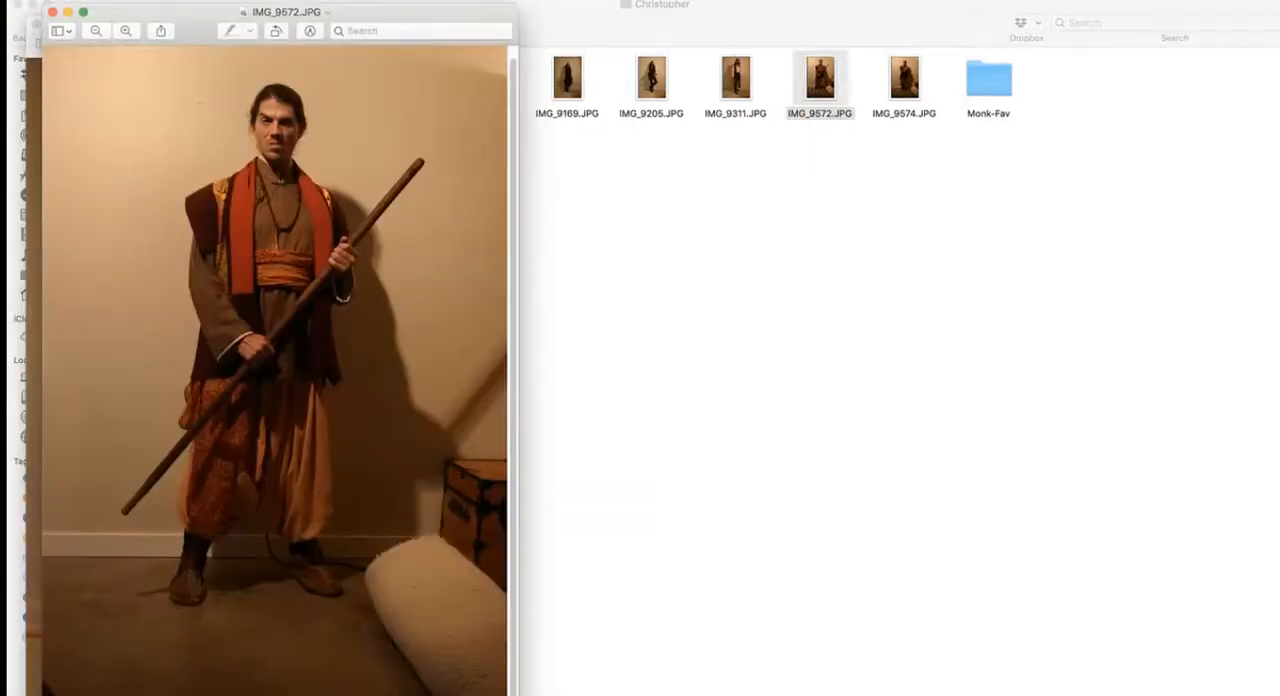
click(53, 12)
click(36, 24)
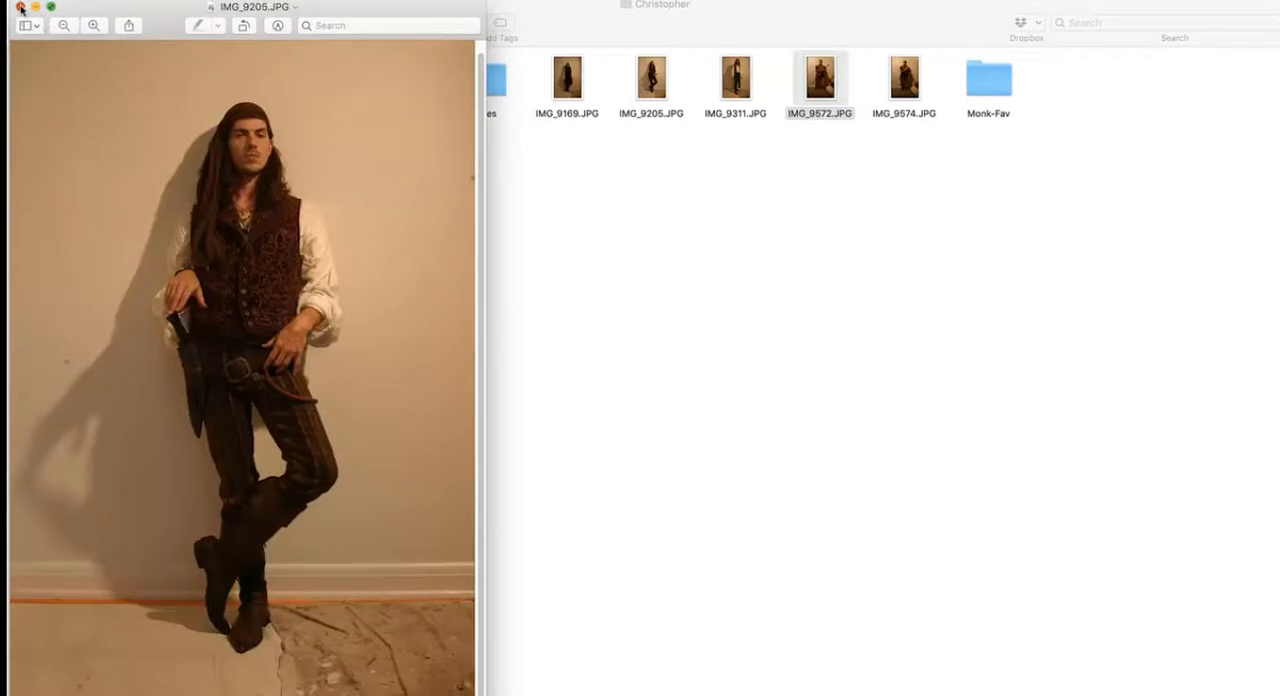
click(19, 7)
- Return to the 2D and 3D designing reference folder and browse the images in Textures
click(32, 22)
click(32, 22)
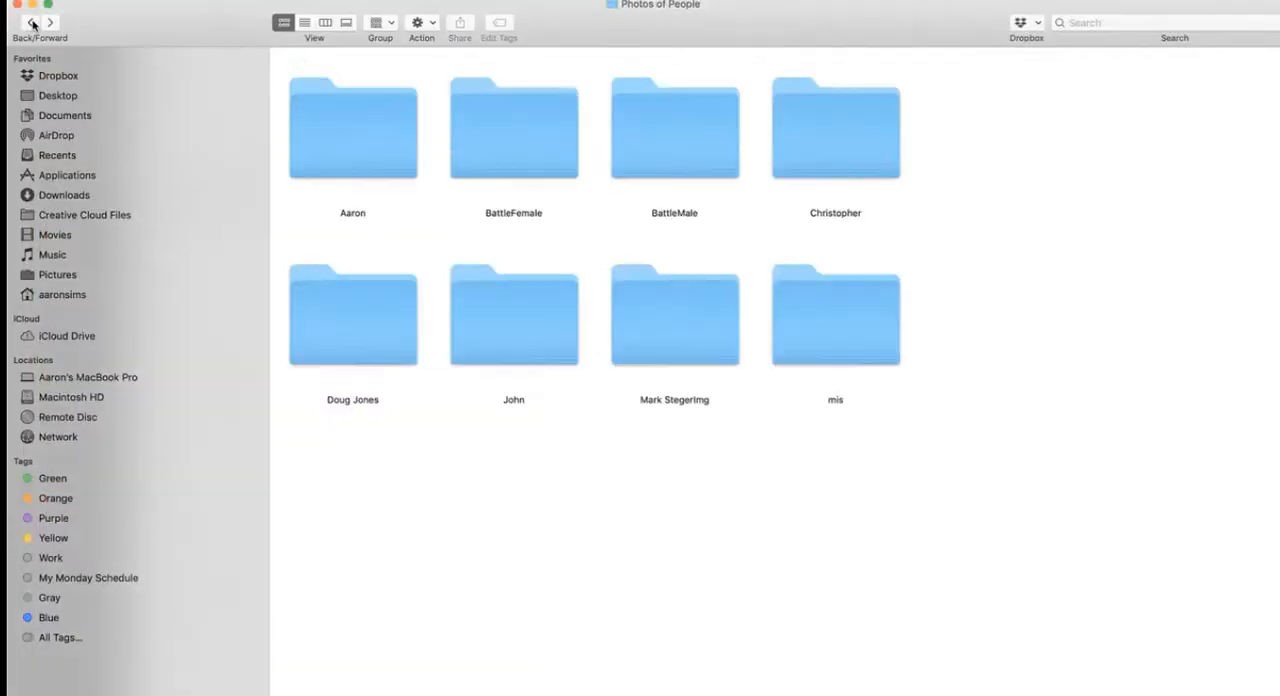
click(22, 21)
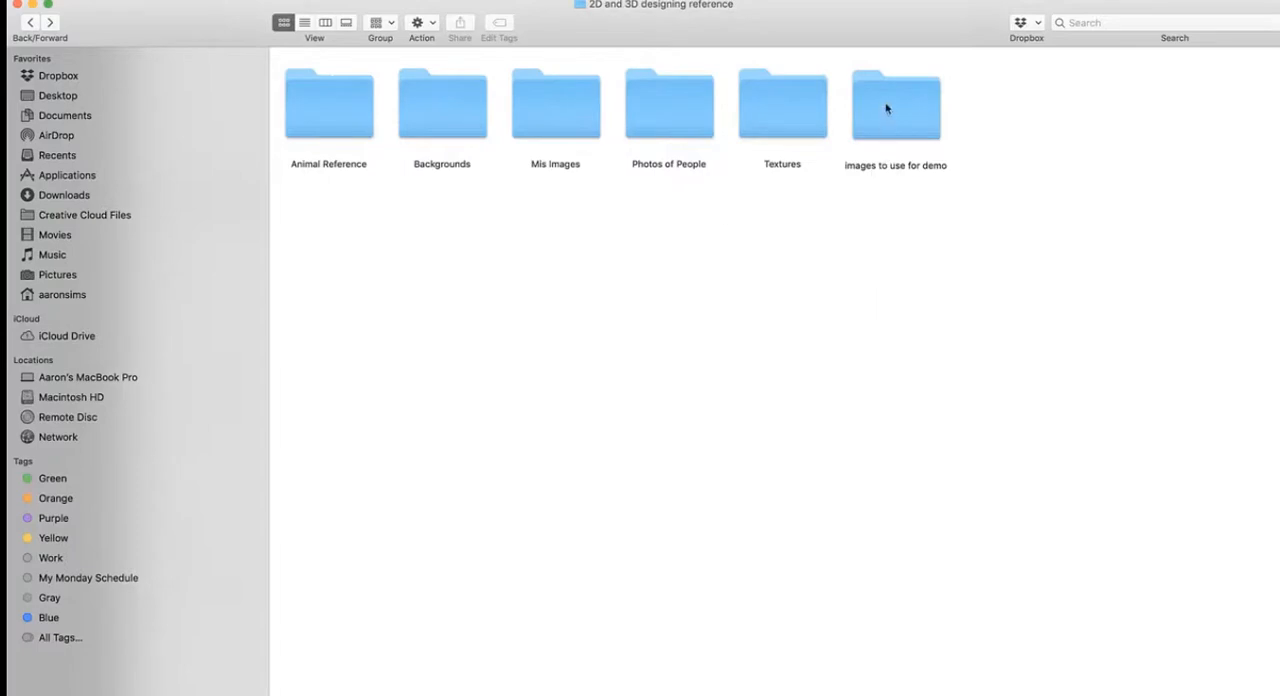
double_click(786, 110)
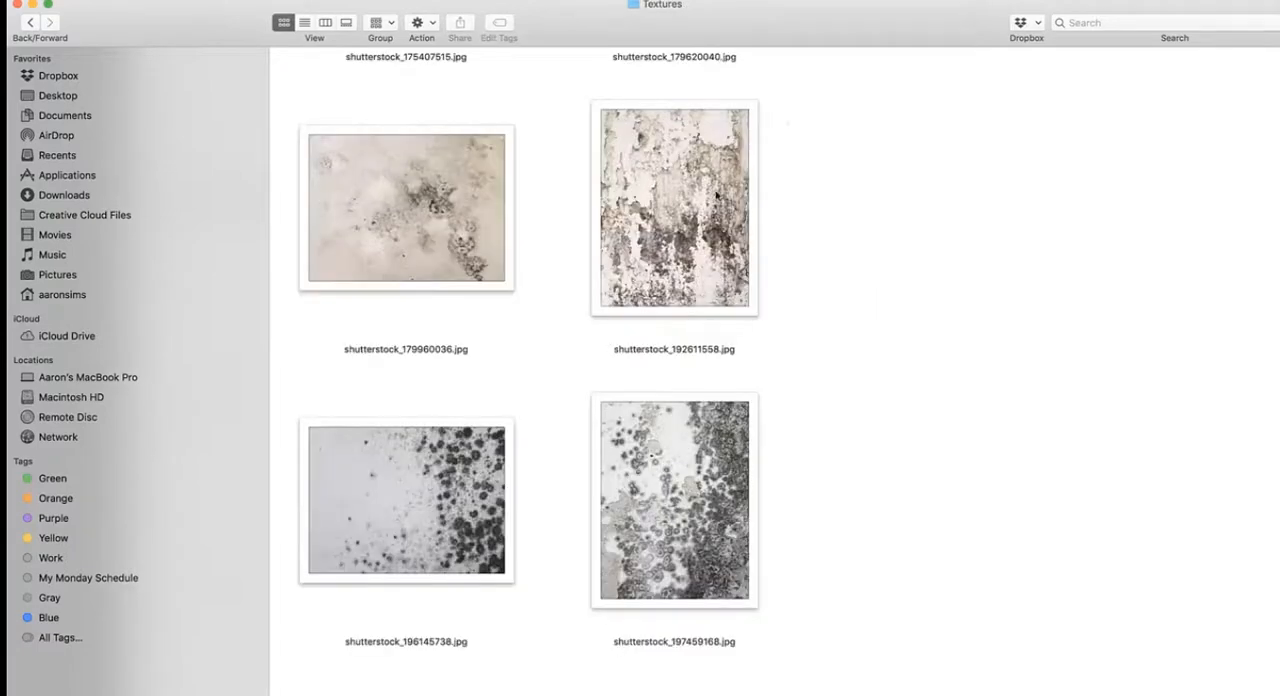
scroll(690, 276, up, 10)
scroll(690, 276, down, 3)
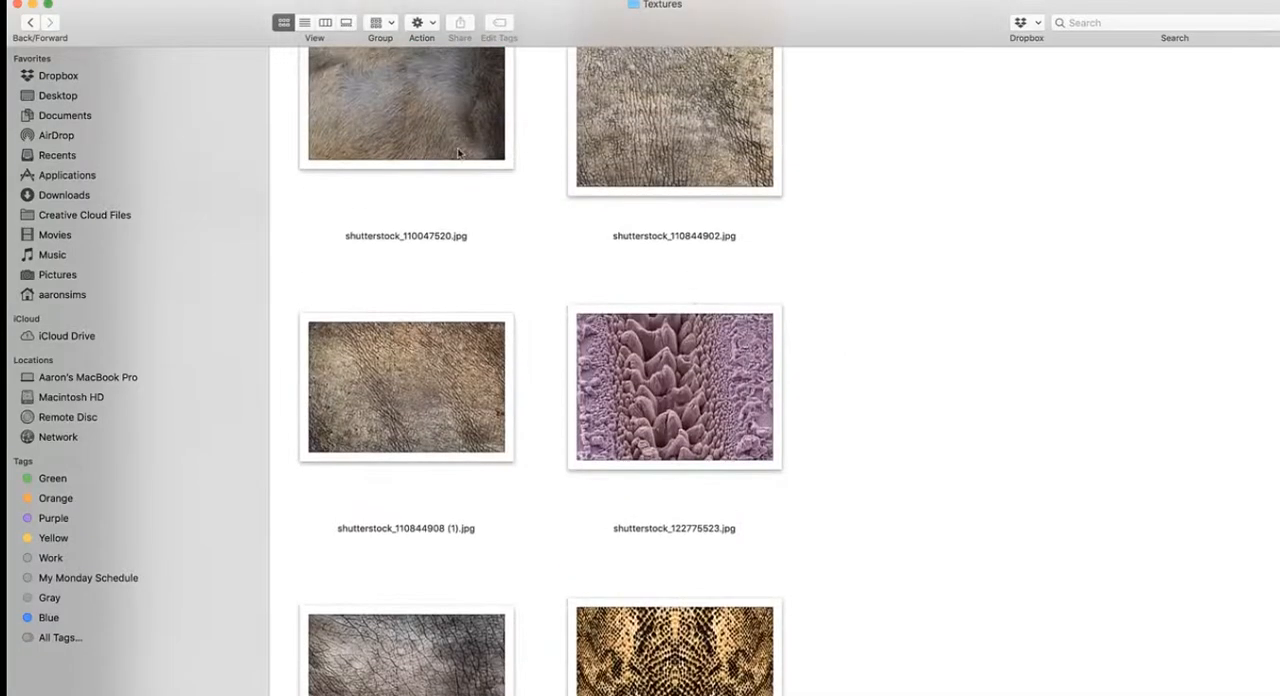
- Open the Creature folder inside images to use for demo and look through its reference photos
click(30, 22)
click(910, 117)
double_click(912, 117)
double_click(397, 120)
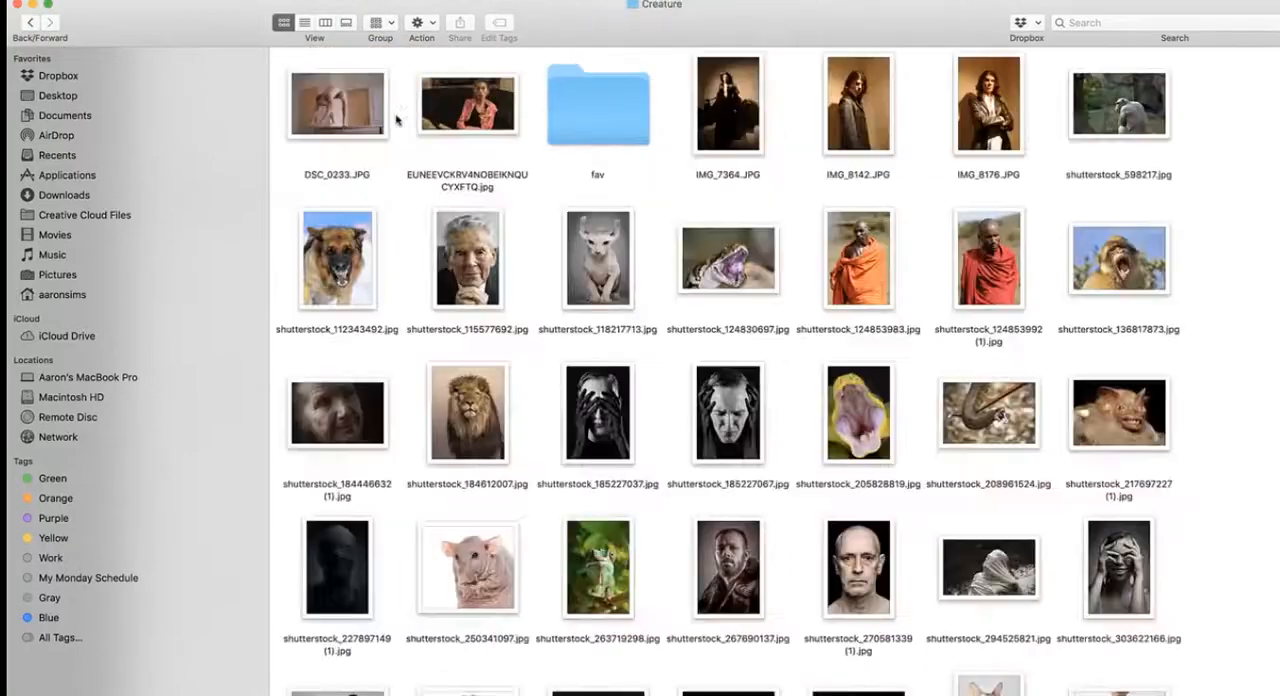
scroll(550, 234, down, 5)
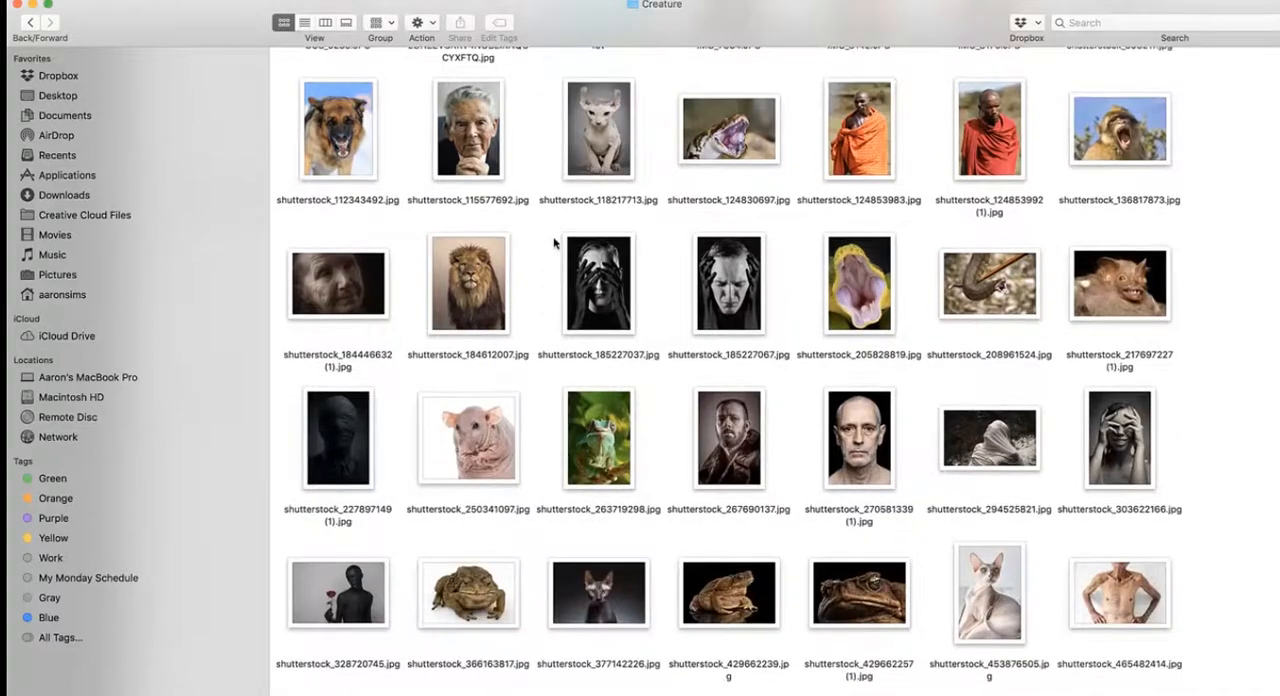
scroll(554, 242, down, 20)
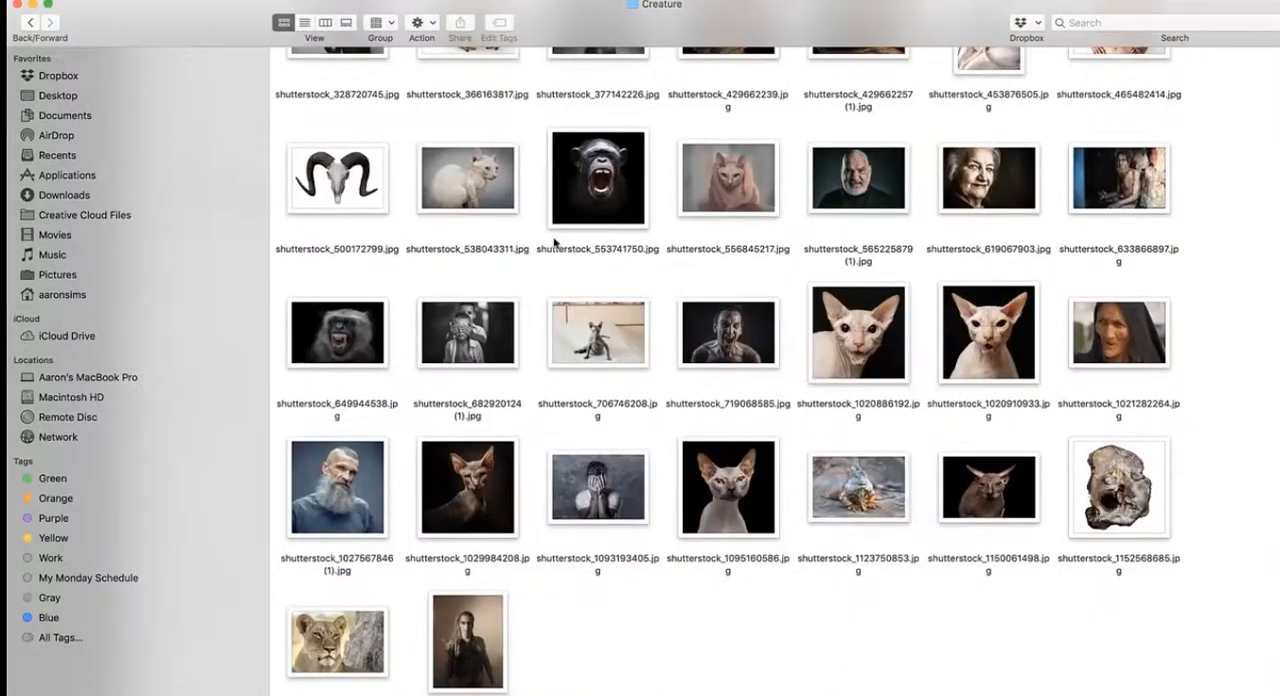
scroll(554, 242, up, 15)
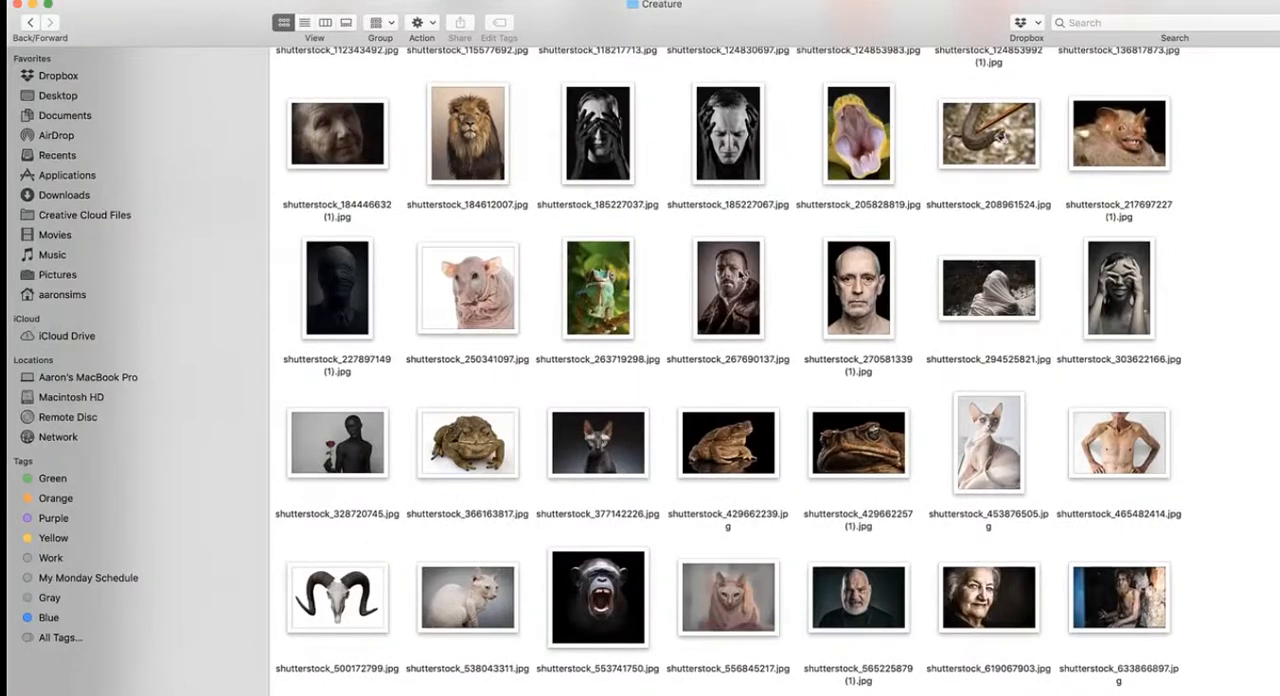
- Preview the bearded man's portrait shutterstock_267690137.jpg and close the preview
click(741, 274)
key(space)
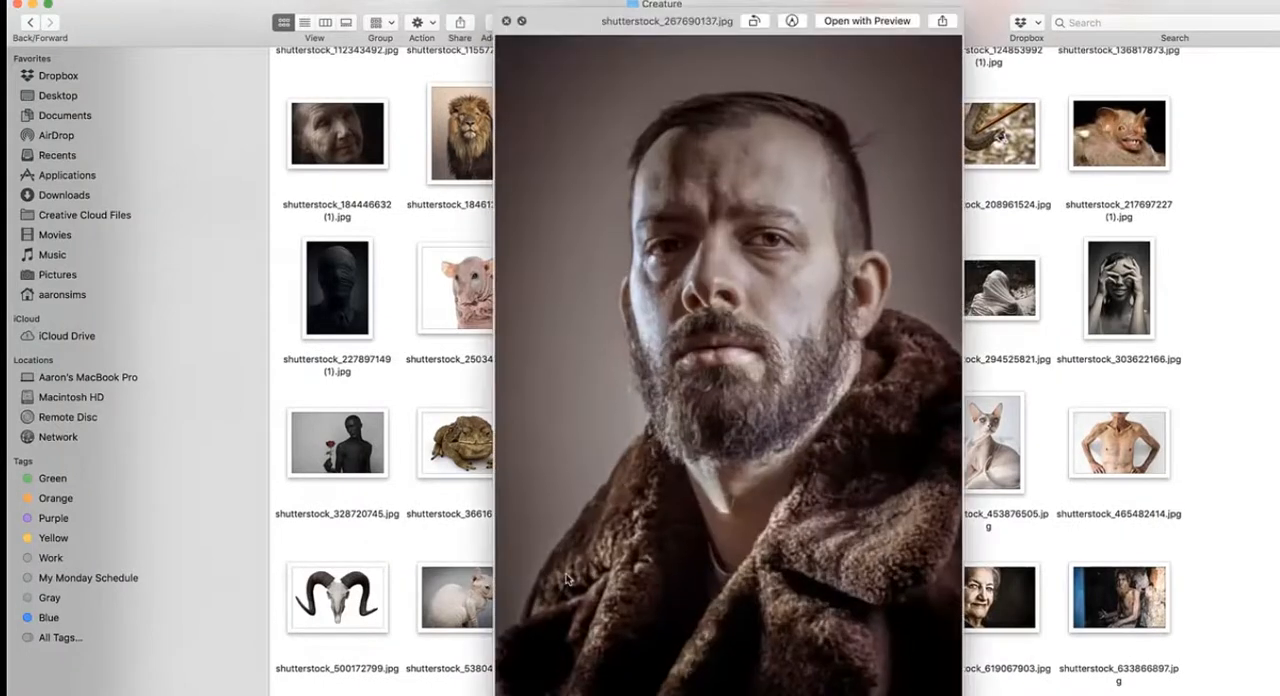
click(506, 21)
- Open shutterstock_267690137.jpg in Photoshop and position its window in the workspace at 33.3% zoom
drag(739, 291, 482, 684)
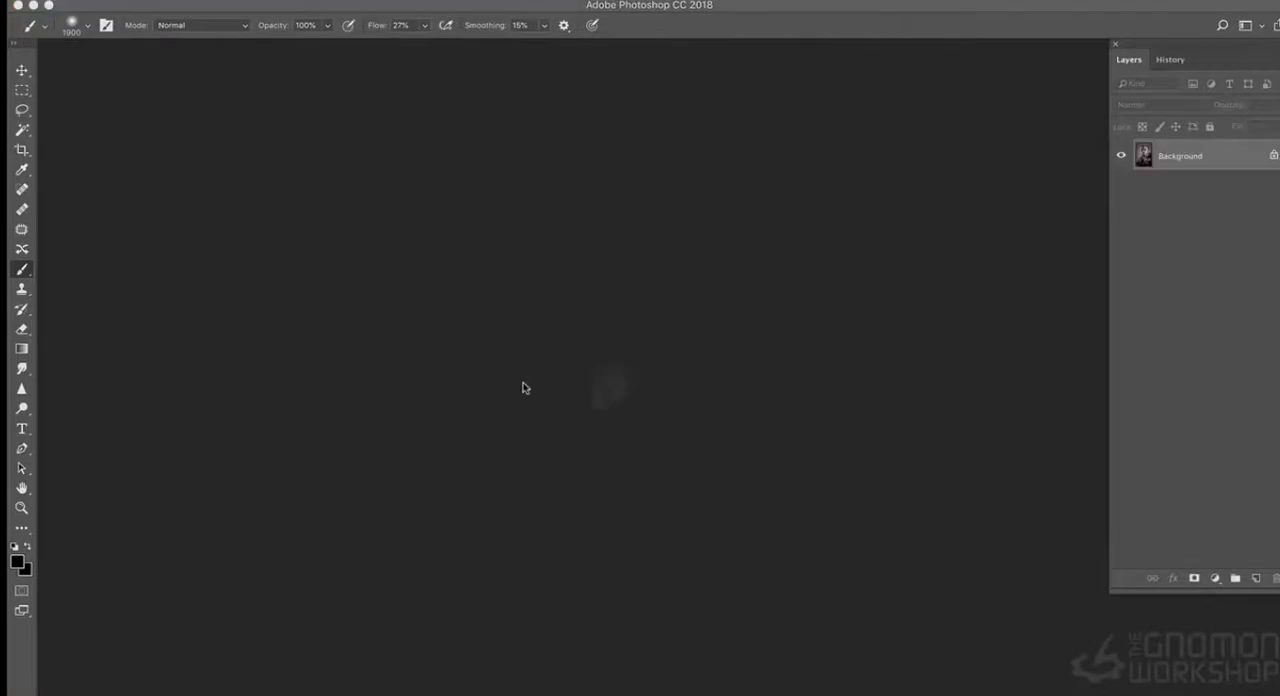
drag(345, 49, 583, 118)
key(super+plus)
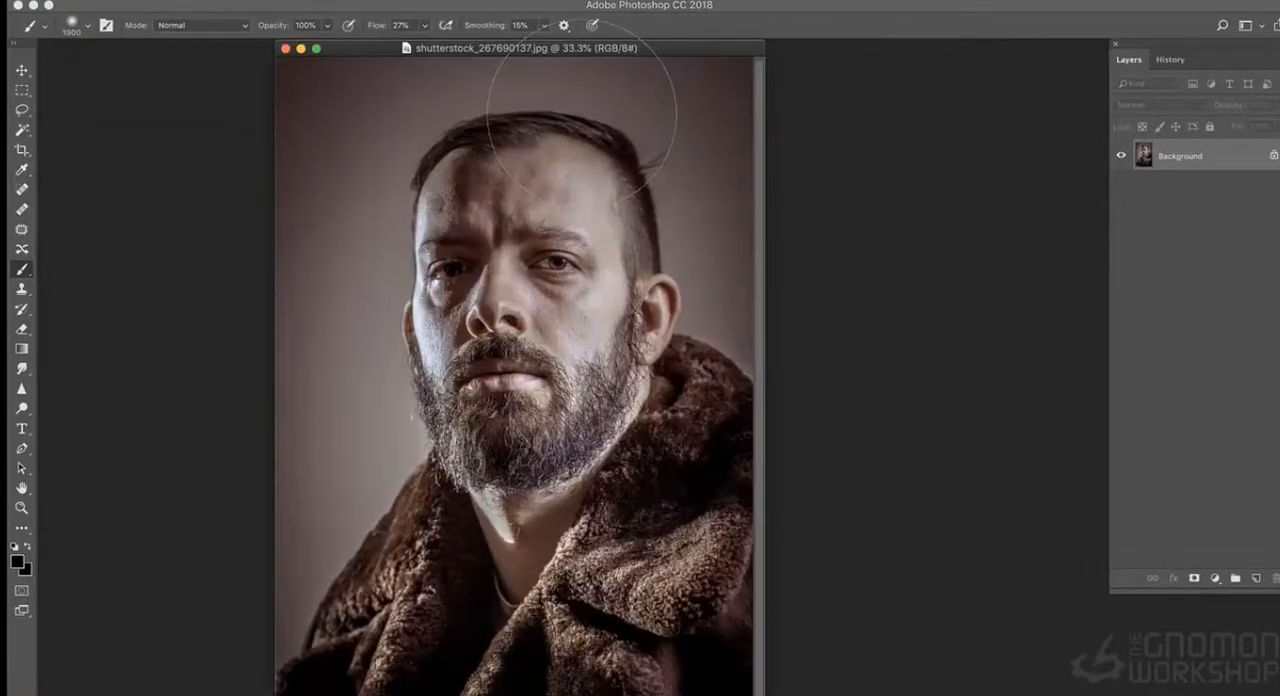
drag(670, 50, 640, 50)
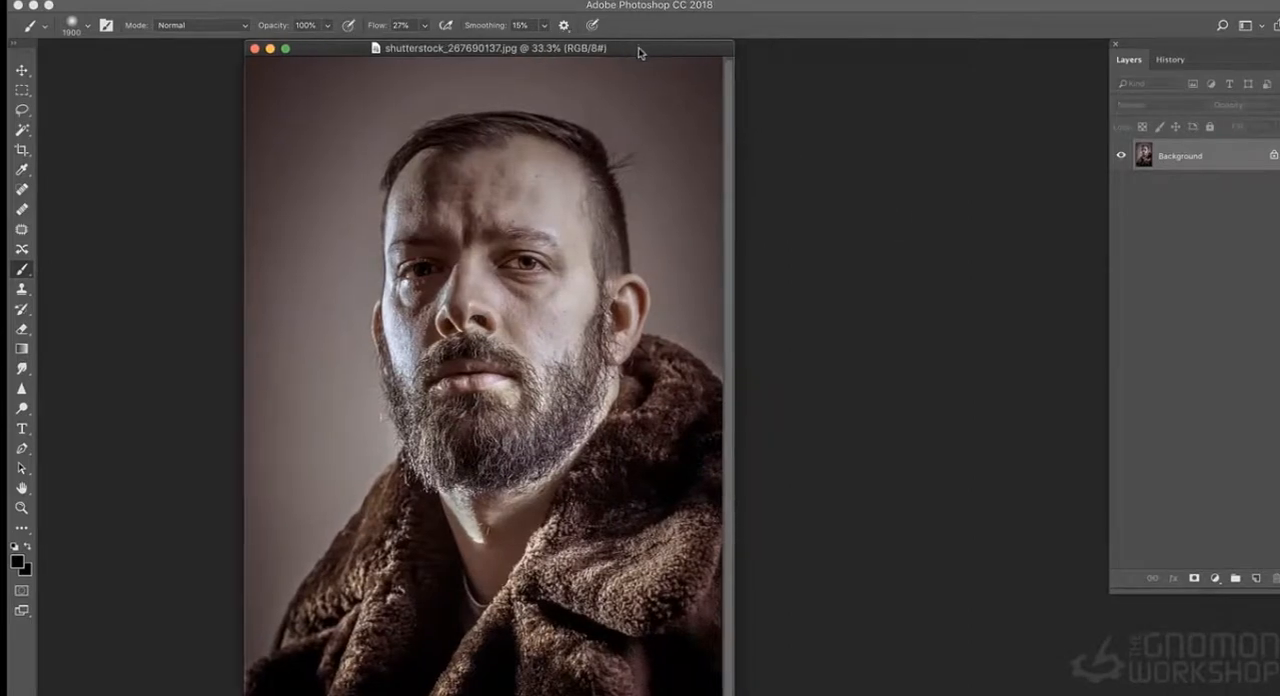
- Duplicate the Background layer as Background copy and shift the Layers panel slightly inward
right_click(1220, 156)
click(1205, 180)
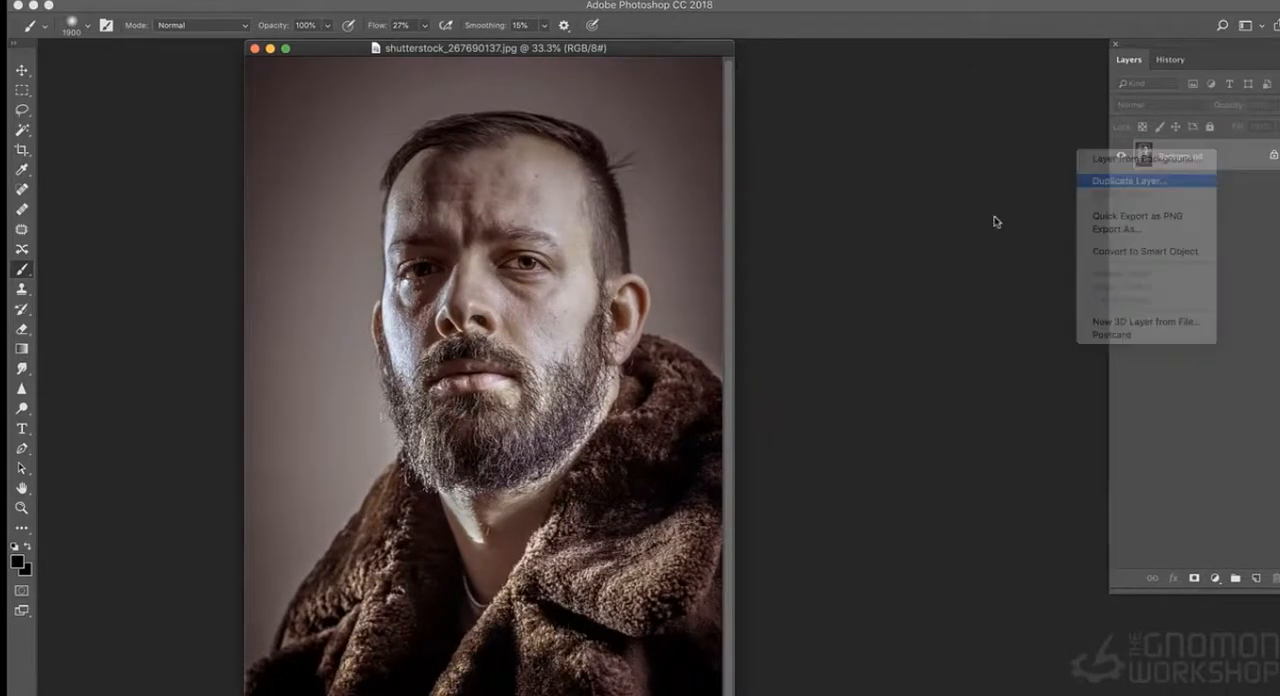
click(1261, 439)
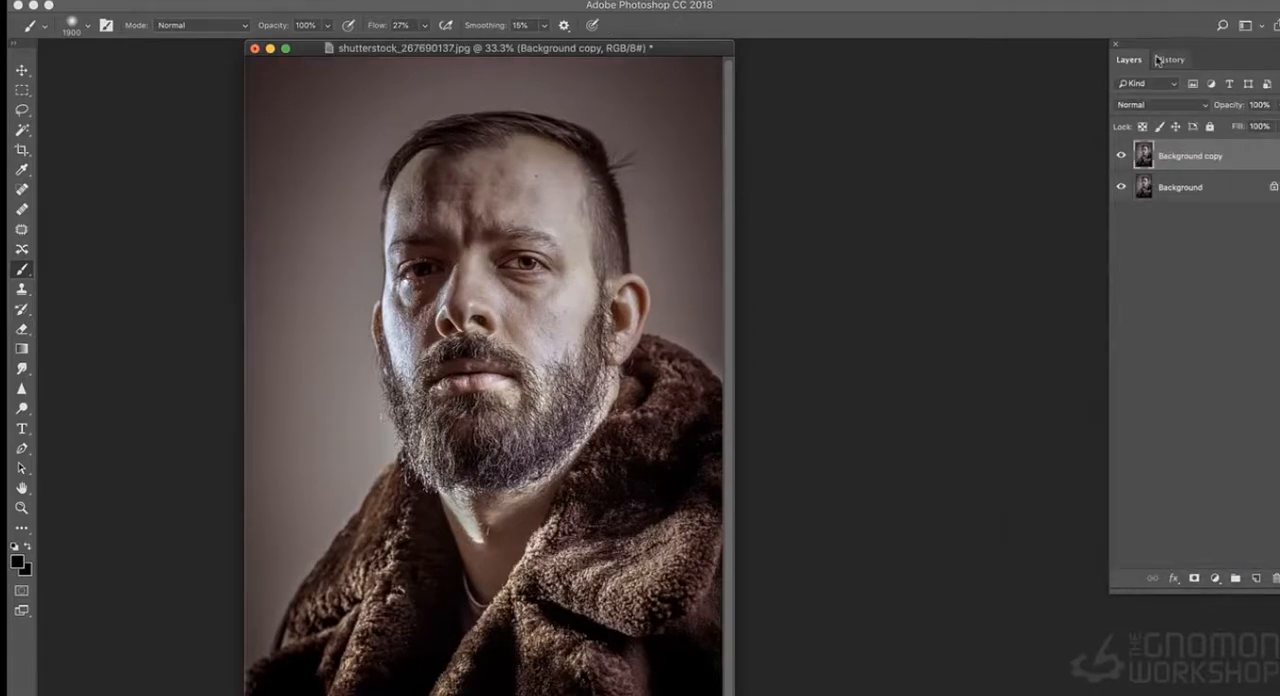
drag(1166, 50, 1122, 50)
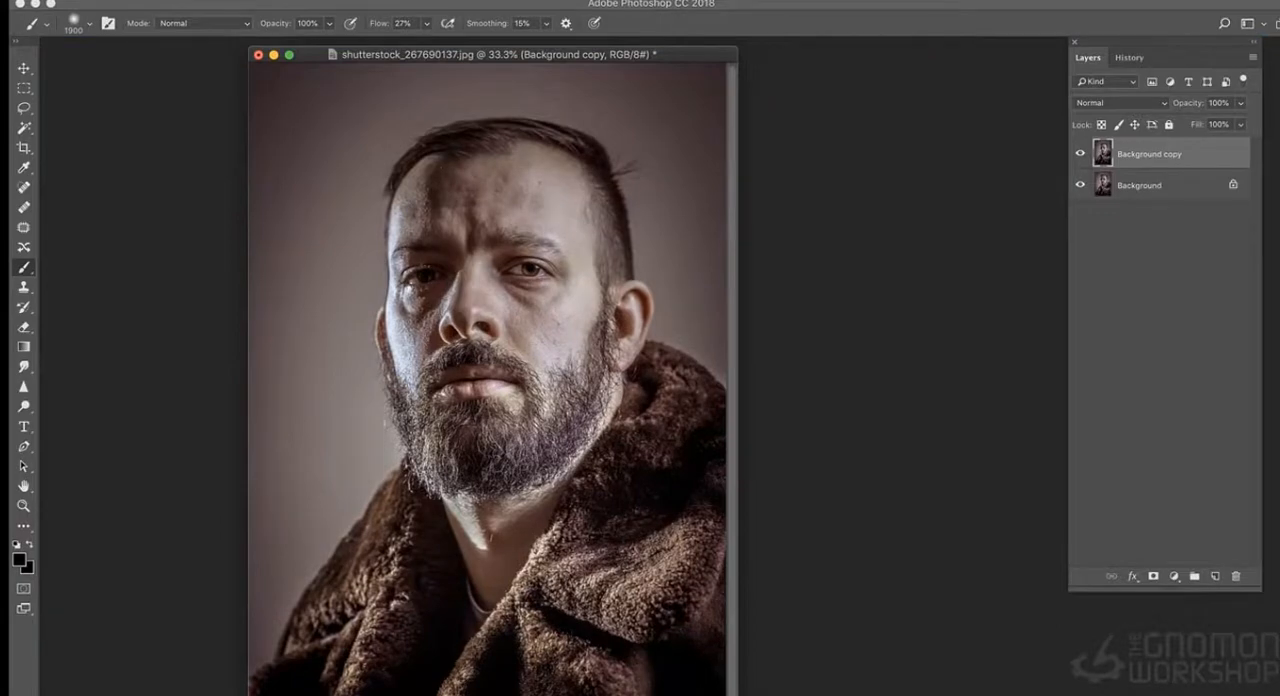
- Liquify the Background copy's face with eye sizes of -45 and 6 and an eye distance of 100, with the backdrop hidden
click(383, 0)
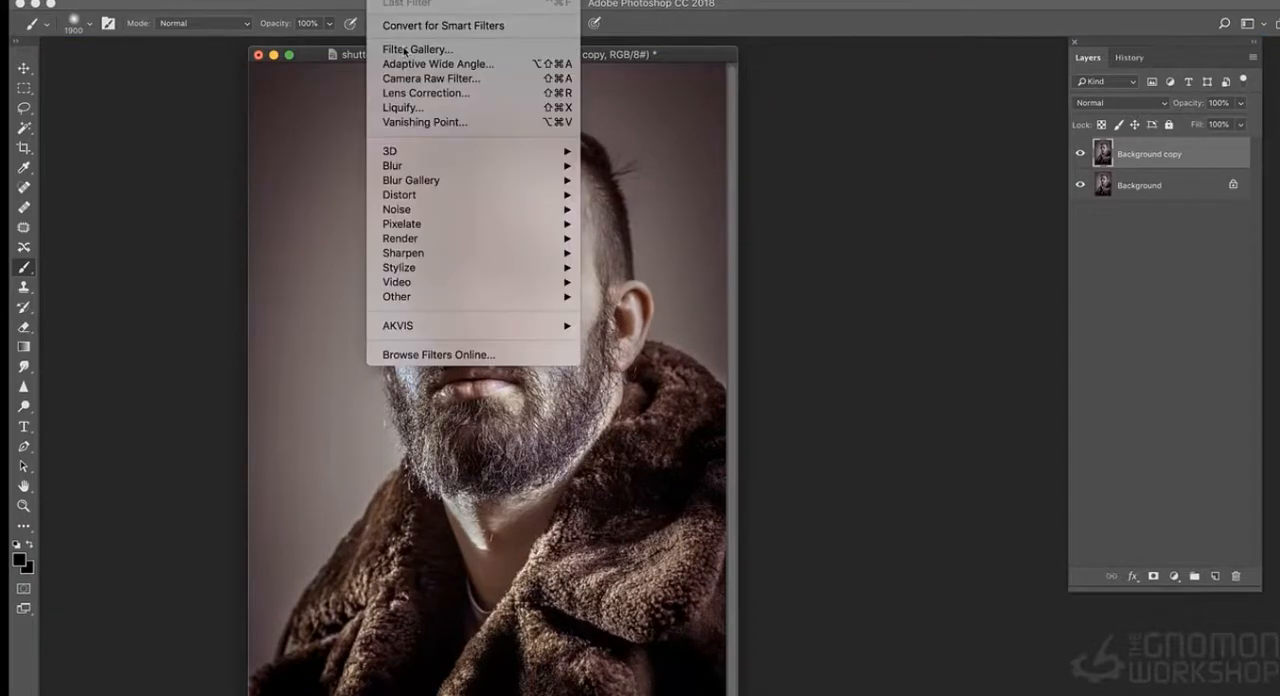
click(400, 105)
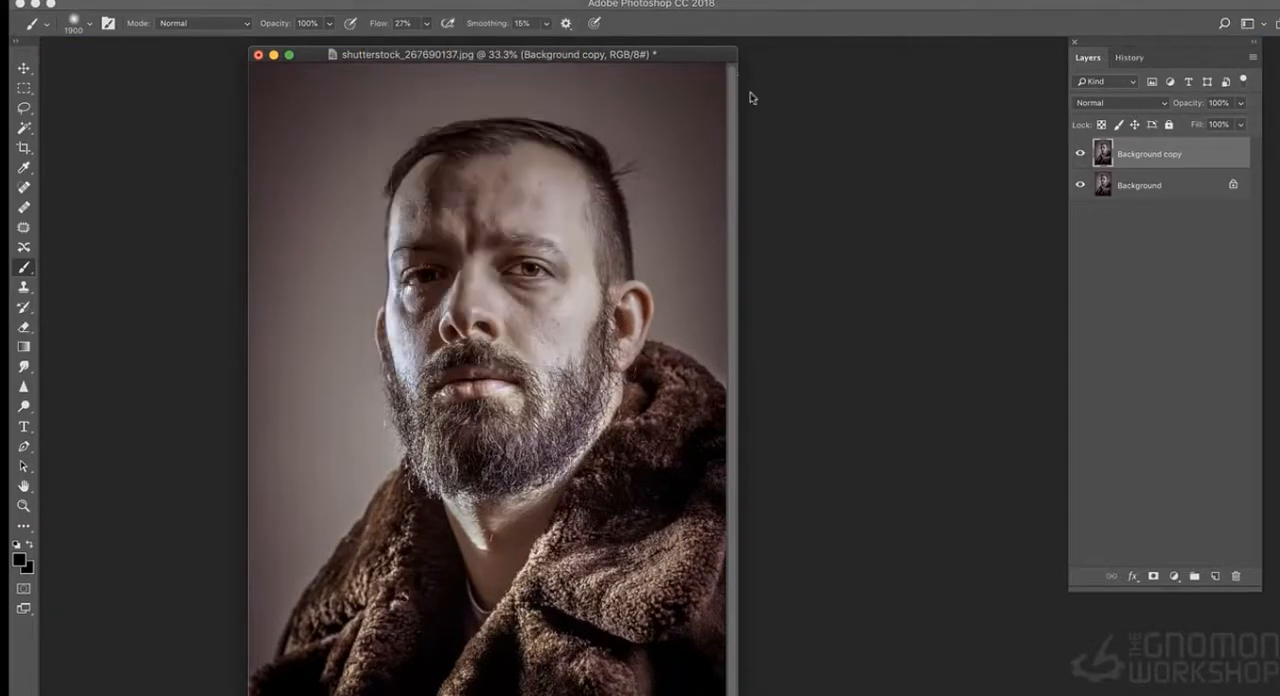
key(super+shift+x)
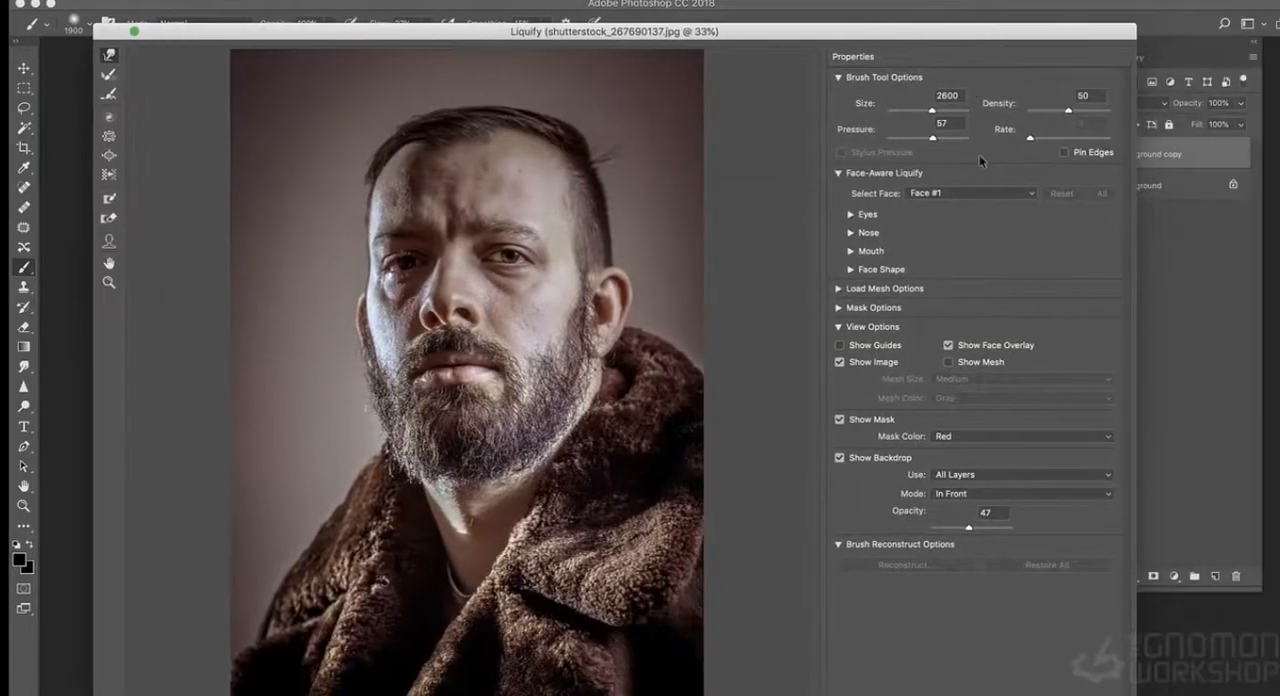
click(857, 215)
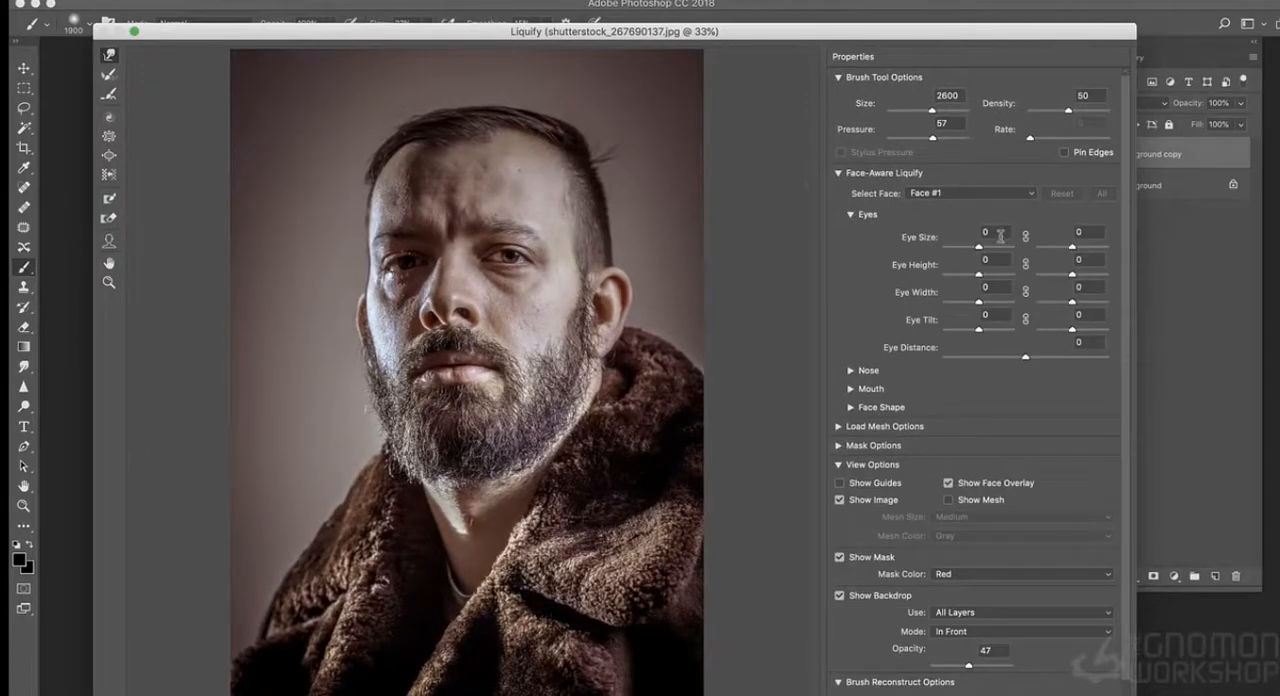
drag(972, 248, 958, 241)
click(1067, 248)
drag(1024, 357, 1105, 358)
click(840, 595)
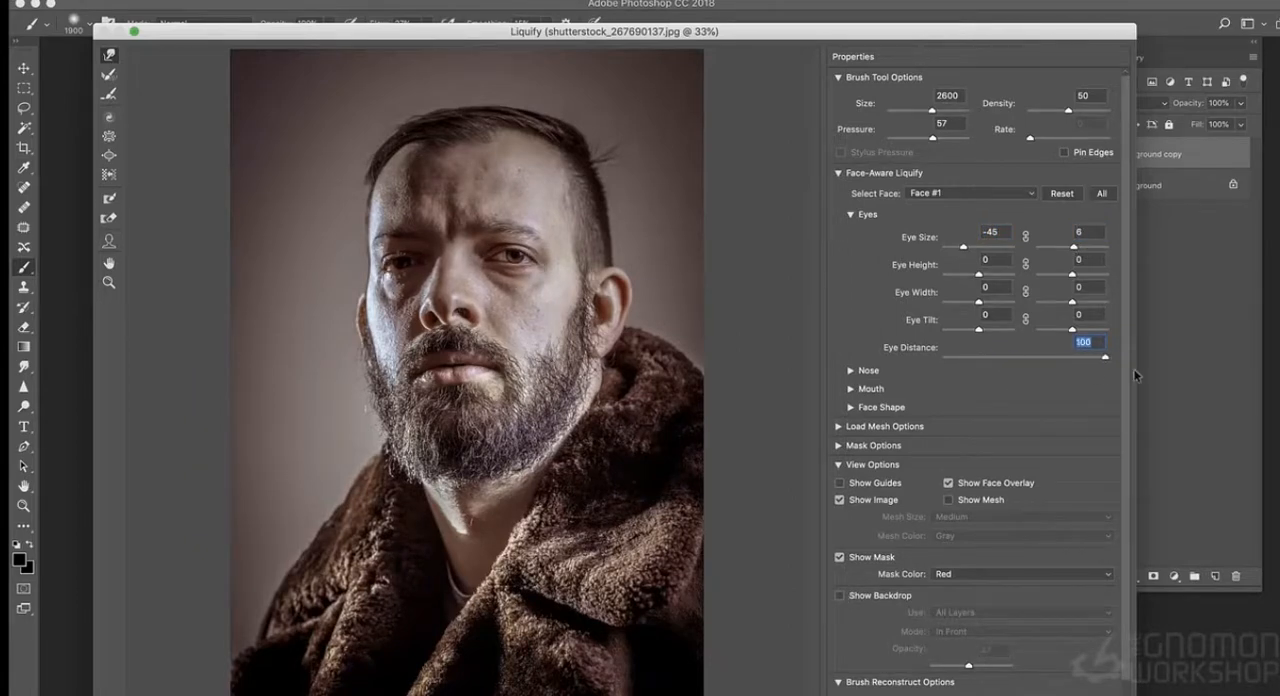
drag(901, 33, 880, 22)
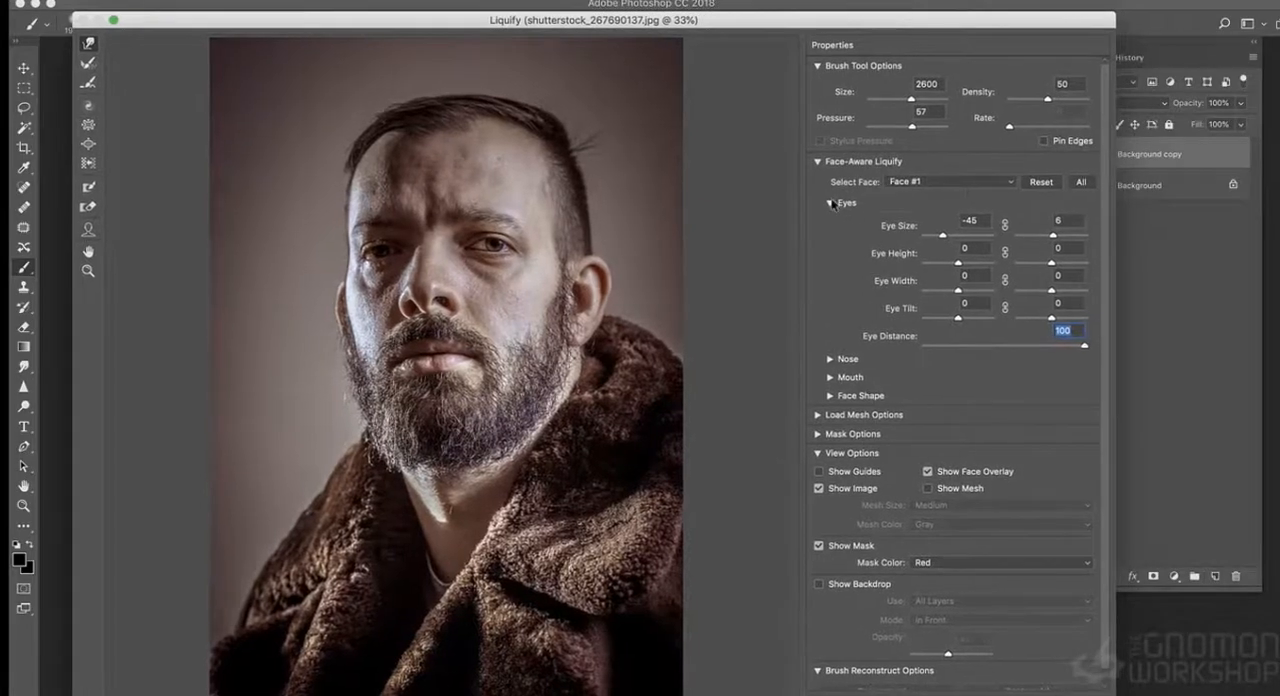
- Adjust the nose, and set Smile to -5, Upper Lip to -4, Lower Lip to 15, Mouth Width to 13 and Mouth Height to -28
click(831, 203)
click(830, 221)
drag(985, 254, 1001, 277)
click(830, 221)
click(830, 239)
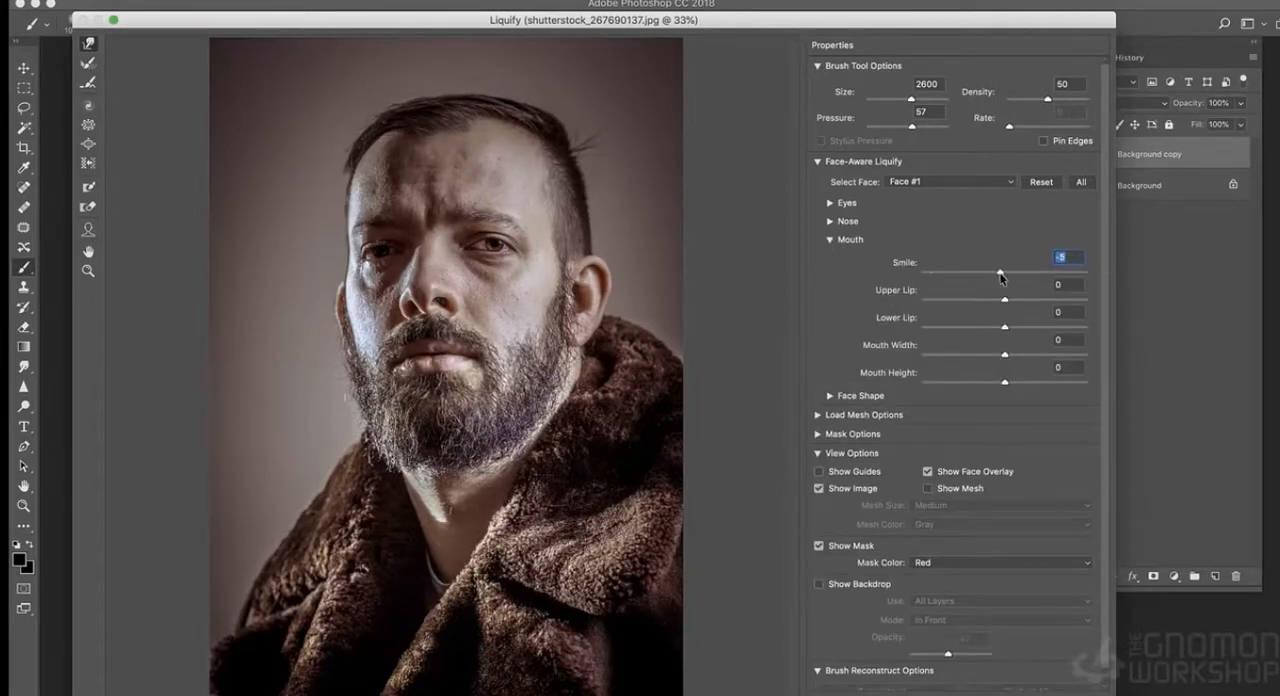
drag(1005, 328, 975, 389)
- Set the face shape to Forehead -19, Chin Height -13, Jawline 10 and Face Width 13, and collapse the face options
click(830, 397)
drag(1004, 428, 1014, 511)
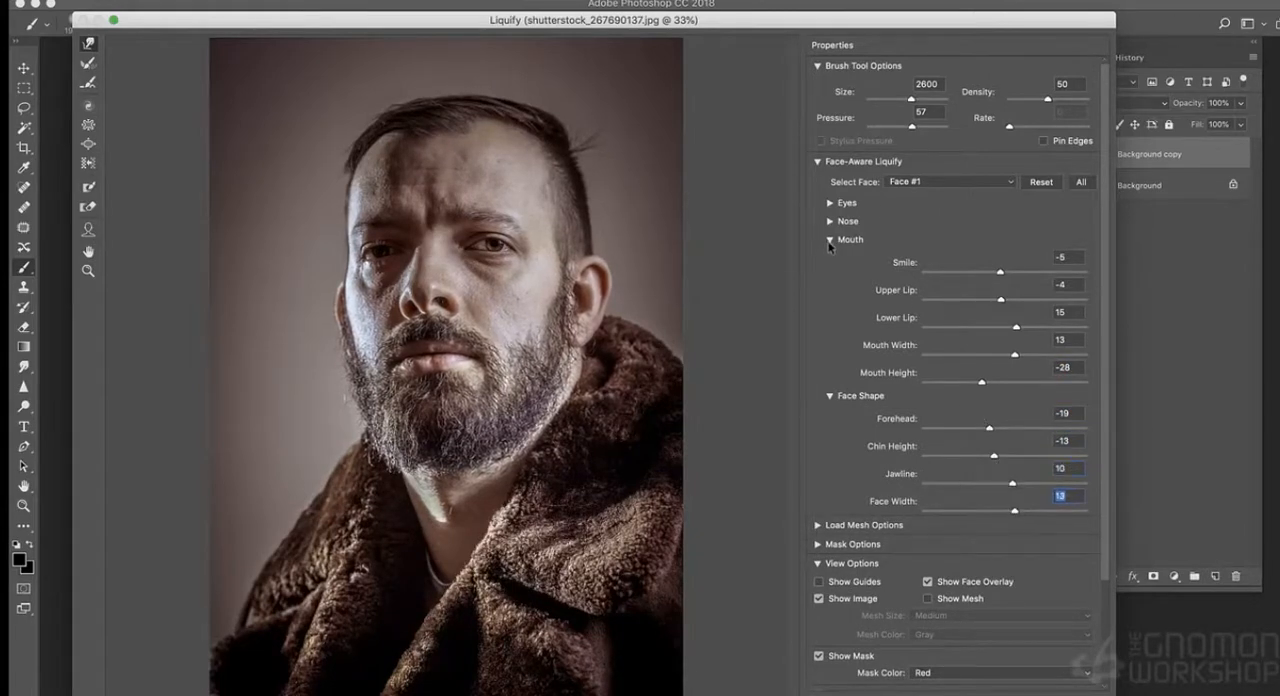
click(829, 240)
click(829, 258)
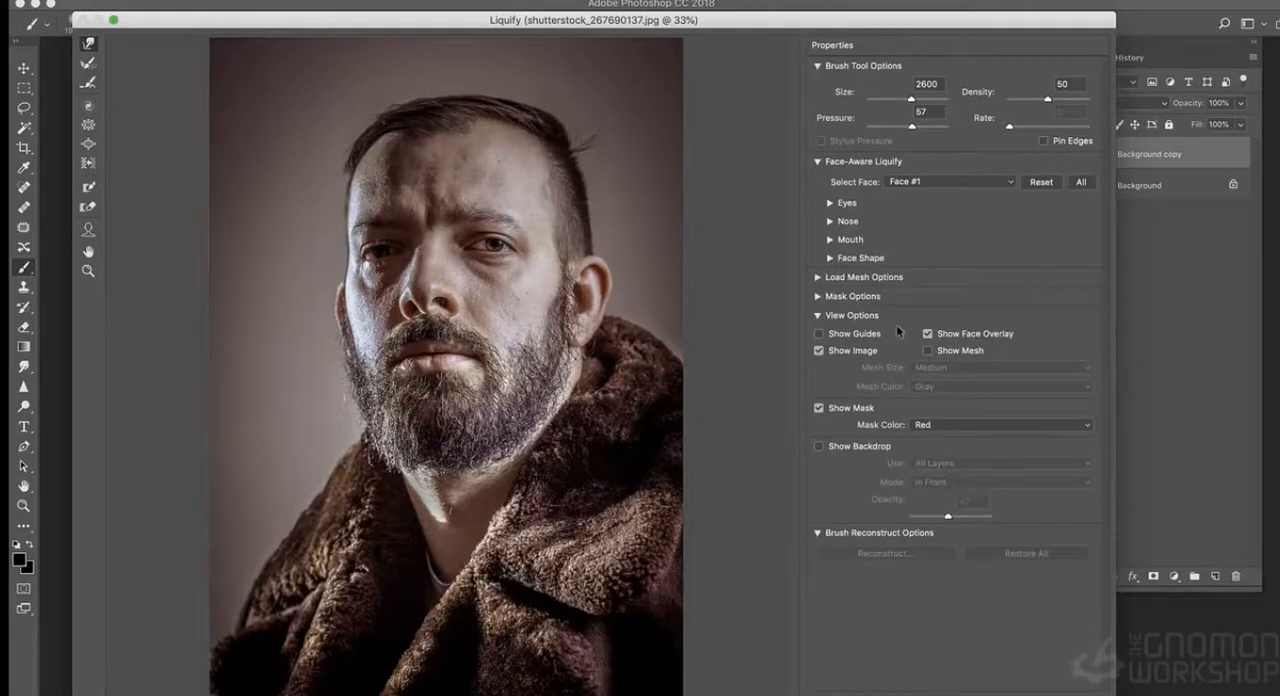
drag(455, 18, 463, 15)
- Reshape the man's ears, beard edge, cheek and head outline using the Forward Warp tool at brush size 664
click(96, 121)
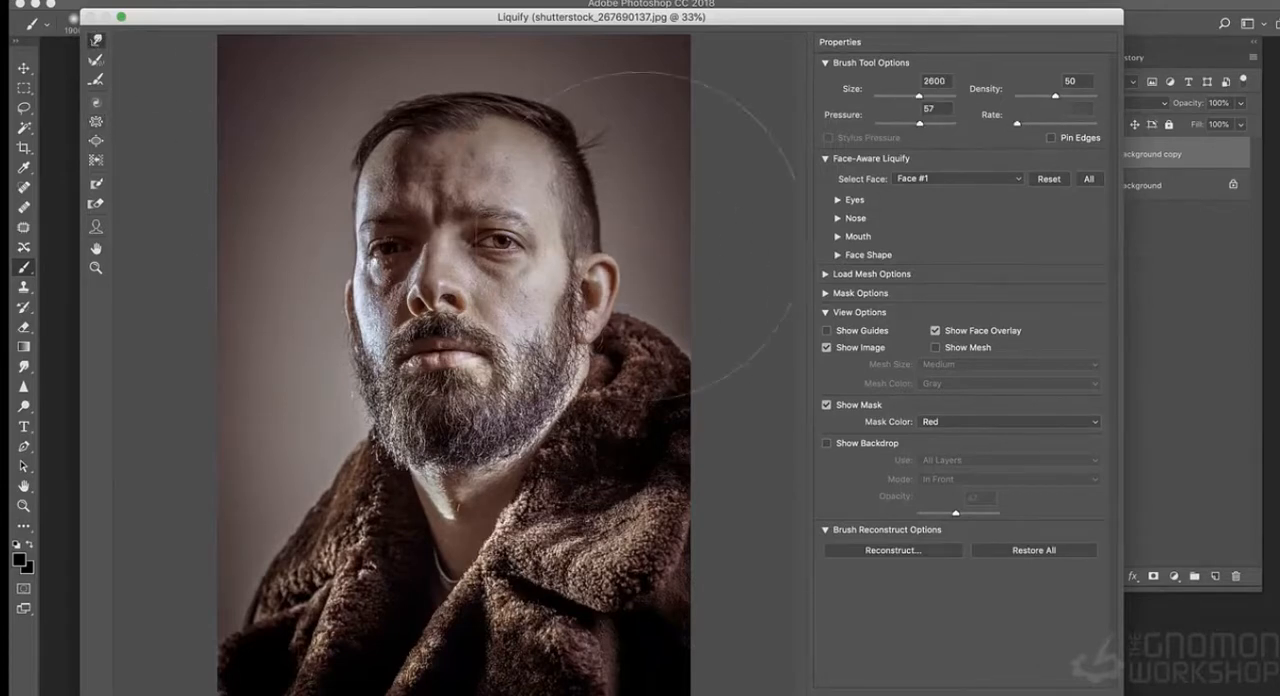
key(w)
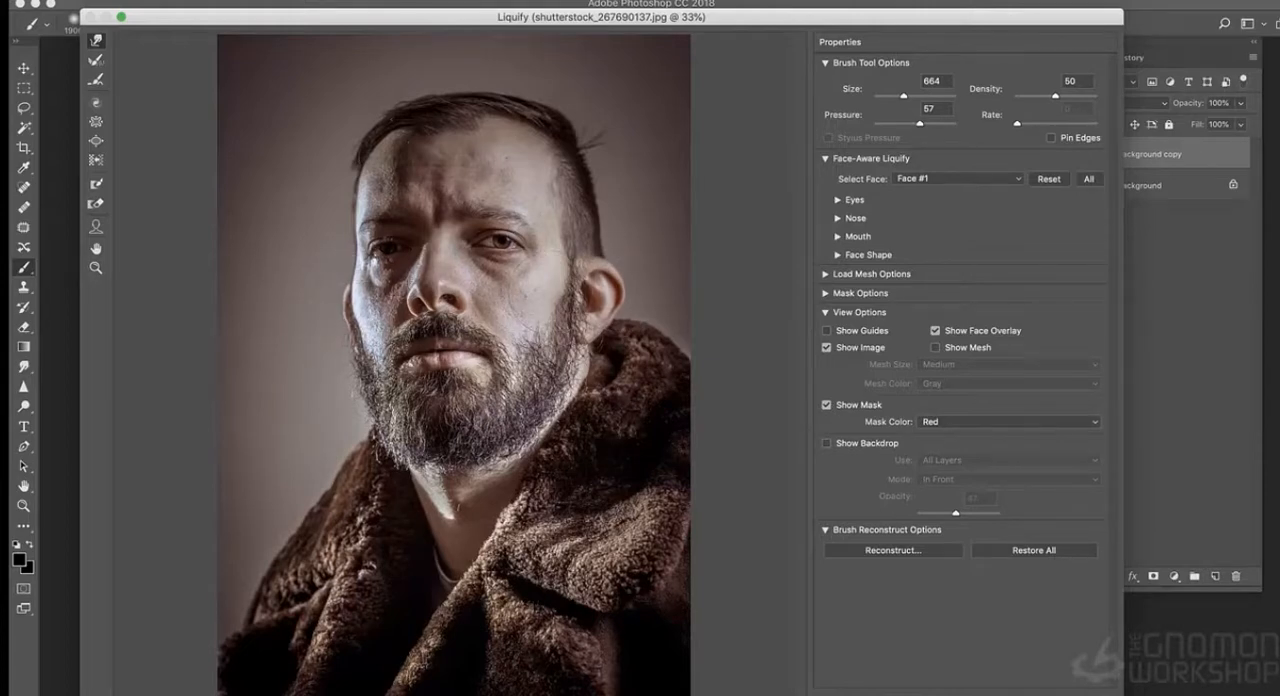
drag(620, 318, 577, 366)
drag(372, 368, 385, 342)
mouse_move(370, 246)
mouse_down()
mouse_move(354, 300)
mouse_move(358, 264)
mouse_up()
mouse_move(553, 116)
mouse_down()
mouse_move(542, 140)
mouse_move(525, 139)
mouse_up()
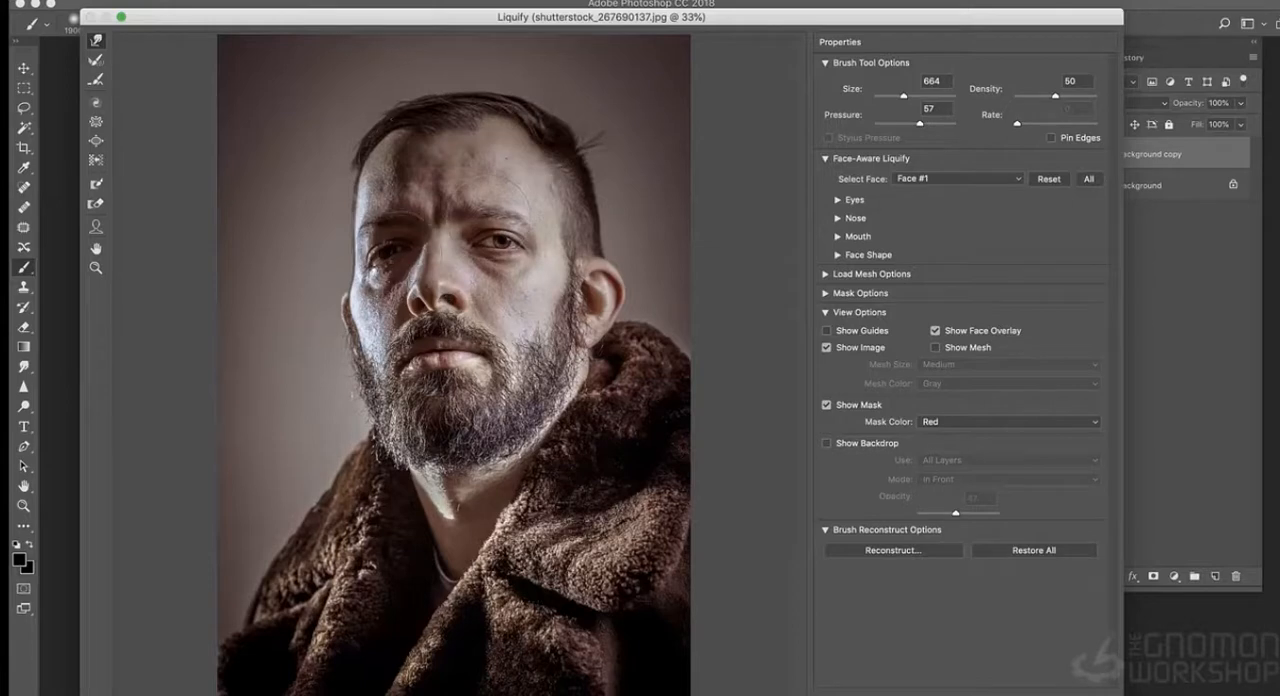
drag(410, 300, 403, 312)
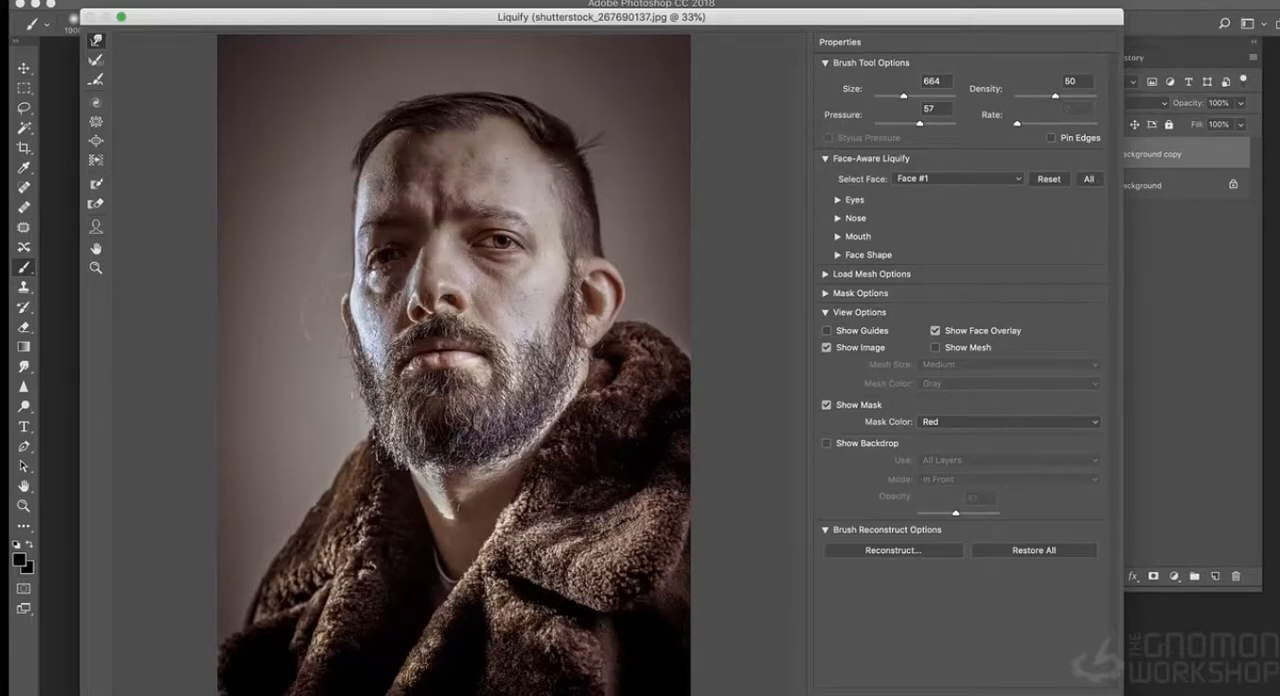
- Push the man's mouth and beard into a distorted shape with a larger Forward Warp brush
key(s)
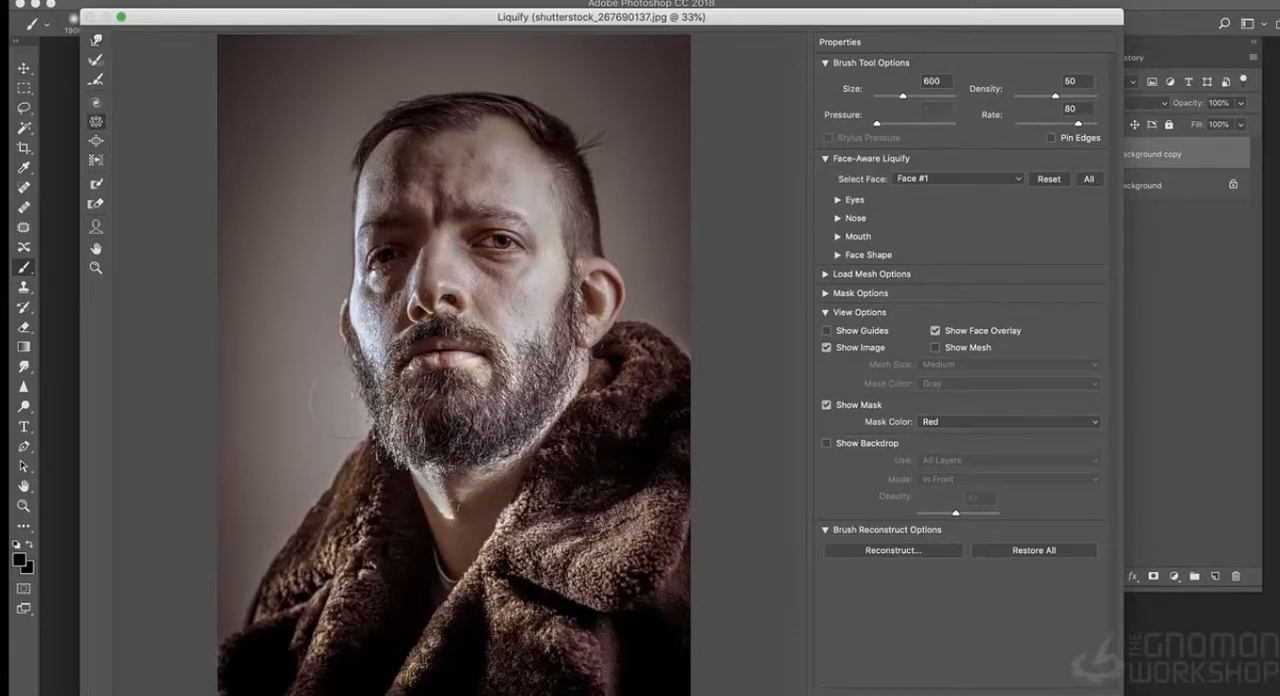
click(95, 41)
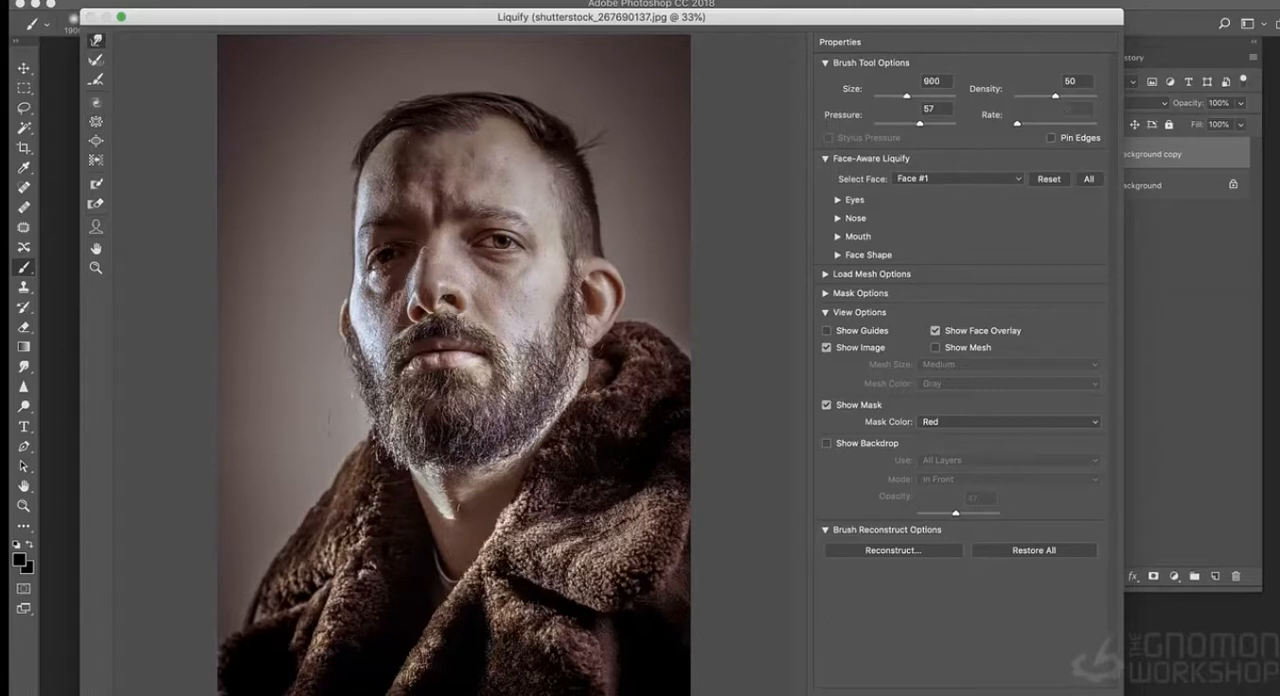
key(bracketright)
key(bracketright)
drag(405, 415, 400, 428)
mouse_move(408, 368)
mouse_down()
mouse_move(402, 388)
mouse_move(423, 392)
mouse_up()
- Warp the lower neck area with the brush size reduced to 800, and apply the Liquify changes
key(bracketleft)
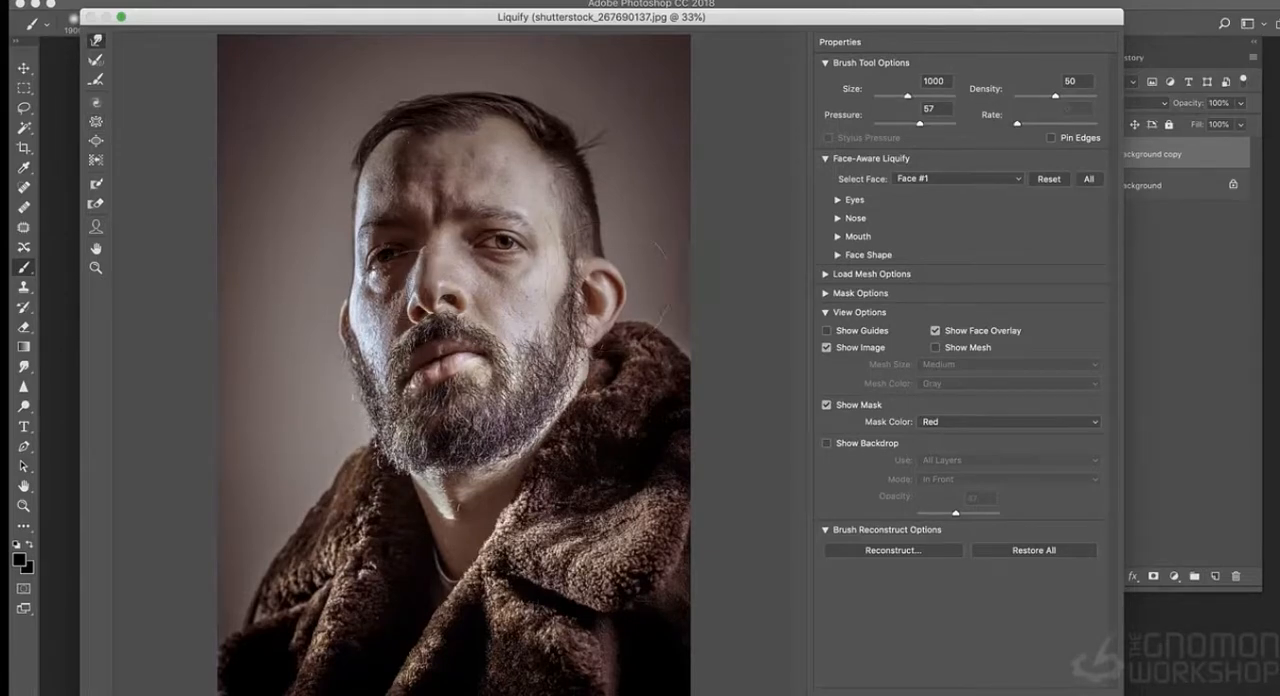
key(bracketleft)
key(bracketleft)
drag(420, 547, 415, 538)
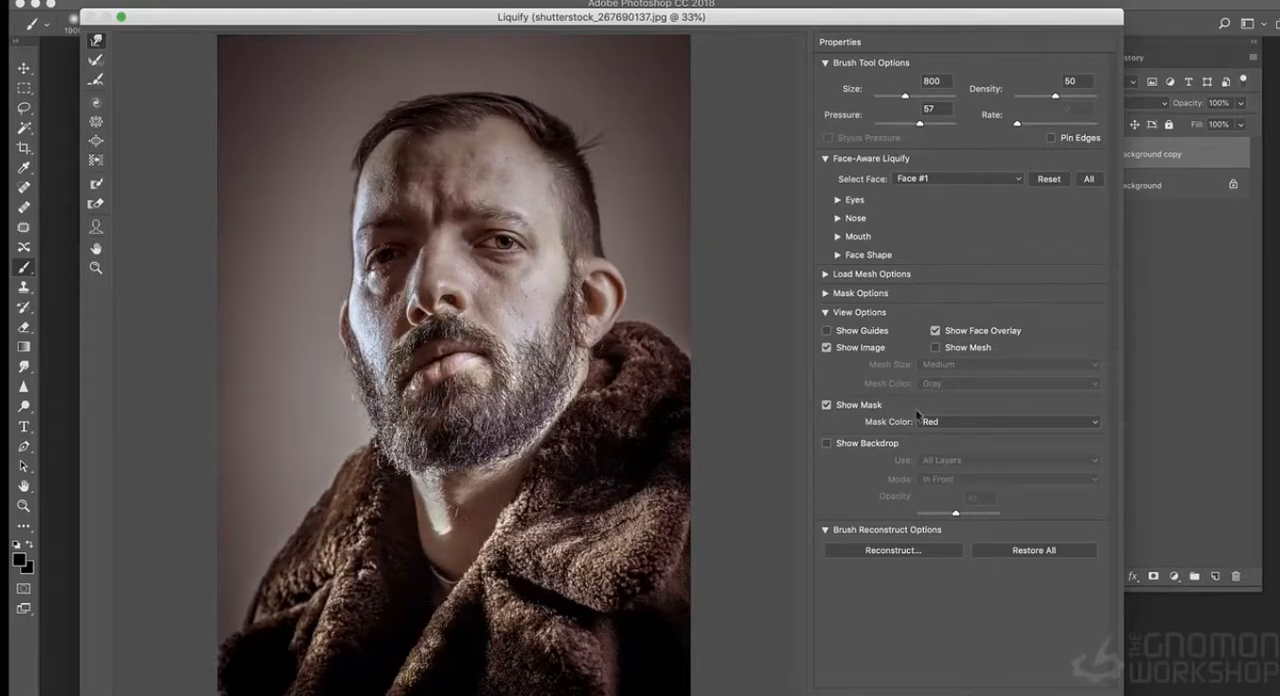
key(Return)
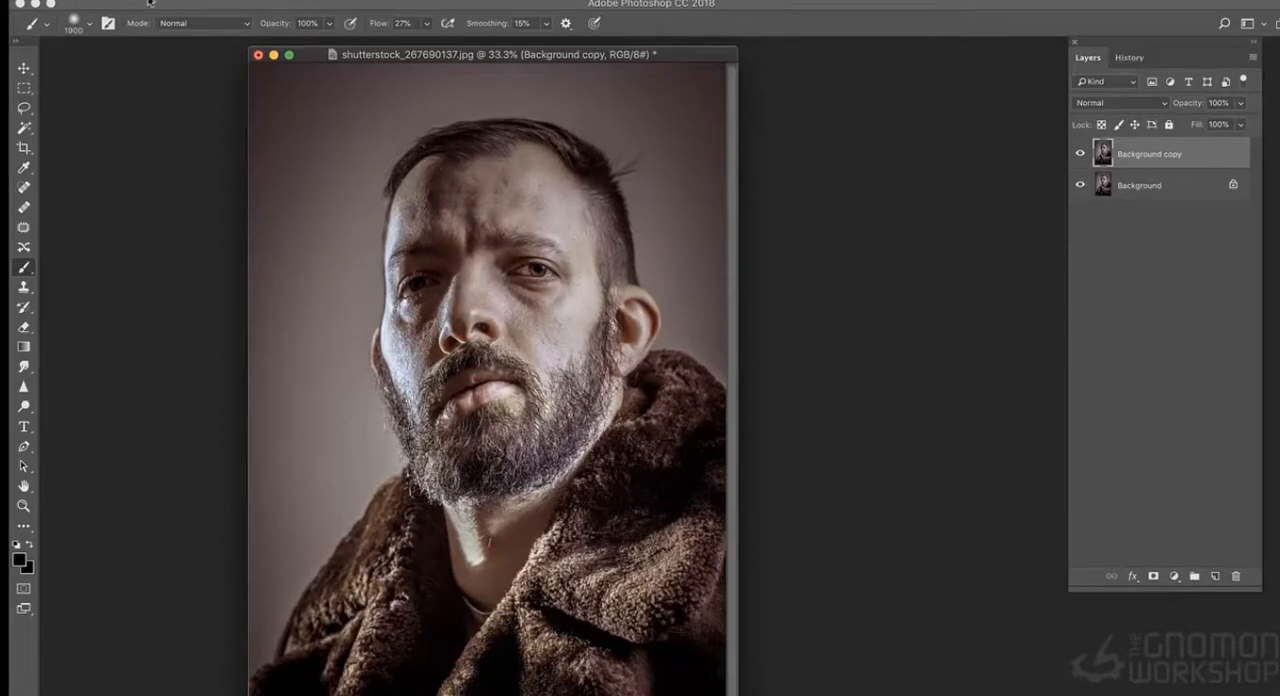
- Switch to the Creature folder in Finder and open shutterstock_250341097.jpg, the hairless rat photo, in Photoshop
key(super+Tab)
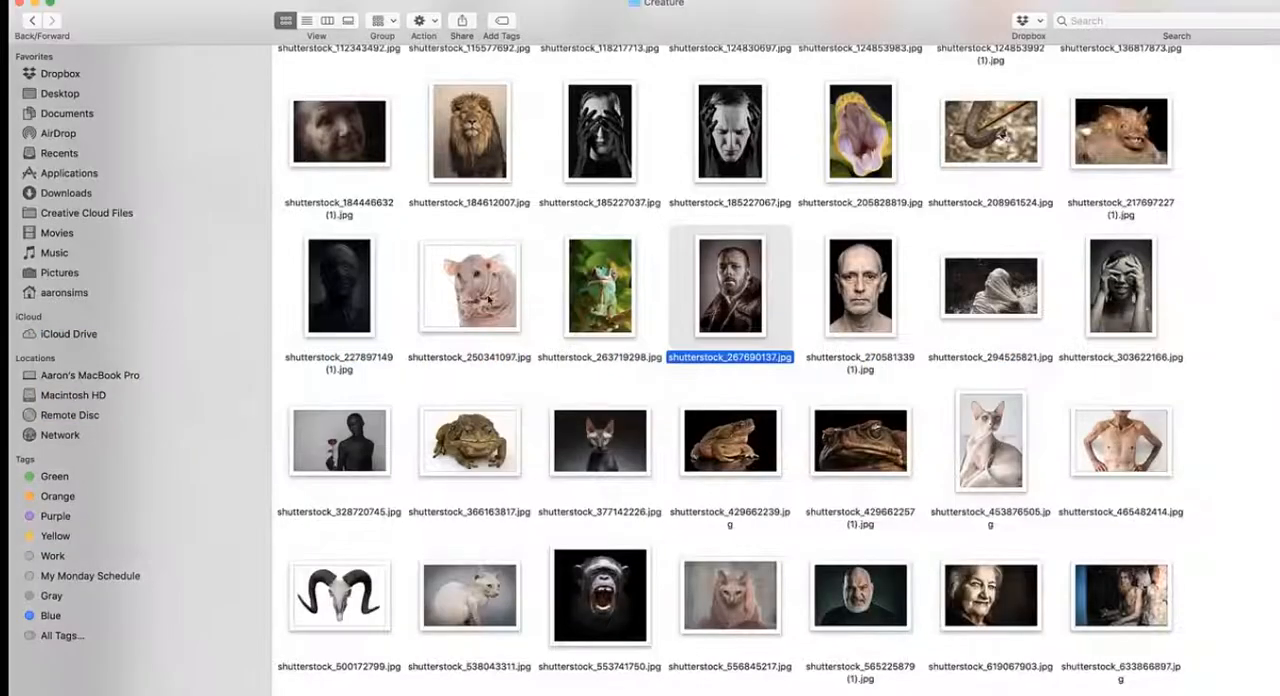
click(485, 287)
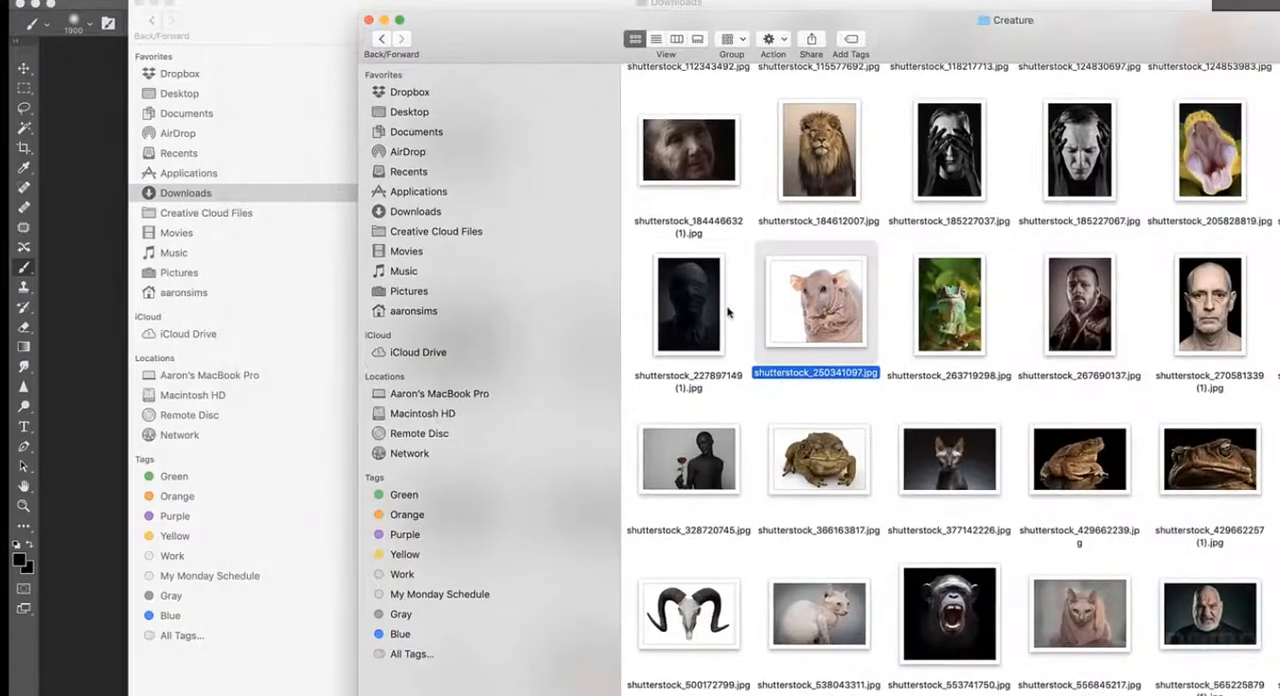
drag(816, 300, 134, 306)
- Lasso around the hairless rat and copy it into the portrait document as a new layer
click(24, 107)
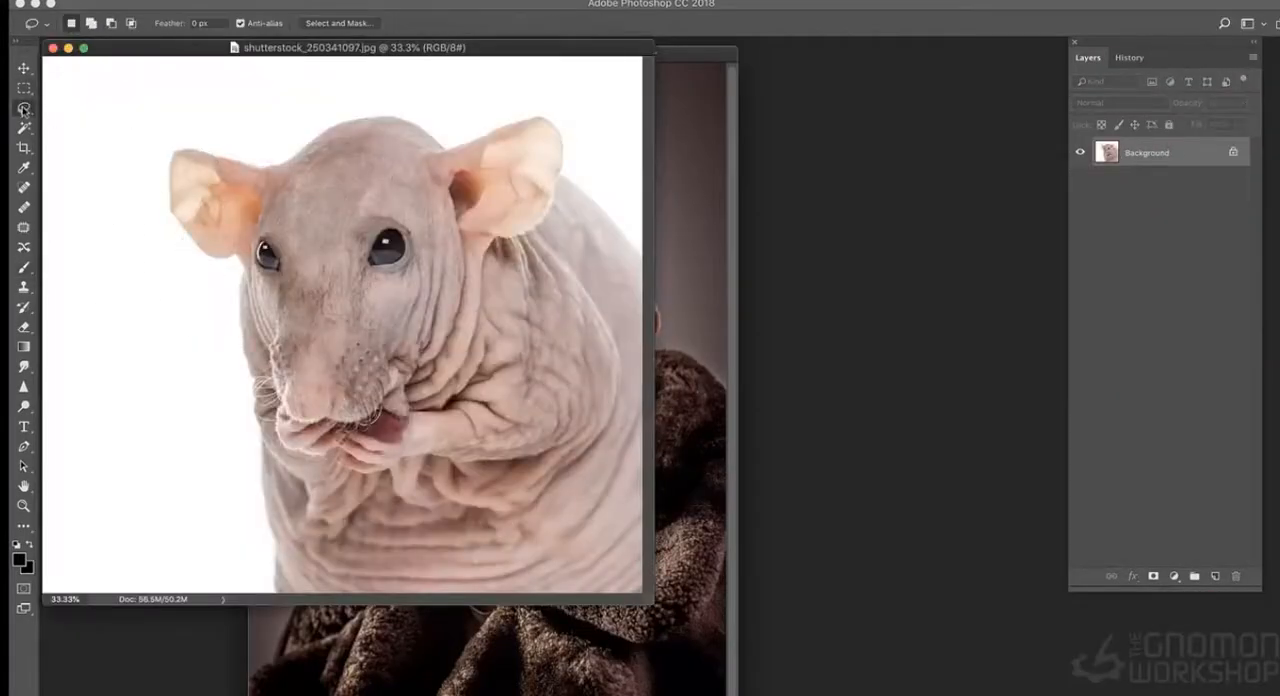
mouse_move(590, 103)
mouse_down()
mouse_move(94, 134)
mouse_move(476, 612)
mouse_move(597, 114)
mouse_up()
click(707, 180)
key(super+v)
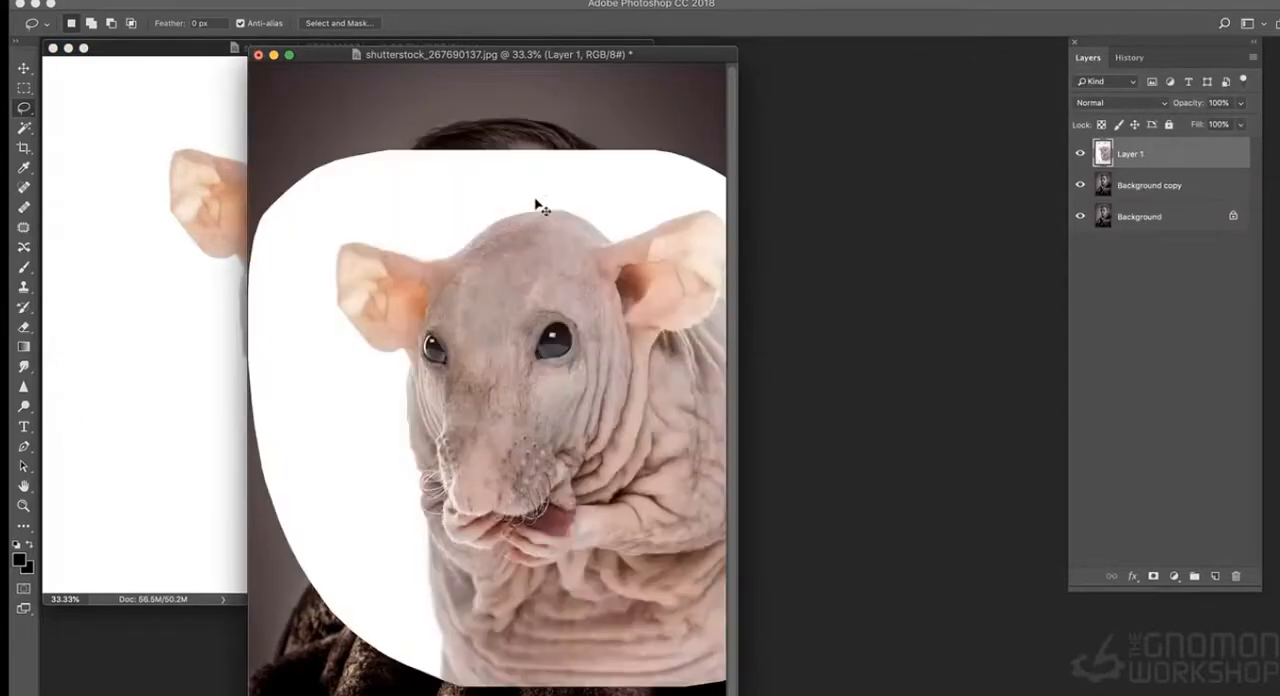
- Close the rat photo, reposition the portrait window, and scale down the pasted rat layer over the man
key(super+t)
drag(655, 55, 739, 57)
click(69, 48)
drag(450, 58, 405, 57)
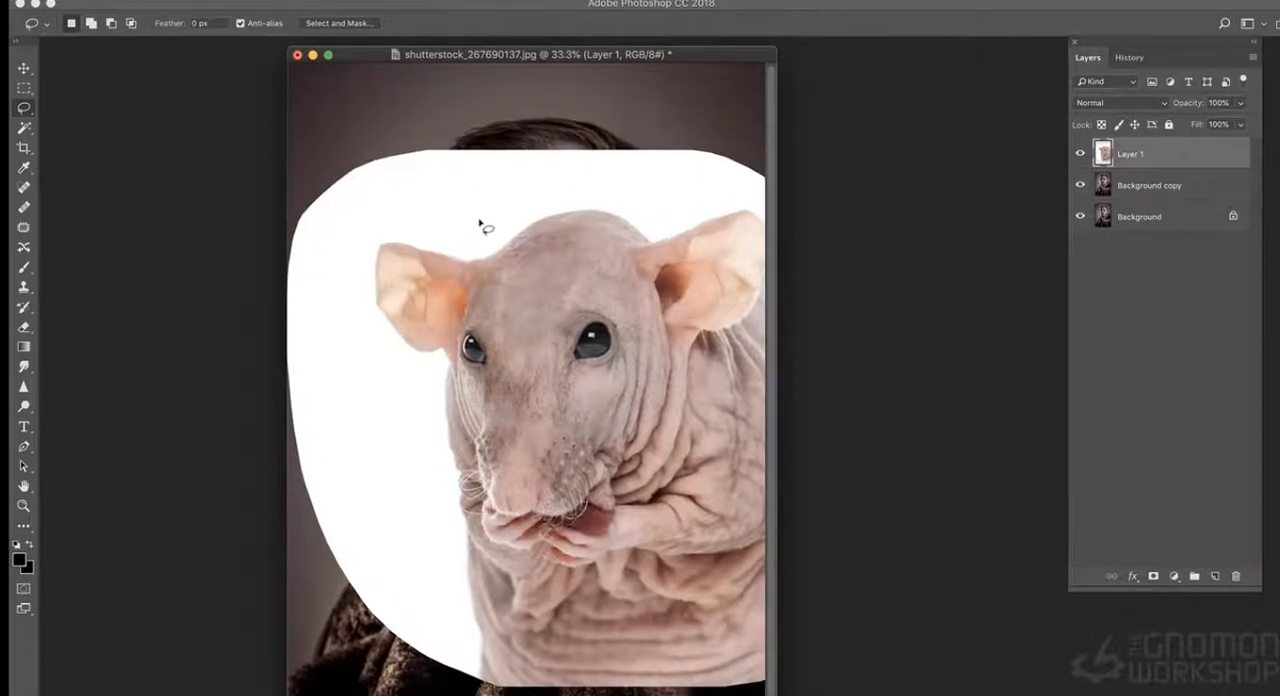
key(super+t)
drag(291, 153, 409, 249)
key(Return)
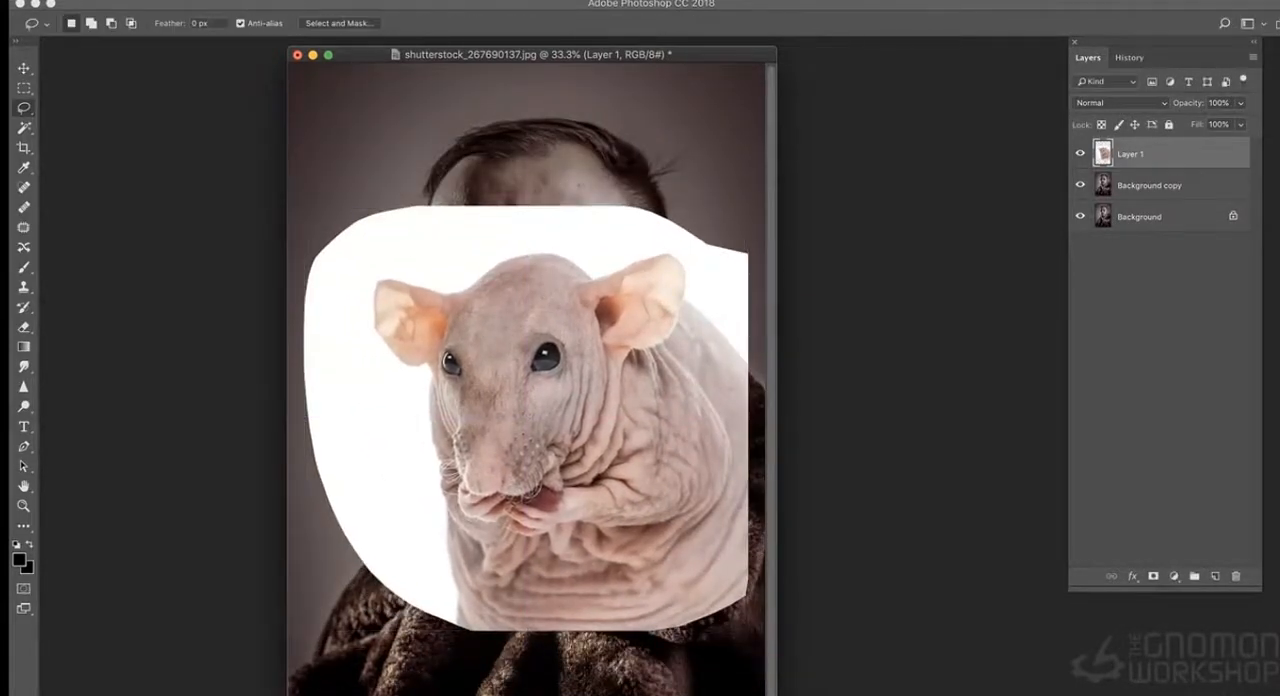
- Try to delete the white around the rat using a Color Range selection with fuzziness 0
click(345, 0)
click(362, 137)
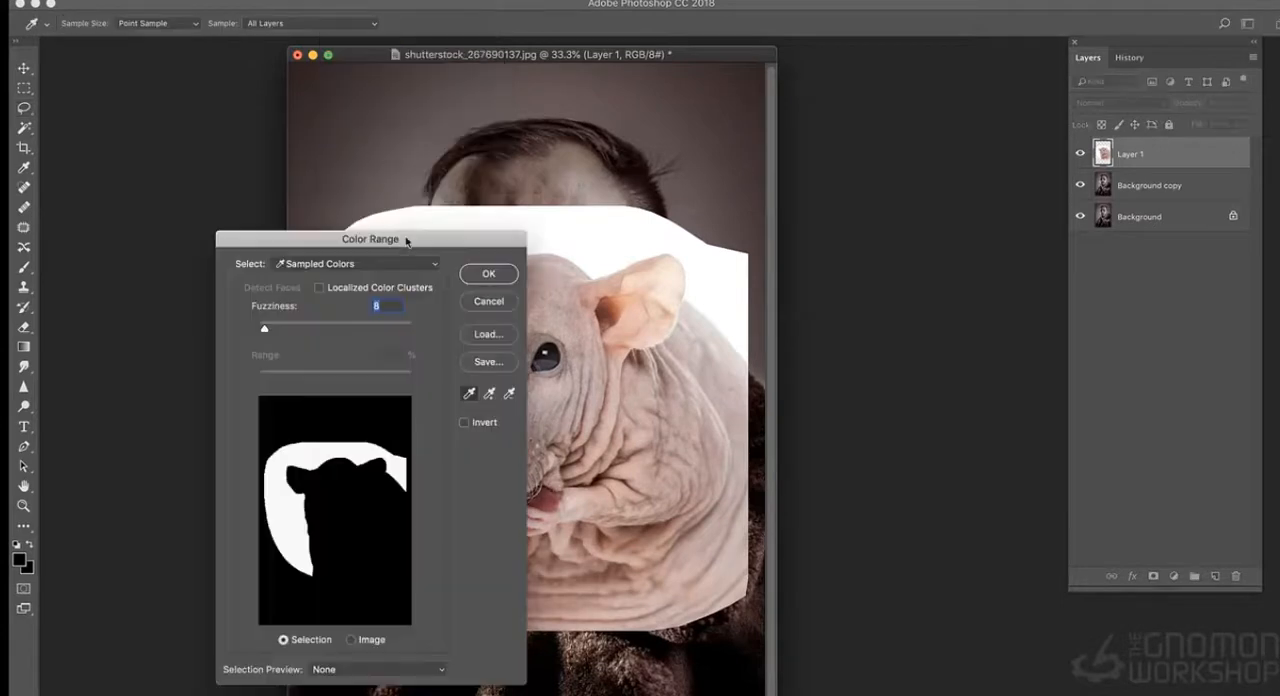
mouse_move(273, 334)
mouse_down()
mouse_move(334, 328)
mouse_move(254, 328)
mouse_up()
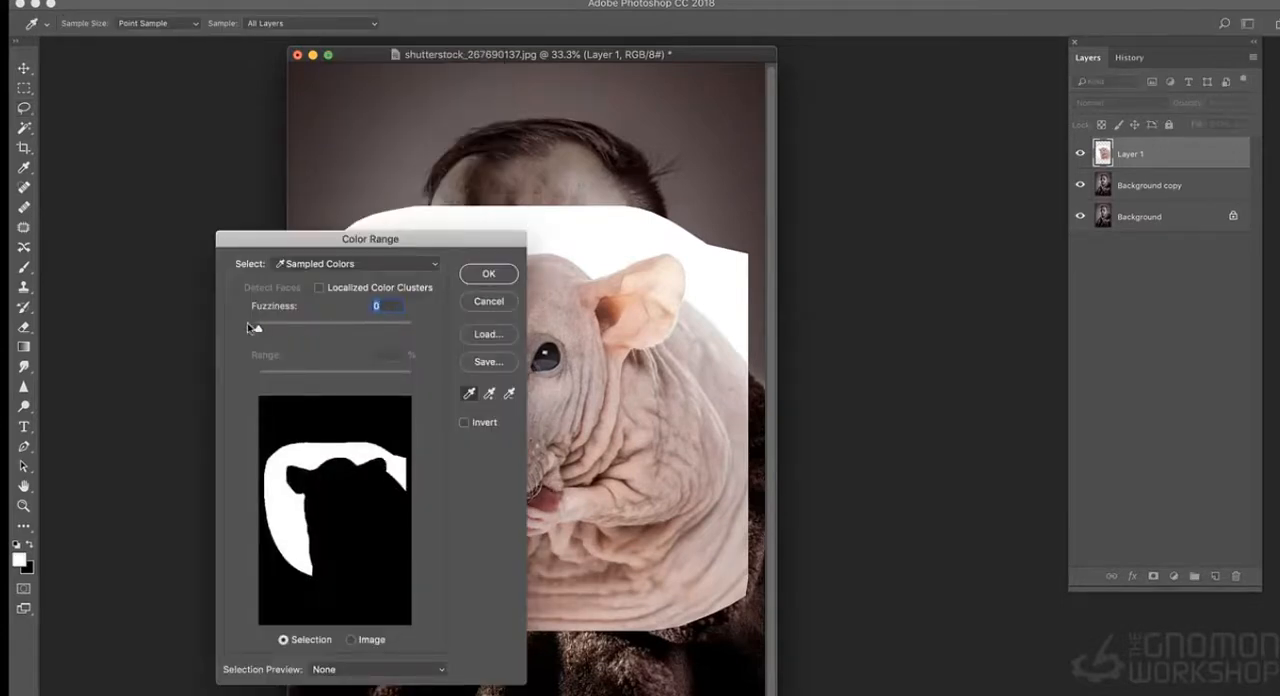
click(467, 273)
key(Delete)
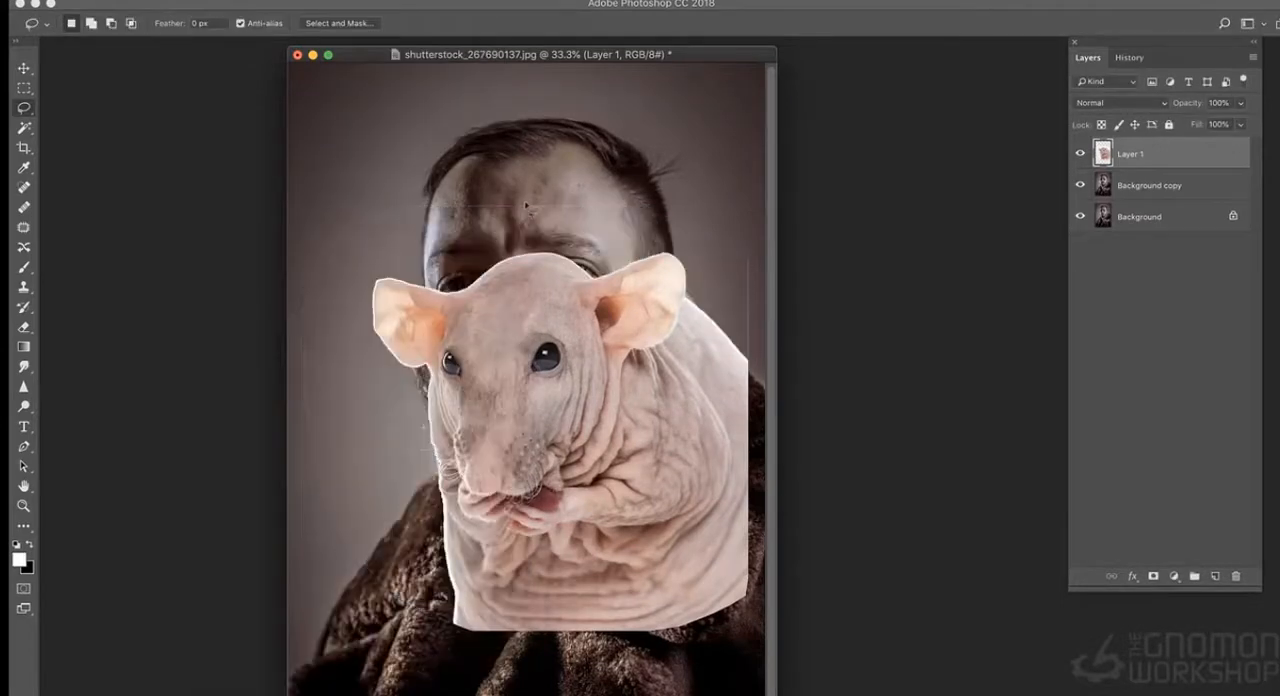
key(ctrl+z)
- Delete the white background around the rat using a Color Range selection with higher fuzziness, and activate the Eraser tool
click(345, 0)
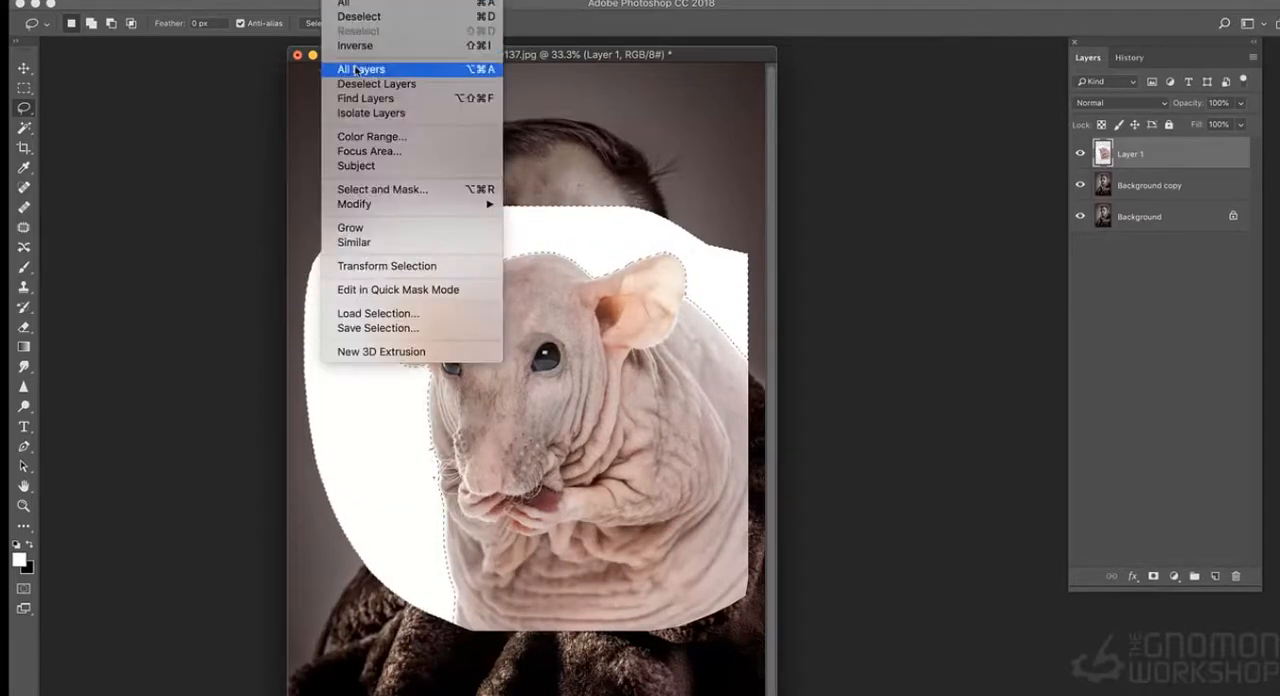
click(362, 137)
drag(264, 330, 285, 337)
click(487, 276)
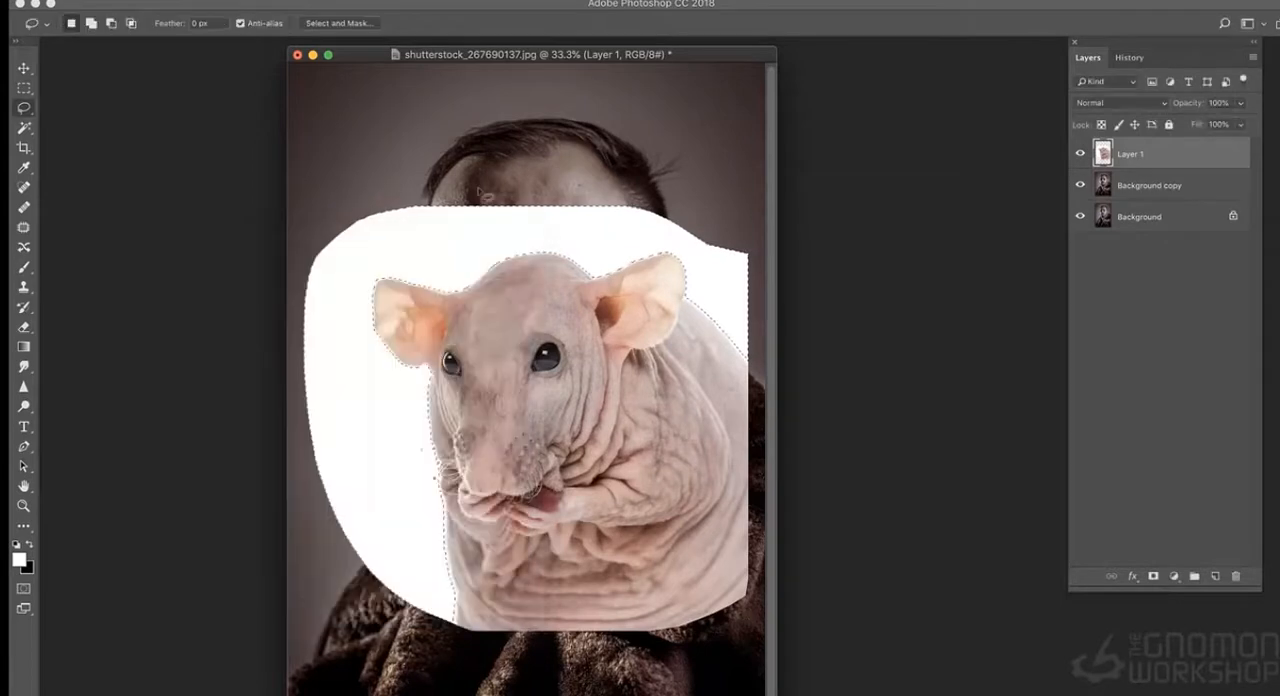
key(Delete)
click(24, 327)
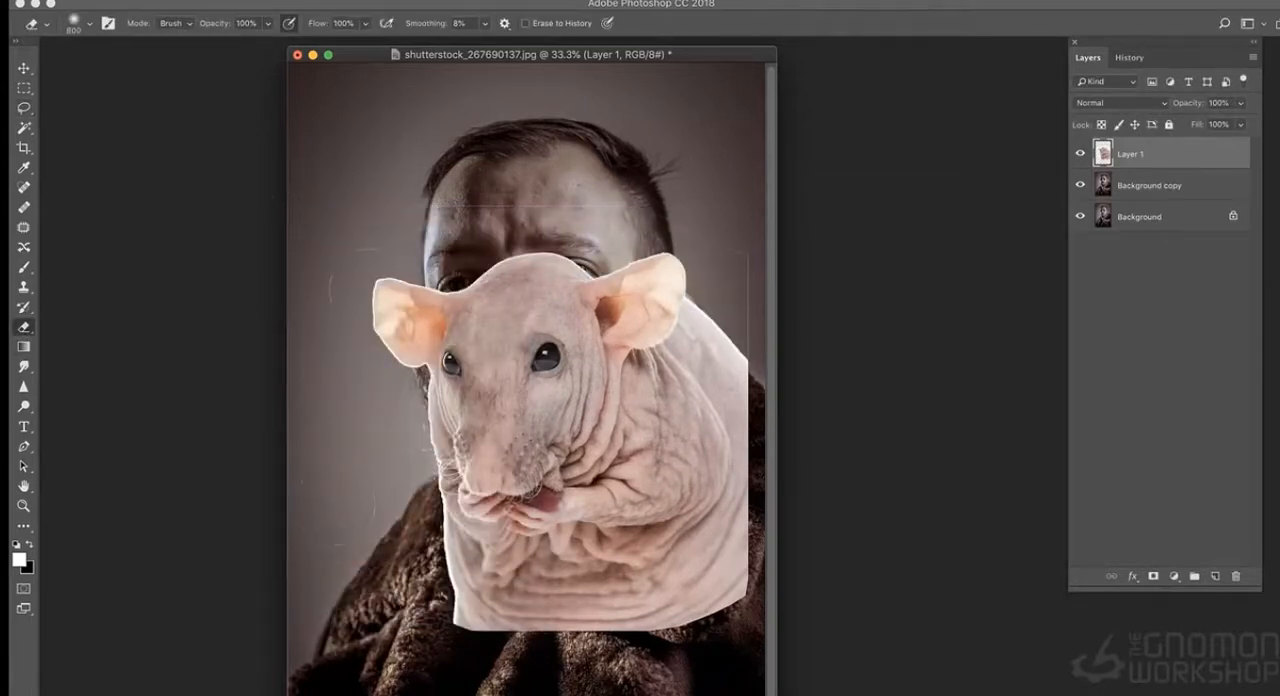
- Enlarge the rat layer to 116.67% width and 121.40% height so its head covers the man's face
key(super+t)
shift+drag(747, 206, 789, 108)
drag(654, 171, 618, 154)
drag(525, 120, 525, 99)
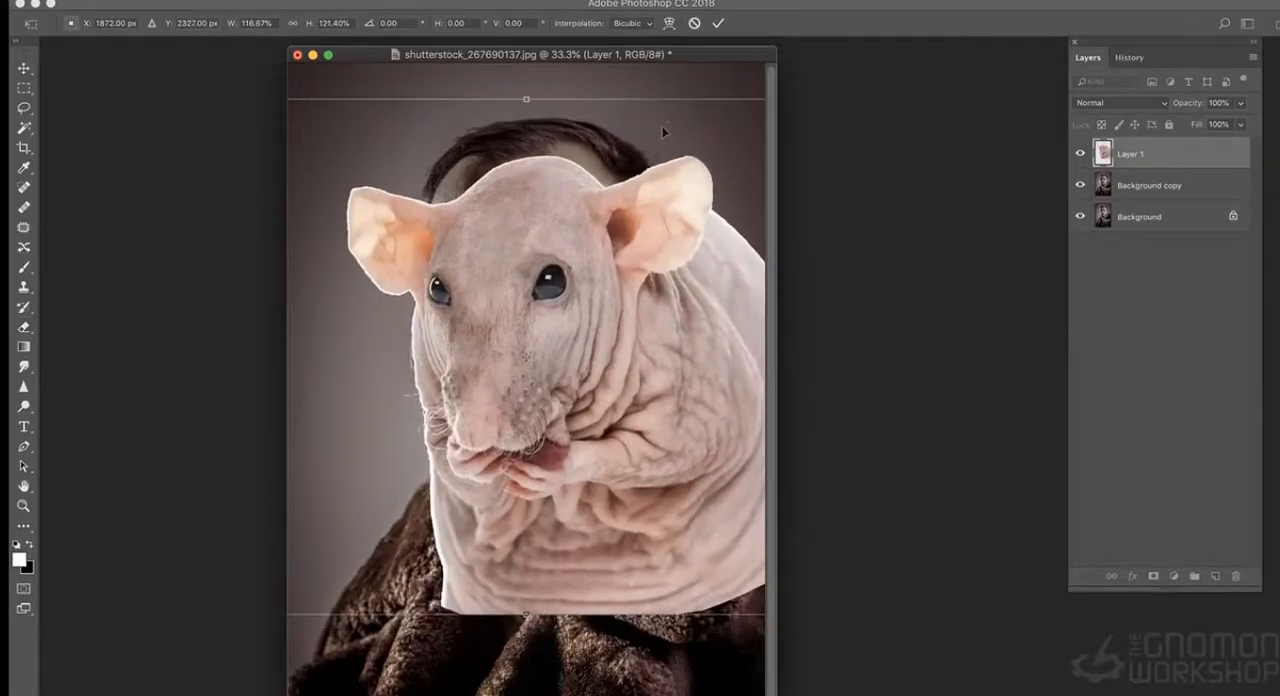
- Lower the rat layer's opacity to 43% and fit its size and position over the man's facial features
drag(1201, 108, 1023, 134)
drag(352, 267, 363, 265)
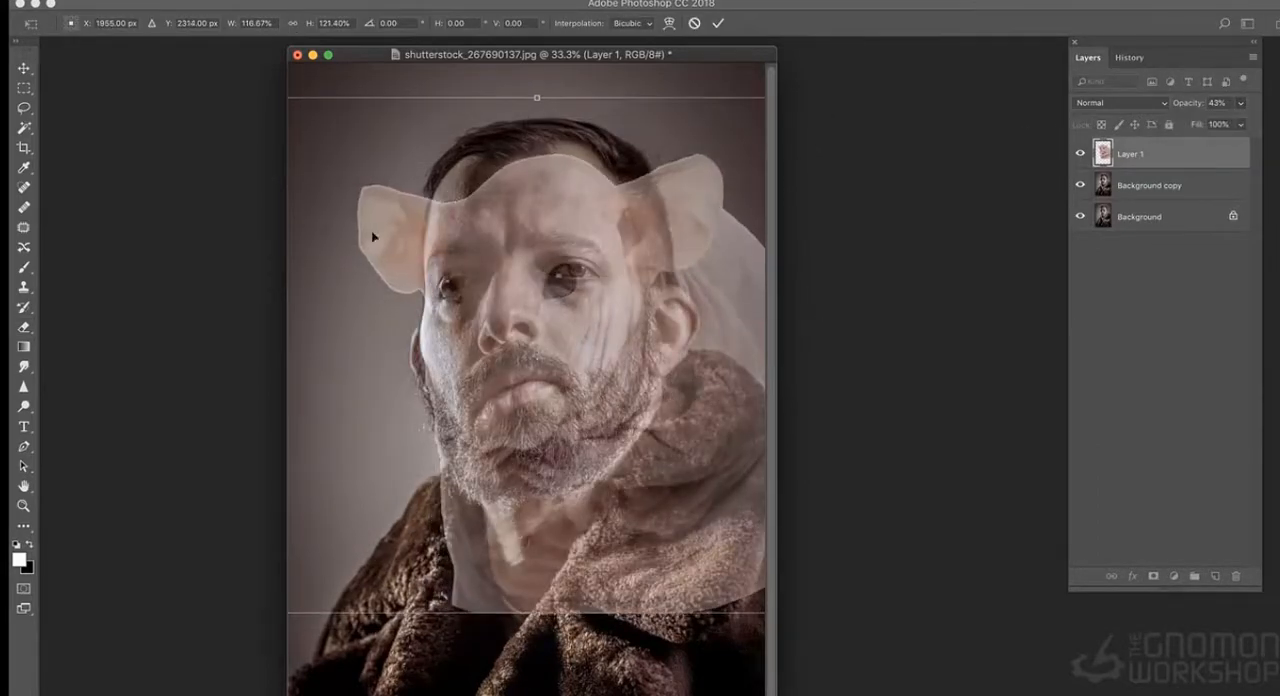
key(super+minus)
mouse_move(467, 214)
mouse_down()
mouse_move(447, 189)
mouse_move(458, 196)
mouse_up()
key(Return)
- Open Liquify on the rat layer and show the Background copy layer as its backdrop
click(391, 0)
click(412, 108)
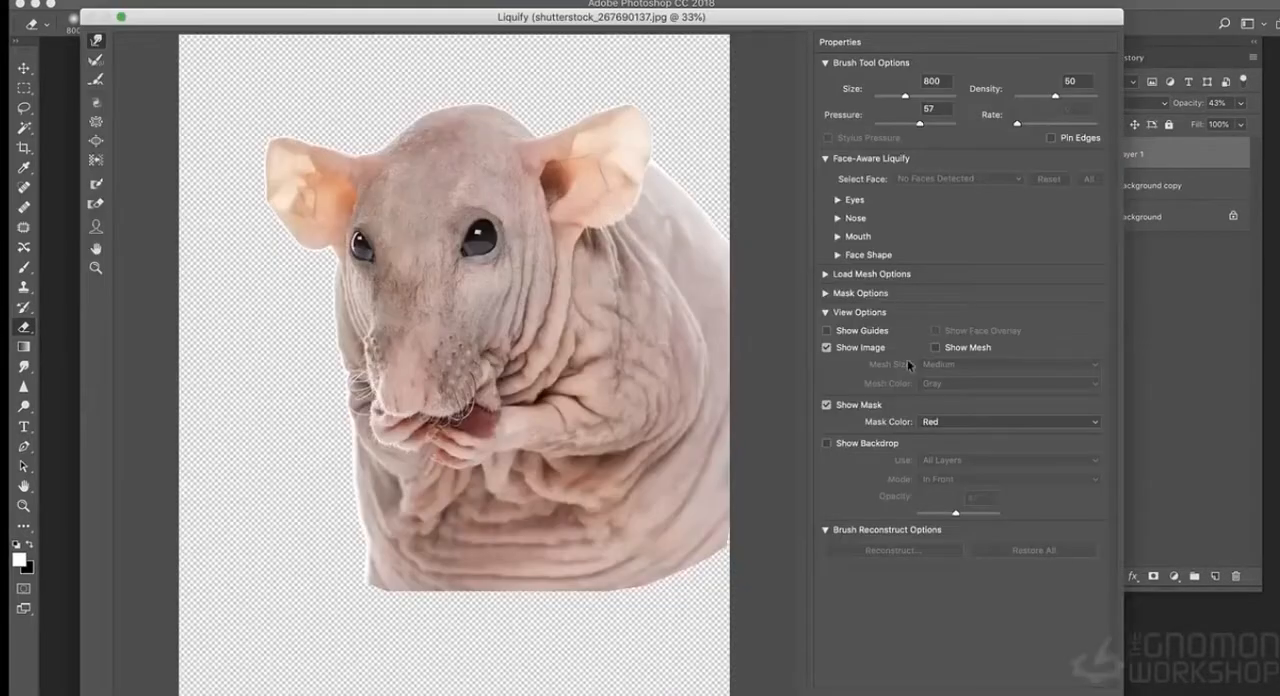
click(827, 444)
click(957, 461)
click(957, 483)
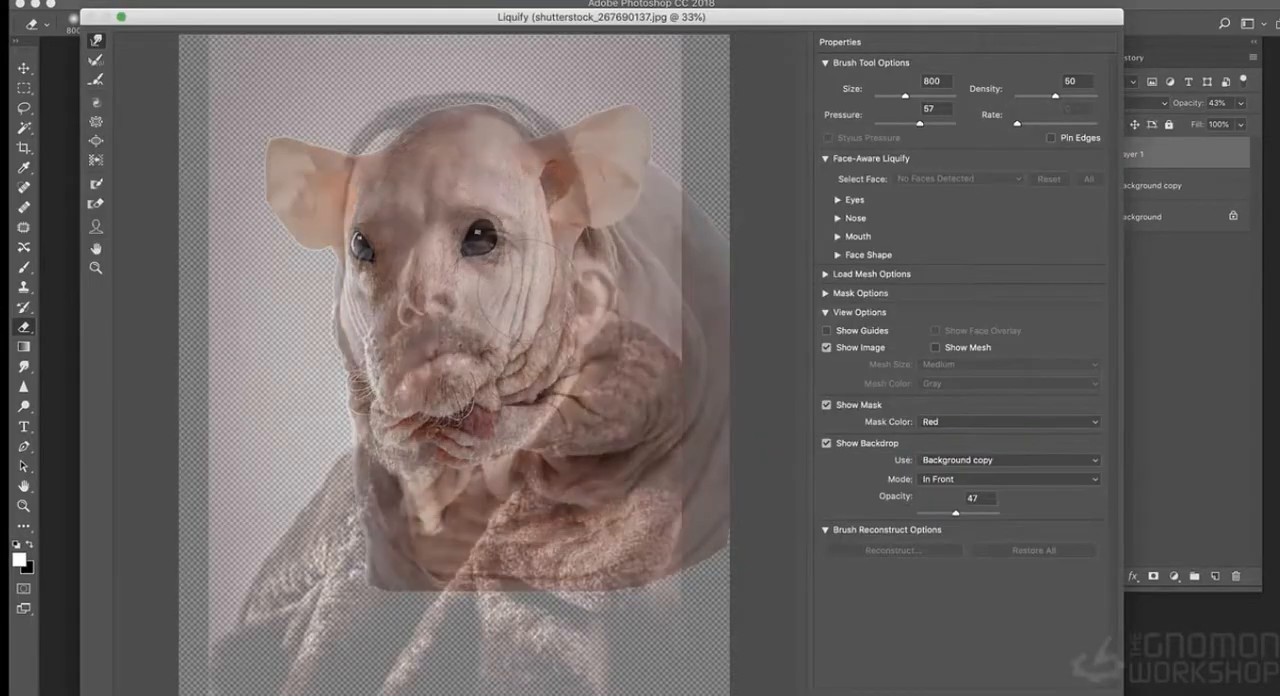
- Warp the rat's head outline, snout and both eyes in Liquify to line up with the man's features
drag(494, 243, 500, 247)
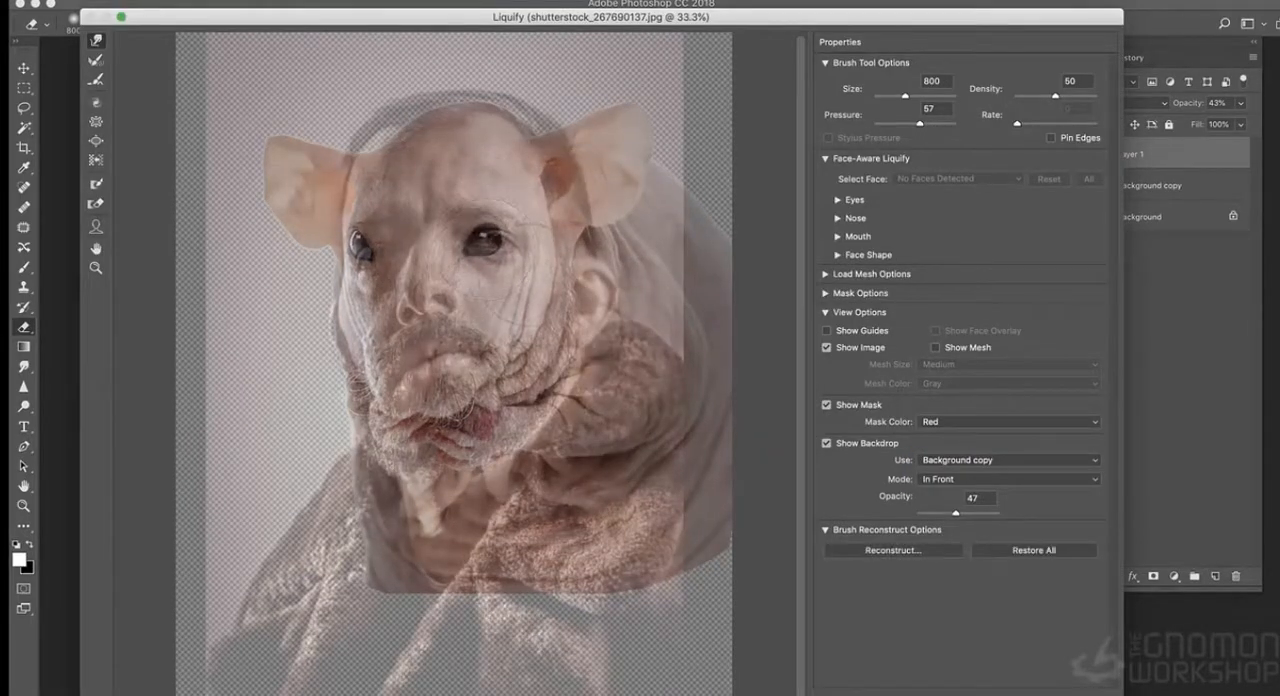
mouse_move(414, 148)
mouse_down()
mouse_move(400, 126)
mouse_move(482, 82)
mouse_up()
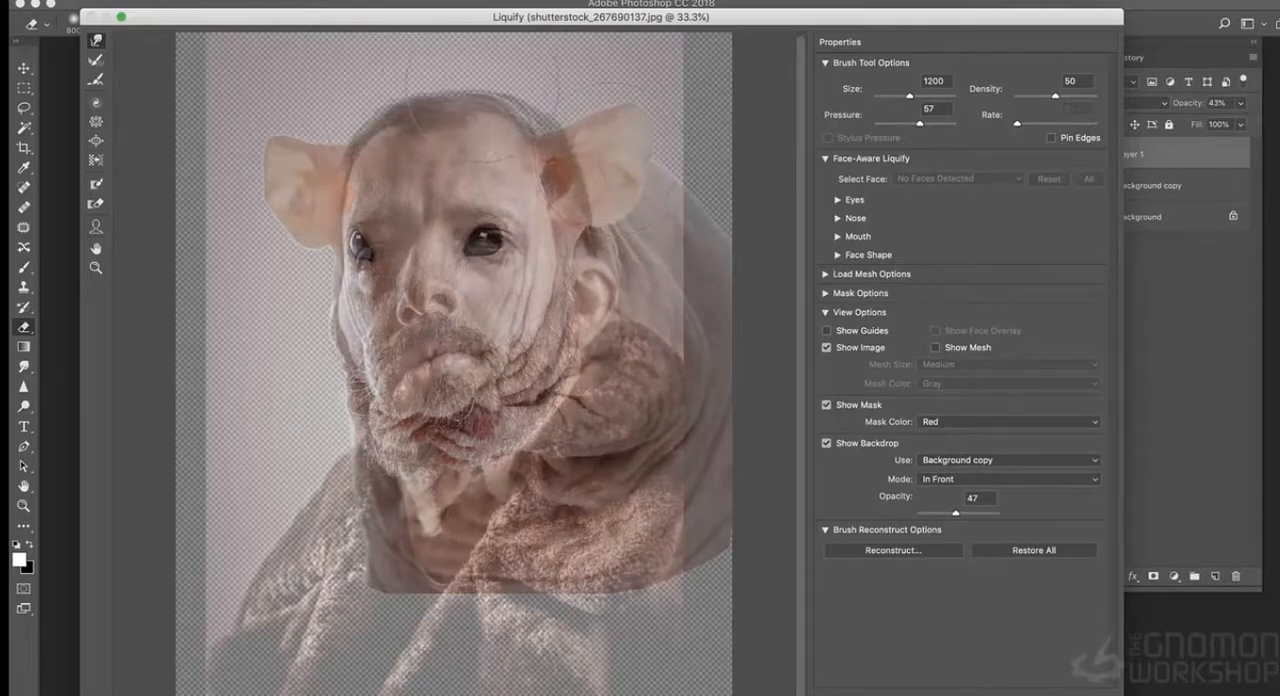
key(super+equal)
drag(451, 388, 469, 448)
key(bracketleft)
mouse_move(498, 241)
mouse_down()
mouse_move(545, 222)
mouse_move(543, 245)
mouse_move(509, 238)
mouse_up()
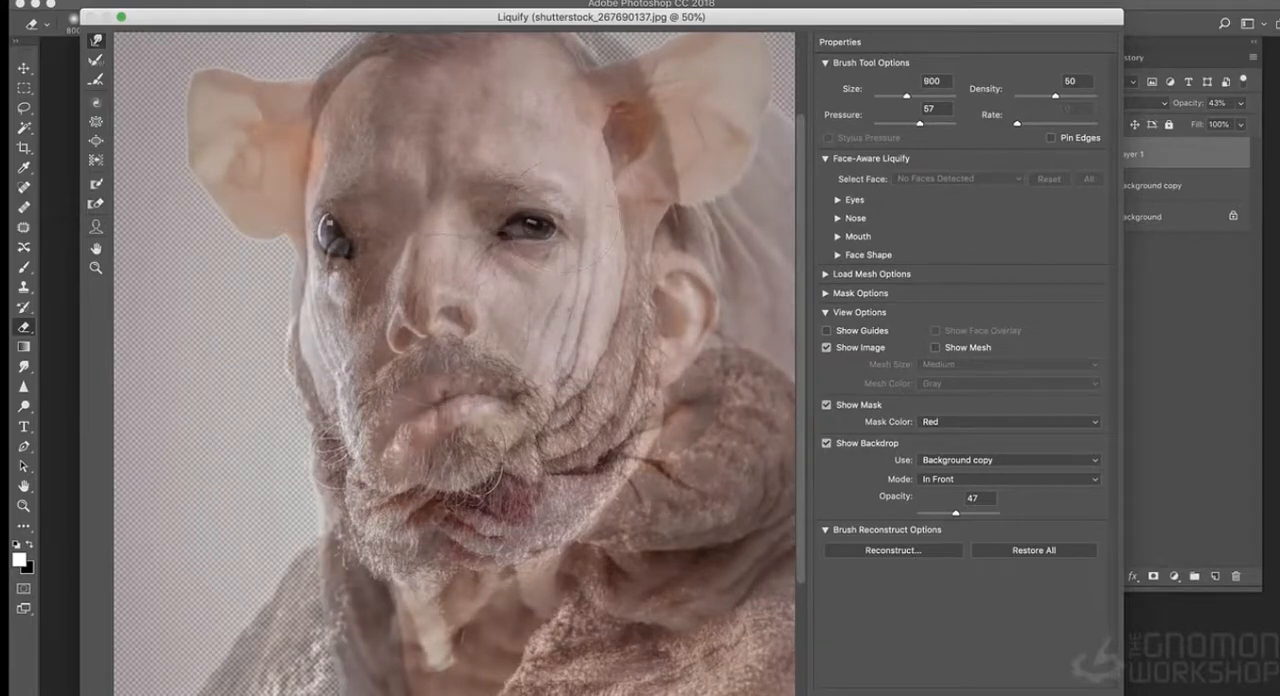
drag(322, 230, 344, 240)
key(bracketleft)
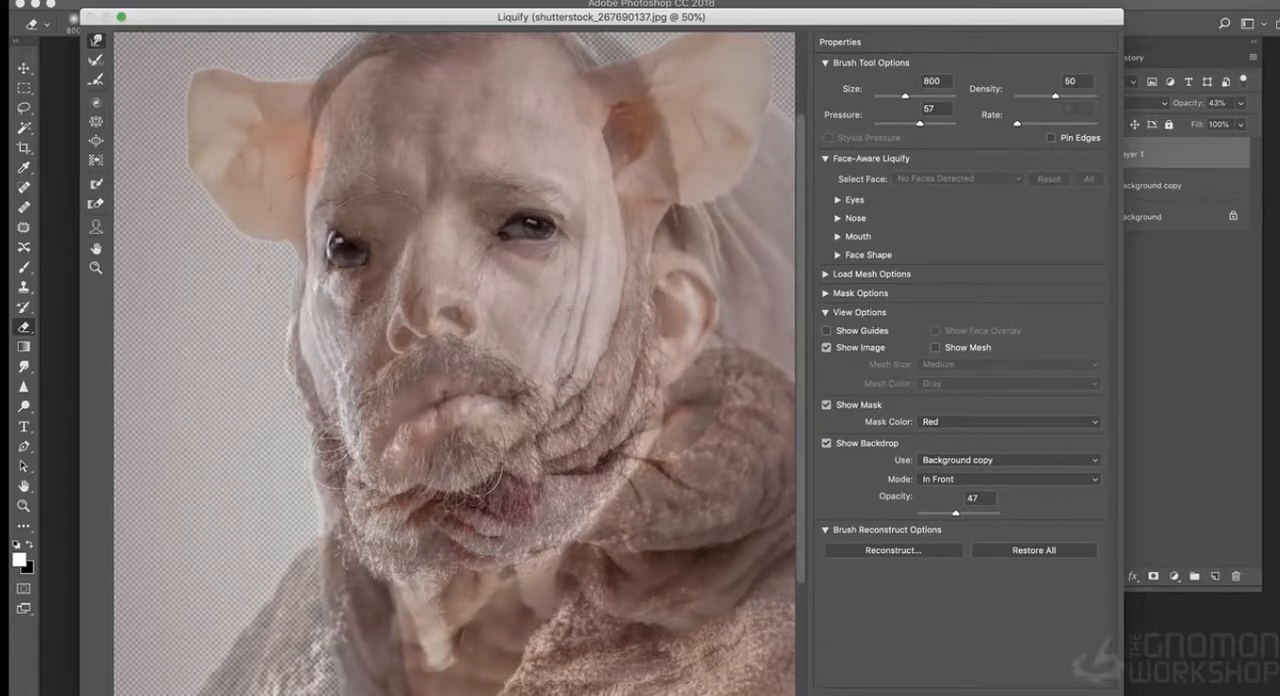
- Push the rat's cheek and mouth into the man's beard area and refine its image-left eye, using 1300 and 1000 brush sizes
key(bracketright)
key(bracketright)
key(bracketright)
key(bracketright)
key(bracketright)
drag(352, 404, 372, 412)
drag(450, 495, 465, 540)
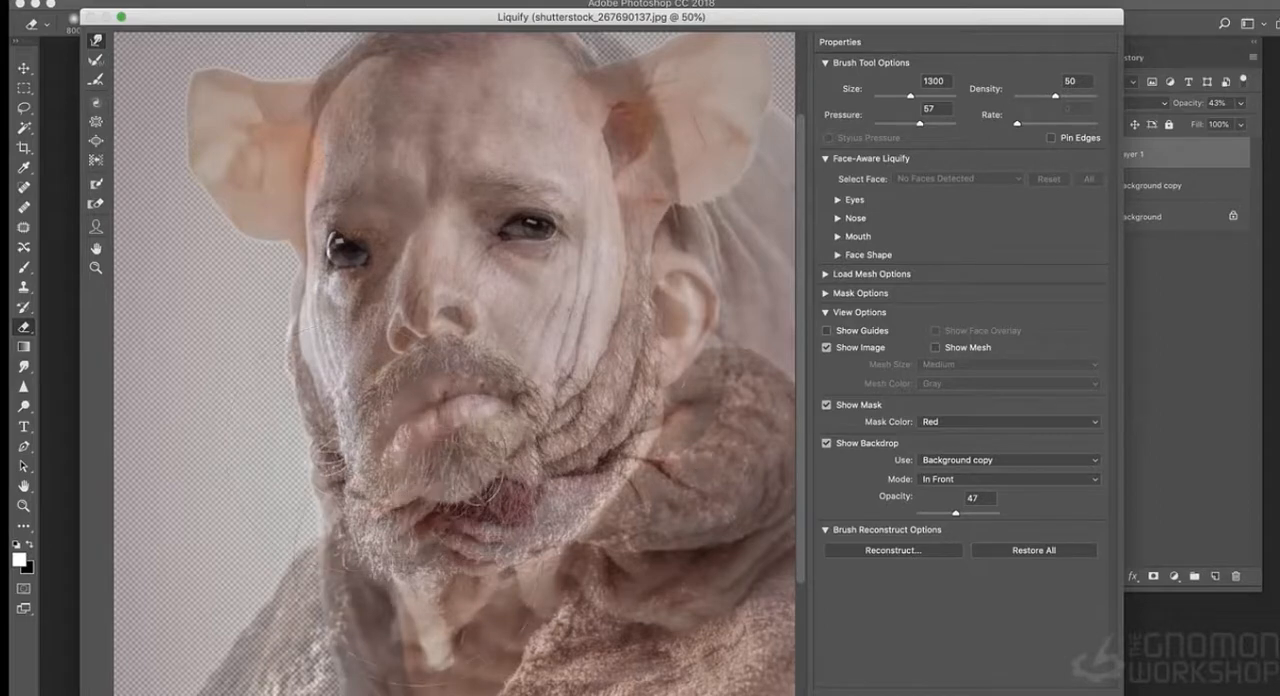
drag(412, 502, 415, 525)
key(bracketleft)
key(bracketleft)
key(bracketleft)
key(bracketleft)
key(bracketleft)
key(bracketleft)
key(bracketleft)
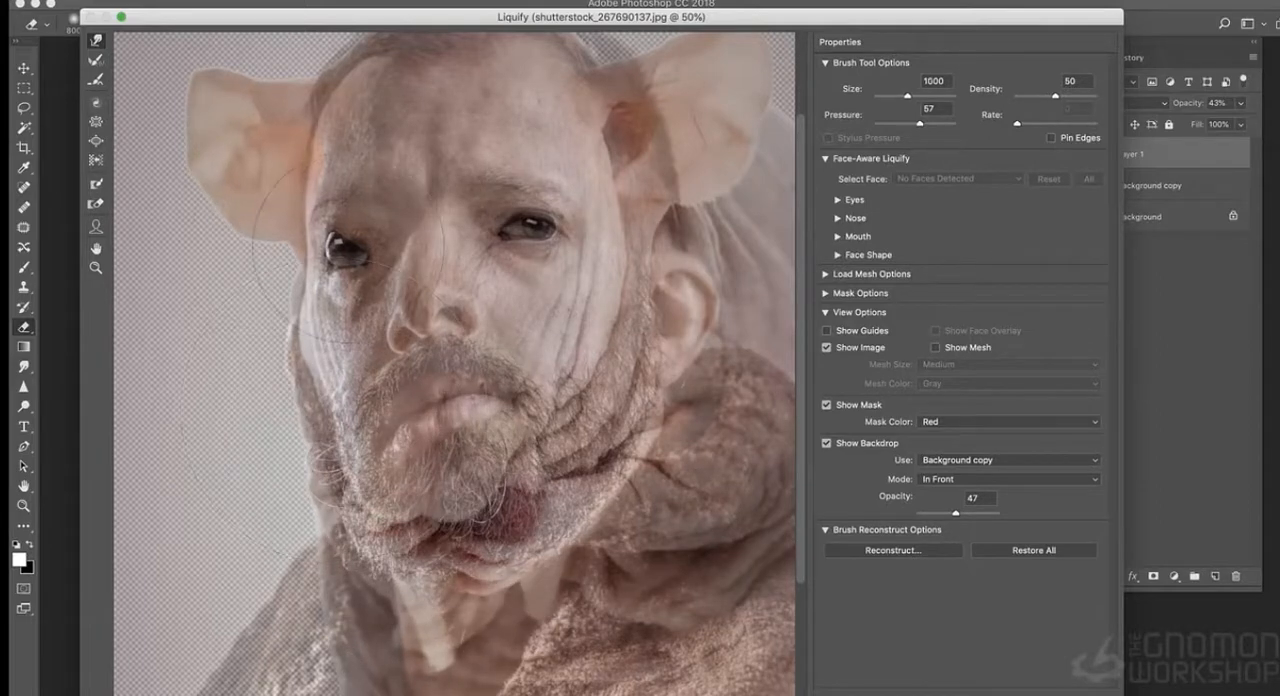
drag(345, 238, 353, 258)
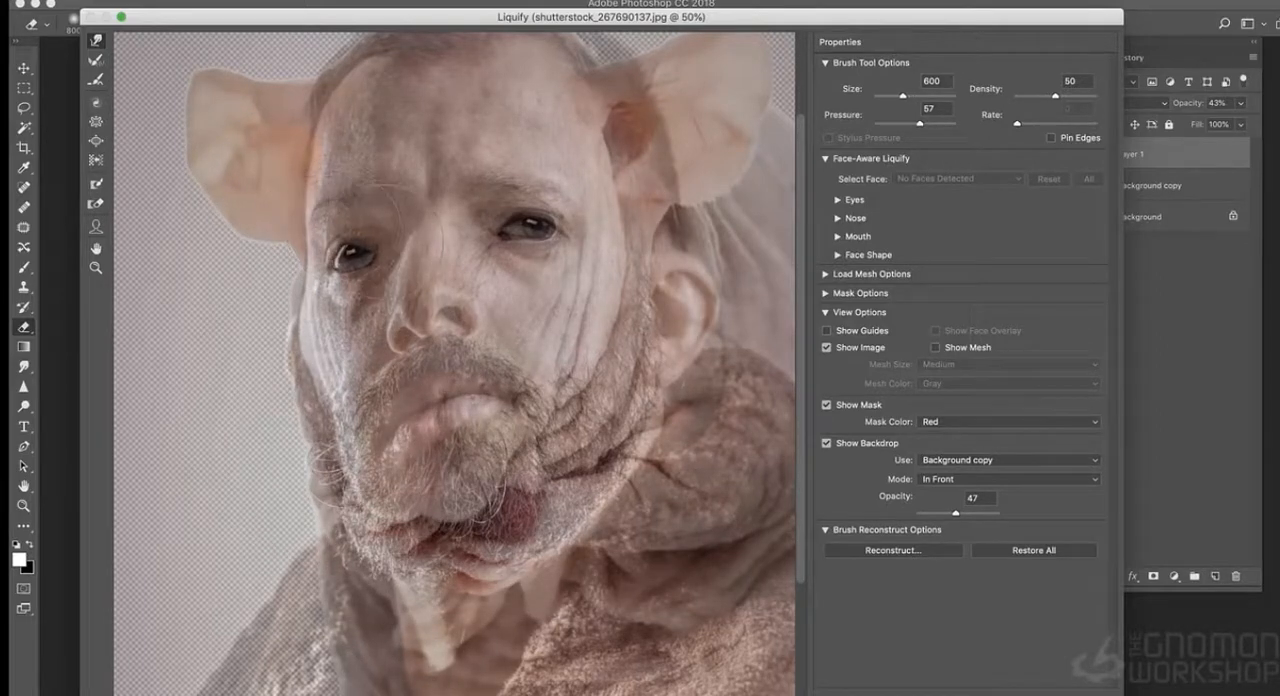
- Push the rat's chin area into the man's jawline with a 1200 brush and apply the Liquify changes
key(super+minus)
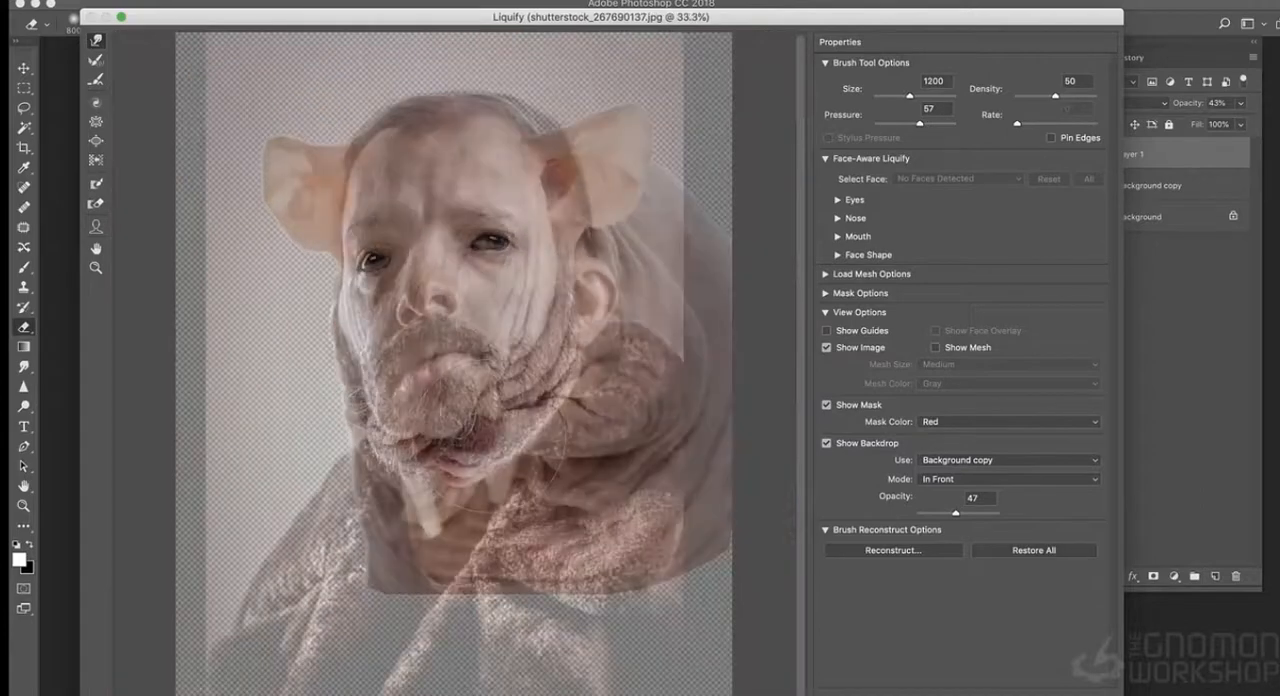
key(bracketright)
drag(453, 466, 454, 482)
drag(490, 440, 430, 498)
key(Return)
- Set Layer 1 to Hard Light blending at 90% opacity
click(1136, 104)
click(1110, 294)
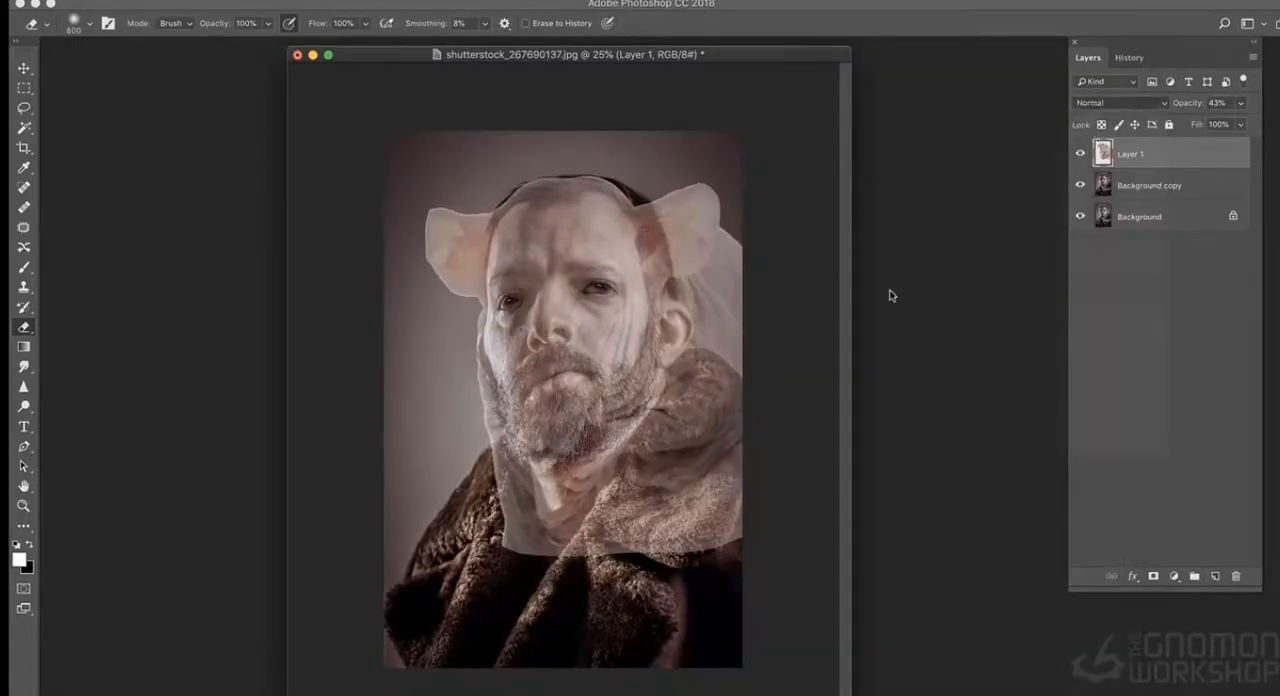
drag(1237, 104, 1243, 121)
click(904, 171)
key(super+plus)
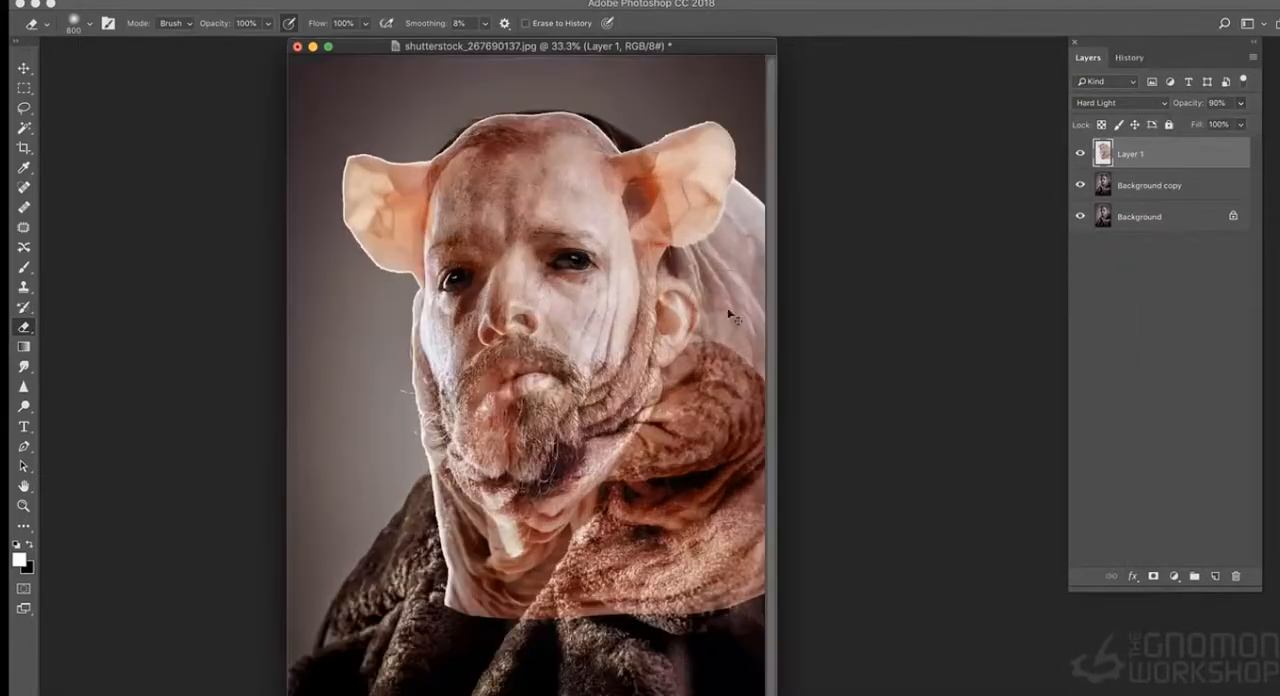
- Lower Layer 1's saturation with Hue/Saturation and set its brightness to -41 with Brightness/Contrast
key(super+u)
drag(700, 168, 977, 83)
drag(895, 219, 853, 220)
click(1063, 107)
click(215, 1)
click(414, 23)
mouse_move(995, 52)
mouse_down()
mouse_move(966, 52)
mouse_move(983, 52)
mouse_up()
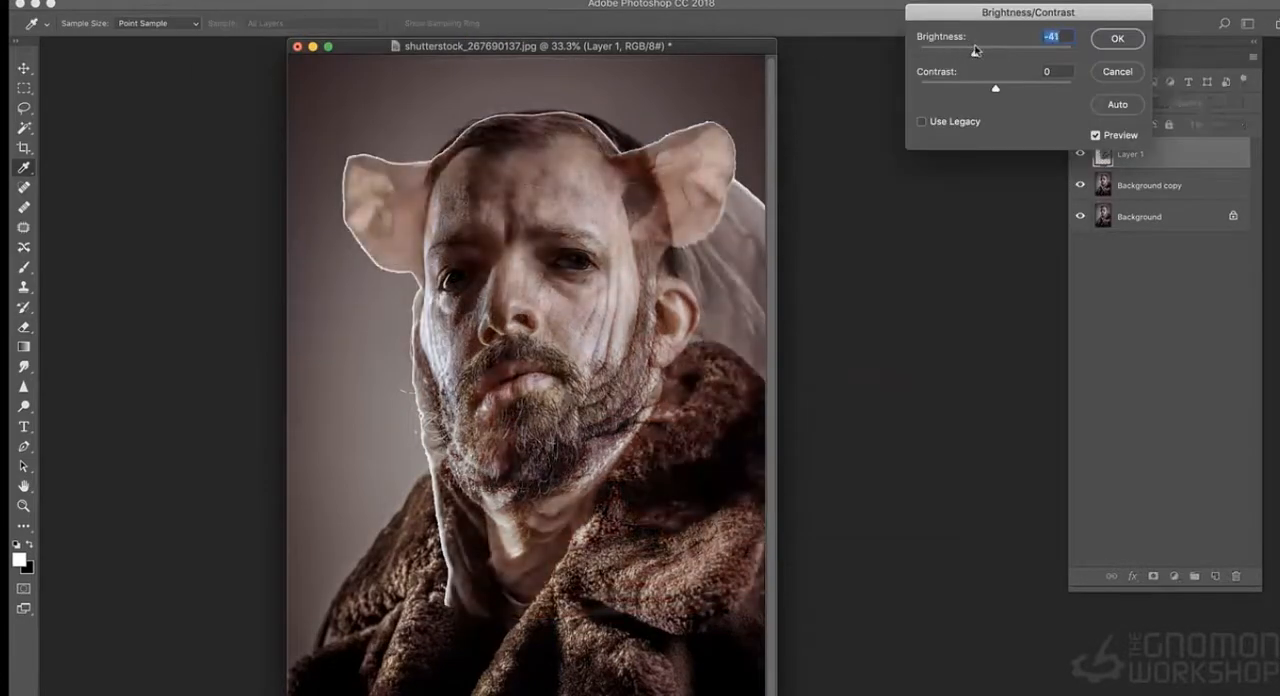
key(Return)
- Lasso the rat's image-right ear on Layer 1 and cut it out
key(e)
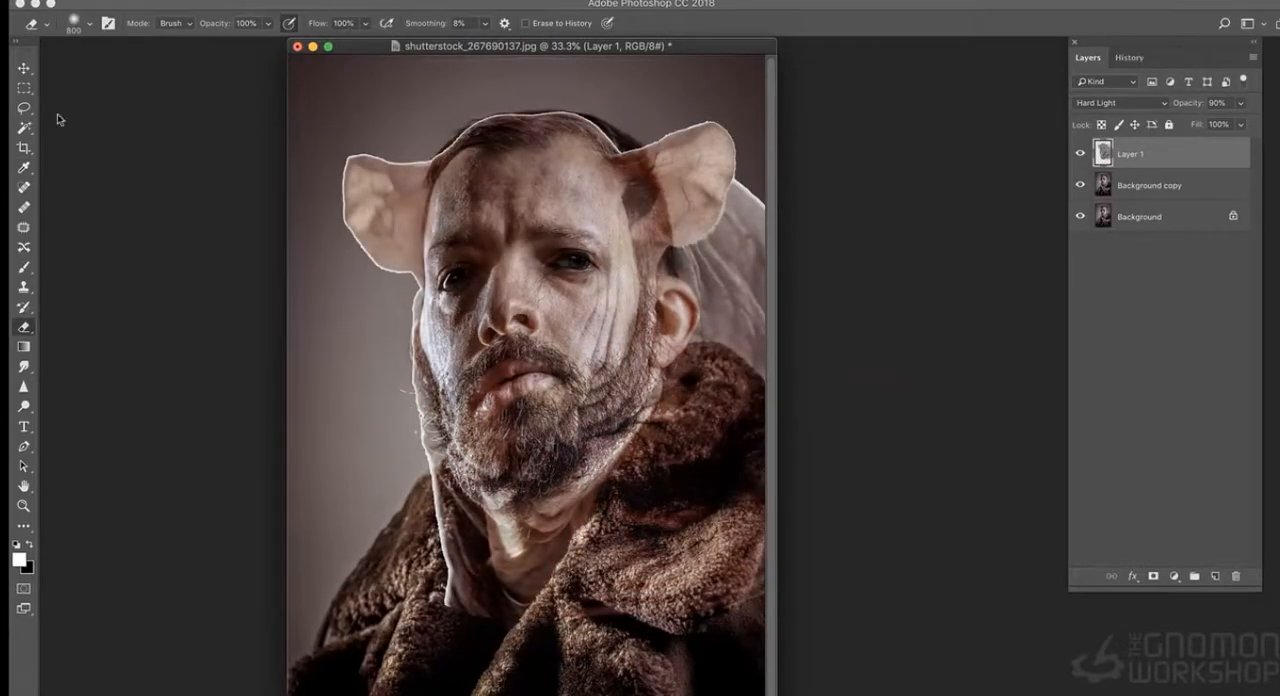
key(l)
mouse_move(737, 127)
mouse_down()
mouse_move(662, 320)
mouse_move(728, 100)
mouse_up()
key(Delete)
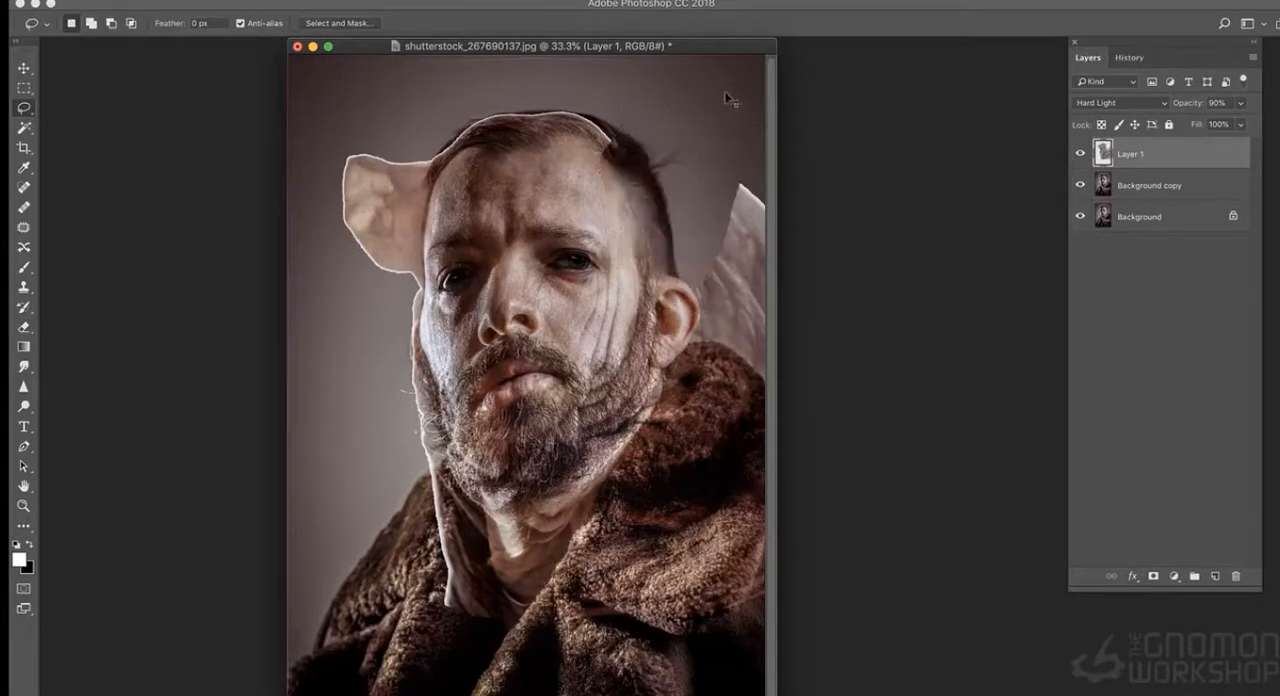
- Paste the cut rat ear onto a new layer and transform it over the man's image-right ear
key(ctrl+v)
key(ctrl+t)
mouse_move(532, 392)
mouse_down()
mouse_move(675, 306)
mouse_move(731, 305)
mouse_move(700, 314)
mouse_up()
right_click(678, 312)
click(709, 351)
key(Return)
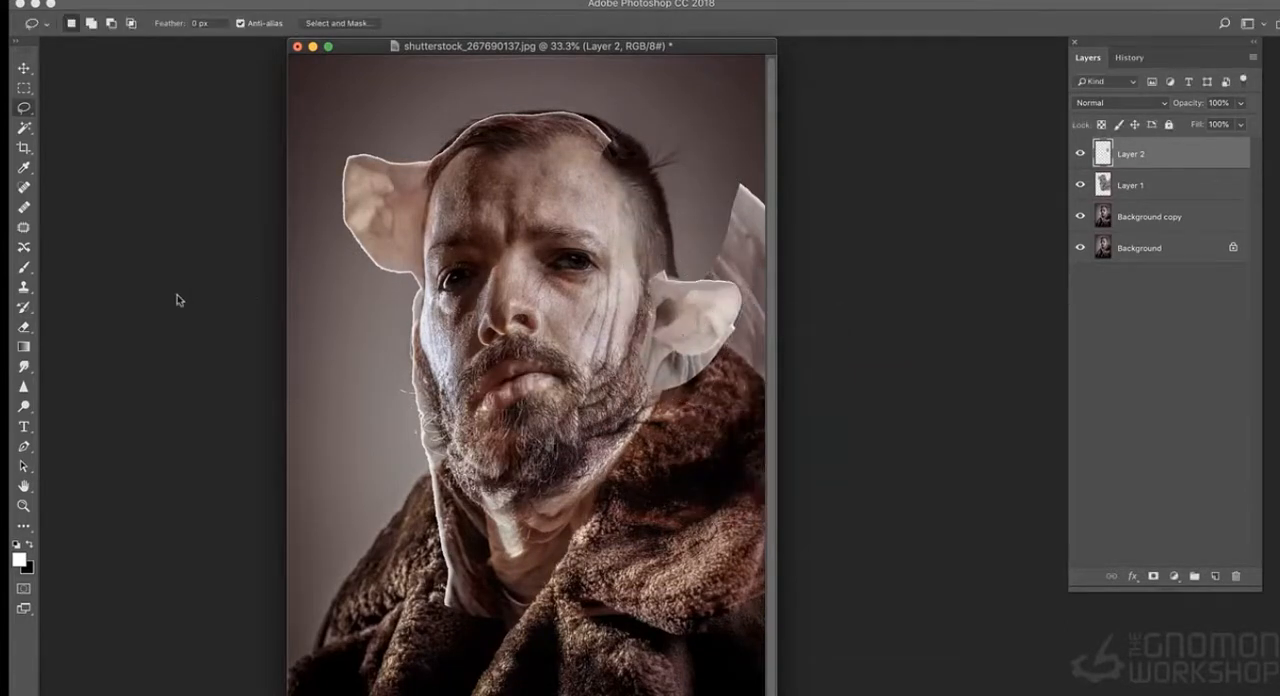
- Hide Layer 2 and erase the rat's remaining ear, body and outlines around the man's face on Layer 1
click(1080, 153)
click(1130, 185)
key(e)
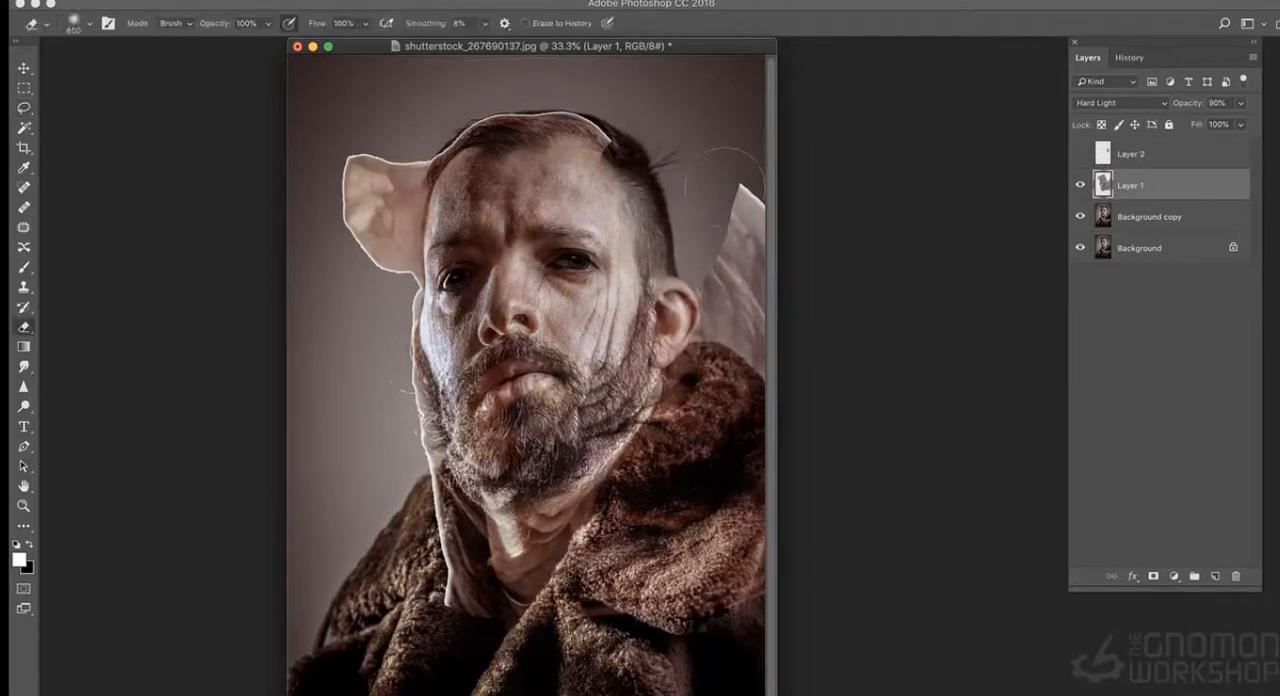
drag(740, 185, 752, 360)
mouse_move(448, 660)
mouse_down()
mouse_move(393, 522)
mouse_move(365, 342)
mouse_move(386, 130)
mouse_move(617, 95)
mouse_move(396, 165)
mouse_move(391, 148)
mouse_up()
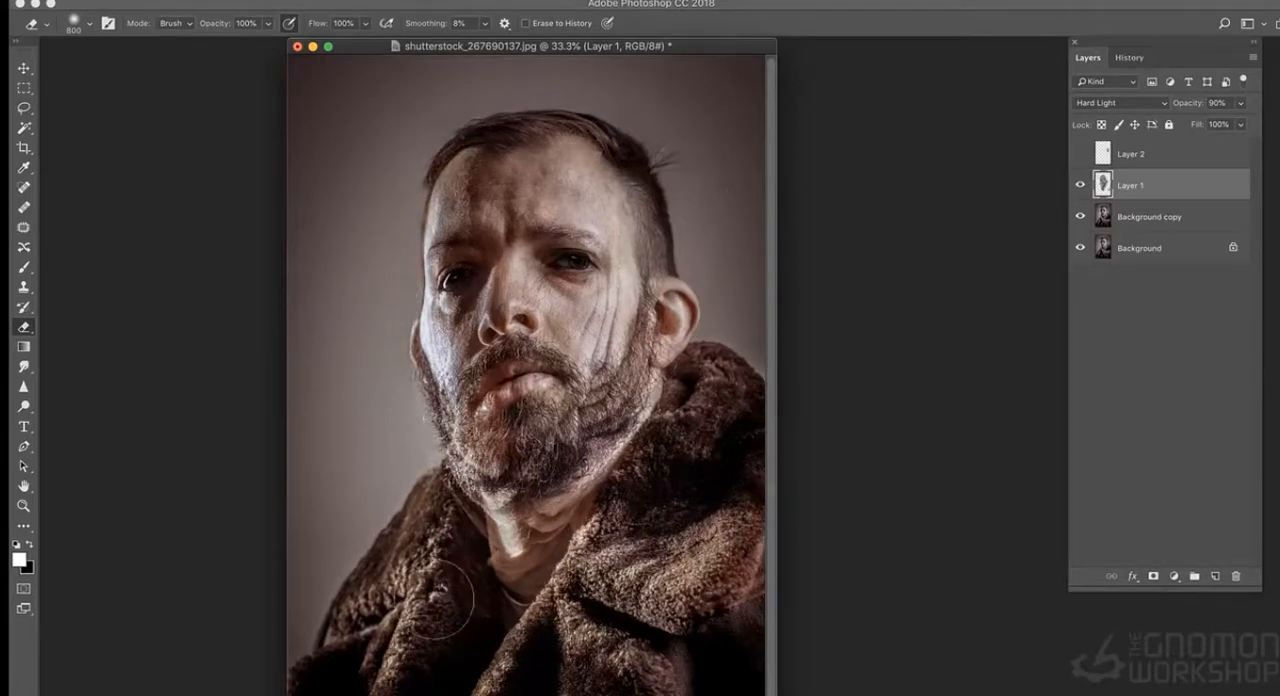
click(1080, 185)
click(1080, 185)
key(super+plus)
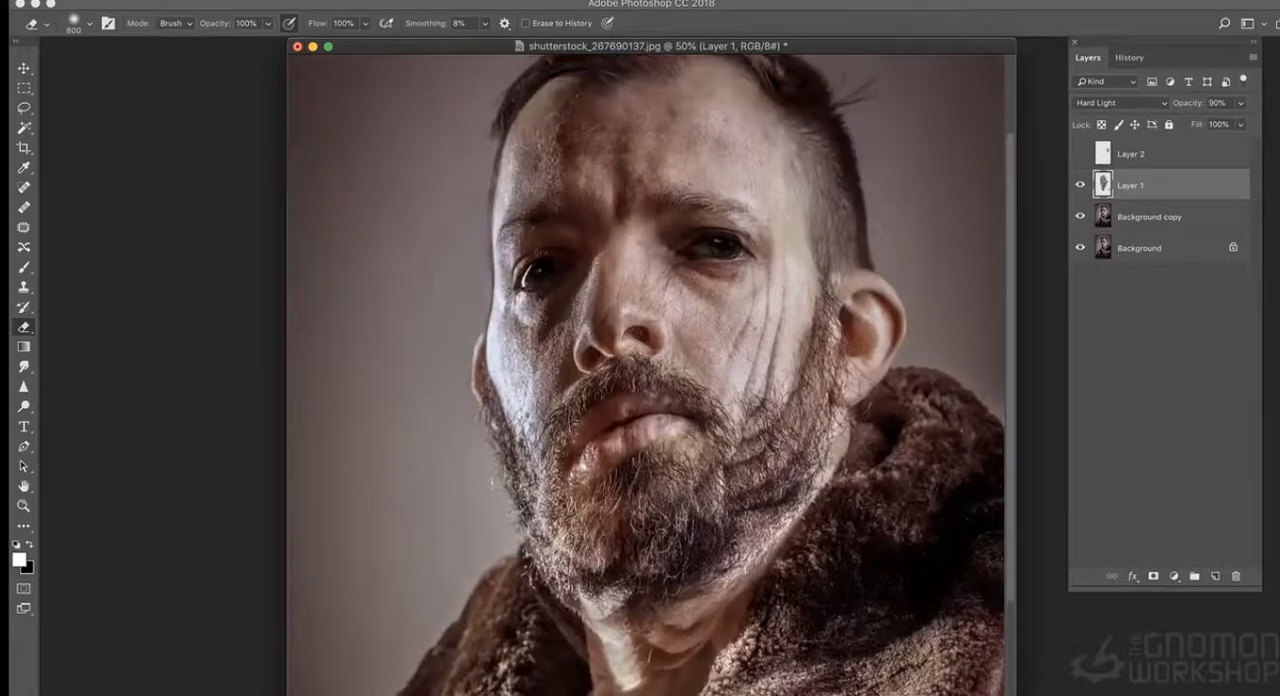
- Erase rat detail around the eyes on Layer 1 with a size 175 eraser, compare the layer off and on, and revert the last strokes
key(bracketright)
key(bracketright)
key(bracketright)
click(1080, 185)
click(1080, 185)
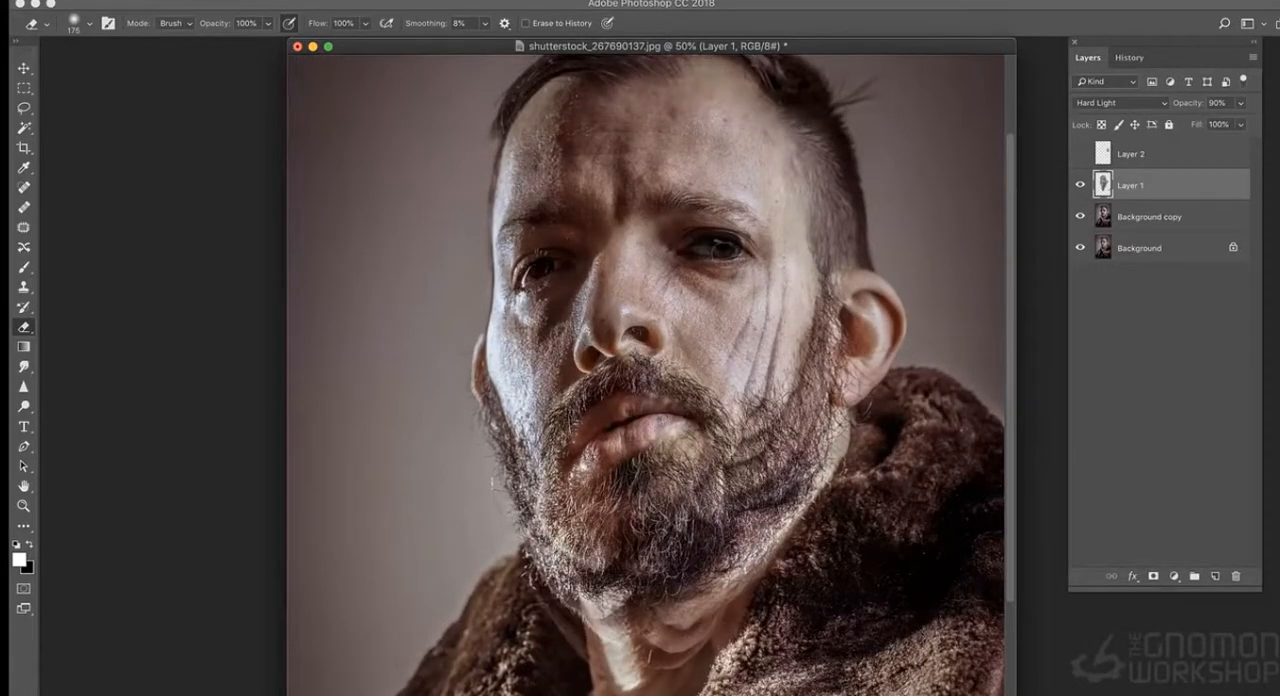
click(1128, 58)
click(1125, 519)
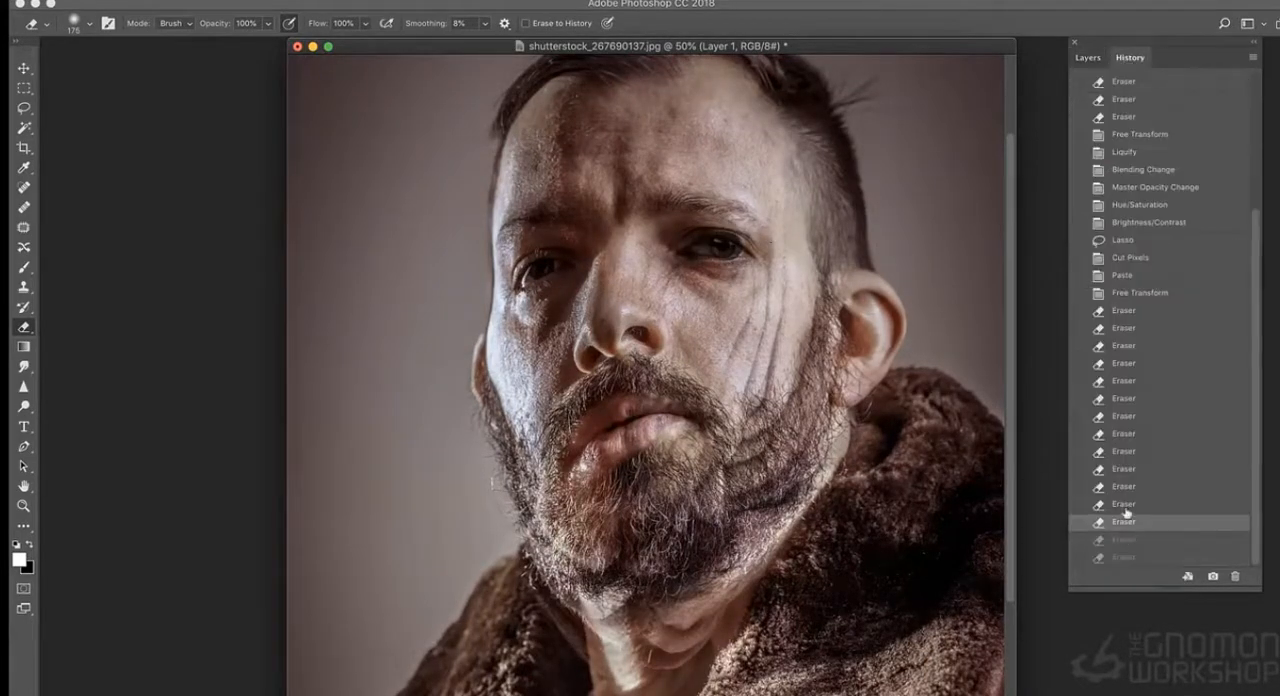
click(1087, 58)
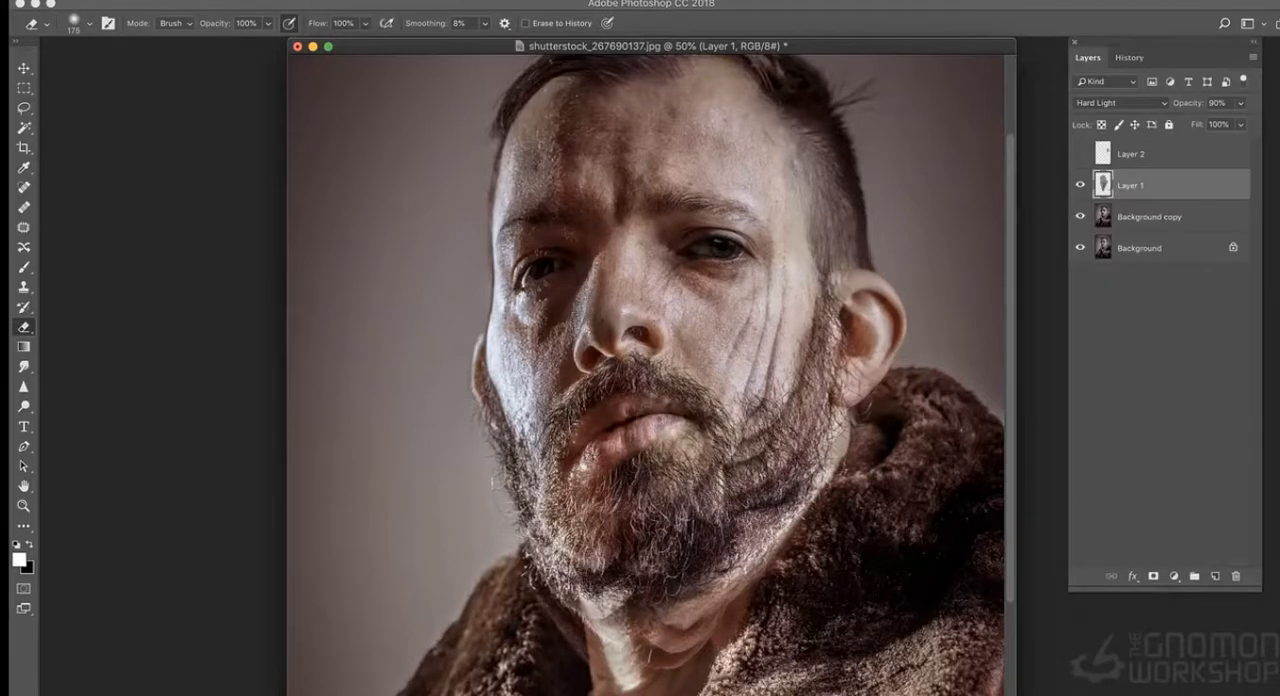
- Show Layer 2 and narrow and reposition the rat ear to fit over the man's ear
click(1080, 155)
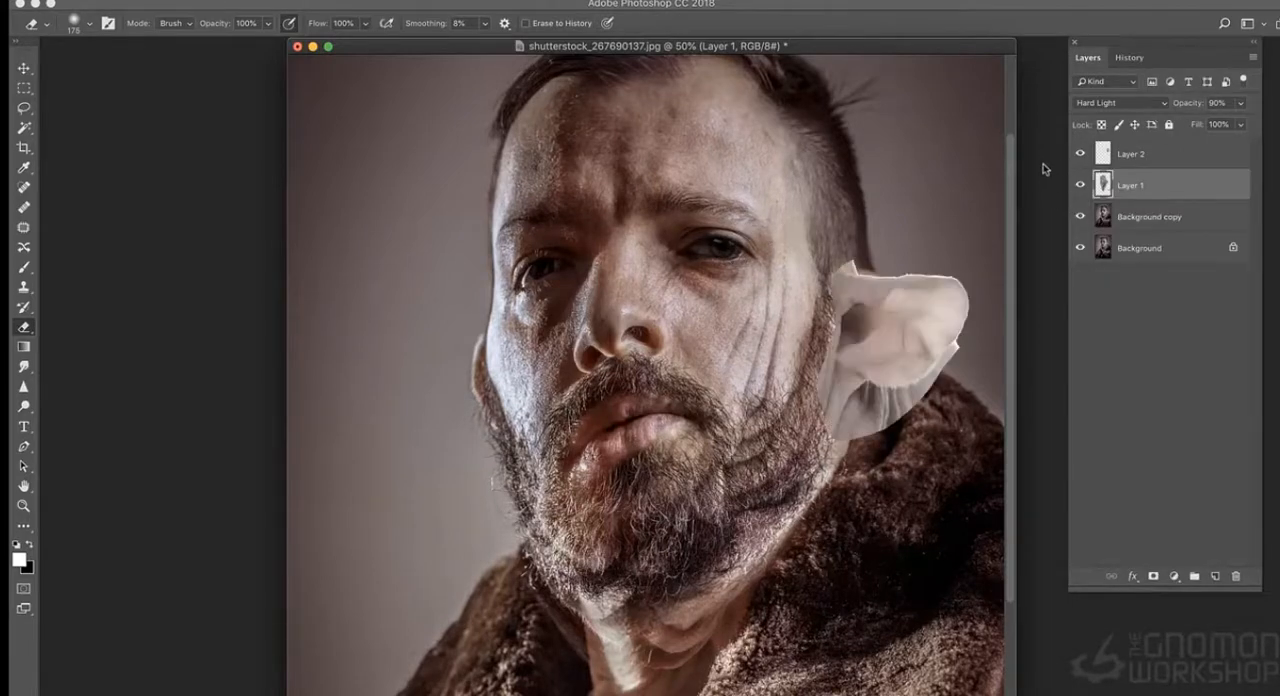
key(super+minus)
key(super+t)
key(Escape)
click(1105, 157)
key(super+t)
drag(741, 332, 695, 331)
mouse_move(673, 273)
mouse_down()
mouse_move(673, 247)
mouse_move(685, 287)
mouse_up()
key(Return)
key(super+t)
key(Return)
- Set Layer 2 to Hard Light blending and lower its saturation with Hue/Saturation
click(1134, 104)
click(1106, 290)
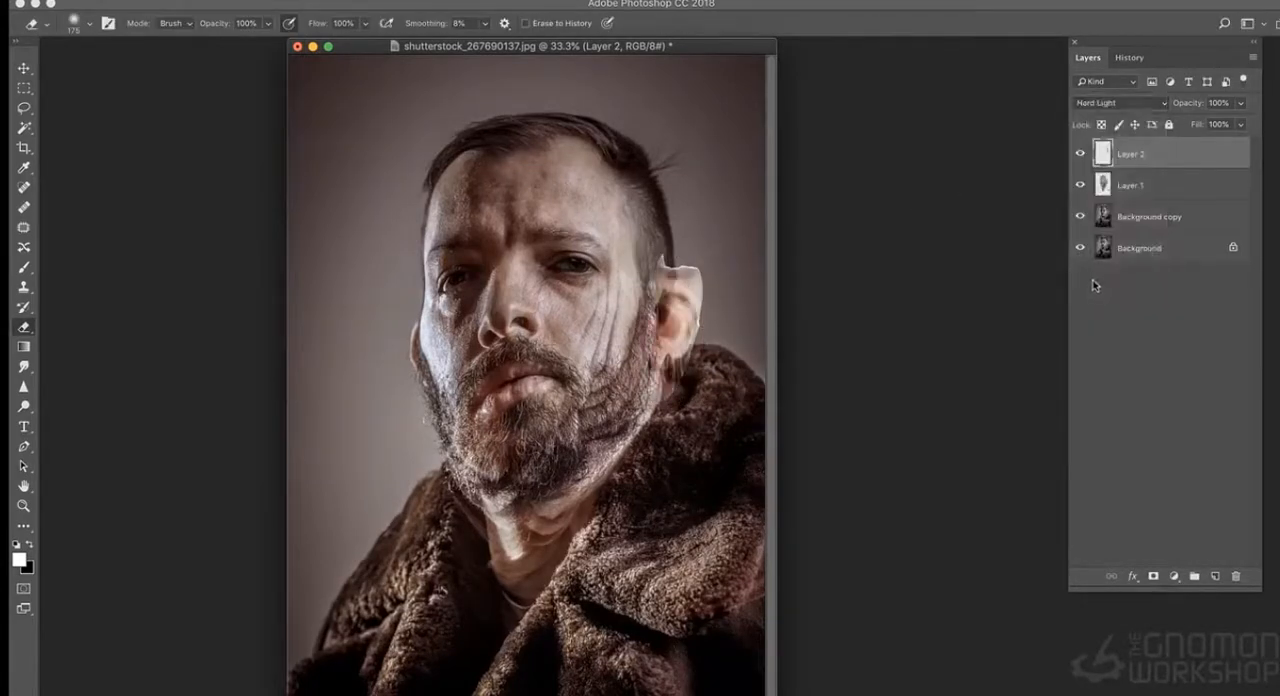
key(super+u)
drag(893, 219, 876, 219)
key(Return)
- Set Layer 2's brightness to -36 and contrast to 81 with Brightness/Contrast
click(215, 1)
mouse_move(263, 24)
click(434, 26)
mouse_move(995, 52)
mouse_down()
mouse_move(963, 52)
mouse_move(977, 52)
mouse_up()
drag(995, 88, 1031, 88)
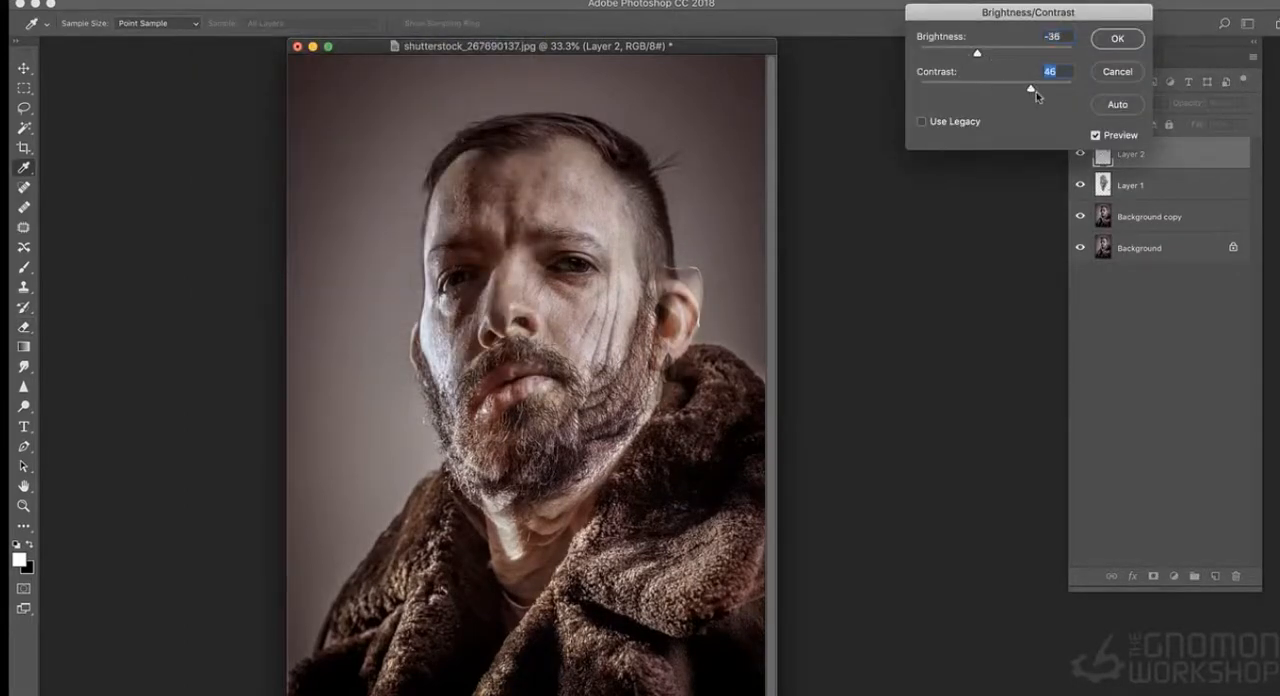
click(1117, 39)
- Reshape the rat ear on Layer 2 so its upper edge and lobe follow the man's ear
key(super+equal)
key(super+t)
right_click(865, 290)
click(900, 387)
drag(911, 260, 877, 310)
drag(888, 366, 890, 427)
key(Return)
- Lower Layer 2's opacity to 75% and erase the stray rat ear edges around the man's ear
key(e)
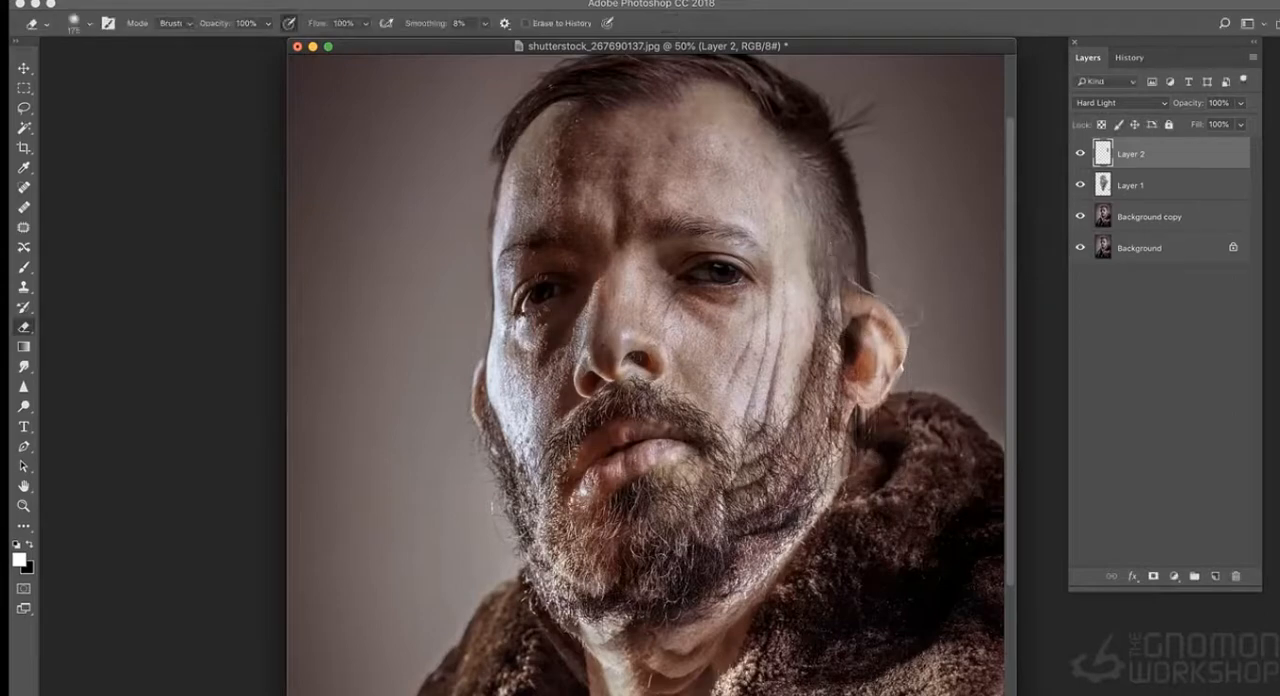
click(1241, 103)
mouse_move(1238, 120)
mouse_down()
mouse_move(1212, 122)
mouse_move(1223, 122)
mouse_up()
key(Return)
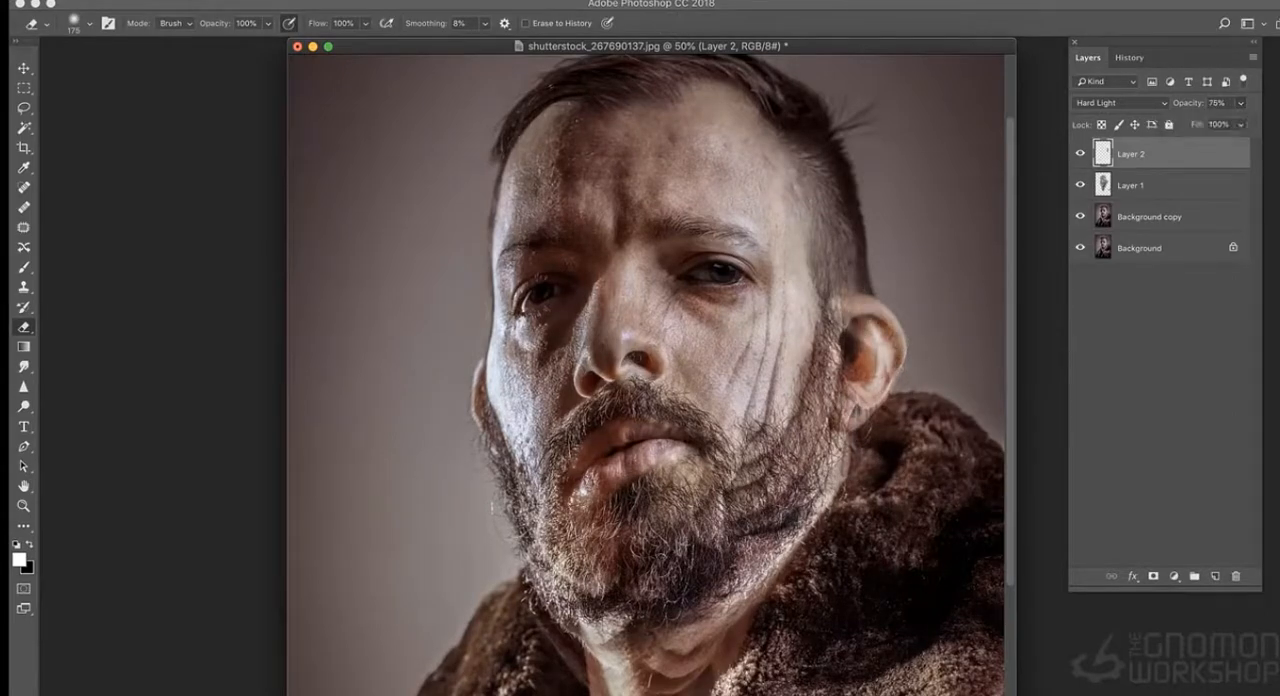
key(super+minus)
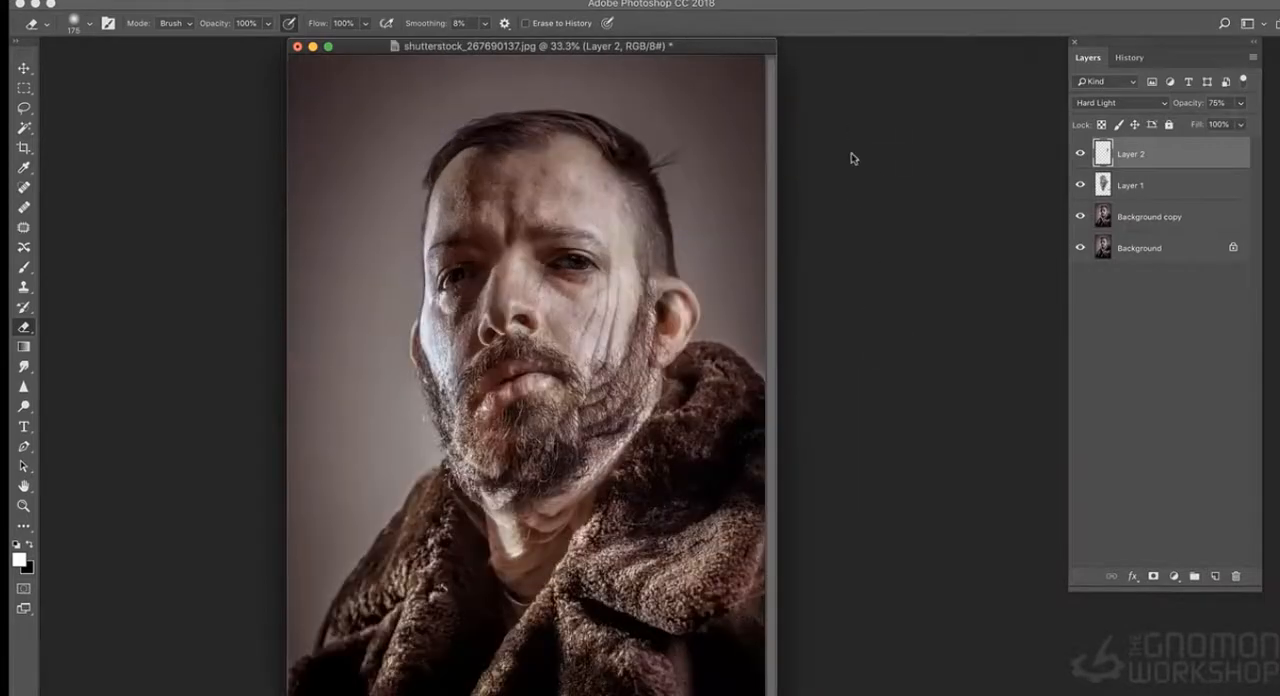
key(super+plus)
scroll(912, 176, up, 3)
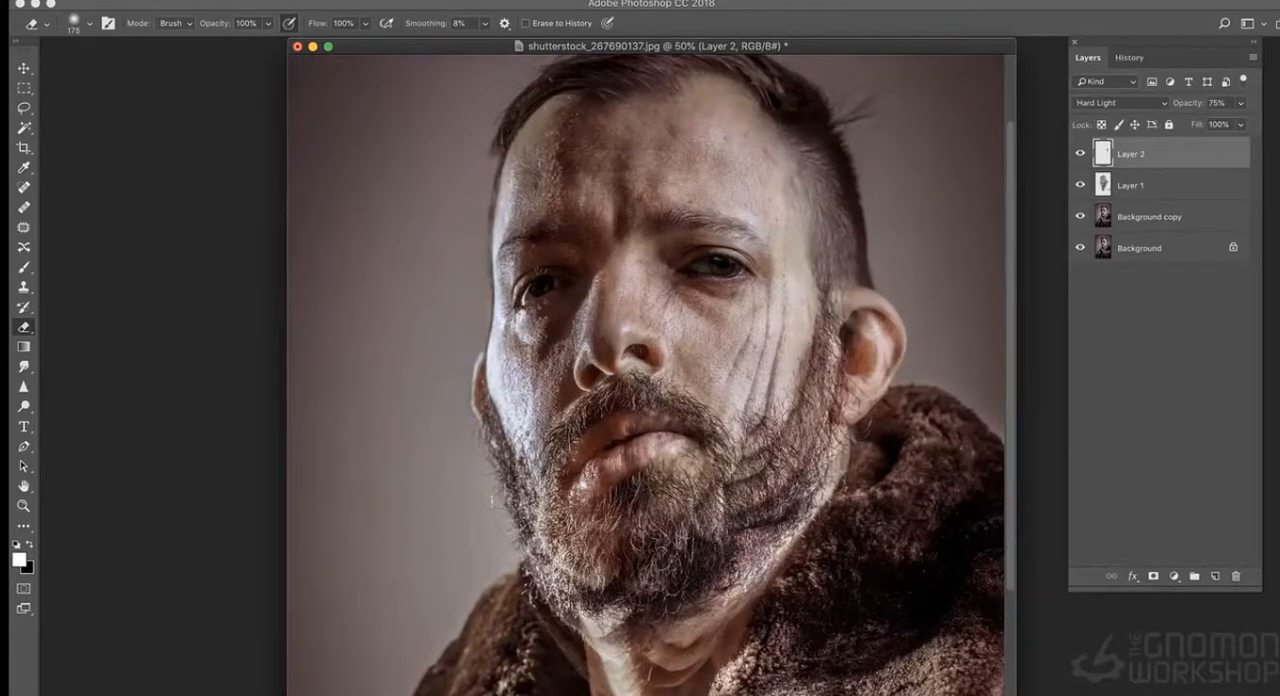
- Switch to the Creature folder in Finder, preview shutterstock_633866897.jpg as a possible source, and close it
key(super+minus)
click(145, 1)
click(897, 199)
key(super+Tab)
drag(942, 45, 895, 31)
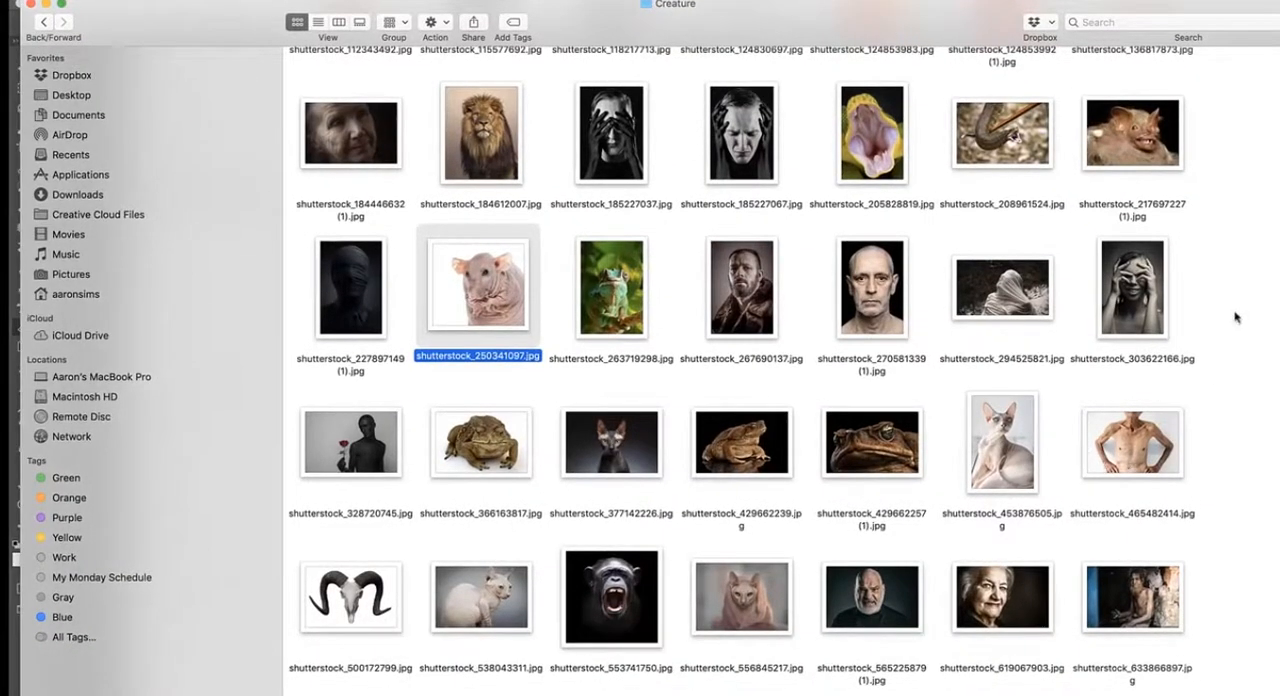
drag(1095, 8, 1081, 7)
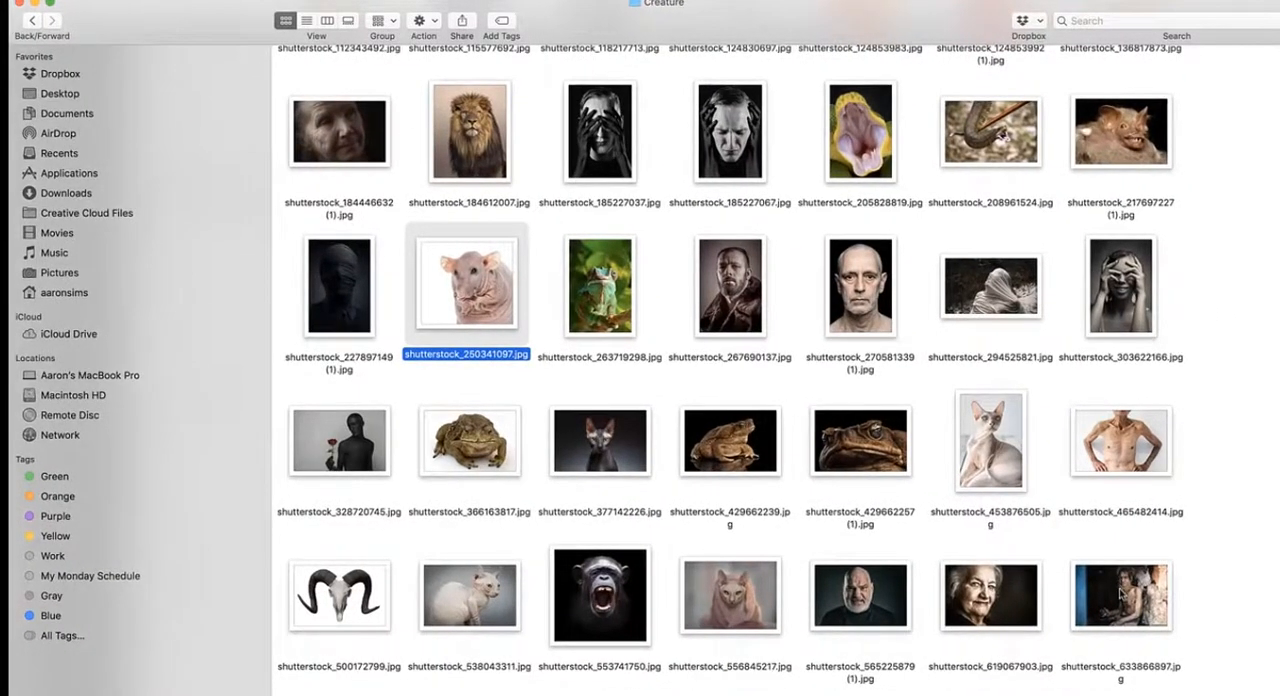
click(1120, 592)
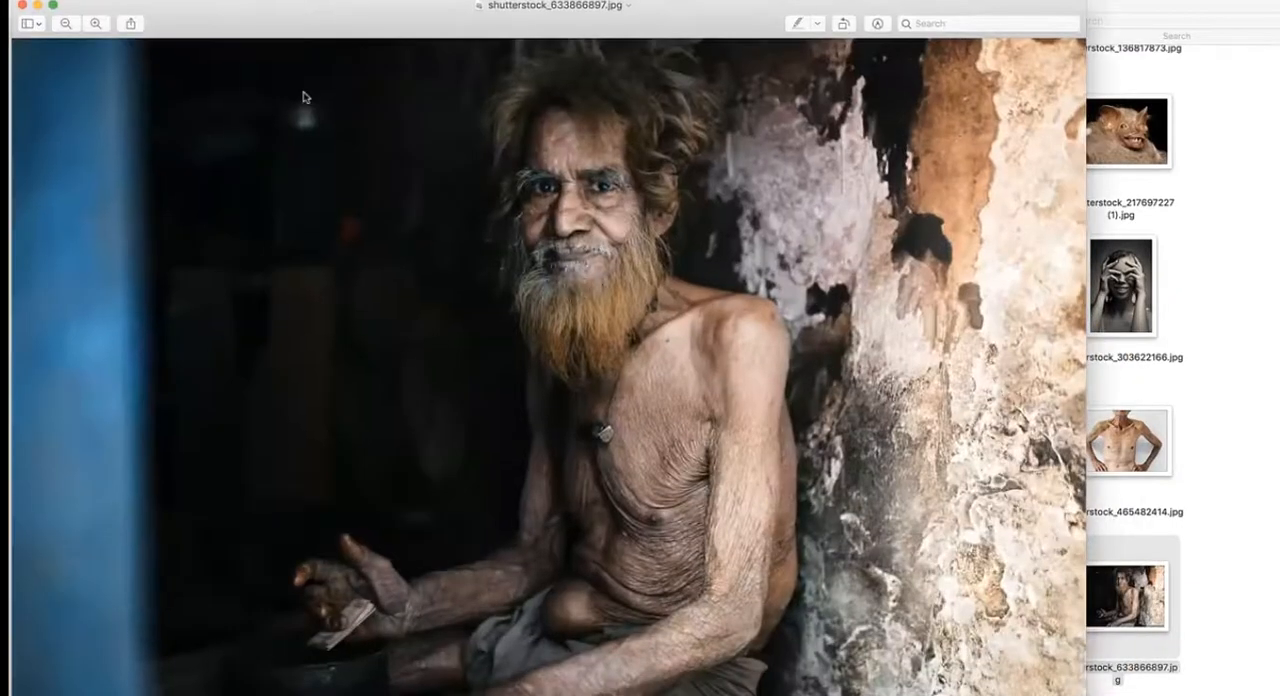
click(23, 6)
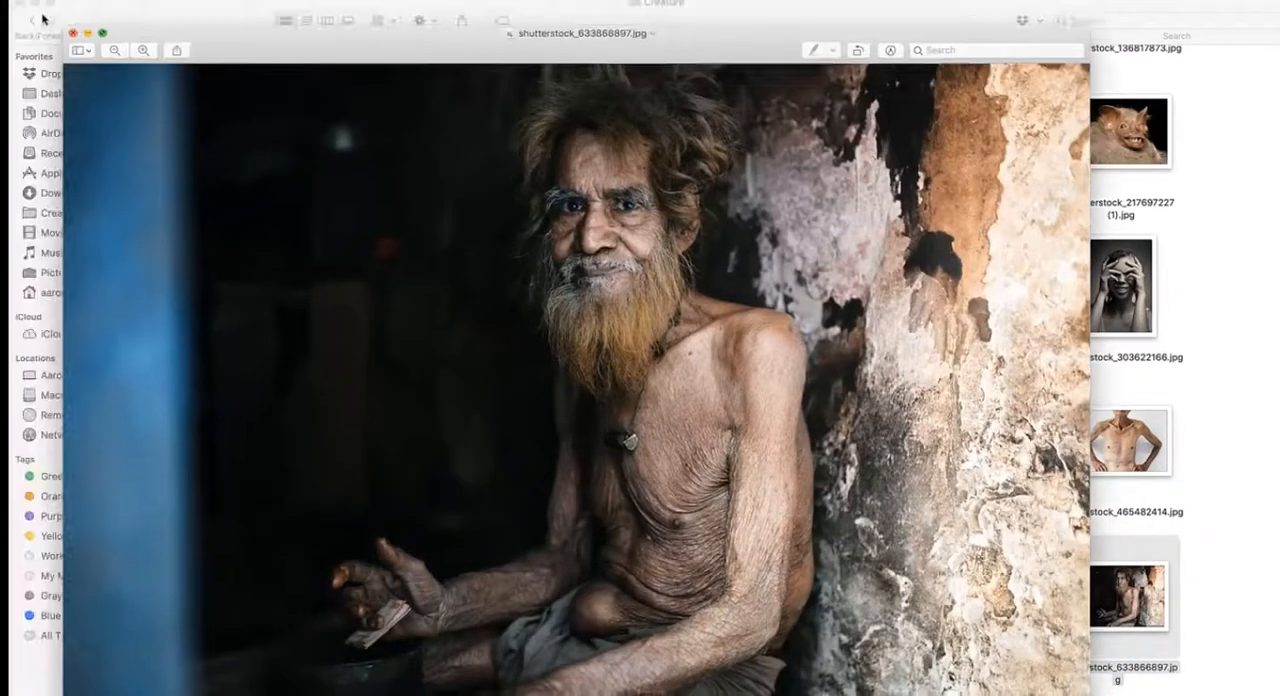
- Browse the Creature folder's upper images, preview the casereports-2018-January-2018 portrait as a possible source, and close it
mouse_move(957, 20)
mouse_down()
mouse_move(772, 334)
mouse_move(961, 31)
mouse_up()
scroll(710, 370, up, 10)
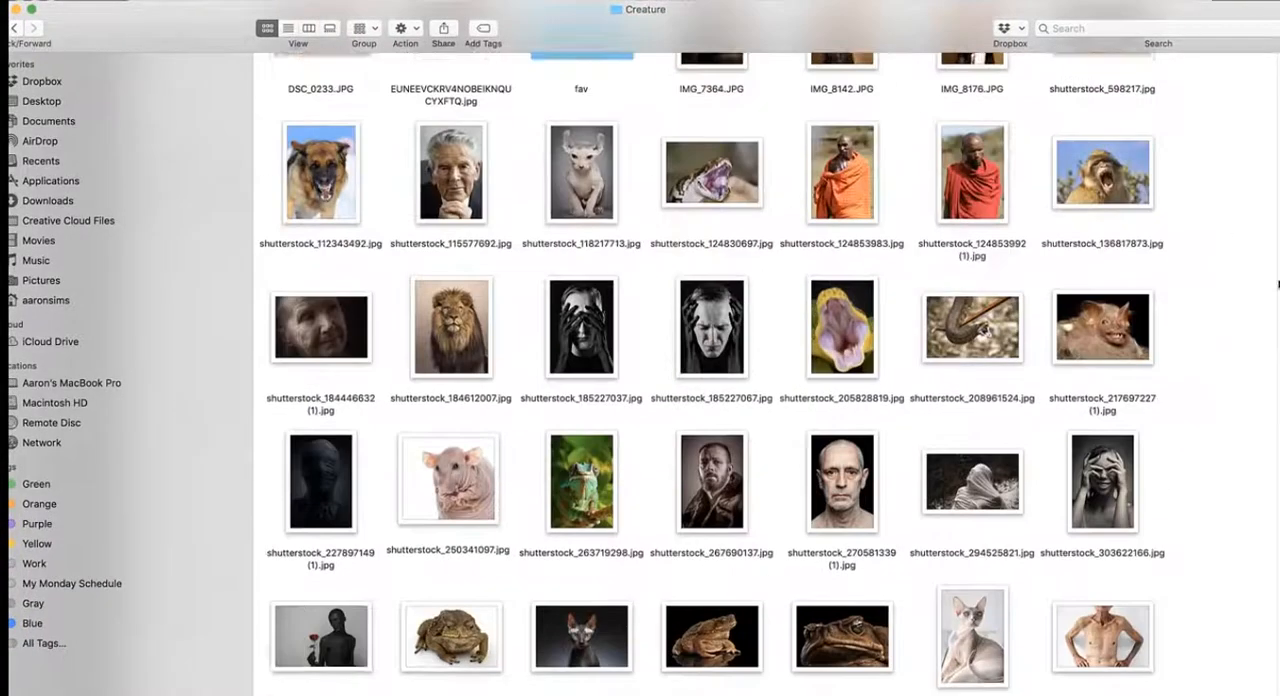
scroll(710, 370, up, 3)
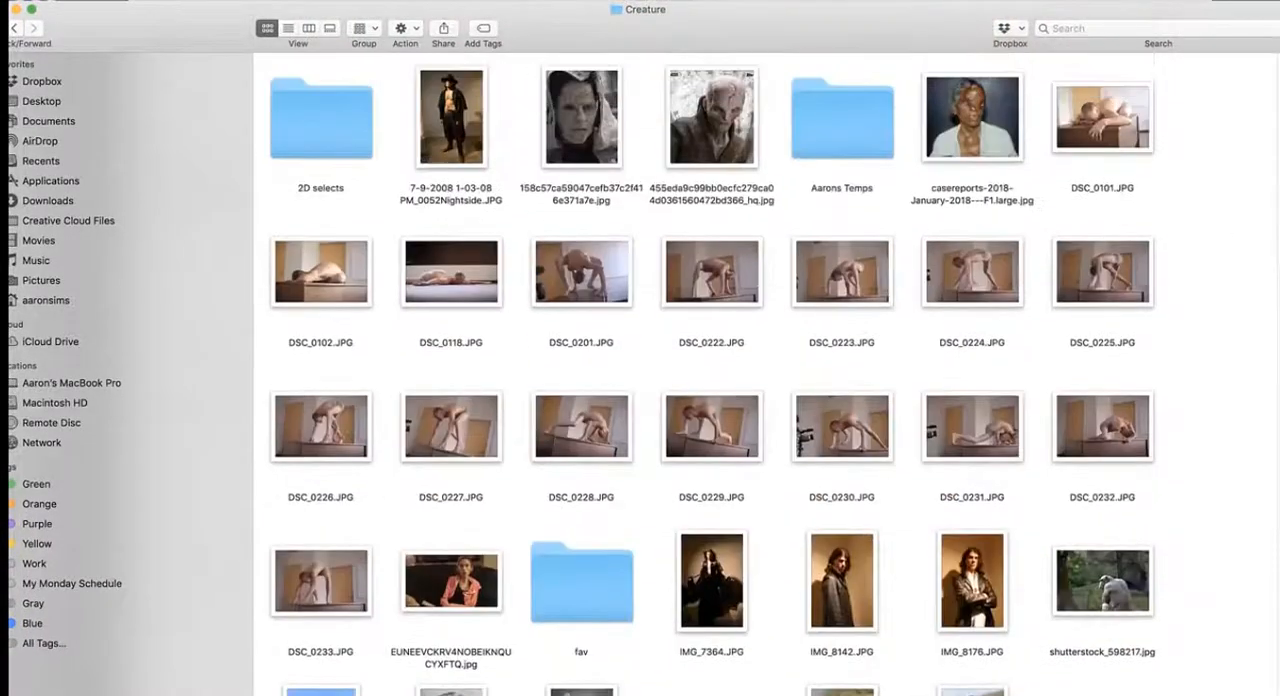
scroll(710, 370, down, 2)
scroll(710, 370, up, 2)
double_click(962, 125)
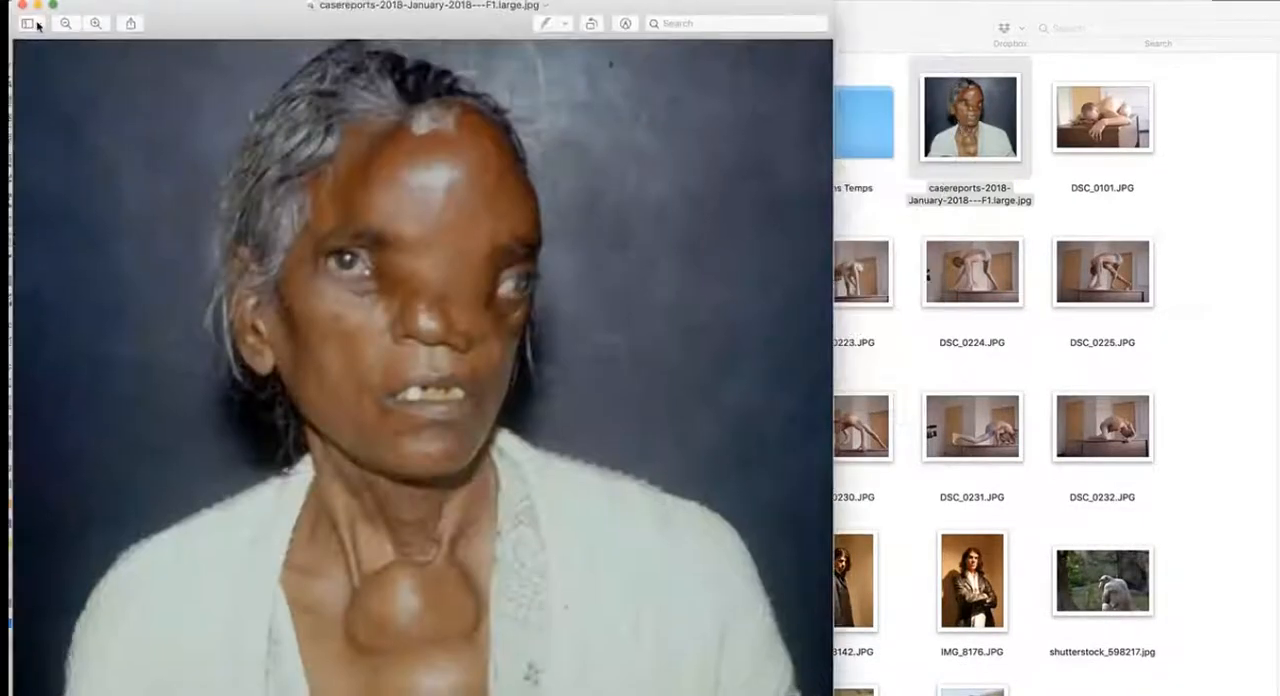
click(22, 5)
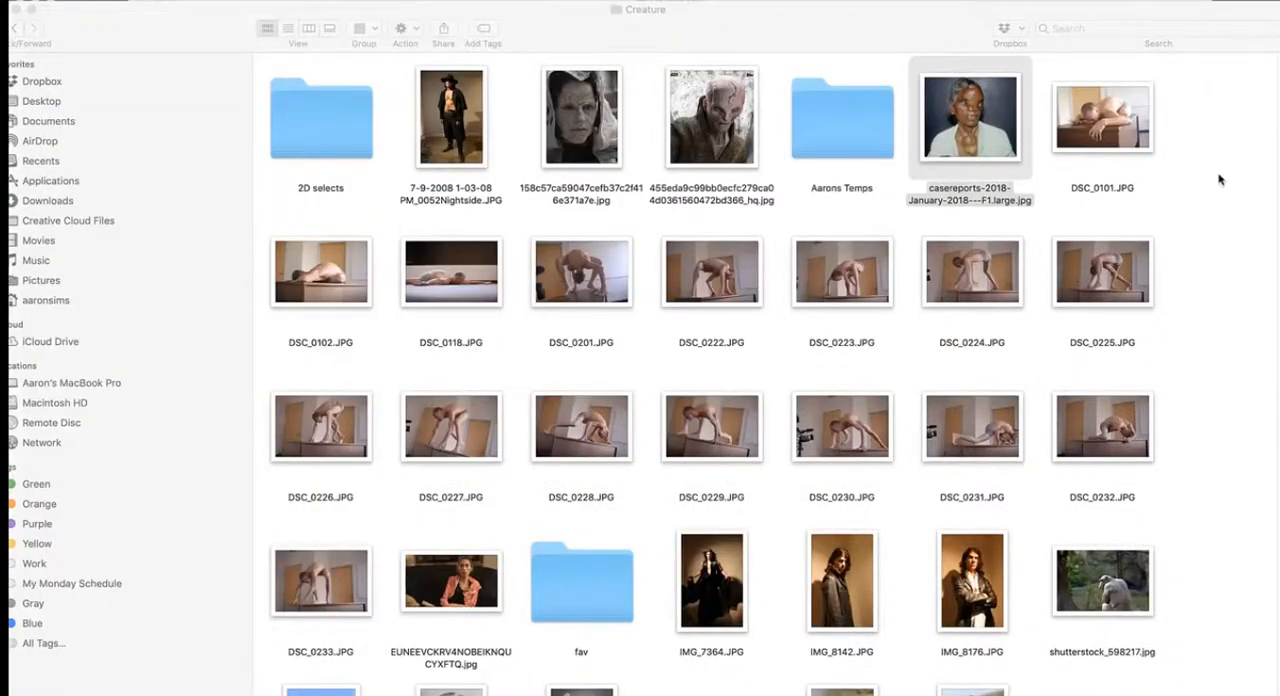
scroll(1250, 270, down, 5)
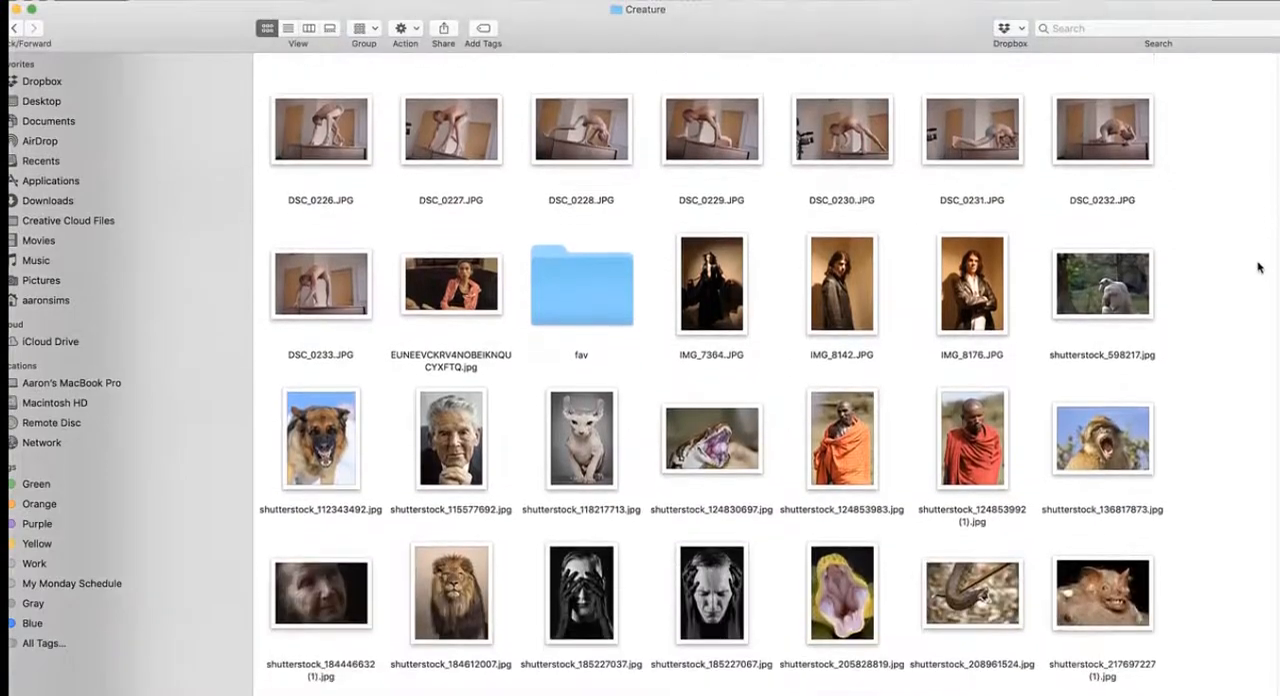
scroll(1248, 278, down, 8)
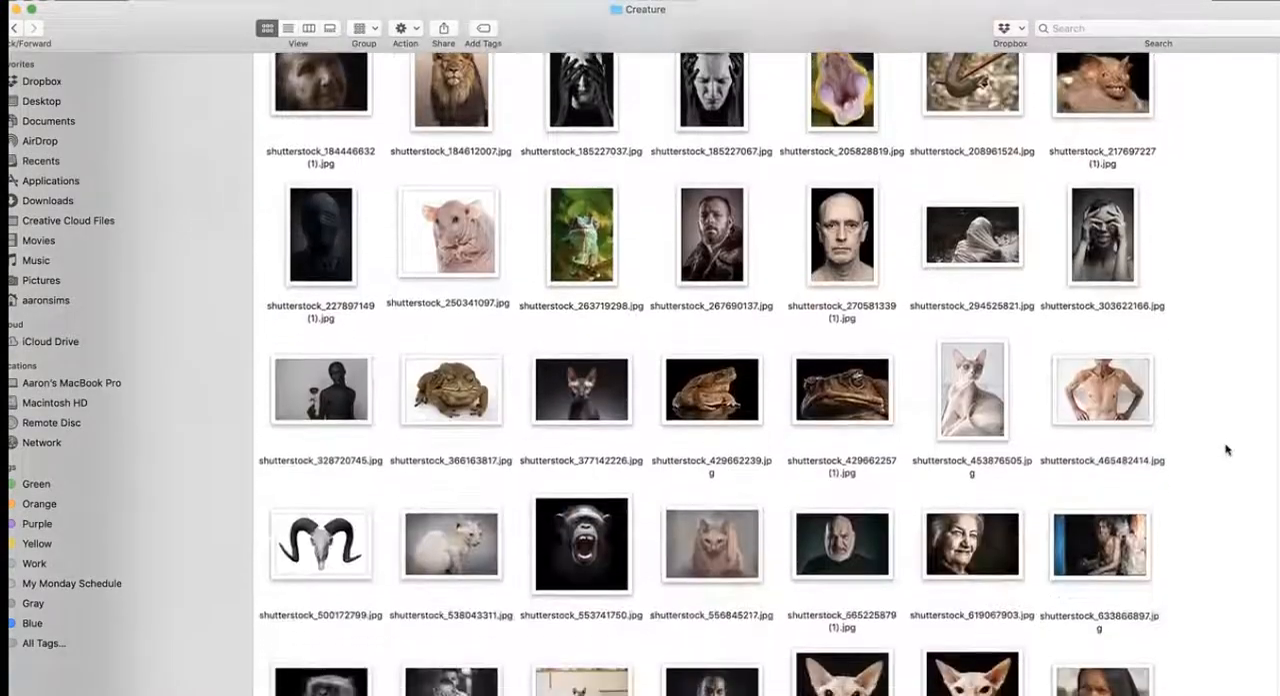
scroll(1229, 480, down, 3)
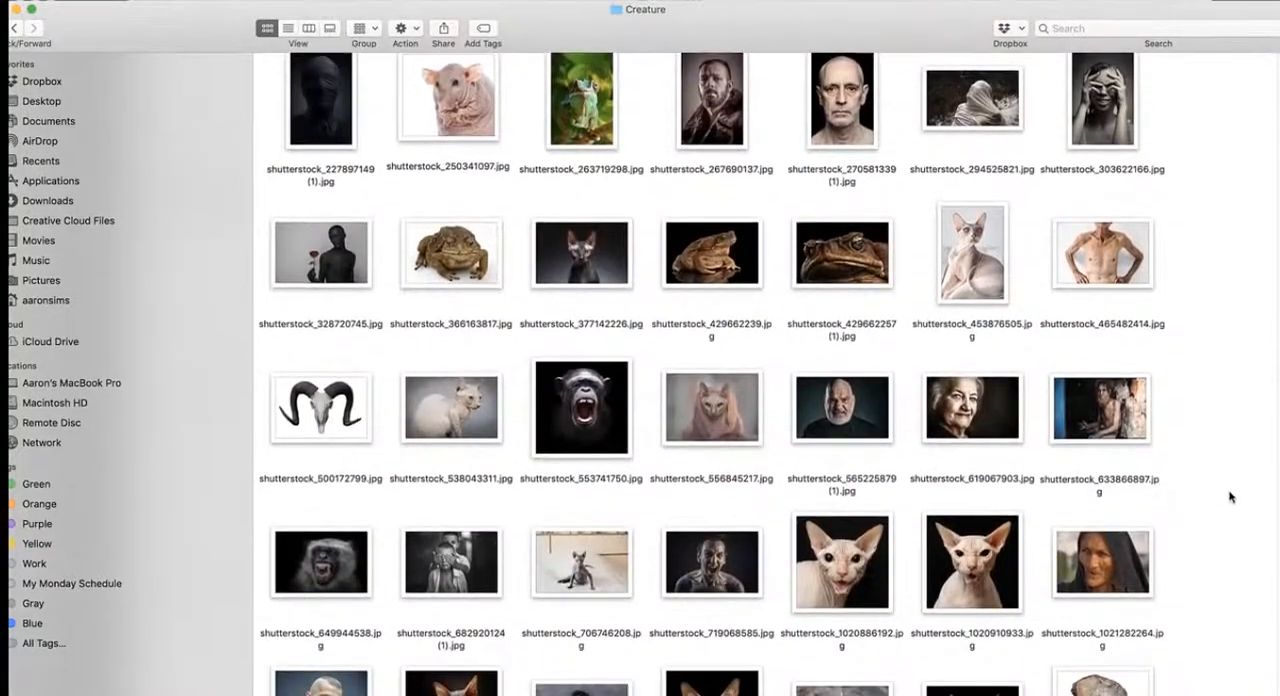
scroll(1229, 505, down, 5)
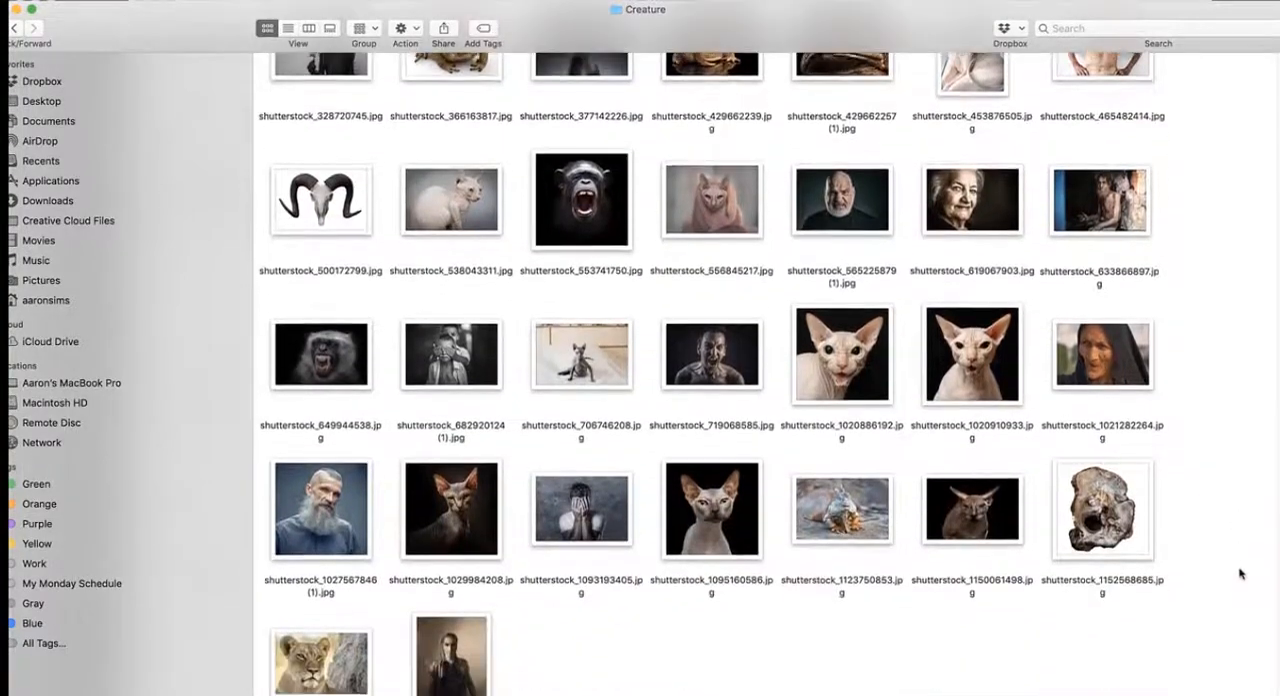
click(297, 498)
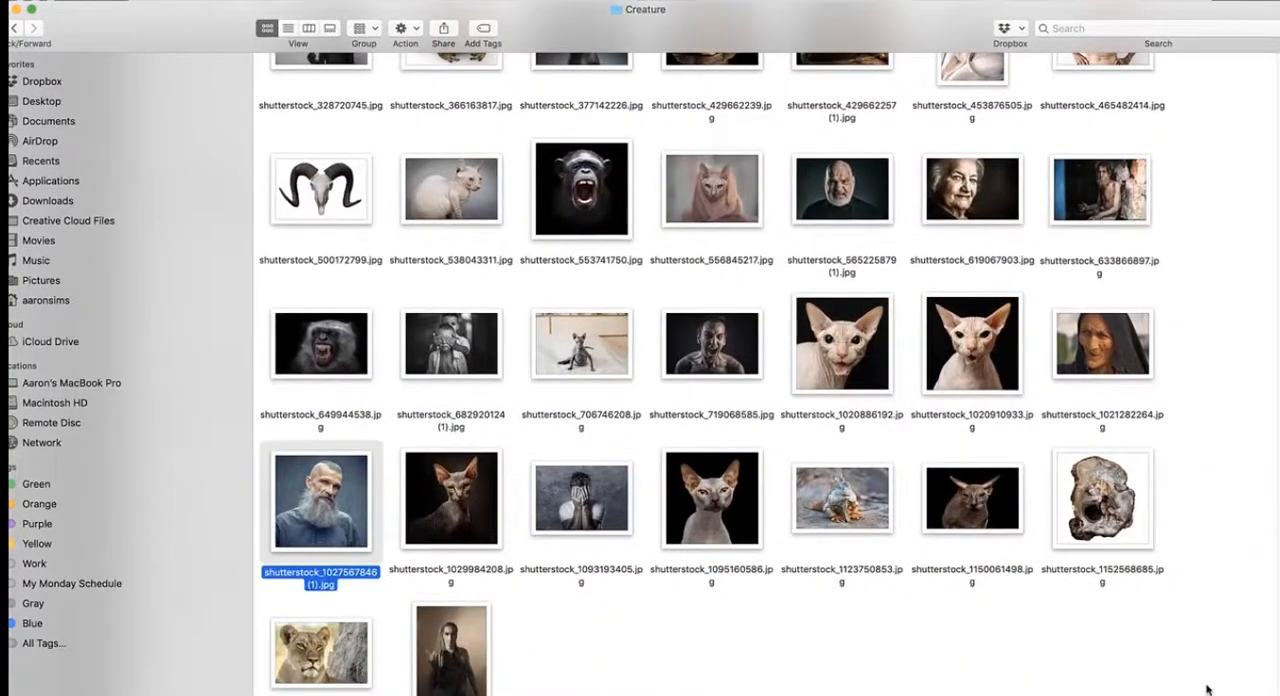
double_click(333, 505)
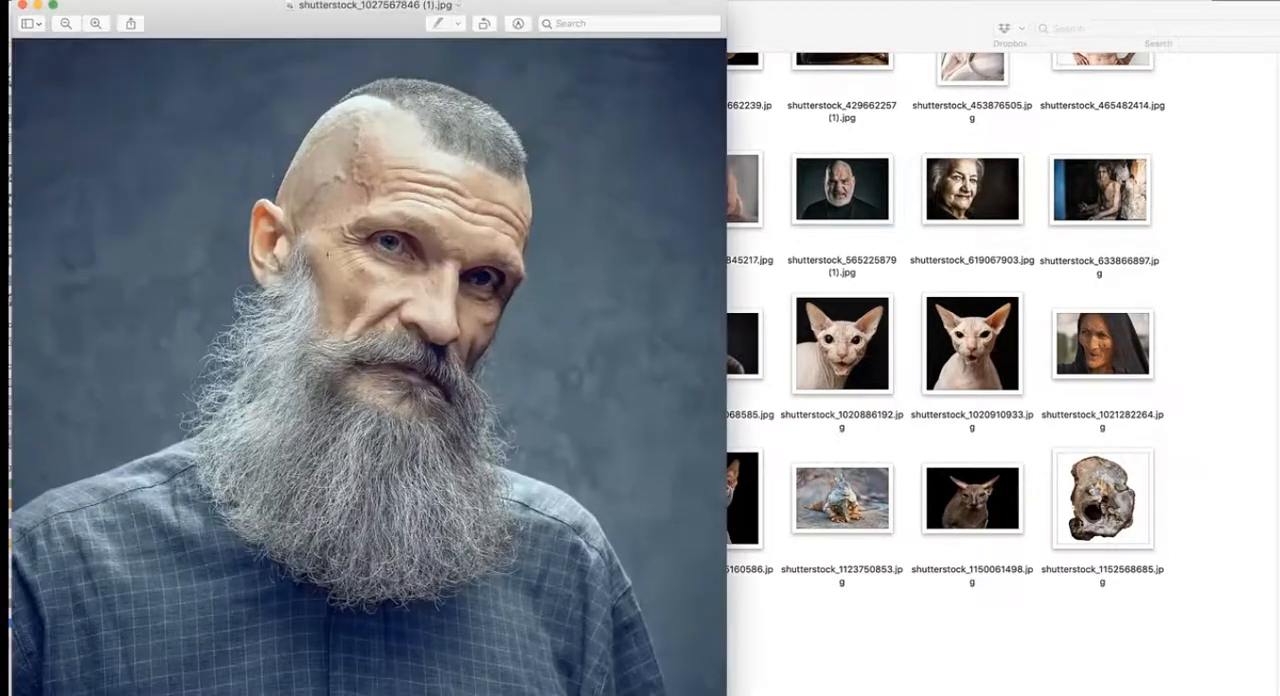
click(22, 7)
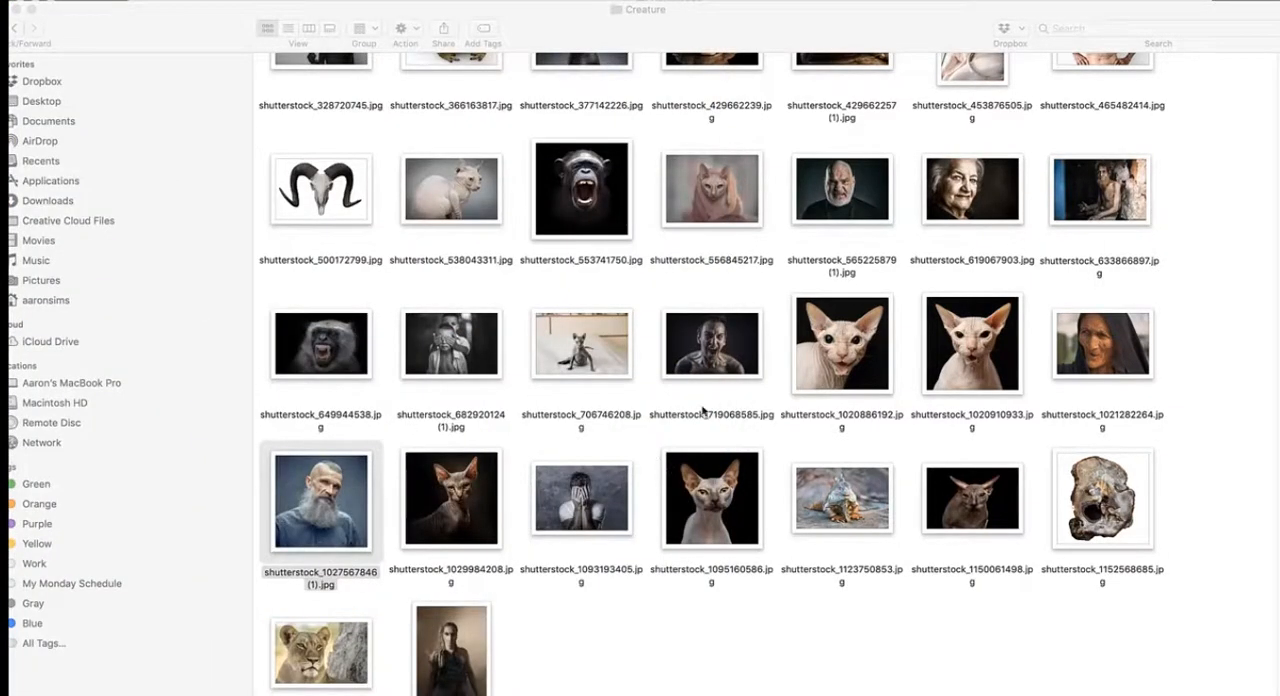
- Preview shutterstock_1095160586.jpg, open it in Photoshop, and arrange it side by side with the man's portrait
double_click(712, 498)
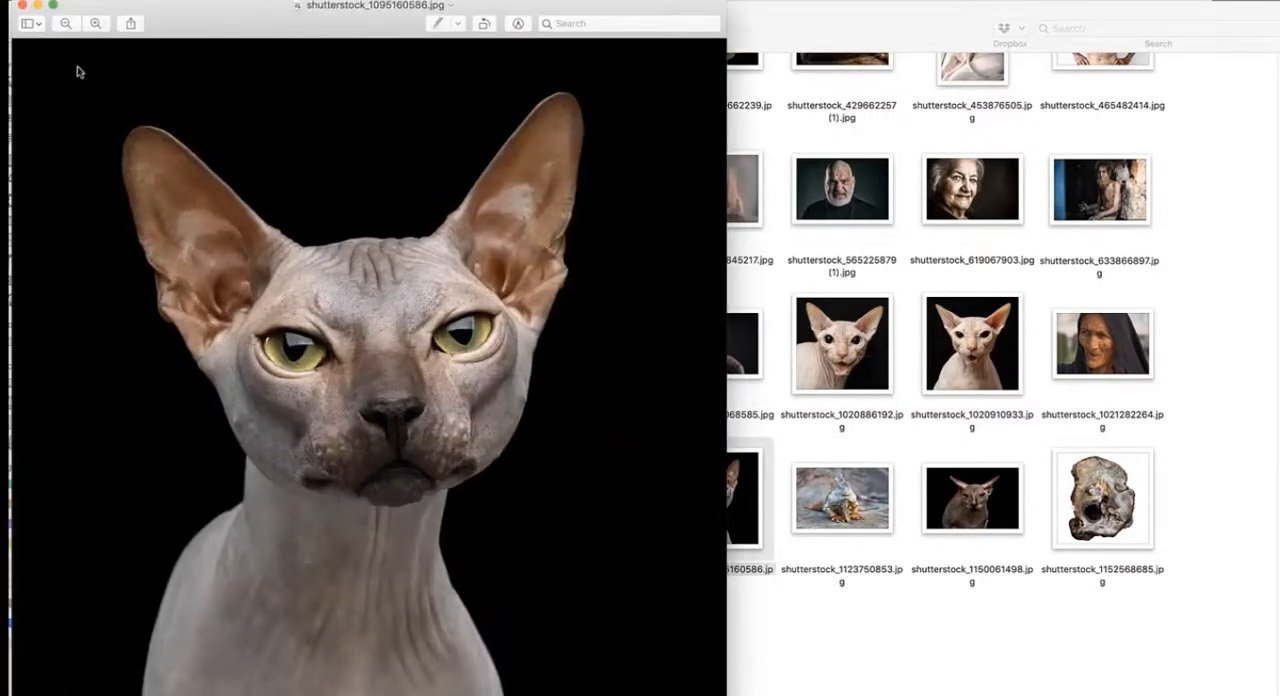
click(22, 7)
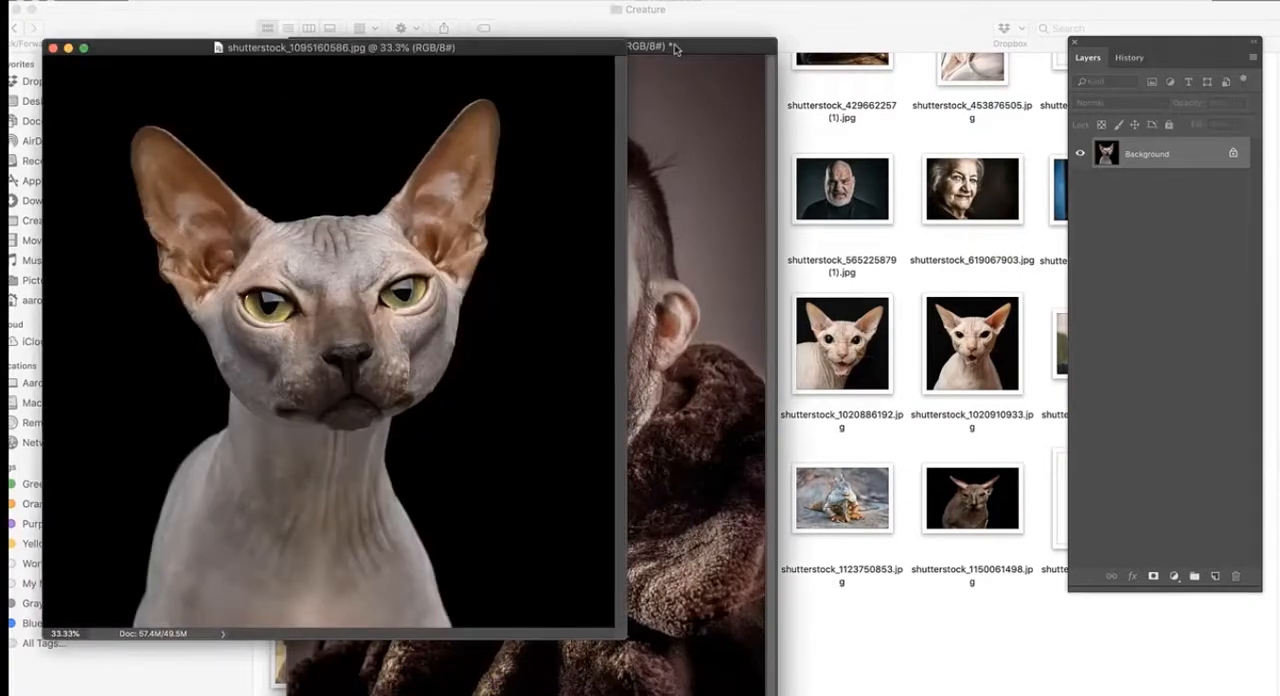
click(676, 48)
click(138, 19)
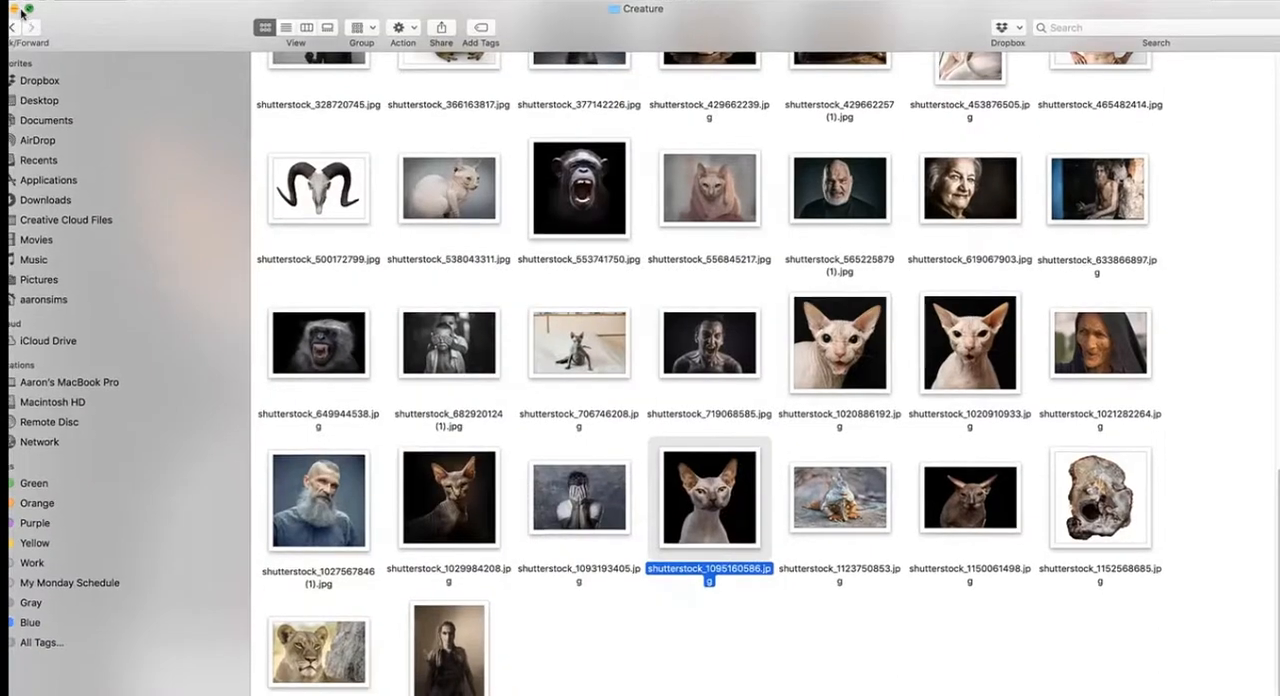
click(21, 10)
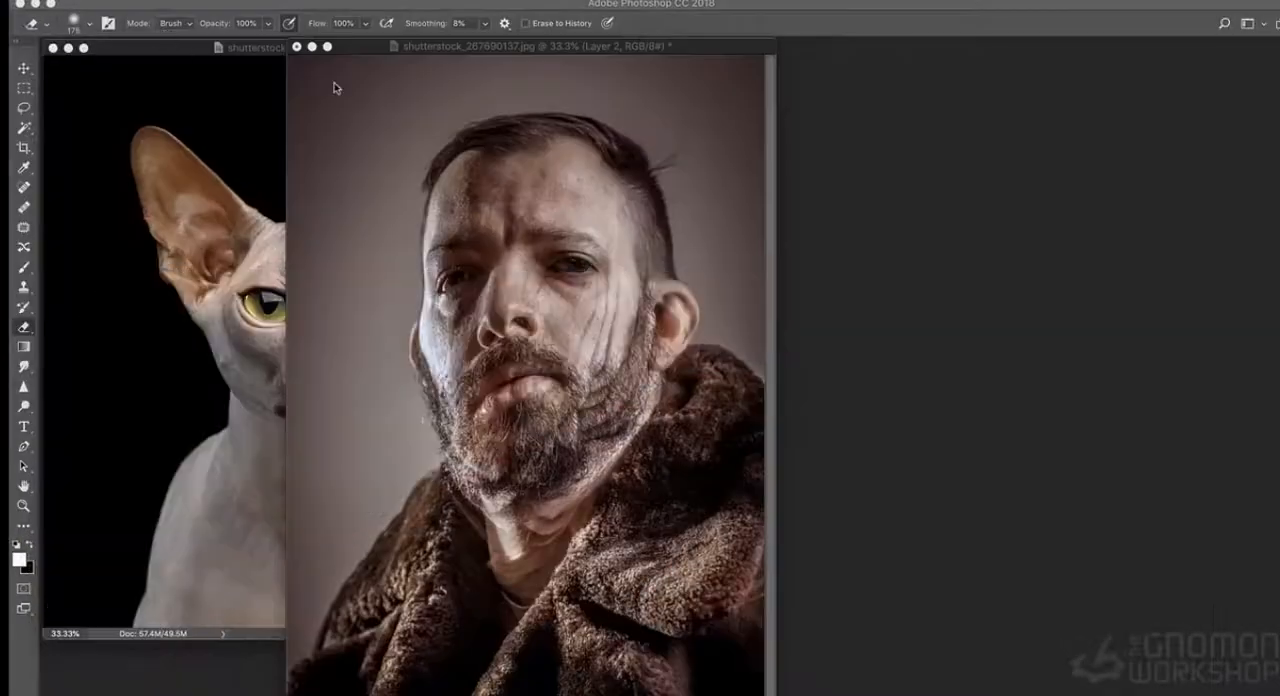
drag(466, 49, 710, 68)
click(382, 55)
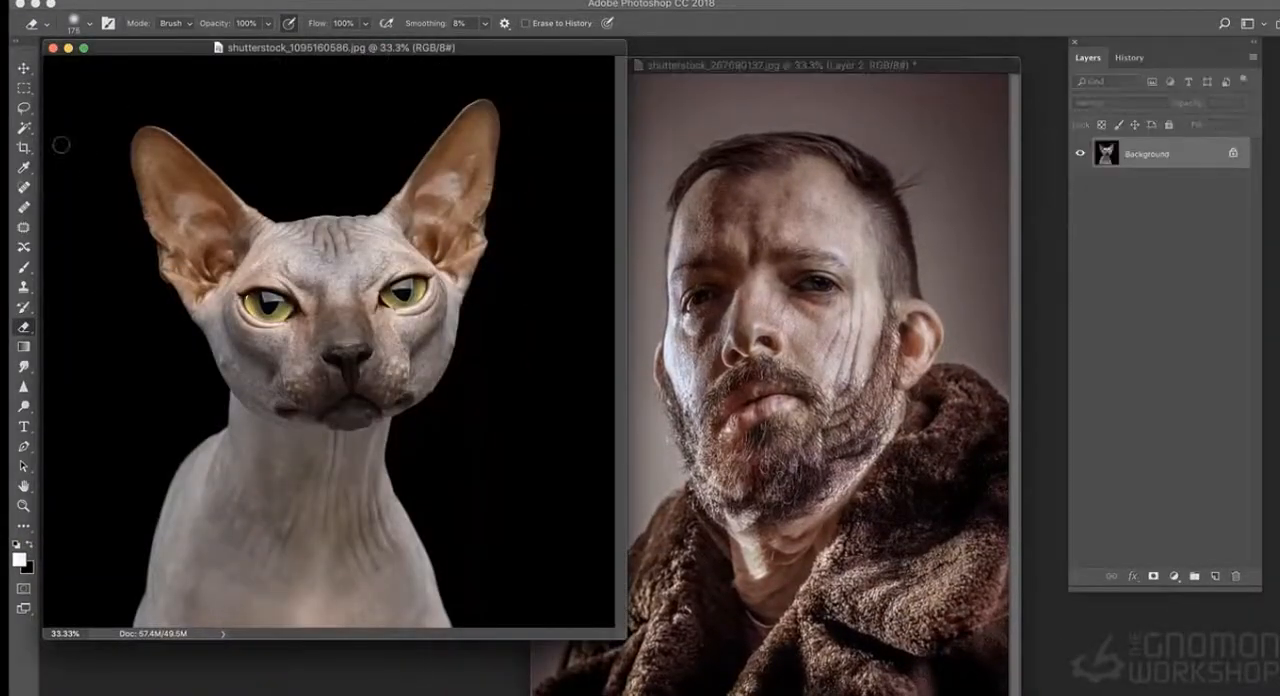
- Lasso the hairless cat's ear beside its yellow eye on the portrait-facing side and paste it into the man's portrait as Layer 3
click(26, 107)
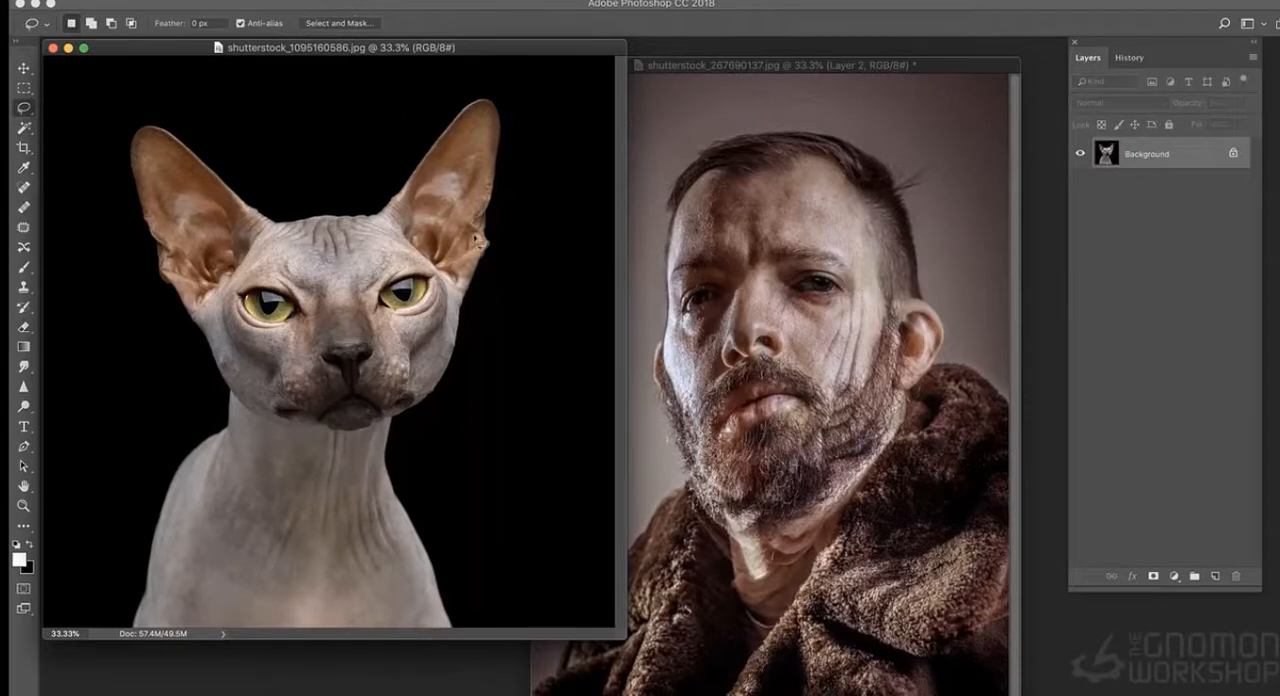
mouse_move(484, 284)
mouse_down()
mouse_move(504, 195)
mouse_move(392, 214)
mouse_move(487, 240)
mouse_up()
click(862, 70)
key(super+v)
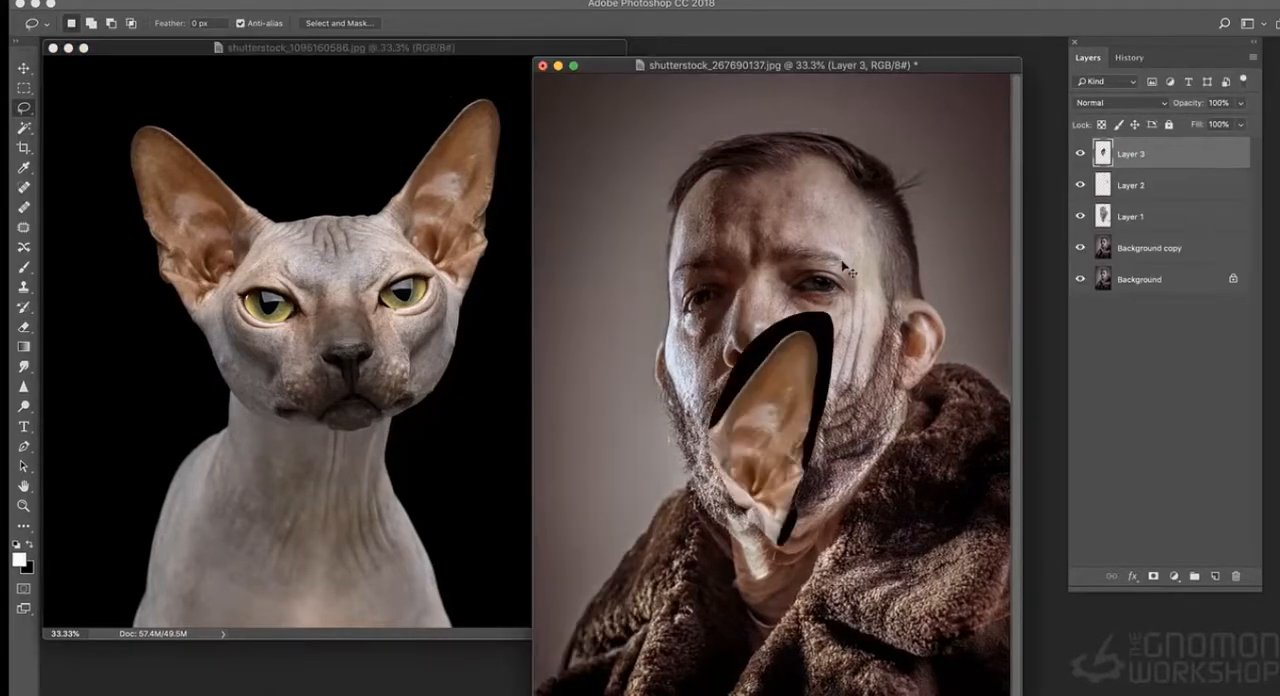
- Scale the cat ear to about 90% width and 44% height, rotate it about 38°, and place it over the man's ear
key(super+t)
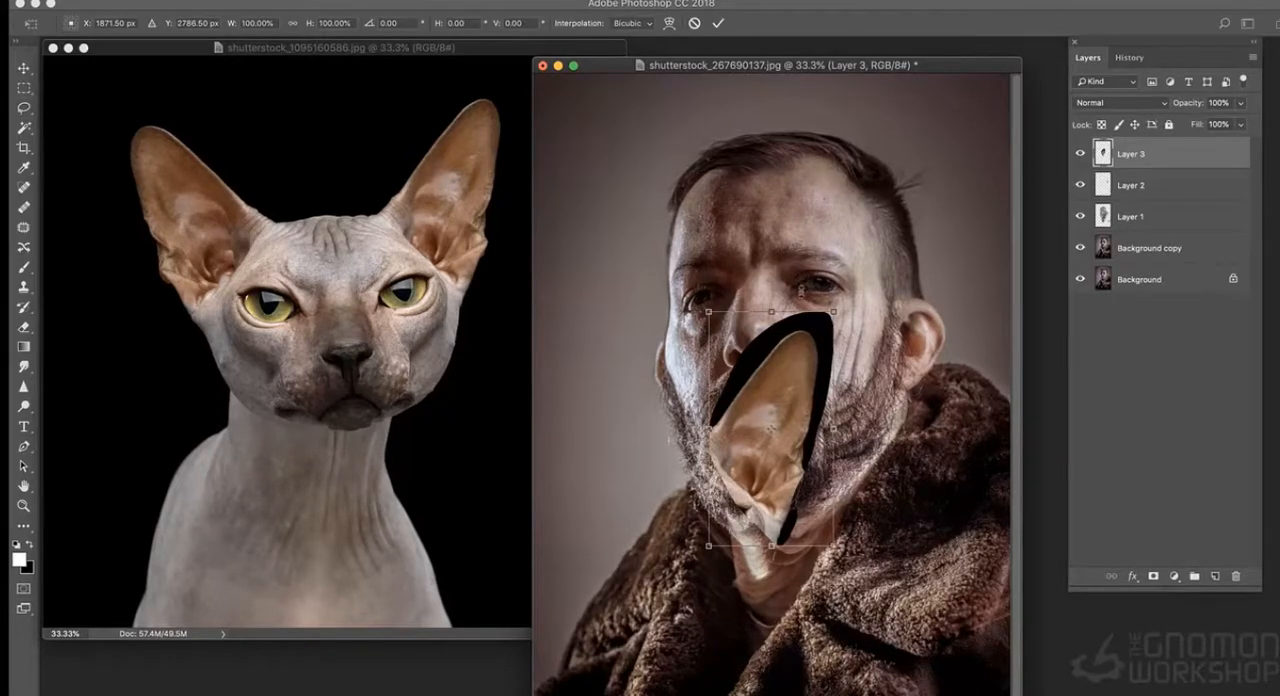
drag(832, 312, 820, 442)
drag(772, 511, 928, 355)
right_click(928, 355)
click(937, 383)
mouse_move(980, 288)
mouse_down()
mouse_move(972, 335)
mouse_move(954, 315)
mouse_up()
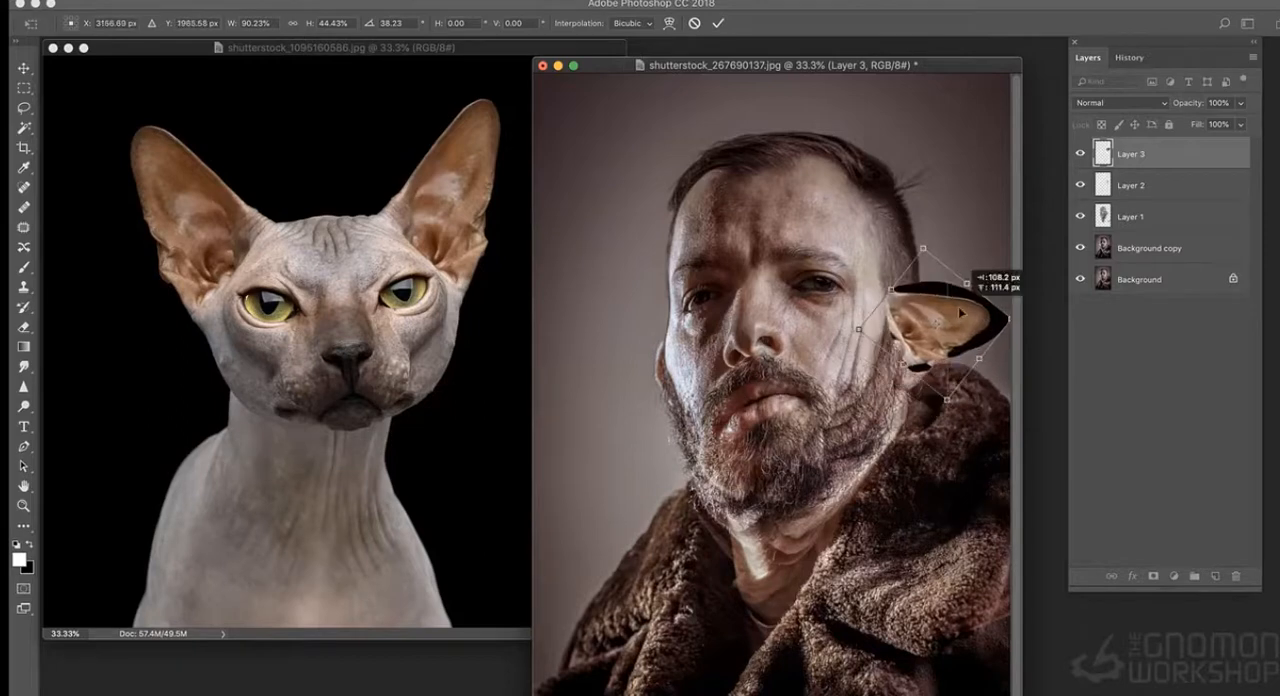
key(Return)
- Select the black background around the cat ear on Layer 3 with the Magic Wand and delete it
click(23, 327)
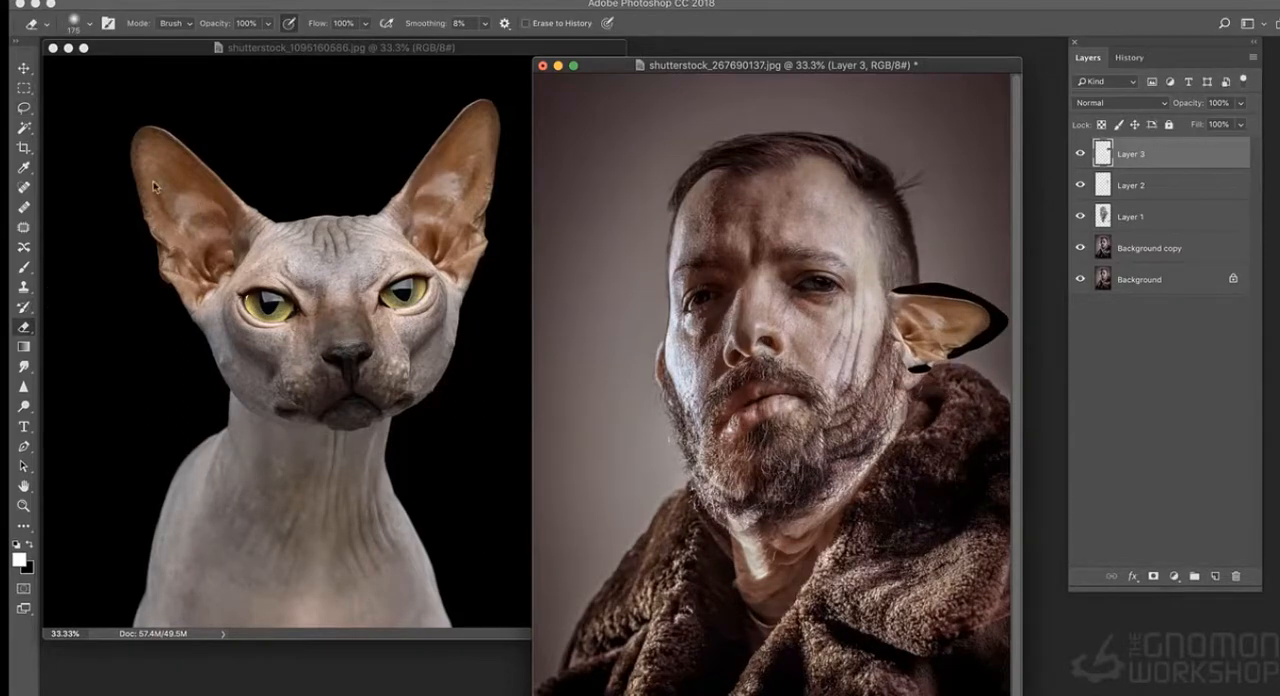
click(23, 128)
click(948, 292)
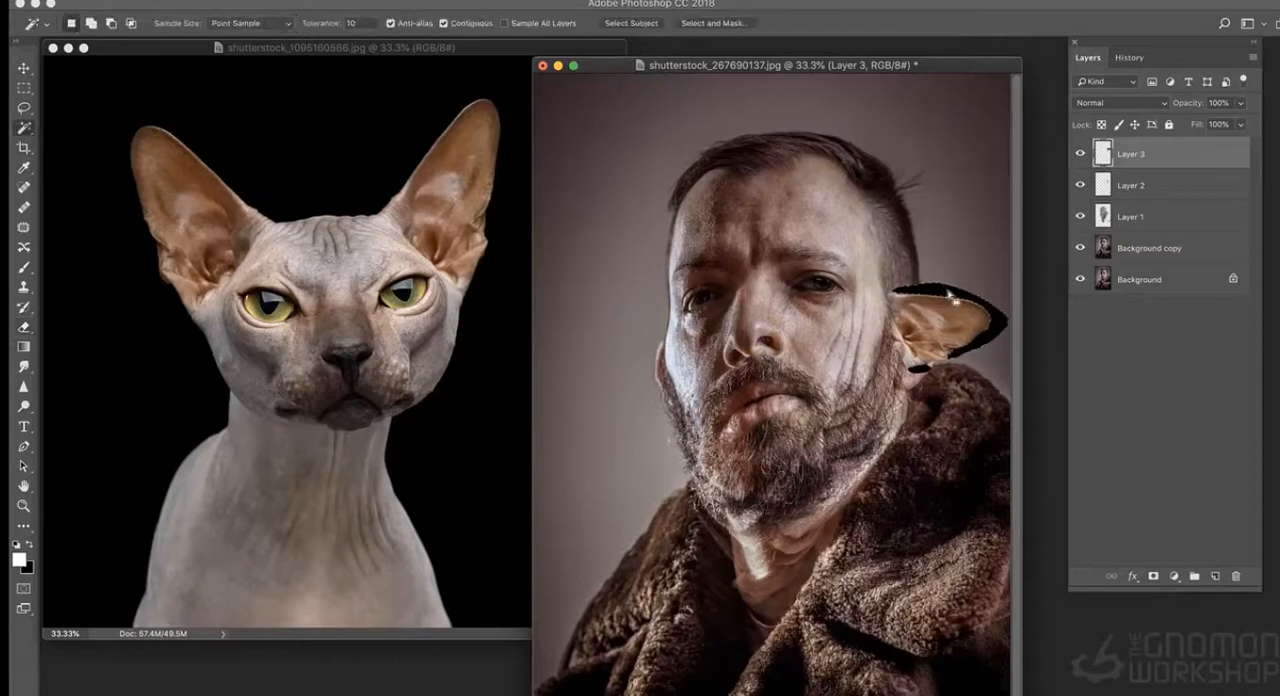
key(Delete)
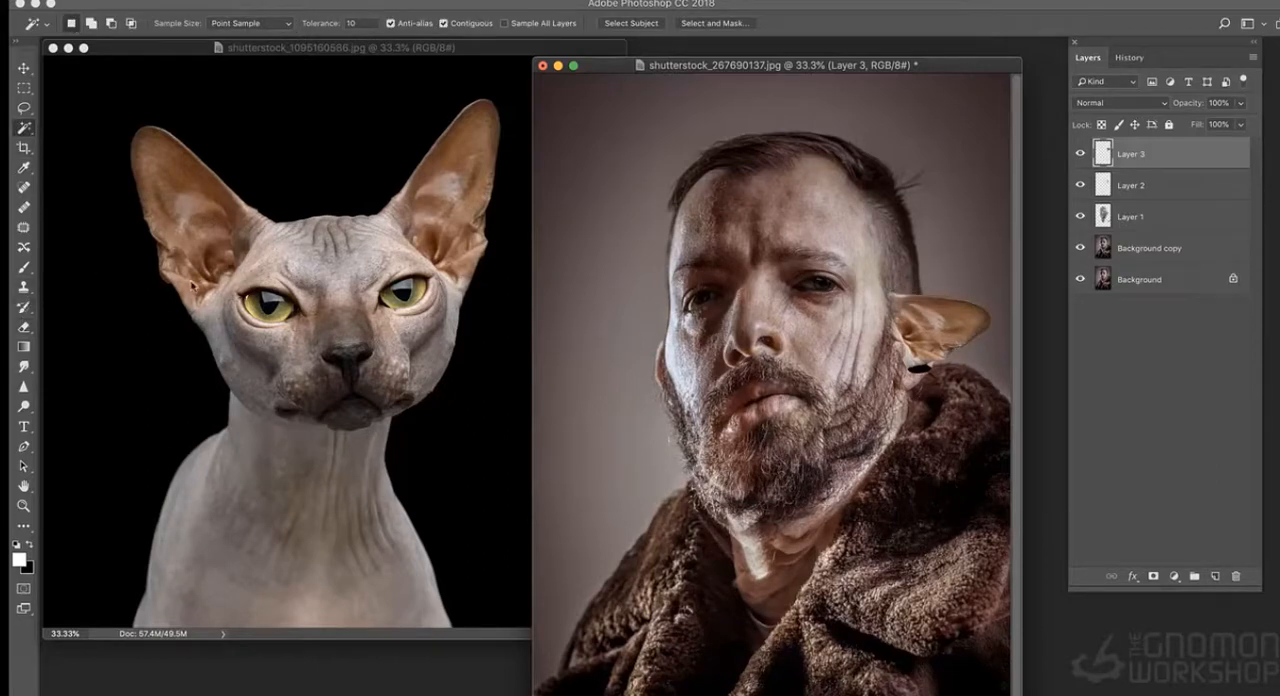
- Narrow the cat ear to 68.40% width, warp it into a rounded human ear shape, and clear its leftover black patch
key(ctrl+t)
right_click(914, 330)
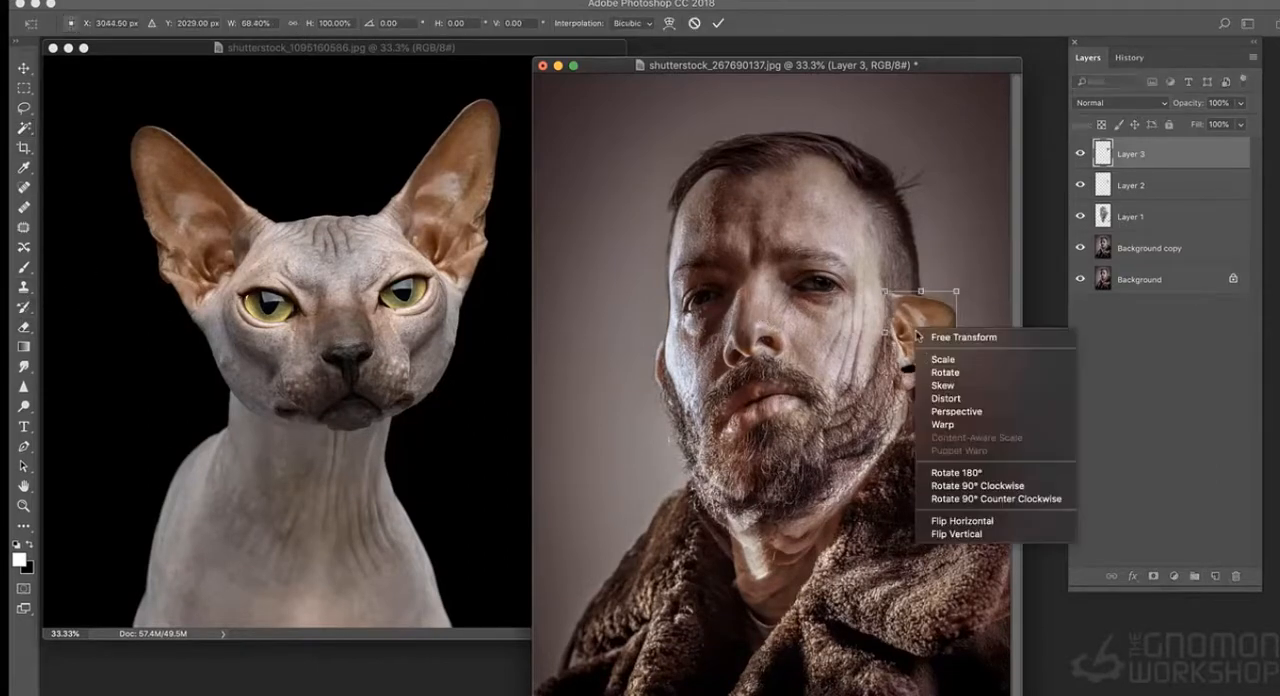
click(940, 424)
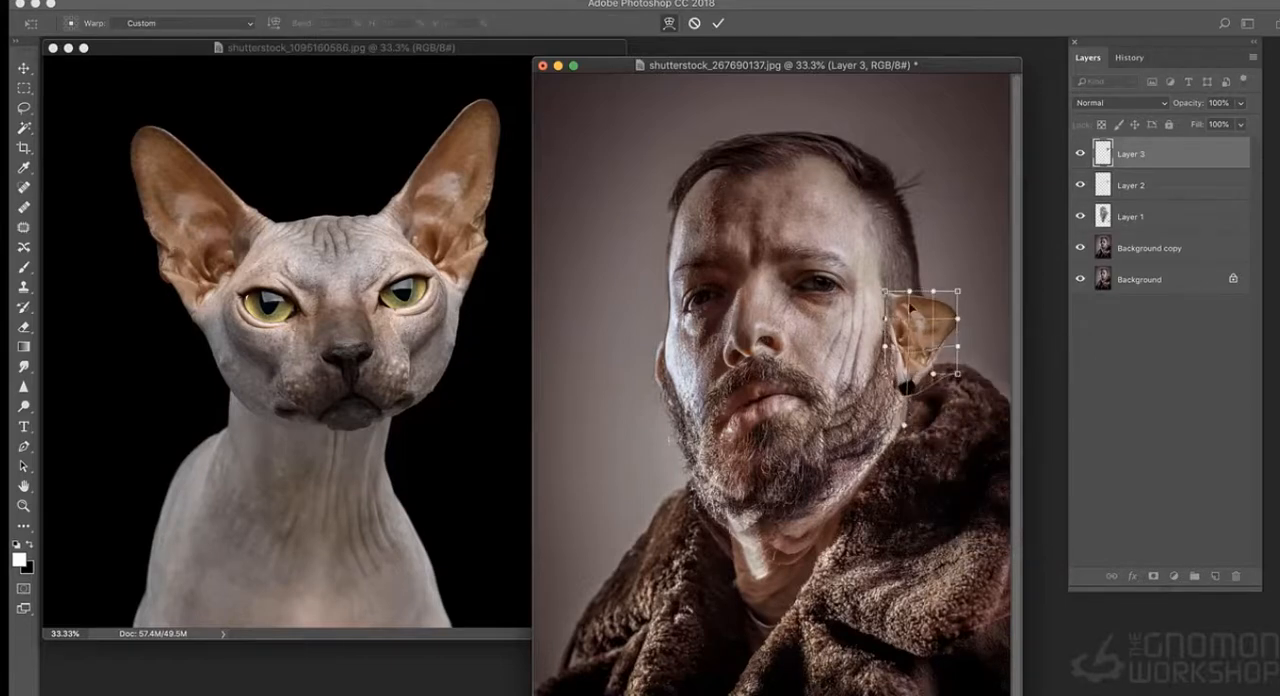
drag(887, 291, 936, 368)
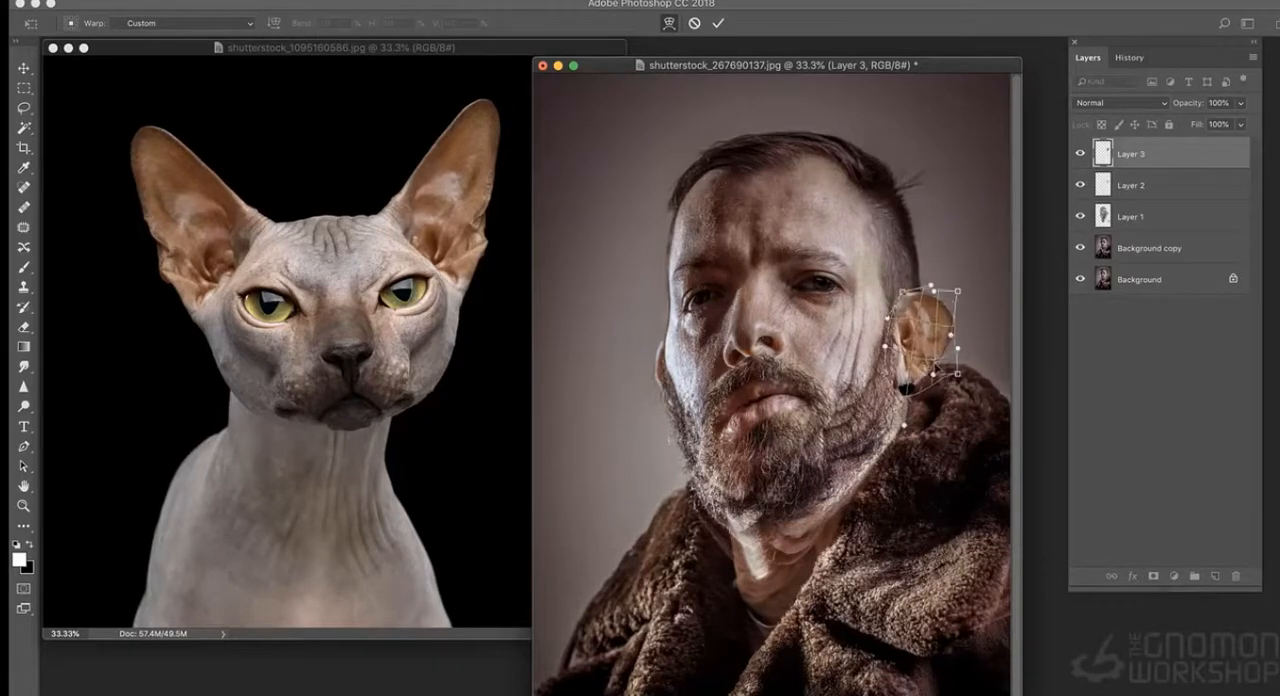
key(Return)
key(w)
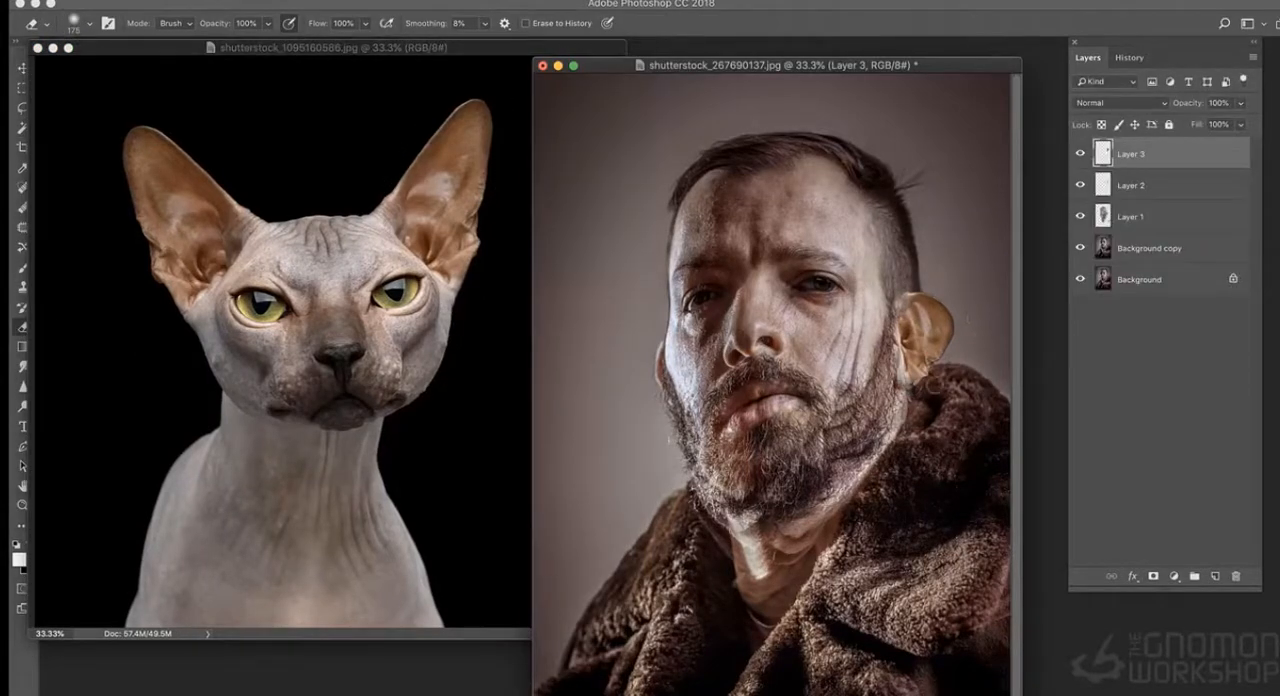
- Apply Curves to the cat ear on Layer 3 with a point at input 176, output 175
key(super+m)
drag(603, 140, 390, 118)
drag(396, 252, 393, 257)
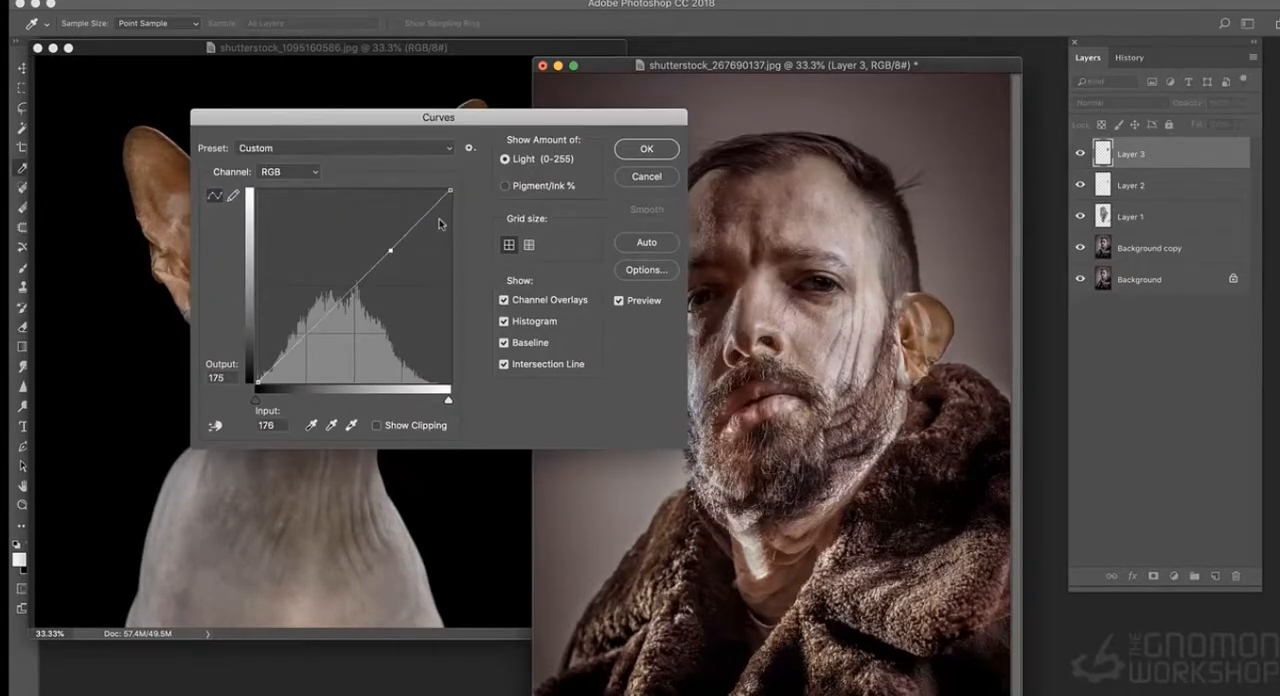
click(632, 150)
- Set Layer 3's midtone color balance to +1, -11, +12 without preserving luminosity, and reduce its saturation
key(super+b)
drag(968, 81, 977, 119)
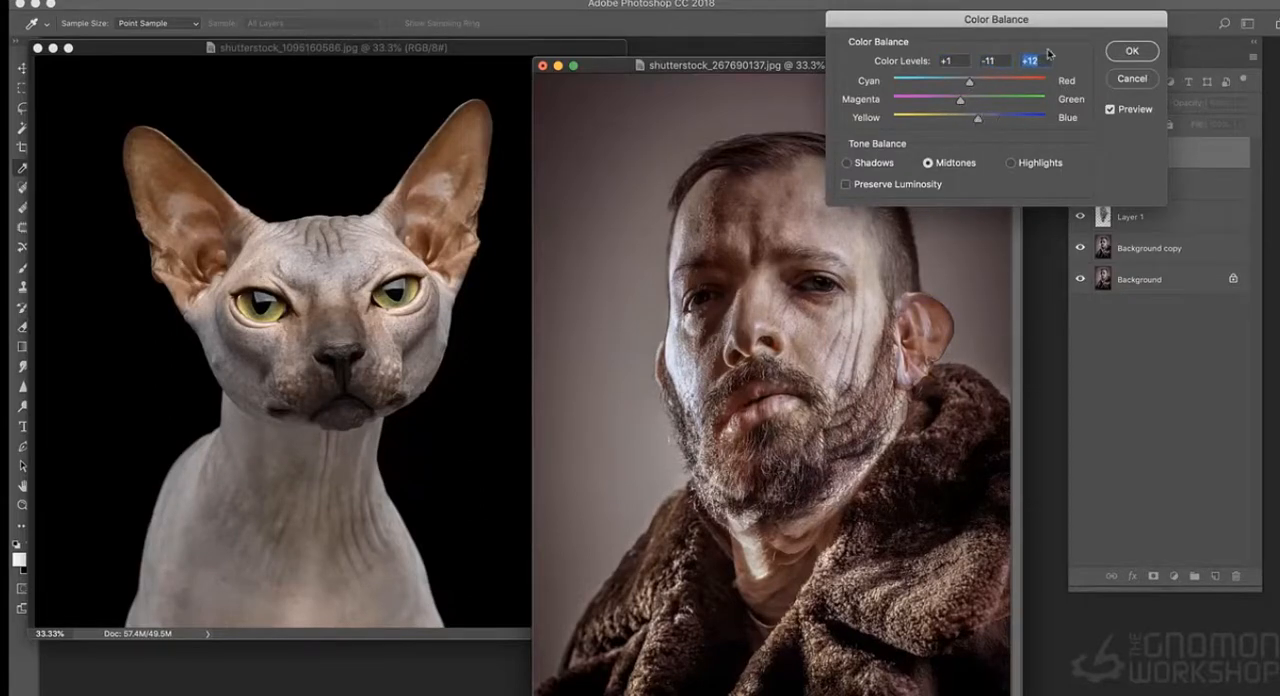
key(Return)
key(super+u)
mouse_move(906, 68)
mouse_down()
mouse_move(561, 52)
mouse_move(923, 64)
mouse_up()
click(876, 220)
click(1065, 108)
- Lasso the cat's wrinkled forehead and paste it into the man's portrait as Layer 4
click(273, 166)
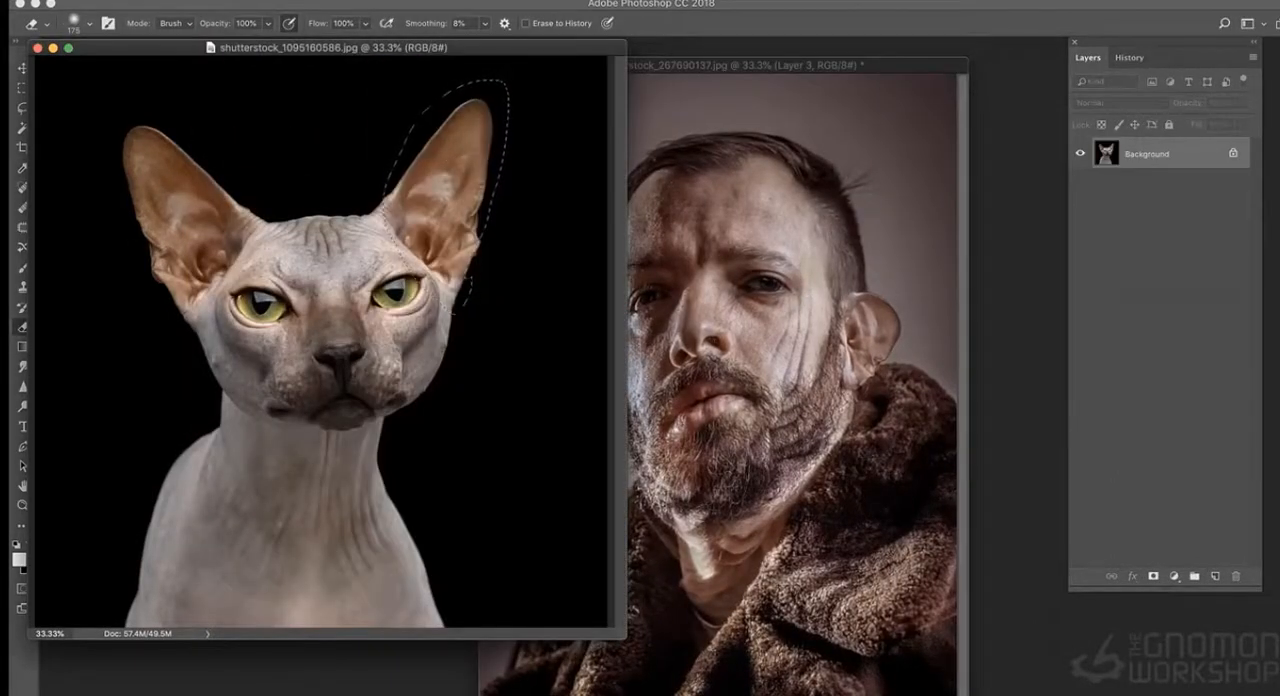
key(l)
mouse_move(403, 247)
mouse_down()
mouse_move(312, 213)
mouse_move(348, 299)
mouse_up()
key(super+c)
click(886, 134)
key(super+v)
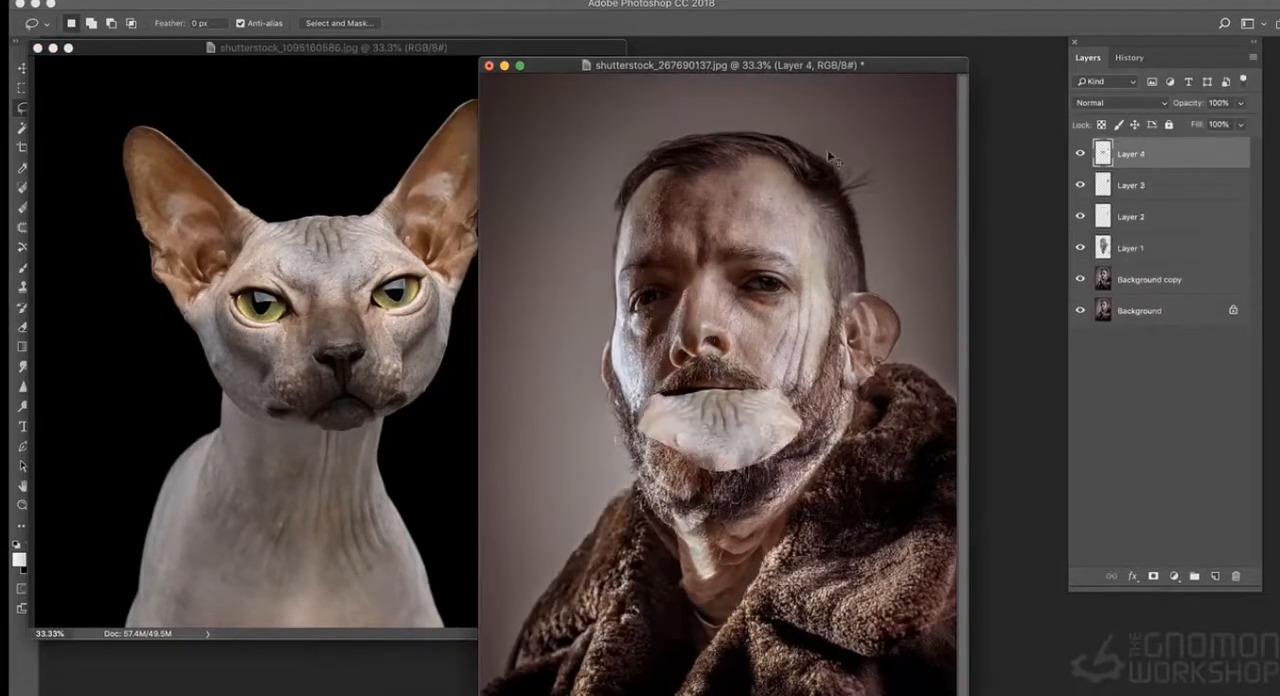
- Scale, rotate and warp the cat forehead patch on Layer 4 to cover the man's forehead up to the hairline
key(super+t)
drag(802, 388, 850, 299)
drag(812, 343, 779, 187)
drag(817, 144, 812, 176)
drag(758, 217, 758, 186)
right_click(740, 212)
click(753, 307)
drag(612, 150, 626, 229)
drag(730, 258, 722, 248)
drag(786, 152, 795, 153)
key(Return)
- Erase the lower edge of the forehead patch above the man's brows with a larger, soft eraser
key(e)
key(bracketright)
key(bracketright)
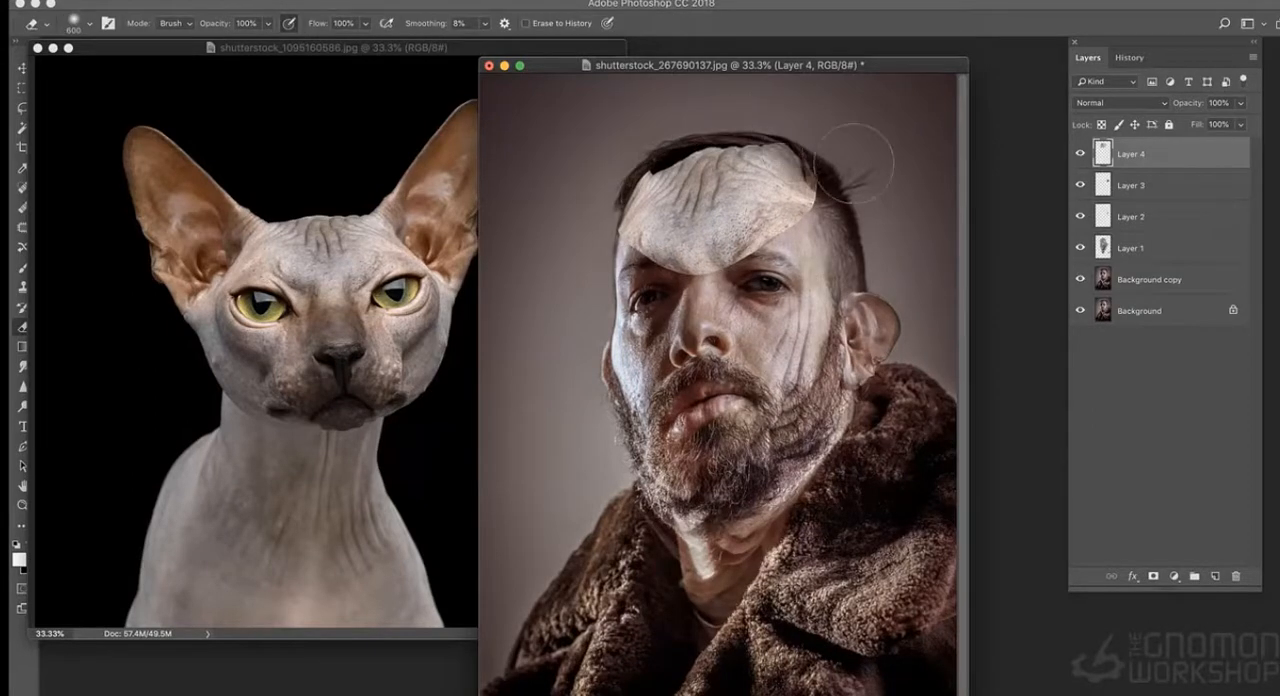
drag(662, 284, 706, 284)
- Try different blend modes for the forehead patch and set Layer 4 to Hard Light
click(1164, 108)
click(1105, 278)
click(1140, 104)
click(1138, 124)
click(1120, 103)
click(1119, 94)
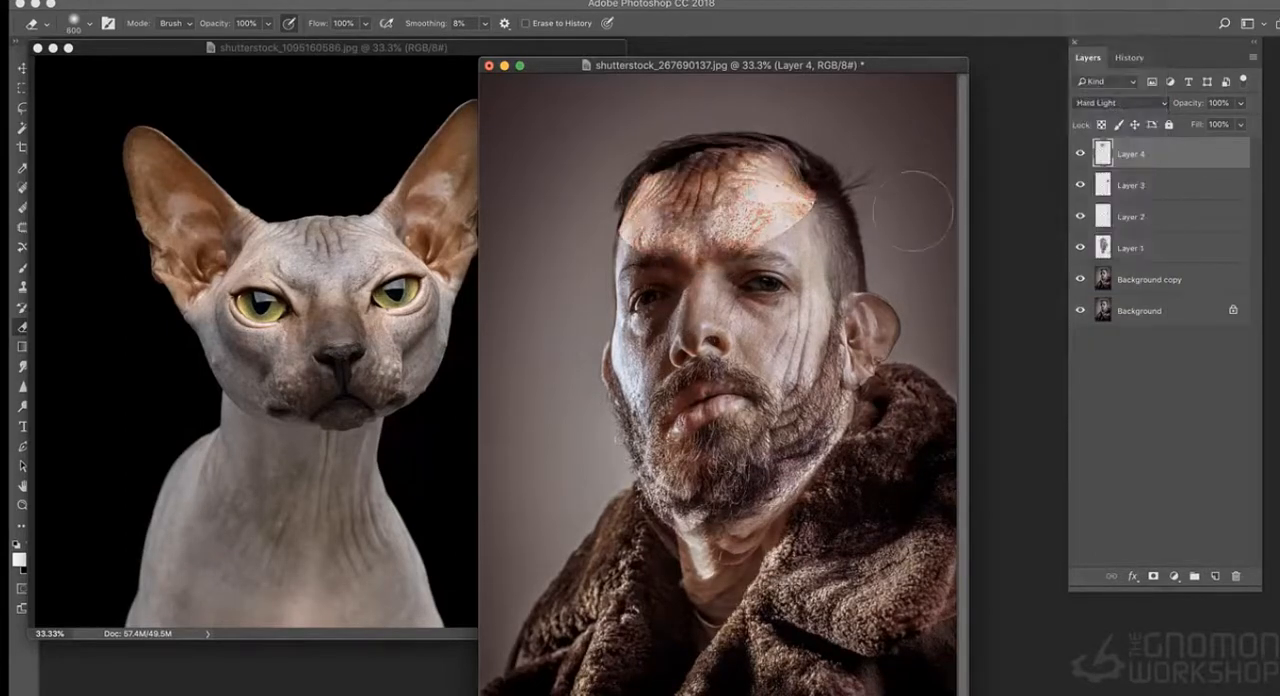
- Lower Layer 4's saturation to -39 with Hue/Saturation
key(ctrl+u)
drag(895, 216, 866, 222)
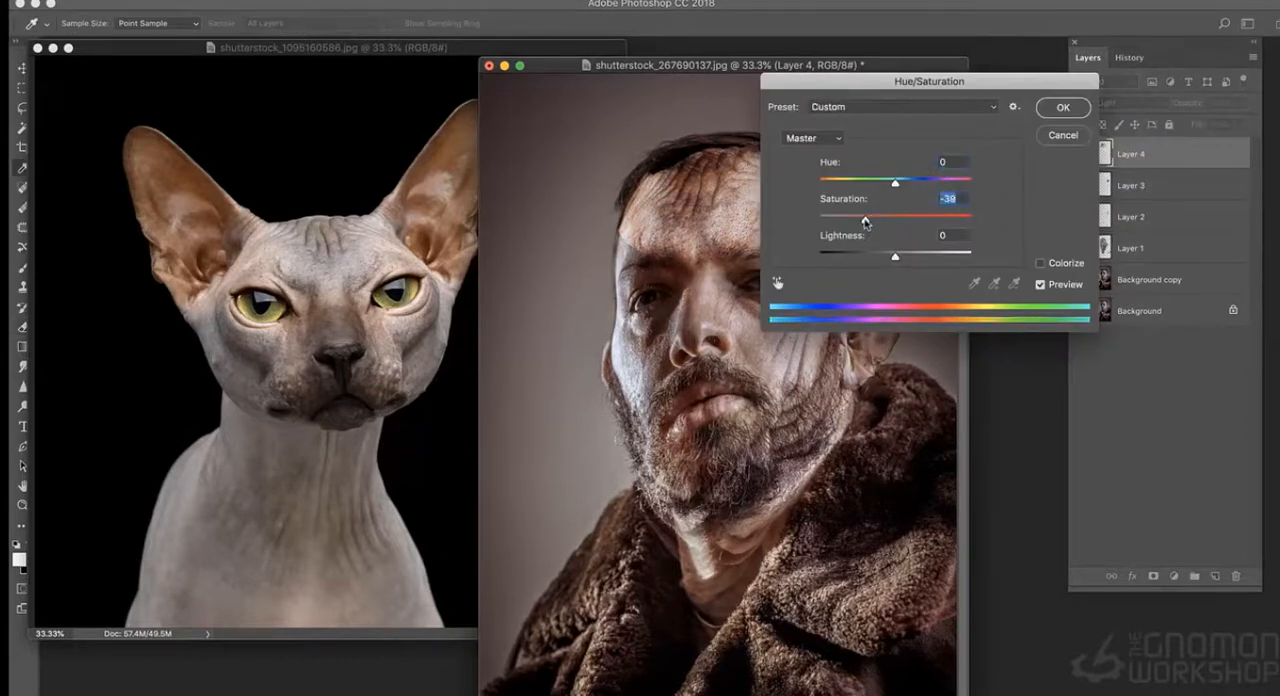
click(1063, 107)
- Erase the forehead patch's hard edges on Layer 4 and lower the layer's opacity to 74%
key(e)
mouse_move(630, 228)
mouse_down()
mouse_move(652, 138)
mouse_move(844, 155)
mouse_up()
click(1240, 103)
drag(1243, 122, 1222, 124)
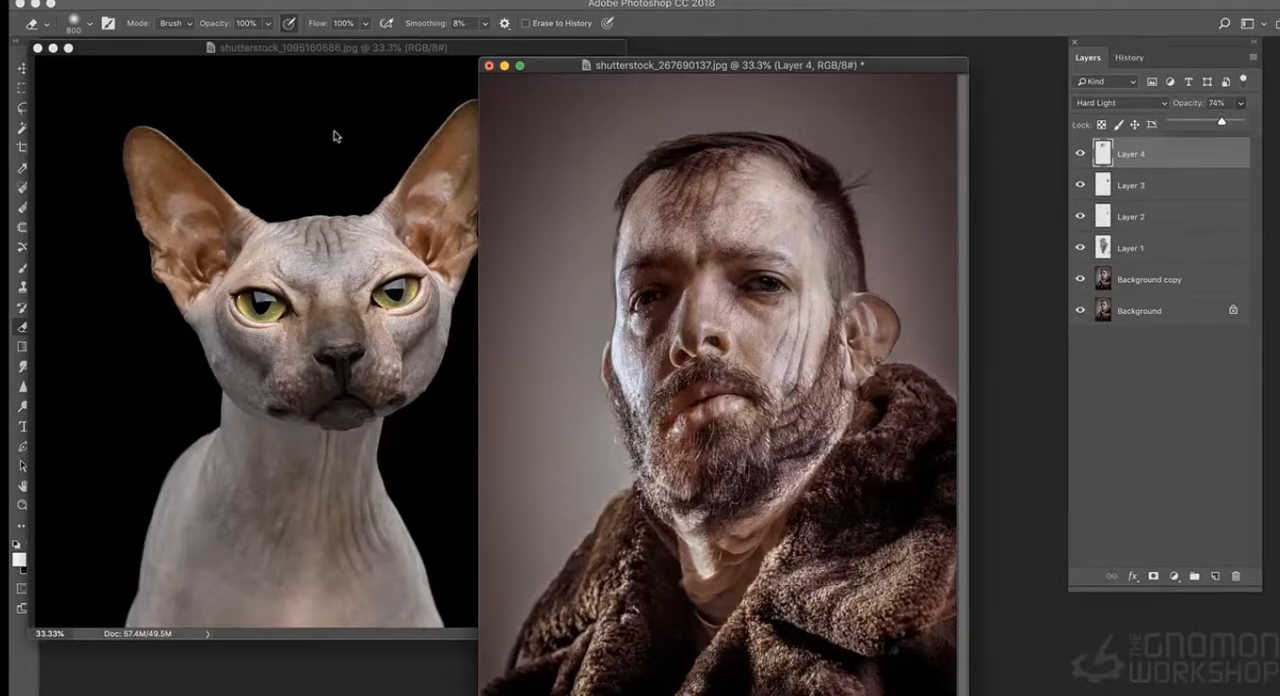
- Put the sphynx cat document away, move the portrait window aside and switch to the desktop
click(54, 49)
drag(597, 70, 458, 68)
key(super+Tab)
key(super+Tab)
key(super+Tab)
key(super+Tab)
key(super+Tab)
key(super+Tab)
key(super+Tab)
key(super+Tab)
key(super+Tab)
key(super+Tab)
key(super+Tab)
key(super+Tab)
key(super+Tab)
key(super+Tab)
key(super+Tab)
key(super+Tab)
key(super+Tab)
key(super+Tab)
key(super+Tab)
key(super+Tab)
key(super+Tab)
key(super+Tab)
key(super+Tab)
key(super+Tab)
key(super+Tab)
key(super+Tab)
key(super+Tab)
key(super+Tab)
click(104, 4)
click(100, 81)
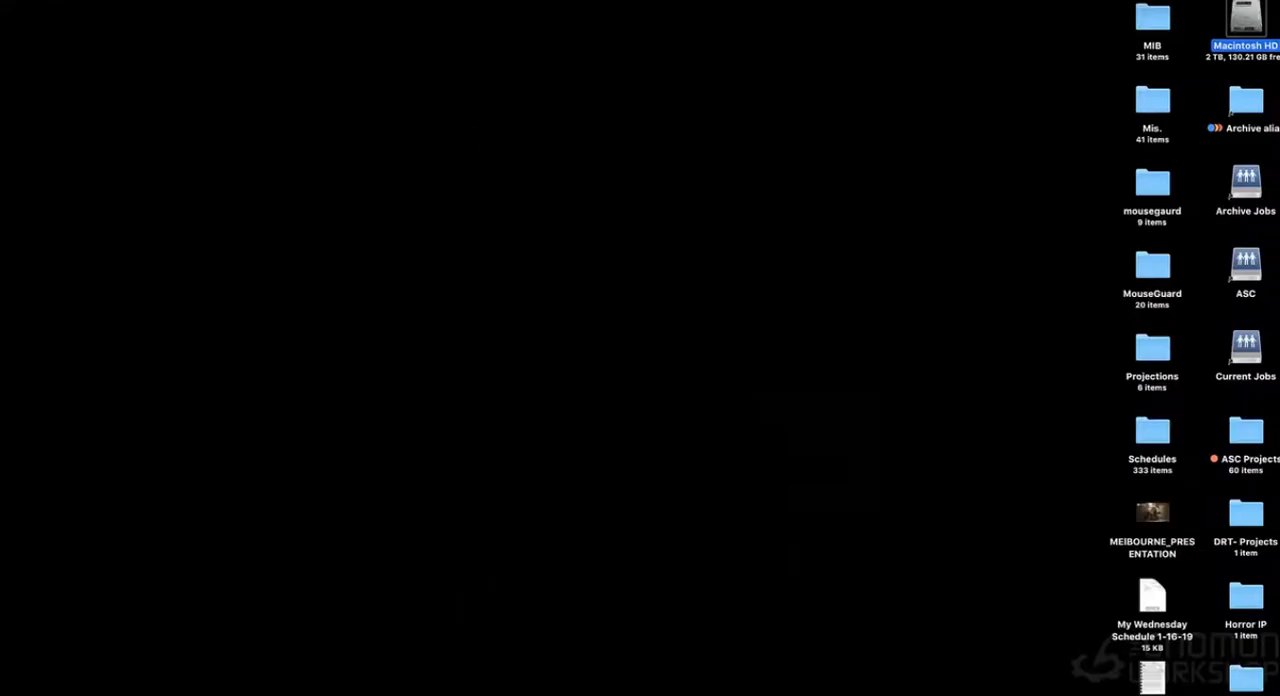
- Open the Creature folder inside the "images to use for demo" reference folder
key(super+Tab)
key(super+Tab)
key(super+Tab)
key(super+Tab)
key(super+Tab)
key(super+Tab)
key(super+Tab)
key(super+Tab)
key(super+Tab)
key(super+Tab)
key(super+Tab)
key(super+Tab)
key(super+Tab)
click(1236, 678)
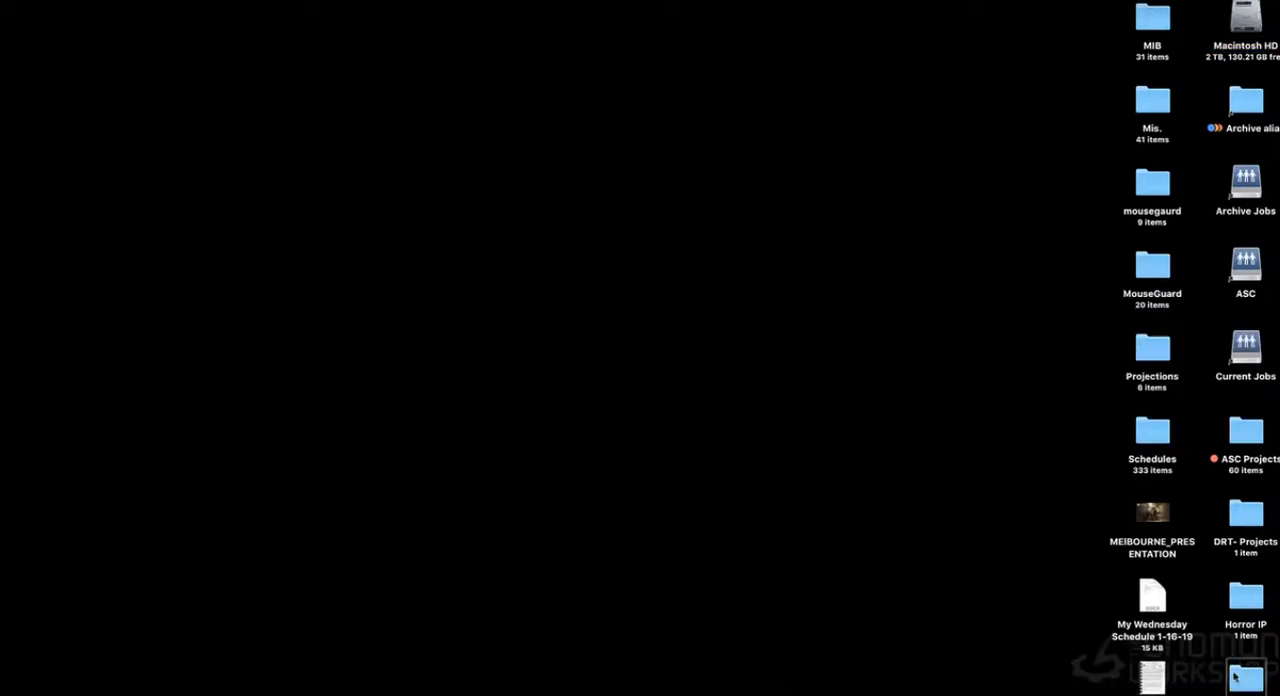
double_click(1236, 678)
double_click(318, 77)
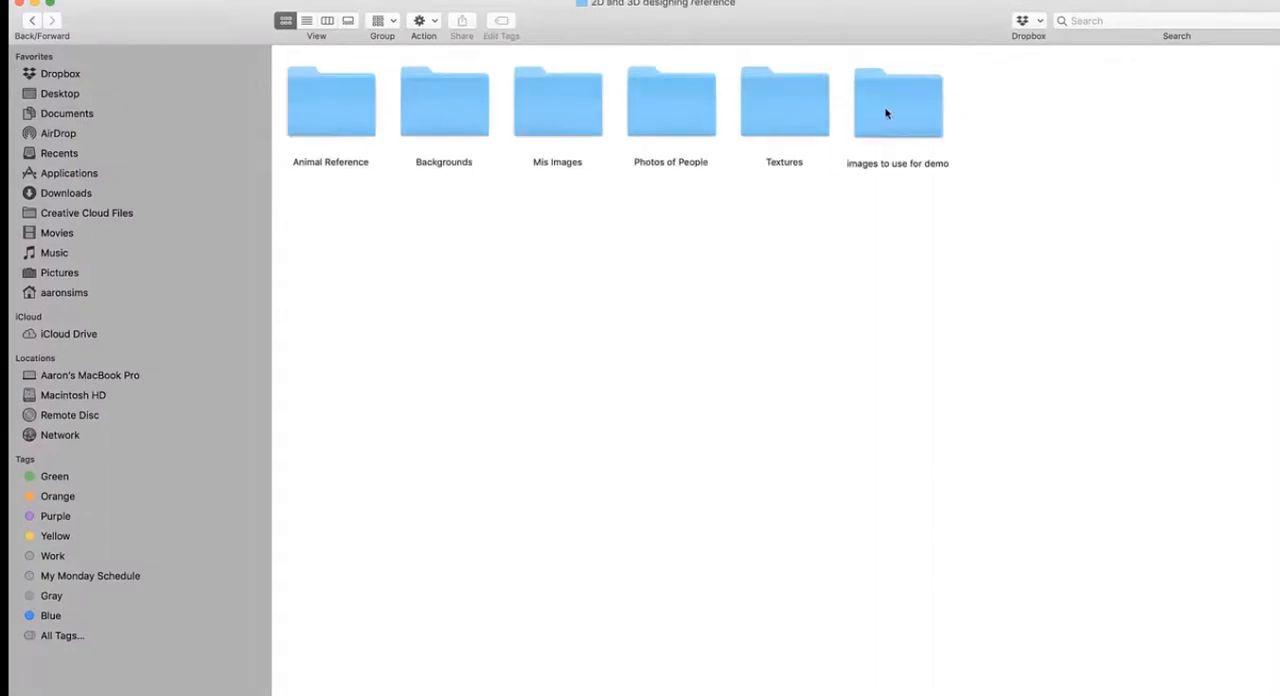
double_click(885, 113)
double_click(454, 111)
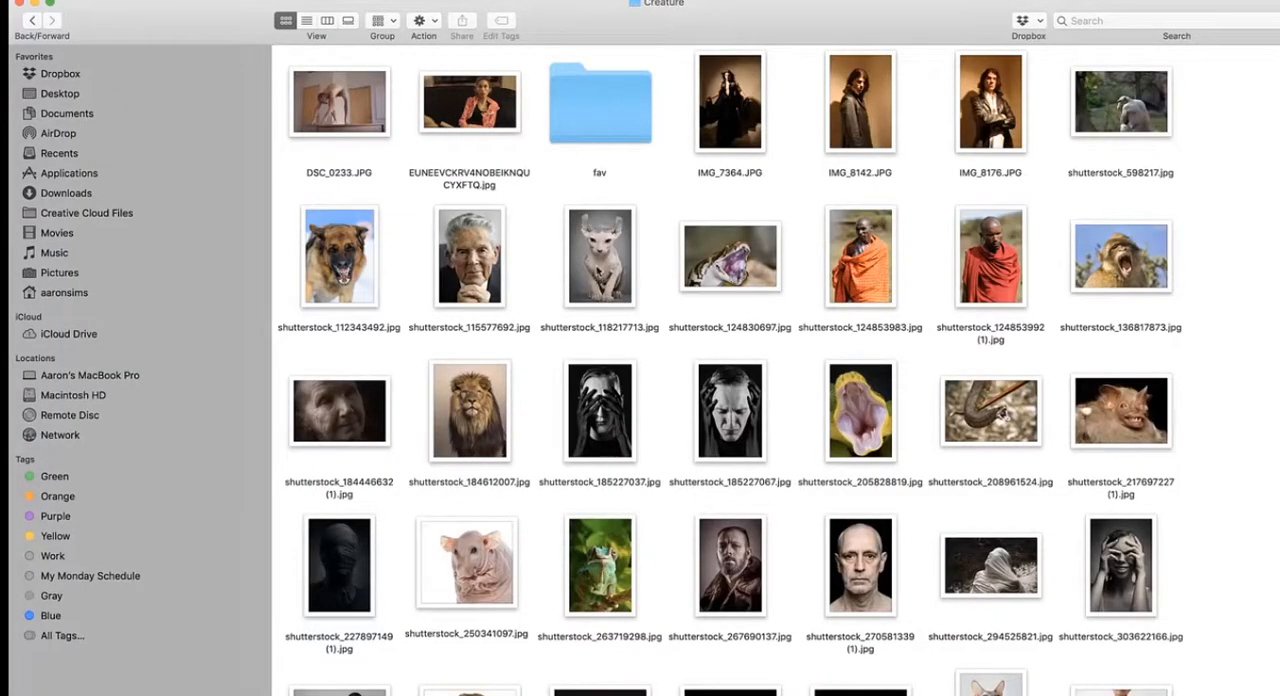
- Preview the hairless cat photo shutterstock_118217713.jpg and the open-mouthed monkey photo shutterstock_136817873.jpg, closing each
double_click(600, 262)
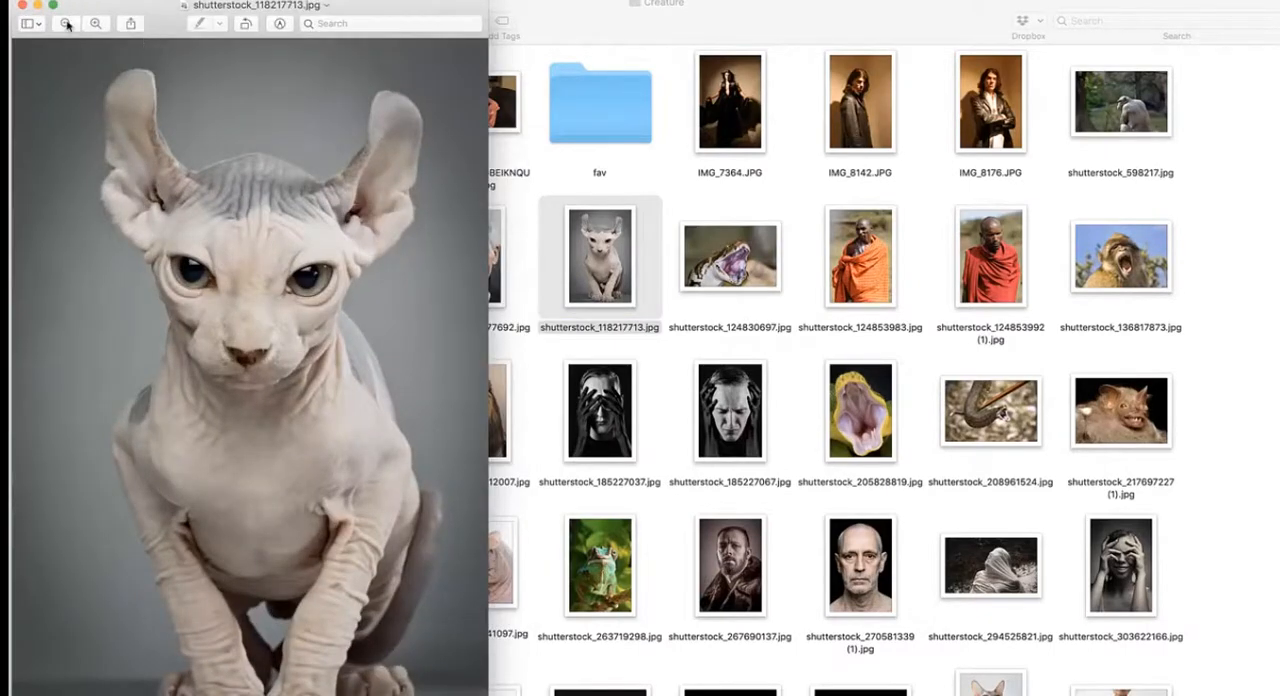
click(22, 5)
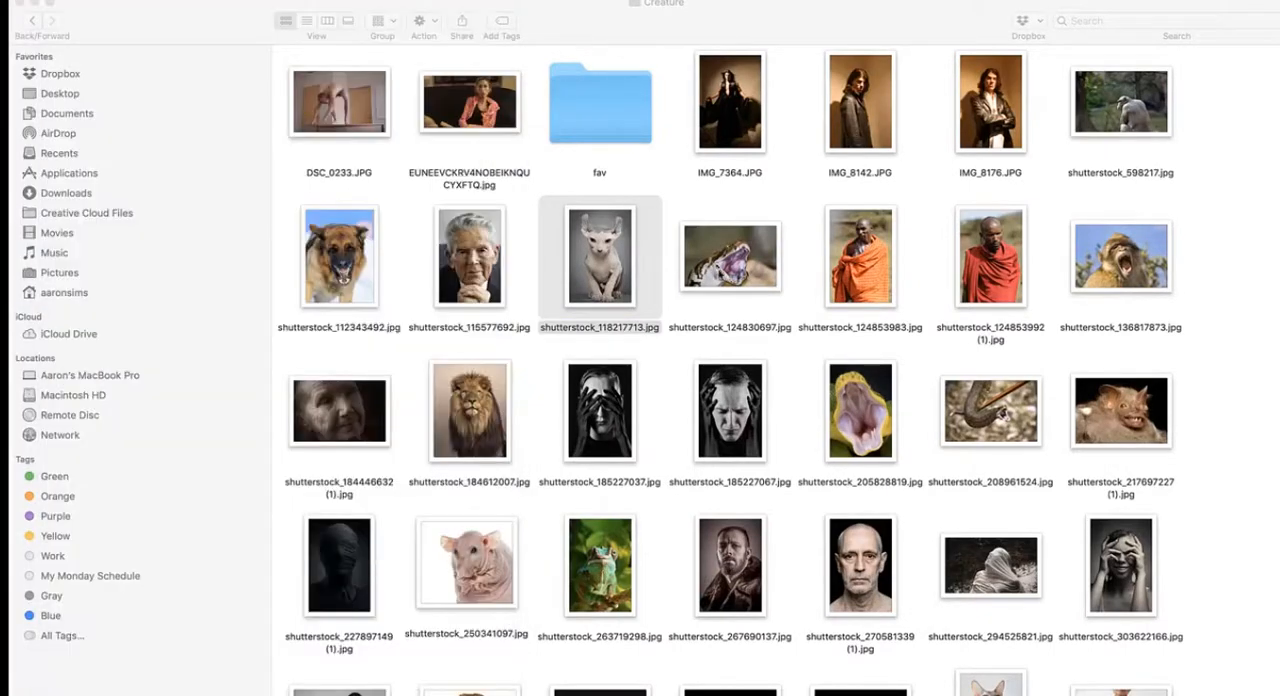
double_click(1120, 257)
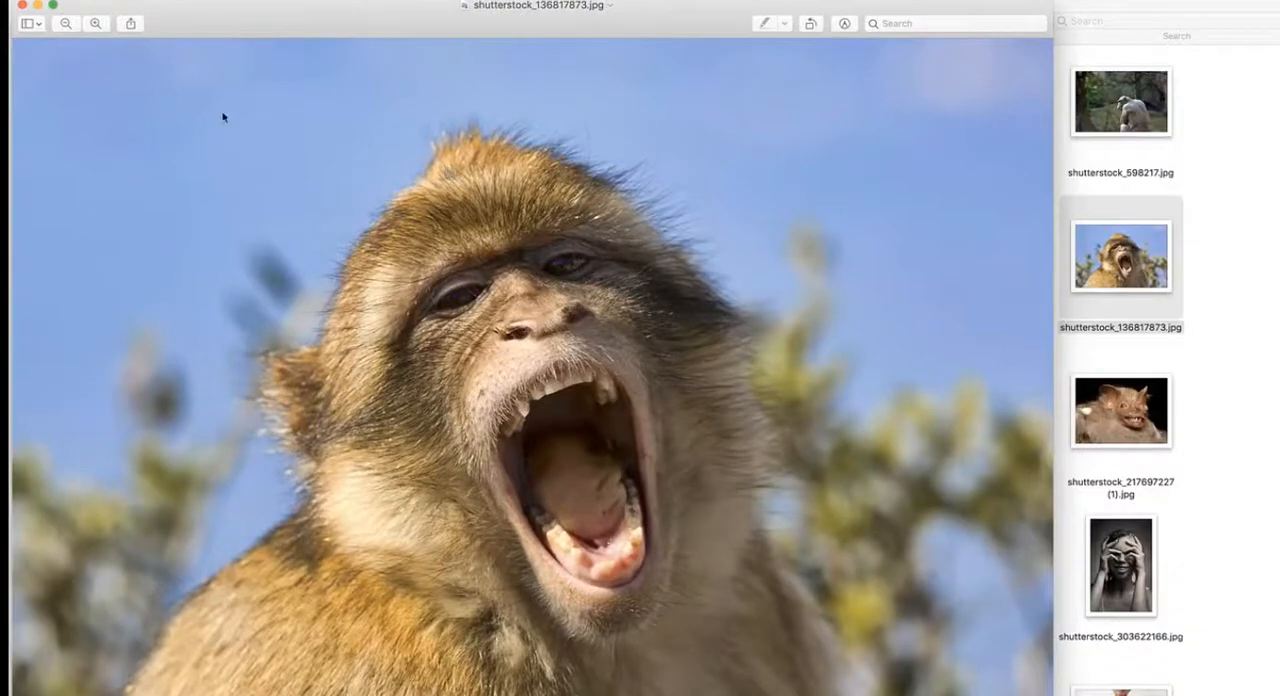
click(22, 5)
- Browse the remaining creature references, previewing the screaming chimpanzee and the hairless cat wrapped in a pink shawl
scroll(714, 281, up, 3)
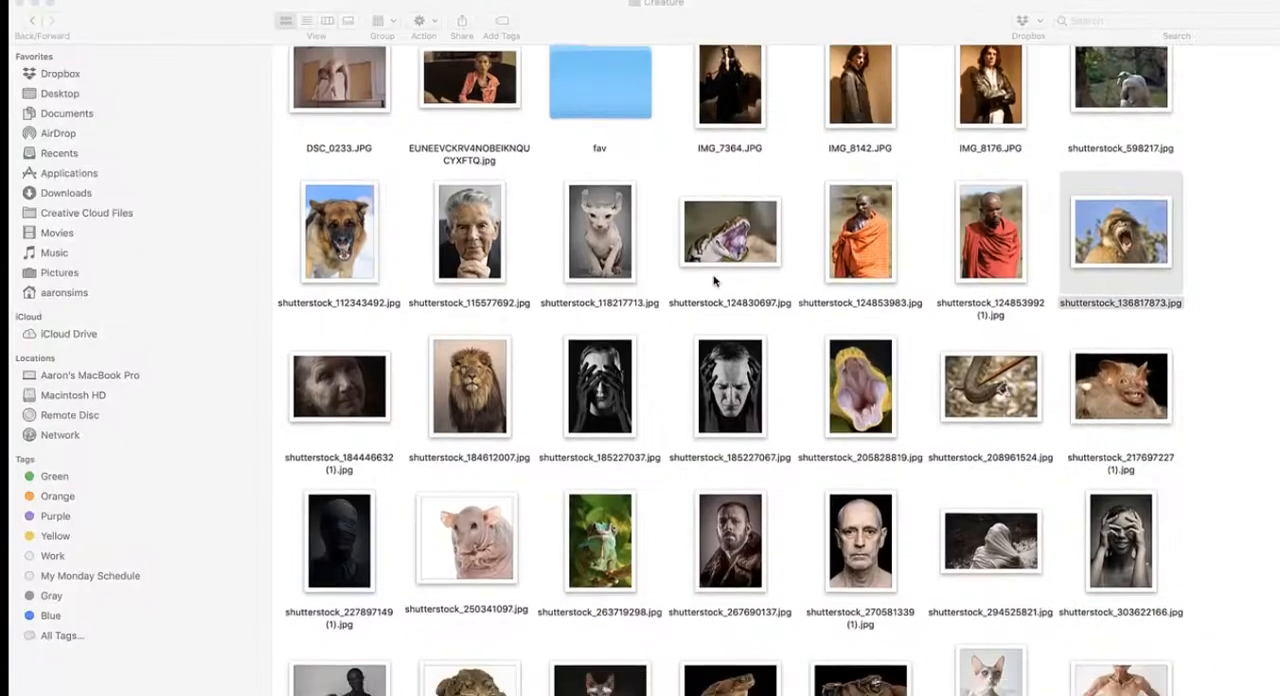
scroll(714, 280, down, 3)
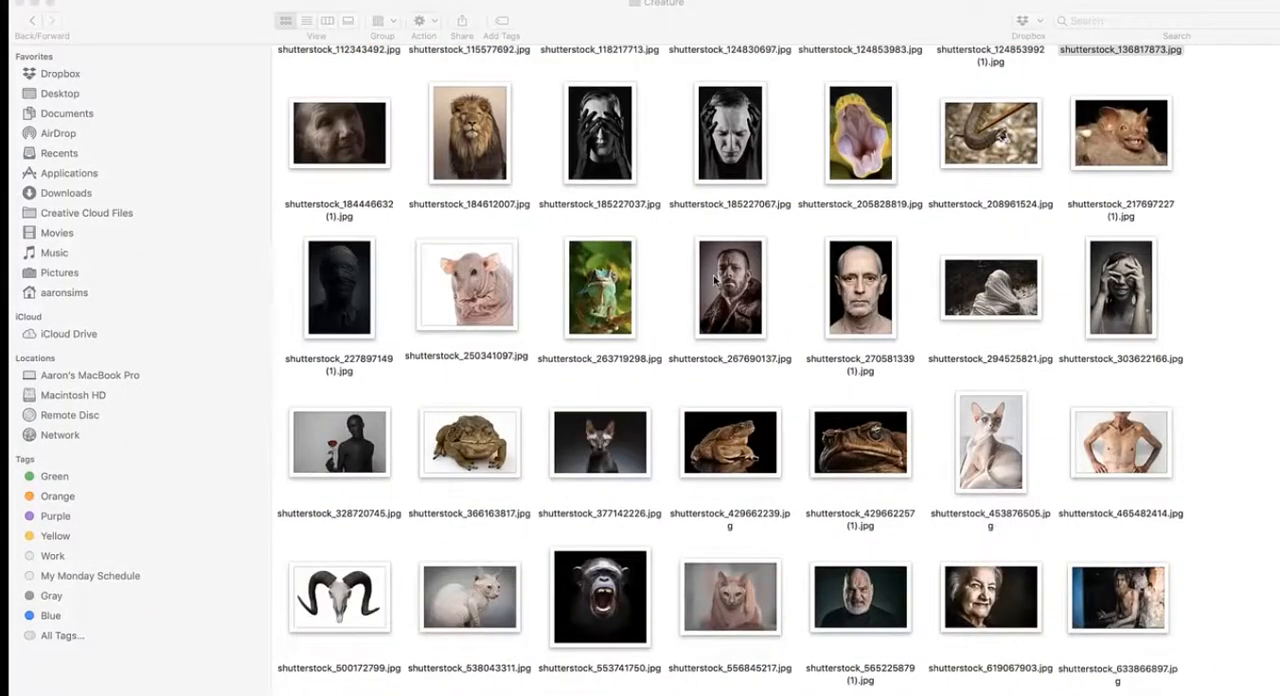
scroll(714, 281, down, 2)
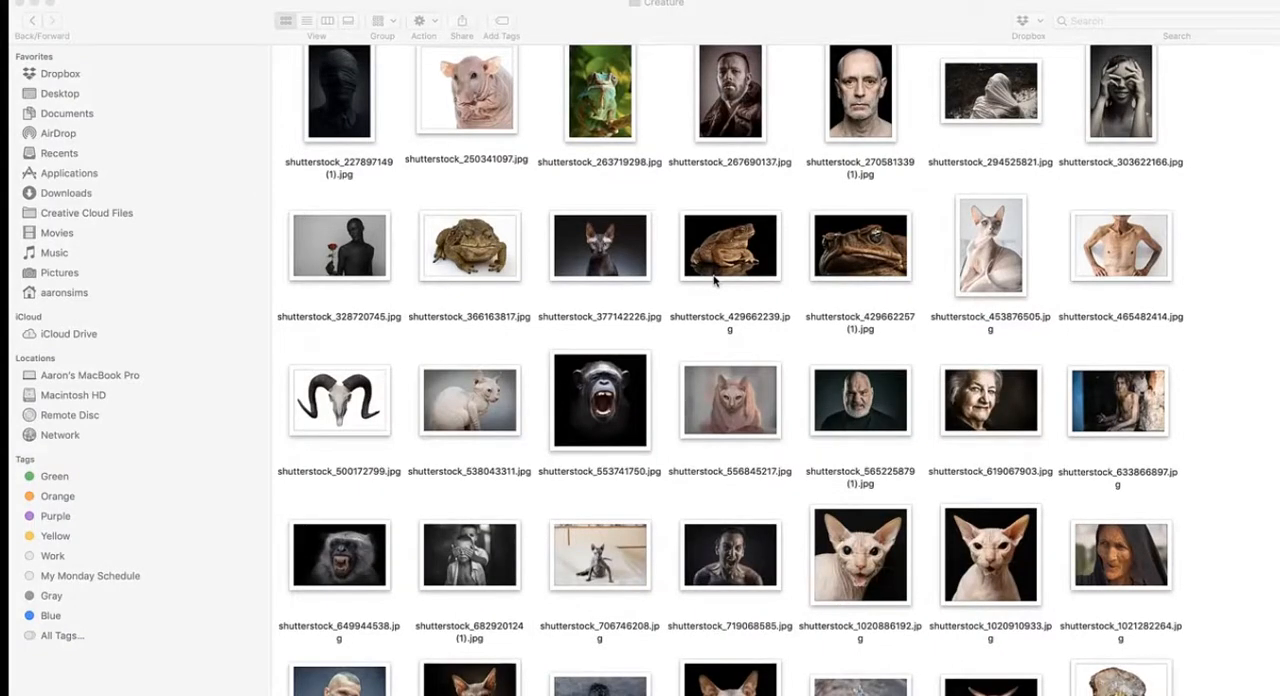
double_click(615, 410)
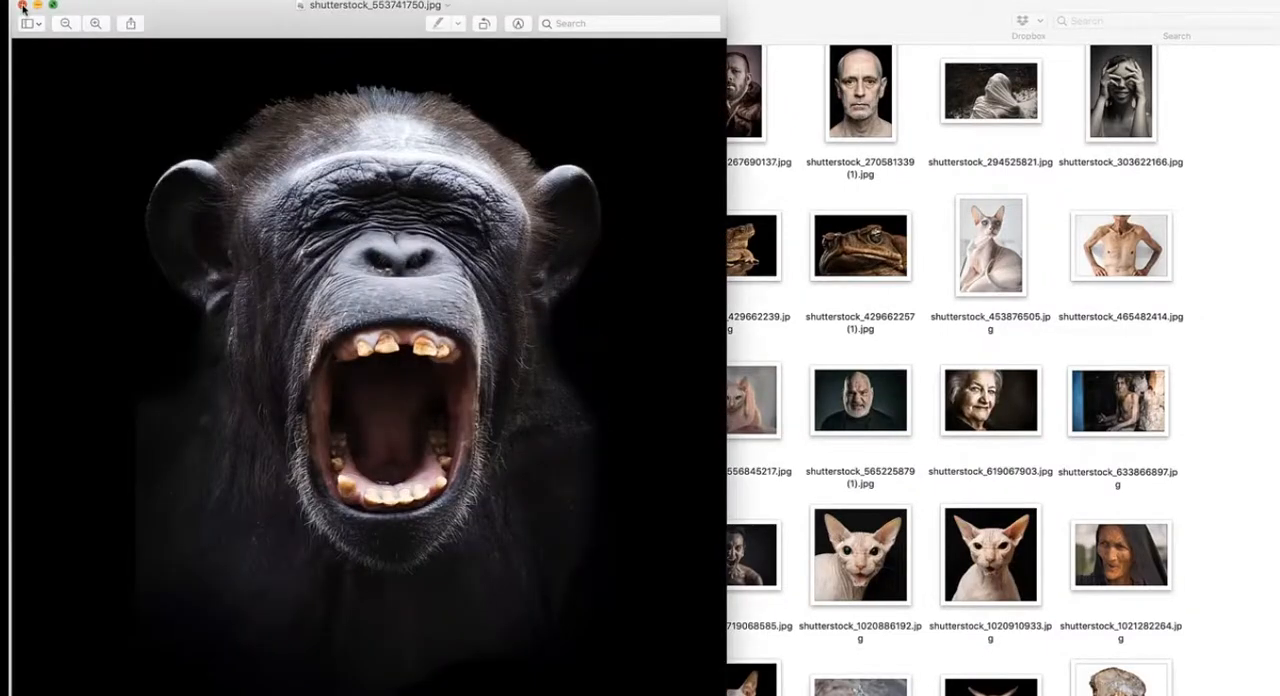
click(22, 6)
double_click(737, 407)
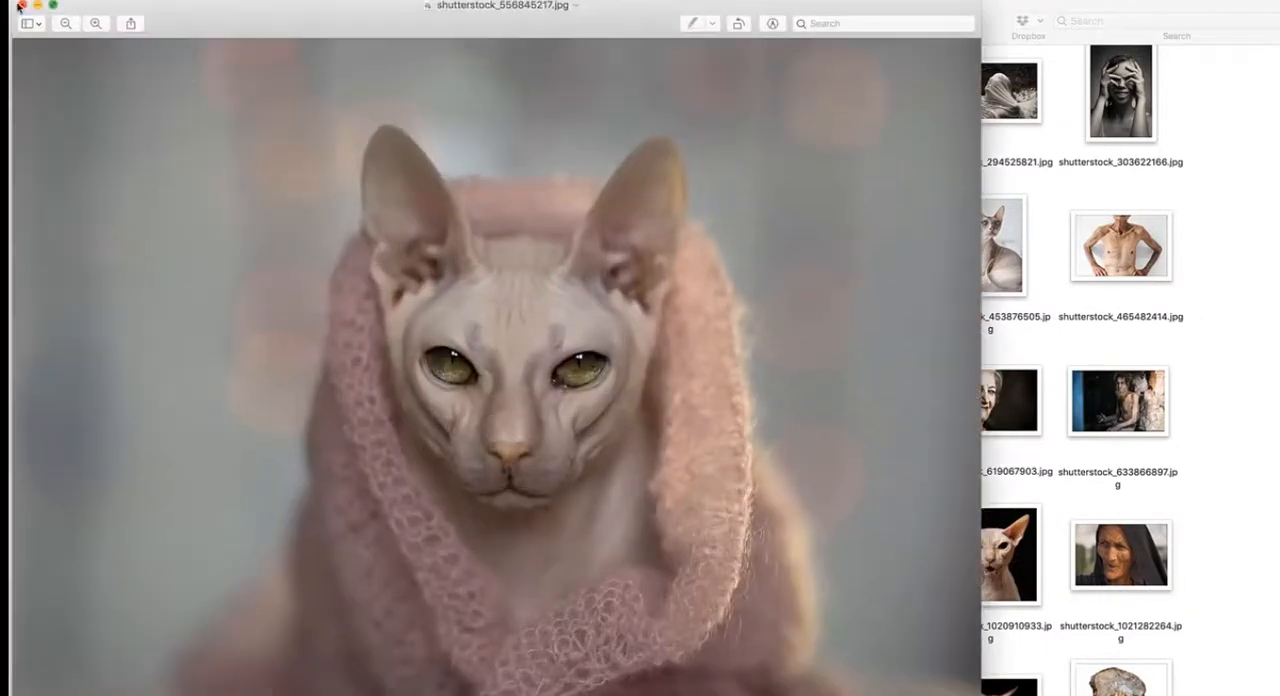
click(20, 6)
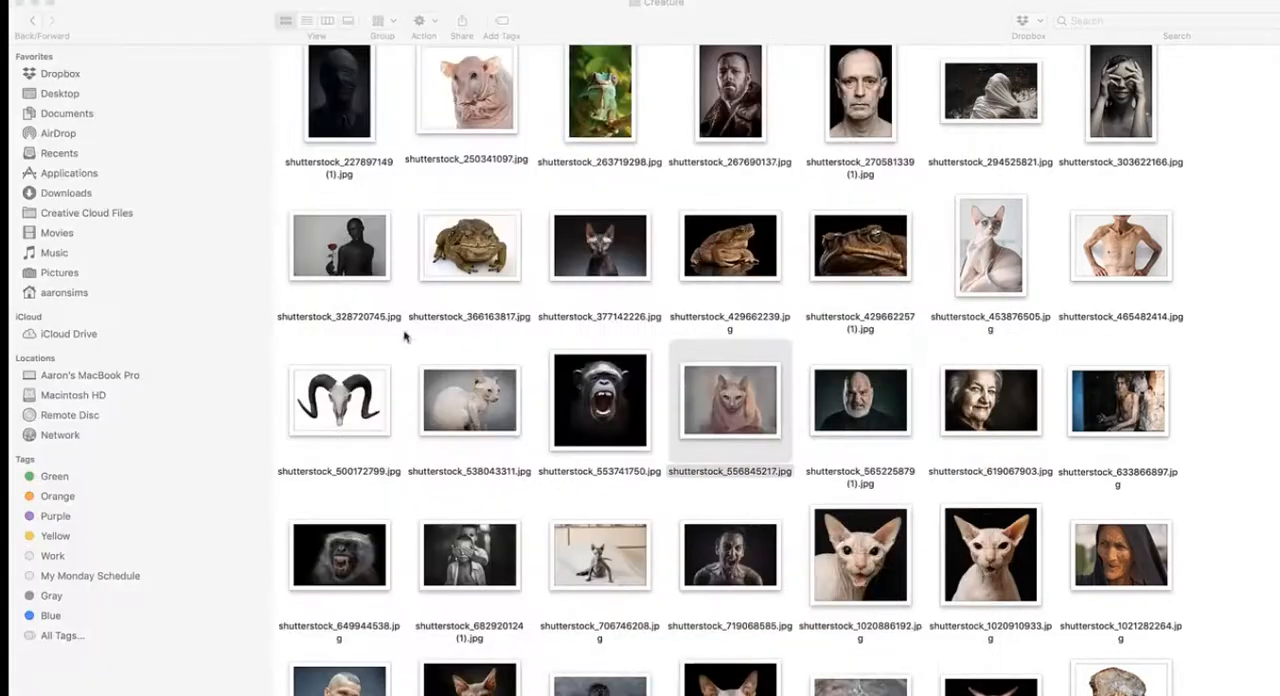
scroll(530, 459, down, 2)
scroll(530, 459, down, 1)
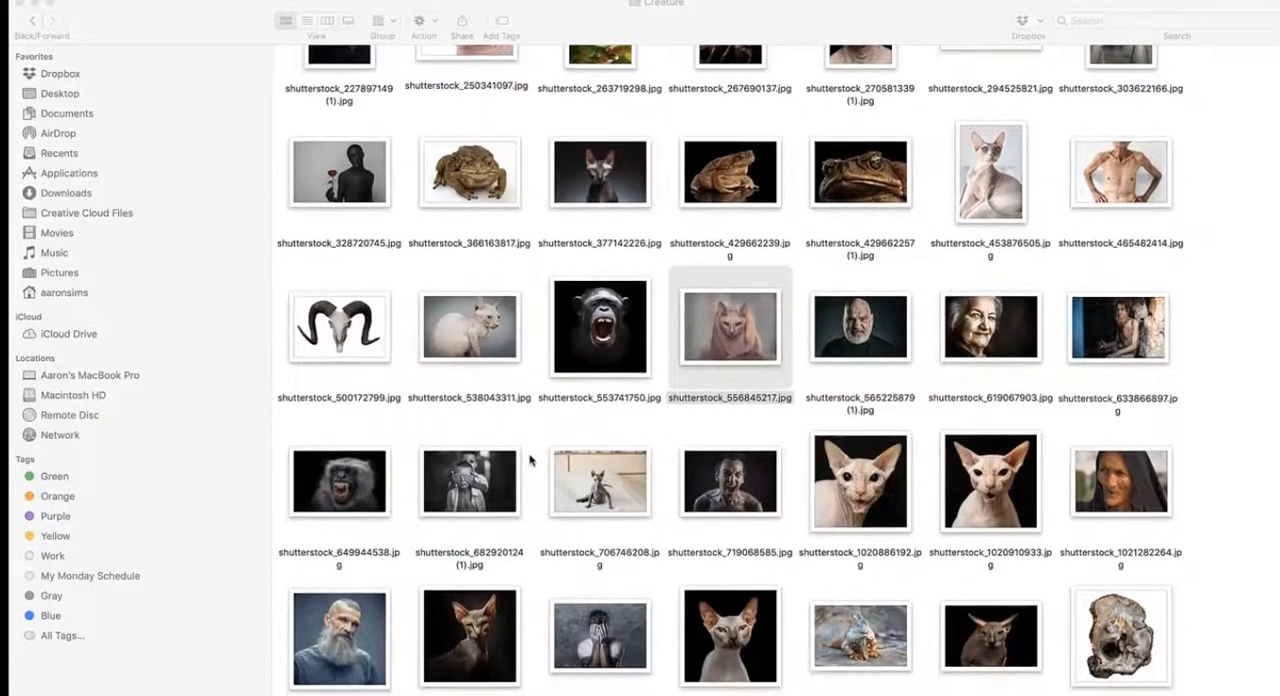
- Open the wood slice photo shutterstock_1152568685.jpg in Photoshop and select the slice without its white background
click(1112, 641)
drag(543, 690, 497, 690)
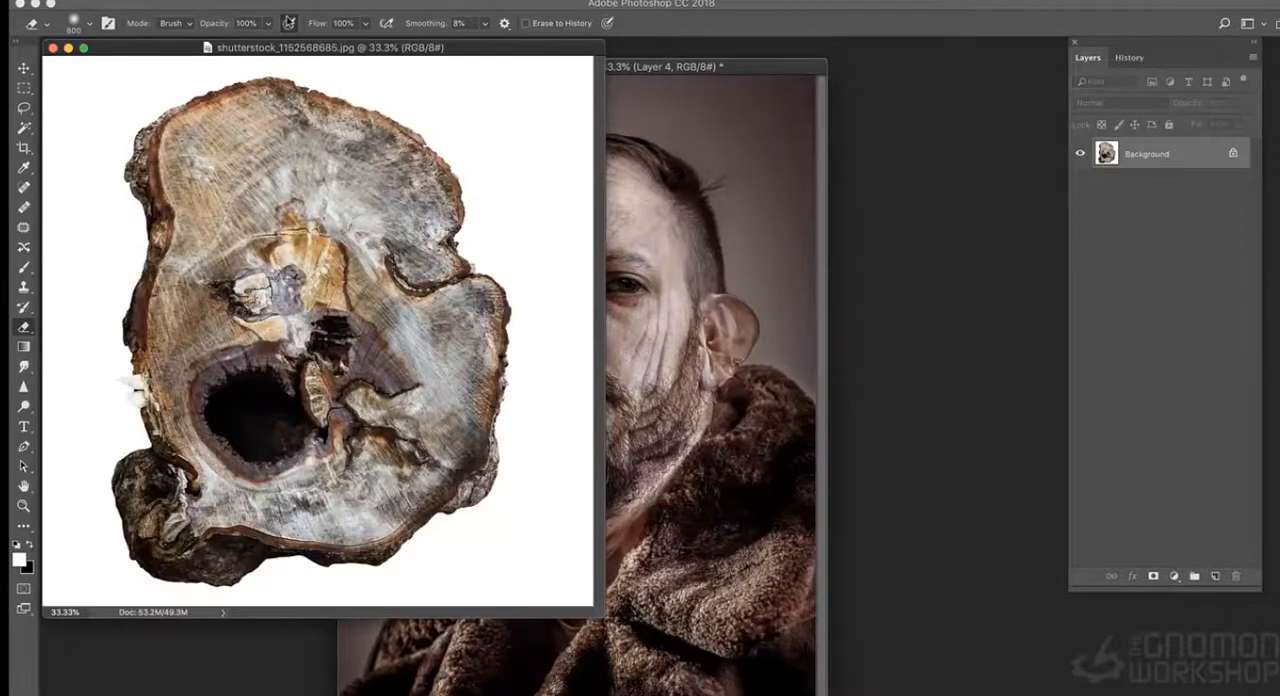
click(330, 2)
click(371, 134)
click(489, 273)
click(335, 0)
click(357, 46)
- Copy the selected wood slice onto the portrait and scale it down to fit over the man's head
key(v)
drag(280, 161, 558, 200)
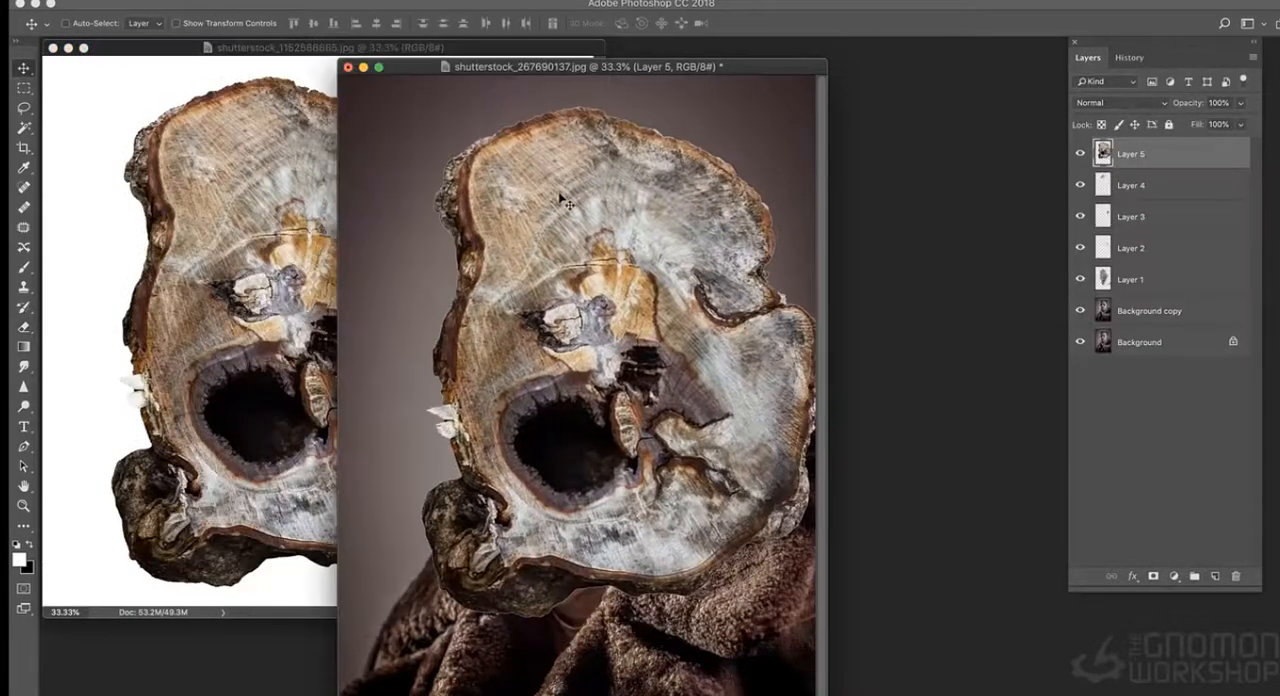
key(super+t)
shift+drag(423, 108, 519, 230)
drag(602, 300, 531, 204)
key(Return)
- Set the wood slice layer's blend mode to Overlay and minimize the wood source document
click(1120, 102)
click(1100, 248)
click(68, 48)
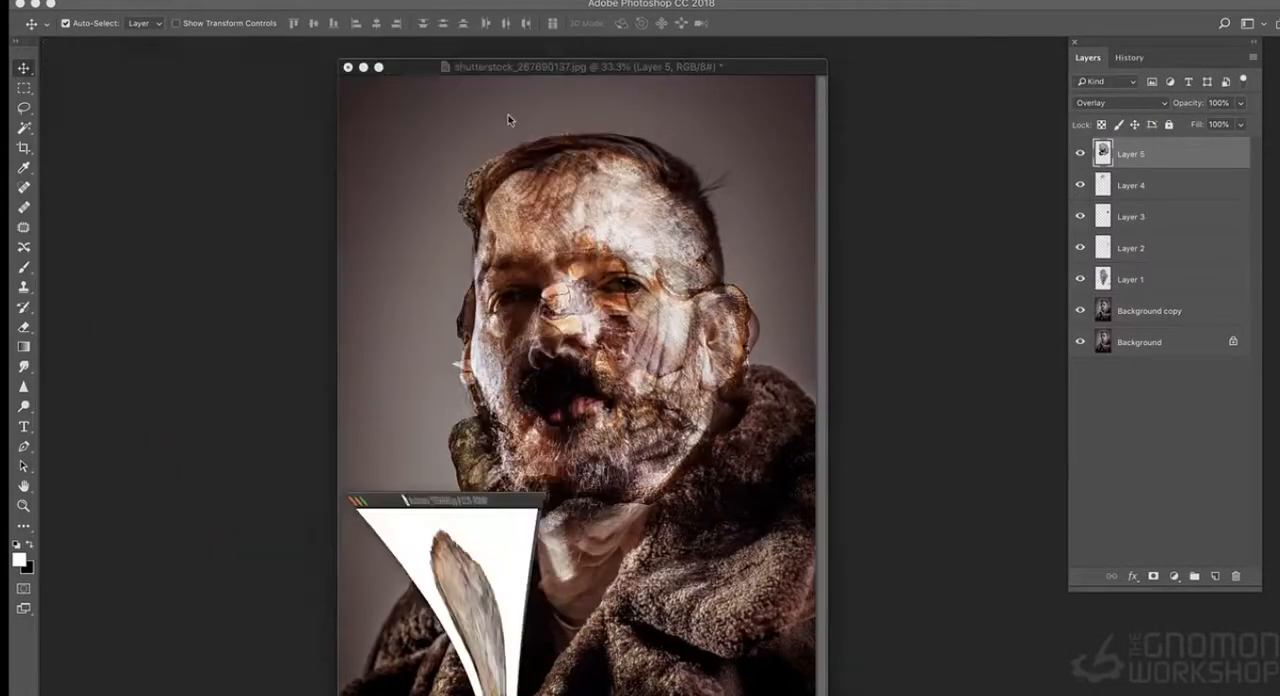
- Lower the wood texture layer's saturation with Hue/Saturation
drag(592, 68, 556, 62)
key(super+u)
drag(895, 220, 849, 220)
click(1063, 107)
- Erase the wood texture outside the head and over the eyes and mouth, and lower Layer 5's opacity to 63%
key(e)
mouse_move(397, 267)
mouse_down()
mouse_move(468, 556)
mouse_move(408, 296)
mouse_up()
drag(731, 290, 632, 460)
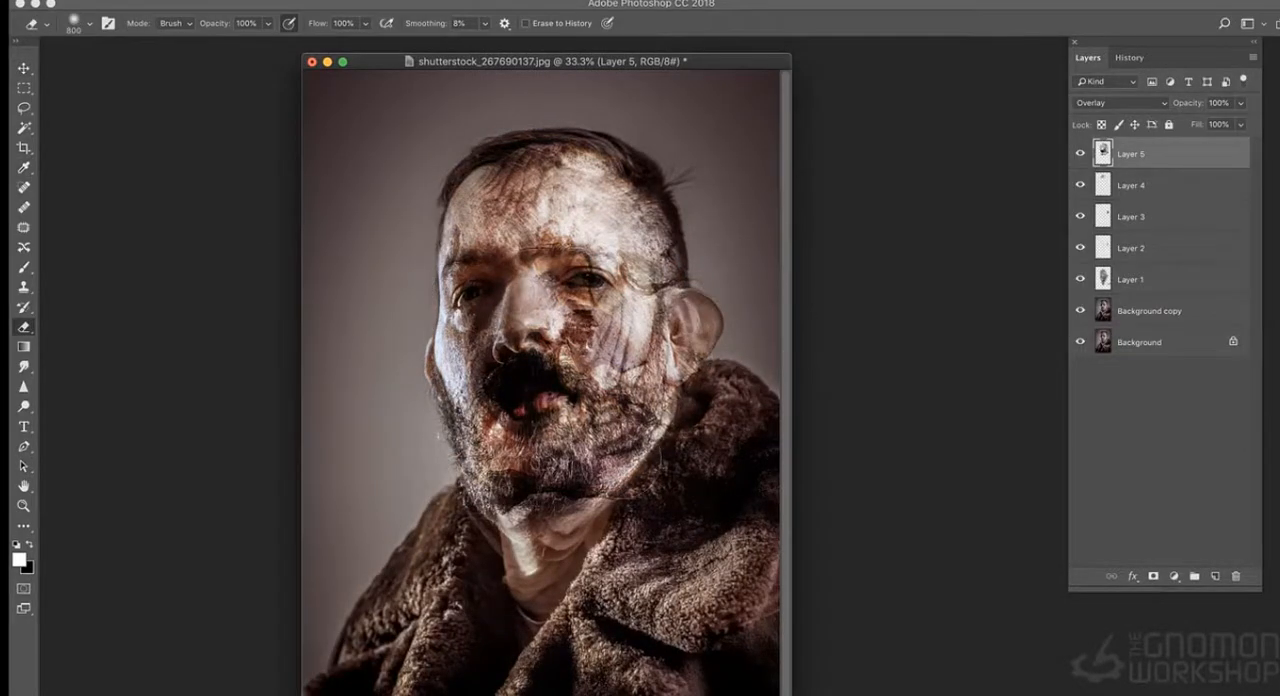
drag(530, 400, 520, 366)
drag(575, 256, 600, 252)
drag(1240, 103, 1215, 126)
key(super+plus)
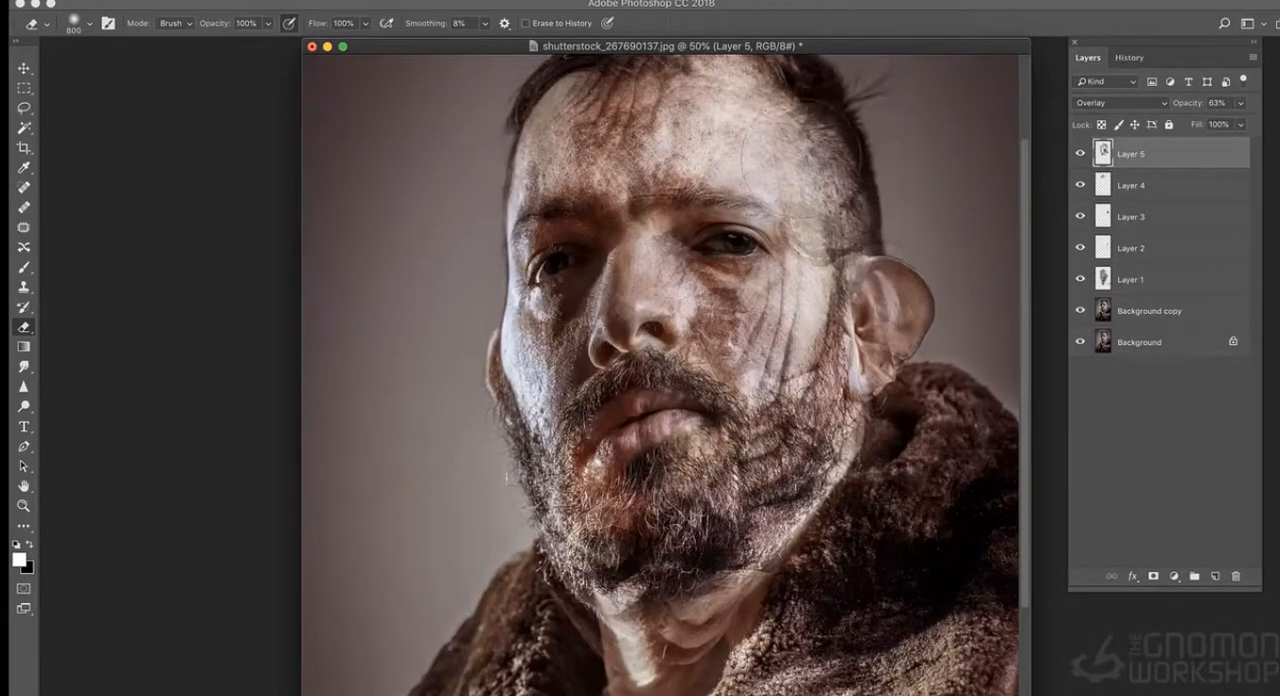
key(s)
drag(950, 370, 1014, 413)
key(super+z)
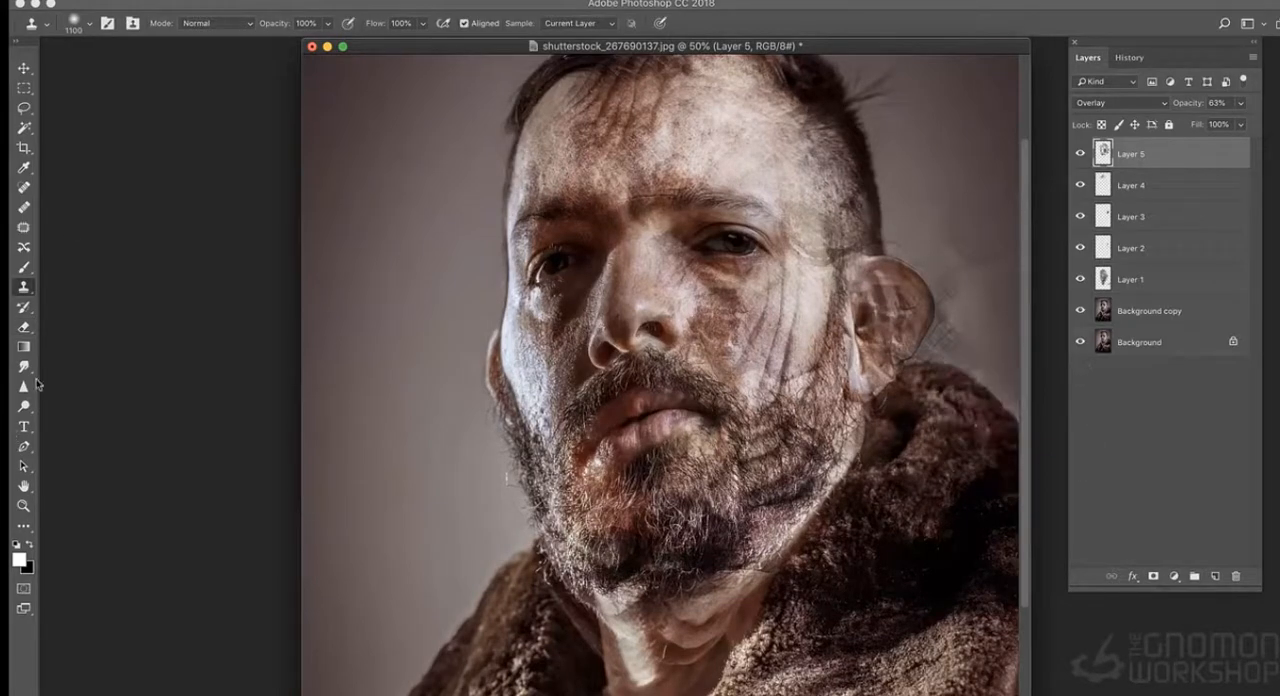
- Erase the leftover wood texture around the enlarged ear on Layer 5
click(24, 327)
drag(943, 240, 917, 400)
key(super+minus)
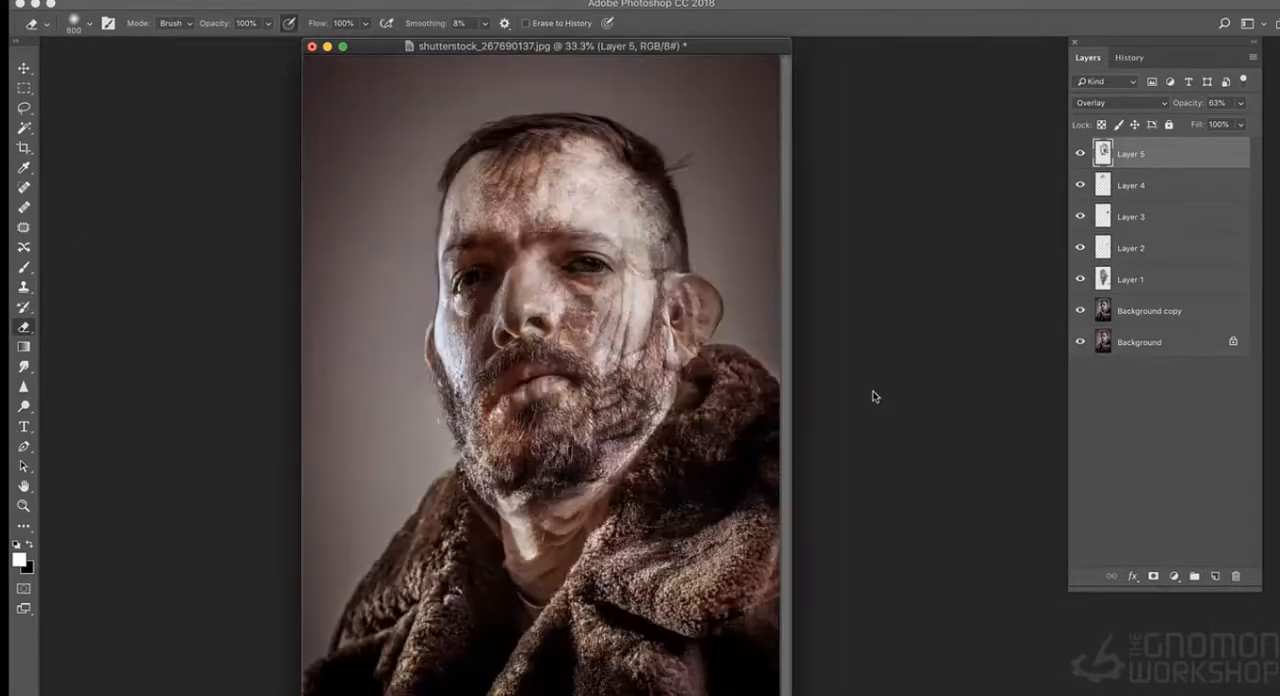
- Show the portrait in full-screen mode and add a new blank layer above the wood texture
key(f)
click(1253, 57)
click(1150, 62)
key(Return)
key(super+plus)
drag(585, 250, 525, 348)
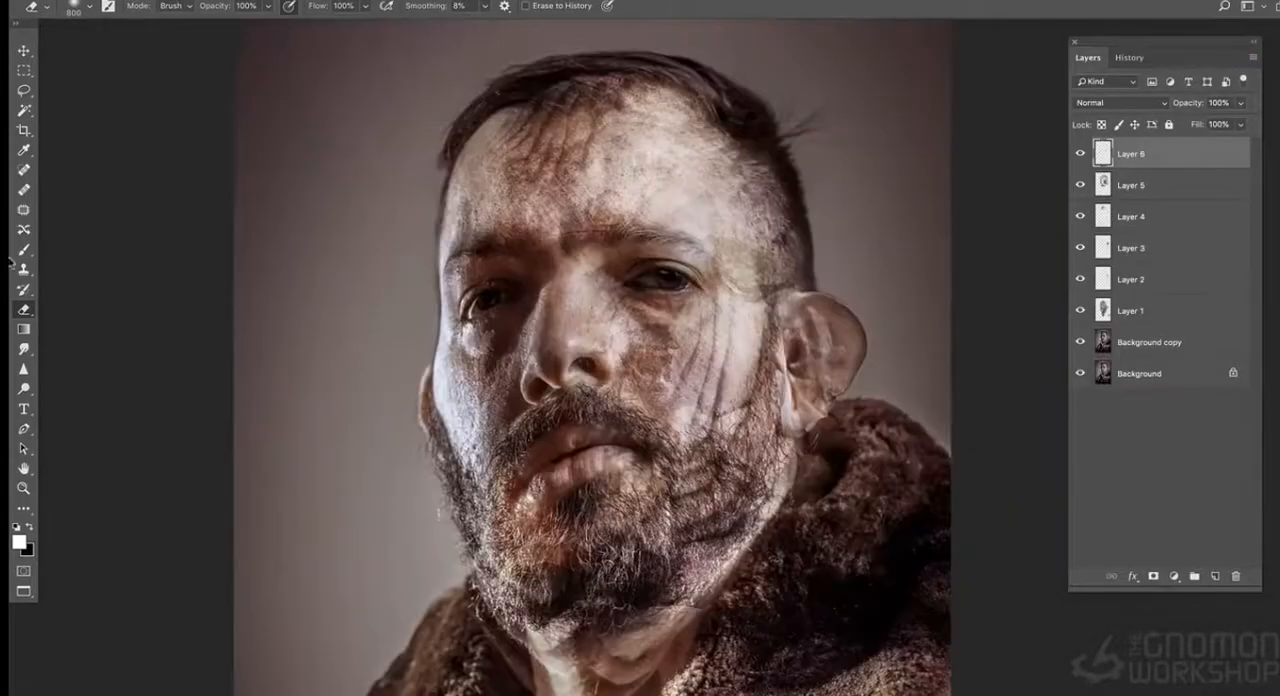
- Set up a small brush of about 25 px for Layer 6 and sample a dark tone from the face
click(24, 249)
key(x)
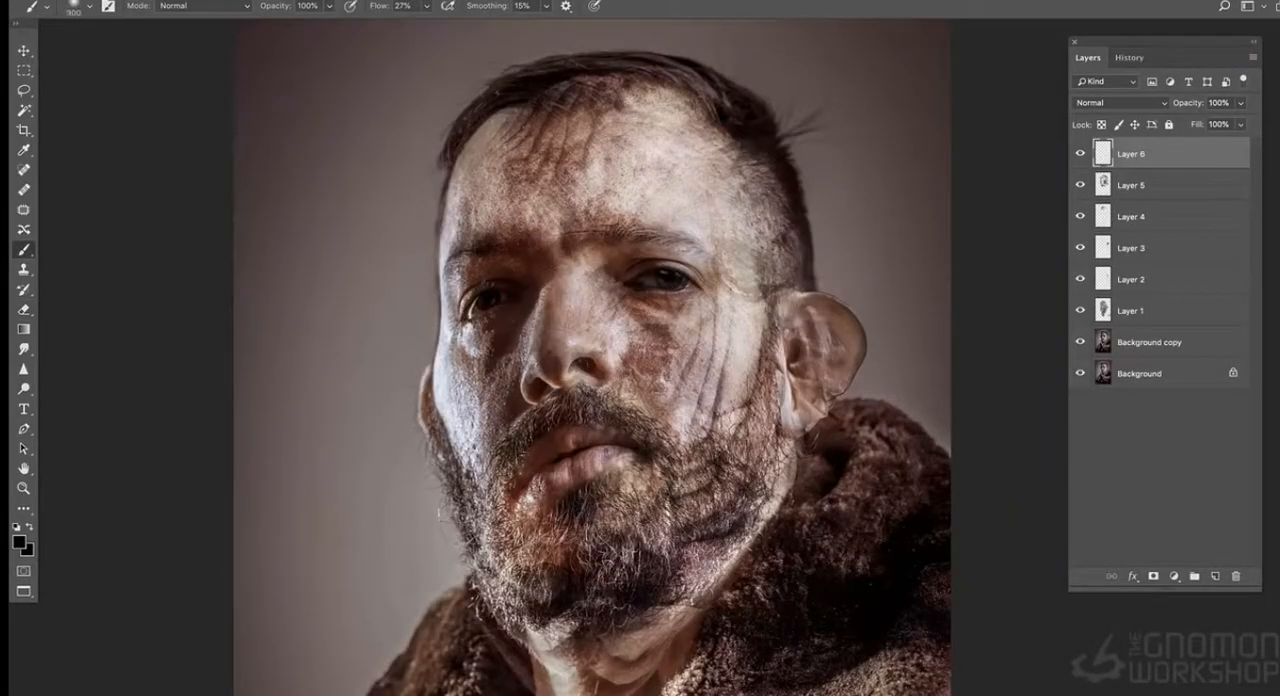
right_click(594, 362)
click(689, 406)
click(630, 328)
alt+click(627, 263)
drag(597, 357, 606, 350)
alt+click(598, 335)
alt+click(594, 356)
alt+click(648, 256)
key(super+plus)
click(24, 309)
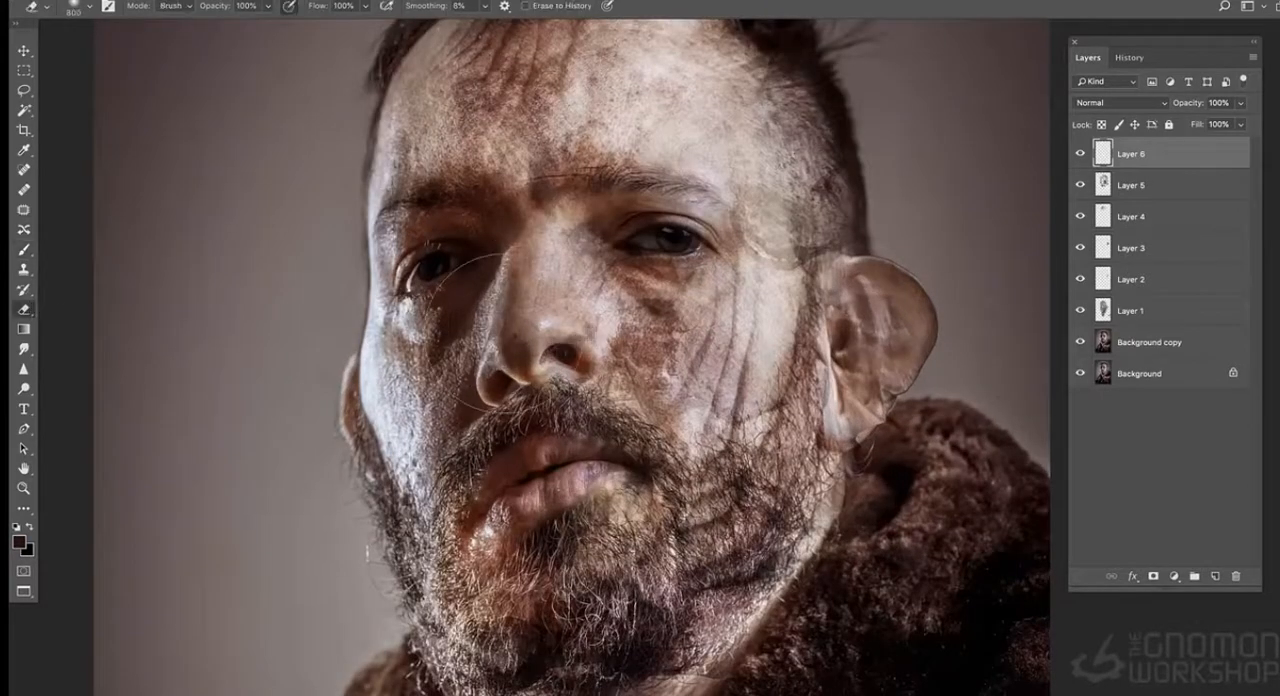
click(24, 252)
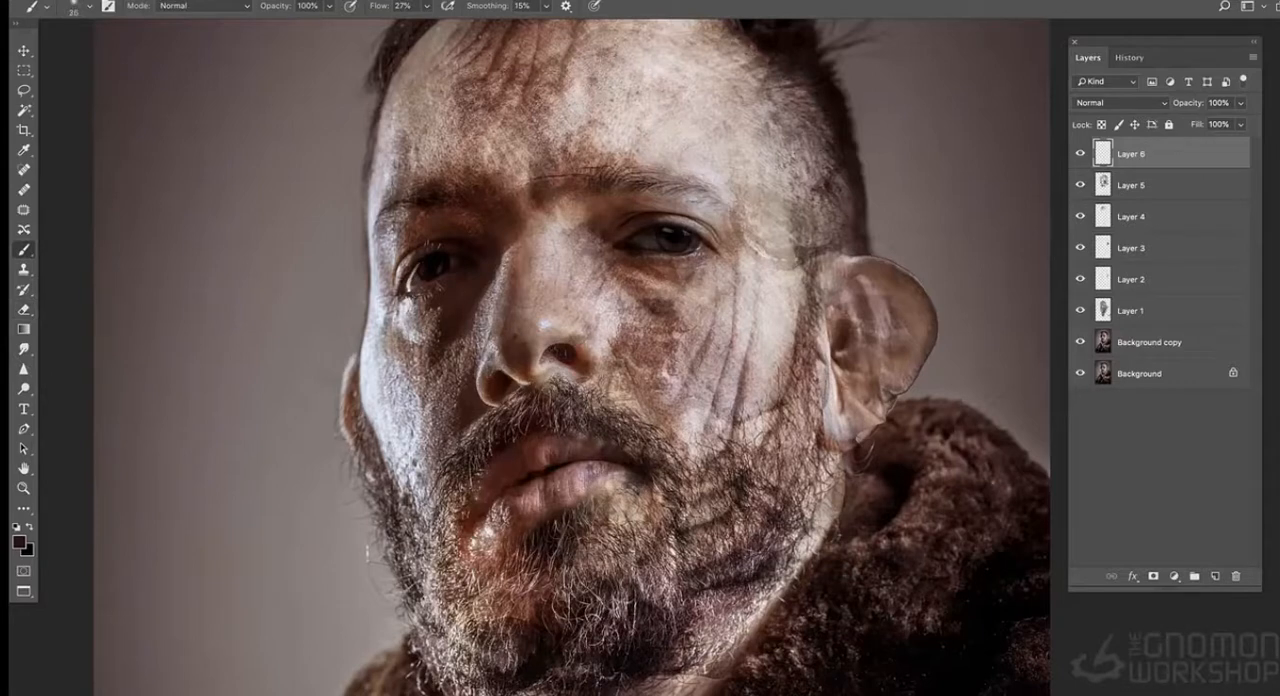
- Paint dark pits into the cheek beside the nose on Layer 6 with a 20 px brush and sampled colours
key(bracketleft)
drag(654, 322, 657, 348)
alt+click(626, 297)
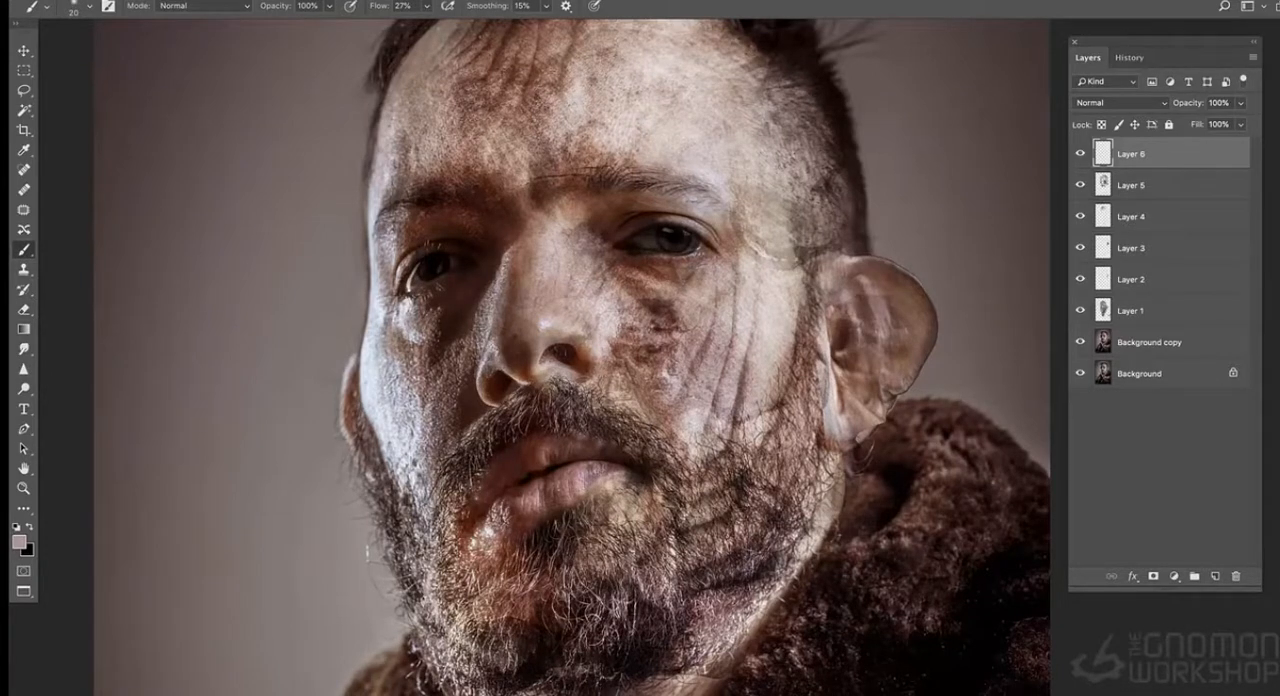
alt+click(615, 322)
mouse_move(622, 337)
mouse_down()
mouse_move(626, 349)
mouse_move(576, 361)
mouse_up()
alt+click(573, 352)
alt+click(624, 344)
alt+click(572, 352)
- Paint a dark hole on the side of the nose and touch up the skin below the nearby eye
click(588, 313)
alt+click(594, 313)
mouse_move(618, 268)
mouse_down()
mouse_move(702, 272)
mouse_move(677, 276)
mouse_up()
alt+click(646, 260)
alt+click(678, 319)
alt+click(678, 303)
alt+click(601, 322)
- Paint over the iris of the eye on the shadowed side with a pale tone to make it look blind
alt+click(527, 371)
alt+click(424, 278)
alt+click(657, 238)
drag(429, 268, 449, 263)
alt+click(414, 202)
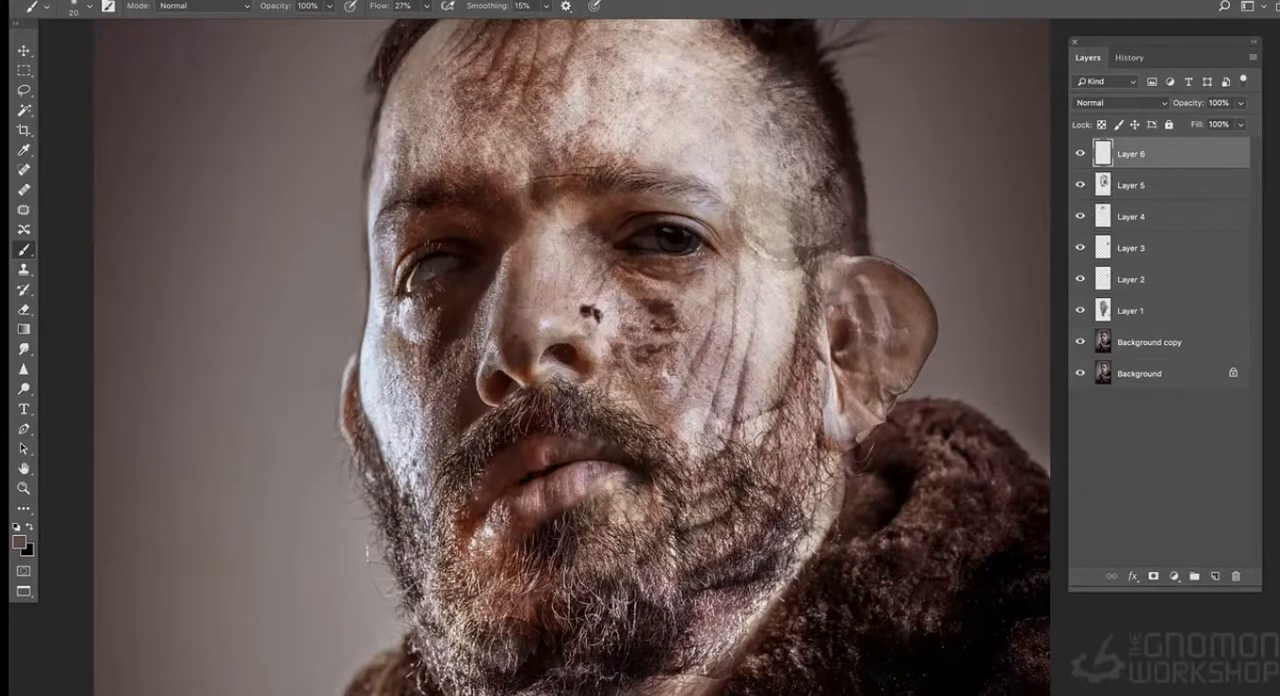
- Touch up the nose hole and paint sampled light skin tones around the outer corner of the dark eye
alt+click(593, 314)
alt+click(714, 250)
alt+click(716, 256)
alt+click(745, 267)
alt+click(747, 234)
alt+click(760, 250)
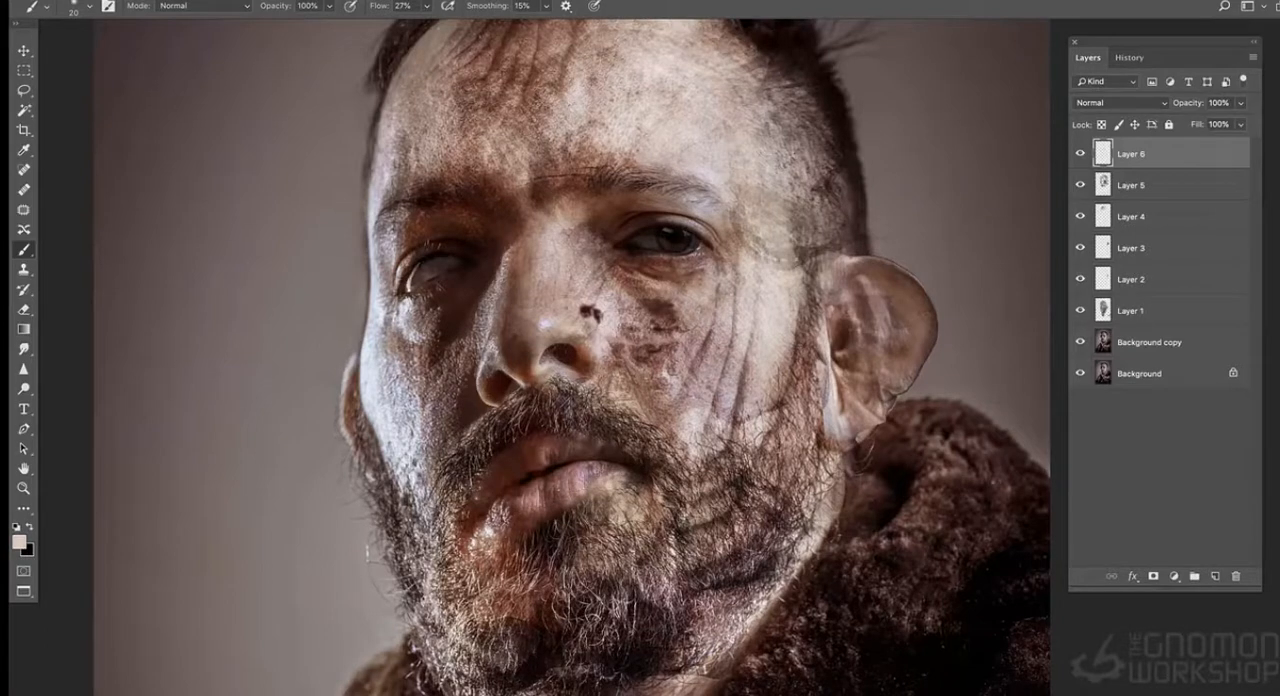
alt+click(800, 272)
- Touch up the lid and iris of the dark eye with colours sampled from the face
alt+click(541, 365)
alt+click(656, 228)
alt+click(633, 222)
alt+click(706, 198)
alt+click(670, 245)
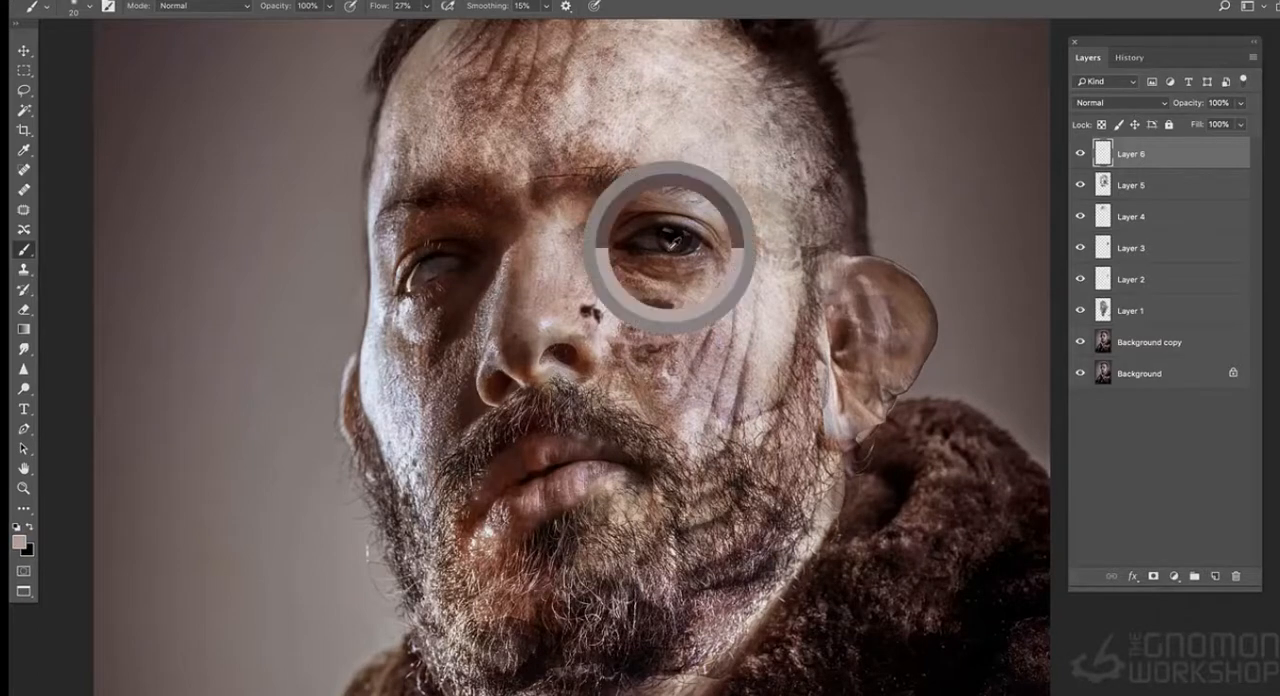
- Toggle Layers 5, 4 and 1 to find the texture covering the dark eye, and erase it from Layer 1 at 200 px
click(1079, 186)
click(1079, 186)
click(1081, 218)
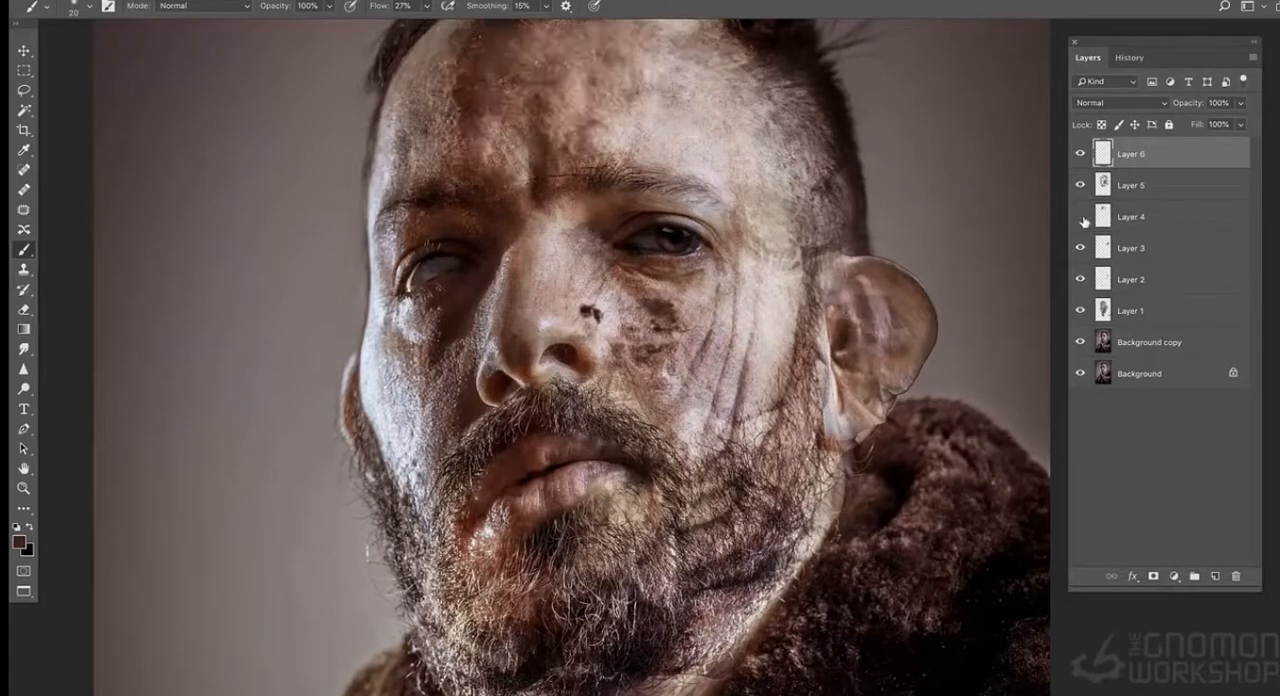
click(1081, 218)
click(1078, 311)
click(1078, 311)
click(1140, 311)
key(e)
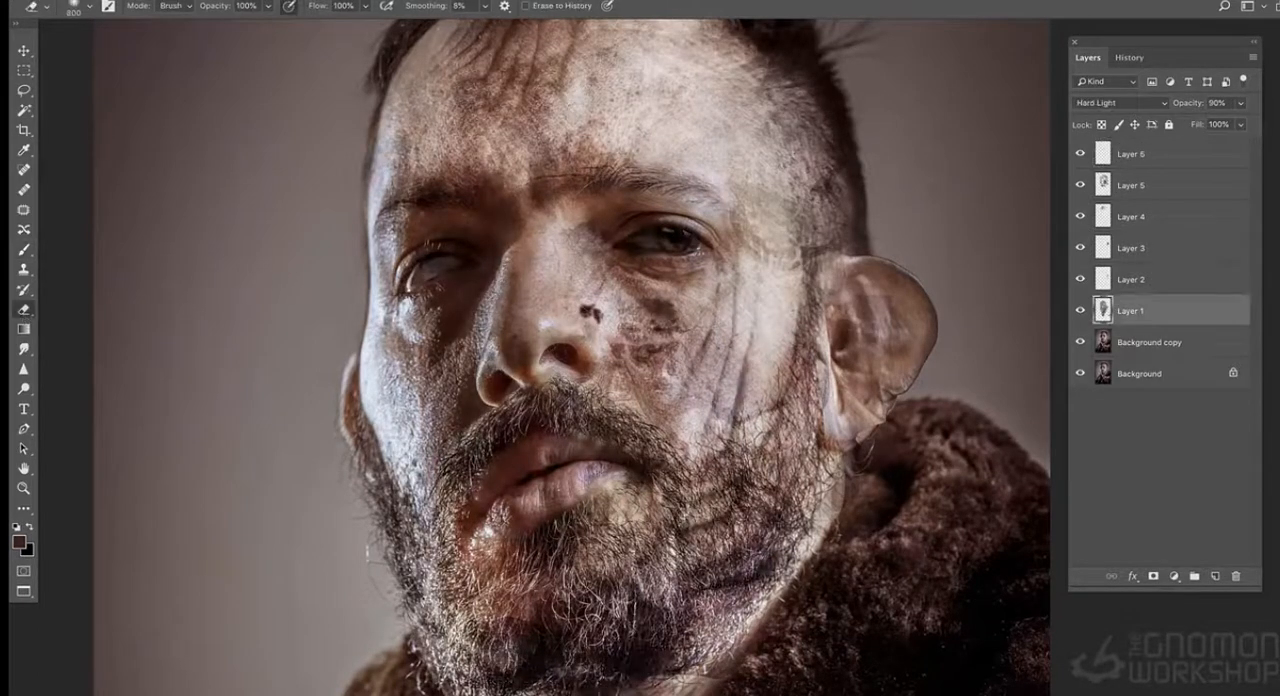
key(bracketleft)
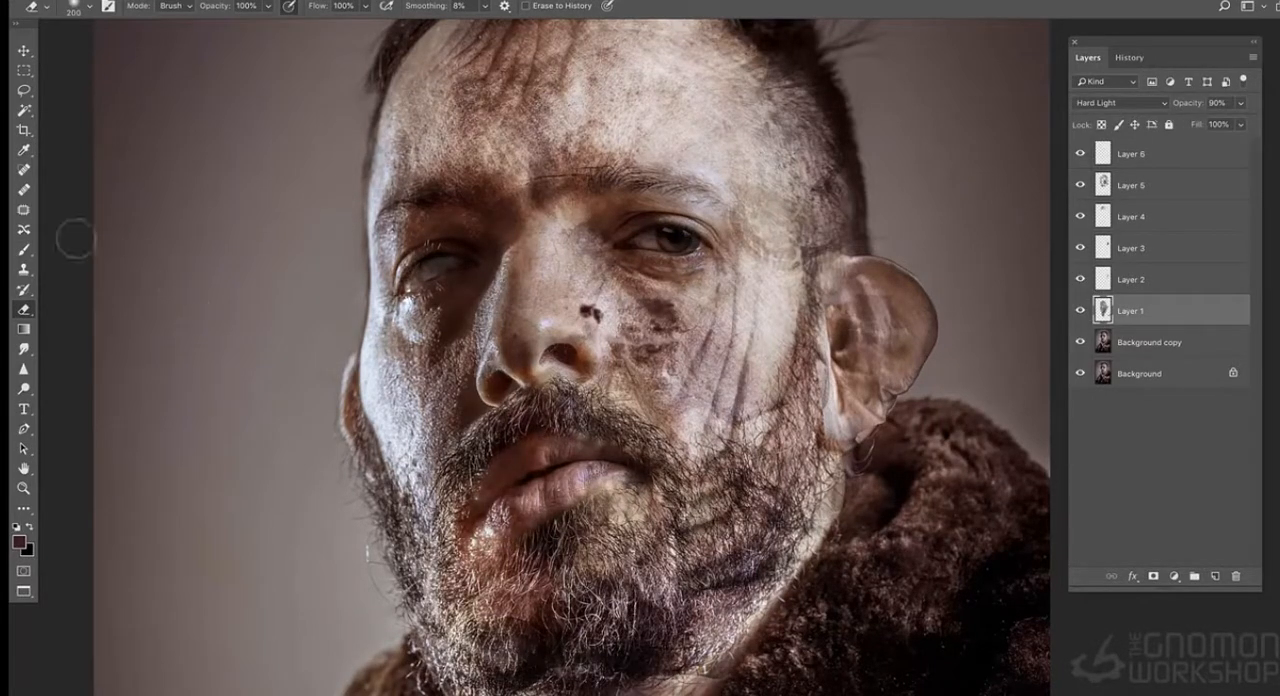
- Enlarge and deepen the dark hole beside the nose on Layer 6 with a small brush and sampled dark tones
key(b)
alt+click(721, 228)
alt+click(648, 276)
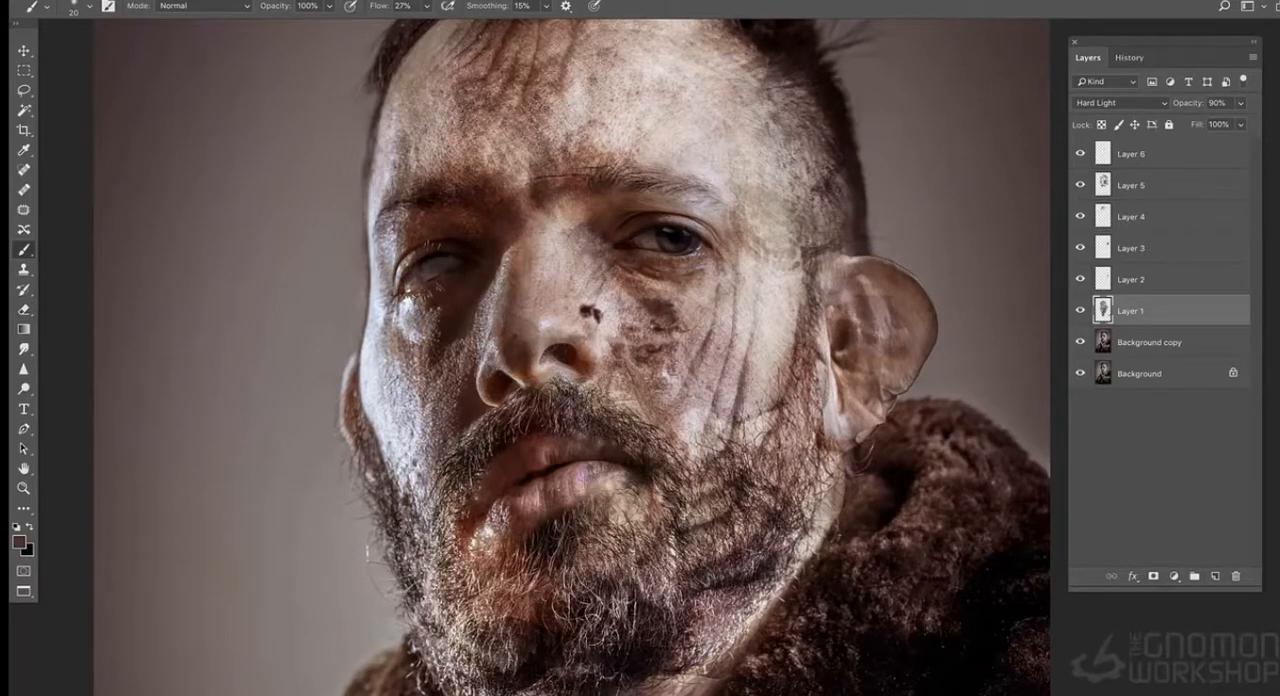
alt+click(664, 306)
click(588, 302)
click(1132, 154)
click(589, 308)
alt+click(590, 309)
alt+click(673, 303)
alt+click(574, 354)
alt+click(569, 353)
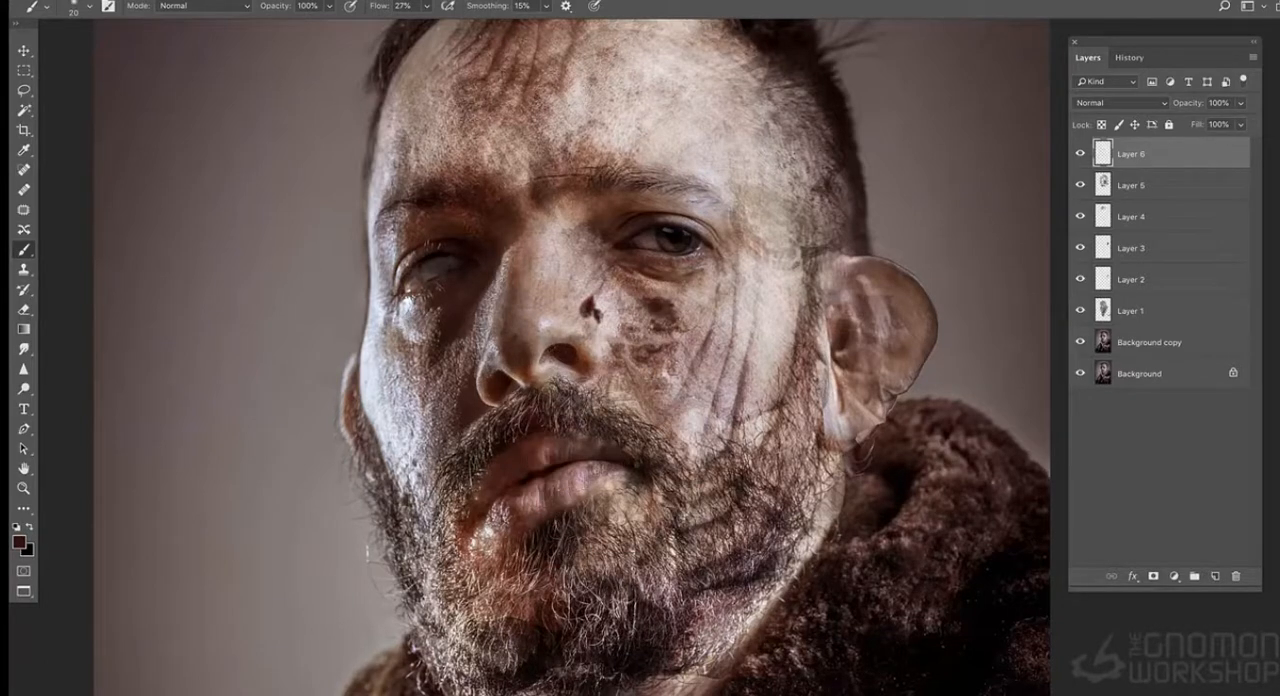
key(ctrl+minus)
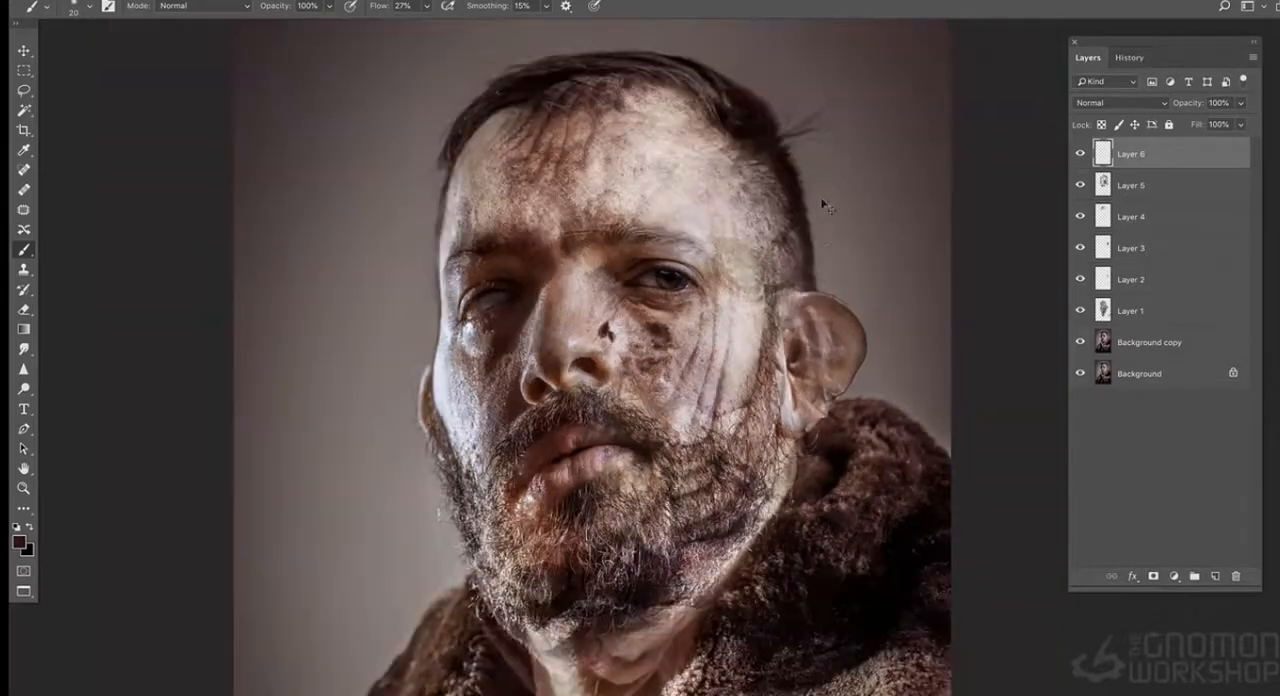
- Paint a thin dark scar on the forehead above the dark eye and a second dark spot beside the nose on Layer 6
alt+click(626, 316)
alt+click(648, 260)
mouse_move(634, 228)
mouse_down()
mouse_move(638, 190)
mouse_move(631, 228)
mouse_up()
alt+click(645, 217)
drag(644, 186, 632, 236)
alt+click(630, 222)
alt+click(642, 196)
- Paint sampled background tones with a large brush over the stray hairs beside the head above the large ear
alt+click(797, 76)
ctrl+alt+drag(799, 82, 815, 84)
mouse_move(824, 98)
mouse_down()
mouse_move(796, 150)
mouse_move(778, 114)
mouse_move(843, 78)
mouse_up()
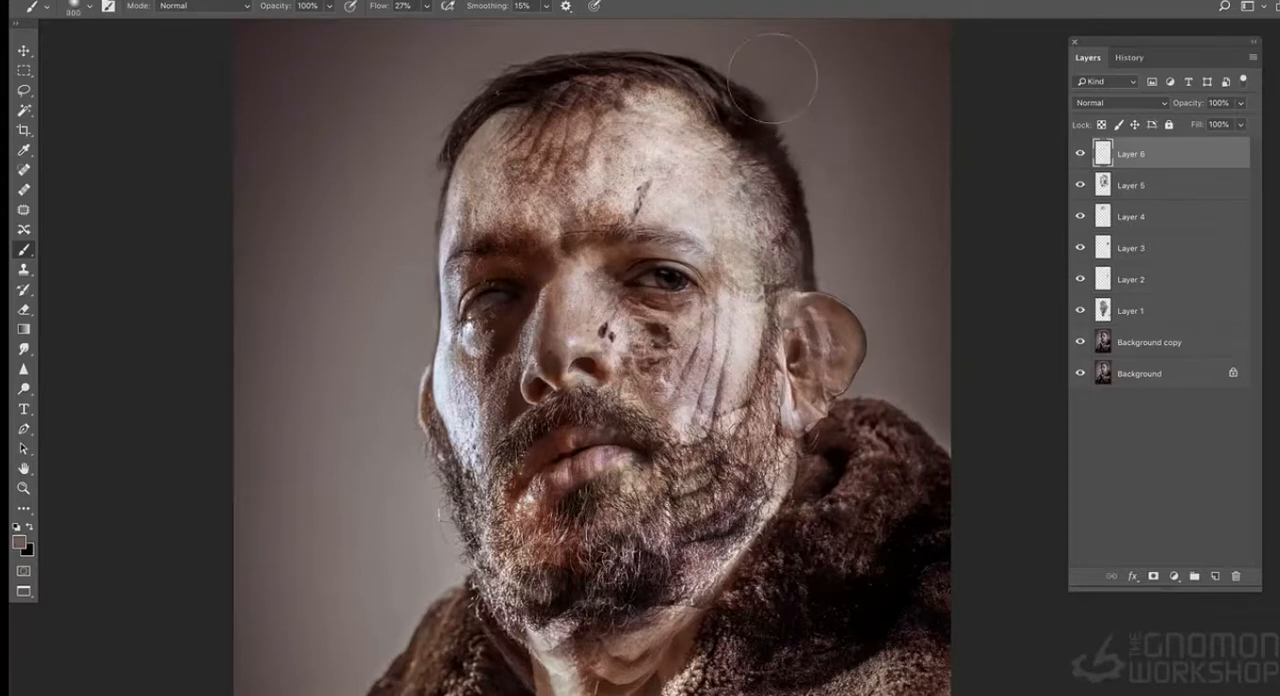
- Darken the rim and lobe of the large ear on Layer 6 with a size 10 brush and sampled dark tones
alt+click(631, 428)
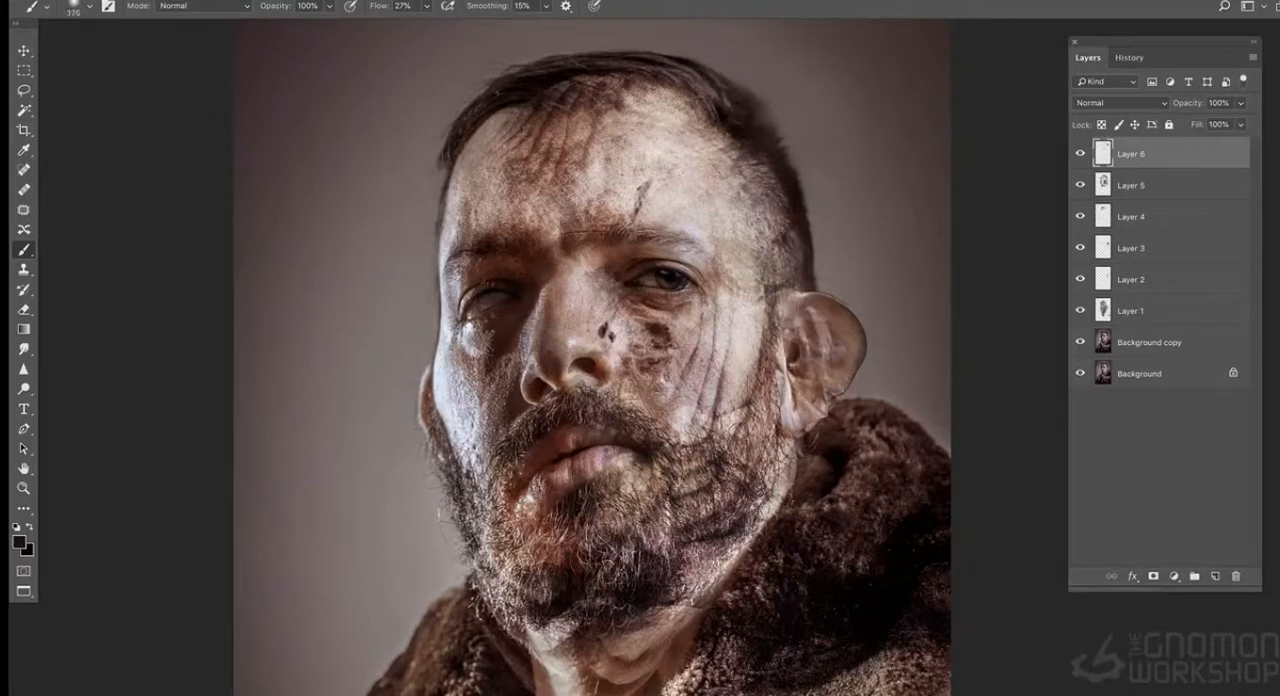
key(ctrl+plus)
ctrl+alt+drag(788, 328, 701, 370)
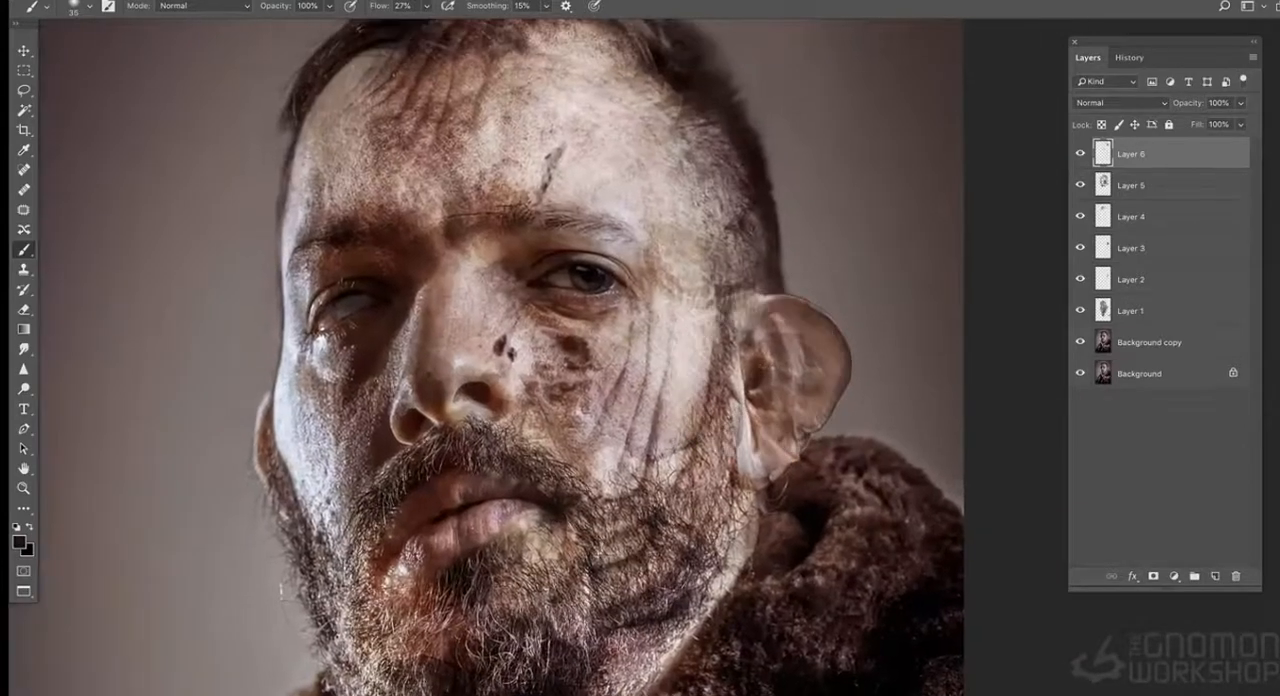
alt+click(757, 374)
alt+click(755, 476)
alt+click(756, 404)
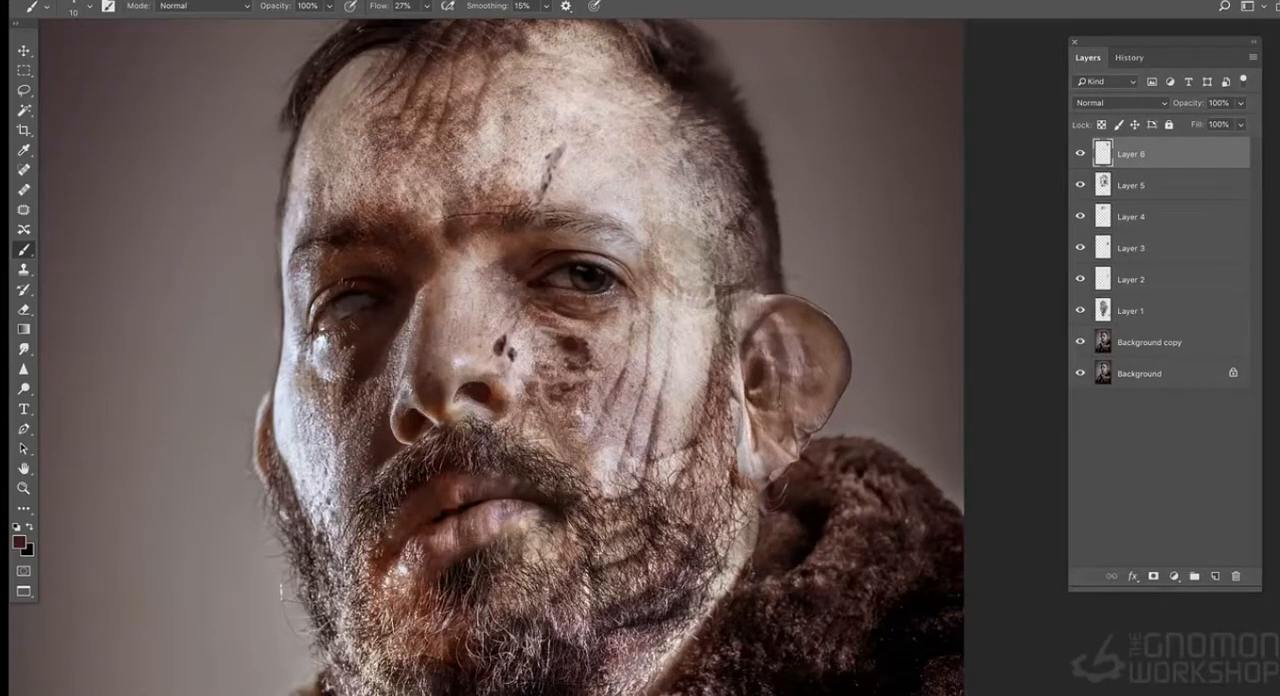
alt+click(758, 420)
- Sample skin tones from the cheek, eye corner and nose area and dab them in with the size 10 brush
alt+click(692, 329)
alt+click(688, 333)
alt+click(647, 473)
alt+click(639, 263)
alt+click(519, 318)
alt+click(507, 310)
alt+click(521, 333)
alt+click(495, 407)
alt+click(519, 407)
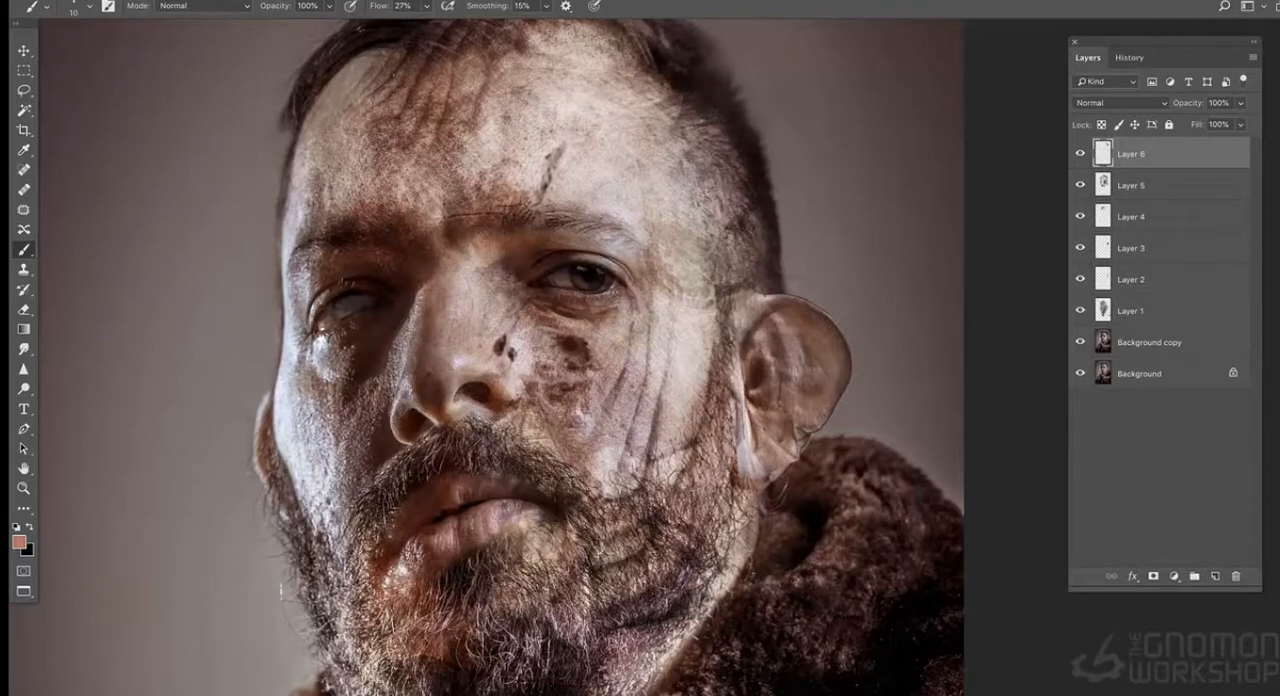
- Shade the upper inside of the large ear and its seam with the cheek using sampled dark reddish-brown tones
alt+click(758, 325)
alt+click(400, 258)
alt+click(357, 252)
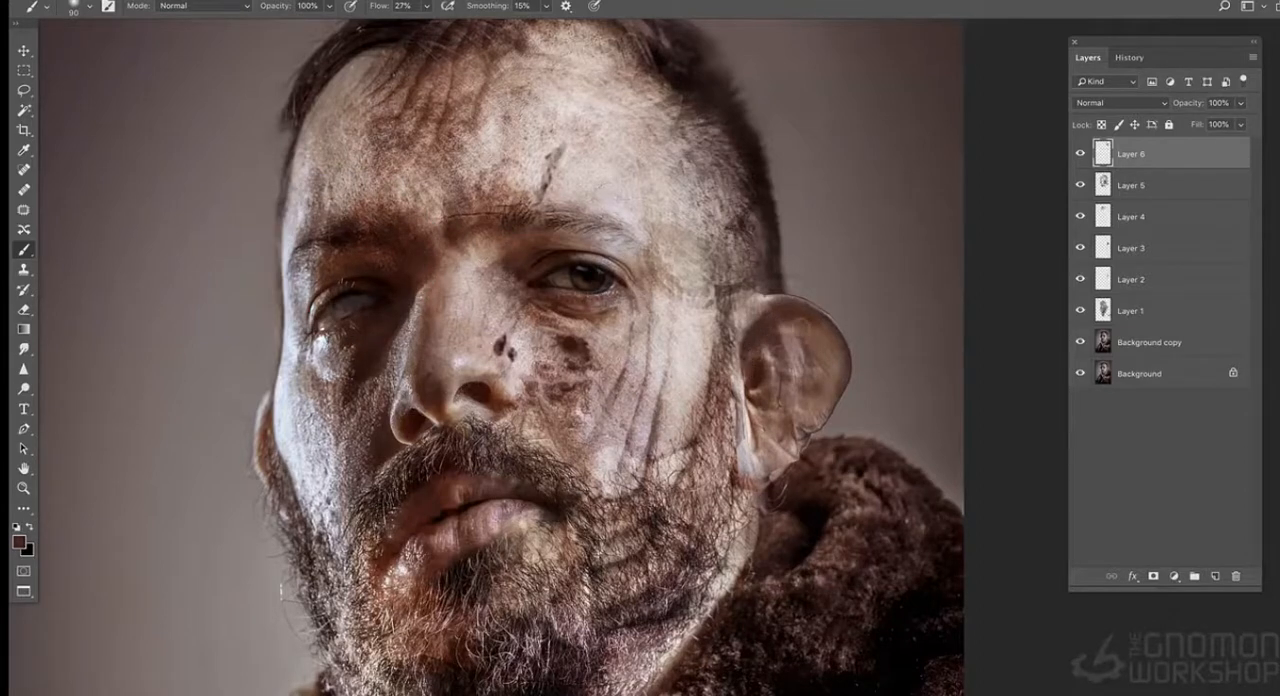
key(e)
key(b)
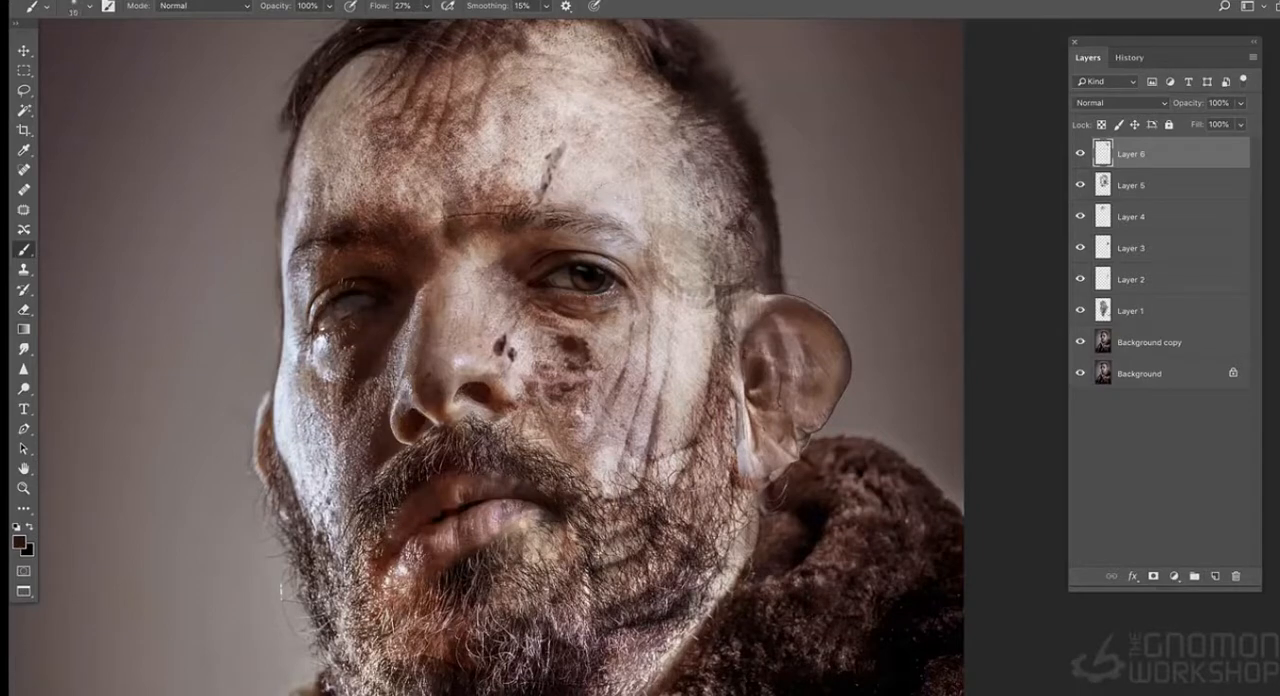
alt+click(736, 384)
drag(732, 361, 741, 317)
alt+click(726, 321)
- Paint sampled background tones into the side of the head above the large ear to carve a notch in the skull
key(super+minus)
alt+click(671, 250)
mouse_move(678, 210)
mouse_down()
mouse_move(732, 220)
mouse_move(729, 192)
mouse_move(729, 224)
mouse_up()
alt+click(669, 216)
alt+click(712, 210)
alt+click(753, 195)
key(bracketright)
key(bracketright)
key(bracketright)
key(bracketright)
key(bracketright)
key(bracketright)
key(bracketright)
key(bracketright)
key(bracketright)
key(bracketright)
key(bracketright)
key(bracketright)
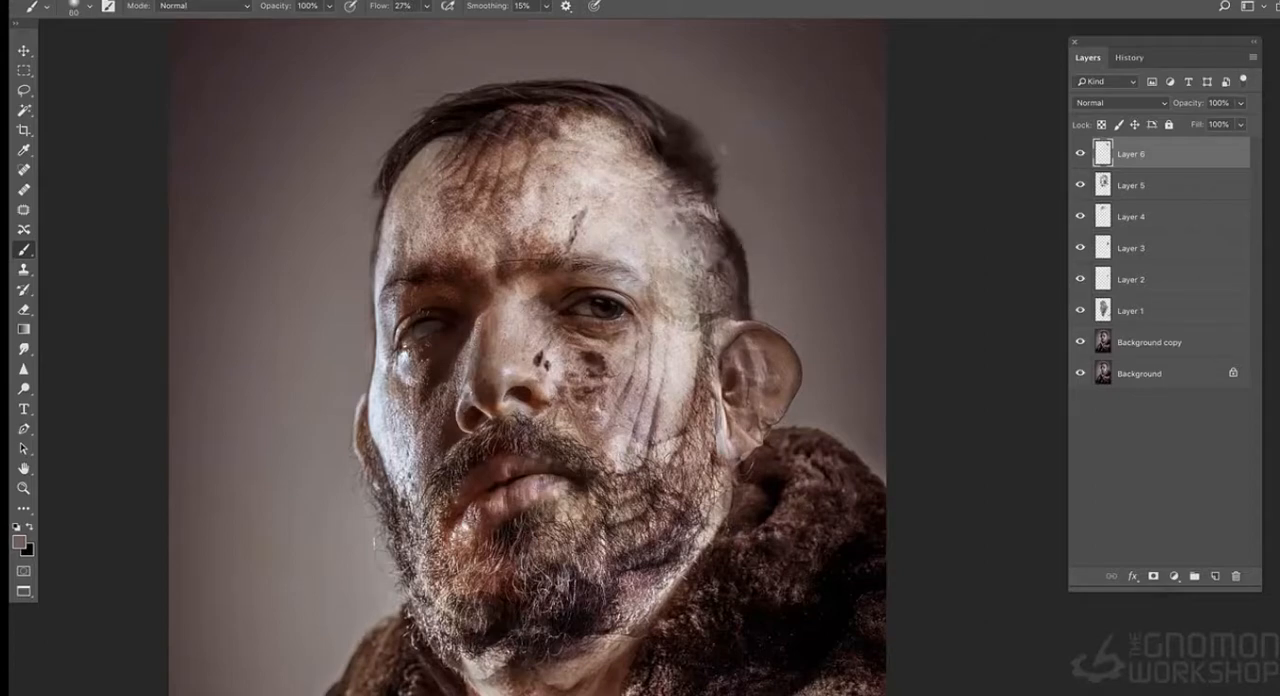
alt+click(697, 187)
- Refine the edges of the skull notch on Layer 6 with a size 25 brush and sampled tones
key(super+plus)
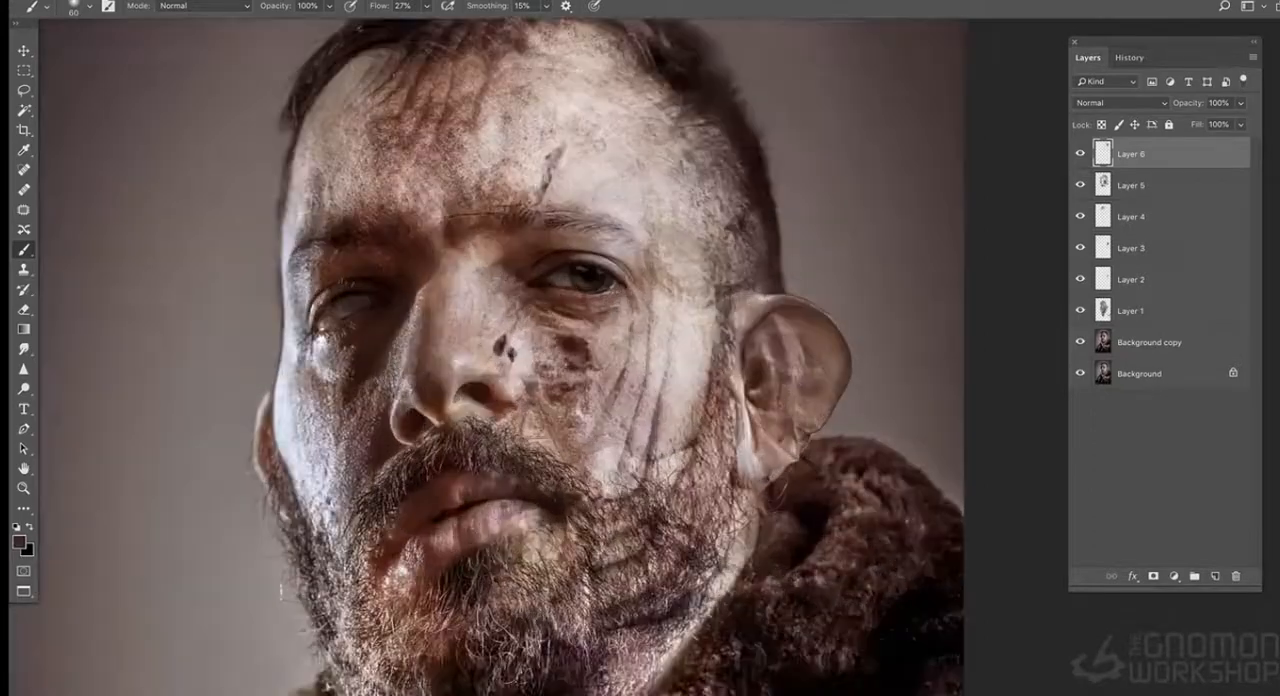
drag(697, 187, 736, 318)
drag(486, 220, 486, 252)
alt+click(482, 243)
alt+click(487, 360)
drag(488, 350, 484, 314)
alt+click(494, 325)
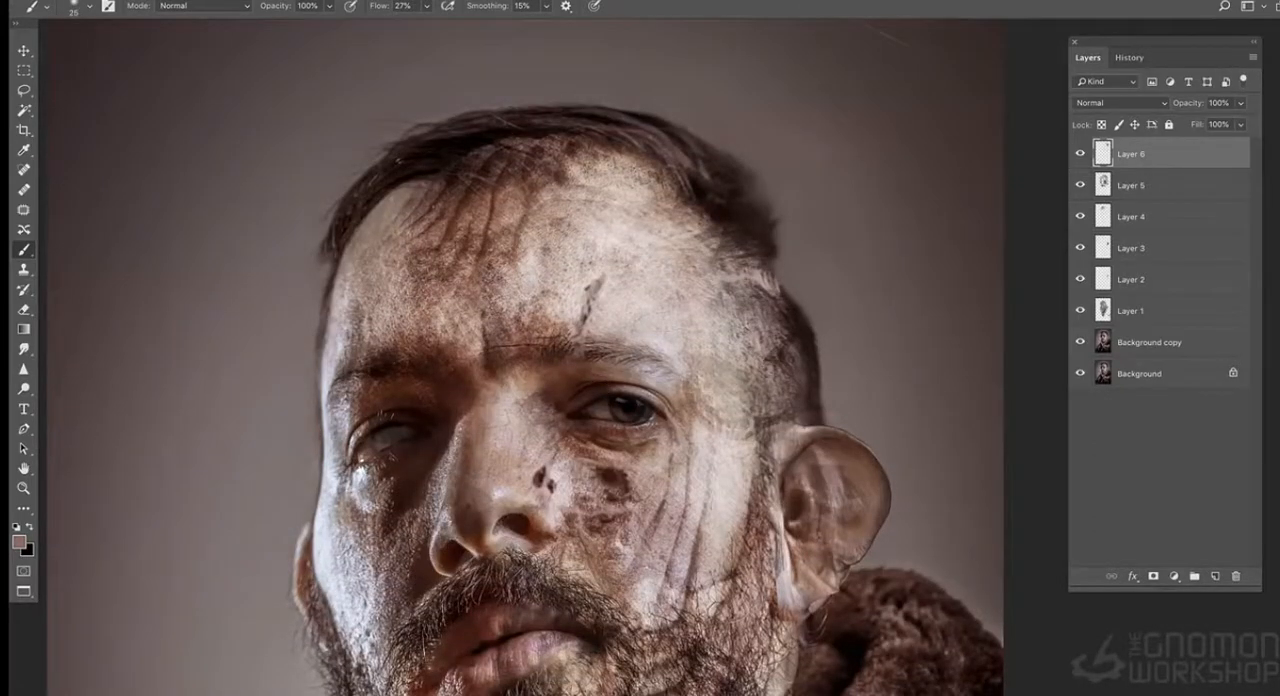
alt+click(600, 325)
alt+click(619, 306)
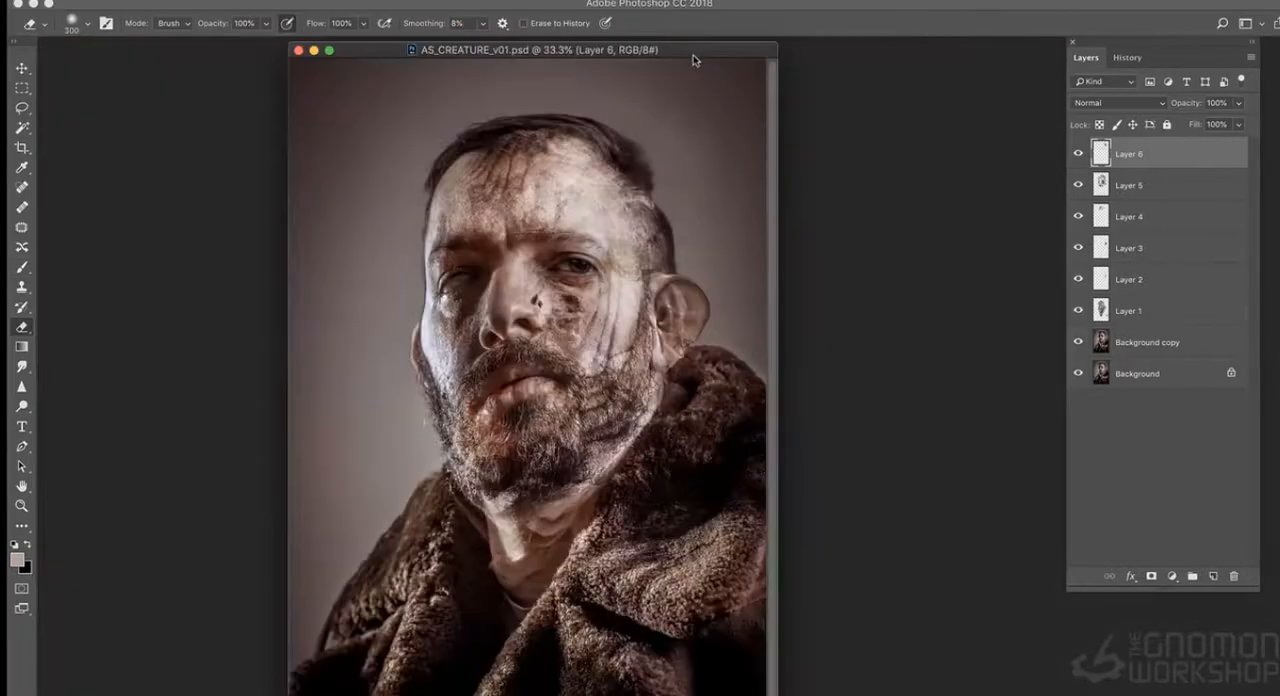
- Start opening a file and browse from the Desktop to the 2D and 3D designing reference folder
drag(694, 57, 697, 61)
key(super+plus)
key(super+minus)
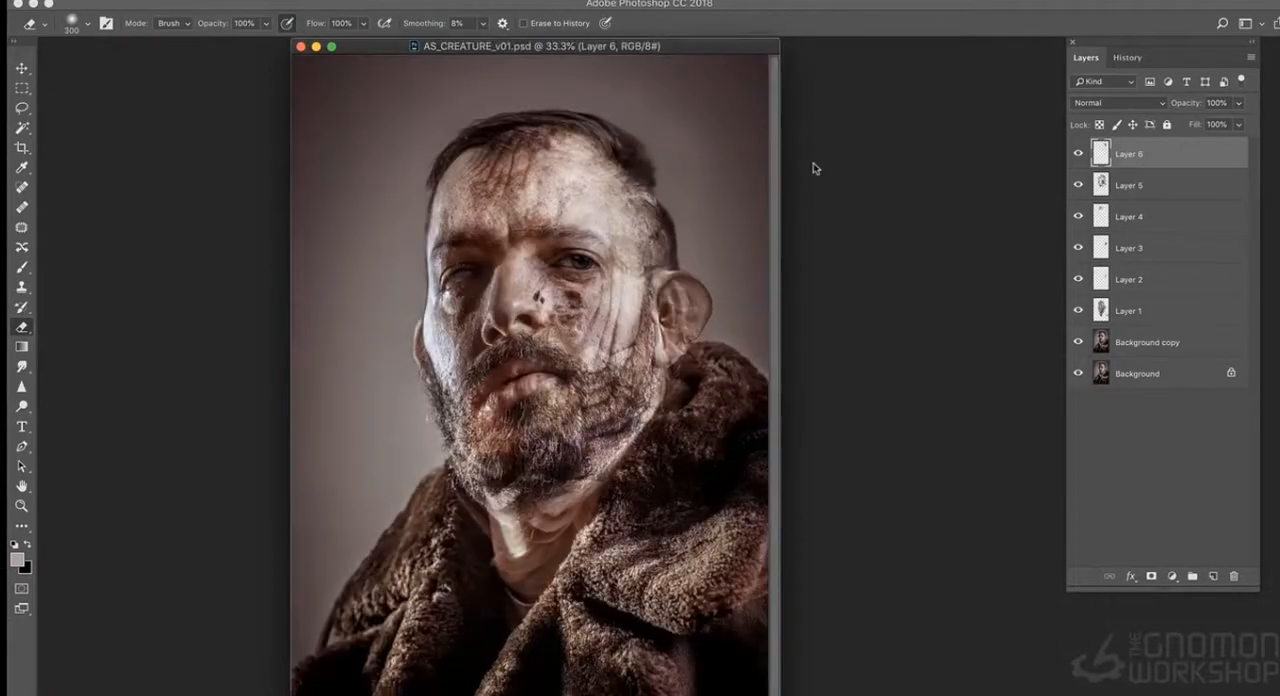
click(178, 14)
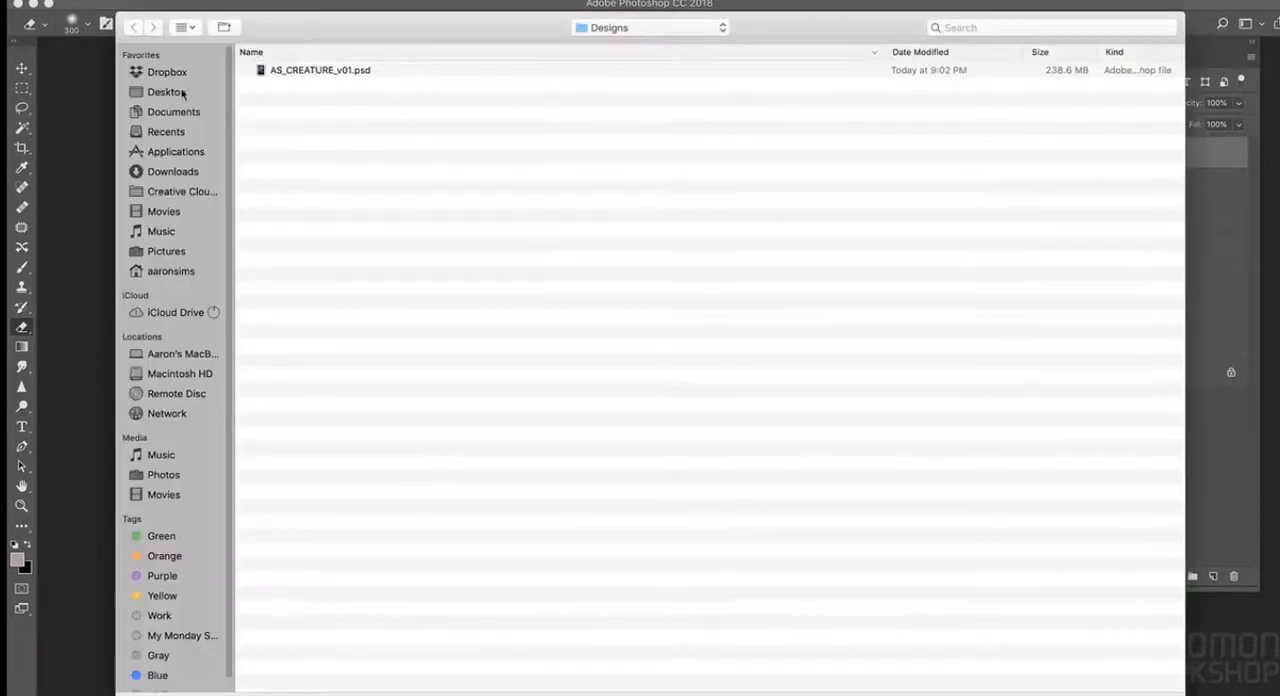
click(183, 93)
click(368, 187)
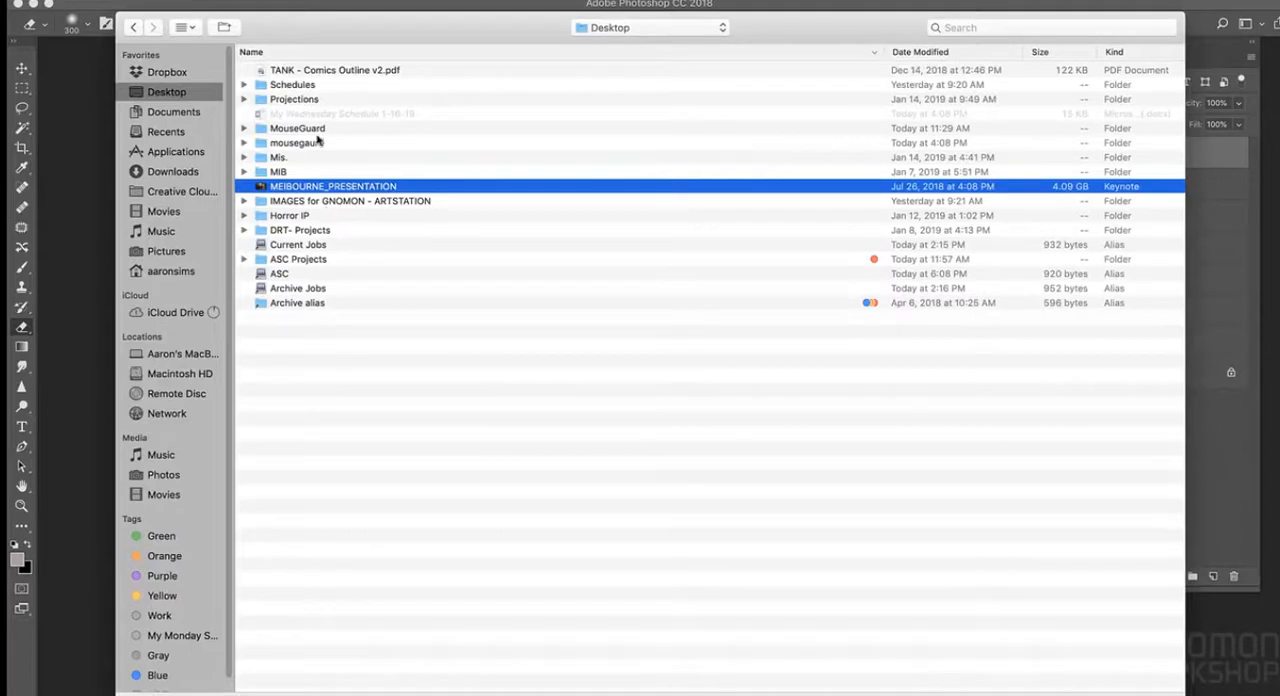
click(337, 201)
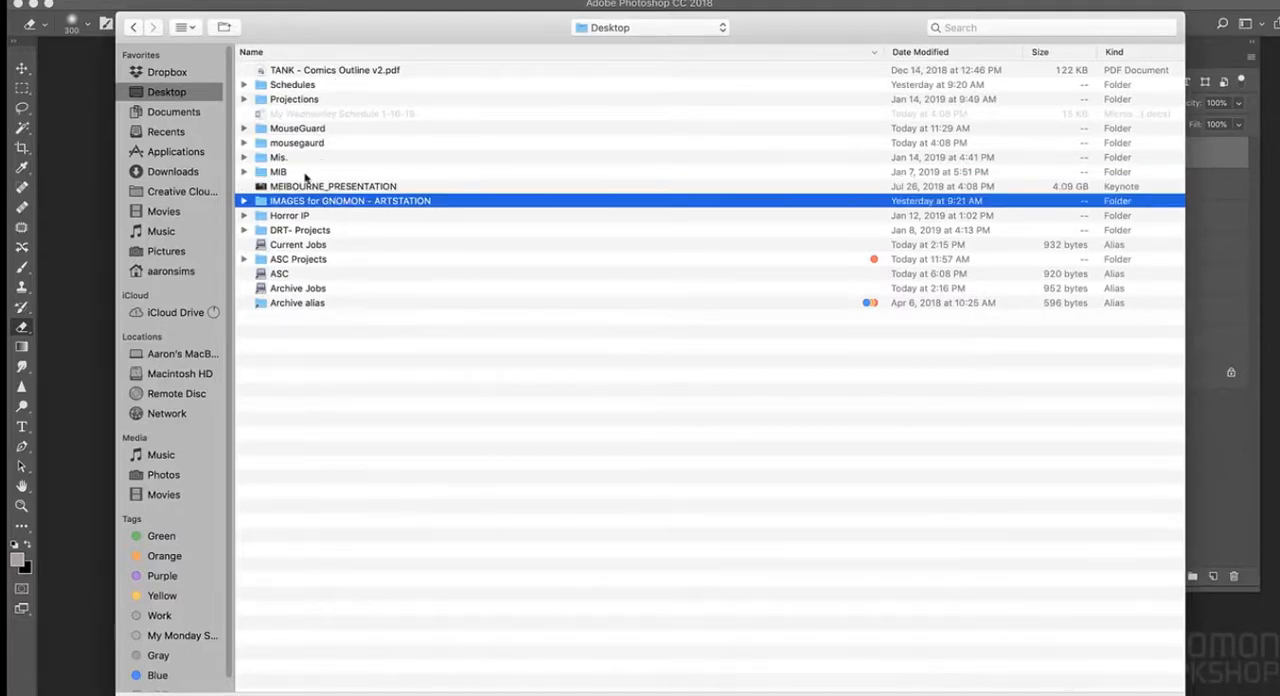
double_click(277, 204)
double_click(304, 206)
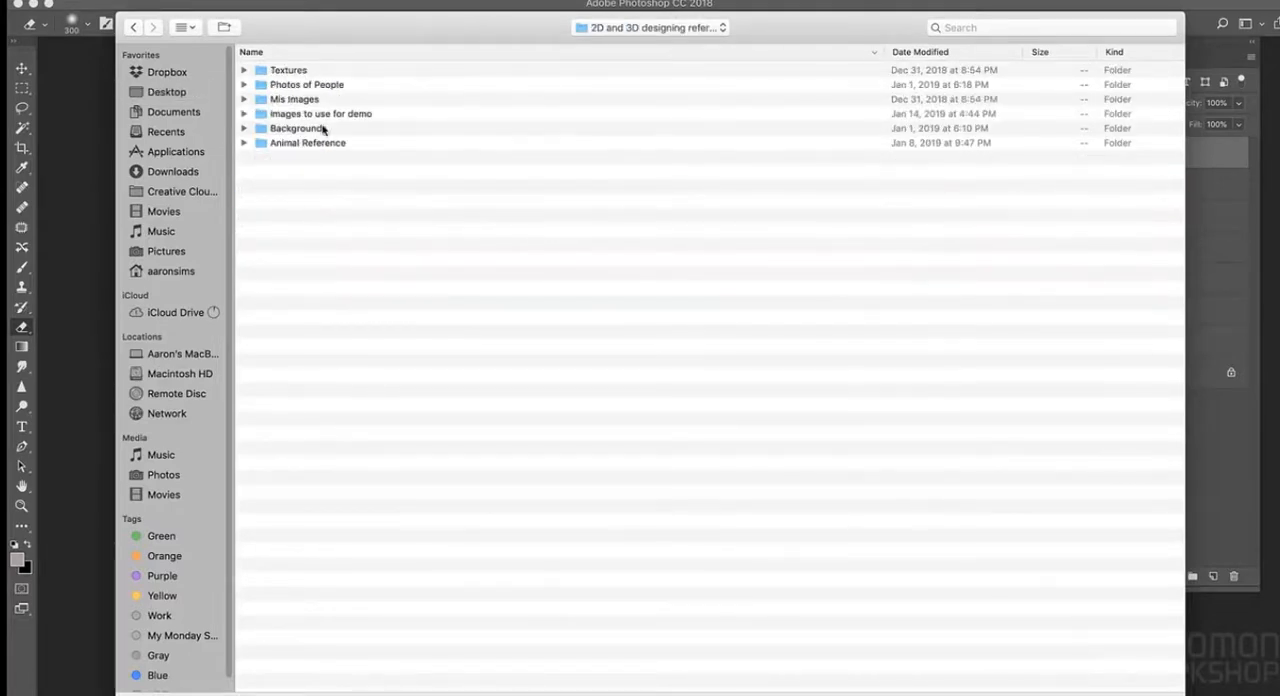
- Go through the Images to use for demo and Creature folders to the 2D selects folder
double_click(320, 114)
double_click(303, 88)
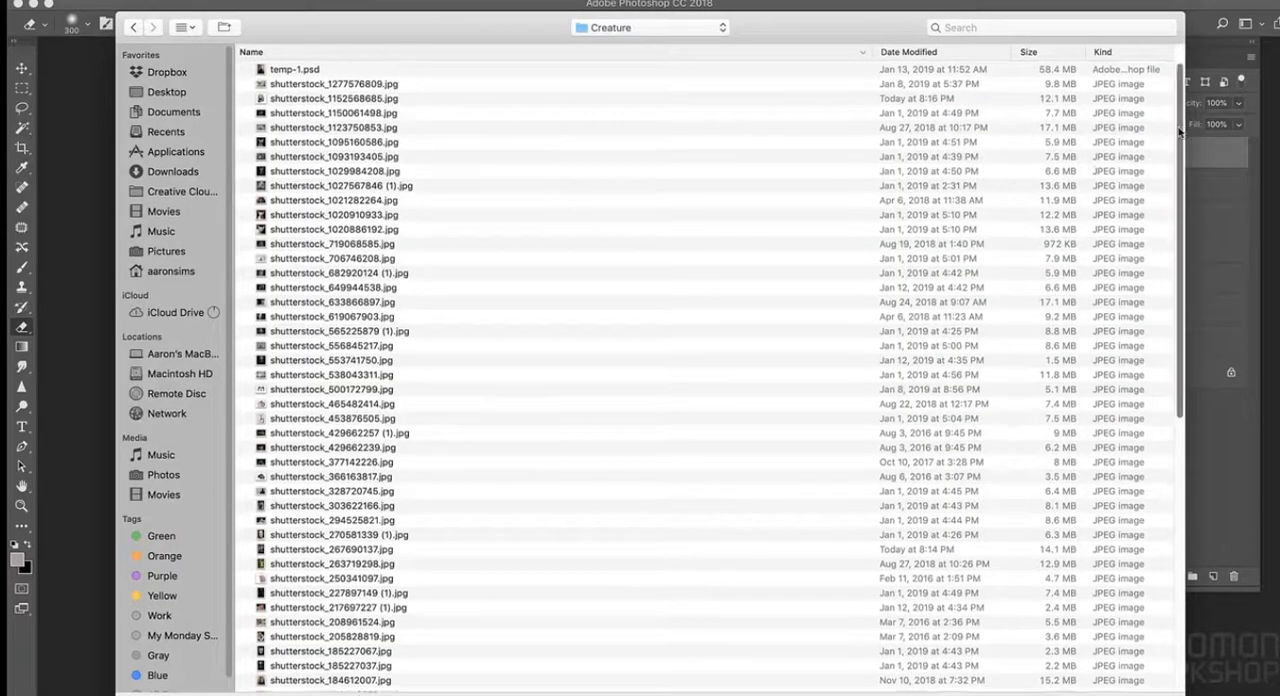
scroll(1180, 132, down, 15)
click(301, 684)
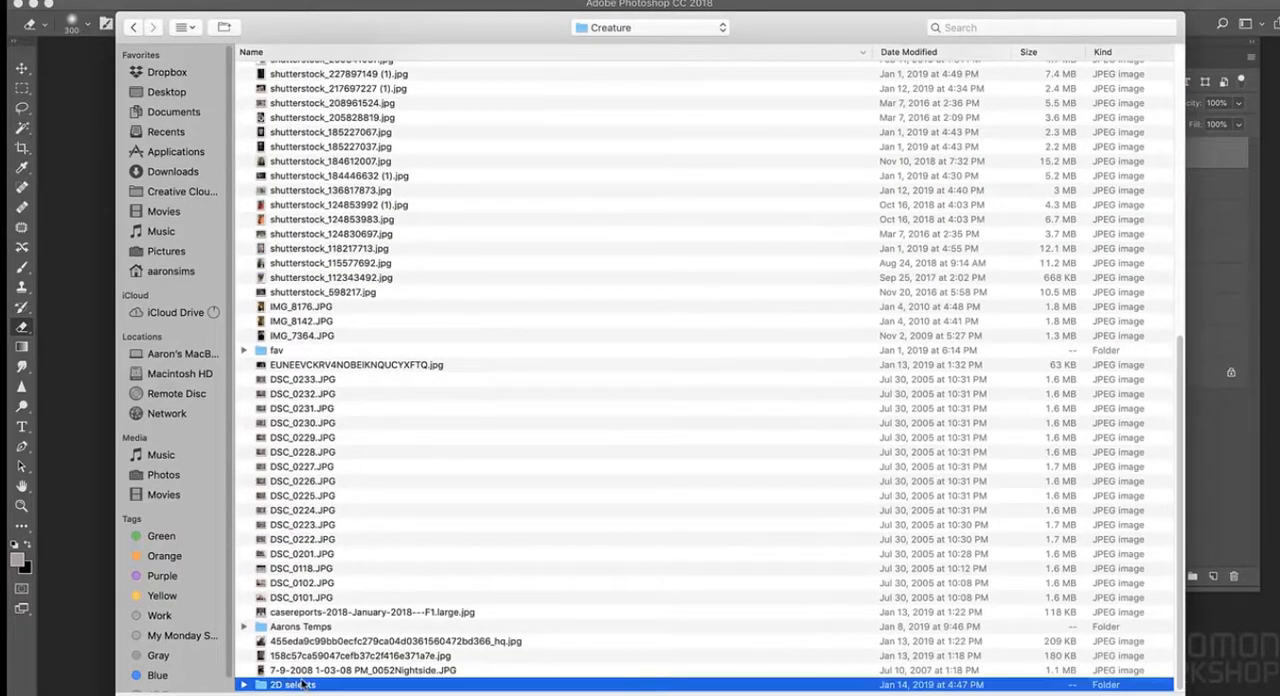
double_click(301, 684)
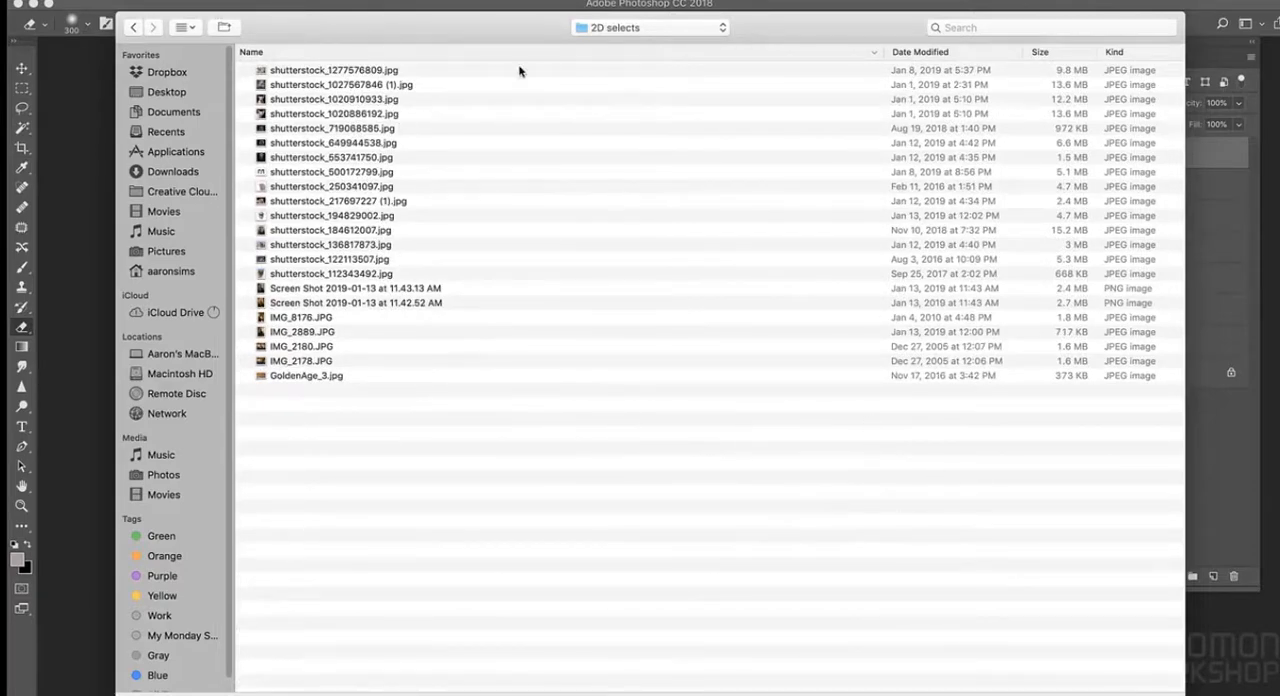
- Show the folder's files as icons and open the lioness photo shutterstock_1277576809.jpg
click(185, 27)
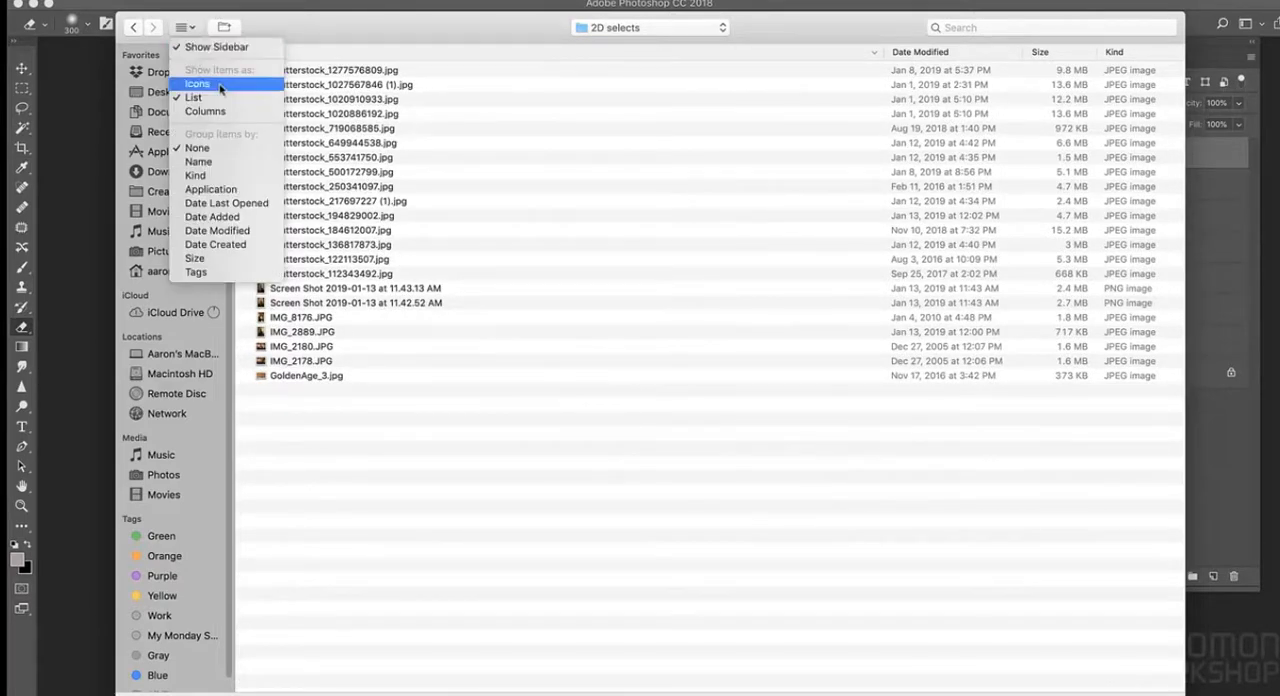
click(277, 83)
click(1138, 163)
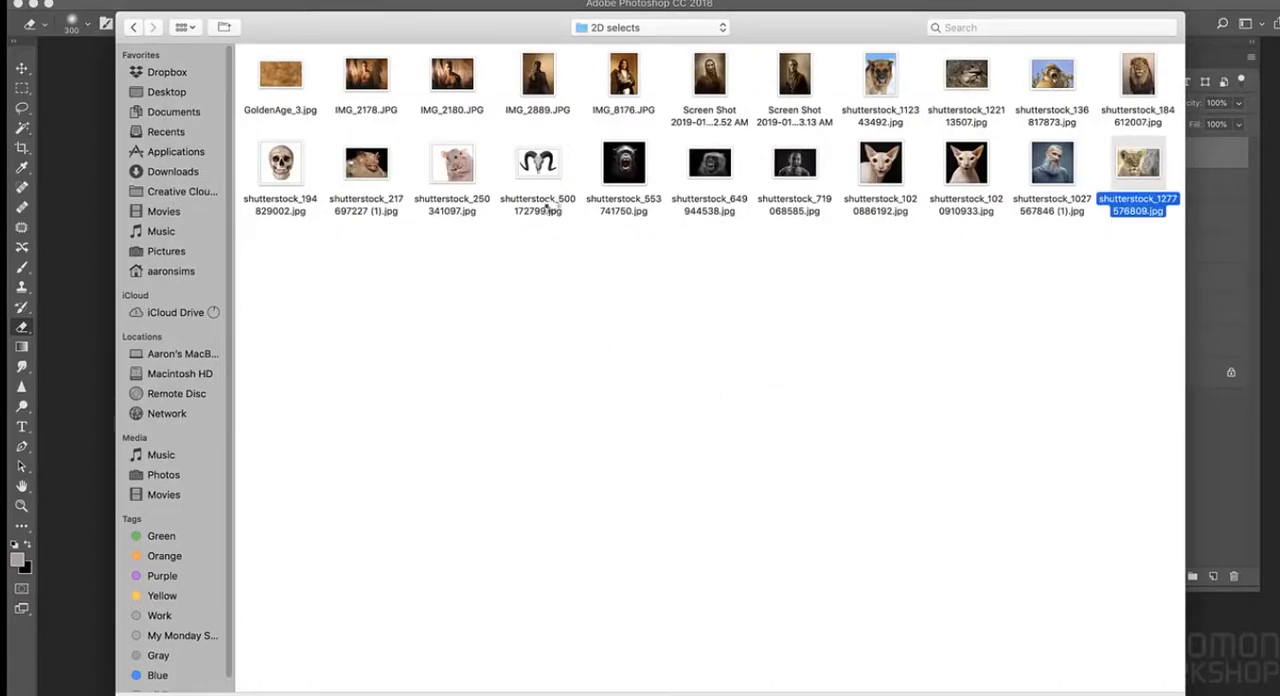
key(Return)
drag(575, 48, 605, 121)
- Flip the lioness image's canvas horizontally and get the Lasso tool ready for selecting
click(205, 2)
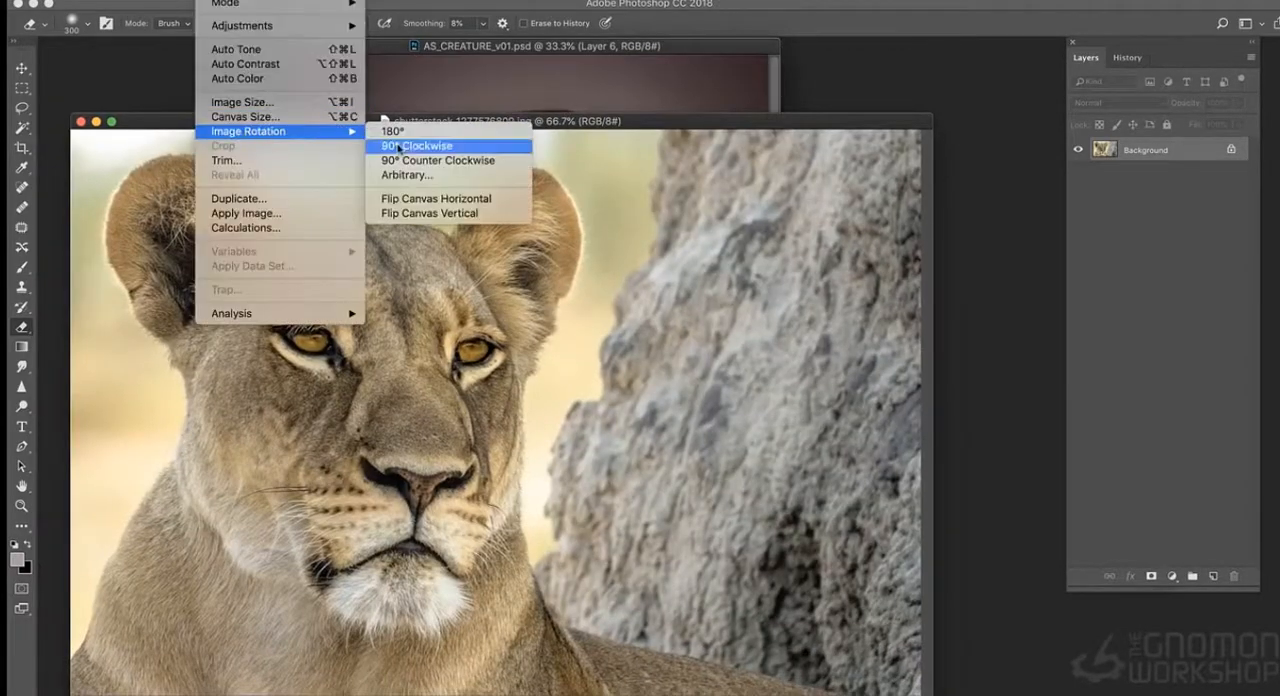
click(429, 197)
key(l)
mouse_move(867, 178)
mouse_down()
mouse_move(394, 177)
mouse_move(450, 655)
mouse_move(878, 455)
mouse_move(874, 140)
mouse_up()
click(288, 374)
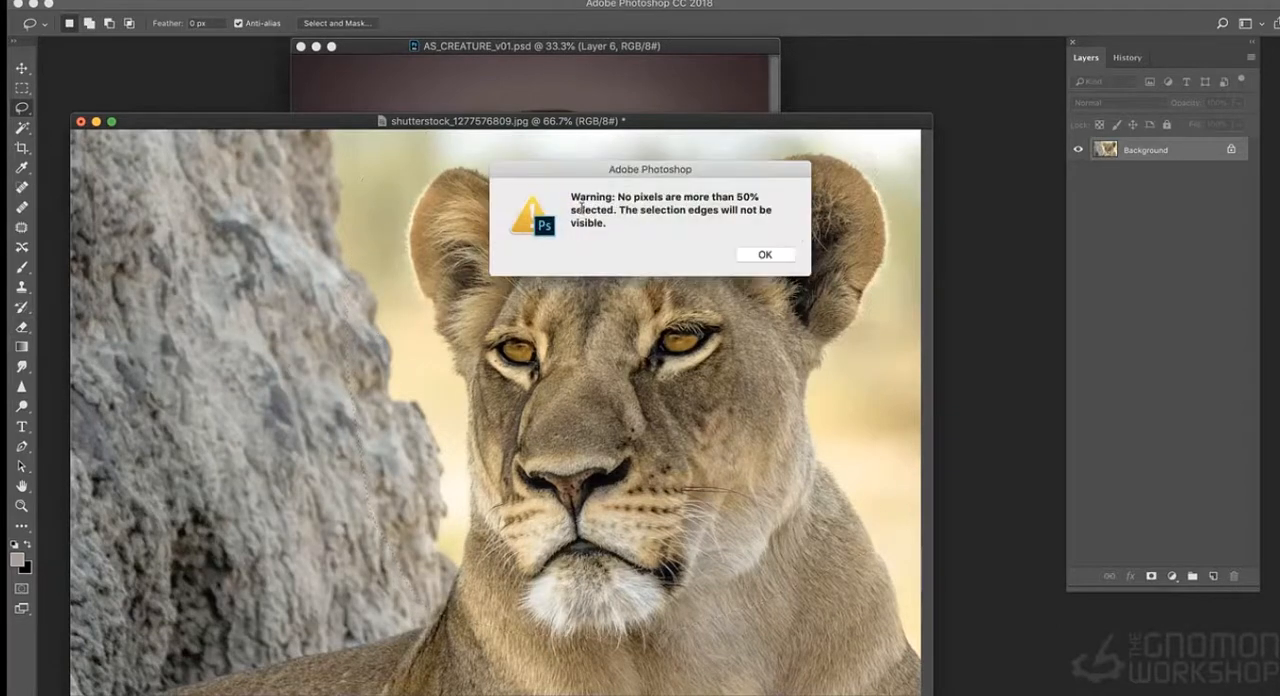
click(780, 256)
- Lasso the lioness's face, copy it and paste it into AS_CREATURE_v01.psd as a new layer
mouse_move(676, 203)
mouse_down()
mouse_move(512, 238)
mouse_move(502, 622)
mouse_up()
drag(848, 483, 674, 202)
key(super+c)
click(585, 76)
key(super+v)
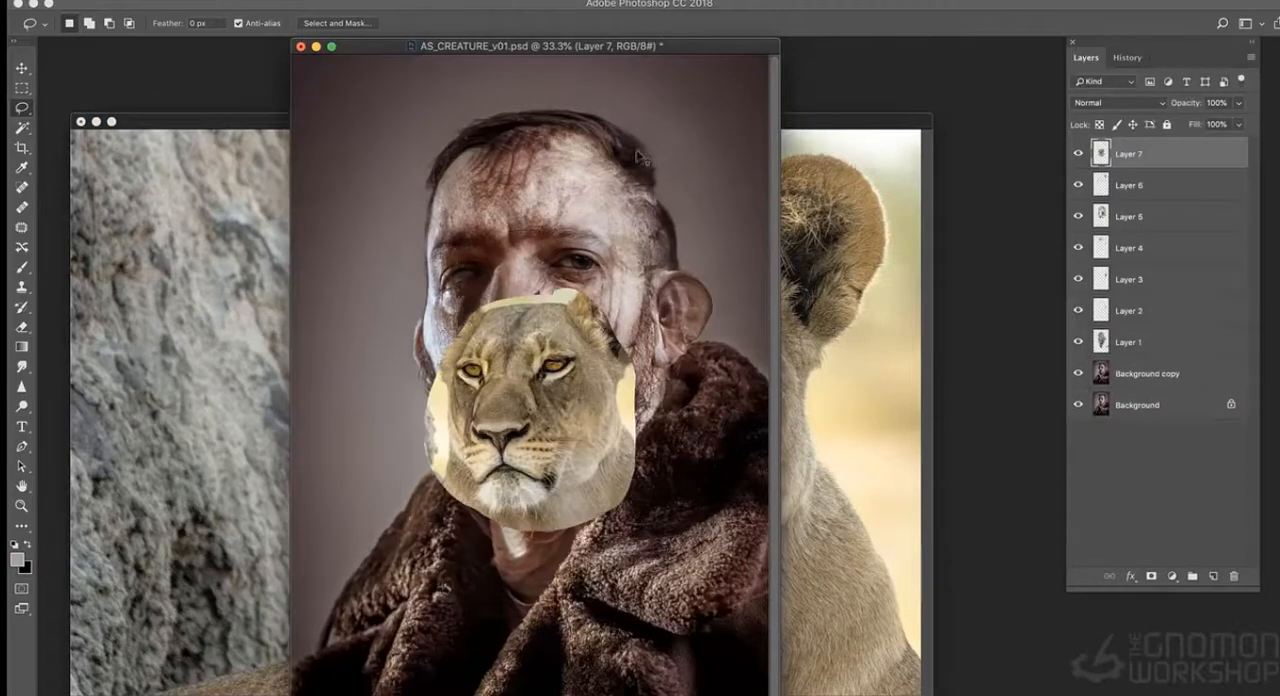
- Scale the pasted lioness face up and position it over the man's whole head
key(super+t)
shift+drag(636, 291, 739, 83)
drag(654, 204, 589, 176)
key(Return)
- Close the lioness source image and lower Layer 7's opacity to 35%
click(96, 121)
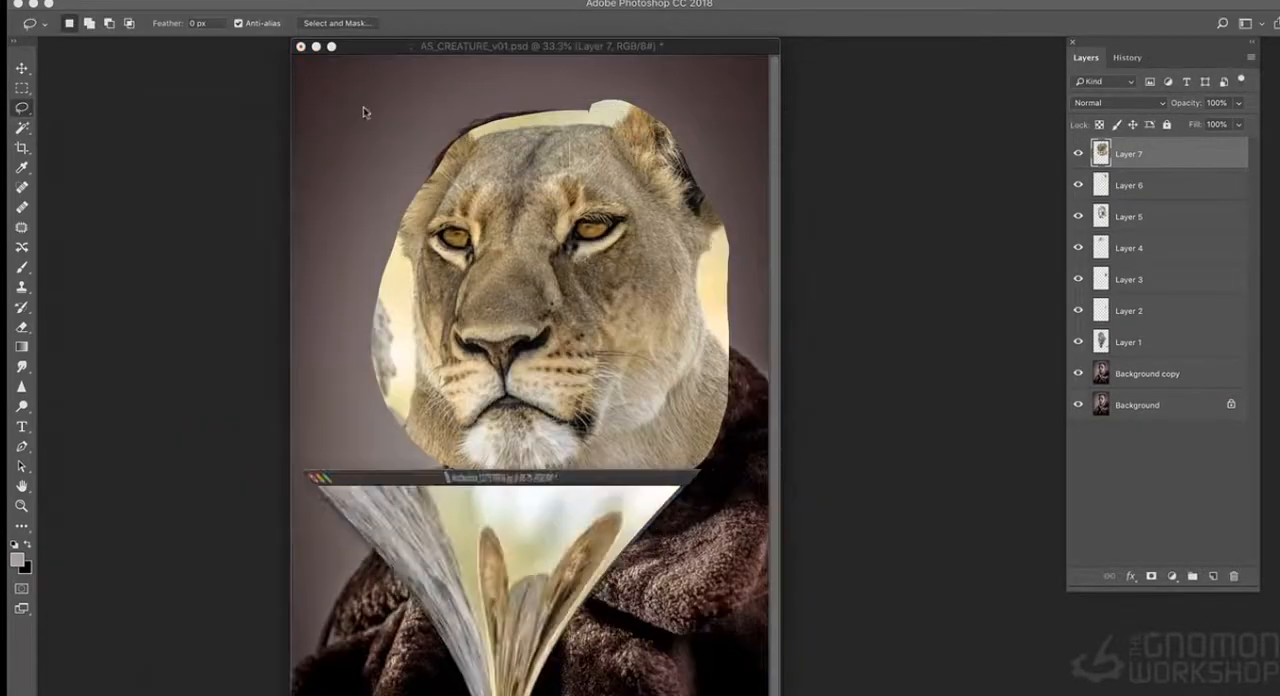
click(1238, 103)
drag(1203, 122, 1192, 122)
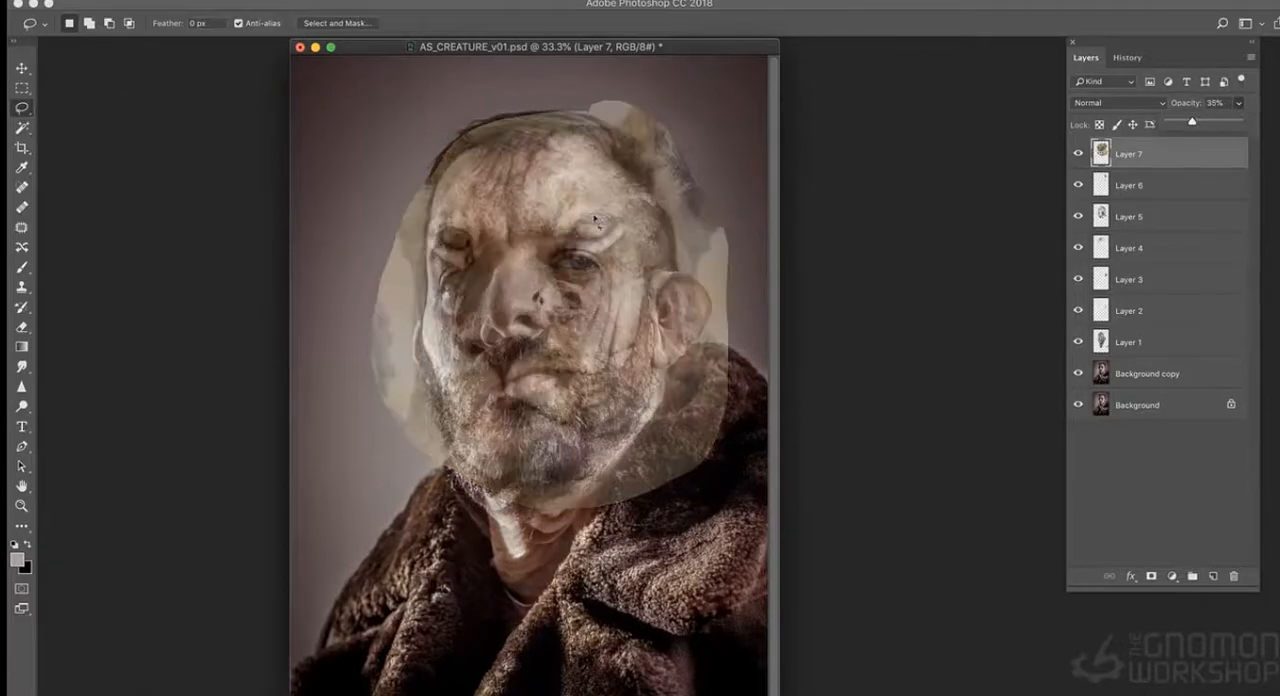
- Warp the lioness face on Layer 7 to bring its eyes and brow down onto the man's eyes
key(ctrl+t)
right_click(518, 242)
click(580, 331)
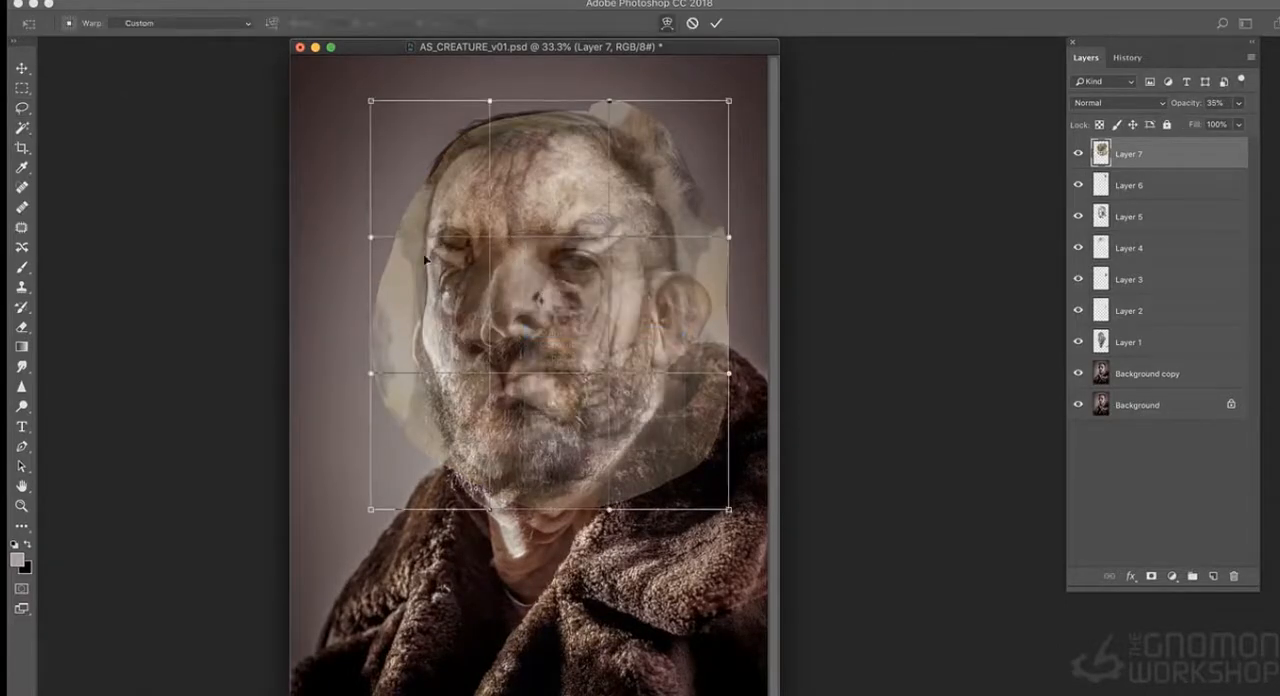
drag(388, 259, 386, 301)
drag(523, 374, 526, 365)
drag(677, 215, 663, 244)
drag(521, 180, 516, 168)
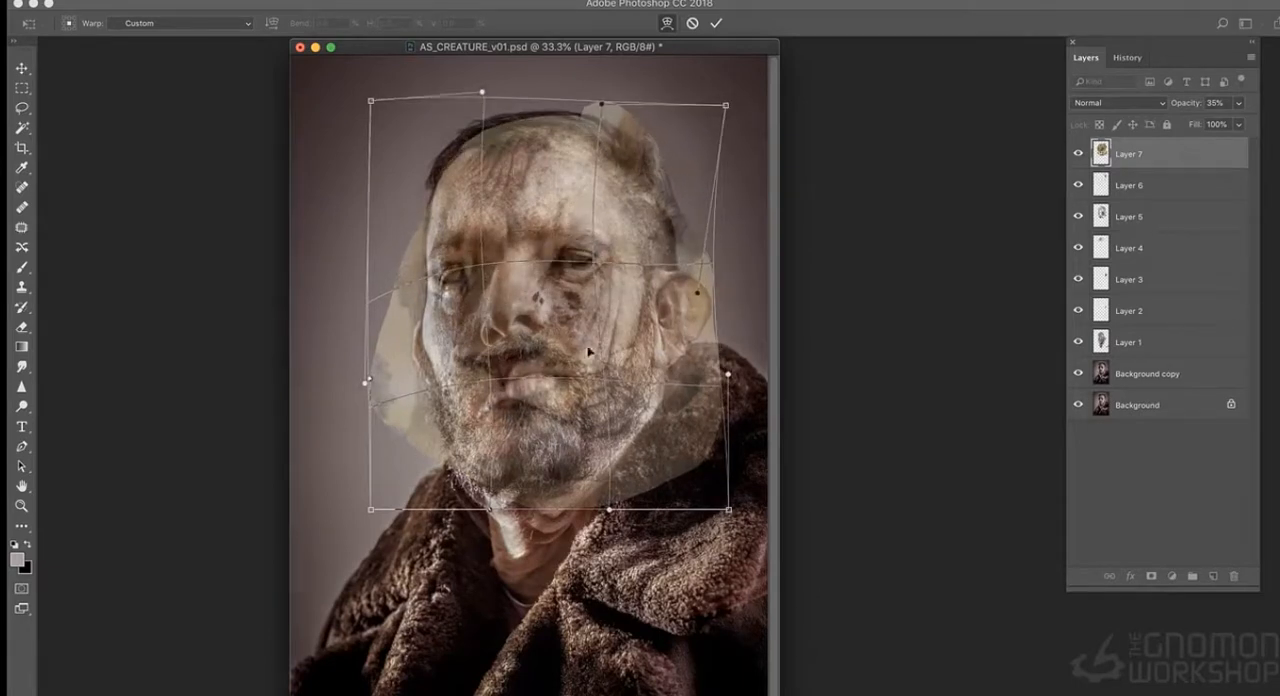
- Fine-tune the warp around the lioness's nose, mouth, chin and eyes to match the man's features, and apply it
drag(565, 380, 561, 373)
drag(595, 278, 594, 285)
drag(385, 301, 393, 306)
drag(516, 336, 514, 330)
drag(535, 469, 536, 459)
drag(488, 349, 486, 342)
drag(606, 492, 604, 503)
drag(514, 456, 515, 465)
drag(530, 334, 534, 328)
drag(425, 268, 419, 284)
drag(564, 243, 563, 250)
drag(497, 382, 501, 373)
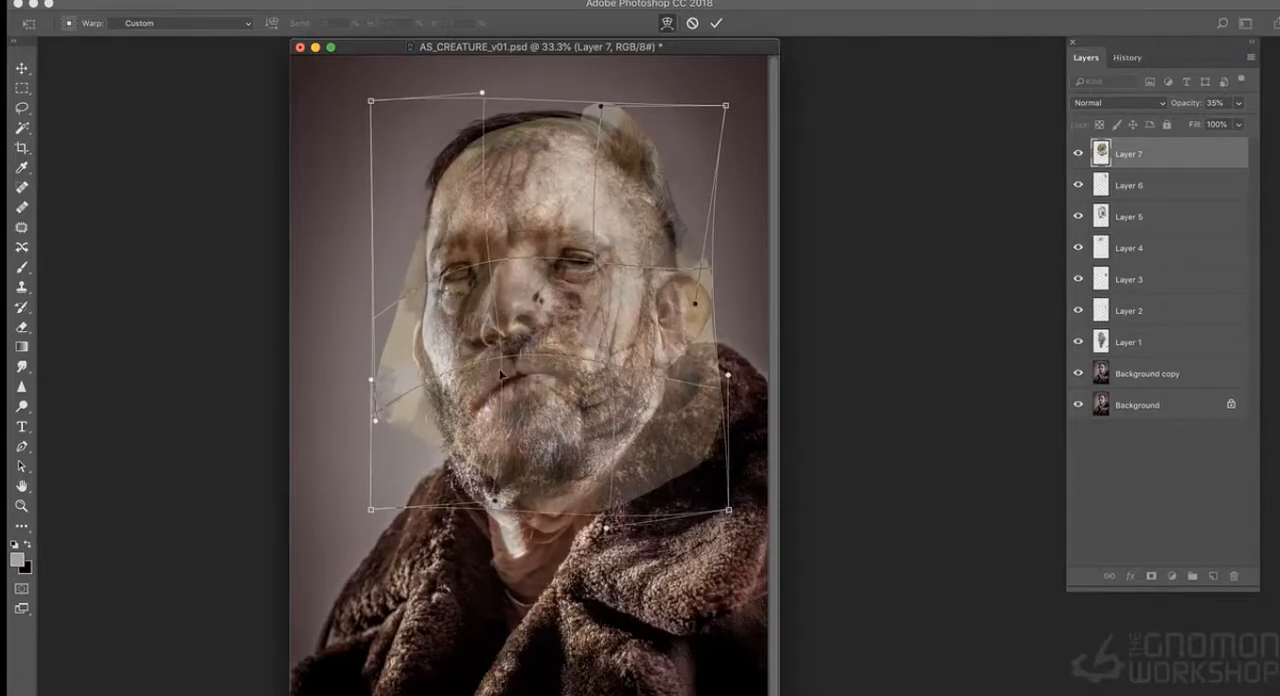
key(Return)
- Set Layer 7's opacity to 41% and open the layer in the Liquify filter
click(1239, 104)
drag(1229, 122, 1172, 122)
click(386, 1)
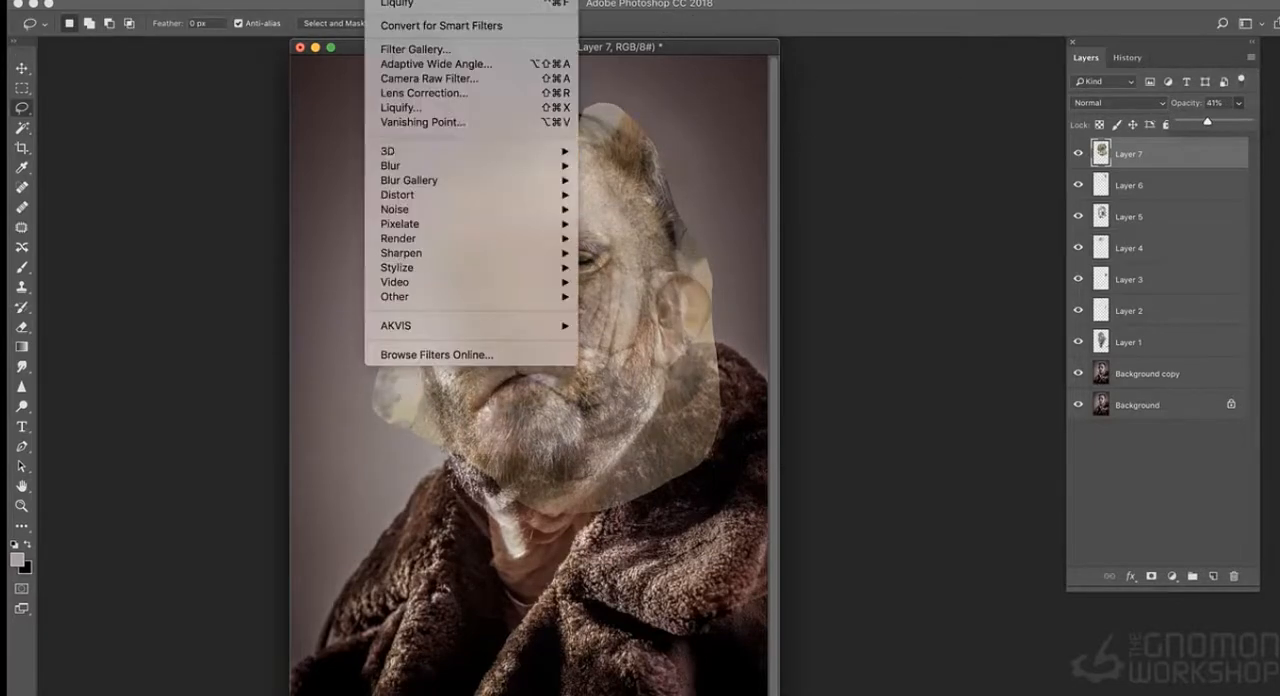
click(430, 108)
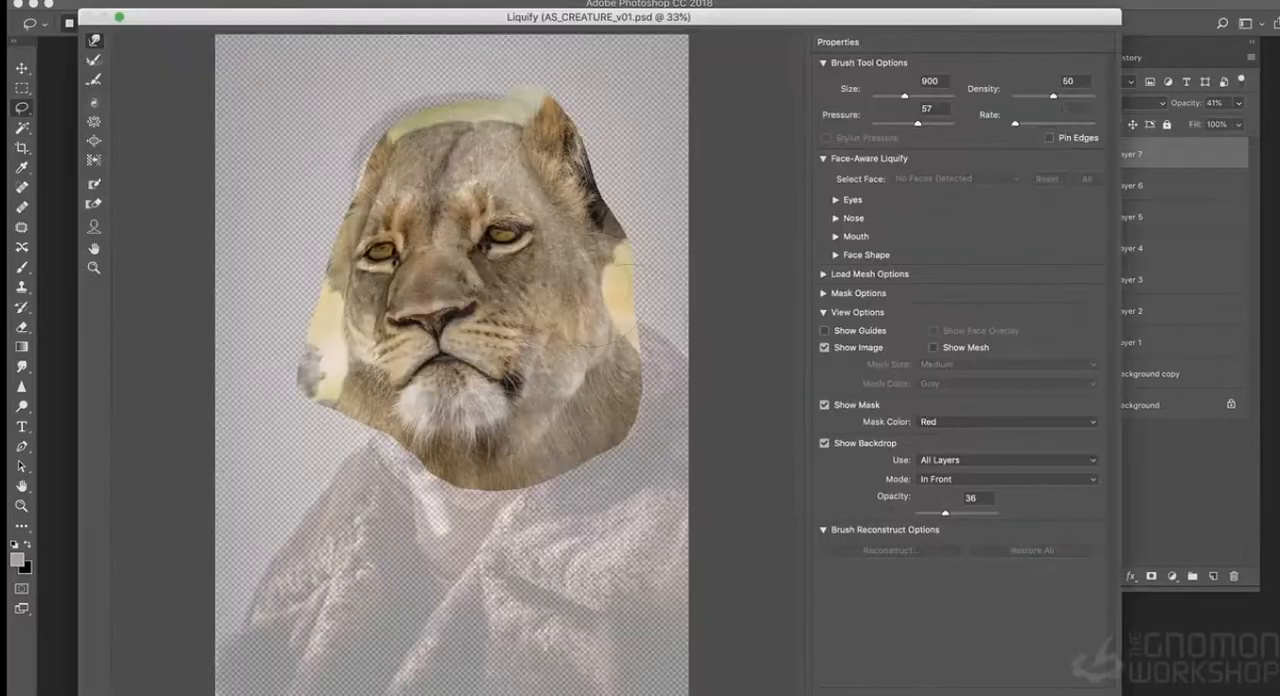
- Set the Liquify backdrop to Background copy at 60 opacity and enlarge the preview to 50%
click(975, 460)
click(965, 484)
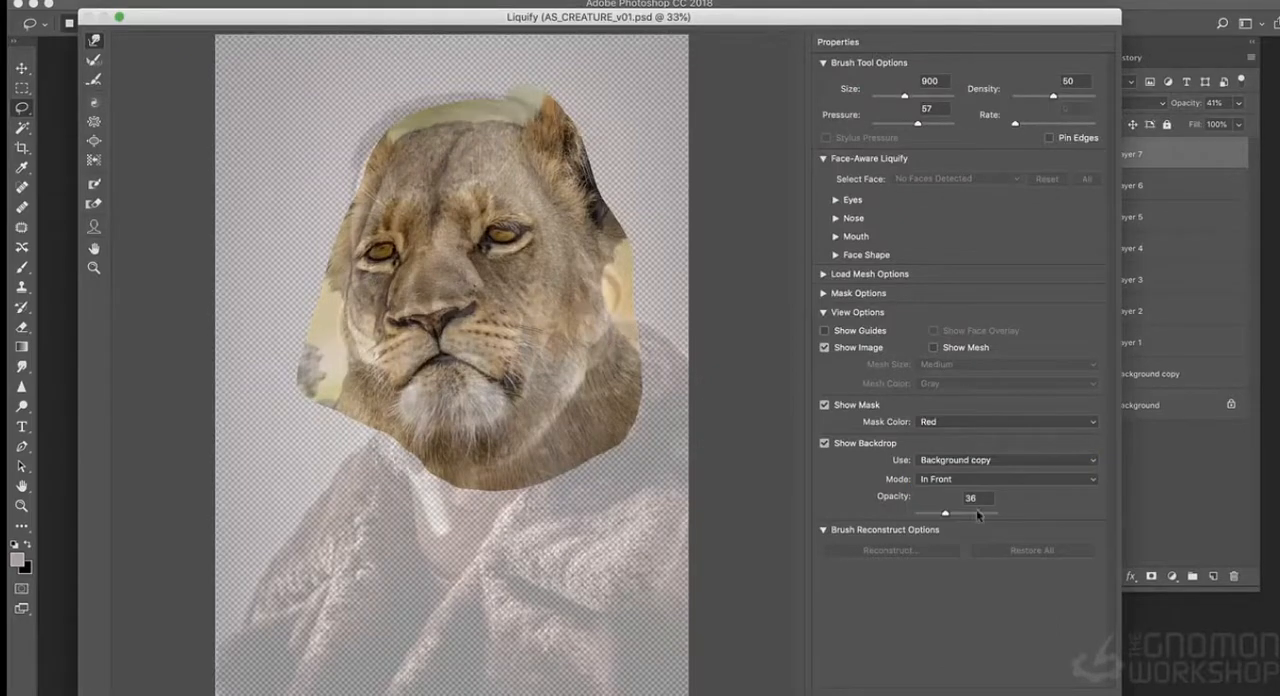
drag(945, 512, 962, 513)
super+click(492, 381)
key(super+equal)
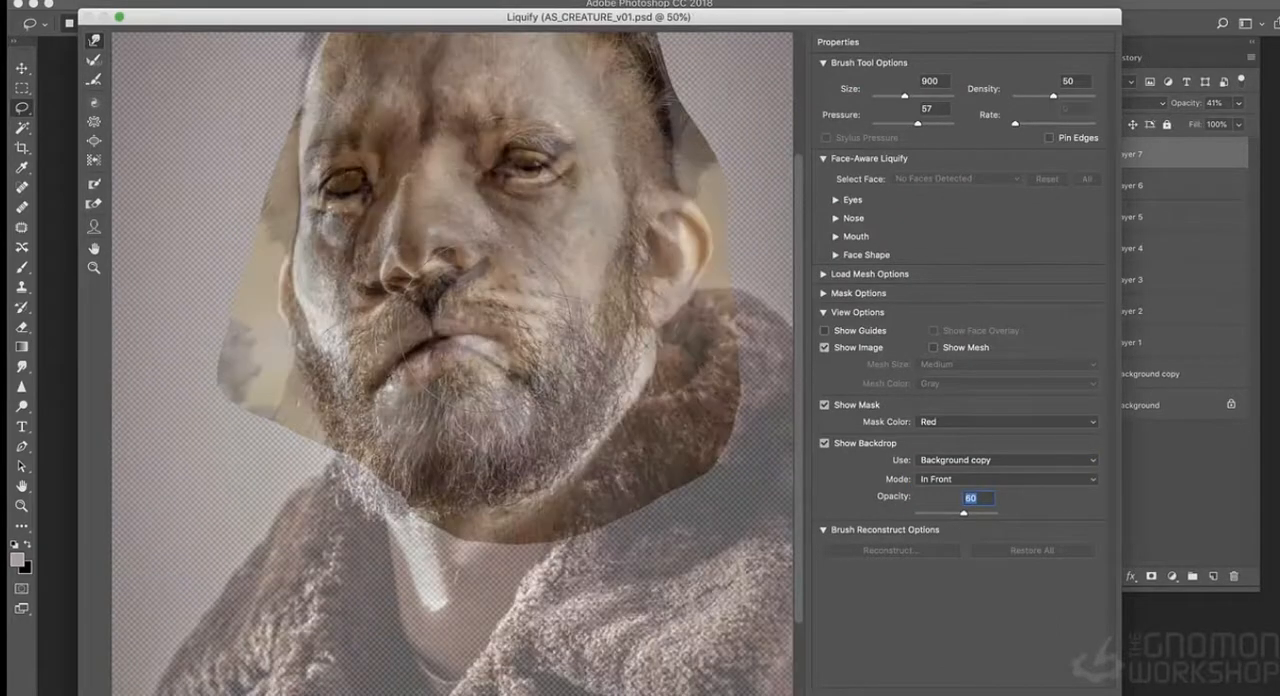
- Push the lioness's nose, mouth, cheeks and eyes with the Liquify brush to line them up with the man's features
drag(523, 302, 539, 405)
key(bracketleft)
key(bracketleft)
drag(328, 280, 344, 289)
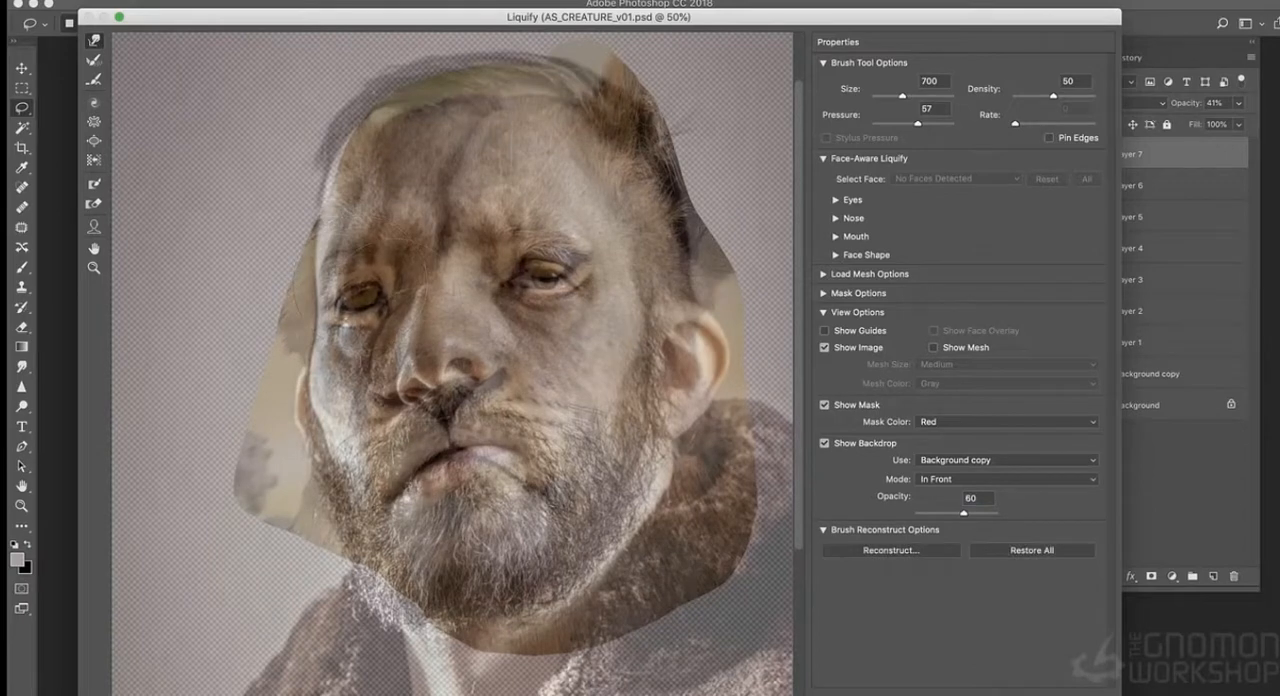
mouse_move(446, 408)
mouse_down()
mouse_move(449, 388)
mouse_move(484, 364)
mouse_up()
mouse_move(380, 412)
mouse_down()
mouse_move(404, 393)
mouse_move(442, 406)
mouse_up()
drag(518, 480, 528, 462)
drag(422, 476, 425, 470)
drag(544, 268, 571, 281)
- Refine the lioness's eyes and nose with a size 500 brush, and set the backdrop opacity to 61
drag(964, 514, 948, 514)
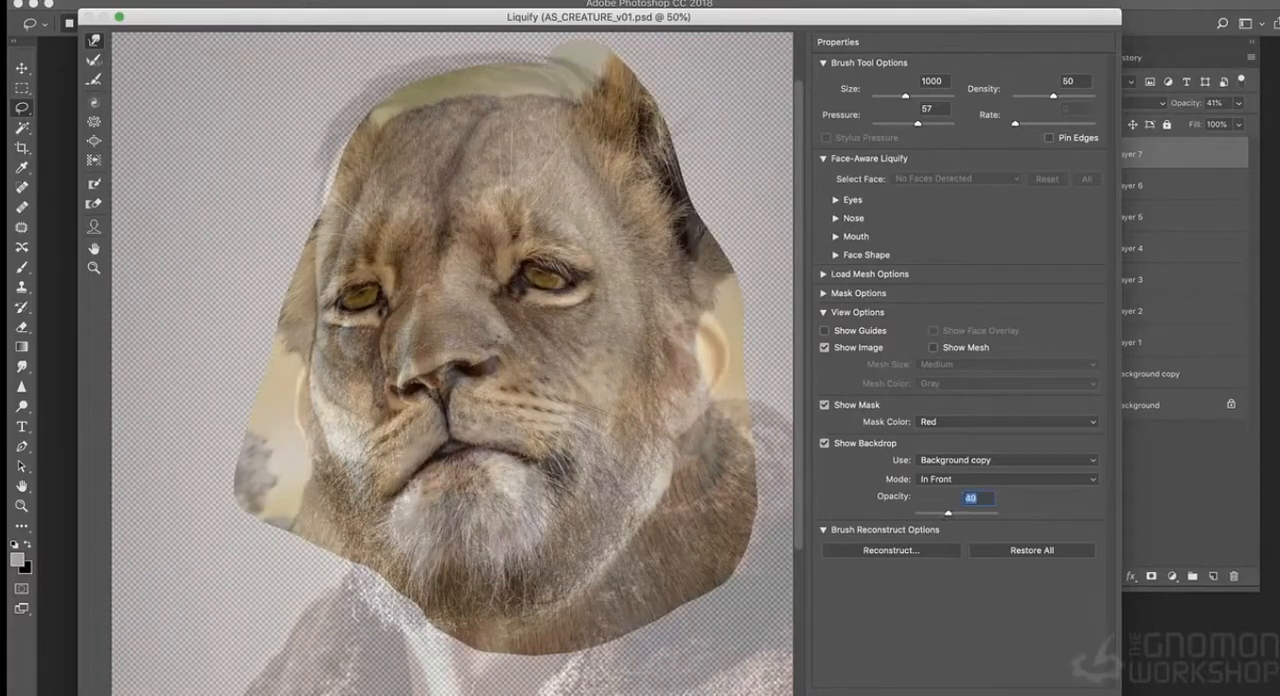
key(bracketleft)
key(bracketleft)
key(bracketleft)
drag(534, 272, 532, 264)
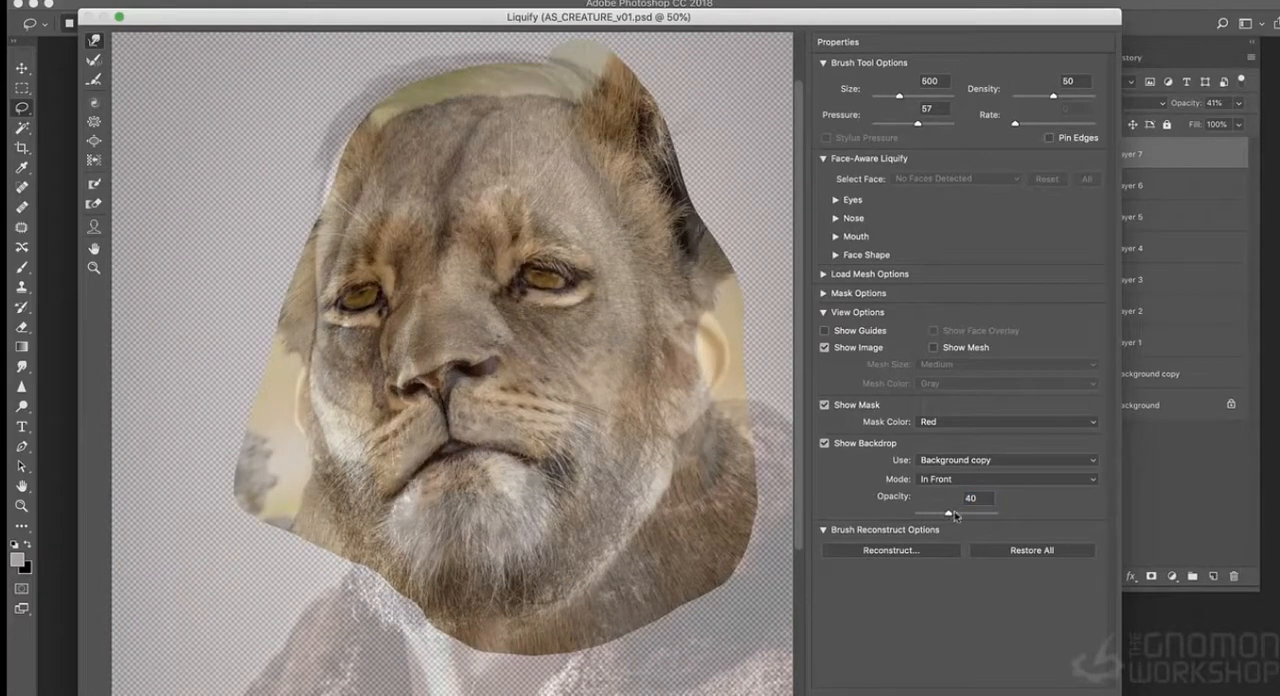
drag(954, 515, 966, 515)
drag(432, 374, 476, 354)
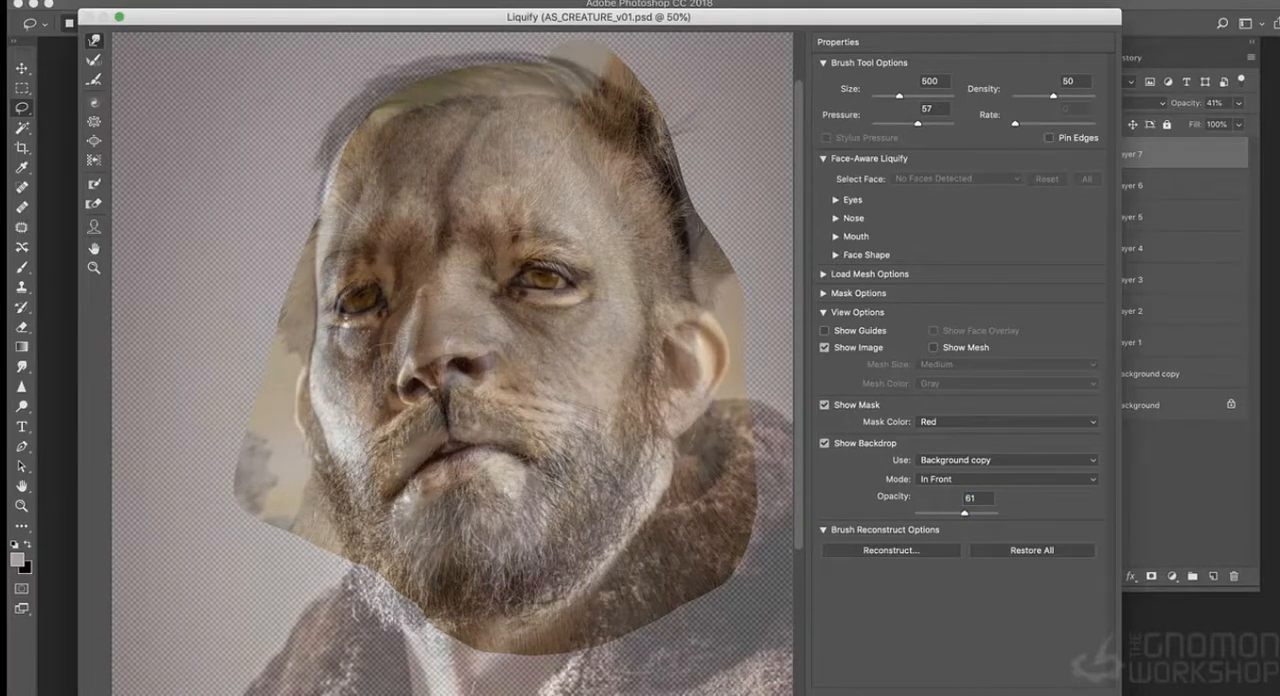
drag(325, 303, 330, 306)
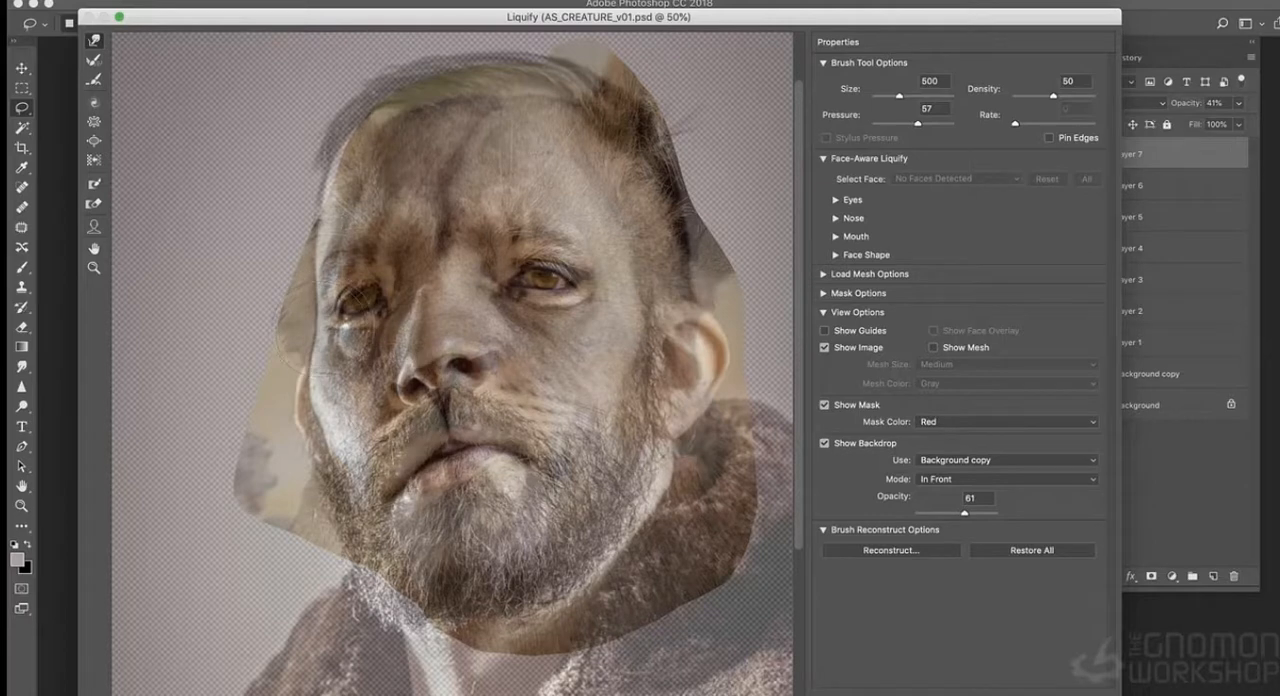
- Nudge the lioness's nostril onto the man's nostril and set the backdrop opacity to 58
key(super+equal)
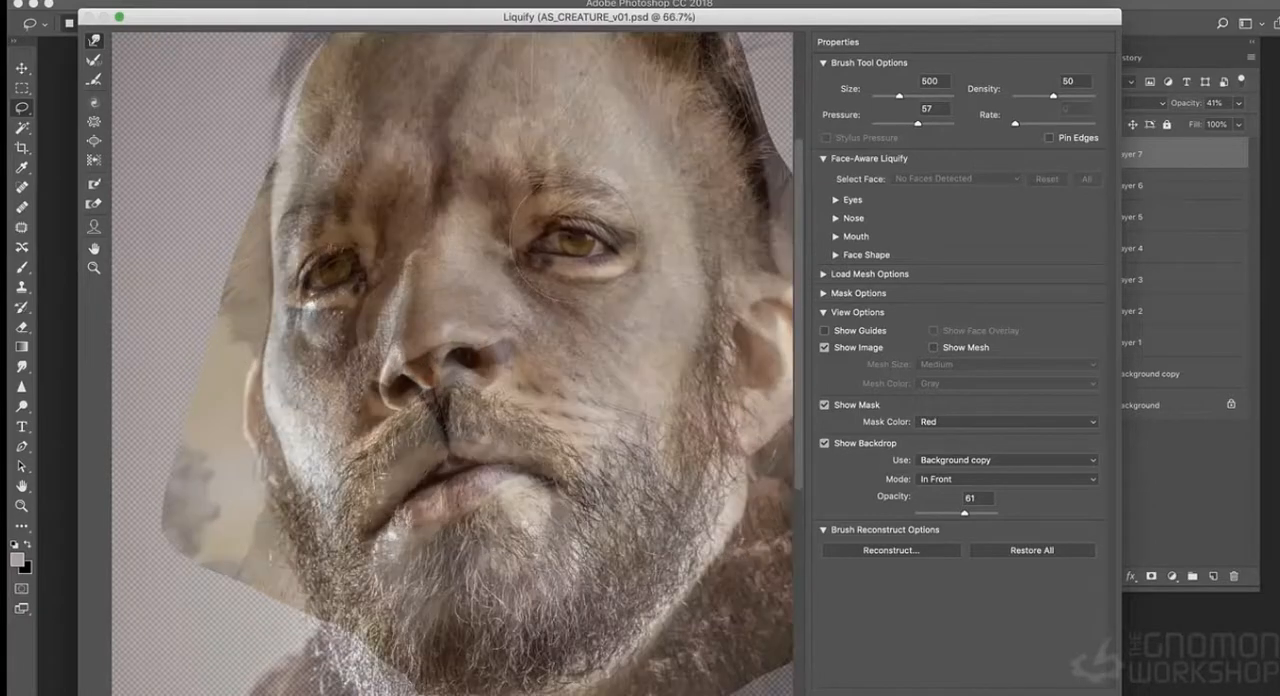
drag(476, 354, 482, 361)
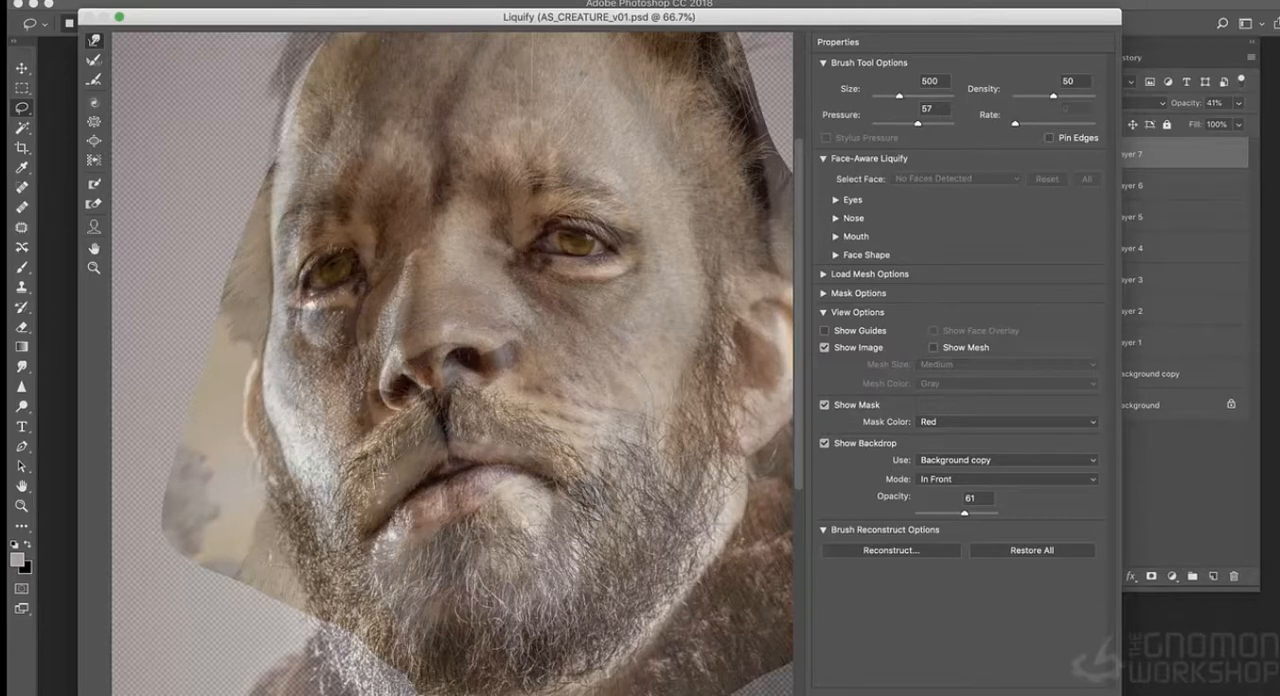
drag(965, 514, 962, 514)
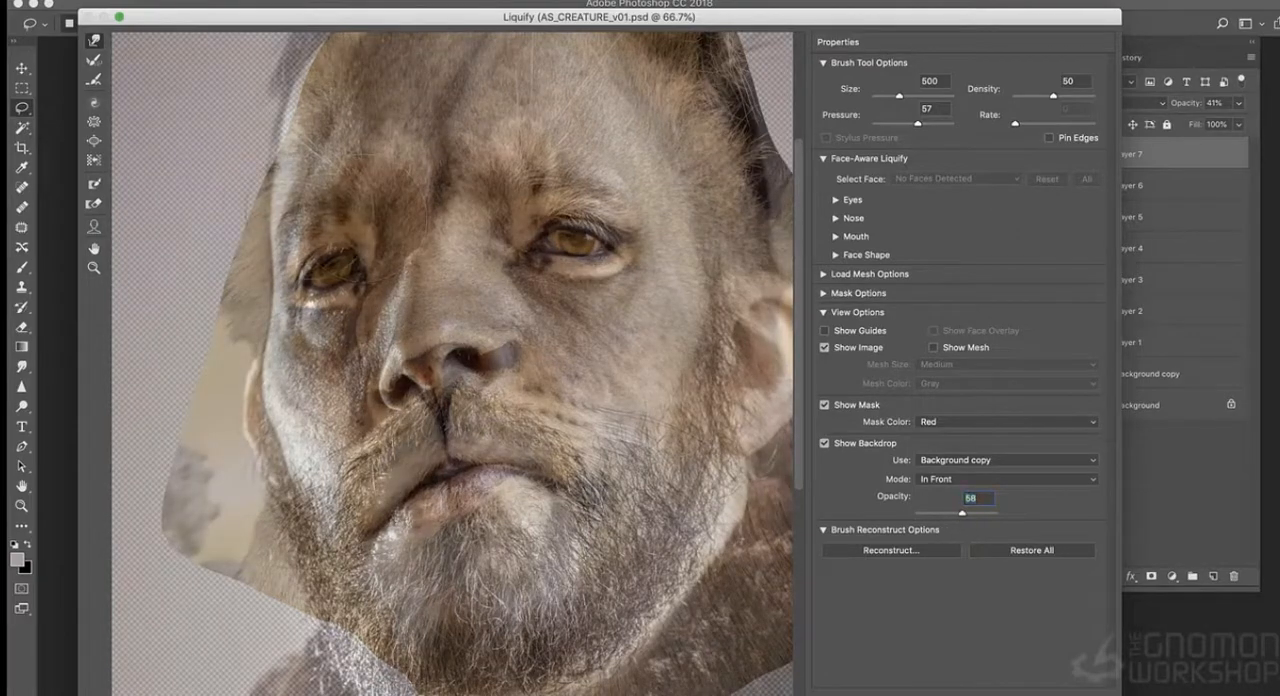
- Reshape the lioness's forehead toward the man's hairline with a size 800 brush
drag(308, 168, 298, 88)
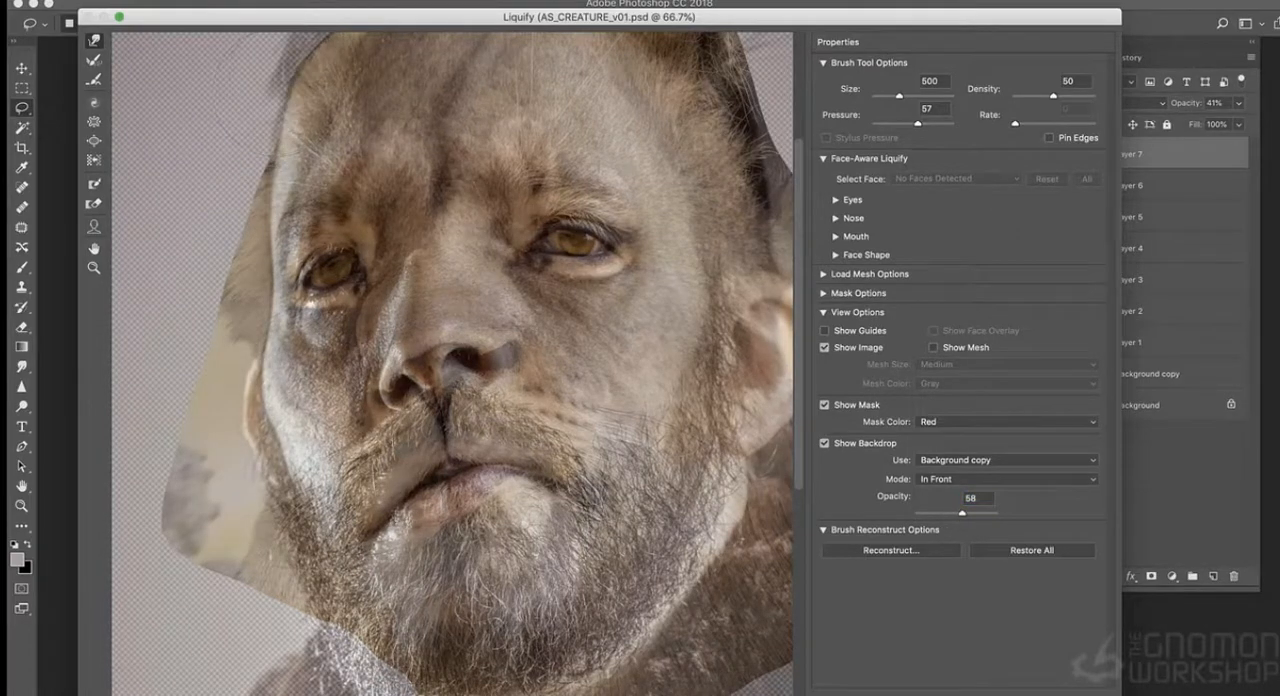
drag(563, 402, 566, 492)
key(super+z)
key(bracketright)
key(bracketright)
key(bracketright)
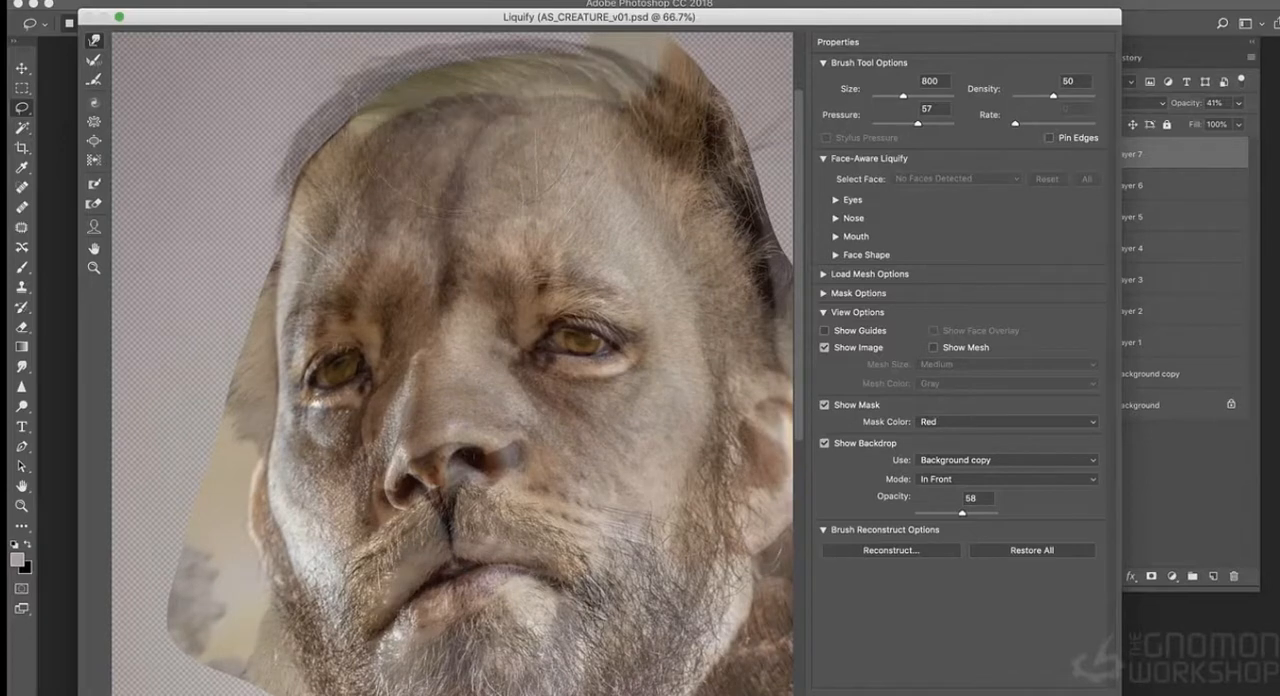
drag(572, 165, 580, 138)
- Set the backdrop opacity to 48 and refine the lioness's shadowed eye with a size 300 brush
key(bracketleft)
key(bracketleft)
key(bracketleft)
drag(962, 512, 954, 512)
key(bracketleft)
key(bracketleft)
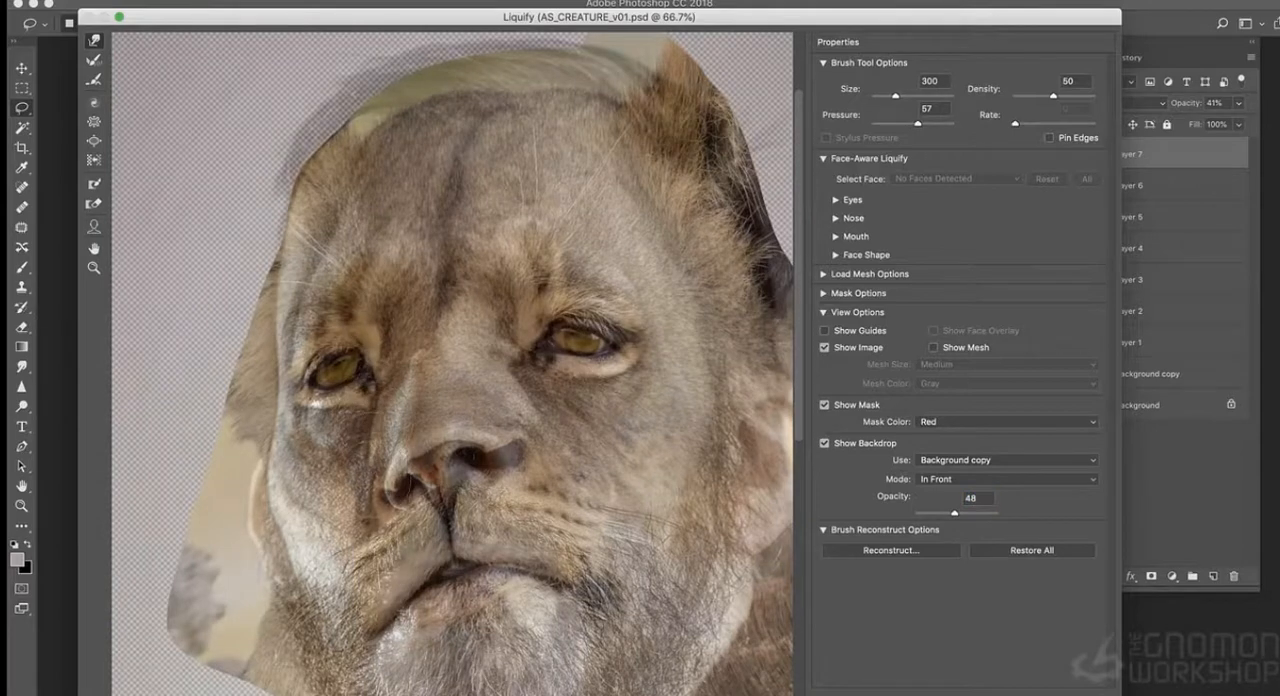
drag(355, 392, 349, 383)
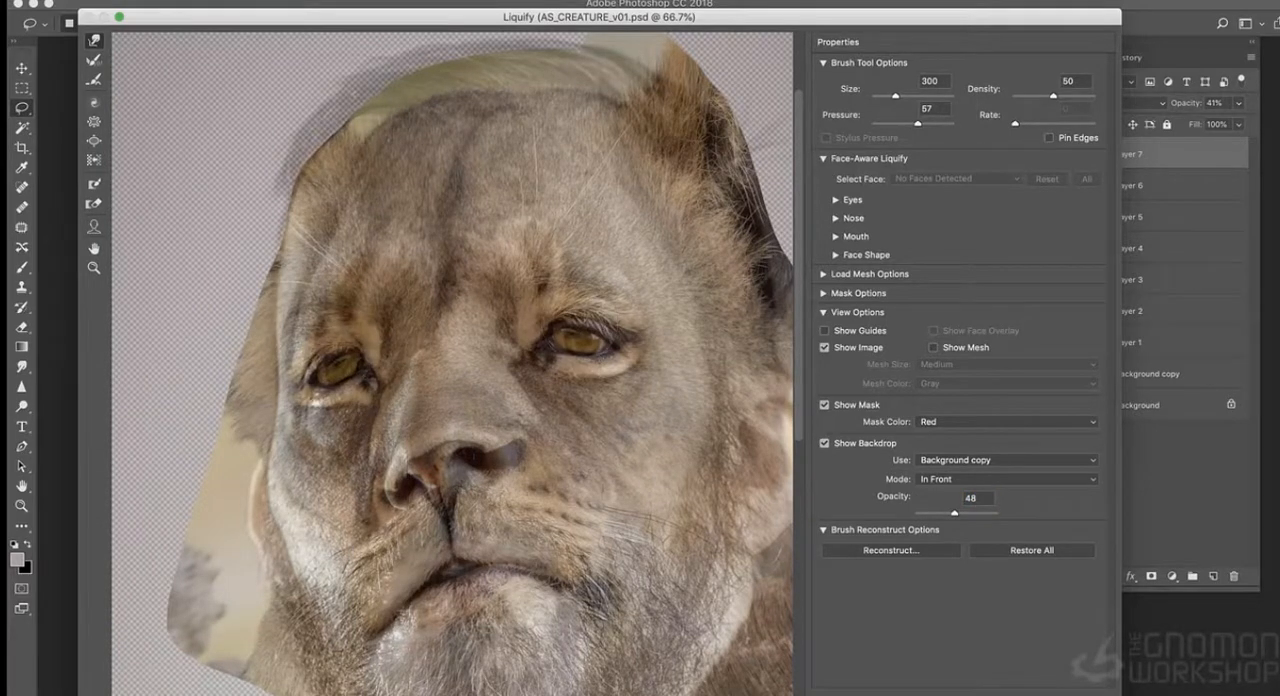
- Set the backdrop opacity to 49 and push out the lioness's jaw and chin outline with a size 1200 brush
drag(945, 511, 956, 520)
key(bracketright)
key(bracketright)
key(bracketright)
key(bracketright)
key(bracketright)
key(super+minus)
key(super+minus)
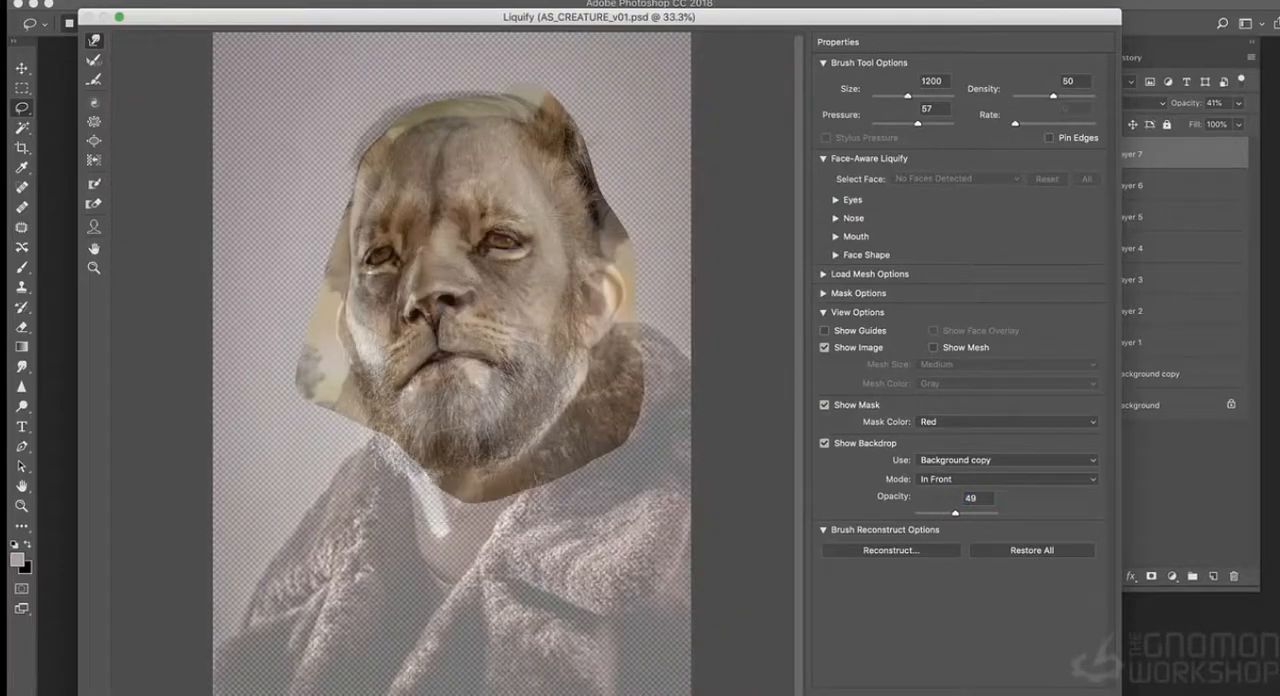
drag(323, 409, 377, 452)
- Refine the lioness's muzzle with a size 400 brush and apply the Liquify filter
key(super+equal)
key(bracketleft)
key(bracketleft)
drag(428, 334, 433, 342)
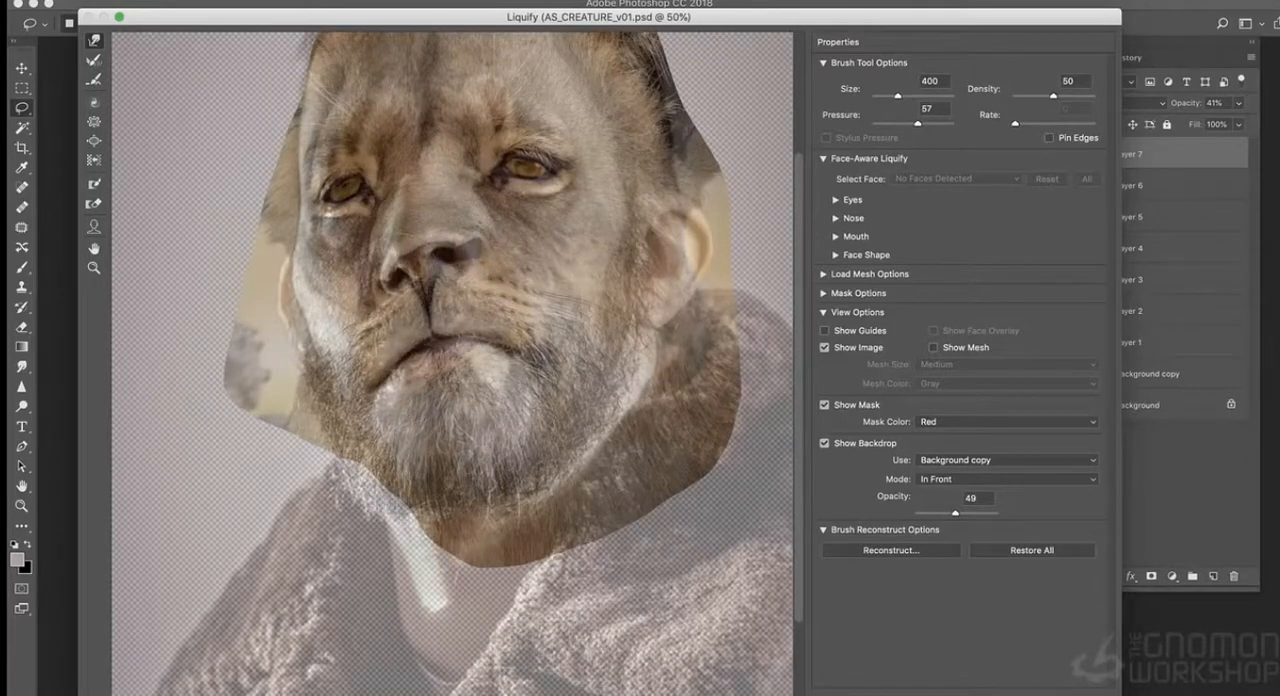
key(Return)
- Set Layer 7's blend mode to Hard Light and adjust its colour with Hue/Saturation
click(1118, 103)
click(1115, 290)
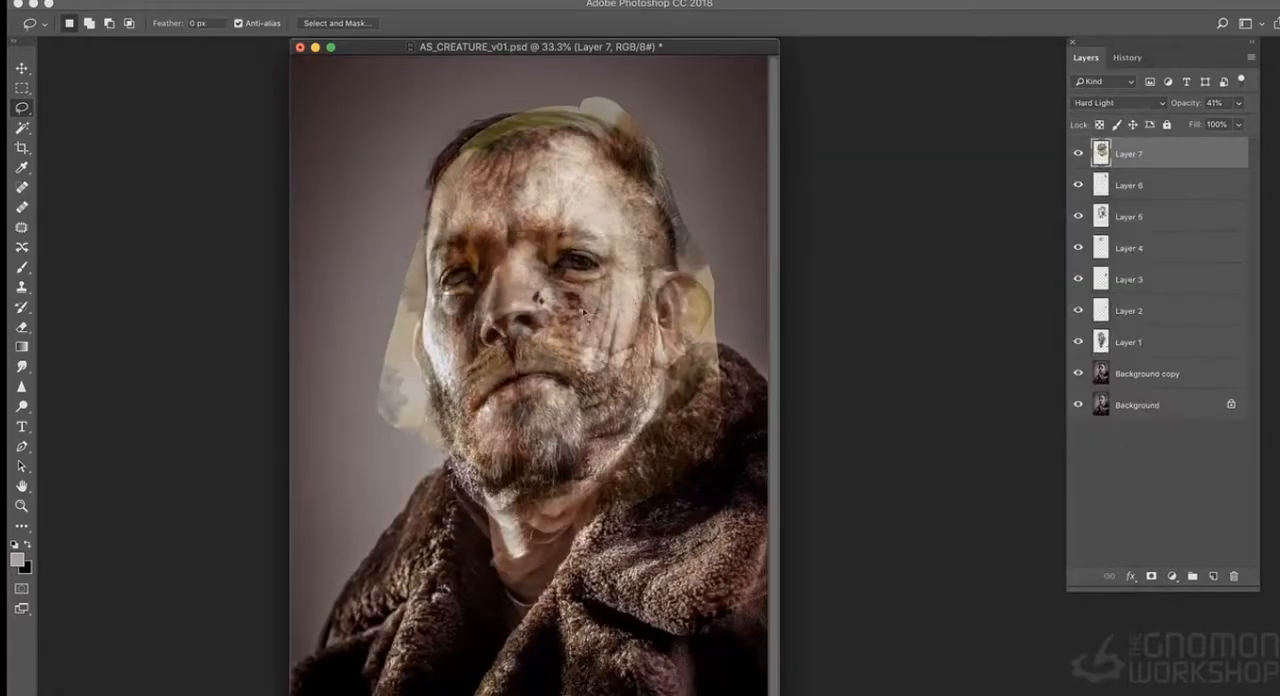
key(super+equal)
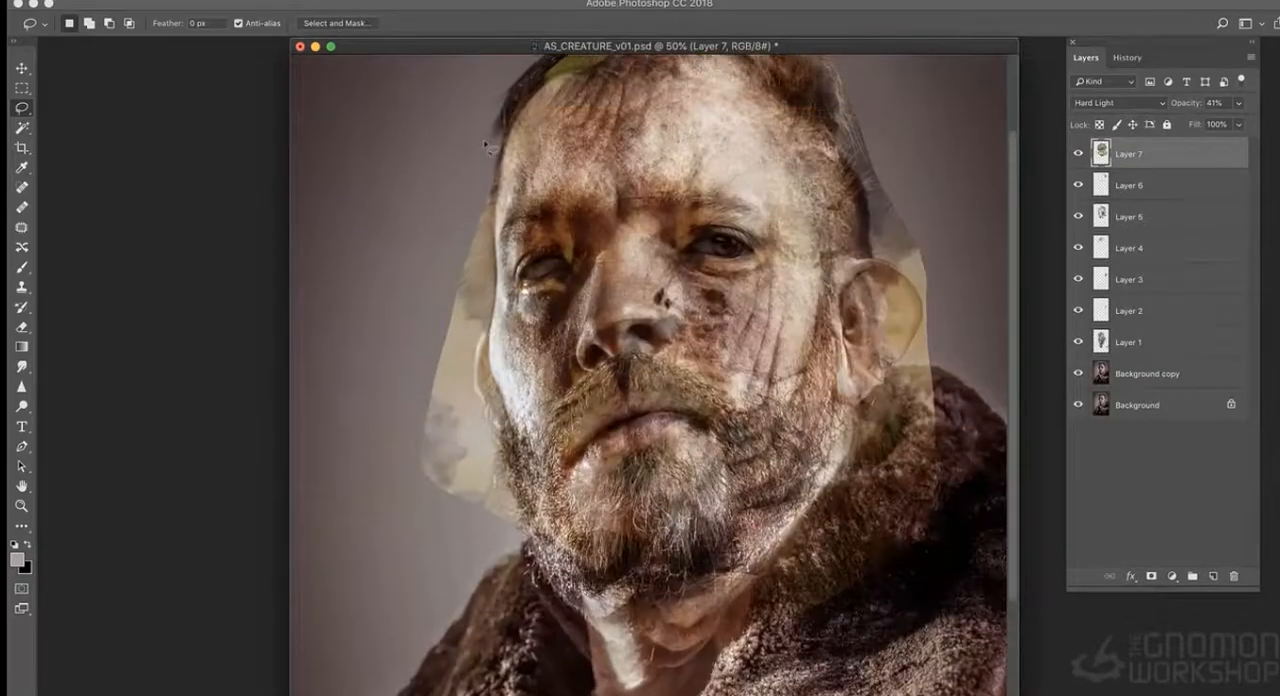
key(super+u)
drag(891, 221, 860, 219)
click(1063, 110)
- Duplicate Layer 7, hide the original and apply a Hue/Saturation adjustment to the copy
right_click(1148, 153)
click(1097, 212)
key(Return)
click(1078, 185)
key(super+u)
key(Return)
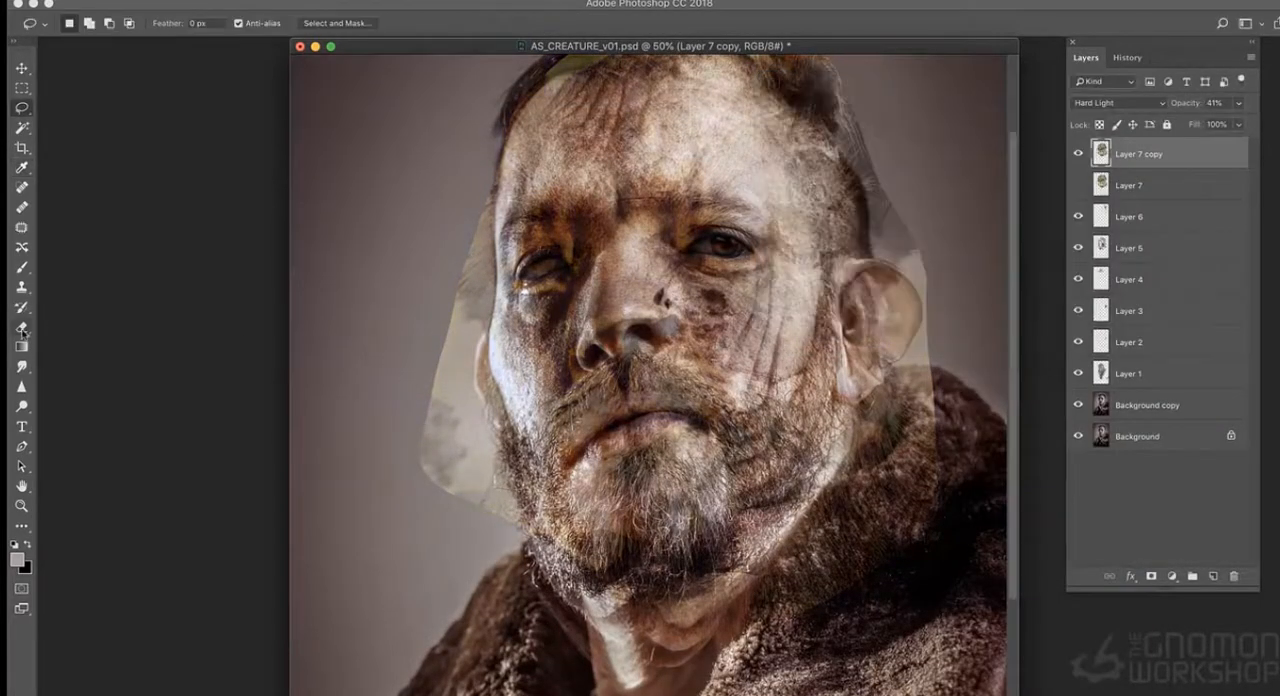
- Erase the parts of Layer 7 copy that spill outside the man's head, ear and beard with a size 300 eraser
click(23, 327)
drag(458, 225, 442, 325)
drag(393, 266, 393, 353)
mouse_move(535, 110)
mouse_down()
mouse_move(680, 82)
mouse_move(910, 250)
mouse_move(940, 450)
mouse_move(870, 610)
mouse_up()
mouse_move(470, 455)
mouse_down()
mouse_move(443, 563)
mouse_move(436, 530)
mouse_up()
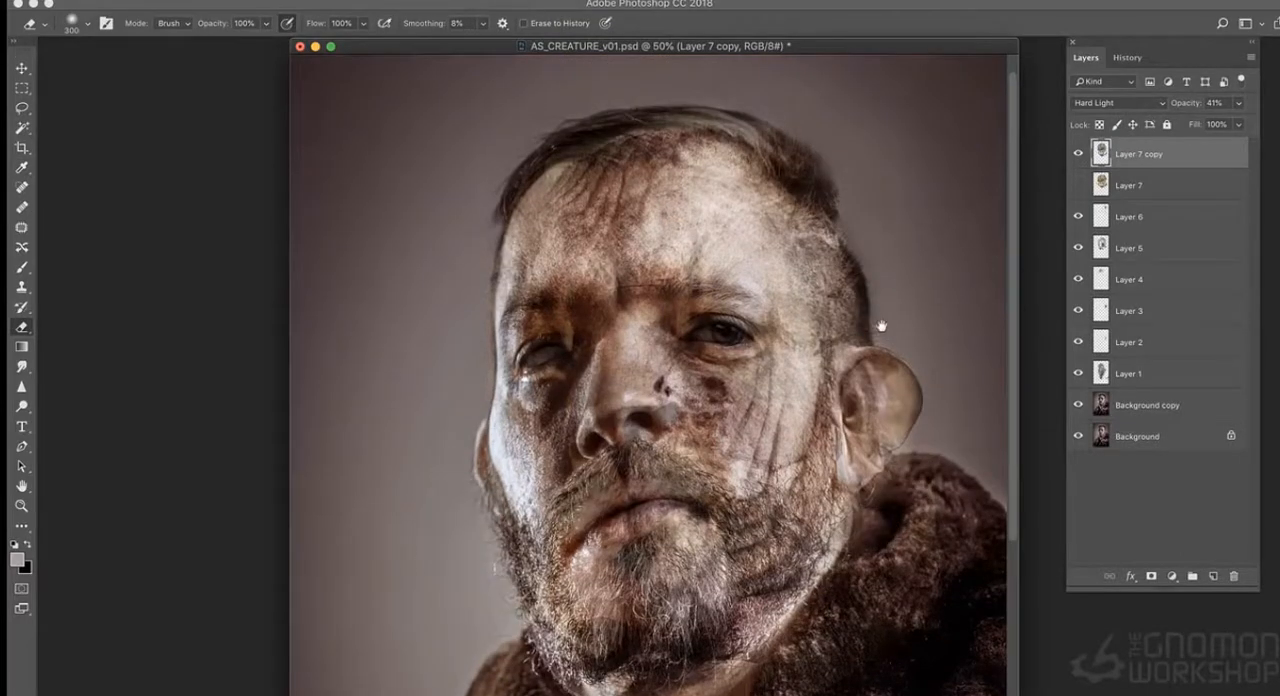
- Toggle Layer 1 and Layer 7 copy to examine what each adds to the face
drag(873, 309, 874, 227)
click(1077, 374)
click(1077, 374)
click(1128, 374)
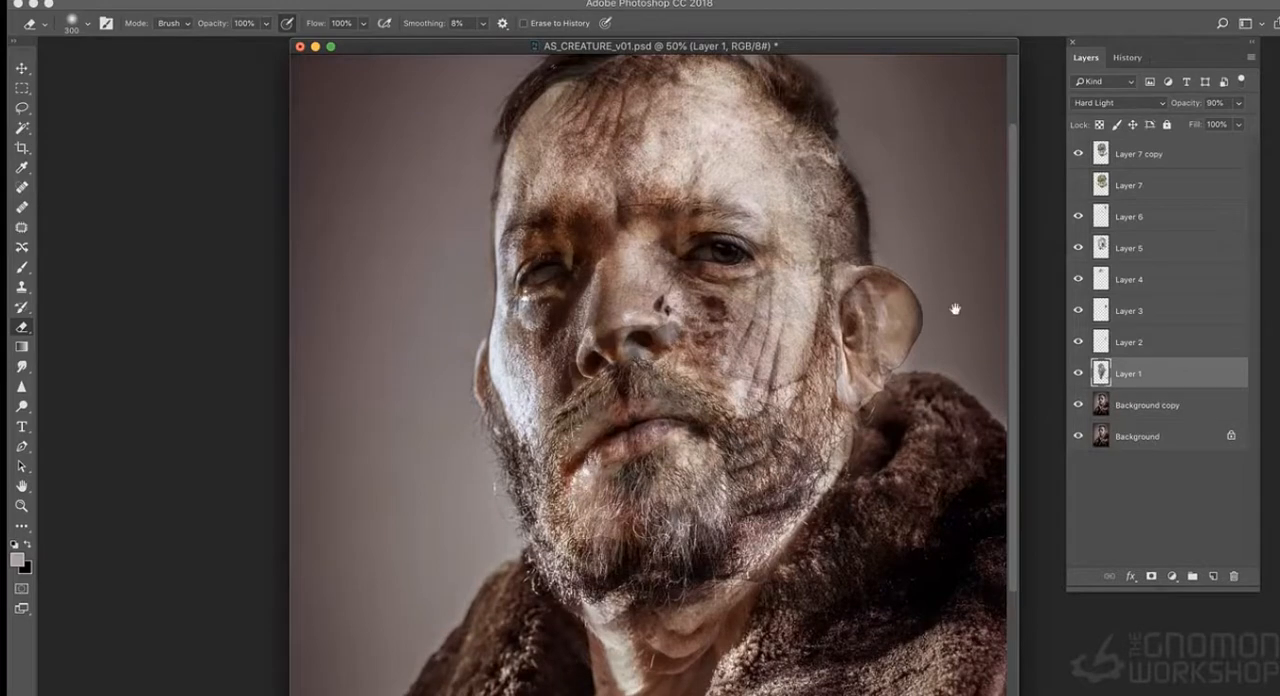
drag(965, 373, 965, 411)
click(1143, 156)
click(1078, 154)
click(1078, 154)
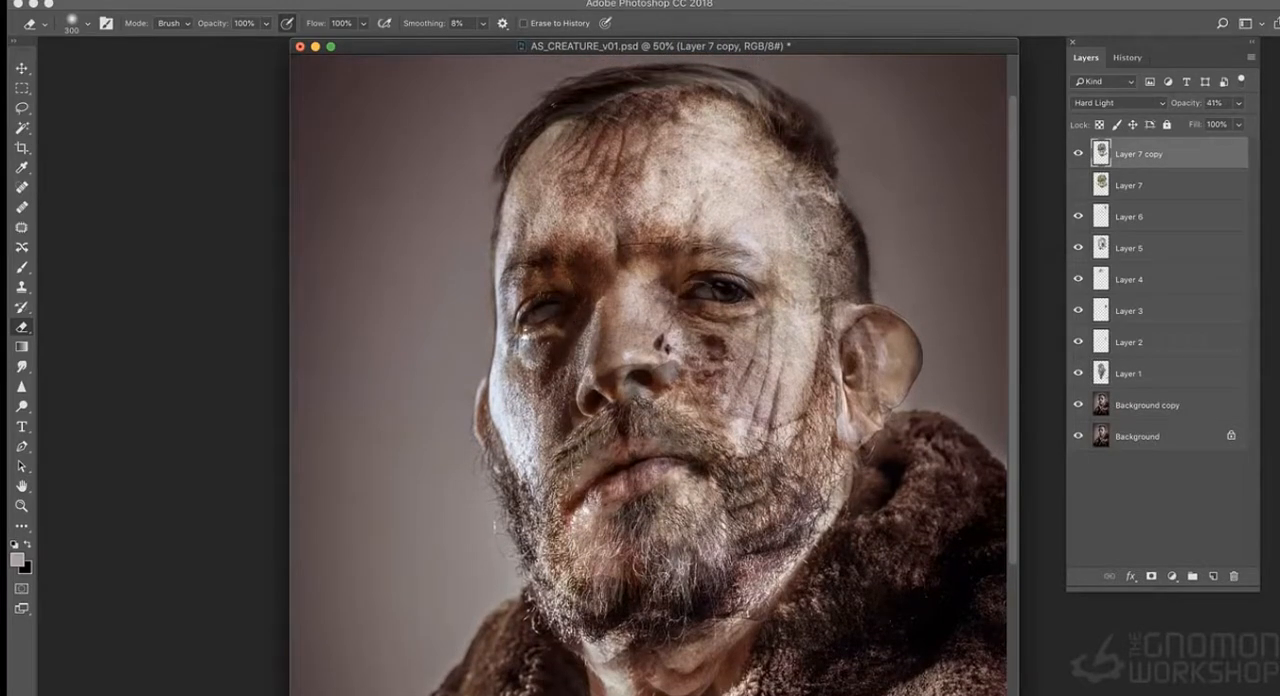
- Copy the lioness's nose from Layer 7 copy onto a new layer and erase its edges to blend it
click(23, 111)
mouse_move(622, 425)
mouse_down()
mouse_move(576, 424)
mouse_move(655, 402)
mouse_up()
key(super+c)
key(super+v)
key(super+z)
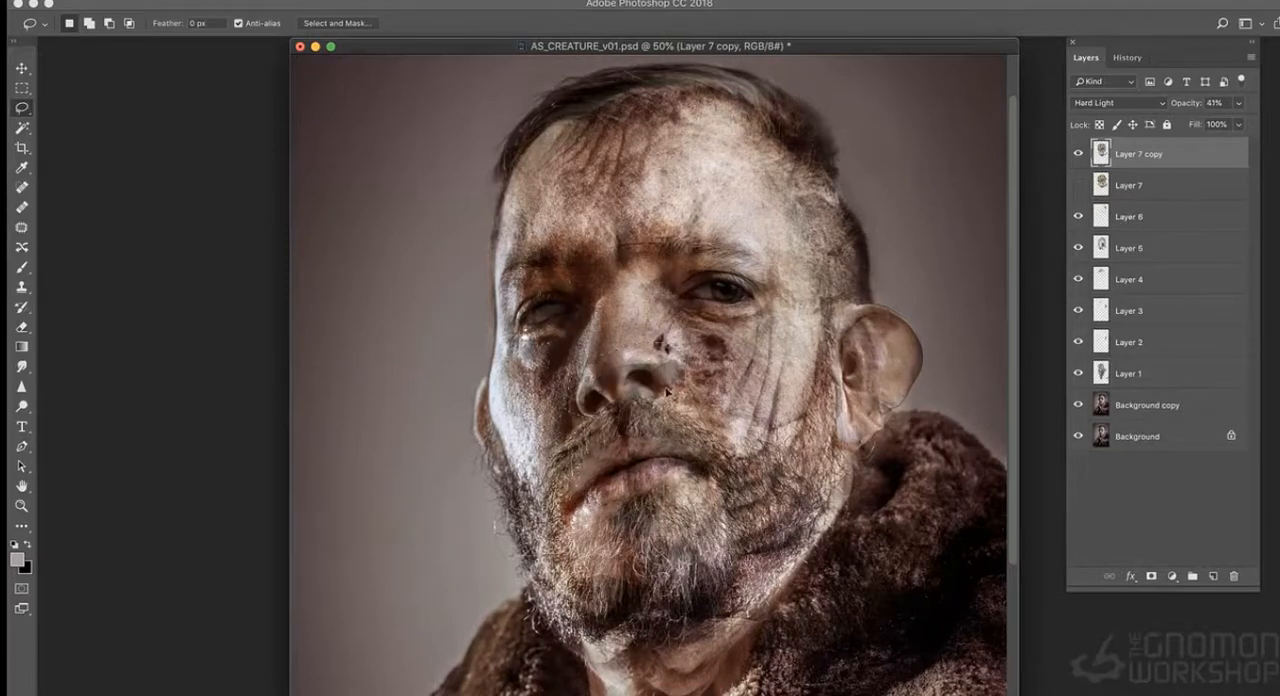
key(super+v)
key(e)
mouse_move(692, 345)
mouse_down()
mouse_move(684, 385)
mouse_move(606, 444)
mouse_move(562, 405)
mouse_move(636, 340)
mouse_up()
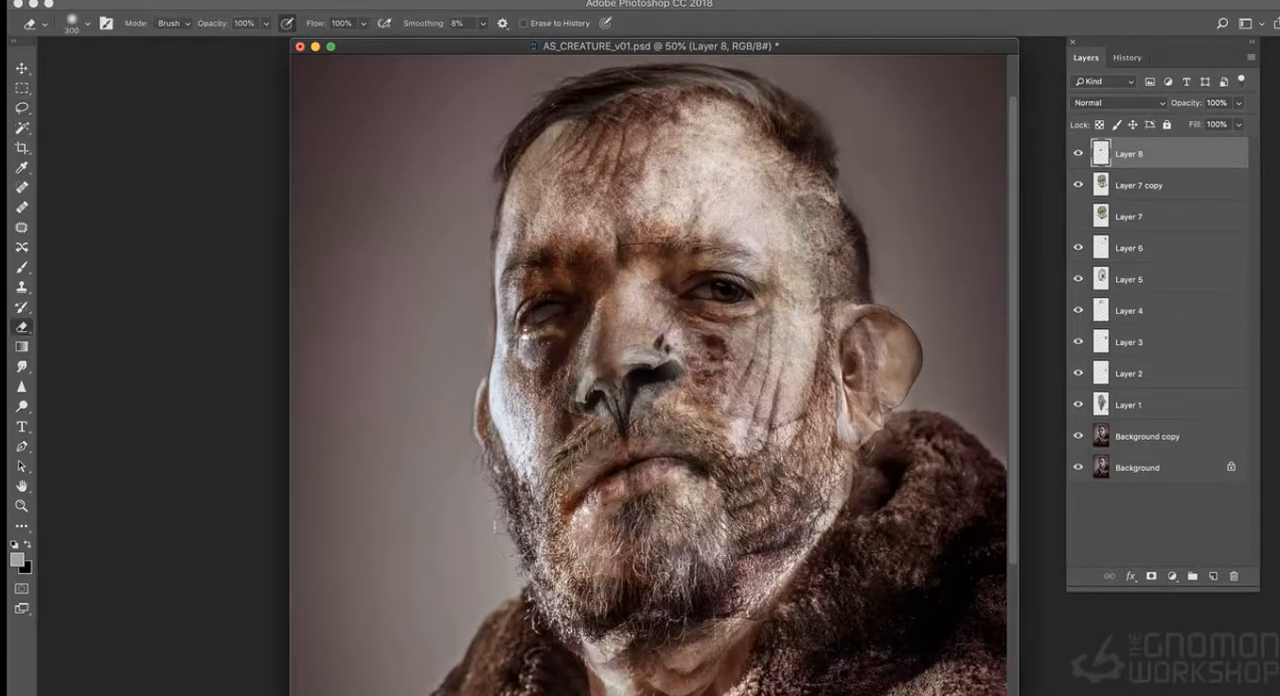
- Adjust the pasted nose layer's Color Balance to match the surrounding skin
key(super+b)
drag(966, 81, 978, 85)
key(Return)
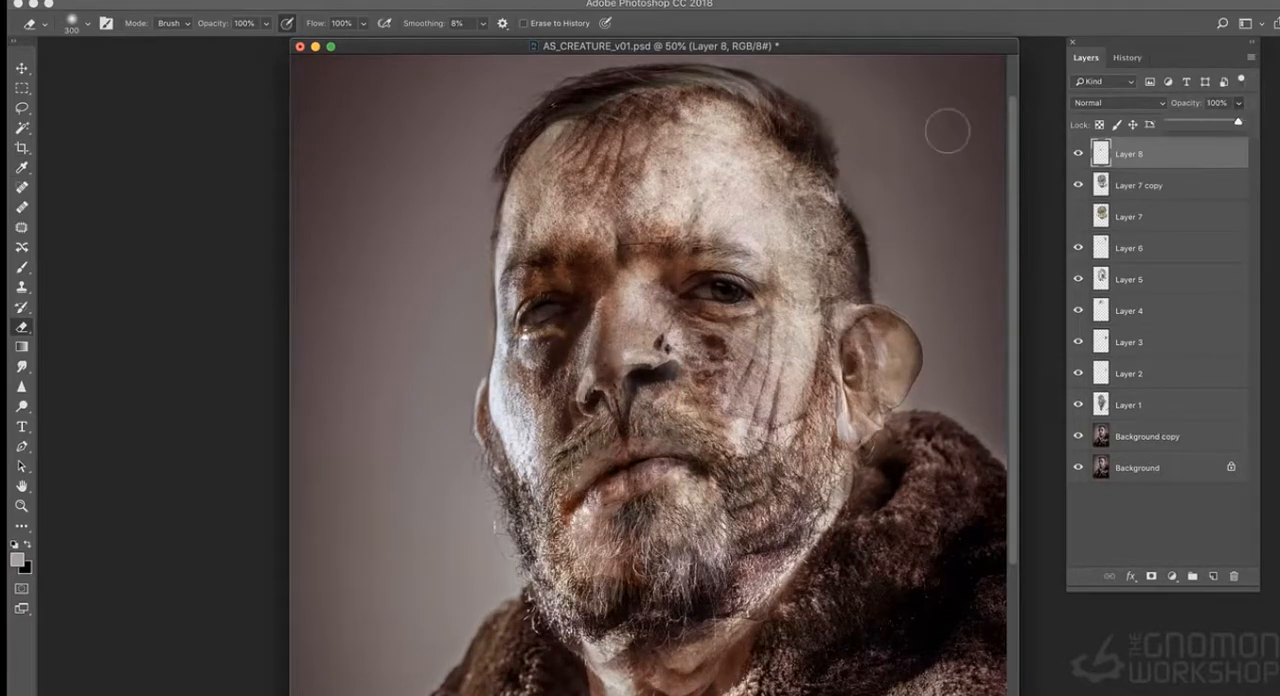
- Copy the lioness's brow and forehead area from Layer 7 copy onto a new layer and erase around its edges
key(super+equal)
click(1088, 185)
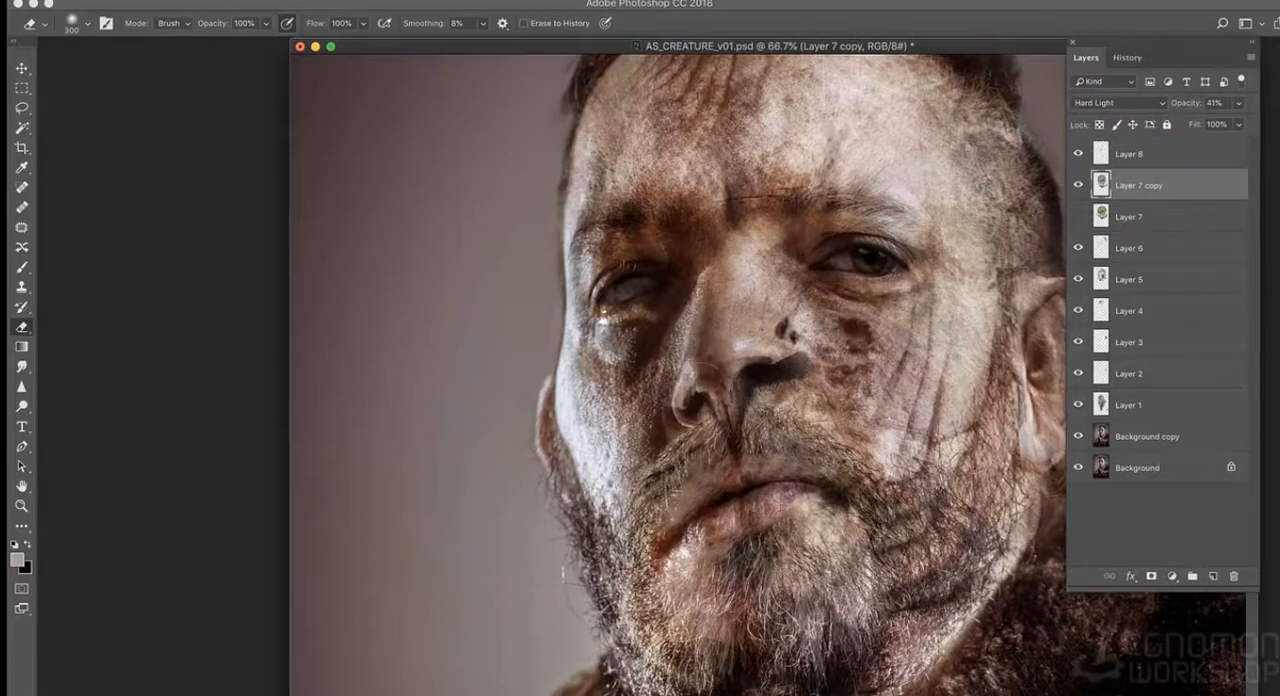
key(l)
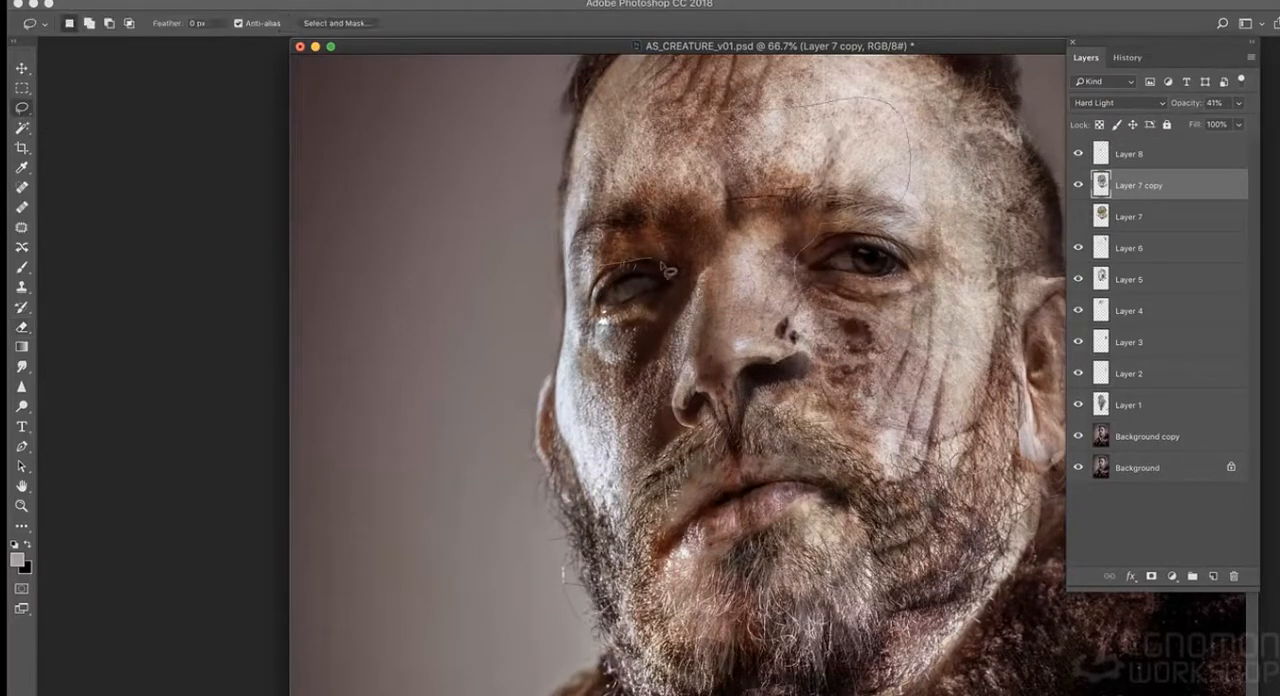
key(super+v)
key(e)
mouse_move(636, 318)
mouse_down()
mouse_move(548, 256)
mouse_move(755, 92)
mouse_move(848, 322)
mouse_up()
- Lower the pasted brow layer's opacity, then darken it and raise its contrast with Brightness/Contrast
key(super+minus)
click(1238, 102)
drag(1243, 121, 1210, 121)
click(208, 1)
mouse_move(238, 26)
click(405, 27)
drag(994, 54, 969, 54)
drag(994, 89, 1036, 90)
click(1110, 42)
- Reduce the brow layer's opacity further and erase part of it beside the nose and shadowed eye
click(1238, 103)
drag(1220, 122, 1206, 122)
mouse_move(622, 240)
mouse_down()
mouse_move(570, 285)
mouse_move(563, 321)
mouse_up()
key(super+minus)
key(super+minus)
key(super+plus)
key(super+plus)
- Copy the lioness's chin from Layer 7 copy onto a new layer and move it slightly up over the man's chin
click(1120, 216)
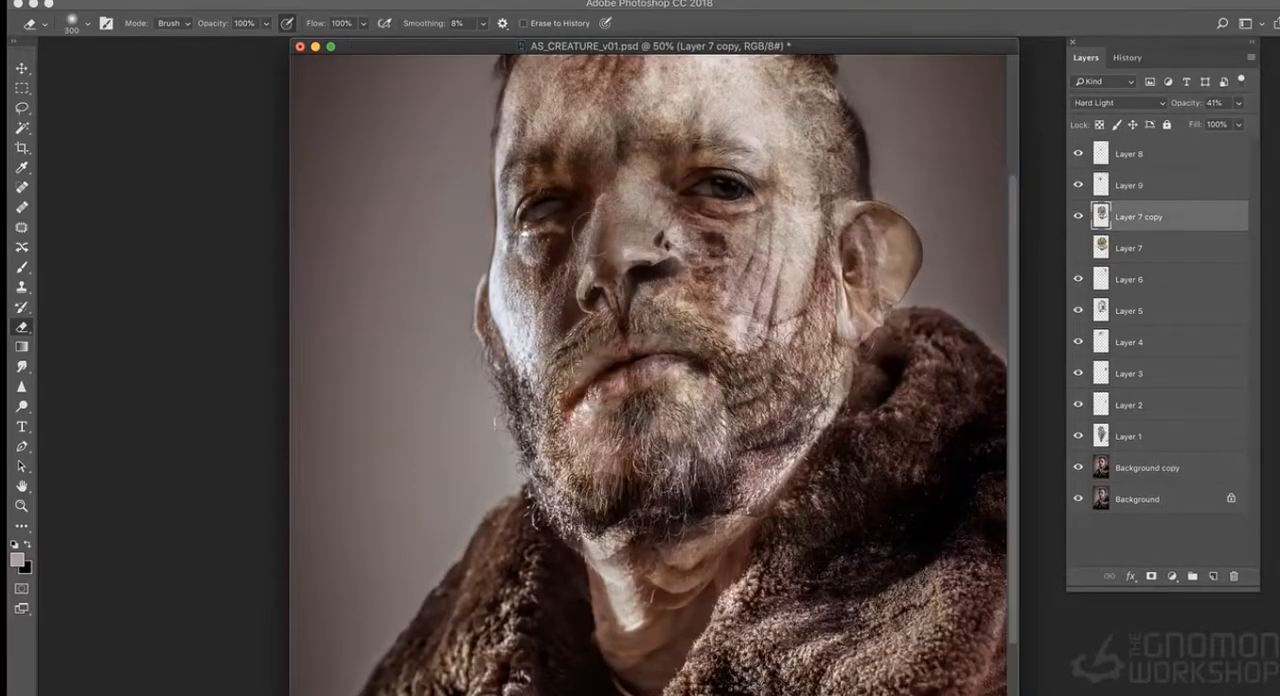
key(l)
key(super+v)
click(22, 68)
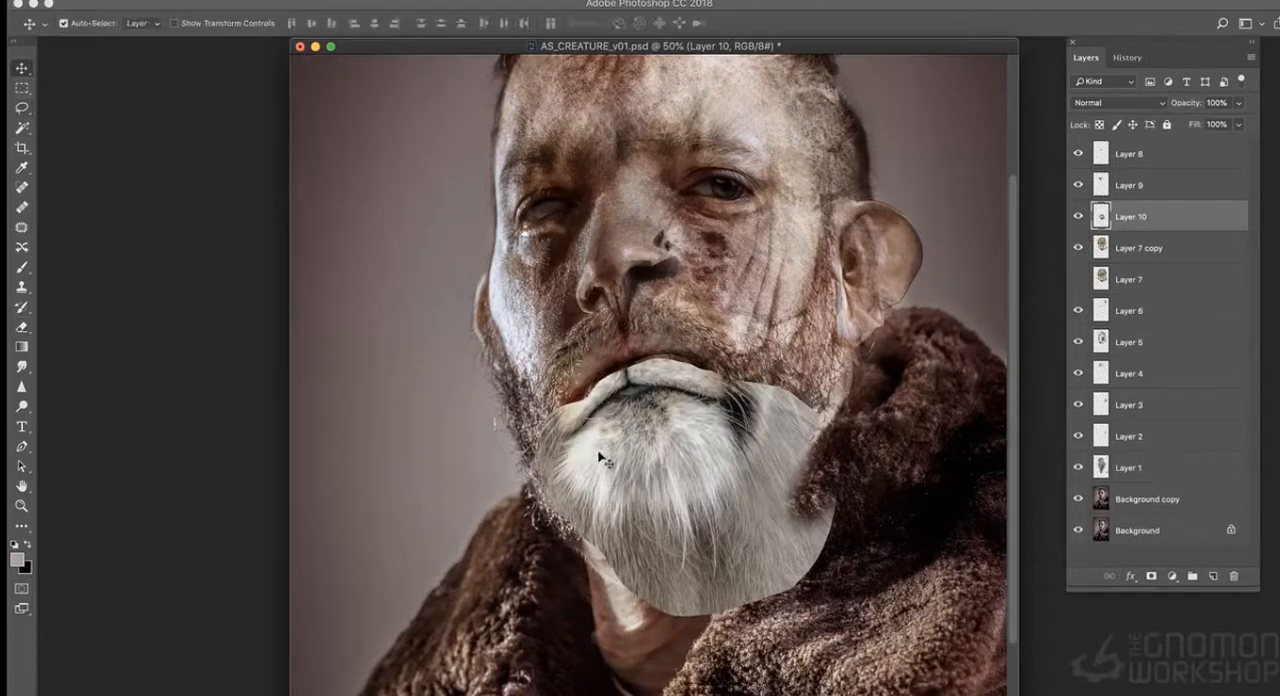
drag(686, 480, 685, 457)
- Set the pasted chin layer's opacity to 58% and adjust its Brightness/Contrast
click(1238, 104)
drag(1200, 121, 1208, 122)
click(208, 1)
mouse_move(245, 26)
click(434, 26)
mouse_move(994, 87)
mouse_down()
mouse_move(1032, 88)
mouse_move(968, 54)
mouse_move(989, 84)
mouse_up()
click(1032, 87)
key(Return)
- Adjust the chin layer's Color Balance and erase its edges around the mouth and jaw to blend into the beard
key(super+b)
drag(967, 119, 957, 119)
click(1122, 51)
key(e)
mouse_move(556, 392)
mouse_down()
mouse_move(643, 328)
mouse_move(708, 345)
mouse_up()
mouse_move(546, 455)
mouse_down()
mouse_move(780, 550)
mouse_move(788, 395)
mouse_up()
- Apply a second Brightness/Contrast adjustment to darken the chin layer
click(208, 1)
mouse_move(245, 26)
click(434, 26)
drag(994, 87, 981, 54)
key(Return)
key(super+minus)
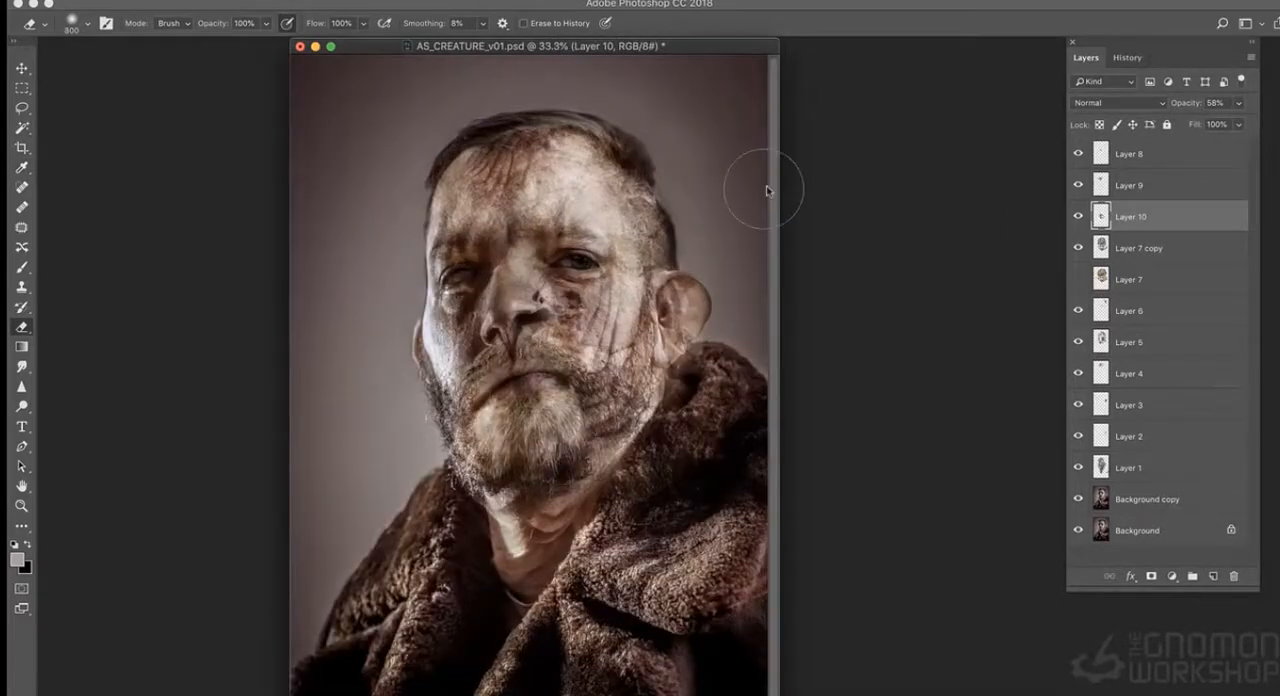
- Toggle Layer 7 copy and the nose on Layer 8 to examine their effect on the face
key(super+plus)
click(1128, 153)
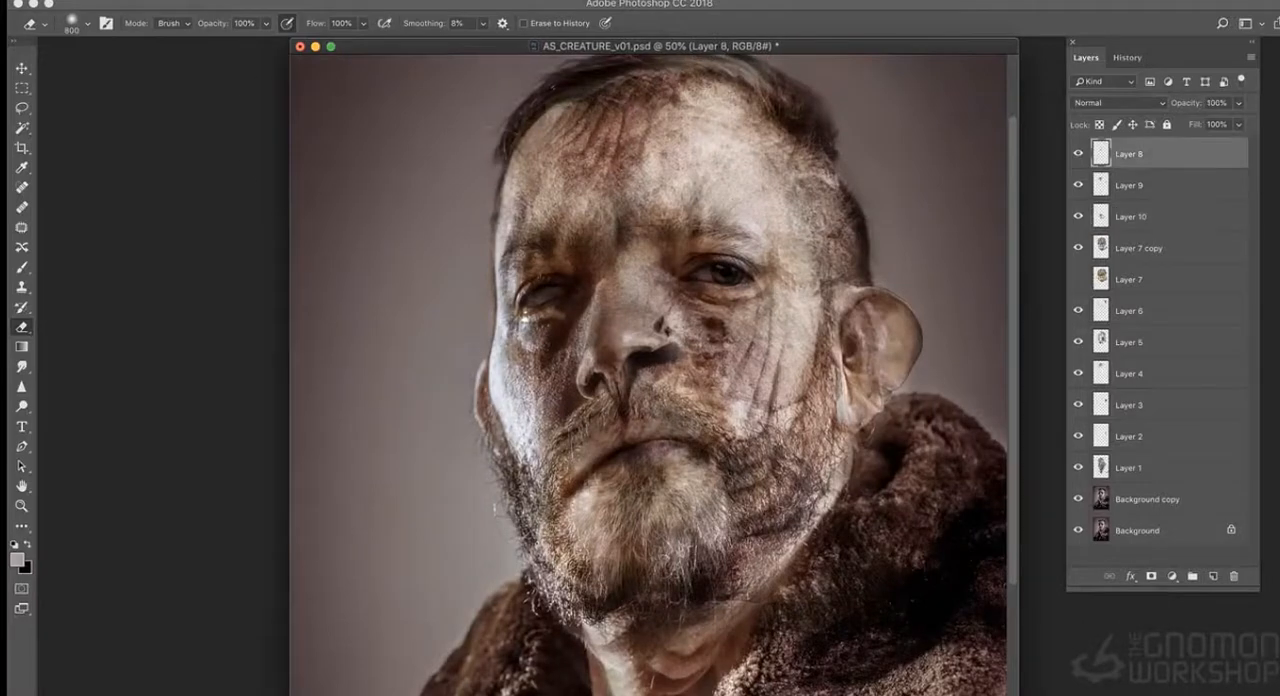
scroll(713, 375, up, 1)
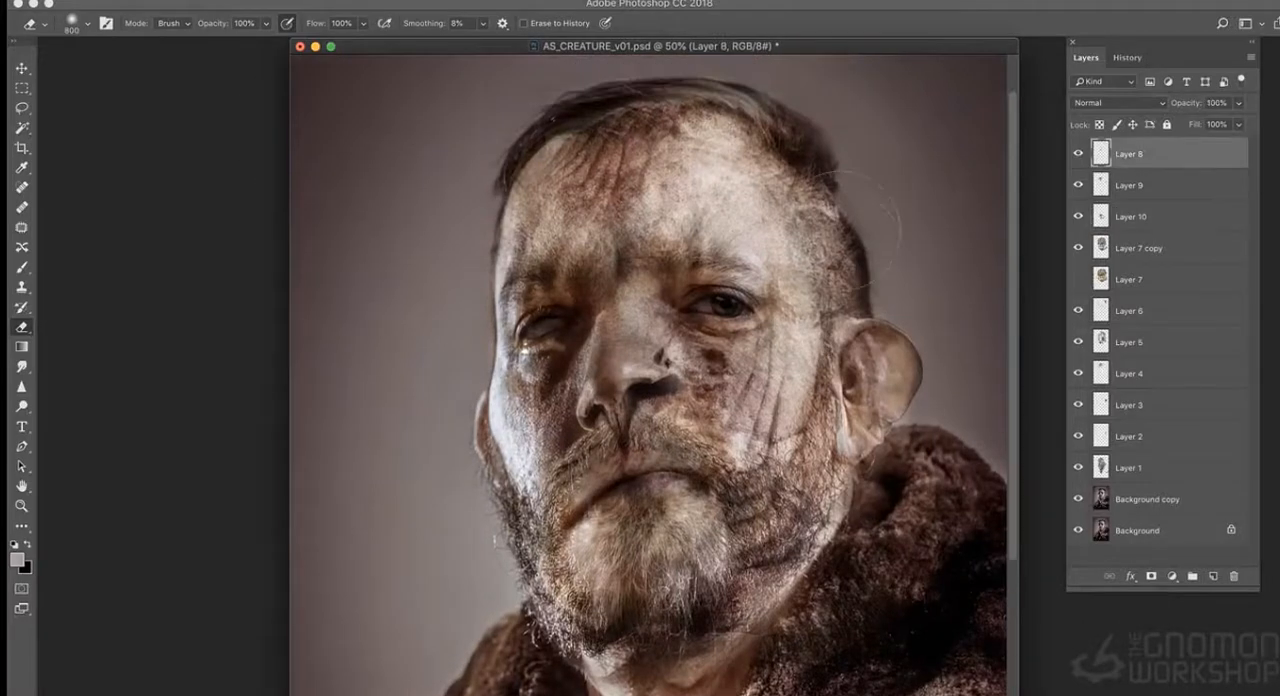
click(1078, 249)
click(1078, 249)
click(1077, 155)
click(1078, 155)
- Add a new empty layer above Layer 8 and save the document
key(super+plus)
key(bracketleft)
key(bracketleft)
key(bracketleft)
key(bracketleft)
key(bracketleft)
key(bracketleft)
key(bracketleft)
key(bracketleft)
key(bracketleft)
key(bracketleft)
key(bracketleft)
key(bracketleft)
key(bracketleft)
key(bracketleft)
key(bracketleft)
key(bracketleft)
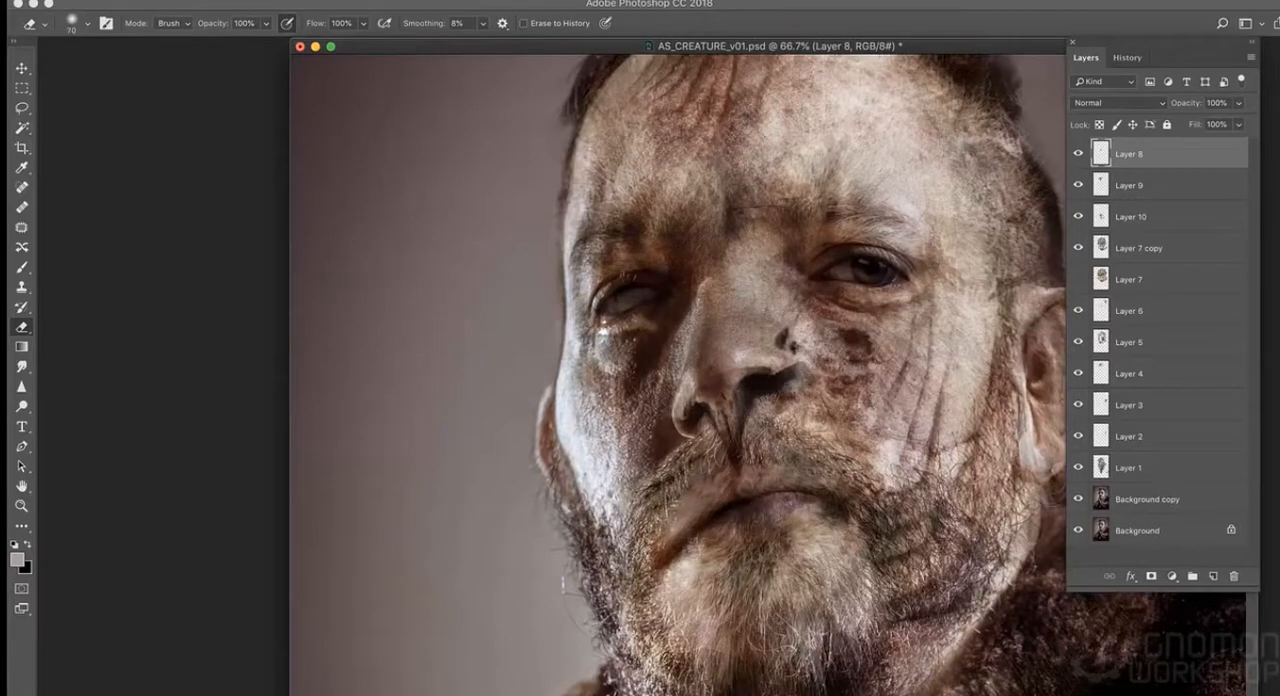
click(1252, 61)
click(1205, 65)
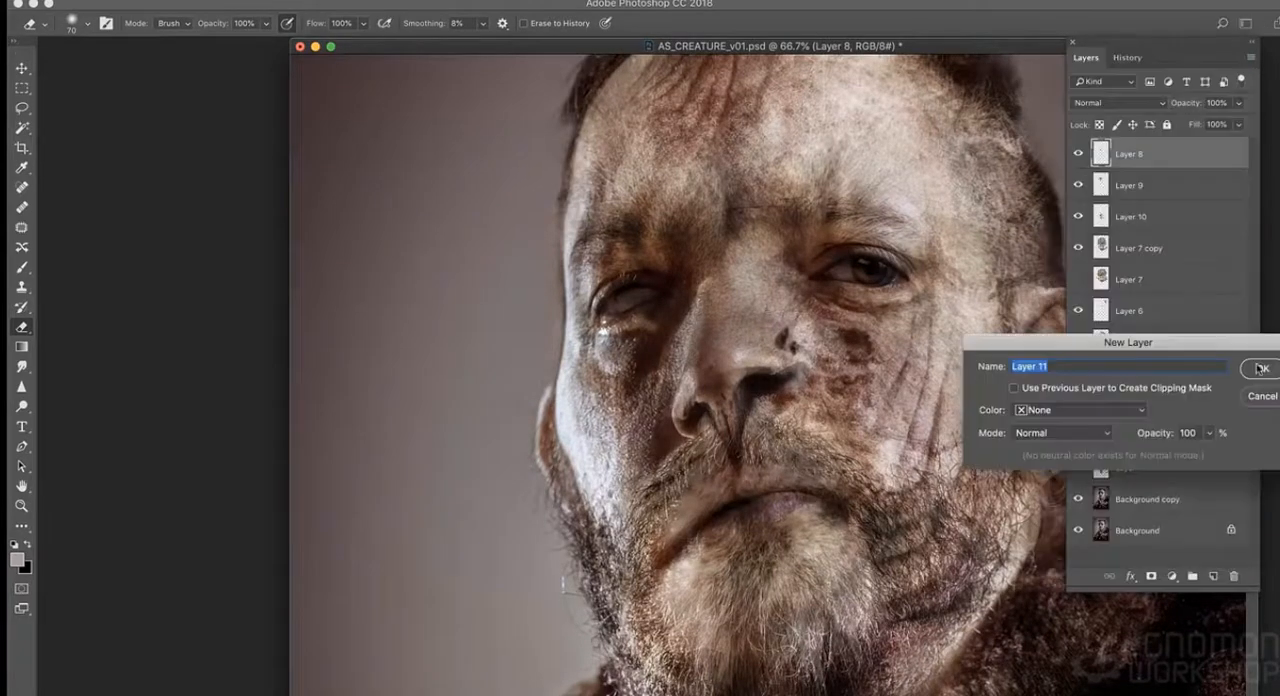
click(1260, 367)
key(super+s)
- Dab dark paint into the nostrils on the new layer with a small Brush at 27% flow, sampling a dark tone from the nose
drag(765, 377, 765, 437)
key(b)
key(x)
click(763, 436)
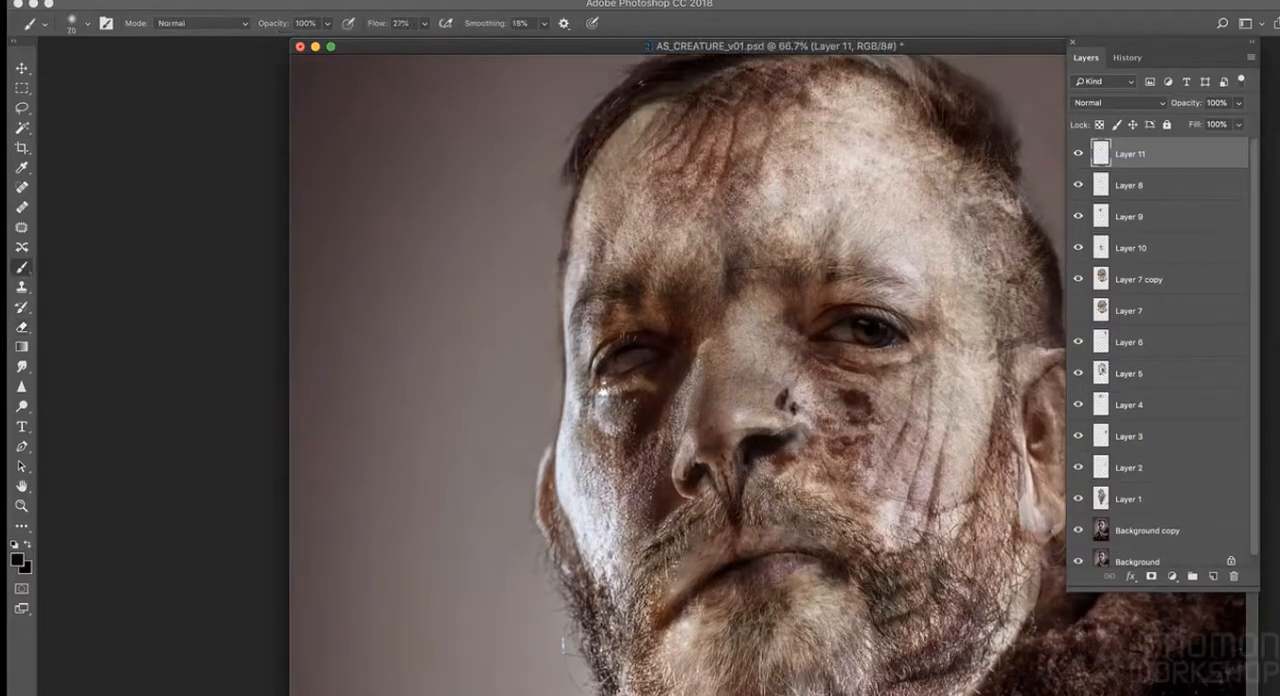
alt+click(700, 488)
key(super+plus)
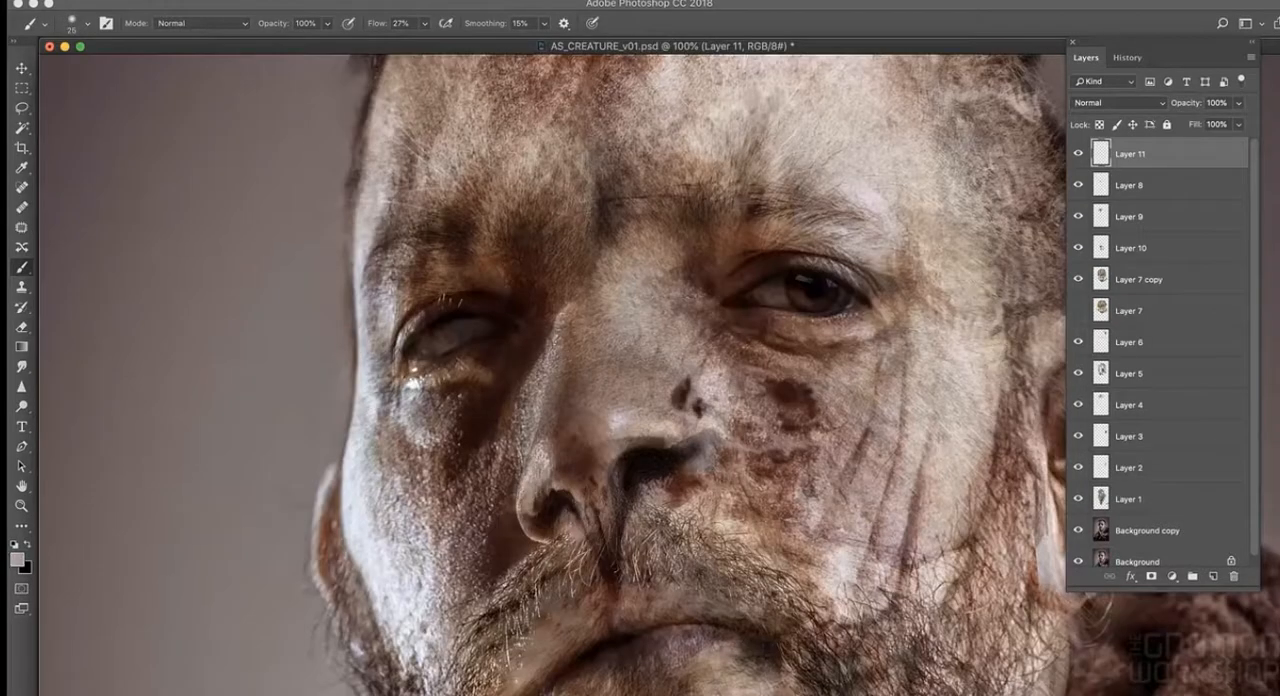
alt+click(667, 410)
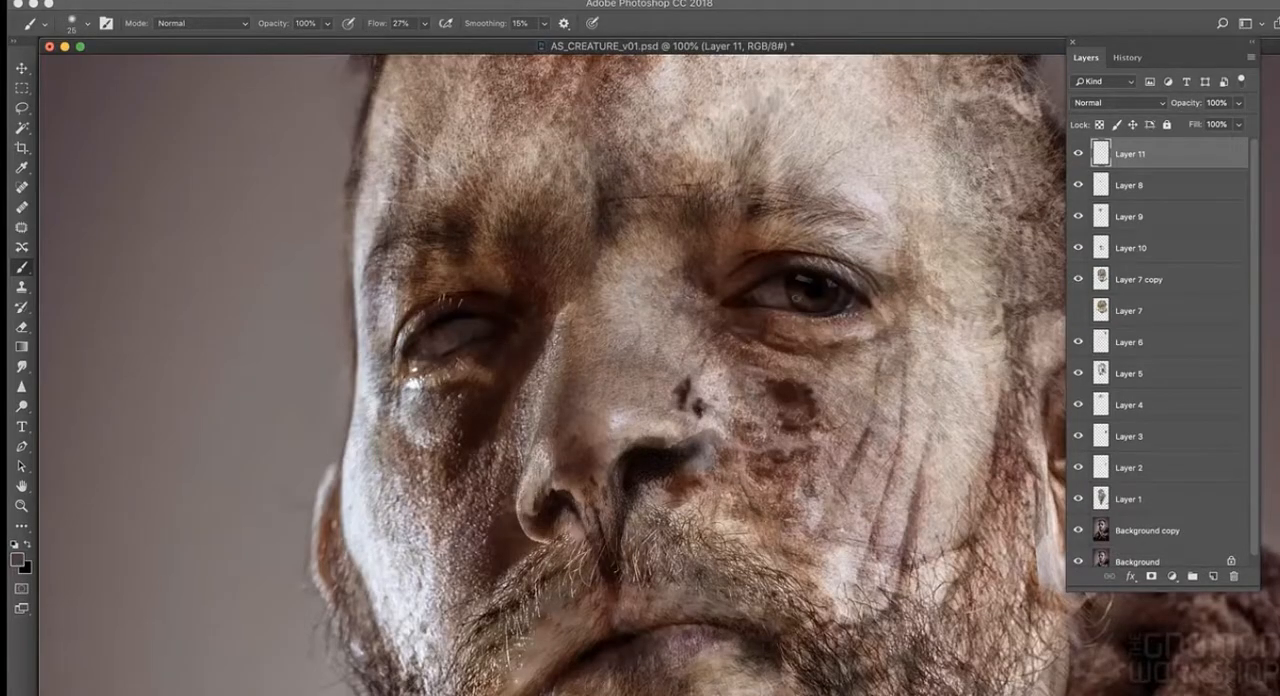
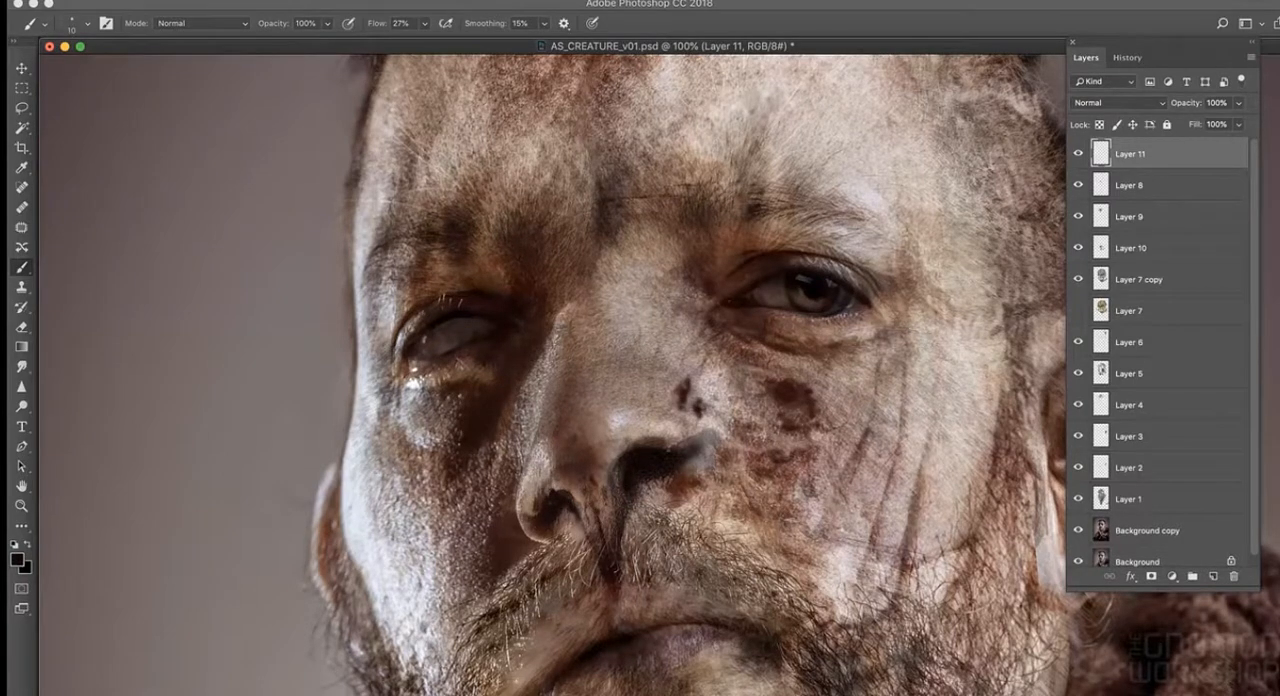
- Refine the rims of both nostrils with small dabs, sampling dark and light tones from the surrounding skin
alt+click(692, 432)
alt+click(700, 452)
alt+click(669, 426)
alt+click(521, 491)
alt+click(625, 454)
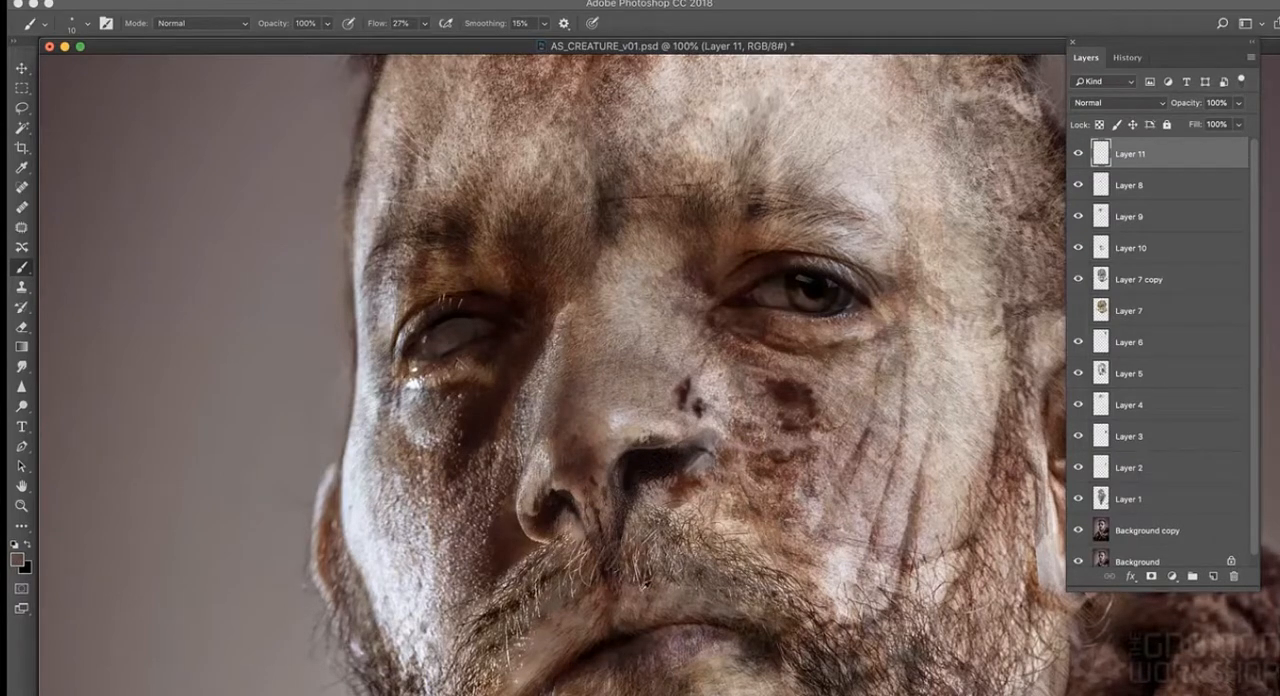
alt+click(684, 432)
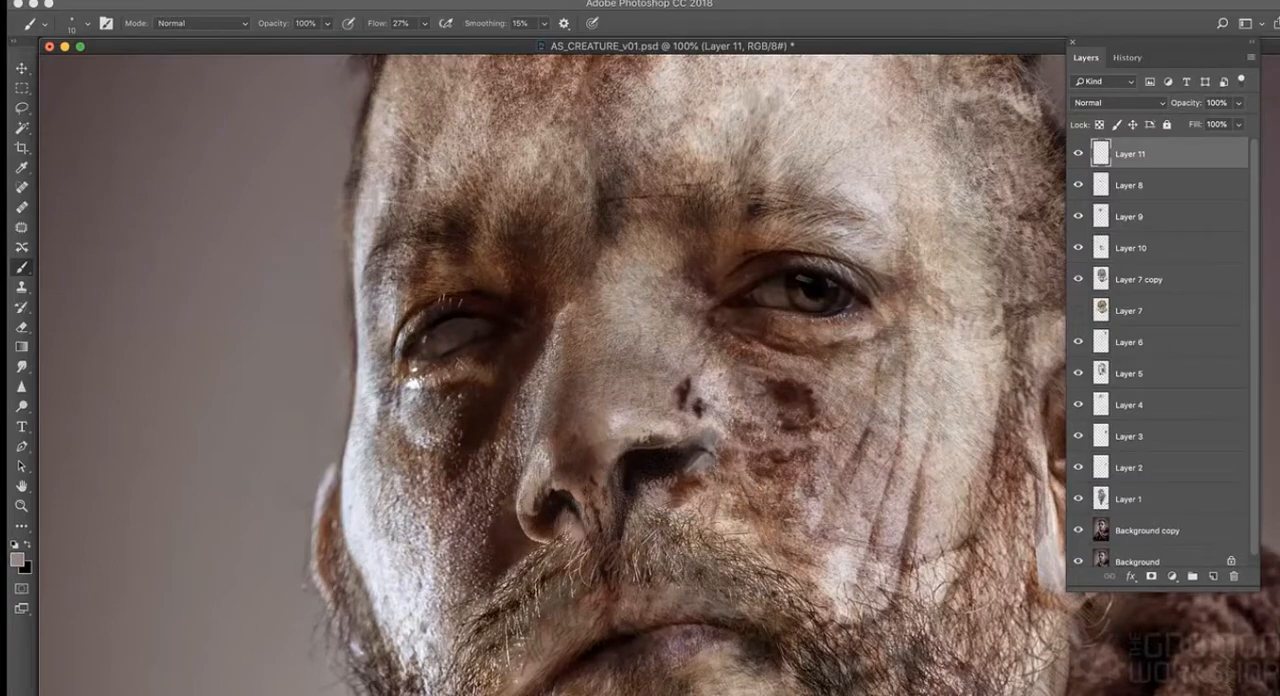
alt+click(704, 455)
alt+click(689, 468)
- Paint over the mouth line and lips, using tones sampled from the face
key(super+minus)
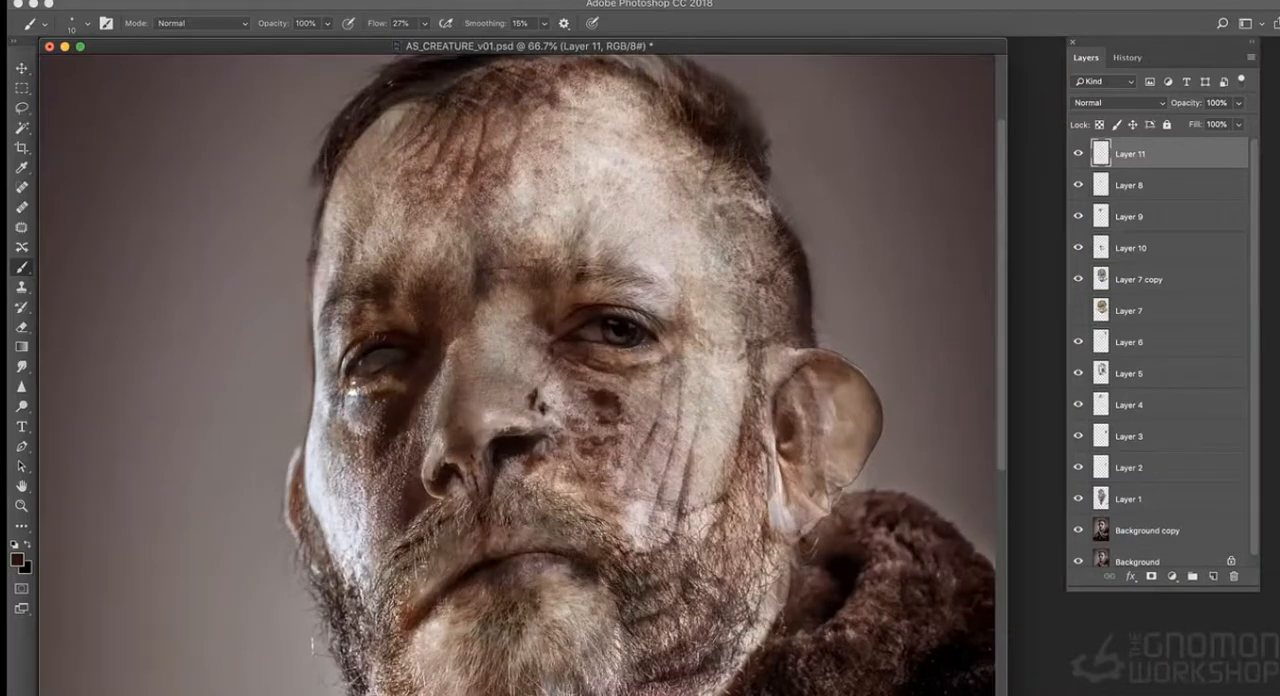
alt+click(651, 373)
alt+click(586, 562)
drag(550, 554, 526, 554)
alt+click(426, 557)
alt+click(685, 500)
- Paint along the cheek creases from the beard edge up to the outer corner of the open eye
key(f)
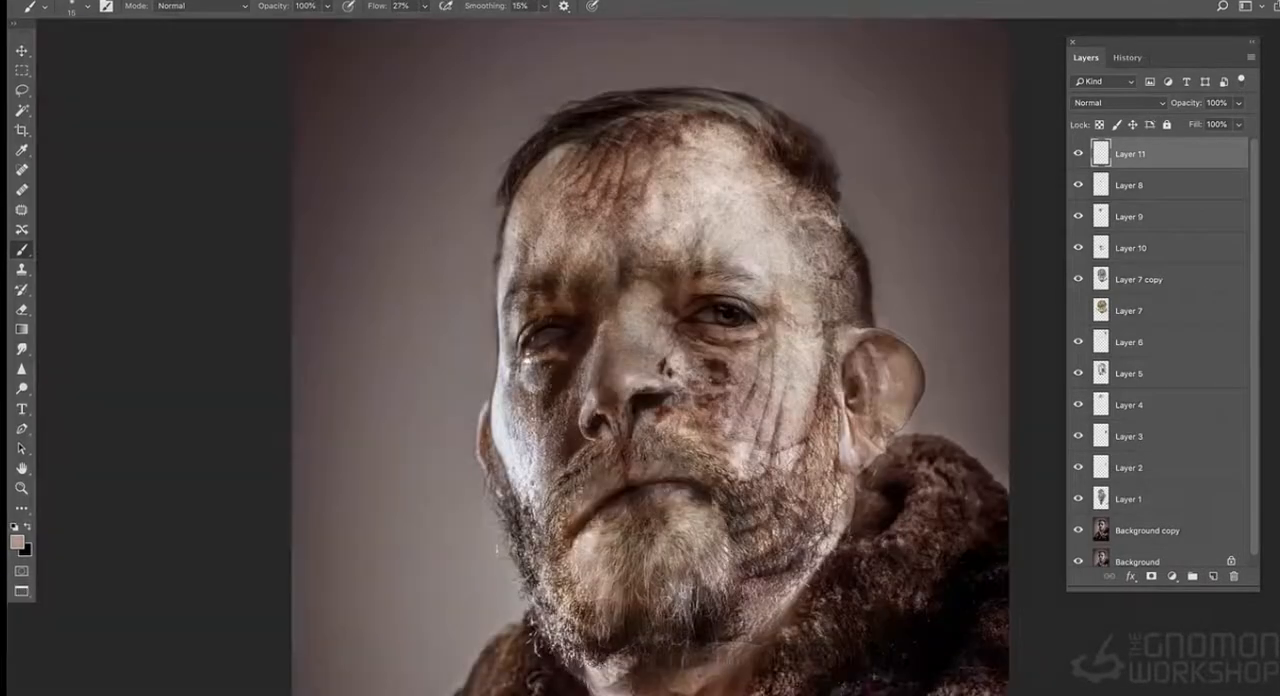
alt+click(615, 598)
key(super+plus)
alt+click(735, 503)
alt+click(748, 443)
alt+click(765, 427)
alt+click(798, 332)
alt+click(788, 296)
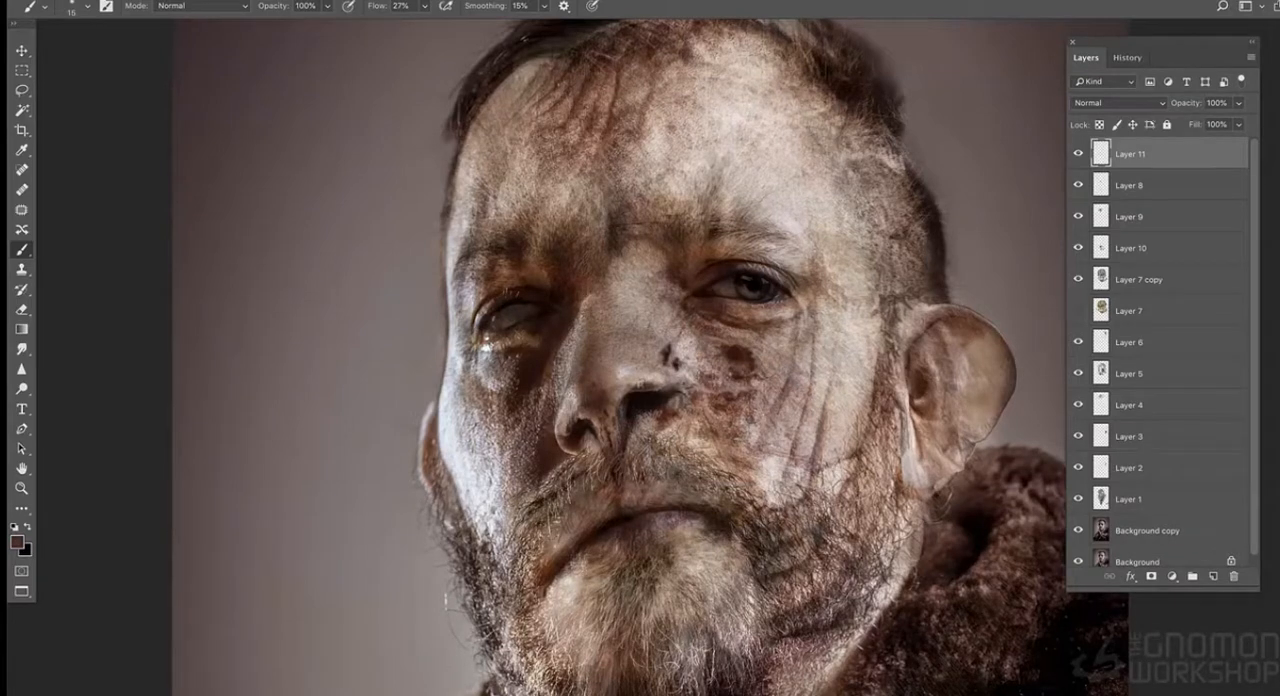
- Darken the outer corner of the open eye and outline the dark patch on the cheek below it
key(super+plus)
alt+click(805, 263)
alt+click(833, 279)
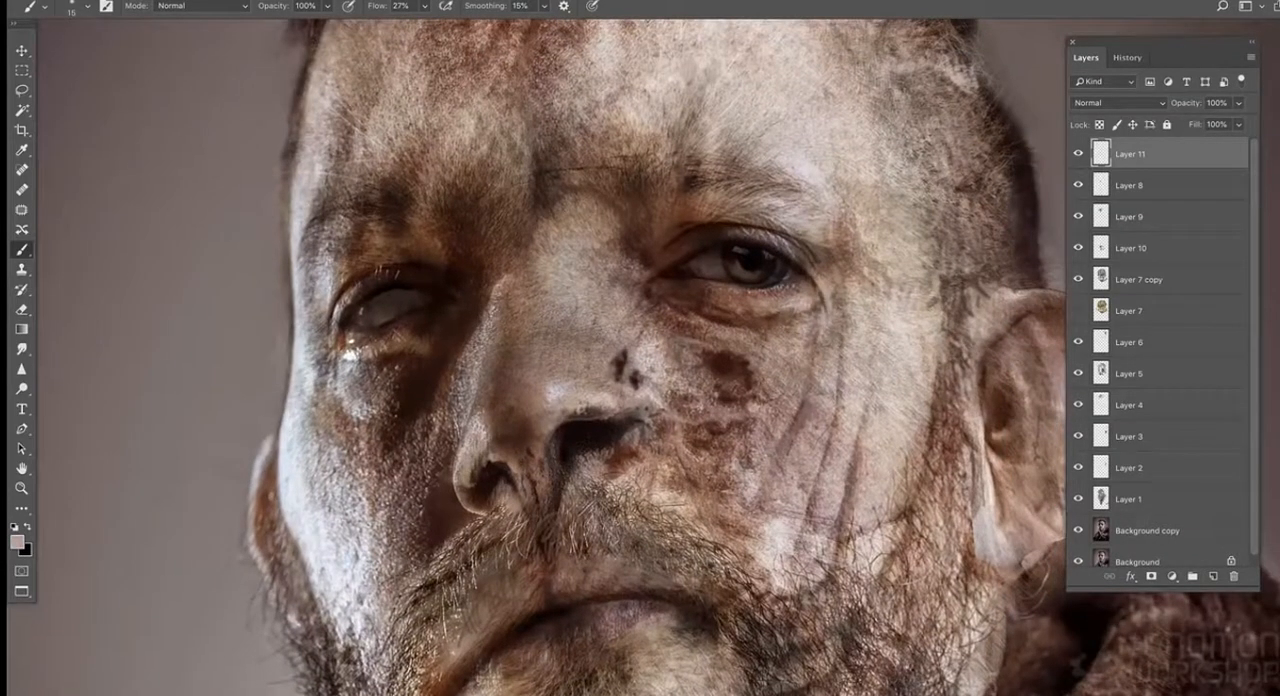
alt+click(763, 366)
alt+click(770, 362)
mouse_move(754, 368)
mouse_down()
mouse_move(741, 398)
mouse_move(719, 407)
mouse_up()
- Paint texture around the outer edge of the larger nostril and retouch the dark spots beside the nose
mouse_move(634, 414)
mouse_down()
mouse_move(619, 417)
mouse_move(618, 442)
mouse_up()
alt+click(612, 432)
alt+click(638, 428)
alt+click(630, 435)
alt+click(645, 362)
drag(622, 360, 623, 378)
- Sample a dark tone near the open eye's lid and paint a vertical crease upward between the eyebrows
alt+click(704, 224)
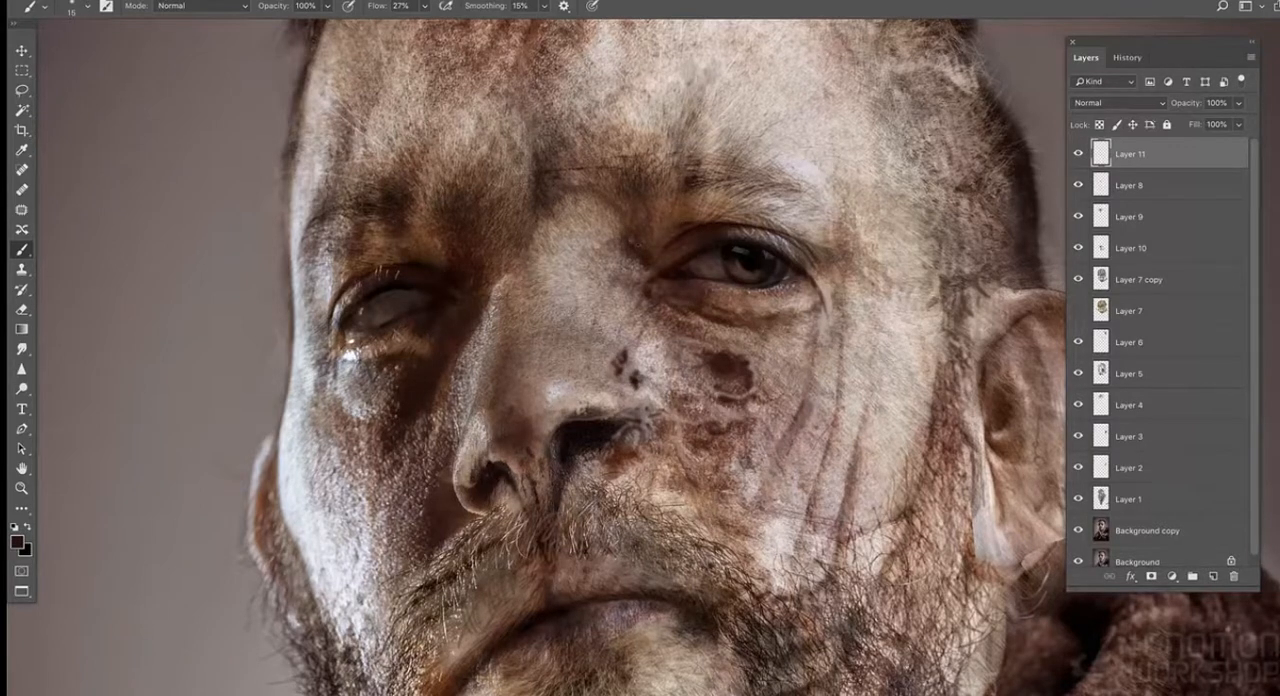
alt+click(534, 166)
mouse_move(548, 162)
mouse_down()
mouse_move(540, 112)
mouse_move(542, 138)
mouse_up()
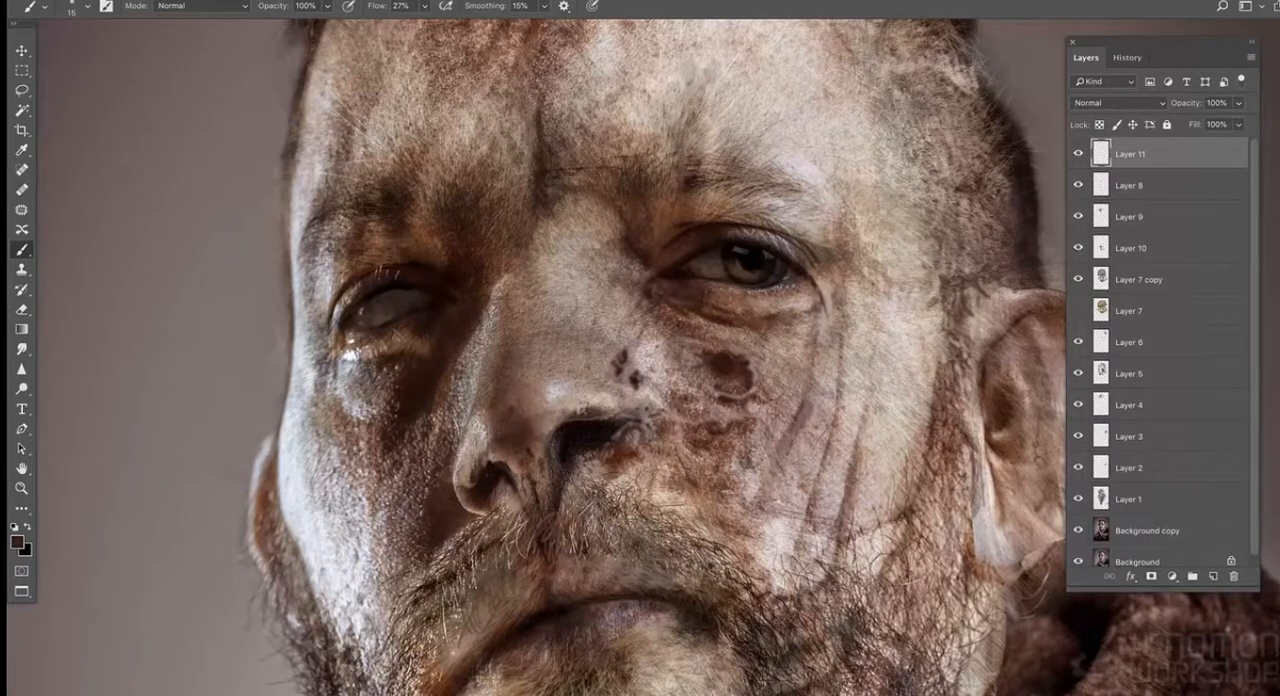
- Strengthen the creases running from the open eye's outer corner down the cheek to the beard
alt+click(801, 272)
mouse_move(850, 286)
mouse_down()
mouse_move(854, 296)
mouse_move(818, 293)
mouse_move(822, 340)
mouse_up()
mouse_move(811, 388)
mouse_down()
mouse_move(790, 416)
mouse_move(811, 428)
mouse_up()
alt+click(788, 440)
alt+click(748, 635)
key([)
alt+click(834, 556)
mouse_move(827, 543)
mouse_down()
mouse_move(833, 564)
mouse_move(835, 543)
mouse_up()
alt+click(821, 505)
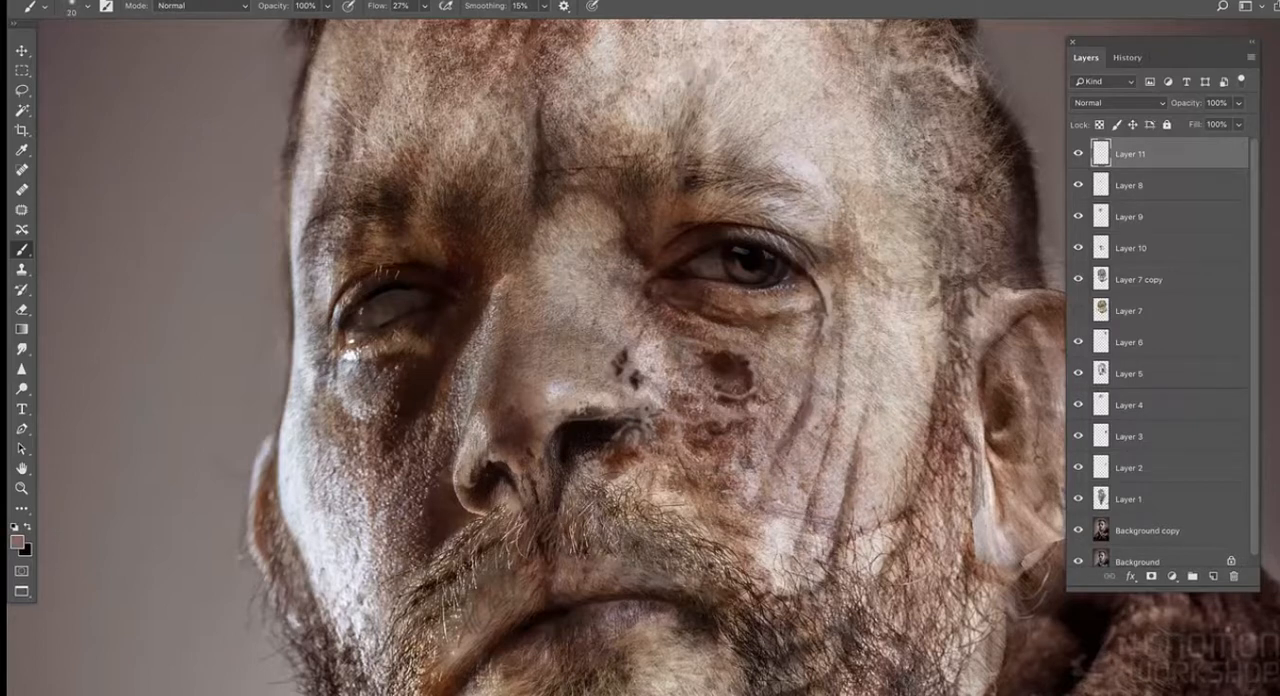
- Shade the upper lid and outer corner fold of the open eye with a 20 px brush
alt+click(827, 286)
drag(826, 298, 826, 272)
alt+click(818, 260)
alt+click(817, 215)
alt+click(827, 258)
alt+click(777, 245)
drag(730, 231, 808, 255)
- Sample a tone from the nose tip and retouch its underside with a 9 px brush
alt+click(565, 400)
key(bracketleft)
key(bracketleft)
key(bracketleft)
alt+click(530, 430)
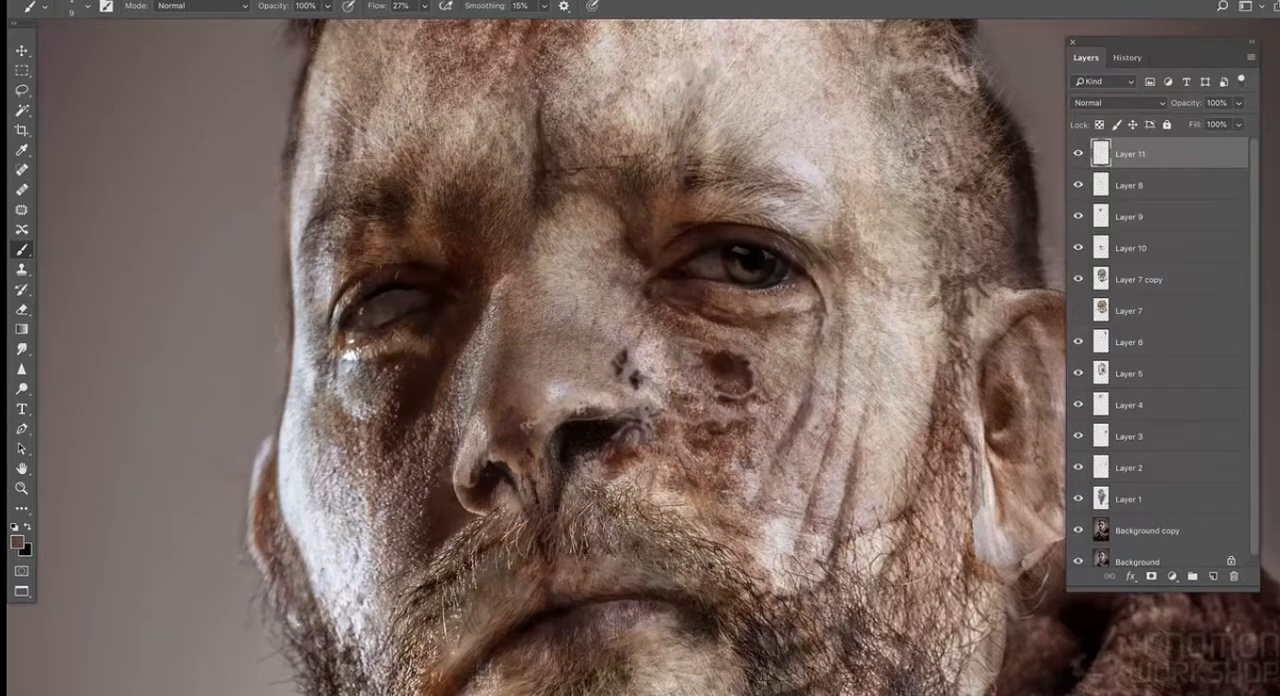
- Paint over the shadowed eye's upper lid and the smaller nostril, using tones sampled from nearby skin
alt+click(522, 264)
alt+click(732, 238)
alt+click(414, 258)
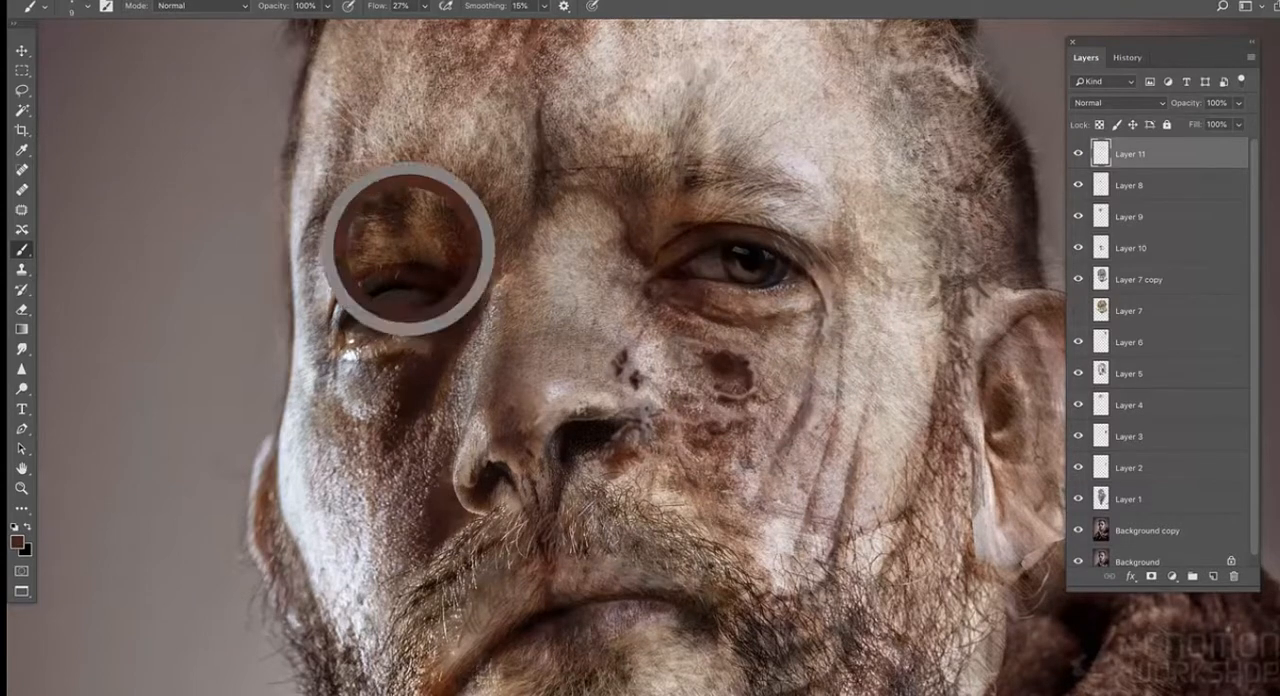
alt+click(506, 465)
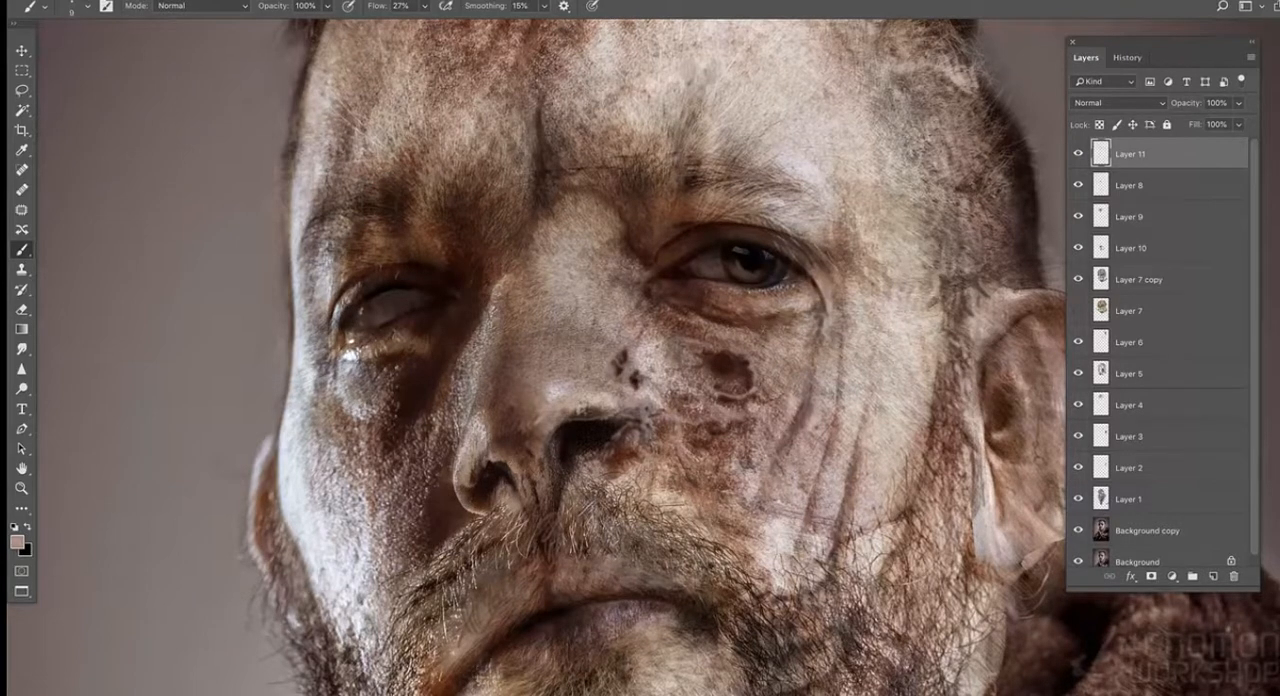
alt+click(511, 488)
alt+click(375, 537)
- Dab fine strokes into the moustache and around the mouth with a 3 px brush
key(ctrl+minus)
key(ctrl+minus)
alt+click(580, 517)
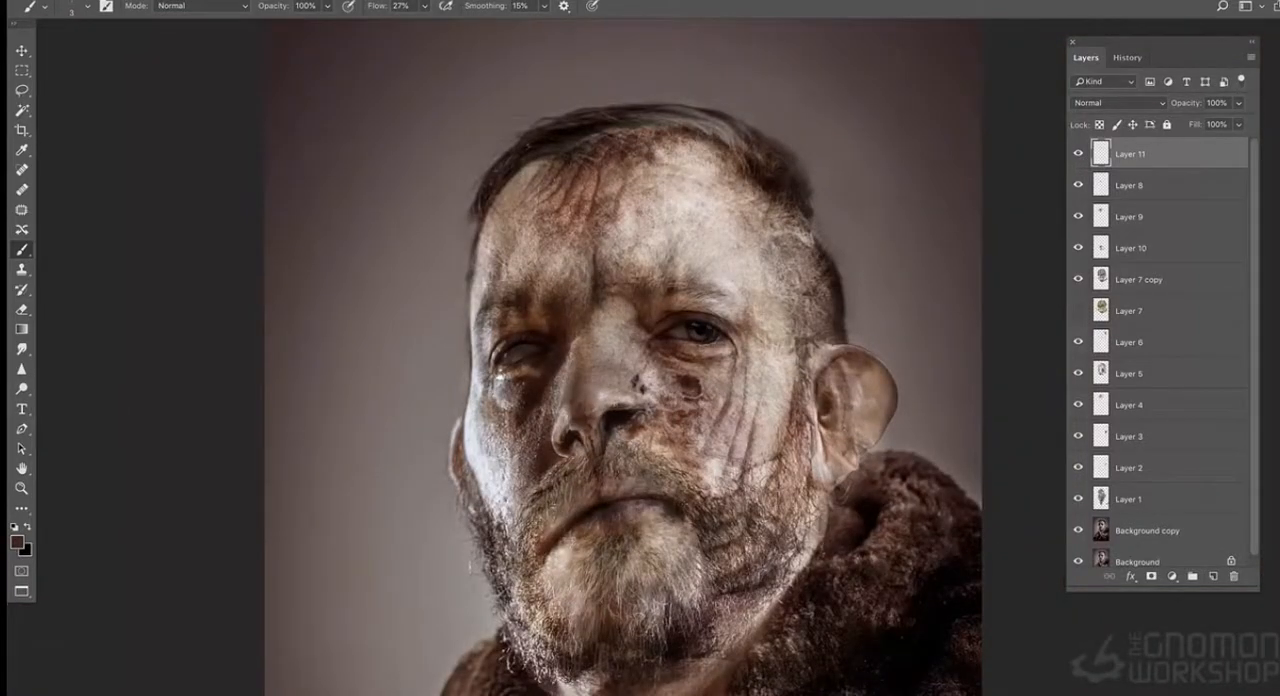
alt+click(621, 474)
alt+click(622, 494)
alt+click(518, 516)
- Copy a lassoed piece of the jaw beard from Background copy to a new layer and place it above Layer 9
click(1140, 530)
key(l)
mouse_move(760, 499)
mouse_down()
mouse_move(698, 665)
mouse_move(766, 566)
mouse_up()
key(super+j)
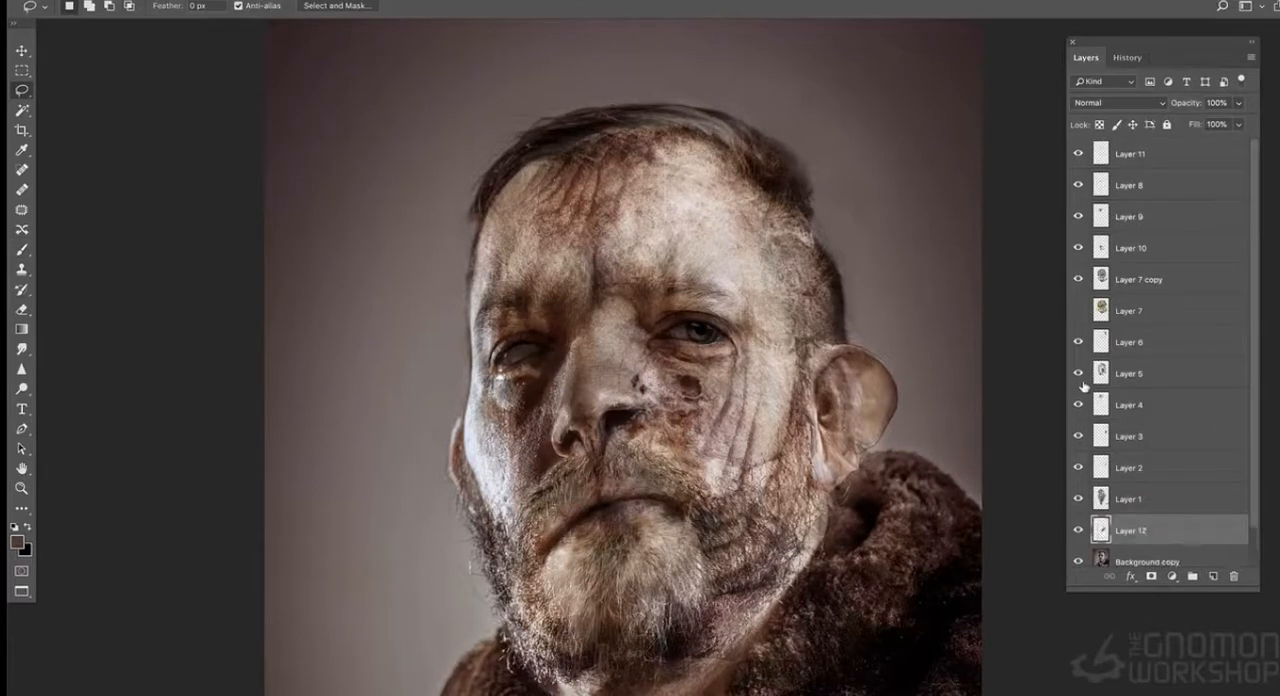
drag(1110, 530, 1088, 204)
- Blend the copied beard layer into the jaw with 63% opacity and a Color Balance adjustment that reduces its blue tint
key(e)
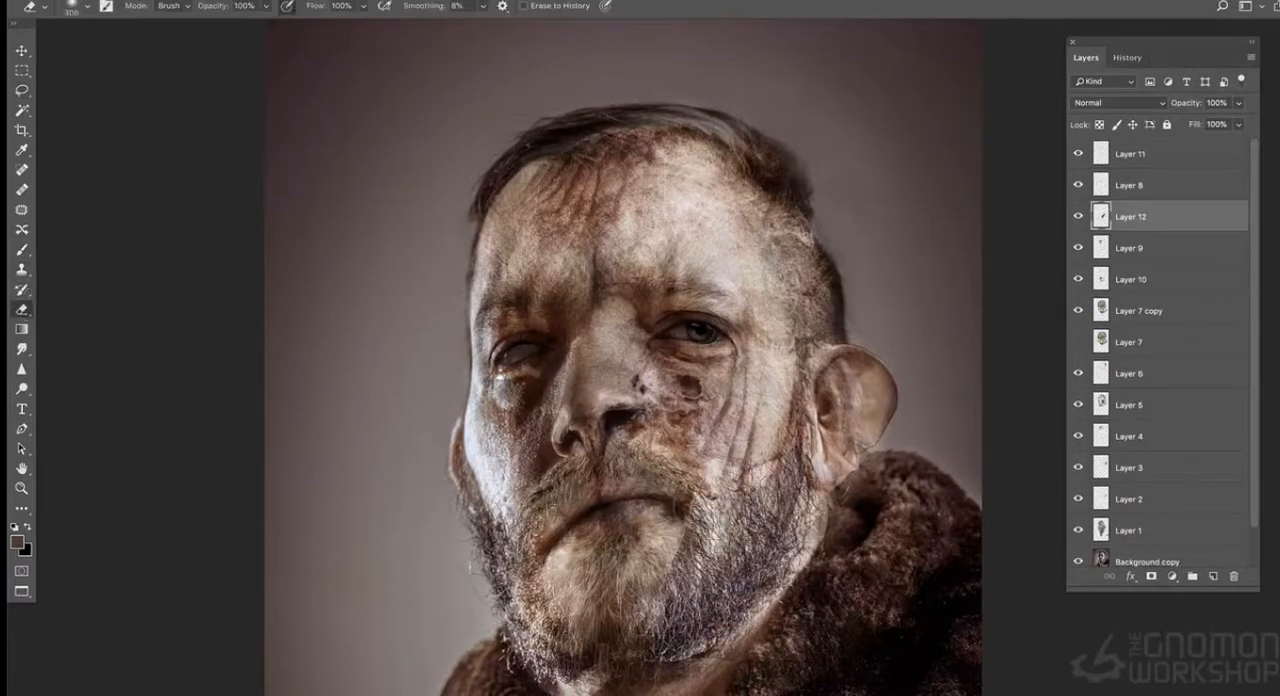
key(super+minus)
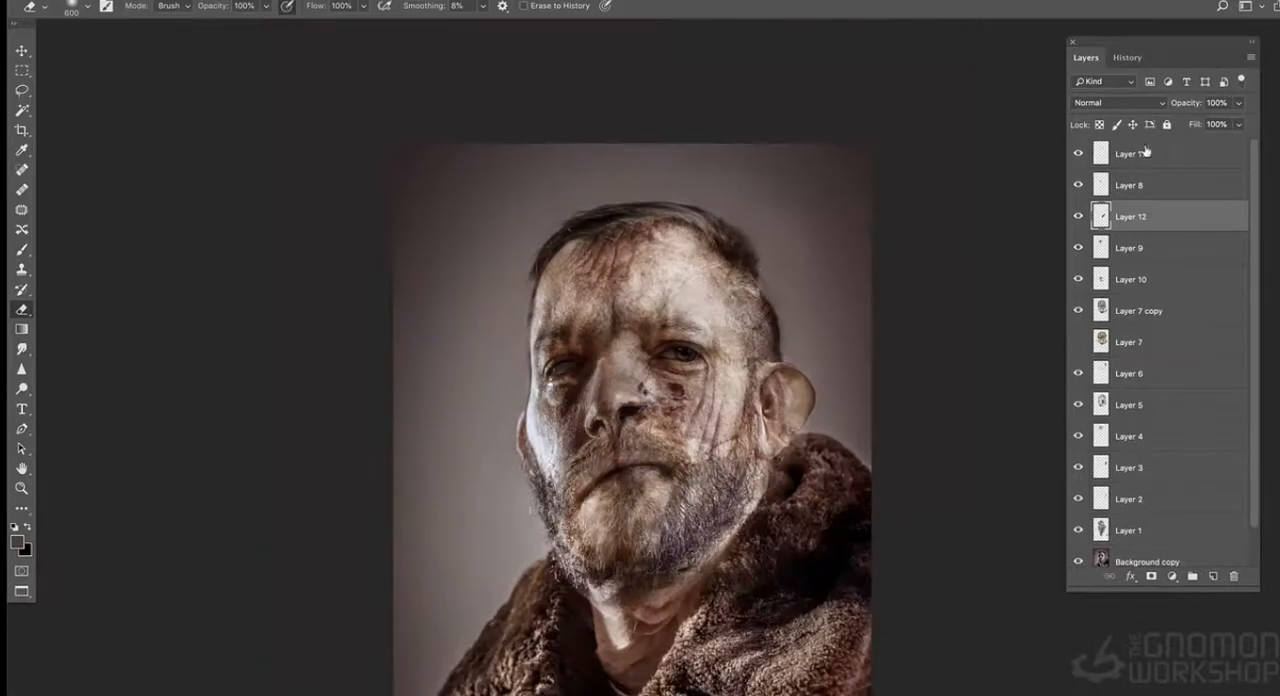
key(super+b)
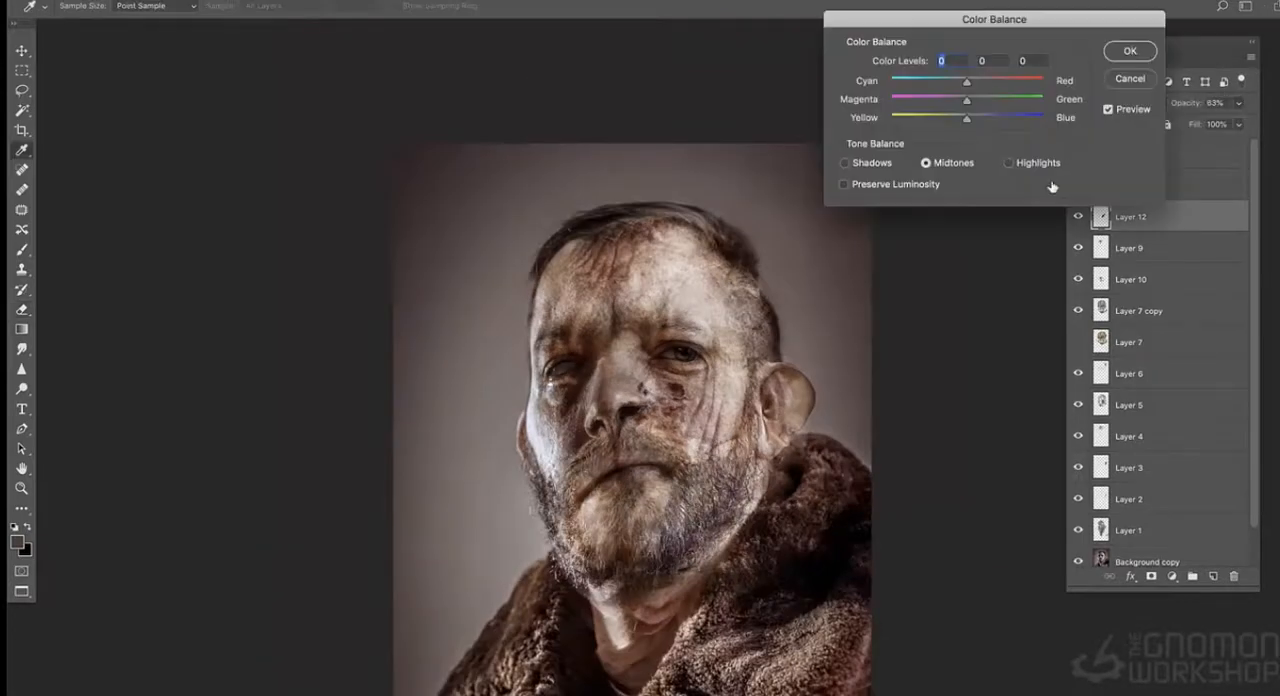
click(1128, 51)
key(super+plus)
key(super+plus)
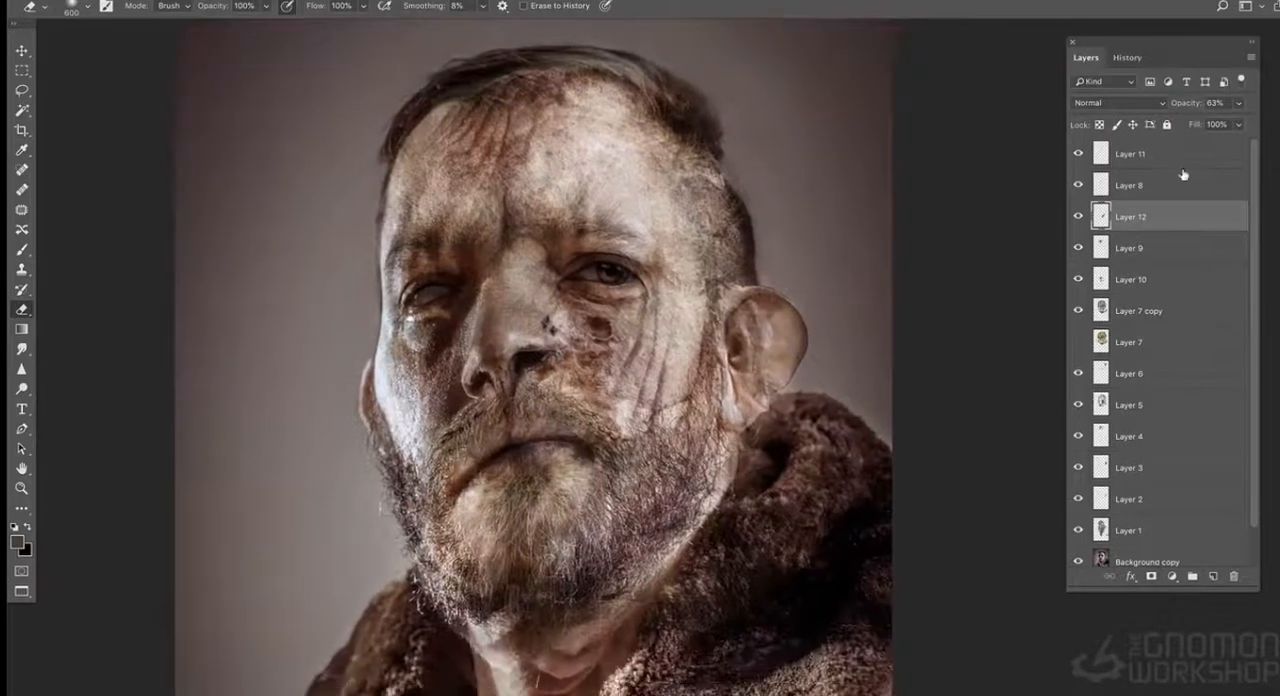
- Paint on Layer 11 over the nose bridge and the area between the nose and upper lip, varying the brush size
click(1160, 154)
key(b)
key(super+plus)
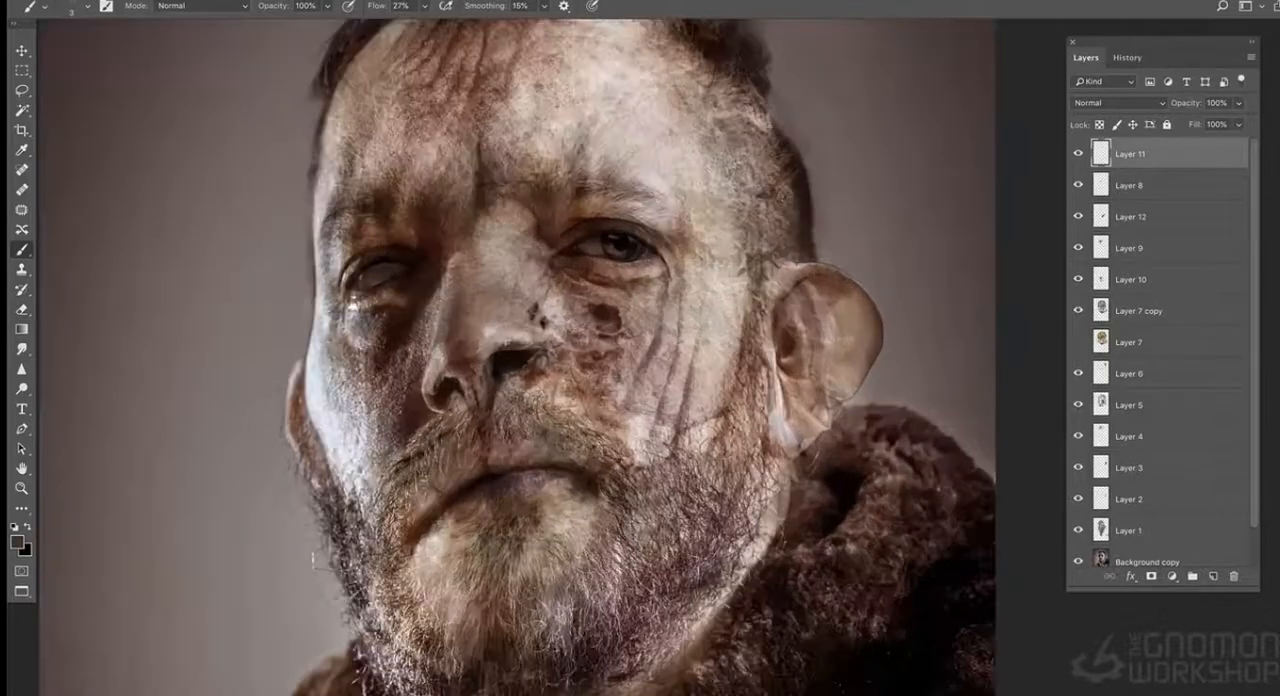
alt+click(462, 241)
alt+click(525, 217)
alt+click(524, 215)
drag(451, 373, 459, 439)
key(bracketleft)
alt+click(530, 406)
key(bracketright)
drag(518, 411, 510, 413)
- Extend the dark crease between the eyebrows up the forehead toward the hairline with a 20 px brush
alt+click(490, 252)
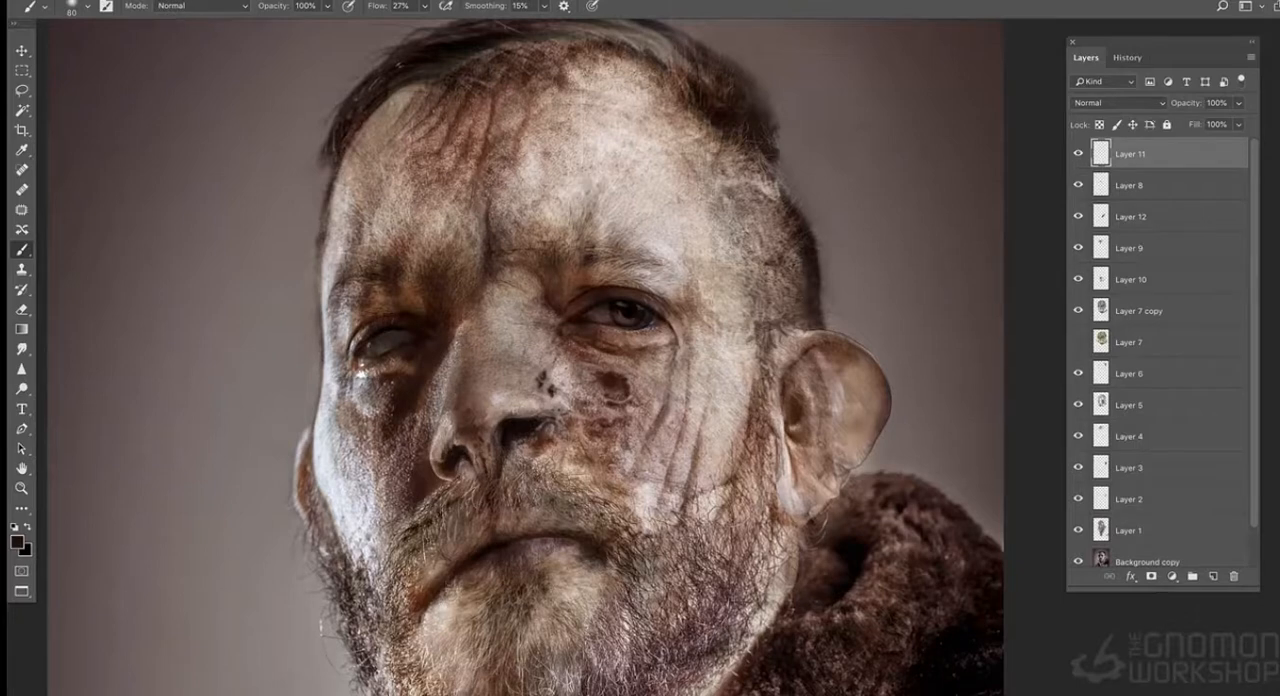
key(bracketleft)
alt+click(498, 223)
alt+click(526, 146)
alt+click(486, 214)
- Sketch a faint curved ridge across the temple above the open eye, sampling light and dark skin tones
alt+click(774, 189)
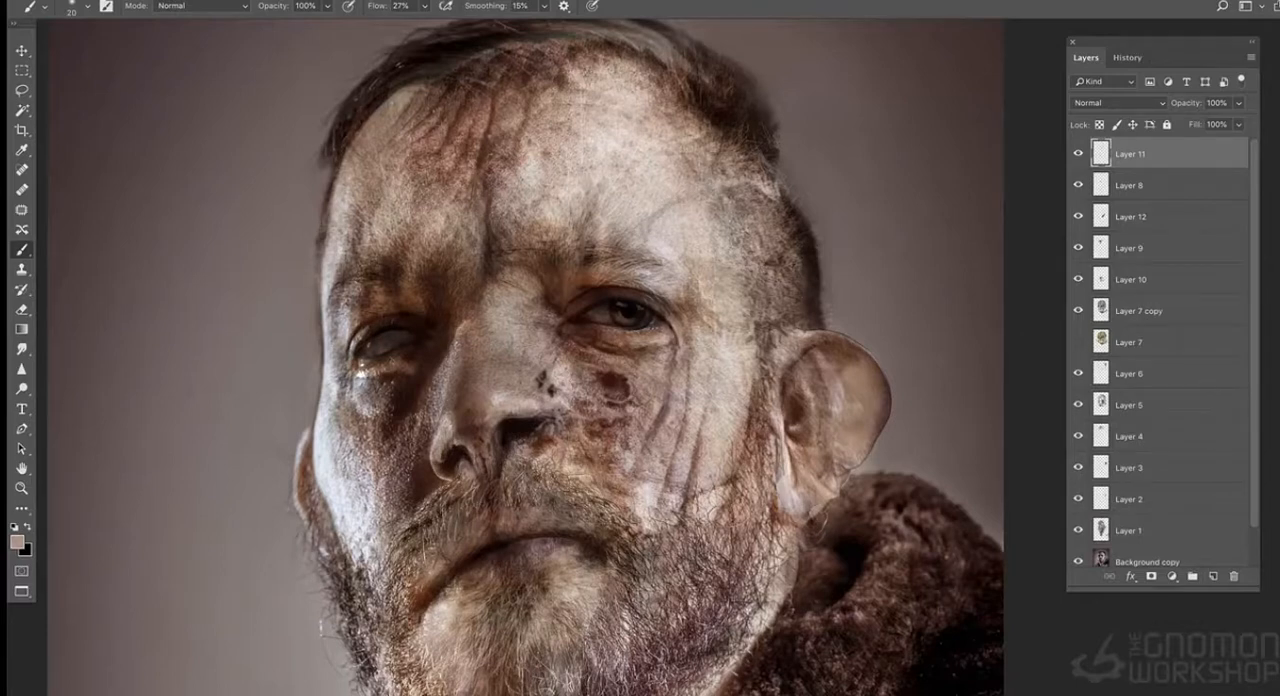
alt+click(679, 313)
alt+click(671, 273)
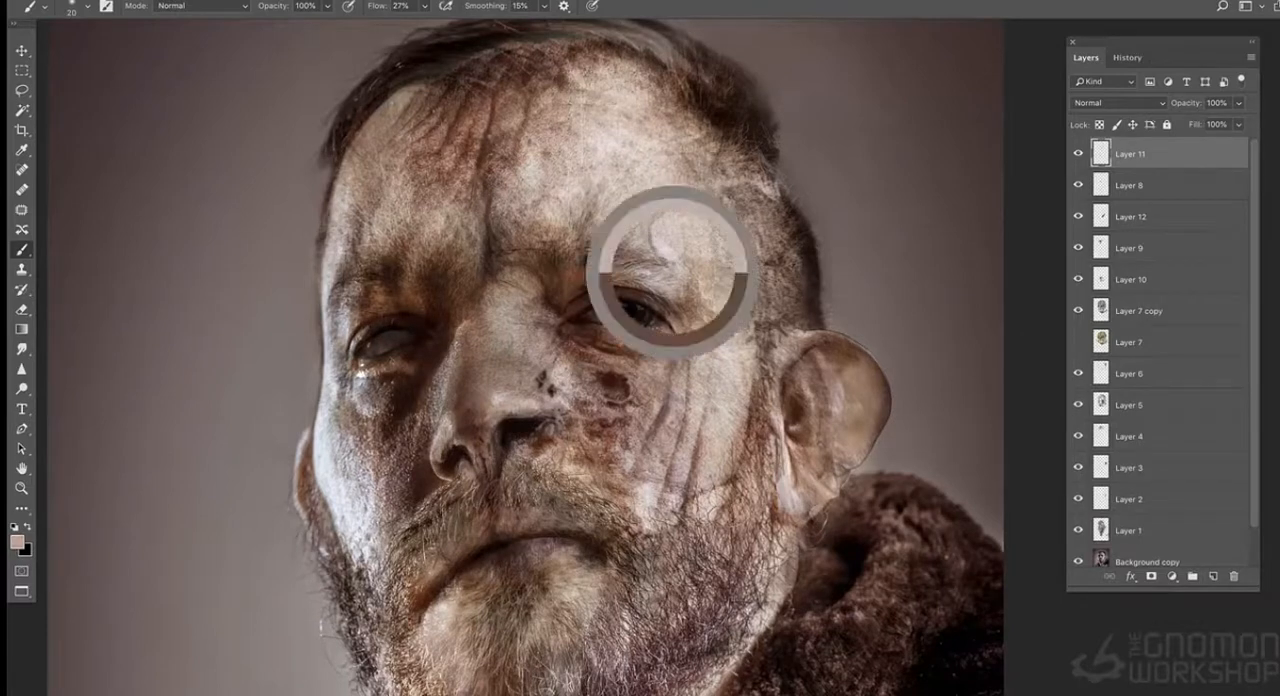
alt+click(671, 160)
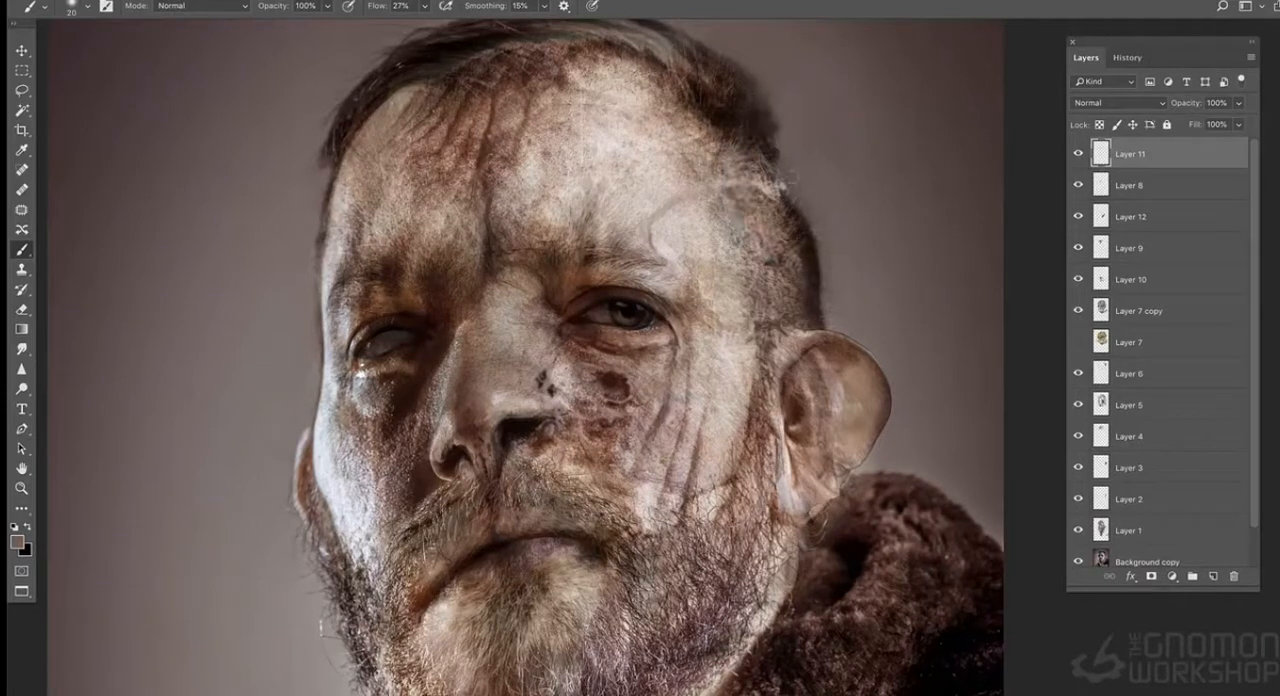
- Paint a dark curved crease on the temple above the open eye's brow with a 25 px brush
key(super+minus)
key(super+minus)
key(super+equal)
key(super+equal)
key(bracketright)
key(bracketright)
key(bracketright)
key(bracketright)
key(bracketright)
alt+click(556, 196)
alt+click(649, 241)
alt+click(647, 256)
drag(650, 216, 684, 194)
key(bracketright)
alt+click(591, 247)
alt+click(658, 210)
alt+click(538, 159)
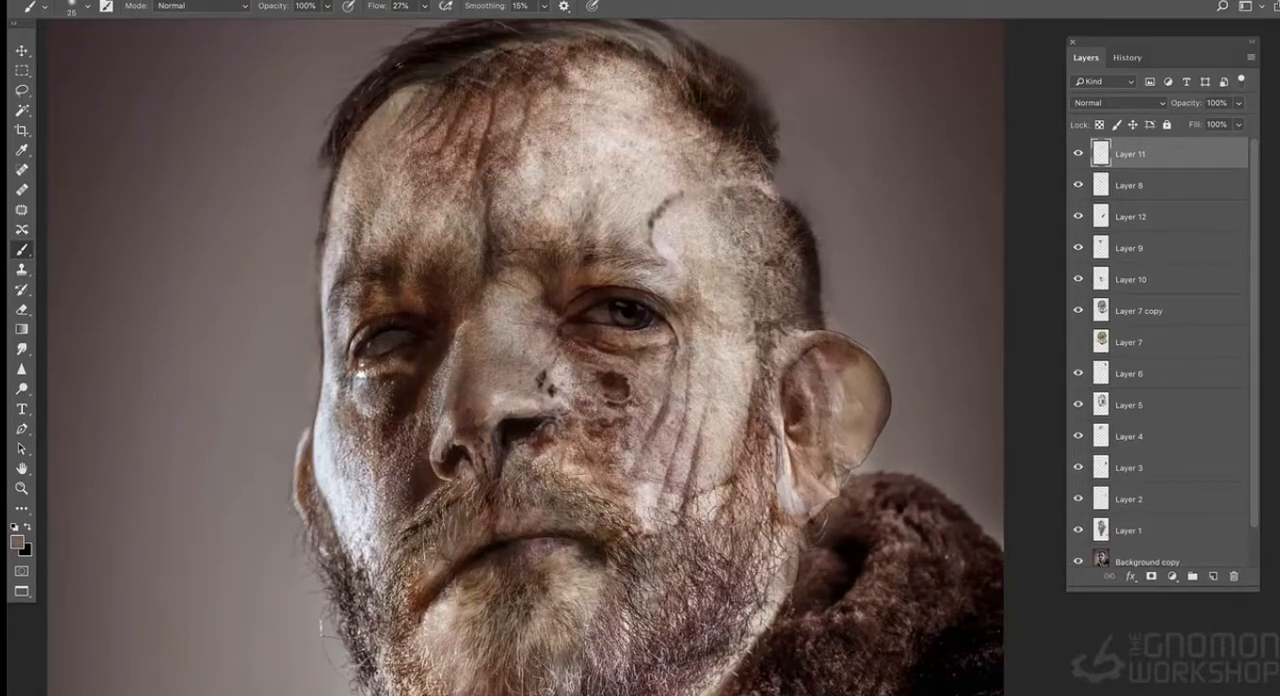
- Refine the edge of the curved temple crease with fine strokes from a 9 px brush
alt+click(685, 202)
key(super+plus)
drag(650, 127, 682, 124)
alt+click(634, 160)
drag(601, 178, 638, 132)
alt+click(395, 85)
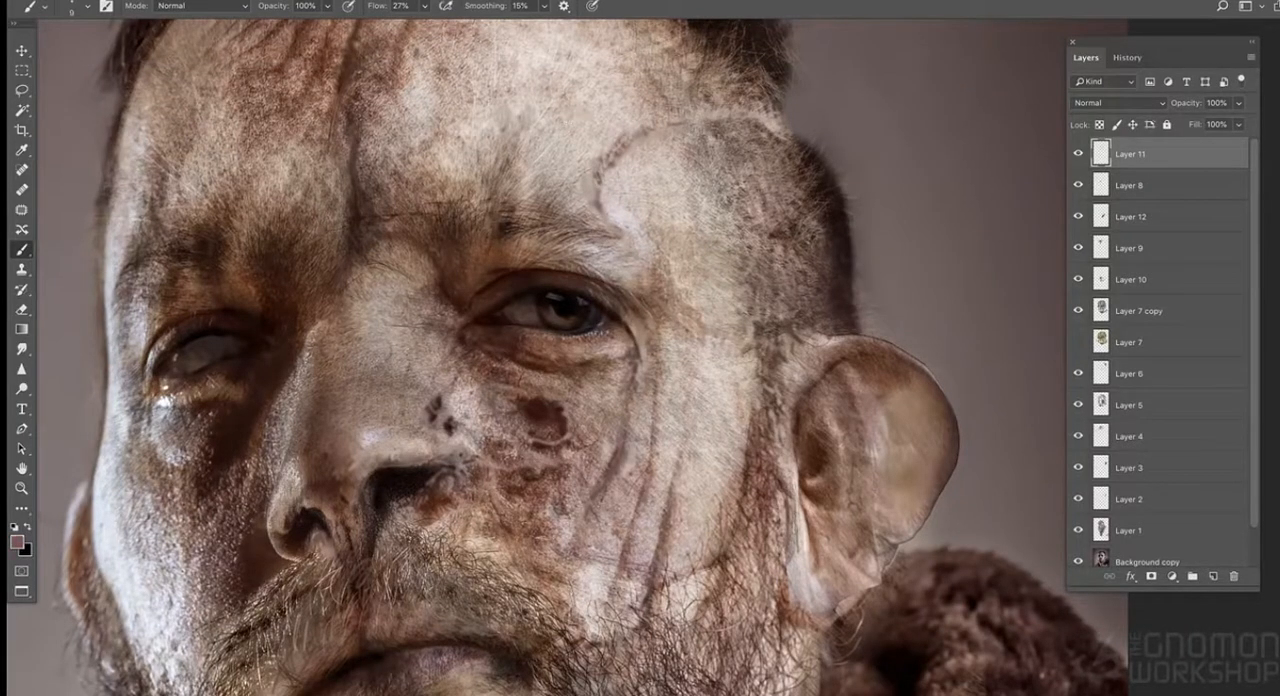
- Add fine hair strokes at the temple hairline and thin creases between the open eye and the ear
alt+click(454, 80)
alt+click(800, 116)
alt+click(795, 148)
alt+click(606, 162)
alt+click(658, 284)
mouse_move(757, 330)
mouse_down()
mouse_move(778, 330)
mouse_move(711, 333)
mouse_up()
alt+click(727, 329)
alt+click(645, 217)
alt+click(625, 177)
- Shade the underside of the nose between the nostrils with a larger brush
alt+click(363, 449)
key(bracketright)
key(bracketright)
key(bracketright)
key(bracketright)
key(bracketright)
key(bracketright)
mouse_move(350, 466)
mouse_down()
mouse_move(347, 504)
mouse_move(352, 474)
mouse_up()
alt+click(347, 497)
alt+click(380, 469)
- Retouch the curved temple crease and the skin beside the outer eyebrow with a finer brush
key(bracketleft)
key(bracketleft)
key(bracketleft)
key(bracketleft)
alt+click(595, 162)
alt+click(533, 127)
key(bracketleft)
key(bracketleft)
key(bracketleft)
key(bracketleft)
alt+click(652, 243)
drag(656, 246, 656, 268)
- Soften the forehead skin next to the curved temple crease with a larger brush
alt+click(573, 137)
alt+click(615, 220)
key(bracketright)
key(bracketright)
key(bracketright)
key(bracketright)
key(bracketright)
alt+click(590, 148)
- Set the foreground colour to a very light off-white and reduce the brush size to 9 px
click(16, 540)
click(897, 480)
click(1240, 449)
key(bracketleft)
key(bracketleft)
key(bracketleft)
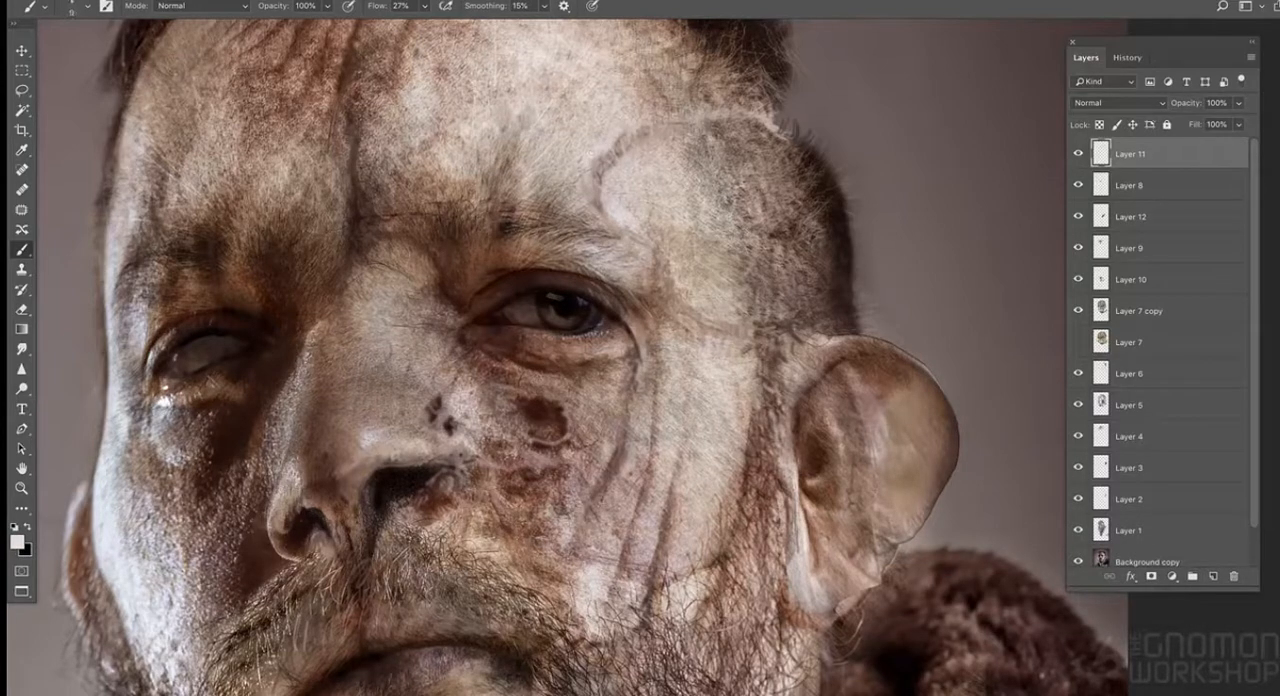
- Touch up the clouded eye and the brightly lit cheek edge beside it with sampled light skin tones
key(ctrl+minus)
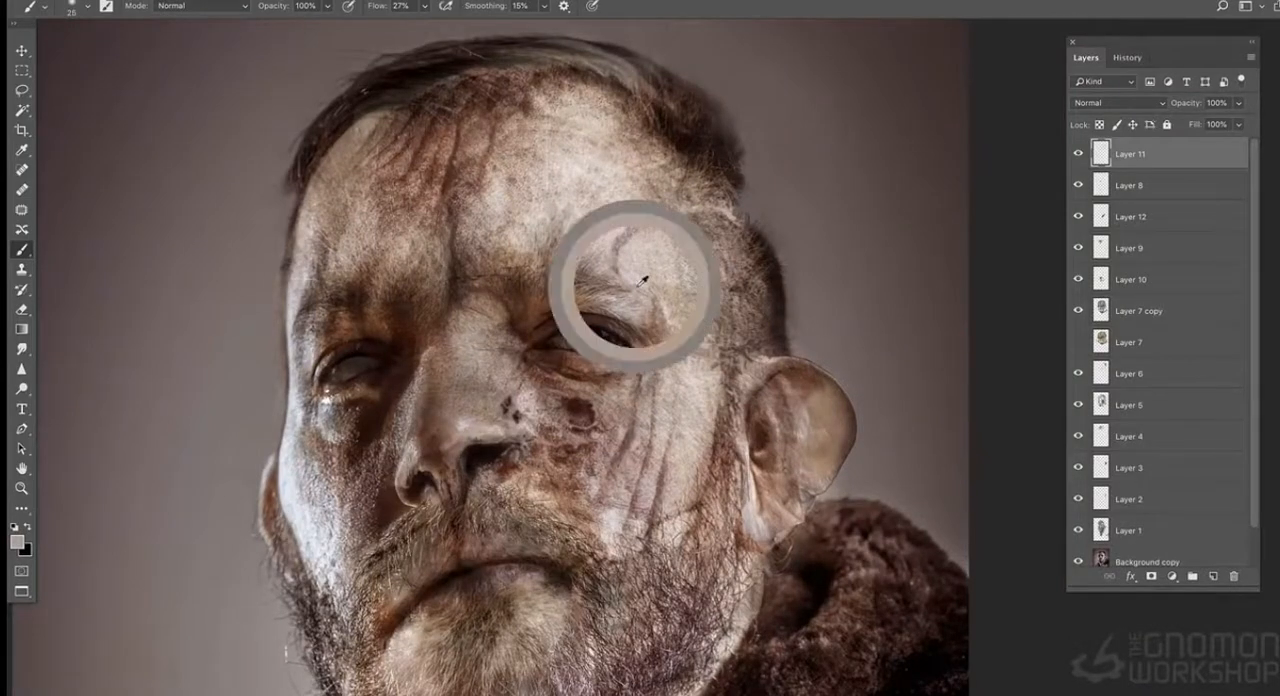
alt+click(587, 246)
drag(338, 370, 368, 366)
alt+click(311, 415)
alt+click(293, 428)
key(ctrl+plus)
drag(266, 486, 489, 426)
alt+click(342, 362)
alt+click(366, 265)
- Lighten the clouded eye and blend the skin around it with a larger brush
key(bracketright)
key(bracketright)
key(bracketright)
key(bracketright)
key(bracketright)
key(bracketright)
key(bracketright)
key(bracketright)
key(bracketright)
mouse_move(414, 293)
mouse_down()
mouse_move(447, 282)
mouse_move(404, 298)
mouse_up()
key(ctrl+z)
alt+click(422, 113)
alt+click(443, 284)
alt+click(440, 276)
key(bracketright)
alt+click(612, 120)
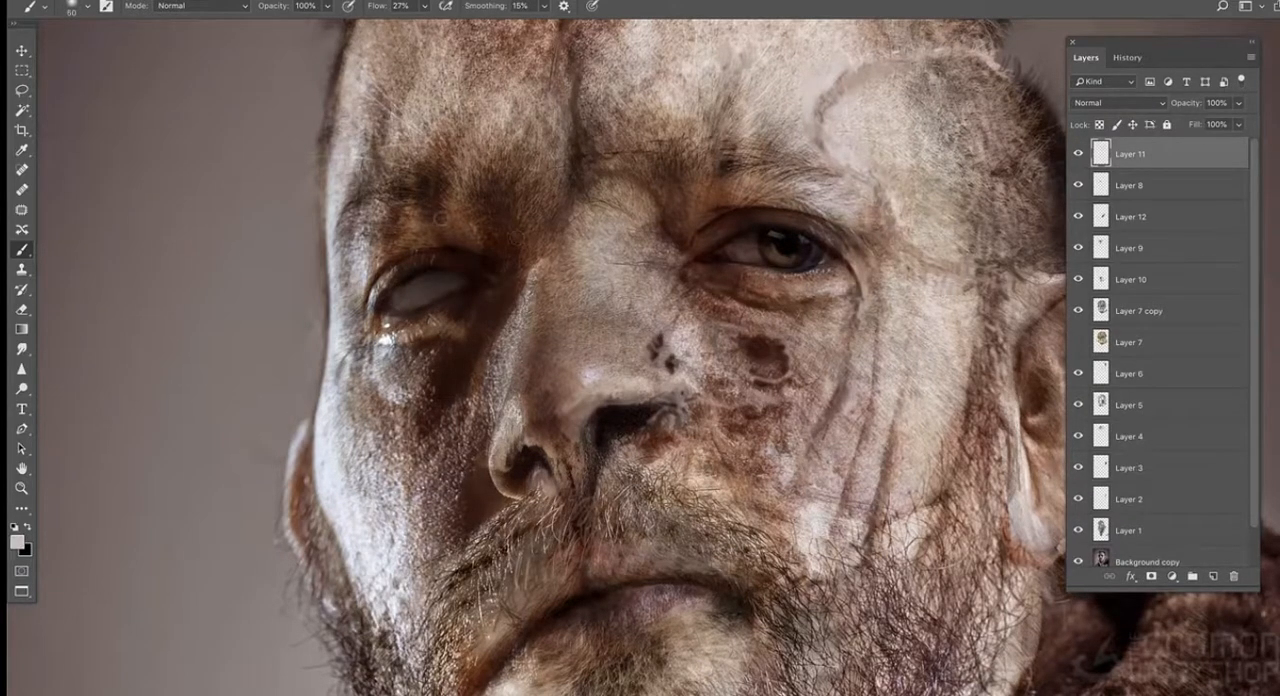
- Shade the rim and upper lid of the clouded eye in black with a smaller brush
key(bracketleft)
key(bracketleft)
drag(471, 287, 393, 302)
key(bracketright)
alt+click(446, 258)
alt+click(433, 271)
key(ctrl+minus)
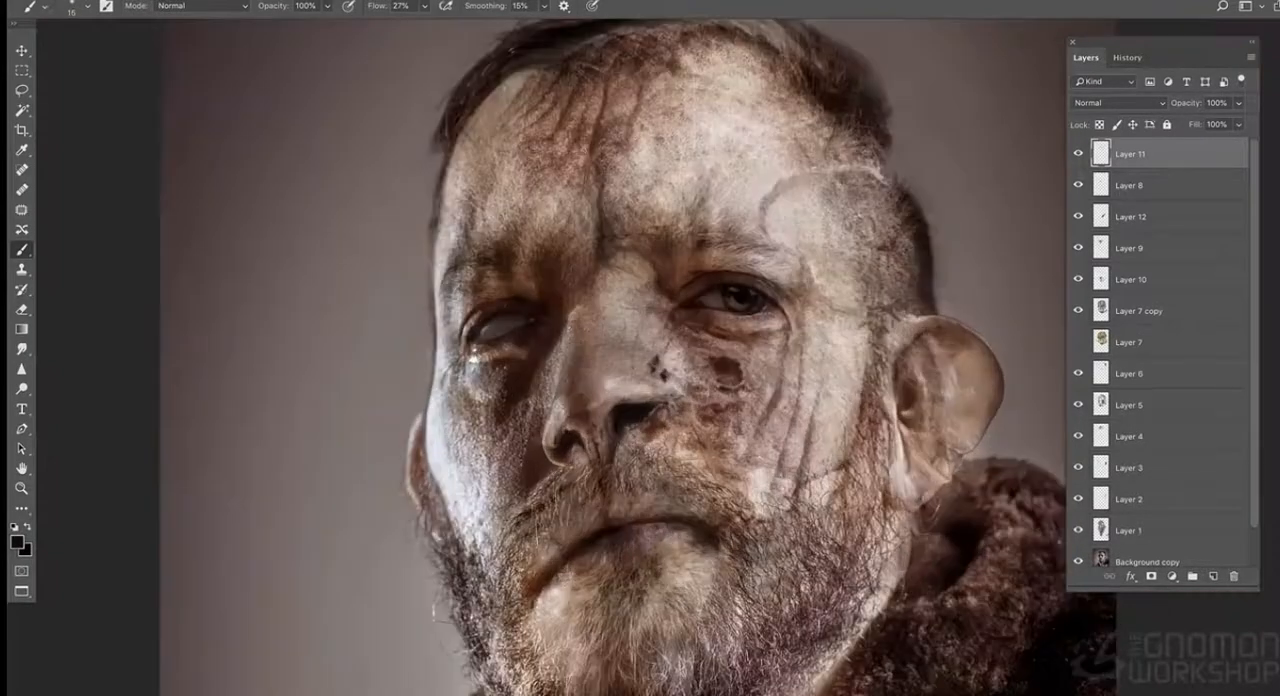
- Darken the inner socket and the brow above the clouded eye
alt+click(532, 282)
alt+click(538, 352)
alt+click(518, 238)
alt+click(518, 230)
alt+click(531, 218)
- Darken the upper forehead and the hairline above the clouded eye with a 50 px brush
key(bracketright)
key(bracketright)
key(bracketright)
key(bracketright)
key(bracketright)
key(bracketright)
alt+click(568, 113)
mouse_move(529, 58)
mouse_down()
mouse_move(522, 124)
mouse_move(660, 97)
mouse_up()
drag(536, 120, 508, 132)
- Sample a tone at the forehead's edge and blend it along the hair on top of the head
alt+click(518, 144)
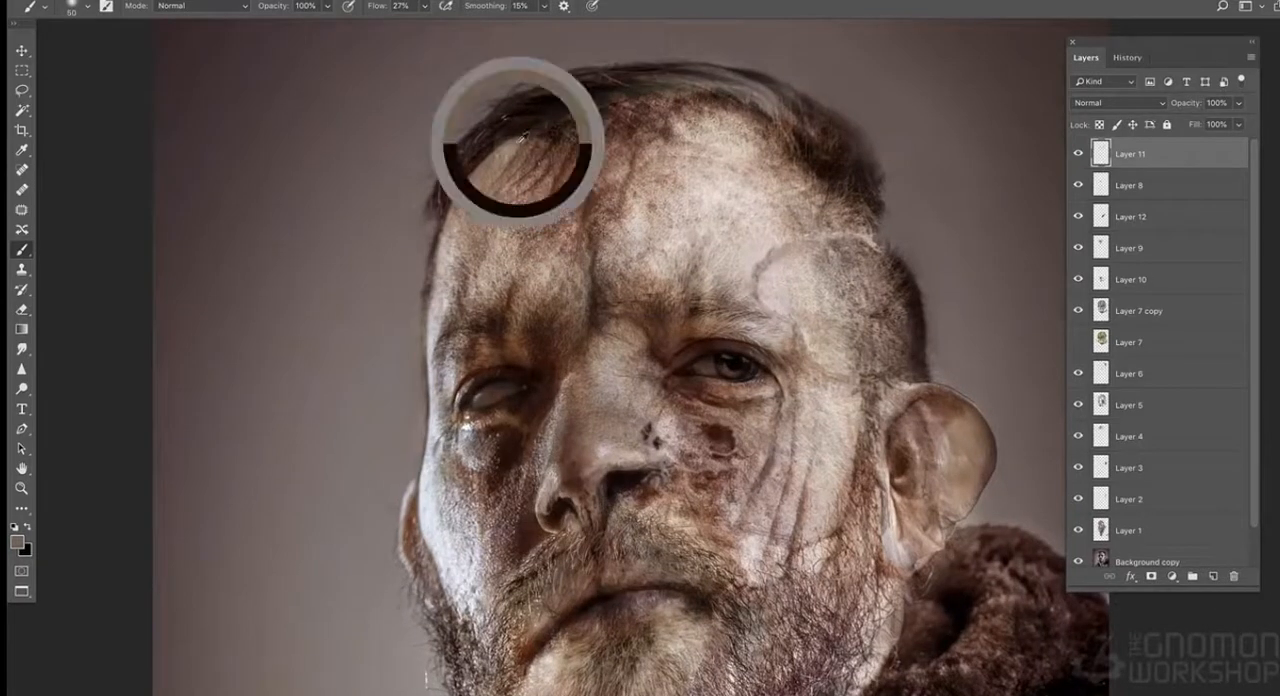
alt+click(675, 81)
alt+click(657, 89)
drag(620, 83, 694, 86)
alt+click(672, 82)
alt+click(745, 92)
alt+click(766, 104)
- Deepen the shading between the brows and along the shadowed side of the nose with a dark red tone
alt+click(691, 346)
alt+click(604, 330)
alt+click(596, 307)
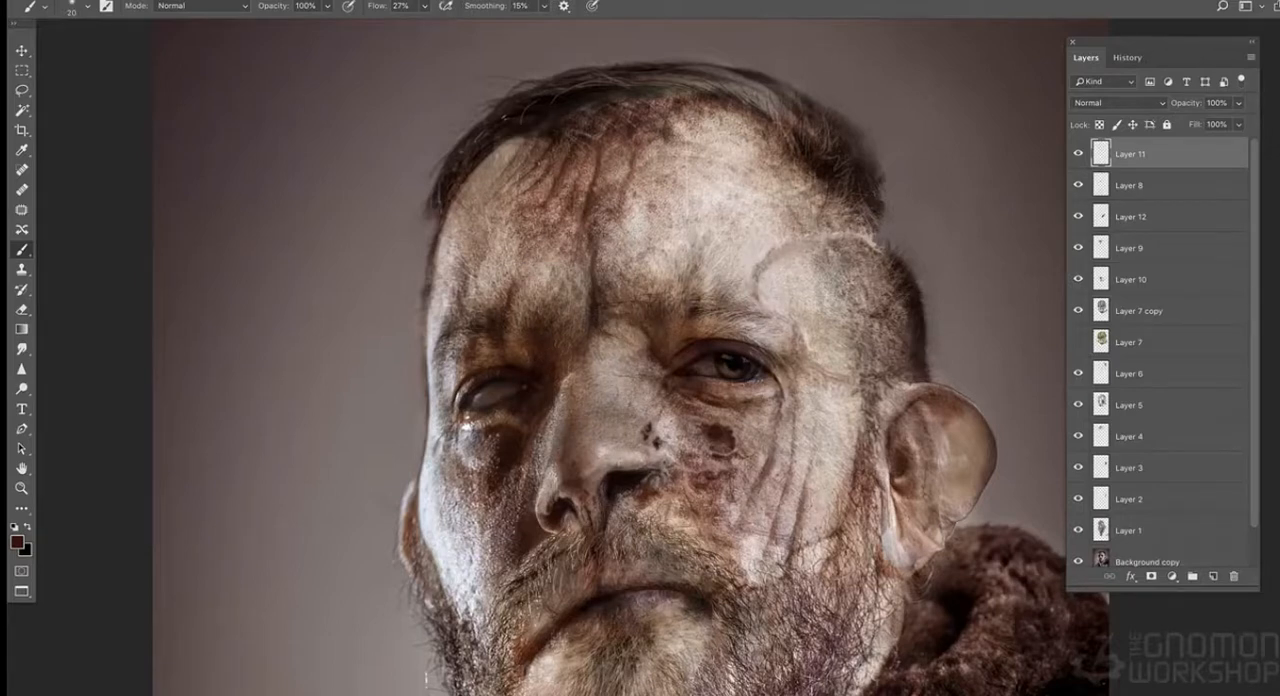
drag(577, 503, 558, 440)
alt+click(556, 440)
alt+click(585, 440)
alt+click(600, 430)
- Refine the nose tip and the underside between the nostrils with sampled tones and a 7 px brush
key(ctrl+plus)
mouse_move(567, 434)
mouse_down()
mouse_move(581, 396)
mouse_move(564, 392)
mouse_move(564, 430)
mouse_up()
alt+click(579, 397)
alt+click(571, 410)
alt+click(562, 406)
alt+click(576, 418)
alt+click(586, 387)
alt+click(562, 376)
alt+click(562, 436)
alt+click(559, 367)
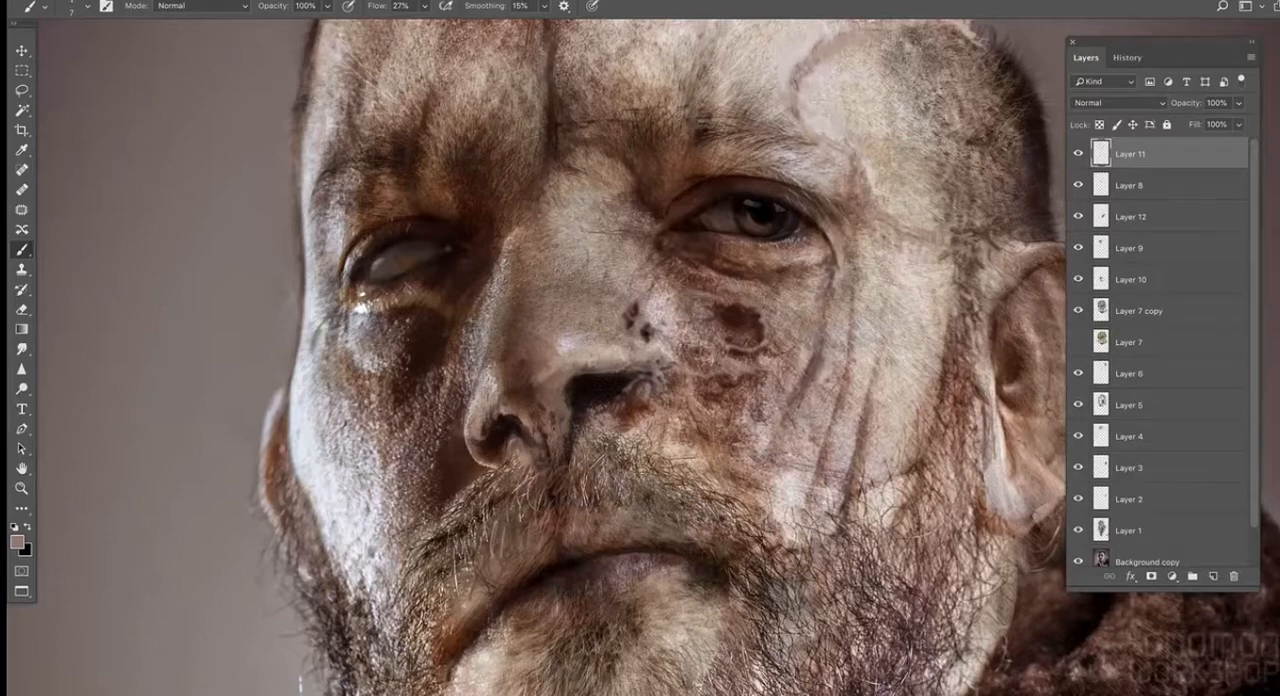
- Paint a thin crease from the open eye's inner corner down to the dark spots beside the nose
alt+click(649, 245)
alt+click(632, 312)
mouse_move(632, 309)
mouse_down()
mouse_move(636, 296)
mouse_move(628, 327)
mouse_up()
alt+click(637, 303)
key(ctrl+minus)
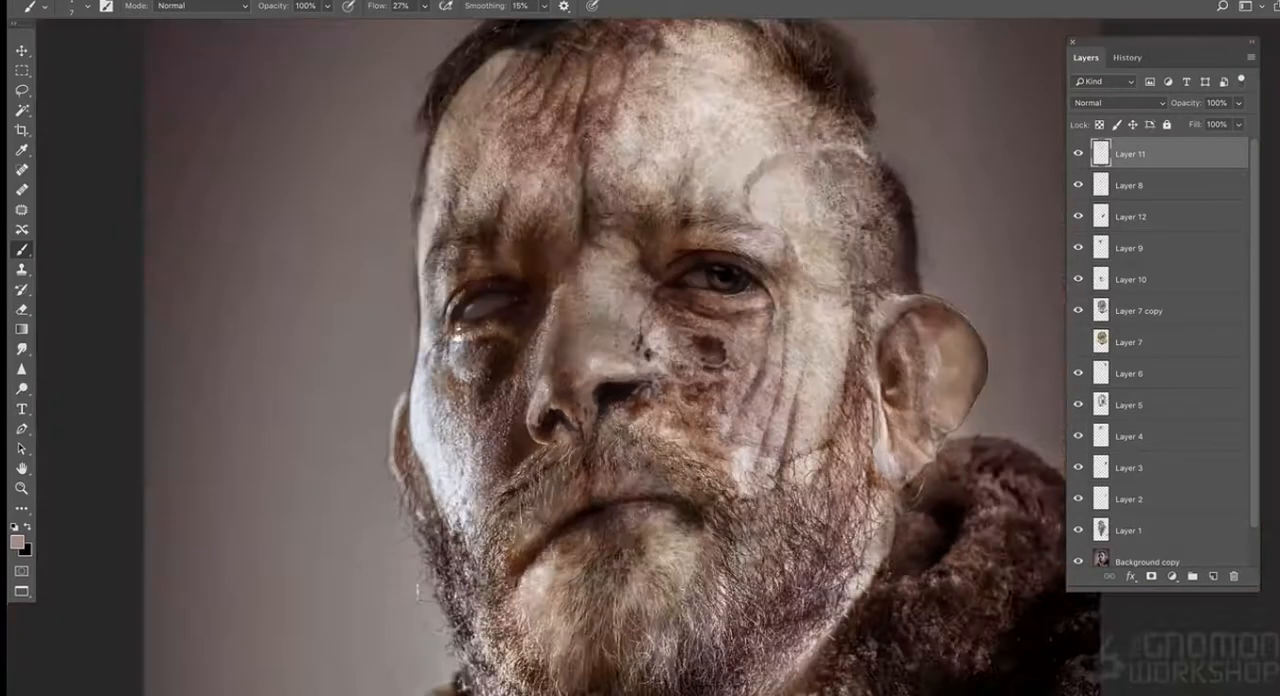
- Set the brush flow to 15% and darken the crease below the open eye's inner corner
alt+click(677, 280)
key(ctrl+plus)
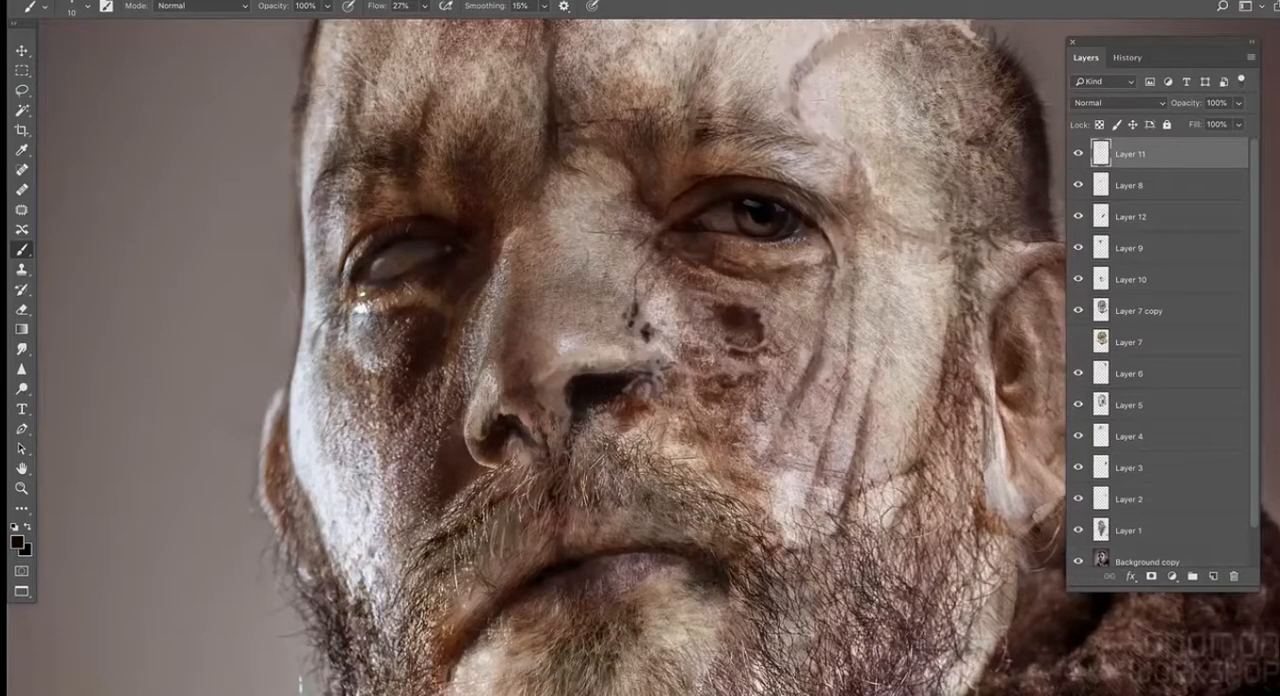
click(425, 7)
drag(422, 25, 412, 25)
alt+click(632, 248)
alt+click(632, 266)
alt+click(666, 238)
alt+click(652, 262)
- Deepen the vertical cheek creases below the open eye's outer corner with a sampled brown tone
alt+click(824, 332)
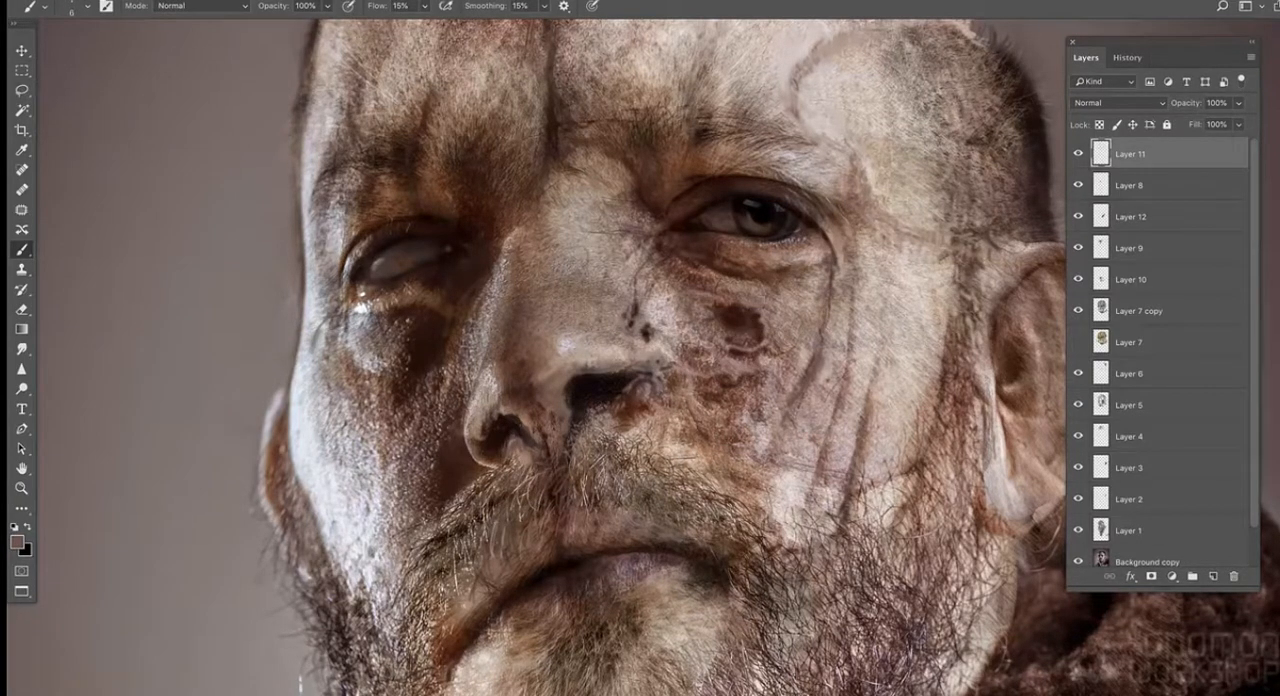
drag(859, 350, 847, 386)
key(ctrl+0)
alt+click(830, 370)
alt+click(674, 518)
drag(684, 672, 648, 536)
drag(861, 164, 857, 243)
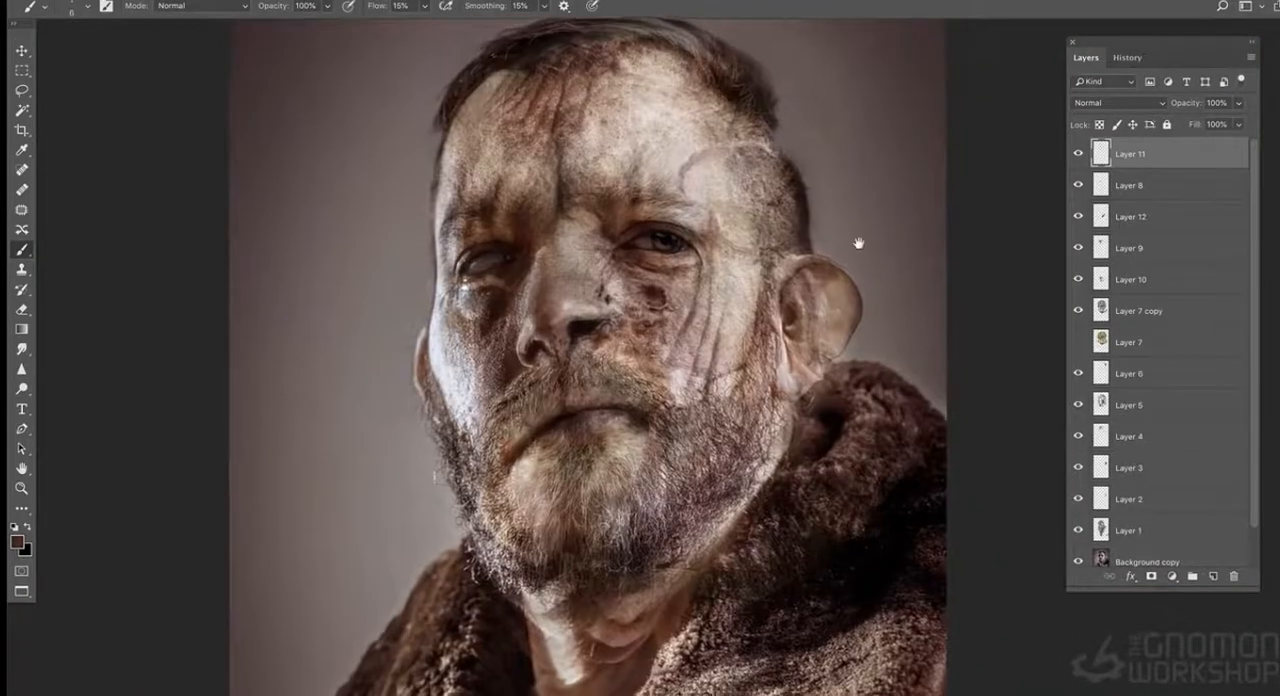
- Sample a pale skin tone from the temple and touch up the far edge of the face and the hairline
alt+click(703, 189)
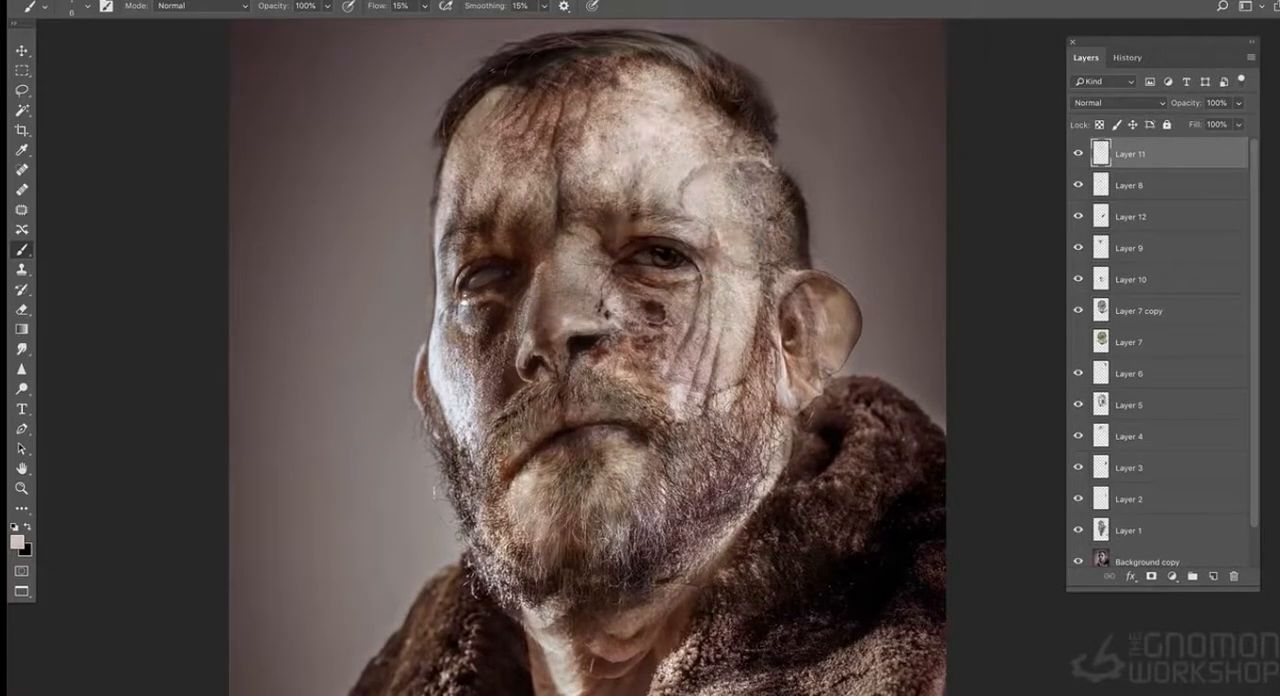
alt+click(443, 295)
alt+click(572, 97)
- Darken the fur coat and the outer areas of the portrait in black with a very large soft brush of 2350 px
key(ctrl+minus)
alt+click(812, 496)
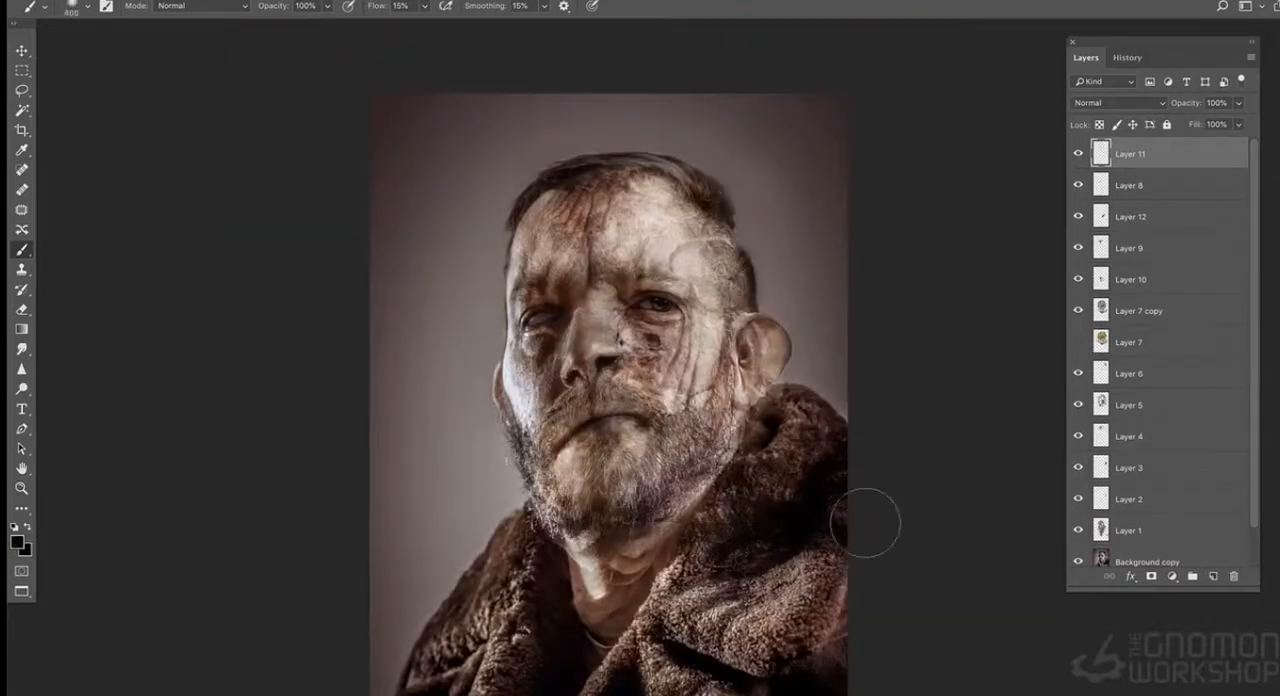
key(ctrl+minus)
key(bracketright)
key(bracketright)
key(bracketright)
key(bracketright)
key(bracketright)
key(bracketright)
key(bracketright)
key(bracketright)
mouse_move(430, 510)
mouse_down()
mouse_move(473, 695)
mouse_move(637, 640)
mouse_move(860, 500)
mouse_up()
key(ctrl+plus)
key(ctrl+plus)
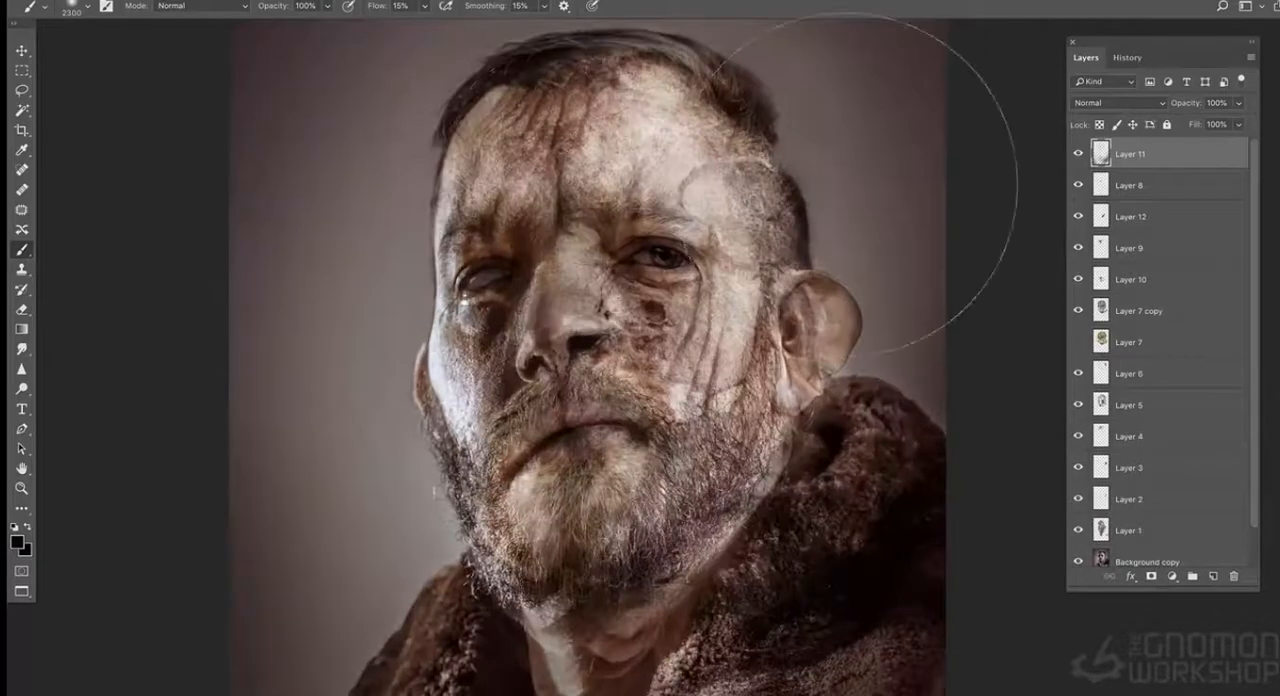
click(859, 0)
click(859, 3)
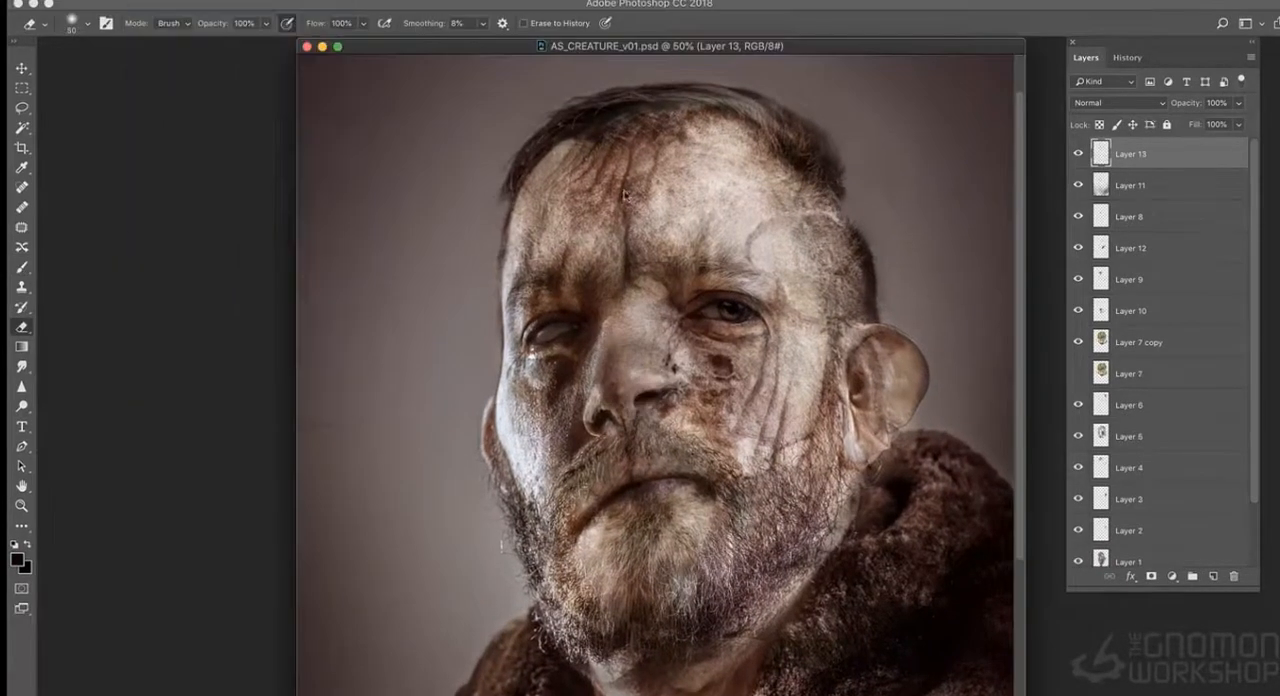
- Open the lion photo shutterstock_184612007.jpg from the Creature folder
key(ctrl+o)
click(1133, 174)
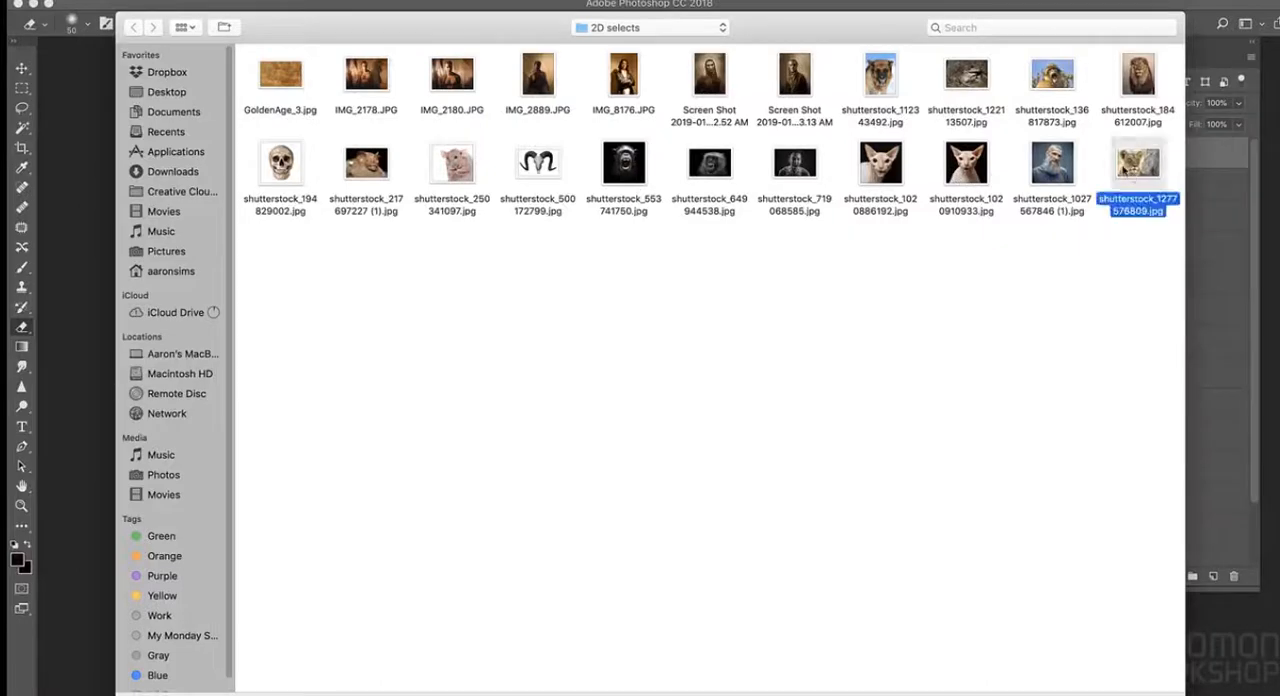
click(587, 28)
click(686, 251)
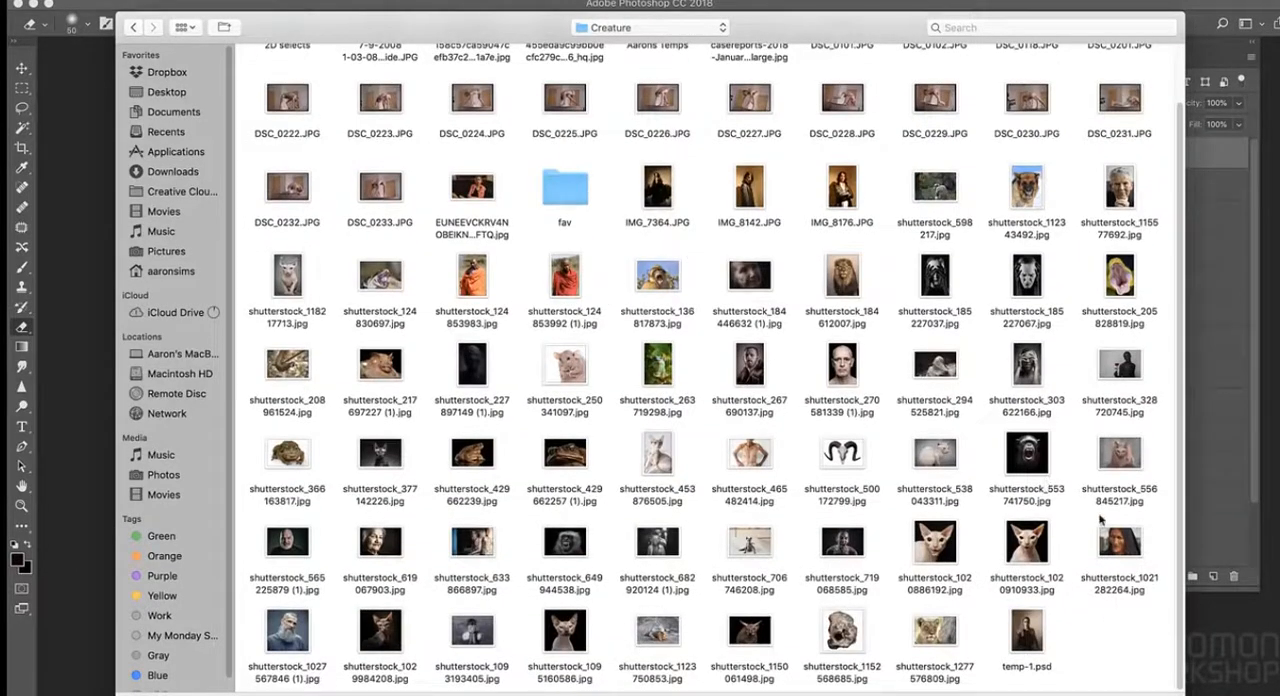
scroll(1100, 519, up, 2)
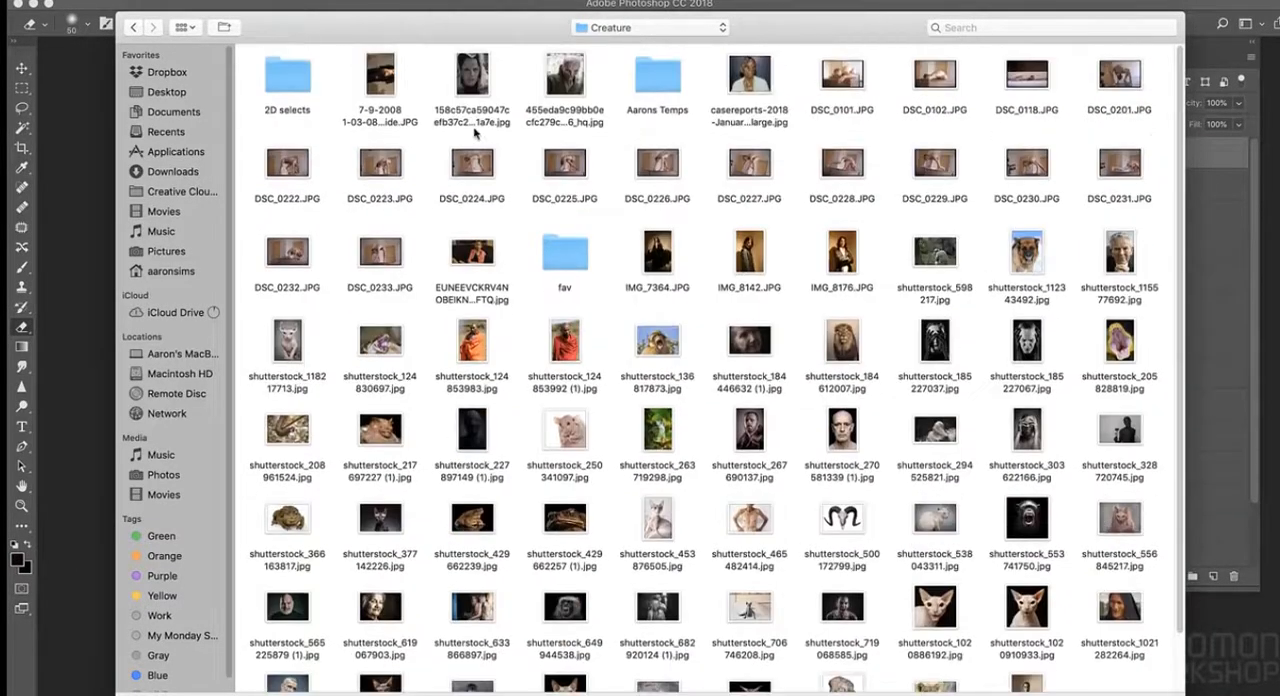
double_click(842, 342)
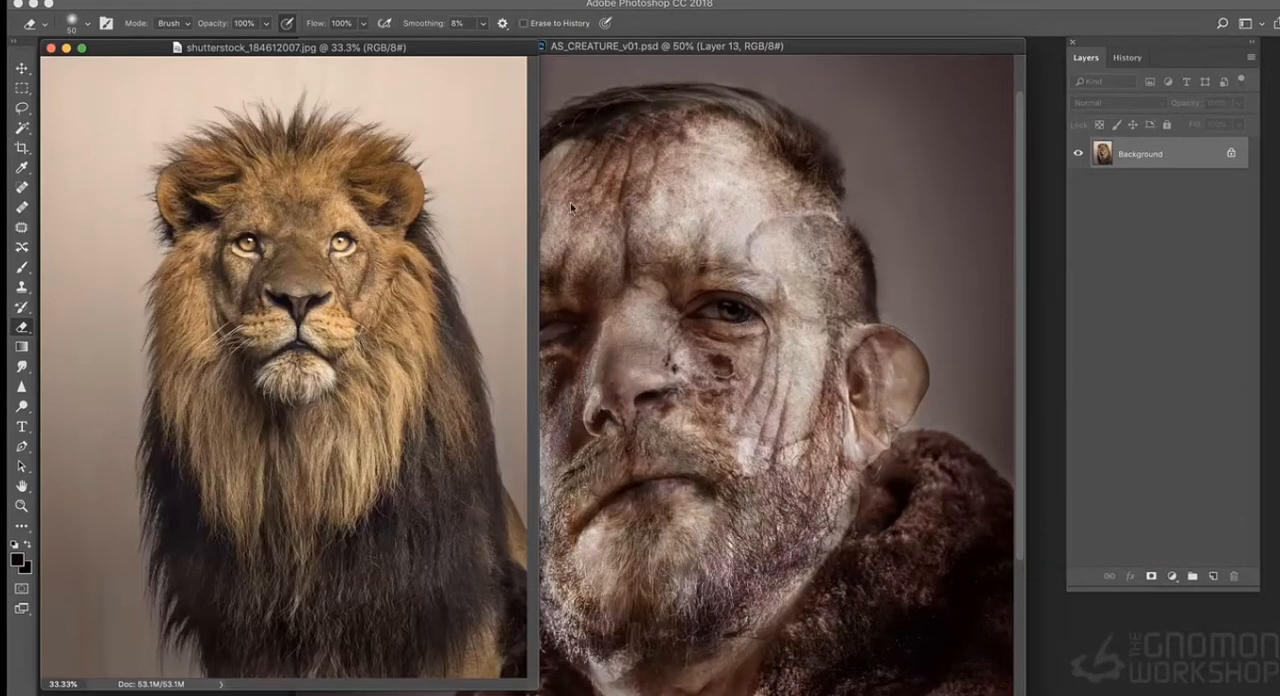
click(485, 80)
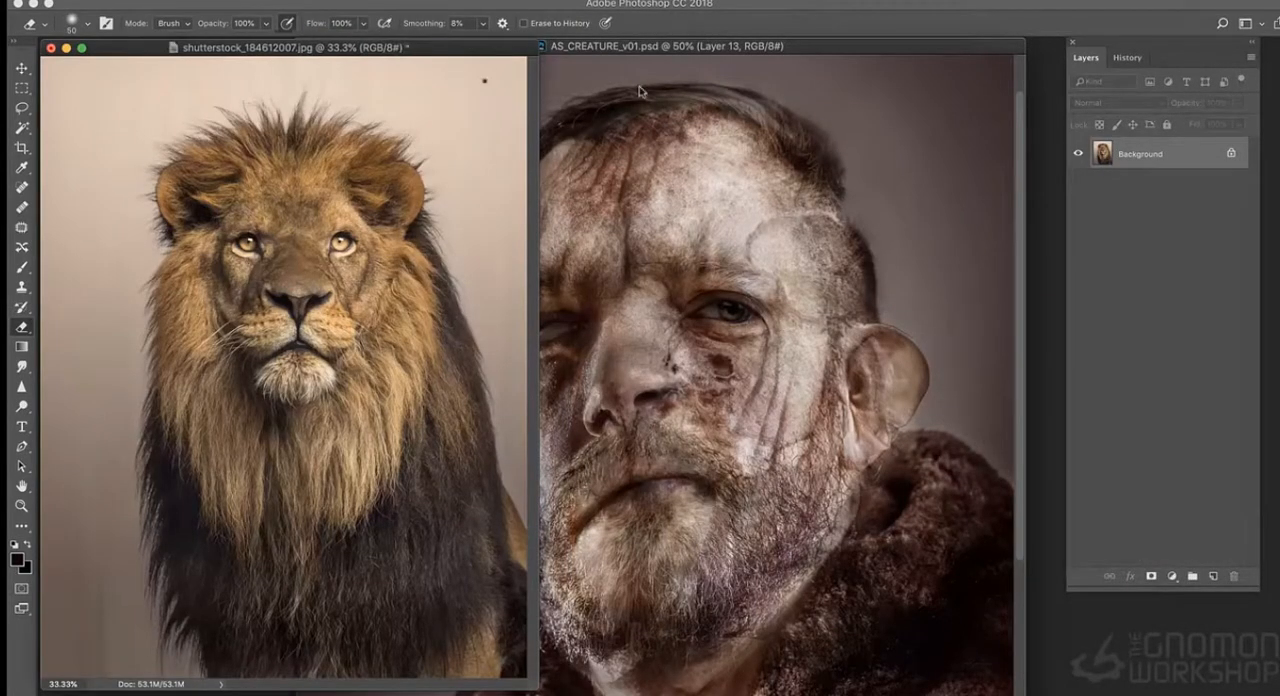
- Lasso one side of the lion's face and mane and paste the copy into AS_CREATURE_v01.psd
click(21, 107)
mouse_move(408, 247)
mouse_down()
mouse_move(345, 239)
mouse_move(407, 228)
mouse_up()
key(super+c)
click(674, 129)
key(super+v)
- Scale the pasted lion fur to about 154% and place it over the open-eye side of the man's face
key(super+t)
shift+drag(747, 263, 856, 105)
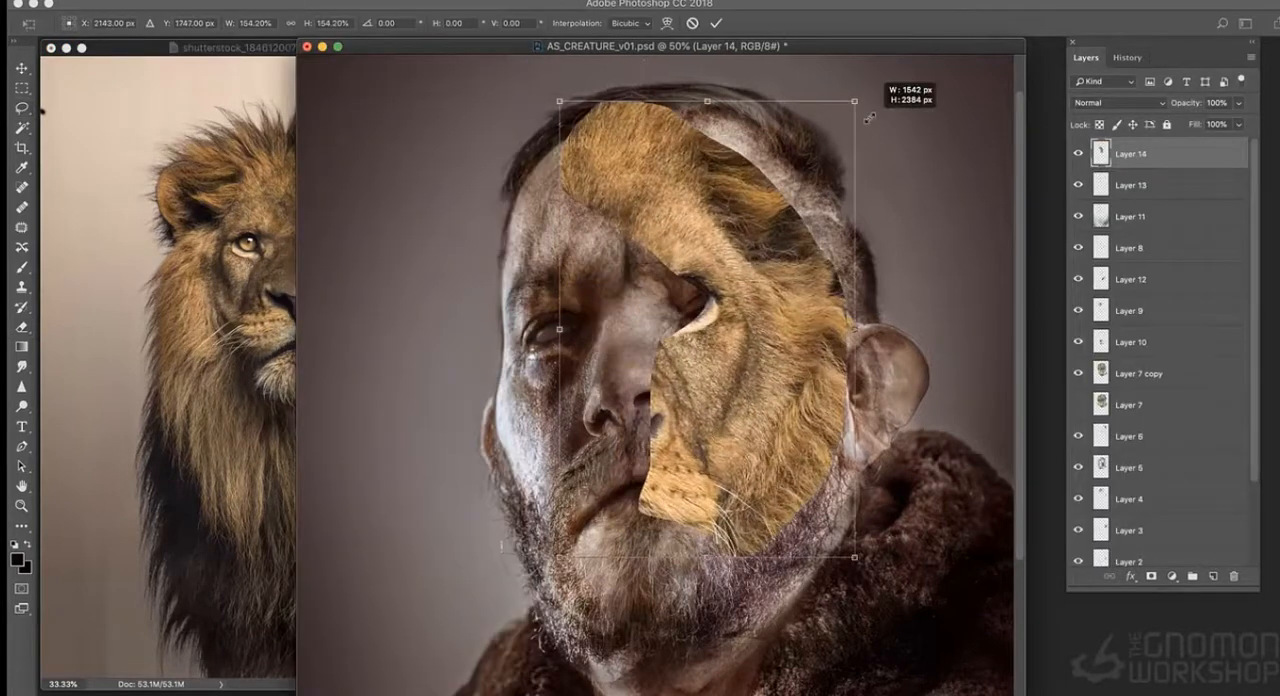
drag(735, 176, 805, 198)
key(Return)
- Set the lion fur layer to Hard Light and reduce its saturation
click(1158, 104)
click(1096, 291)
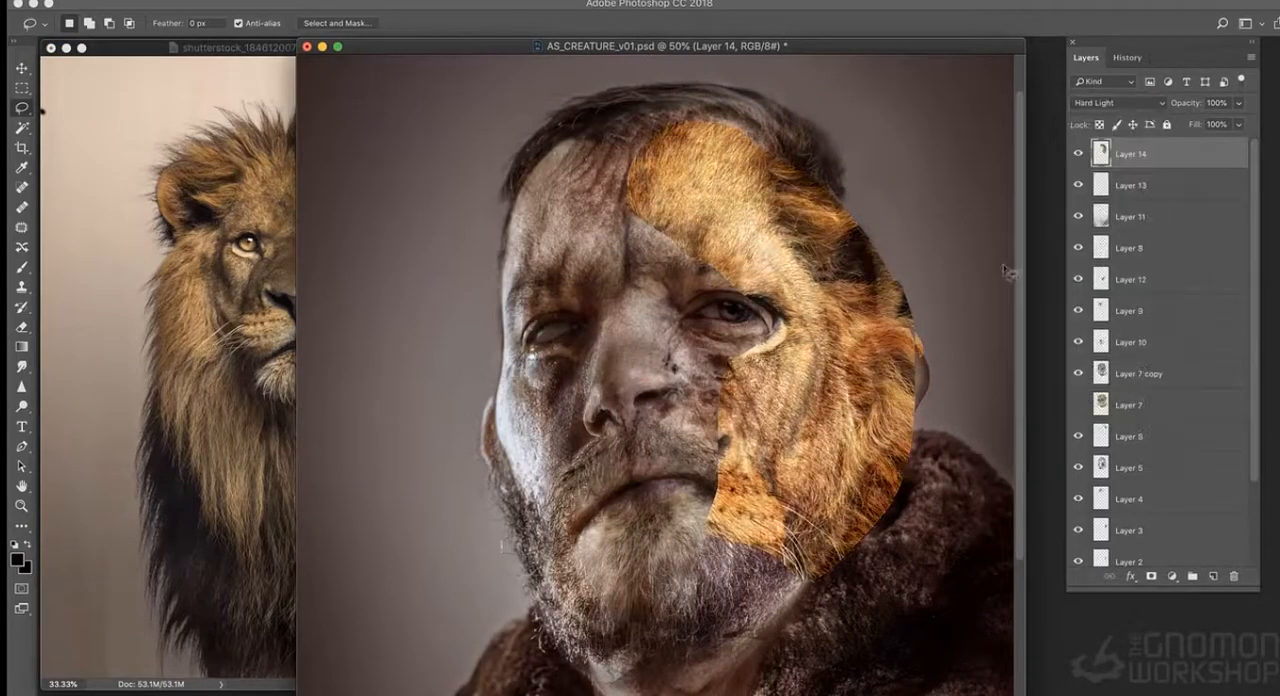
key(super+u)
drag(892, 220, 822, 221)
click(1061, 109)
- Minimise the lion photo and fine-tune the fur layer's size and position over the face
click(67, 47)
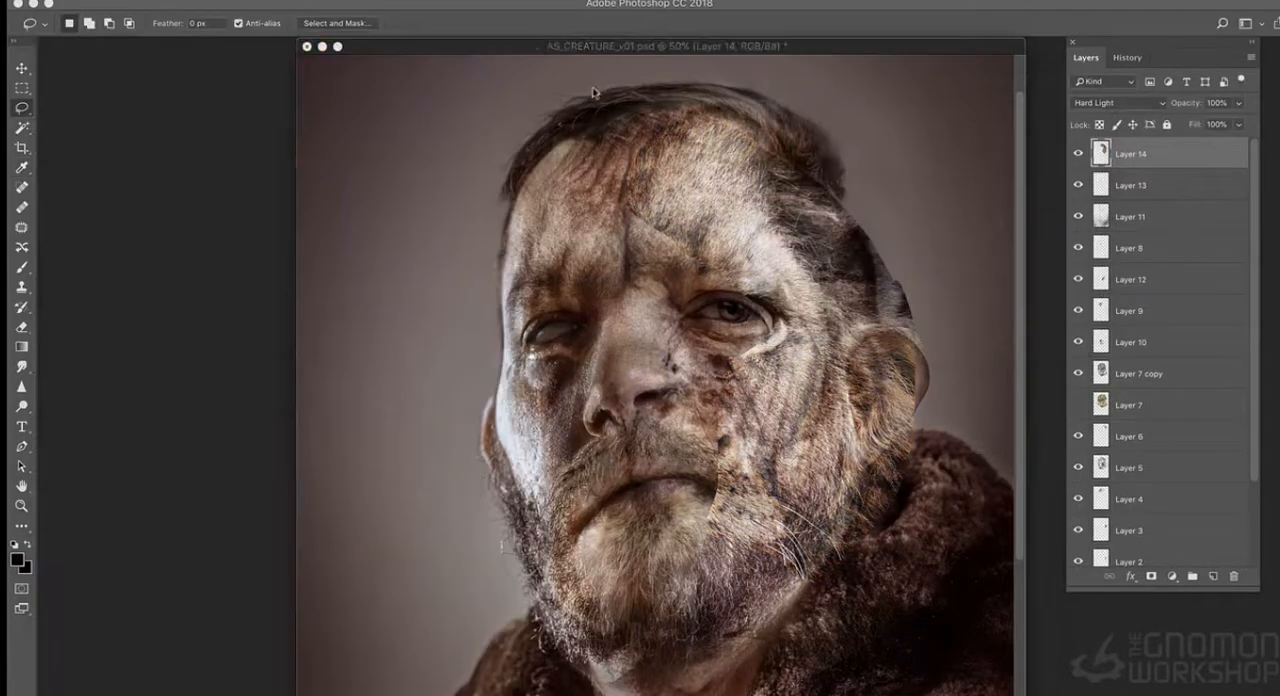
click(23, 328)
key(super+t)
drag(572, 117, 582, 121)
drag(665, 168, 654, 171)
key(Return)
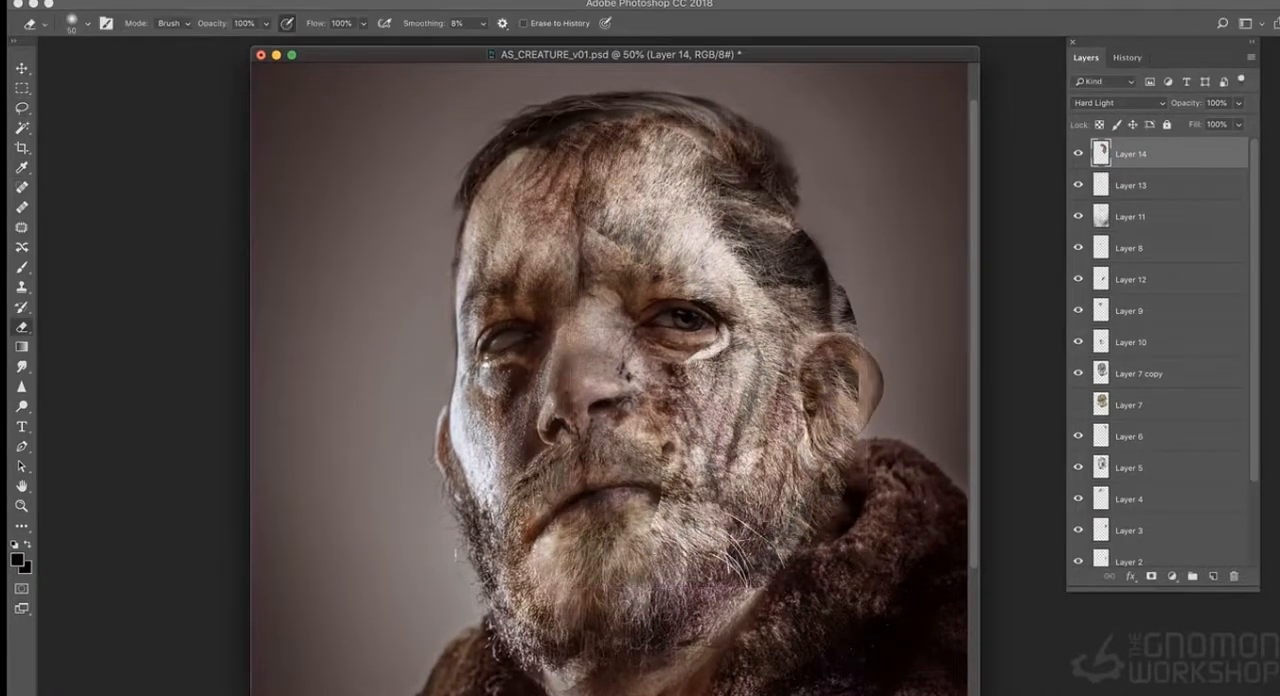
- Erase the lion fur spilling past the back of the head and across the temple with a 400 px eraser
key(super+minus)
key(super+plus)
scroll(610, 380, up, 5)
key(bracketright)
key(bracketright)
key(bracketright)
key(bracketright)
key(bracketright)
drag(866, 344, 868, 316)
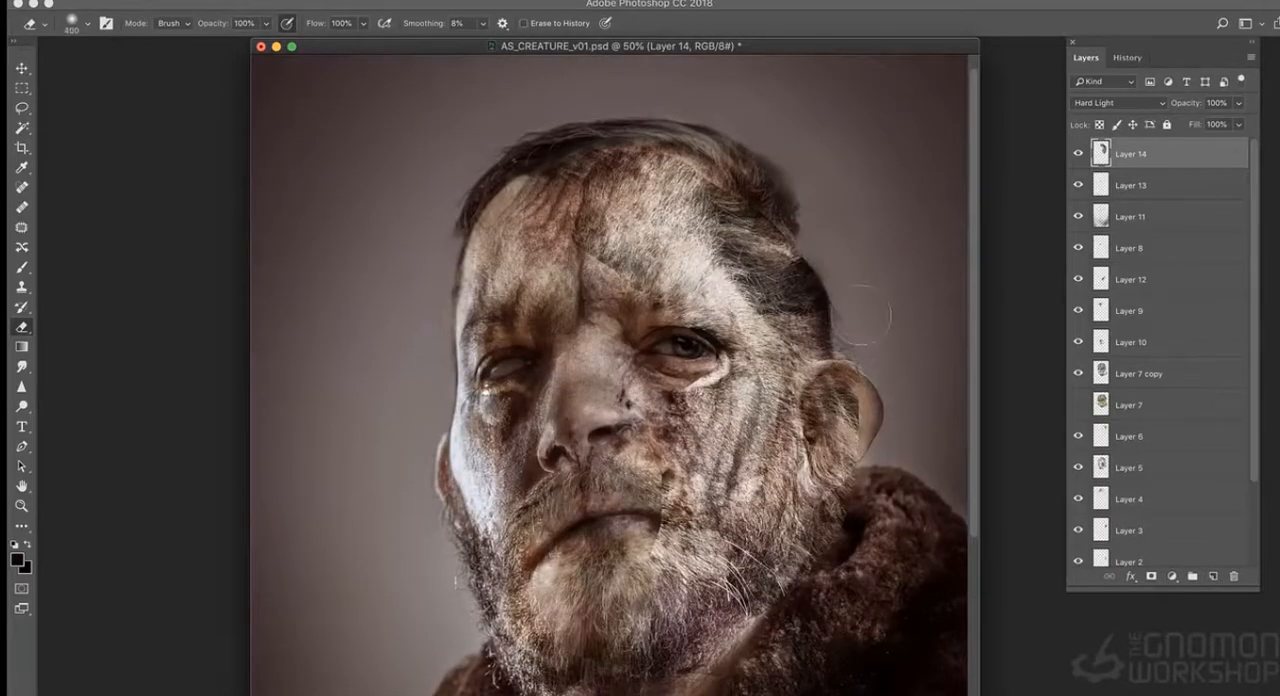
mouse_move(695, 238)
mouse_down()
mouse_move(712, 268)
mouse_move(760, 240)
mouse_up()
- Erase the lion fur over the ear, the coat collar and the lower lid of the open eye with a larger eraser
key(bracketright)
key(bracketright)
mouse_move(870, 371)
mouse_down()
mouse_move(883, 432)
mouse_move(849, 511)
mouse_up()
drag(678, 390, 727, 340)
- Erase the fur's hard edges on the forehead and beside the mouth with a 600 px eraser
key(bracketright)
mouse_move(620, 260)
mouse_down()
mouse_move(620, 198)
mouse_move(705, 178)
mouse_up()
click(1078, 154)
click(1078, 154)
drag(669, 440, 685, 545)
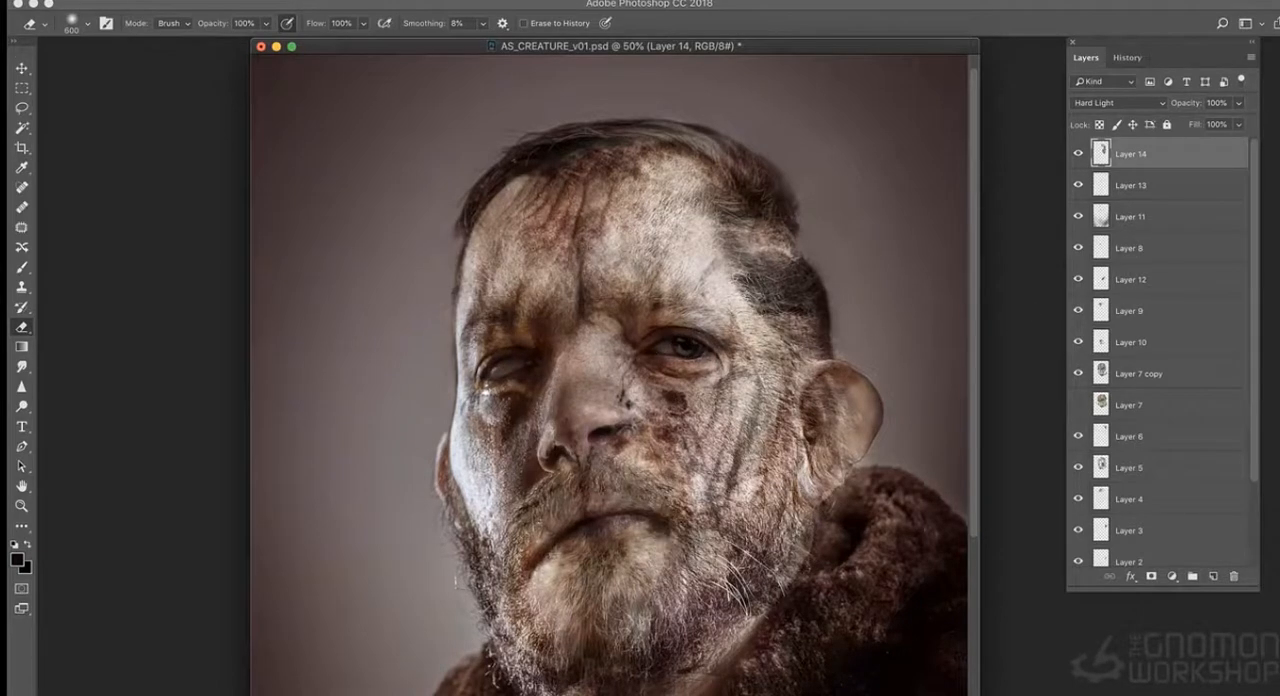
- Erase the leftover lion fur from the coat collar and the side of the head, comparing the image with layers hidden and shown
key(super+minus)
key(super+minus)
key(super+equal)
key(super+equal)
mouse_move(906, 454)
mouse_down()
mouse_move(876, 532)
mouse_move(785, 534)
mouse_up()
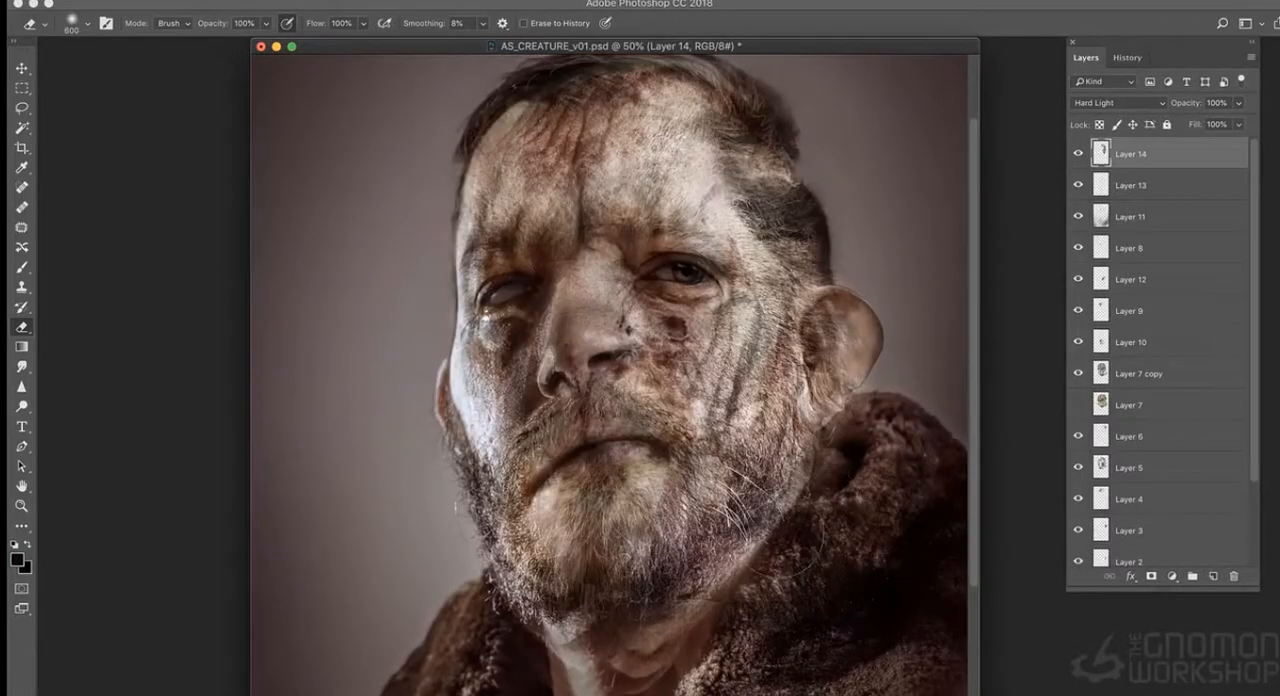
click(1080, 155)
click(1080, 155)
drag(774, 163, 742, 225)
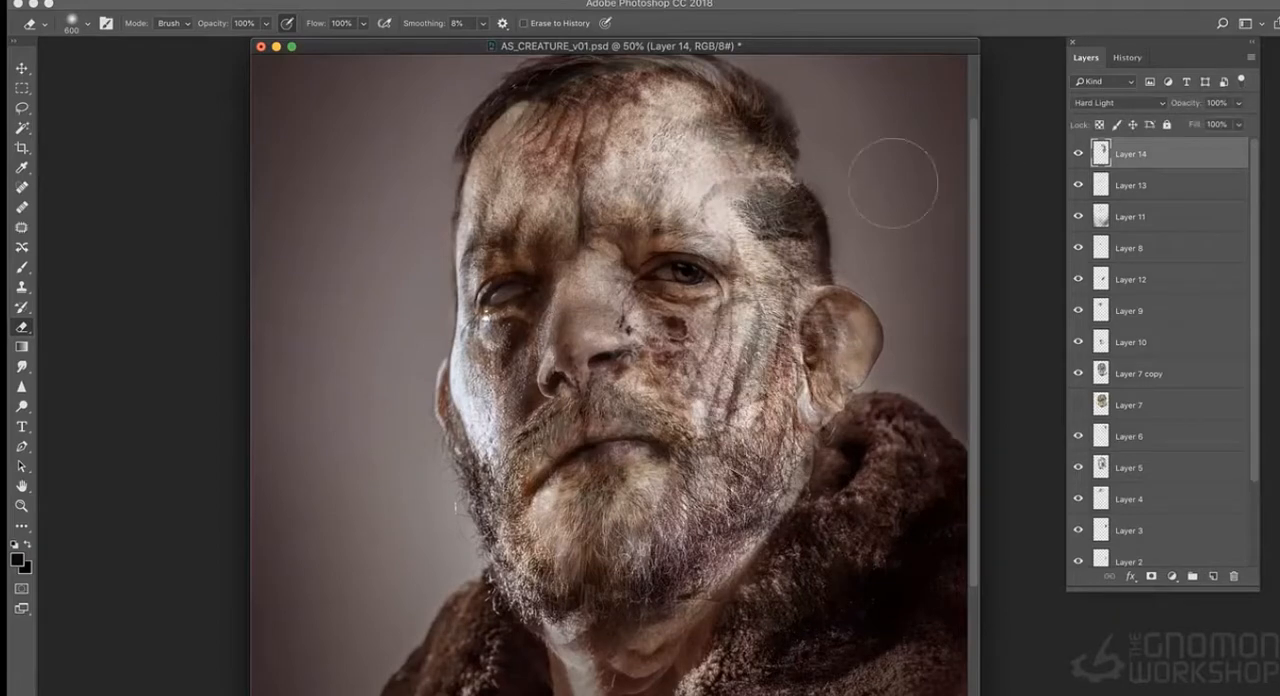
key(super+equal)
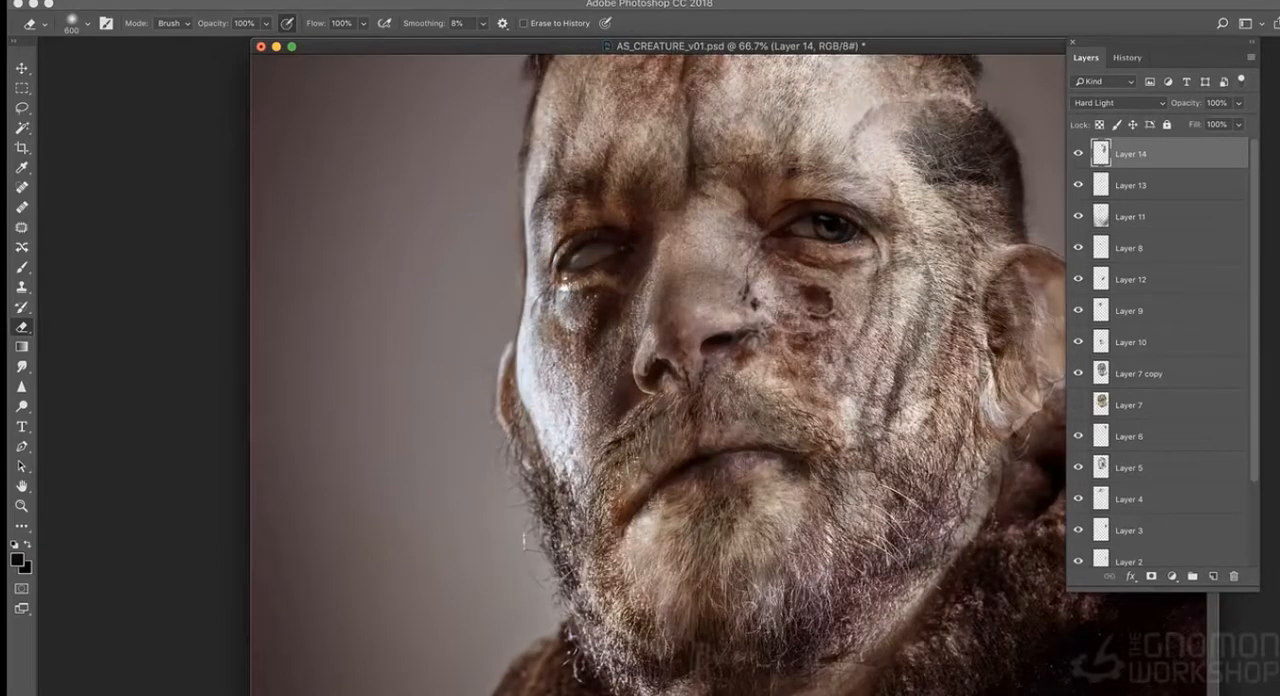
key(super+minus)
key(super+minus)
click(1078, 405)
click(1078, 163)
click(1078, 163)
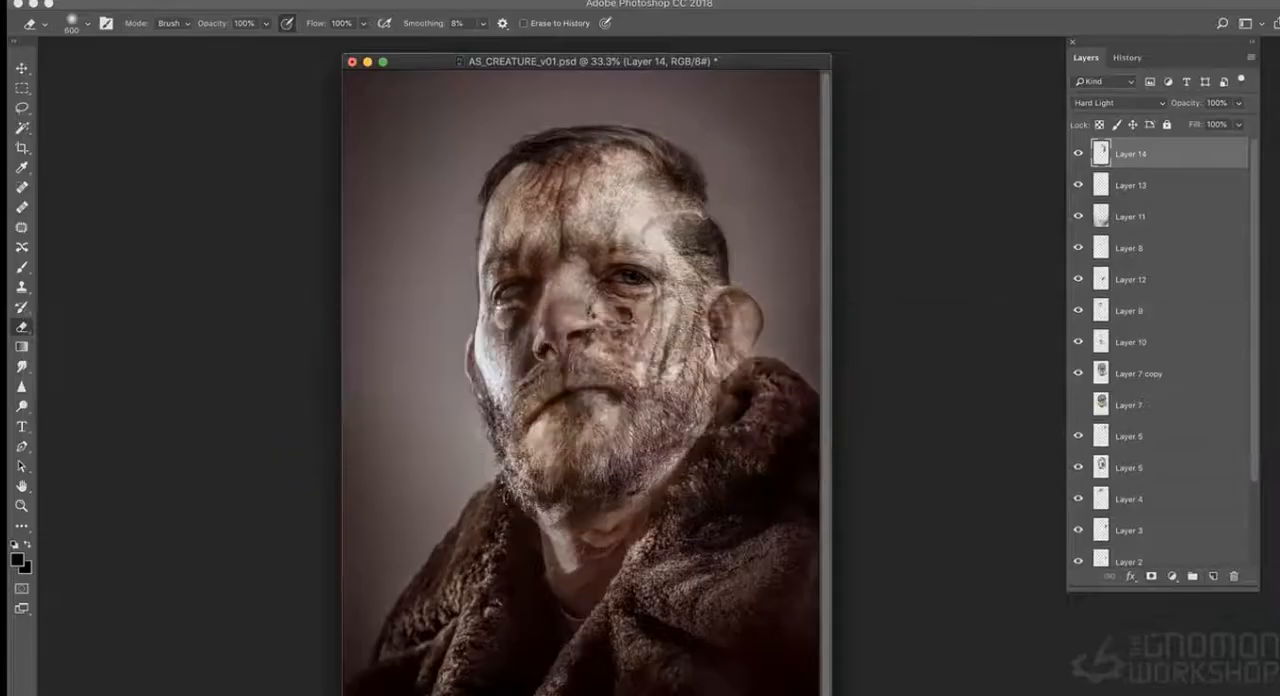
- Bring the lion photo back up beside the portrait window and activate the Rectangular Marquee tool
click(152, 0)
click(156, 17)
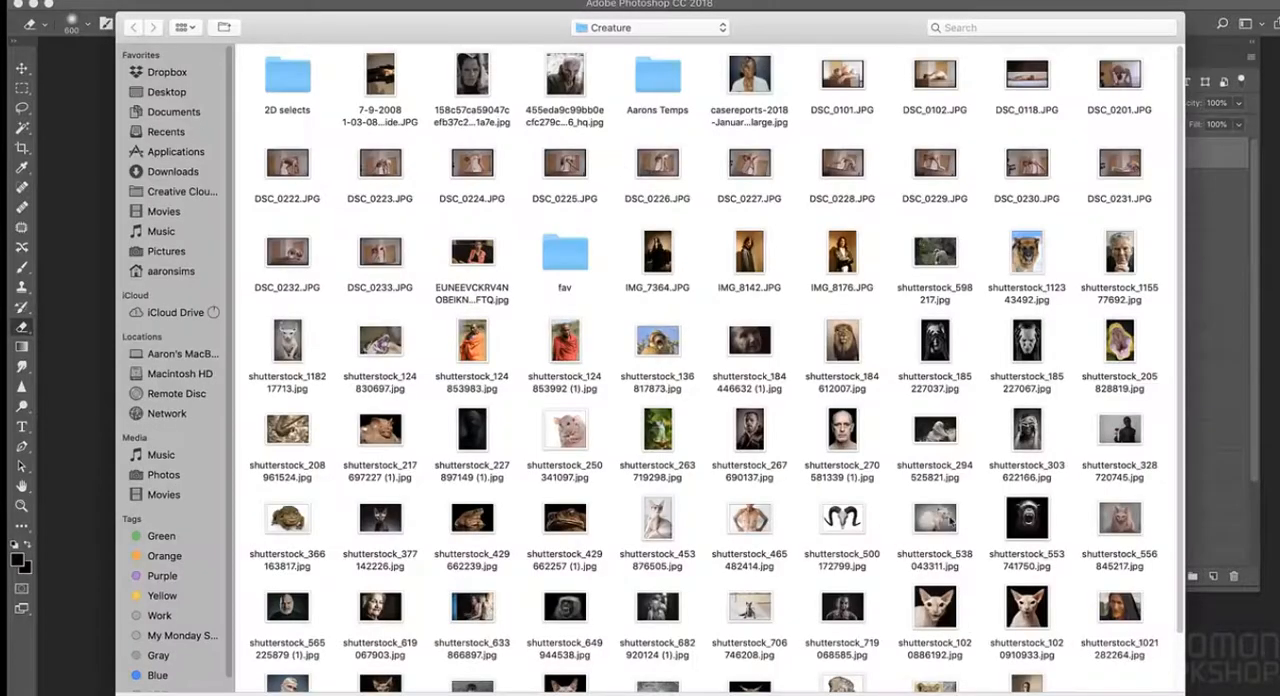
click(851, 360)
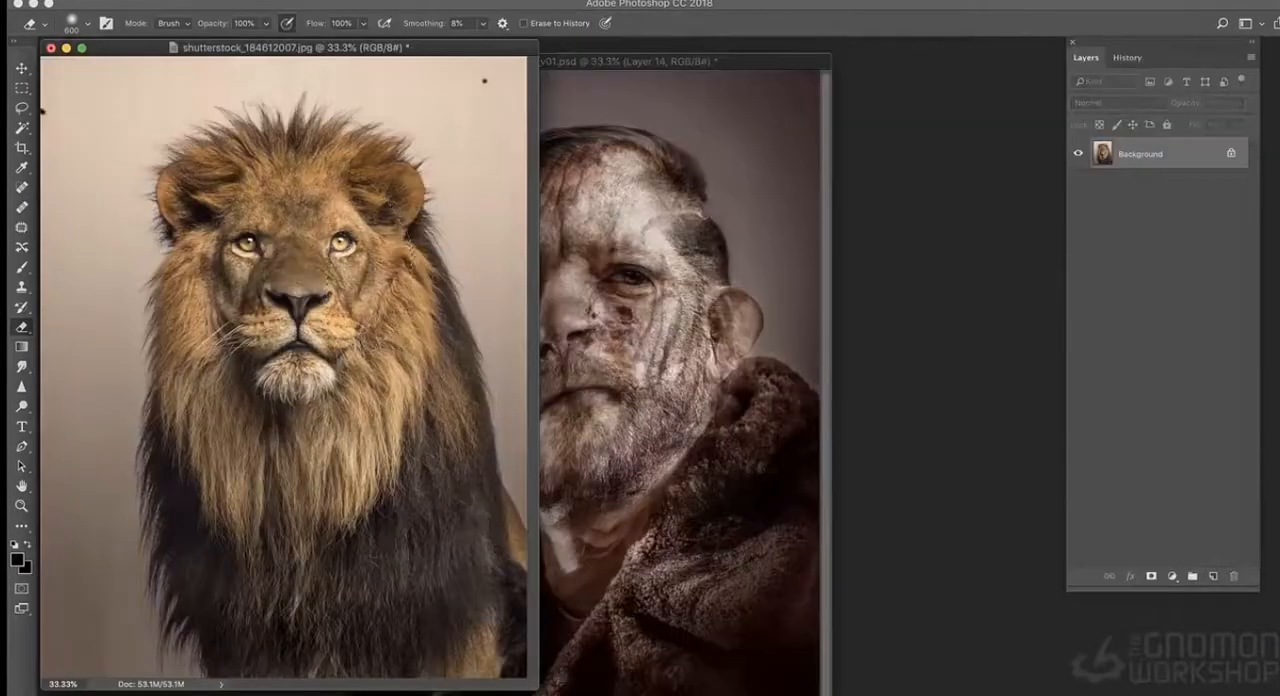
drag(682, 60, 803, 78)
click(20, 91)
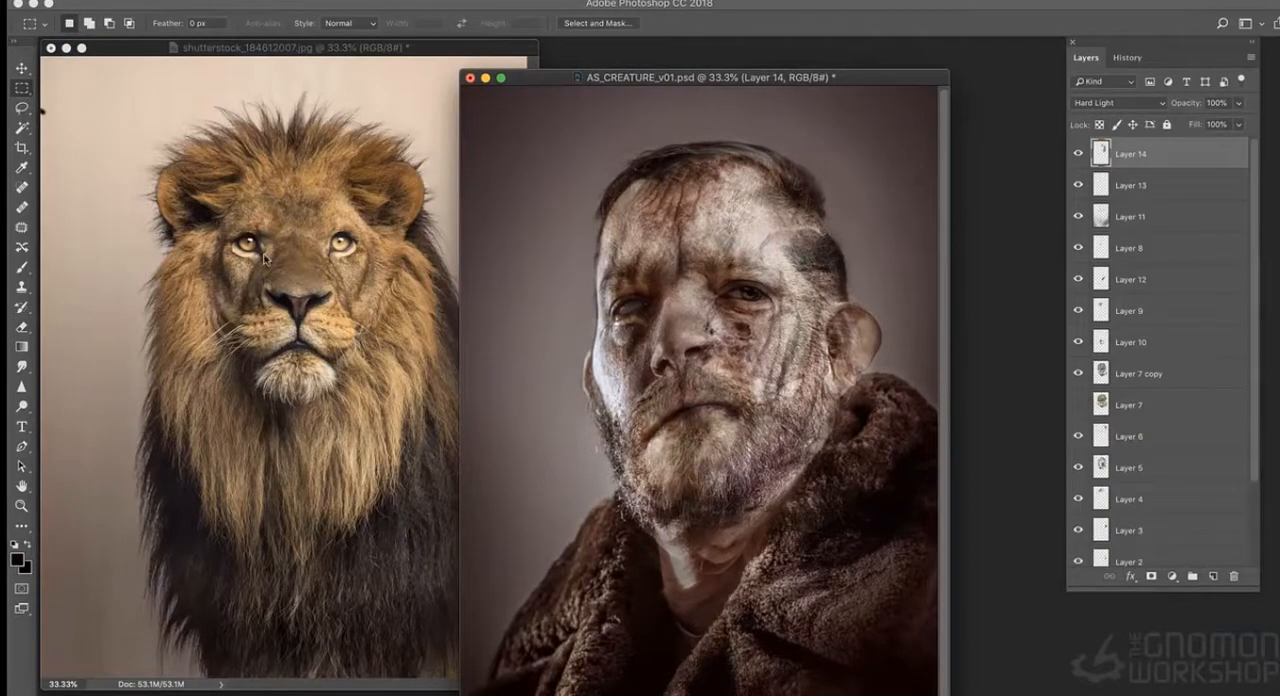
- Duplicate the top lion fur layer, flip the copy horizontally and fit it over the blind-eye side of the face
right_click(1172, 153)
click(1123, 200)
click(1258, 440)
key(super+t)
right_click(790, 231)
click(832, 426)
drag(831, 243, 708, 248)
drag(742, 320, 667, 318)
drag(628, 248, 647, 254)
key(Return)
- Erase the mirrored fur around the blind eye with a 200 px eraser, comparing the face with the layer hidden and shown
click(21, 328)
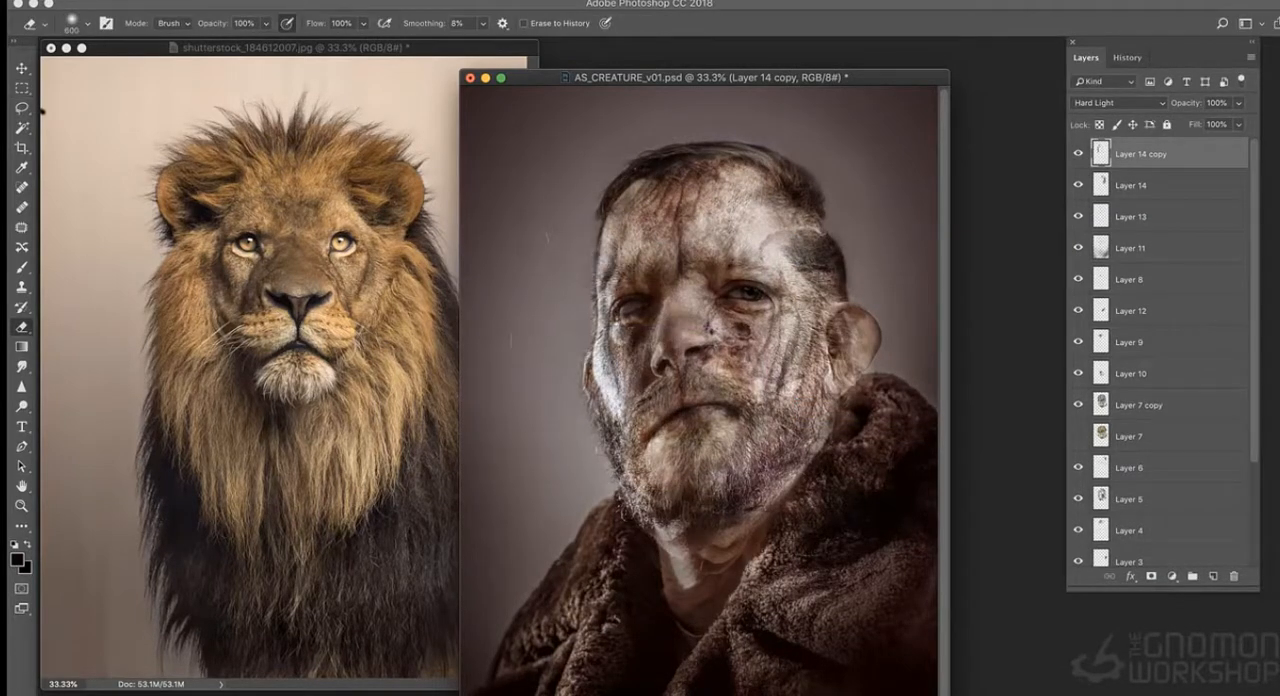
key(super+plus)
click(1079, 154)
click(1079, 154)
drag(856, 228, 853, 361)
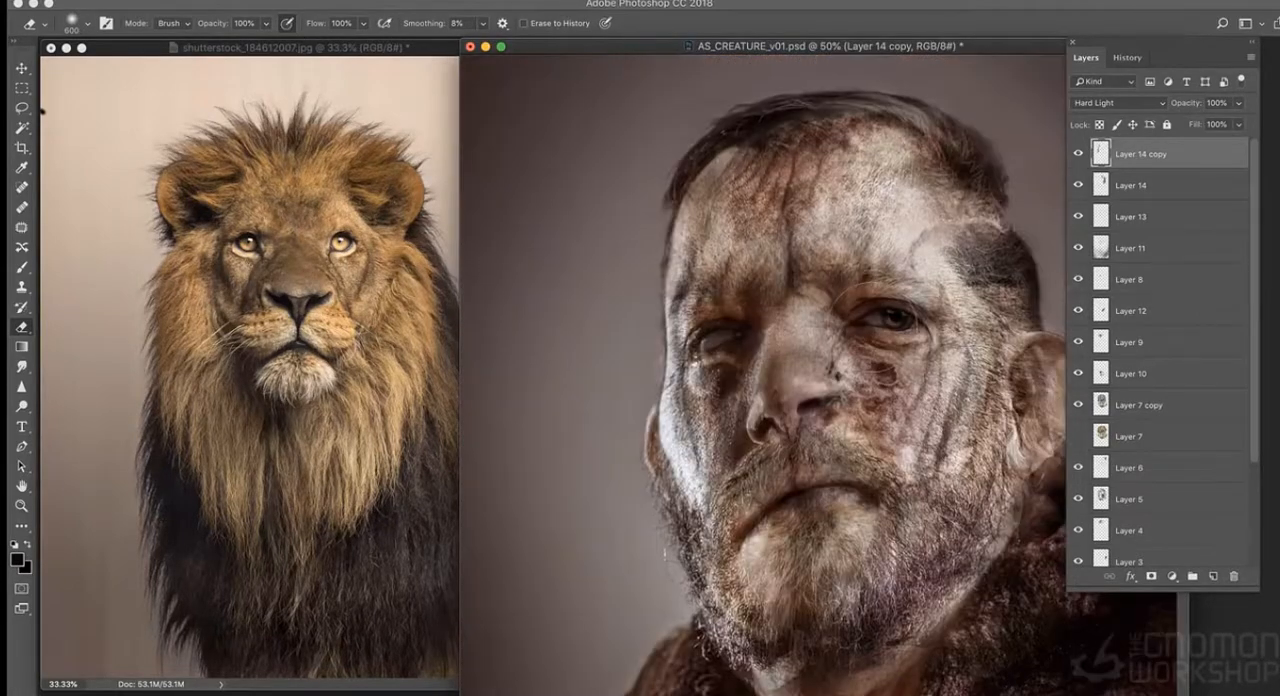
key(super+plus)
click(1079, 154)
click(1079, 154)
key(bracketleft)
key(bracketleft)
key(bracketleft)
key(bracketleft)
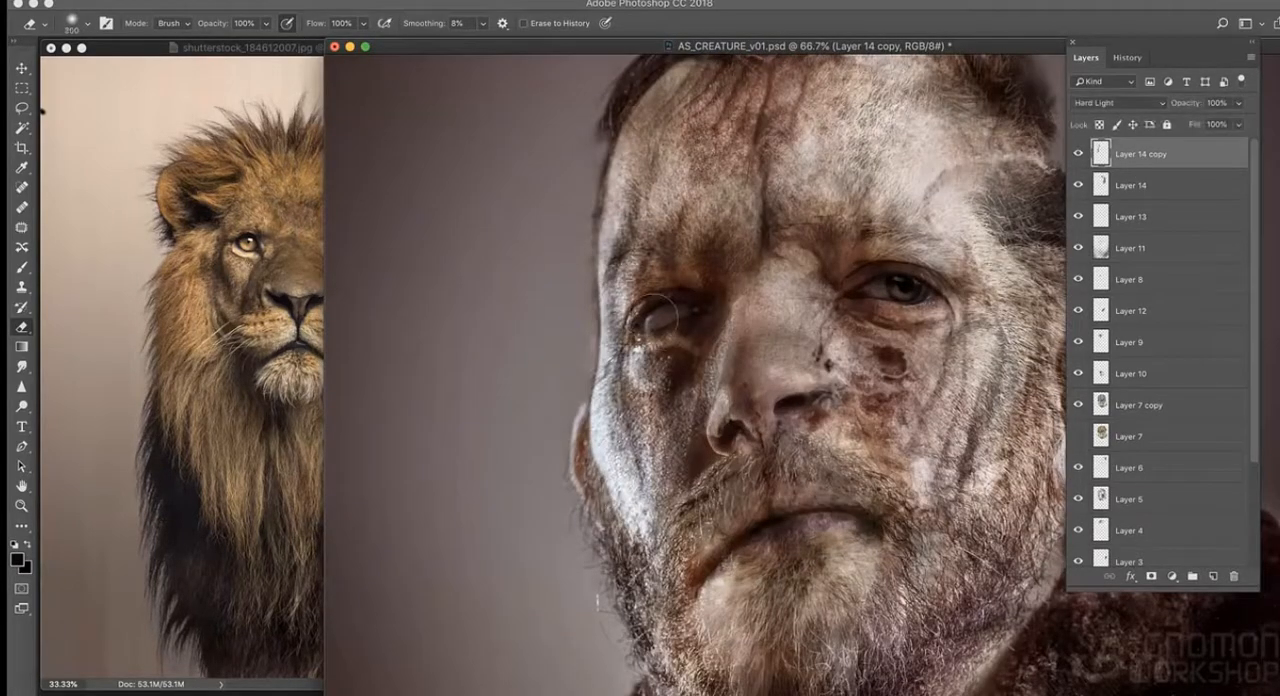
key(super+minus)
key(super+minus)
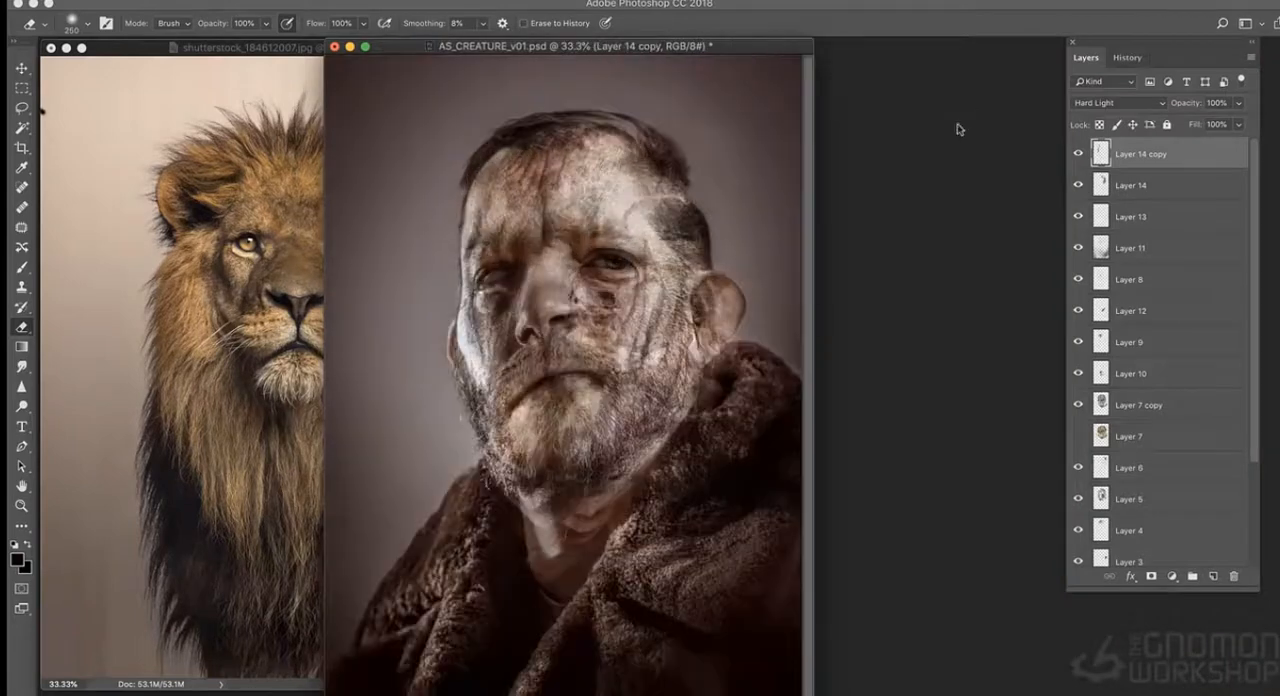
- Add a new layer above Layer 9 with a texture patch over the bridge of the nose
click(1101, 345)
key(l)
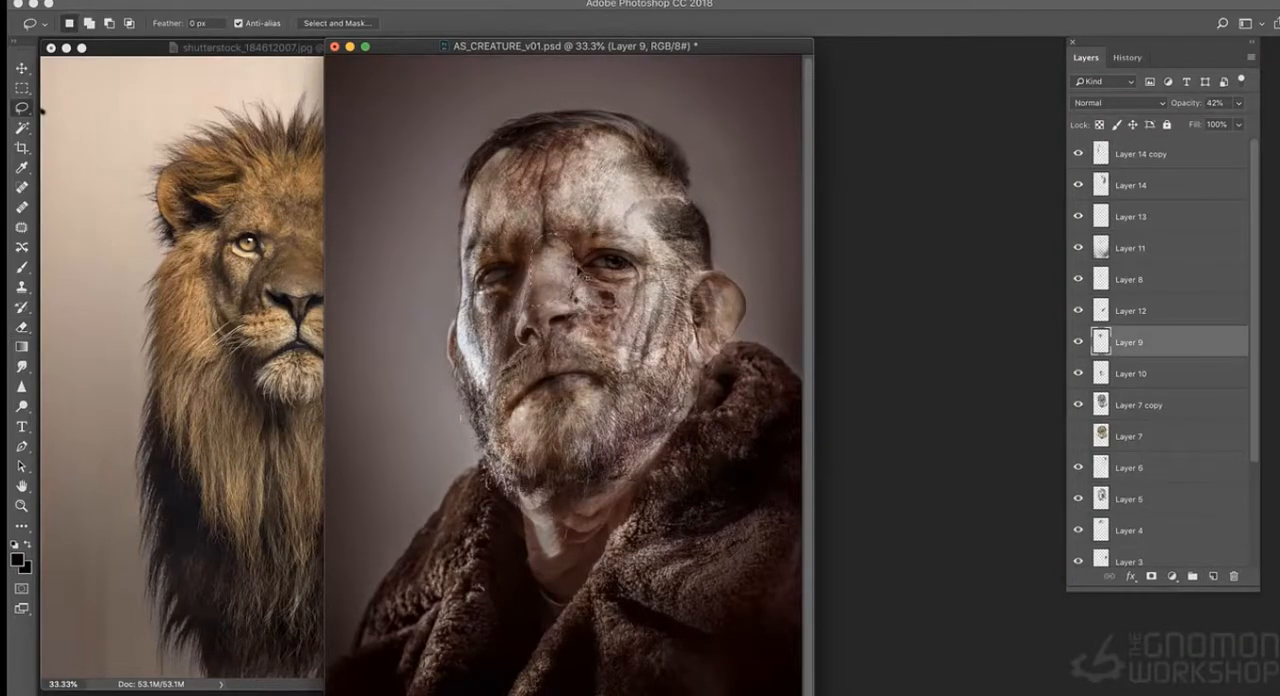
key(super+shift+alt+n)
key(super+plus)
key(e)
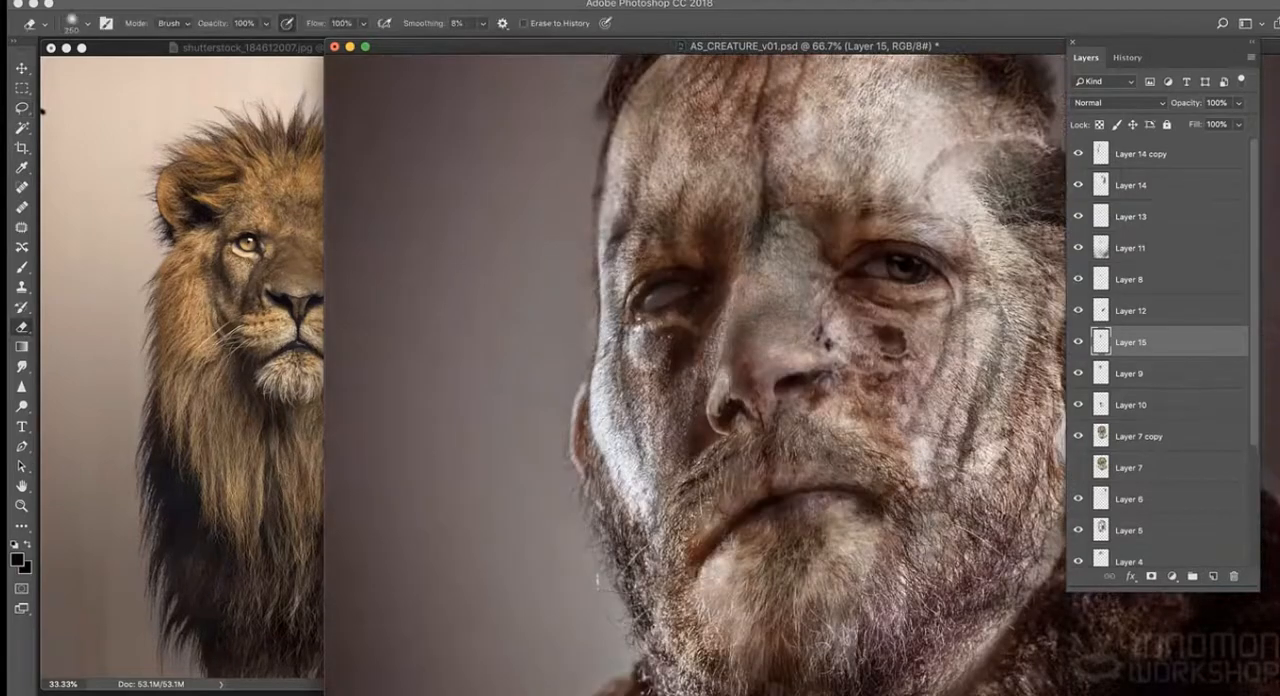
- Darken the nose-bridge patch with Curves, bringing input 164 down to output 119
key(super+m)
drag(379, 258, 380, 292)
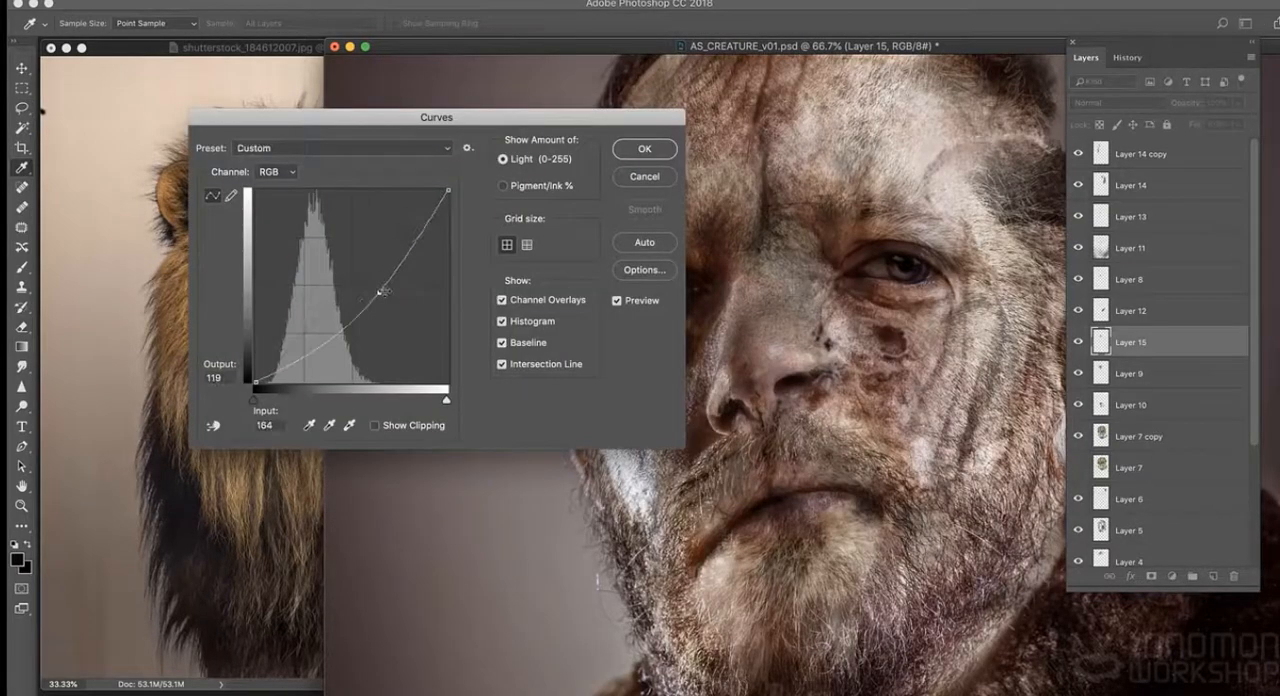
click(647, 150)
key(super+minus)
key(super+minus)
key(super+plus)
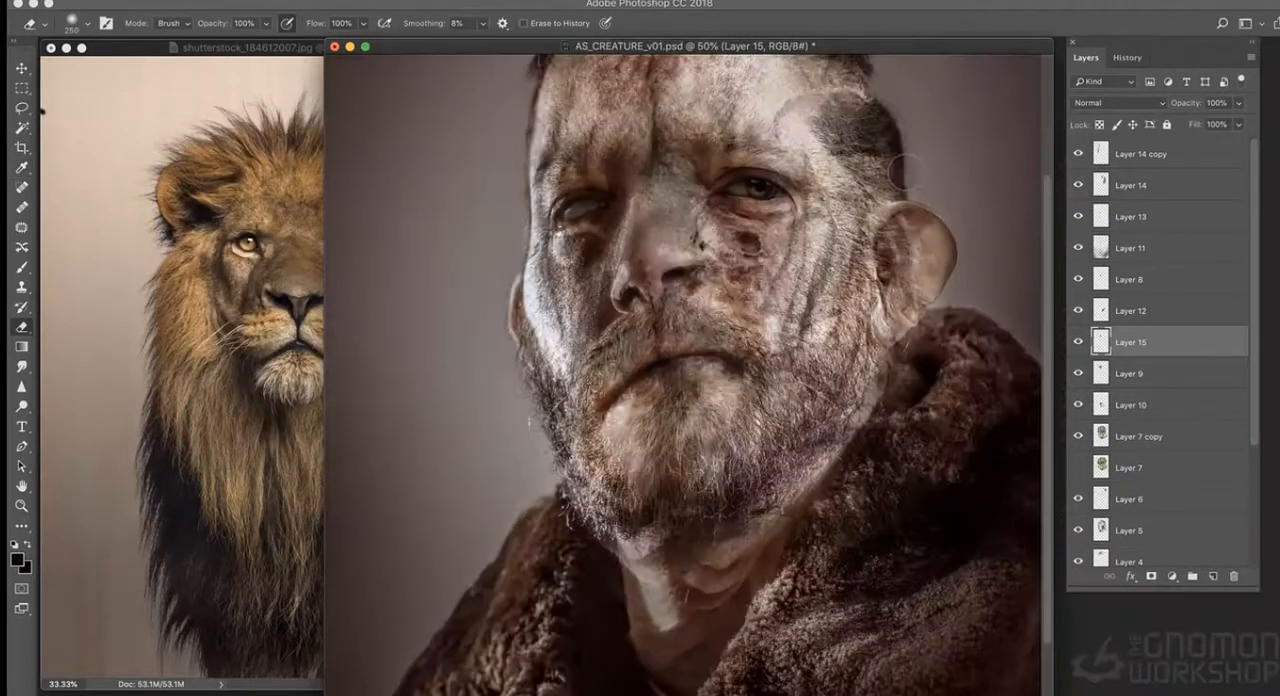
- Adjust the nose-bridge patch's color balance and erase its edge between the brows with the 250 px eraser
key(super+b)
mouse_move(968, 84)
mouse_down()
mouse_move(983, 90)
mouse_move(955, 120)
mouse_up()
click(1130, 51)
click(1078, 342)
click(1078, 342)
drag(634, 145, 655, 165)
key(super+plus)
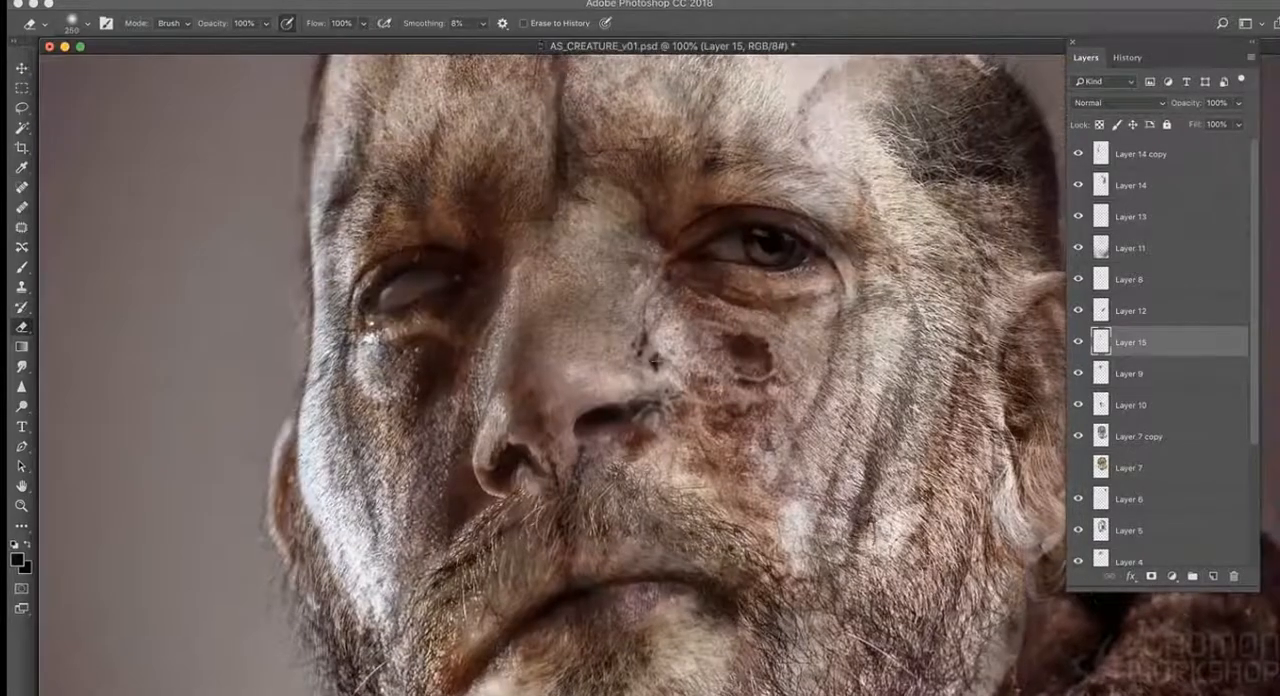
key(super+minus)
key(super+minus)
key(super+minus)
key(super+minus)
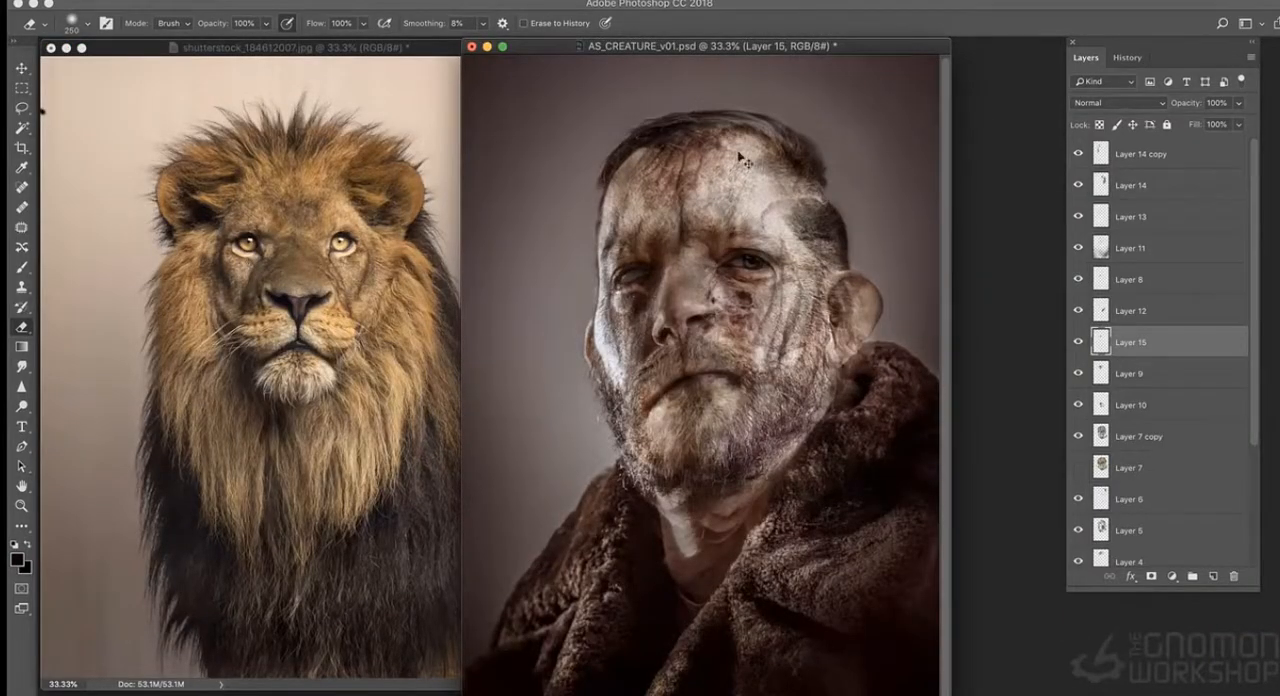
- Copy the lion's eye into the portrait as a new layer and fit it over the man's open eye
key(super+plus)
key(l)
click(272, 183)
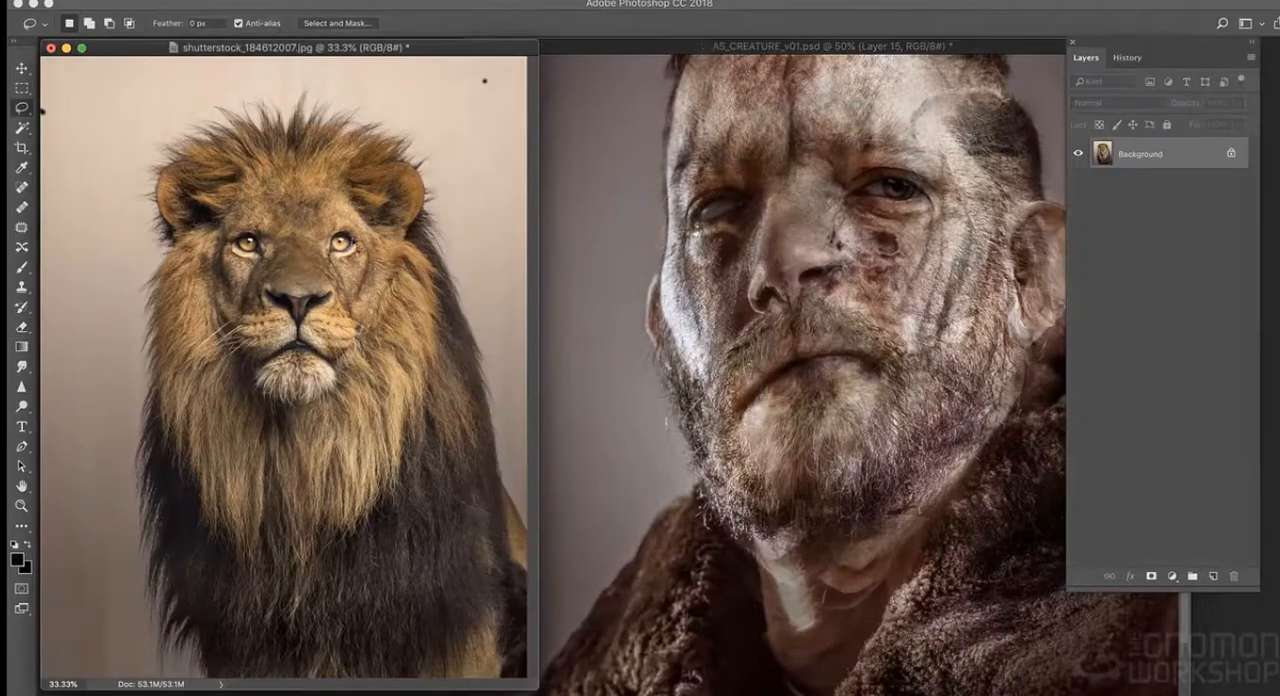
drag(919, 47, 757, 45)
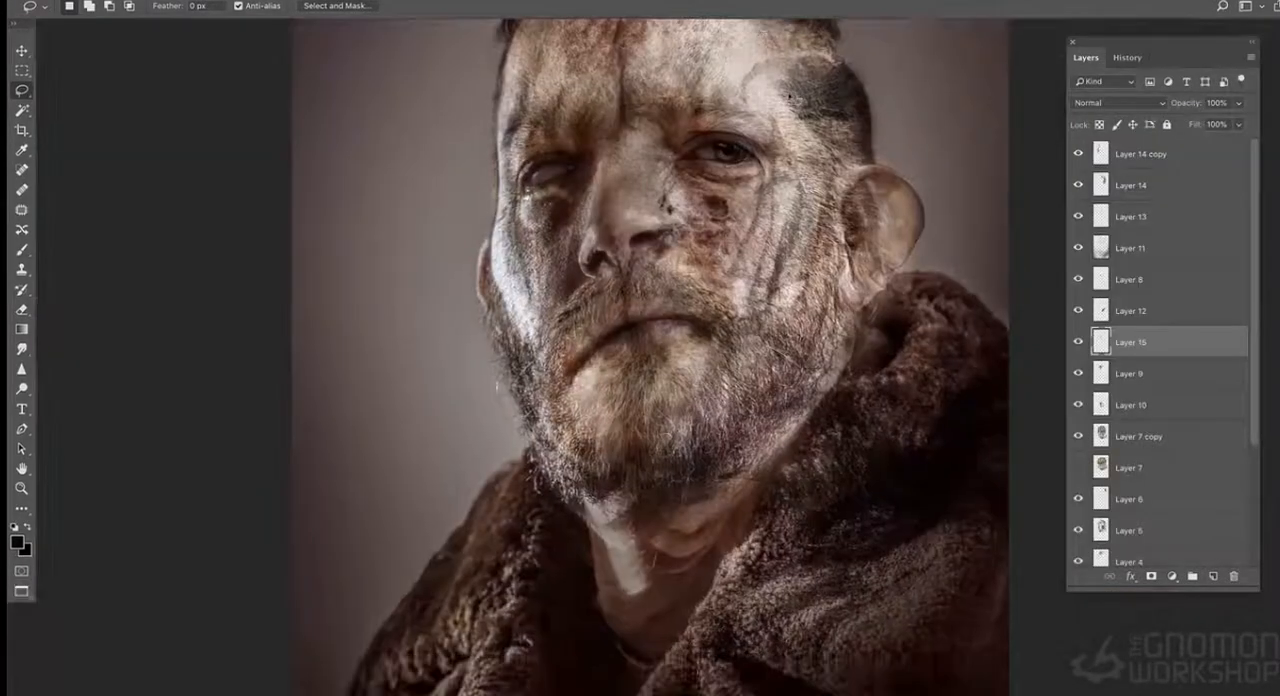
alt+scroll(740, 333, up, 5)
key(super+v)
right_click(626, 393)
click(676, 535)
drag(648, 380, 698, 264)
key(Return)
- Erase the pasted lion eye's edges along the eyelids and scale it slightly to fit the socket
click(22, 309)
mouse_move(636, 236)
mouse_down()
mouse_move(708, 254)
mouse_move(632, 286)
mouse_move(684, 326)
mouse_up()
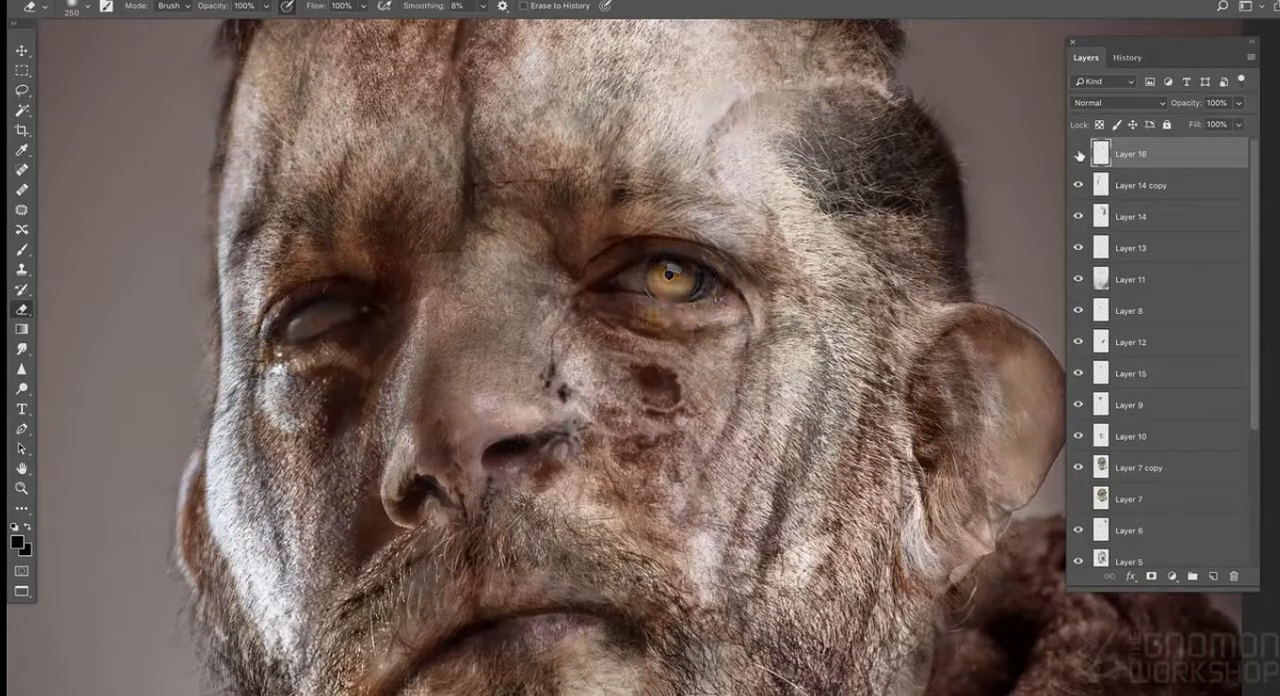
key(ctrl+t)
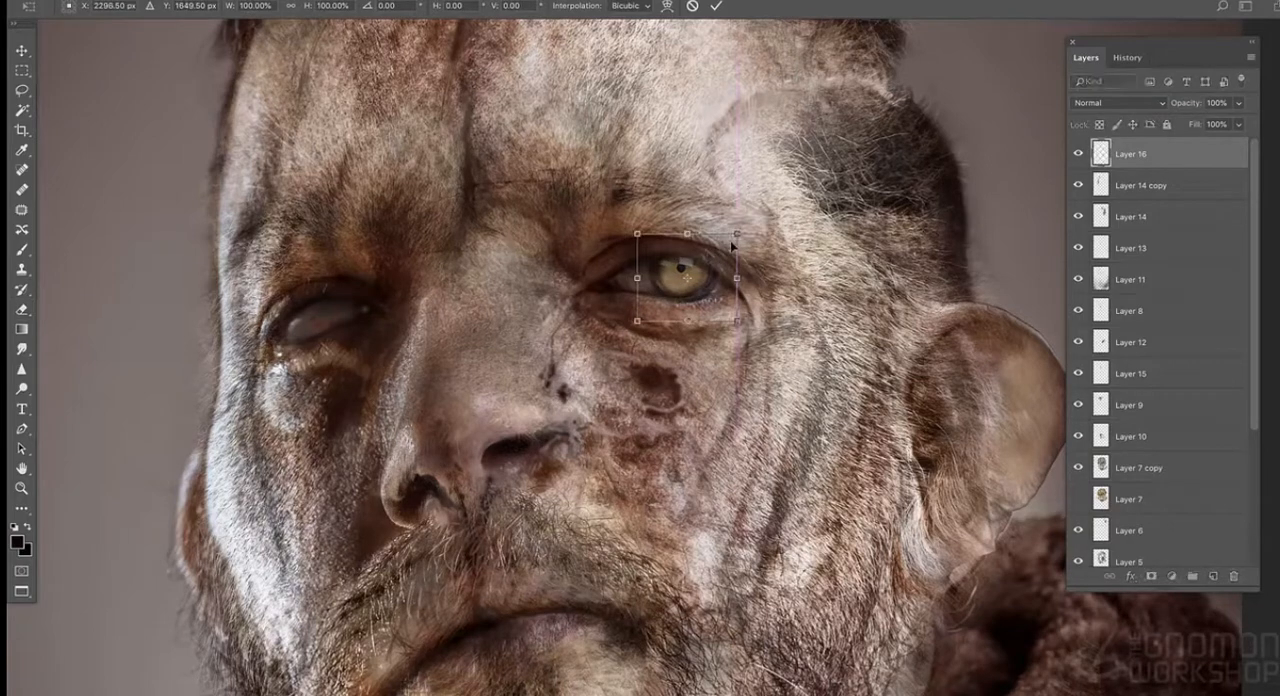
drag(737, 235, 740, 232)
key(Return)
- Lower the lion eye's brightness and raise its contrast, comparing it hidden and shown at several zoom levels
click(213, 0)
mouse_move(245, 26)
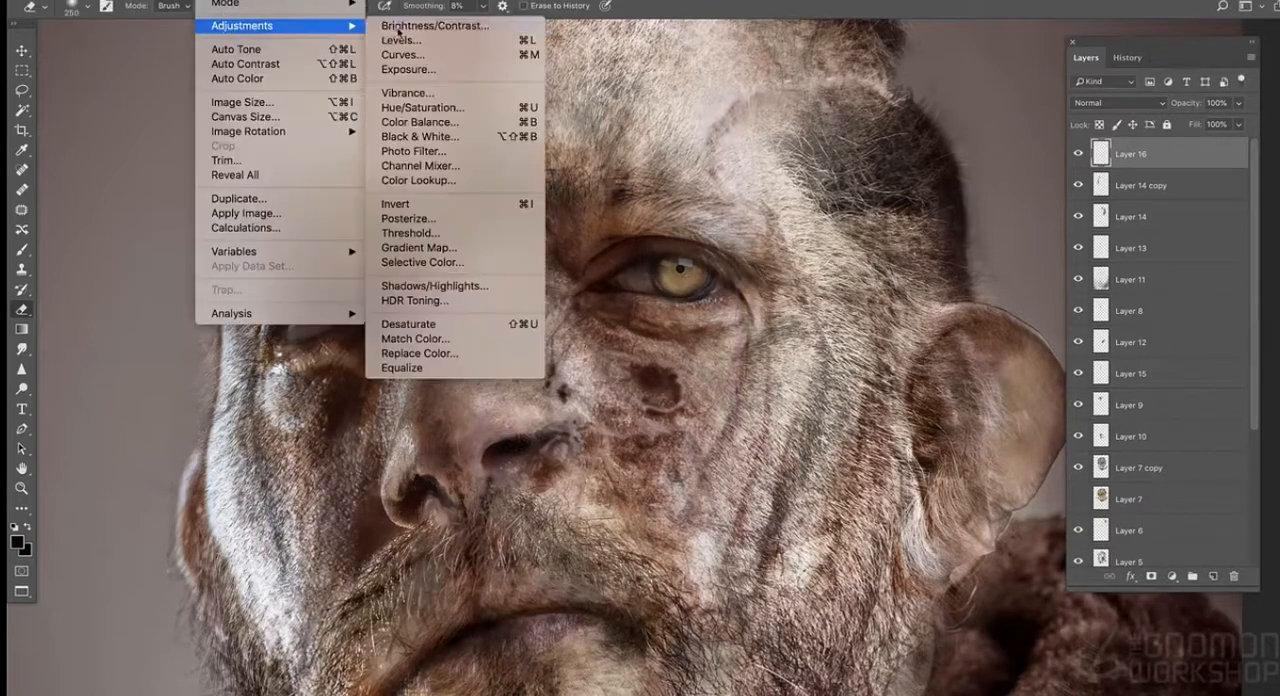
click(397, 30)
drag(994, 90, 1051, 90)
drag(994, 56, 954, 54)
click(1114, 39)
click(1078, 154)
click(1078, 154)
key(ctrl+minus)
key(ctrl+minus)
key(ctrl+minus)
key(ctrl+plus)
key(ctrl+plus)
key(ctrl+plus)
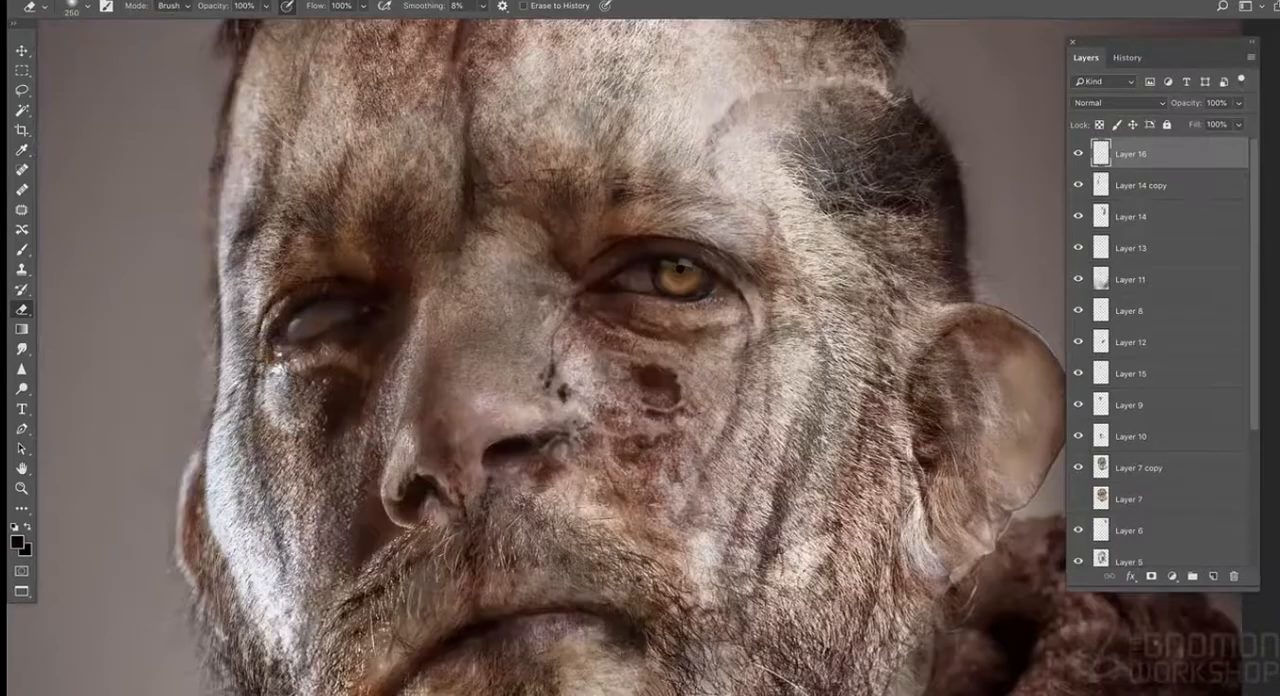
key(ctrl+0)
drag(907, 172, 885, 111)
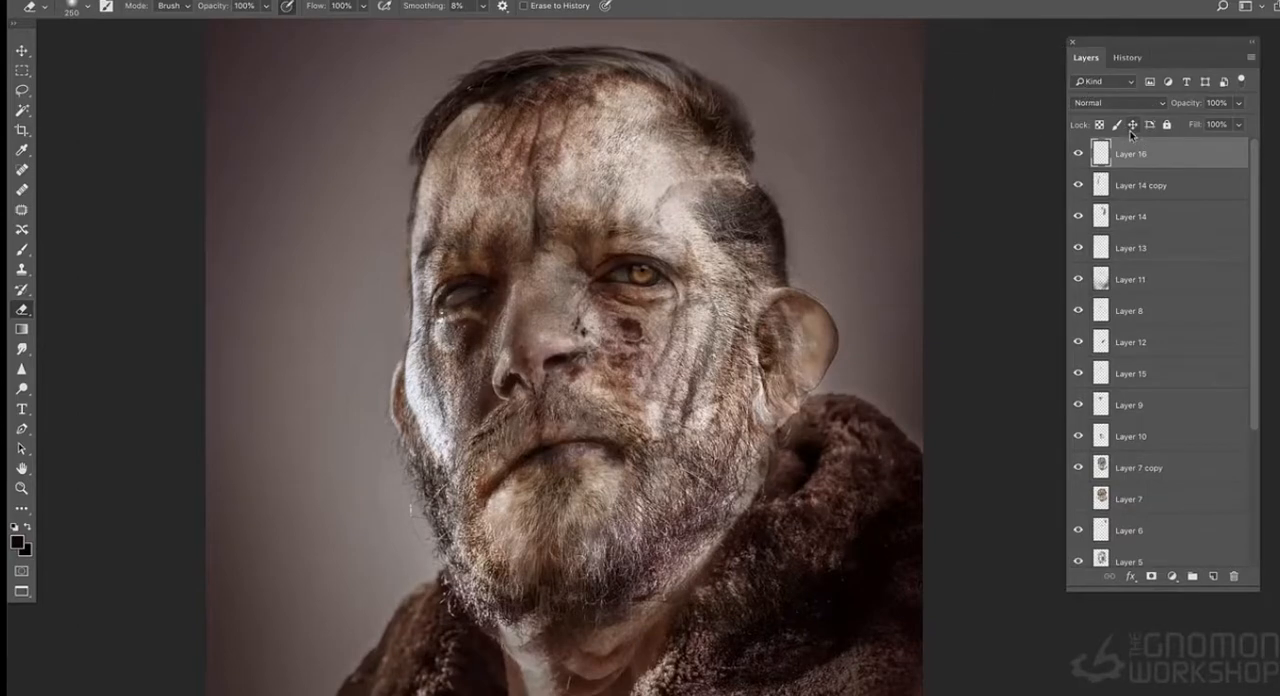
- Add a new empty layer above the lion eye and try a brush stroke around the nose
key(ctrl+plus)
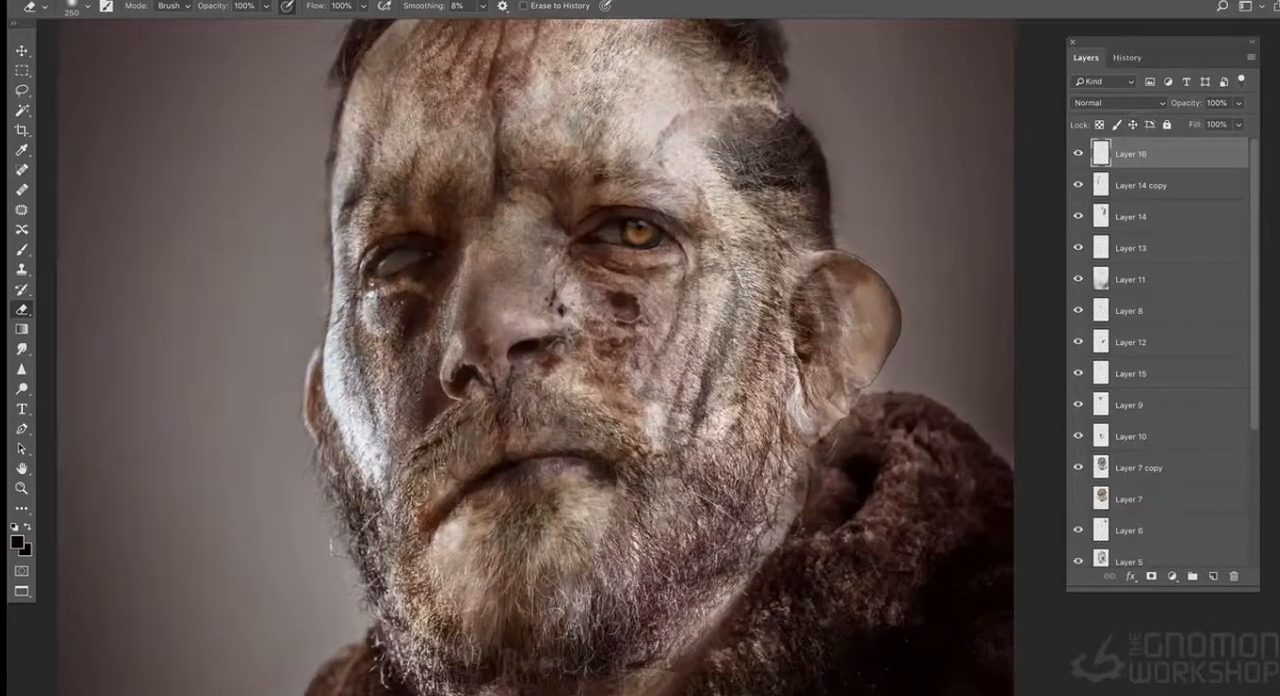
key(b)
key(ctrl+shift+n)
key(Return)
key(ctrl+plus)
key(ctrl+plus)
drag(295, 218, 467, 302)
alt+click(486, 280)
click(525, 265)
key(ctrl+z)
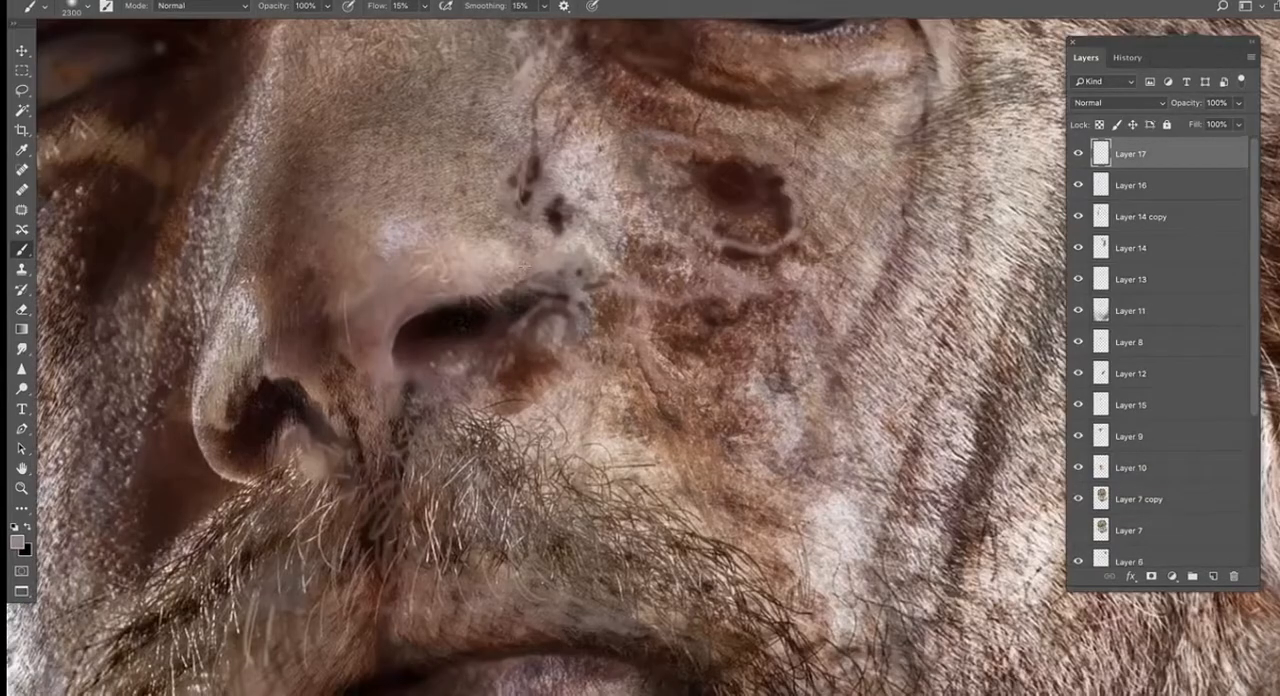
- Paint the dark nostril opening wider over the small bump at its outer edge with a 9 px brush and sampled colors
key(bracketleft)
key(bracketleft)
key(bracketleft)
key(bracketleft)
key(bracketleft)
key(bracketleft)
key(bracketleft)
key(bracketleft)
key(bracketleft)
key(bracketleft)
key(bracketleft)
key(bracketleft)
key(bracketleft)
key(bracketleft)
key(bracketleft)
key(bracketleft)
key(bracketleft)
alt+click(533, 307)
mouse_move(503, 319)
mouse_down()
mouse_move(538, 320)
mouse_move(486, 327)
mouse_up()
alt+click(531, 284)
alt+click(390, 340)
alt+click(479, 310)
drag(562, 232, 568, 243)
alt+click(546, 334)
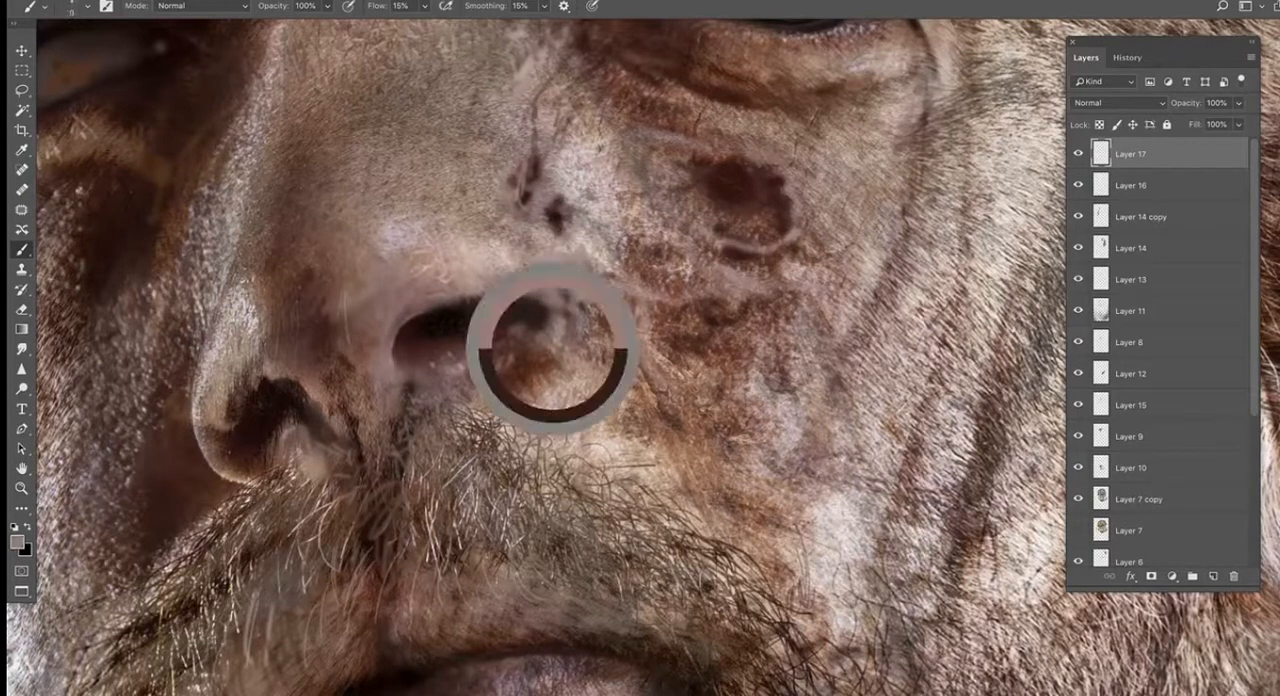
alt+click(497, 313)
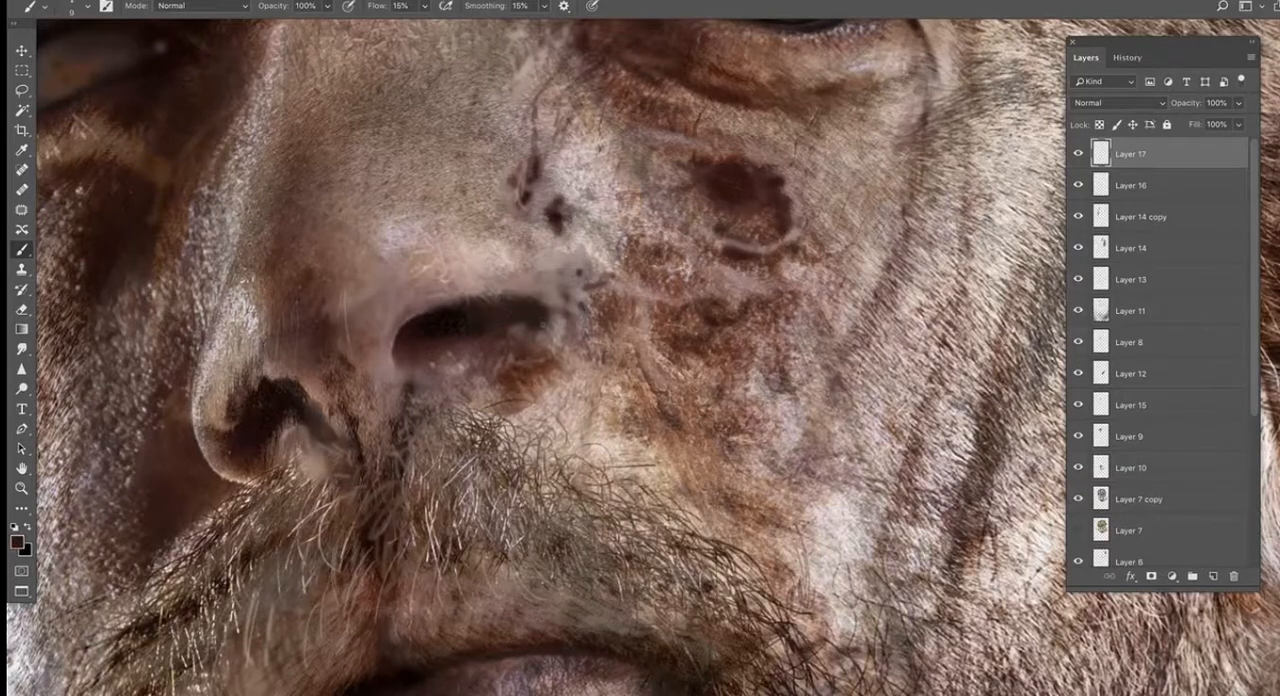
- Touch up the upper rim of the nostril with a sampled pinkish skin tone
alt+click(716, 246)
alt+click(424, 294)
key(super+minus)
key(super+minus)
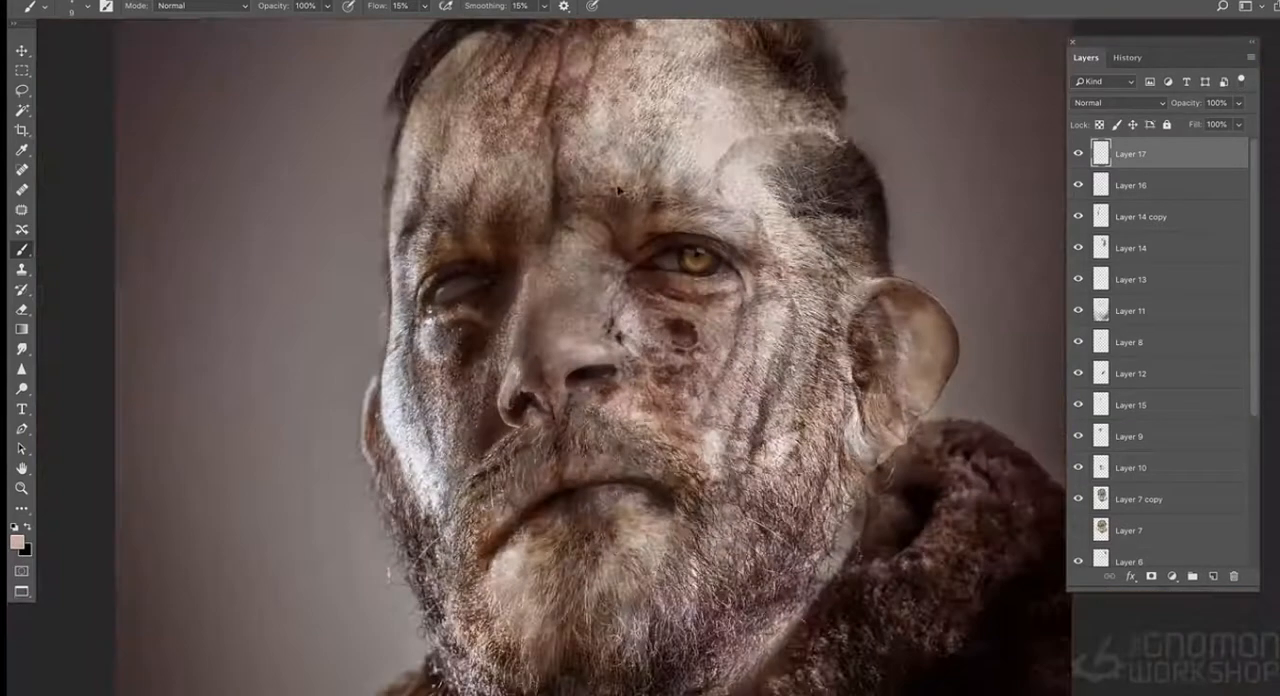
- Paint softer shading inside and just below the nostril with a 45 px brush
key(super+plus)
alt+click(558, 360)
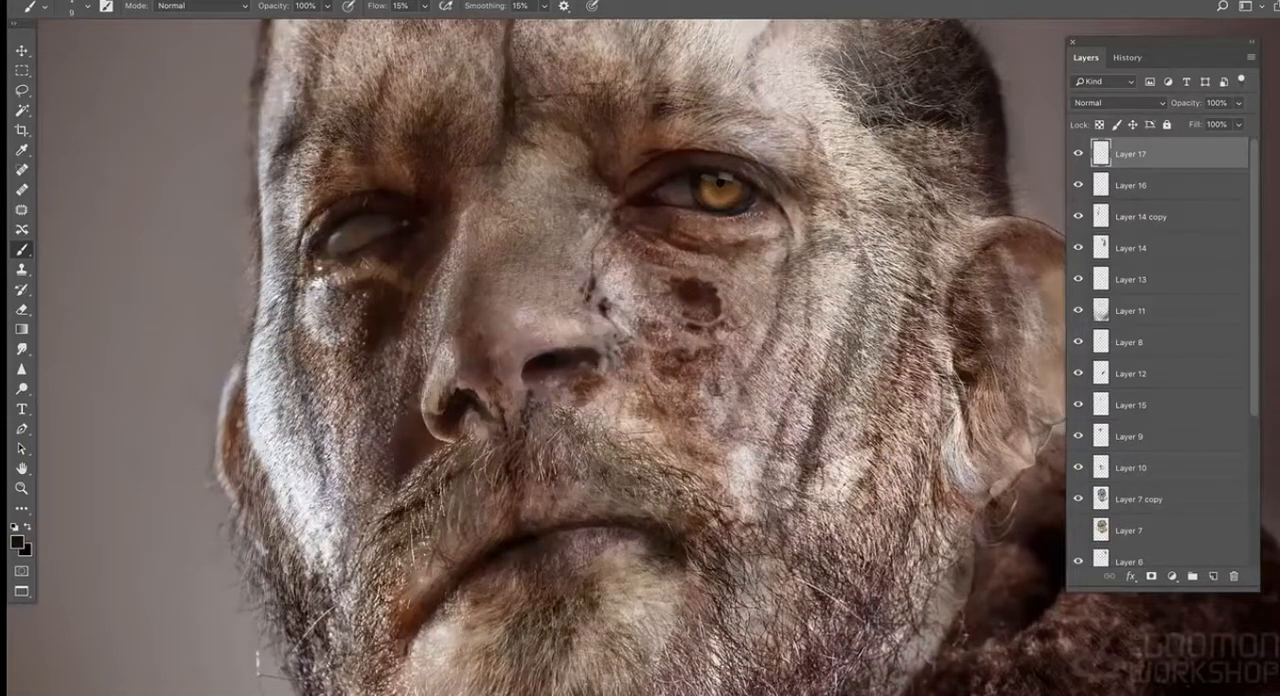
key(super+plus)
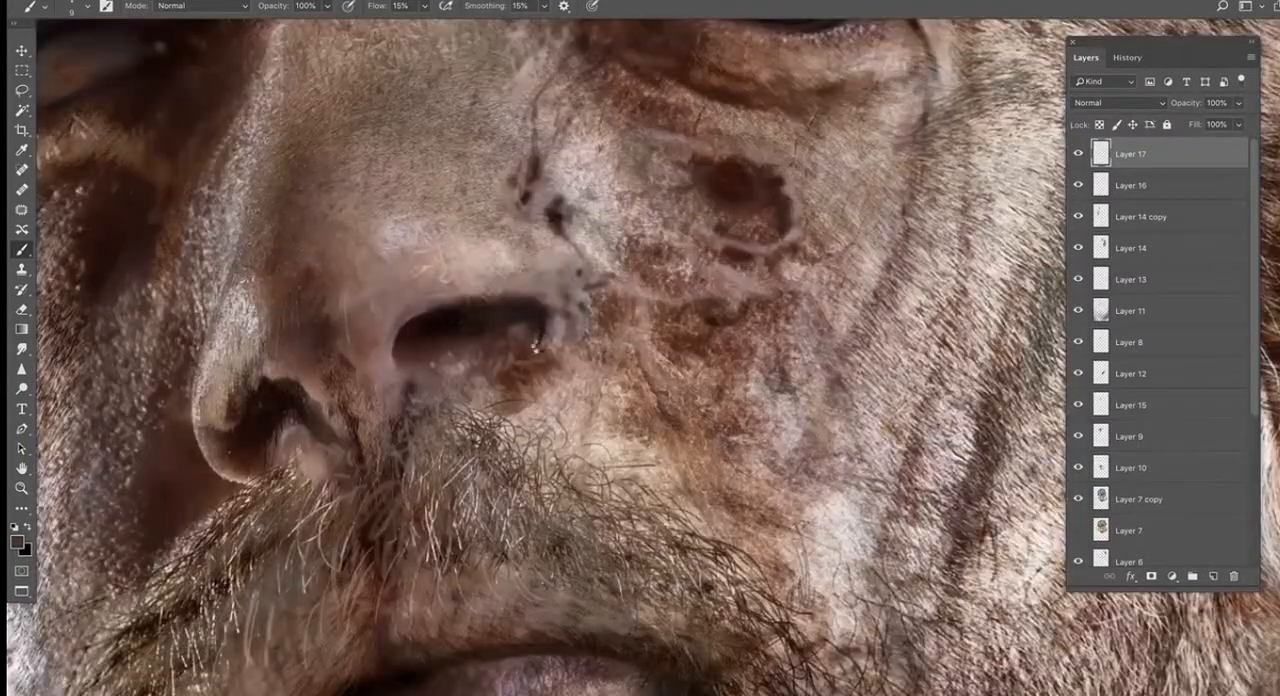
key(bracketright)
key(bracketright)
key(bracketright)
key(bracketright)
key(bracketright)
drag(516, 320, 532, 324)
drag(407, 369, 405, 389)
alt+click(391, 417)
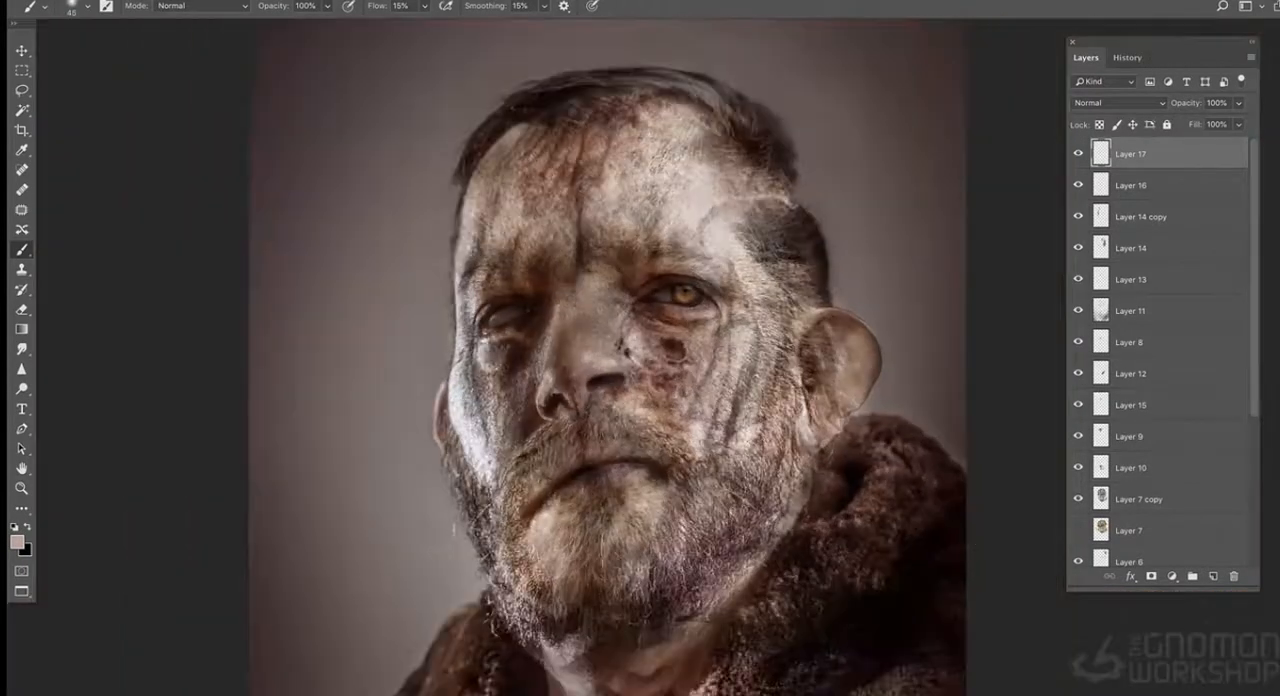
- Reduce the lion eye layer's saturation to -27 with Hue/Saturation
key(super+plus)
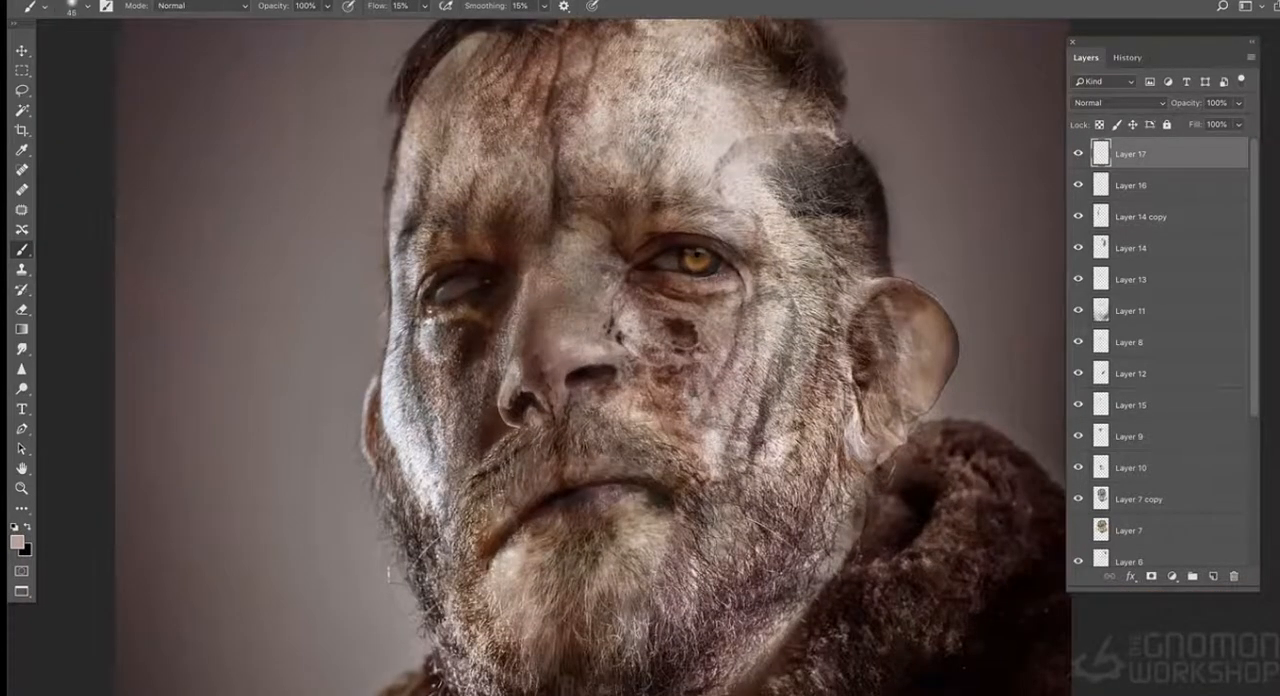
click(1079, 186)
click(1079, 186)
click(1121, 187)
key(super+u)
drag(893, 219, 873, 218)
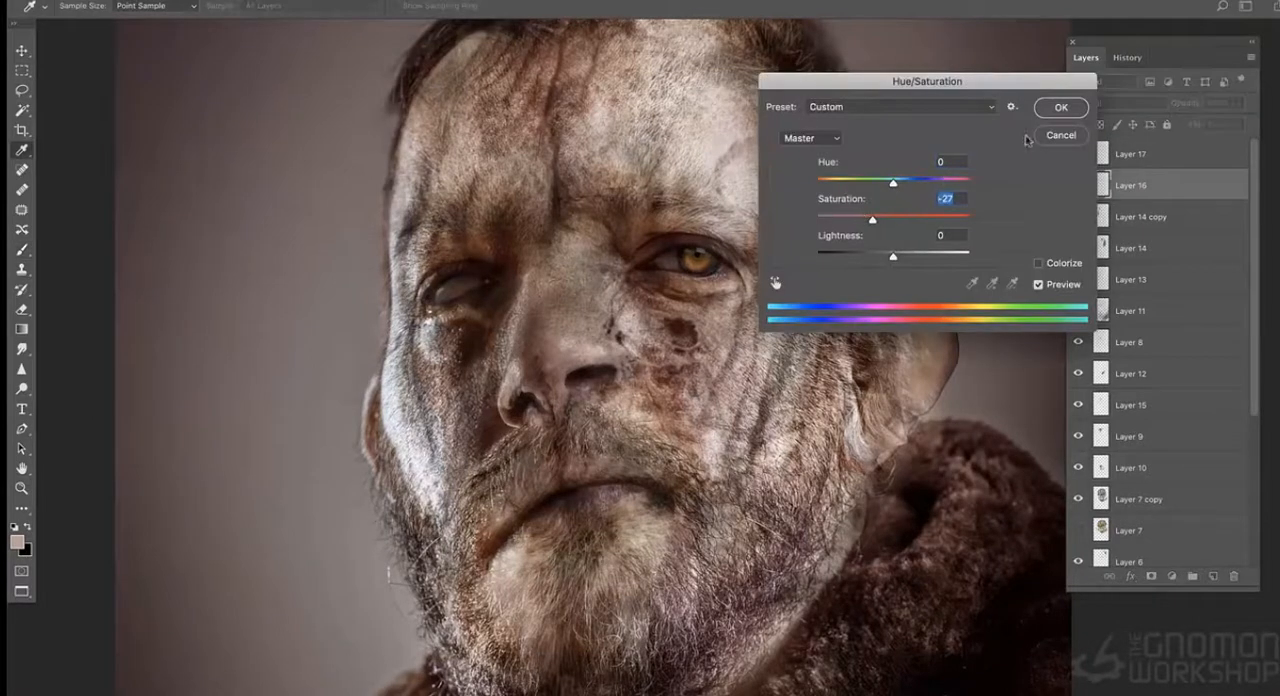
key(Return)
drag(917, 170, 892, 209)
- Add a new layer on top of the stack and paint dark shading around the nostrils with a smaller brush
click(1150, 154)
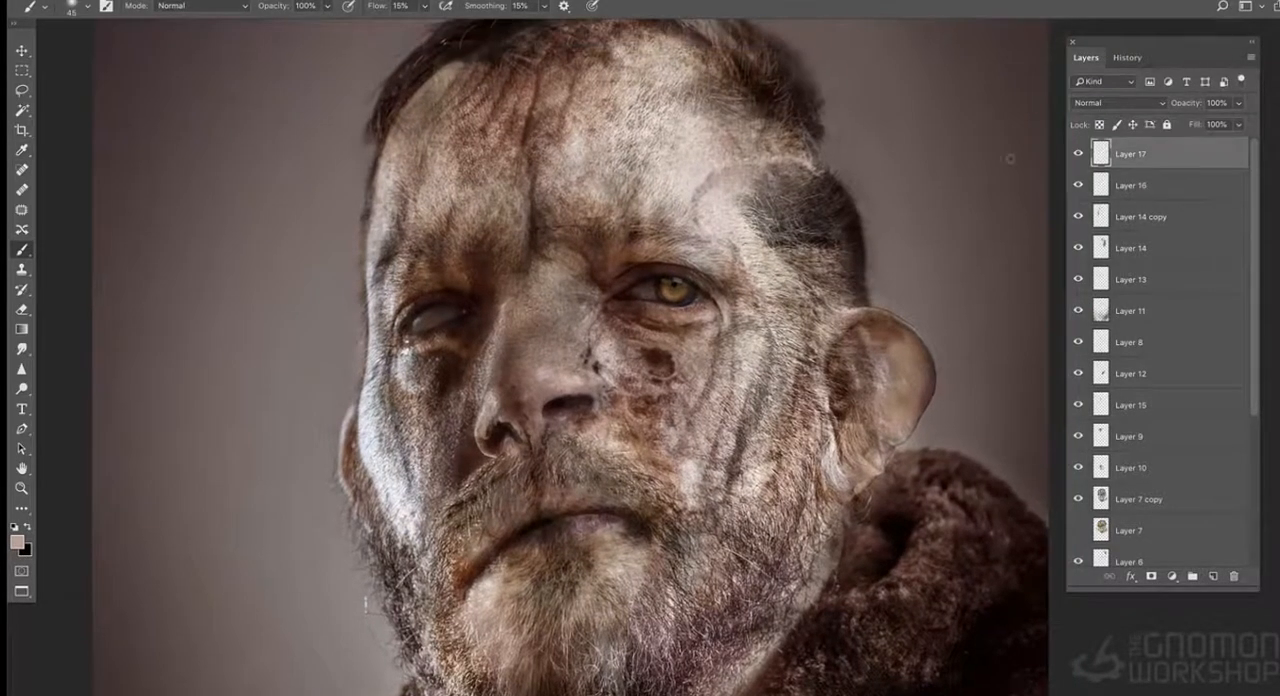
click(1250, 58)
click(1115, 65)
key(Return)
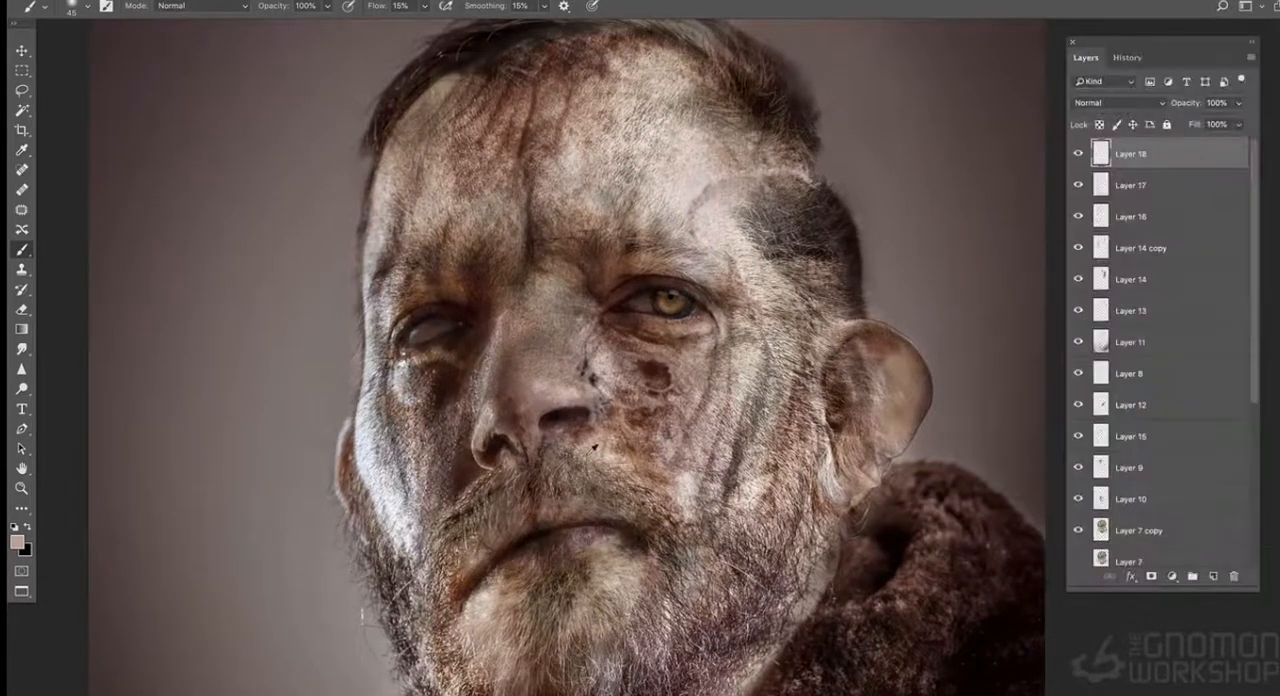
alt+click(553, 420)
key(super+plus)
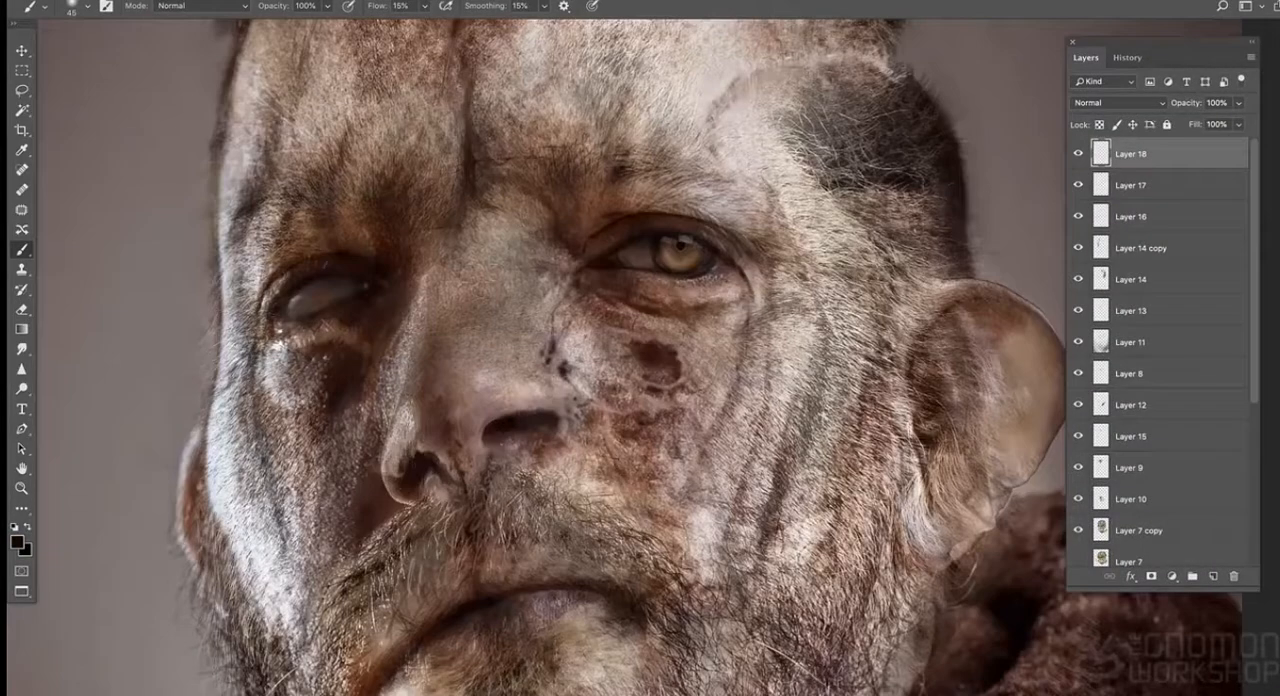
alt+click(462, 464)
key(bracketleft)
key(bracketleft)
alt+click(494, 436)
- Paint a light tone over the blind eyeball with a 10 px brush, comparing it with the layer hidden and shown
alt+click(330, 288)
click(1078, 154)
click(1078, 154)
mouse_move(322, 303)
ctrl+alt+mouse_down()
mouse_move(341, 303)
mouse_move(312, 308)
ctrl+alt+mouse_up()
alt+click(334, 291)
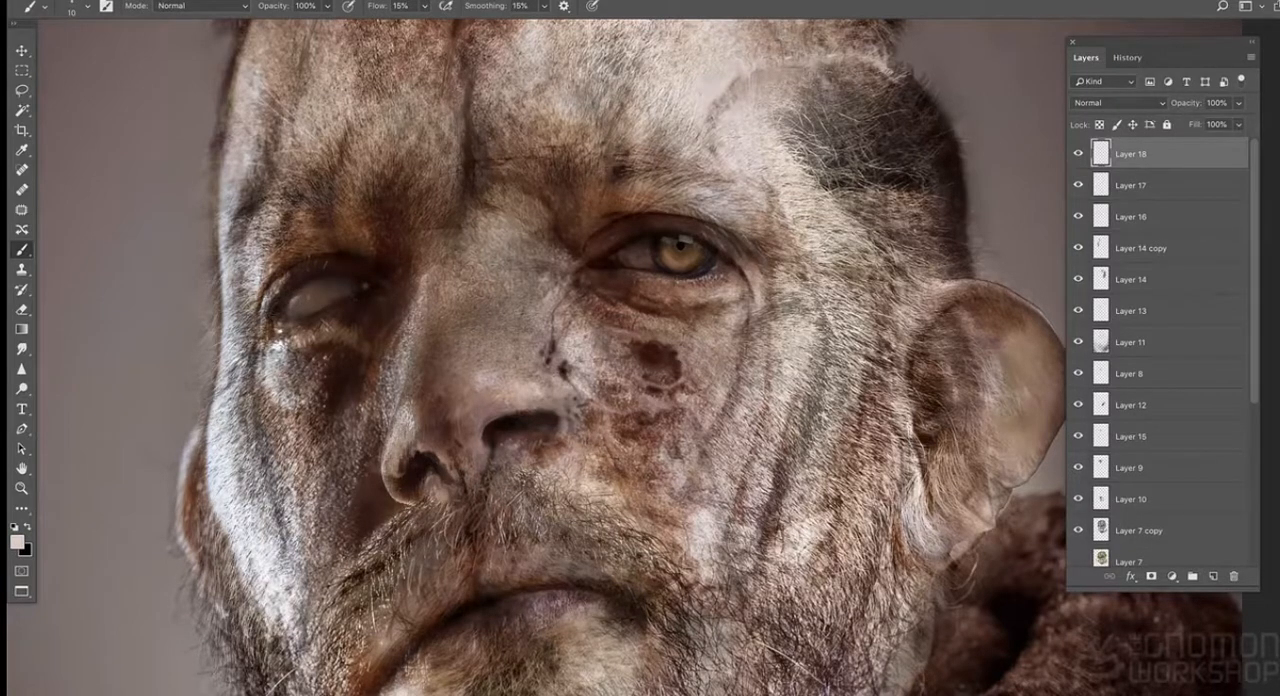
key(x)
key(super+minus)
key(super+minus)
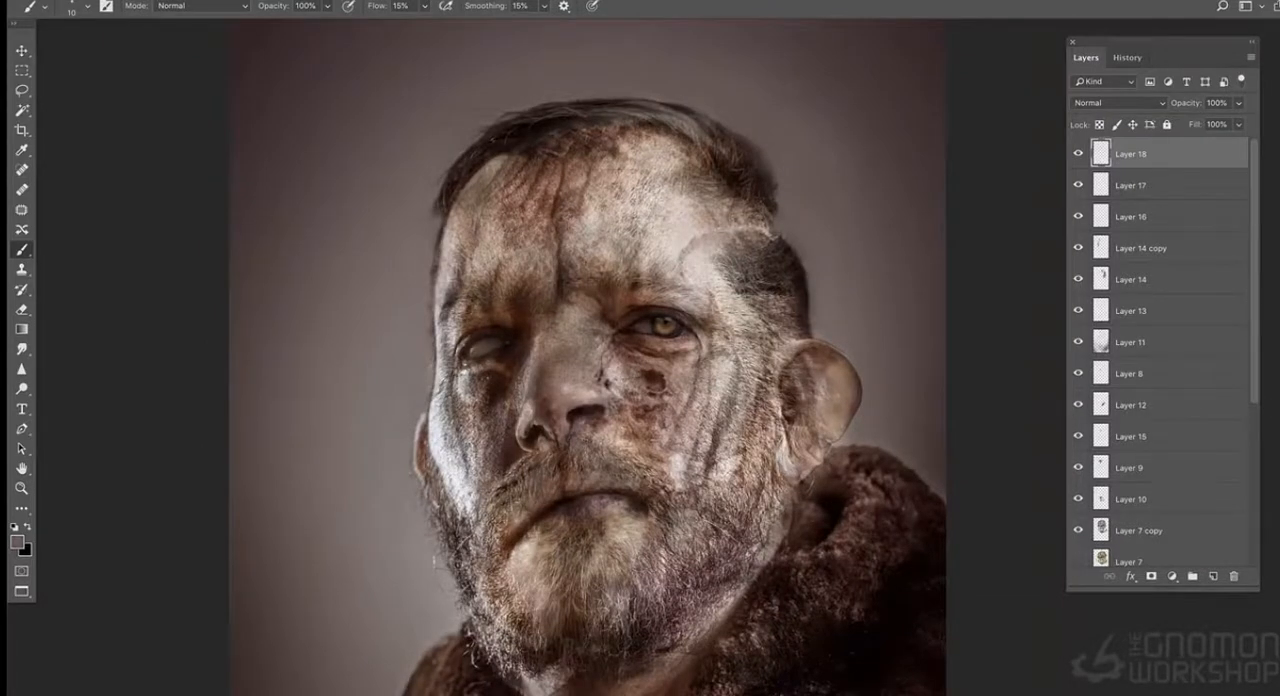
- Raise the brush flow to 34% and dab touch-ups below the earlobe and at the open eye's upper lid
click(425, 7)
click(435, 25)
key(bracketright)
key(bracketright)
key(bracketleft)
key(bracketleft)
key(bracketleft)
key(super+plus)
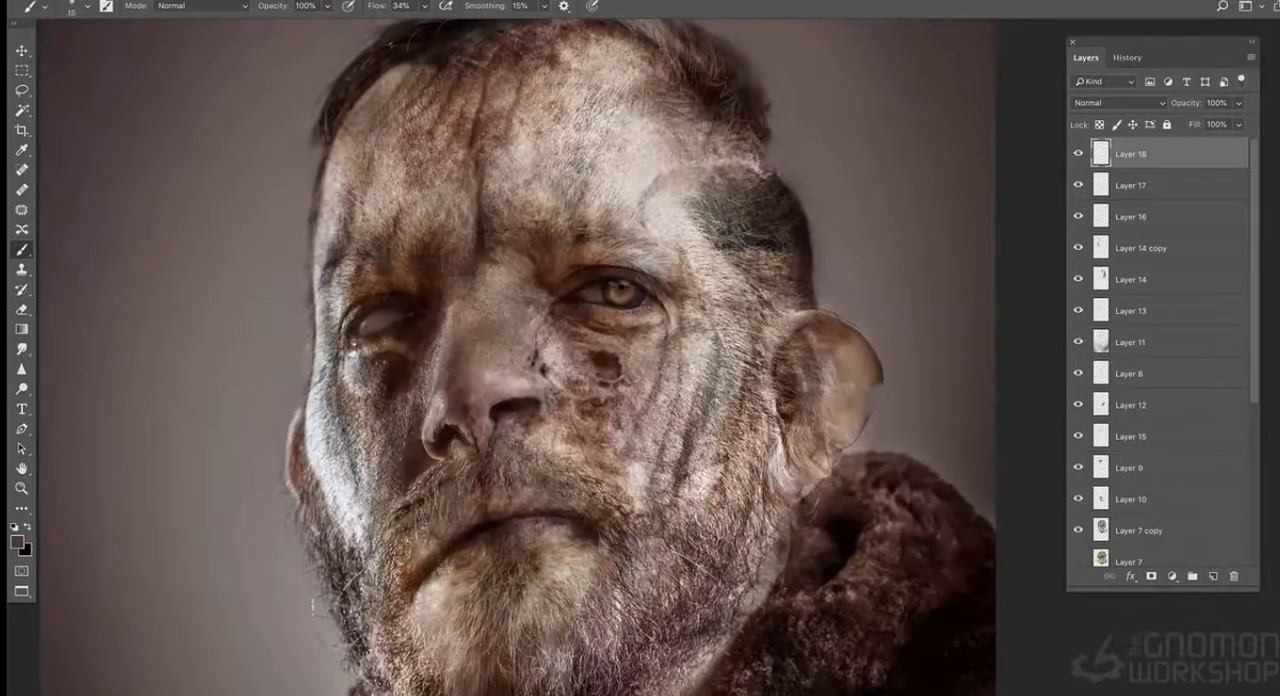
alt+click(787, 461)
alt+click(612, 265)
- Lower the brush flow to 9% and soften the moustache edge below the nostril with a 25 px brush
drag(426, 6, 404, 22)
key(bracketright)
alt+click(440, 482)
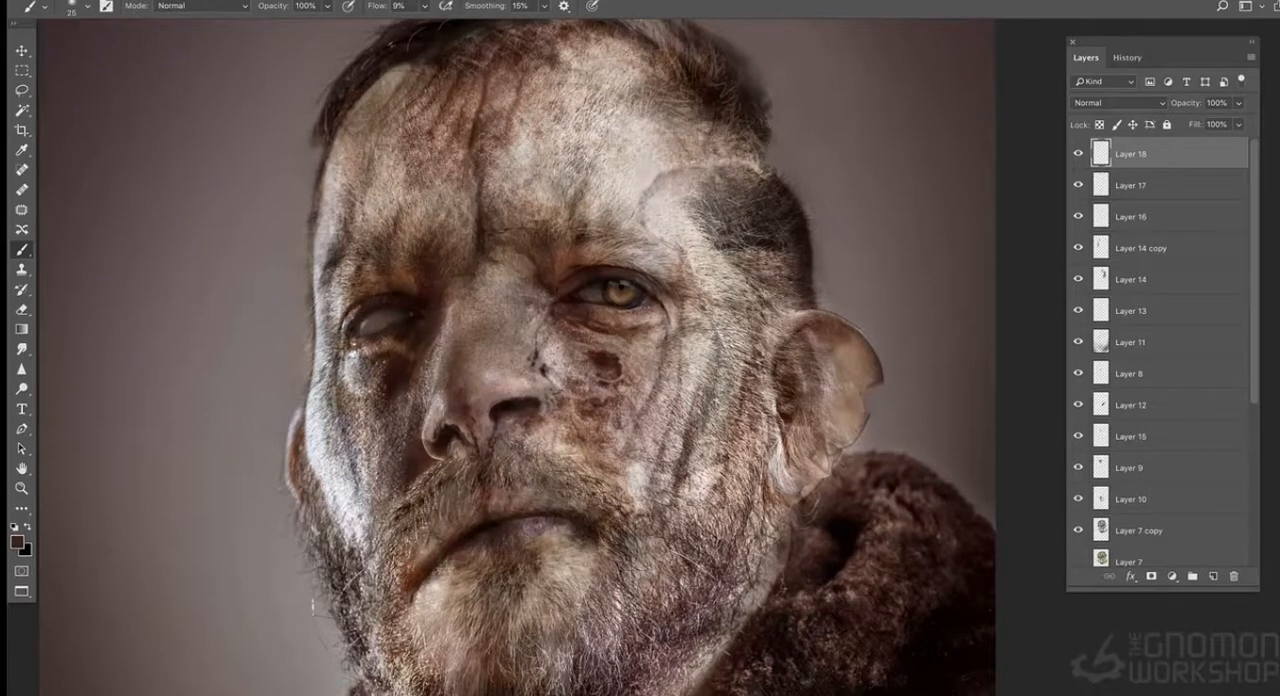
key(super+minus)
key(super+minus)
key(super+plus)
key(super+plus)
- Paint fine strokes along the beard's lower edge under the chin with a thin 9% flow brush
drag(440, 522, 466, 206)
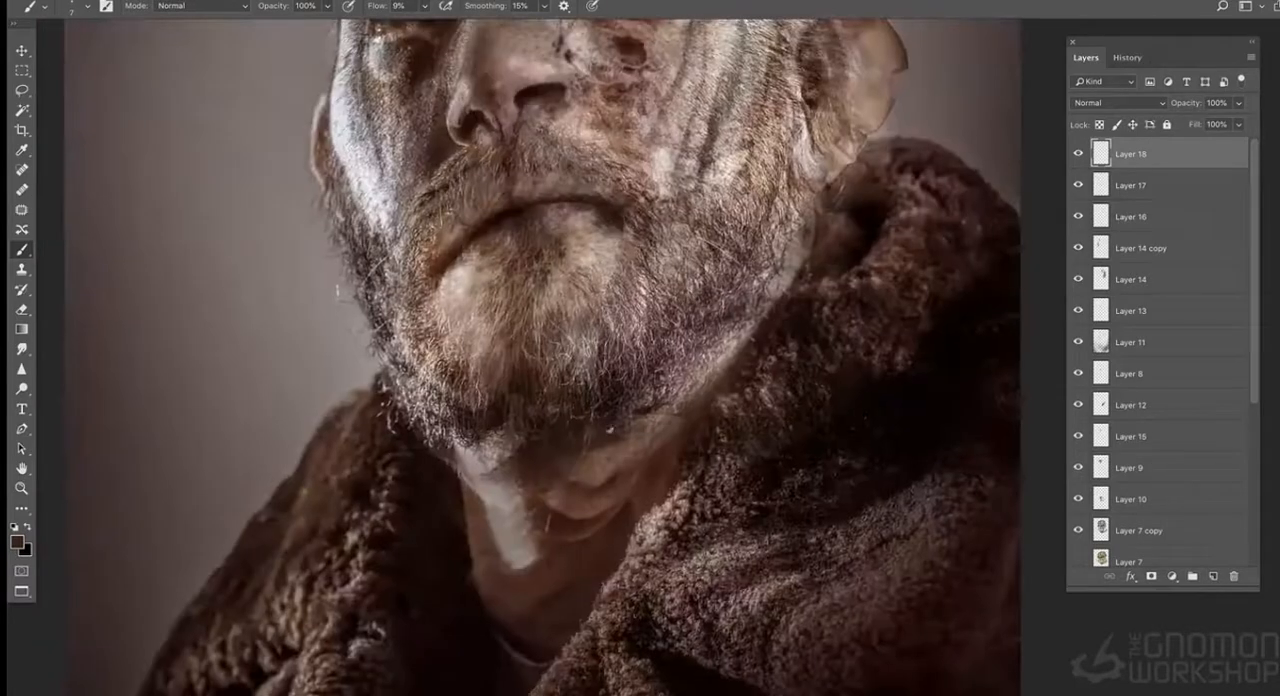
drag(498, 429, 504, 446)
drag(601, 402, 571, 557)
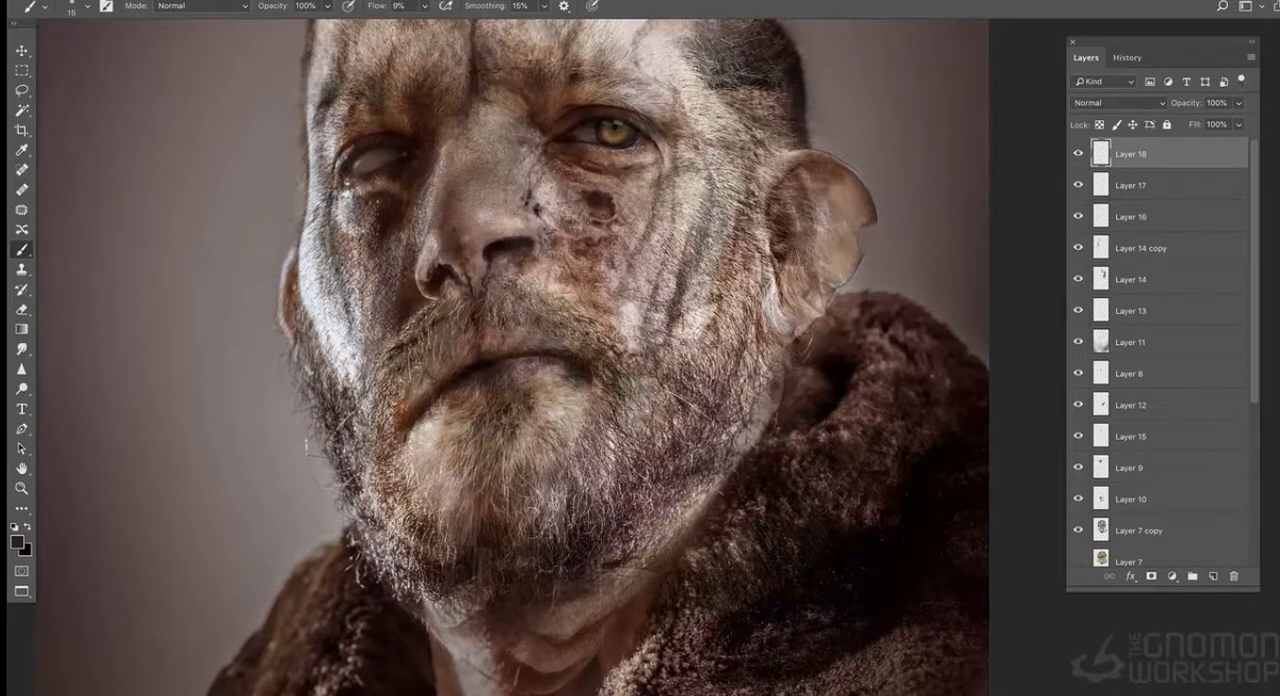
- Flip the canvas horizontally to check the portrait mirrored
key(super+minus)
key(super+minus)
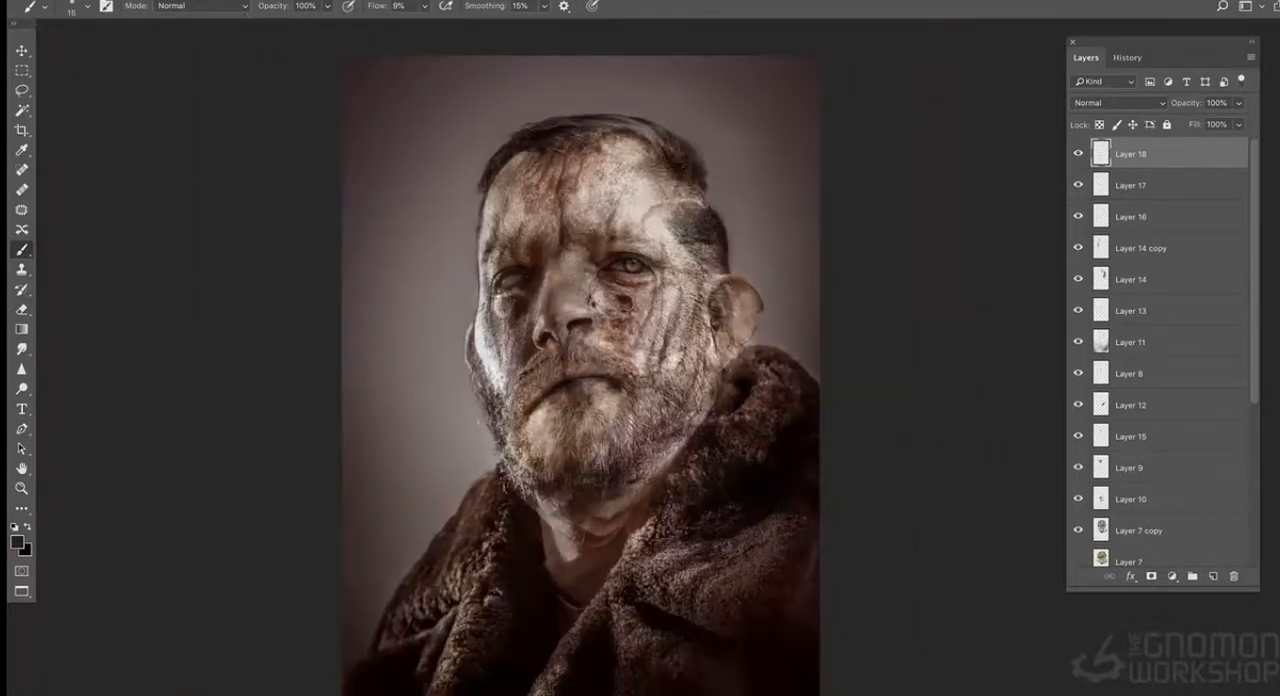
click(212, 1)
mouse_move(300, 126)
click(430, 209)
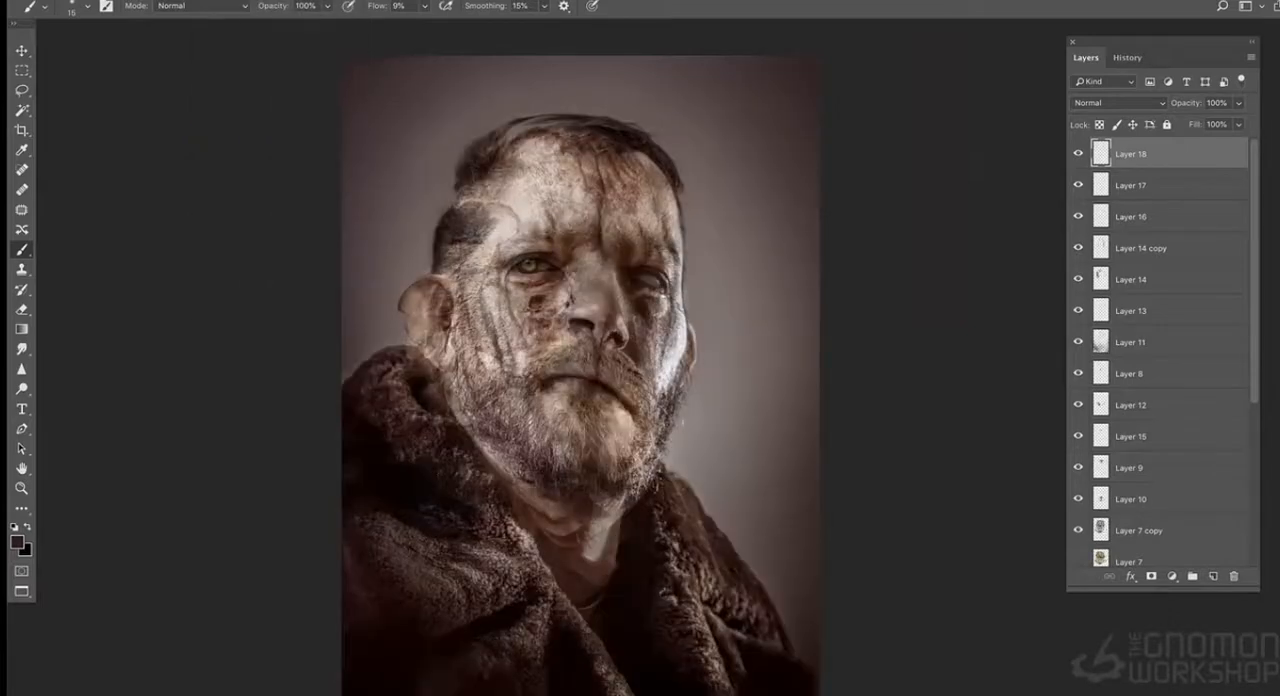
key(super+plus)
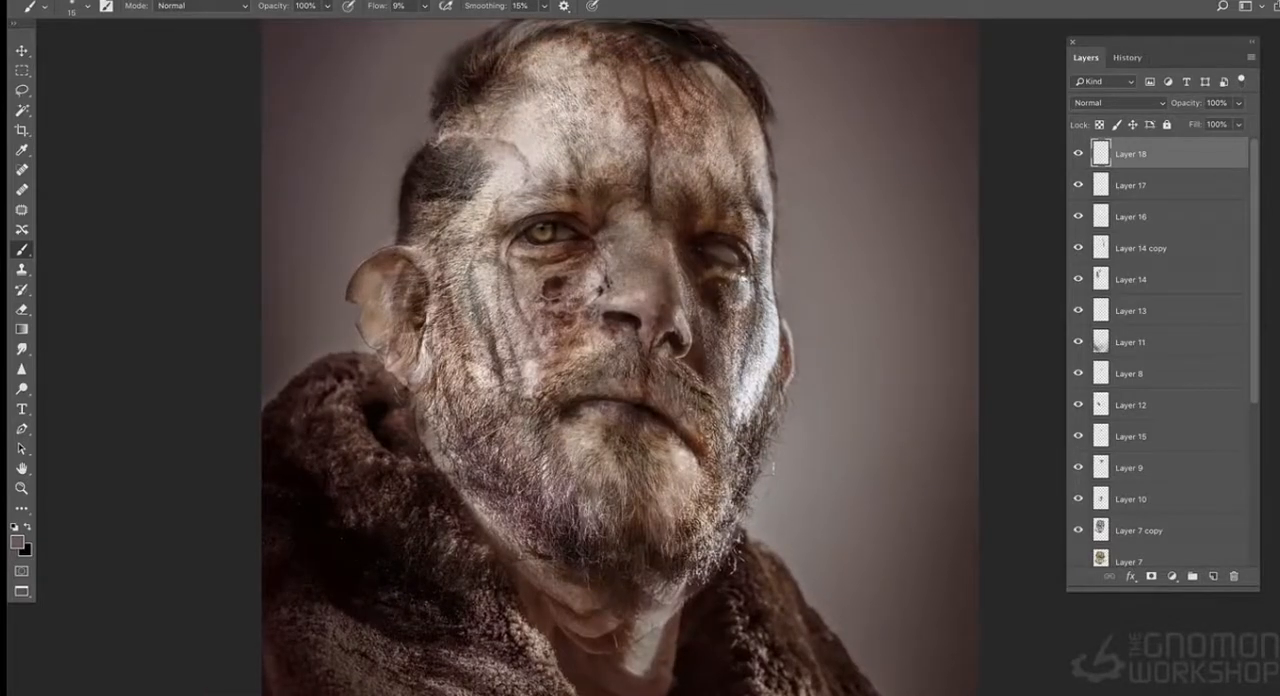
- Enlarge the brush and add soft brown touch-ups around the mouth, open eye and forehead at 9% flow
key(bracketright)
key(bracketright)
key(bracketright)
key(bracketright)
key(bracketright)
alt+click(591, 397)
alt+click(588, 242)
drag(632, 106, 600, 90)
key(bracketright)
key(bracketright)
key(bracketright)
key(bracketleft)
key(bracketleft)
key(bracketleft)
key(bracketleft)
key(bracketleft)
key(bracketleft)
key(bracketleft)
key(bracketleft)
key(bracketleft)
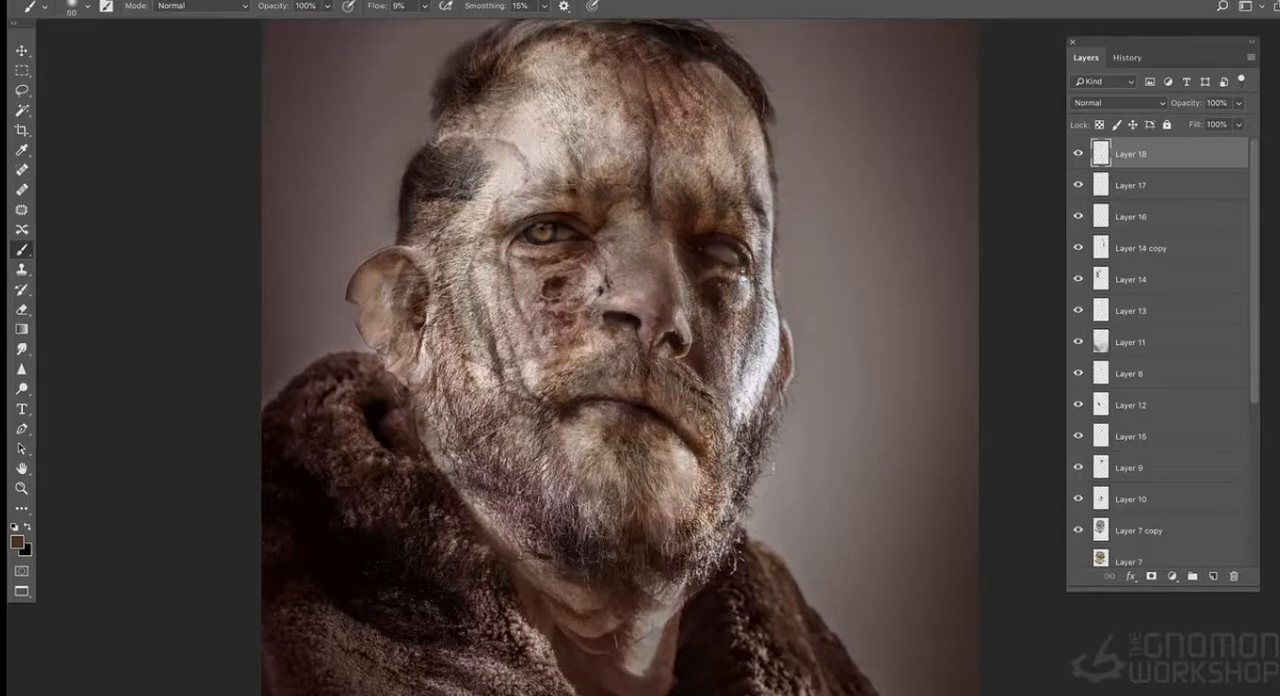
- Enlarge the brush to 400 px and paint a soft dark tone over the neck and fur collar
key(bracketright)
key(bracketright)
key(bracketright)
key(bracketright)
key(bracketright)
key(bracketright)
key(bracketright)
key(bracketright)
key(bracketright)
alt+click(647, 686)
mouse_move(461, 468)
mouse_down()
mouse_move(399, 278)
mouse_move(410, 428)
mouse_up()
- Flip the canvas horizontally back to its original orientation
key(super+minus)
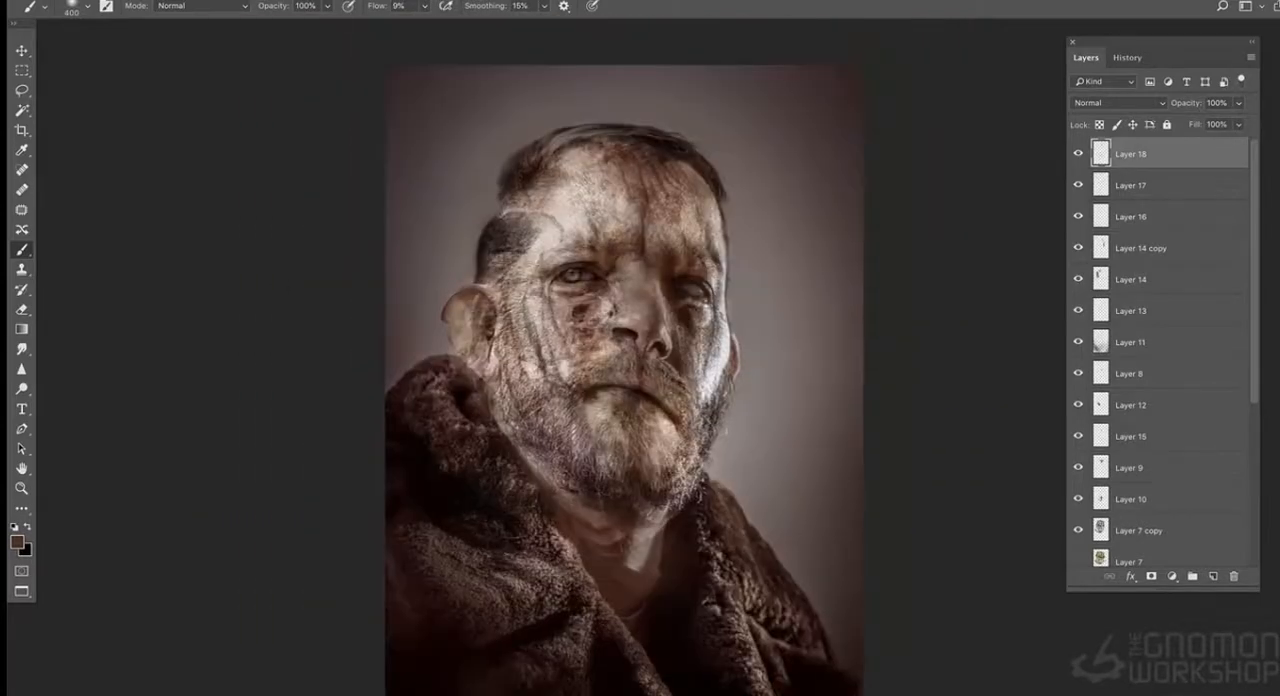
click(206, 1)
mouse_move(252, 131)
click(423, 200)
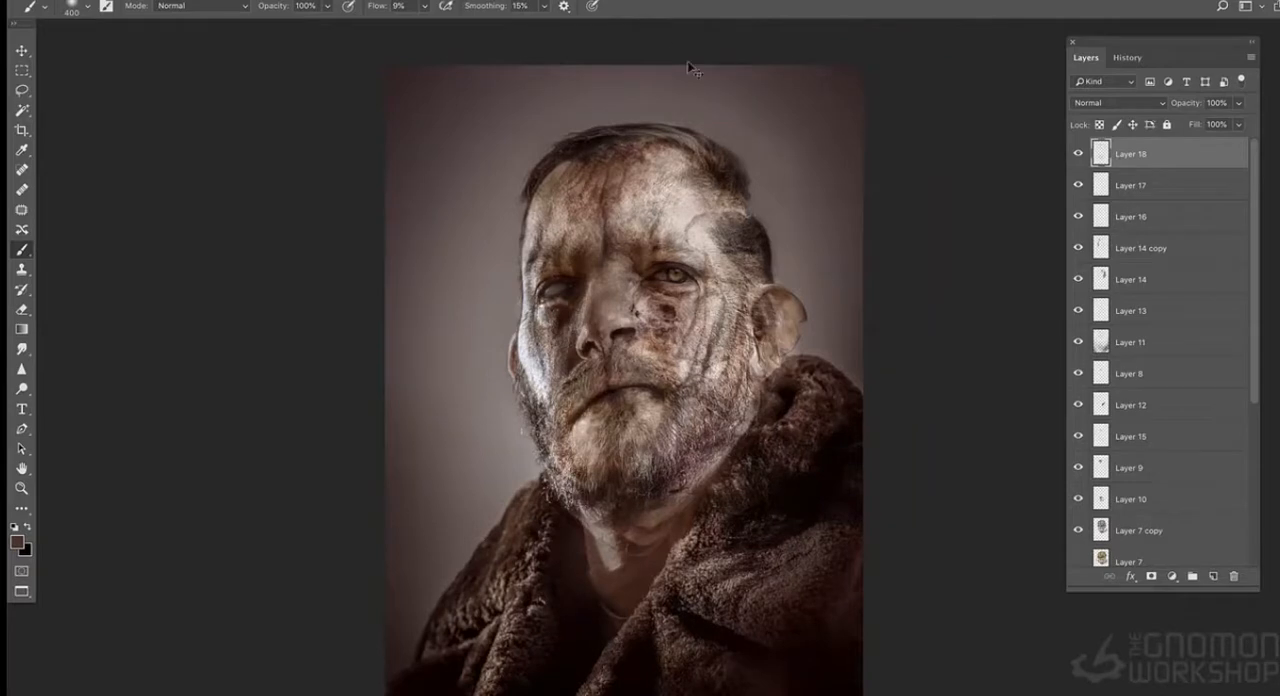
- Flatten all layers into the background and duplicate the Background layer
click(1250, 57)
click(1105, 493)
click(764, 254)
right_click(1128, 152)
click(1180, 176)
key(Return)
- Open Liquify on the duplicate, push the ear's outer edge inward with a 900 px brush and hide the backdrop
click(382, 1)
click(410, 107)
key(bracketright)
key(bracketright)
key(bracketright)
key(bracketright)
key(bracketright)
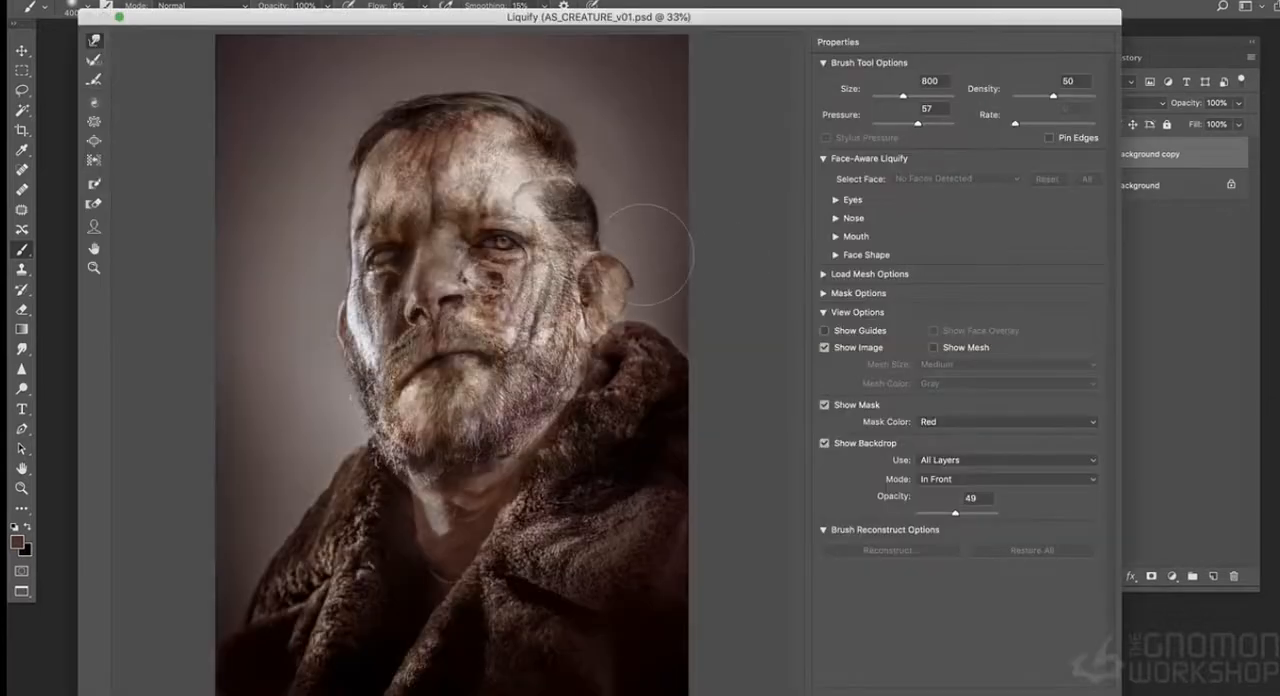
drag(640, 254, 634, 256)
click(825, 442)
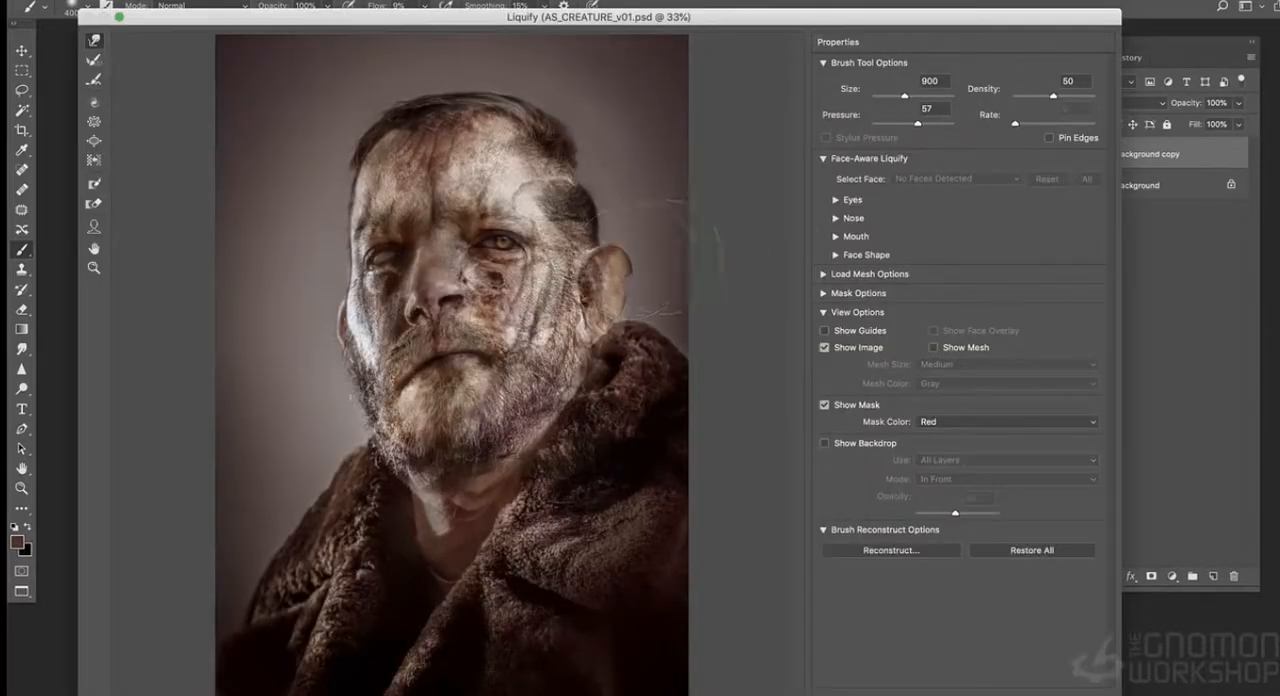
- Reshape the ear in Liquify with a 600 px brush, pulling its outer edge in and adjusting its inner side
key(bracketleft)
key(bracketleft)
key(bracketleft)
drag(645, 254, 611, 255)
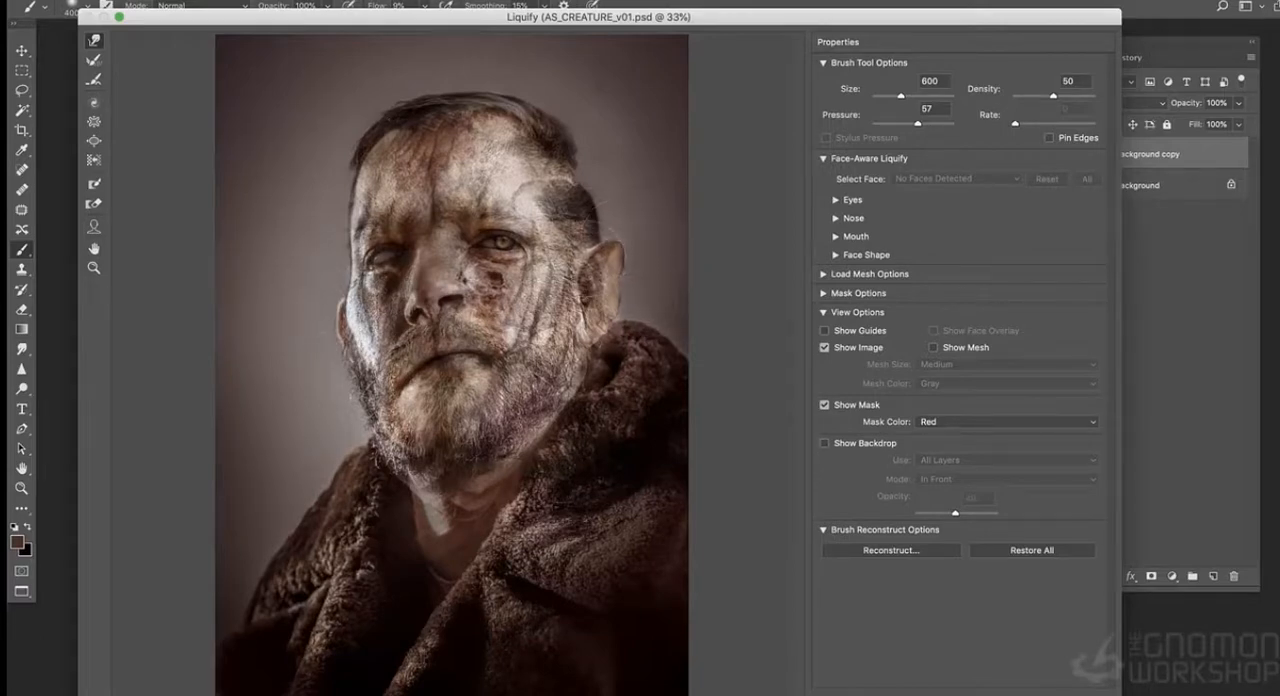
key(super+plus)
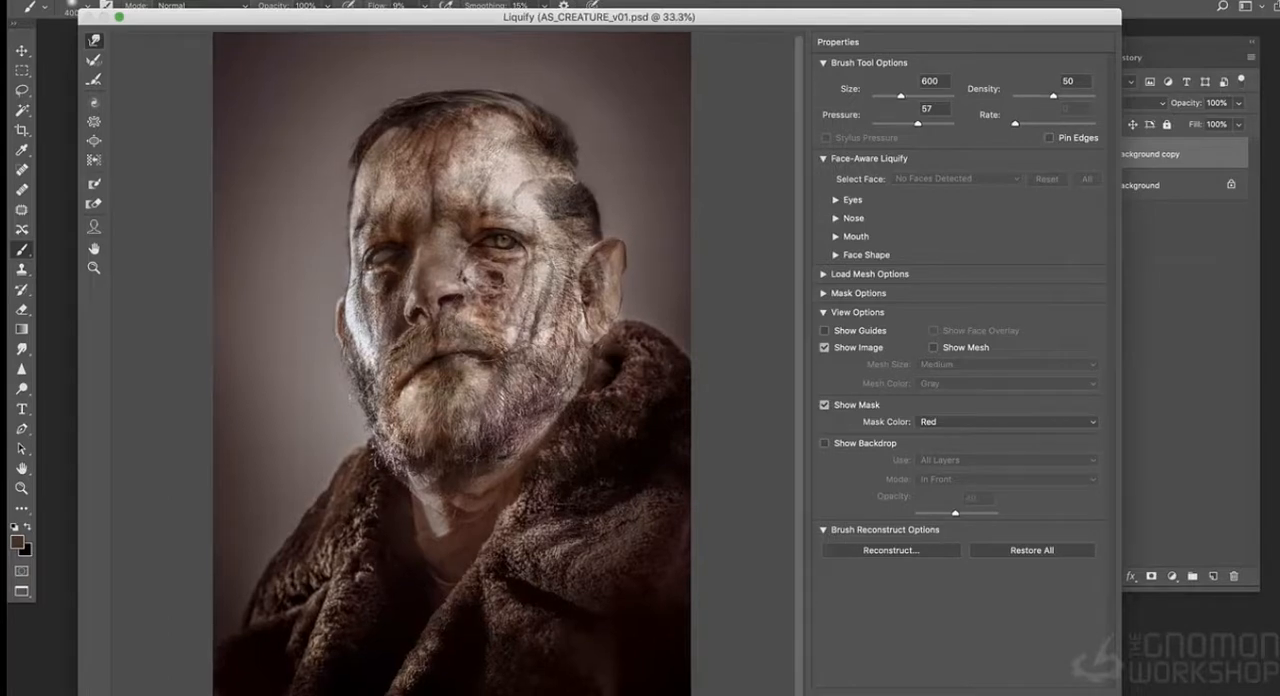
drag(576, 274, 616, 265)
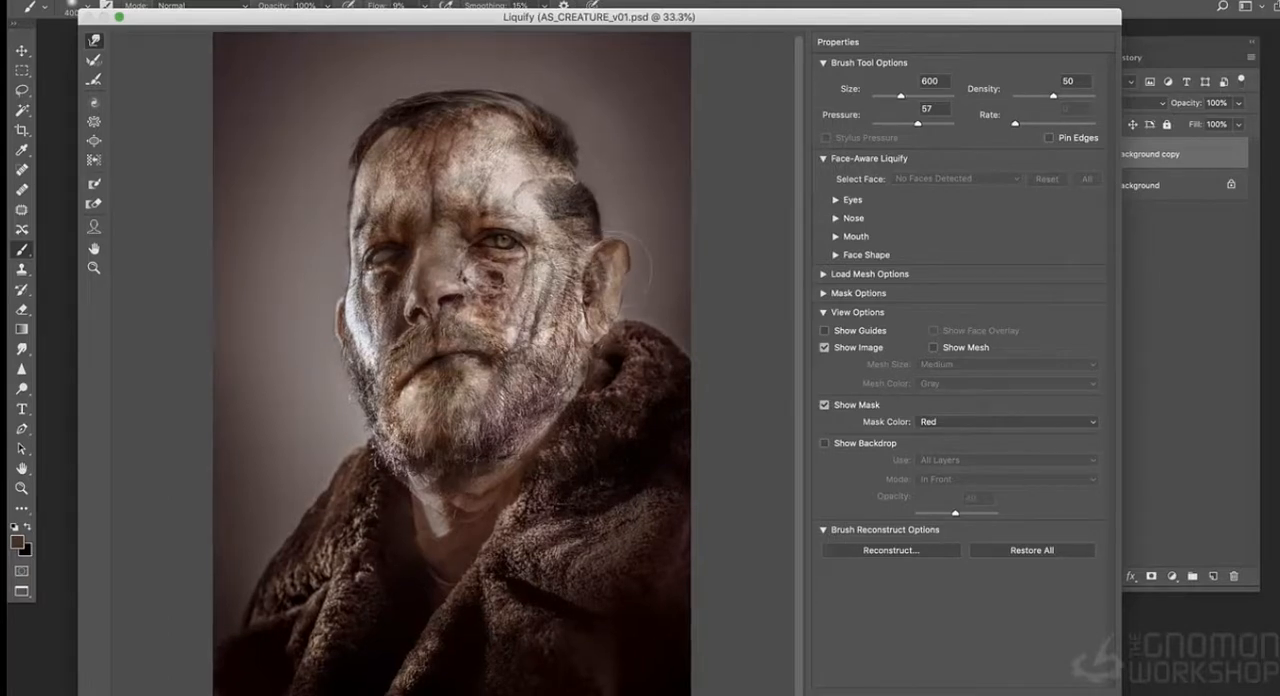
- Nudge the nose, the blind-eye area and the head outline with the Liquify brush and apply the distortion
drag(466, 292, 465, 306)
drag(412, 242, 361, 262)
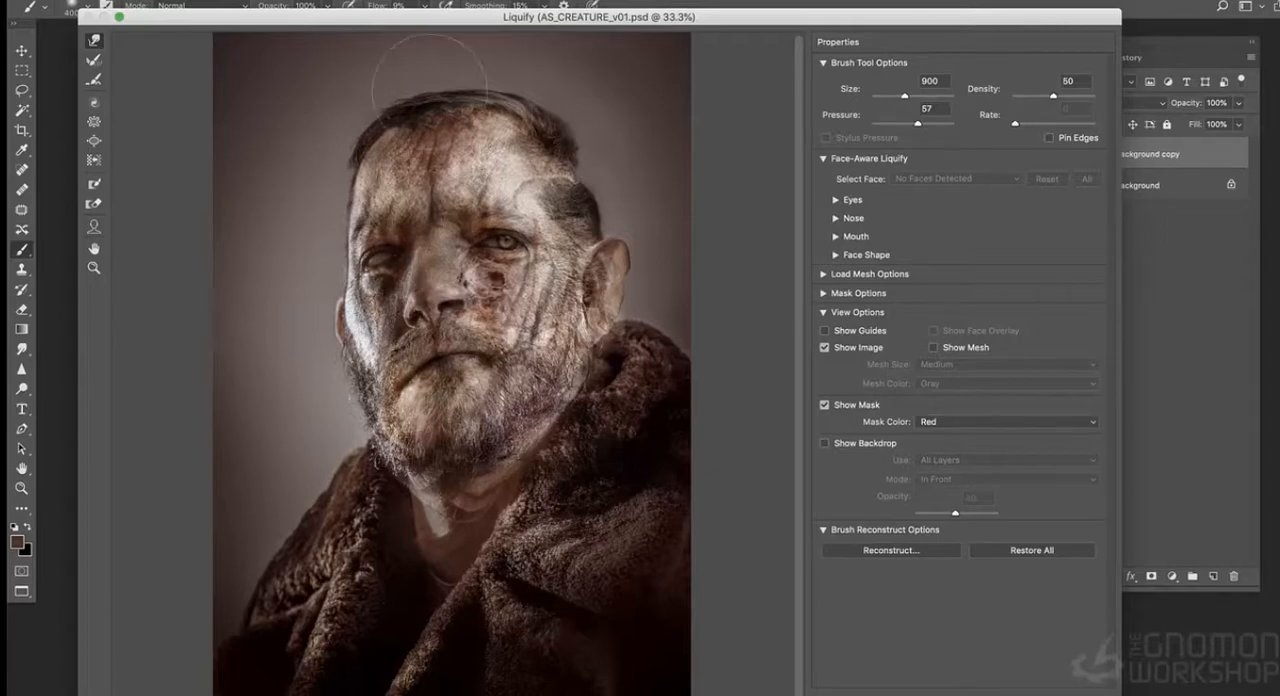
key([)
key([)
key([)
key([)
key([)
key([)
key([)
key(])
key(])
key(])
key(])
key(Return)
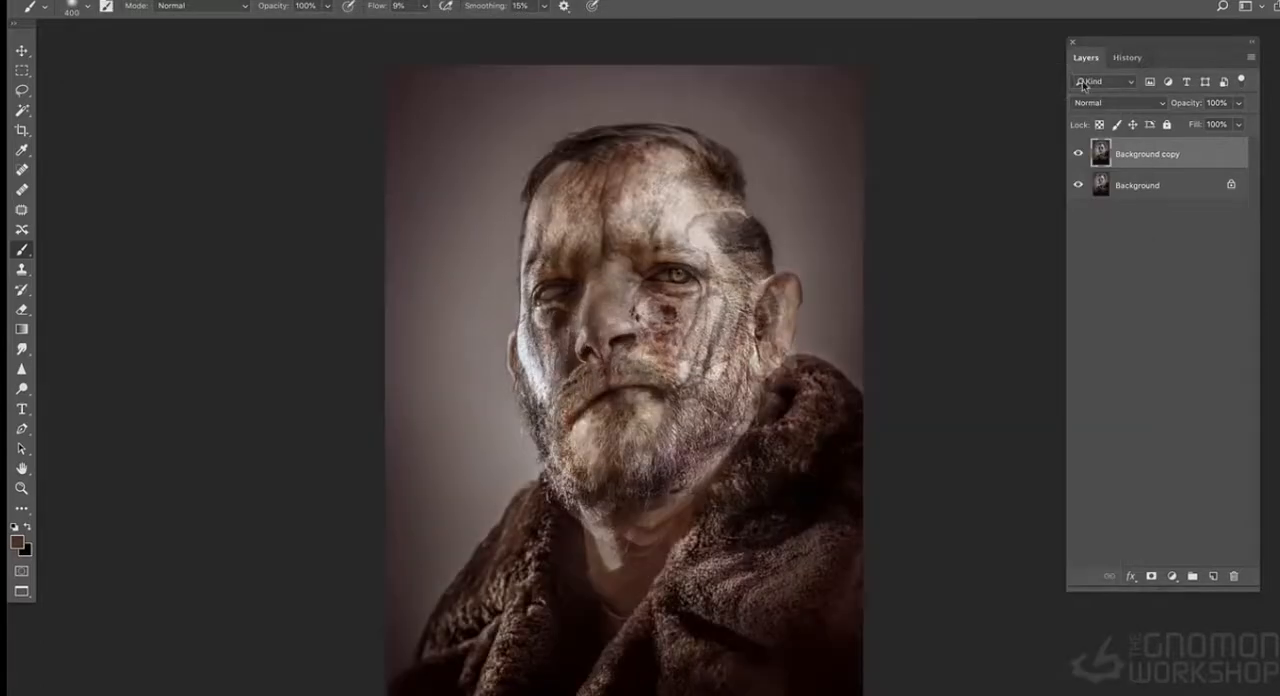
- Mirror the liquified portrait by flipping the canvas horizontally
click(1127, 57)
click(226, 2)
click(495, 210)
click(1085, 57)
key(ctrl+plus)
key(ctrl+minus)
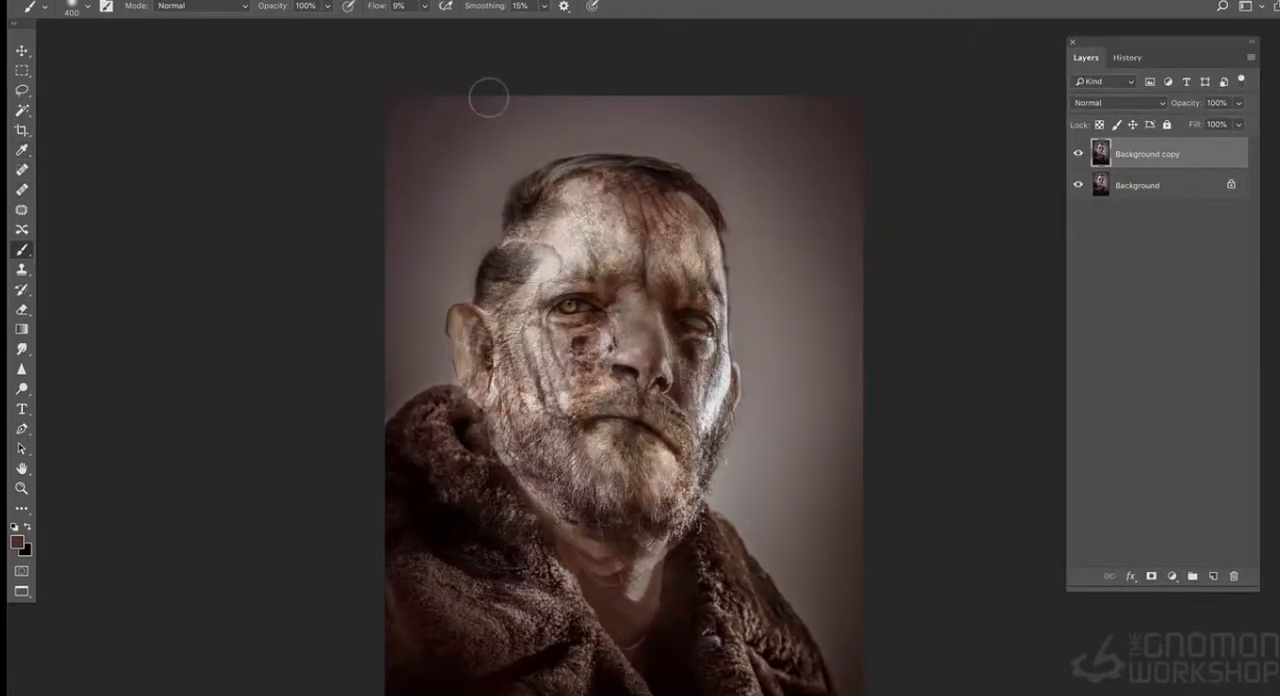
alt+click(482, 184)
- Duplicate the Background copy layer and apply a Lens Blur with a radius of 14 to the duplicate
right_click(1135, 153)
click(1088, 224)
click(1258, 437)
click(378, 1)
mouse_move(404, 168)
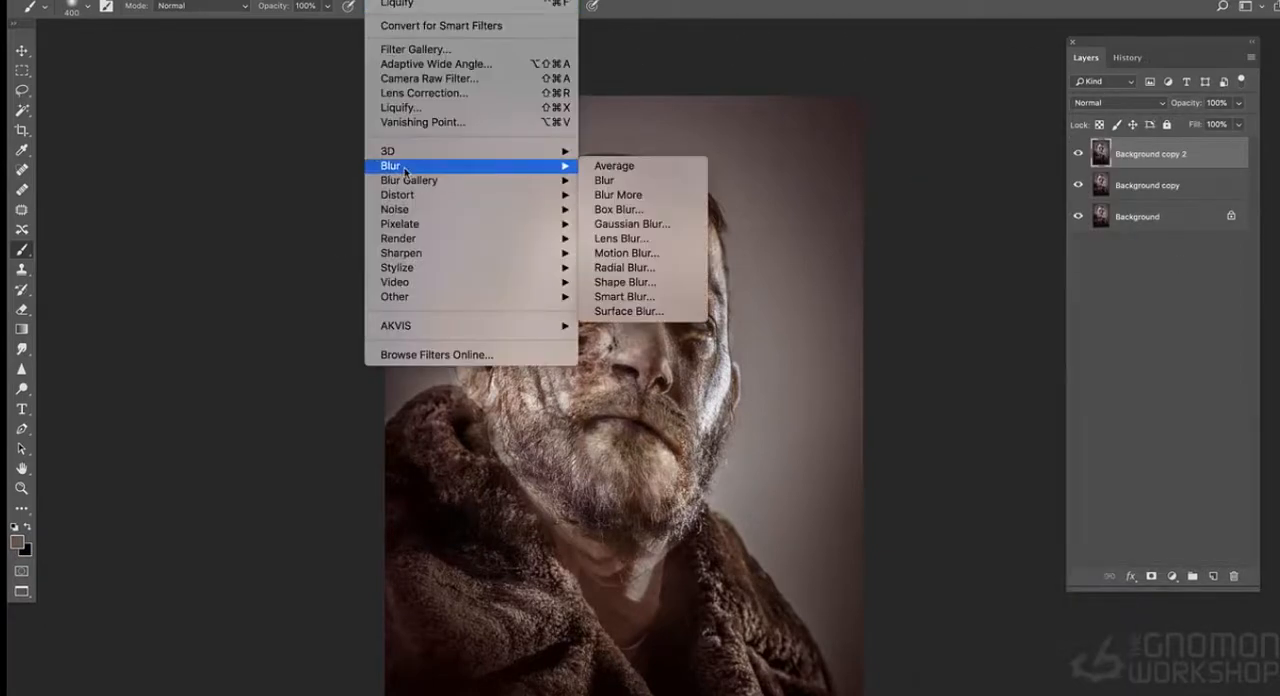
click(645, 240)
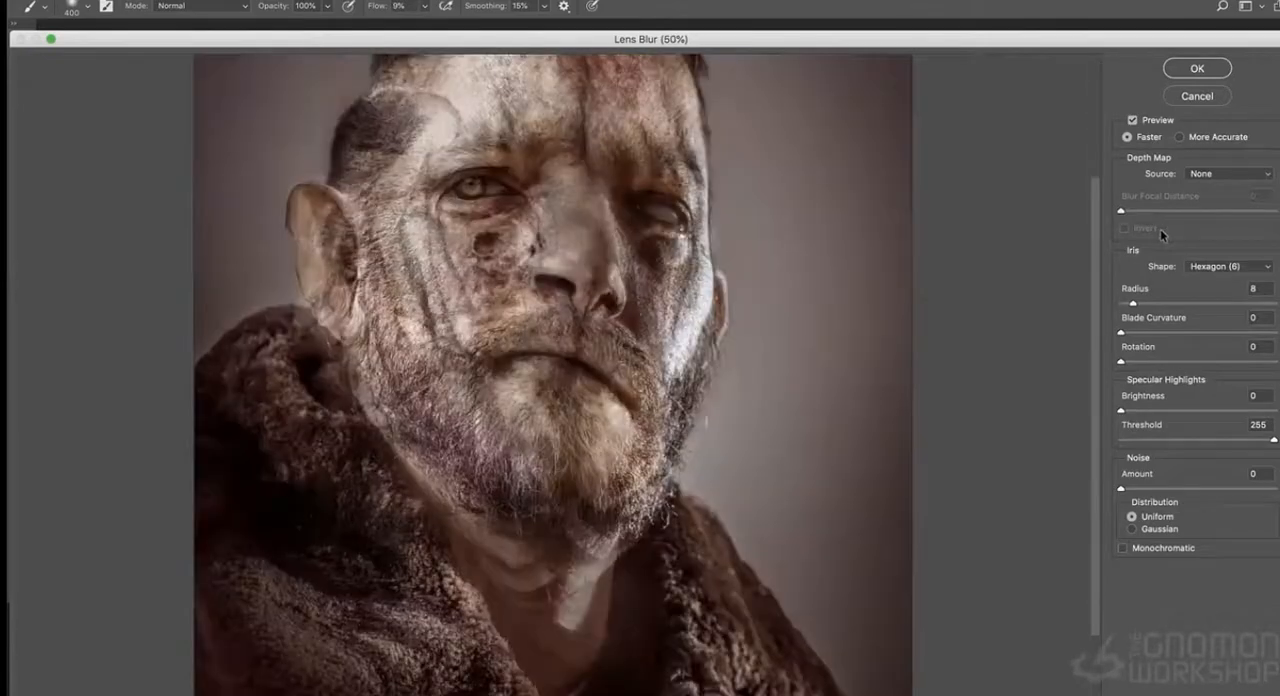
key(super+plus)
drag(1136, 304, 1153, 304)
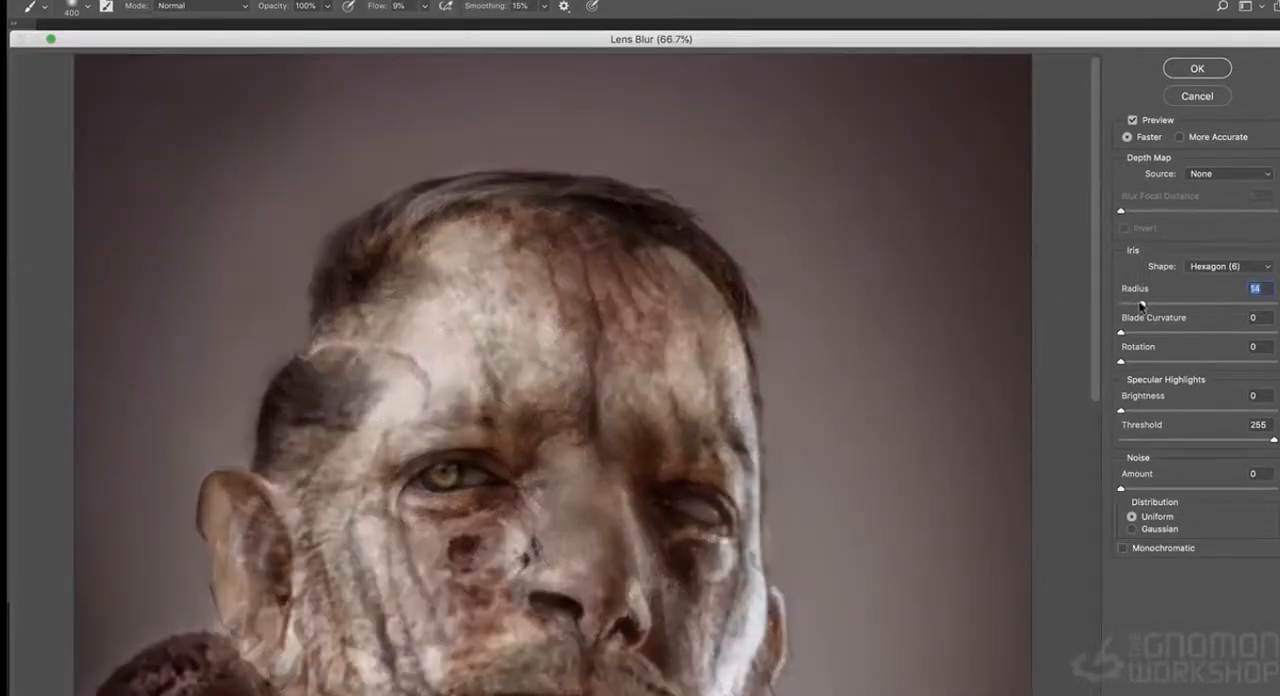
click(1196, 72)
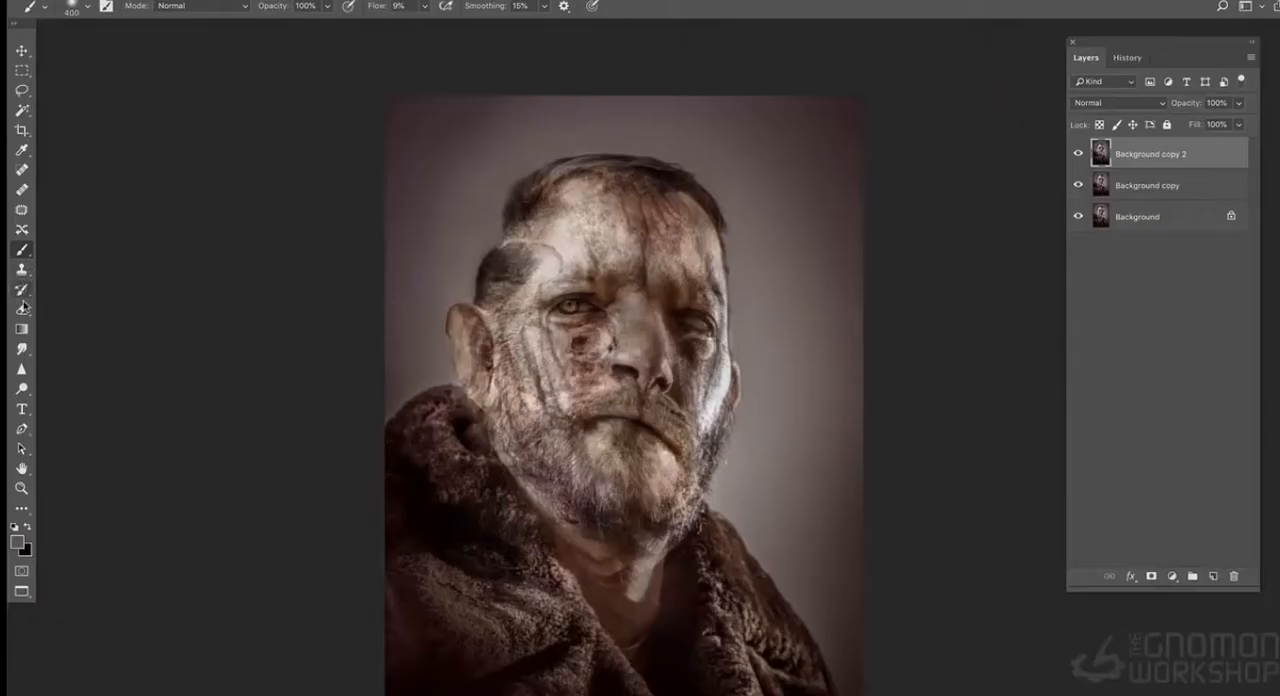
- Erase the blurred layer over the face, beard and coat, enlarging the eraser from 800 to 1300 px
click(23, 308)
key(super+plus)
key(super+plus)
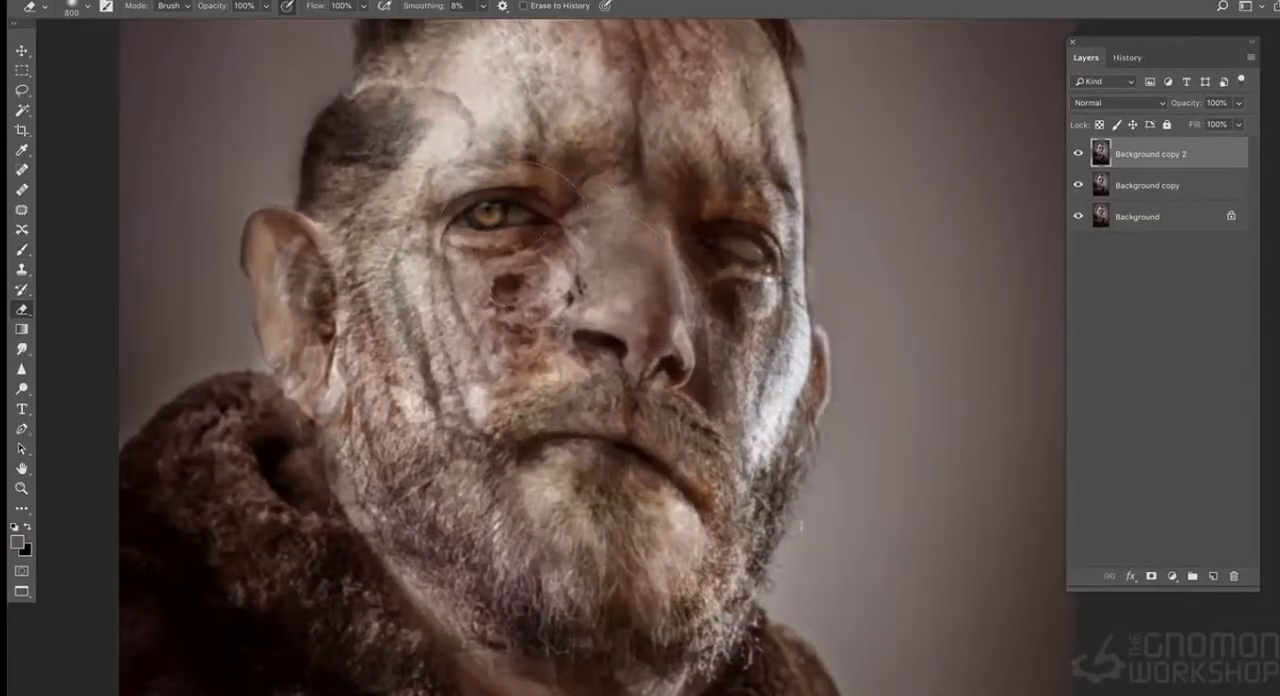
drag(527, 189, 507, 319)
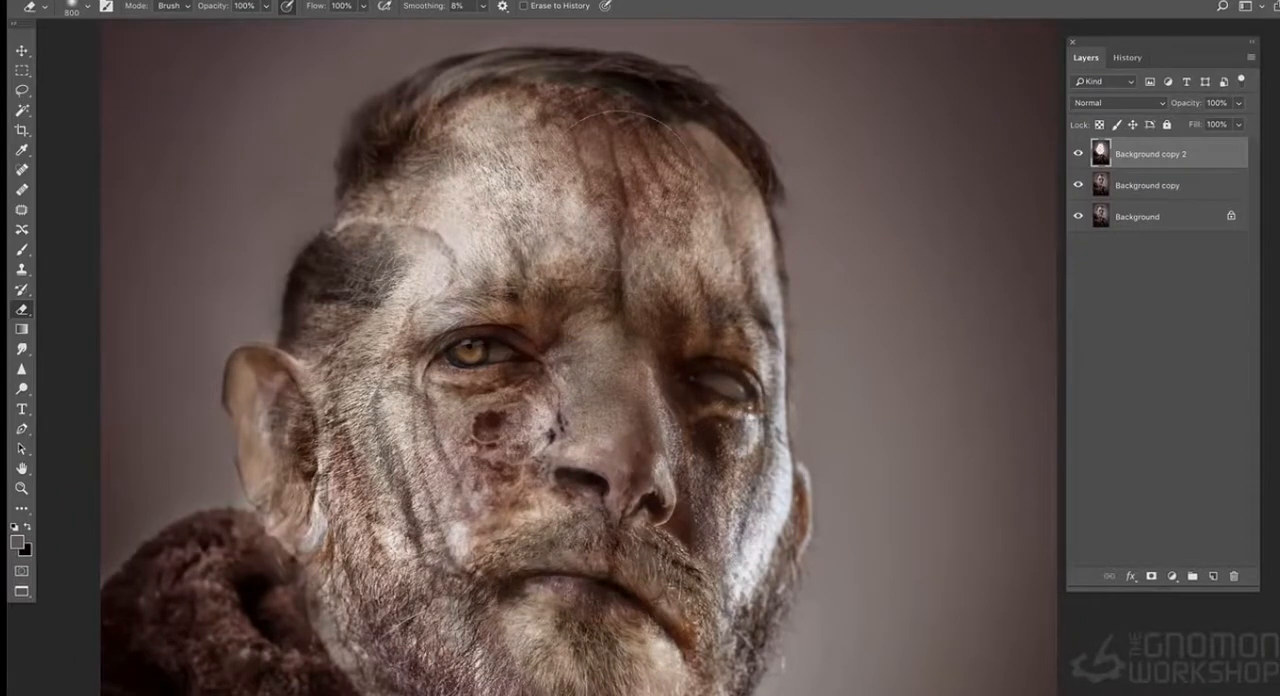
drag(666, 444, 671, 190)
key(bracketright)
key(bracketright)
key(bracketright)
key(bracketright)
key(bracketright)
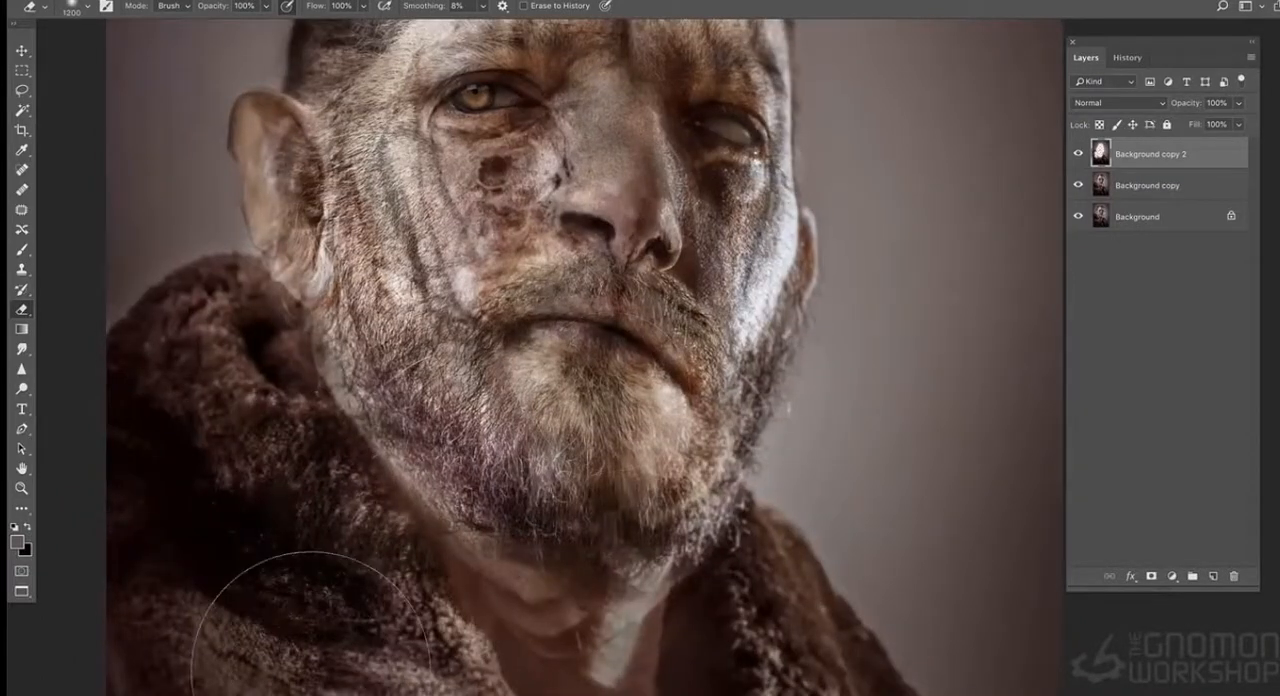
key(super+minus)
key(super+minus)
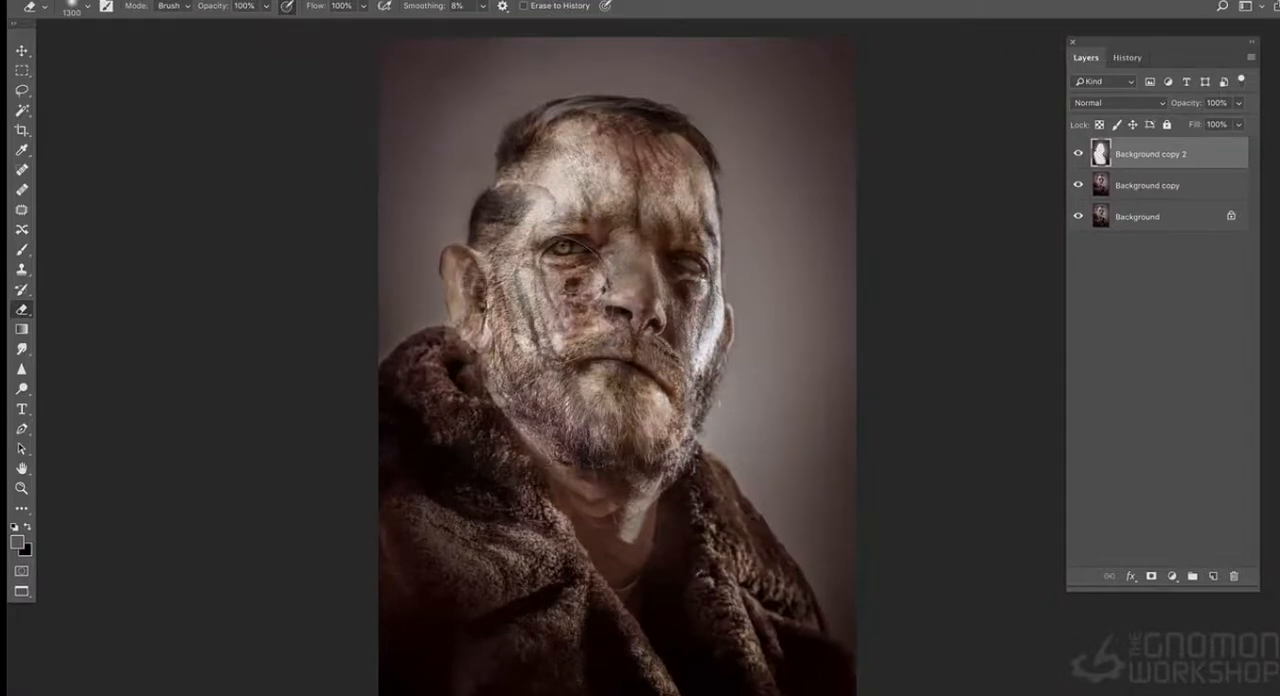
key(super+plus)
key(super+minus)
- Open the orange grunge texture image, copy all of it, close it and paste it into the portrait document
click(1250, 58)
click(962, 387)
click(150, 1)
click(166, 17)
double_click(282, 88)
double_click(281, 84)
key(super+a)
key(f)
key(f)
key(super+c)
key(super+w)
key(super+v)
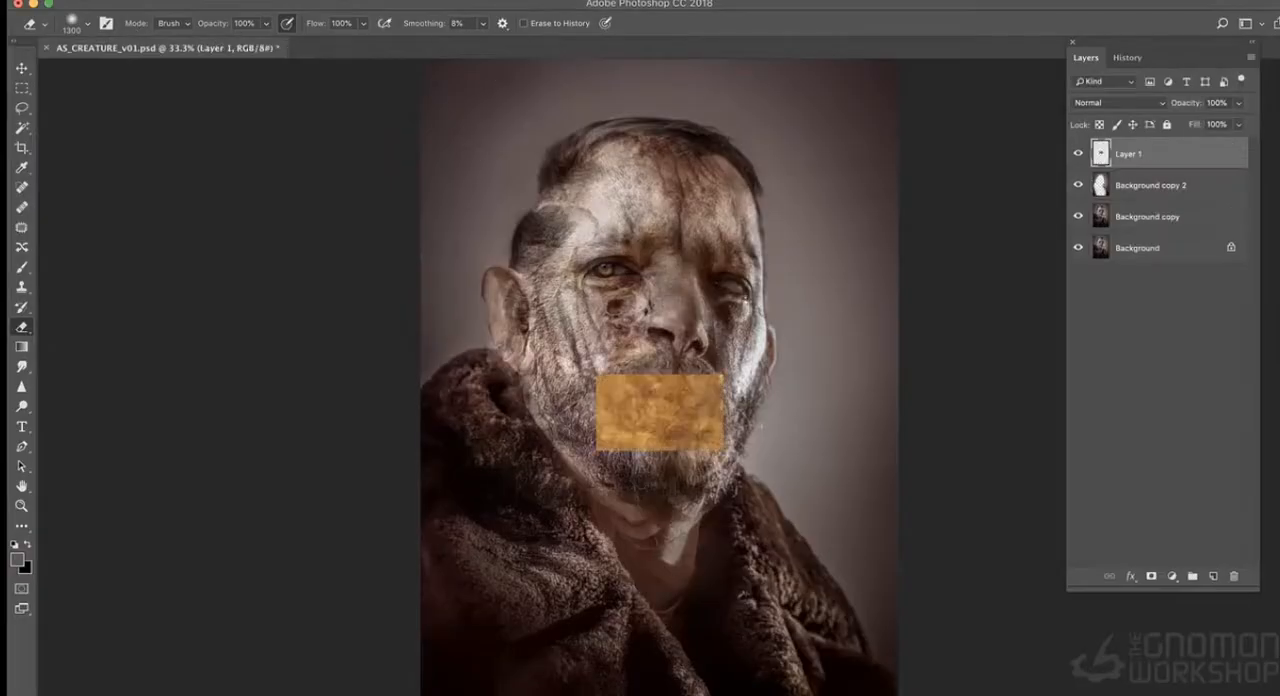
click(207, 1)
mouse_move(250, 131)
click(427, 147)
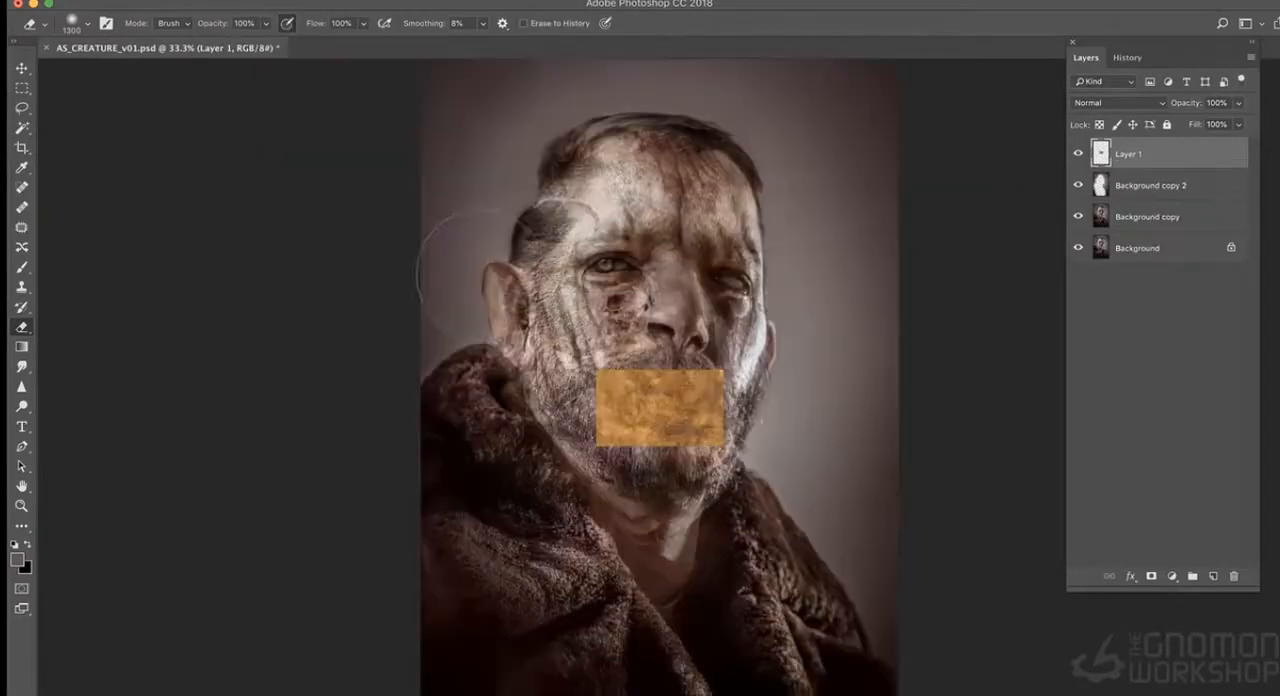
key(super+z)
- Rotate the pasted texture layer 90 degrees and scale it to cover the entire canvas
click(176, 1)
mouse_move(400, 323)
click(457, 465)
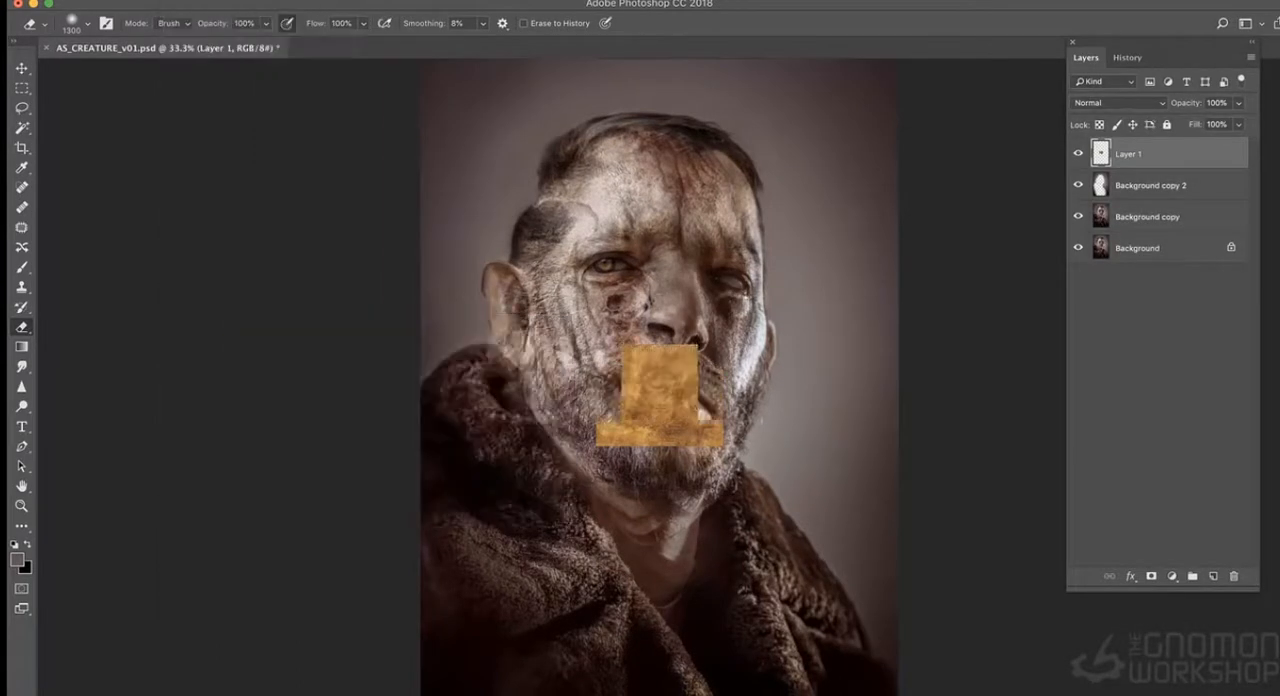
key(super+t)
shift+drag(621, 346, 383, 51)
drag(698, 574, 822, 694)
key(super+minus)
drag(662, 371, 724, 446)
drag(508, 652, 478, 689)
key(Return)
- Set the texture layer's blend mode to Soft Light and reduce its saturation with Hue/Saturation
click(1118, 102)
click(1115, 280)
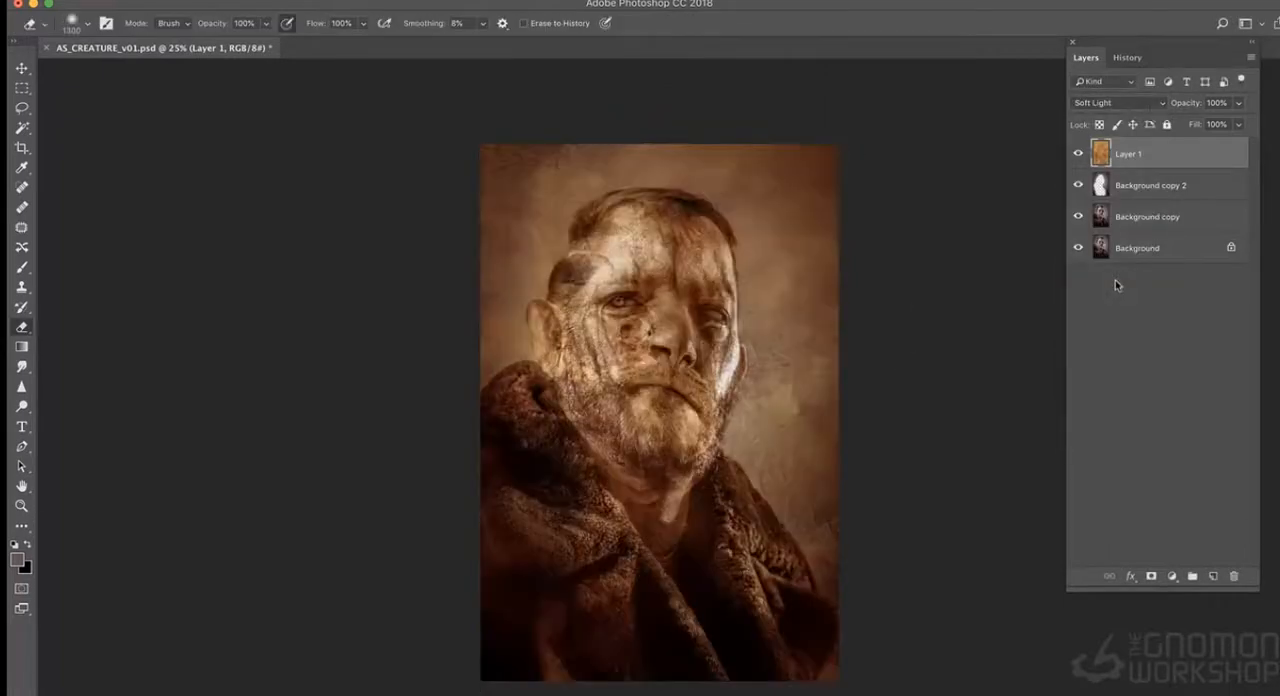
key(super+plus)
key(super+u)
click(834, 220)
click(1066, 107)
- Lower the texture layer's opacity
click(1239, 103)
drag(1241, 122, 1213, 122)
key(super+plus)
- Merge Background copy 2 down into the layer below and duplicate the merged layer
click(1150, 185)
click(1250, 57)
click(1110, 467)
right_click(1140, 185)
click(960, 211)
key(Return)
- Apply the Paint Daubs filter to Background copy 2 with brush size 2, sharpness 4 and the Simple brush type
click(386, 1)
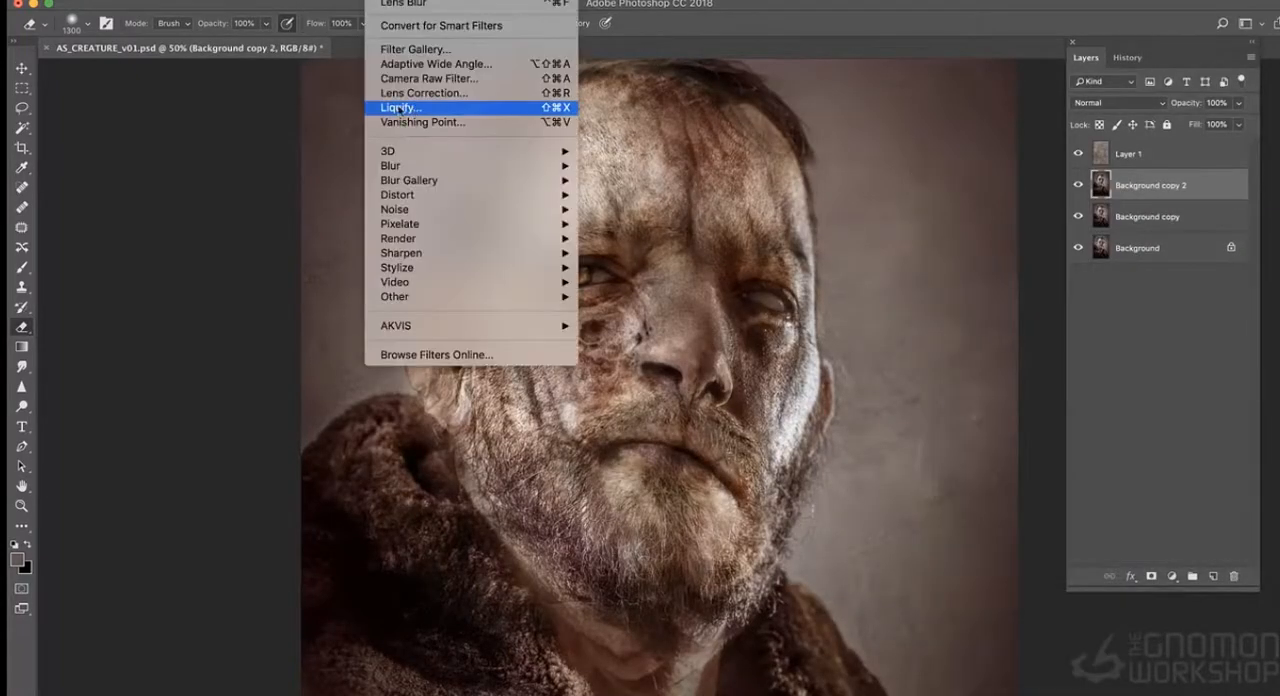
click(415, 49)
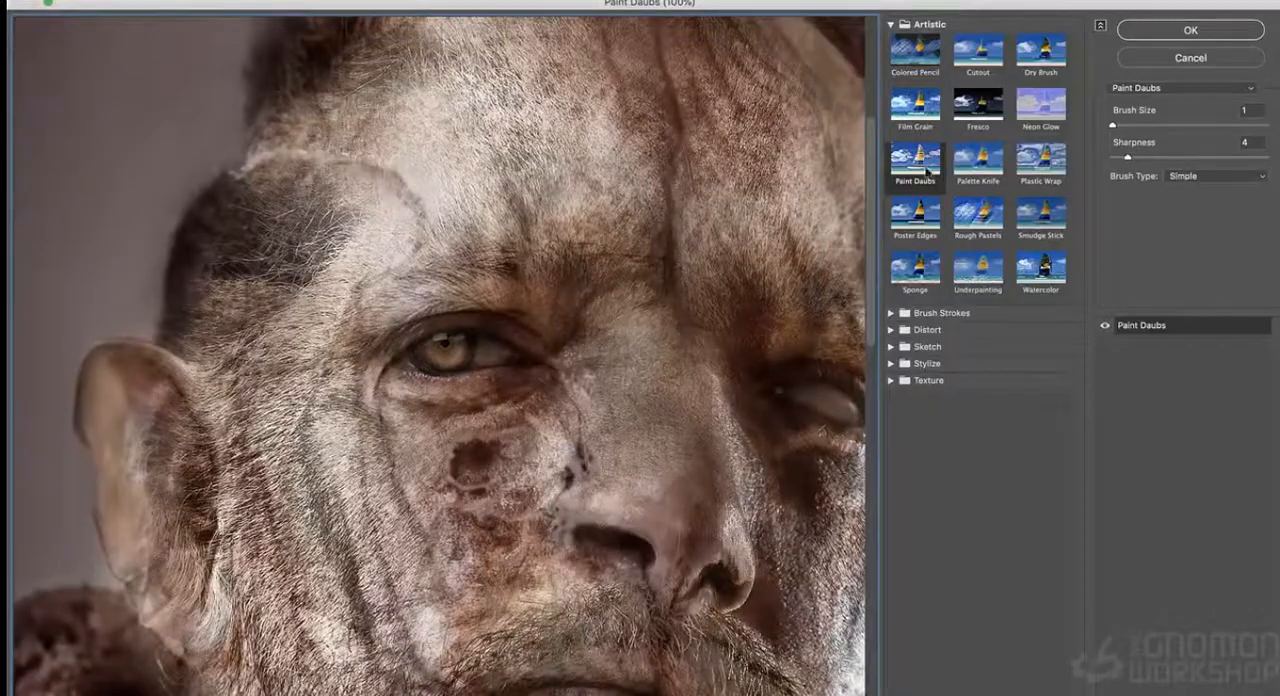
drag(602, 213, 481, 147)
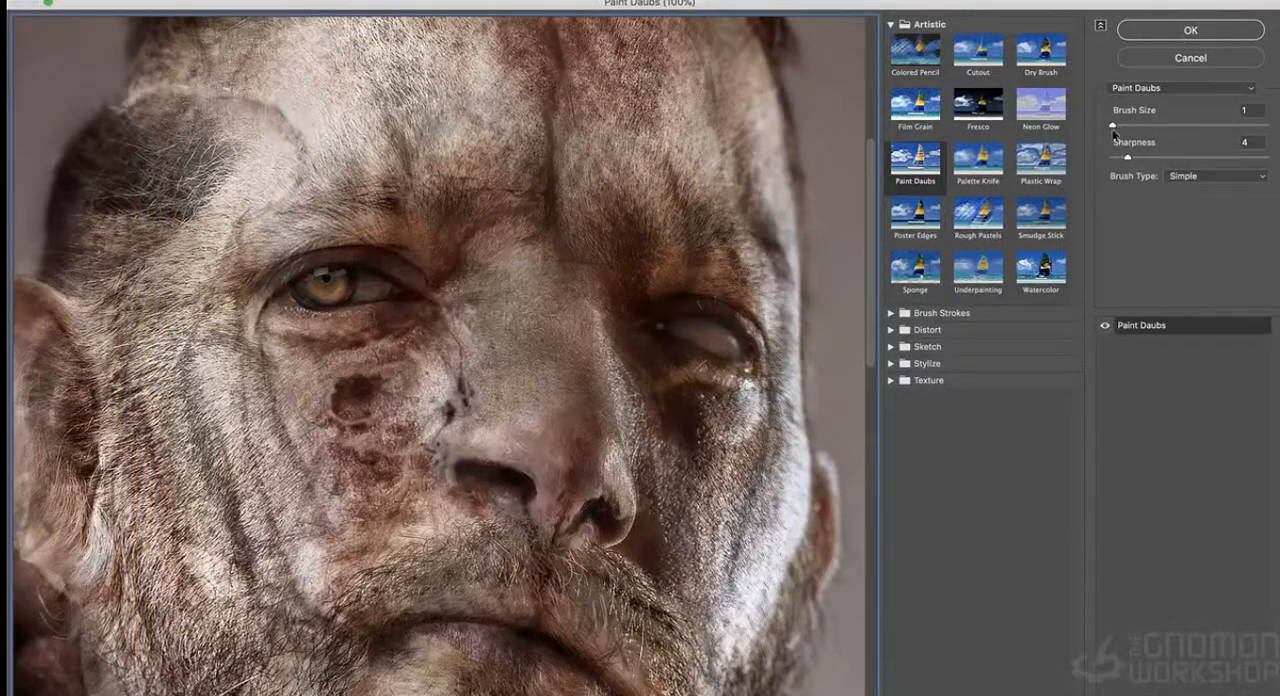
drag(1112, 126, 1117, 126)
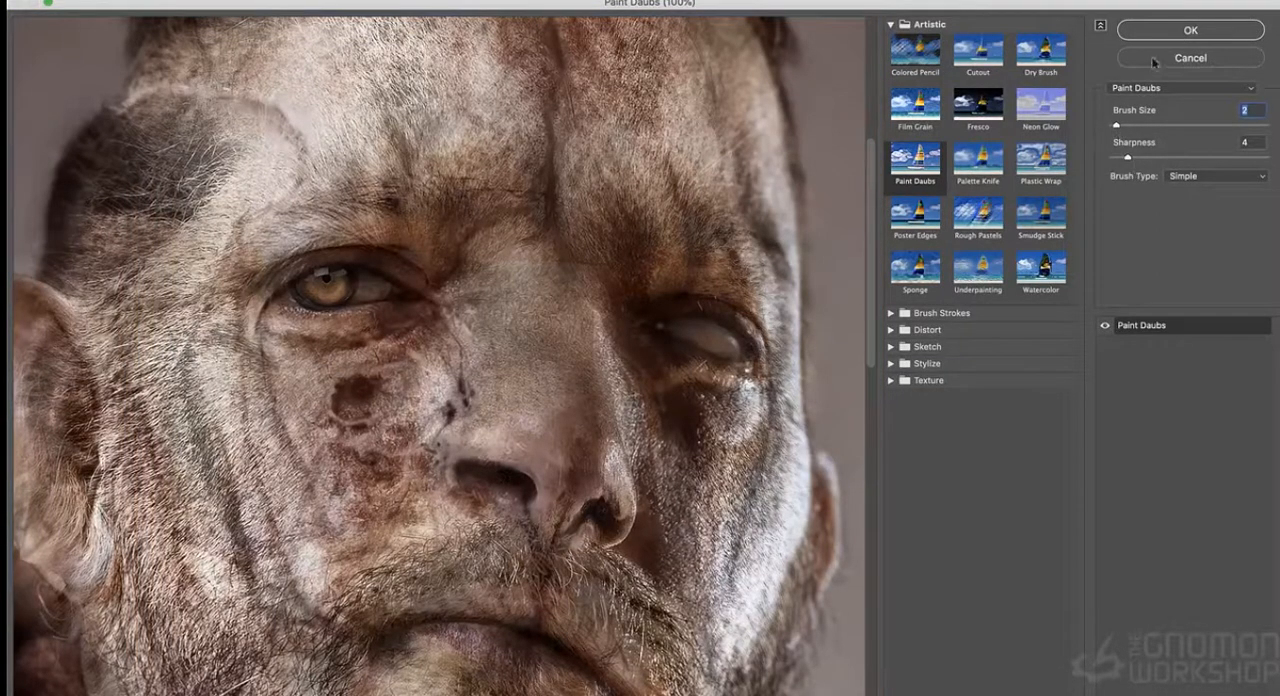
click(1170, 29)
- Examine the Paint Daubs effect close up around the eyes and nose, comparing the layer hidden and shown
key(super+equal)
key(super+equal)
drag(838, 160, 824, 416)
click(1079, 187)
click(1079, 187)
key(super+equal)
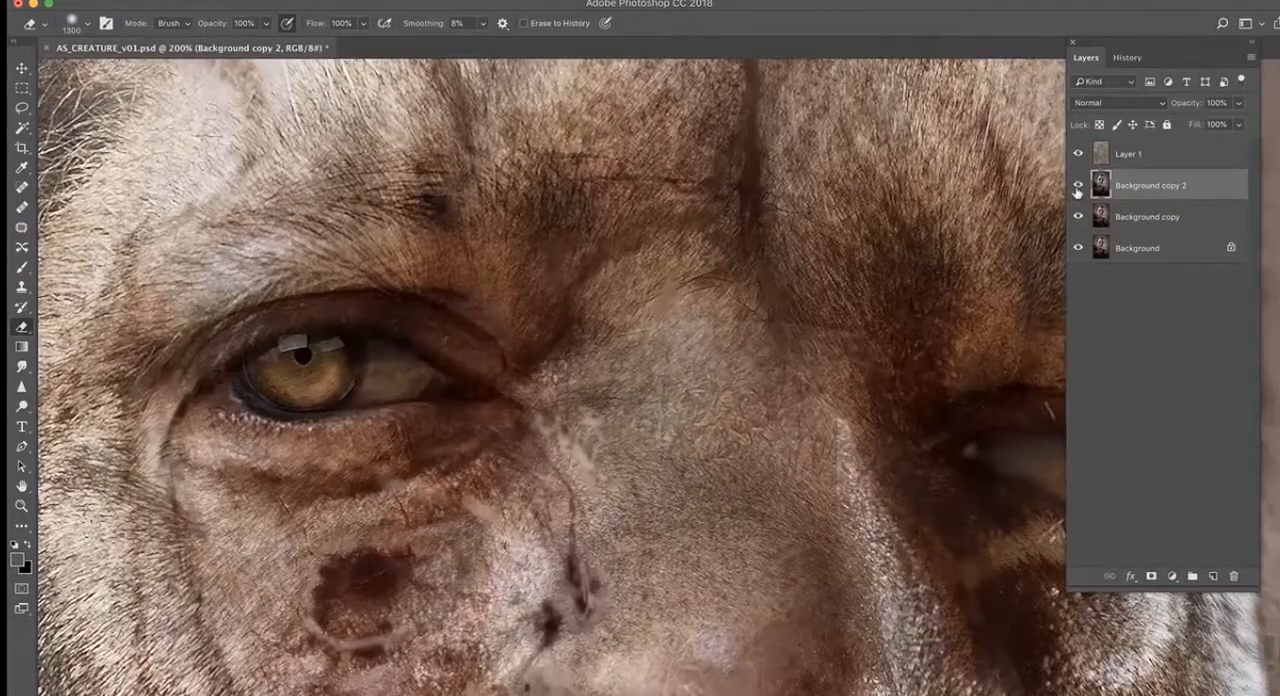
key(super+minus)
key(super+minus)
key(super+minus)
key(super+minus)
key(super+minus)
drag(929, 234, 909, 146)
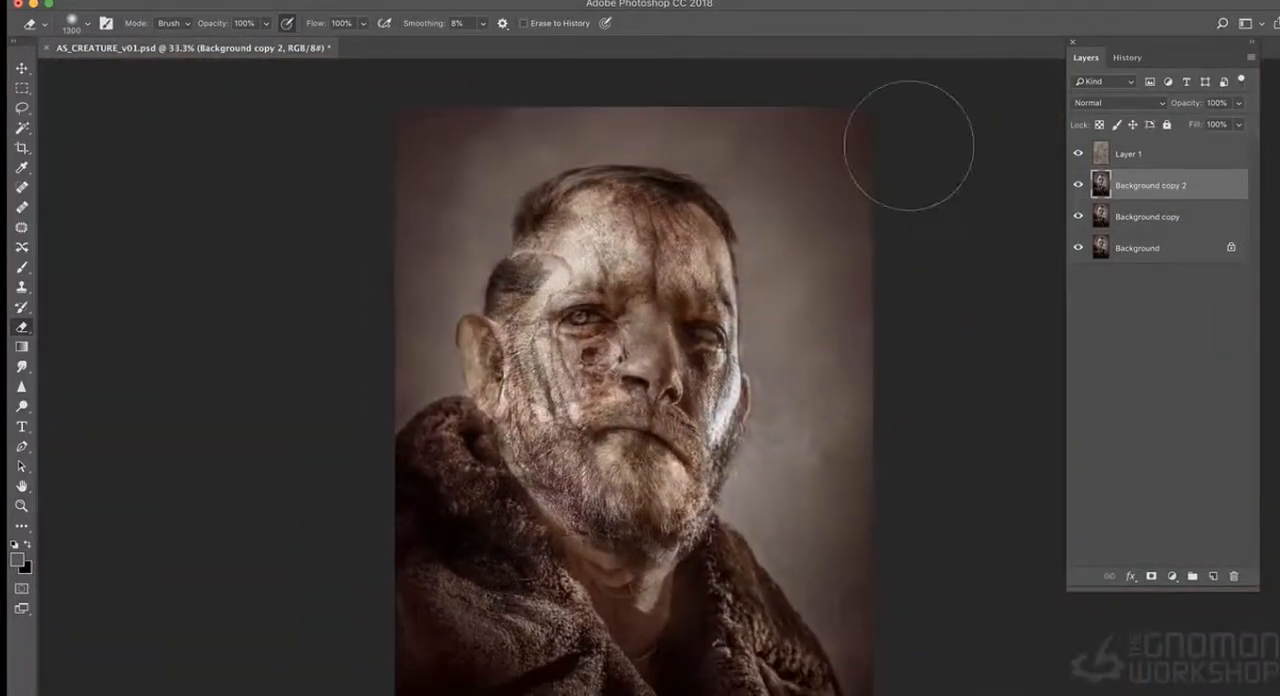
- Review the whole portrait in full-screen view and return to the standard view
key(f)
key(f)
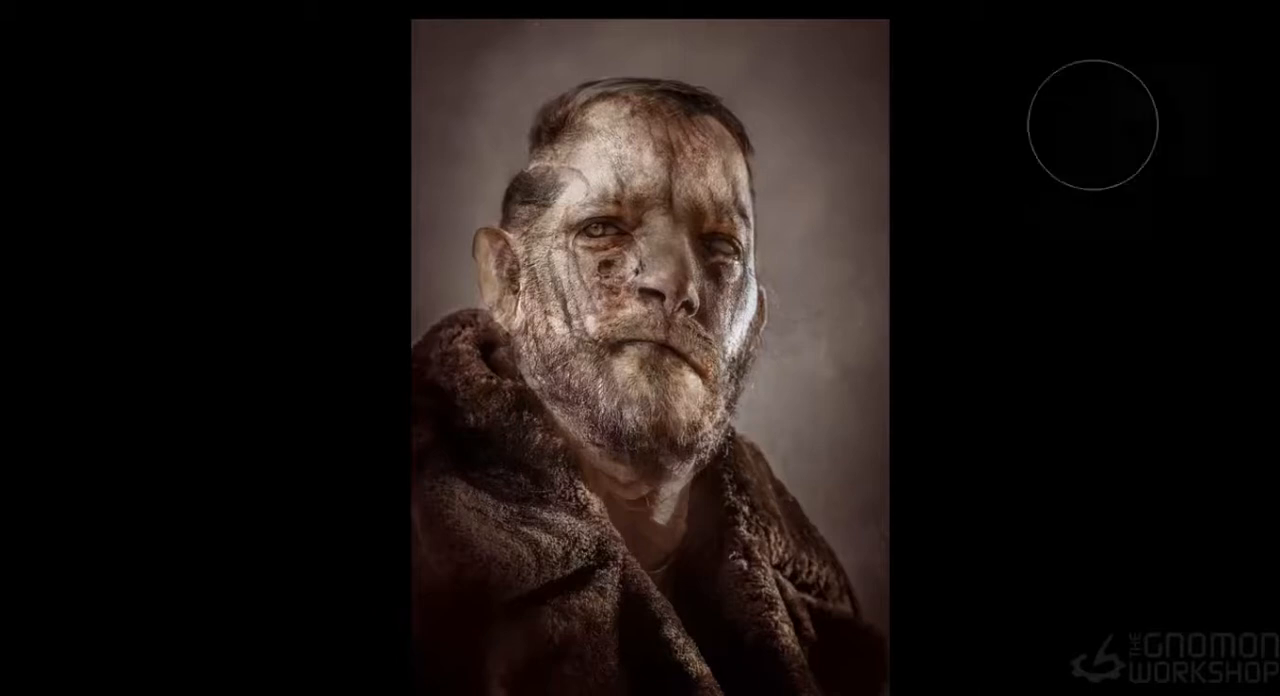
key(f)
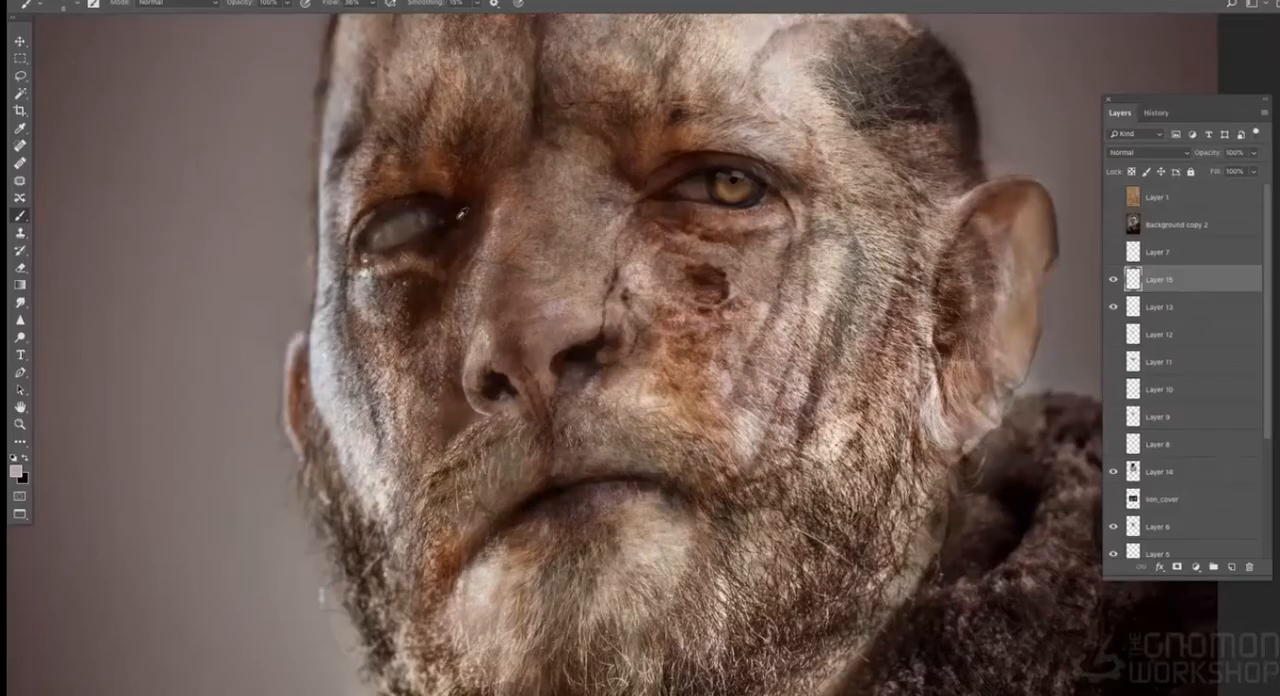
alt+click(460, 215)
- Set the brush flow to 16% and return to the Brush after briefly choosing the Smudge tool
click(370, 3)
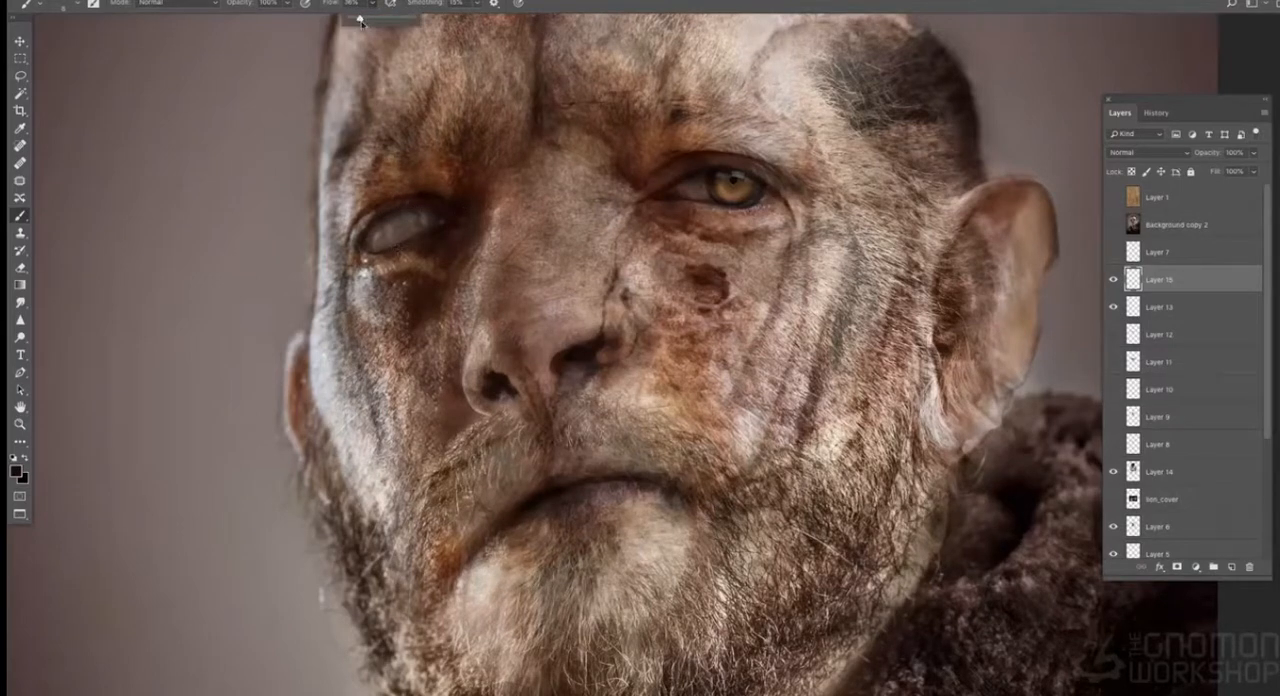
click(21, 303)
click(20, 216)
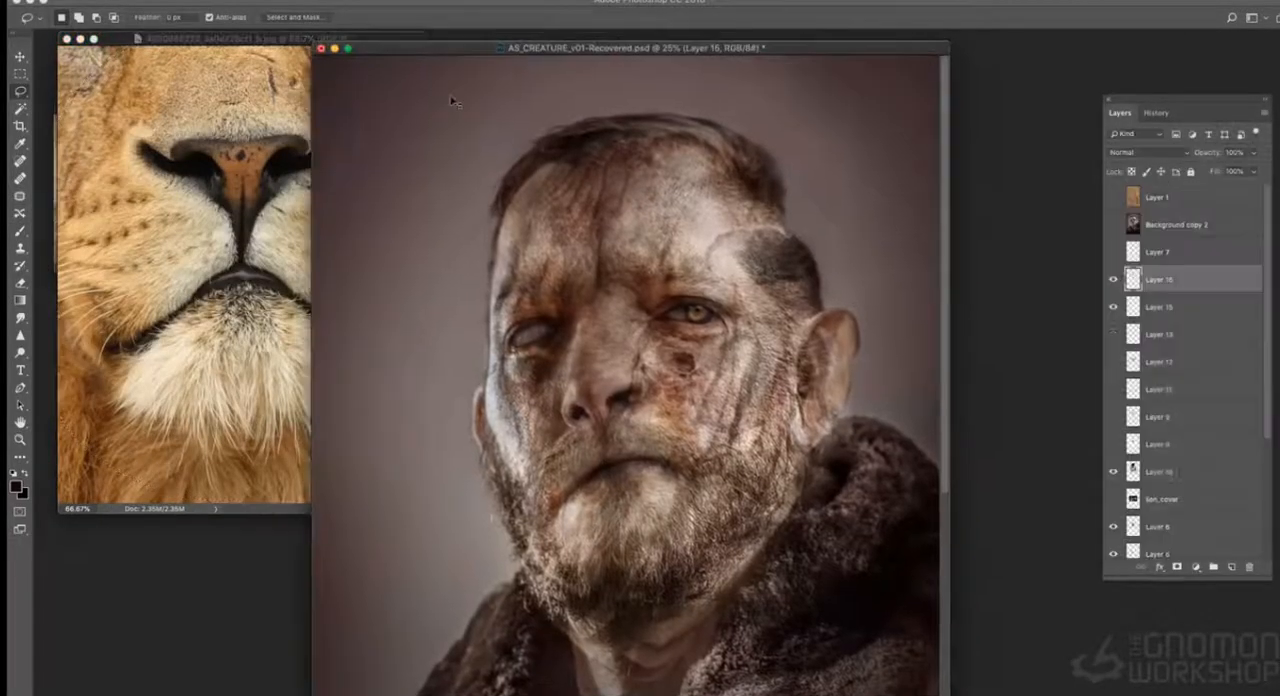
- Paste the lion muzzle into the portrait as a new layer and position it over the man's lower face
key(ctrl+v)
key(ctrl+t)
shift+drag(693, 291, 800, 152)
drag(723, 224, 650, 363)
- Warp the outer edges of the lion muzzle towards the man's jaw and lower the layer's opacity to 23%
right_click(645, 362)
click(670, 447)
click(1253, 153)
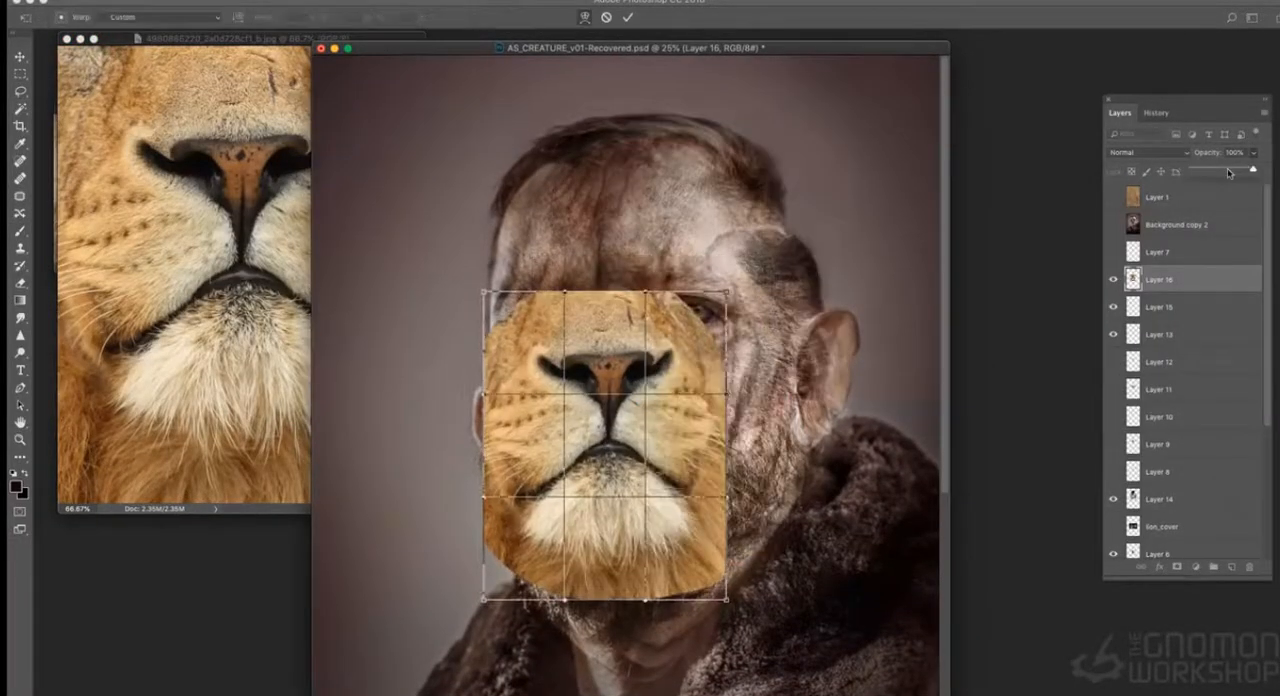
drag(1250, 172, 1221, 172)
drag(485, 497, 488, 519)
drag(484, 292, 505, 333)
drag(565, 292, 548, 325)
drag(485, 397, 503, 409)
drag(484, 600, 521, 593)
drag(708, 305, 693, 324)
click(1253, 153)
drag(1222, 172, 1211, 172)
- Refine the warp so the lion's nose and mouth match the man's, and apply it
key(super+plus)
drag(668, 408, 660, 424)
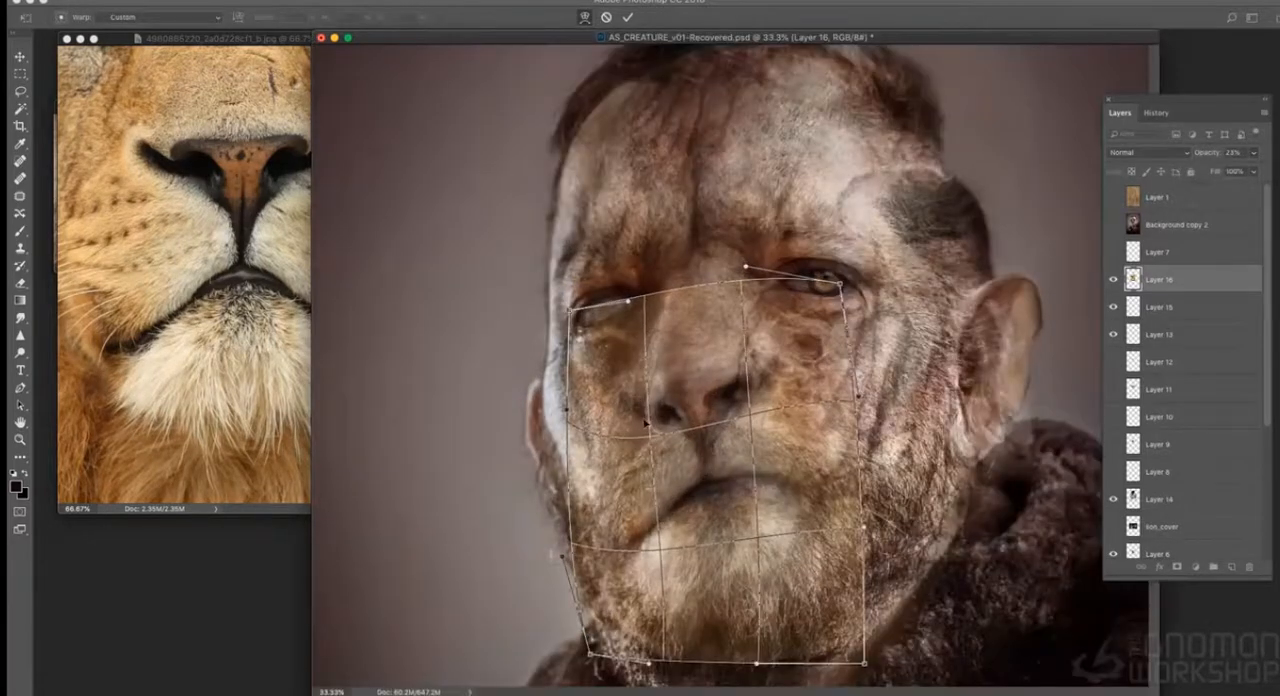
drag(865, 530, 915, 440)
drag(622, 428, 600, 446)
drag(571, 310, 625, 308)
drag(650, 455, 661, 476)
drag(622, 560, 592, 540)
key(Return)
- Erase the upper edge of the lion muzzle around the eyes and the bridge of the nose
key(super+minus)
key(e)
drag(545, 299, 706, 326)
mouse_move(532, 357)
mouse_down()
mouse_move(540, 540)
mouse_move(692, 320)
mouse_move(606, 302)
mouse_up()
- Open Liquify on the lion muzzle layer and push its nose and lips into line with the face backdrop
click(336, 1)
click(351, 91)
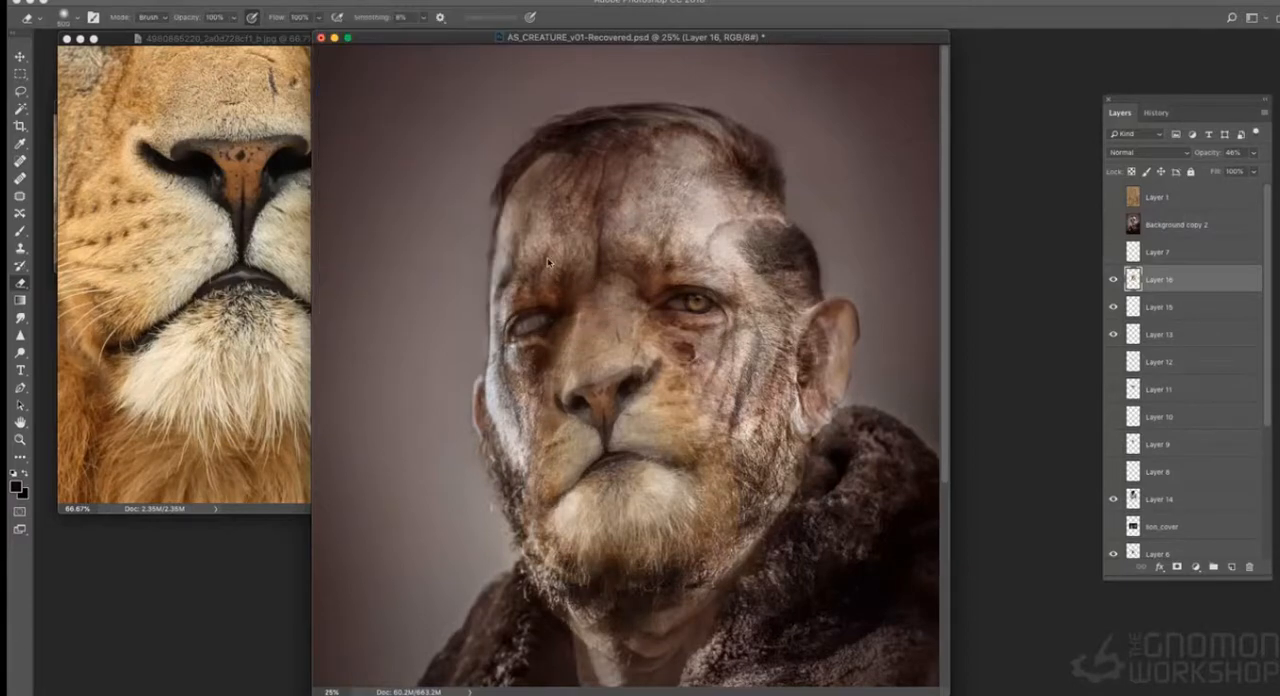
key(super+plus)
key(super+plus)
drag(406, 337, 454, 383)
key(bracketleft)
key(bracketleft)
key(bracketleft)
key(bracketleft)
key(bracketleft)
drag(525, 330, 537, 322)
drag(840, 446, 842, 446)
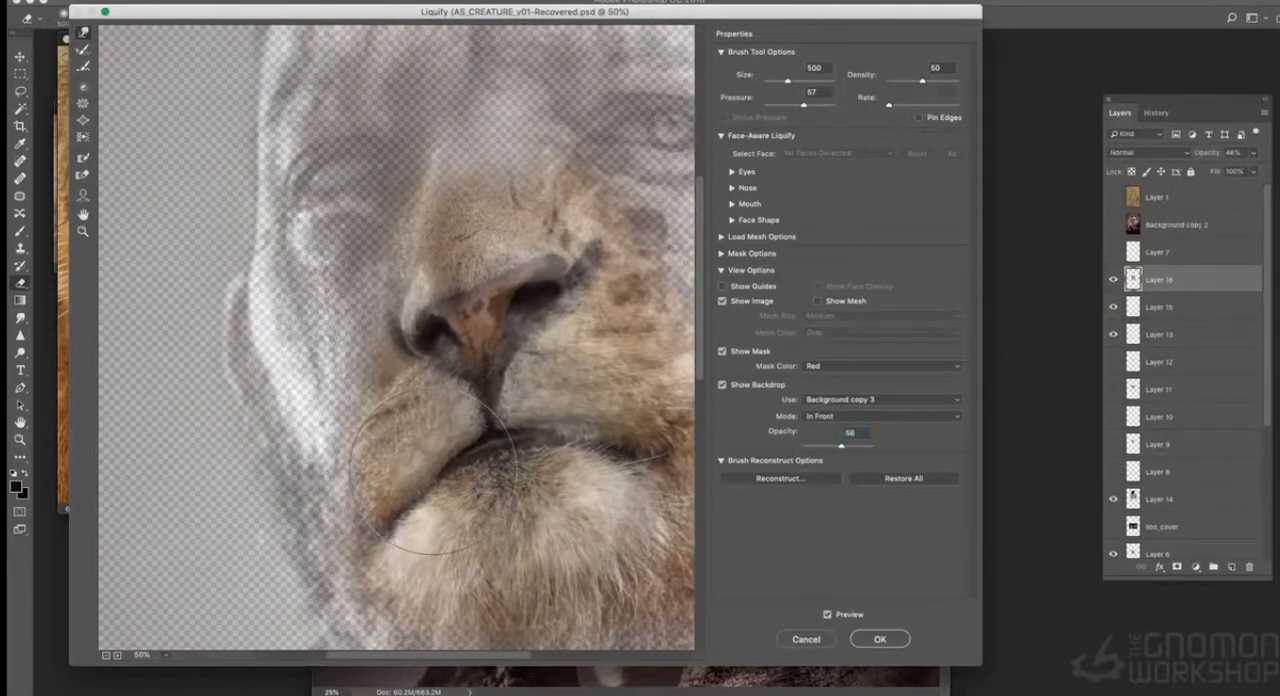
- Reshape the lion muzzle with a size 400 warp brush and set the backdrop opacity to 68
text(69)
key(super+minus)
key(bracketleft)
text(49)
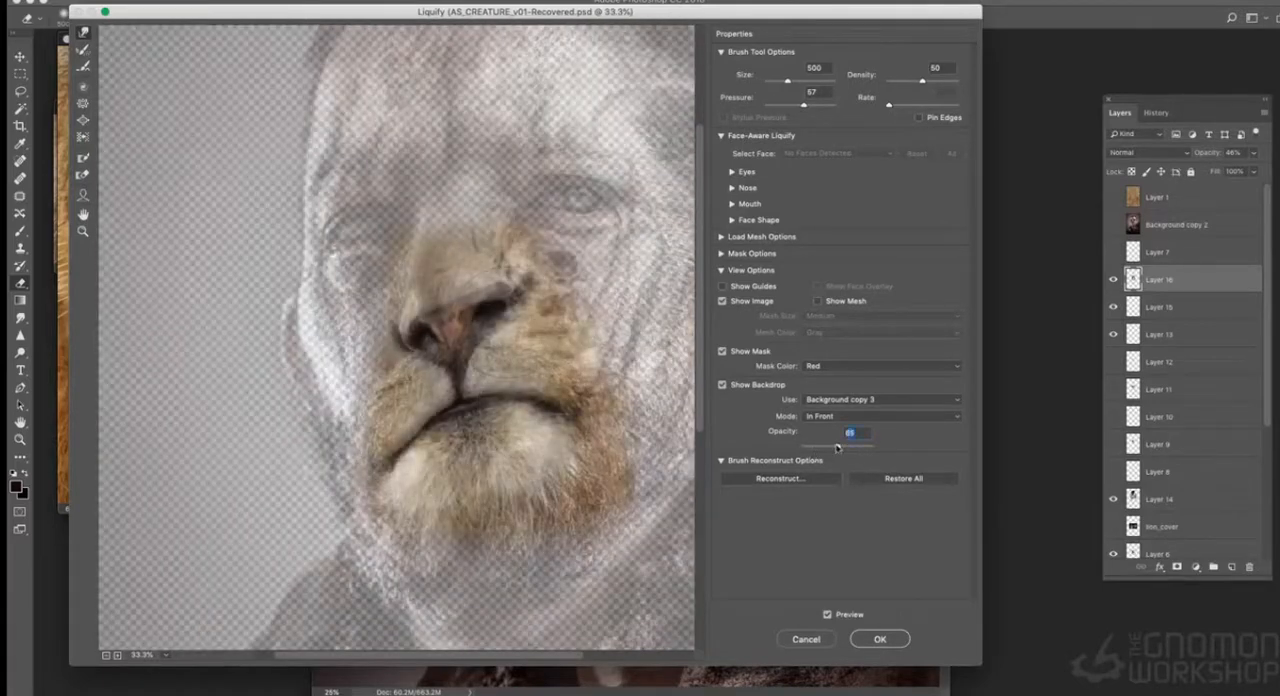
key(Down)
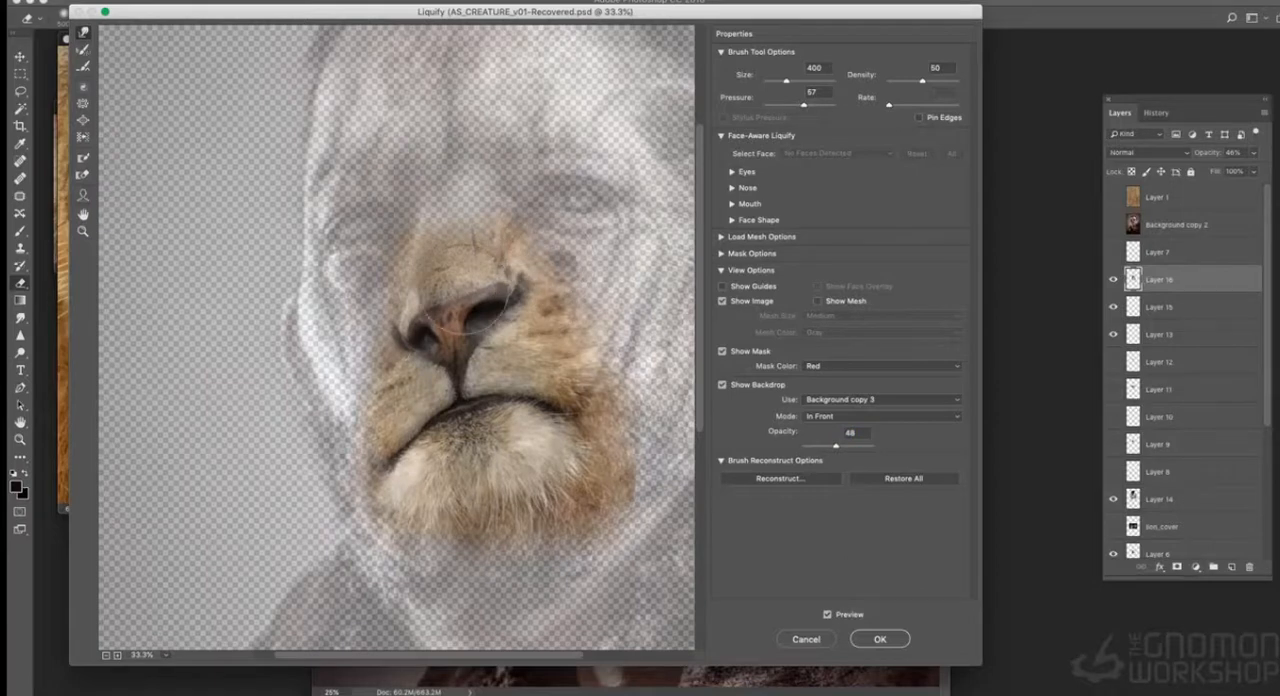
key(shift+Up)
key(shift+Up)
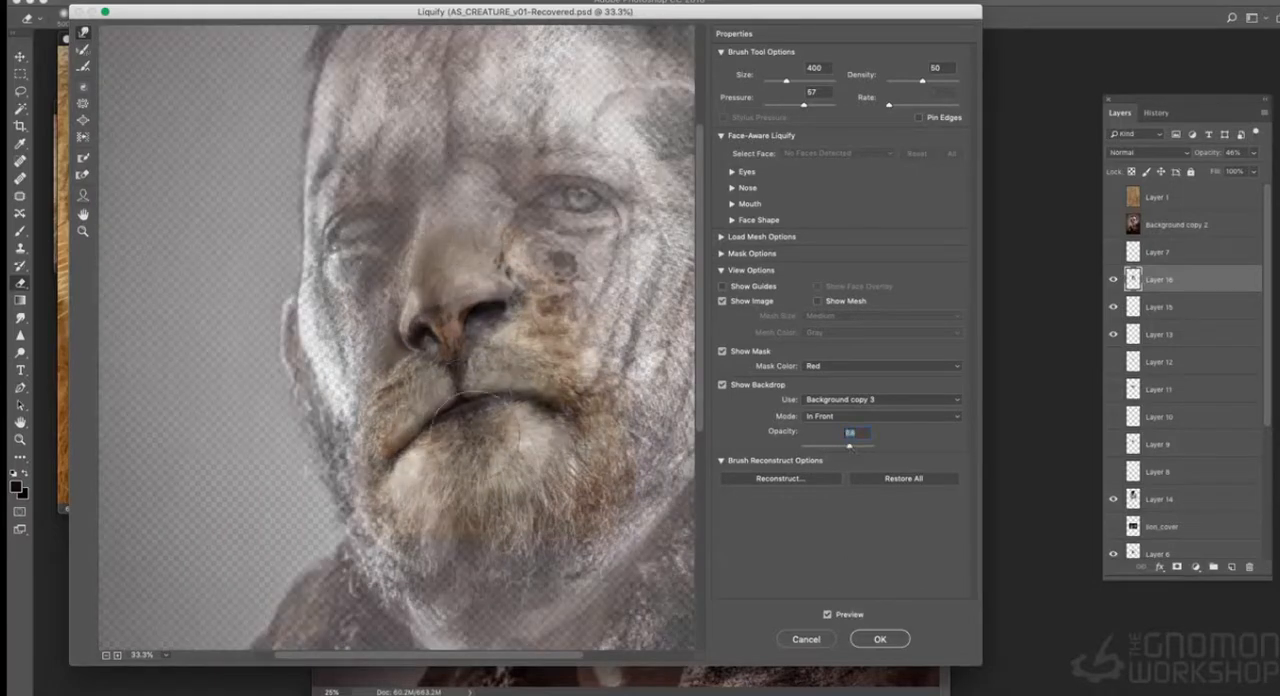
- Refine the muzzle shape with varied brush sizes at a backdrop opacity of 47 and apply the Liquify changes
key(bracketright)
key(bracketright)
key(bracketleft)
key(bracketleft)
key(bracketleft)
key(bracketleft)
key(bracketleft)
key(bracketleft)
key(bracketleft)
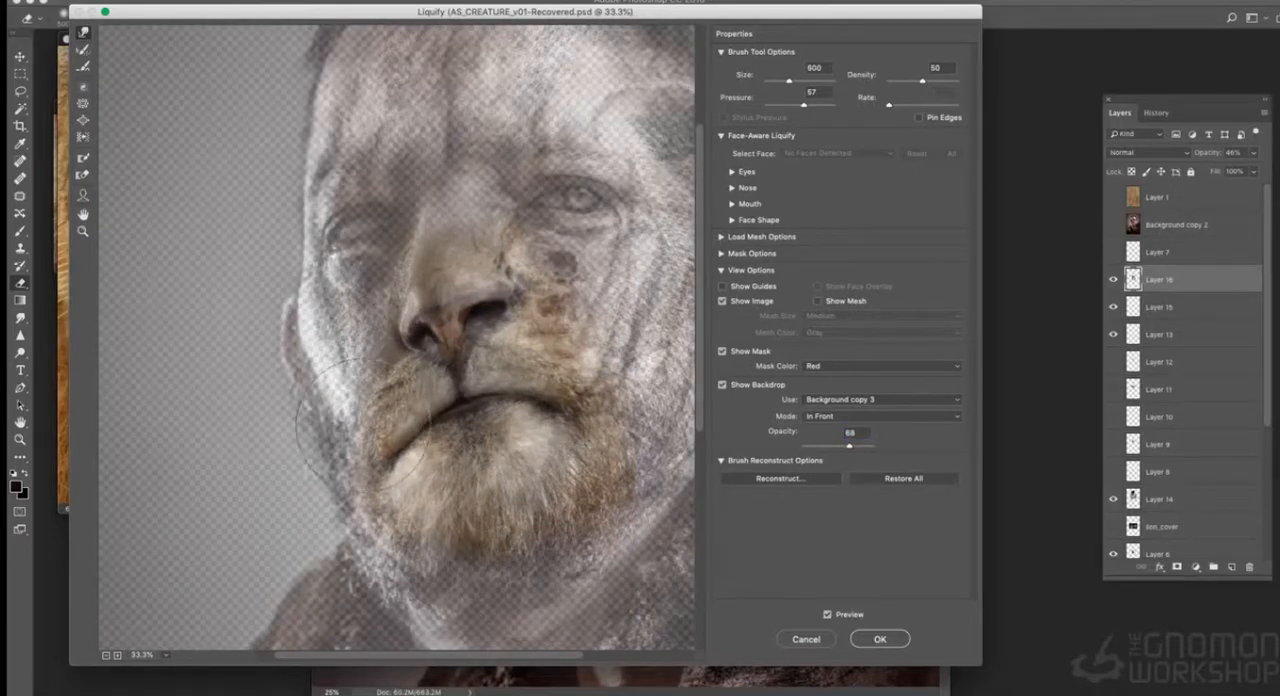
drag(849, 446, 835, 446)
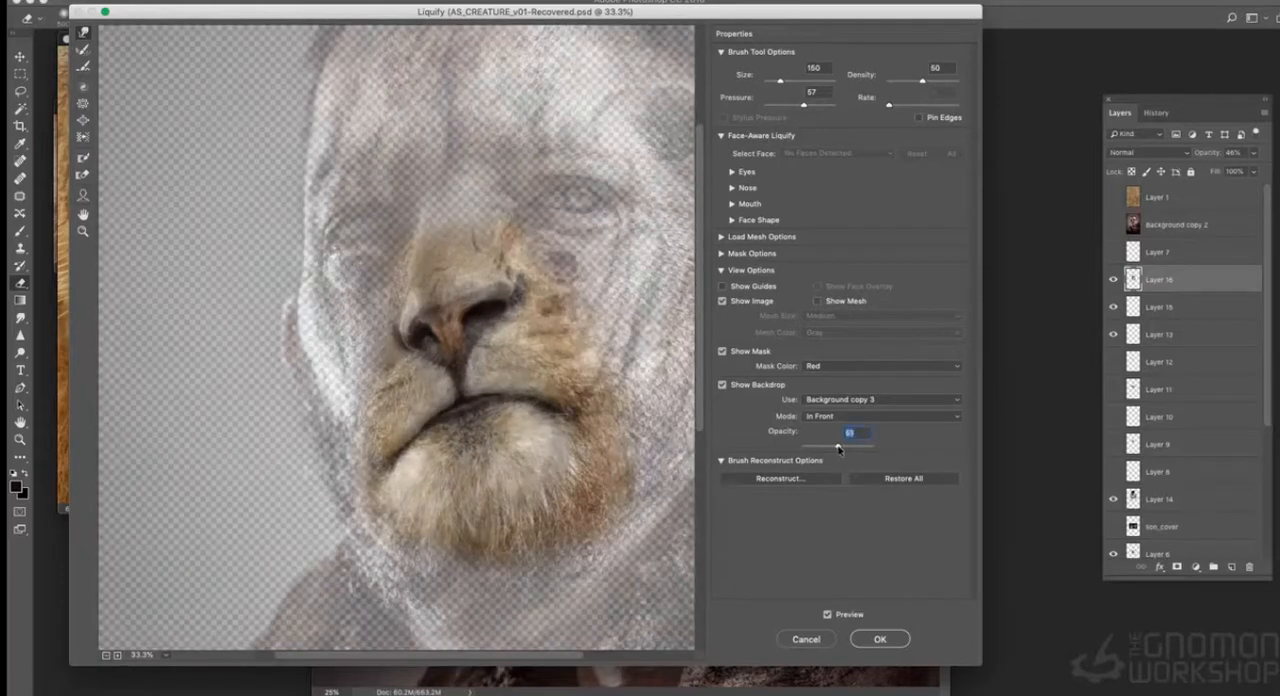
key(bracketright)
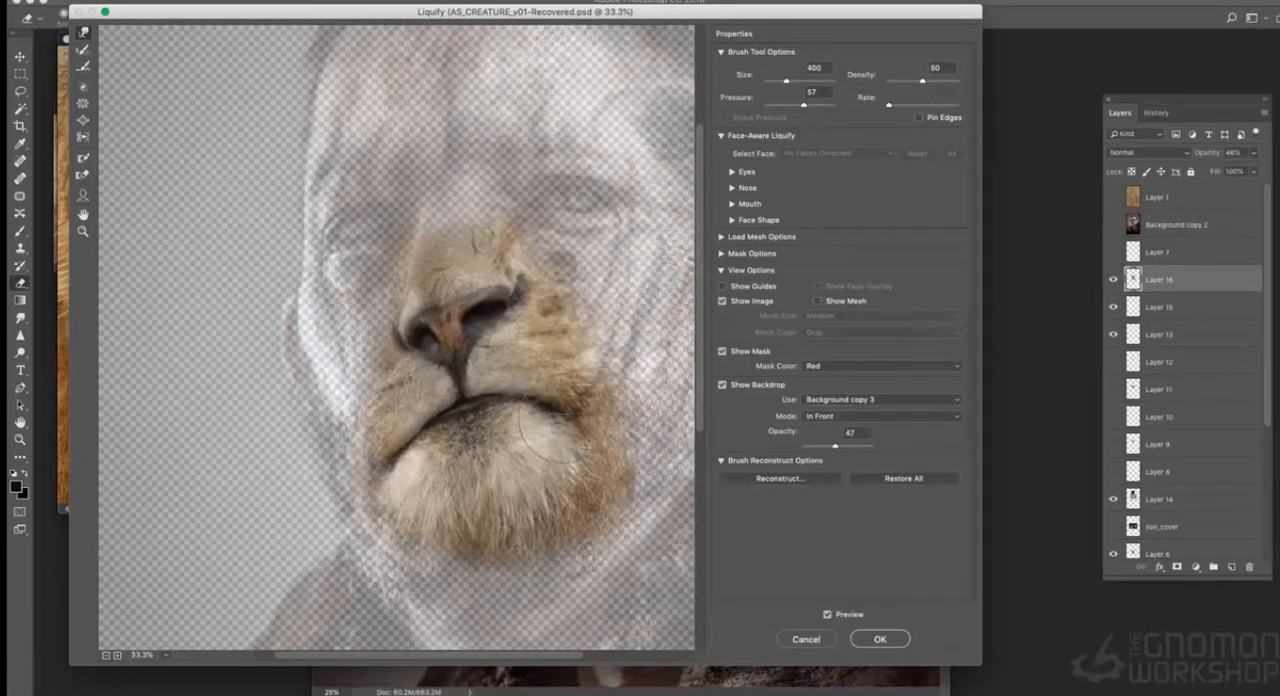
key(Return)
- Adjust the lion muzzle's hue and saturation and lower the layer's opacity to 39%
key(super+plus)
drag(562, 207, 562, 306)
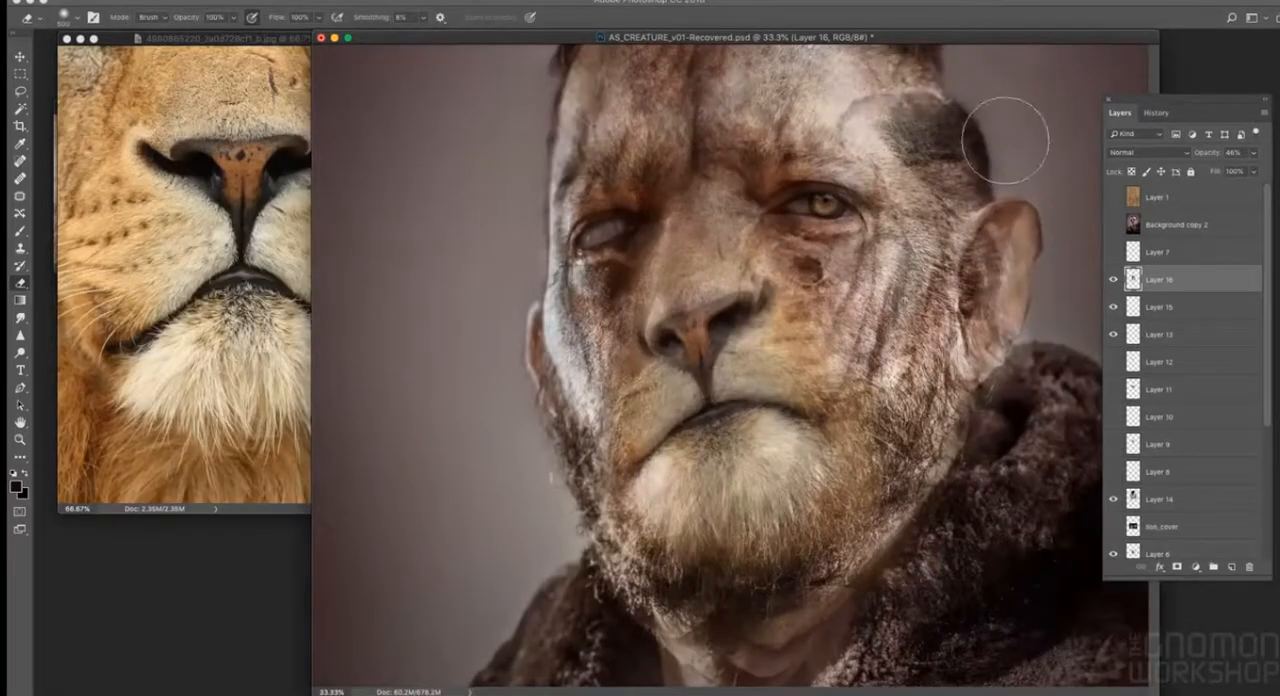
key(super+alt+u)
click(927, 92)
key(super+minus)
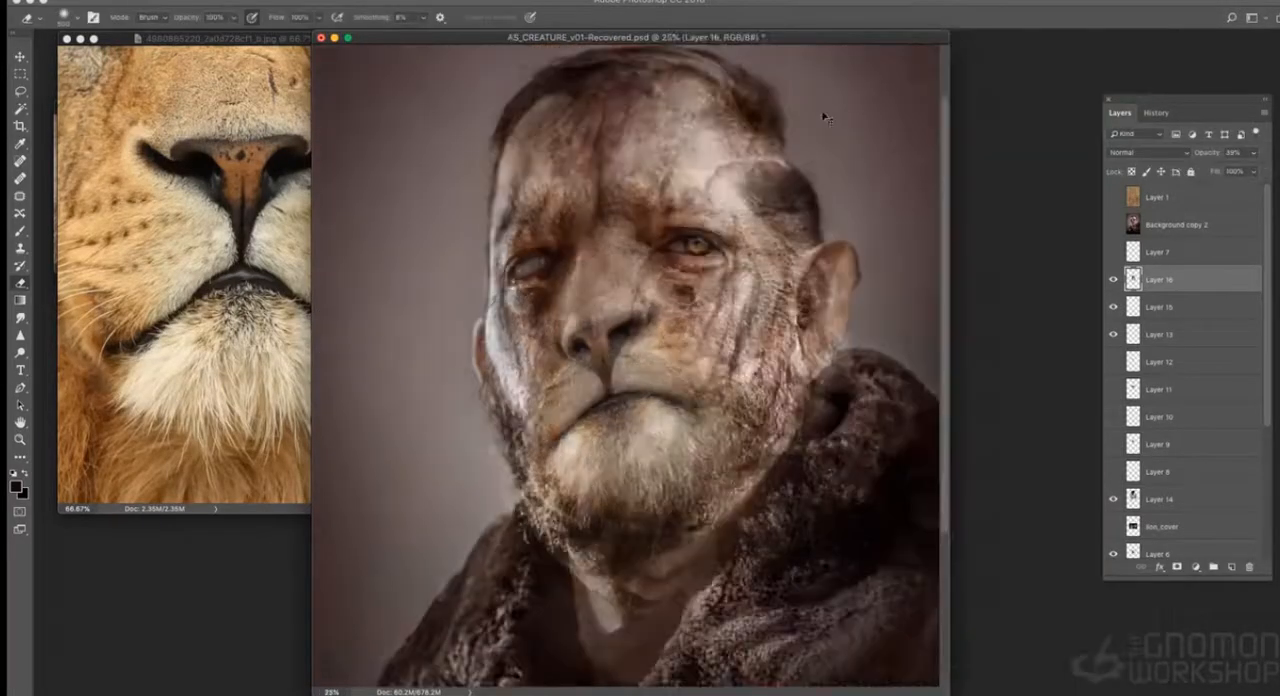
key(e)
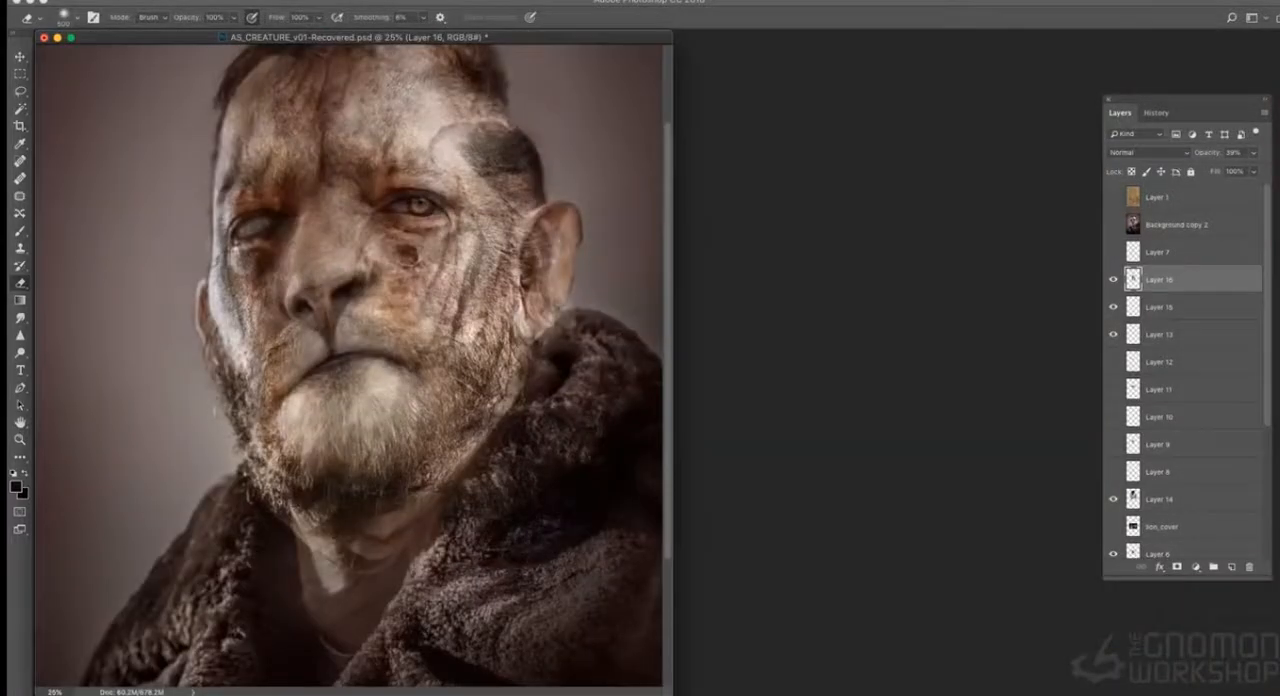
click(430, 35)
click(918, 74)
click(853, 44)
click(964, 33)
- Outline the lion nose with the Lasso and copy it to a new full-opacity layer
key(super+minus)
key(super+plus)
key(super+plus)
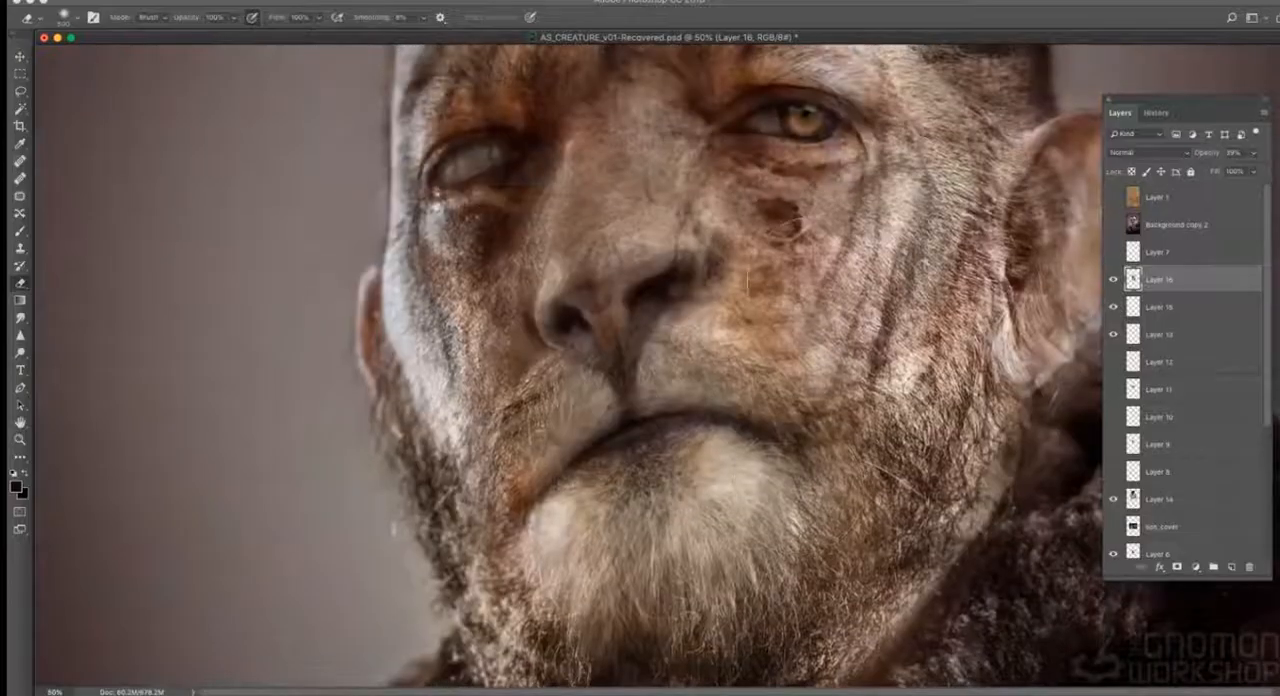
key(l)
mouse_move(721, 238)
mouse_down()
mouse_move(620, 268)
mouse_move(689, 316)
mouse_up()
drag(689, 316, 721, 238)
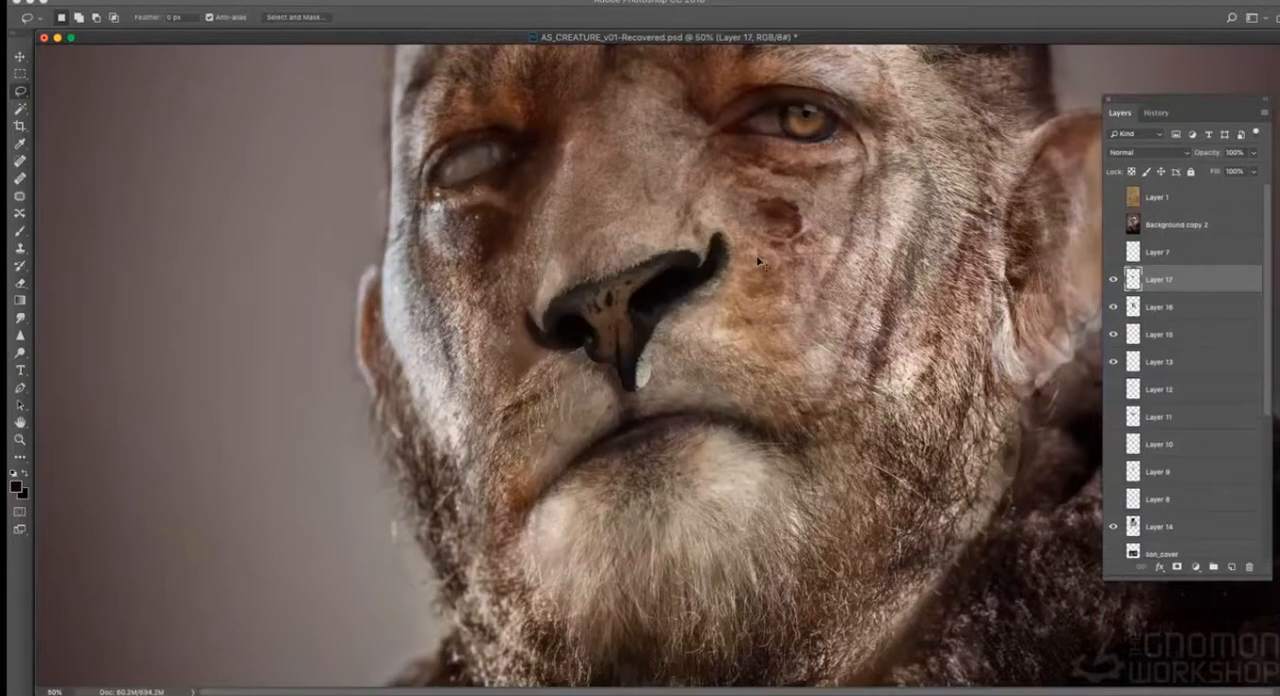
- Erase the edges of the copied nose with a smaller eraser, blending the nose tip, nostrils and upper lip
key(e)
drag(659, 407, 703, 402)
key(bracketleft)
key(bracketleft)
key(bracketleft)
key(bracketleft)
key(bracketleft)
key(bracketleft)
drag(572, 281, 557, 296)
drag(640, 263, 664, 260)
drag(588, 364, 594, 360)
drag(640, 352, 634, 382)
drag(559, 361, 580, 358)
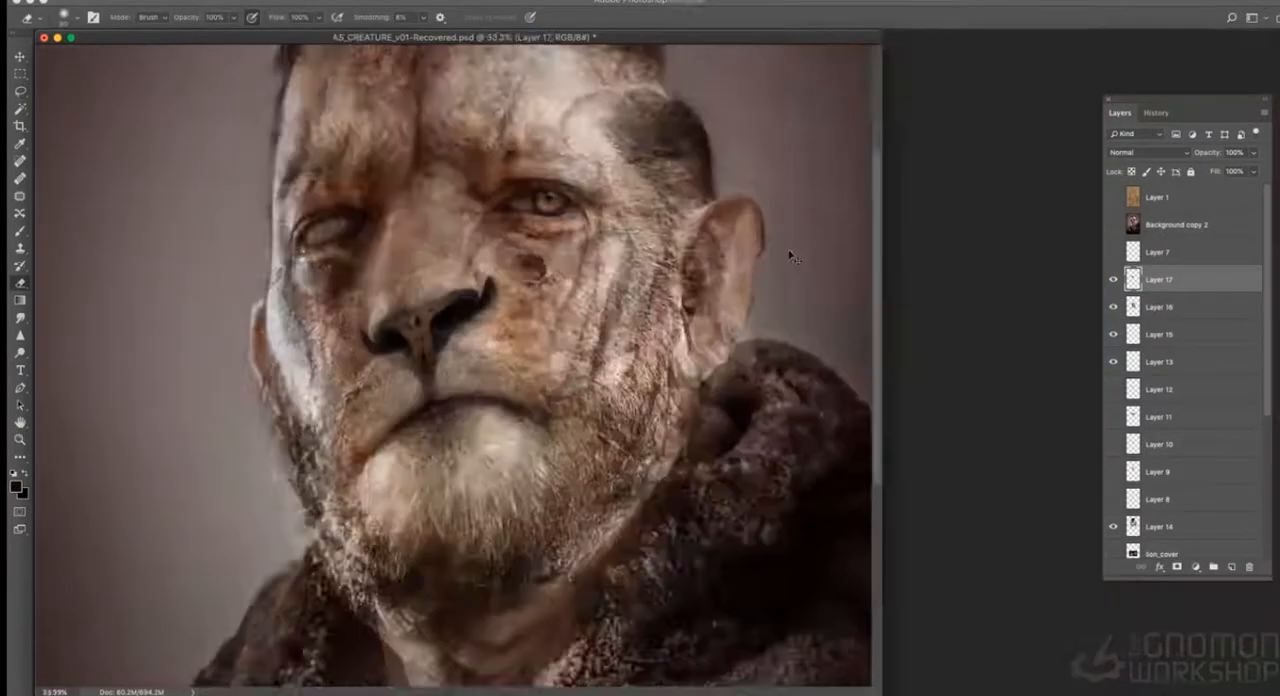
key(super+minus)
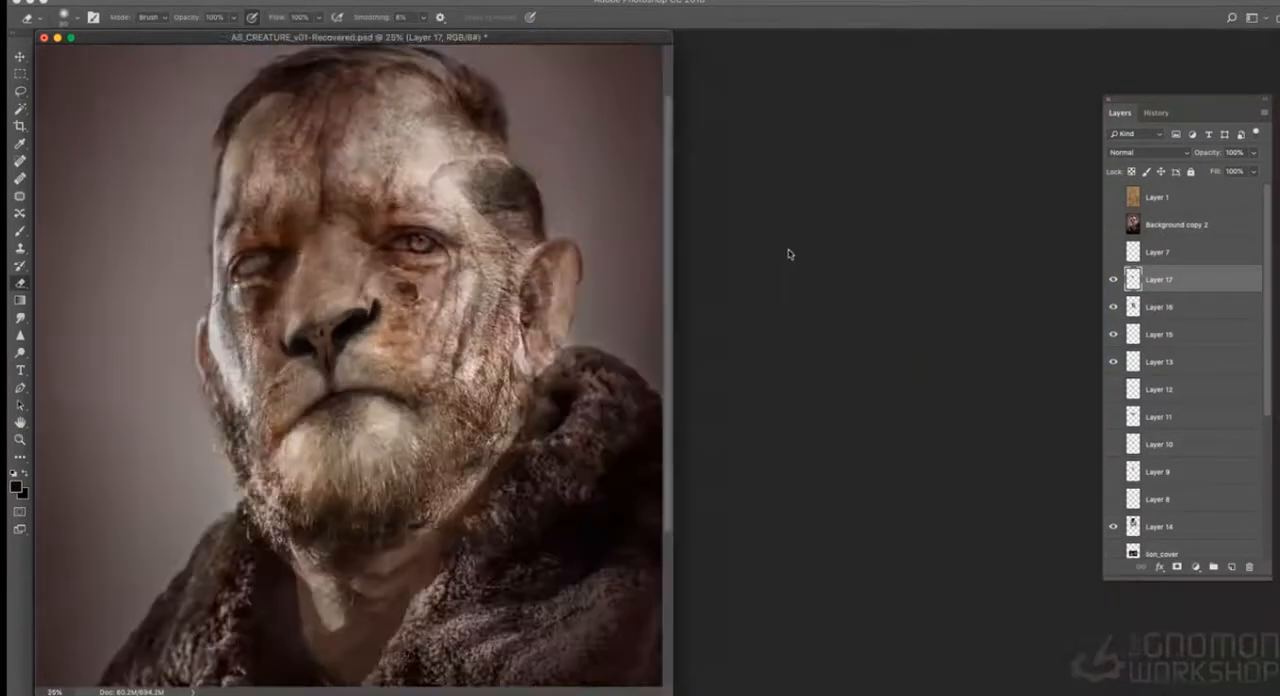
- Adjust the nose layer's tones with Curves and lower its opacity to 61%, softening its edges with the eraser
key(super+m)
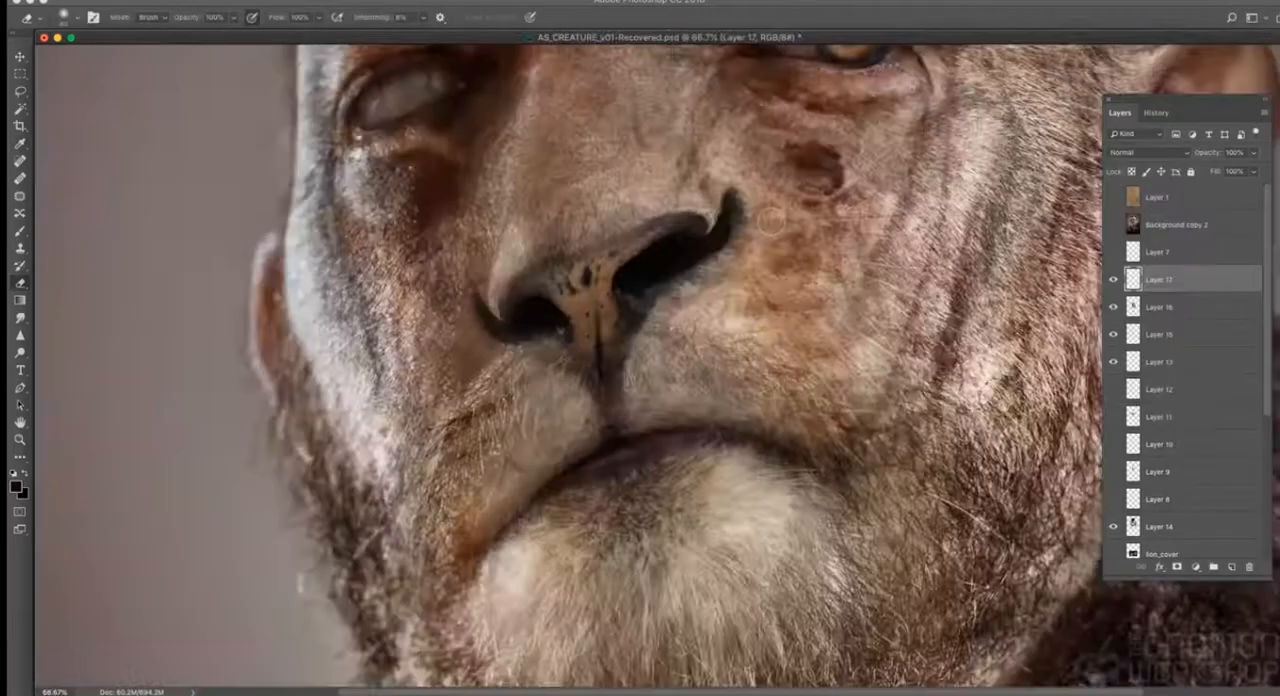
key(bracketright)
key(bracketright)
key(bracketright)
key(bracketright)
drag(669, 277, 651, 291)
drag(549, 333, 500, 325)
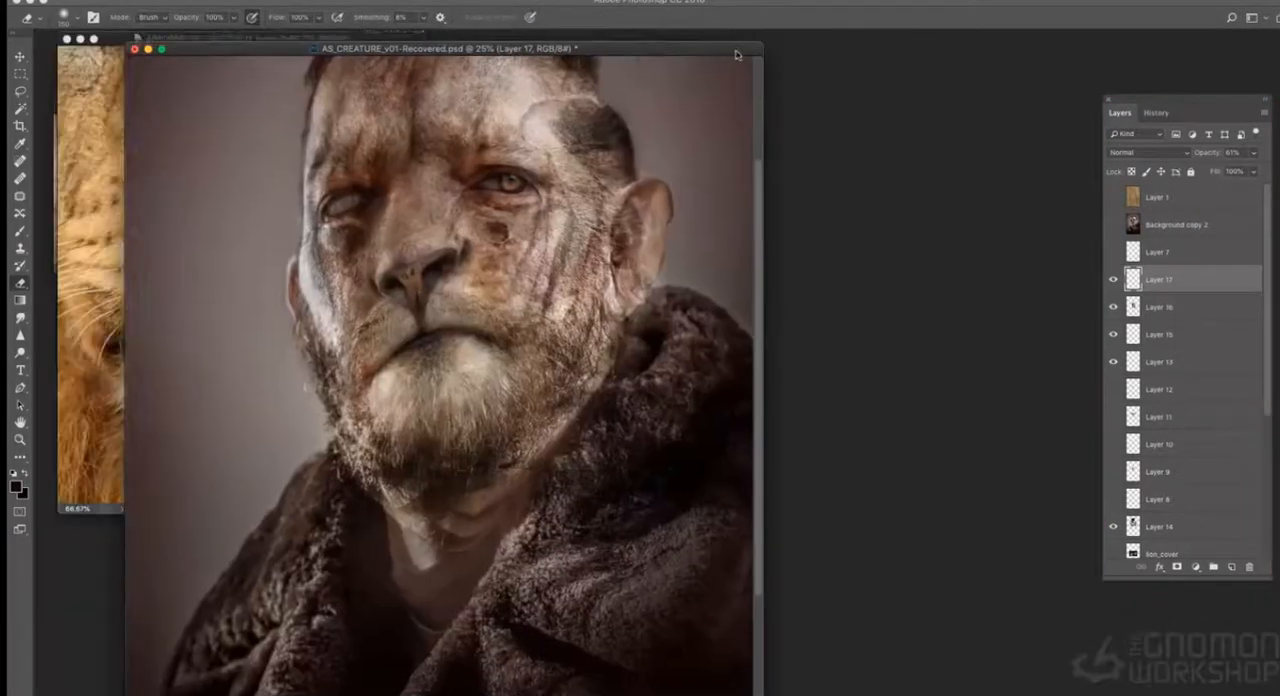
- Copy a lassoed area of the lion's chin fur from the lion photo and paste it into the portrait
drag(735, 54, 871, 58)
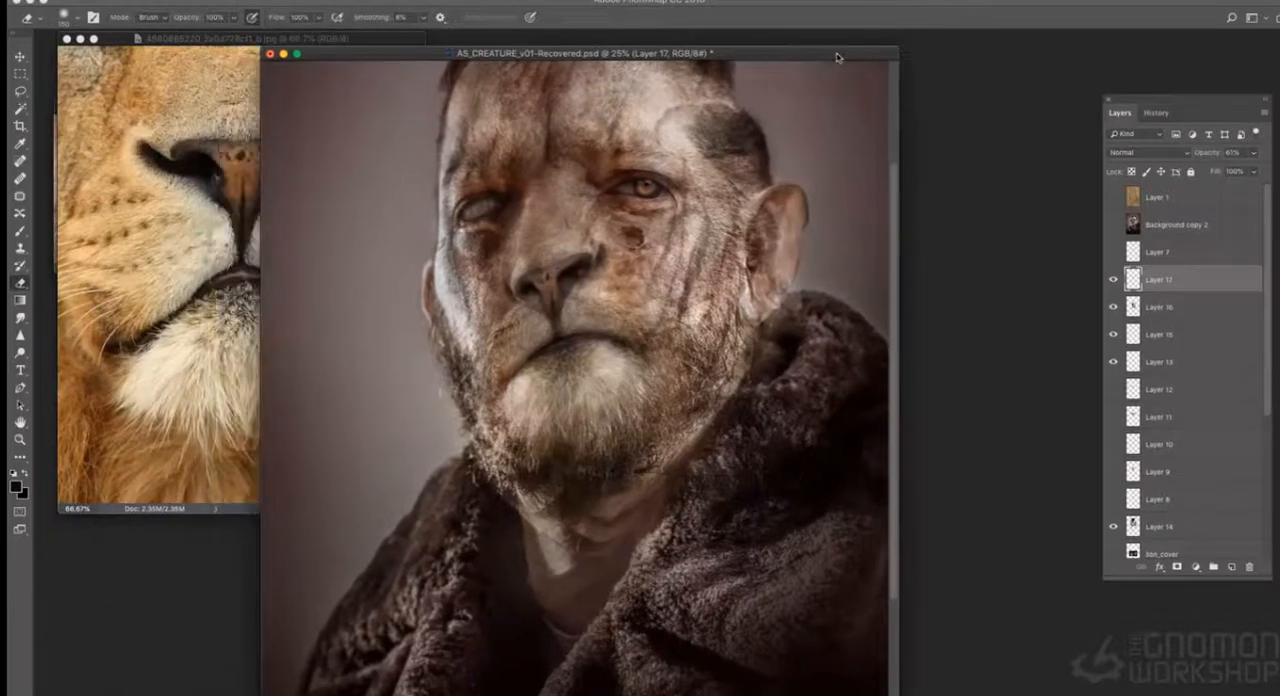
click(174, 276)
key(l)
mouse_move(318, 490)
mouse_down()
mouse_move(170, 322)
mouse_move(322, 492)
mouse_up()
key(super+c)
click(580, 400)
key(super+v)
- Enlarge the pasted chin fur to about 257%, rotate it about 12° counterclockwise and fit it over the man's beard
key(super+t)
right_click(641, 426)
mouse_move(632, 421)
alt+shift+mouse_down()
mouse_move(721, 481)
mouse_move(722, 408)
alt+shift+mouse_up()
click(672, 464)
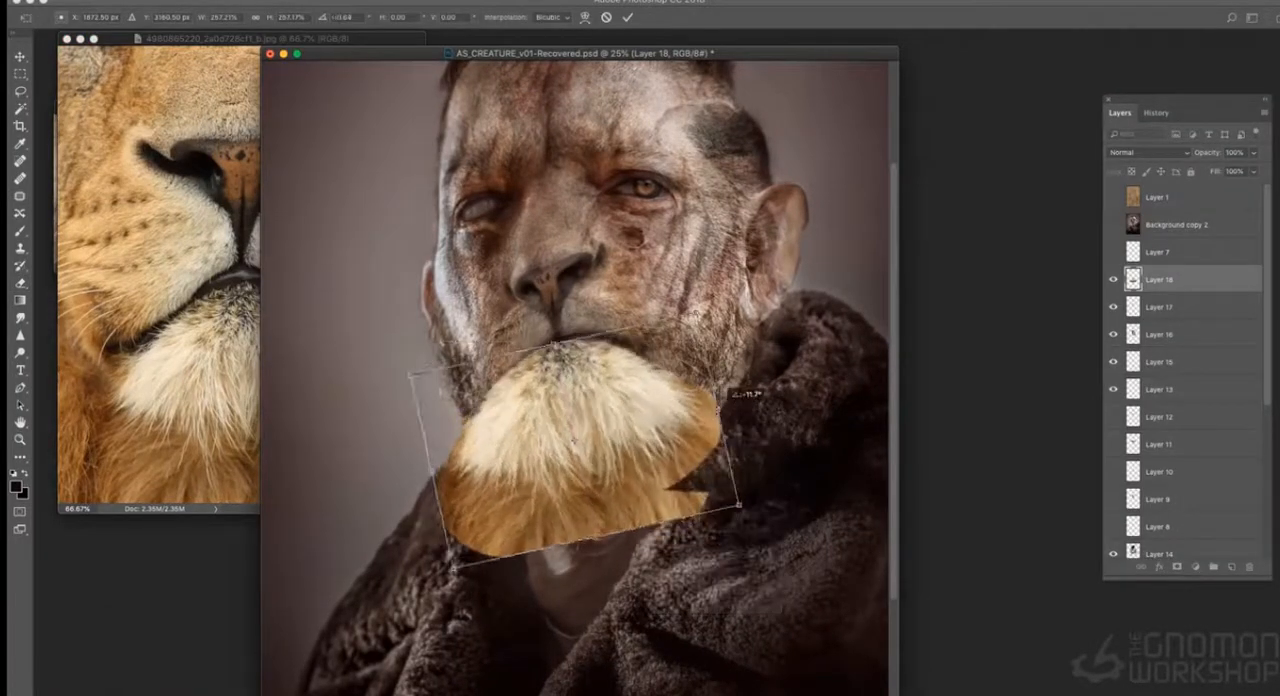
key(Return)
- Erase the chin fur's edge below the mouth and lower the layer's opacity to 53%
key(e)
mouse_move(573, 332)
mouse_down()
mouse_move(531, 318)
mouse_move(650, 530)
mouse_move(528, 326)
mouse_move(625, 330)
mouse_up()
click(1254, 153)
drag(1252, 171, 1223, 171)
- Adjust the chin fur's tones with Curves and reduce its saturation
key(super+m)
drag(915, 295, 936, 328)
click(1164, 182)
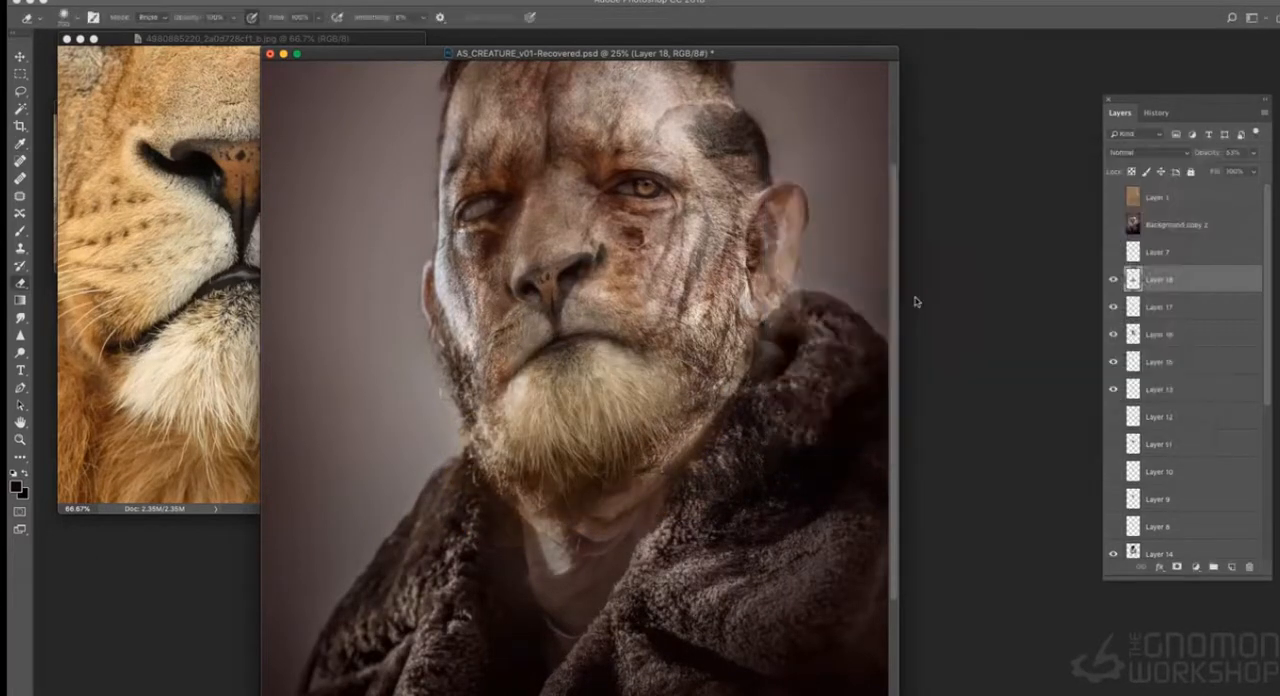
key(super+u)
drag(783, 189, 752, 189)
click(925, 91)
- Switch to full-screen view and erase the chin fur's edges with a smaller eraser to blend it into the beard
key(f)
key(super+minus)
key(super+plus)
key([)
key([)
key([)
key([)
mouse_move(566, 440)
mouse_down()
mouse_move(652, 385)
mouse_move(642, 426)
mouse_up()
key(super+minus)
key(super+minus)
key(super+plus)
key(super+plus)
drag(846, 353, 768, 462)
- Create a new layer above the chin fur layer for painting over the nose
click(864, 1)
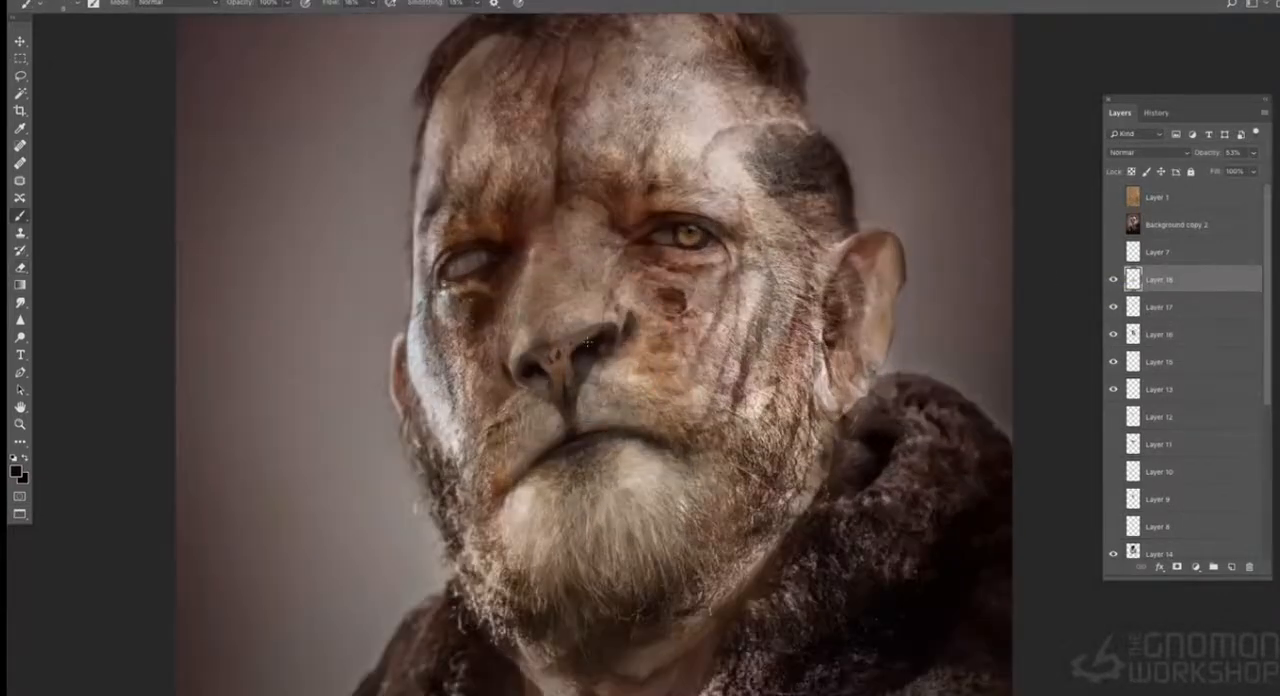
key(super+plus)
click(1264, 112)
click(1131, 118)
click(1100, 320)
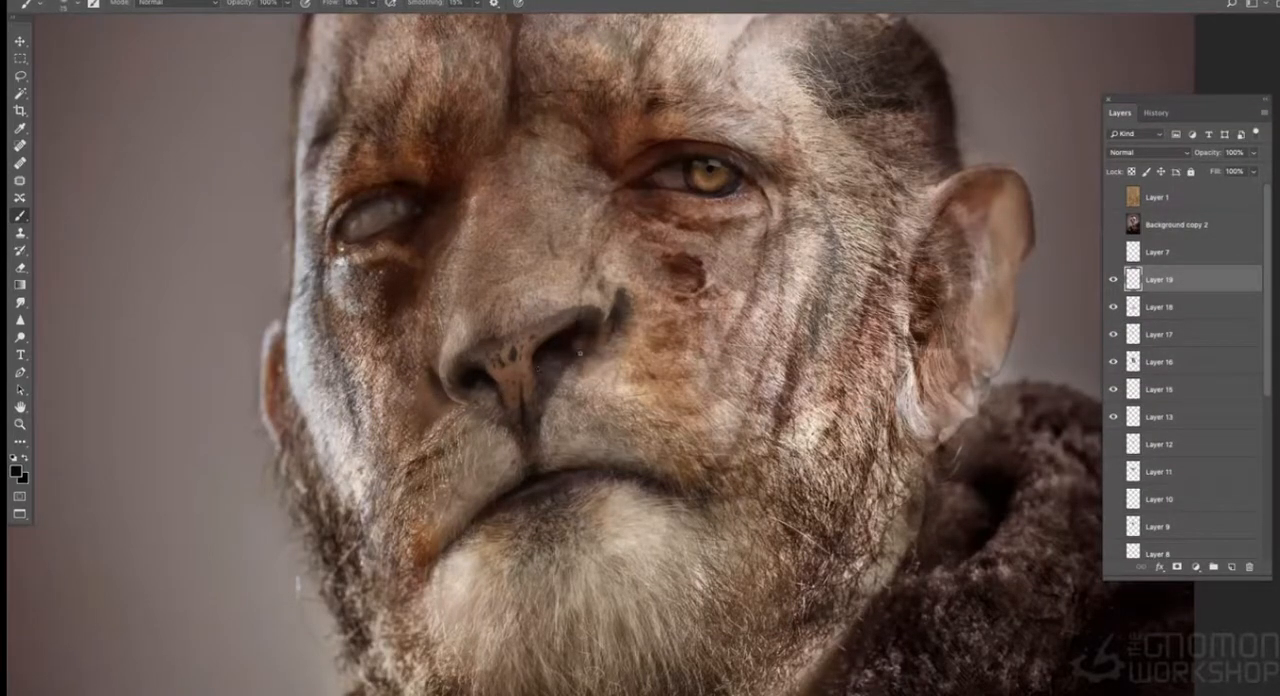
- Paint shading around the outer rim of the nostril on the blind-eye side, using sampled skin tones
alt+click(460, 189)
drag(455, 284, 443, 355)
alt+click(438, 382)
alt+click(472, 381)
mouse_move(469, 399)
mouse_down()
mouse_move(450, 394)
mouse_move(476, 396)
mouse_up()
alt+click(483, 391)
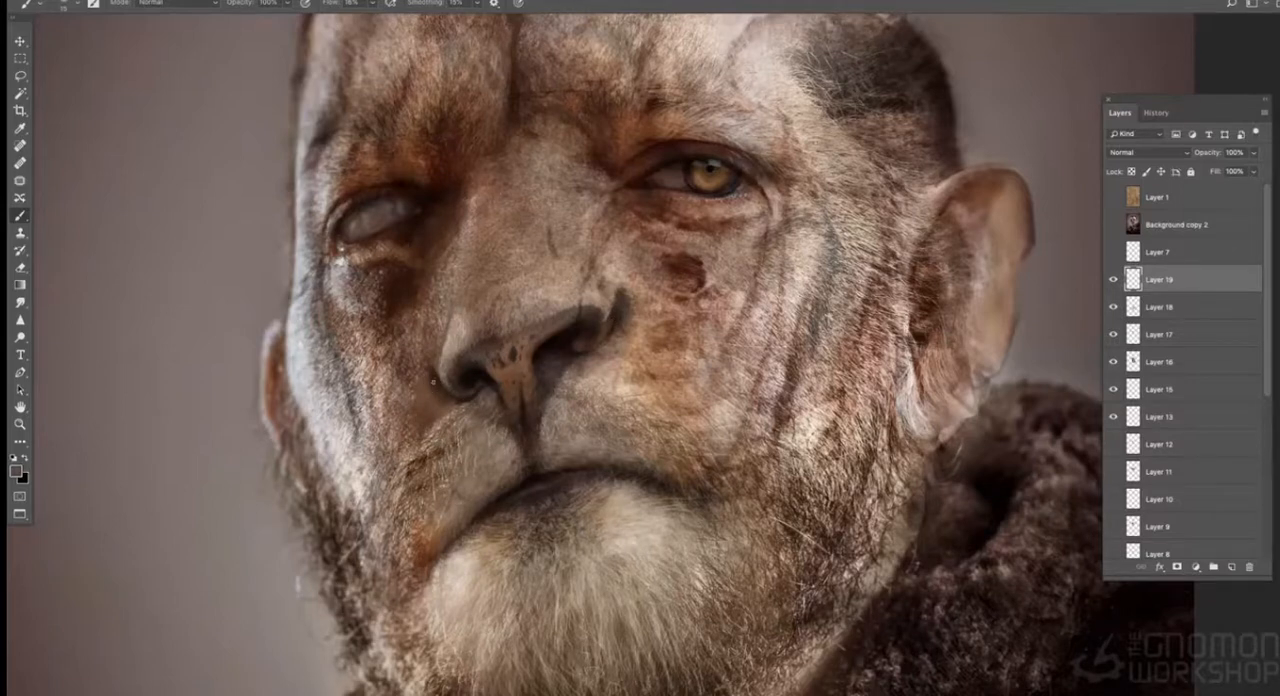
alt+click(435, 378)
alt+click(473, 395)
alt+click(459, 399)
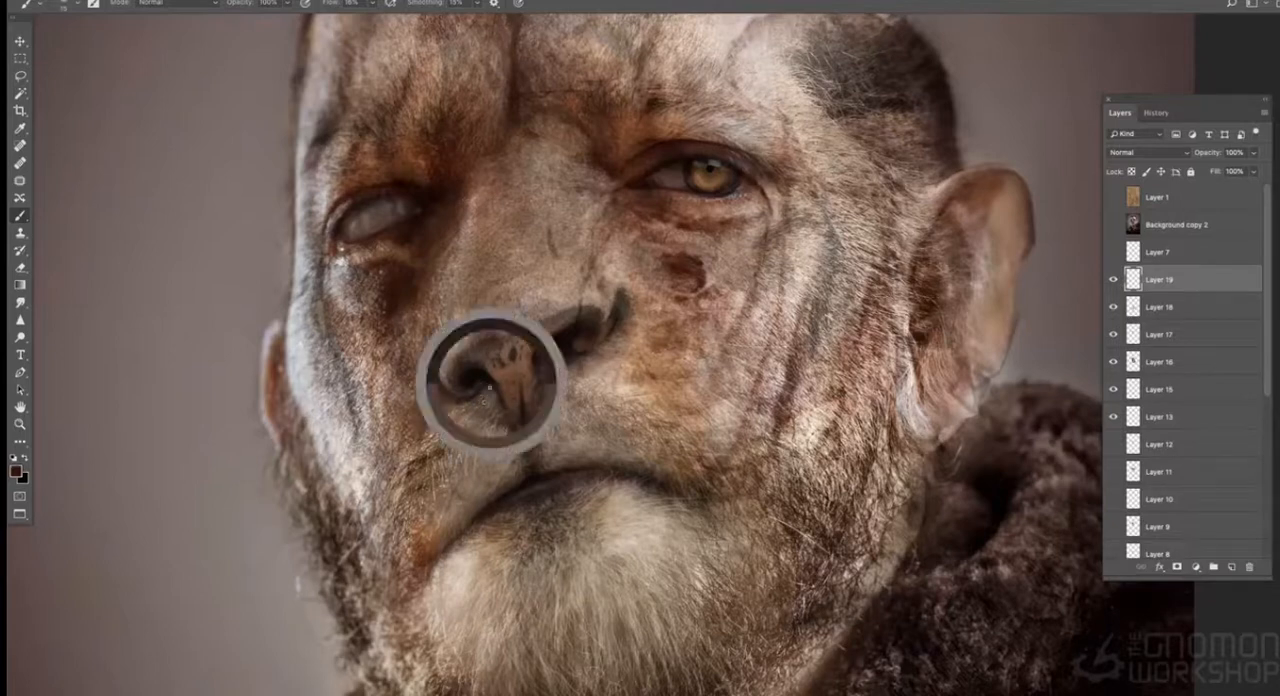
- Sample nearby nose colours and paint over the septum and the inner nostril edges to blend them
alt+click(511, 323)
alt+click(497, 390)
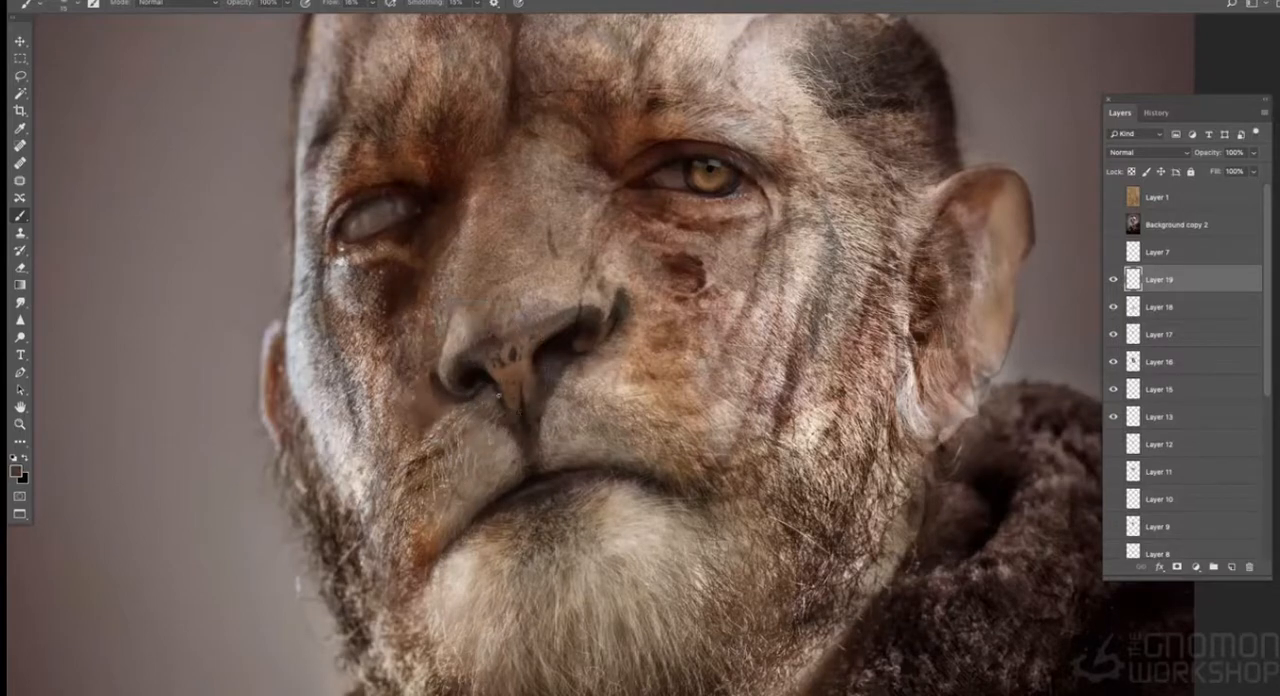
alt+click(523, 395)
alt+click(521, 399)
alt+click(553, 344)
alt+click(494, 395)
alt+click(489, 389)
alt+click(488, 394)
alt+click(569, 370)
alt+click(526, 331)
- Sample nose tones and paint over the upper edge of the nostril on the seeing-eye side
key(super+minus)
key(super+minus)
key(super+plus)
key(super+plus)
alt+click(584, 310)
alt+click(564, 317)
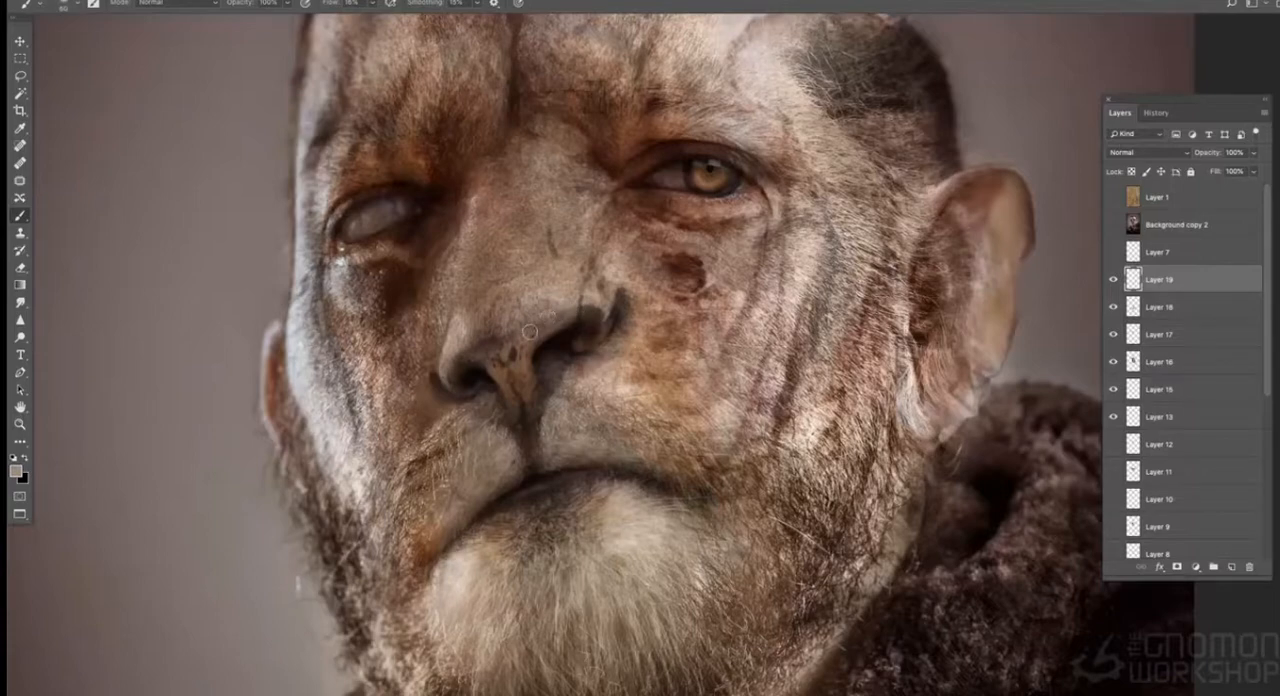
- Blend the side of the nose above the seeing-eye nostril with sampled skin tones
key(super+minus)
key(super+minus)
key(super+plus)
key(super+plus)
alt+click(585, 283)
alt+click(615, 223)
alt+click(587, 303)
alt+click(582, 308)
- Sample surrounding skin colours and paint over the nose bridge and the area between the brows
alt+click(638, 189)
alt+click(560, 248)
alt+click(510, 123)
alt+click(544, 139)
alt+click(529, 122)
drag(500, 150, 490, 215)
alt+click(461, 184)
alt+click(760, 183)
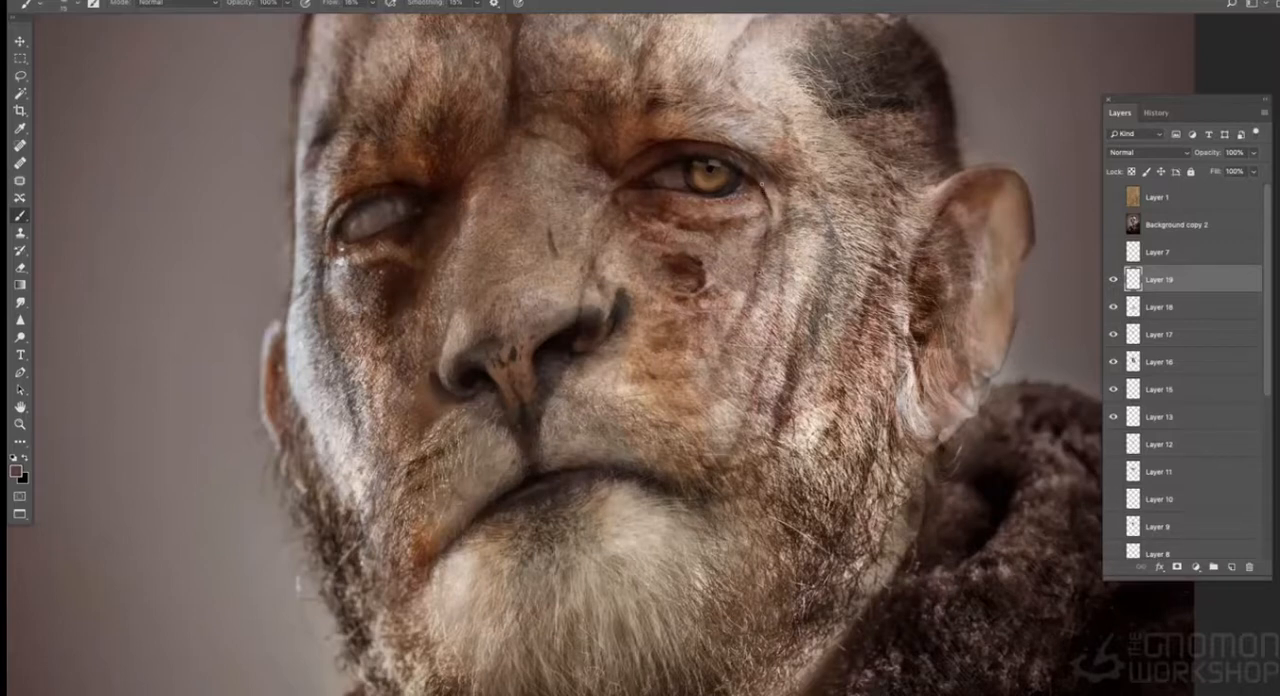
- Paint a darker crease running down the cheek below the seeing eye, using a sampled skin tone
alt+click(776, 122)
alt+click(768, 378)
alt+click(769, 380)
mouse_move(770, 374)
mouse_down()
mouse_move(782, 296)
mouse_move(748, 436)
mouse_up()
key(bracketright)
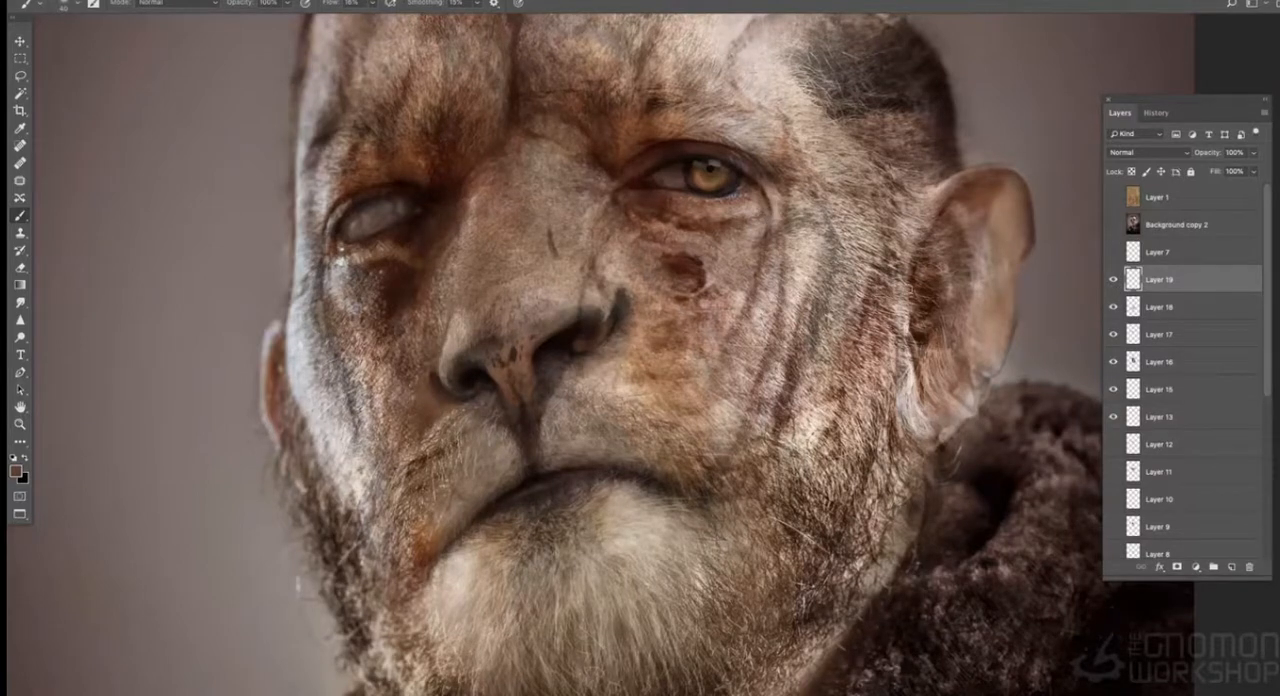
- Extend the cheek crease toward the corner of the mouth with a smaller brush
alt+click(642, 473)
alt+click(713, 491)
key(bracketleft)
key(bracketleft)
alt+click(755, 384)
key(bracketleft)
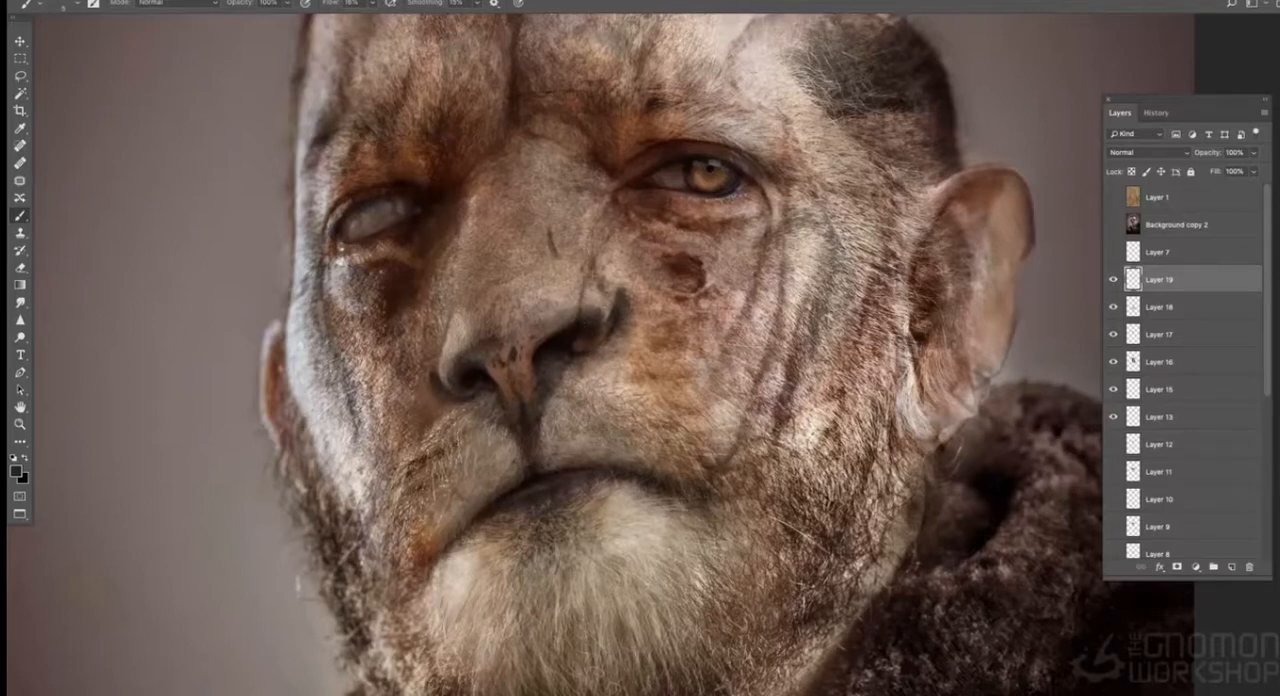
- Refine the outer rim of the blind-eye nostril with dark strokes
alt+click(531, 316)
alt+click(444, 378)
alt+click(450, 425)
drag(456, 422, 436, 428)
alt+click(431, 380)
drag(431, 382, 436, 396)
alt+click(432, 380)
- Paint light touches around the cheek wound below the seeing eye
key(super+minus)
key(super+minus)
key(super+minus)
key(super+plus)
key(super+plus)
key(super+plus)
alt+click(722, 251)
alt+click(706, 251)
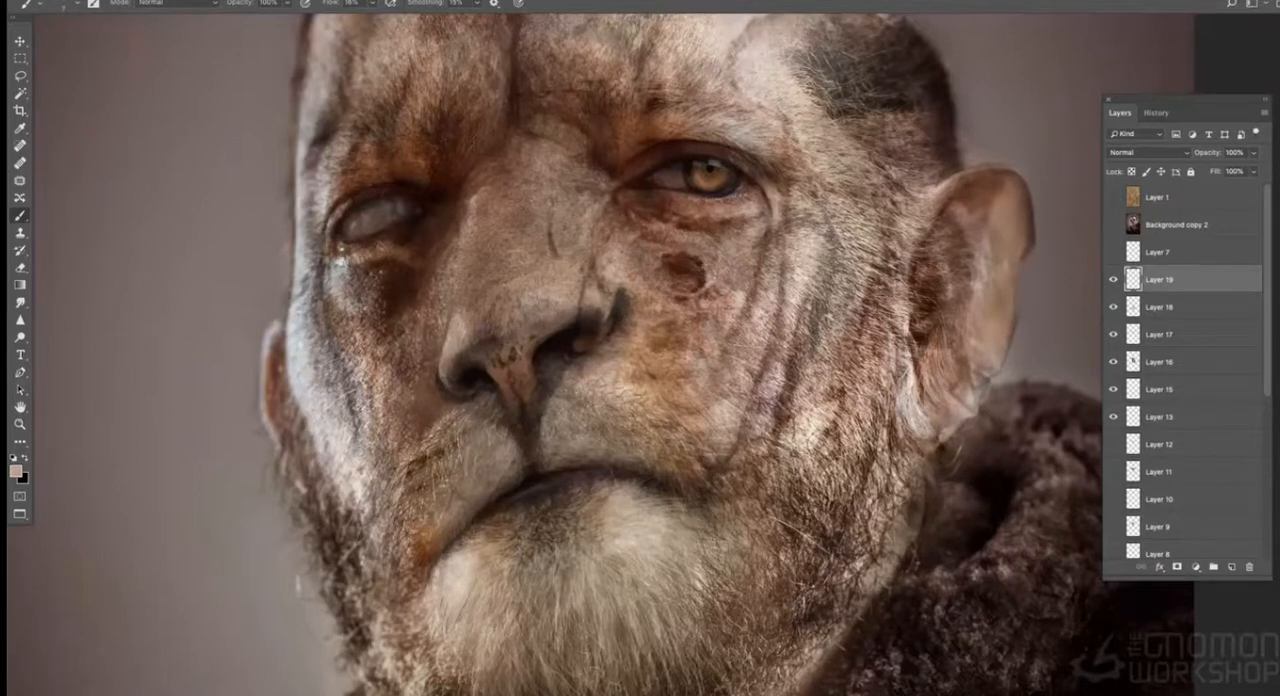
- Sample colours from around the face and touch up the septum and the cleft above the upper lip
alt+click(759, 182)
alt+click(778, 222)
alt+click(350, 214)
alt+click(539, 471)
alt+click(499, 379)
alt+click(297, 582)
alt+click(530, 422)
alt+click(550, 420)
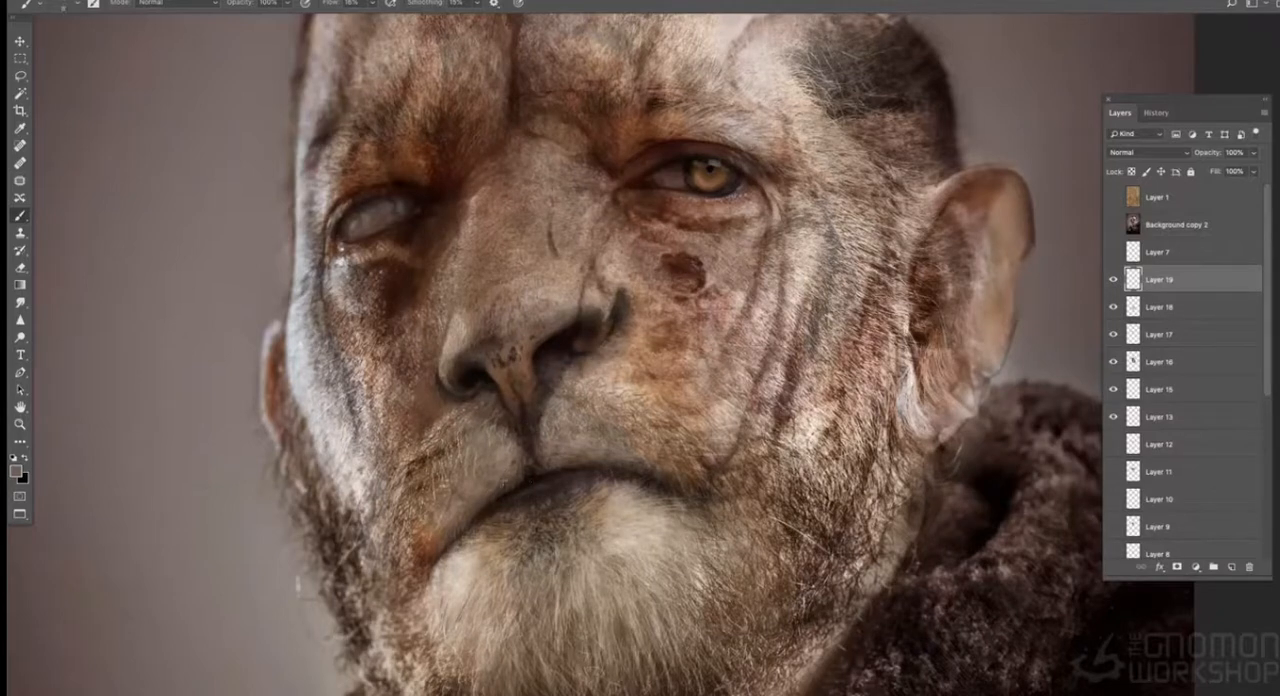
- Paint over the lower cheek crease and darken the curved line bordering the dark temple patch
key(ctrl+minus)
alt+click(669, 430)
drag(706, 439, 724, 447)
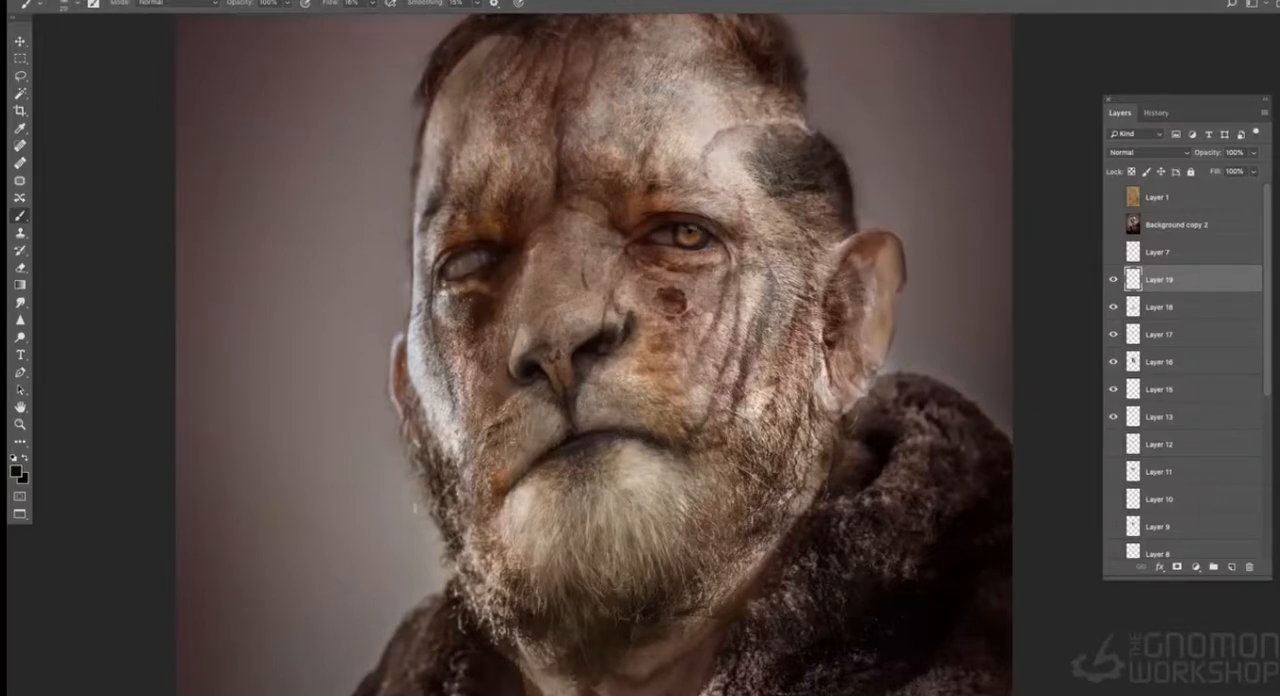
drag(716, 182, 705, 152)
alt+click(679, 293)
alt+click(706, 144)
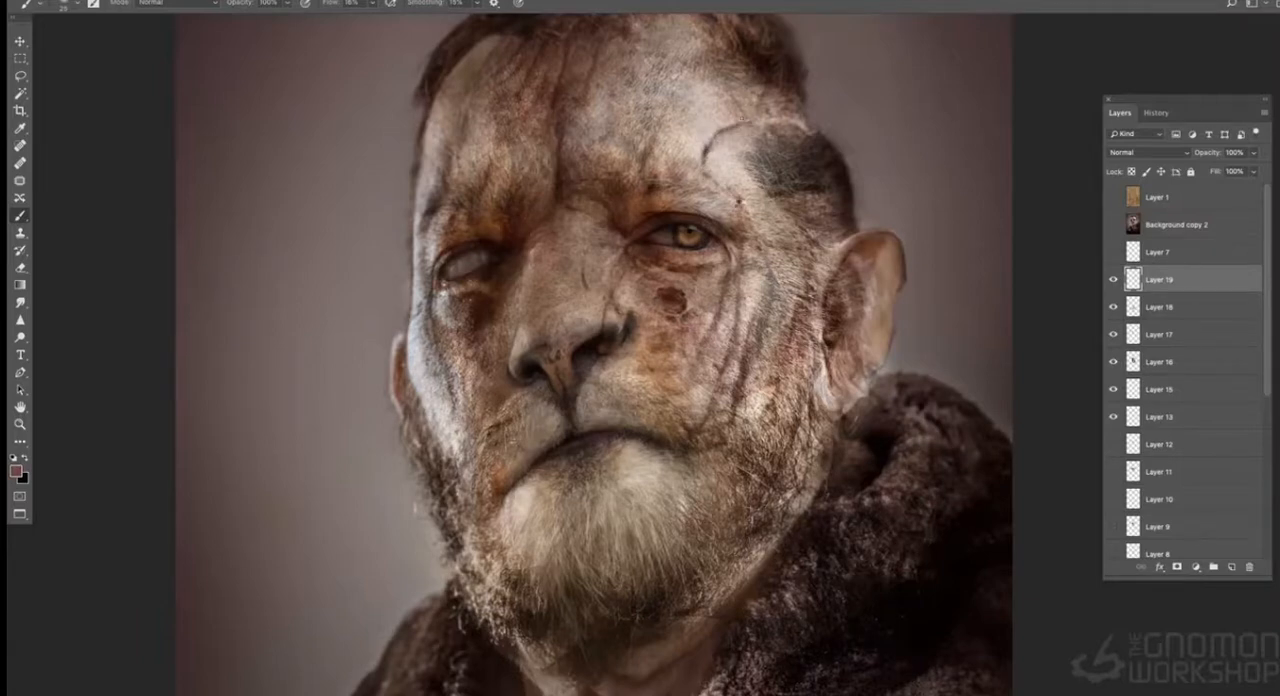
alt+click(800, 116)
alt+click(729, 151)
- Touch up the fold beside the seeing-eye nostril and the mouth corner on the blind-eye side
alt+click(620, 330)
alt+click(636, 300)
alt+click(474, 287)
alt+click(538, 458)
drag(502, 508, 497, 522)
key(ctrl+minus)
key(ctrl+minus)
key(ctrl+plus)
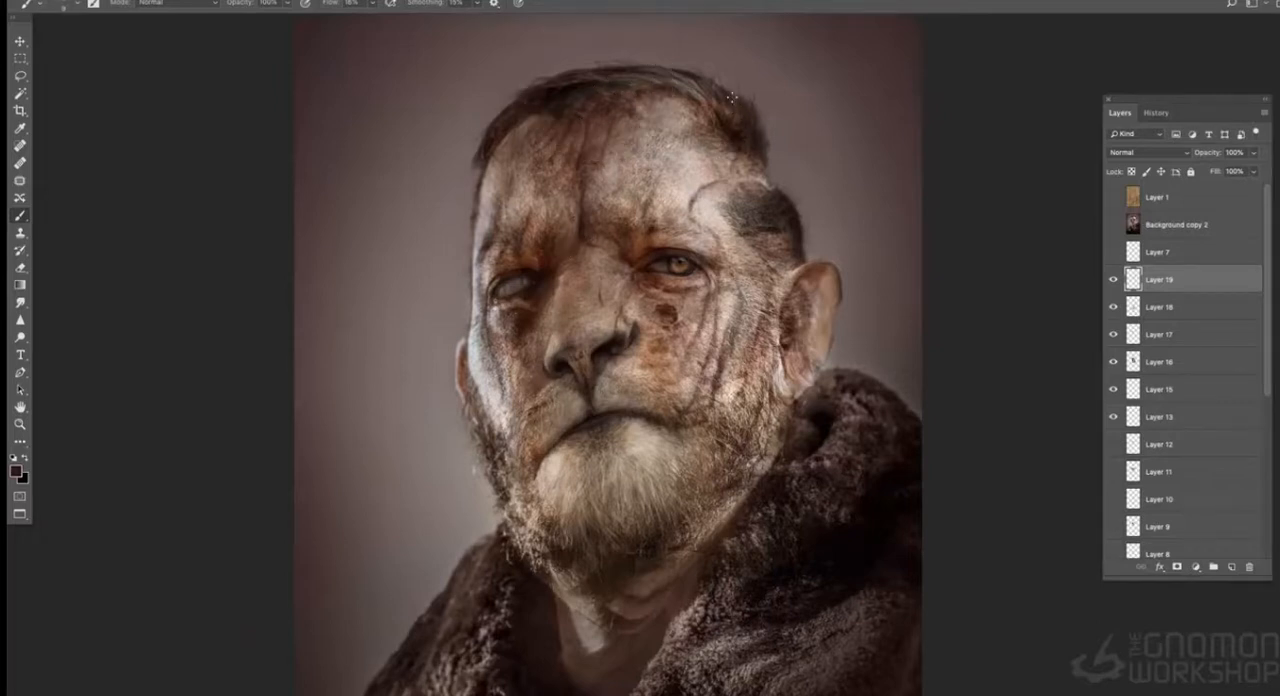
- Sample light forehead and darker skin tones and paint over the nose wing, muzzle and chin beard
alt+click(697, 200)
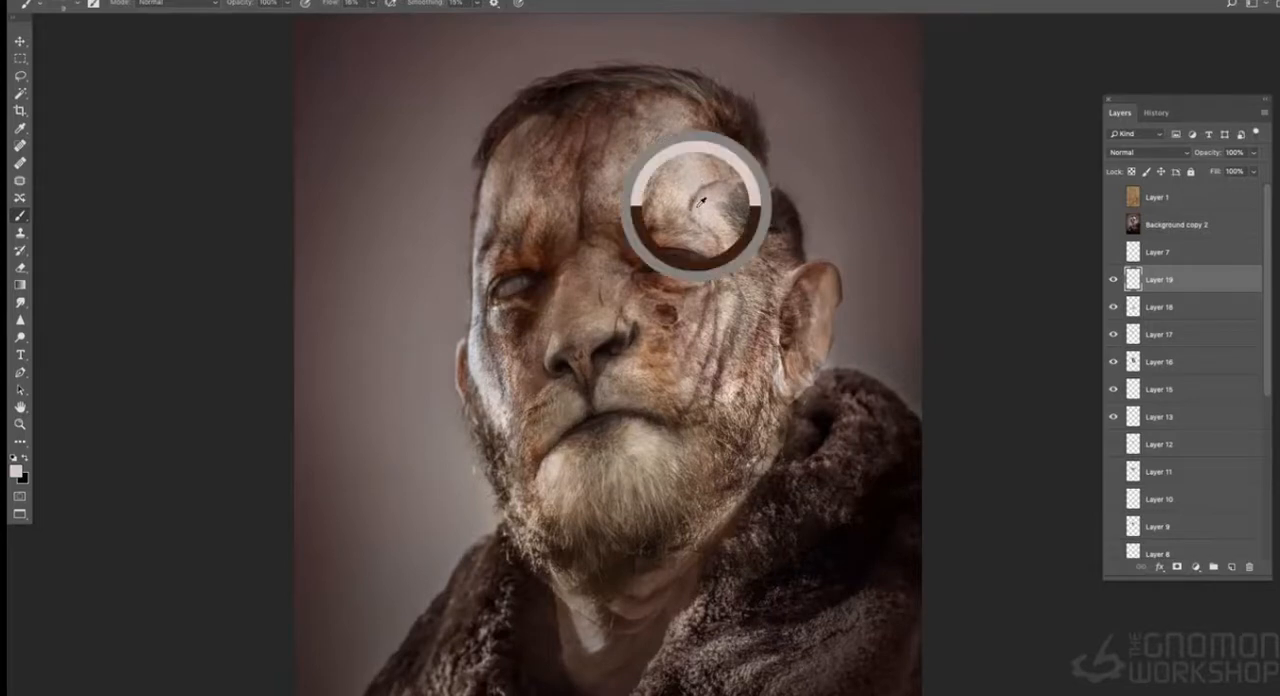
alt+click(727, 262)
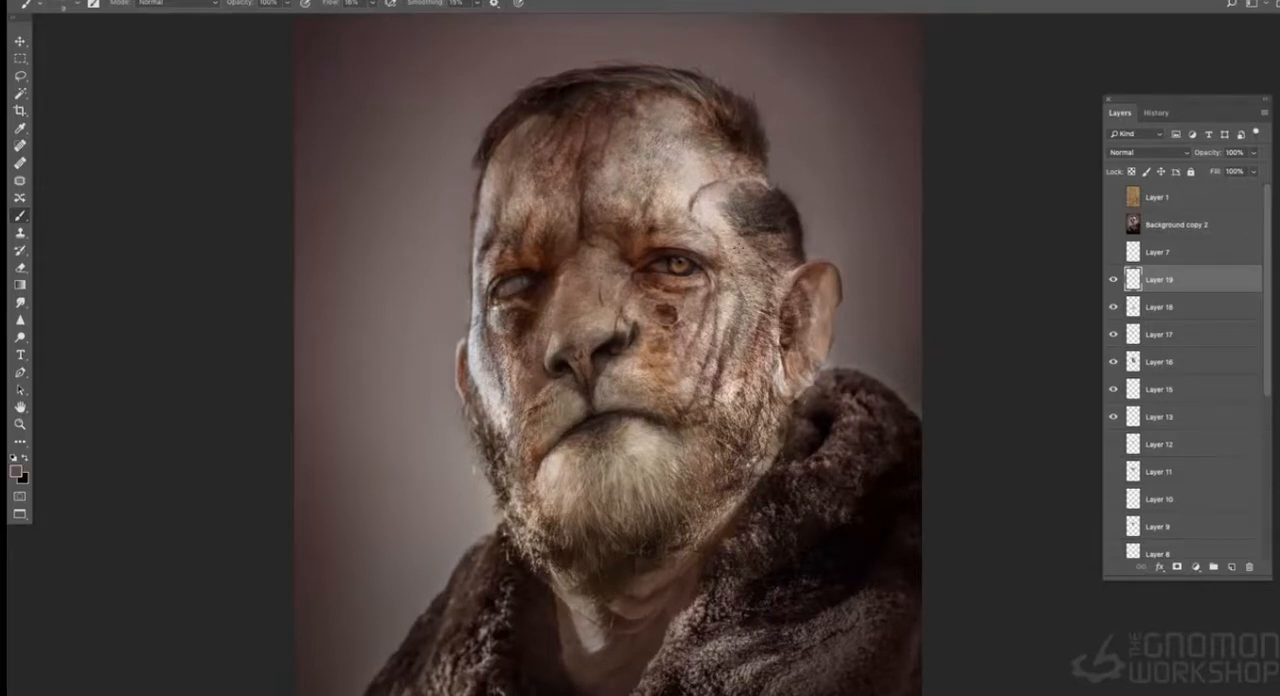
alt+click(668, 422)
alt+click(607, 345)
alt+click(630, 360)
alt+click(652, 253)
alt+click(617, 490)
alt+click(482, 479)
alt+click(553, 480)
alt+click(638, 320)
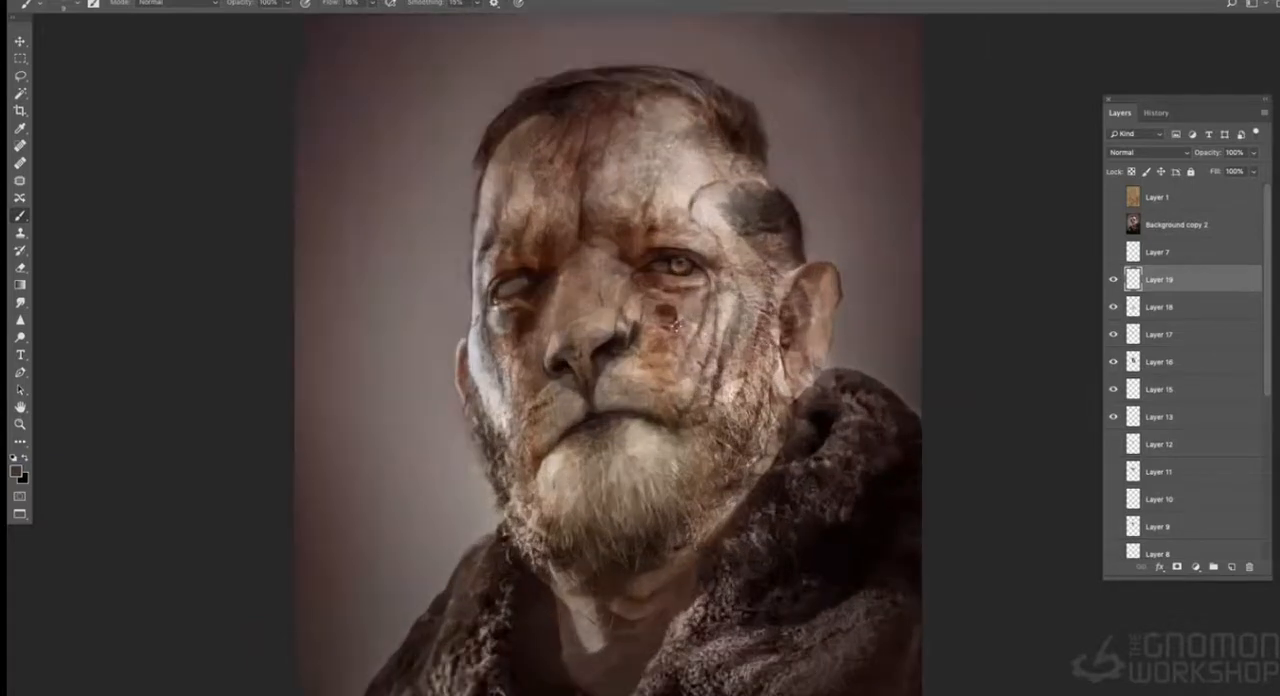
- Paint fine light hair strands along the top of the chin fur and touch up the neck
alt+click(612, 410)
alt+click(652, 262)
alt+click(641, 607)
drag(628, 602, 641, 607)
alt+click(641, 607)
alt+click(648, 553)
alt+click(685, 470)
- Deepen the creases on the seeing-eye cheek with sampled skin tones
alt+click(783, 297)
alt+click(700, 267)
alt+click(710, 364)
alt+click(714, 366)
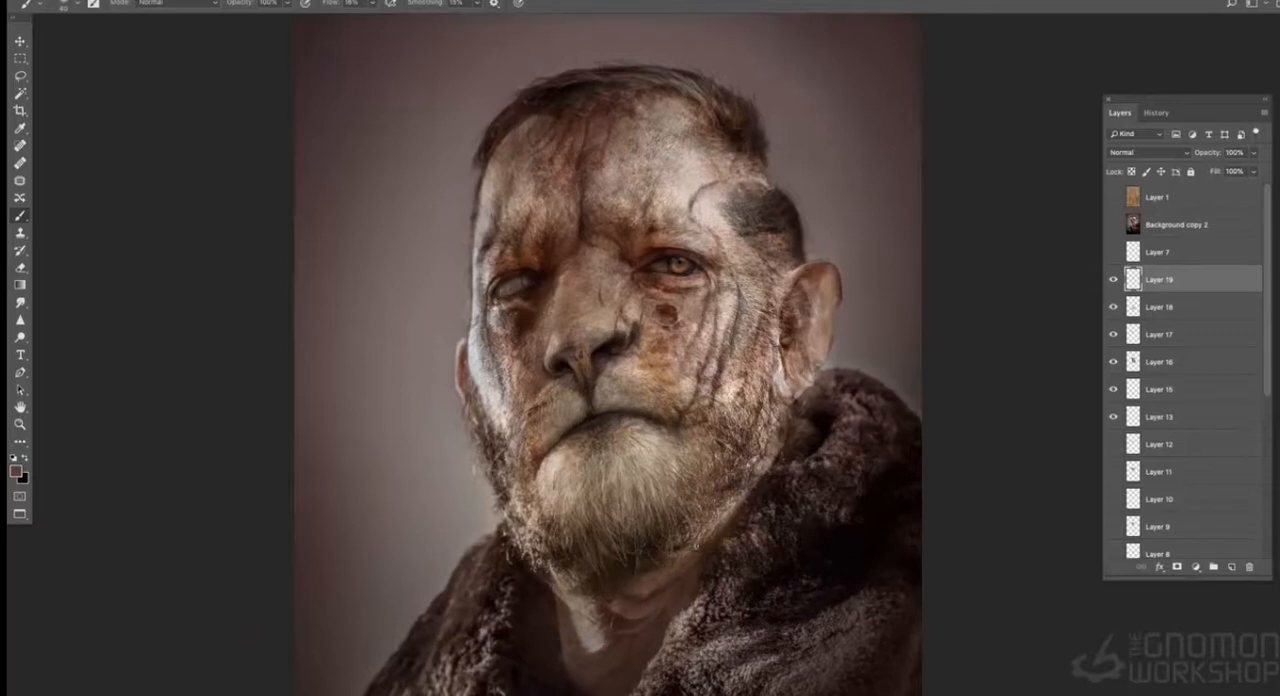
alt+click(776, 428)
alt+click(790, 313)
alt+click(773, 256)
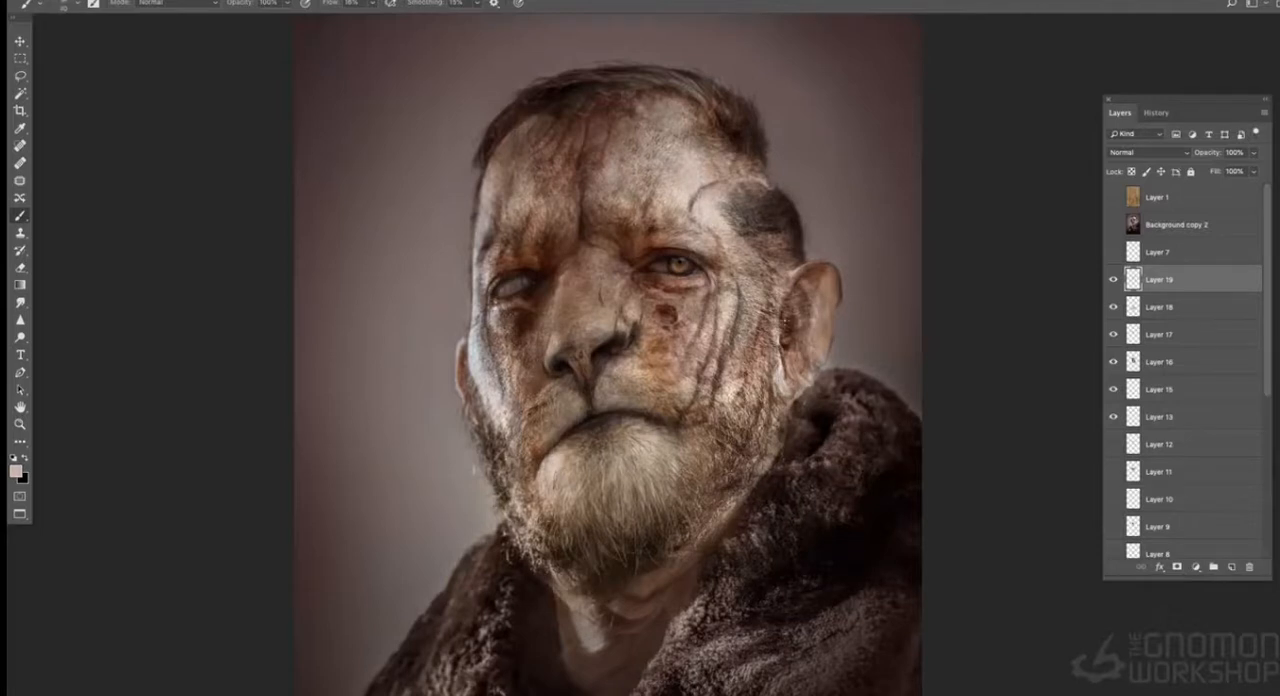
- Paint light strokes along the outer rim of the large ear with a sampled highlight colour
alt+click(840, 270)
alt+click(842, 287)
alt+click(775, 329)
alt+click(785, 200)
key(ctrl+minus)
key(ctrl+minus)
key(ctrl+minus)
key(ctrl+plus)
key(ctrl+plus)
key(ctrl+plus)
key(ctrl+plus)
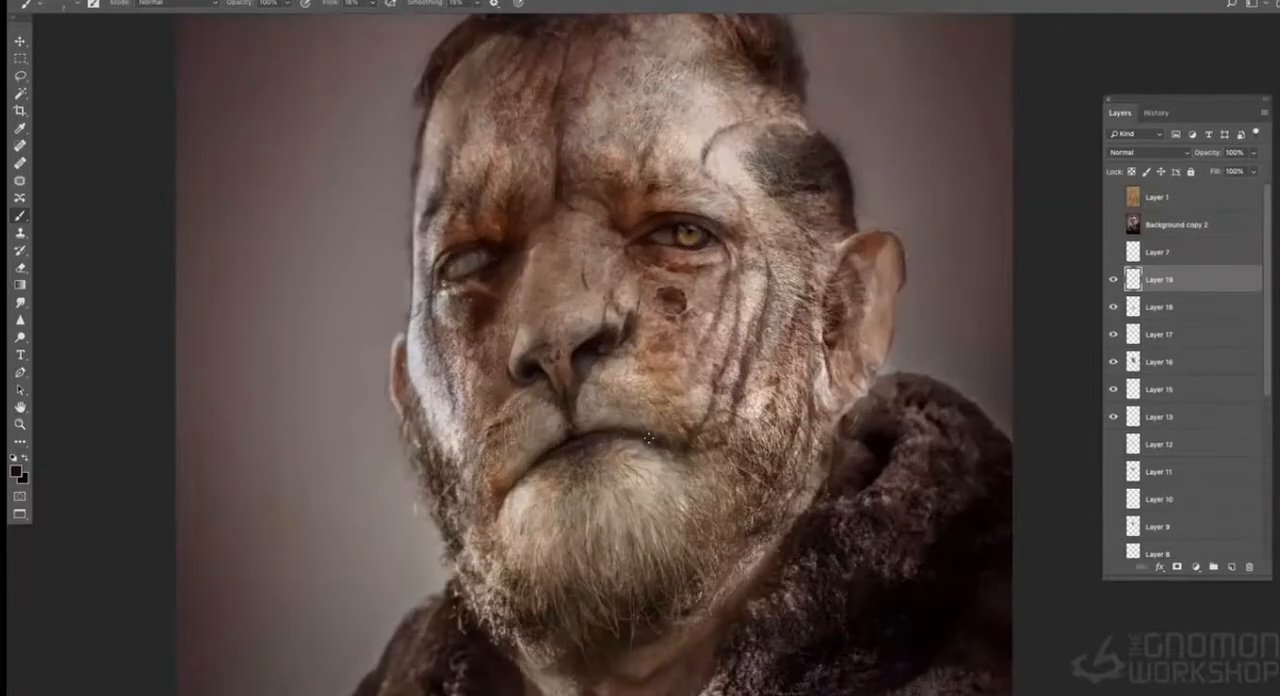
- Create a new layer above the nose painting layer for further face touch-ups
key(ctrl+shift+n)
key(Return)
key(ctrl+minus)
key(ctrl+minus)
key(ctrl+minus)
key(ctrl+plus)
key(ctrl+plus)
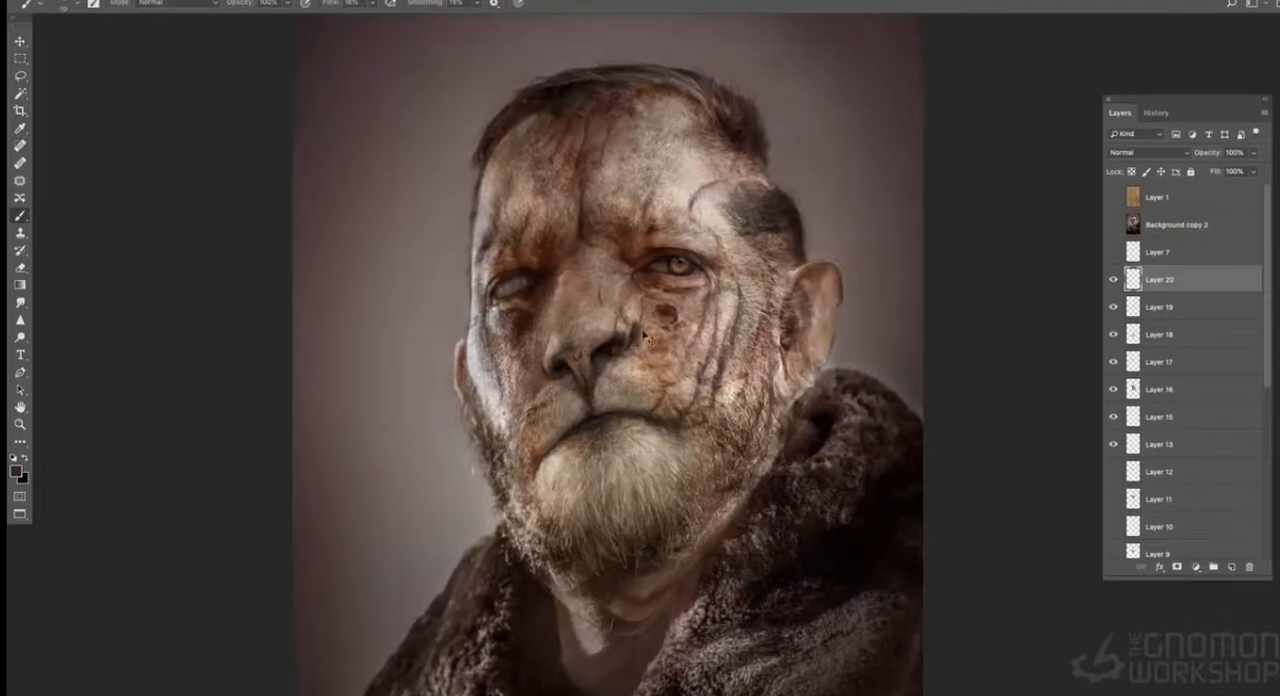
key(ctrl+plus)
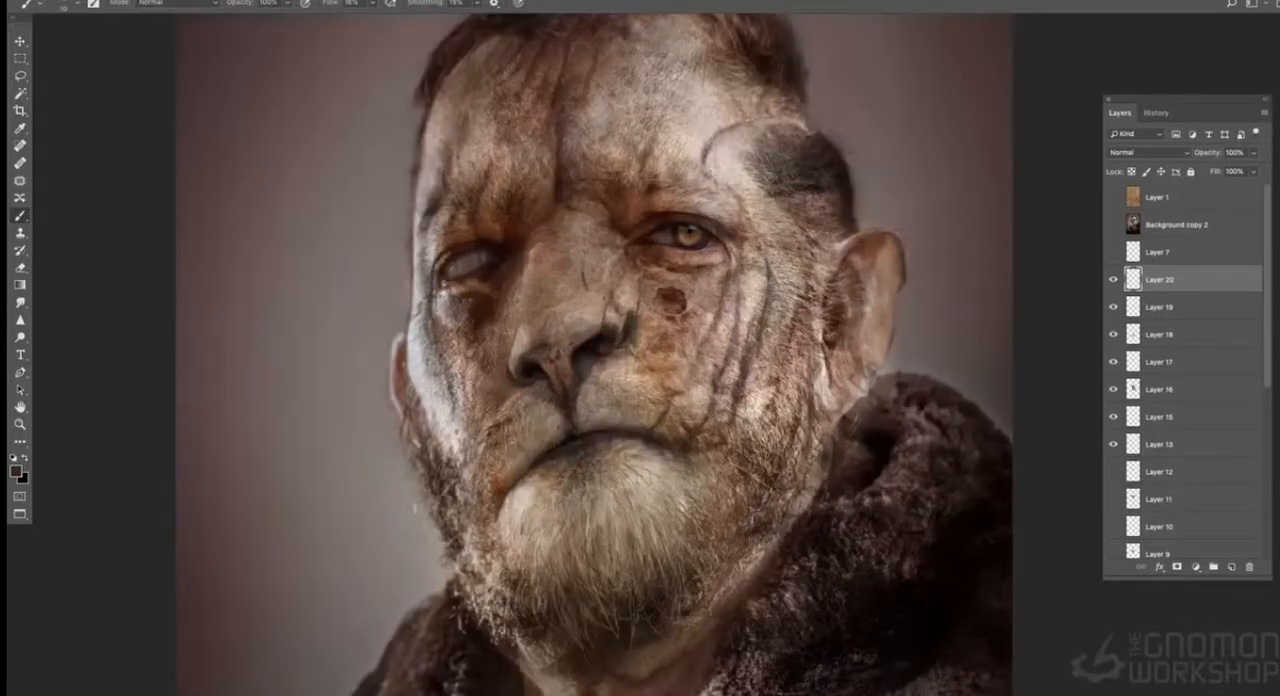
- Sample dark and light skin tones and paint shading around the inner eye corners and nose bridge
alt+click(648, 363)
alt+click(599, 340)
alt+click(644, 232)
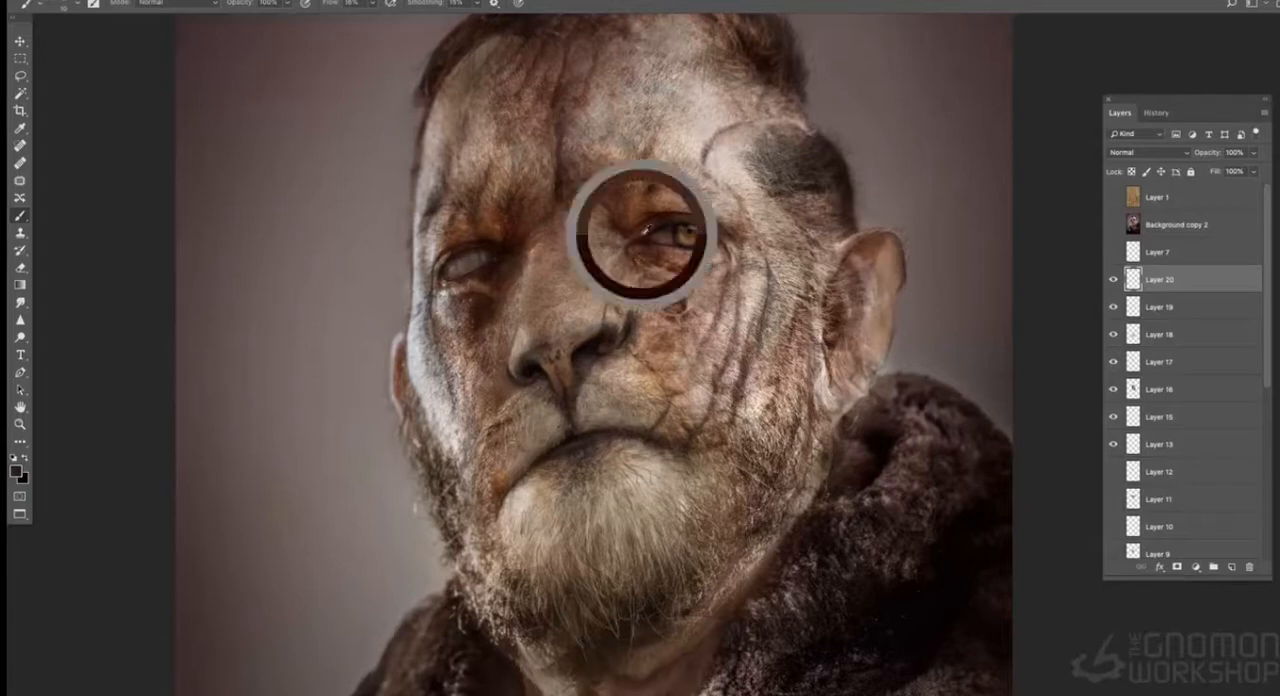
alt+click(515, 251)
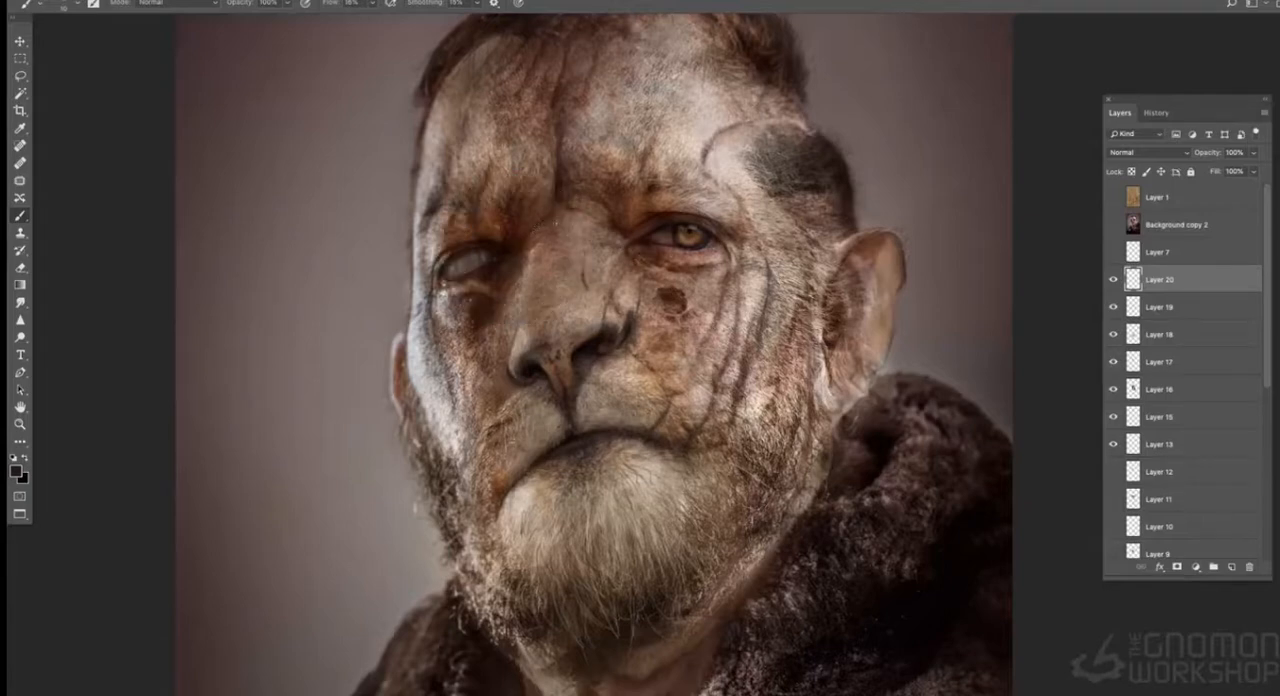
alt+click(566, 223)
alt+click(528, 238)
alt+click(554, 227)
alt+click(659, 210)
alt+click(660, 434)
alt+click(737, 243)
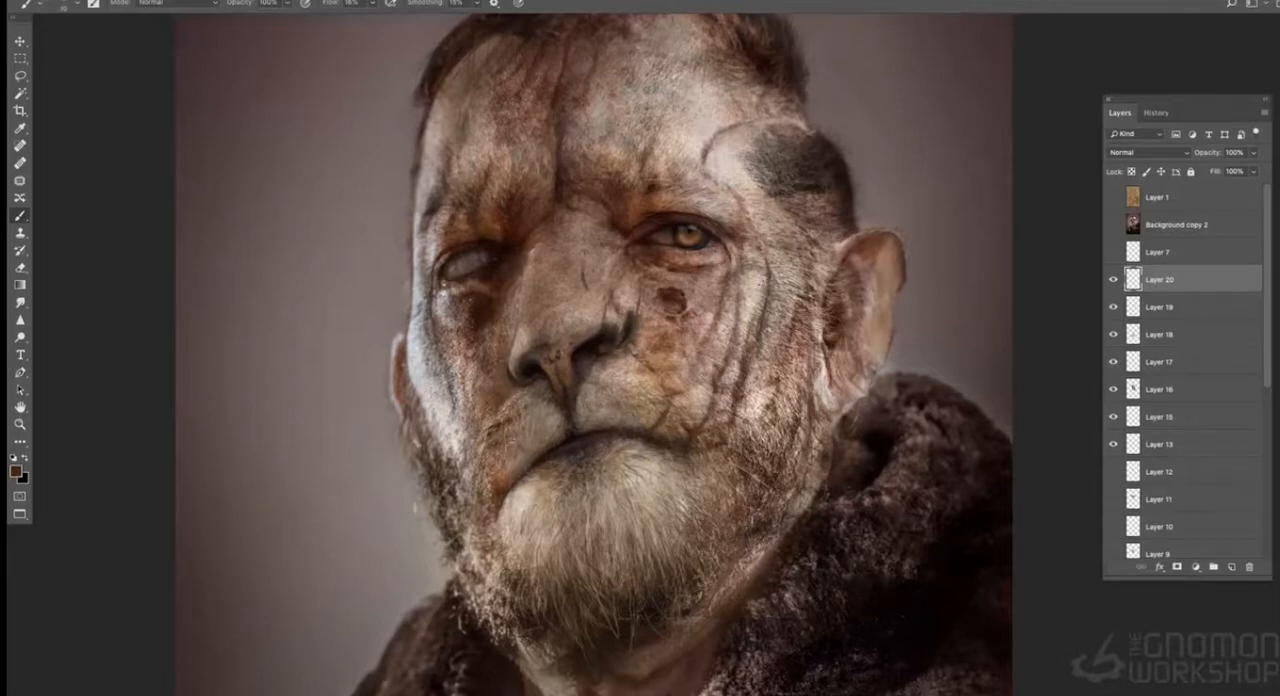
- Touch up the folds on the scarred cheek and the lip corner with sampled skin tones
alt+click(761, 287)
alt+click(721, 241)
alt+click(761, 306)
alt+click(654, 431)
alt+click(733, 344)
alt+click(821, 310)
- Paint sampled tones around the nostrils, the muzzle crease, the mouth line and the inner eye areas
alt+click(549, 377)
drag(519, 322, 514, 338)
alt+click(562, 422)
alt+click(566, 428)
alt+click(503, 251)
alt+click(636, 241)
alt+click(600, 365)
alt+click(542, 397)
key(super+minus)
key(super+minus)
key(super+minus)
key(super+plus)
key(super+plus)
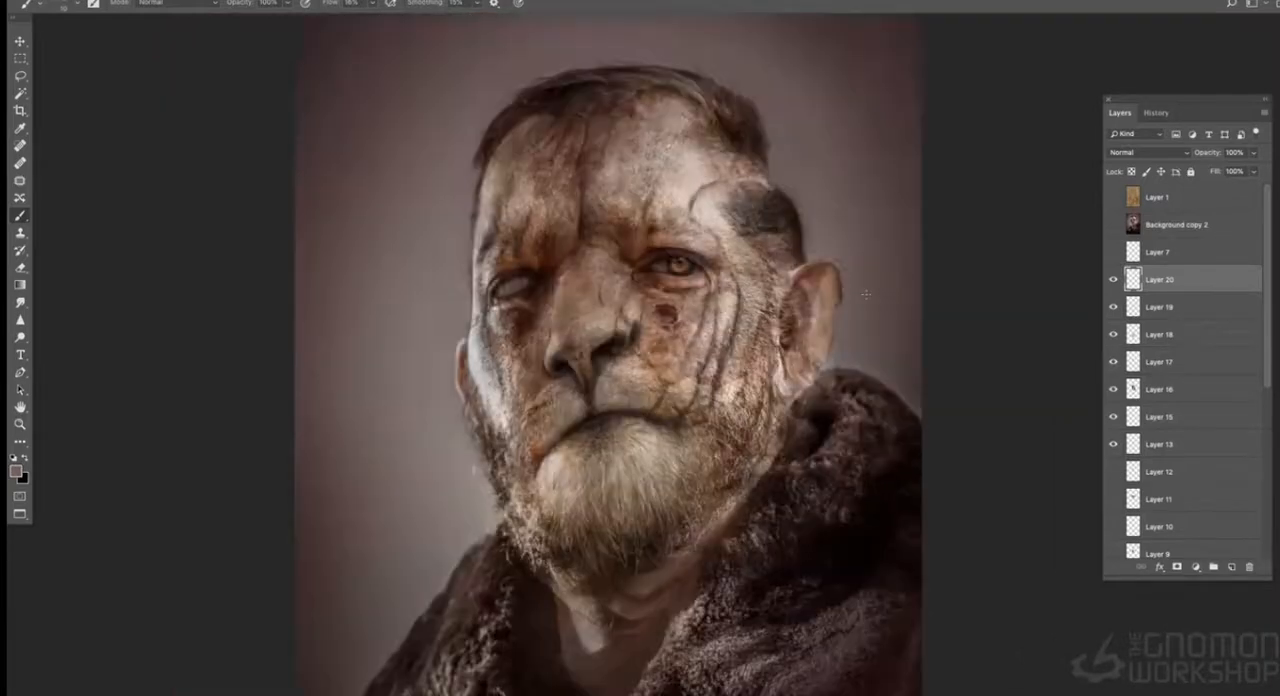
- Add small sampled brush touches along the jaw edge, upper lip, beard and throat
drag(777, 466, 771, 434)
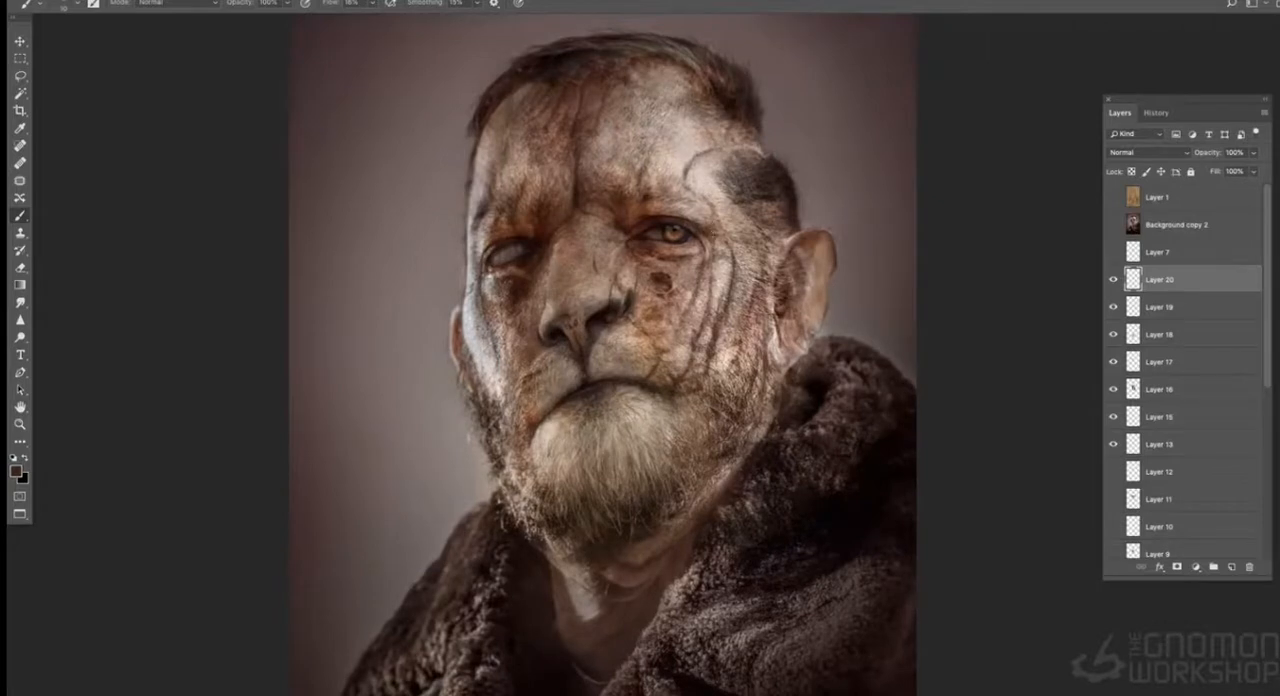
alt+click(468, 437)
alt+click(676, 384)
alt+click(582, 389)
alt+click(666, 471)
alt+click(666, 471)
alt+click(573, 470)
alt+click(588, 538)
alt+click(658, 366)
- Check the whole portrait at several magnifications with the Layer 1 texture overlay shown and hidden
key(ctrl+minus)
key(ctrl+plus)
alt+click(620, 38)
key(super+minus)
key(super+minus)
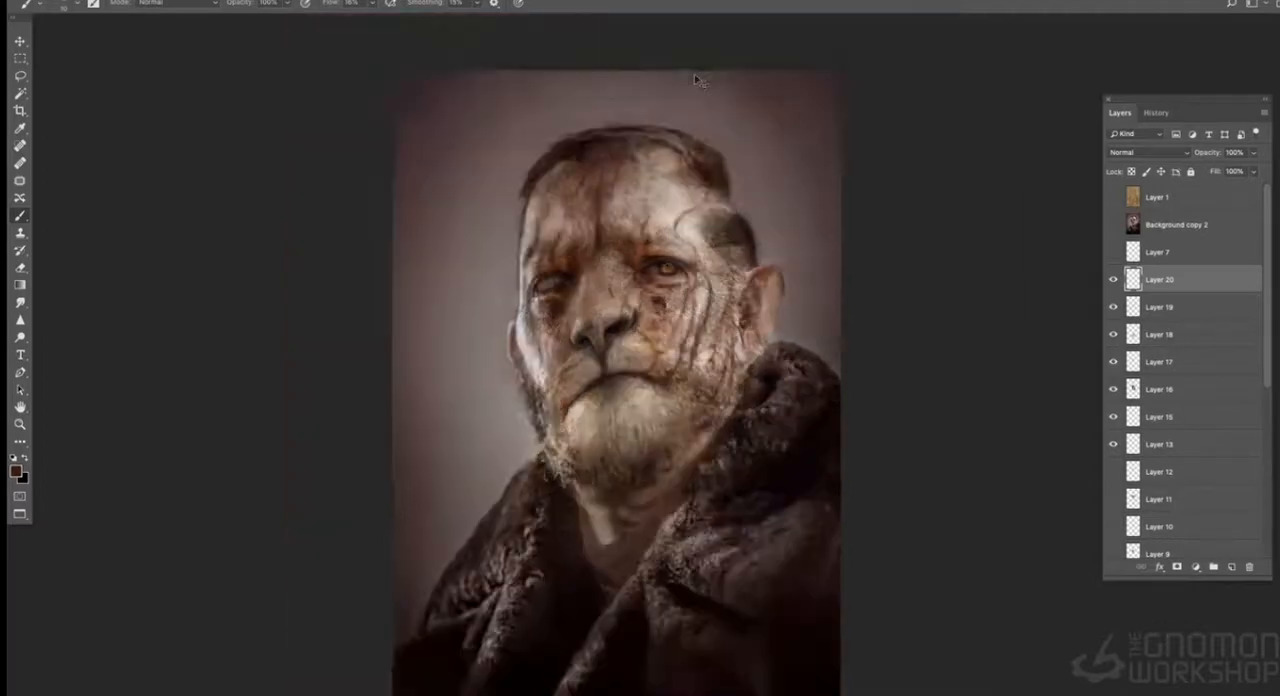
key(super+plus)
key(super+plus)
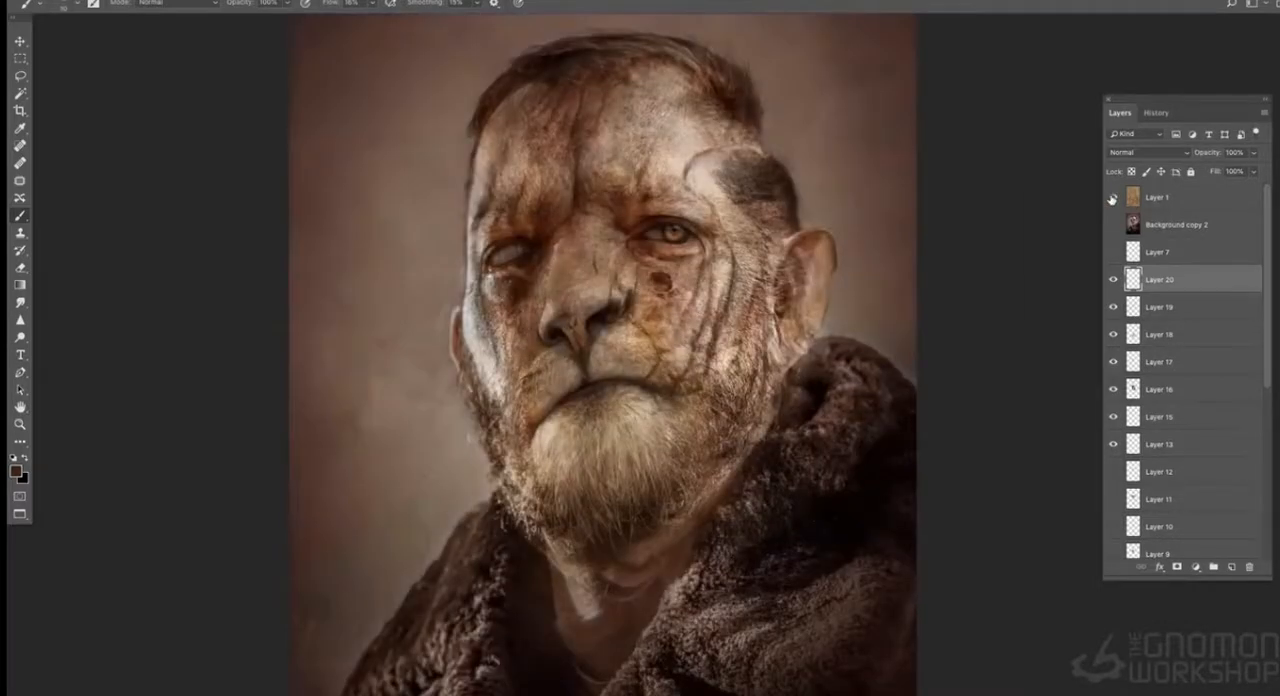
key(super+minus)
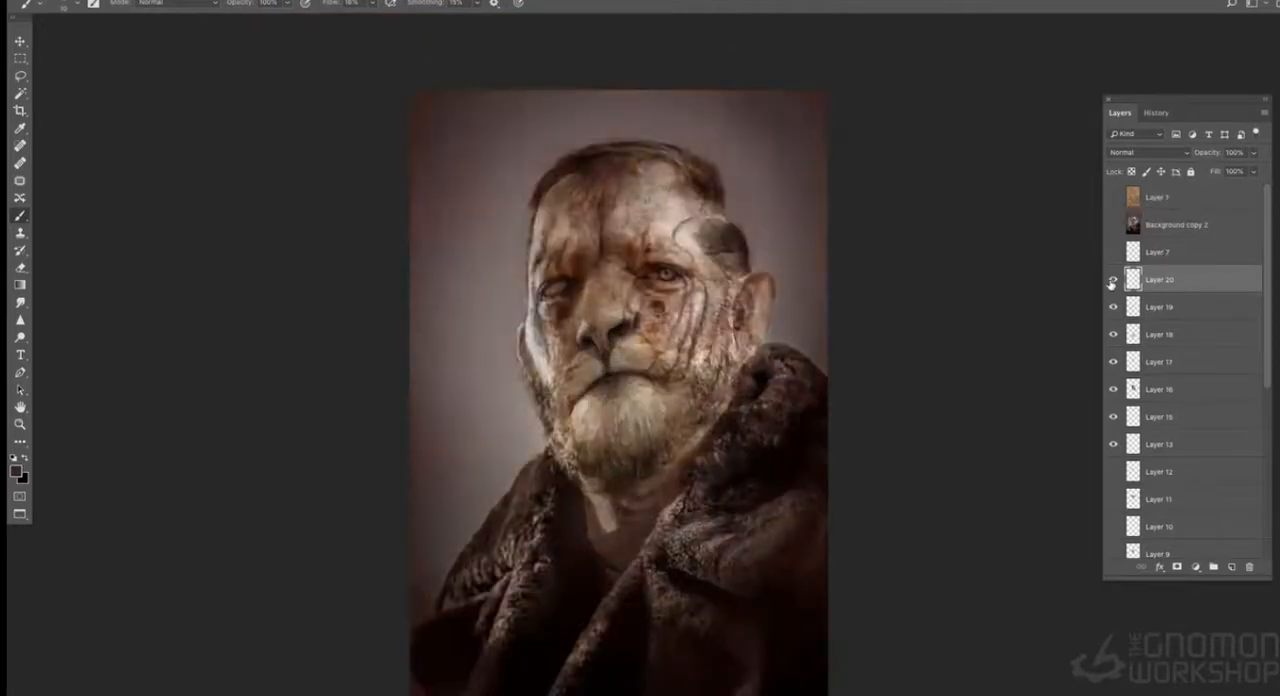
key(super+plus)
key(super+plus)
click(340, 0)
mouse_move(357, 144)
click(532, 169)
click(340, 0)
click(350, 1)
key(super+plus)
key(super+minus)
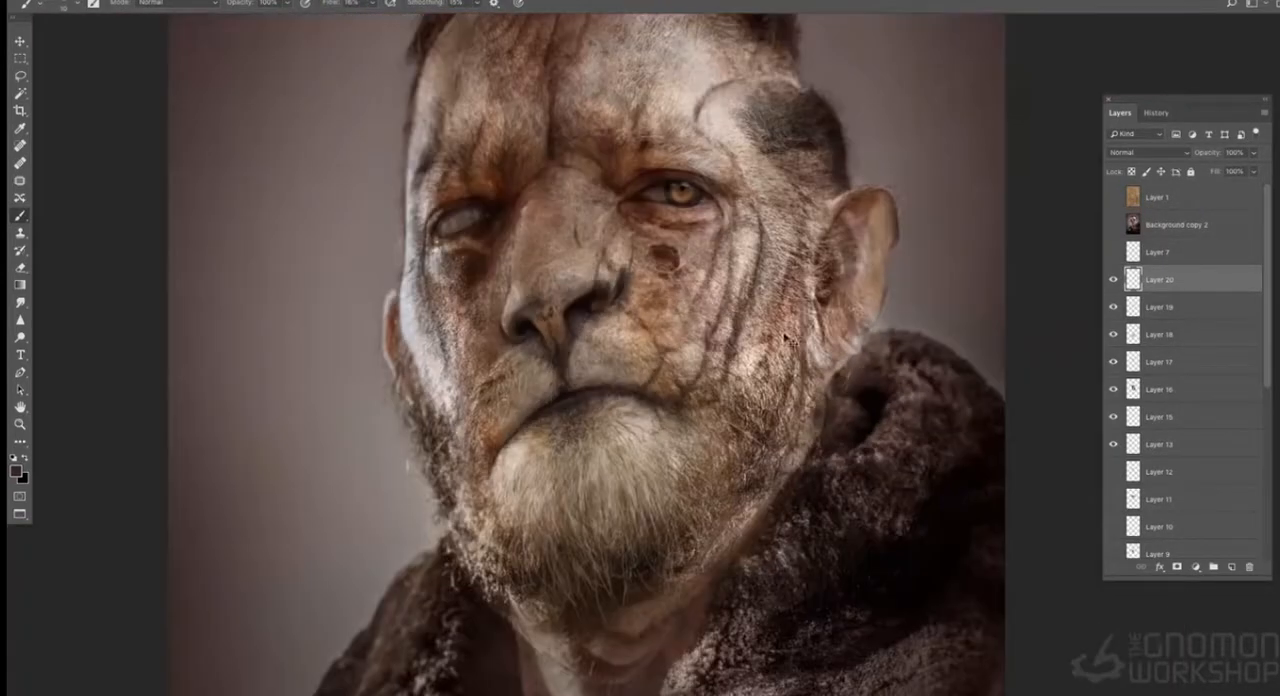
- Lasso the outer edge of the hair and large ear and apply a Gaussian Blur to it on Layer 20
key(l)
drag(843, 175, 855, 262)
key(super+minus)
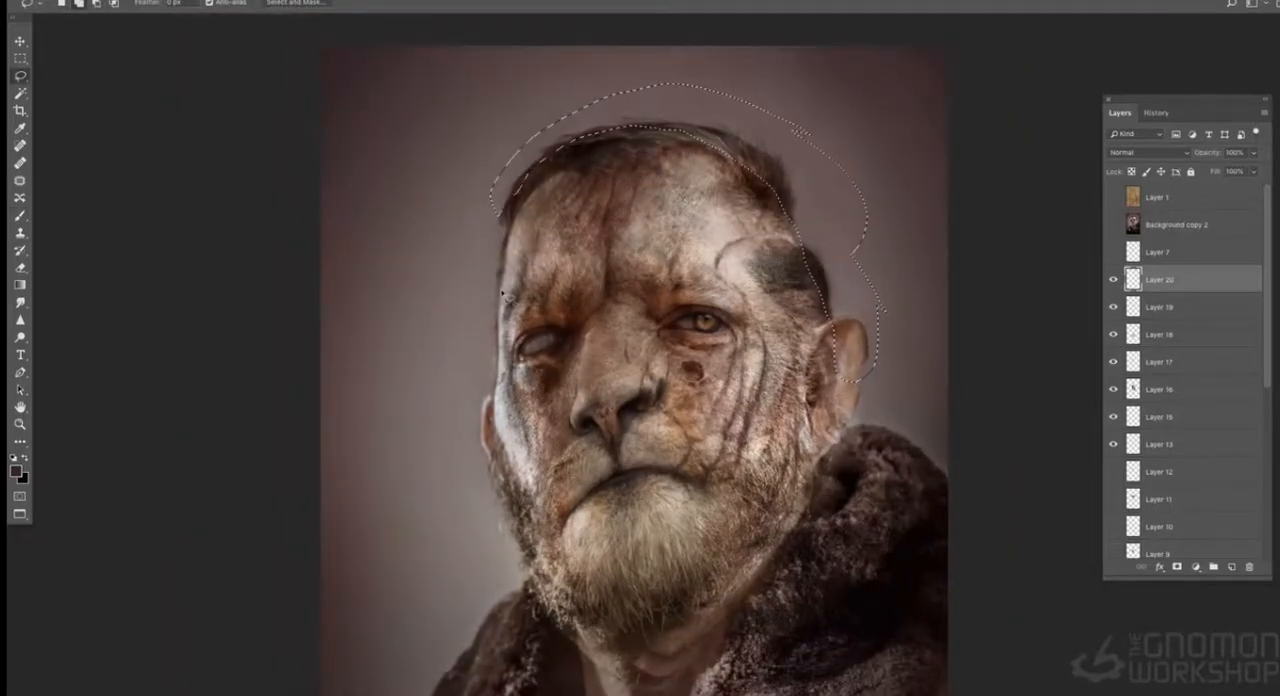
click(340, 0)
mouse_move(430, 137)
click(580, 191)
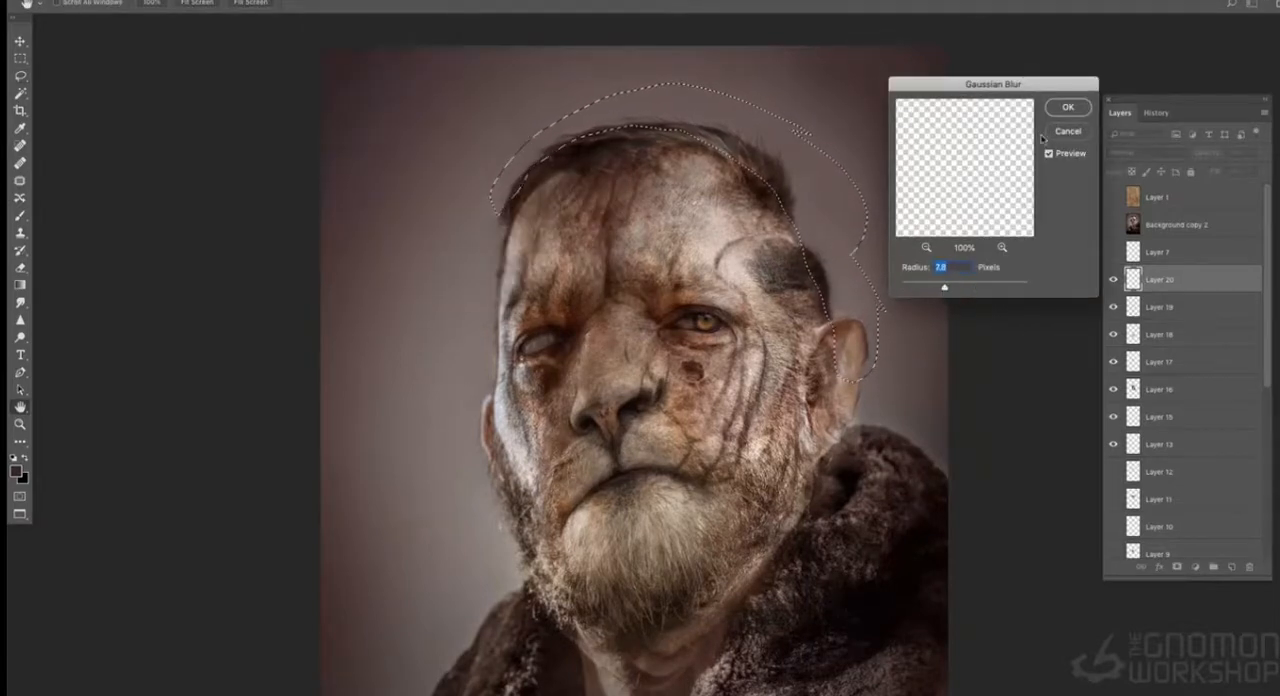
click(1067, 108)
- Apply a Gaussian Blur to the same selected head and ear edge on Layer 19
click(1113, 280)
click(1113, 280)
click(1113, 307)
click(1113, 307)
click(1160, 307)
click(340, 0)
click(360, 5)
click(340, 0)
mouse_move(371, 137)
click(560, 191)
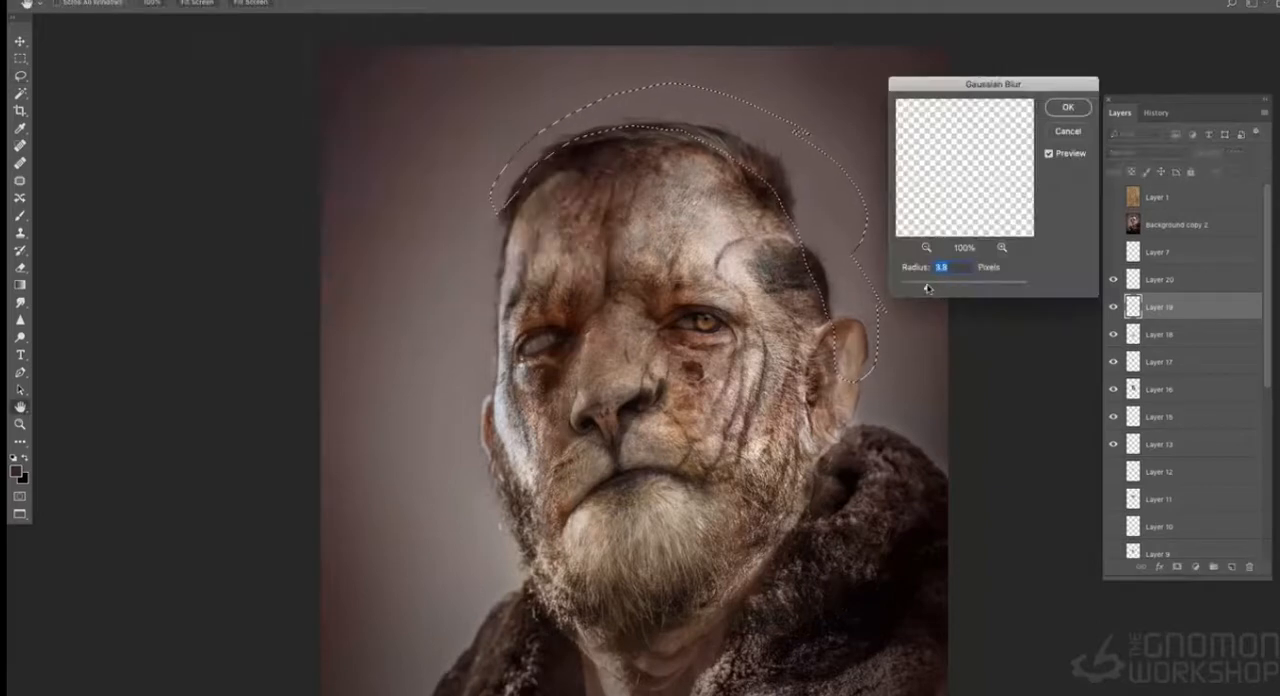
key(Return)
- Compare the portrait with and without the Layer 1 texture overlay at different magnifications
click(1113, 199)
key(super+minus)
key(super+minus)
key(super+equal)
key(super+equal)
key(super+equal)
key(super+minus)
key(super+minus)
key(super+minus)
click(1113, 199)
key(super+equal)
- Lasso the backdrop around the figure on the Background copy layer and copy it to a new layer
scroll(1167, 329, down, 5)
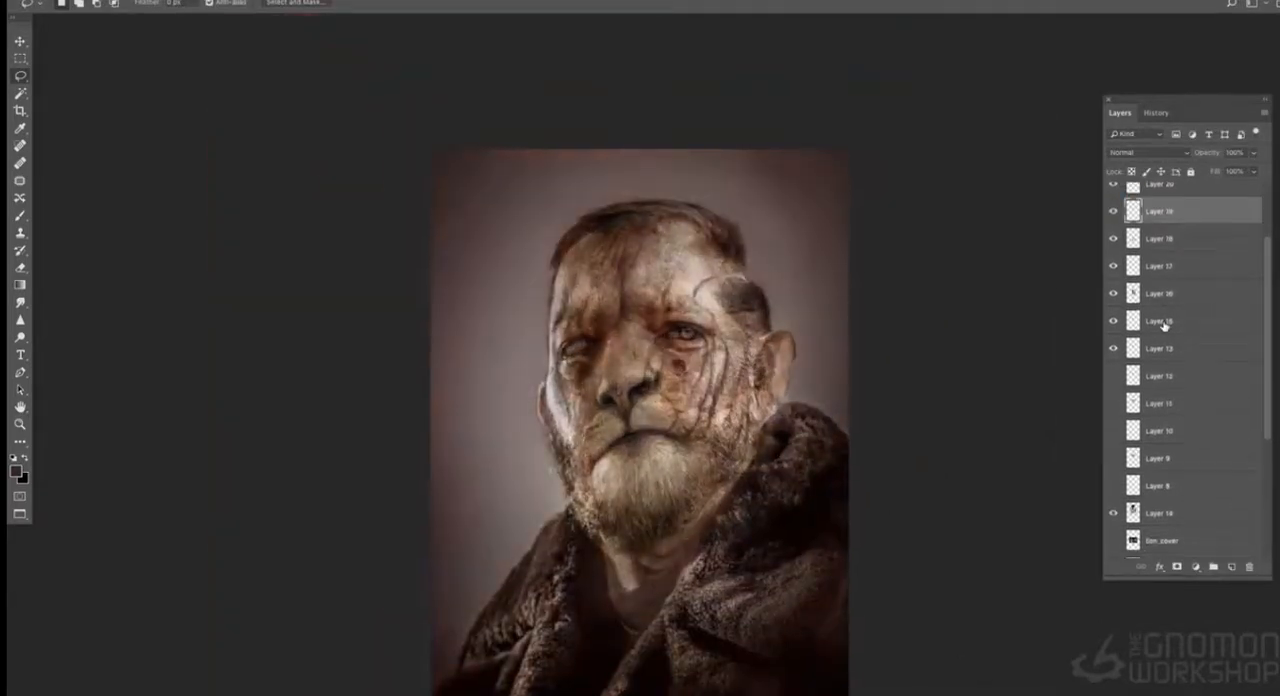
scroll(1180, 541, down, 1)
click(1175, 518)
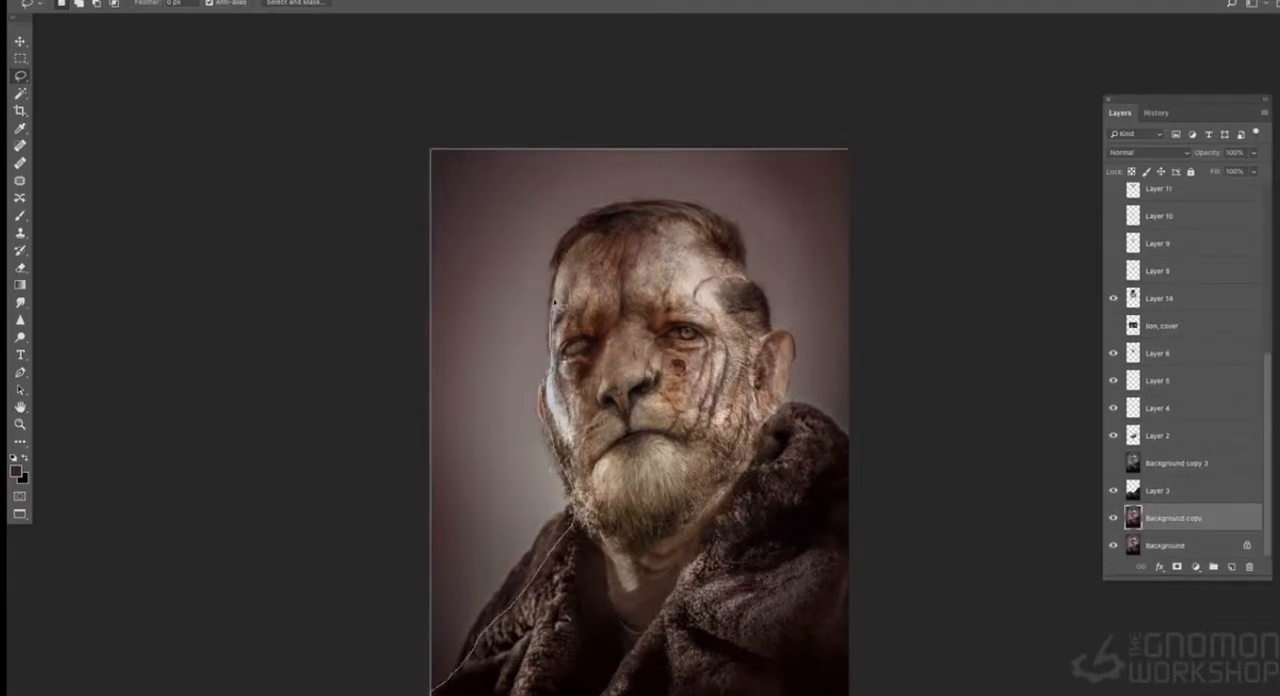
drag(831, 455, 888, 185)
key(super+minus)
key(super+equal)
key(super+equal)
drag(912, 302, 734, 177)
key(super+minus)
- Shift the copied backdrop to a cool grey with Color Balance and move its layer directly above Layer 9
key(super+b)
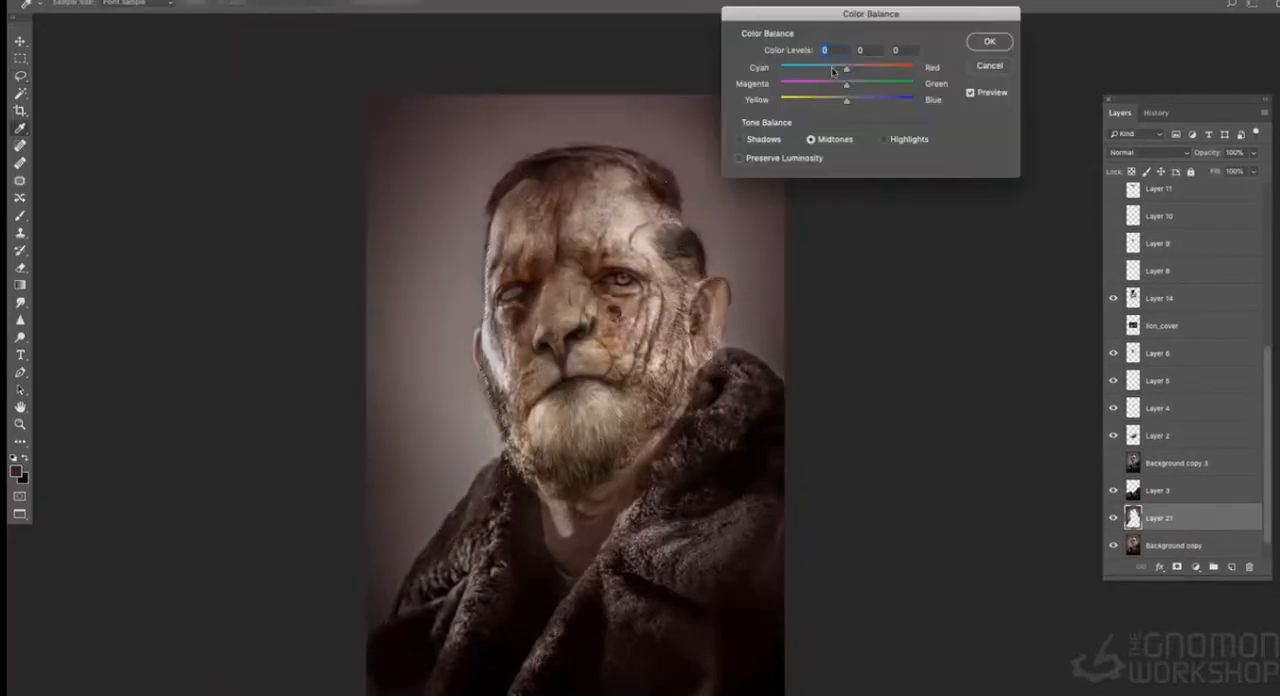
key(Return)
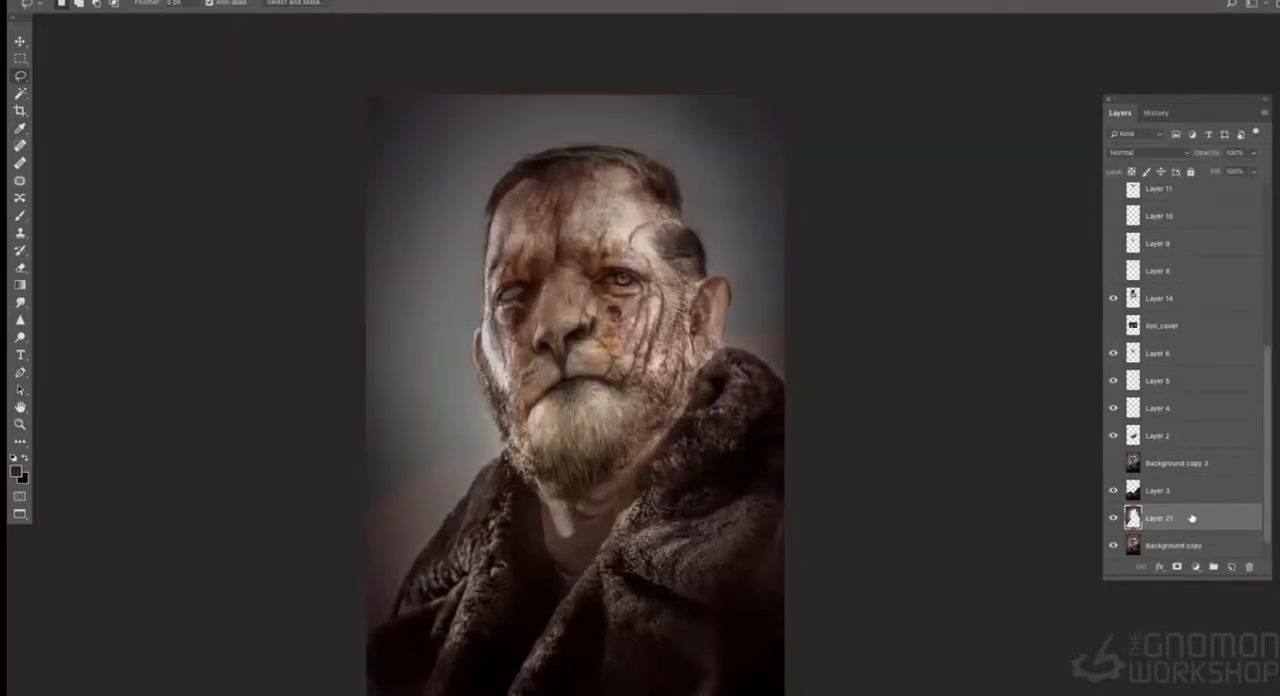
drag(1160, 518, 1173, 245)
key(e)
key(super+equal)
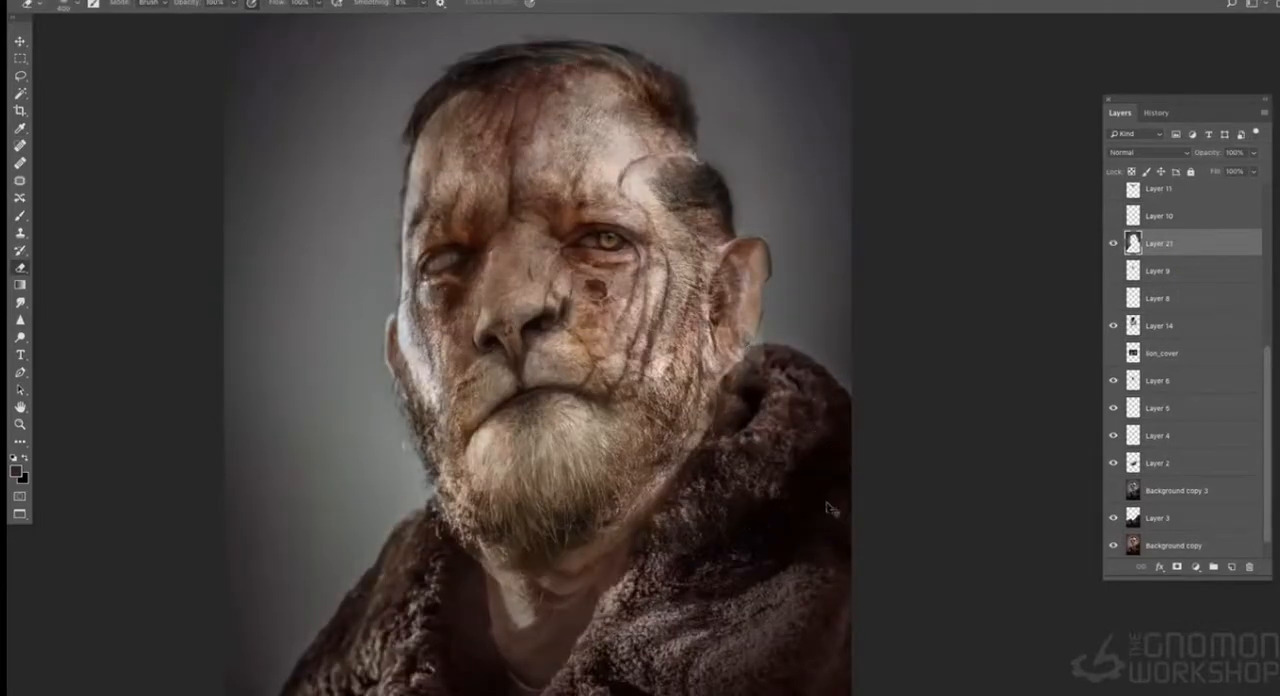
key(super+minus)
key(super+minus)
key(super+equal)
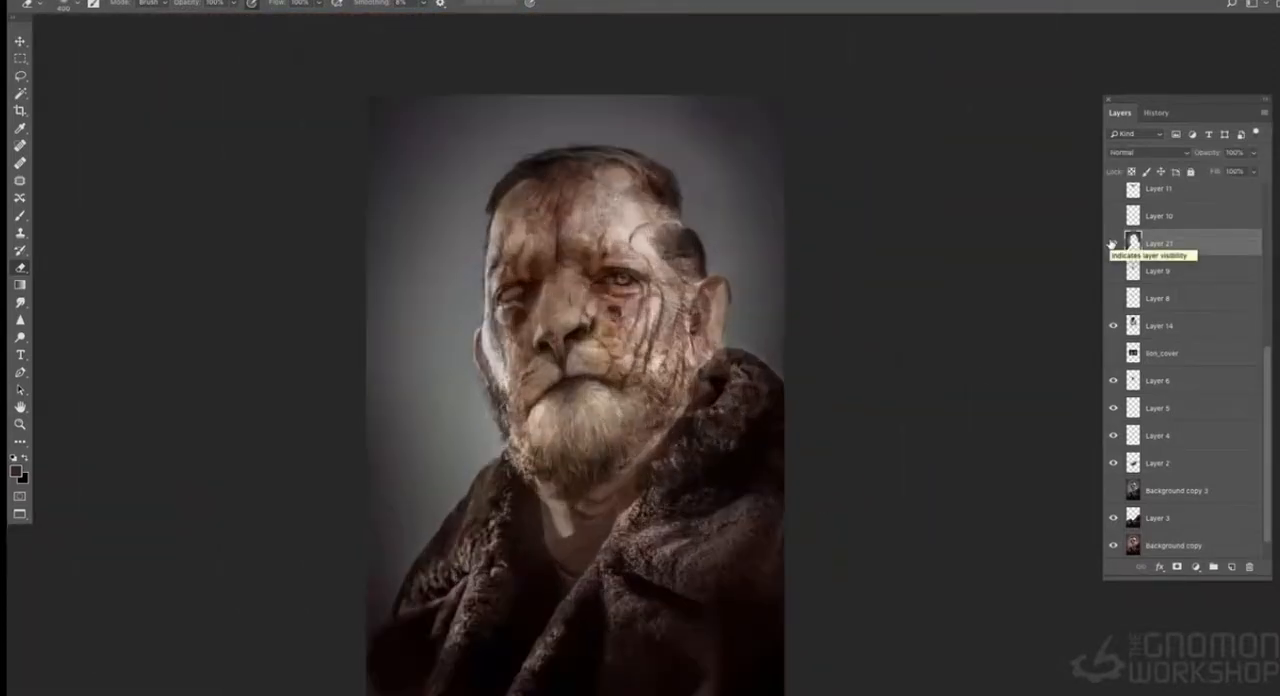
- Push the backdrop layer further toward blue with a second Color Balance adjustment
key(super+b)
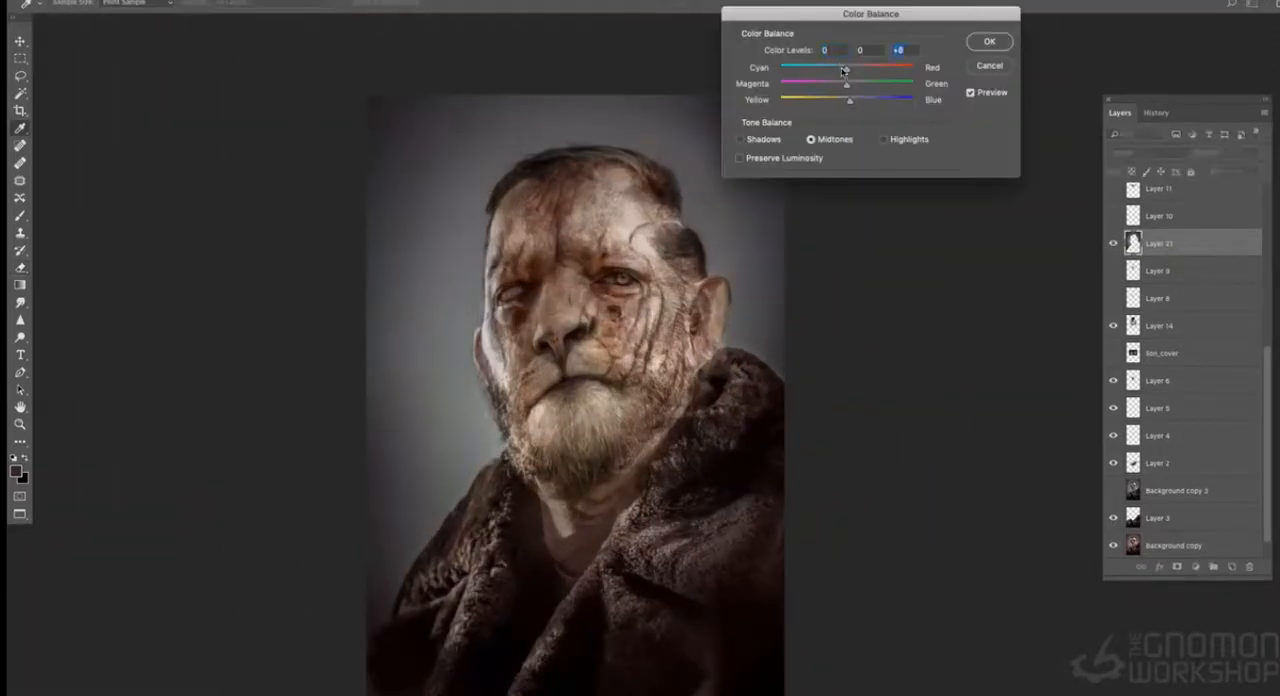
click(989, 41)
key(super+minus)
key(super+equal)
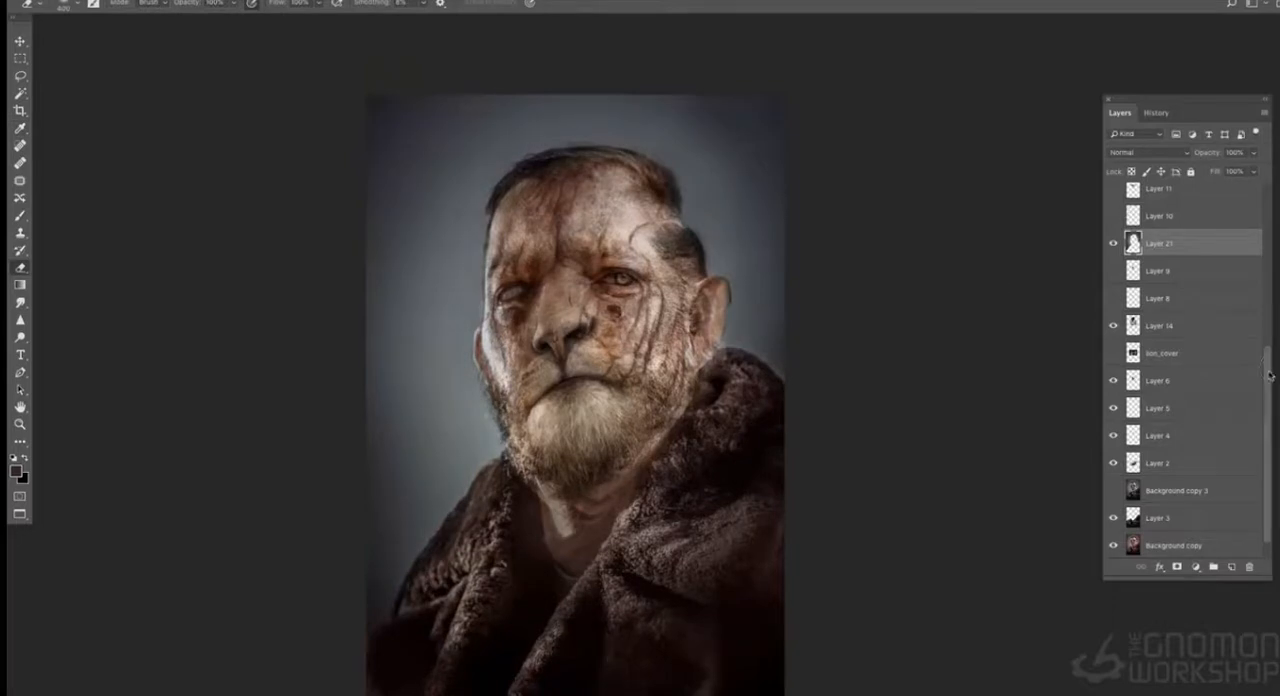
- Show the Layer 1 texture overlay and reduce its colour with Hue/Saturation
scroll(1120, 205, up, 5)
click(1114, 201)
key(super+minus)
key(super+minus)
key(super+equal)
key(super+equal)
click(1199, 198)
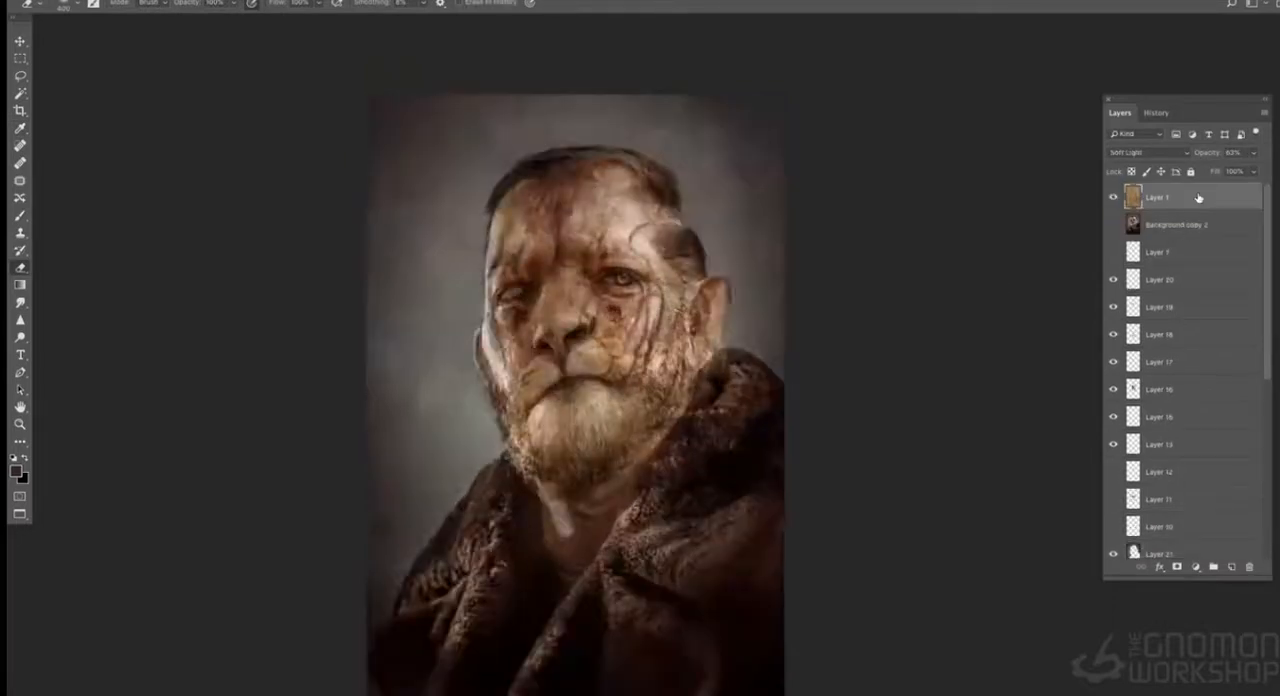
key(super+u)
click(929, 91)
key(e)
key(super+minus)
key(super+minus)
key(super+equal)
key(super+equal)
- Lower the opacity of backdrop Layer 21 to about 68% and check it against the texture overlay
click(1189, 553)
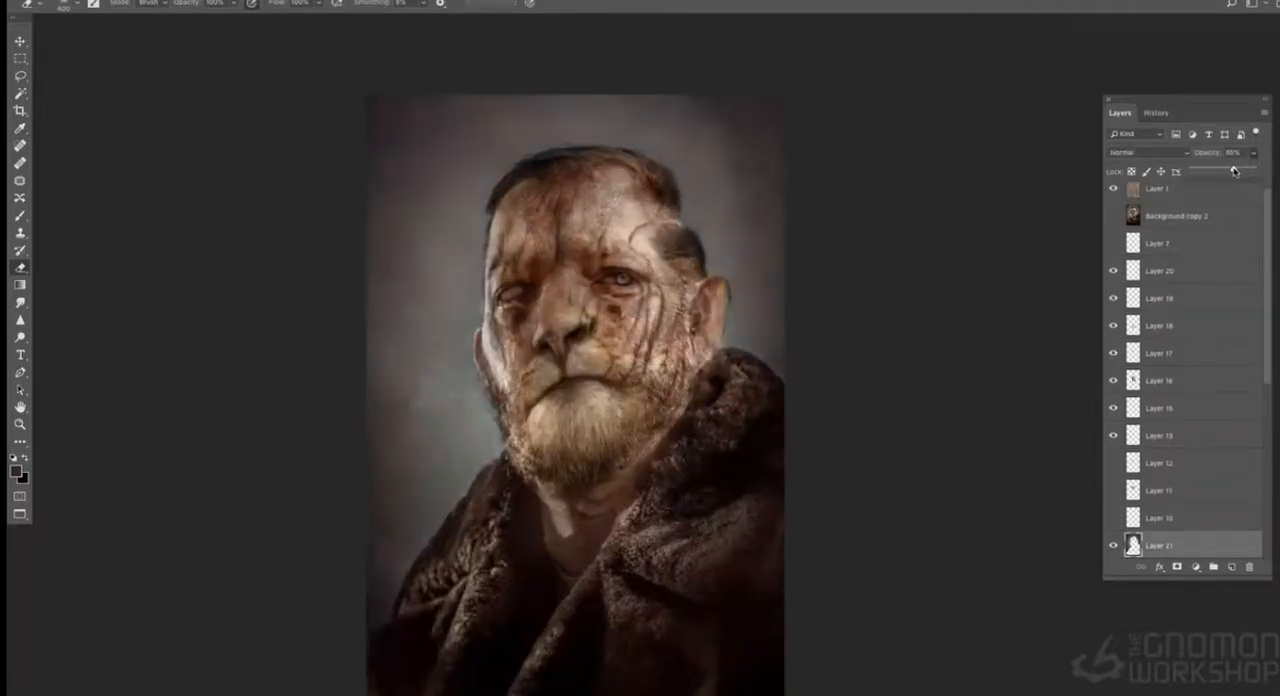
key(super+minus)
key(super+minus)
key(super+minus)
key(super+equal)
key(super+equal)
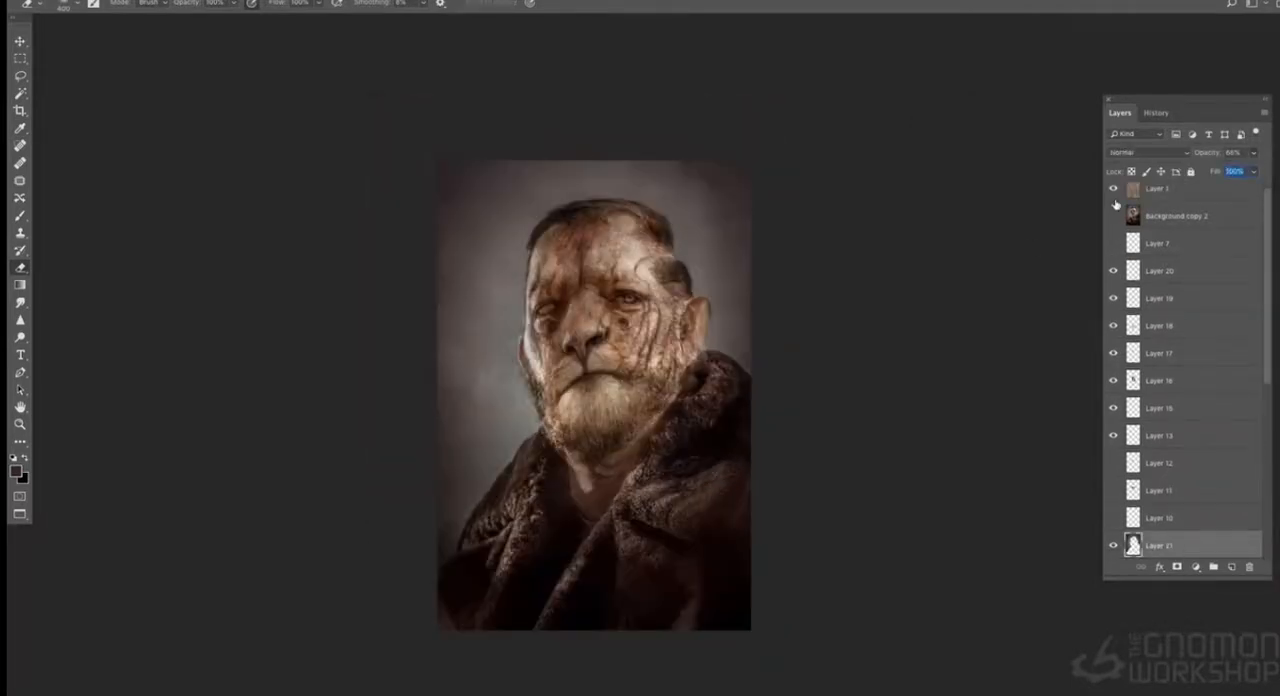
click(1114, 192)
key(super+equal)
- Lower the opacity of the Layer 1 texture overlay to 41% and save the document
key(super+equal)
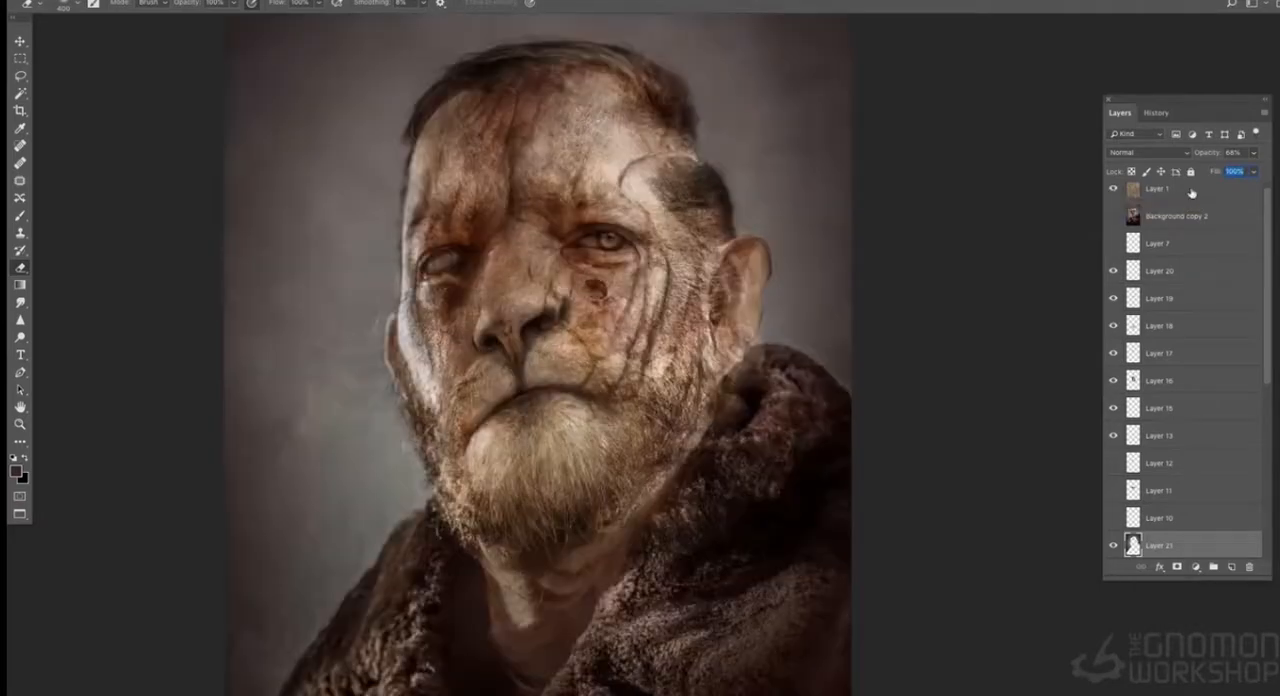
click(1190, 192)
drag(1227, 172, 1226, 172)
key(super+equal)
key(super+equal)
key(super+minus)
key(super+minus)
key(super+minus)
key(super+minus)
key(super+minus)
key(super+equal)
key(super+equal)
key(super+equal)
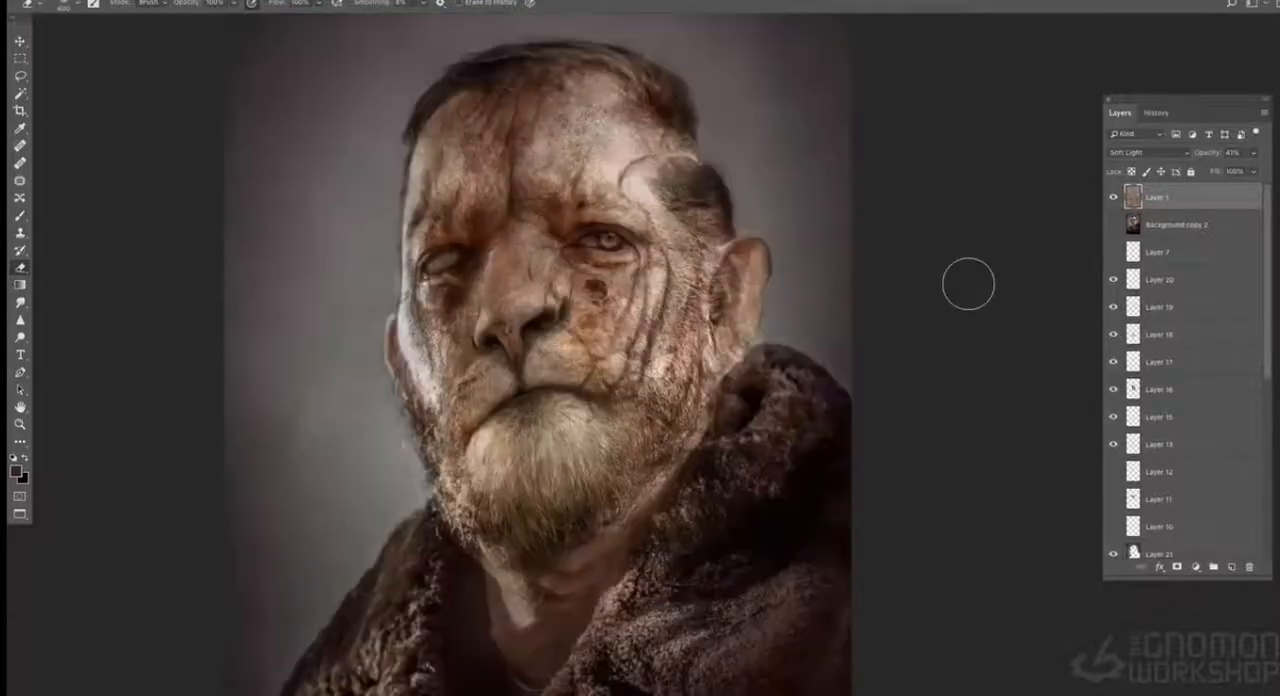
click(128, 0)
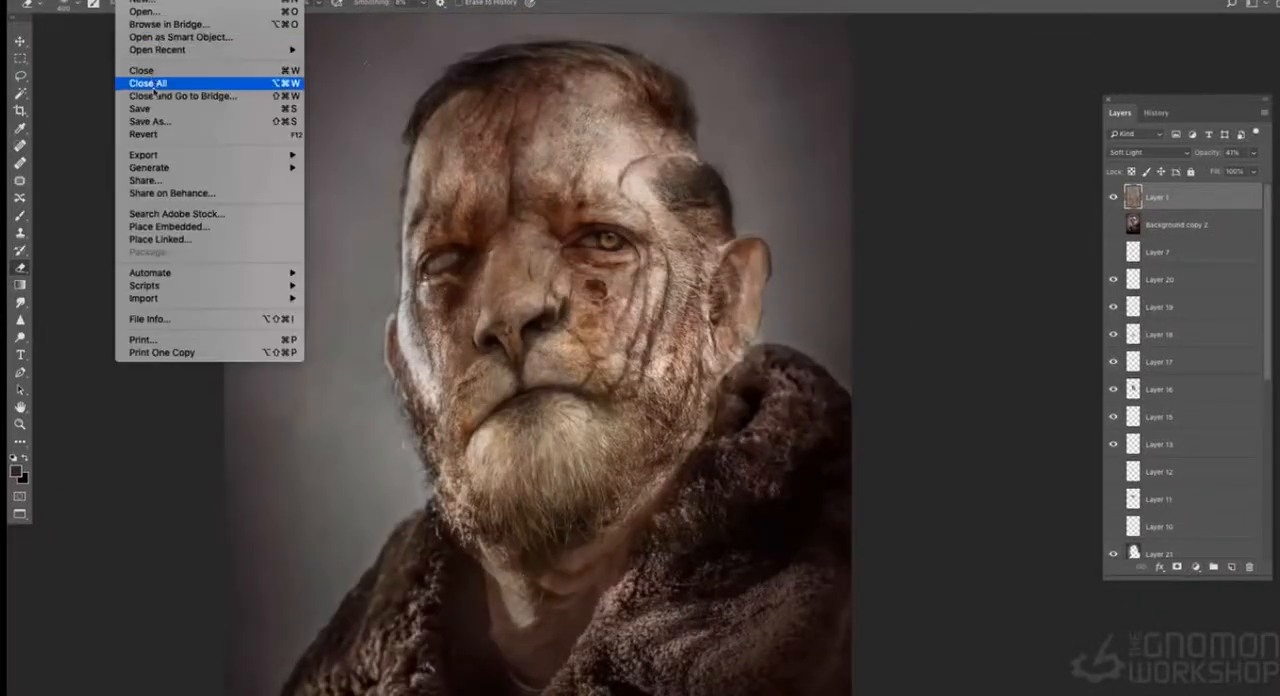
click(149, 109)
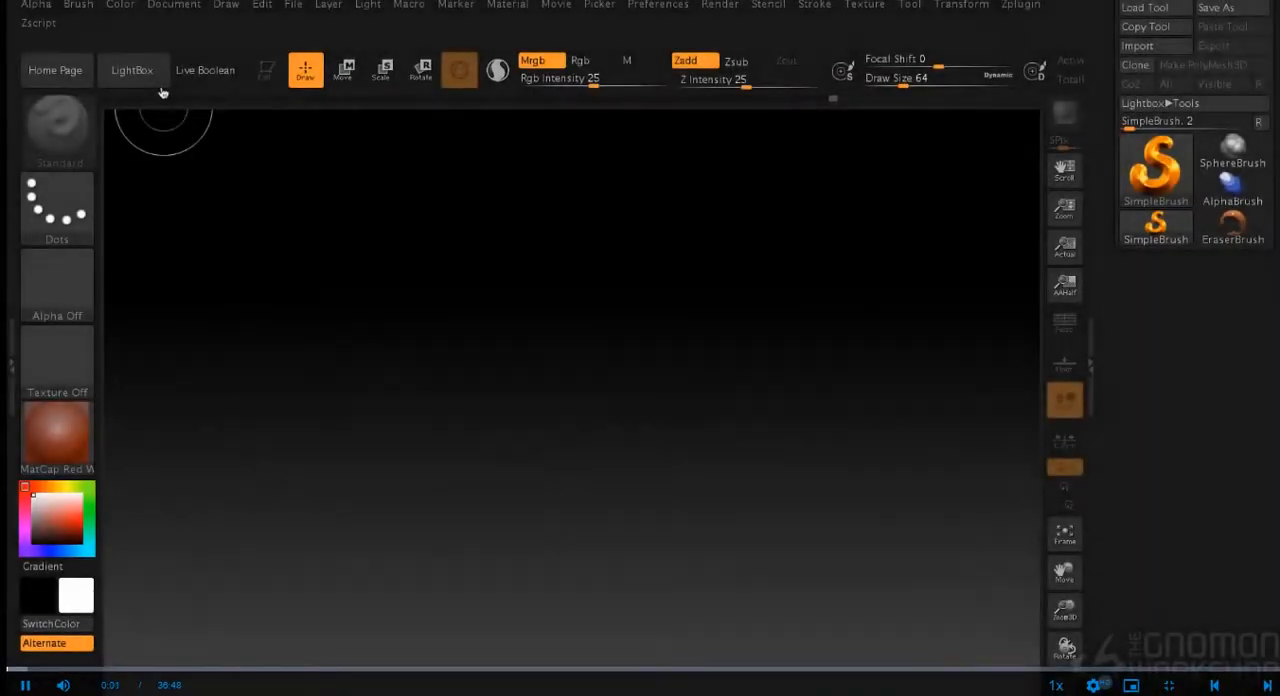
- Switch to ZBrush and load the Nickz_humanMaleAverage tool from the LightBox library
click(160, 88)
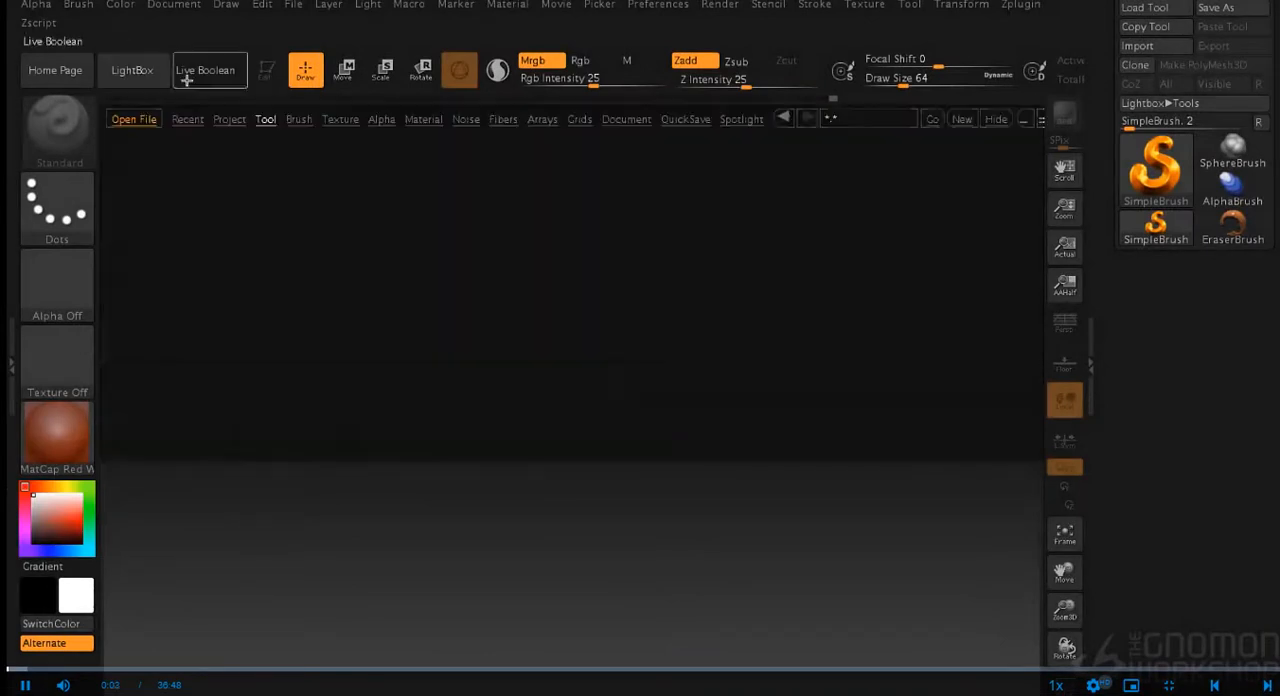
click(244, 120)
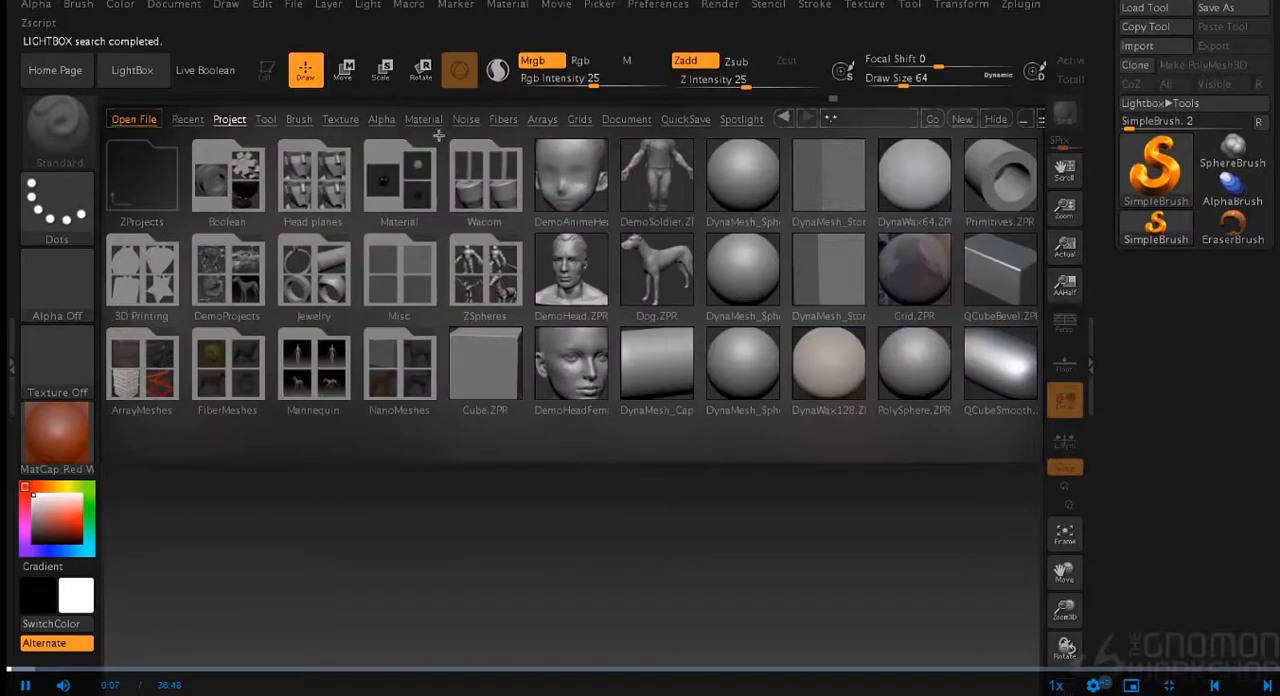
click(266, 122)
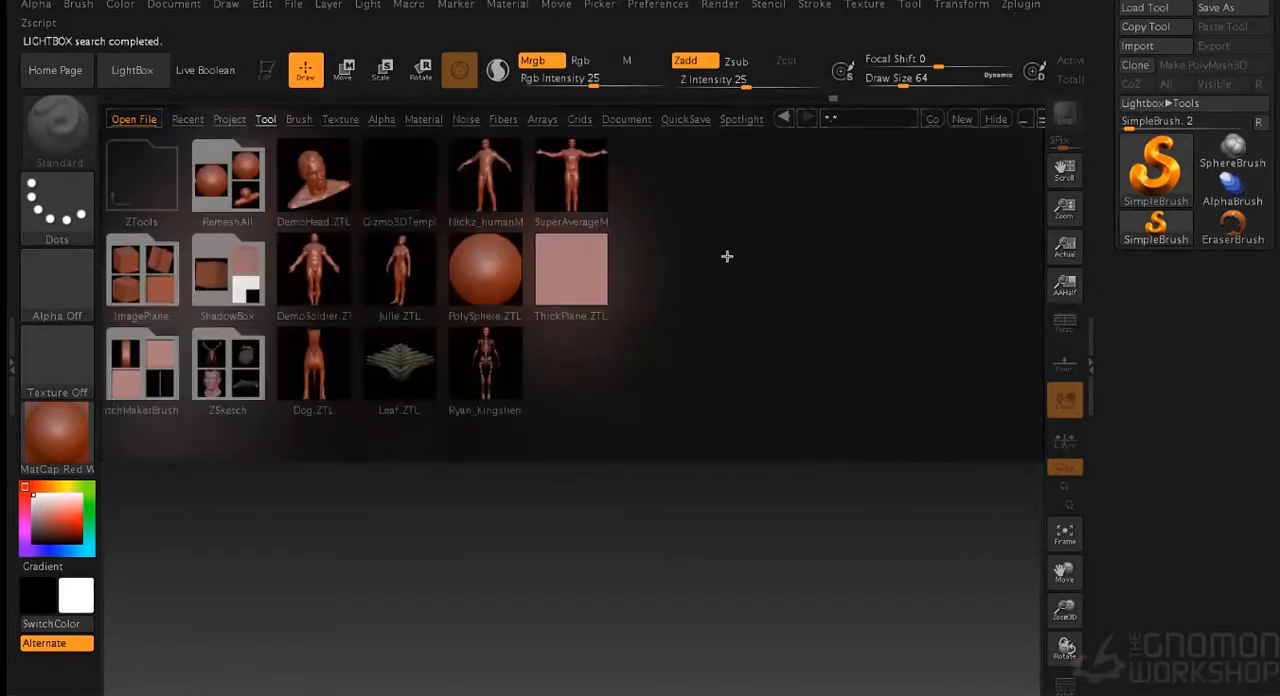
click(505, 176)
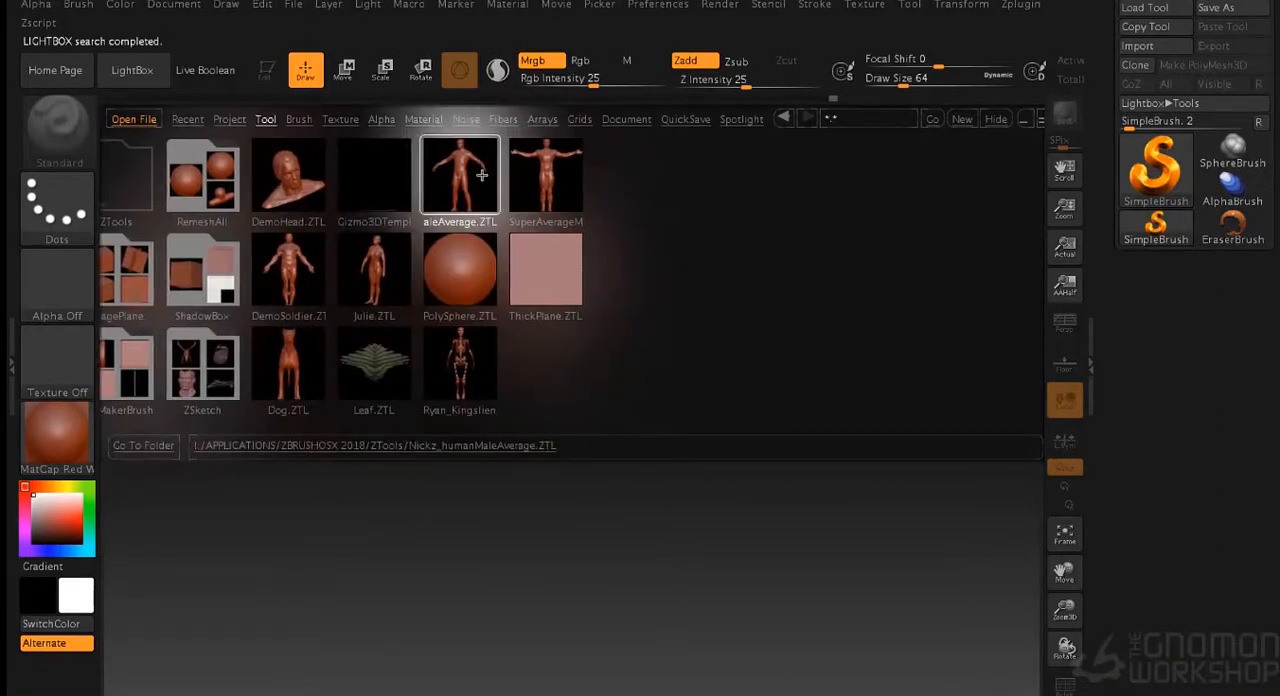
double_click(481, 175)
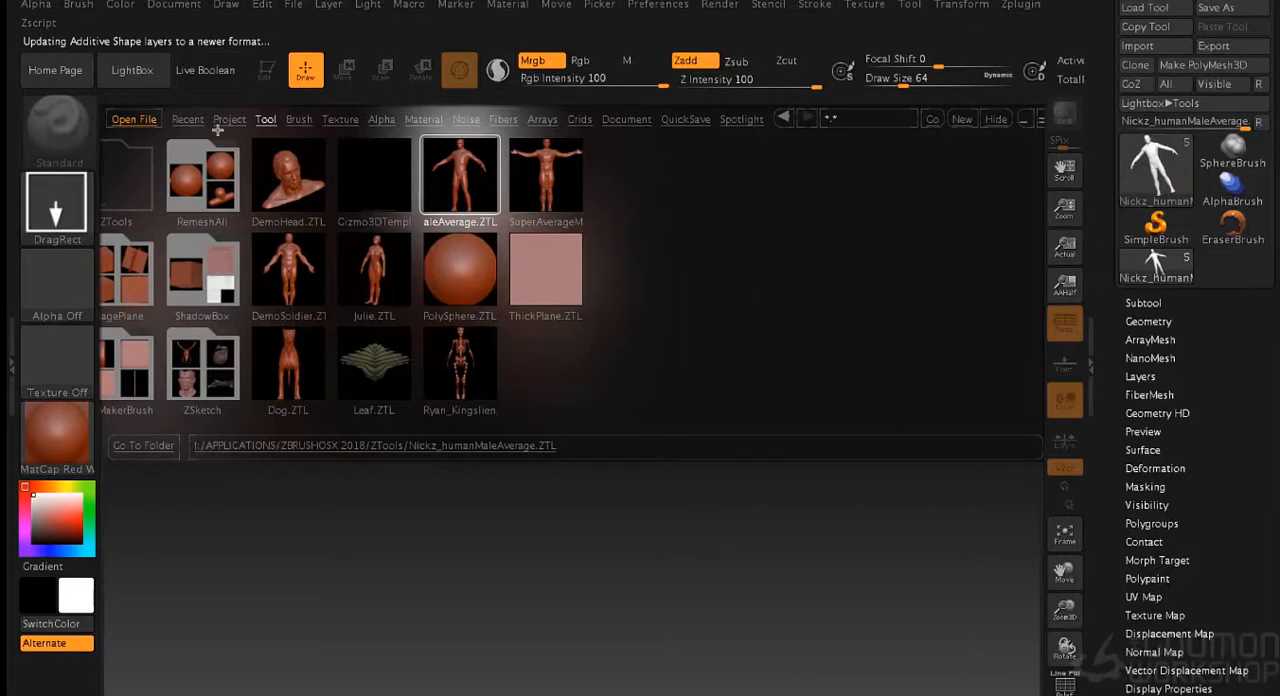
- Place the male figure on the canvas in Edit mode and hide its floor subtool
click(132, 70)
drag(537, 343, 545, 560)
click(266, 69)
click(1137, 303)
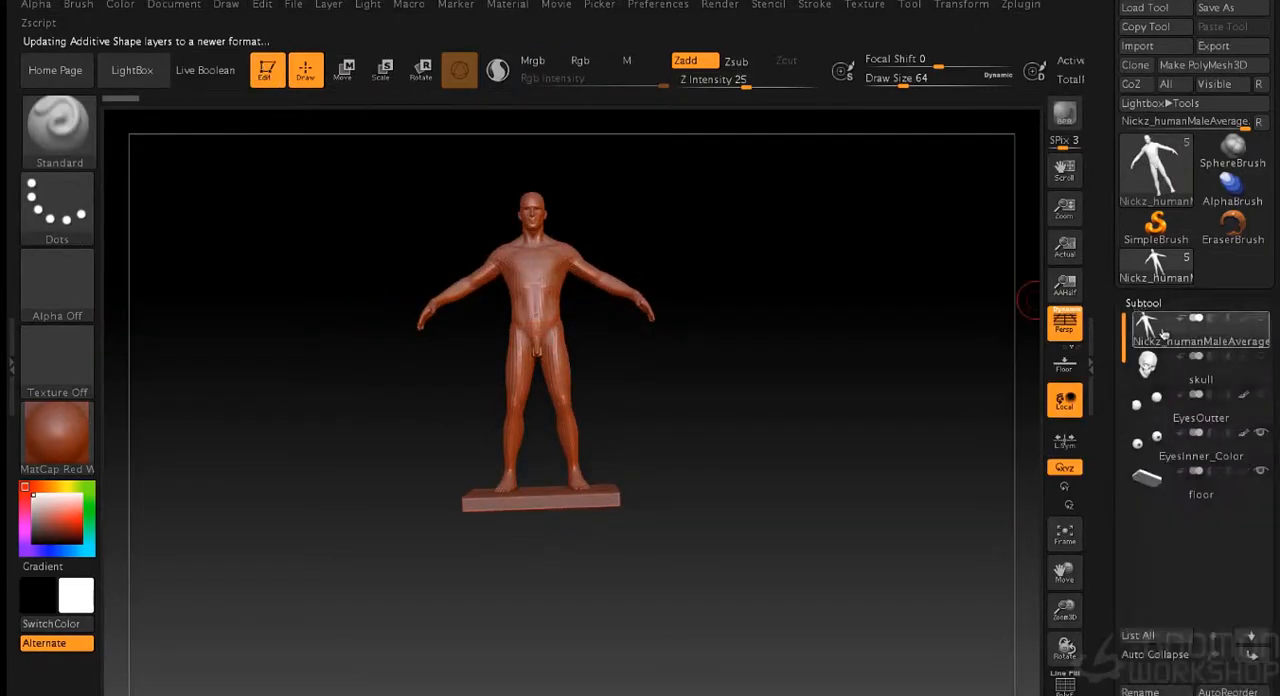
click(1261, 475)
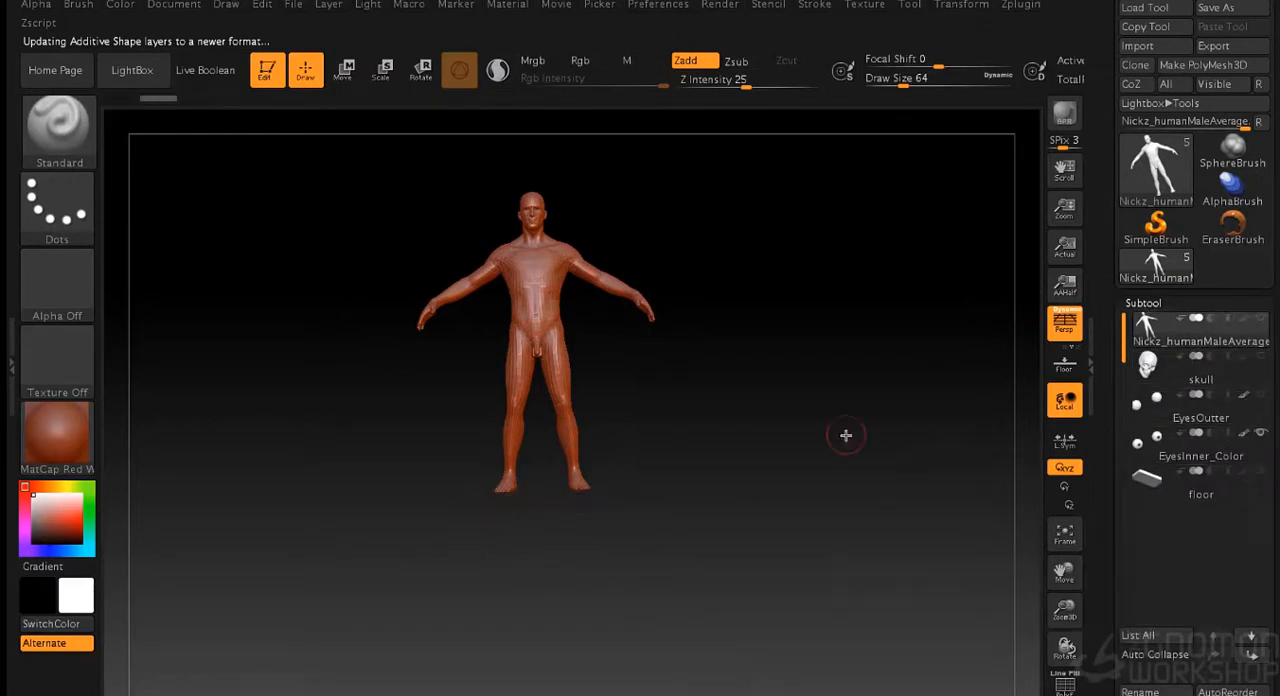
mouse_move(839, 435)
mouse_down()
mouse_move(877, 446)
mouse_move(860, 420)
mouse_move(914, 394)
mouse_up()
key(f)
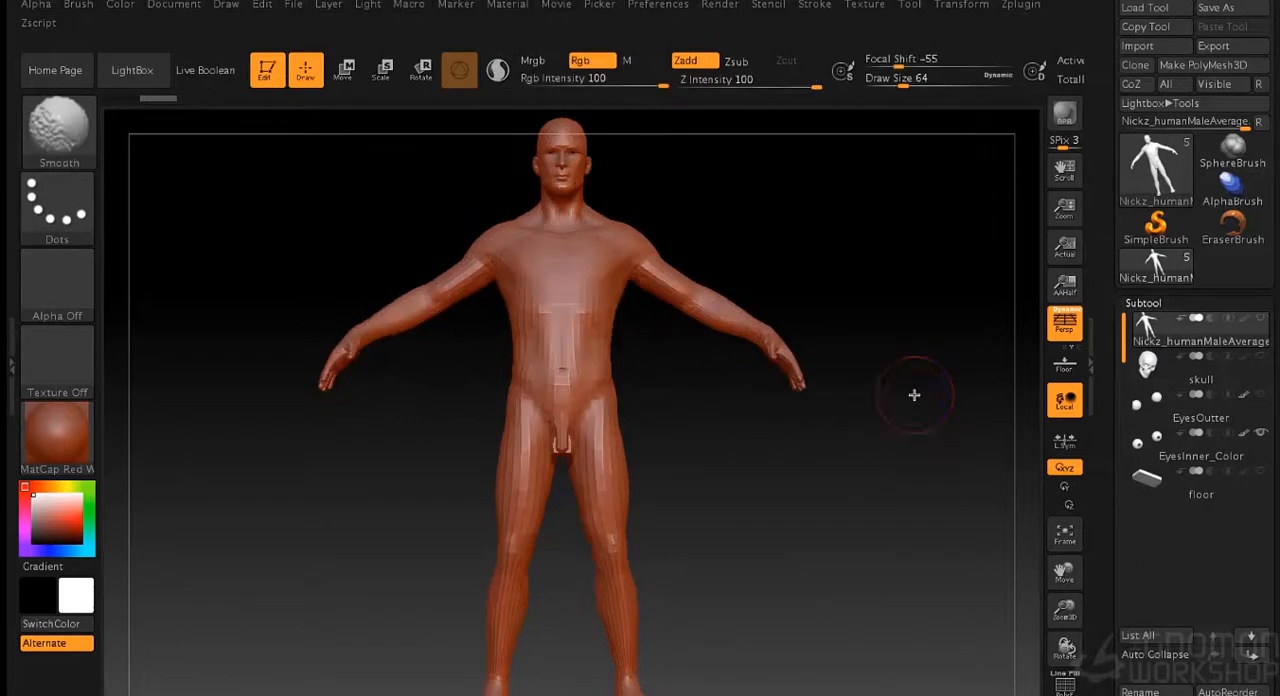
- Pose the figure's arms by setting the armsToSide layer to 0.85 and the armsUp layer to about -0.22
mouse_move(1248, 423)
drag(1100, 640, 1100, 190)
click(1138, 463)
drag(1108, 261, 1108, 407)
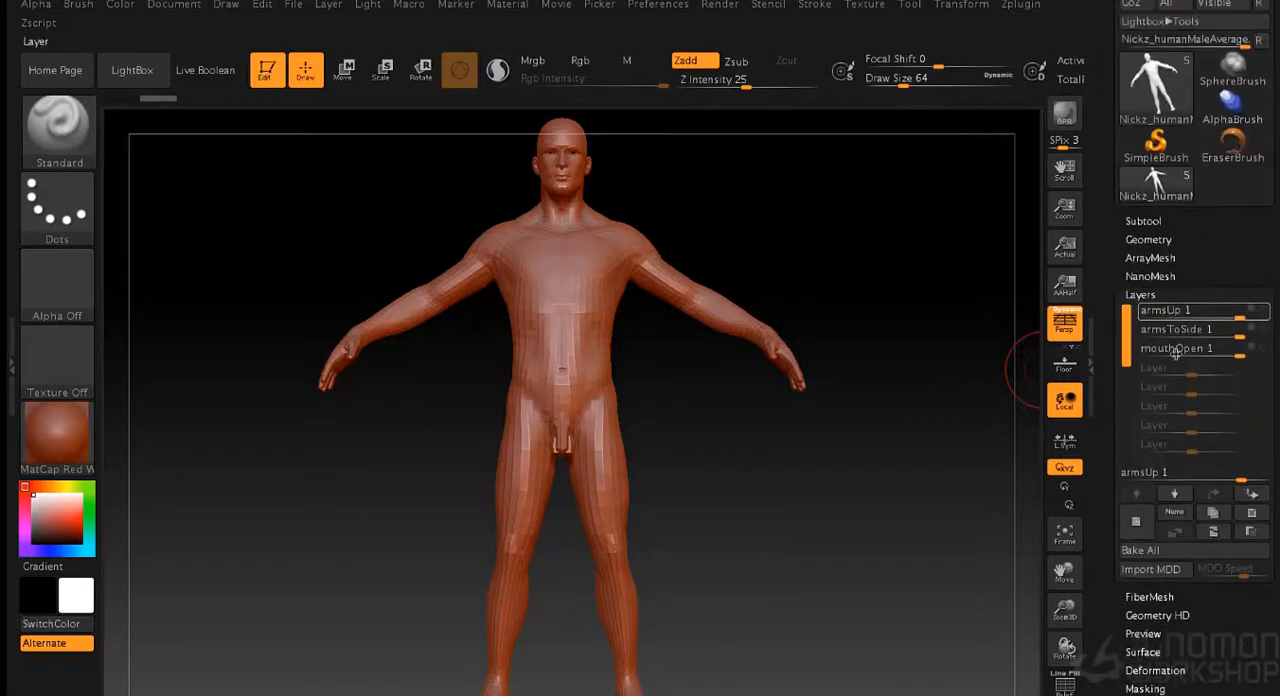
drag(1230, 337, 1232, 343)
drag(1000, 360, 948, 378)
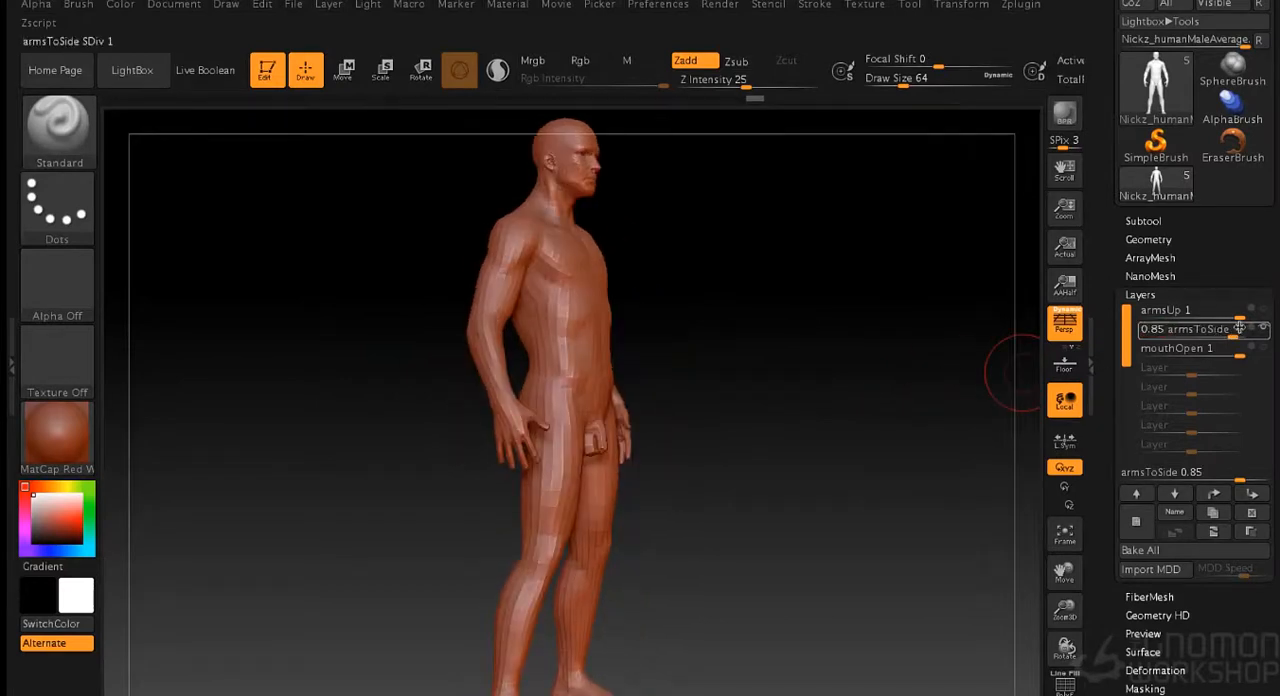
drag(1239, 319, 1178, 339)
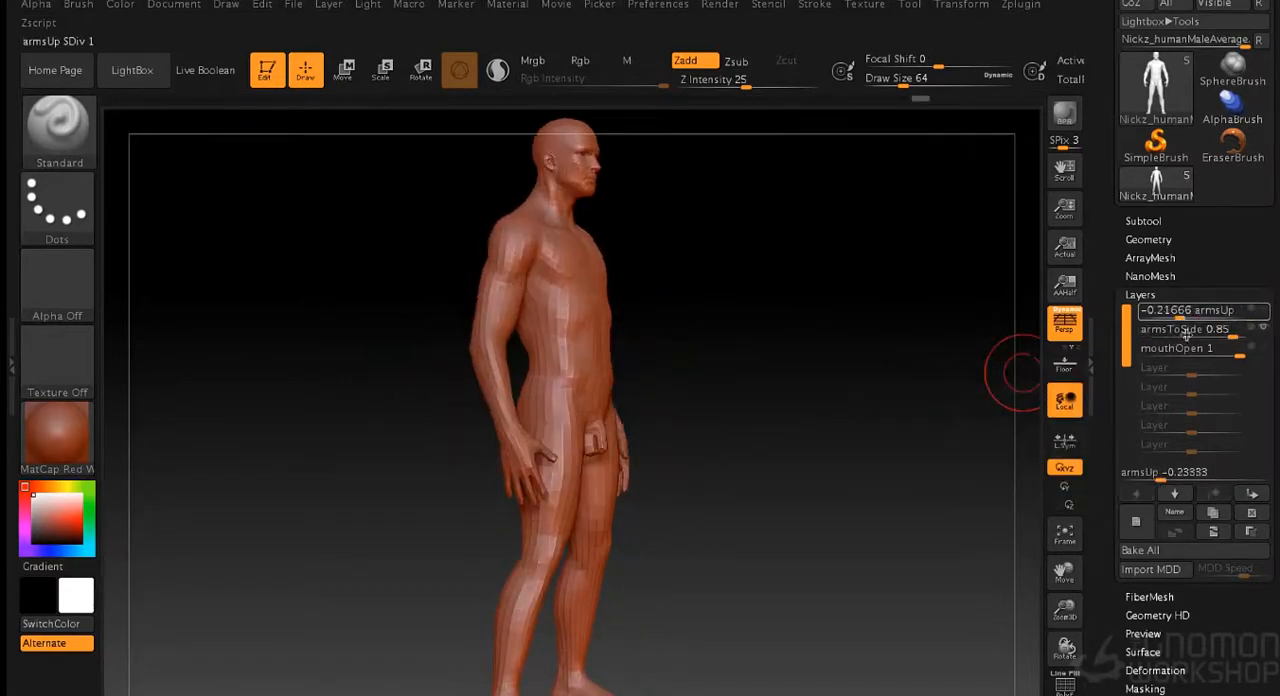
- Refine the arm pose by setting the armsUp layer to about -0.38 and the armsToSide layer to about 0.78
drag(871, 357, 837, 357)
drag(1185, 318, 1233, 345)
drag(879, 420, 999, 428)
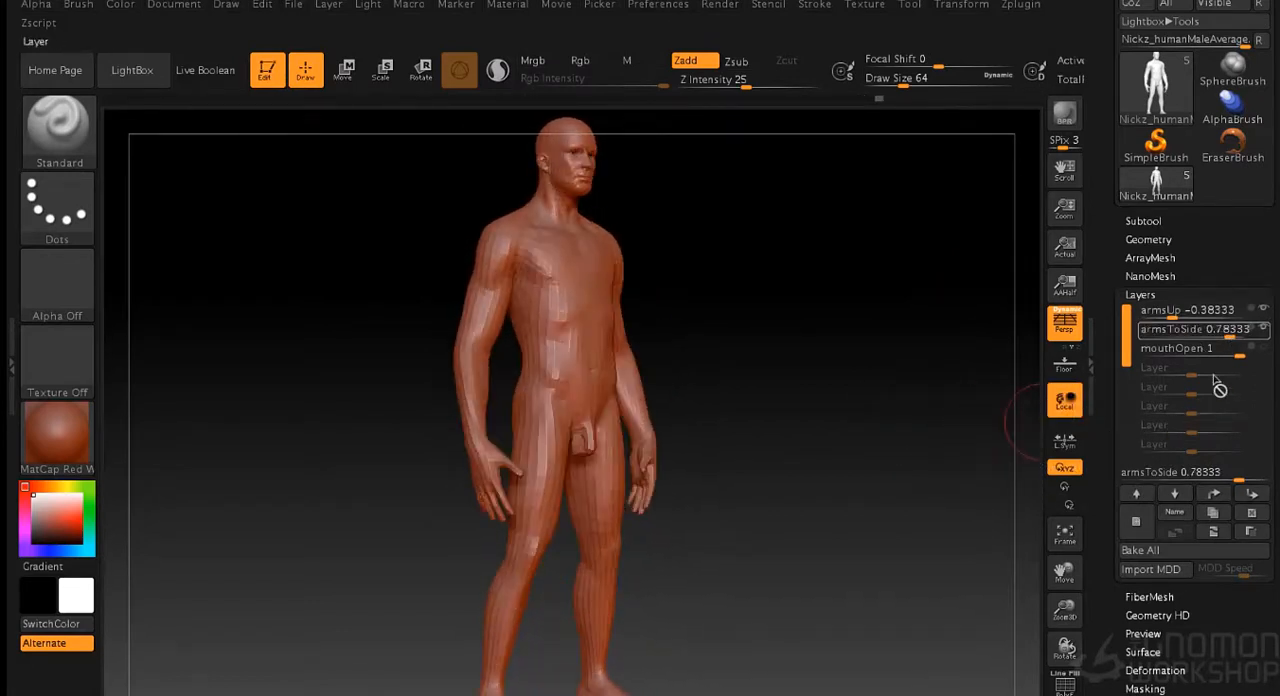
- Close the figure's mouth by setting the mouthOpen layer to 0
drag(1238, 350, 902, 361)
alt+drag(829, 381, 858, 490)
alt+drag(891, 297, 845, 692)
drag(857, 511, 965, 446)
drag(1227, 360, 1192, 362)
drag(948, 339, 909, 346)
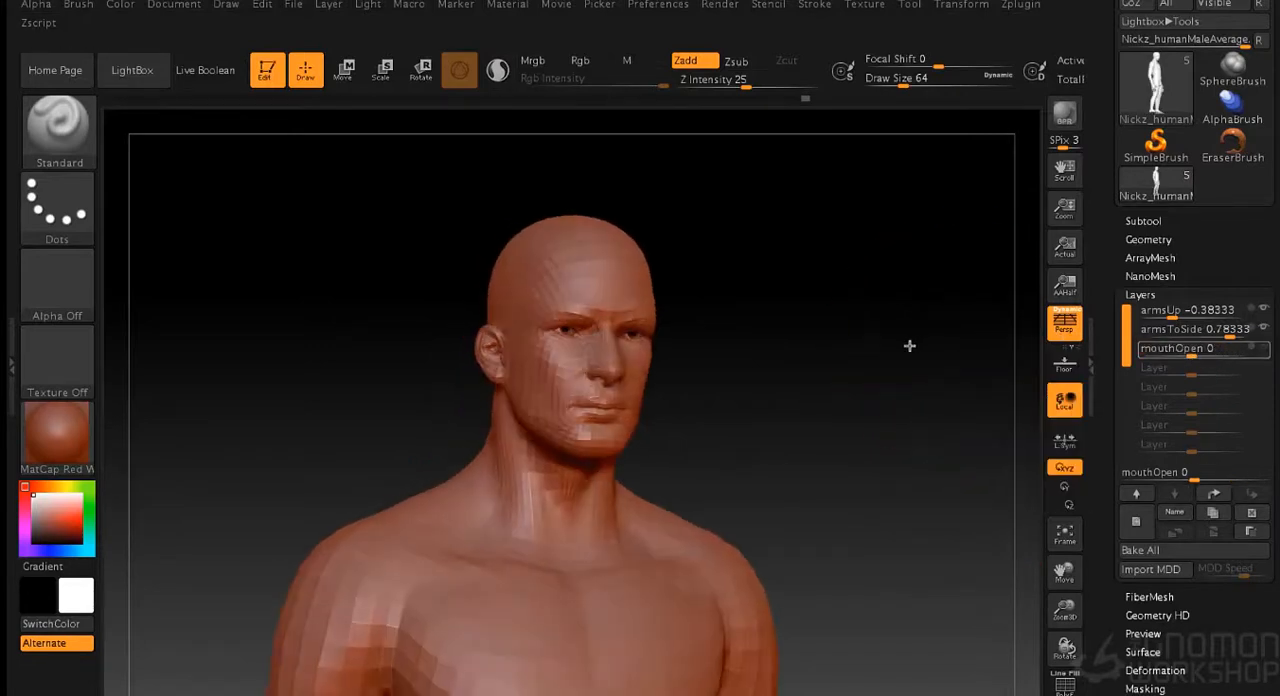
- Bake all the pose layers into the male figure's mesh
drag(816, 351, 849, 342)
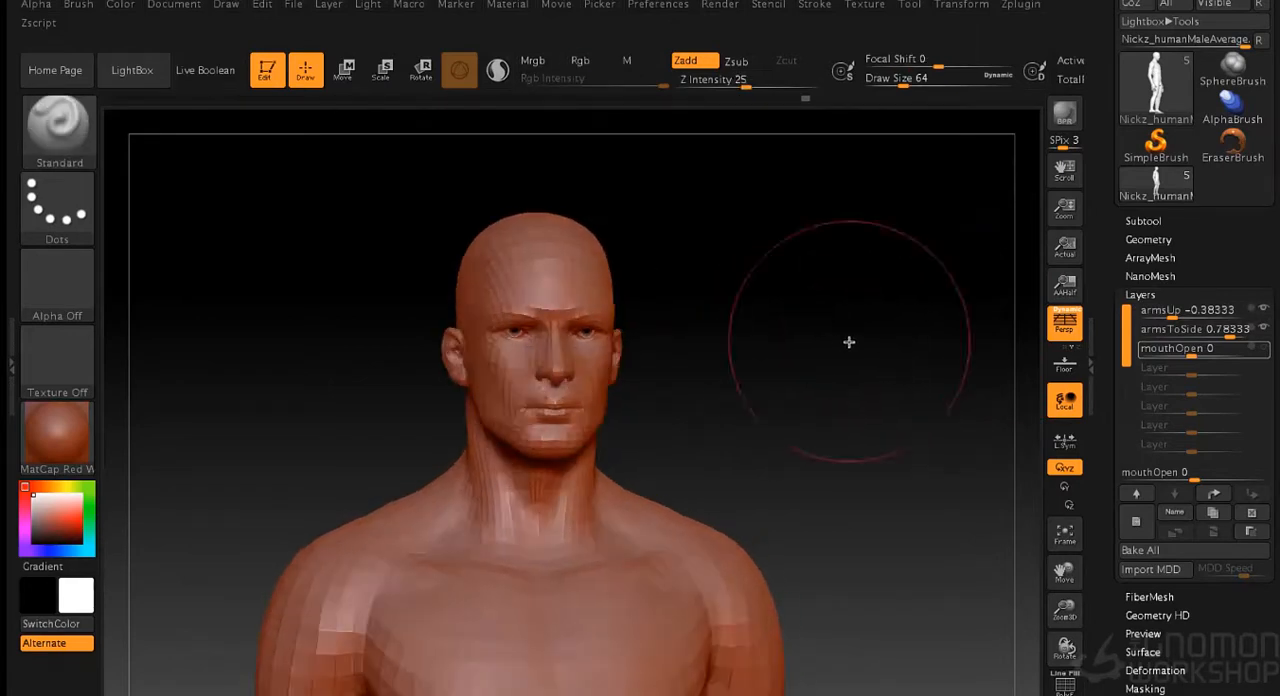
click(1146, 554)
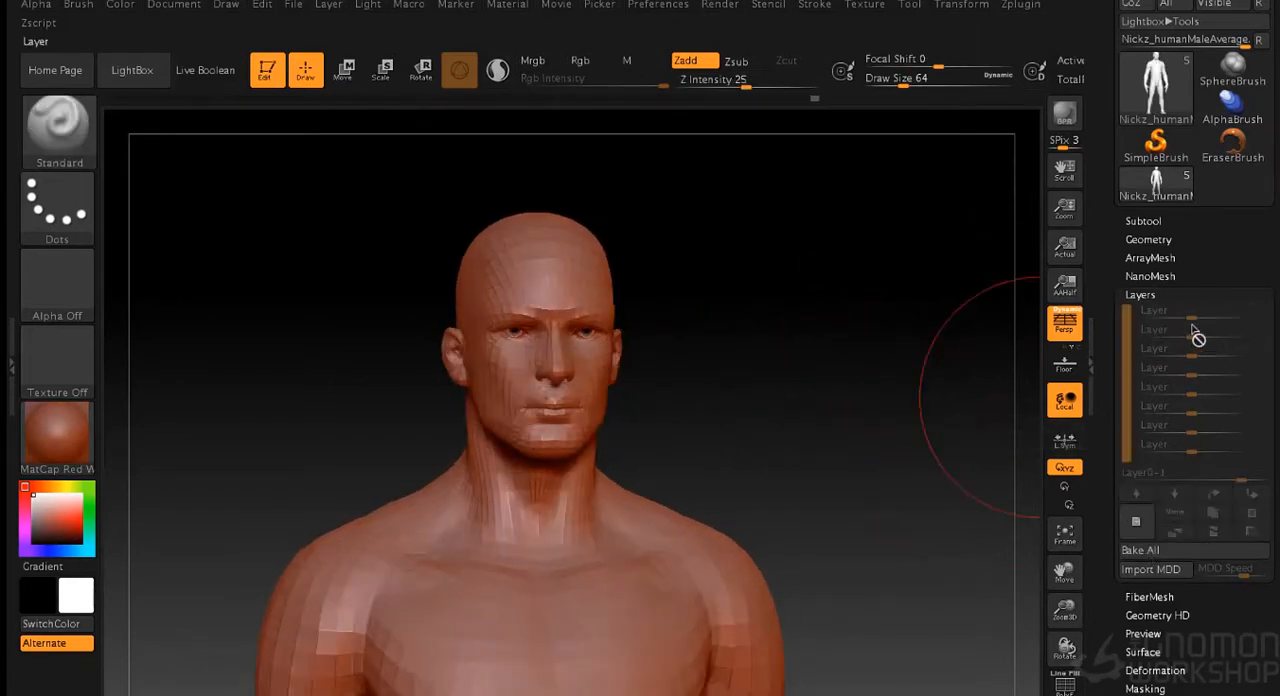
drag(906, 350, 840, 354)
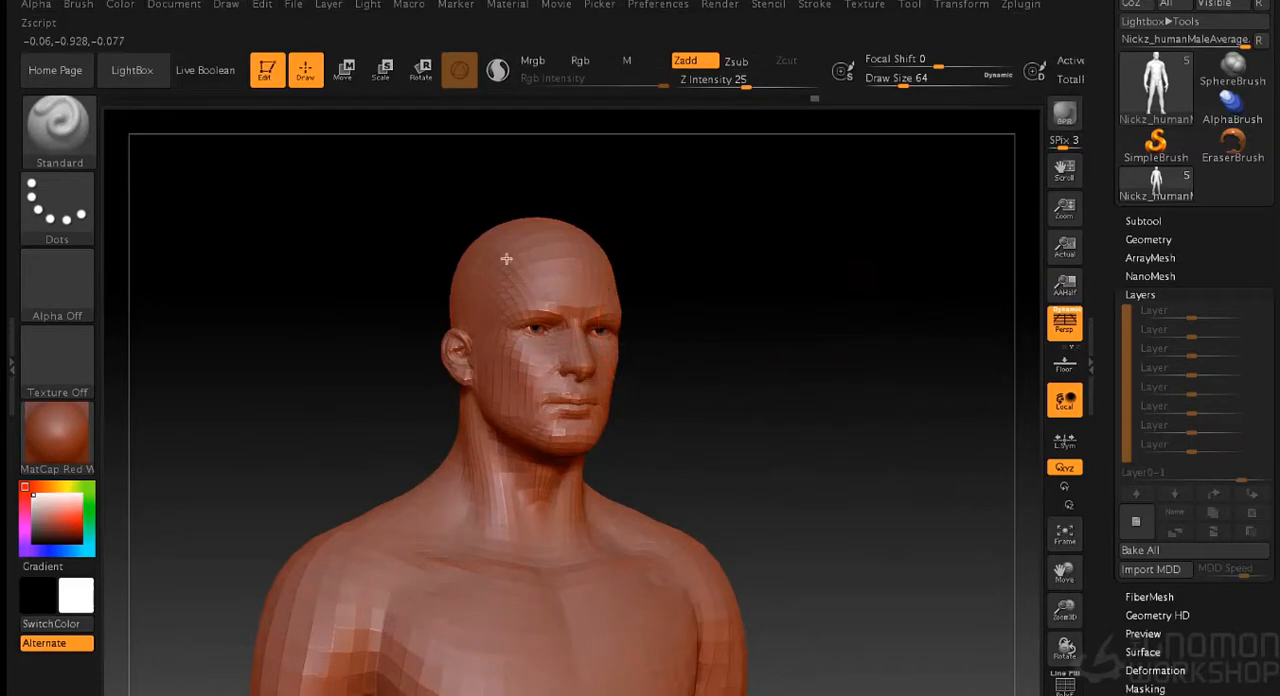
- Choose the SnakeHook sculpting brush and face the figure's head
click(82, 134)
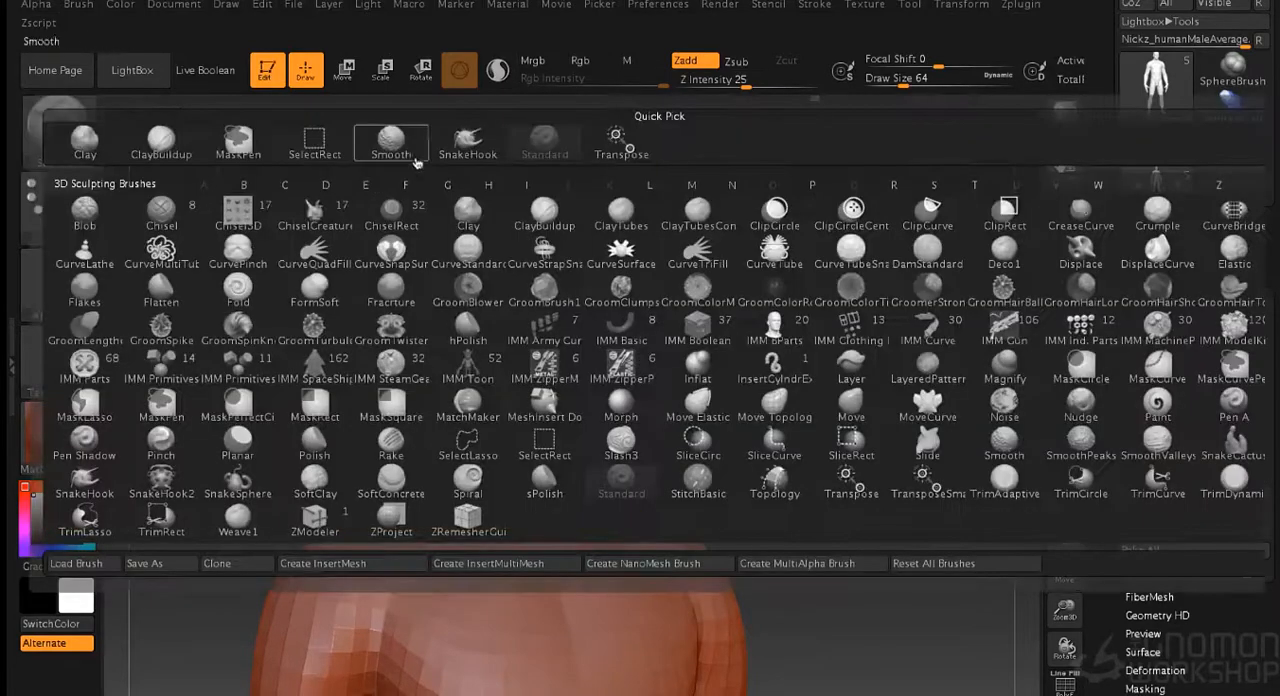
click(471, 139)
shift+drag(704, 242, 760, 269)
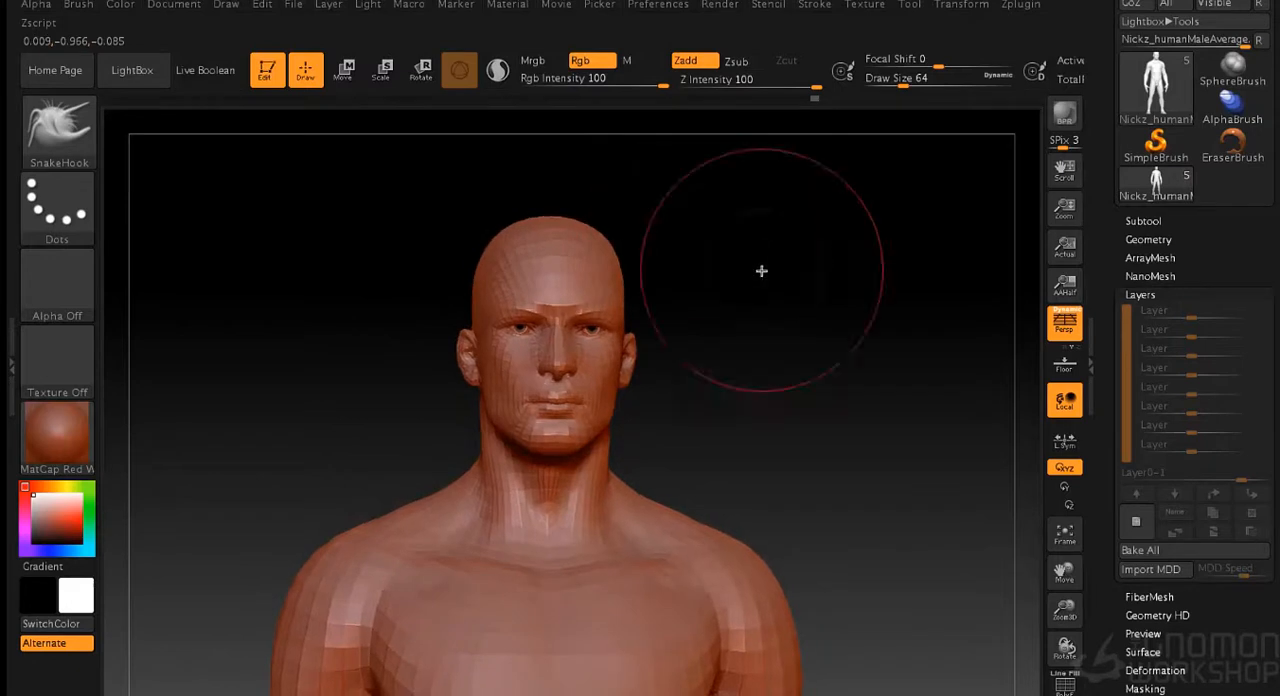
- Show the EyesOutter and EyesInner_Color subtools so the figure has eyes
click(1142, 222)
click(1259, 314)
alt+drag(757, 314, 766, 463)
alt+drag(842, 384, 884, 347)
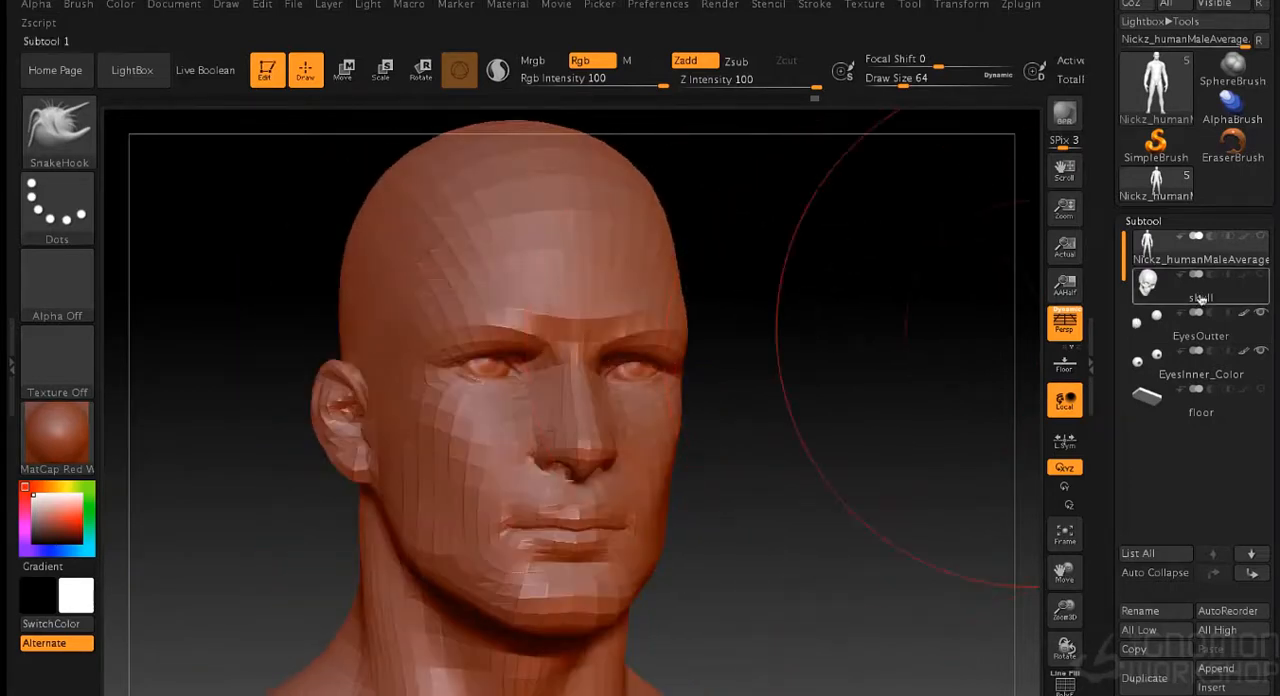
drag(1023, 309, 855, 358)
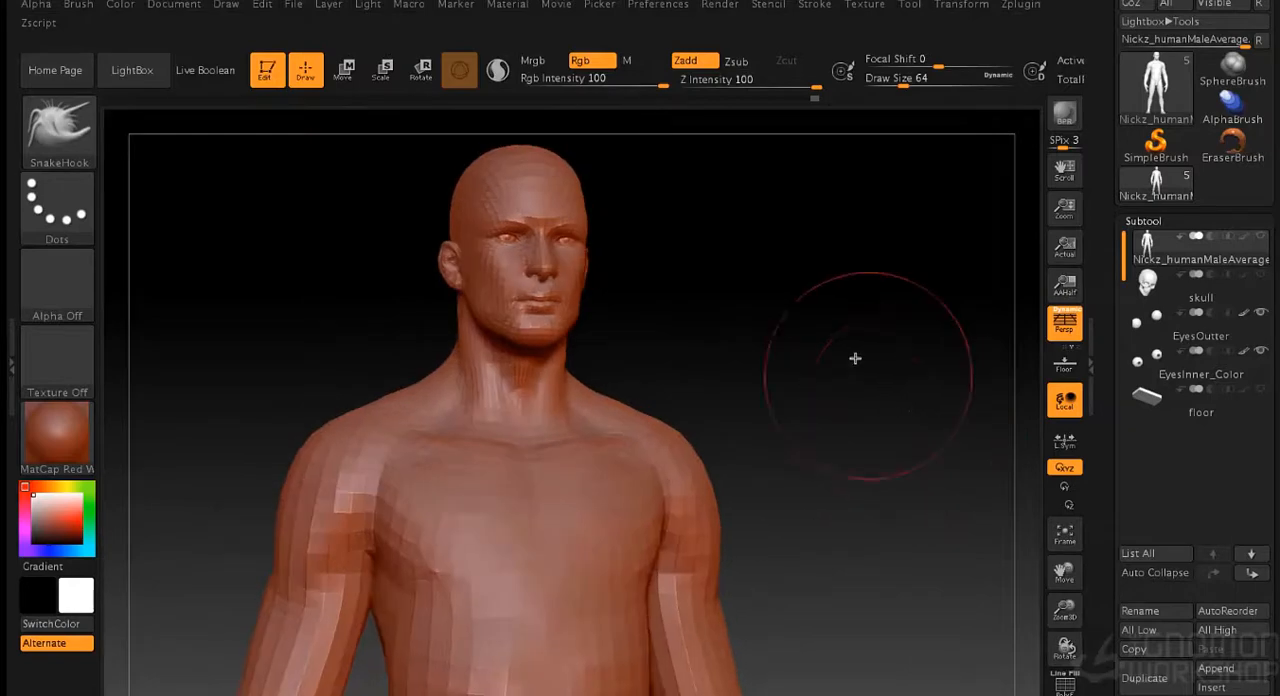
- Create a combined low-resolution posing mesh of the figure and eyes with Transpose Master's TPoseMesh
drag(806, 289, 707, 110)
click(909, 5)
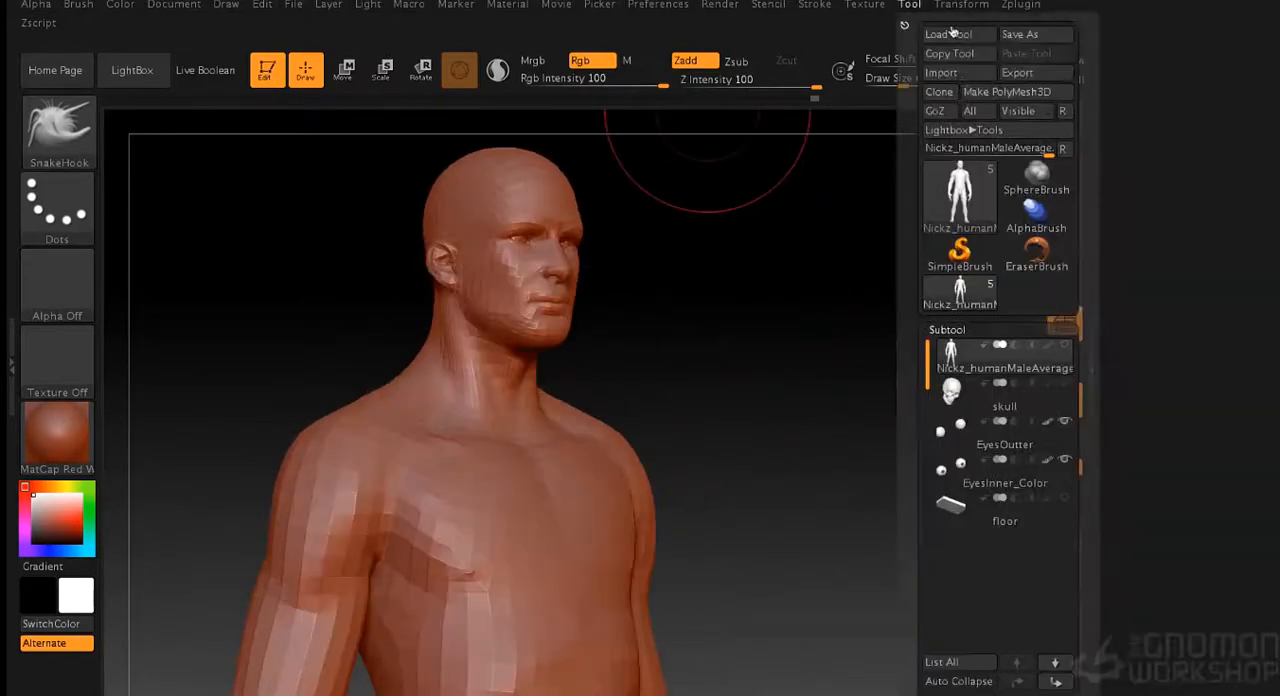
click(1015, 5)
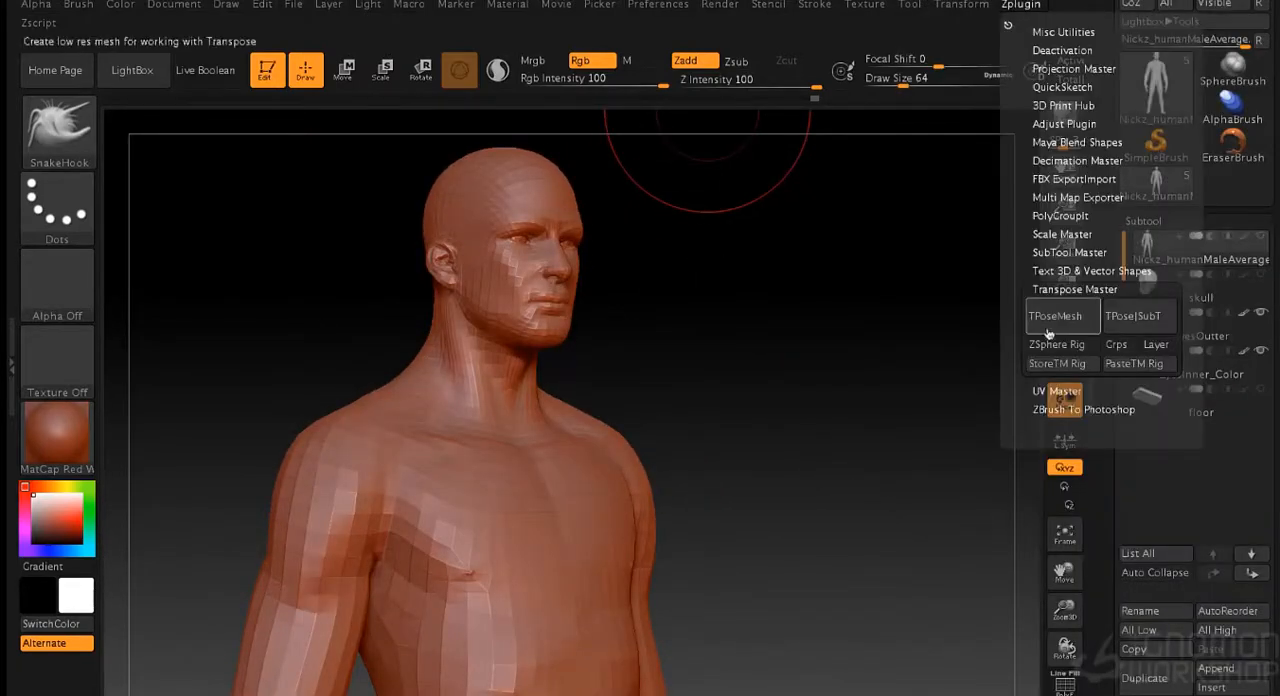
click(1063, 309)
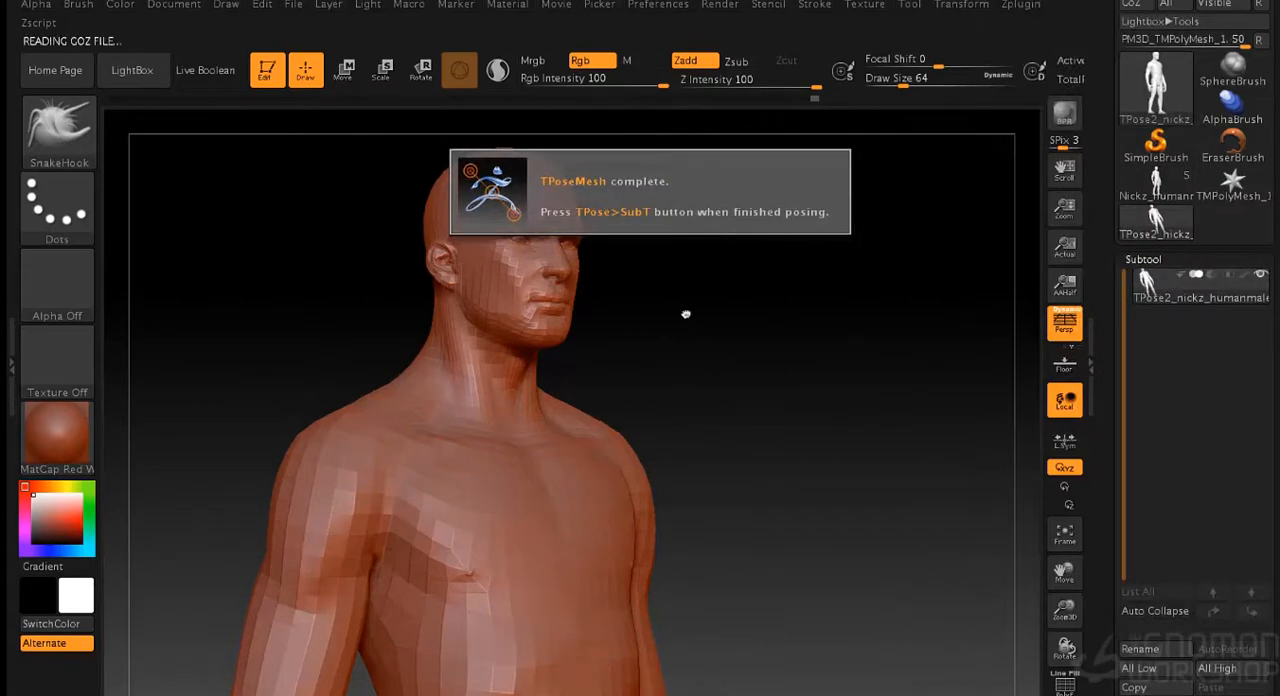
- Pull the top and back of the head up and backward into an elongated cranium with the SnakeHook brush
drag(751, 257, 849, 420)
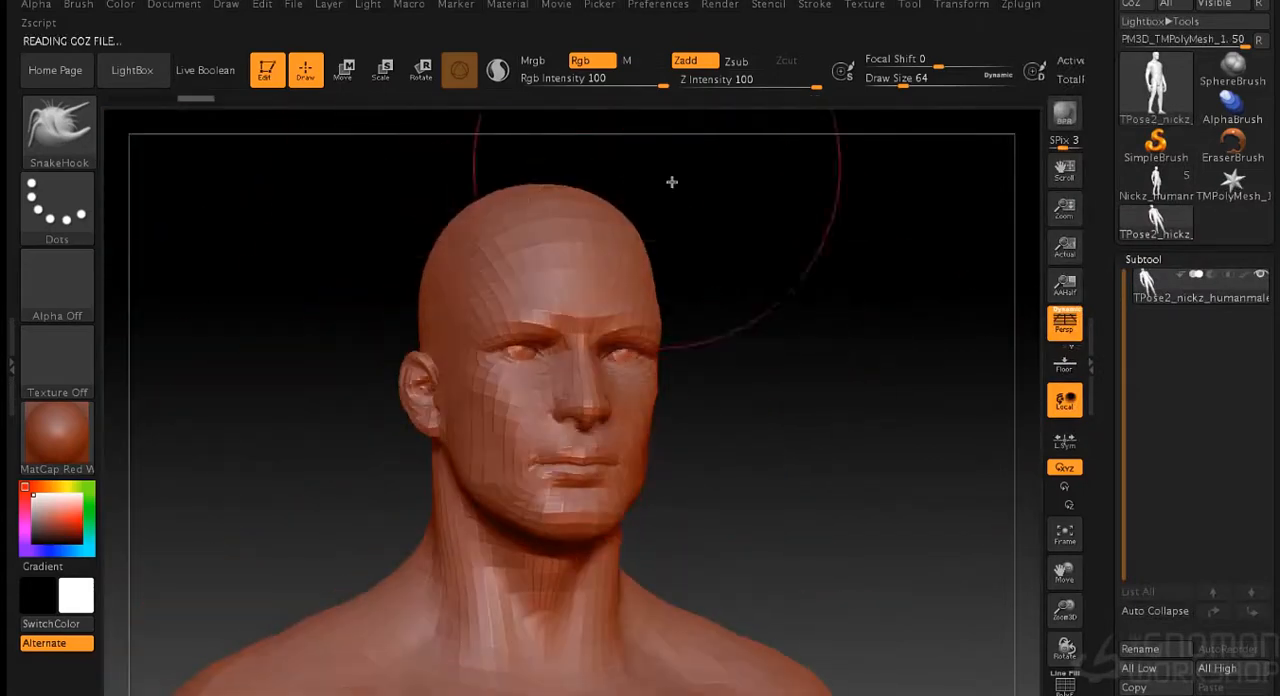
drag(752, 196, 643, 200)
key(bracketleft)
drag(664, 246, 683, 251)
shift+drag(900, 290, 780, 290)
drag(806, 280, 830, 289)
drag(790, 238, 812, 212)
key(s)
drag(803, 272, 893, 274)
mouse_move(806, 280)
mouse_down()
mouse_move(843, 264)
mouse_move(798, 298)
mouse_up()
key(s)
drag(852, 212, 892, 188)
drag(380, 265, 760, 269)
- Push the ears into the sides of the head with SnakeHook strokes, adjusting the brush size between them
key(s)
drag(675, 341, 660, 341)
shift+drag(526, 357, 540, 360)
drag(566, 363, 592, 366)
mouse_move(780, 240)
alt+mouse_down()
mouse_move(776, 325)
mouse_move(834, 310)
alt+mouse_up()
key(s)
drag(731, 195, 716, 195)
shift+drag(631, 357, 616, 362)
- Reshape the sides of the face, the jaw and the upper neck using SnakeHook at draw size 25
key(s)
mouse_move(755, 309)
mouse_down()
mouse_move(766, 309)
mouse_move(457, 360)
mouse_move(745, 350)
mouse_up()
mouse_move(745, 350)
alt+mouse_down()
mouse_move(751, 300)
mouse_move(600, 310)
alt+mouse_up()
shift+drag(809, 350, 775, 385)
drag(935, 360, 835, 352)
shift+drag(765, 405, 780, 325)
mouse_move(925, 373)
mouse_down()
mouse_move(891, 377)
mouse_move(970, 385)
mouse_move(850, 375)
mouse_up()
shift+drag(766, 309, 758, 322)
drag(890, 400, 971, 423)
drag(830, 366, 895, 365)
drag(813, 425, 690, 430)
drag(612, 505, 603, 517)
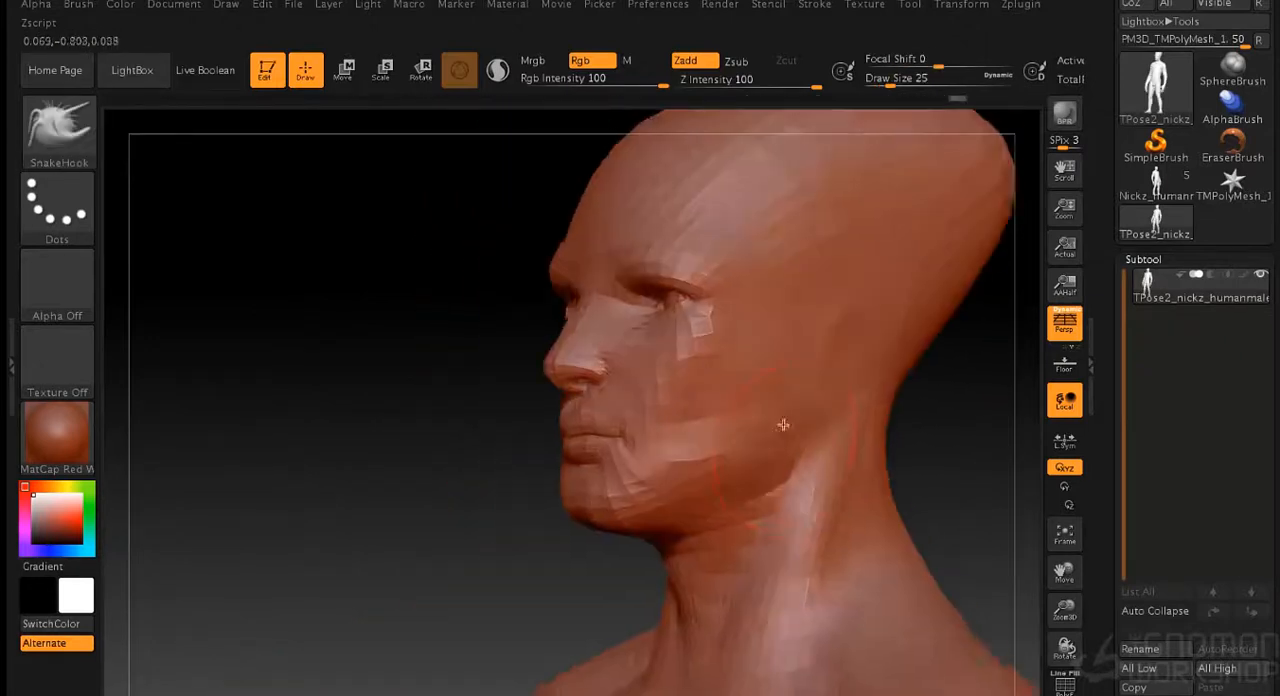
- Refine the profile of the elongated skull, face and neck using SnakeHook at draw size 47
mouse_move(500, 510)
mouse_down()
mouse_move(791, 440)
mouse_move(831, 317)
mouse_move(785, 332)
mouse_up()
drag(456, 303, 440, 278)
drag(812, 315, 743, 329)
shift+drag(570, 208, 626, 217)
mouse_move(745, 310)
mouse_down()
mouse_move(860, 281)
mouse_move(794, 274)
mouse_move(806, 337)
mouse_move(763, 469)
mouse_move(786, 366)
mouse_move(902, 426)
mouse_up()
mouse_move(709, 367)
mouse_down()
mouse_move(702, 357)
mouse_move(850, 460)
mouse_up()
alt+drag(850, 460, 716, 321)
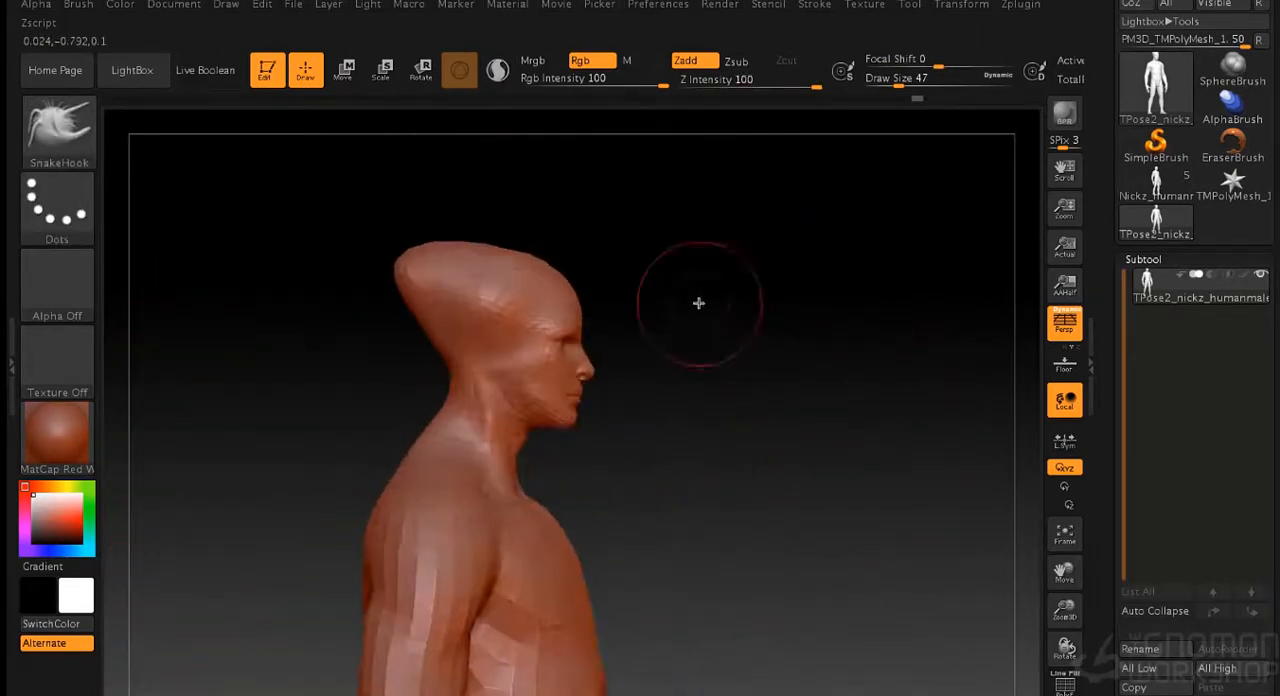
ctrl+drag(362, 199, 633, 369)
drag(562, 406, 760, 327)
shift+drag(827, 316, 914, 297)
- Raise the head with the Move transpose line to lengthen the neck, and return to Draw mode
click(344, 70)
mouse_move(481, 274)
mouse_down()
mouse_move(549, 263)
mouse_move(481, 258)
mouse_move(484, 238)
mouse_up()
key(ctrl+z)
key(q)
key(ctrl+z)
click(345, 73)
shift+drag(670, 235, 420, 215)
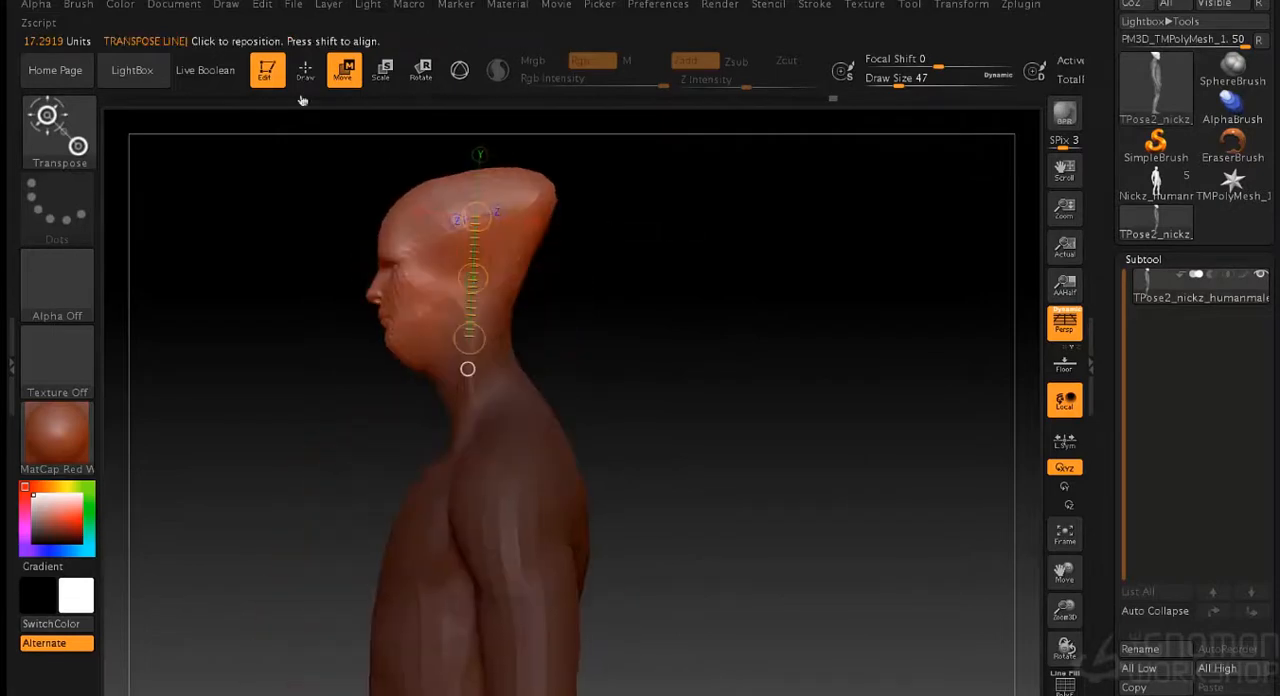
click(305, 73)
- Reshape the front and back of the neck in profile using SnakeHook at draw size 73
alt+drag(620, 305, 551, 397)
ctrl+drag(372, 520, 386, 511)
key(bracketright)
key(bracketright)
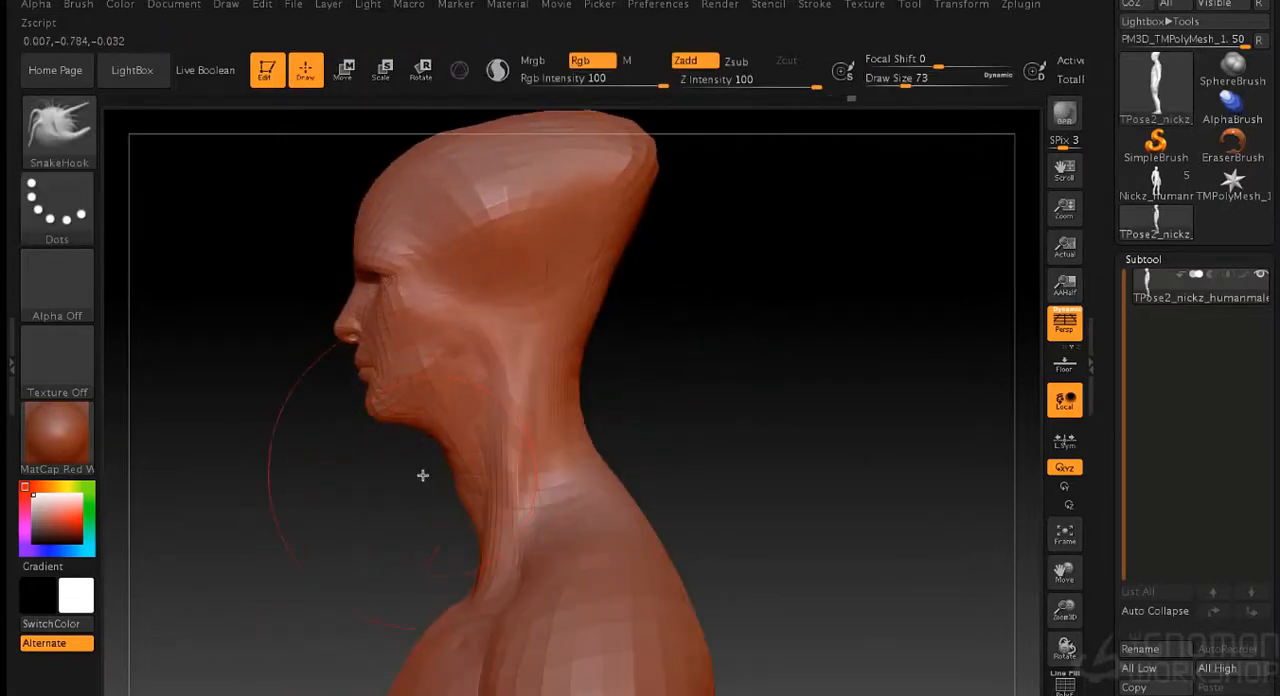
shift+drag(600, 377, 680, 382)
drag(614, 443, 630, 450)
mouse_move(714, 535)
shift+mouse_down()
mouse_move(849, 480)
mouse_move(790, 510)
shift+mouse_up()
- Set the SnakeHook draw size to 25 and refine the underside of the jaw and the throat
drag(780, 450, 700, 461)
key(s)
mouse_move(700, 461)
mouse_down()
mouse_move(623, 467)
mouse_move(640, 462)
mouse_up()
key(s)
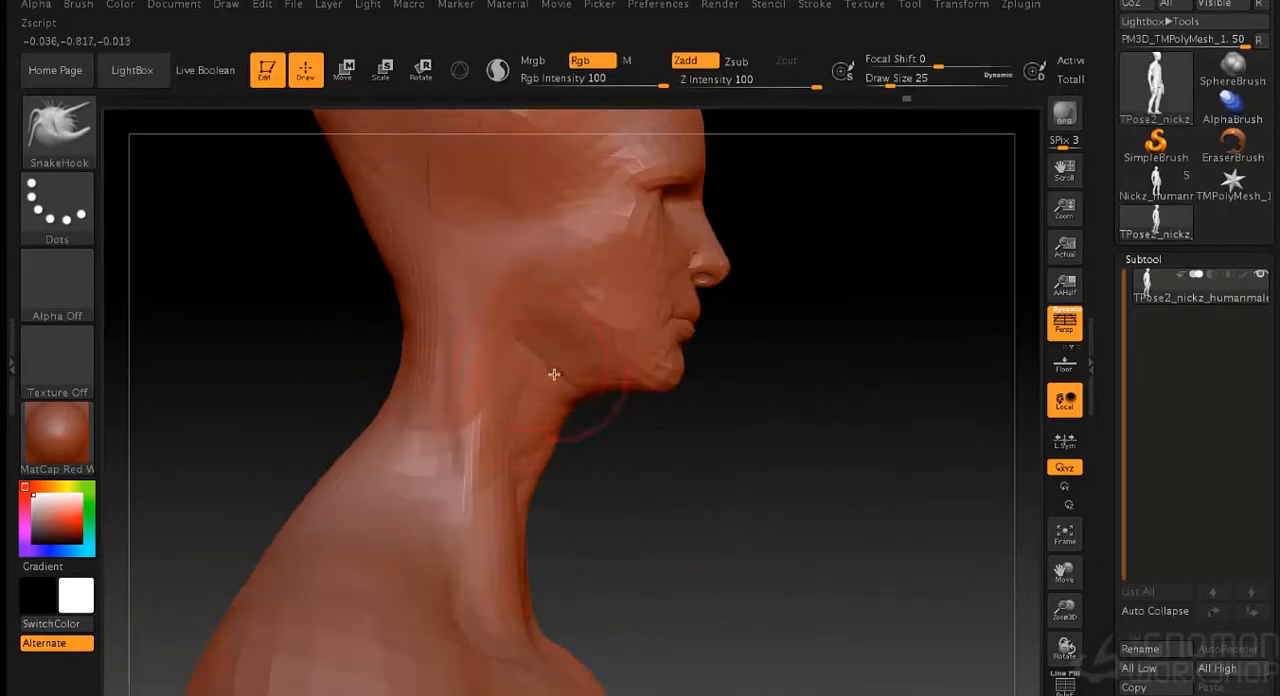
drag(850, 315, 580, 400)
alt+drag(580, 400, 547, 340)
mouse_move(645, 500)
alt+mouse_down()
mouse_move(671, 360)
mouse_move(700, 308)
mouse_move(752, 338)
alt+mouse_up()
- Set the SnakeHook draw size to 73 and reshape the chest and upper back in profile
key(s)
drag(675, 345, 691, 350)
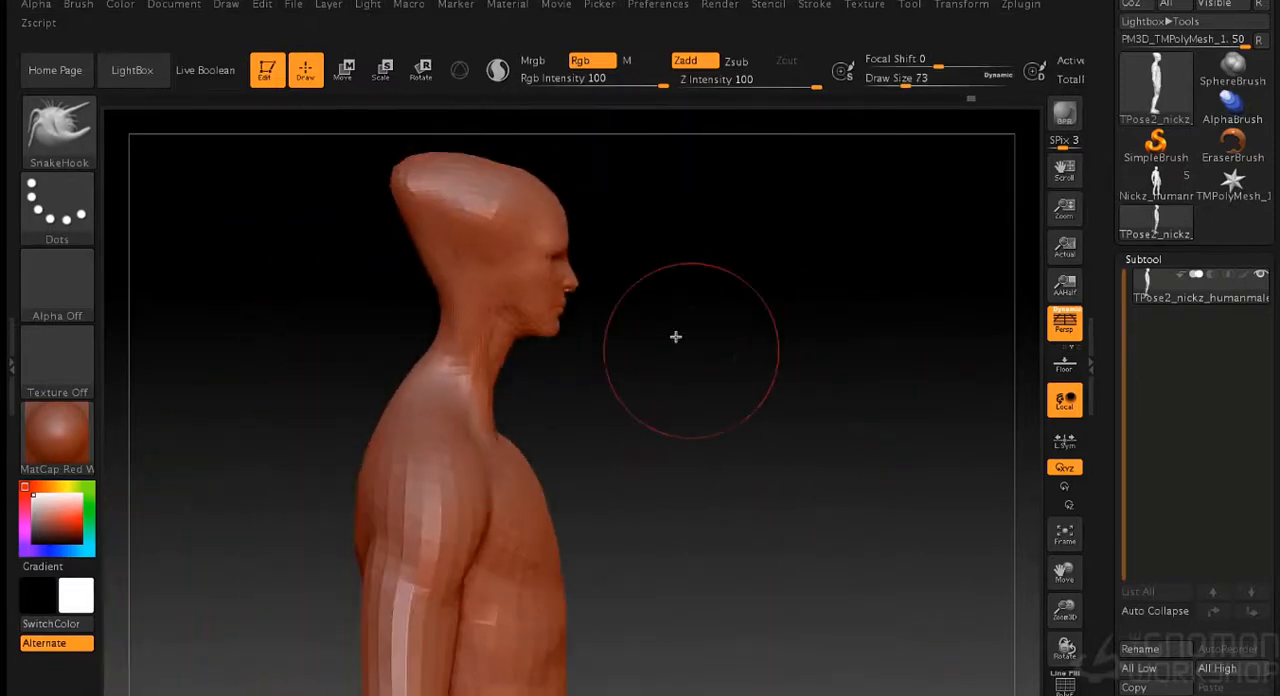
drag(762, 250, 630, 380)
drag(755, 418, 615, 274)
drag(592, 512, 770, 480)
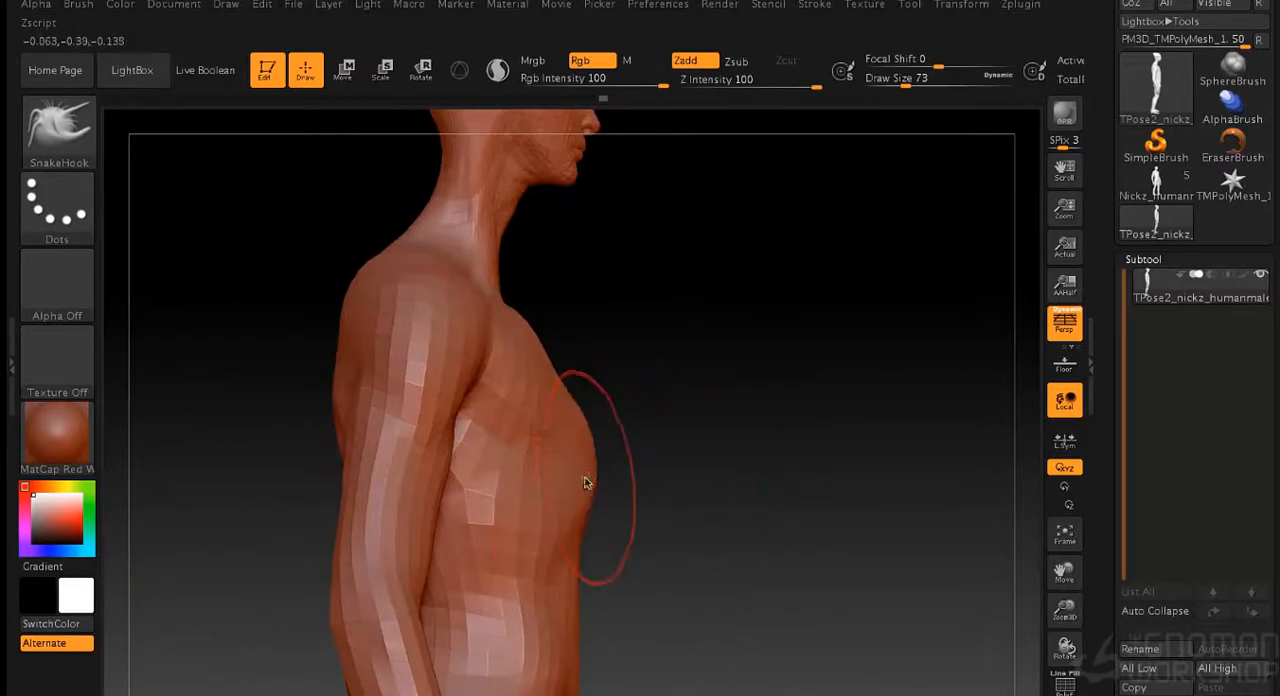
- Enlarge the SnakeHook draw size to 106 and slim the waist and hips
drag(960, 230, 569, 377)
mouse_move(867, 439)
alt+mouse_down()
mouse_move(793, 362)
mouse_move(506, 380)
mouse_move(726, 343)
mouse_move(870, 370)
alt+mouse_up()
key(])
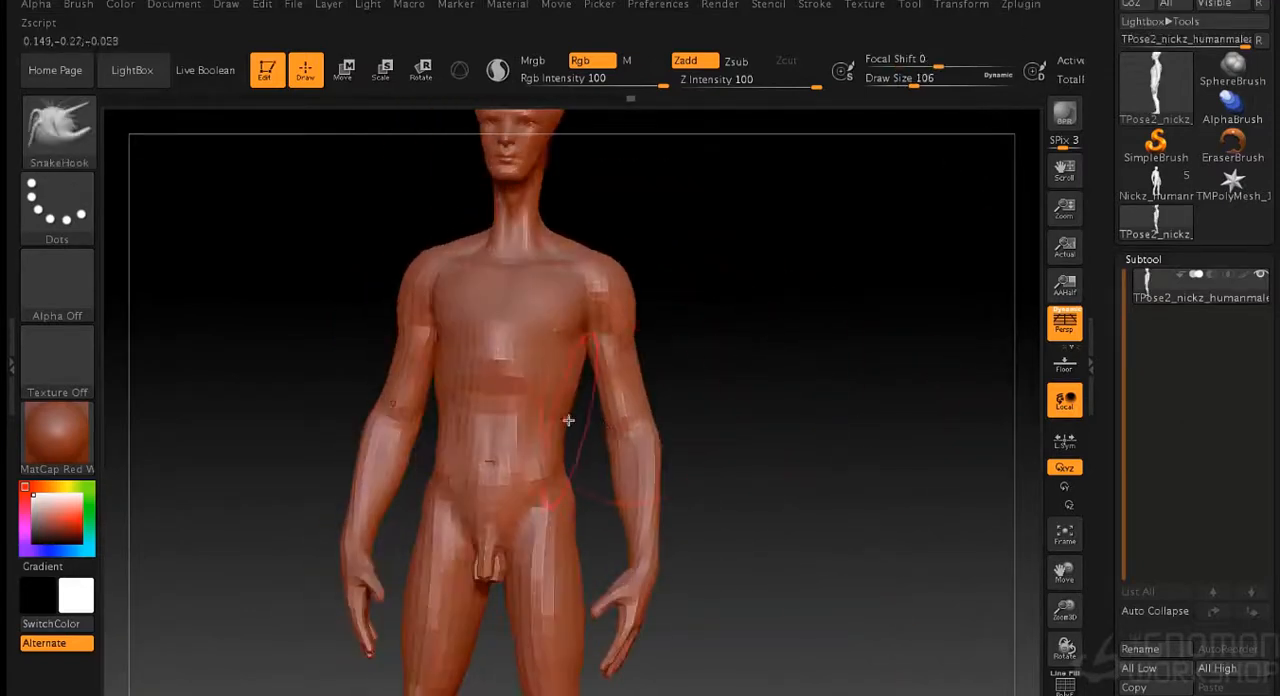
drag(568, 420, 754, 415)
mouse_move(788, 587)
mouse_down()
mouse_move(683, 451)
mouse_move(599, 453)
mouse_move(581, 484)
mouse_up()
- Narrow the shoulders and upper arms using SnakeHook at draw size 73
right_drag(604, 505, 689, 326)
right_drag(629, 366, 581, 336)
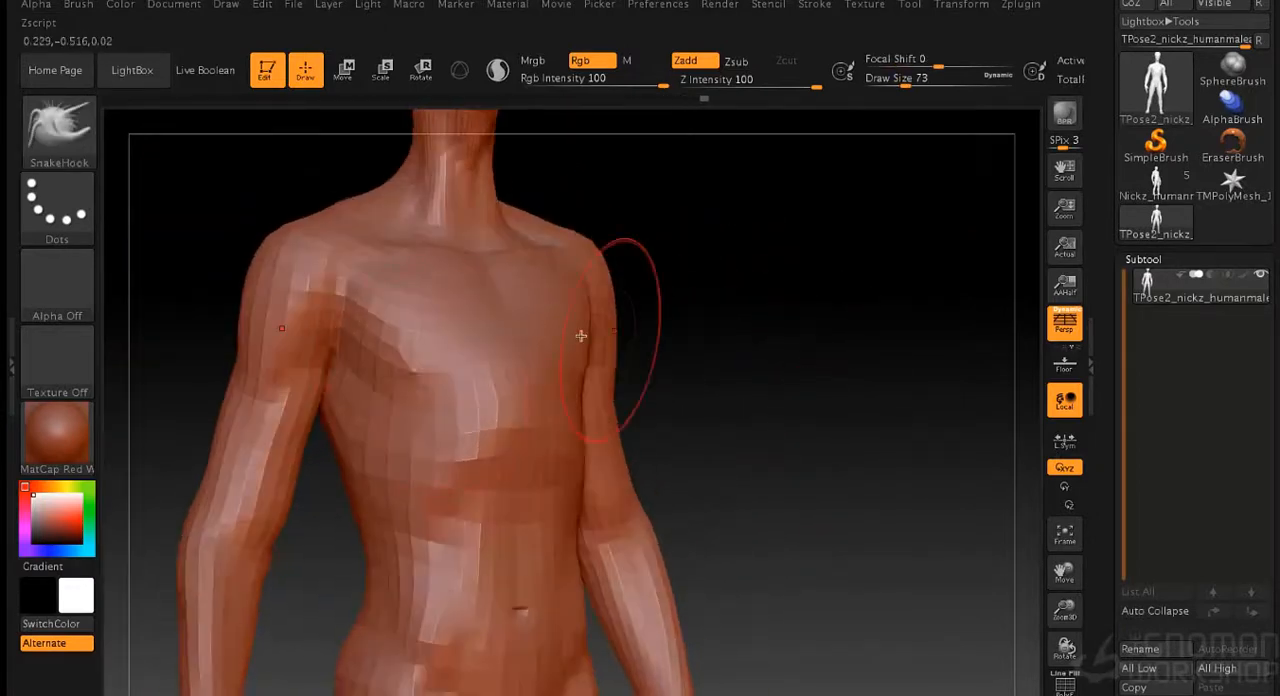
right_drag(441, 362, 497, 519)
right_drag(605, 549, 420, 540)
right_drag(731, 380, 748, 315)
- Set the SnakeHook draw size to 89 and reshape the upper arms and elbows
key(s)
drag(273, 409, 277, 409)
drag(333, 333, 339, 331)
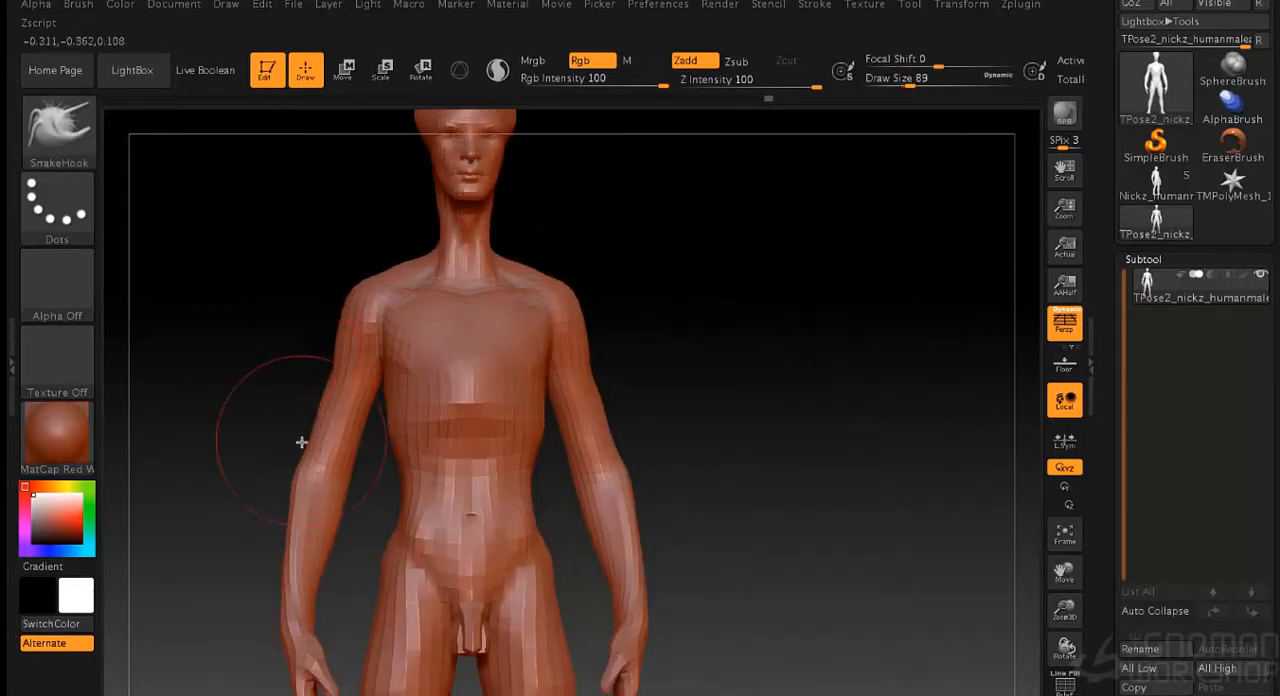
drag(301, 442, 301, 498)
- Reduce the SnakeHook draw size to 79 and refine the contours of the arms and forearms
key(s)
drag(702, 353, 697, 354)
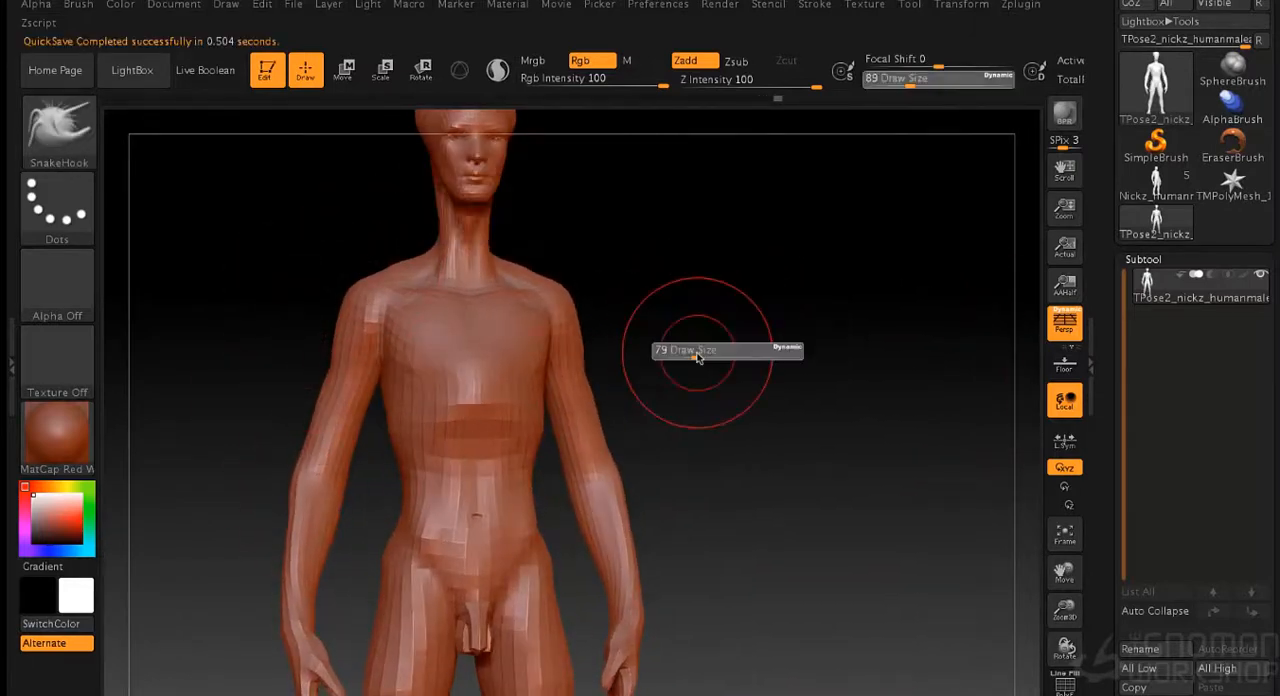
mouse_move(222, 455)
right_down()
mouse_move(339, 437)
mouse_move(321, 415)
right_up()
right_drag(353, 546, 661, 492)
mouse_move(678, 590)
right_down()
mouse_move(829, 466)
mouse_move(705, 430)
mouse_move(849, 423)
mouse_move(622, 382)
mouse_move(730, 378)
right_up()
- Switch to the Standard brush at a small draw size and sculpt forms around the shoulders, neck and head
key(b)
key(s)
key(t)
mouse_move(694, 209)
right_down()
mouse_move(833, 241)
mouse_move(862, 367)
mouse_move(568, 403)
right_up()
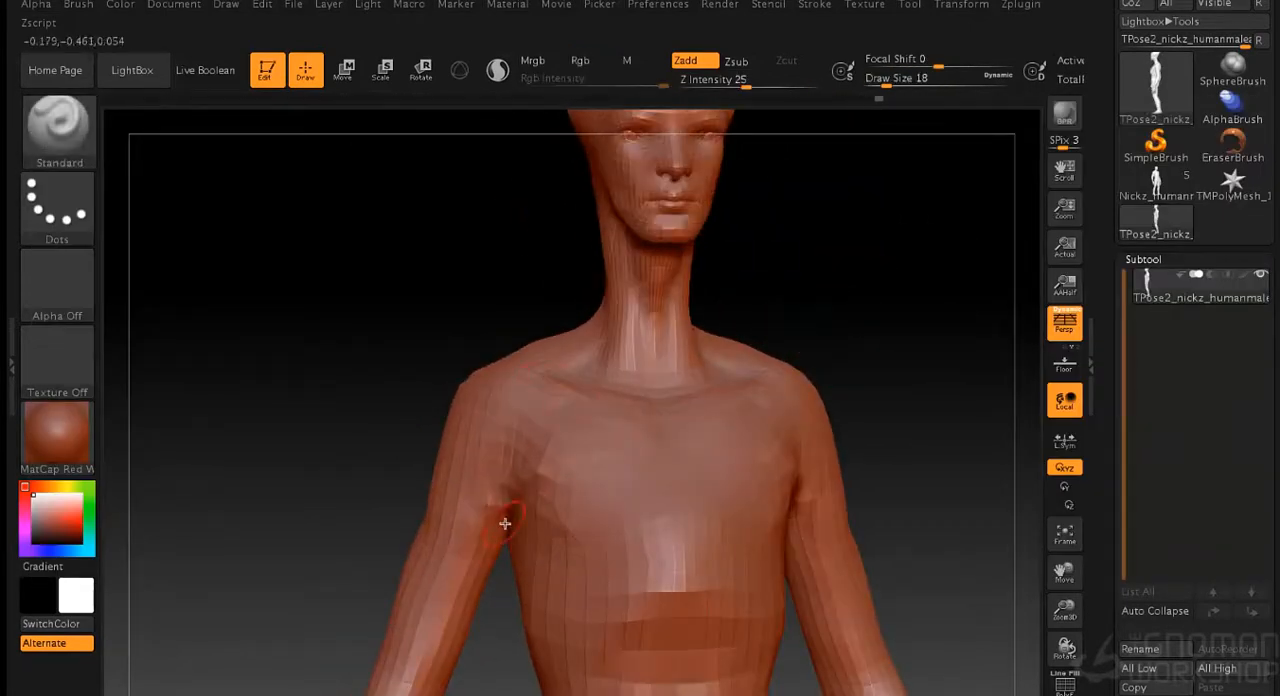
right_drag(419, 663, 575, 485)
right_drag(703, 556, 628, 657)
mouse_move(910, 256)
right_down()
mouse_move(809, 297)
mouse_move(791, 363)
mouse_move(663, 357)
mouse_move(854, 405)
mouse_move(672, 355)
right_up()
shift+drag(788, 375, 796, 418)
right_drag(620, 375, 789, 362)
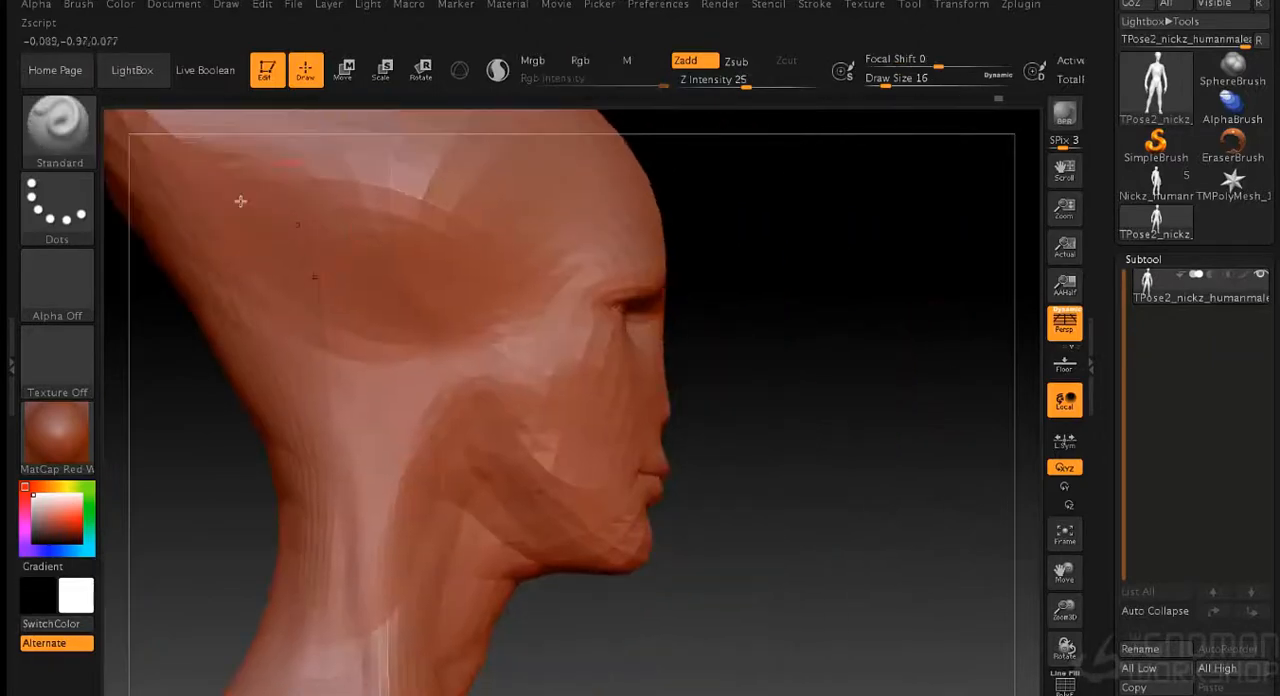
- Flatten the nose profile using the SnakeHook brush at draw size 16
key(b)
key(s)
key(h)
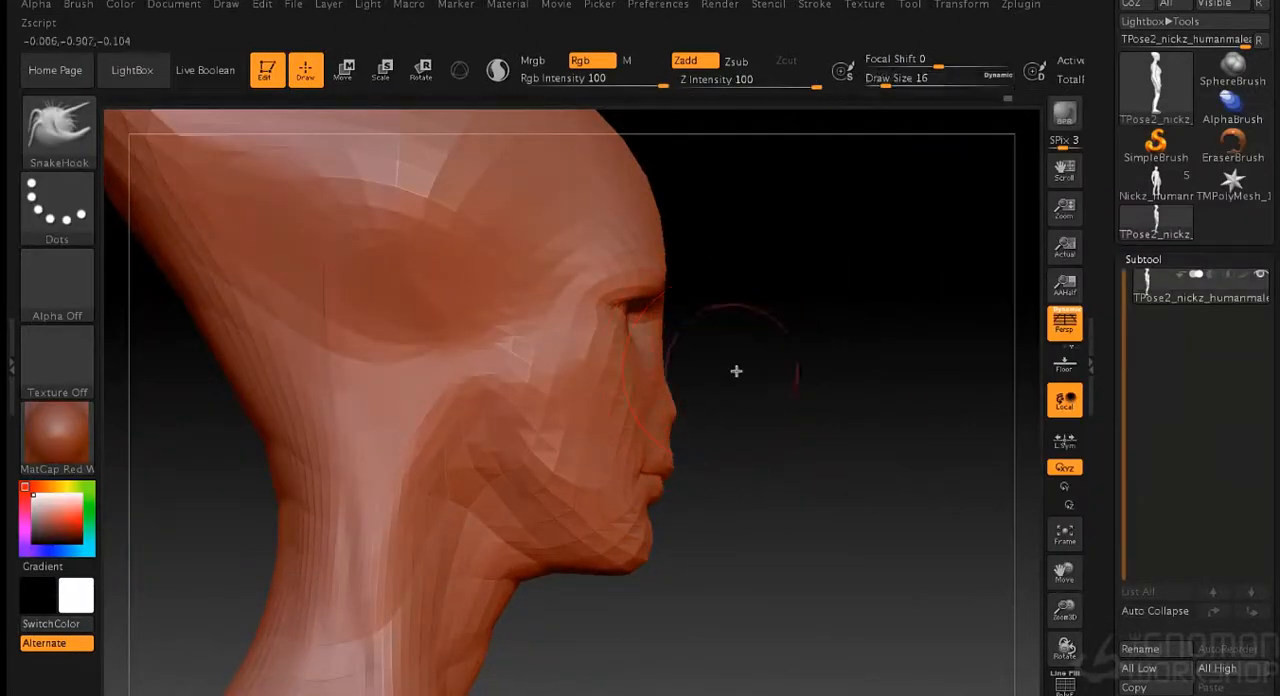
right_drag(665, 374, 680, 374)
mouse_move(760, 390)
right_down()
mouse_move(951, 389)
mouse_move(880, 480)
right_up()
right_drag(905, 340, 823, 335)
- Build up a ridge along the nose and refine the face using the Standard brush at draw size 9
key(s)
drag(823, 337, 816, 337)
shift+drag(594, 265, 601, 361)
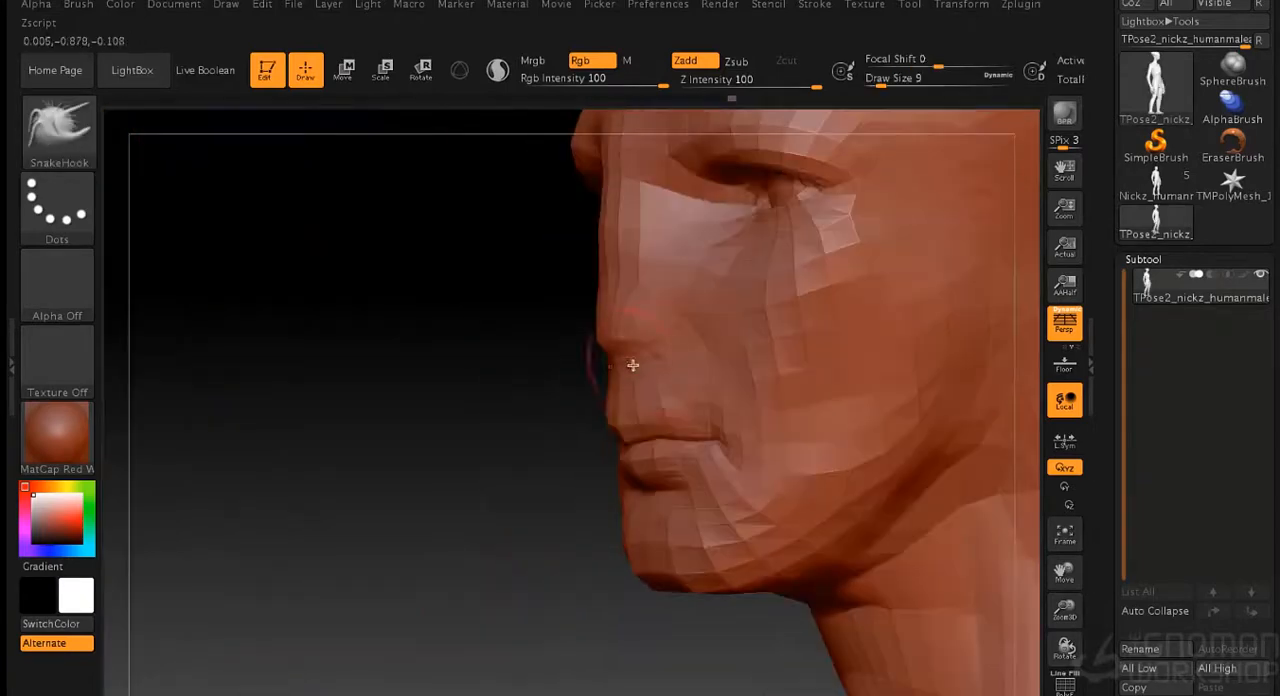
right_drag(608, 363, 105, 131)
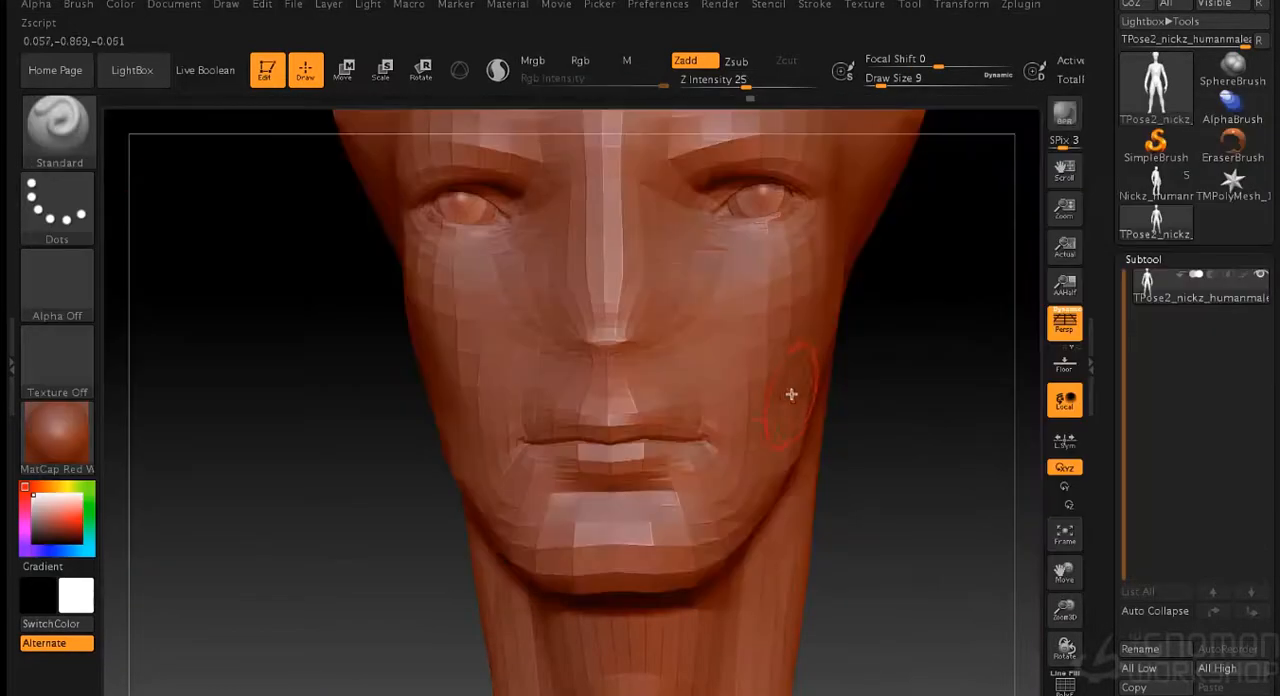
mouse_move(777, 300)
right_down()
mouse_move(943, 340)
mouse_move(614, 210)
mouse_move(818, 206)
right_up()
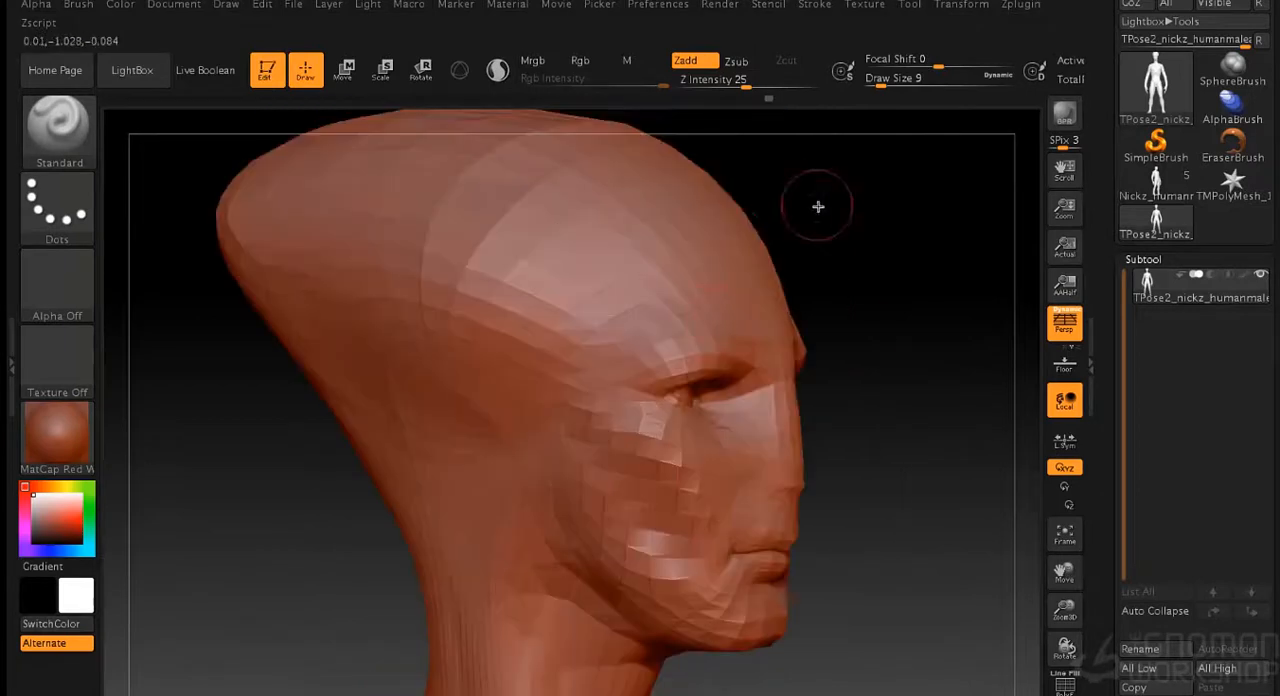
- Sculpt the brow, temple and side of the skull with the Standard brush
key(s)
drag(834, 236, 824, 237)
drag(497, 309, 575, 350)
mouse_move(1000, 240)
right_down()
mouse_move(831, 229)
mouse_move(1010, 245)
right_up()
drag(352, 360, 376, 362)
mouse_move(374, 364)
mouse_down()
mouse_move(360, 386)
mouse_move(385, 455)
mouse_up()
drag(210, 435, 335, 455)
- Build up the sides of the elongated cranium with the Standard brush and set its draw size to 25
drag(880, 330, 728, 324)
ctrl+right_drag(728, 324, 669, 455)
mouse_move(473, 321)
right_down()
mouse_move(455, 303)
mouse_move(717, 351)
mouse_move(632, 307)
mouse_move(616, 415)
mouse_move(457, 517)
mouse_move(720, 389)
mouse_move(811, 331)
mouse_move(866, 266)
mouse_move(820, 346)
mouse_move(677, 303)
right_up()
key(s)
drag(677, 303, 691, 307)
- Transfer the reshaped posing mesh back to the original subtools with Transpose Master
mouse_move(715, 287)
right_down()
mouse_move(597, 231)
mouse_move(513, 244)
mouse_move(751, 238)
right_up()
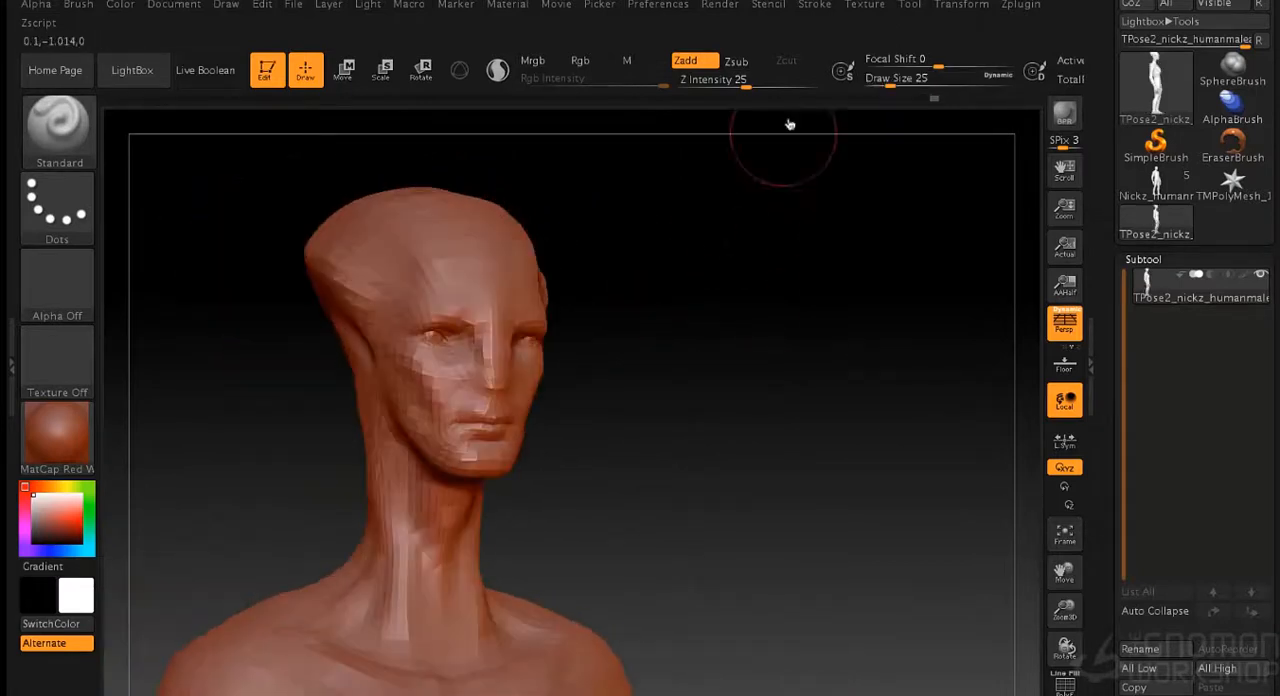
click(1020, 4)
click(1120, 391)
- Start saving the tool as a ZTool file and create a Zbrush folder inside the 3D Creature folder
click(909, 4)
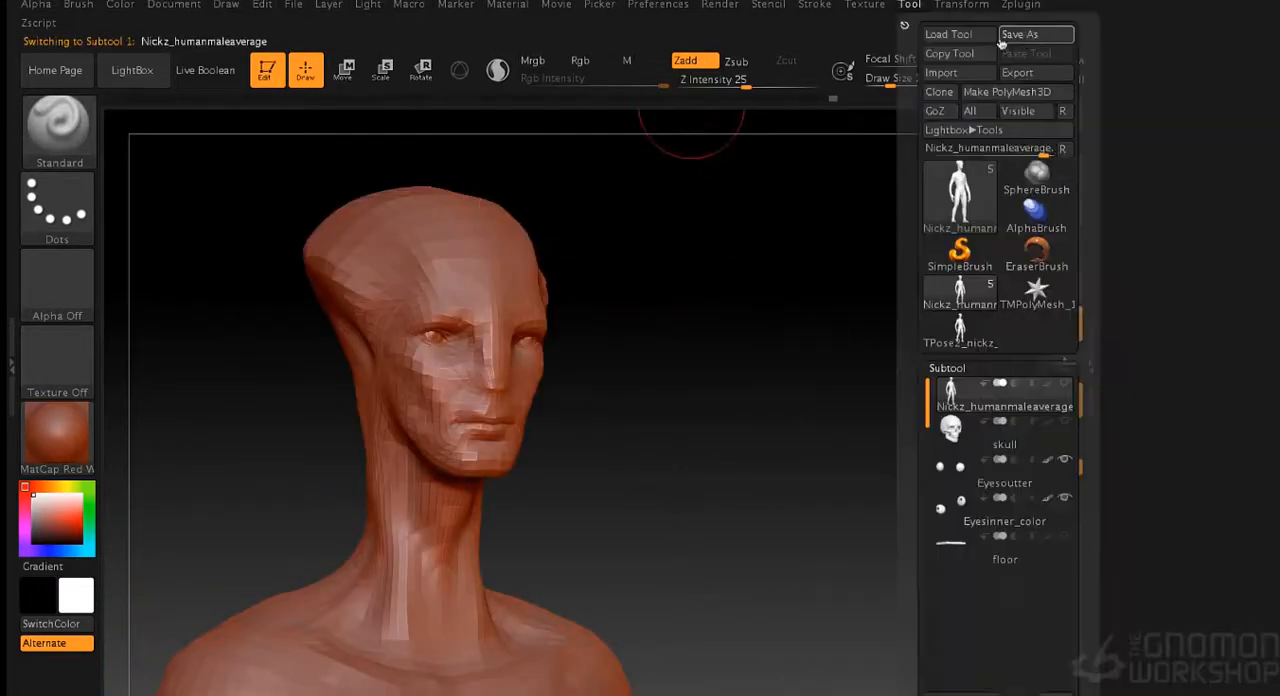
click(1030, 34)
click(655, 160)
click(660, 192)
double_click(625, 284)
double_click(917, 219)
double_click(492, 210)
click(389, 406)
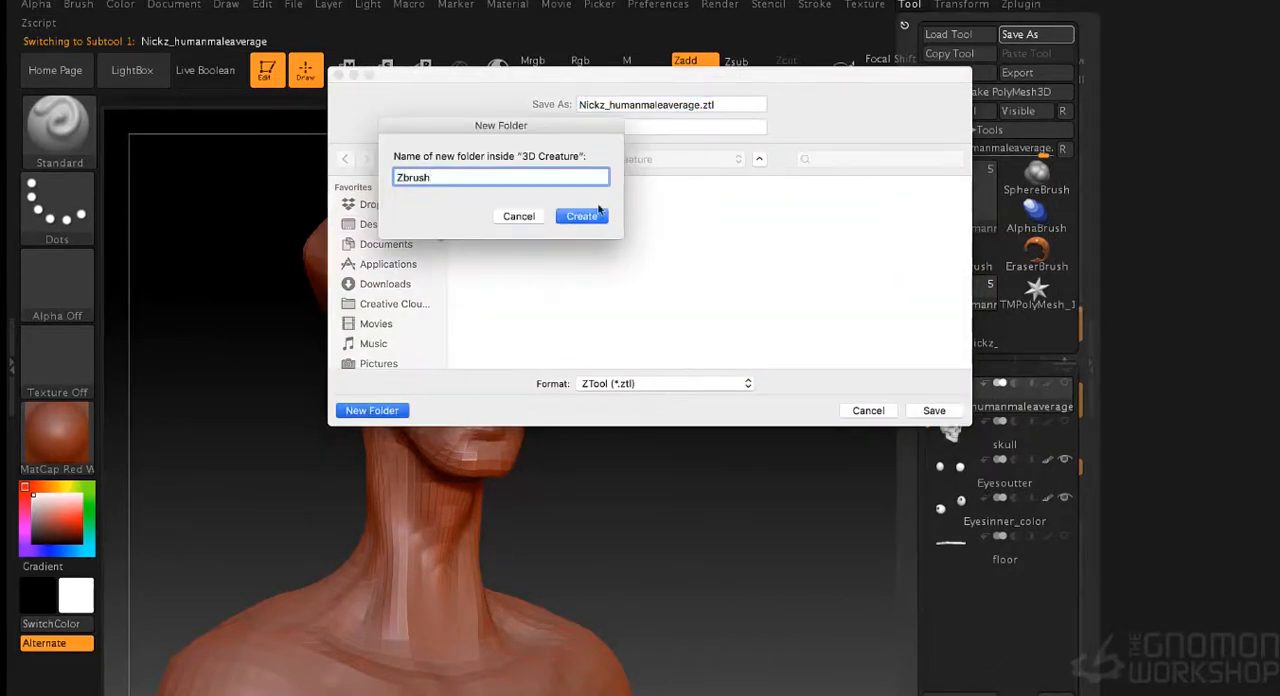
key(Return)
- Name the tool file Base Body_v01 and save it in the new Zbrush folder
text(Base Body_v)
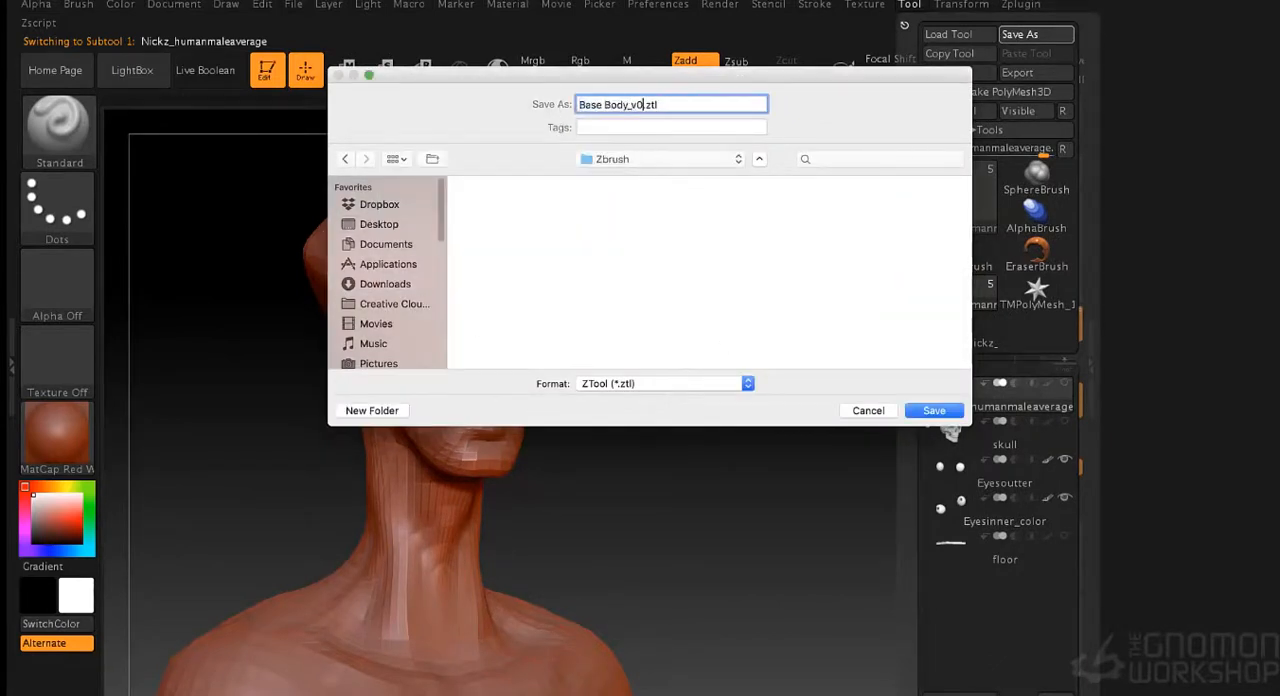
text(01)
key(Return)
- Subdivide the body mesh once to subdivision level 2
drag(965, 260, 940, 275)
click(1143, 260)
click(1153, 279)
click(1144, 418)
- Reduce the Standard brush's draw size to 4 for detailing the face
mouse_move(932, 340)
mouse_down()
mouse_move(864, 348)
mouse_move(837, 300)
mouse_move(886, 354)
mouse_move(827, 305)
mouse_move(863, 311)
mouse_move(806, 258)
mouse_up()
key([)
alt+drag(471, 266, 450, 250)
ctrl+shift+drag(380, 198, 734, 505)
drag(734, 352, 854, 229)
alt+drag(880, 285, 835, 400)
mouse_move(850, 290)
alt+mouse_down()
mouse_move(885, 335)
mouse_move(862, 342)
alt+mouse_up()
mouse_move(862, 342)
alt+mouse_down()
mouse_move(894, 326)
mouse_move(870, 400)
alt+mouse_up()
drag(845, 385, 889, 391)
key([)
- Try sculpting strokes between the eyes and along the side of the nose with the Standard brush
right_drag(640, 385, 550, 385)
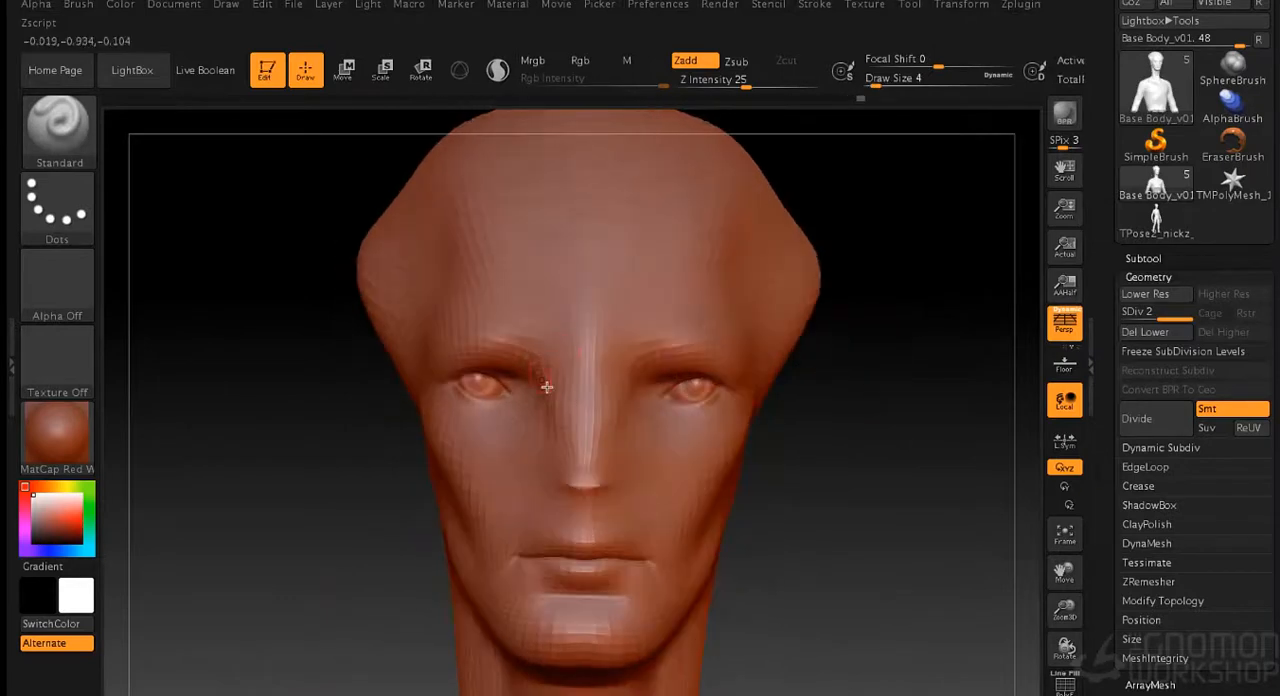
drag(569, 445, 572, 462)
key(ctrl+z)
key(ctrl+z)
key(ctrl+z)
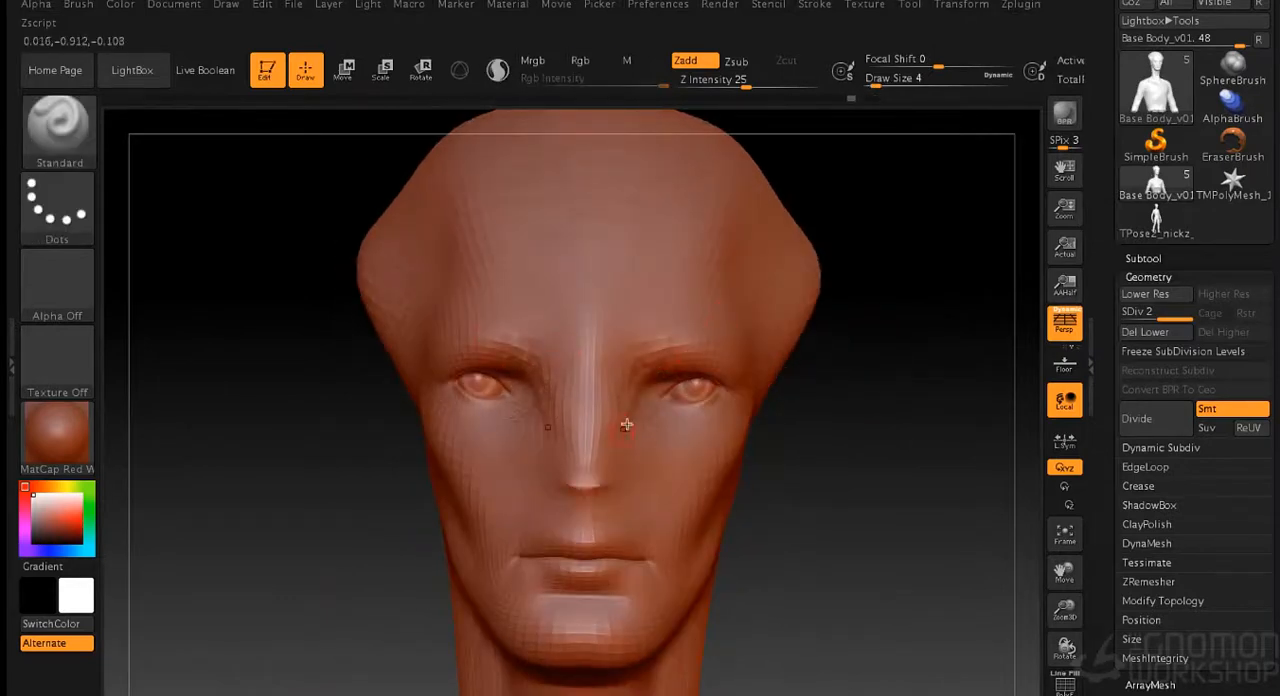
- Refine the brows and the areas beneath the eyes with the Standard brush at draw size 4
shift+drag(655, 337, 652, 360)
shift+drag(668, 350, 657, 371)
mouse_move(930, 350)
mouse_down()
mouse_move(891, 354)
mouse_move(885, 385)
mouse_up()
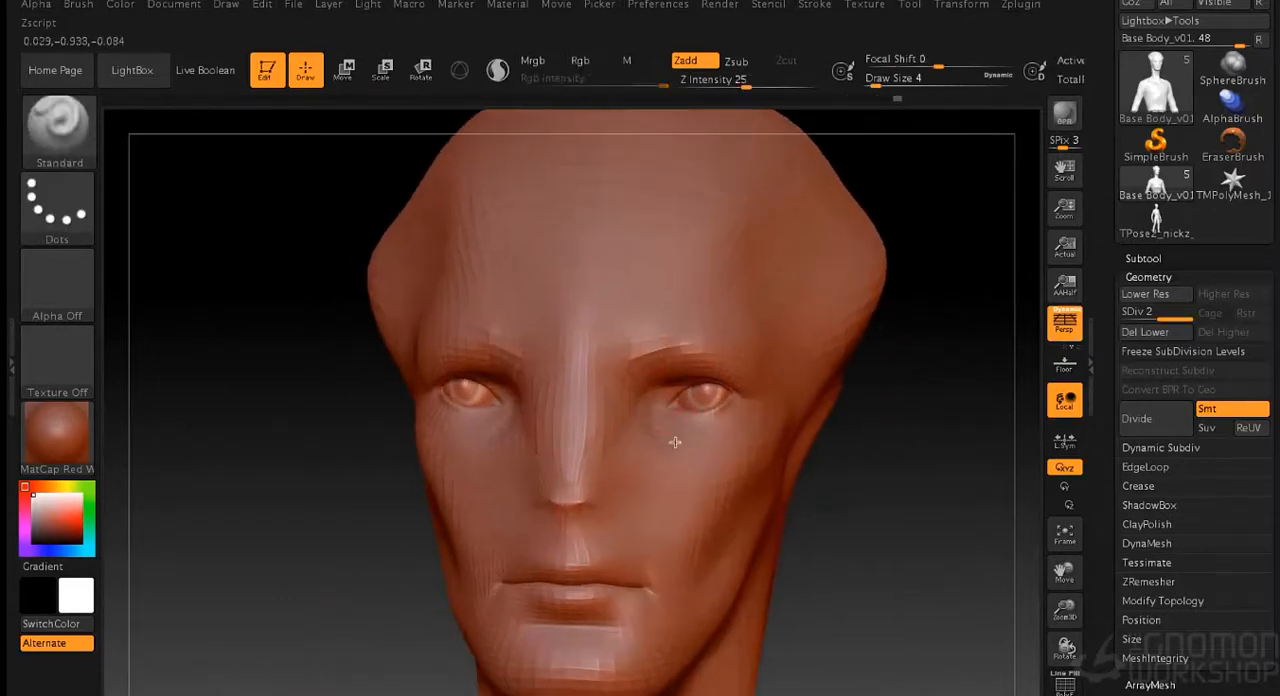
mouse_move(818, 438)
mouse_down()
mouse_move(852, 446)
mouse_move(835, 446)
mouse_up()
- Define the cheekbones and the lower face with the Standard brush at draw size 13
key(s)
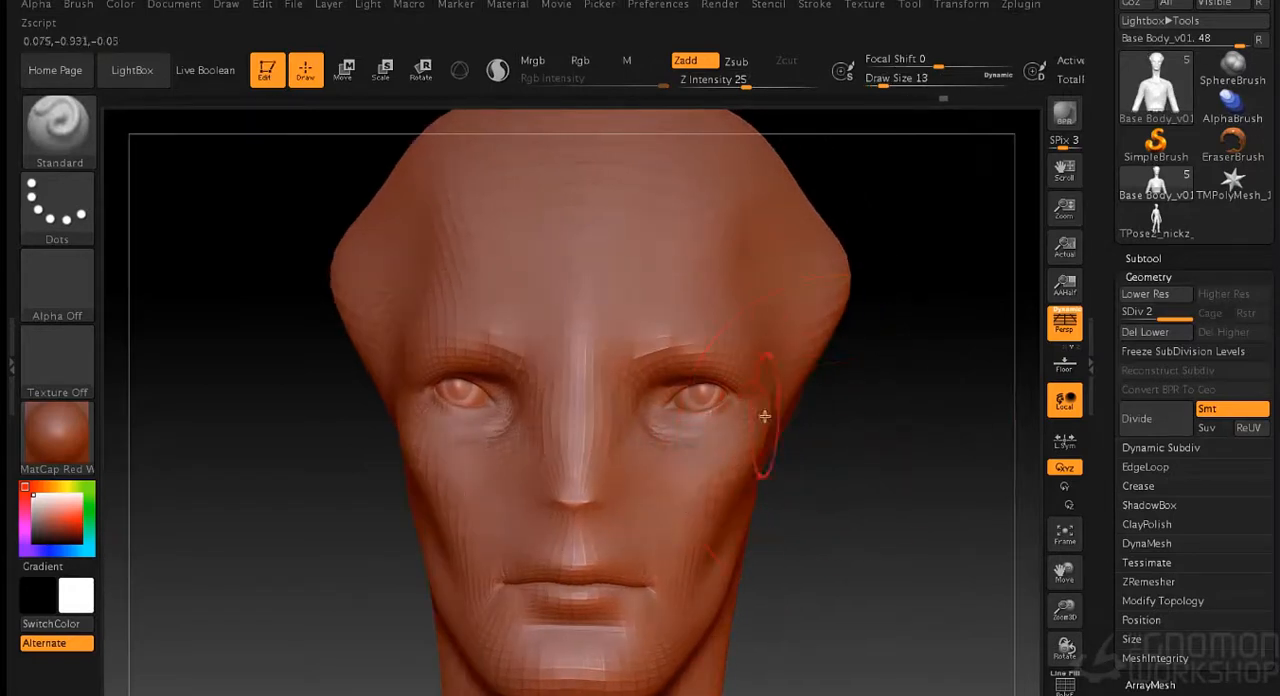
drag(766, 420, 660, 488)
drag(880, 430, 840, 432)
drag(605, 512, 594, 522)
drag(860, 446, 930, 444)
drag(780, 446, 816, 440)
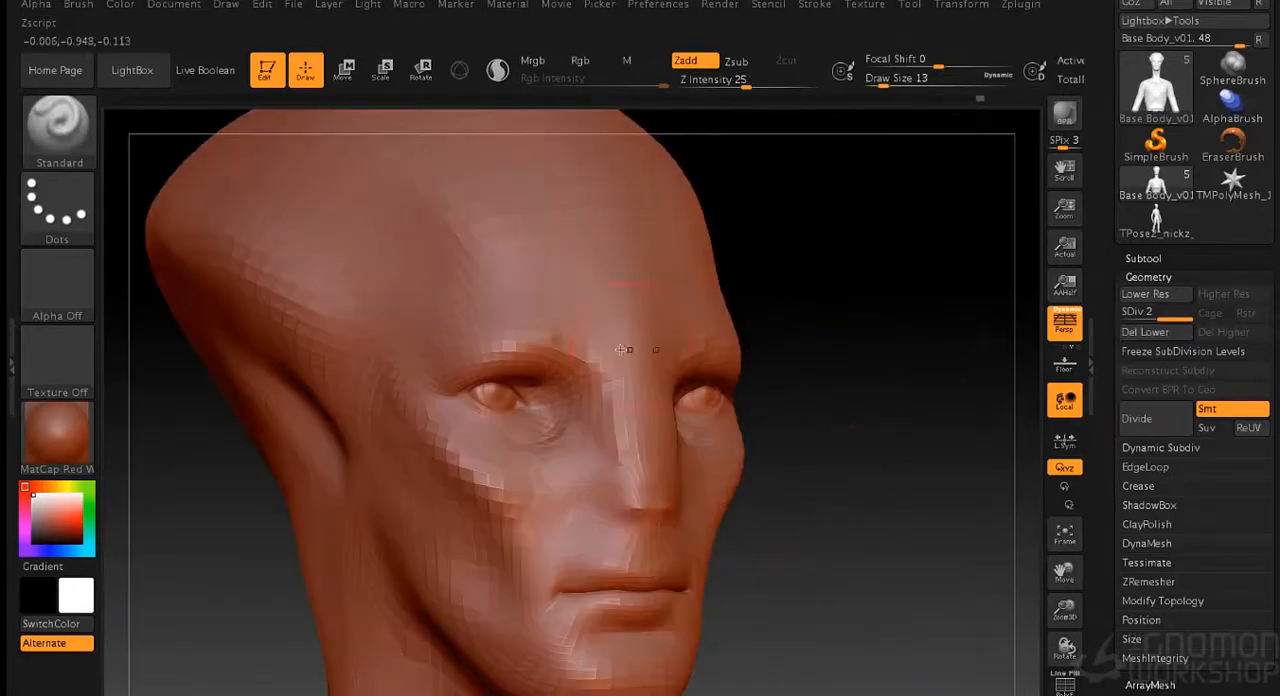
drag(850, 340, 790, 332)
drag(655, 528, 640, 512)
drag(850, 466, 910, 450)
mouse_move(900, 440)
alt+mouse_down()
mouse_move(886, 471)
mouse_move(880, 437)
alt+mouse_up()
- Carve the nostrils at the base of the nose with the Standard brush at draw size 2
key(s)
drag(875, 474, 864, 474)
drag(608, 433, 602, 420)
drag(872, 398, 800, 400)
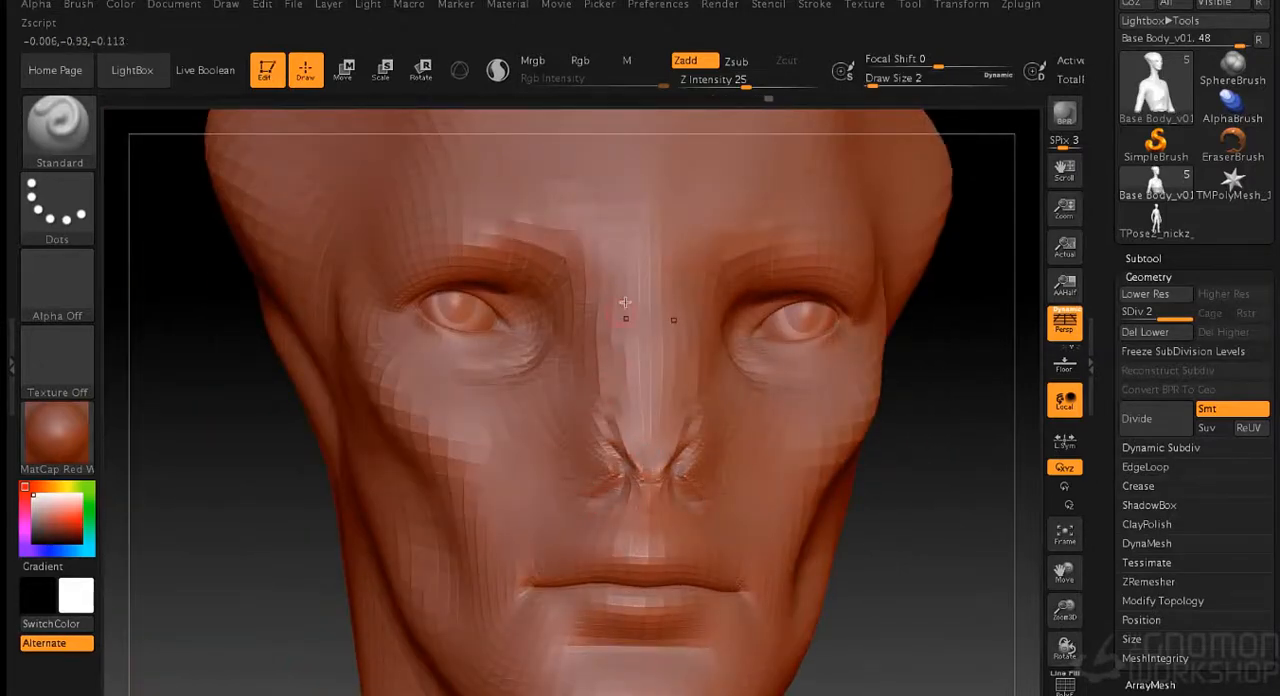
alt+drag(850, 350, 846, 275)
drag(780, 270, 836, 267)
drag(900, 380, 842, 384)
alt+drag(846, 400, 910, 455)
alt+drag(880, 440, 860, 480)
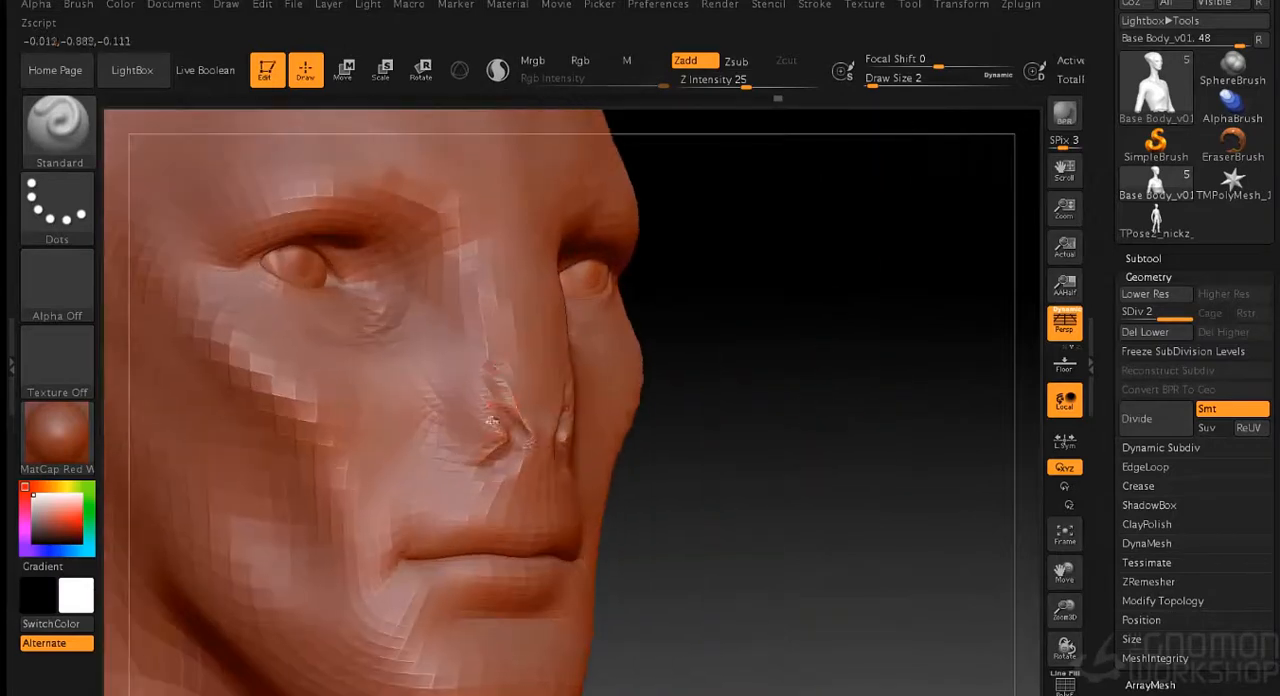
- Refine the nose tip and the sides of the nose with the Standard brush at draw size 5
drag(820, 405, 768, 420)
key(s)
drag(759, 427, 767, 428)
drag(556, 427, 551, 457)
drag(800, 432, 705, 426)
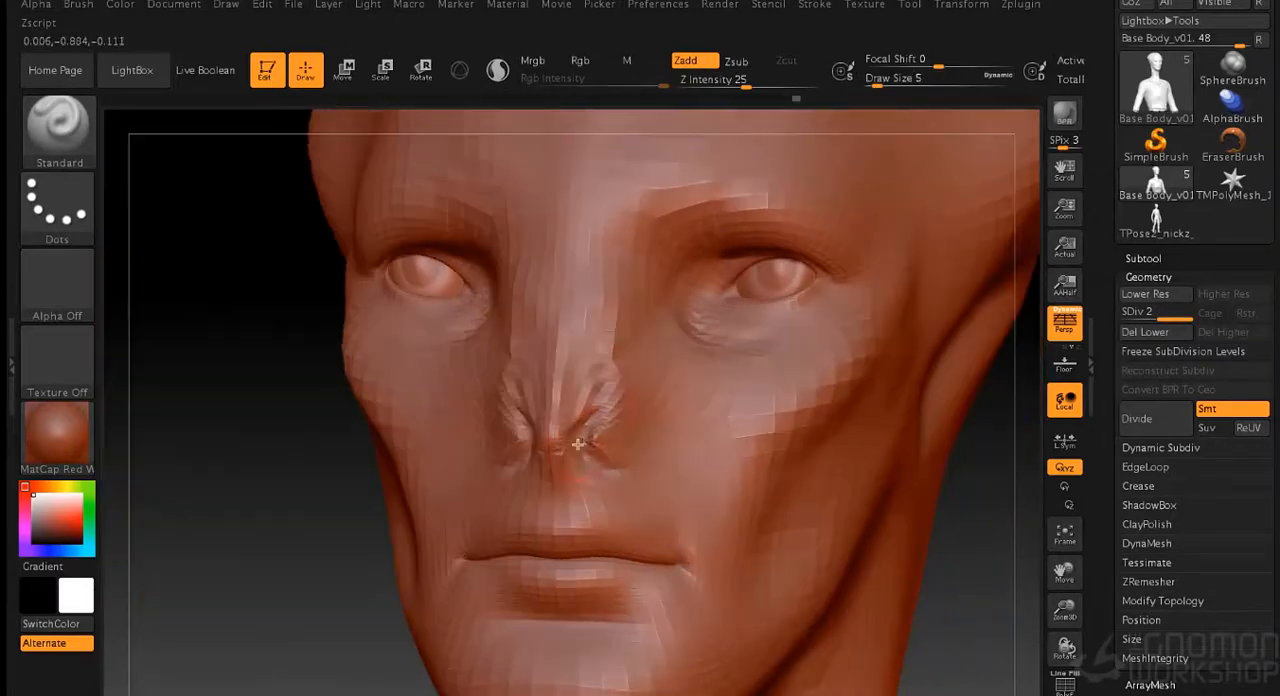
key(ctrl+d)
drag(850, 342, 894, 337)
alt+drag(860, 410, 822, 370)
mouse_move(822, 370)
mouse_down()
mouse_move(880, 374)
mouse_move(835, 378)
mouse_up()
shift+drag(592, 433, 546, 400)
drag(795, 400, 843, 397)
- Sculpt the temples, cheekbones and forehead with the Standard brush at draw size 14
key(s)
drag(722, 345, 714, 360)
drag(512, 478, 558, 478)
drag(816, 415, 758, 415)
drag(504, 489, 494, 507)
drag(765, 370, 828, 368)
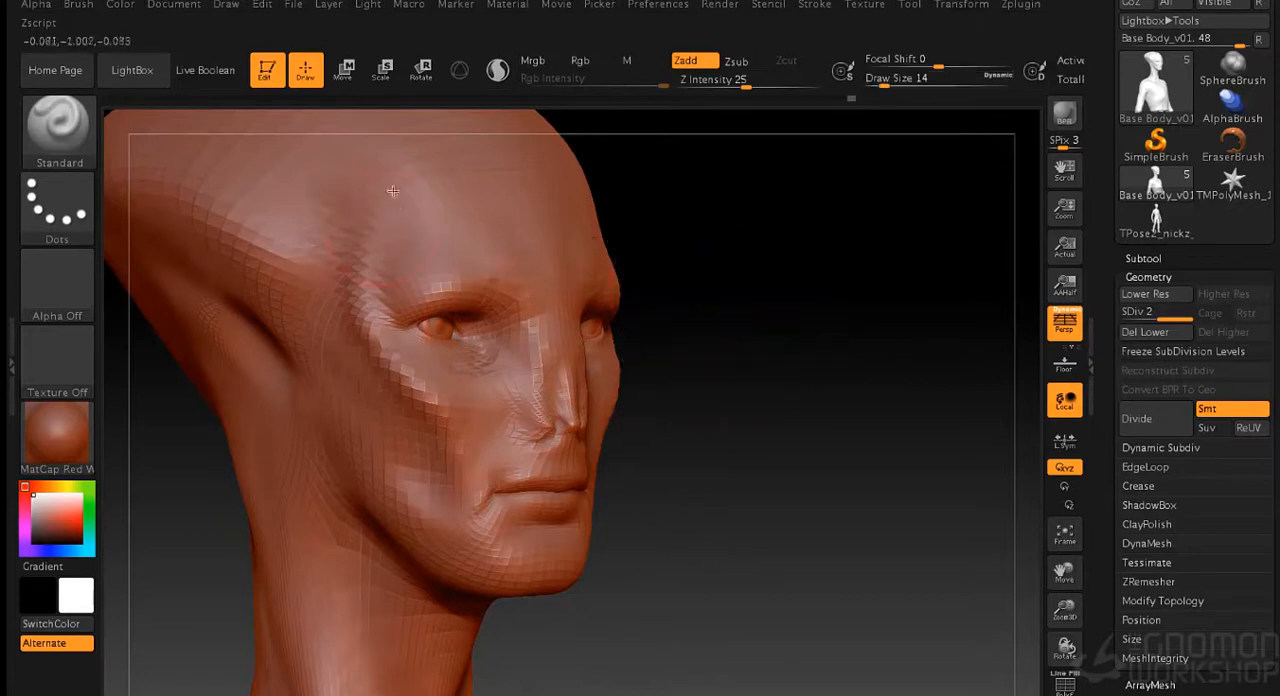
drag(355, 360, 385, 370)
drag(835, 391, 770, 393)
drag(544, 312, 550, 280)
drag(818, 281, 903, 297)
alt+drag(757, 511, 868, 149)
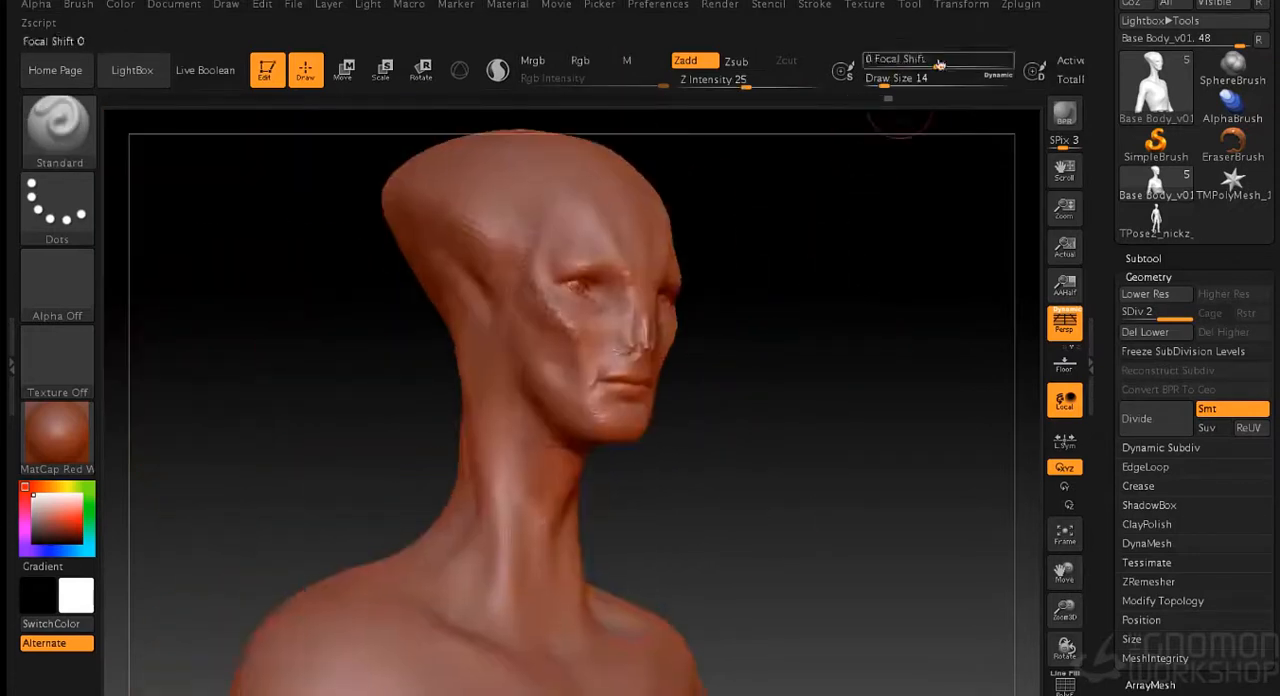
- Subdivide the body mesh further and bring it to subdivision level 4
key(ctrl+d)
key(shift+d)
drag(895, 220, 915, 272)
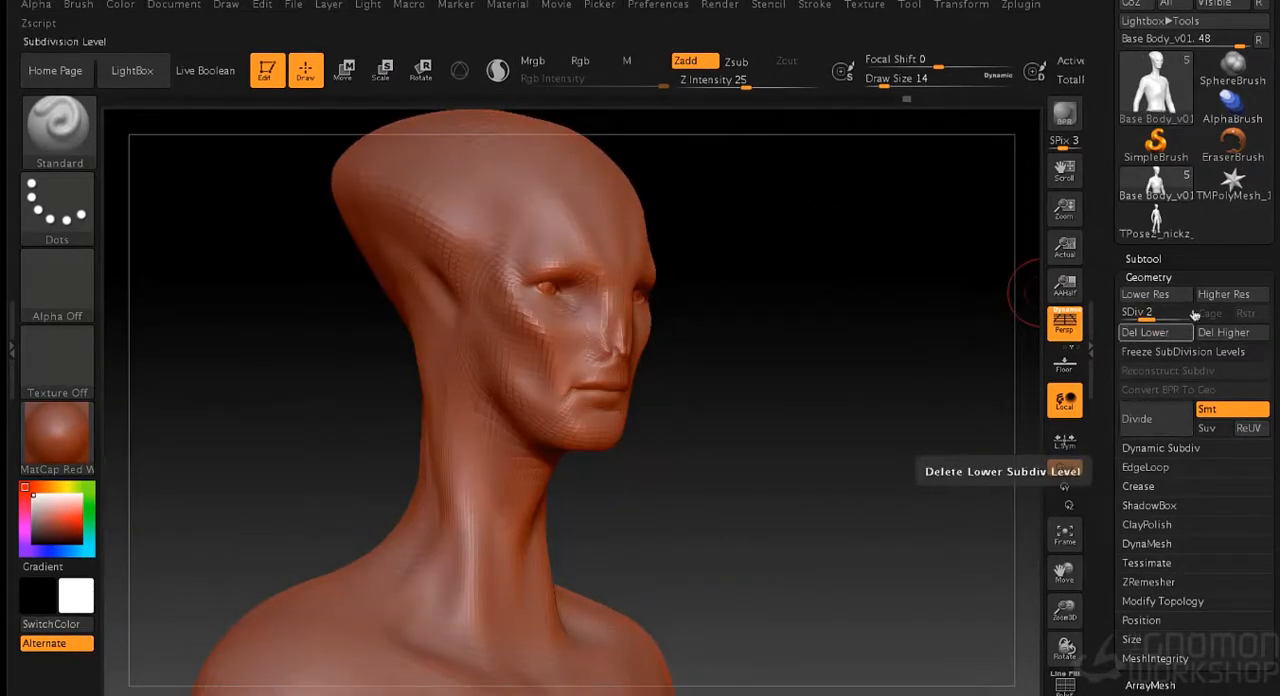
click(1218, 296)
mouse_move(863, 331)
mouse_down()
mouse_move(869, 397)
mouse_move(856, 380)
mouse_move(860, 291)
mouse_move(882, 264)
mouse_up()
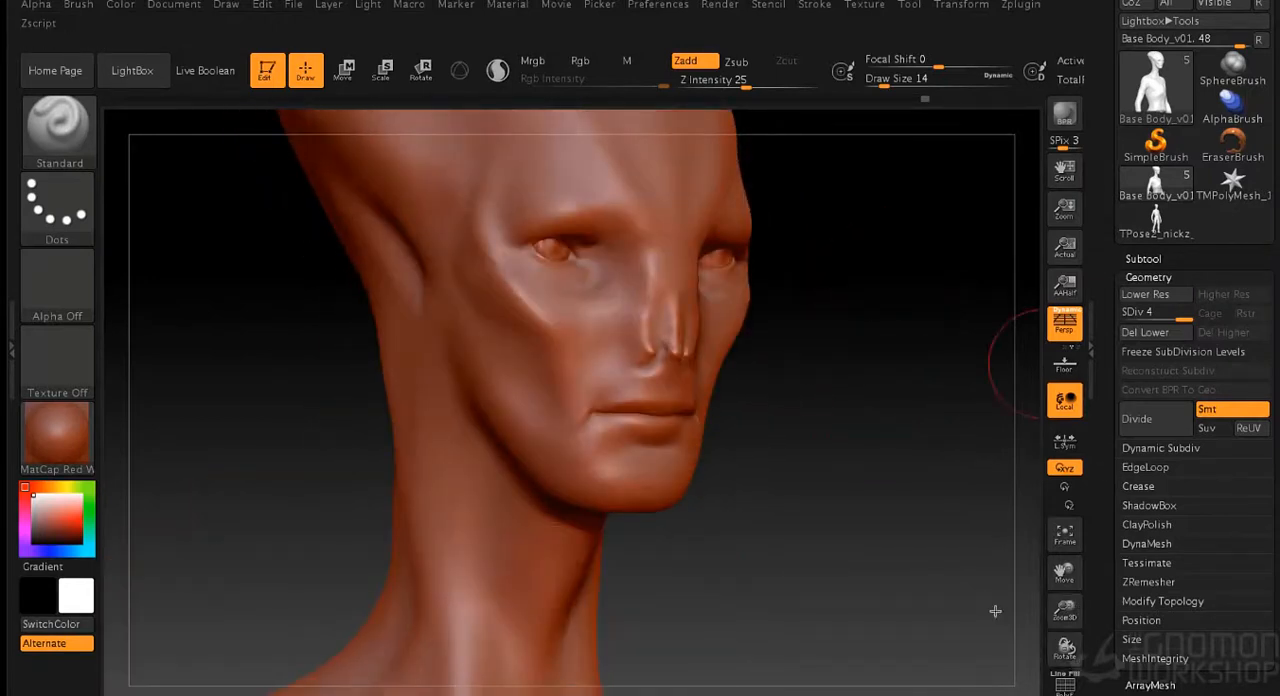
- Sharpen the slit-like nostrils with the Standard brush at draw size 2 and smooth their edges
mouse_move(819, 338)
alt+mouse_down()
mouse_move(897, 394)
mouse_move(885, 395)
alt+mouse_up()
key(s)
drag(889, 395, 856, 394)
shift+drag(695, 385, 695, 398)
alt+drag(938, 378, 938, 437)
key(s)
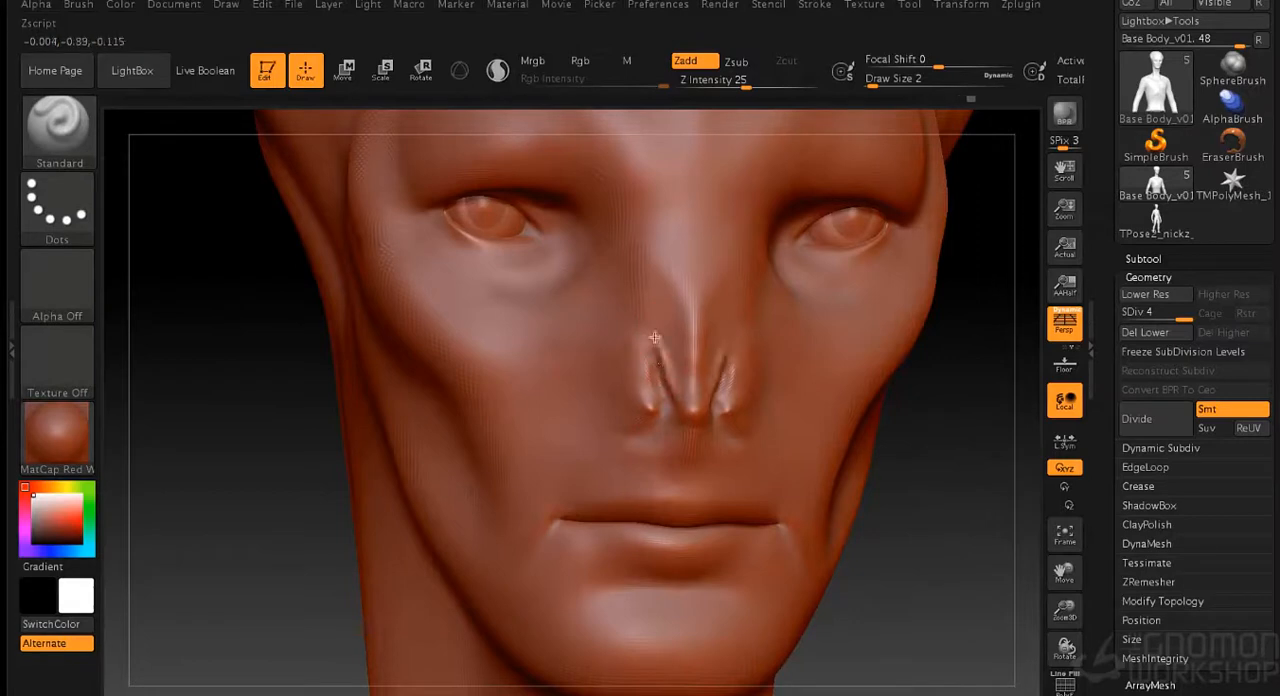
key(shift)
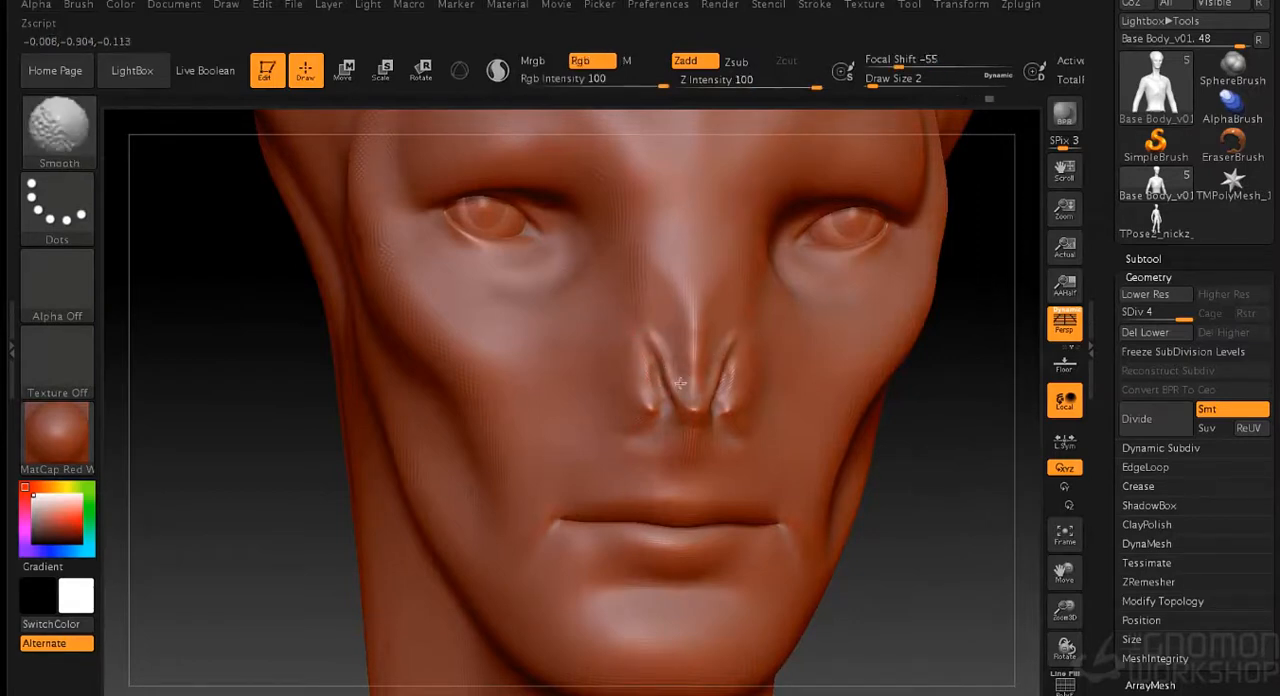
- Build up the nose tip between the nostrils with the Standard brush at draw size 5
mouse_move(906, 454)
mouse_down()
mouse_move(946, 451)
mouse_move(885, 436)
mouse_up()
key(s)
drag(698, 380, 683, 320)
drag(905, 396, 785, 398)
shift+drag(697, 388, 689, 361)
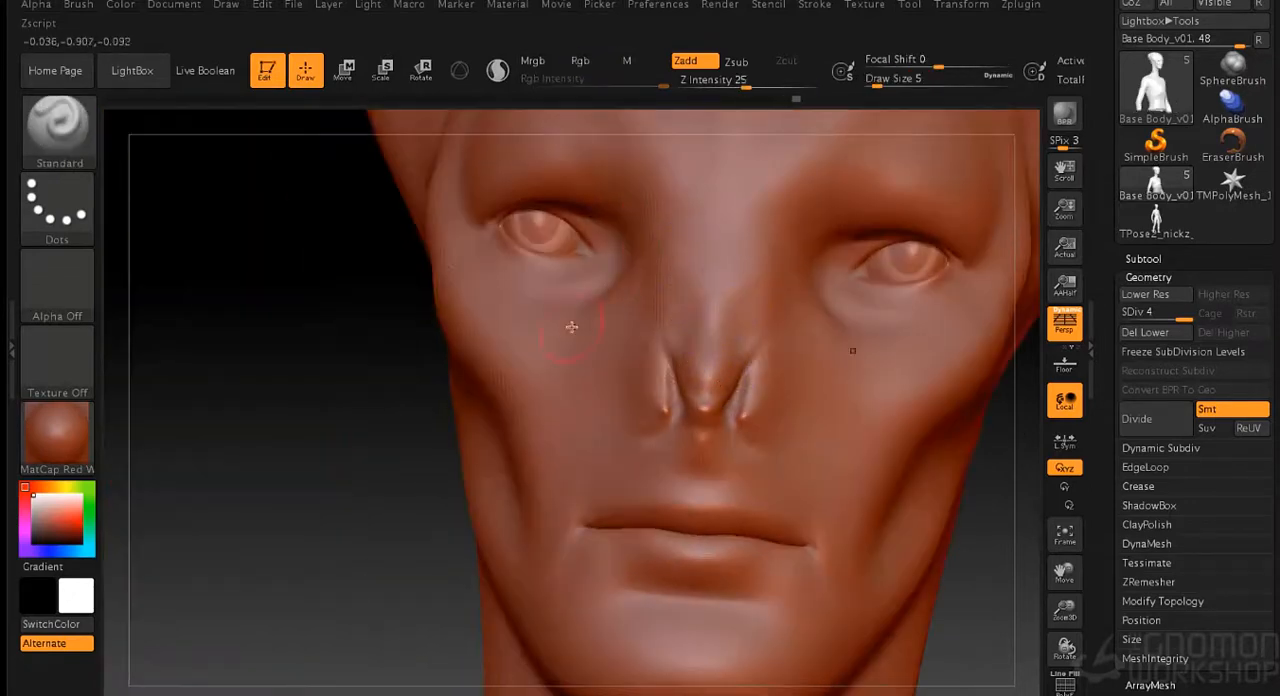
alt+drag(975, 520, 845, 440)
drag(868, 388, 765, 462)
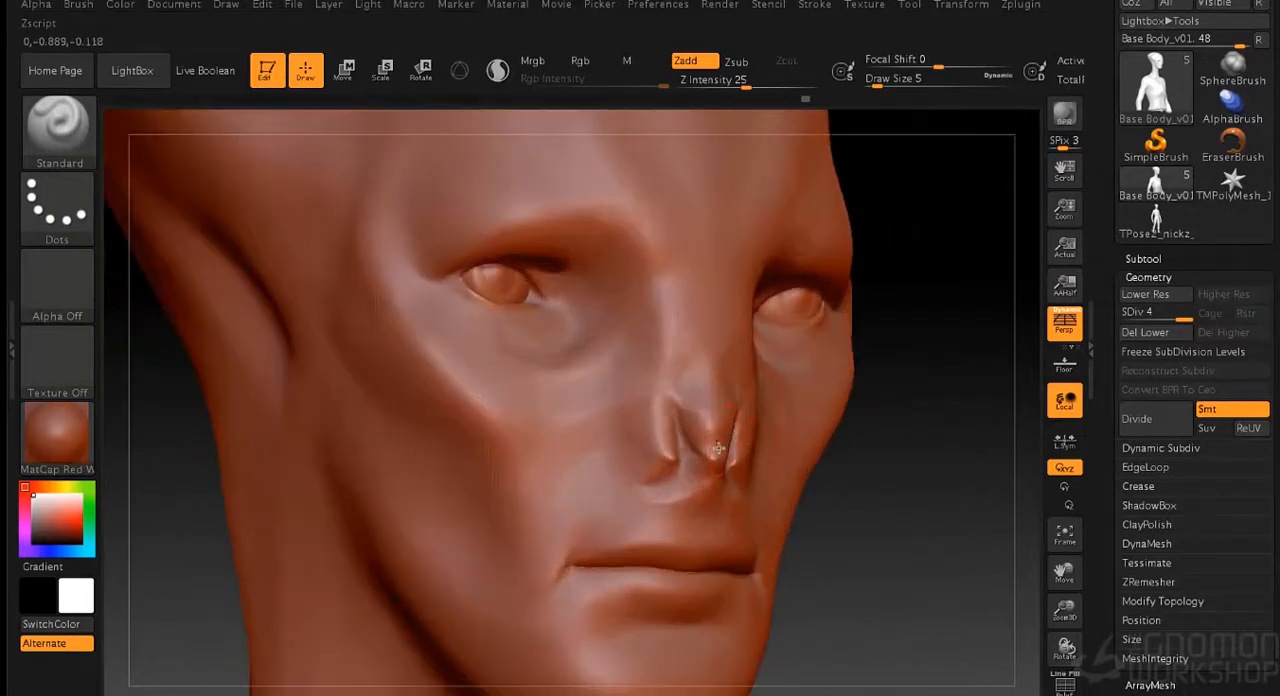
- Step down to subdivision level 3, then shape and smooth the bridge of the nose at draw size 5
key(shift+d)
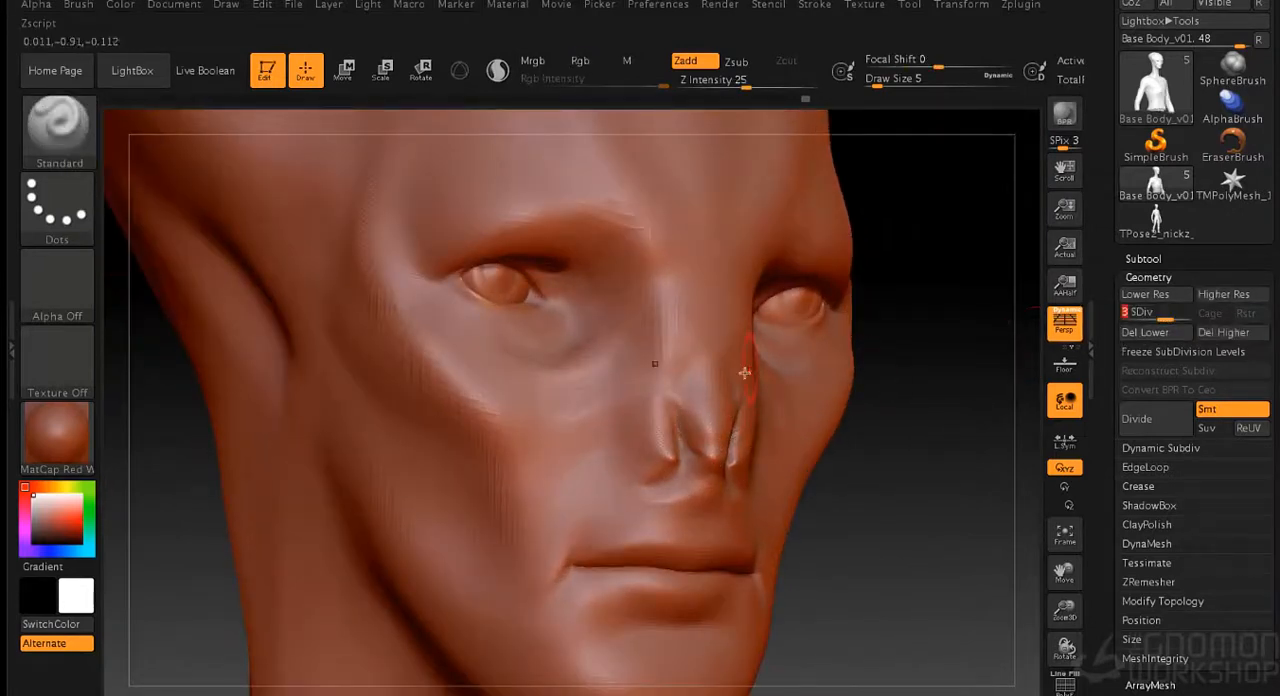
drag(873, 388, 755, 383)
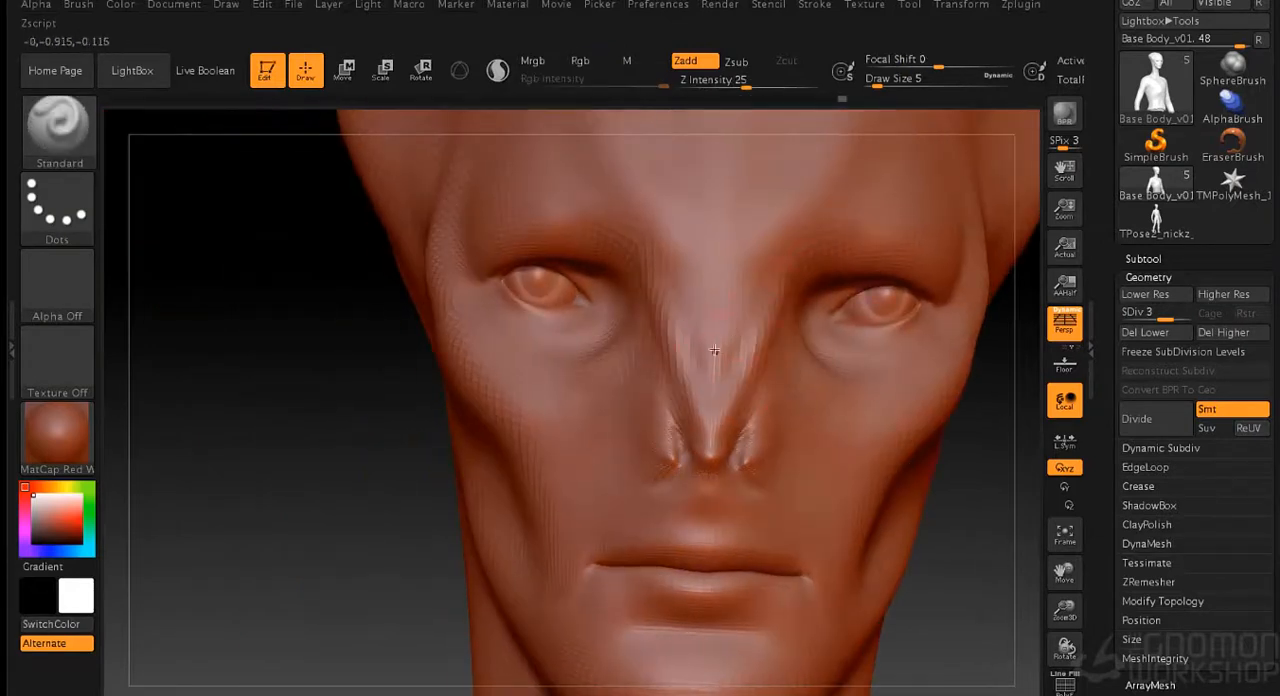
drag(757, 300, 739, 323)
key(shift)
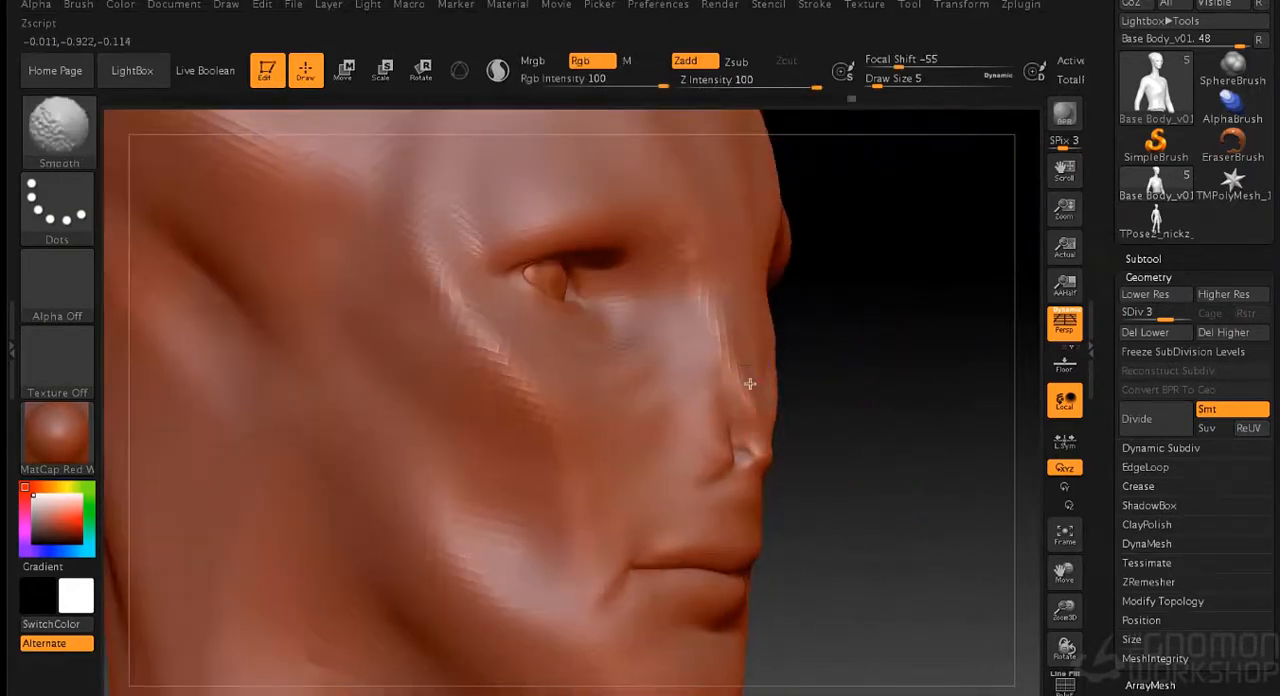
drag(940, 432, 845, 430)
alt+drag(437, 506, 432, 405)
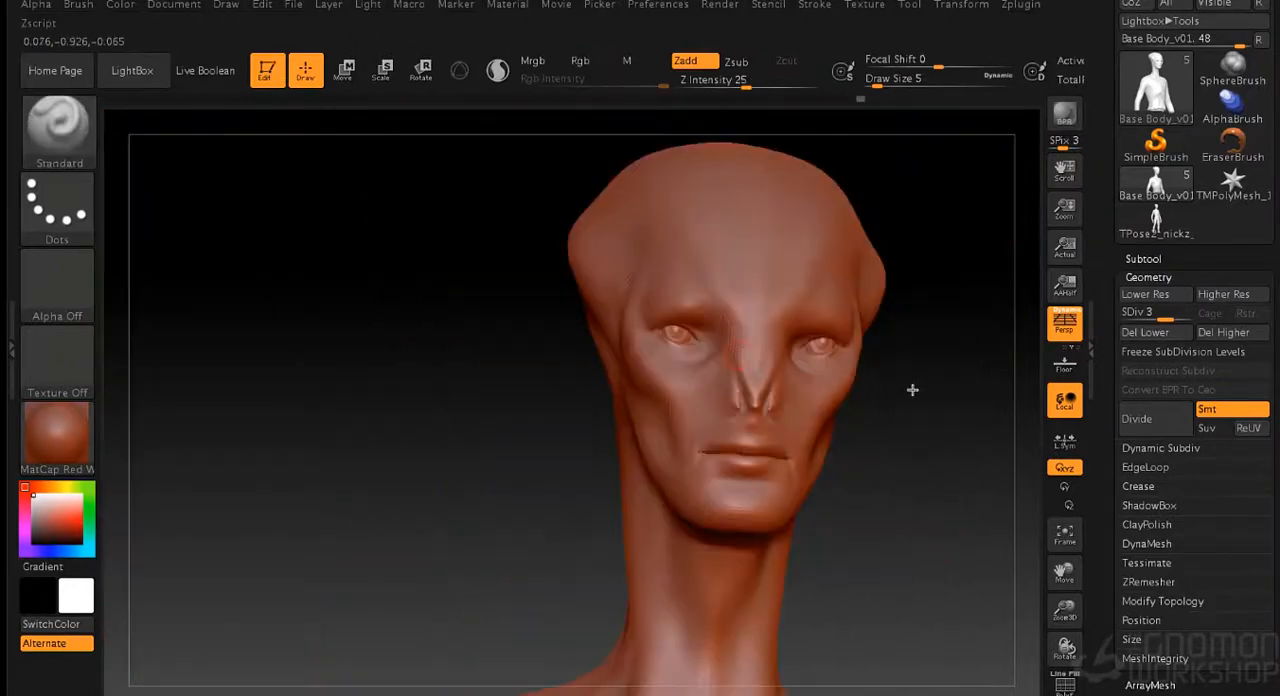
- Shape the nose tip and the septum between the nostrils, smoothing the surface at draw size 5
drag(911, 391, 825, 383)
alt+drag(828, 294, 740, 342)
drag(935, 388, 832, 385)
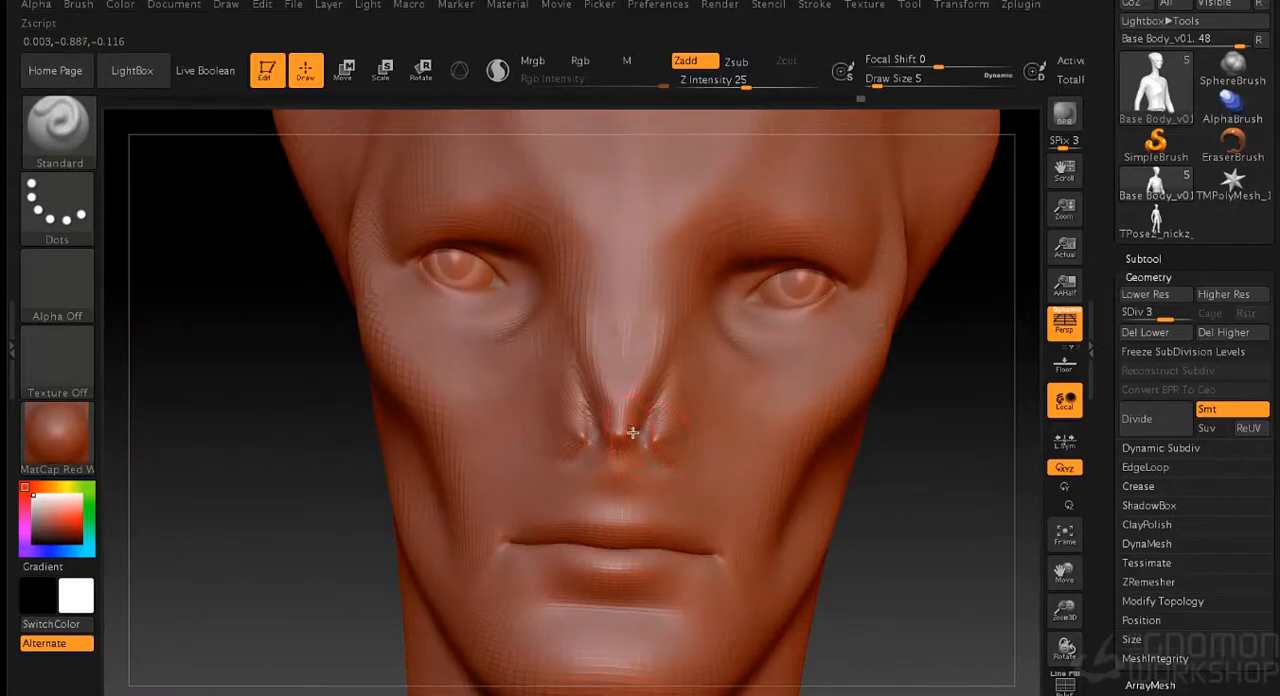
key(shift)
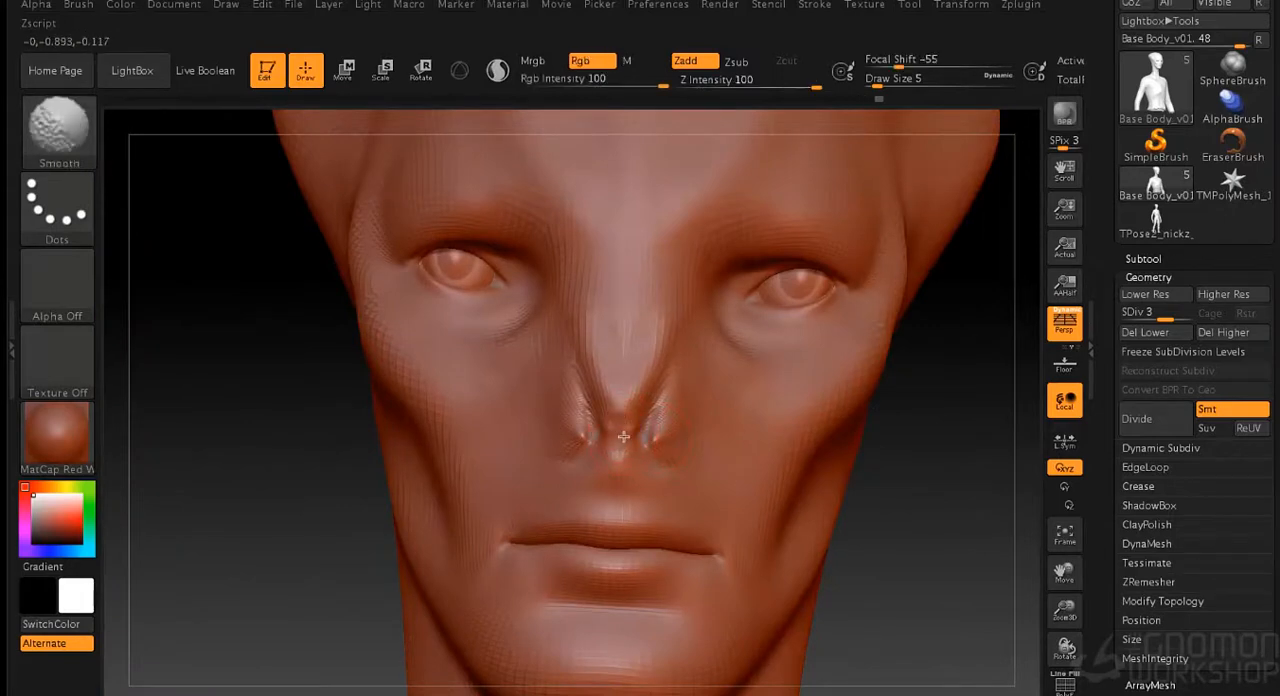
mouse_move(926, 484)
mouse_down()
mouse_move(963, 494)
mouse_move(926, 486)
mouse_up()
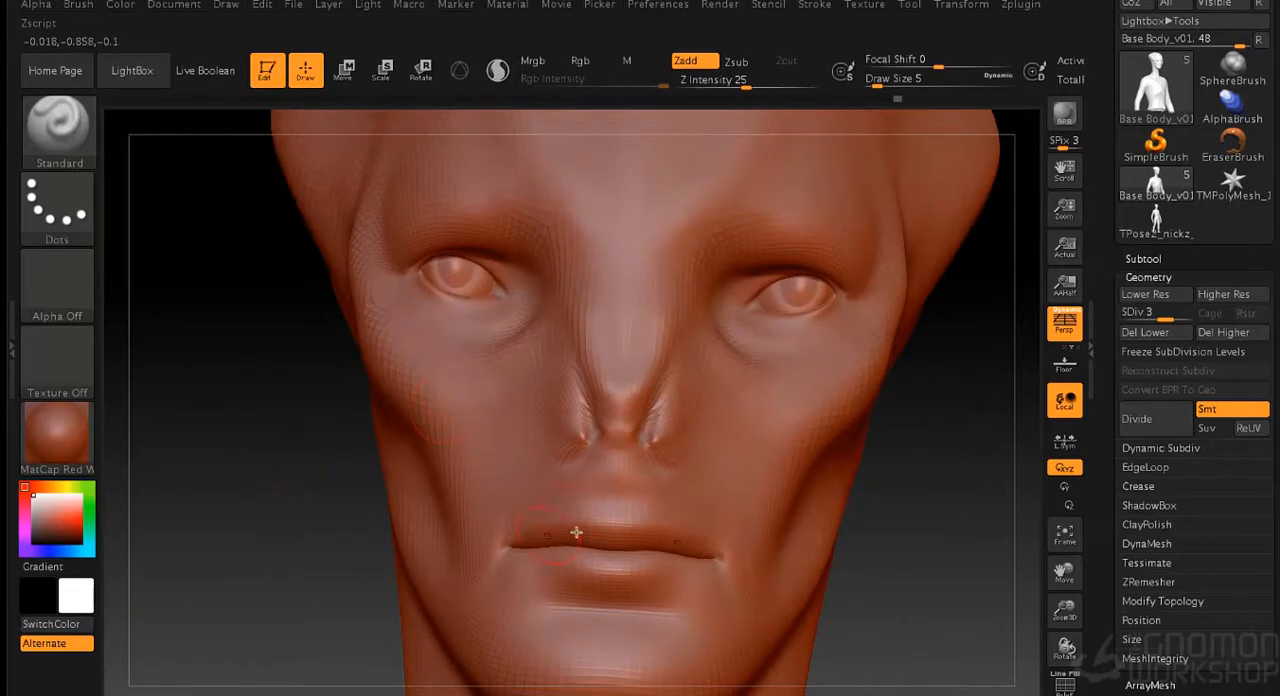
- Refine the lips with the Standard brush at draw size 5
drag(292, 508, 362, 524)
drag(675, 560, 549, 564)
drag(912, 507, 724, 399)
- Sculpt the temple and the side of the cranium with the Standard brush at draw size 17
drag(600, 424, 694, 411)
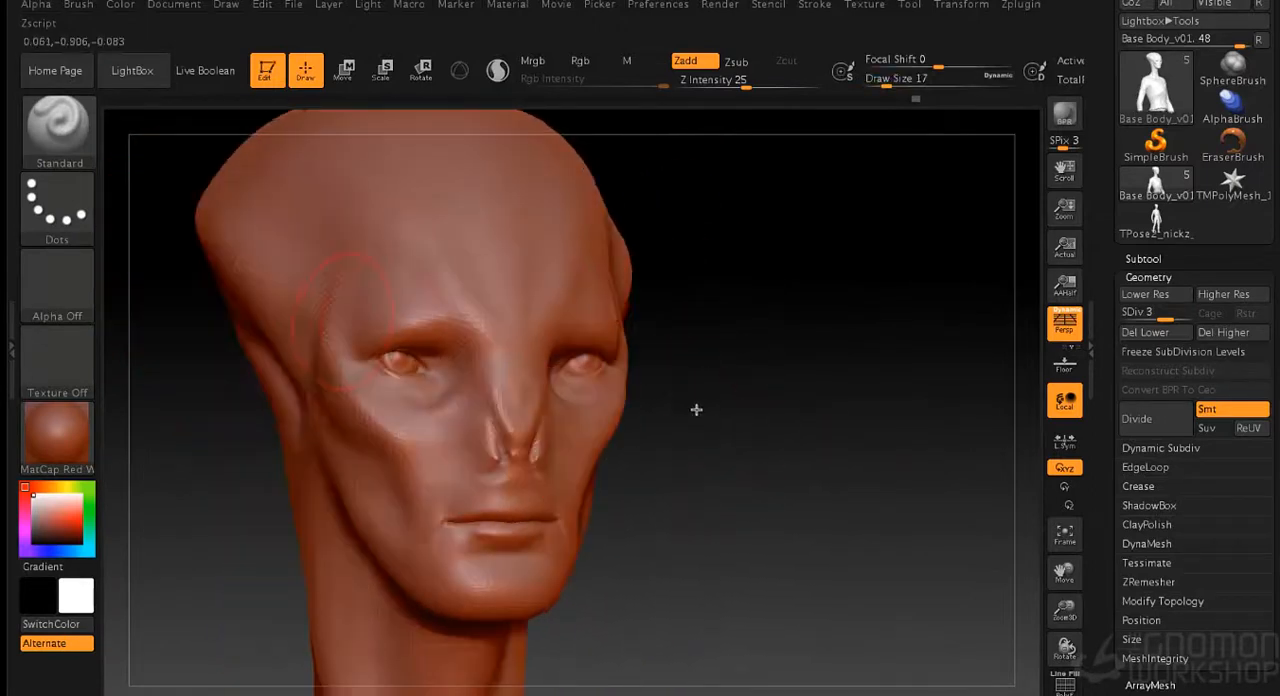
drag(805, 370, 731, 340)
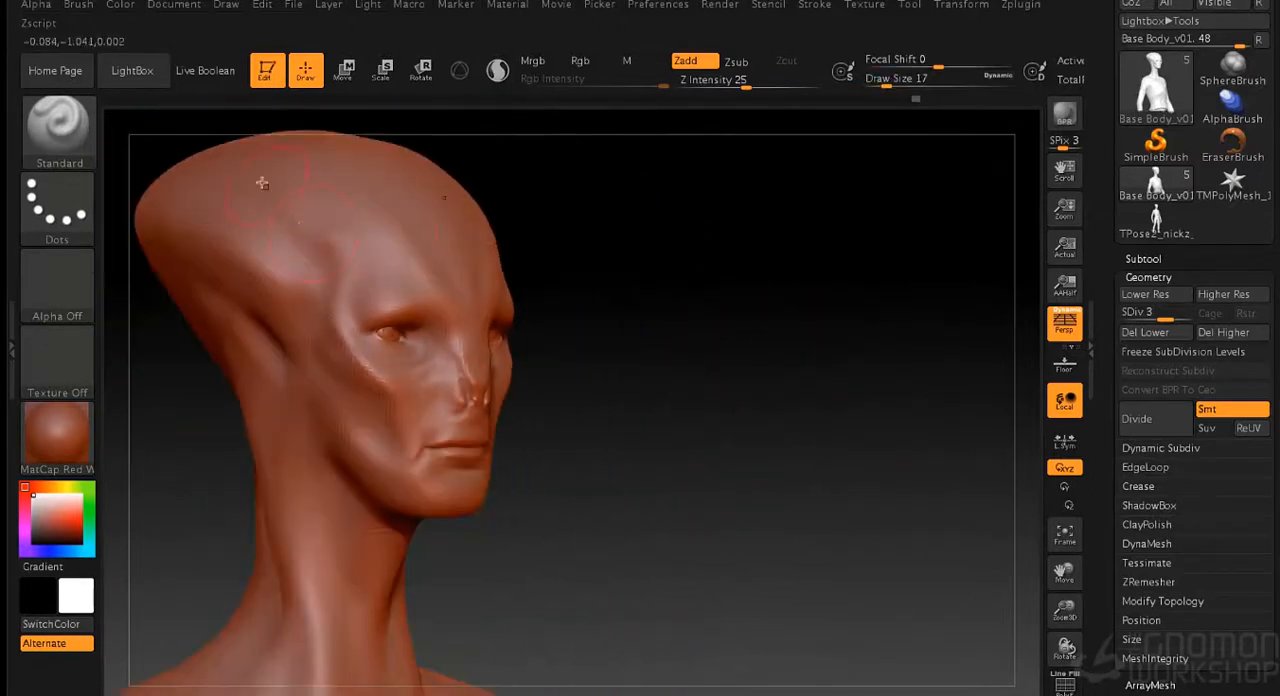
mouse_move(731, 303)
shift+mouse_down()
mouse_move(760, 317)
mouse_move(748, 362)
shift+mouse_up()
mouse_move(586, 323)
mouse_down()
mouse_move(558, 364)
mouse_move(556, 352)
mouse_up()
- Sculpt the eyelids, inner eye corners and folds beneath the eyes with the Standard brush at draw size 3
drag(825, 330, 820, 391)
key(s)
click(841, 400)
key(s)
click(833, 409)
alt+drag(854, 357, 848, 394)
mouse_move(647, 482)
mouse_down()
mouse_move(601, 455)
mouse_move(653, 467)
mouse_up()
drag(922, 468, 902, 436)
drag(609, 408, 594, 432)
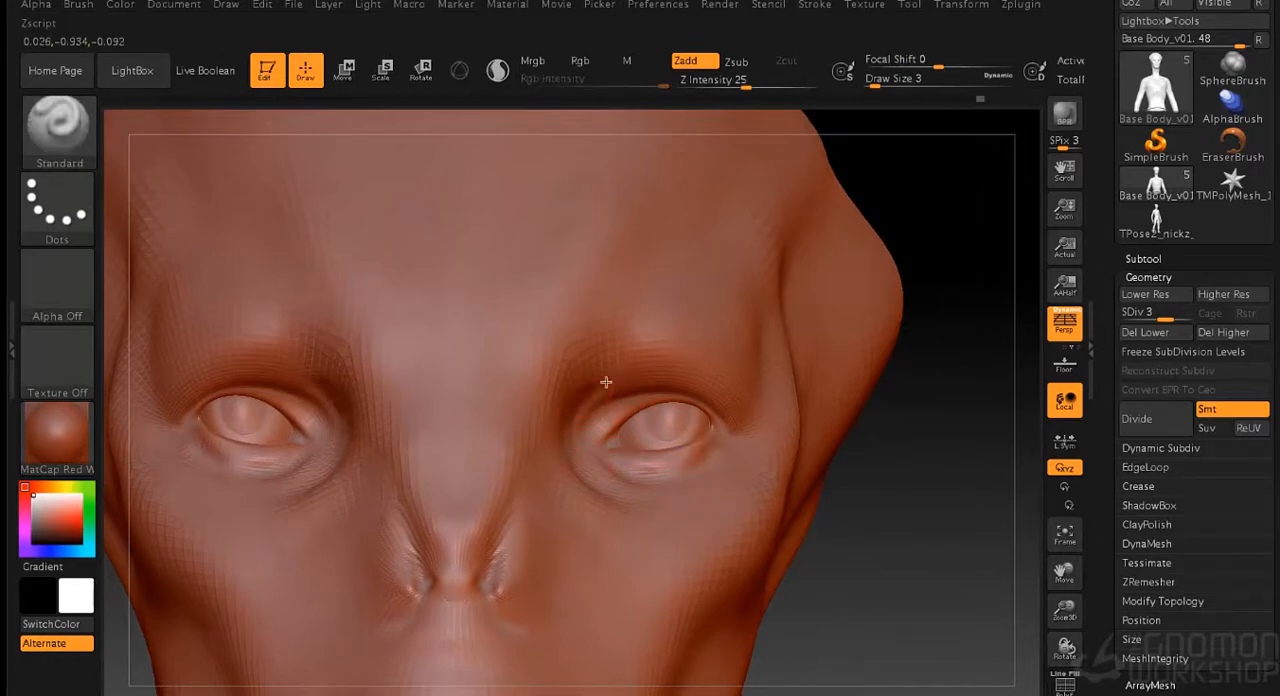
drag(925, 443, 817, 447)
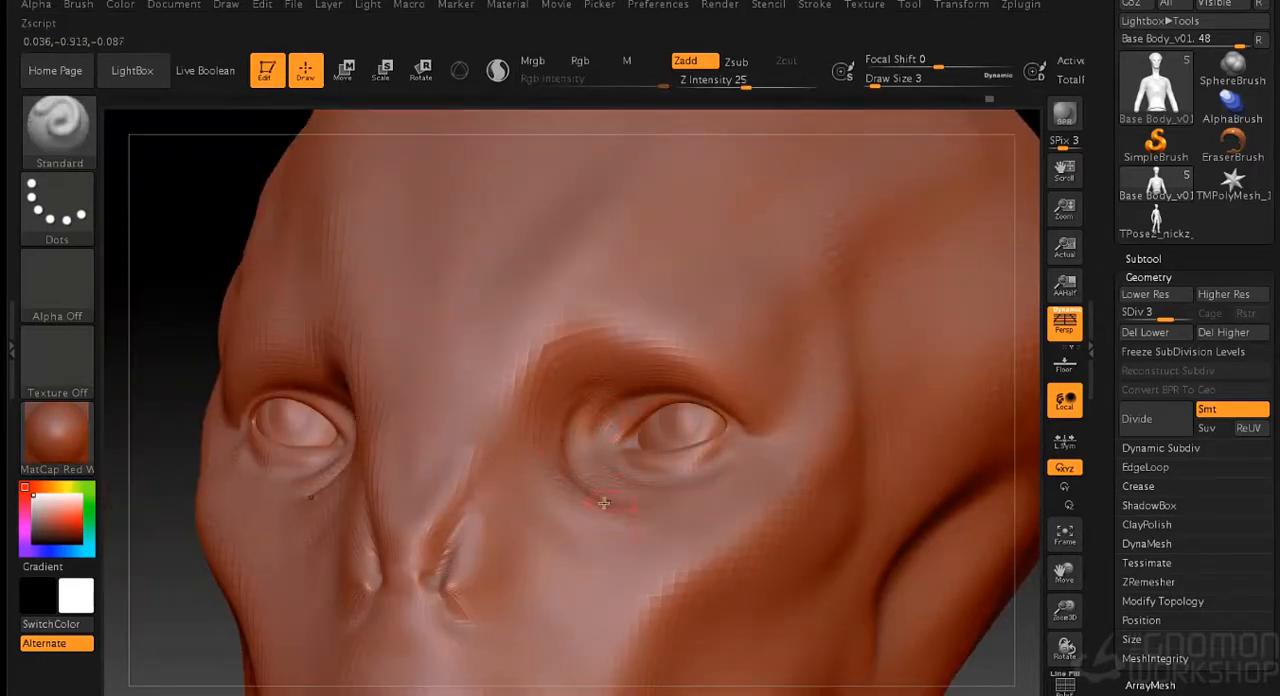
- Shape the brow ridges and the area above the eyes with the Standard brush at draw size 5
alt+drag(988, 662, 646, 433)
key(s)
drag(751, 469, 759, 461)
mouse_move(462, 446)
mouse_down()
mouse_move(436, 547)
mouse_move(467, 578)
mouse_move(436, 535)
mouse_up()
mouse_move(695, 480)
mouse_down()
mouse_move(817, 483)
mouse_move(690, 460)
mouse_move(598, 400)
mouse_up()
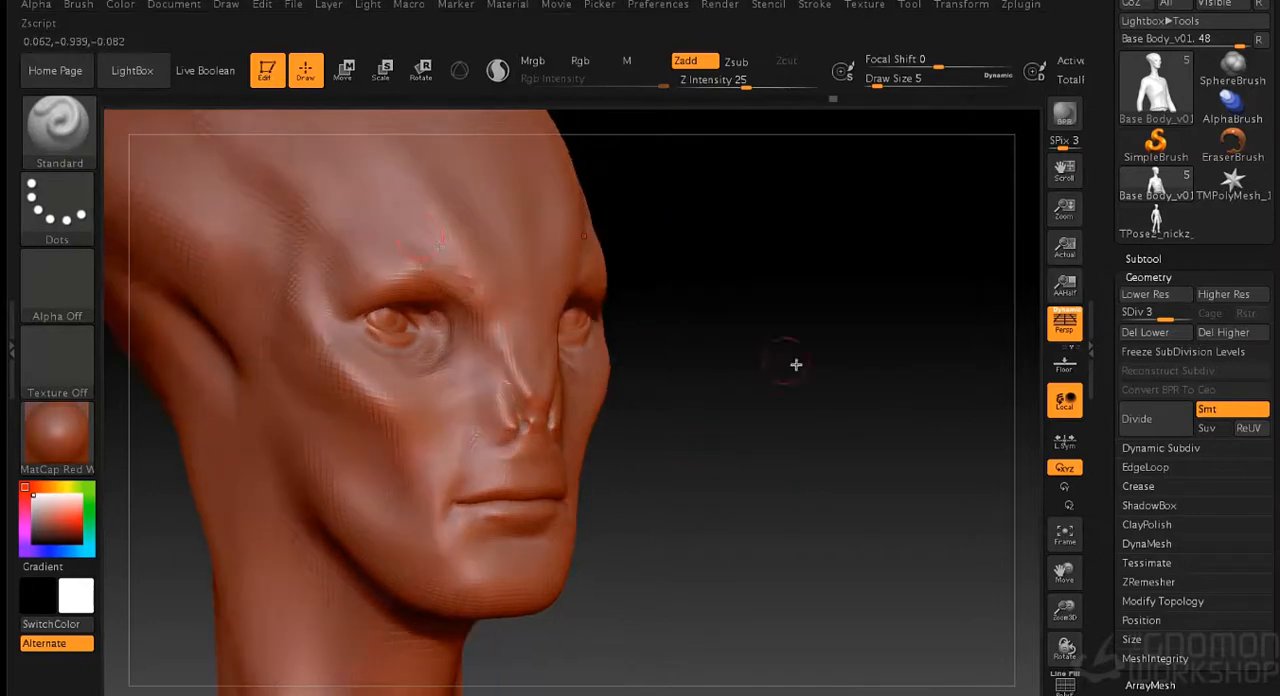
shift+drag(438, 246, 456, 235)
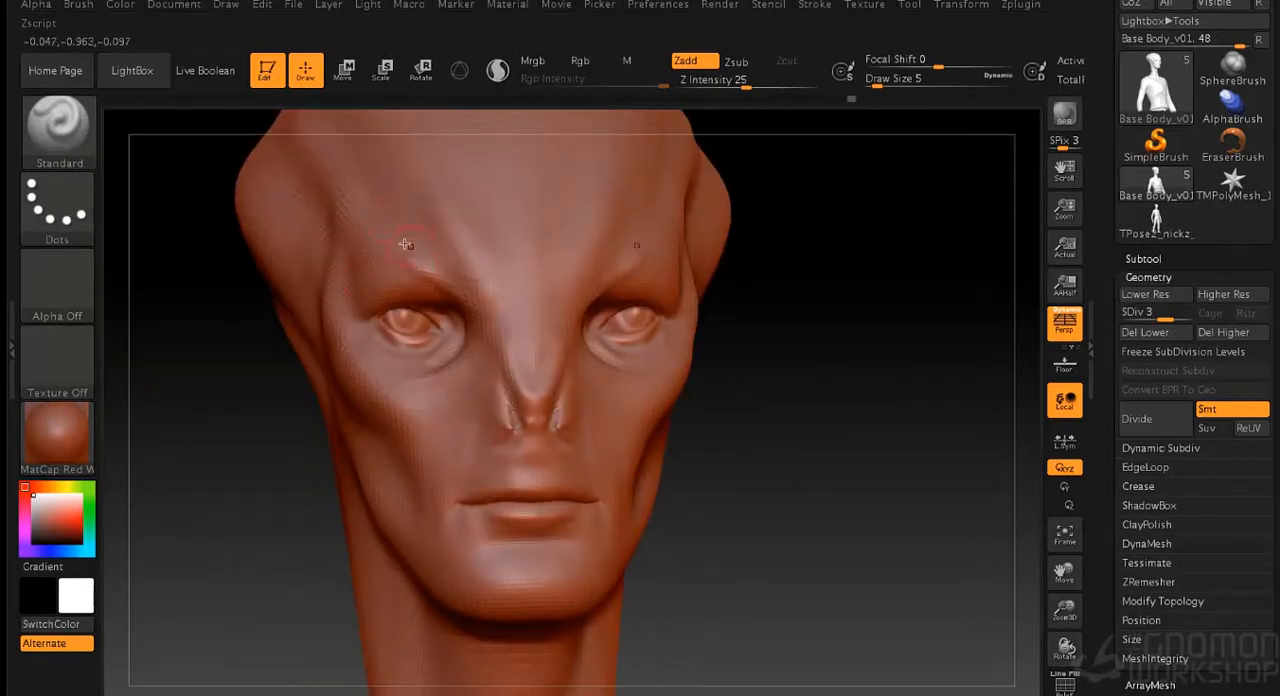
mouse_move(811, 357)
mouse_down()
mouse_move(837, 369)
mouse_move(373, 283)
mouse_up()
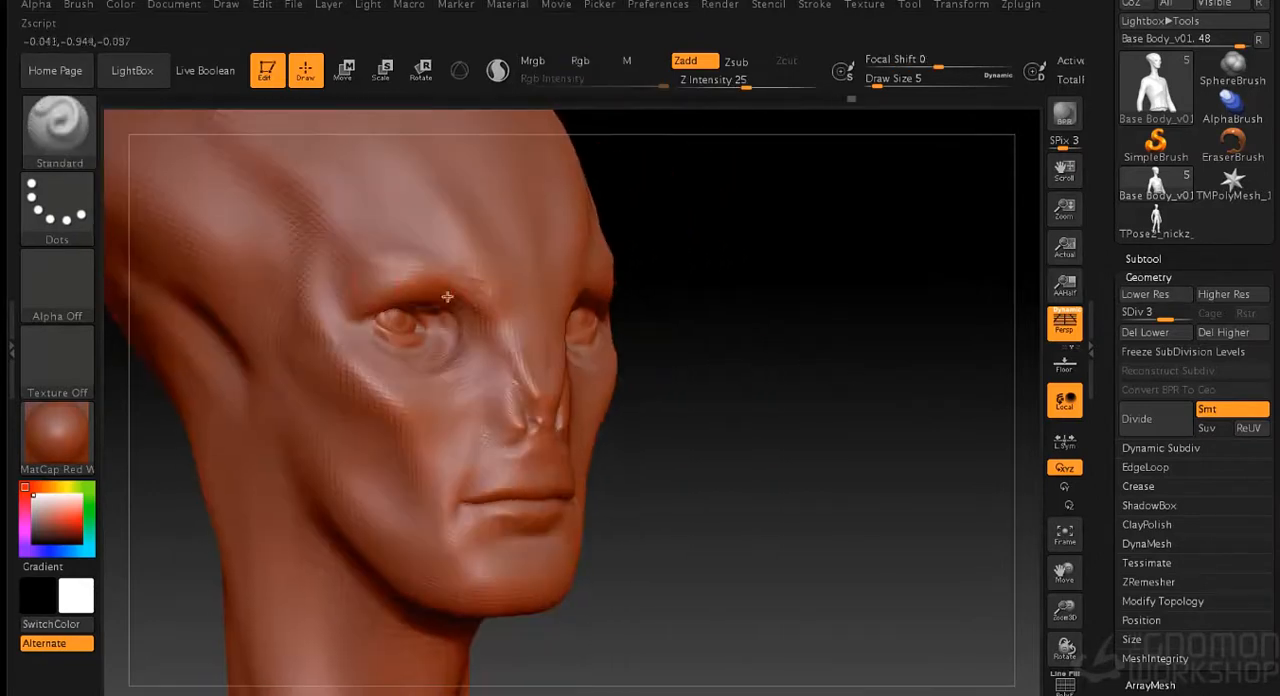
- Define the jawline and the hollow of the cheeks with the Standard brush at draw size 10
key(s)
mouse_move(725, 380)
mouse_down()
mouse_move(740, 384)
mouse_move(716, 419)
mouse_move(751, 423)
mouse_up()
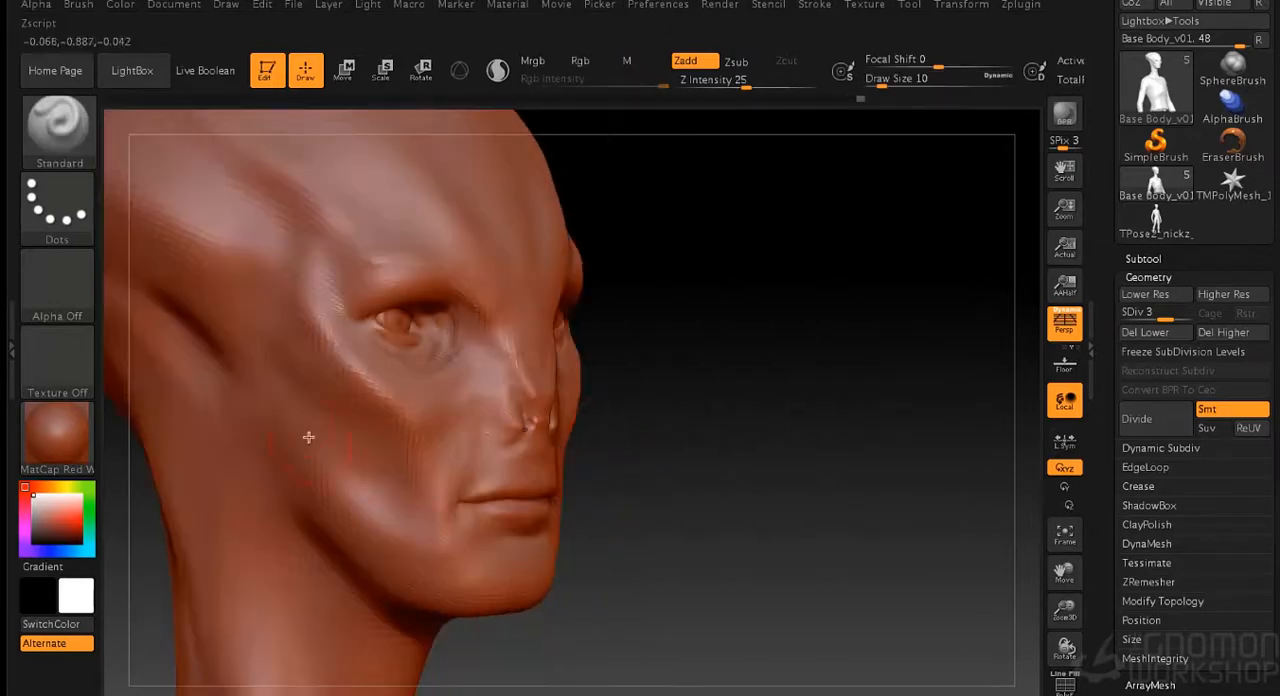
mouse_move(580, 580)
mouse_down()
mouse_move(691, 585)
mouse_move(366, 588)
mouse_up()
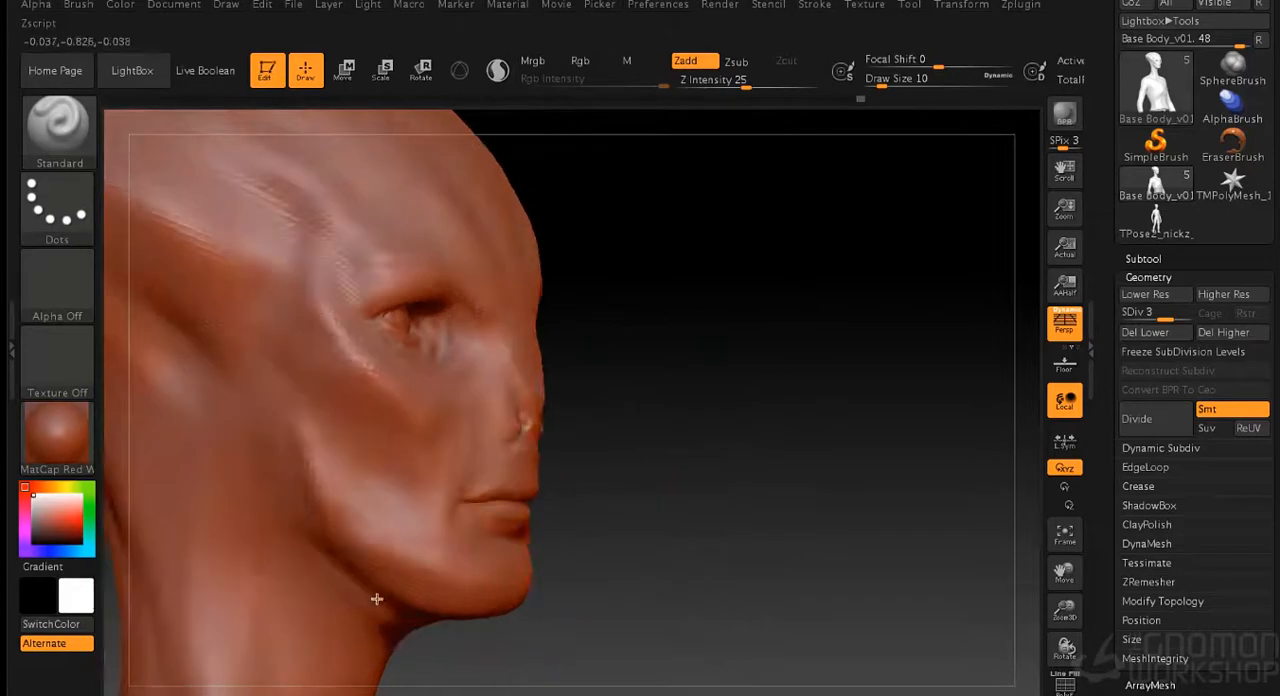
mouse_move(467, 617)
alt+mouse_down()
mouse_move(283, 466)
mouse_move(383, 594)
mouse_move(401, 641)
alt+mouse_up()
mouse_move(318, 565)
shift+mouse_down()
mouse_move(363, 646)
mouse_move(397, 636)
shift+mouse_up()
mouse_move(665, 640)
mouse_down()
mouse_move(586, 603)
mouse_move(665, 630)
mouse_up()
shift+drag(309, 426, 361, 528)
mouse_move(362, 446)
alt+mouse_down()
mouse_move(375, 465)
mouse_move(397, 453)
alt+mouse_up()
mouse_move(589, 402)
mouse_down()
mouse_move(780, 408)
mouse_move(786, 442)
mouse_up()
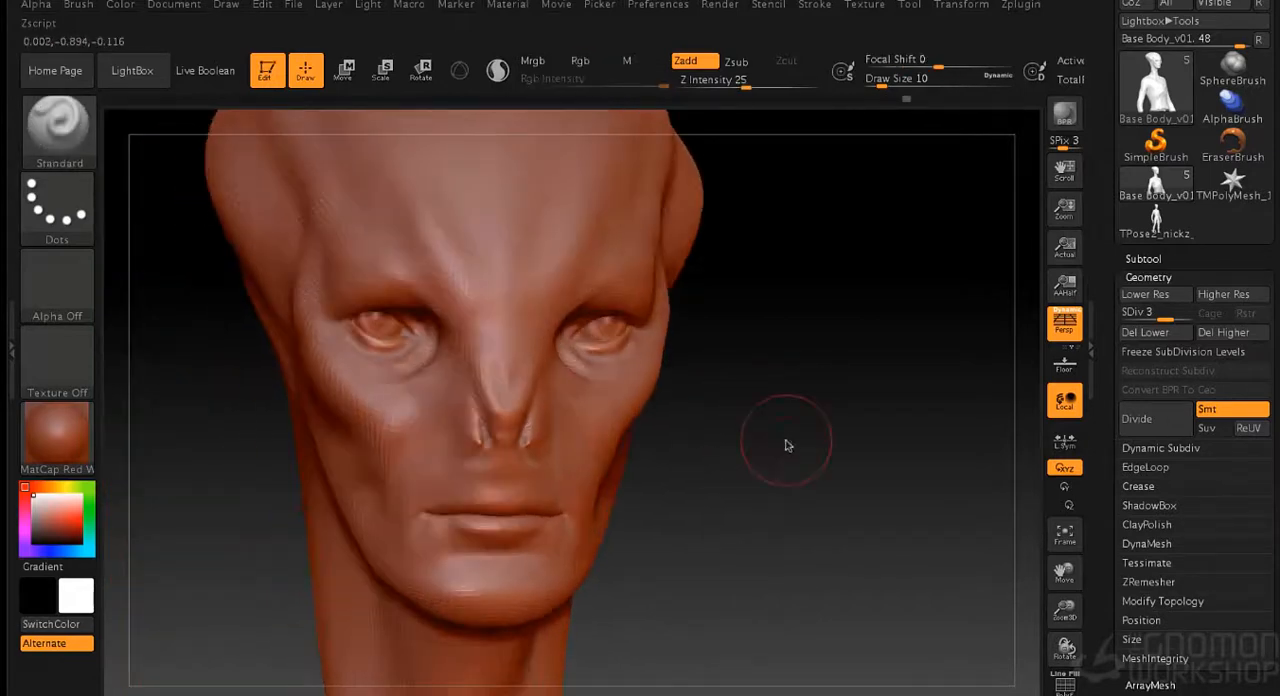
- Sculpt the cheeks beside the nose and the nose bridge with the Standard brush at draw size 7
key([)
mouse_move(454, 435)
mouse_down()
mouse_move(464, 507)
mouse_move(417, 401)
mouse_move(437, 460)
mouse_up()
mouse_move(692, 455)
mouse_down()
mouse_move(797, 460)
mouse_move(768, 460)
mouse_up()
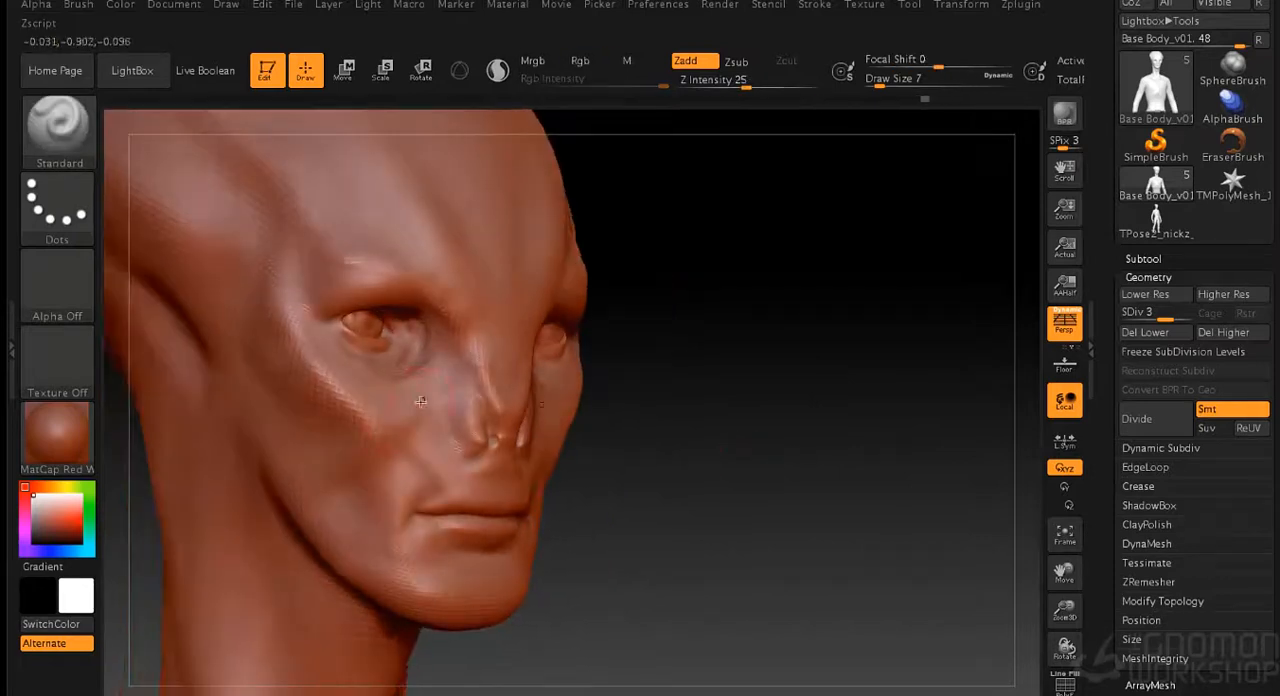
drag(613, 396, 545, 321)
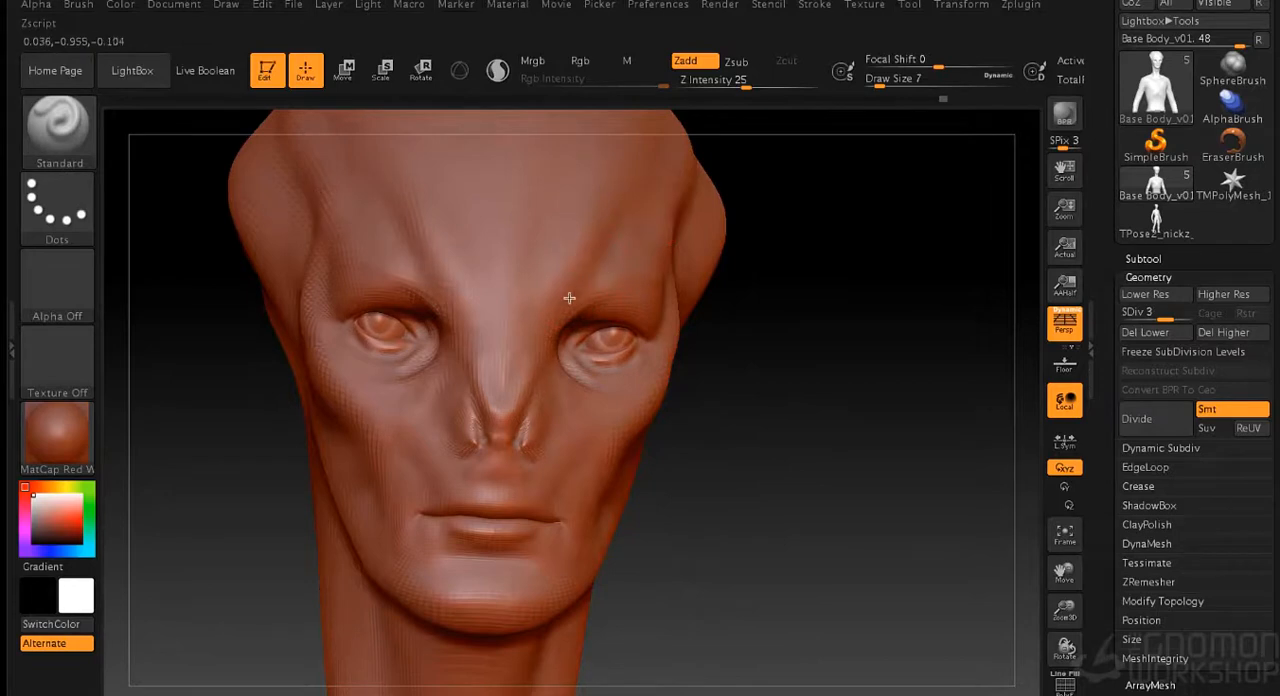
mouse_move(526, 438)
mouse_down()
mouse_move(763, 451)
mouse_move(504, 410)
mouse_move(484, 340)
mouse_up()
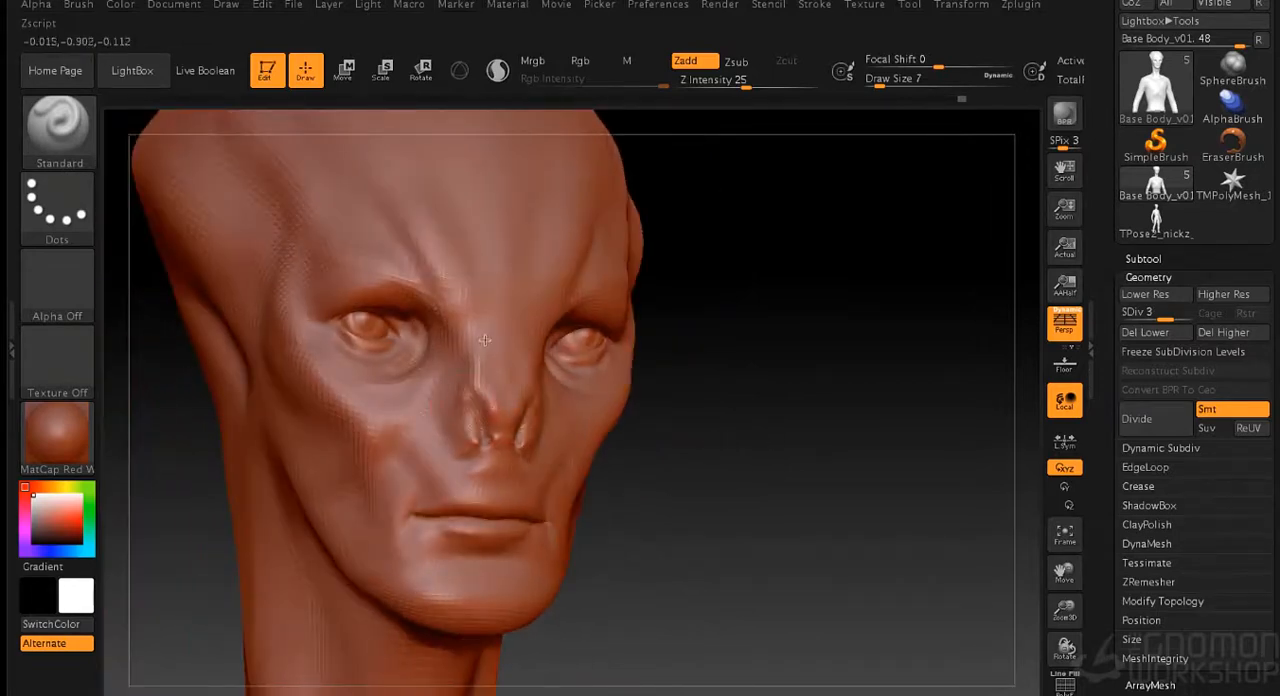
mouse_move(769, 366)
mouse_down()
mouse_move(760, 374)
mouse_move(700, 260)
mouse_move(666, 266)
mouse_move(774, 418)
mouse_move(655, 428)
mouse_up()
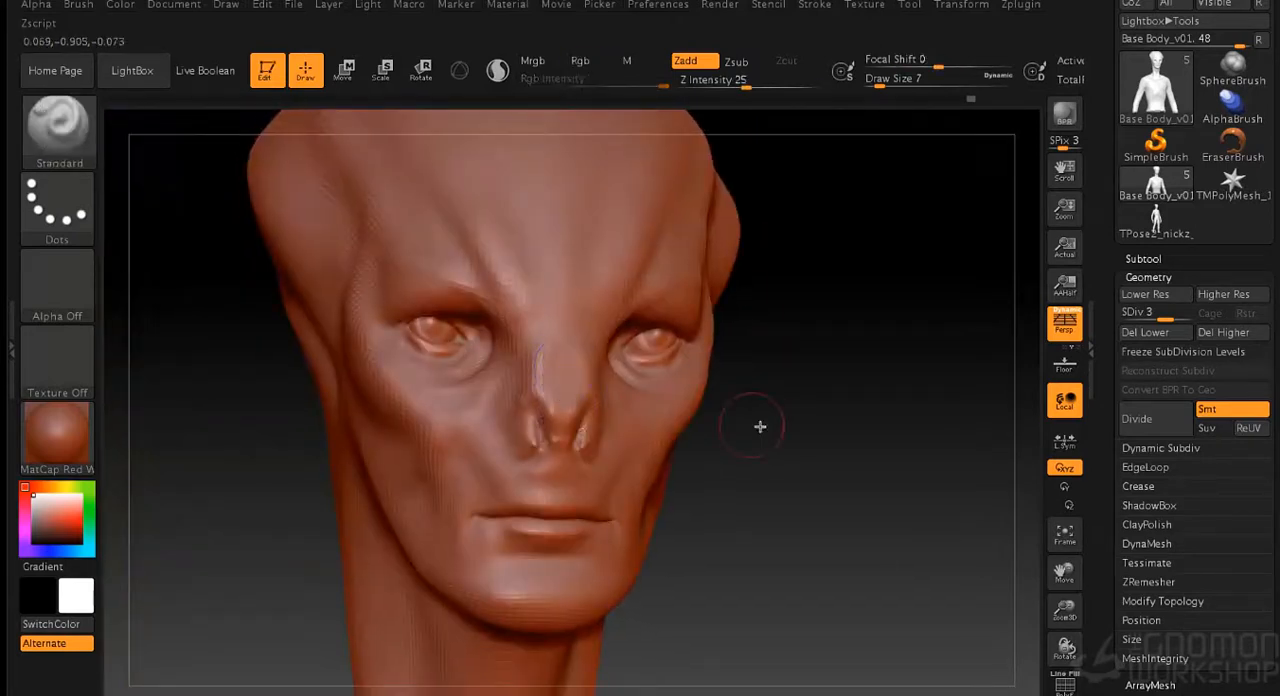
- Build up the lower cheek behind the mouth and blend it with the Smooth brush
drag(760, 426, 726, 391)
mouse_move(377, 442)
mouse_down()
mouse_move(384, 474)
mouse_move(377, 423)
mouse_up()
drag(700, 428, 745, 426)
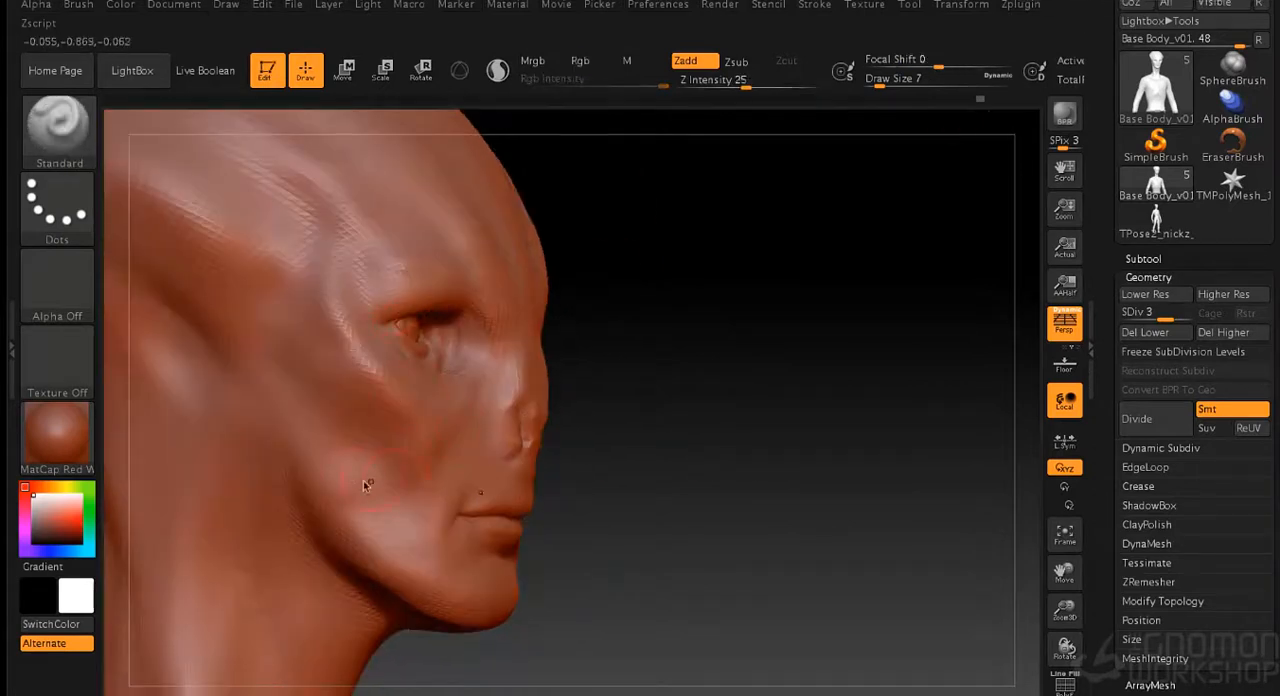
key(shift)
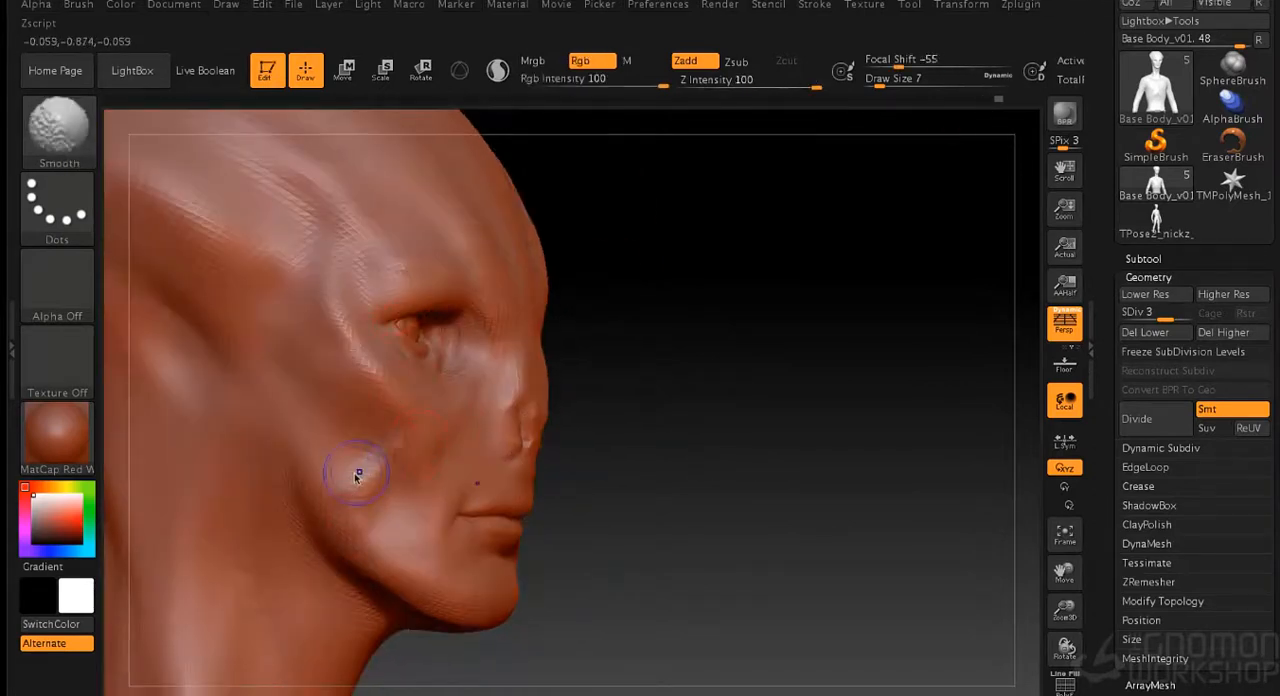
drag(776, 437, 734, 441)
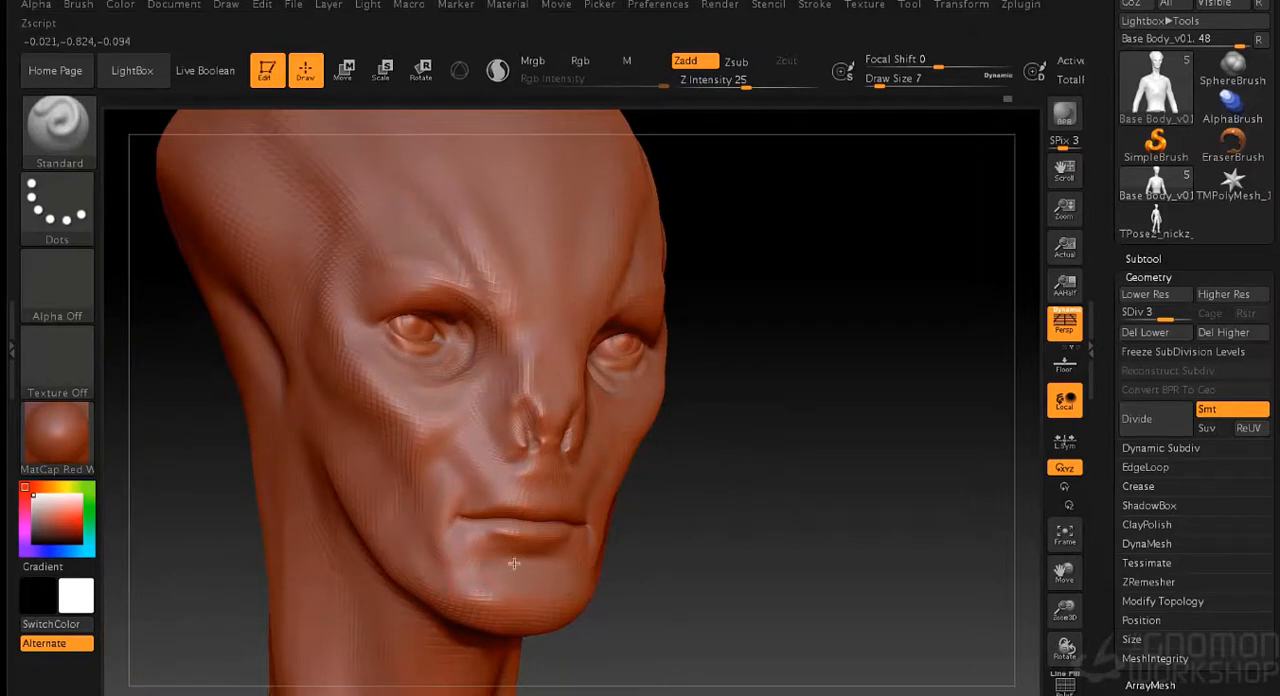
- Sculpt the chin below the lower lip with the Standard brush at draw size 7 and smooth it
drag(782, 584, 726, 583)
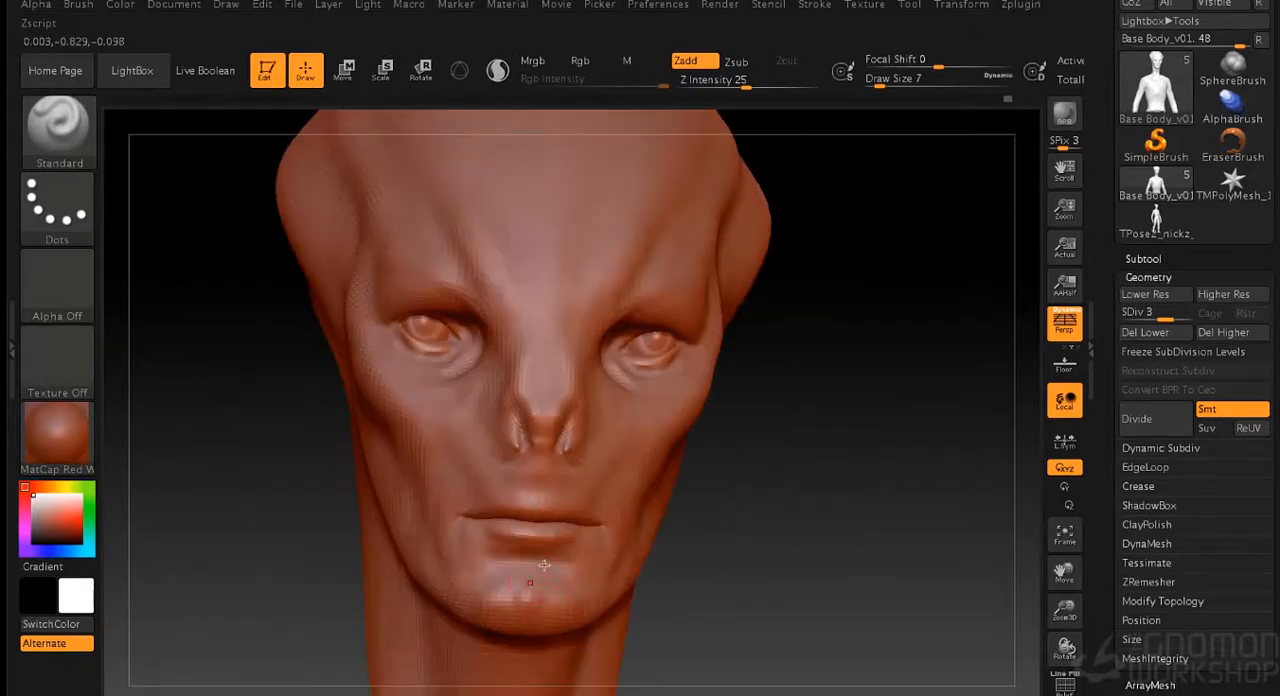
shift+drag(530, 594, 524, 602)
drag(704, 588, 756, 584)
shift+drag(467, 589, 499, 591)
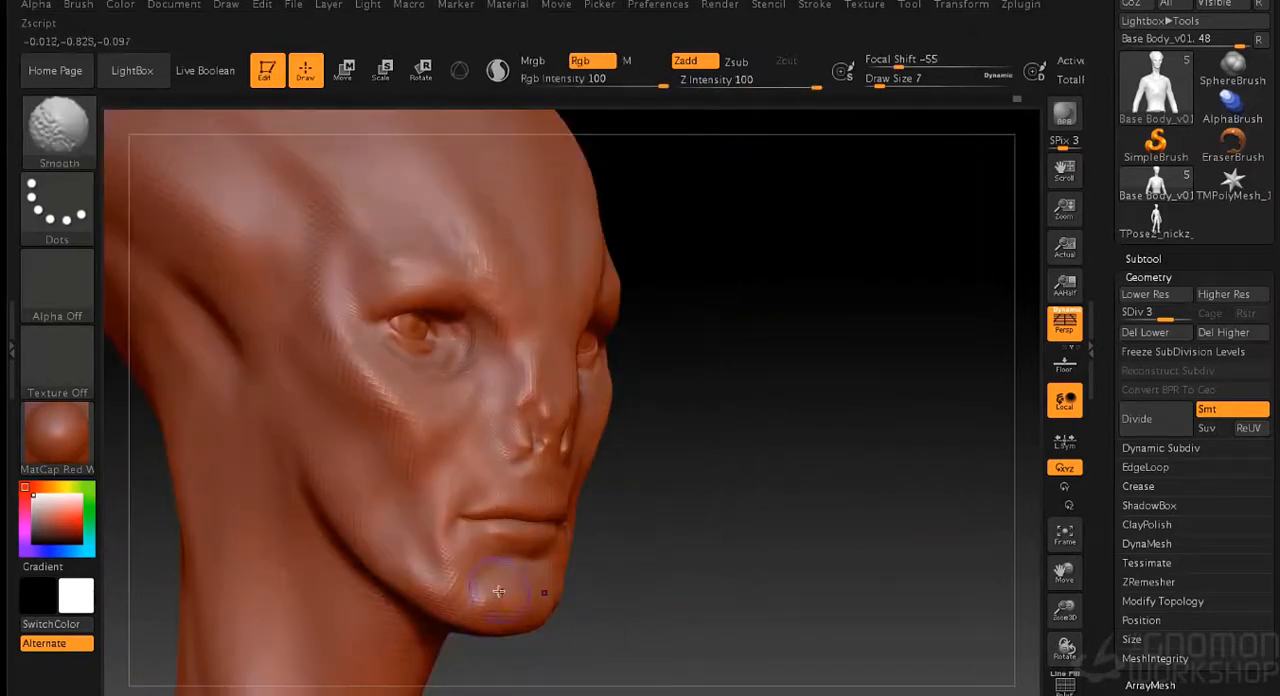
alt+drag(733, 341, 742, 415)
shift+drag(497, 312, 491, 340)
- Carve long vertical muscle lines down the side and front of the neck at draw size 10
mouse_move(890, 415)
mouse_down()
mouse_move(837, 426)
mouse_move(746, 366)
mouse_move(820, 370)
mouse_up()
key(s)
shift+drag(334, 428, 330, 545)
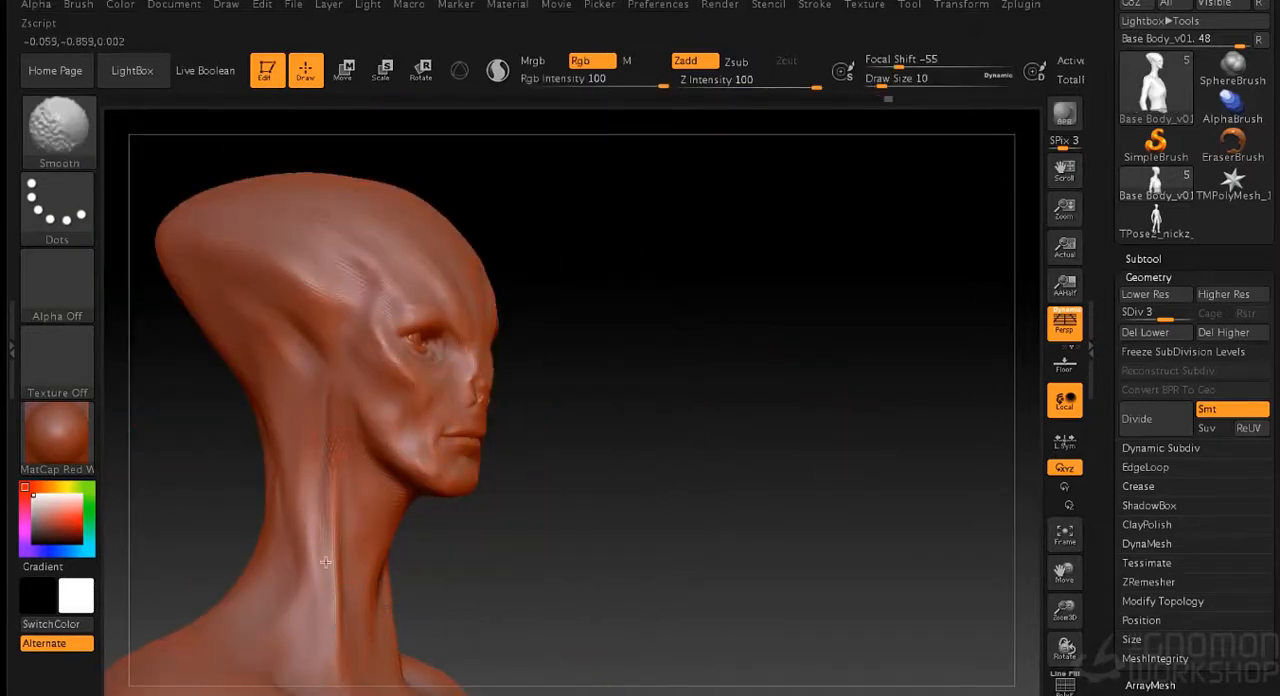
shift+drag(333, 378, 344, 680)
shift+drag(628, 531, 368, 601)
drag(368, 555, 375, 612)
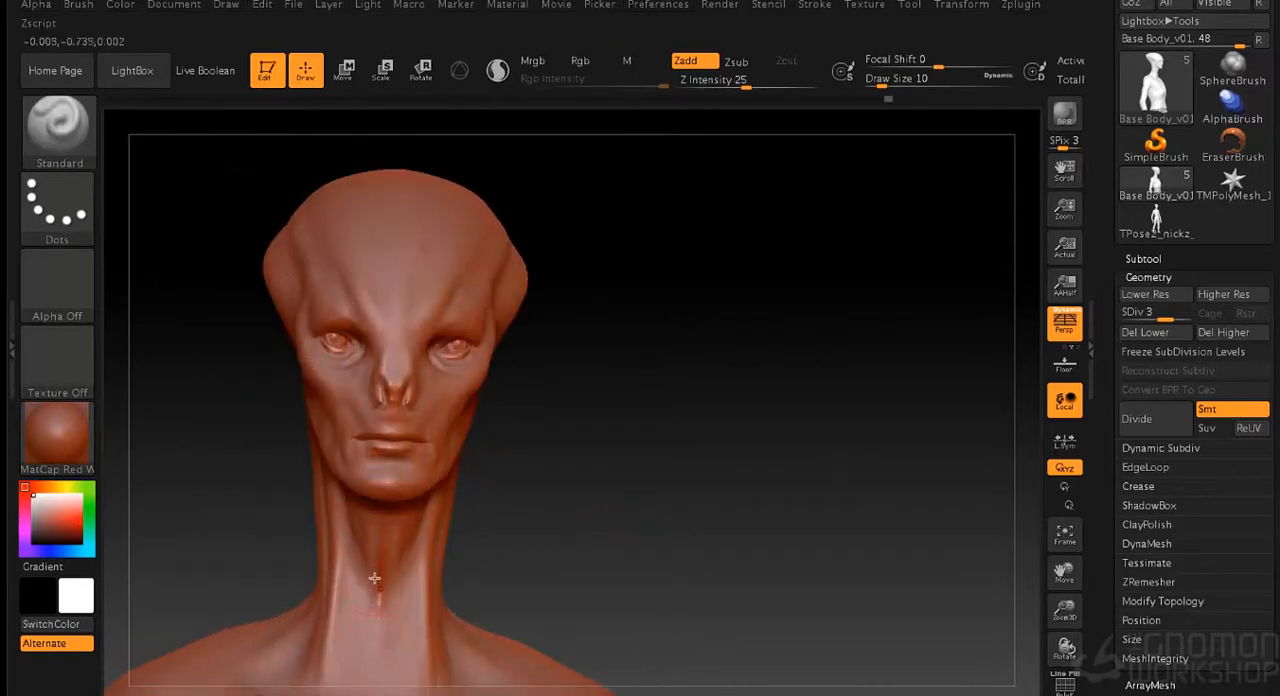
- Sculpt the front neck tendons down to the collarbones with the Standard brush at draw size 10
drag(563, 590, 361, 500)
drag(336, 550, 349, 591)
drag(590, 470, 565, 455)
shift+drag(348, 600, 340, 555)
drag(586, 449, 610, 465)
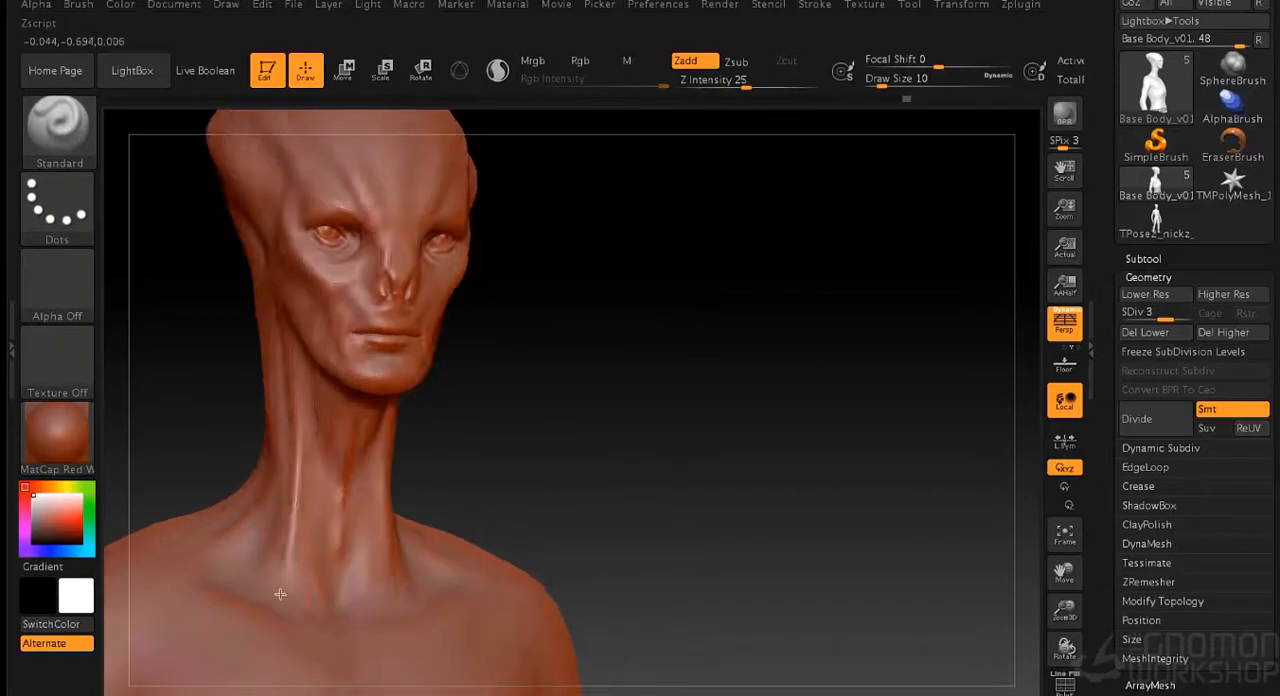
drag(328, 626, 313, 465)
alt+drag(520, 486, 434, 460)
- Refine the side neck muscles beneath the jaw and soften them with the Smooth brush at draw size 10
mouse_move(560, 450)
alt+mouse_down()
mouse_move(563, 343)
mouse_move(680, 379)
mouse_move(398, 483)
alt+mouse_up()
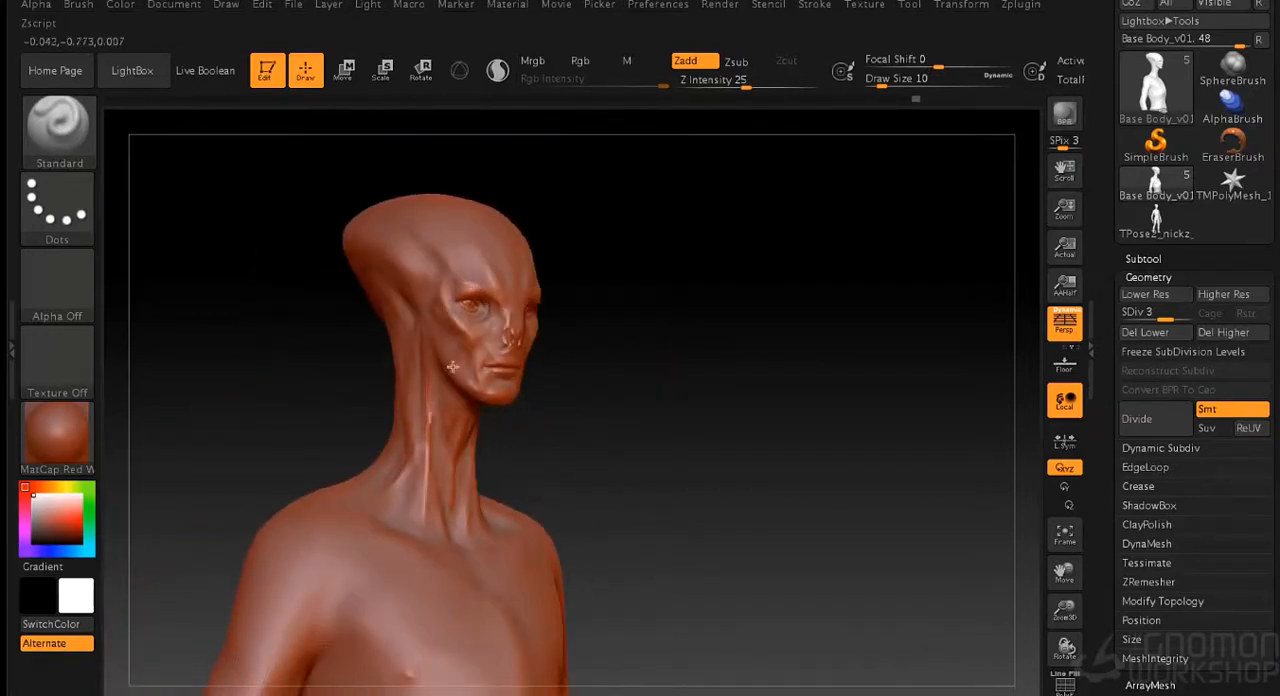
drag(580, 436, 632, 444)
drag(690, 400, 590, 403)
mouse_move(705, 335)
mouse_down()
mouse_move(674, 326)
mouse_move(708, 332)
mouse_up()
mouse_move(708, 332)
alt+mouse_down()
mouse_move(714, 428)
mouse_move(477, 545)
mouse_move(471, 428)
alt+mouse_up()
drag(568, 486, 617, 464)
shift+drag(461, 460, 469, 454)
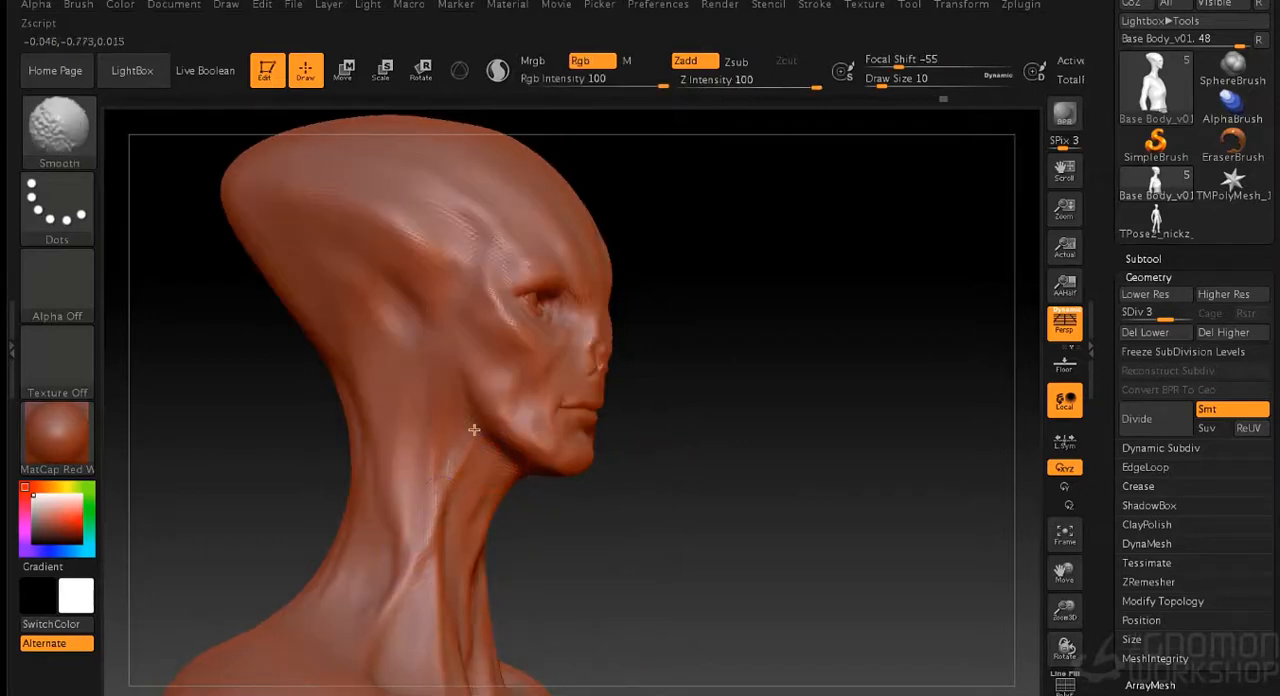
- Sculpt the ear opening and its rim on the side of the head with a small Standard brush
mouse_move(717, 391)
mouse_down()
mouse_move(740, 431)
mouse_move(424, 315)
mouse_up()
mouse_move(376, 400)
mouse_down()
mouse_move(406, 409)
mouse_move(418, 441)
mouse_up()
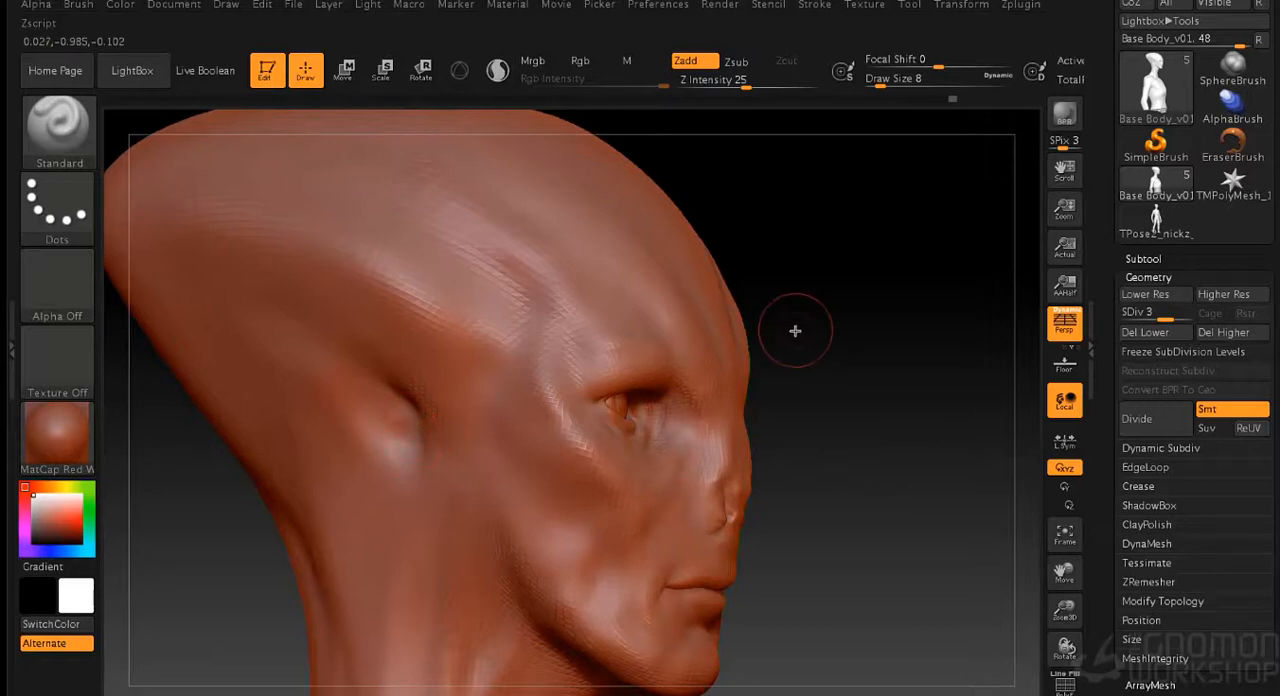
key(s)
drag(817, 364, 810, 364)
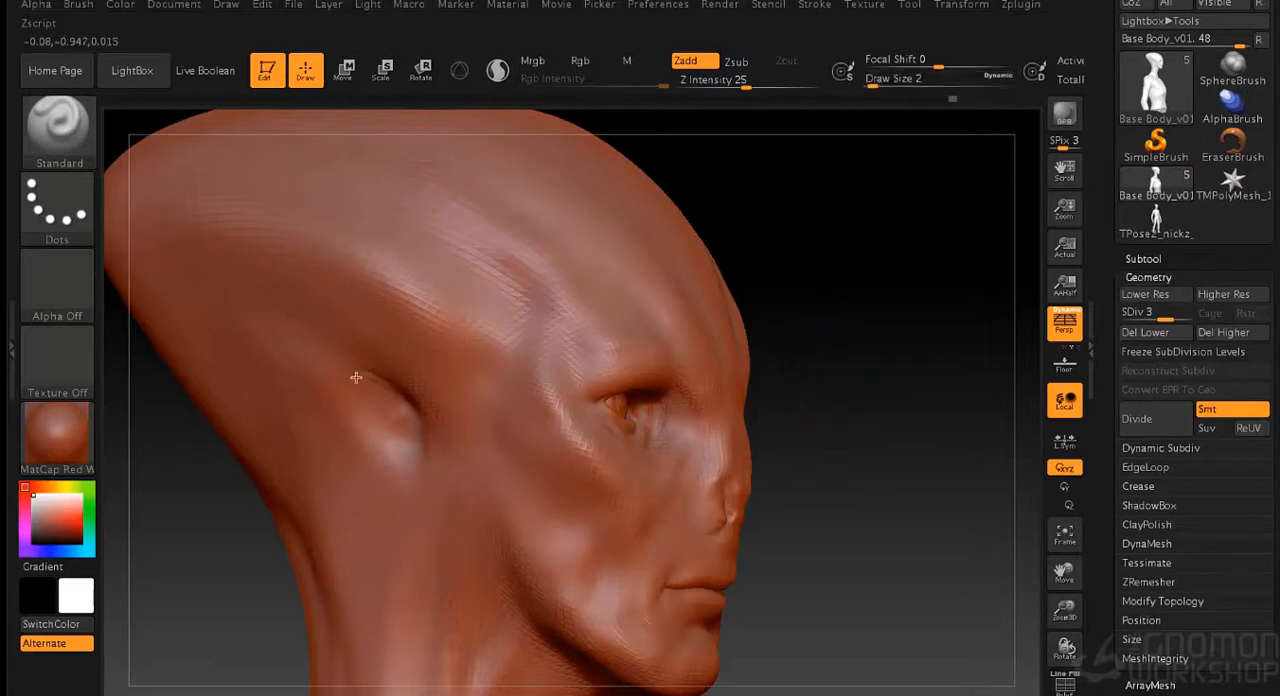
key(s)
drag(374, 400, 377, 400)
mouse_move(328, 368)
mouse_down()
mouse_move(379, 377)
mouse_move(330, 366)
mouse_move(390, 404)
mouse_move(400, 430)
mouse_move(381, 437)
mouse_up()
key(s)
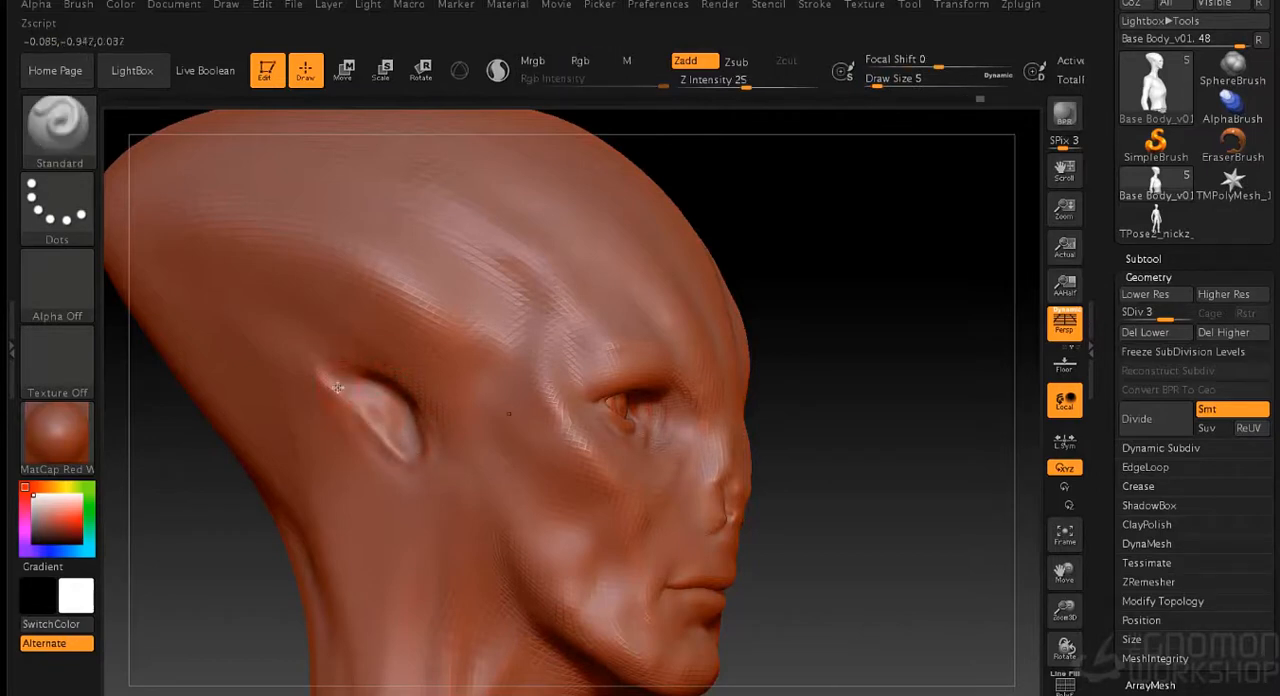
- Sculpt the area around the ear and the cheekbone leading to the eye at draw sizes 5 and 7
shift+drag(389, 309, 349, 324)
mouse_move(888, 430)
mouse_down()
mouse_move(504, 418)
mouse_move(535, 484)
mouse_up()
shift+drag(470, 446, 523, 480)
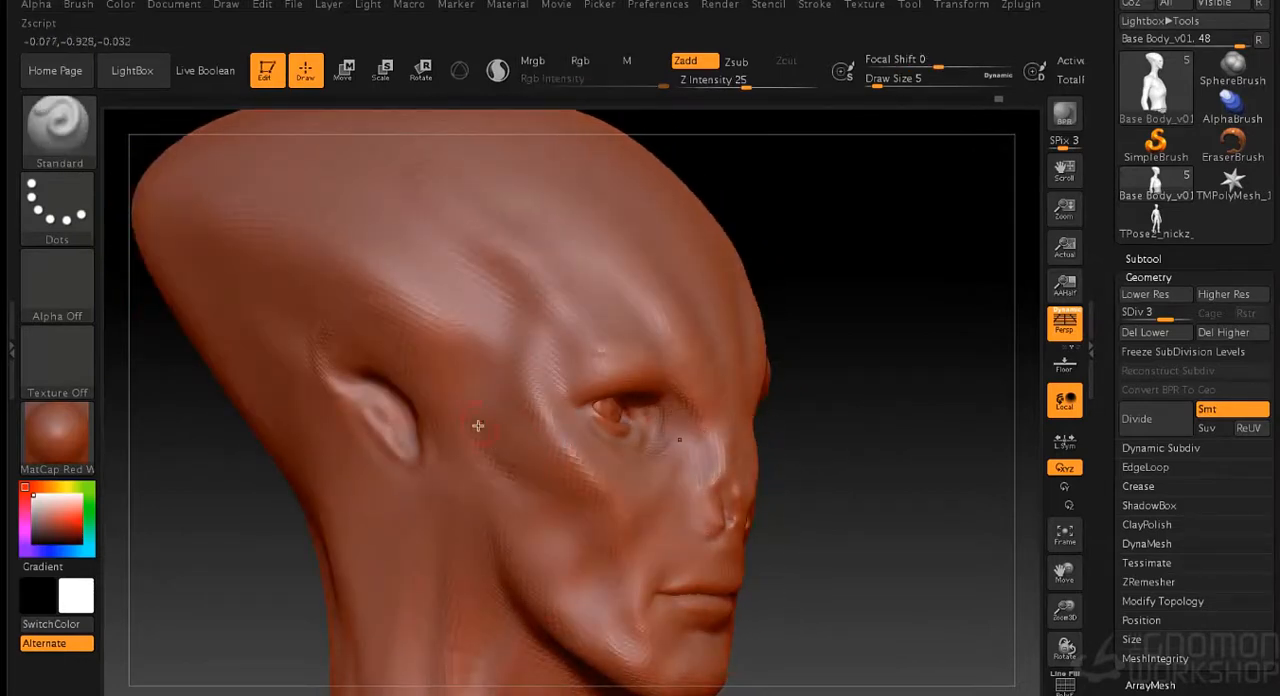
key(])
drag(434, 377, 524, 411)
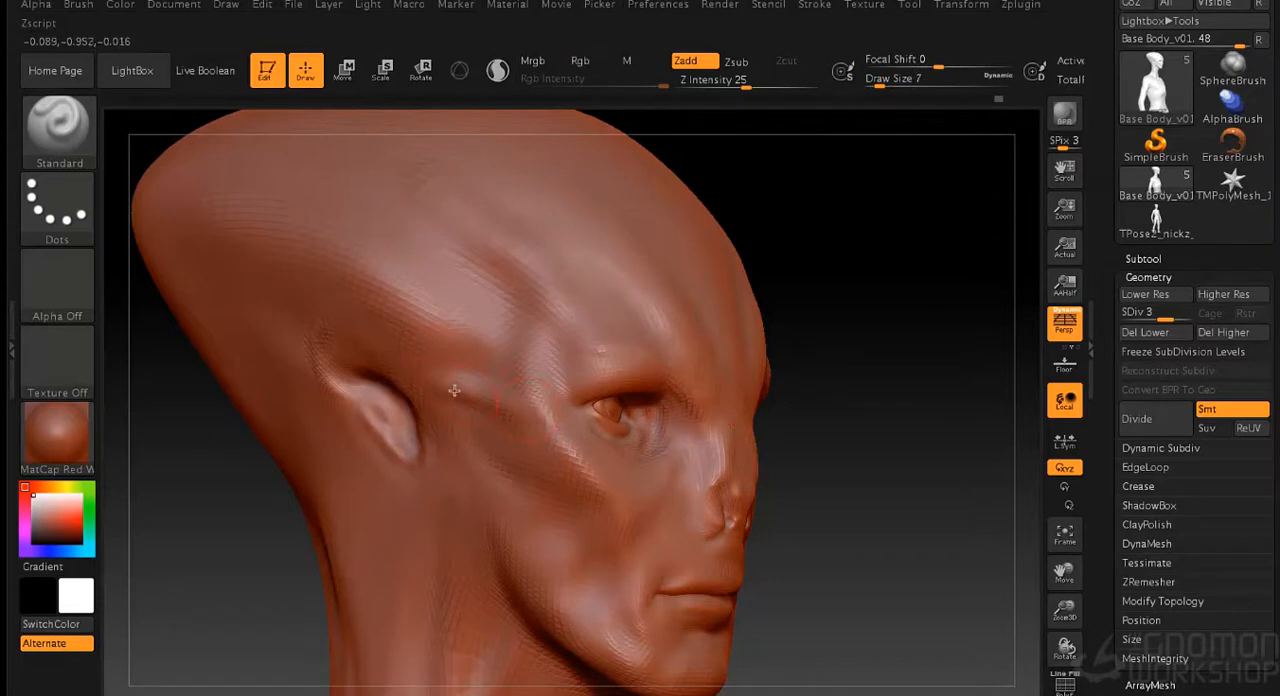
mouse_move(435, 363)
shift+mouse_down()
mouse_move(477, 373)
mouse_move(465, 398)
shift+mouse_up()
shift+drag(559, 421, 605, 465)
- Sculpt ridges and hollows across the side and back of the cranium with the Standard brush
drag(970, 432, 860, 422)
alt+drag(436, 531, 450, 465)
alt+drag(763, 292, 790, 375)
mouse_move(380, 259)
mouse_down()
mouse_move(507, 352)
mouse_move(393, 262)
mouse_up()
drag(645, 212, 745, 231)
mouse_move(204, 356)
mouse_down()
mouse_move(244, 430)
mouse_move(269, 391)
mouse_move(305, 398)
mouse_up()
key(s)
drag(758, 260, 766, 260)
mouse_move(726, 324)
mouse_down()
mouse_move(829, 354)
mouse_move(860, 391)
mouse_move(860, 346)
mouse_move(802, 334)
mouse_up()
- Sculpt the neck muscle running down from behind the ear and smooth it at draw size 18
key(s)
drag(731, 384, 778, 384)
mouse_move(366, 390)
mouse_down()
mouse_move(400, 518)
mouse_move(376, 413)
mouse_up()
mouse_move(393, 470)
mouse_down()
mouse_move(415, 426)
mouse_move(393, 562)
mouse_up()
drag(560, 614, 602, 612)
drag(384, 464, 408, 549)
key(s)
key(shift)
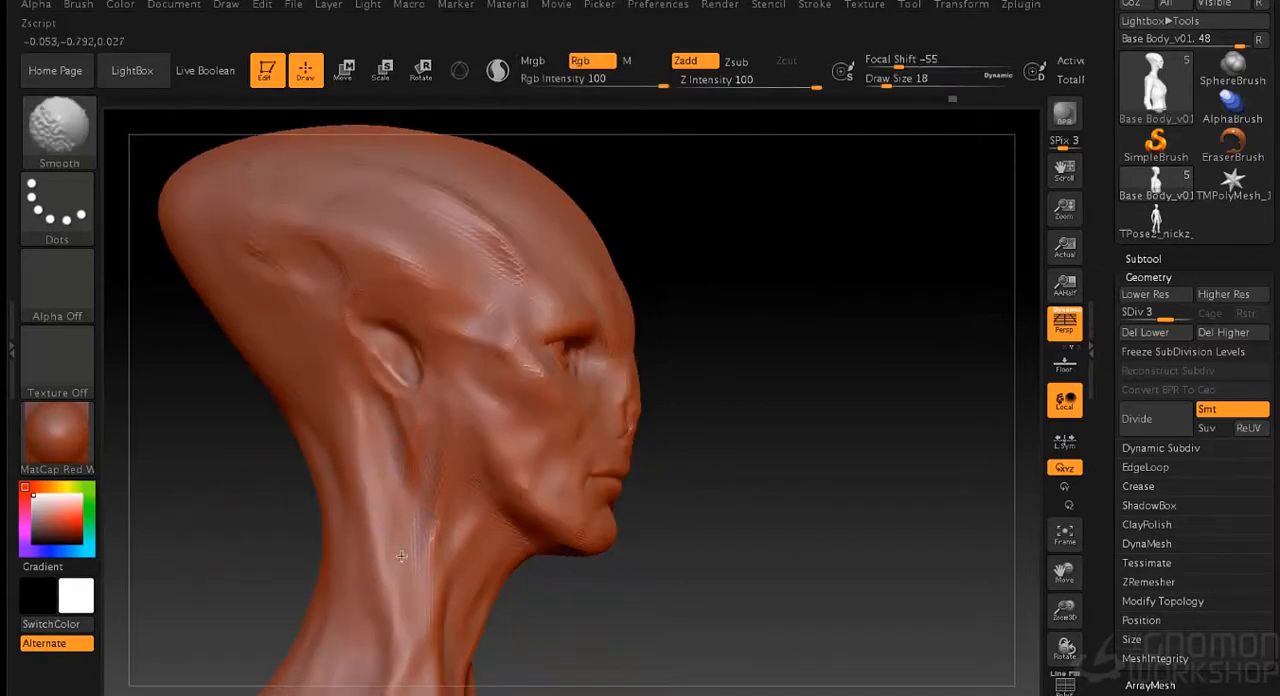
shift+drag(397, 611, 403, 425)
- Sculpt the hollows at the base of the neck above the collarbones with the Standard brush at draw size 10
mouse_move(580, 560)
alt+mouse_down()
mouse_move(680, 537)
mouse_move(720, 469)
mouse_move(697, 411)
mouse_move(686, 423)
alt+mouse_up()
key(s)
mouse_move(349, 543)
mouse_down()
mouse_move(409, 427)
mouse_move(375, 494)
mouse_up()
drag(735, 458, 598, 474)
drag(382, 575, 380, 554)
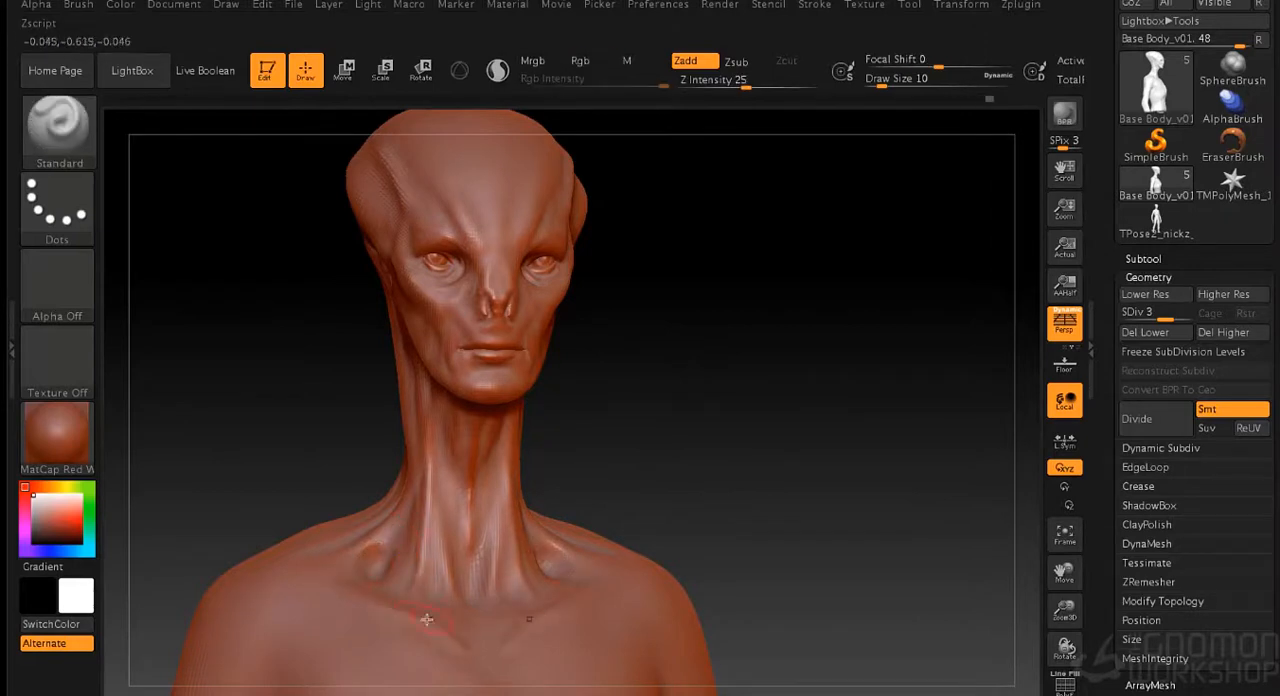
- Sculpt the sternum down the middle of the chest at draw size 10 and smooth it
alt+drag(469, 674, 464, 588)
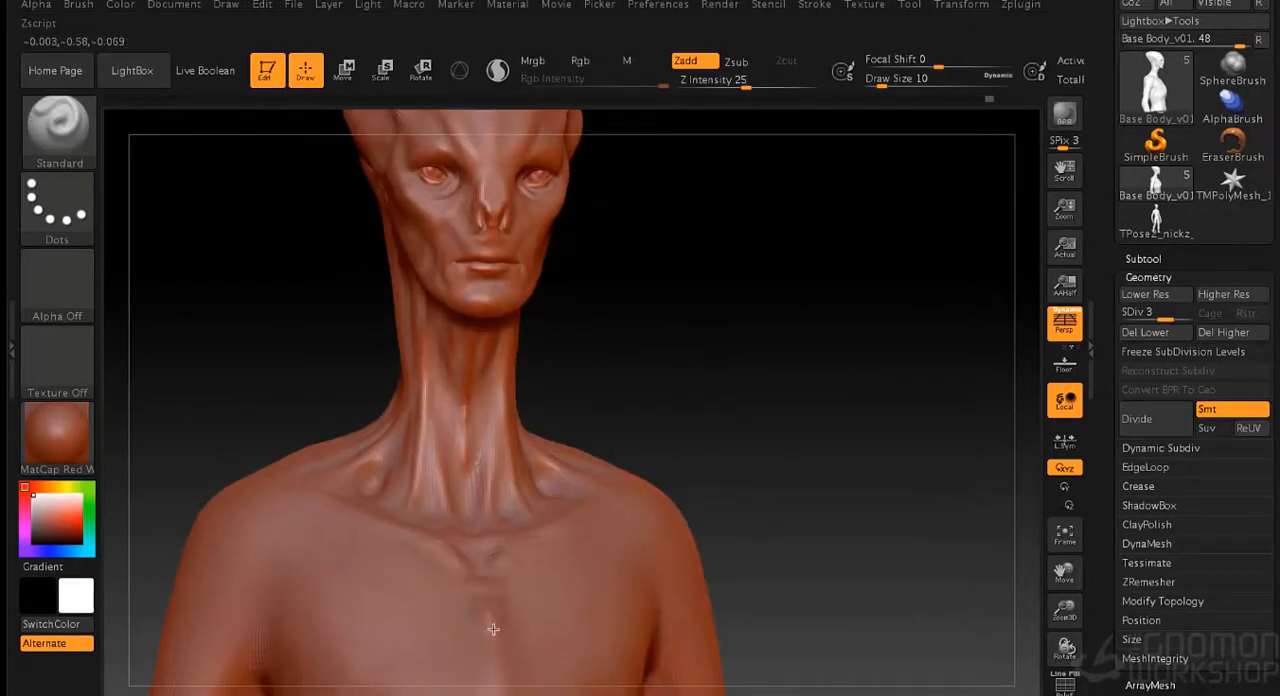
drag(486, 632, 491, 674)
alt+right_drag(491, 676, 491, 571)
drag(460, 512, 497, 660)
drag(494, 582, 491, 500)
drag(496, 644, 494, 672)
mouse_move(490, 668)
shift+mouse_down()
mouse_move(472, 670)
mouse_move(496, 504)
shift+mouse_up()
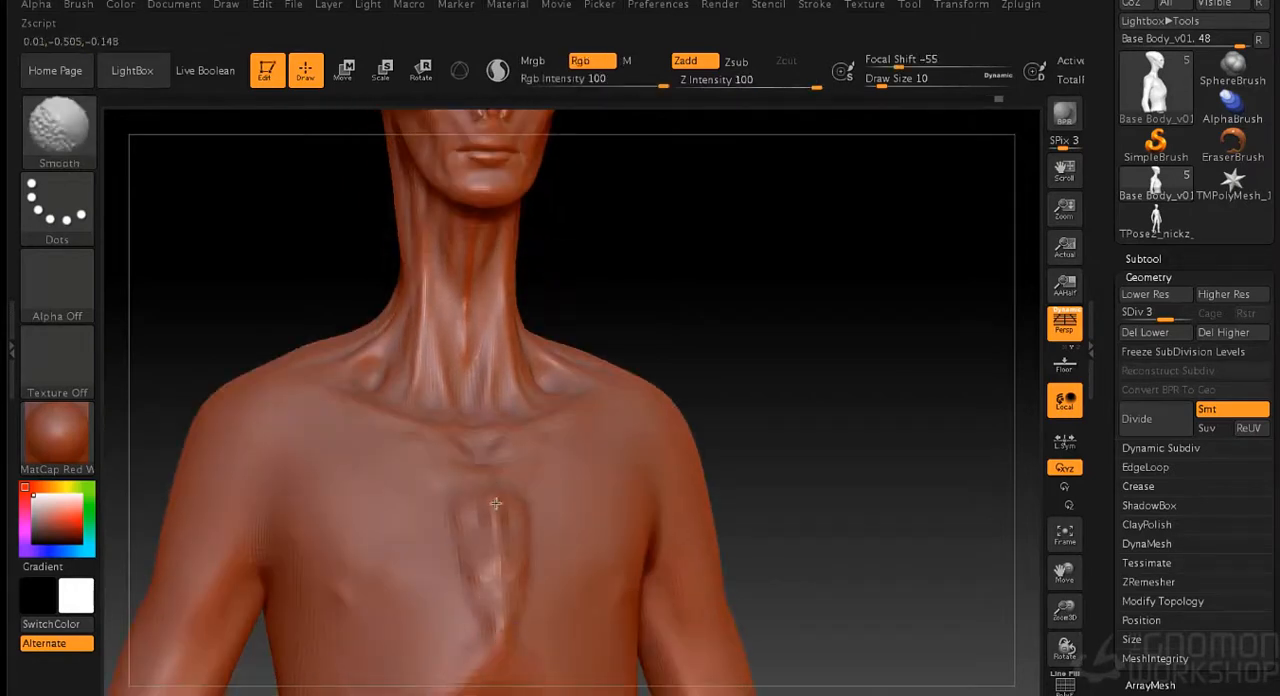
- Shape the lower edge of the chest muscles with the Standard brush at draw size 21
drag(742, 440, 832, 427)
alt+drag(749, 433, 749, 409)
key(s)
mouse_move(384, 596)
alt+mouse_down()
mouse_move(340, 583)
mouse_move(388, 596)
mouse_move(404, 555)
alt+mouse_up()
drag(826, 474, 778, 458)
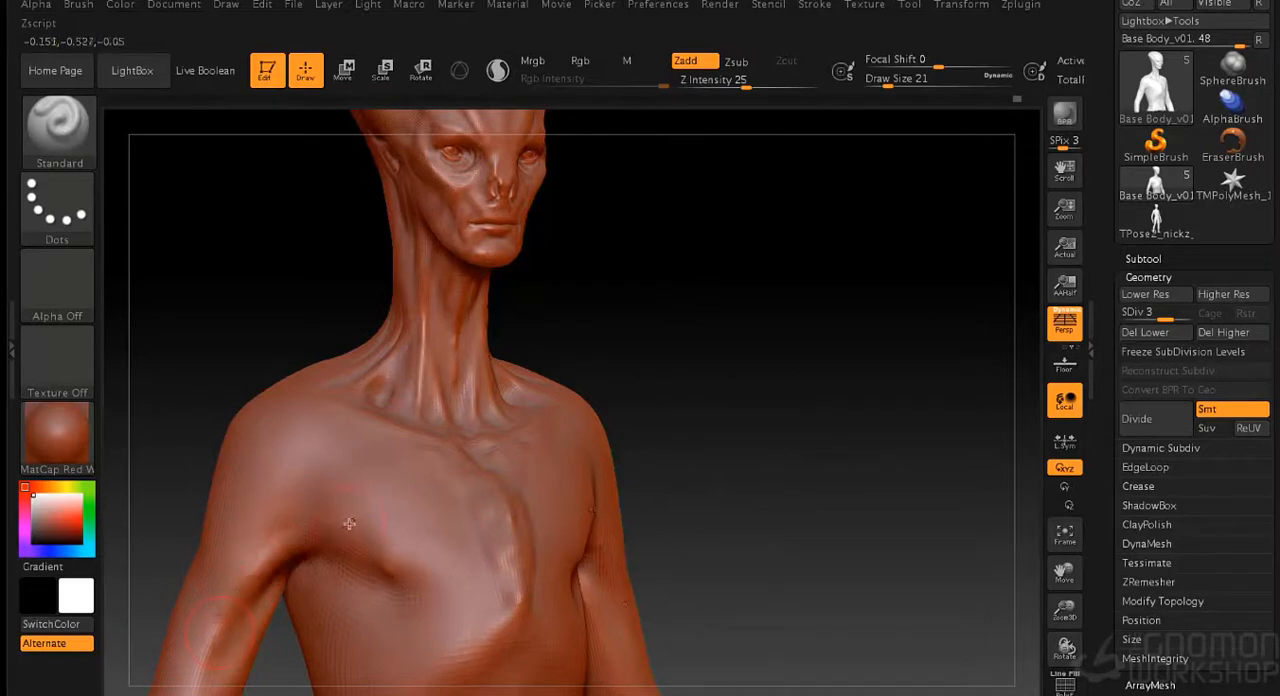
- Define the armpit, upper arm and side of the chest at draw size 13, blending with the Smooth brush
key(s)
drag(735, 410, 731, 410)
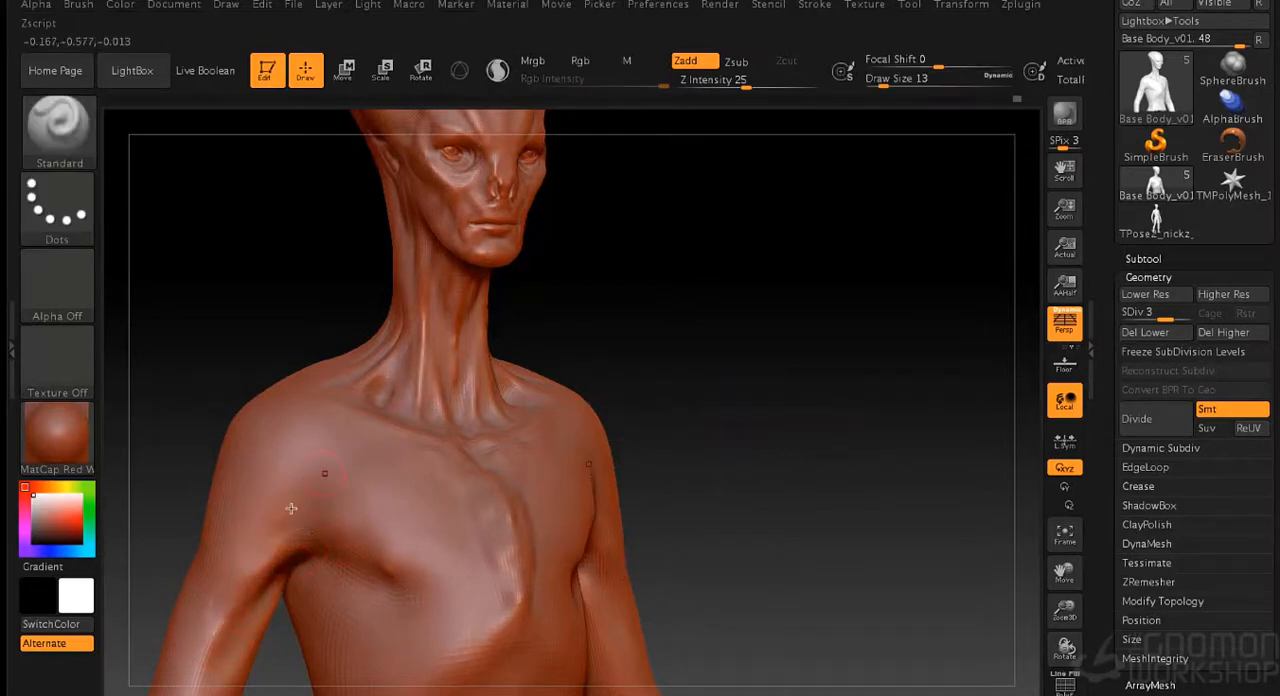
drag(224, 629, 320, 543)
shift+drag(243, 583, 273, 564)
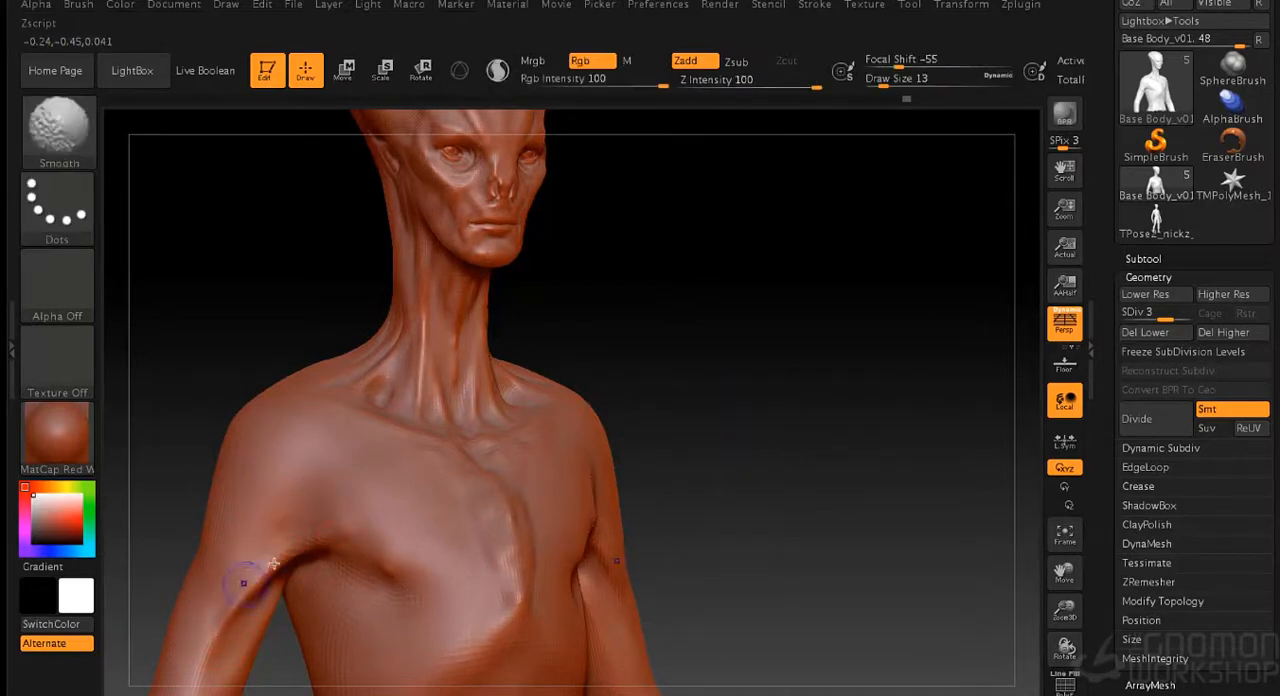
drag(193, 655, 436, 420)
mouse_move(288, 556)
shift+mouse_down()
mouse_move(236, 604)
mouse_move(300, 523)
shift+mouse_up()
mouse_move(388, 521)
mouse_down()
mouse_move(323, 553)
mouse_move(457, 531)
mouse_move(380, 545)
mouse_move(370, 569)
mouse_move(438, 581)
mouse_up()
drag(328, 608, 412, 637)
drag(728, 543, 540, 550)
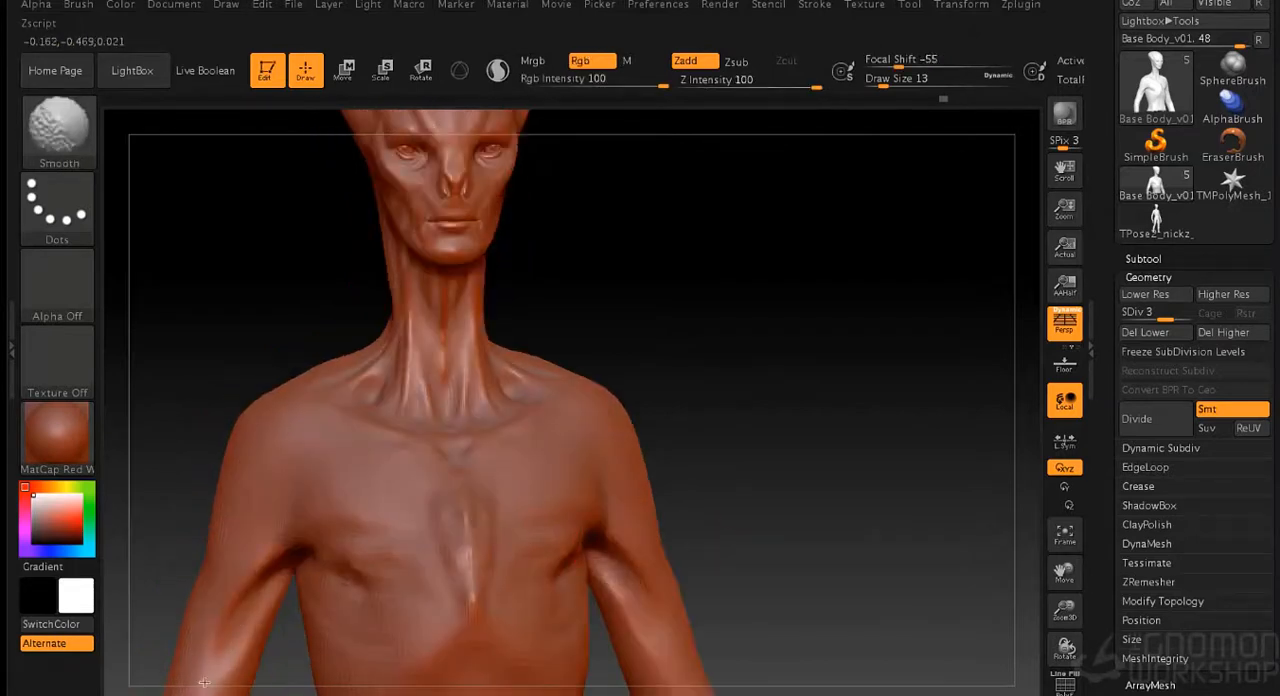
- Sculpt the chest muscle strands running from the shoulder to the breastbone and smooth them at draw size 13
drag(680, 348, 760, 342)
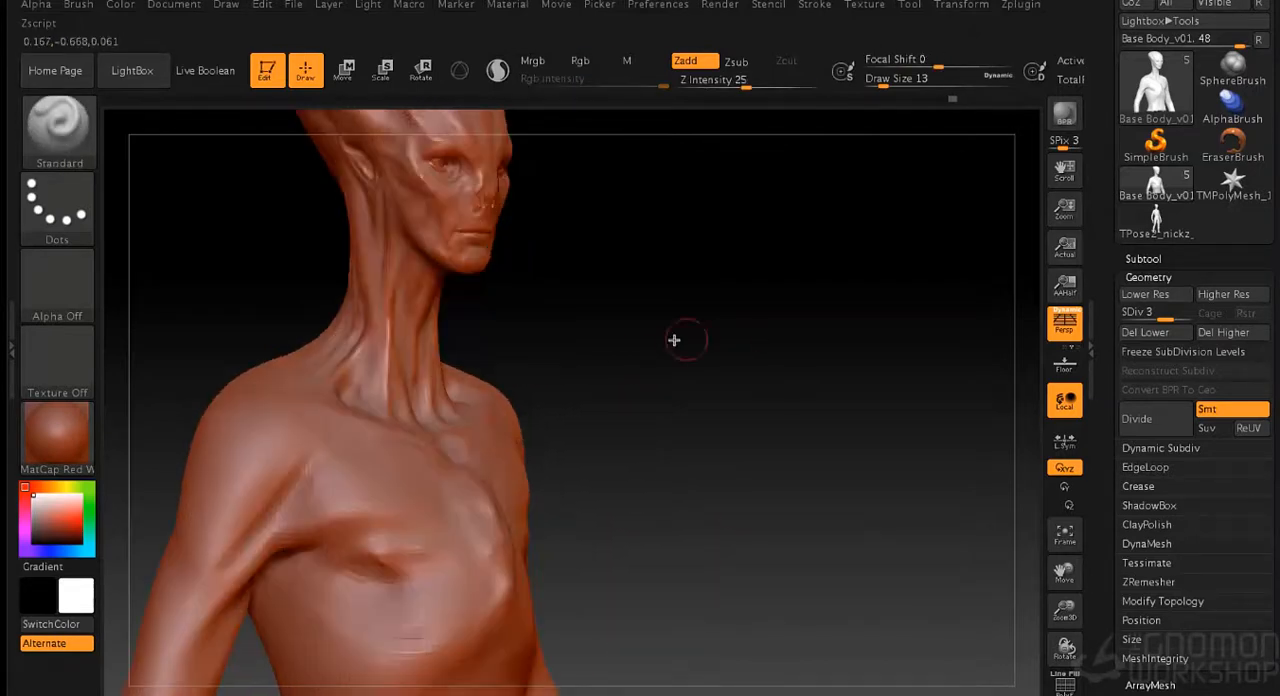
mouse_move(317, 459)
mouse_down()
mouse_move(332, 441)
mouse_move(362, 442)
mouse_up()
drag(282, 510, 356, 468)
mouse_move(308, 526)
mouse_down()
mouse_move(404, 482)
mouse_move(340, 458)
mouse_move(329, 469)
mouse_up()
shift+drag(267, 532, 432, 540)
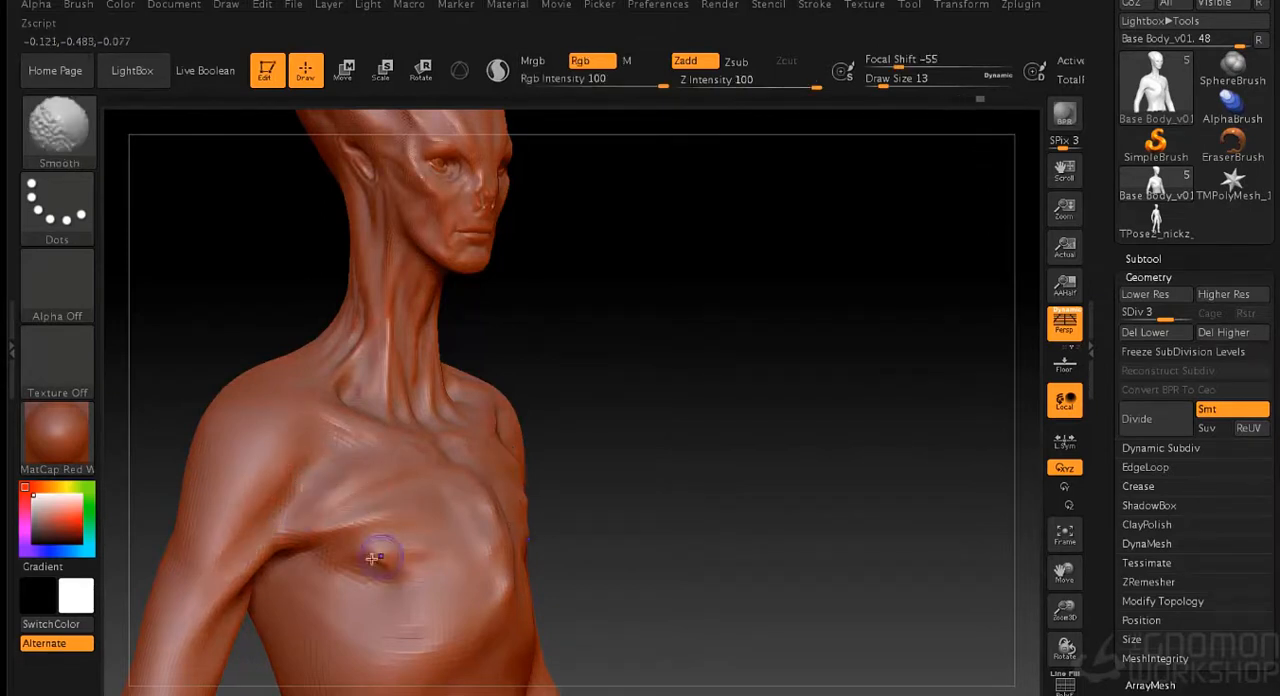
mouse_move(614, 536)
shift+mouse_down()
mouse_move(335, 538)
mouse_move(449, 603)
shift+mouse_up()
- Refine the ribcage and the chest beside the sternum with the brush at draw size 13
drag(457, 663, 432, 692)
alt+drag(791, 471, 789, 377)
mouse_move(459, 576)
shift+mouse_down()
mouse_move(481, 580)
mouse_move(418, 557)
shift+mouse_up()
shift+drag(453, 497, 461, 455)
mouse_move(655, 330)
mouse_down()
mouse_move(736, 322)
mouse_move(763, 451)
mouse_move(686, 371)
mouse_move(697, 371)
mouse_up()
drag(643, 406, 524, 412)
- Sculpt the collarbones and the hollows around them with the Standard brush at draw size 13
shift+drag(406, 472, 387, 455)
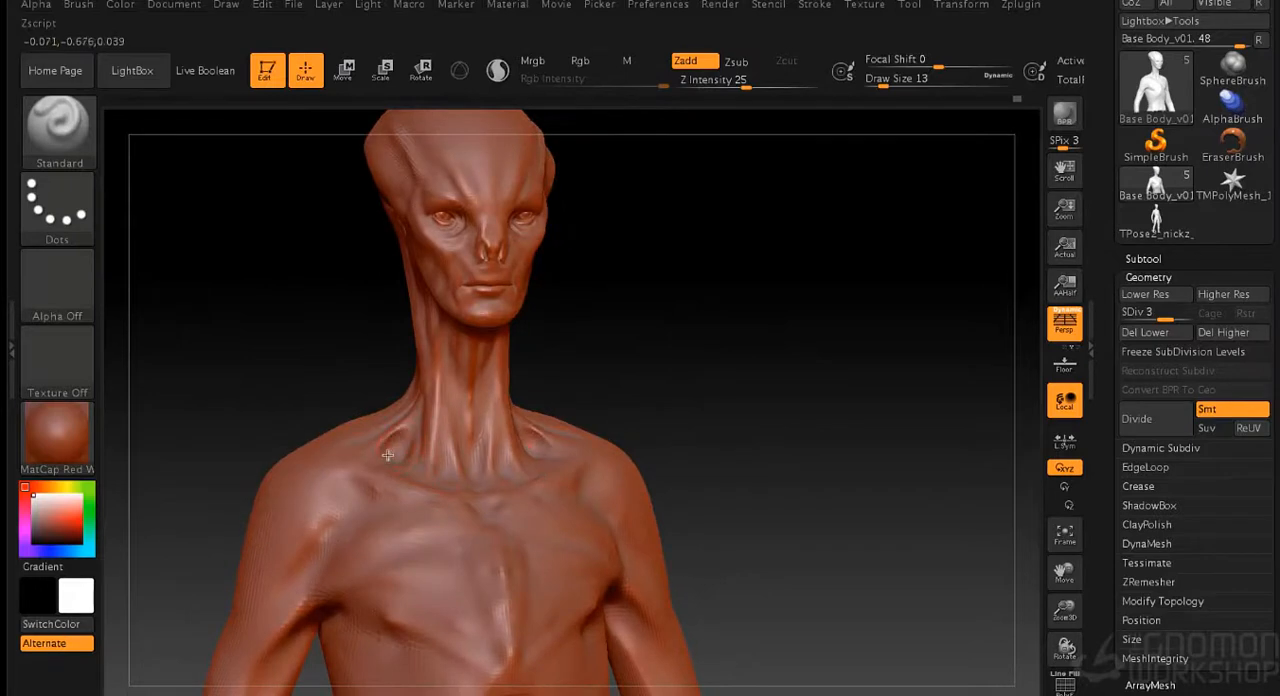
drag(546, 358, 636, 345)
drag(412, 404, 385, 450)
drag(378, 512, 381, 493)
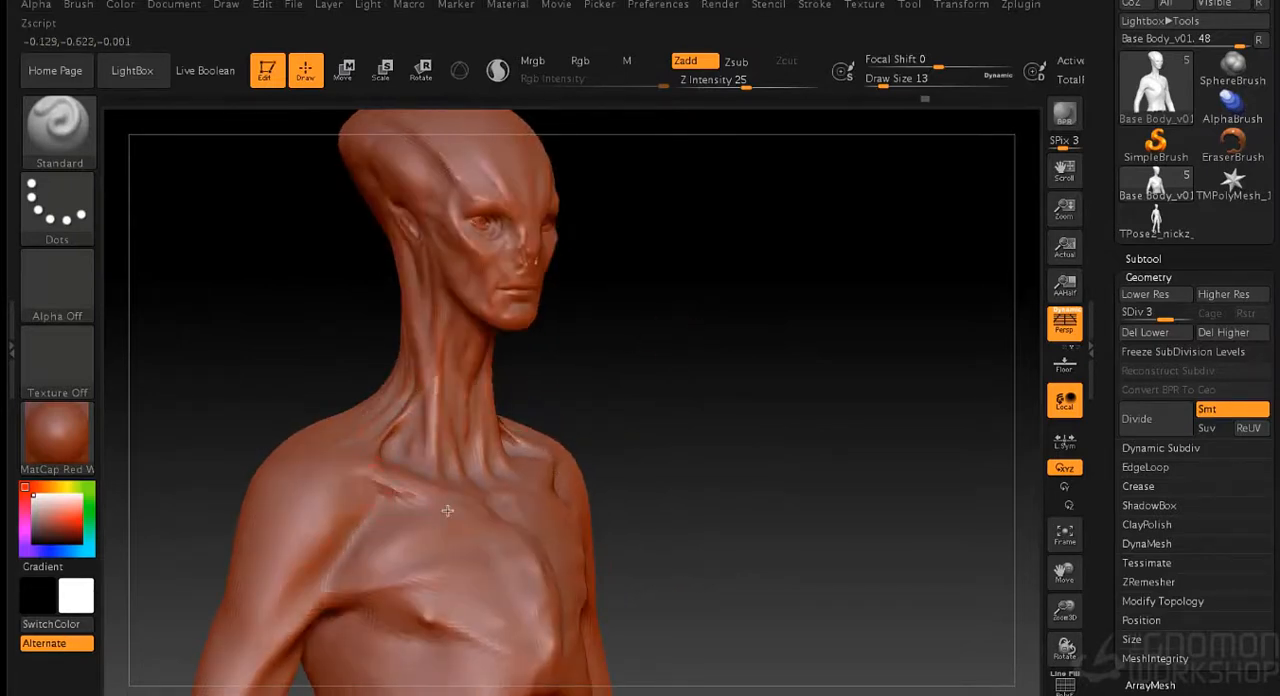
drag(736, 458, 484, 521)
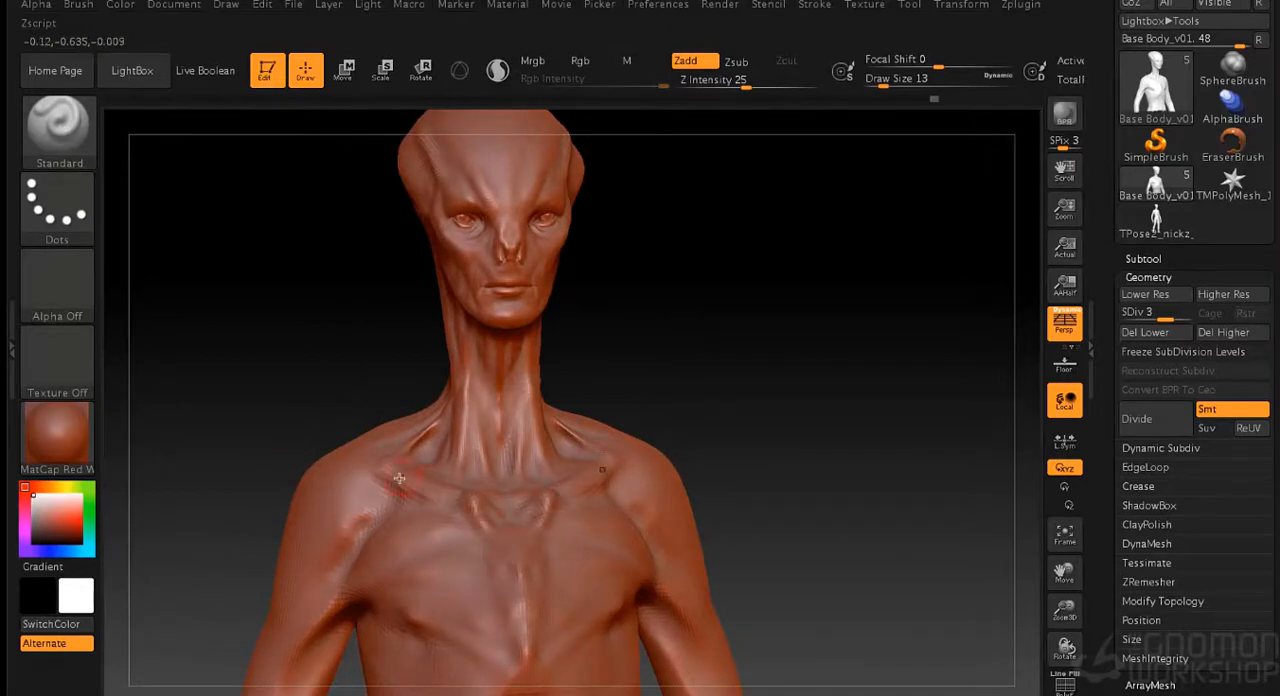
- Smooth the front of the shoulder and refine its outer side at draw size 13
key(shift)
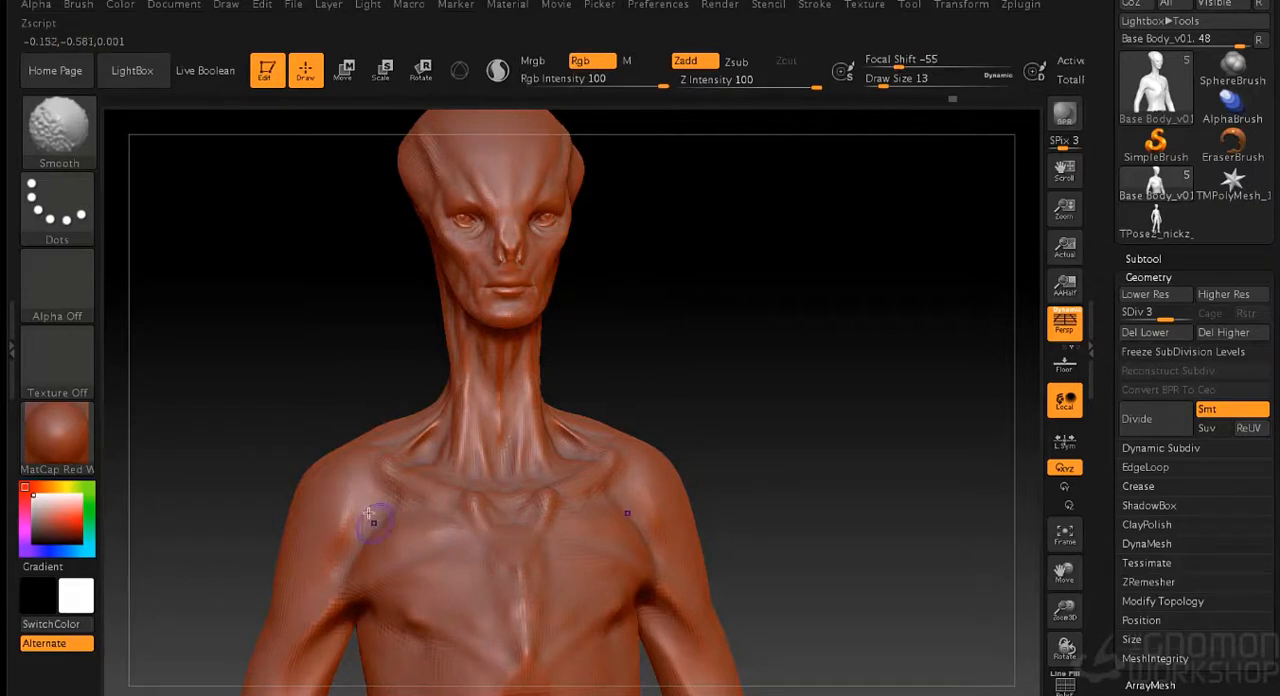
drag(765, 398, 945, 390)
alt+drag(665, 359, 765, 420)
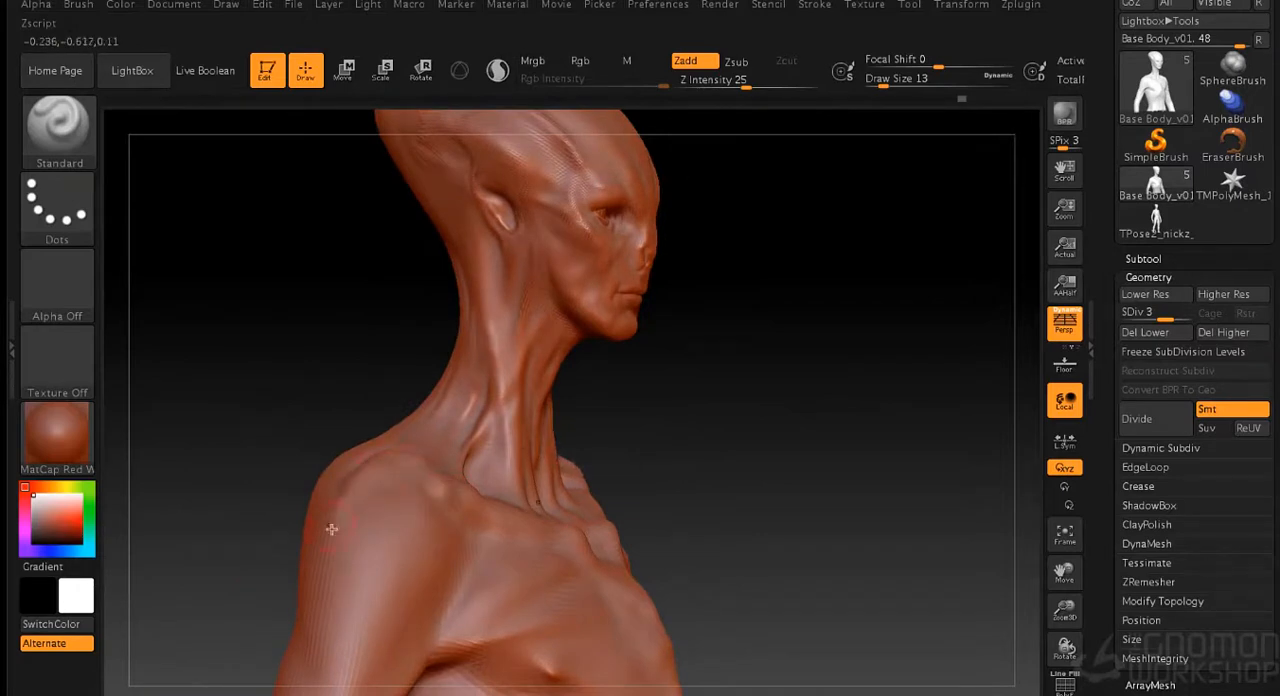
key(shift)
drag(820, 400, 725, 402)
- Sculpt the collarbone from the shoulder to the breastbone with the Standard brush at draw size 13
shift+drag(440, 453, 499, 490)
drag(845, 380, 815, 382)
drag(452, 499, 594, 549)
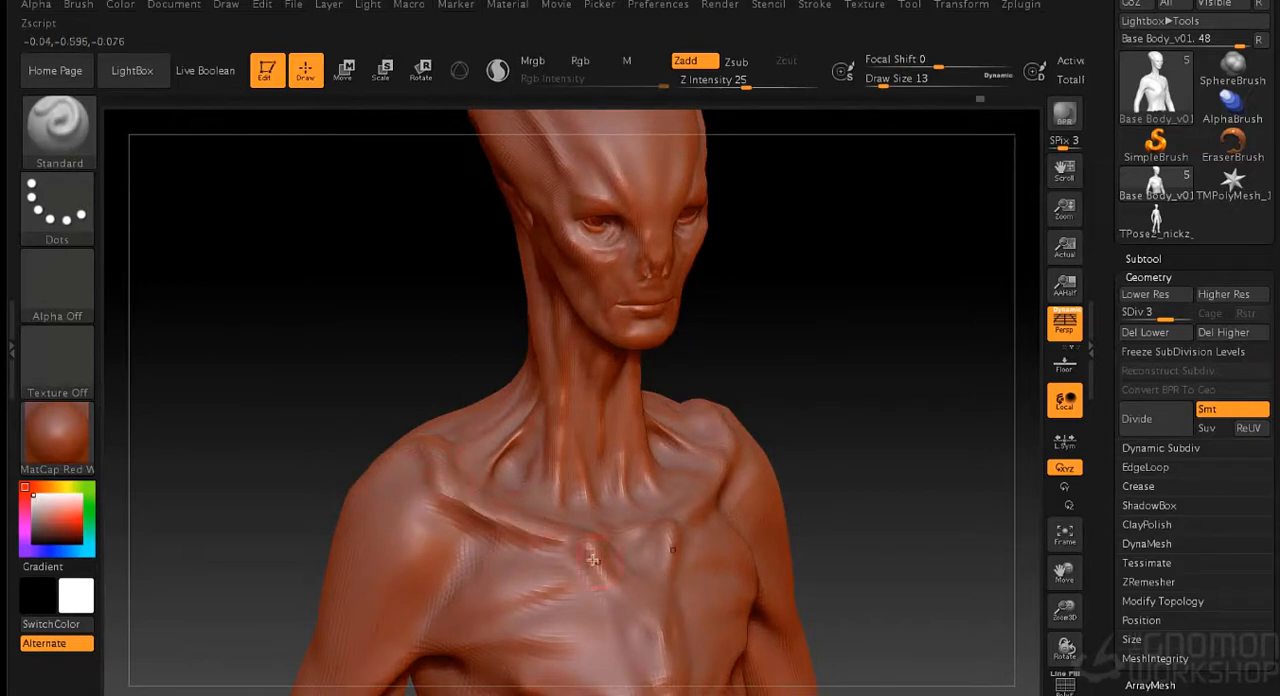
shift+drag(480, 478, 571, 510)
key(s)
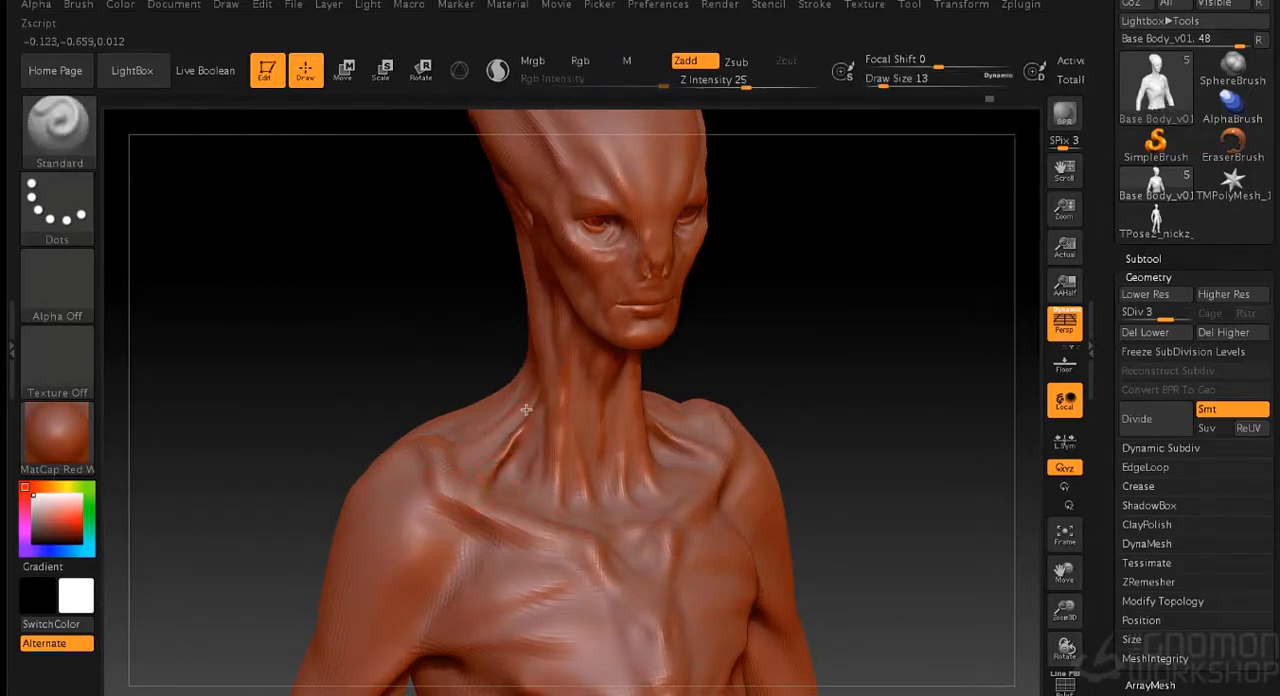
mouse_move(515, 472)
mouse_down()
mouse_move(549, 488)
mouse_move(606, 474)
mouse_up()
key(ctrl+z)
- Sculpt the pit of the throat between the collarbones at draw size 8 and smooth the lower neck
key(s)
drag(823, 411, 819, 411)
drag(606, 480, 608, 507)
drag(768, 395, 723, 389)
drag(592, 462, 586, 391)
drag(596, 435, 601, 511)
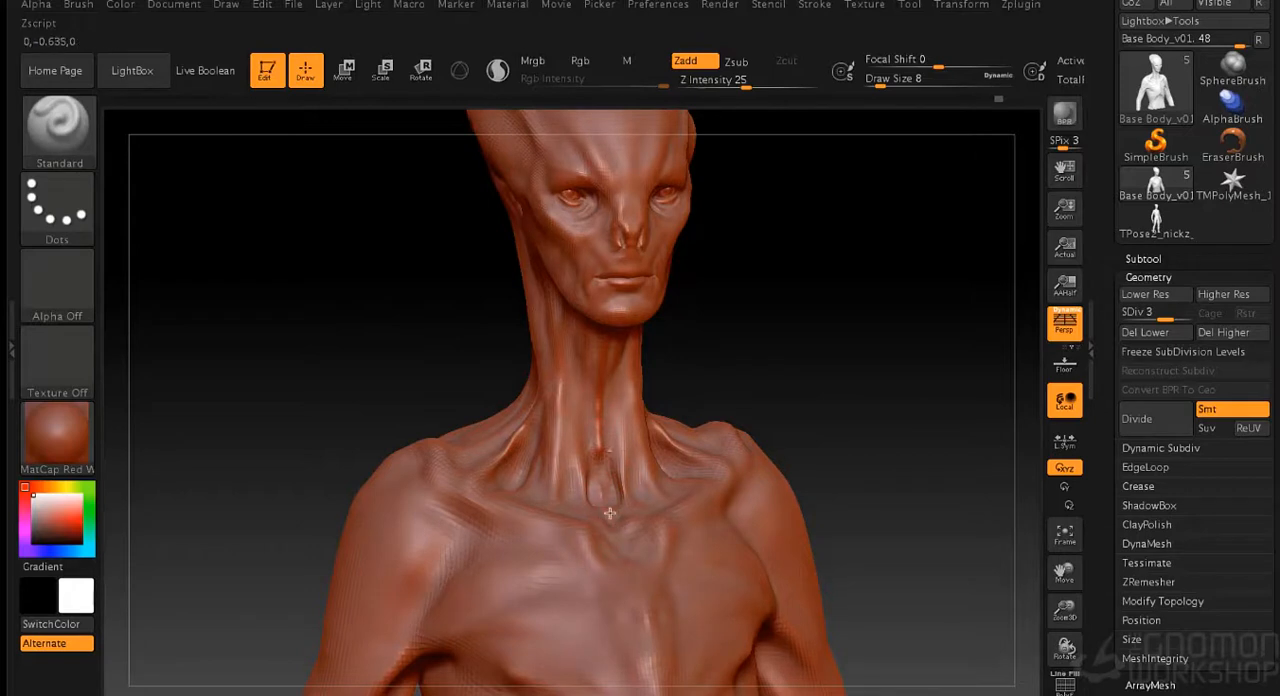
drag(766, 374, 730, 375)
key(shift)
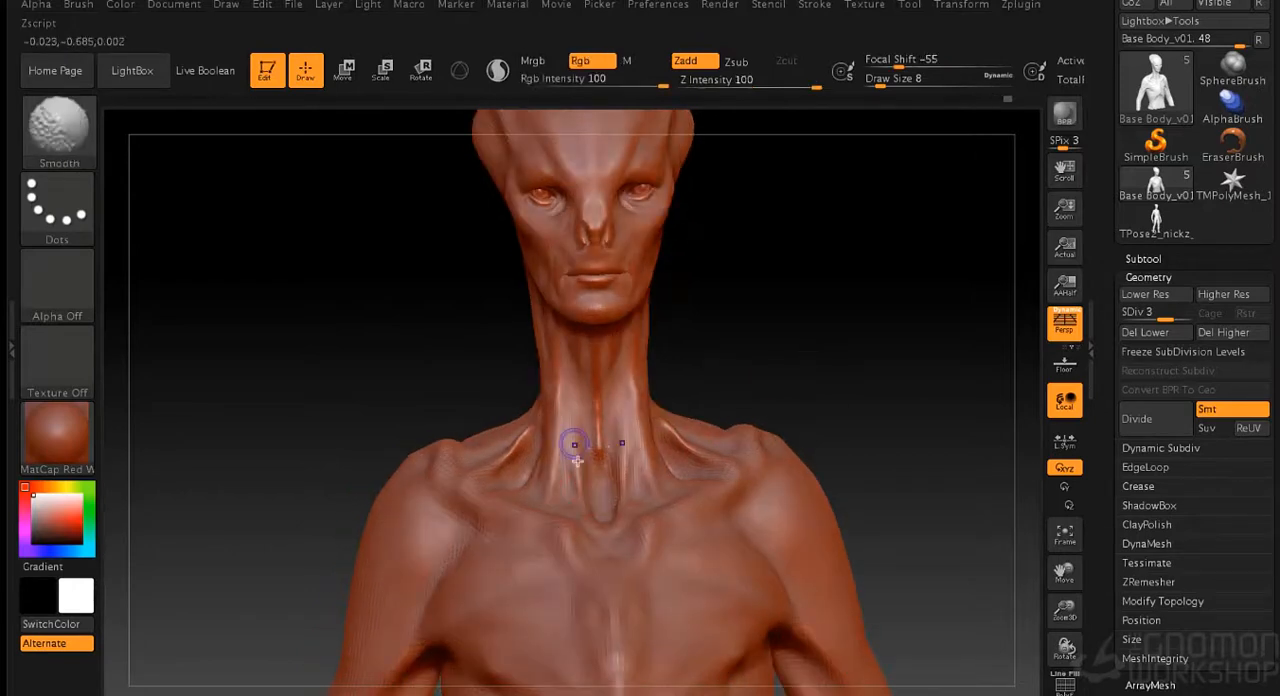
- Refine the muscles along the side of the neck down to the collarbone at draw size 8
drag(720, 305, 848, 312)
mouse_move(560, 360)
mouse_down()
mouse_move(540, 399)
mouse_move(551, 340)
mouse_up()
drag(740, 345, 805, 347)
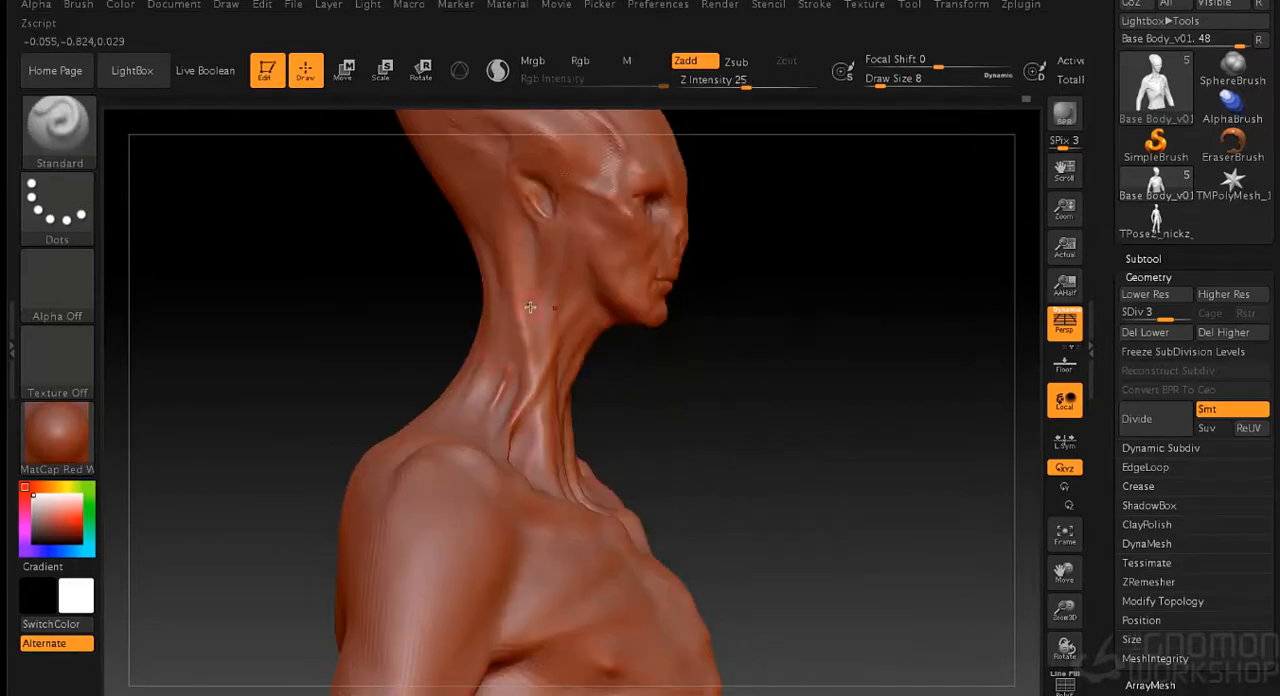
drag(817, 211, 803, 331)
mouse_move(836, 285)
alt+mouse_down()
mouse_move(797, 249)
mouse_move(811, 357)
mouse_move(843, 356)
mouse_move(850, 291)
alt+mouse_up()
drag(486, 354, 518, 510)
mouse_move(714, 367)
mouse_down()
mouse_move(749, 369)
mouse_move(761, 442)
mouse_up()
drag(507, 387, 493, 370)
- Smooth the cheek at draw size 8, then refine the brow ridge at draw size 5
mouse_move(848, 325)
mouse_down()
mouse_move(814, 331)
mouse_move(840, 369)
mouse_move(834, 402)
mouse_up()
drag(465, 407, 443, 411)
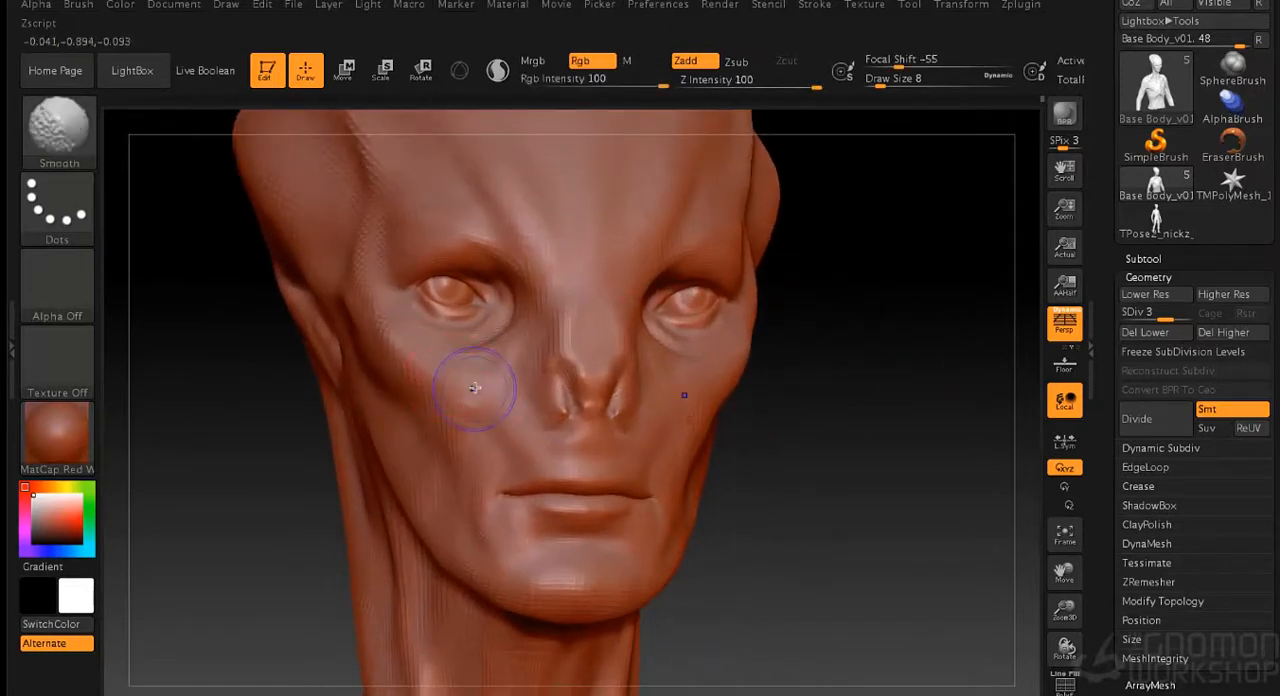
key(s)
drag(838, 366, 834, 366)
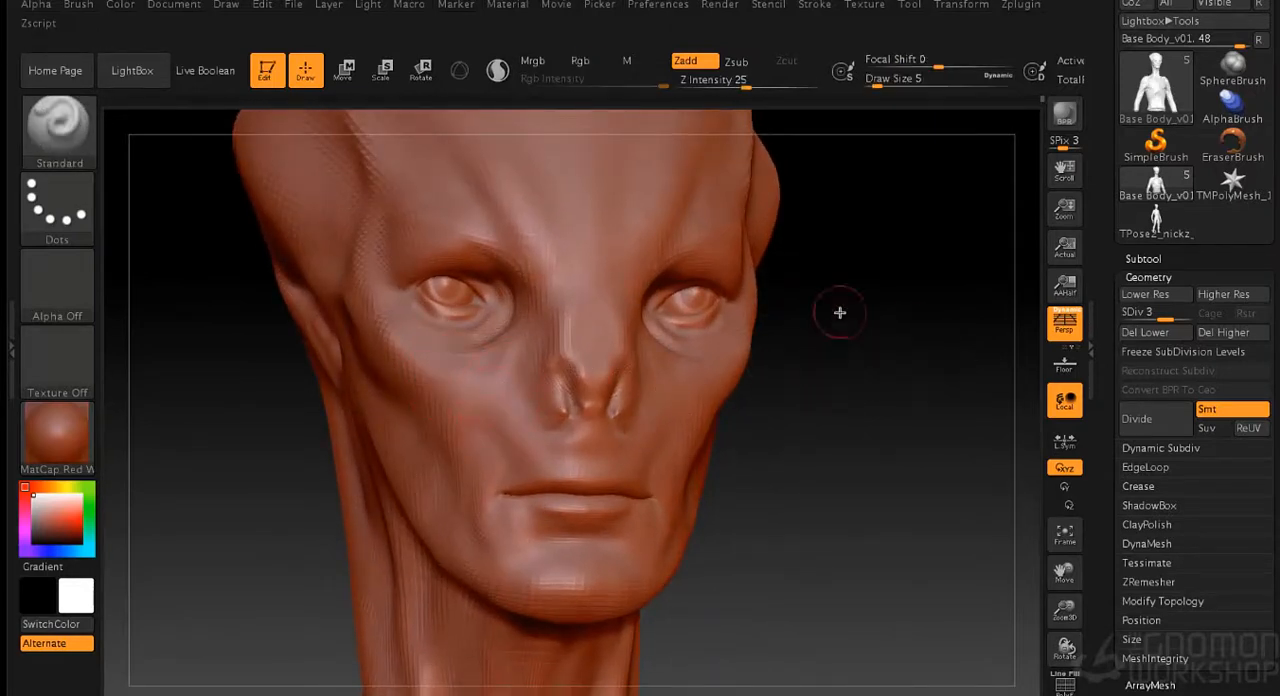
alt+drag(840, 314, 846, 395)
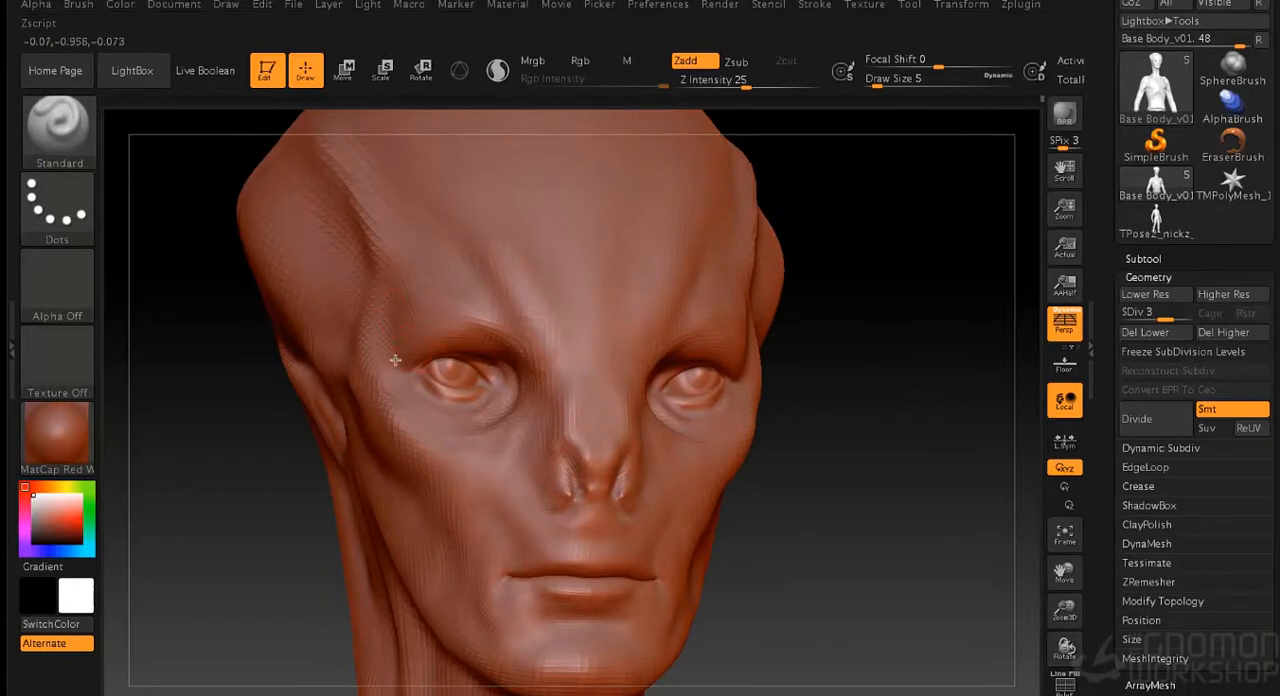
drag(440, 300, 424, 299)
mouse_move(895, 327)
mouse_down()
mouse_move(863, 329)
mouse_move(877, 331)
mouse_up()
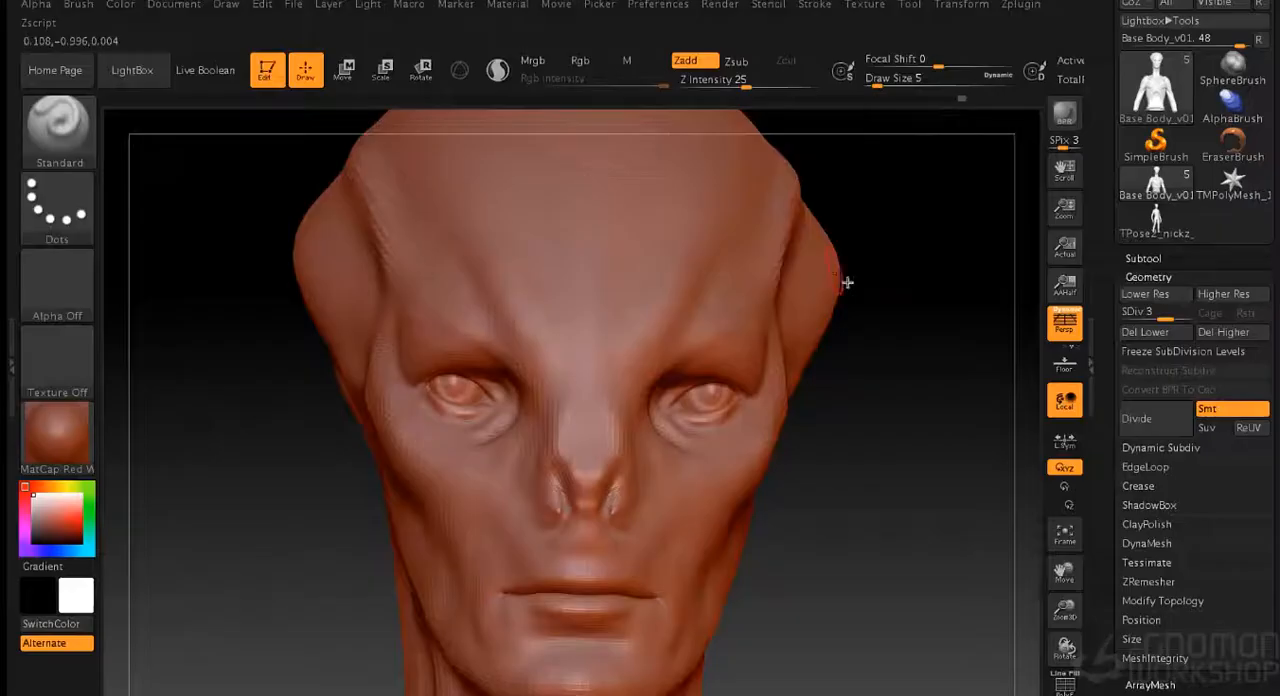
drag(847, 283, 877, 362)
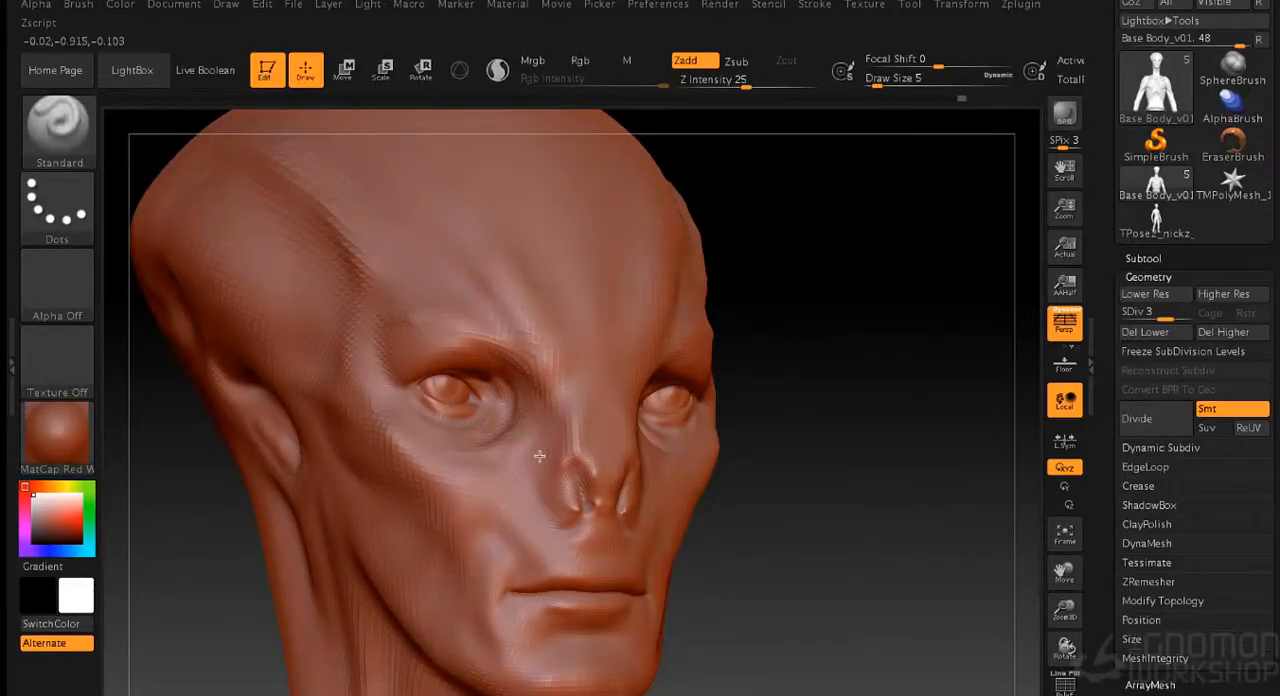
drag(749, 381, 822, 390)
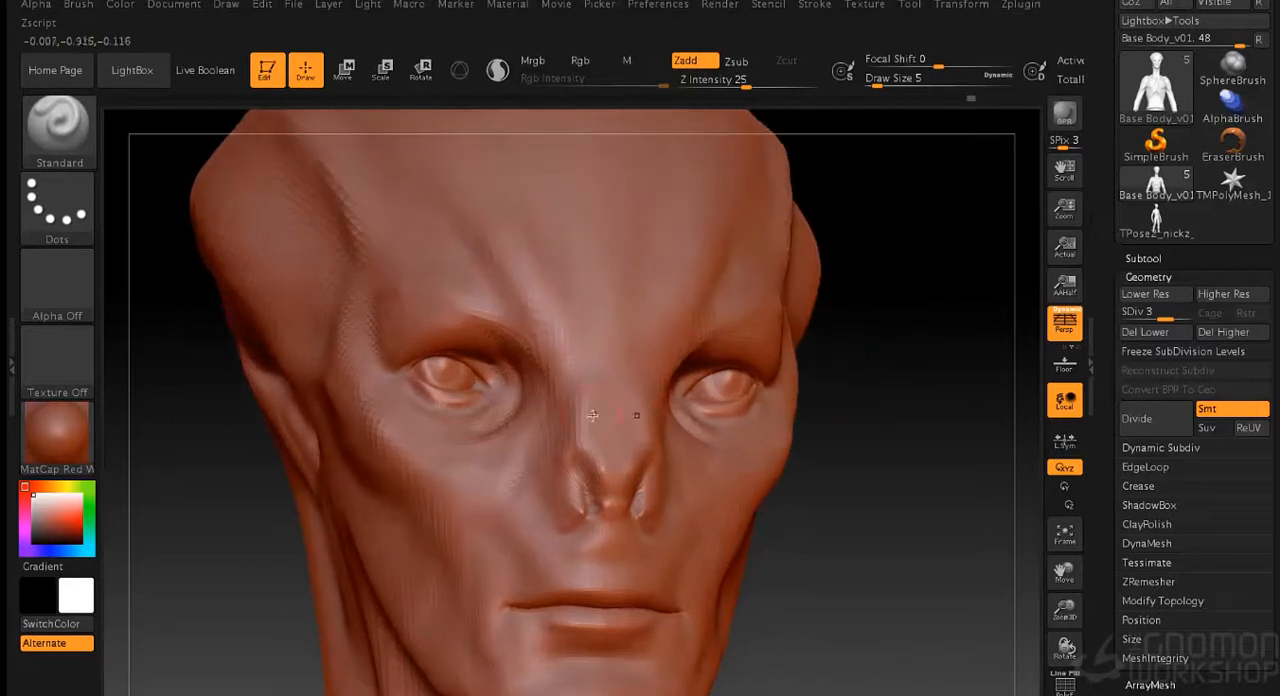
- Raise the mesh to subdivision level 4 and refine the upper lip area at draw size 4
drag(1163, 318, 1186, 318)
drag(897, 383, 909, 391)
key(s)
click(909, 391)
mouse_move(618, 591)
mouse_down()
mouse_move(612, 570)
mouse_move(606, 592)
mouse_move(608, 566)
mouse_up()
- Sculpt and smooth the brow ridge from its outer end to its inner end at draw size 4
drag(862, 543, 845, 540)
drag(880, 351, 845, 327)
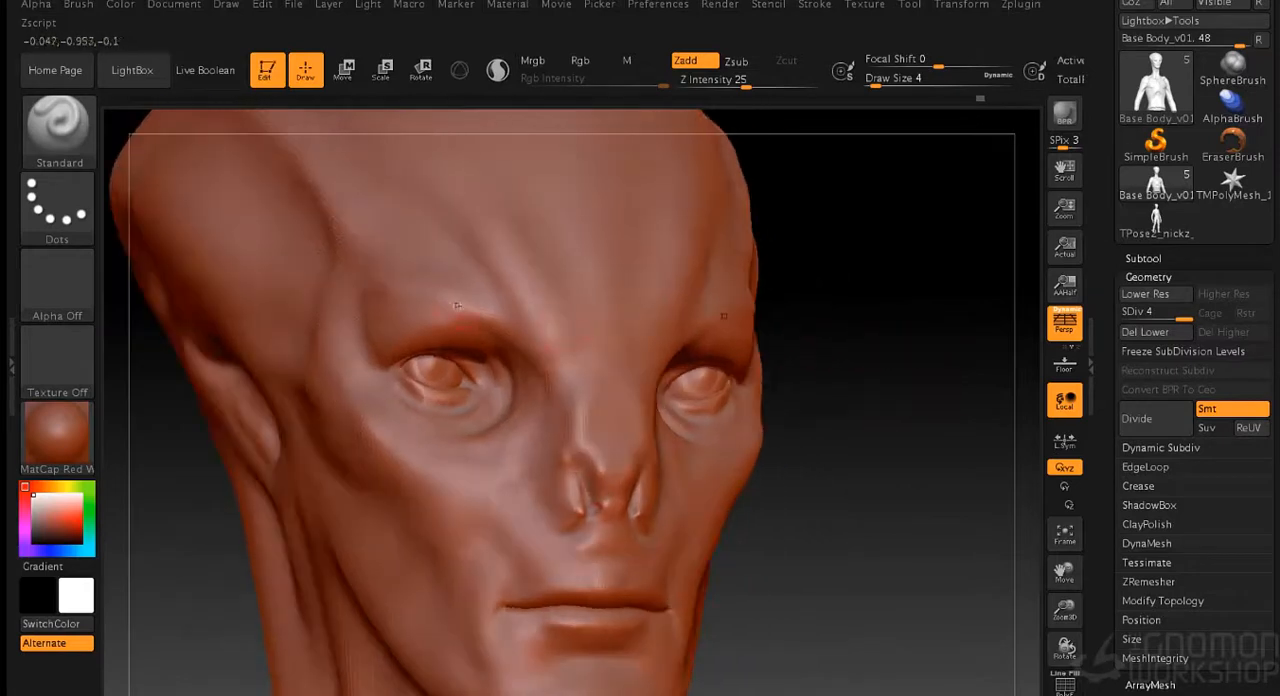
drag(374, 294, 447, 307)
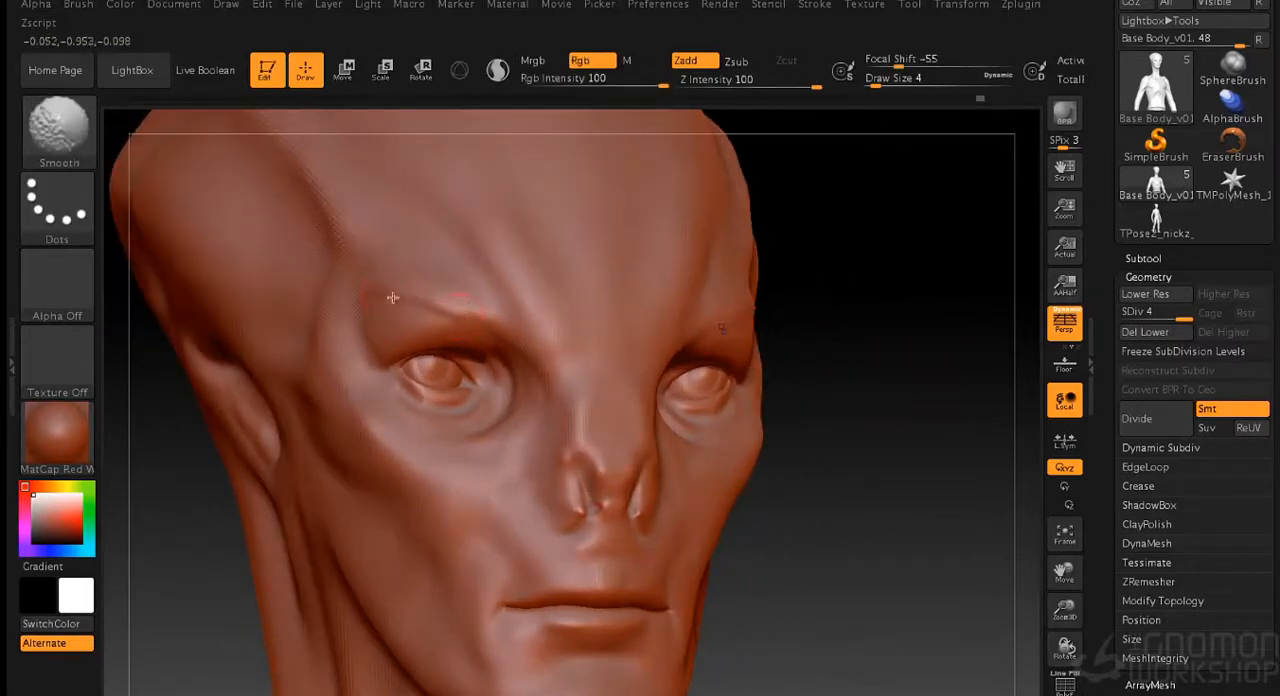
drag(897, 318, 828, 298)
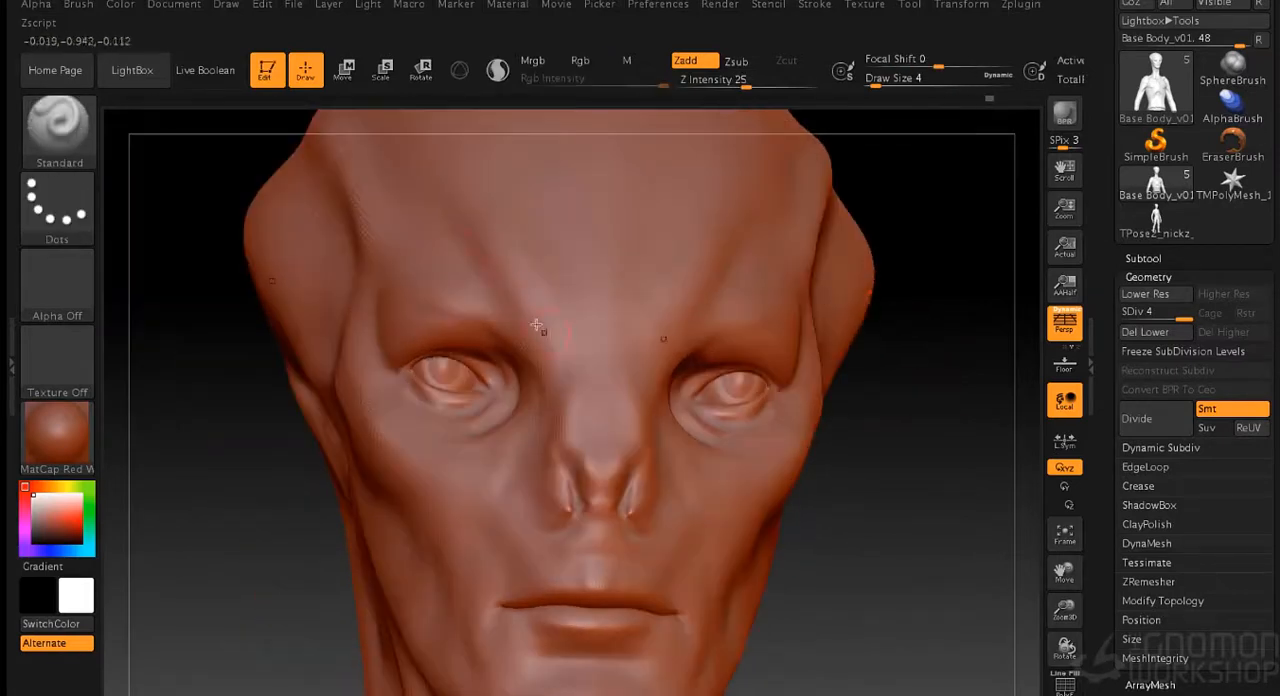
drag(530, 324, 562, 350)
- Refine the area between the brows and the bridge of the nose with the Standard brush
key(s)
drag(239, 466, 242, 466)
mouse_move(545, 335)
shift+mouse_down()
mouse_move(574, 356)
mouse_move(616, 284)
mouse_move(608, 271)
shift+mouse_up()
alt+drag(890, 290, 690, 340)
mouse_move(568, 402)
mouse_down()
mouse_move(568, 280)
mouse_move(575, 414)
mouse_move(574, 282)
mouse_move(557, 309)
mouse_move(577, 389)
mouse_up()
- Carve sharper inner rims on the nostril slits at draw size 1
key(s)
alt+drag(866, 414, 832, 370)
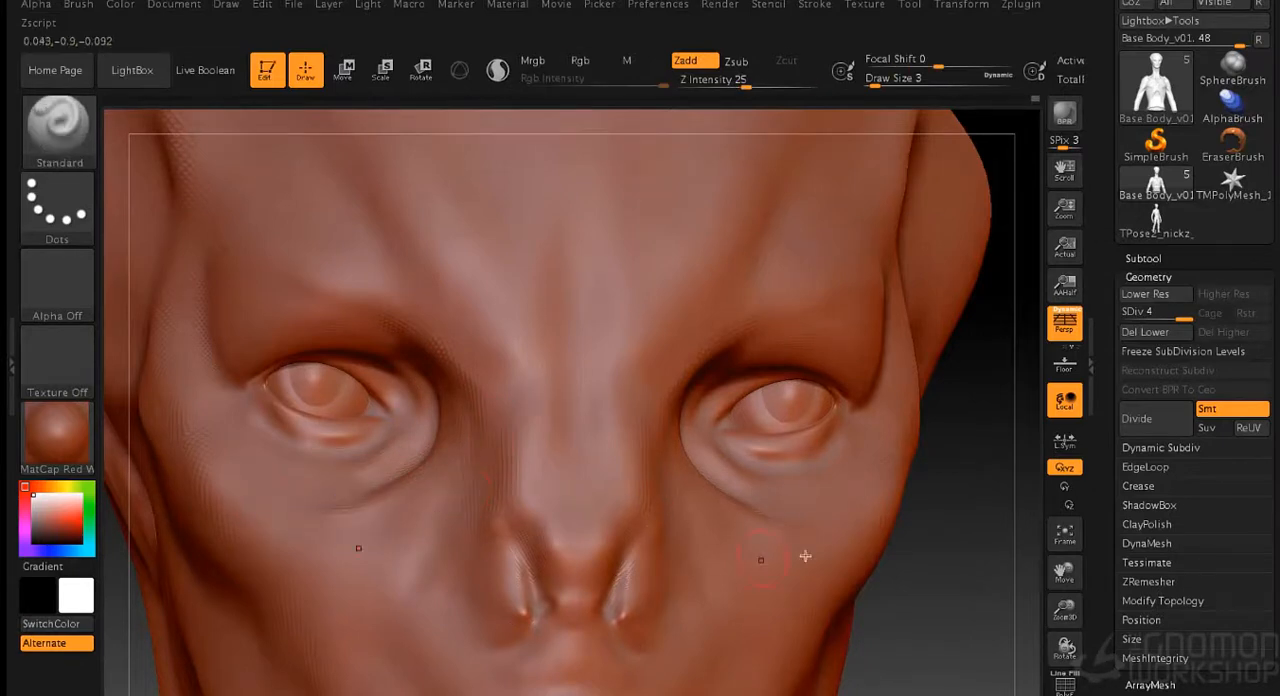
drag(945, 591, 935, 588)
key(s)
drag(532, 531, 552, 594)
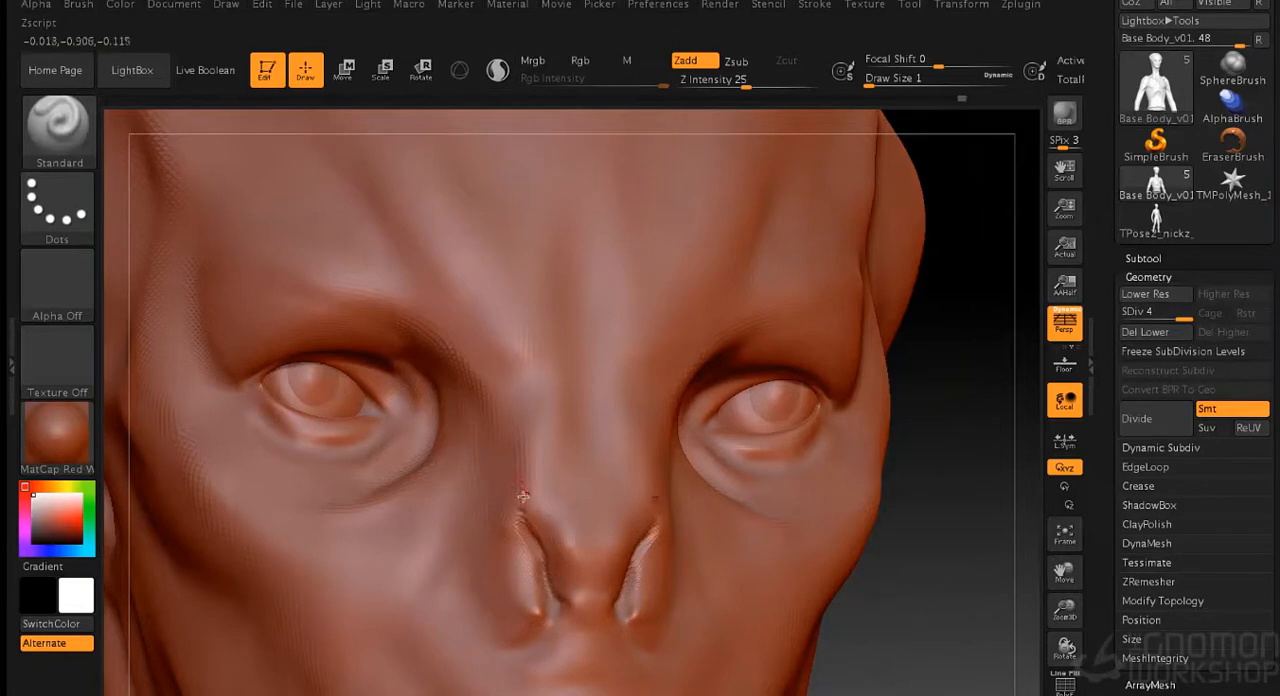
- Define the nose tip and the pointed septum between the nostrils at draw size 2
mouse_move(954, 573)
mouse_down()
mouse_move(741, 467)
mouse_move(226, 623)
mouse_move(889, 473)
mouse_up()
key(s)
drag(926, 530, 929, 530)
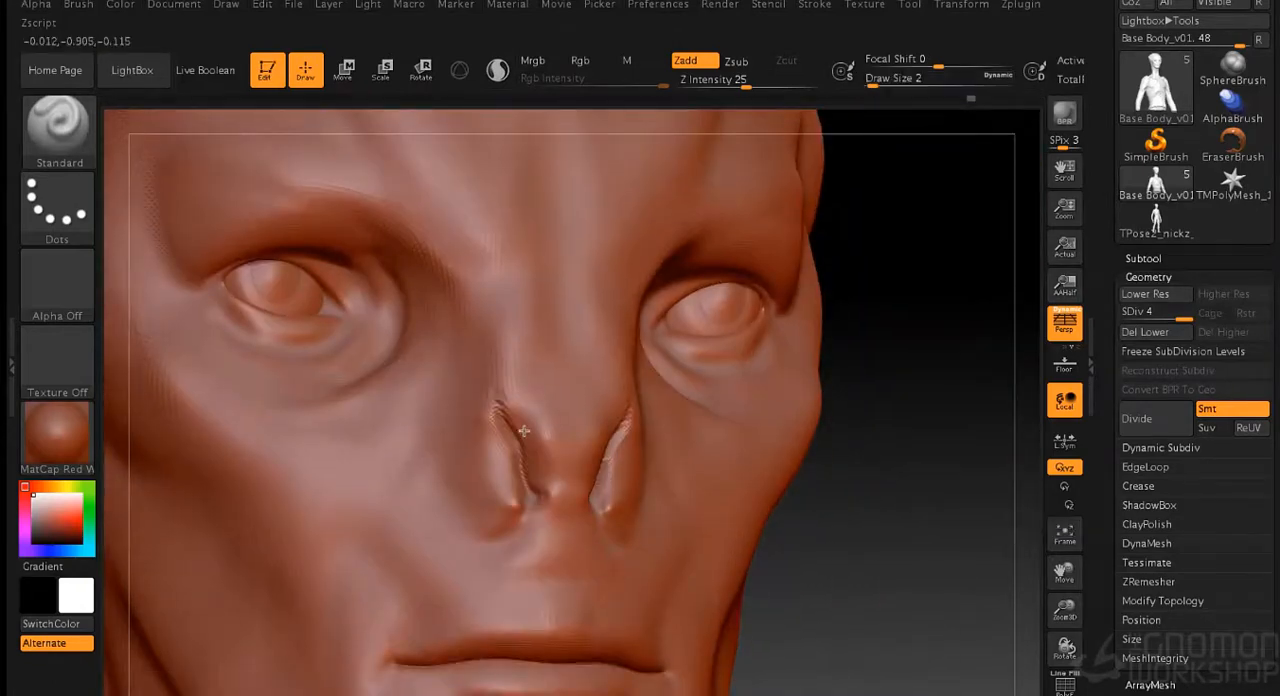
drag(534, 445, 568, 516)
- Sculpt the side of the nose bridge and the cheek beside the nostrils at draw size 5
mouse_move(815, 545)
mouse_down()
mouse_move(920, 560)
mouse_move(880, 553)
mouse_up()
key(s)
drag(954, 576, 958, 576)
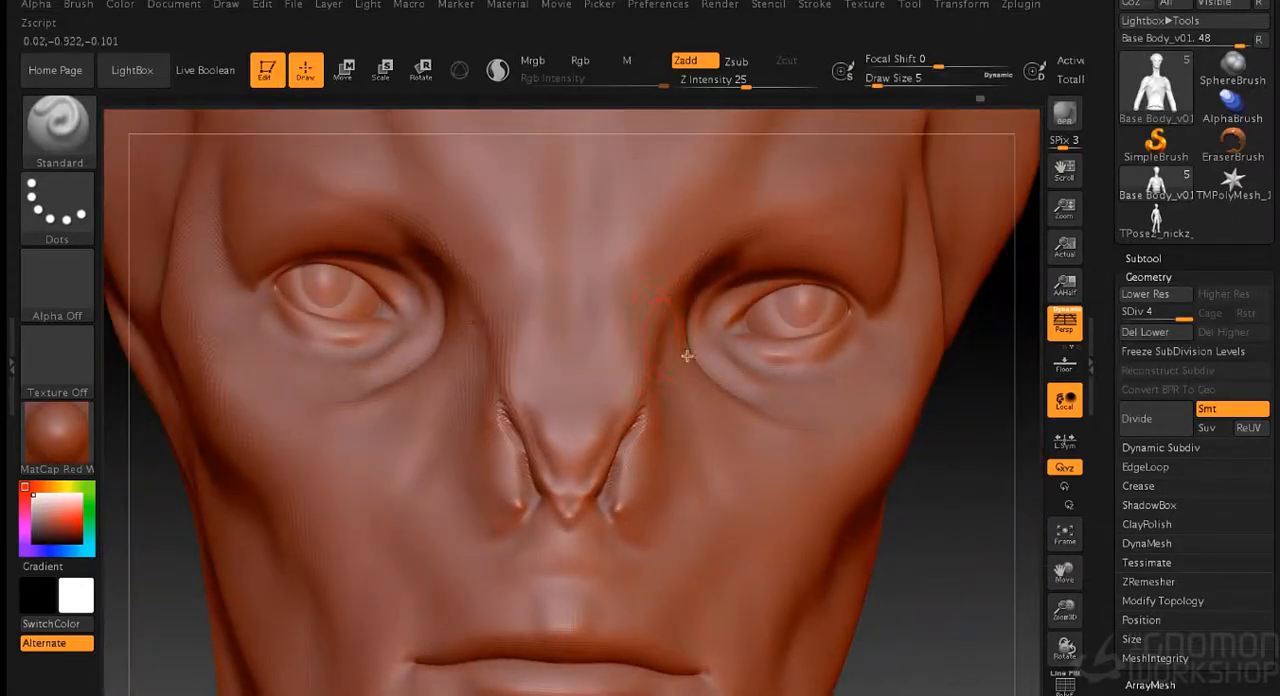
drag(981, 549, 624, 603)
mouse_move(398, 484)
mouse_down()
mouse_move(420, 510)
mouse_move(455, 497)
mouse_up()
drag(454, 455, 488, 500)
drag(460, 428, 487, 506)
shift+drag(441, 453, 510, 547)
- Refine the cheek fold below the eye and blend it toward the nose
alt+drag(874, 411, 800, 497)
drag(800, 497, 837, 506)
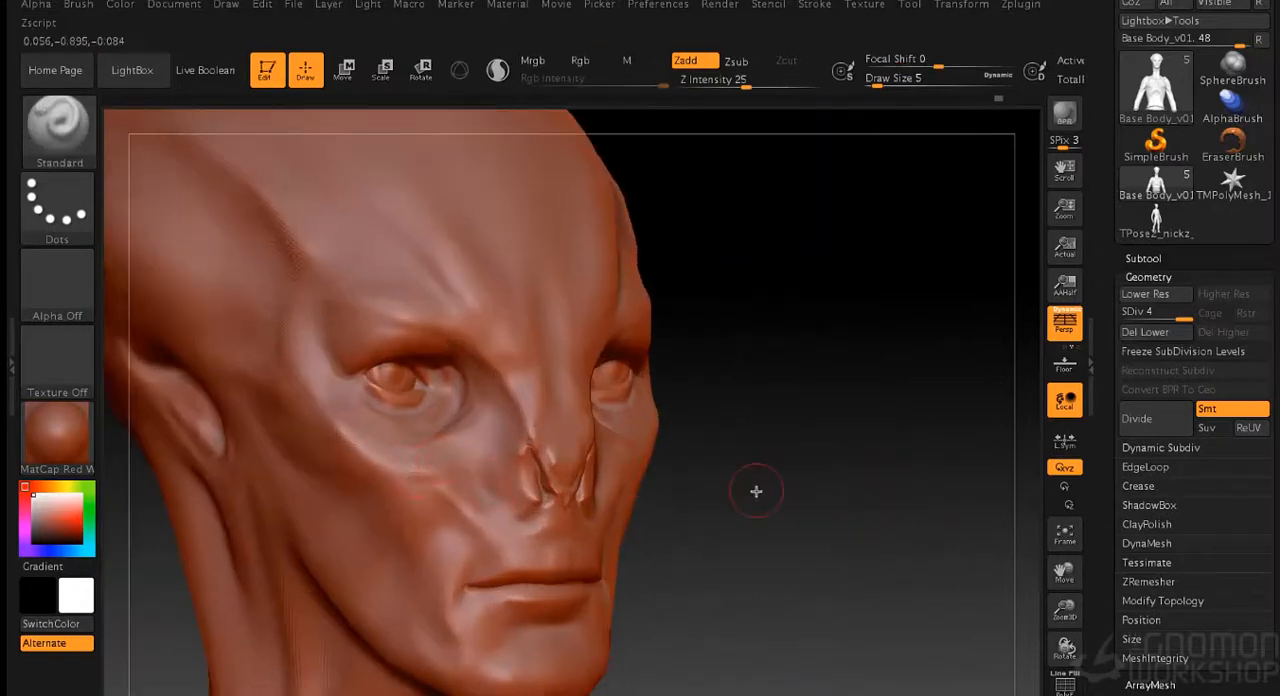
key(s)
drag(756, 491, 760, 491)
mouse_move(426, 464)
mouse_down()
mouse_move(450, 462)
mouse_move(441, 490)
mouse_move(469, 471)
mouse_move(458, 465)
mouse_up()
mouse_move(910, 437)
mouse_down()
mouse_move(877, 443)
mouse_move(906, 440)
mouse_up()
drag(712, 480, 731, 468)
- Refine the outer corner of the eye socket at draw size 3
key(s)
drag(862, 452, 884, 452)
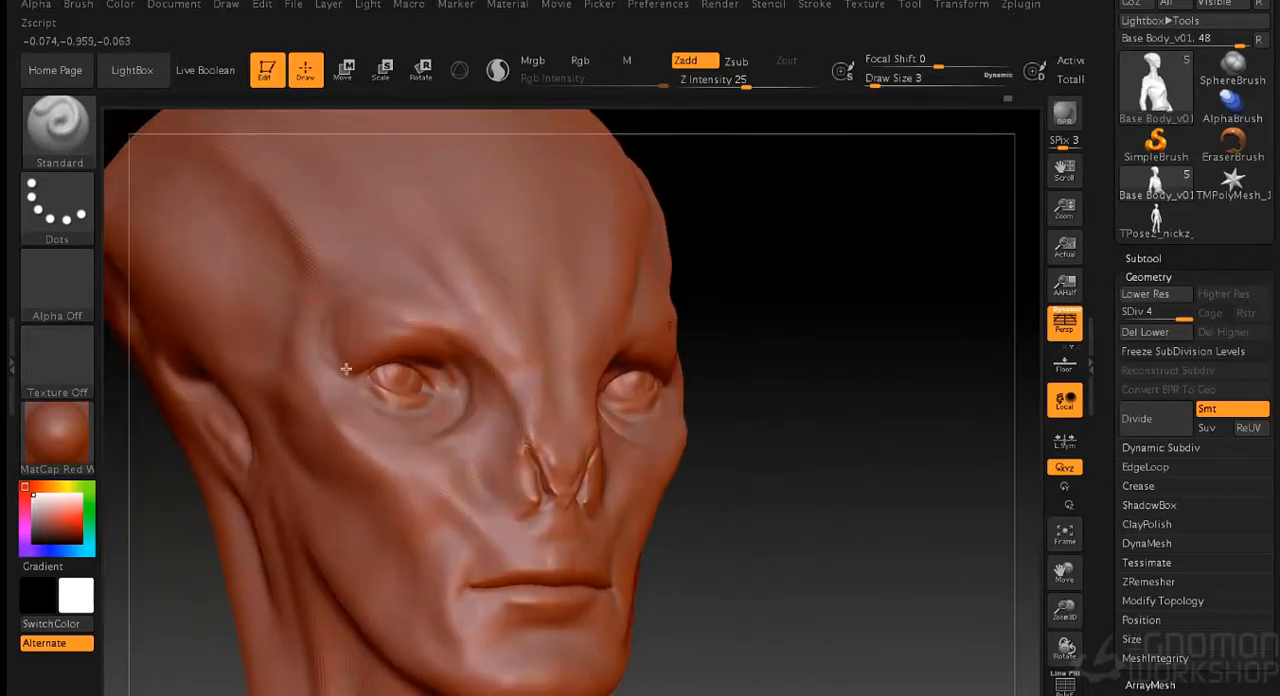
mouse_move(857, 395)
mouse_down()
mouse_move(837, 388)
mouse_move(857, 360)
mouse_up()
- Carve a thin vertical groove down the bridge of the nose at draw size 2 and smooth it
key(s)
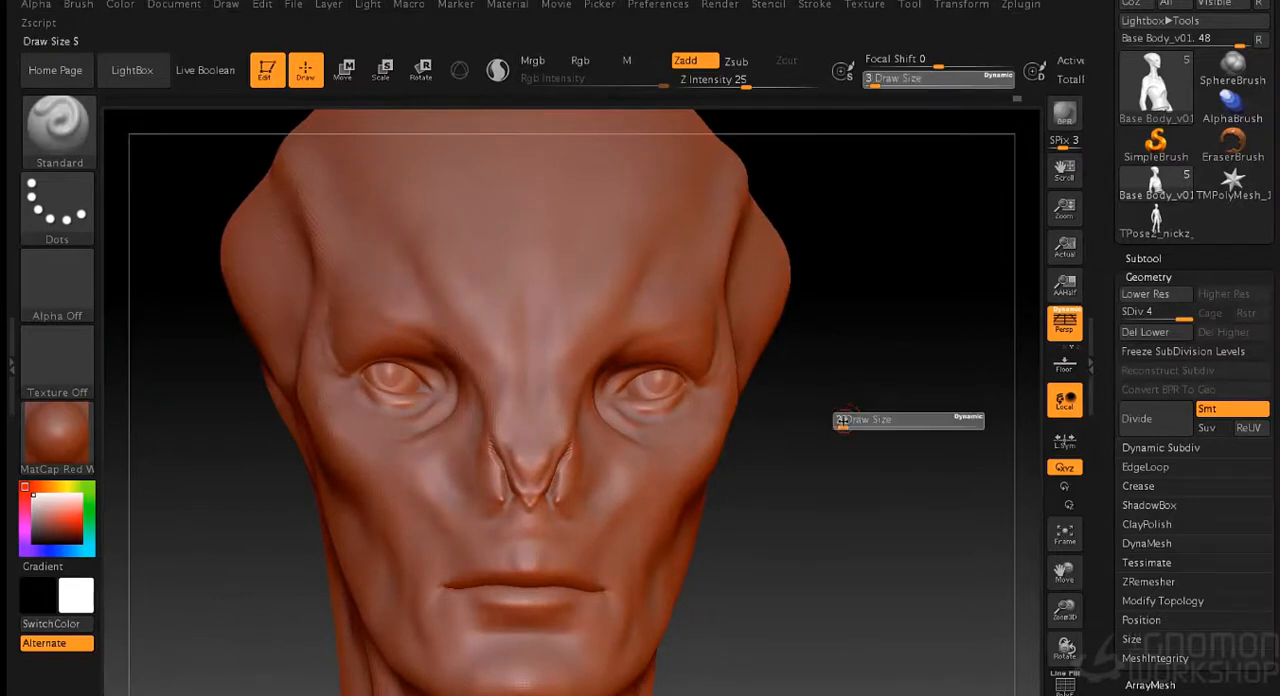
drag(845, 421, 841, 421)
key(shift)
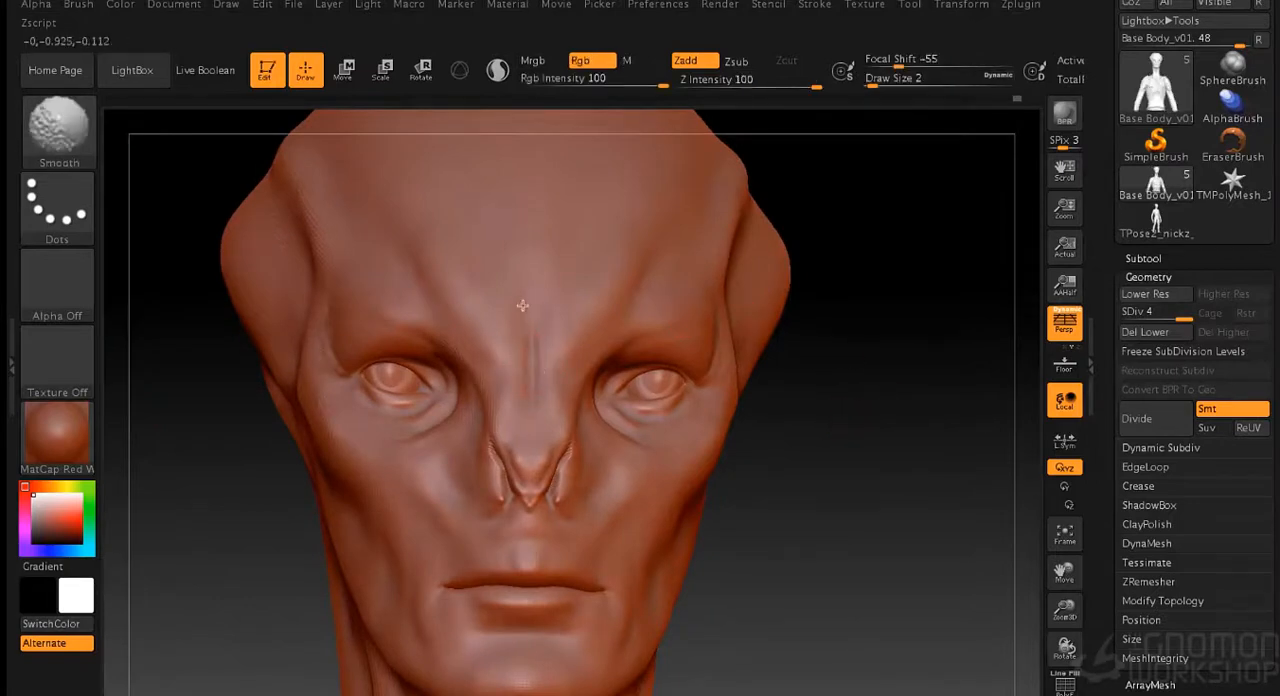
shift+drag(535, 368, 535, 443)
- Sculpt and smooth the mouth corners and the sides of the chin at draw size 5
mouse_move(843, 473)
mouse_down()
mouse_move(783, 371)
mouse_move(785, 440)
mouse_up()
key(s)
drag(657, 476, 661, 476)
mouse_move(466, 534)
mouse_down()
mouse_move(402, 482)
mouse_move(417, 485)
mouse_up()
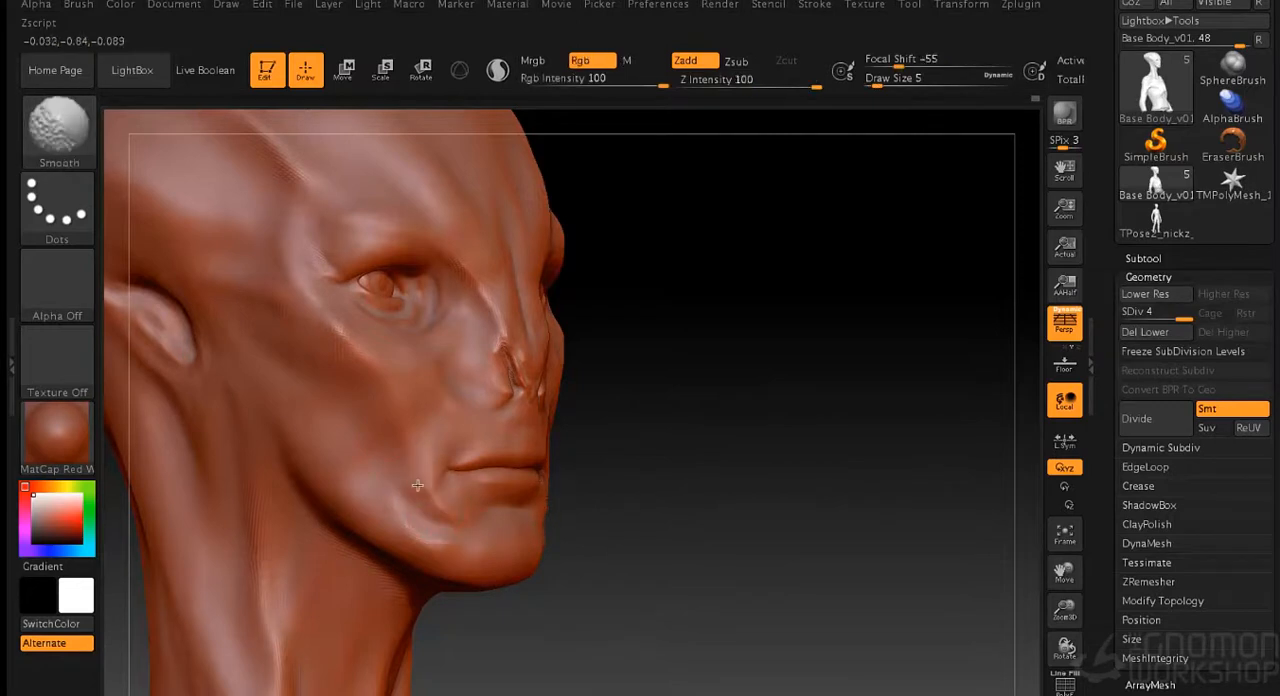
drag(752, 506, 654, 509)
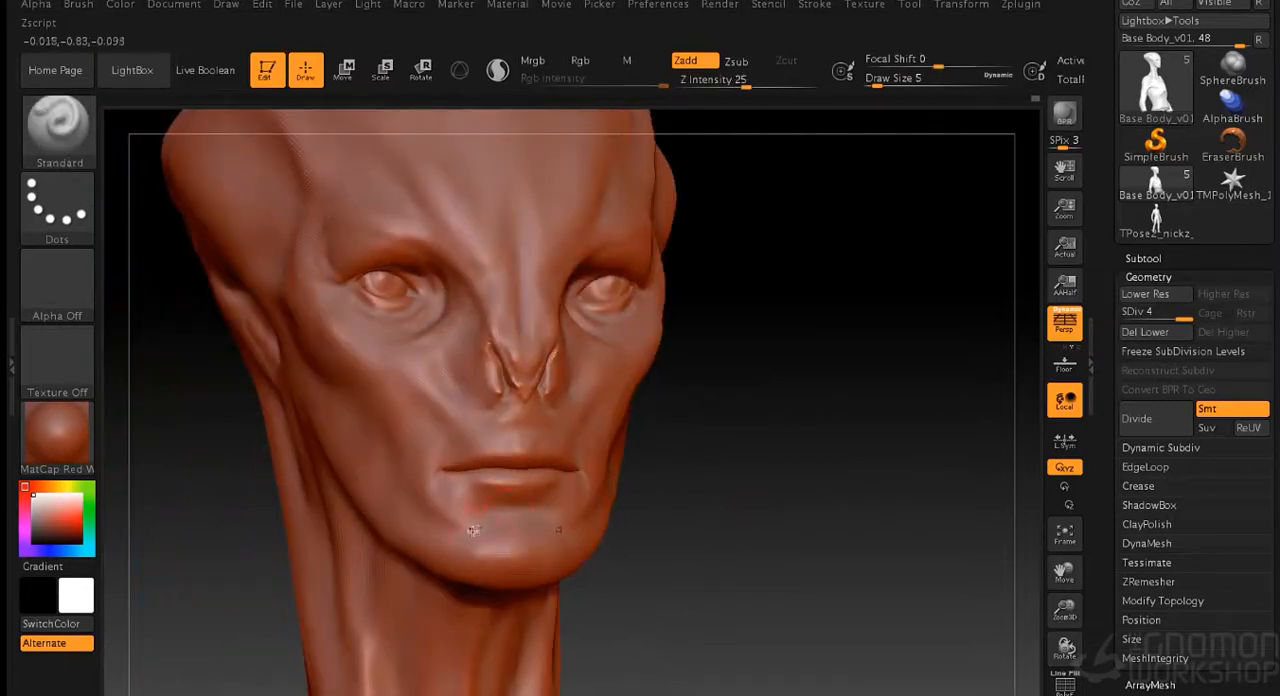
mouse_move(473, 541)
mouse_down()
mouse_move(517, 501)
mouse_move(484, 526)
mouse_move(465, 494)
mouse_move(474, 513)
mouse_up()
- Refine the lower cheek and the area around the mouth corner at draw size 3
mouse_move(826, 502)
mouse_down()
mouse_move(760, 500)
mouse_move(709, 289)
mouse_move(734, 390)
mouse_up()
key([)
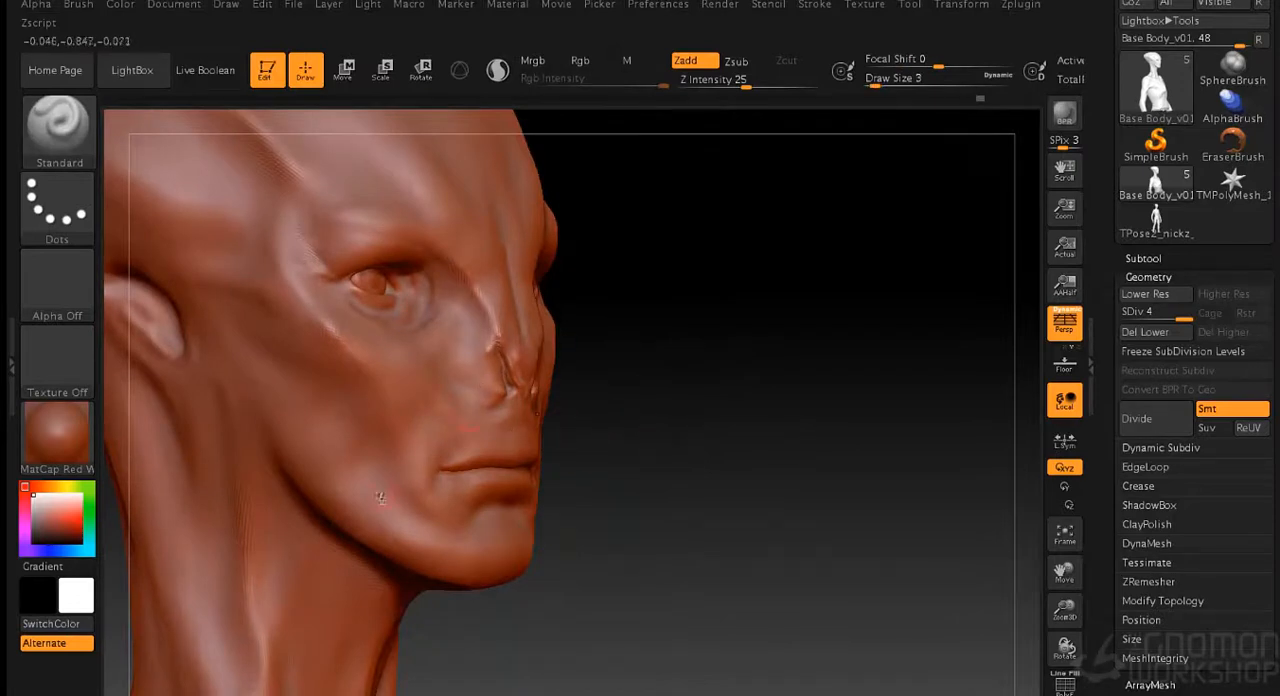
key(shift)
- Sculpt the outer nostril wings and their lower ends at draw size 3, blending with the Smooth brush
mouse_move(655, 400)
mouse_down()
mouse_move(790, 397)
mouse_move(800, 450)
mouse_up()
key(shift)
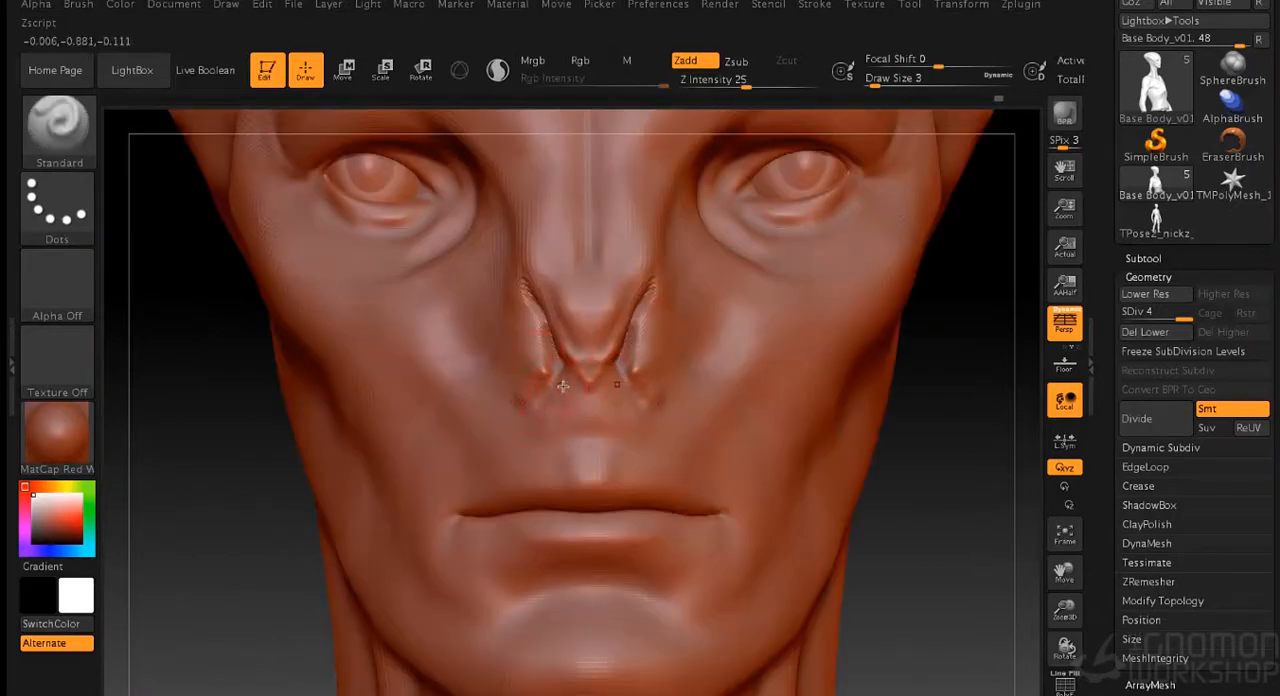
drag(521, 395, 535, 308)
drag(946, 493, 820, 436)
- Sculpt the inner eye corner, eyelids and the folds under the eye at draw size 2
drag(912, 393, 700, 380)
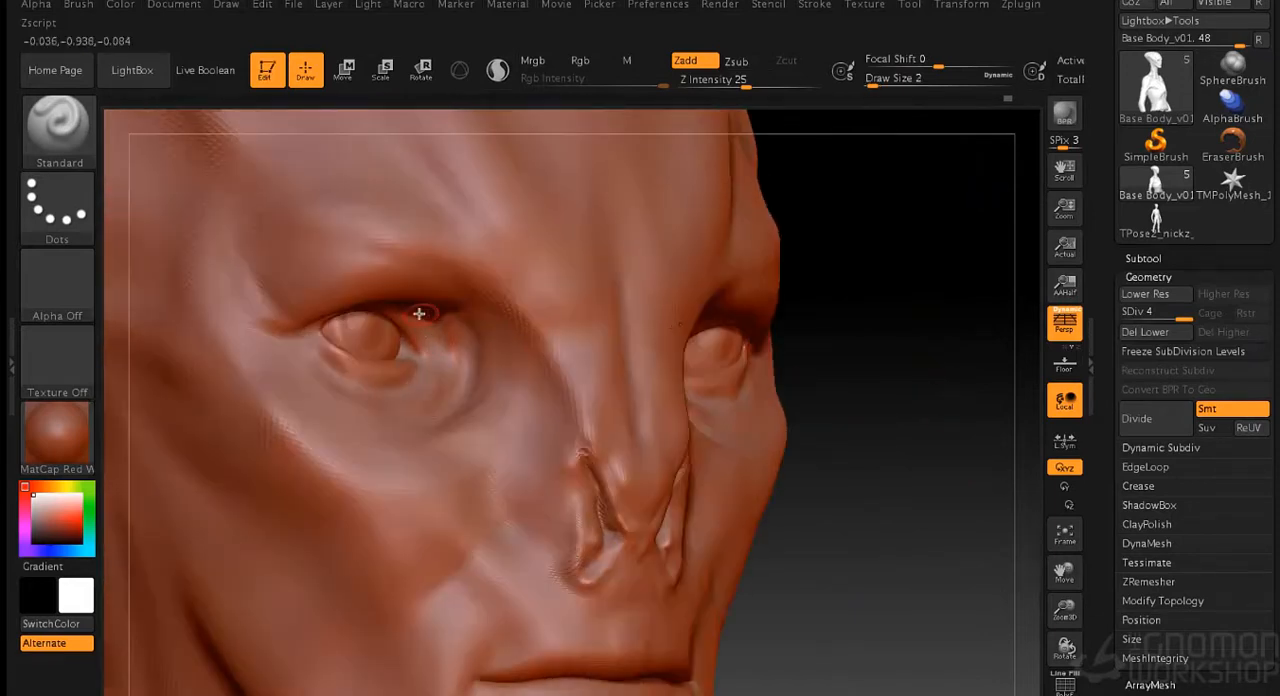
drag(872, 322, 774, 306)
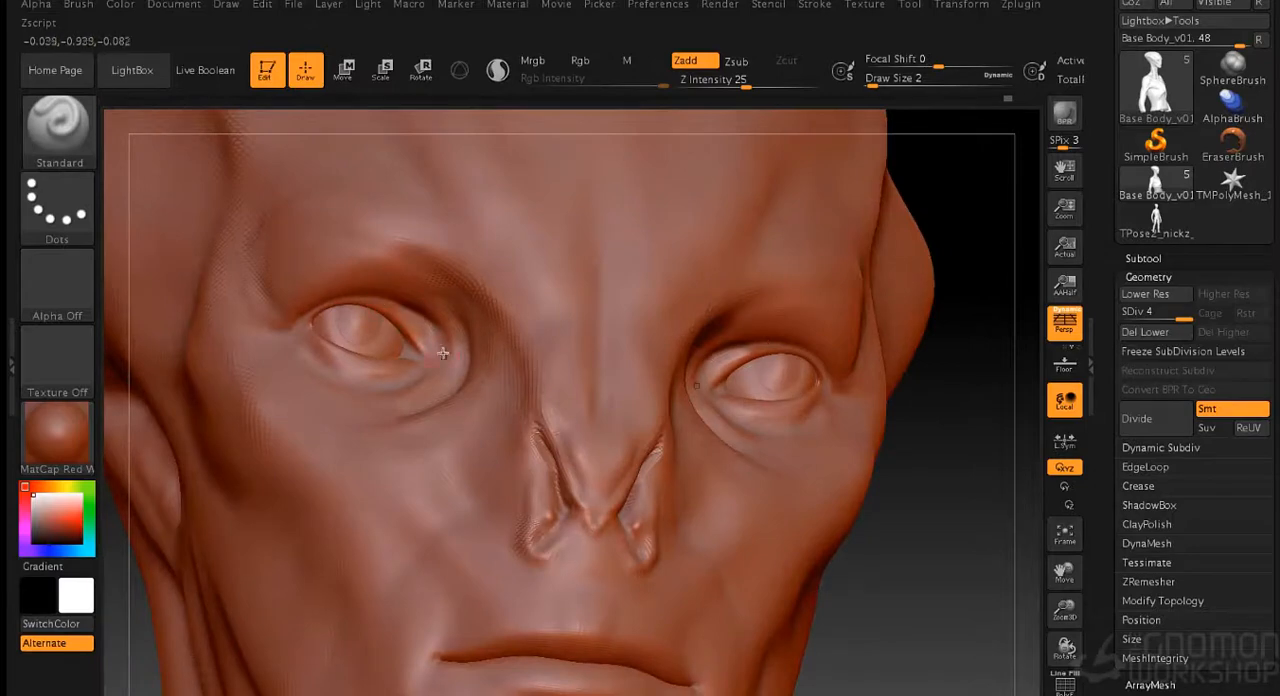
drag(965, 555, 940, 554)
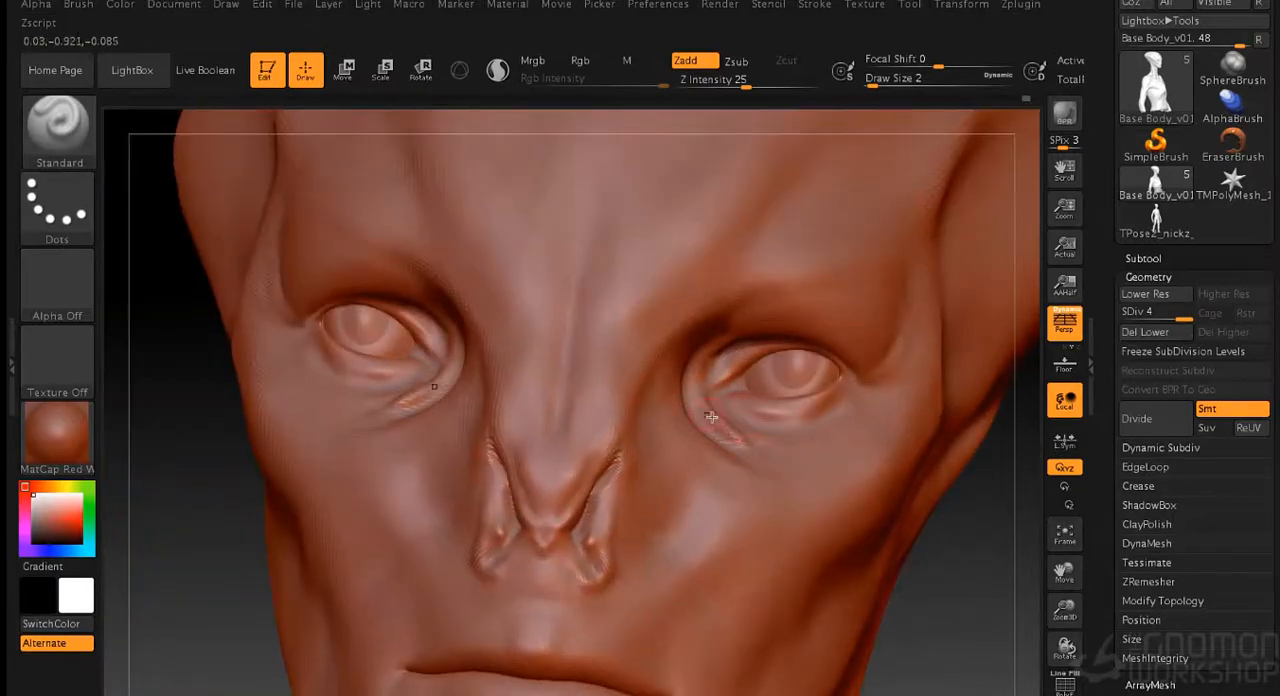
key(shift)
drag(989, 548, 953, 555)
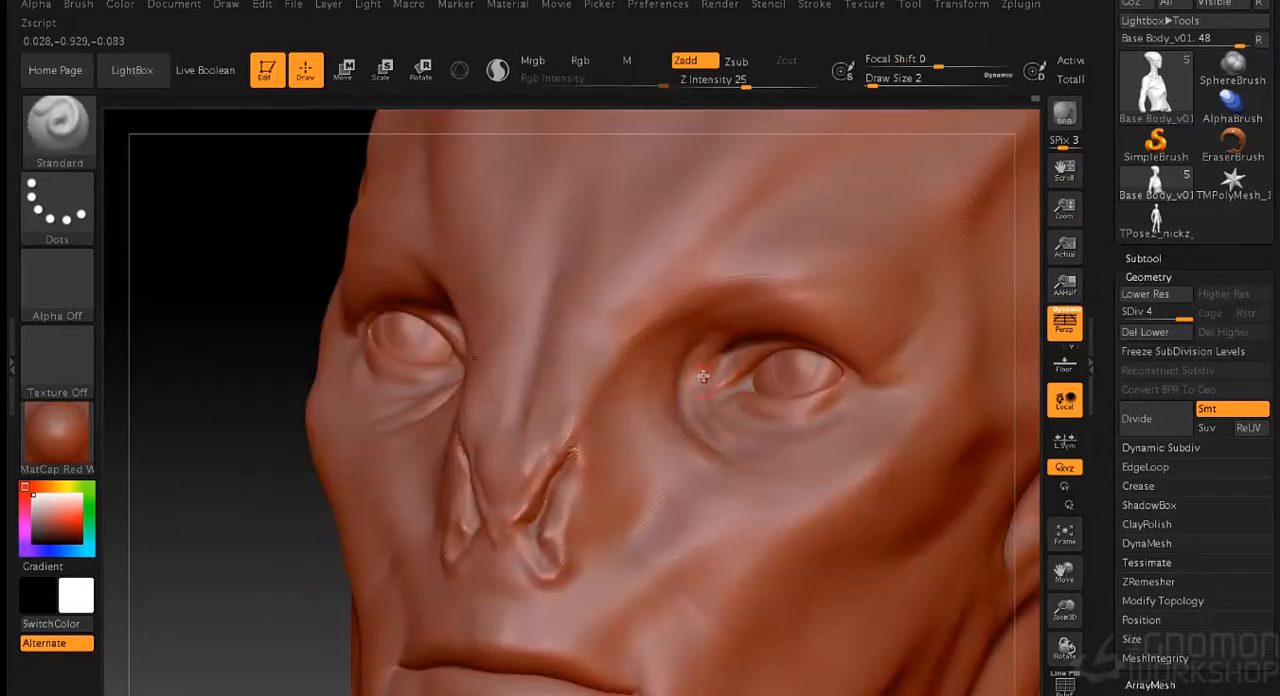
drag(257, 531, 327, 523)
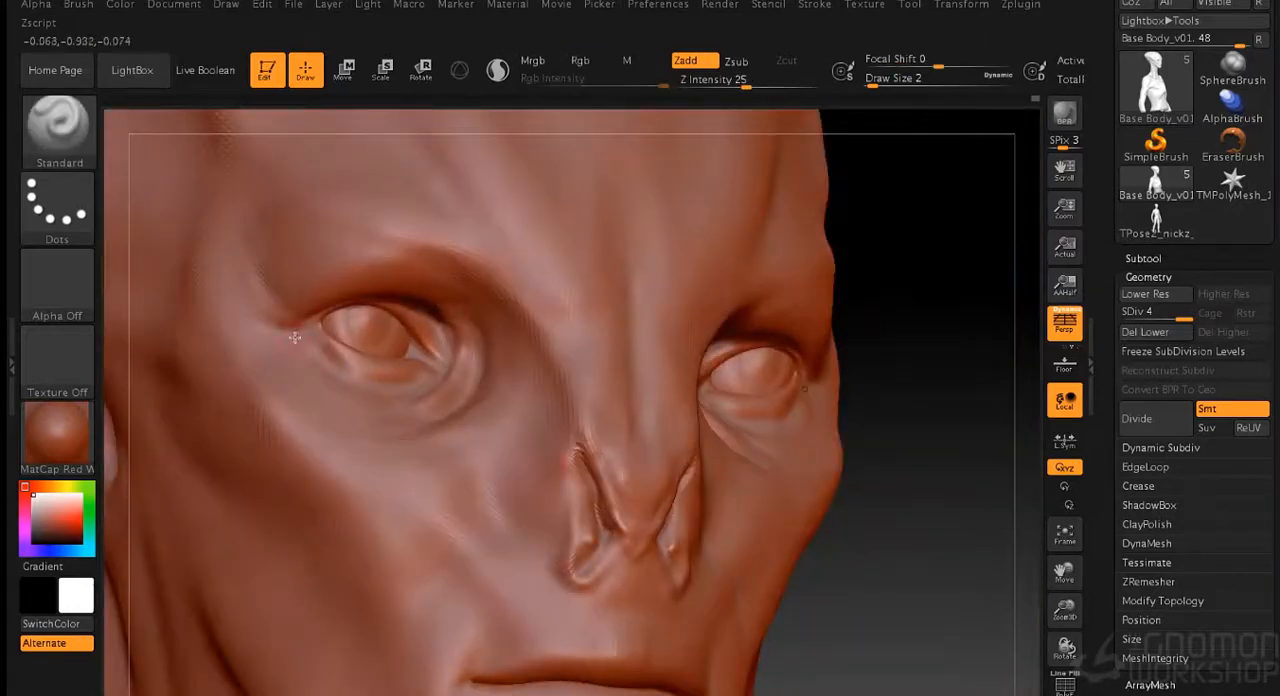
- Define the lower eyelid rim with fine strokes at draw size 1 and smooth it
key(s)
drag(911, 446, 914, 446)
drag(328, 347, 363, 373)
alt+drag(911, 381, 969, 649)
key(s)
drag(344, 360, 371, 380)
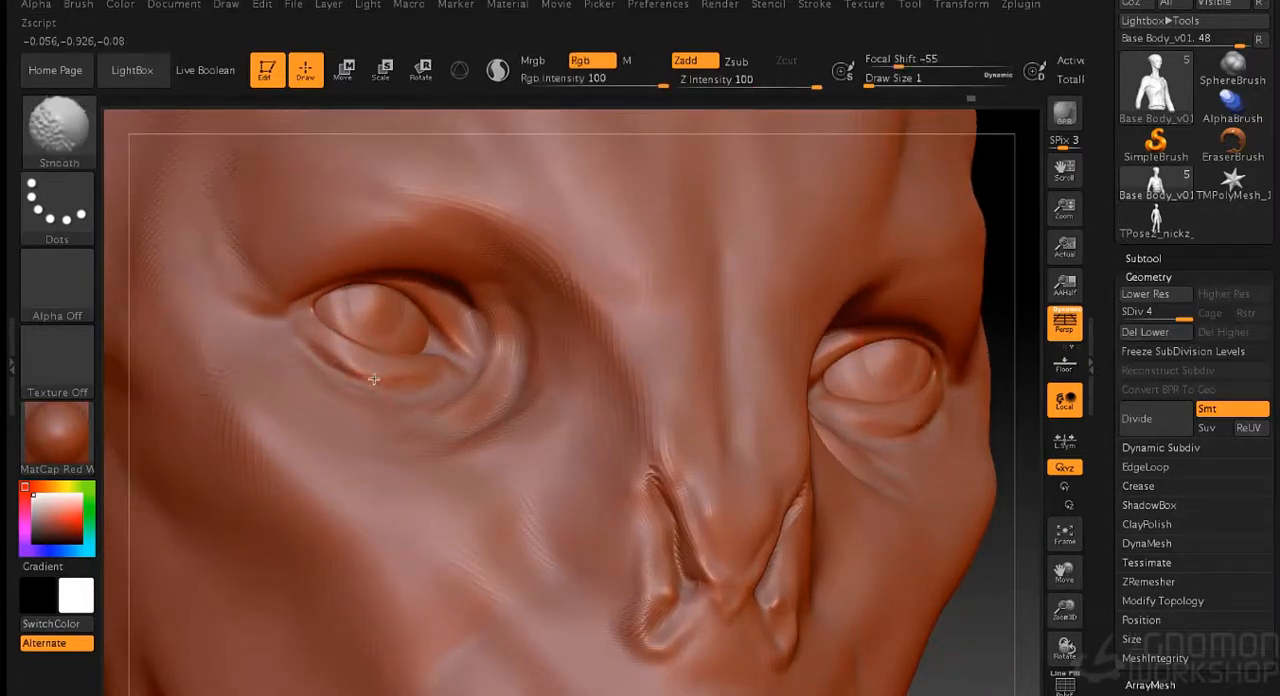
drag(1010, 624, 953, 630)
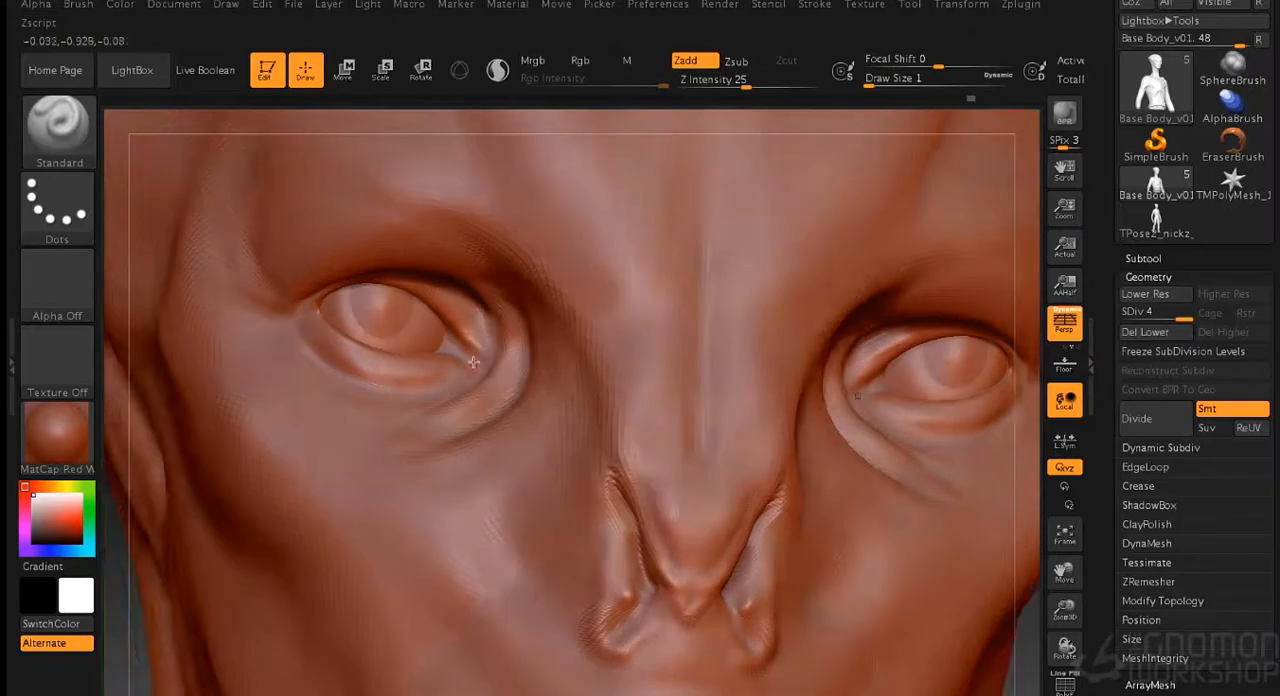
- Sculpt the ridge beside the outer eye corner at draw size 3 and smooth the area under the eye
key(s)
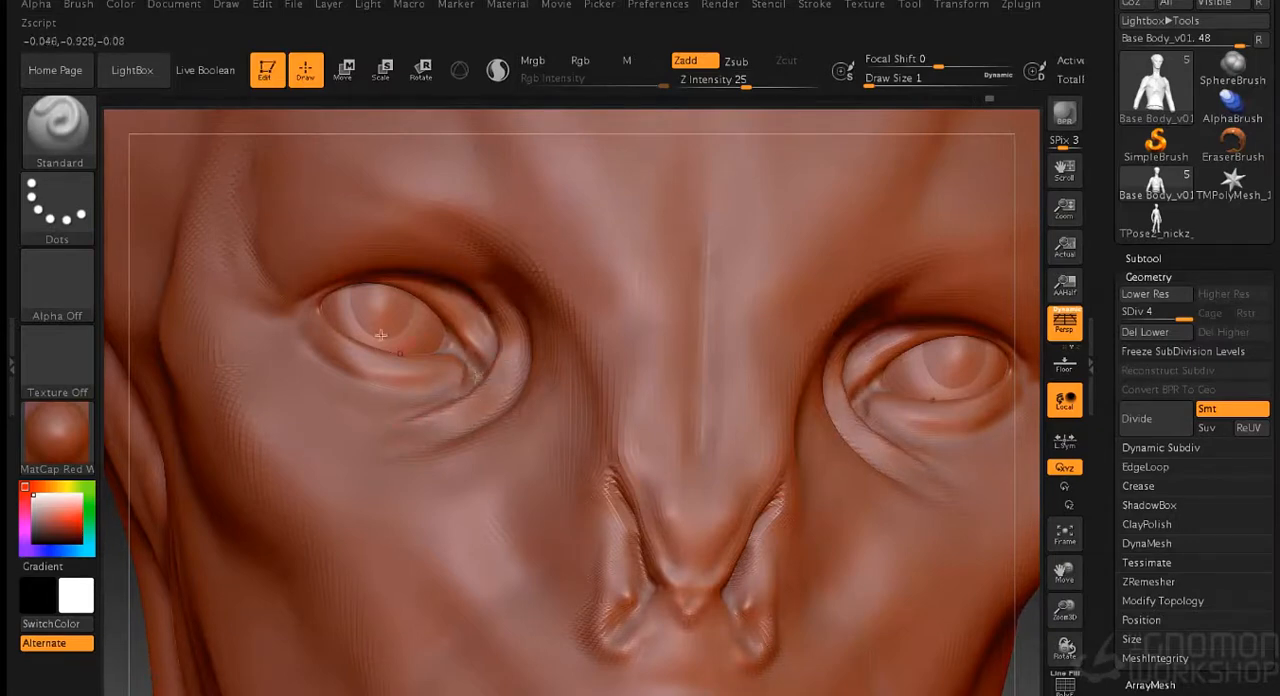
key(s)
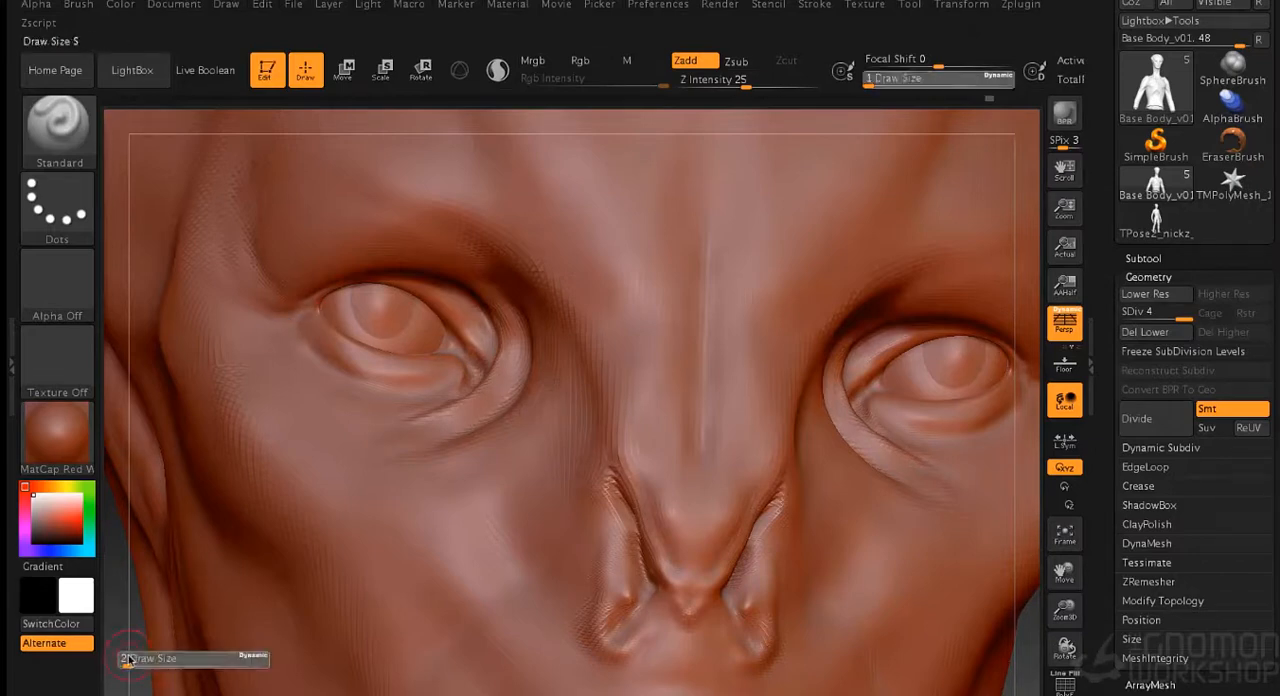
key(s)
drag(129, 651, 136, 652)
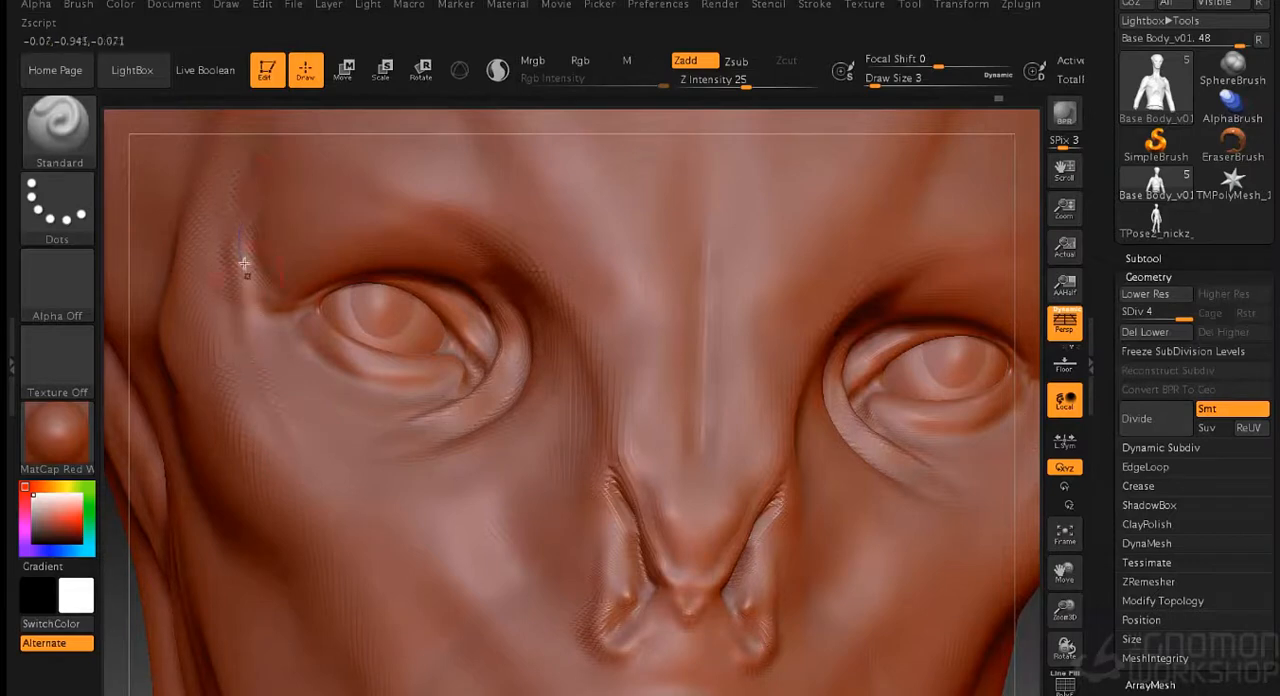
key(shift)
mouse_move(320, 432)
shift+mouse_down()
mouse_move(339, 413)
mouse_move(338, 372)
mouse_move(400, 425)
shift+mouse_up()
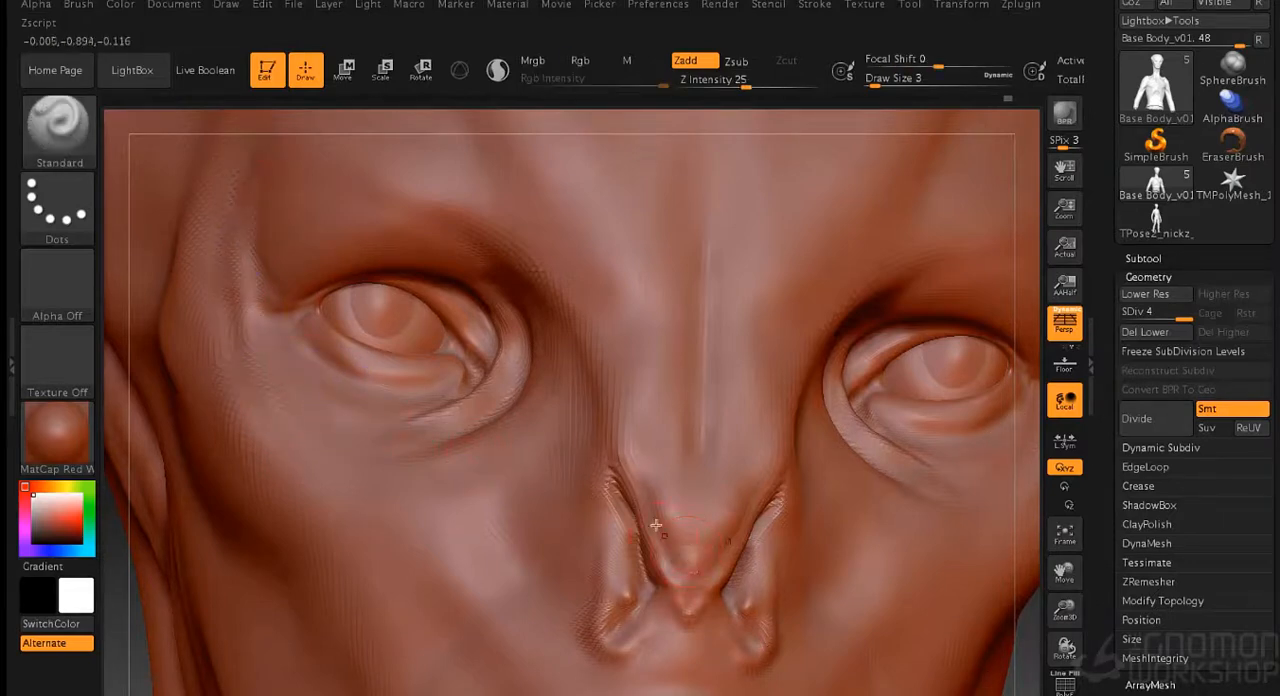
- Carve a fine crease running outward from the outer eye corner at draw size 1
key(s)
click(119, 658)
drag(226, 313, 272, 310)
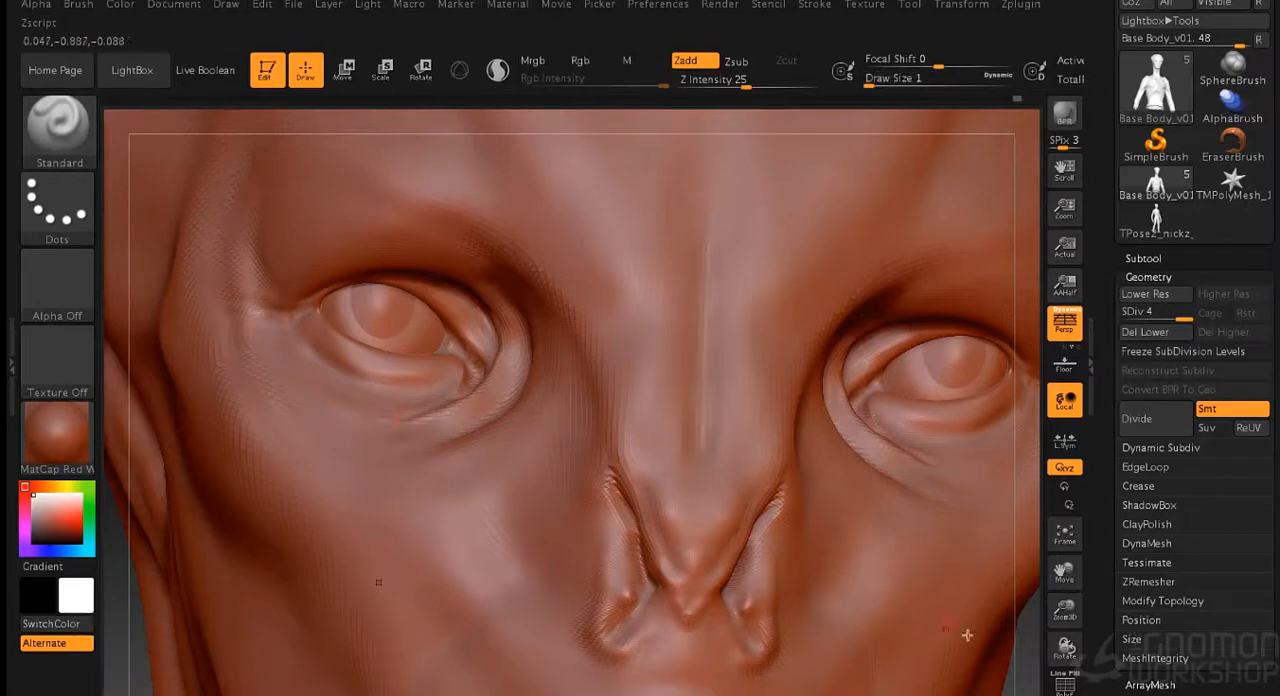
drag(1030, 647, 883, 380)
mouse_move(881, 448)
alt+mouse_down()
mouse_move(934, 443)
mouse_move(893, 462)
alt+mouse_up()
- Refine the inner brow and the forms around the eye sockets at draw size 3
key(s)
click(862, 468)
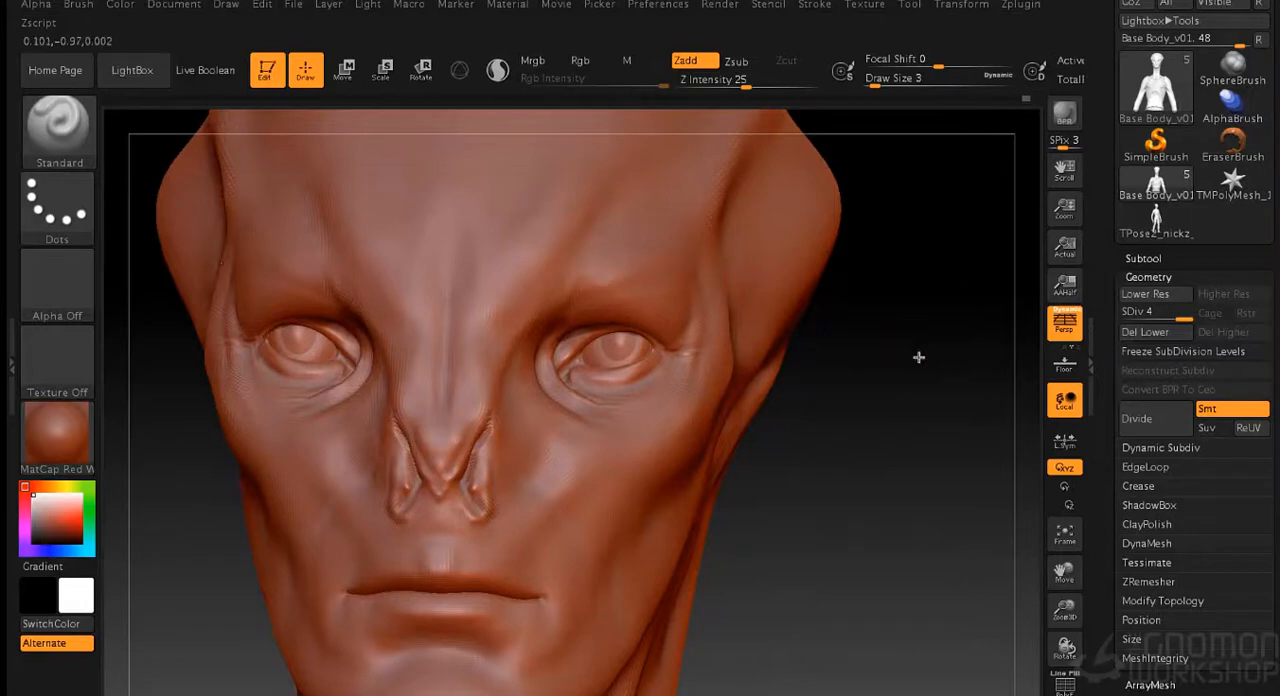
drag(908, 342, 556, 273)
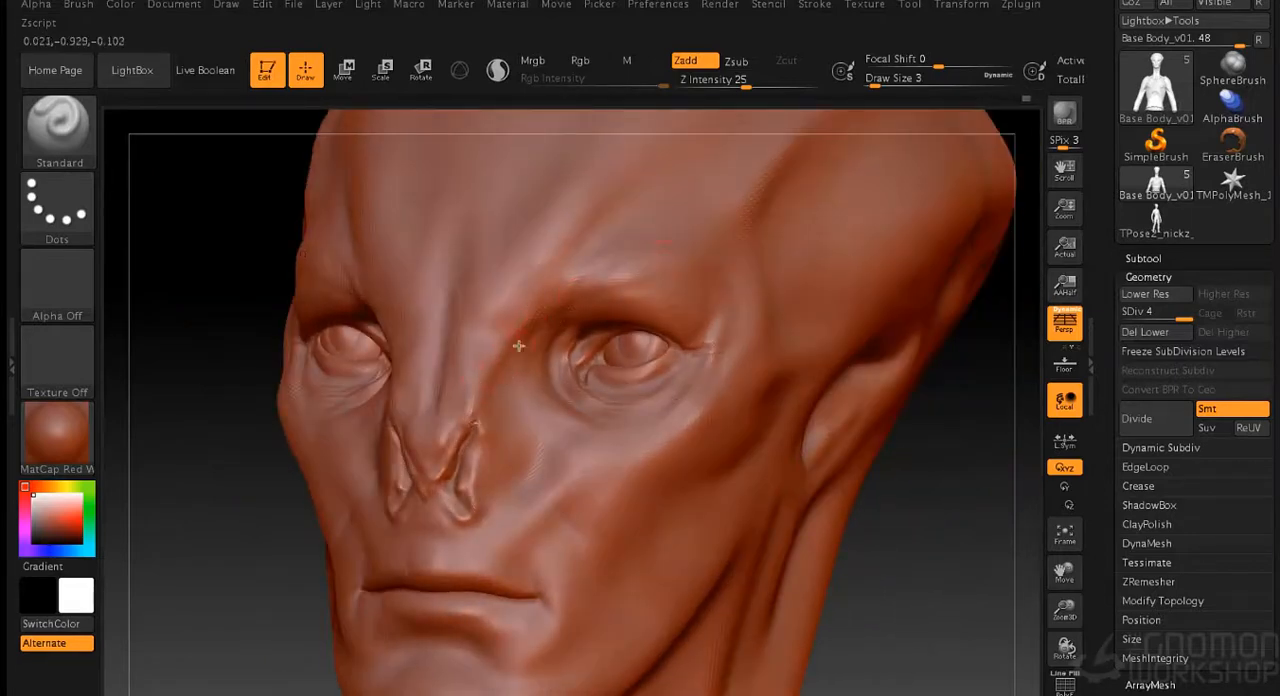
mouse_move(203, 540)
mouse_down()
mouse_move(251, 549)
mouse_move(398, 397)
mouse_up()
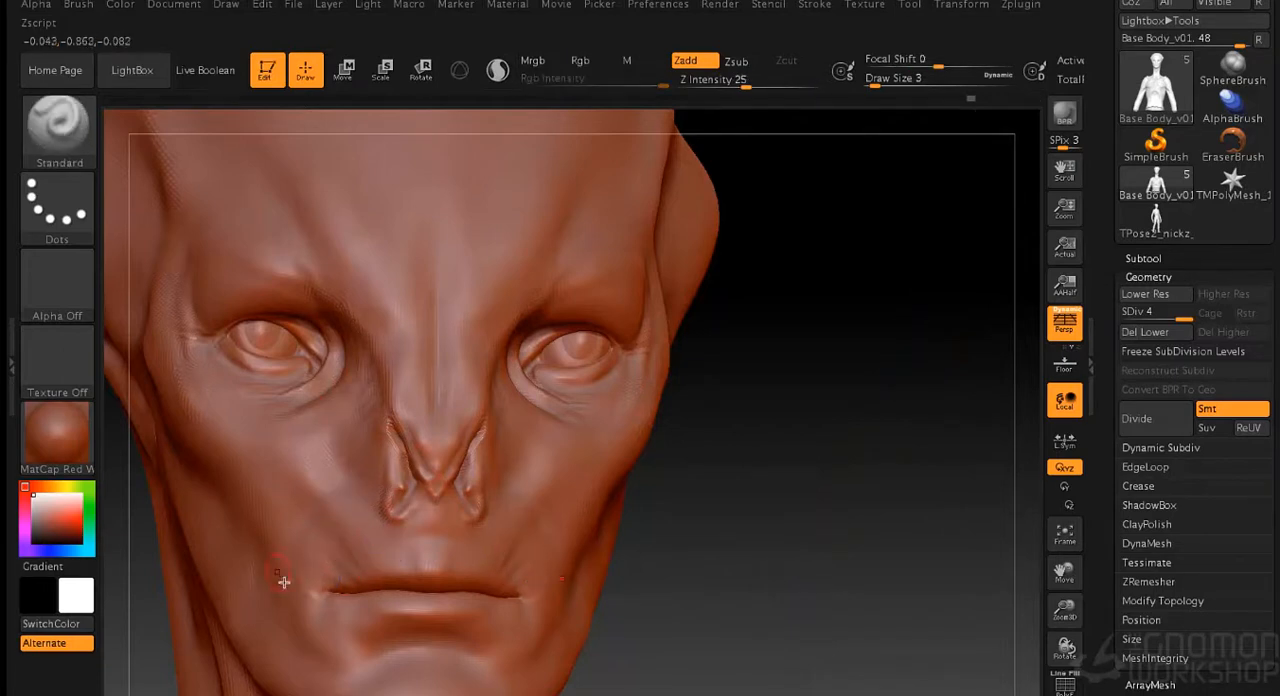
- Sculpt the upper lip, its central groove and the forms around the mouth corners at draw size 3
alt+drag(739, 555, 690, 400)
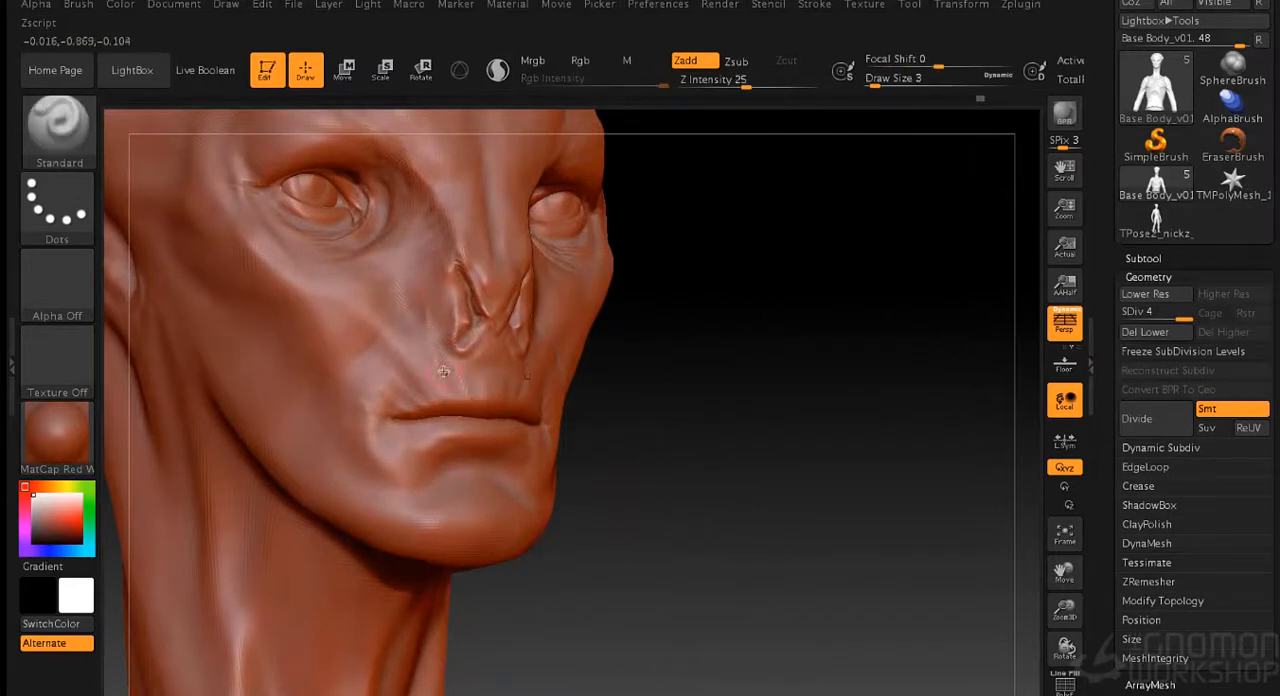
drag(624, 295, 745, 338)
shift+drag(423, 289, 436, 353)
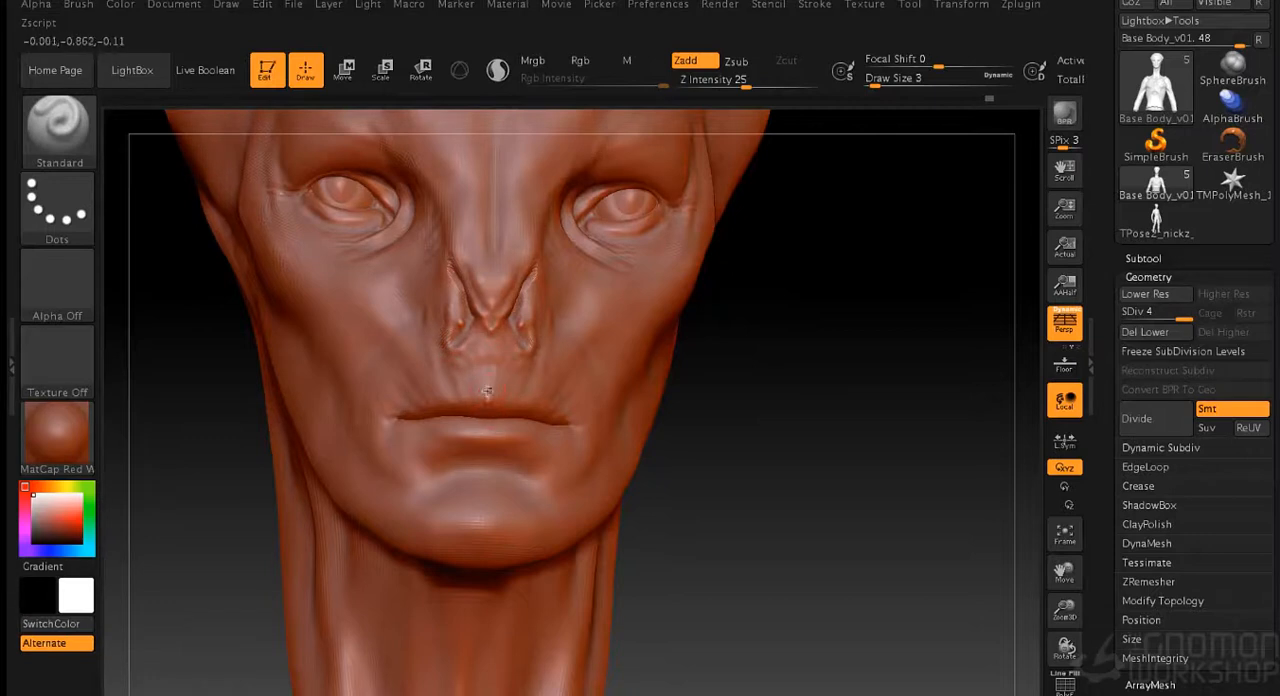
drag(788, 429, 880, 424)
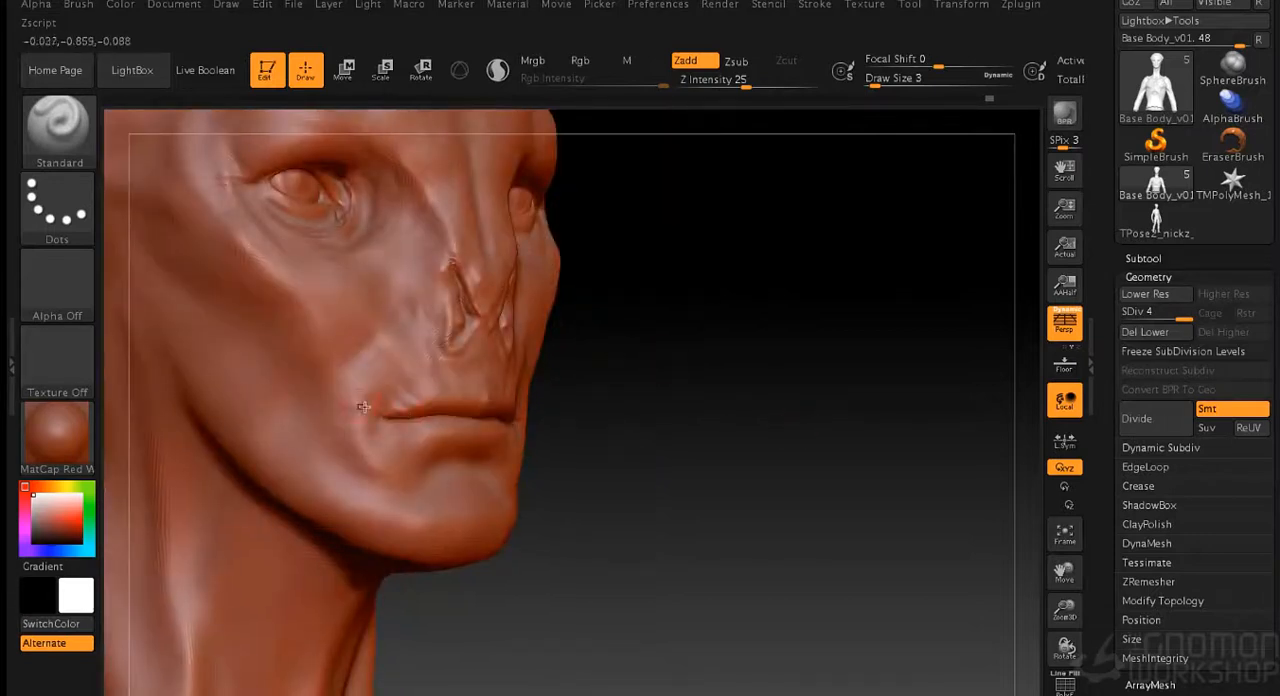
drag(710, 427, 615, 430)
drag(683, 403, 760, 400)
mouse_move(840, 368)
mouse_down()
mouse_move(761, 367)
mouse_move(850, 365)
mouse_up()
- Shape the sides of the nose bridge and the cheek planes at draw size 6, blending with the Smooth brush
key(s)
click(751, 363)
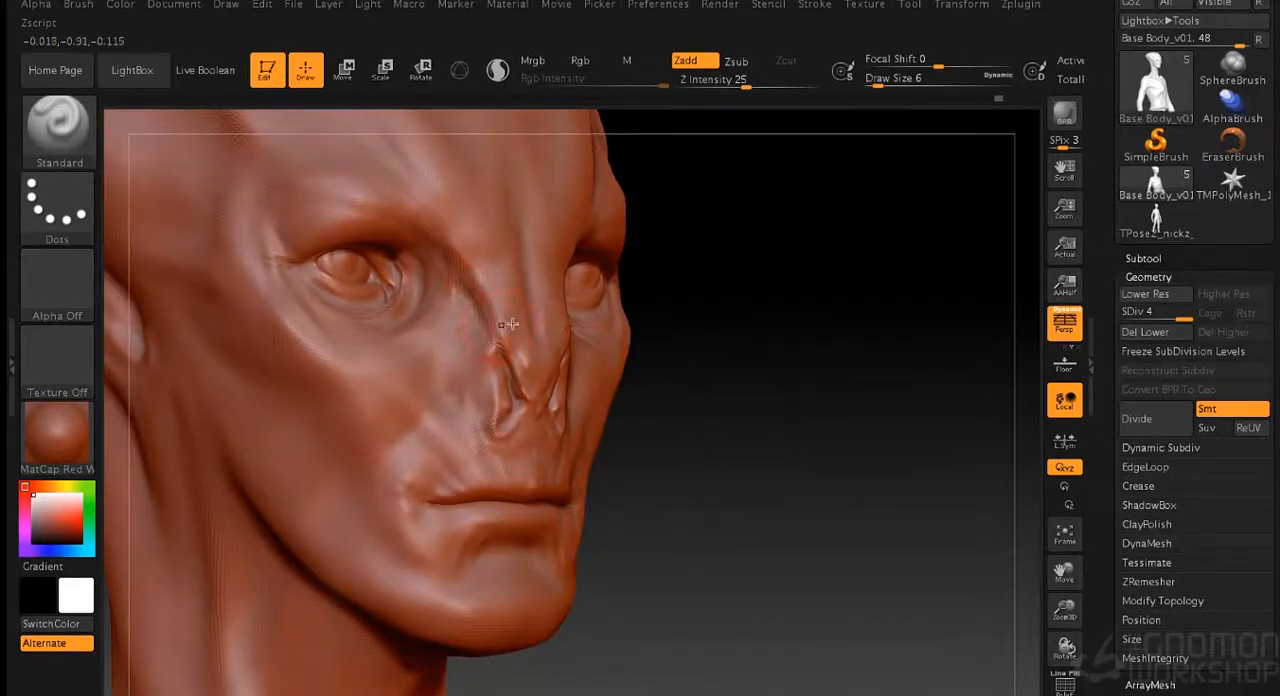
alt+drag(783, 308, 780, 306)
drag(565, 377, 586, 407)
drag(795, 362, 735, 355)
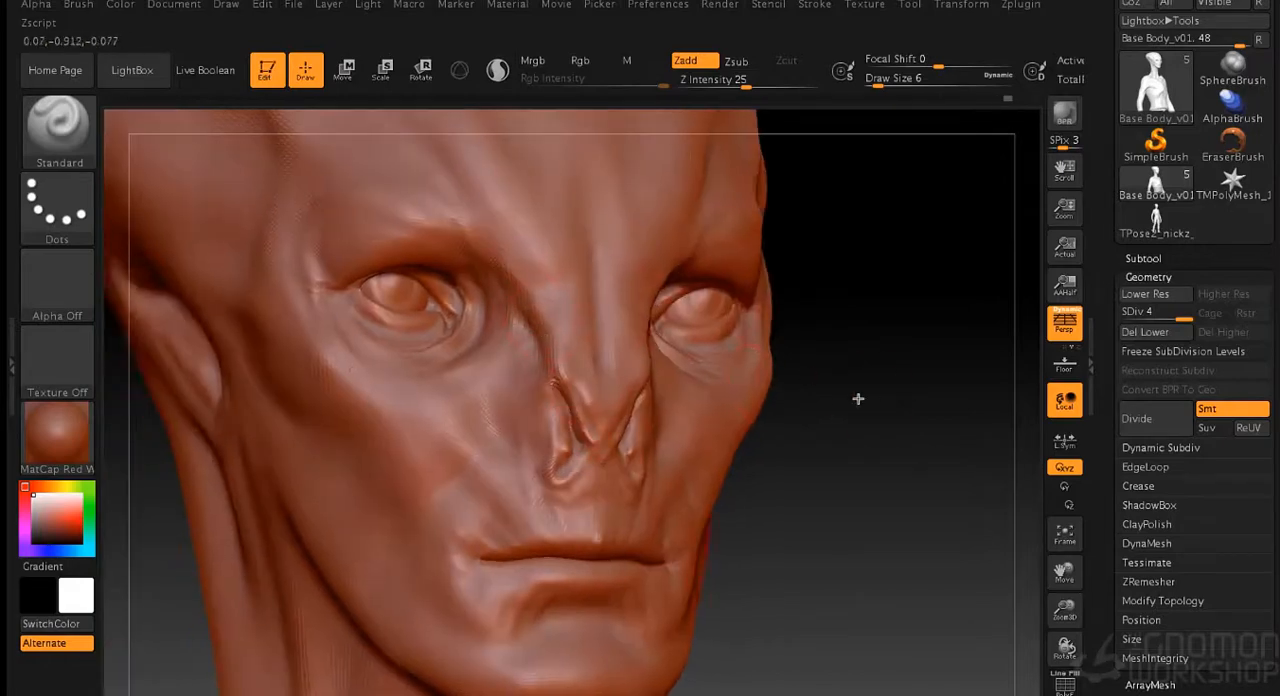
drag(869, 400, 805, 398)
mouse_move(947, 500)
alt+mouse_down()
mouse_move(903, 366)
mouse_move(870, 350)
alt+mouse_up()
drag(797, 311, 860, 325)
alt+drag(715, 330, 708, 430)
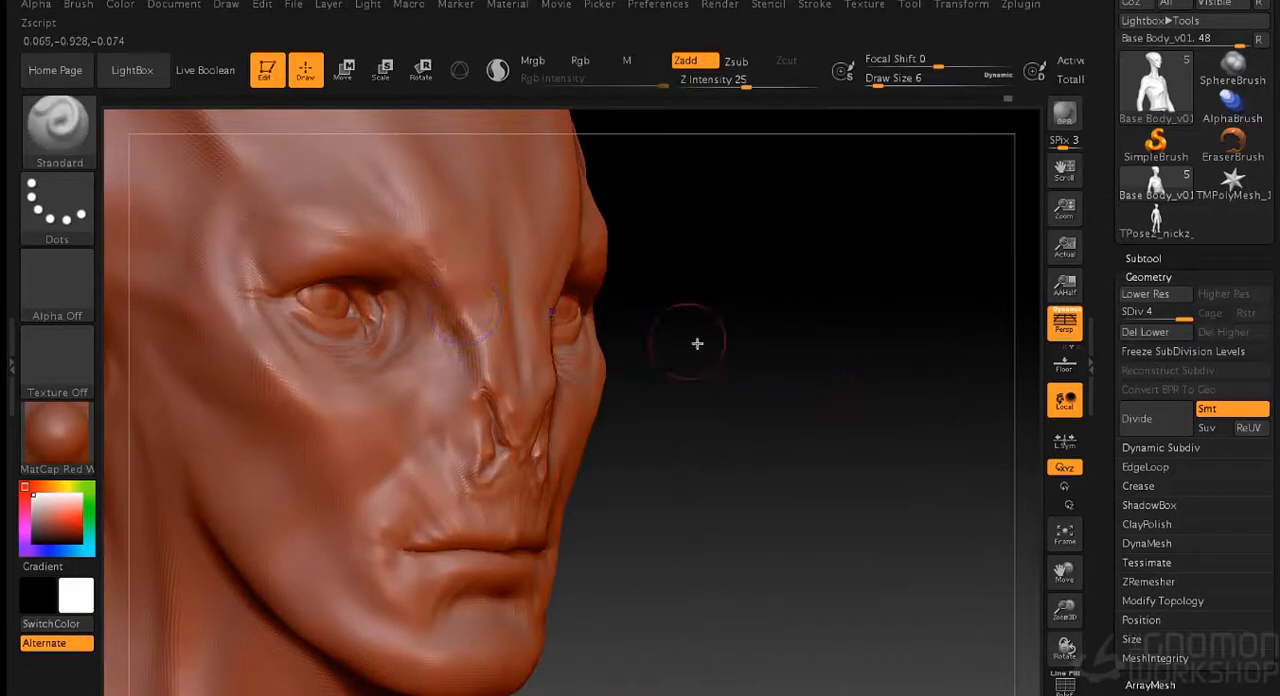
drag(694, 346, 826, 369)
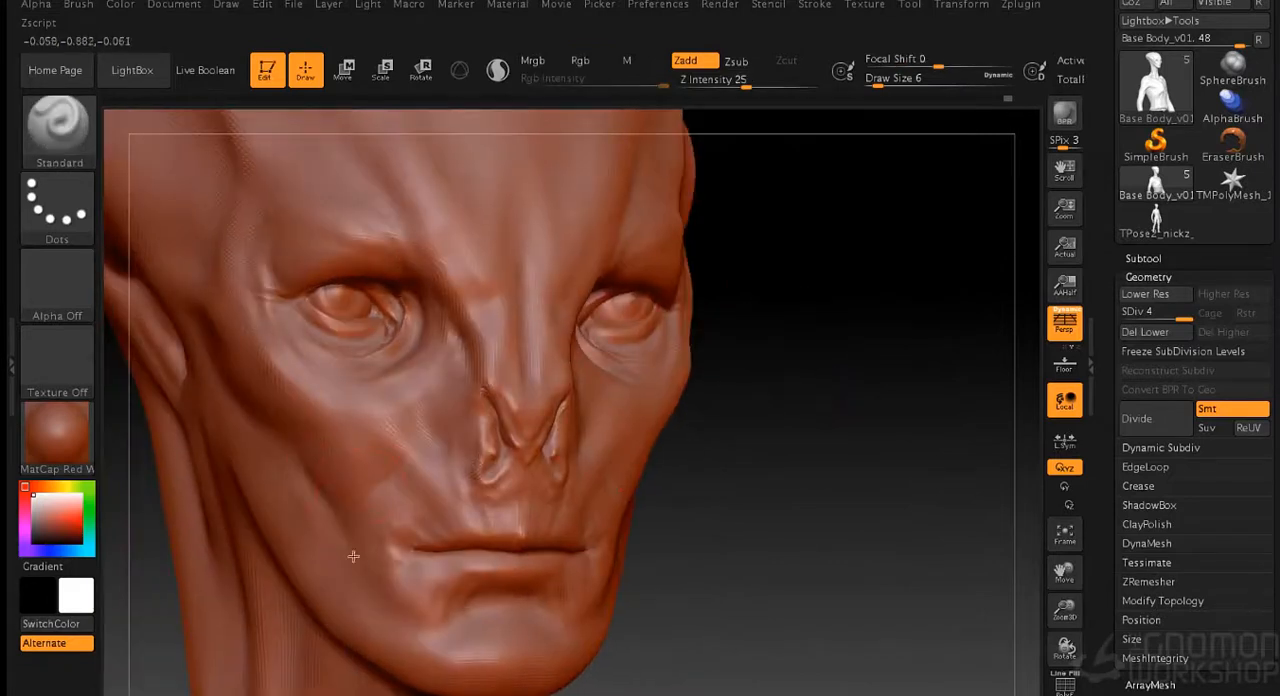
key(shift)
mouse_move(705, 560)
mouse_down()
mouse_move(743, 543)
mouse_move(817, 391)
mouse_move(764, 370)
mouse_move(850, 435)
mouse_up()
- Build up the broader forms beside the nose and on the cheek at draw size 8, smoothing them
key(s)
click(770, 363)
drag(479, 381, 488, 413)
key(shift)
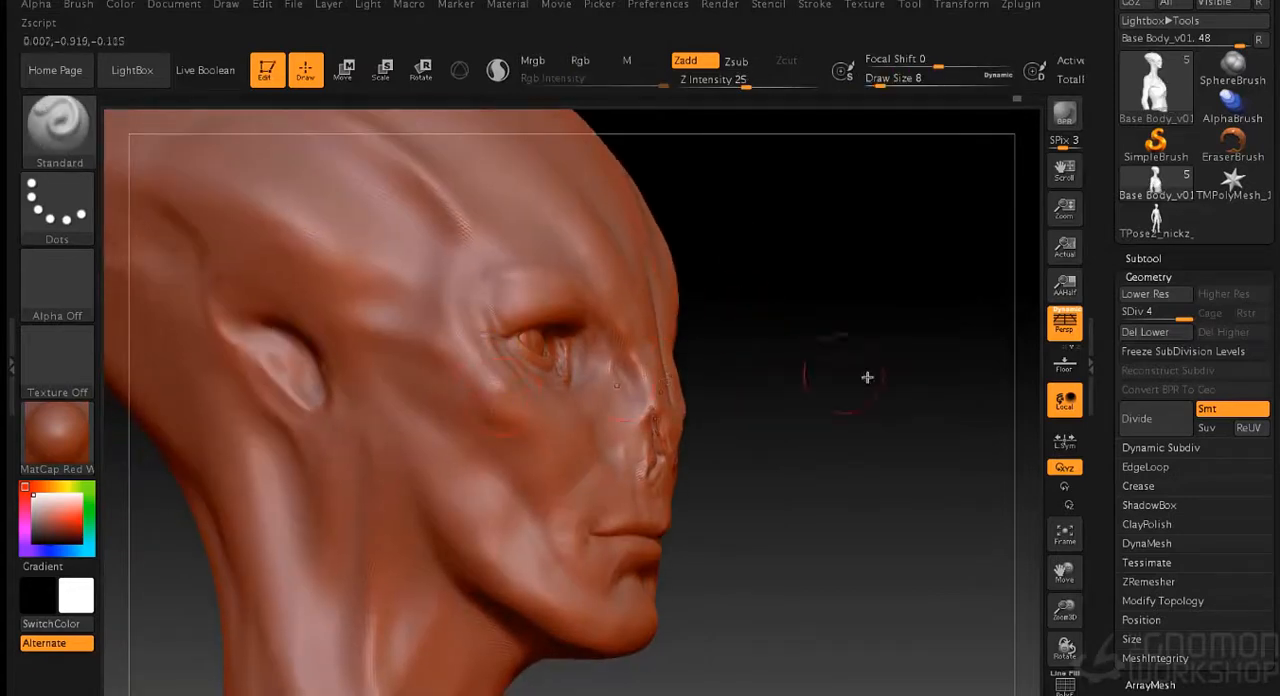
drag(866, 376, 664, 380)
drag(547, 431, 549, 433)
mouse_move(951, 481)
alt+mouse_down()
mouse_move(814, 443)
mouse_move(843, 320)
mouse_move(931, 380)
mouse_move(930, 411)
alt+mouse_up()
- Sharpen the crease at the mouth corner with fine strokes at draw size 1
key(s)
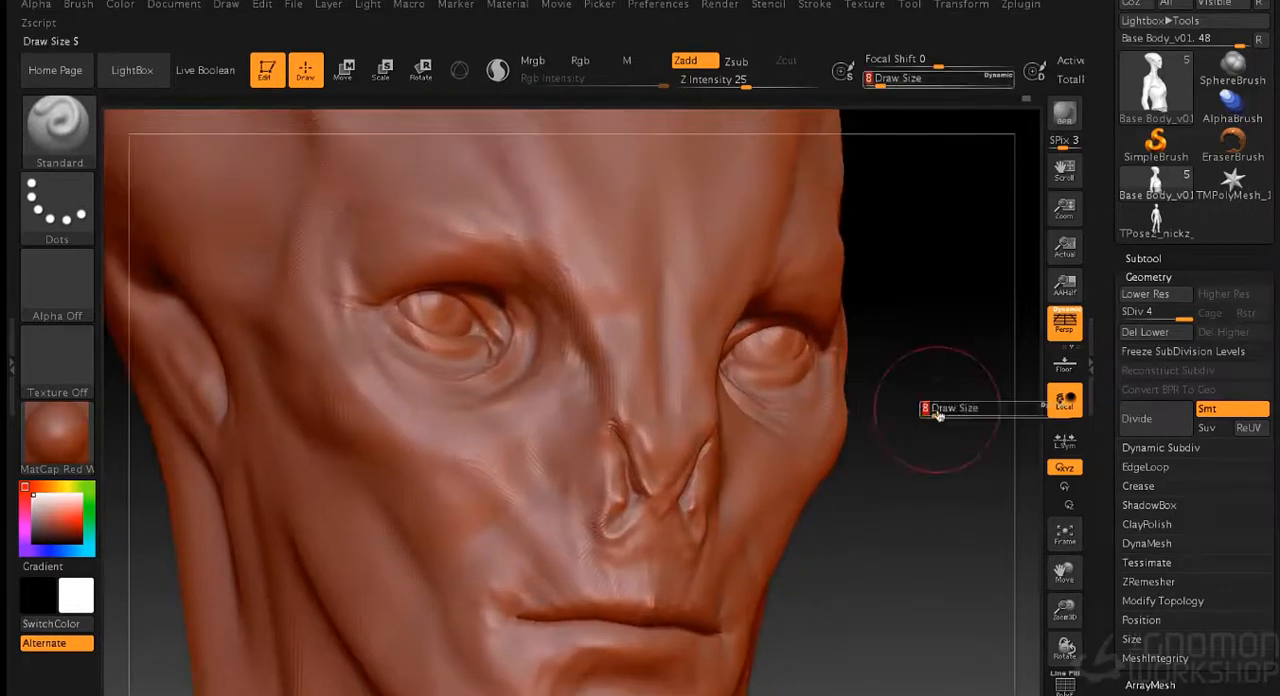
click(925, 413)
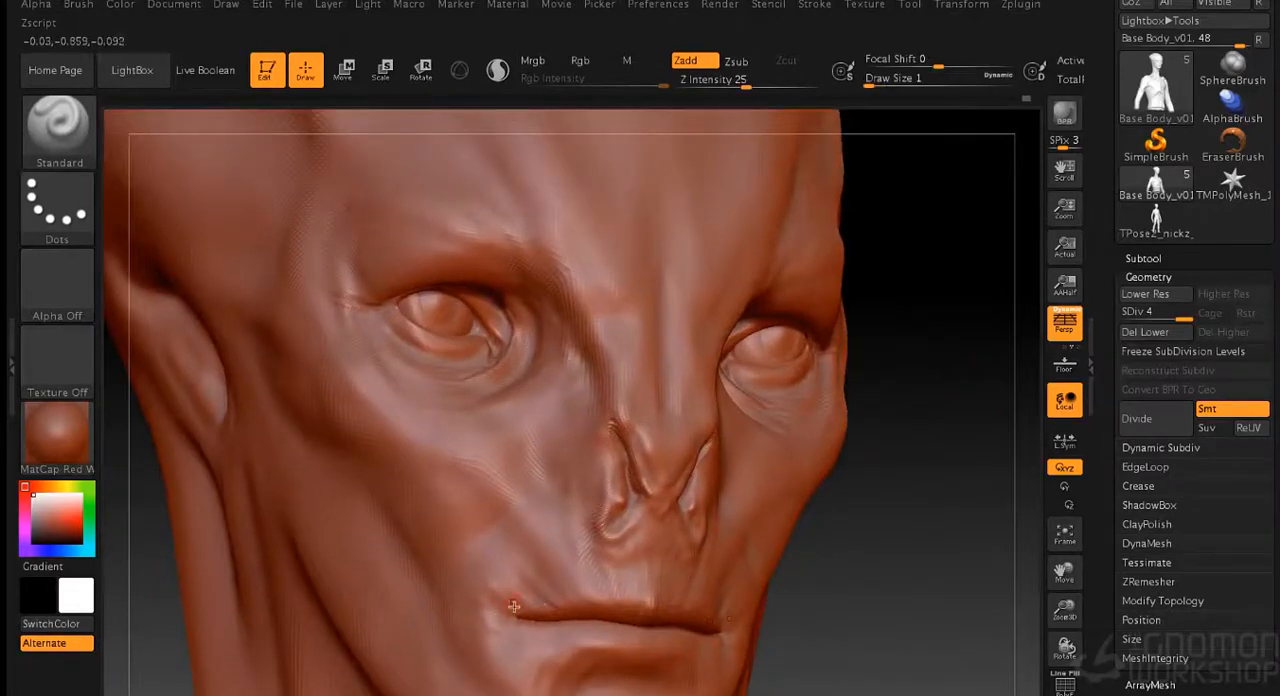
drag(852, 443, 868, 442)
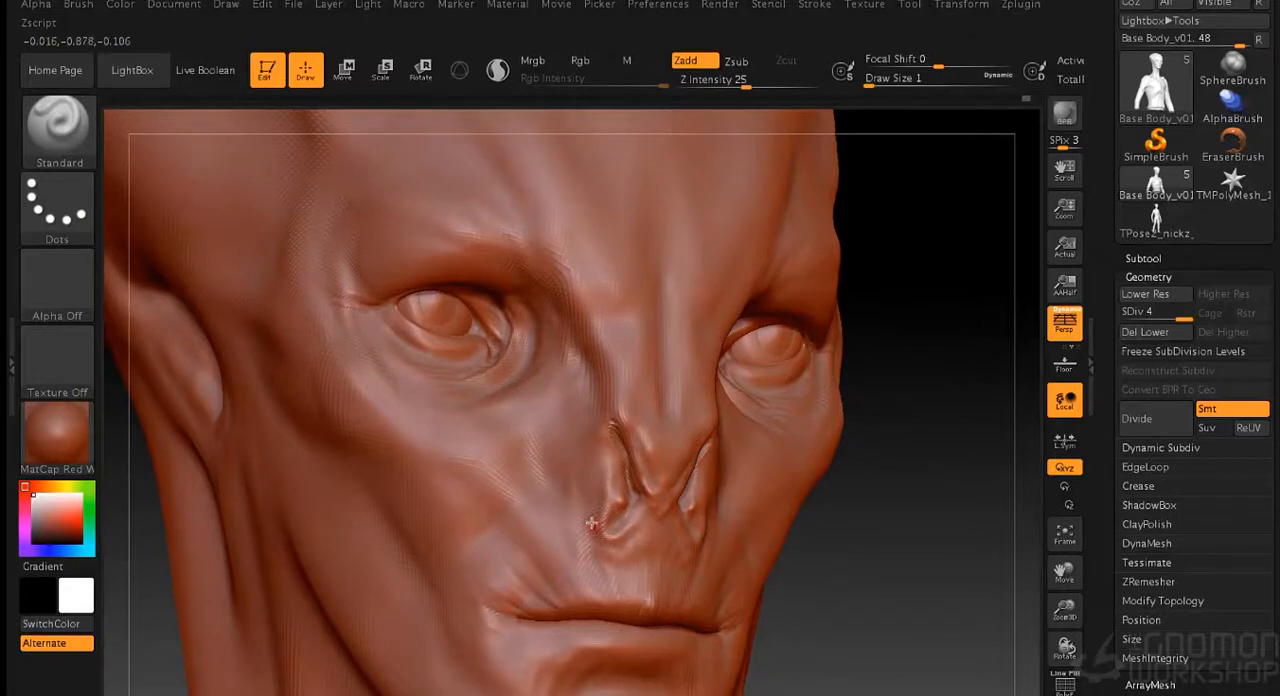
- Refine the area under the nostrils and the upper nose bridge at draw size 4
key(s)
click(883, 502)
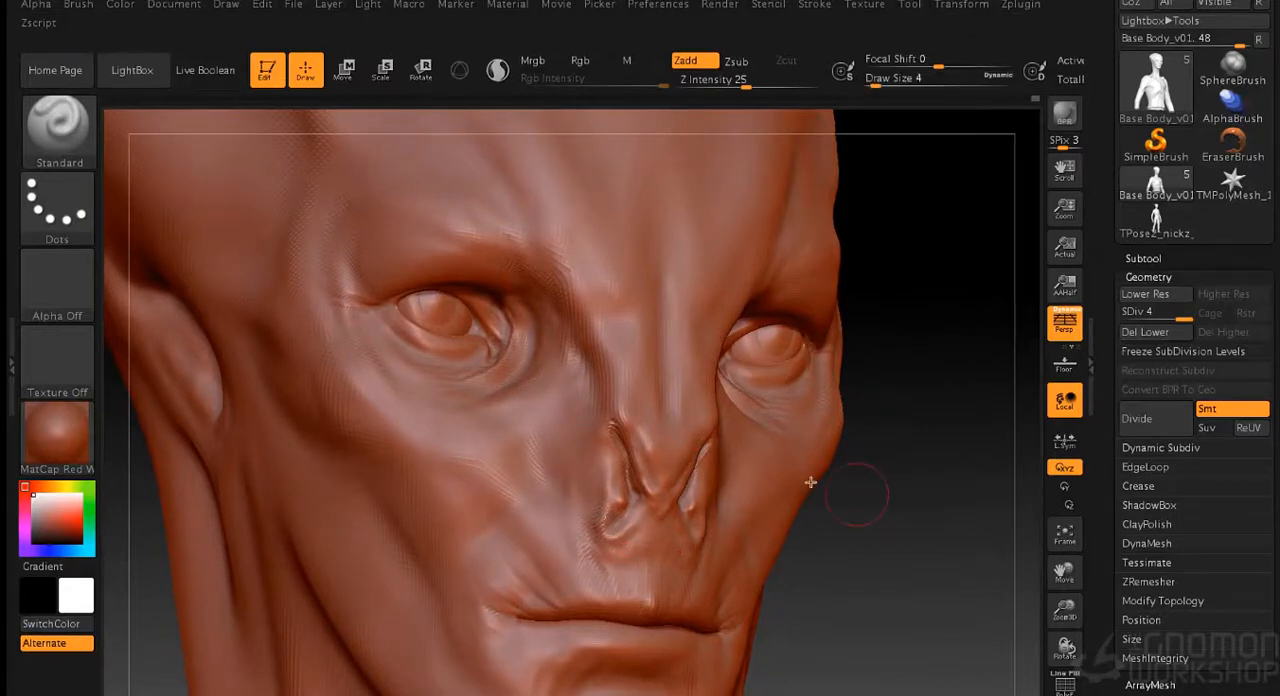
drag(897, 488, 826, 480)
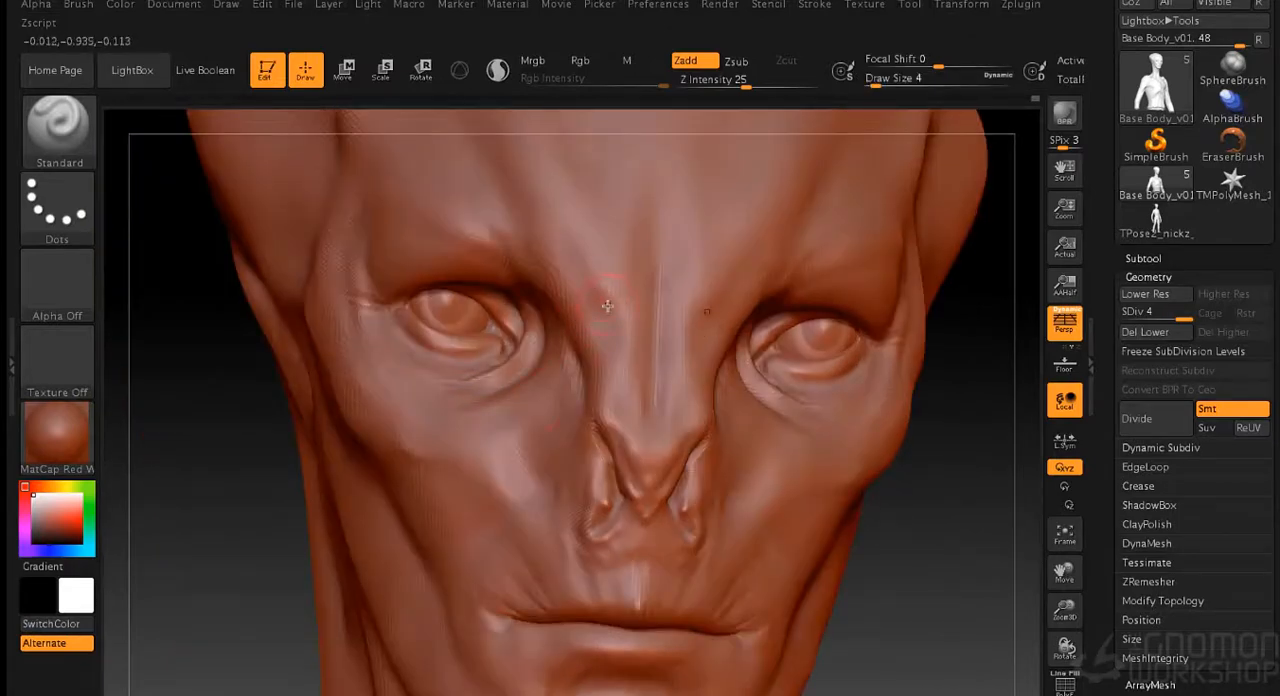
alt+drag(900, 534, 752, 500)
- Refine the cheek and the area below the mouth corner at draw size 4, finishing at draw size 5
drag(874, 369, 955, 372)
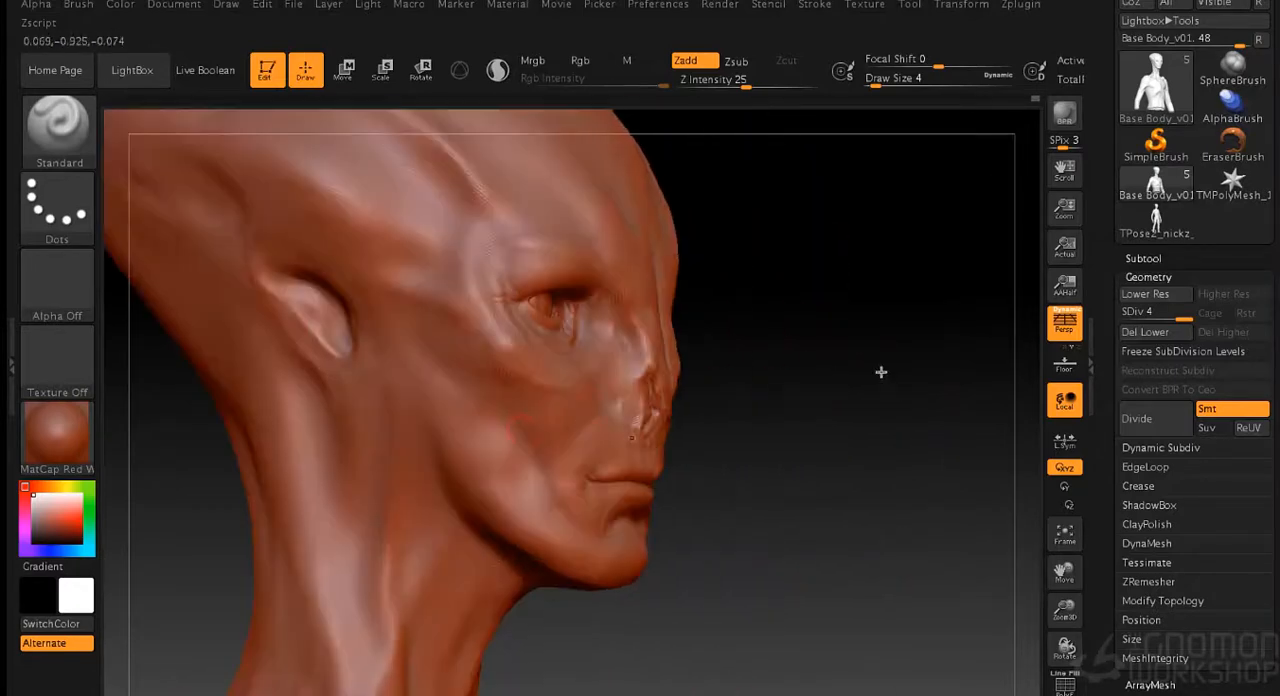
shift+drag(545, 464, 530, 457)
mouse_move(850, 474)
mouse_down()
mouse_move(757, 471)
mouse_move(786, 472)
mouse_up()
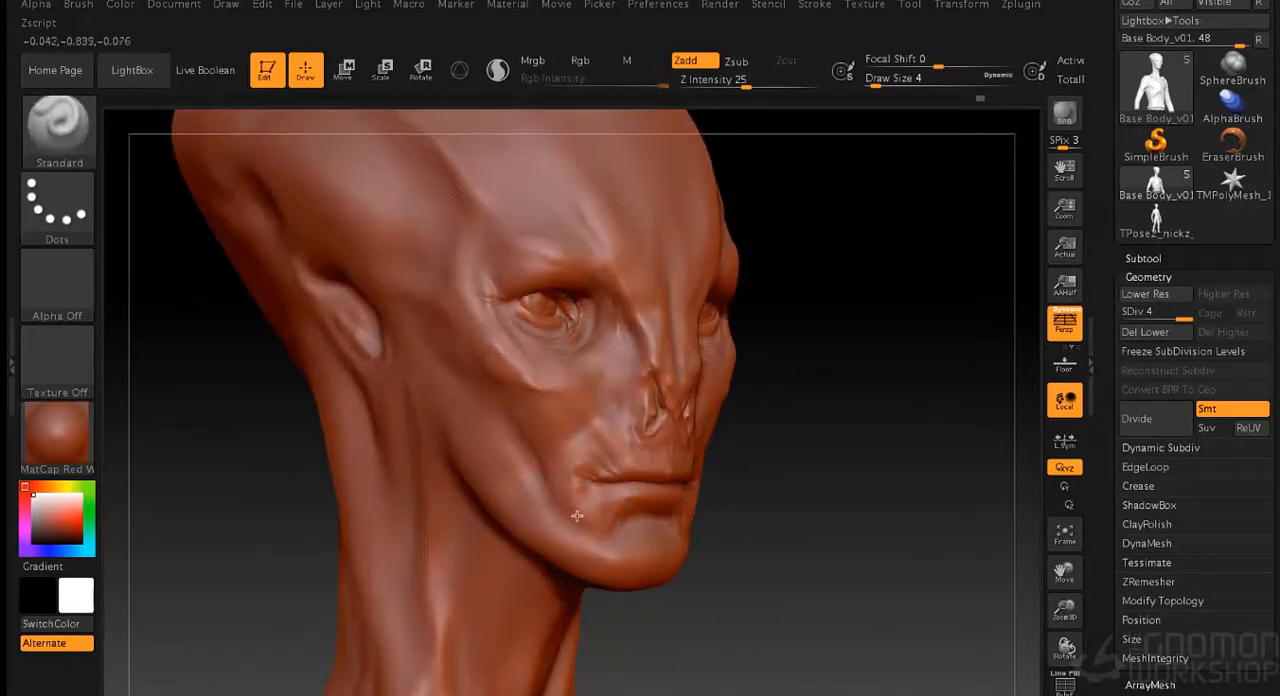
drag(862, 546, 768, 543)
key(s)
click(852, 531)
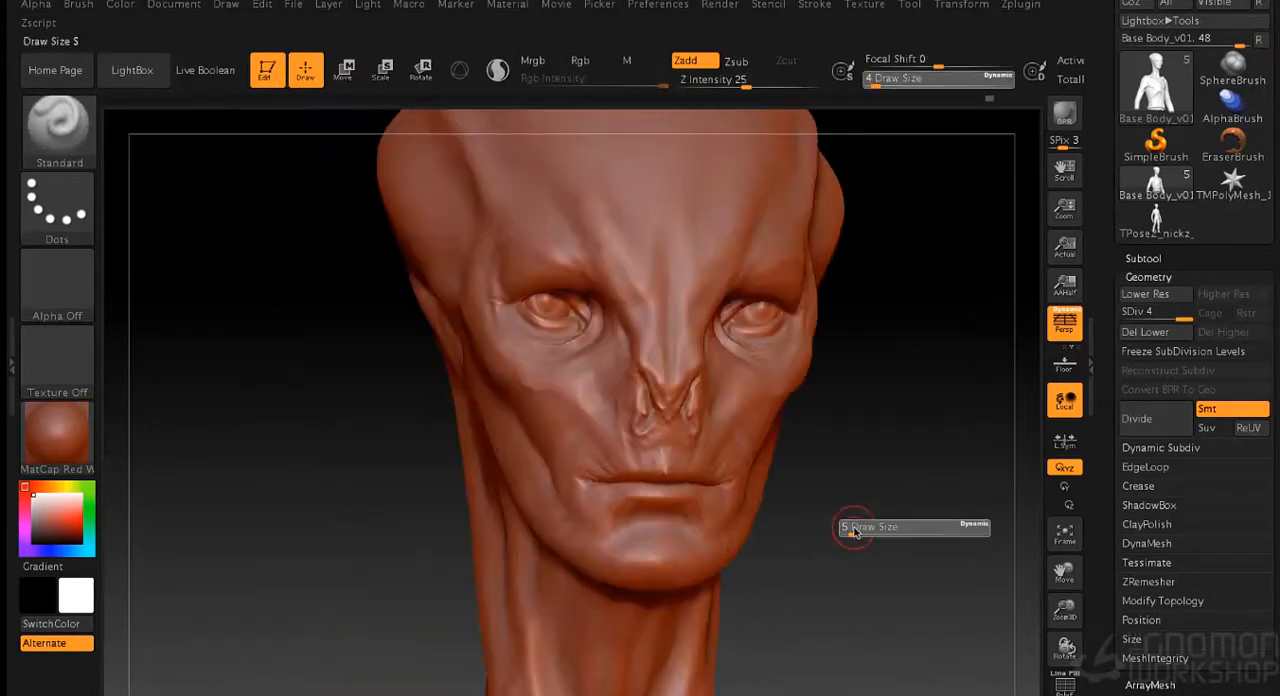
mouse_move(860, 506)
mouse_down()
mouse_move(914, 460)
mouse_move(820, 354)
mouse_move(826, 383)
mouse_move(857, 400)
mouse_up()
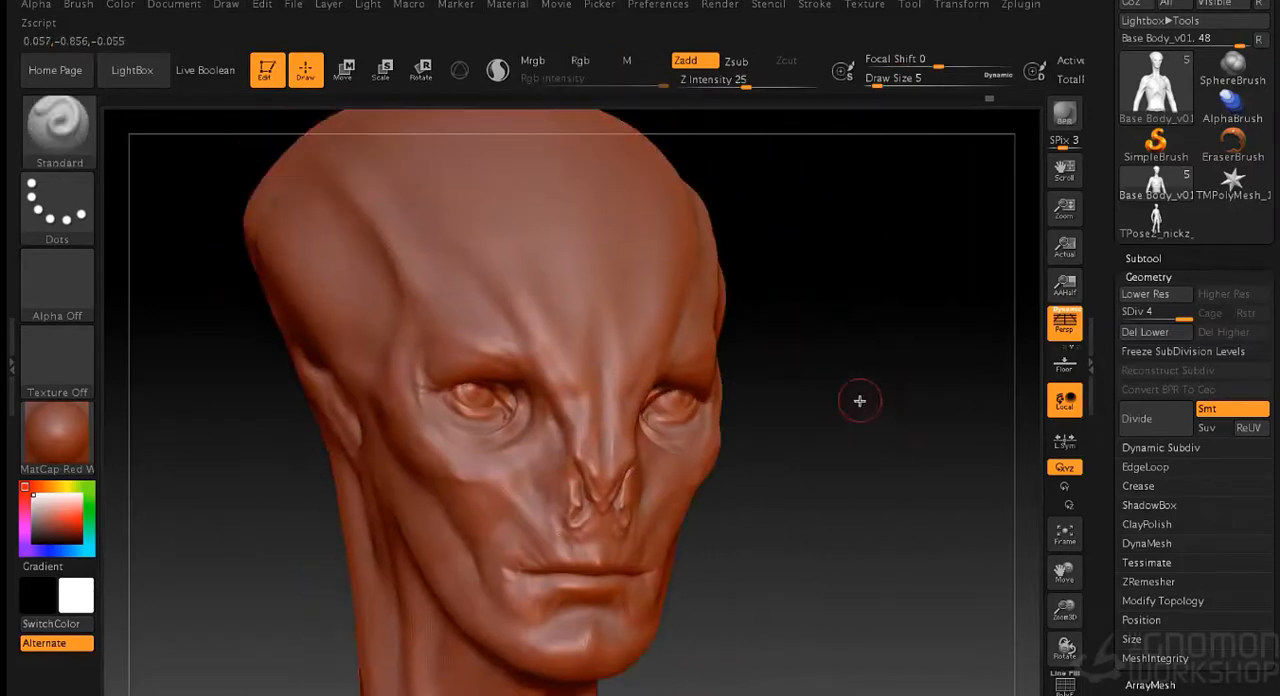
- Save the tool as Base Body_v01.ztl in the Zbrush folder, replacing the existing file
click(908, 5)
click(1036, 34)
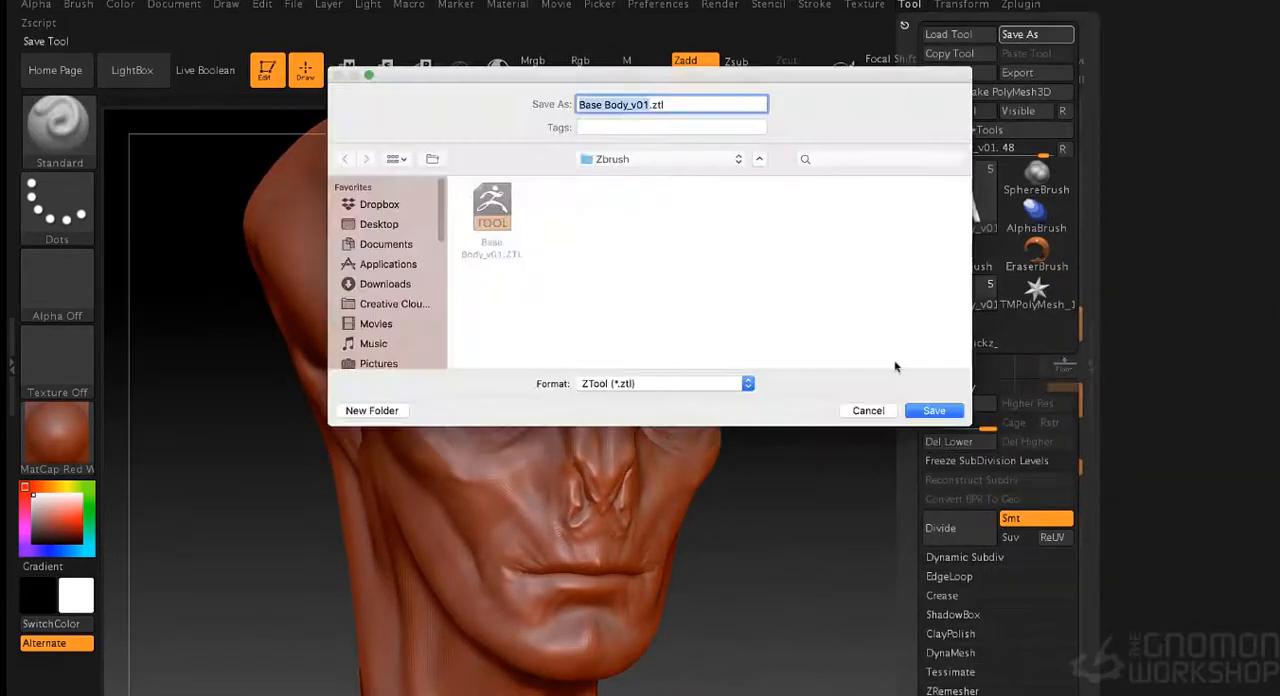
click(928, 411)
click(764, 173)
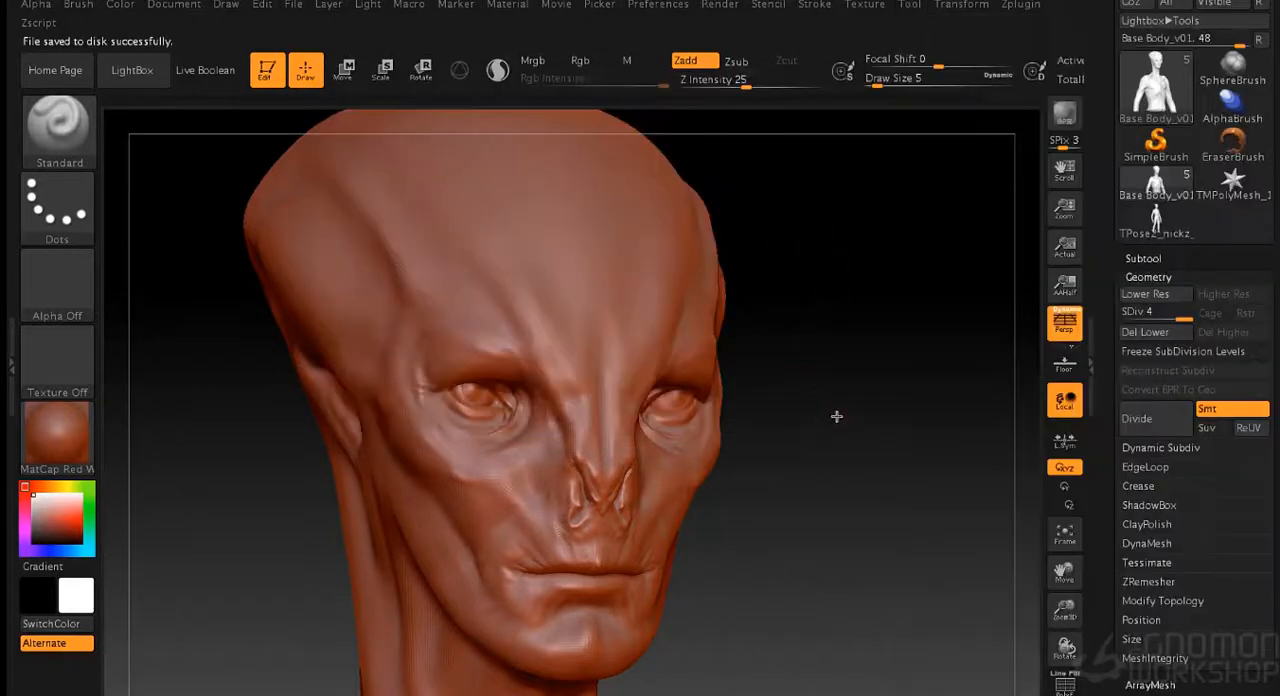
- Sculpt skin folds between the inner eye and nose and small wrinkles above the mouth at draw size 2
drag(817, 353, 889, 451)
alt+drag(877, 380, 888, 471)
key(s)
mouse_move(866, 409)
alt+mouse_down()
mouse_move(888, 455)
mouse_move(906, 453)
alt+mouse_up()
key(s)
drag(587, 369, 615, 422)
mouse_move(912, 436)
mouse_down()
mouse_move(956, 432)
mouse_move(583, 376)
mouse_up()
mouse_move(560, 472)
mouse_down()
mouse_move(577, 494)
mouse_move(570, 510)
mouse_up()
drag(482, 590, 477, 619)
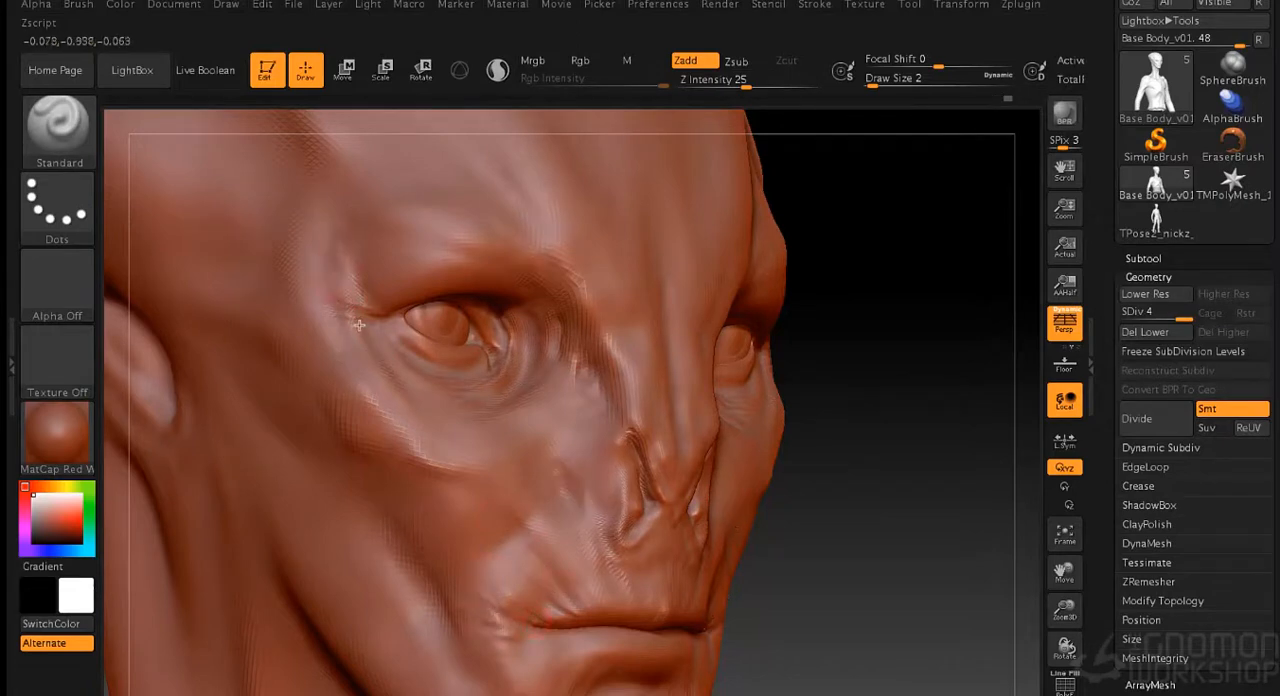
- Add fine wrinkles around the outer eye corner, cheek and mouth corner at draw size 2
drag(896, 413, 383, 347)
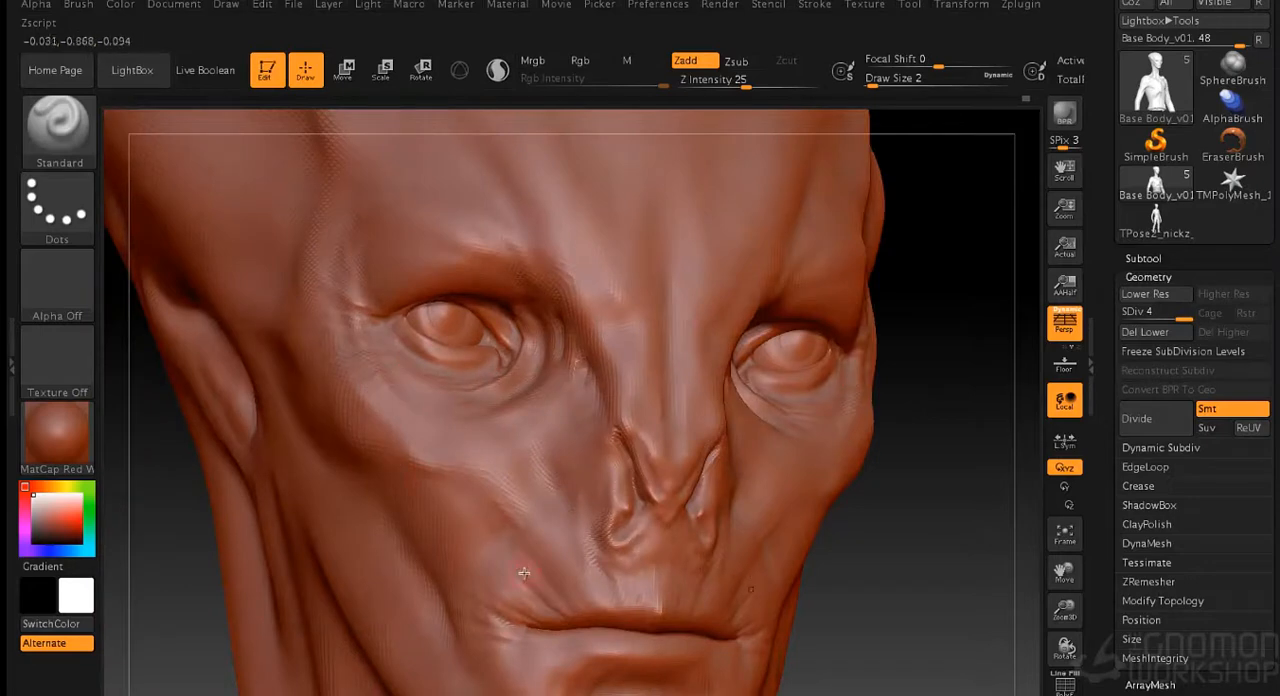
mouse_move(929, 543)
mouse_down()
mouse_move(904, 481)
mouse_move(831, 429)
mouse_move(822, 505)
mouse_up()
drag(547, 503, 510, 518)
mouse_move(836, 433)
mouse_down()
mouse_move(844, 420)
mouse_move(842, 490)
mouse_up()
mouse_move(533, 499)
mouse_down()
mouse_move(510, 513)
mouse_move(503, 471)
mouse_move(517, 543)
mouse_up()
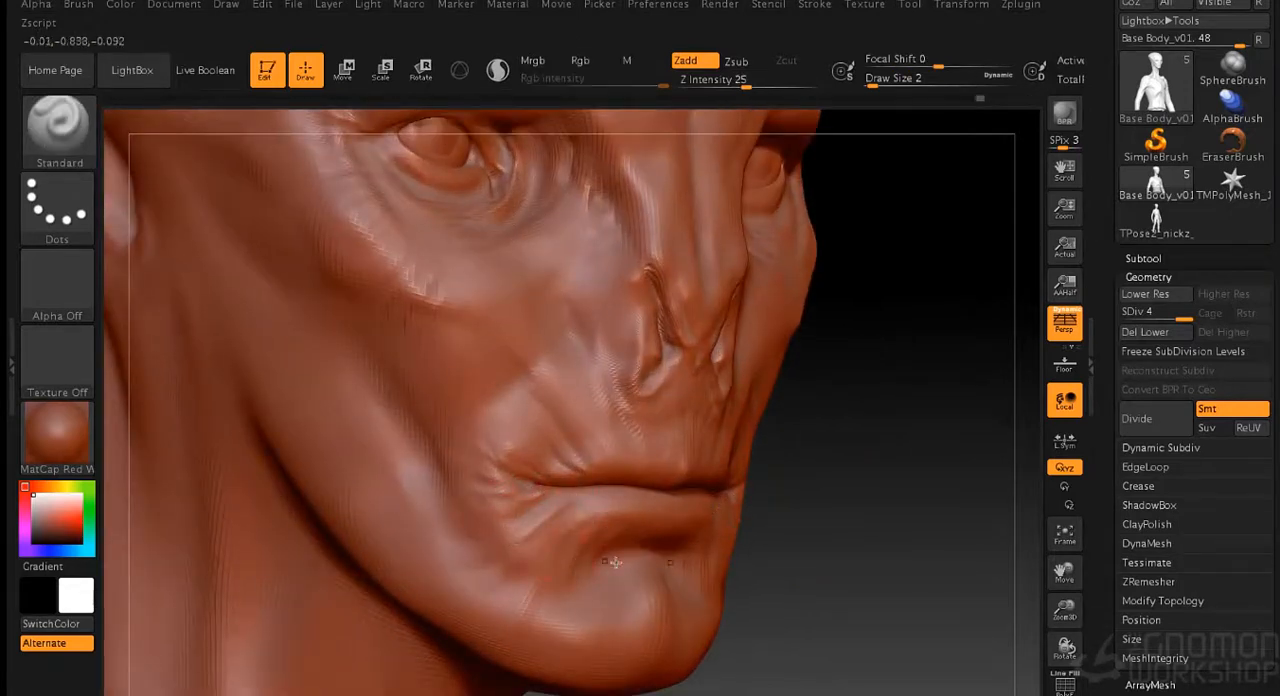
- Define the creases below the mouth corners and the upper edge of the chin at draw size 2
drag(836, 560, 690, 585)
drag(668, 425, 670, 400)
mouse_move(969, 574)
mouse_down()
mouse_move(843, 457)
mouse_move(886, 466)
mouse_up()
mouse_move(589, 490)
mouse_down()
mouse_move(616, 504)
mouse_move(586, 505)
mouse_move(559, 568)
mouse_up()
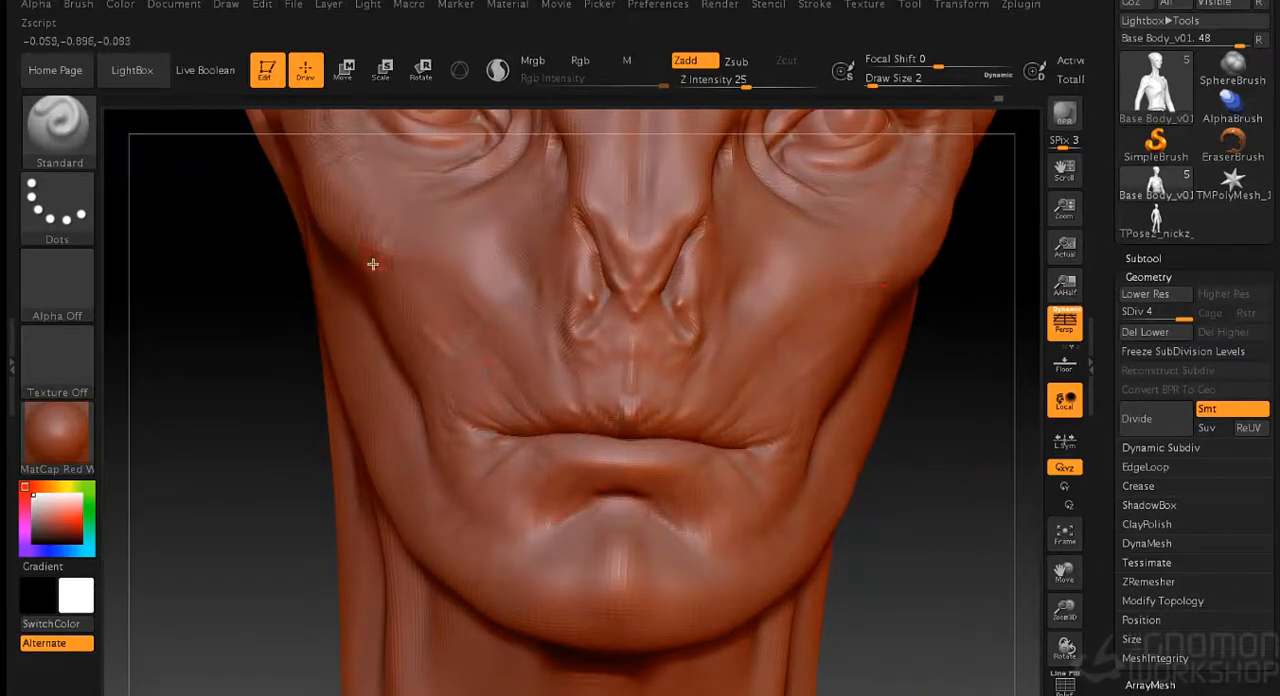
- Detail the cheeks and nose sides at draw size 2, and the inner nostrils and upper-lip groove at draw size 1
drag(881, 432, 870, 556)
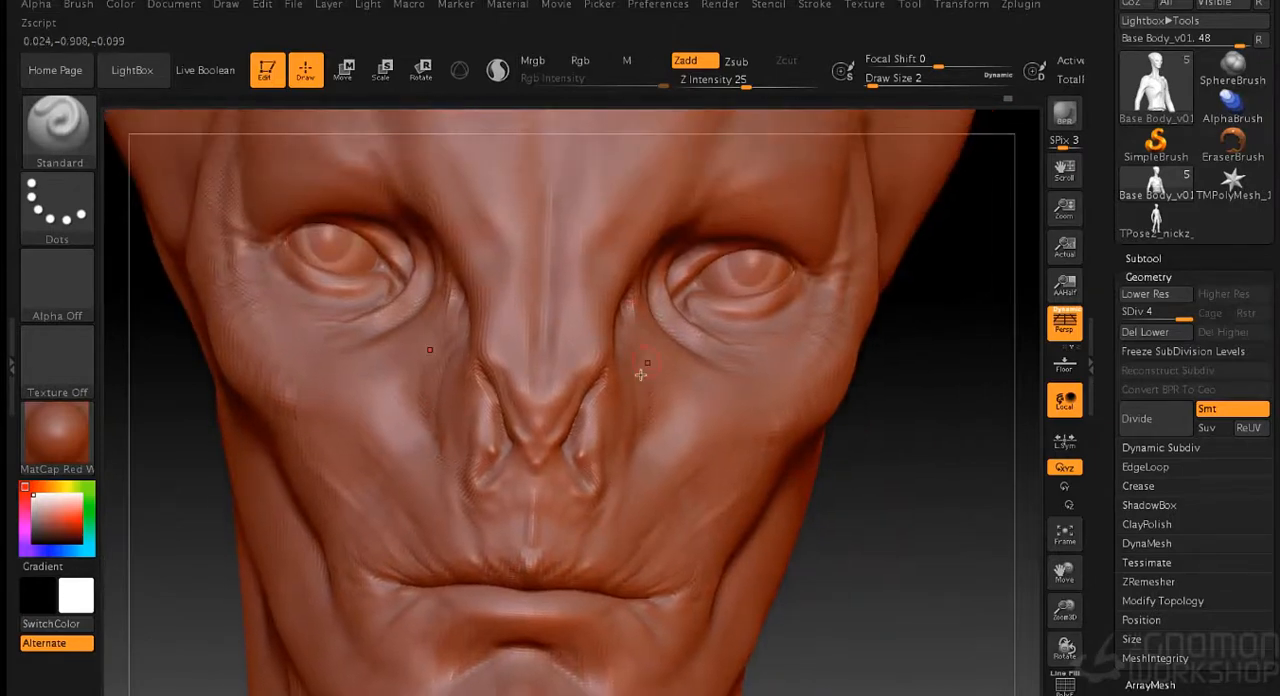
drag(851, 463, 945, 464)
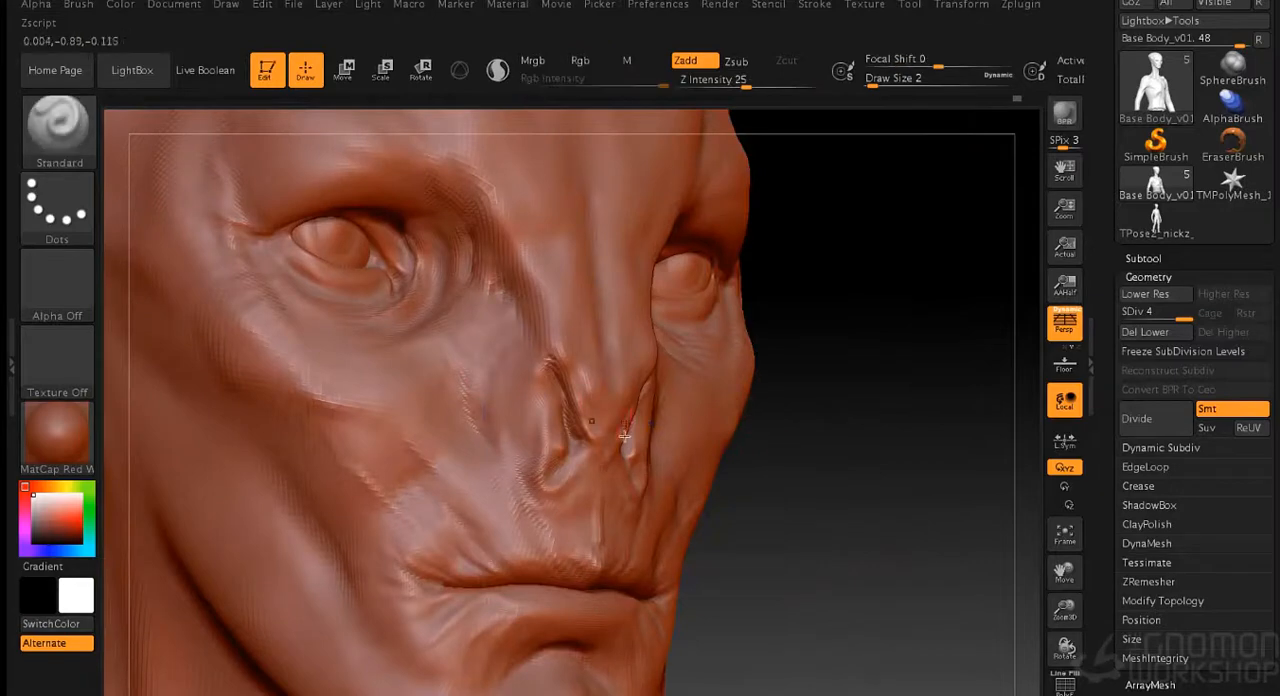
drag(837, 446, 565, 456)
alt+drag(870, 500, 1020, 519)
mouse_move(574, 430)
mouse_down()
mouse_move(560, 354)
mouse_move(587, 434)
mouse_up()
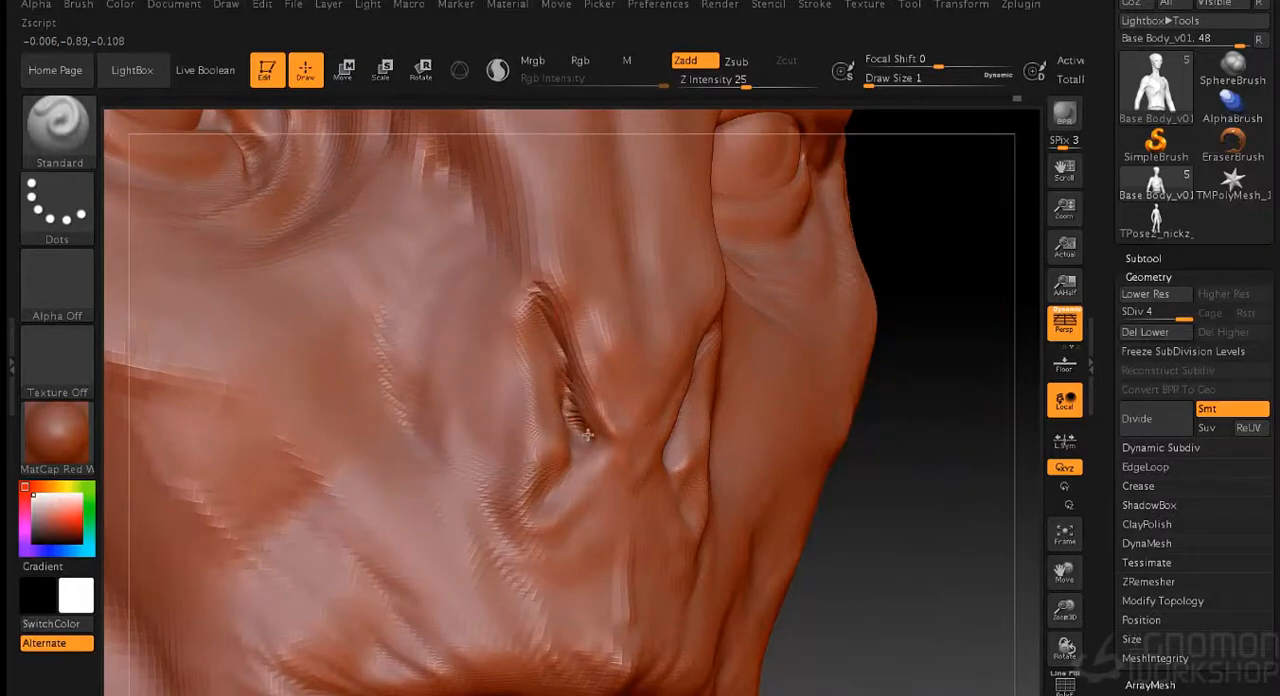
drag(850, 530, 931, 543)
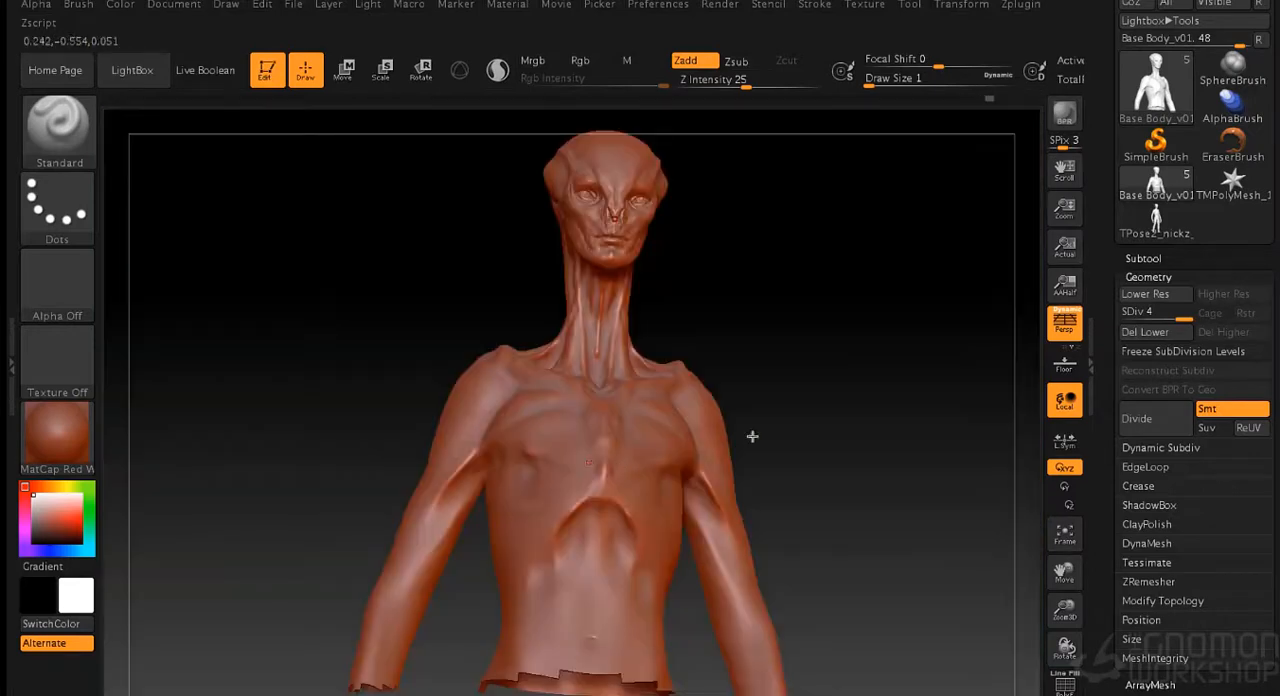
- Sculpt and smooth the cheek hollow between the cheekbone and jaw at draw size 5
drag(749, 434, 549, 384)
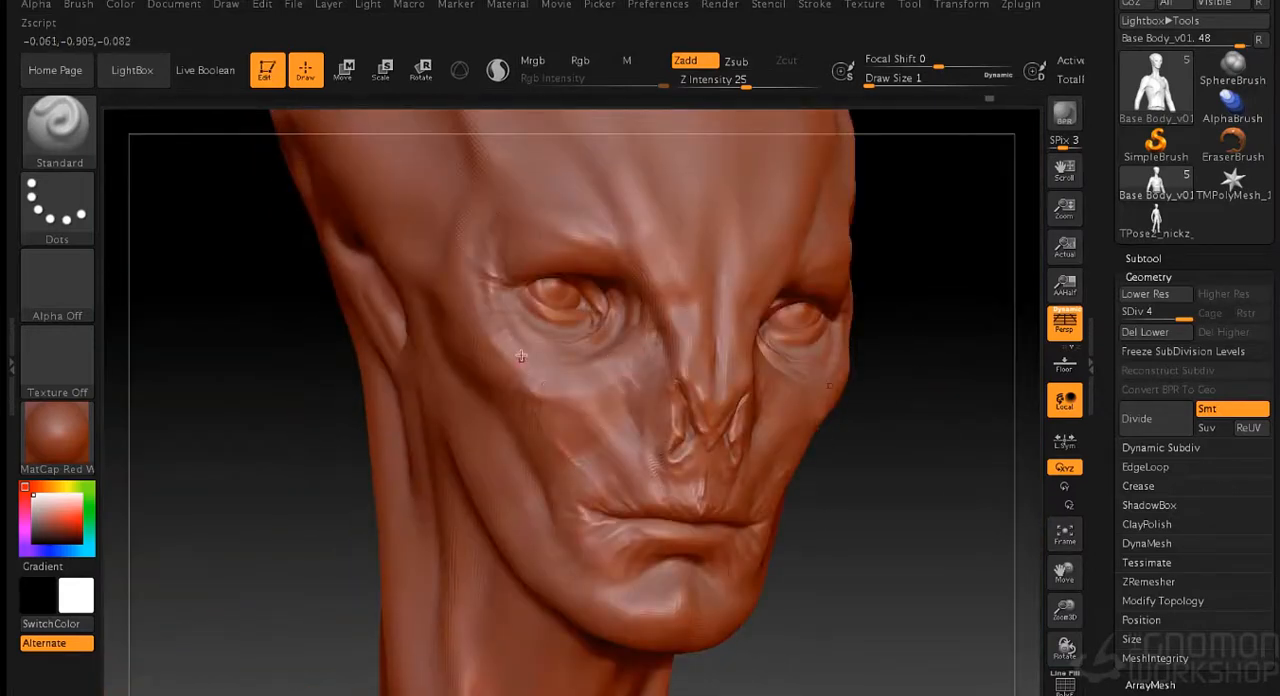
key(s)
drag(276, 500, 282, 500)
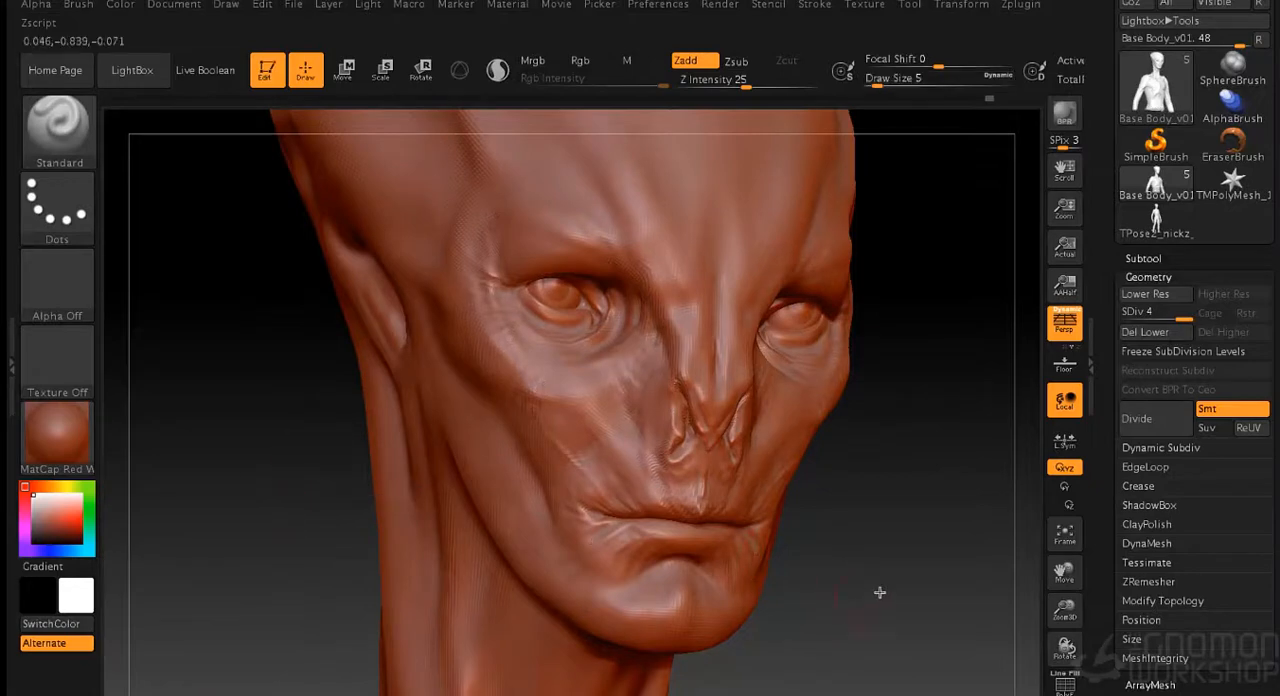
drag(878, 594, 940, 590)
drag(427, 438, 437, 437)
shift+drag(397, 395, 405, 422)
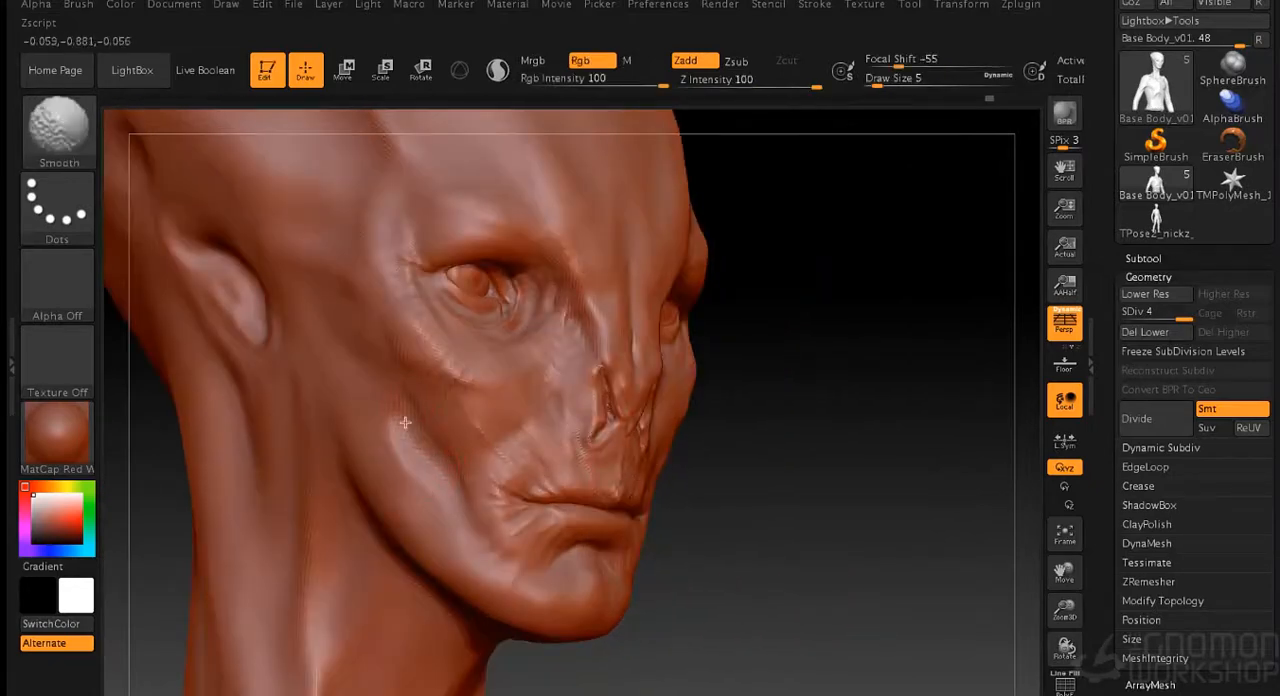
- Refine the forms running from the cheek over the jaw to the side of the neck at draw size 6
drag(750, 468, 812, 470)
key(s)
click(750, 486)
mouse_move(386, 477)
mouse_down()
mouse_move(438, 434)
mouse_move(455, 440)
mouse_move(472, 404)
mouse_move(380, 508)
mouse_move(410, 452)
mouse_up()
mouse_move(830, 468)
mouse_down()
mouse_move(786, 466)
mouse_move(791, 494)
mouse_move(848, 488)
mouse_up()
shift+drag(486, 386, 371, 514)
mouse_move(397, 569)
mouse_down()
mouse_move(299, 658)
mouse_move(331, 615)
mouse_move(346, 645)
mouse_move(334, 676)
mouse_up()
mouse_move(763, 473)
alt+mouse_down()
mouse_move(893, 422)
mouse_move(786, 340)
alt+mouse_up()
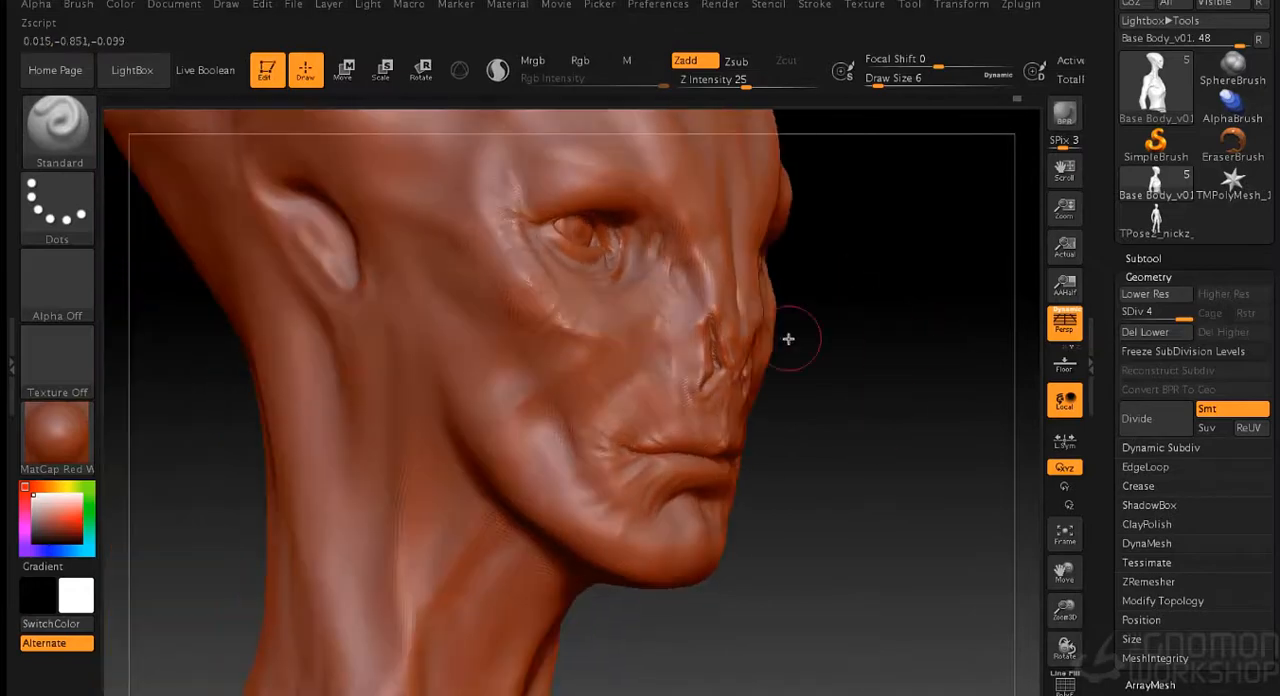
- Refine the throat and neck muscles beneath the chin at draw size 6
drag(526, 563, 706, 475)
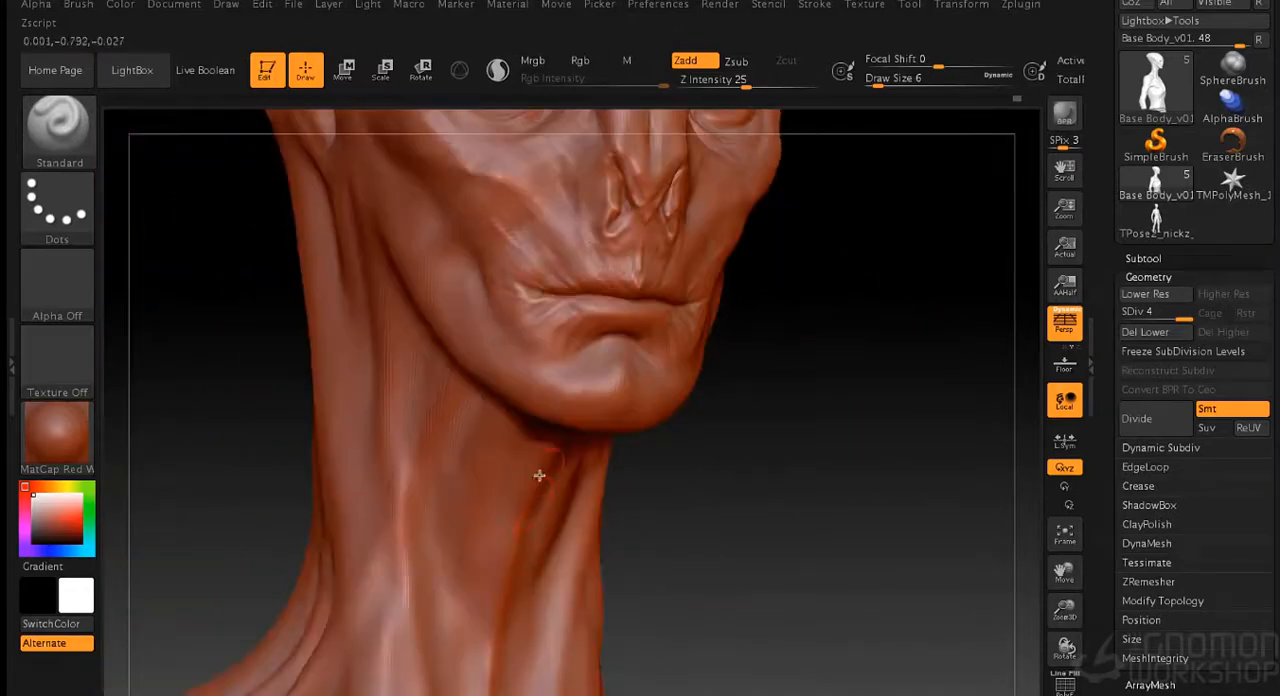
drag(523, 592, 697, 547)
drag(480, 662, 509, 551)
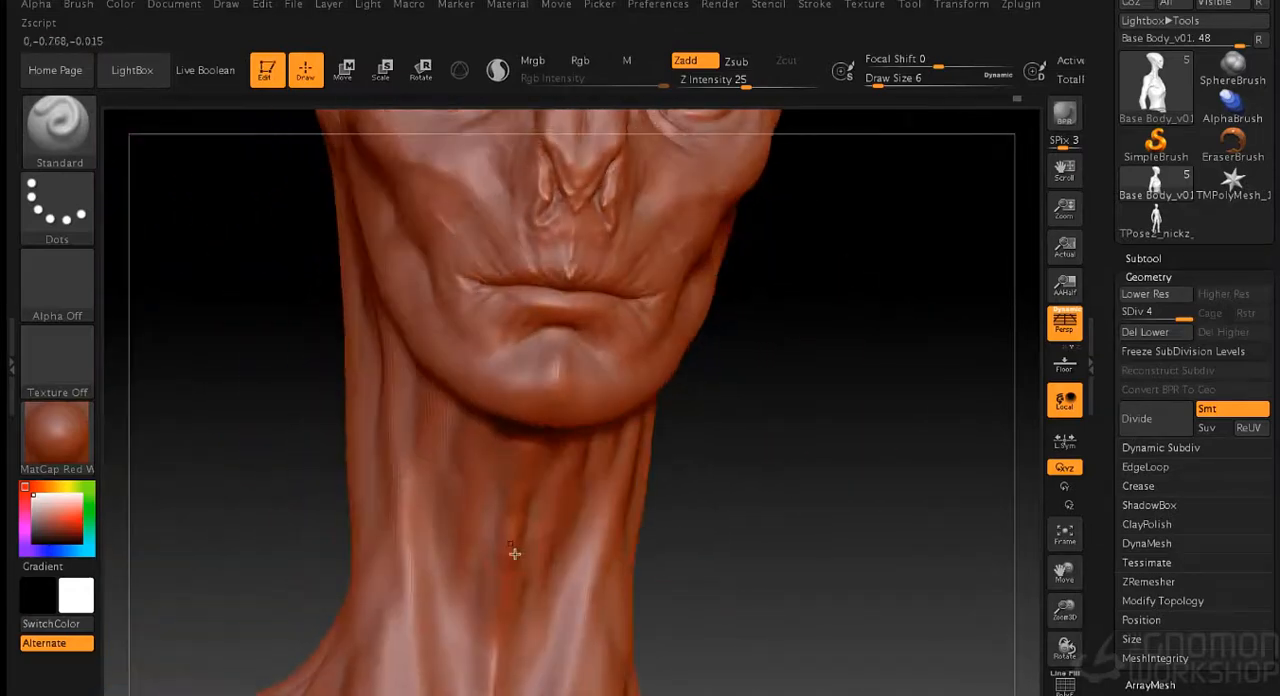
drag(739, 522, 754, 511)
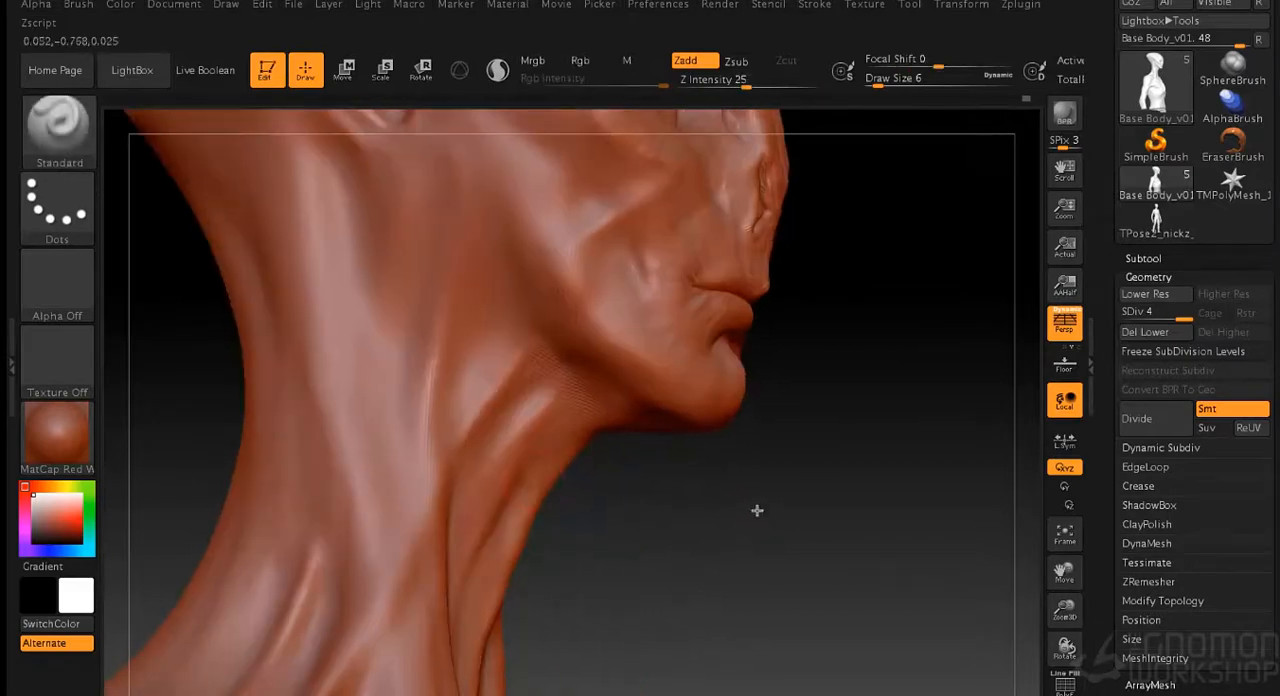
mouse_move(600, 423)
mouse_down()
mouse_move(749, 494)
mouse_move(760, 391)
mouse_move(846, 369)
mouse_up()
- Shape the brow ridges and forehead furrows above the eyes at draw sizes 3 and 6
key(s)
alt+drag(808, 299, 793, 413)
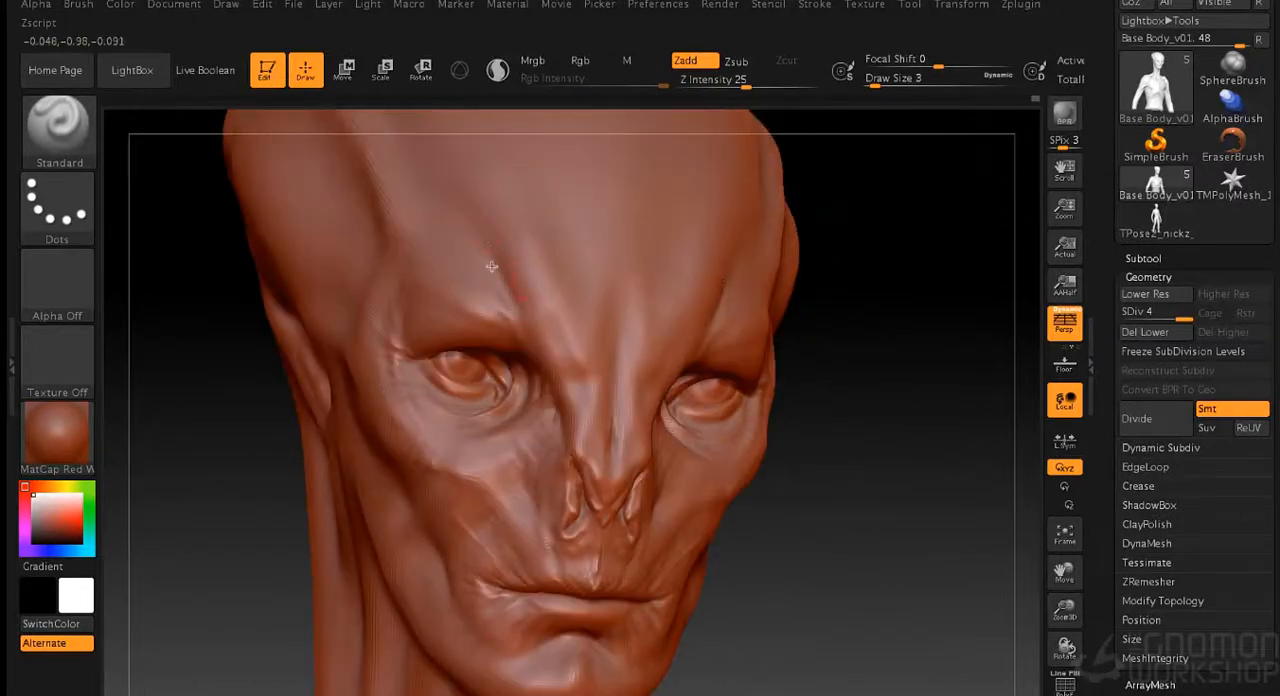
drag(944, 286, 900, 340)
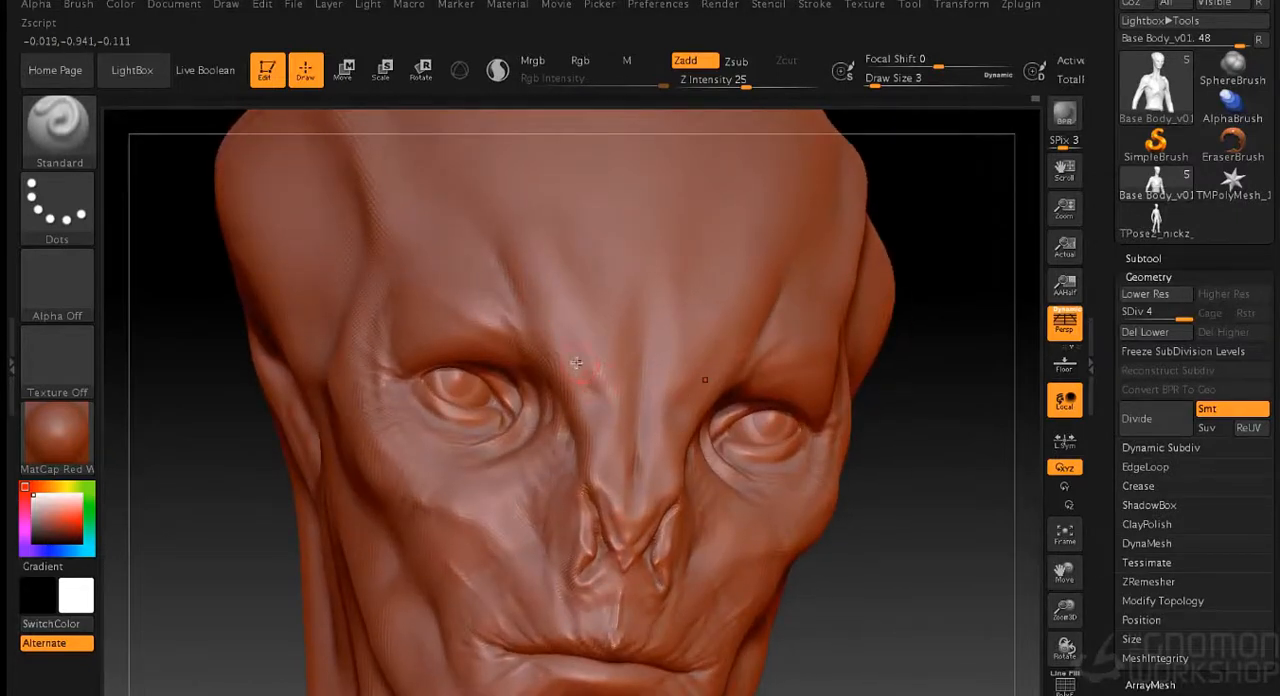
key(s)
drag(188, 437, 192, 436)
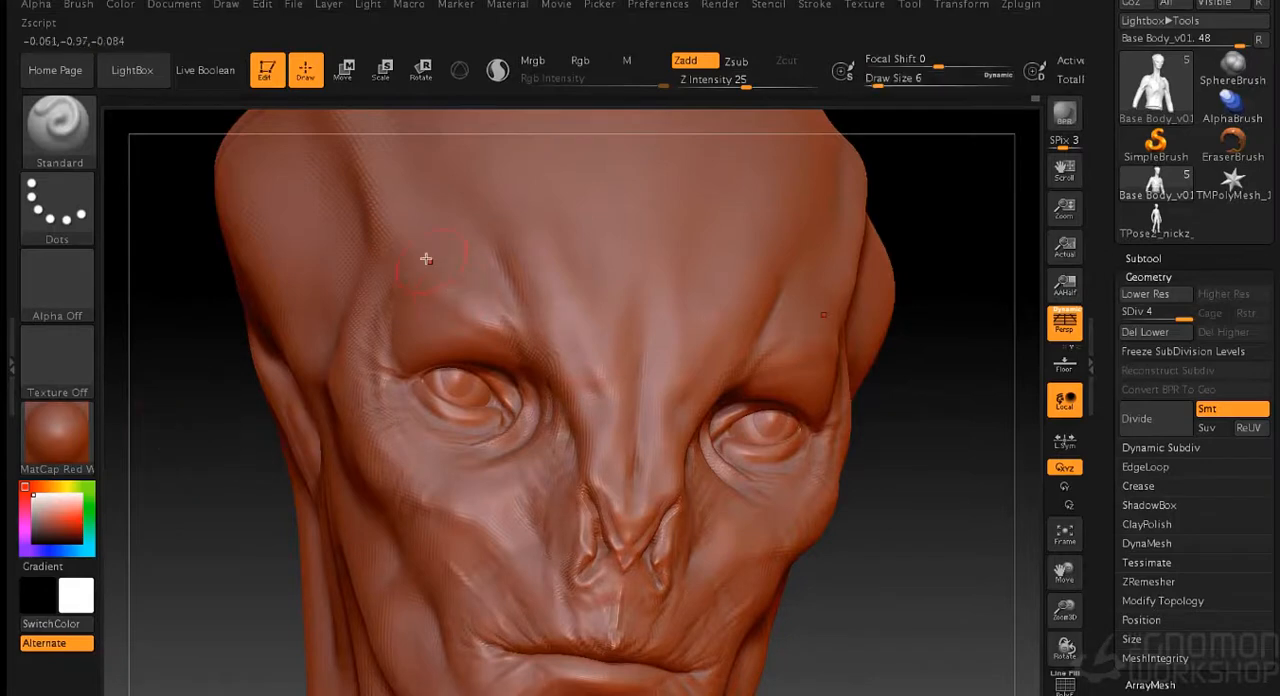
drag(923, 403, 810, 288)
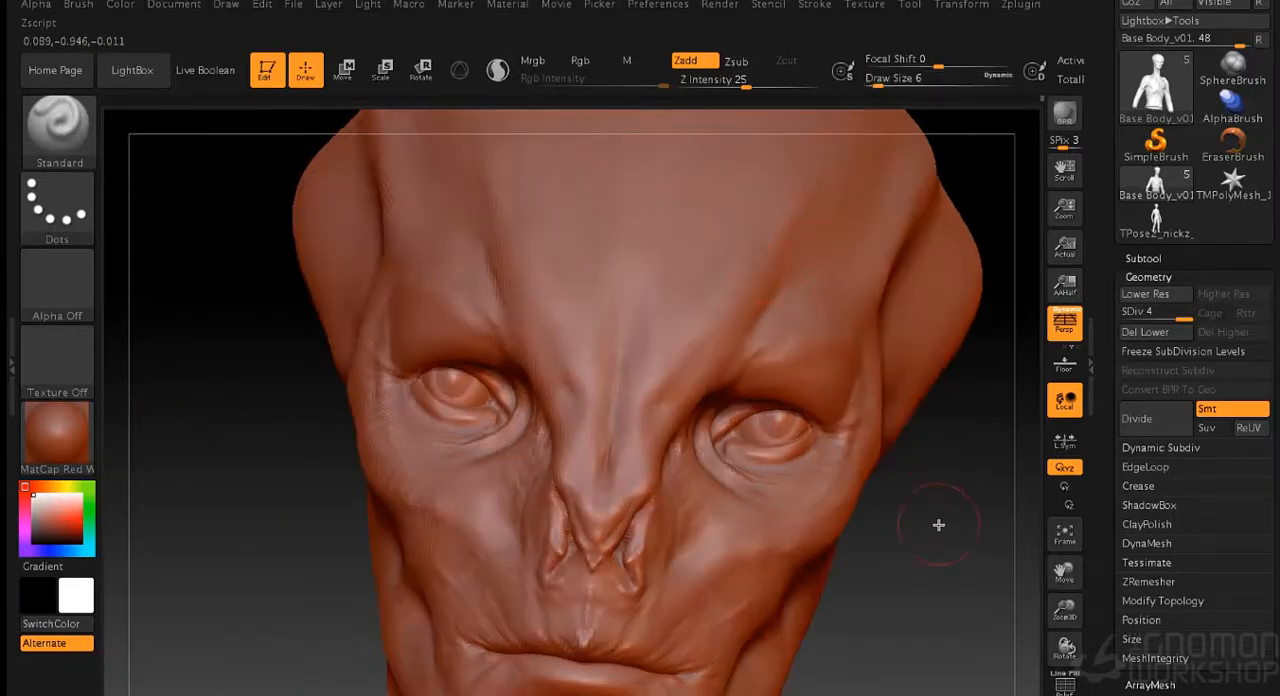
drag(937, 523, 655, 179)
drag(895, 451, 851, 560)
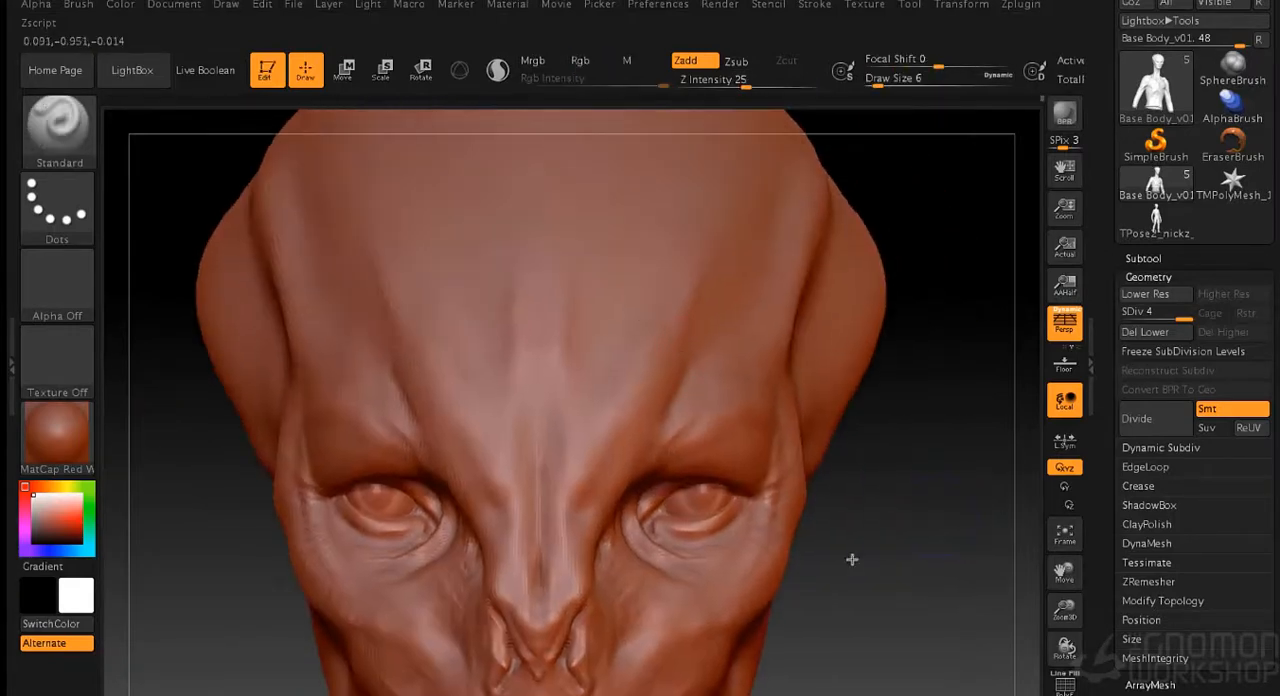
drag(949, 476, 834, 309)
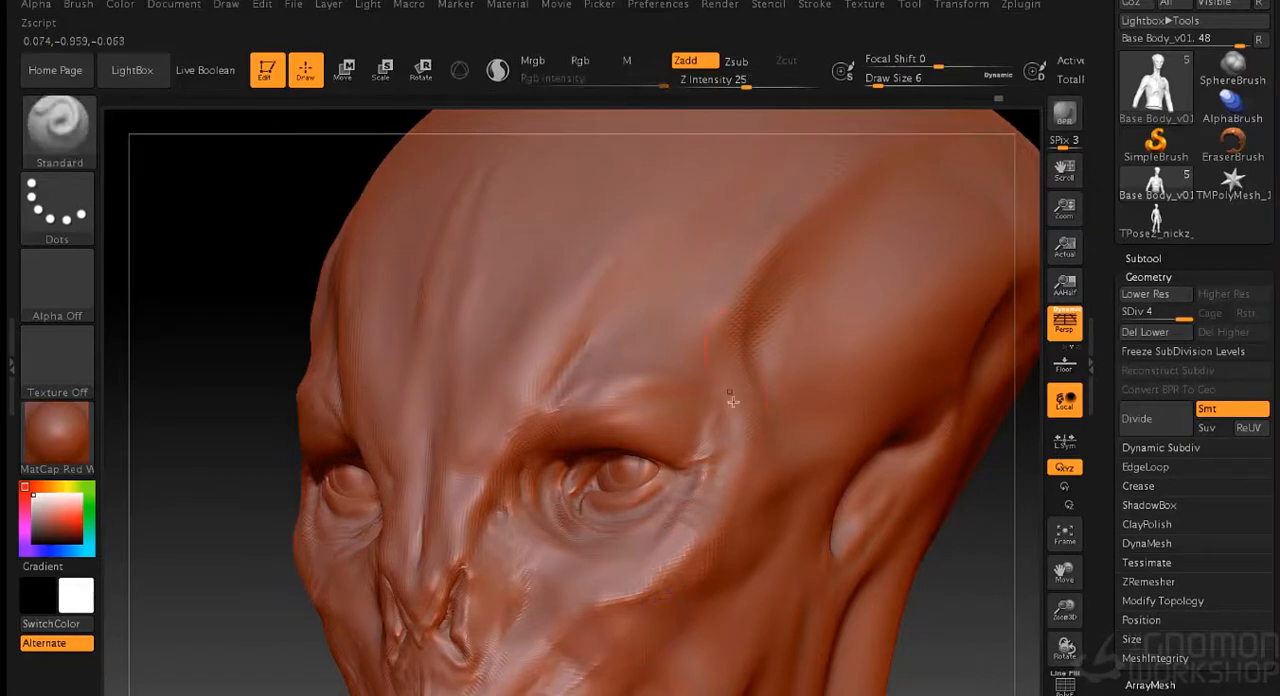
- Refine the outer brow and the temple crease beside the eye
shift+drag(926, 593, 806, 308)
key(s)
click(866, 410)
mouse_move(865, 384)
alt+mouse_down()
mouse_move(671, 486)
mouse_move(798, 292)
alt+mouse_up()
- Refine the skin folds beneath the eye and along the lower eyelid at draw size 2
key(s)
click(901, 403)
drag(962, 432, 884, 430)
drag(606, 530, 590, 481)
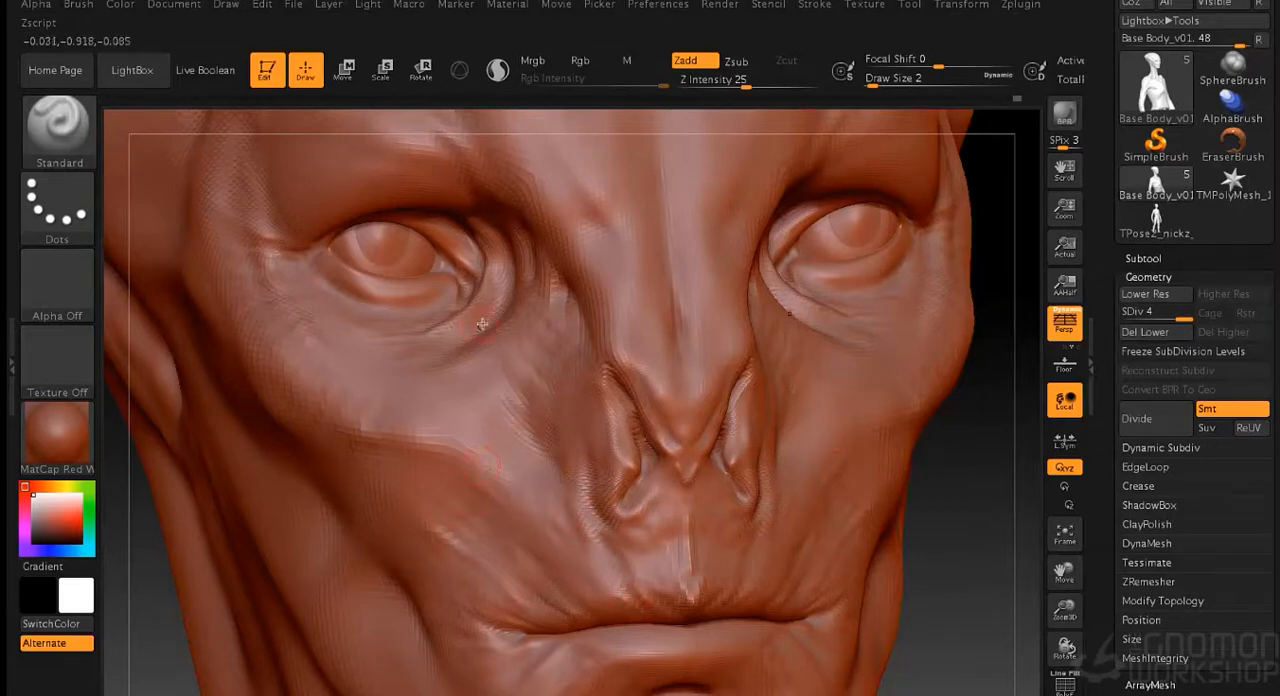
drag(398, 299, 359, 283)
alt+drag(926, 478, 975, 553)
- Sharpen the lower eyelid rim and the crease below the inner eye corner at draw size 1
key([)
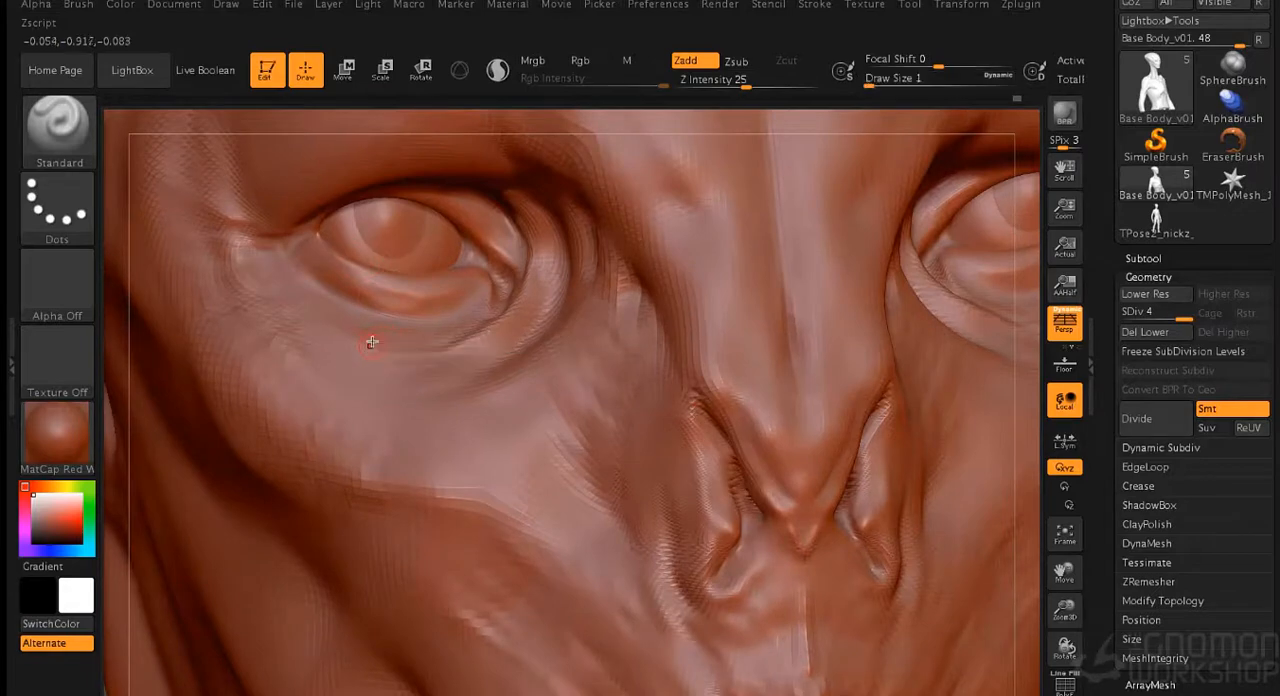
shift+drag(358, 273, 393, 295)
mouse_move(317, 238)
mouse_down()
mouse_move(430, 299)
mouse_move(403, 291)
mouse_up()
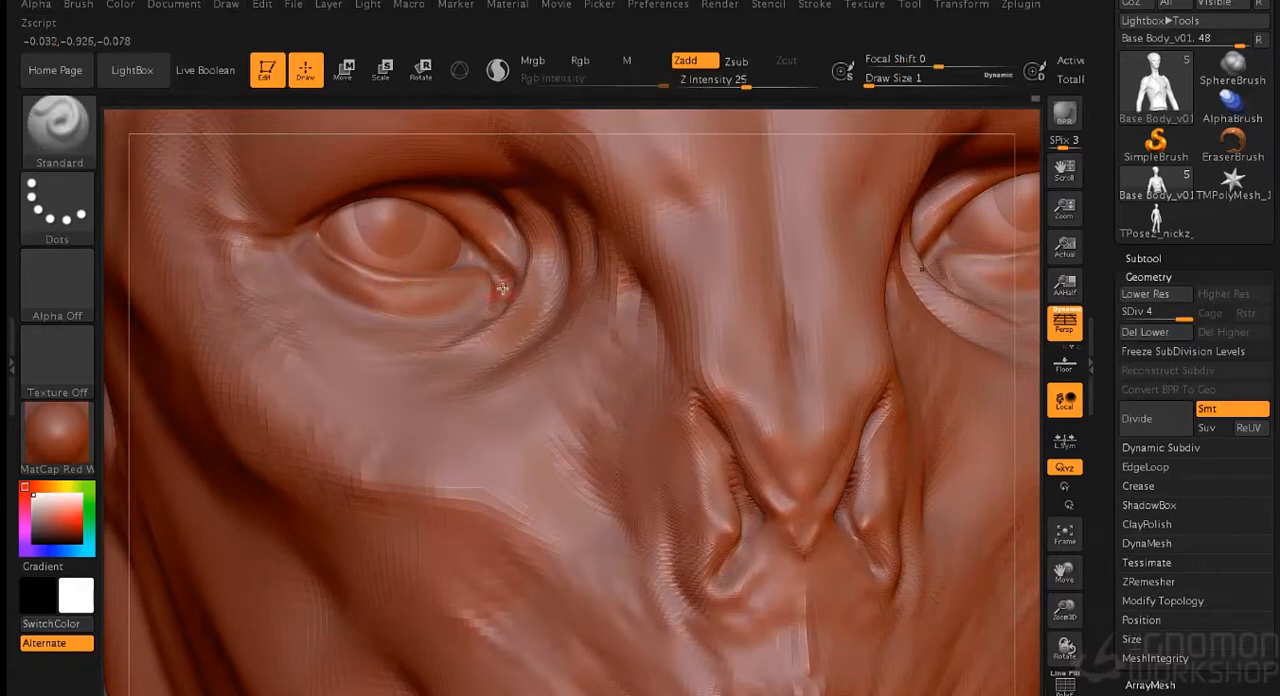
drag(498, 303, 479, 329)
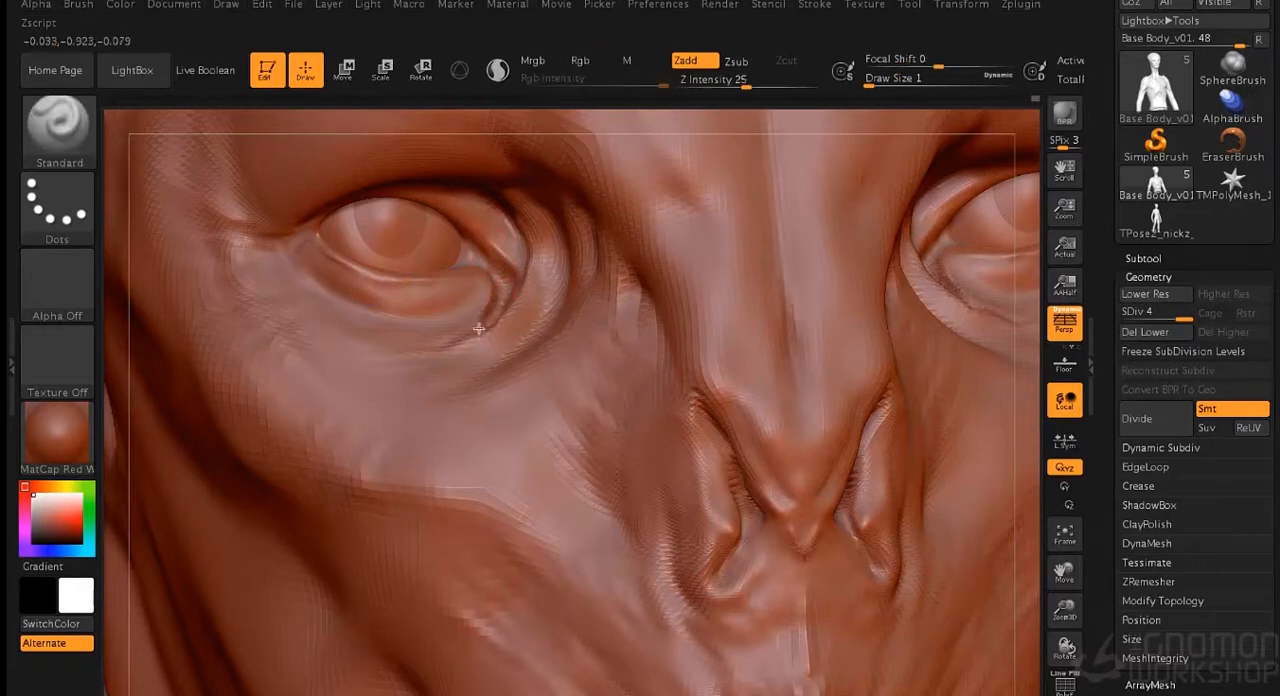
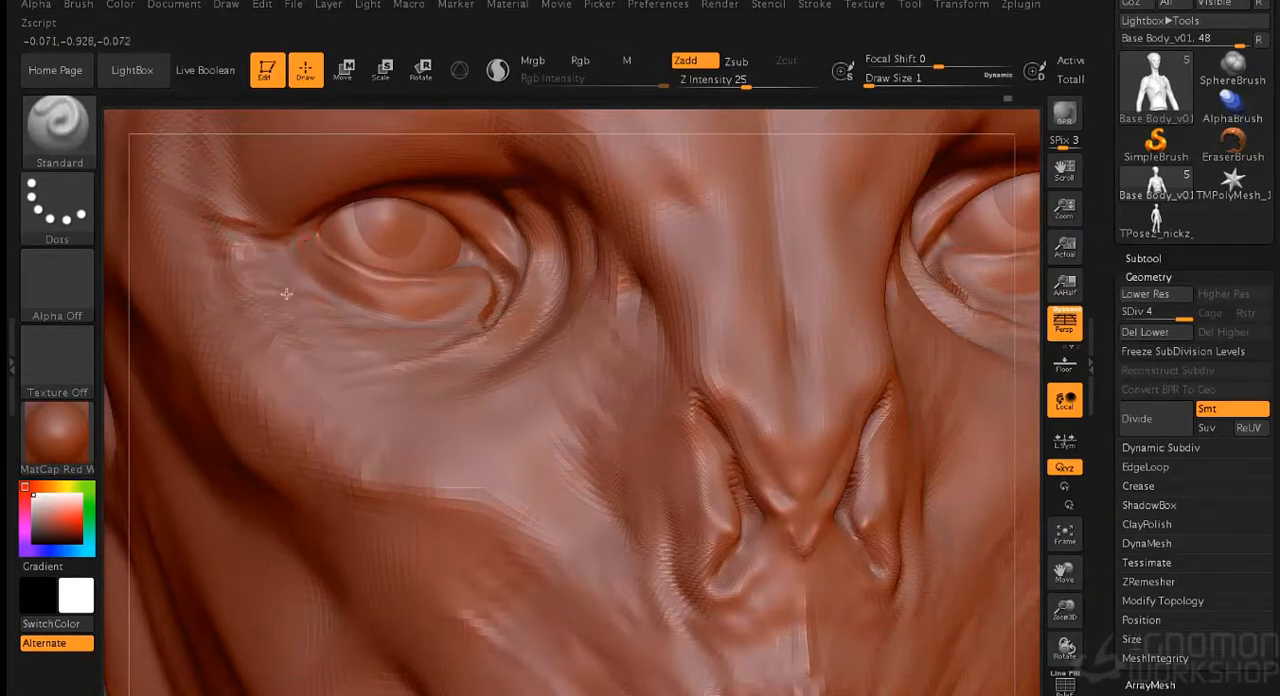
- Review the whole alien body and the head's sculpted details from the front and in three-quarter view
key(f)
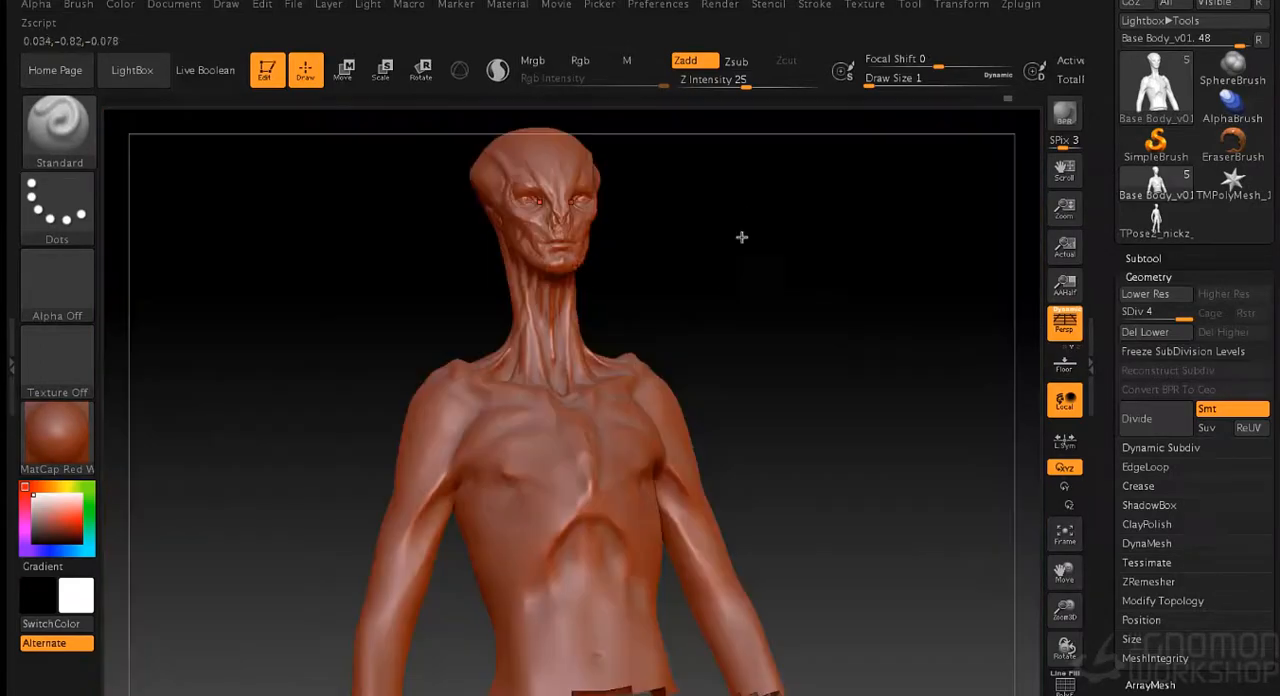
drag(747, 217, 778, 307)
alt+drag(831, 245, 854, 571)
mouse_move(850, 200)
alt+mouse_down()
mouse_move(843, 426)
mouse_move(825, 424)
alt+mouse_up()
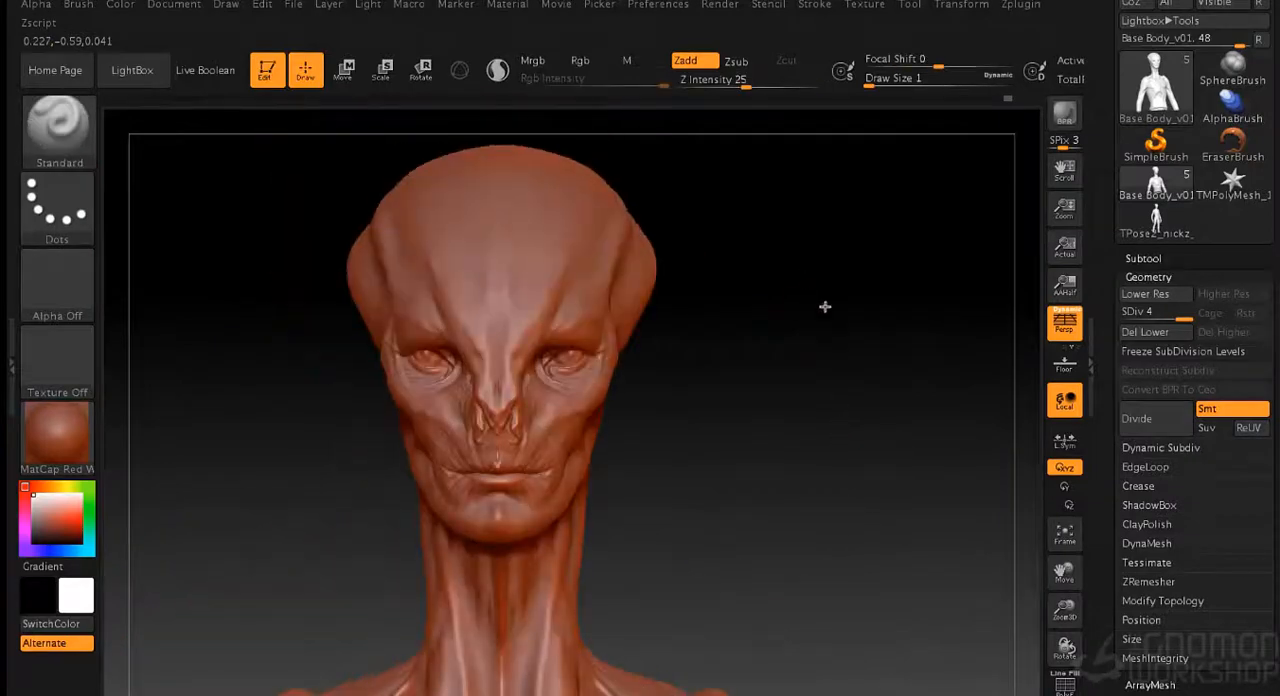
alt+drag(808, 280, 837, 426)
alt+drag(829, 255, 850, 422)
mouse_move(820, 382)
mouse_down()
mouse_move(843, 385)
mouse_move(488, 300)
mouse_up()
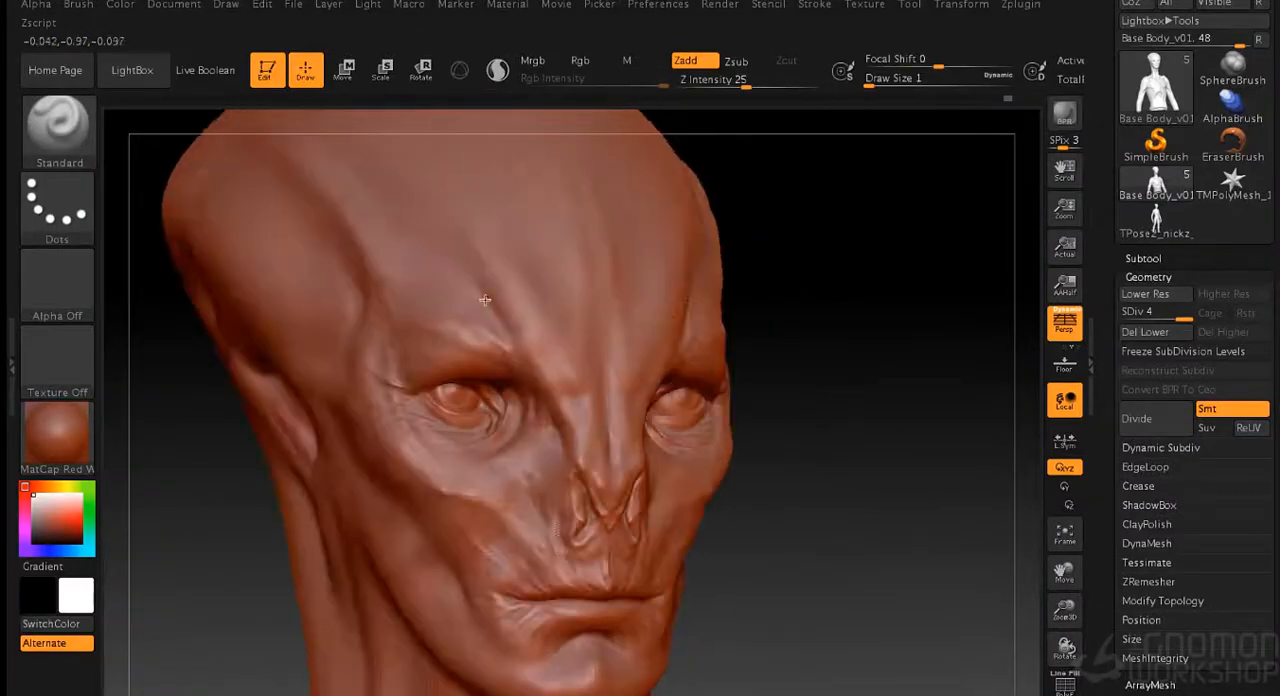
mouse_move(749, 331)
mouse_down()
mouse_move(806, 320)
mouse_move(751, 312)
mouse_up()
- Set the draw size to 2 and start sculpting the inner folds of the ear cavity
key(s)
click(806, 318)
key(s)
drag(752, 312, 812, 325)
key([)
alt+drag(813, 410, 840, 290)
key([)
mouse_move(836, 355)
alt+mouse_down()
mouse_move(840, 394)
mouse_move(748, 342)
alt+mouse_up()
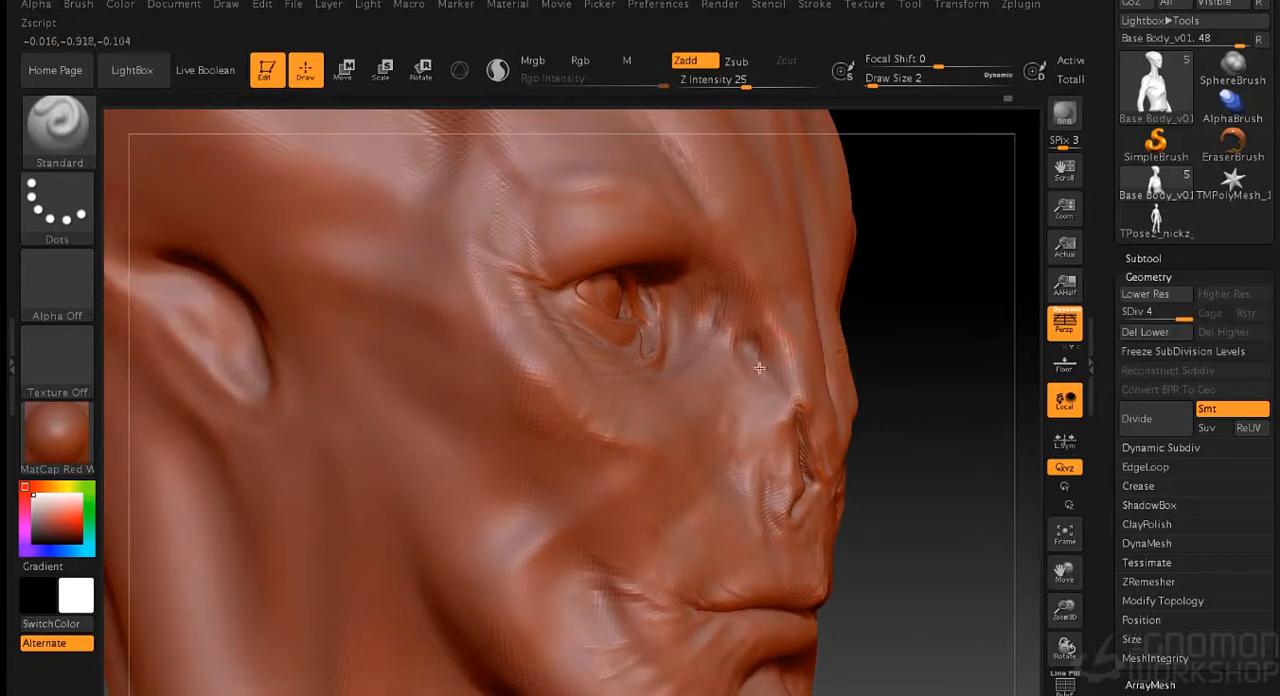
mouse_move(960, 382)
mouse_down()
mouse_move(917, 380)
mouse_move(956, 384)
mouse_up()
alt+drag(910, 474, 930, 404)
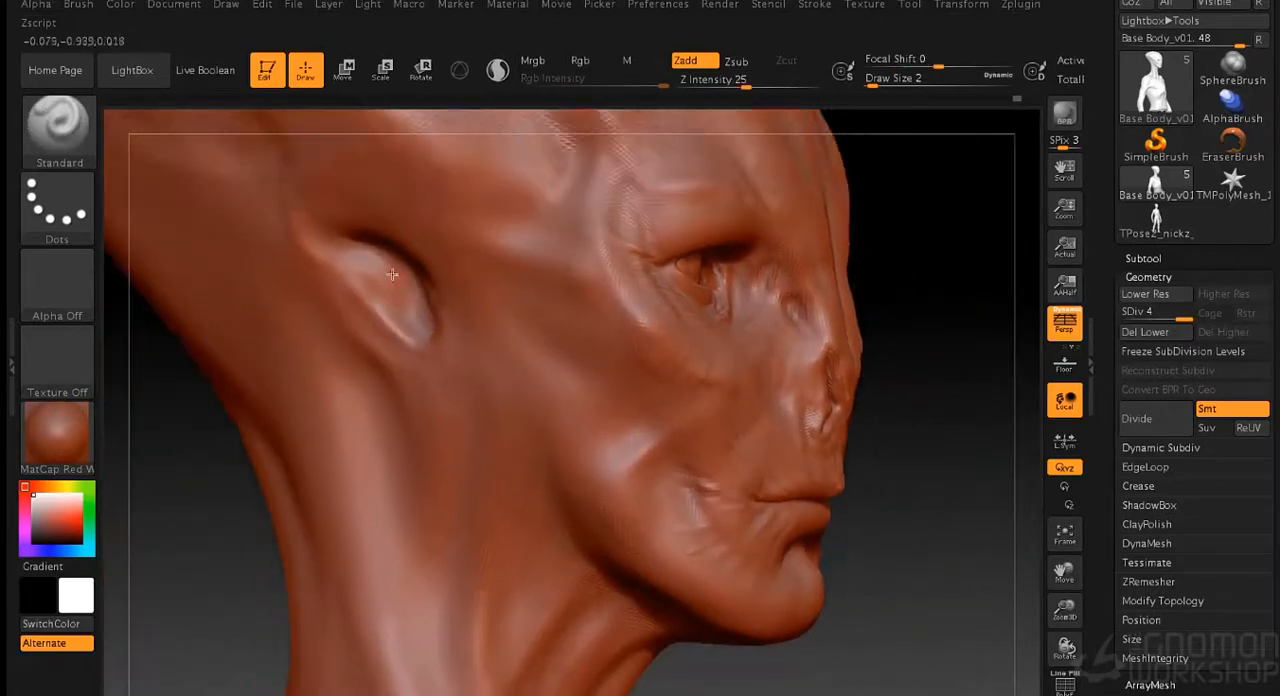
drag(412, 290, 423, 325)
shift+drag(362, 250, 380, 258)
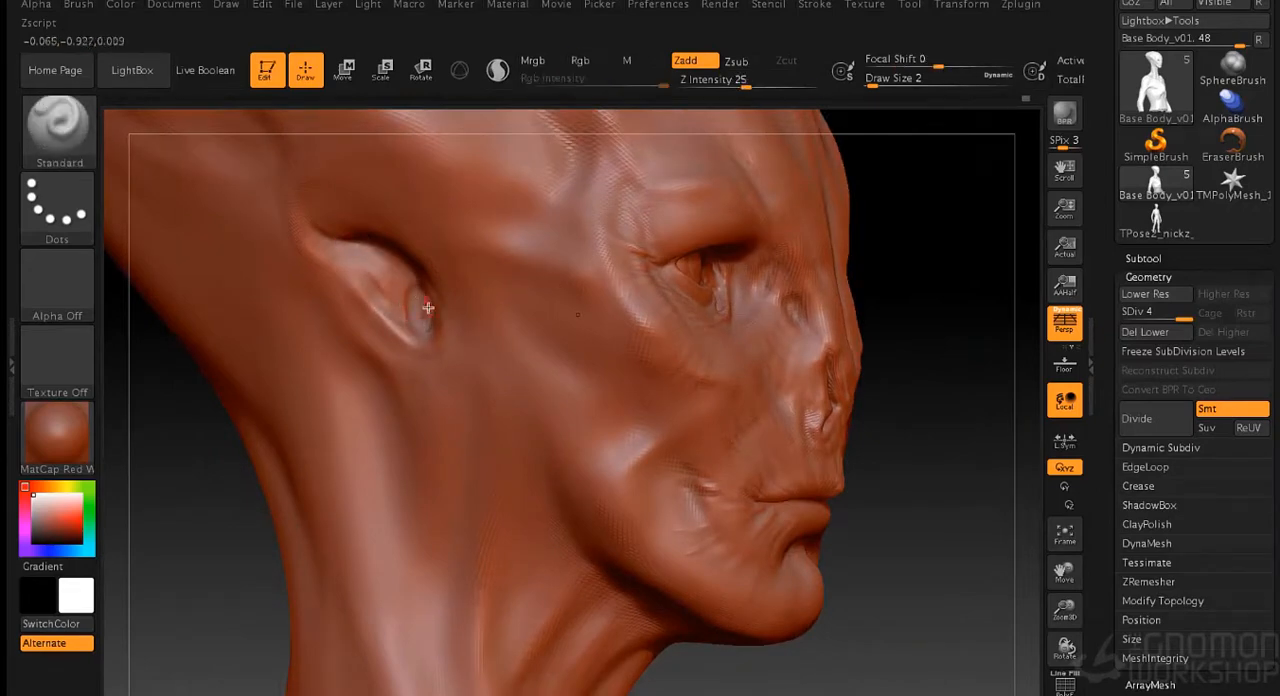
- Build thin ridges inside the ear, soften them, and shape the rim below the ear opening
mouse_move(984, 390)
mouse_down()
mouse_move(957, 393)
mouse_move(957, 462)
mouse_move(945, 465)
mouse_up()
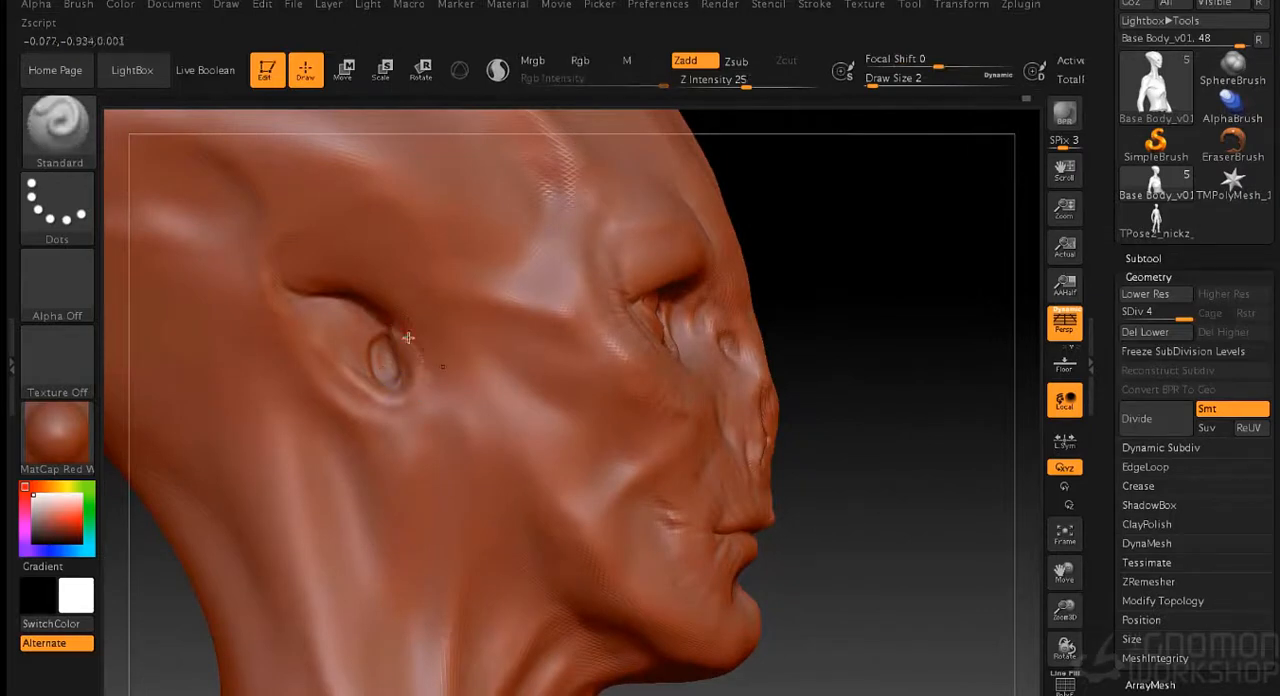
drag(351, 335, 362, 368)
drag(876, 259, 826, 262)
mouse_move(328, 316)
mouse_down()
mouse_move(344, 350)
mouse_move(320, 350)
mouse_move(331, 349)
mouse_up()
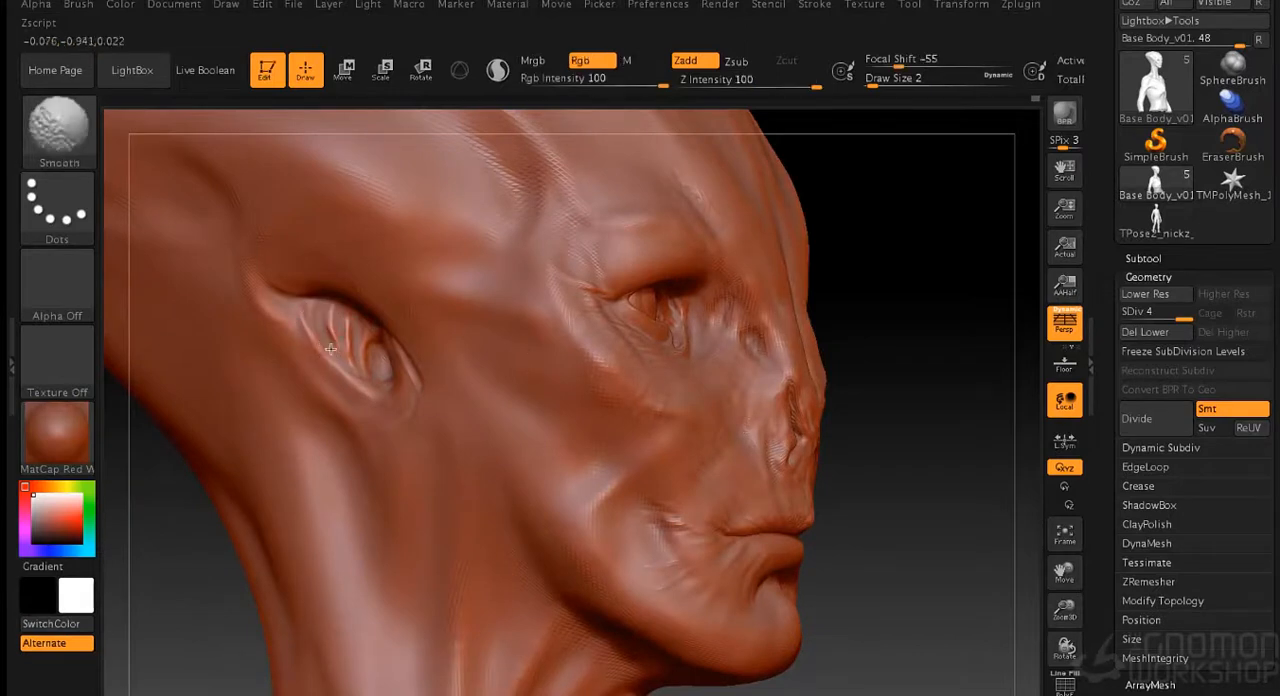
drag(374, 394, 420, 444)
shift+drag(416, 371, 403, 347)
- Deepen the crease and fold above and behind the ear at draw size 5
key(s)
drag(877, 384, 924, 367)
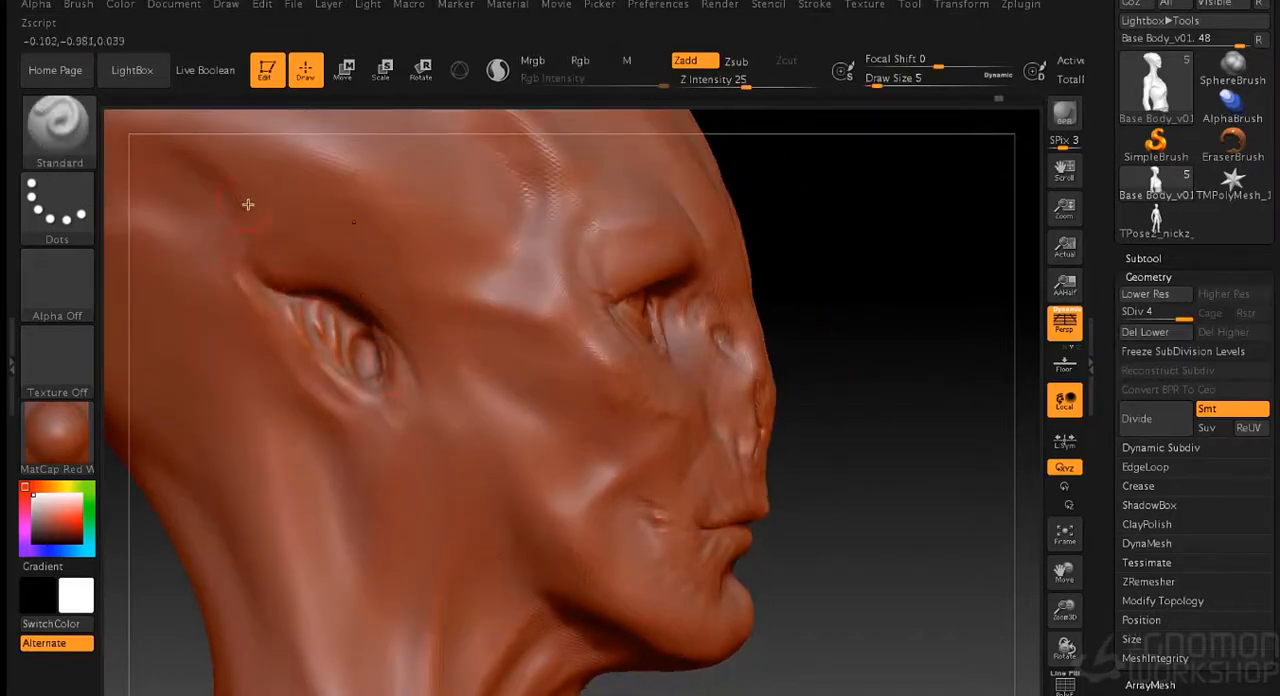
drag(834, 343, 760, 346)
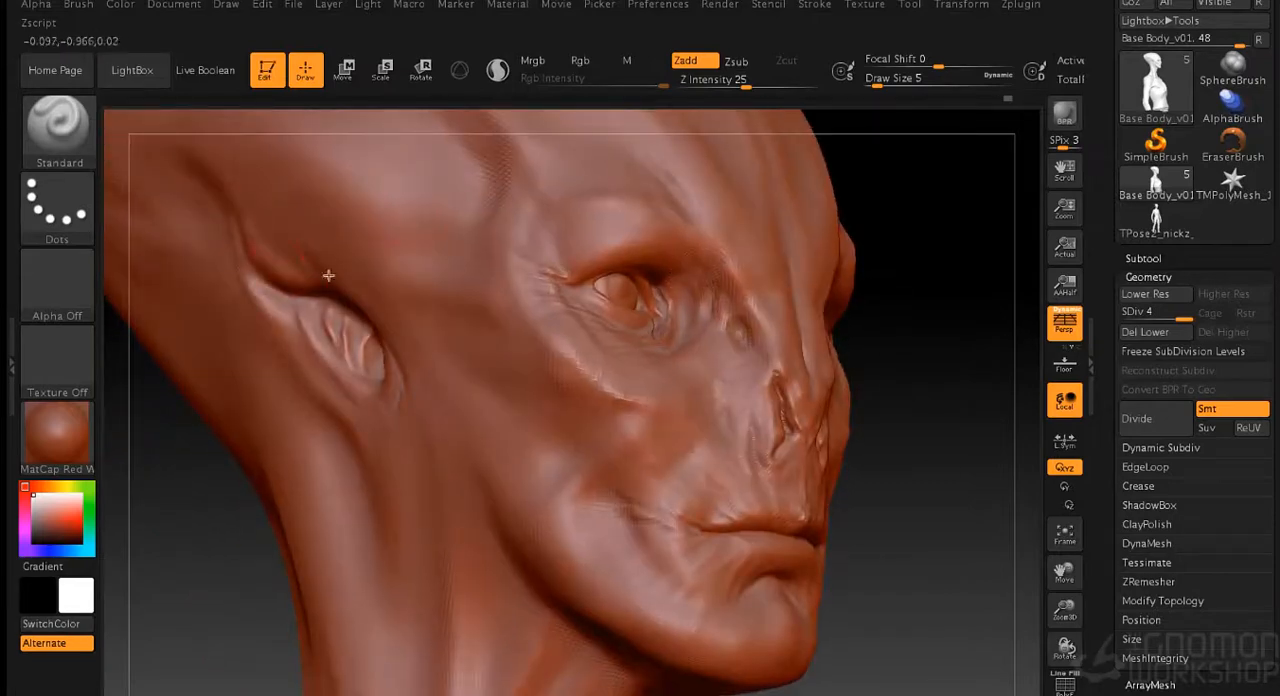
mouse_move(858, 350)
mouse_down()
mouse_move(866, 320)
mouse_move(914, 351)
mouse_move(877, 357)
mouse_move(940, 390)
mouse_up()
- Hollow out the ear canal and shape the surrounding ridges at draw size 3
key(s)
click(925, 373)
drag(300, 402, 298, 380)
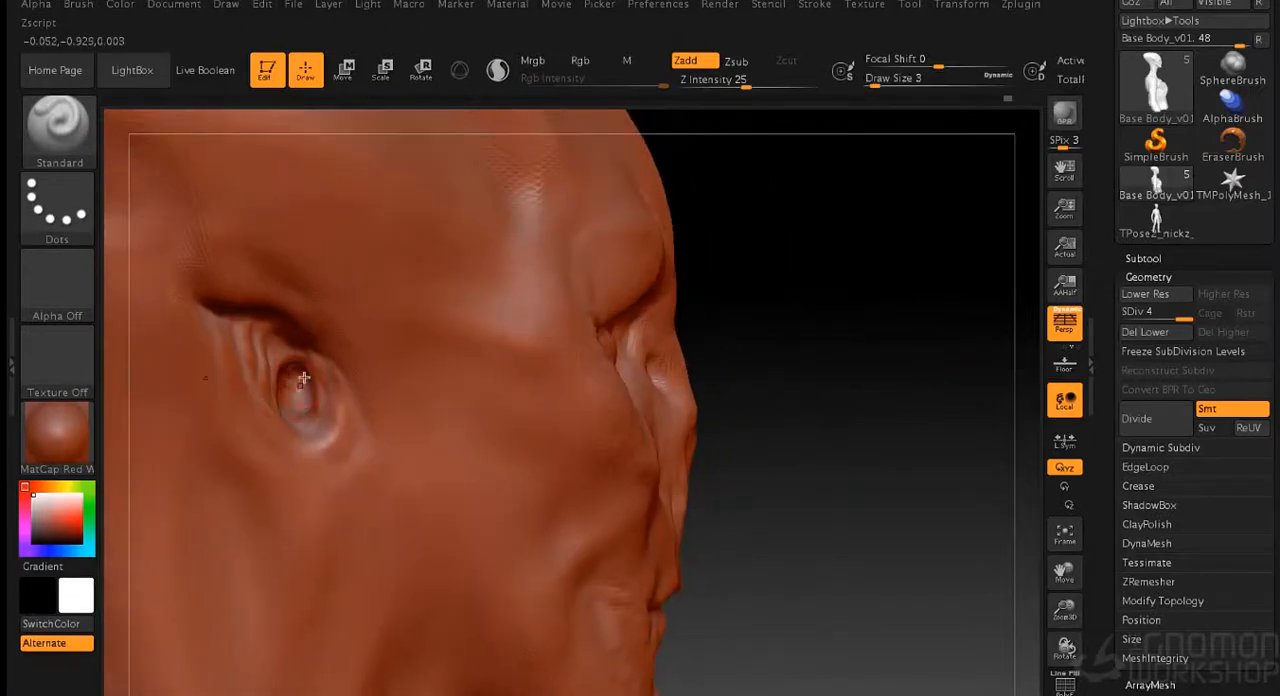
drag(296, 386, 293, 396)
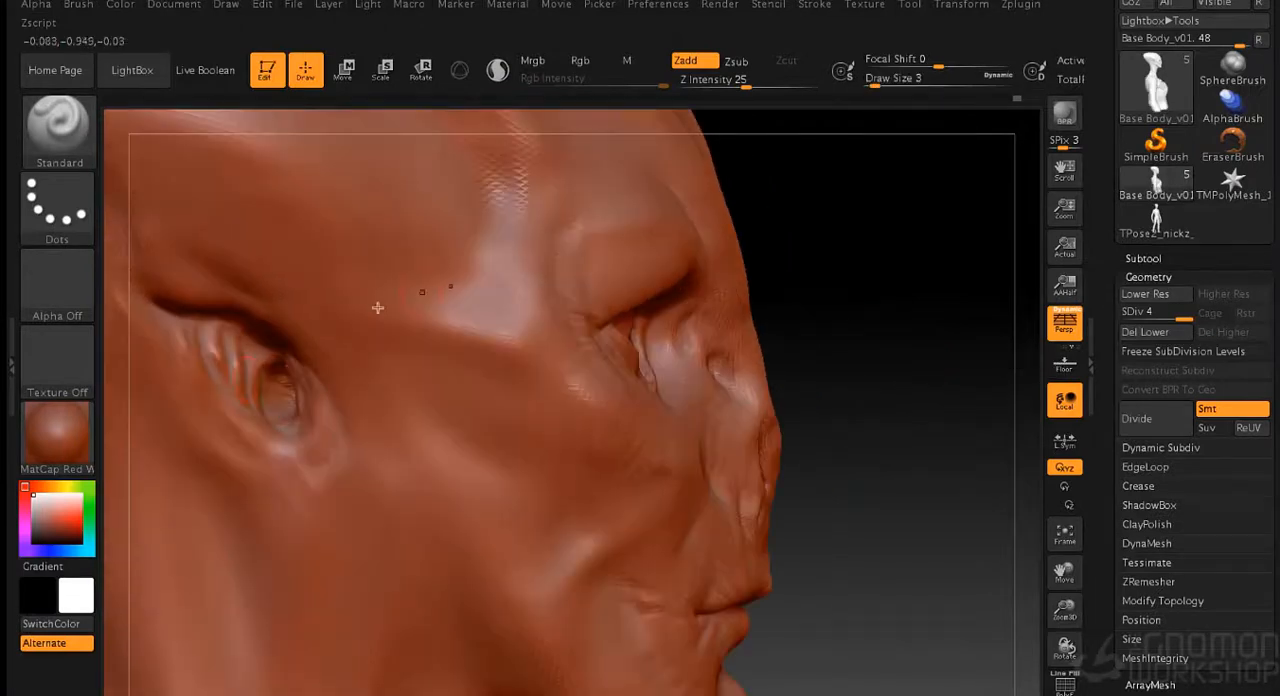
mouse_move(250, 342)
mouse_down()
mouse_move(240, 368)
mouse_move(226, 323)
mouse_move(203, 328)
mouse_up()
- Refine the ridges inside the ear and its lower edge at draw size 2
key(s)
click(829, 342)
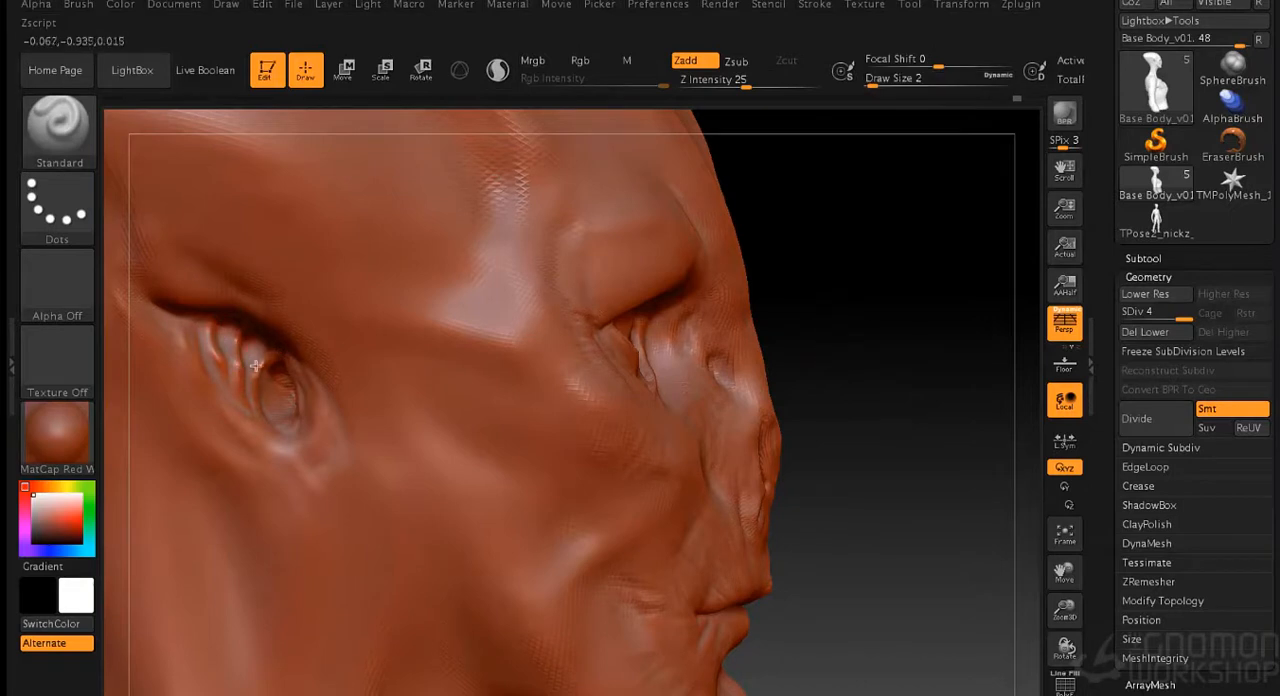
drag(860, 296, 684, 288)
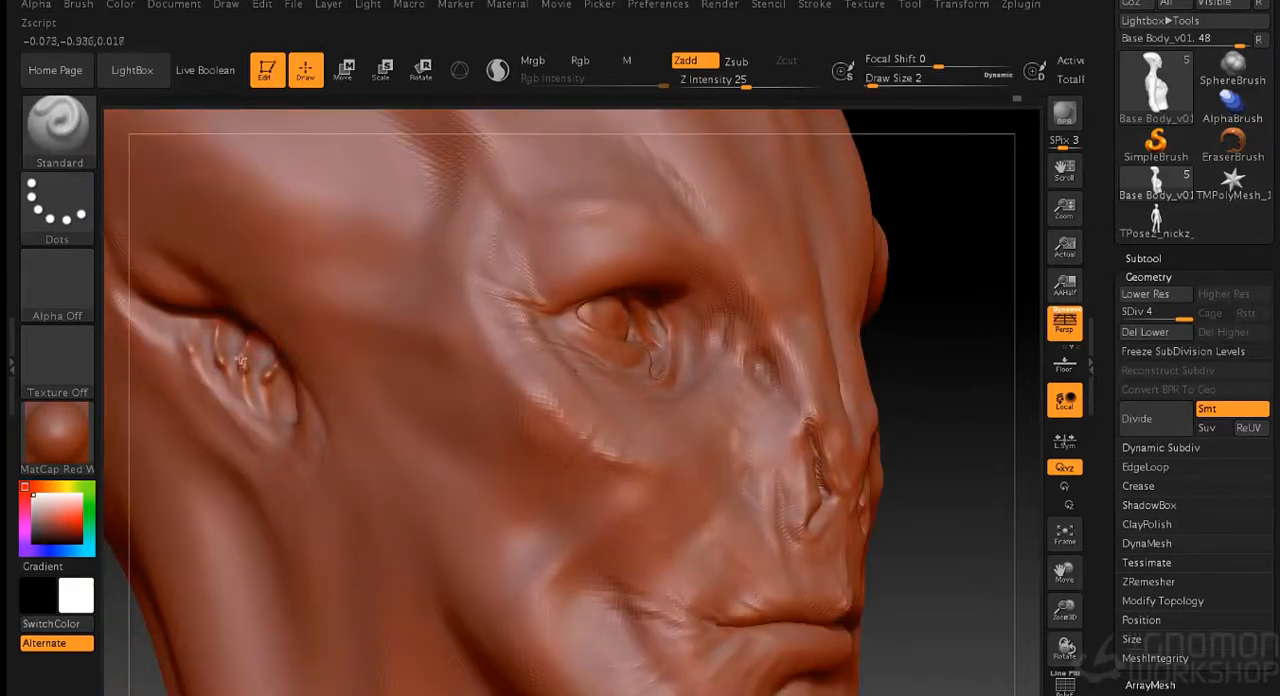
drag(301, 451, 296, 449)
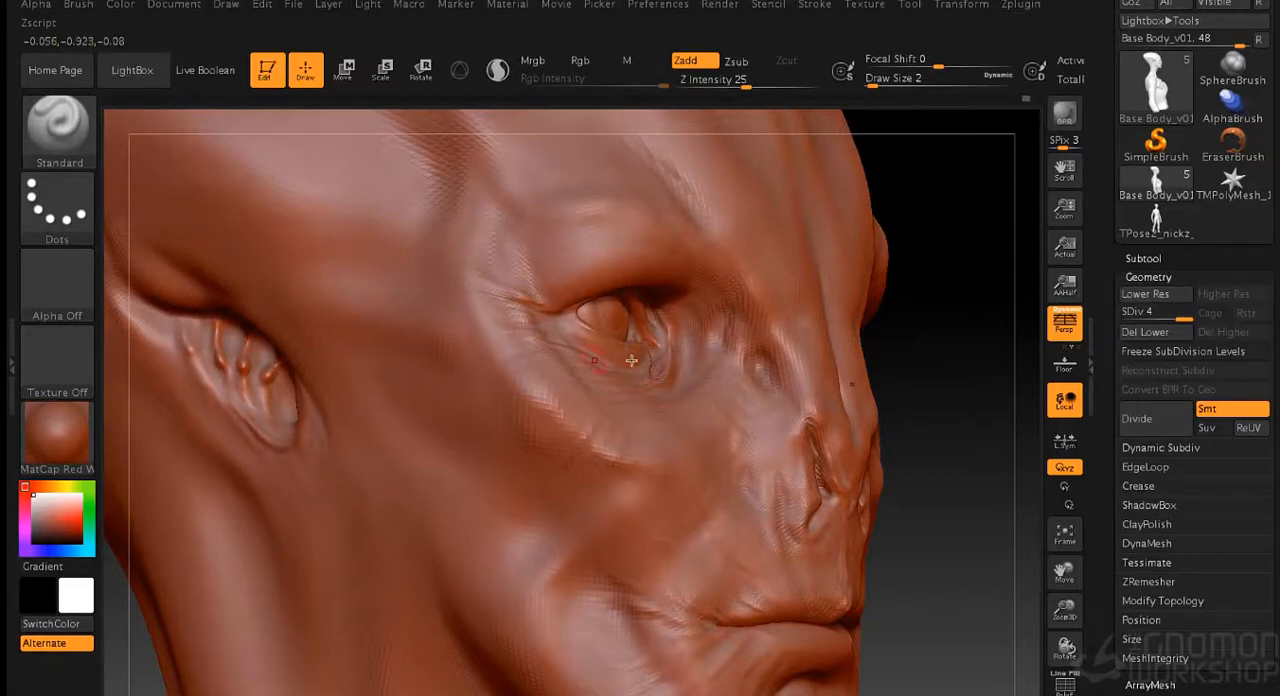
- Shape and smooth the cheek and the rear jaw in front of the ear at draw sizes 7 and 10
key(f)
drag(700, 357, 800, 371)
key(shift)
key(shift)
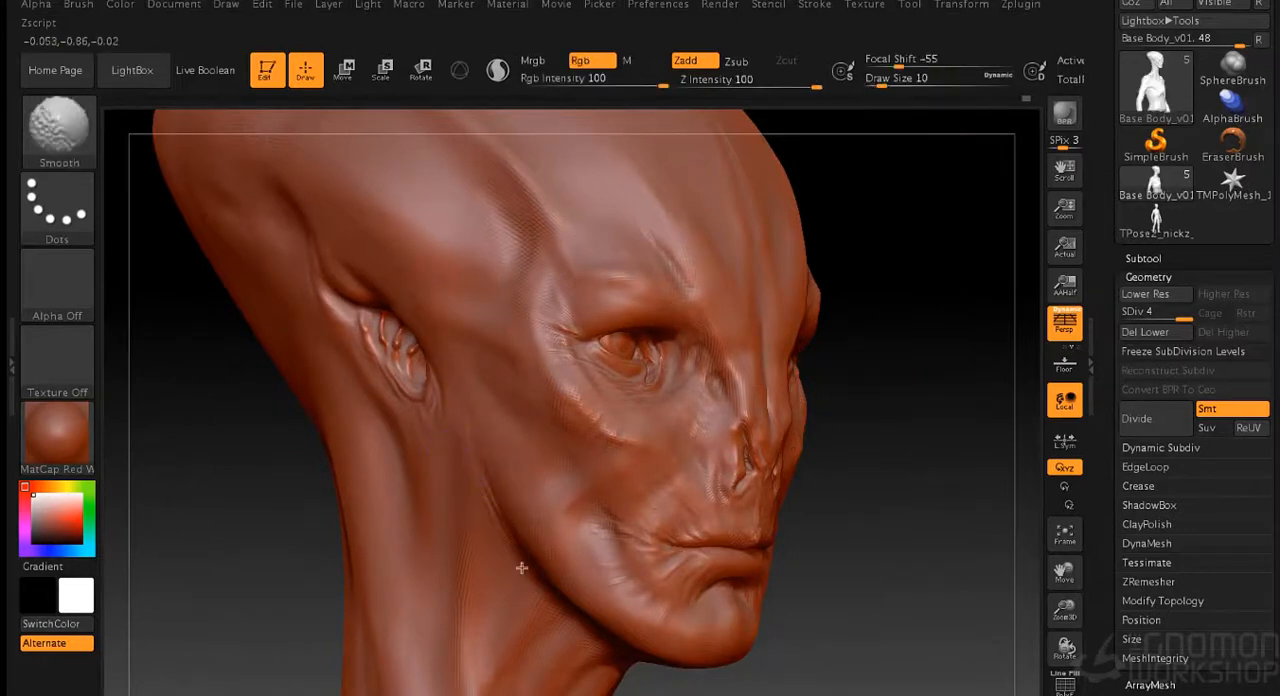
drag(977, 374, 863, 334)
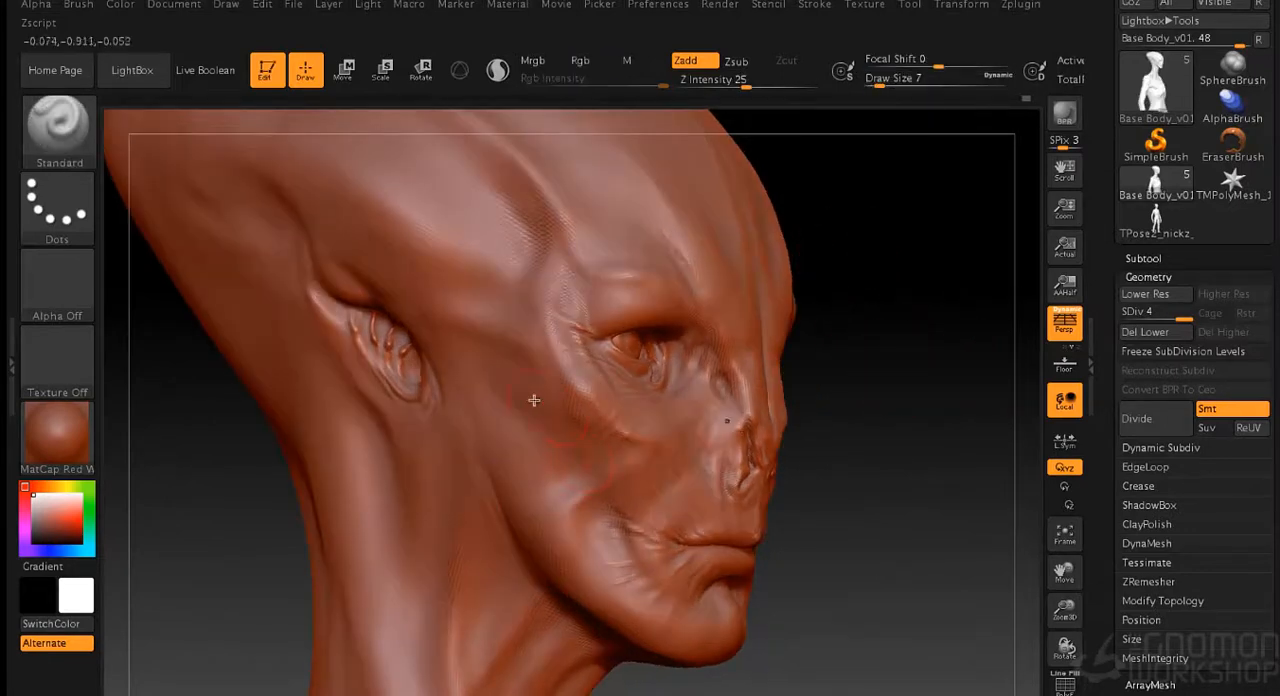
key(shift)
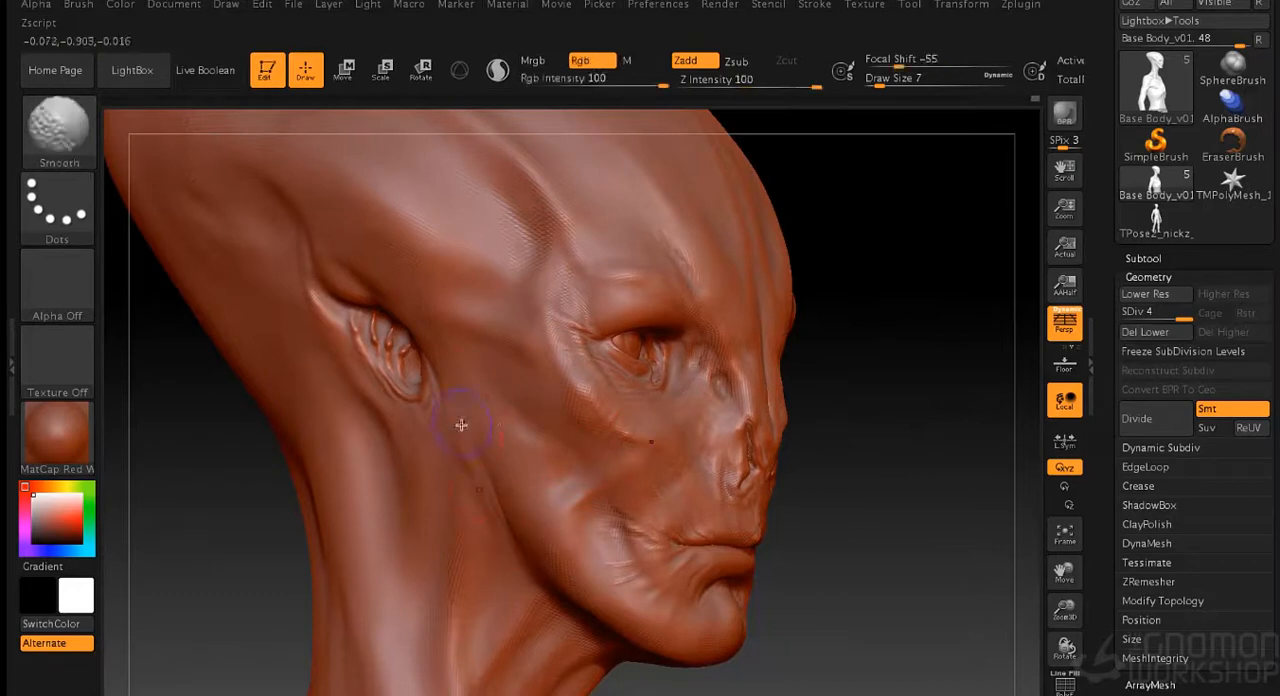
key(shift)
- Sculpt fine skin creases behind the jawline and on the upper neck at draw size 2
alt+drag(839, 515, 826, 383)
key(s)
click(840, 405)
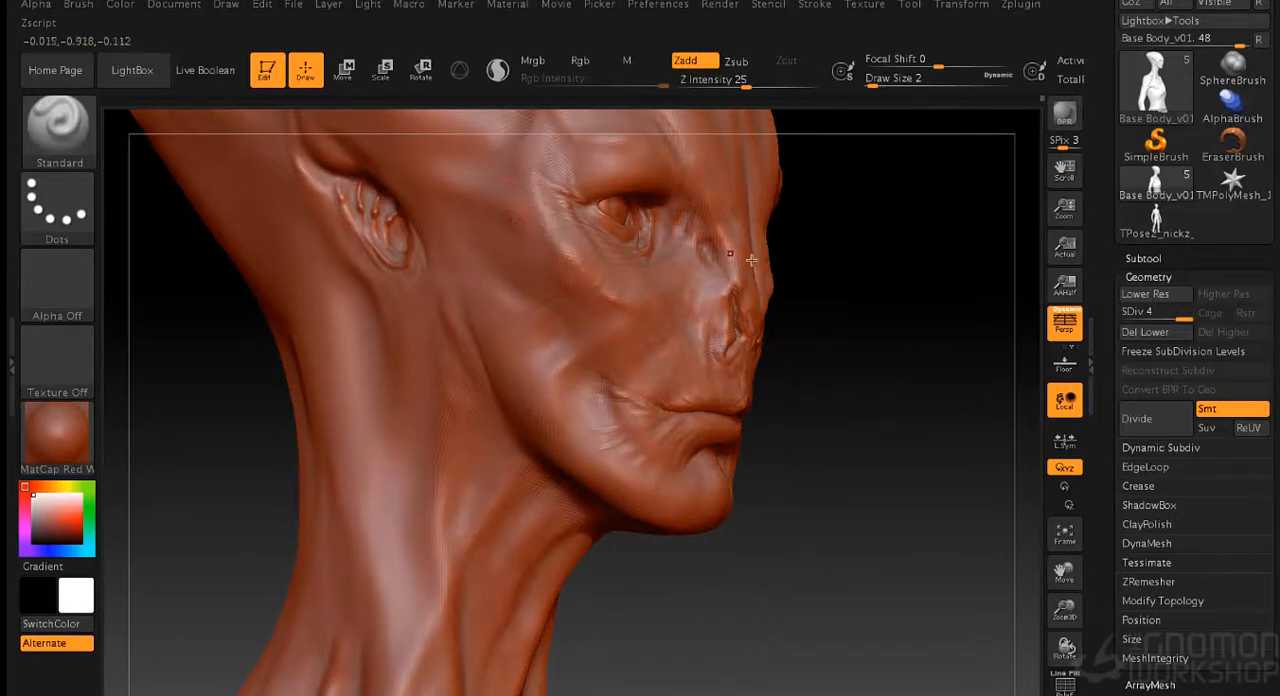
drag(751, 260, 564, 213)
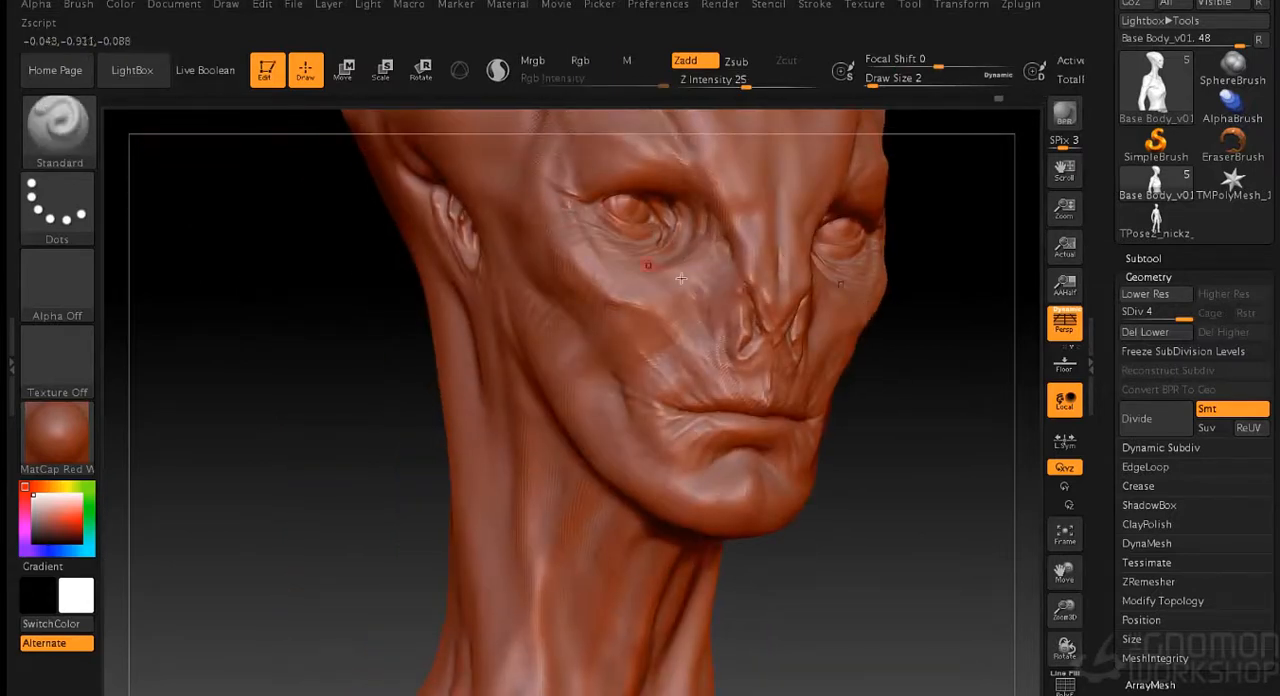
drag(681, 278, 586, 251)
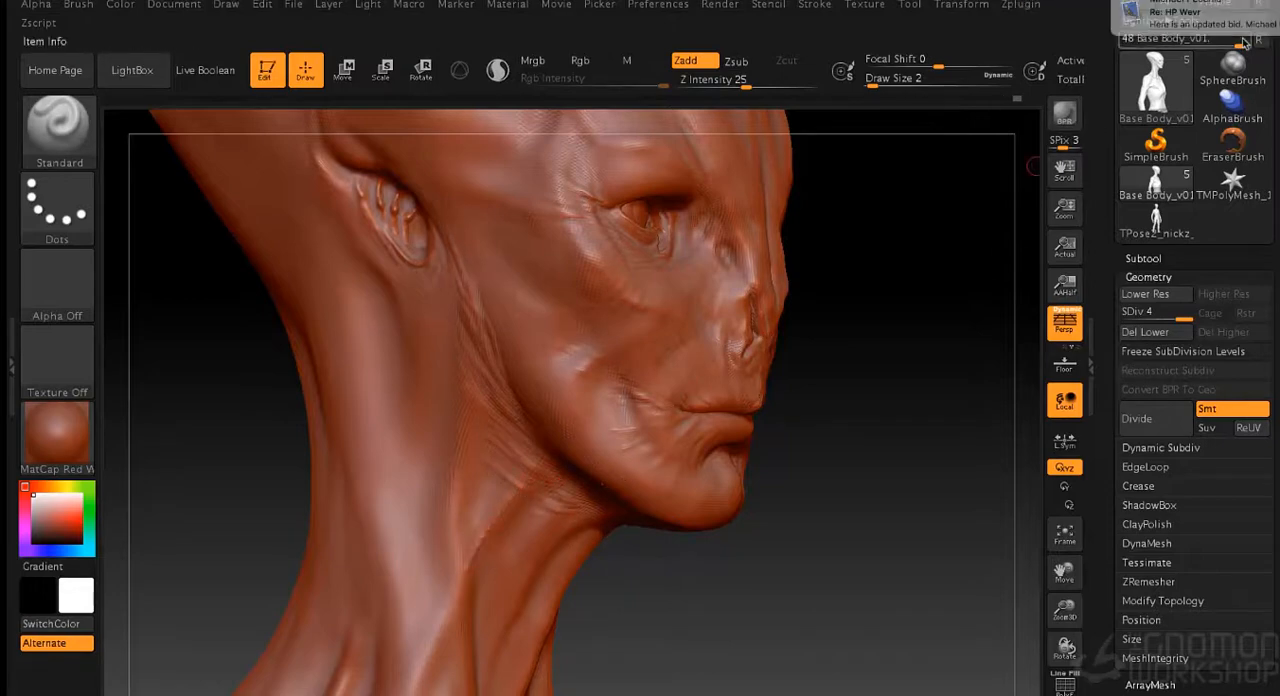
- Add fine wrinkles down the side of the throat and extend the creases between ear and jaw
mouse_move(803, 605)
mouse_down()
mouse_move(786, 594)
mouse_move(777, 436)
mouse_move(559, 381)
mouse_up()
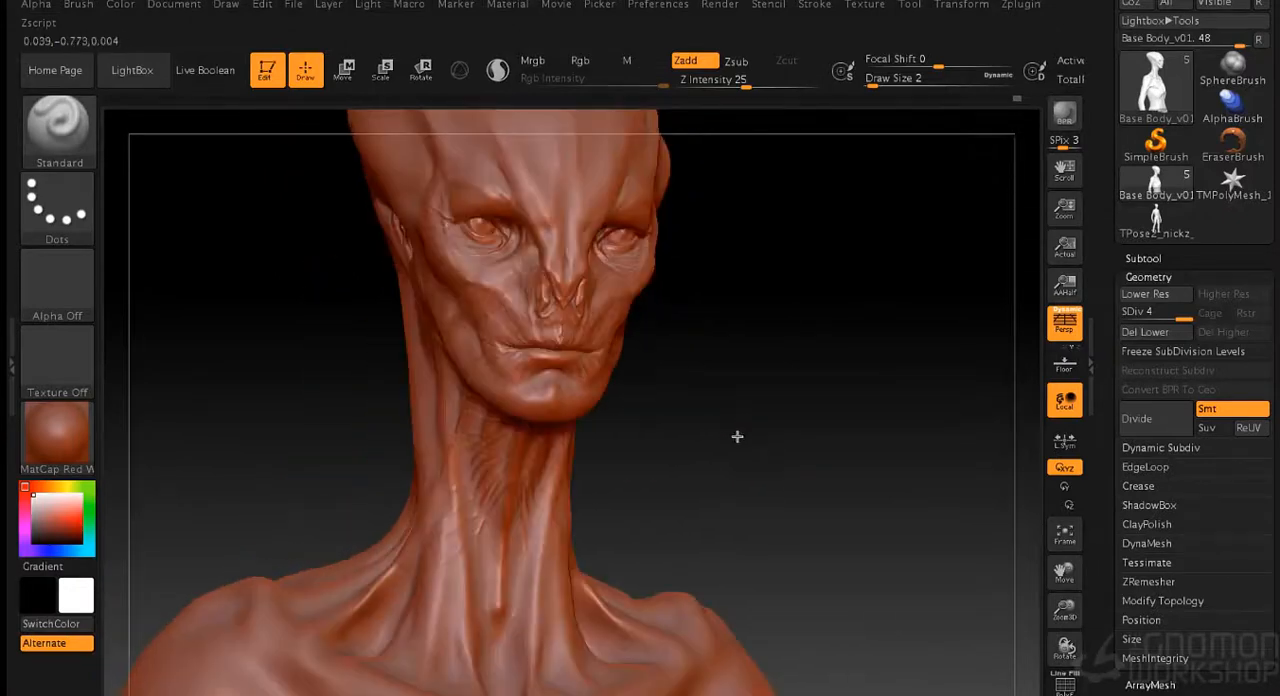
drag(737, 437, 786, 446)
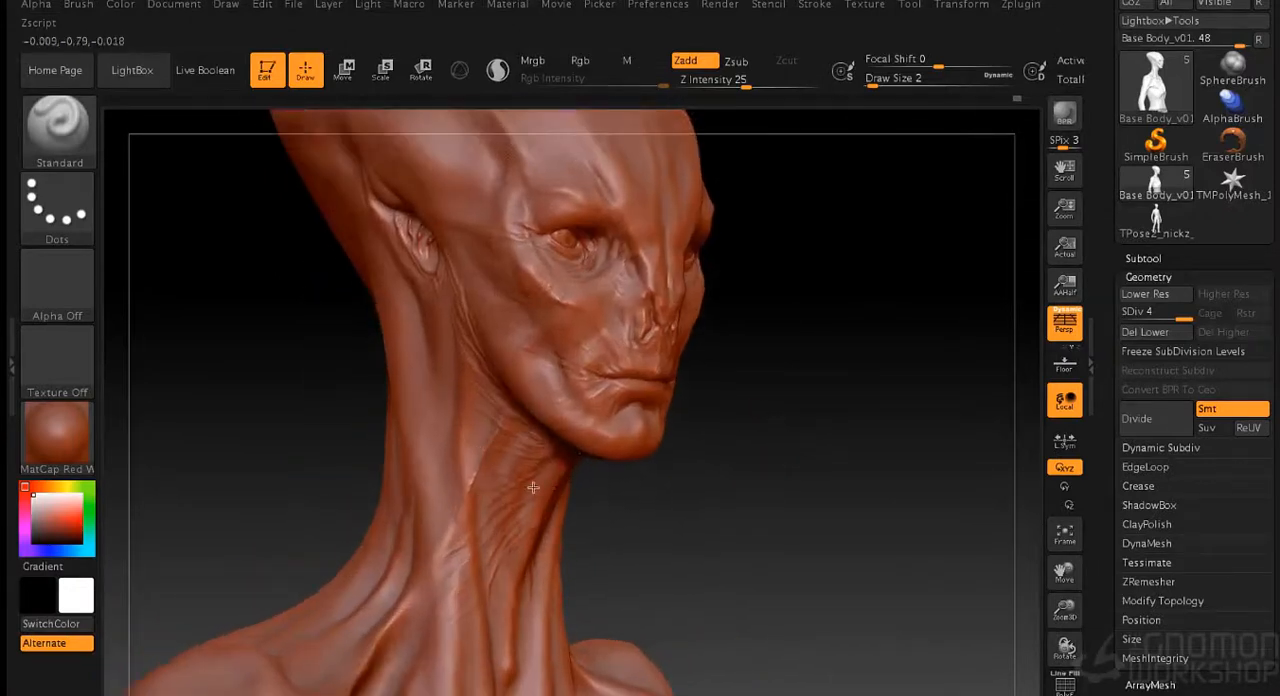
mouse_move(652, 476)
mouse_down()
mouse_move(585, 510)
mouse_move(535, 418)
mouse_up()
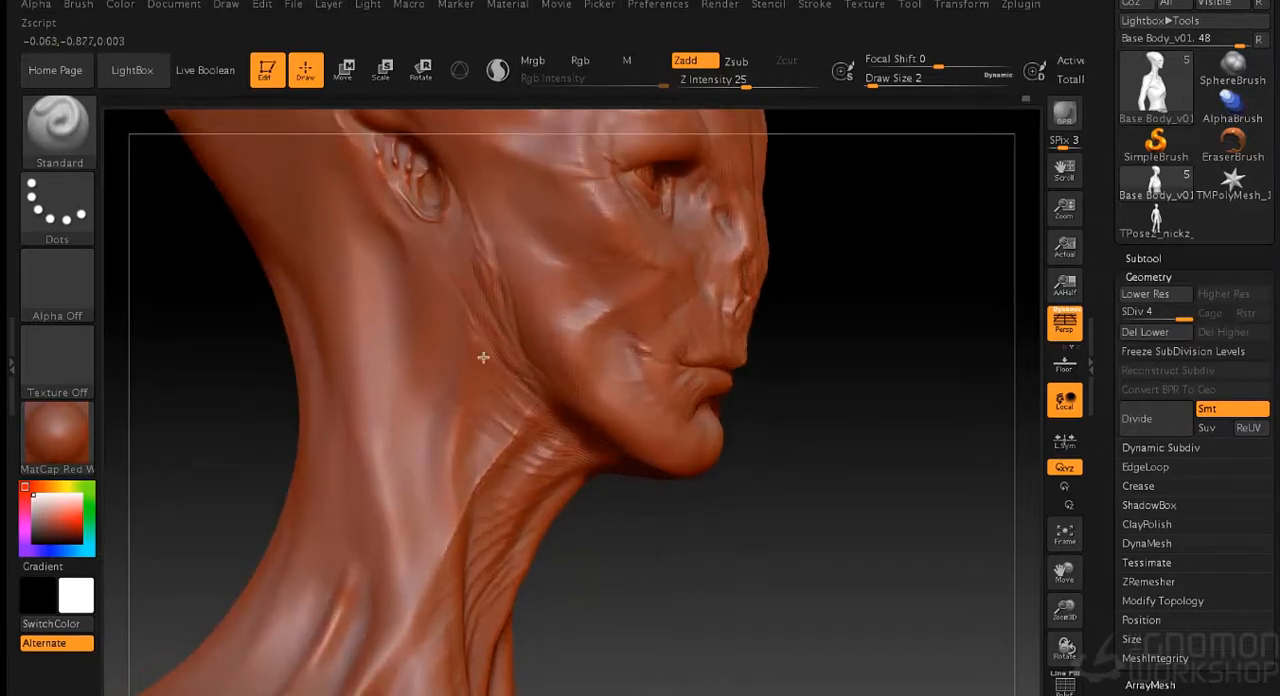
drag(627, 556, 638, 399)
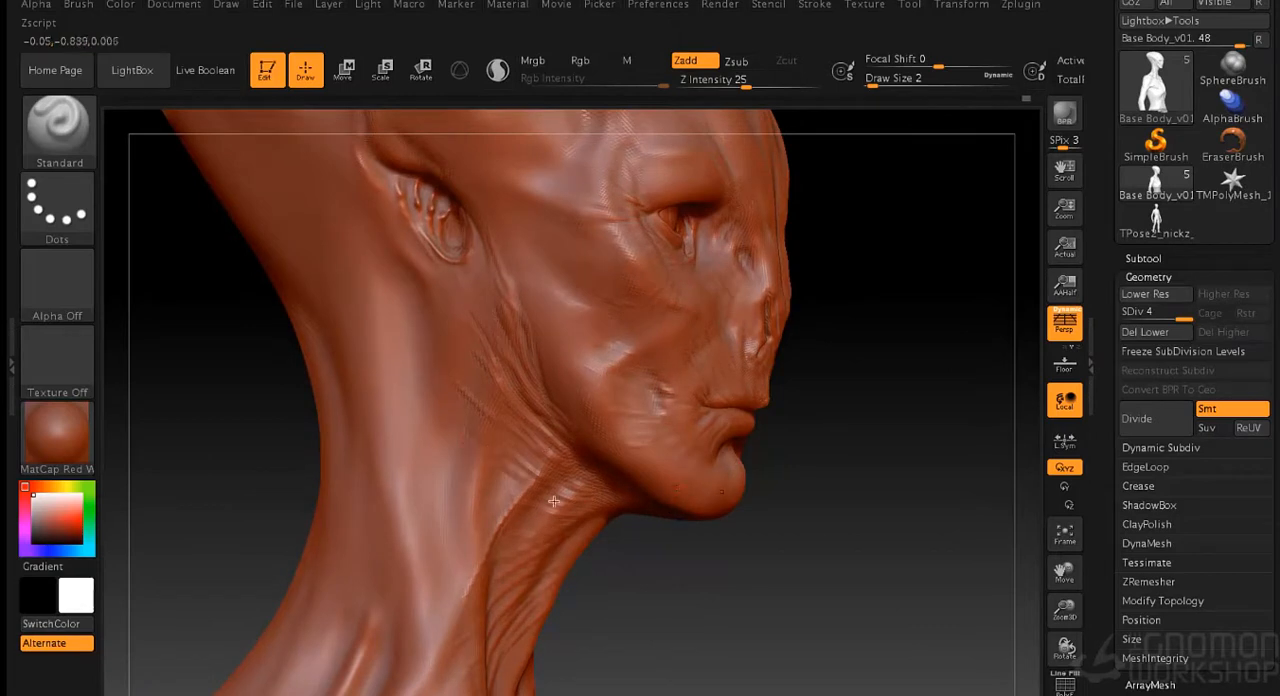
mouse_move(676, 568)
mouse_down()
mouse_move(614, 563)
mouse_move(720, 500)
mouse_move(771, 409)
mouse_up()
- Enlarge the brush and build up the skin folds on the throat beneath the jaw
key(s)
click(676, 586)
key(s)
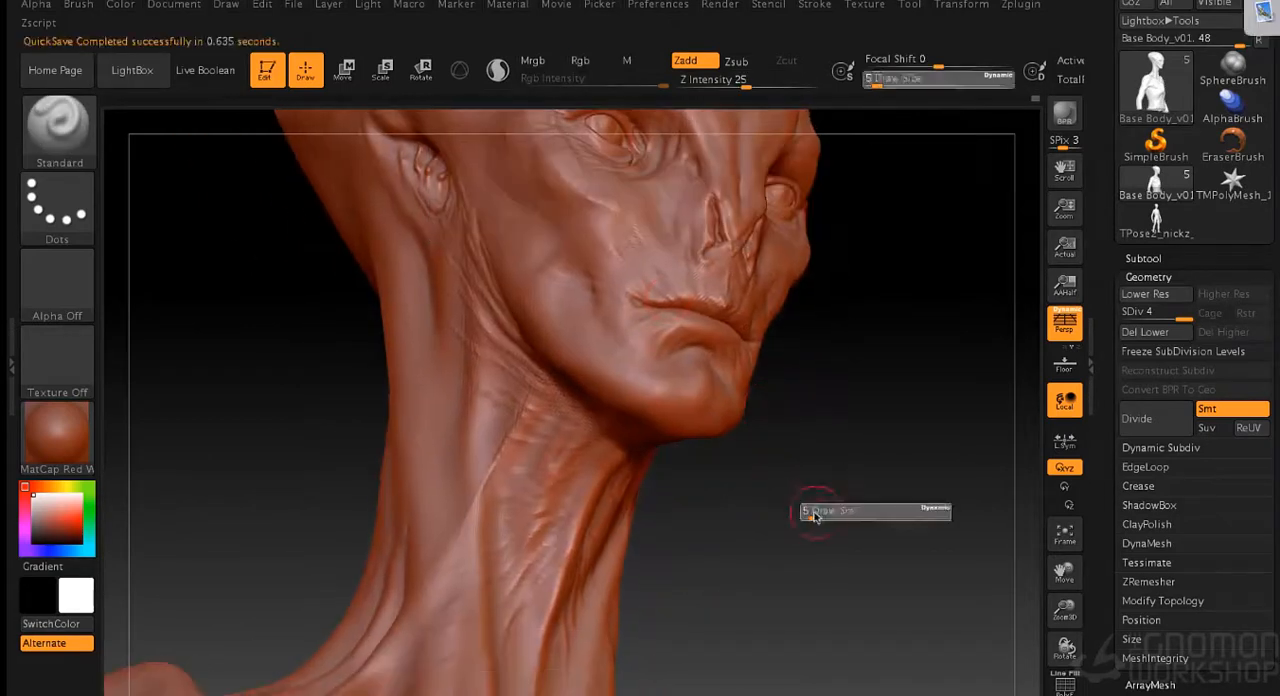
click(811, 514)
drag(822, 505, 890, 430)
drag(711, 526, 641, 464)
drag(598, 506, 634, 440)
mouse_move(718, 510)
mouse_down()
mouse_move(620, 377)
mouse_move(650, 436)
mouse_move(577, 532)
mouse_up()
- Define the vertical tendons down the front of the neck at draw size 4
key(shift)
mouse_move(790, 636)
mouse_down()
mouse_move(801, 623)
mouse_move(791, 482)
mouse_move(760, 442)
mouse_move(777, 348)
mouse_move(765, 333)
mouse_move(803, 286)
mouse_up()
mouse_move(552, 518)
shift+mouse_down()
mouse_move(571, 429)
mouse_move(545, 580)
shift+mouse_up()
drag(558, 419, 563, 389)
drag(838, 258, 850, 215)
drag(554, 490, 531, 566)
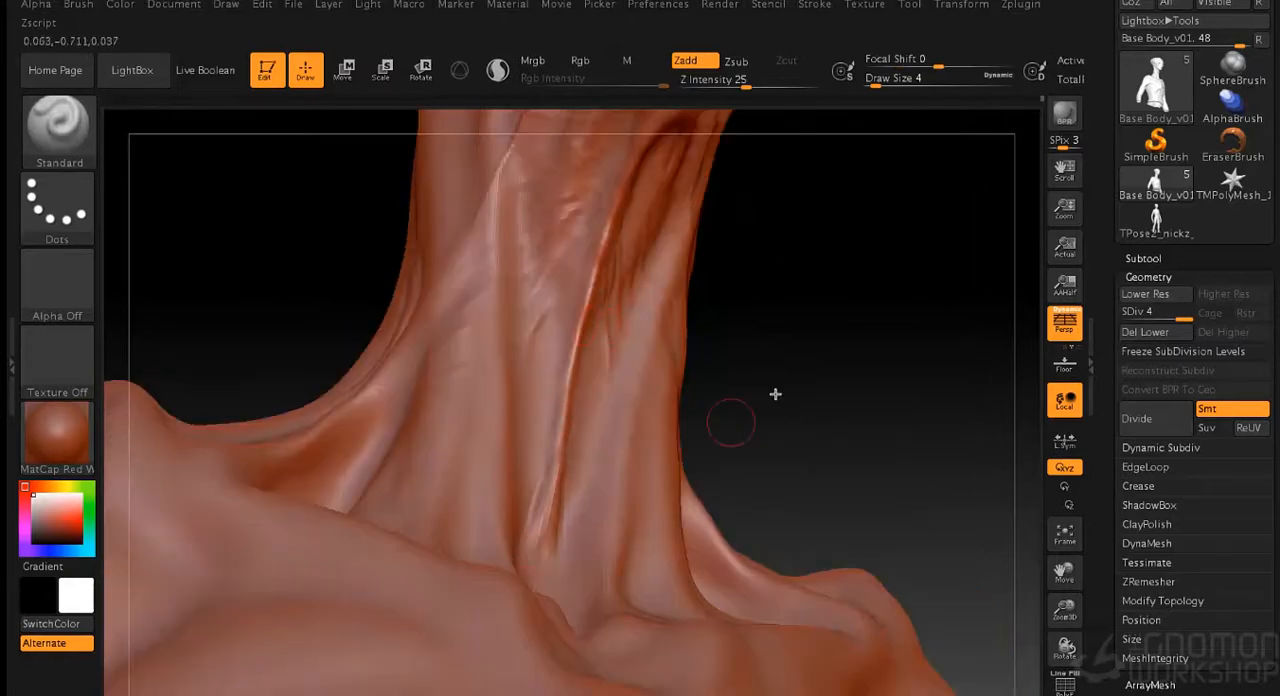
- Sculpt tendon strands at the base of the throat above the collarbones at draw size 4
drag(774, 394, 725, 440)
drag(522, 552, 501, 606)
drag(531, 492, 519, 580)
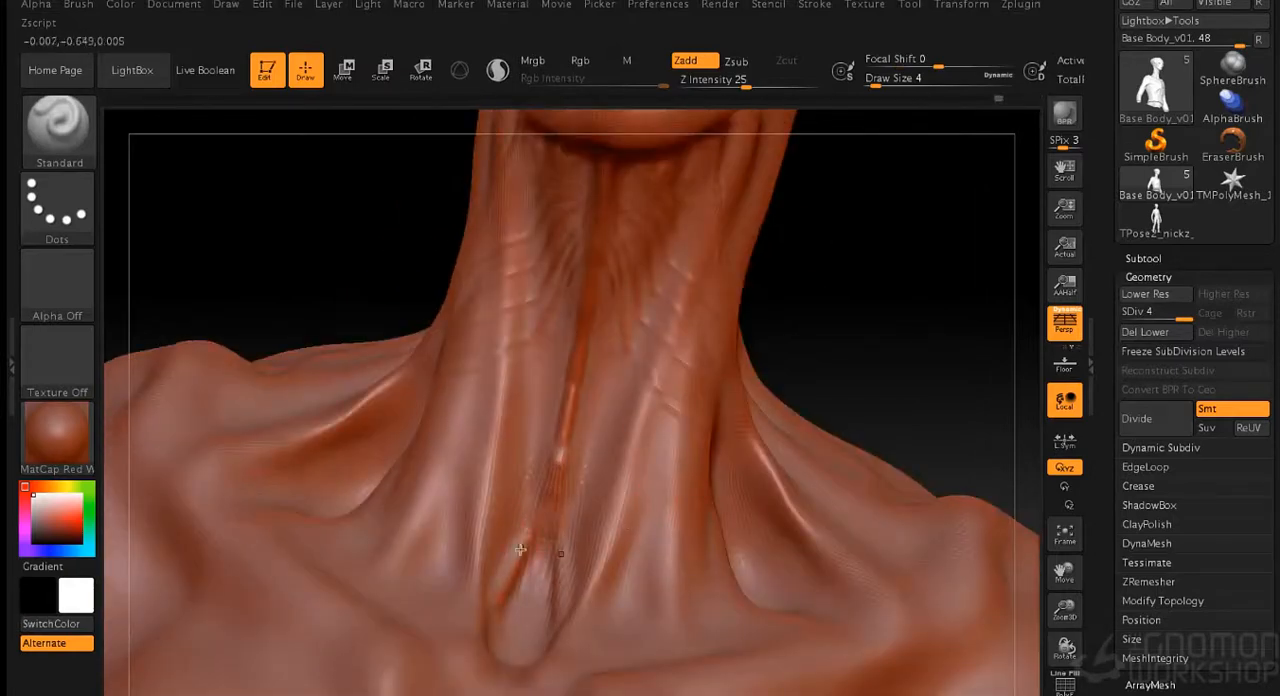
drag(486, 500, 477, 604)
- Sharpen the muscle ridges where the side of the neck meets the shoulder
drag(752, 288, 832, 378)
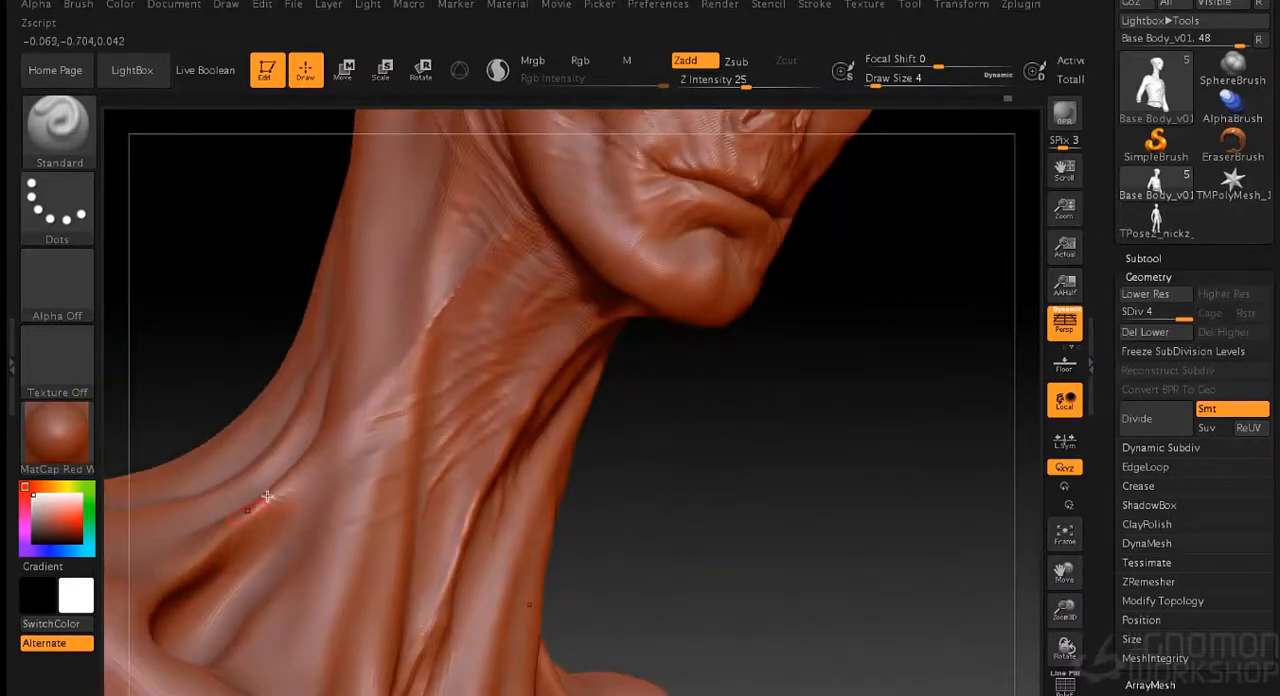
drag(742, 452, 790, 484)
drag(742, 540, 840, 630)
key(s)
drag(740, 561, 738, 561)
- Strengthen the long vertical muscle forms along the neck with long strokes
mouse_move(560, 400)
mouse_down()
mouse_move(580, 294)
mouse_move(569, 163)
mouse_up()
drag(557, 211, 551, 423)
key(s)
drag(563, 180, 553, 485)
mouse_move(571, 223)
shift+mouse_down()
mouse_move(585, 225)
mouse_move(543, 300)
mouse_move(518, 390)
shift+mouse_up()
- Shape the muscle and skin folds on the side of the neck below the ear at draw size 5
mouse_move(857, 610)
mouse_down()
mouse_move(890, 457)
mouse_move(857, 431)
mouse_move(890, 537)
mouse_move(908, 537)
mouse_up()
key(s)
mouse_move(520, 243)
mouse_down()
mouse_move(507, 431)
mouse_move(506, 290)
mouse_up()
mouse_move(506, 290)
shift+mouse_down()
mouse_move(519, 276)
mouse_move(517, 337)
mouse_move(518, 206)
shift+mouse_up()
mouse_move(530, 259)
shift+mouse_down()
mouse_move(515, 253)
mouse_move(517, 309)
shift+mouse_up()
drag(814, 570, 534, 380)
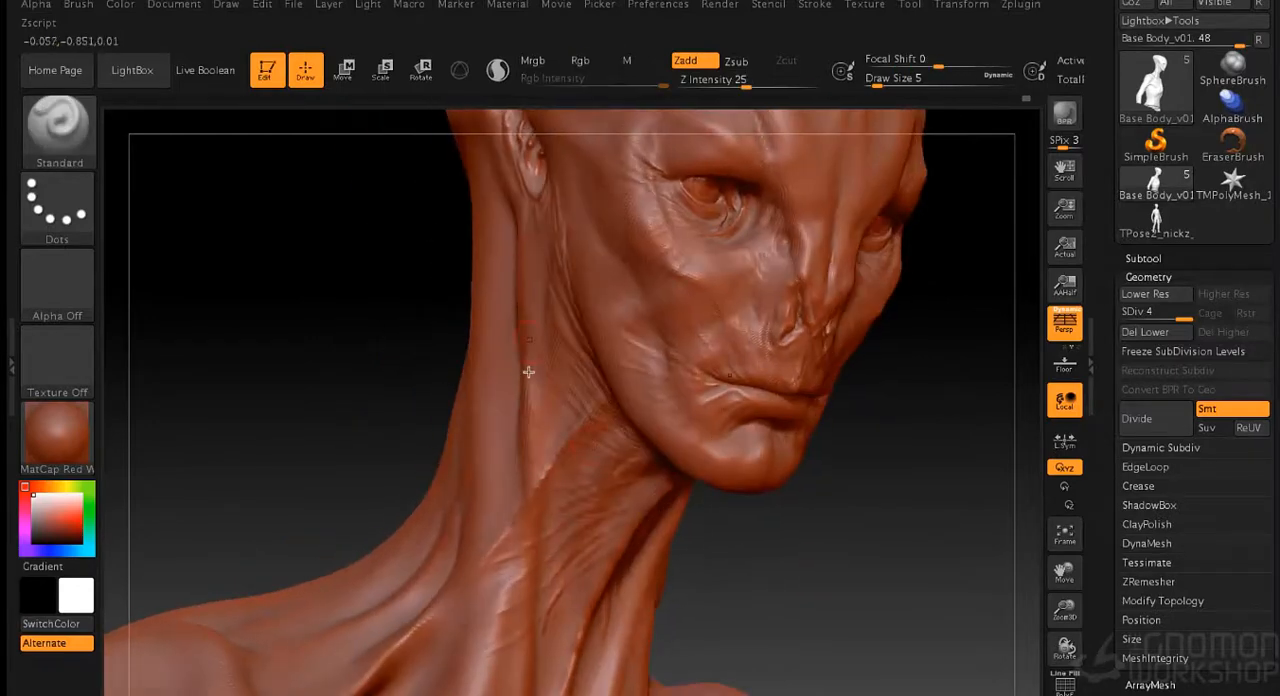
drag(300, 400, 546, 351)
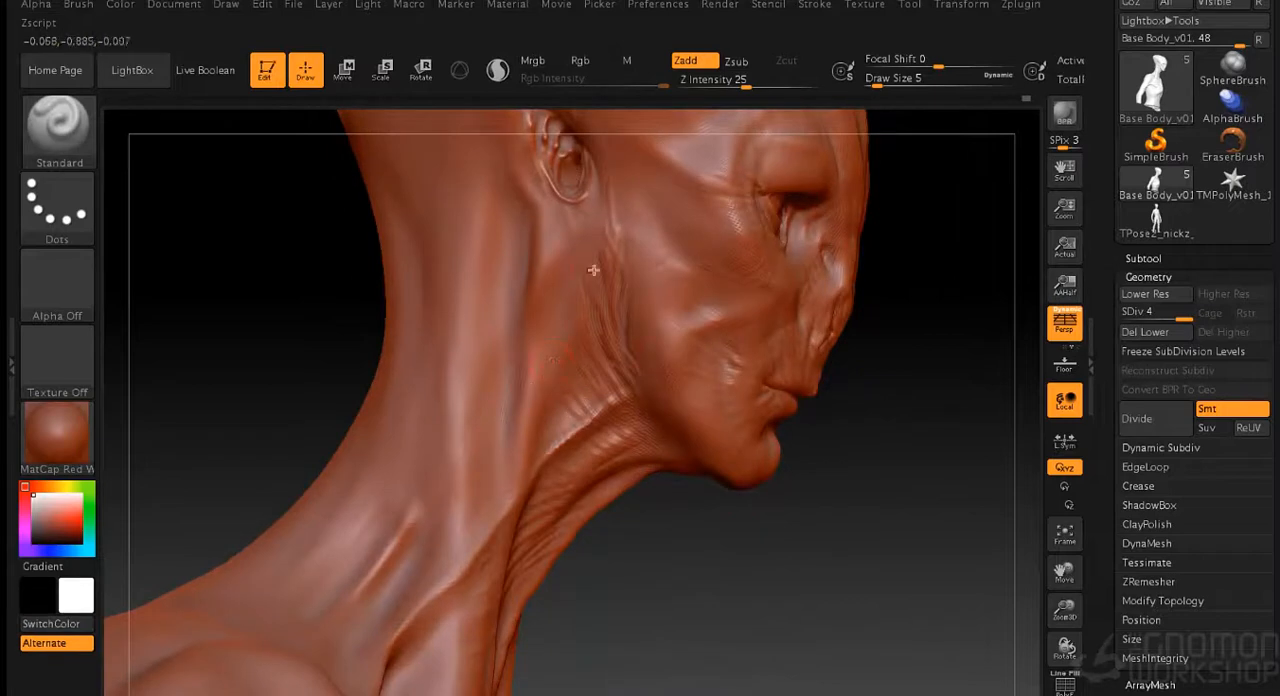
- Sculpt and smooth the small creases between the ear and the jaw corner at draw size 3
key(bracketleft)
key(shift)
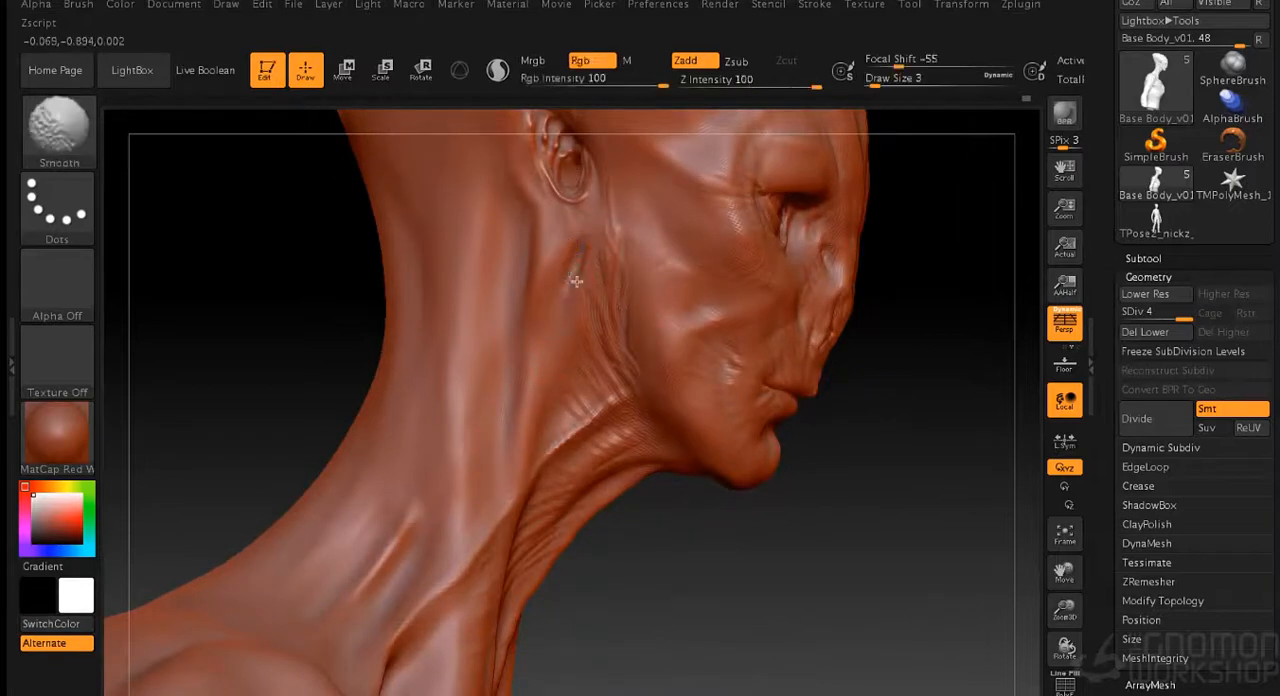
drag(822, 562, 695, 556)
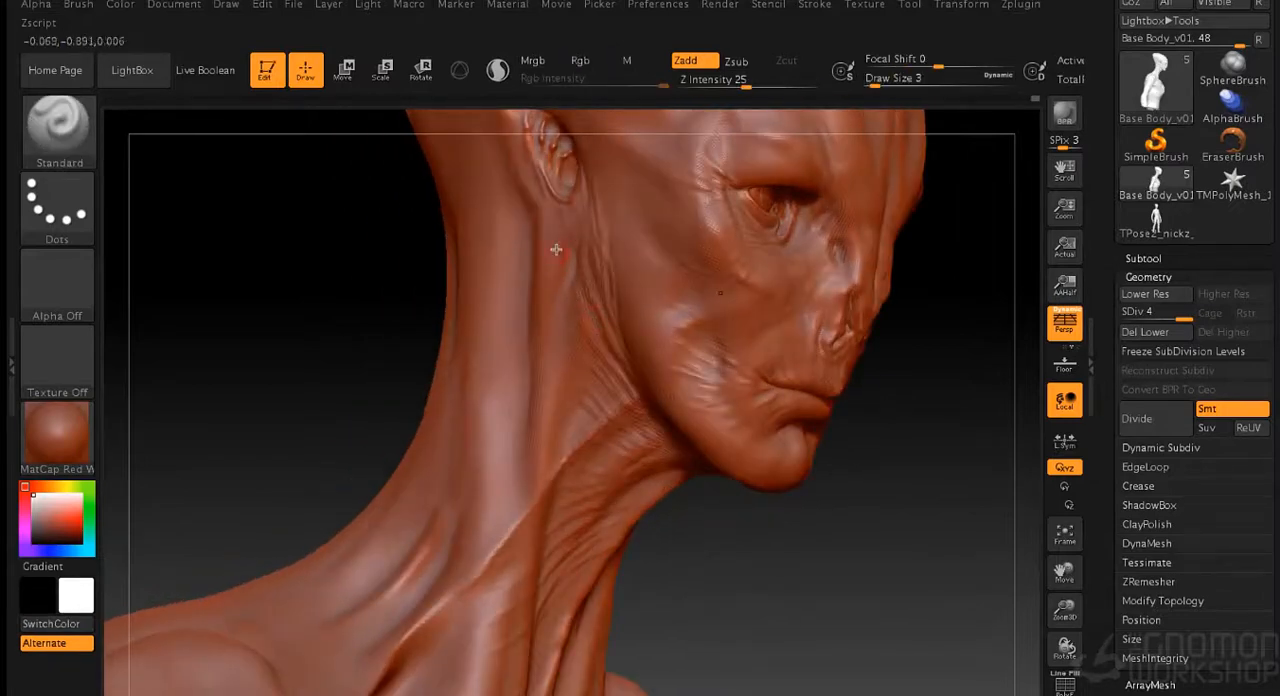
- Turn the head to face front and save the model to disk
mouse_move(597, 376)
mouse_down()
mouse_move(777, 583)
mouse_move(837, 474)
mouse_move(863, 469)
mouse_move(872, 443)
mouse_up()
drag(846, 298, 848, 440)
click(906, 5)
click(1036, 34)
key(Return)
click(762, 178)
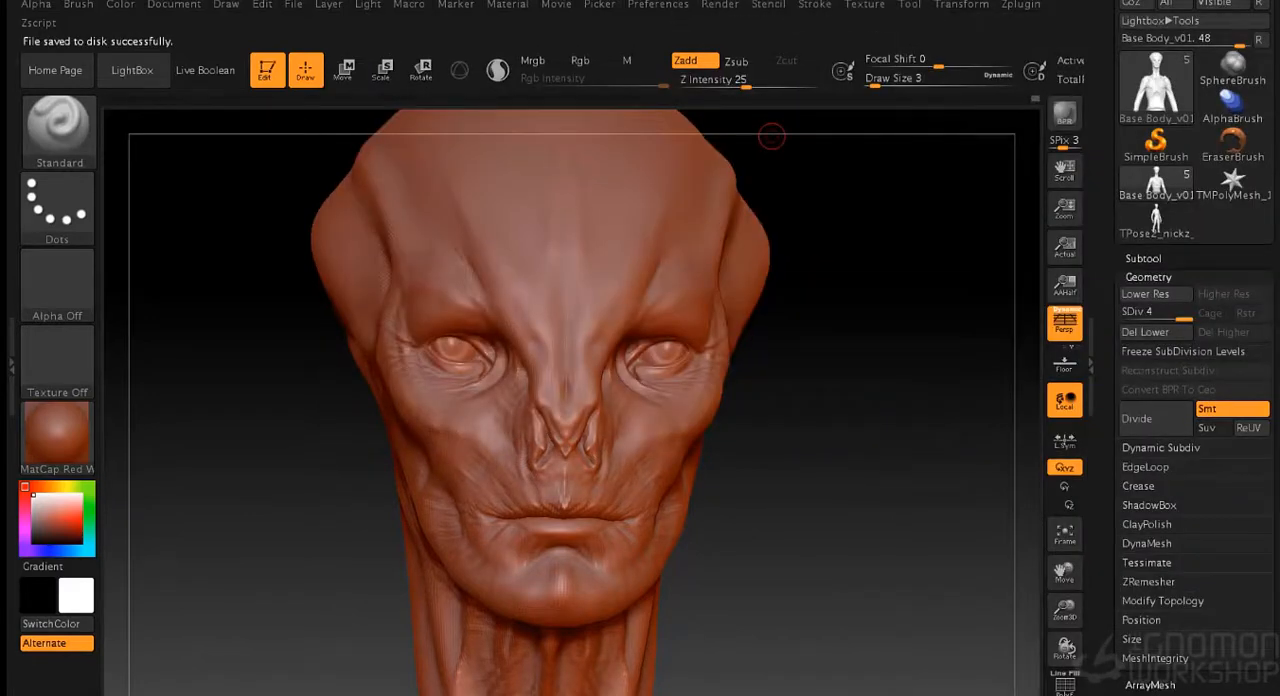
- Sculpt fine skin wrinkles on the throat below the chin at draw size 2
drag(818, 352, 854, 360)
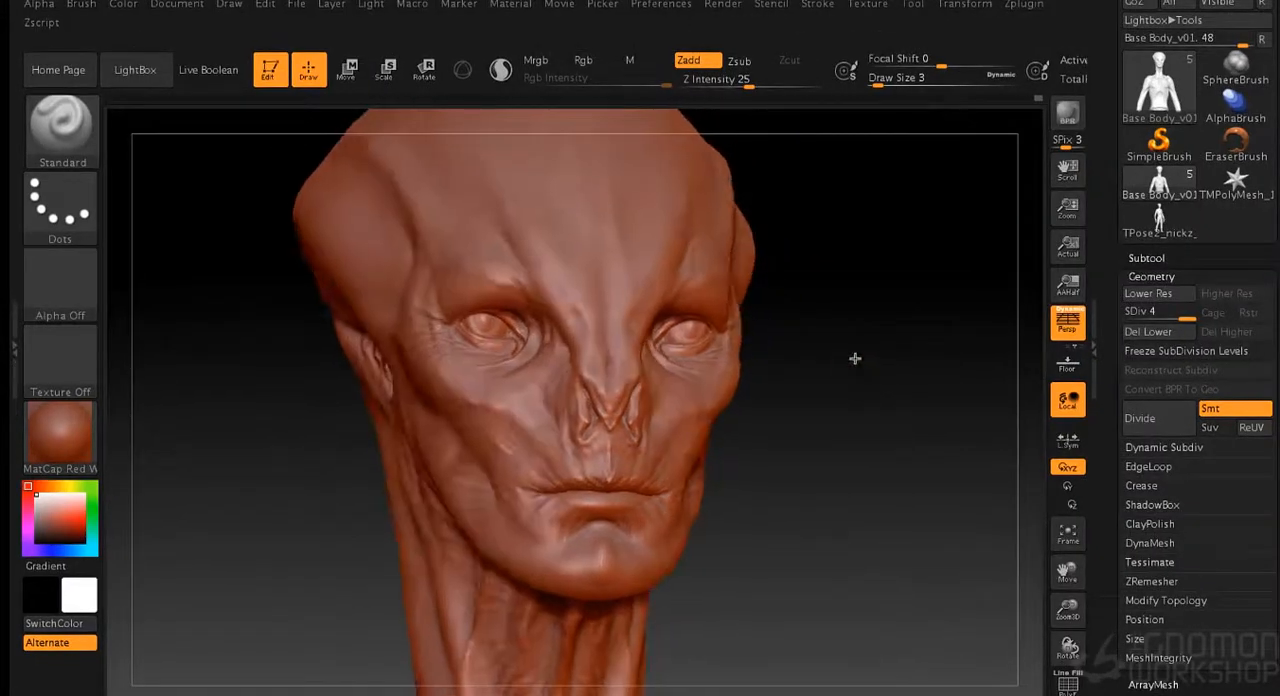
mouse_move(858, 315)
alt+mouse_down()
mouse_move(871, 363)
mouse_move(863, 488)
mouse_move(868, 389)
alt+mouse_up()
key(s)
click(834, 402)
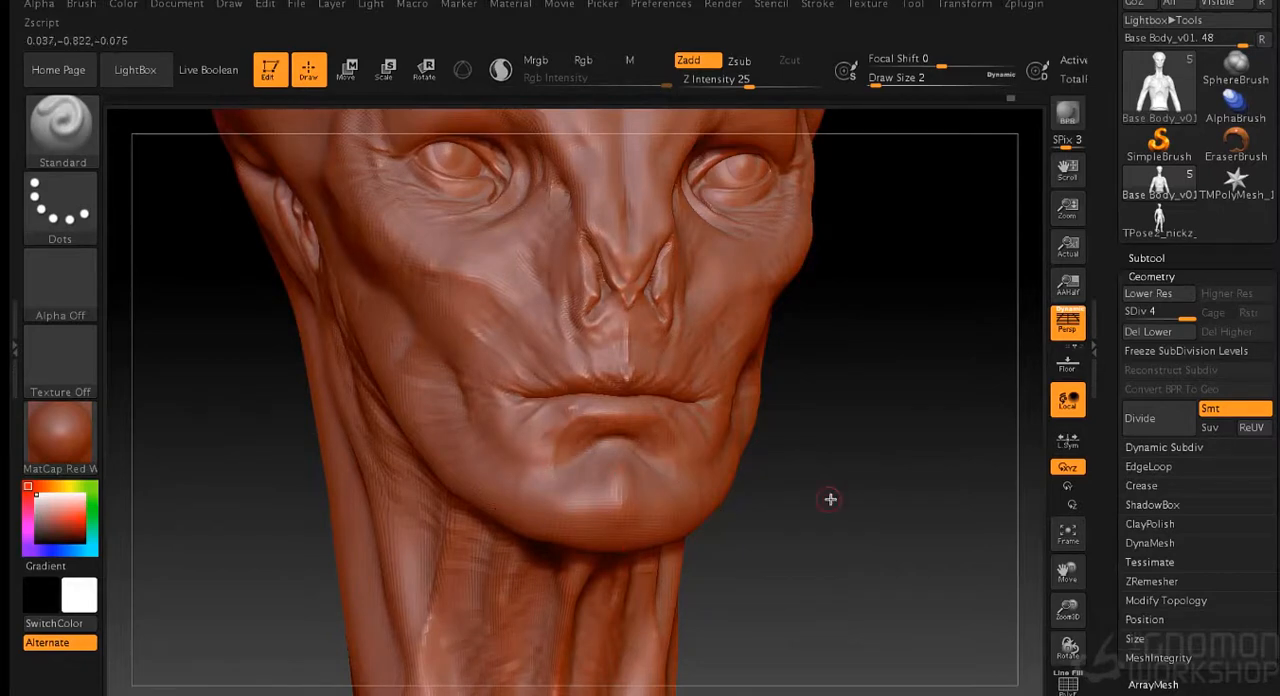
drag(831, 500, 757, 505)
drag(870, 480, 760, 300)
mouse_move(725, 462)
mouse_down()
mouse_move(670, 459)
mouse_move(729, 413)
mouse_up()
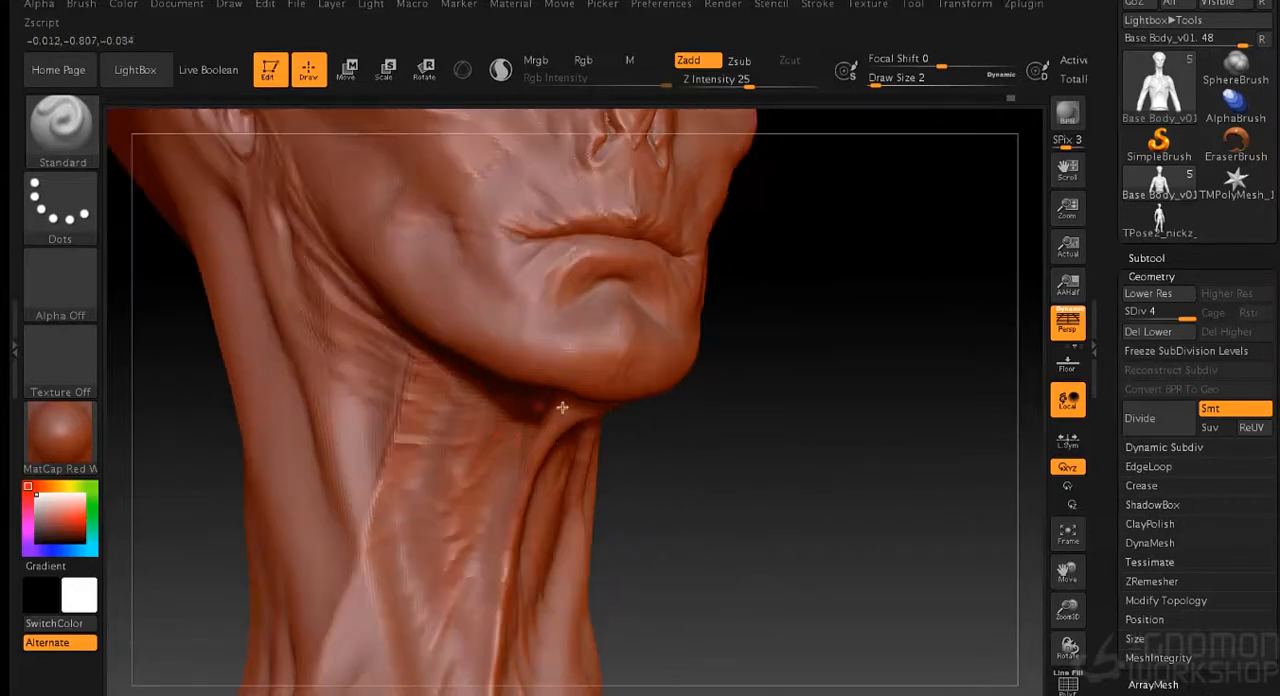
drag(486, 531, 521, 537)
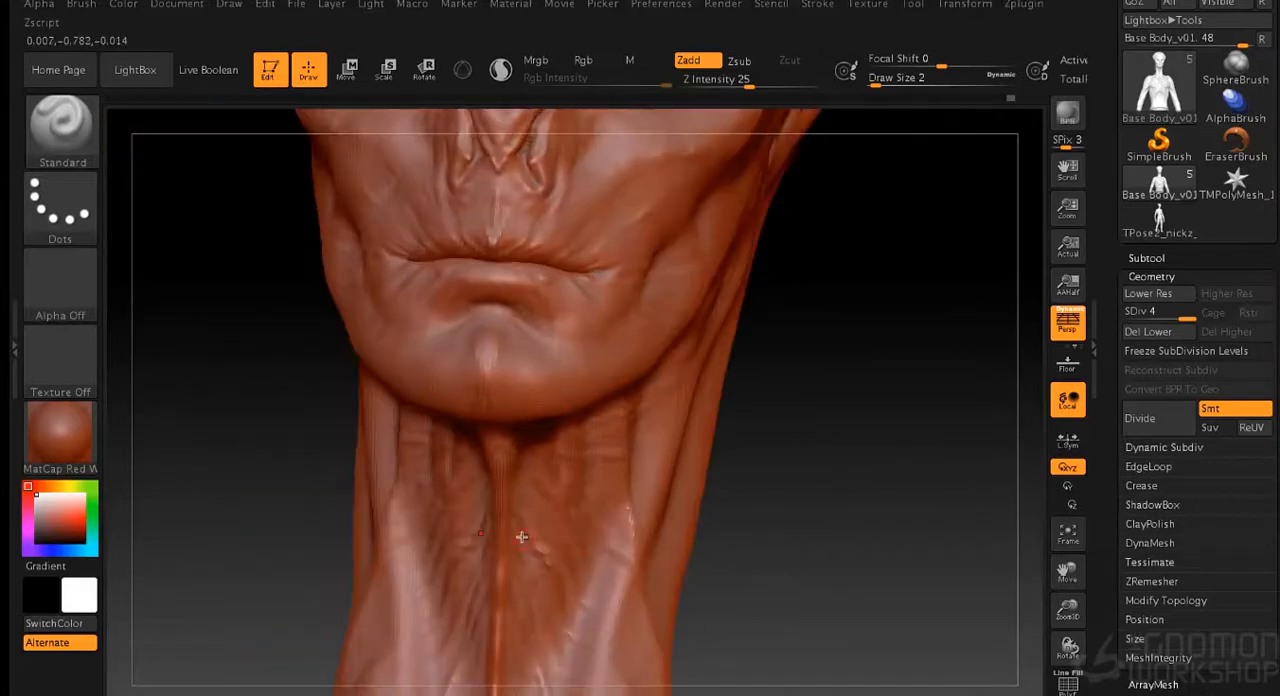
- Add fine skin creases from the jaw corner down onto the side of the neck
drag(542, 373, 642, 468)
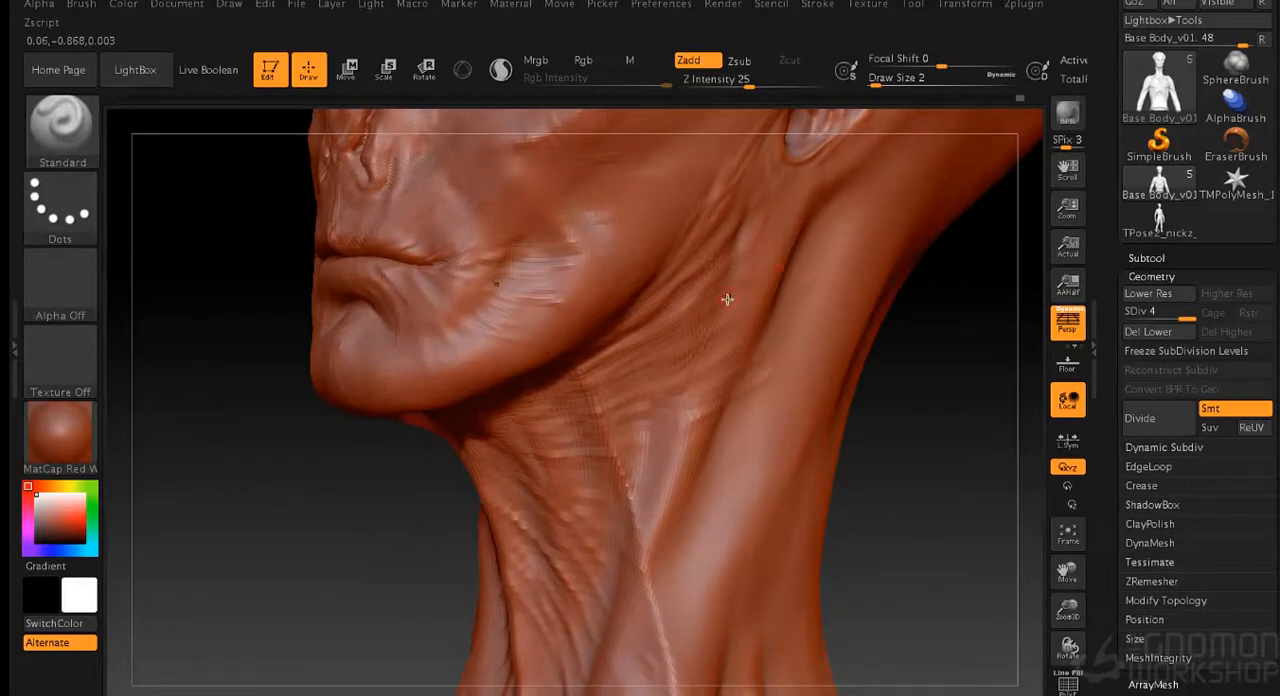
drag(944, 341, 712, 242)
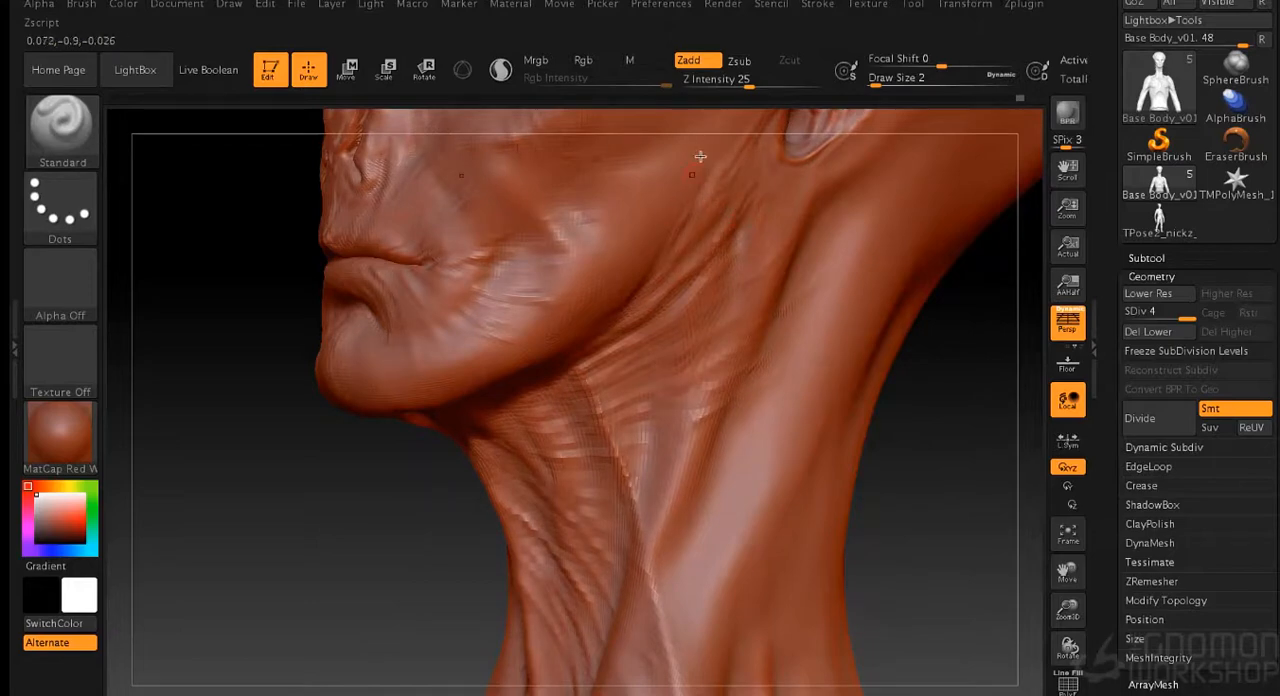
drag(977, 347, 693, 233)
key(shift)
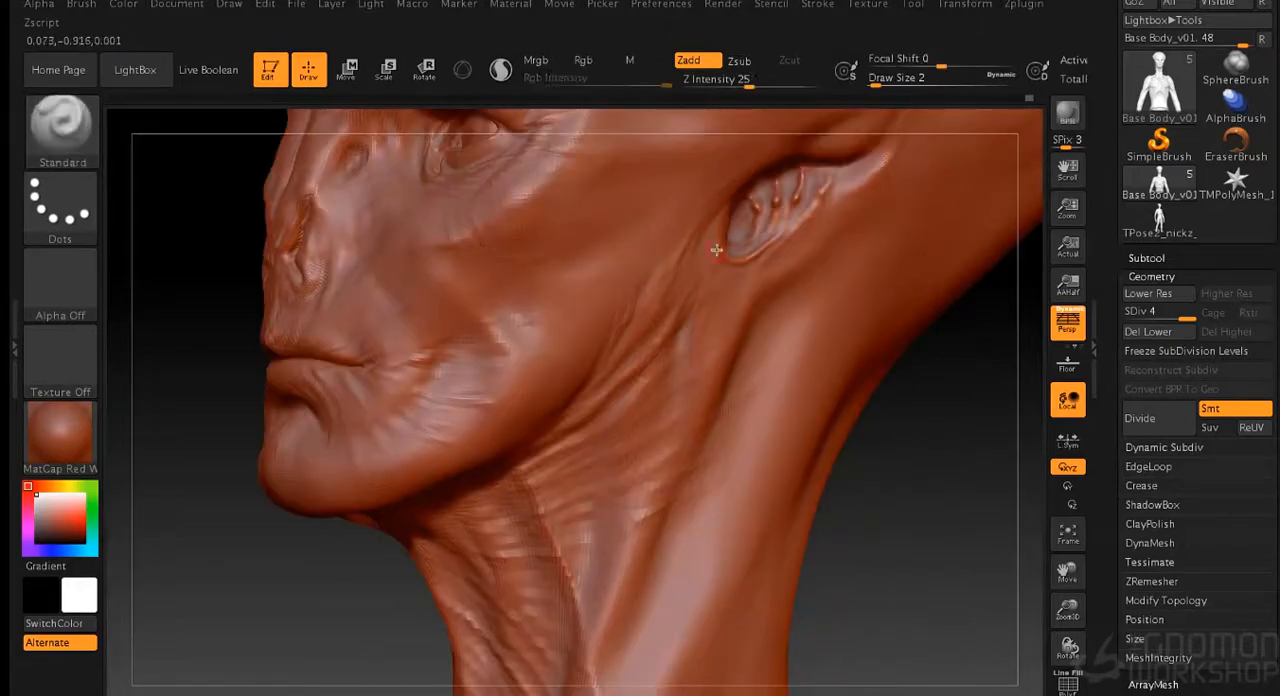
- Sculpt and smooth the small folds running from the ear's lower edge toward the jaw and neck
key(shift)
key(shift)
key(shift)
right_drag(710, 340, 534, 364)
key(shift)
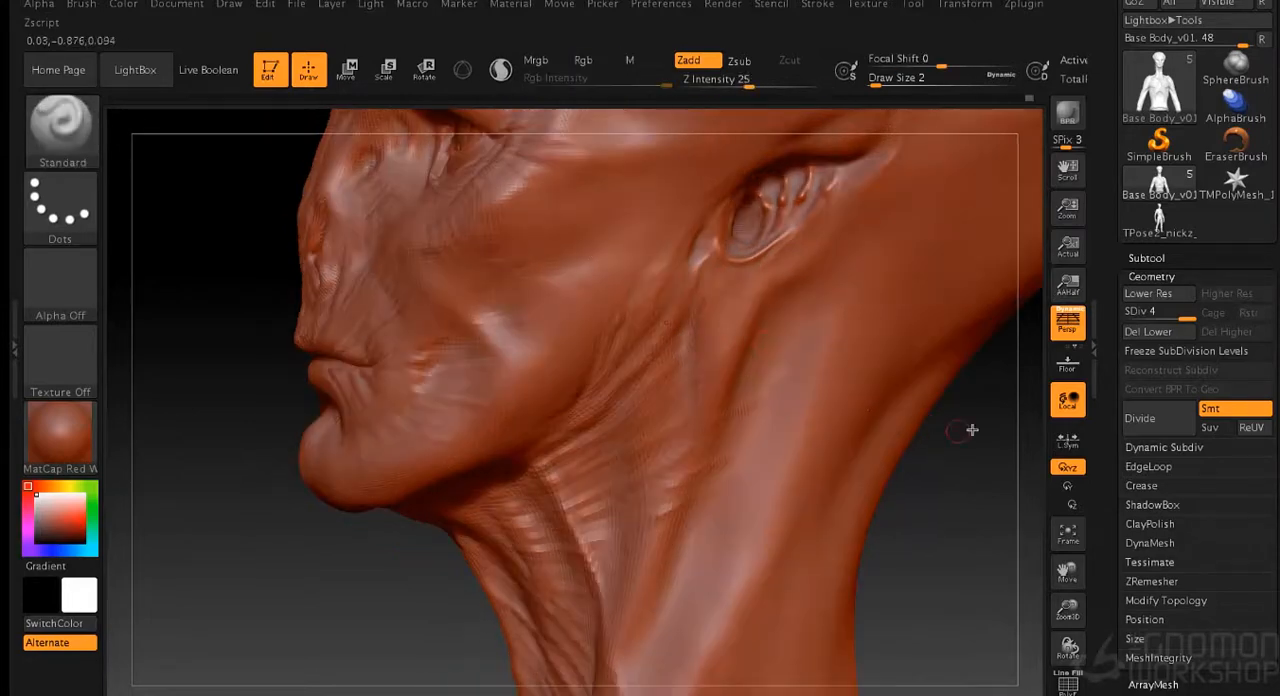
drag(971, 431, 1040, 428)
key(shift)
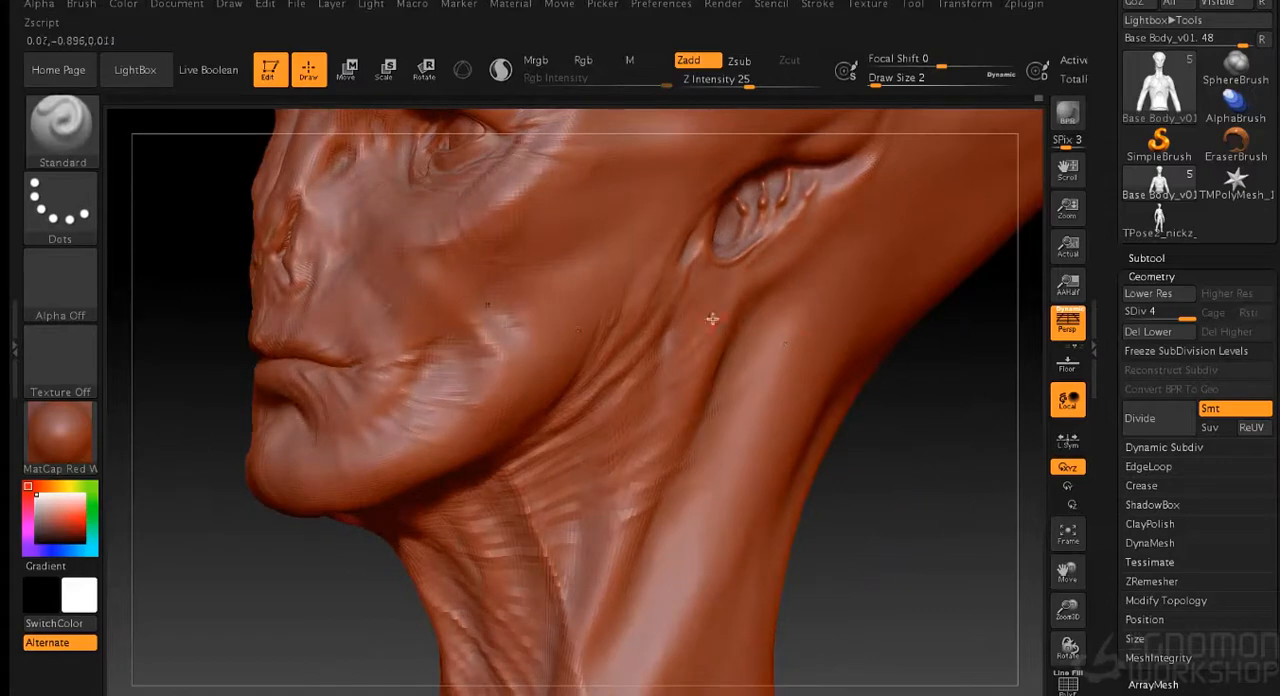
- Refine and smooth the thin skin folds along the other side of the neck below the jaw
drag(908, 450, 820, 397)
mouse_move(841, 341)
alt+mouse_down()
mouse_move(858, 364)
mouse_move(870, 314)
alt+mouse_up()
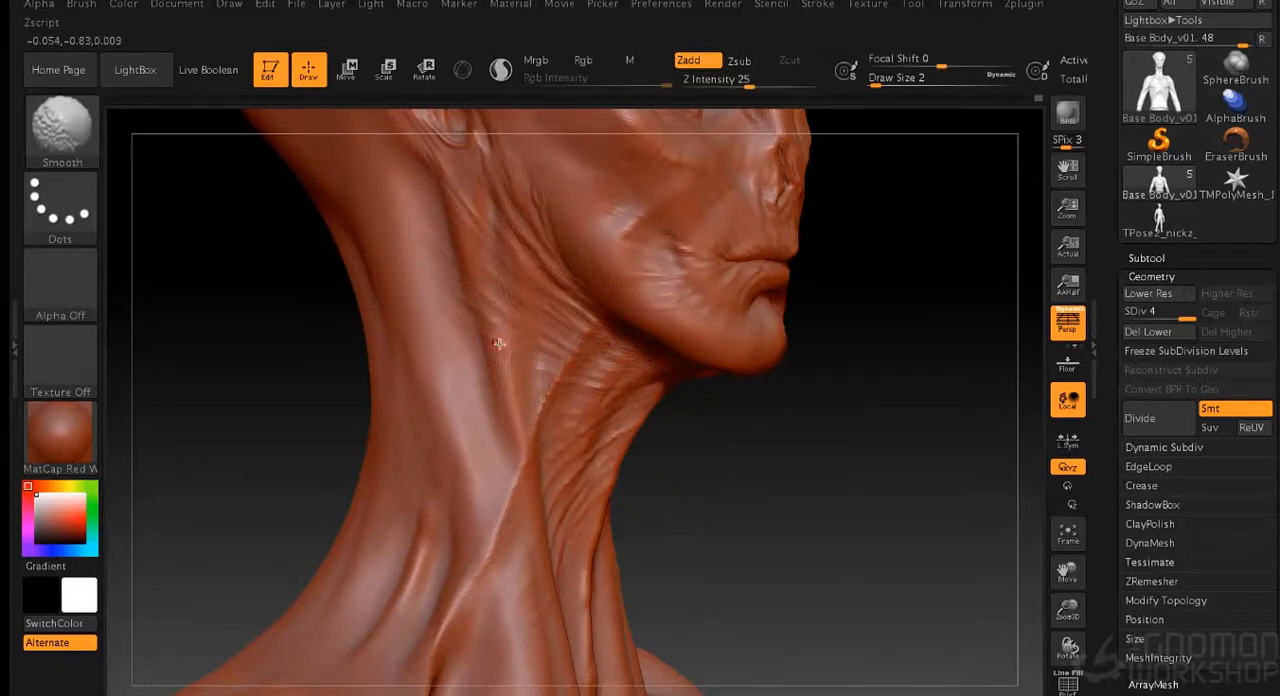
drag(851, 262, 852, 384)
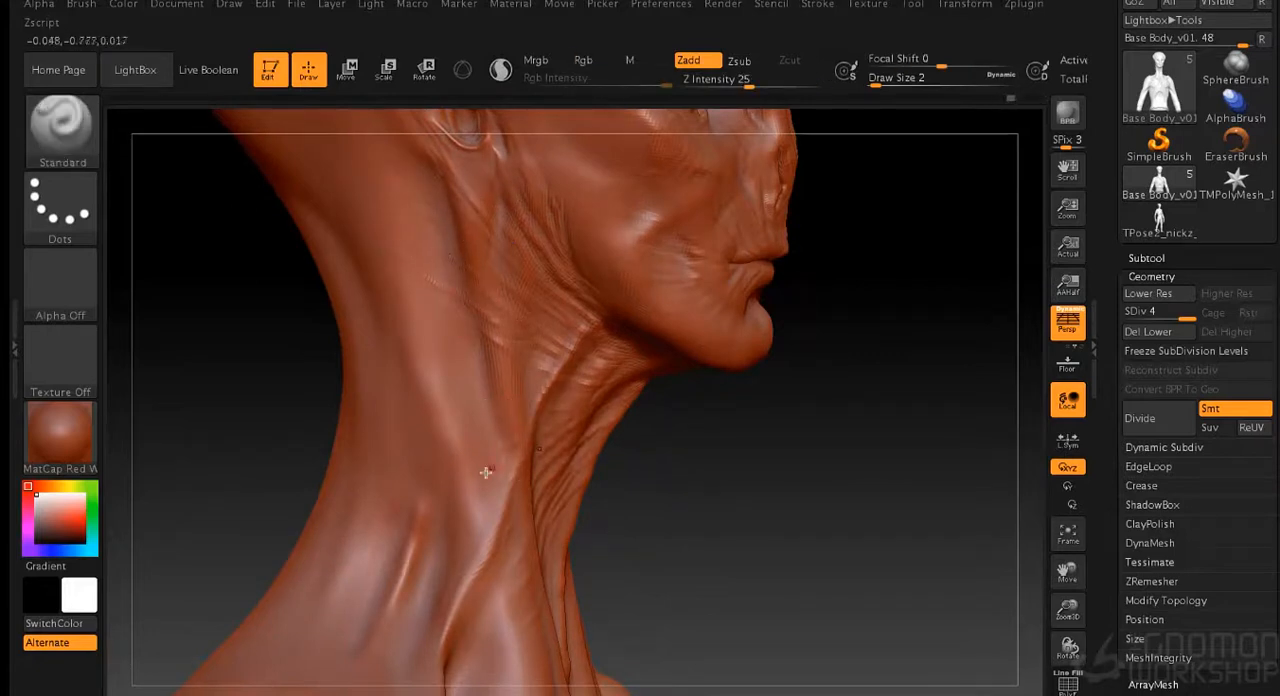
drag(749, 480, 519, 528)
mouse_move(753, 471)
mouse_down()
mouse_move(743, 451)
mouse_move(786, 389)
mouse_move(729, 409)
mouse_move(780, 356)
mouse_move(775, 480)
mouse_up()
- Smooth the surface of the upper forehead along its centre
mouse_move(795, 283)
mouse_down()
mouse_move(840, 277)
mouse_move(911, 217)
mouse_move(880, 420)
mouse_up()
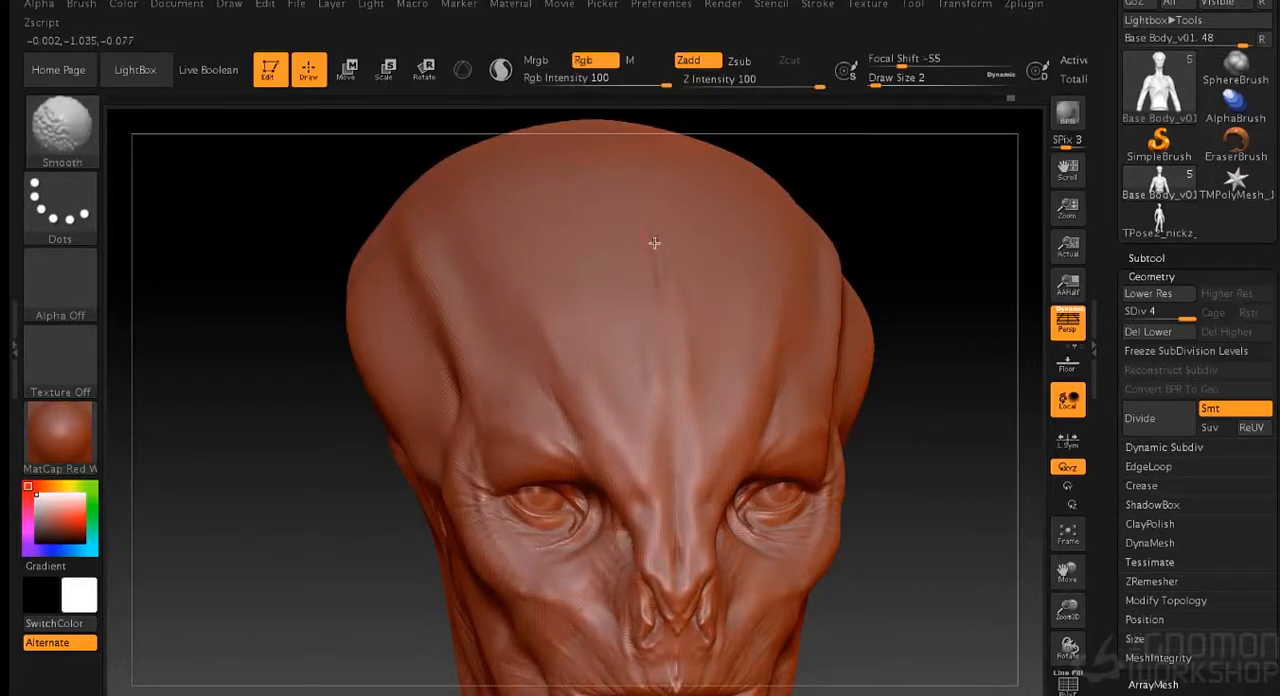
mouse_move(856, 216)
mouse_down()
mouse_move(923, 220)
mouse_move(854, 269)
mouse_move(878, 268)
mouse_move(817, 271)
mouse_move(866, 271)
mouse_move(857, 294)
mouse_move(810, 231)
mouse_move(823, 308)
mouse_move(840, 264)
mouse_up()
alt+drag(840, 264, 833, 295)
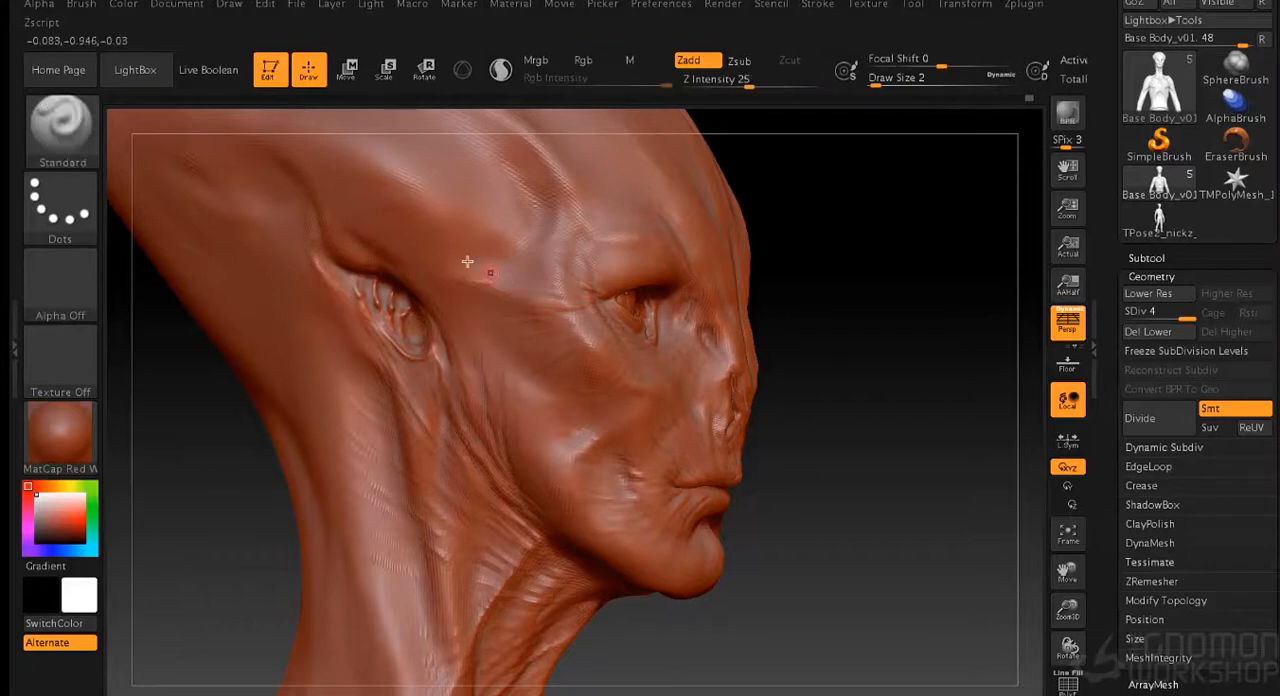
- Sculpt fine creases across the temple and around the outer corner of the eye
drag(925, 315, 847, 318)
drag(845, 400, 797, 360)
mouse_move(885, 316)
mouse_down()
mouse_move(809, 306)
mouse_move(844, 316)
mouse_move(854, 497)
mouse_up()
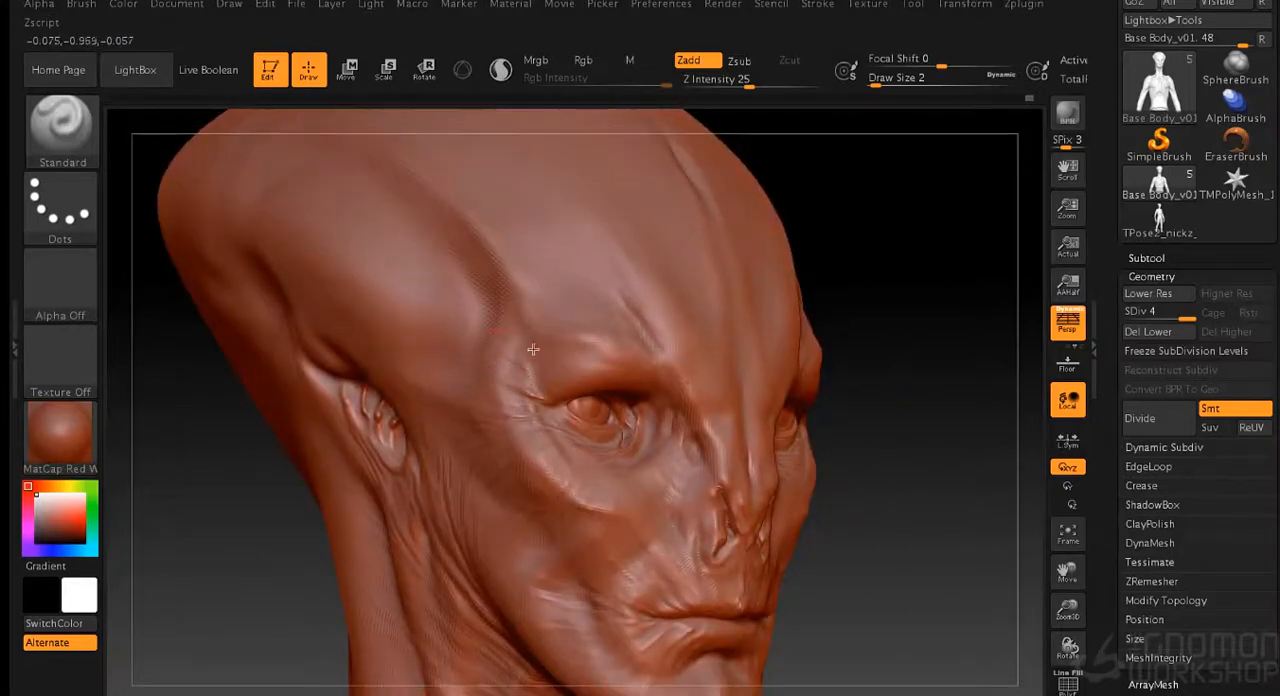
drag(906, 266, 556, 344)
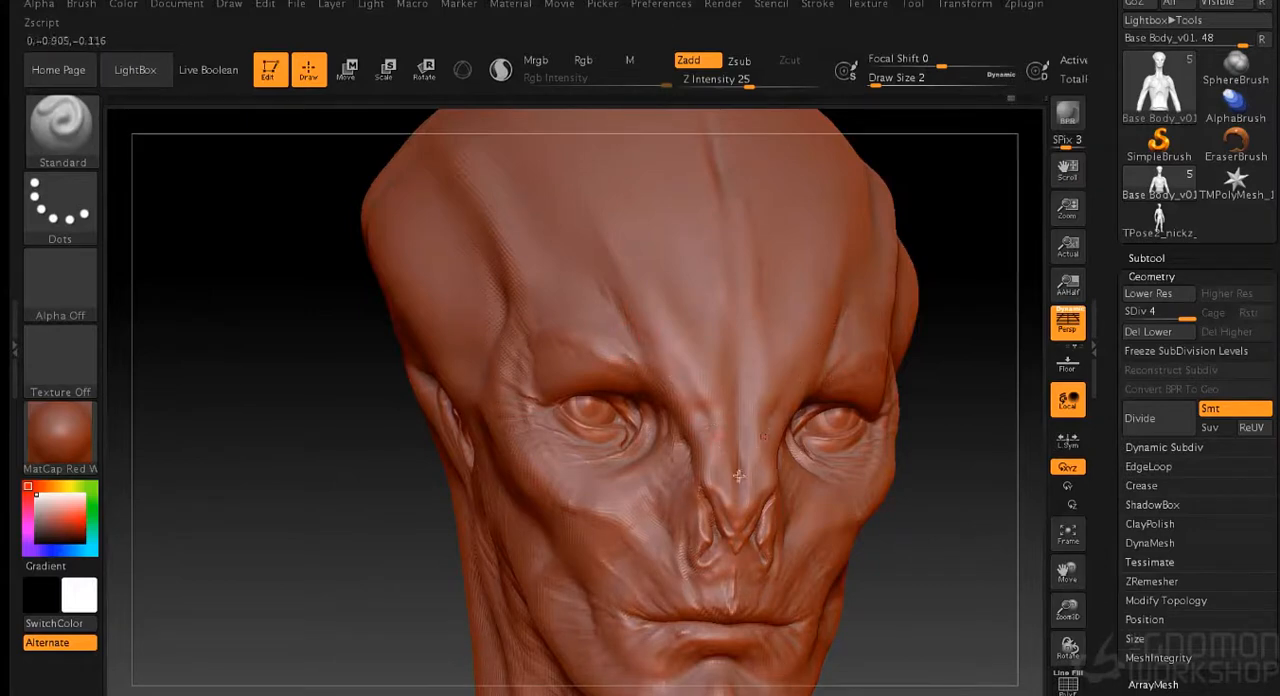
- Detail the nose bridge and the fine wrinkles on the cheek below the eye
mouse_move(934, 446)
alt+mouse_down()
mouse_move(971, 411)
mouse_move(926, 400)
mouse_move(891, 274)
mouse_move(871, 324)
mouse_move(745, 396)
alt+mouse_up()
mouse_move(876, 342)
mouse_down()
mouse_move(937, 369)
mouse_move(884, 362)
mouse_up()
drag(779, 391, 562, 408)
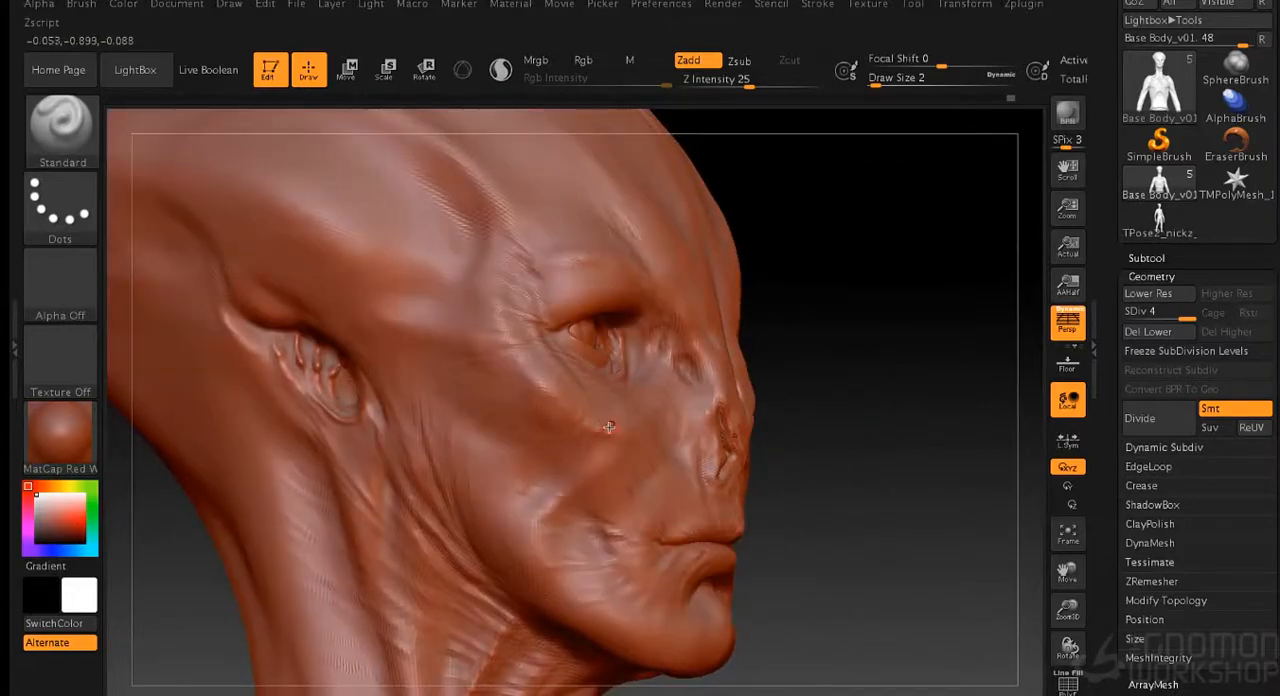
- Carve a short vertical groove in the centre of the upper forehead
mouse_move(855, 359)
mouse_down()
mouse_move(866, 374)
mouse_move(871, 302)
mouse_move(828, 246)
mouse_move(832, 378)
mouse_up()
mouse_move(625, 295)
mouse_down()
mouse_move(625, 264)
mouse_move(623, 287)
mouse_up()
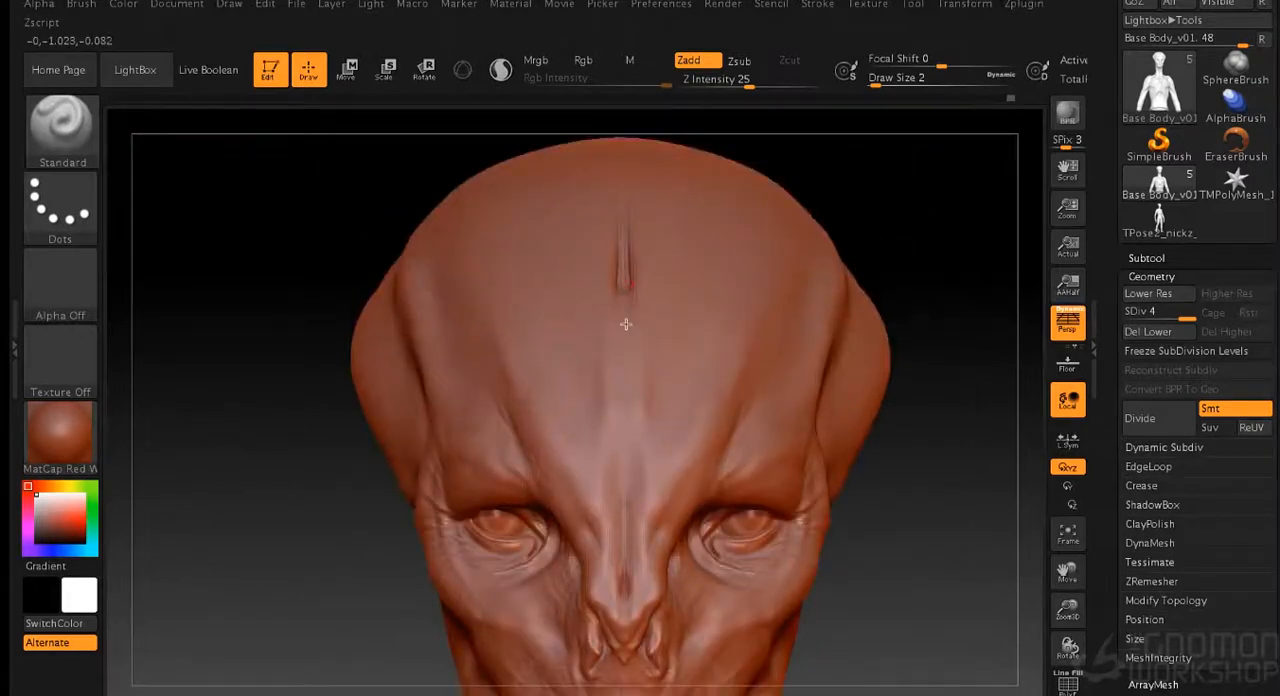
mouse_move(848, 211)
mouse_down()
mouse_move(946, 249)
mouse_move(869, 250)
mouse_up()
- Build up and smooth broad forms on the lower back of the skull behind the ear at draw size 11
key(s)
drag(768, 177, 832, 181)
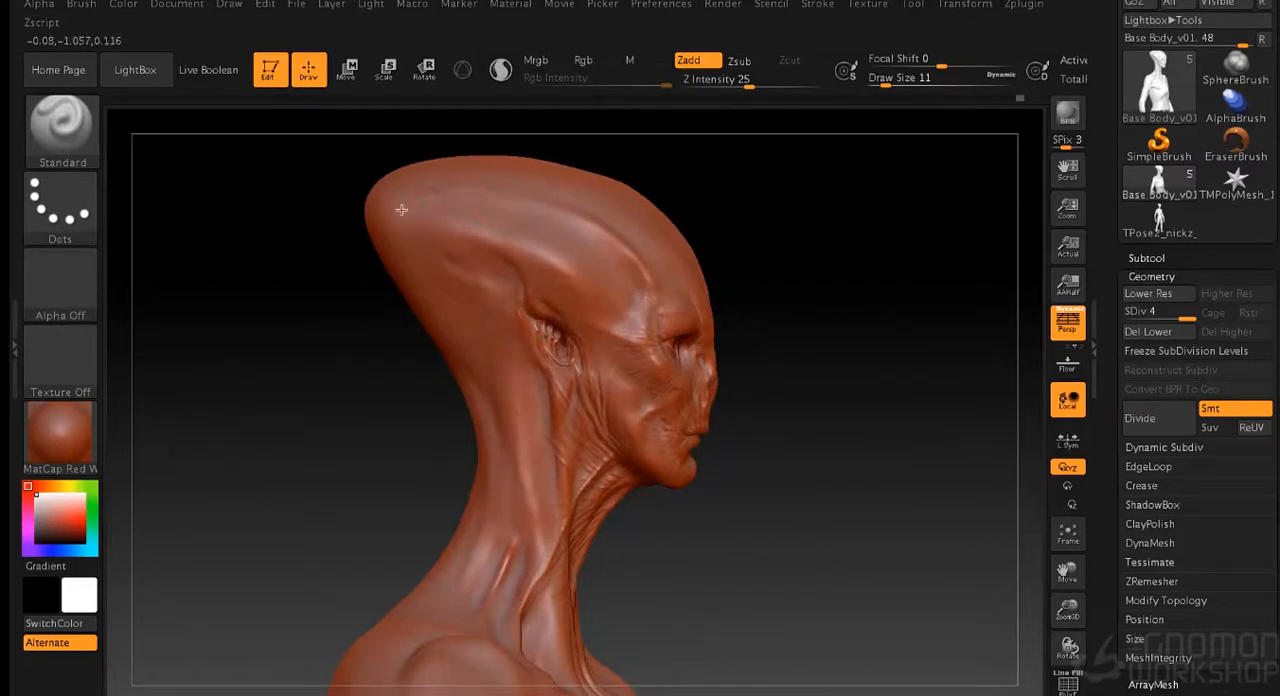
key(shift)
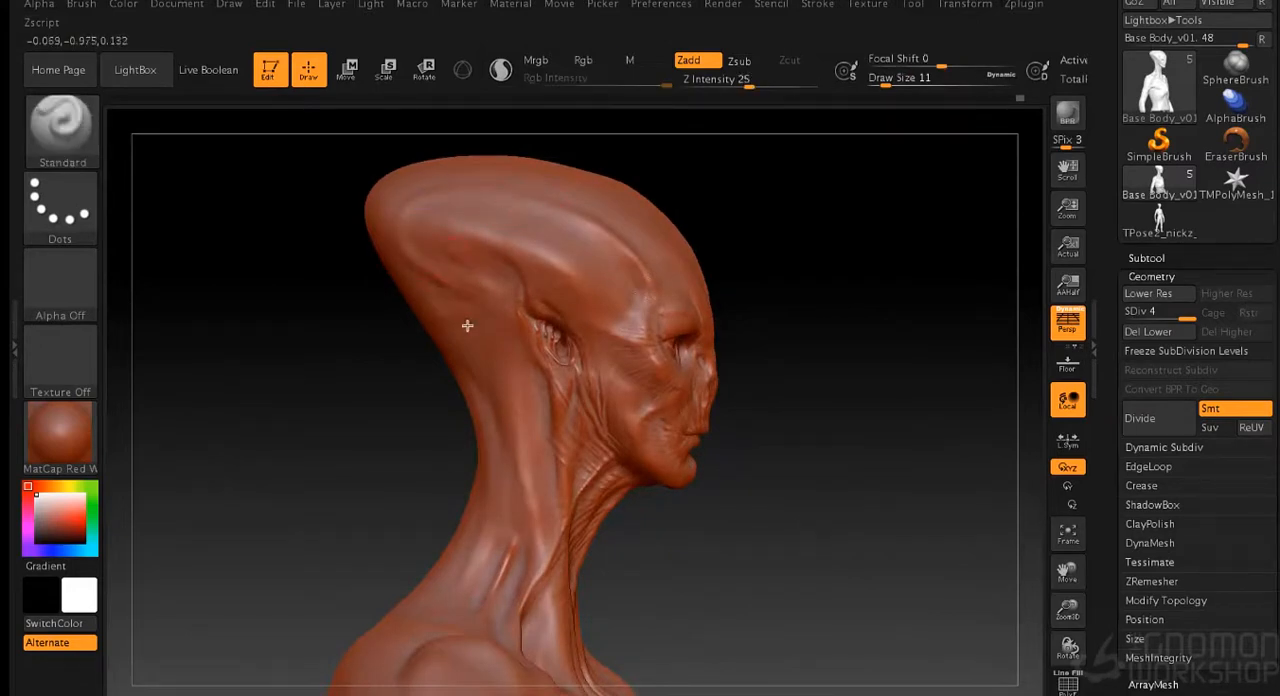
drag(437, 294, 470, 316)
key(shift)
mouse_move(820, 190)
mouse_down()
mouse_move(863, 197)
mouse_move(825, 195)
mouse_up()
drag(394, 277, 437, 313)
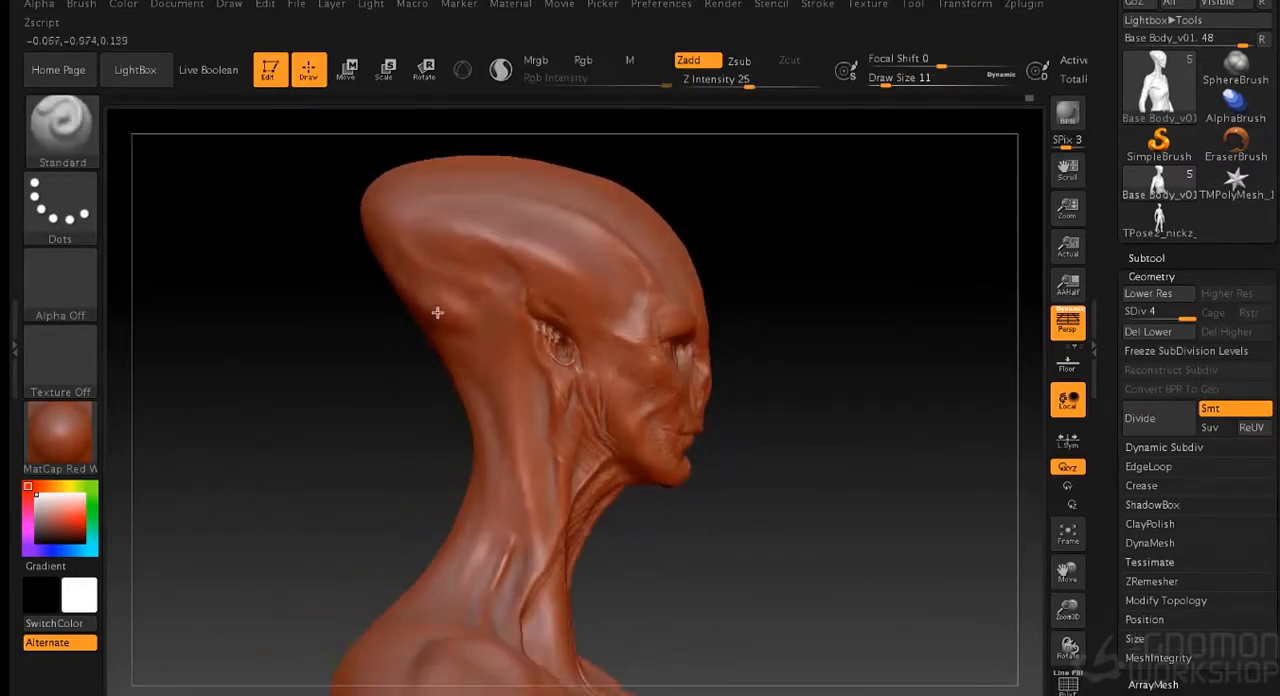
- Sculpt long muscle forms from behind the ear down the side of the neck and smooth them
drag(483, 352, 520, 450)
drag(486, 321, 537, 508)
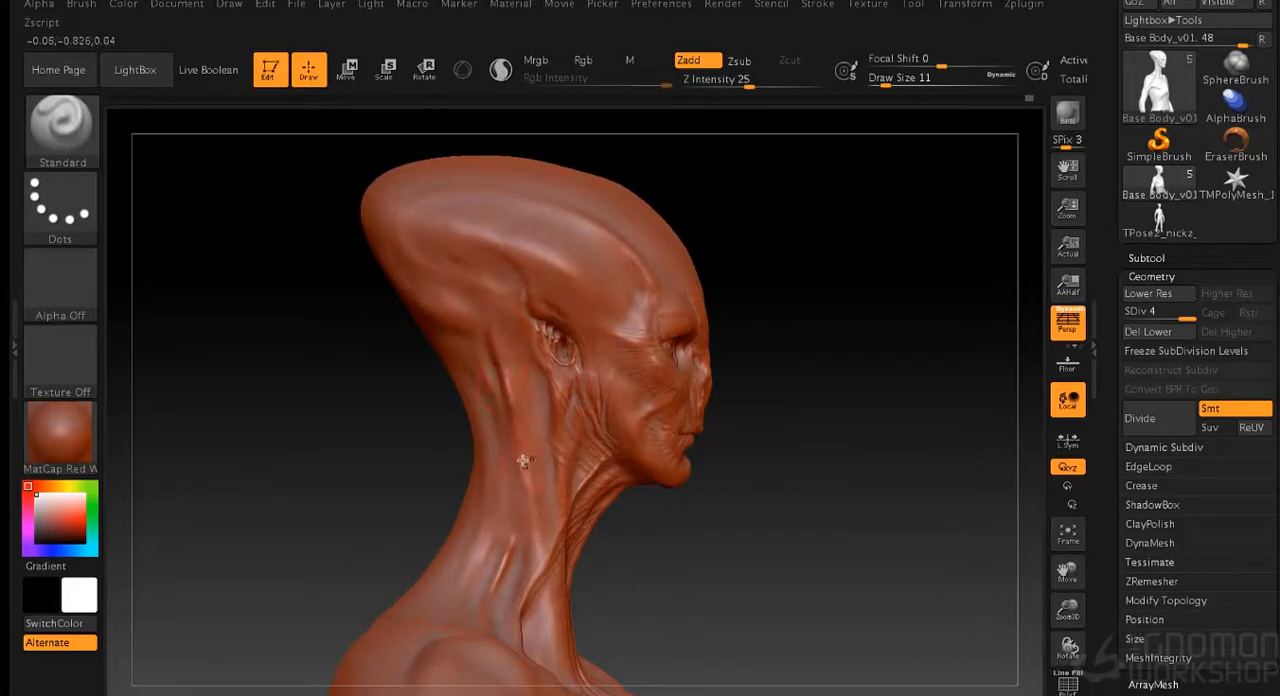
key(shift)
- Refine the ridge above the temple and the forms on top of the skull at draw size 8
mouse_move(750, 230)
mouse_down()
mouse_move(826, 206)
mouse_move(868, 275)
mouse_move(876, 395)
mouse_up()
shift+drag(654, 349, 636, 316)
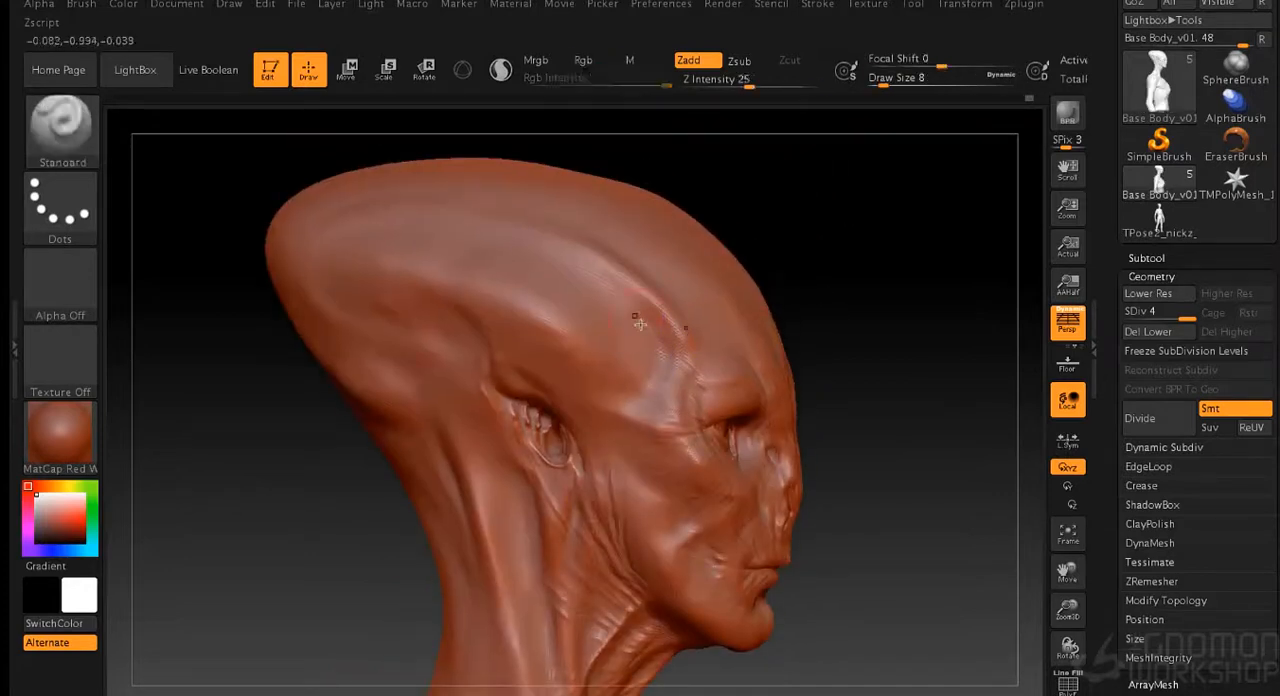
drag(890, 218, 745, 232)
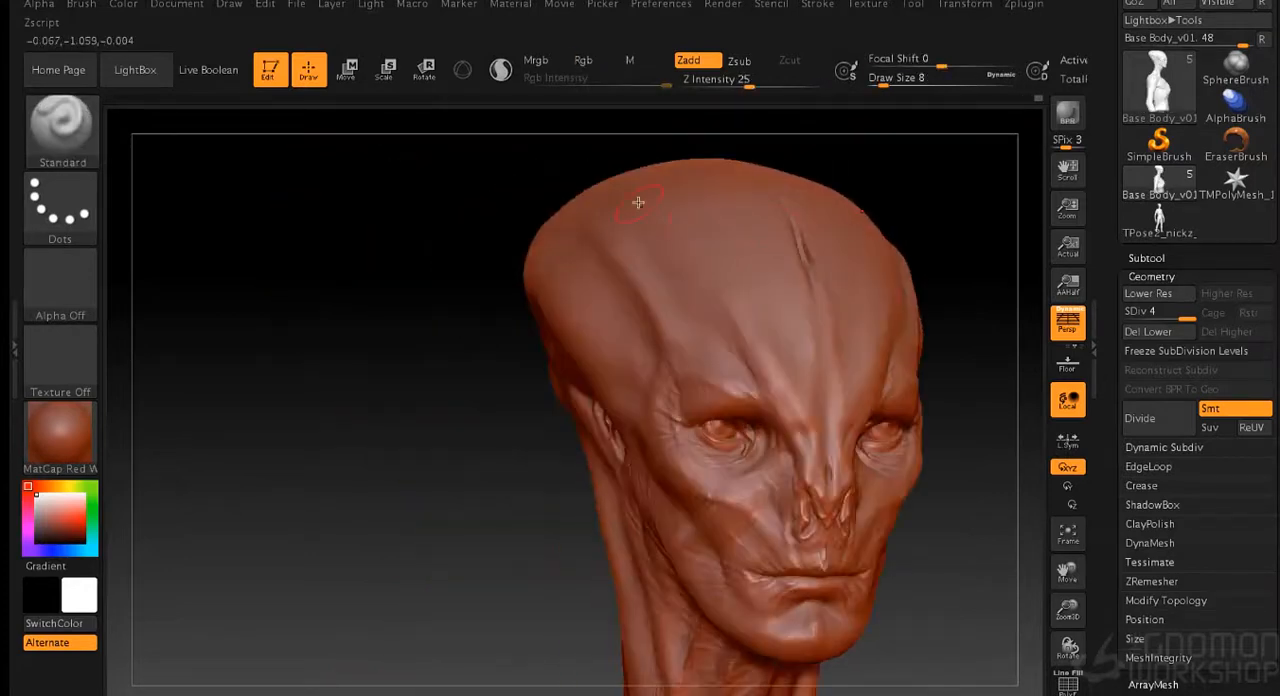
drag(936, 146, 880, 243)
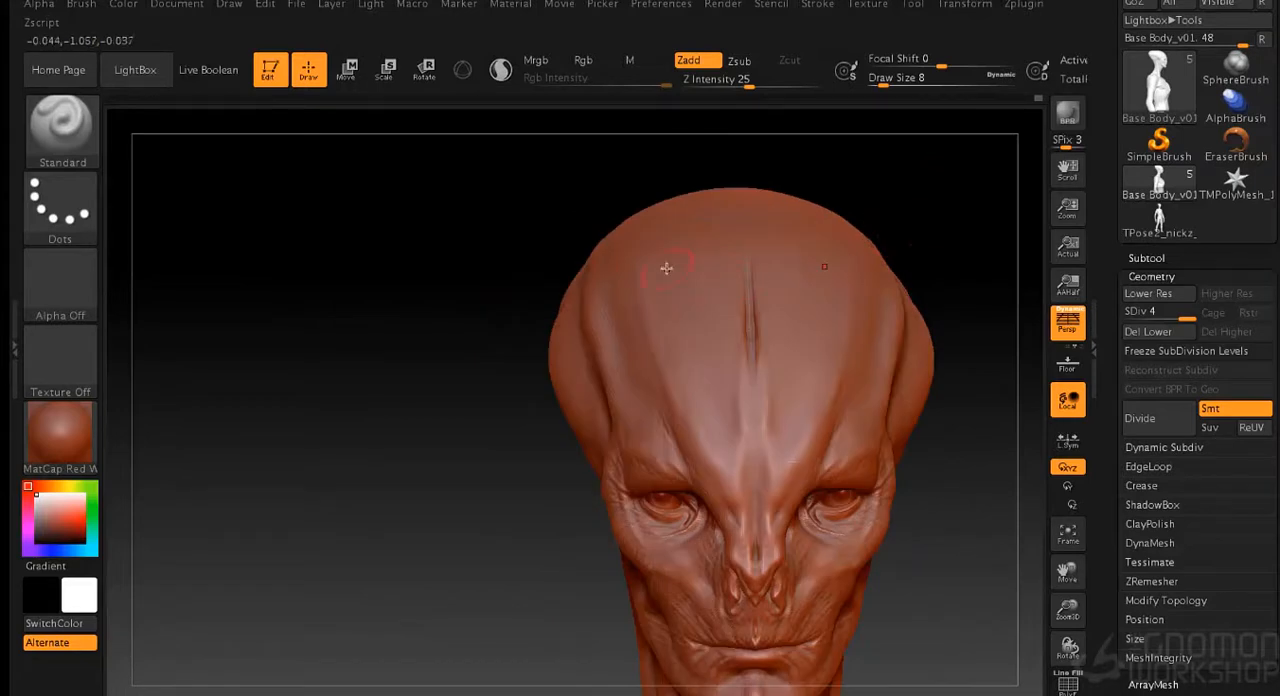
drag(716, 230, 636, 226)
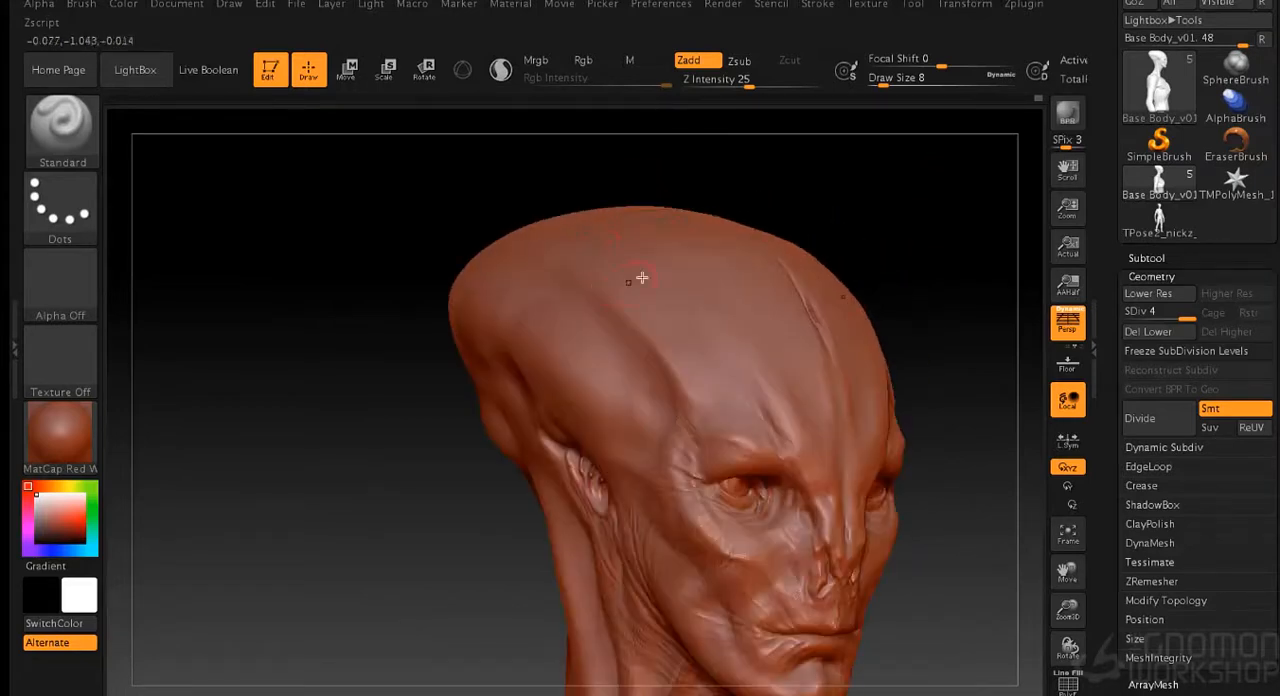
- Sculpt a row of short raised folds along the side of the skull behind and above the ear
drag(597, 285, 596, 276)
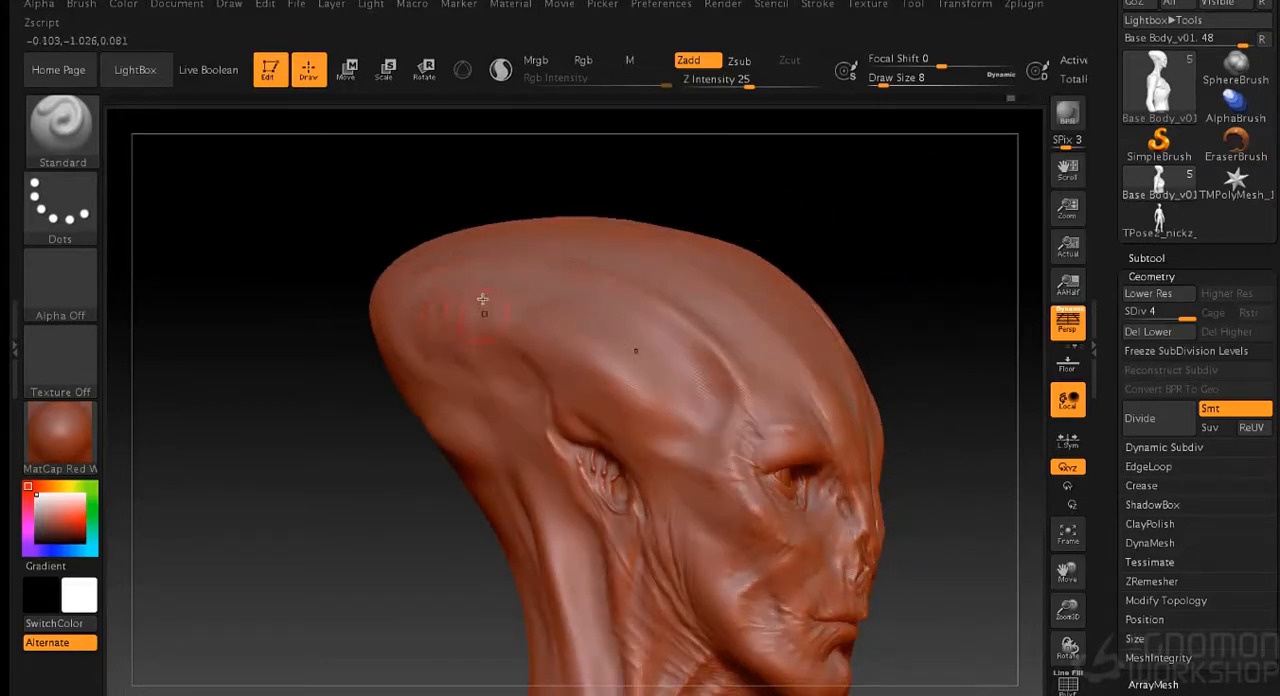
drag(840, 228, 863, 203)
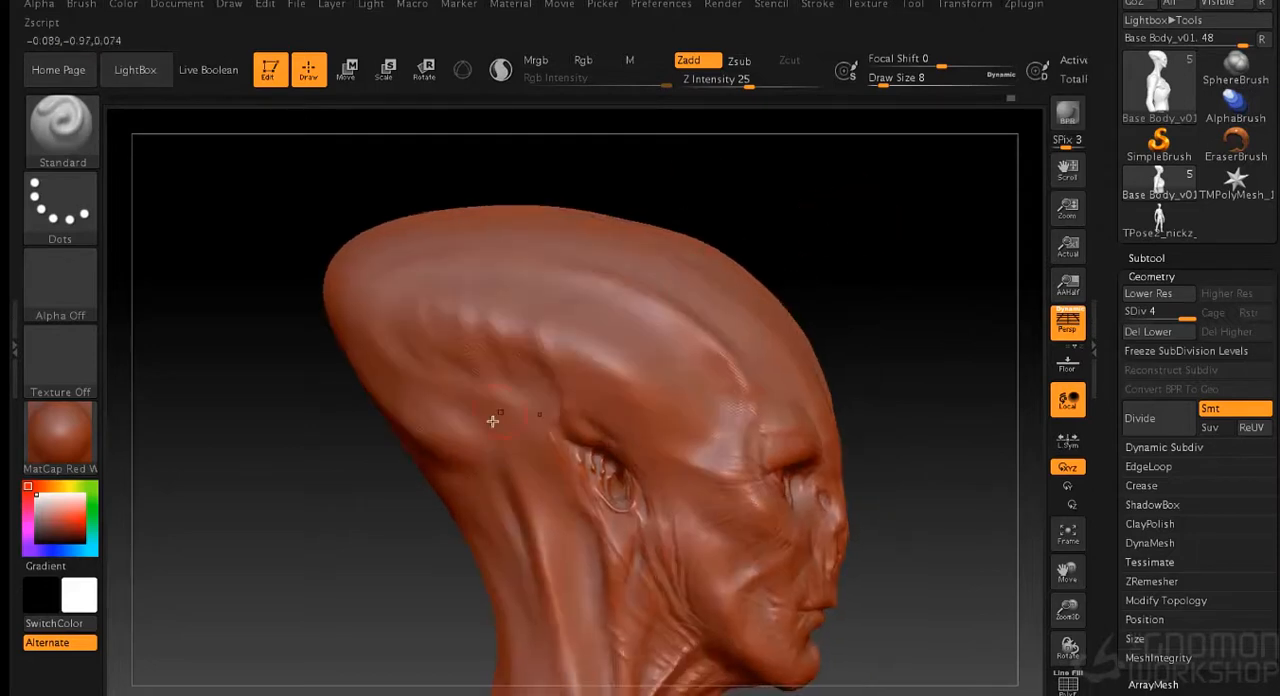
key(shift)
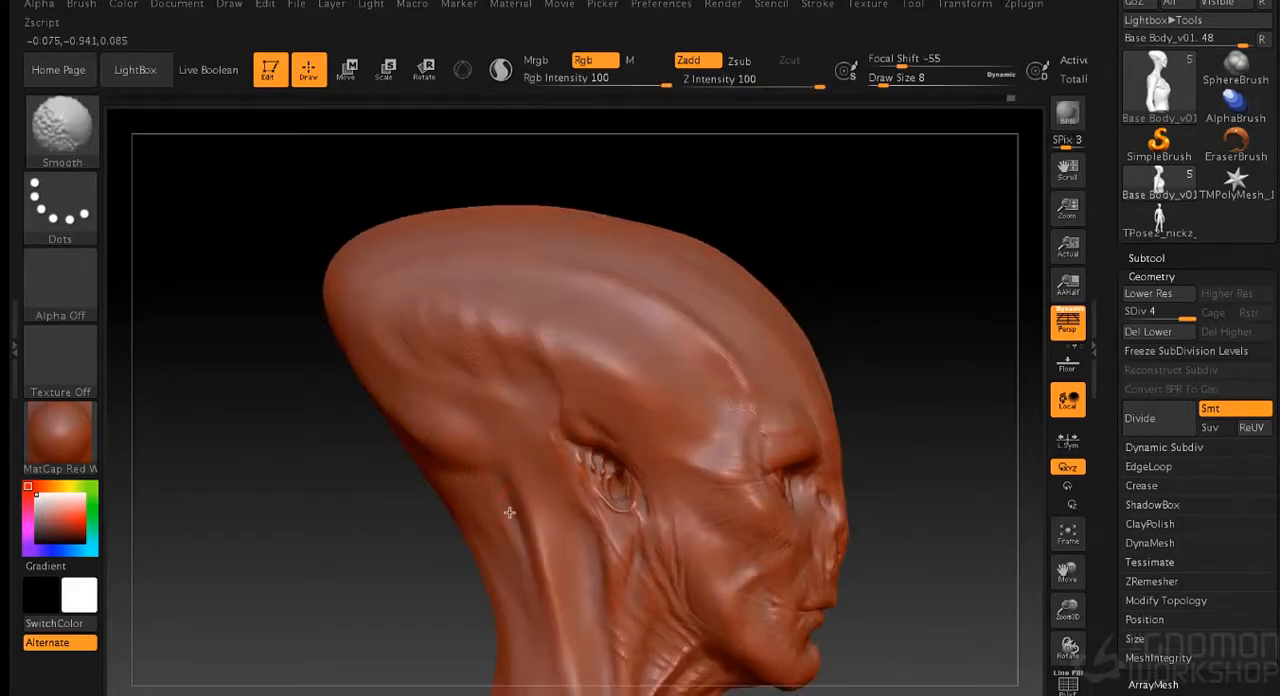
- Strengthen and smooth the long neck muscles below the back of the skull, with the brush at draw size 9
shift+drag(503, 451, 530, 507)
shift+drag(461, 463, 494, 522)
mouse_move(492, 432)
shift+mouse_down()
mouse_move(577, 538)
mouse_move(539, 457)
mouse_move(595, 606)
shift+mouse_up()
key(s)
click(816, 332)
drag(555, 508, 595, 617)
mouse_move(866, 300)
mouse_down()
mouse_move(871, 223)
mouse_move(673, 305)
mouse_up()
key(shift)
mouse_move(533, 474)
shift+mouse_down()
mouse_move(532, 387)
mouse_move(537, 408)
shift+mouse_up()
- Shape the folds at the rear of the skull and smooth where they meet the neck
drag(185, 310, 245, 308)
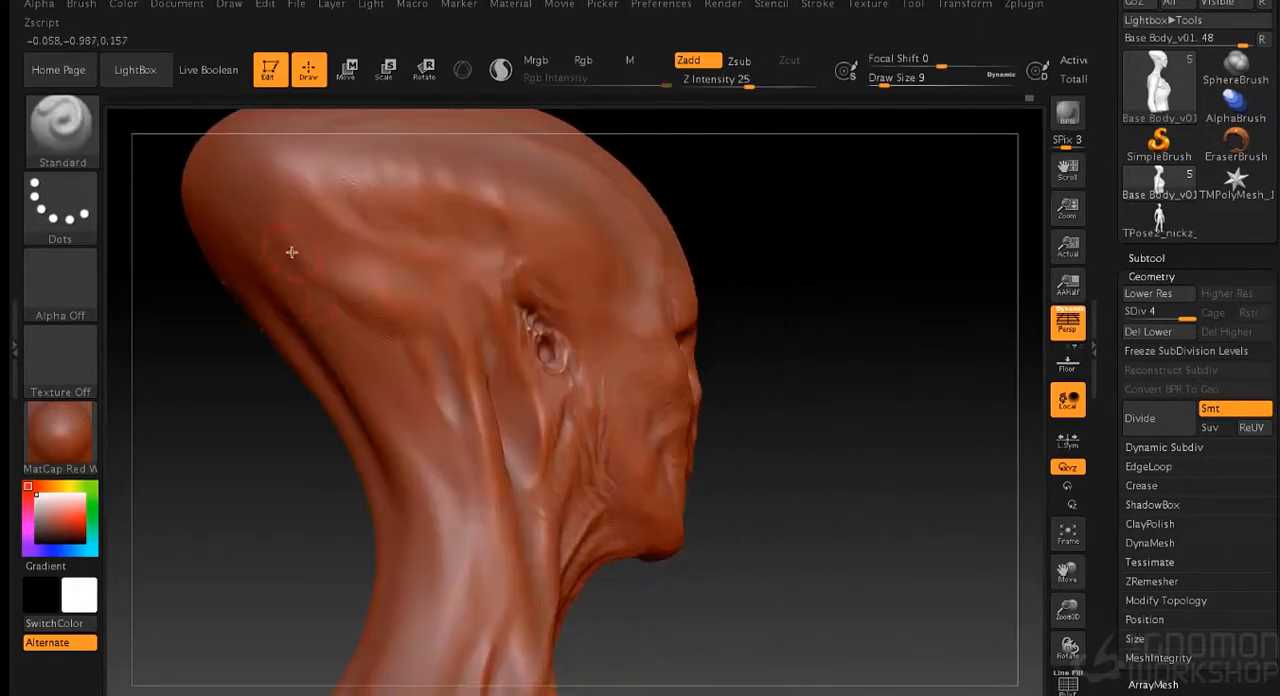
key(shift)
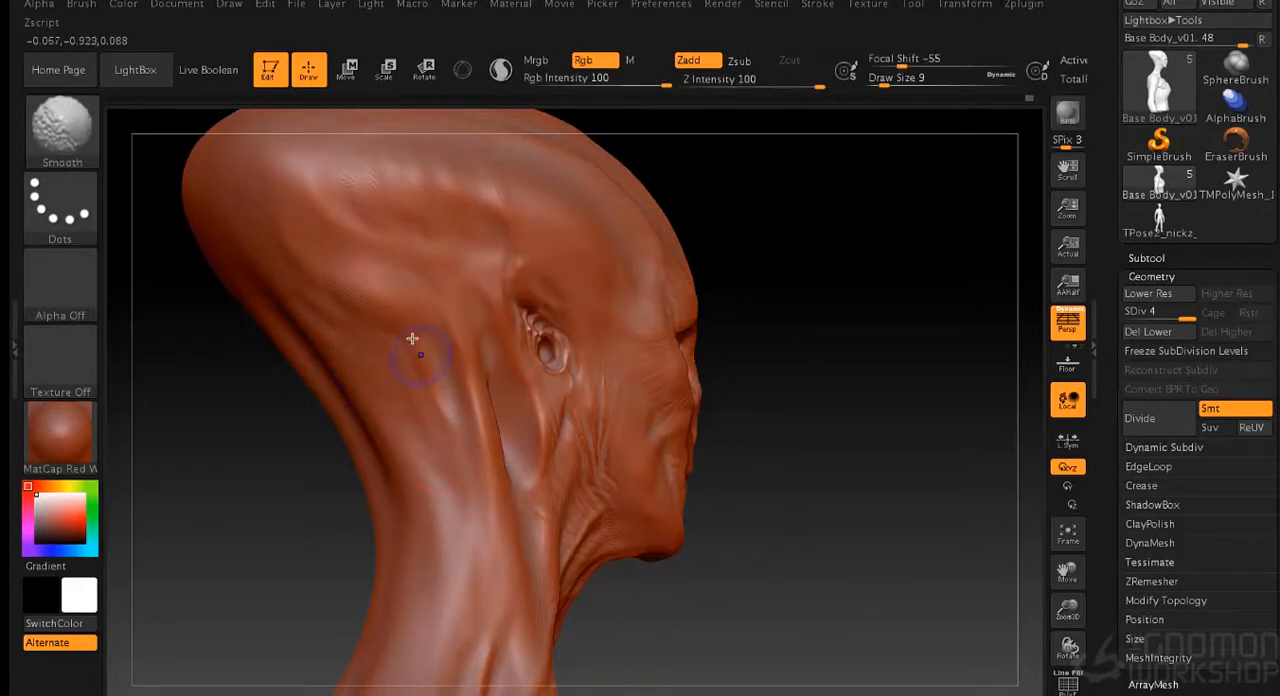
mouse_move(863, 260)
mouse_down()
mouse_move(883, 288)
mouse_move(844, 257)
mouse_up()
- Sculpt symmetrical diagonal creases from the upper forehead down to the brows at draw size 3
alt+drag(716, 270, 822, 222)
mouse_move(789, 412)
alt+mouse_down()
mouse_move(790, 517)
mouse_move(869, 414)
mouse_move(909, 416)
mouse_move(897, 330)
alt+mouse_up()
key(s)
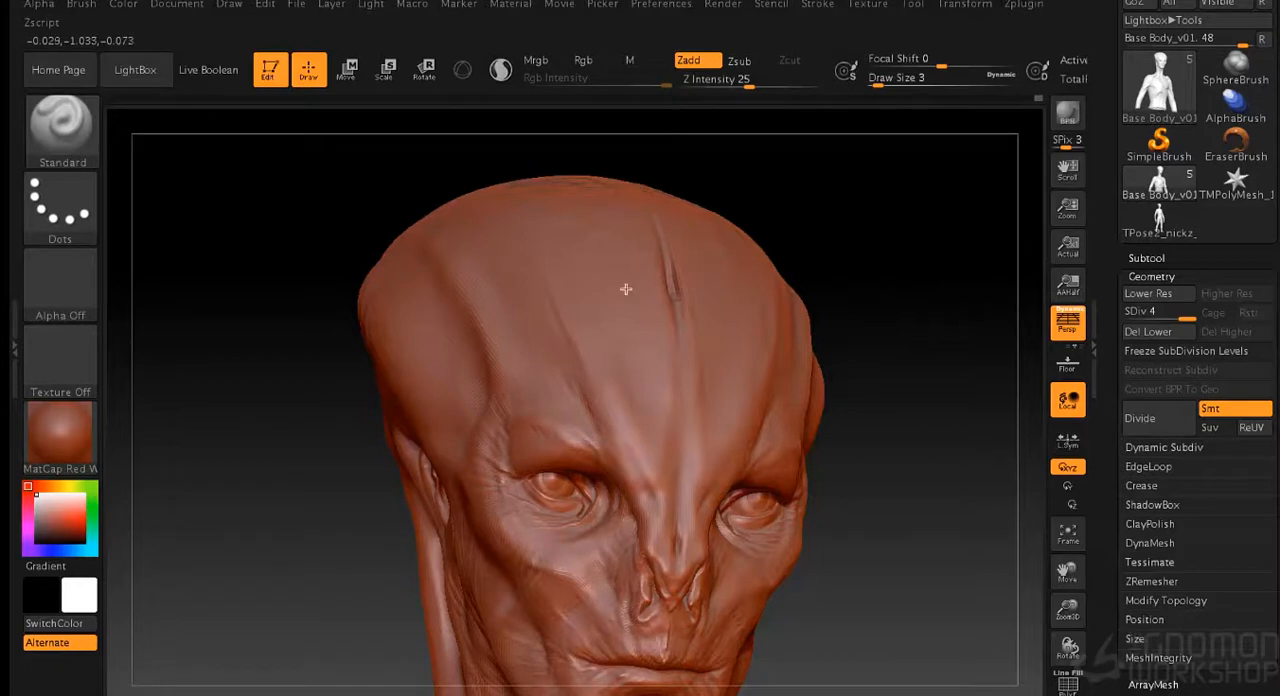
right_drag(588, 258, 650, 412)
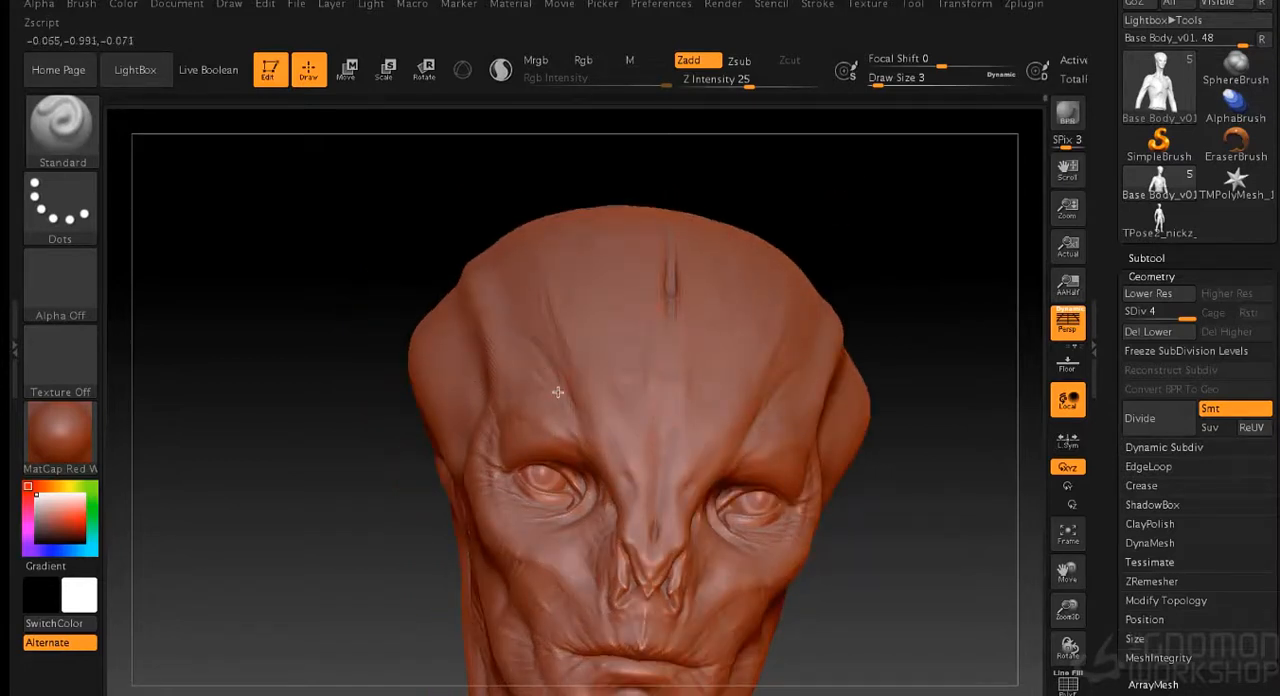
drag(880, 226, 596, 400)
shift+drag(533, 357, 589, 386)
- Smooth the diagonal forehead creases and refine the central forehead groove
drag(970, 258, 871, 269)
alt+drag(940, 304, 890, 190)
mouse_move(835, 235)
mouse_down()
mouse_move(877, 260)
mouse_move(831, 217)
mouse_move(820, 290)
mouse_up()
key(shift)
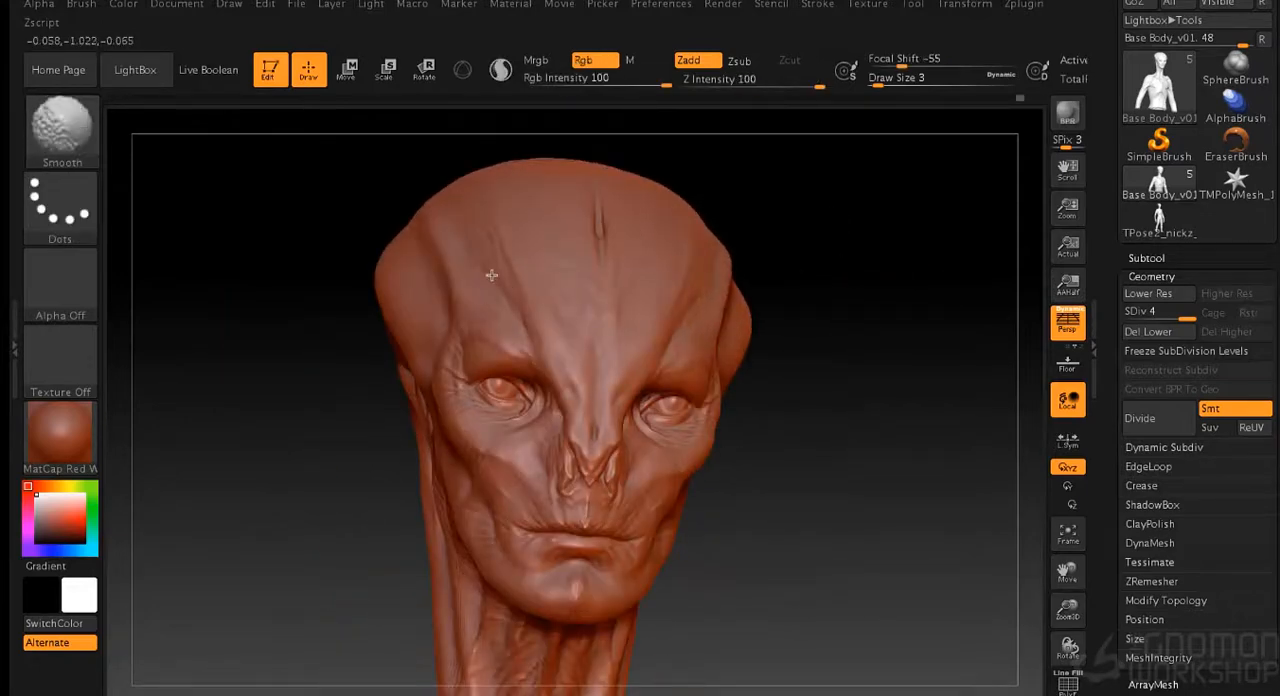
shift+drag(592, 183, 597, 198)
- Sculpt fine wrinkles on the side of the skull and across the neck muscles behind the ear
mouse_move(778, 262)
mouse_down()
mouse_move(880, 268)
mouse_move(774, 295)
mouse_up()
drag(250, 410, 335, 400)
drag(600, 152, 694, 167)
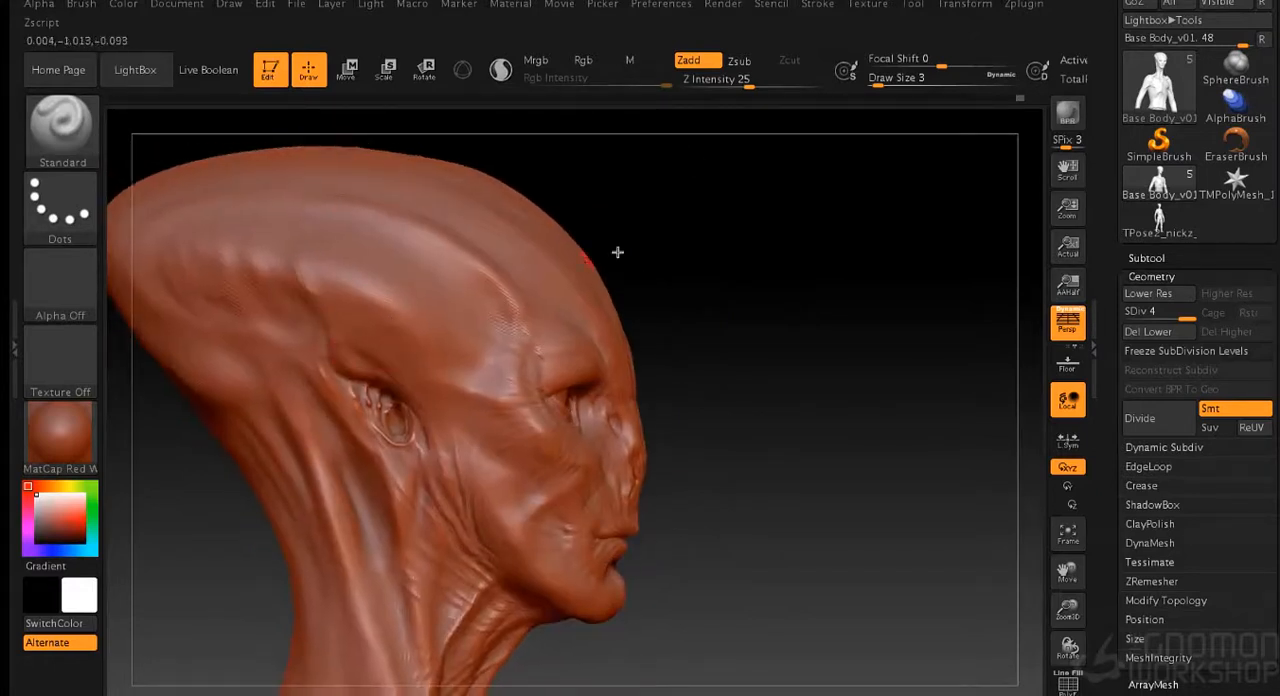
drag(617, 252, 463, 303)
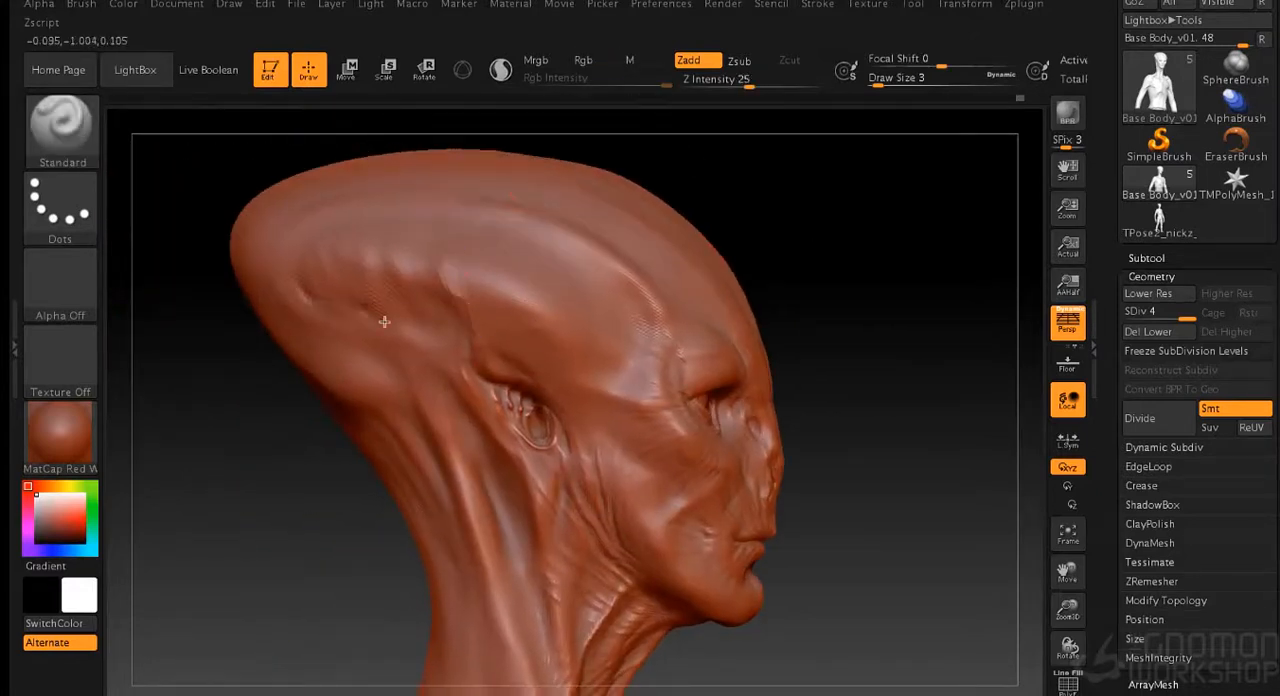
mouse_move(326, 305)
shift+mouse_down()
mouse_move(413, 307)
mouse_move(438, 329)
shift+mouse_up()
key(shift)
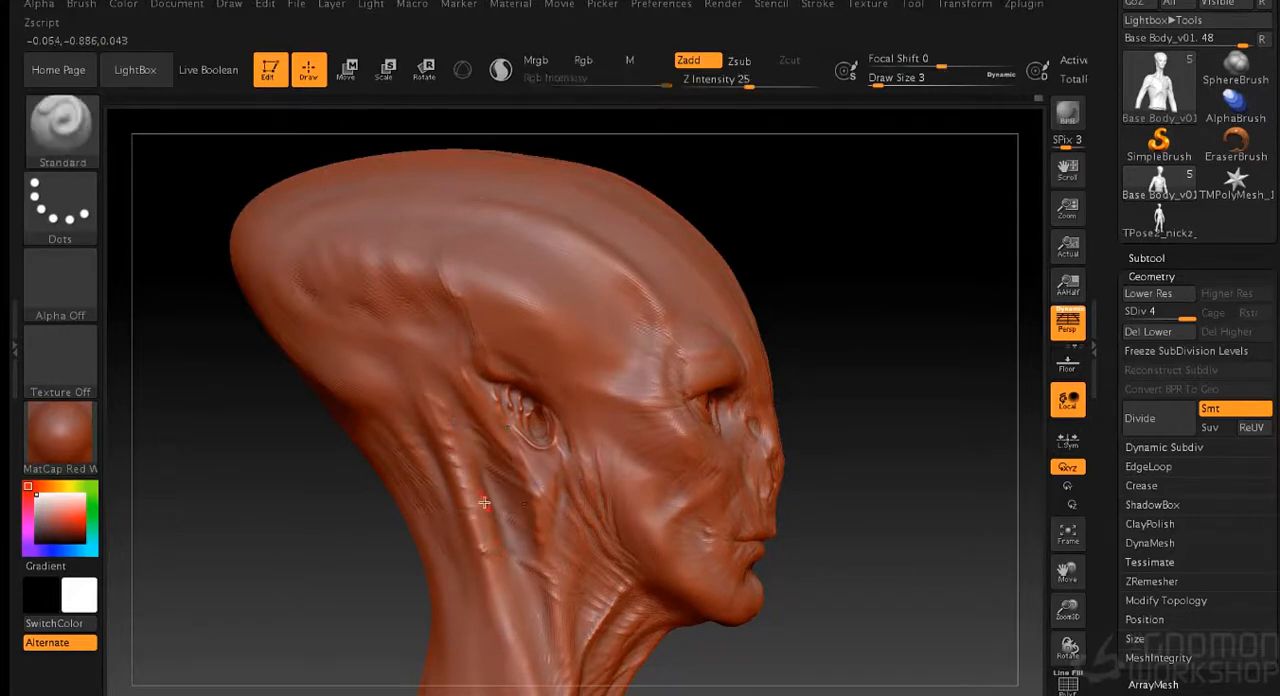
- Sculpt fine wrinkles around the temple, ear and side of the face with the Standard brush at draw size 1
mouse_move(821, 374)
mouse_down()
mouse_move(889, 326)
mouse_move(883, 351)
mouse_move(771, 215)
mouse_move(834, 360)
mouse_move(823, 274)
mouse_move(614, 240)
mouse_up()
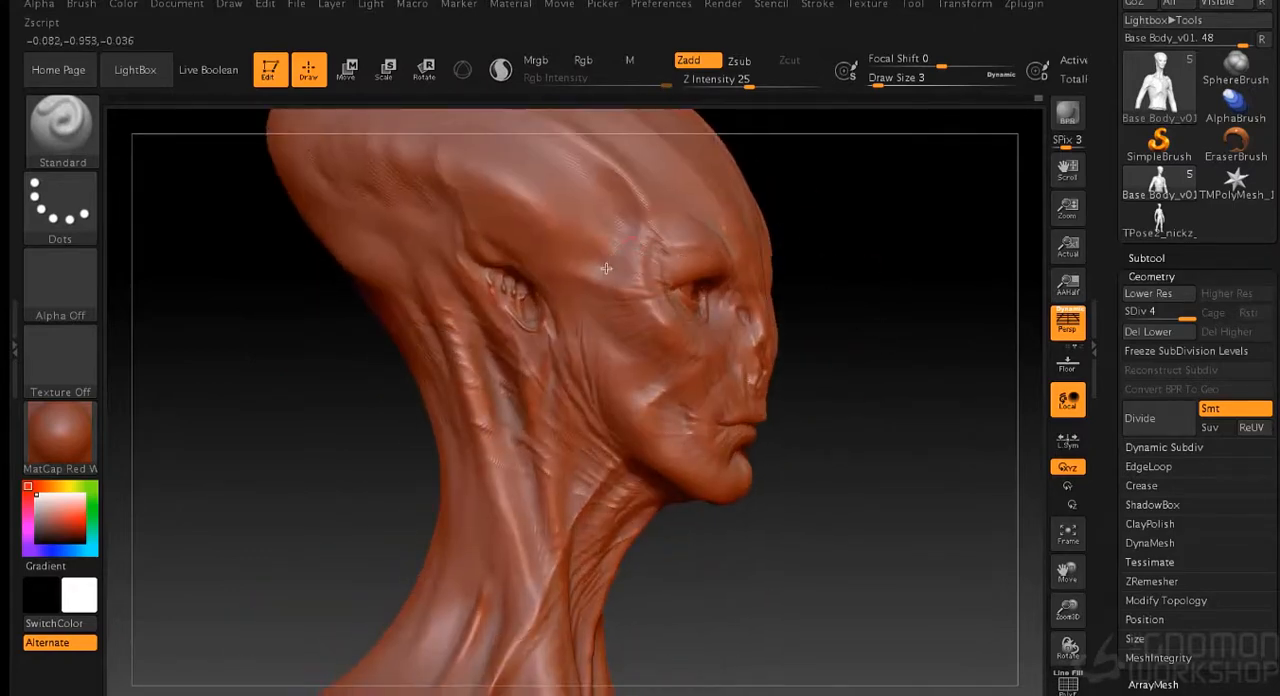
alt+drag(900, 266, 892, 309)
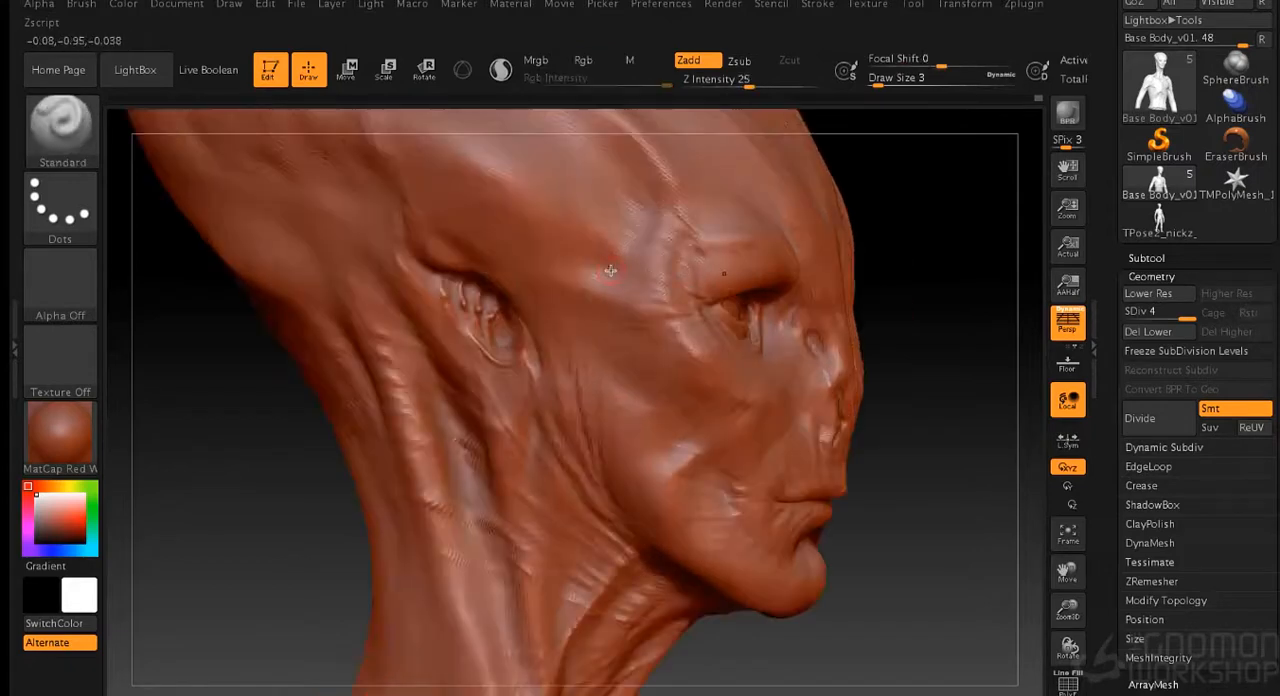
drag(874, 228, 892, 243)
key(s)
click(884, 243)
key(s)
click(906, 243)
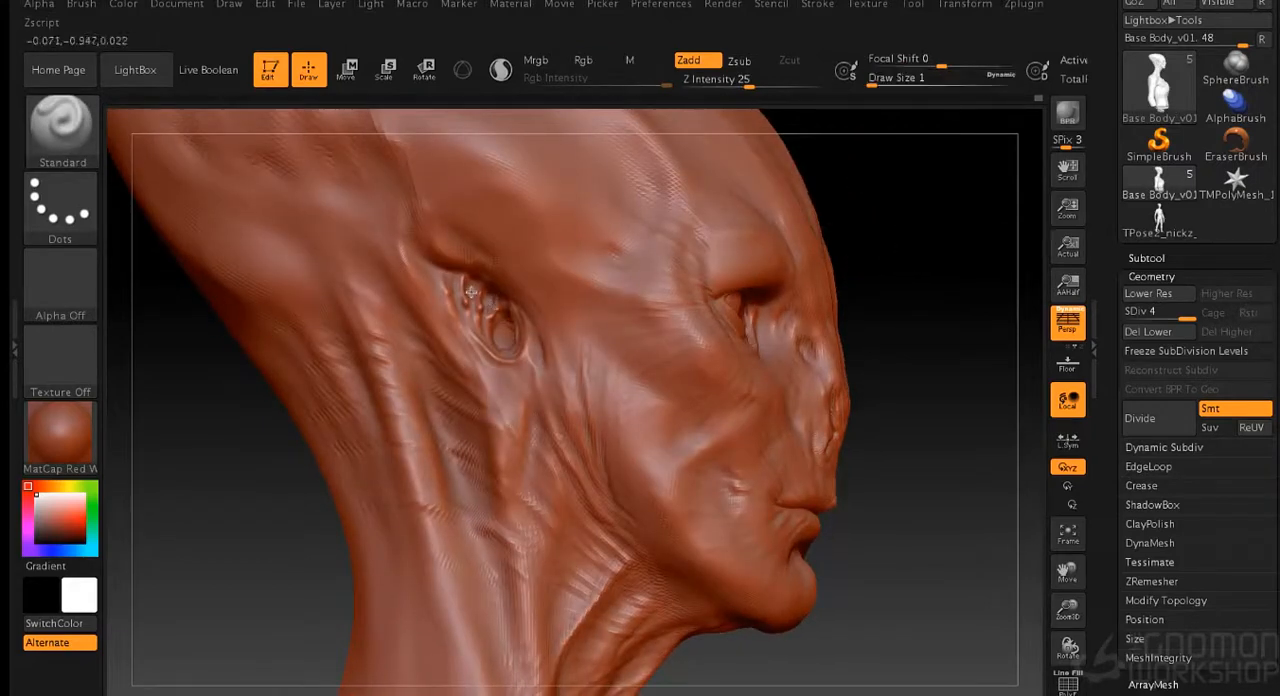
alt+drag(897, 253, 892, 345)
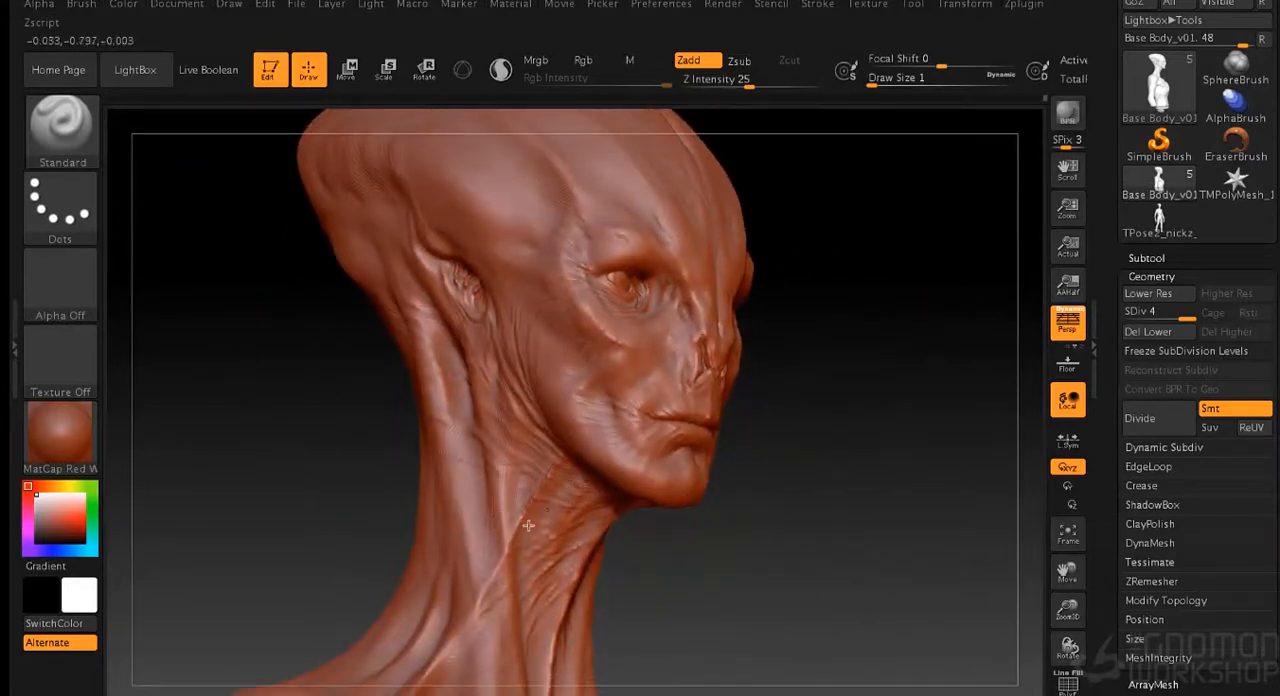
- Add thin skin creases across the side of the neck, cheek, mouth area and central forehead
drag(625, 518, 690, 554)
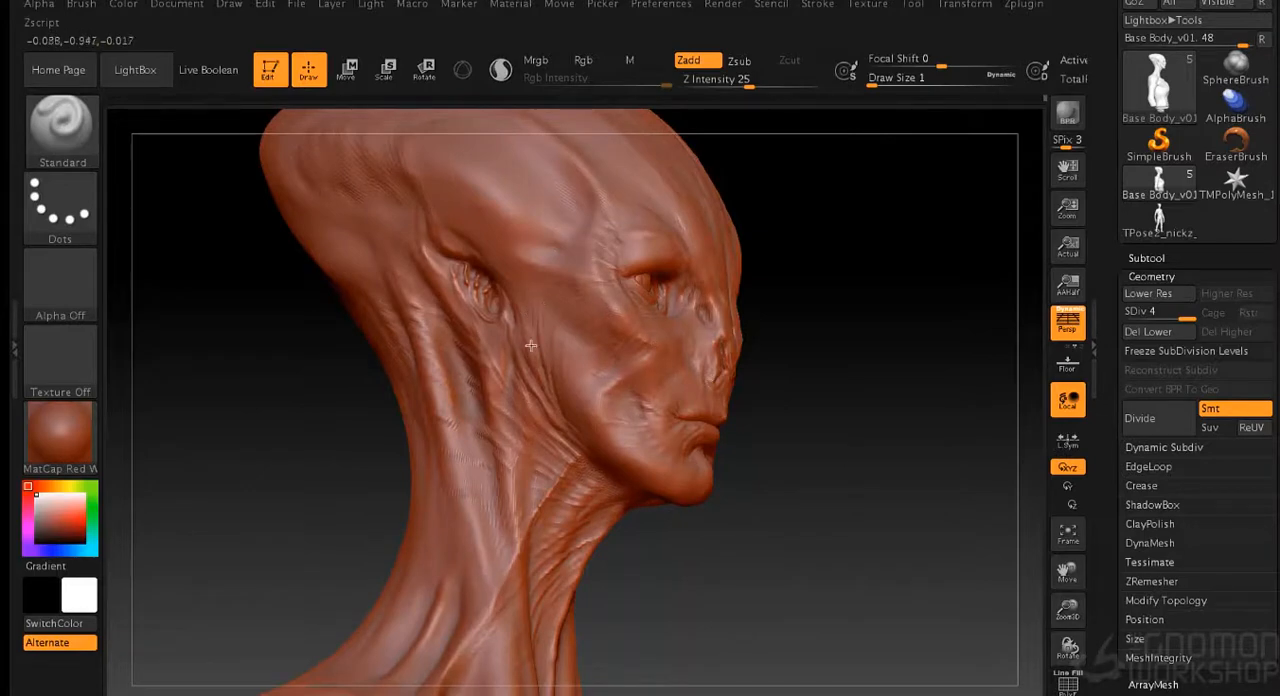
drag(868, 444, 883, 332)
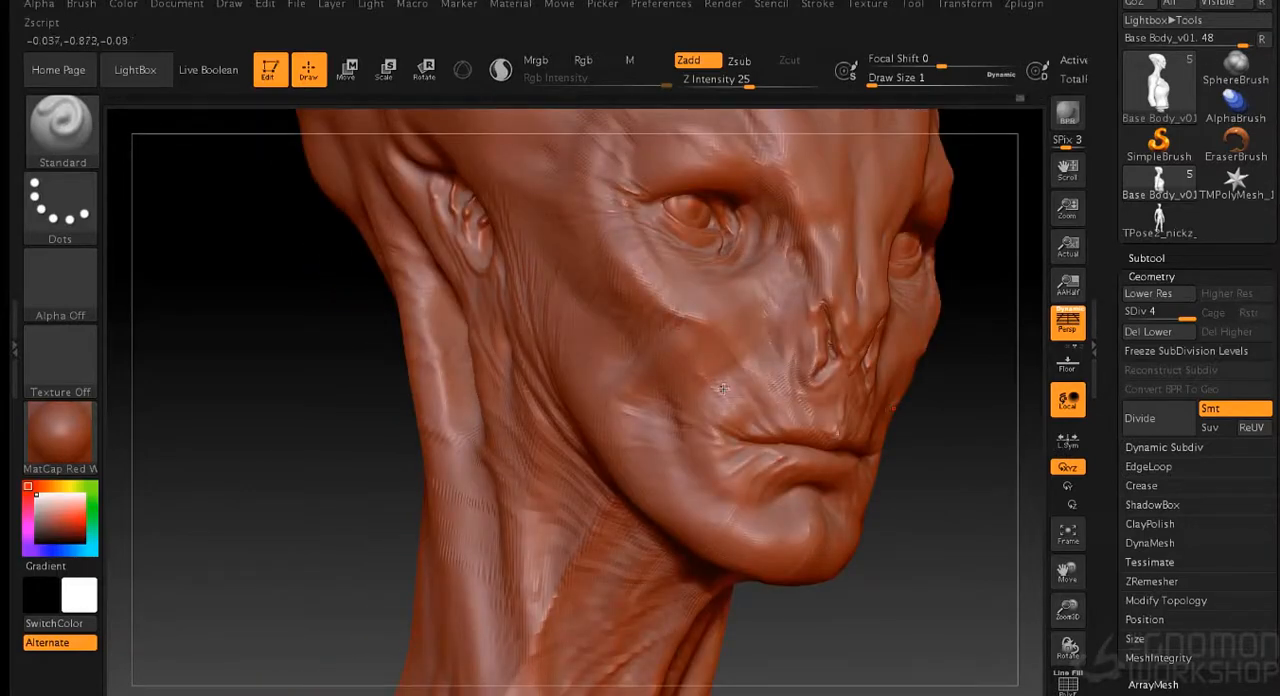
drag(951, 377, 752, 398)
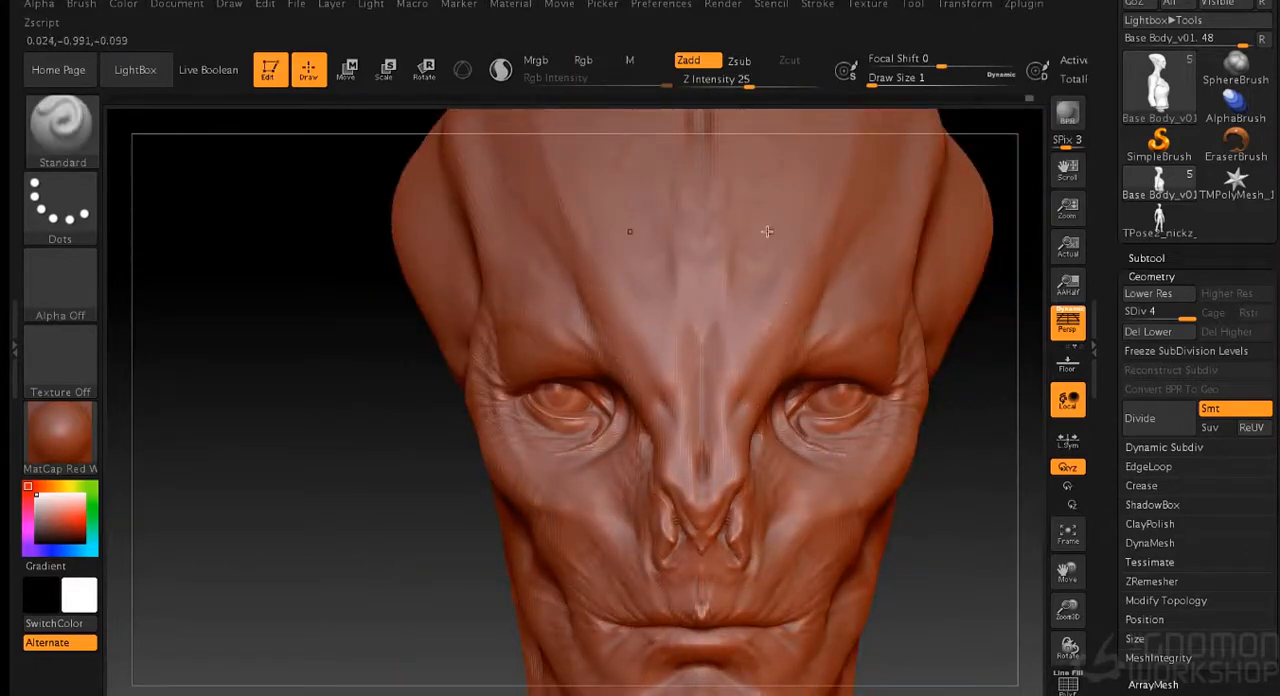
mouse_move(980, 450)
mouse_down()
mouse_move(994, 456)
mouse_move(850, 340)
mouse_up()
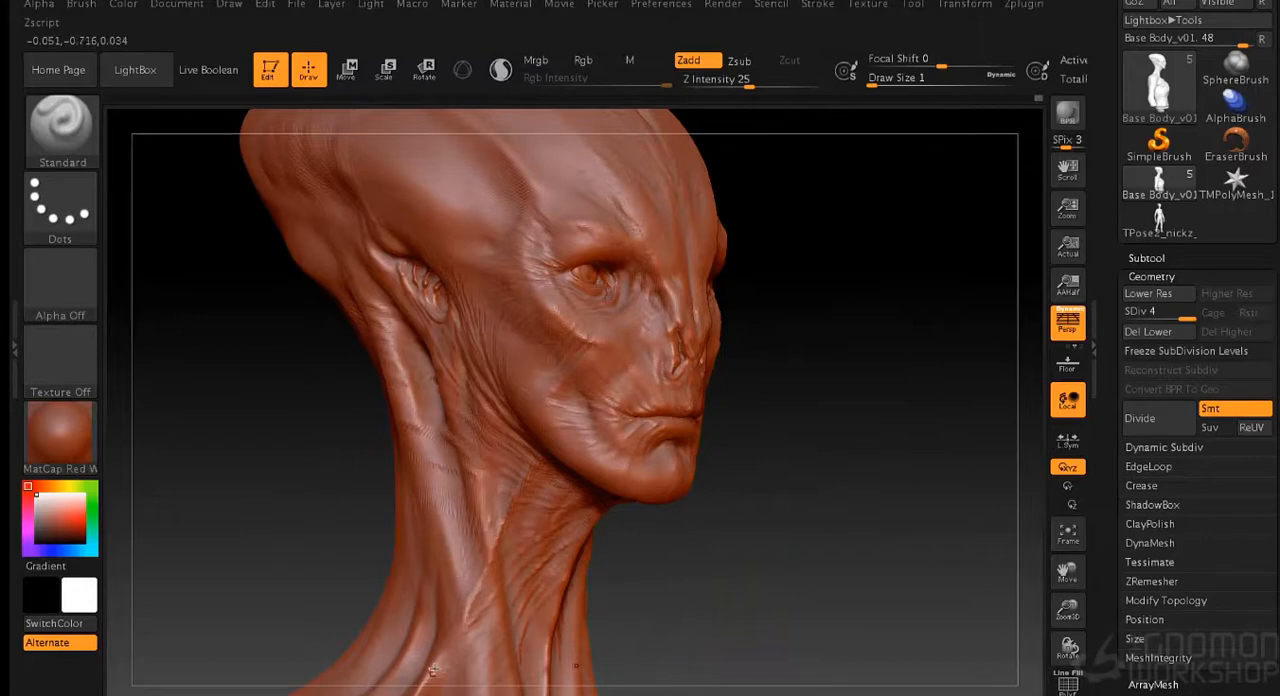
- Set the draw size to 8 and refine the larger muscle forms along the neck
alt+drag(660, 562, 803, 326)
key(s)
drag(786, 373, 795, 373)
alt+drag(794, 350, 800, 383)
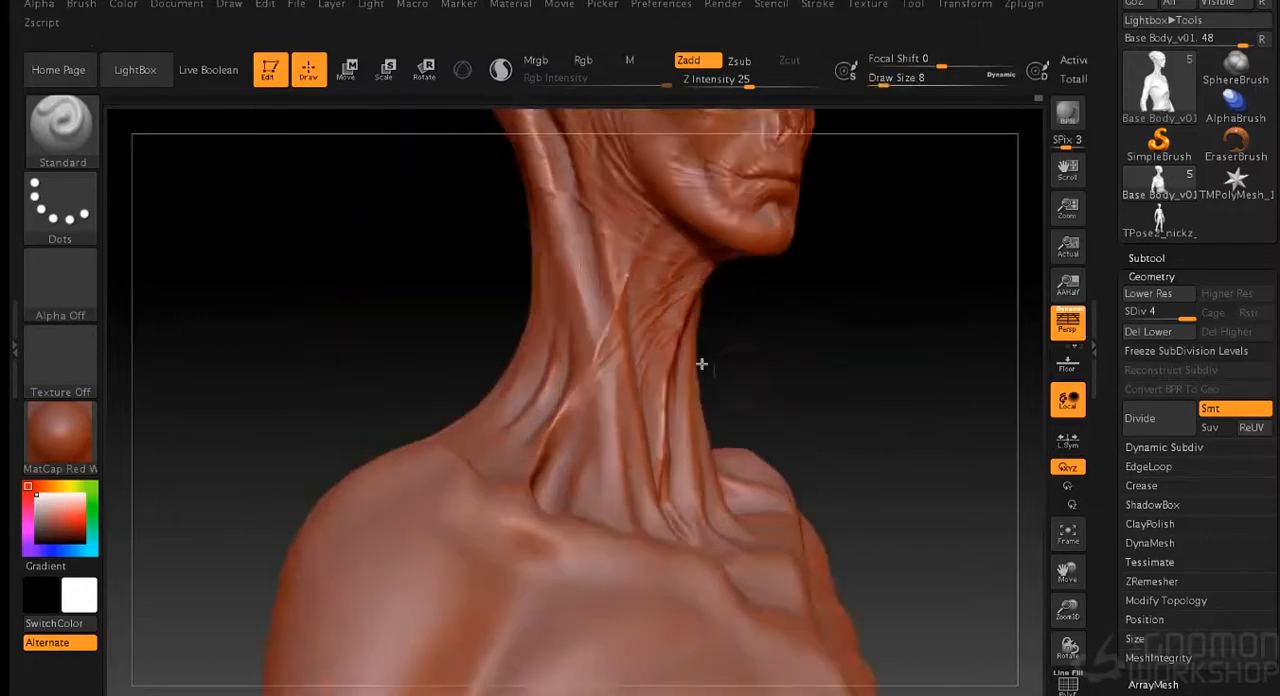
drag(920, 405, 824, 409)
mouse_move(912, 148)
alt+mouse_down()
mouse_move(887, 306)
mouse_move(909, 265)
alt+mouse_up()
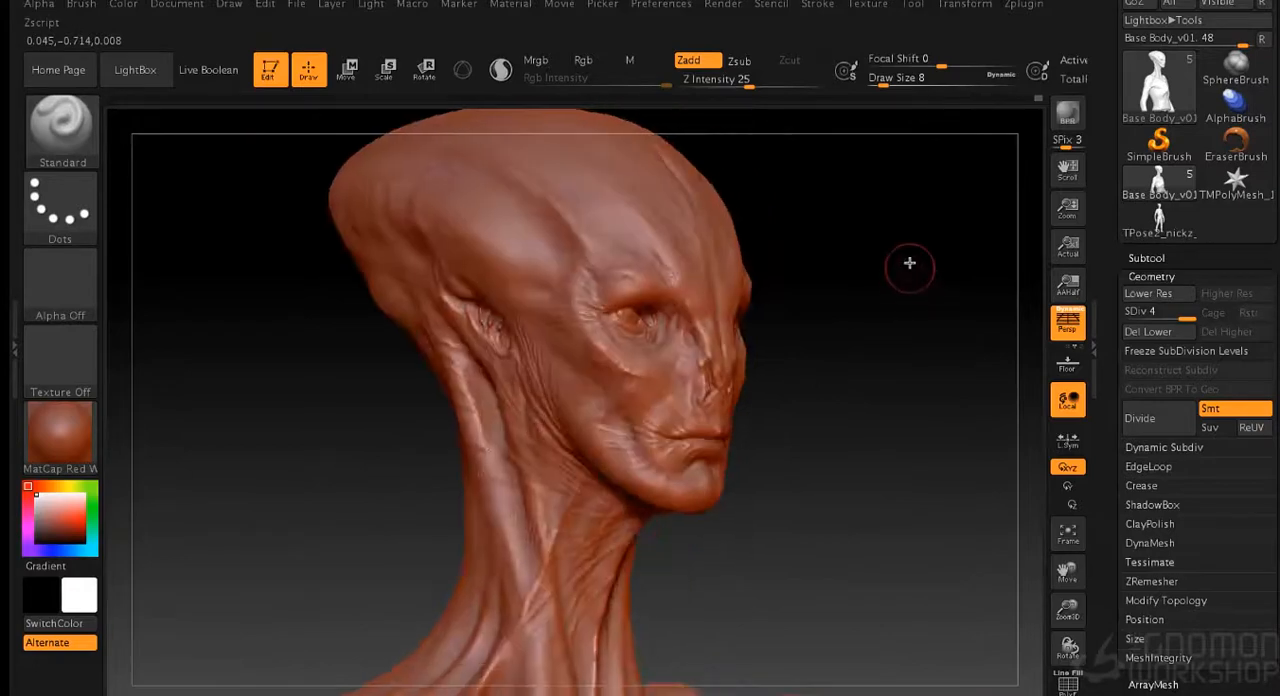
- Save the alien bust tool to disk over the existing file
click(913, 4)
click(1022, 36)
click(929, 389)
click(757, 151)
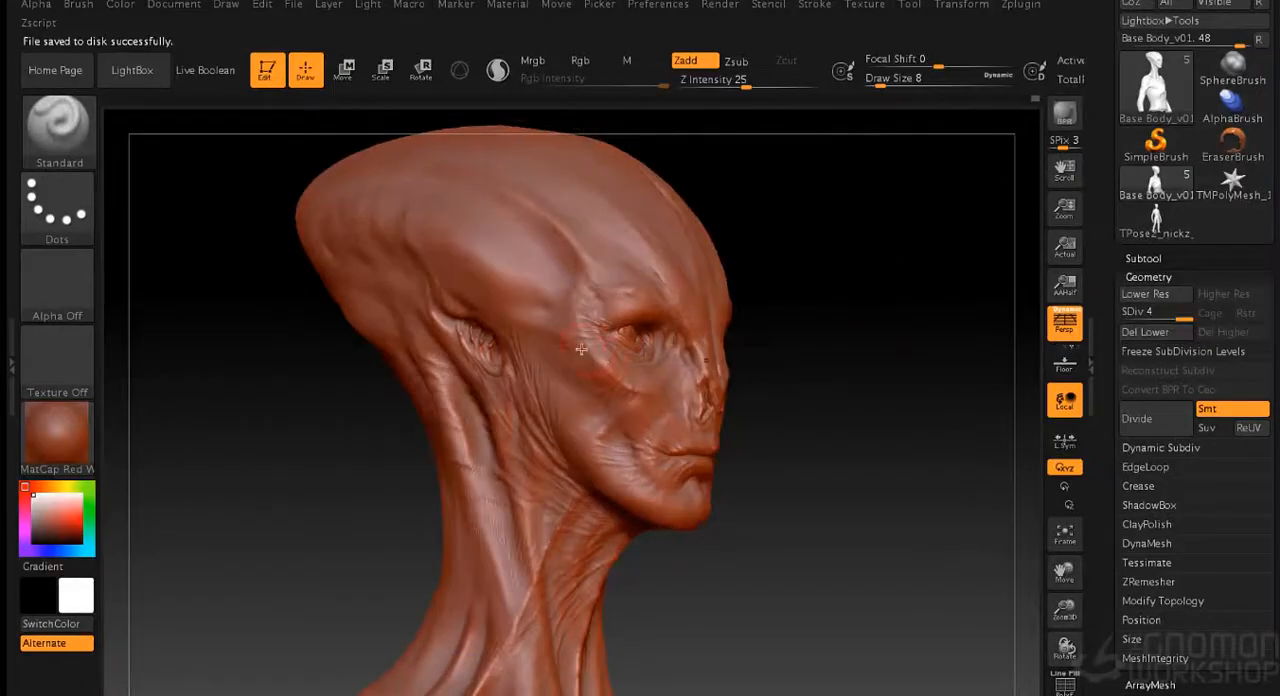
- Sculpt curved creases and fine wrinkles on the side of the skull above the temple at draw size 2
drag(857, 320, 622, 328)
drag(911, 245, 915, 325)
key(s)
mouse_move(820, 241)
mouse_down()
mouse_move(887, 246)
mouse_move(863, 252)
mouse_up()
key(s)
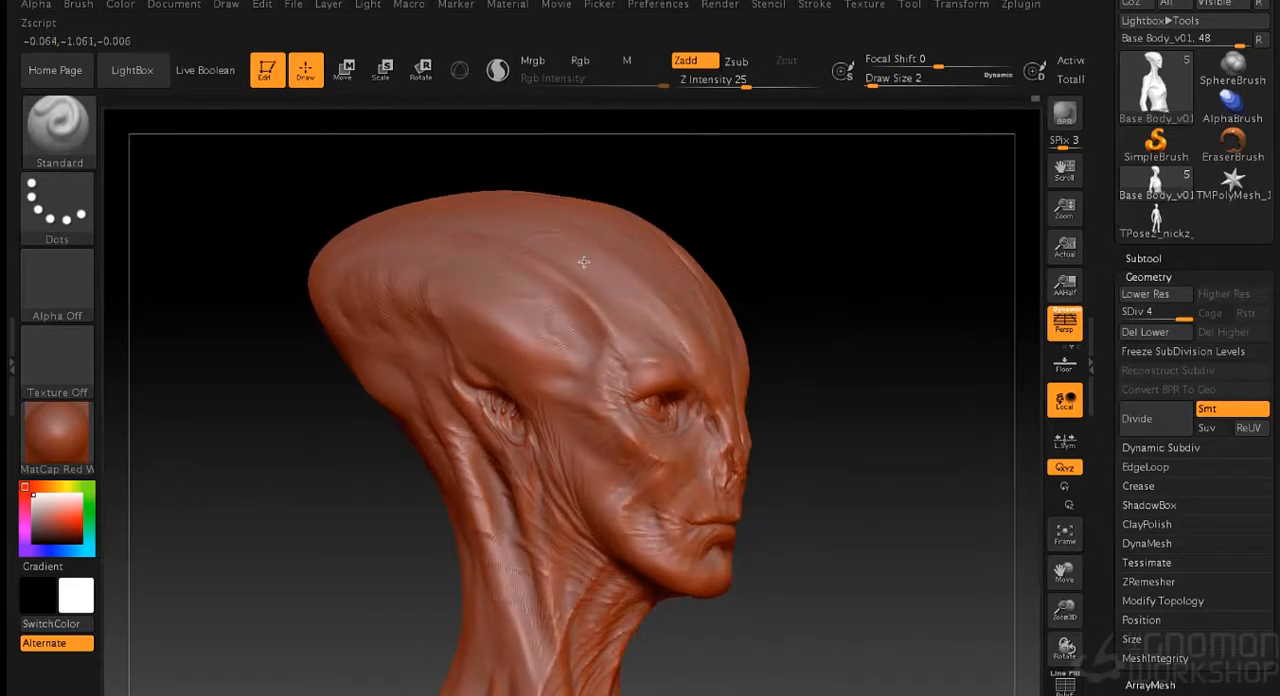
drag(798, 273, 590, 324)
drag(275, 315, 434, 293)
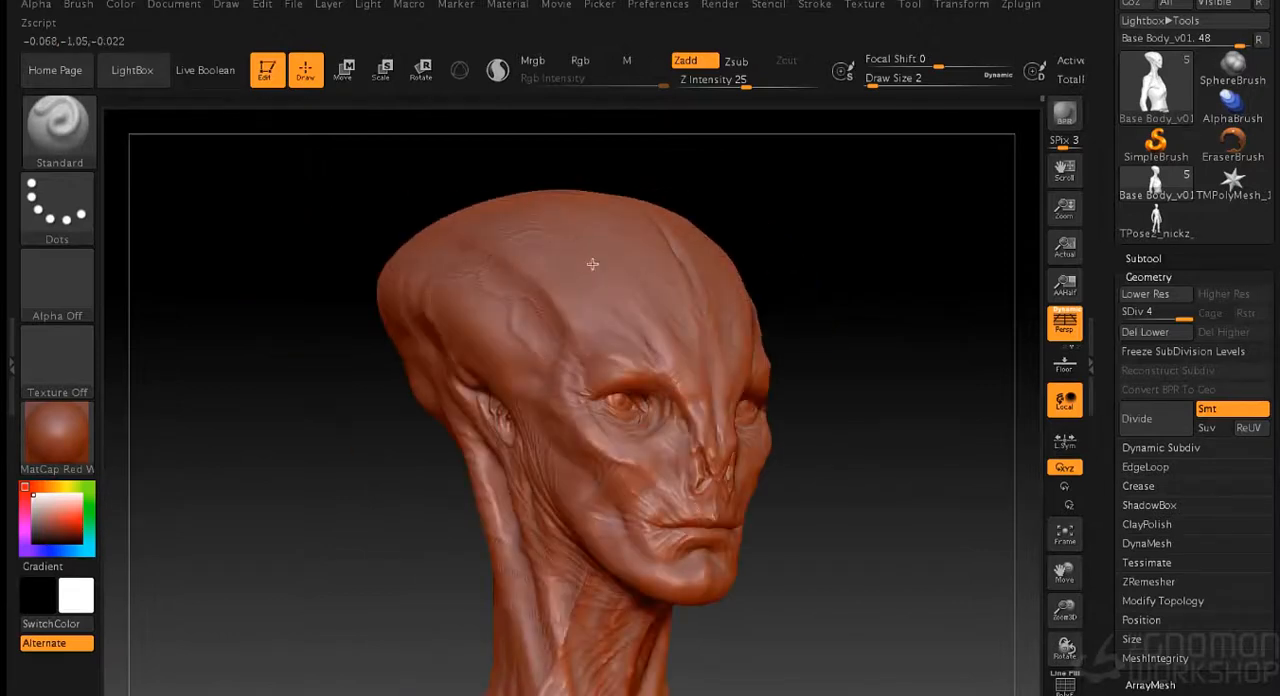
drag(900, 256, 843, 254)
drag(789, 306, 857, 274)
- Carve fine wrinkles along the neck muscles behind the ear and under the jaw
alt+drag(815, 239, 802, 345)
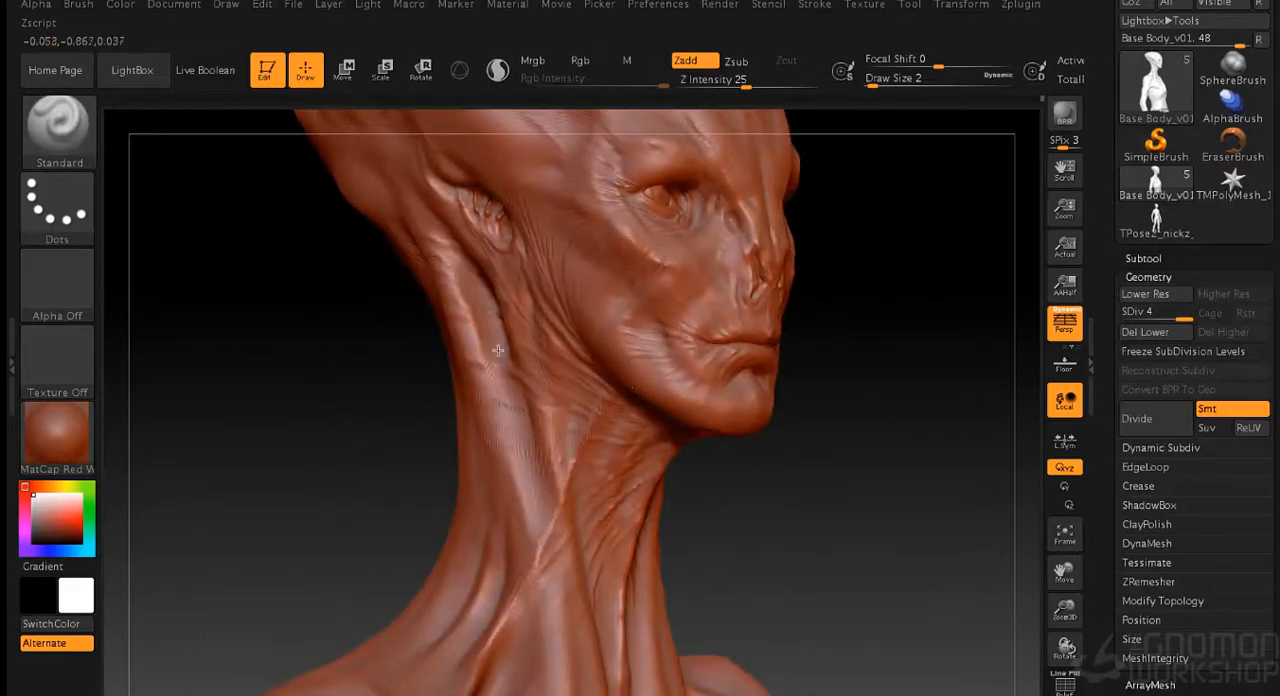
drag(485, 684, 610, 490)
drag(815, 471, 794, 474)
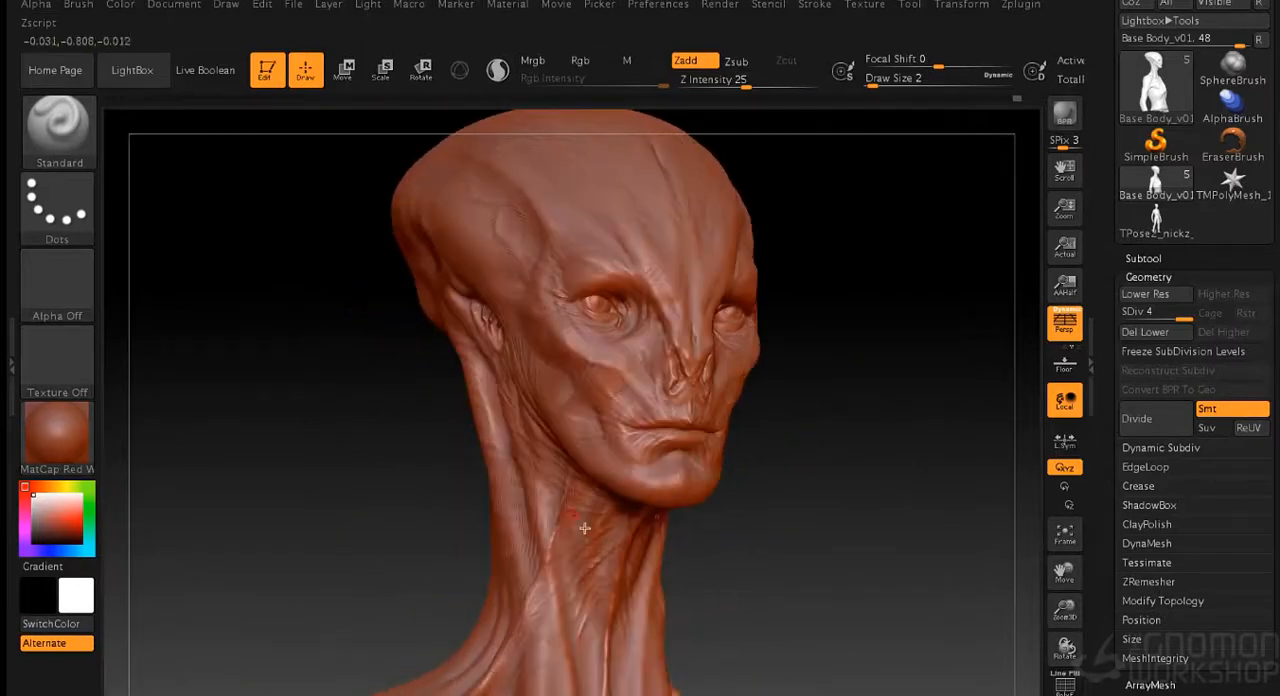
drag(866, 386, 516, 605)
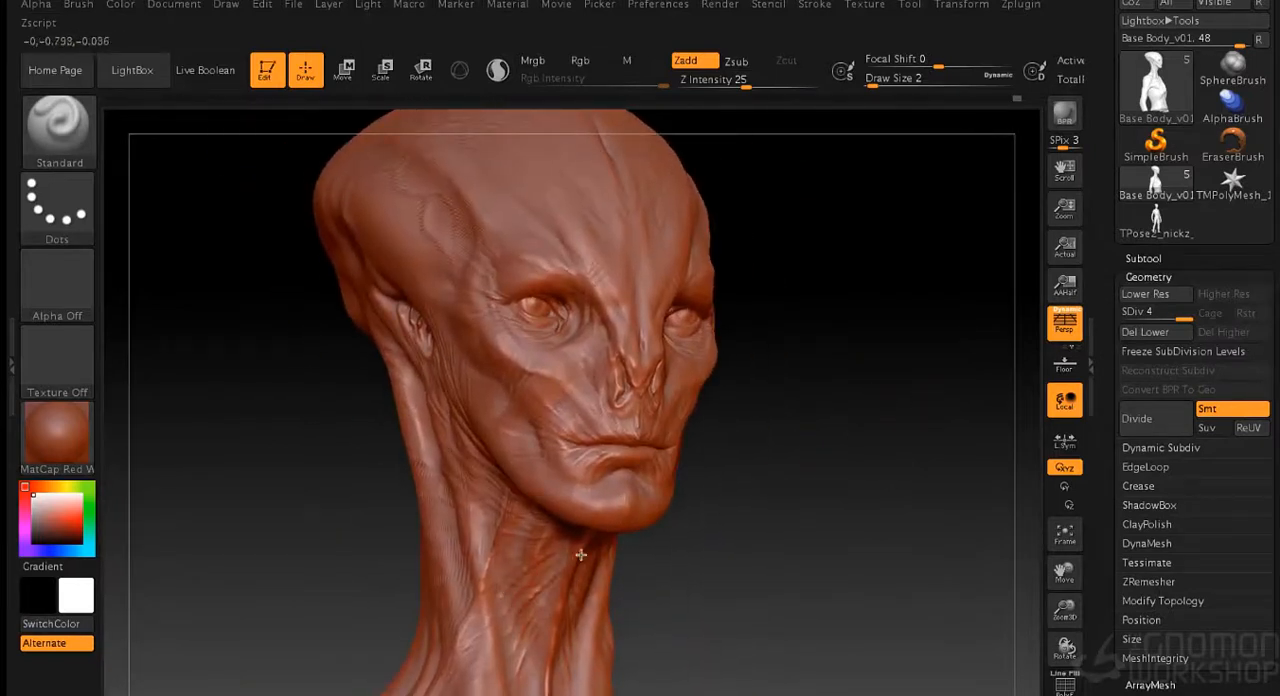
drag(778, 481, 700, 262)
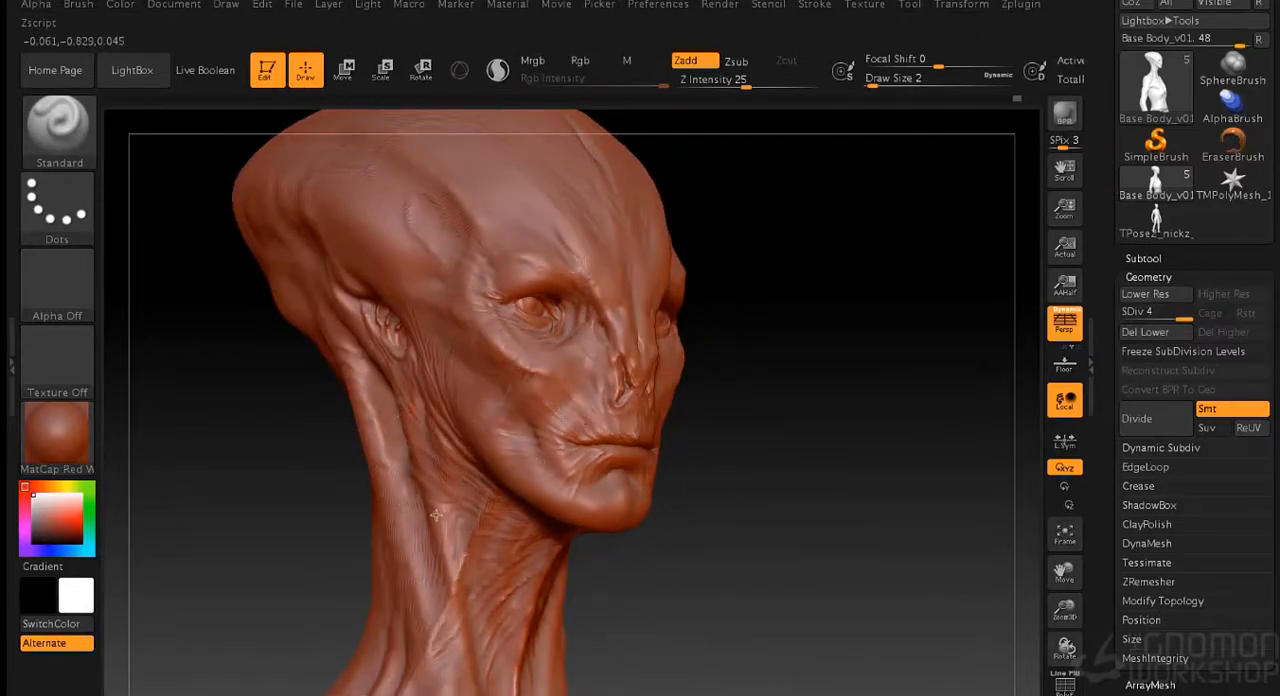
- Extend the fine strands down the side of the neck toward the shoulder
drag(640, 556, 727, 565)
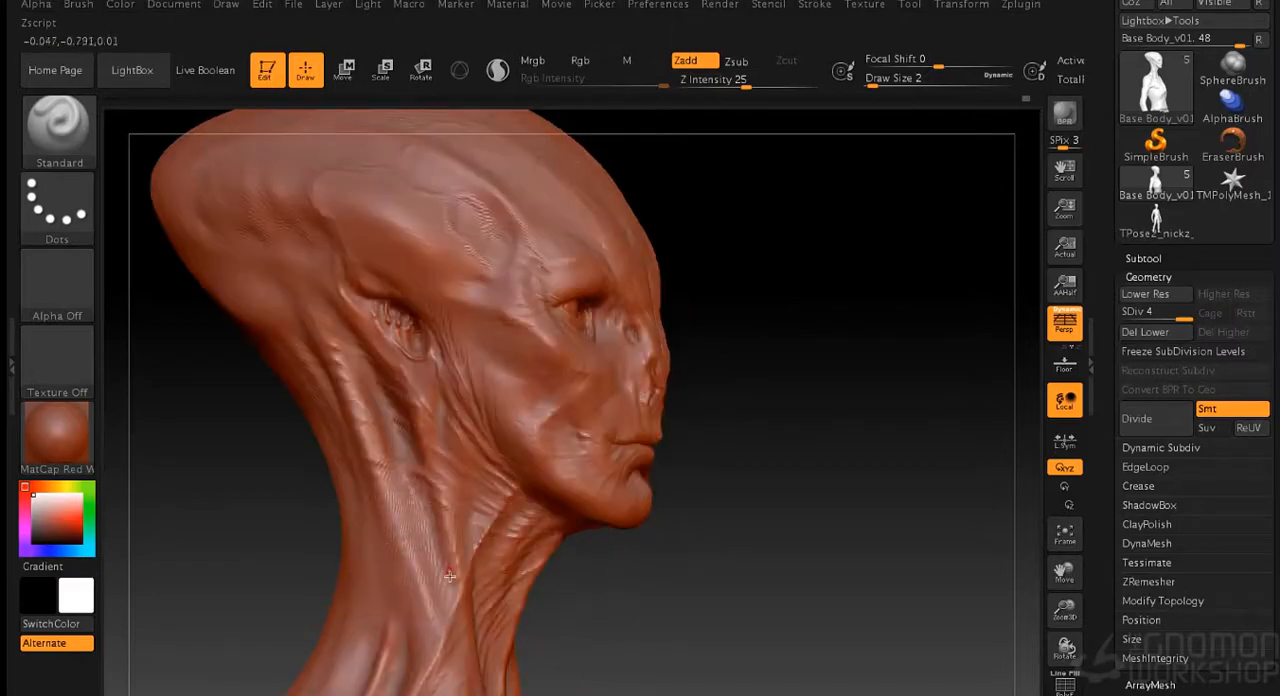
drag(438, 574, 567, 608)
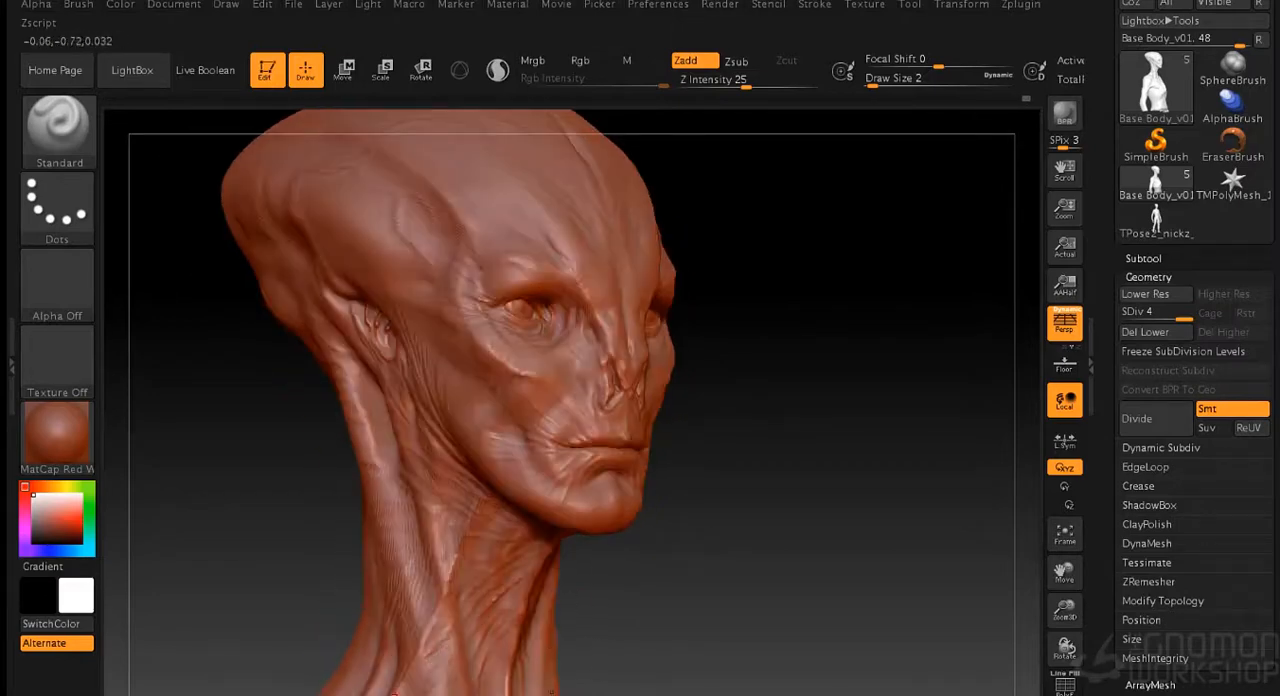
alt+drag(684, 563, 686, 440)
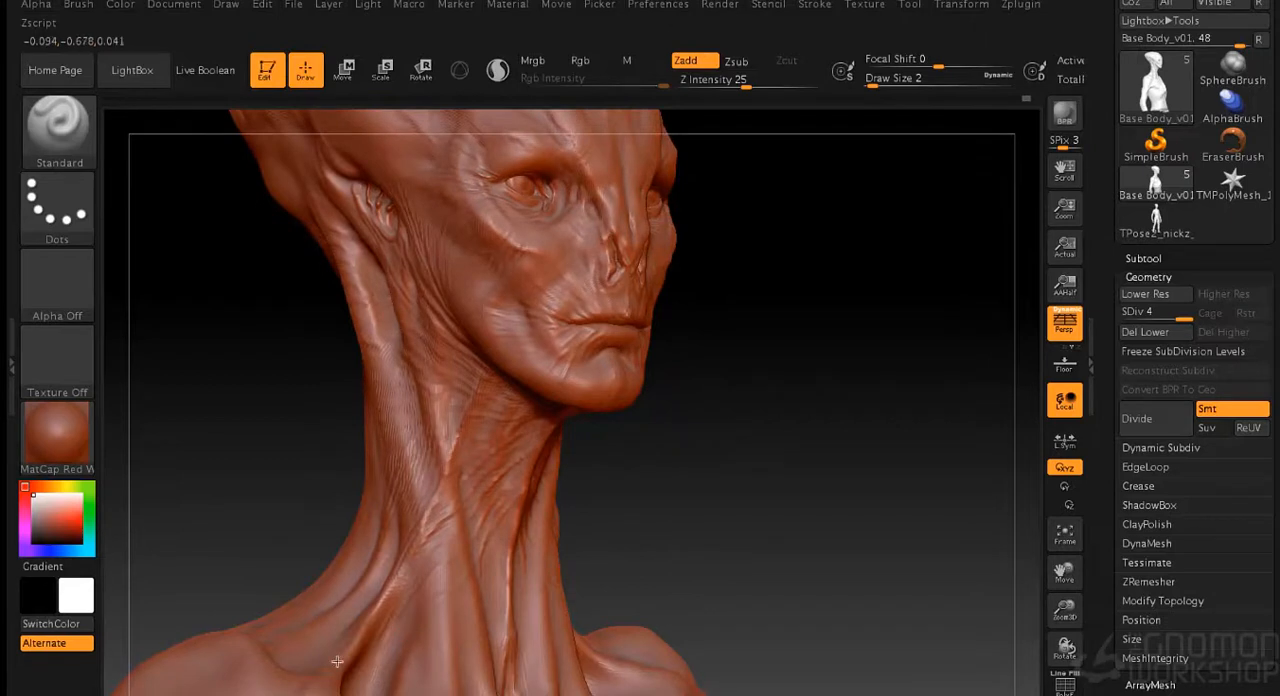
drag(717, 484, 591, 547)
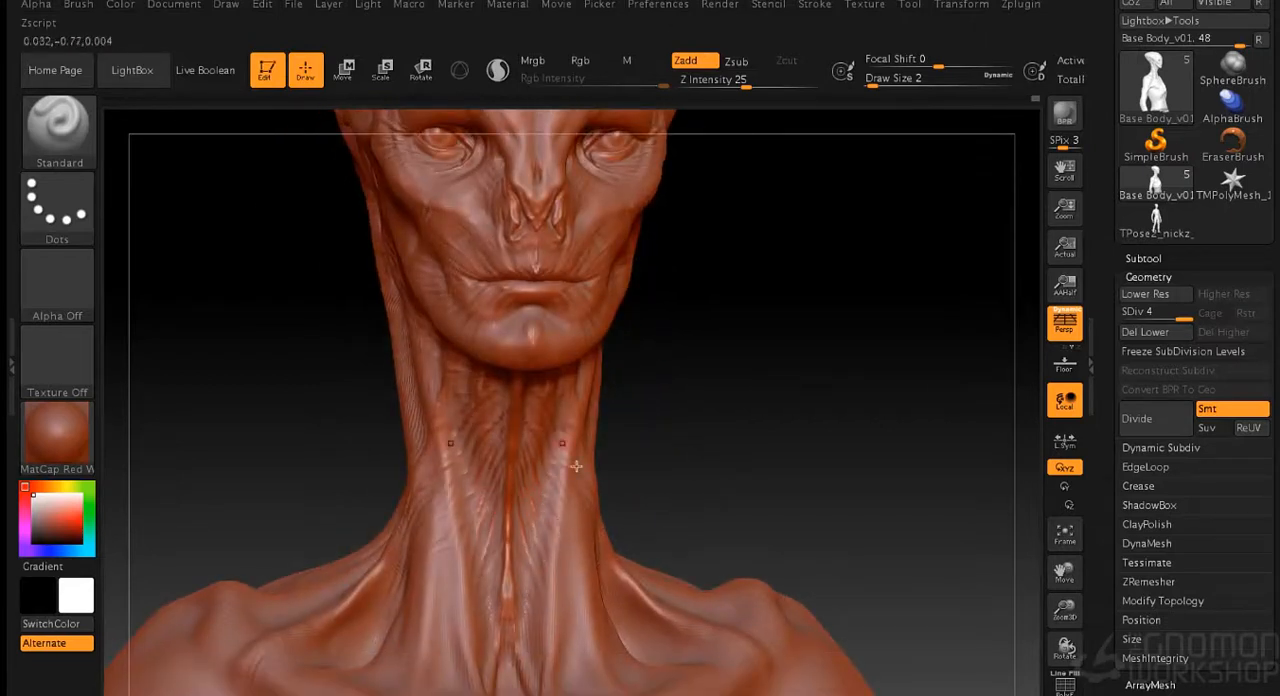
- Sculpt tendon strands on the front of the throat and soften them where they meet the collarbones
alt+drag(682, 534, 595, 443)
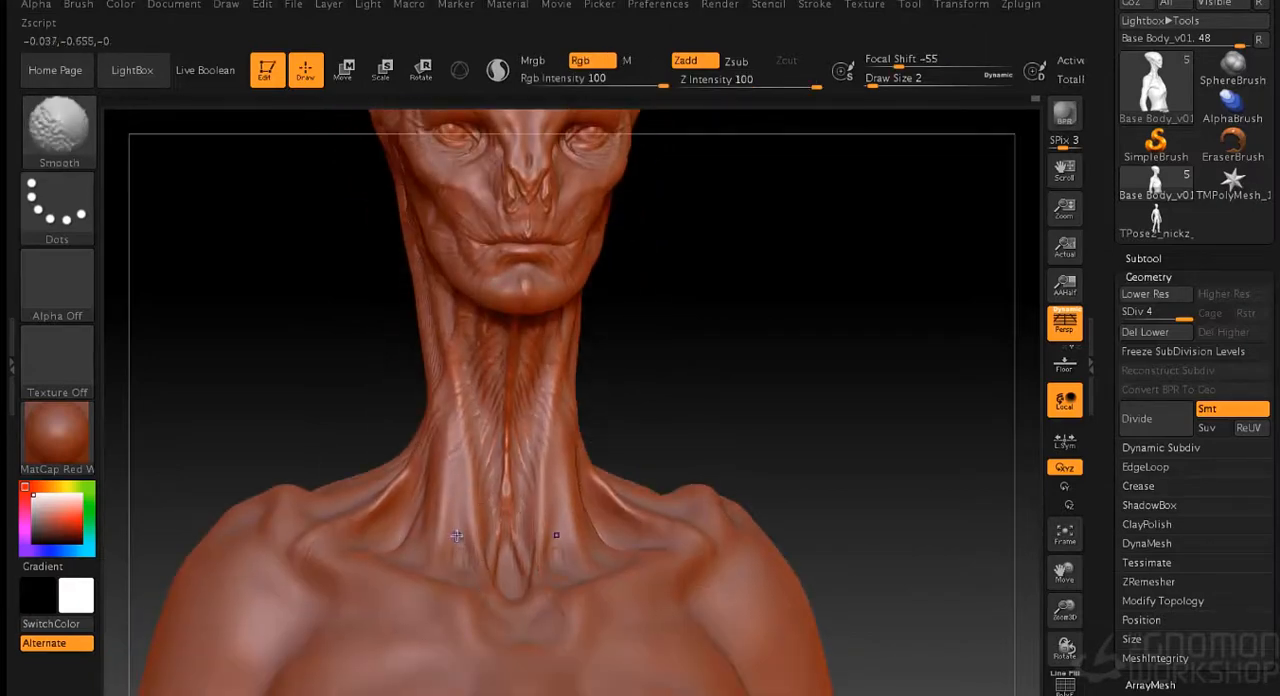
drag(700, 408, 466, 631)
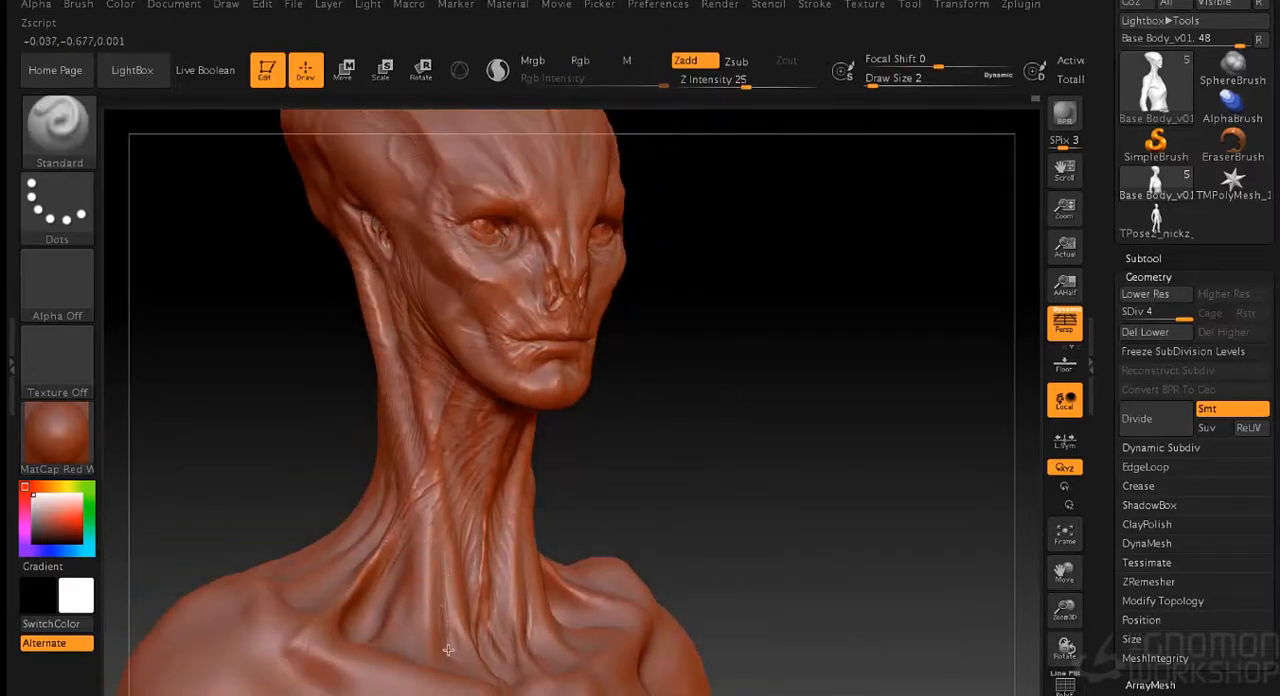
drag(684, 450, 470, 676)
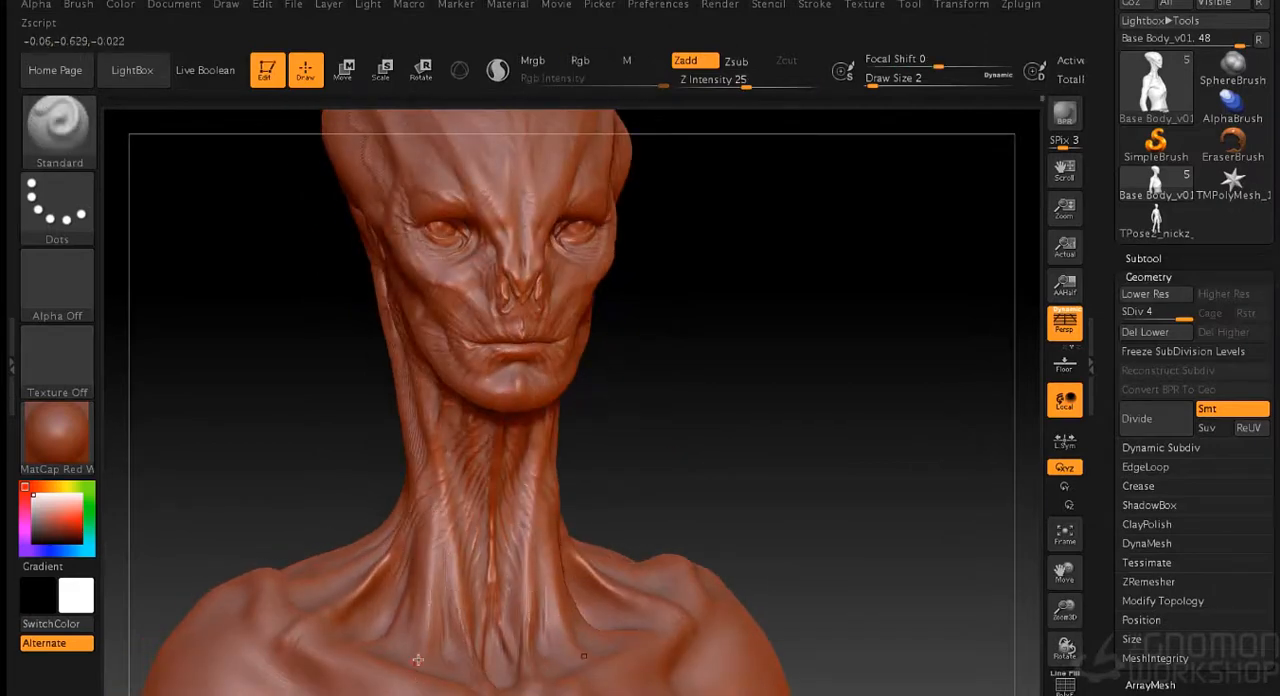
drag(668, 474, 488, 482)
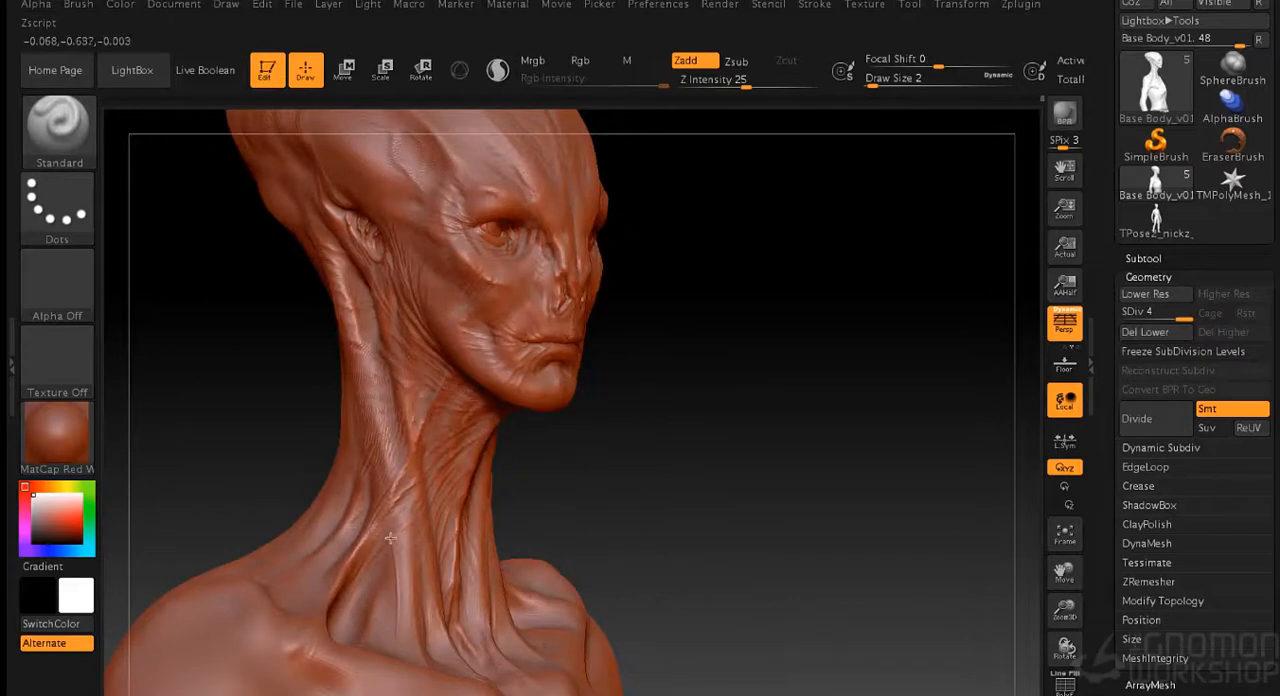
drag(625, 468, 466, 470)
- Sculpt symmetrical fine creases along the centre of the forehead and the upper skull
mouse_move(680, 411)
mouse_down()
mouse_move(725, 378)
mouse_move(749, 431)
mouse_move(578, 535)
mouse_move(560, 512)
mouse_move(617, 518)
mouse_move(567, 181)
mouse_up()
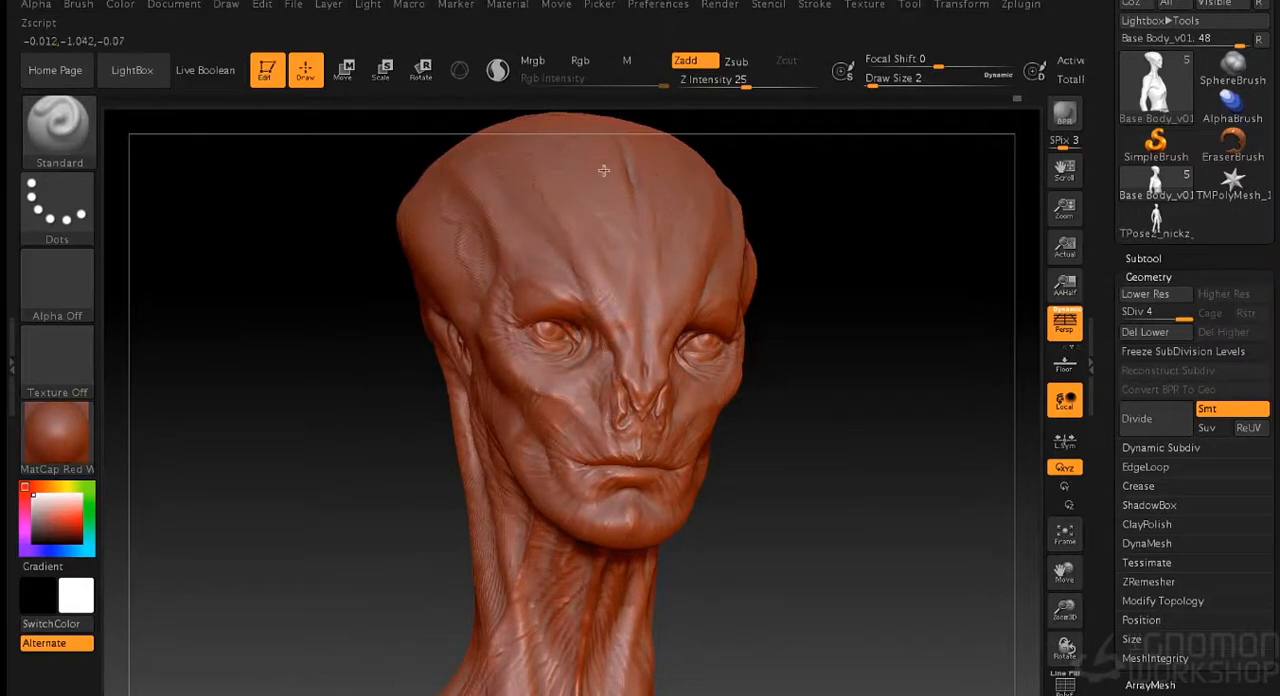
drag(655, 284, 648, 301)
drag(845, 329, 772, 328)
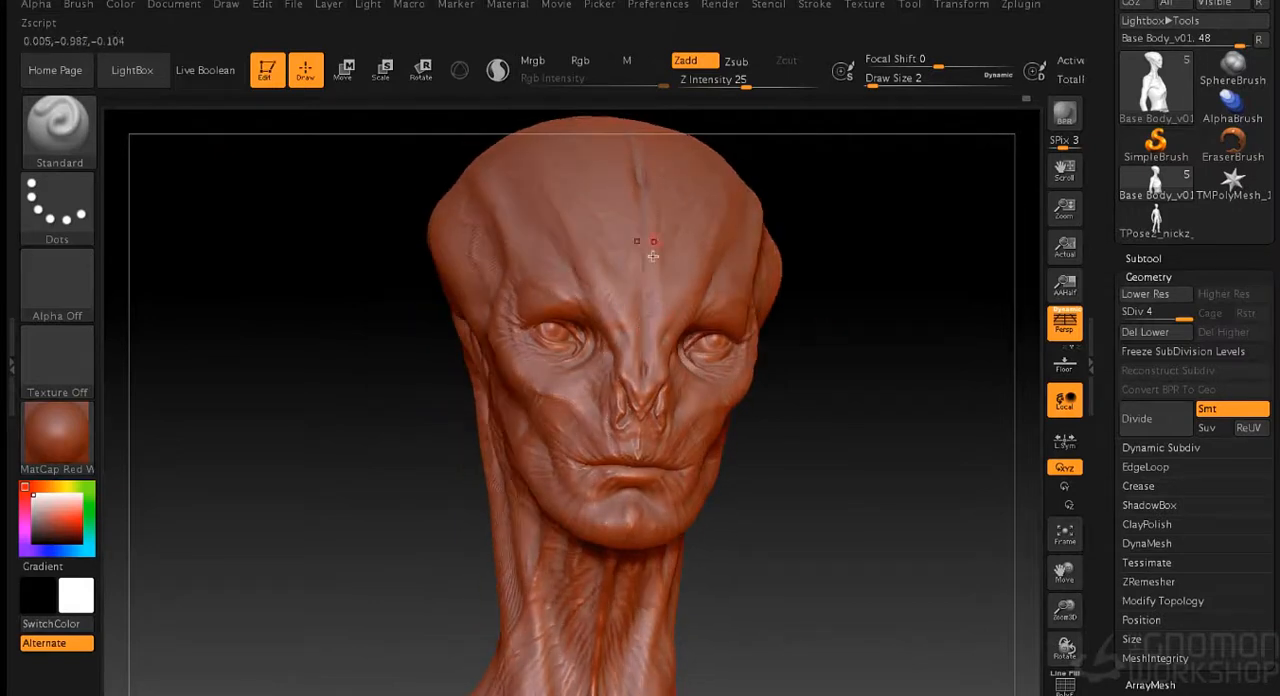
drag(881, 238, 927, 242)
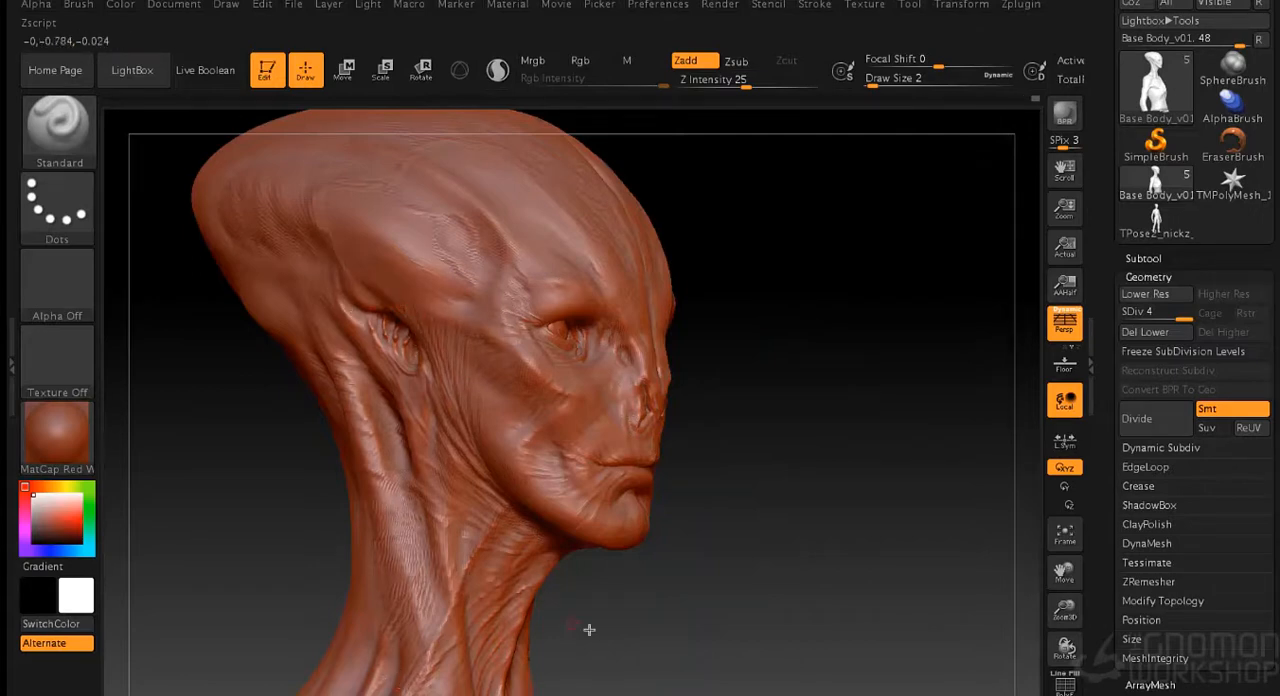
- Add fine wrinkles to the lower throat, upper sternum and collarbone ends
alt+drag(586, 628, 528, 430)
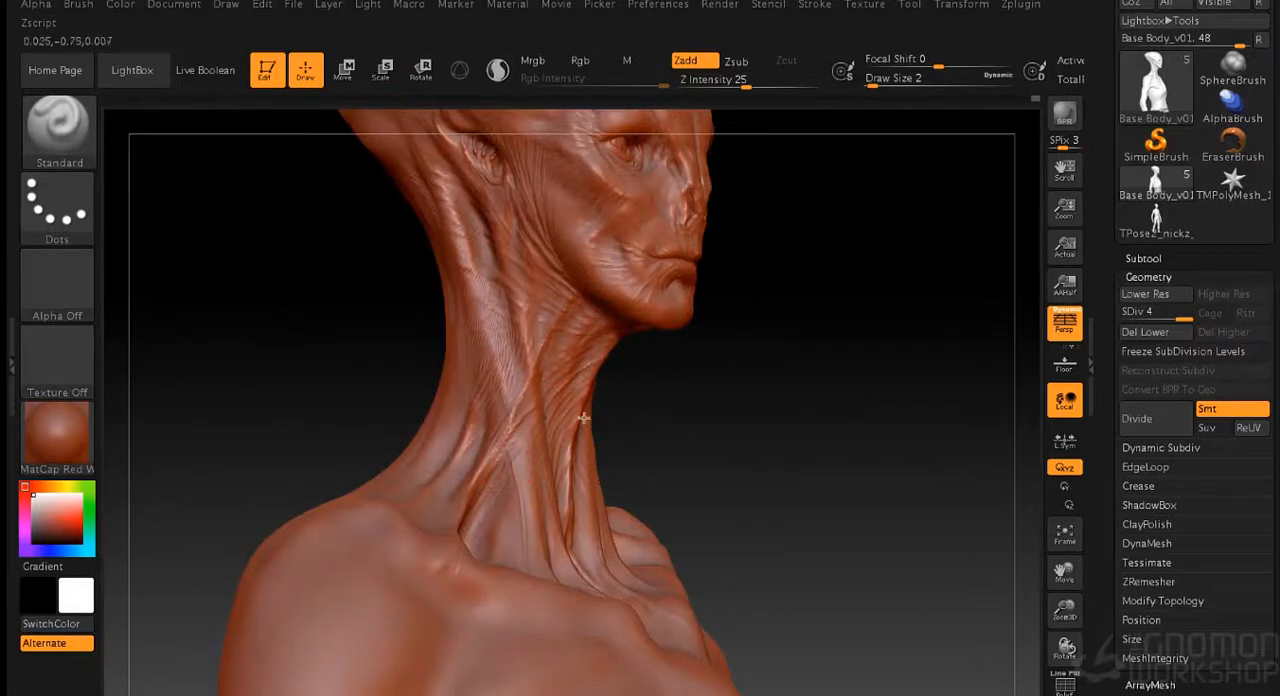
drag(795, 458, 734, 463)
alt+drag(730, 225, 593, 297)
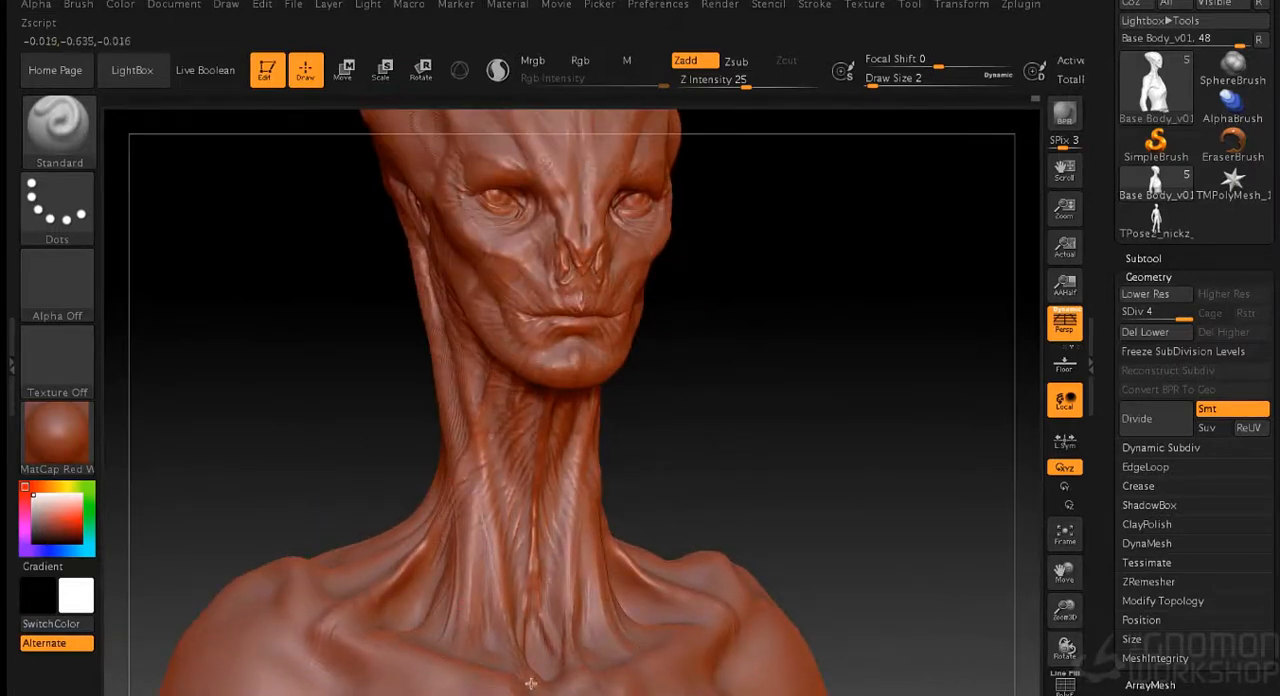
mouse_move(717, 497)
alt+mouse_down()
mouse_move(737, 377)
mouse_move(629, 423)
alt+mouse_up()
drag(755, 215, 763, 278)
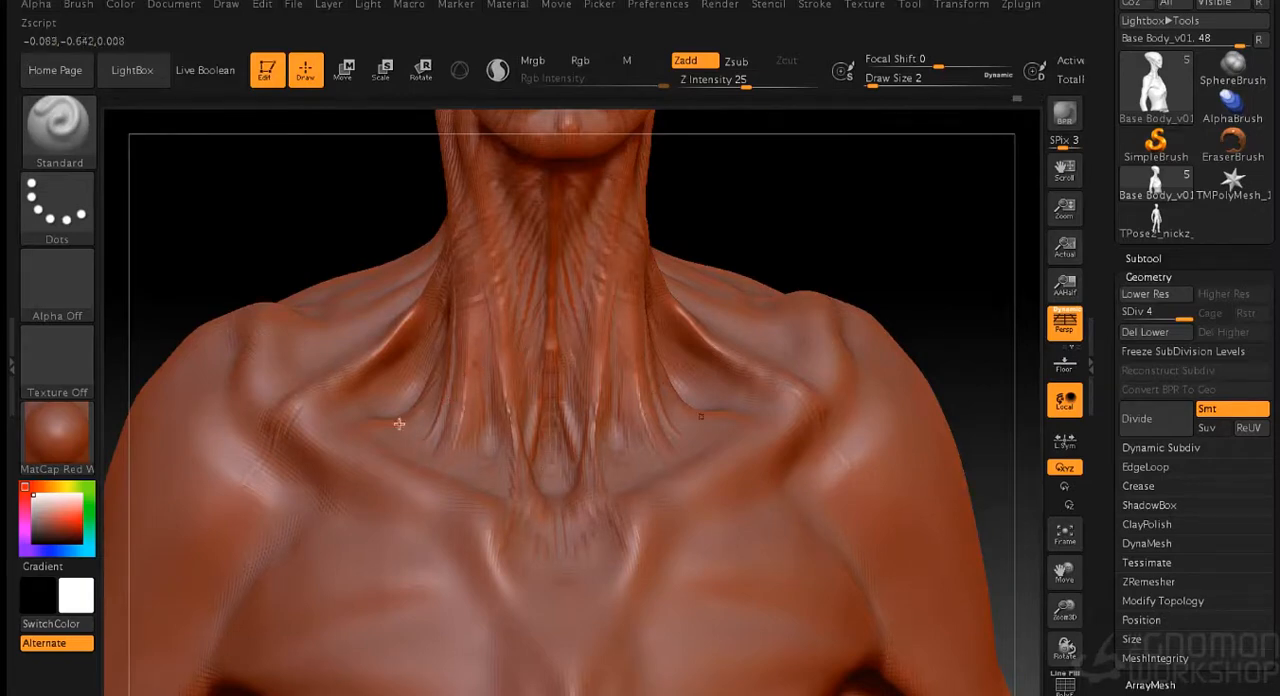
- Refine the thin muscle strands running from the side of the neck into the collarbone and shoulder
drag(797, 172, 905, 180)
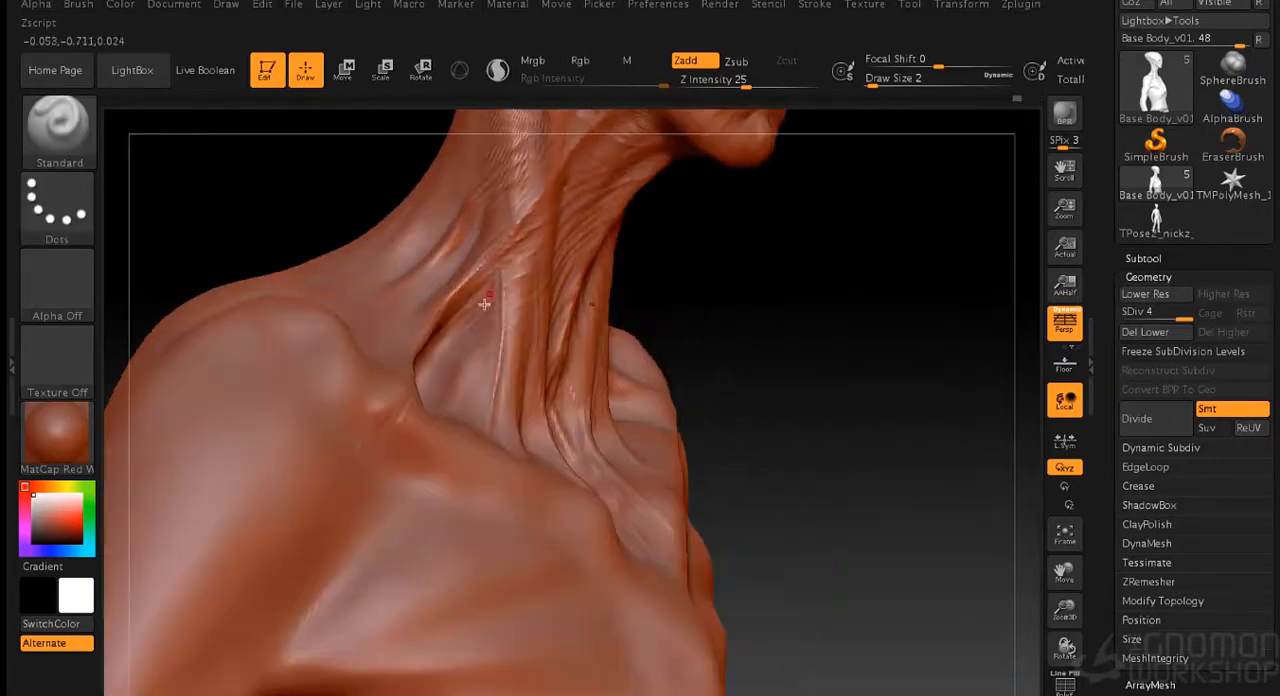
drag(755, 296, 766, 459)
drag(774, 391, 738, 396)
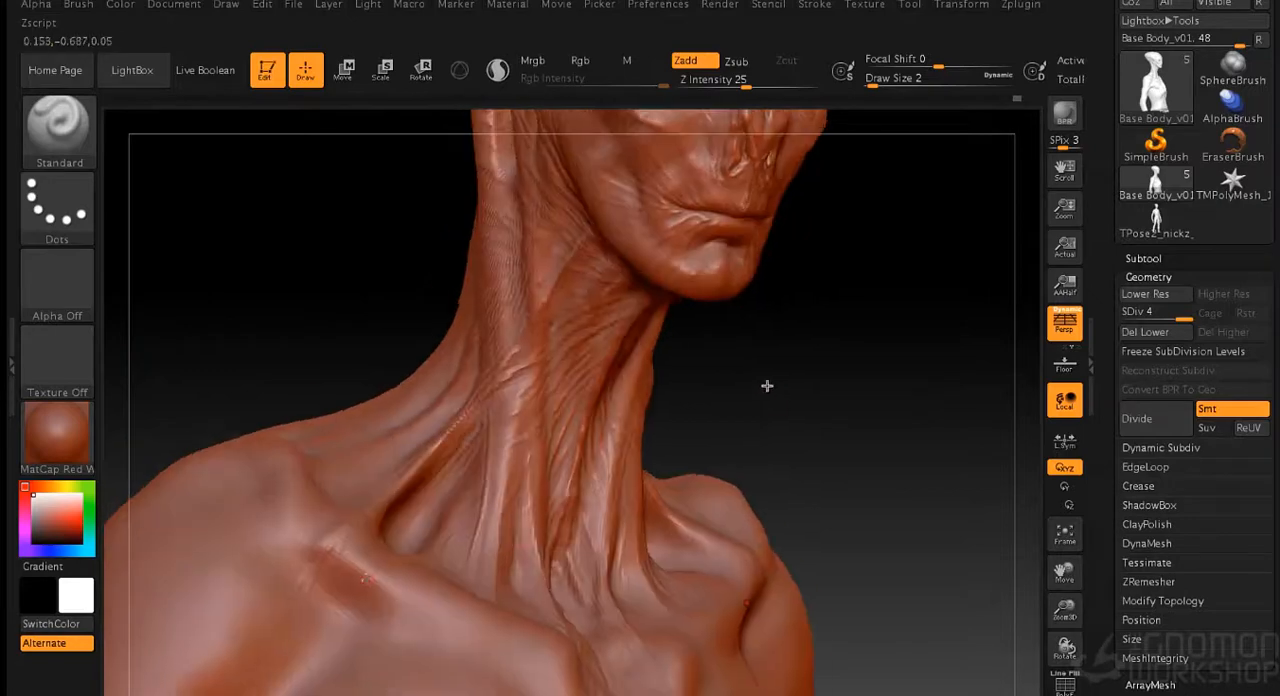
drag(765, 356, 738, 368)
mouse_move(827, 301)
alt+mouse_down()
mouse_move(829, 208)
mouse_move(829, 286)
alt+mouse_up()
drag(730, 345, 766, 398)
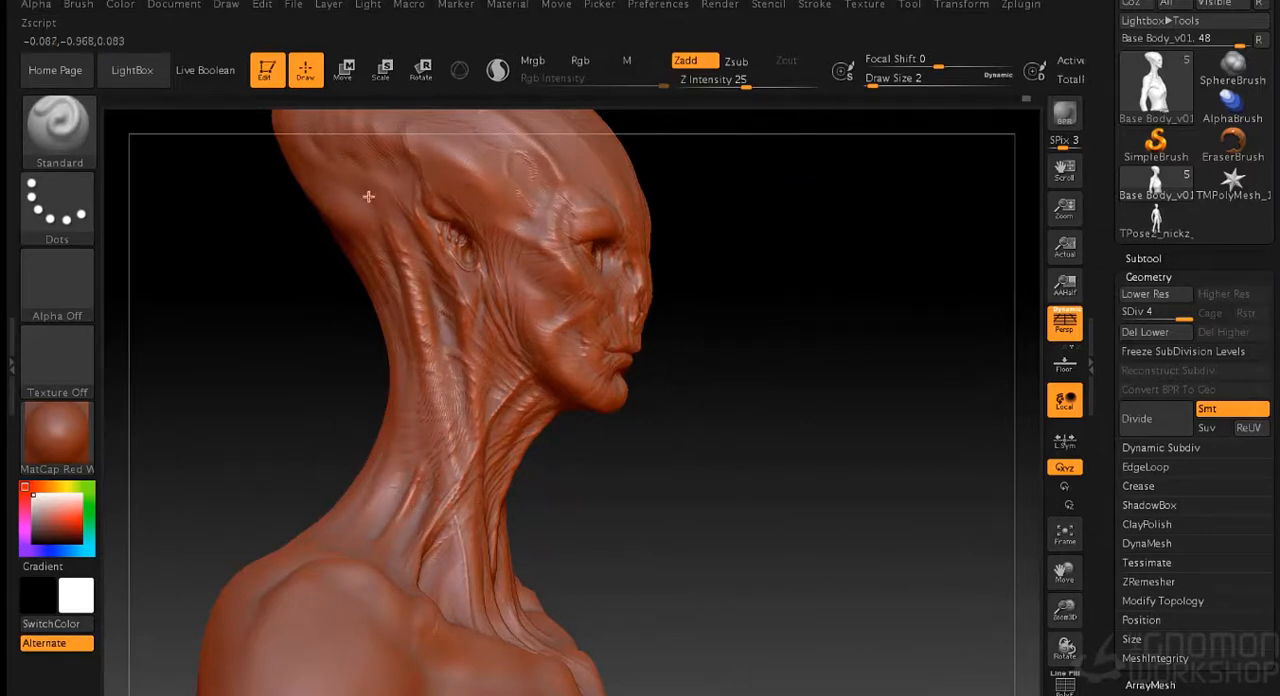
drag(848, 250, 809, 260)
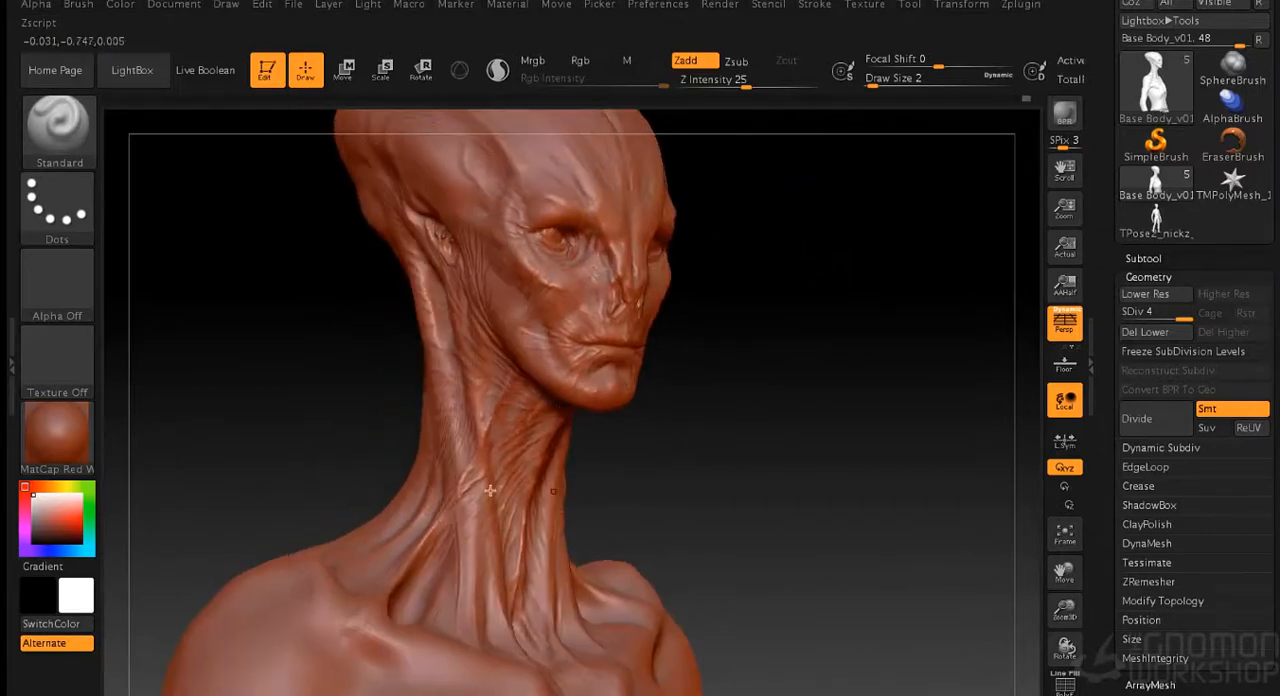
- Examine the alien's face, skull, neck and shoulders from the front, three-quarter and side views
alt+drag(780, 391, 774, 471)
alt+drag(862, 225, 870, 540)
drag(900, 282, 841, 280)
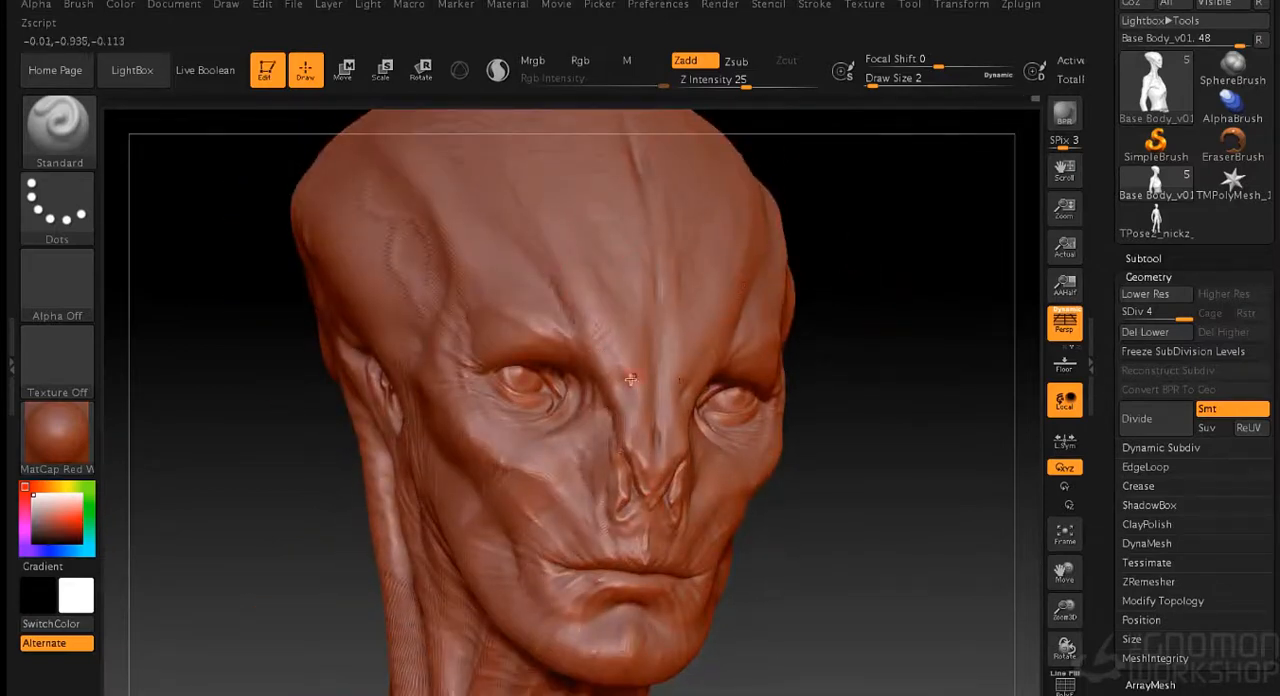
mouse_move(571, 508)
mouse_down()
mouse_move(903, 403)
mouse_move(409, 275)
mouse_up()
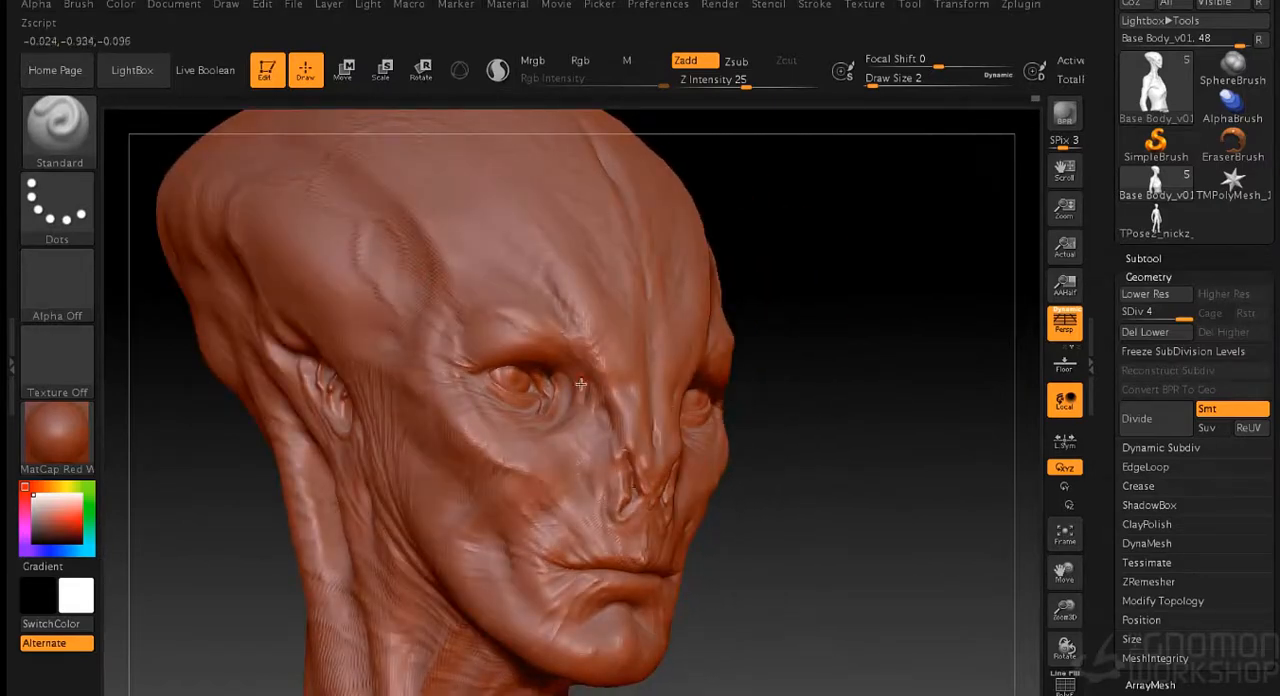
drag(807, 328, 606, 312)
mouse_move(878, 272)
mouse_down()
mouse_move(857, 286)
mouse_move(862, 300)
mouse_move(851, 260)
mouse_move(864, 268)
mouse_move(746, 254)
mouse_move(835, 305)
mouse_move(729, 242)
mouse_move(757, 300)
mouse_up()
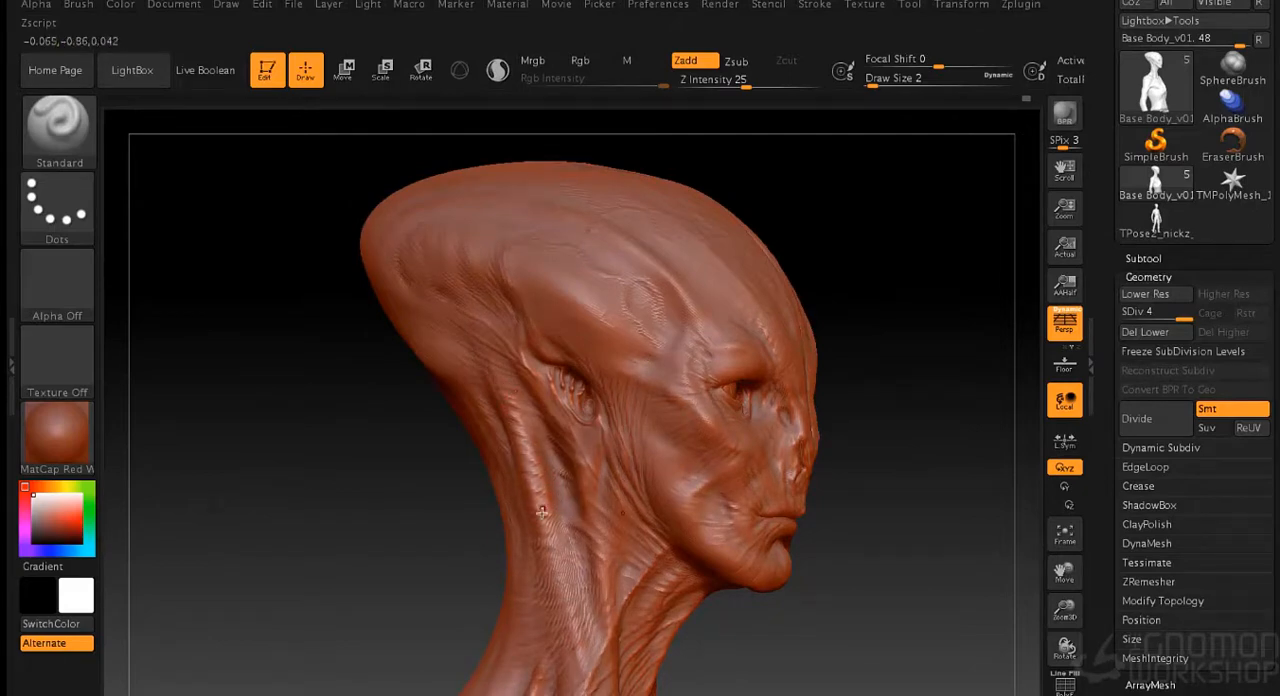
mouse_move(661, 607)
mouse_down()
mouse_move(863, 546)
mouse_move(783, 360)
mouse_move(777, 423)
mouse_move(774, 269)
mouse_up()
mouse_move(760, 377)
mouse_down()
mouse_move(769, 397)
mouse_move(763, 340)
mouse_move(786, 337)
mouse_move(780, 385)
mouse_up()
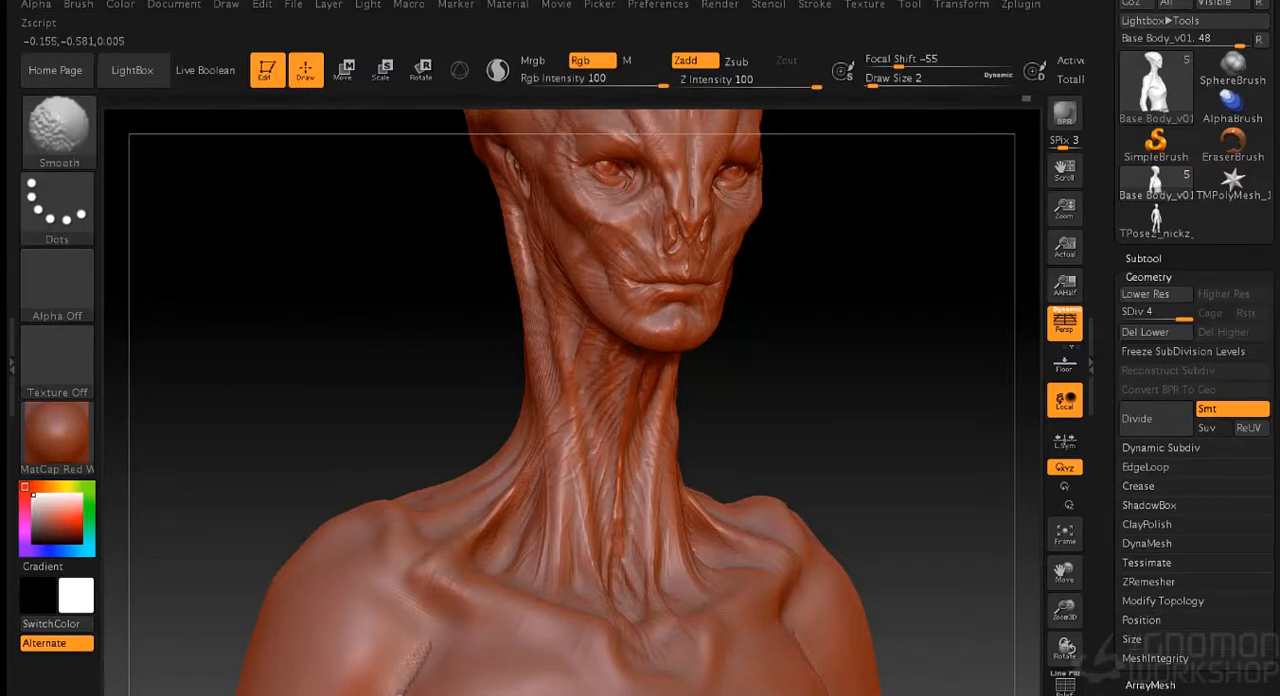
- Sculpt muscle strands across the upper chest, running from the armpit toward the sternum, with the Standard brush at draw size 6
mouse_move(817, 410)
mouse_down()
mouse_move(823, 319)
mouse_move(725, 443)
mouse_up()
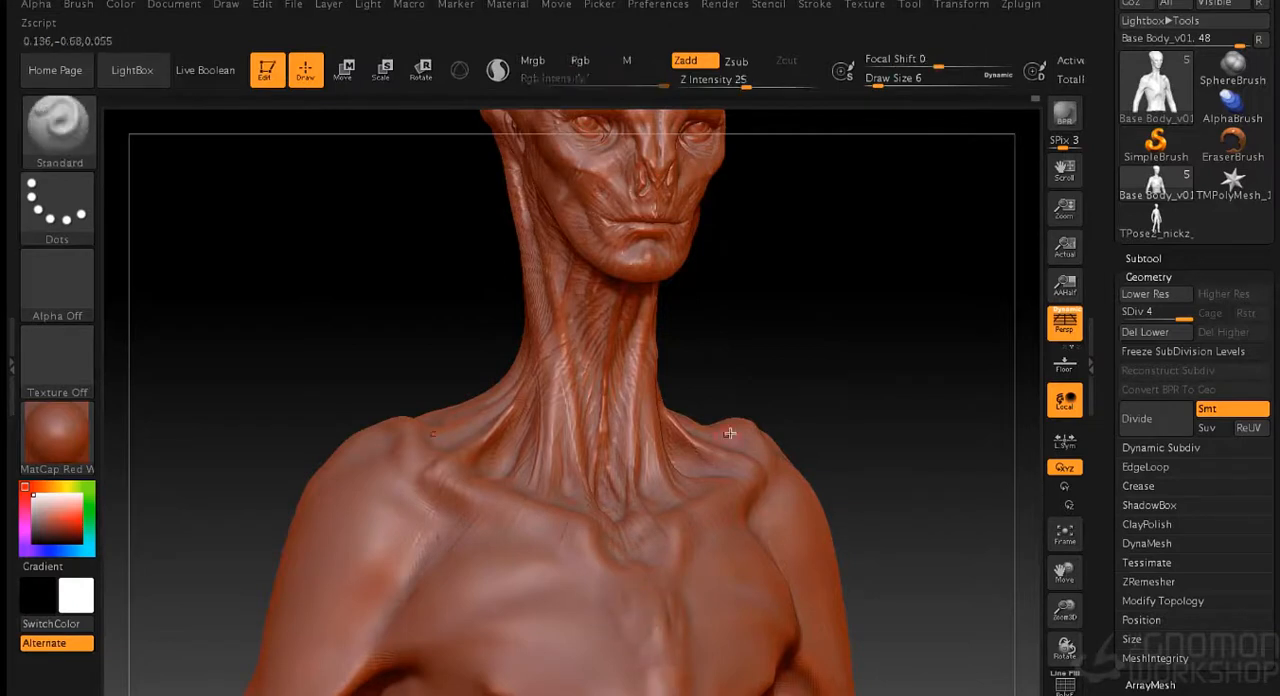
shift+drag(927, 405, 679, 494)
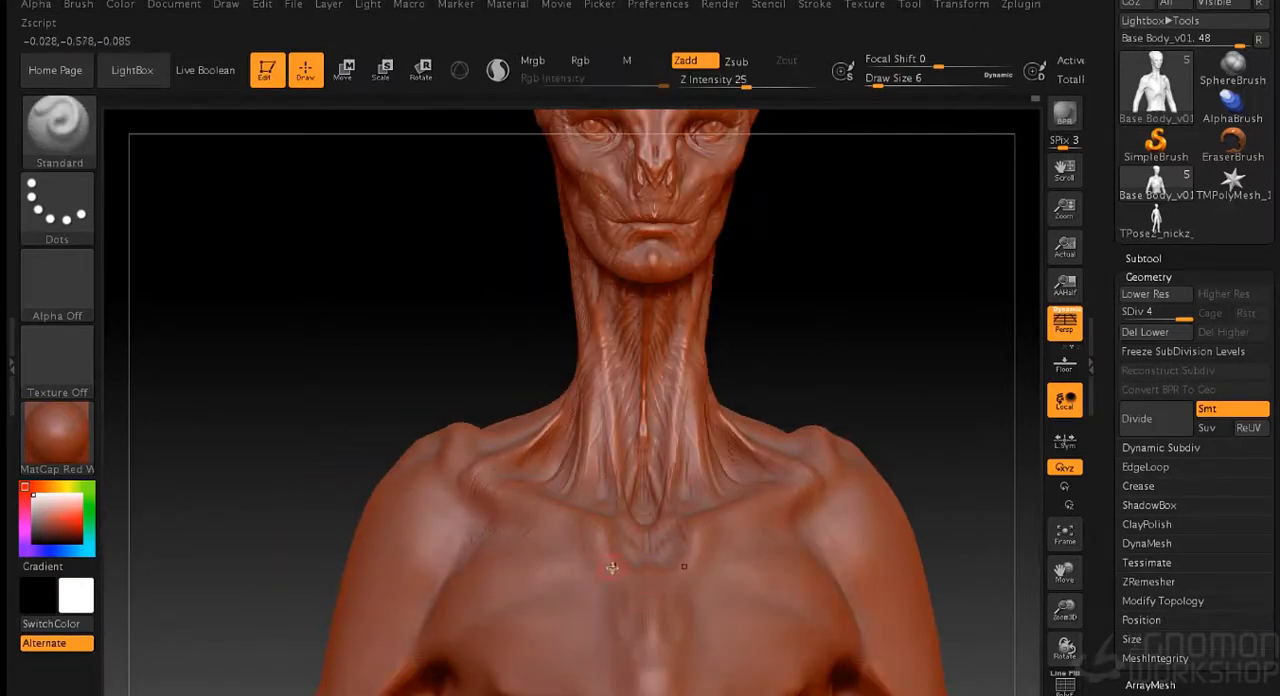
mouse_move(845, 382)
mouse_down()
mouse_move(860, 354)
mouse_move(478, 502)
mouse_up()
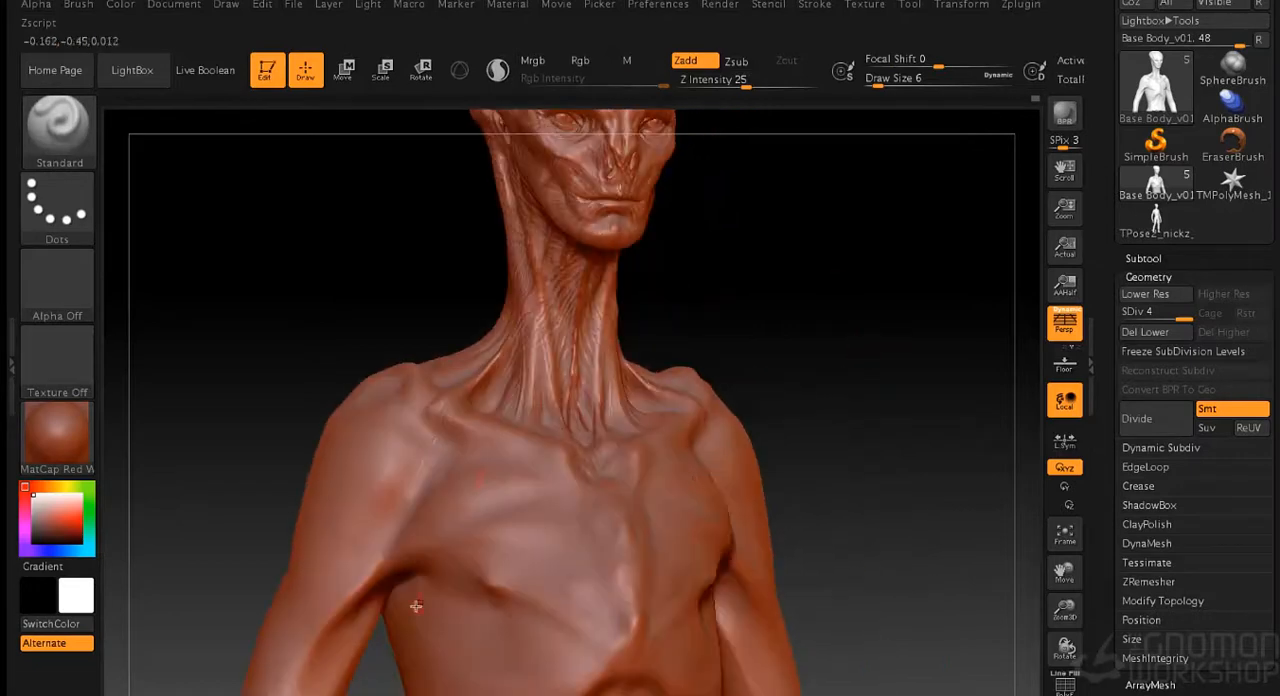
drag(355, 594, 556, 475)
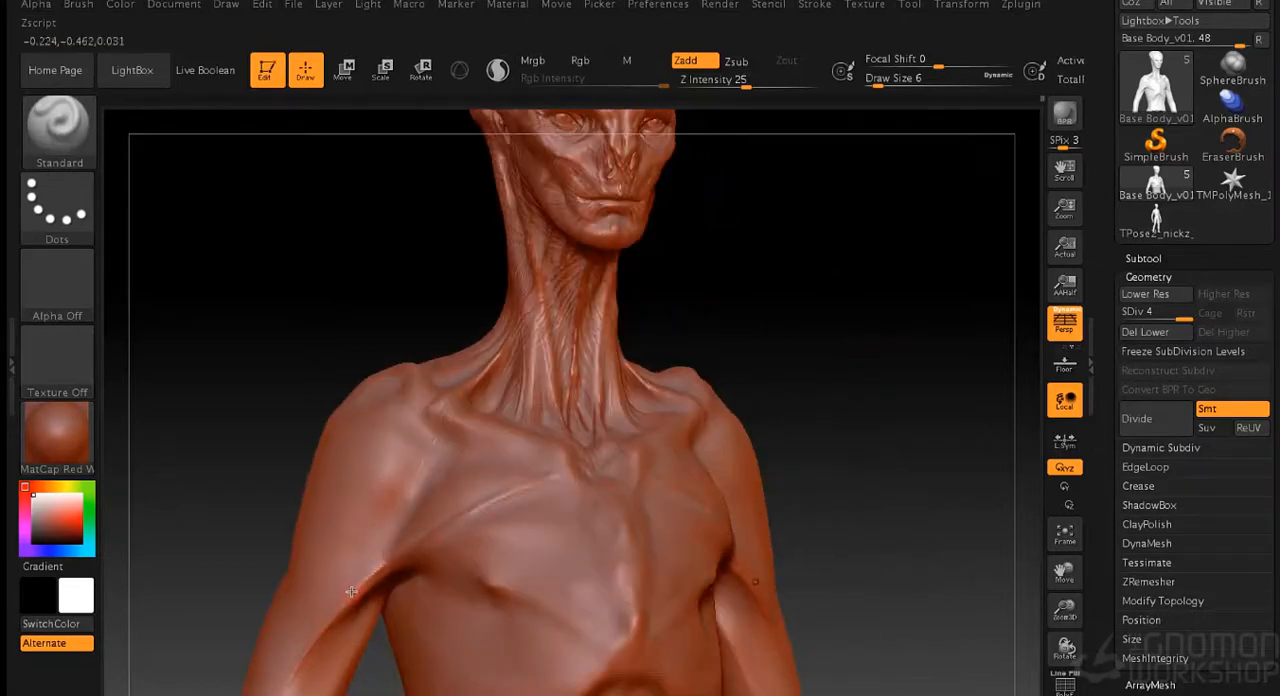
drag(750, 406, 880, 406)
mouse_move(428, 556)
mouse_down()
mouse_move(505, 529)
mouse_move(534, 531)
mouse_move(527, 557)
mouse_up()
drag(450, 576, 547, 580)
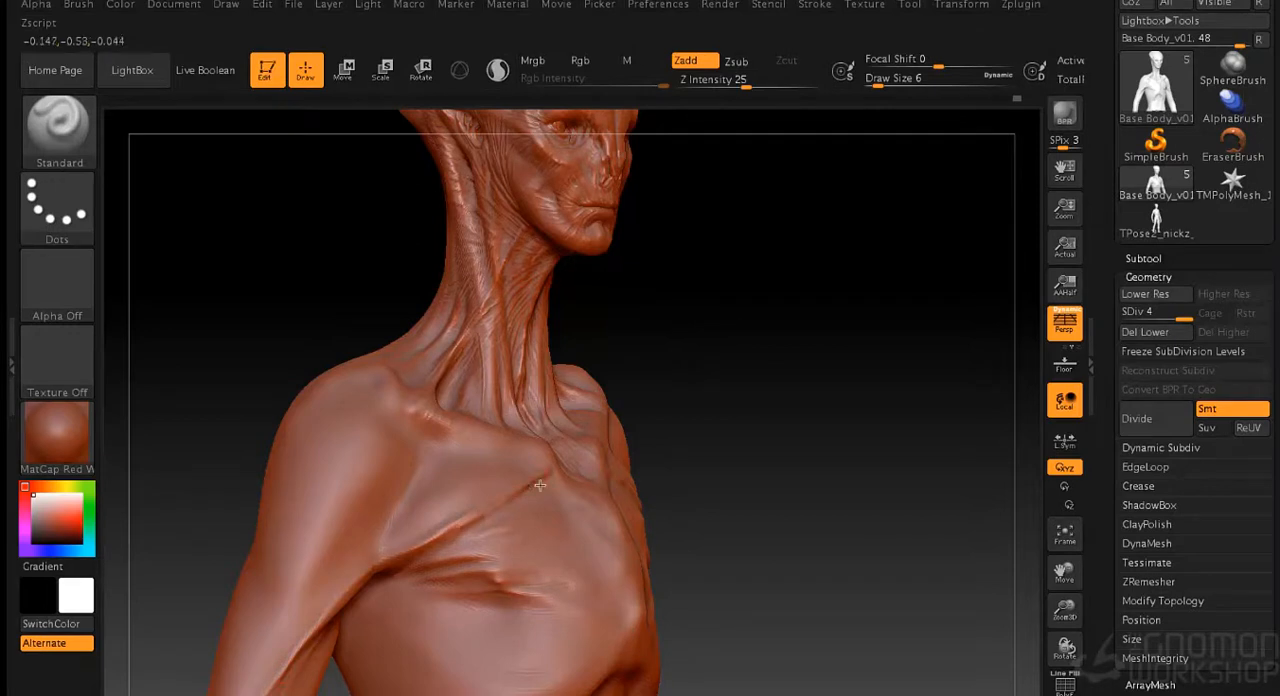
- Soften the chest strands and add finer muscle fibres between the armpit and the collarbone
key(shift)
mouse_move(770, 400)
mouse_down()
mouse_move(870, 400)
mouse_move(770, 400)
mouse_up()
drag(925, 390, 809, 387)
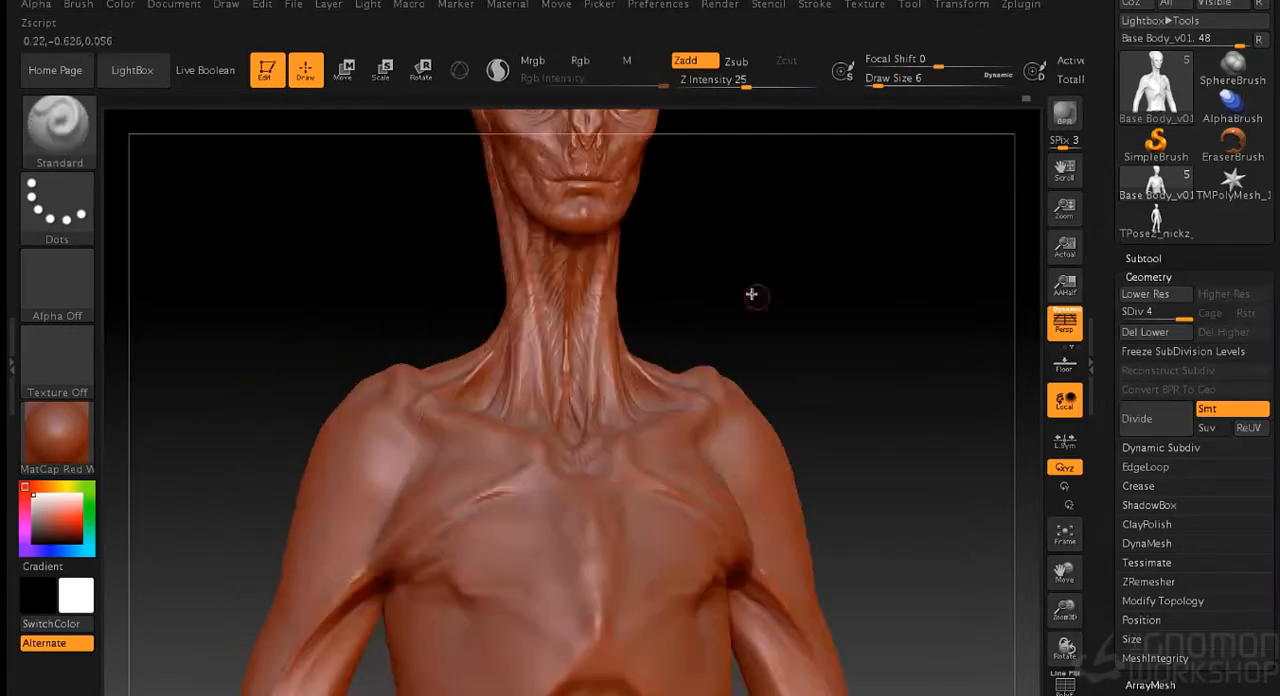
drag(693, 342, 794, 340)
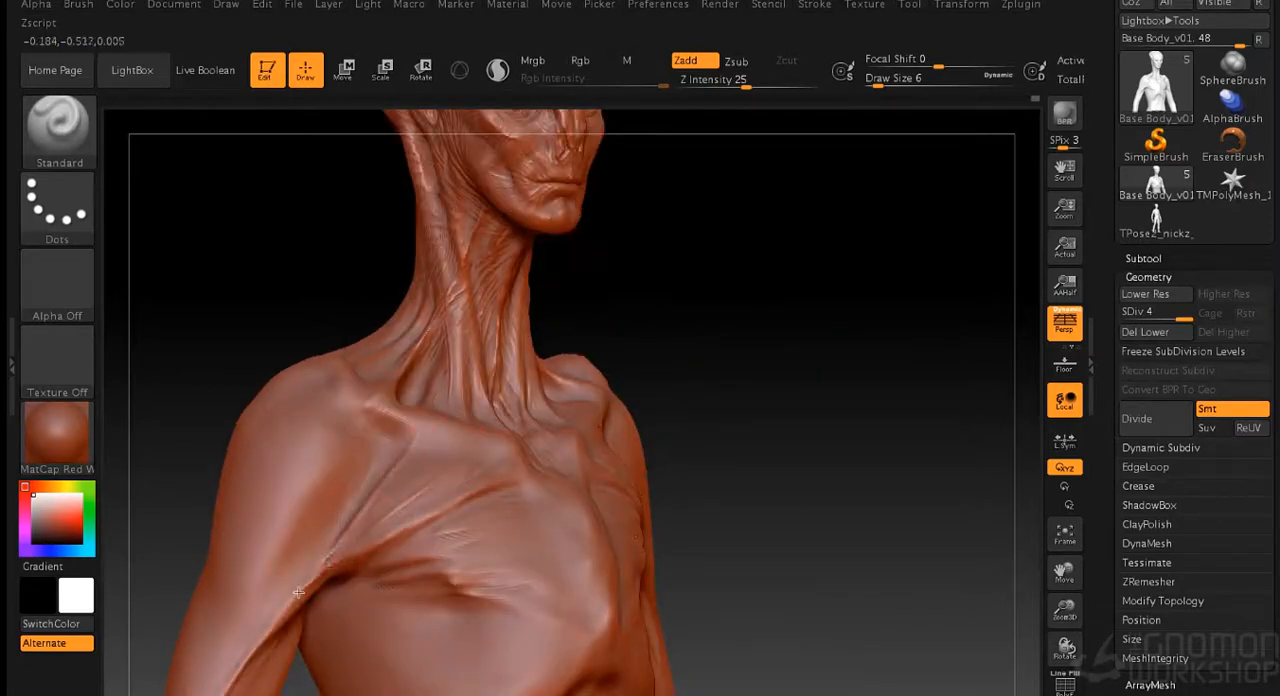
key(shift)
drag(686, 326, 439, 424)
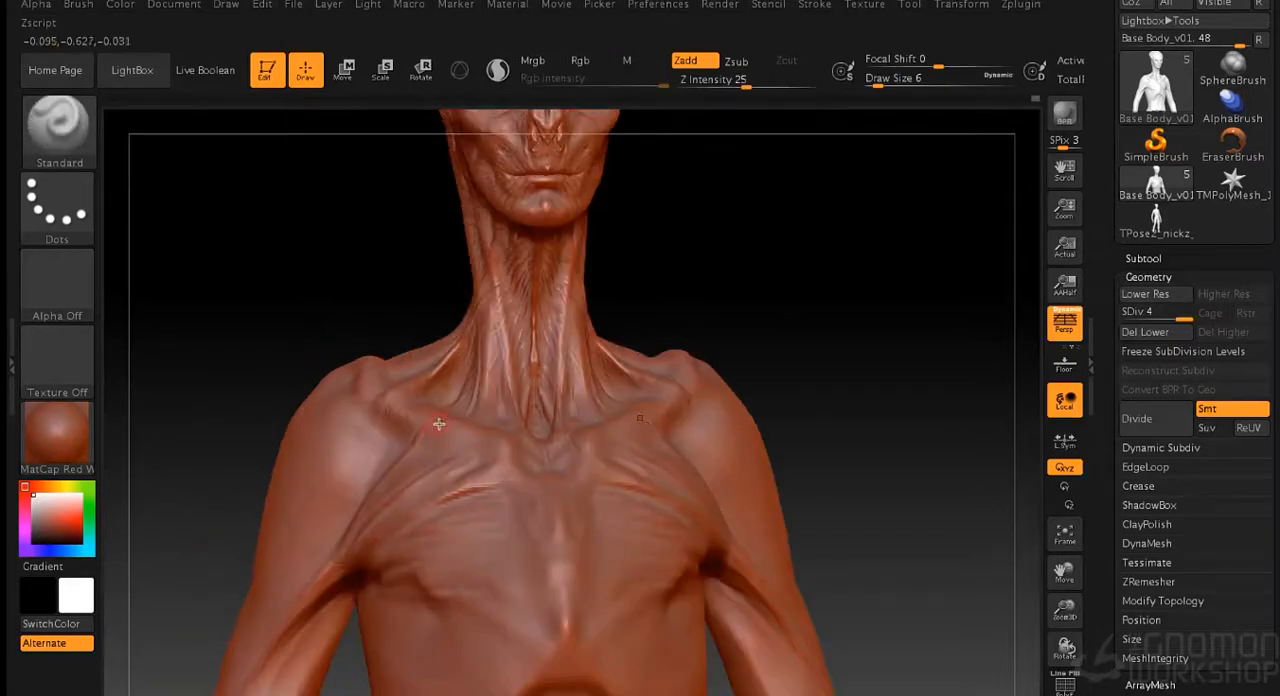
- Sculpt the hollow and groove where the front of the shoulder meets the chest below the outer collarbone
drag(359, 421, 365, 377)
mouse_move(392, 453)
mouse_down()
mouse_move(382, 437)
mouse_move(363, 493)
mouse_up()
shift+drag(377, 434, 315, 559)
shift+drag(394, 460, 350, 525)
drag(660, 420, 759, 310)
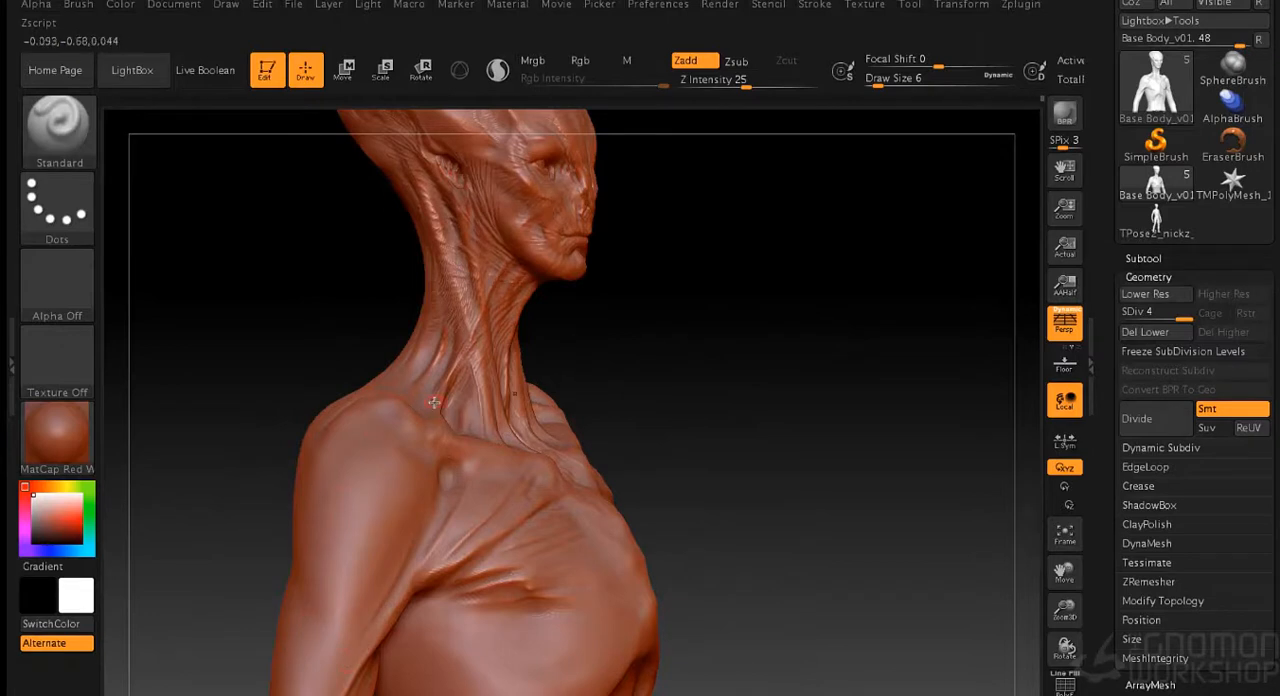
key(])
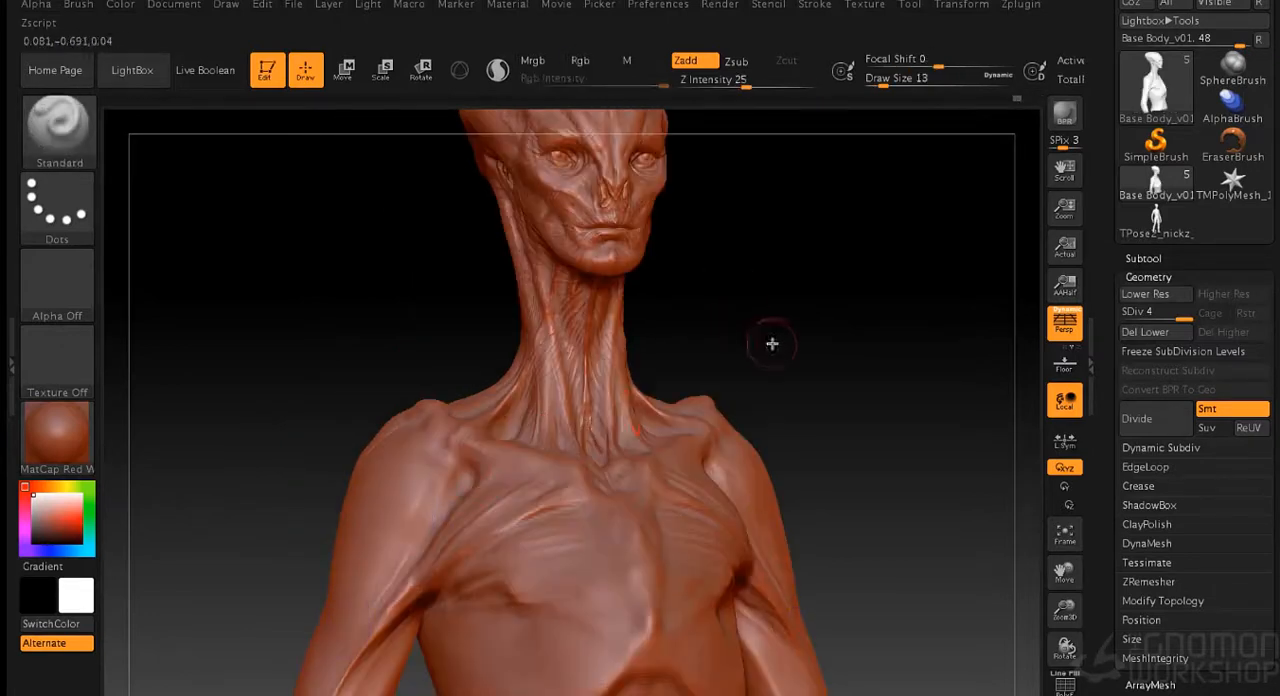
- Add fine striations over the upper chest and beside the armpit with the Standard brush at draw size 2
key([)
mouse_move(793, 349)
mouse_down()
mouse_move(749, 377)
mouse_move(797, 297)
mouse_up()
key([)
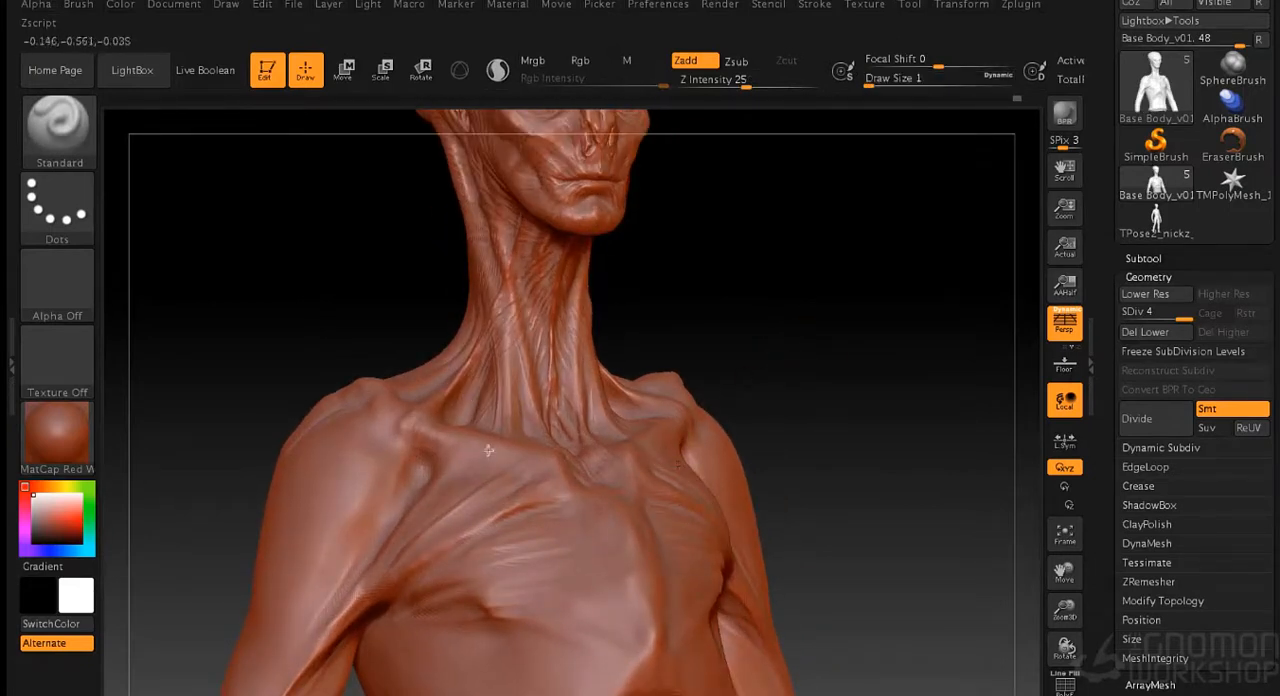
key(])
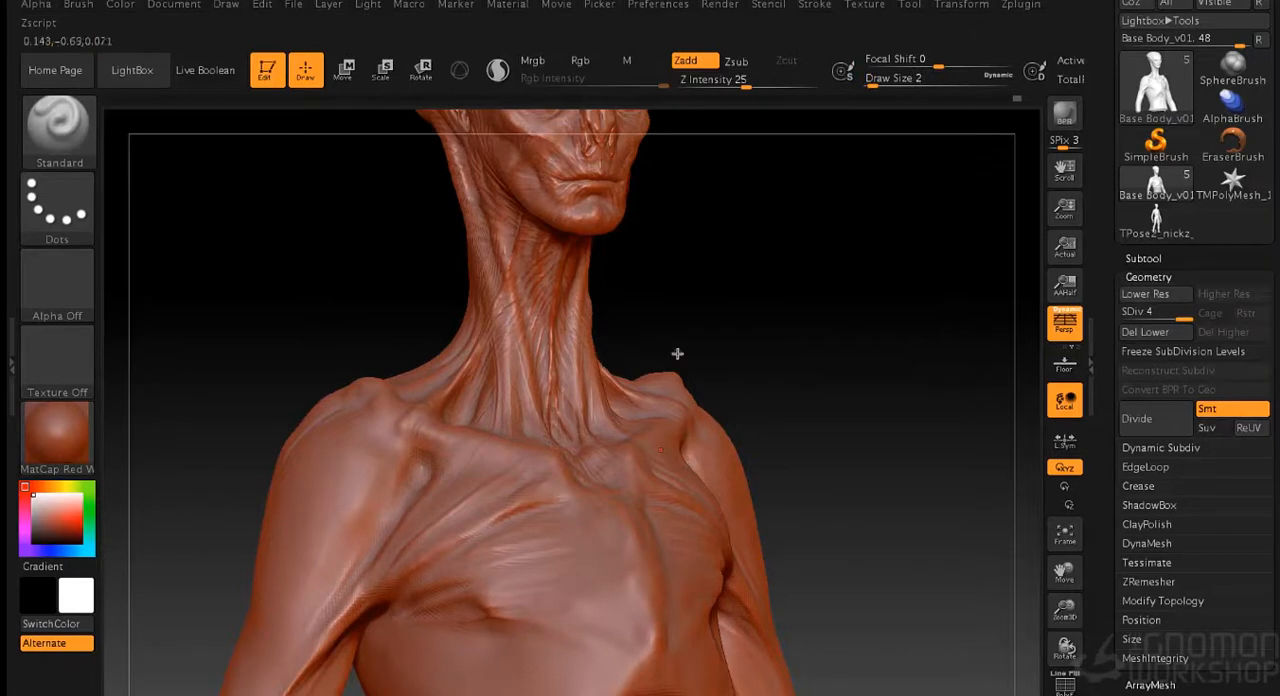
drag(677, 353, 472, 485)
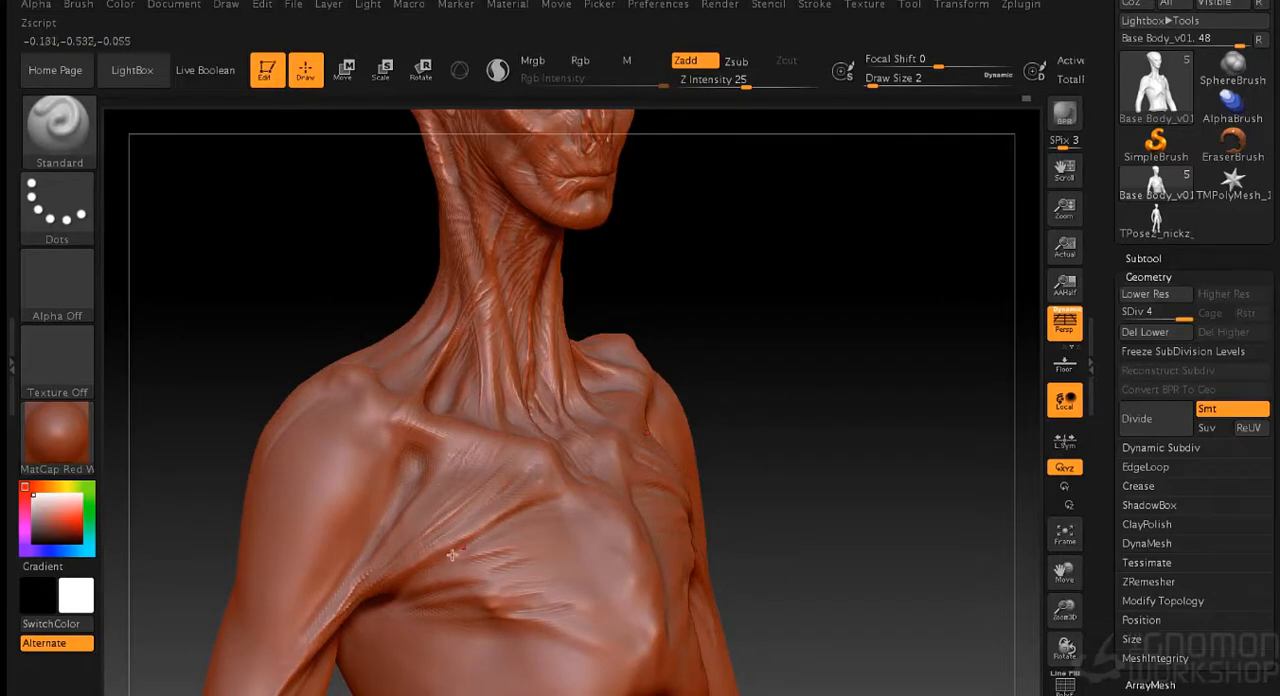
drag(836, 432, 811, 426)
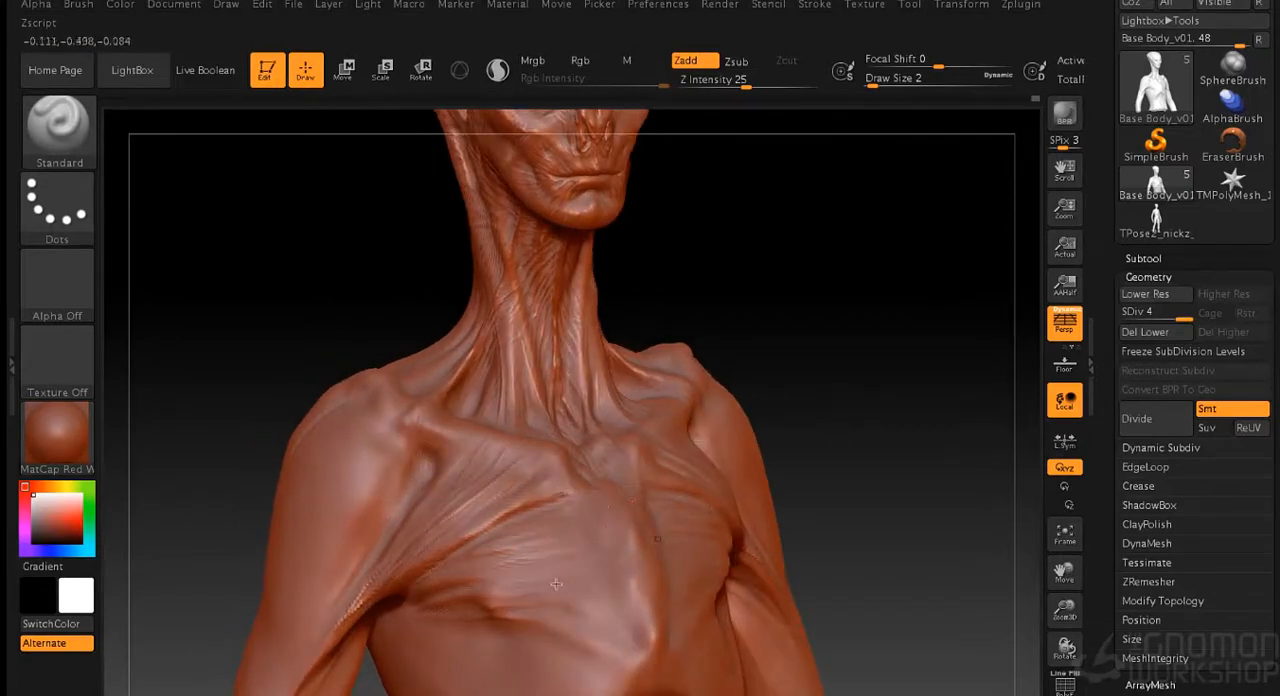
drag(914, 500, 887, 463)
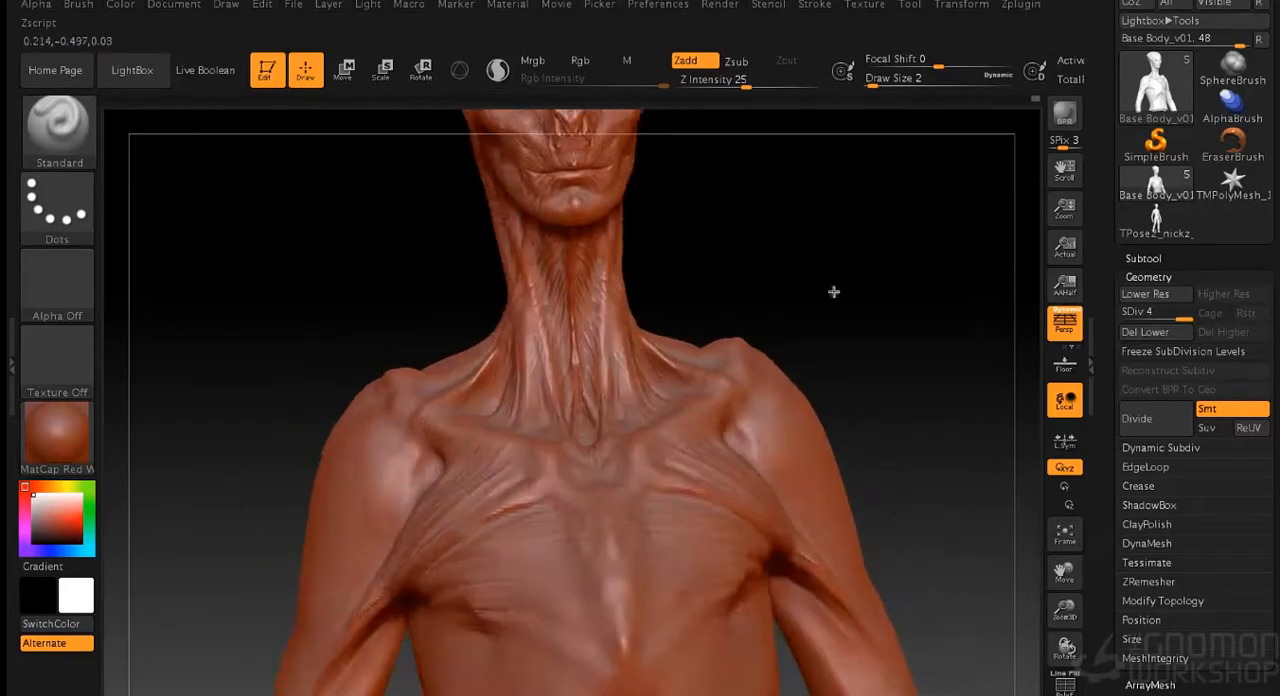
drag(834, 289, 911, 281)
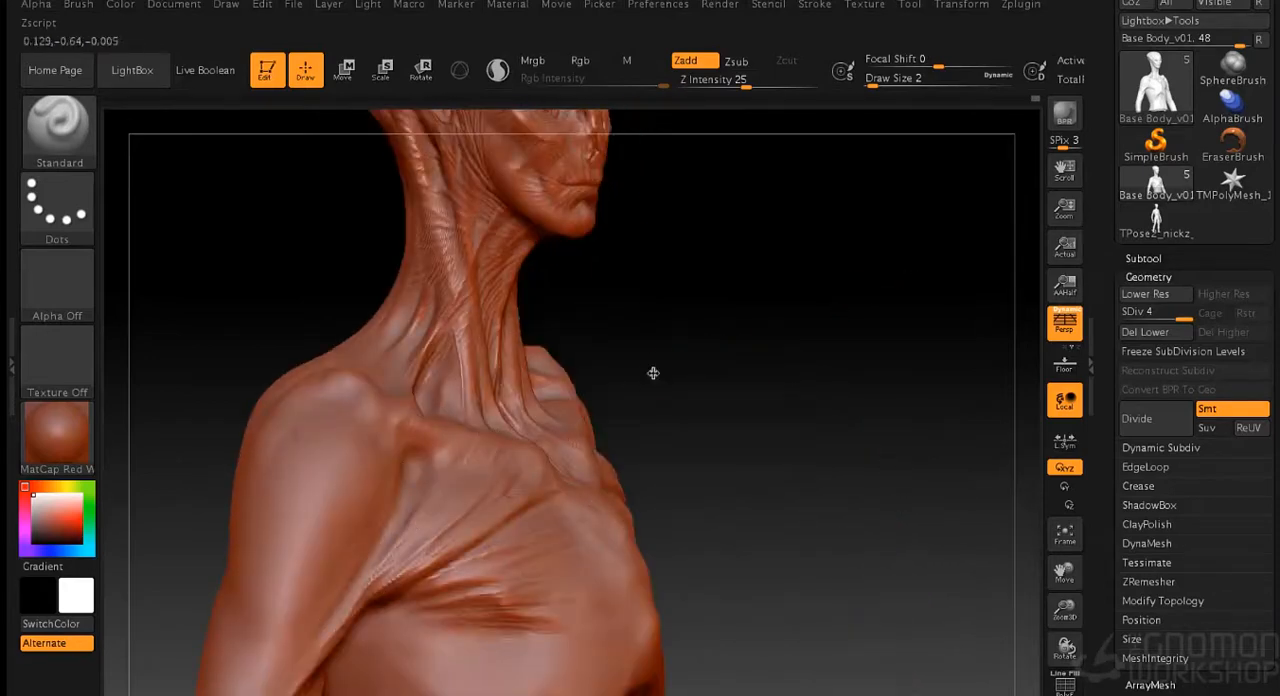
- Sculpt long muscle grooves down the front of the shoulder and upper arm at draw size 9, and smooth them
key(])
drag(390, 518, 290, 645)
drag(326, 508, 278, 619)
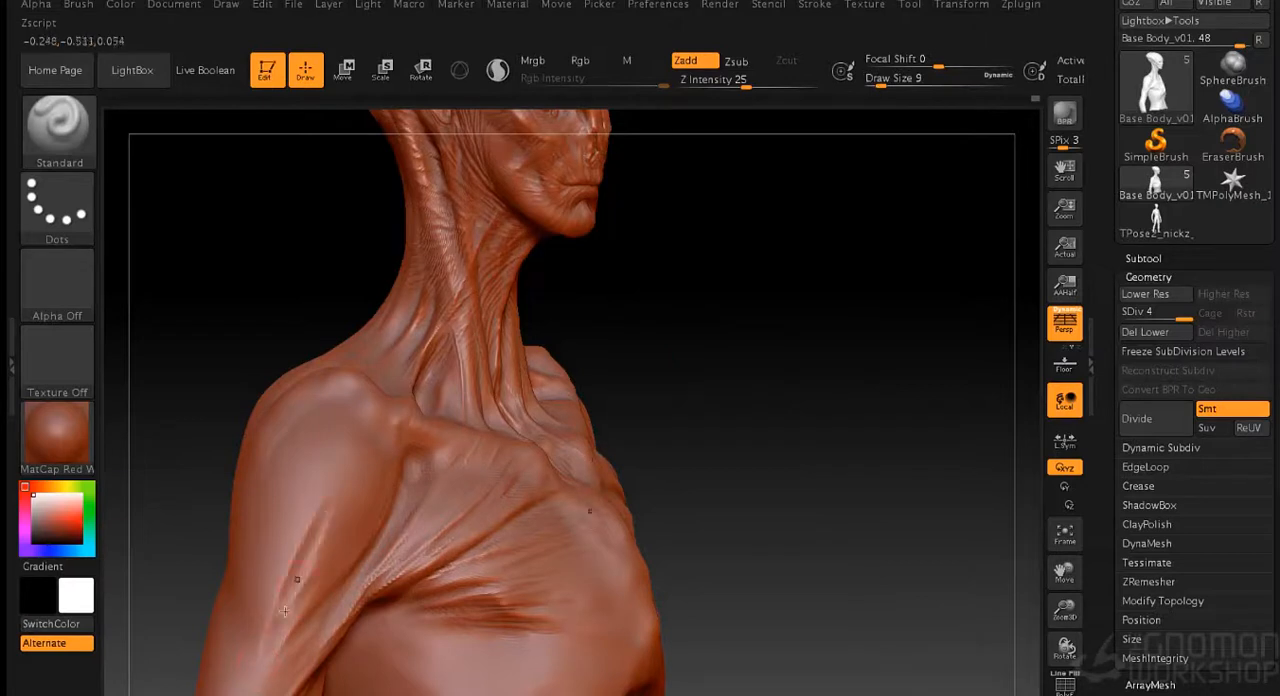
shift+drag(338, 488, 318, 522)
shift+drag(280, 620, 291, 599)
drag(785, 372, 708, 376)
drag(352, 461, 311, 549)
mouse_move(354, 450)
mouse_down()
mouse_move(260, 617)
mouse_move(257, 685)
mouse_move(273, 631)
mouse_up()
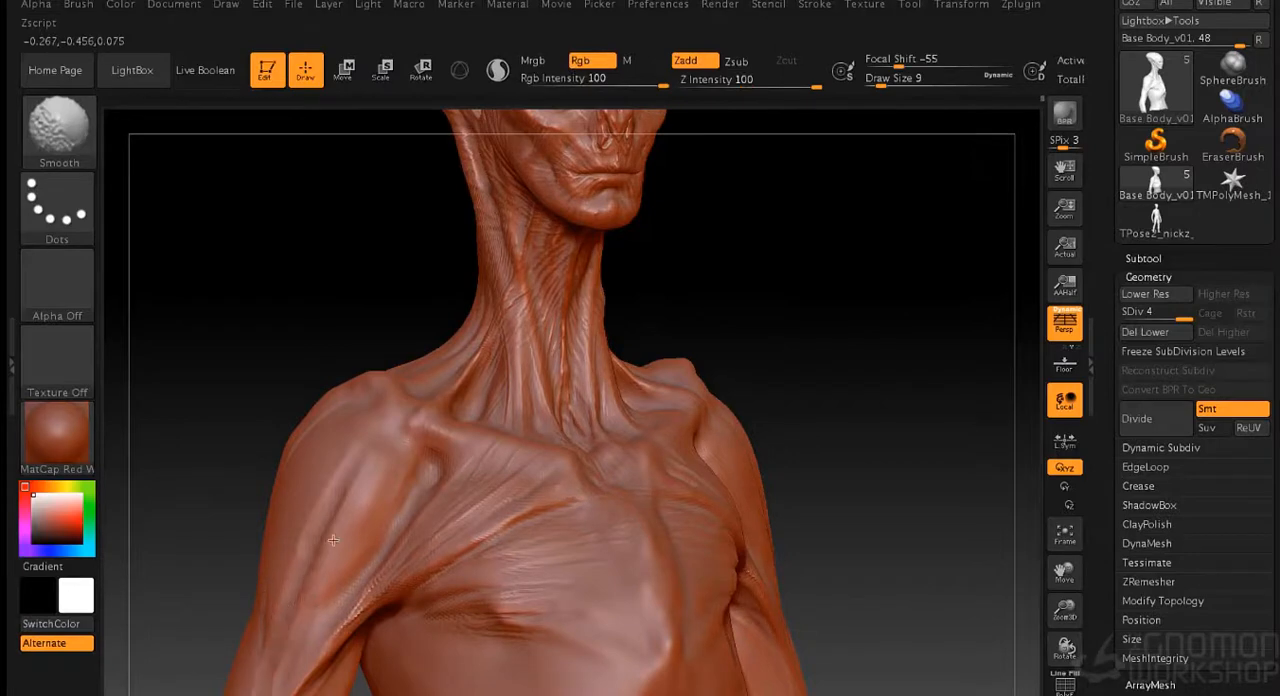
mouse_move(796, 382)
mouse_down()
mouse_move(820, 377)
mouse_move(714, 294)
mouse_move(684, 292)
mouse_up()
- Sculpt the first rib forms on the side of the ribcage beneath the chest muscle
drag(393, 505, 447, 509)
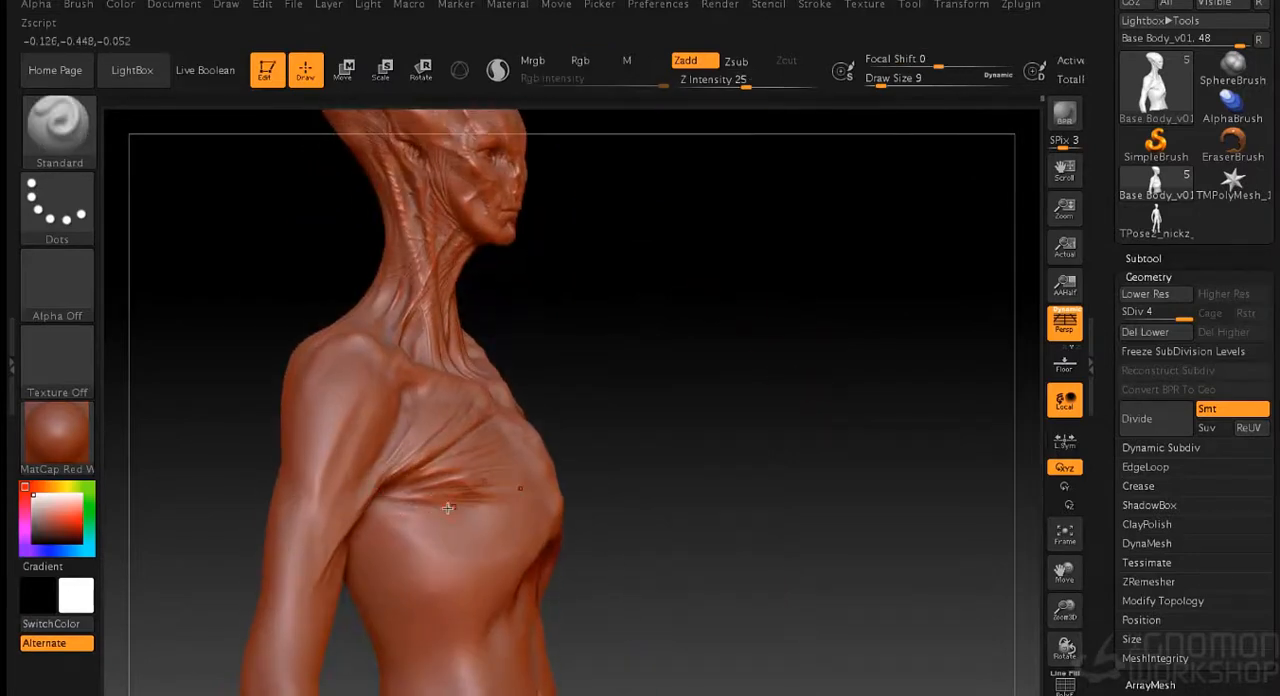
key(s)
drag(655, 438, 660, 438)
mouse_move(400, 519)
mouse_down()
mouse_move(437, 560)
mouse_move(505, 576)
mouse_up()
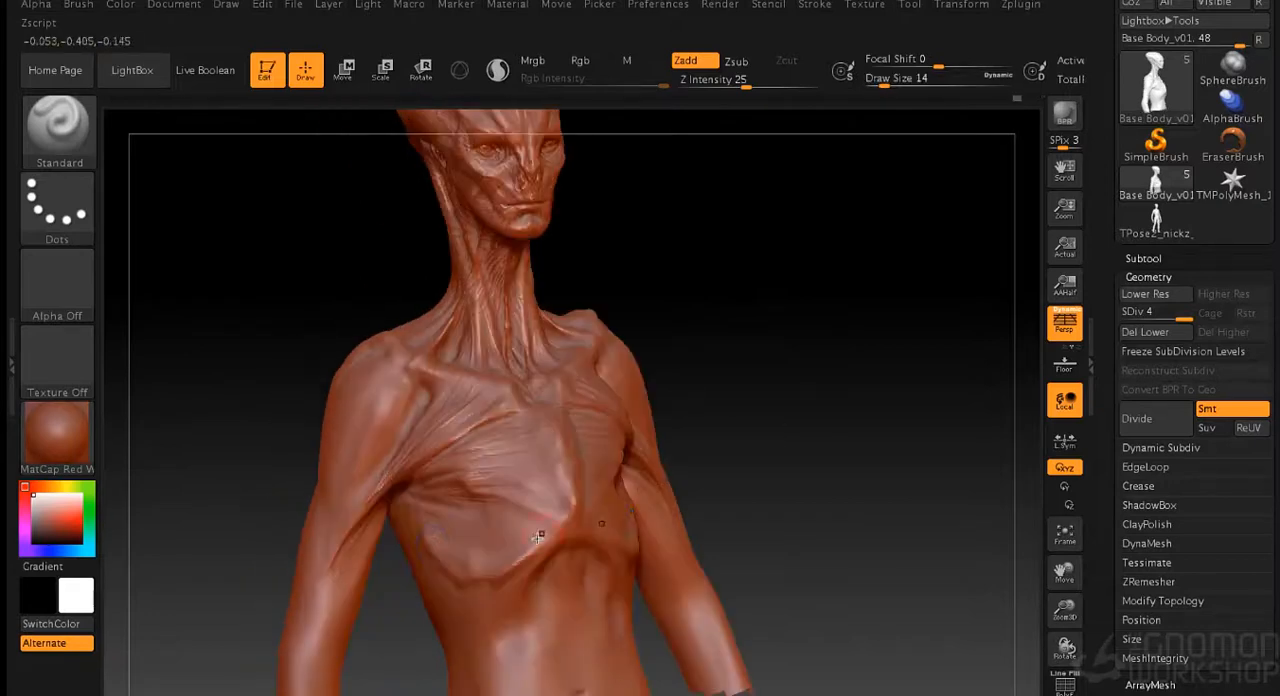
mouse_move(537, 538)
shift+mouse_down()
mouse_move(487, 565)
mouse_move(412, 516)
mouse_move(480, 588)
shift+mouse_up()
drag(498, 616, 550, 568)
- Build up further rib and muscle ridges below the armpit along the side of the torso
drag(715, 424, 855, 422)
shift+drag(378, 537, 415, 572)
mouse_move(375, 566)
mouse_down()
mouse_move(416, 605)
mouse_move(450, 587)
mouse_up()
mouse_move(424, 532)
mouse_down()
mouse_move(474, 536)
mouse_move(384, 549)
mouse_up()
mouse_move(528, 576)
shift+mouse_down()
mouse_move(490, 622)
mouse_move(522, 569)
shift+mouse_up()
mouse_move(890, 430)
mouse_down()
mouse_move(800, 434)
mouse_move(900, 435)
mouse_up()
- Extend the chest muscle's lower crease toward the sternum at draw size 8, and smooth the surface below the armpit
key(s)
drag(722, 441, 704, 450)
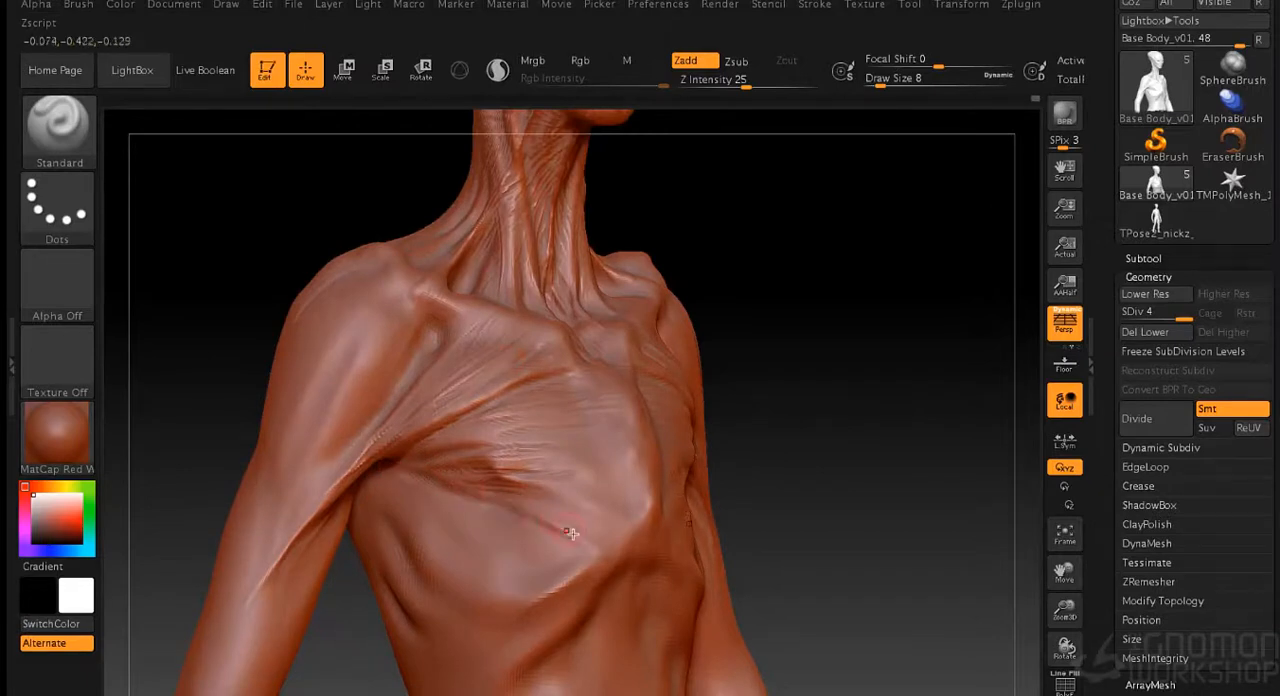
drag(752, 481, 480, 410)
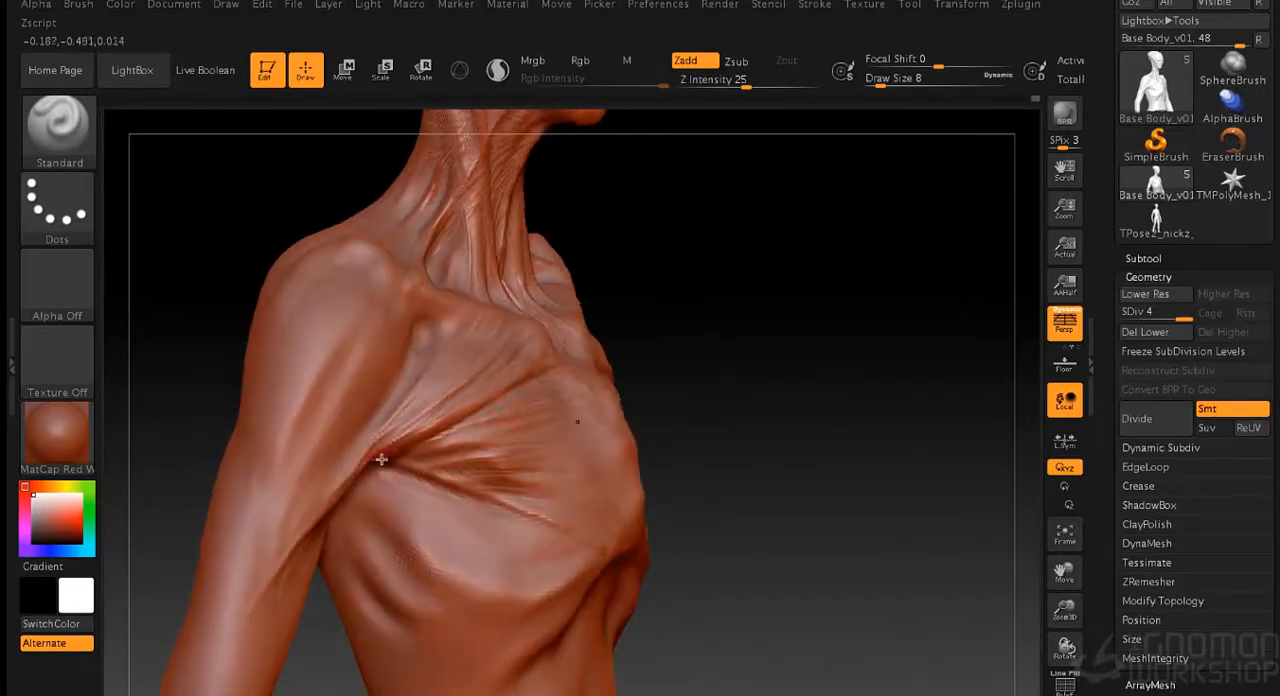
mouse_move(370, 471)
mouse_down()
mouse_move(434, 511)
mouse_move(389, 567)
mouse_move(408, 511)
mouse_move(391, 500)
mouse_up()
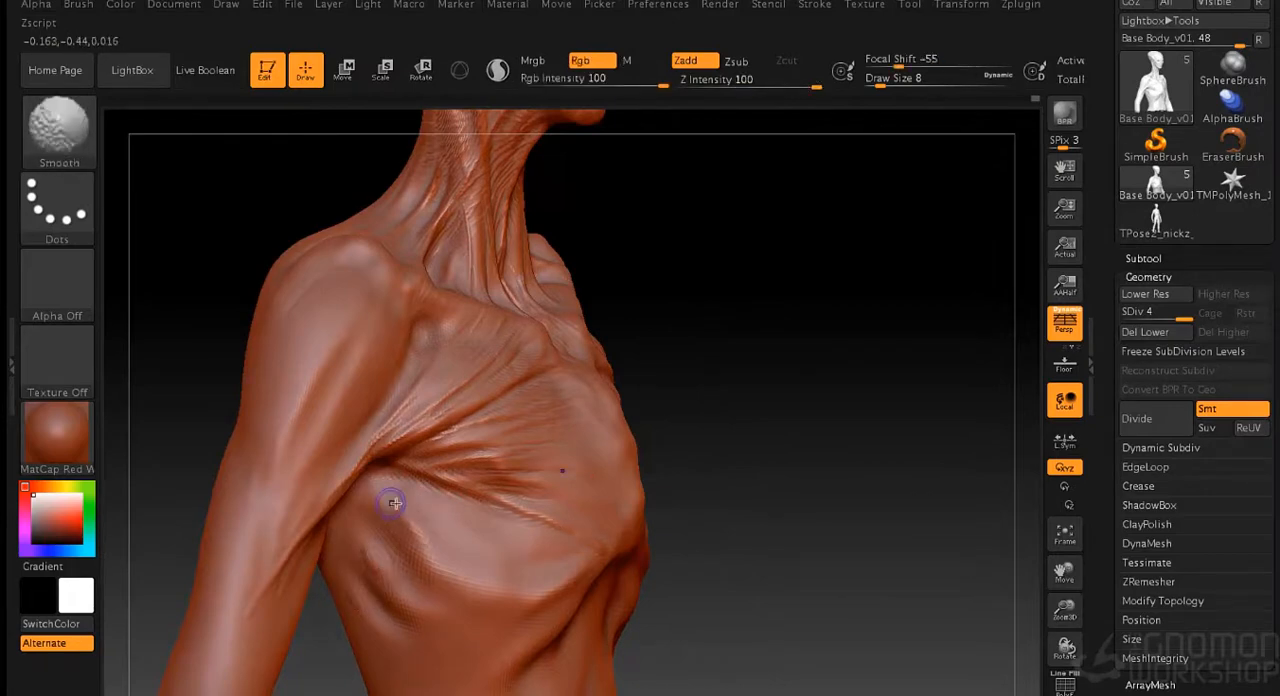
drag(740, 485, 412, 495)
- Shape and smooth the rib forms on the lower chest at draw size 14, and quick-save the project
key(s)
click(828, 394)
mouse_move(446, 544)
shift+mouse_down()
mouse_move(443, 576)
mouse_move(500, 600)
shift+mouse_up()
mouse_move(424, 632)
mouse_down()
mouse_move(436, 645)
mouse_move(511, 641)
mouse_move(429, 635)
mouse_move(514, 583)
mouse_up()
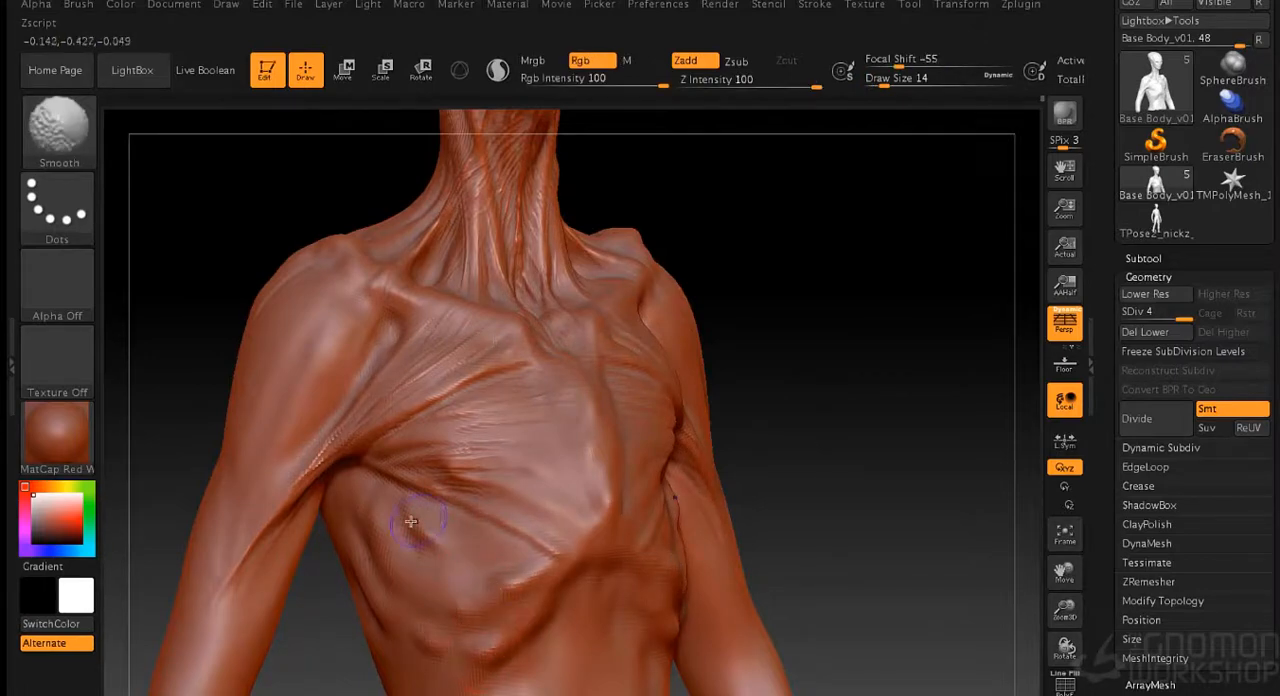
key(9)
- Refine the thin muscle fibres below the collarbones, beside the armpits and along the sternum with the Standard brush at draw size 4
mouse_move(312, 585)
mouse_down()
mouse_move(500, 560)
mouse_move(390, 422)
mouse_up()
mouse_move(760, 460)
alt+mouse_down()
mouse_move(760, 374)
mouse_move(761, 391)
mouse_move(786, 271)
mouse_move(777, 343)
mouse_move(793, 378)
mouse_move(708, 368)
alt+mouse_up()
key(s)
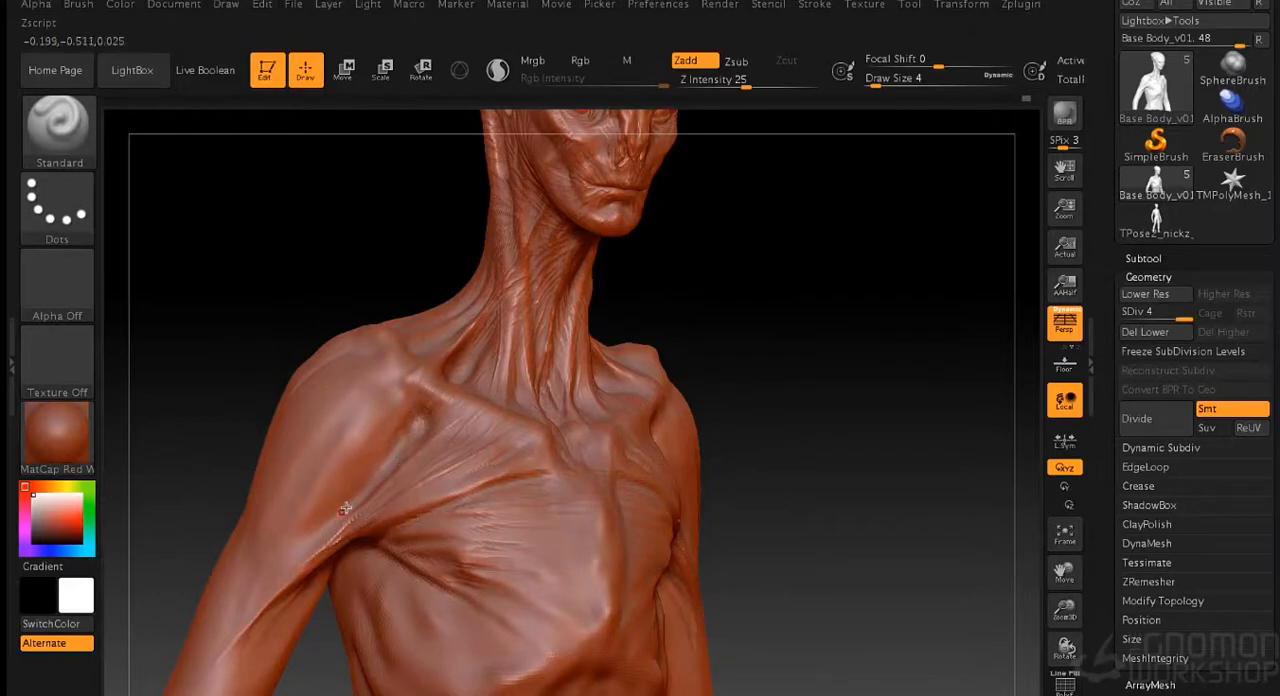
mouse_move(326, 532)
mouse_down()
mouse_move(751, 357)
mouse_move(493, 425)
mouse_up()
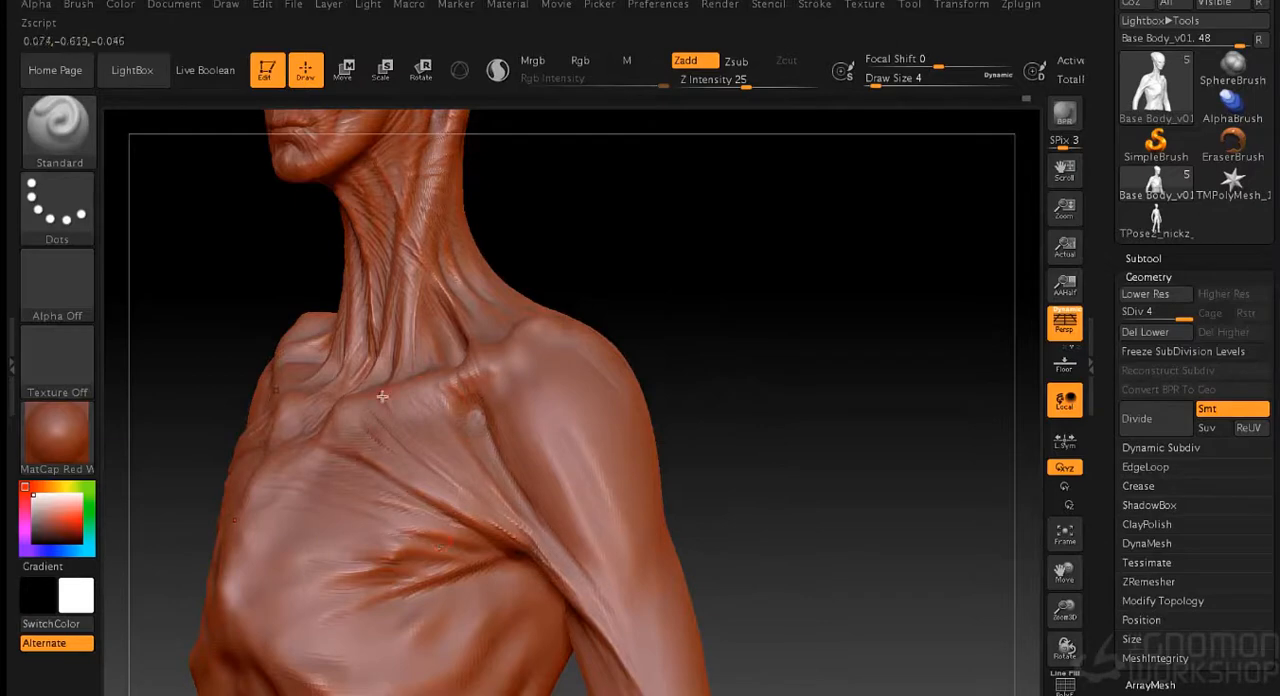
right_drag(415, 404, 544, 314)
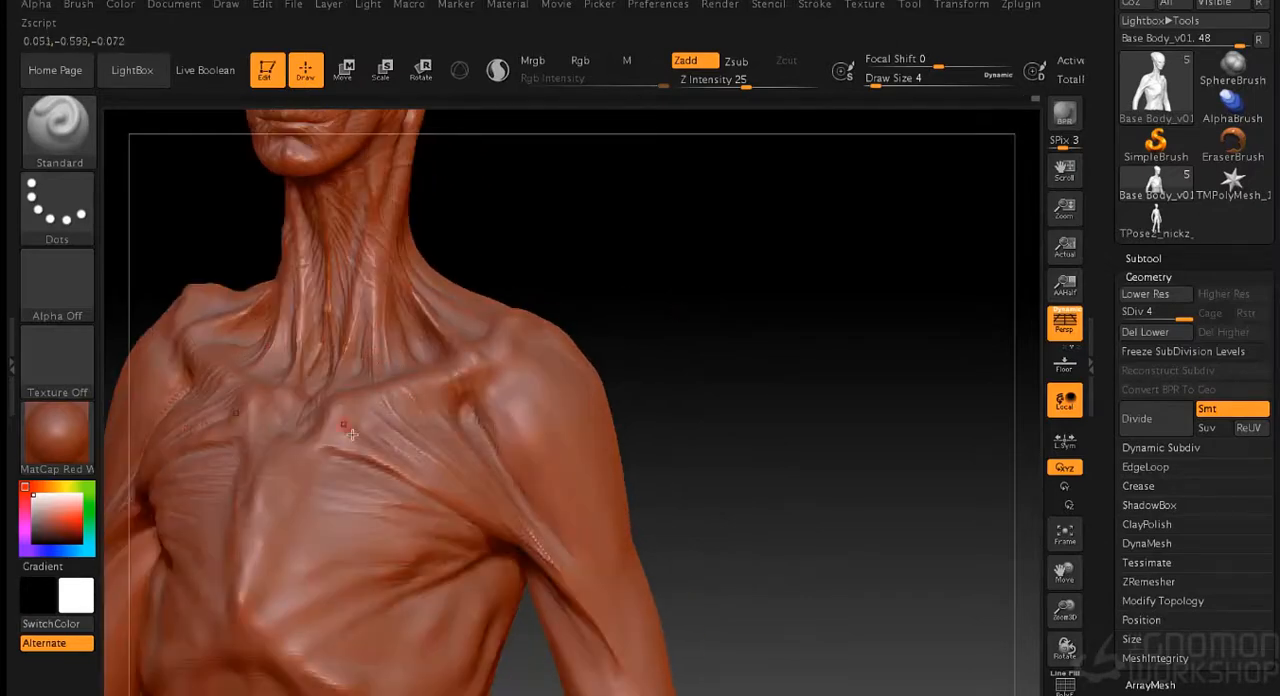
right_drag(475, 420, 326, 470)
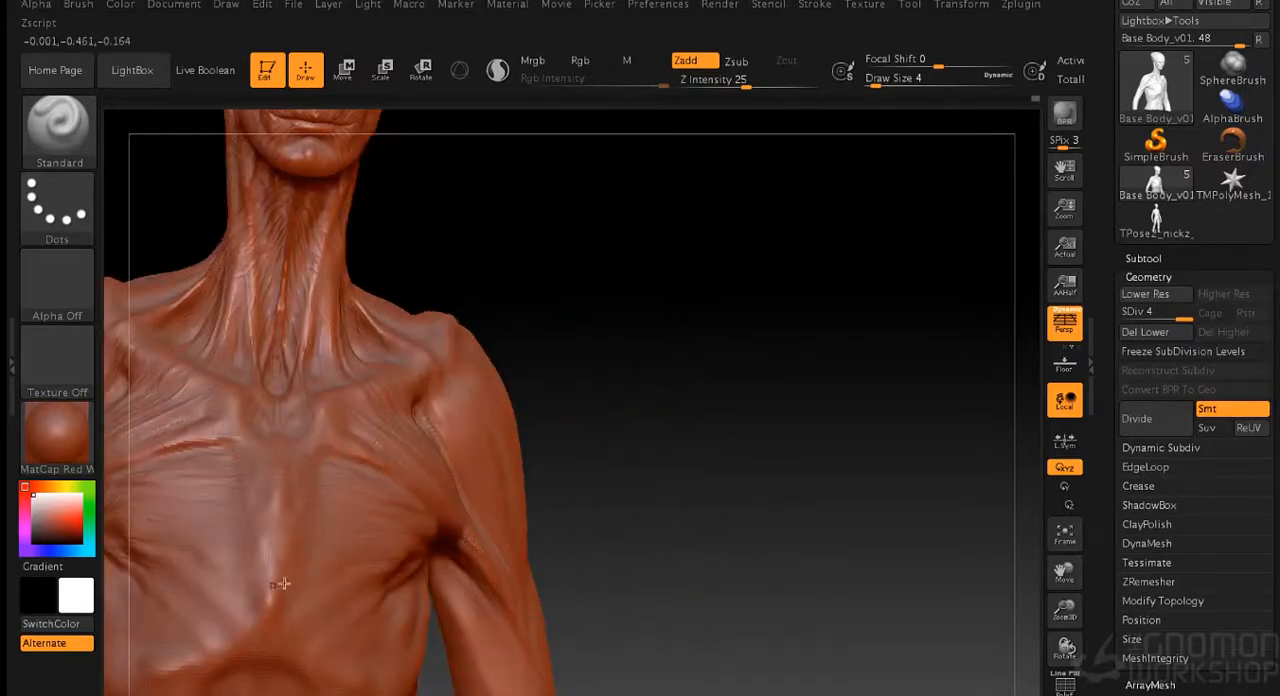
right_drag(684, 389, 436, 385)
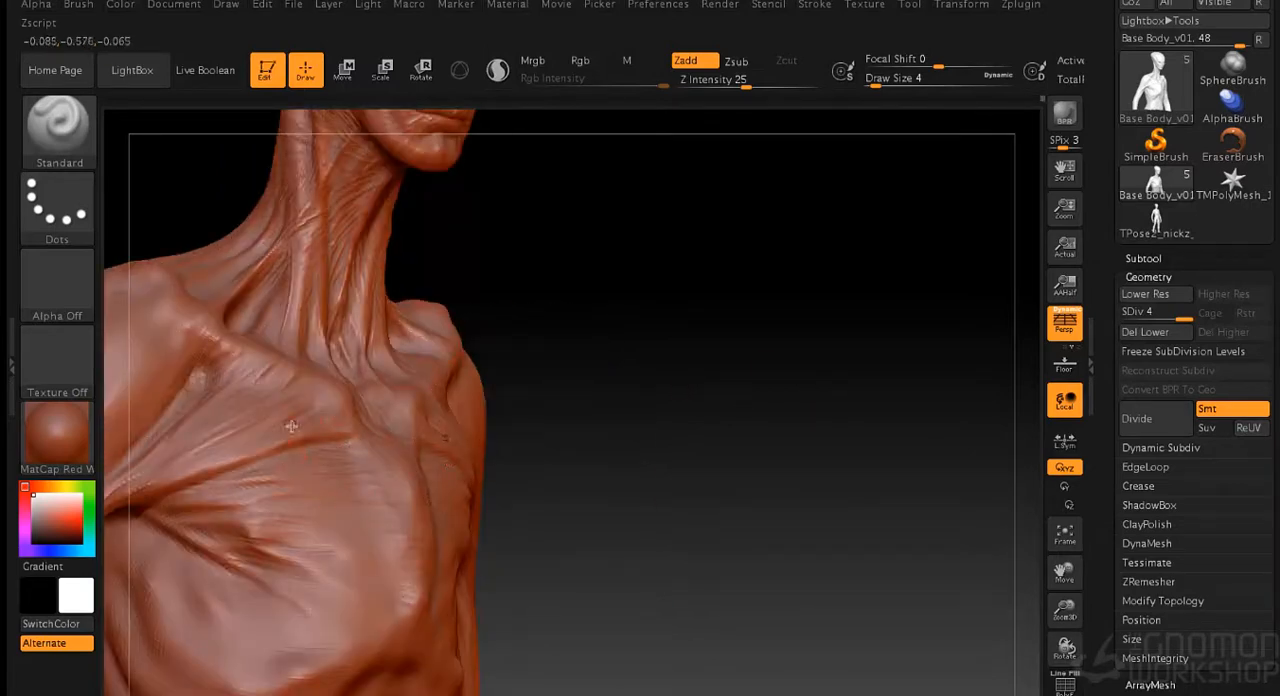
- Sculpt thin muscle strands down the front of the shoulder into the upper arm and soften them
right_drag(552, 367, 237, 507)
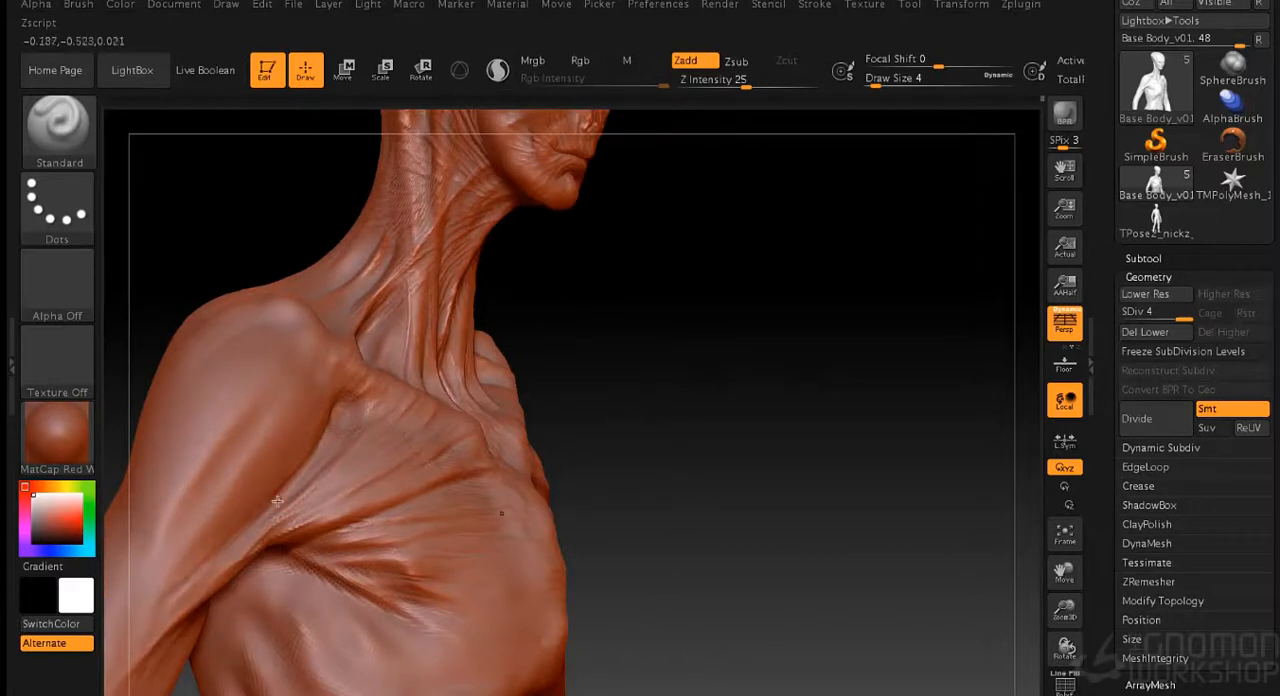
key(shift)
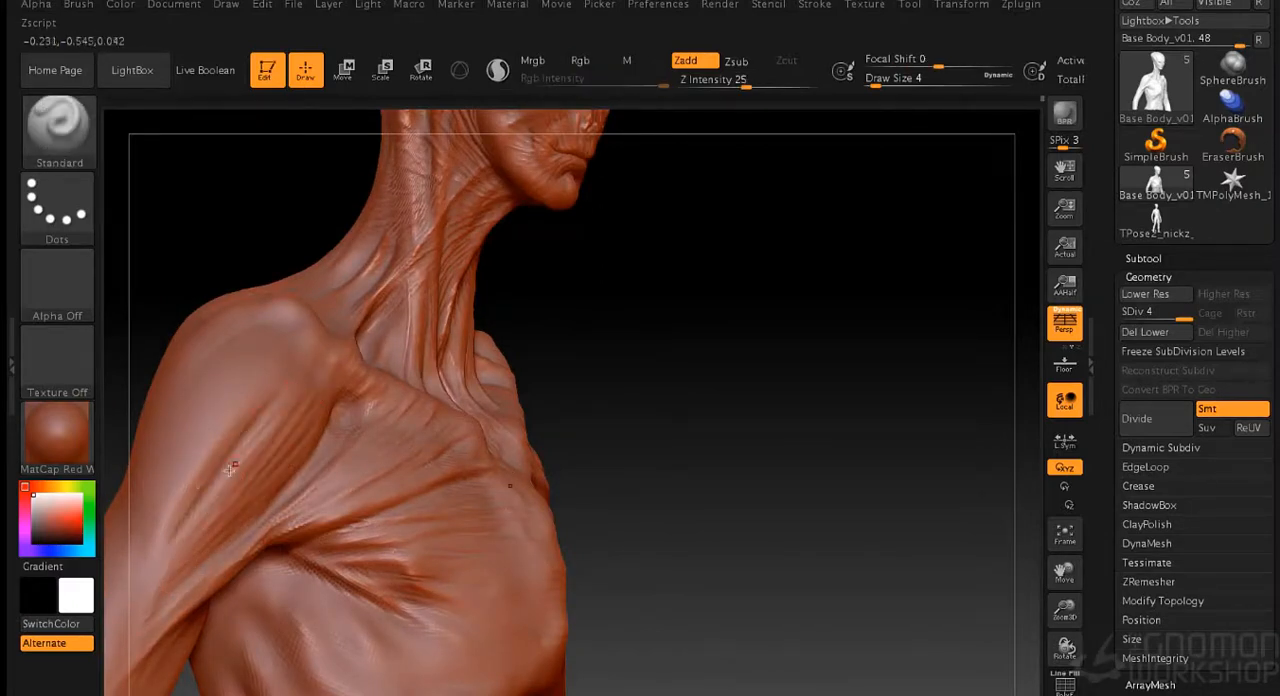
drag(183, 526, 147, 606)
key(shift)
ctrl+shift+click(183, 448)
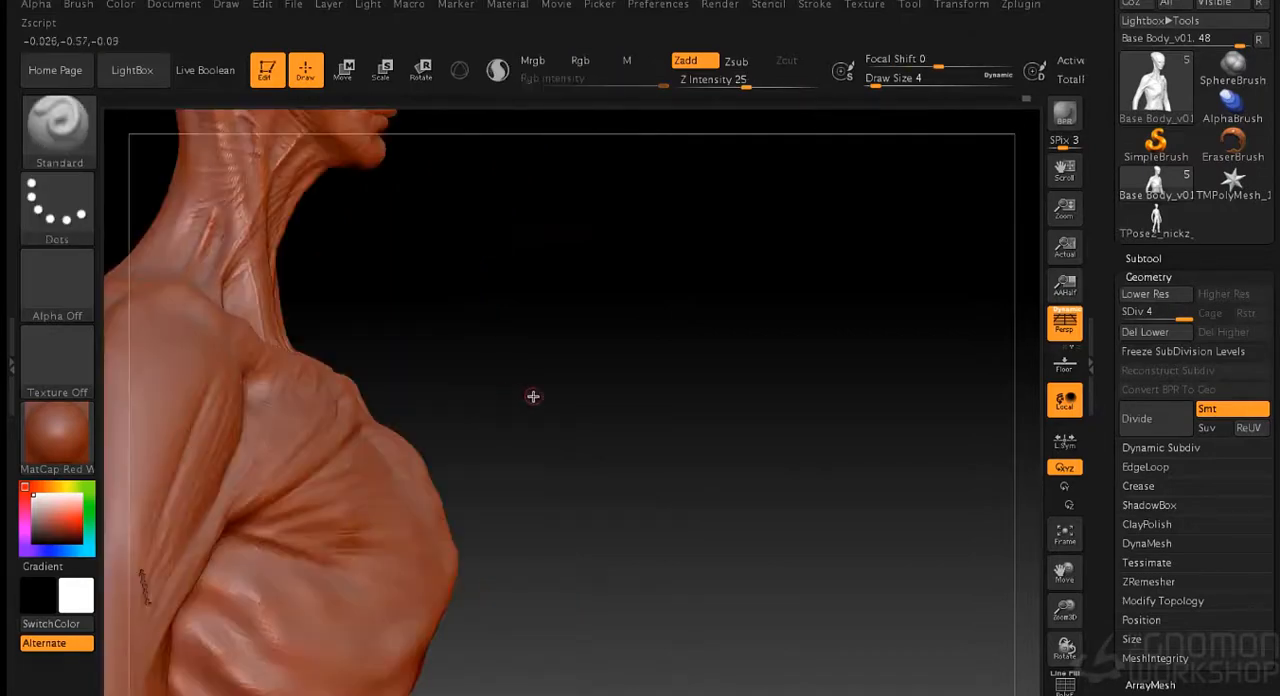
- Sculpt and smooth the muscle strands running from the front of the shoulder into the upper arm, ending at draw size 12
drag(714, 369, 590, 364)
mouse_move(217, 378)
mouse_down()
mouse_move(214, 408)
mouse_move(327, 507)
mouse_up()
ctrl+shift+click(226, 410)
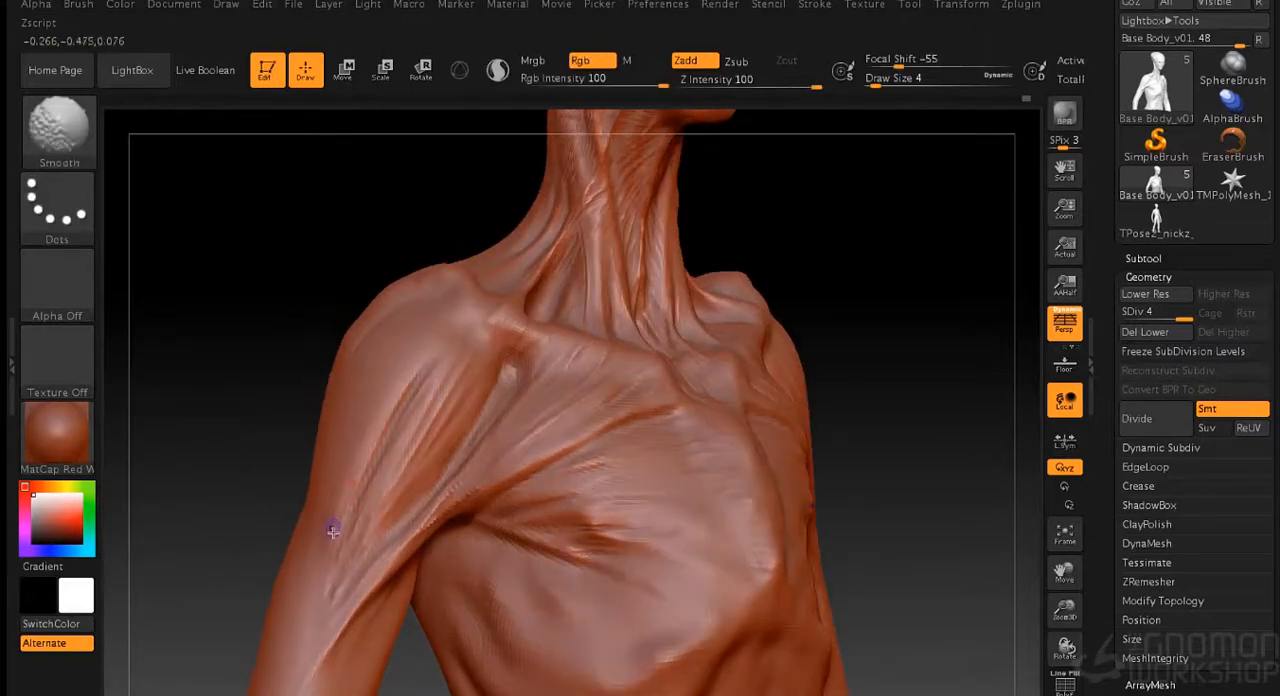
key(s)
drag(259, 385, 267, 385)
shift+drag(345, 513, 318, 600)
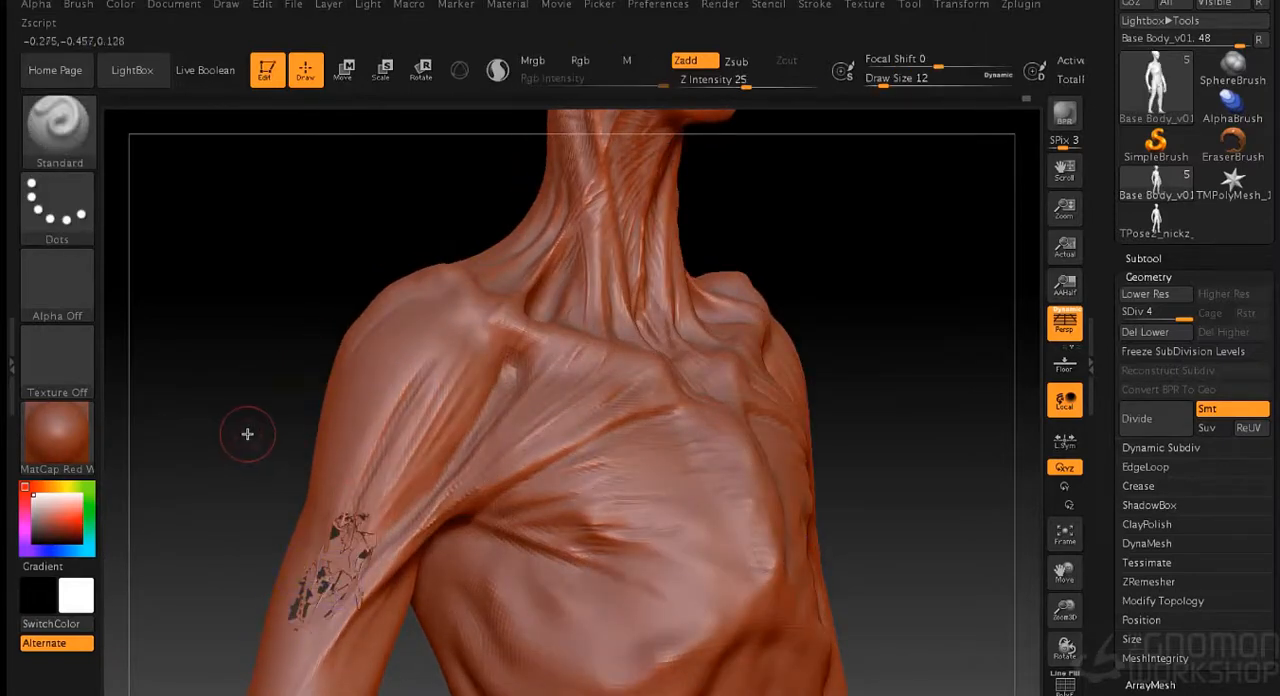
drag(249, 434, 280, 380)
- Review the head and torso, and save the sculpted tool to disk
drag(842, 392, 817, 382)
mouse_move(866, 327)
alt+mouse_down()
mouse_move(866, 271)
mouse_move(896, 372)
alt+mouse_up()
mouse_move(896, 372)
mouse_down()
mouse_move(846, 380)
mouse_move(817, 354)
mouse_up()
mouse_move(831, 295)
alt+mouse_down()
mouse_move(827, 310)
mouse_move(791, 183)
alt+mouse_up()
click(909, 4)
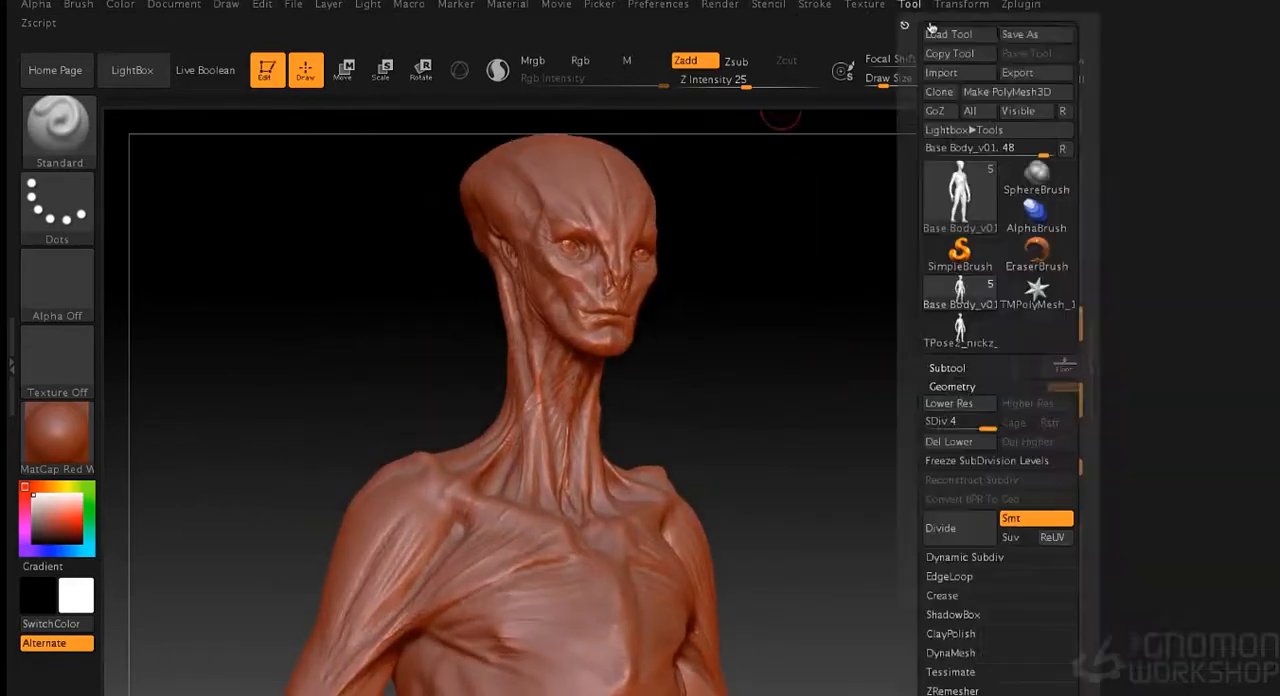
click(1036, 34)
key(Return)
click(768, 177)
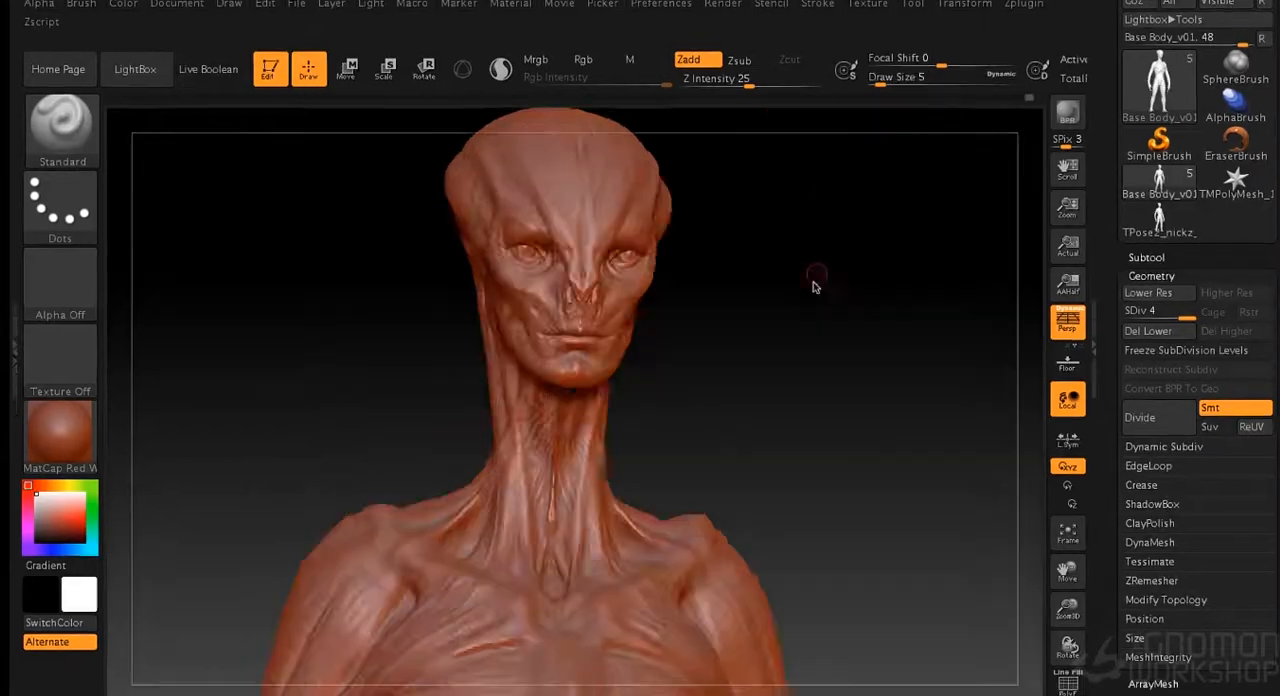
- Refine the strands on the front shoulder muscle and inner upper arm with the Standard brush at draw size 6
mouse_move(814, 280)
mouse_down()
mouse_move(857, 325)
mouse_move(843, 388)
mouse_move(648, 418)
mouse_up()
drag(587, 461, 606, 416)
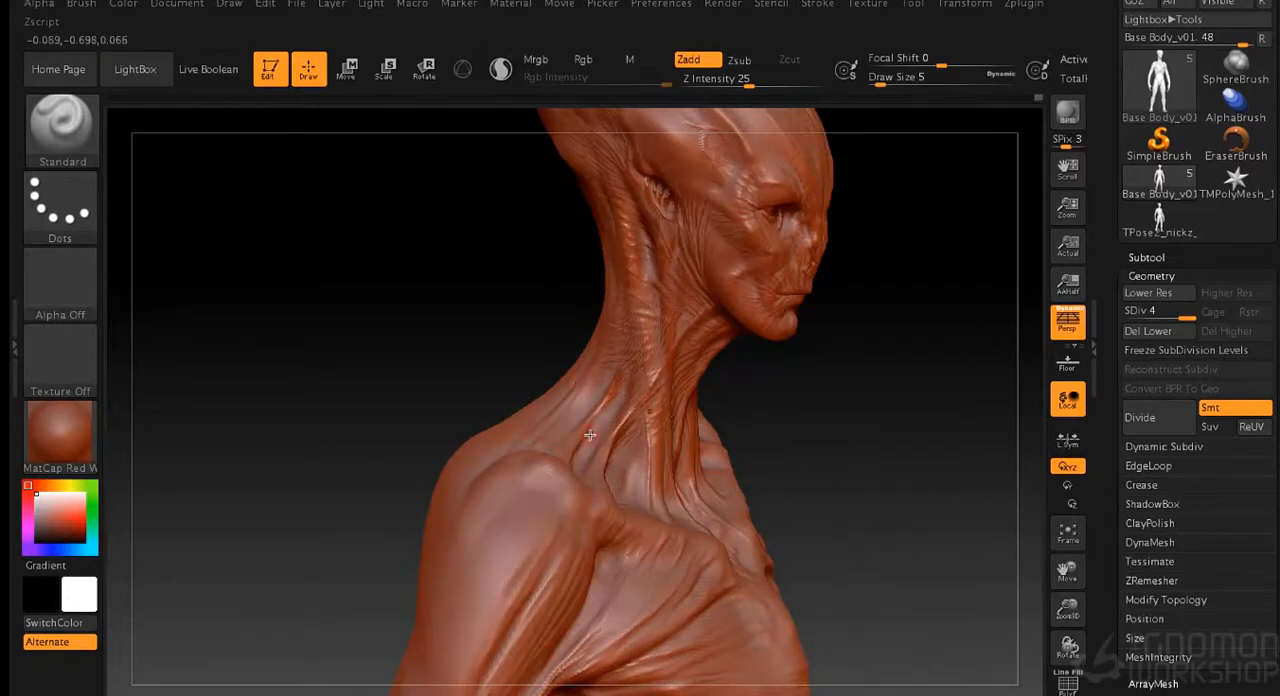
key(s)
mouse_move(510, 600)
shift+mouse_down()
mouse_move(548, 574)
mouse_move(543, 494)
shift+mouse_up()
mouse_move(1000, 425)
mouse_down()
mouse_move(929, 423)
mouse_move(899, 370)
mouse_move(883, 370)
mouse_up()
key(s)
key(s)
drag(842, 309, 839, 309)
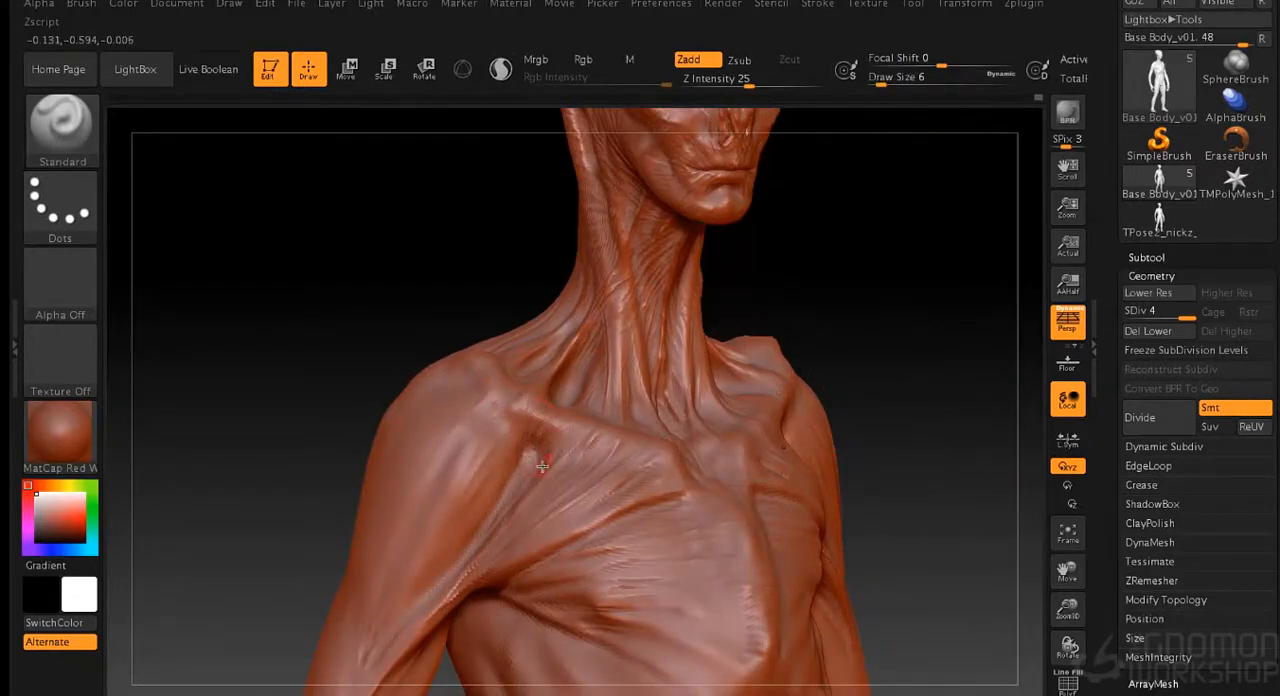
drag(425, 608, 364, 689)
mouse_move(443, 577)
mouse_down()
mouse_move(365, 674)
mouse_move(351, 649)
mouse_move(423, 605)
mouse_up()
drag(285, 476, 279, 475)
- Build up the elbow and the outer upper arm with the Standard brush at draw size 25
mouse_move(889, 445)
alt+mouse_down()
mouse_move(783, 337)
mouse_move(673, 385)
alt+mouse_up()
drag(740, 410, 593, 431)
mouse_move(403, 547)
mouse_down()
mouse_move(347, 631)
mouse_move(393, 601)
mouse_move(520, 618)
mouse_up()
key(shift)
drag(319, 676, 327, 585)
drag(254, 517, 297, 576)
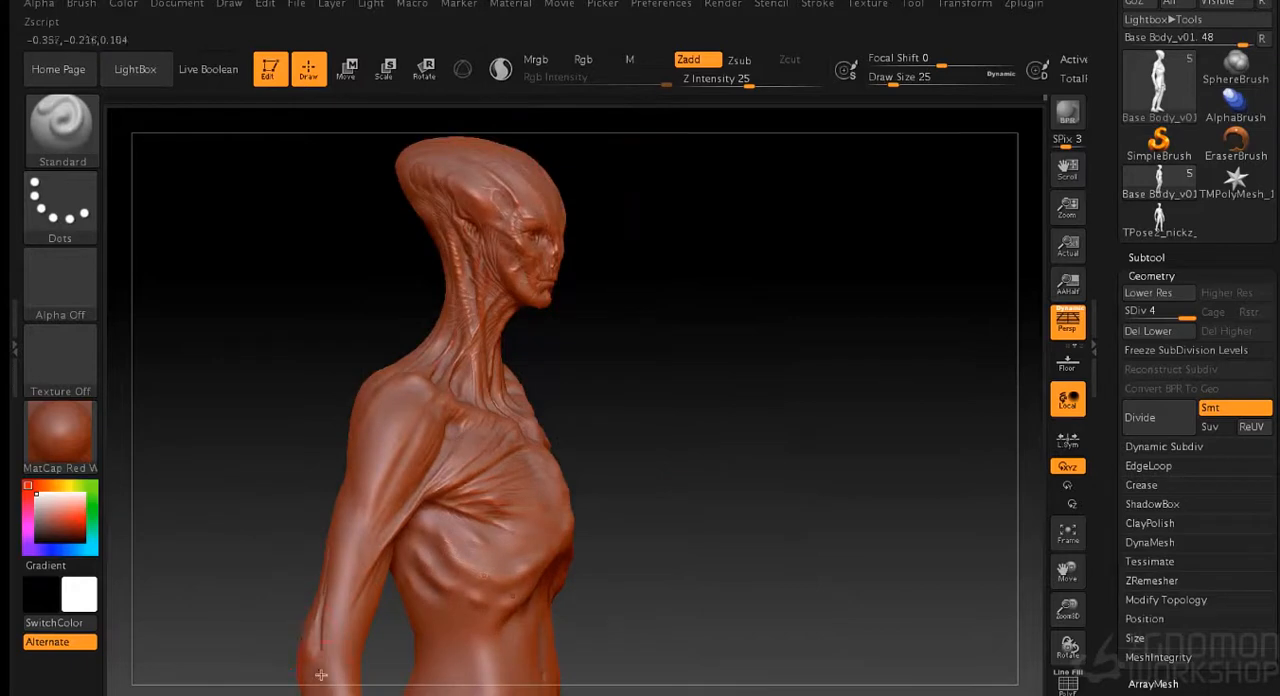
shift+drag(303, 645, 314, 636)
shift+drag(329, 558, 360, 495)
mouse_move(640, 465)
mouse_down()
mouse_move(774, 443)
mouse_move(725, 443)
mouse_up()
drag(353, 474, 335, 560)
drag(850, 466, 655, 467)
drag(358, 597, 353, 643)
- Shape the biceps and its transition into the elbow and upper forearm at draw size 18
alt+drag(275, 564, 311, 317)
shift+drag(940, 314, 906, 314)
alt+drag(205, 235, 278, 317)
drag(414, 410, 374, 503)
shift+drag(395, 446, 361, 512)
mouse_move(200, 374)
mouse_down()
mouse_move(284, 366)
mouse_move(427, 390)
mouse_up()
key(s)
click(465, 496)
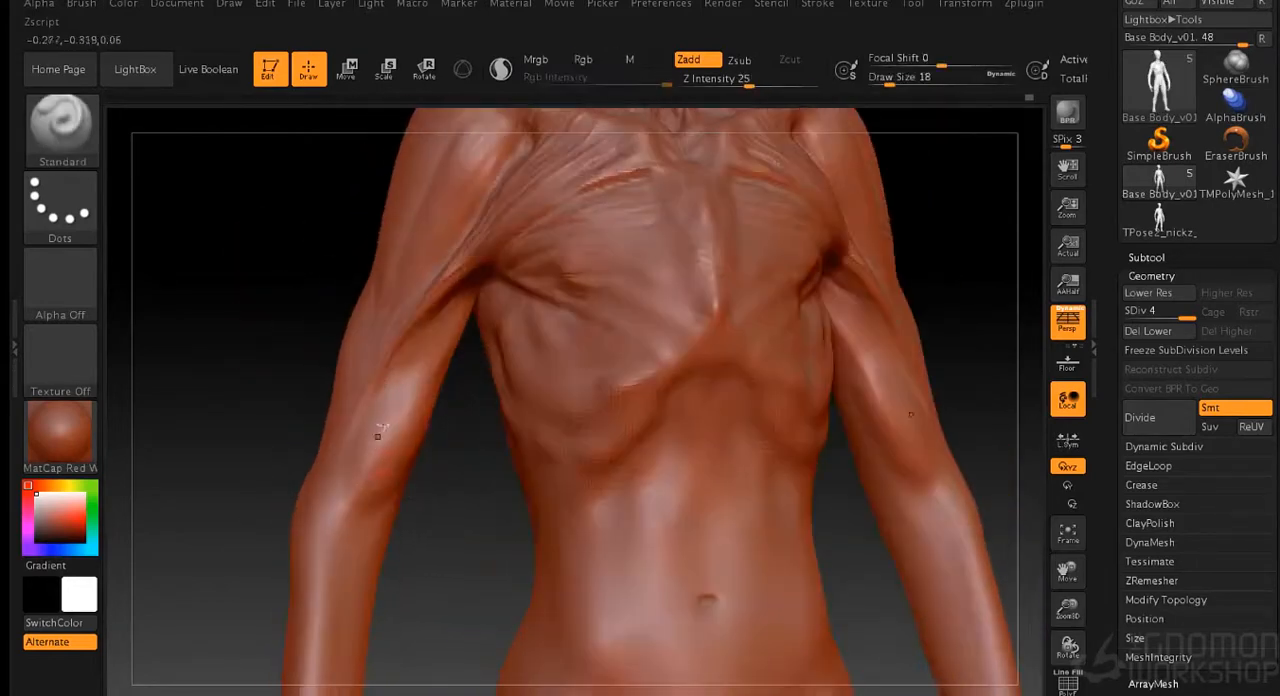
drag(384, 509, 349, 561)
drag(215, 470, 298, 463)
mouse_move(346, 521)
mouse_down()
mouse_move(352, 543)
mouse_move(352, 380)
mouse_up()
mouse_move(348, 490)
mouse_down()
mouse_move(352, 422)
mouse_move(355, 551)
mouse_up()
- Define the groove beside the biceps, the elbow crease and the inner arm edge at draw size 14
key(s)
click(447, 562)
shift+drag(346, 465, 346, 549)
mouse_move(447, 560)
mouse_down()
mouse_move(409, 554)
mouse_move(411, 574)
mouse_move(335, 575)
mouse_up()
key(s)
click(407, 554)
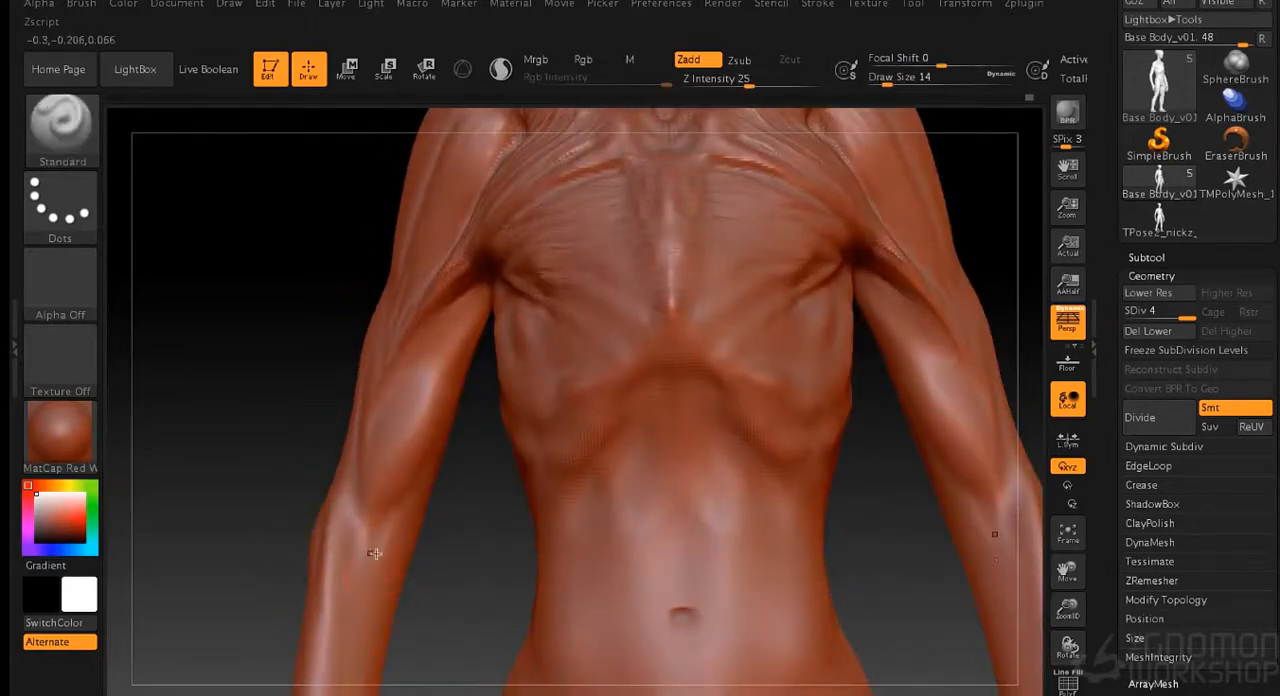
drag(396, 540, 464, 342)
drag(484, 278, 418, 432)
drag(416, 552, 450, 549)
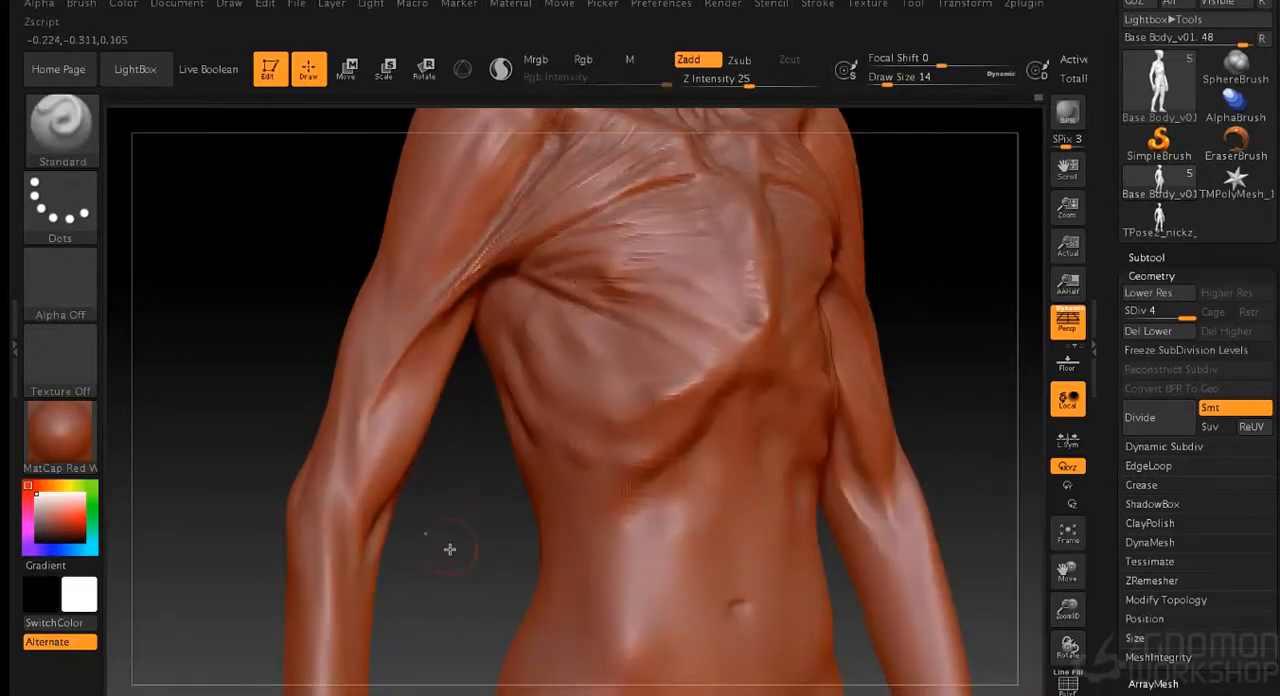
- Sculpt long strands along the inner biceps from the armpit toward the elbow, and soften them at draw size 8
drag(446, 338, 368, 476)
drag(462, 303, 396, 446)
drag(457, 520, 423, 520)
drag(462, 312, 408, 432)
drag(461, 328, 411, 429)
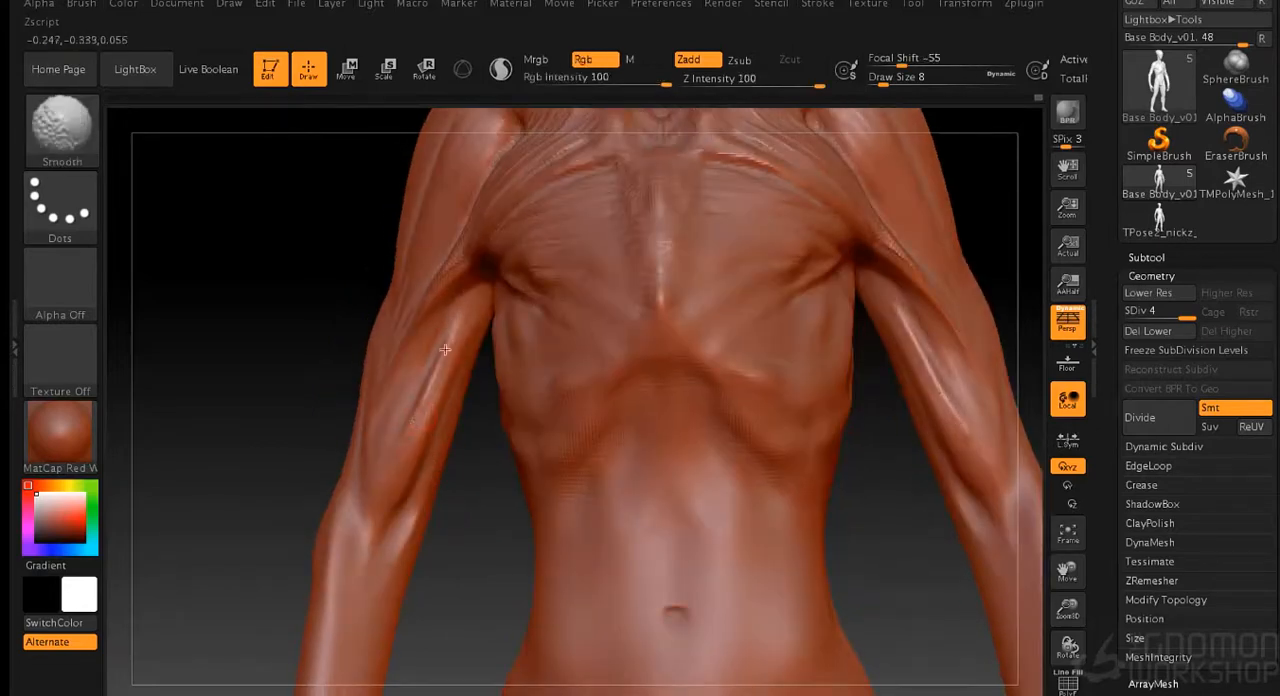
- Hide the lower body so that only the head, torso and arms remain for detailing
mouse_move(441, 559)
mouse_down()
mouse_move(466, 580)
mouse_move(340, 448)
mouse_up()
mouse_move(802, 352)
alt+mouse_down()
mouse_move(766, 449)
mouse_move(755, 434)
alt+mouse_up()
mouse_move(304, 172)
ctrl+shift+mouse_down()
mouse_move(311, 198)
mouse_move(676, 612)
ctrl+shift+mouse_up()
mouse_move(726, 502)
mouse_down()
mouse_move(771, 376)
mouse_move(758, 387)
mouse_move(828, 366)
mouse_move(883, 271)
mouse_move(650, 390)
mouse_up()
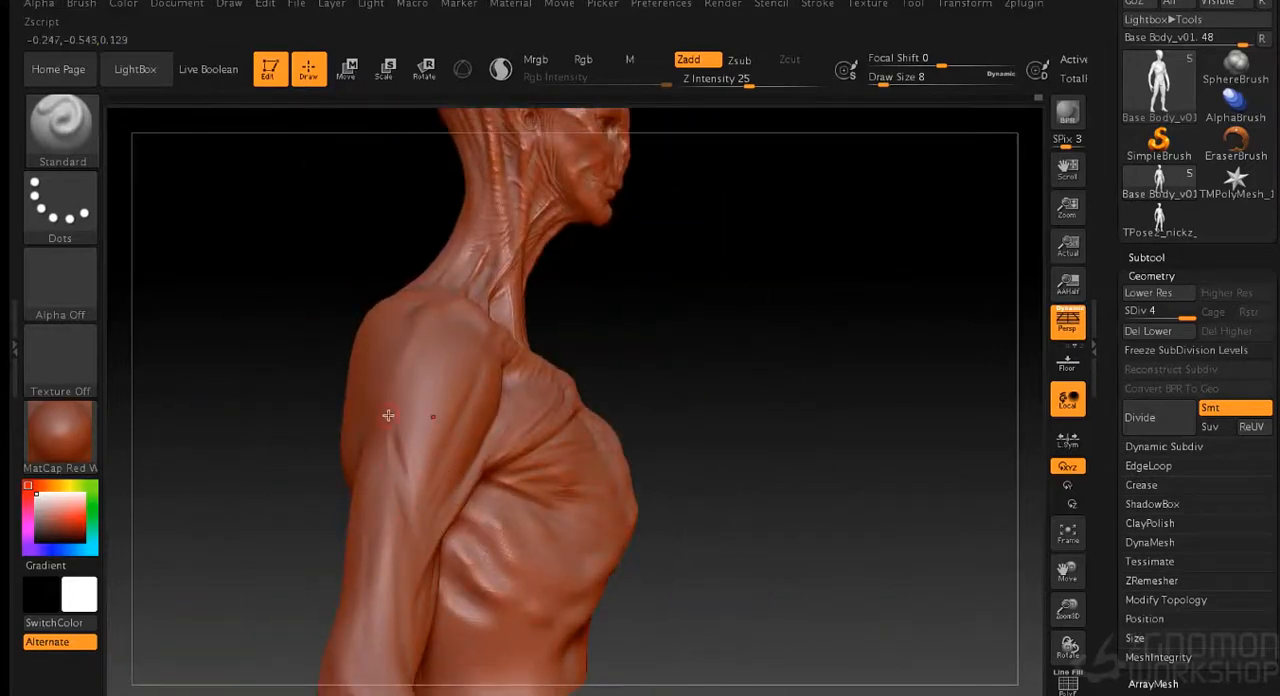
- Shape and smooth the muscle separation down the outer shoulder at draw size 8
key(shift)
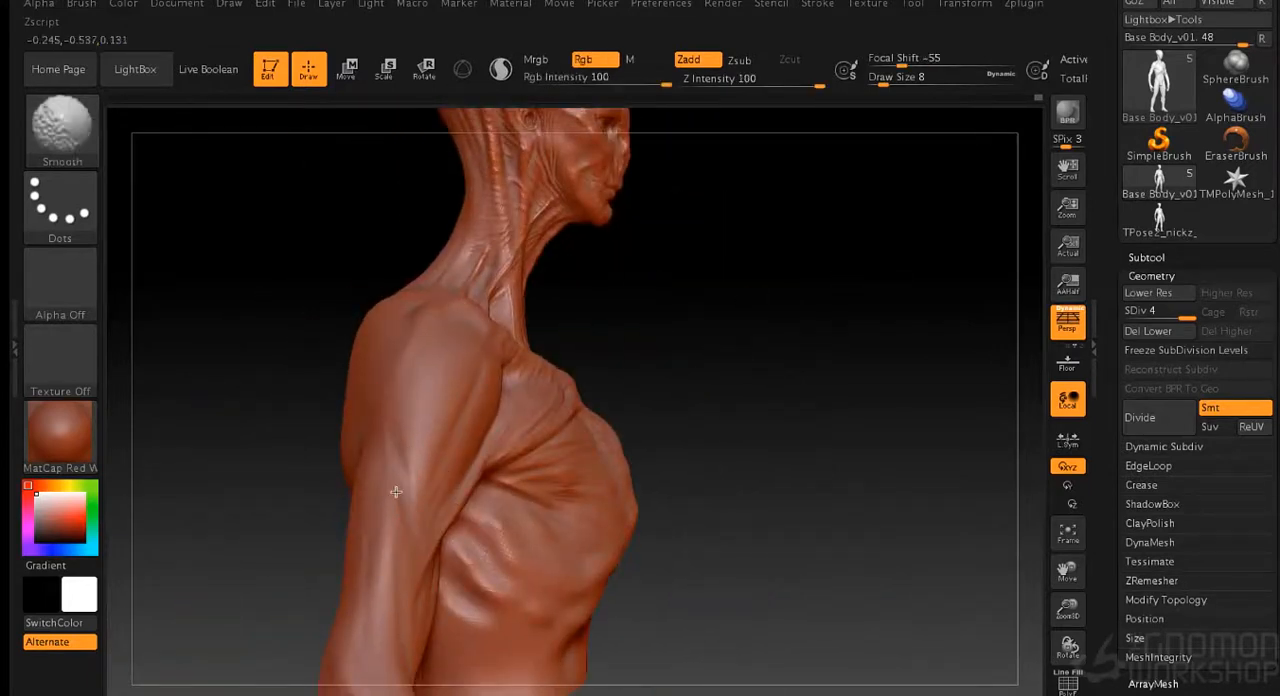
drag(396, 492, 414, 443)
key(shift)
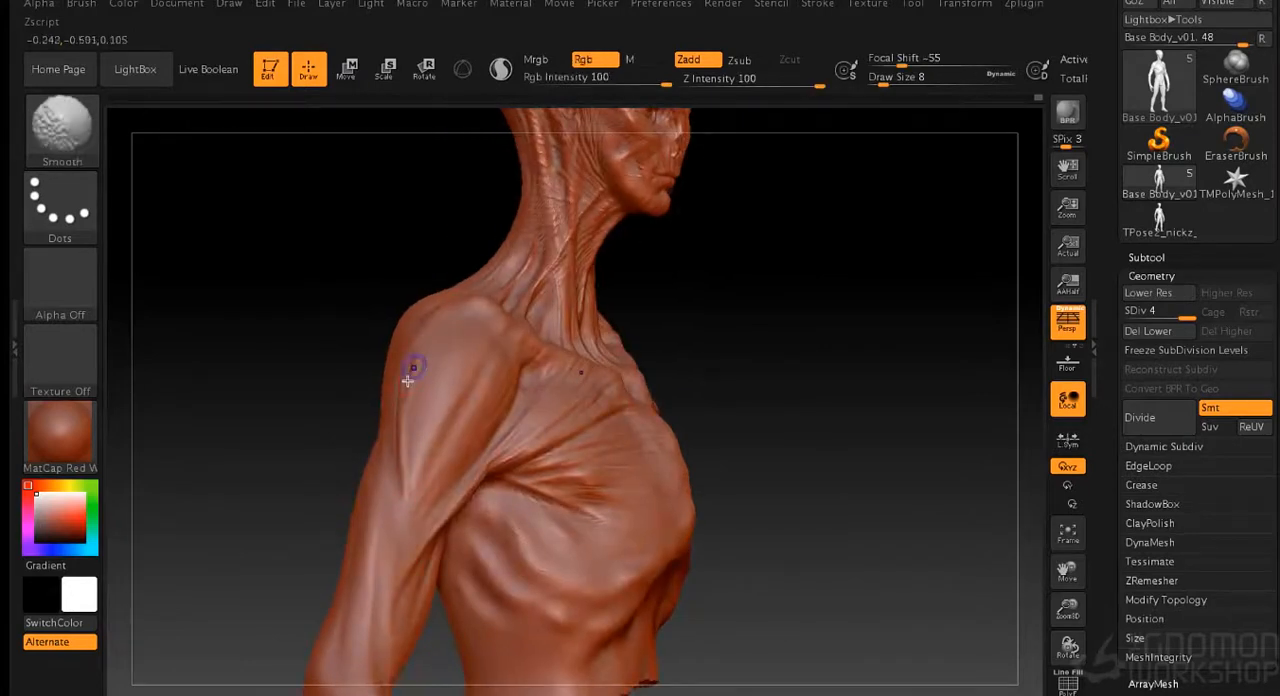
right_drag(400, 418, 343, 328)
mouse_move(382, 422)
mouse_down()
mouse_move(381, 356)
mouse_move(390, 491)
mouse_up()
- Sculpt fine muscle strands down the upper arm toward the elbow with the Standard brush at draw size 3
mouse_move(615, 426)
mouse_down()
mouse_move(694, 411)
mouse_move(680, 410)
mouse_up()
key(s)
drag(592, 338, 636, 371)
mouse_move(338, 284)
mouse_down()
mouse_move(289, 337)
mouse_move(346, 284)
mouse_move(339, 262)
mouse_up()
mouse_move(690, 300)
mouse_down()
mouse_move(594, 320)
mouse_move(780, 354)
mouse_move(760, 414)
mouse_move(719, 383)
mouse_up()
key(s)
key(s)
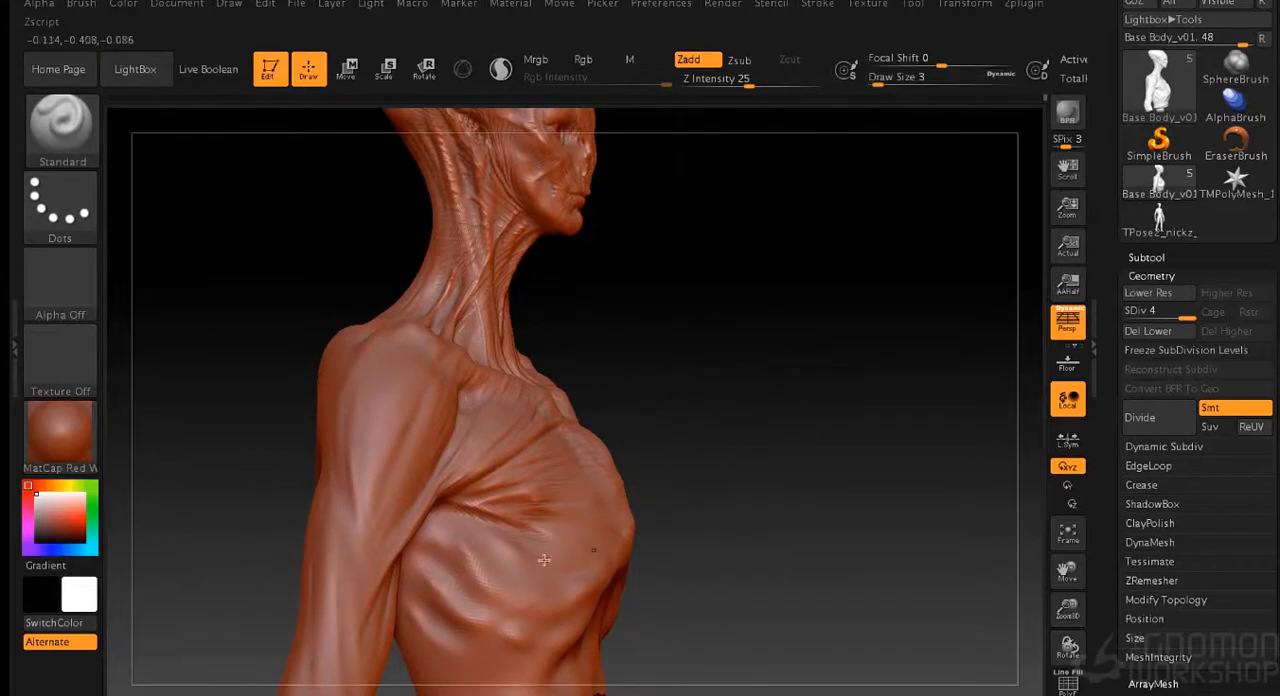
drag(733, 461, 697, 456)
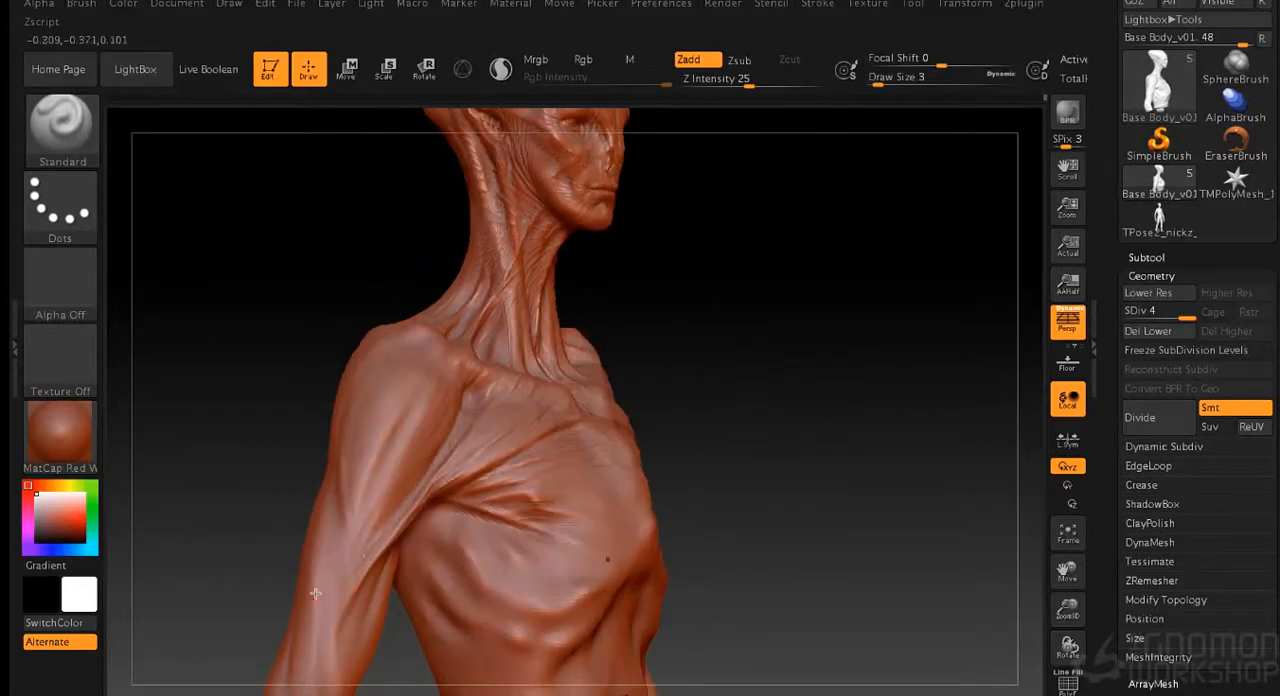
drag(770, 437, 692, 428)
shift+drag(858, 366, 800, 335)
drag(800, 335, 837, 340)
alt+drag(804, 274, 800, 340)
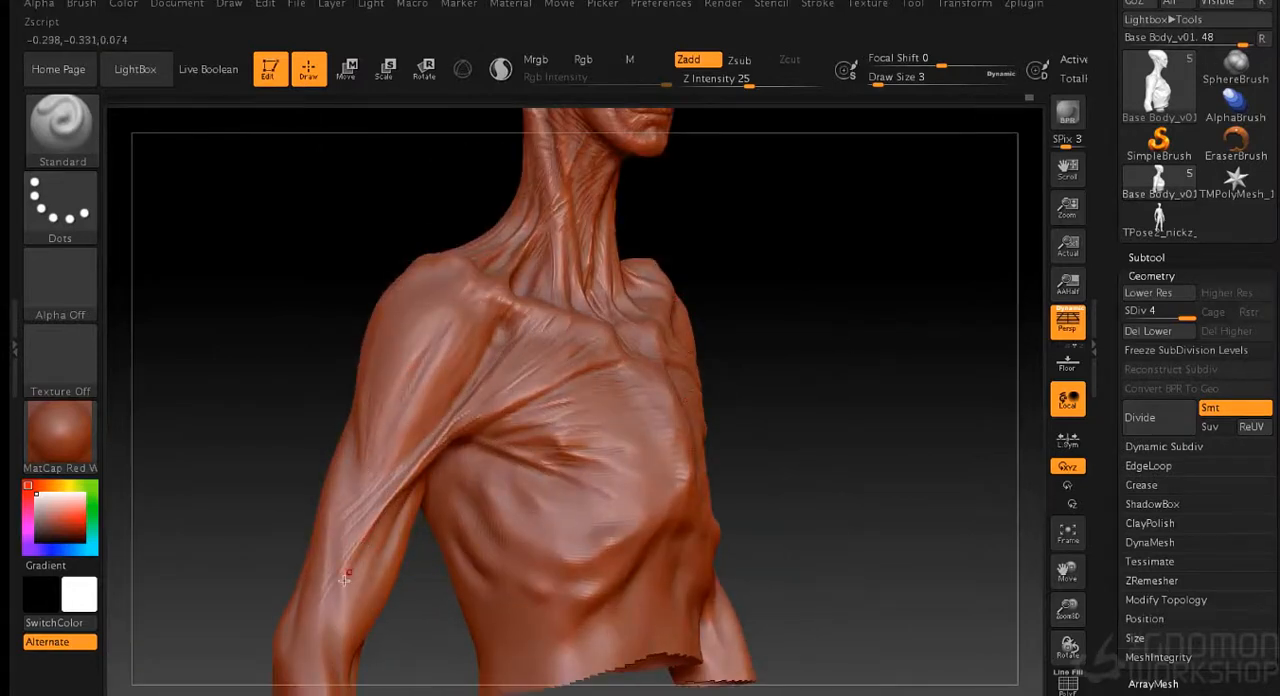
- Add fine strands over the rounded shoulder muscle at draw size 3 and soften them
drag(827, 251, 555, 263)
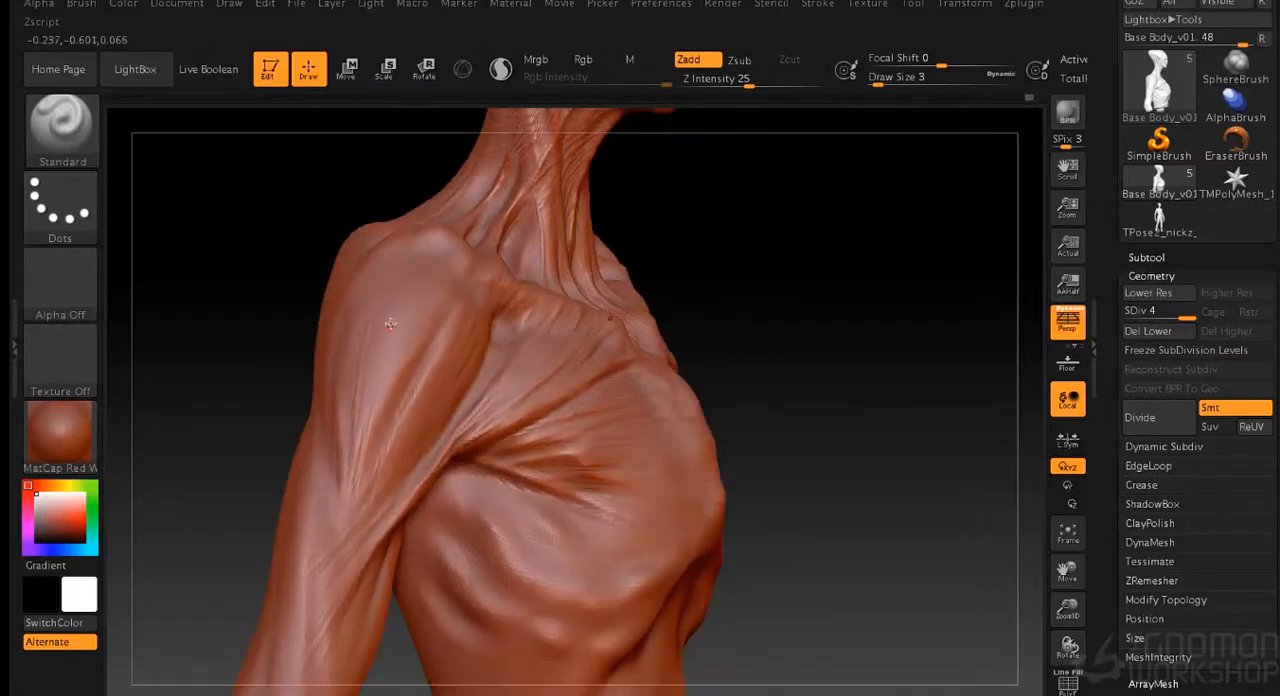
key(shift)
drag(789, 319, 807, 321)
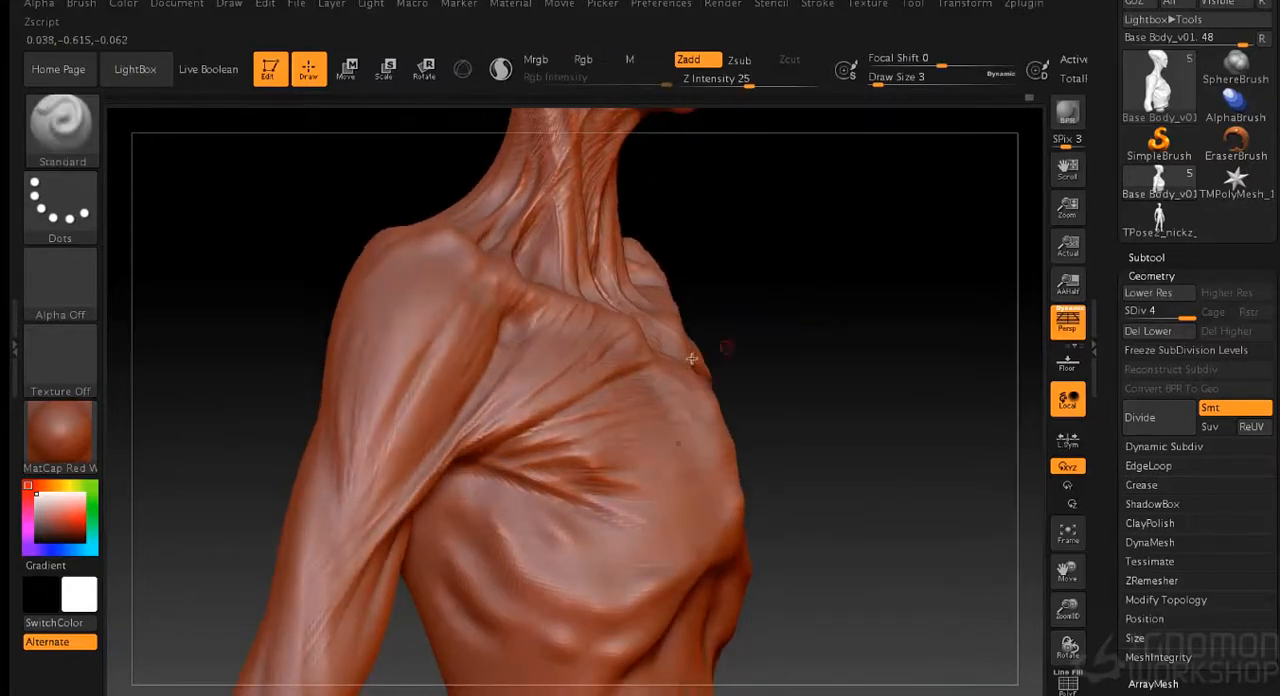
drag(712, 268, 806, 260)
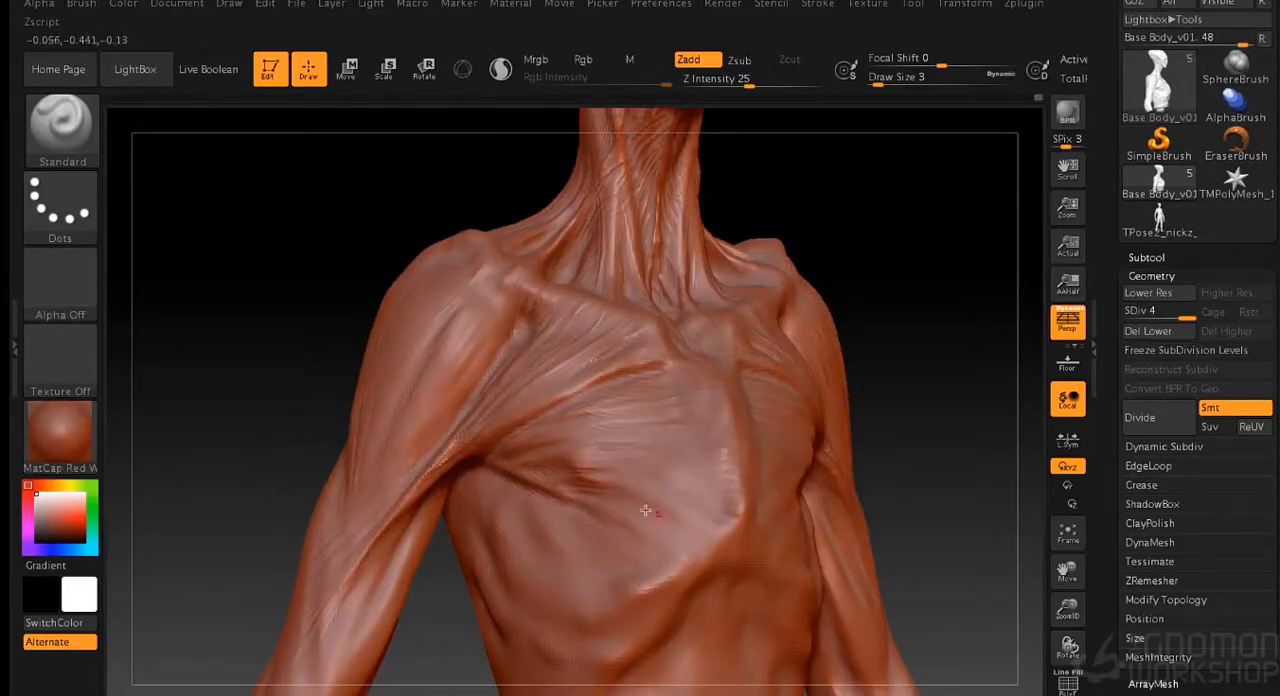
- Sharpen the chest fibres and rib edge around the lower tip of the sternum at draw size 7, and smooth them
key(bracketright)
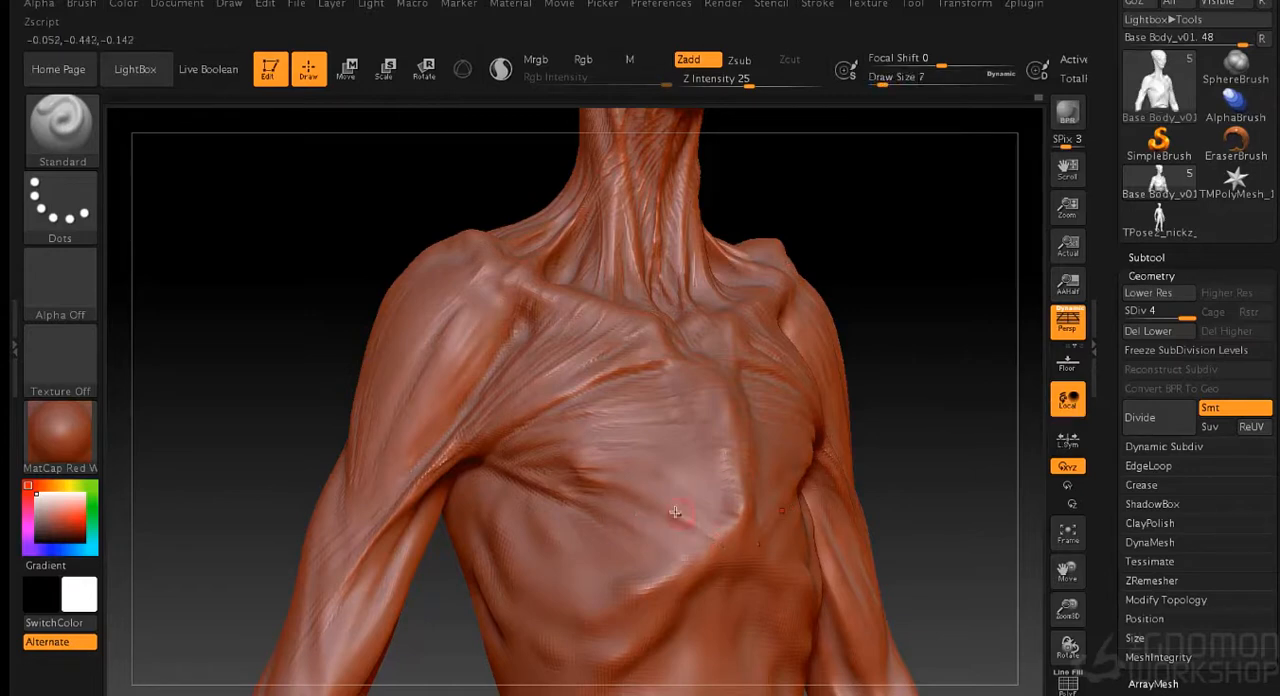
drag(886, 318, 978, 310)
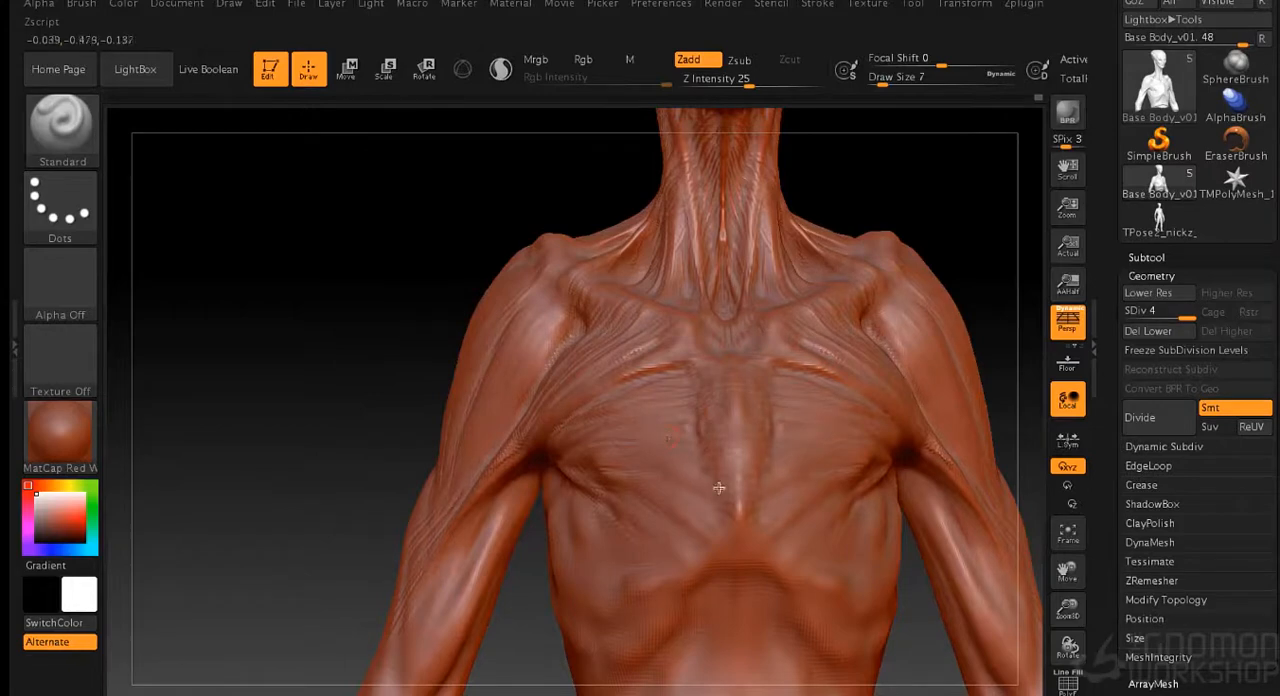
drag(716, 544, 703, 563)
key(shift)
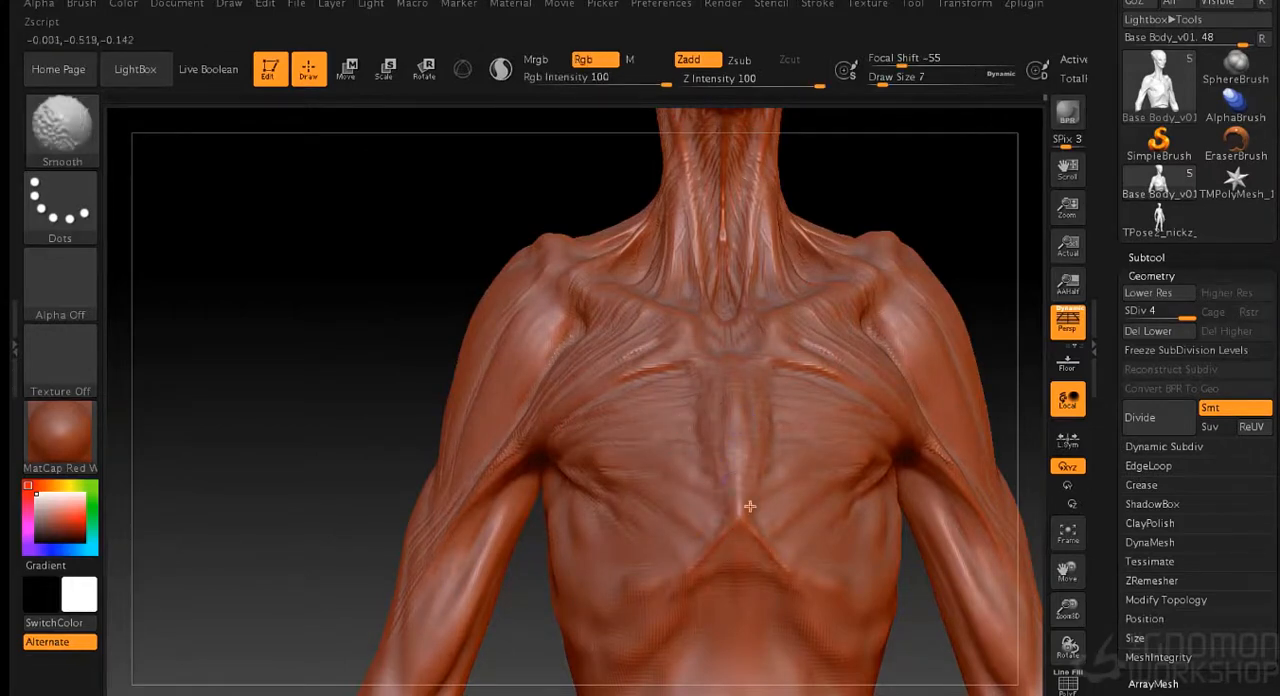
drag(392, 430, 580, 425)
alt+drag(938, 421, 879, 408)
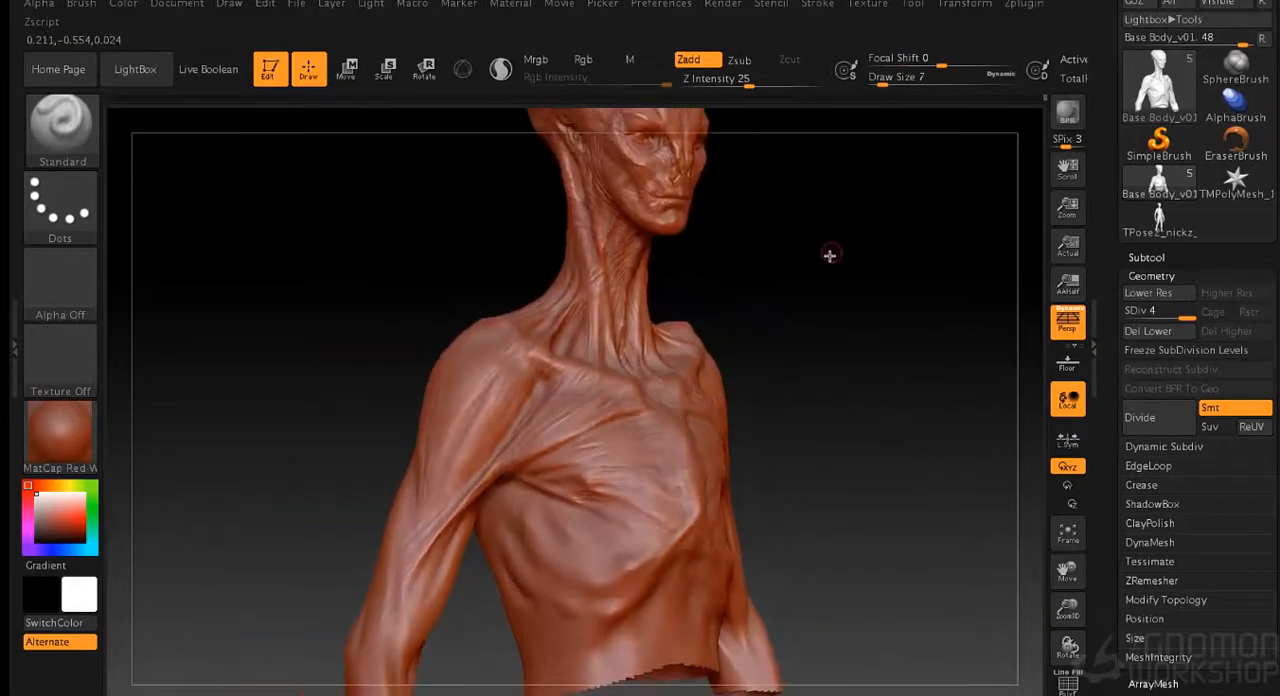
- Refine the muscle fold at the front of the armpit where the chest meets the arm at draw size 7
drag(861, 346, 635, 413)
drag(893, 408, 794, 404)
mouse_move(491, 474)
shift+mouse_down()
mouse_move(514, 455)
mouse_move(495, 470)
shift+mouse_up()
drag(295, 446, 356, 439)
alt+drag(797, 408, 838, 426)
key(s)
click(820, 413)
key(s)
click(878, 298)
drag(516, 446, 545, 420)
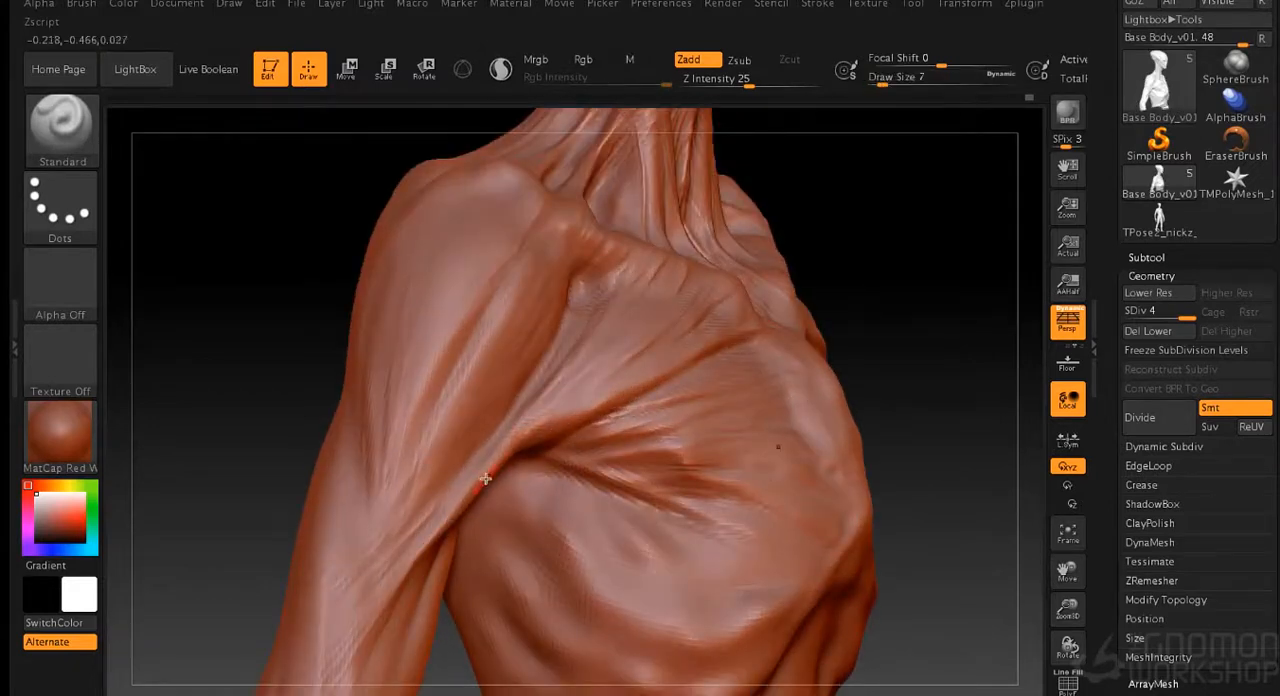
- Sculpt thin strands beside the armpit and across the lower shoulder muscle into the upper arm at draw size 6
drag(273, 388, 212, 390)
key(s)
click(302, 375)
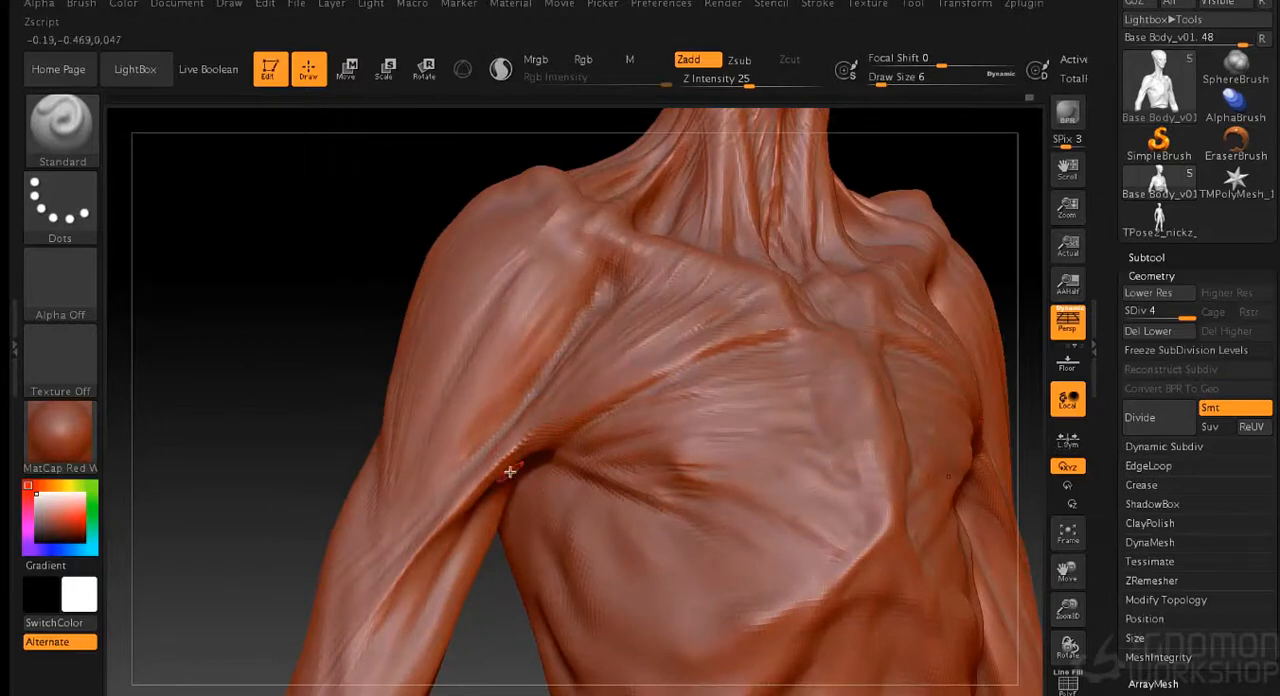
right_drag(540, 474, 590, 519)
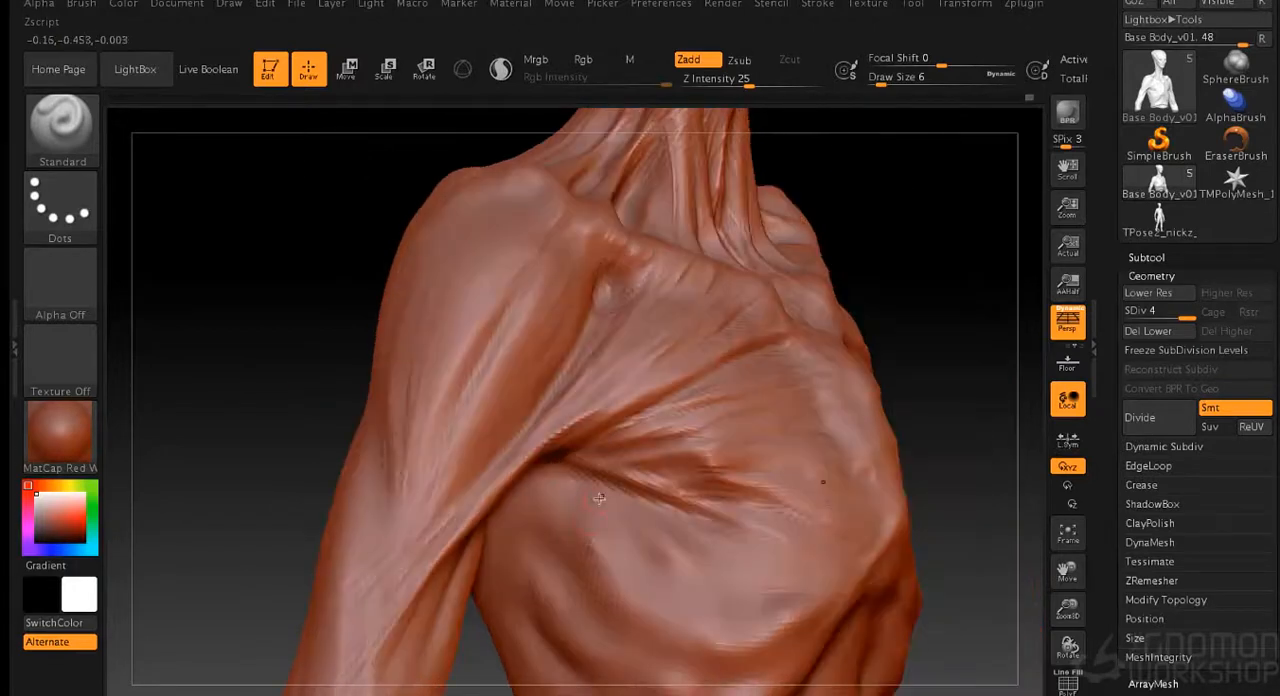
drag(462, 476, 432, 520)
drag(446, 434, 406, 503)
shift+drag(449, 431, 424, 530)
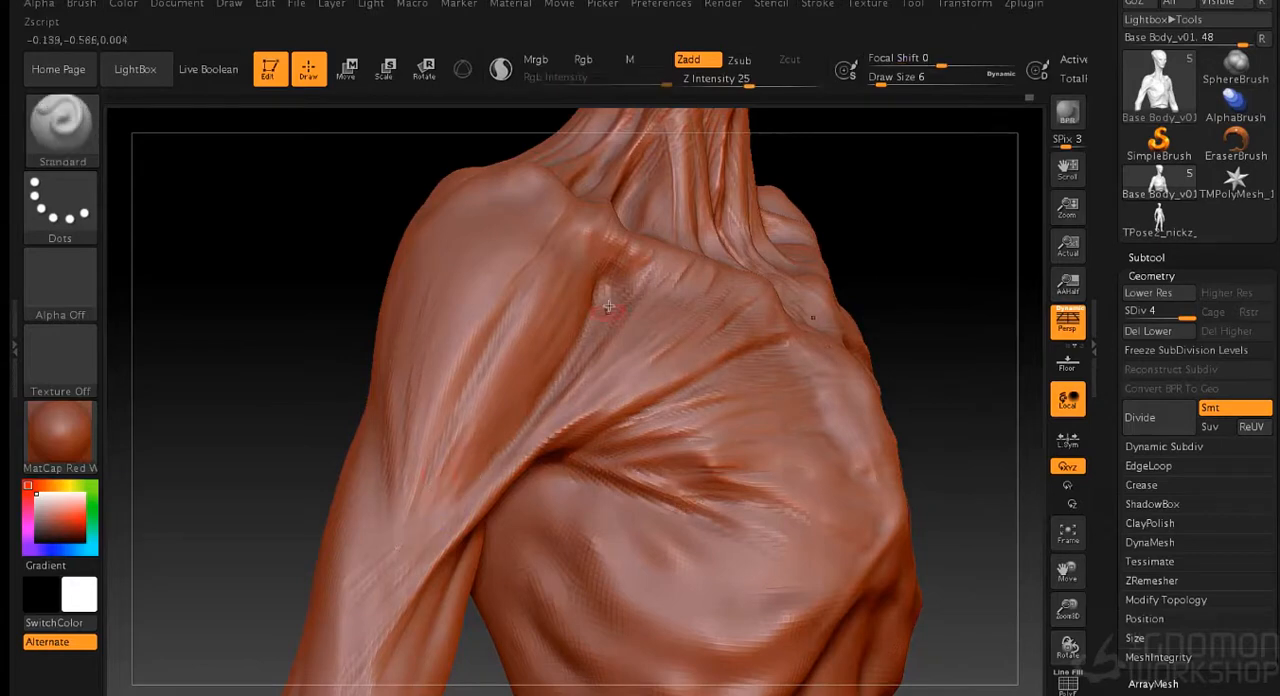
- Sculpt and smooth small forms beneath the rib arch at the top of the abdomen at draw size 6
alt+drag(926, 328, 862, 400)
mouse_move(862, 400)
mouse_down()
mouse_move(894, 380)
mouse_move(843, 377)
mouse_move(877, 320)
mouse_move(848, 315)
mouse_up()
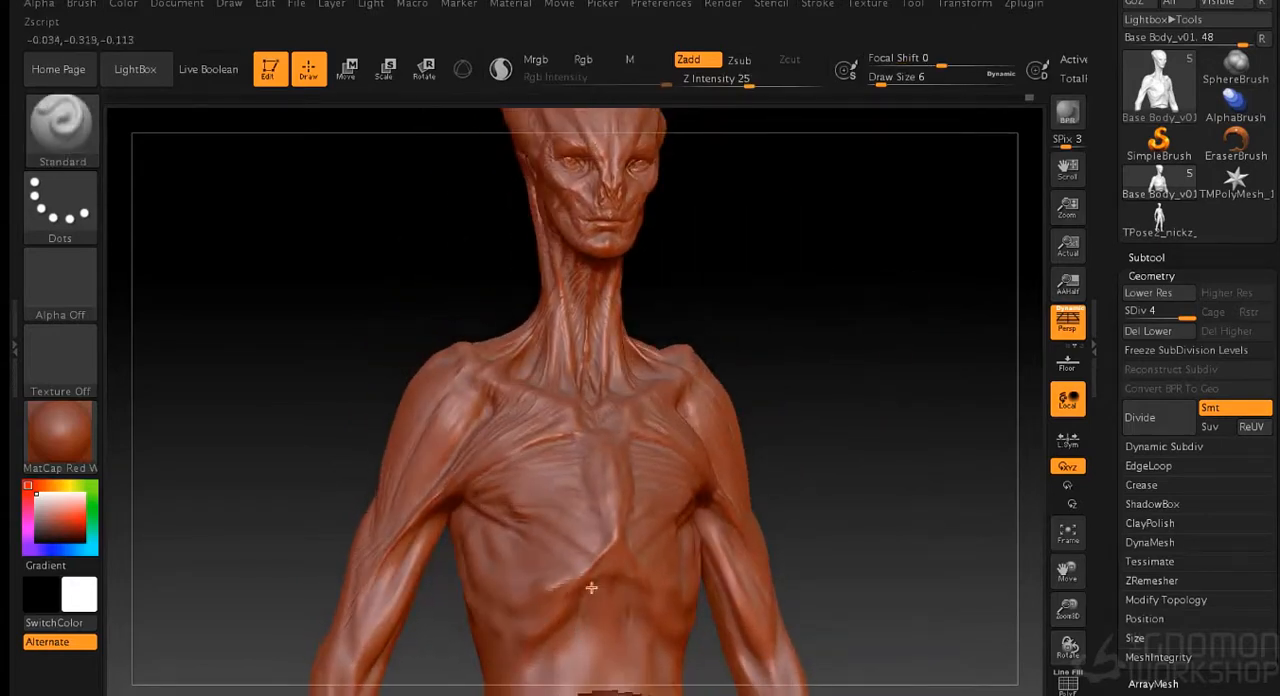
key(shift)
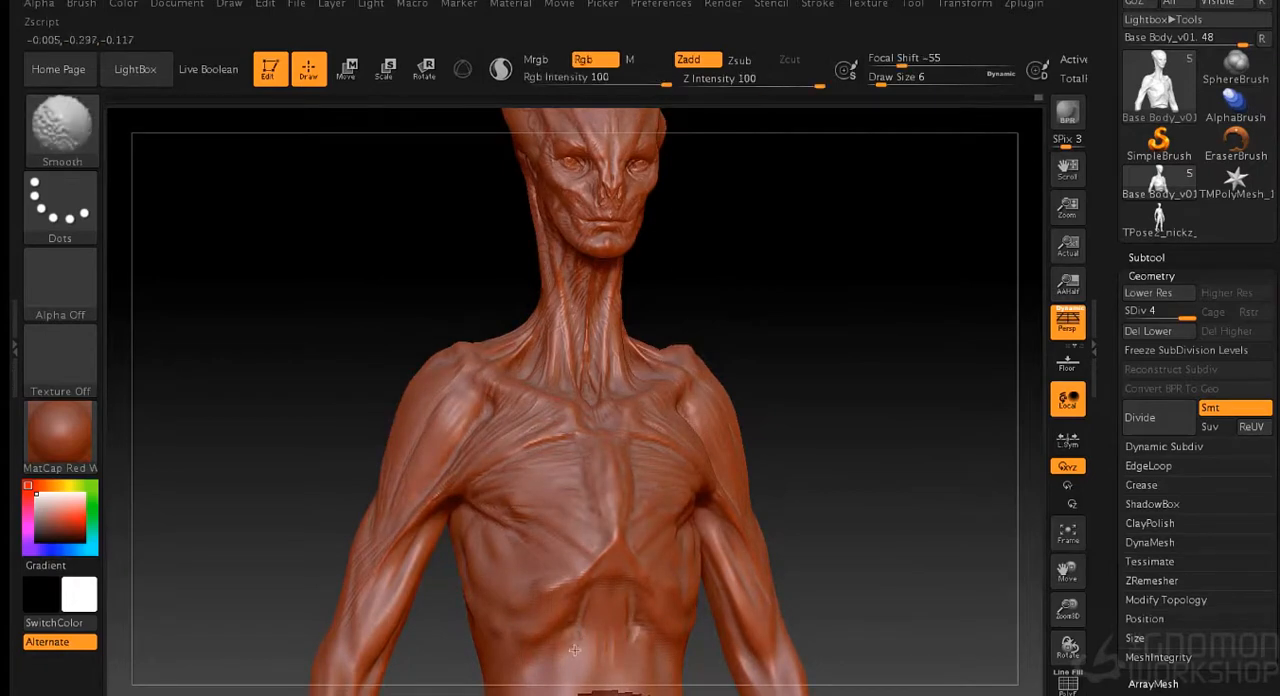
- Refine and smooth the fibres on the lower chest and the side ribs below the armpit at draw size 6
mouse_move(780, 466)
mouse_down()
mouse_move(871, 465)
mouse_move(858, 347)
mouse_move(540, 432)
mouse_up()
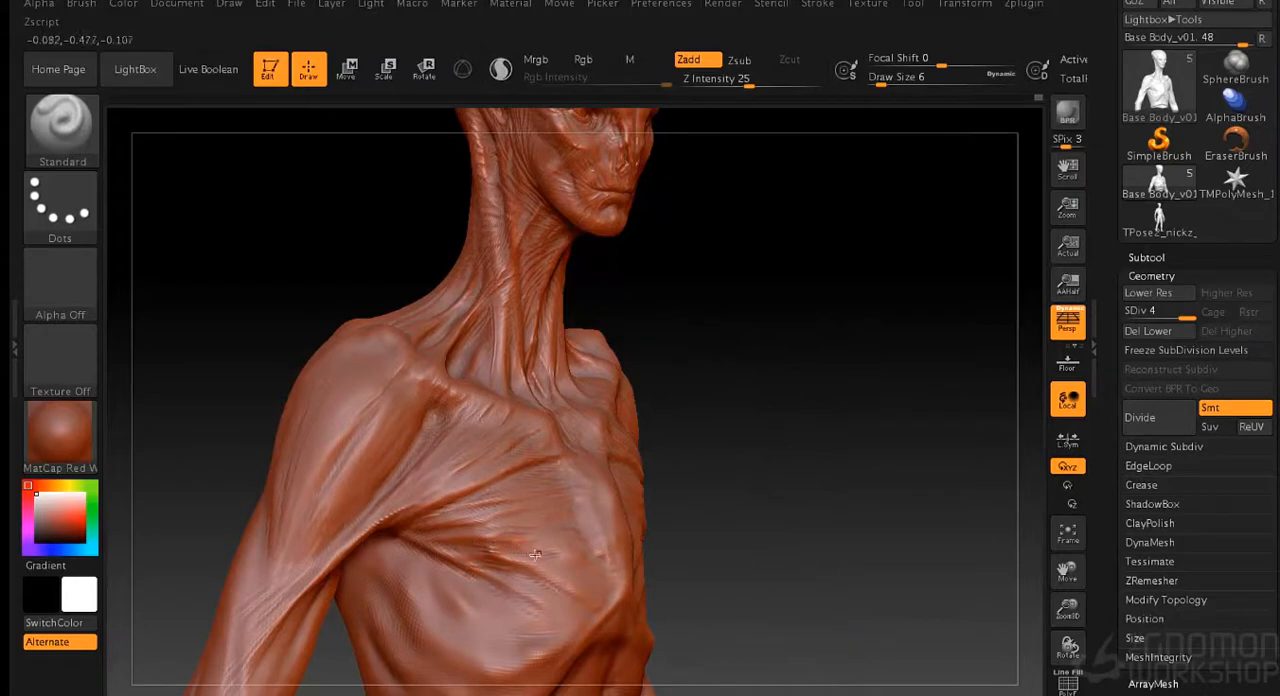
key(shift)
drag(705, 435, 600, 441)
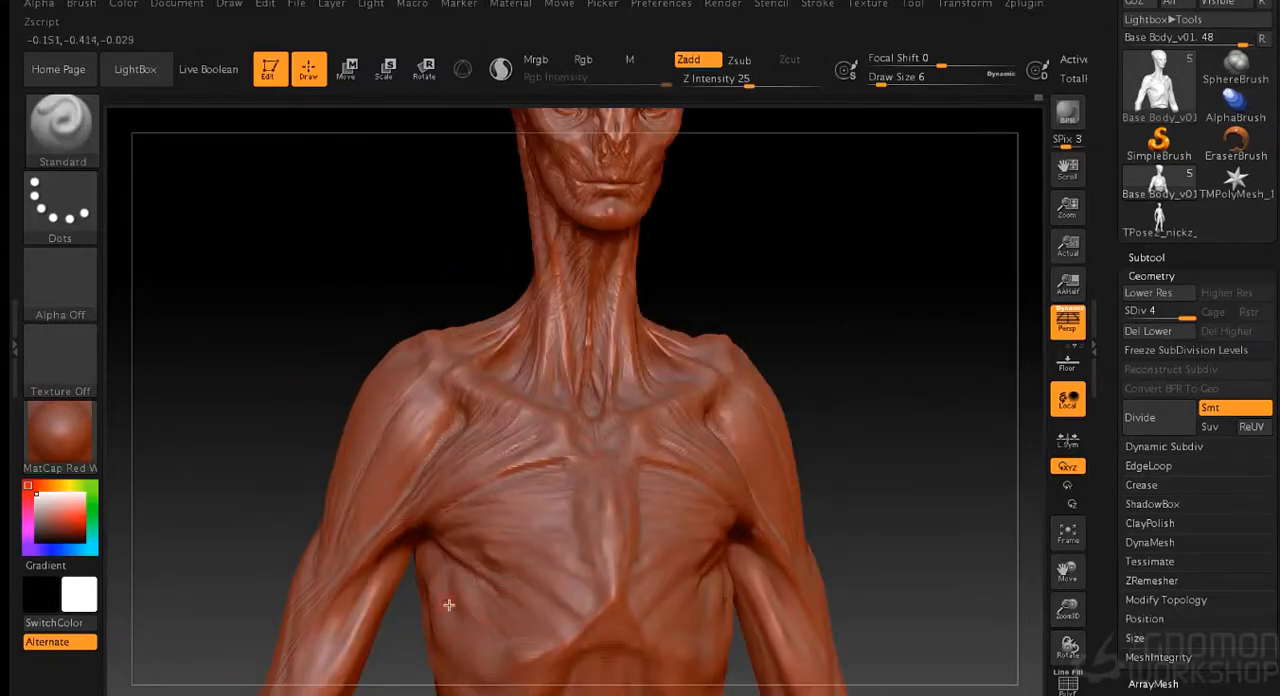
drag(412, 612, 535, 598)
key(shift)
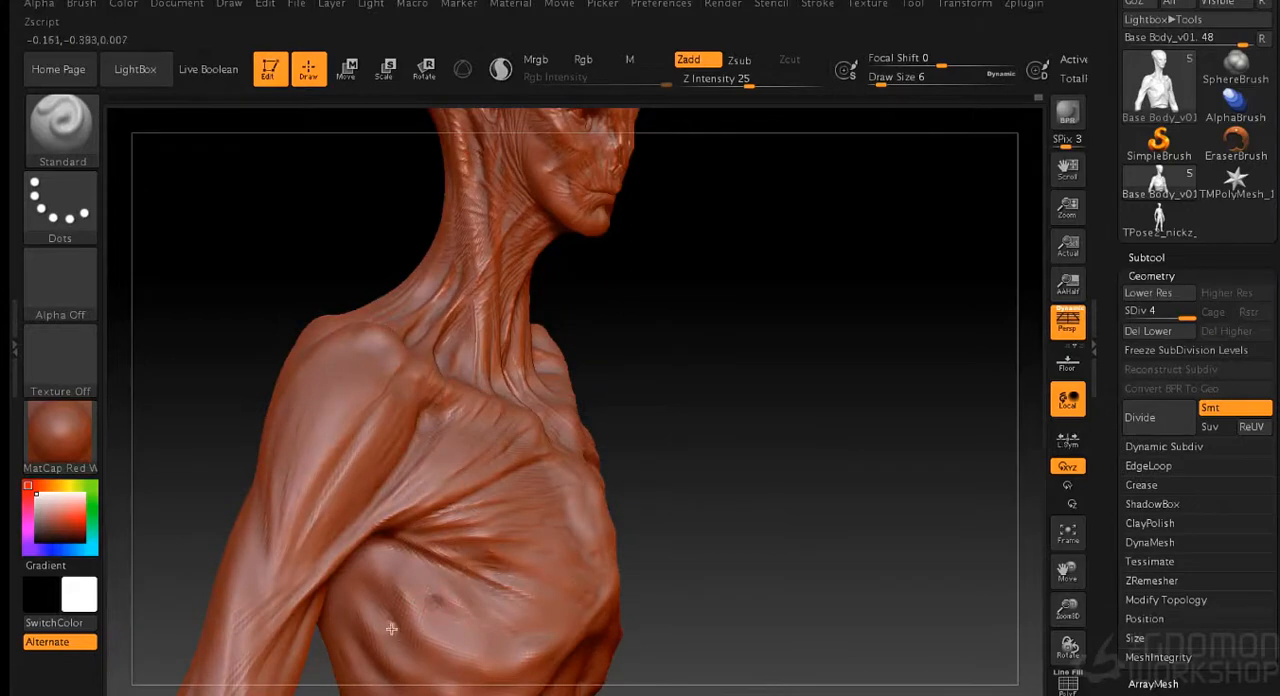
- Broaden the rib forms on the side of the chest with the Standard brush at draw size 21
key(s)
drag(697, 526, 711, 526)
shift+drag(474, 604, 458, 598)
drag(777, 495, 838, 393)
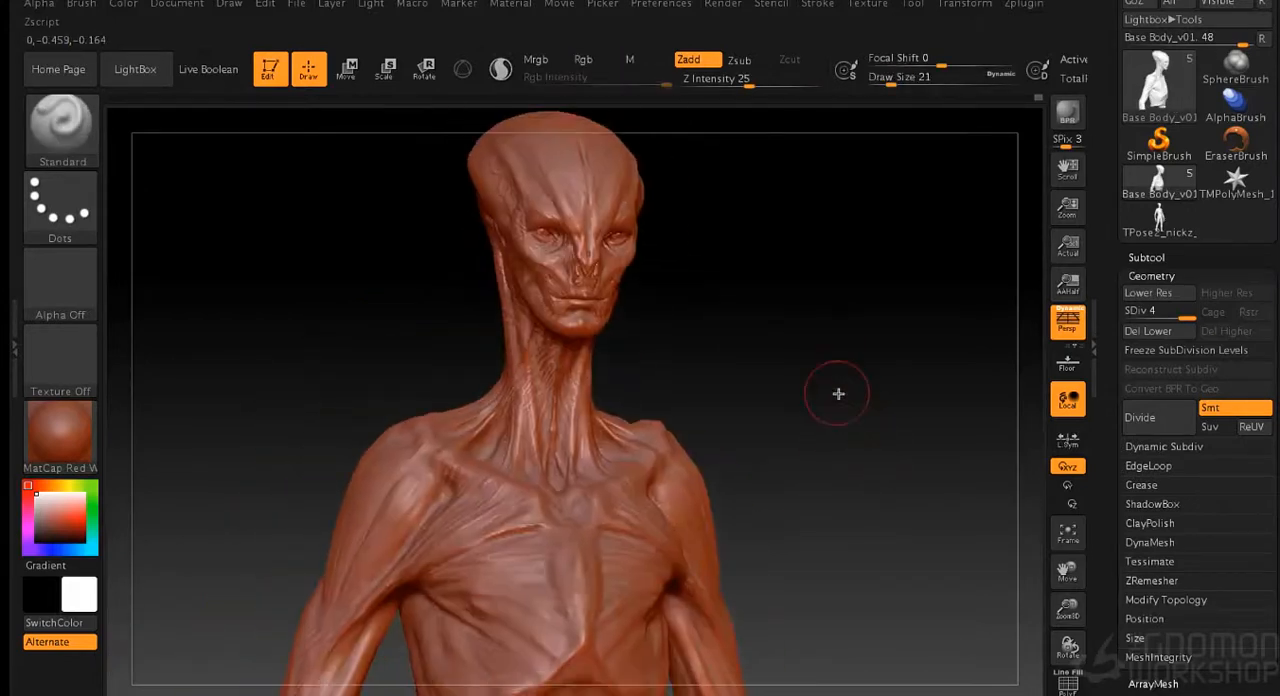
- Refine the fine relief across the upper sternum with the Standard brush at draw size 1
mouse_move(766, 374)
mouse_down()
mouse_move(814, 397)
mouse_move(801, 396)
mouse_move(830, 345)
mouse_move(806, 412)
mouse_up()
key(s)
key(s)
key(s)
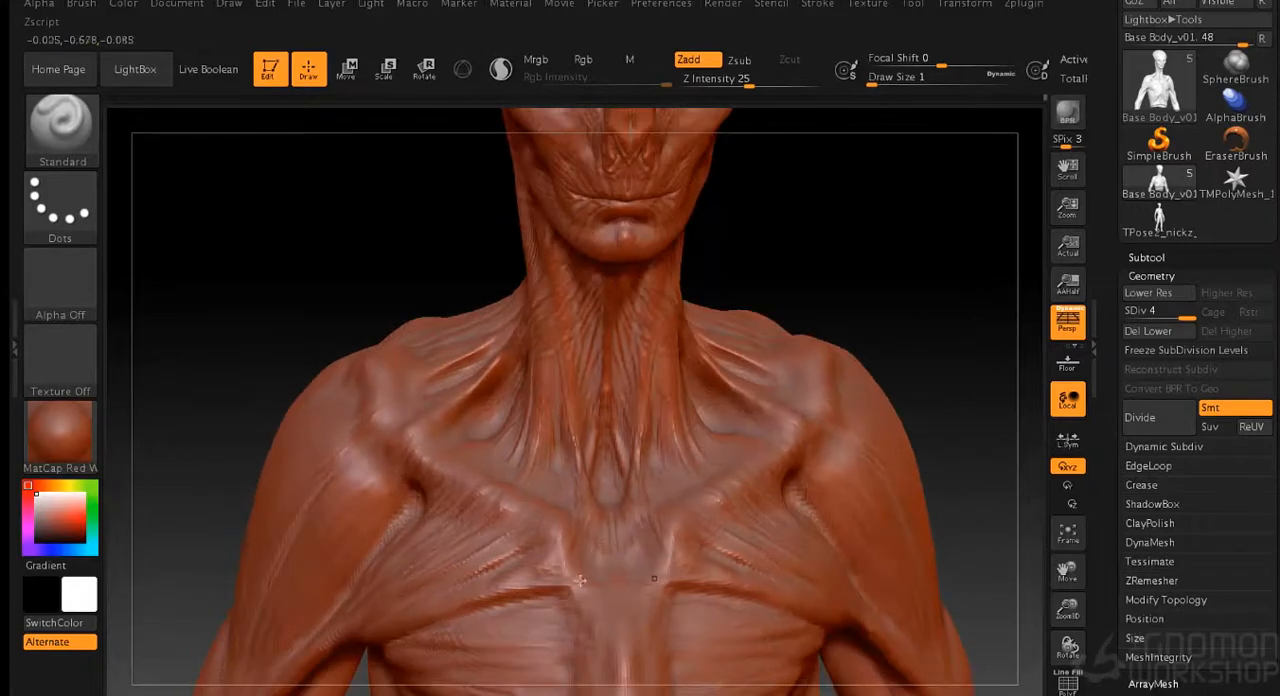
alt+drag(837, 277, 848, 155)
drag(820, 235, 857, 263)
drag(780, 345, 822, 340)
alt+drag(810, 325, 805, 377)
drag(736, 322, 738, 397)
- Sculpt and smooth strands over the outer shoulder muscle and the neck-to-shoulder slope at draw size 5
key(s)
click(273, 380)
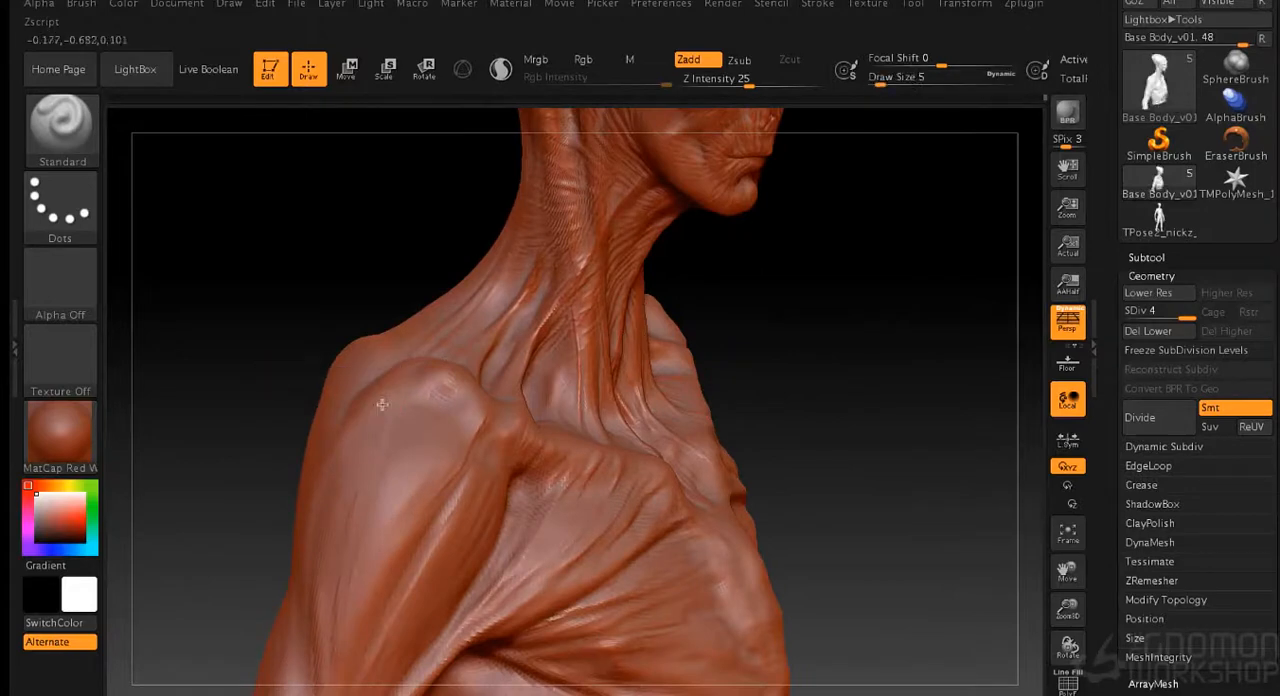
mouse_move(284, 316)
mouse_down()
mouse_move(791, 357)
mouse_move(335, 435)
mouse_up()
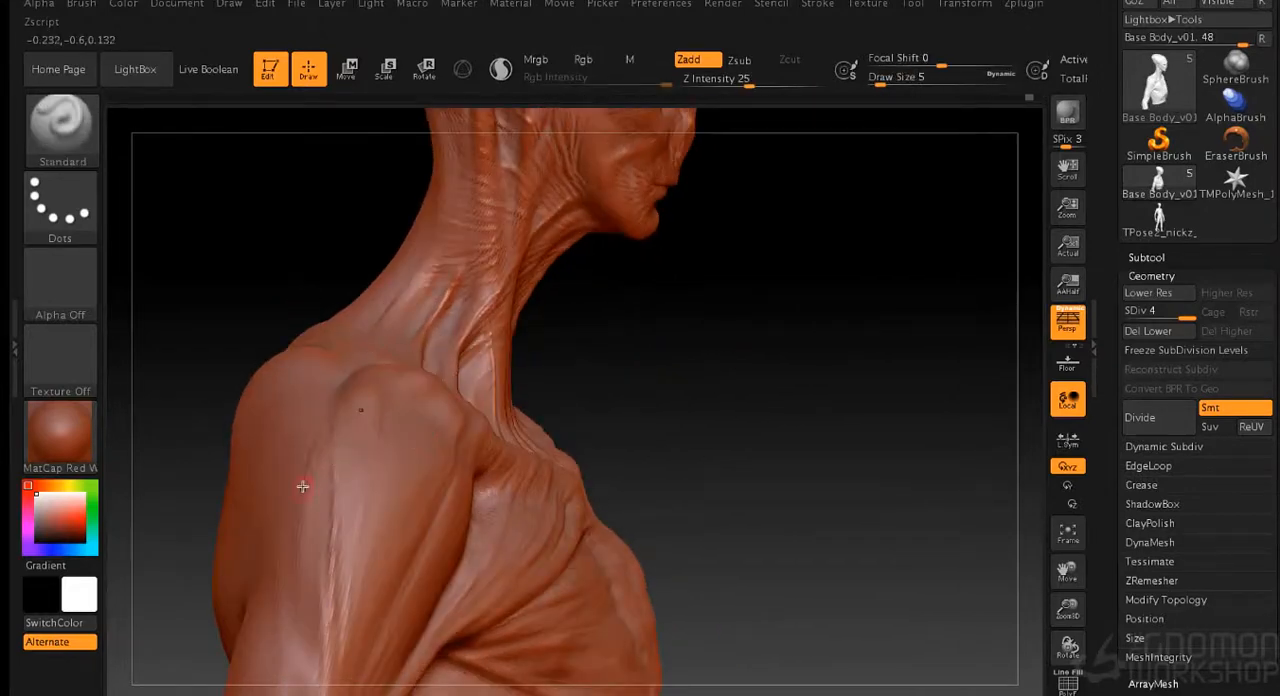
drag(647, 346, 718, 381)
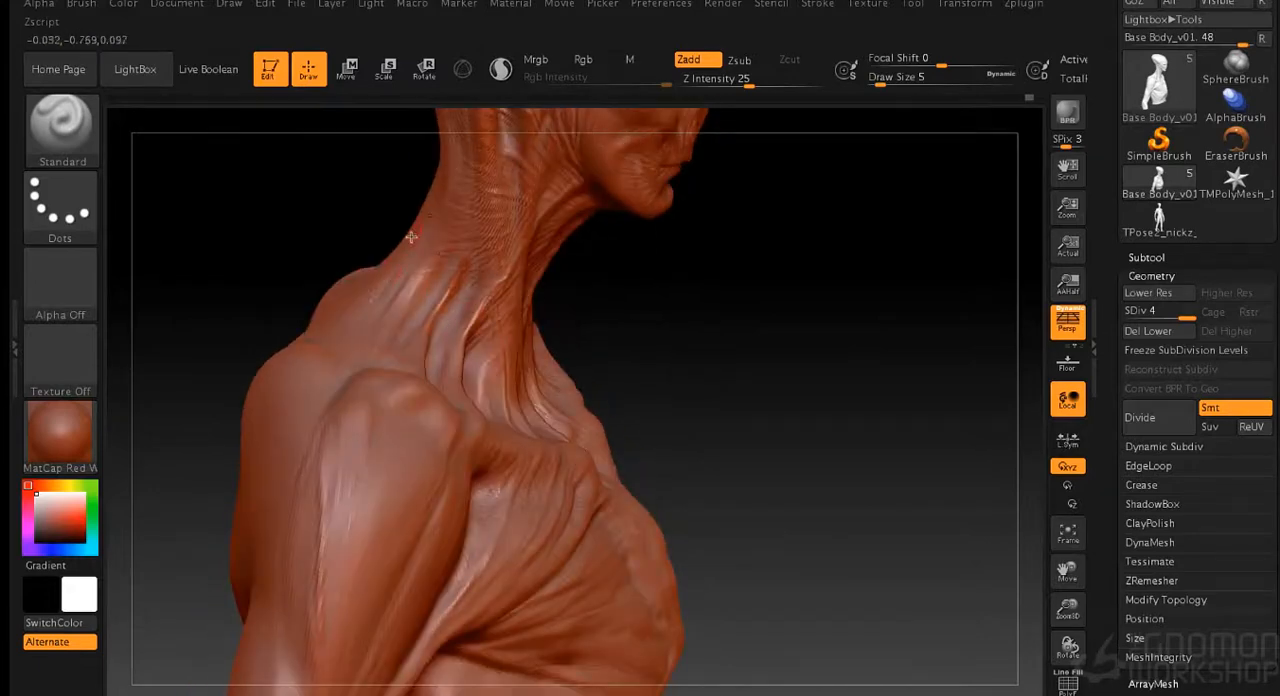
mouse_move(284, 312)
mouse_down()
mouse_move(150, 318)
mouse_move(275, 315)
mouse_move(395, 337)
mouse_up()
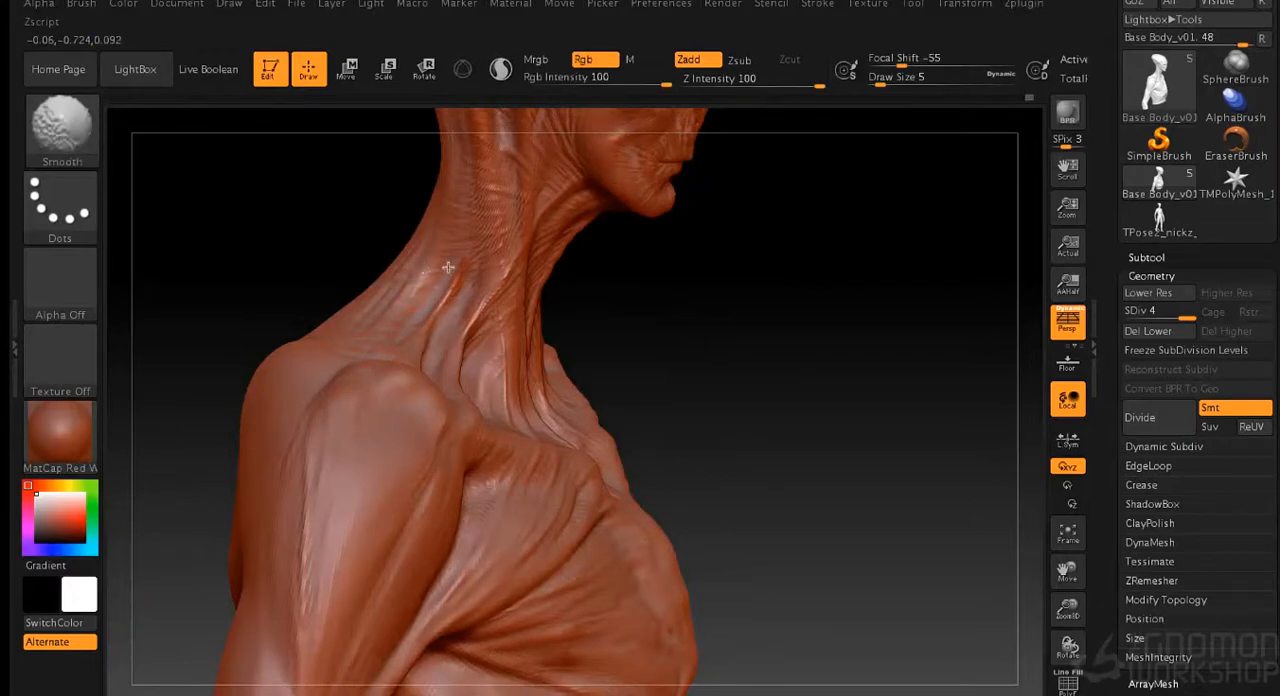
mouse_move(299, 473)
shift+mouse_down()
mouse_move(306, 606)
mouse_move(317, 428)
shift+mouse_up()
mouse_move(870, 362)
mouse_down()
mouse_move(786, 365)
mouse_move(943, 303)
mouse_move(703, 255)
mouse_up()
mouse_move(760, 356)
alt+mouse_down()
mouse_move(843, 354)
mouse_move(823, 377)
mouse_move(869, 349)
mouse_move(851, 306)
alt+mouse_up()
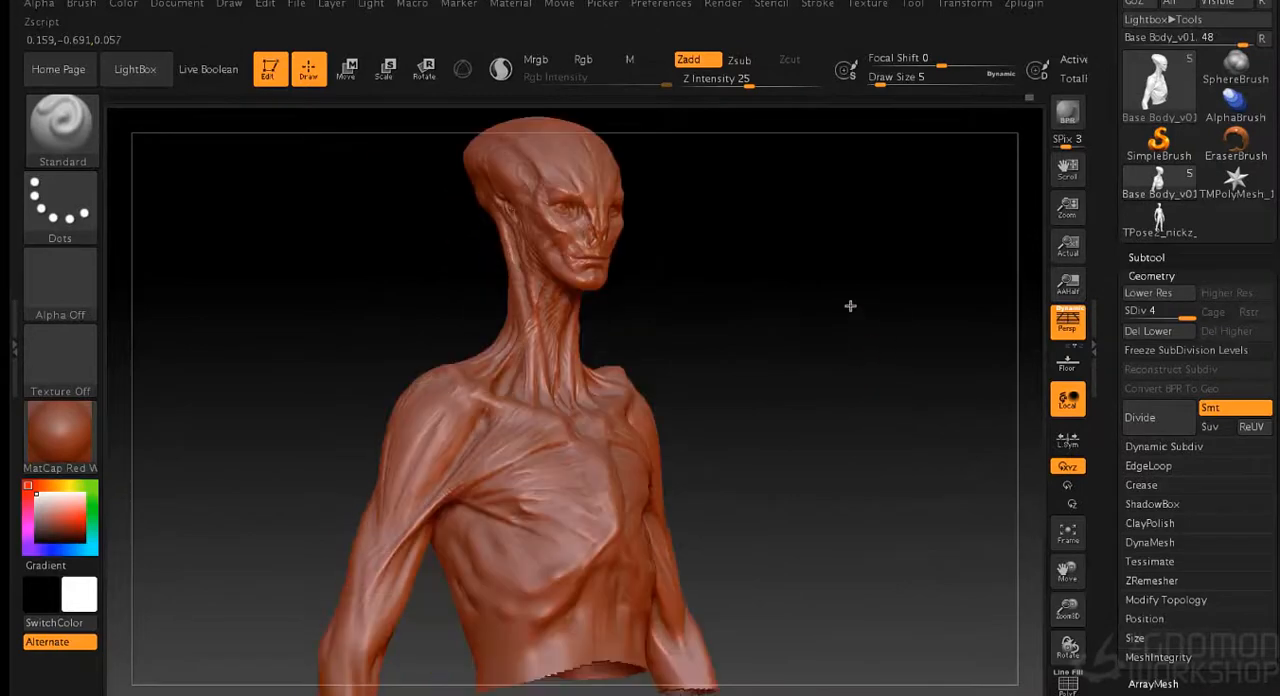
- Sculpt fine strands down the inner upper arm towards the elbow at draw sizes 1 and 2
mouse_move(812, 345)
alt+mouse_down()
mouse_move(820, 311)
mouse_move(882, 371)
mouse_move(888, 242)
alt+mouse_up()
key(s)
click(884, 373)
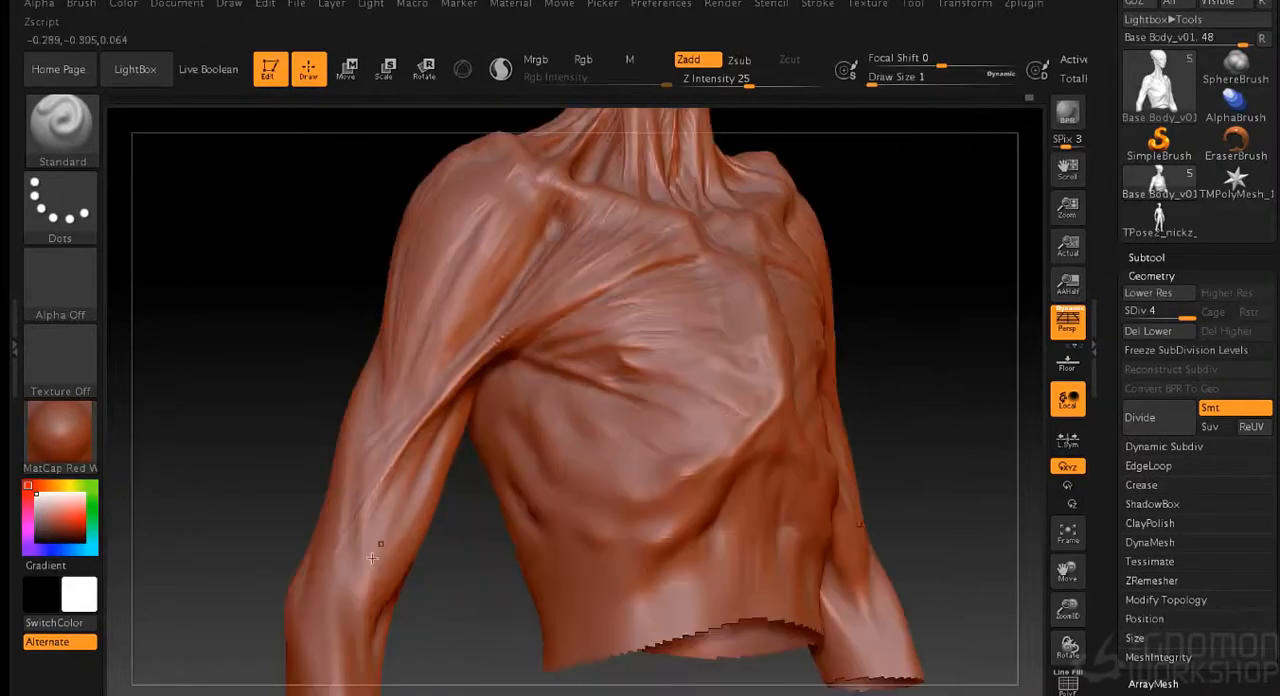
key(s)
click(477, 613)
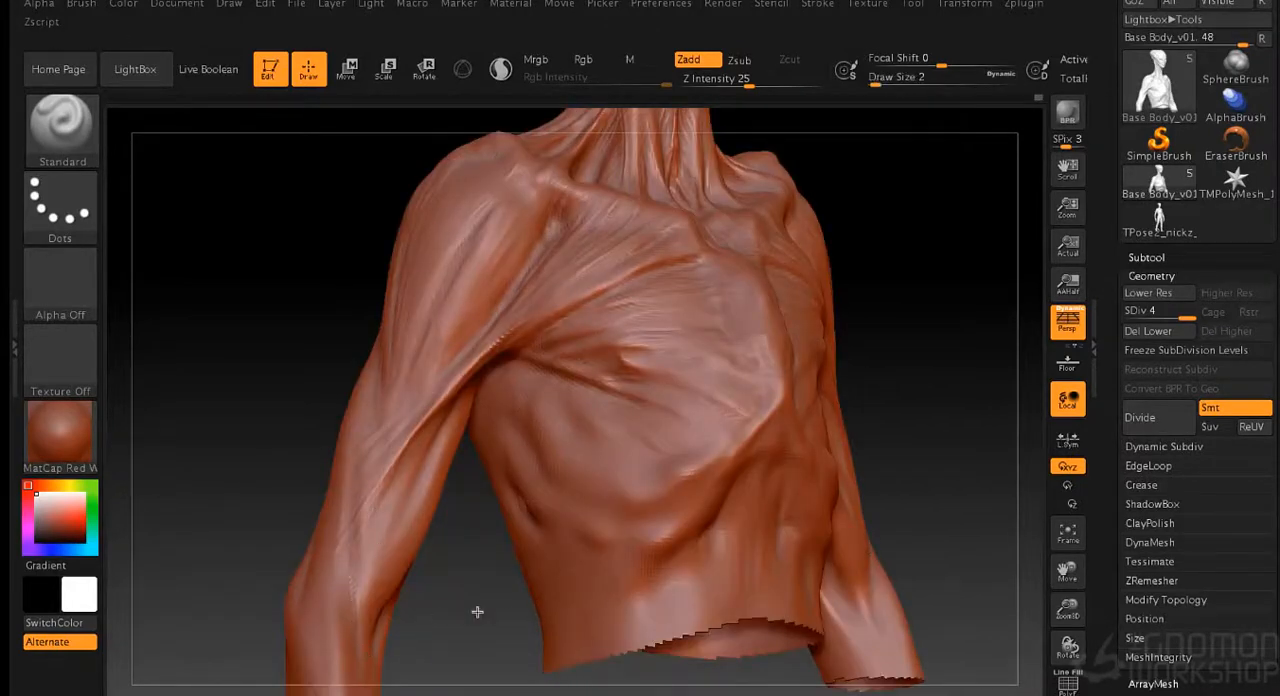
- Build up tendon strands running down the upper arm into the elbow at draw size 9
shift+drag(477, 611, 408, 588)
key(s)
click(477, 594)
drag(349, 560, 356, 608)
drag(377, 535, 359, 612)
shift+drag(386, 514, 365, 614)
drag(471, 577, 504, 589)
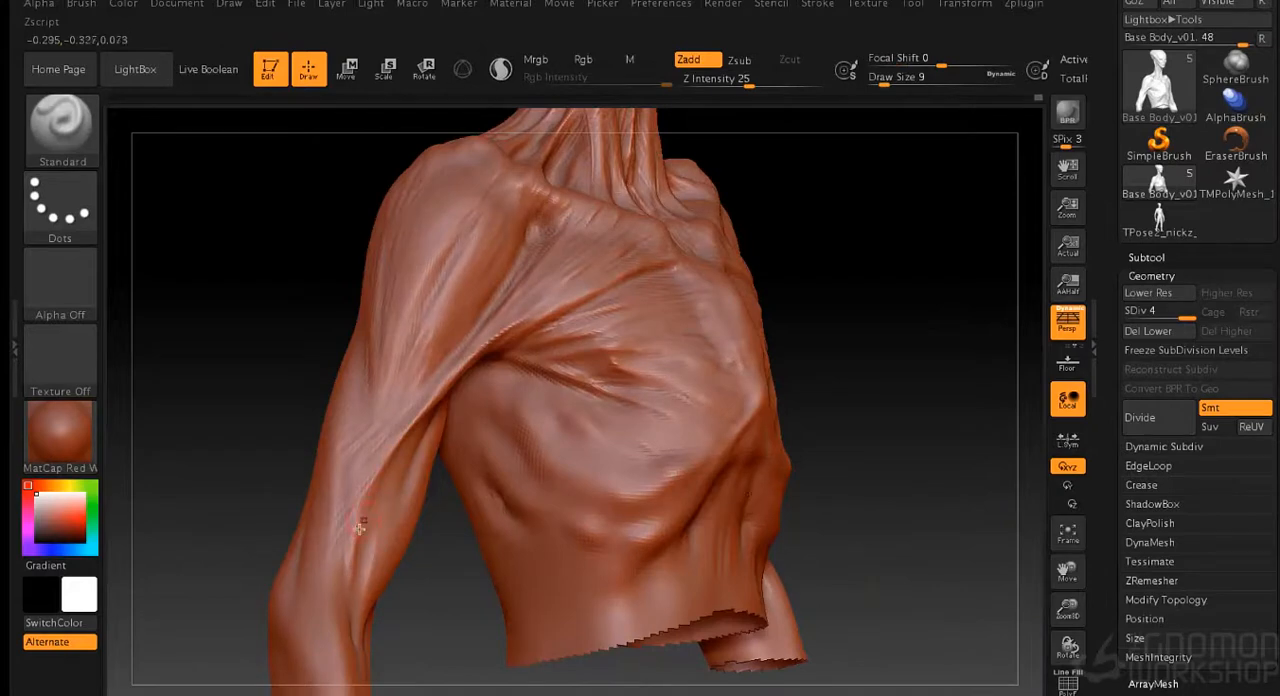
shift+drag(351, 574, 349, 598)
- Refine the tendon strands just above the elbow at draw size 6, and raise the draw size to 12
drag(466, 566, 449, 588)
key(s)
drag(441, 590, 478, 588)
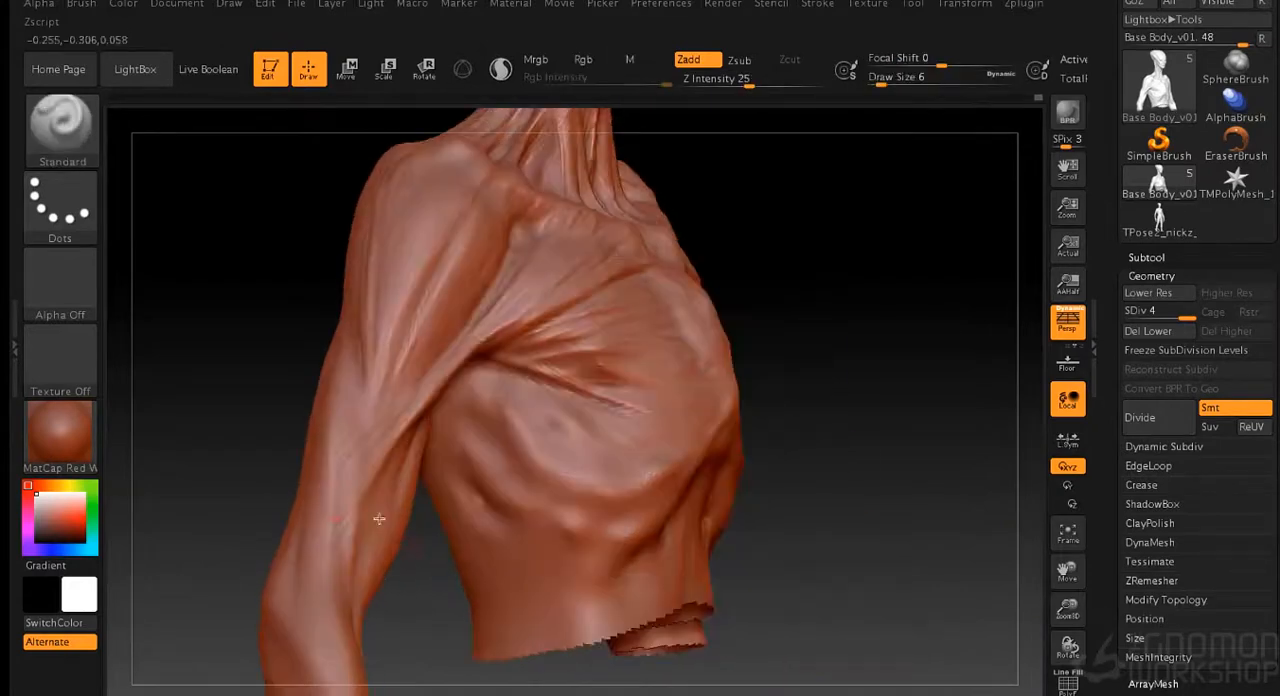
key(s)
drag(237, 546, 246, 542)
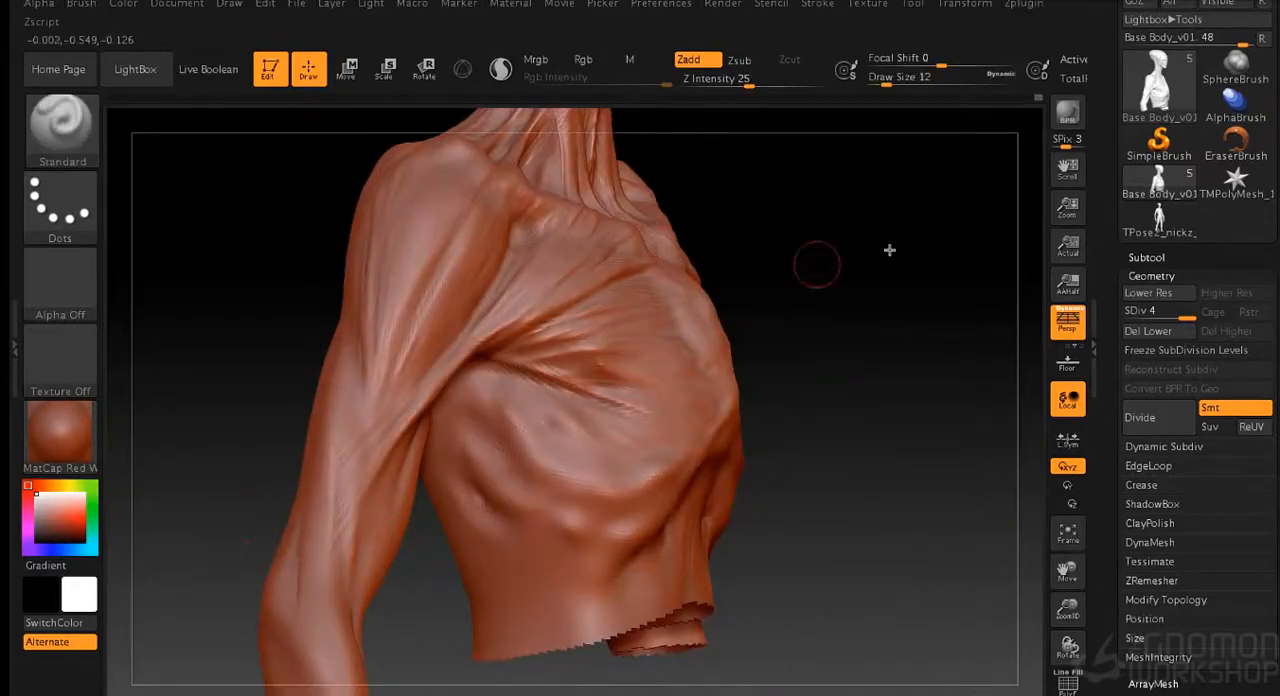
- Shape the bony form on the outer side of the elbow with the Standard brush
drag(250, 592, 287, 592)
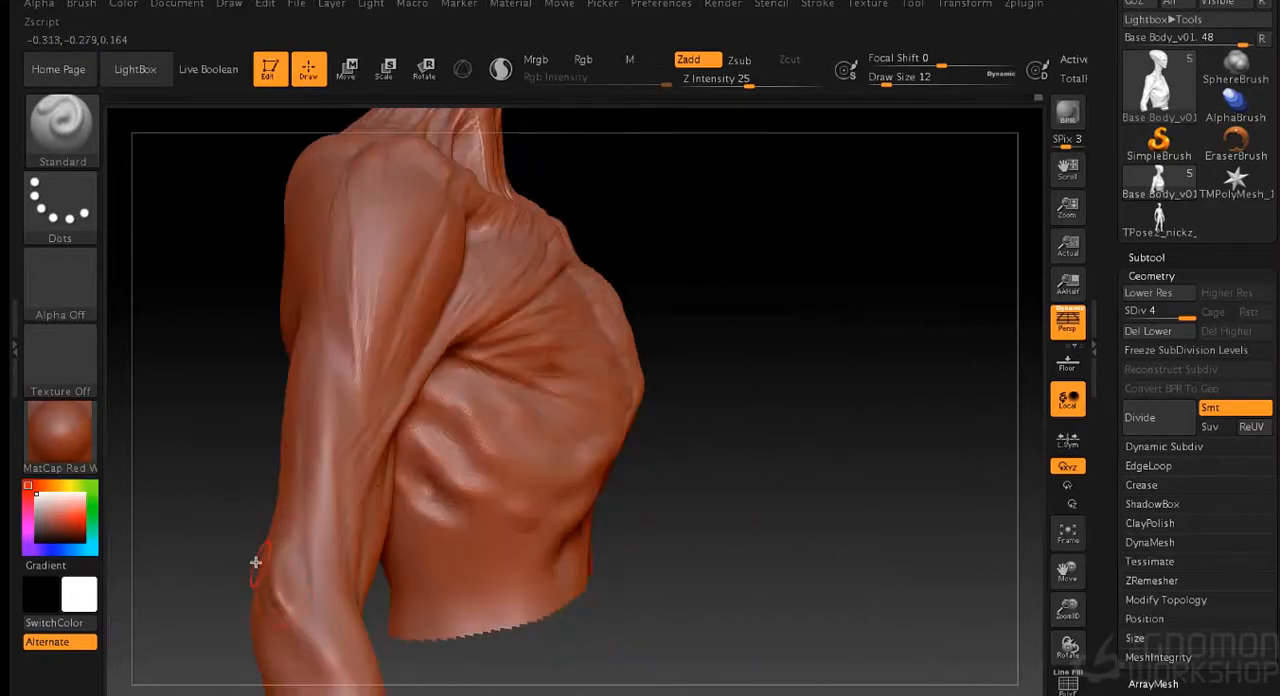
key(s)
drag(212, 543, 216, 543)
mouse_move(274, 585)
mouse_down()
mouse_move(291, 616)
mouse_move(306, 612)
mouse_up()
key(s)
drag(558, 686, 562, 686)
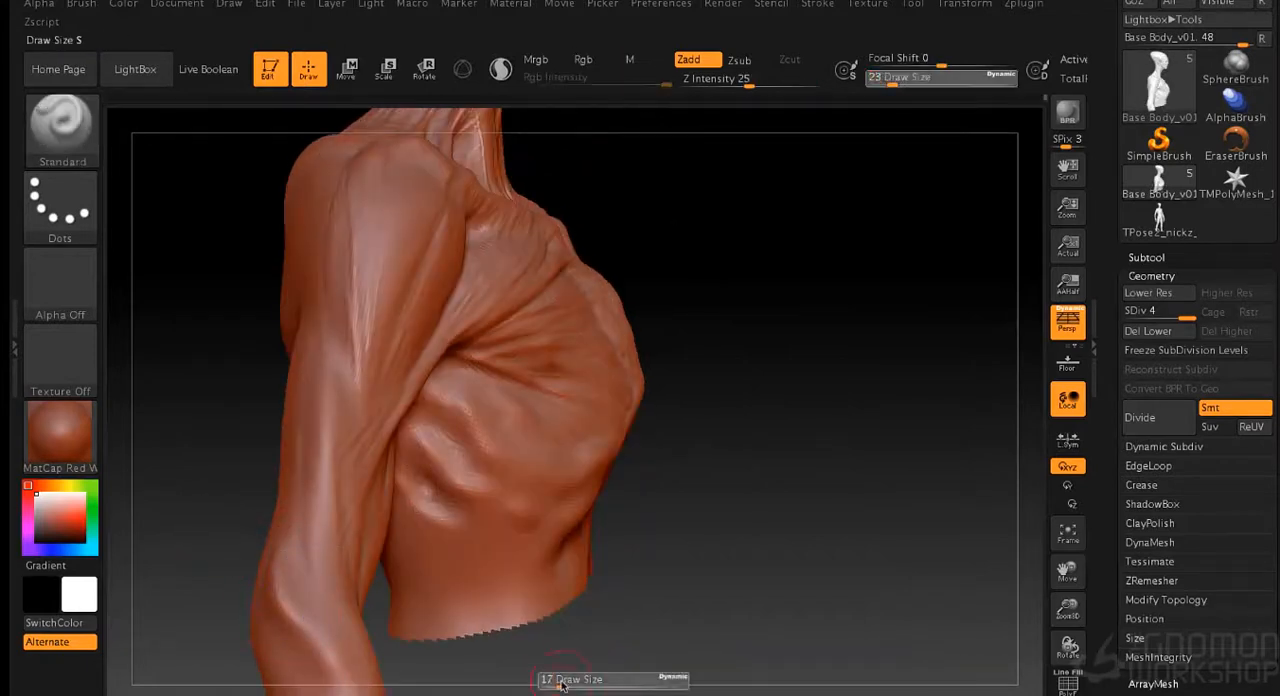
- Sculpt and smooth the side ribs and the forms beneath the rib cage at draw sizes 14 and 9
mouse_move(657, 642)
mouse_down()
mouse_move(449, 606)
mouse_move(380, 630)
mouse_move(806, 360)
mouse_move(791, 414)
mouse_move(712, 380)
mouse_up()
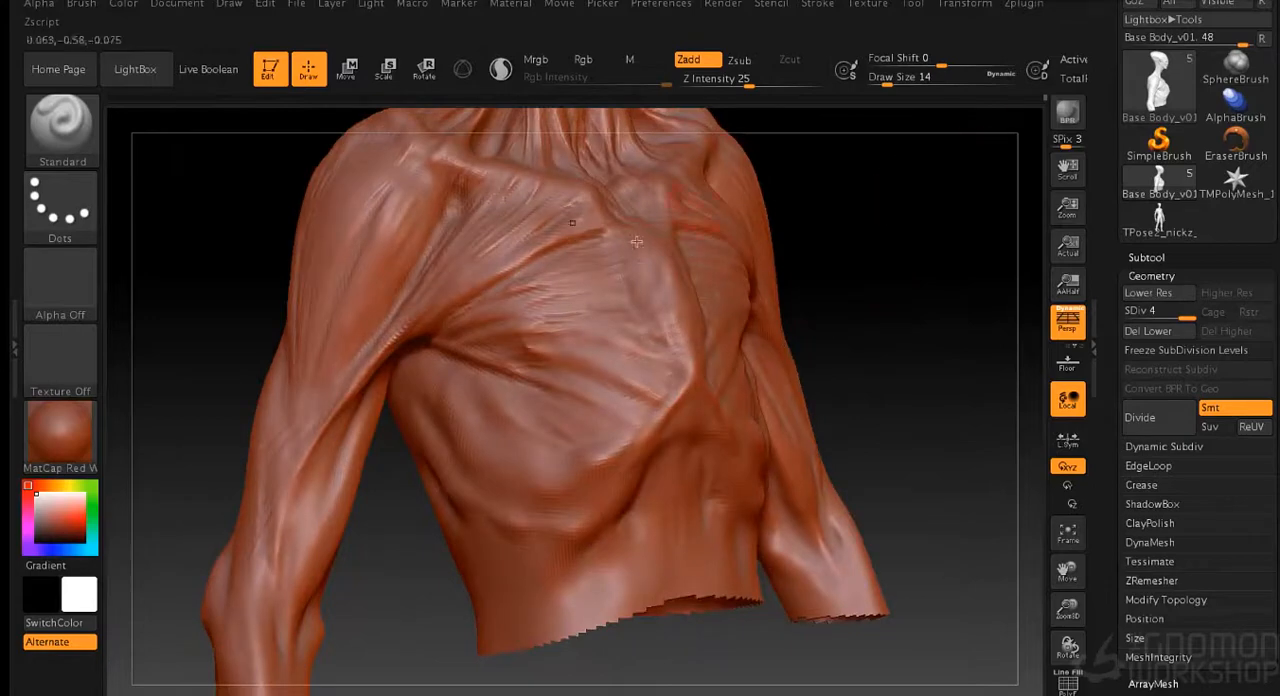
drag(381, 518, 425, 508)
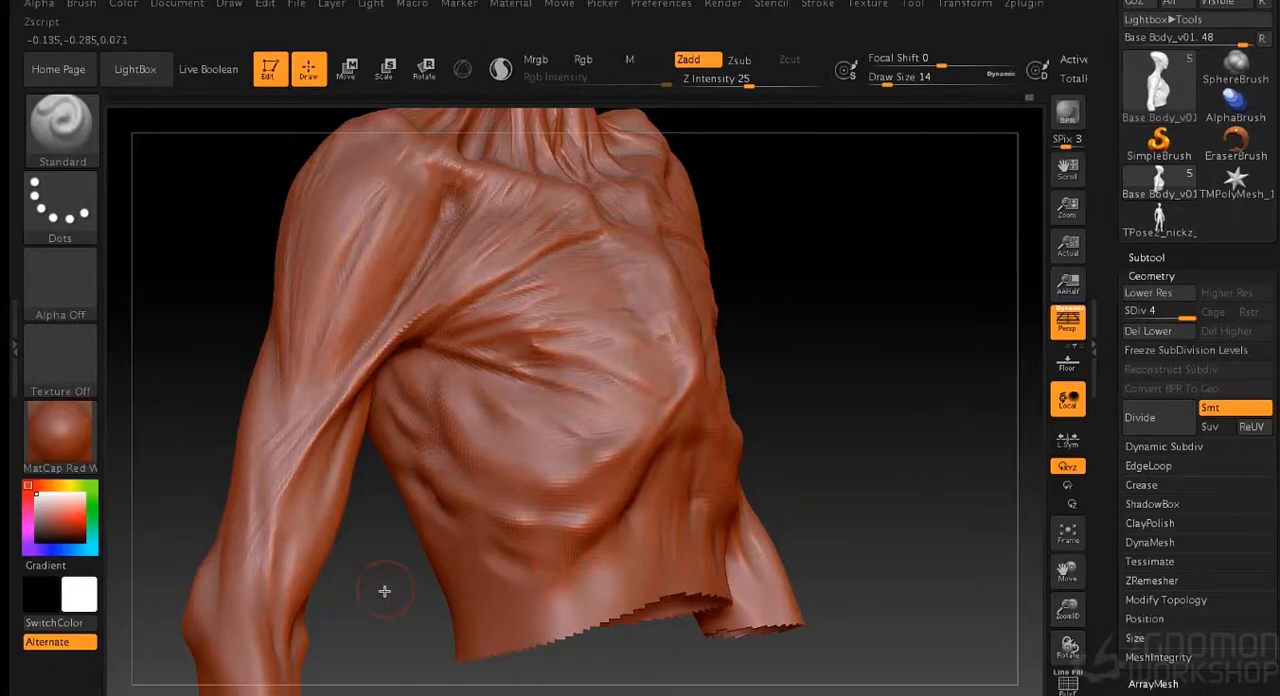
drag(386, 591, 460, 575)
key(s)
drag(751, 464, 748, 464)
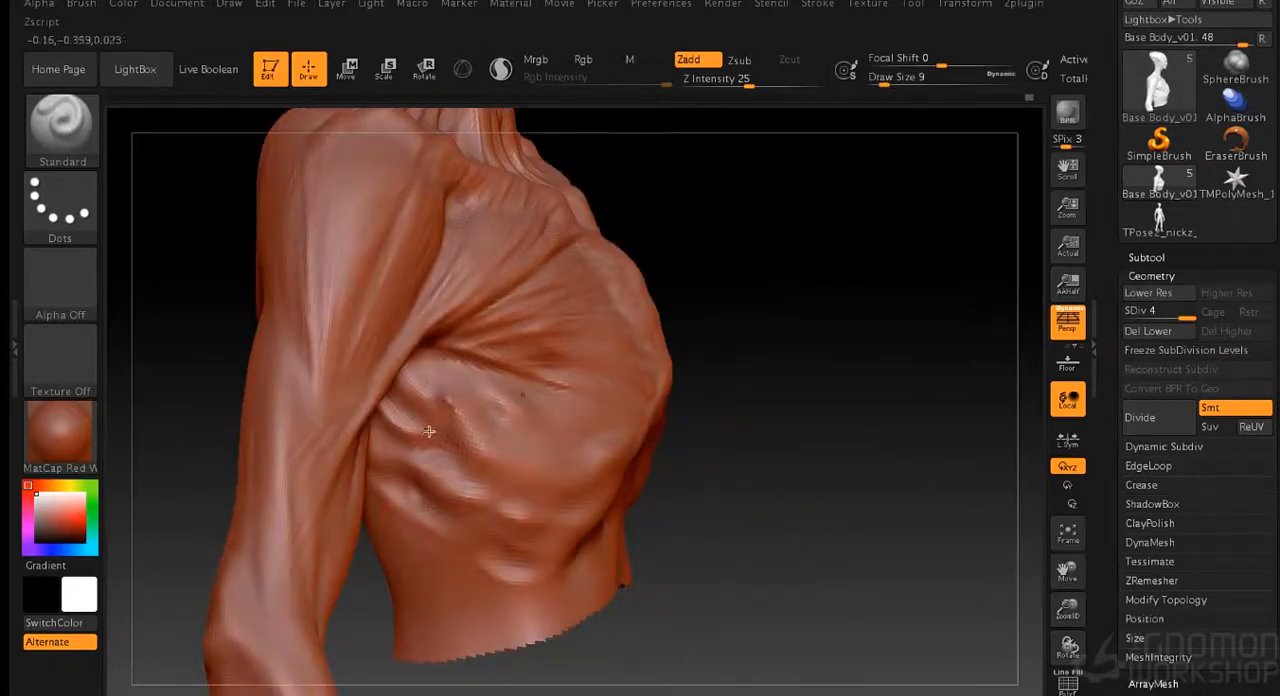
mouse_move(432, 382)
shift+mouse_down()
mouse_move(450, 440)
mouse_move(388, 414)
shift+mouse_up()
mouse_move(423, 500)
shift+mouse_down()
mouse_move(523, 537)
mouse_move(545, 575)
mouse_move(476, 570)
mouse_move(463, 586)
mouse_move(497, 575)
mouse_move(520, 606)
mouse_move(482, 580)
mouse_move(492, 574)
shift+mouse_up()
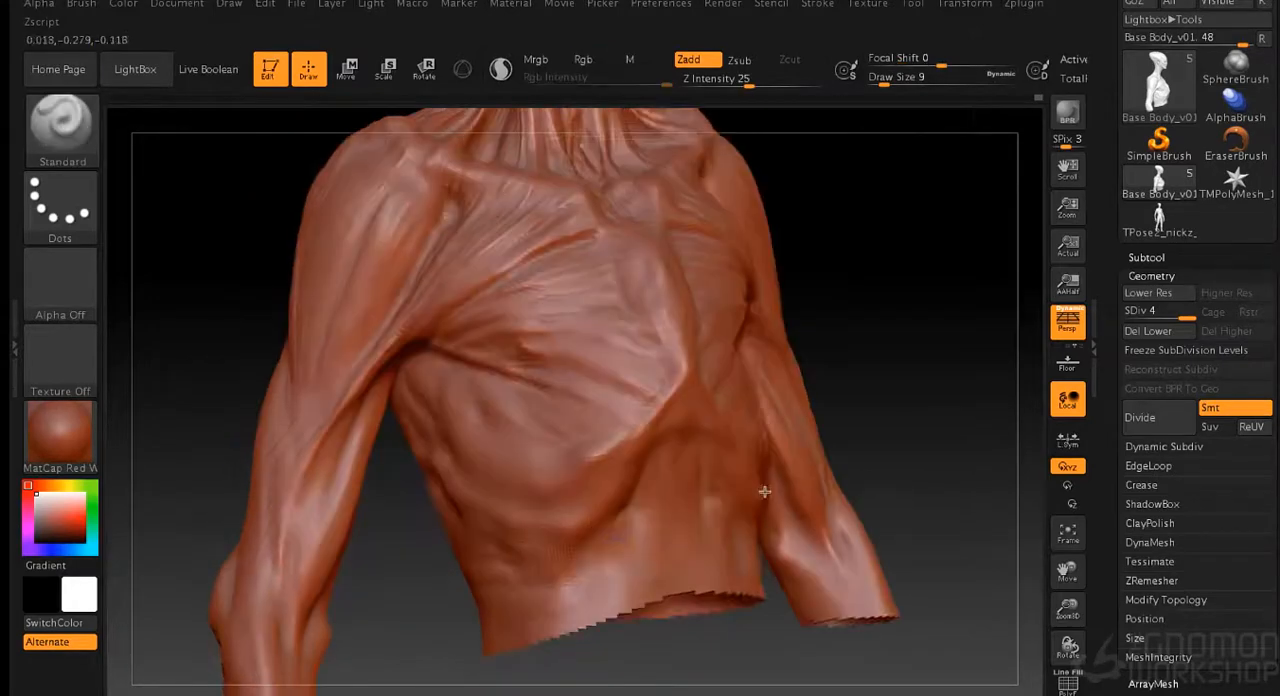
- Add fine strands along the front of the upper arm with the Standard brush at draw size 1
drag(911, 291, 540, 491)
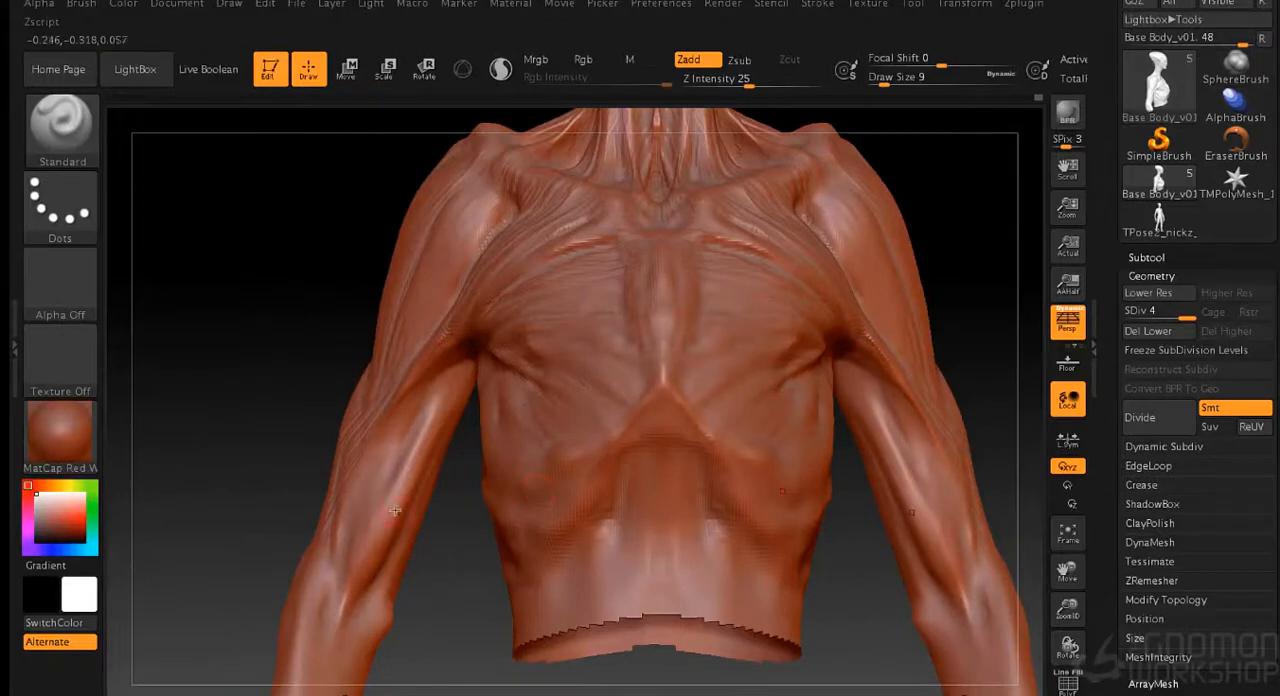
key(s)
drag(306, 410, 290, 411)
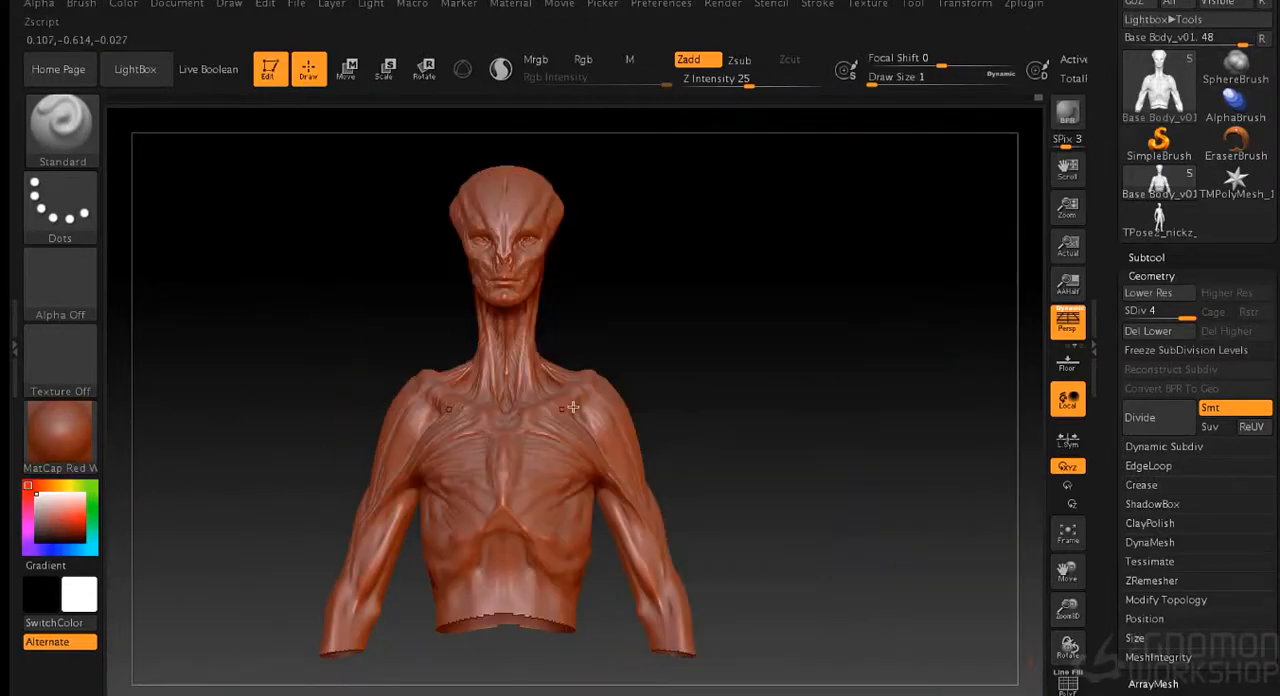
drag(740, 400, 791, 415)
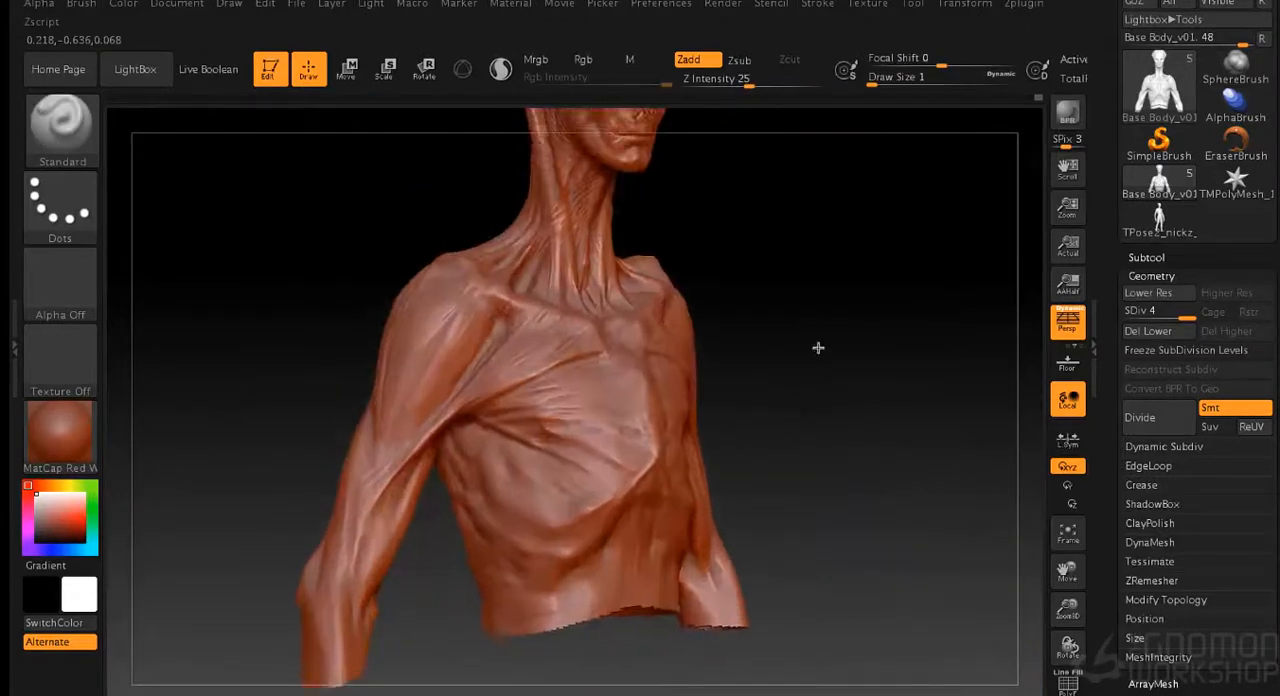
alt+drag(848, 232, 795, 376)
mouse_move(755, 340)
alt+mouse_down()
mouse_move(840, 397)
mouse_move(842, 359)
alt+mouse_up()
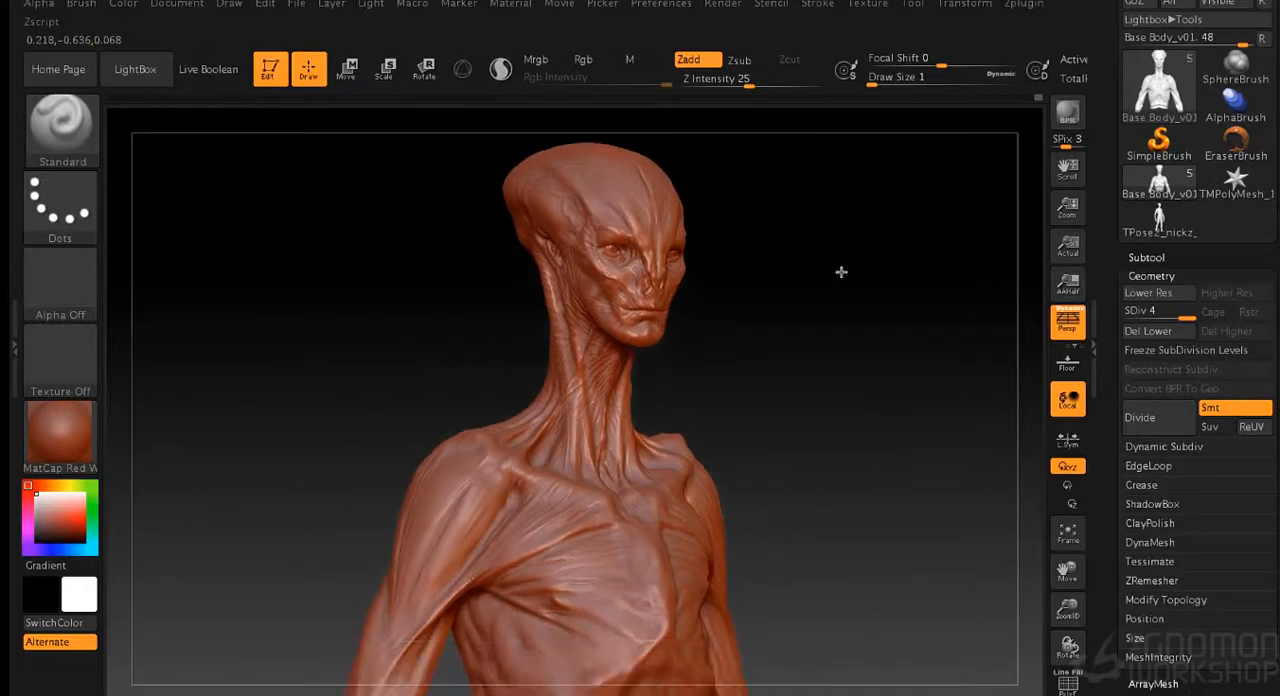
- Save the sculpted alien body as a tool file
click(914, 5)
click(1006, 34)
click(932, 388)
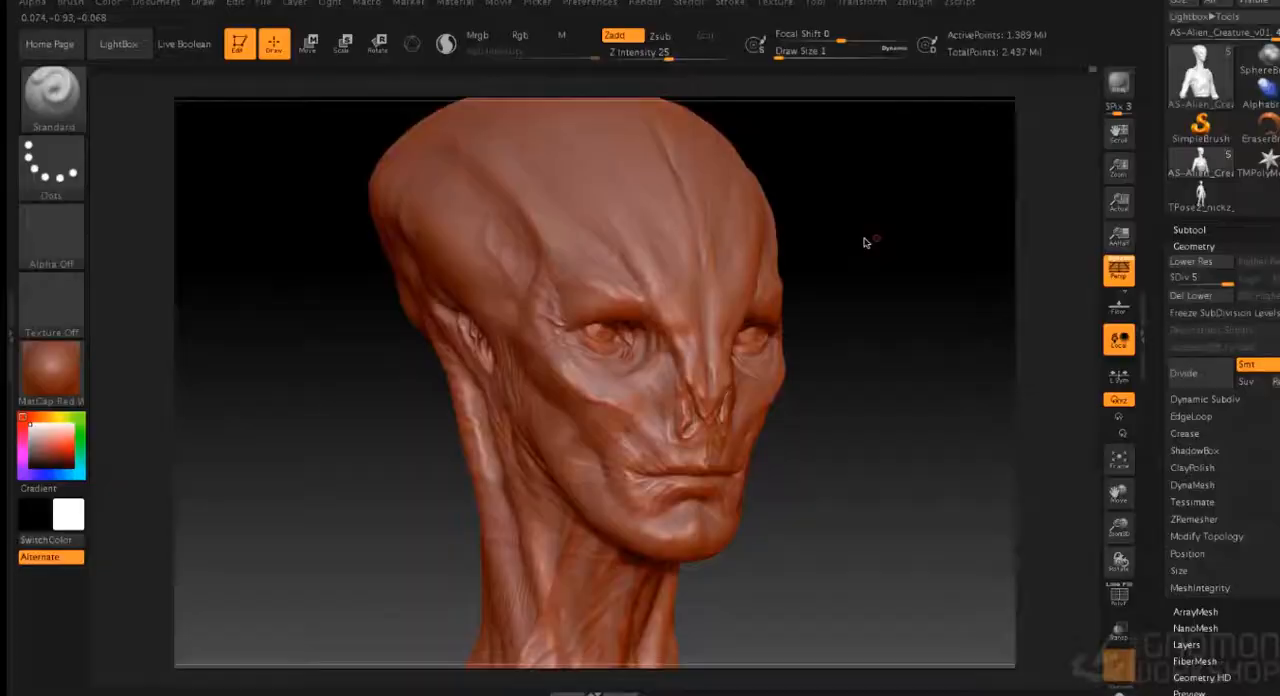
- Carve fine creases around the nostrils and the inner eye corners at draw size 1
drag(865, 242, 848, 385)
alt+drag(841, 316, 881, 196)
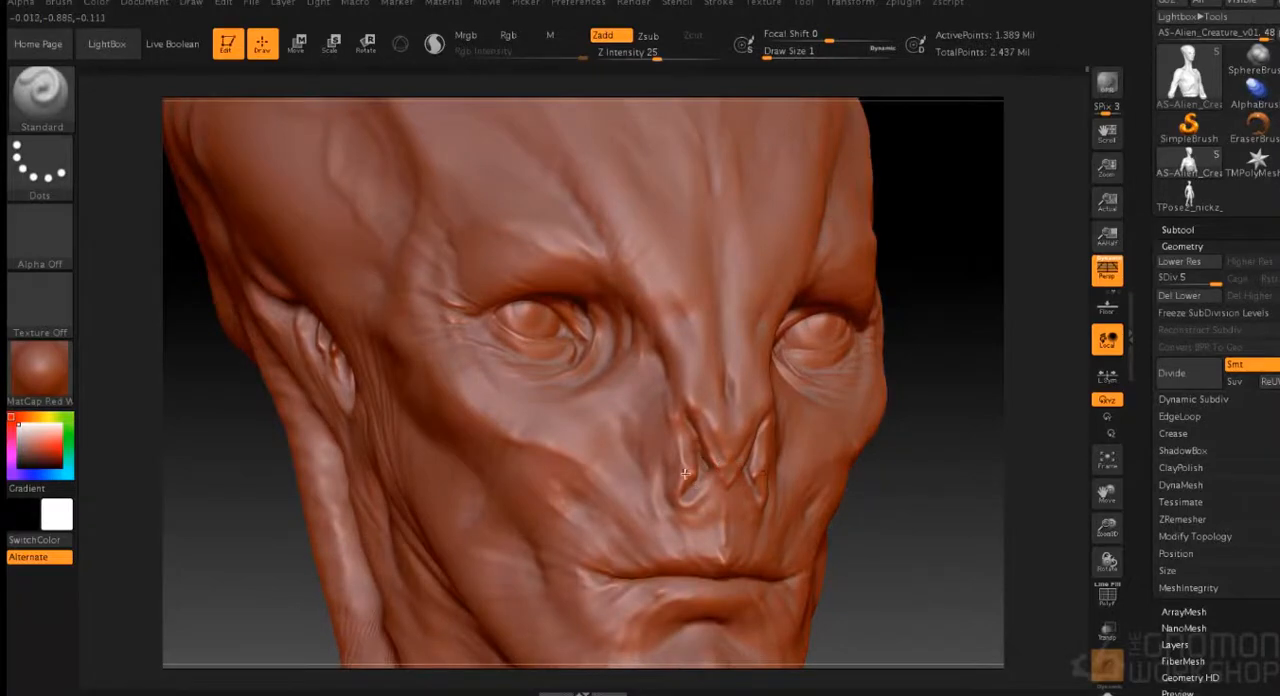
drag(922, 261, 905, 470)
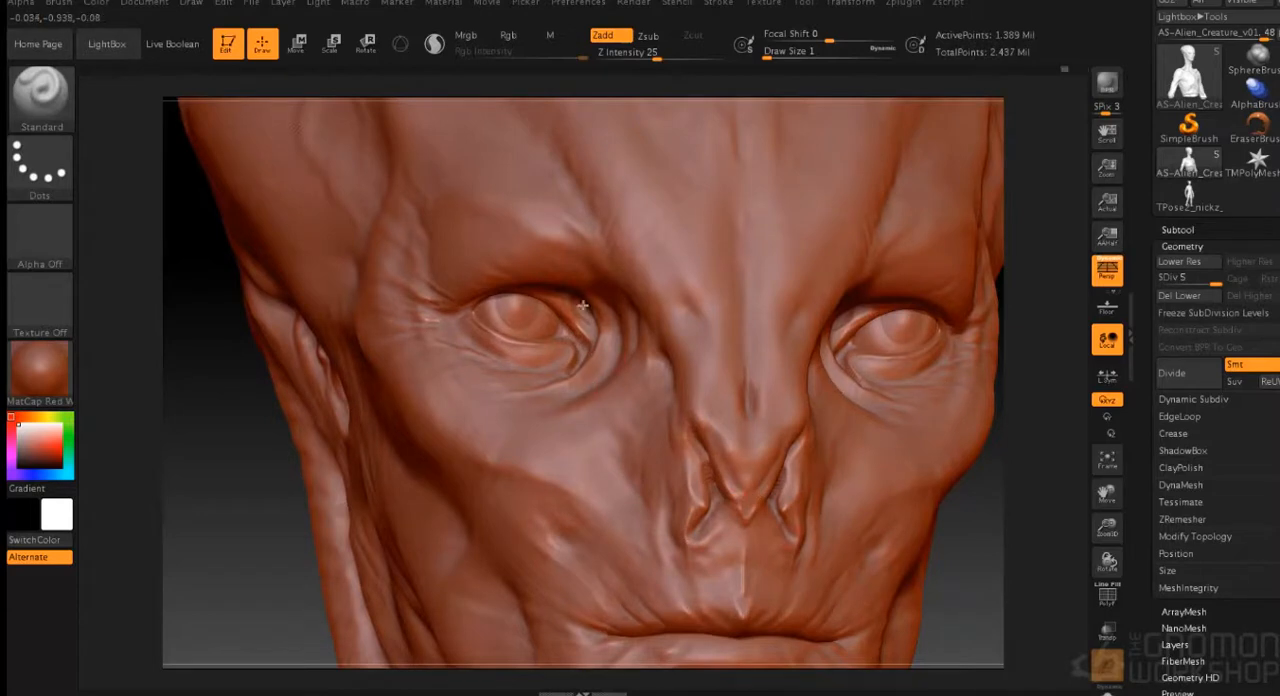
drag(951, 531, 930, 490)
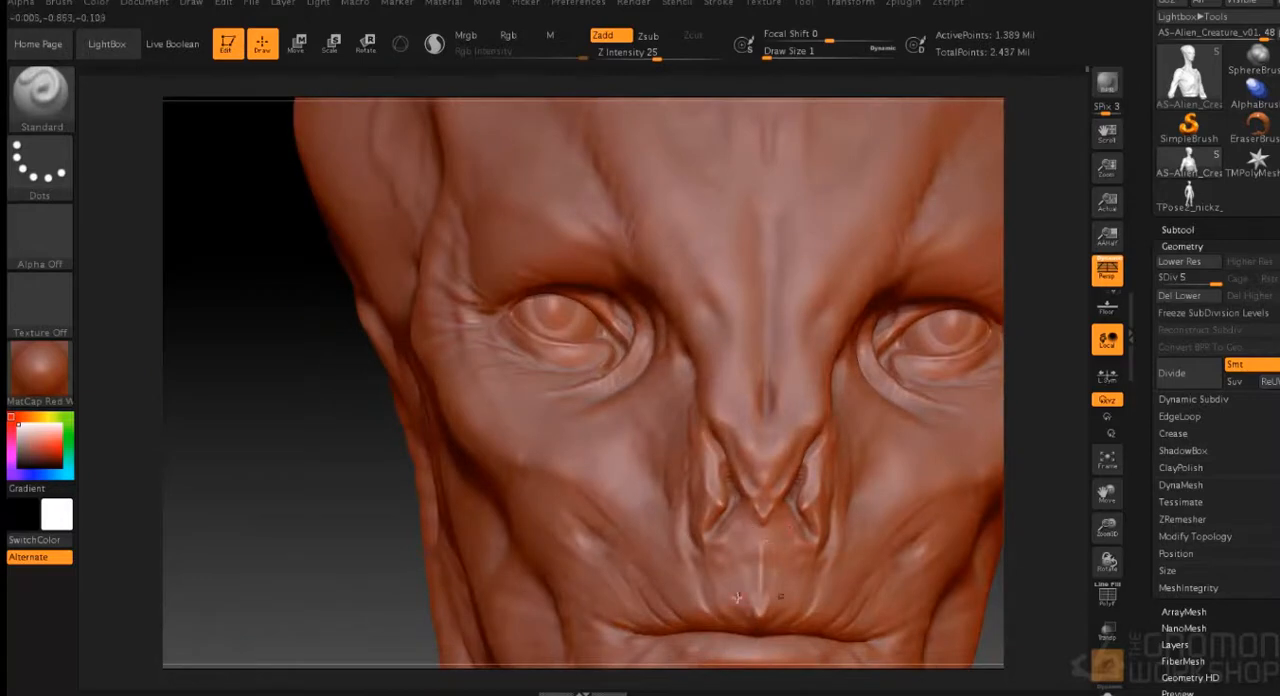
- Sculpt fine wrinkles on the upper lip, beneath the nostrils and along the side of the nose at draw size 1
shift+drag(684, 622, 631, 571)
mouse_move(631, 571)
right_down()
mouse_move(692, 617)
mouse_move(882, 561)
mouse_move(566, 569)
right_up()
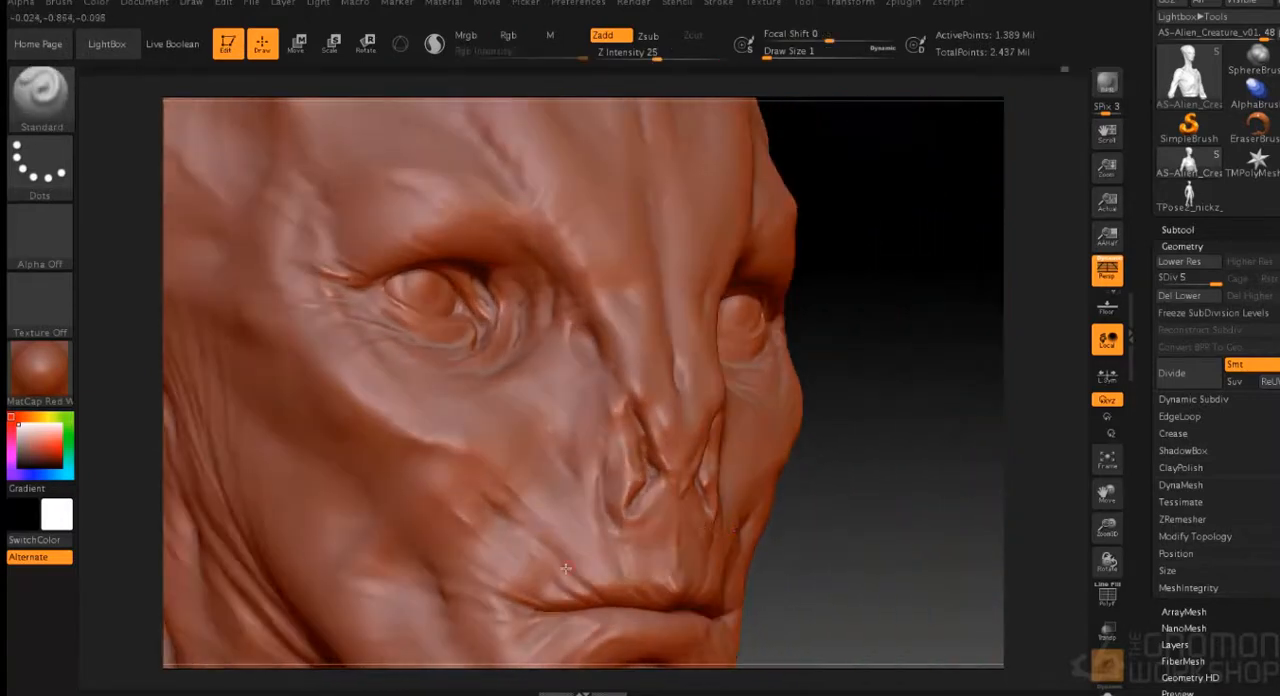
right_drag(500, 518, 582, 336)
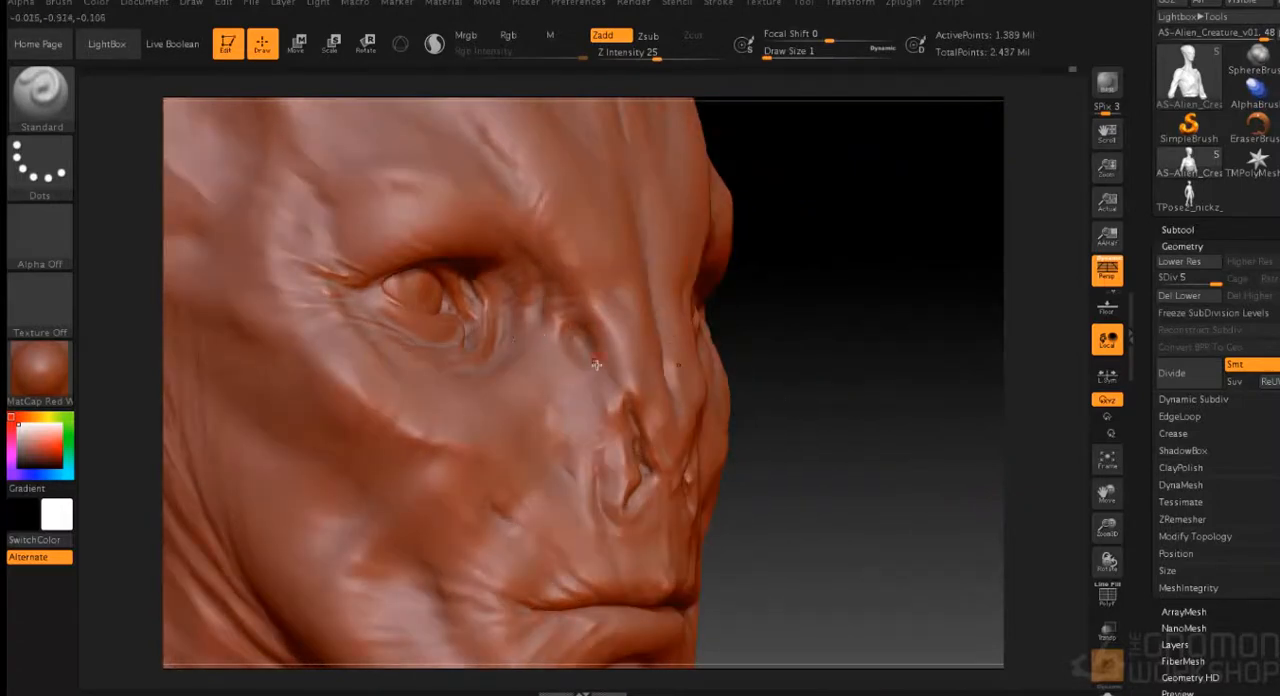
right_drag(636, 418, 631, 394)
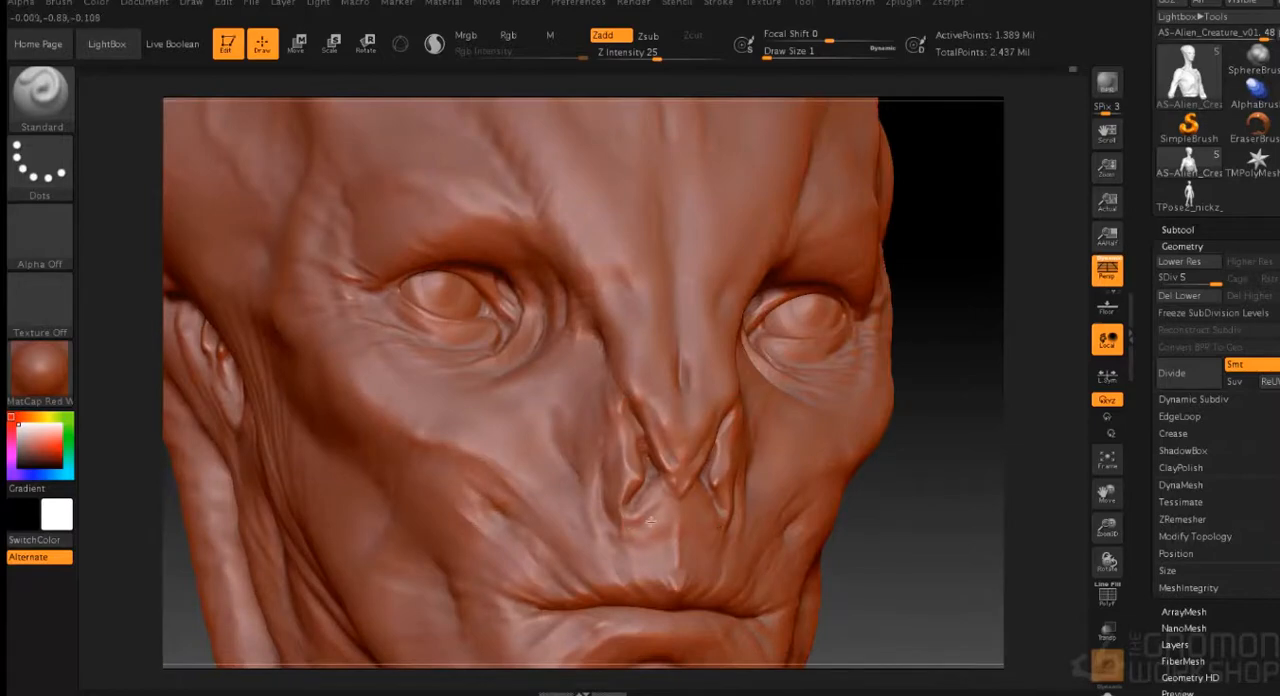
right_drag(670, 464, 735, 450)
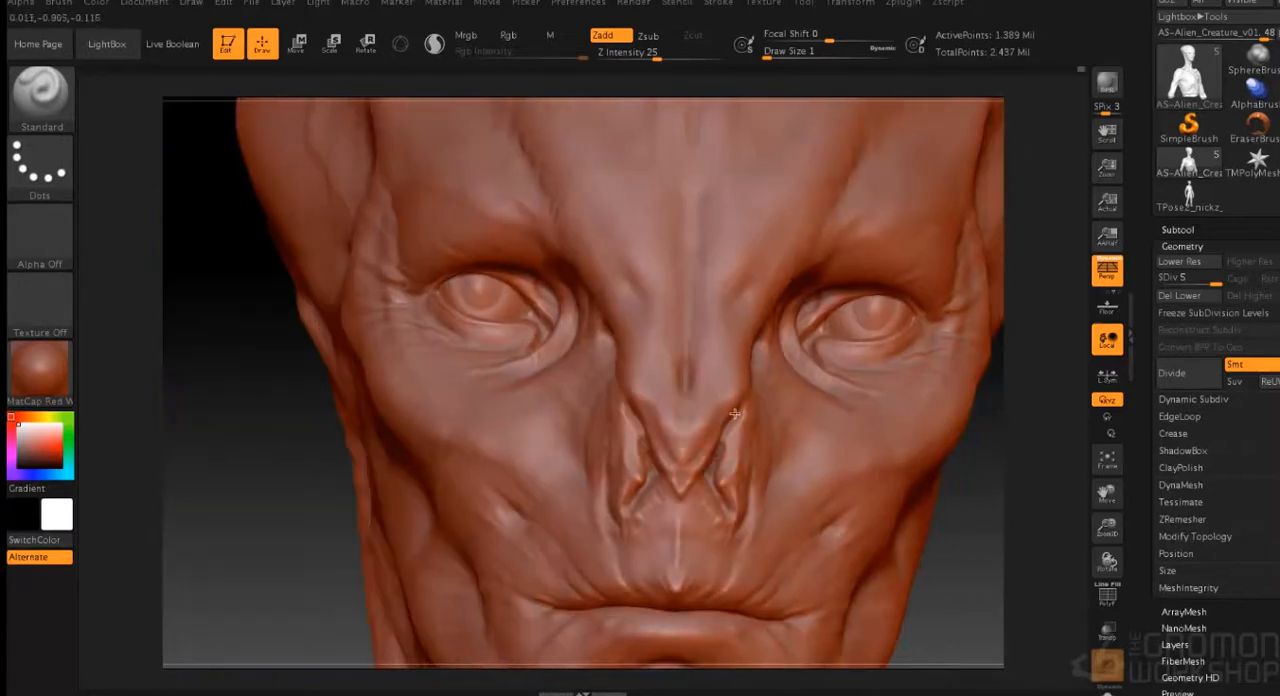
- Sculpt fine wrinkles on the cheekbone and at the outer eye corners at draw size 1
mouse_move(842, 470)
right_down()
mouse_move(934, 562)
mouse_move(495, 408)
right_up()
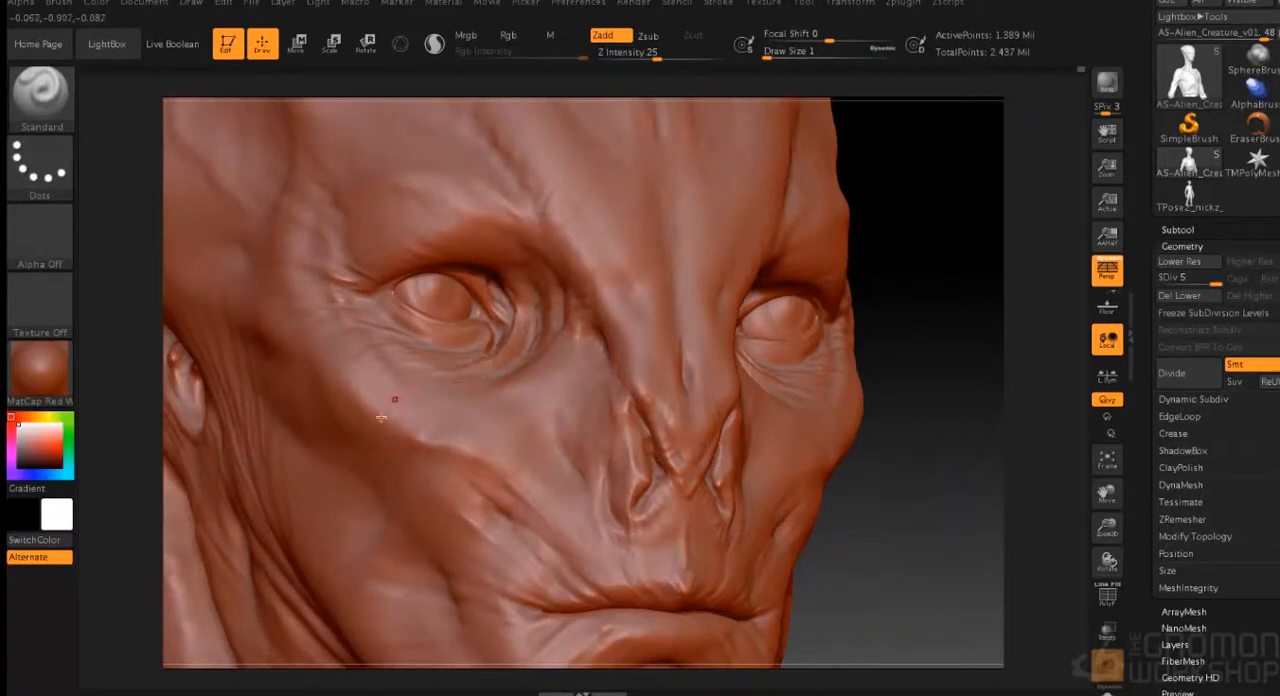
mouse_move(950, 505)
mouse_down()
mouse_move(911, 517)
mouse_move(760, 422)
mouse_move(797, 388)
mouse_move(591, 453)
mouse_up()
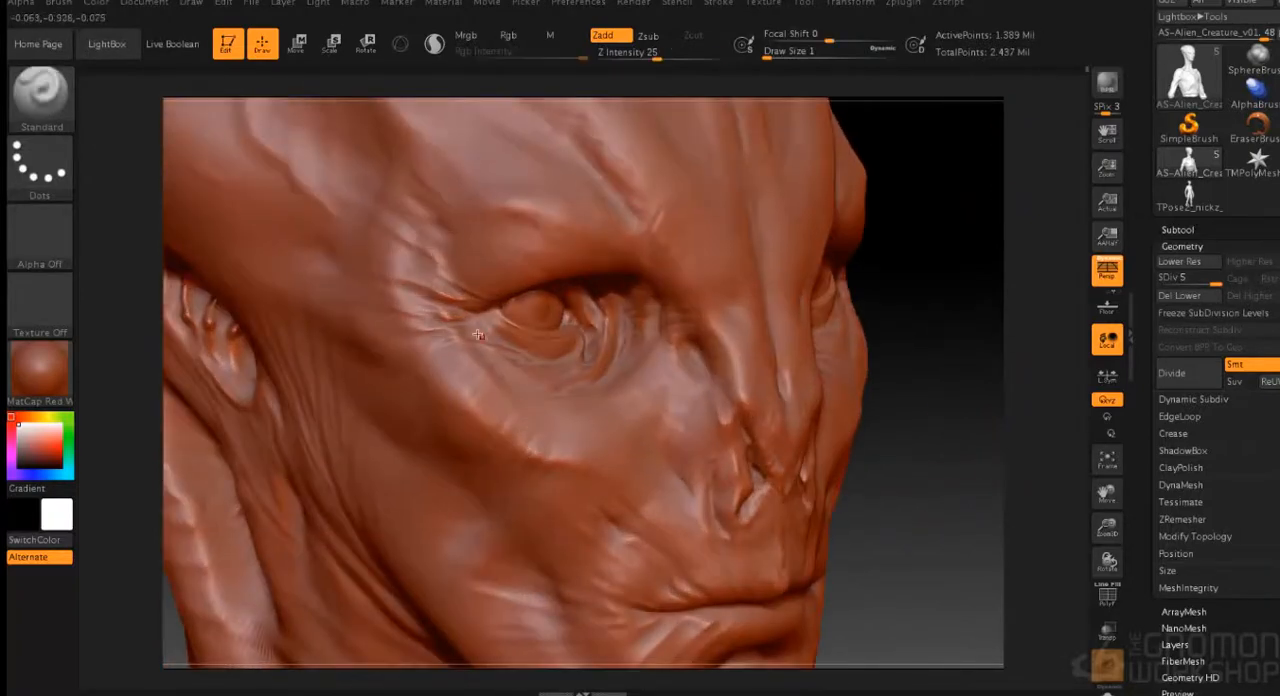
mouse_move(960, 428)
mouse_down()
mouse_move(909, 439)
mouse_move(986, 425)
mouse_up()
drag(883, 395, 499, 334)
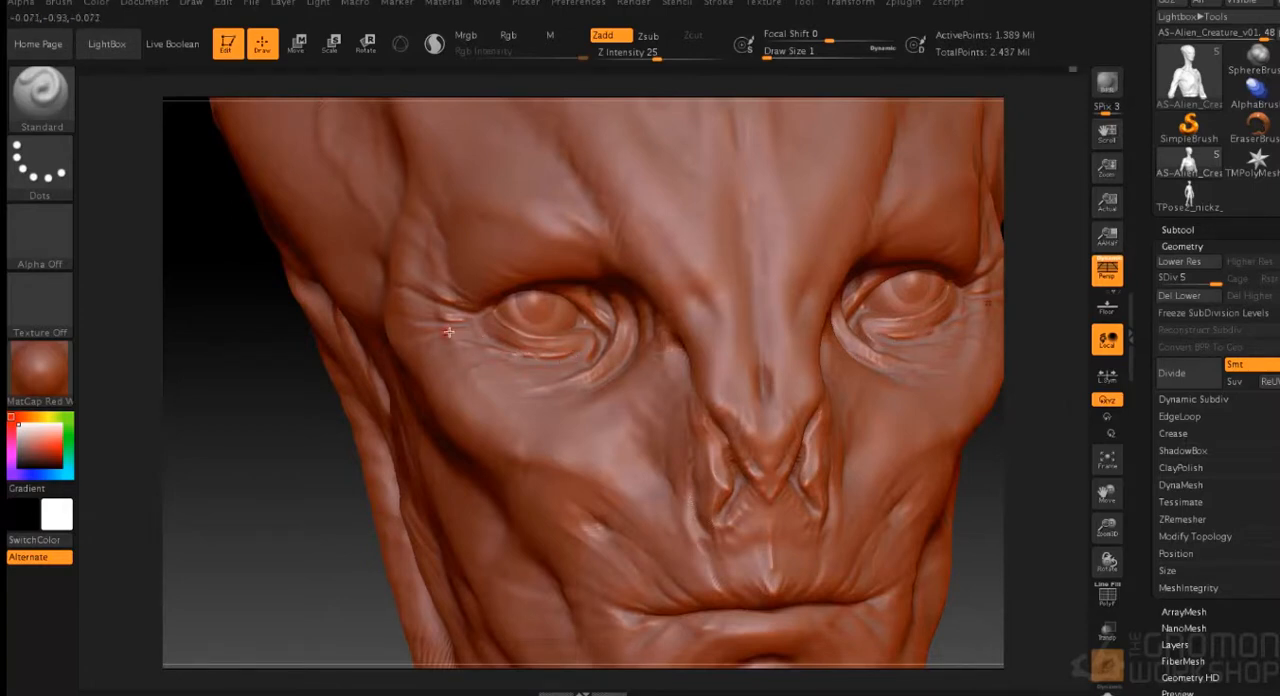
- Sculpt fine creases at the mouth corners and lips, and smooth the cheek beside the nose
mouse_move(943, 531)
mouse_down()
mouse_move(834, 460)
mouse_move(826, 429)
mouse_move(854, 447)
mouse_move(659, 494)
mouse_up()
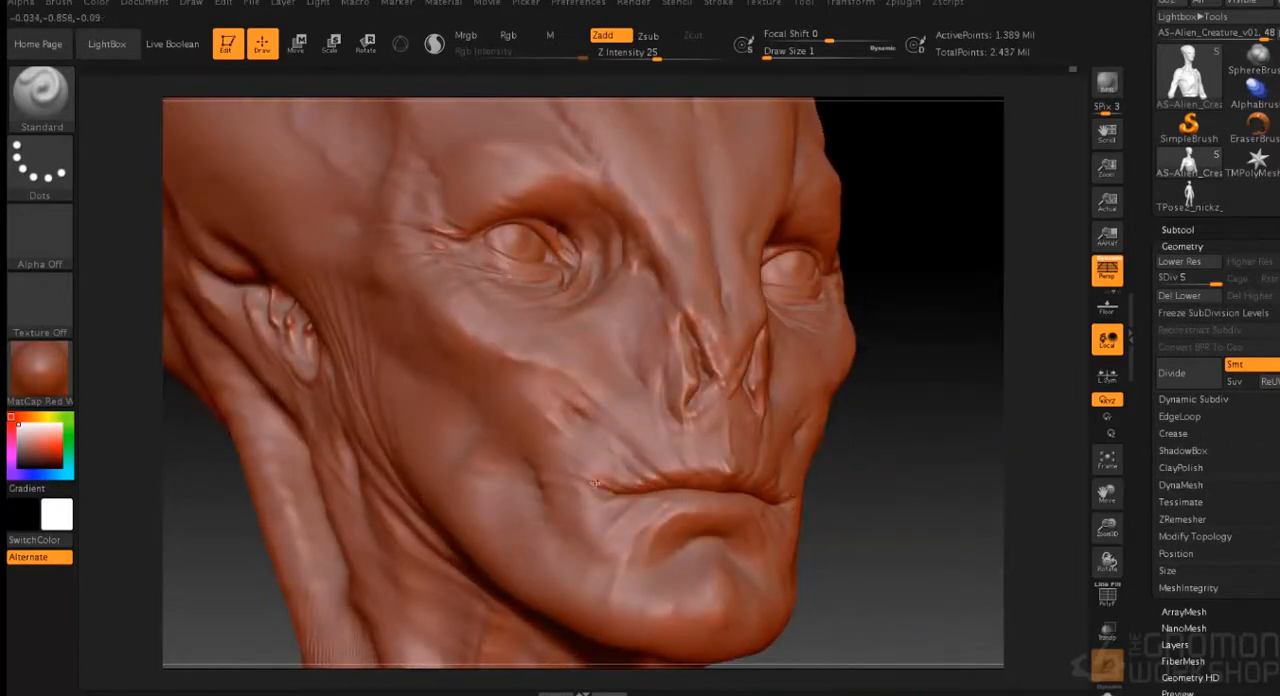
drag(857, 503, 699, 509)
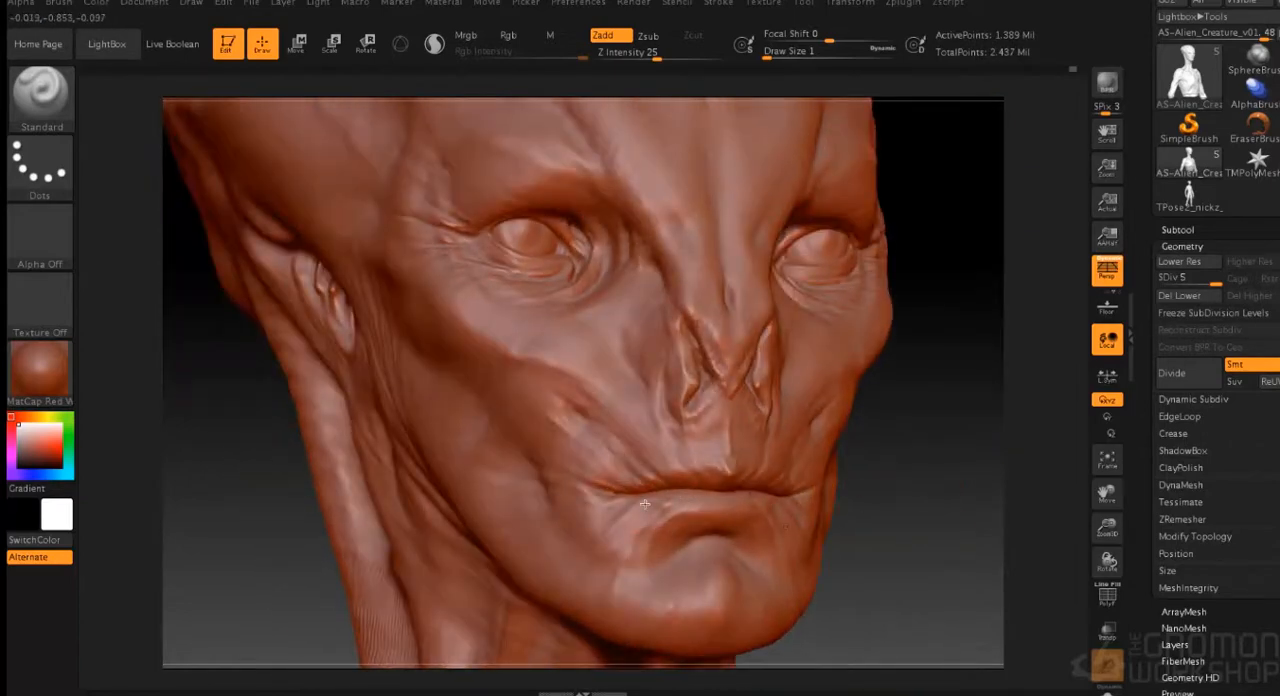
drag(868, 510, 592, 420)
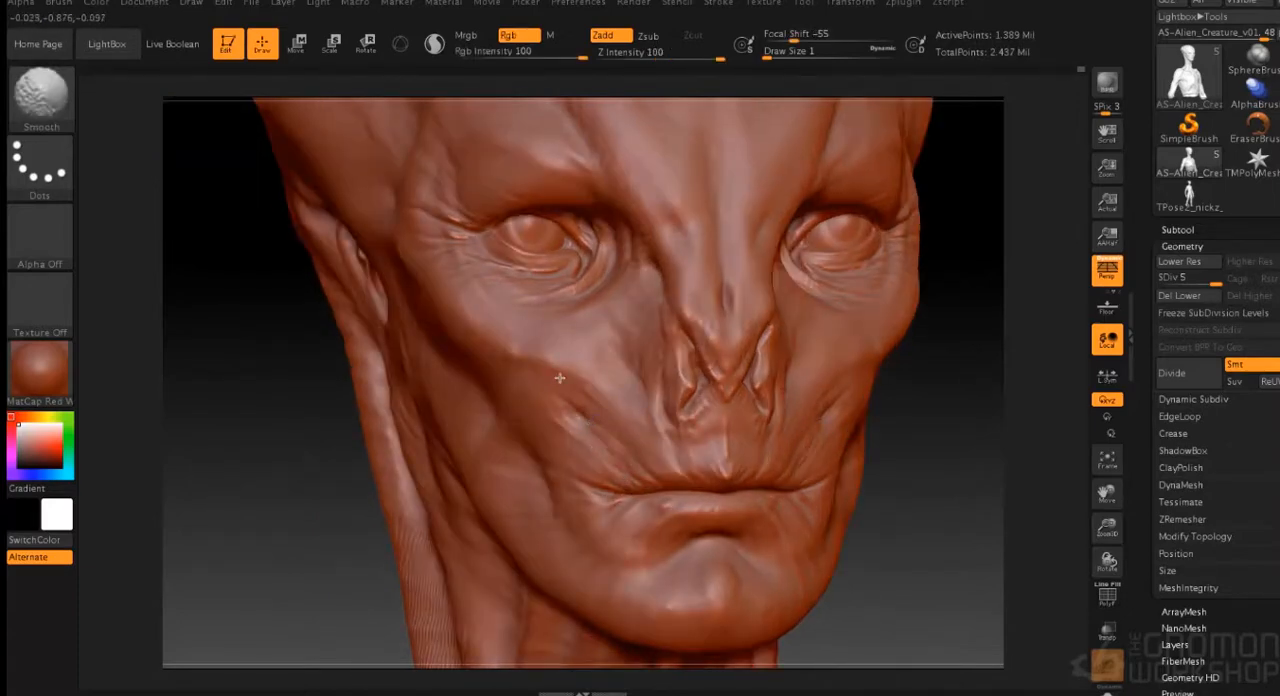
- Sculpt fine creases at the mouth corners and beneath the lower lip with the Standard brush at draw size 1
drag(891, 498, 683, 398)
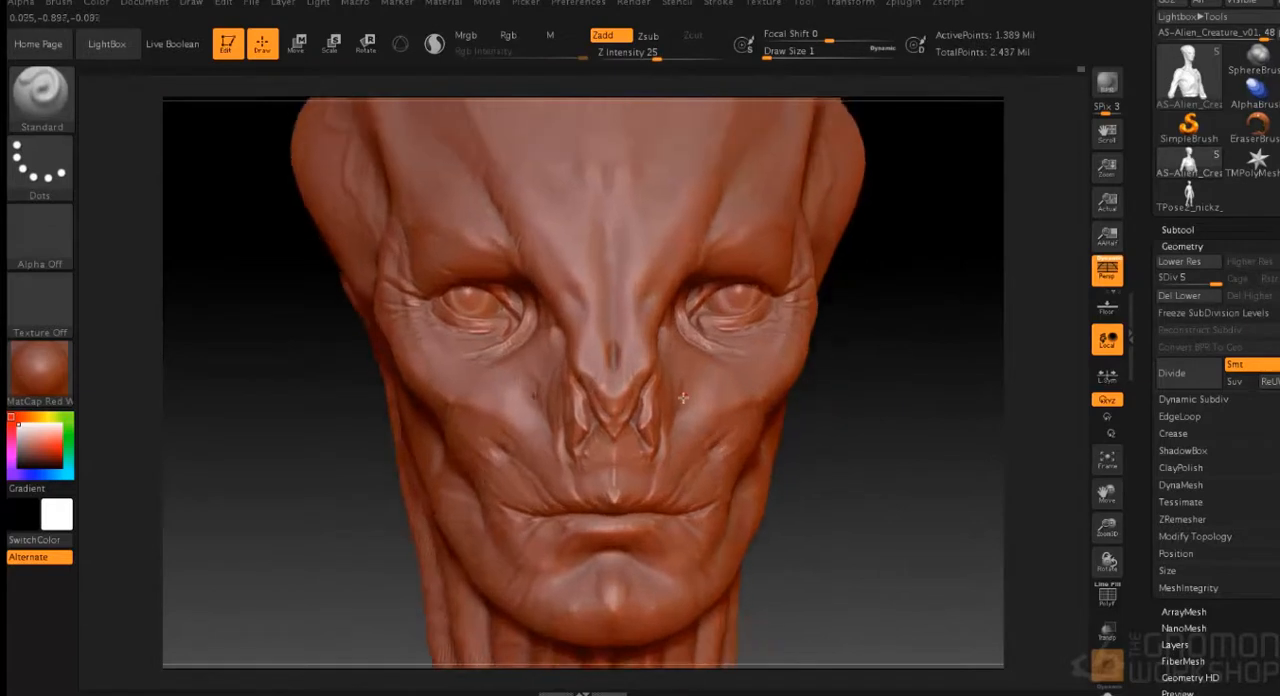
drag(862, 361, 688, 378)
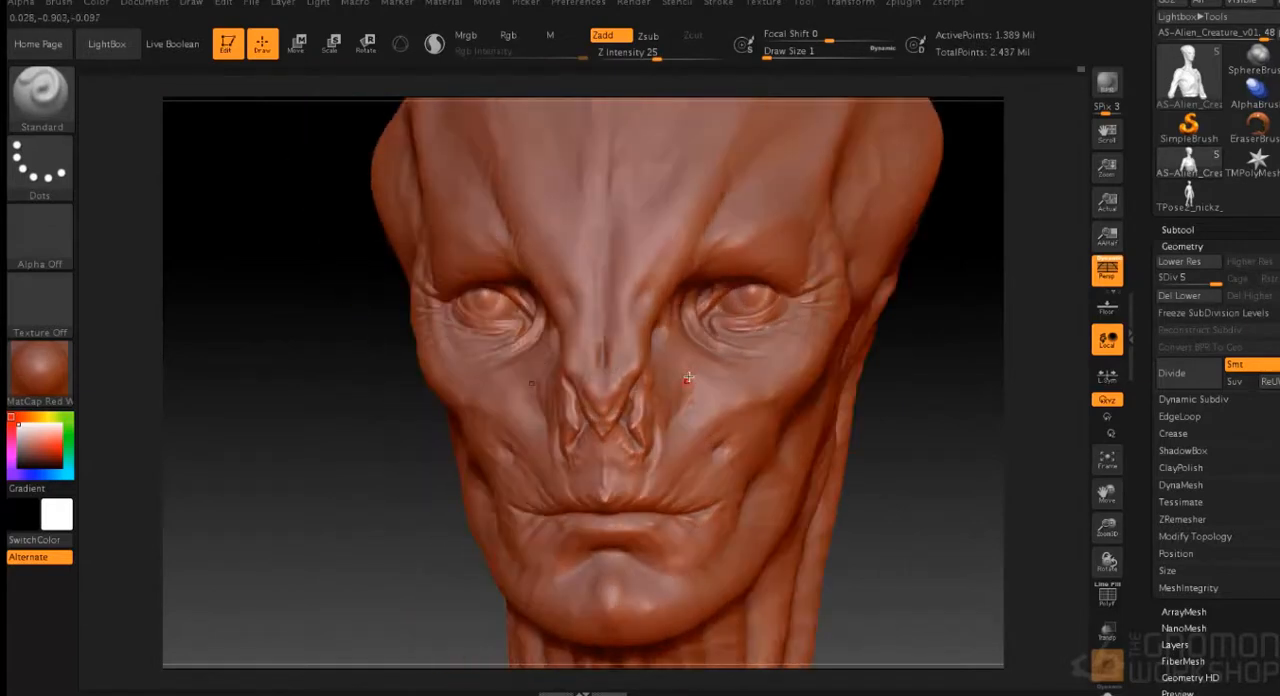
drag(845, 424, 696, 510)
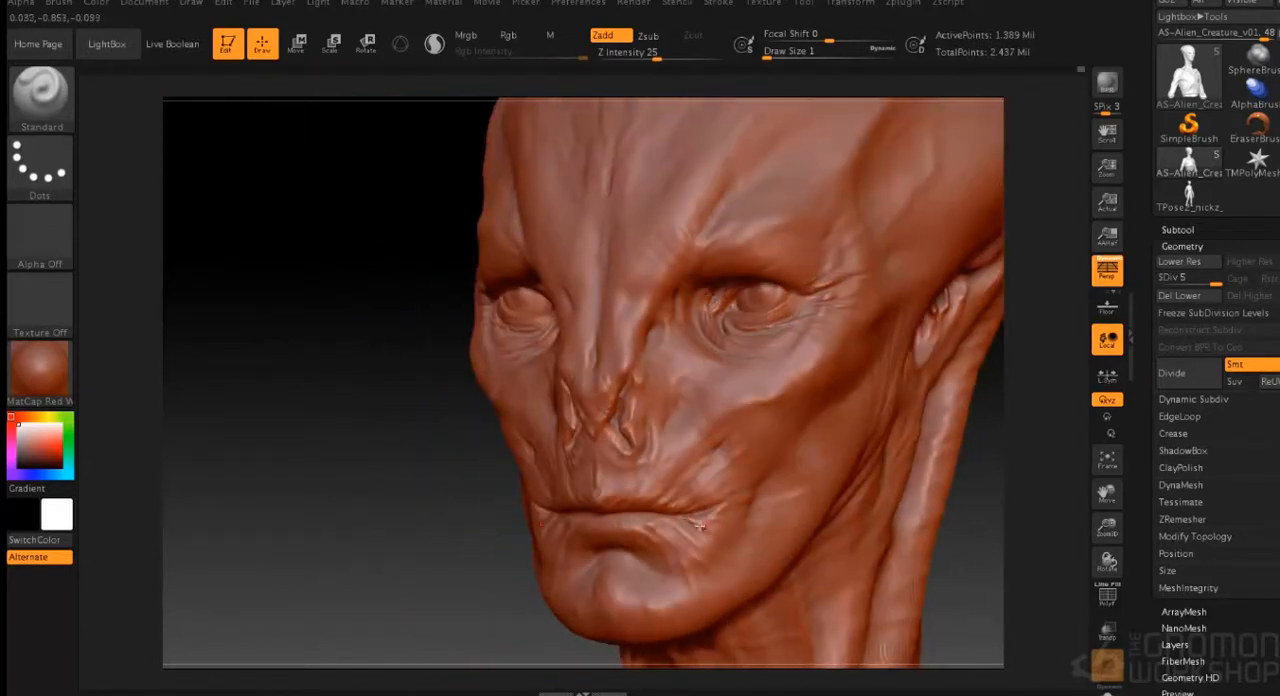
drag(911, 461, 749, 354)
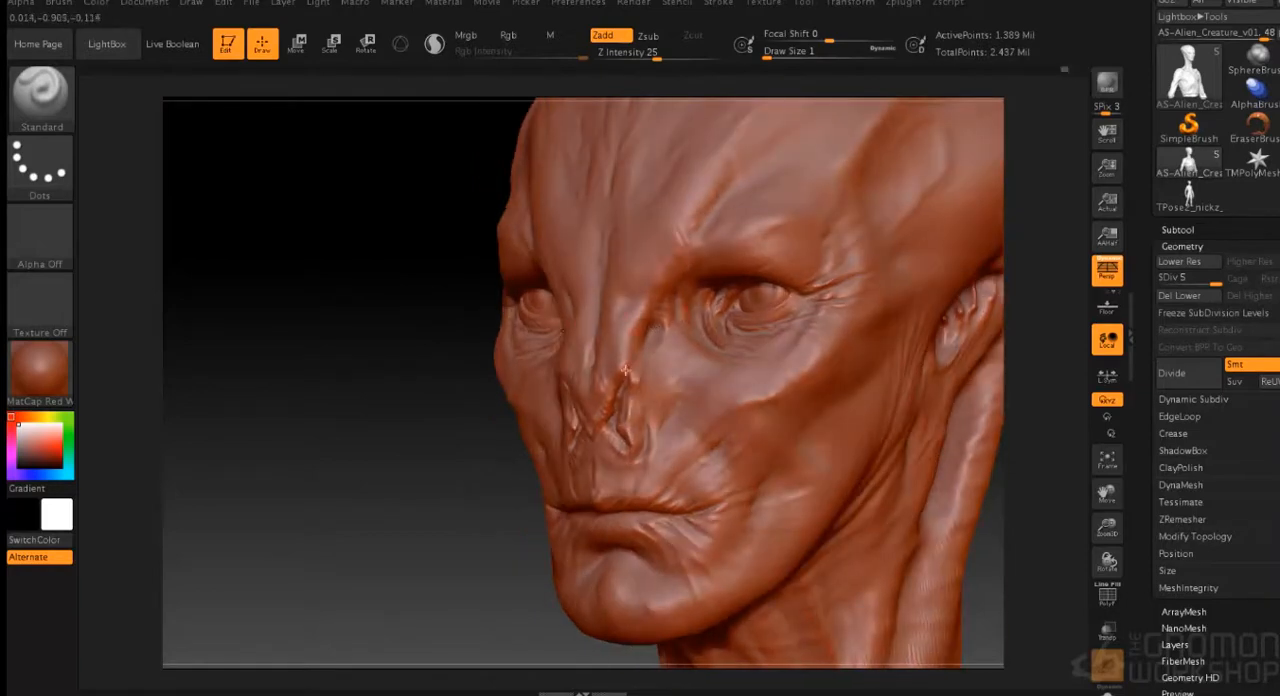
- Sculpt fine wrinkles on the cheek beside the nose and mouth, and smooth the cheek surface
drag(466, 530, 1220, 472)
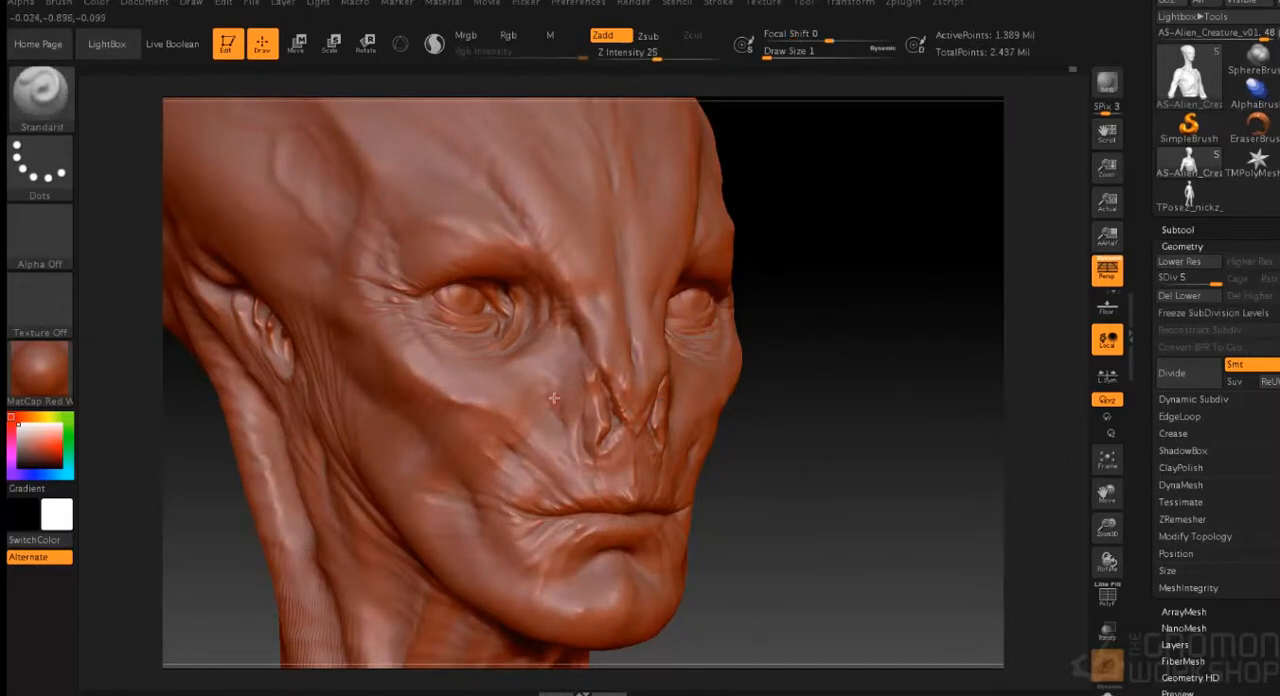
drag(715, 464, 644, 451)
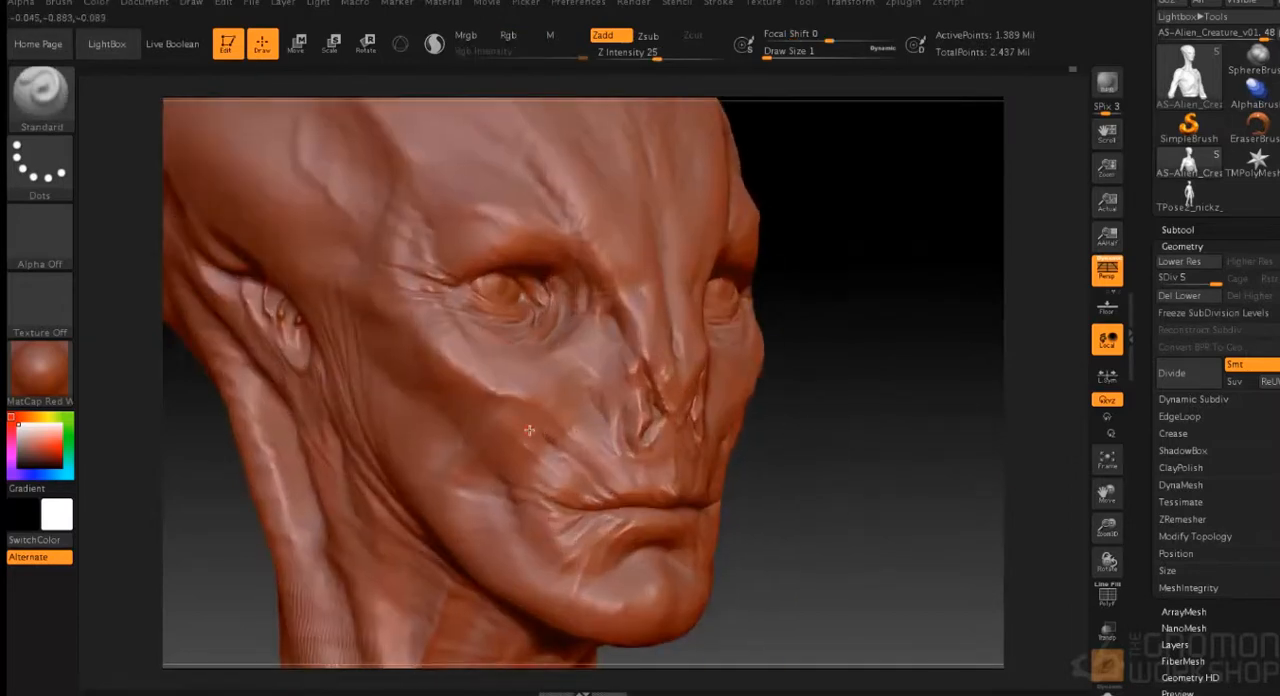
key(shift)
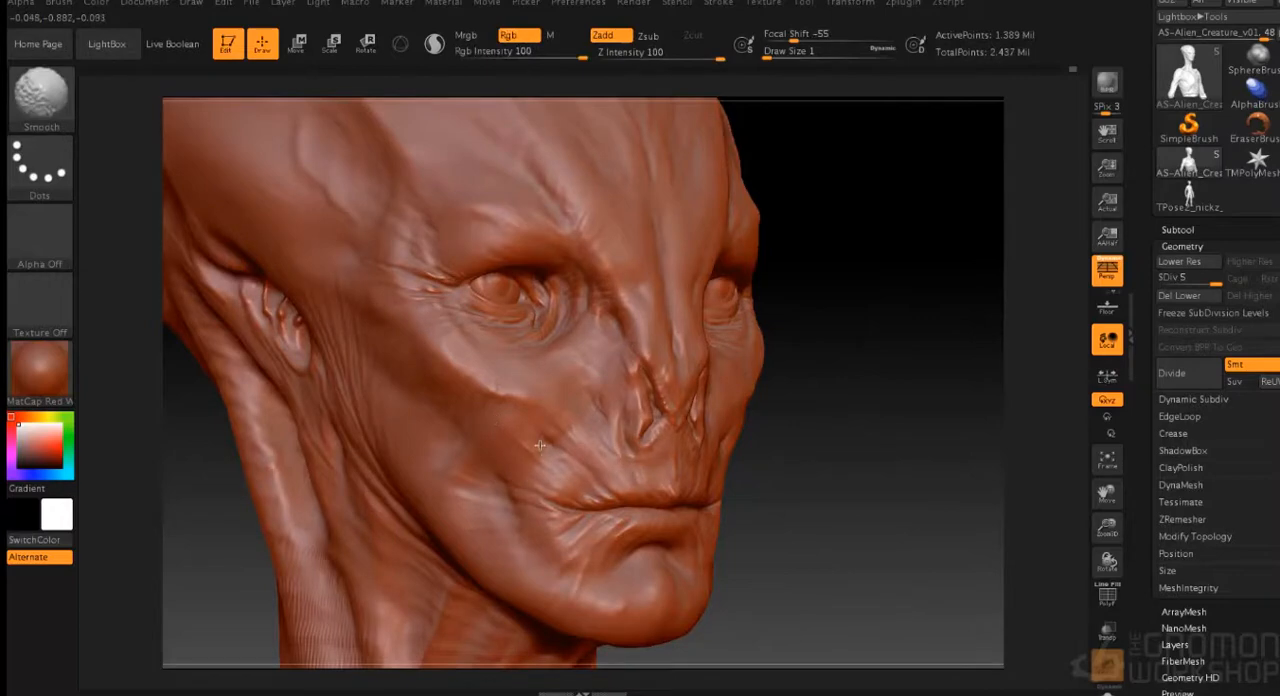
drag(848, 485, 884, 490)
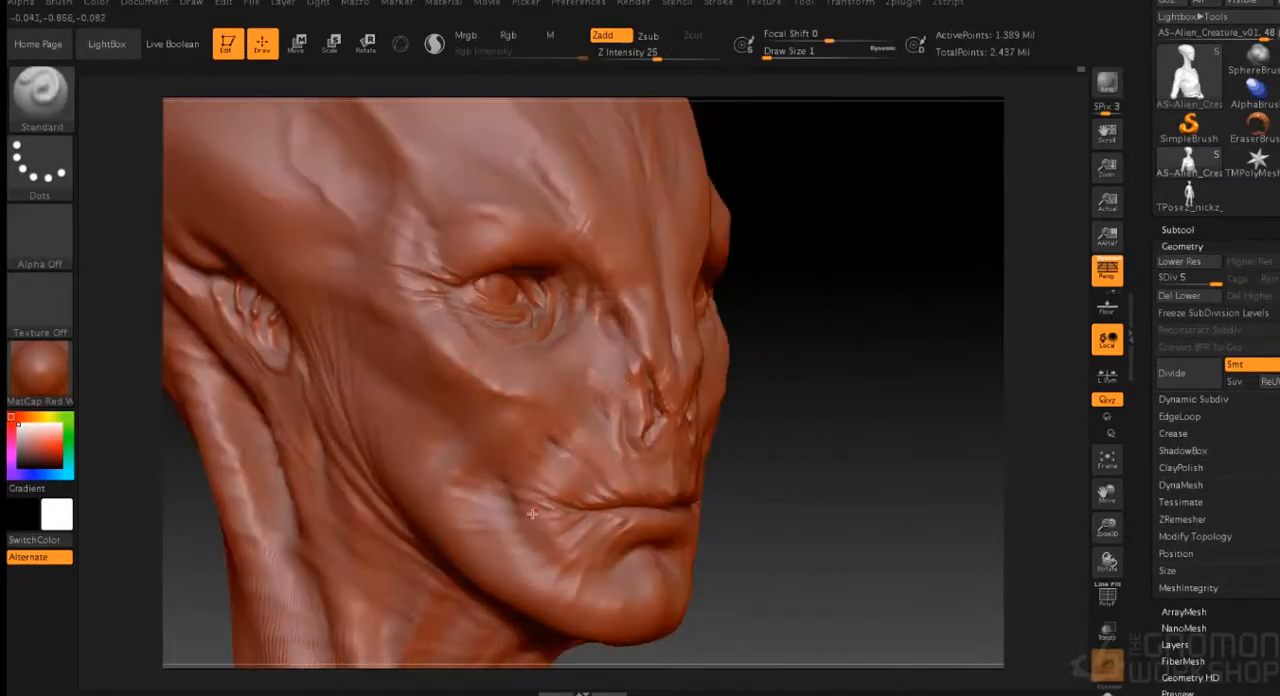
shift+drag(850, 345, 815, 335)
- Sculpt thin branching veins on the temple above the ear at draw size 1
mouse_move(866, 303)
alt+mouse_down()
mouse_move(829, 482)
mouse_move(486, 341)
alt+mouse_up()
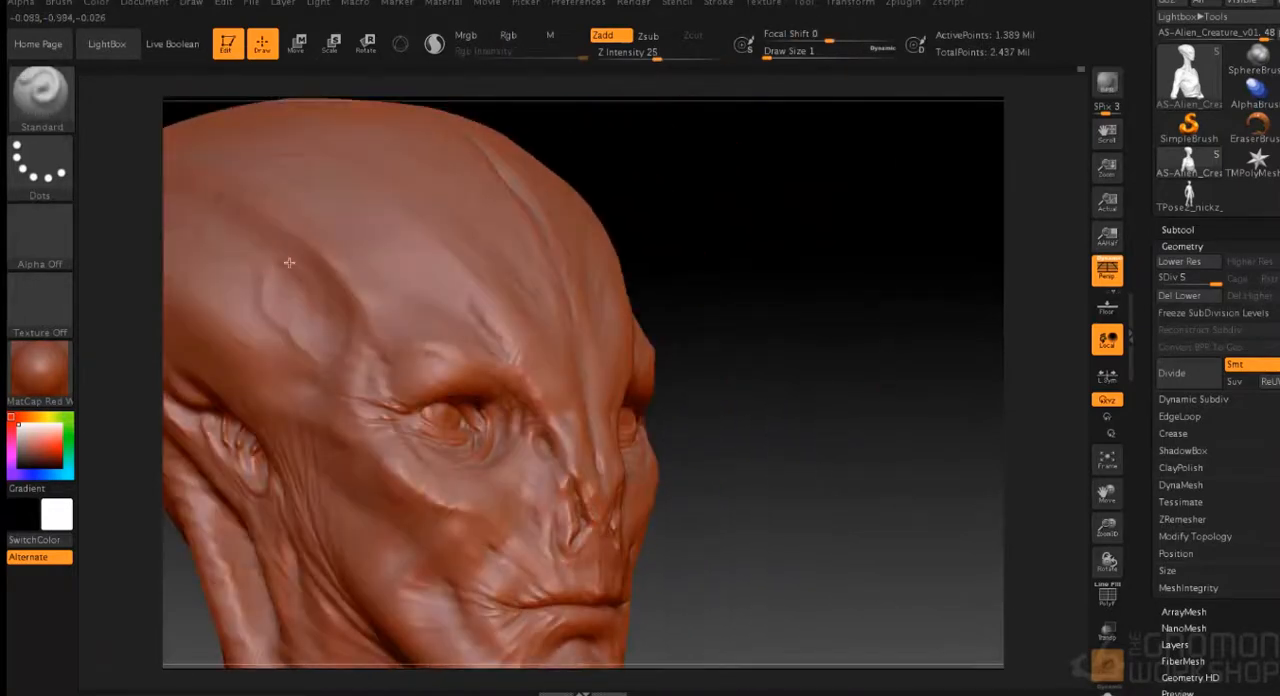
drag(748, 314, 842, 338)
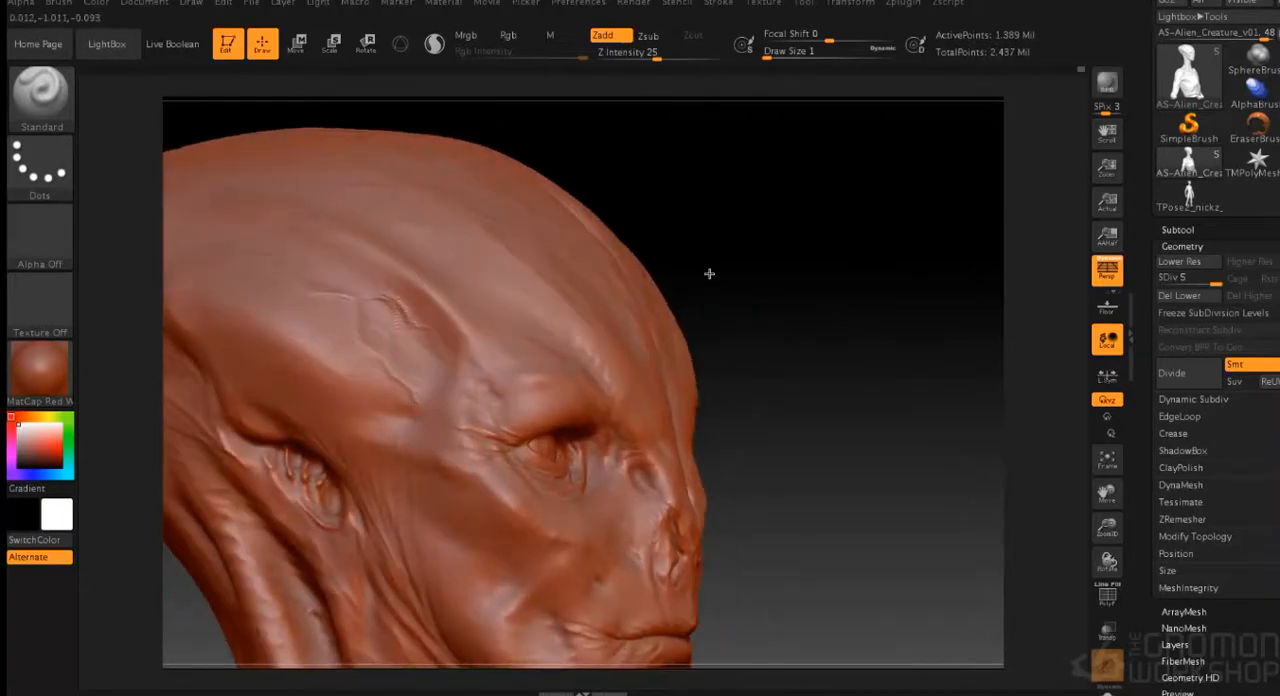
drag(709, 274, 513, 320)
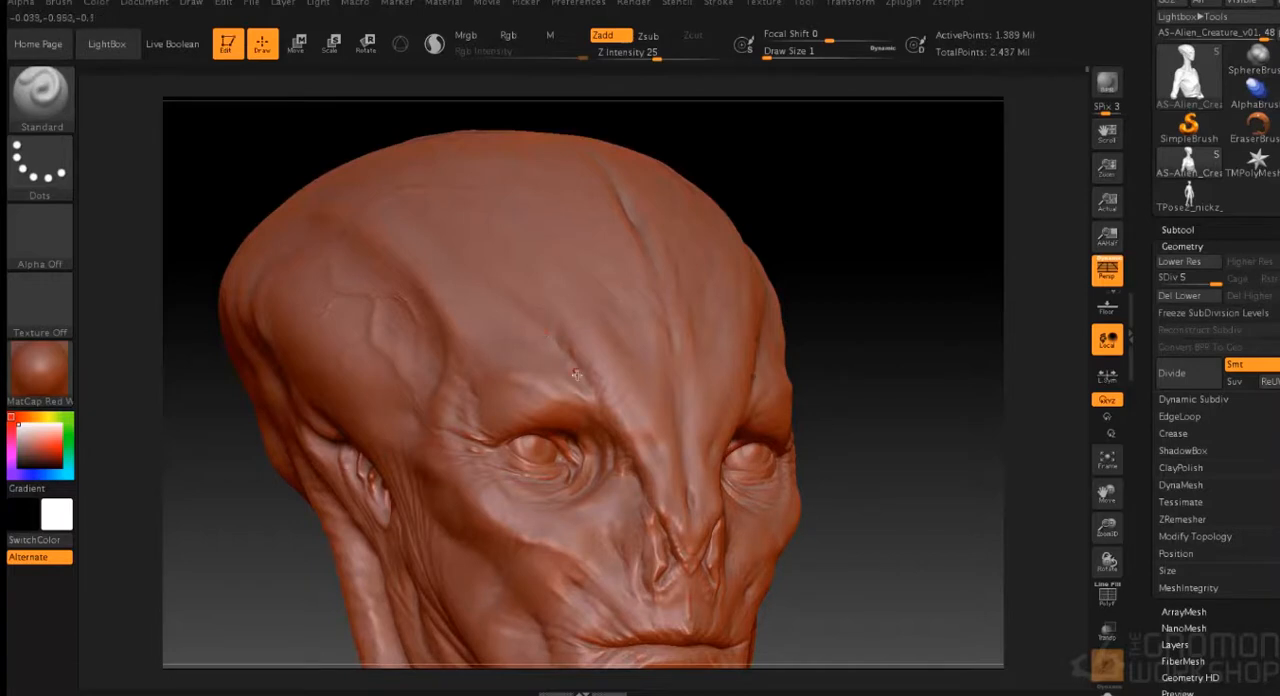
- Sculpt fine creases on the brows, forehead and nose bridge with the Standard brush at draw size 1
right_drag(616, 421, 575, 397)
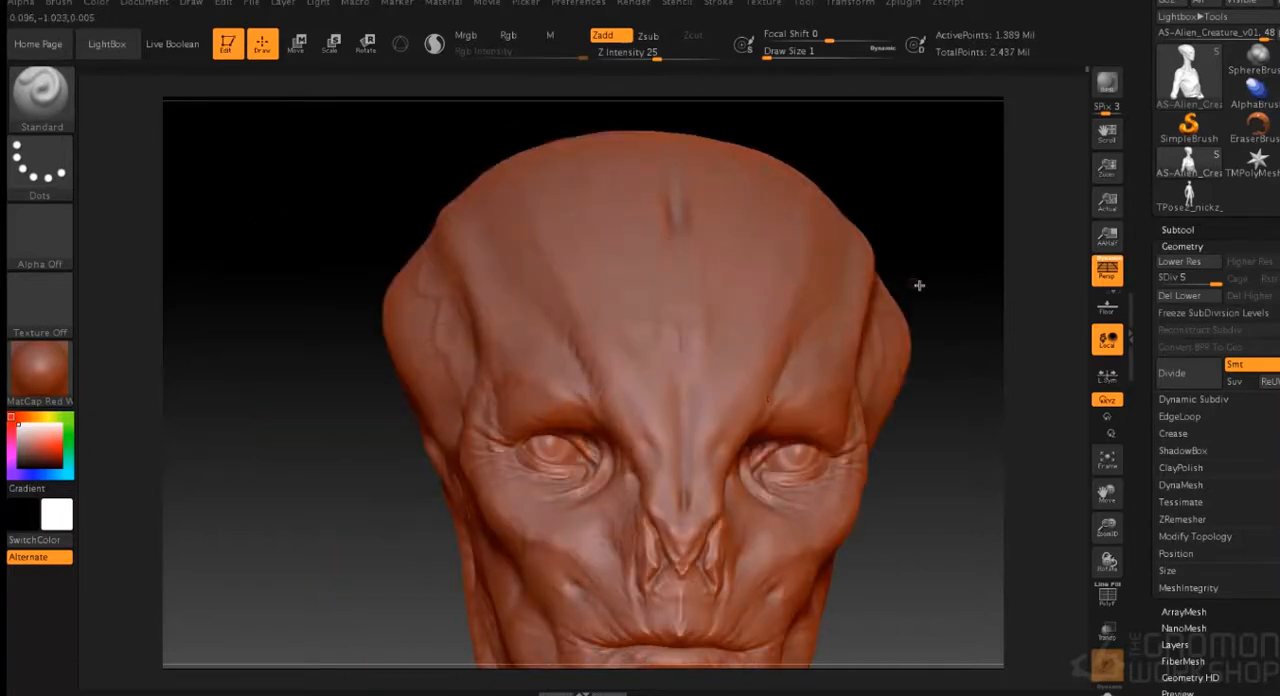
right_drag(917, 286, 775, 310)
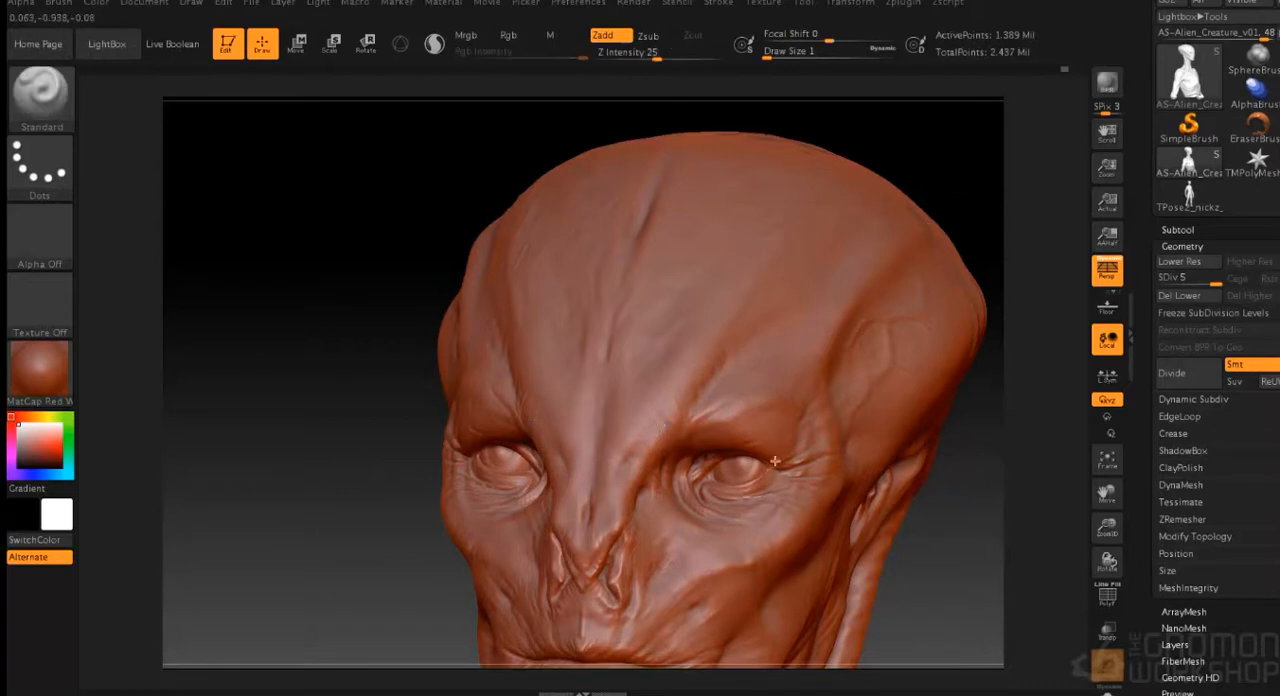
mouse_move(931, 237)
right_down()
mouse_move(857, 417)
mouse_move(563, 432)
right_up()
drag(840, 474, 812, 468)
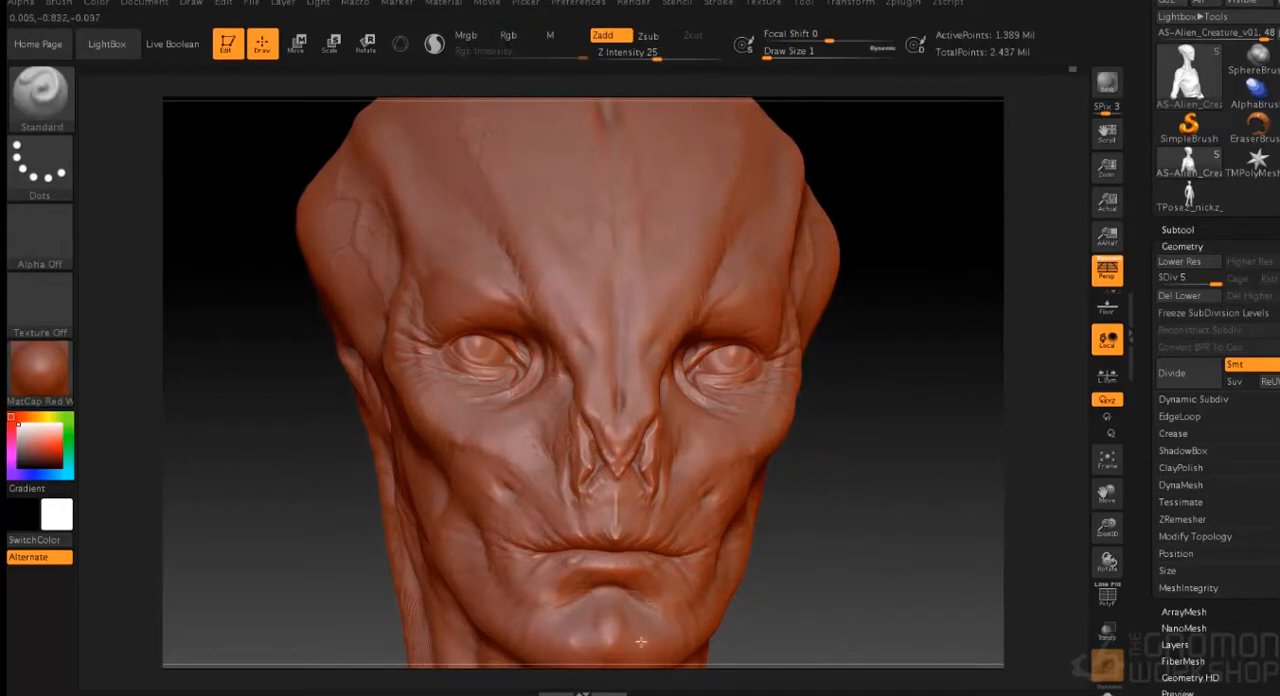
right_drag(608, 405, 620, 403)
right_drag(617, 319, 614, 410)
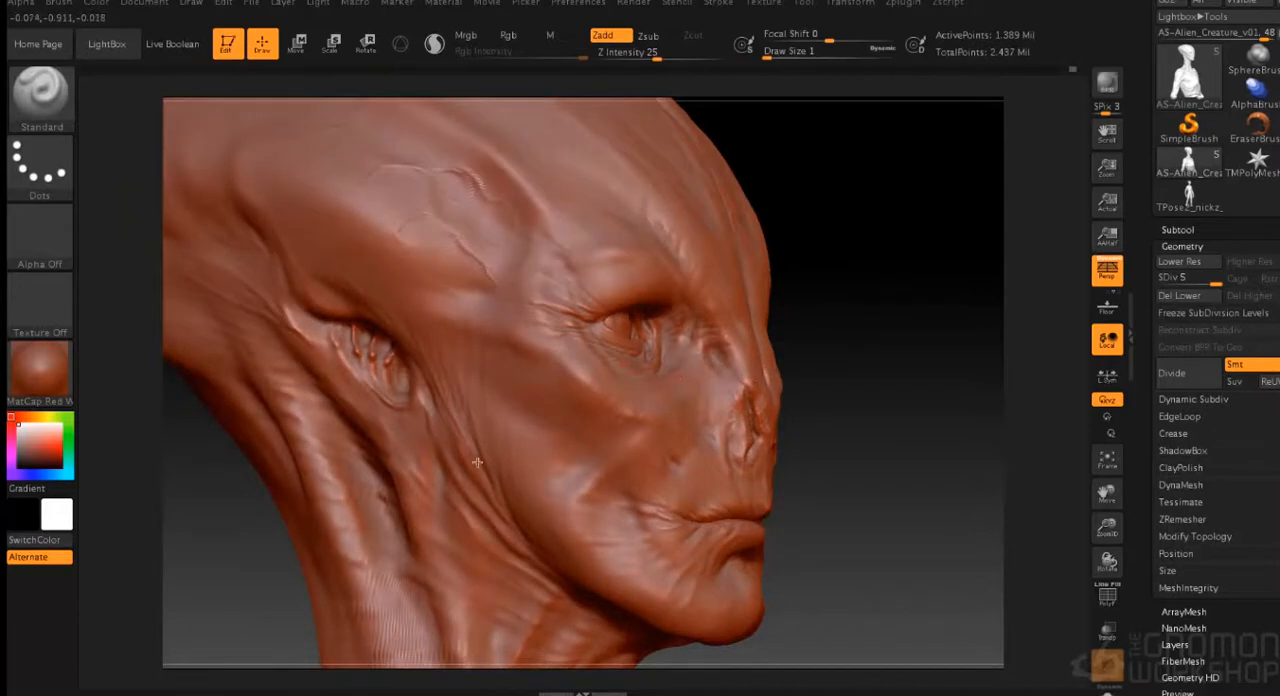
- Sculpt and smooth fine folds along the back of the jaw and below the ear
key(shift)
right_drag(499, 483, 545, 490)
key(shift)
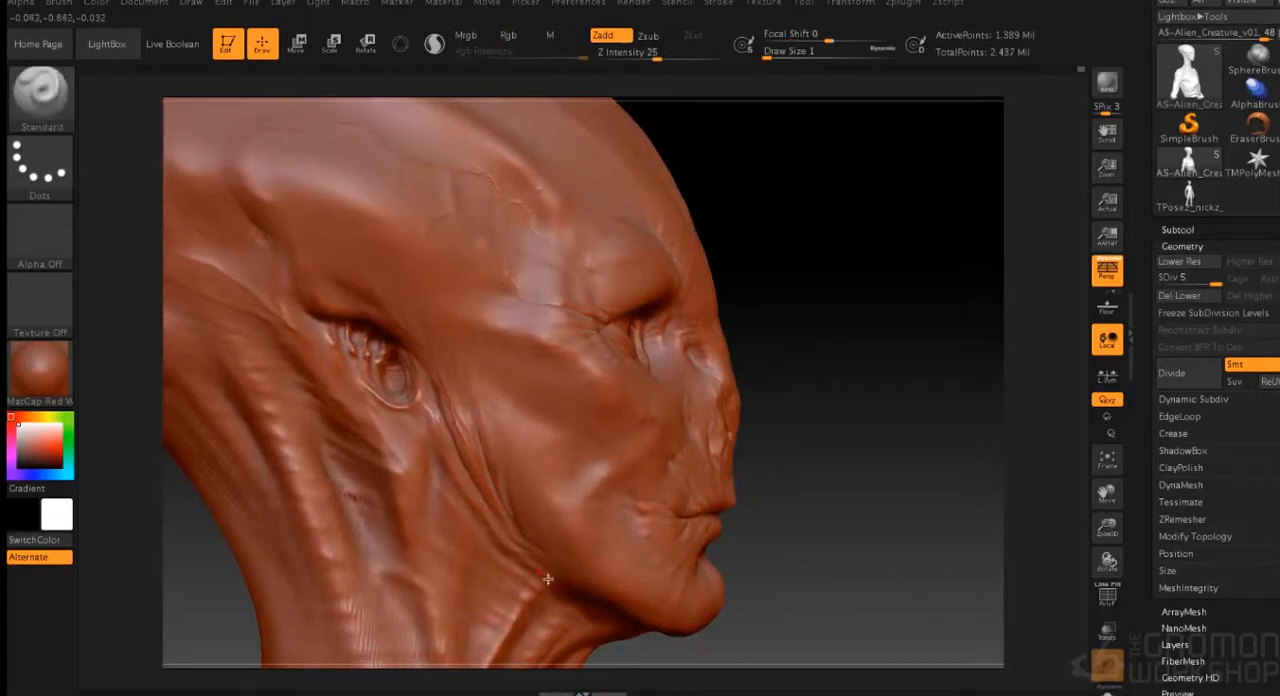
right_drag(611, 510, 453, 388)
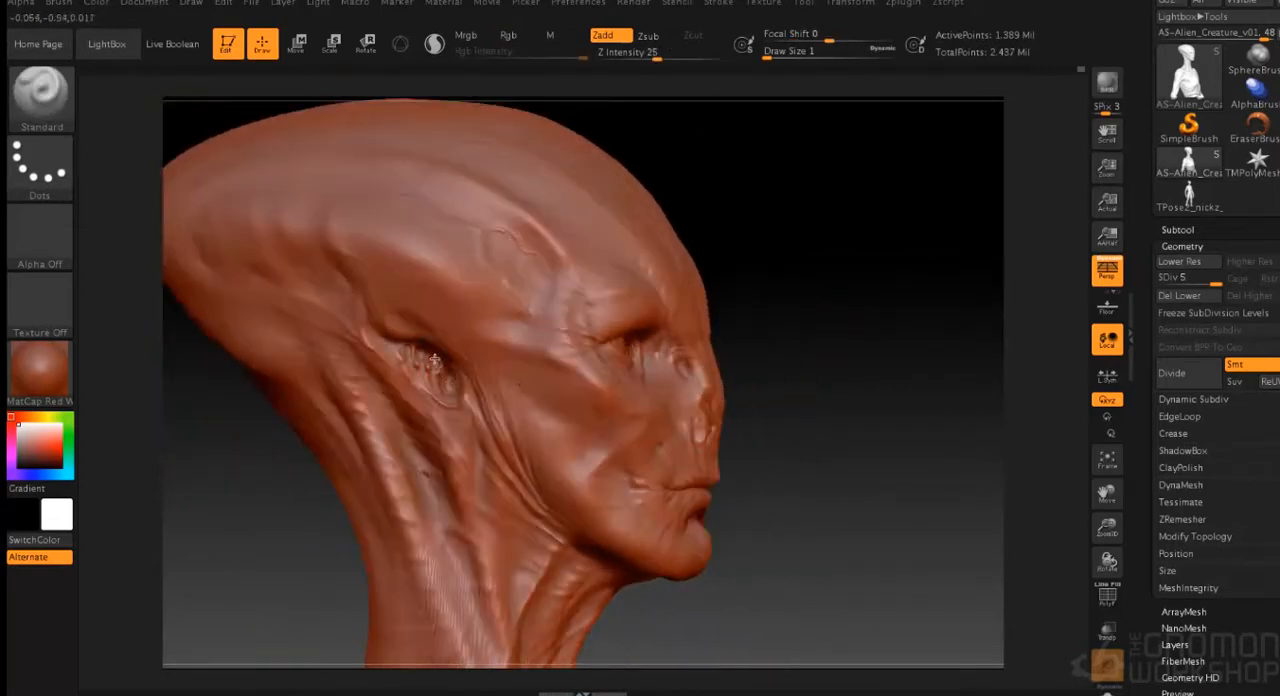
- Sculpt fine horizontal wrinkles across the side of the upper neck beneath the jaw
right_drag(585, 296, 535, 468)
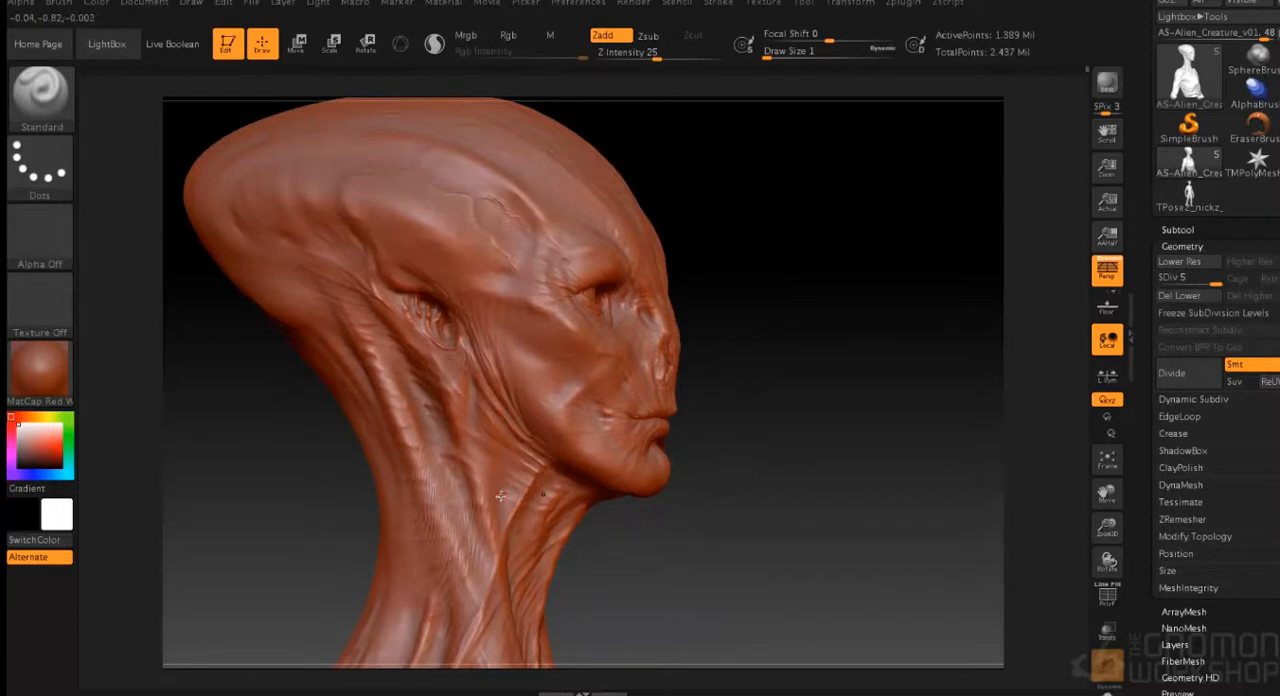
right_drag(441, 537, 466, 473)
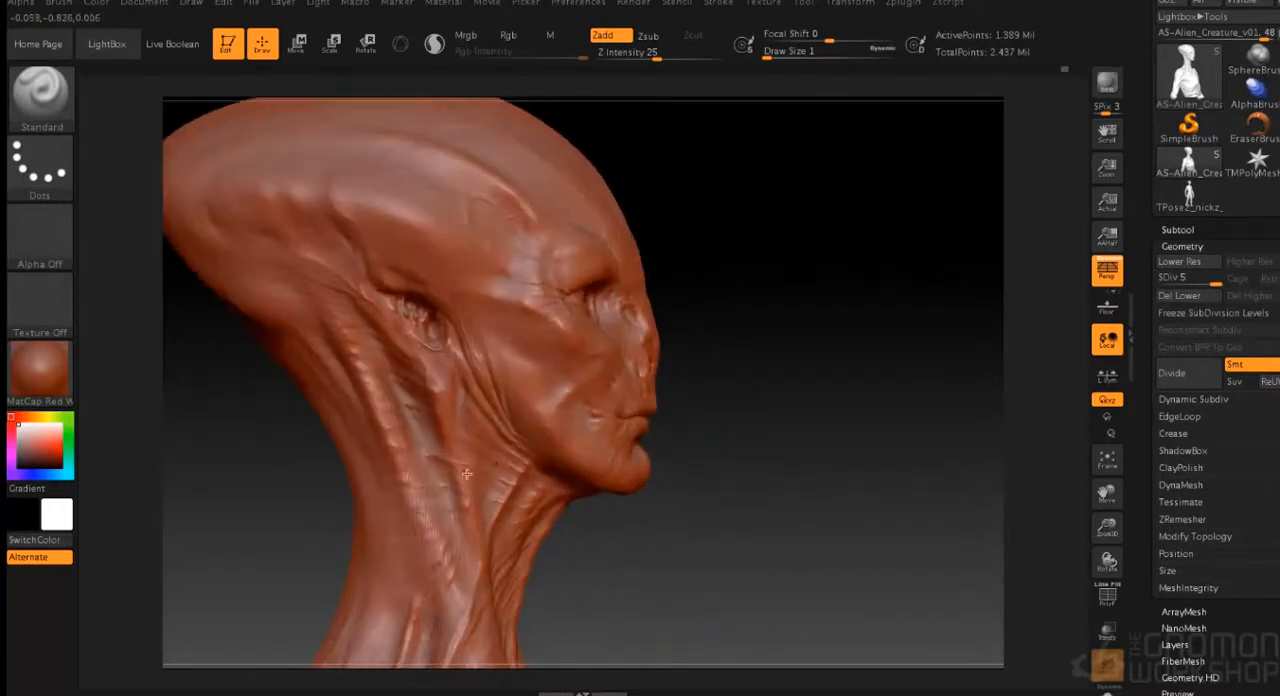
right_drag(572, 407, 526, 539)
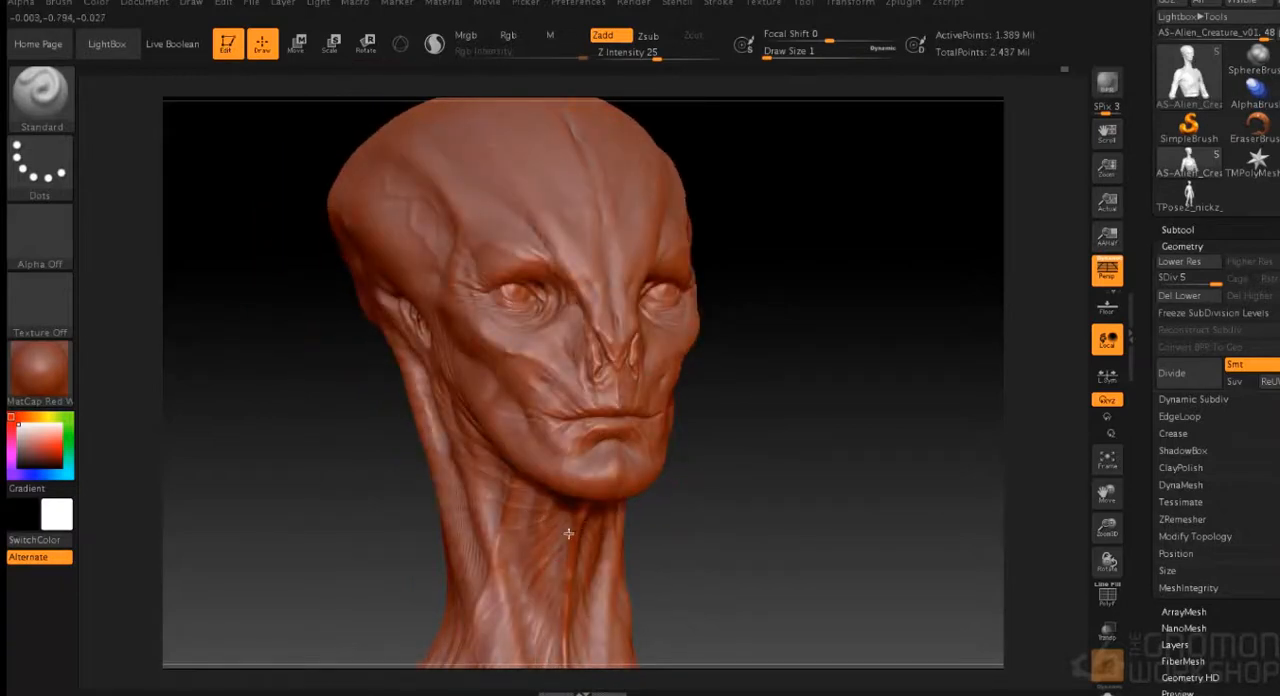
right_drag(568, 533, 606, 454)
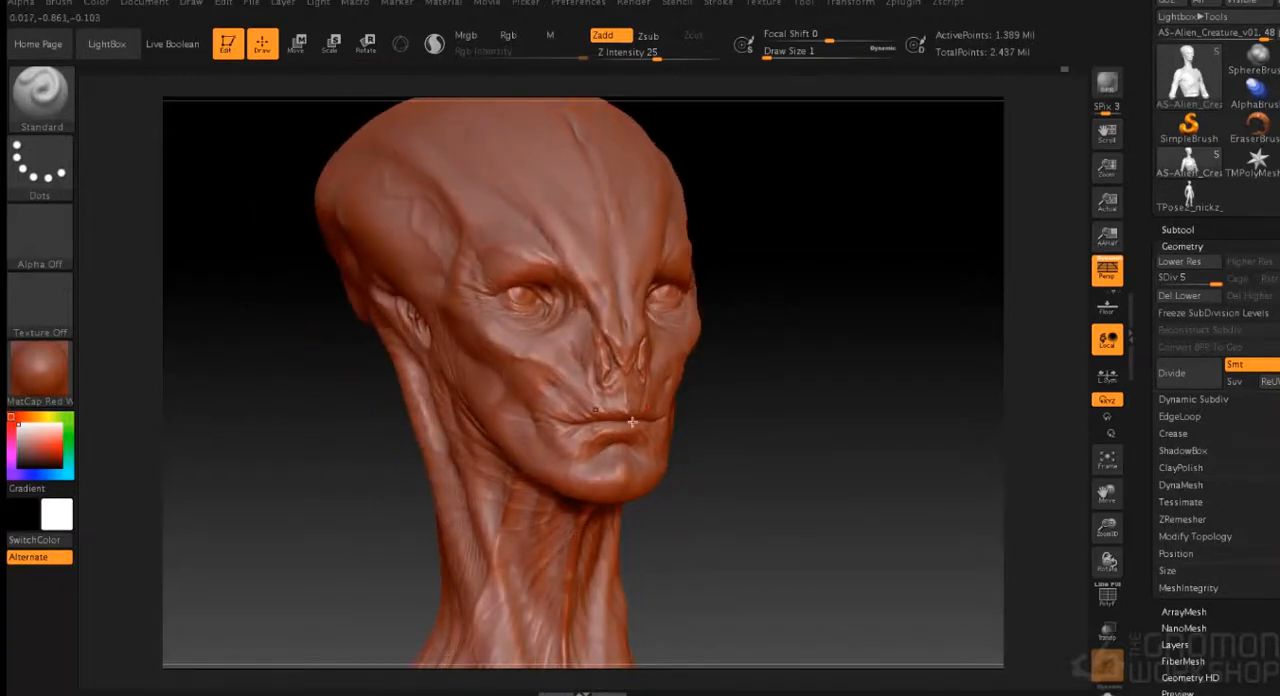
- Sculpt fine diagonal skin folds on the throat below the chin at draw size 1
drag(830, 394, 795, 442)
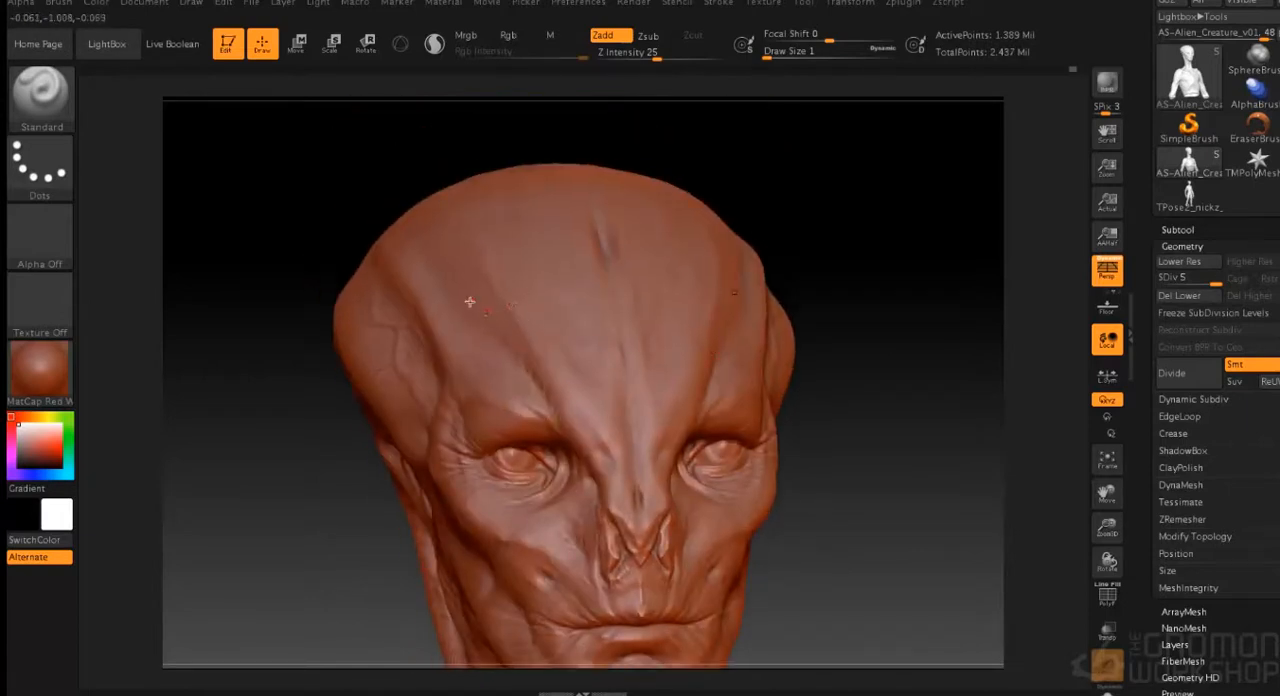
drag(823, 423, 650, 440)
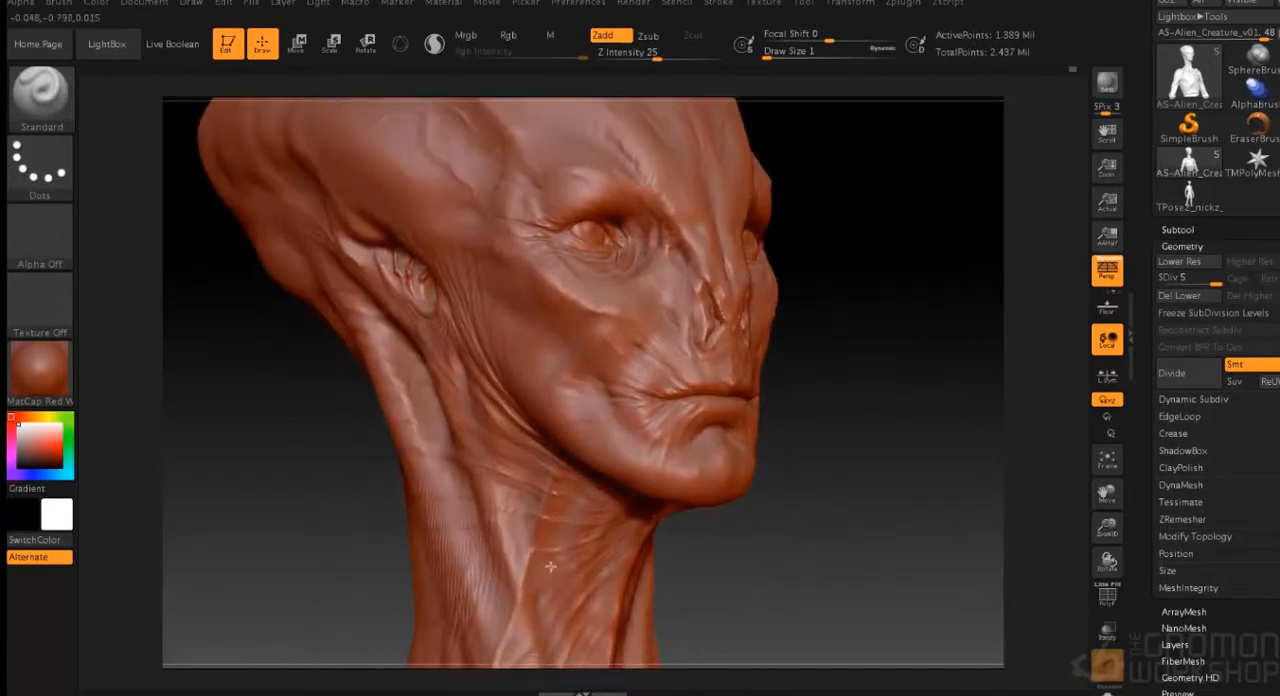
drag(761, 513, 690, 441)
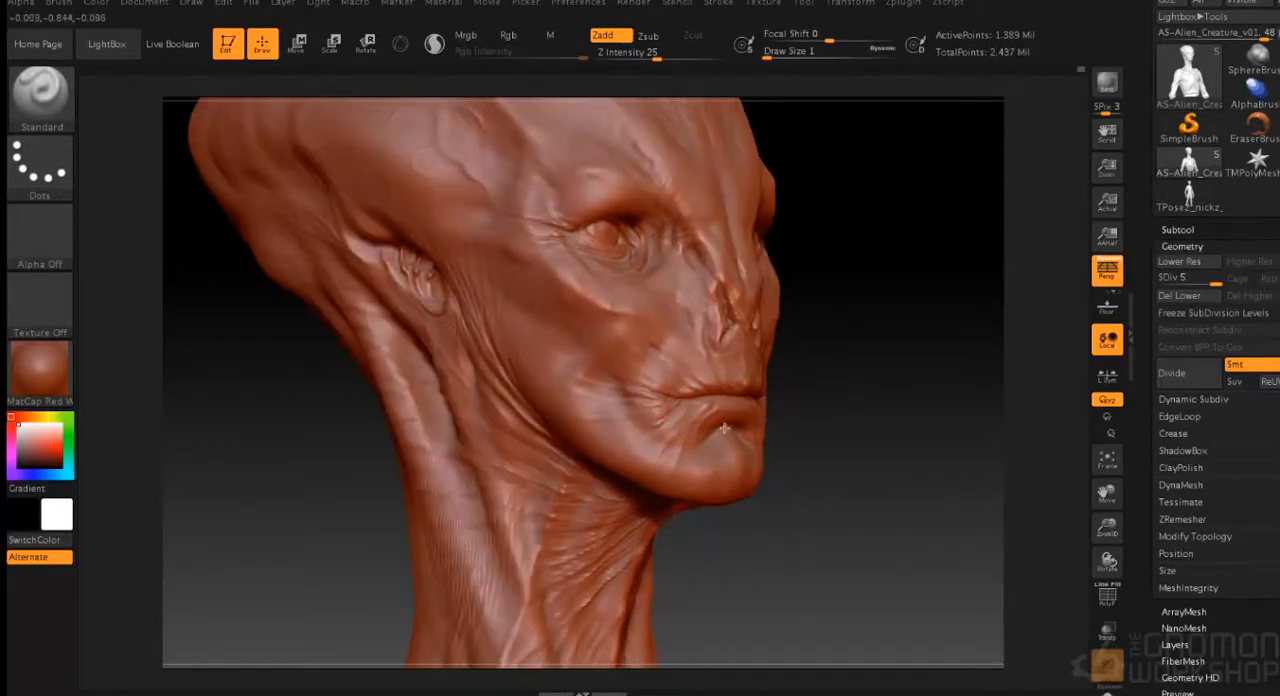
drag(790, 422, 692, 408)
drag(868, 410, 788, 408)
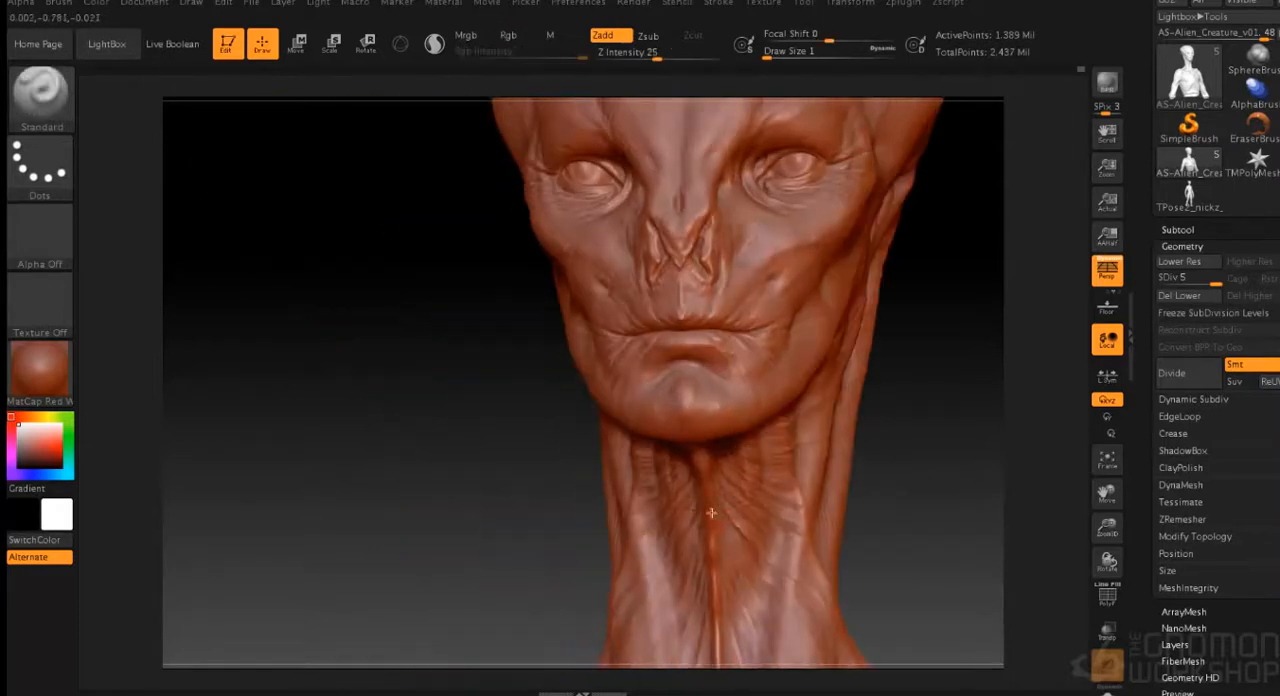
- Sculpt fine cross wrinkles over the muscles on the side and back of the neck, smoothing below the ear
drag(896, 528, 740, 450)
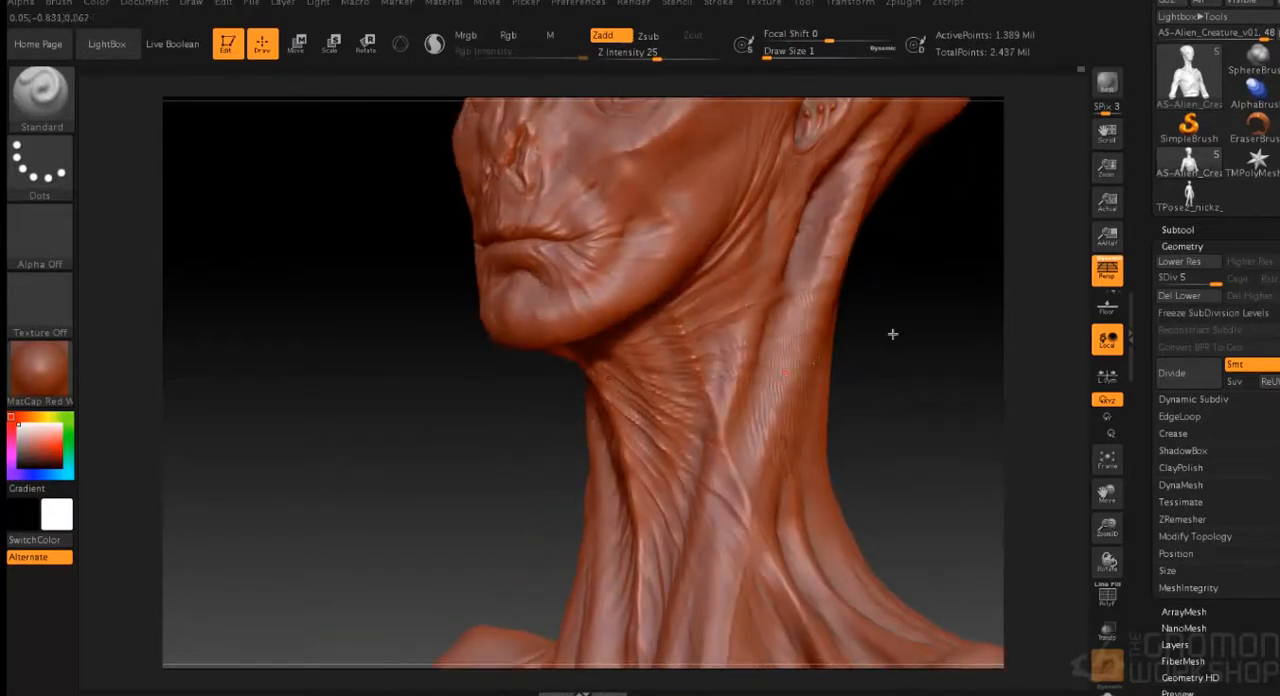
drag(814, 359, 786, 263)
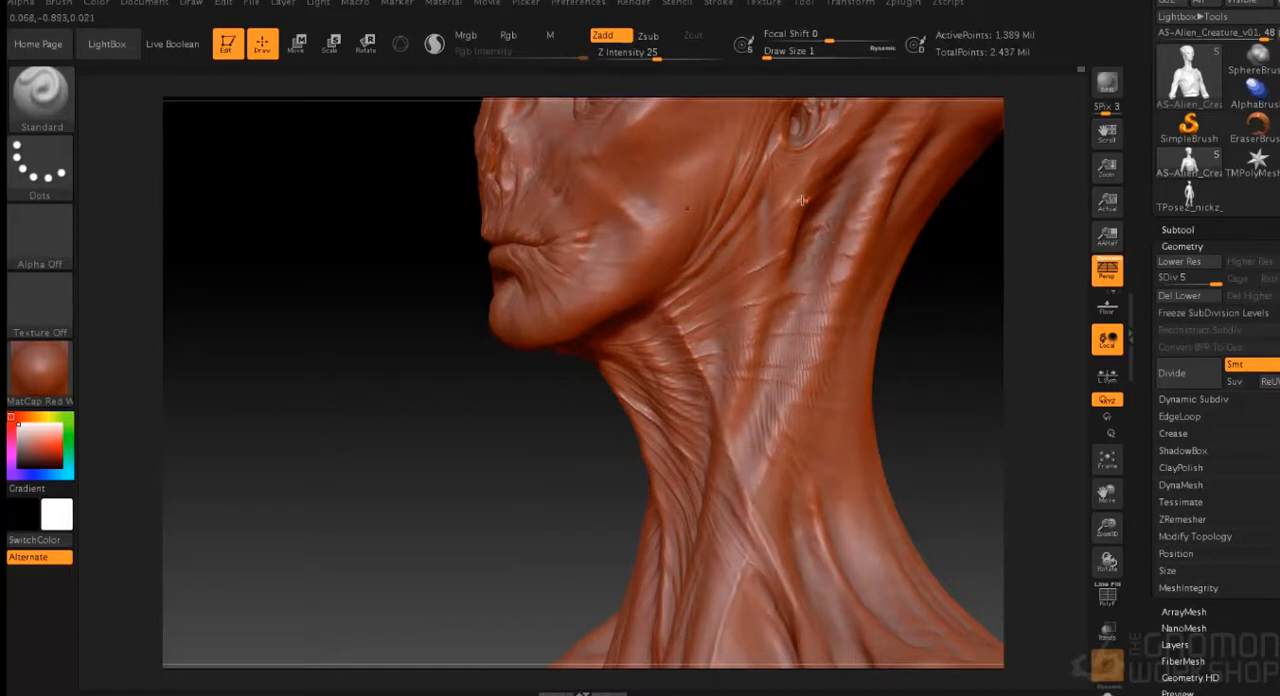
key(shift)
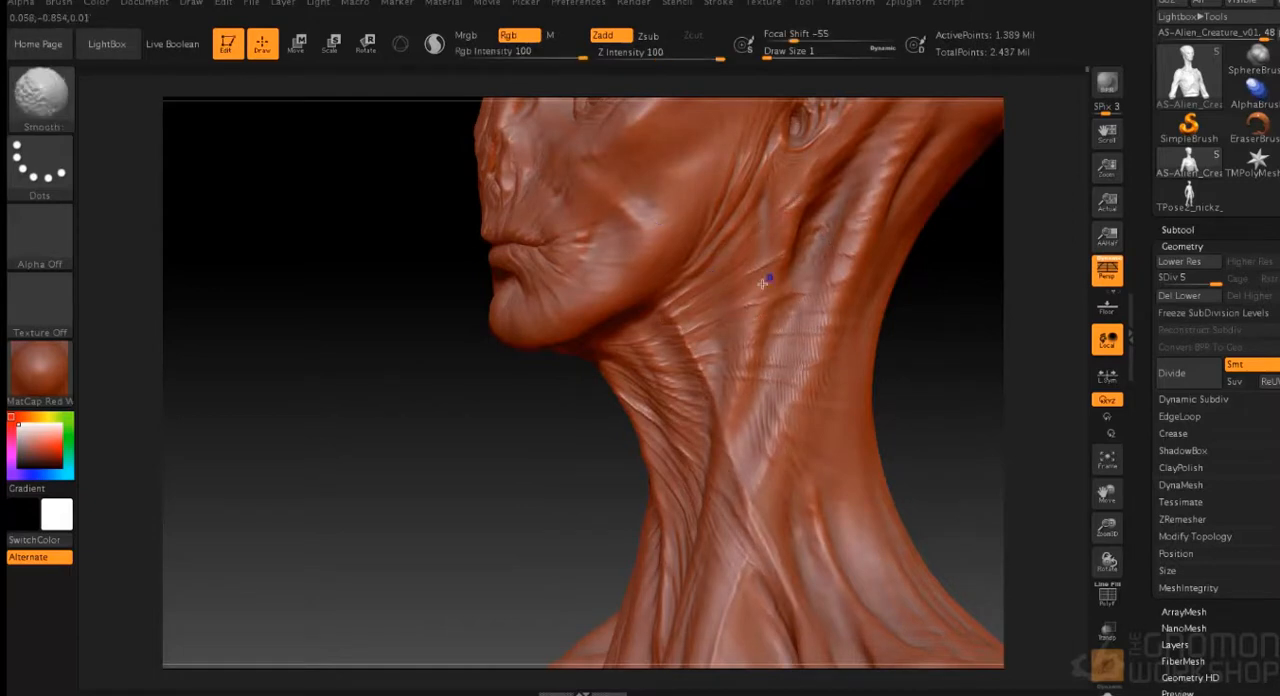
drag(943, 305, 849, 291)
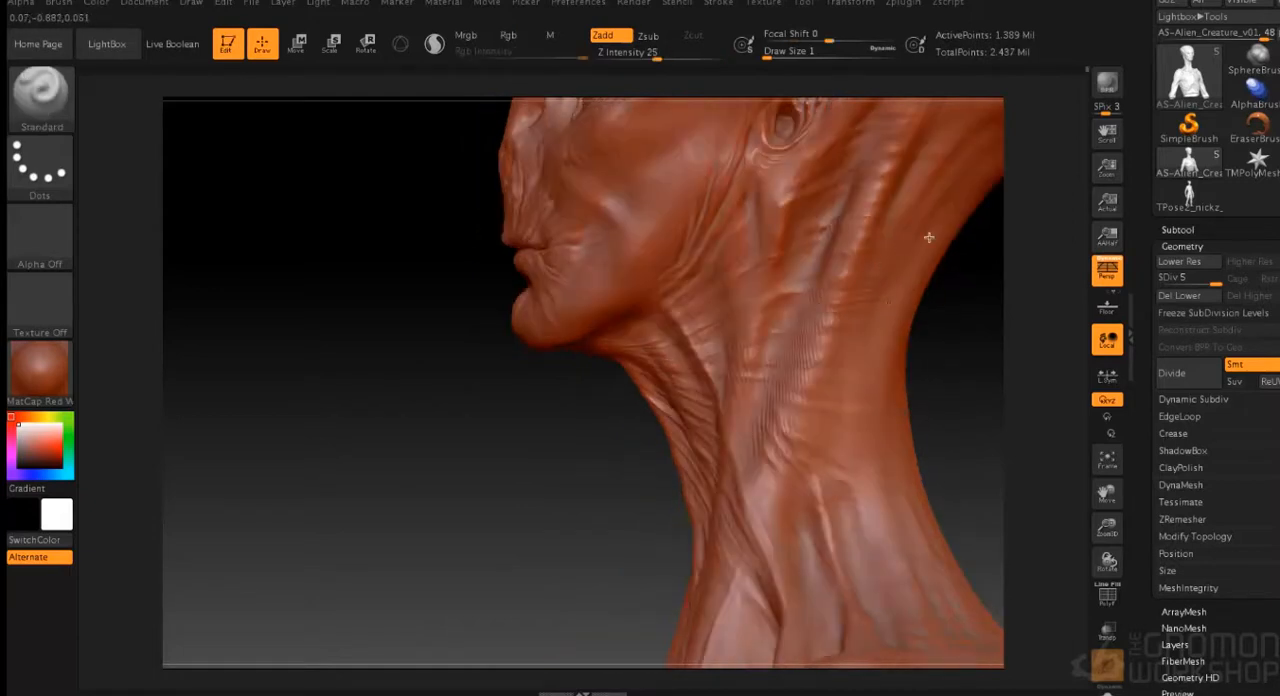
drag(932, 482, 902, 358)
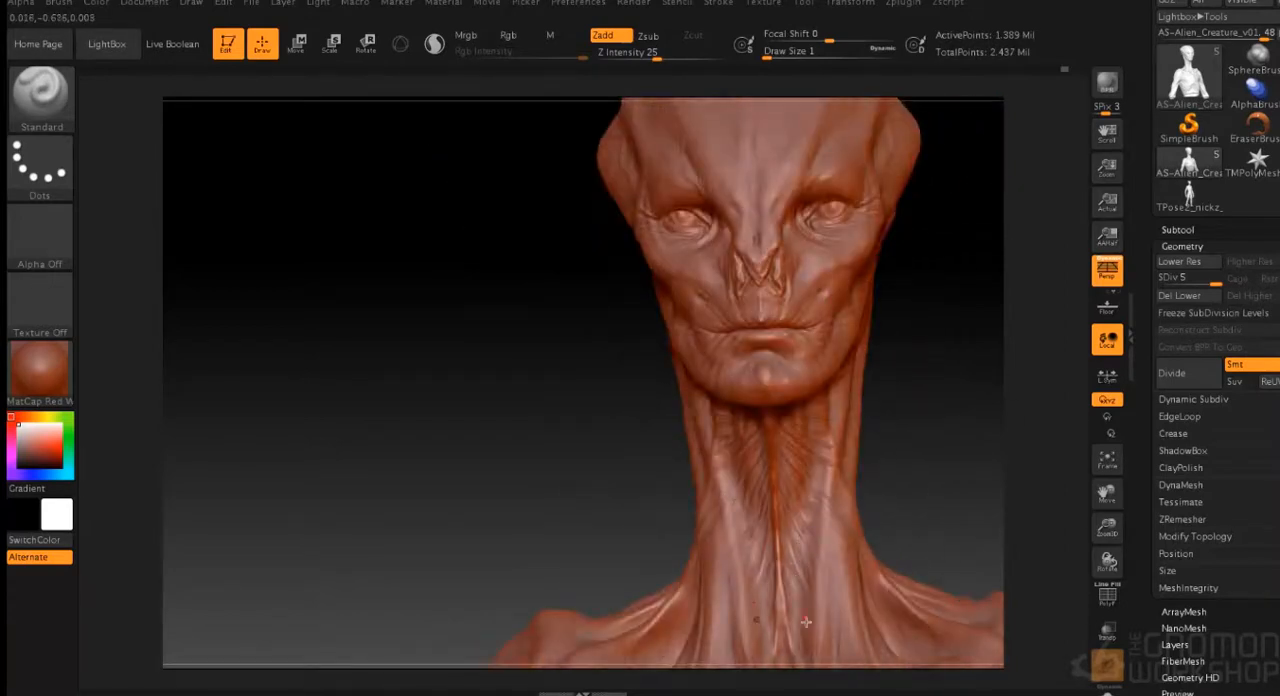
- Sculpt fine skin folds on the lower neck strands down to the collarbones, and smooth them
alt+drag(934, 470, 945, 425)
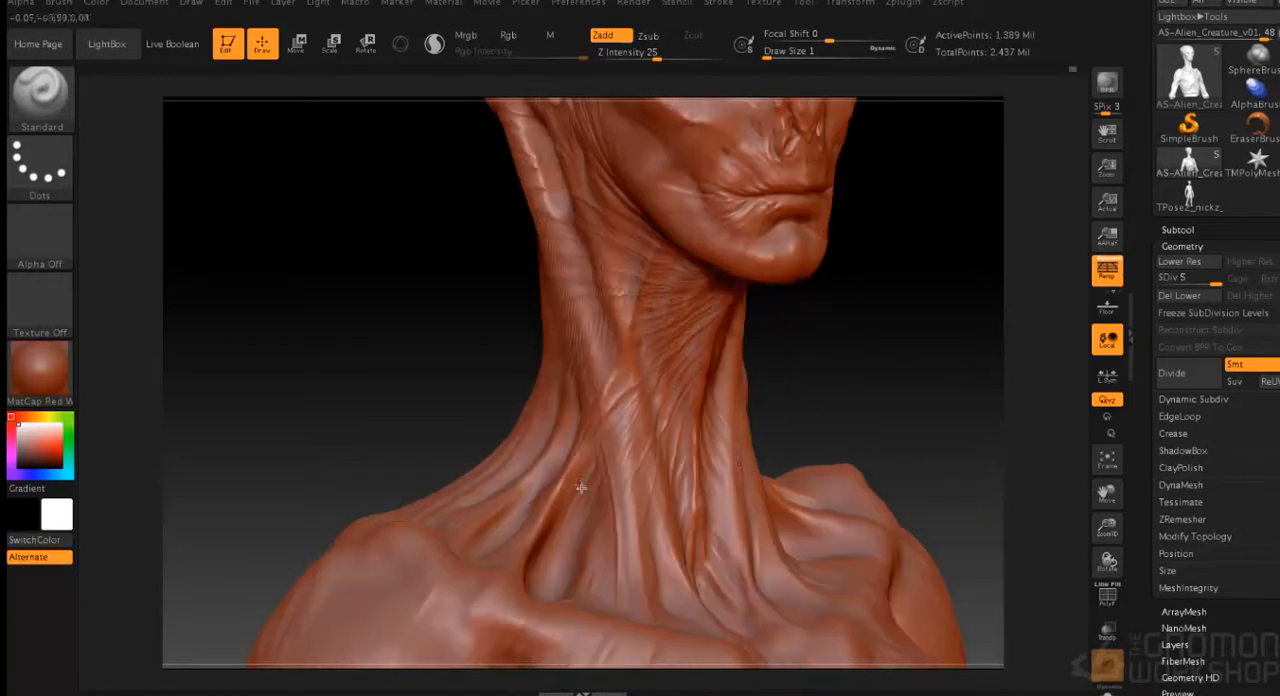
drag(865, 425, 822, 428)
drag(868, 363, 804, 345)
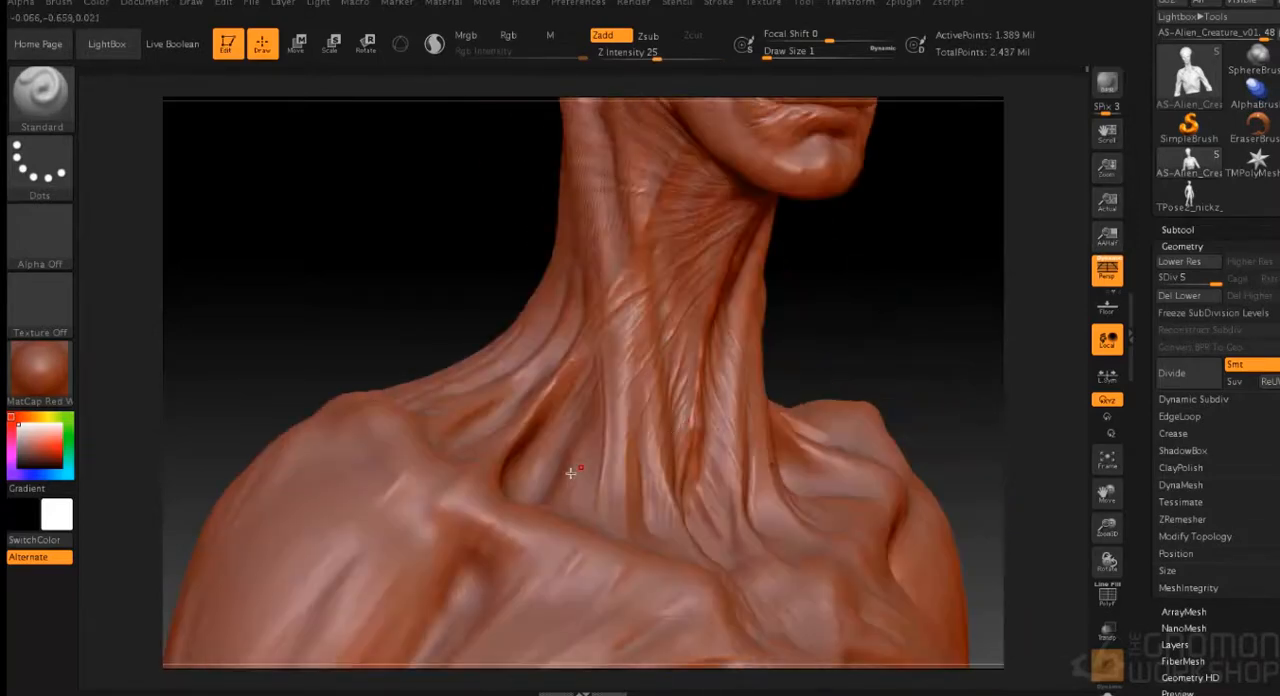
key(shift)
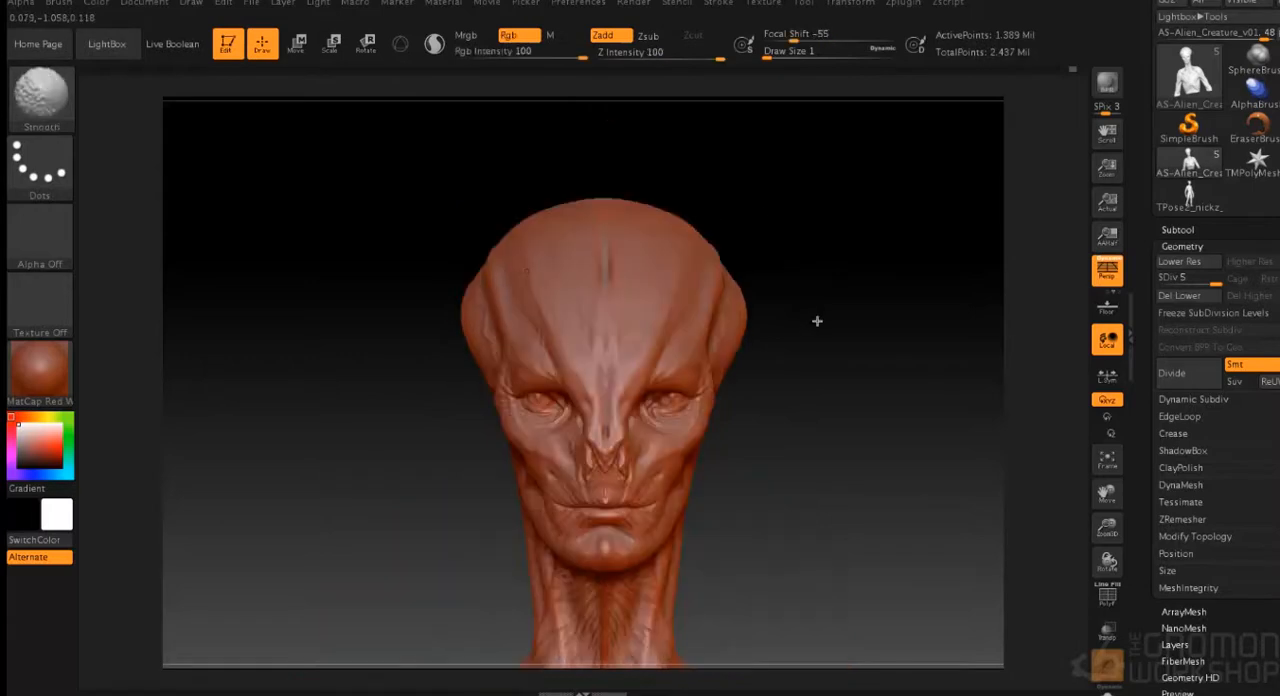
mouse_move(637, 391)
right_down()
mouse_move(503, 300)
mouse_move(777, 403)
mouse_move(774, 309)
mouse_move(714, 386)
mouse_move(477, 540)
mouse_move(745, 425)
mouse_move(780, 368)
mouse_move(772, 293)
right_up()
- Save the alien creature sculpt as a tool file
click(804, 4)
click(892, 30)
key(Return)
click(762, 160)
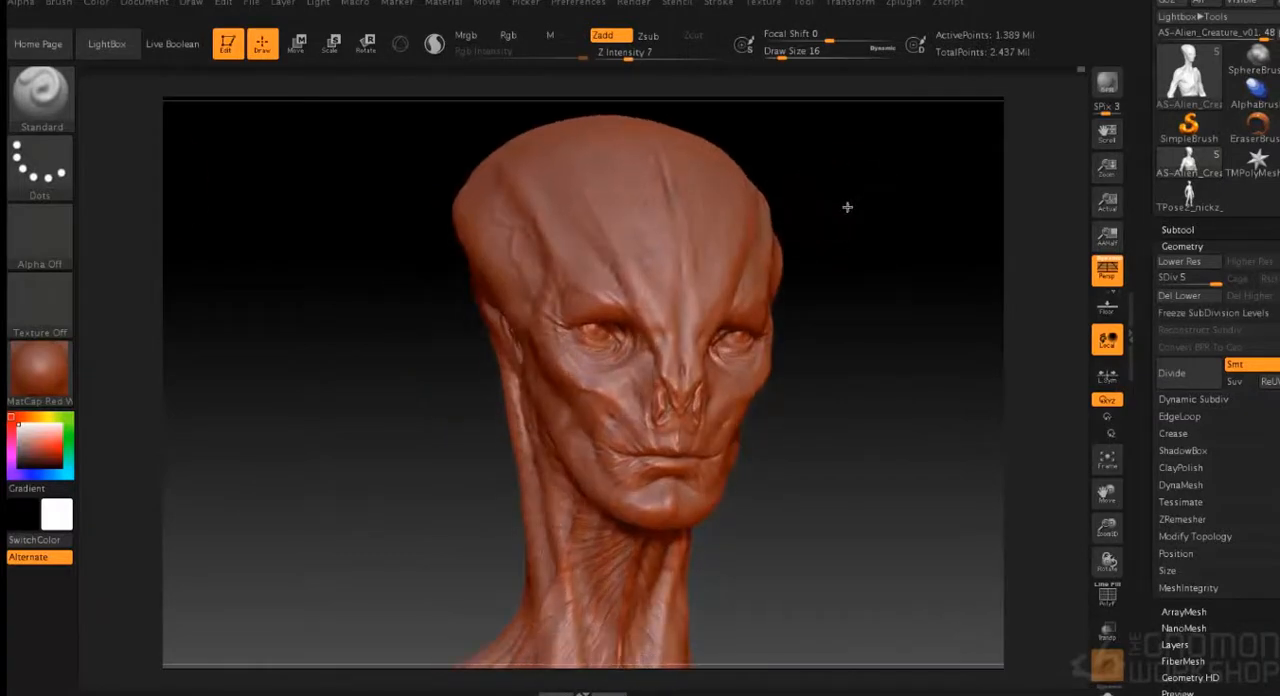
- Stipple skin pores over the forehead and brow with the Standard brush, using Alpha 23 at draw size 10
click(39, 235)
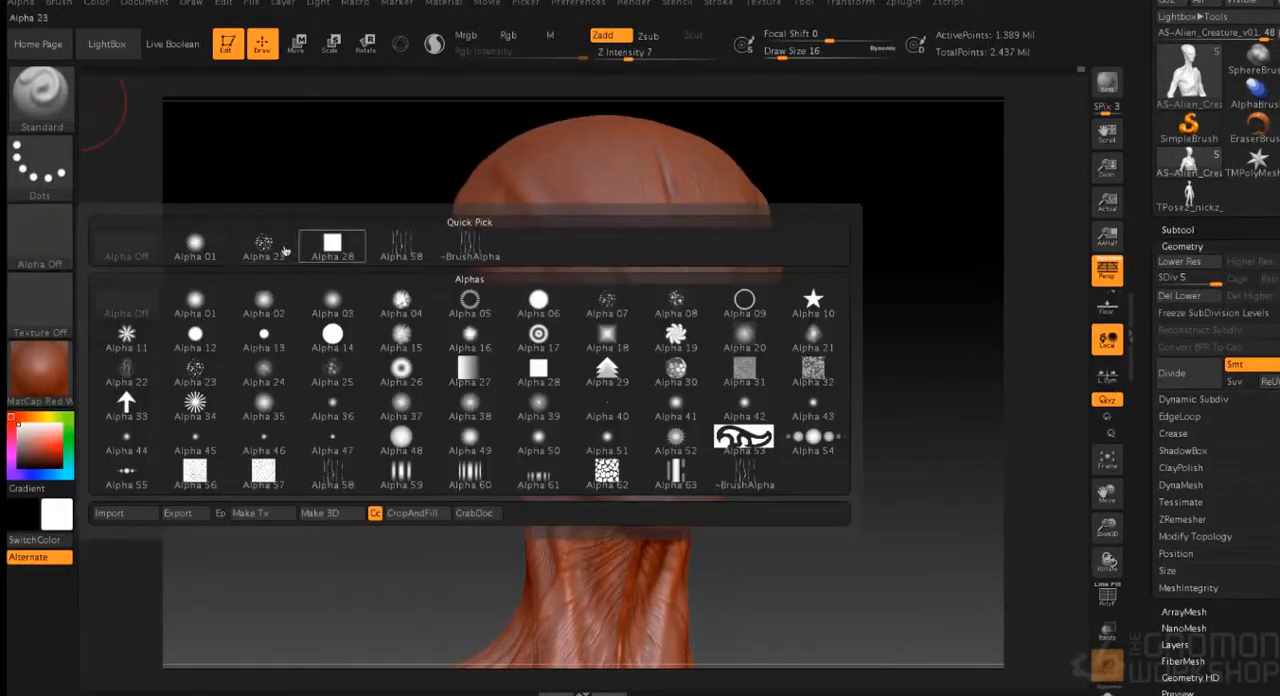
click(190, 246)
mouse_move(837, 248)
mouse_down()
mouse_move(829, 271)
mouse_move(820, 251)
mouse_move(829, 349)
mouse_move(830, 330)
mouse_up()
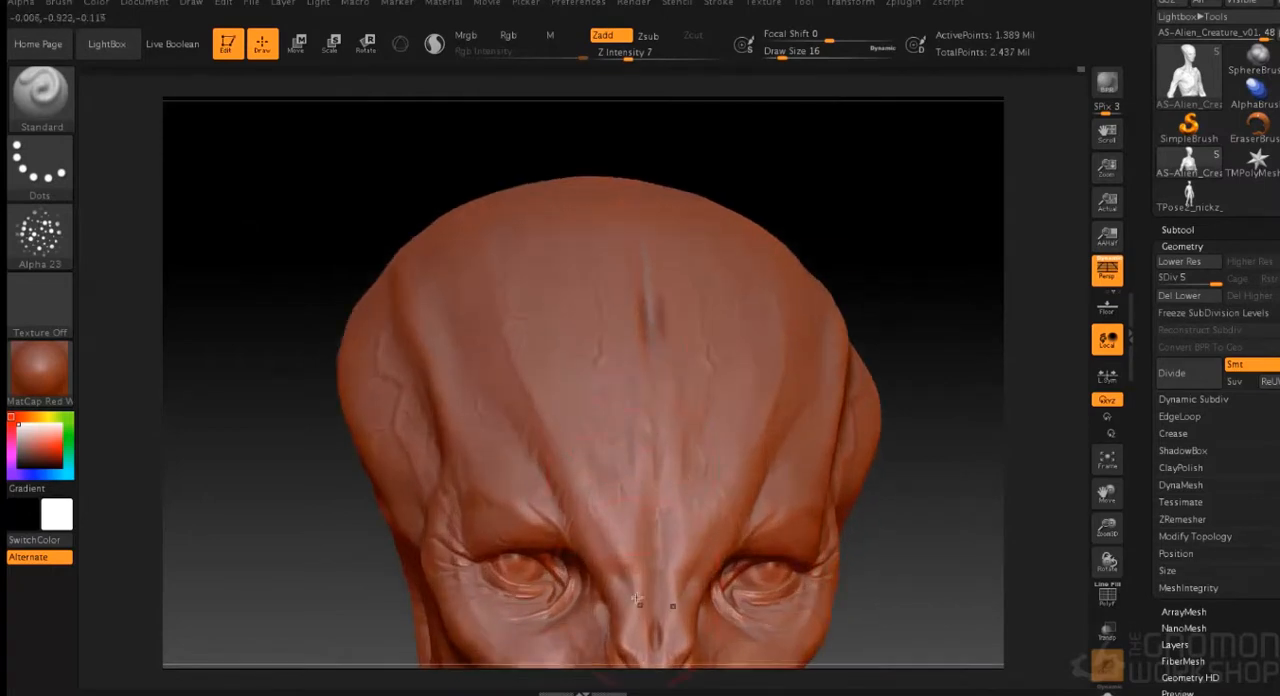
key(s)
click(857, 269)
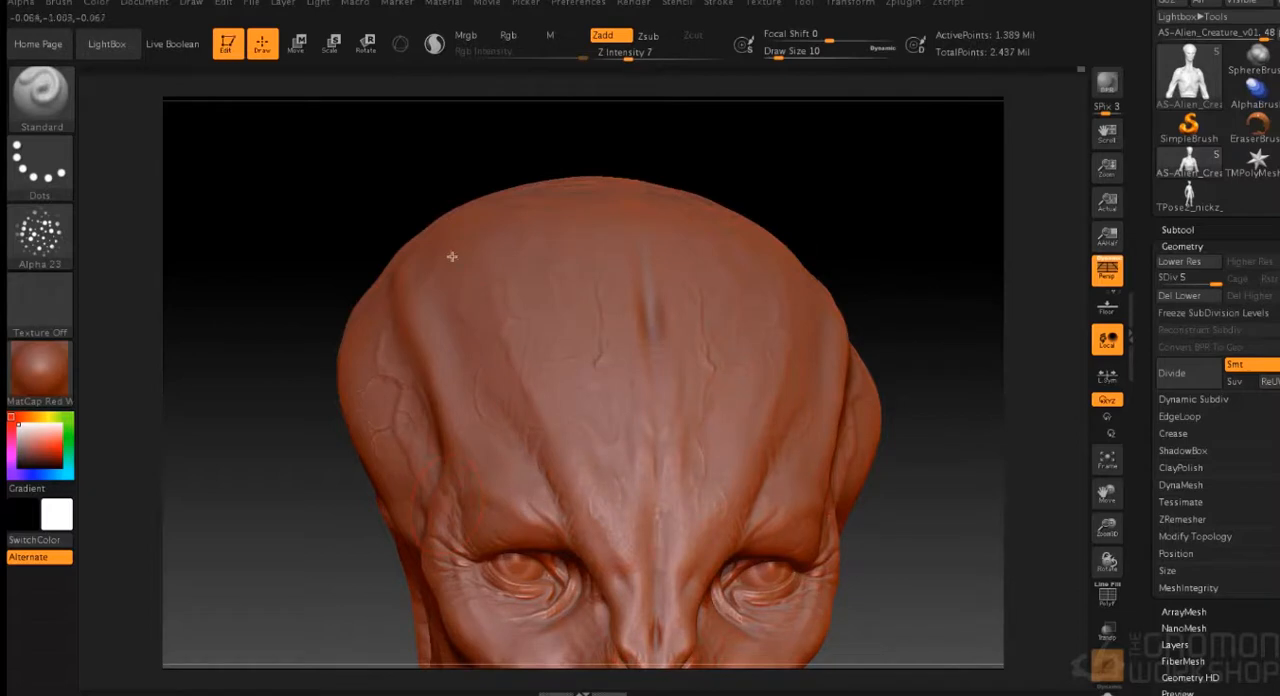
drag(831, 271, 391, 491)
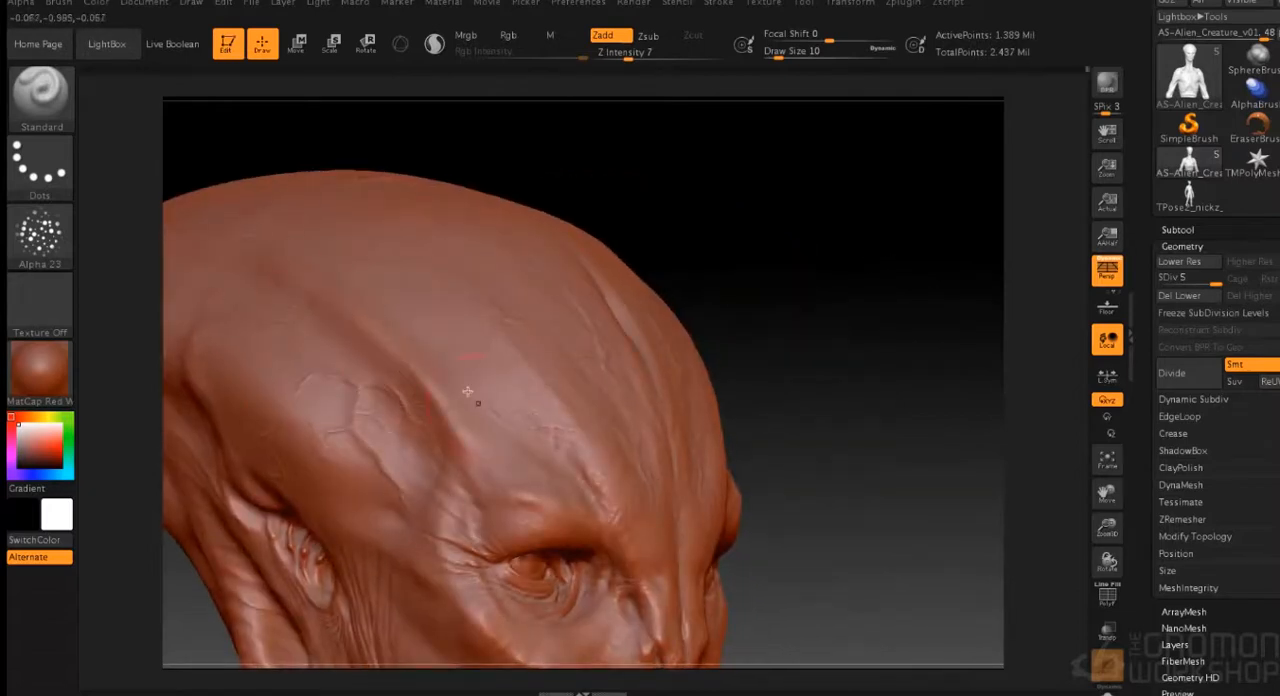
- Stipple pore texture across the temples, around the eyes and along the nose bridge with the same alpha
alt+drag(785, 425, 595, 497)
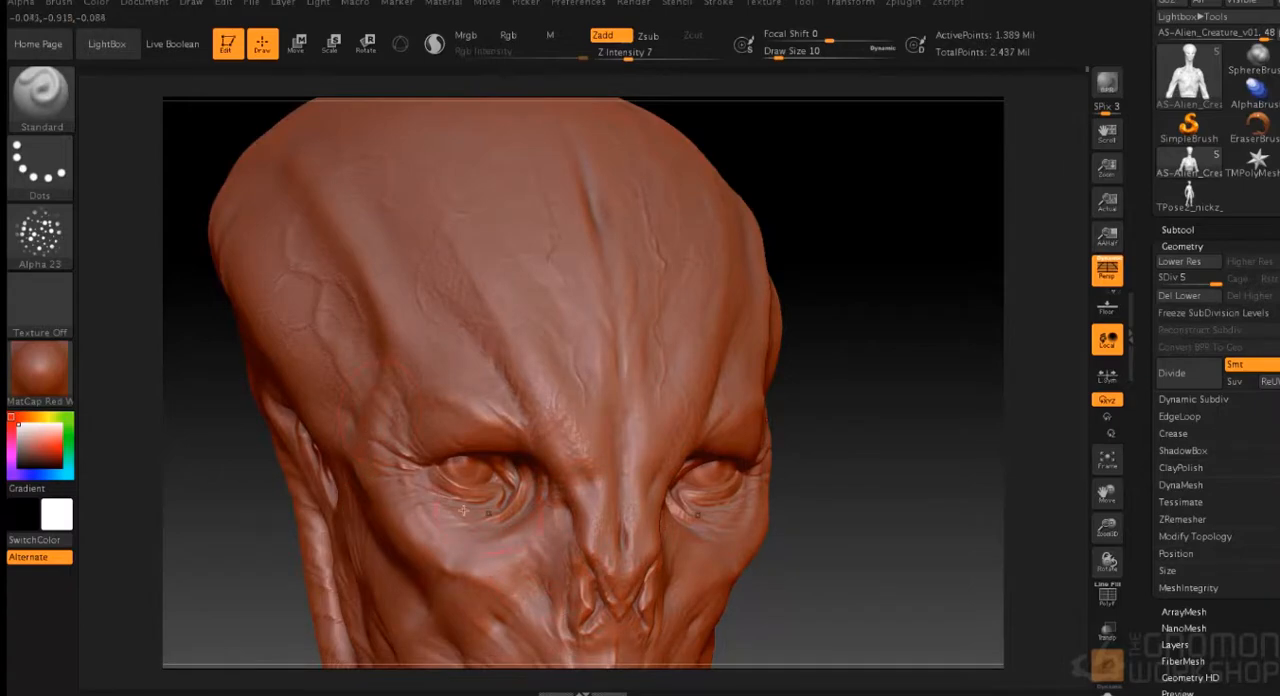
drag(857, 268, 607, 288)
drag(783, 174, 845, 231)
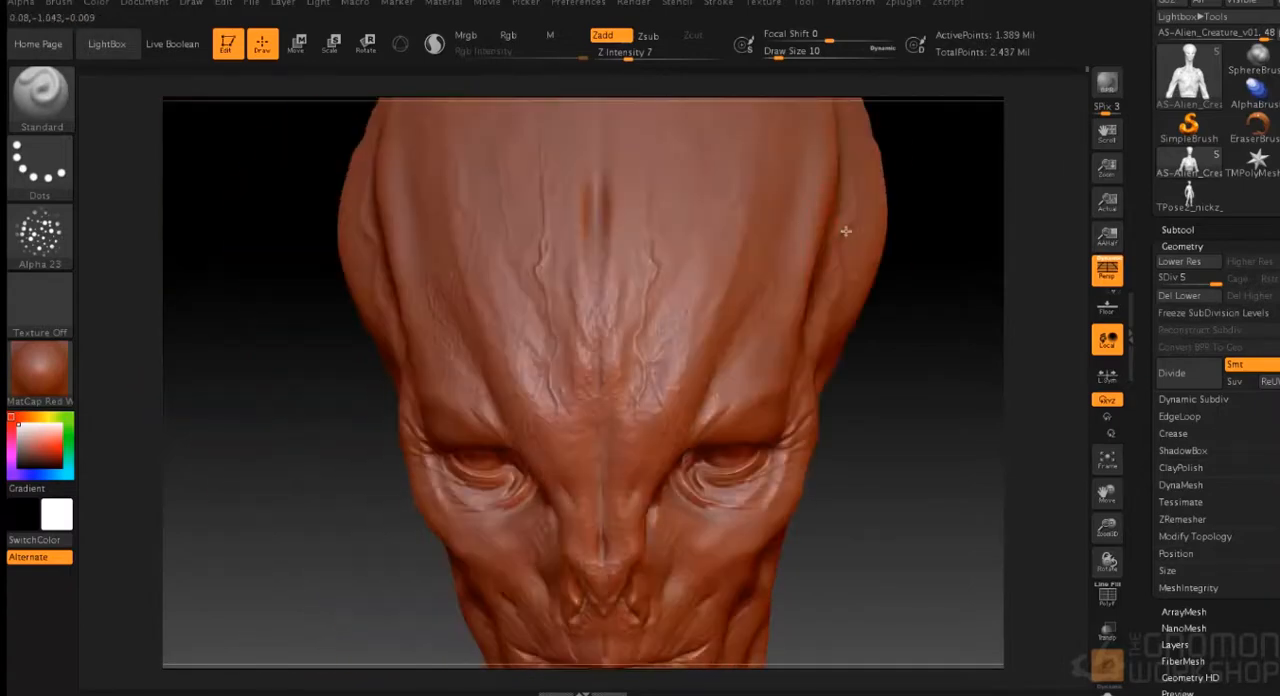
drag(657, 288, 652, 357)
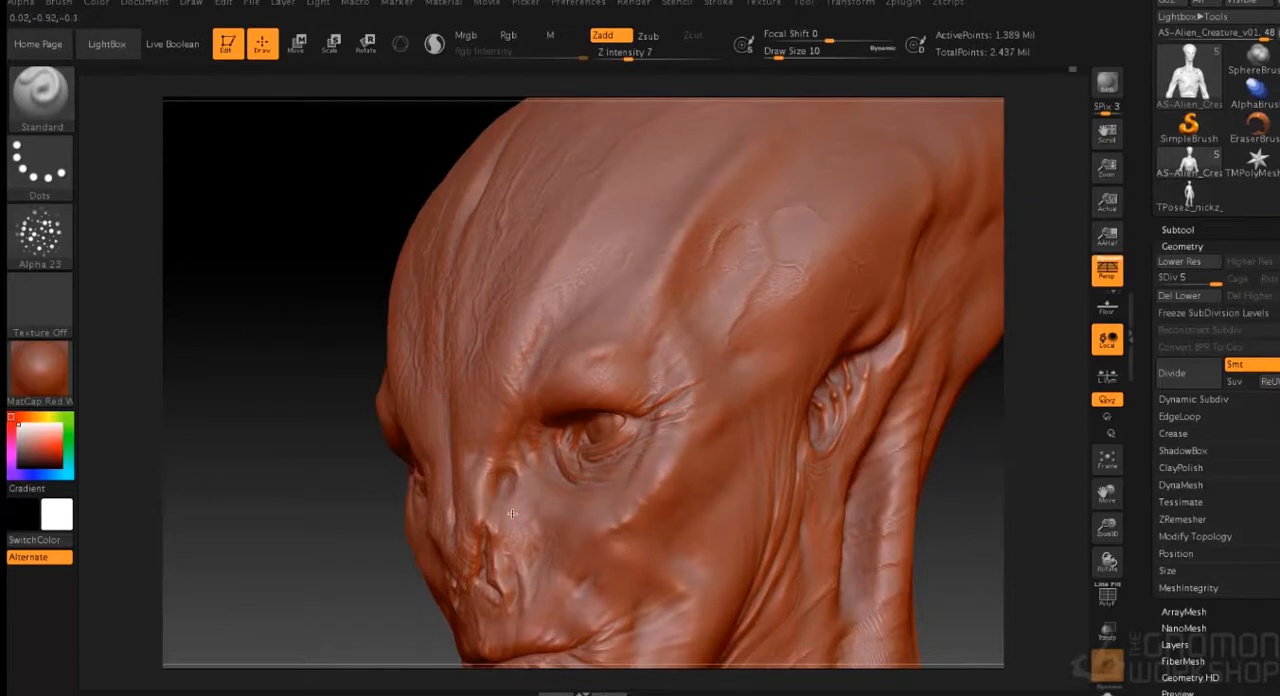
drag(396, 579, 806, 407)
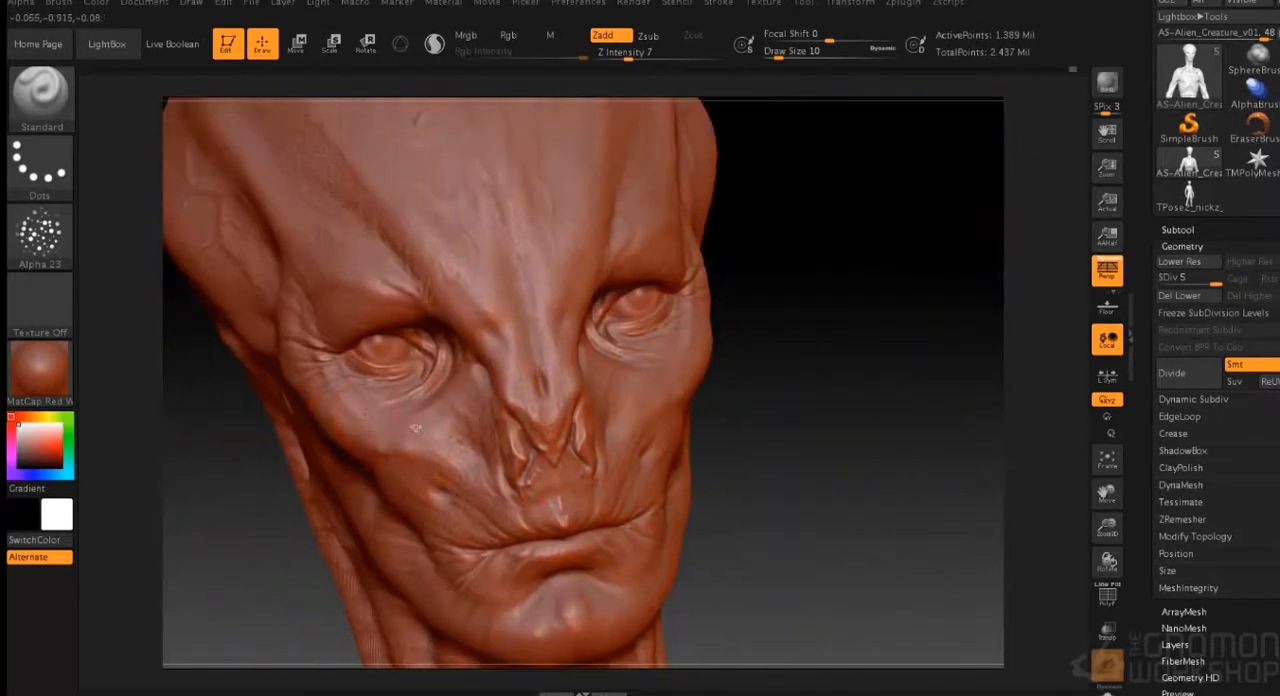
- Add fine pore texture to the cheeks, mouth area, chin and jaw up to the ear
mouse_move(766, 355)
mouse_down()
mouse_move(798, 312)
mouse_move(750, 340)
mouse_up()
alt+right_drag(590, 599, 600, 503)
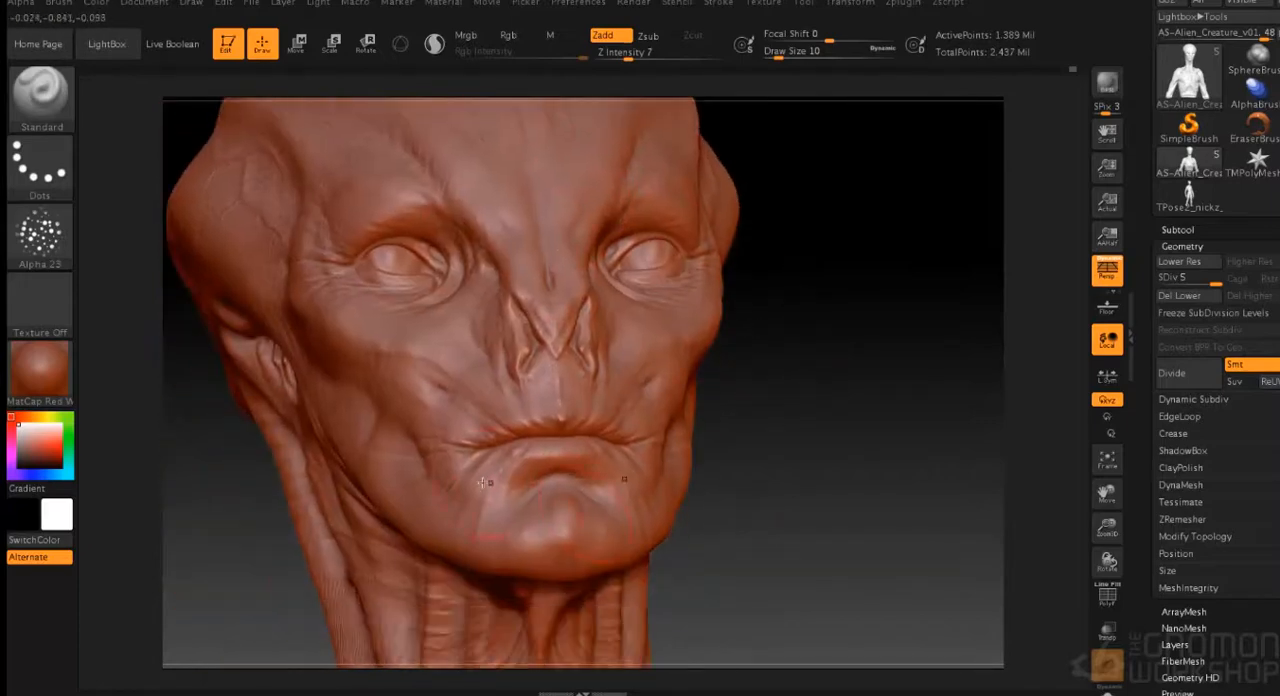
right_drag(409, 506, 392, 430)
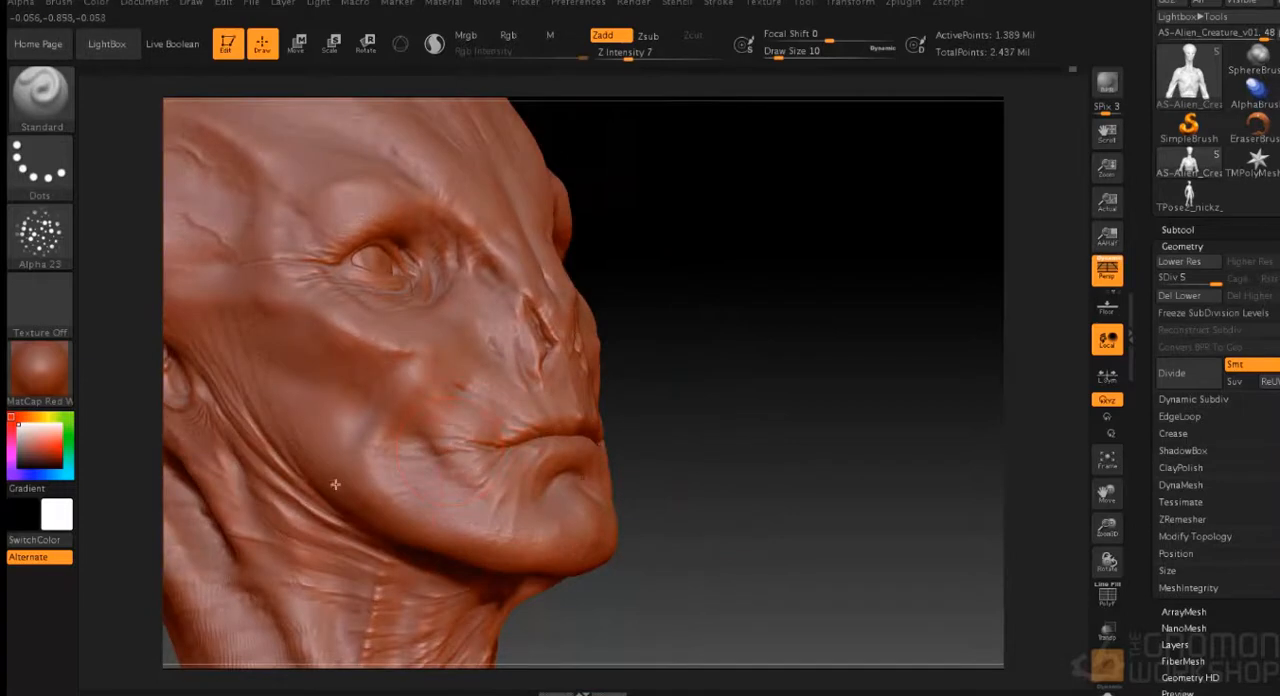
drag(718, 516, 782, 461)
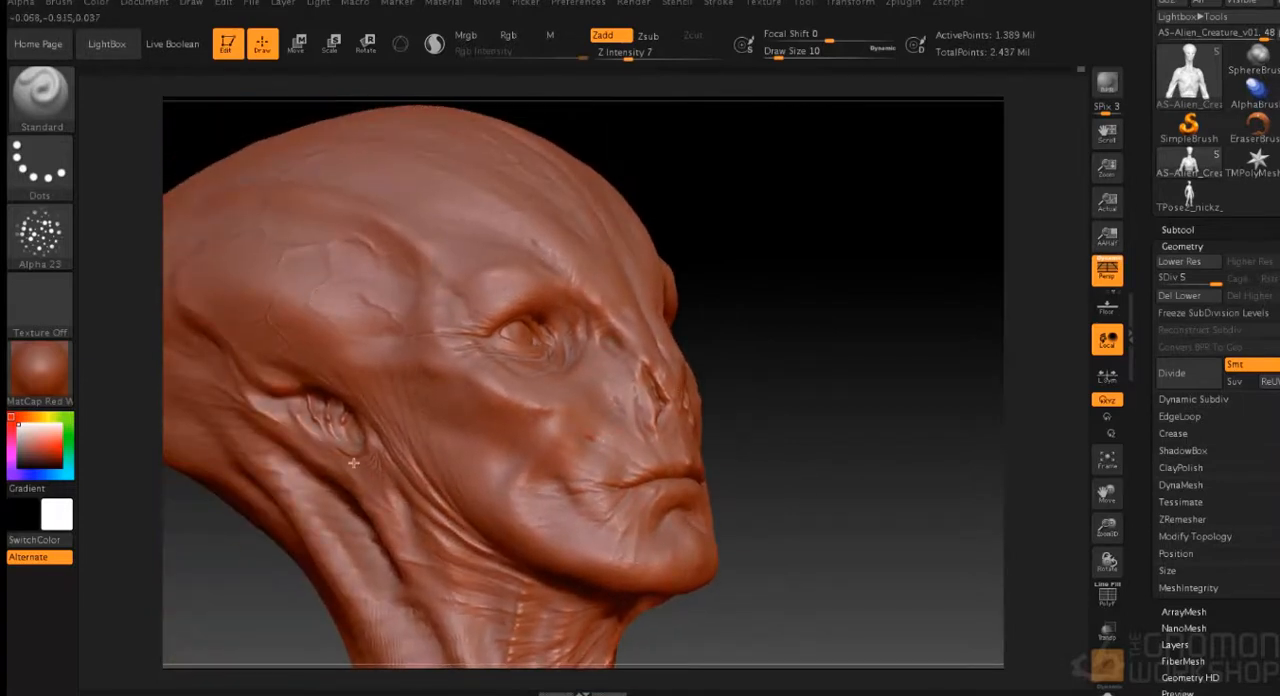
drag(755, 414, 744, 384)
- Add pore texture over the crown and the side of the long skull
drag(777, 180, 519, 468)
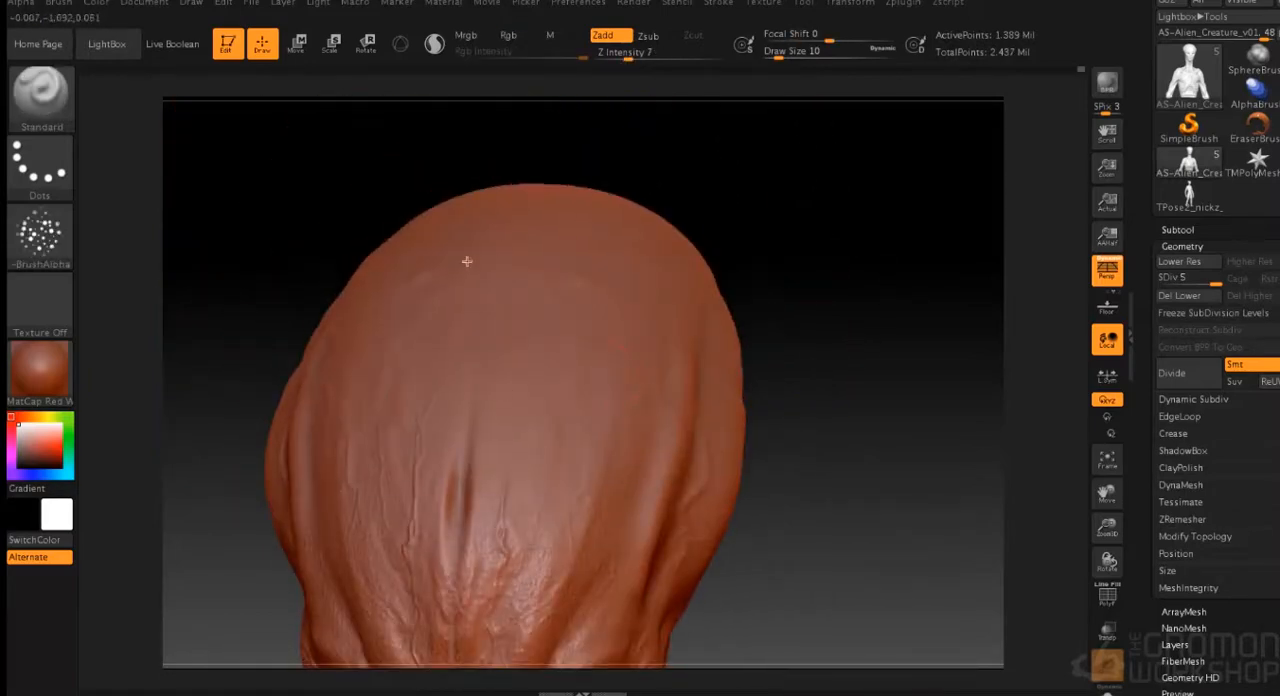
drag(791, 297, 618, 327)
drag(774, 464, 640, 331)
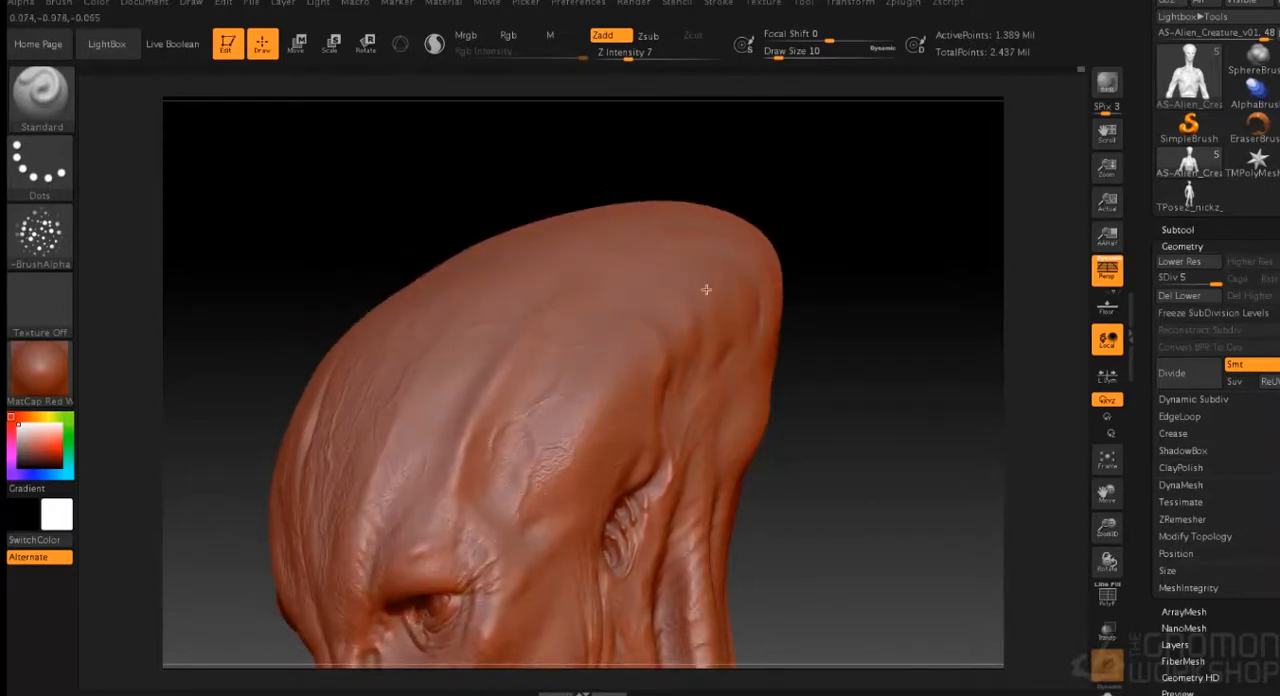
drag(836, 470, 562, 441)
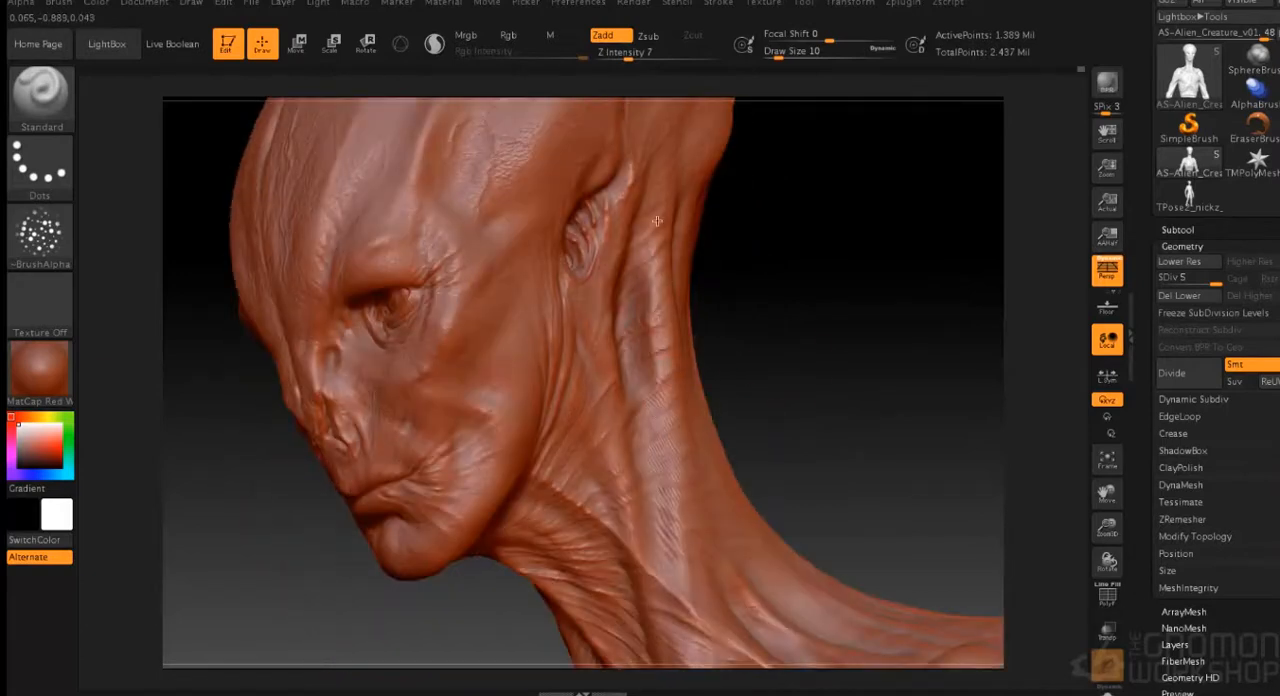
- Brush fine pore texture over the side and front of the neck, from below the ear and chin to the collarbones
drag(816, 400, 820, 443)
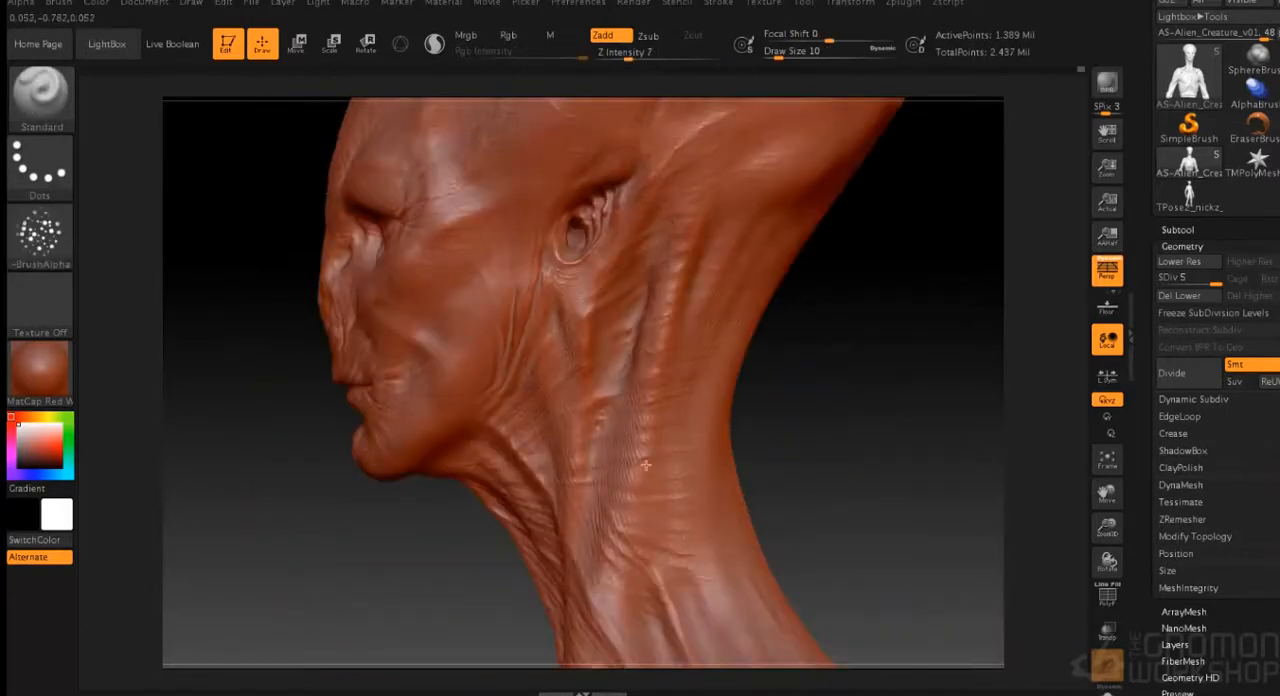
drag(866, 354, 729, 293)
drag(376, 359, 355, 412)
mouse_move(337, 514)
mouse_down()
mouse_move(634, 311)
mouse_move(580, 354)
mouse_move(515, 376)
mouse_up()
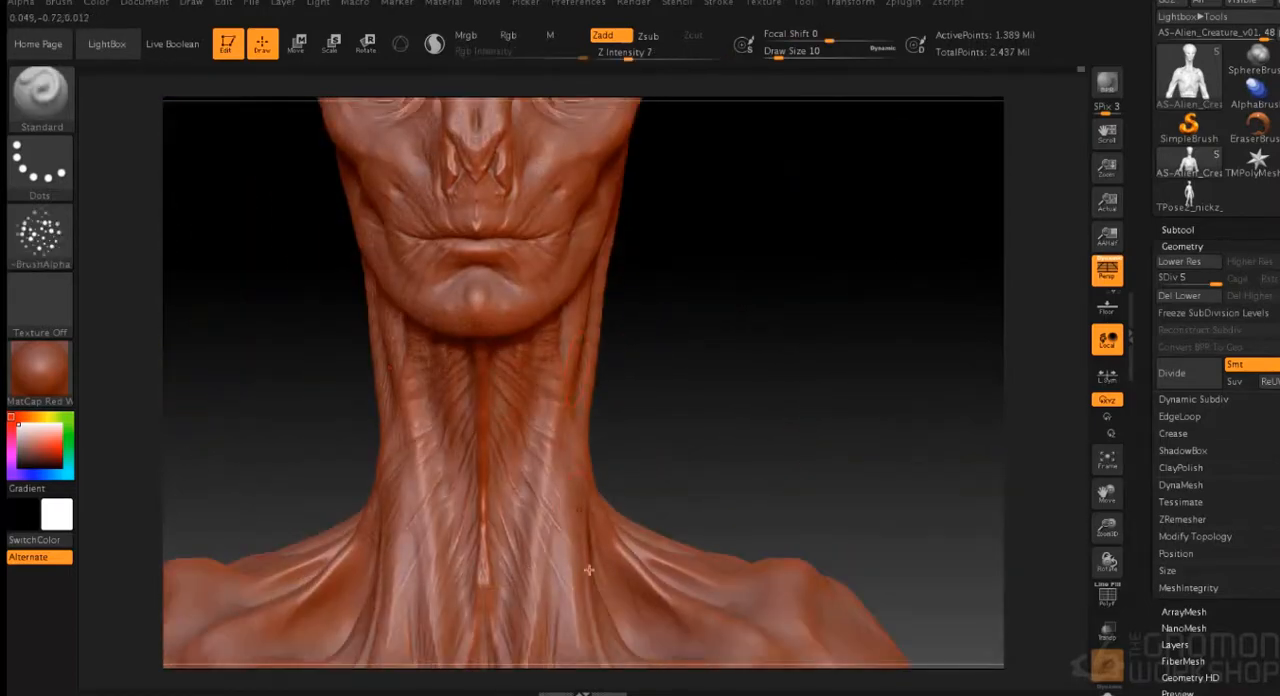
alt+drag(752, 453, 811, 366)
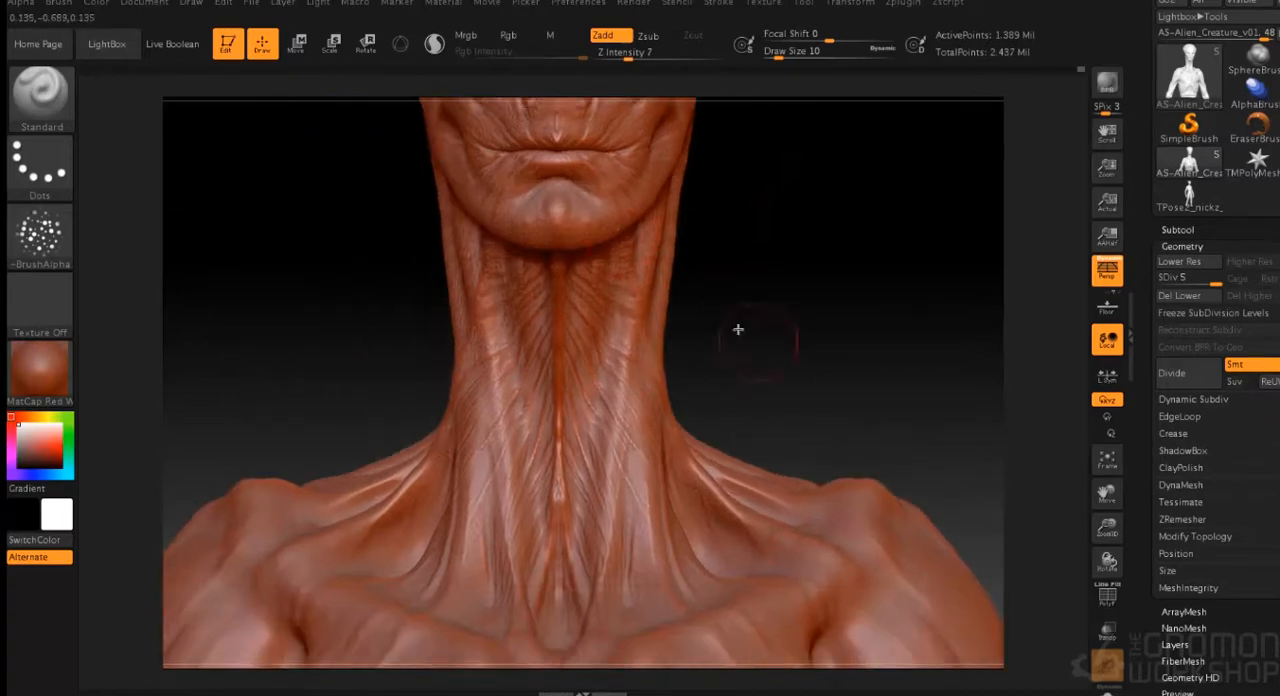
drag(735, 275, 738, 200)
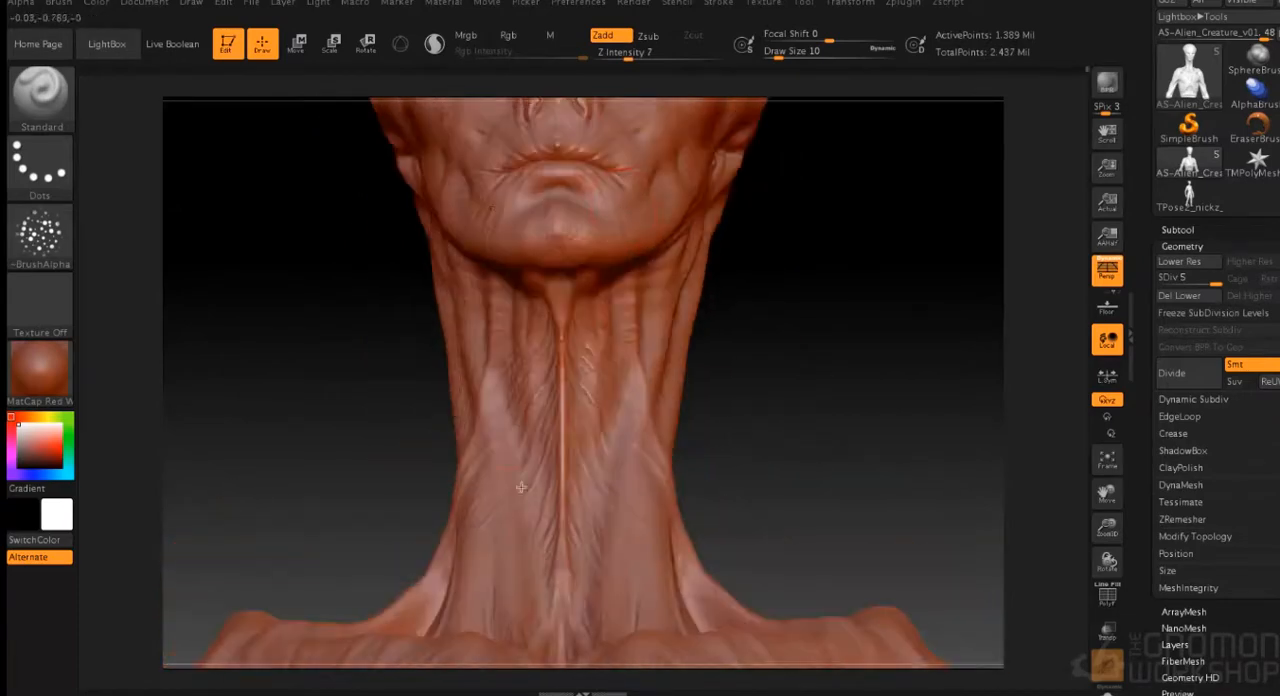
drag(914, 189, 821, 354)
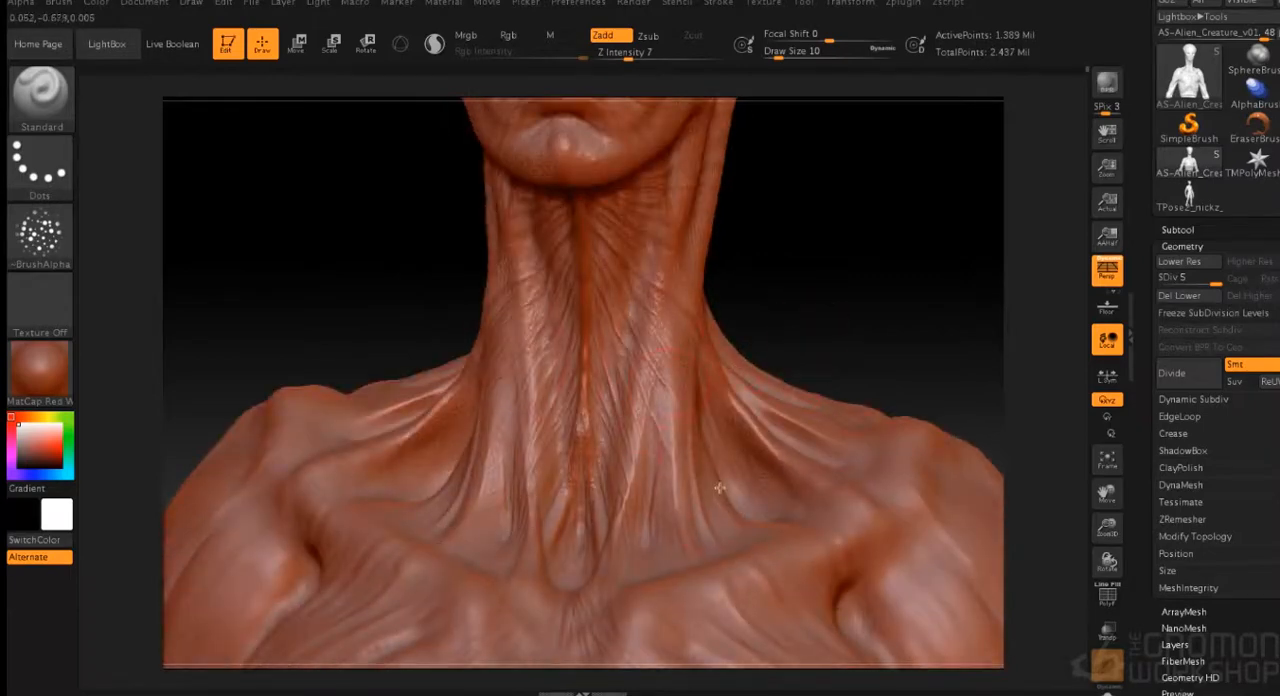
- Brush pore texture over the shoulders, collarbones and upper chest
key(f)
drag(834, 289, 447, 444)
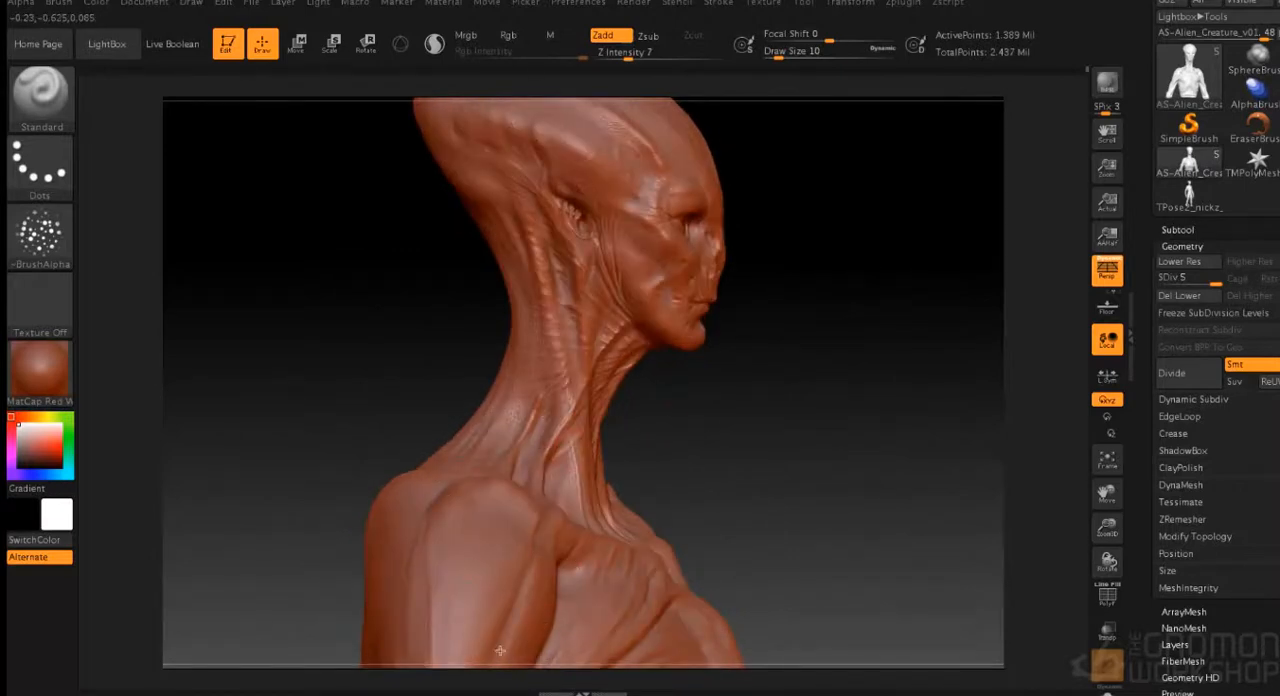
drag(750, 468, 661, 490)
drag(706, 585, 680, 505)
drag(826, 328, 695, 540)
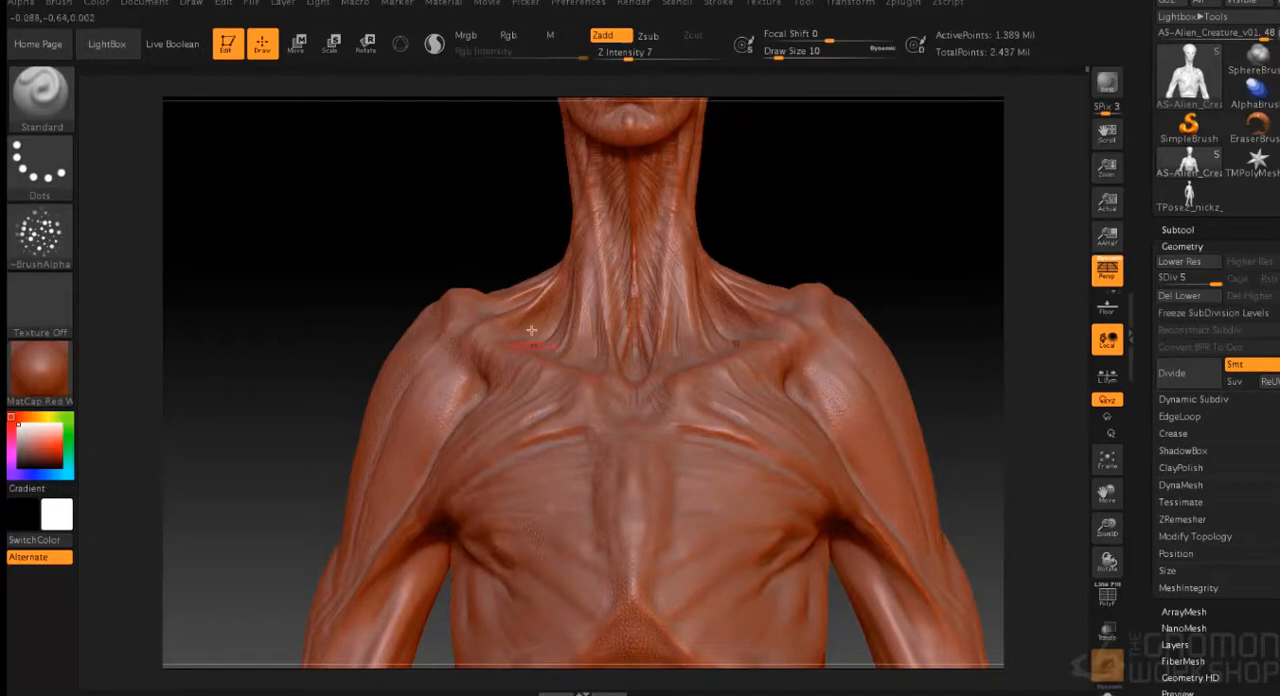
drag(775, 240, 920, 248)
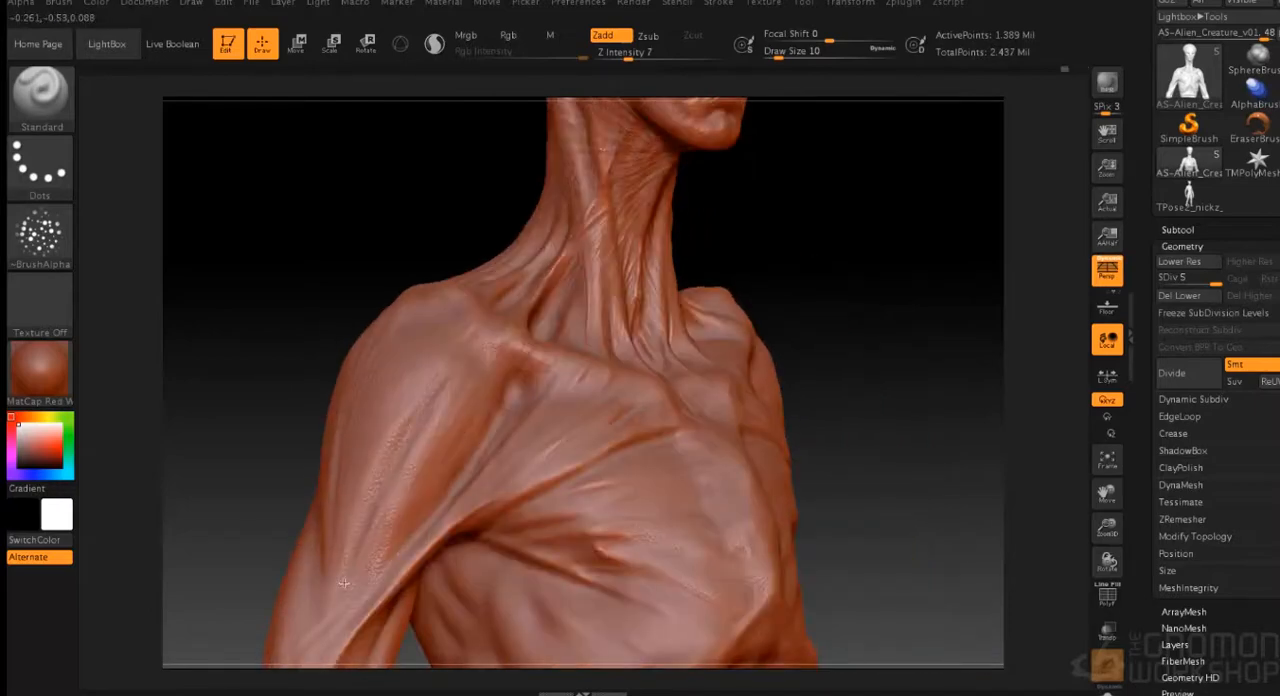
- Extend the pore texture over the upper arms, top of the shoulders, breastbone and upper abdomen
drag(343, 583, 581, 450)
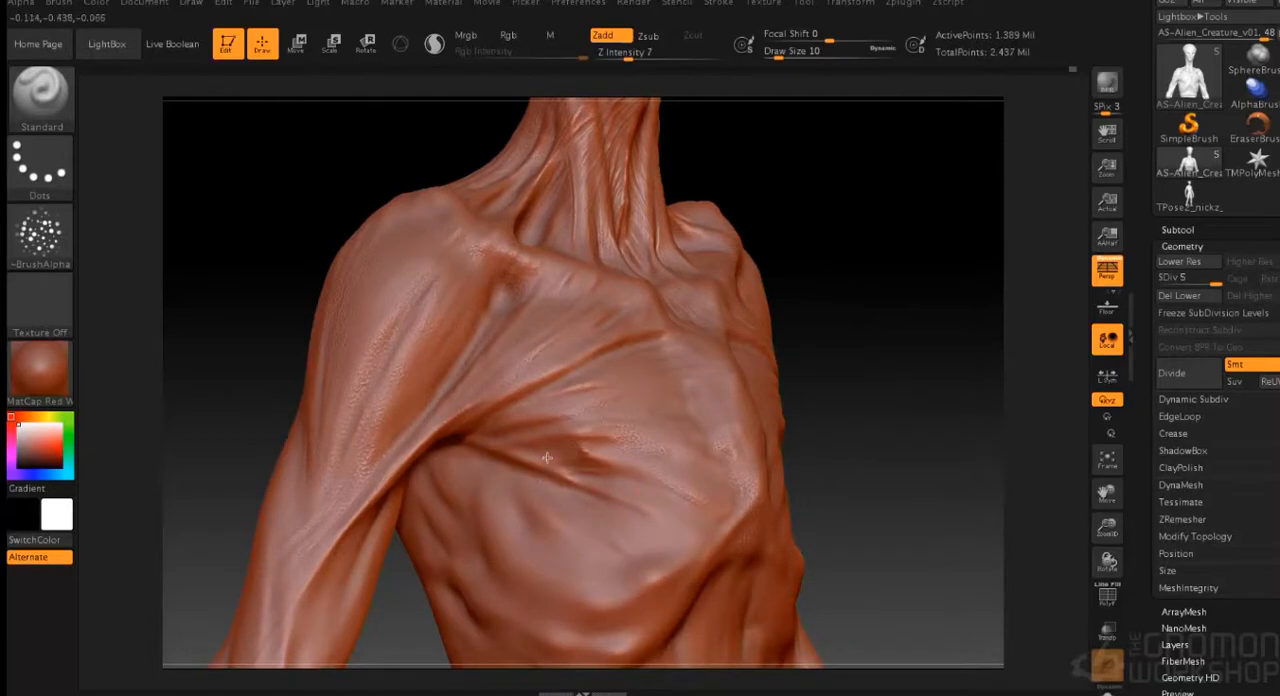
drag(319, 404, 660, 570)
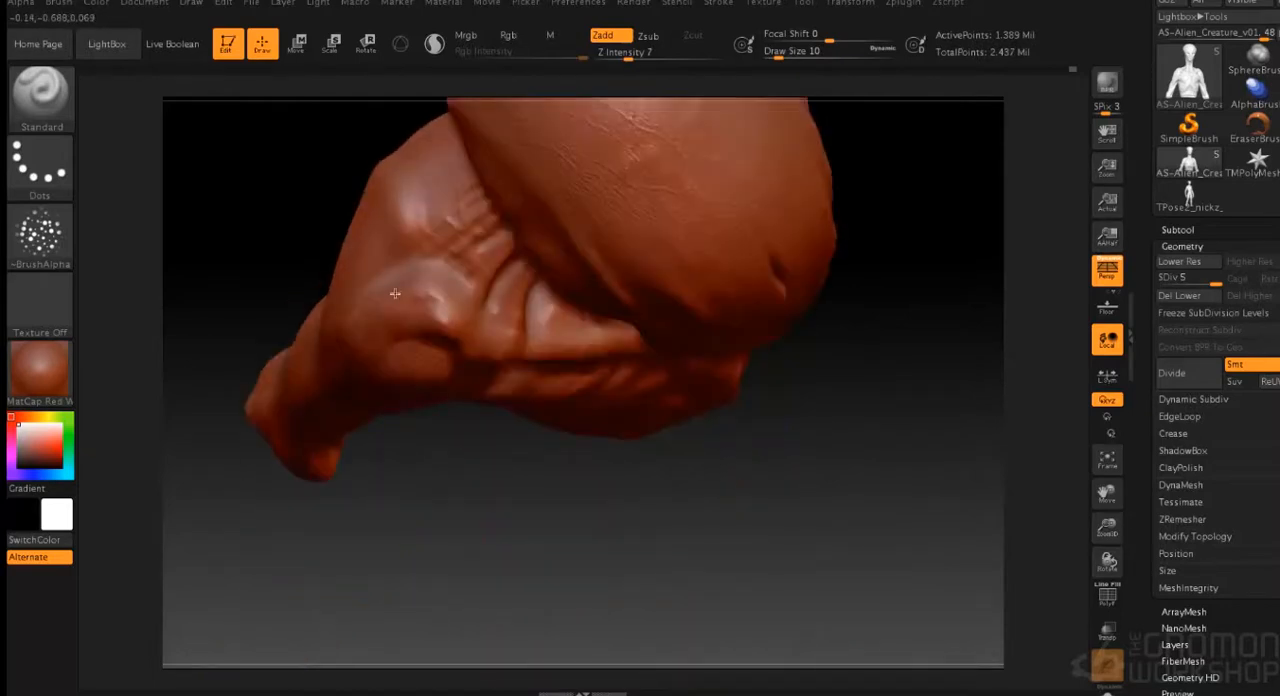
drag(480, 560, 509, 271)
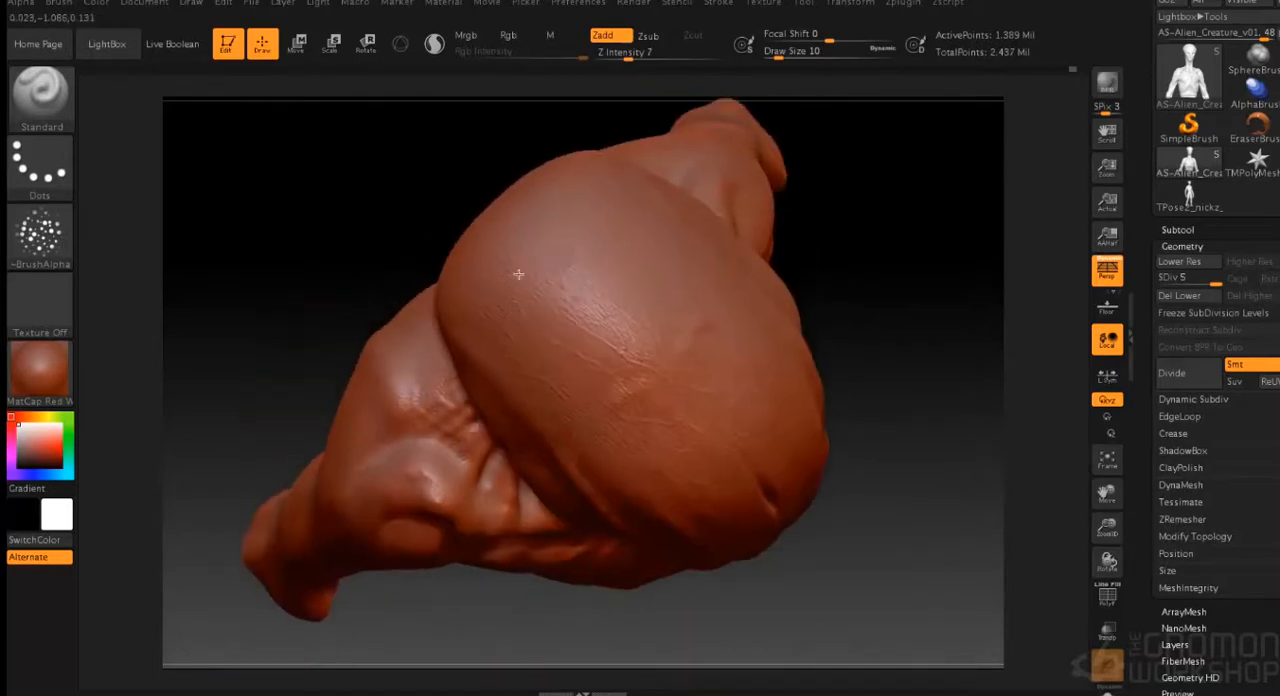
drag(310, 389, 452, 440)
alt+drag(826, 520, 544, 310)
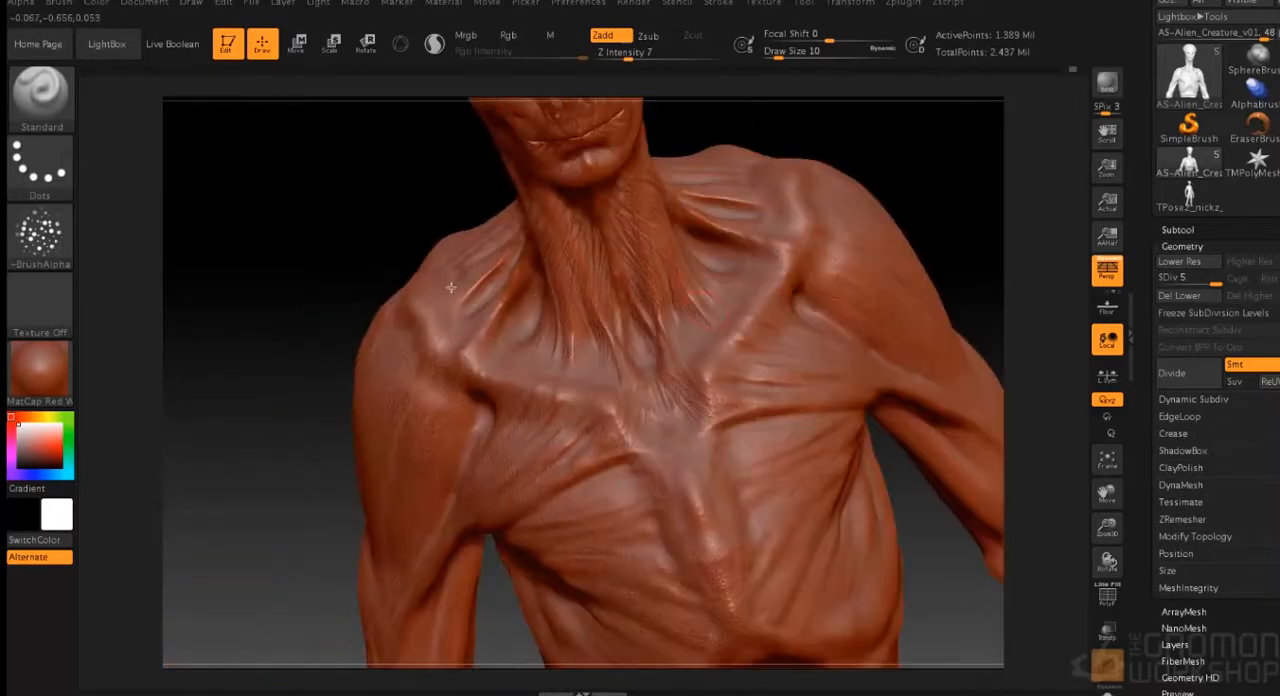
drag(903, 208, 883, 308)
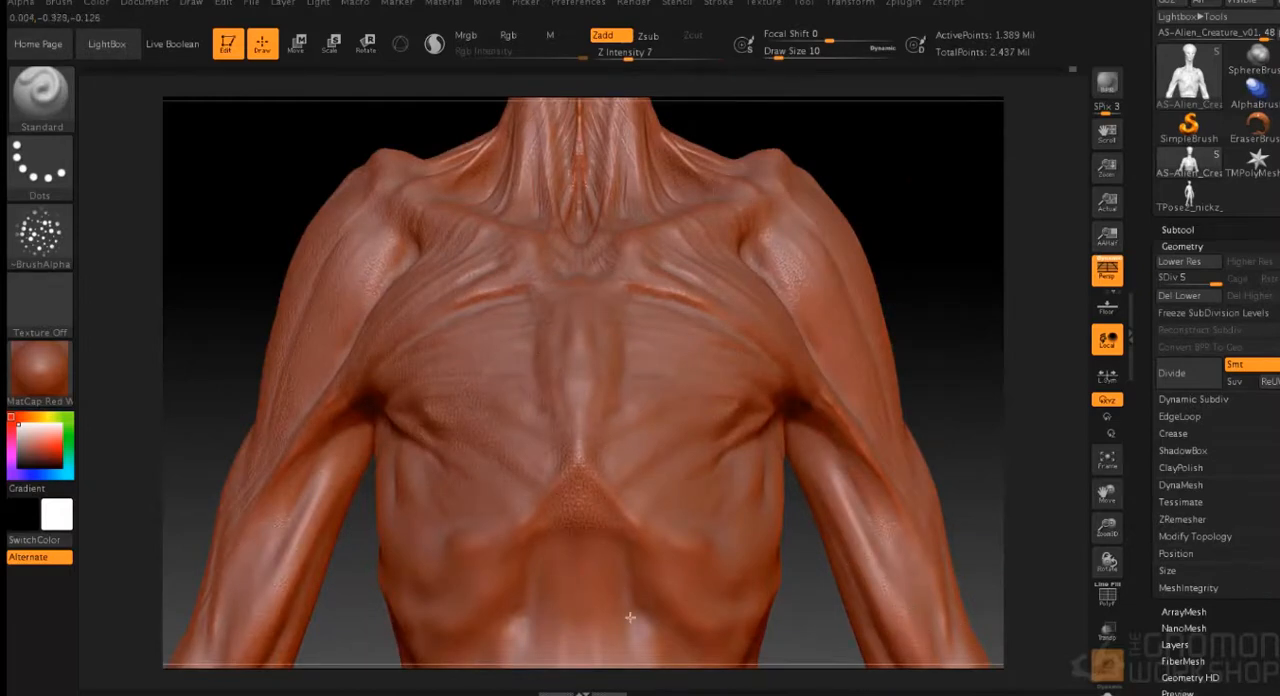
alt+drag(914, 267, 885, 115)
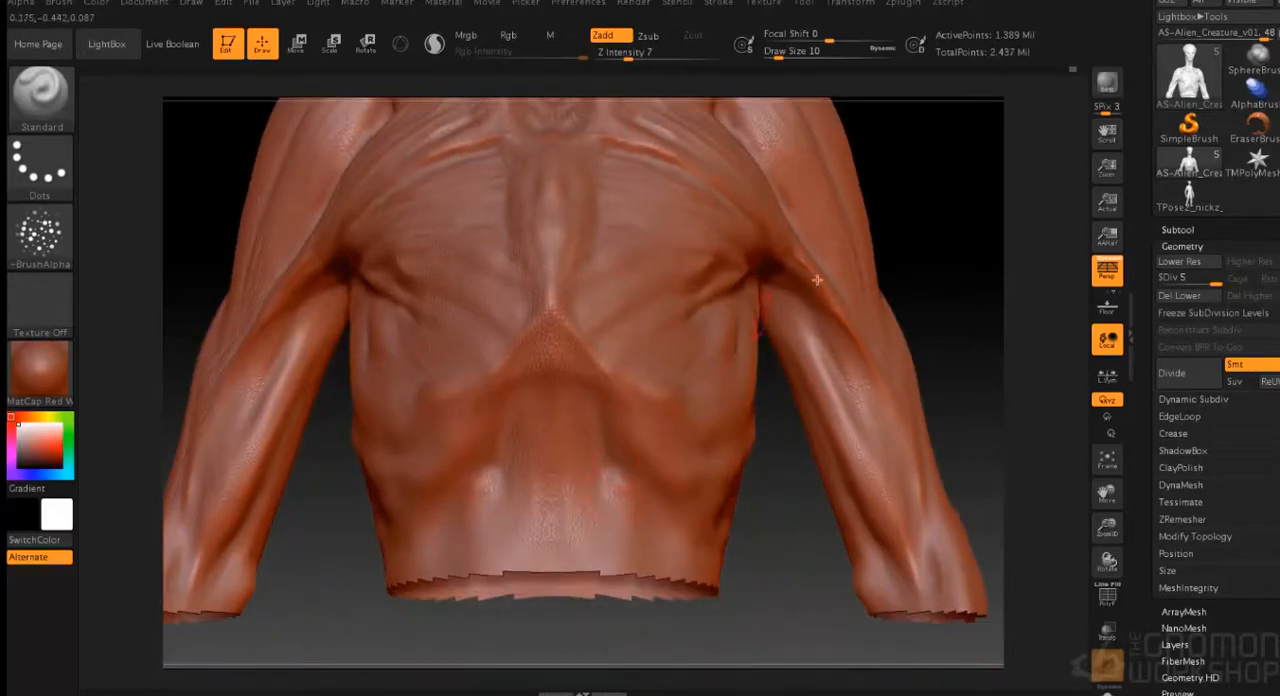
- Stipple skin texture over the forearms, the ribs on the side of the torso and the abdomen
drag(920, 232, 594, 391)
drag(775, 259, 250, 270)
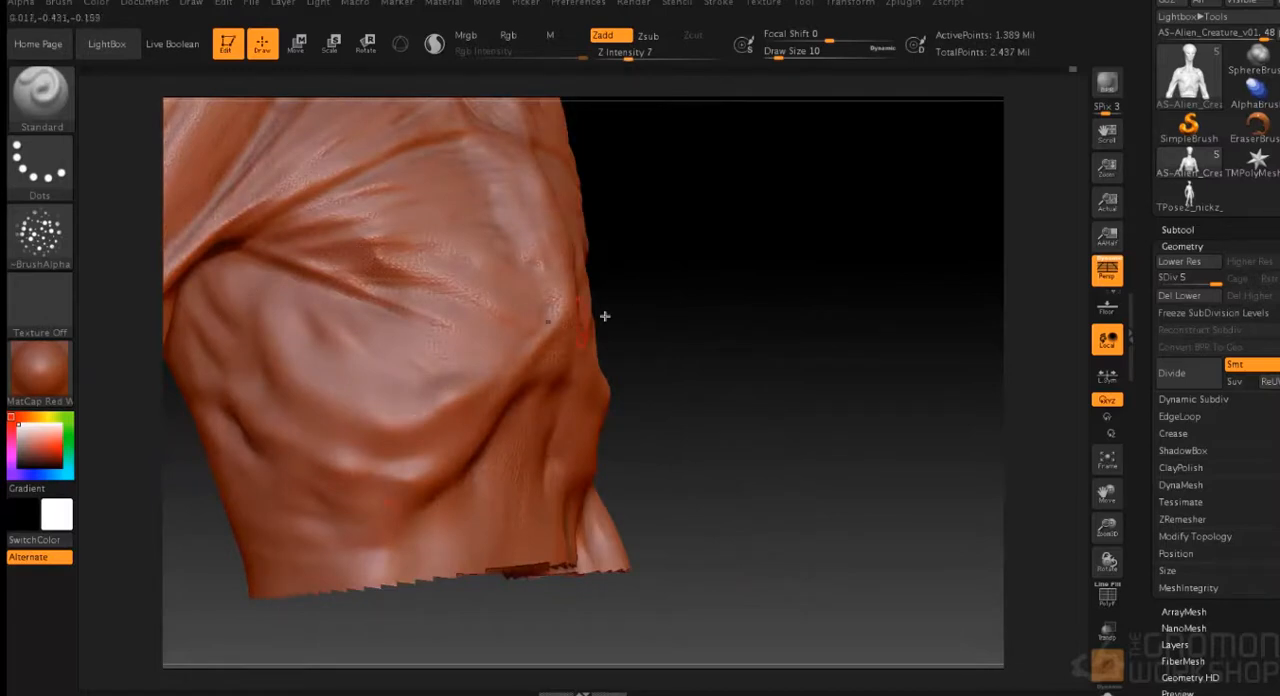
drag(603, 317, 245, 308)
mouse_move(192, 489)
mouse_down()
mouse_move(260, 274)
mouse_move(283, 580)
mouse_up()
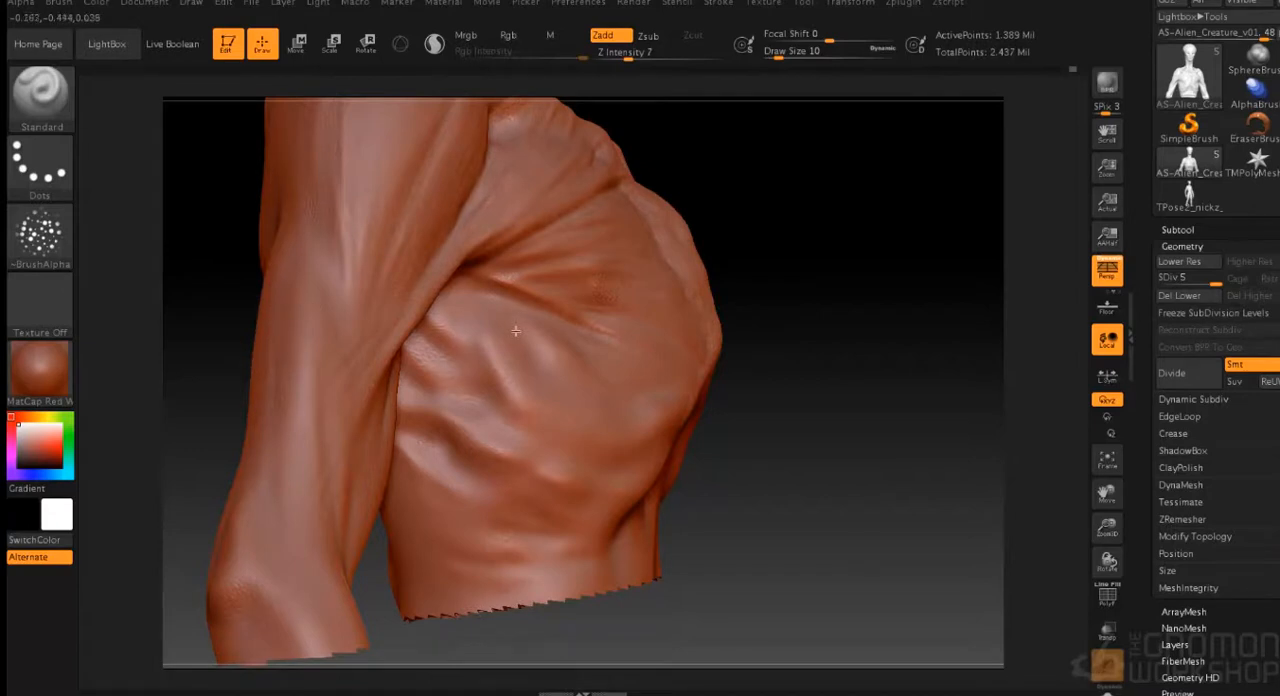
mouse_move(526, 571)
mouse_down()
mouse_move(737, 423)
mouse_move(700, 423)
mouse_move(889, 346)
mouse_move(918, 564)
mouse_up()
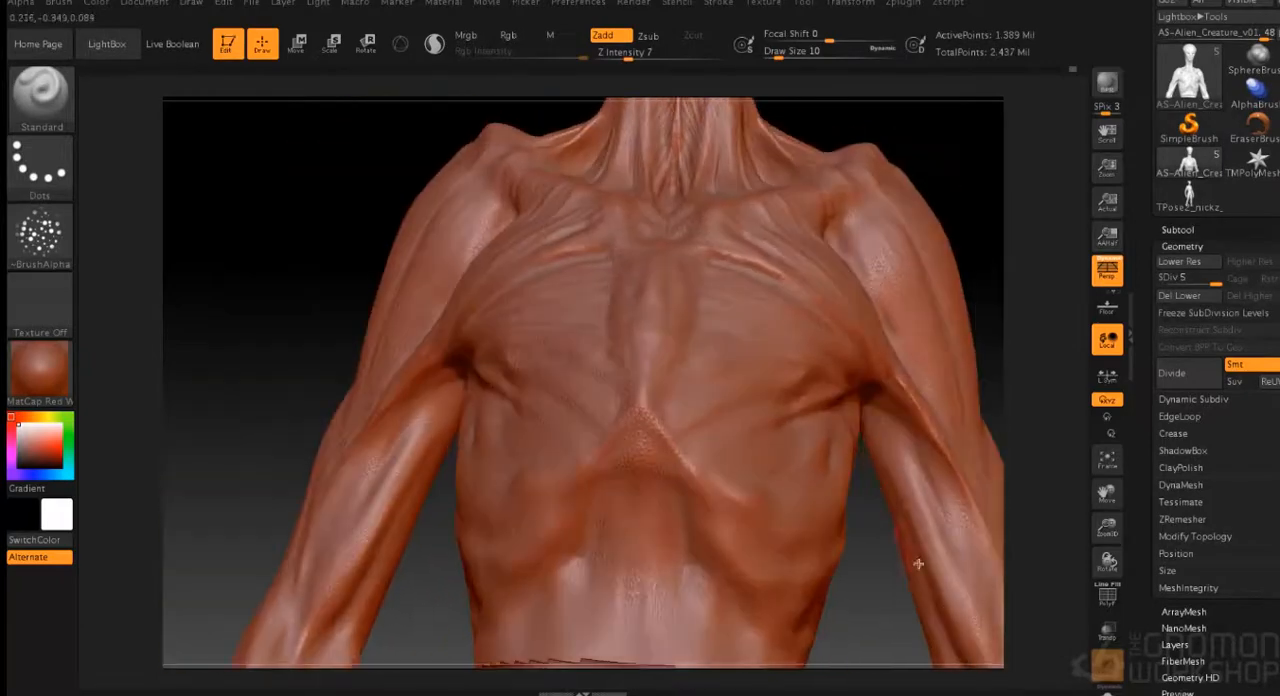
- Stipple skin texture over the back of the neck, the shoulder and the shoulder blade
mouse_move(700, 674)
mouse_down()
mouse_move(800, 240)
mouse_move(831, 206)
mouse_up()
drag(569, 292, 714, 274)
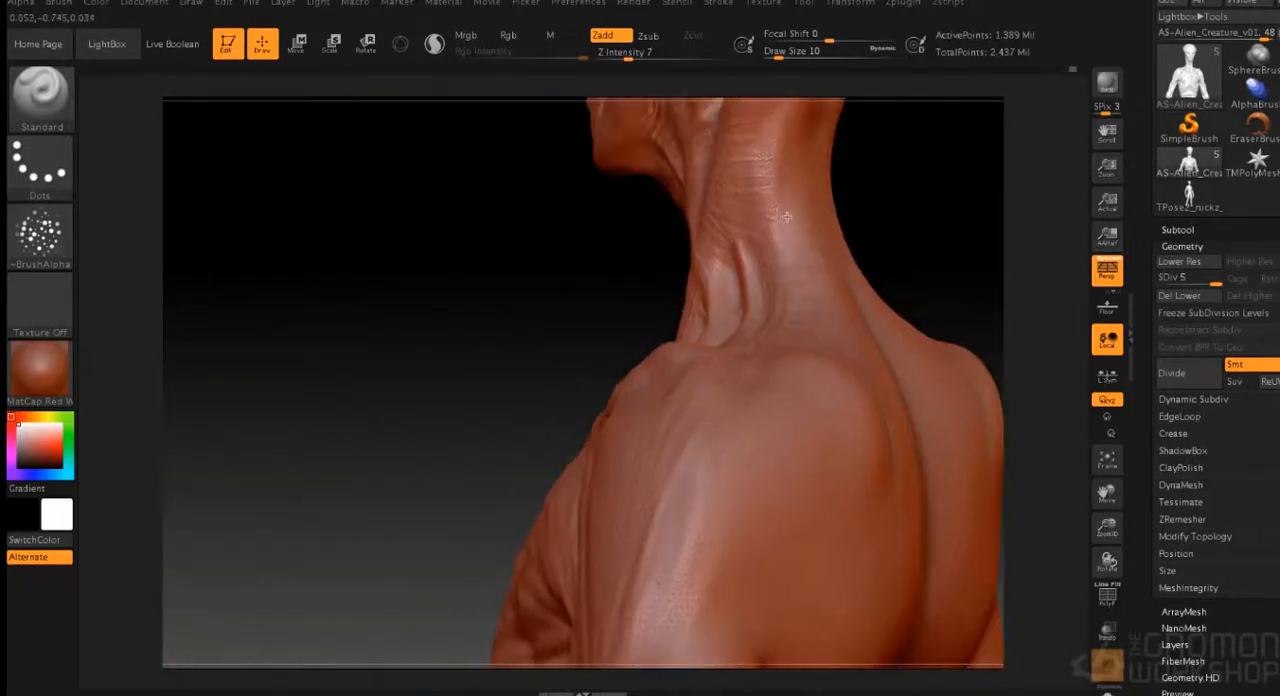
mouse_move(466, 428)
mouse_down()
mouse_move(871, 245)
mouse_move(838, 243)
mouse_move(766, 286)
mouse_move(420, 510)
mouse_move(398, 542)
mouse_move(418, 517)
mouse_up()
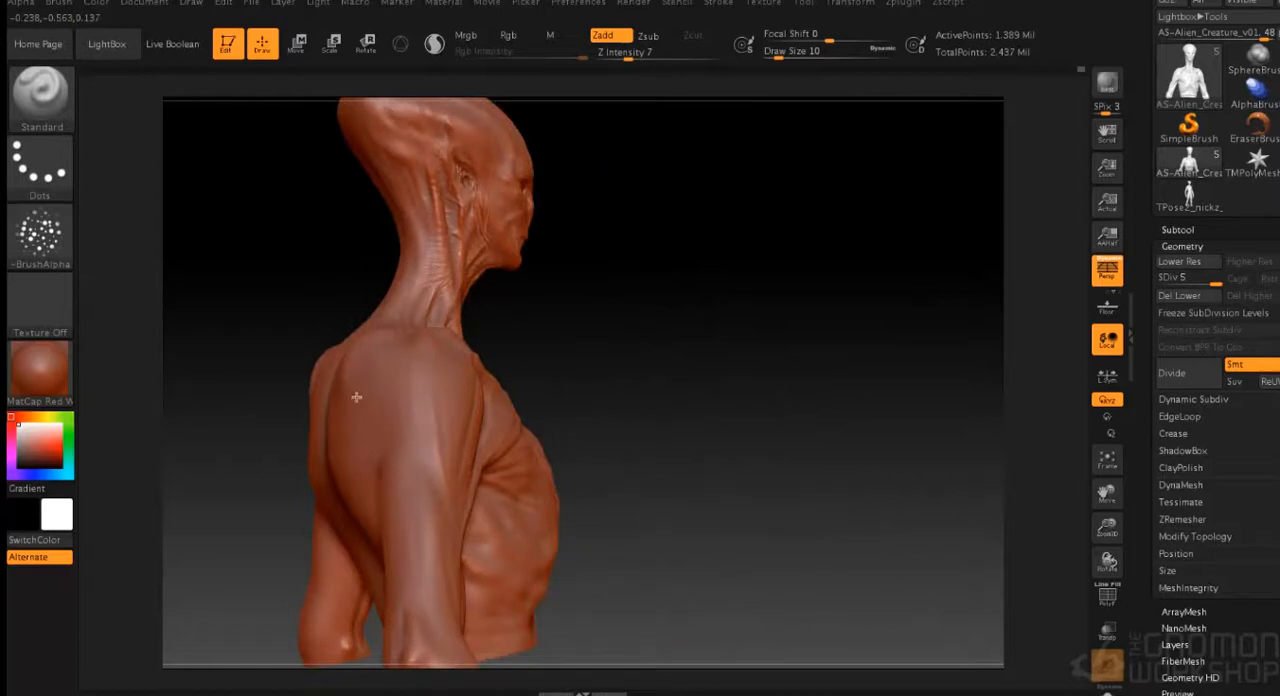
- Brush fine streaky skin lines over the shoulder, upper arm, chest and collarbones using Alpha 58
click(40, 236)
click(401, 247)
drag(850, 378, 694, 454)
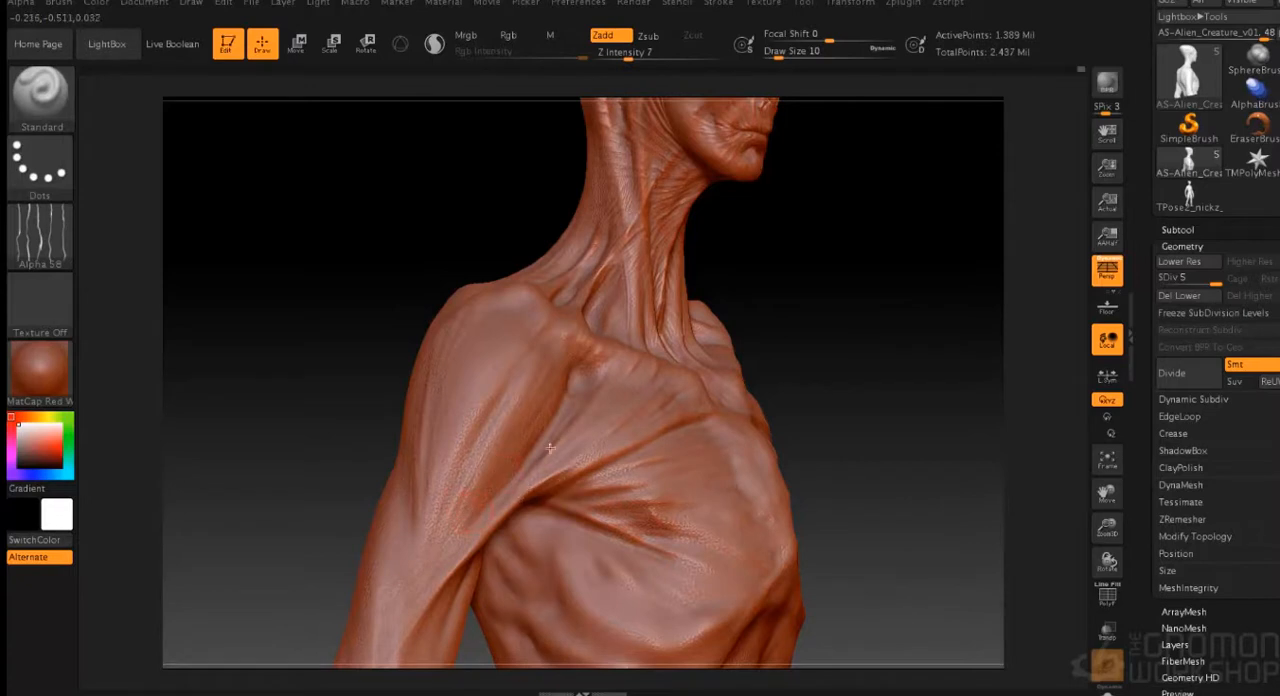
right_drag(714, 340, 632, 391)
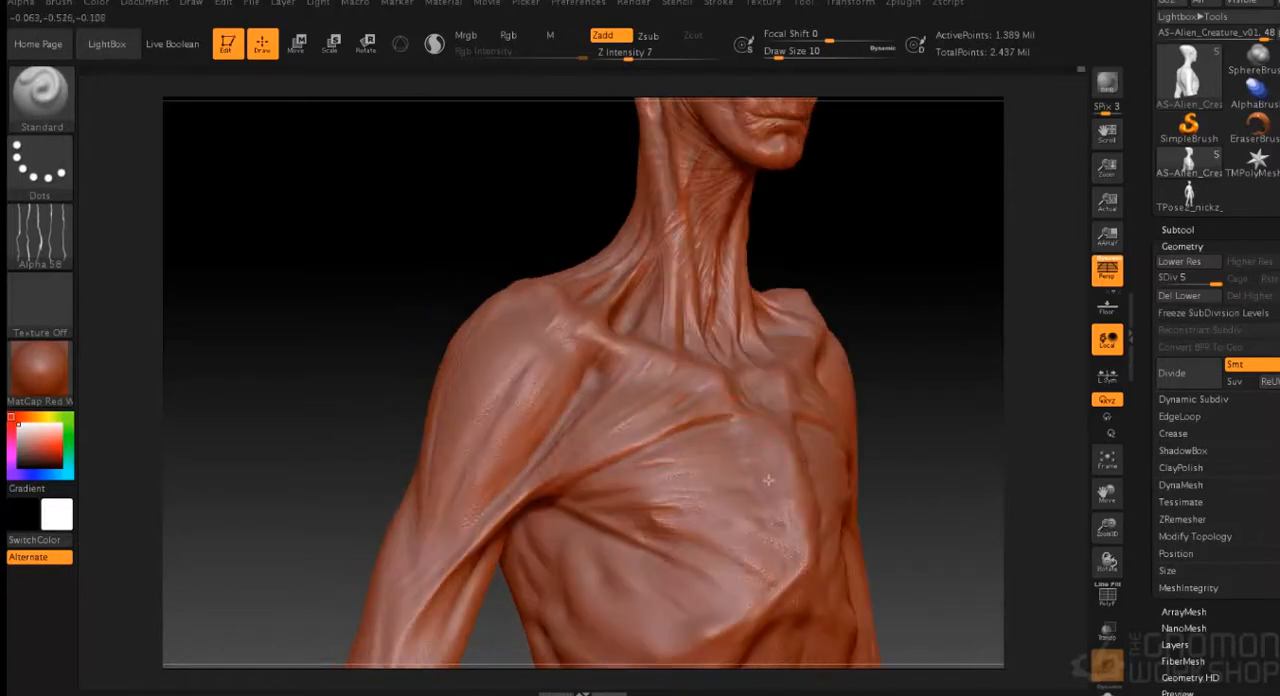
drag(915, 325, 806, 340)
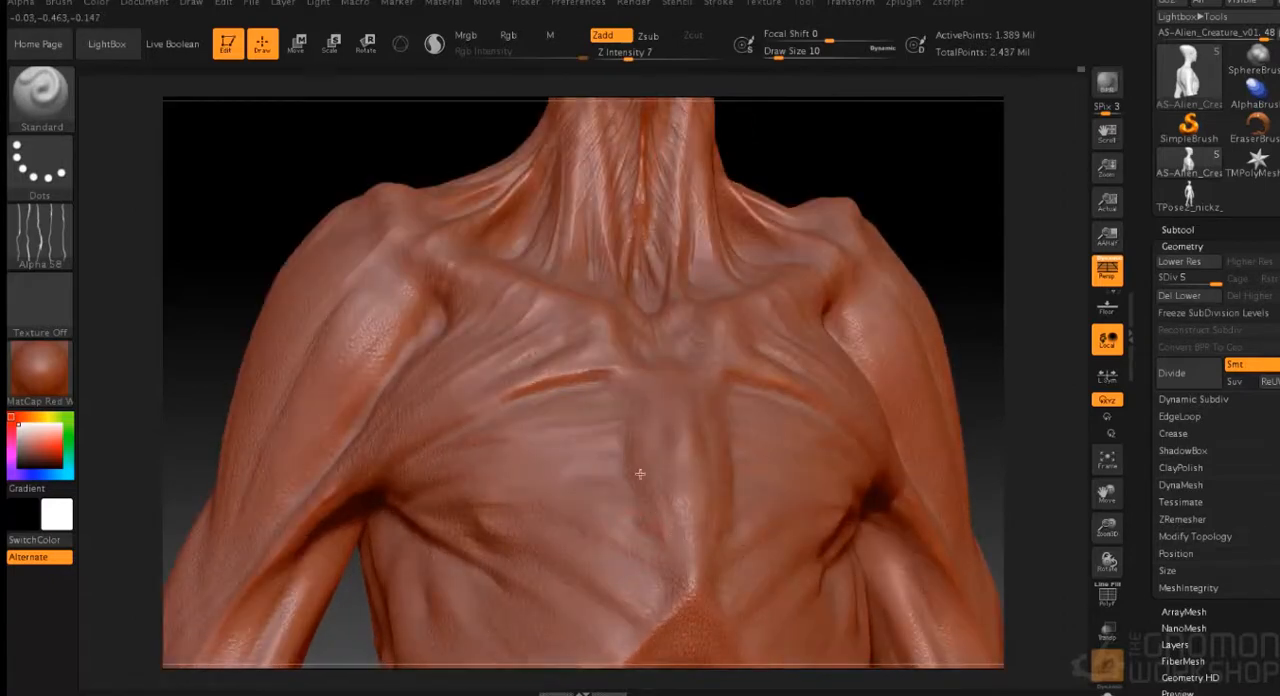
alt+drag(886, 146, 876, 284)
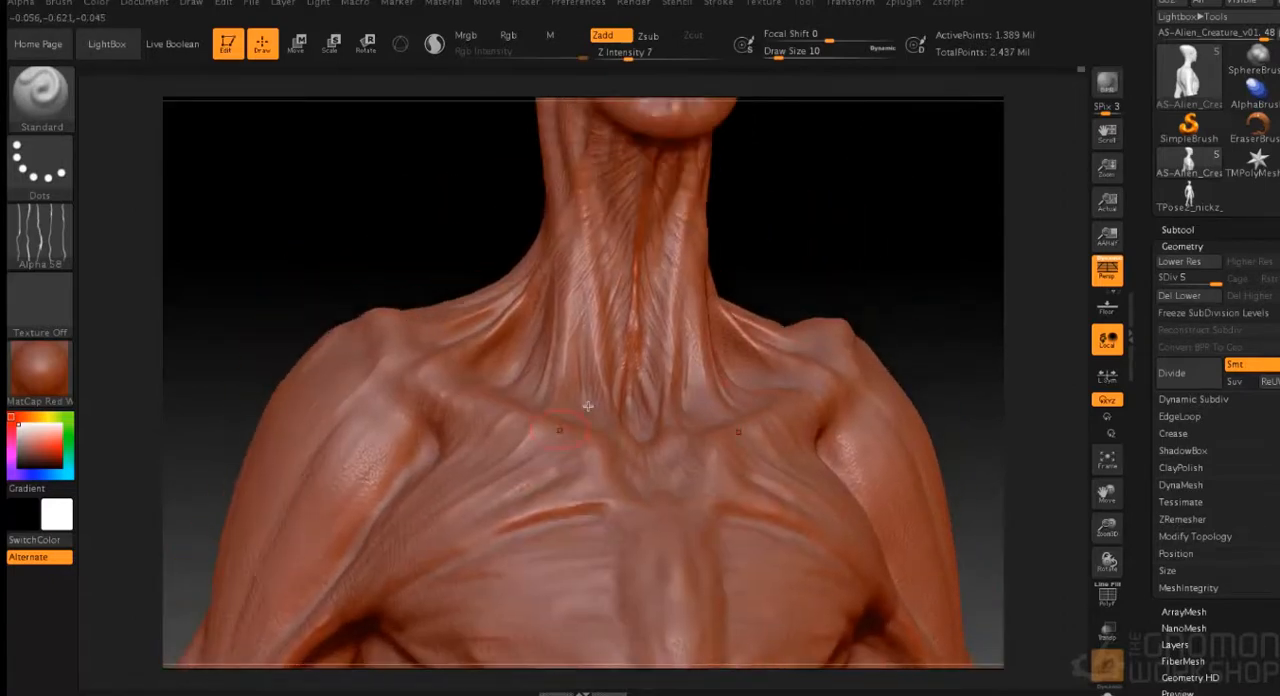
right_drag(586, 400, 543, 410)
alt+drag(820, 275, 770, 357)
- Change the brush's alpha and bring the creature's whole head and shoulders into view
click(40, 235)
click(191, 262)
mouse_move(857, 240)
mouse_down()
mouse_move(834, 286)
mouse_move(851, 274)
mouse_up()
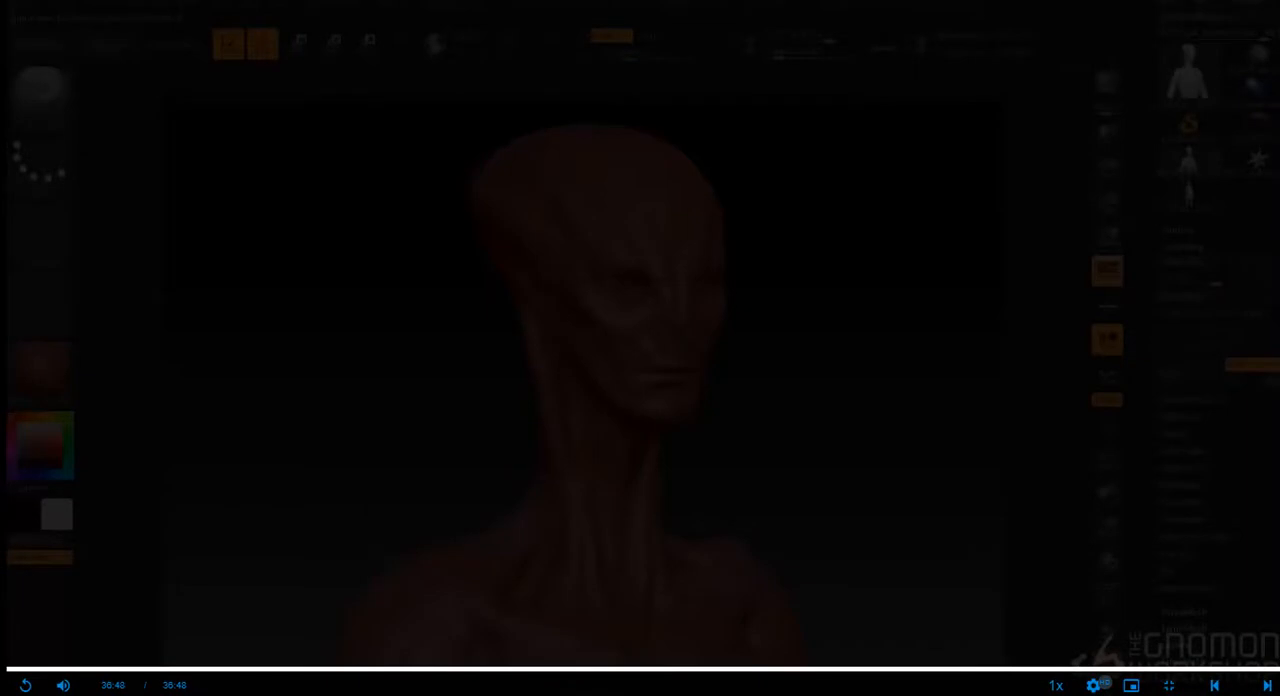
key(f)
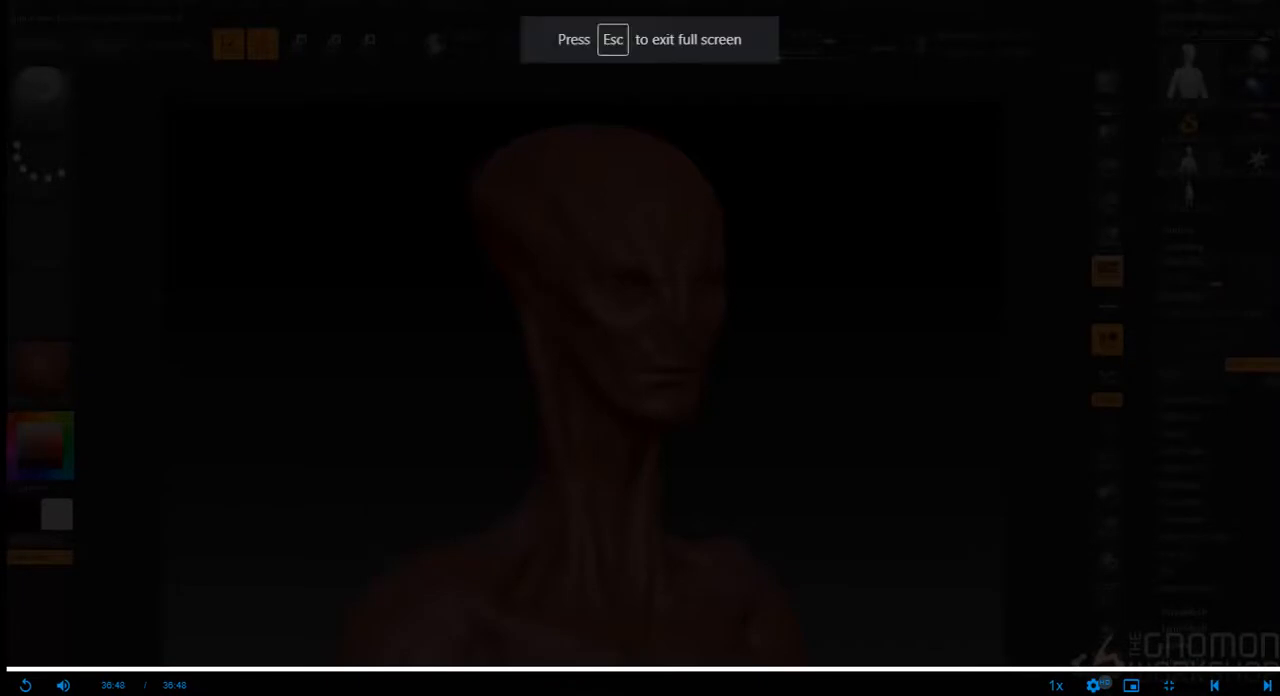
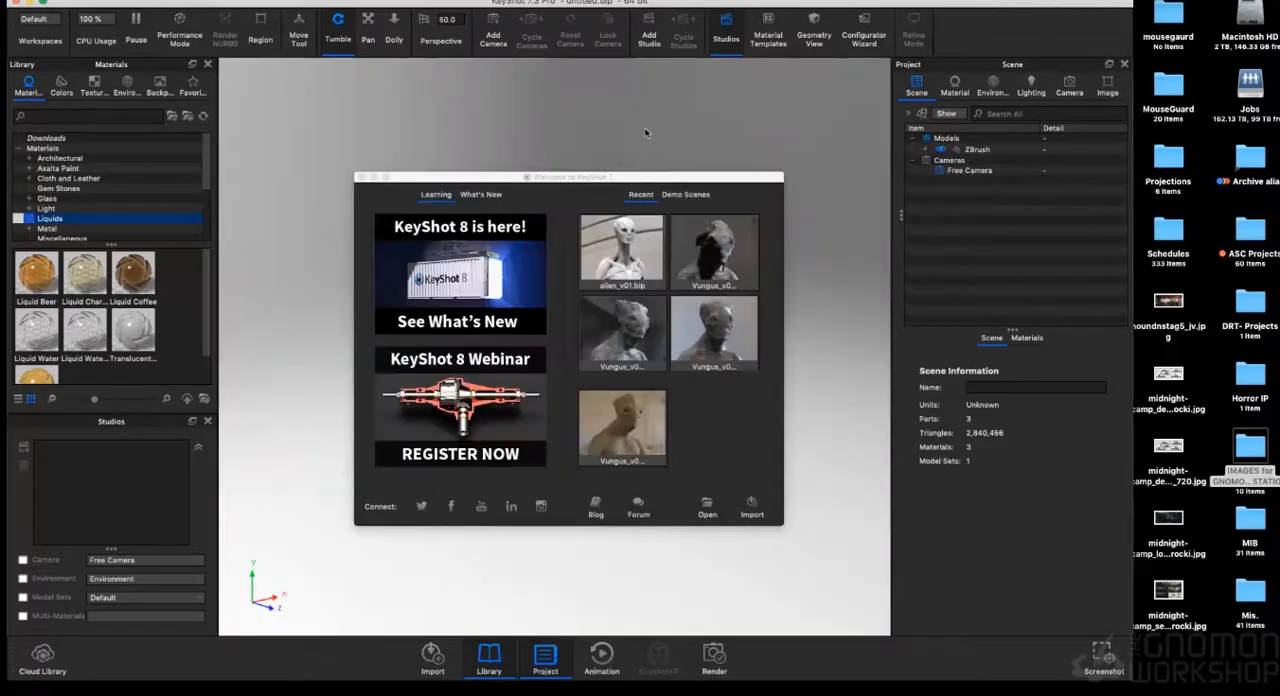
- Close the welcome window, enlarge the workspace, and frame the alien bust's head and shoulders in a three-quarter view
click(361, 177)
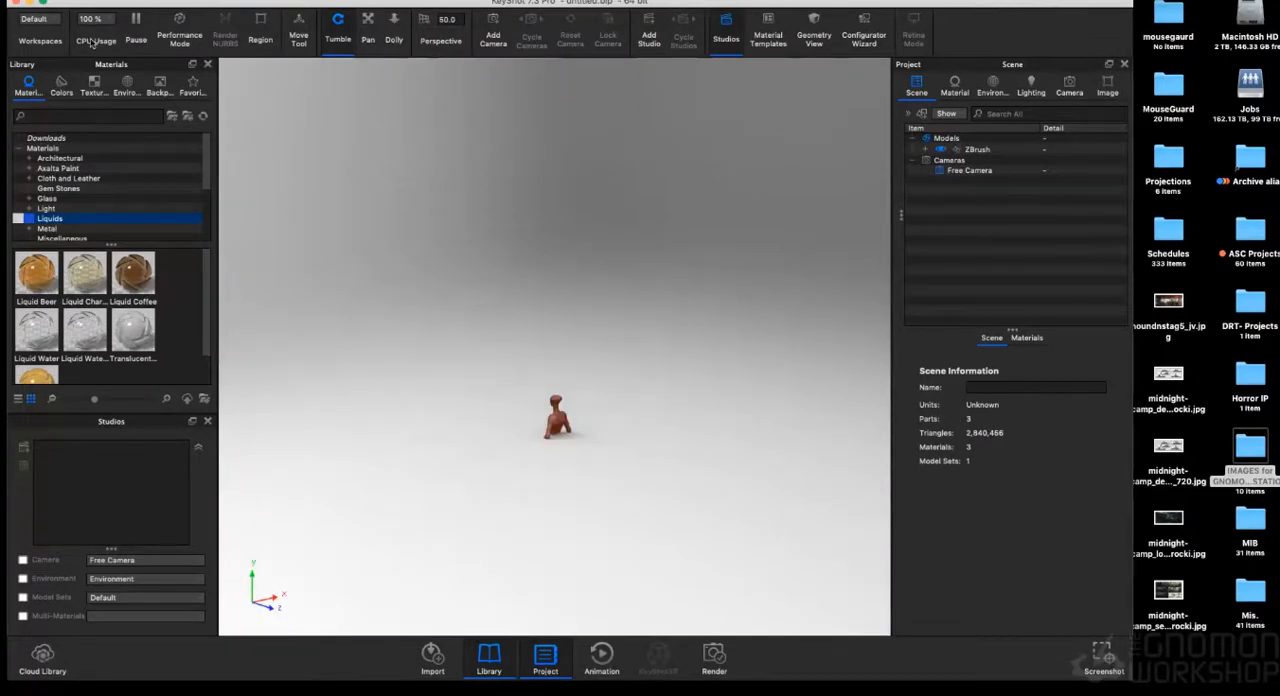
click(43, 4)
drag(605, 258, 889, 257)
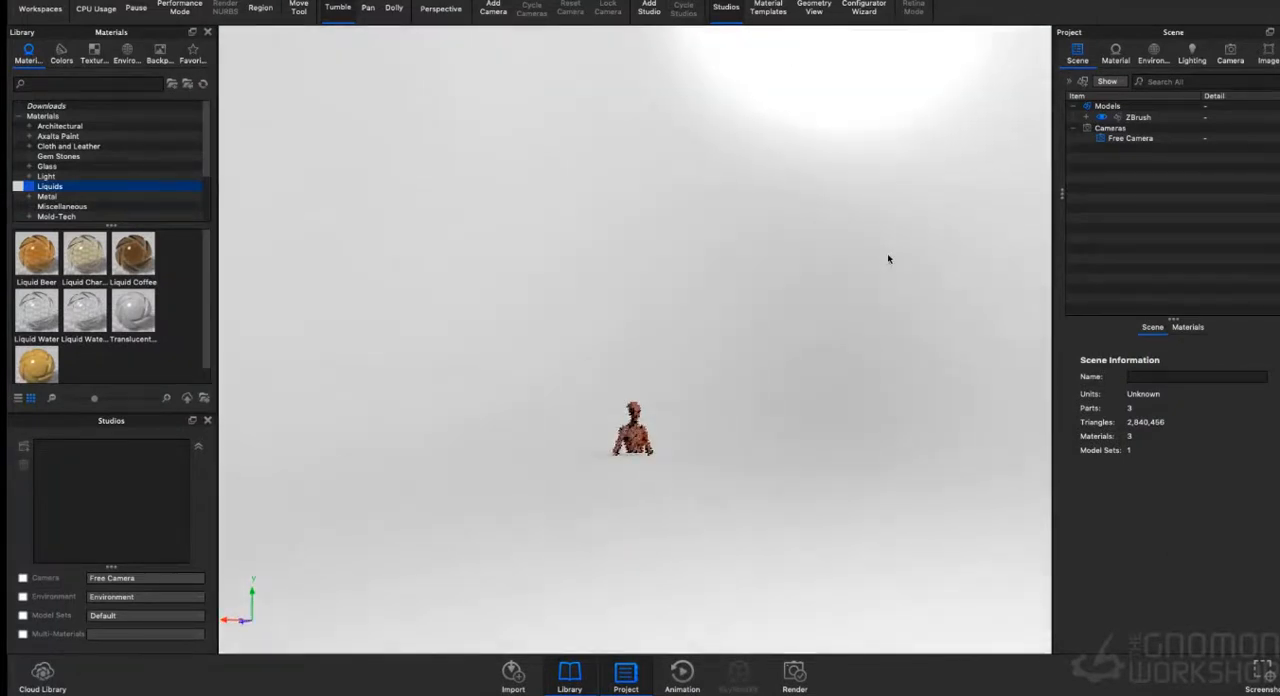
scroll(737, 260, up, 5)
middle_drag(733, 262, 780, 95)
middle_drag(771, 334, 797, 207)
scroll(796, 207, up, 10)
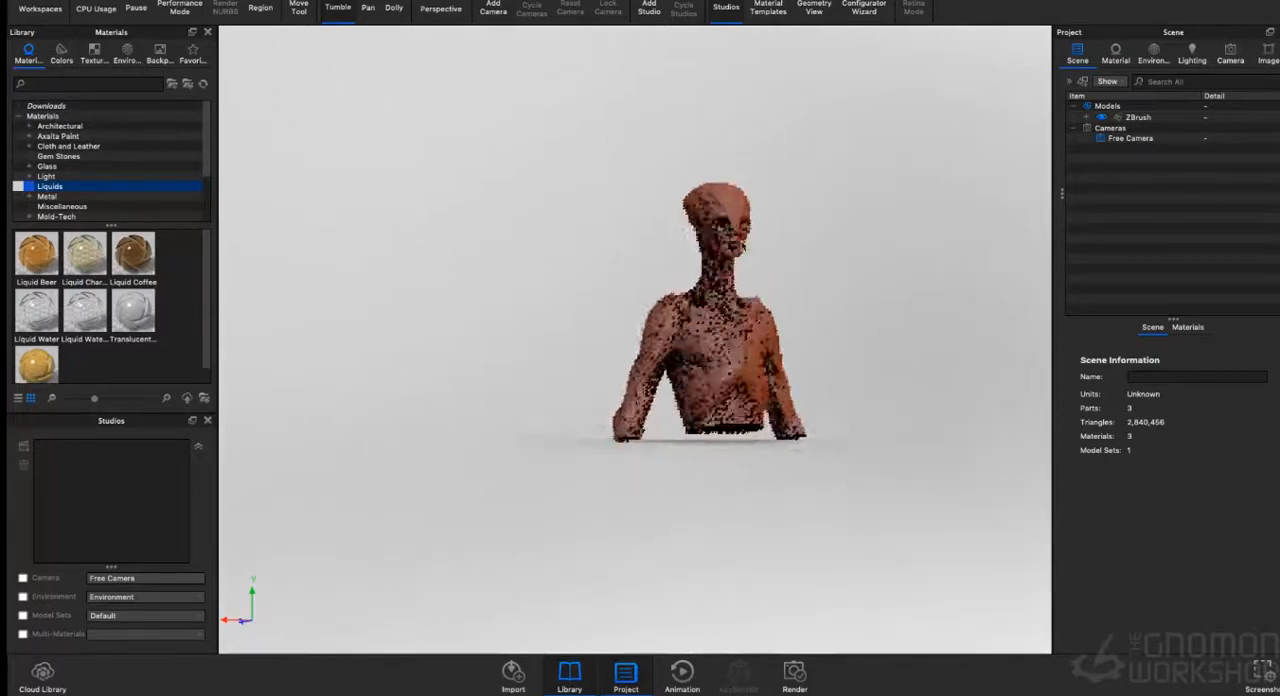
scroll(703, 313, up, 10)
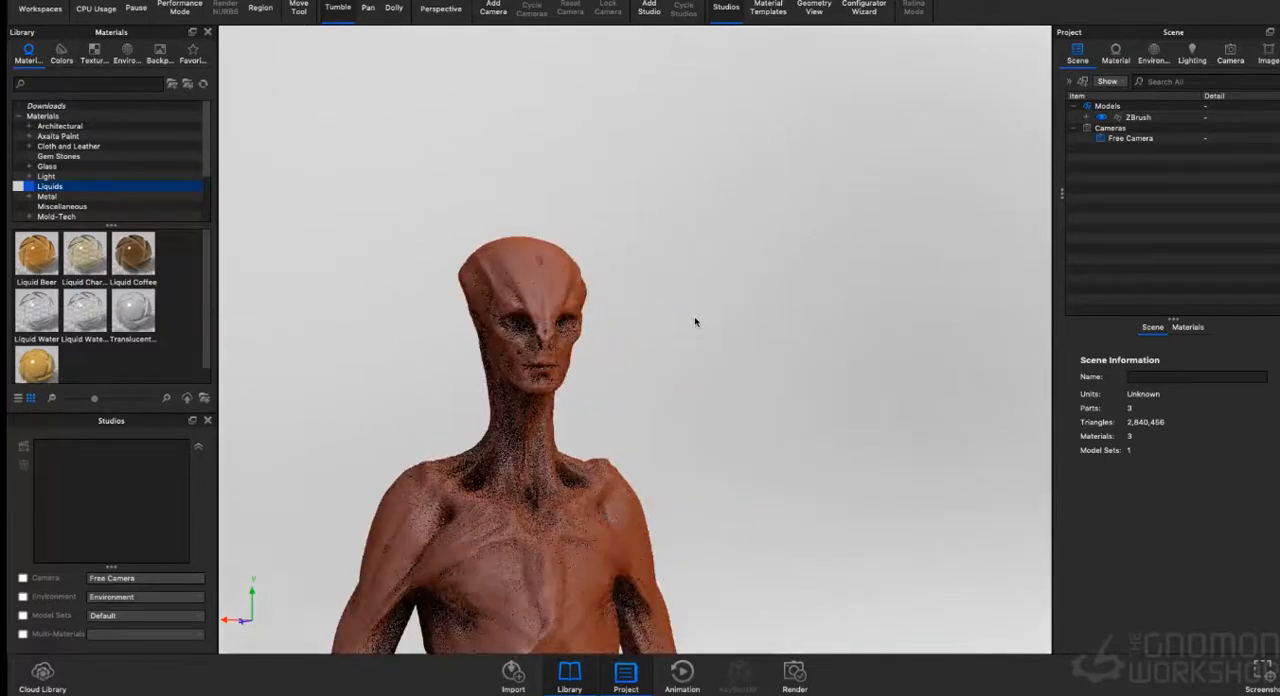
scroll(901, 212, up, 8)
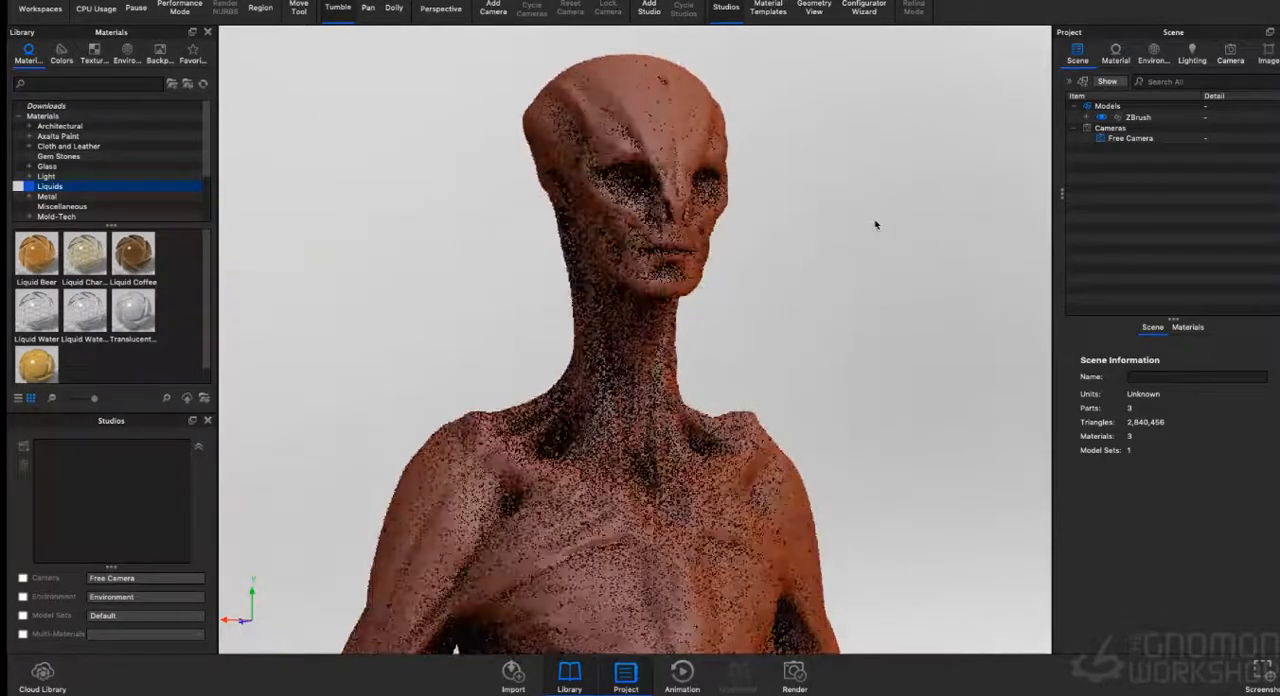
drag(875, 224, 898, 289)
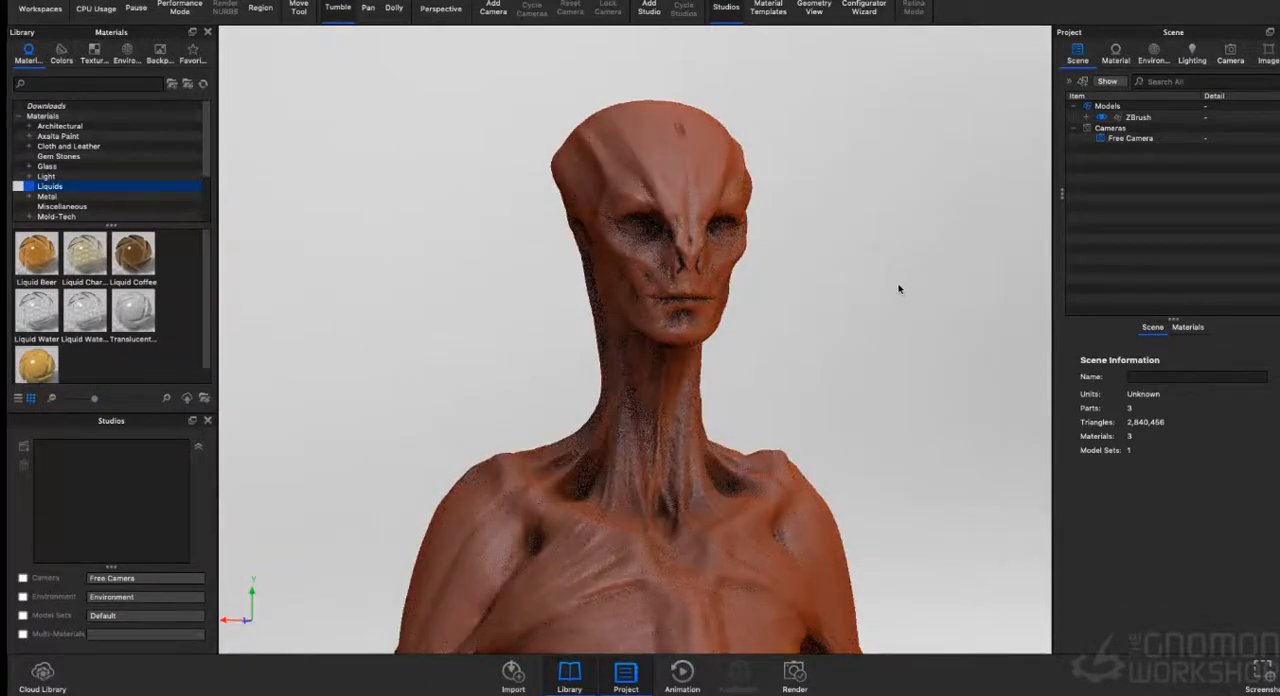
scroll(856, 285, up, 2)
middle_drag(849, 286, 834, 287)
scroll(834, 287, down, 1)
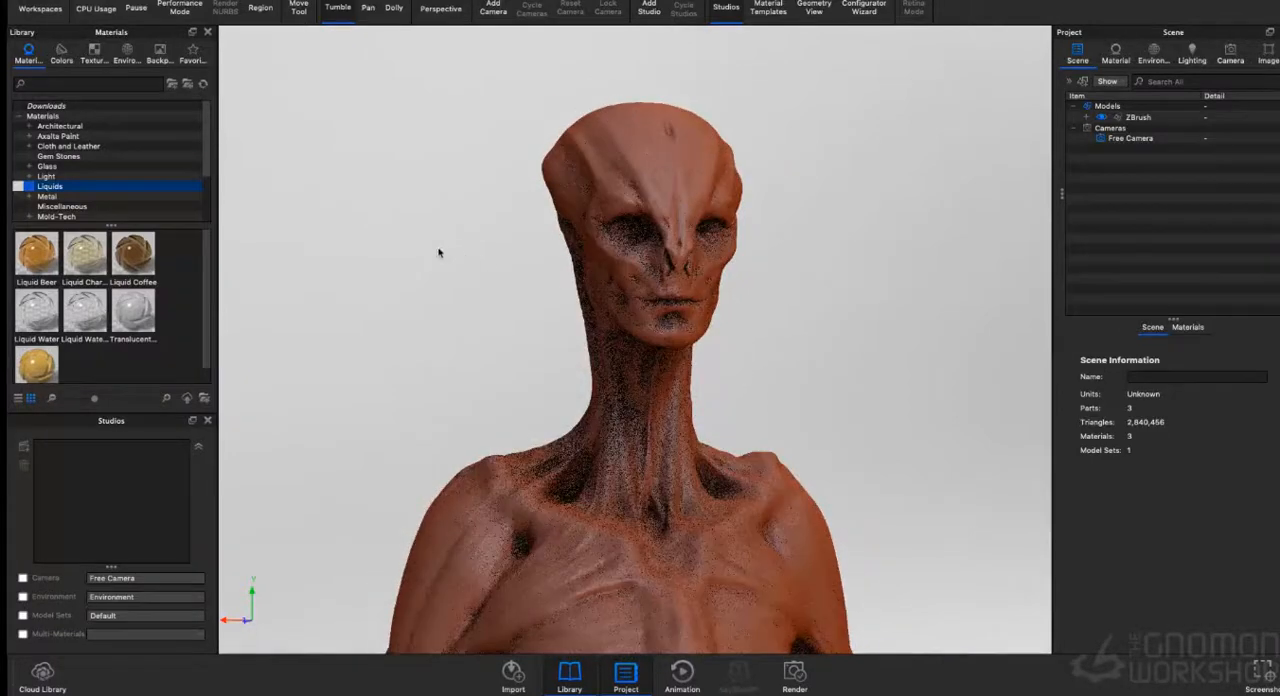
drag(282, 258, 327, 257)
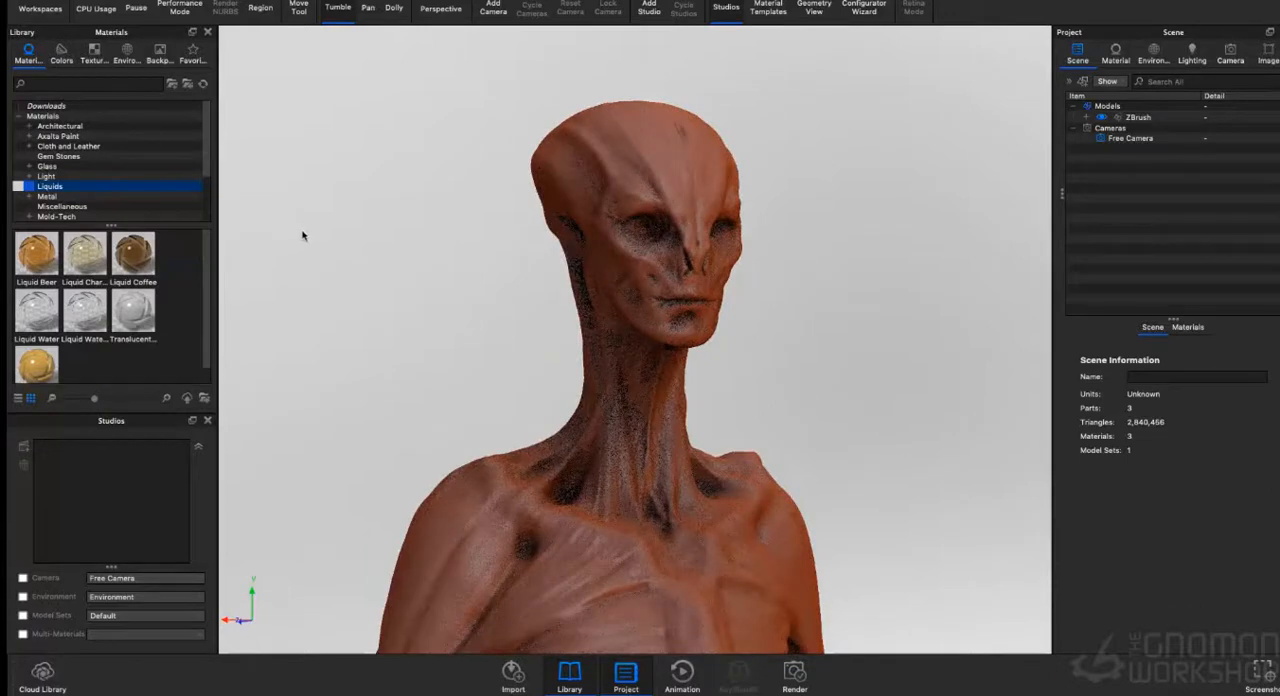
- Set the free camera's focal length to about 145.79 mm and tighten the framing on the alien's head
click(1231, 52)
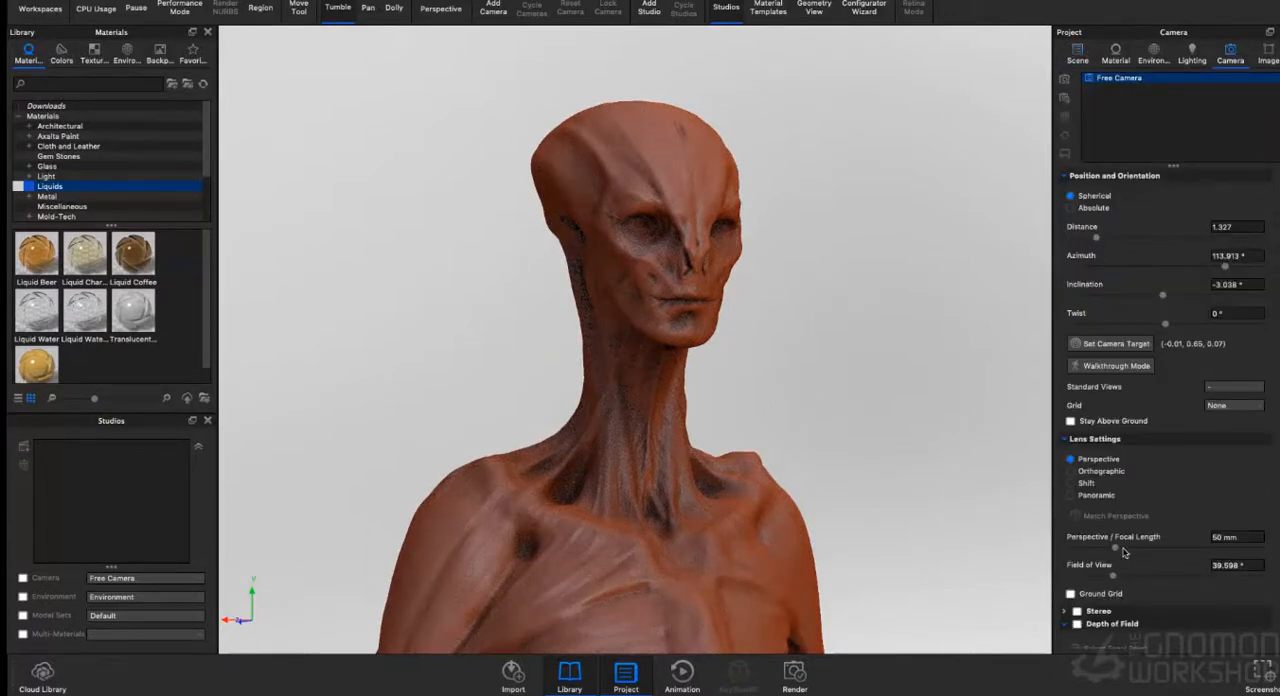
drag(1116, 549, 1208, 547)
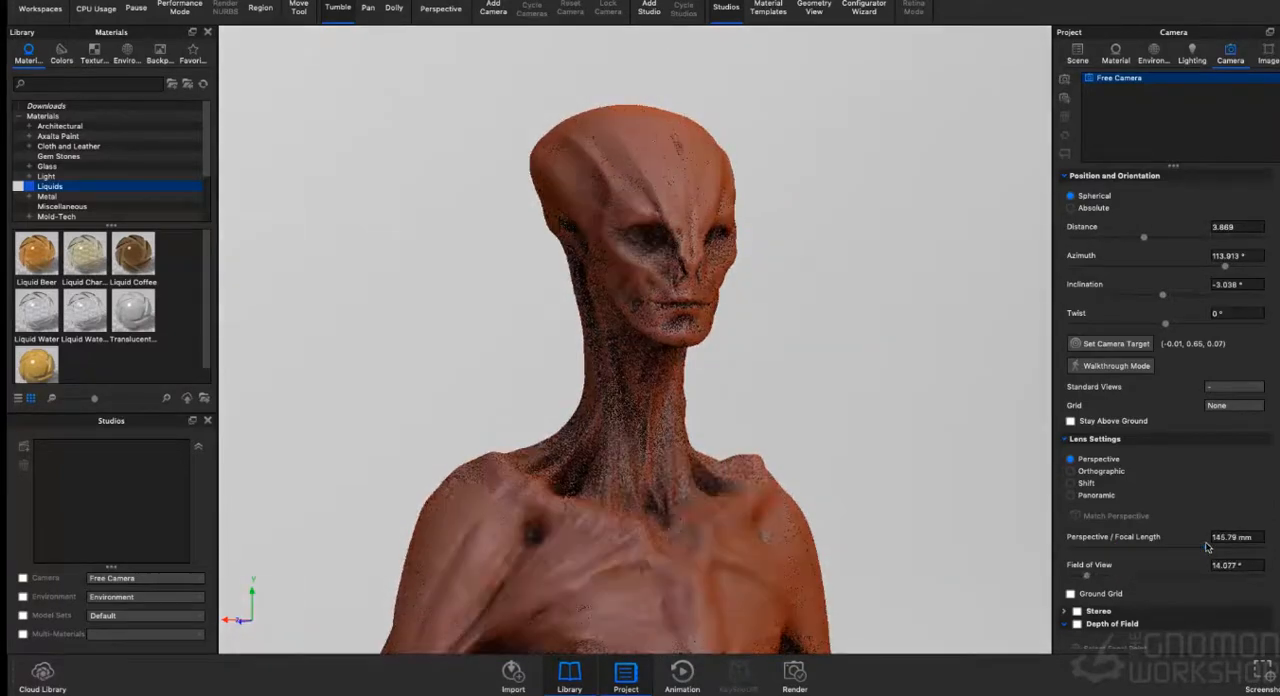
drag(897, 380, 869, 370)
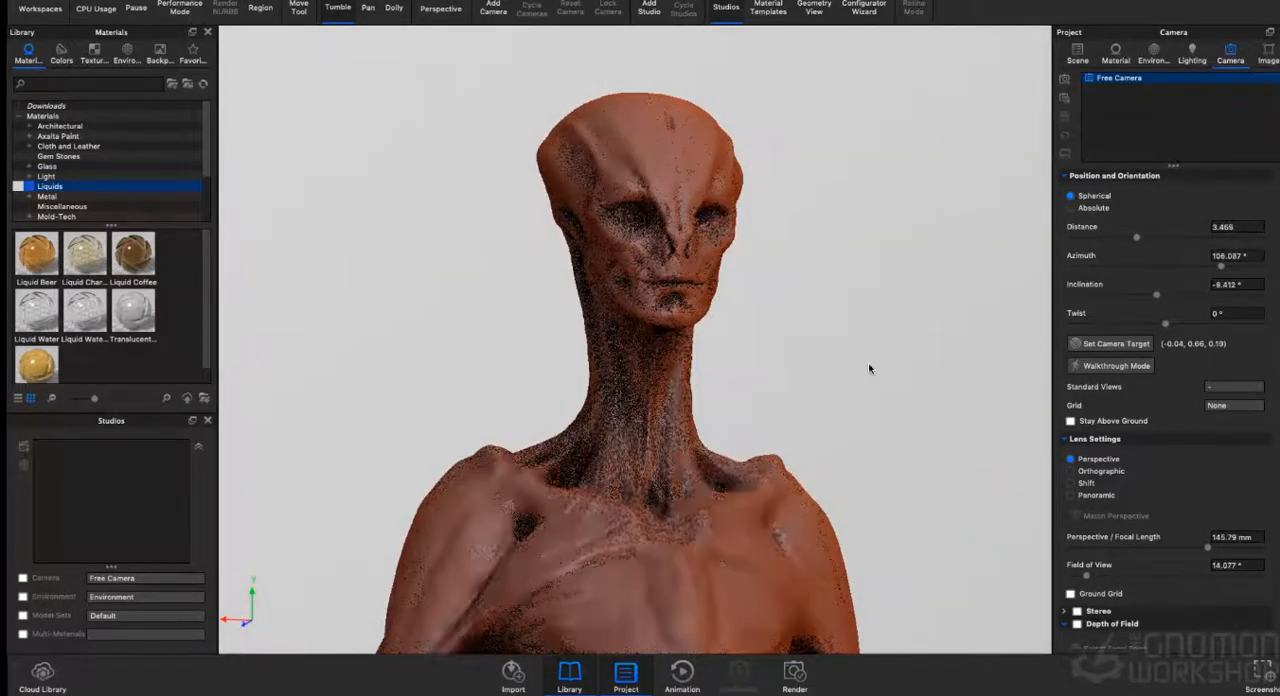
scroll(869, 370, up, 2)
scroll(867, 369, up, 2)
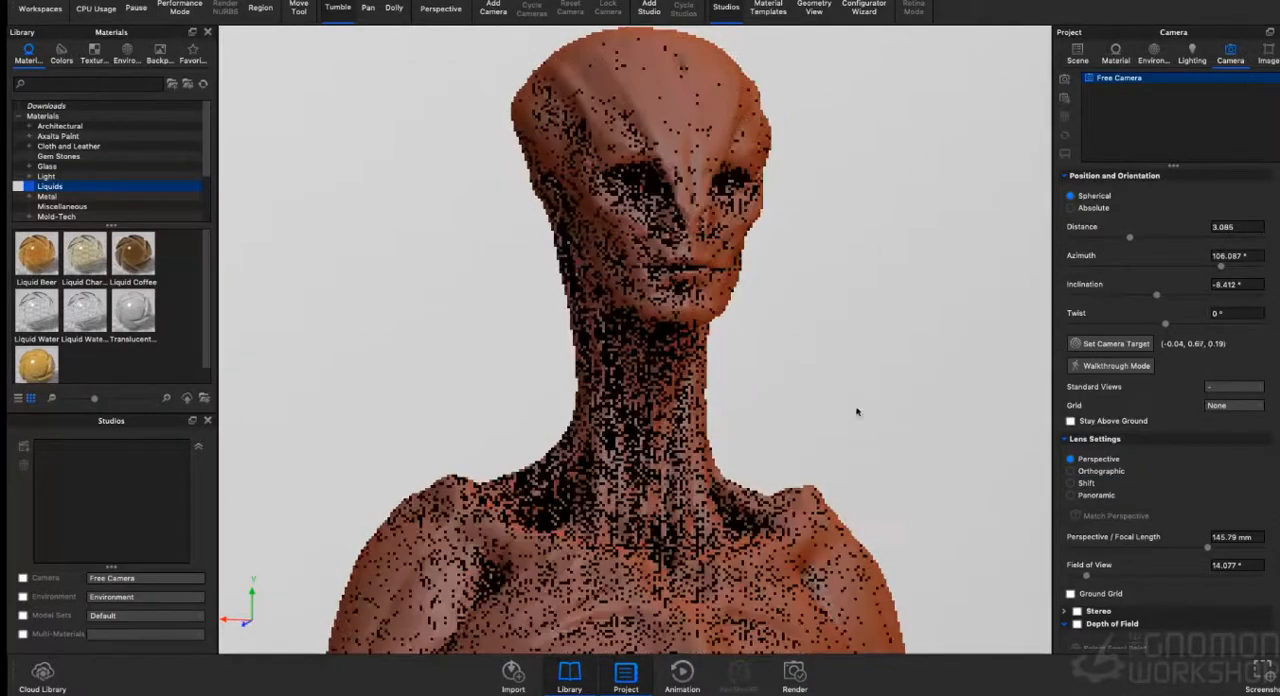
mouse_move(868, 373)
mouse_down()
mouse_move(883, 371)
mouse_move(871, 389)
mouse_move(872, 365)
mouse_up()
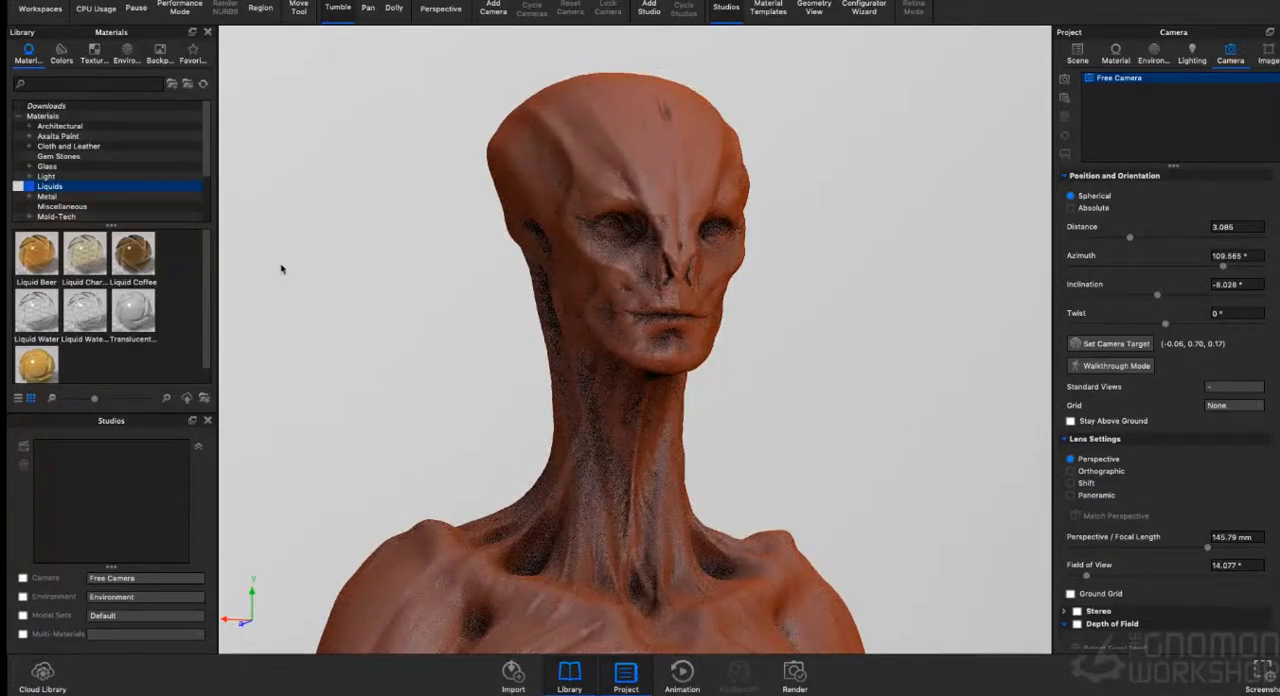
- Apply the Occlusion material from the Miscellaneous category to the alien's body
click(62, 206)
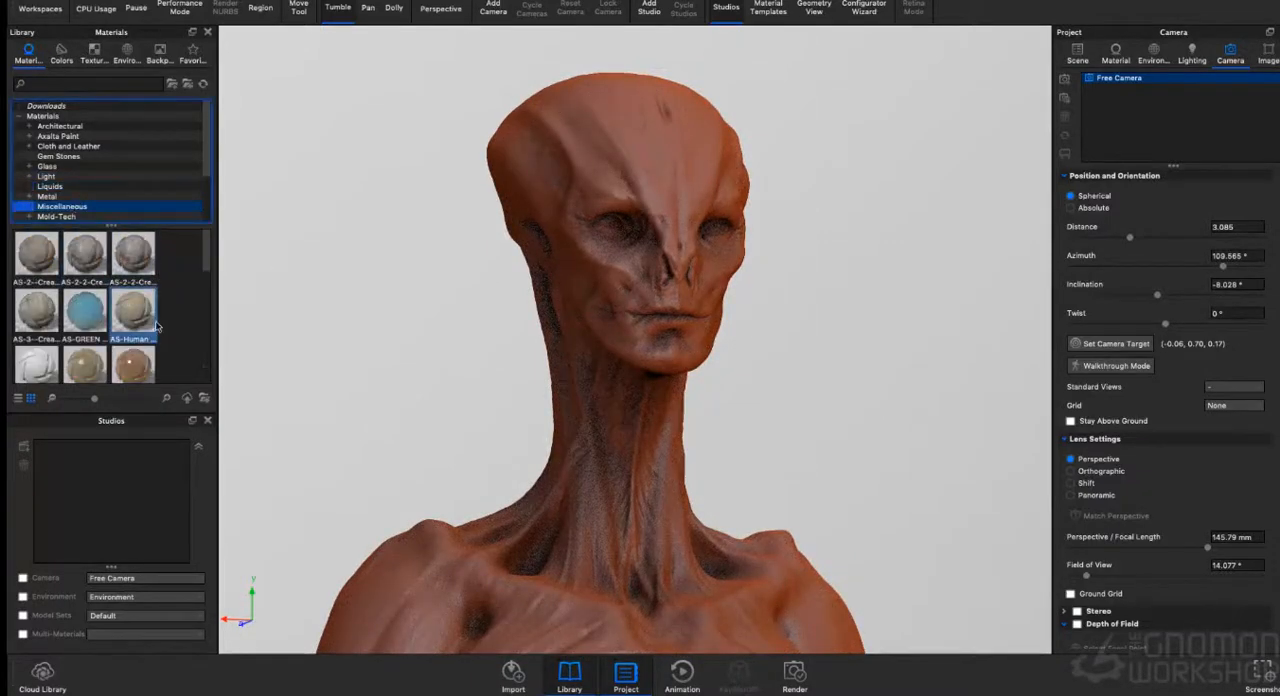
scroll(139, 311, down, 5)
scroll(139, 311, down, 3)
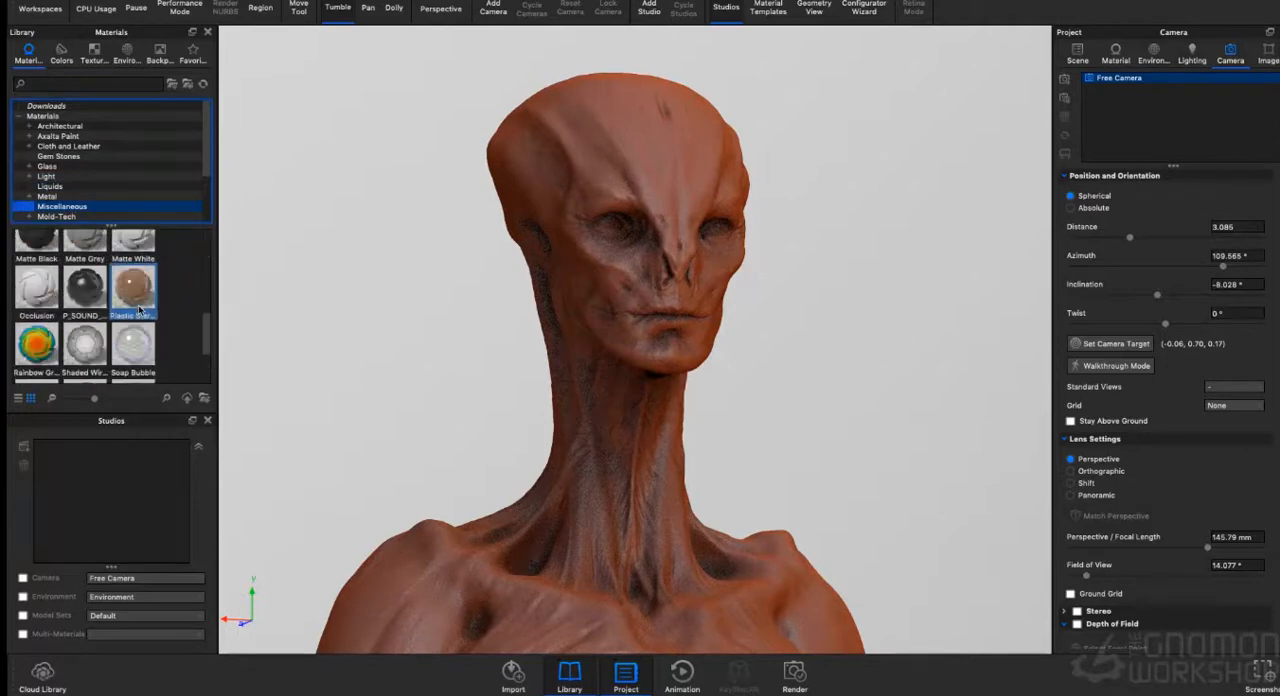
drag(40, 289, 548, 525)
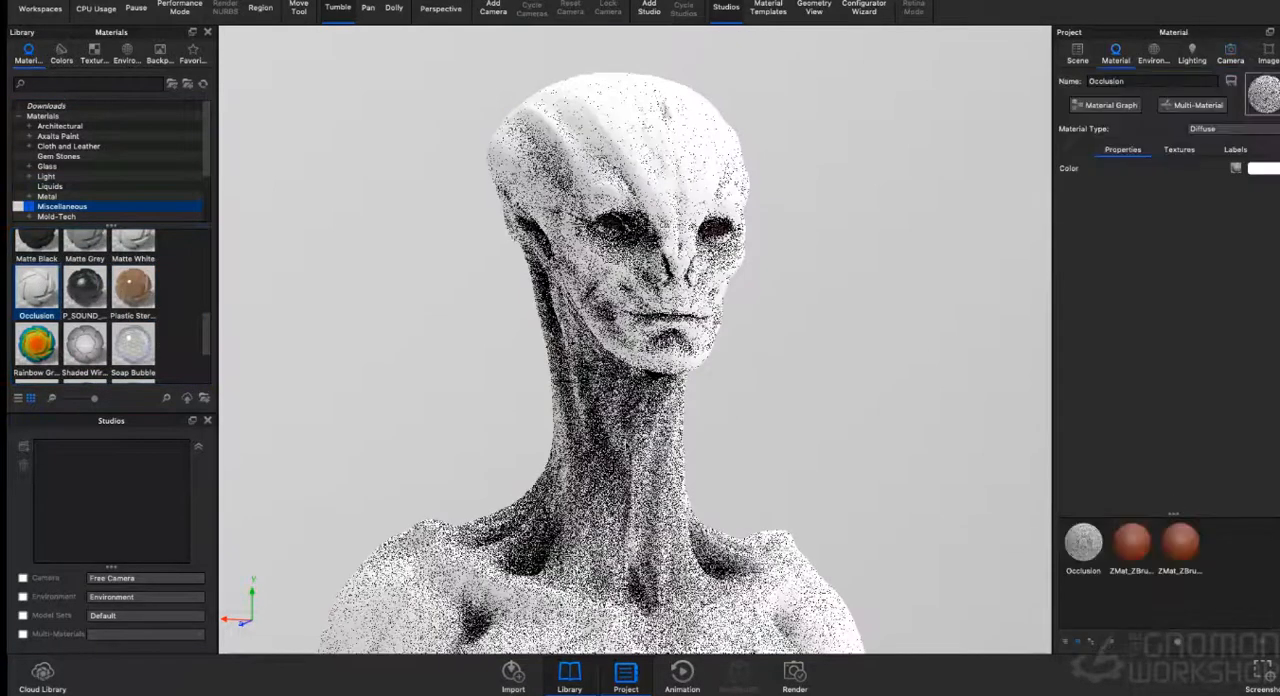
- Set the body material's occlusion texture to a radius of 0.003 and a falloff of 4.415
click(1179, 149)
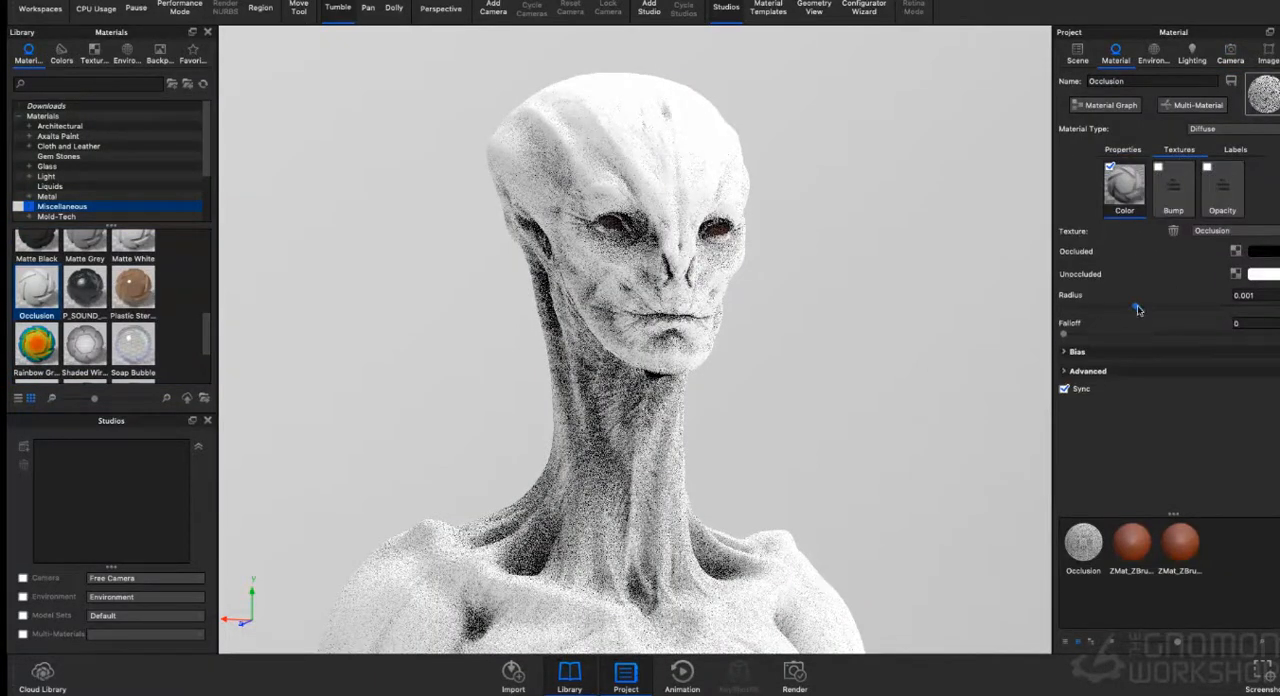
drag(1135, 306, 1262, 308)
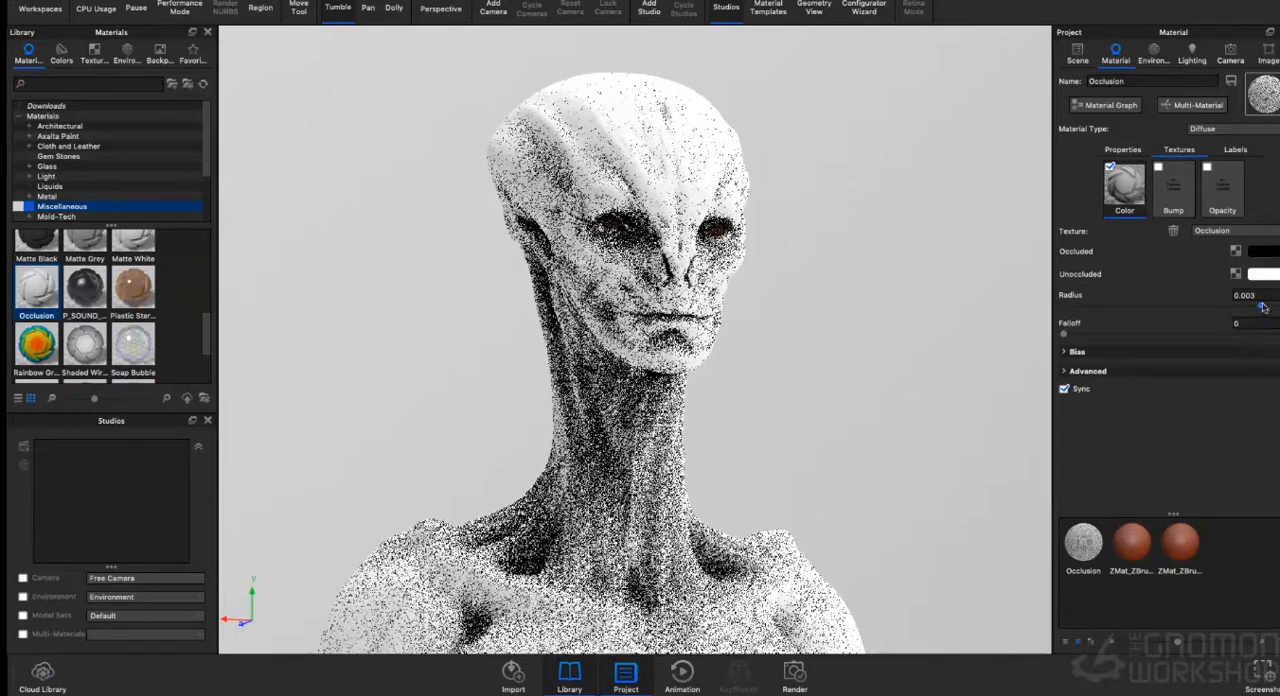
drag(1064, 335, 1256, 335)
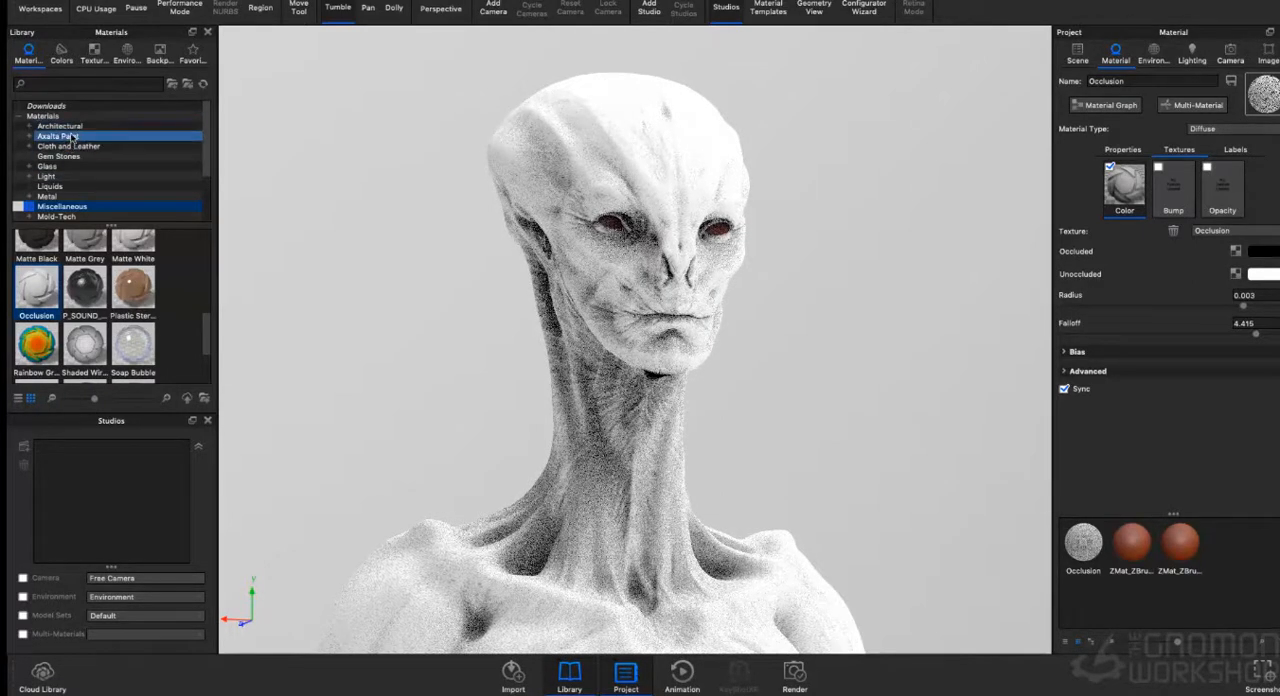
- Light the scene with the Dosch-Apartment_2k interior environment
click(94, 52)
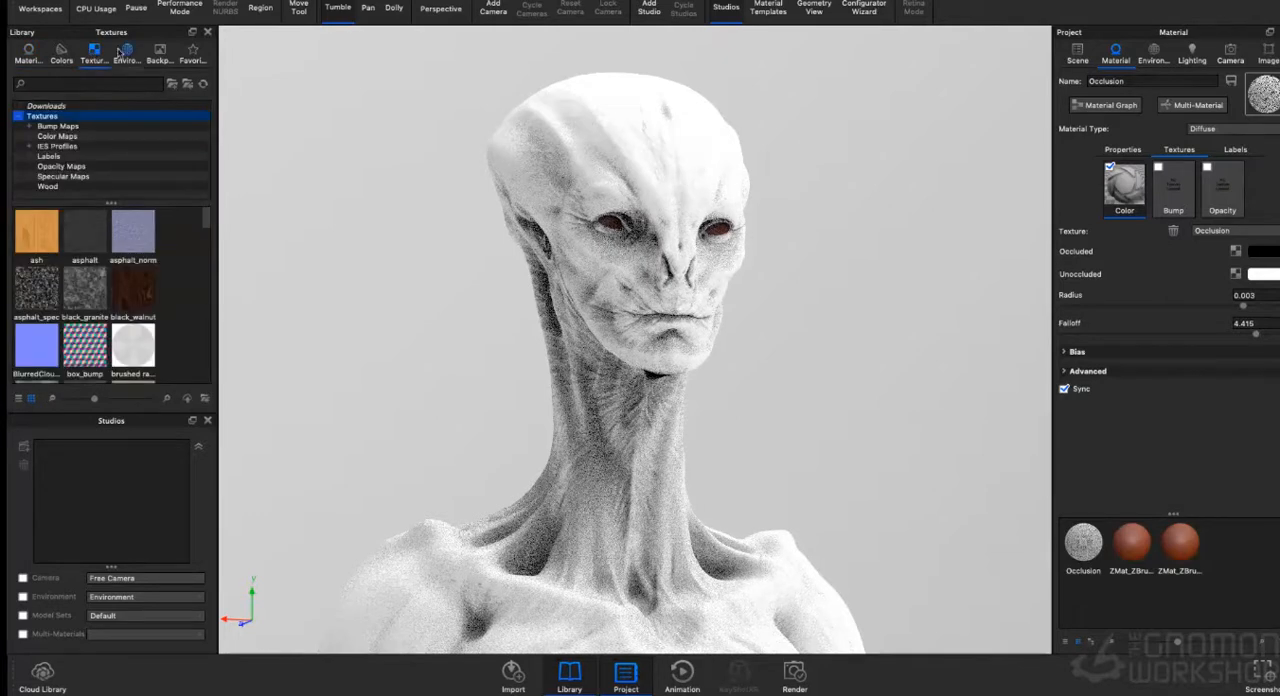
click(126, 52)
scroll(89, 300, down, 5)
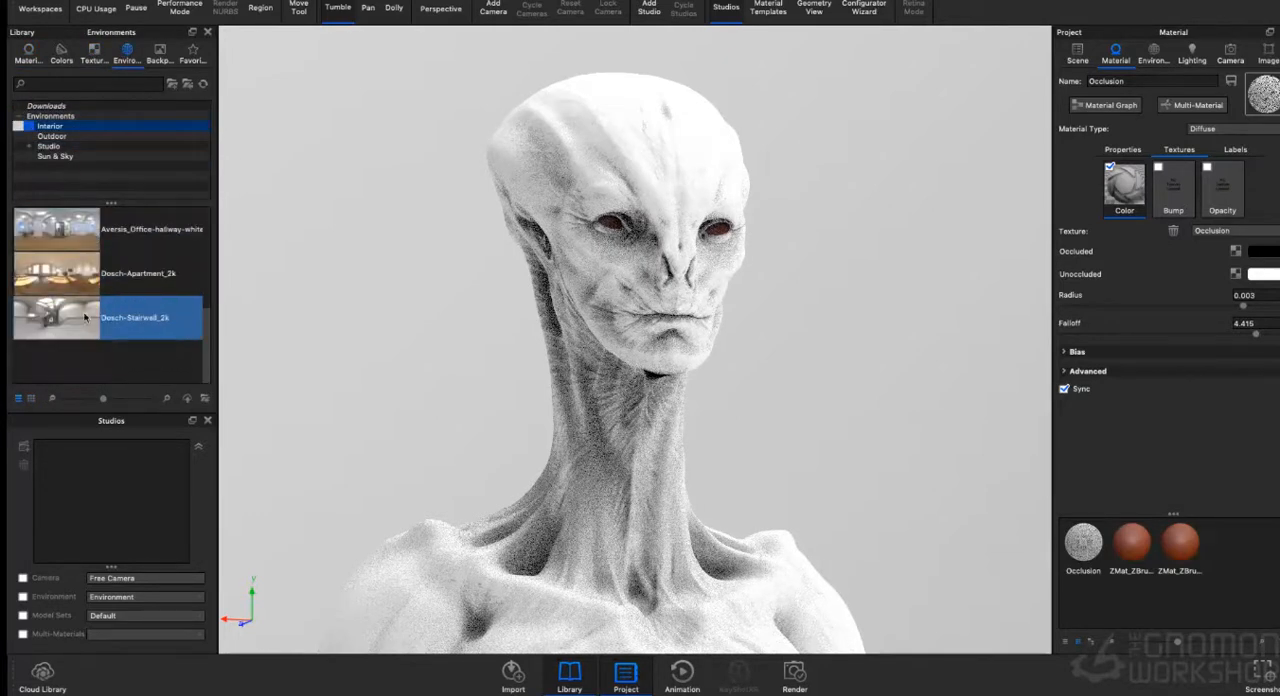
drag(57, 272, 277, 206)
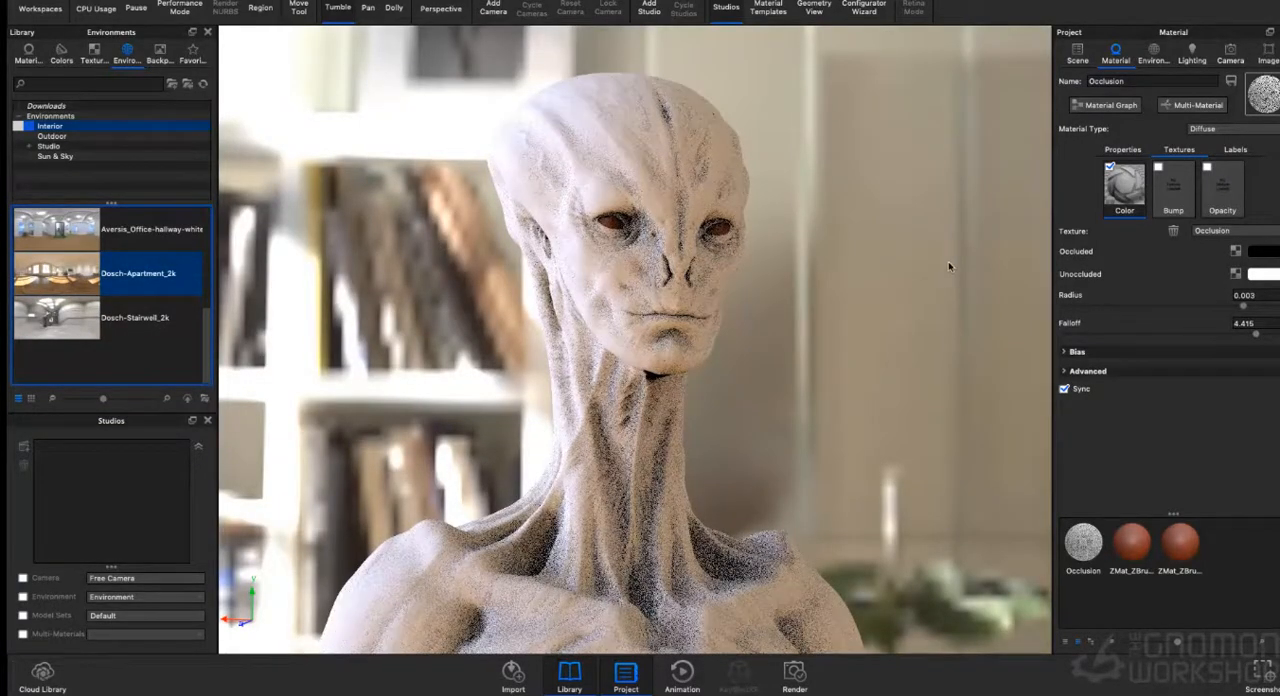
- Set the apartment environment's height to -0.5 and its rotation to 28°
click(1153, 52)
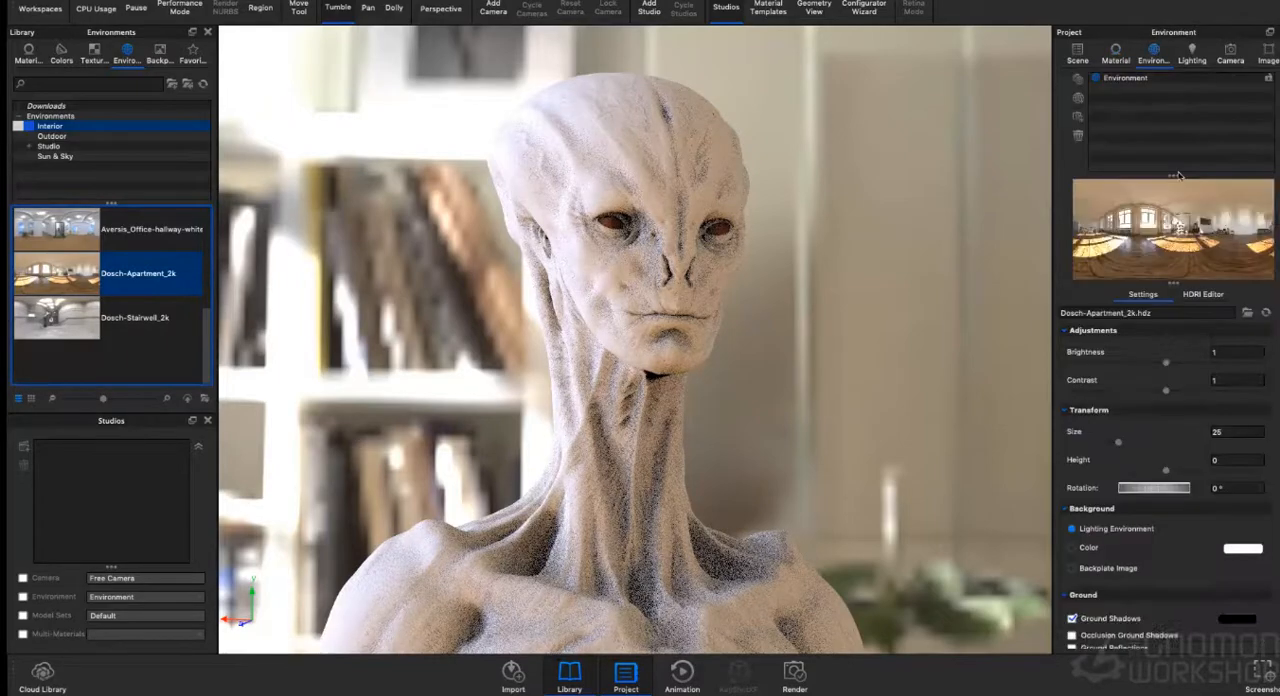
drag(1149, 490, 1020, 500)
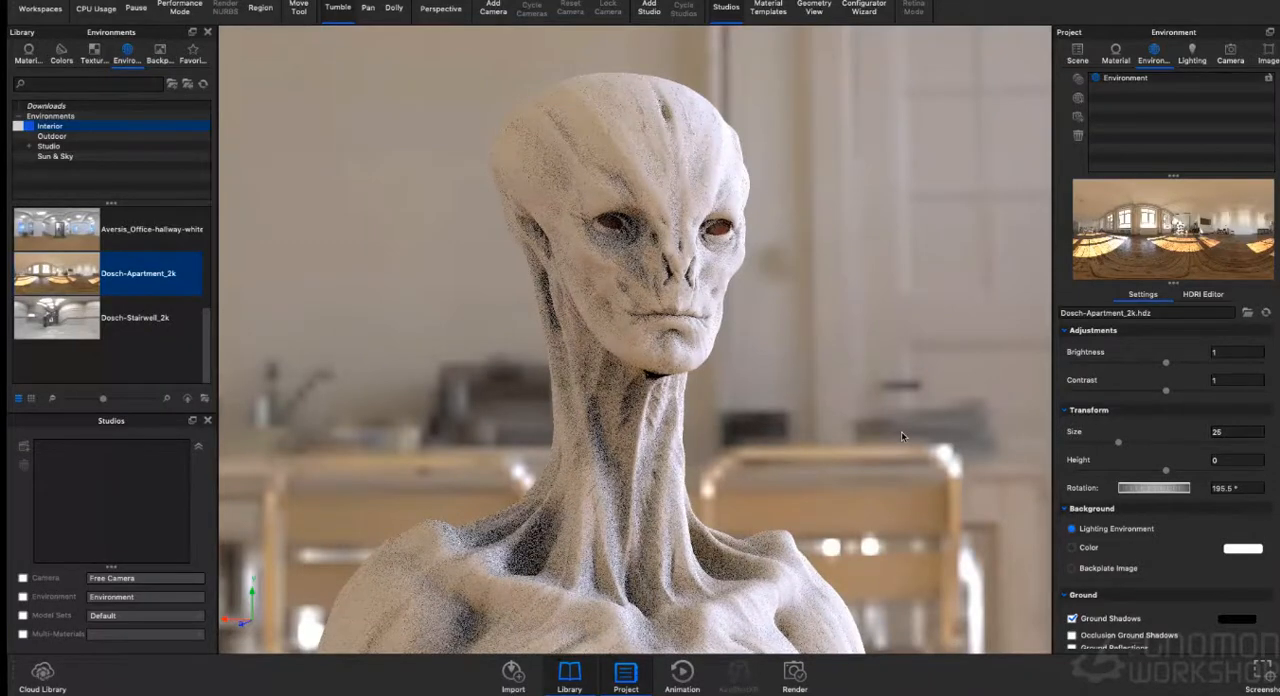
drag(1166, 470, 1057, 481)
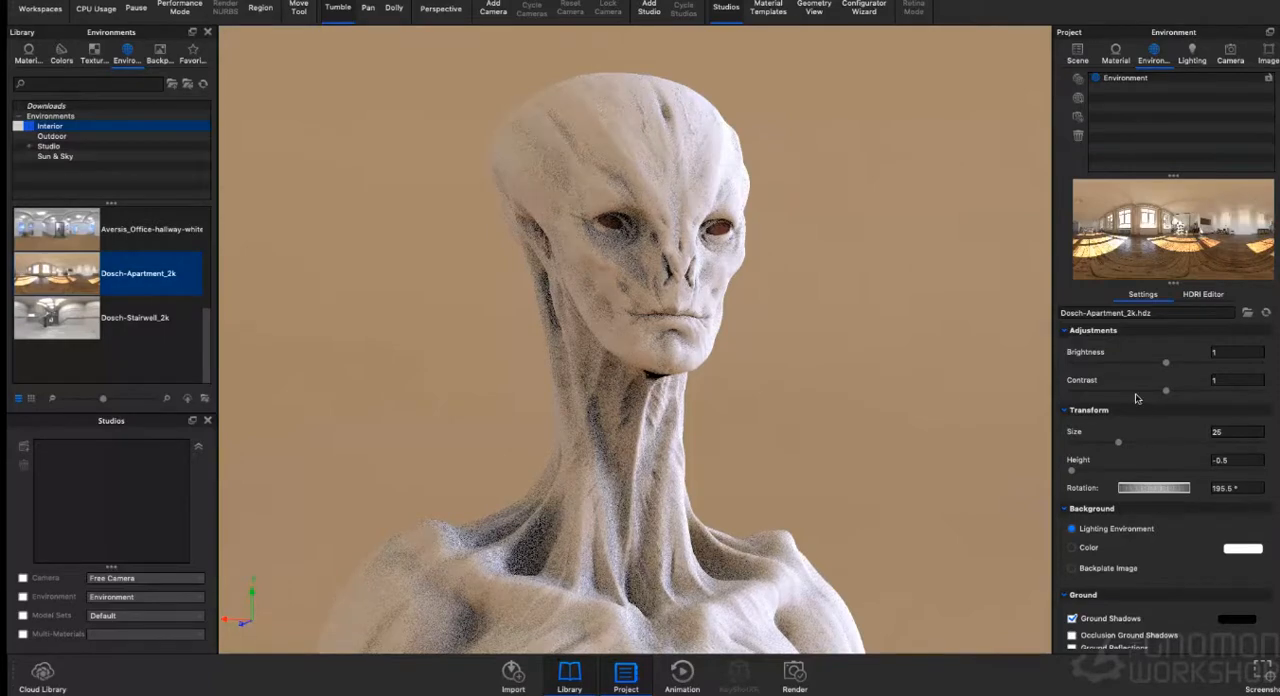
drag(1148, 489, 1116, 492)
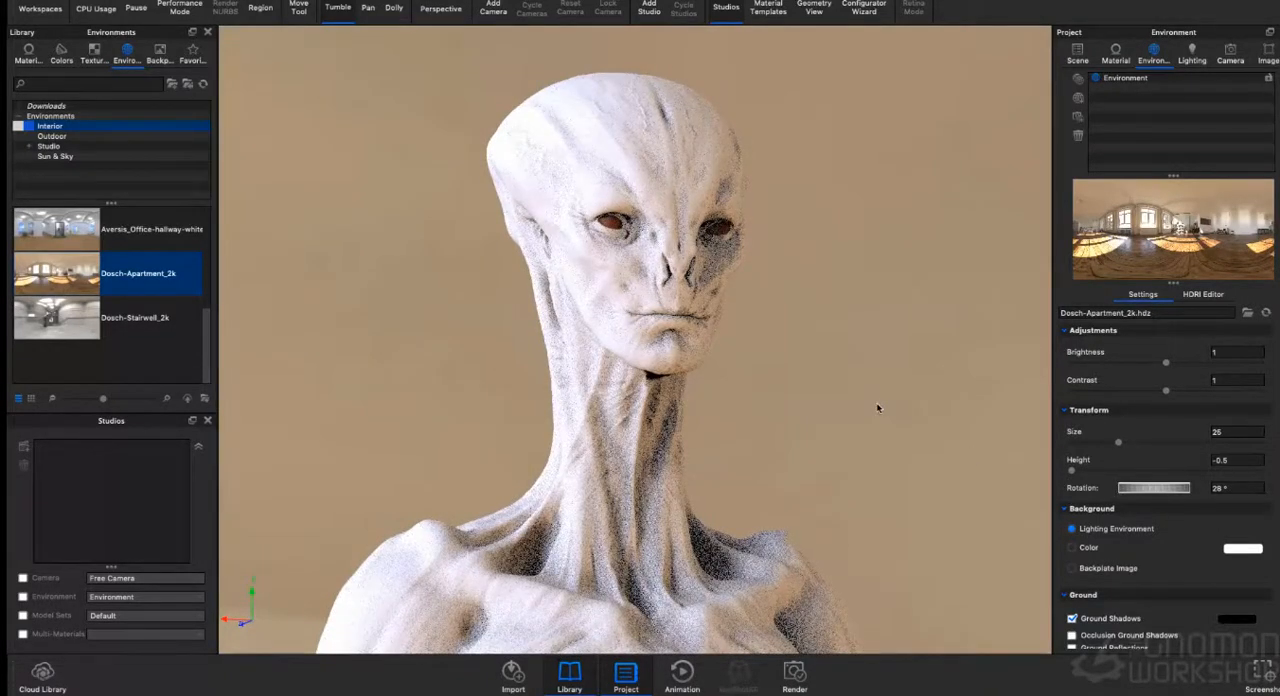
- Replace the lighting environment with Dosch-Stairwell_2k and set its rotation to 127°
drag(878, 407, 861, 452)
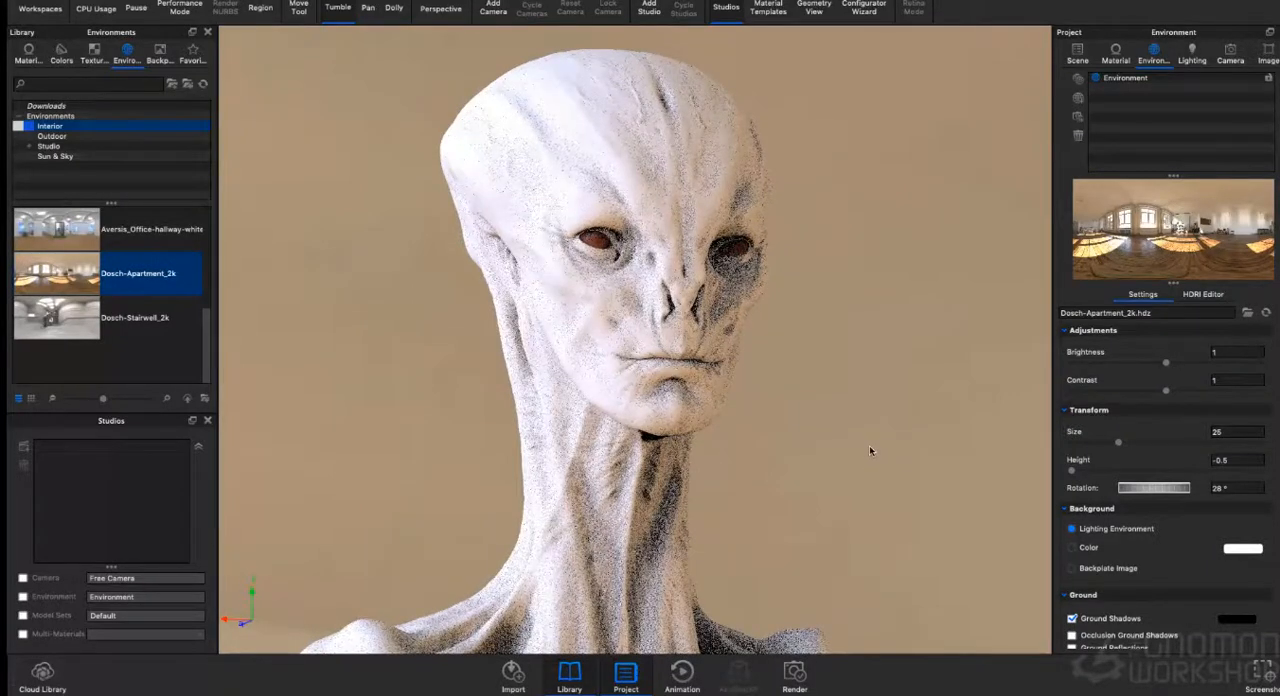
drag(57, 317, 370, 282)
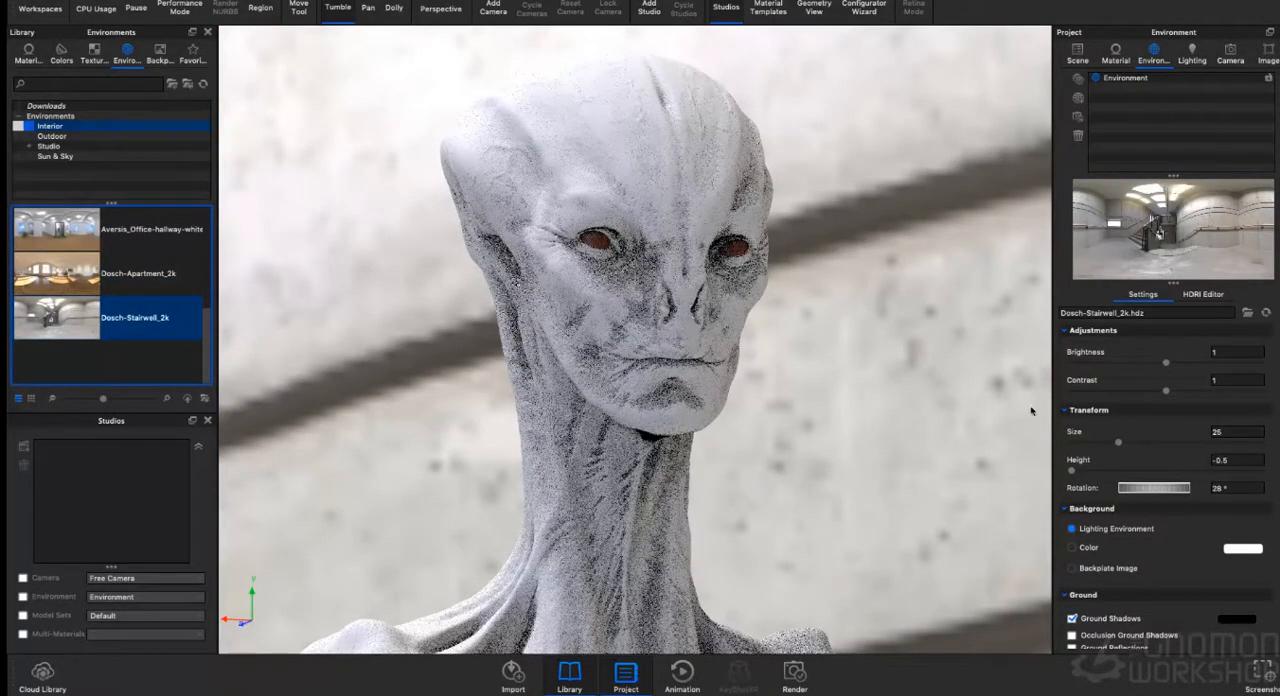
drag(1149, 484, 1096, 494)
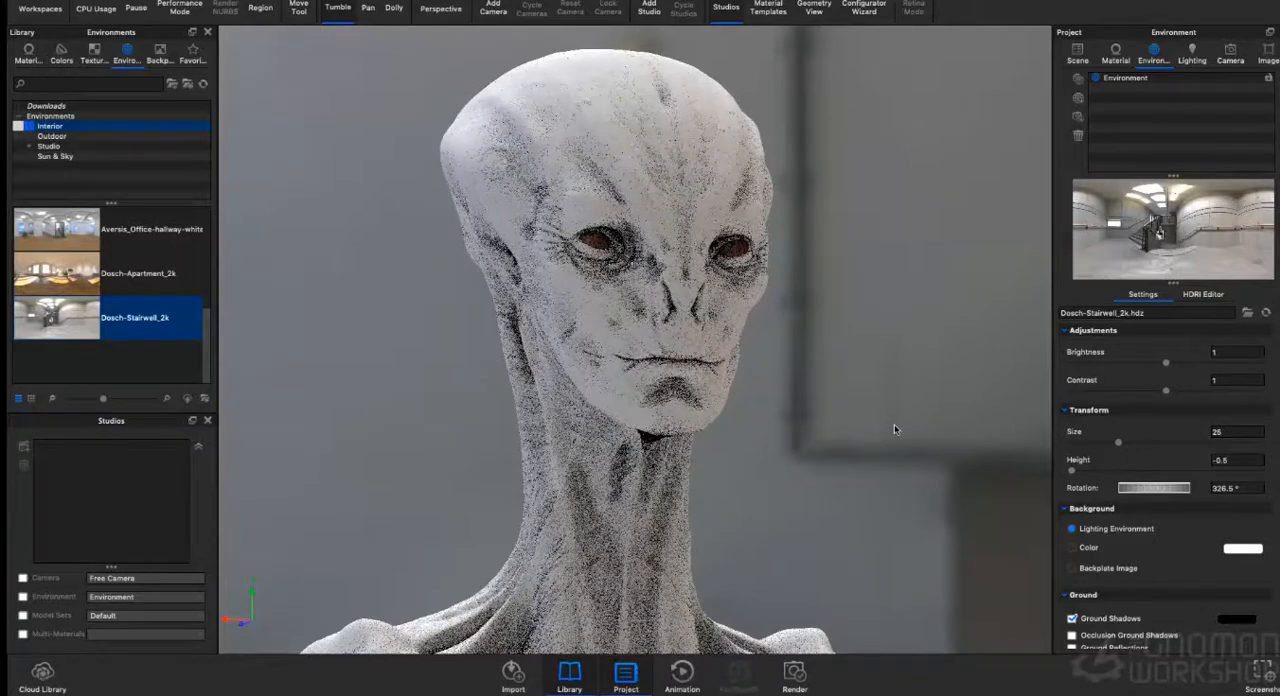
drag(1154, 488, 1136, 488)
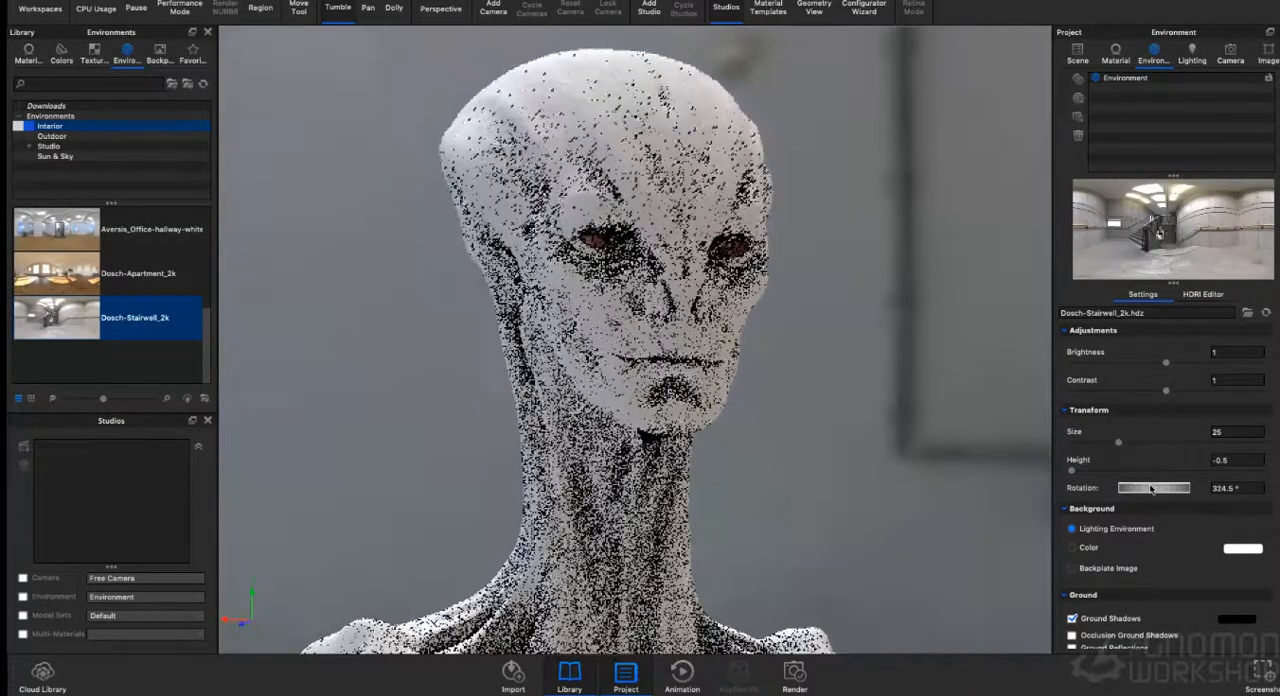
drag(1136, 488, 1276, 489)
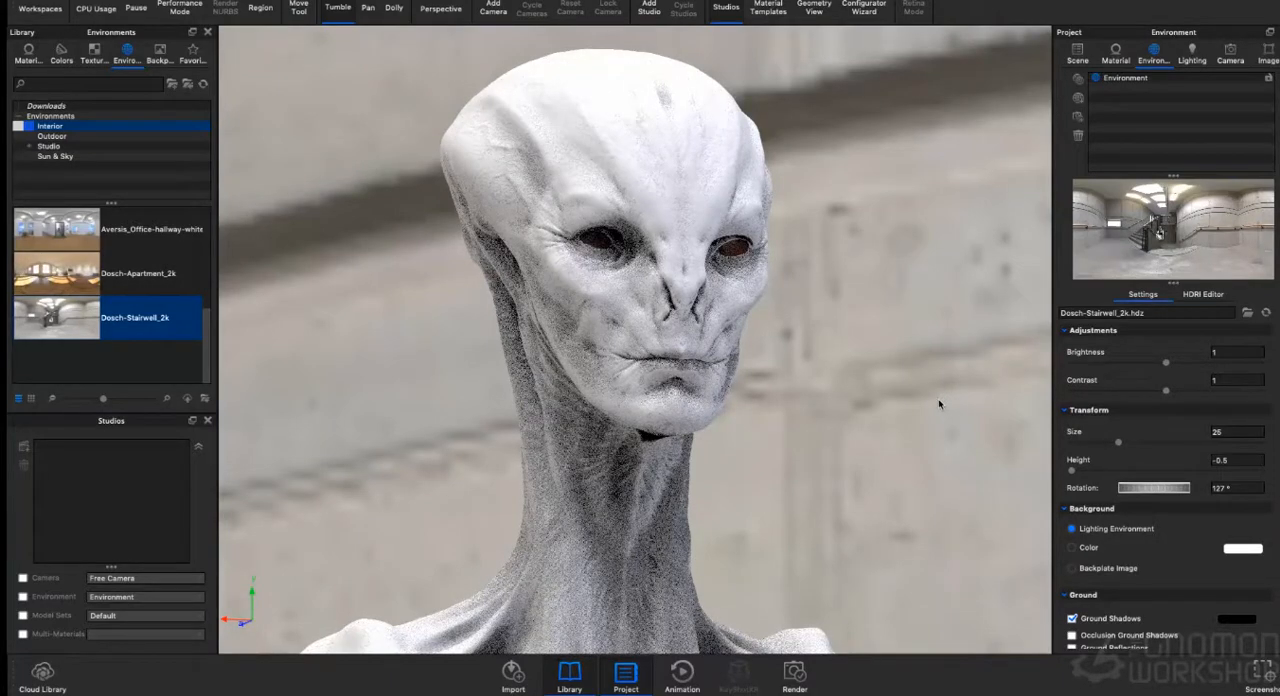
drag(929, 400, 934, 403)
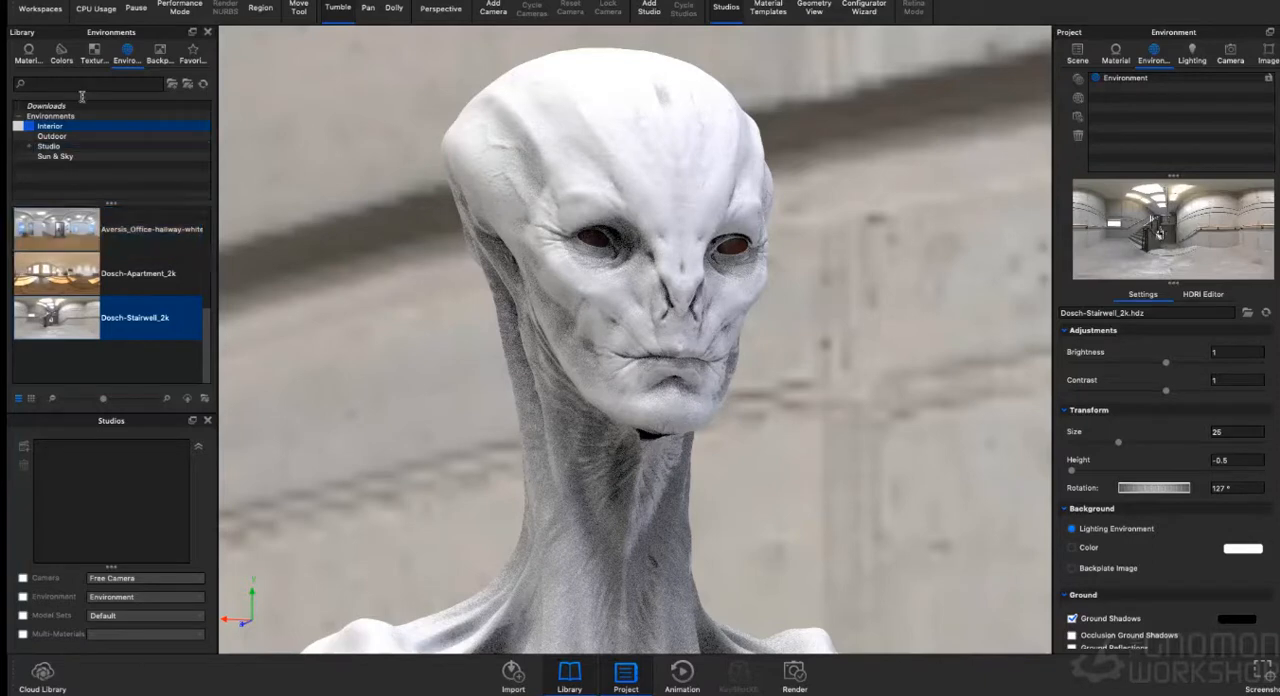
- Apply the Translucent Milk liquid material to the alien's eyes and open that material for editing
click(39, 48)
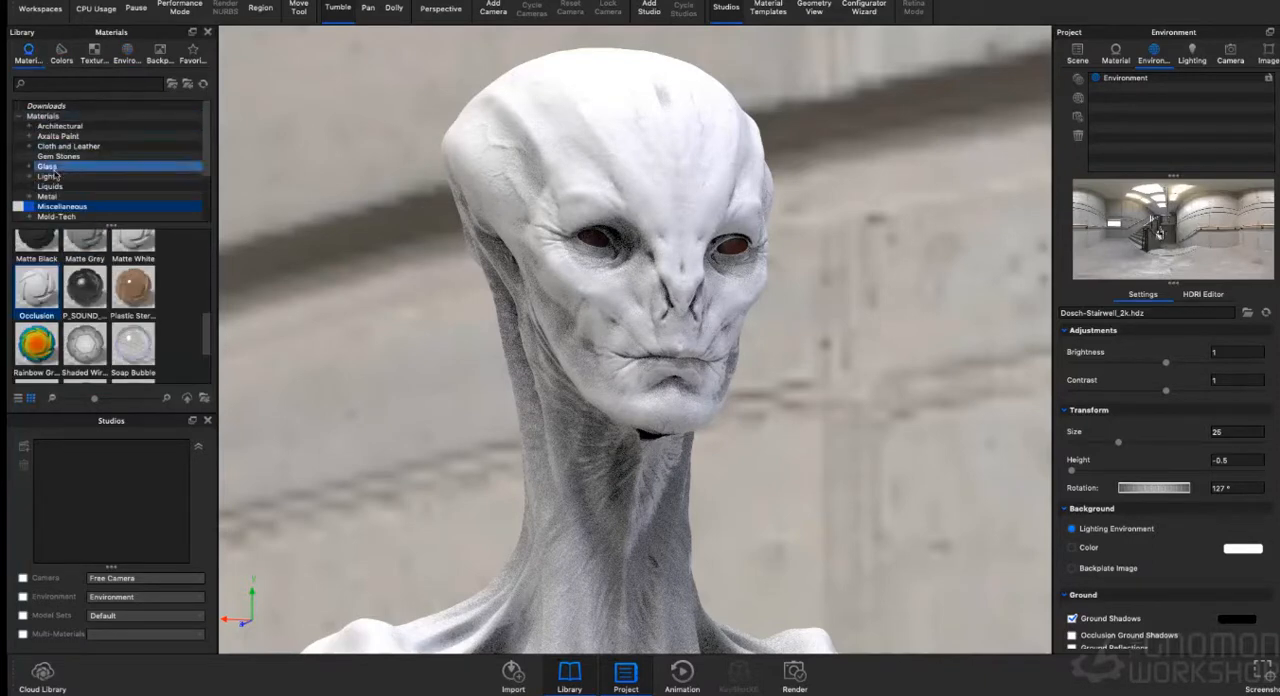
click(55, 168)
click(50, 186)
drag(138, 298, 588, 241)
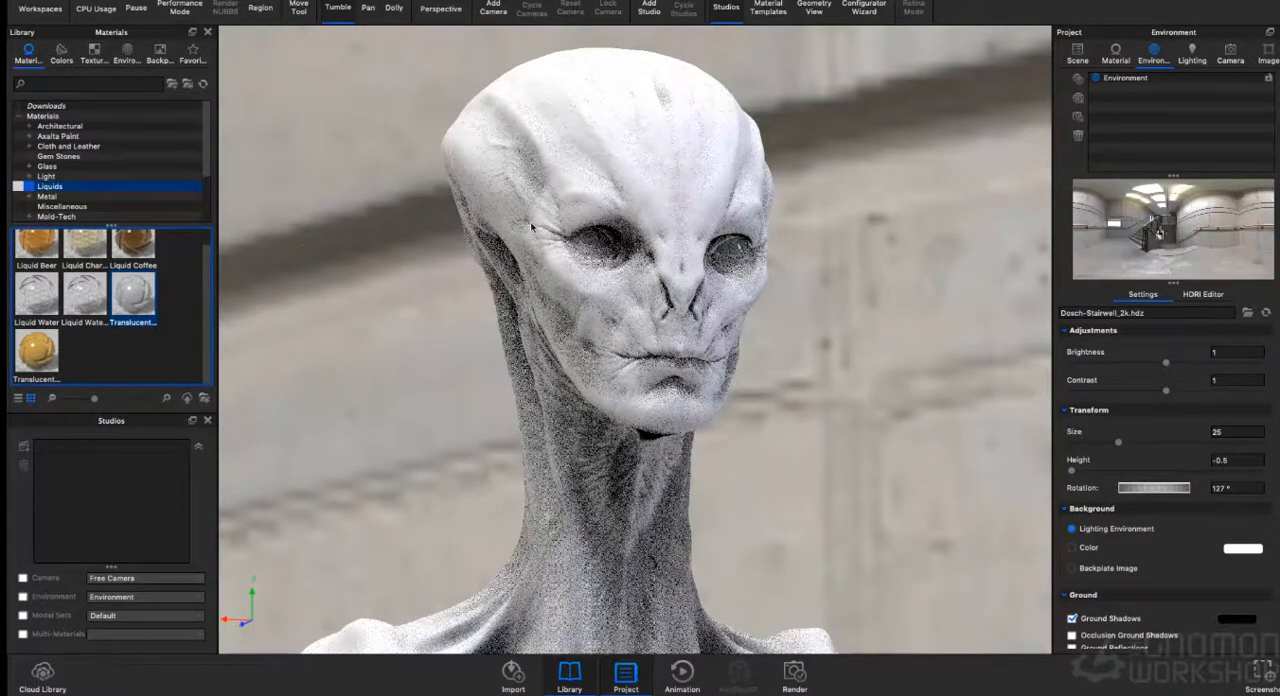
double_click(601, 247)
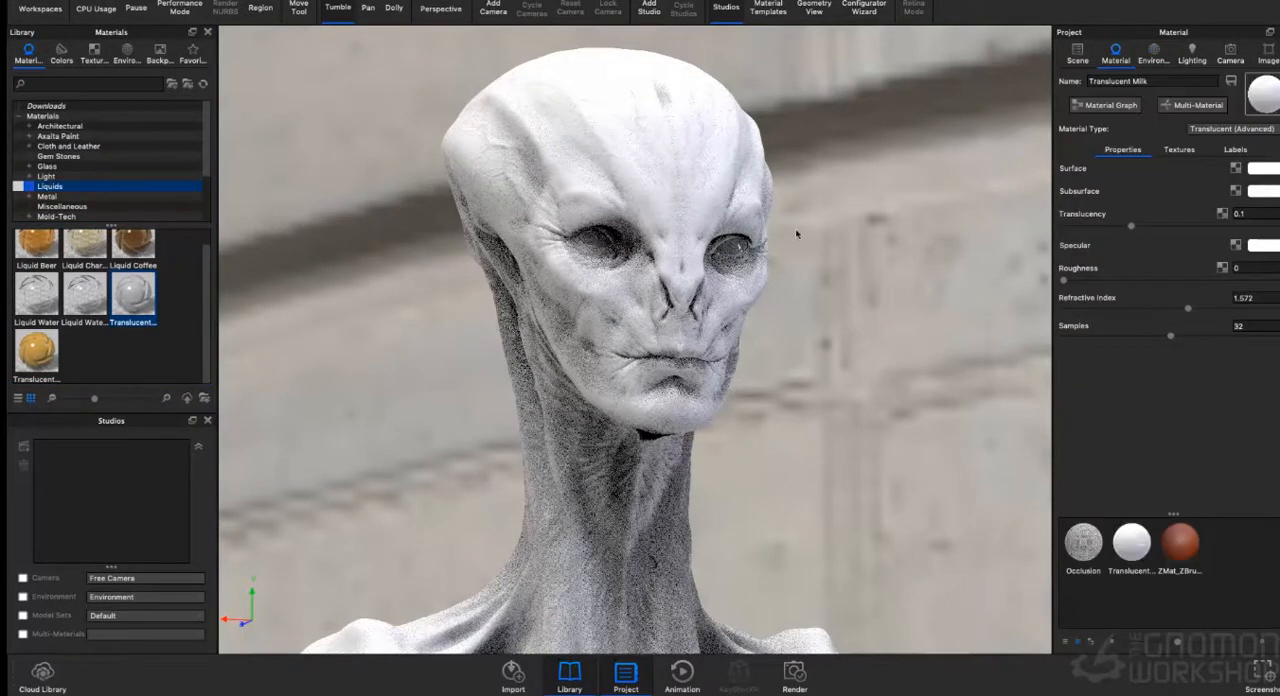
- Set the surface colour of the alien's Translucent Milk eye material to black (RGB 0, 0, 0)
click(1266, 171)
drag(1092, 121, 1072, 148)
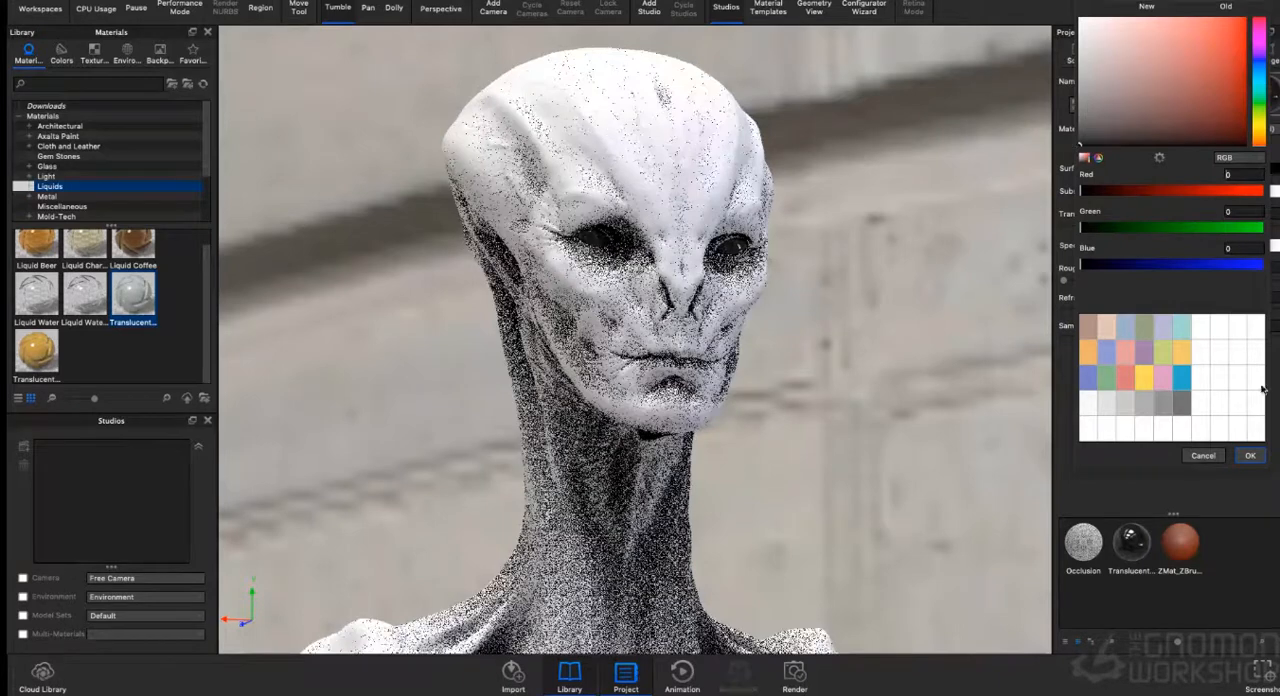
click(1252, 456)
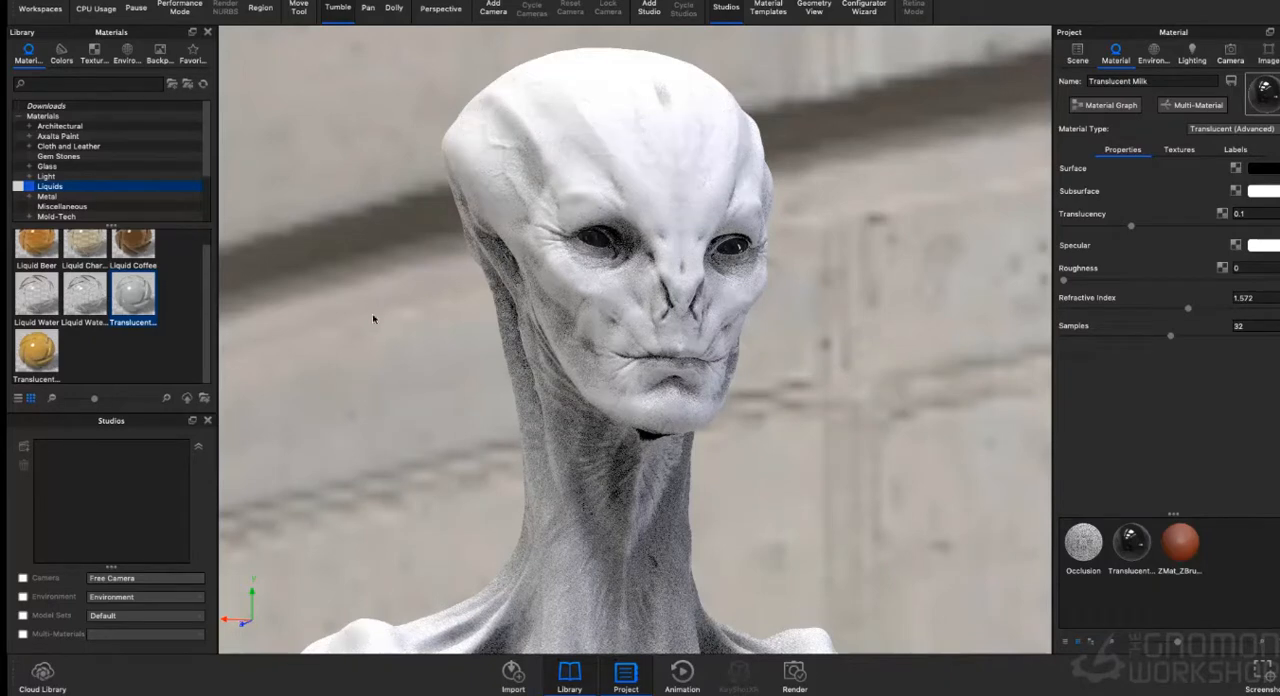
- Apply the AS-Human material from the Miscellaneous materials to the alien's body
click(64, 206)
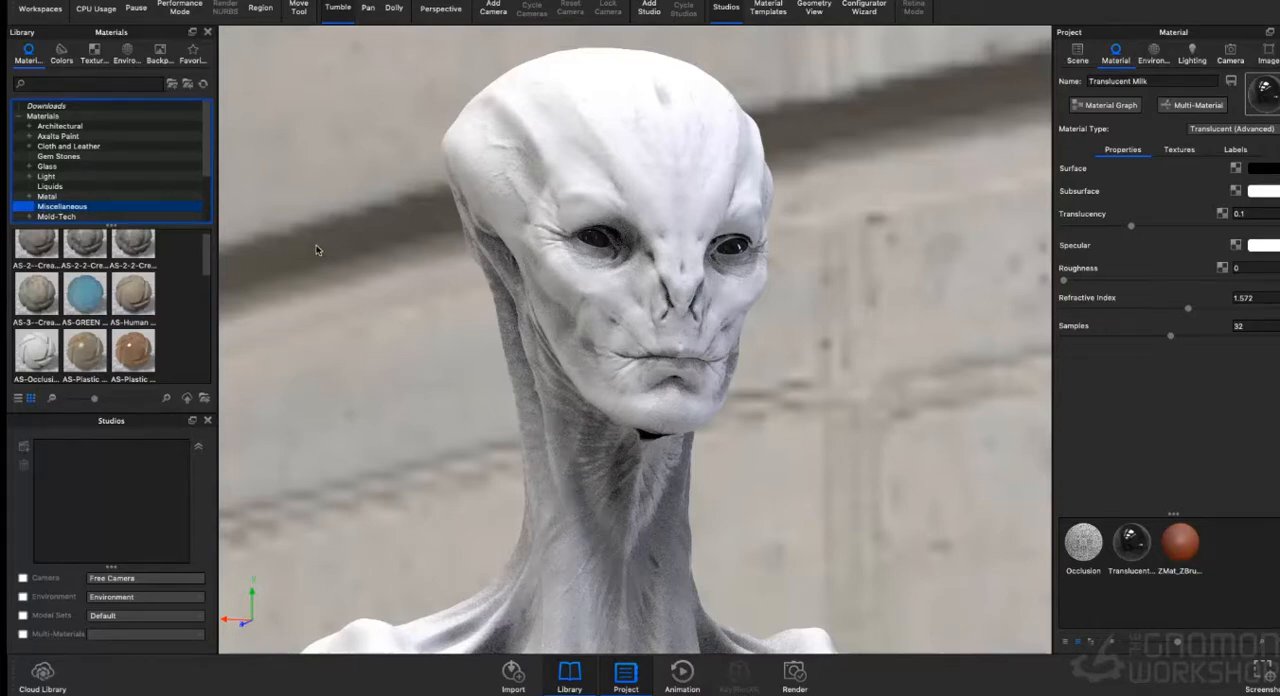
drag(316, 249, 381, 248)
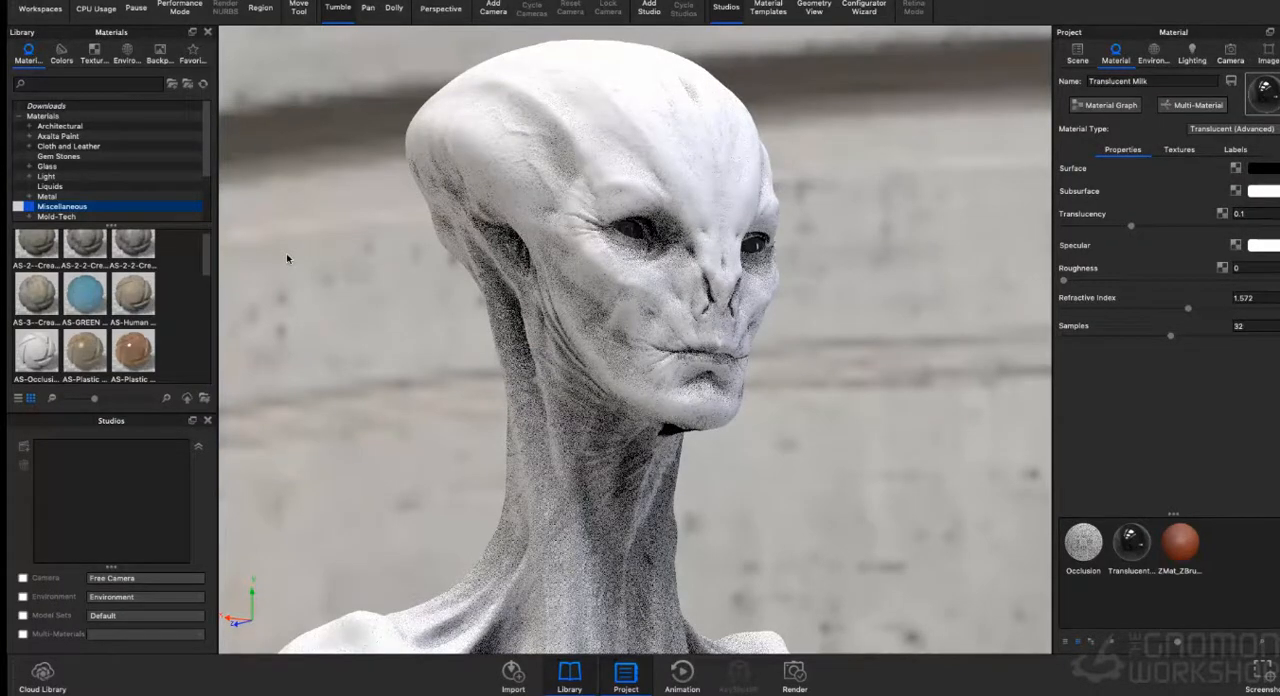
drag(335, 283, 317, 248)
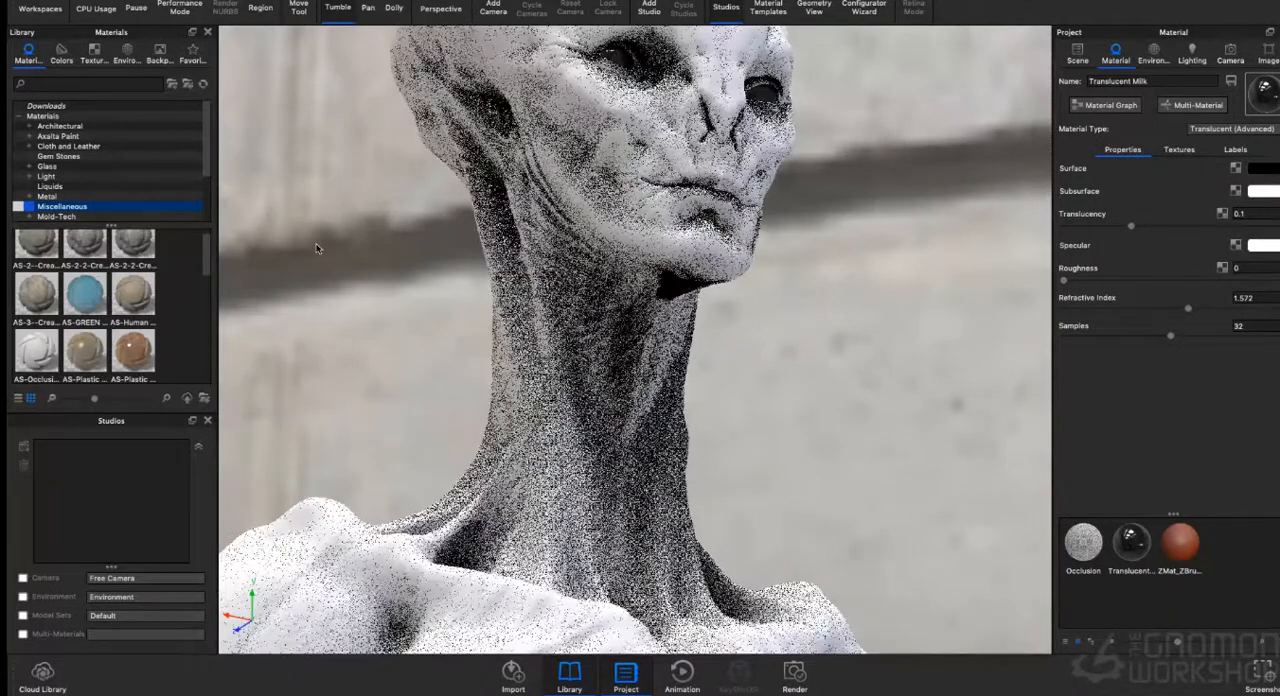
drag(322, 234, 316, 270)
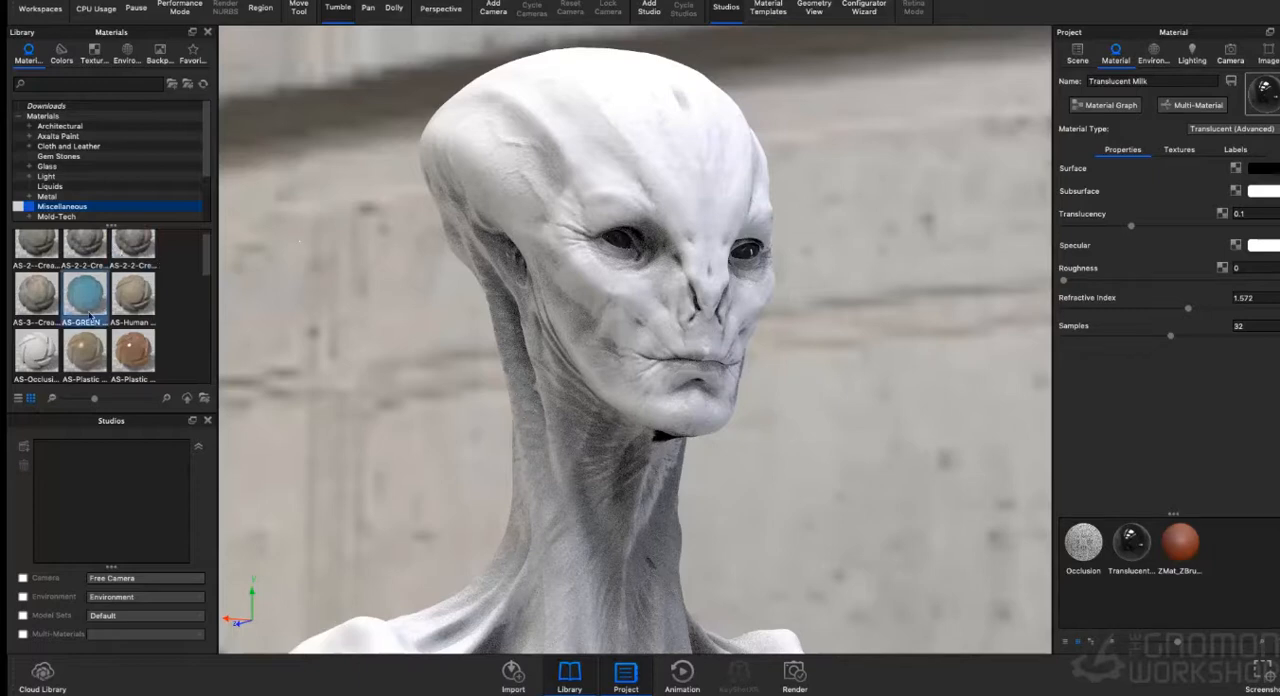
drag(133, 305, 536, 170)
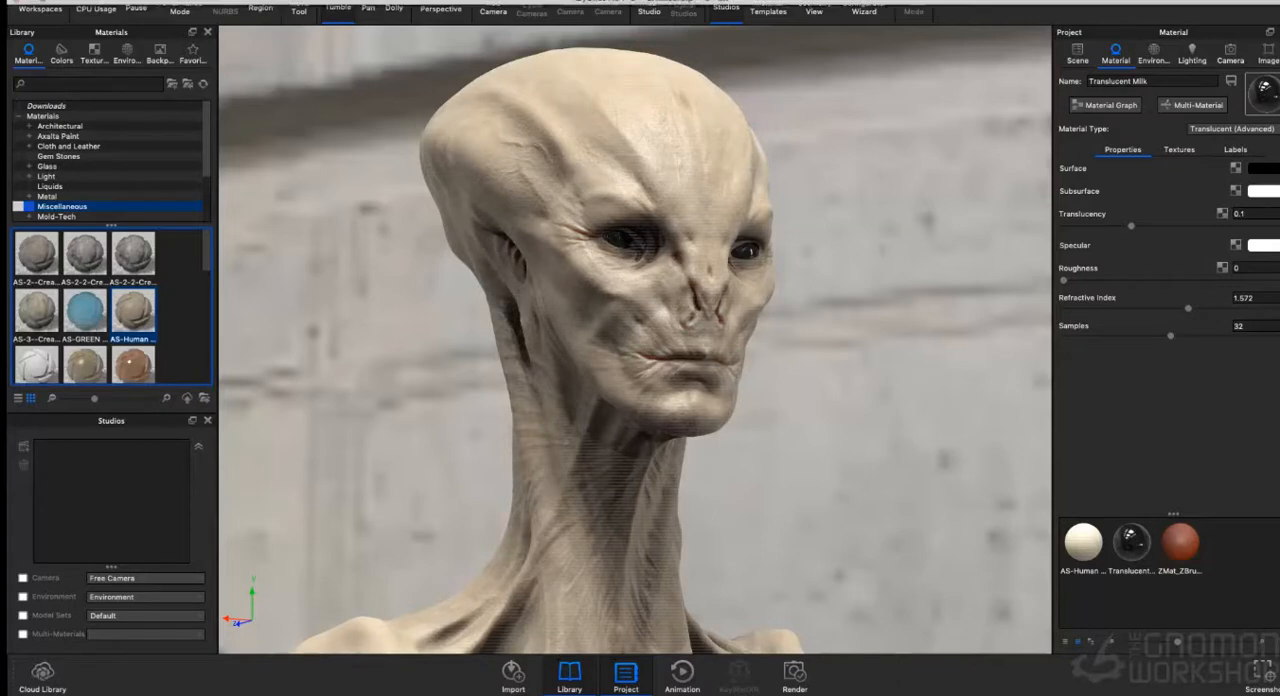
- Save the scene as alien_v01 in the Keyshot folder
click(106, 4)
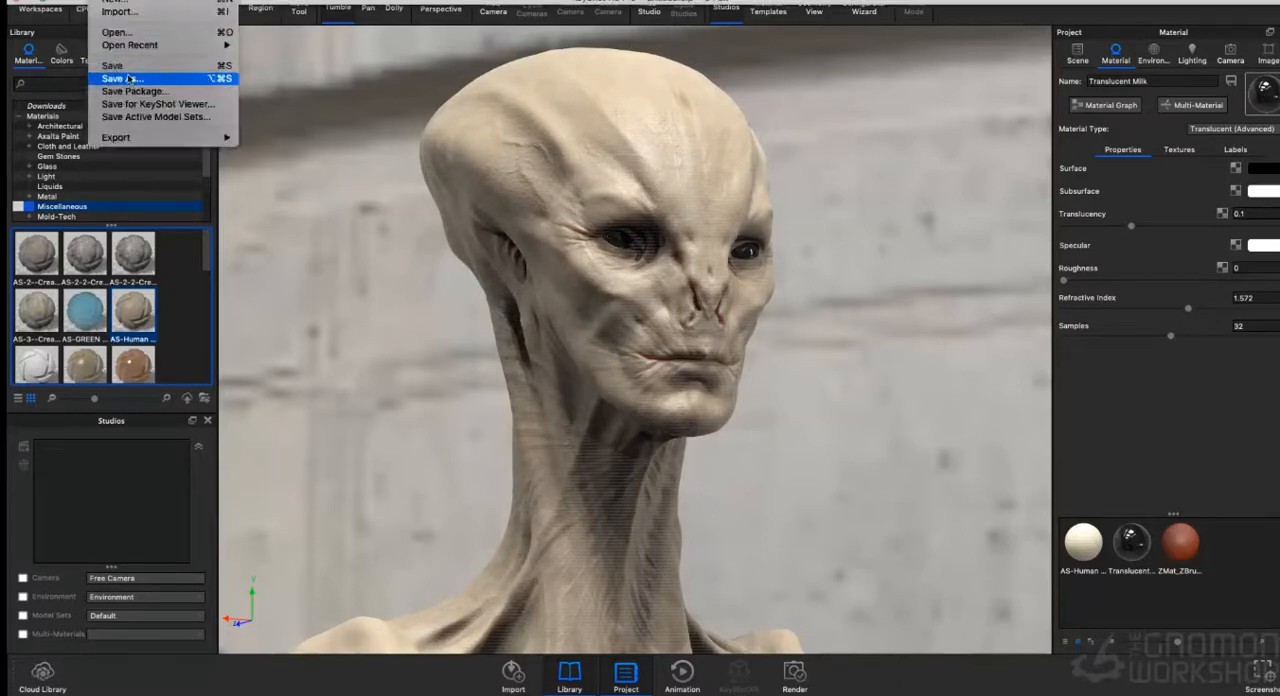
click(128, 78)
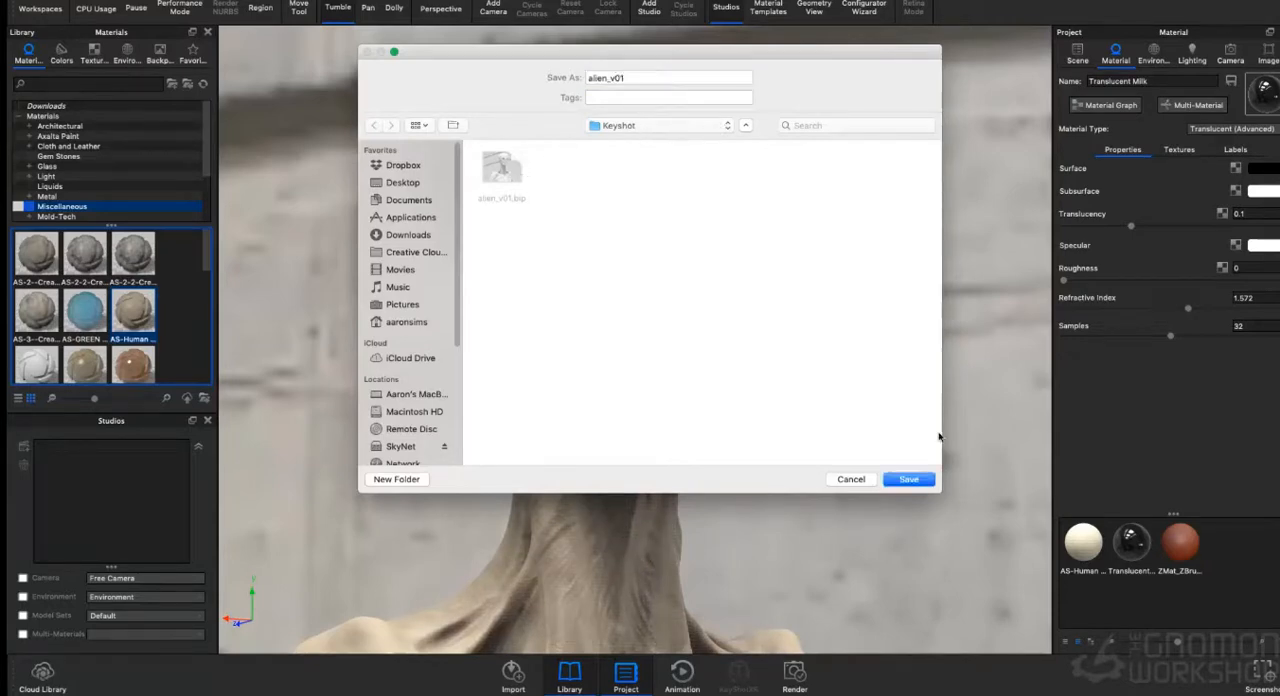
click(916, 483)
click(748, 140)
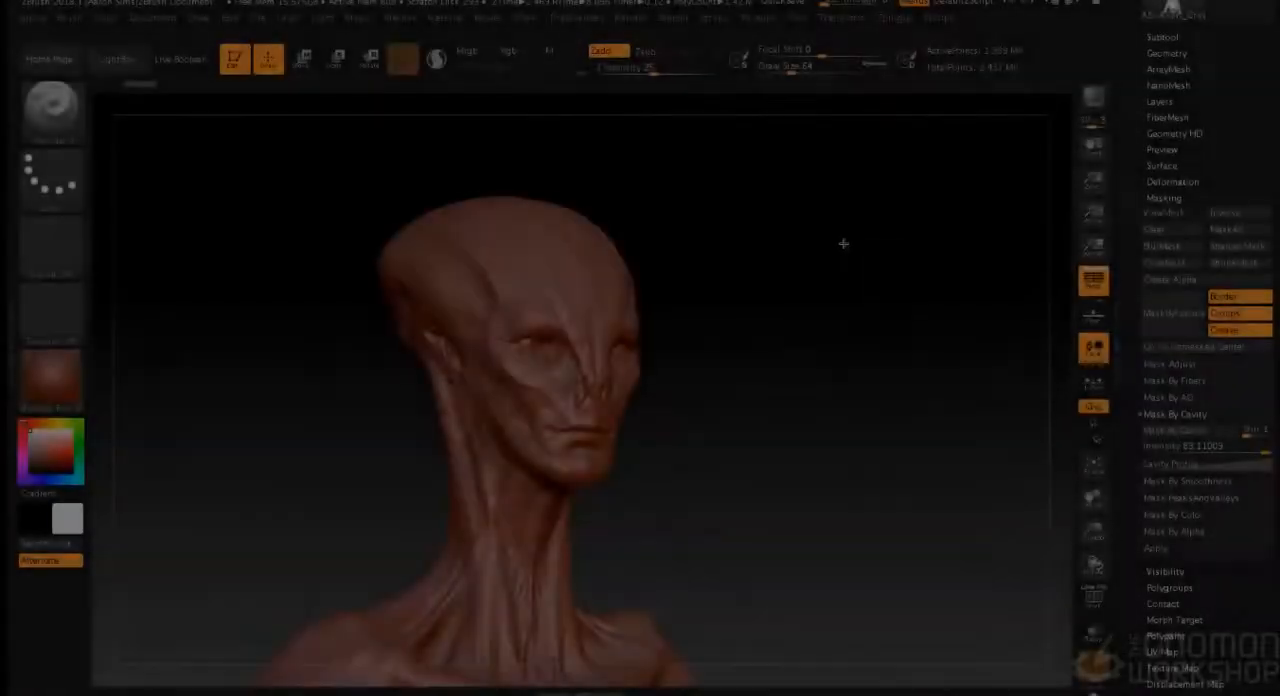
- Switch to ZBrush and mask the alien's surface by cavity
drag(839, 244, 820, 257)
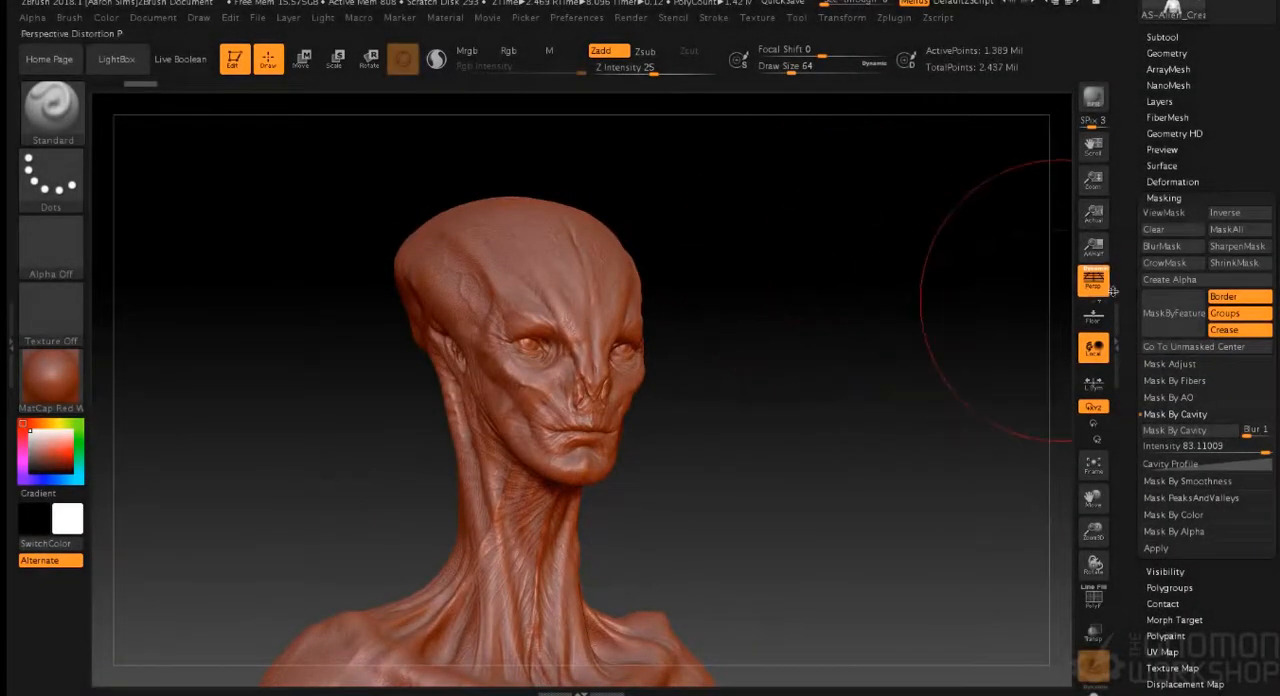
click(1170, 198)
click(1170, 198)
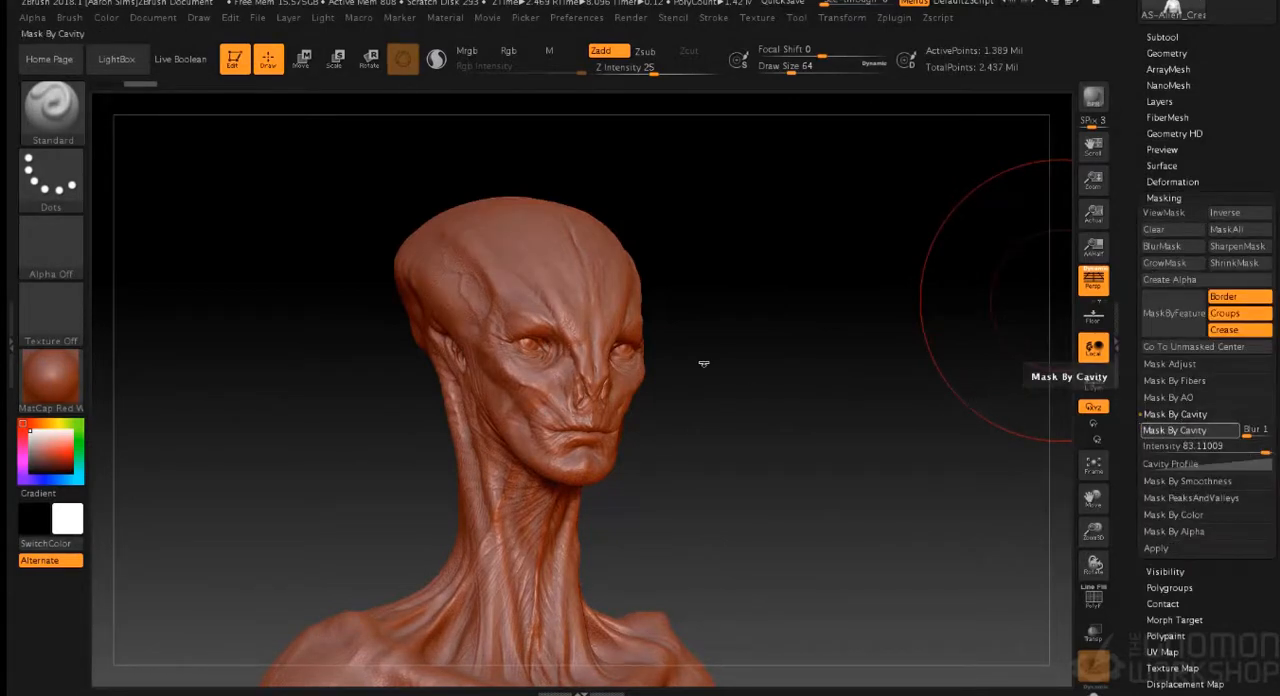
drag(674, 340, 743, 334)
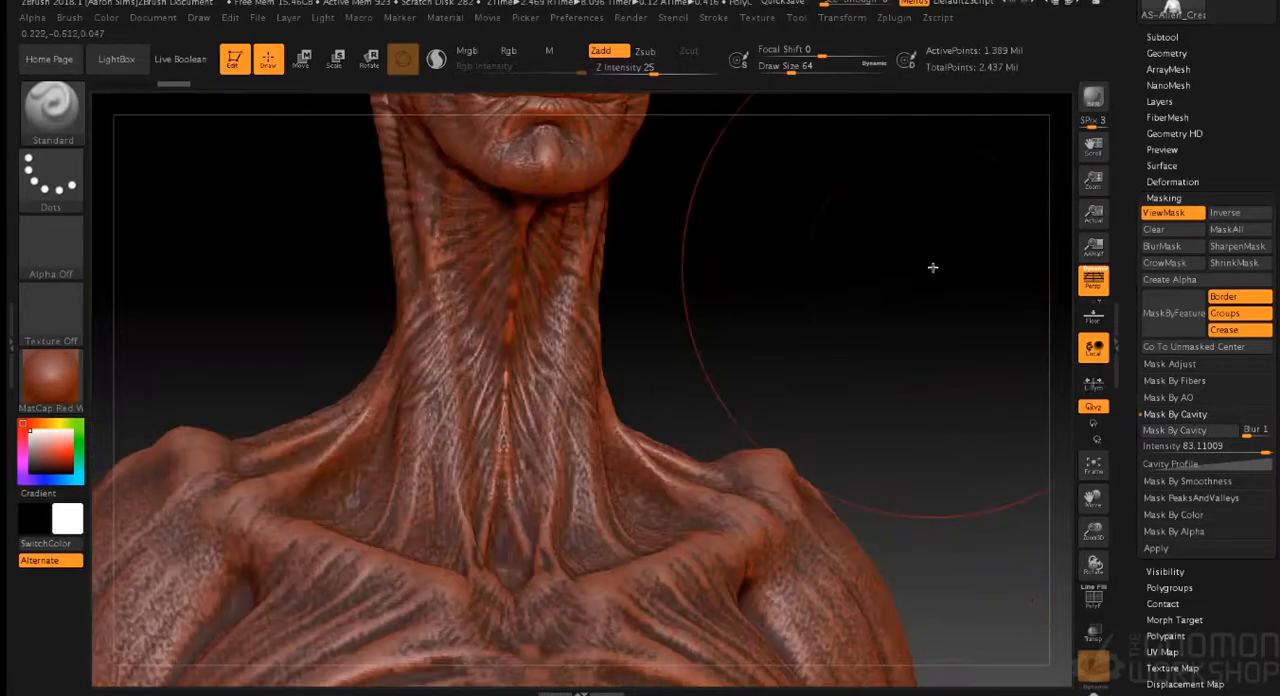
alt+drag(931, 266, 797, 480)
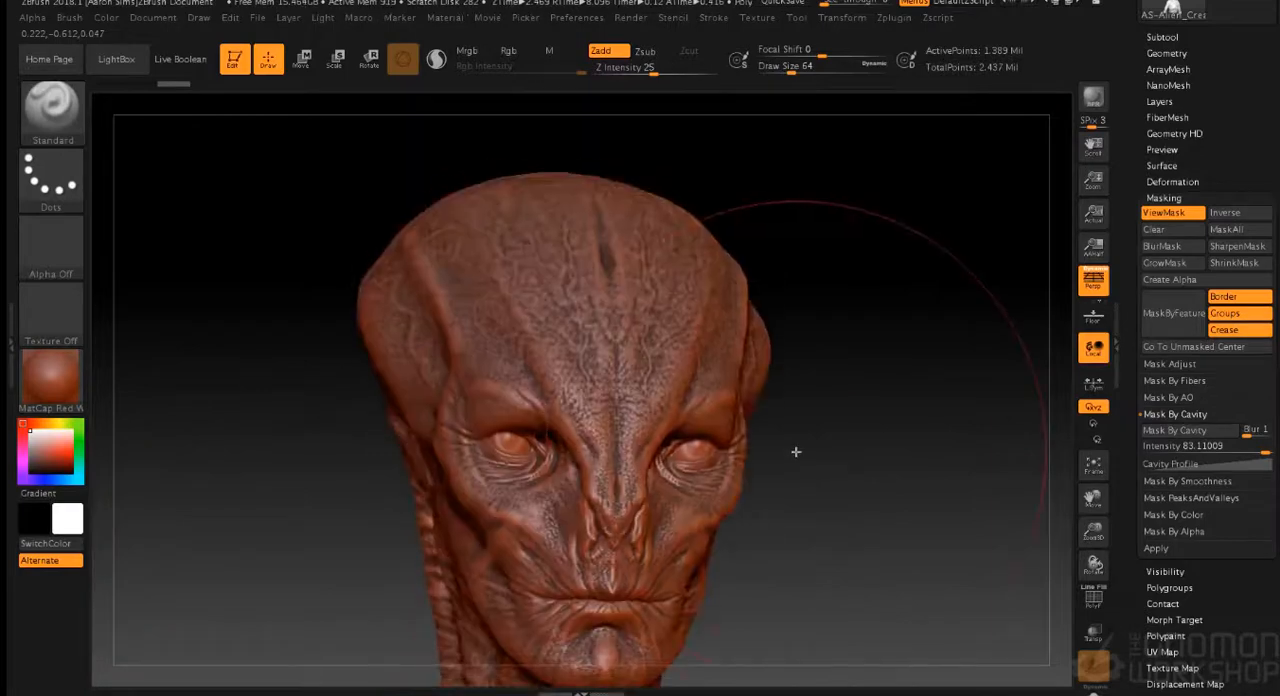
drag(794, 451, 847, 440)
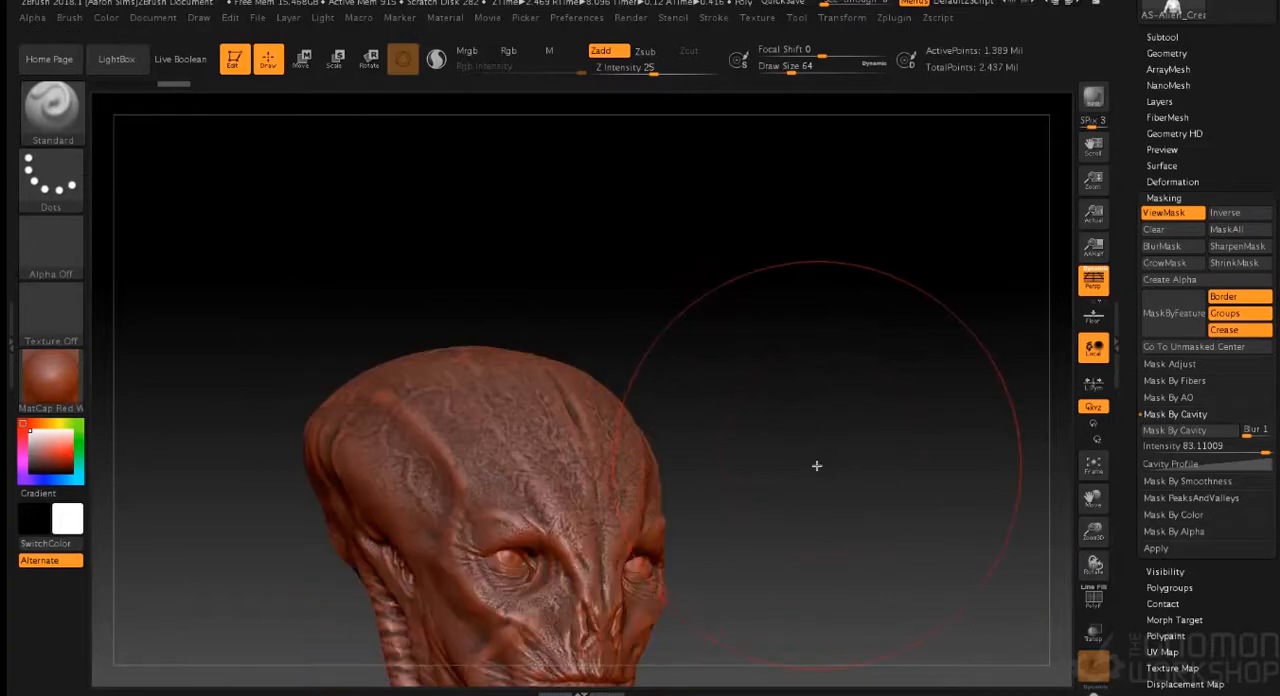
alt+drag(820, 465, 816, 290)
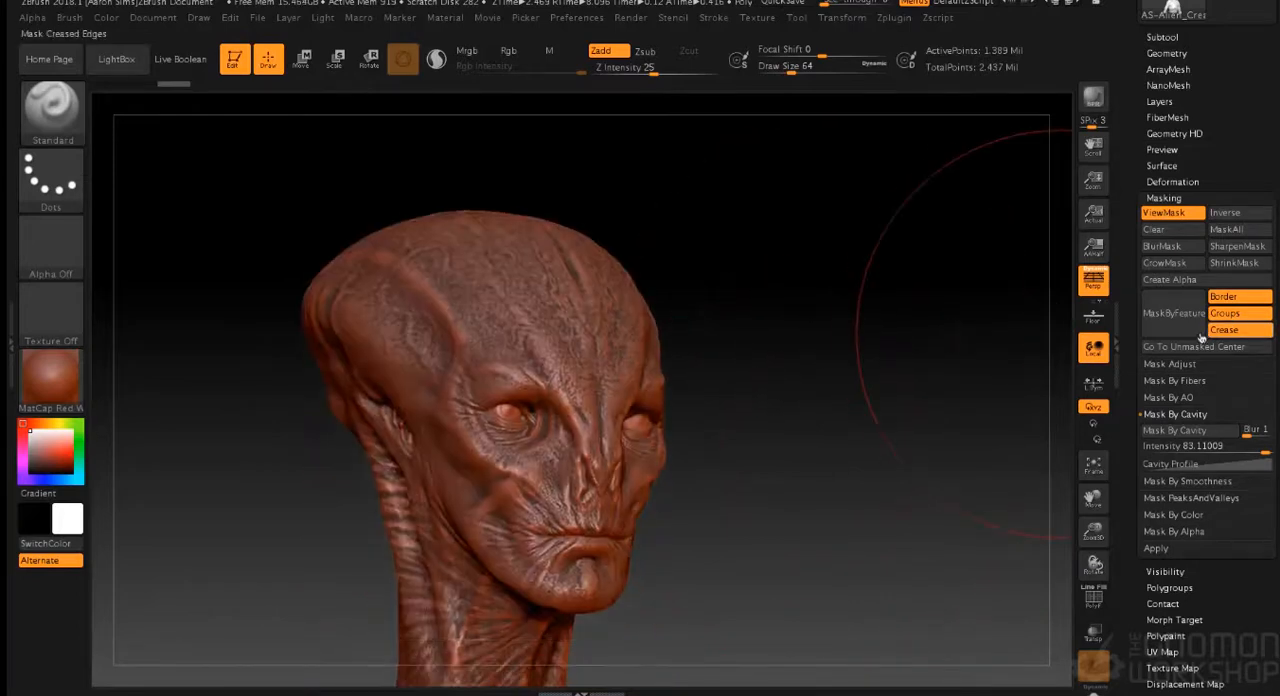
- Invert the cavity mask and inspect it over the alien's head and whole torso
click(1251, 216)
mouse_move(849, 329)
mouse_down()
mouse_move(903, 466)
mouse_move(877, 437)
mouse_move(879, 522)
mouse_up()
alt+drag(879, 522, 867, 491)
key(f)
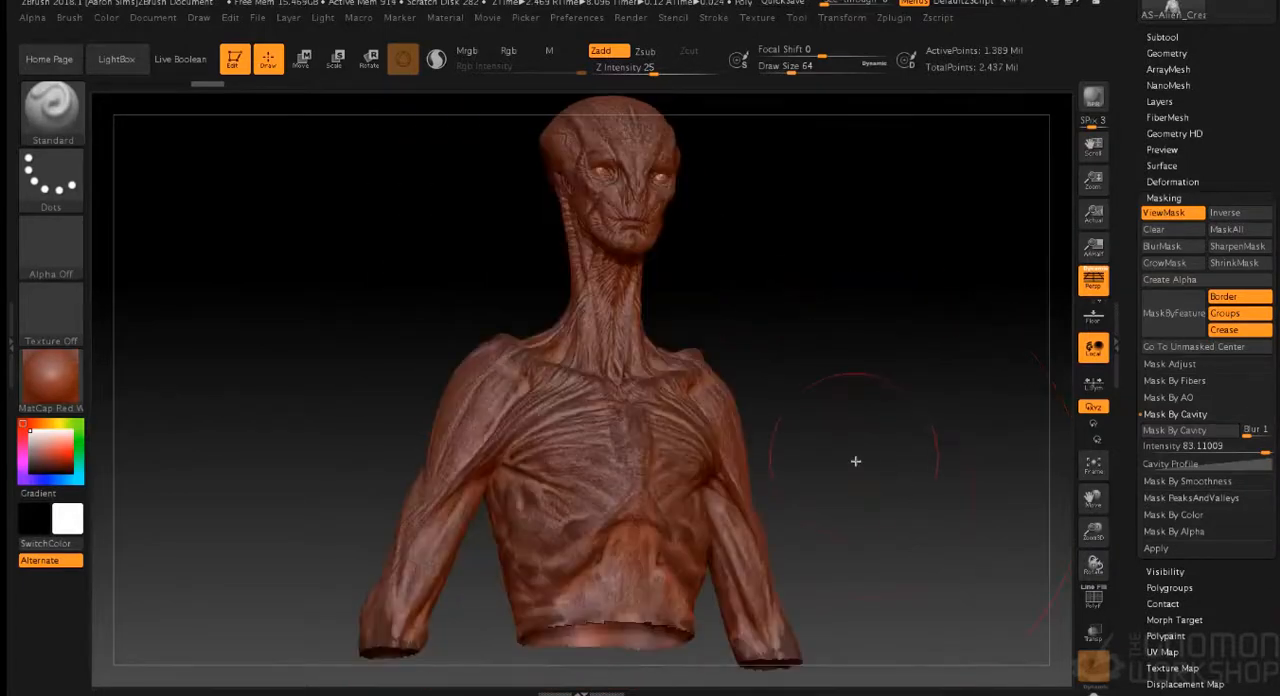
alt+drag(861, 406, 900, 425)
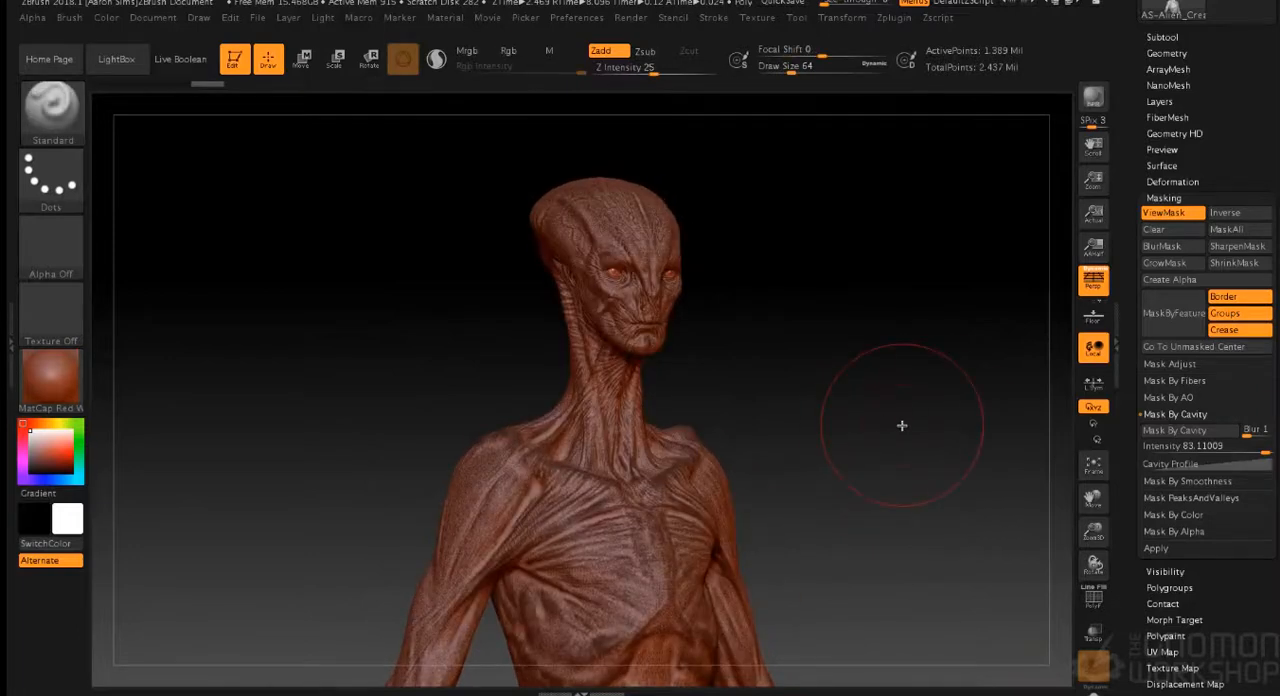
- Turn on Colorize for the alien's polypaint
click(1170, 199)
click(1169, 230)
click(1169, 230)
click(1166, 278)
click(1166, 293)
drag(908, 317, 894, 317)
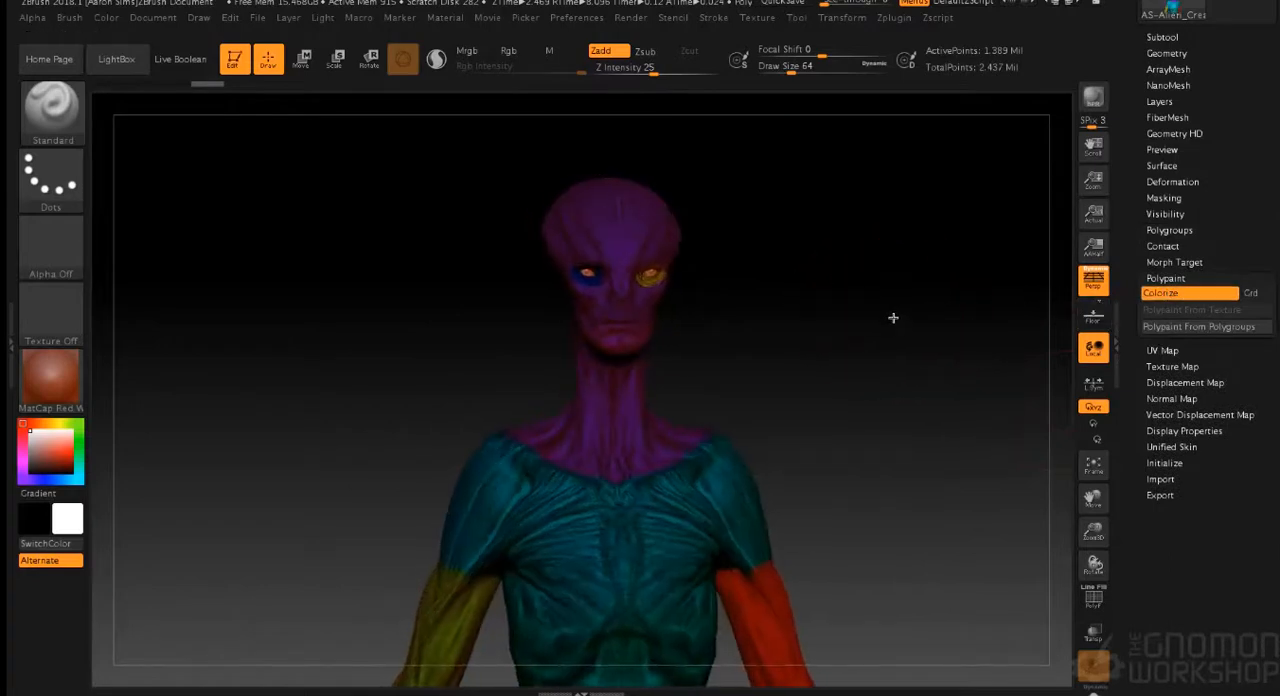
- Clear the cavity mask and switch the alien's material to SkinShade4
click(1168, 198)
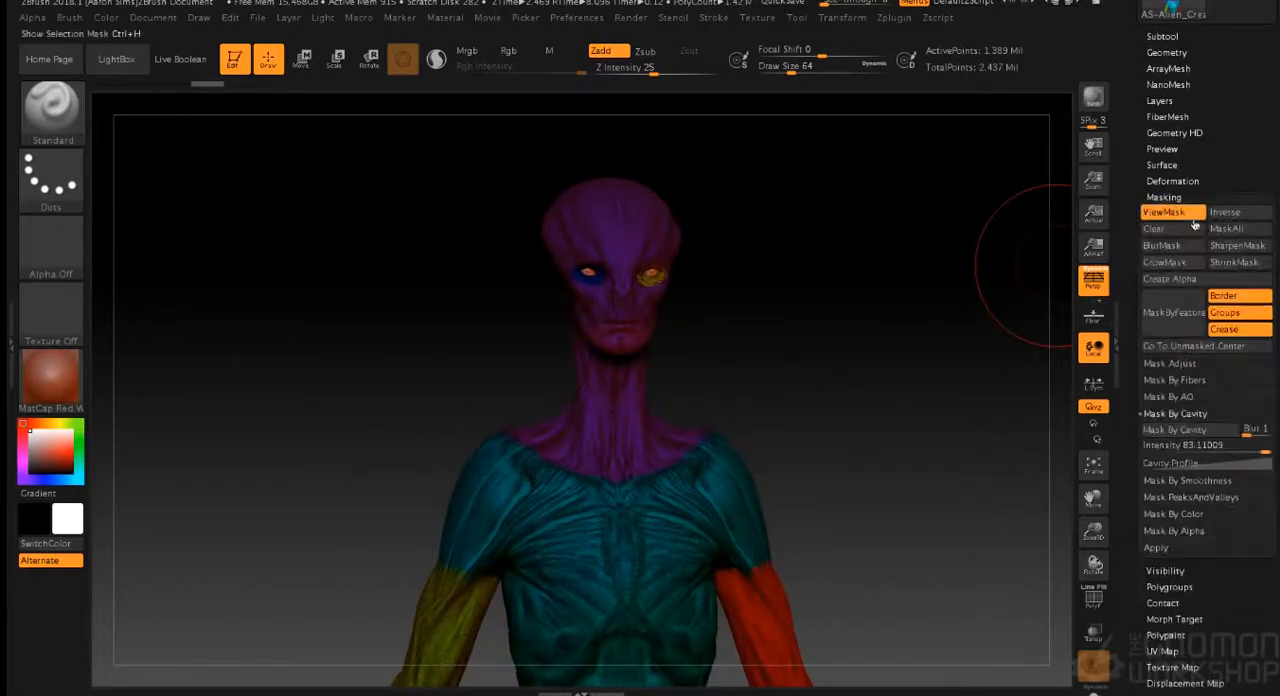
click(1180, 231)
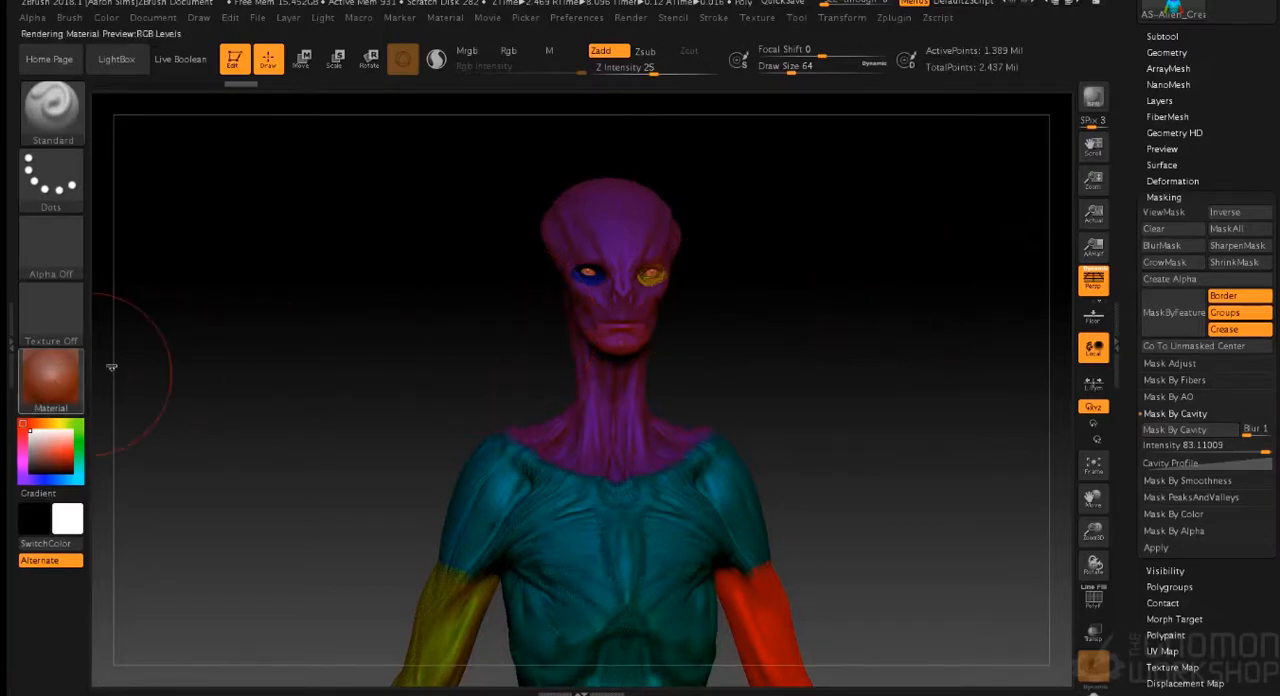
key(m)
click(398, 216)
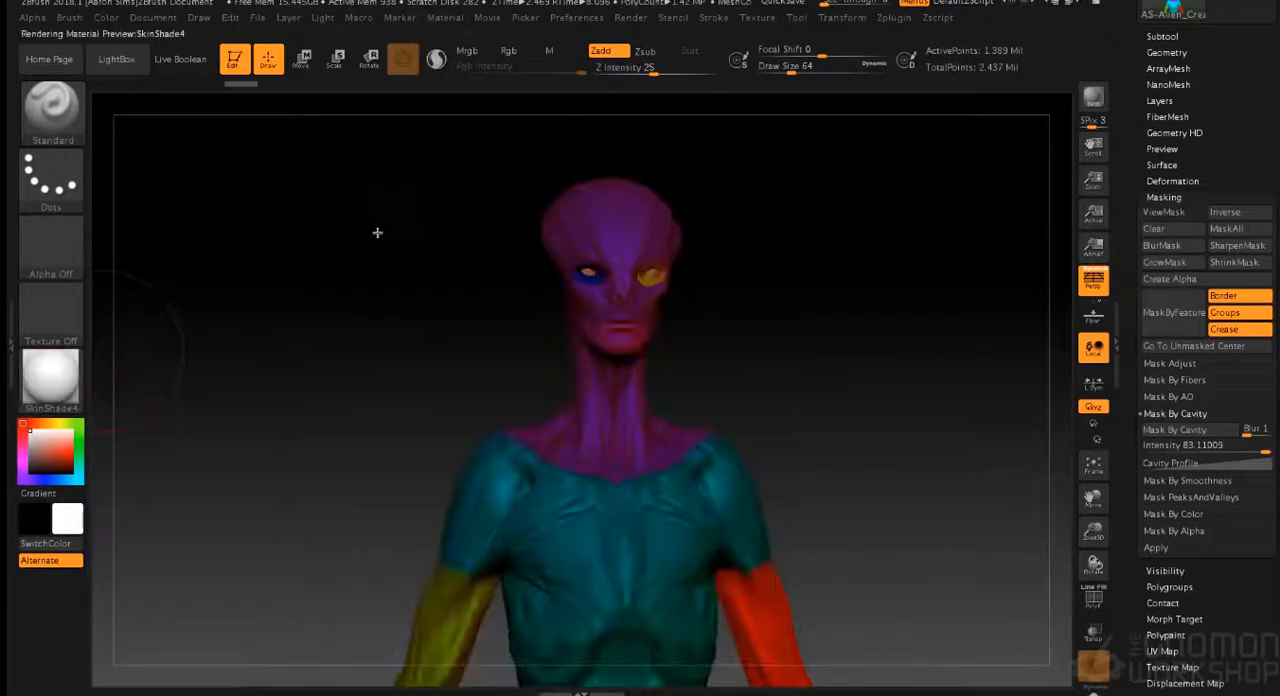
drag(865, 357, 830, 425)
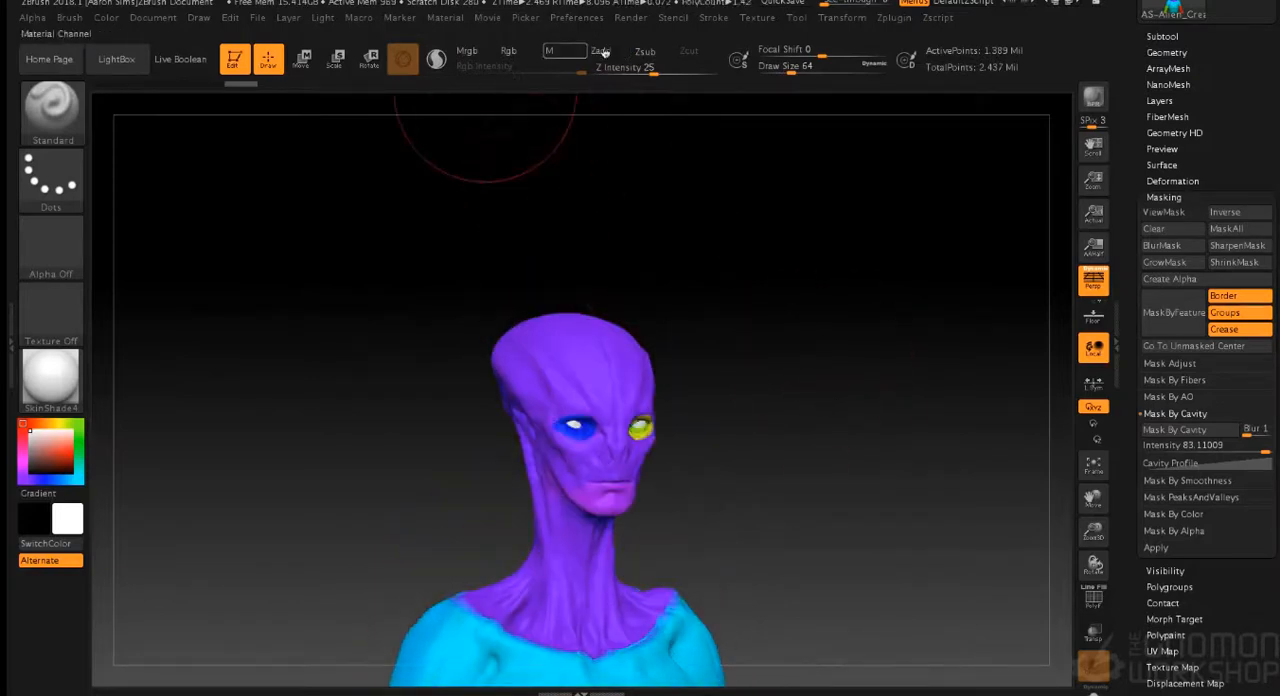
- Paint the alien's head, torso and arms in light pink (RGB 227, 192, 192) using only the Rgb channel
click(511, 52)
click(45, 438)
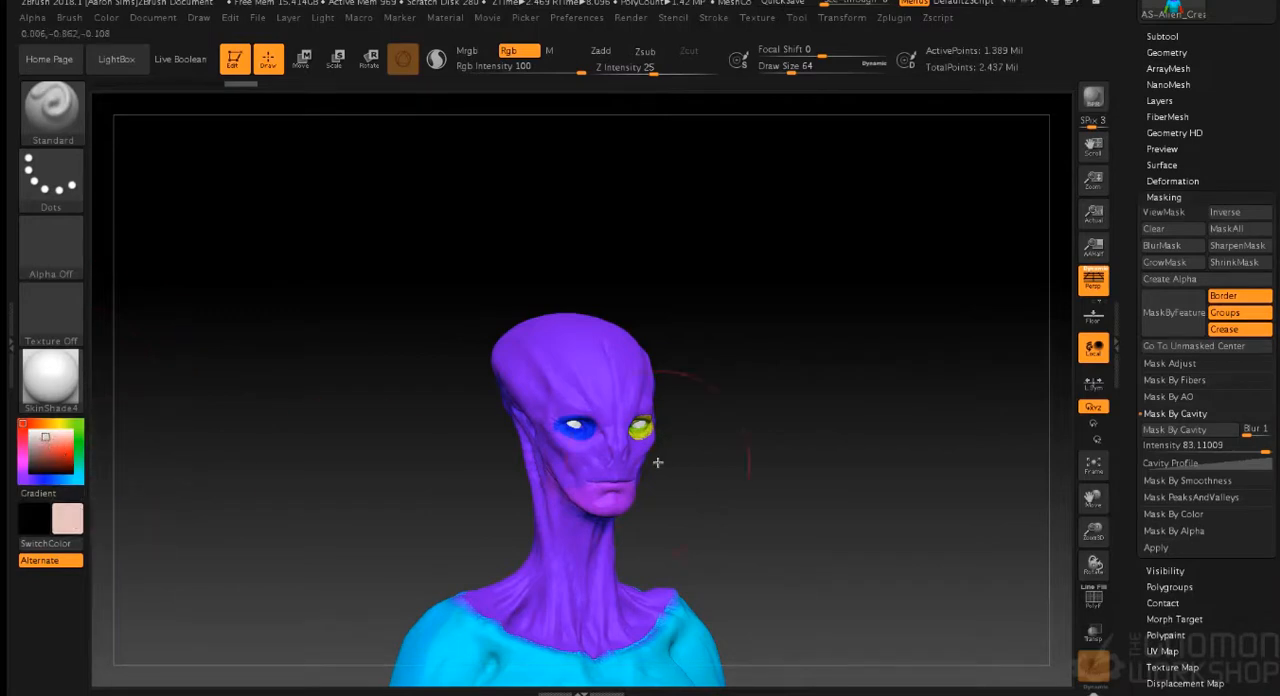
mouse_move(615, 409)
mouse_down()
mouse_move(570, 560)
mouse_move(575, 645)
mouse_move(415, 643)
mouse_up()
drag(499, 442, 628, 294)
mouse_move(714, 366)
mouse_down()
mouse_move(780, 406)
mouse_move(845, 412)
mouse_up()
drag(511, 355, 425, 368)
mouse_move(710, 570)
alt+mouse_down()
mouse_move(695, 436)
mouse_move(709, 273)
alt+mouse_up()
mouse_move(423, 428)
mouse_down()
mouse_move(482, 525)
mouse_move(588, 540)
mouse_move(590, 651)
mouse_move(379, 671)
mouse_up()
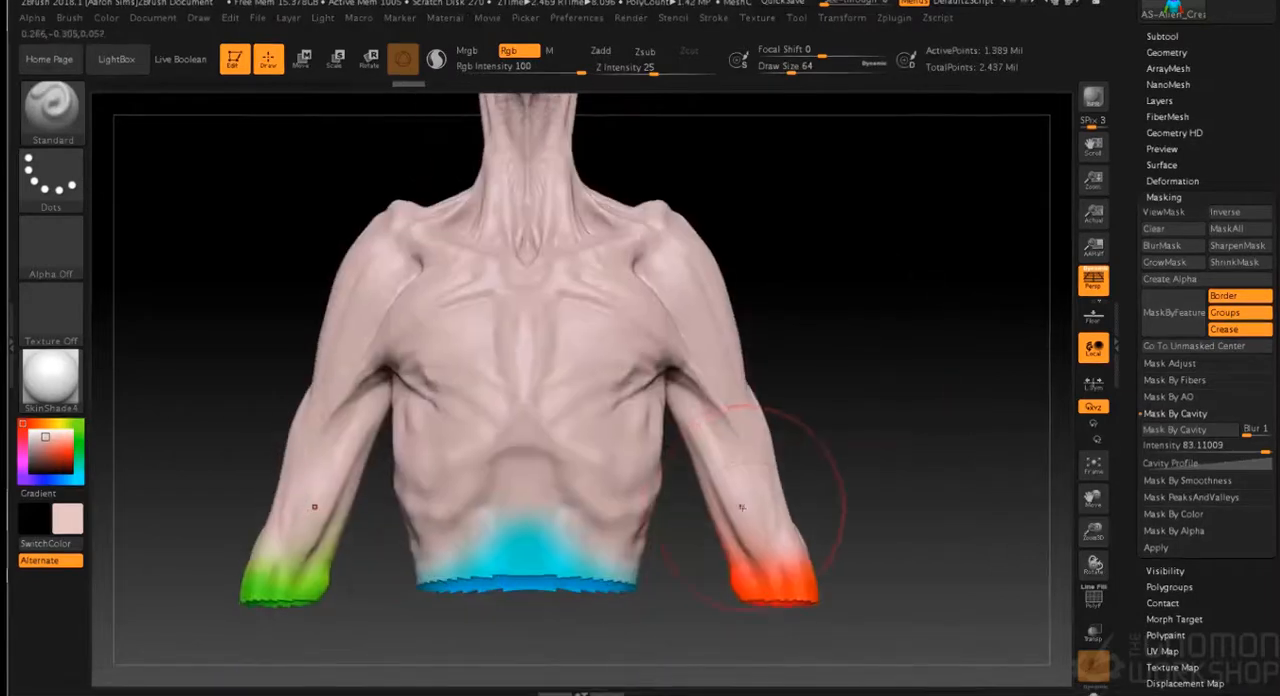
drag(241, 604, 604, 502)
mouse_move(487, 311)
mouse_down()
mouse_move(274, 337)
mouse_move(931, 414)
mouse_move(929, 289)
mouse_move(891, 460)
mouse_move(880, 266)
mouse_move(891, 337)
mouse_move(849, 466)
mouse_move(853, 437)
mouse_move(878, 424)
mouse_up()
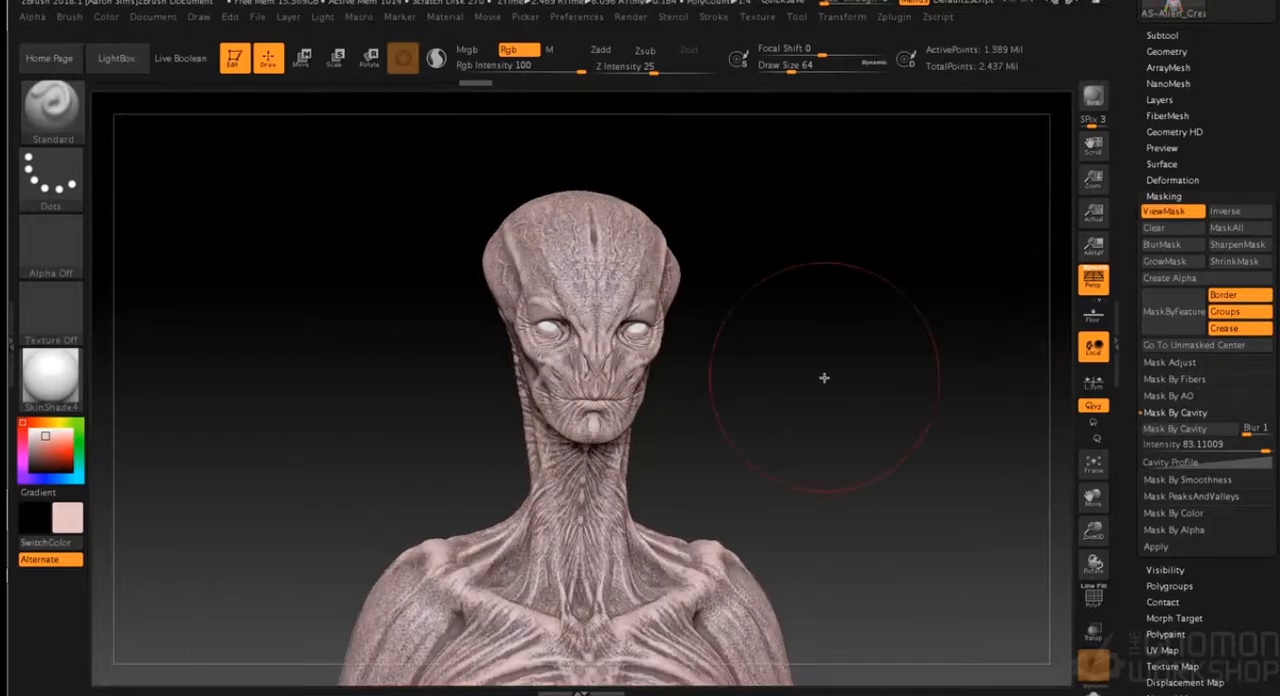
- Mask the pink skin by cavity and invert the mask
click(1252, 216)
mouse_move(844, 306)
alt+mouse_down()
mouse_move(843, 334)
mouse_move(829, 257)
mouse_move(846, 467)
mouse_move(843, 457)
alt+mouse_up()
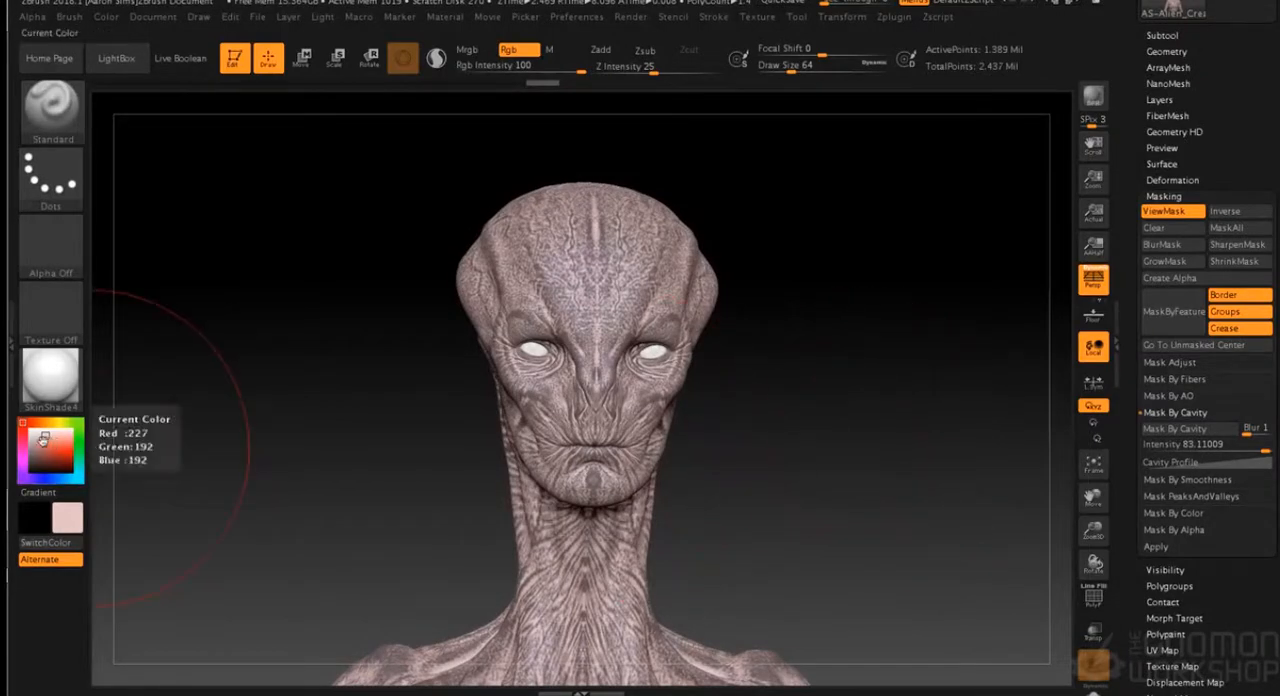
alt+drag(700, 466, 726, 505)
- Paint dark reddish brown over the masked head, face and neck with a draw size of 21
mouse_move(802, 379)
alt+mouse_down()
mouse_move(808, 579)
mouse_move(805, 566)
alt+mouse_up()
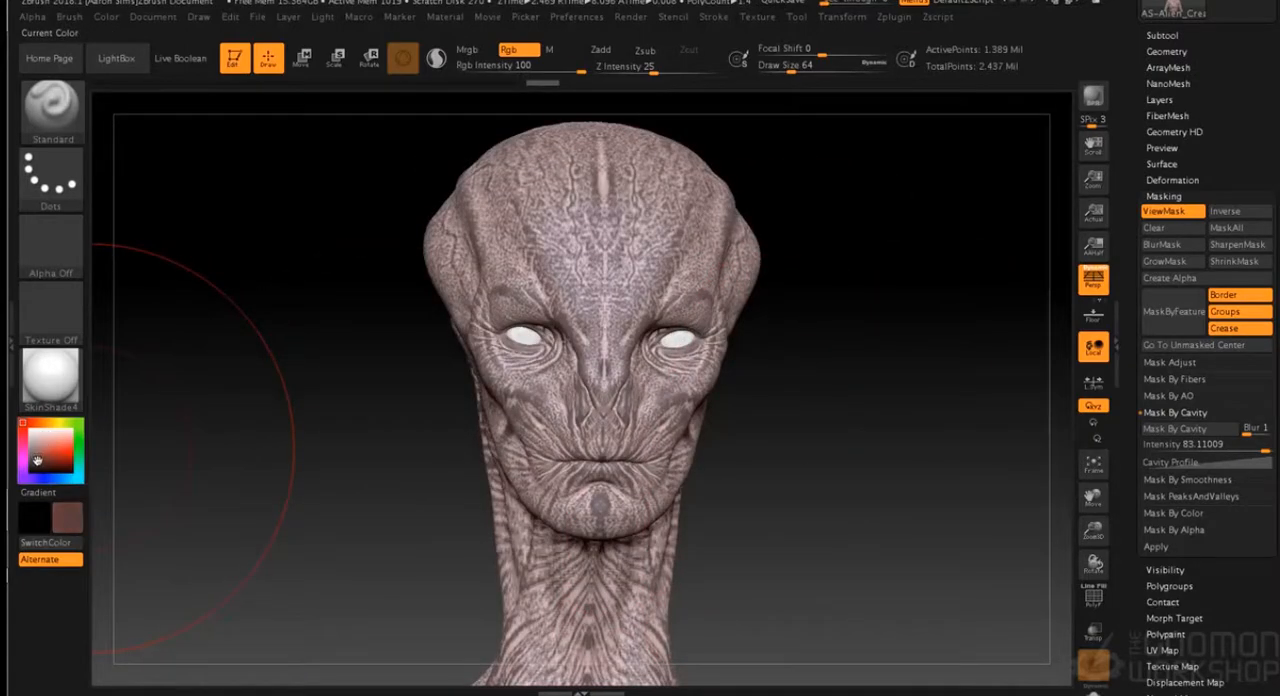
key(s)
drag(299, 450, 286, 449)
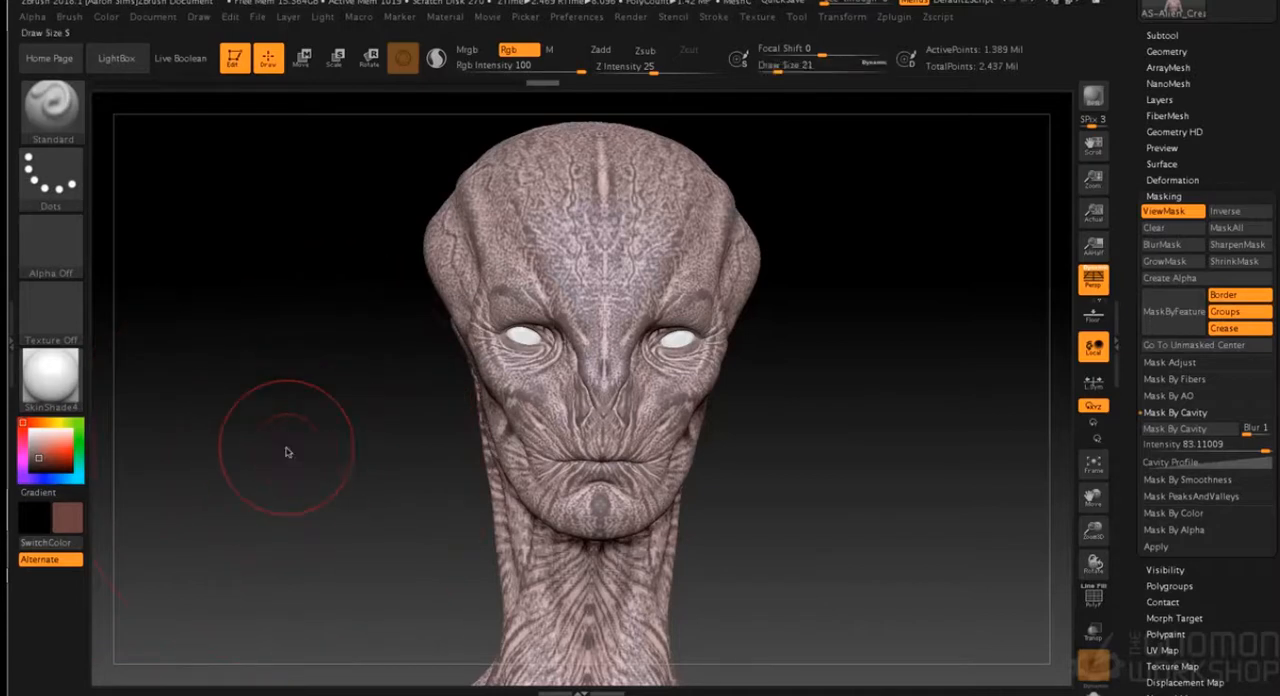
mouse_move(547, 222)
mouse_down()
mouse_move(582, 436)
mouse_move(493, 338)
mouse_move(563, 172)
mouse_move(444, 250)
mouse_move(485, 226)
mouse_up()
mouse_move(586, 358)
mouse_down()
mouse_move(565, 510)
mouse_move(590, 630)
mouse_up()
mouse_move(760, 548)
mouse_down()
mouse_move(791, 549)
mouse_move(604, 372)
mouse_up()
mouse_move(540, 435)
mouse_down()
mouse_move(420, 440)
mouse_move(390, 470)
mouse_move(450, 620)
mouse_move(513, 612)
mouse_up()
mouse_move(325, 215)
mouse_down()
mouse_move(318, 245)
mouse_move(275, 230)
mouse_move(358, 158)
mouse_up()
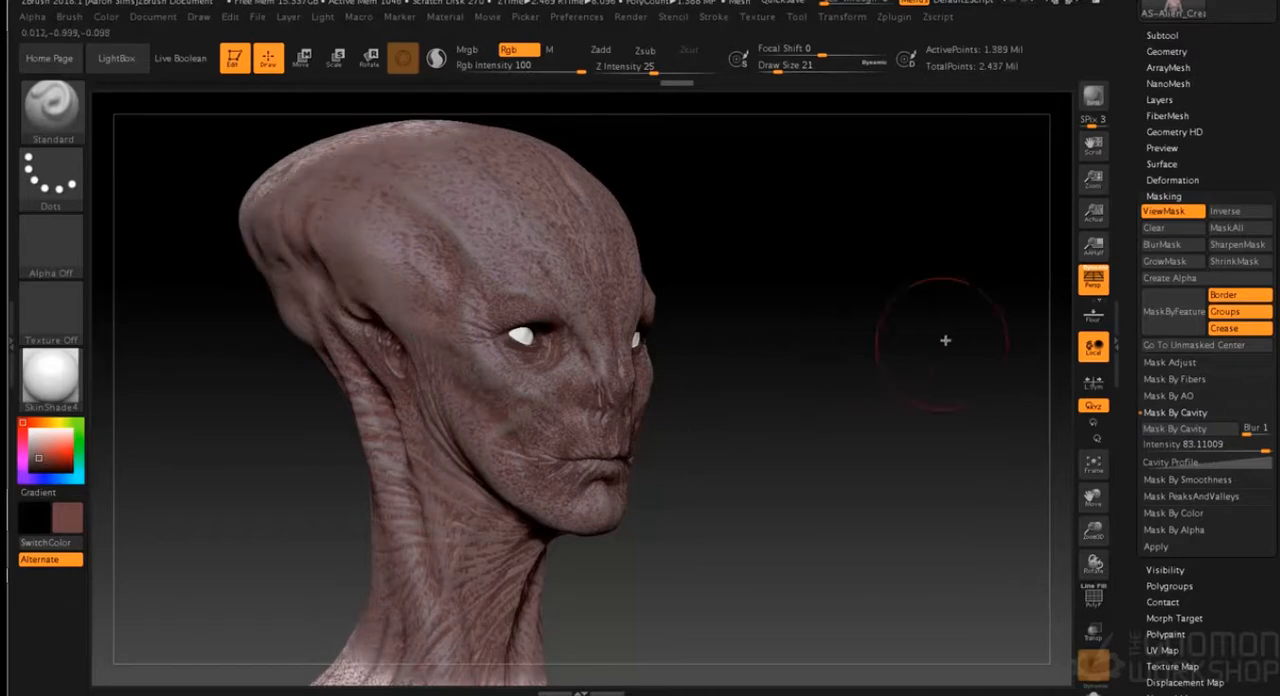
- Hide the mask overlay and continue painting reddish brown over the alien's head, neck and upper body
click(1160, 213)
drag(786, 294, 834, 285)
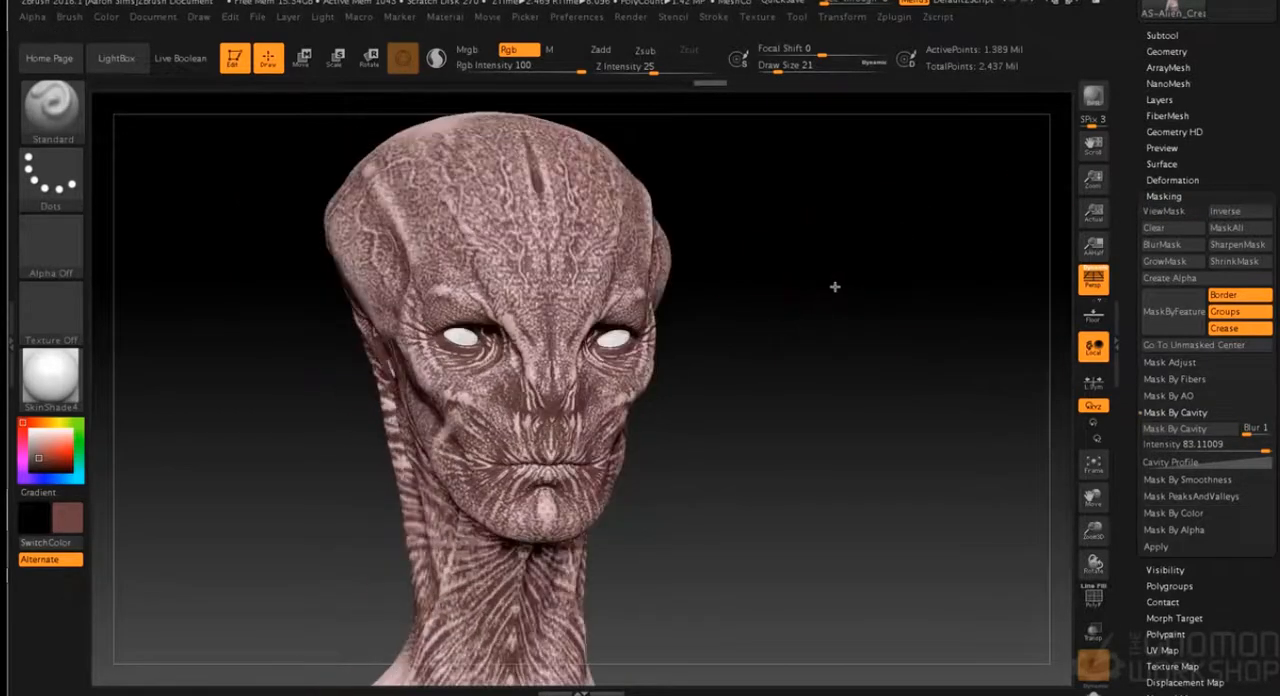
drag(717, 248, 806, 400)
drag(543, 231, 600, 222)
mouse_move(840, 248)
mouse_down()
mouse_move(806, 277)
mouse_move(838, 322)
mouse_up()
drag(506, 206, 540, 165)
drag(786, 263, 735, 195)
drag(846, 165, 800, 172)
mouse_move(822, 108)
mouse_down()
mouse_move(749, 89)
mouse_move(790, 112)
mouse_up()
mouse_move(985, 315)
mouse_down()
mouse_move(908, 272)
mouse_move(815, 148)
mouse_move(842, 152)
mouse_move(968, 273)
mouse_up()
mouse_move(467, 271)
mouse_down()
mouse_move(523, 211)
mouse_move(491, 288)
mouse_move(513, 302)
mouse_move(354, 315)
mouse_up()
mouse_move(600, 505)
mouse_down()
mouse_move(582, 530)
mouse_move(595, 632)
mouse_up()
drag(808, 550, 808, 585)
drag(905, 437, 735, 442)
mouse_move(800, 430)
mouse_down()
mouse_move(838, 470)
mouse_move(837, 599)
mouse_move(868, 604)
mouse_up()
alt+drag(934, 431, 772, 238)
drag(800, 425, 645, 505)
- Set the draw size to 59 and paint the same reddish brown over the torso and arms
key(s)
drag(806, 288, 819, 289)
mouse_move(800, 440)
mouse_down()
mouse_move(795, 600)
mouse_move(496, 520)
mouse_up()
mouse_move(892, 364)
alt+mouse_down()
mouse_move(894, 423)
mouse_move(790, 364)
alt+mouse_up()
mouse_move(740, 448)
mouse_down()
mouse_move(740, 600)
mouse_move(604, 555)
mouse_move(634, 592)
mouse_up()
drag(806, 405, 845, 407)
drag(700, 622, 704, 642)
drag(386, 612, 366, 651)
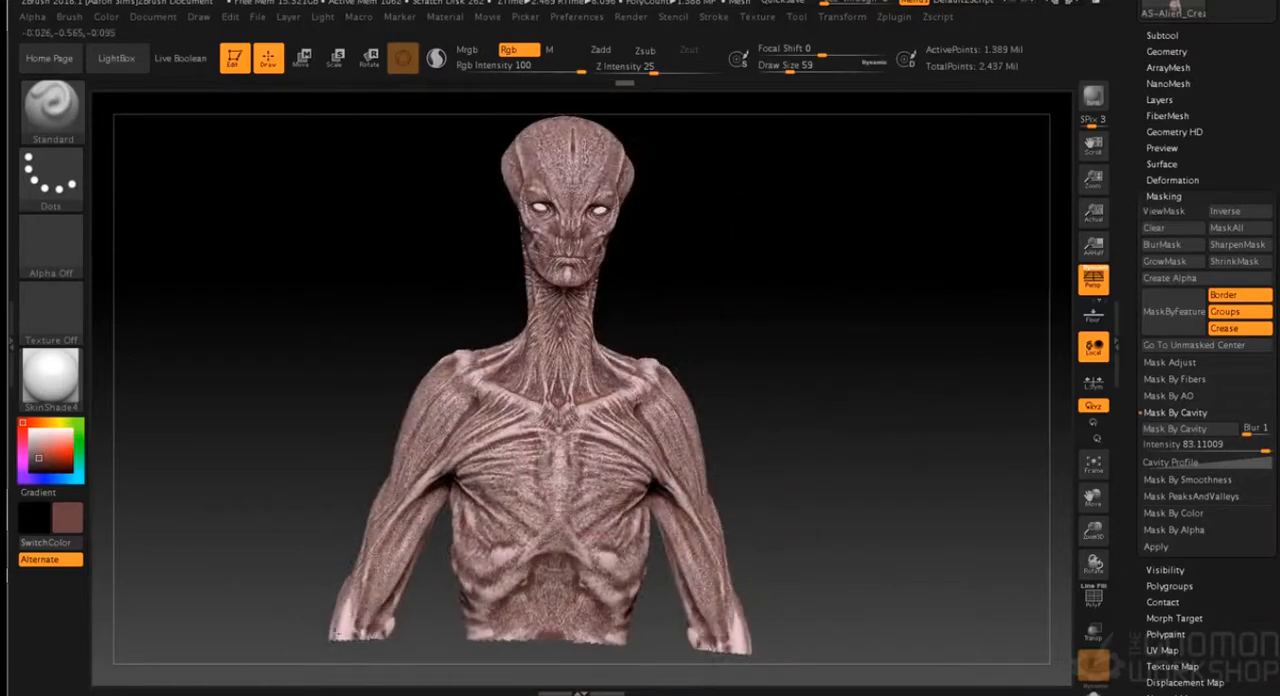
drag(810, 410, 880, 425)
mouse_move(382, 372)
mouse_down()
mouse_move(360, 475)
mouse_move(488, 480)
mouse_up()
mouse_move(290, 550)
mouse_down()
mouse_move(260, 380)
mouse_move(310, 600)
mouse_move(280, 320)
mouse_move(300, 185)
mouse_up()
drag(748, 425, 618, 398)
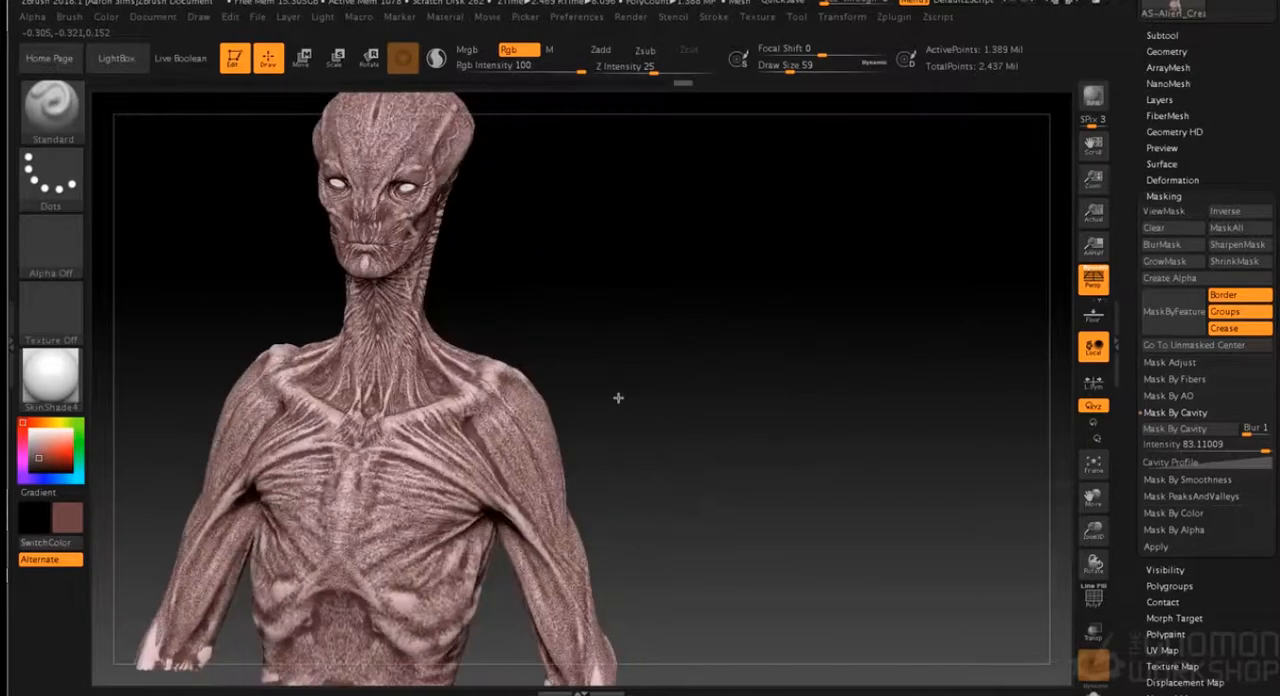
alt+drag(656, 356, 916, 423)
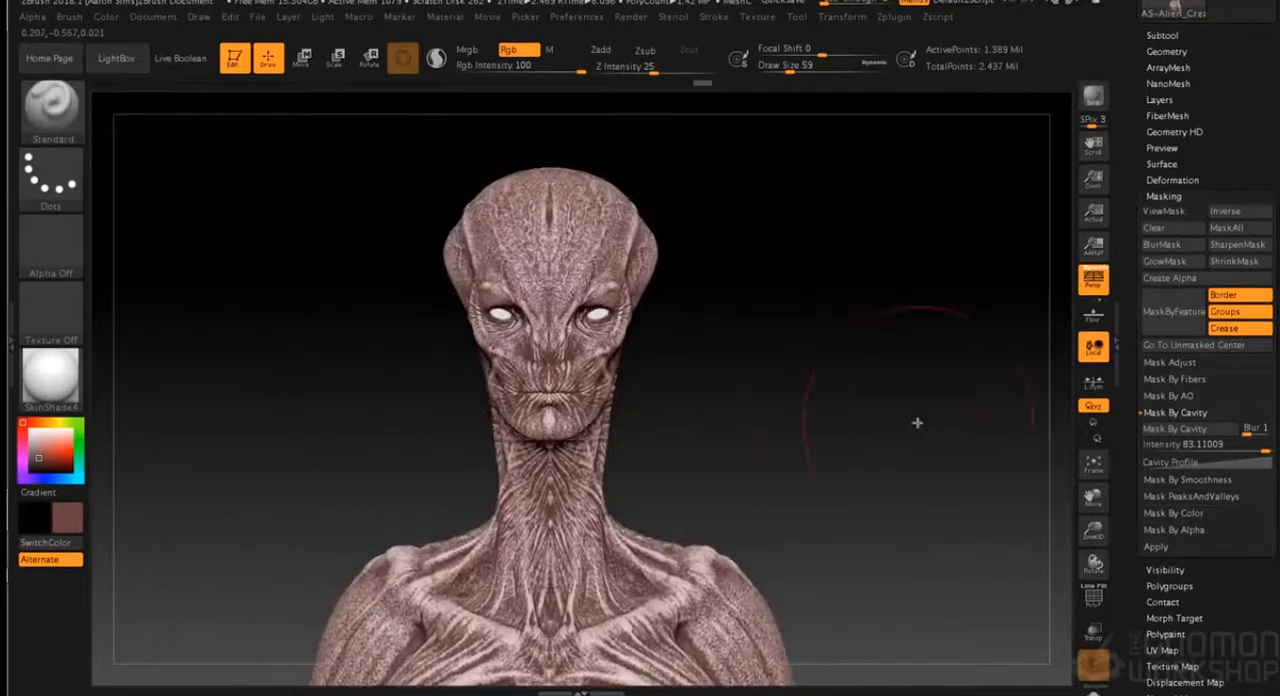
- Invert the cavity mask, paint light pink over the unmasked skin at an RGB intensity of 81, and clear the mask
click(1238, 214)
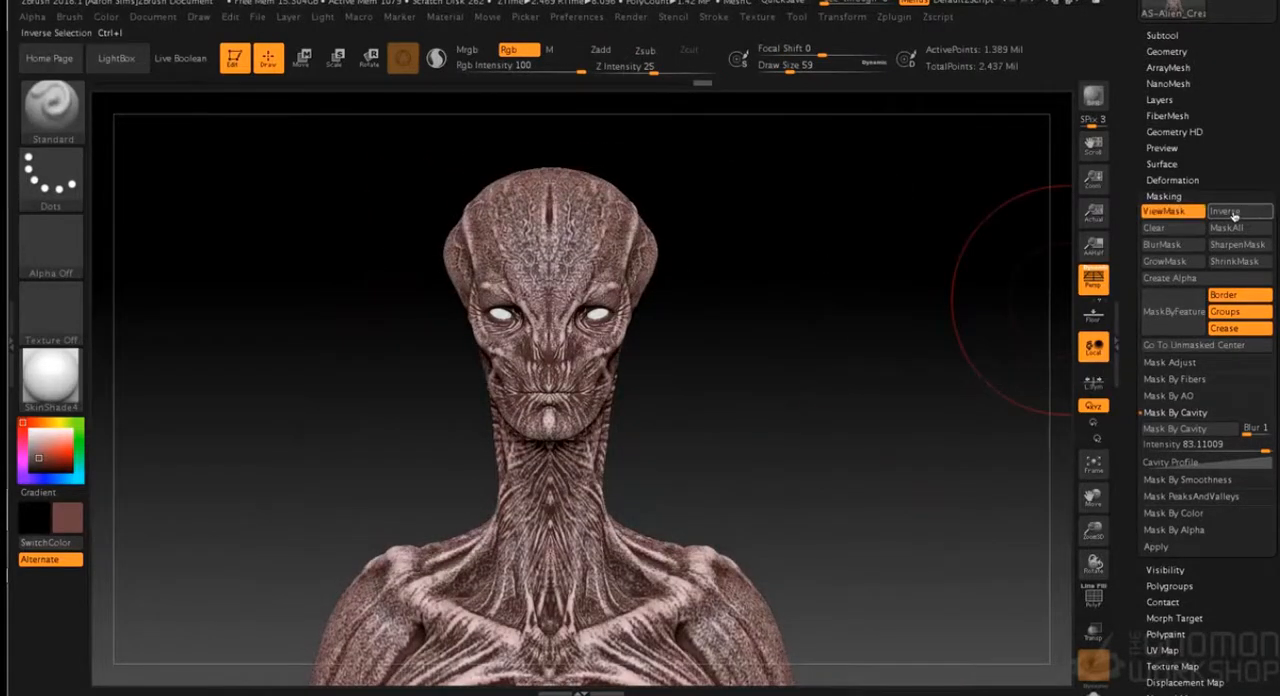
click(41, 436)
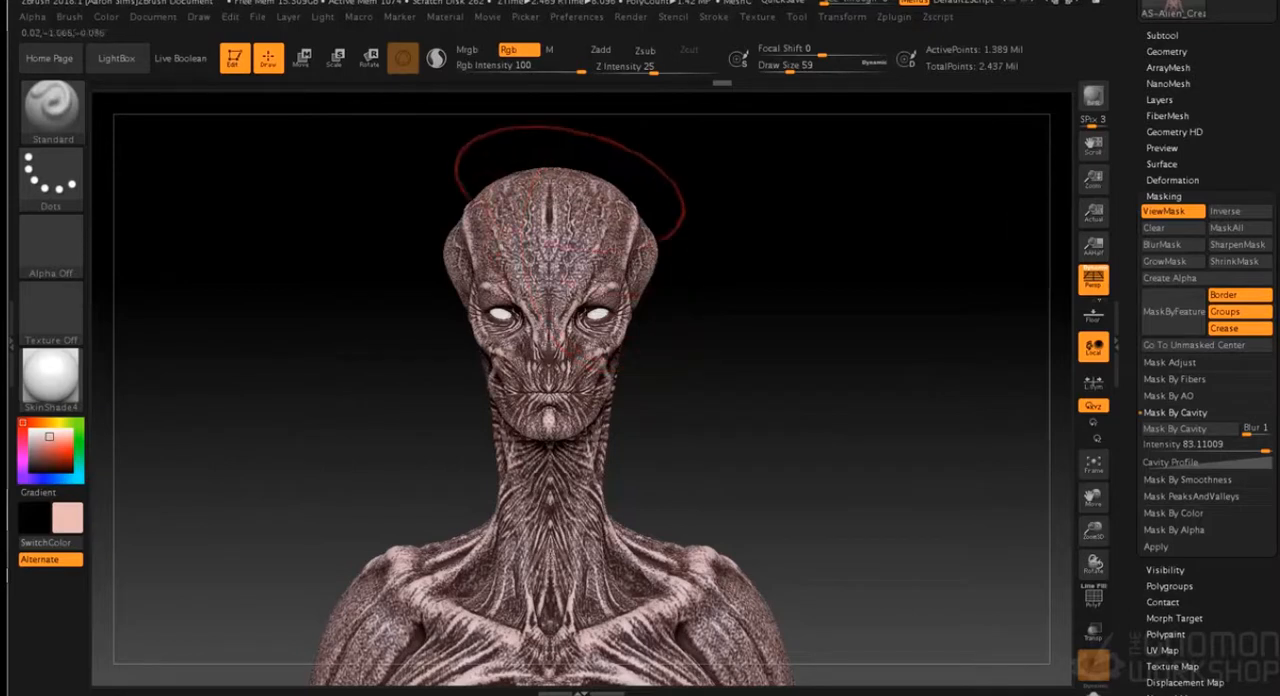
drag(556, 66, 530, 70)
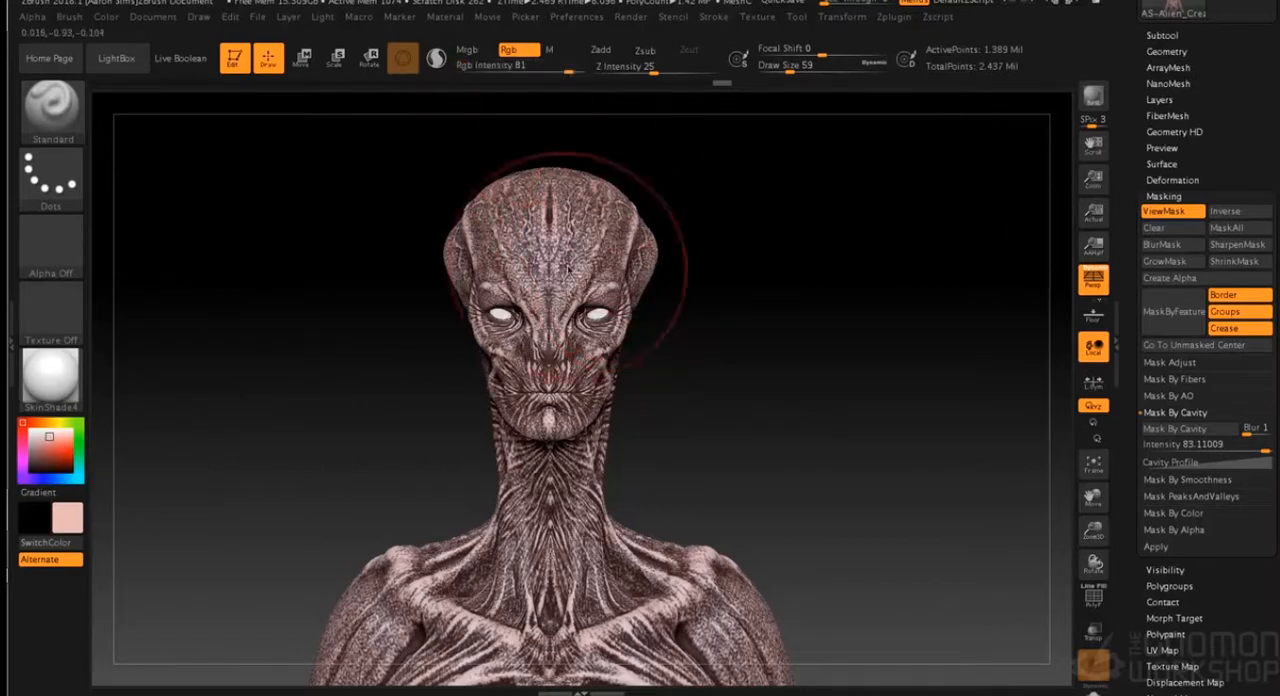
drag(1022, 325, 866, 316)
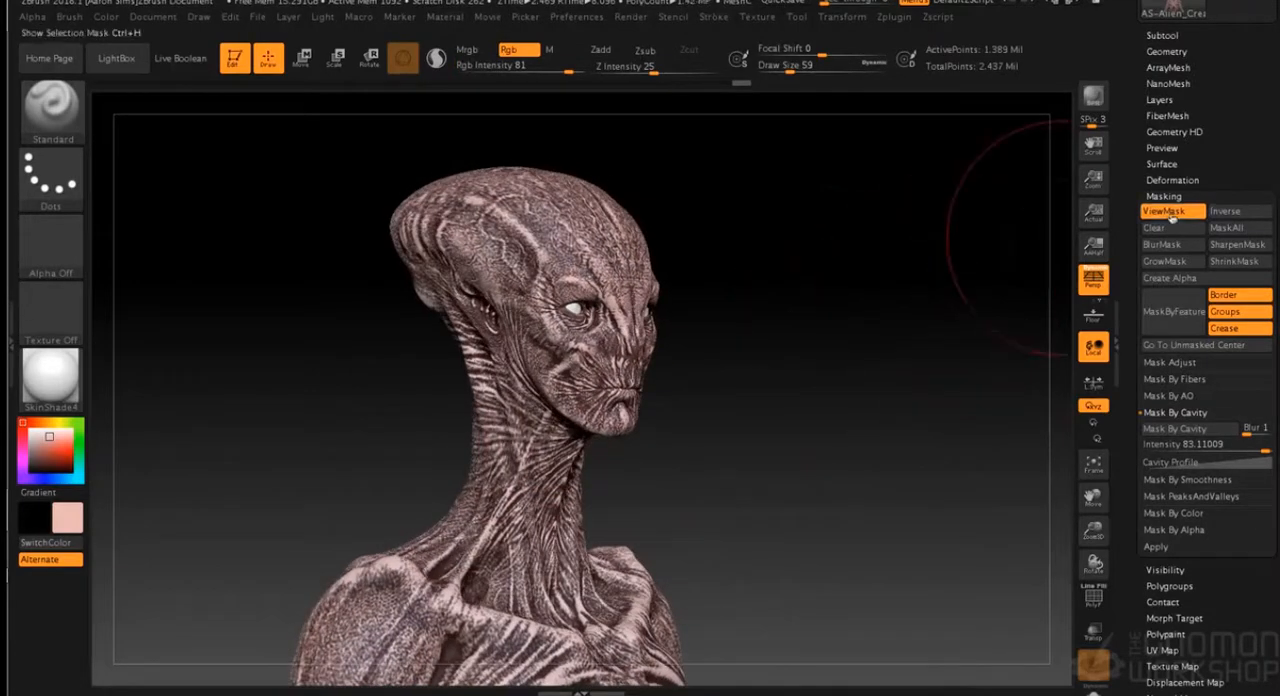
click(1162, 228)
- Paint a faint light pink wash over the head and face with RGB intensity 5 and draw size 34
mouse_move(948, 268)
mouse_down()
mouse_move(889, 260)
mouse_move(886, 306)
mouse_move(921, 392)
mouse_move(877, 389)
mouse_move(935, 392)
mouse_move(812, 295)
mouse_up()
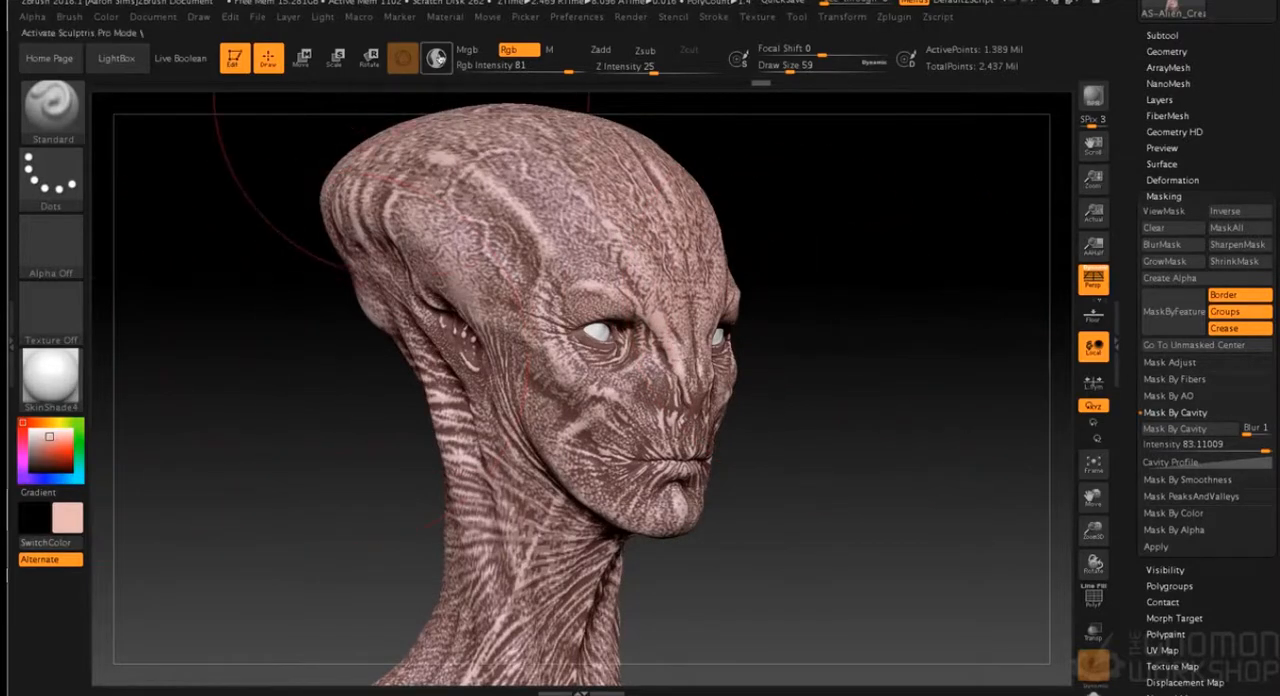
click(508, 70)
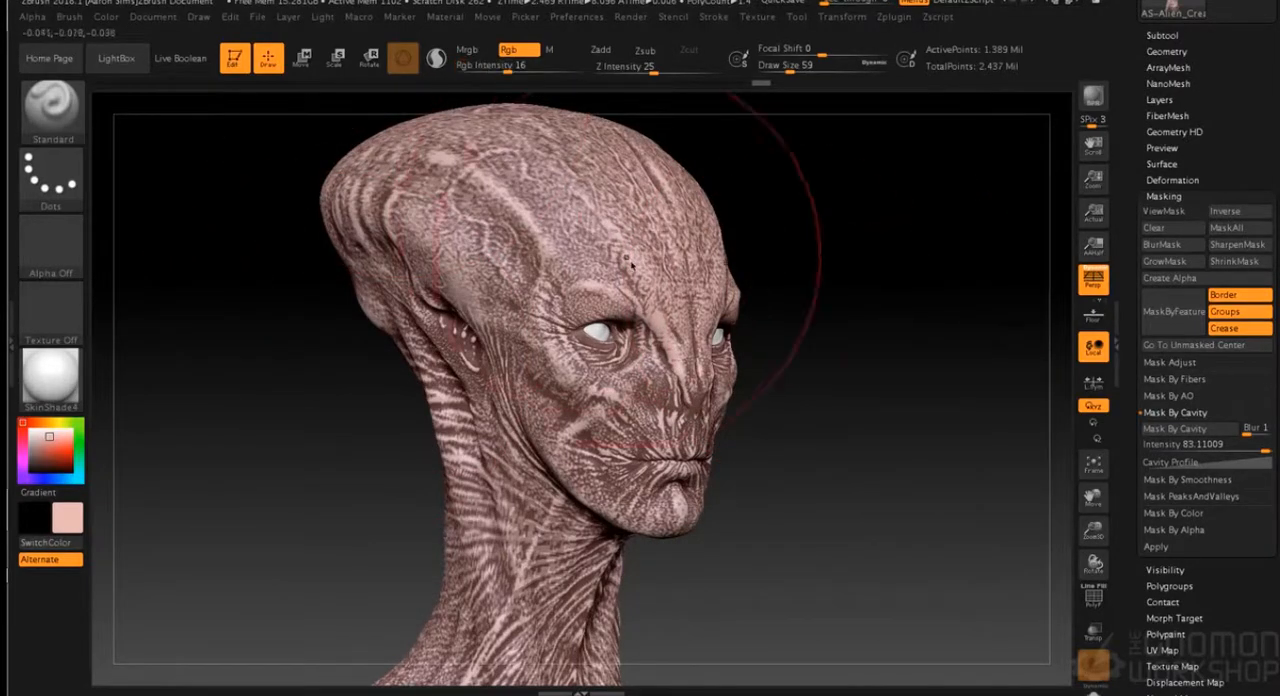
click(490, 70)
drag(490, 70, 487, 70)
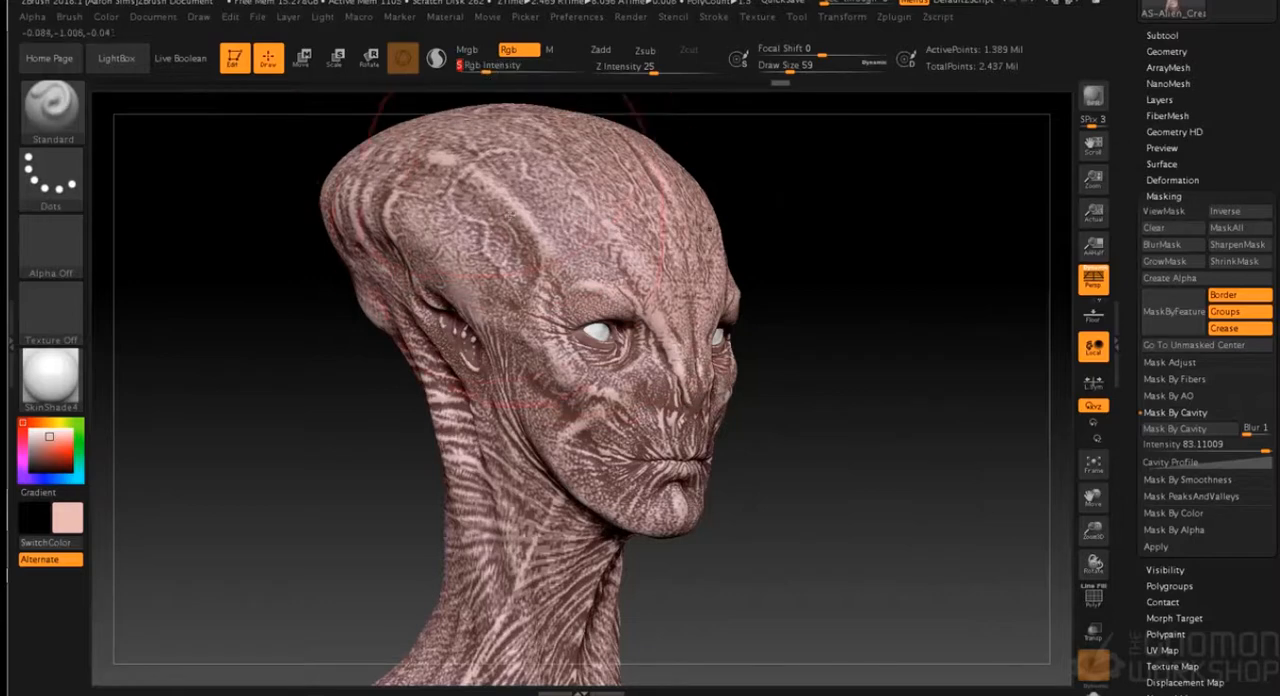
key(s)
drag(804, 363, 797, 360)
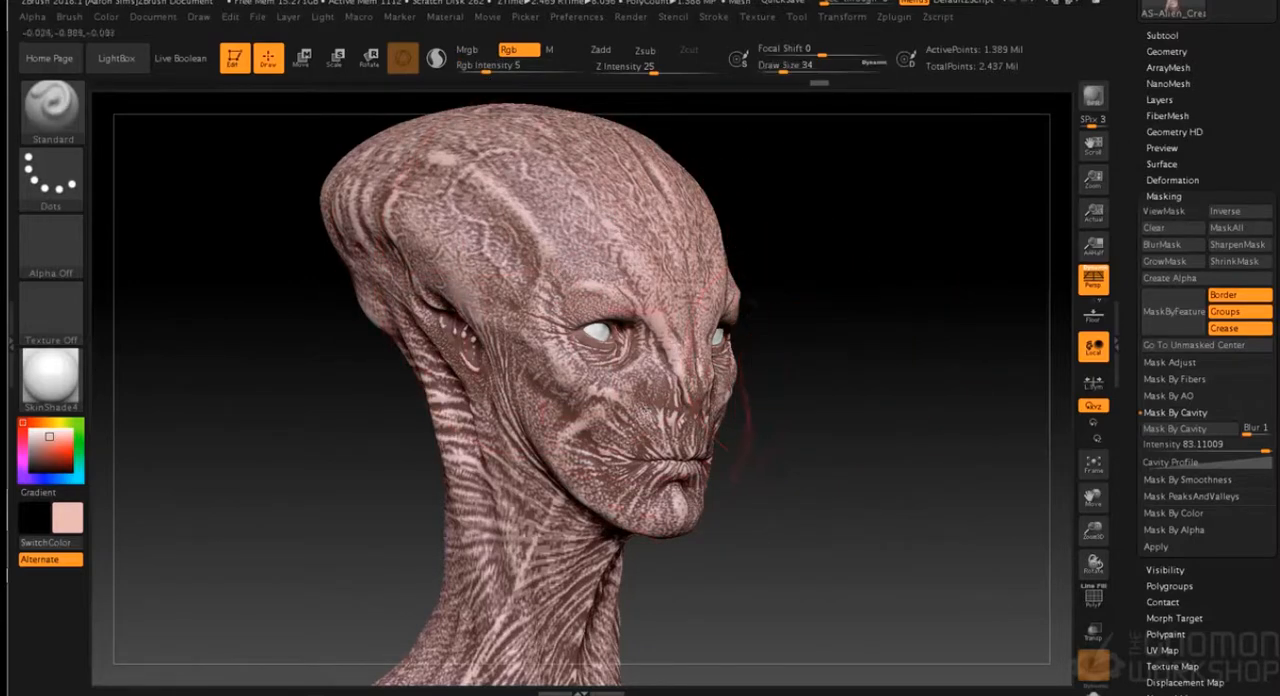
drag(940, 300, 482, 103)
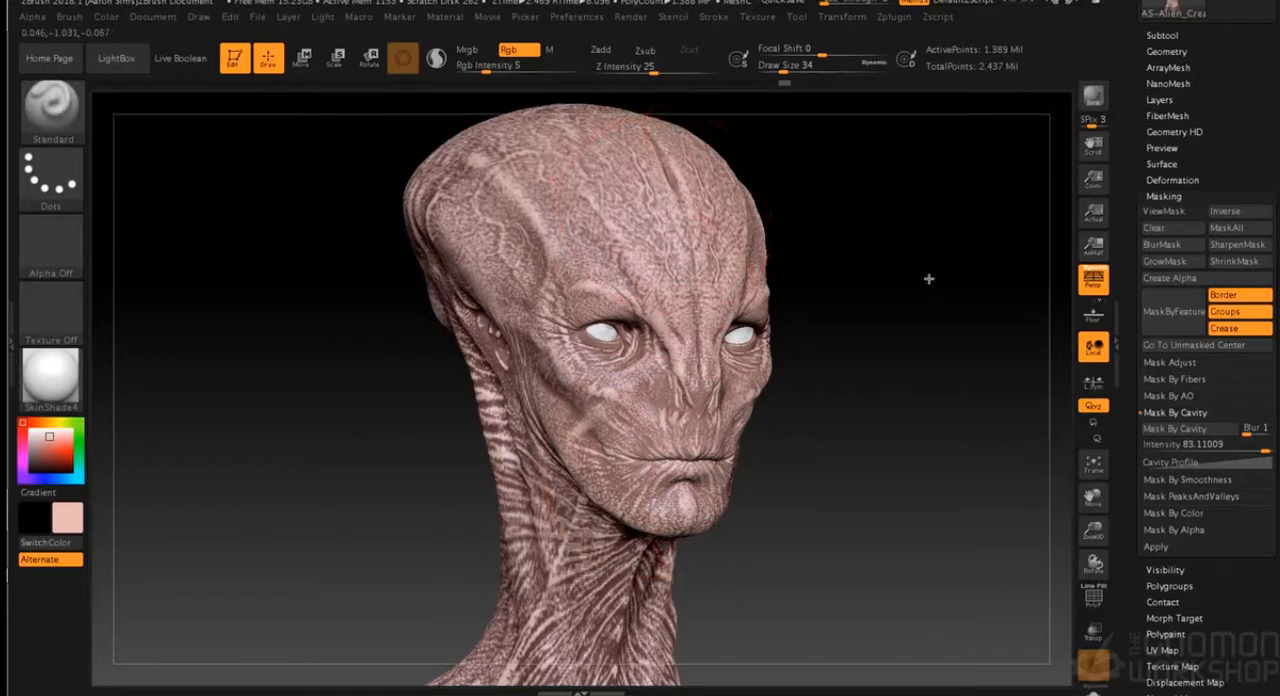
- Set the draw size to 11 and paint faint light pink over the brow and the centre of the forehead
shift+drag(926, 280, 911, 271)
key(s)
drag(887, 444, 877, 441)
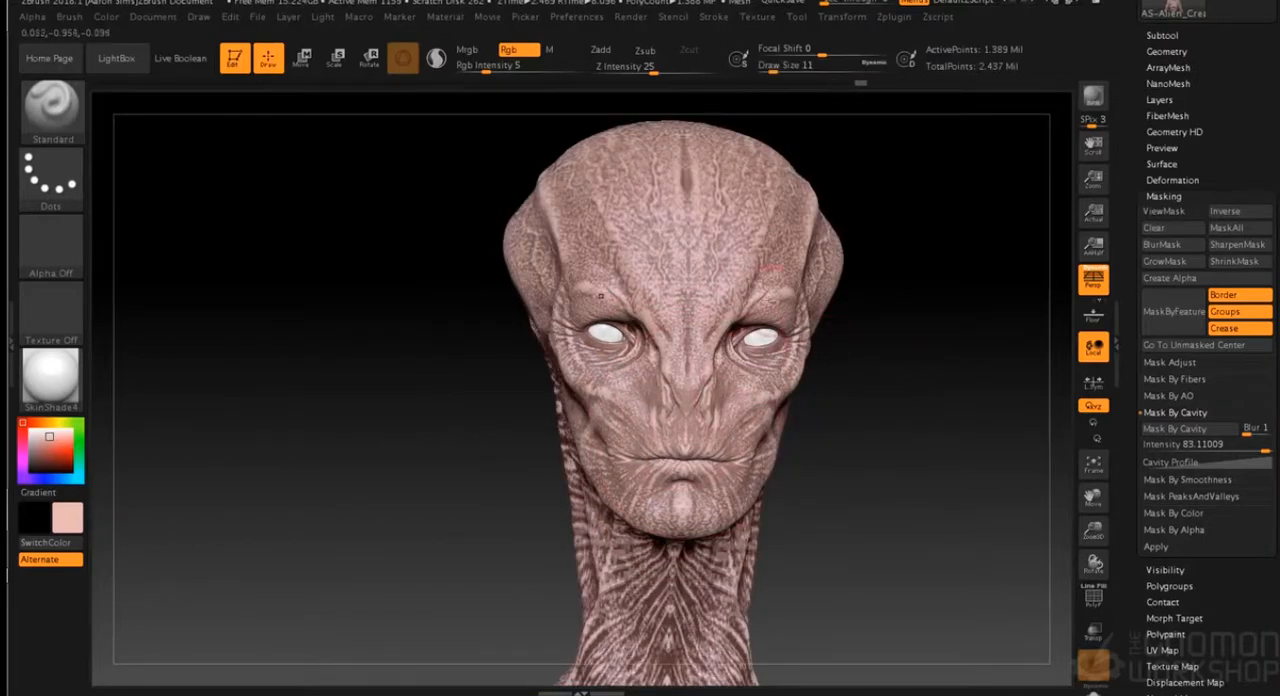
drag(678, 289, 687, 297)
- Set the draw size to 40 and paint the light pink wash over the side of the head and neck
key(s)
drag(850, 424, 861, 426)
drag(1026, 271, 925, 281)
drag(960, 350, 868, 294)
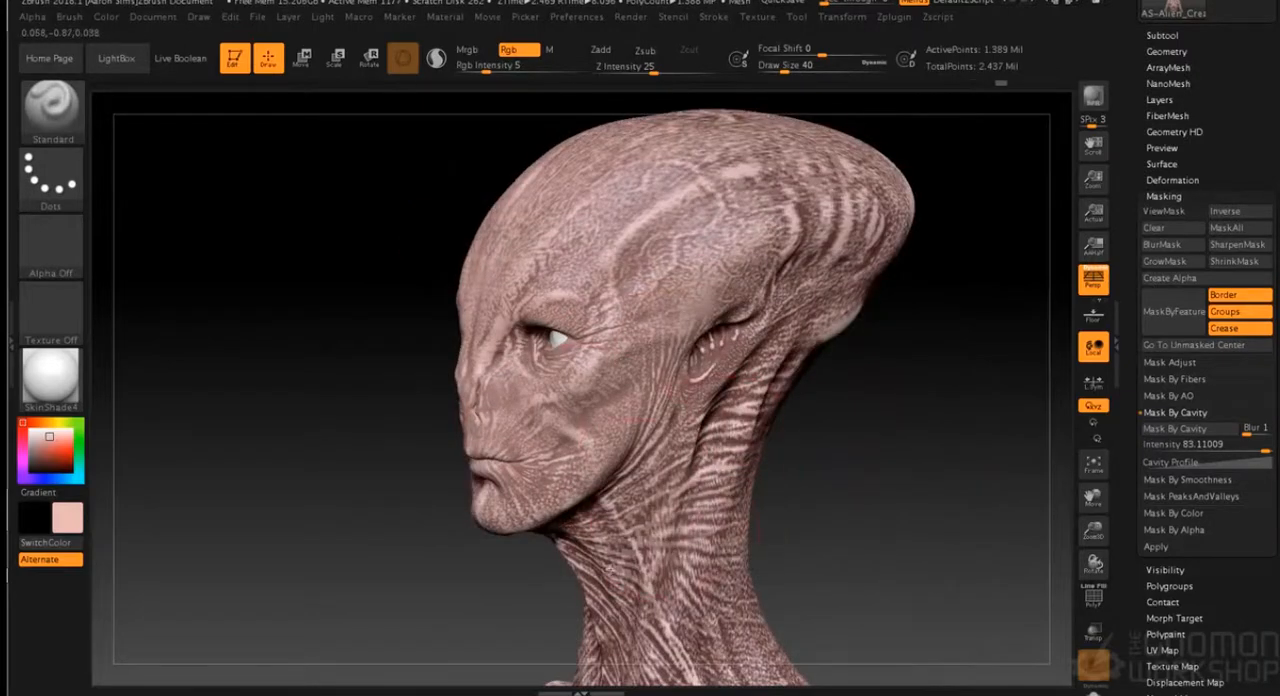
mouse_move(791, 451)
mouse_down()
mouse_move(866, 463)
mouse_move(819, 502)
mouse_move(776, 439)
mouse_move(821, 288)
mouse_up()
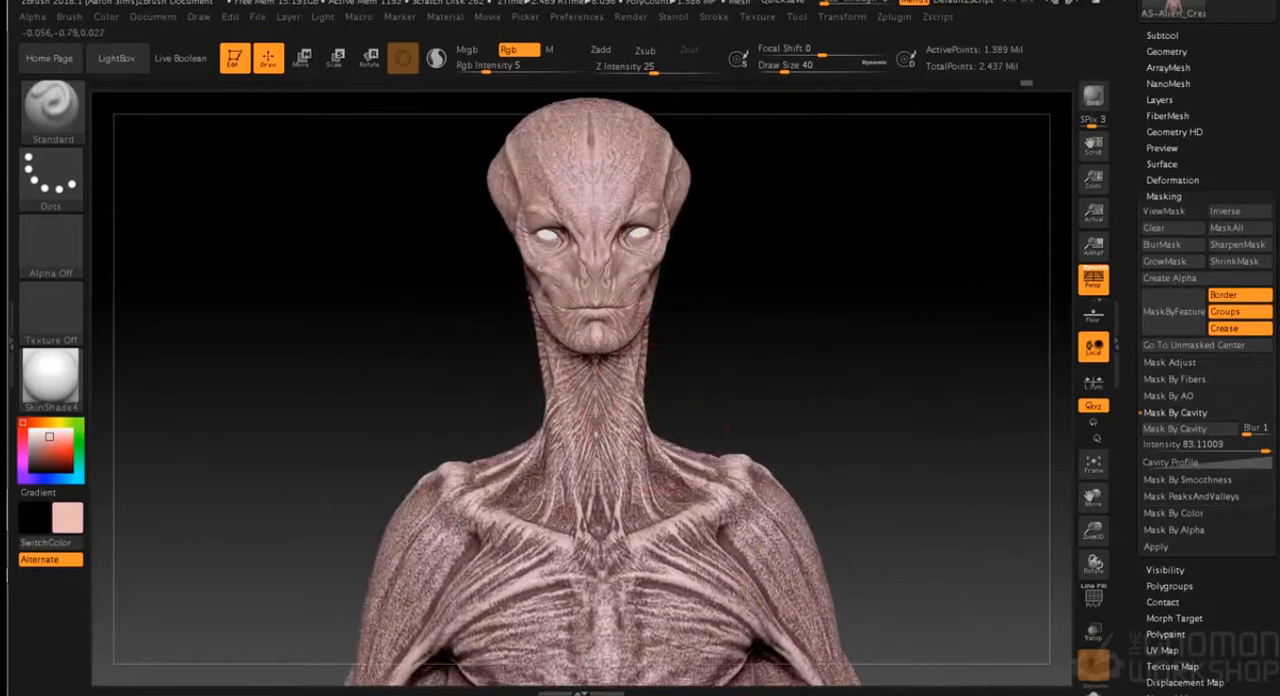
- Continue the light pink wash over the neck, shoulders and upper crest of the head from several sides
drag(791, 457, 714, 443)
mouse_move(535, 322)
mouse_down()
mouse_move(498, 206)
mouse_move(538, 196)
mouse_up()
mouse_move(505, 340)
mouse_down()
mouse_move(548, 375)
mouse_move(538, 432)
mouse_up()
drag(660, 352, 765, 350)
alt+drag(672, 284, 703, 380)
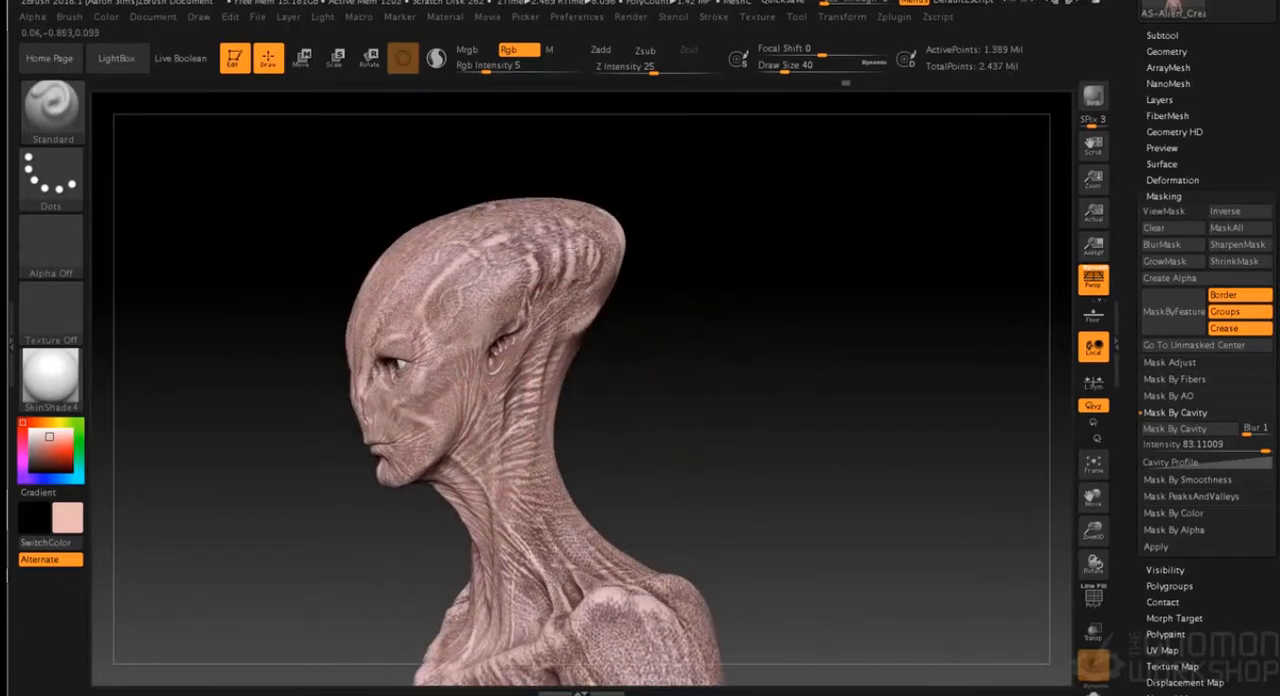
drag(706, 280, 495, 212)
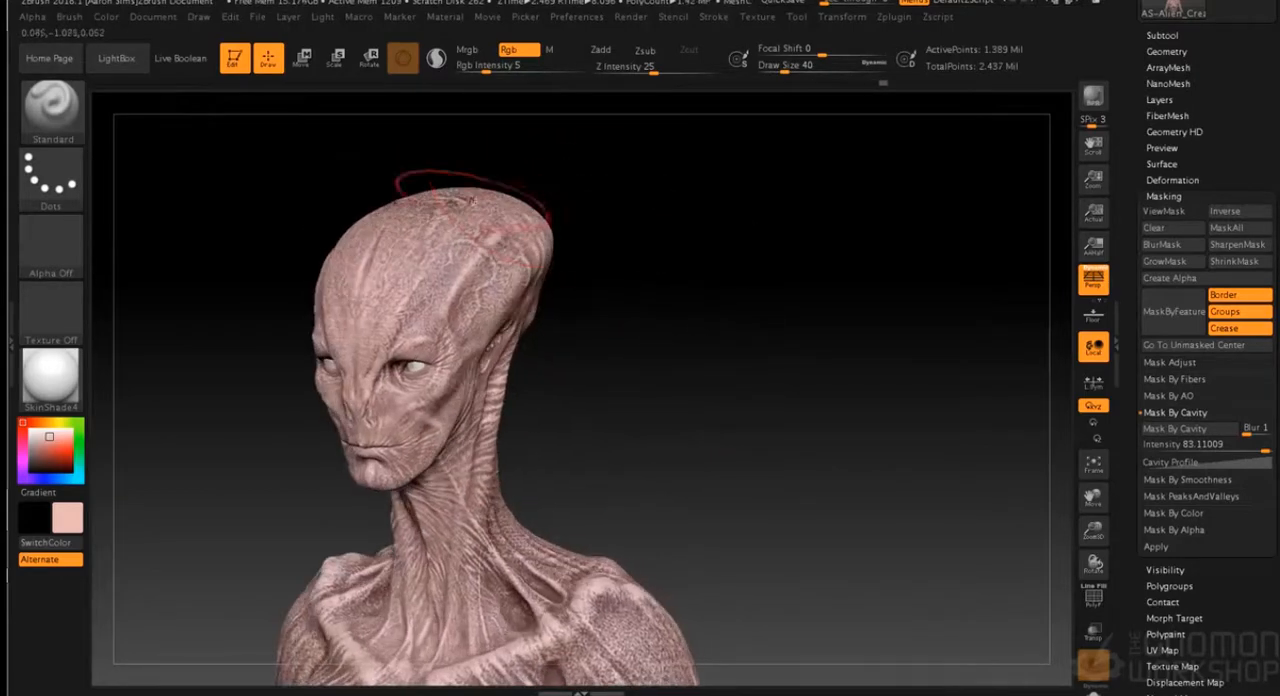
- Soften the dark skin detail on the chest, ribs and arms with the light pink wash
alt+drag(645, 390, 712, 246)
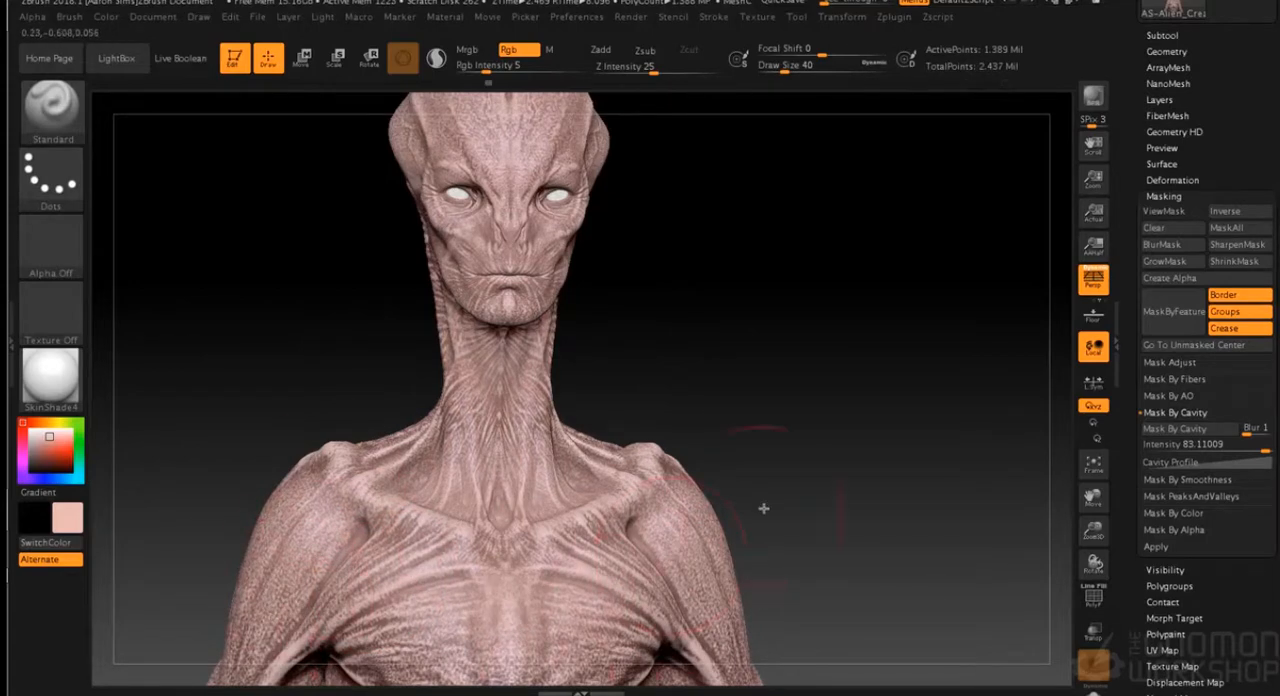
alt+drag(797, 475, 805, 335)
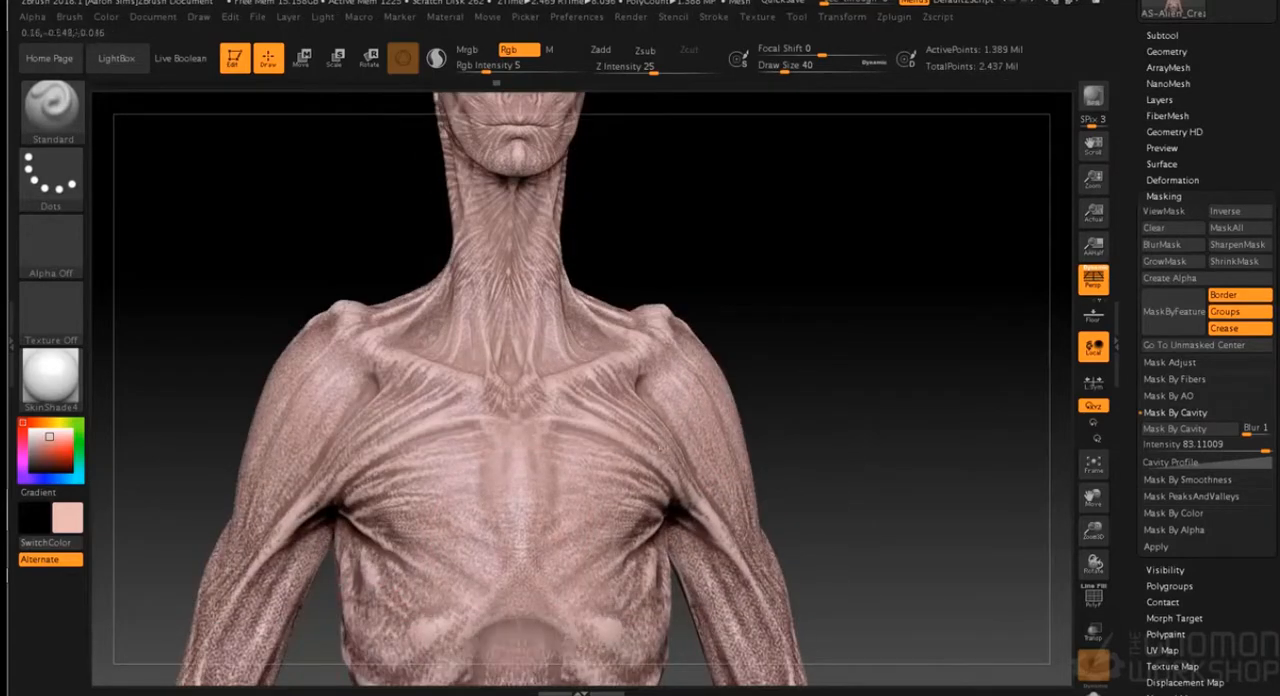
drag(922, 440, 862, 450)
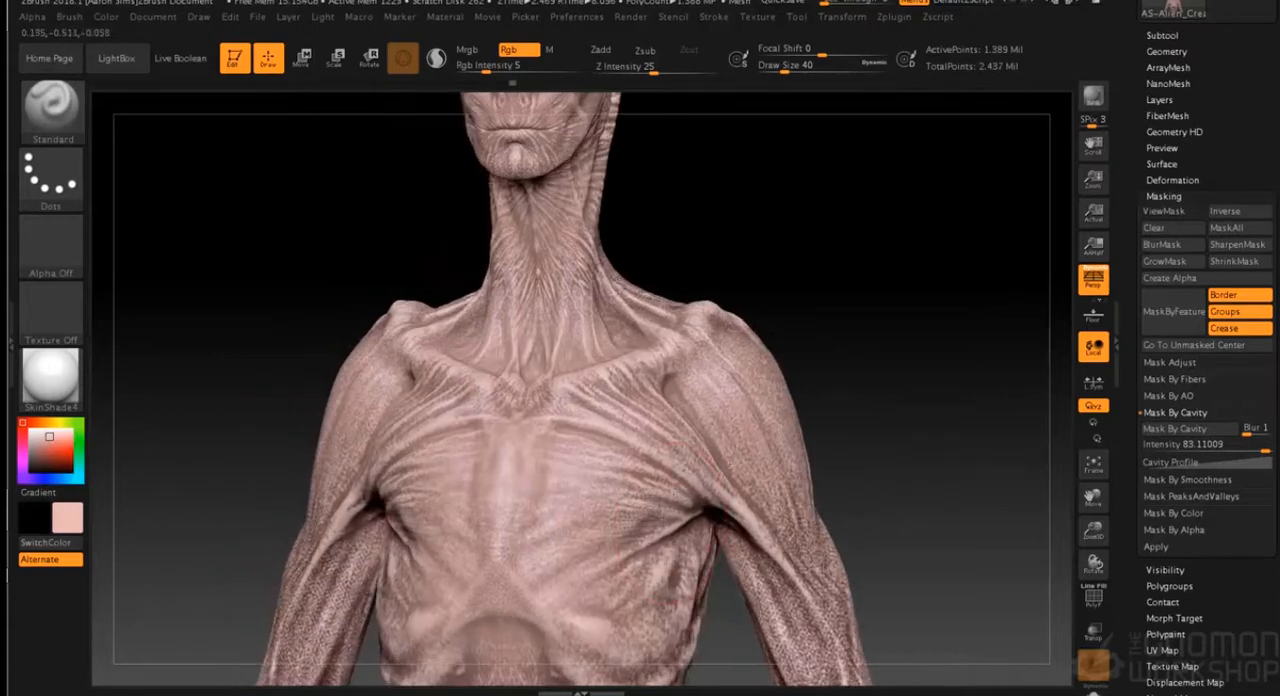
key(f)
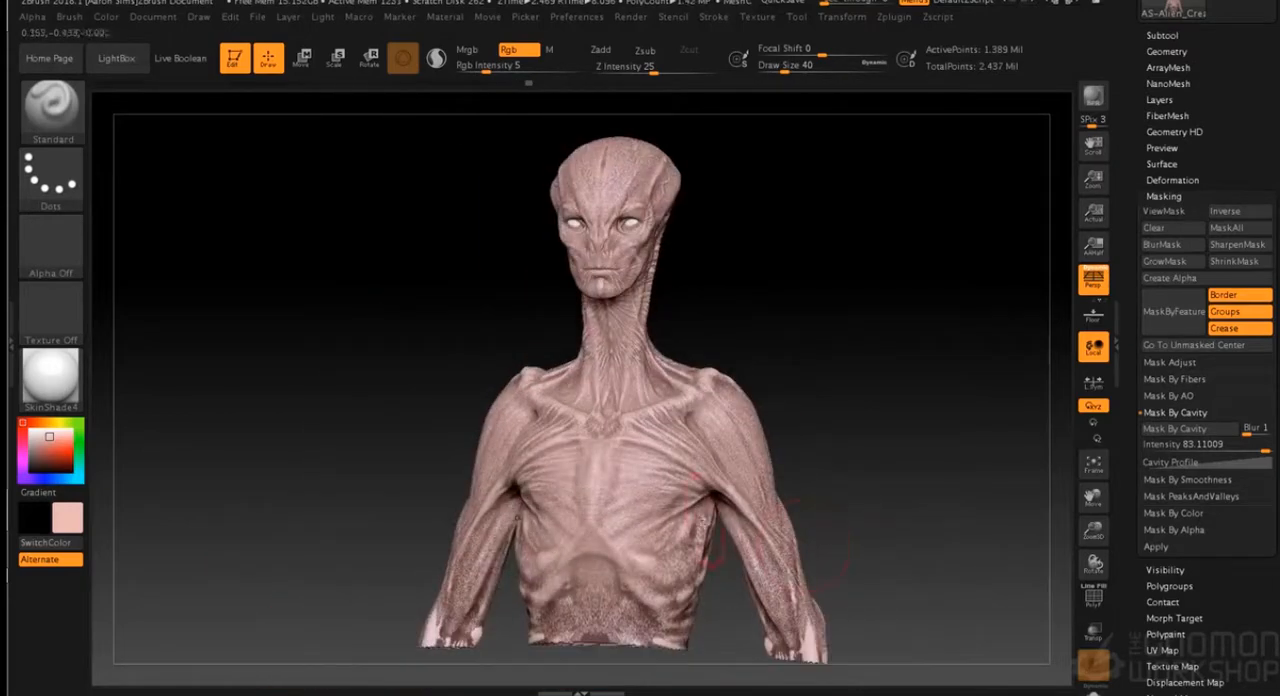
drag(858, 485, 846, 484)
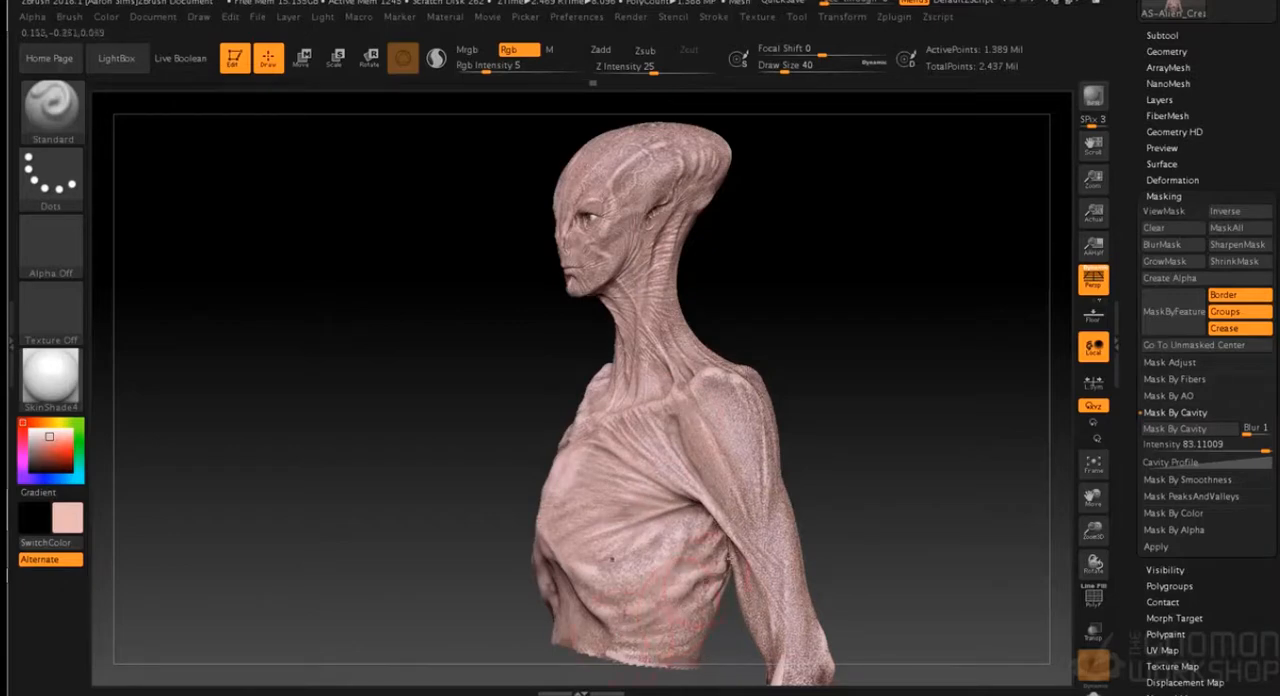
shift+drag(864, 438, 897, 440)
drag(420, 430, 424, 520)
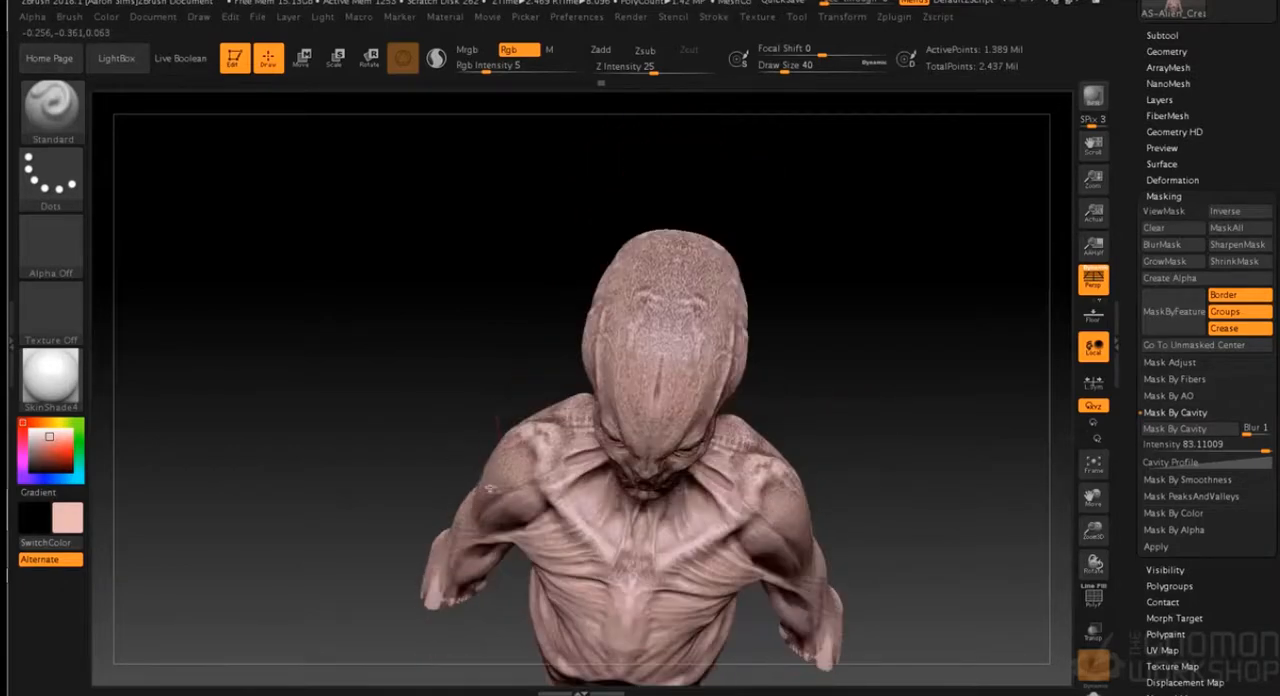
- Even out the light pink wash over the top of the head, face, neck and shoulders
mouse_move(688, 285)
mouse_down()
mouse_move(667, 335)
mouse_move(667, 305)
mouse_up()
mouse_move(930, 375)
mouse_down()
mouse_move(917, 306)
mouse_move(951, 349)
mouse_move(920, 430)
mouse_up()
mouse_move(705, 276)
mouse_down()
mouse_move(720, 296)
mouse_move(661, 283)
mouse_move(704, 312)
mouse_move(641, 399)
mouse_up()
drag(870, 407, 868, 360)
drag(882, 465, 830, 343)
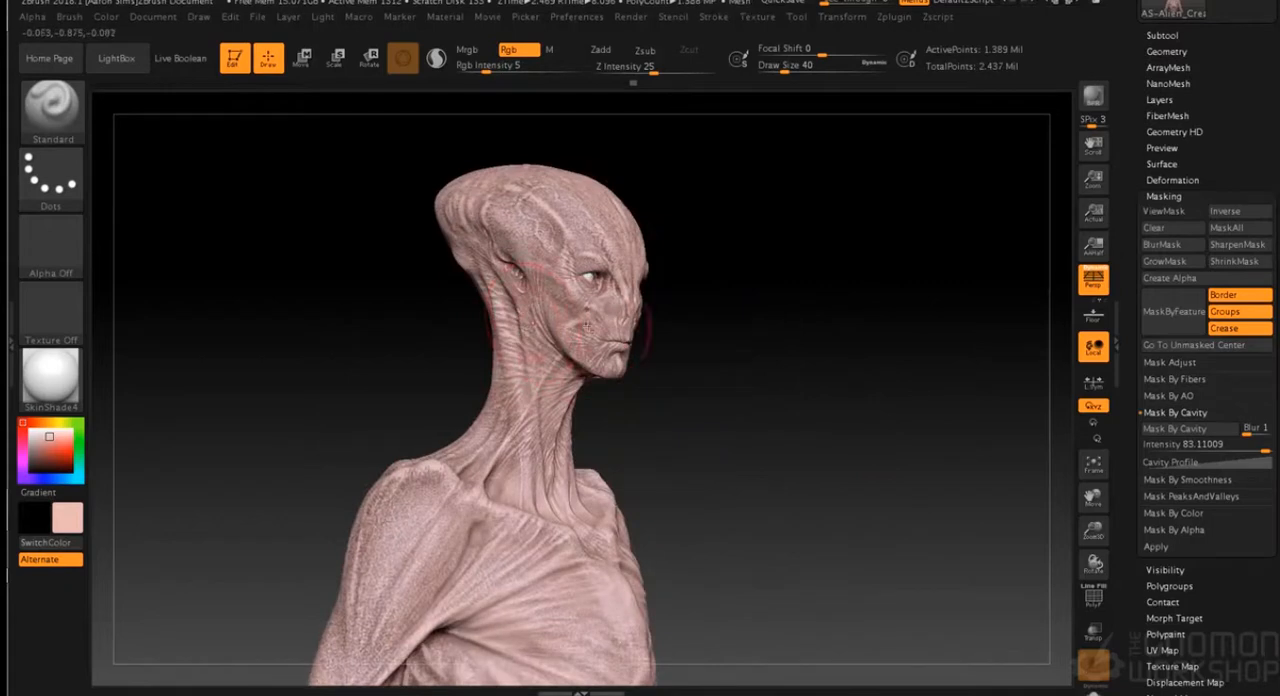
alt+drag(791, 425, 841, 335)
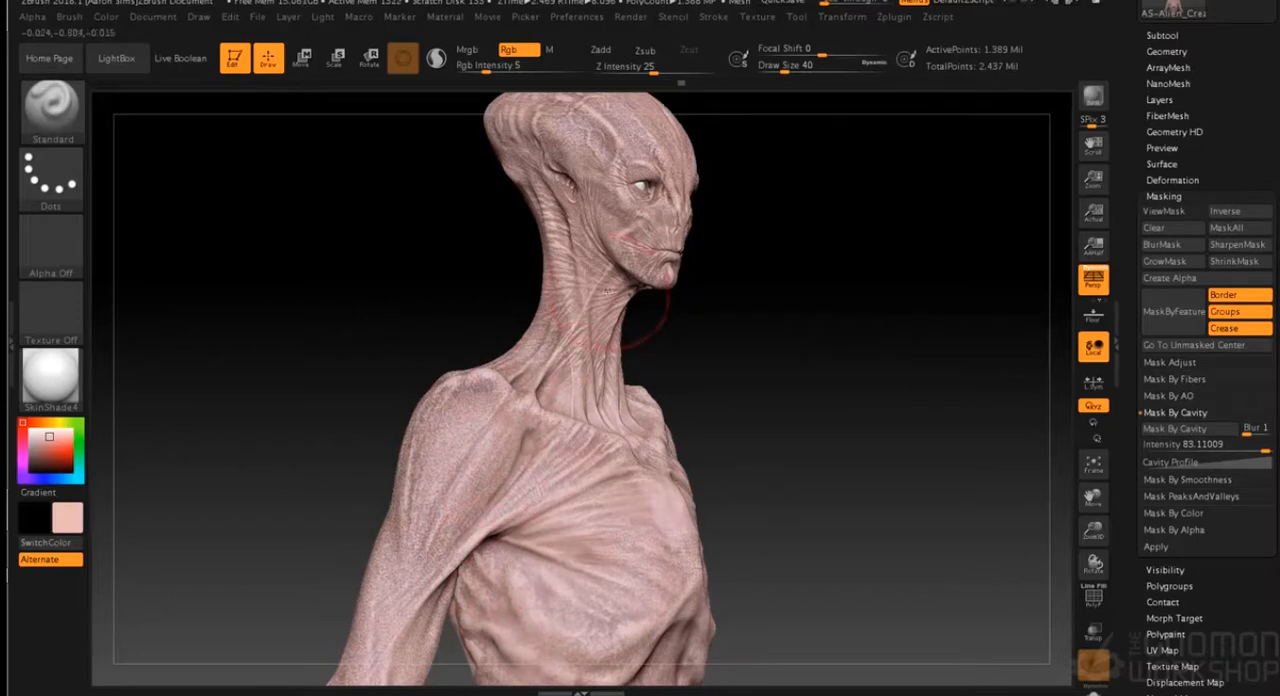
mouse_move(777, 354)
mouse_down()
mouse_move(811, 457)
mouse_move(783, 451)
mouse_move(820, 477)
mouse_move(828, 428)
mouse_up()
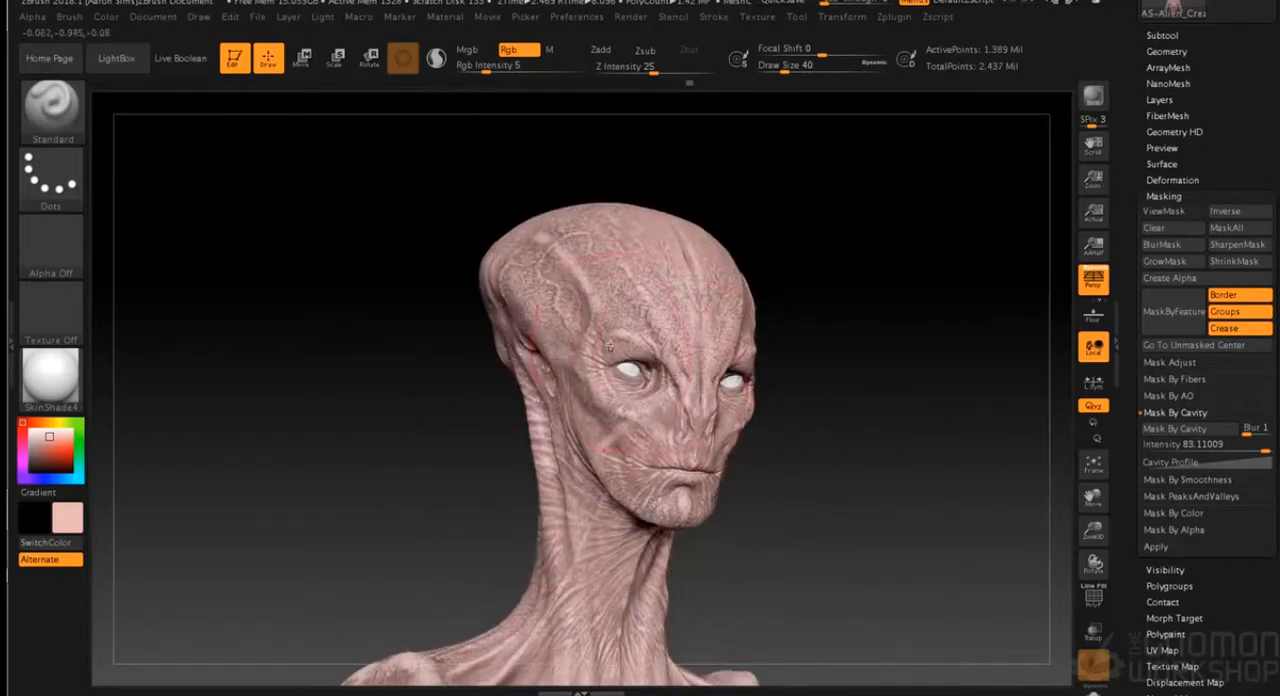
drag(891, 363, 740, 510)
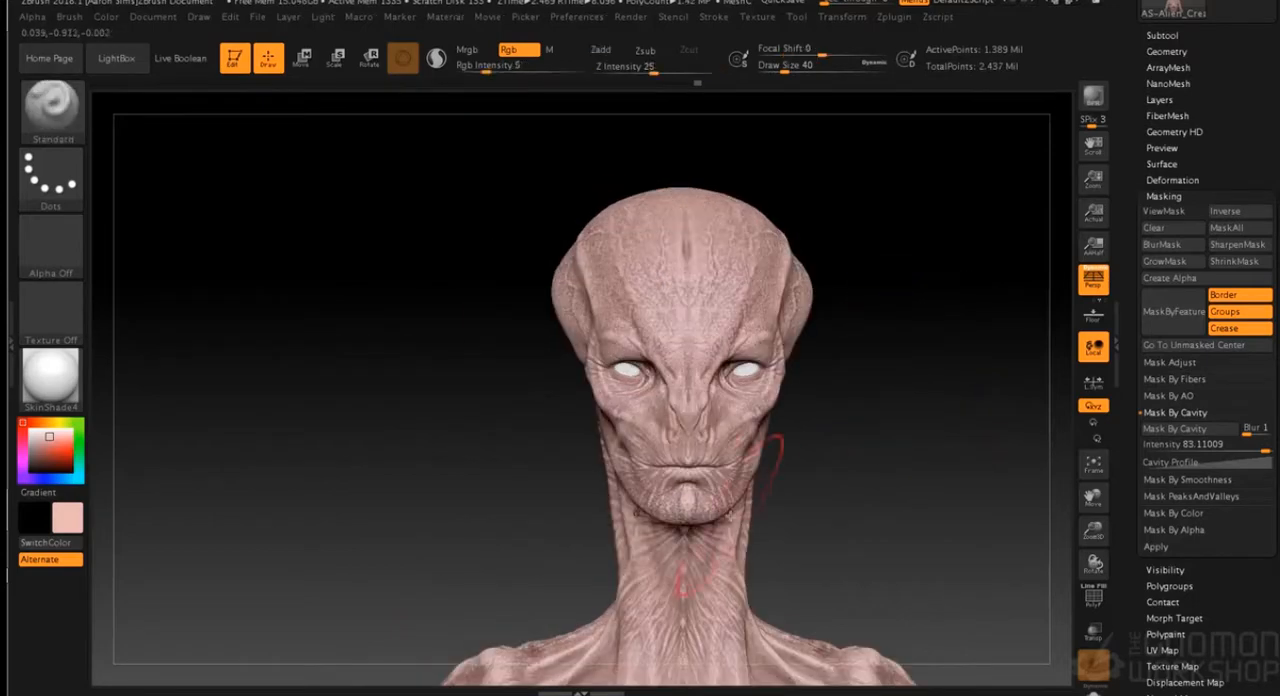
mouse_move(908, 444)
mouse_down()
mouse_move(714, 371)
mouse_move(808, 377)
mouse_up()
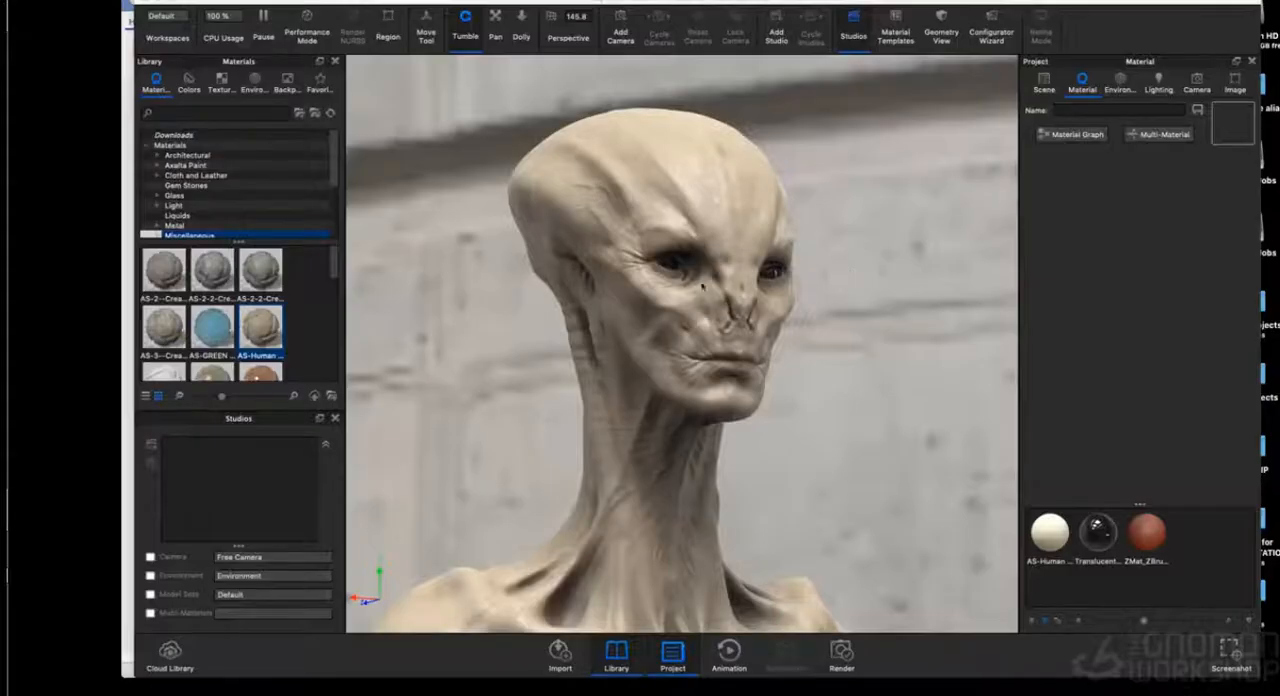
- Set the Specular value of the SkinShade4 material to 45 and check the shinier skin on the bust
key(super+Tab)
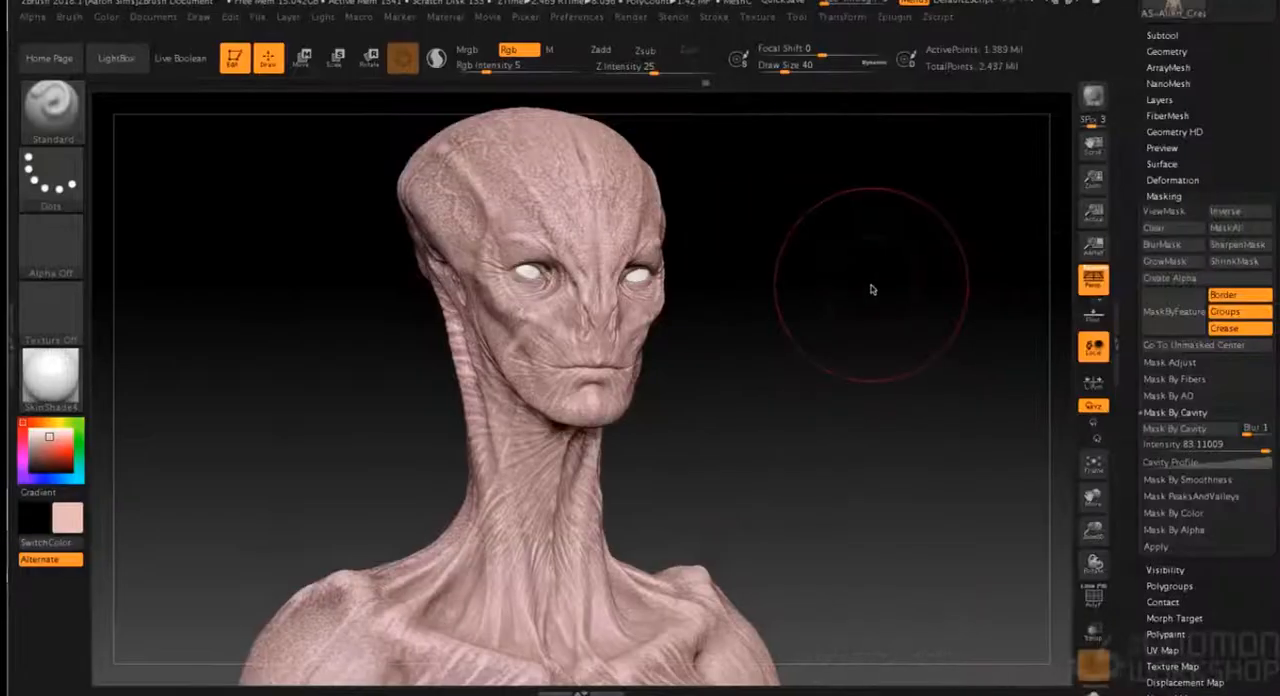
click(445, 17)
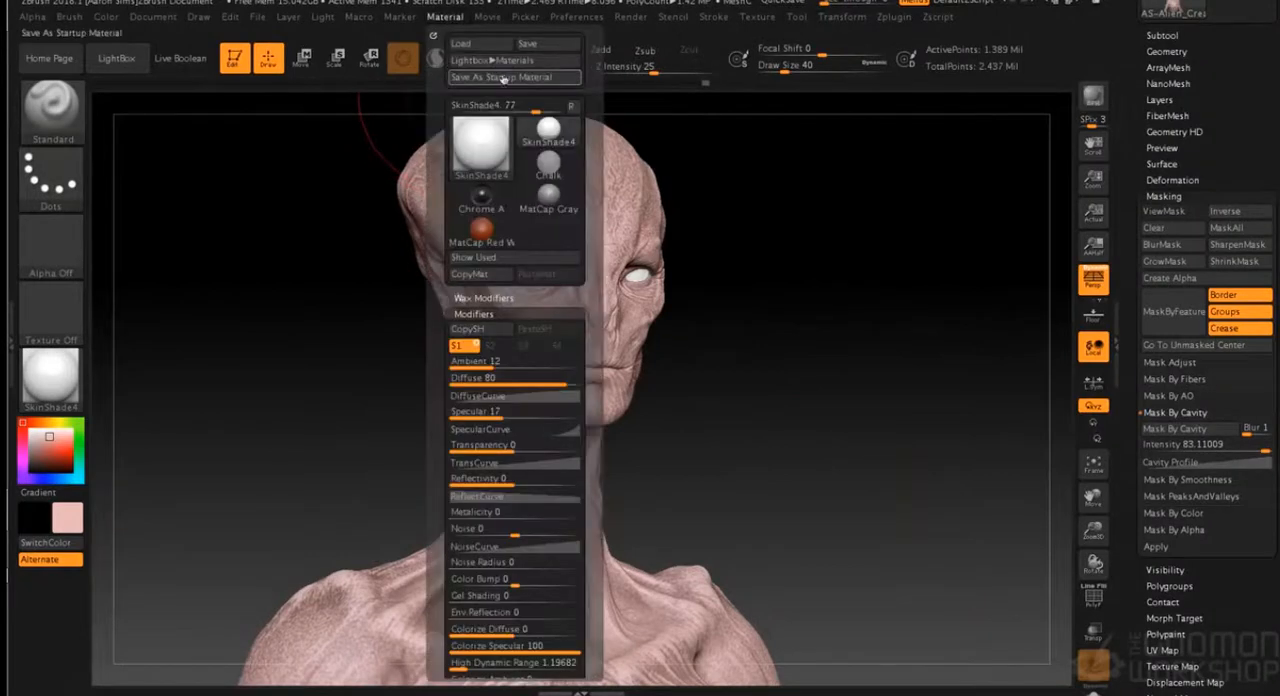
mouse_move(486, 137)
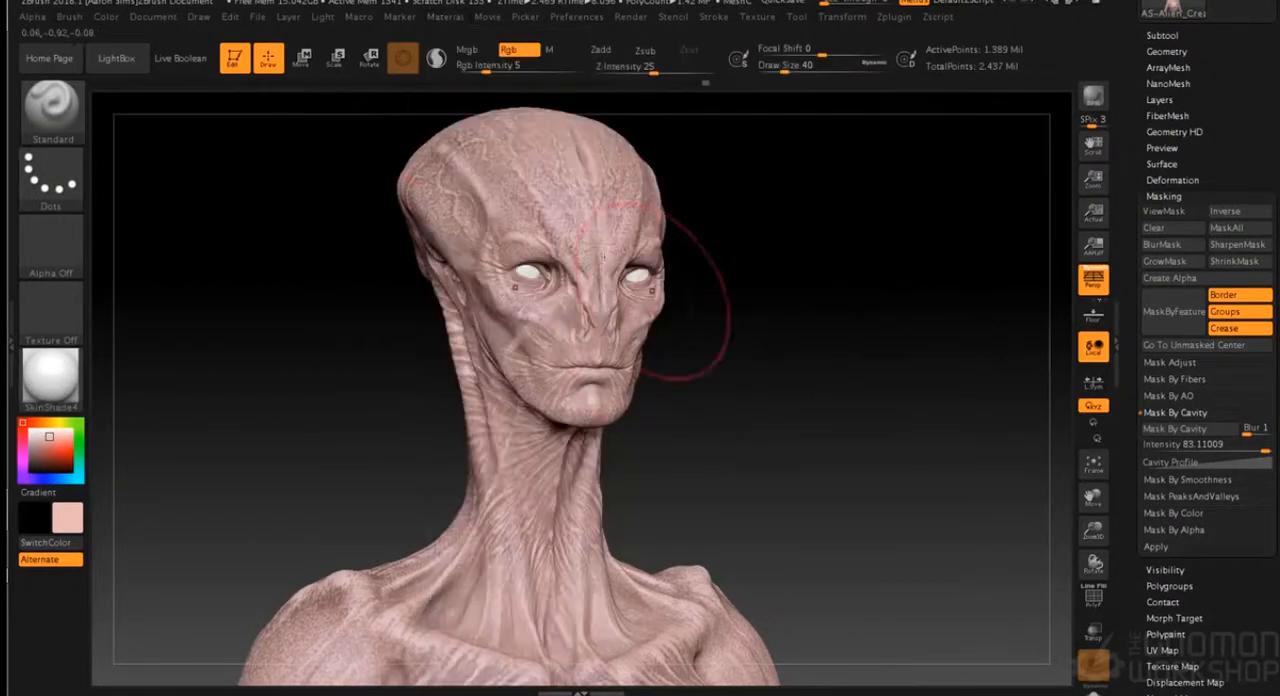
click(447, 17)
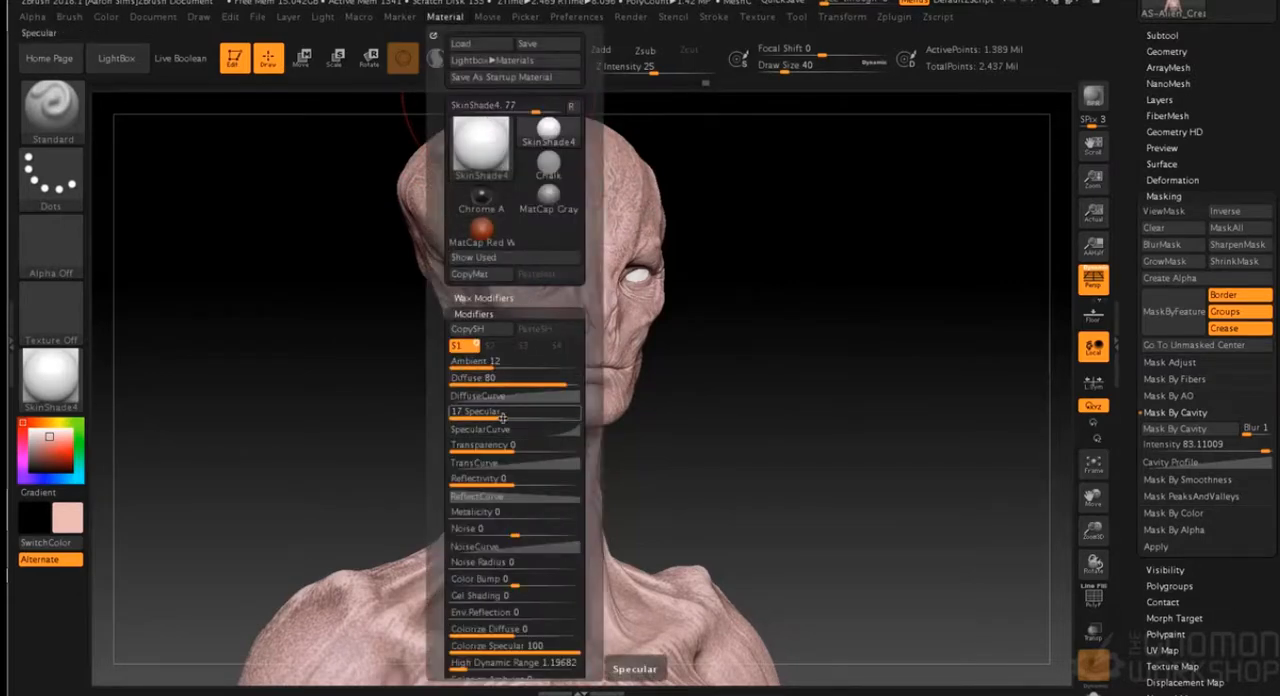
drag(505, 415, 535, 415)
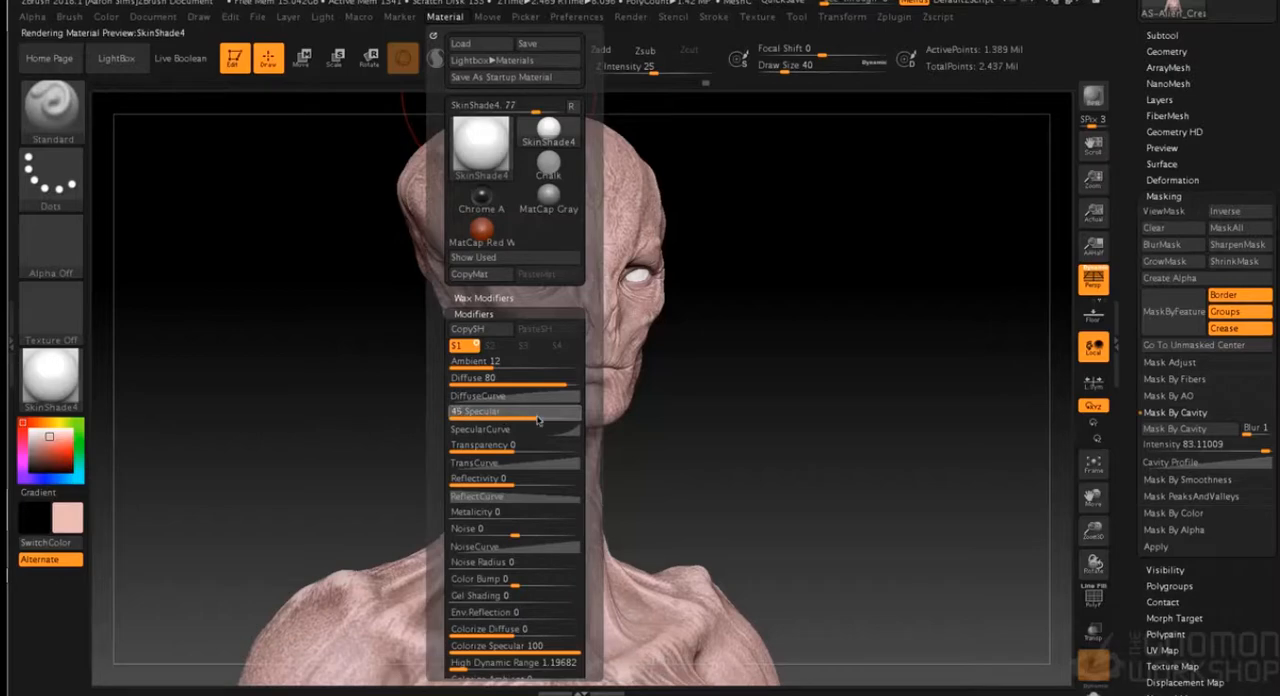
mouse_move(757, 388)
mouse_down()
mouse_move(783, 387)
mouse_move(768, 384)
mouse_up()
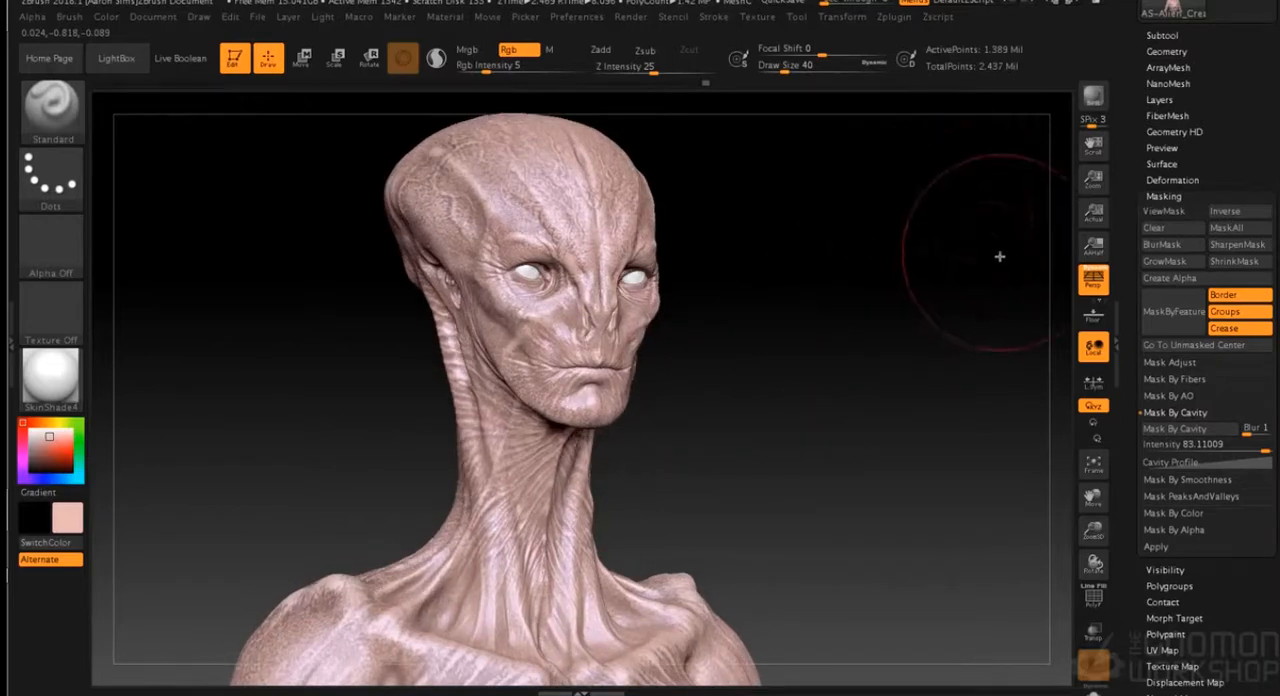
- Turn on Groups By Materials for the KeyShot external renderer and send the painted bust to KeyShot
key(super+Tab)
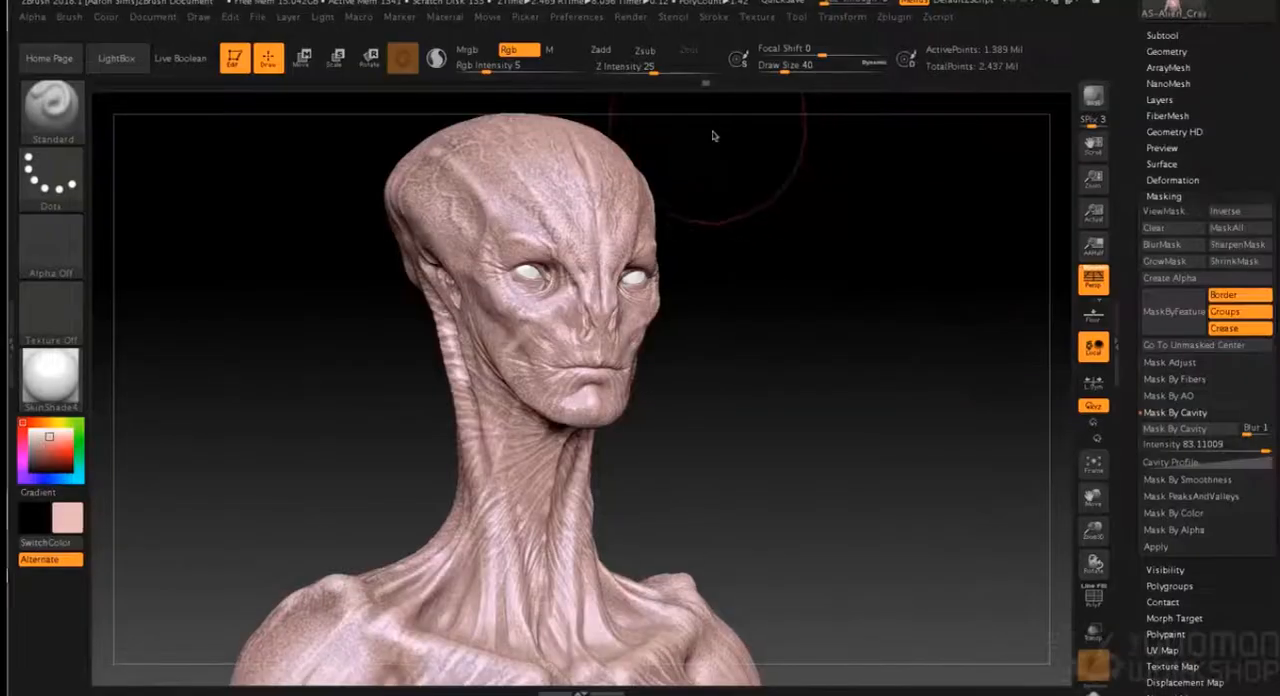
click(633, 18)
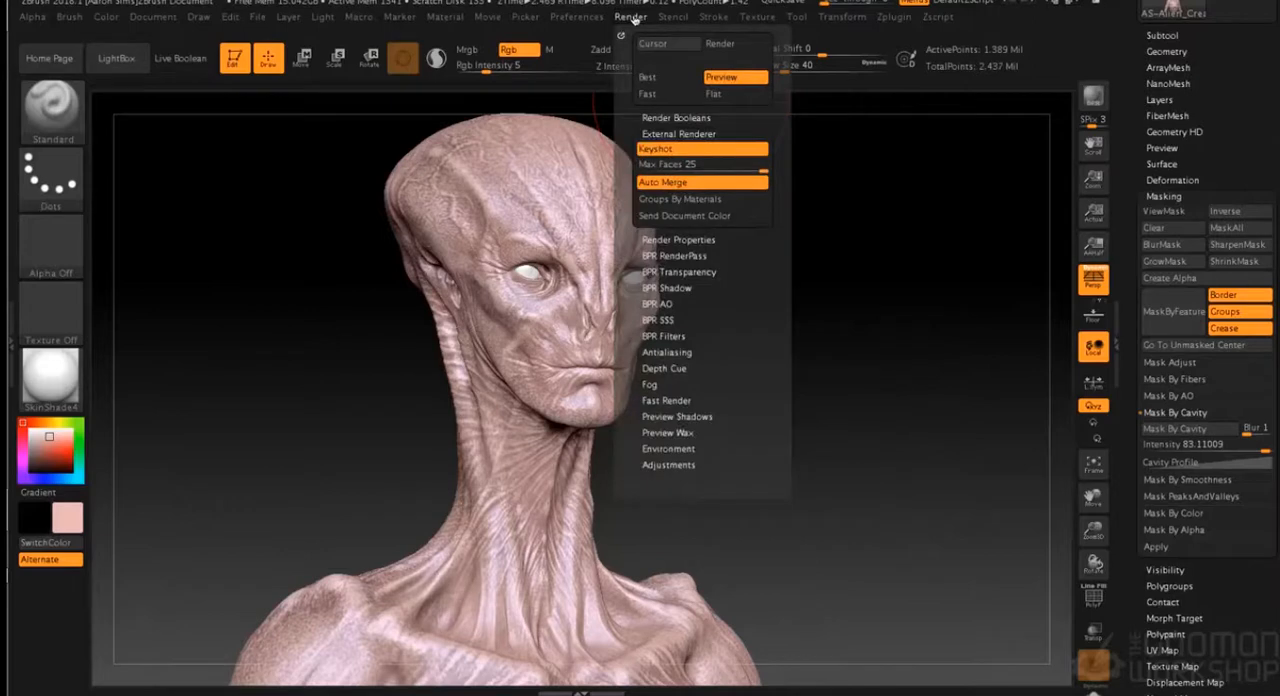
click(710, 199)
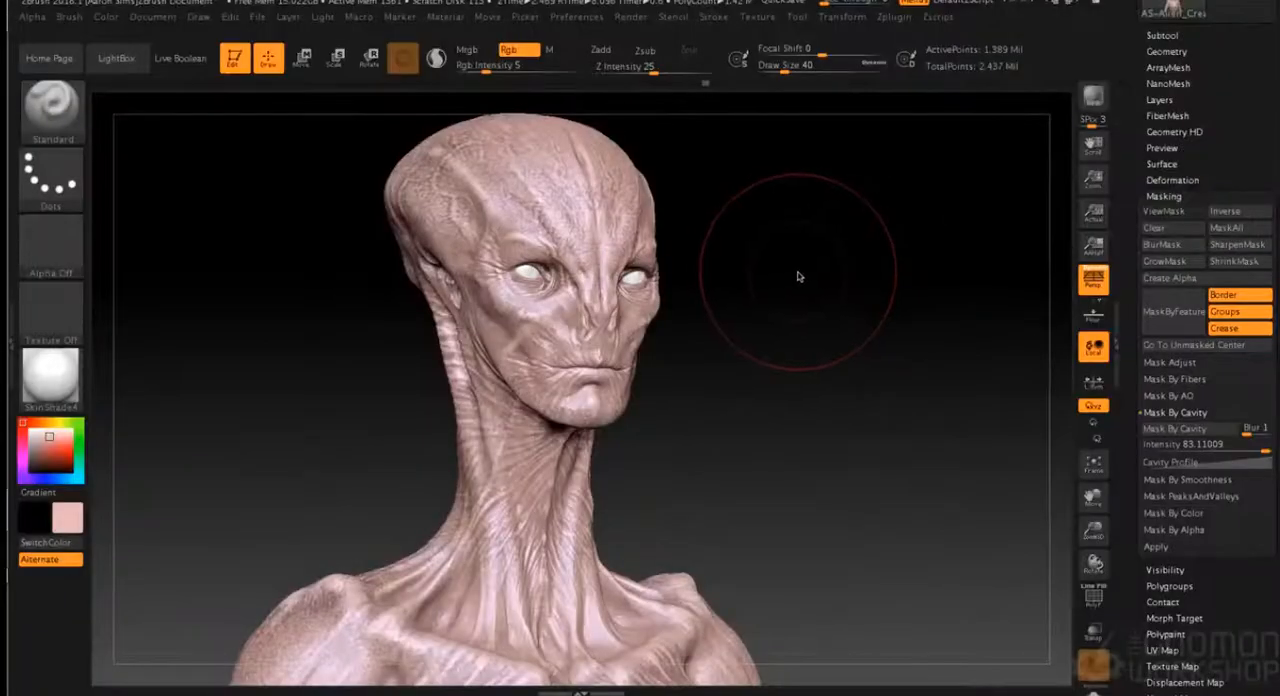
- Inspect the painted bust in KeyShot and switch back to ZBrush
mouse_move(817, 279)
mouse_down()
mouse_move(806, 275)
mouse_move(817, 277)
mouse_up()
key(super+Tab)
key(super+Tab)
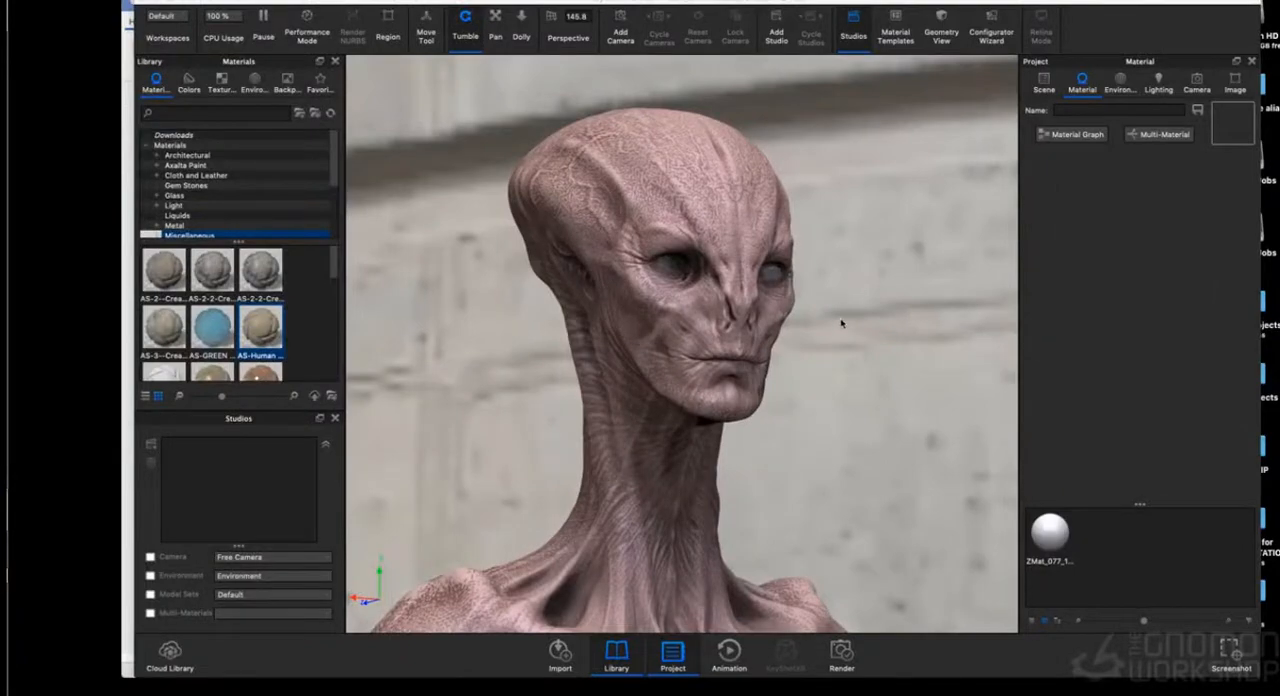
key(super+Tab)
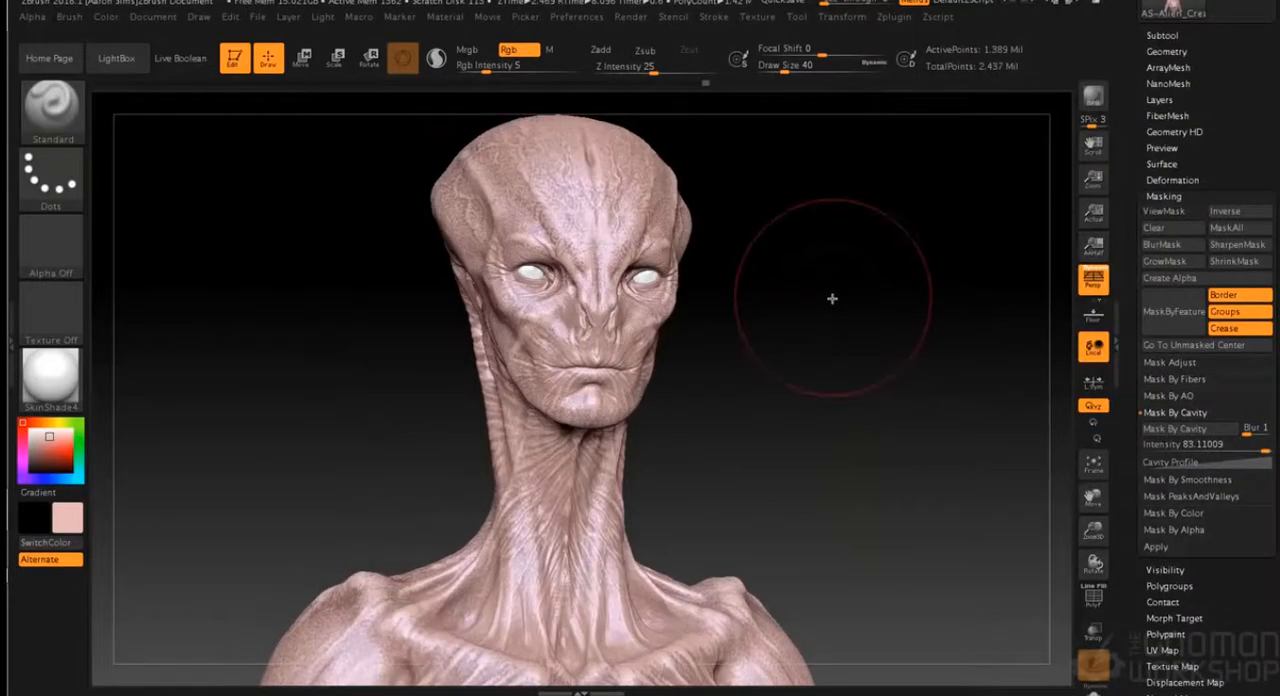
- Reduce the Draw Size to 20 and lower the Specular value of the SkinShade4 material to make the skin less shiny
mouse_move(834, 311)
alt+mouse_down()
mouse_move(835, 386)
mouse_move(817, 398)
alt+mouse_up()
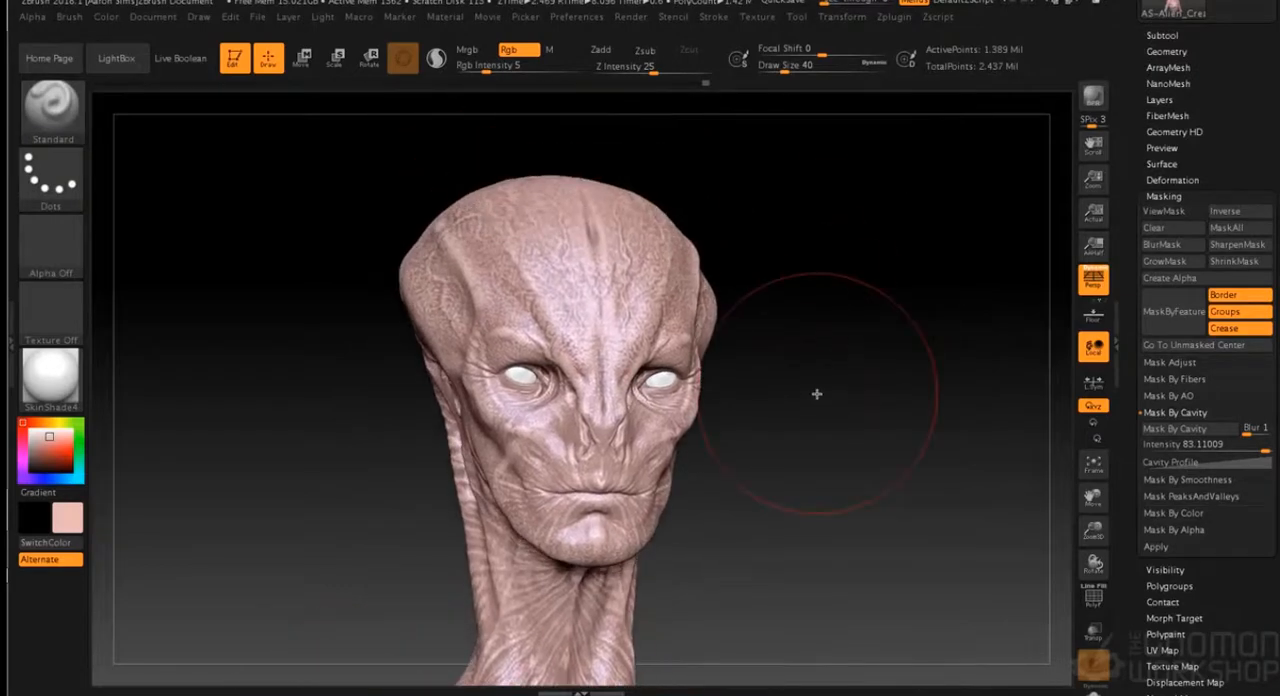
key(s)
mouse_move(786, 446)
mouse_down()
mouse_move(808, 457)
mouse_move(777, 452)
mouse_up()
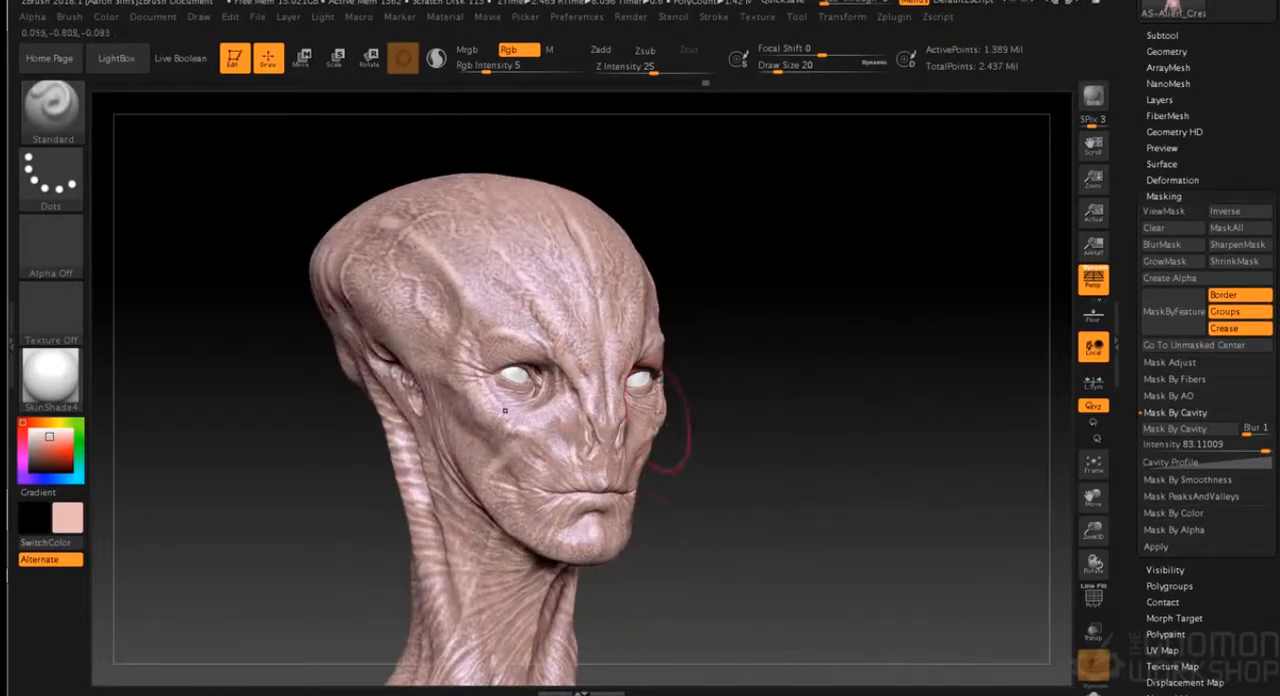
click(448, 18)
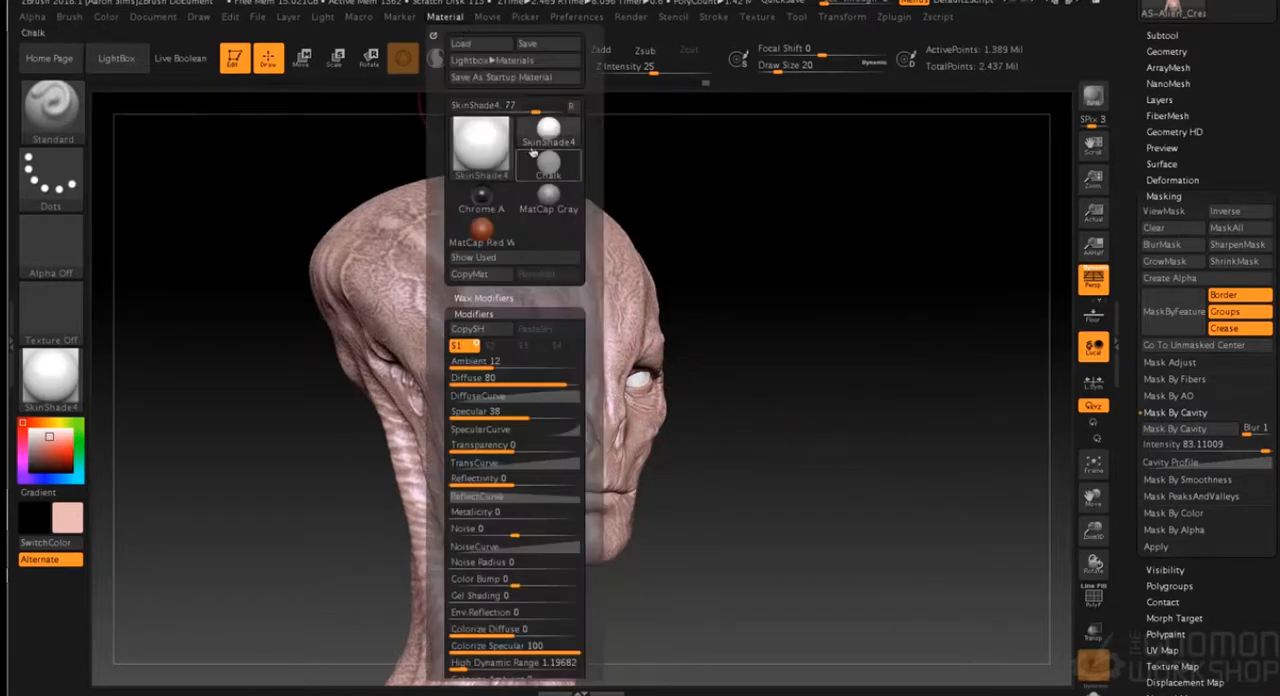
drag(510, 418, 505, 416)
mouse_move(760, 366)
mouse_down()
mouse_move(777, 354)
mouse_move(783, 385)
mouse_up()
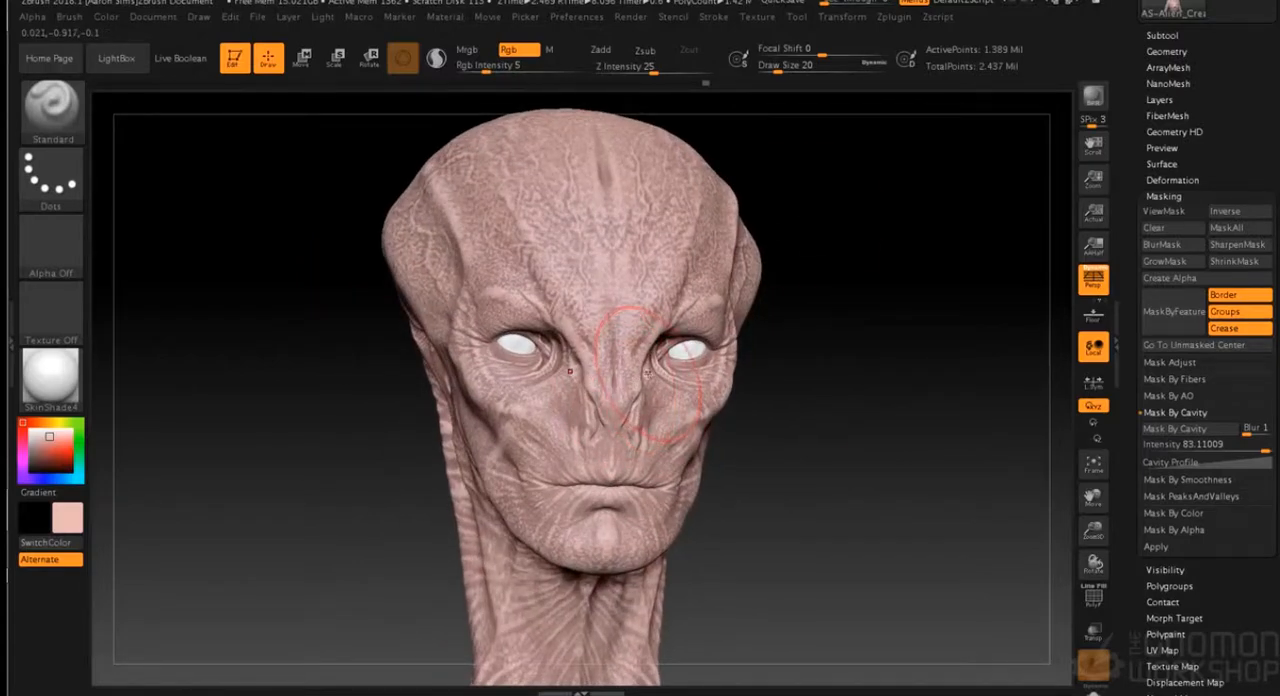
- Pick a bright light blue paint colour and tint the skin around and under the eyes with Draw Size 7
drag(838, 208, 834, 163)
key(s)
drag(854, 241, 737, 237)
click(57, 438)
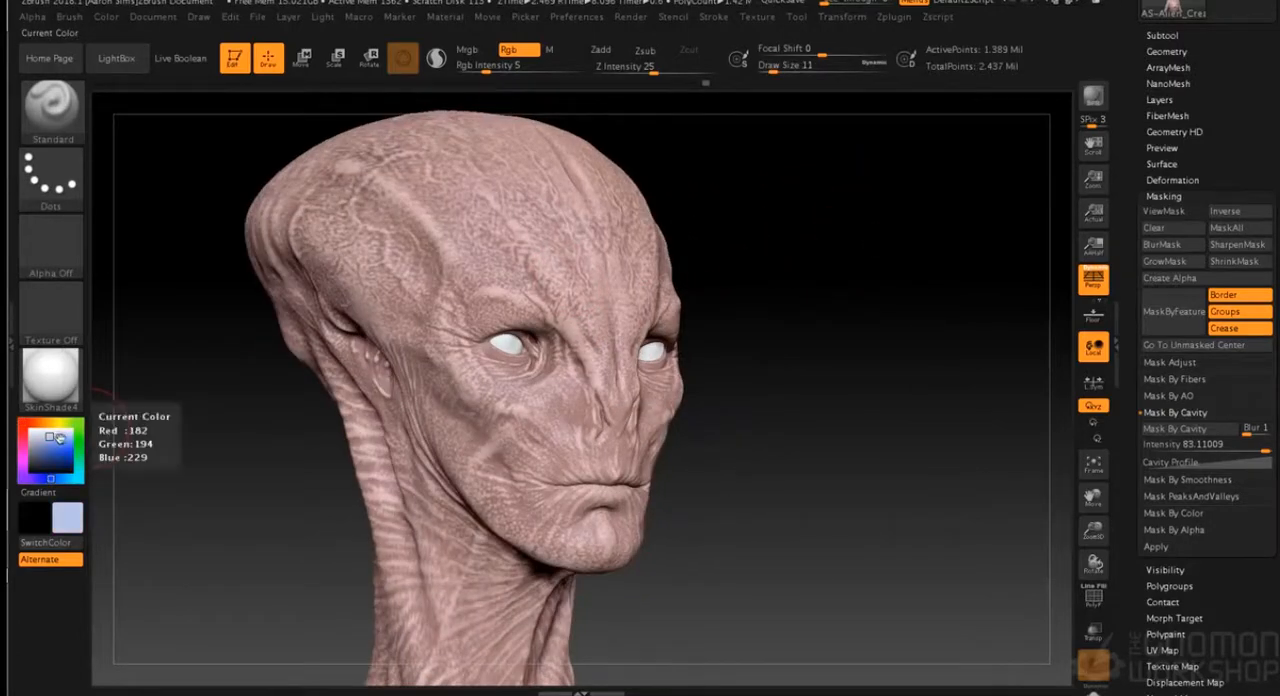
click(65, 443)
click(61, 477)
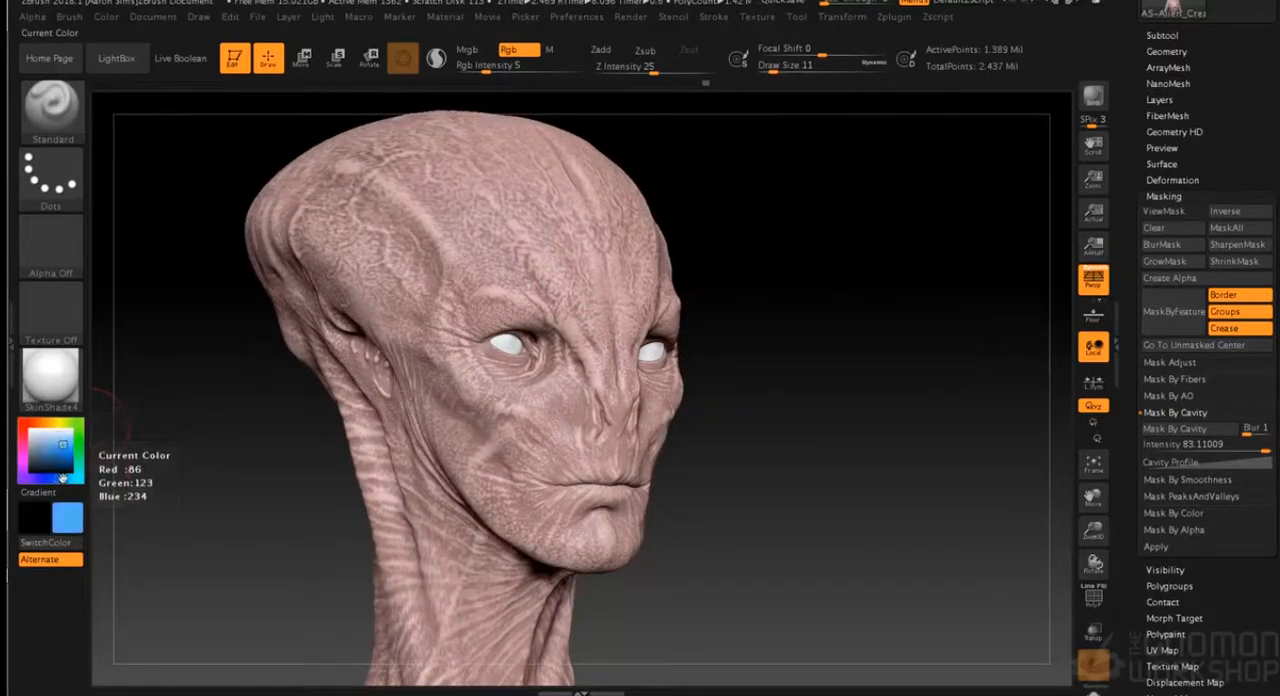
drag(766, 262, 767, 263)
key(s)
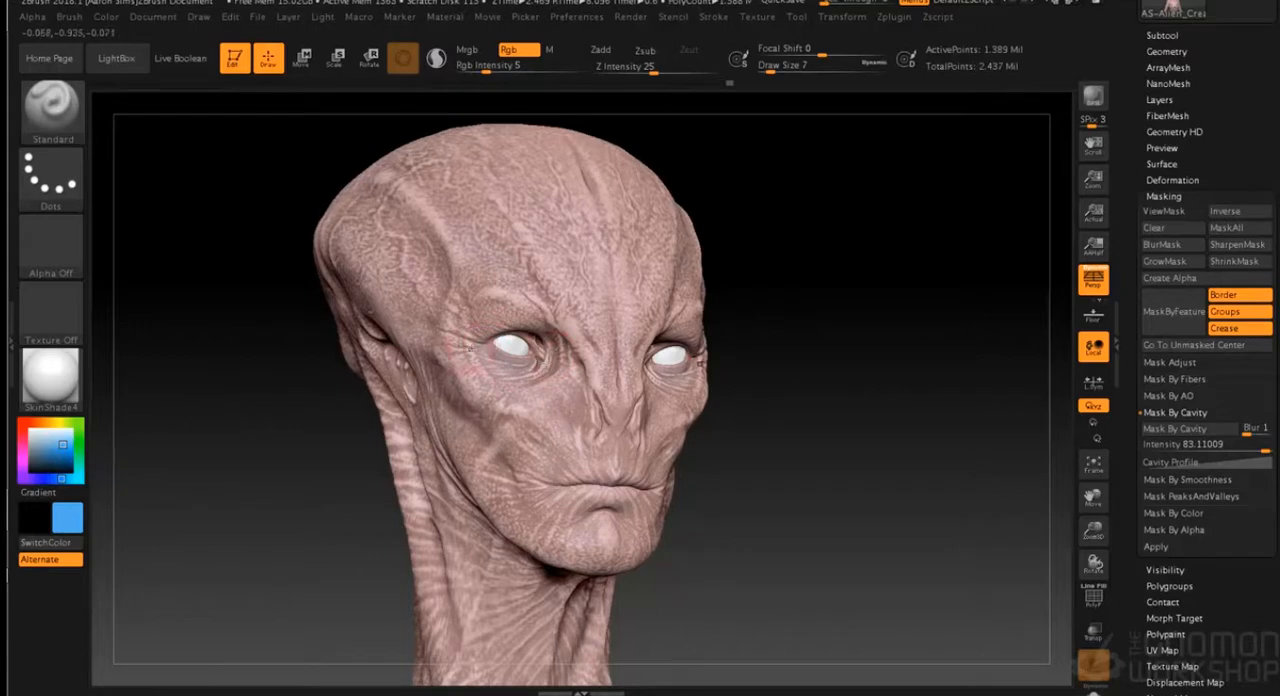
drag(794, 269, 766, 270)
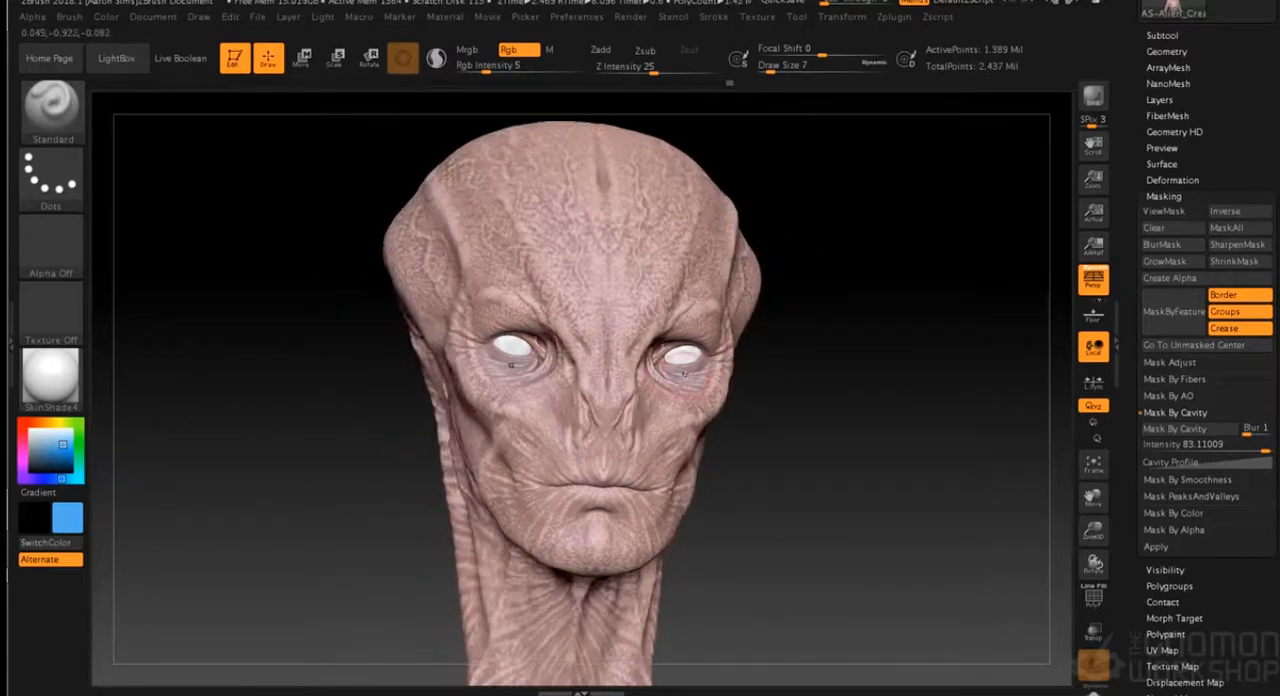
- Paint thin blue veins on the sides of the head and the forehead, reducing the Draw Size to 3 and 1
key(s)
drag(814, 216, 455, 205)
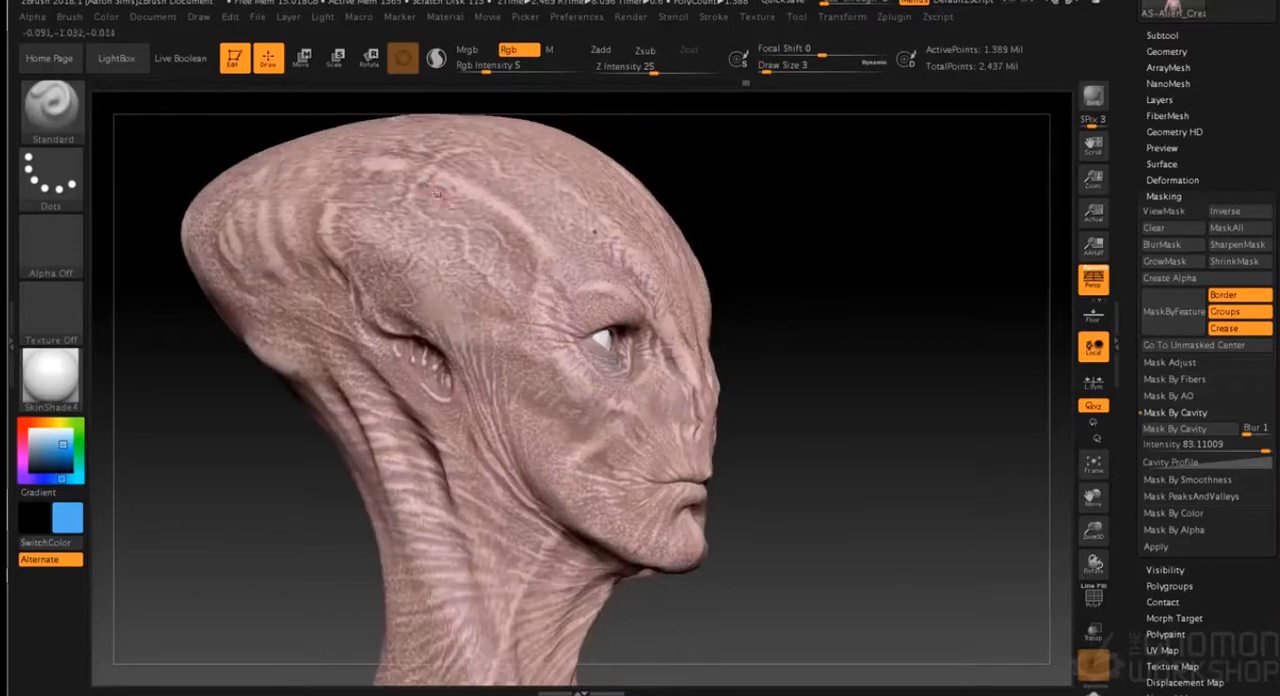
key(s)
drag(744, 194, 737, 194)
drag(745, 195, 761, 215)
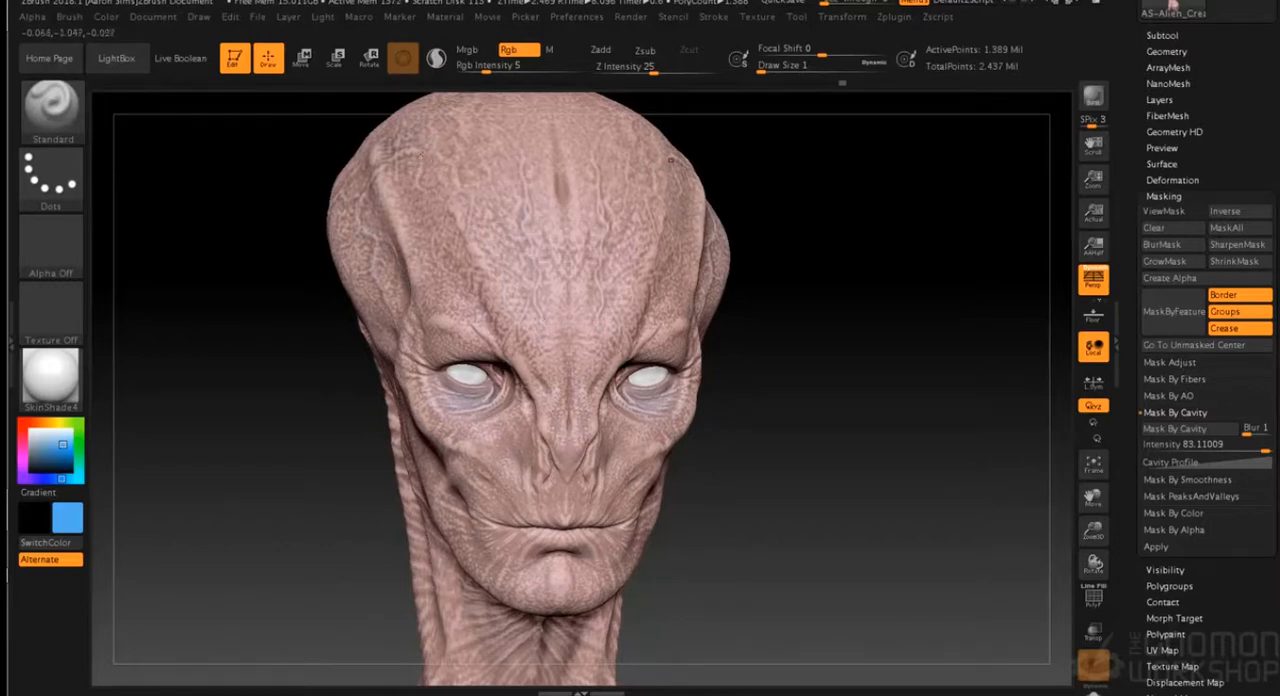
drag(774, 205, 769, 209)
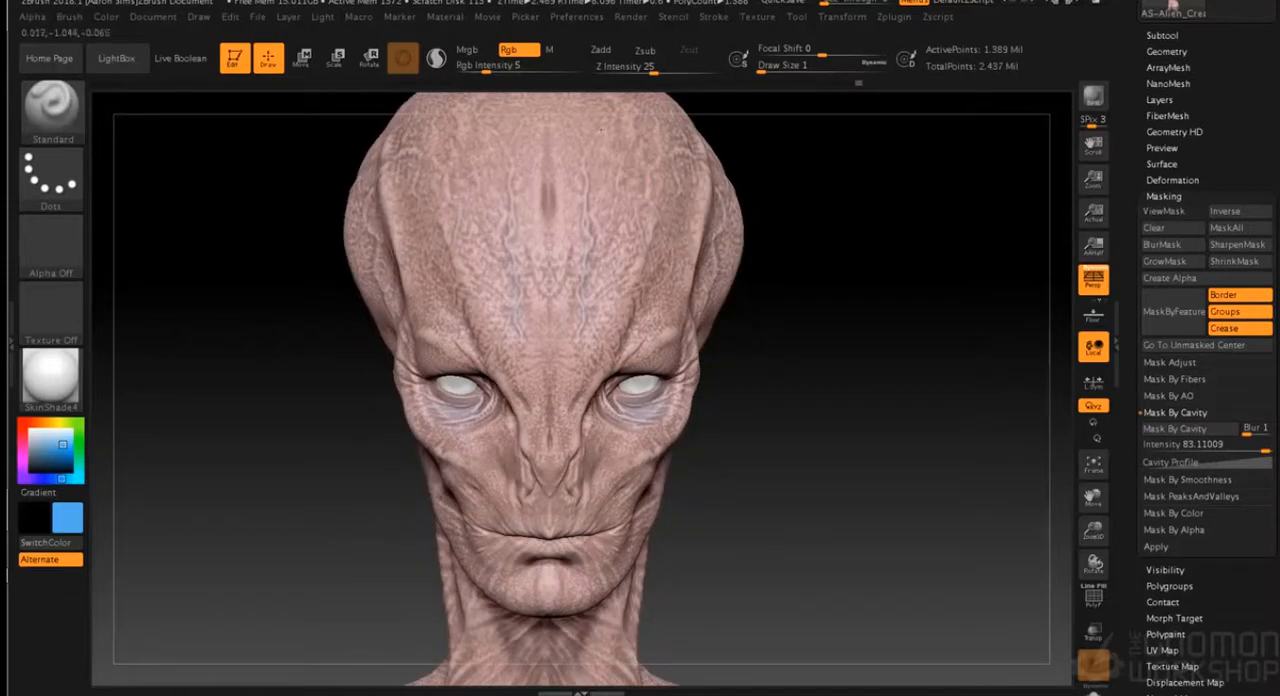
drag(797, 214, 900, 226)
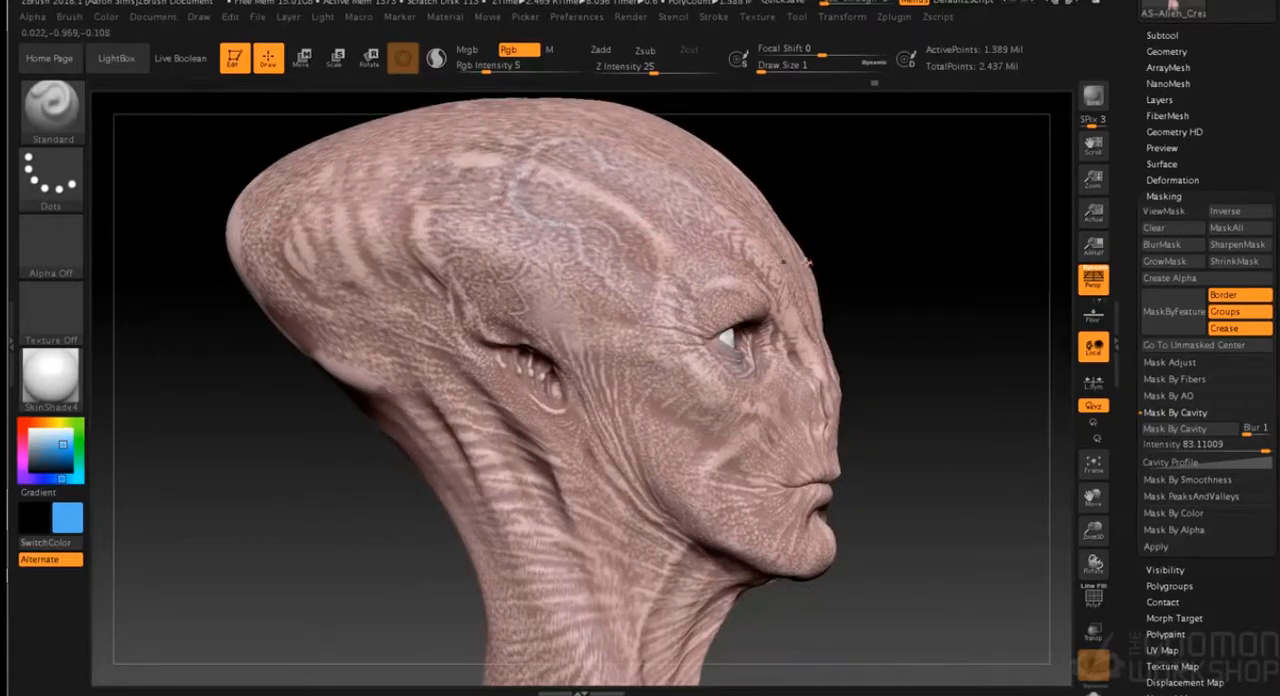
- Continue the fine blue vein work down the side and front of the neck with Draw Size 1
drag(807, 262, 880, 279)
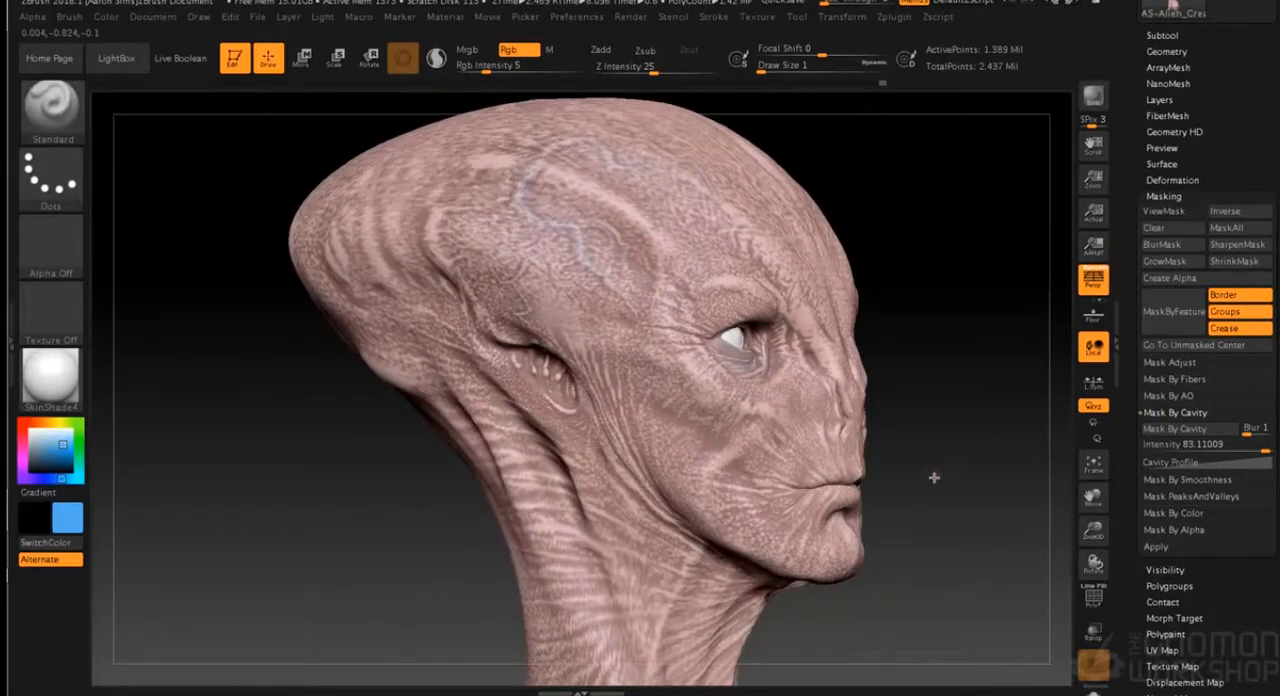
alt+drag(934, 478, 890, 300)
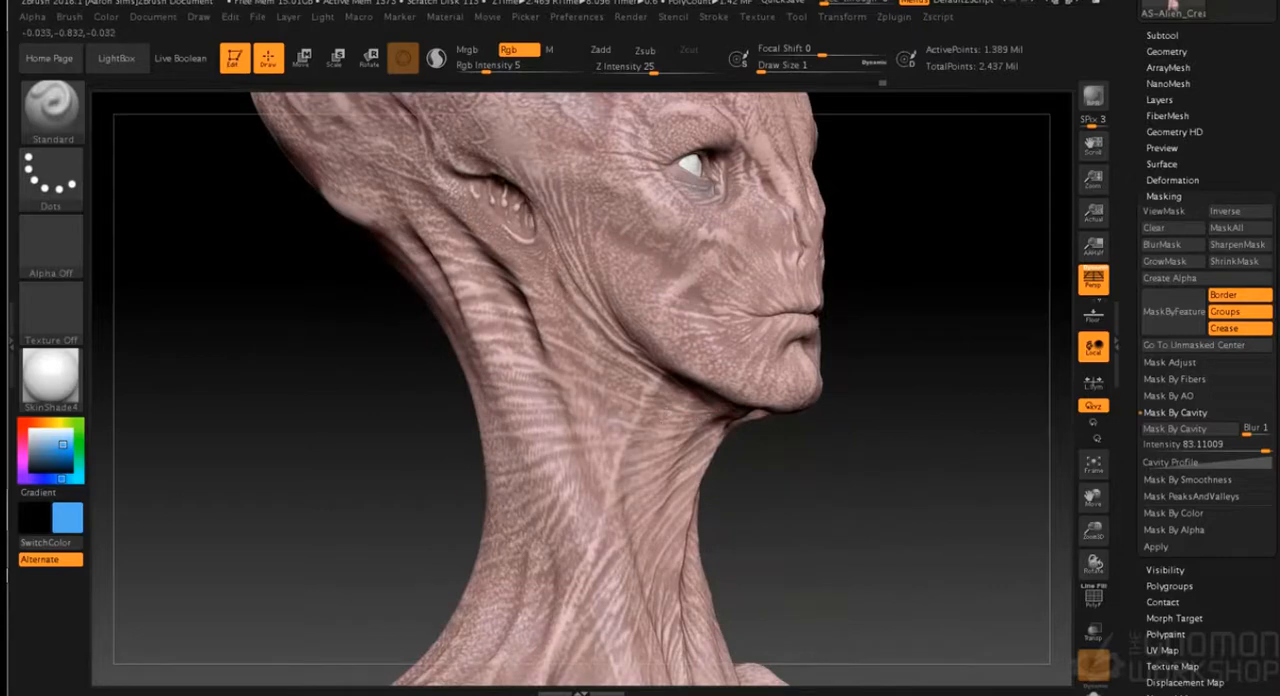
drag(795, 524, 750, 441)
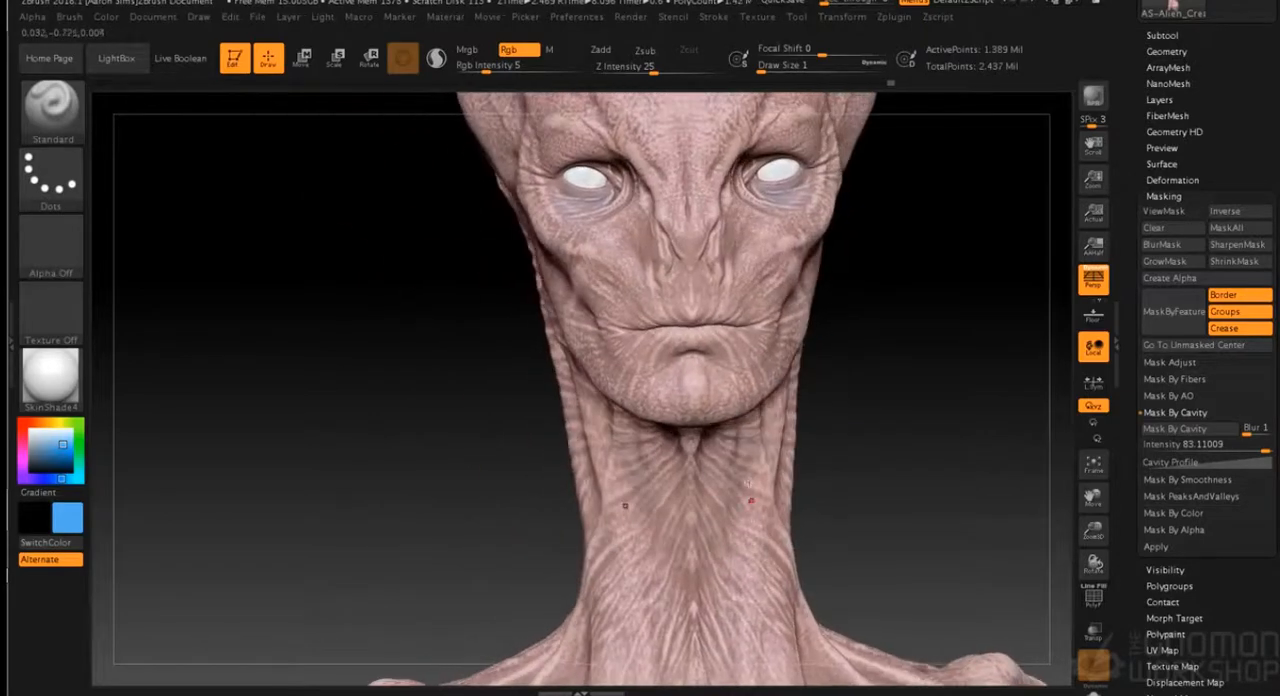
- Paint soft blue tints over the chest of the bust with Draw Size 8
key(s)
click(861, 430)
key(s)
click(864, 262)
mouse_move(900, 272)
mouse_down()
mouse_move(835, 265)
mouse_move(864, 242)
mouse_move(864, 254)
mouse_up()
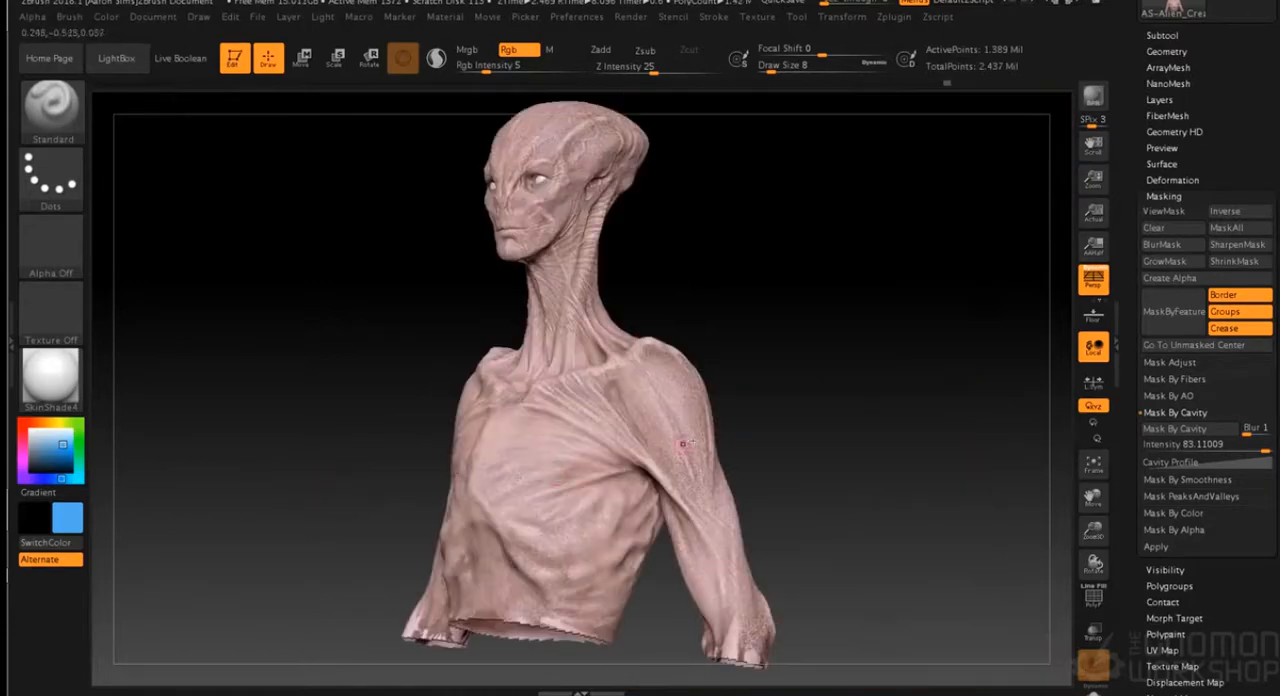
mouse_move(740, 395)
mouse_down()
mouse_move(806, 391)
mouse_move(817, 357)
mouse_move(811, 430)
mouse_up()
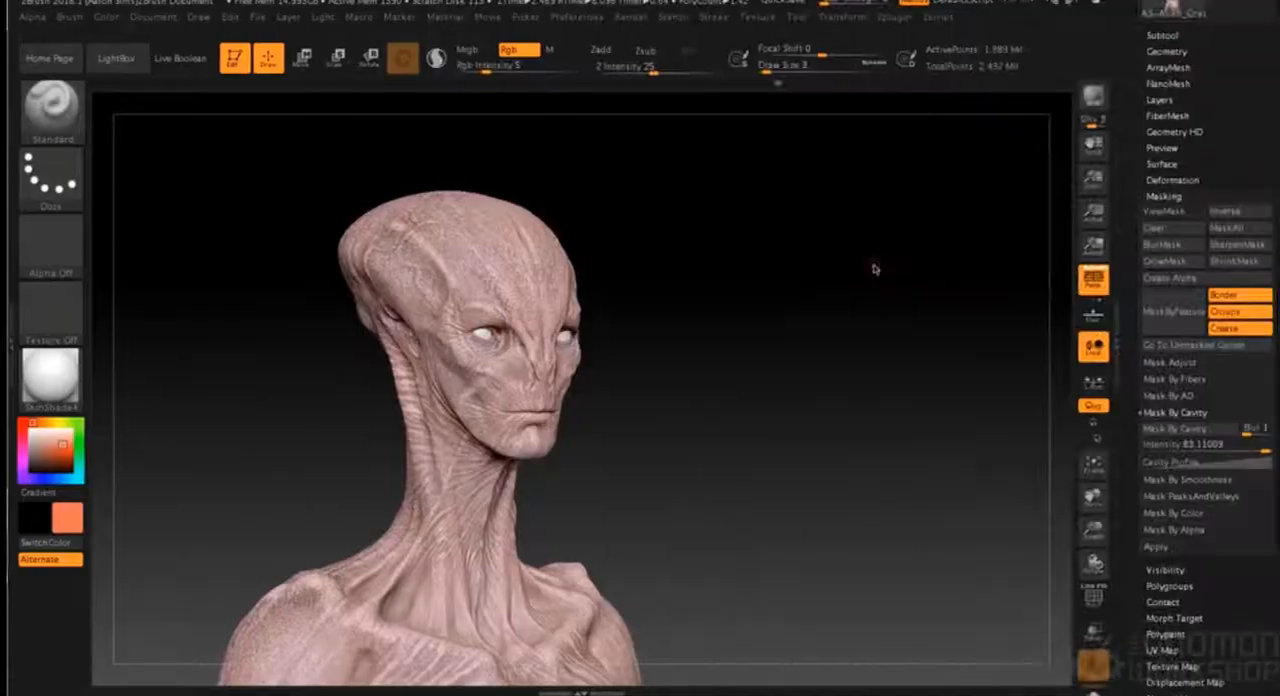
- Choose a sandy yellow paint colour and load Alpha 08 as the brush alpha
drag(657, 277, 737, 259)
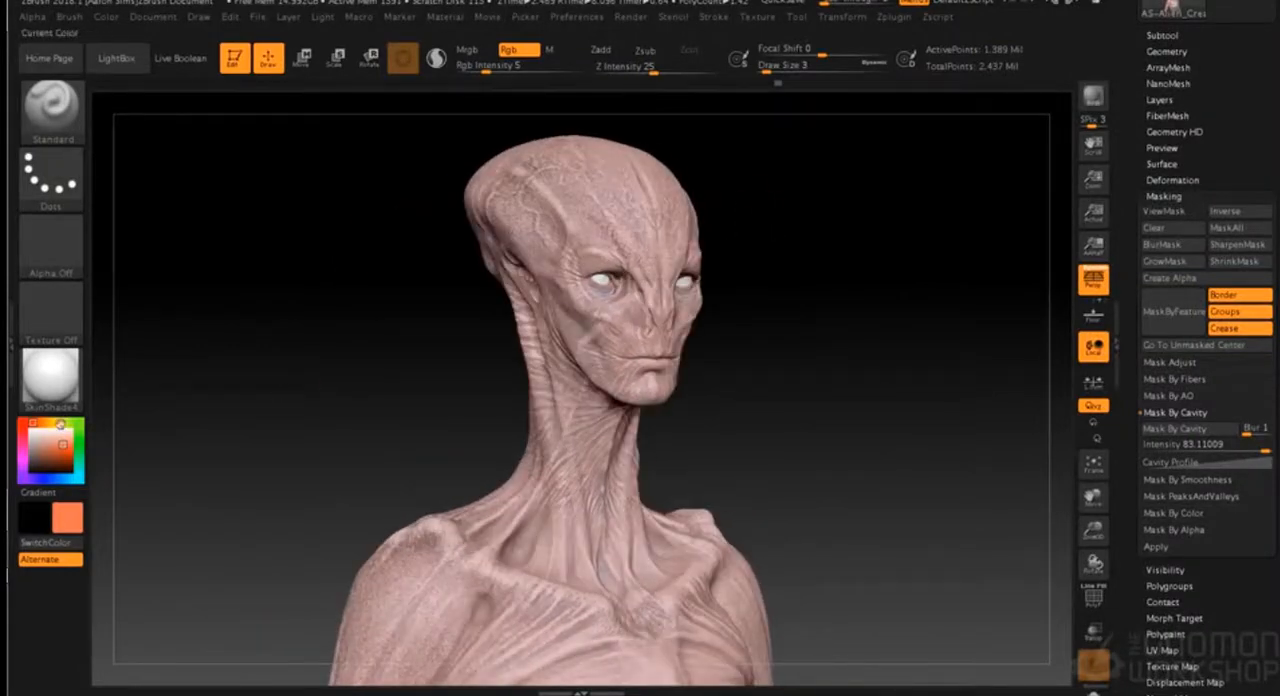
click(52, 431)
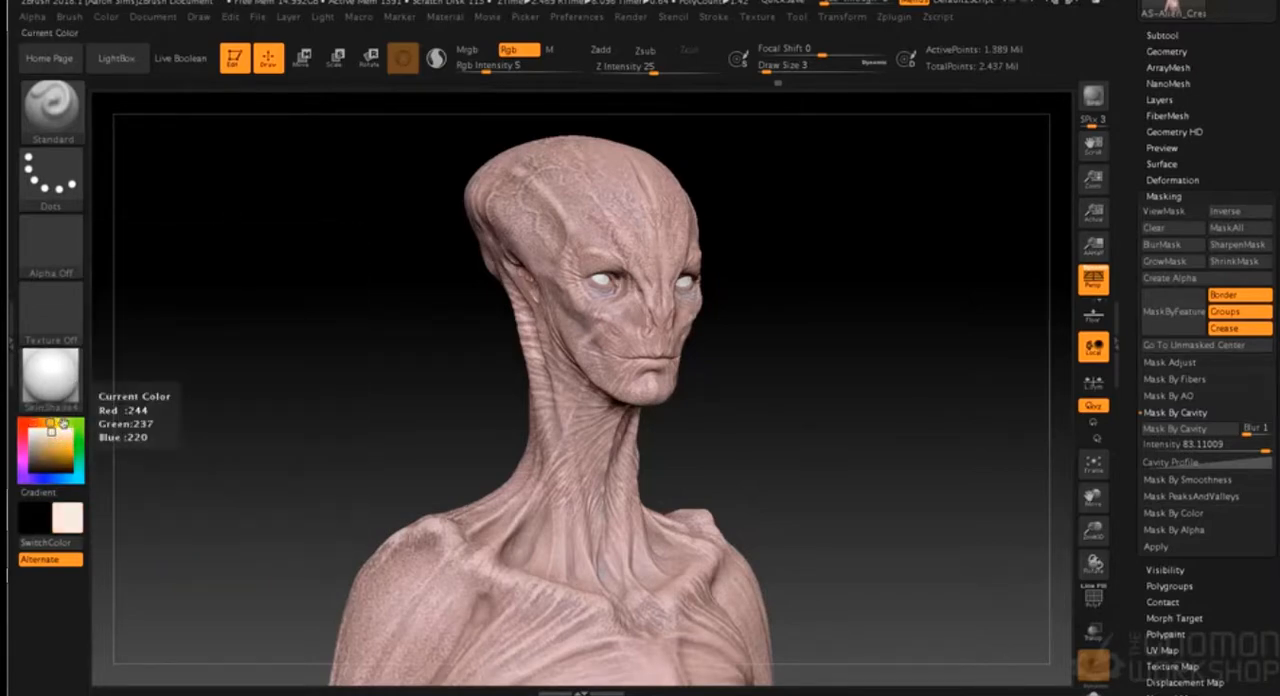
click(54, 440)
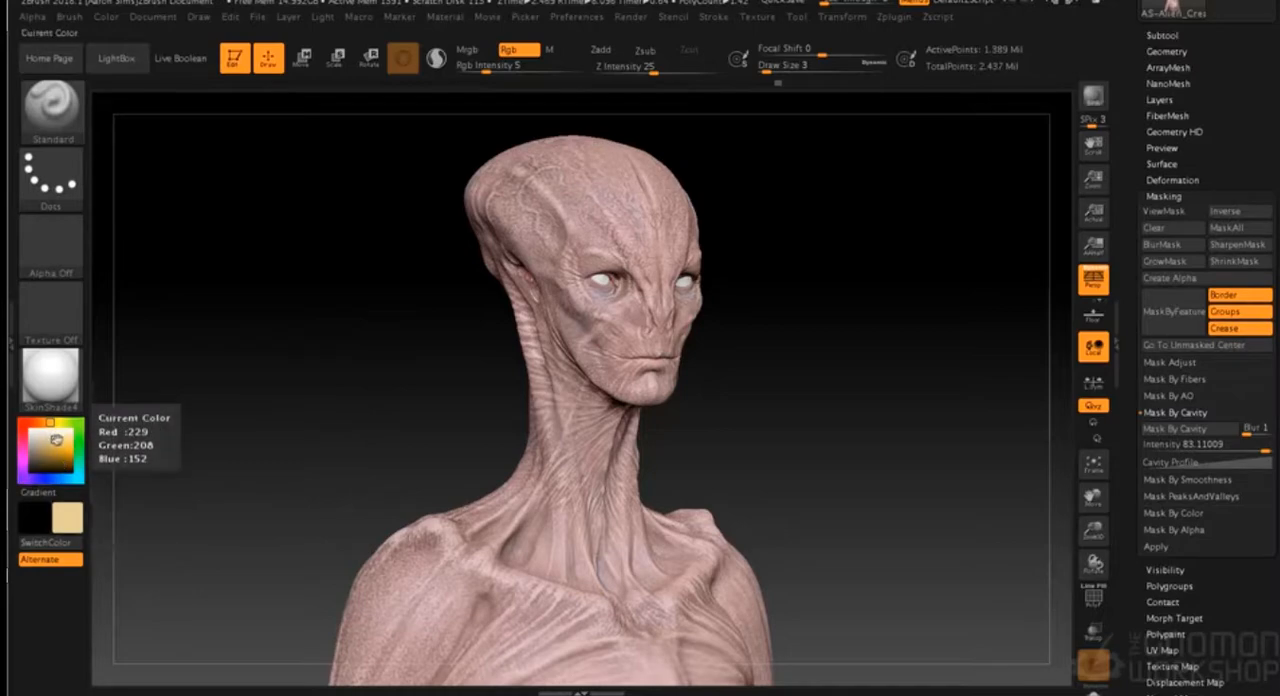
click(78, 245)
click(268, 252)
click(50, 245)
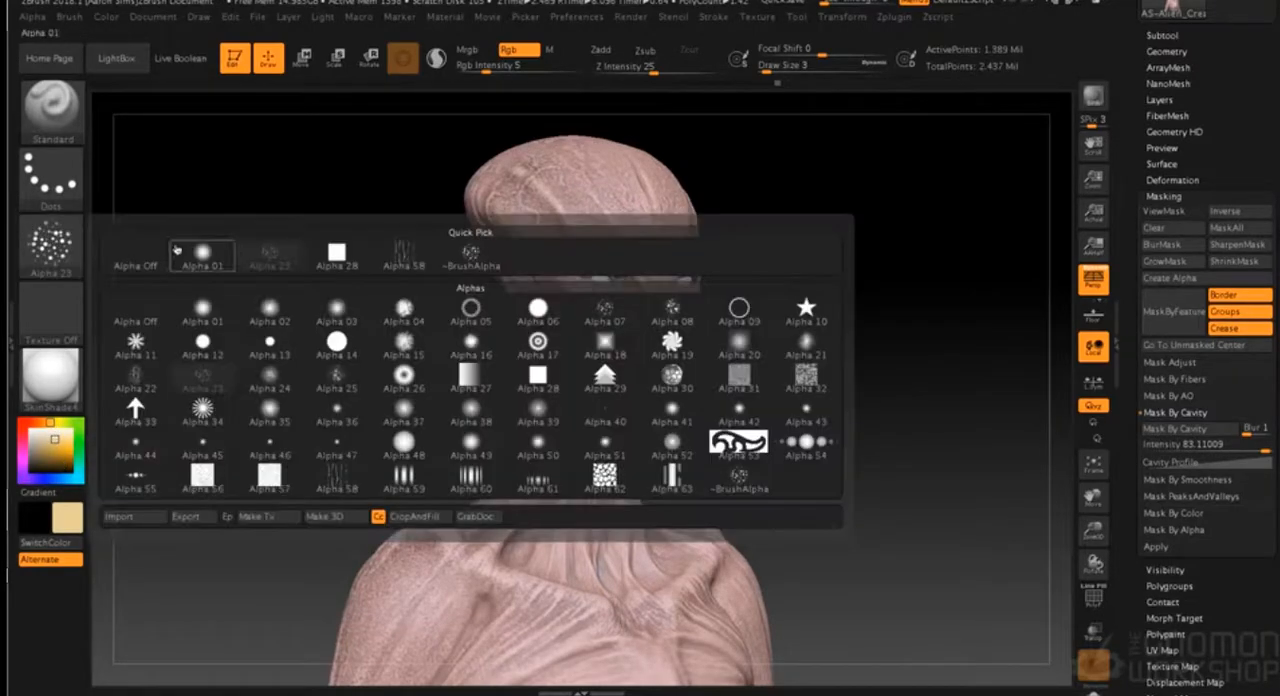
click(672, 310)
- Mottle the face and forehead with sandy yellow using Draw Size 18 and raise the Rgb Intensity to 9
key(s)
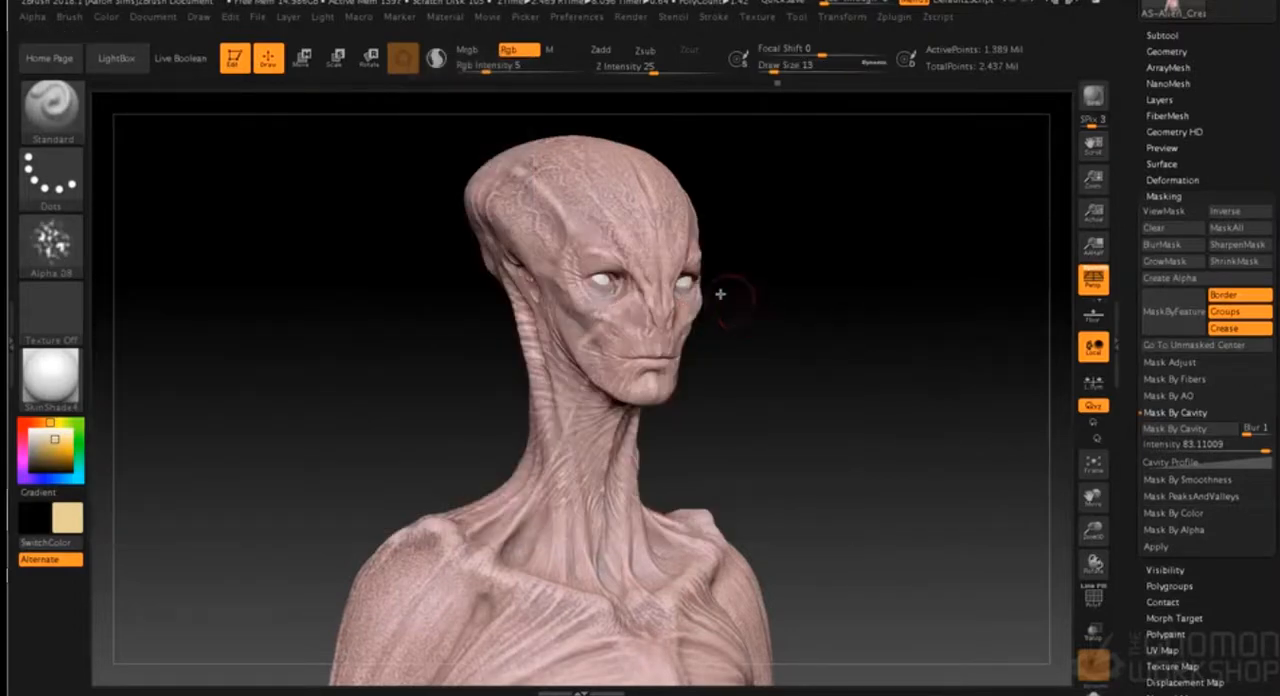
key(s)
drag(726, 211, 731, 211)
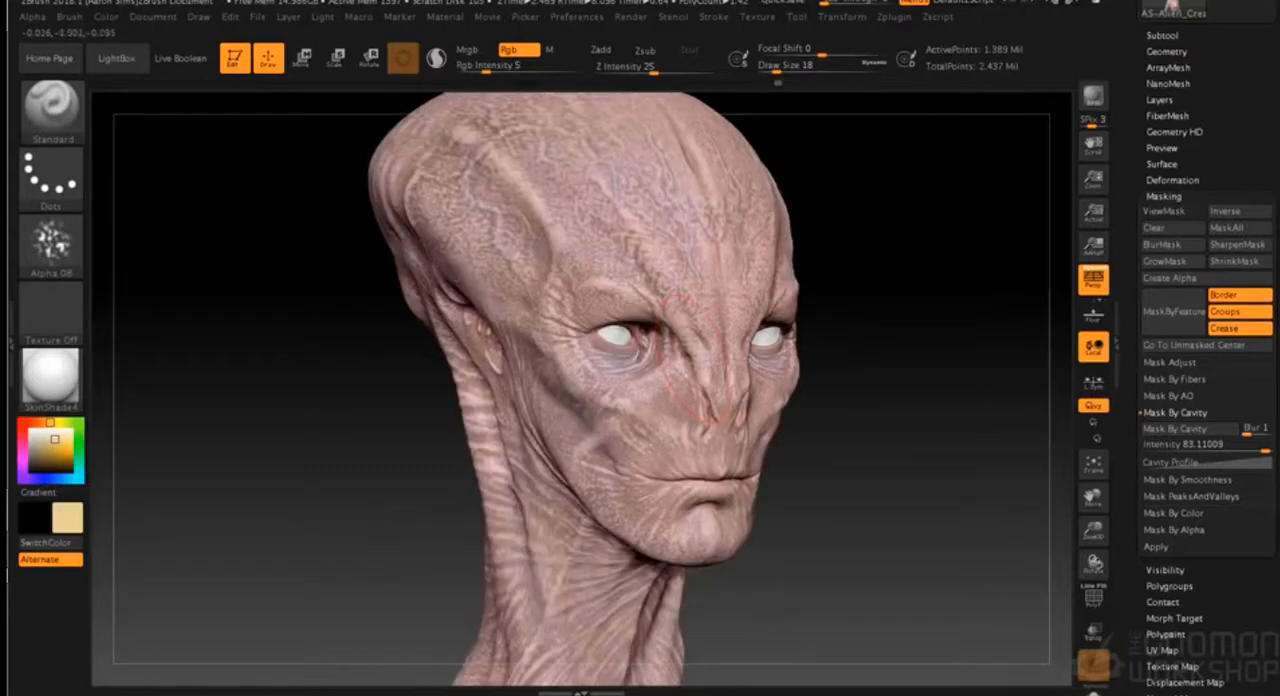
drag(627, 288, 643, 226)
drag(486, 70, 495, 70)
drag(893, 248, 843, 240)
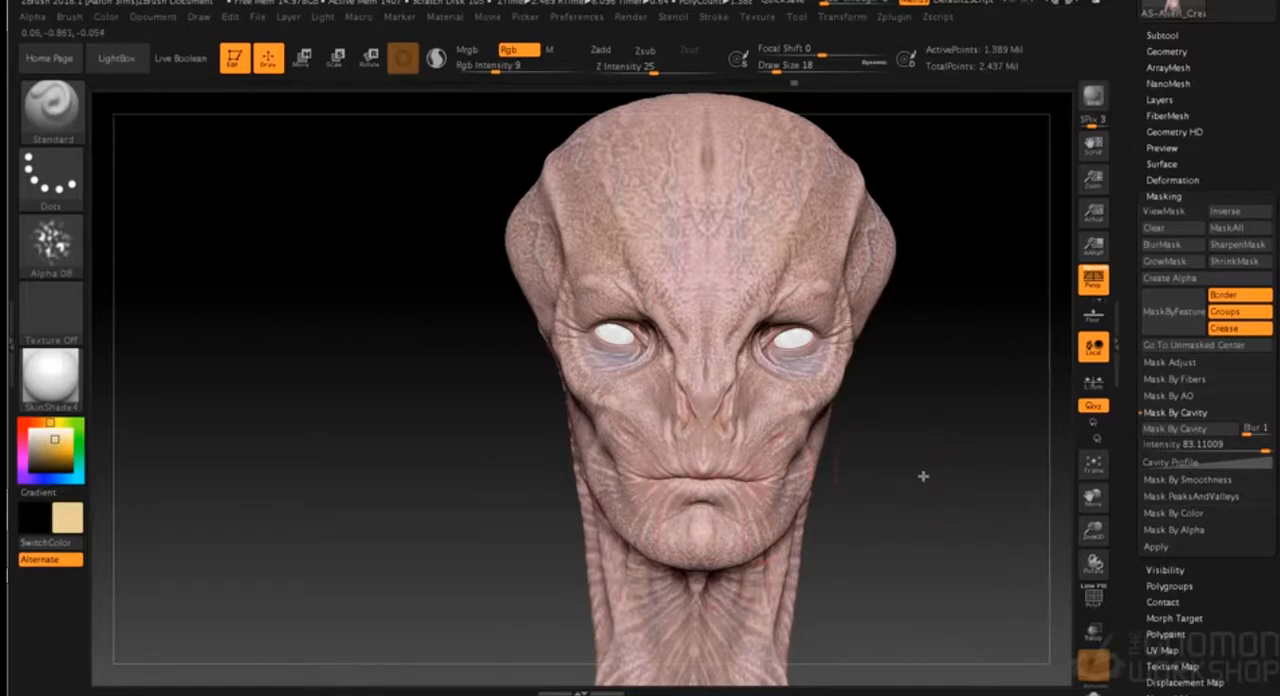
drag(923, 476, 784, 279)
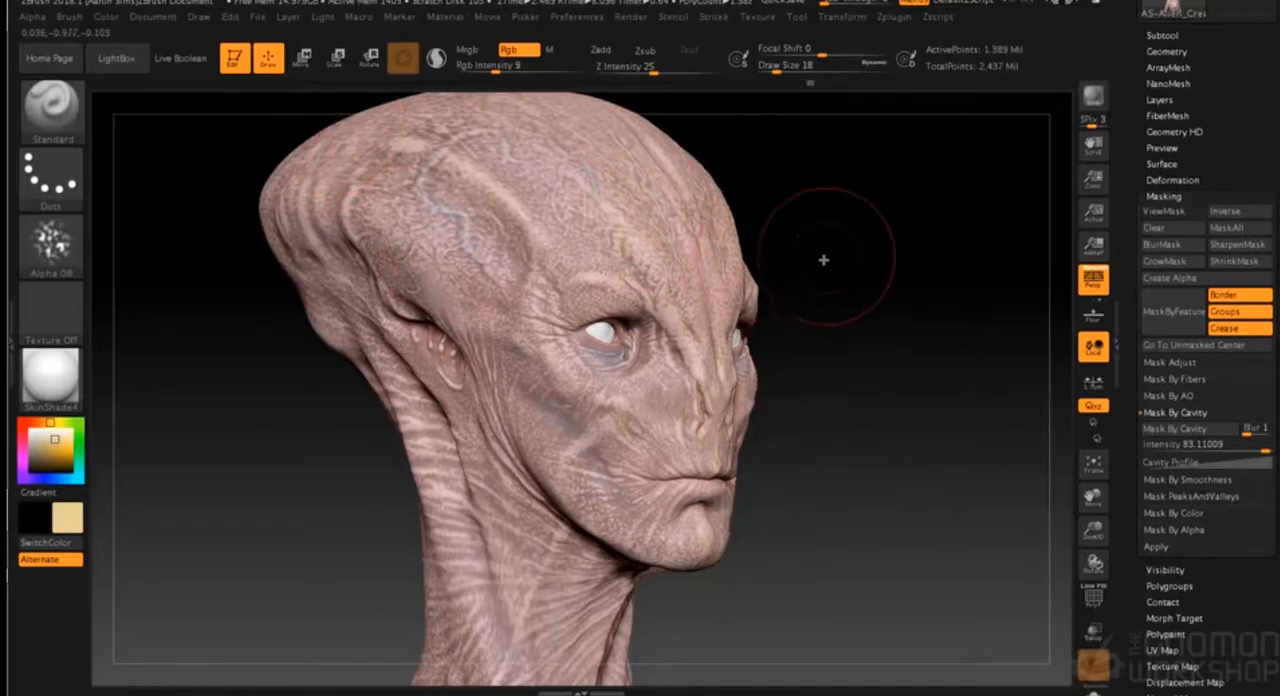
- Switch to a paler cream colour and mottle the forehead, nose and cheeks with Draw Size 7 and Rgb Intensity 27
drag(55, 440, 52, 434)
key(s)
drag(842, 248, 827, 248)
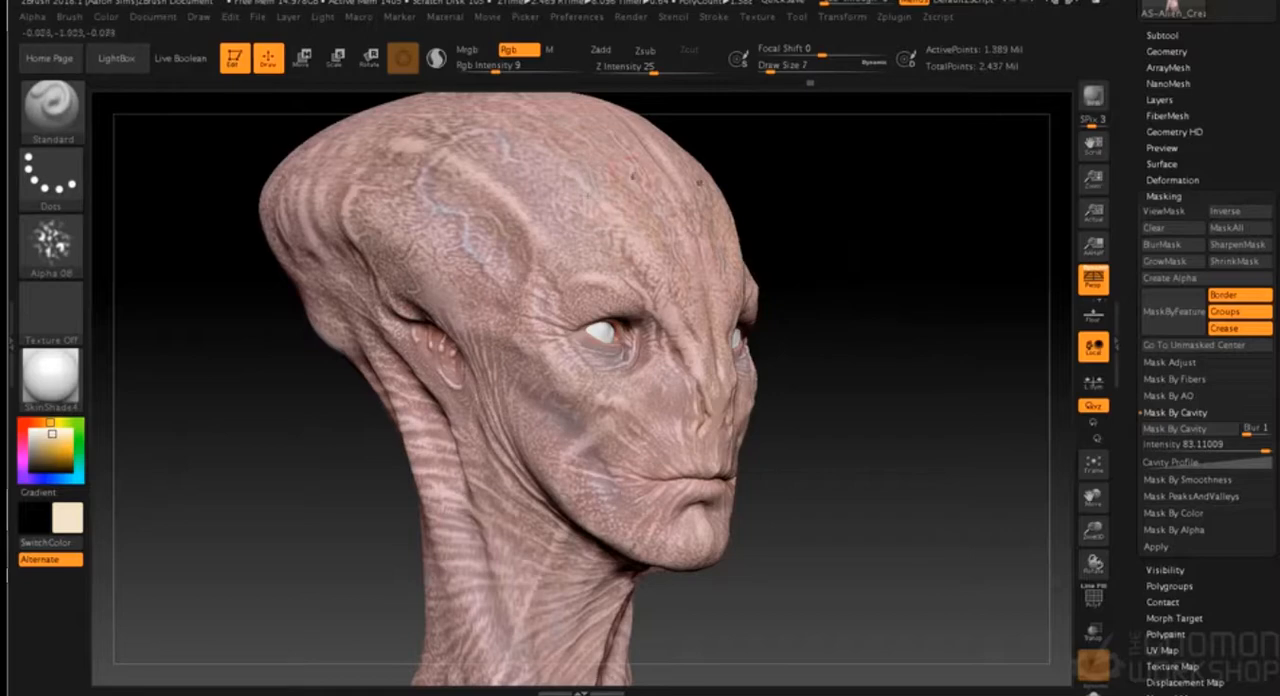
click(521, 70)
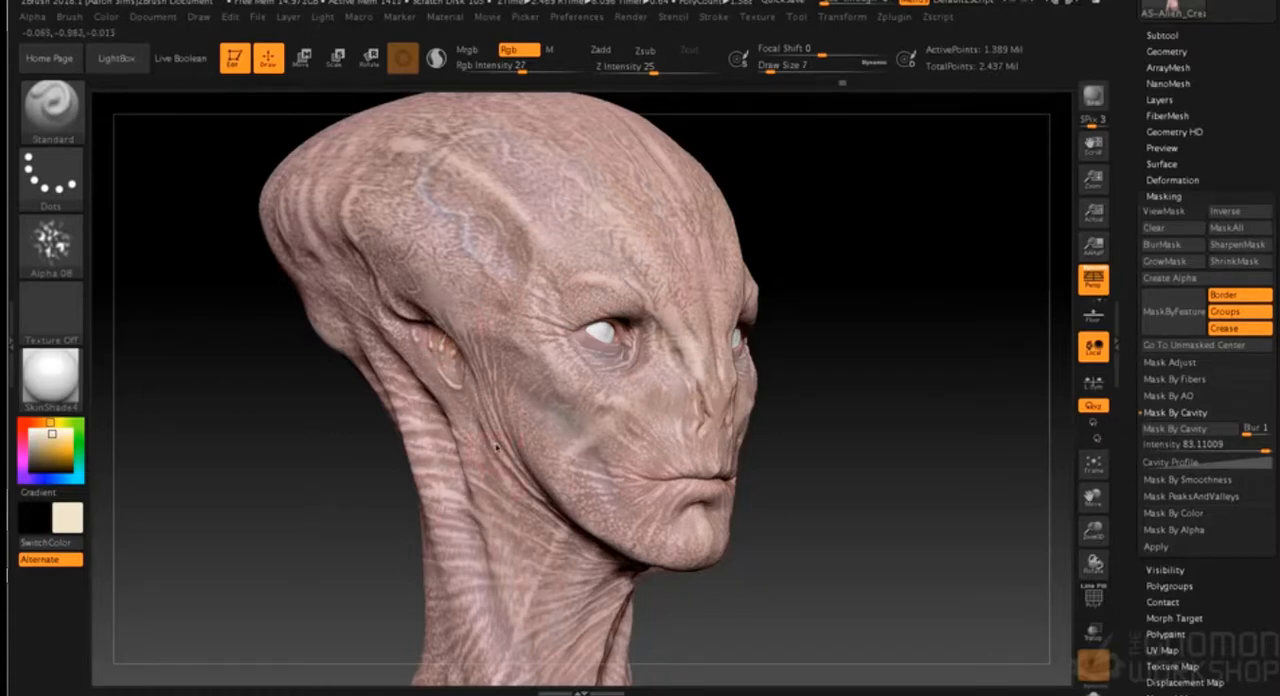
shift+drag(832, 417, 676, 412)
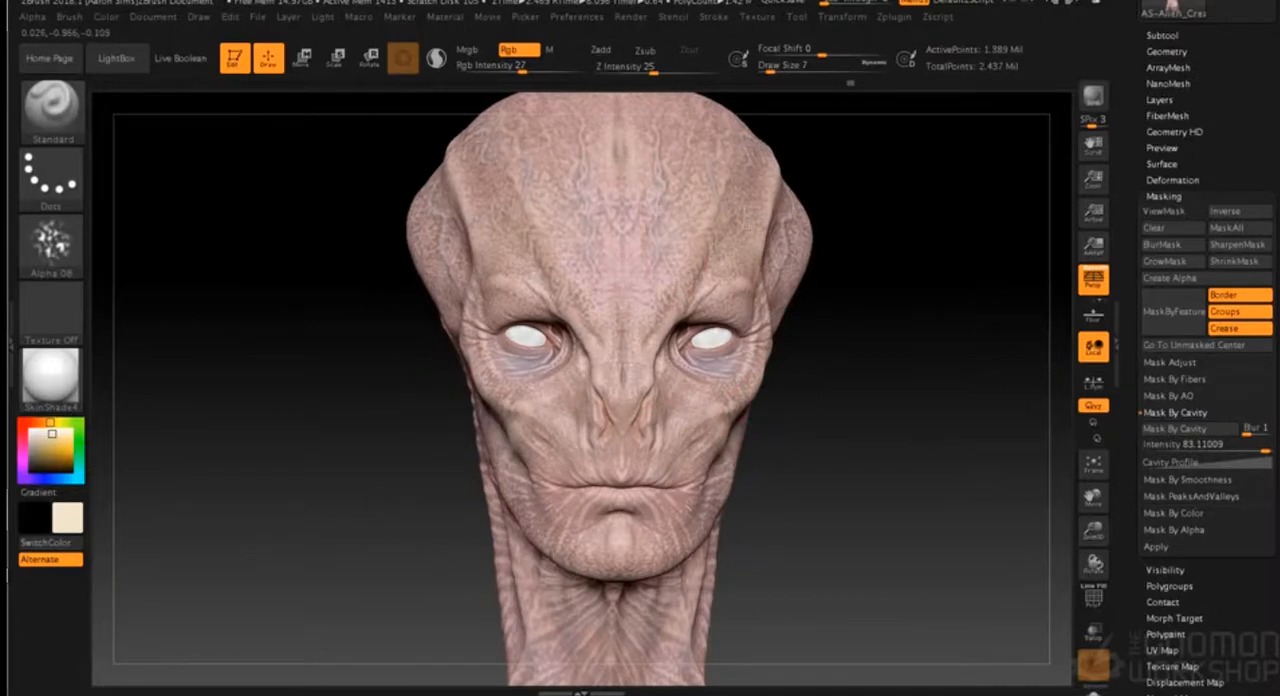
drag(888, 266, 806, 298)
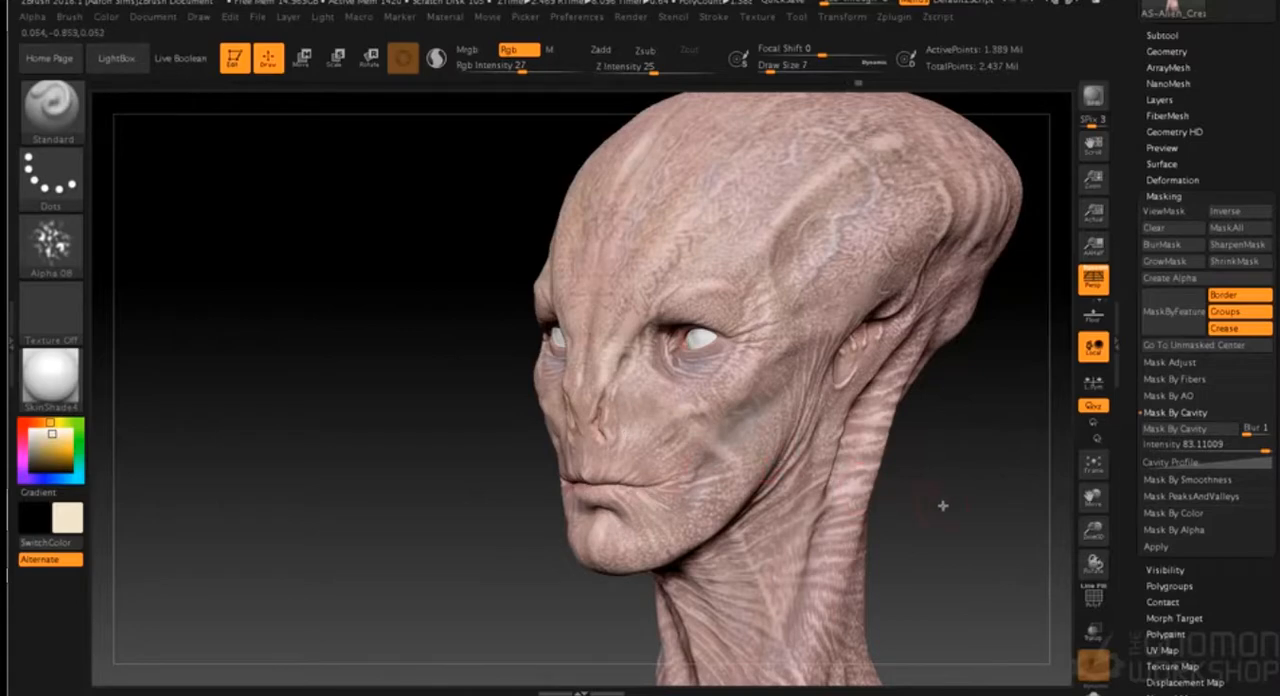
drag(942, 505, 864, 506)
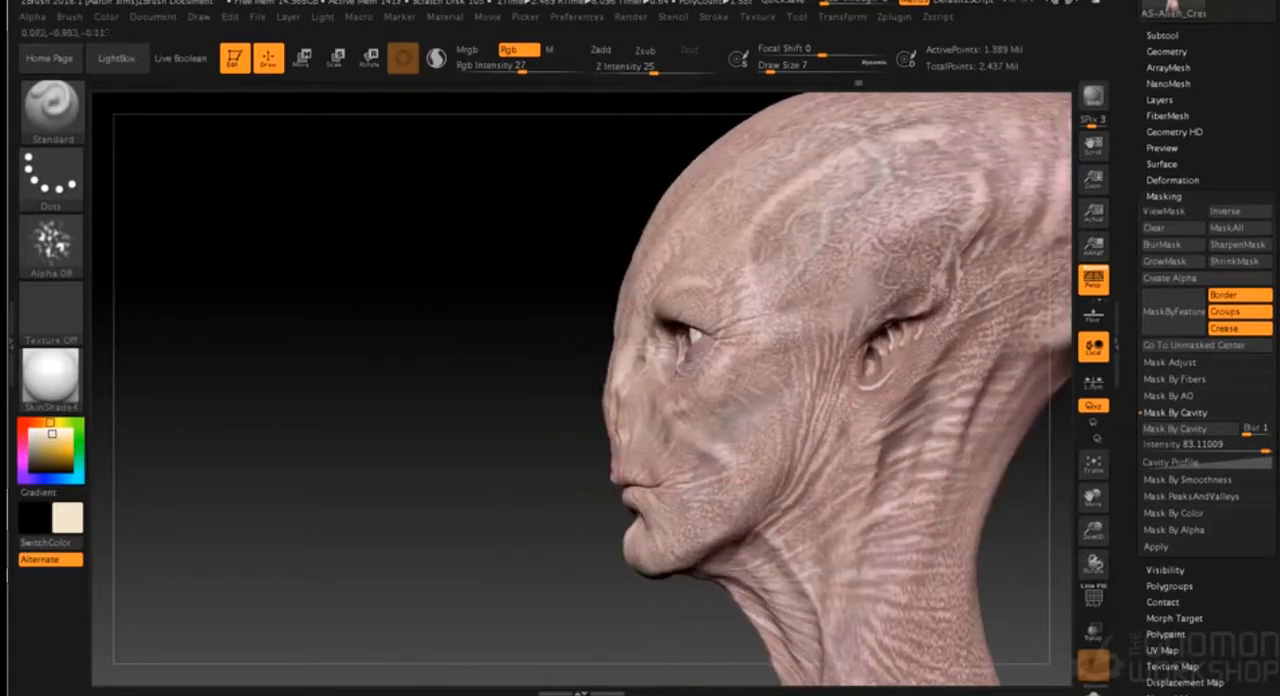
- Speckle cream below the eye and around the ear opening with Draw Size 5, raising the Rgb Intensity to 50
key(s)
drag(512, 392, 508, 392)
alt+drag(556, 304, 422, 297)
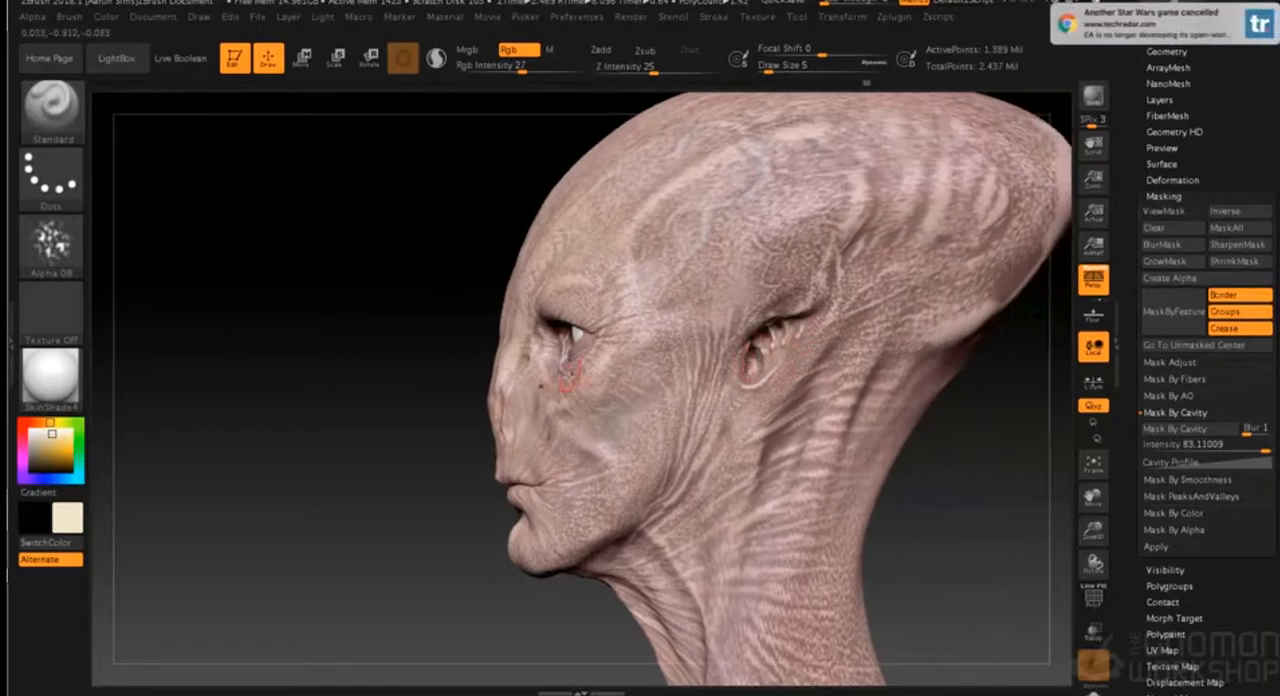
drag(521, 70, 545, 70)
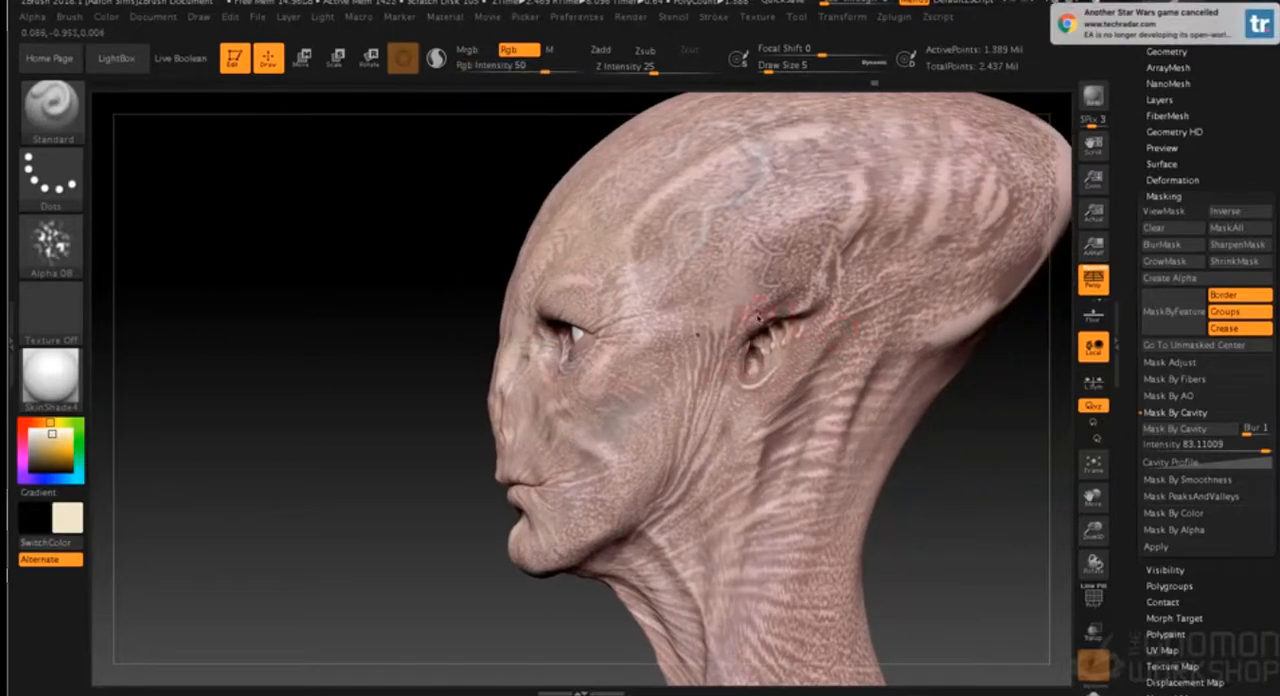
drag(747, 356, 752, 372)
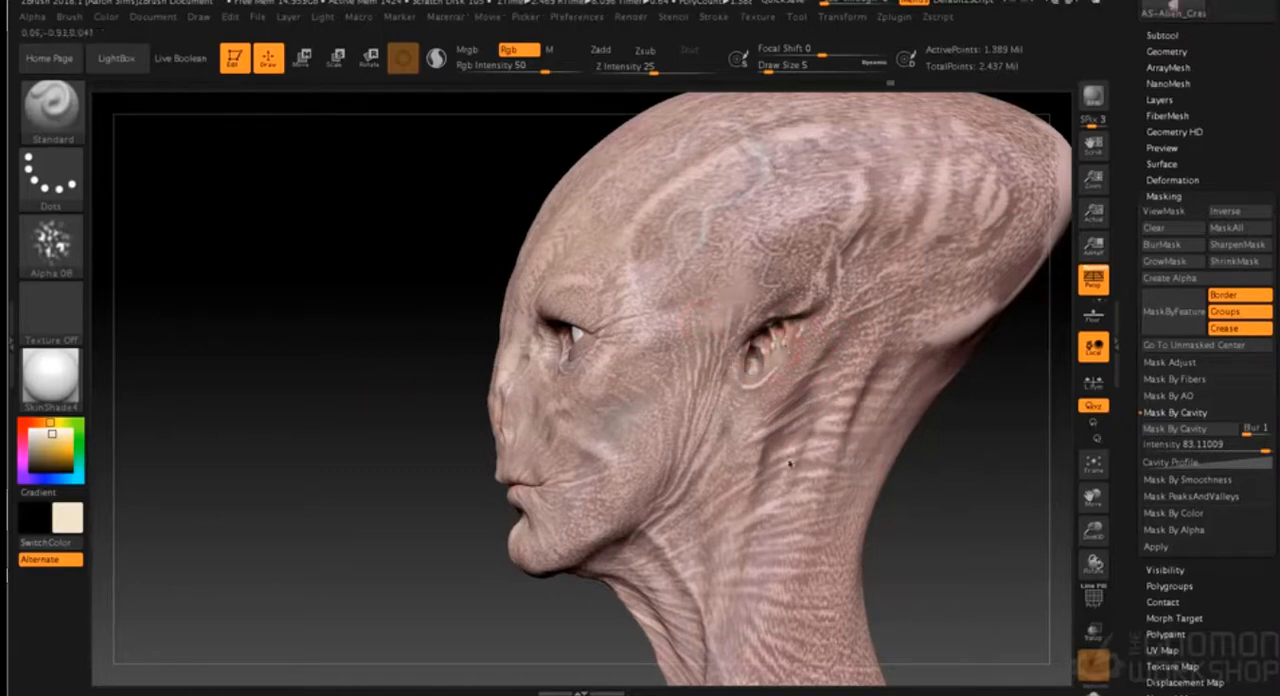
- Mottle cream over the neck folds and the skin behind the ear, using Draw Sizes 11 and 25, and finish at Draw Size 10
key(s)
drag(912, 494, 917, 494)
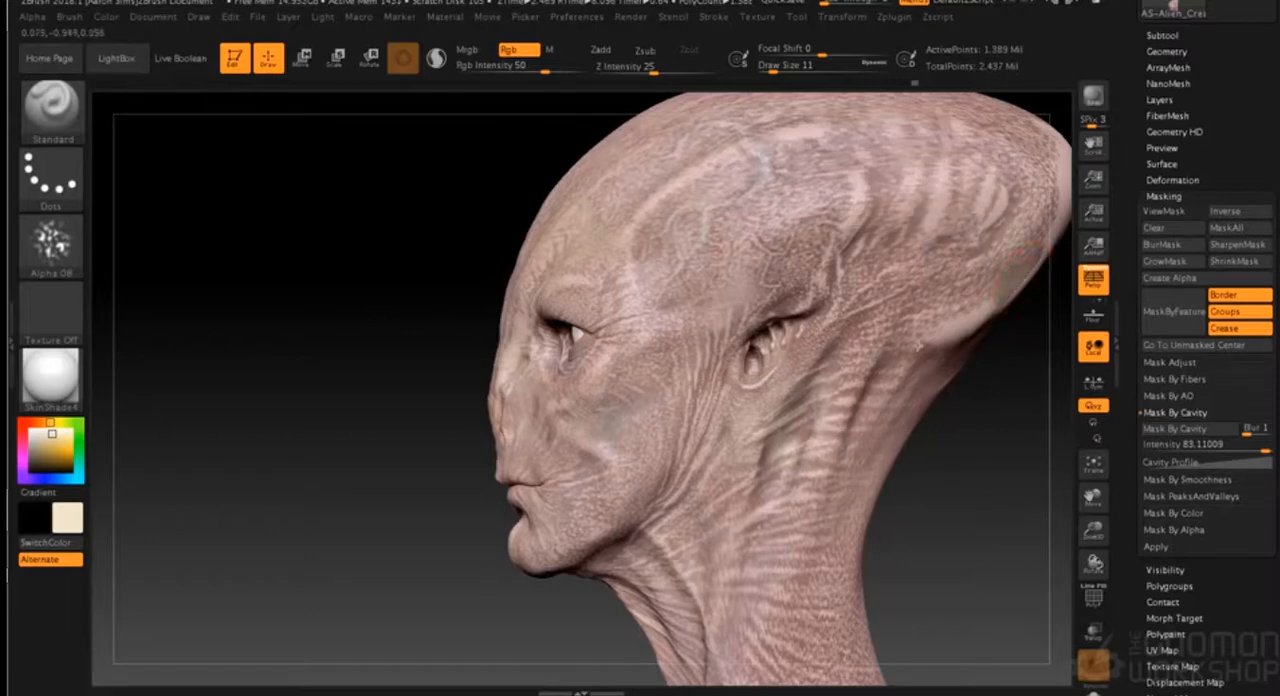
key(s)
click(994, 420)
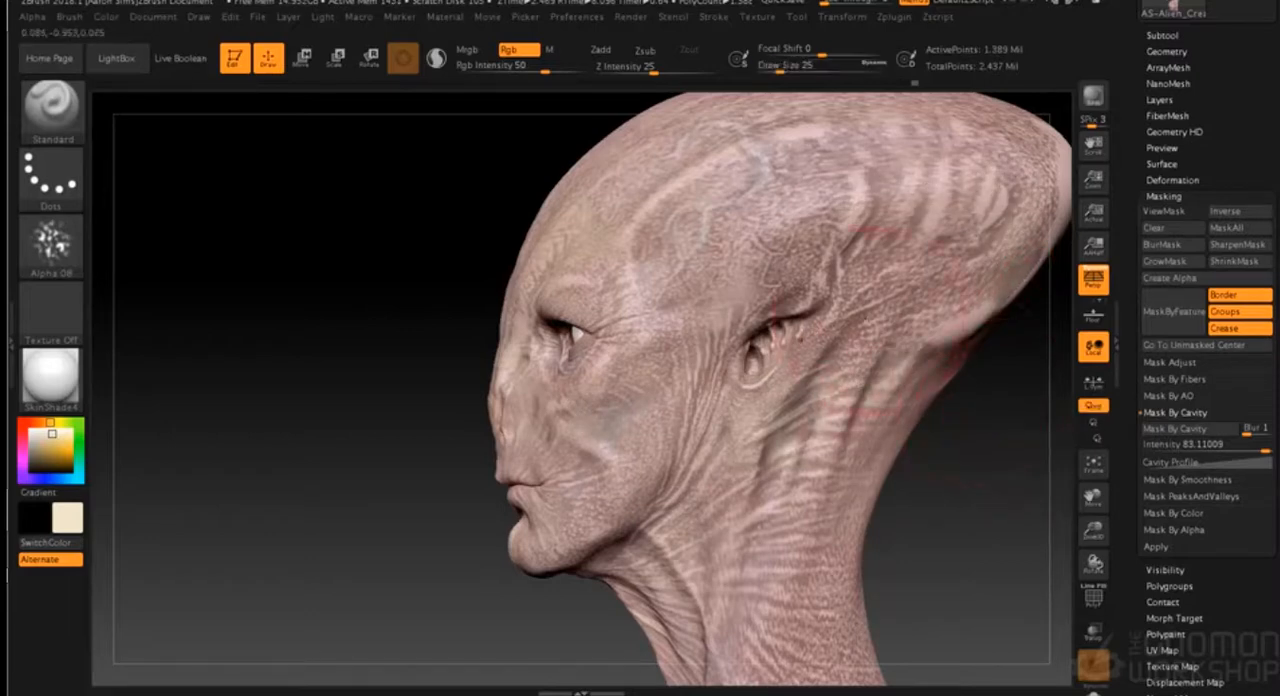
key(s)
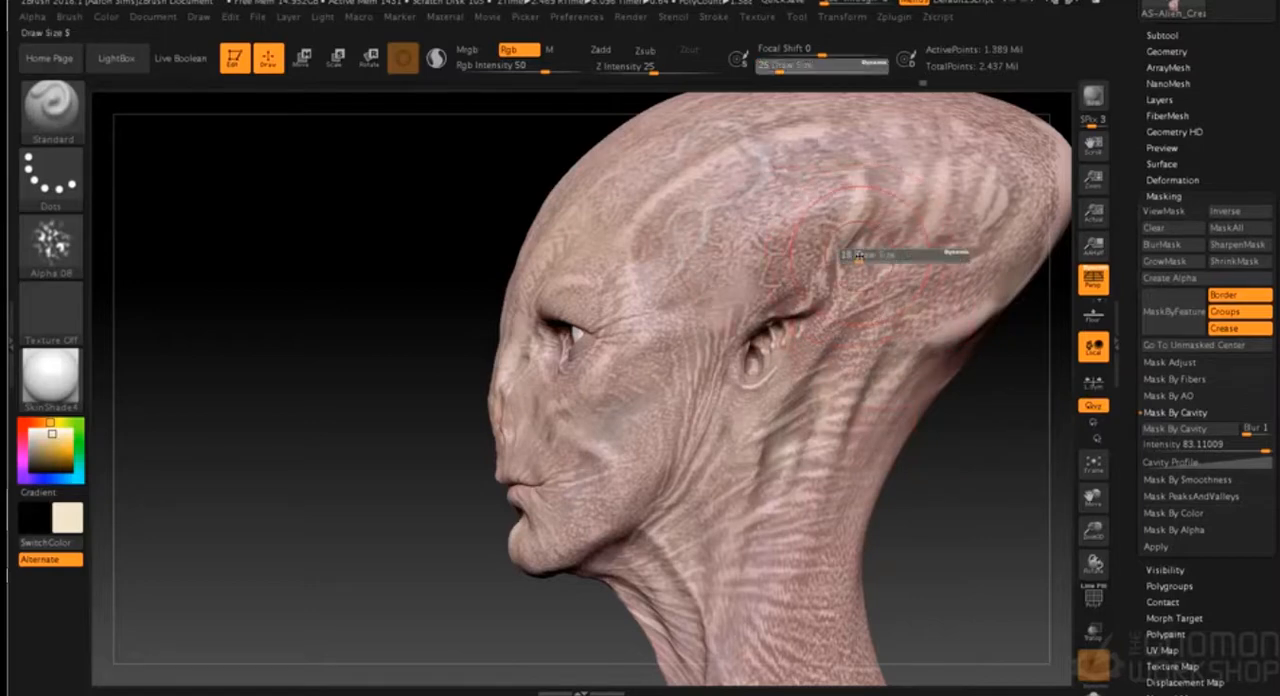
click(850, 252)
key(s)
click(982, 390)
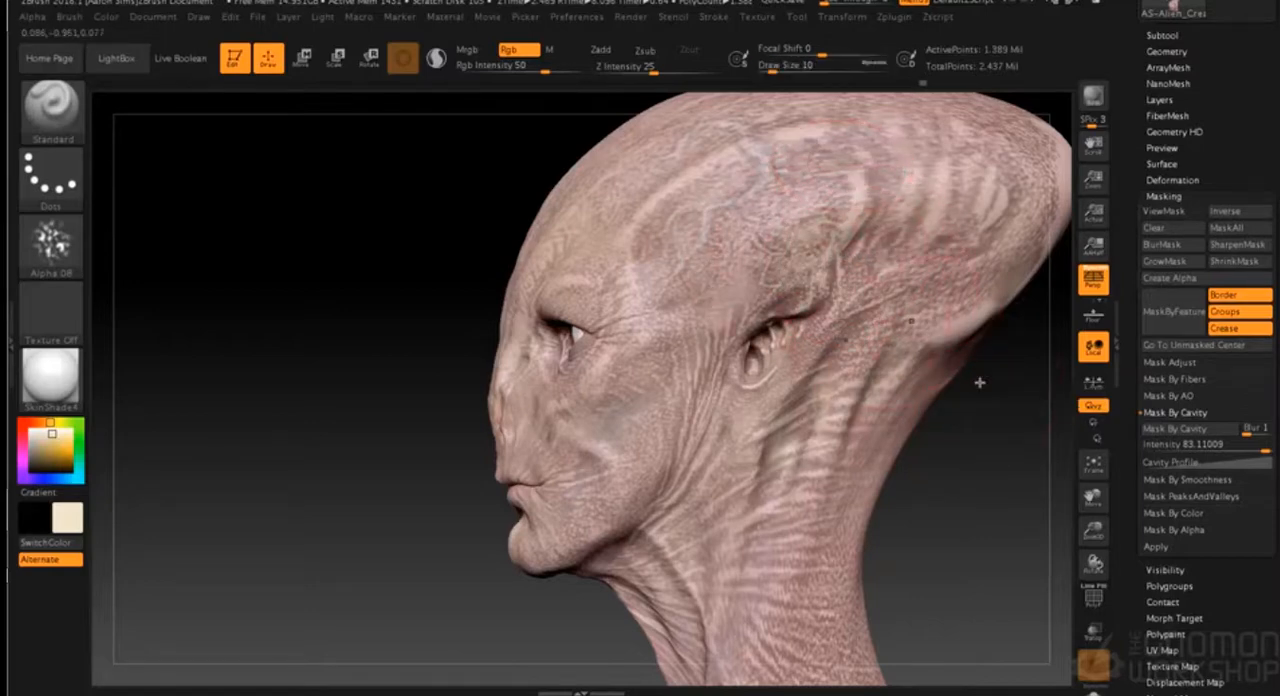
- Lower the Rgb Intensity to 31 and mottle cream over the side of the head, the forehead and the cheek
drag(545, 76, 524, 76)
drag(837, 132, 876, 106)
mouse_move(300, 400)
mouse_down()
mouse_move(700, 400)
mouse_move(620, 380)
mouse_up()
drag(650, 250, 697, 255)
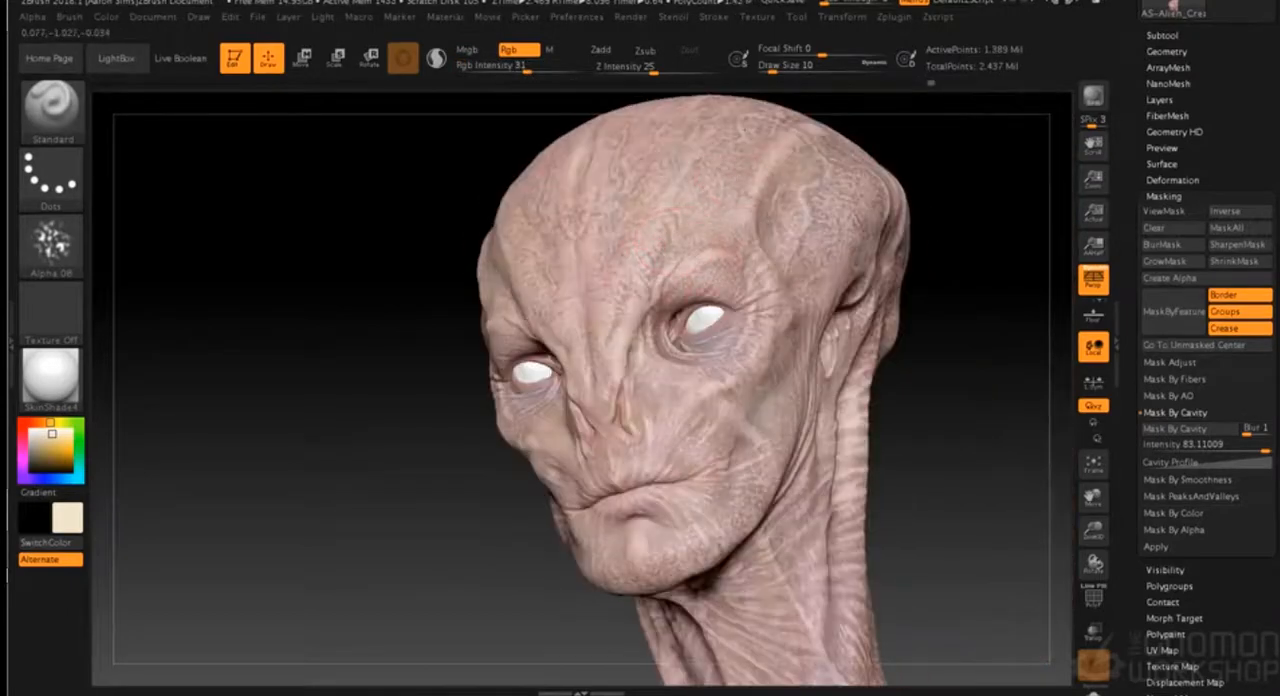
shift+drag(934, 354, 917, 383)
mouse_move(823, 394)
alt+mouse_down()
mouse_move(849, 319)
mouse_move(794, 397)
mouse_move(840, 400)
alt+mouse_up()
alt+drag(825, 320, 885, 341)
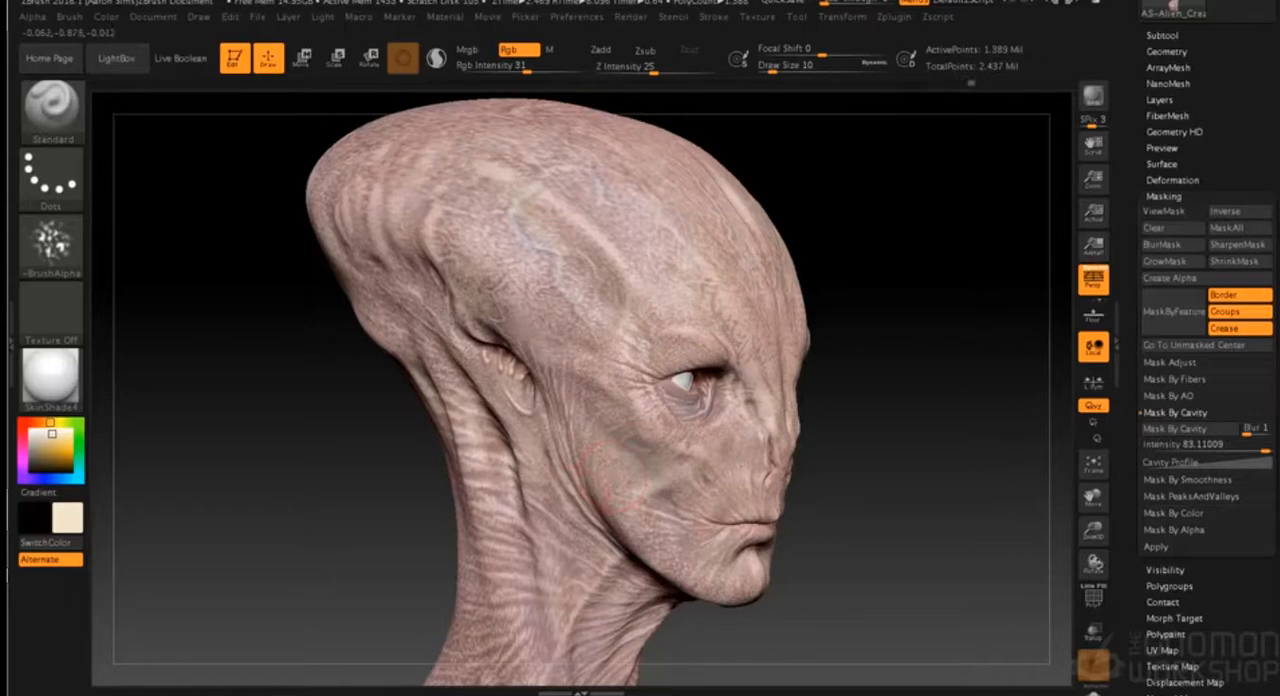
- Speckle cream down the throat beneath the chin with Draw Size 9, switching the brush alpha to Alpha 23
drag(863, 480, 777, 429)
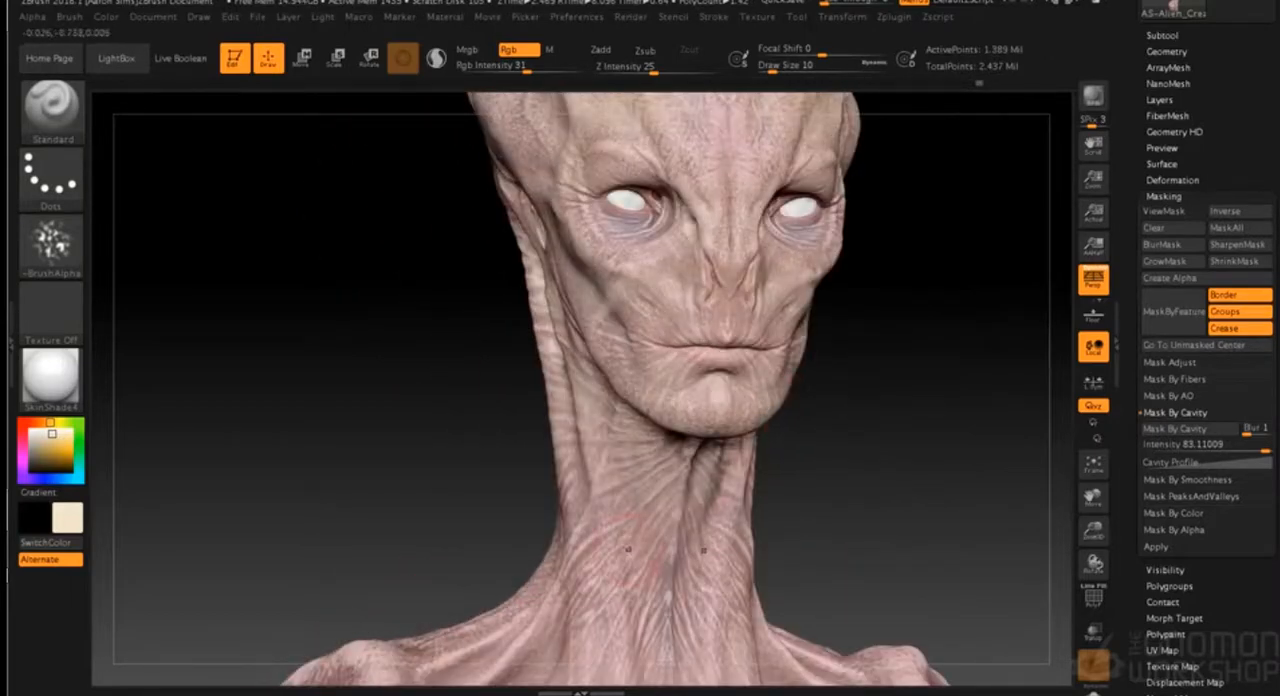
key(s)
click(871, 446)
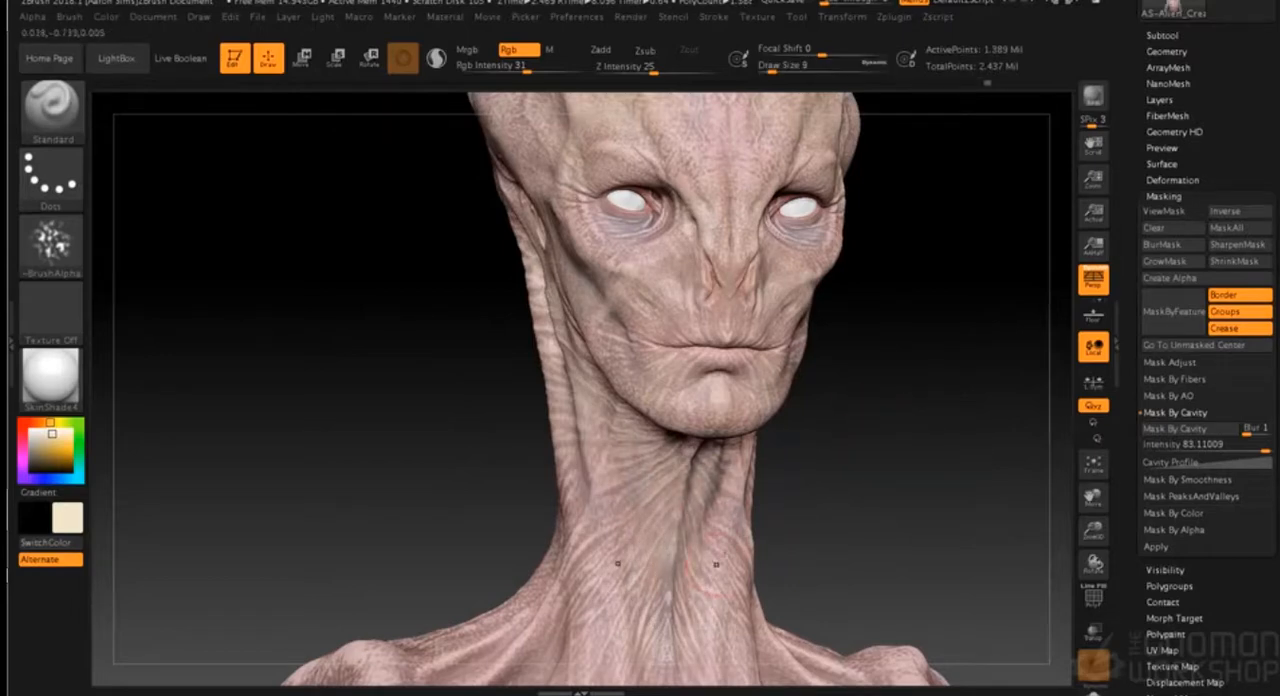
click(58, 250)
click(345, 260)
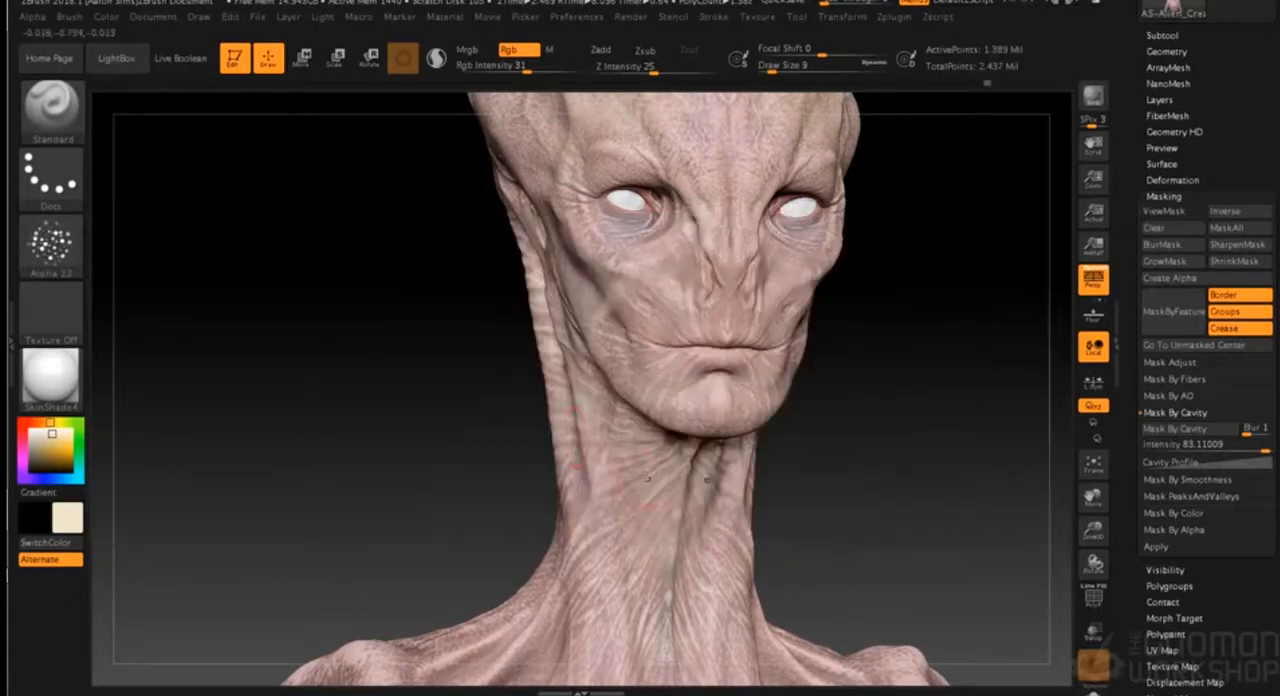
drag(660, 572, 617, 560)
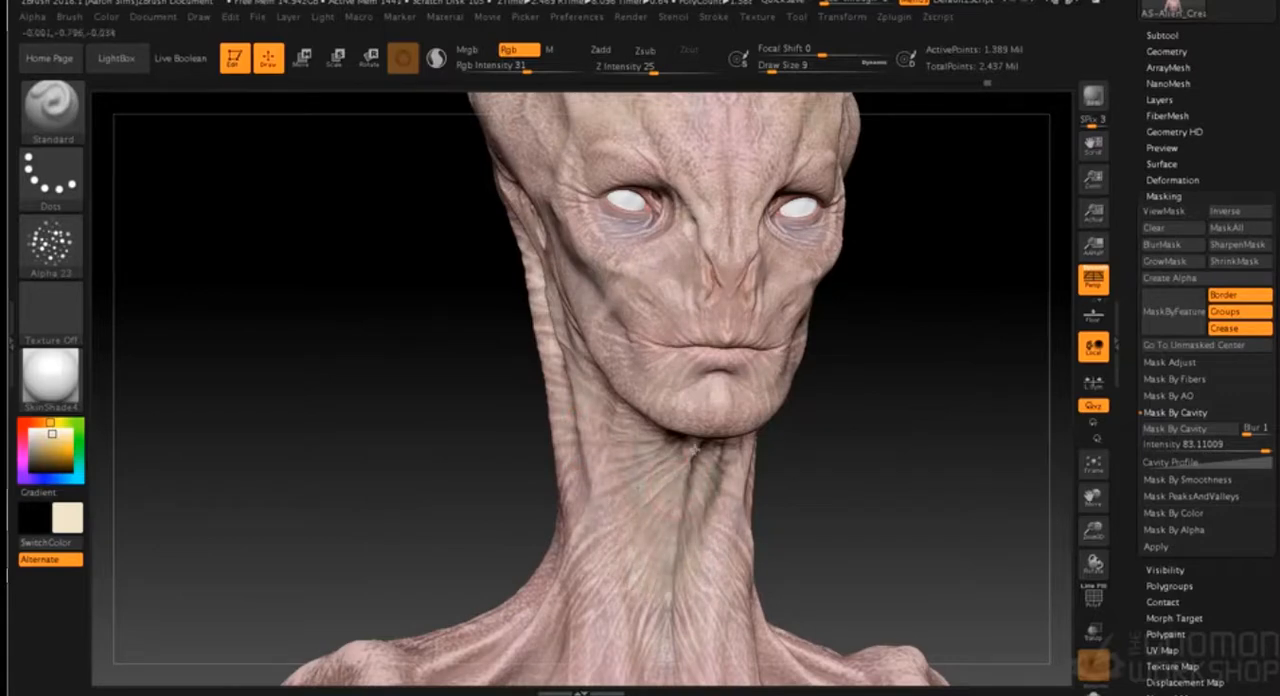
drag(877, 328, 645, 325)
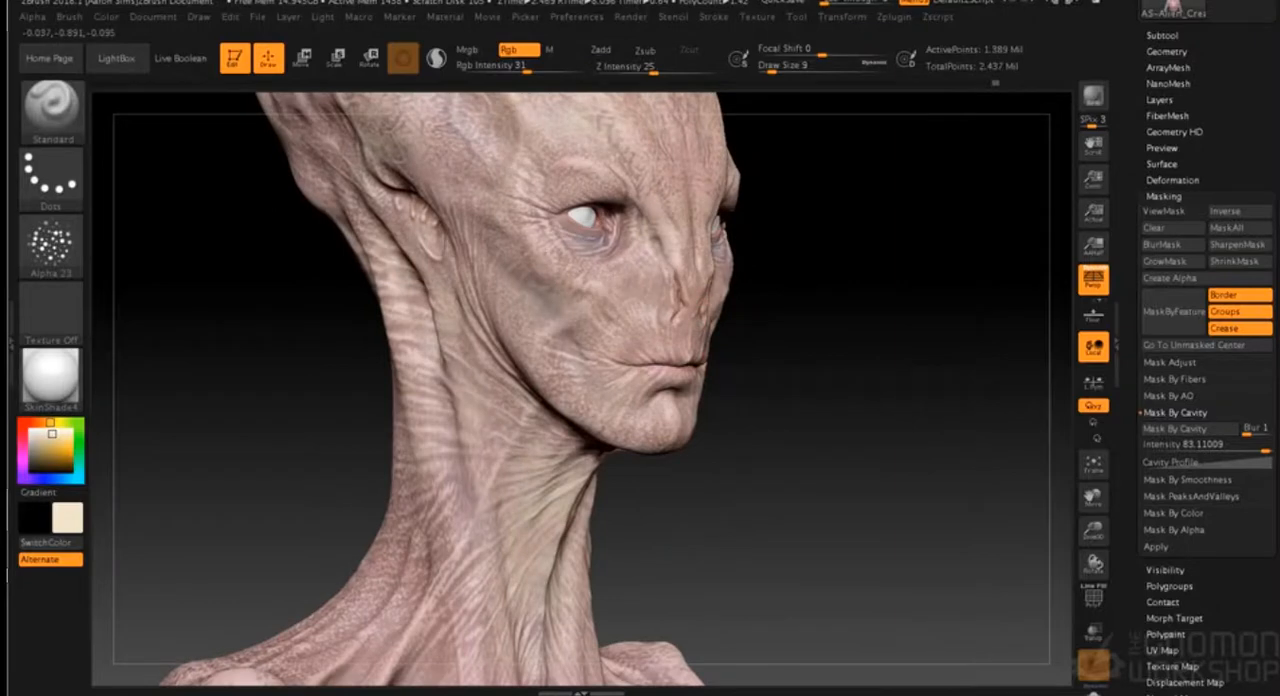
- Speckle cream with Alpha 23 around the mouth, behind the ear and over the temple
drag(945, 190, 834, 176)
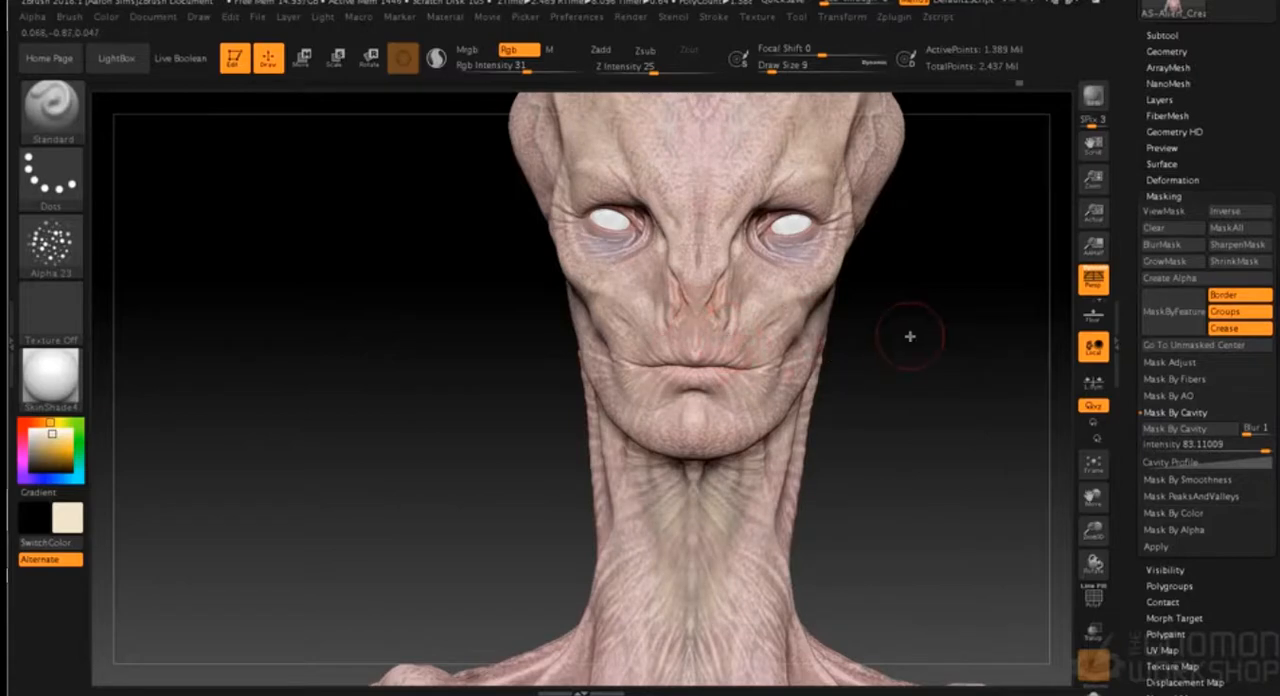
drag(909, 334, 873, 288)
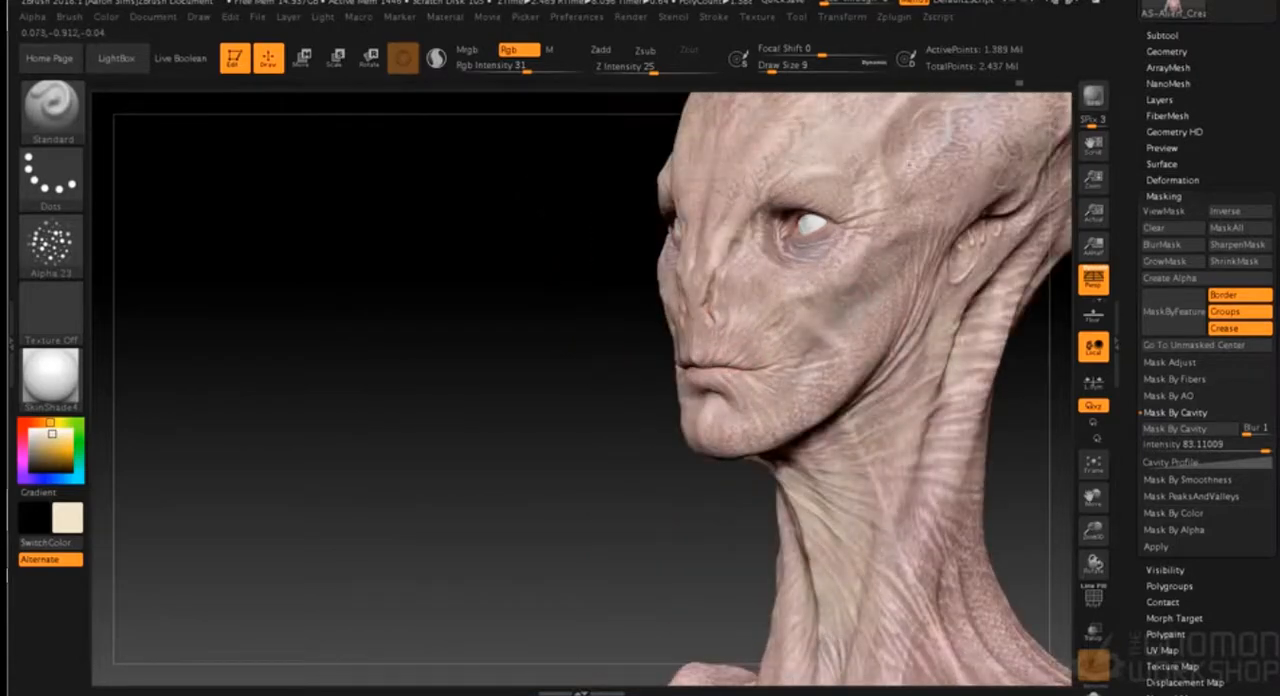
alt+drag(567, 363, 352, 401)
alt+drag(896, 307, 831, 389)
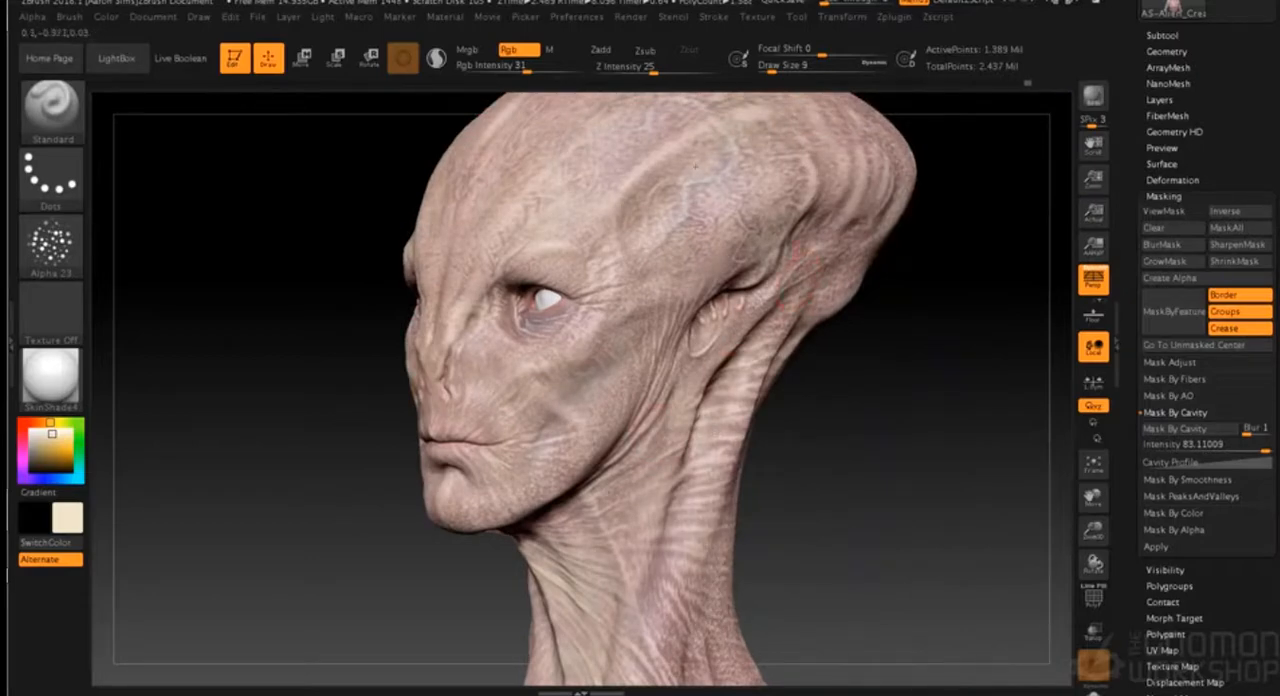
mouse_move(827, 387)
mouse_down()
mouse_move(846, 389)
mouse_move(897, 567)
mouse_up()
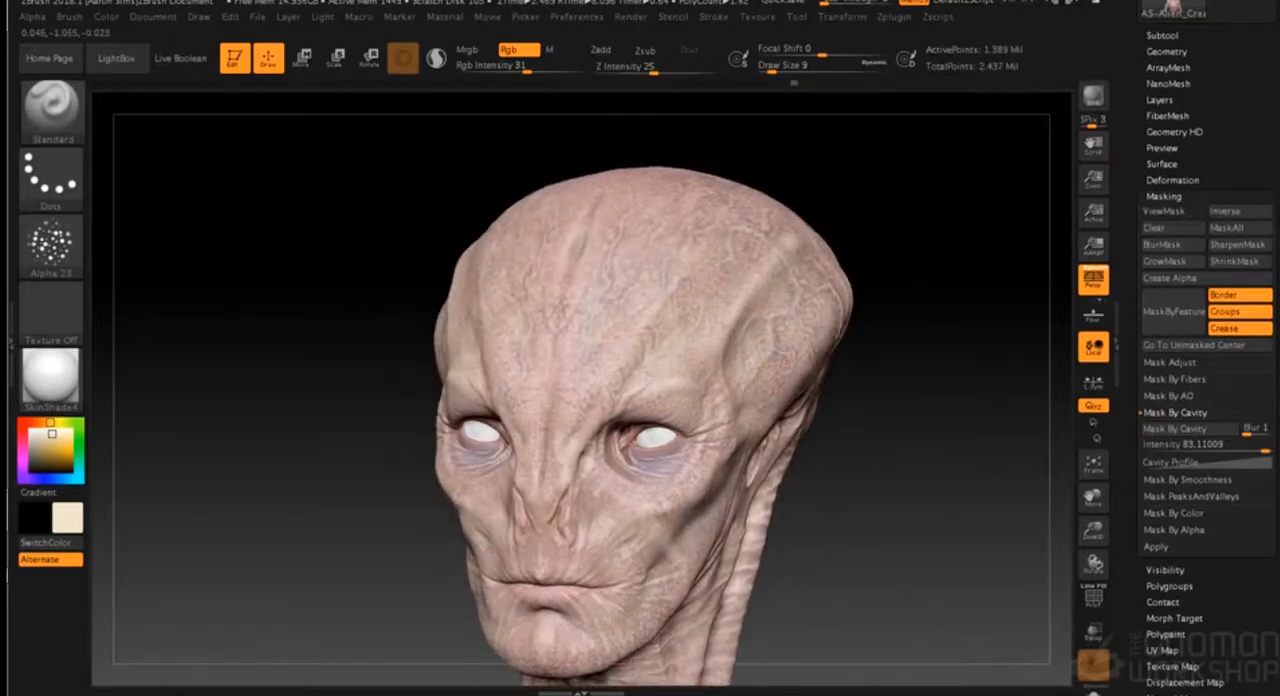
- Speckle cream along the side and back of the neck and down towards the collarbone
mouse_move(829, 553)
mouse_down()
mouse_move(861, 550)
mouse_move(823, 486)
mouse_move(801, 344)
mouse_move(771, 291)
mouse_move(806, 429)
mouse_move(811, 371)
mouse_up()
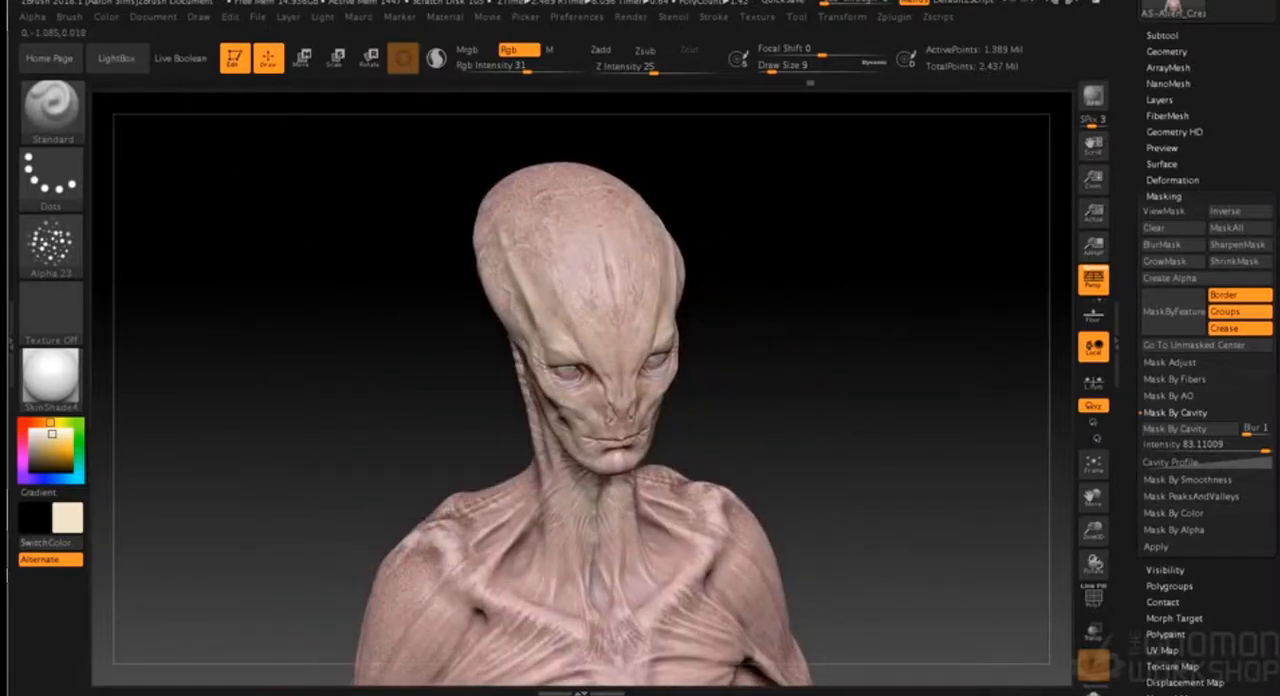
drag(709, 223, 722, 179)
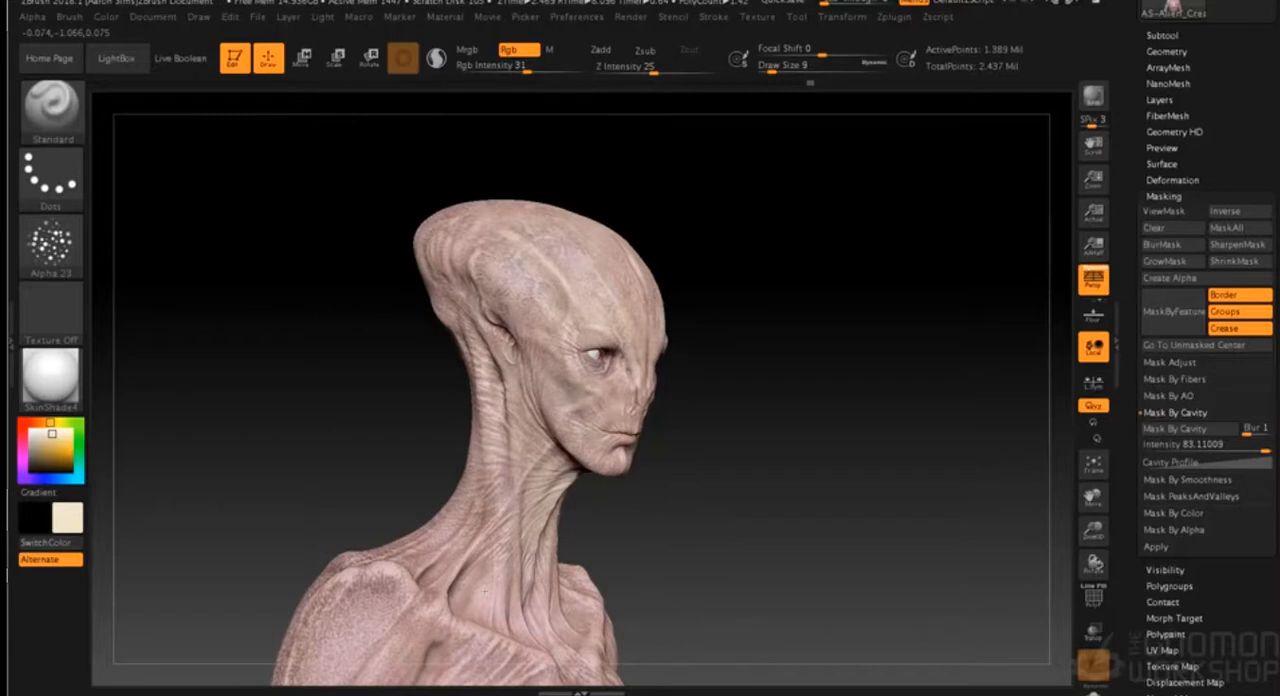
alt+drag(737, 471, 834, 320)
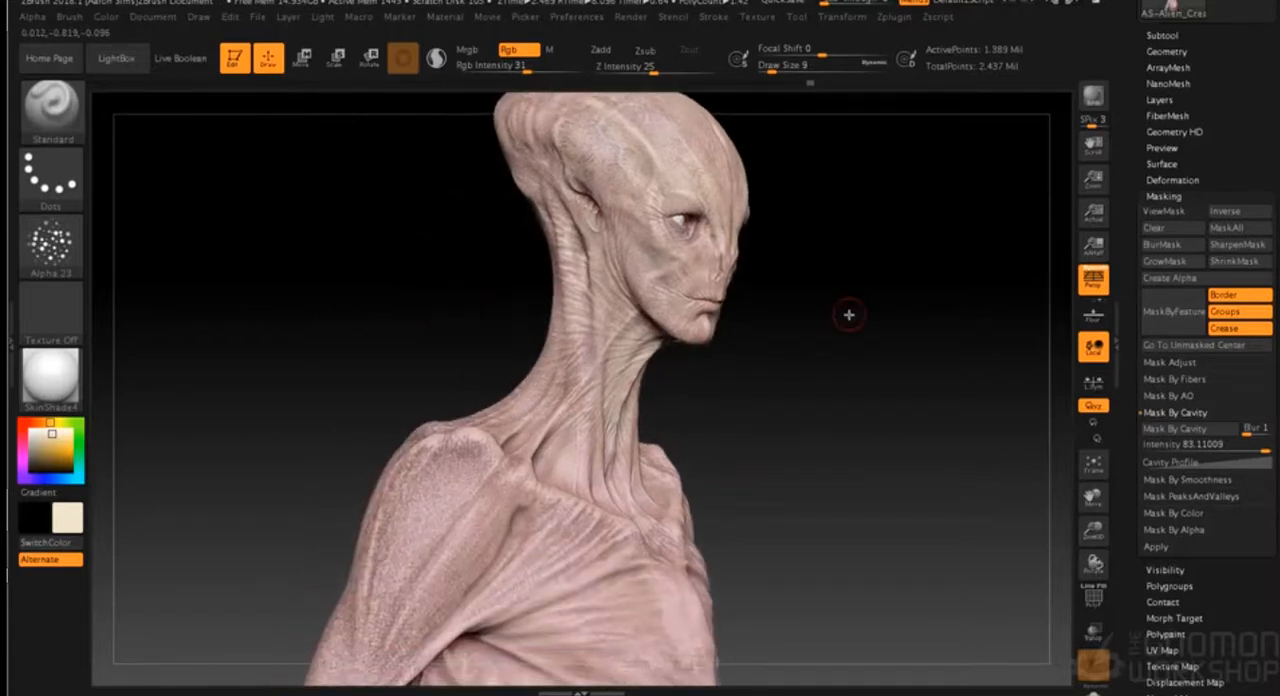
alt+drag(706, 362, 821, 518)
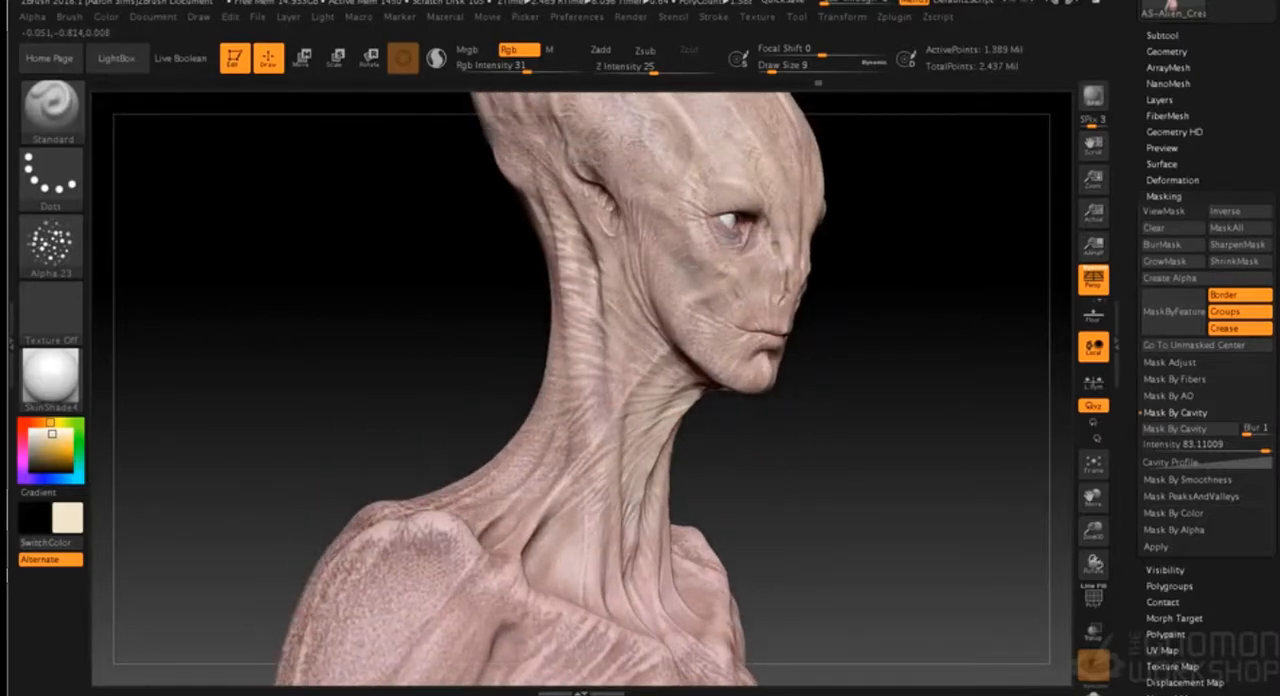
alt+drag(833, 410, 823, 458)
drag(833, 398, 876, 362)
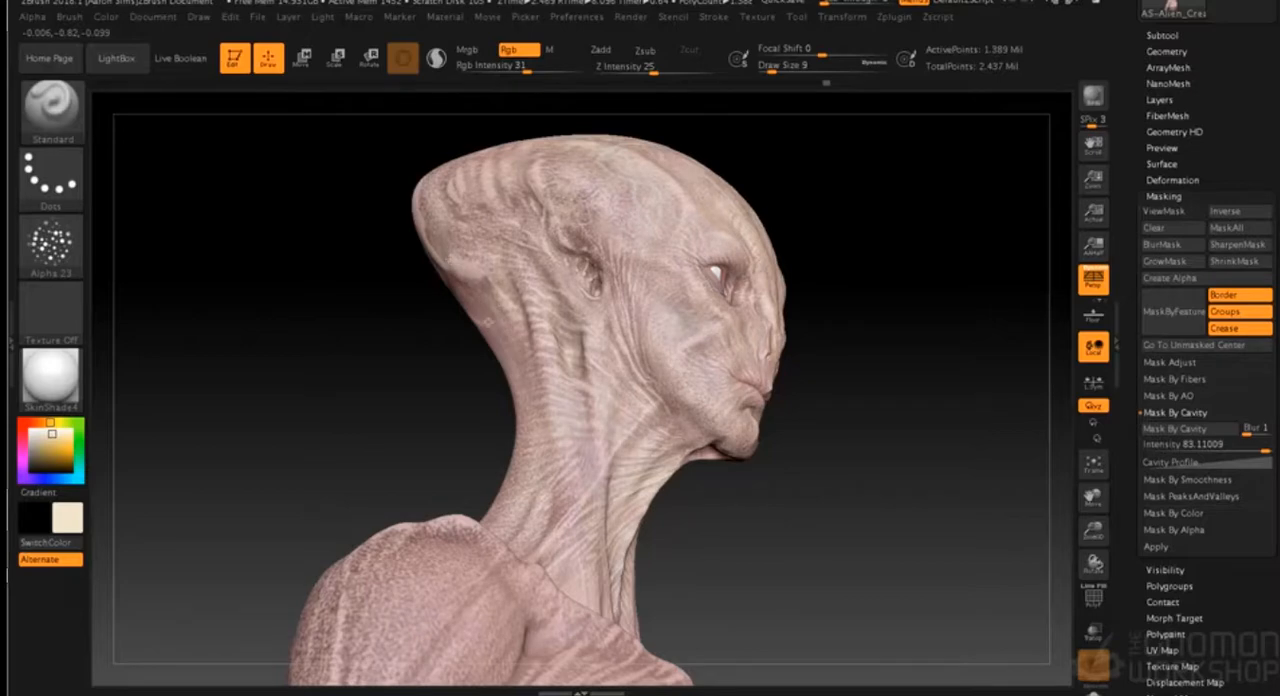
- Speckle cream at the base of the throat and on both sides of the upper forehead
drag(822, 402, 803, 334)
alt+drag(846, 464, 812, 380)
drag(848, 432, 820, 436)
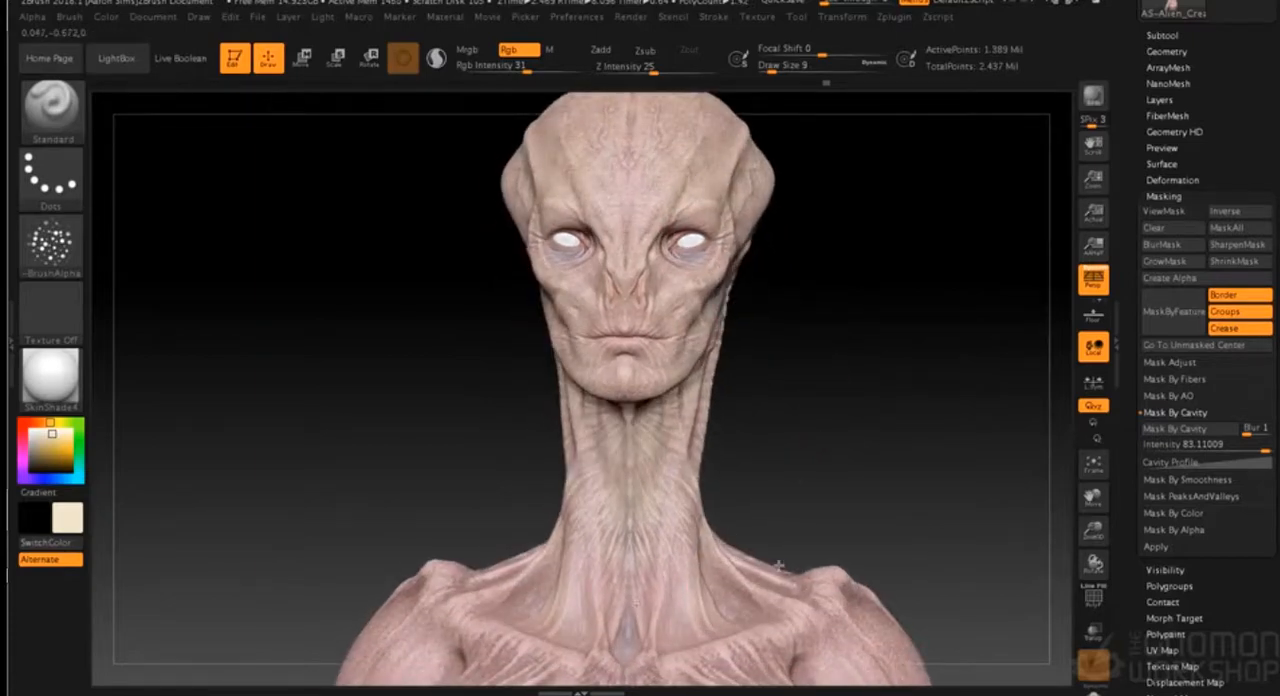
drag(905, 478, 787, 478)
alt+drag(797, 345, 766, 370)
drag(880, 305, 1010, 335)
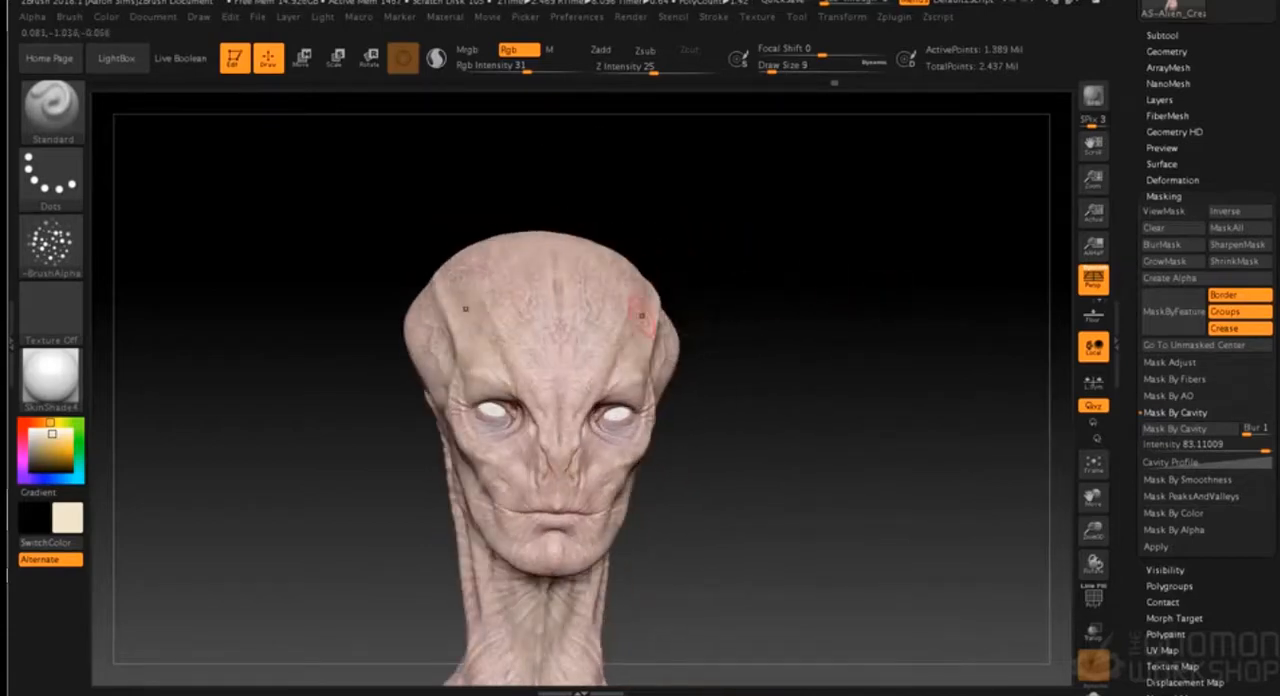
- Speckle cream over the upper chest below the collarbones and along the side of the lower neck
alt+drag(759, 452, 767, 369)
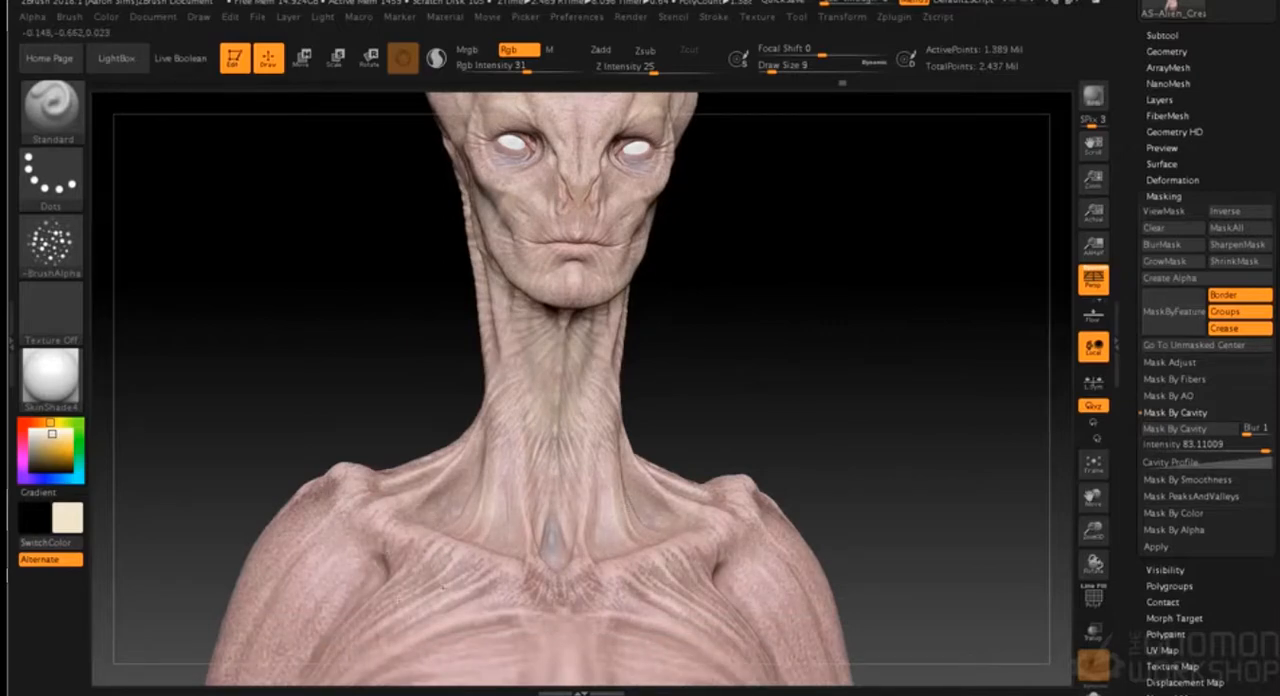
alt+drag(842, 368, 880, 466)
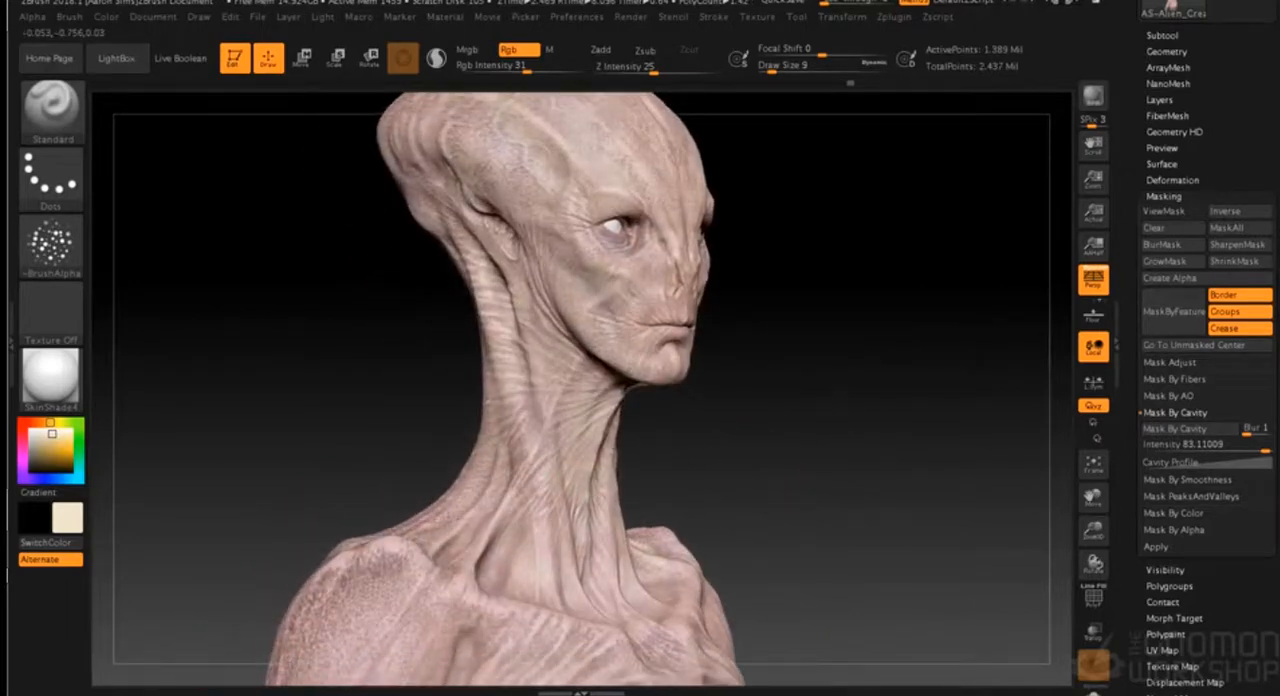
drag(698, 426, 533, 470)
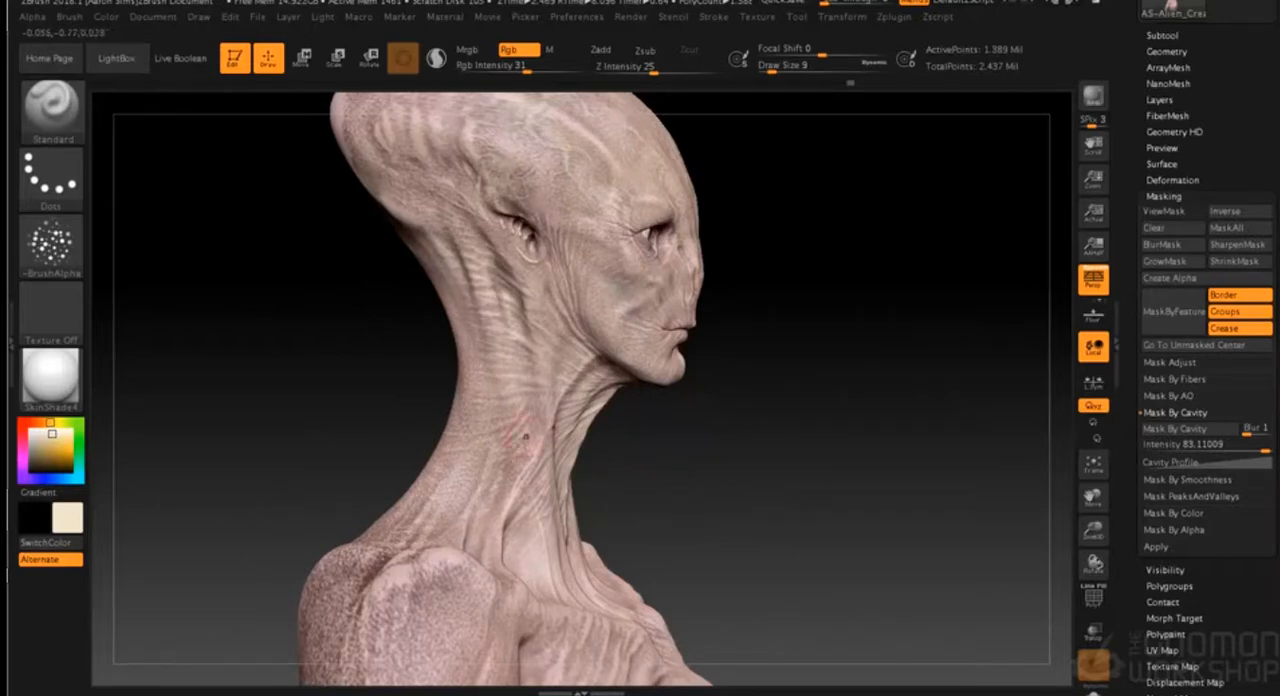
drag(730, 446, 677, 449)
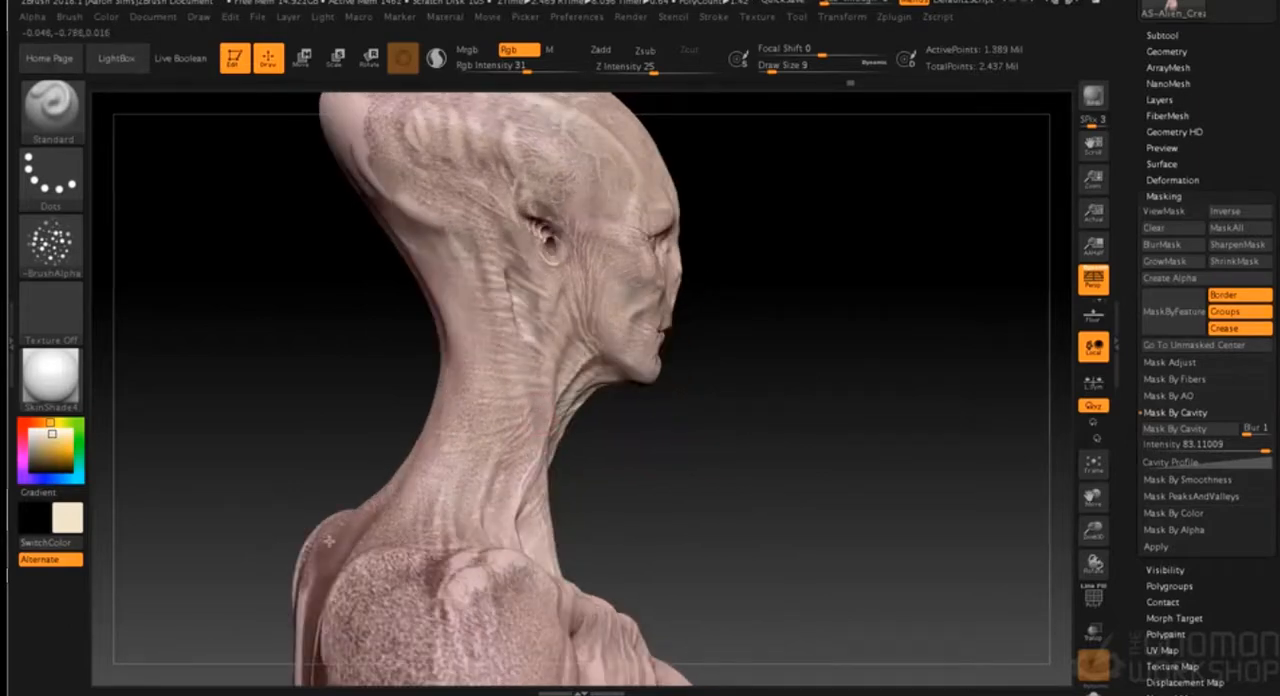
- Speckle cream across the upper back and nape, and over the skin in front of and above the ear
drag(628, 490, 390, 575)
mouse_move(365, 635)
mouse_down()
mouse_move(442, 601)
mouse_move(389, 541)
mouse_move(415, 566)
mouse_move(437, 627)
mouse_up()
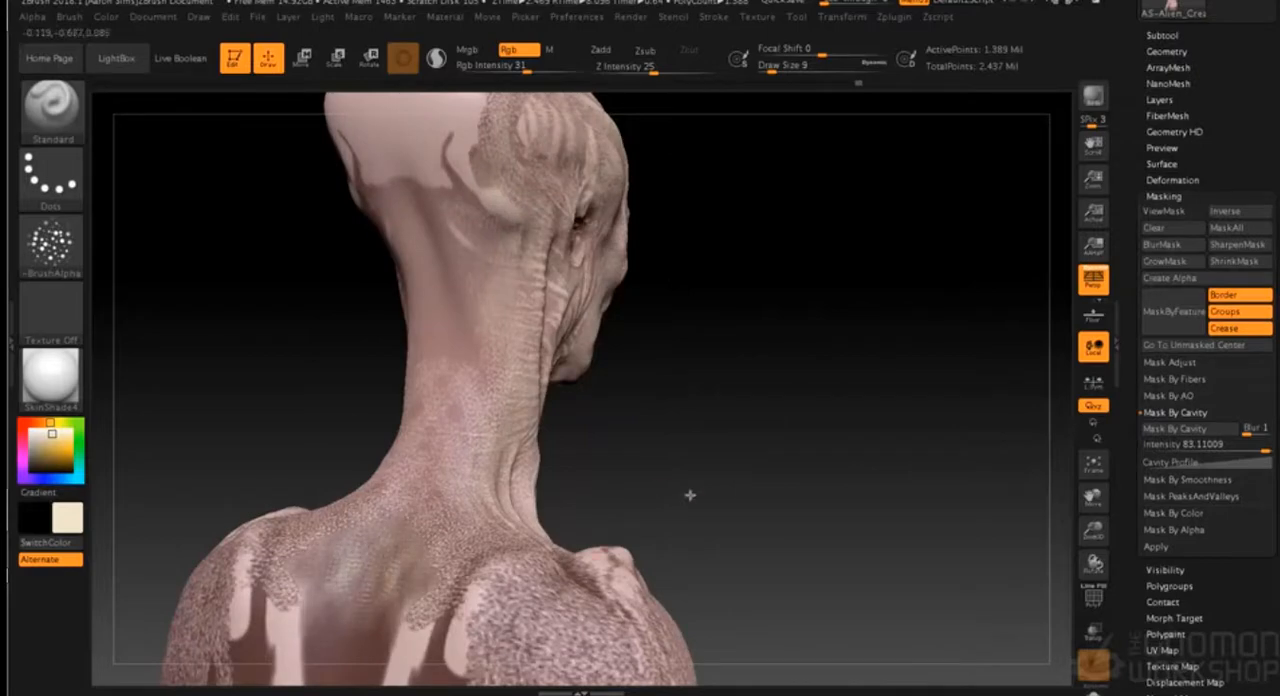
drag(689, 494, 677, 484)
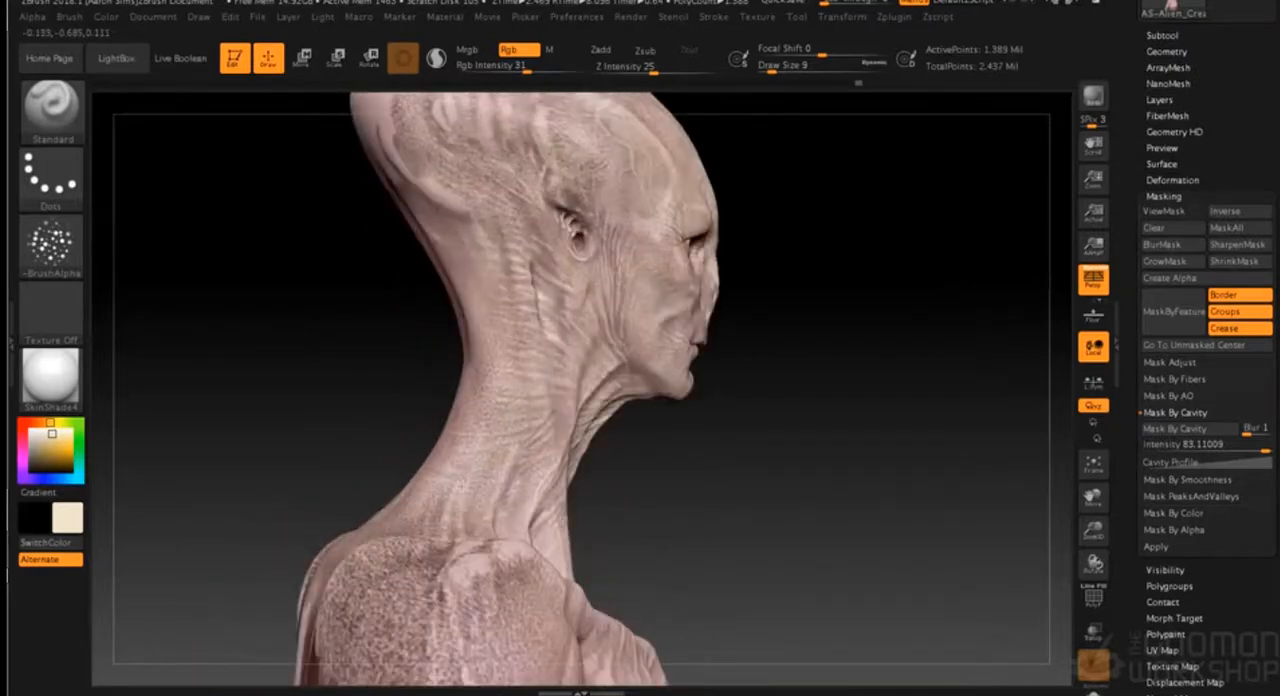
alt+drag(782, 384, 790, 487)
drag(601, 322, 611, 299)
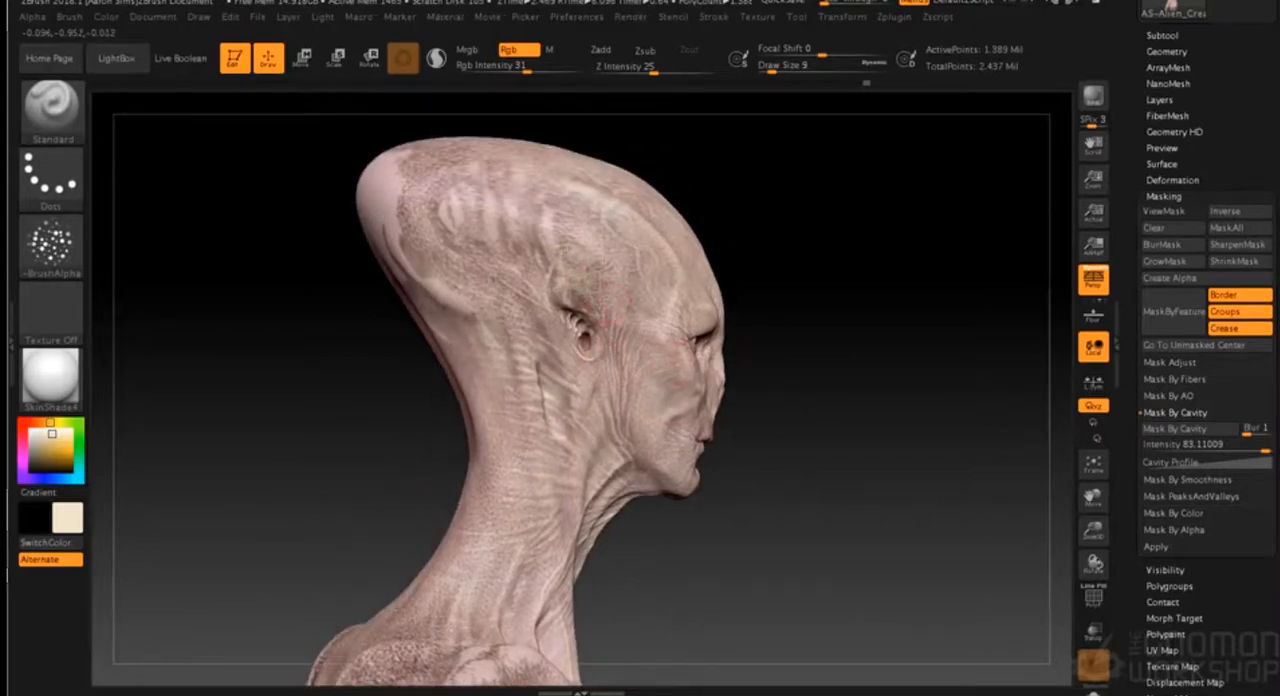
- Speckle cream over the front of the neck, the lower throat and the tops of the shoulders
mouse_move(834, 302)
mouse_down()
mouse_move(849, 371)
mouse_move(817, 410)
mouse_up()
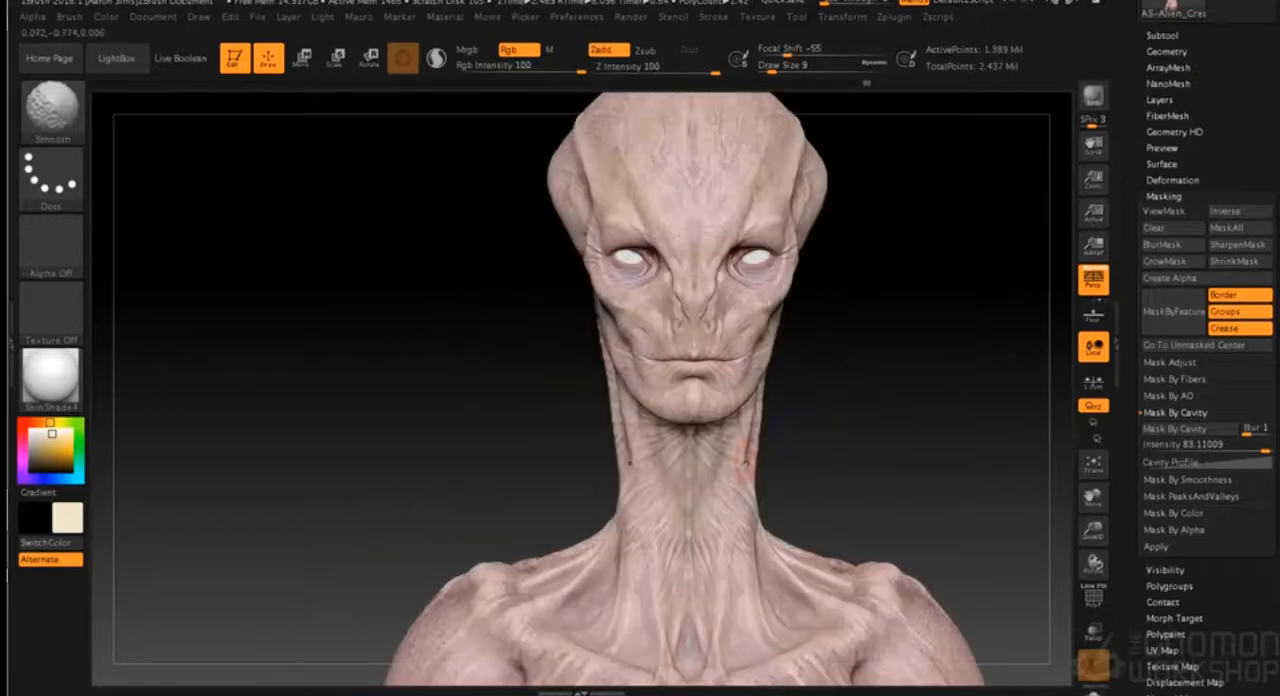
drag(746, 440, 738, 458)
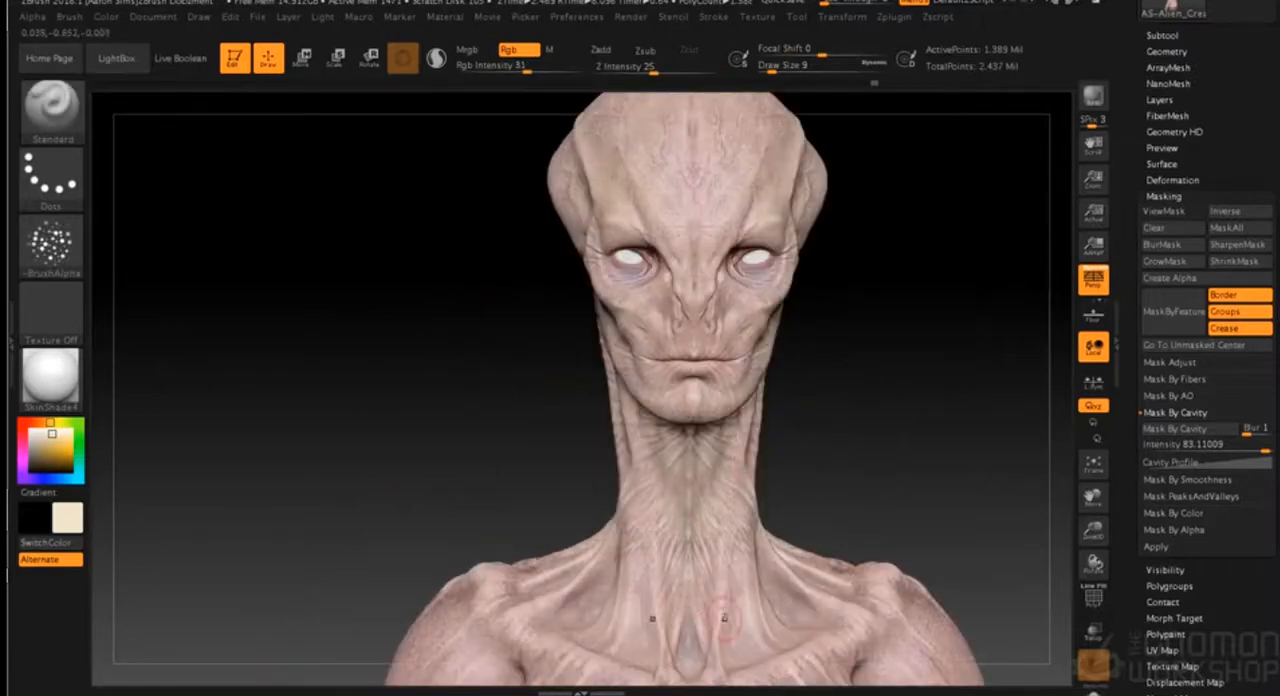
alt+drag(866, 502, 722, 398)
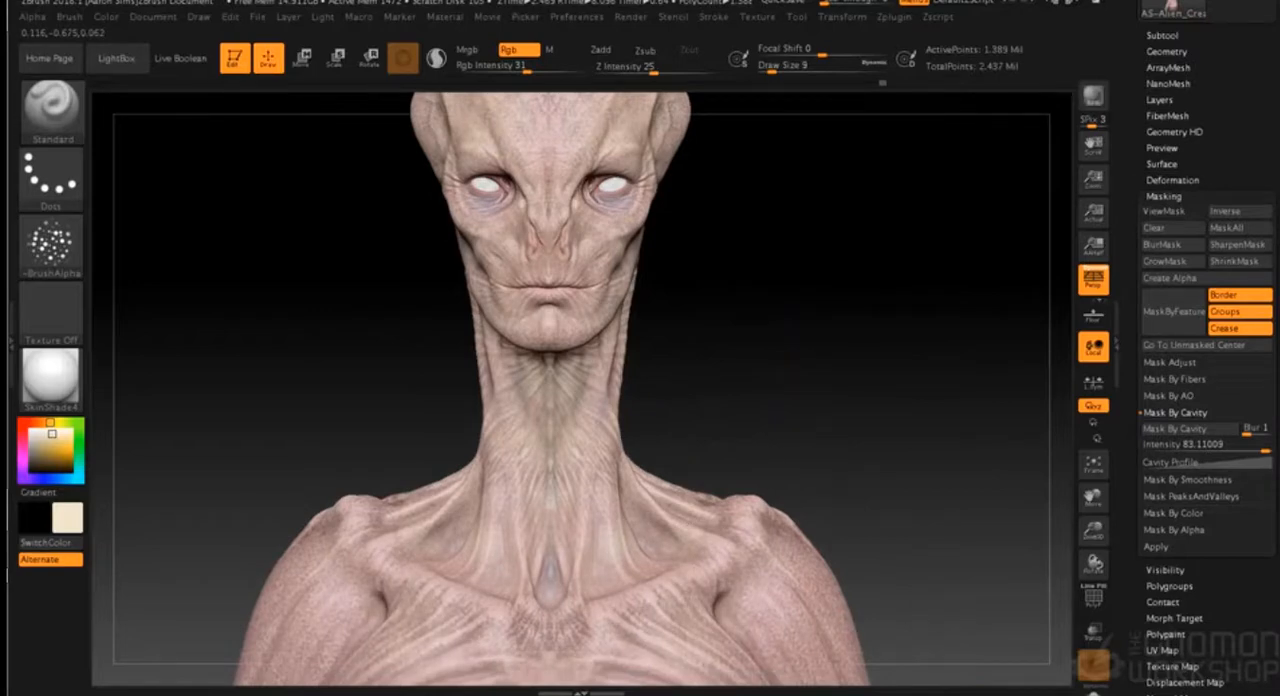
drag(751, 463, 777, 490)
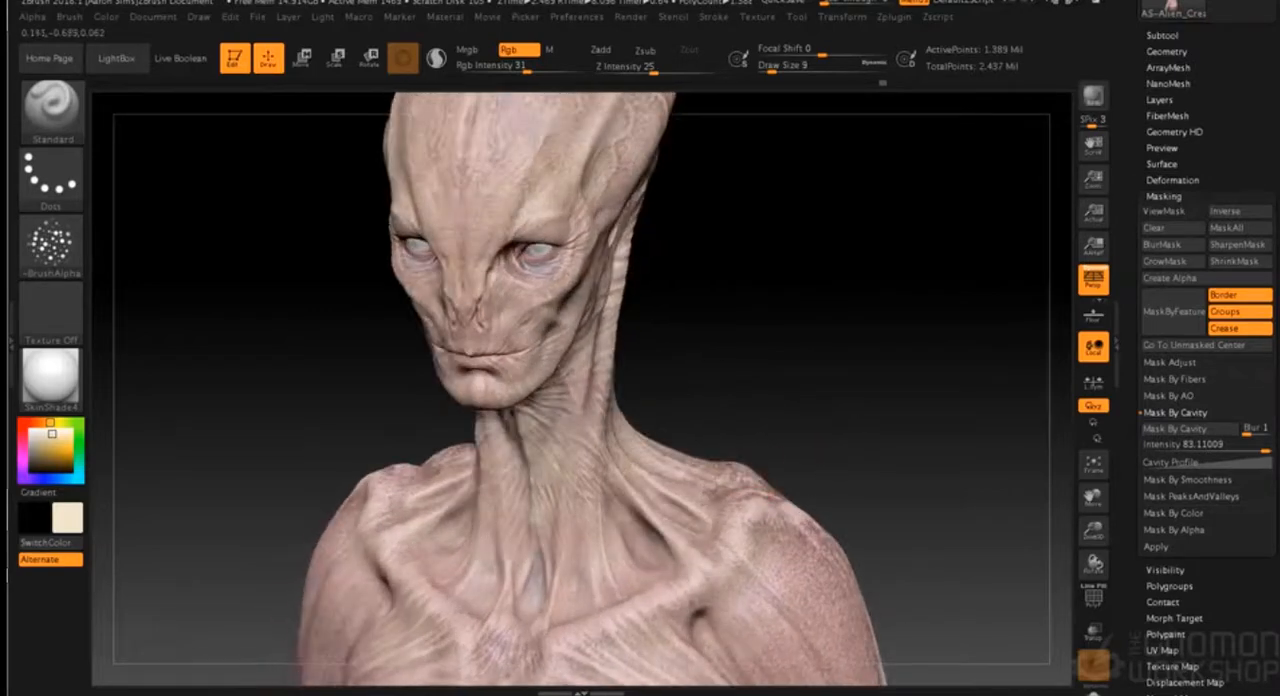
drag(803, 385, 749, 409)
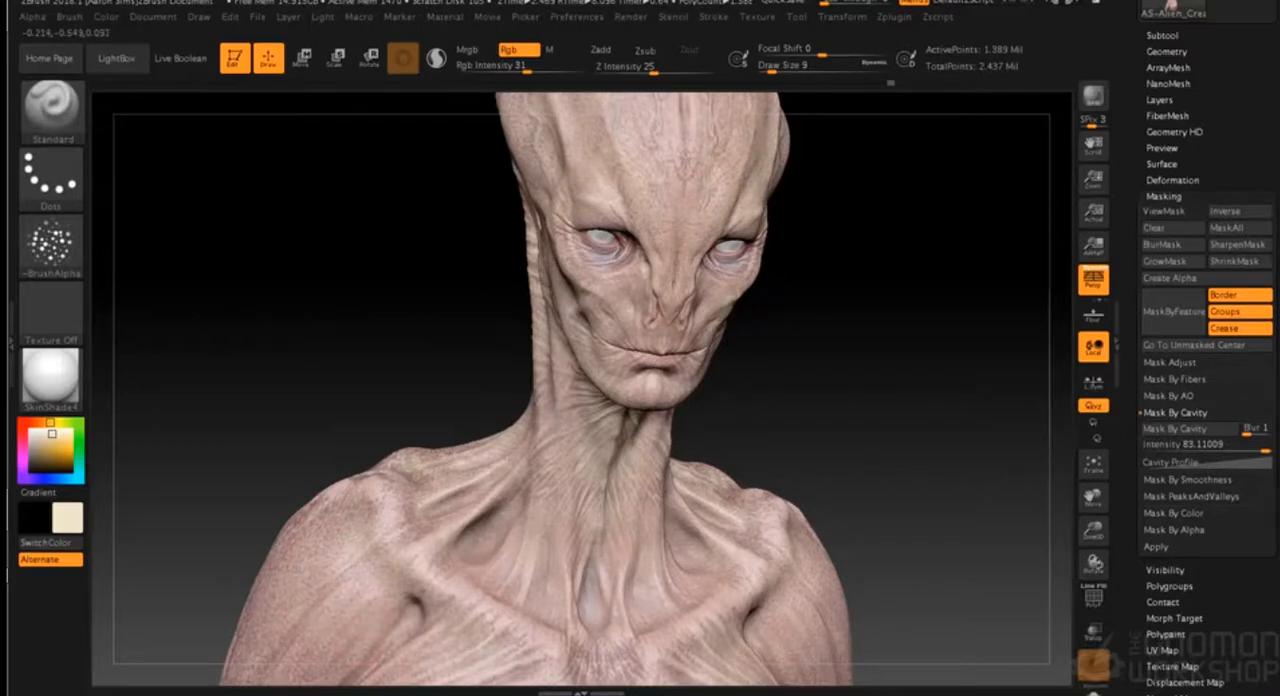
drag(396, 382, 439, 443)
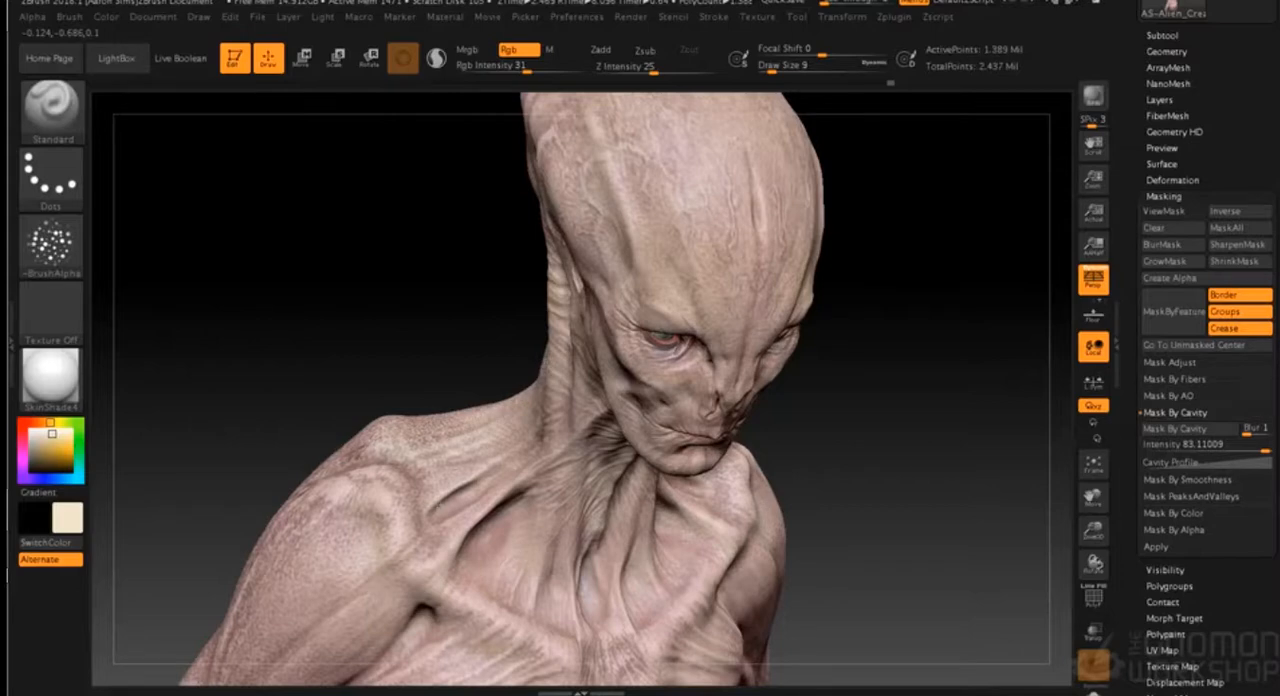
- Examine the speckled skin on the head, neck, chest, arms and back from the front, side and rear
shift+drag(869, 446, 832, 410)
alt+drag(803, 491, 831, 425)
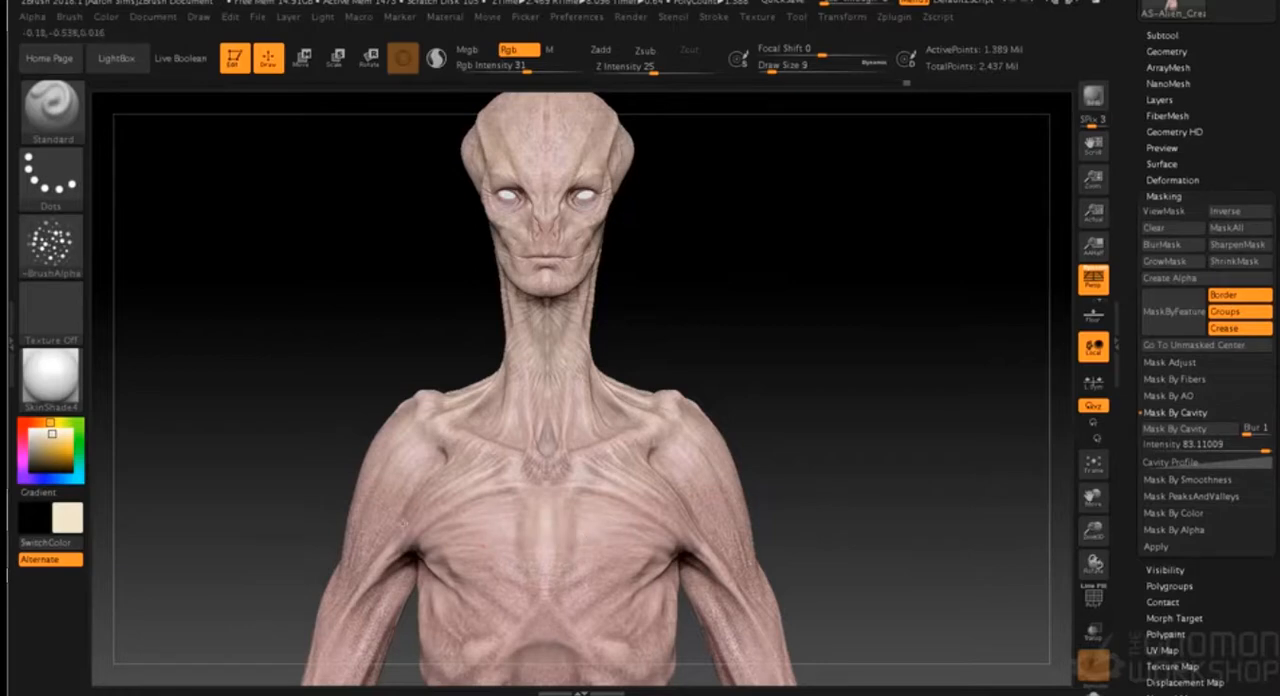
drag(343, 428, 420, 438)
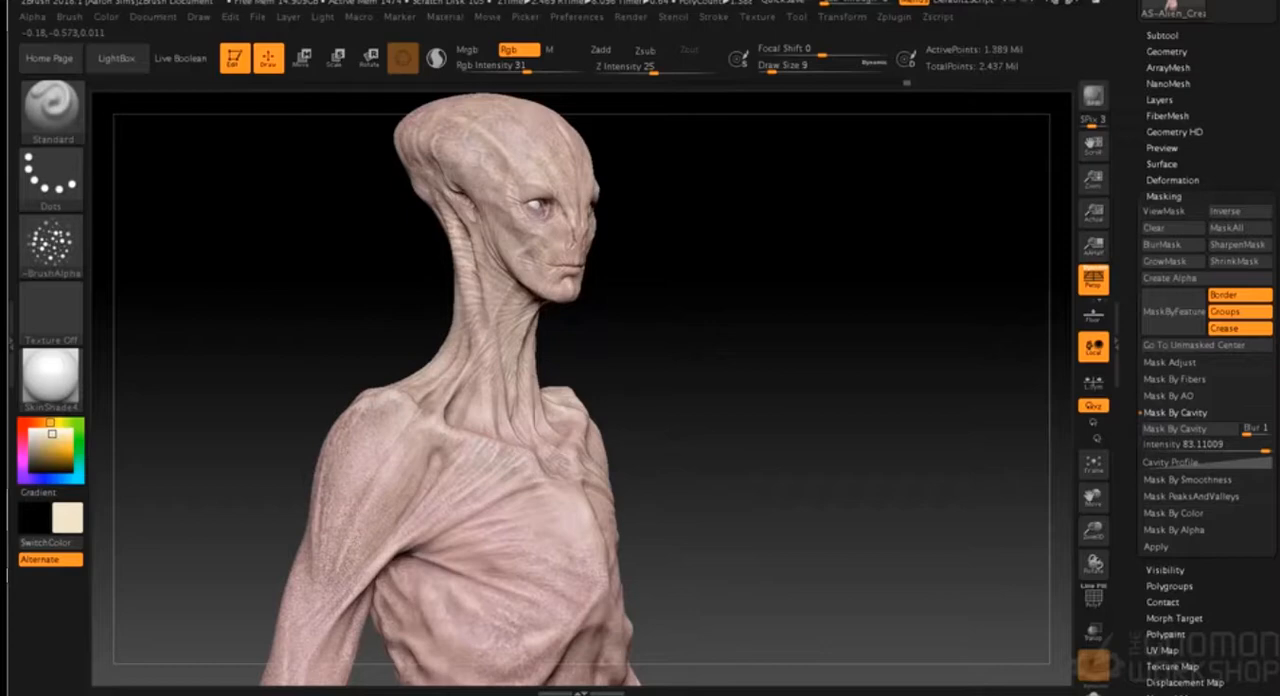
drag(443, 460, 571, 431)
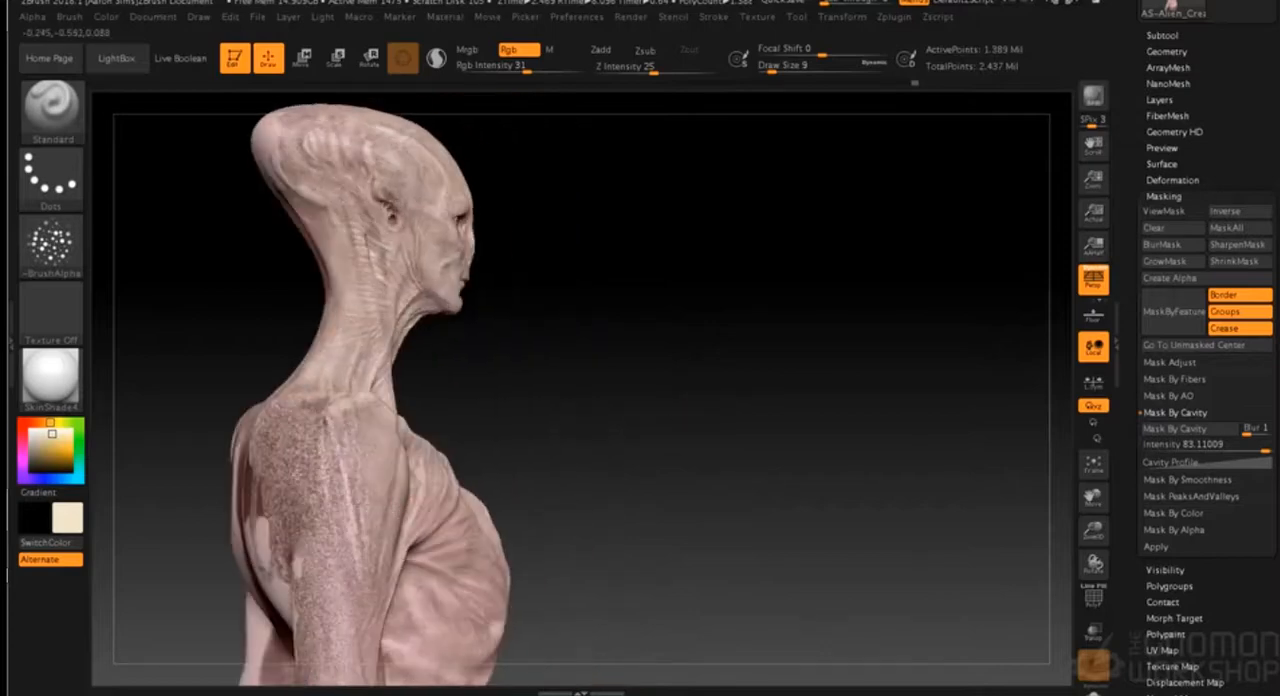
drag(492, 402, 372, 447)
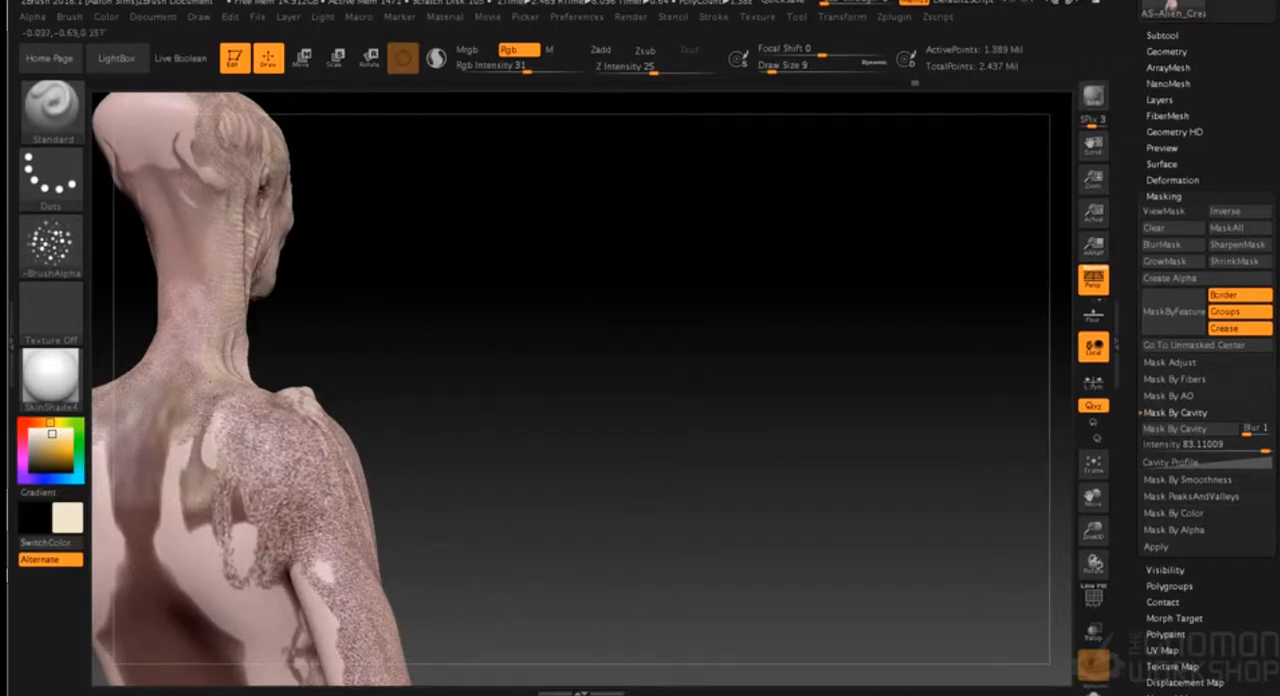
drag(470, 432, 326, 442)
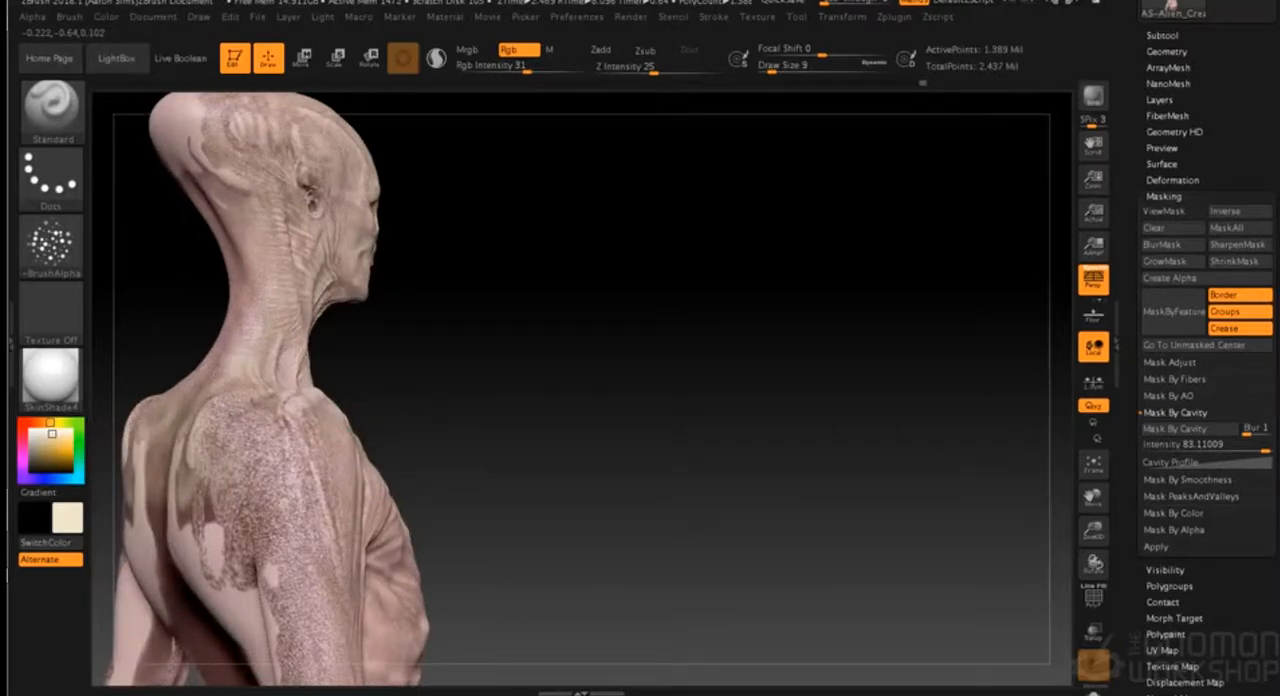
mouse_move(534, 428)
mouse_down()
mouse_move(520, 431)
mouse_move(535, 437)
mouse_up()
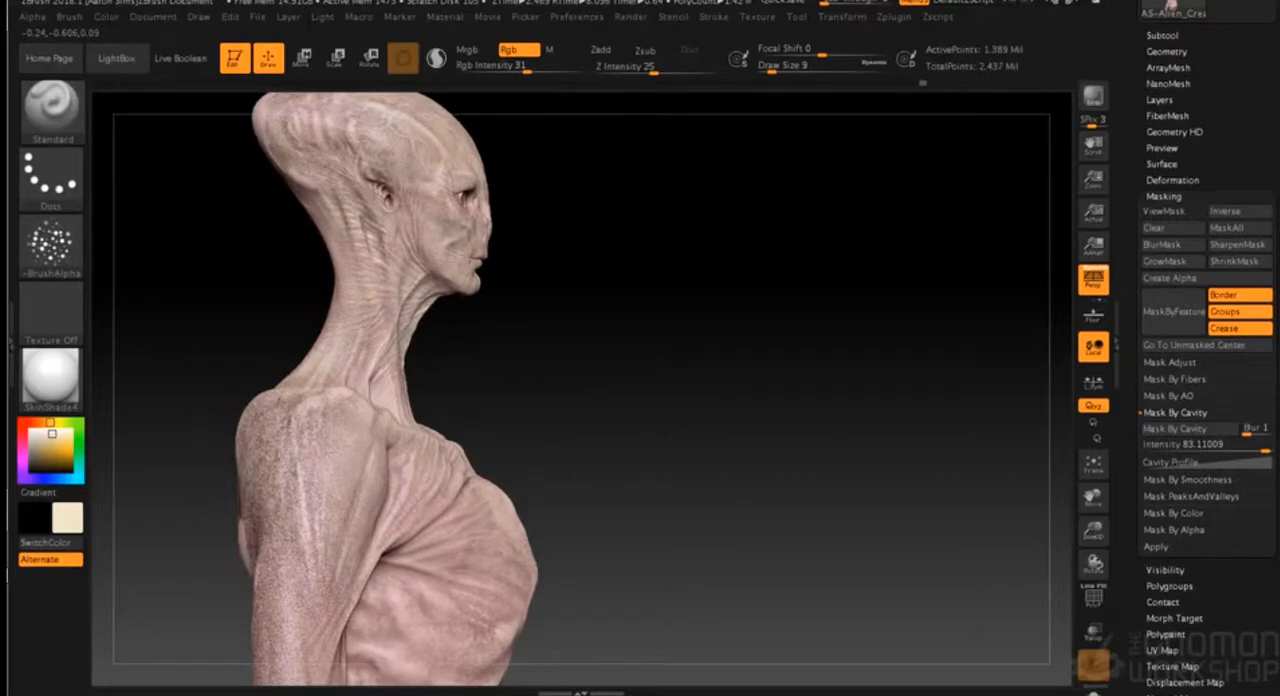
drag(618, 399, 563, 406)
shift+drag(674, 434, 793, 444)
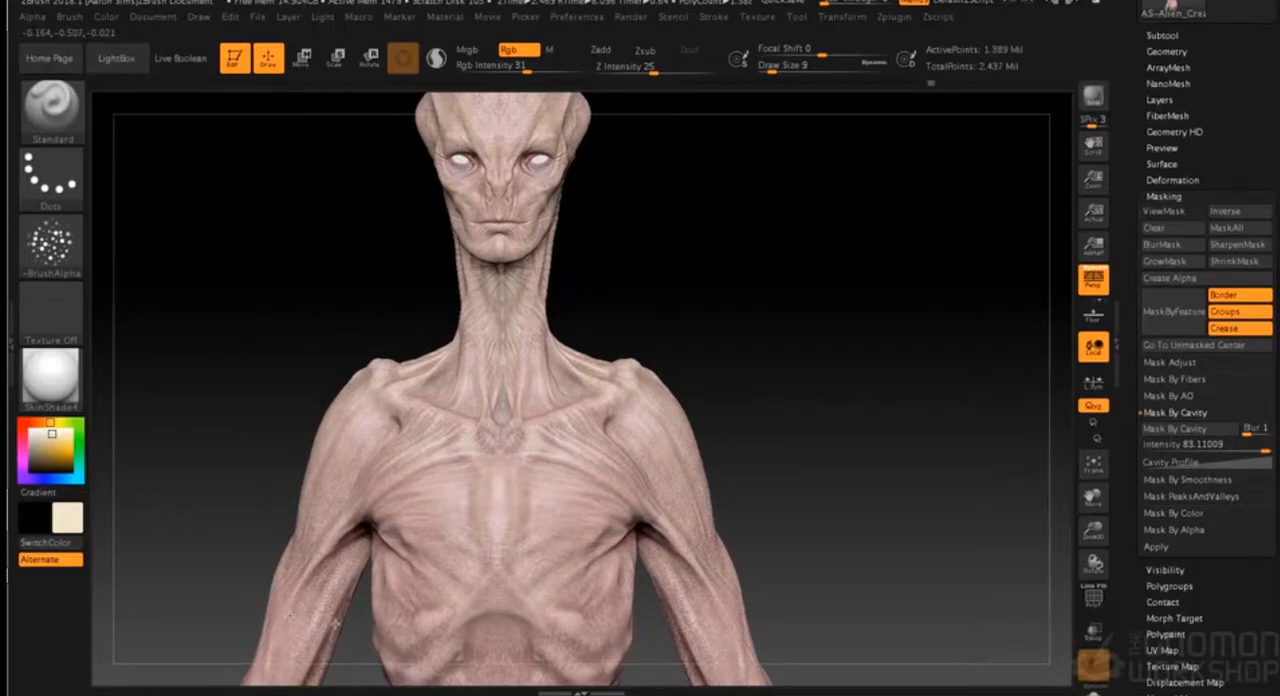
alt+drag(785, 450, 806, 465)
alt+drag(820, 394, 796, 545)
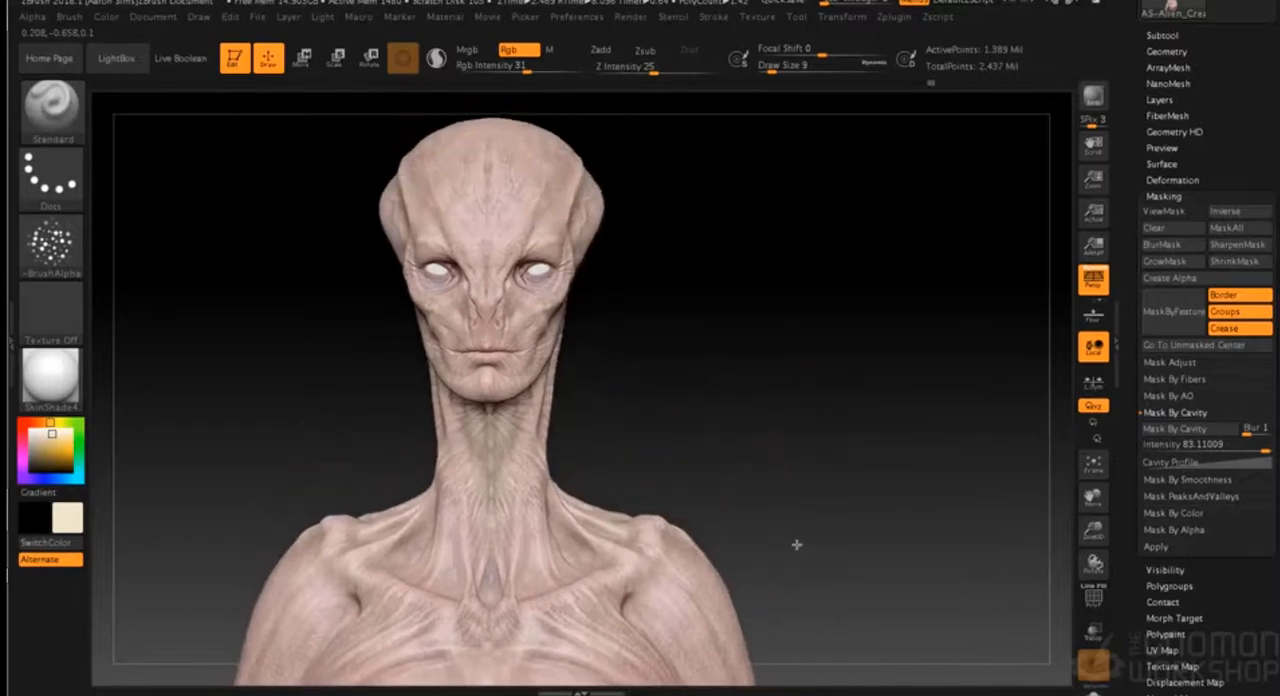
drag(710, 465, 794, 451)
alt+drag(711, 371, 794, 437)
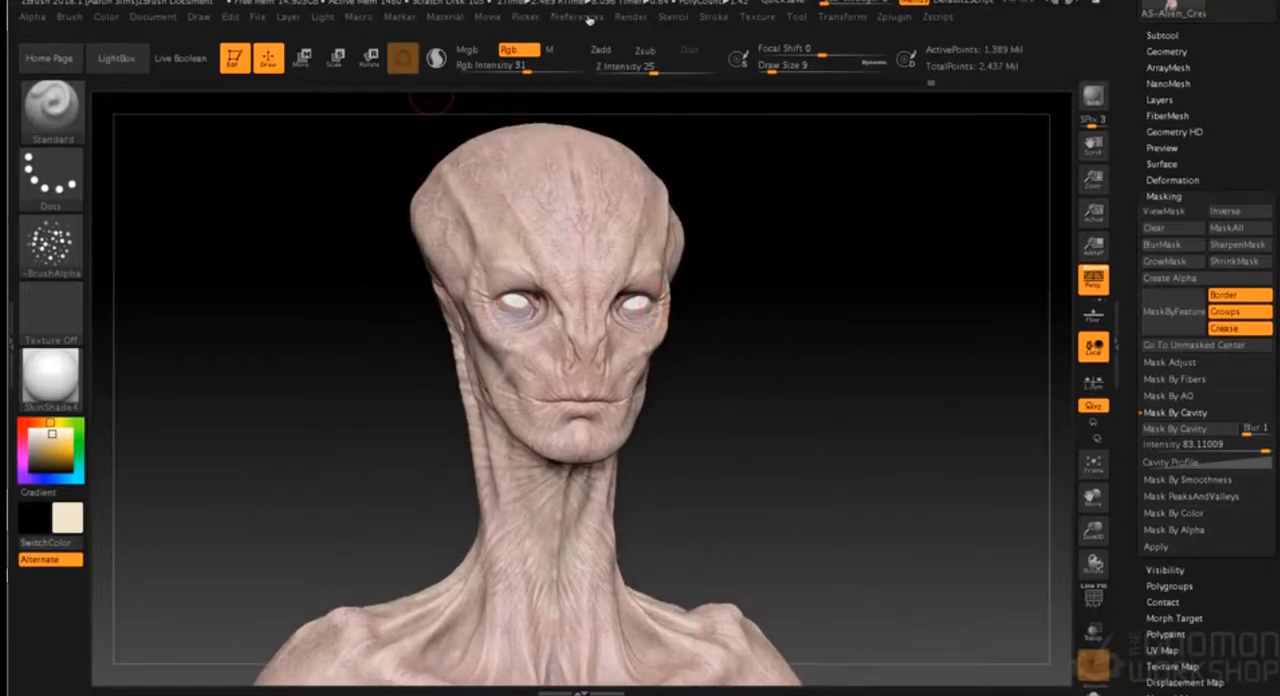
- Set the SkinShade4 material's specular to 28, send the bust to KeyShot for rendering and switch to KeyShot
click(632, 18)
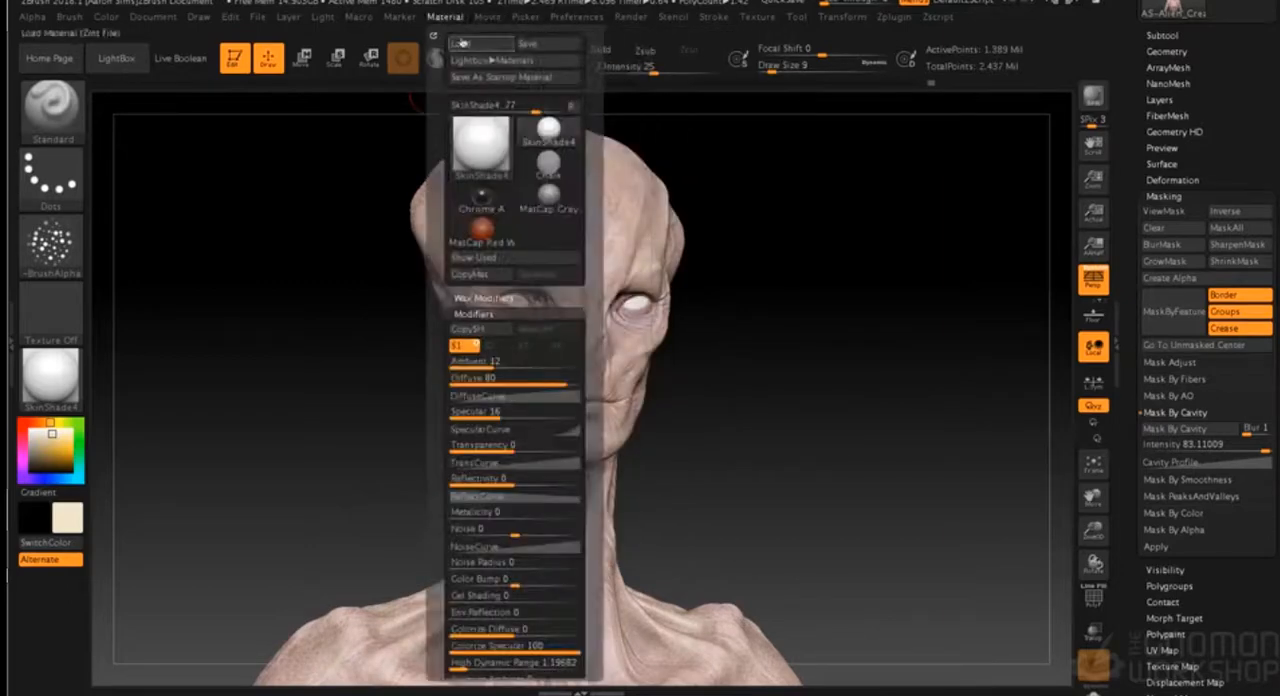
click(500, 418)
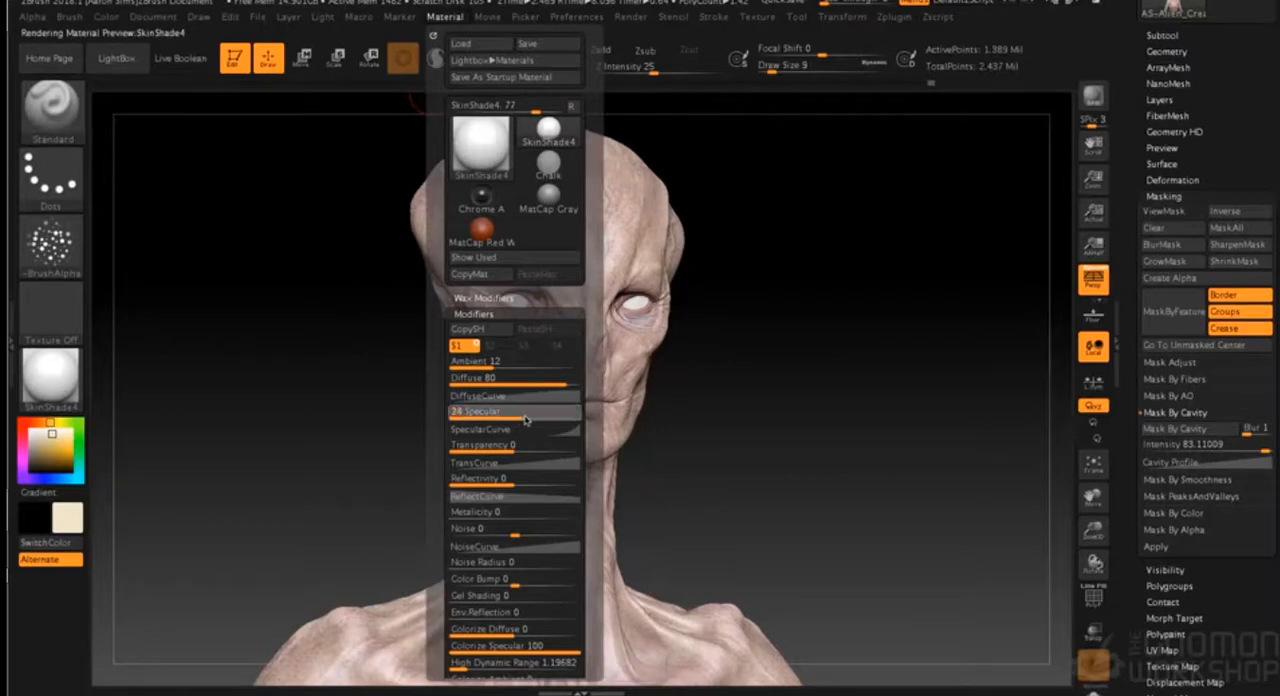
drag(739, 377, 743, 375)
click(1093, 96)
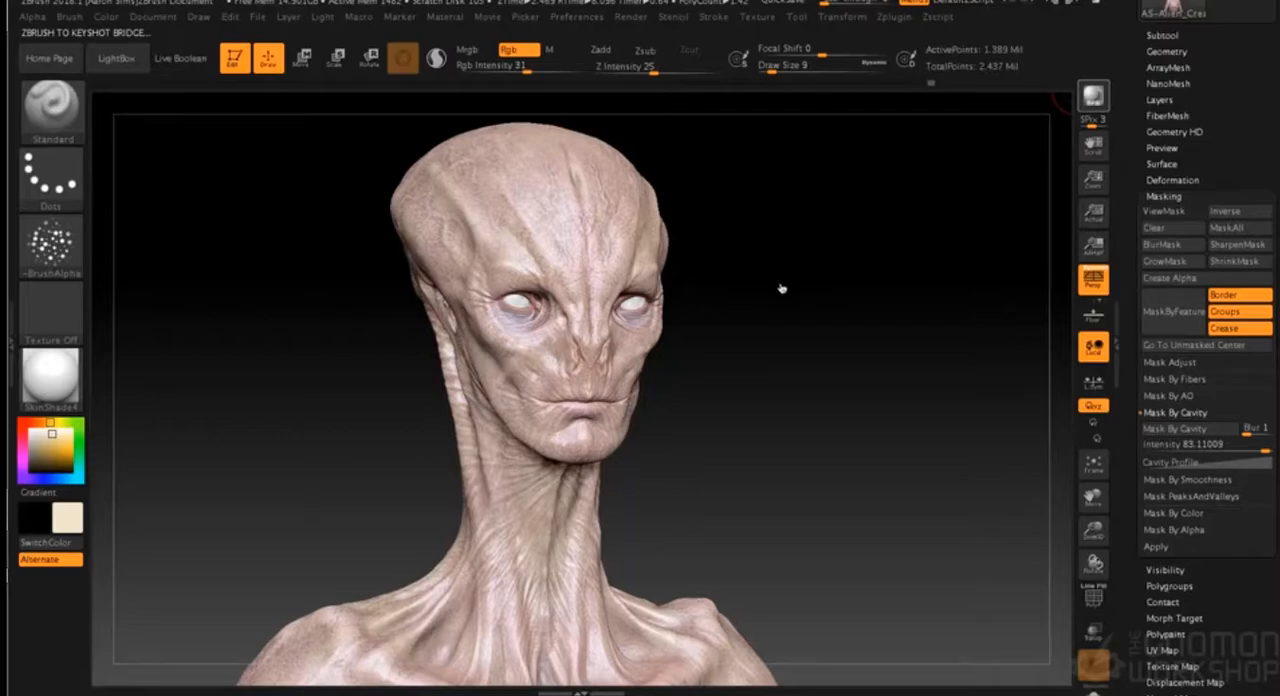
key(super+Tab)
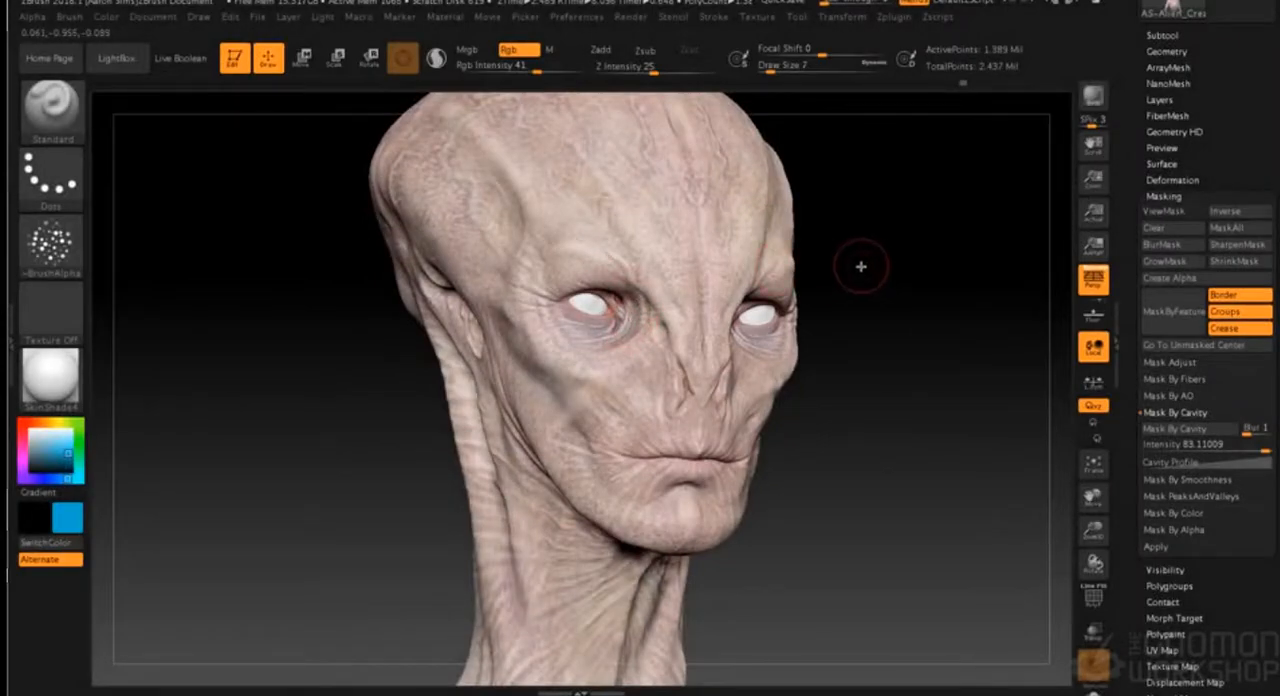
- Speckle blue over the brow, nose and skin around the eyes at draw size 7 and RGB intensity 41
drag(878, 235, 795, 318)
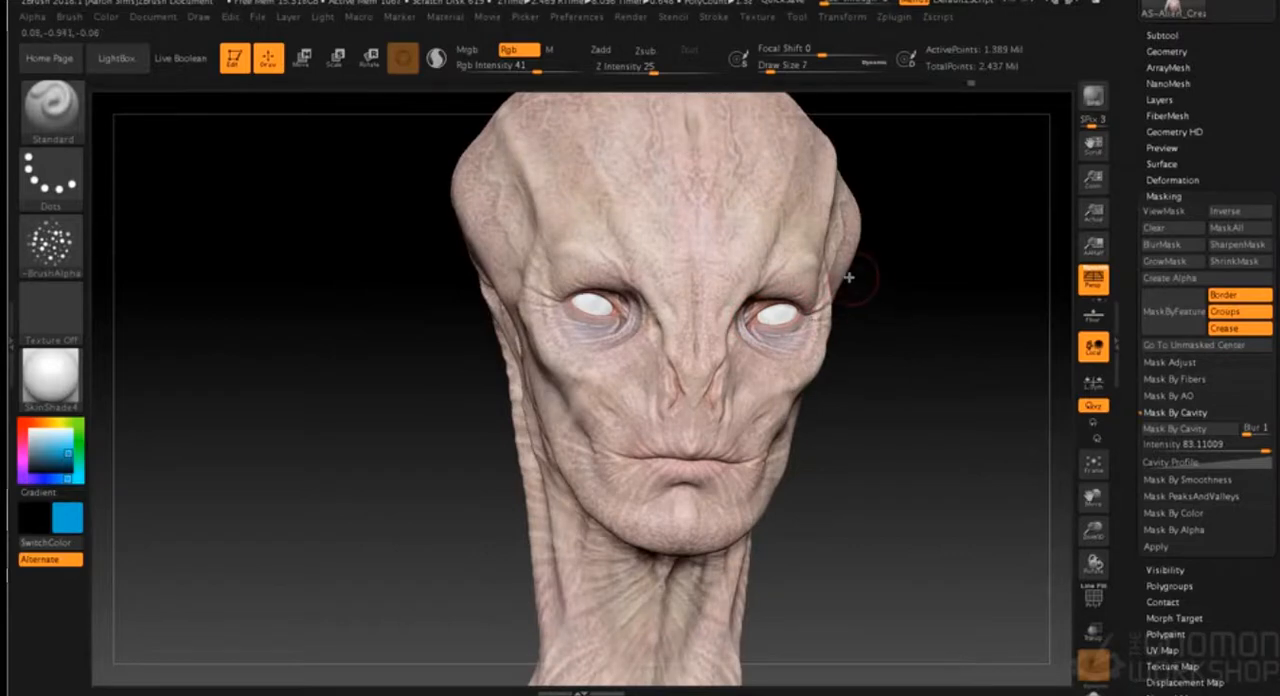
drag(849, 277, 605, 305)
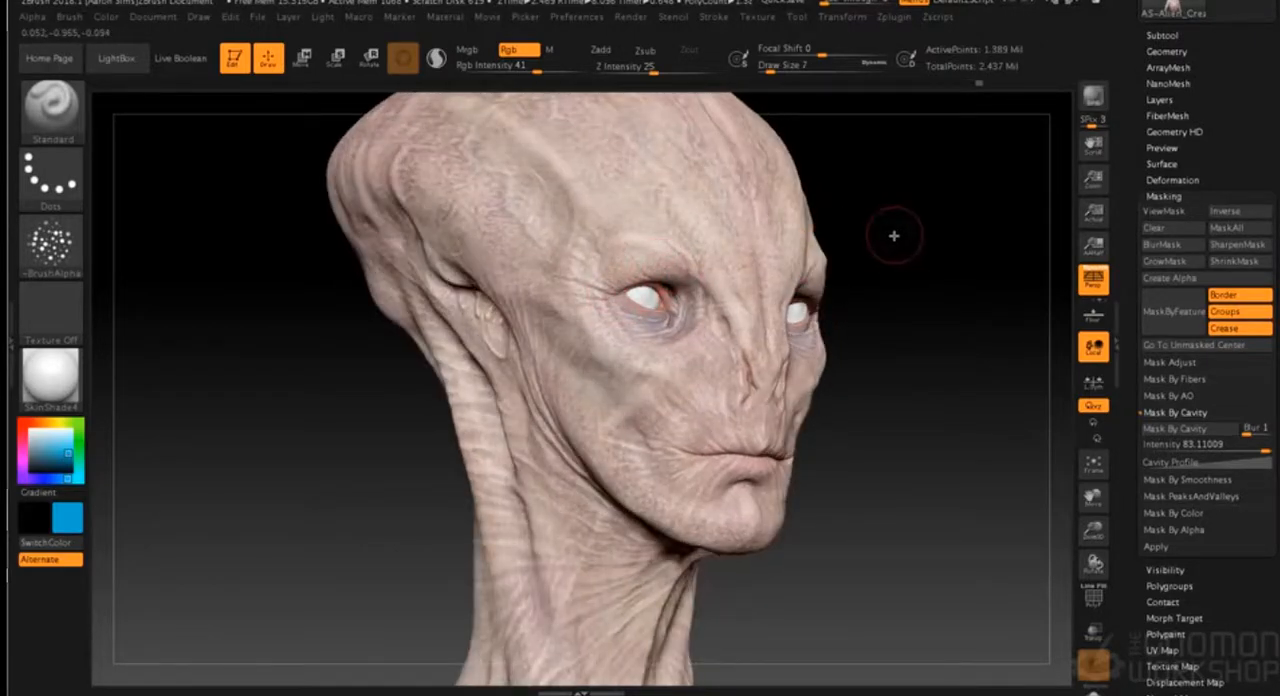
drag(894, 229, 725, 250)
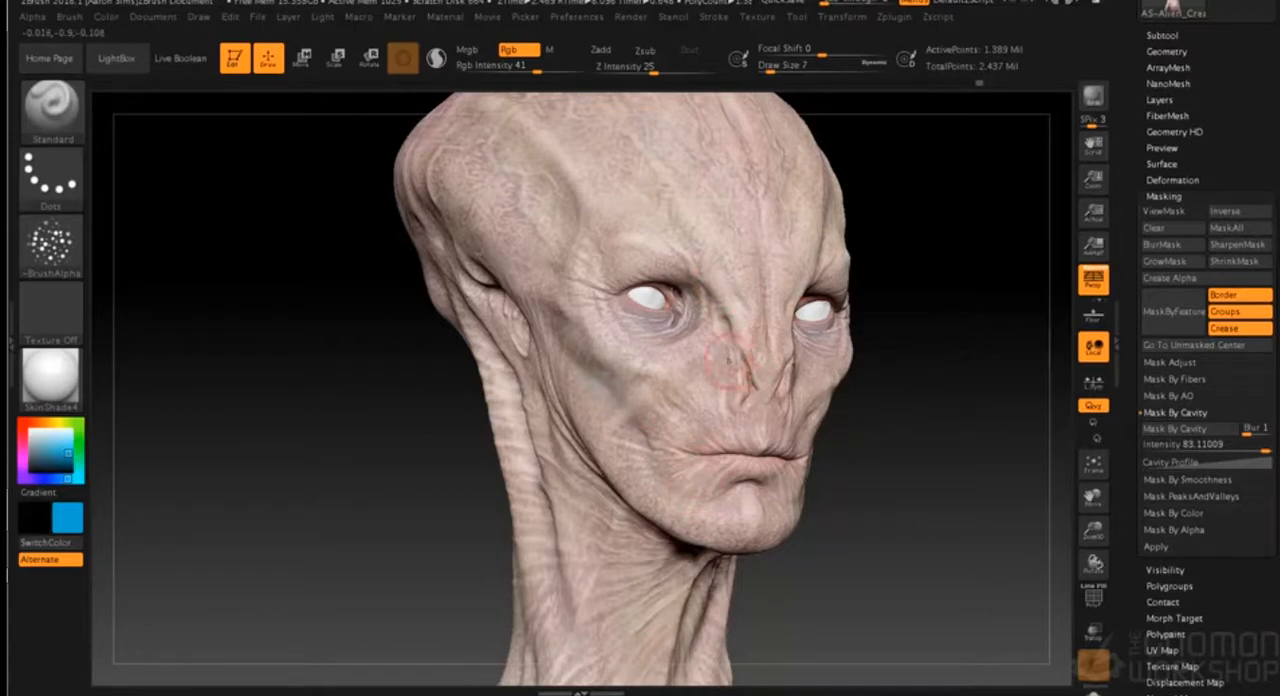
mouse_move(855, 286)
mouse_down()
mouse_move(920, 297)
mouse_move(873, 287)
mouse_up()
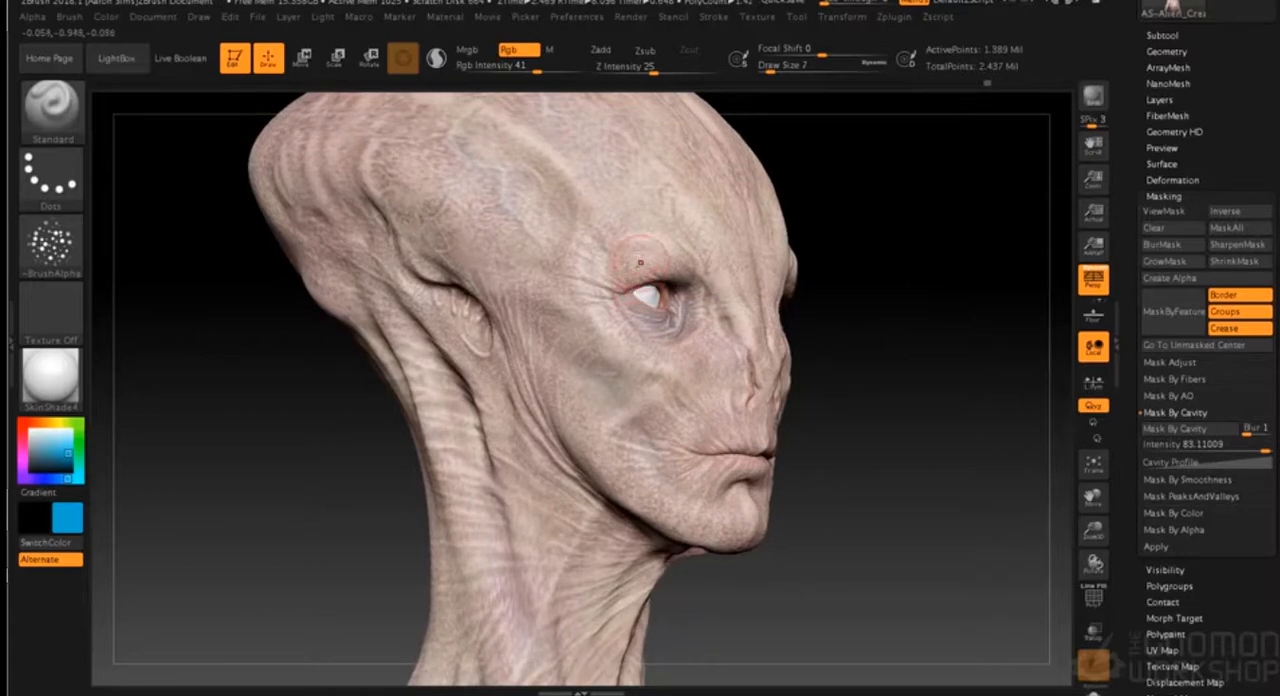
drag(843, 251, 886, 249)
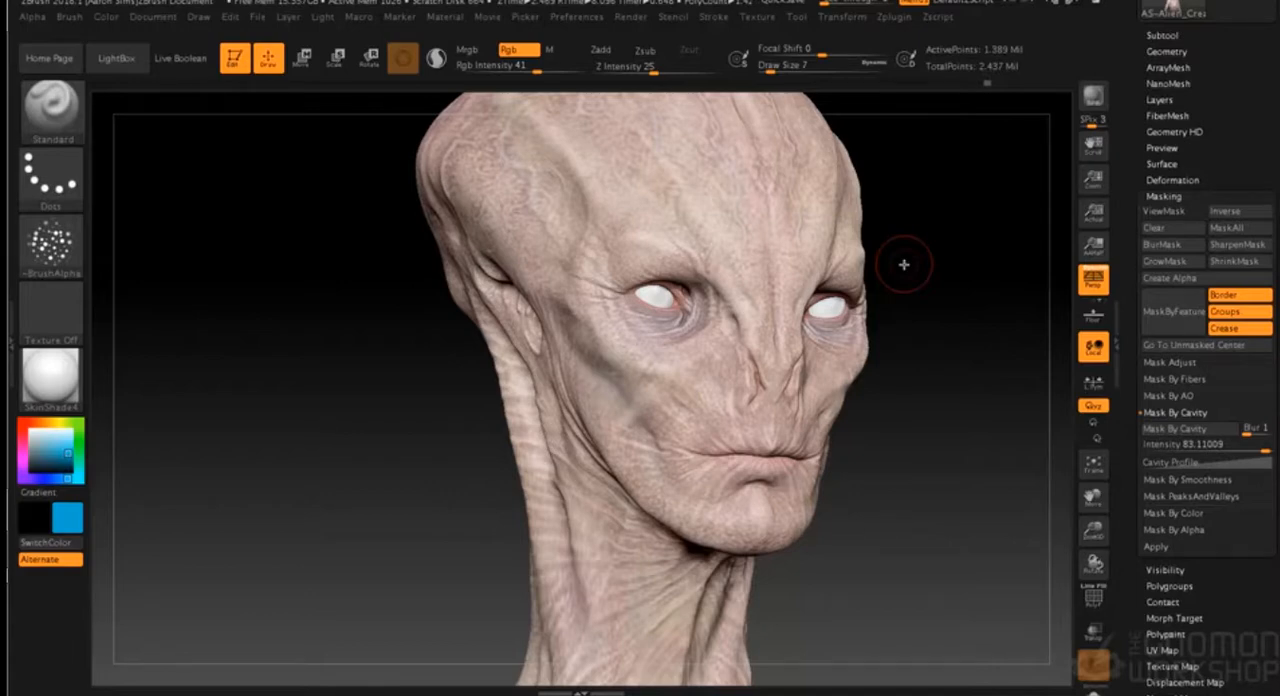
drag(966, 214, 720, 300)
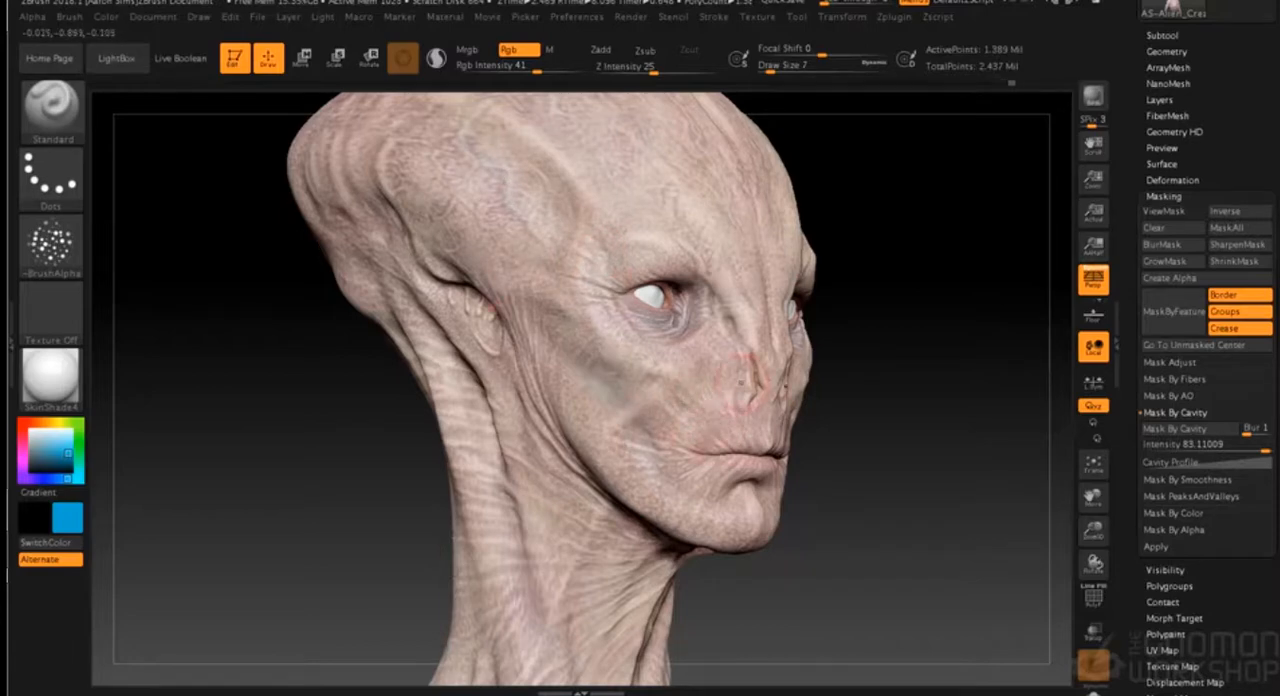
mouse_move(856, 235)
mouse_down()
mouse_move(886, 228)
mouse_move(871, 237)
mouse_up()
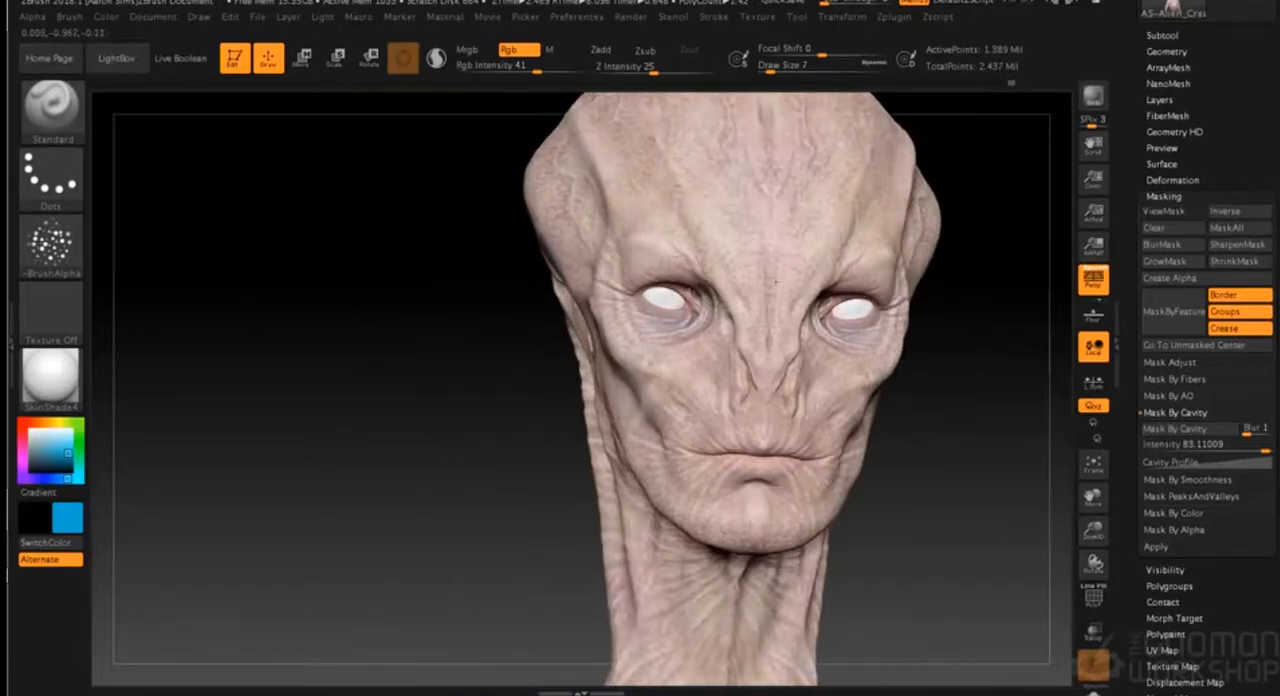
- Speckle blue beneath the jaw and in front of the ear, and over the lower neck at draw size 5
drag(905, 412, 585, 494)
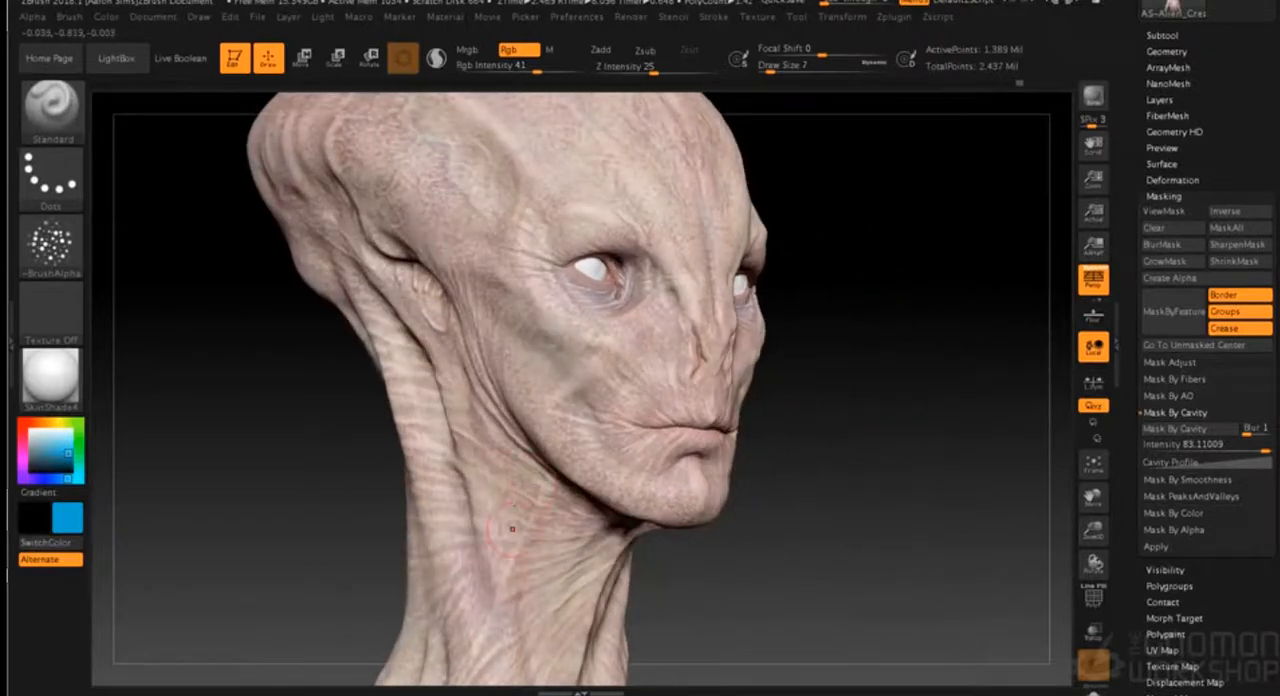
drag(807, 451, 783, 393)
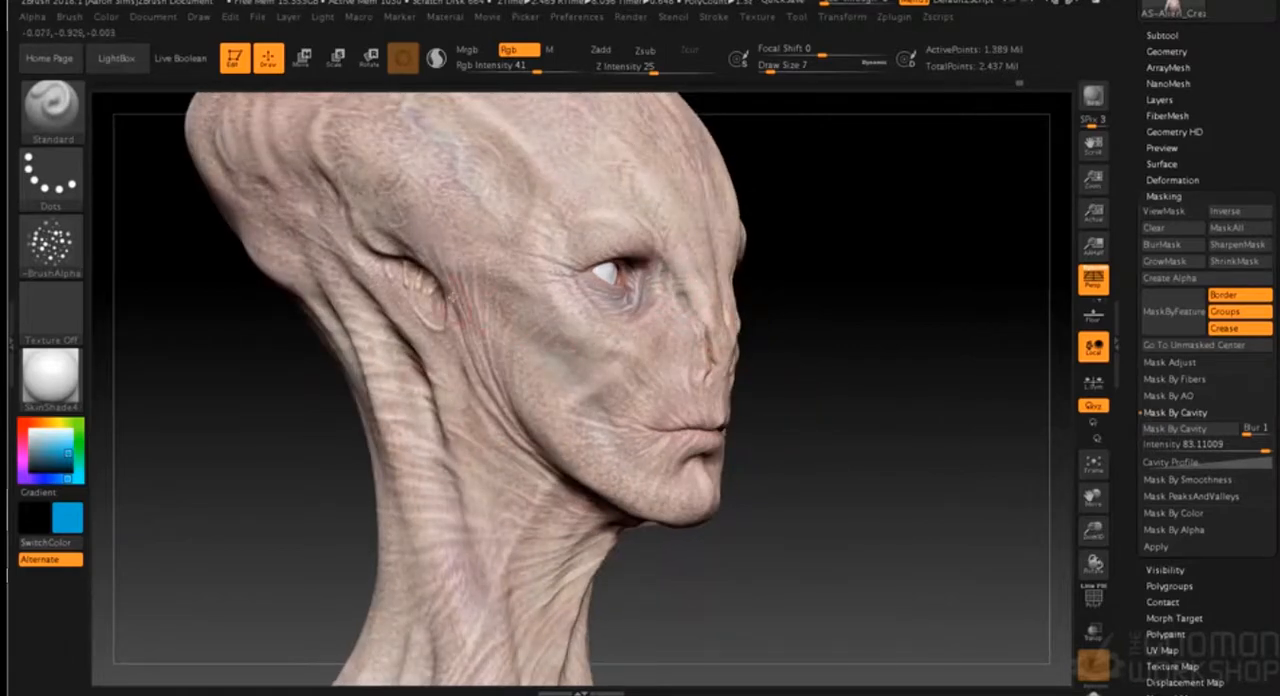
key(s)
drag(720, 523, 709, 524)
drag(767, 570, 628, 504)
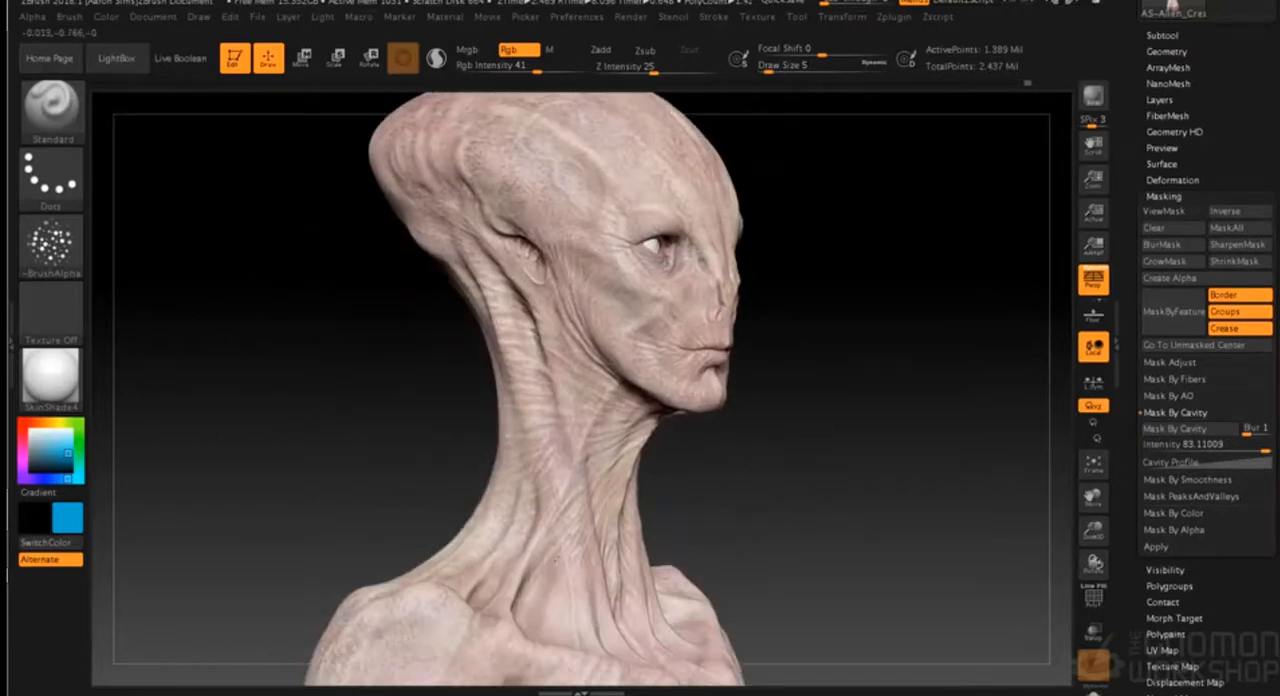
- Speckle blue along both sides of the lower neck above the collarbones with draw size 4
mouse_move(739, 486)
mouse_down()
mouse_move(720, 489)
mouse_move(699, 562)
mouse_up()
key(s)
click(749, 487)
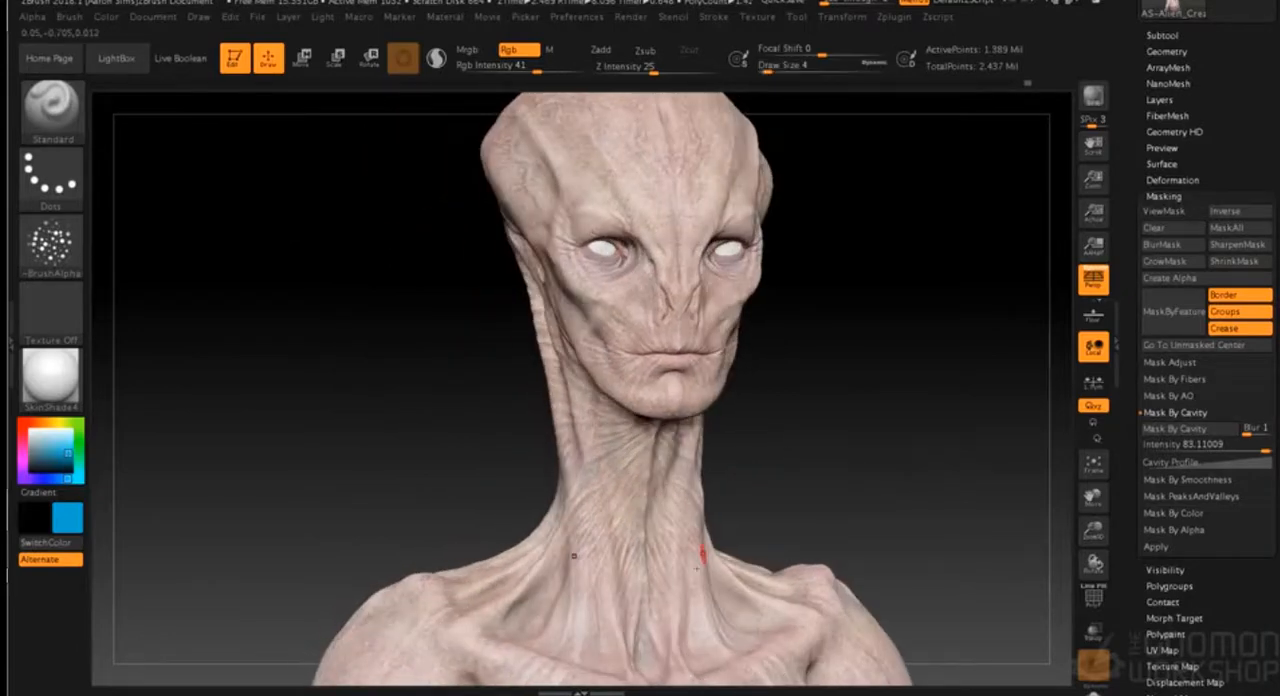
key(s)
click(744, 494)
- Speckle blue under the jaw at draw size 13, and over the front of the neck at draw size 5
drag(780, 368, 791, 363)
key(s)
click(818, 363)
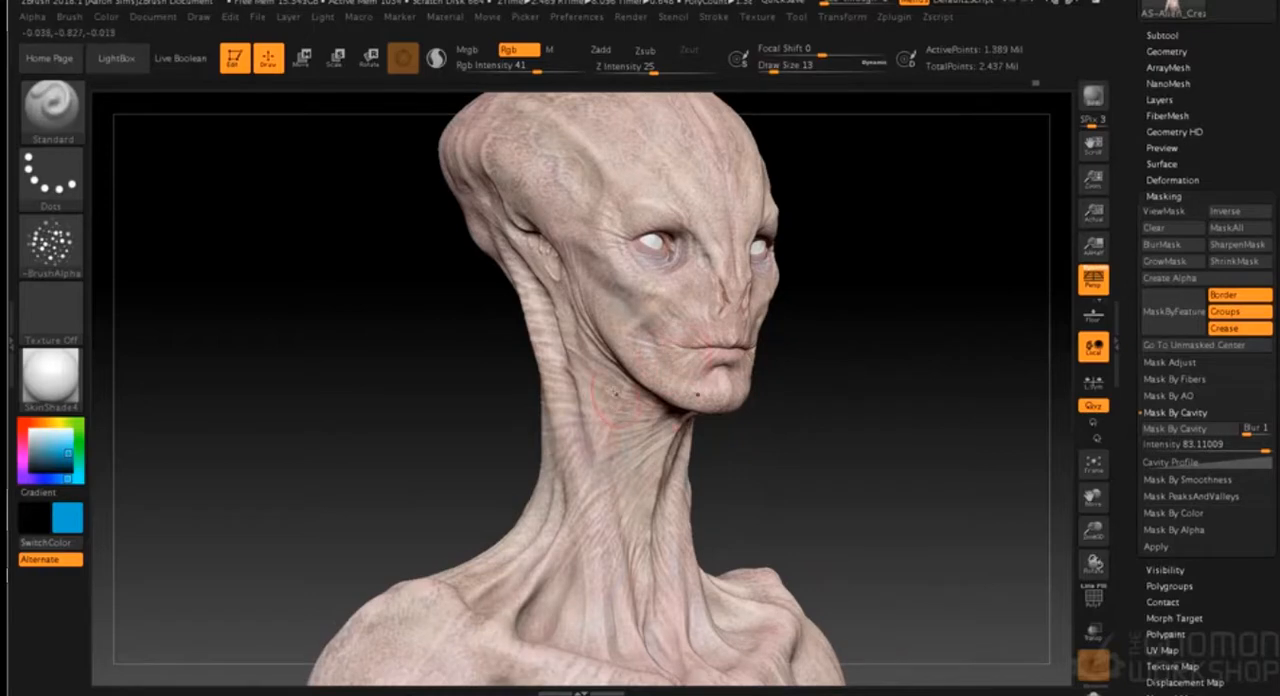
key(s)
click(803, 424)
drag(795, 428, 805, 425)
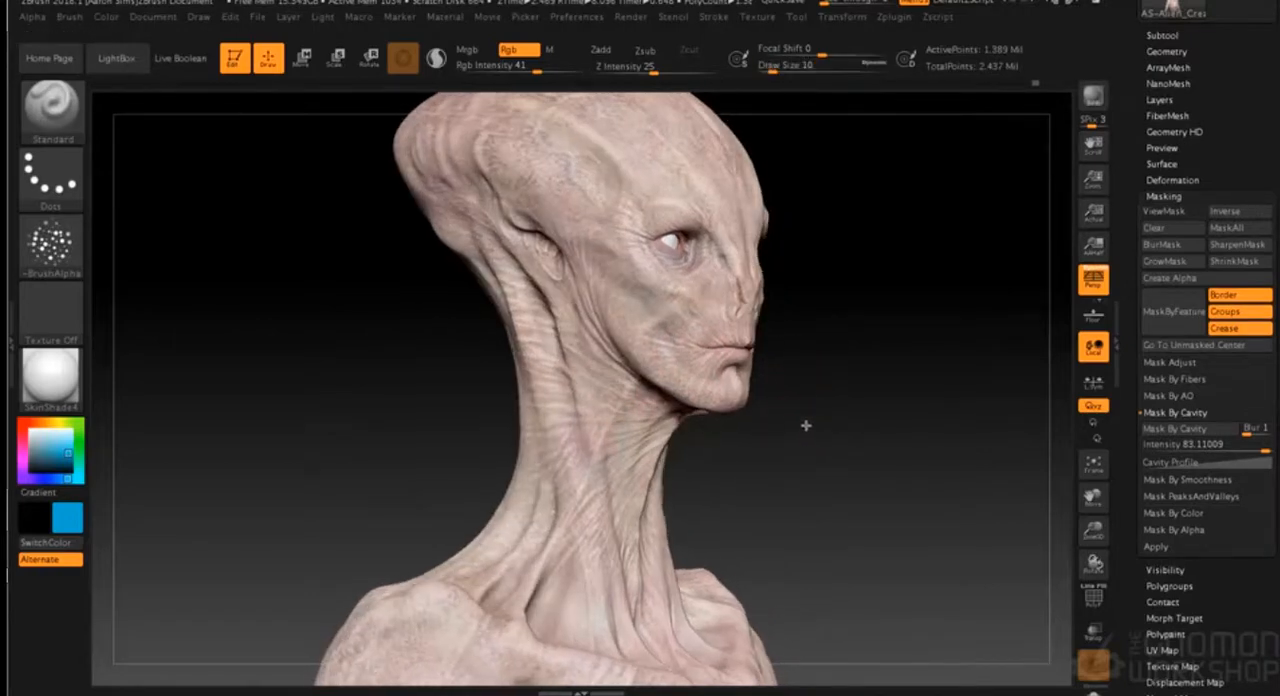
key(s)
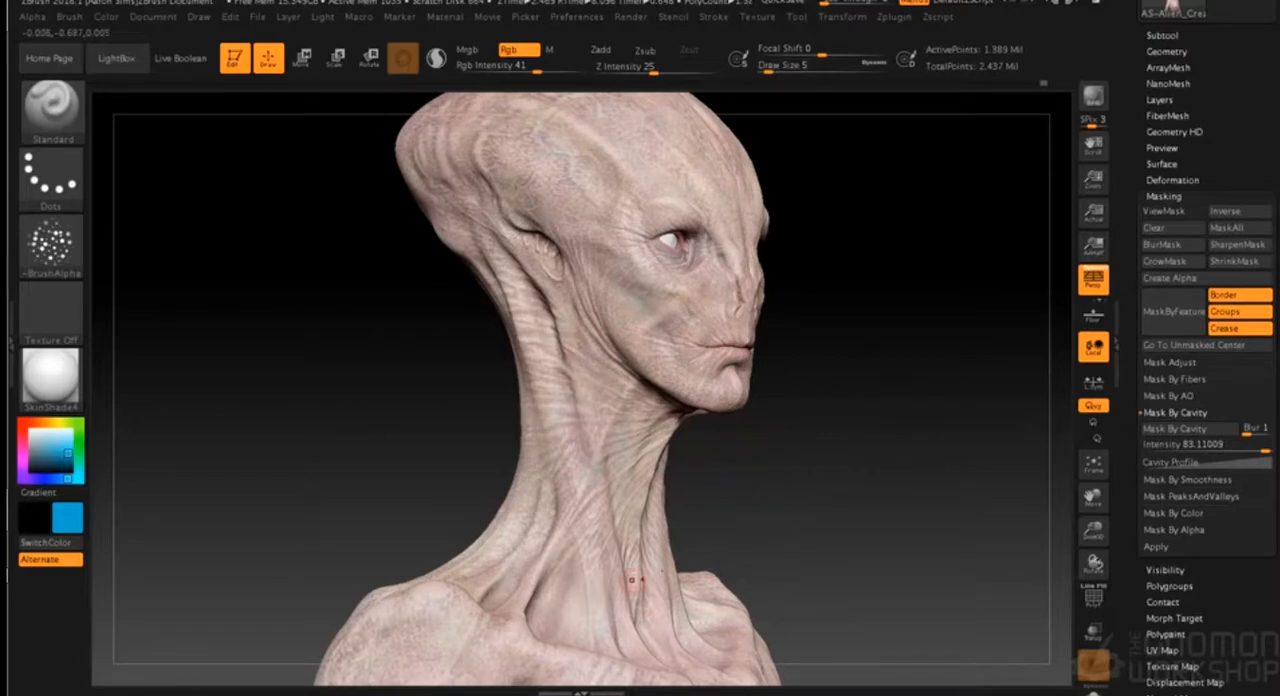
drag(800, 562, 731, 557)
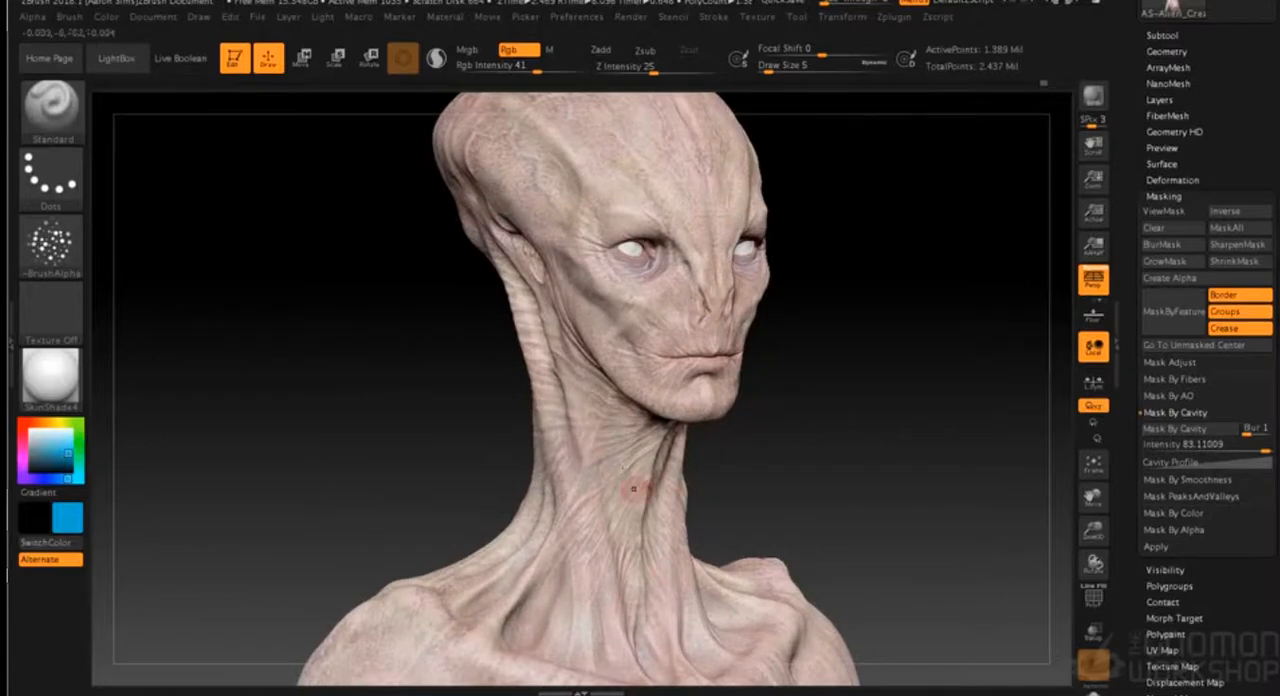
- Reduce the draw size to 2 and add fine blue speckles across the middle of the forehead
key(s)
click(770, 396)
drag(760, 454, 737, 440)
drag(735, 497, 789, 468)
drag(810, 397, 926, 600)
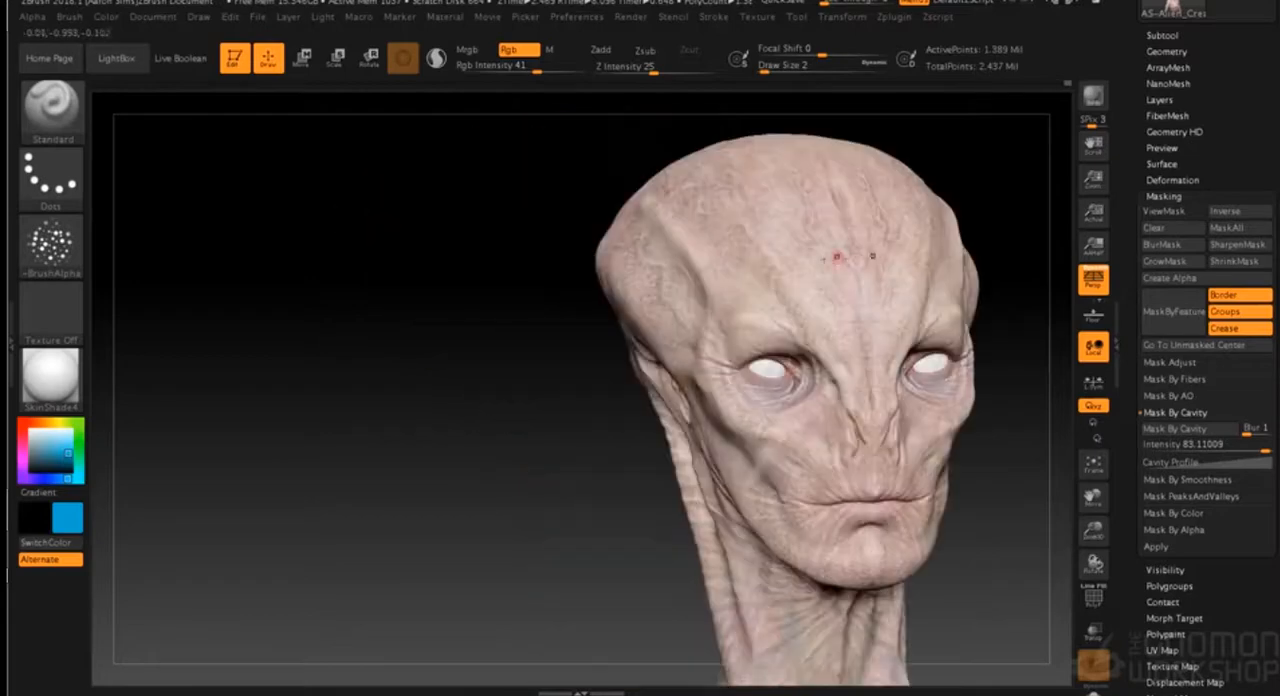
alt+drag(923, 168, 738, 148)
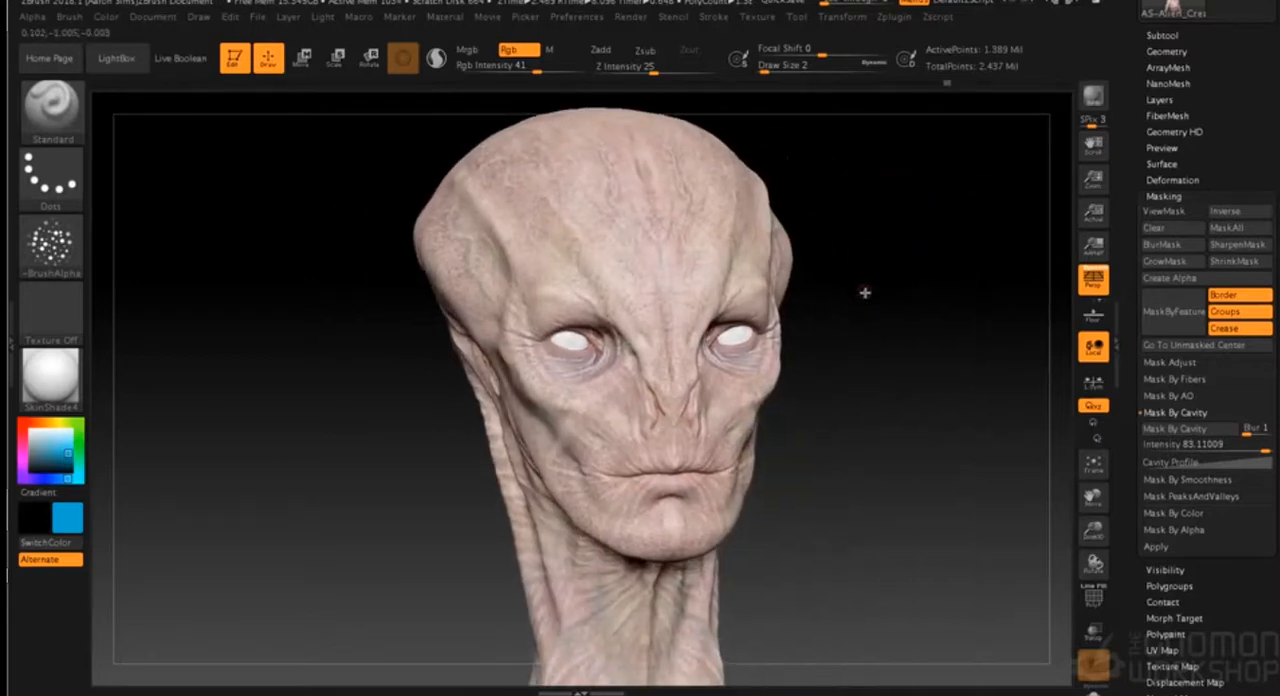
- Add fine blue speckles over the cheekbones and the hollows of the cheeks at draw size 2
shift+drag(866, 293, 851, 283)
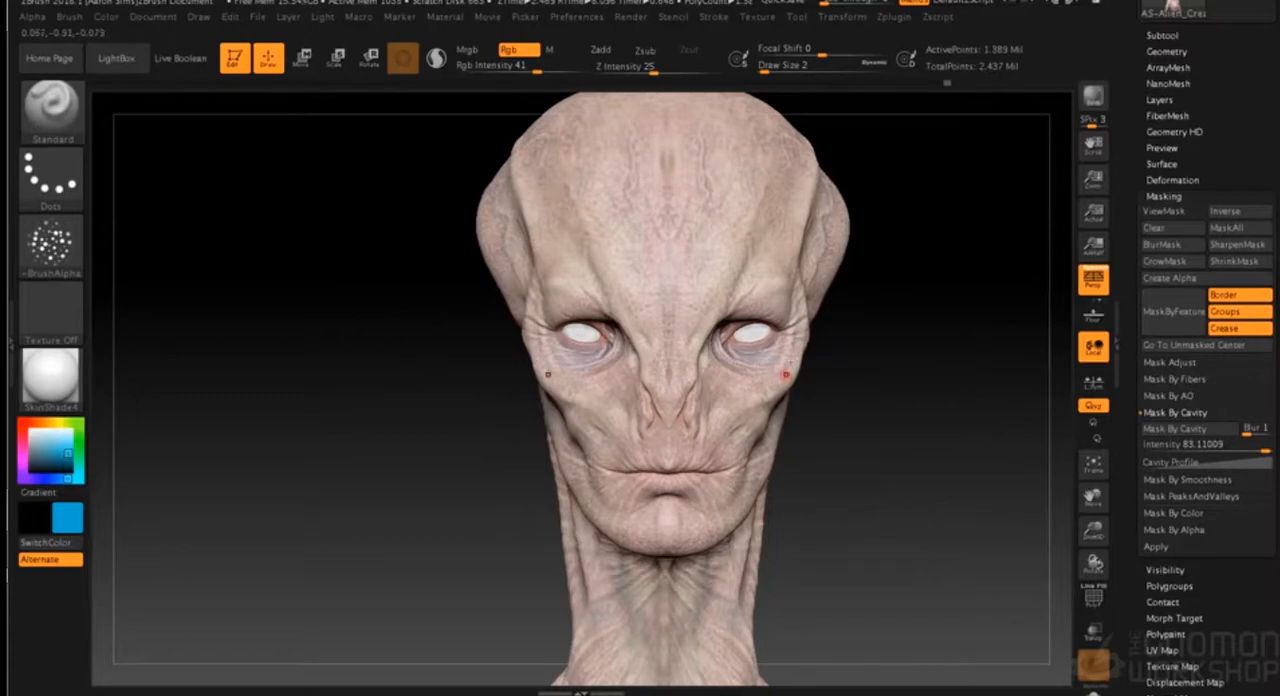
drag(846, 405, 797, 403)
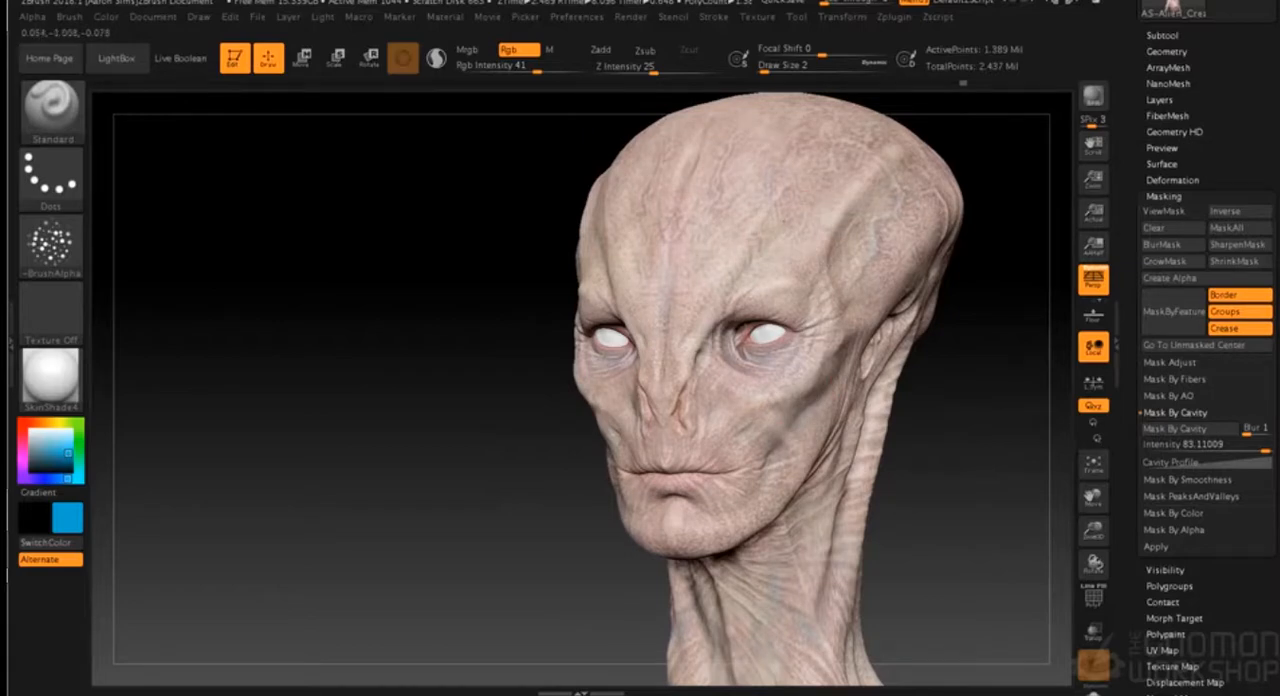
mouse_move(954, 358)
mouse_down()
mouse_move(885, 357)
mouse_move(870, 336)
mouse_up()
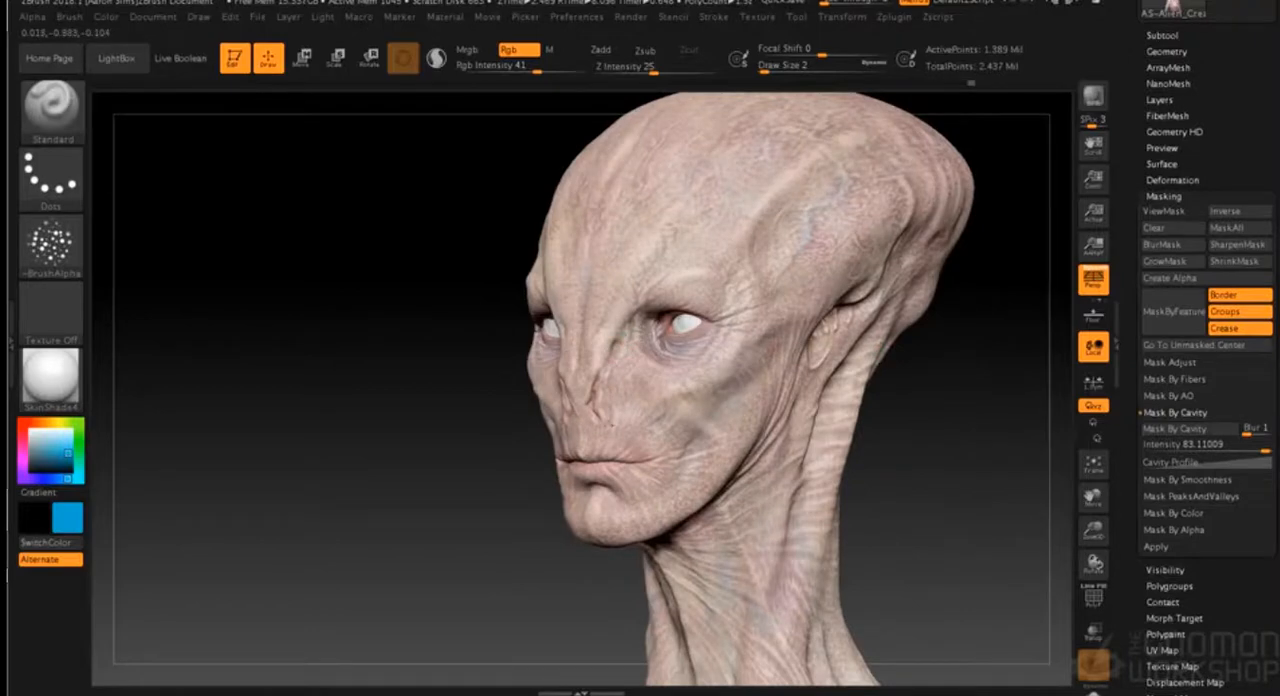
drag(877, 434, 865, 415)
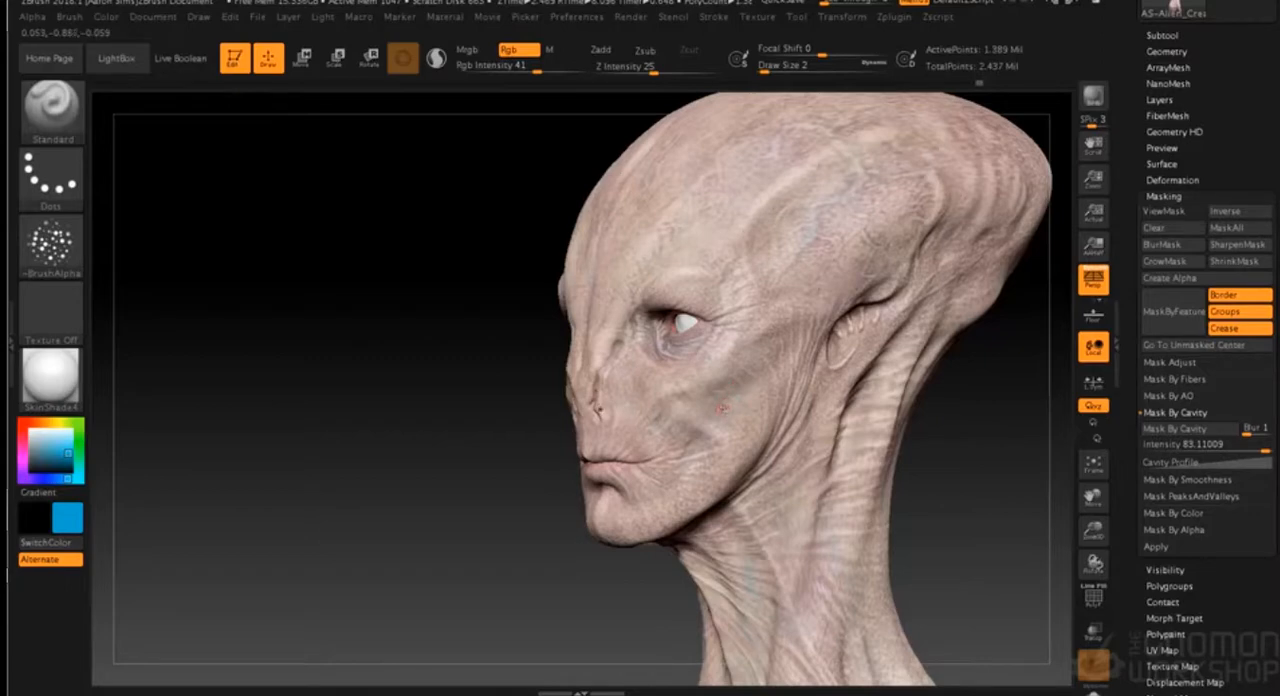
alt+drag(906, 466, 806, 470)
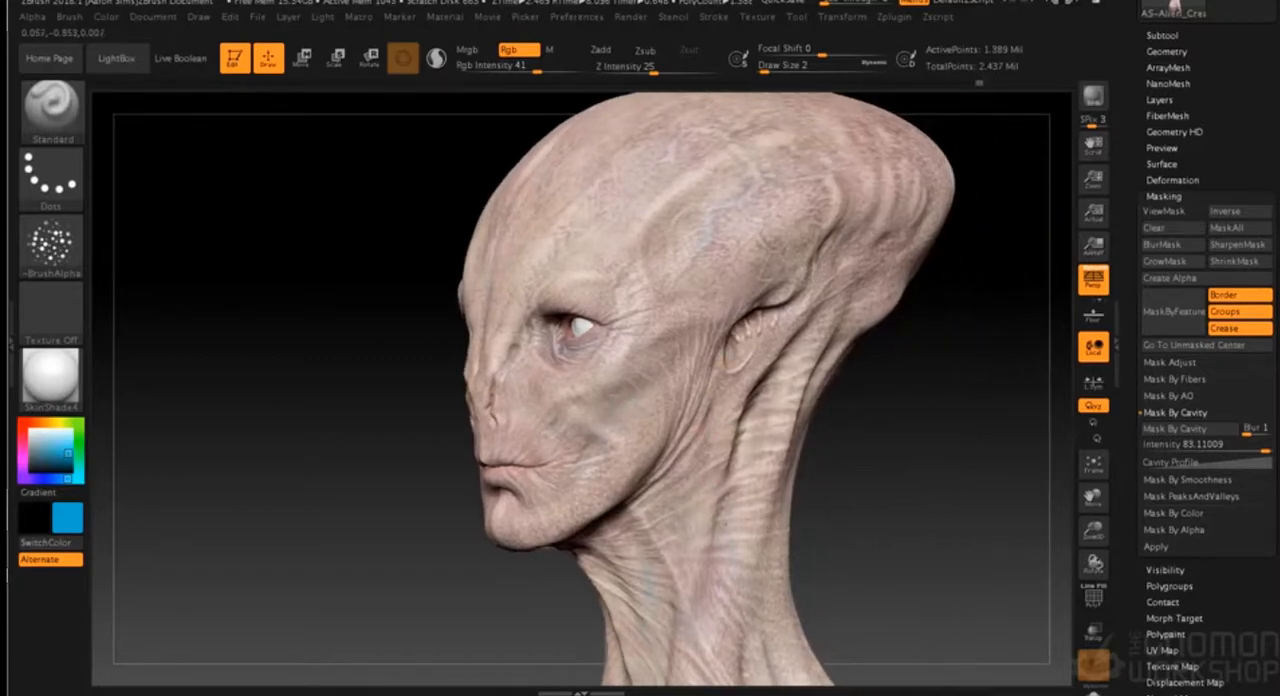
- Pick a pinkish red and tint the folds inside the ear opening at draw size 2
alt+drag(849, 480, 797, 386)
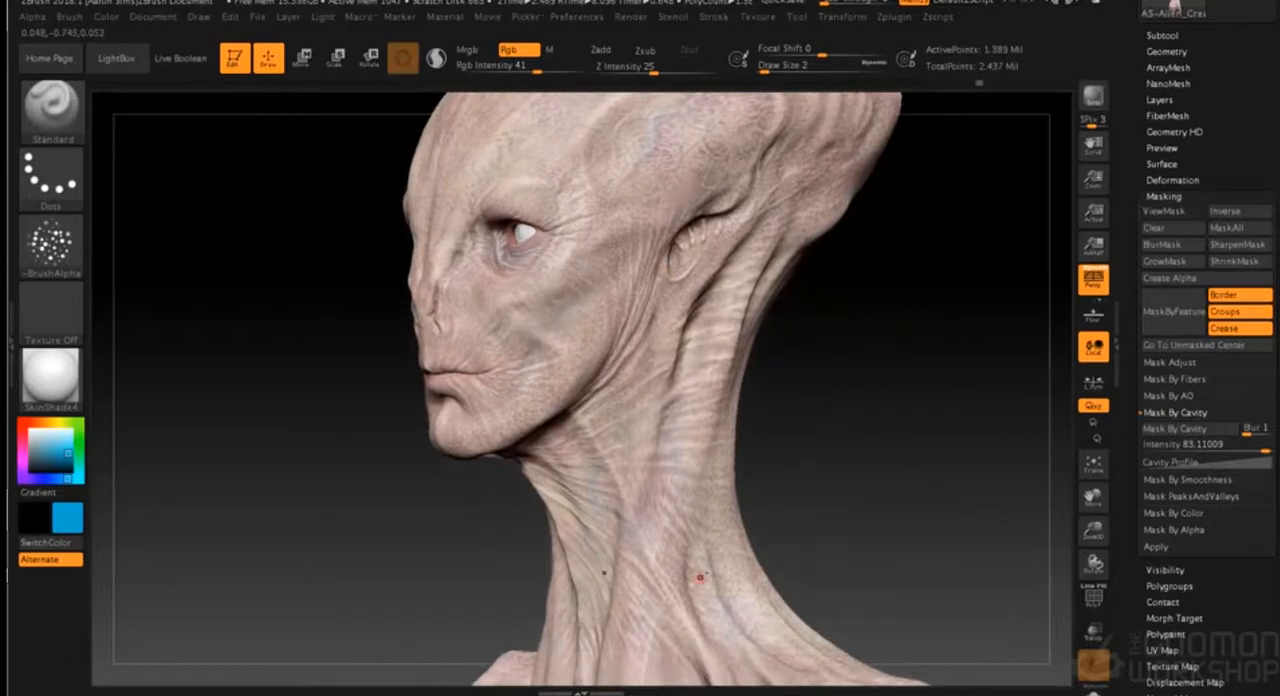
alt+drag(820, 537, 825, 670)
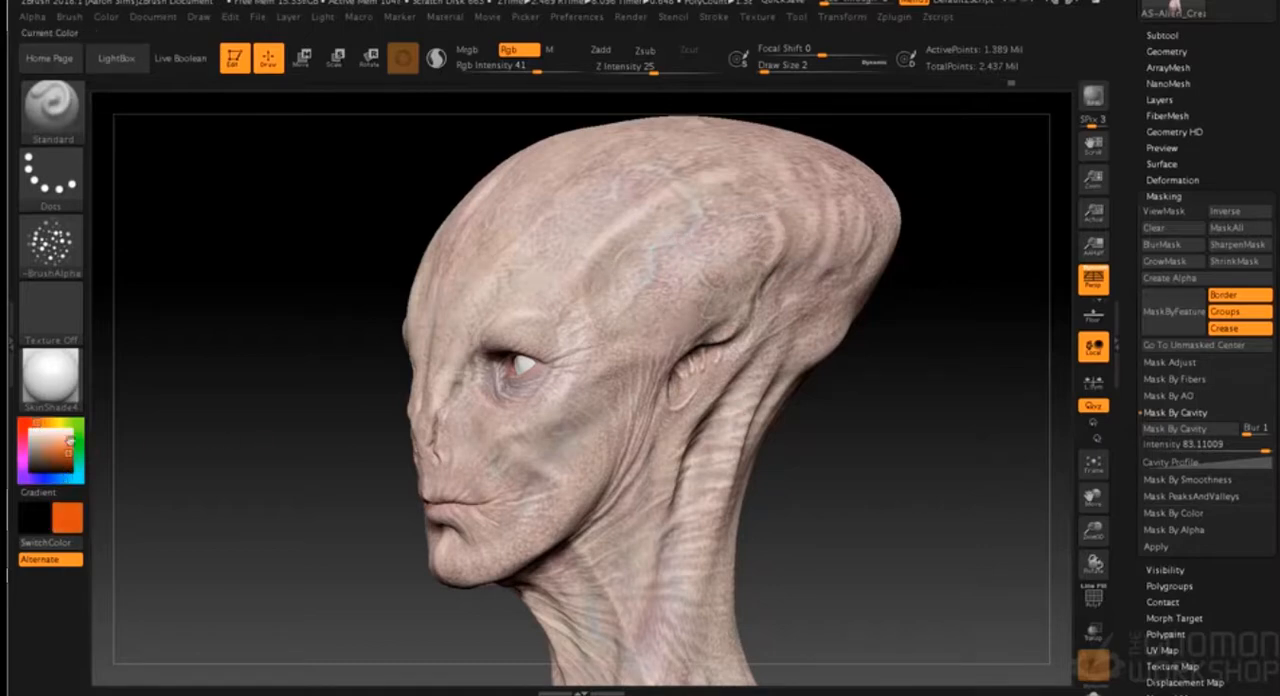
click(26, 431)
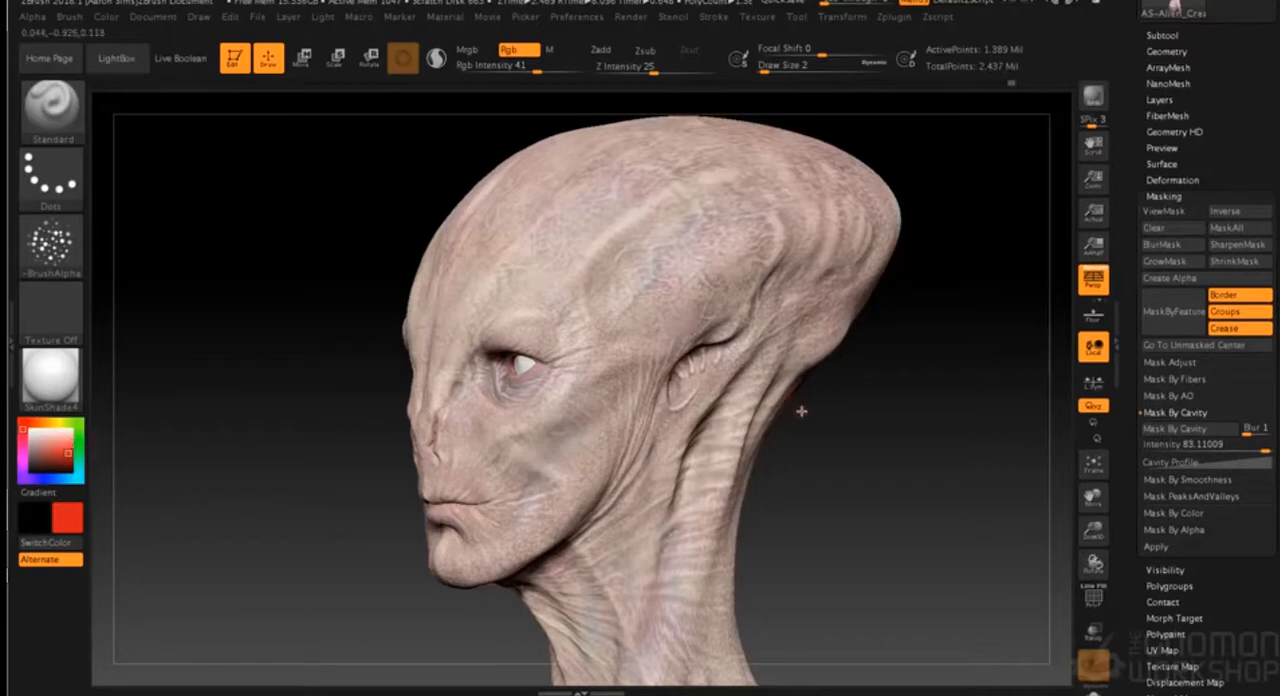
mouse_move(807, 436)
alt+mouse_down()
mouse_move(812, 485)
mouse_move(760, 430)
alt+mouse_up()
click(23, 444)
mouse_move(669, 397)
mouse_down()
mouse_move(691, 370)
mouse_move(640, 387)
mouse_up()
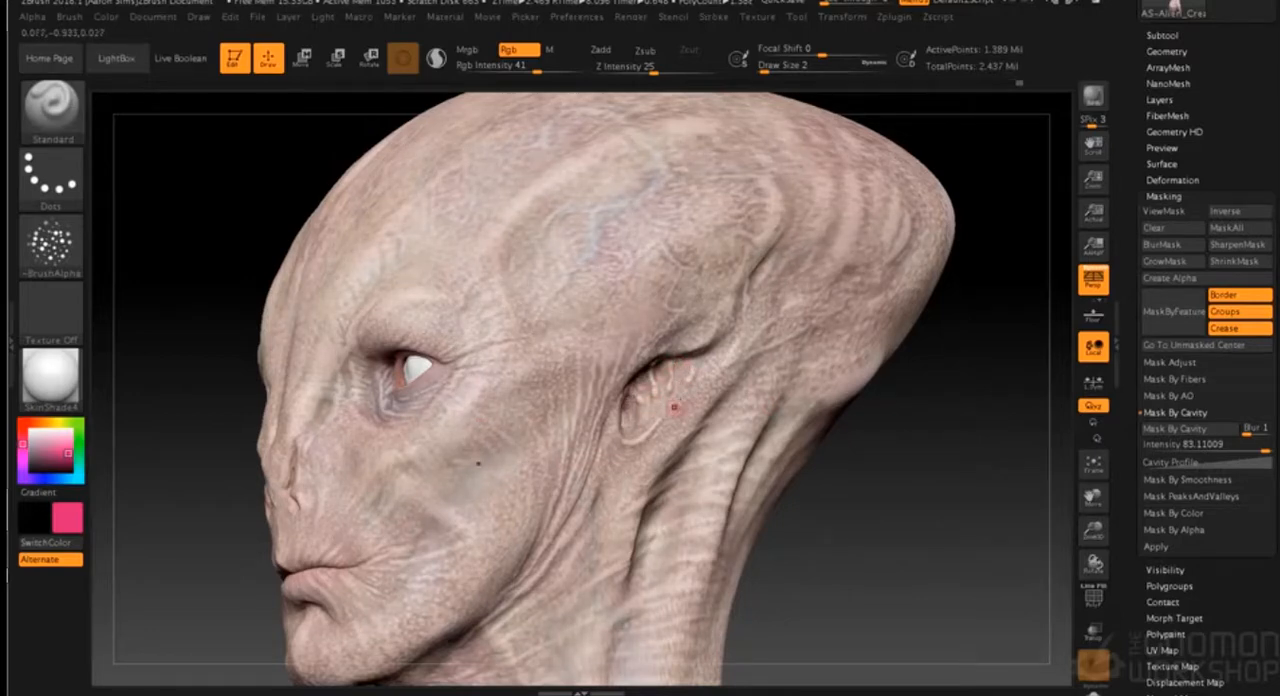
drag(881, 428, 550, 484)
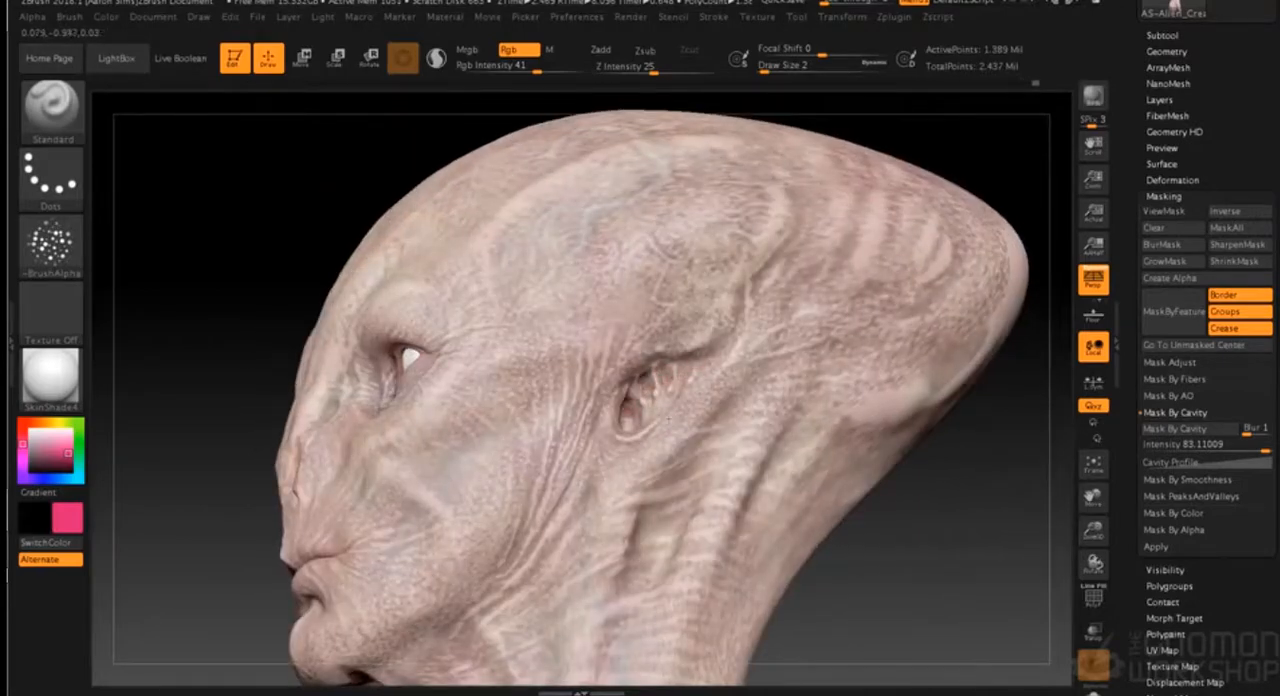
drag(895, 568, 824, 523)
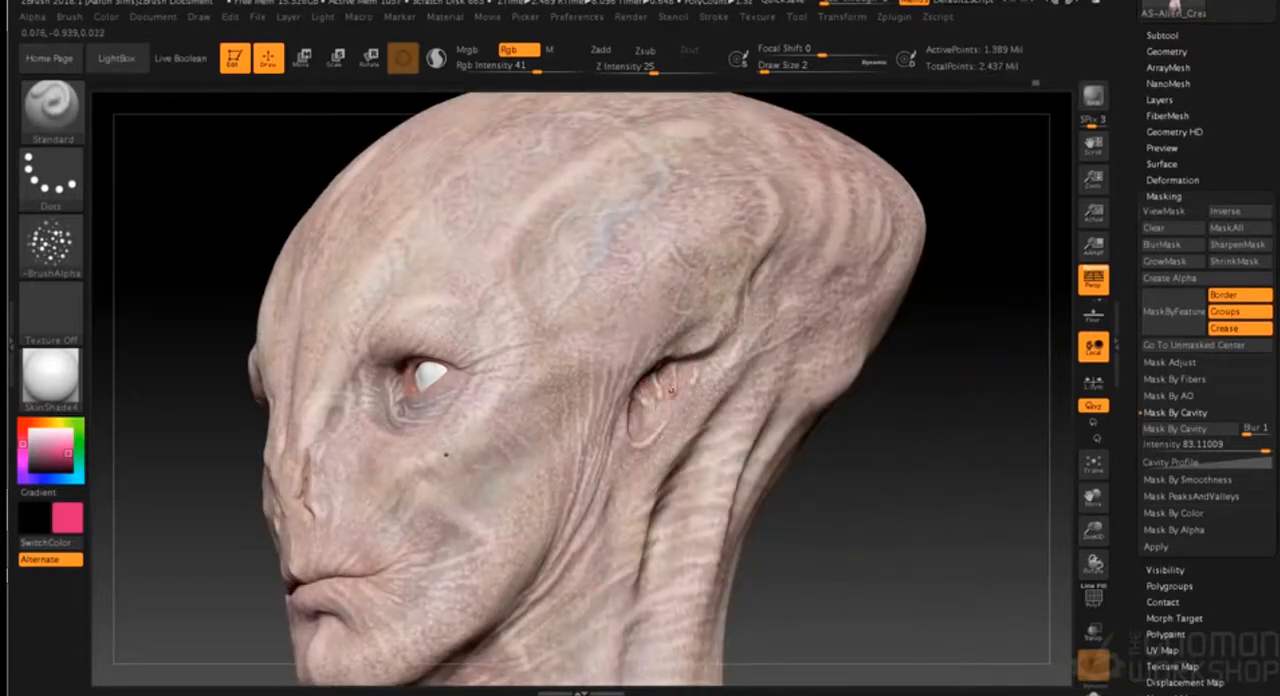
drag(793, 510, 852, 518)
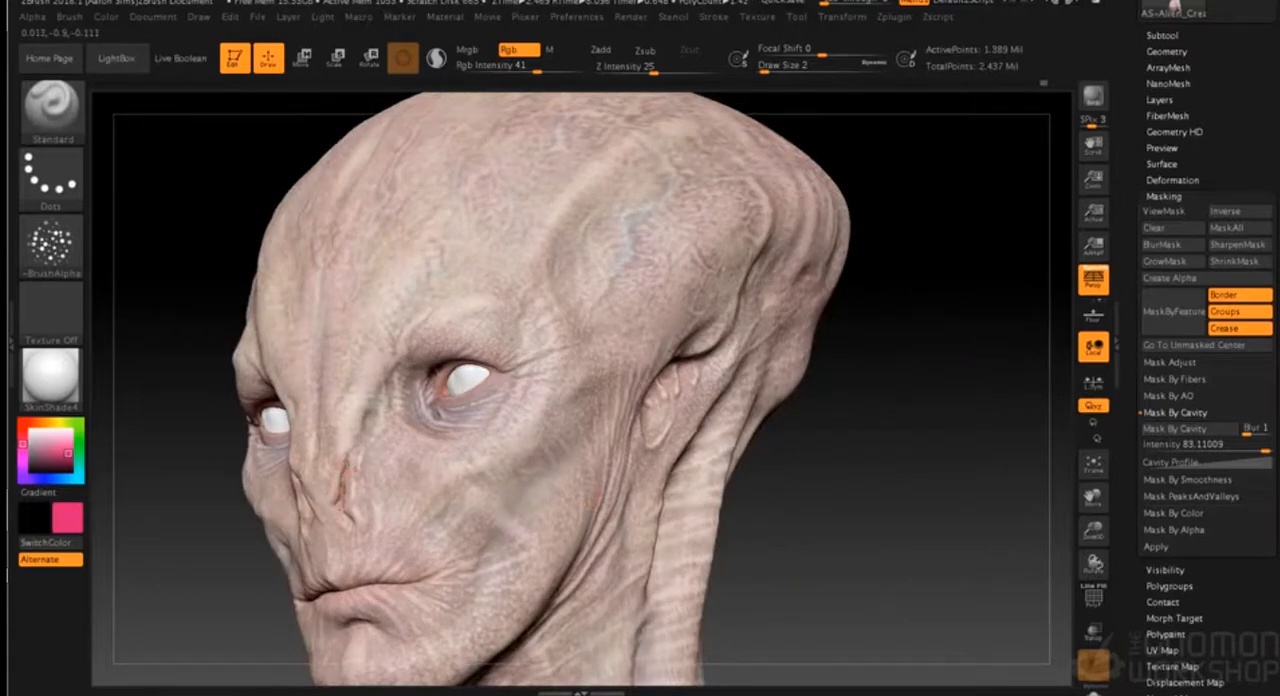
- Choose a darker red and paint it into the nostril slit at draw size 2
drag(700, 521, 750, 440)
drag(854, 391, 749, 380)
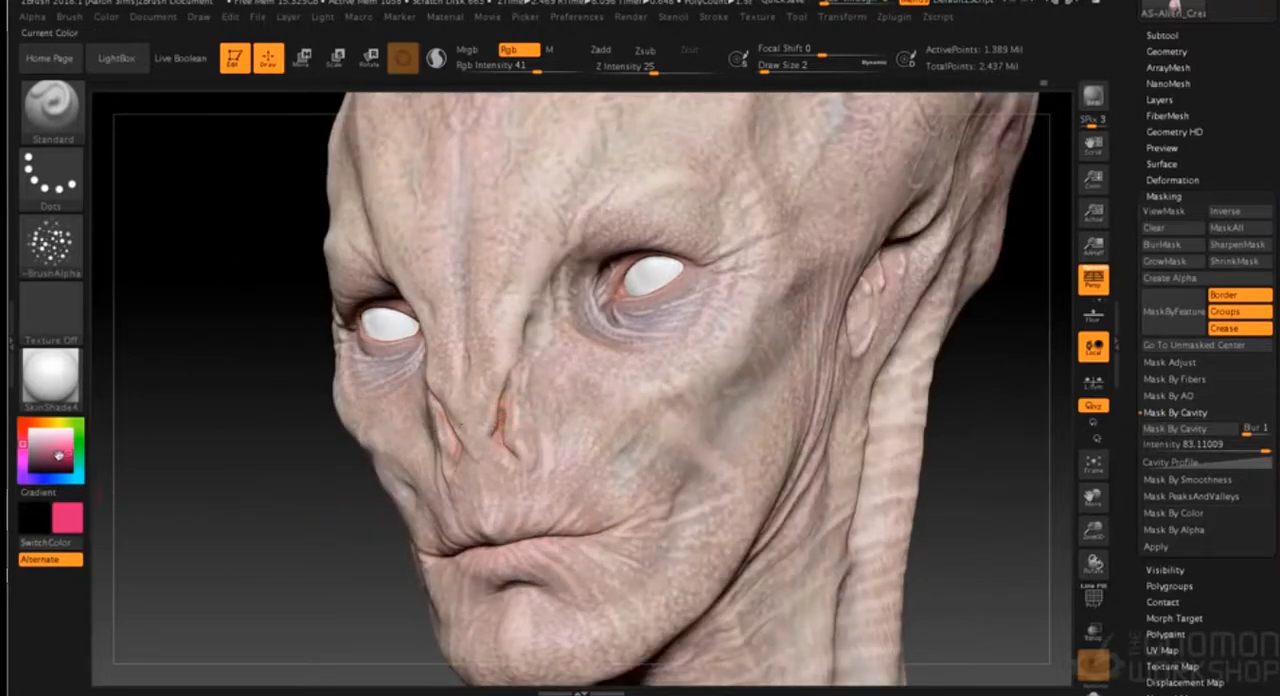
click(61, 458)
click(22, 422)
drag(501, 421, 500, 437)
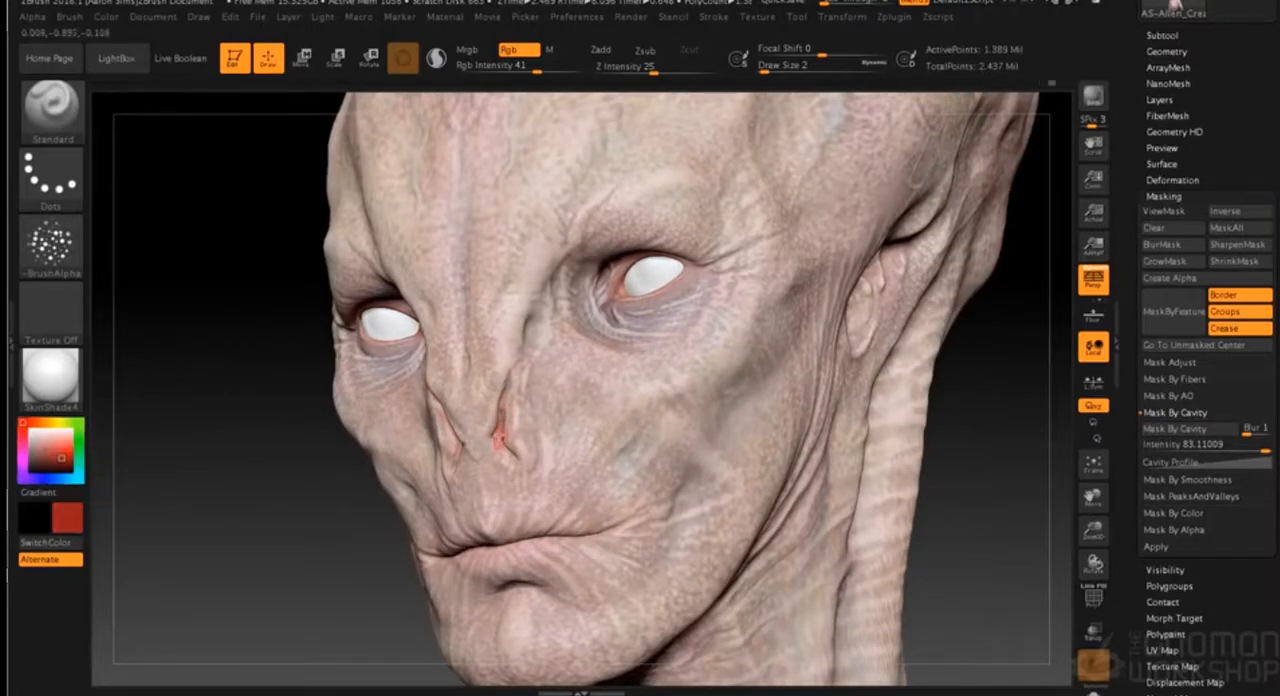
- Shift the colour to crimson, reduce the draw size to 1 and paint along the edges of the nostrils
click(24, 440)
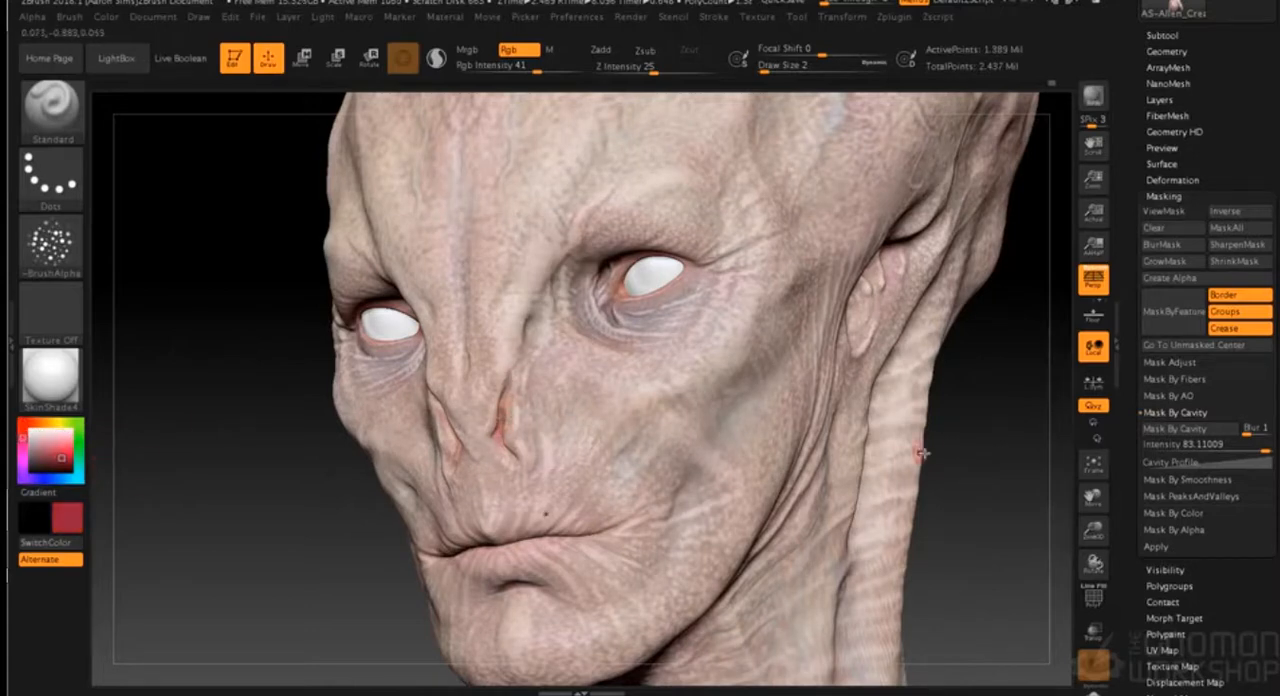
drag(921, 453, 949, 448)
key(s)
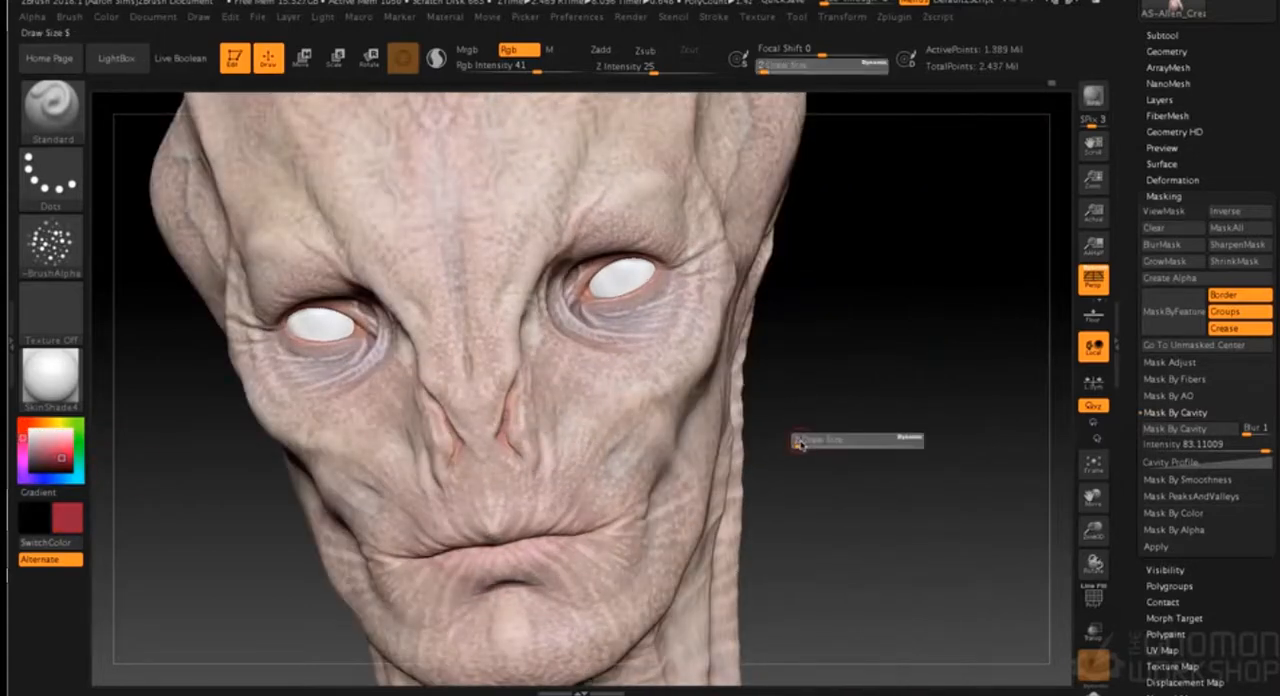
click(798, 443)
key(s)
click(762, 405)
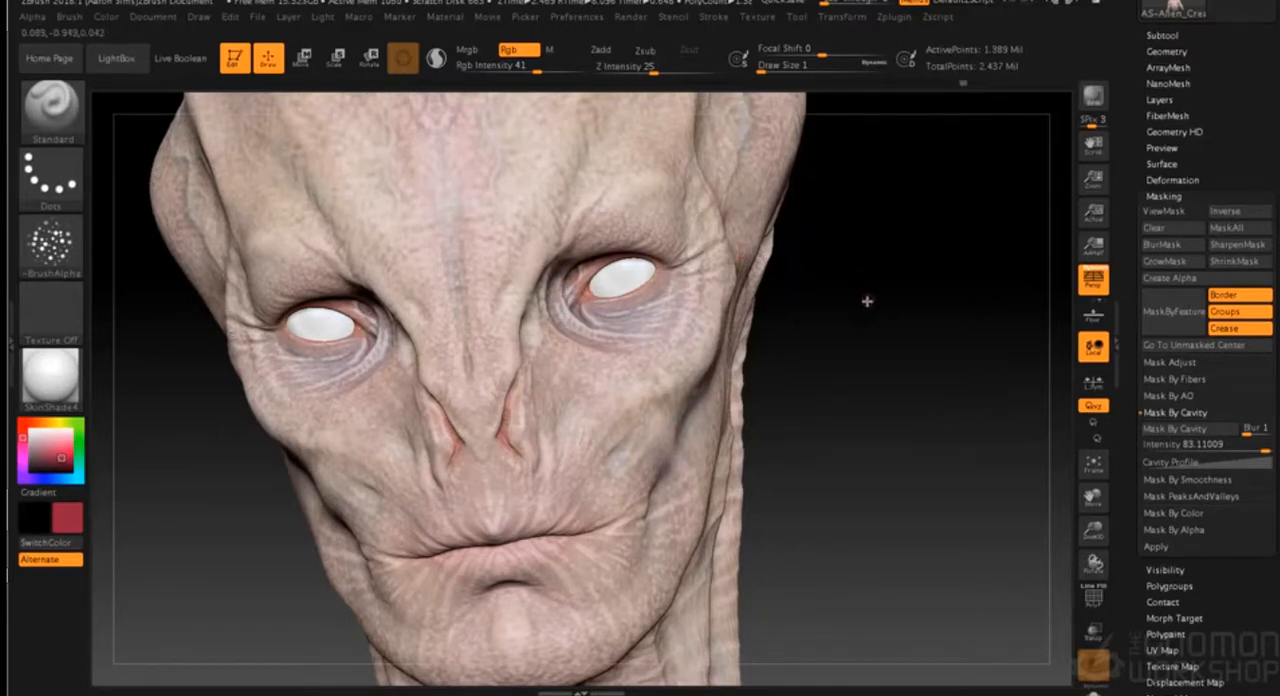
drag(867, 301, 868, 263)
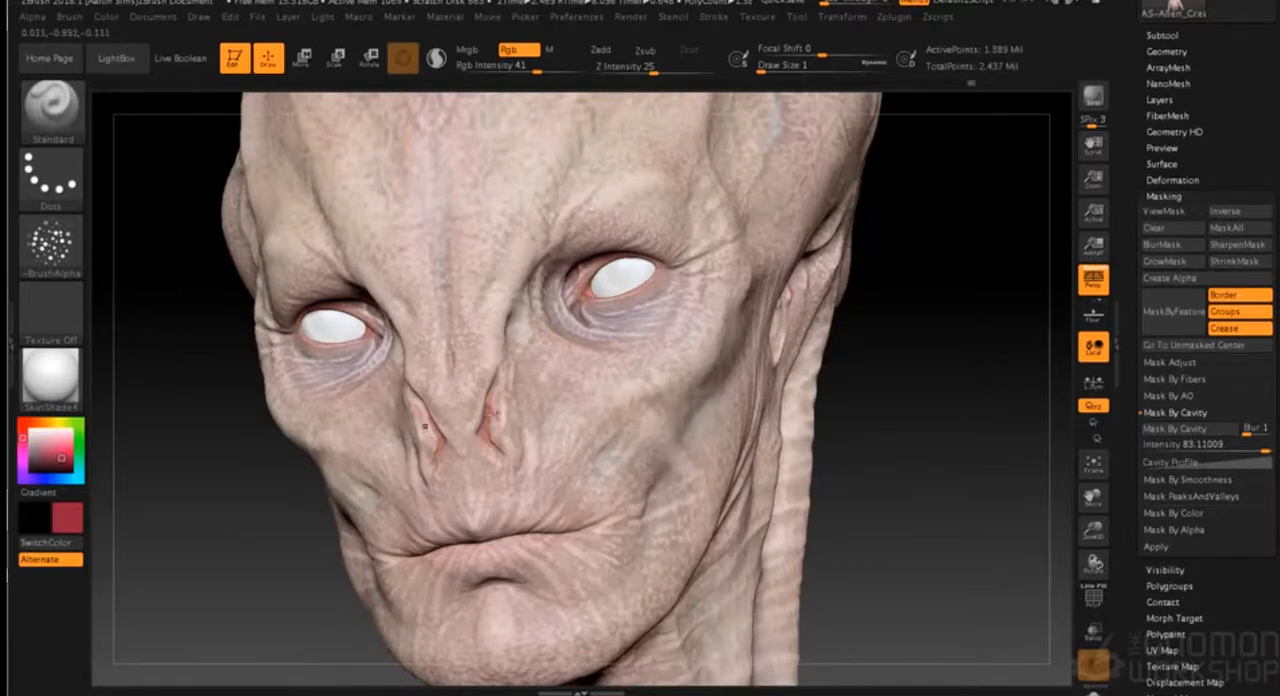
drag(905, 279, 487, 410)
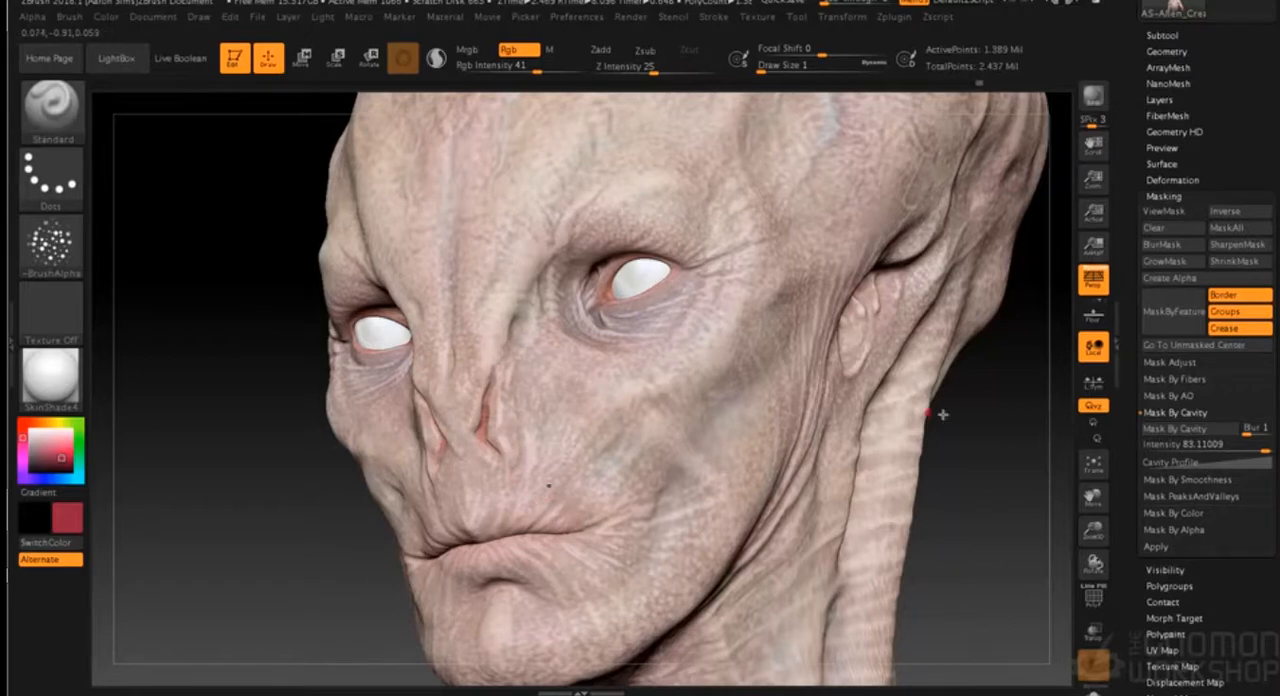
drag(943, 430, 914, 302)
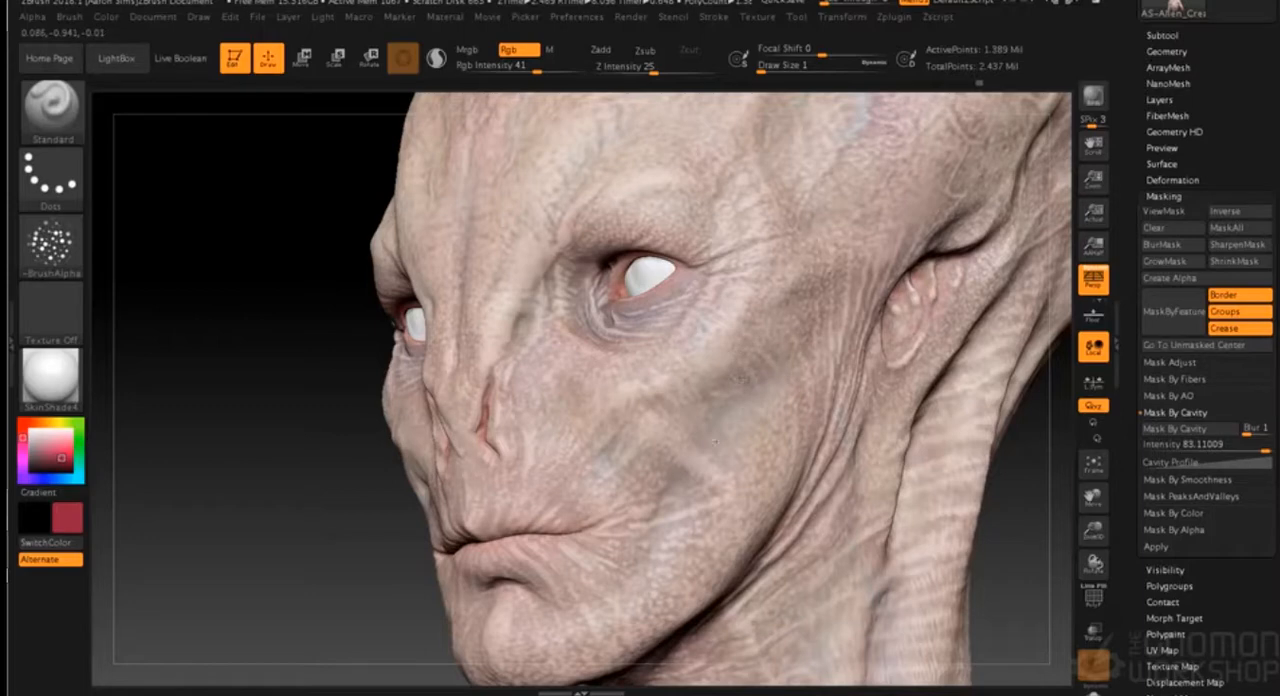
drag(489, 430, 490, 442)
drag(330, 480, 476, 499)
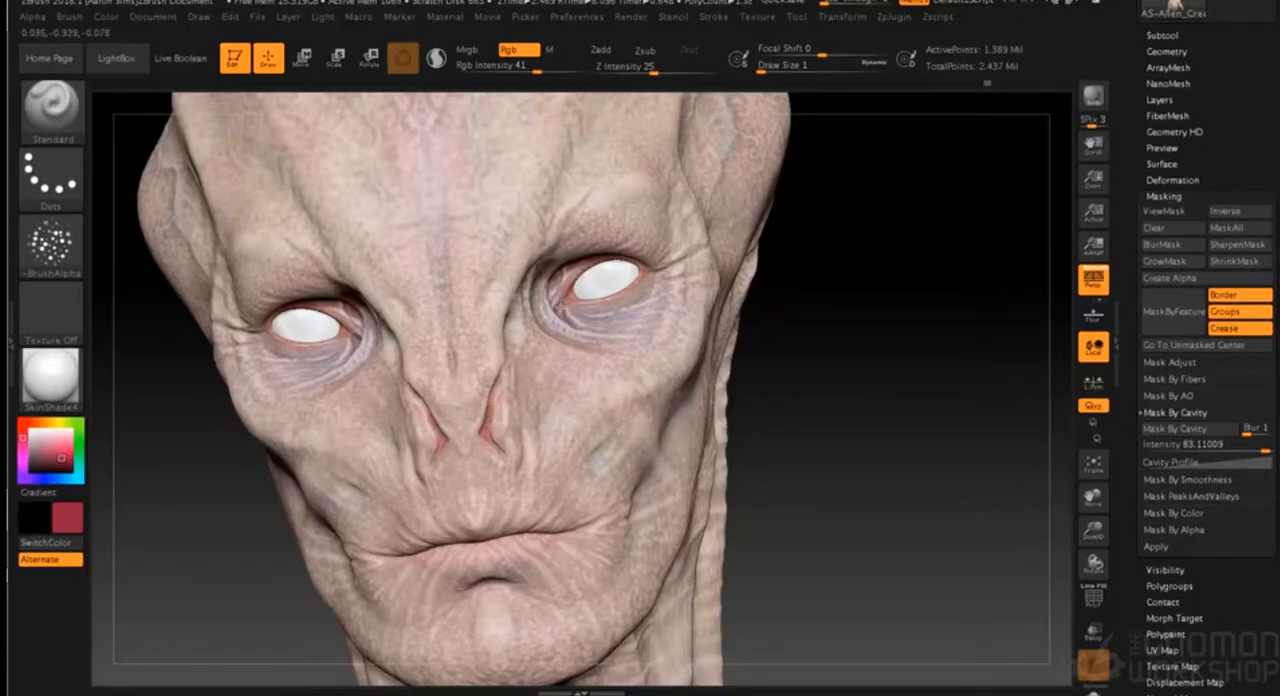
- Paint the same crimson into the corner of the mouth and along the adjoining lip line
key(shift)
mouse_move(820, 418)
shift+mouse_down()
mouse_move(811, 437)
mouse_move(754, 383)
mouse_move(754, 346)
shift+mouse_up()
alt+drag(757, 391, 784, 459)
mouse_move(784, 459)
mouse_down()
mouse_move(833, 442)
mouse_move(813, 421)
mouse_move(809, 474)
mouse_move(737, 486)
mouse_move(694, 409)
mouse_up()
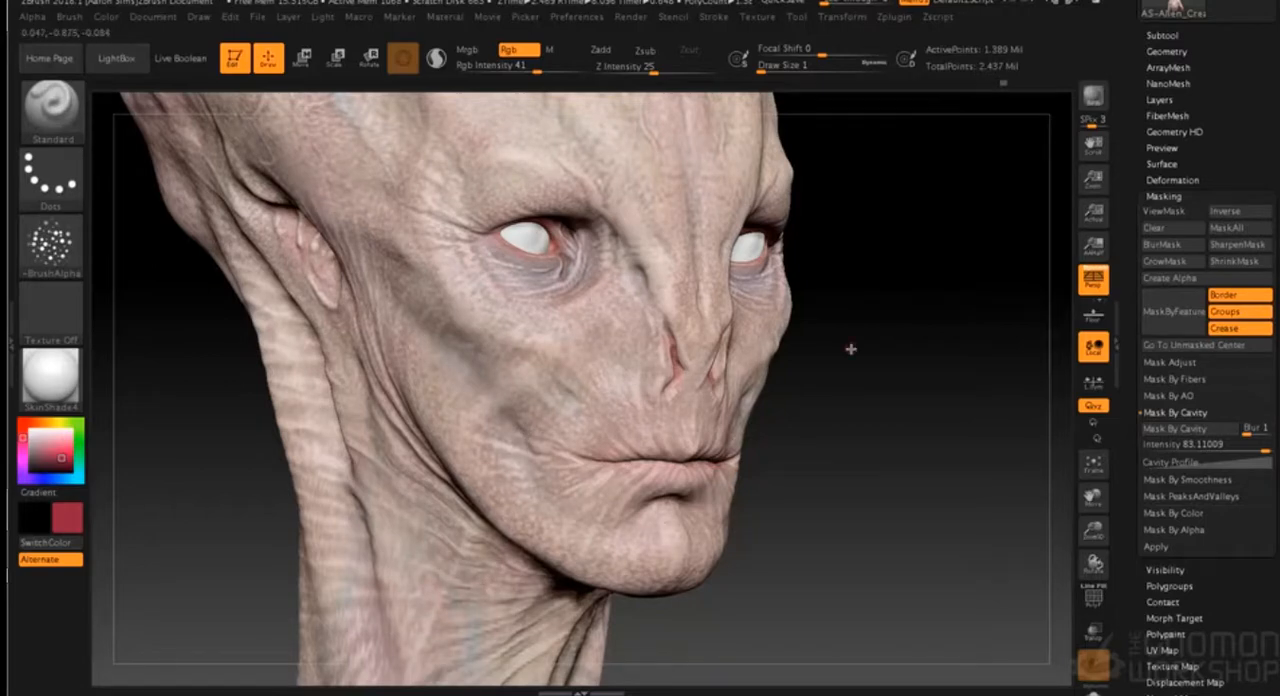
- Pick a near-black red (17, 6, 10), set Rgb Intensity to 88 and dab small dark moles on the forehead and cheek
alt+drag(866, 362, 819, 368)
click(49, 469)
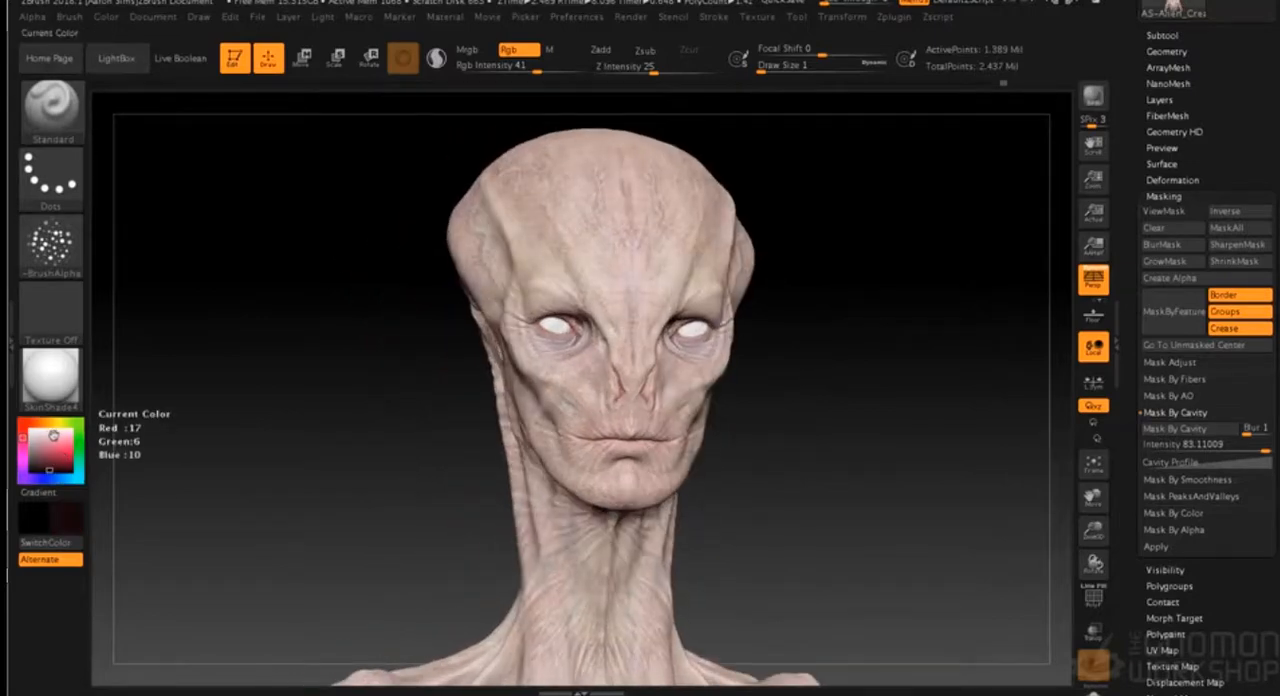
alt+drag(800, 406, 700, 350)
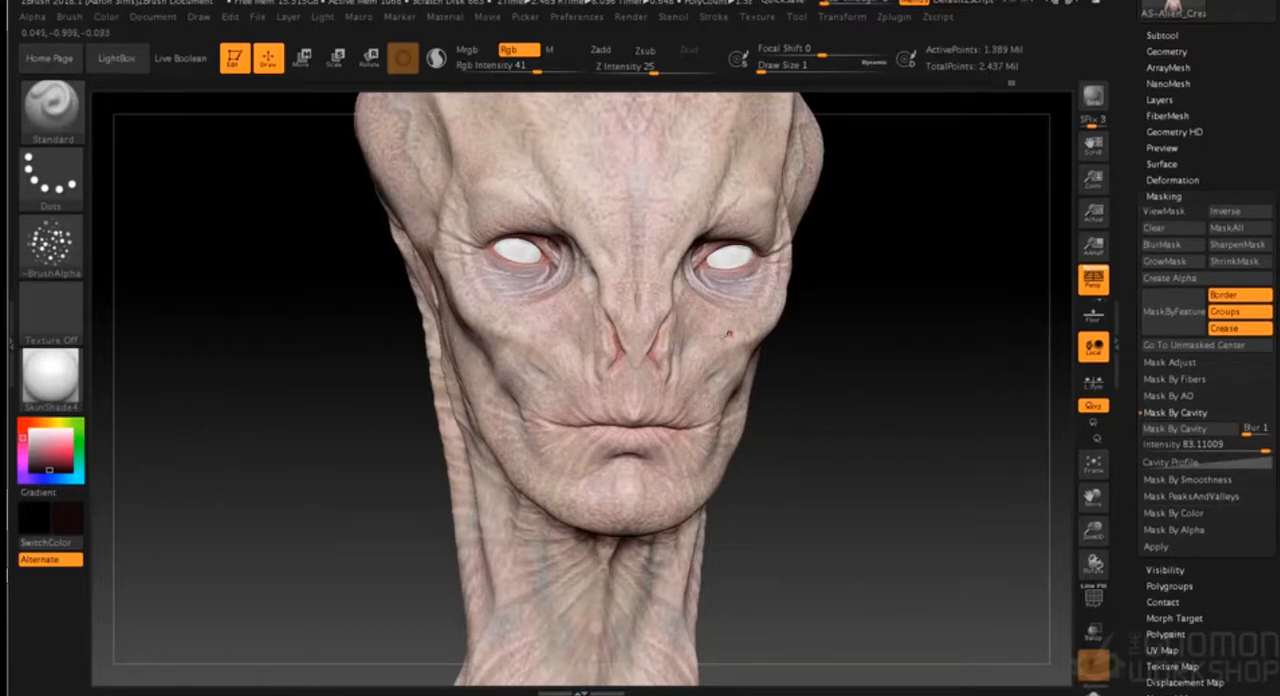
click(555, 72)
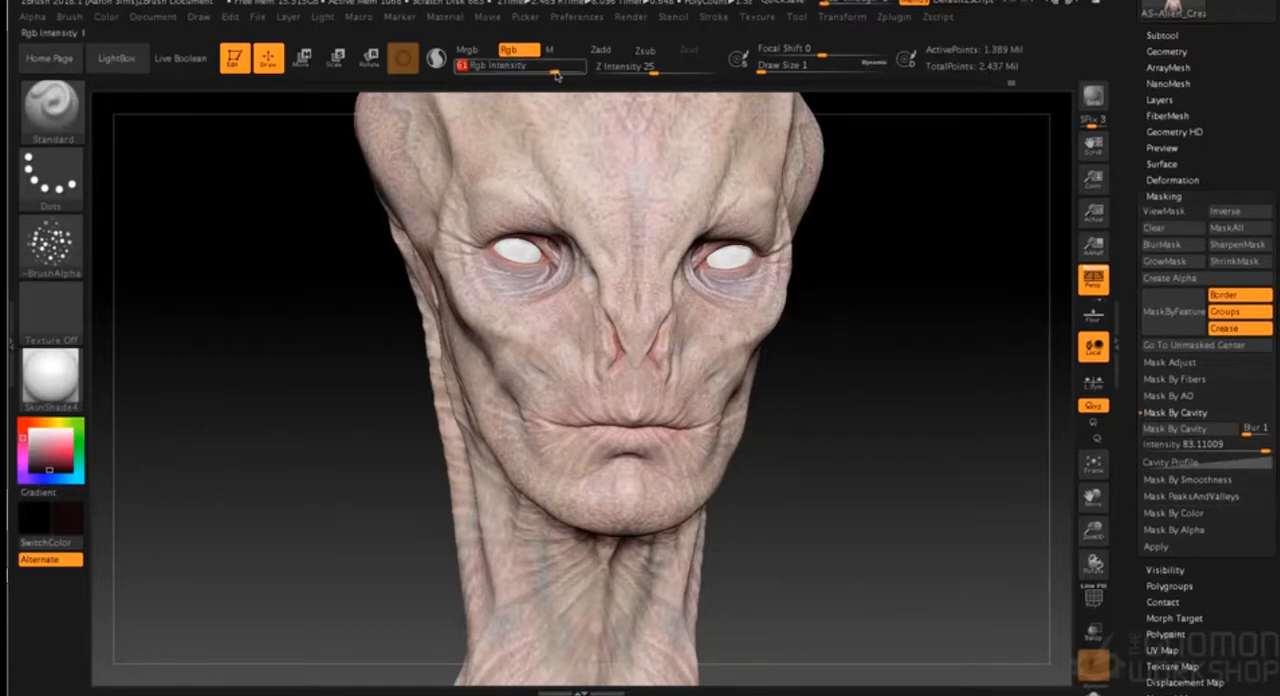
alt+drag(844, 350, 848, 472)
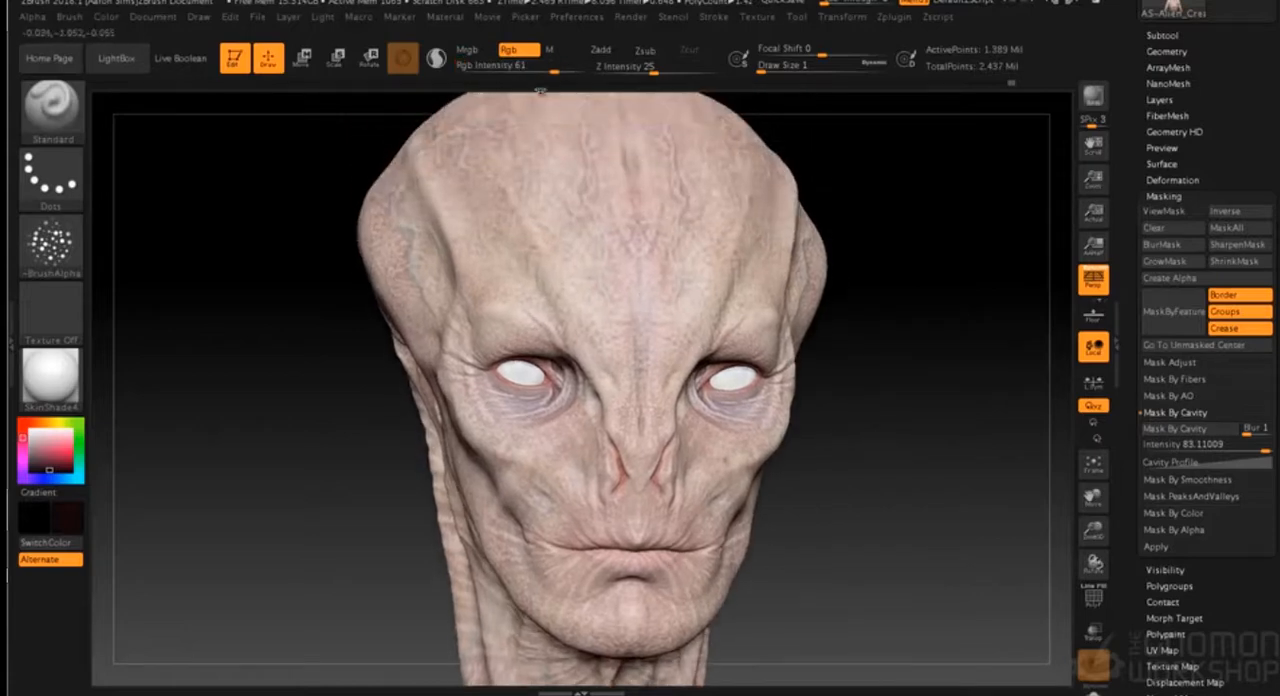
click(72, 246)
click(72, 243)
click(574, 72)
drag(834, 459, 834, 256)
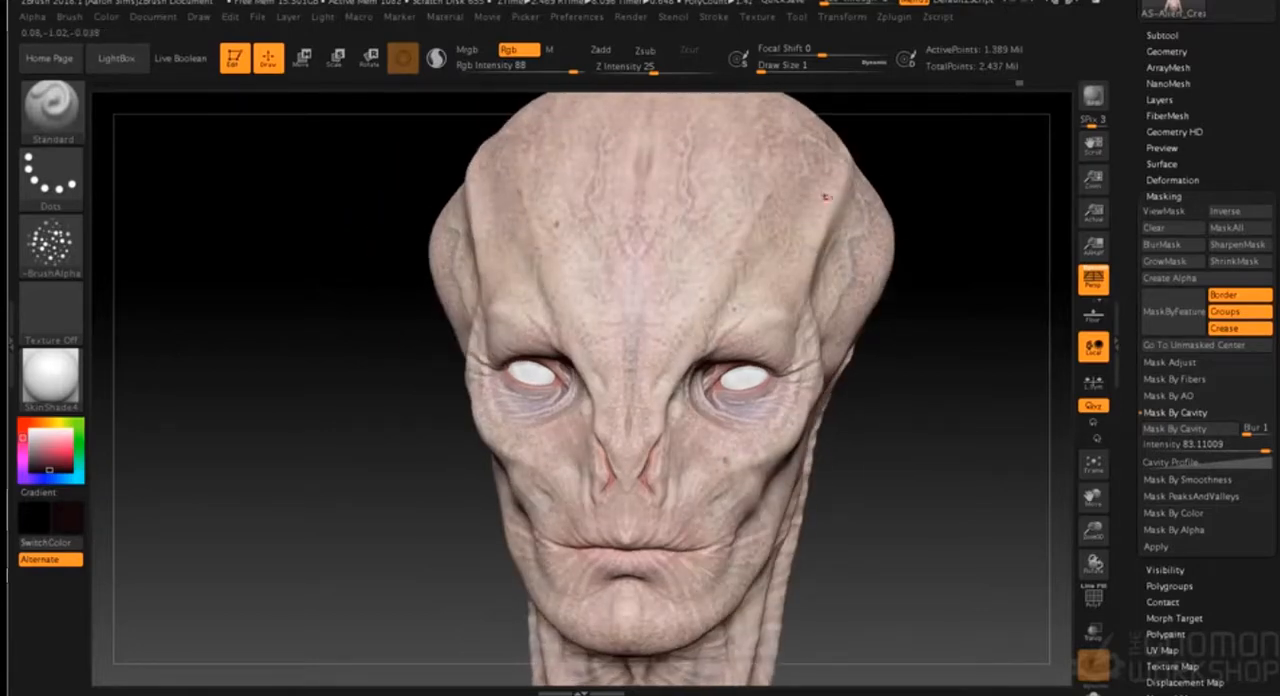
- Dab more small dark moles on the upper forehead and the side of the neck
drag(966, 345, 895, 284)
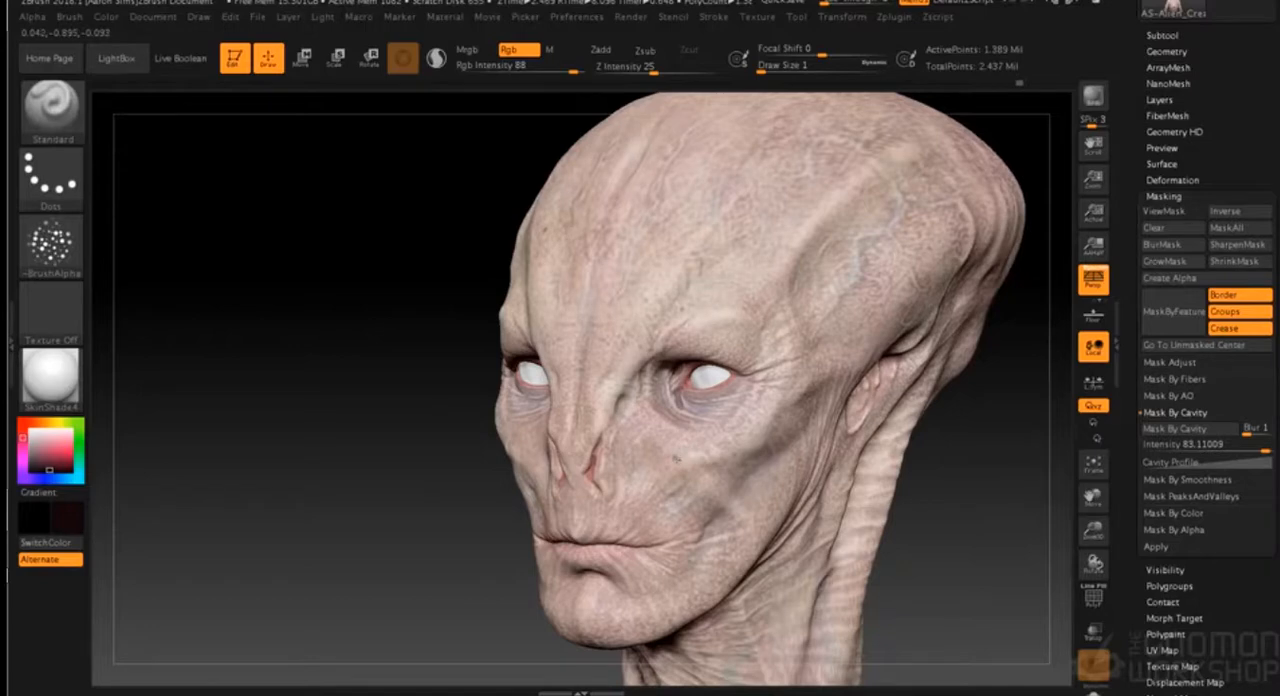
drag(895, 560, 942, 566)
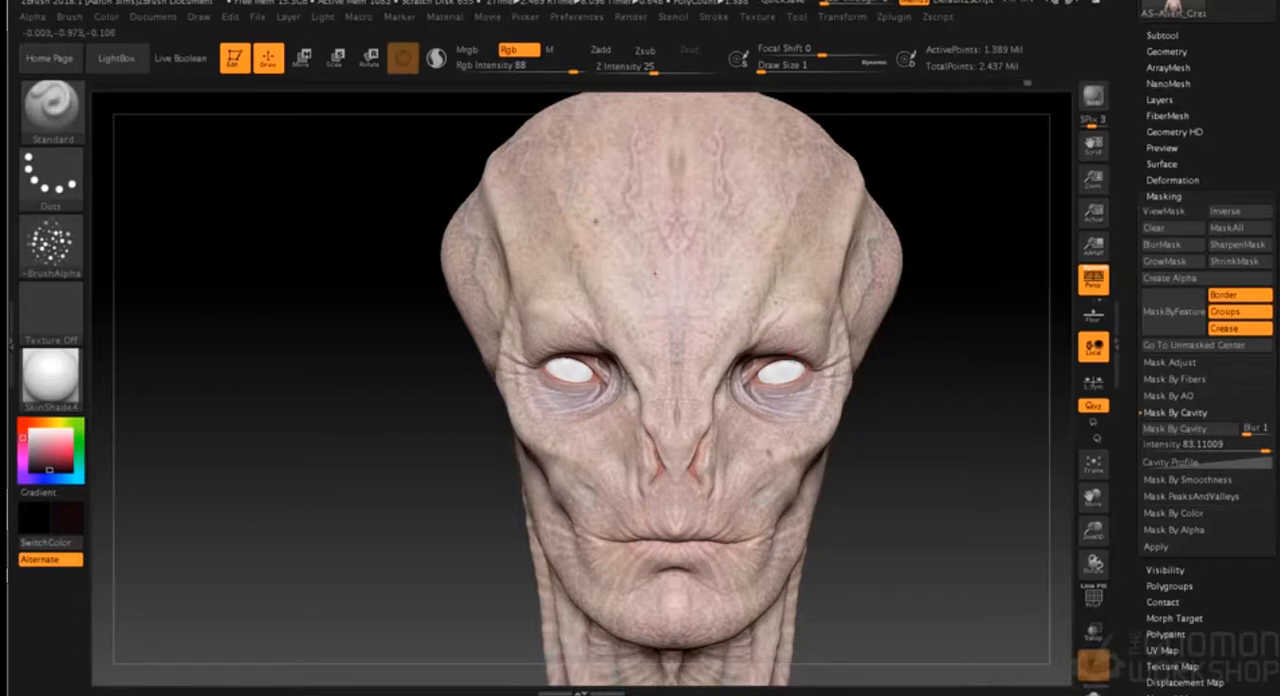
drag(890, 378, 831, 350)
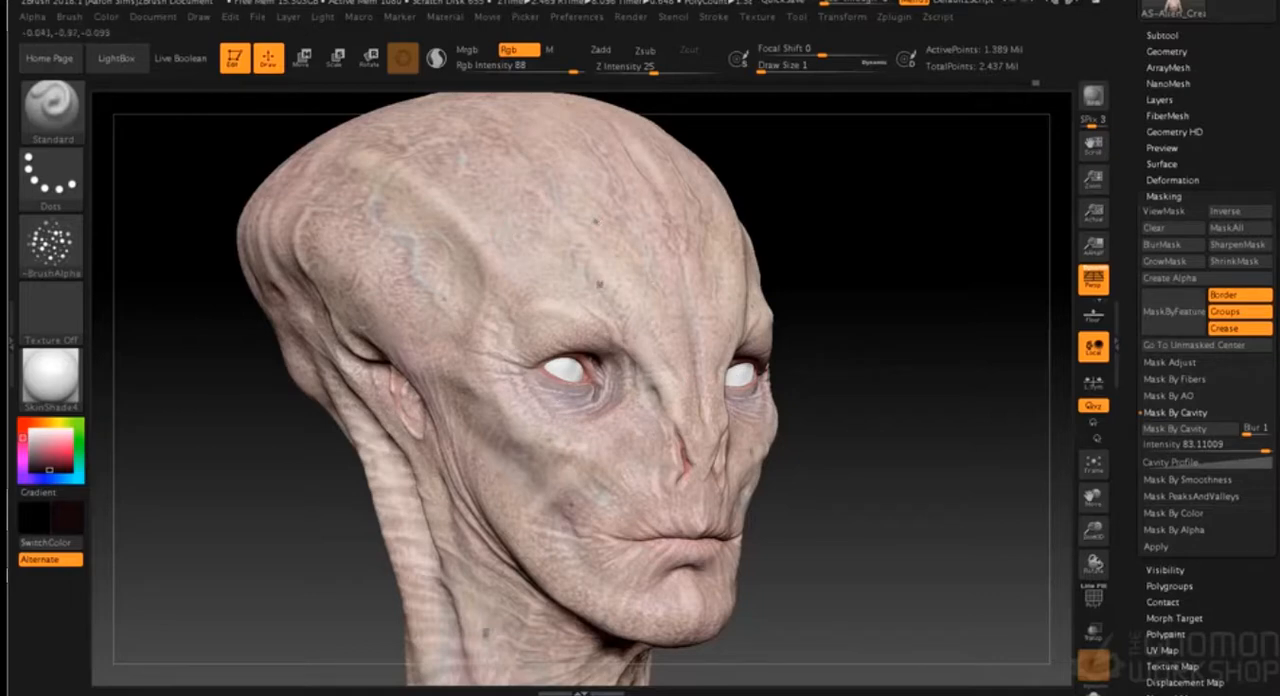
mouse_move(894, 360)
shift+mouse_down()
mouse_move(866, 360)
mouse_move(900, 354)
shift+mouse_up()
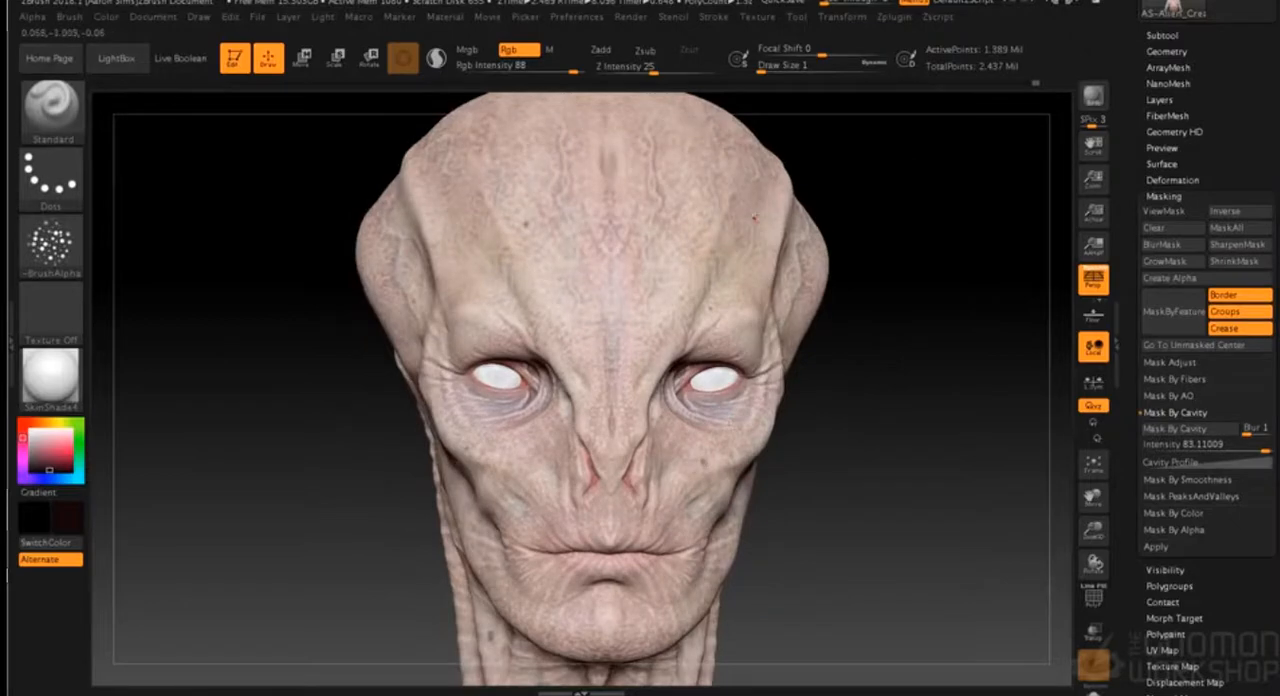
shift+drag(883, 220, 855, 209)
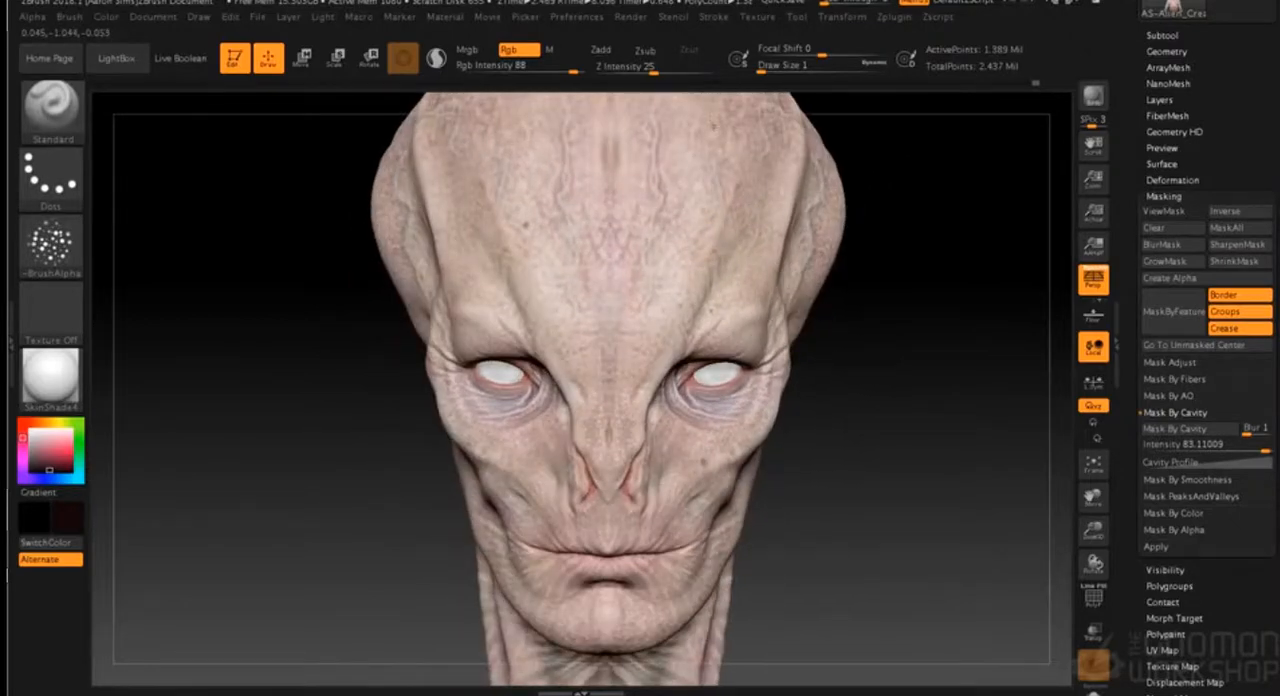
- Add tiny dark moles beside the nose, on the chin, down the neck and along the jaw
drag(891, 338, 894, 309)
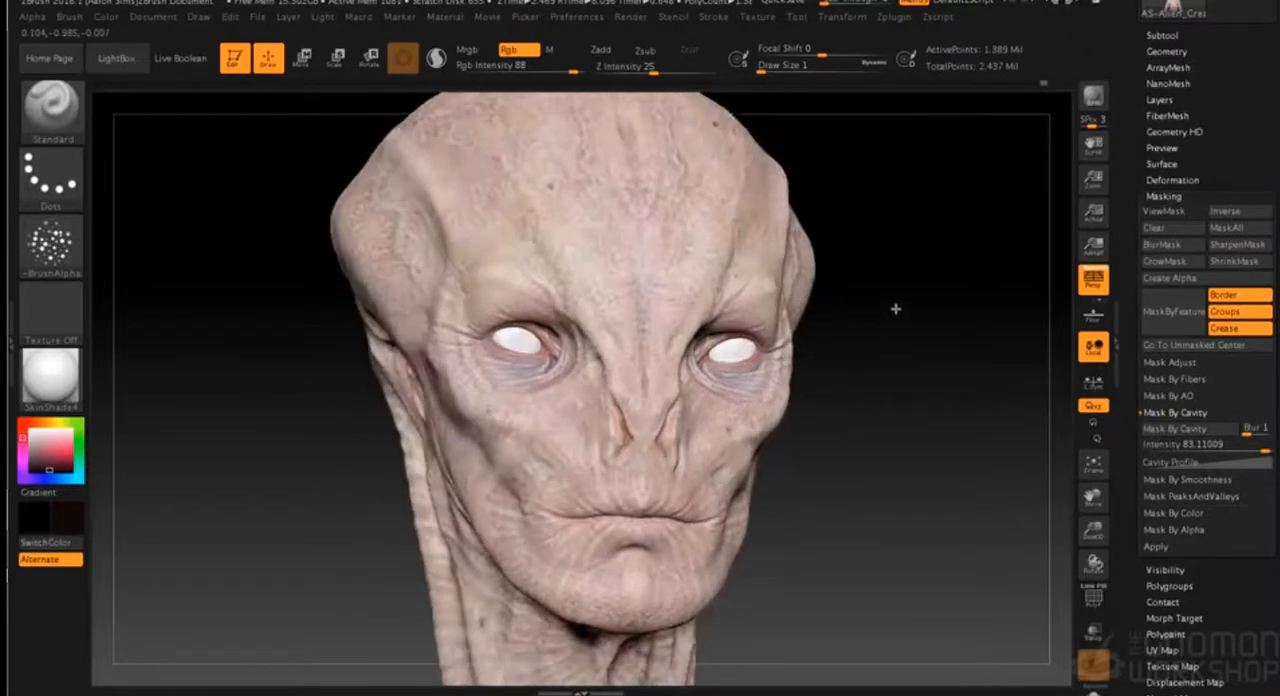
alt+drag(801, 438, 793, 533)
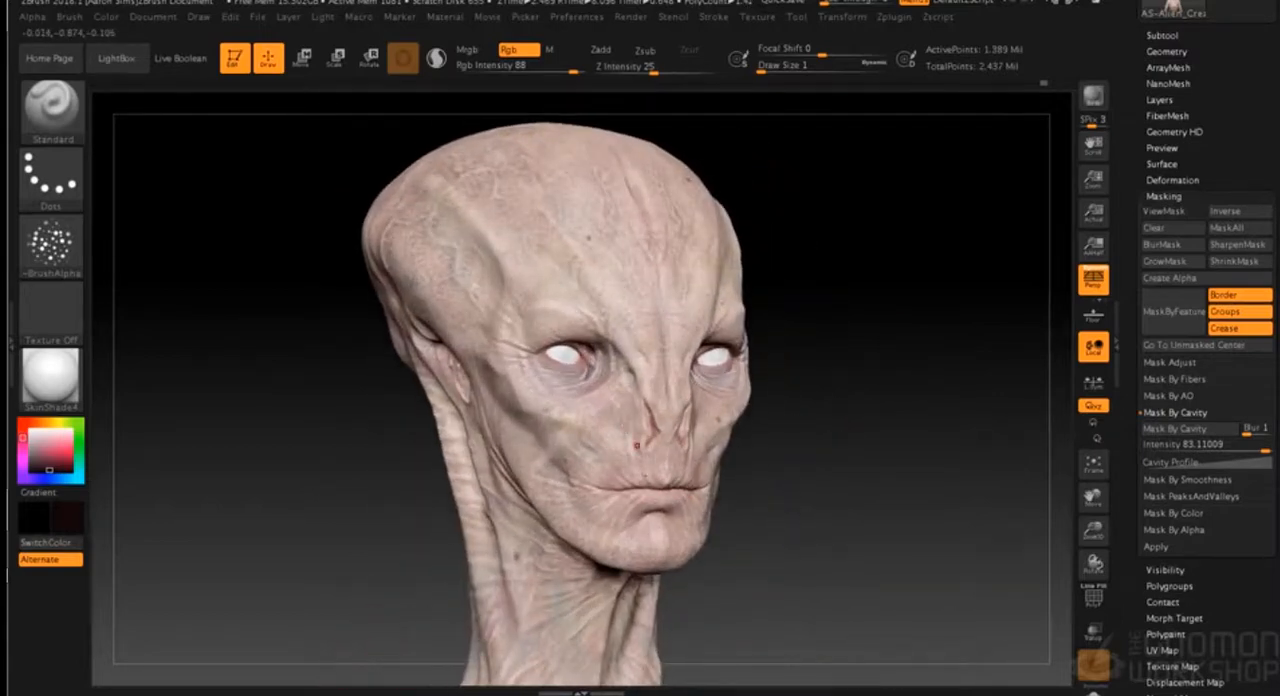
alt+drag(720, 565, 670, 525)
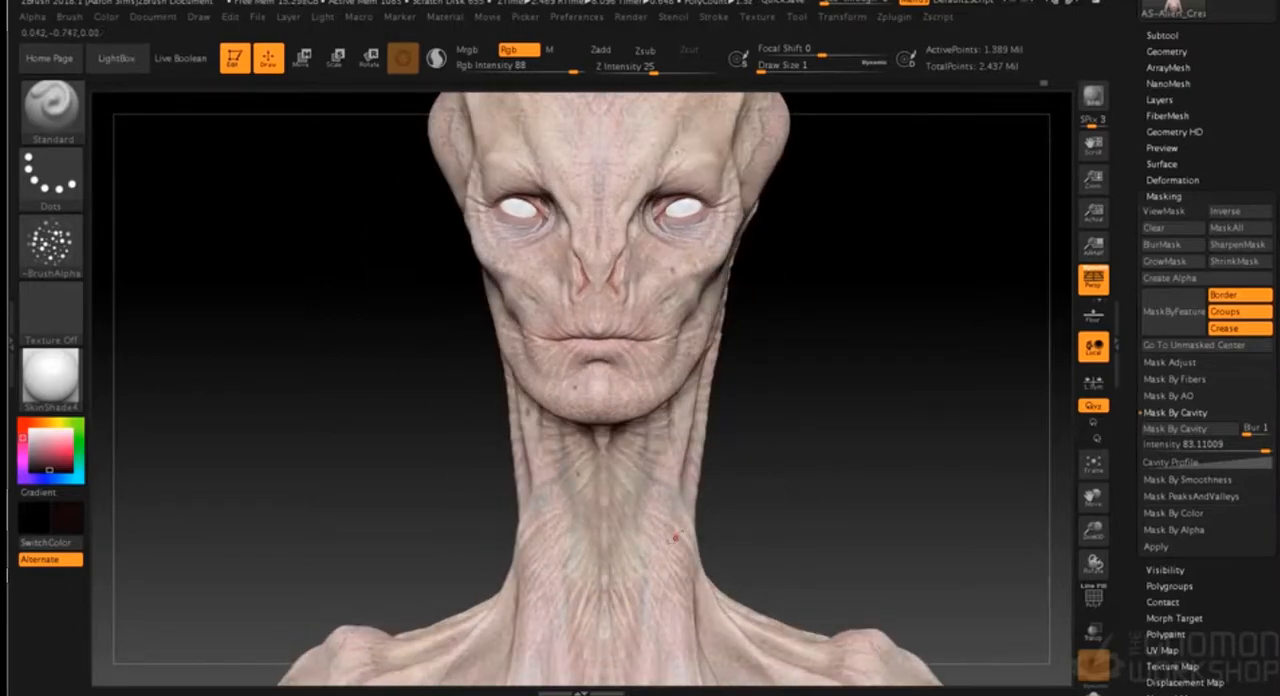
drag(788, 462, 718, 472)
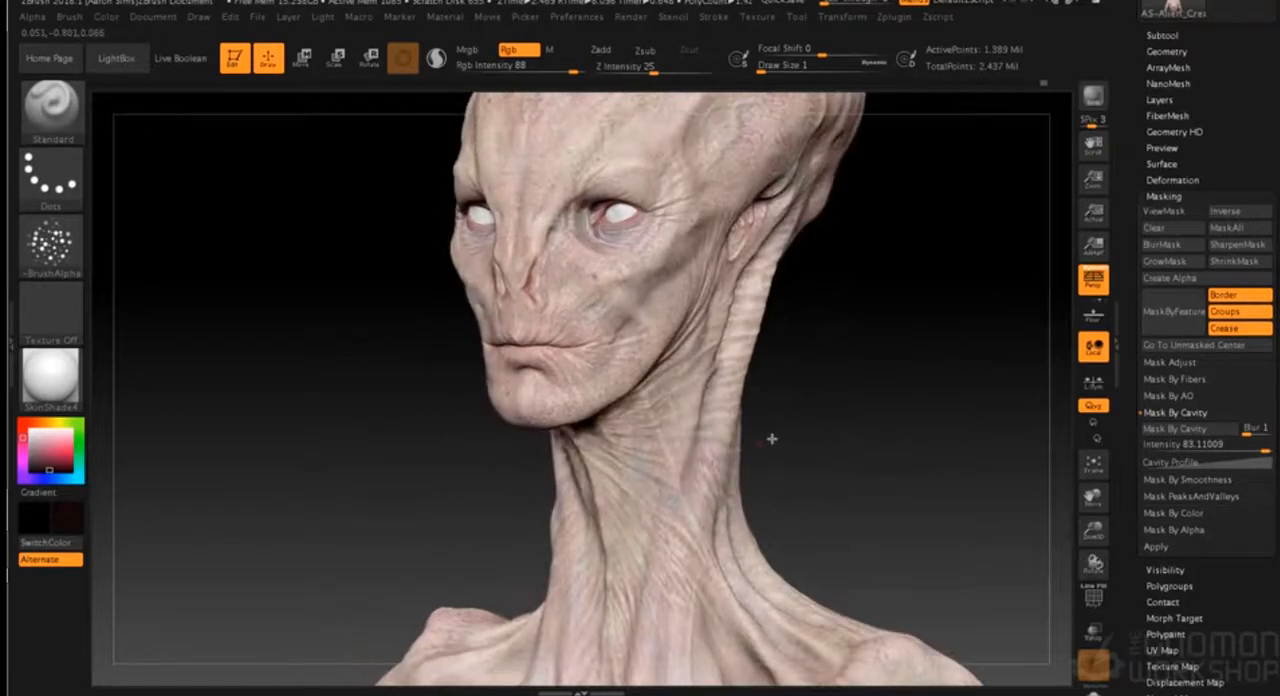
drag(772, 438, 794, 426)
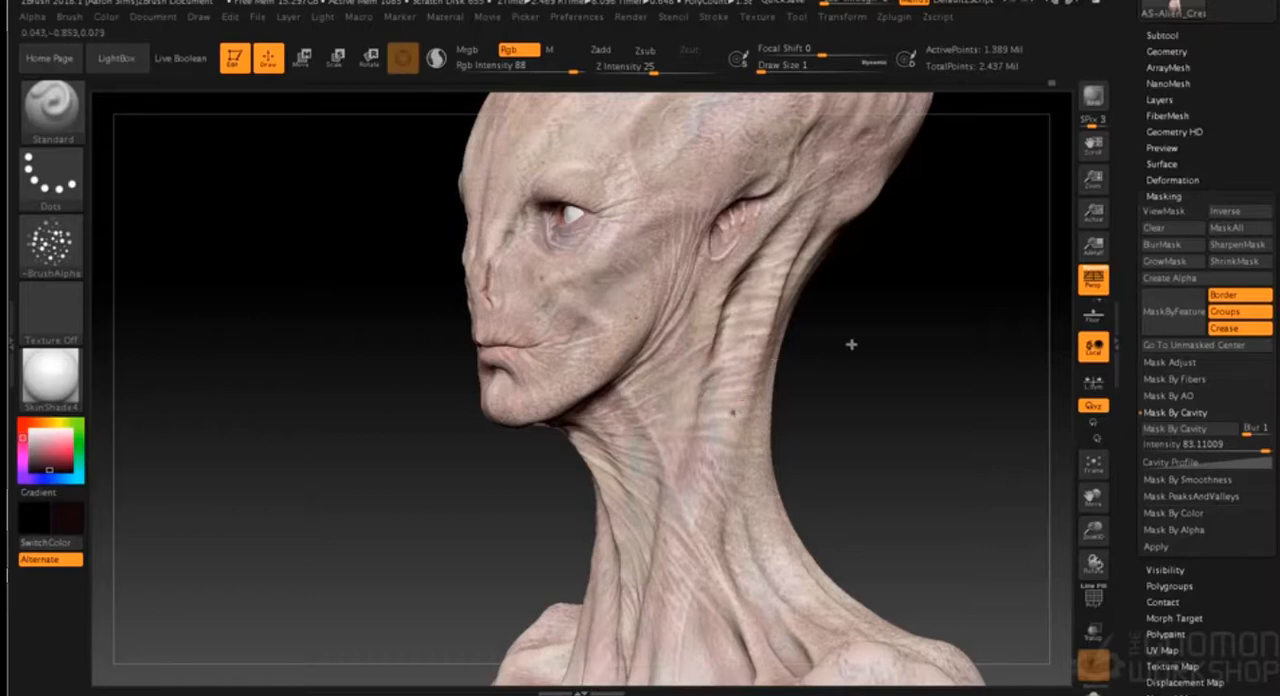
- Dab a few tiny dark moles on the collarbone, upper chest and shoulder, checking the bust from the front and side
shift+drag(839, 343, 886, 342)
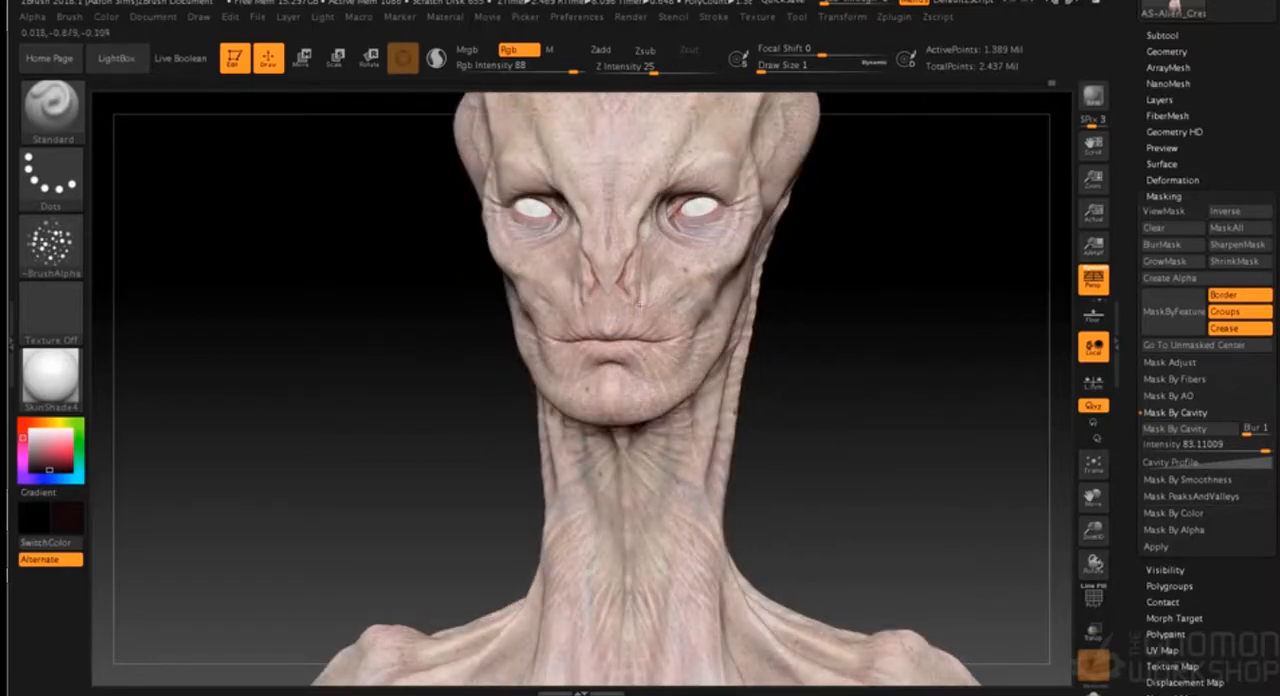
shift+drag(818, 380, 828, 470)
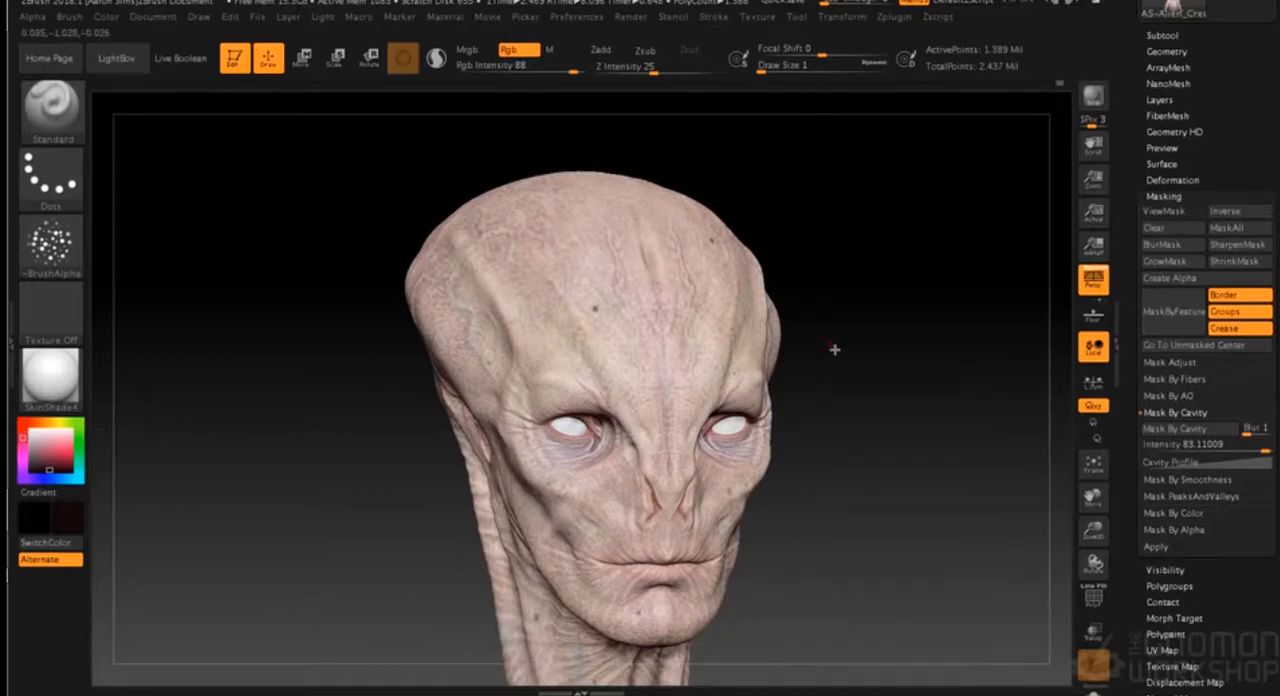
alt+drag(841, 429, 821, 310)
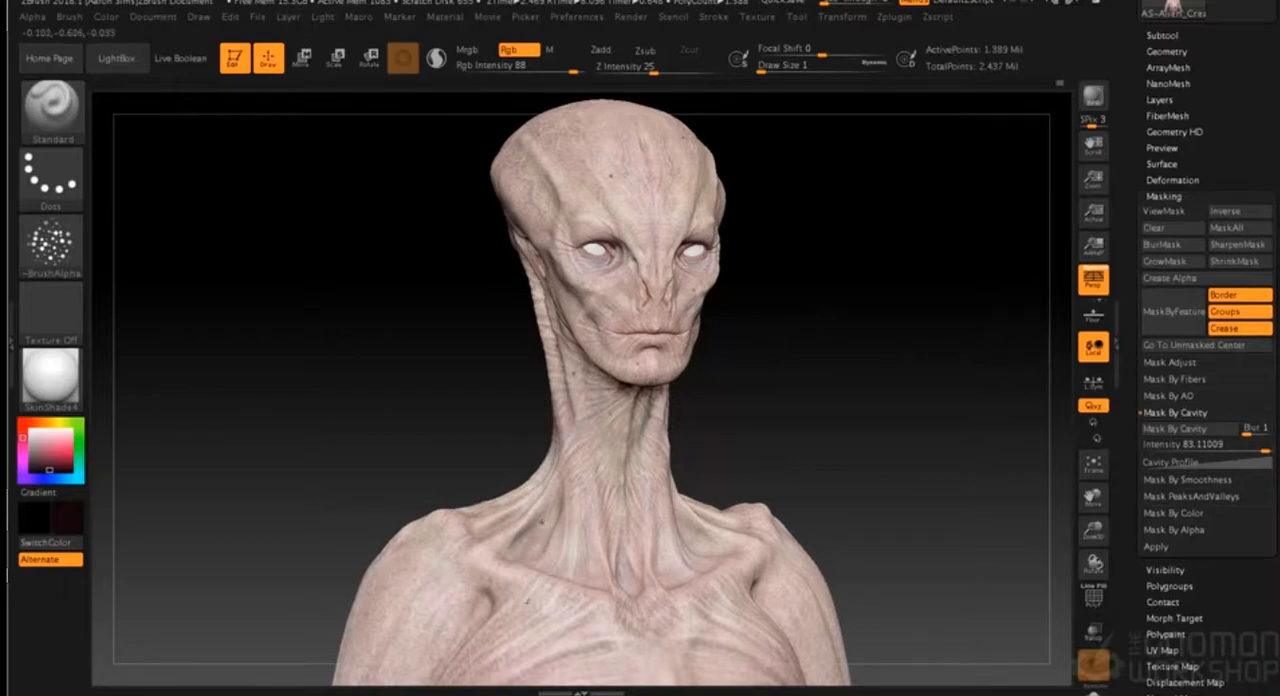
drag(804, 408, 690, 482)
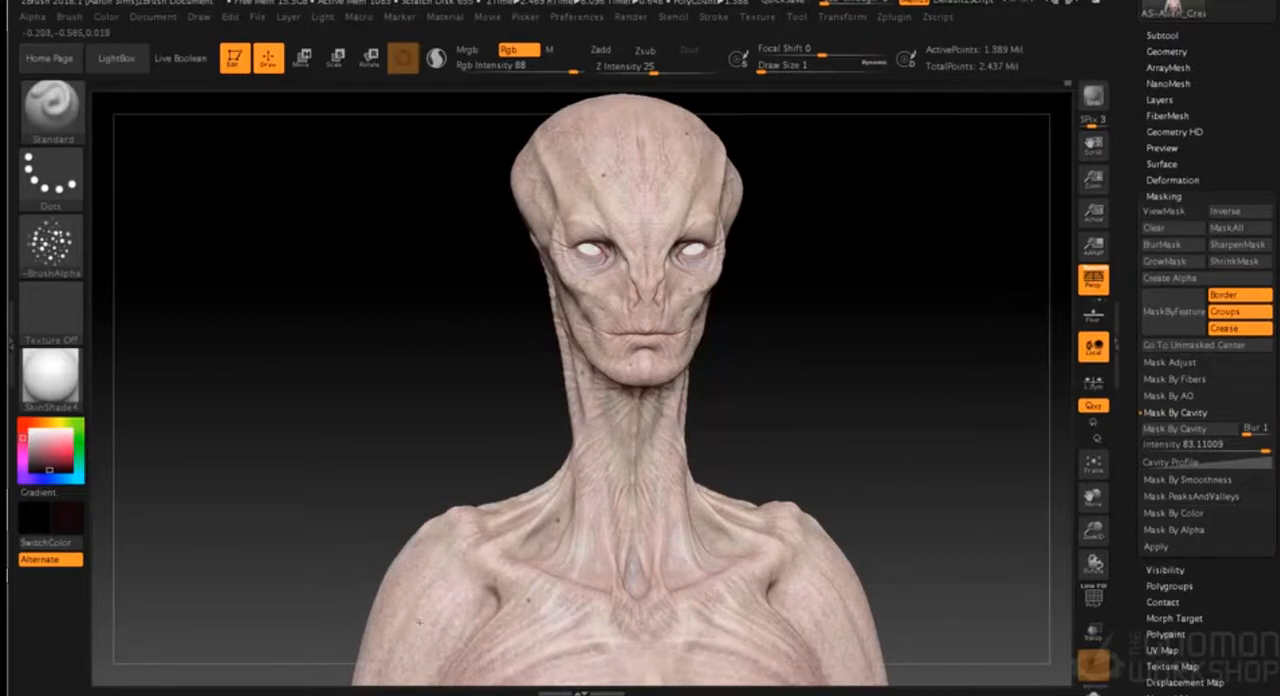
drag(780, 412, 836, 398)
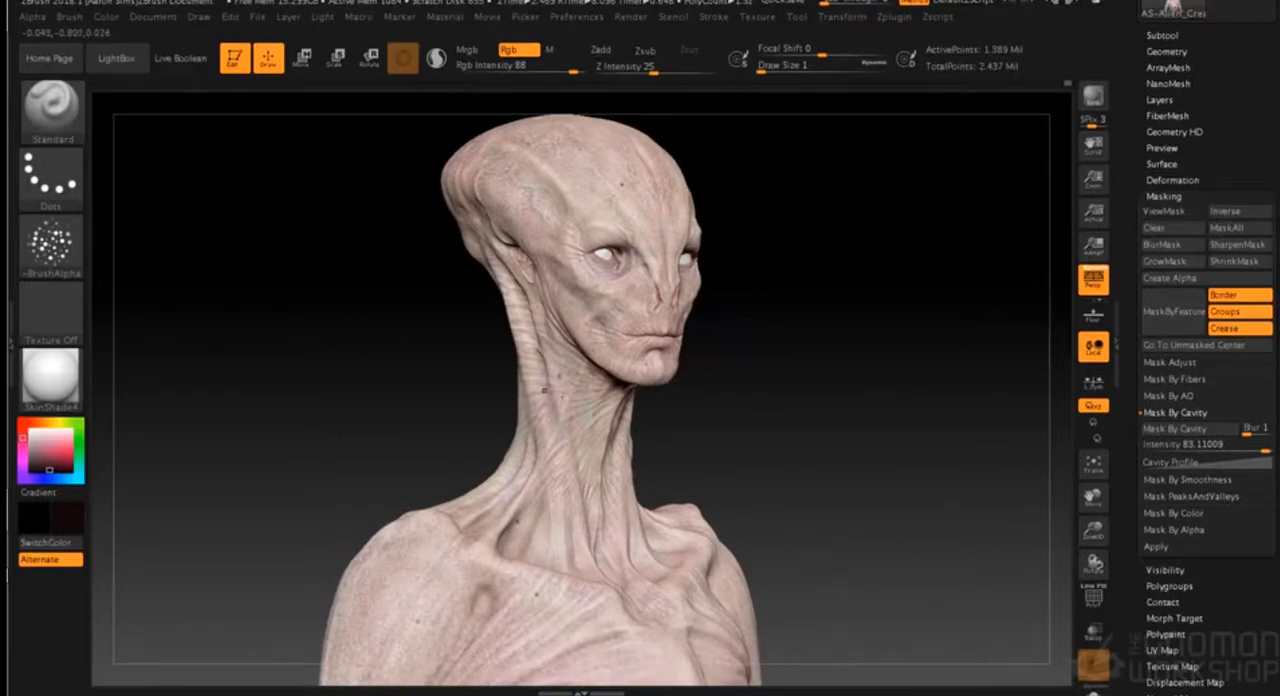
drag(604, 405, 649, 407)
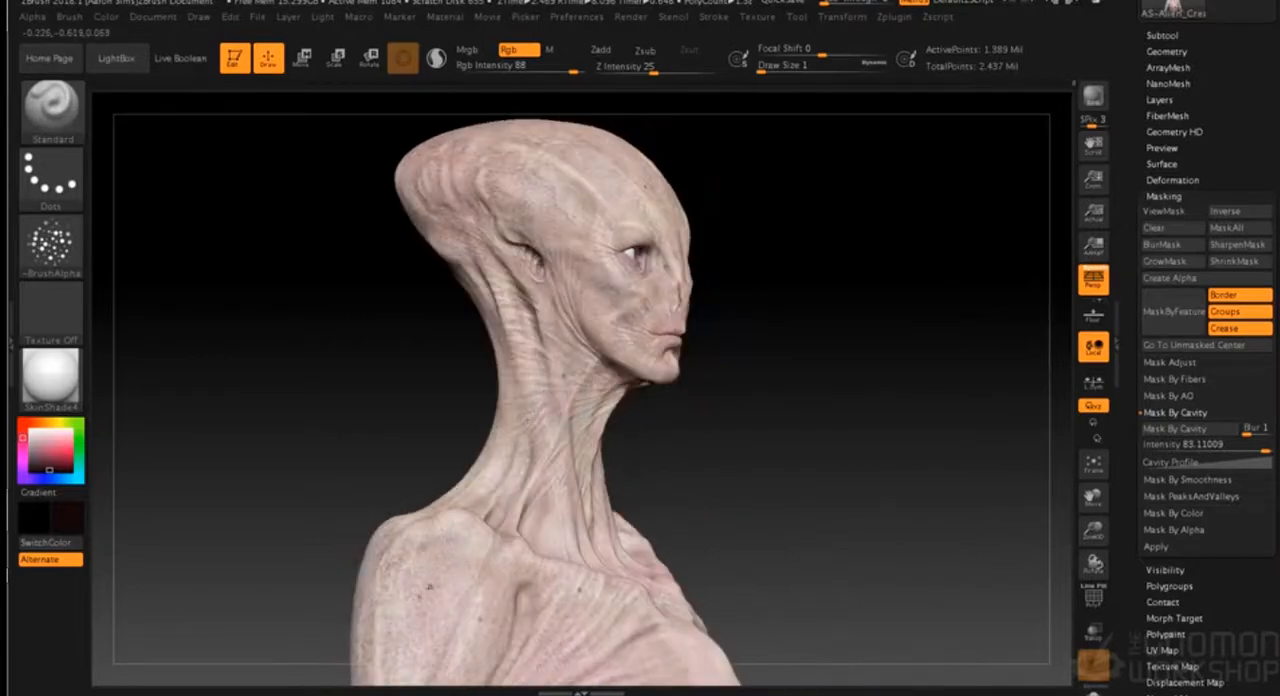
drag(737, 439, 761, 415)
shift+drag(852, 394, 766, 480)
alt+drag(750, 521, 898, 318)
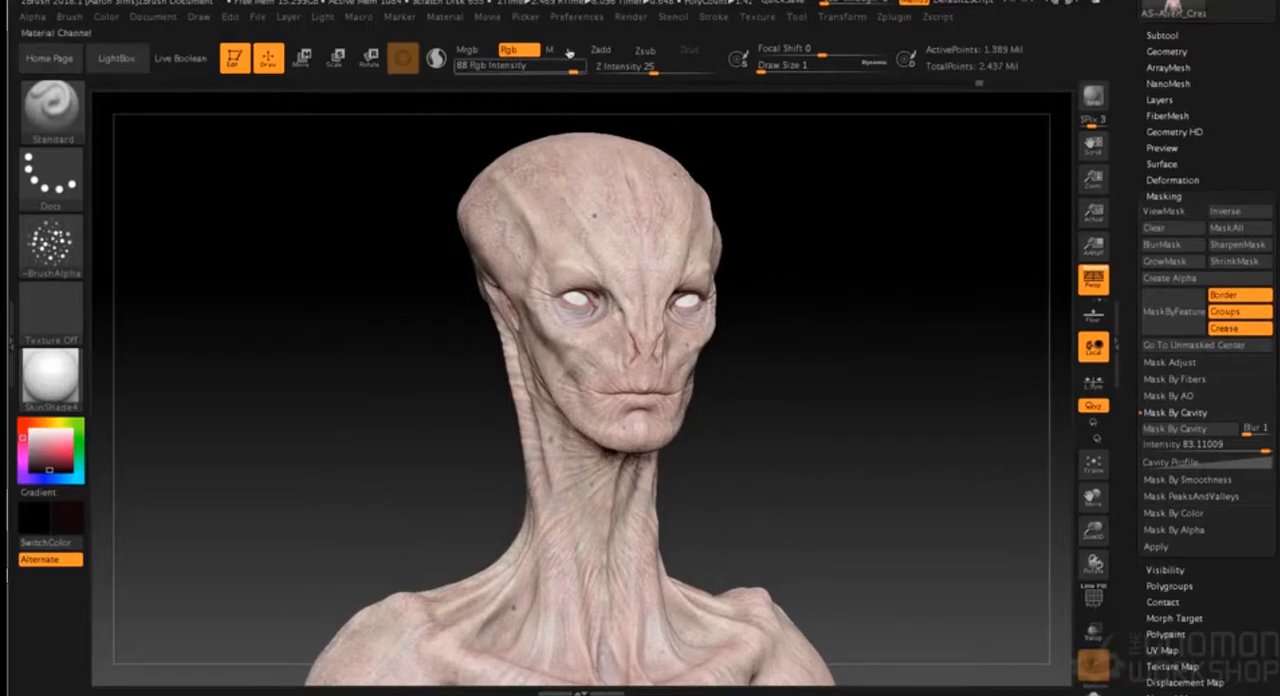
- Set CavityDiffuse to 0.01152 and CavitySpecular to -0.17009 in the SkinShade4 material's modifiers
click(634, 19)
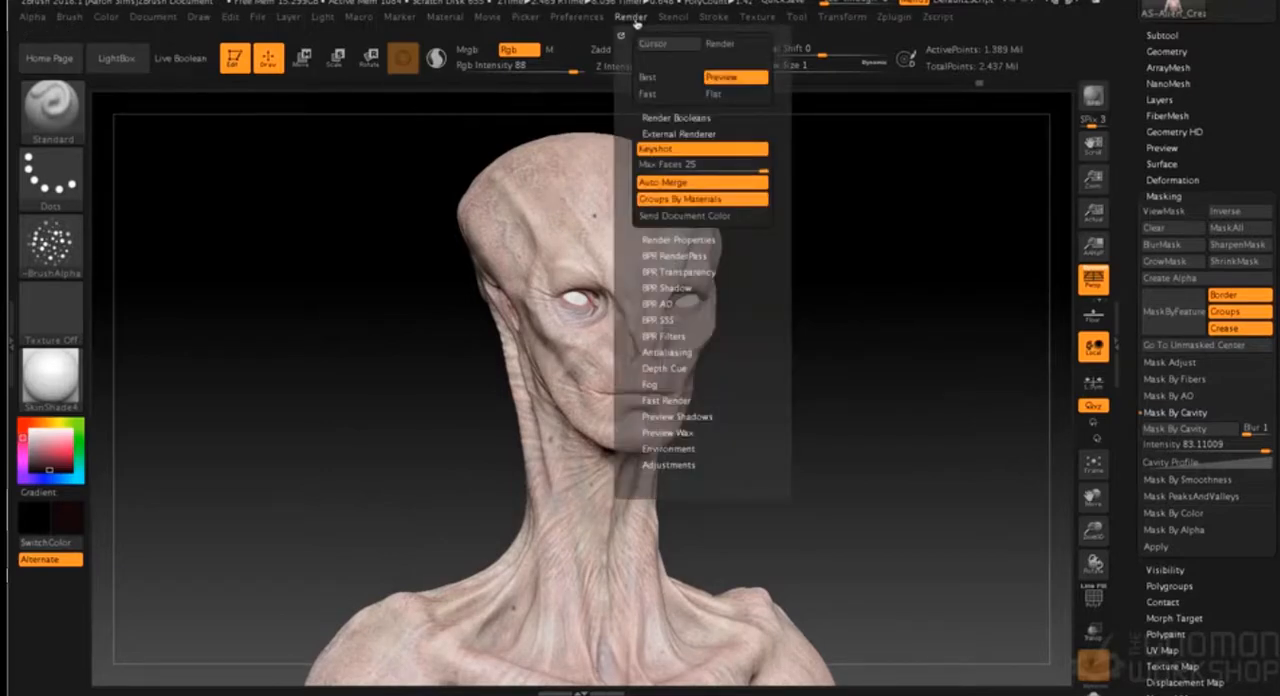
click(445, 17)
drag(487, 410, 519, 418)
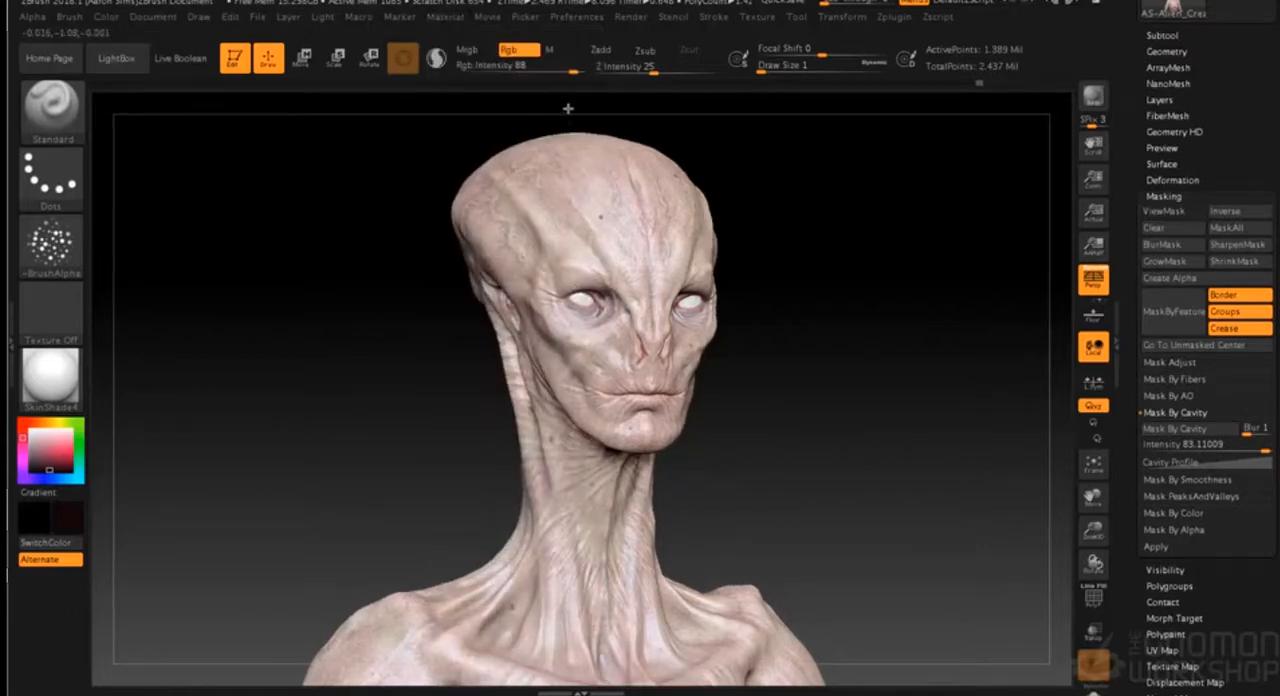
click(461, 17)
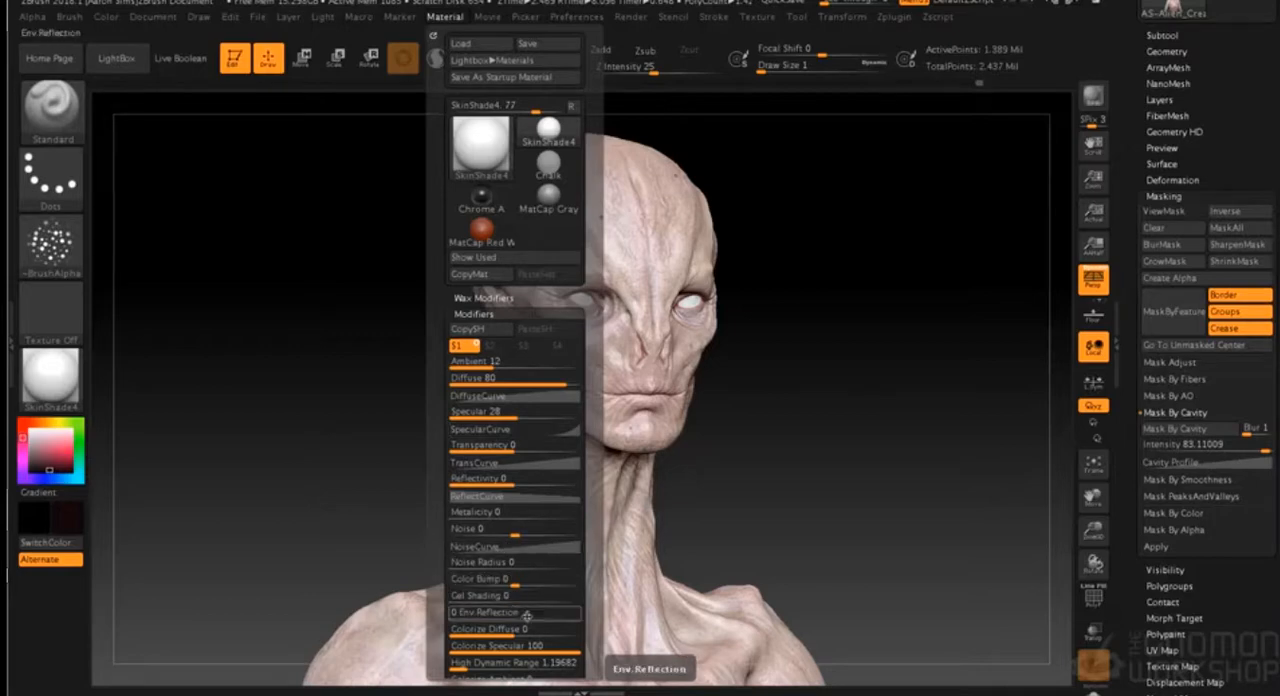
scroll(594, 520, down, 5)
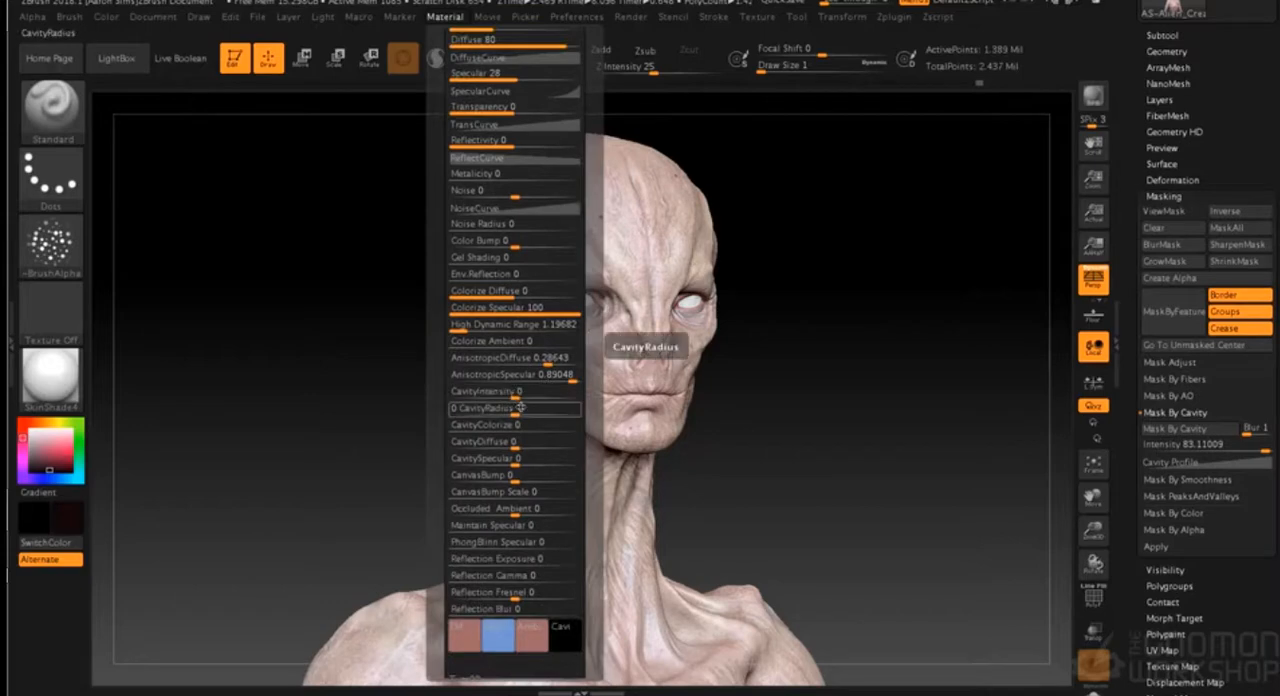
mouse_move(520, 441)
mouse_down()
mouse_move(545, 446)
mouse_move(522, 447)
mouse_up()
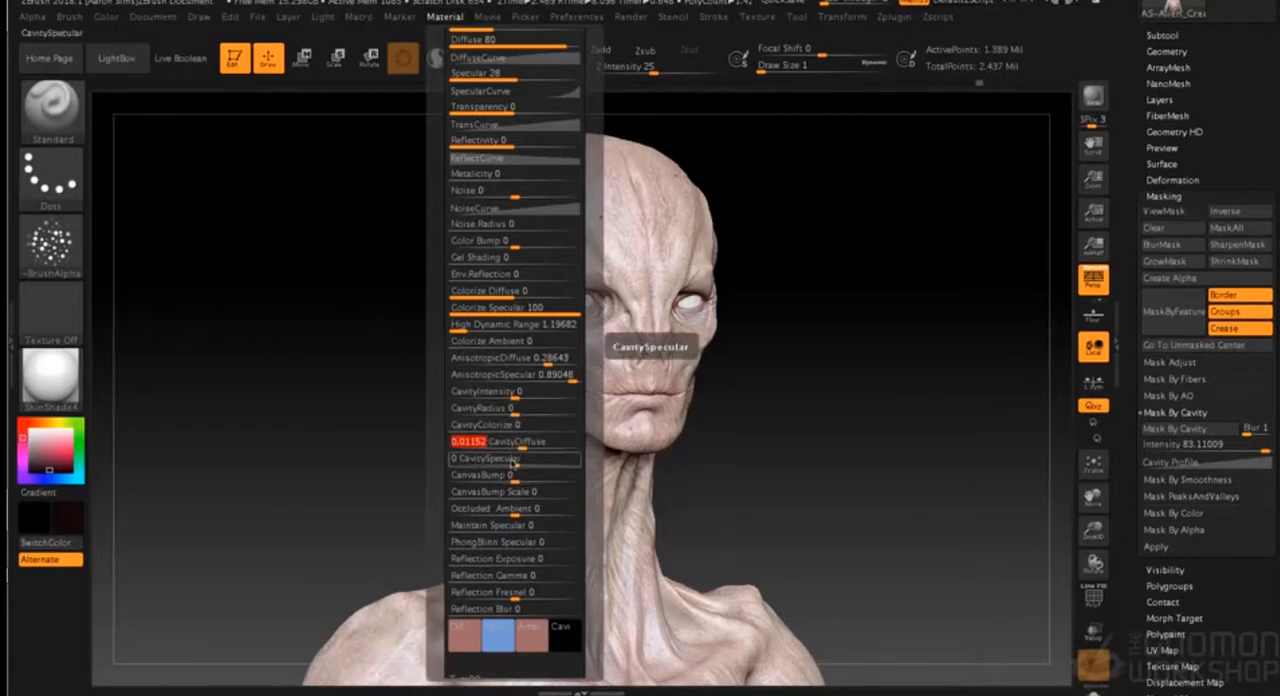
drag(519, 465, 508, 465)
- Set the SkinShade4 material's CavityIntensity to 230.61698 and CavityColorize to 0.1315, and raise its CavityRadius
drag(520, 416, 498, 392)
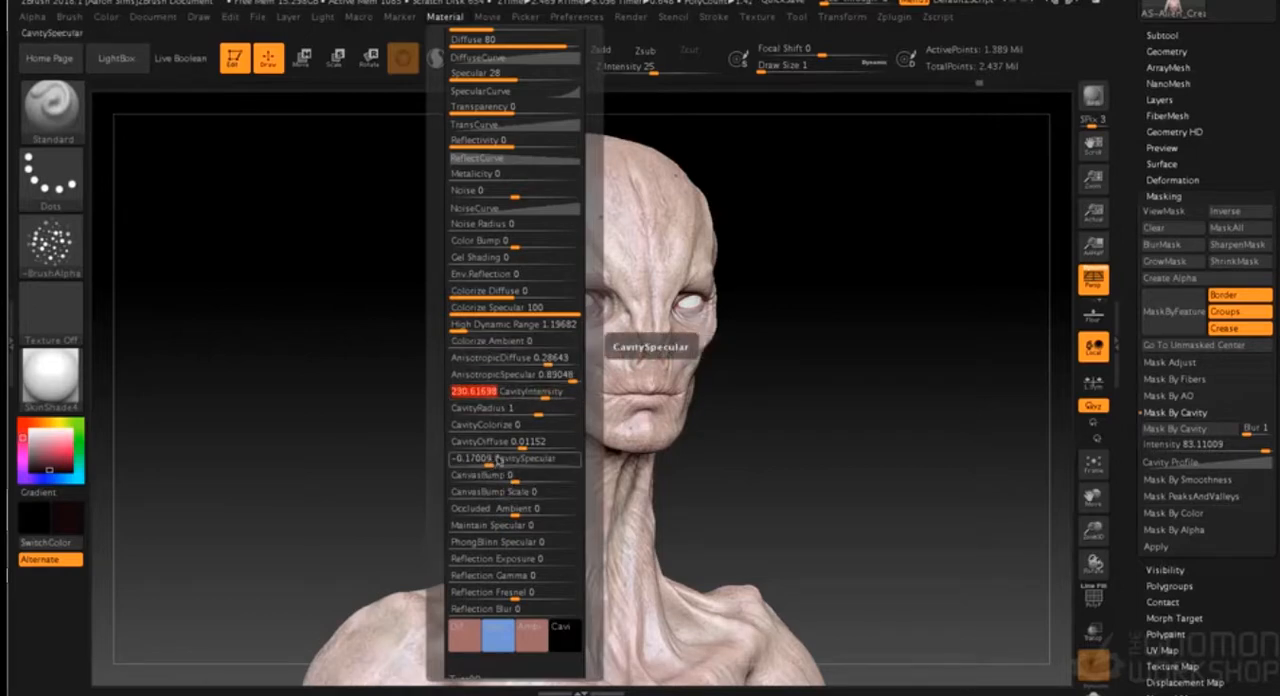
drag(507, 435, 555, 434)
mouse_move(540, 432)
mouse_down()
mouse_move(495, 432)
mouse_move(560, 418)
mouse_up()
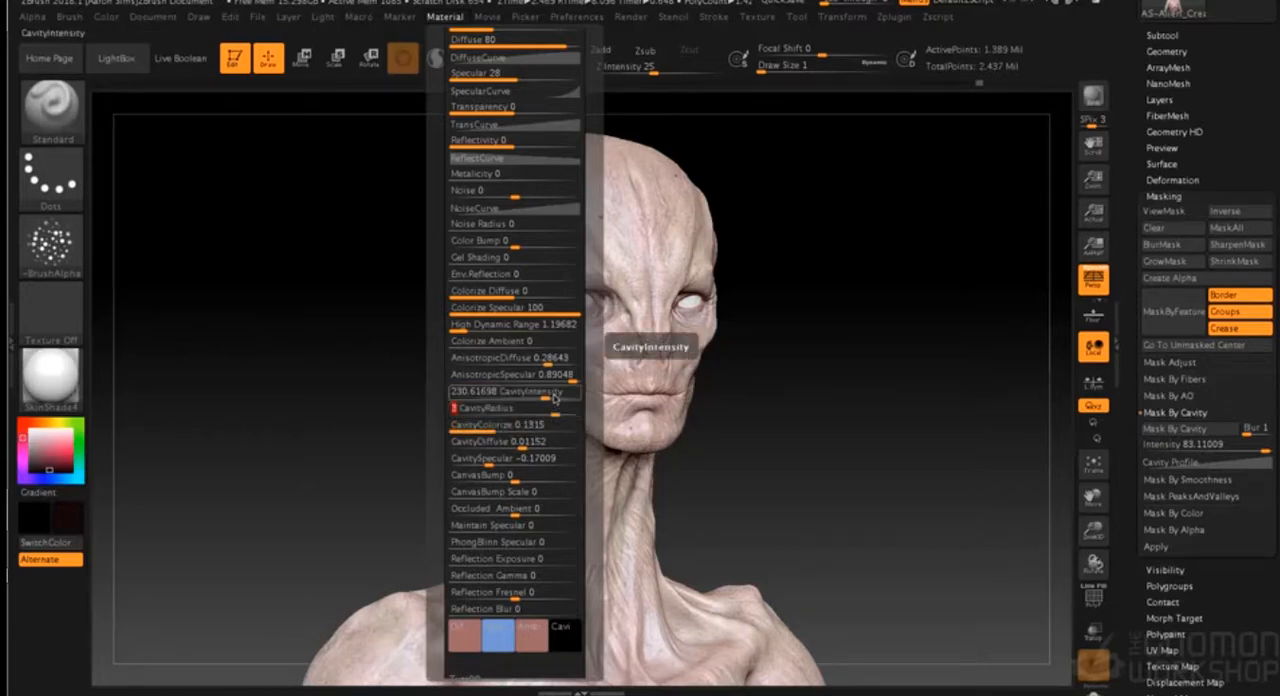
- Render the bust at Best quality and run a BPR render to check the cavity settings
click(631, 17)
click(648, 77)
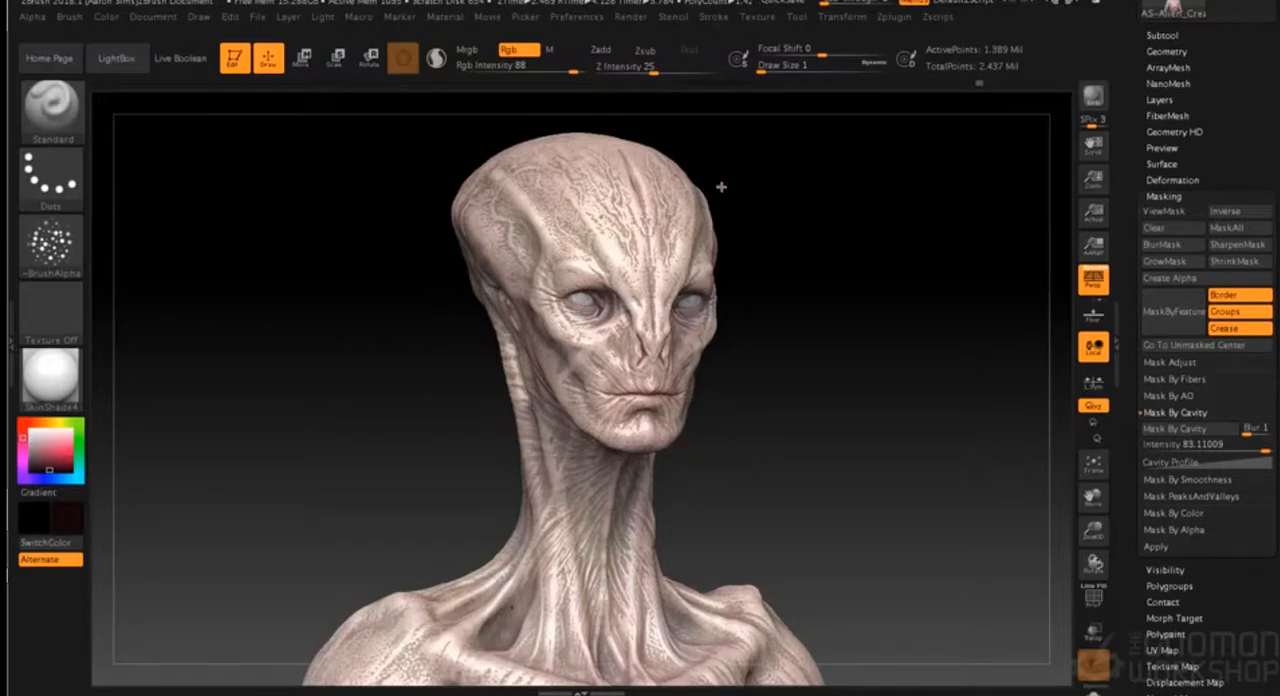
click(1093, 96)
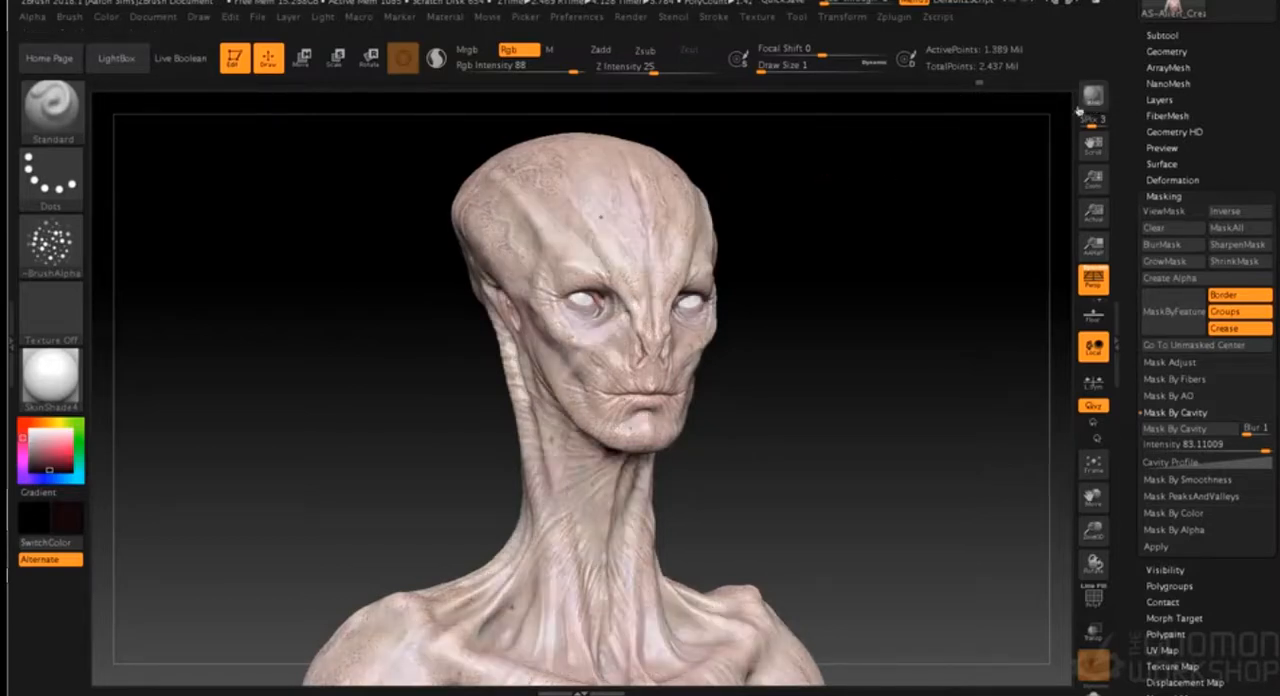
- Compare the bust's skin in KeyShot with its SkinShade4 appearance in ZBrush
key(super+Tab)
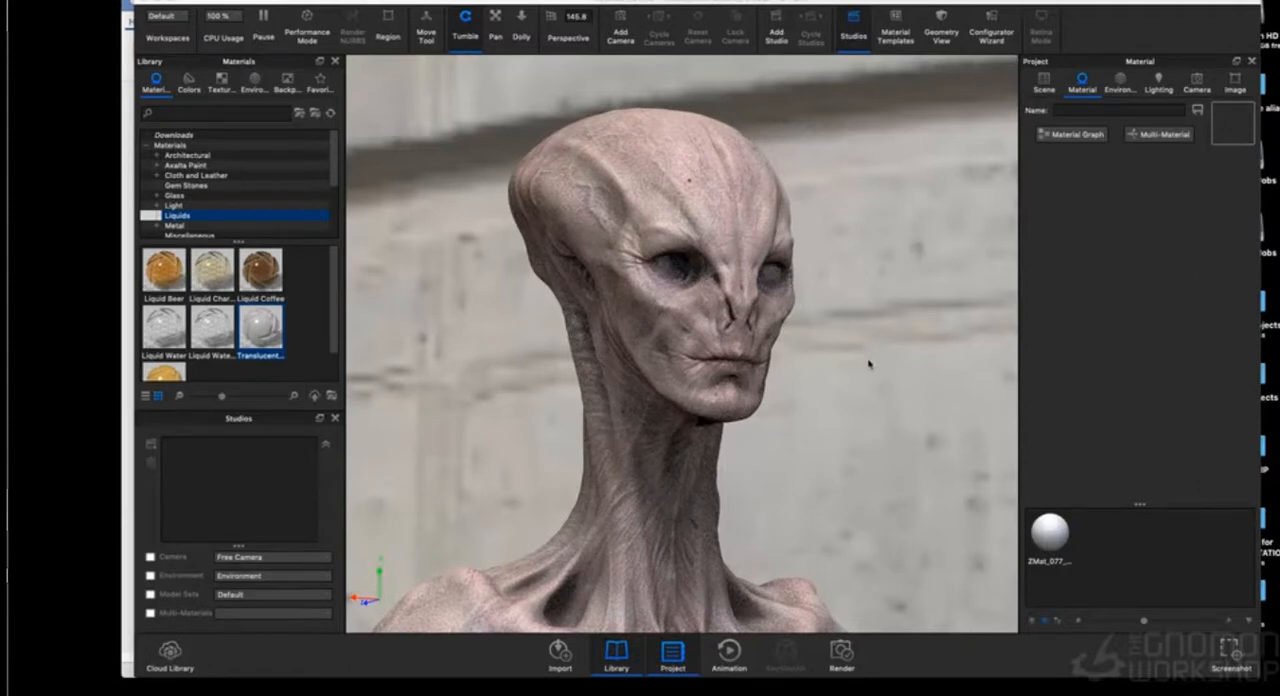
key(super+Tab)
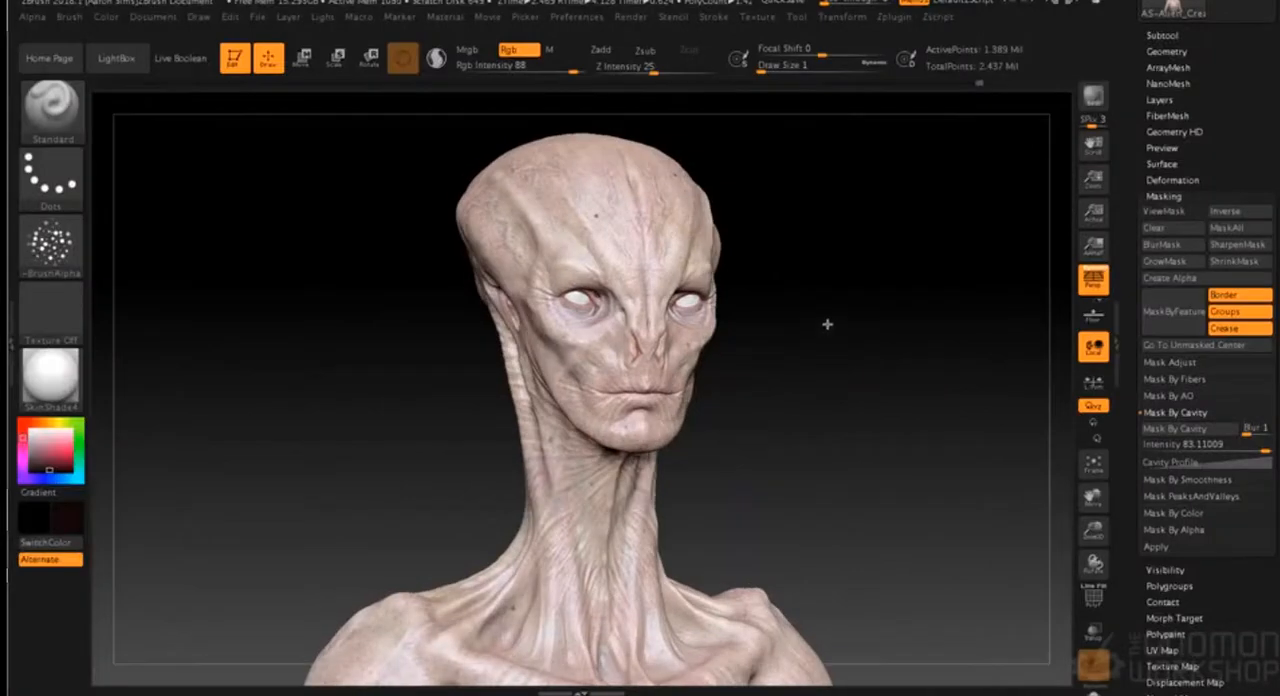
alt+drag(831, 360, 831, 438)
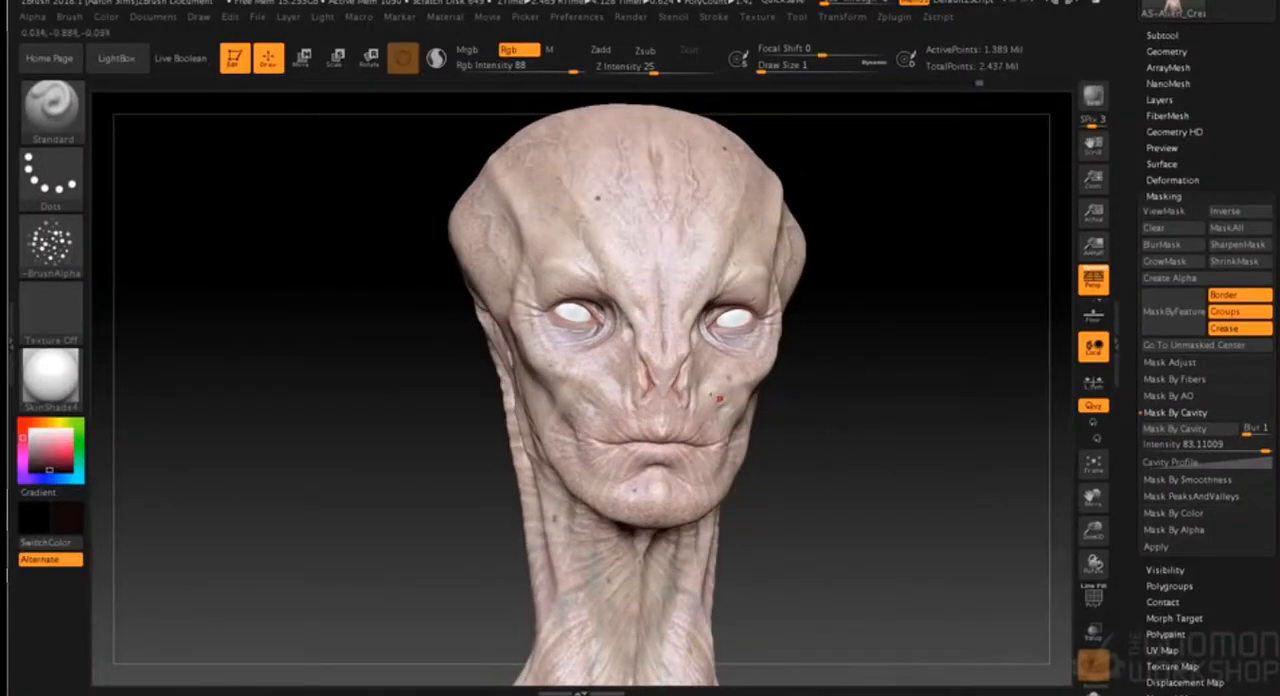
mouse_move(55, 383)
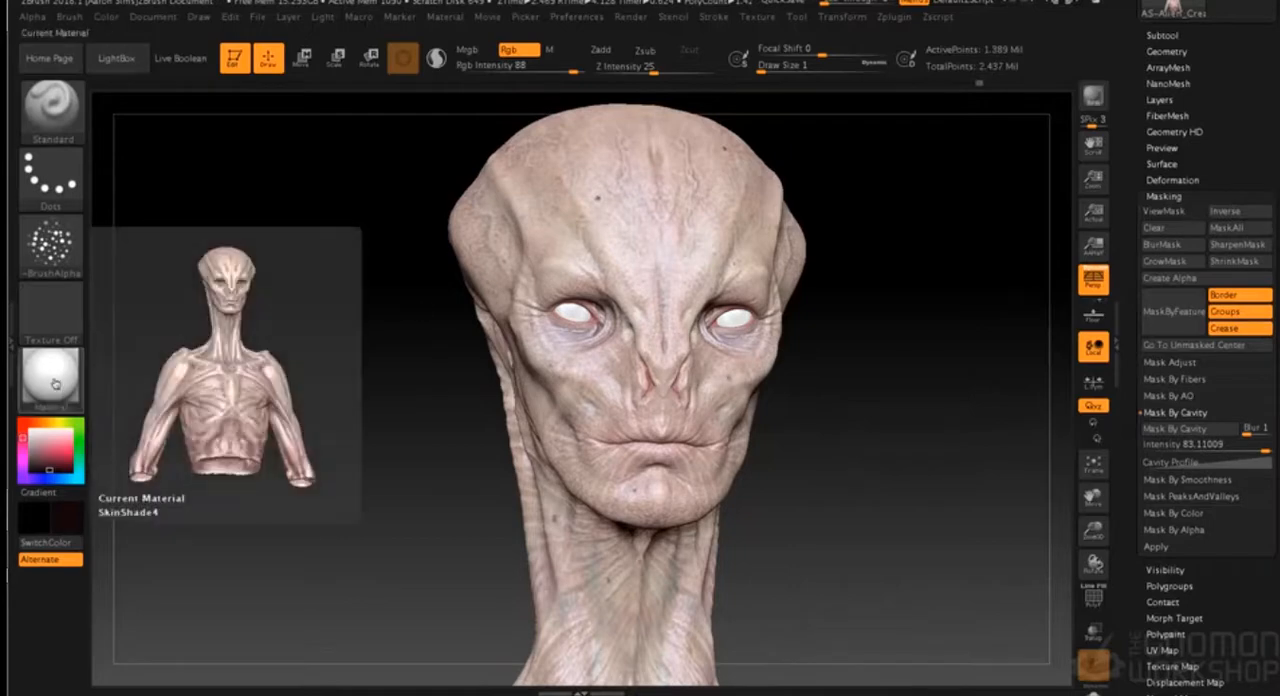
drag(361, 400, 364, 401)
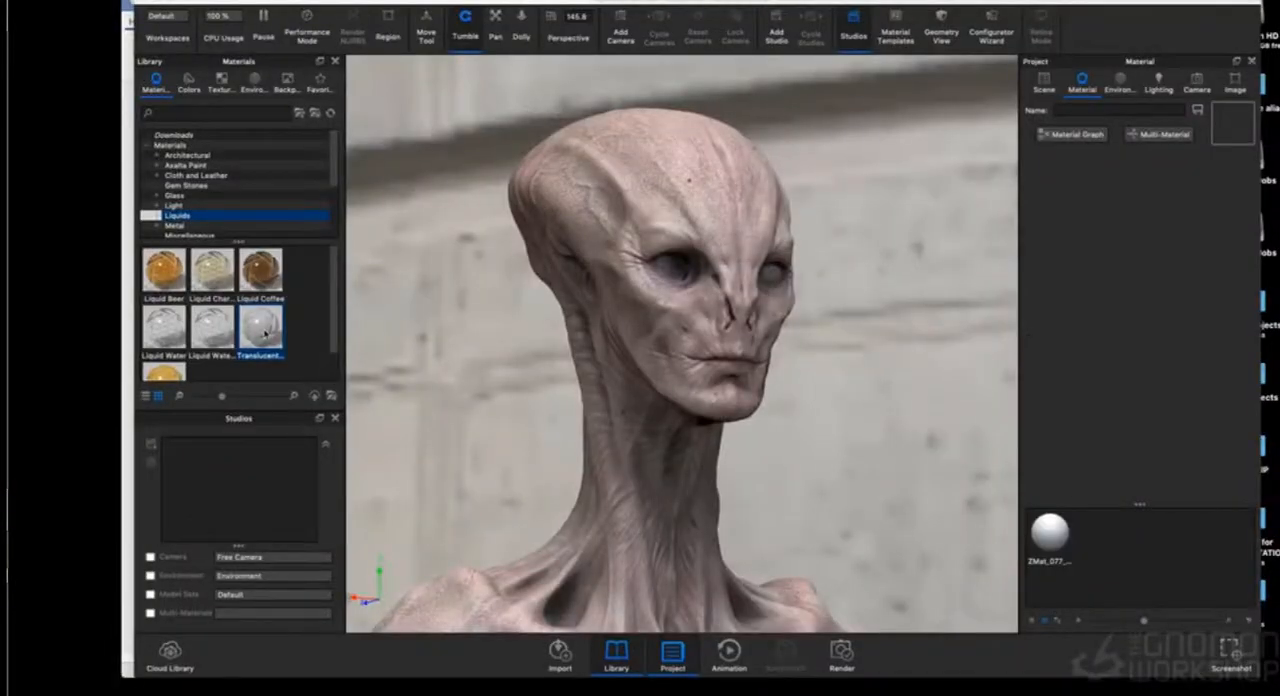
- Assign the translucent milk material from the Liquids library to the inner eye part in KeyShot's scene
double_click(668, 265)
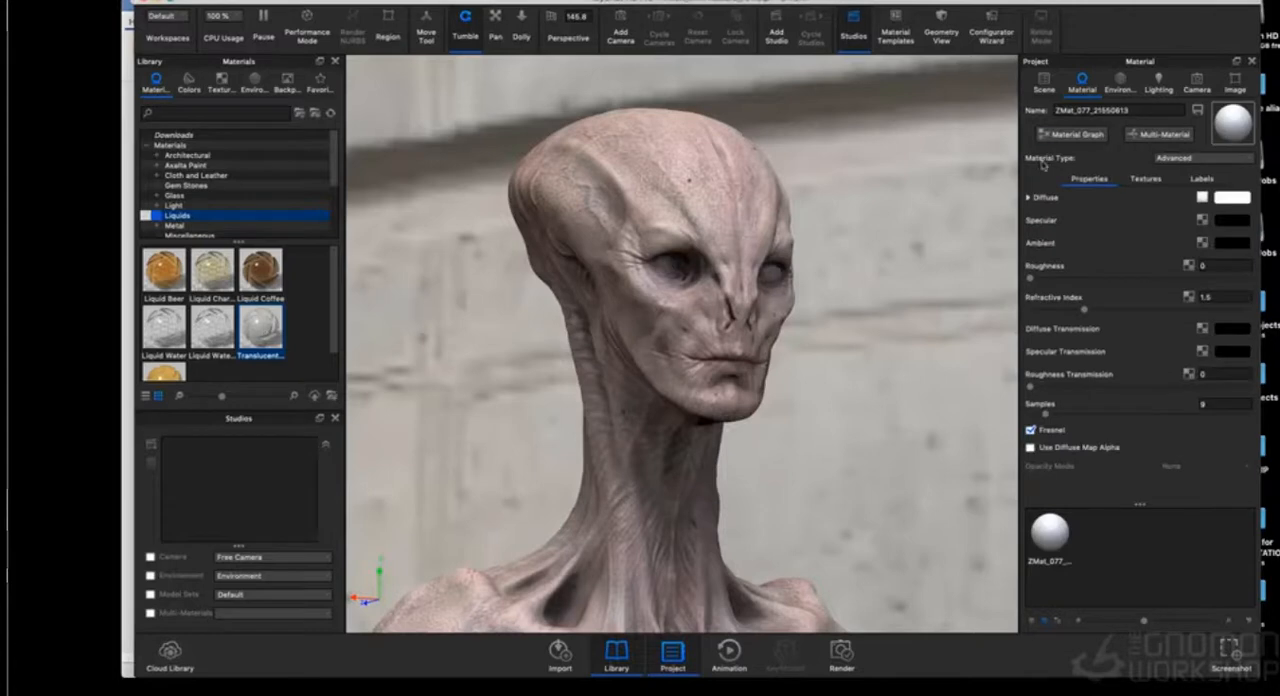
click(1044, 84)
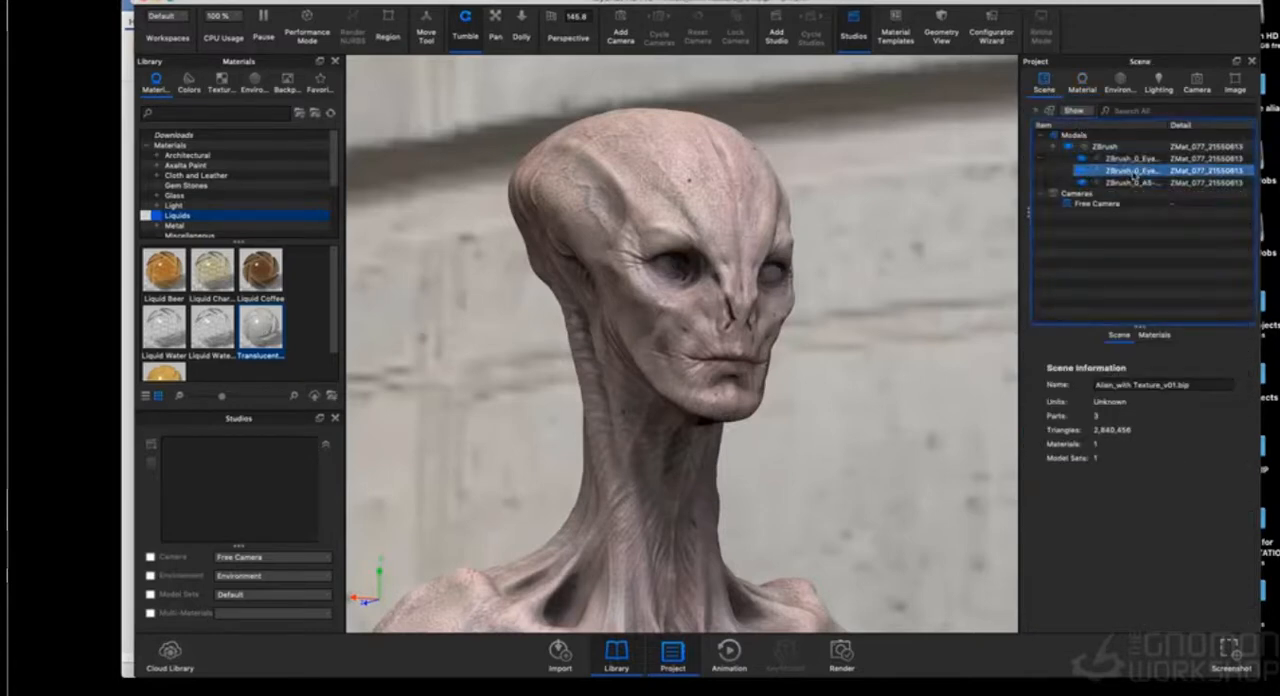
drag(260, 325, 1110, 172)
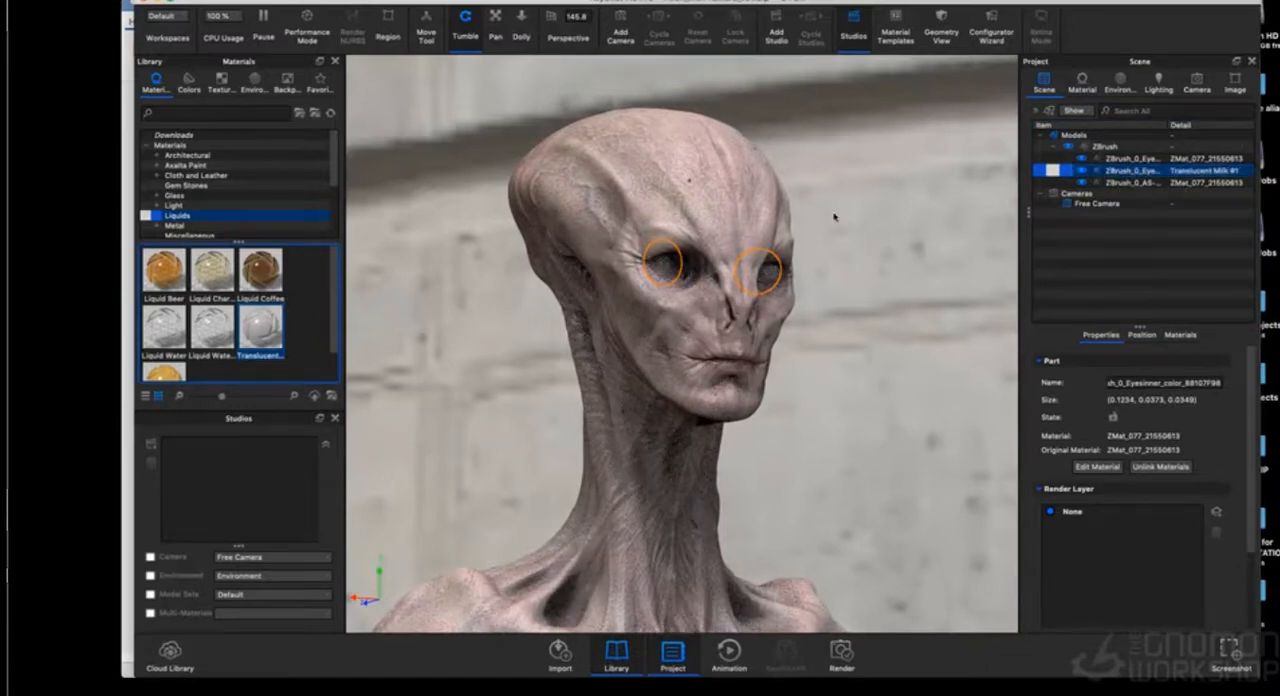
- Set the ZMat_077 skin material's specular colour to mid grey (104, 104, 104) and its roughness to 0.0666
double_click(770, 280)
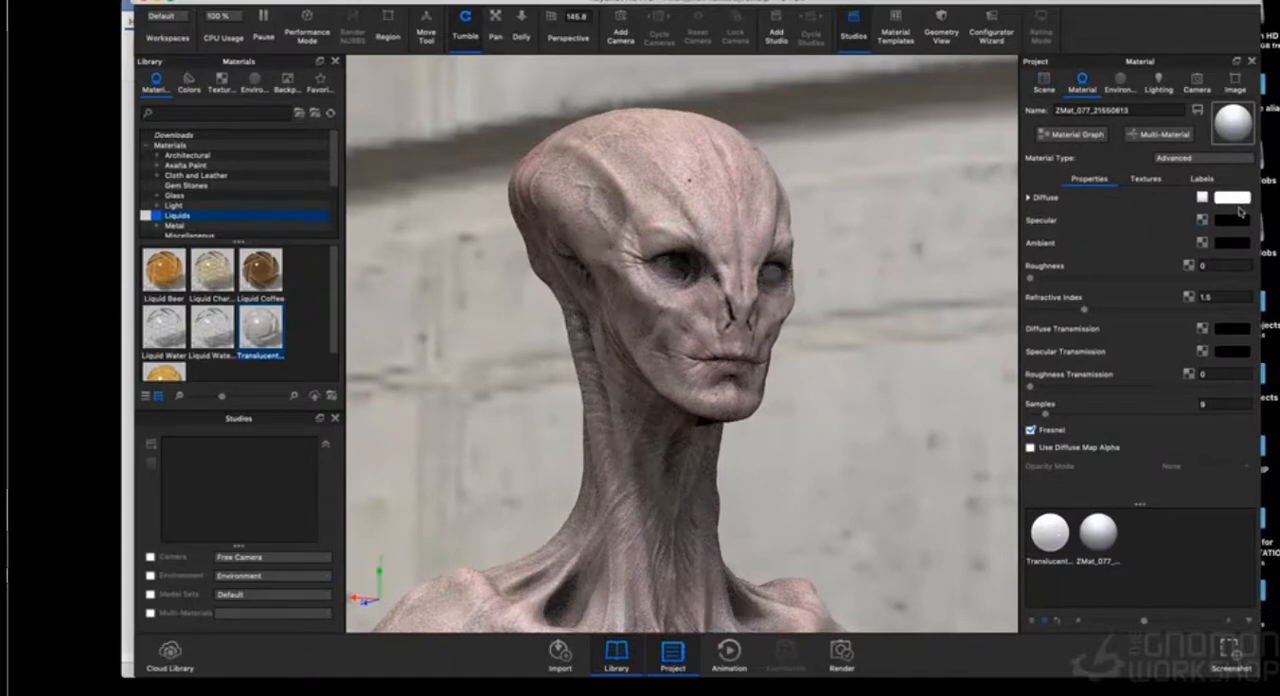
click(1202, 198)
click(1050, 532)
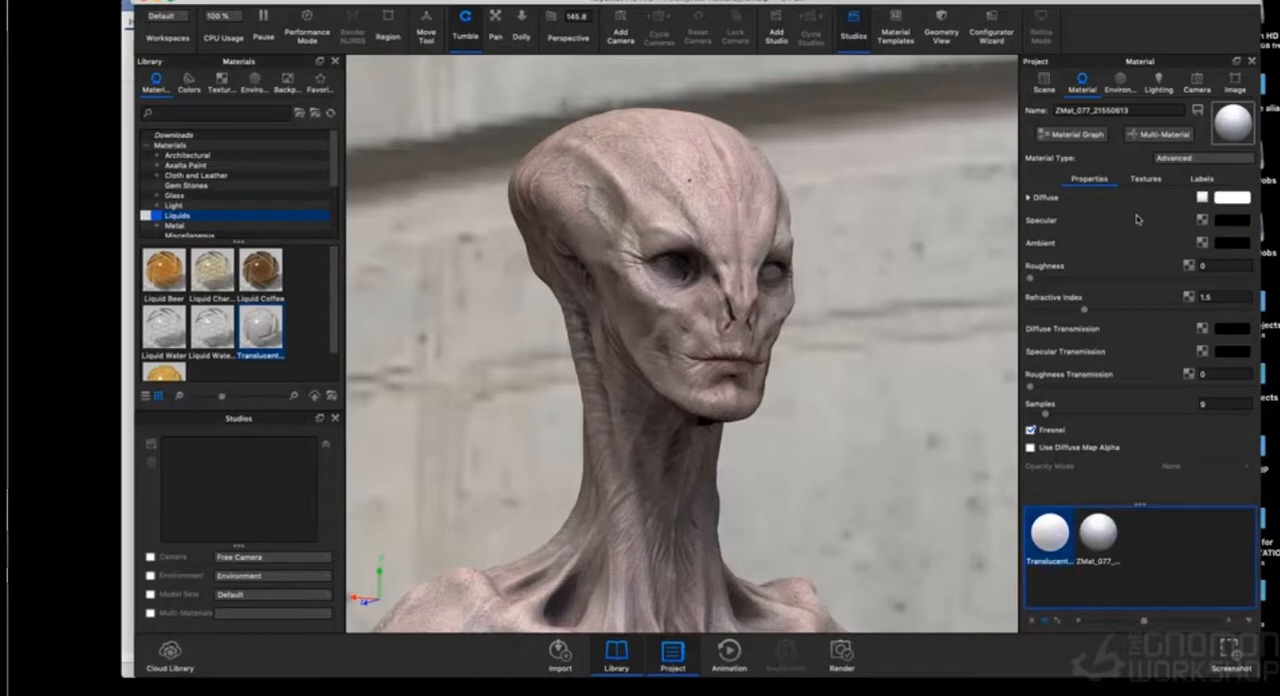
click(1238, 222)
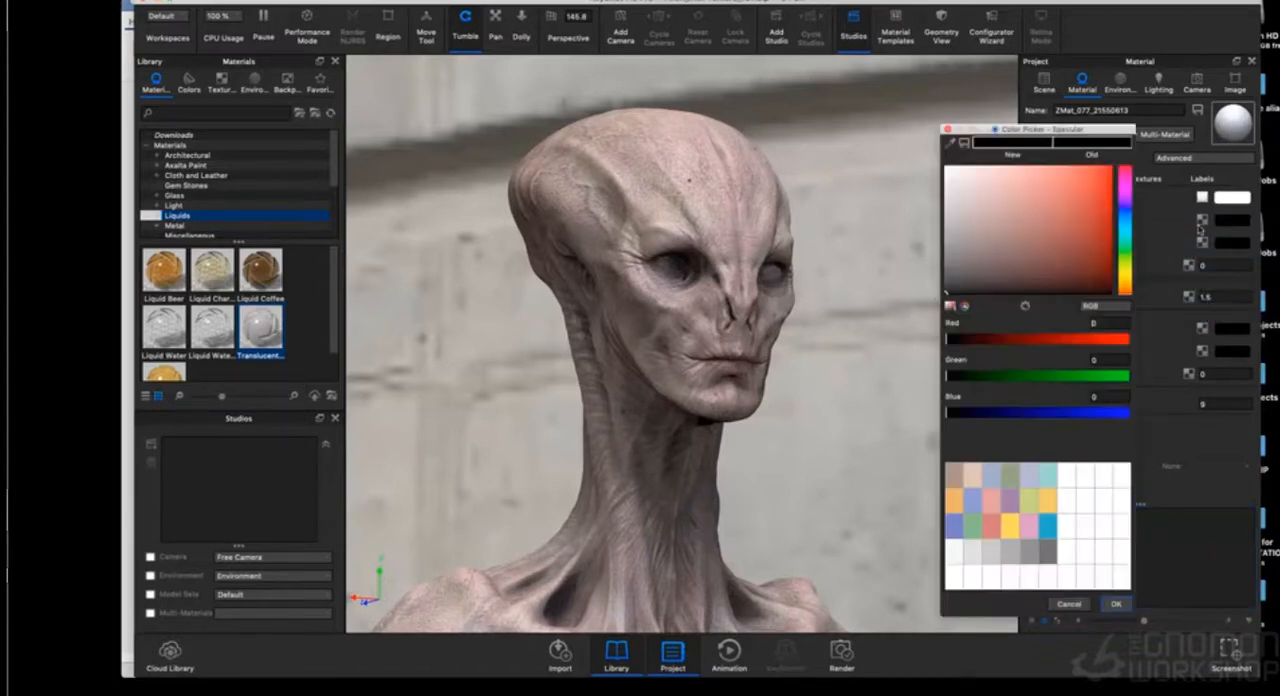
click(956, 241)
drag(946, 275, 942, 278)
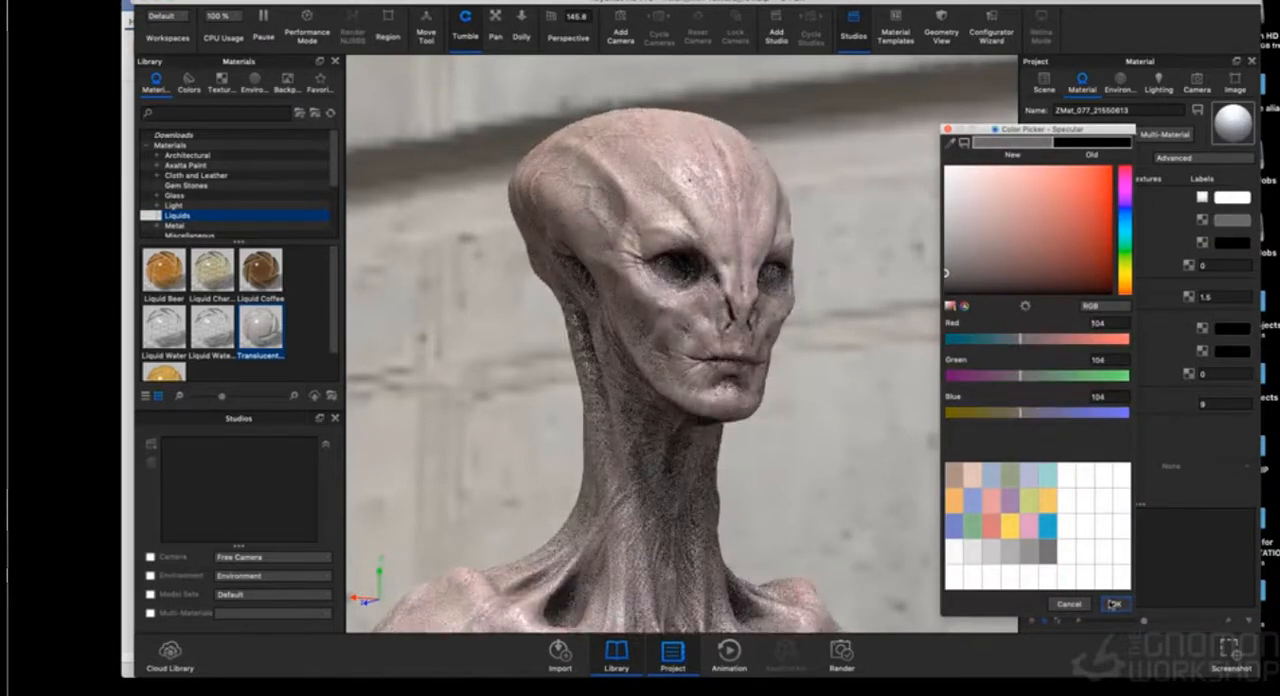
click(1116, 604)
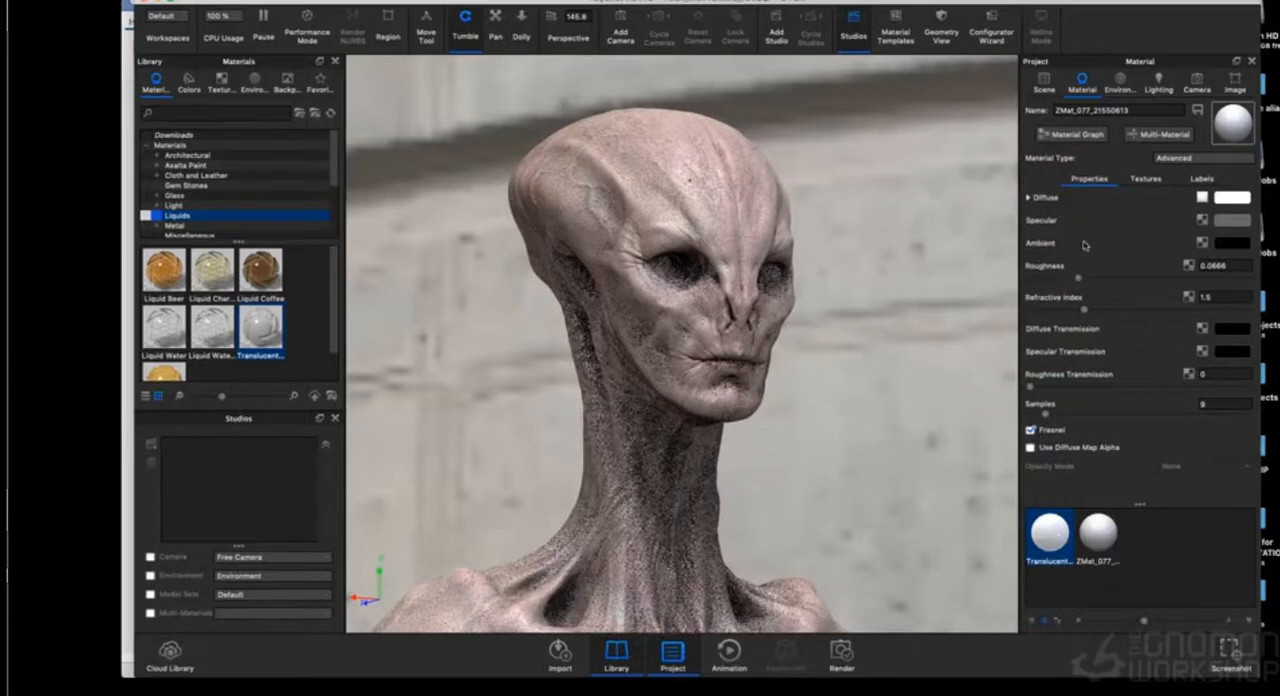
- Reapply a fresh translucent milk material to the inner eye part in the scene
click(1045, 84)
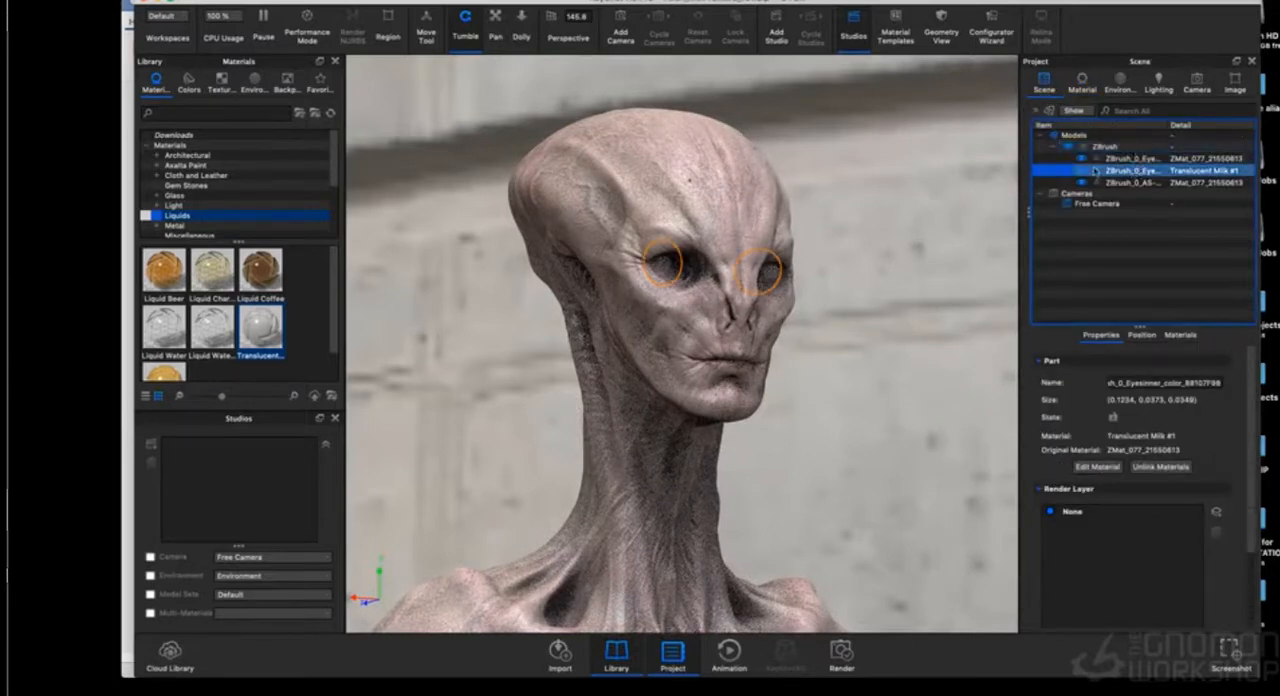
drag(265, 331, 1113, 172)
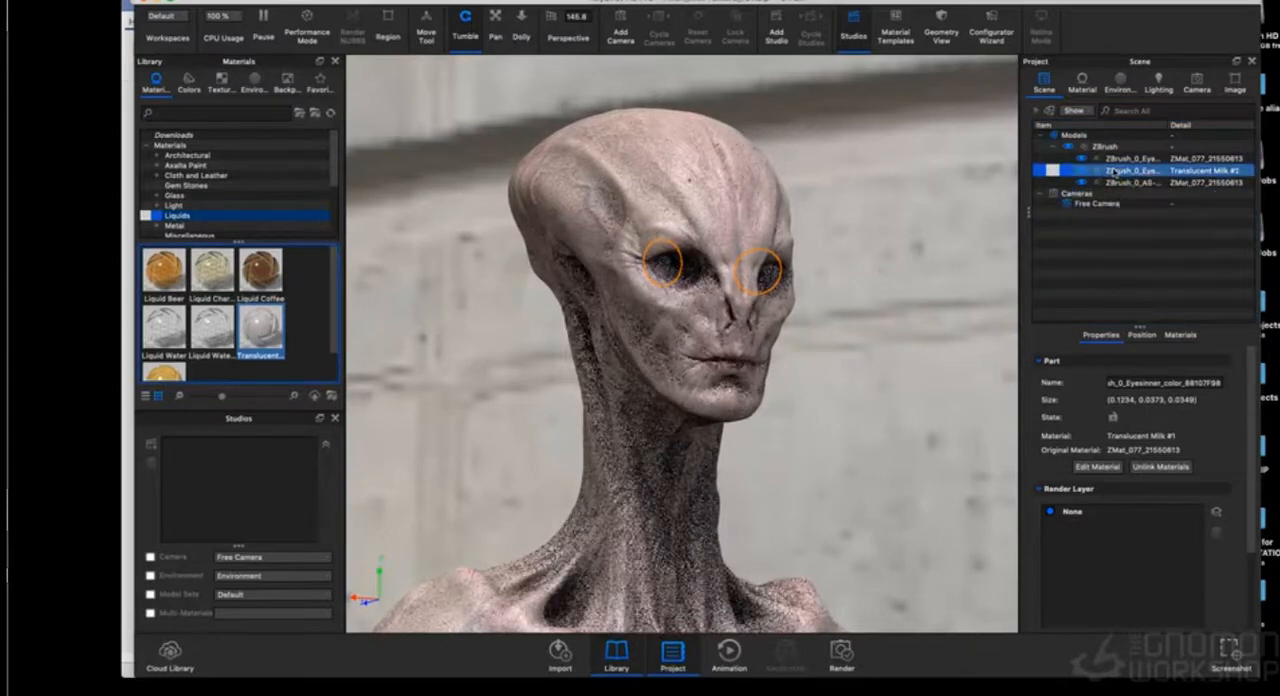
- Set the inner eyes' translucent milk material to a black surface colour (0, 0, 0) and a refractive index of 1.829
double_click(1113, 172)
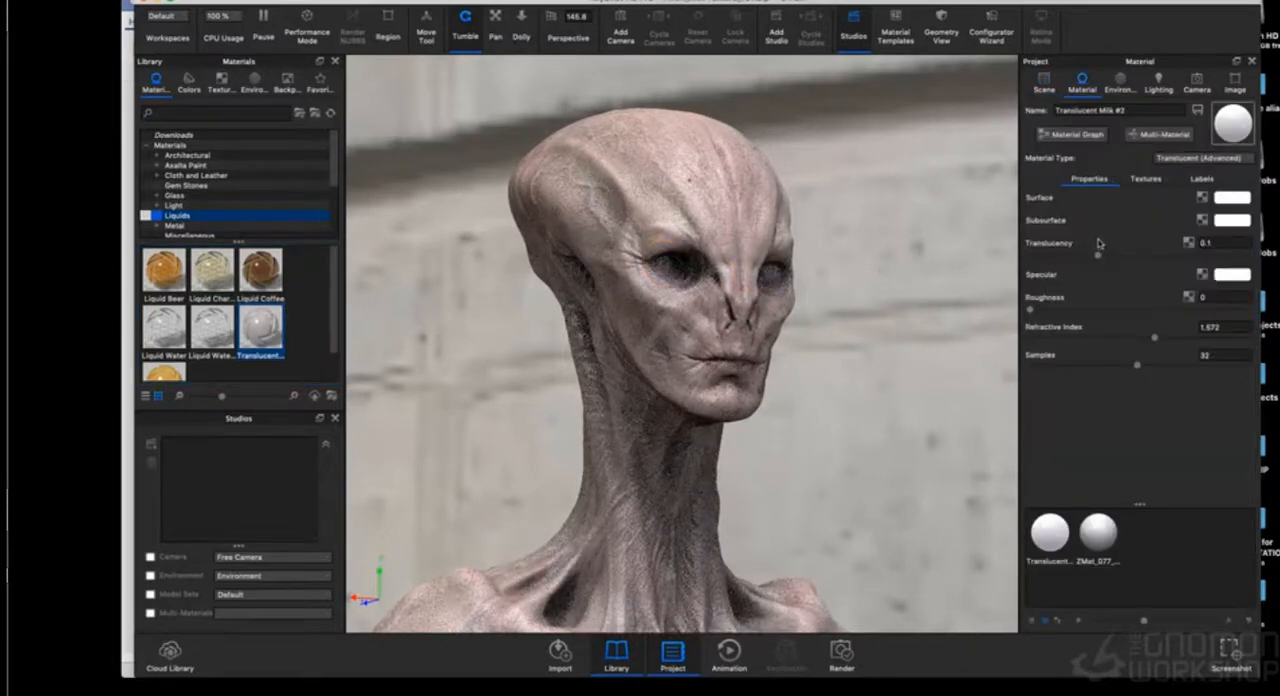
click(1241, 199)
drag(1017, 199, 947, 297)
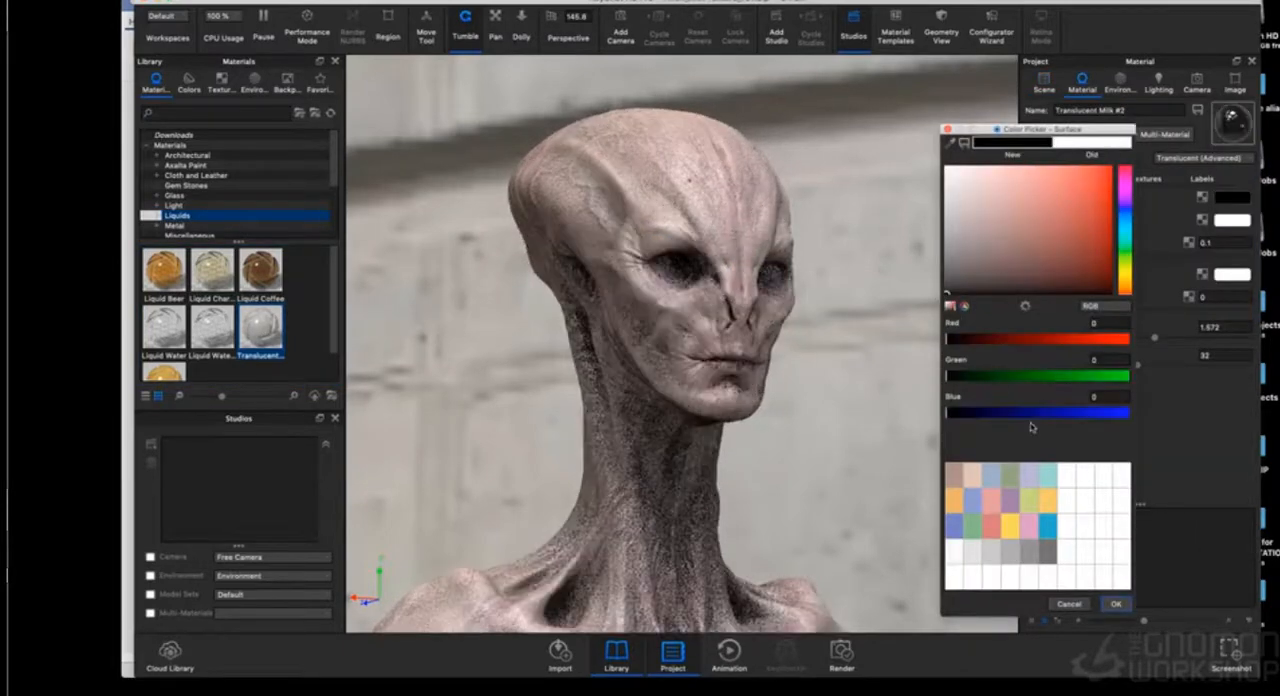
click(1116, 604)
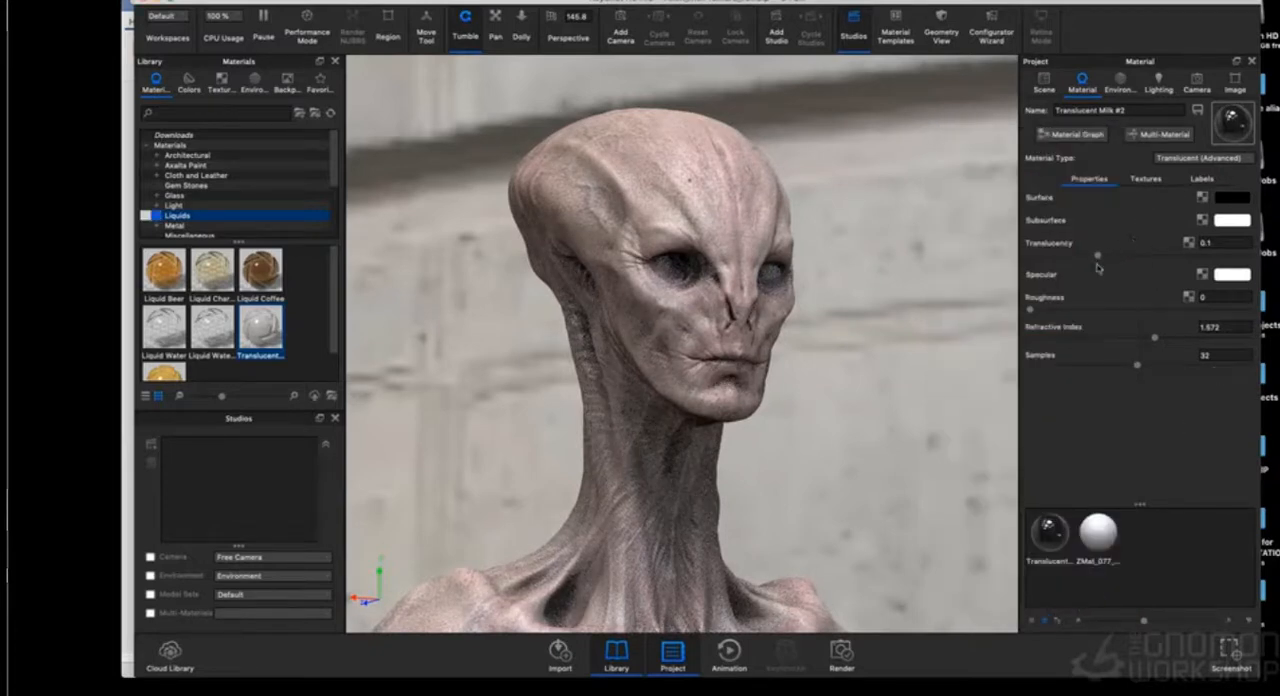
click(1199, 338)
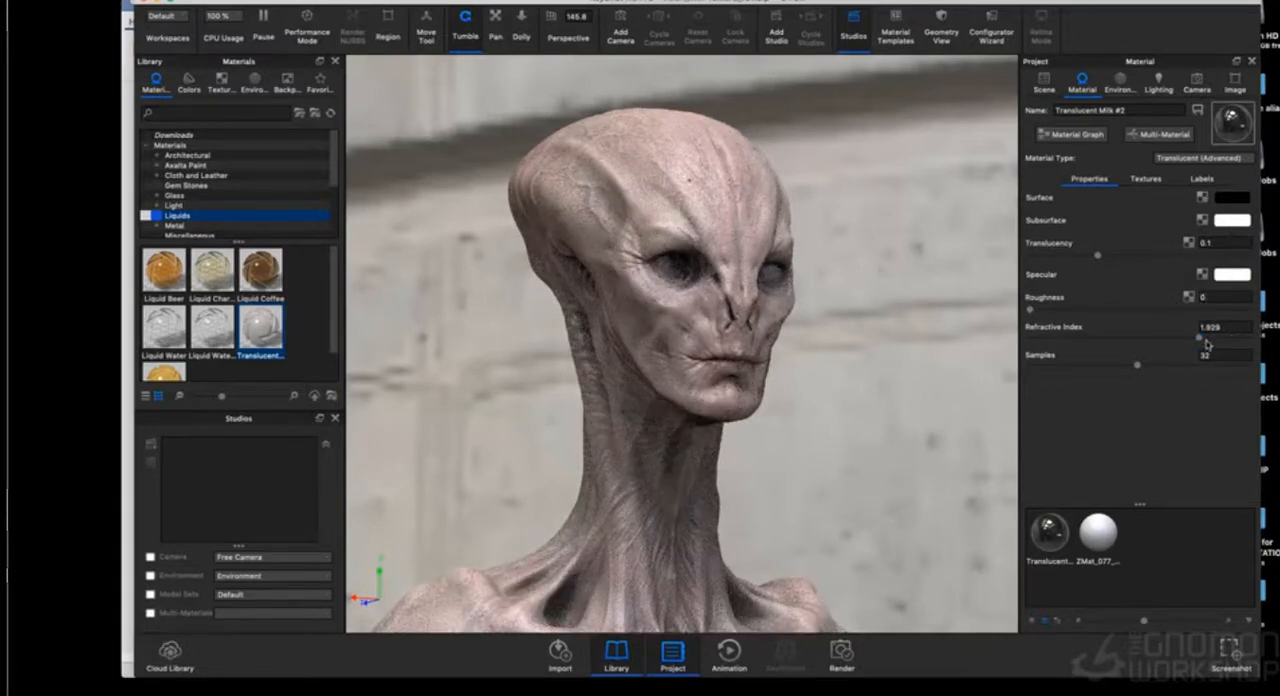
- Raise the inner eye milk material's refractive index to 2.2 and check the eyes from a more frontal angle
drag(1201, 338, 1251, 338)
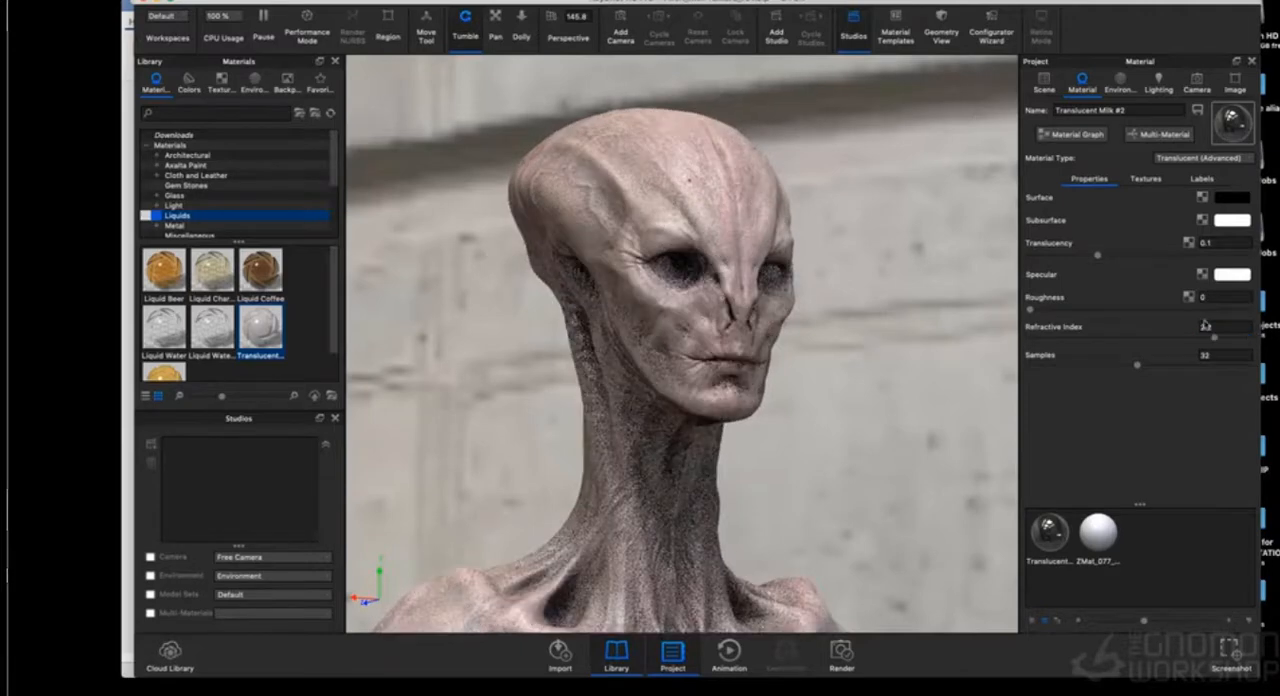
mouse_move(1193, 326)
mouse_move(1135, 274)
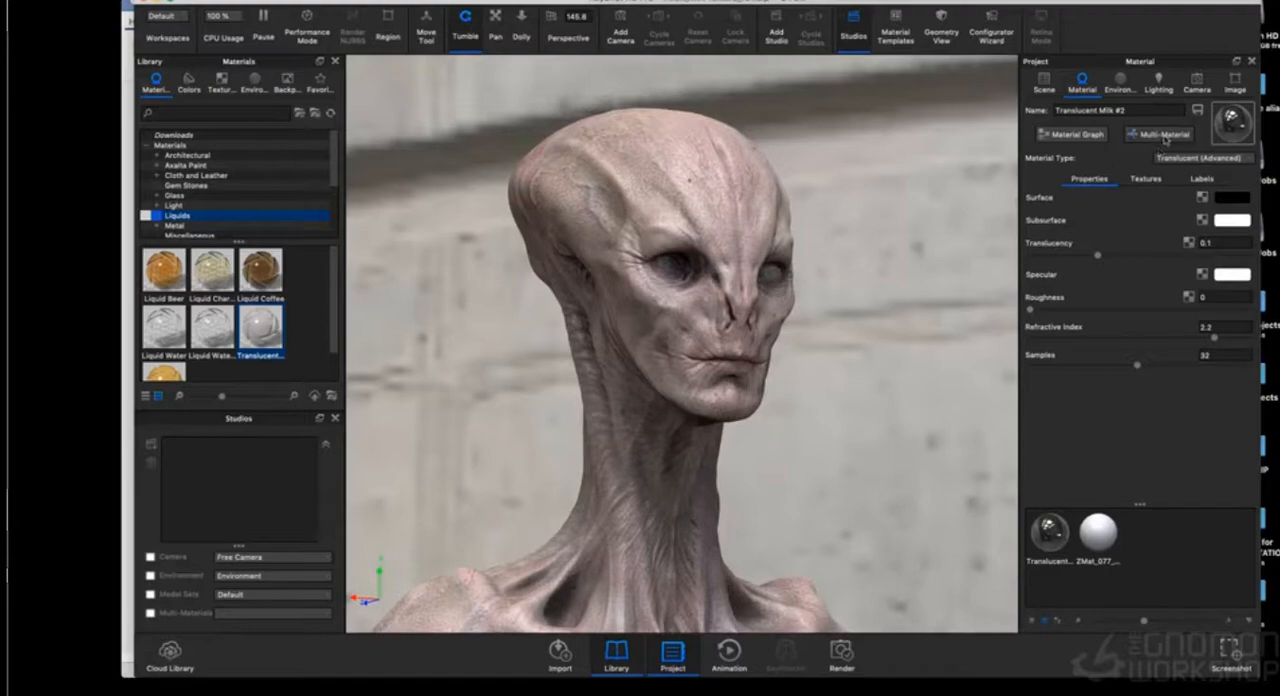
drag(951, 225, 928, 224)
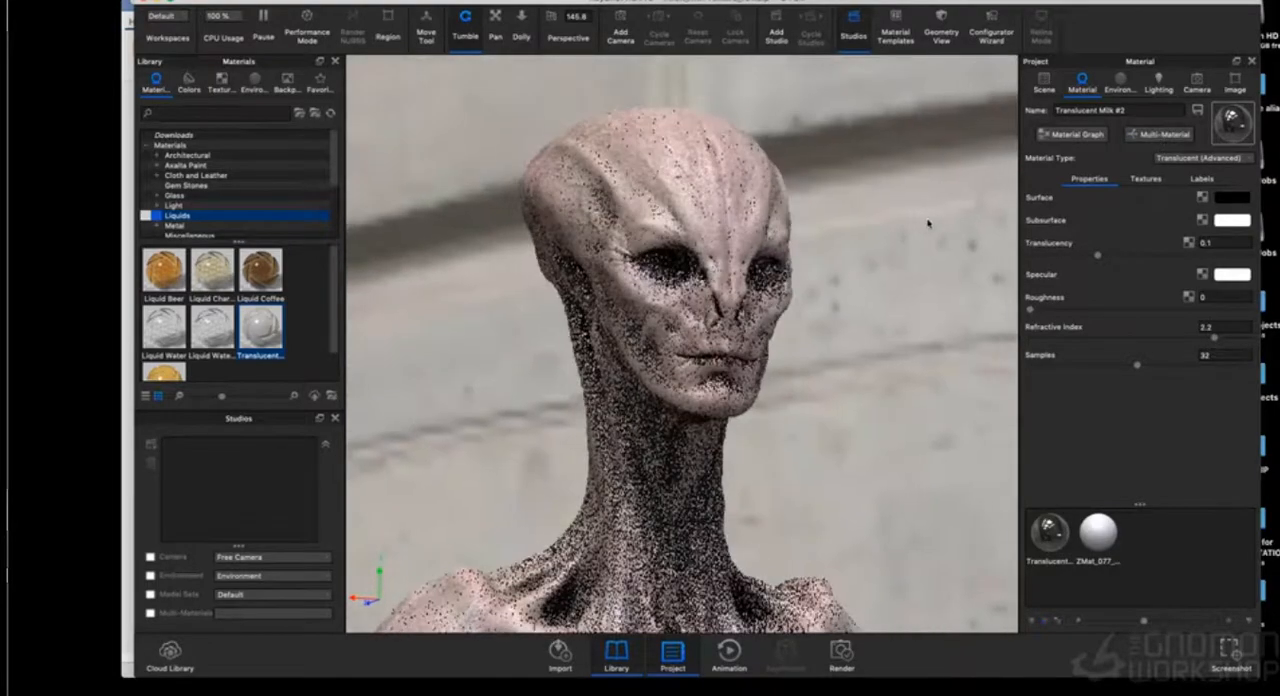
- Open the stairwell environment's HDRI editing settings and set the image contrast to 0.204 and brightness to 0.67
click(1120, 82)
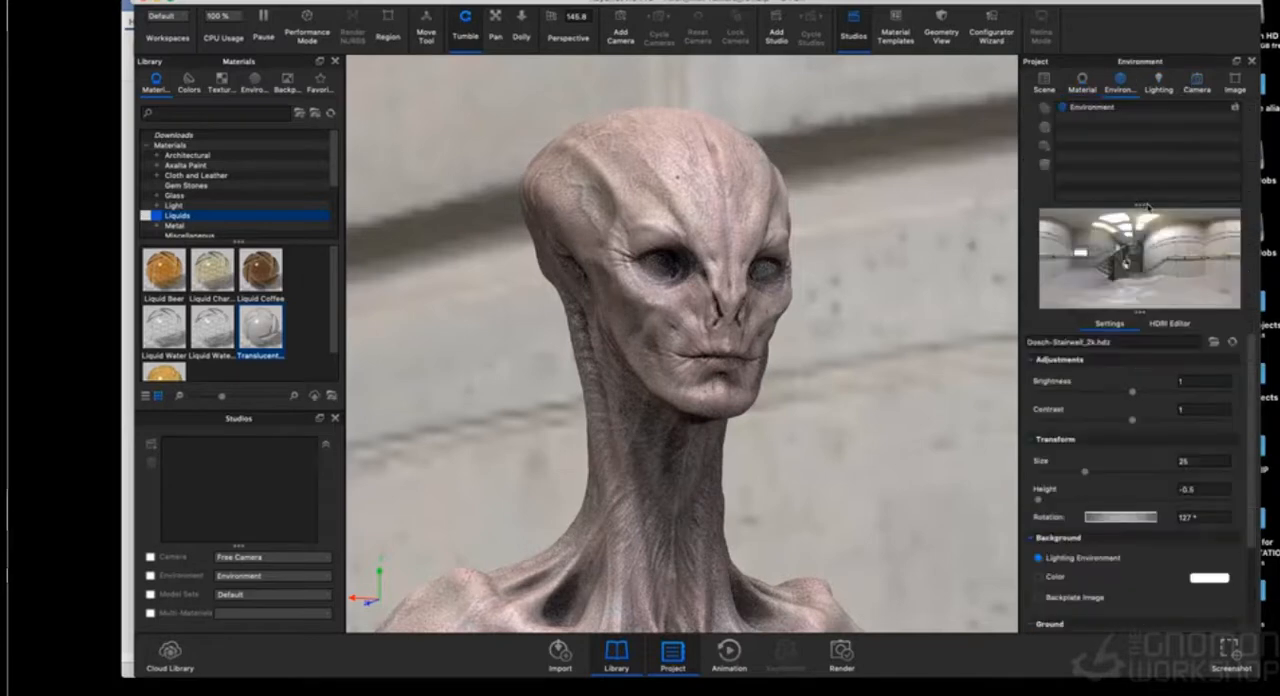
scroll(1157, 389, down, 3)
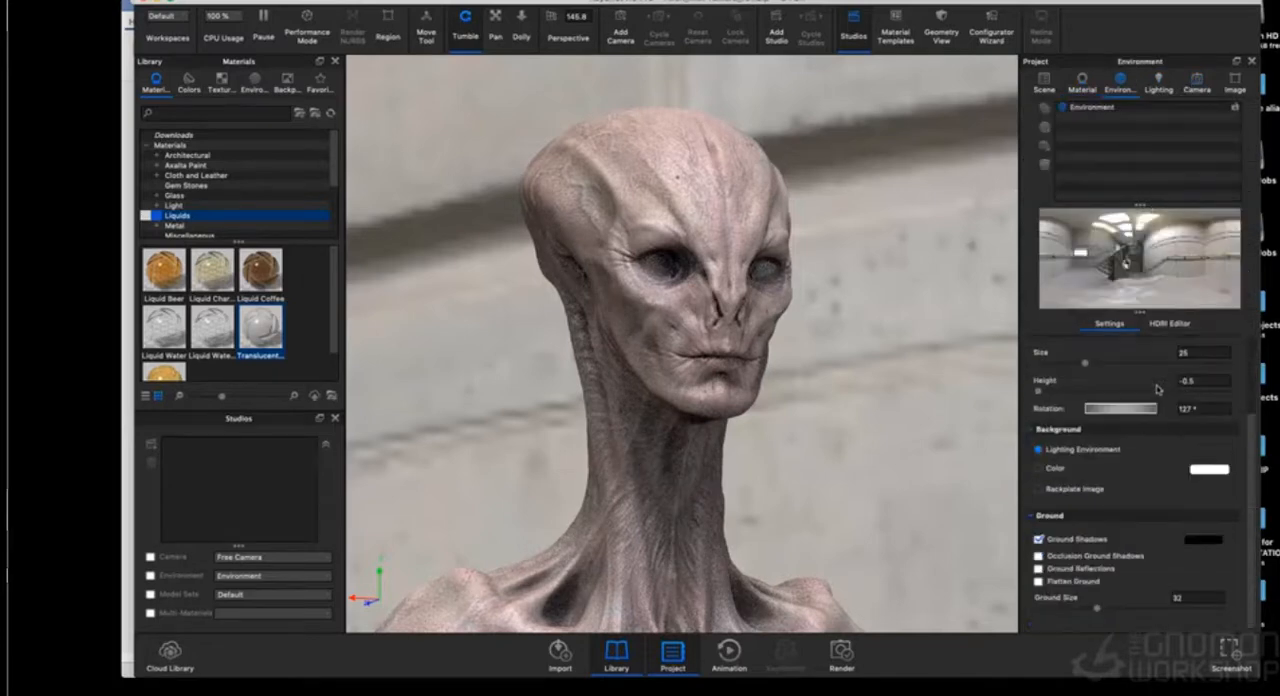
click(1178, 326)
click(1147, 522)
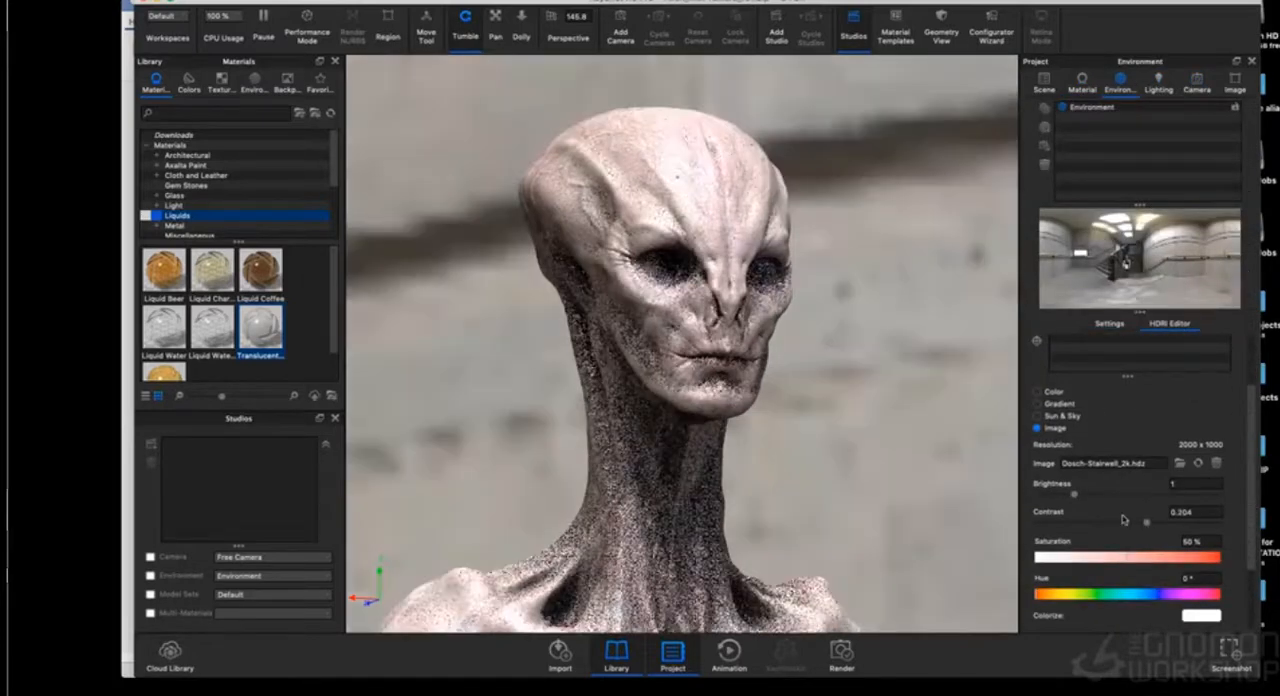
drag(1073, 494, 1063, 497)
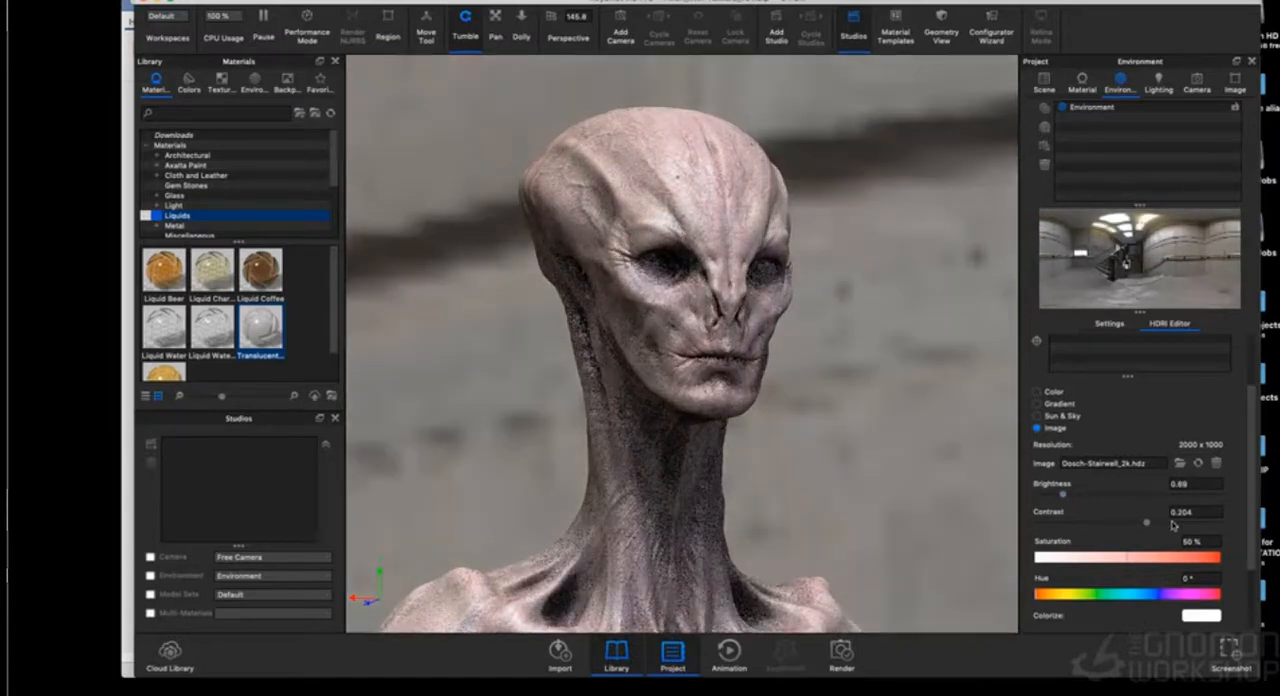
click(1171, 523)
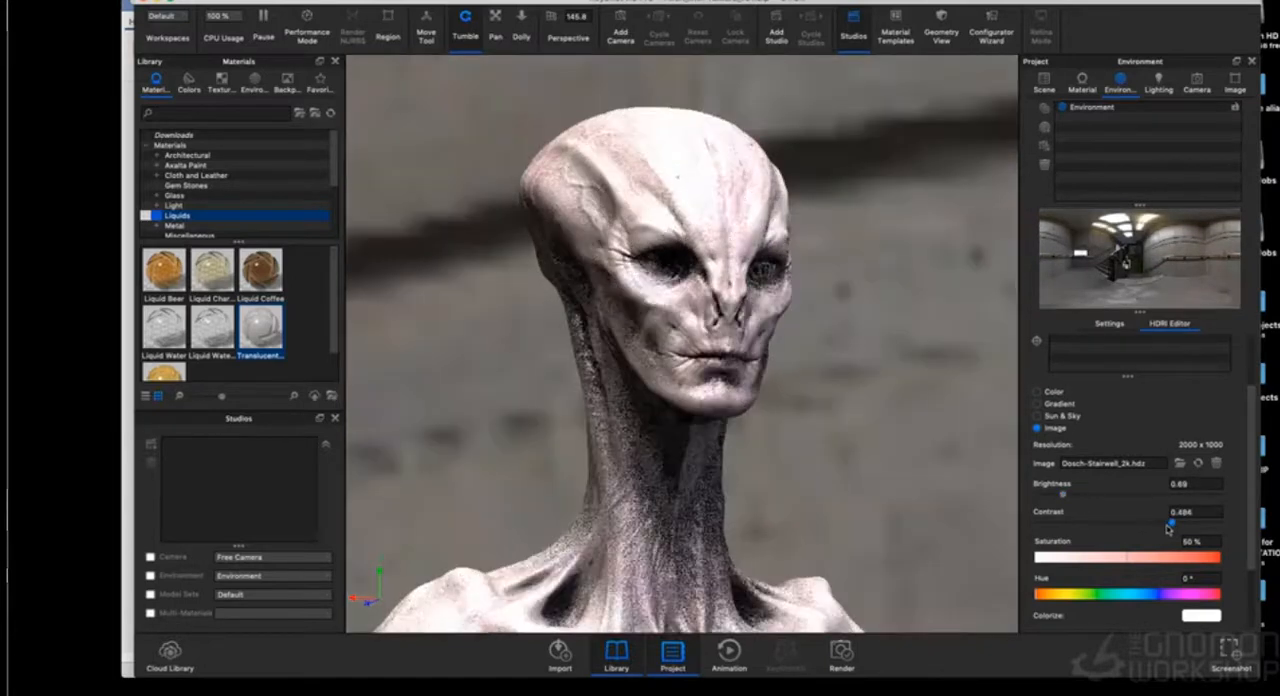
drag(1171, 525, 1166, 524)
drag(1064, 496, 1062, 495)
drag(1166, 524, 1147, 526)
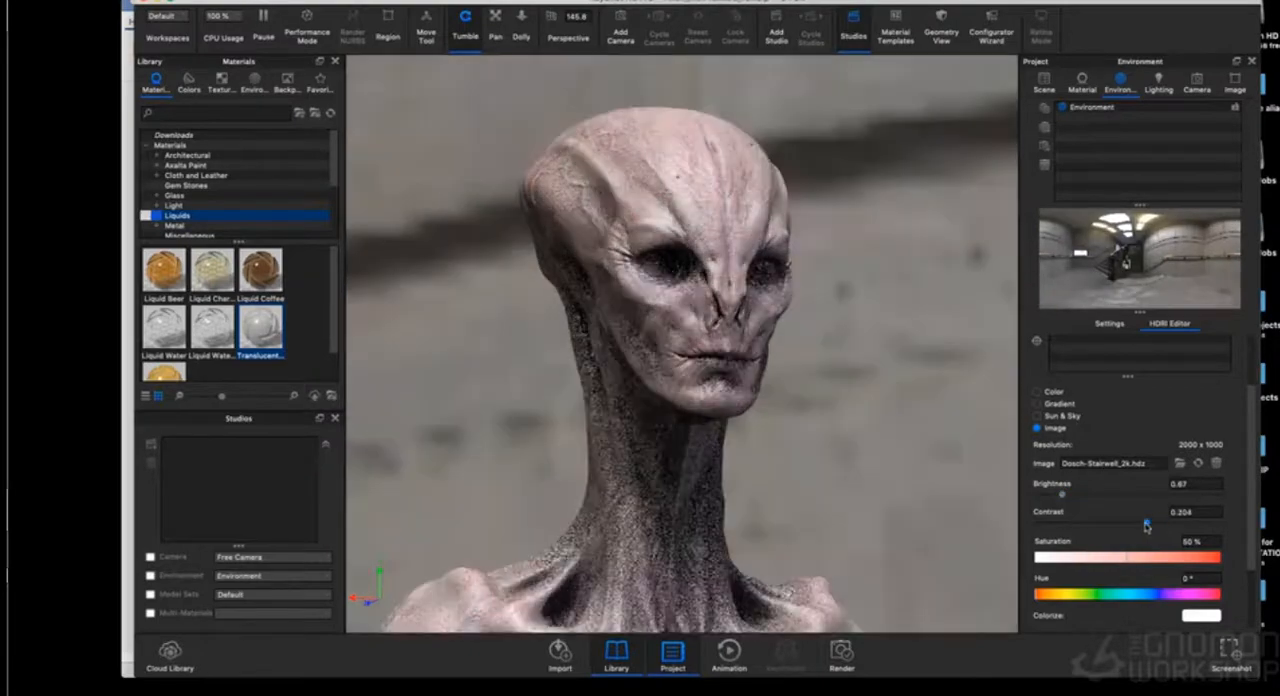
- Refine the stairwell environment image's brightness to 0.584 and contrast to 0.234 while viewing the bust at three-quarter angle
drag(1061, 497, 1055, 498)
mouse_move(1156, 522)
mouse_down()
mouse_move(1184, 528)
mouse_move(1166, 528)
mouse_up()
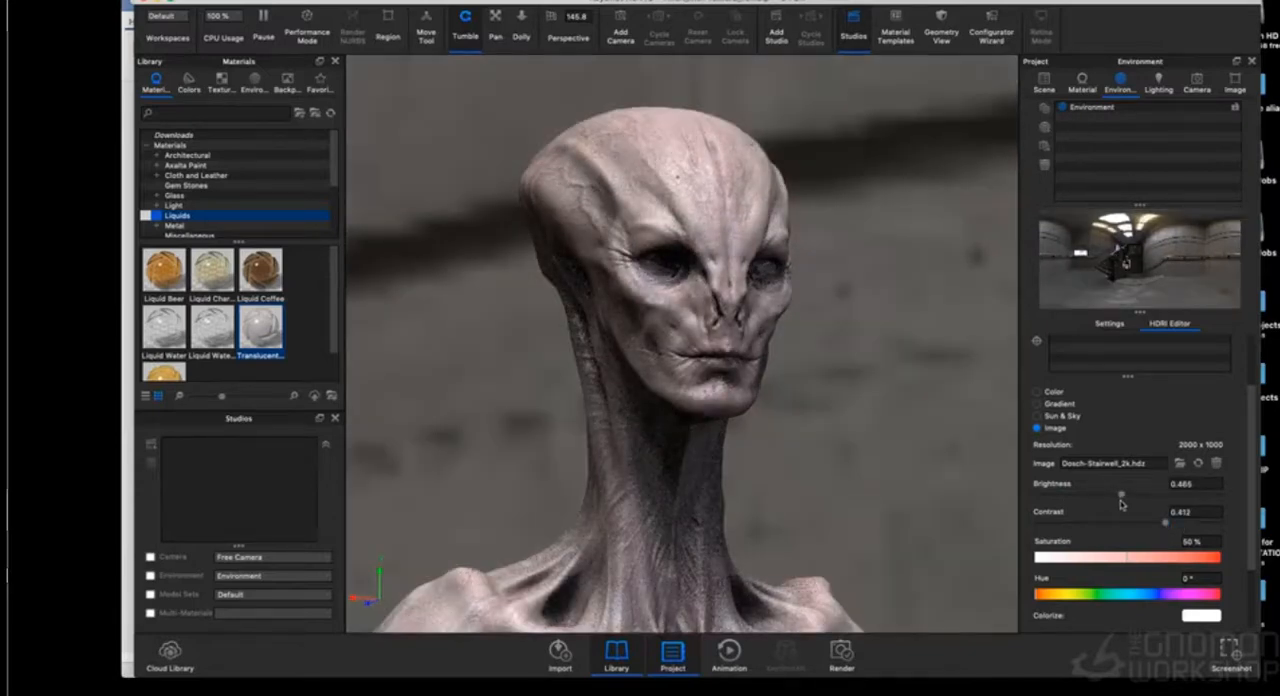
drag(1121, 497, 1136, 502)
drag(815, 420, 881, 419)
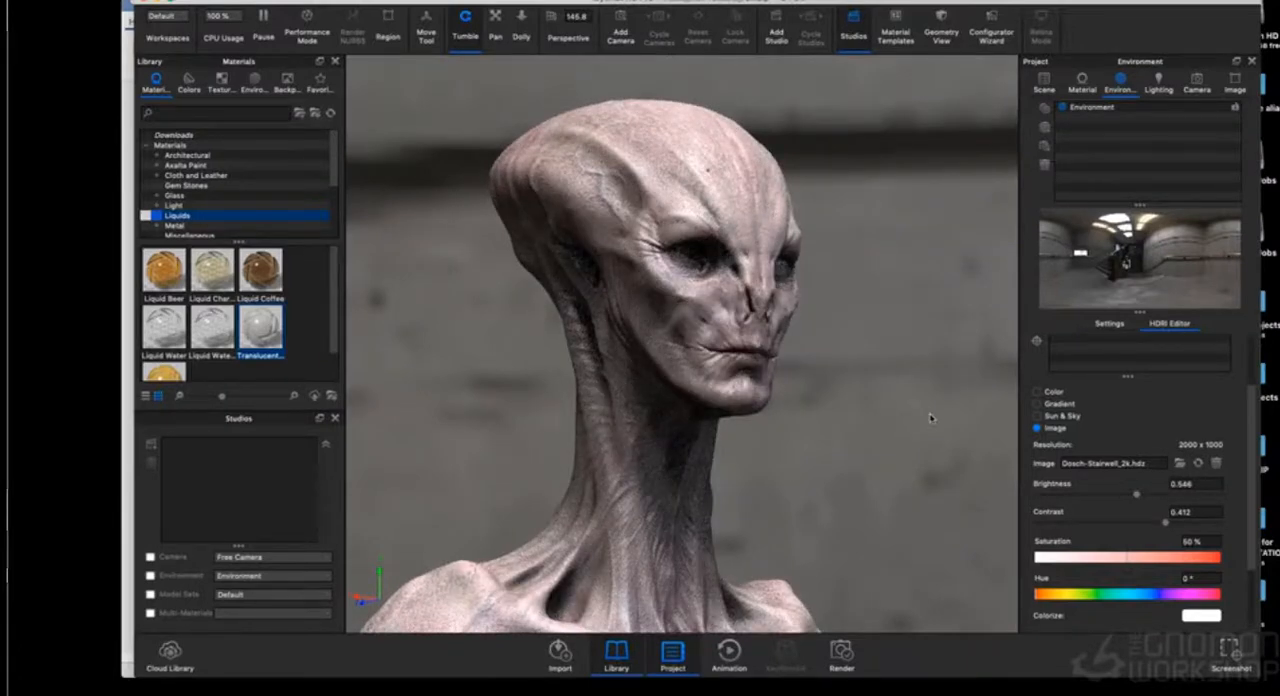
drag(930, 418, 952, 389)
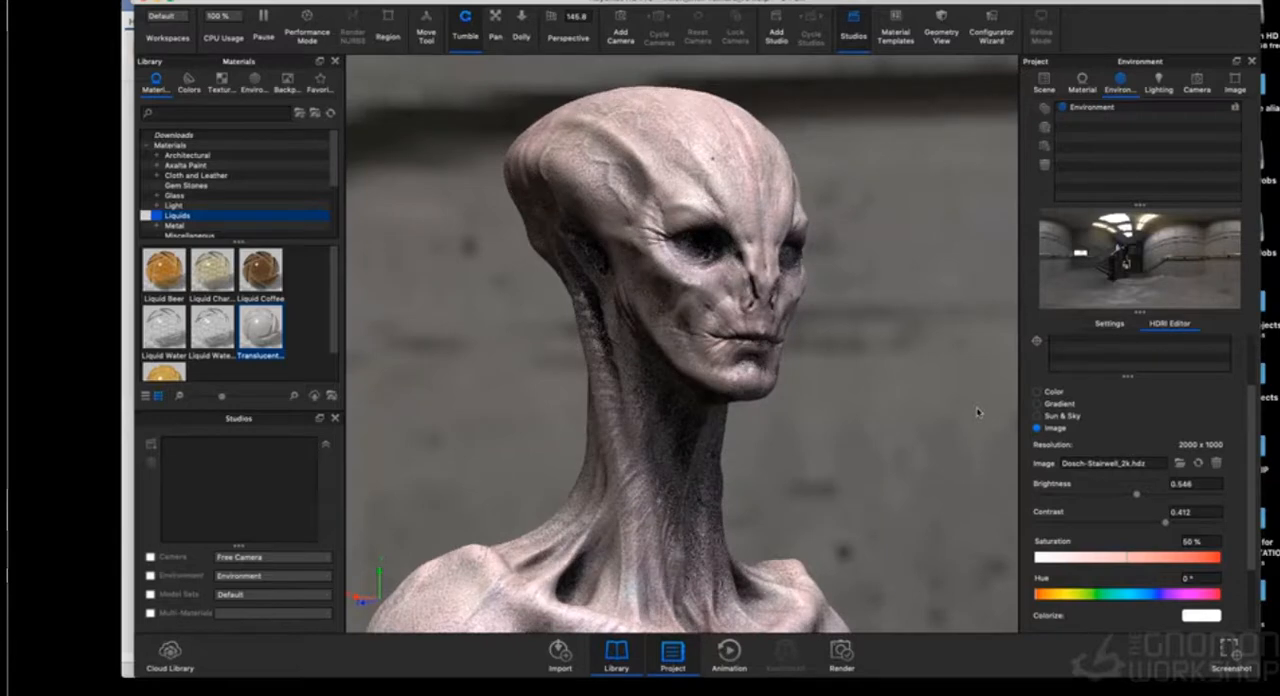
drag(1176, 527, 1155, 525)
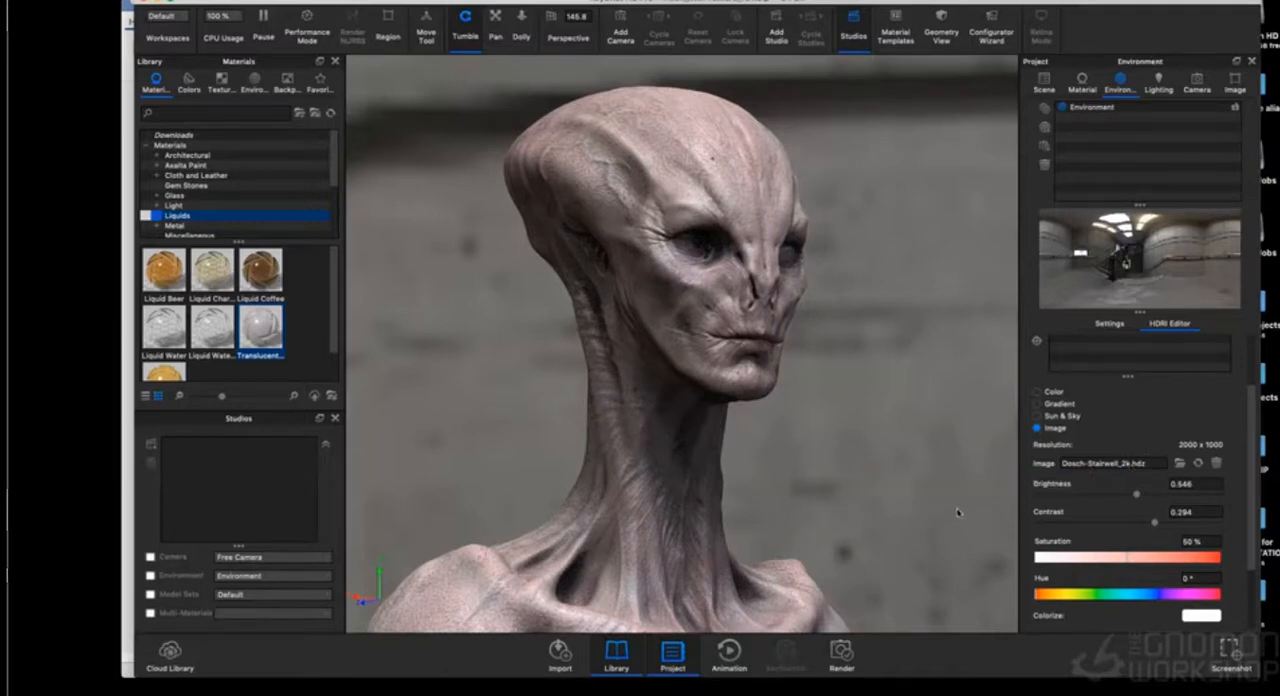
drag(1141, 495, 1148, 522)
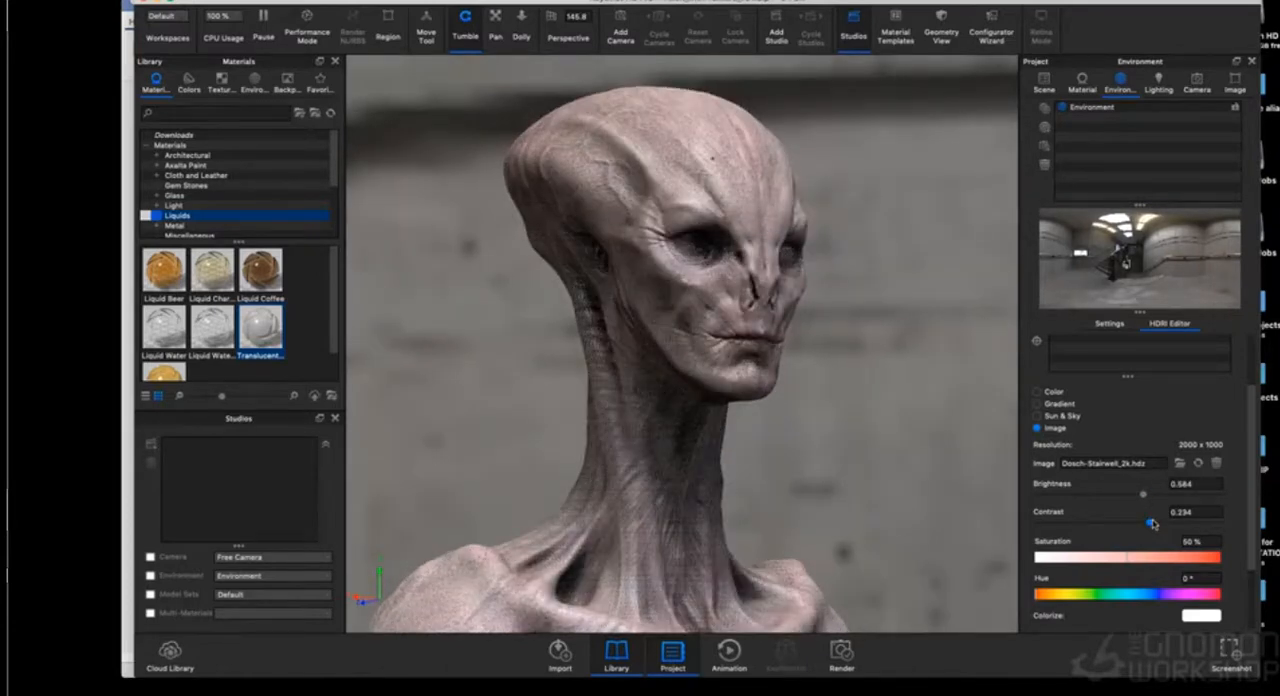
- Enable depth of field on the free camera and start selecting its focal point
click(1197, 82)
scroll(1075, 540, down, 3)
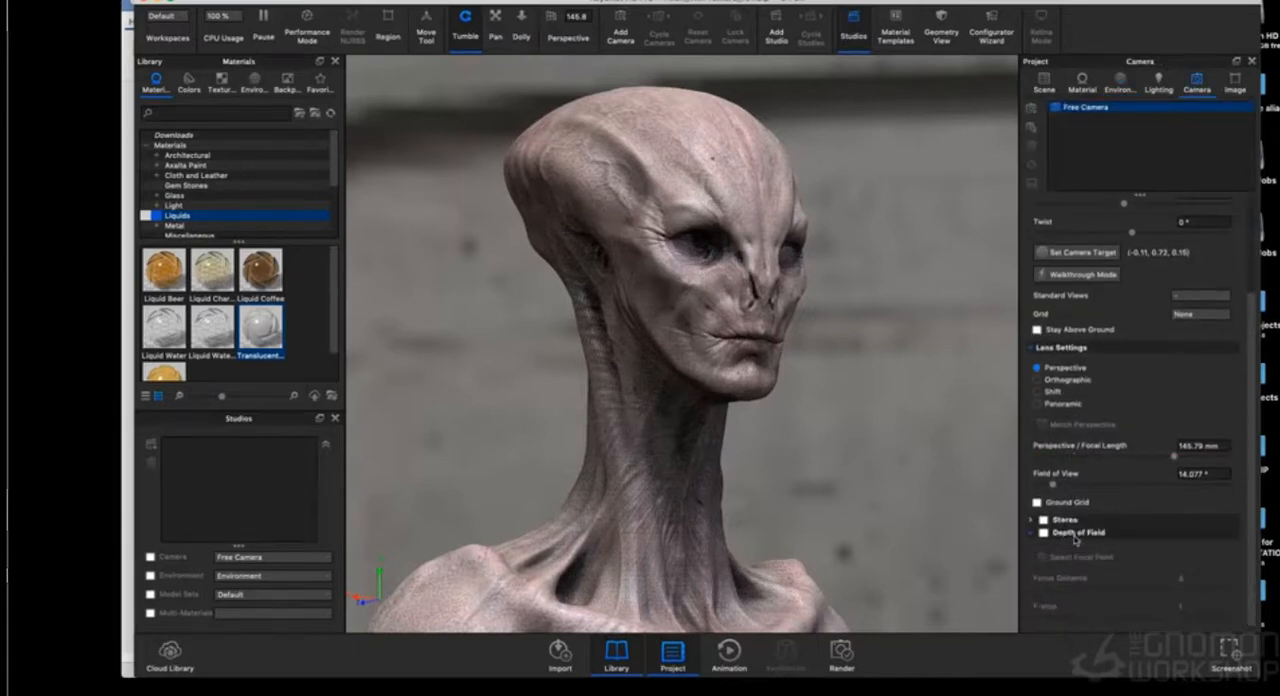
click(1043, 533)
click(1078, 557)
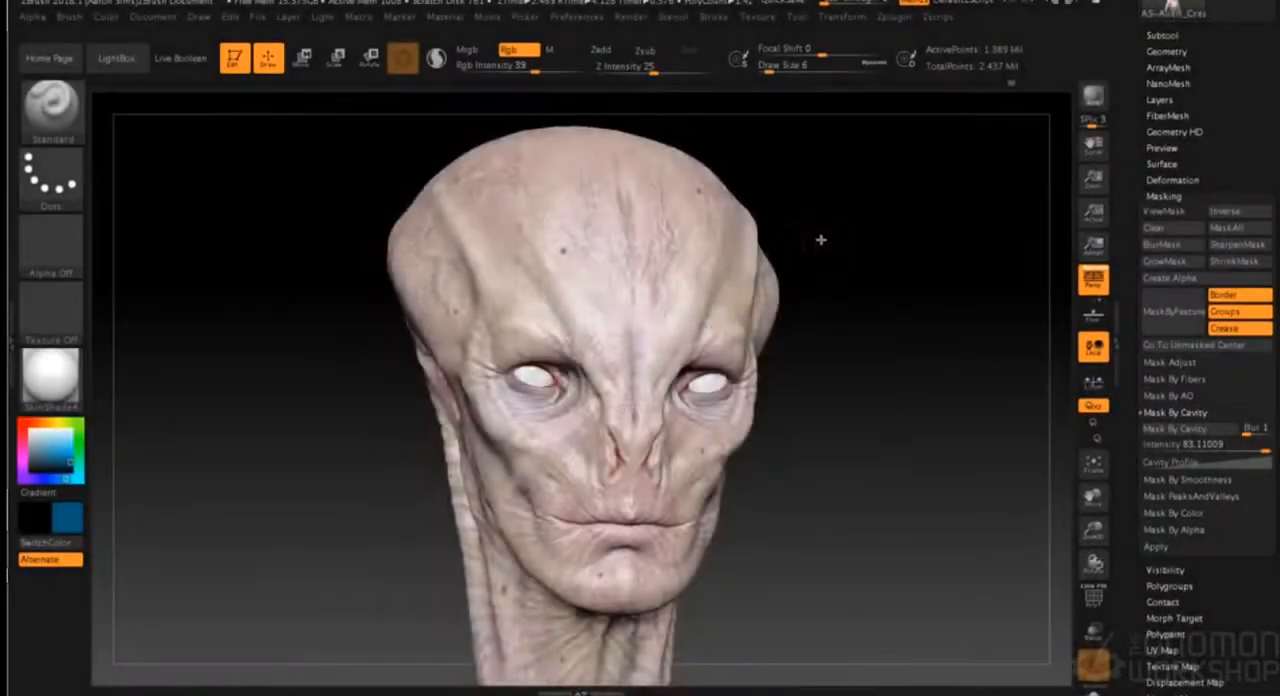
- Switch to ZBrush, inspect the bust's skin down to the shoulders and change the paint colour to dark crimson
drag(821, 240, 895, 244)
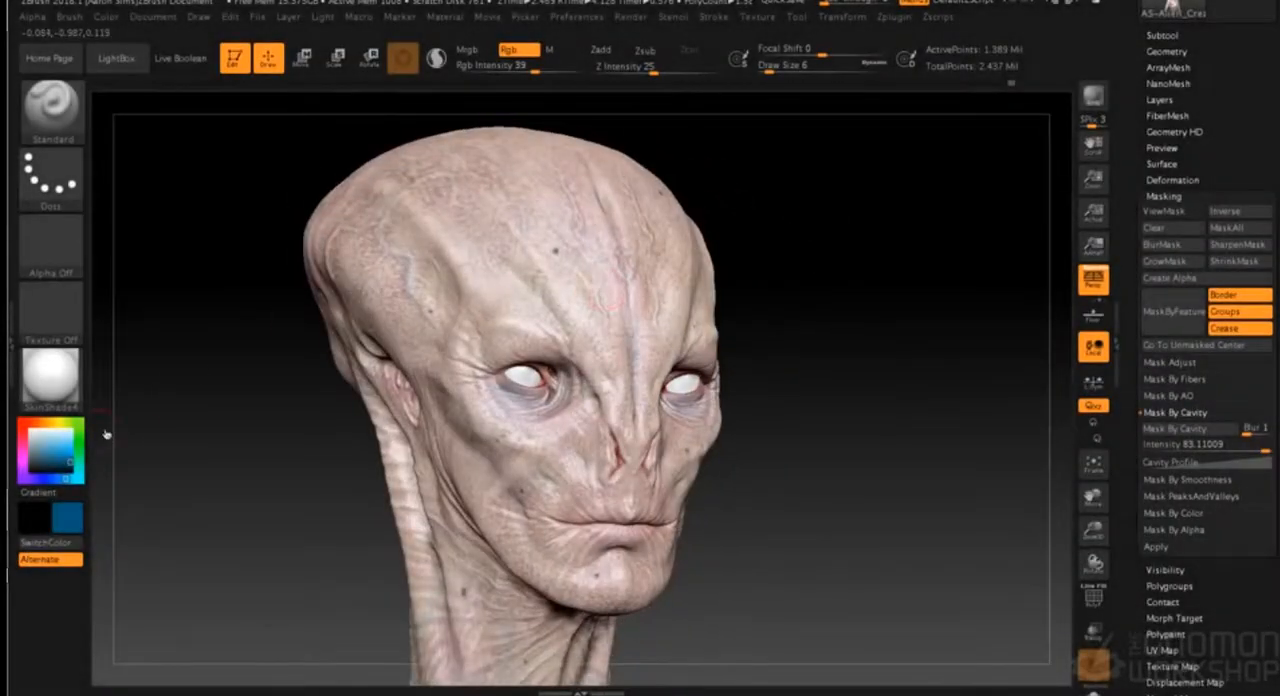
alt+drag(779, 413, 803, 312)
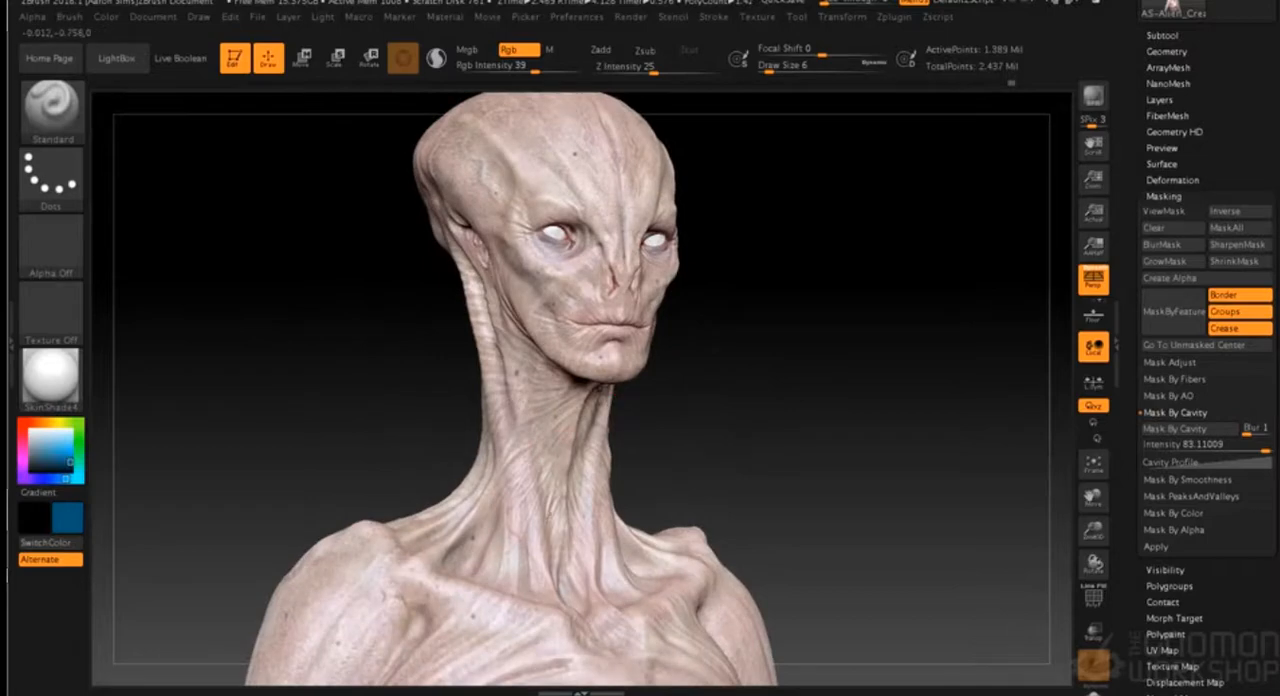
right_drag(566, 600, 630, 540)
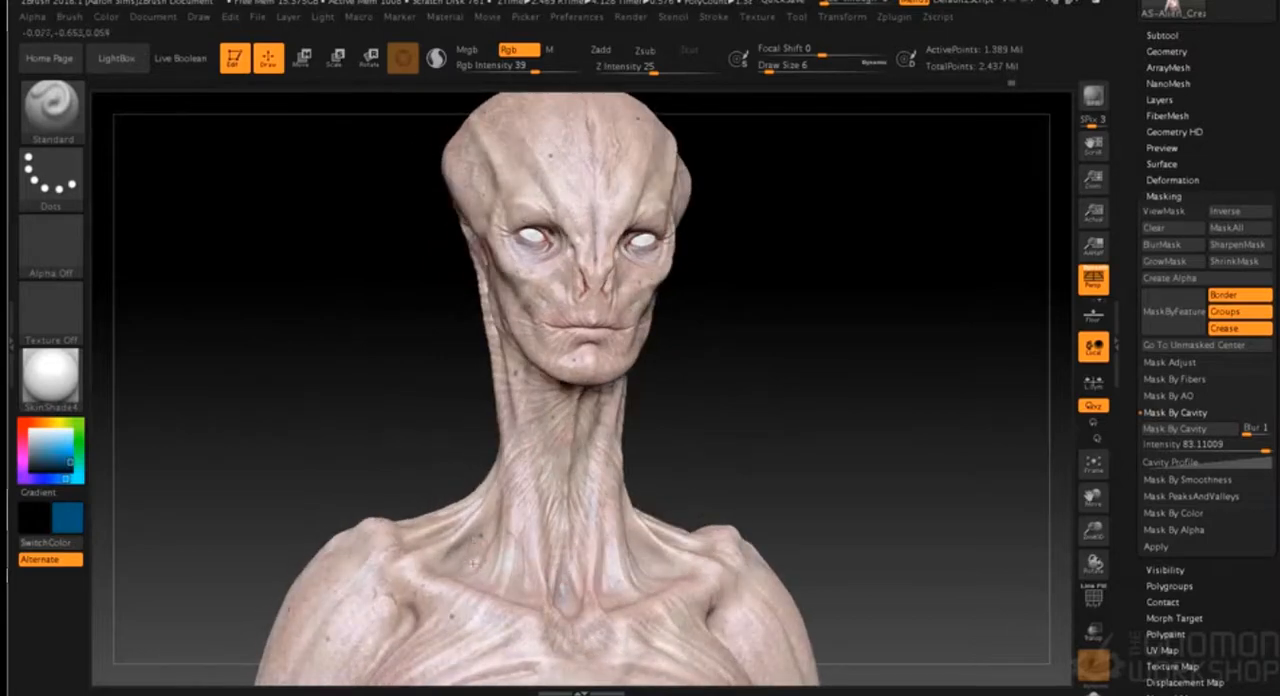
drag(676, 411, 750, 405)
drag(702, 305, 718, 307)
drag(24, 479, 22, 423)
click(22, 441)
- Dot small dark crimson moles on the alien's head and face, reducing the draw size to 3
alt+drag(755, 268, 890, 605)
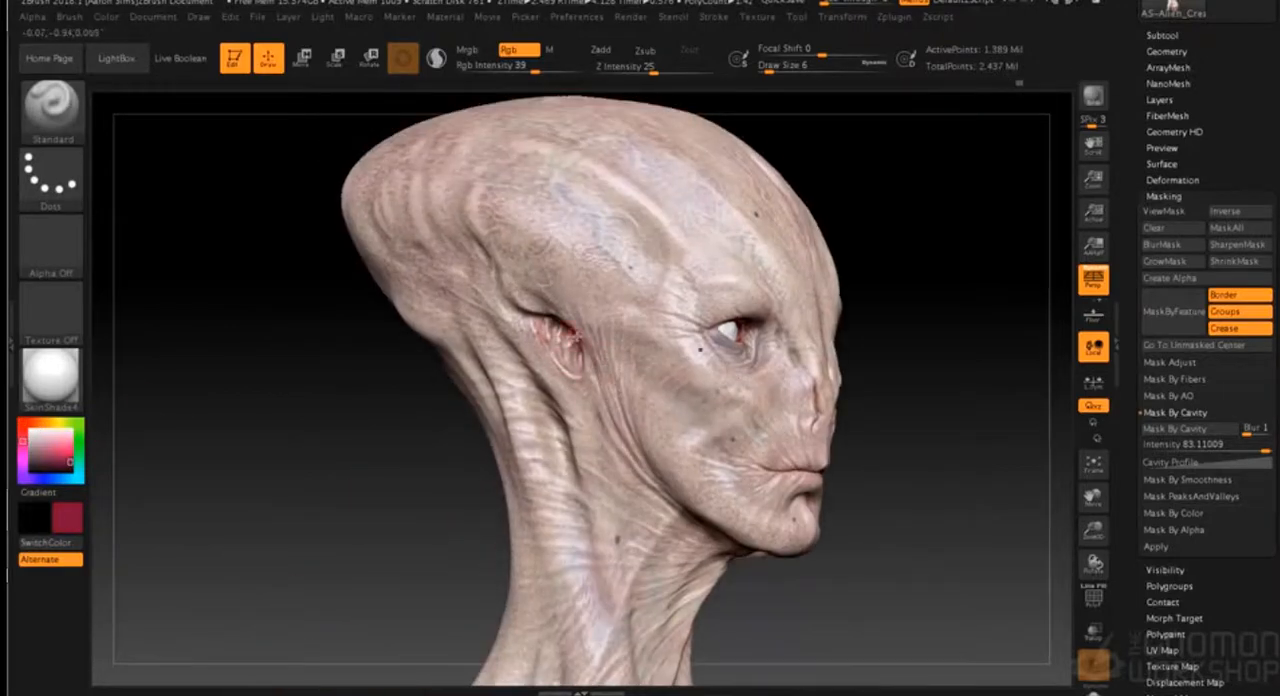
mouse_move(850, 320)
mouse_down()
mouse_move(873, 290)
mouse_move(808, 342)
mouse_up()
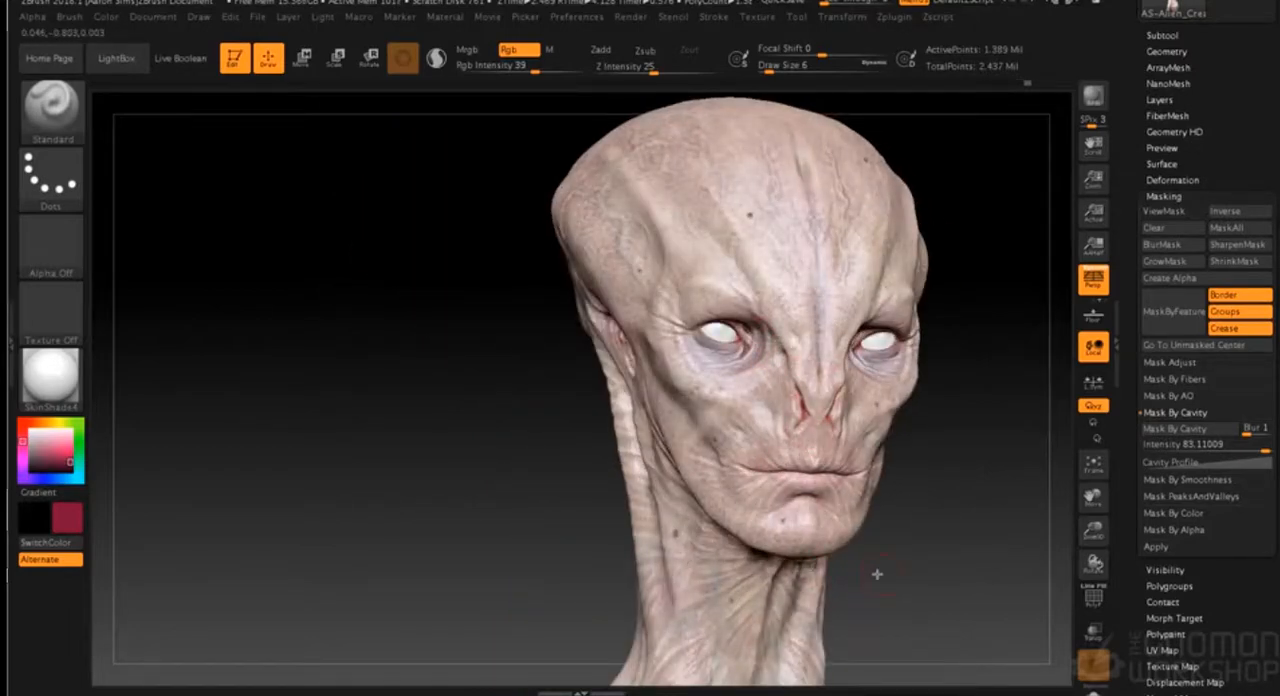
drag(877, 574, 850, 558)
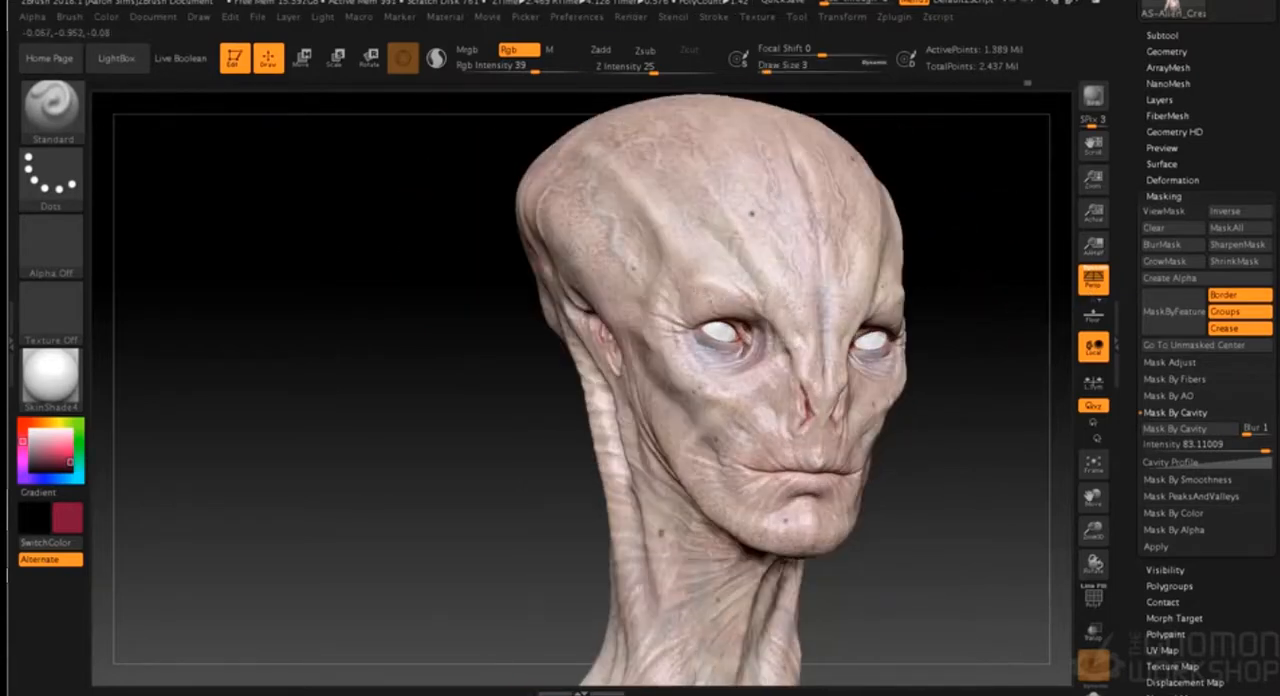
click(728, 295)
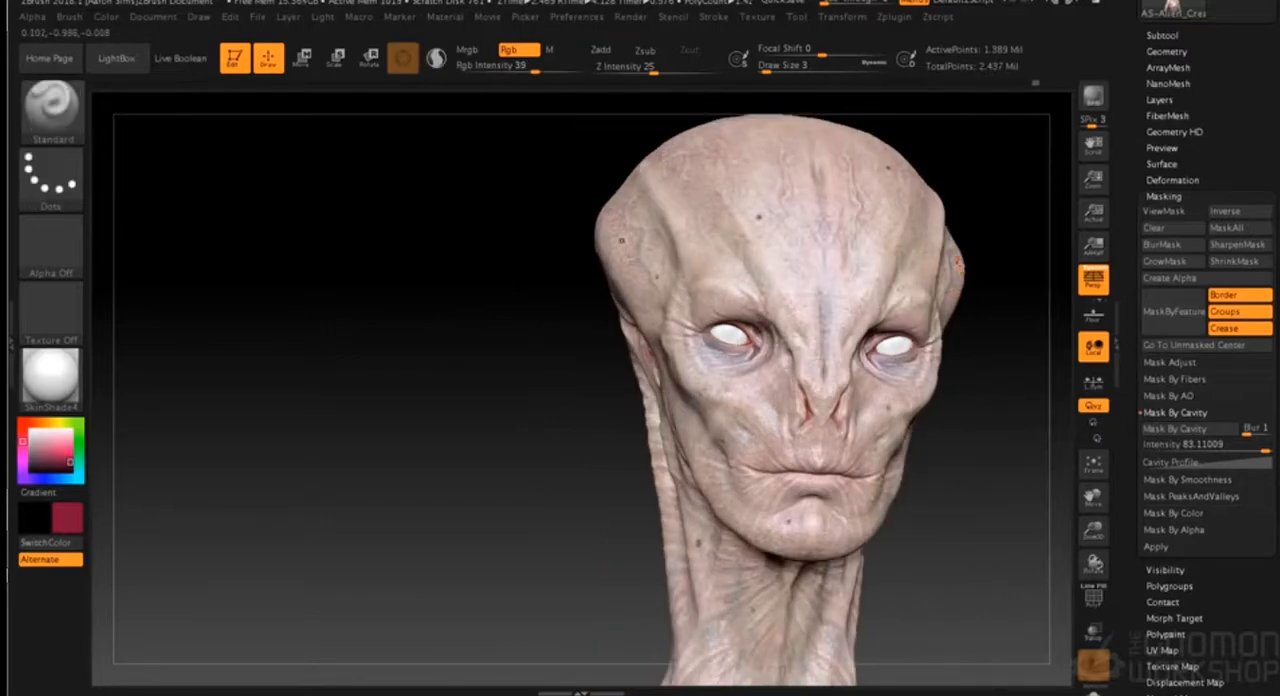
- Add more tiny crimson moles over the shoulders, neck and sides of the head at draw size 3
alt+drag(929, 456, 838, 422)
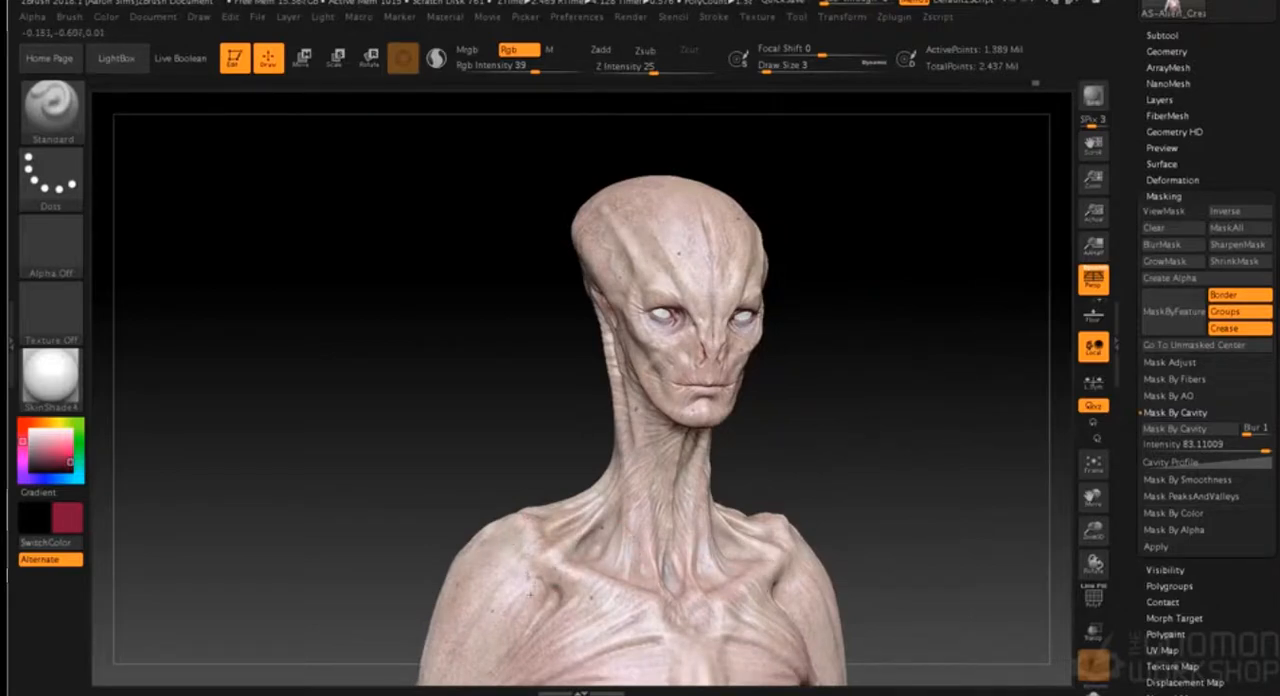
drag(829, 422, 826, 378)
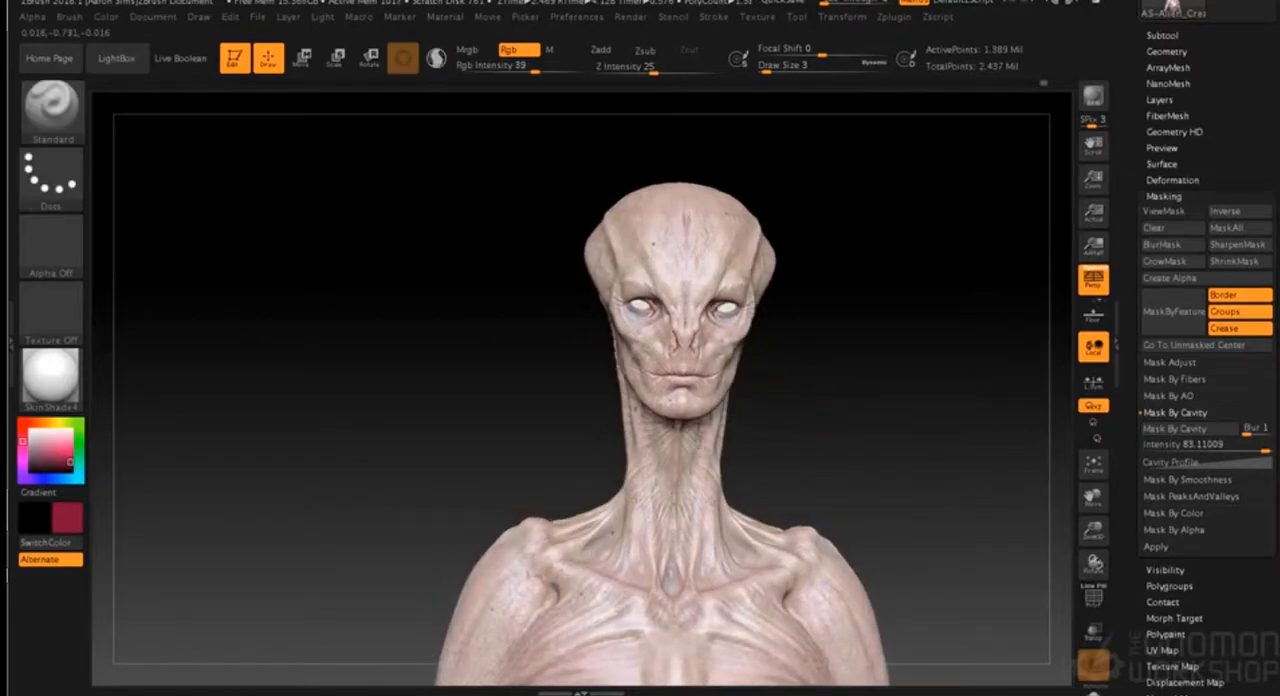
drag(728, 457, 766, 414)
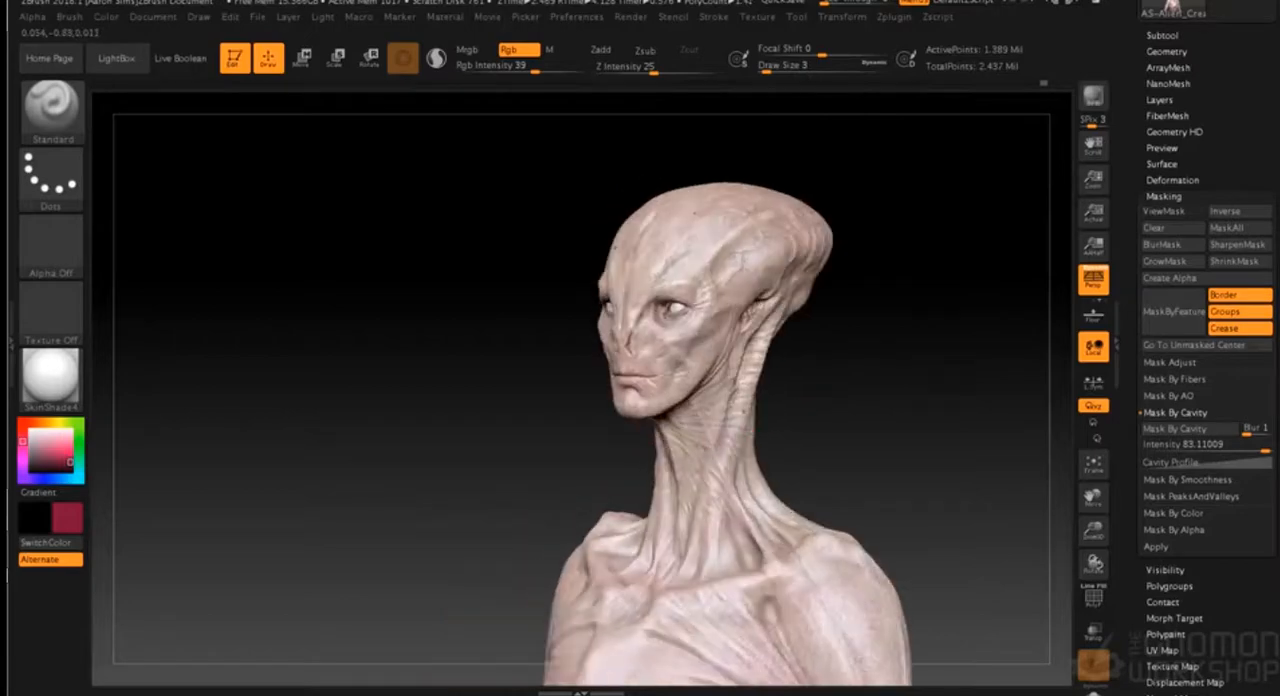
drag(818, 330, 870, 364)
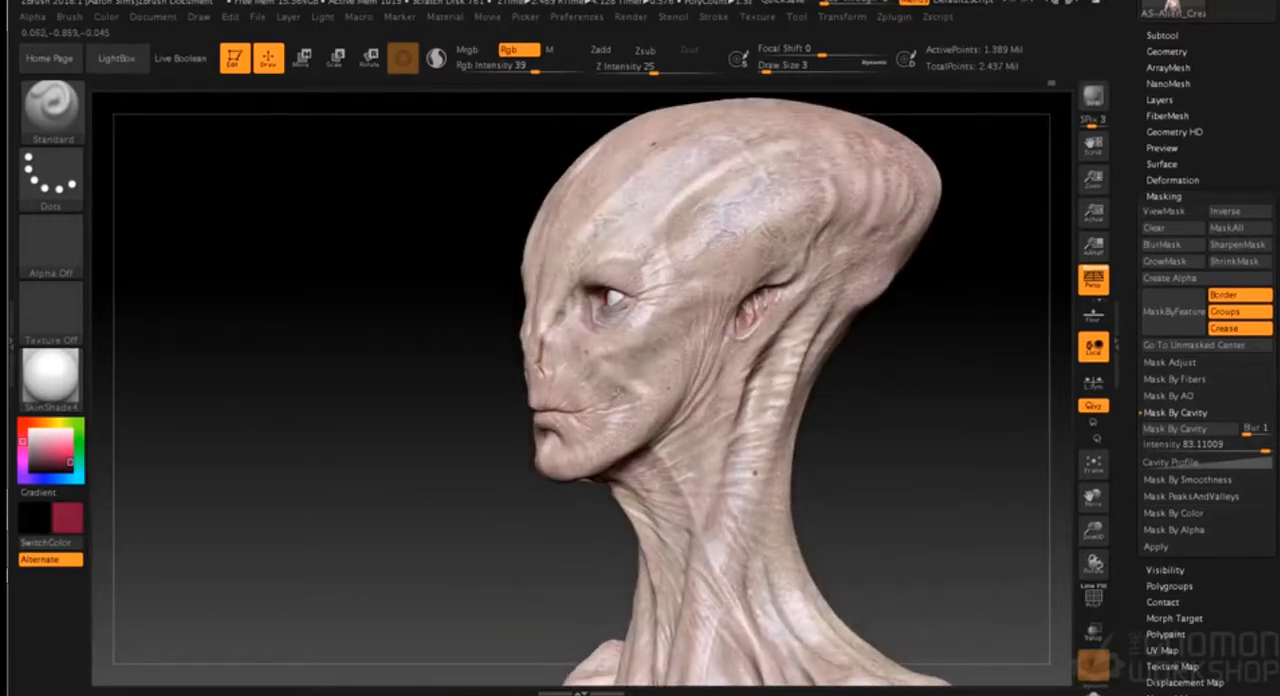
drag(840, 425, 940, 428)
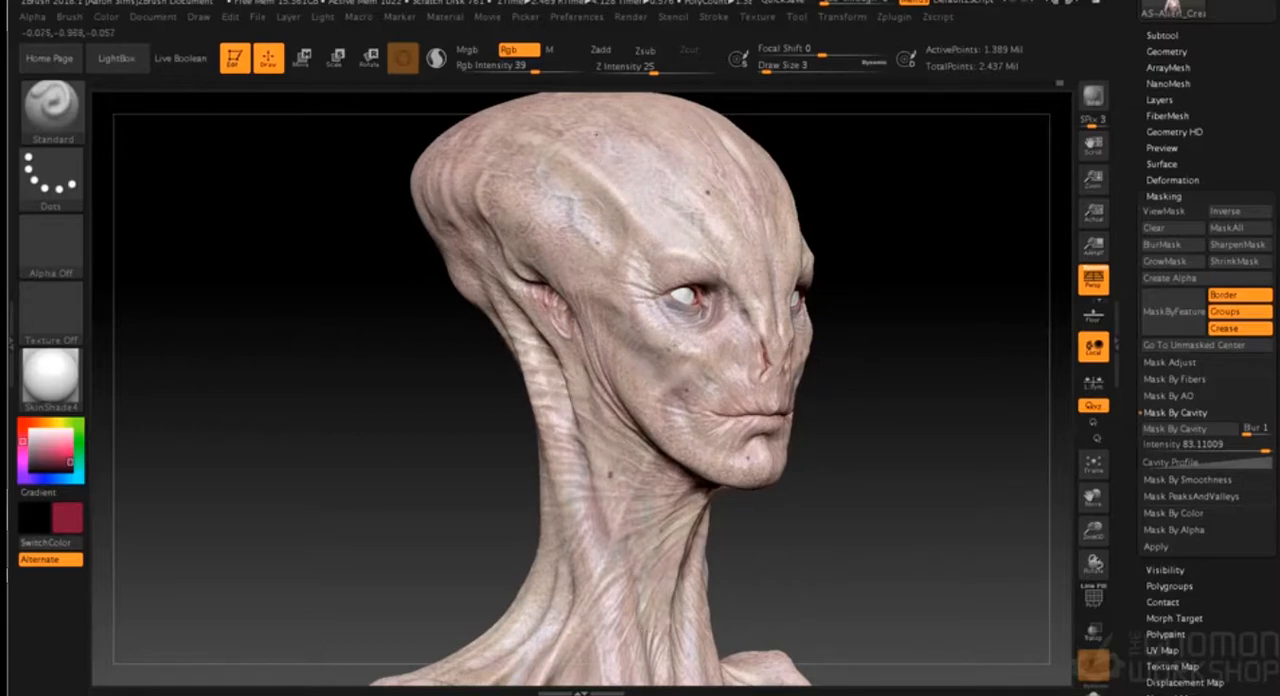
drag(900, 272, 843, 335)
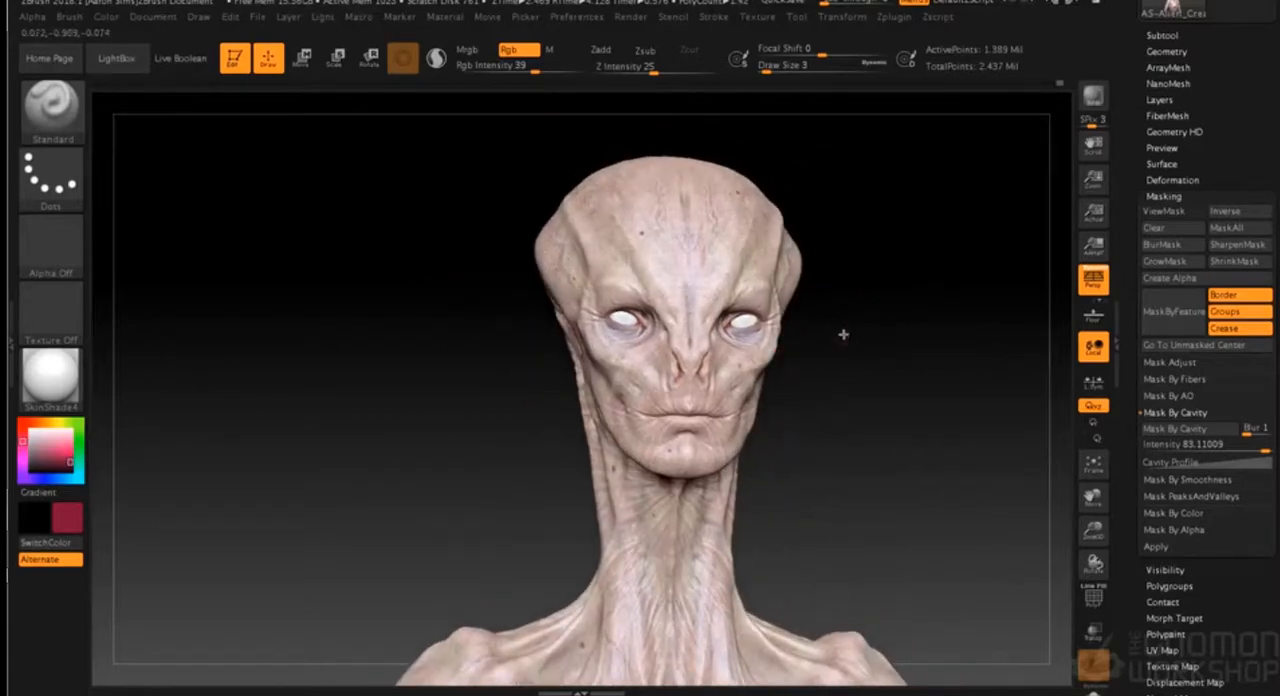
- Try painting the forehead with the Alpha 25 texture, and undo the strokes
click(50, 245)
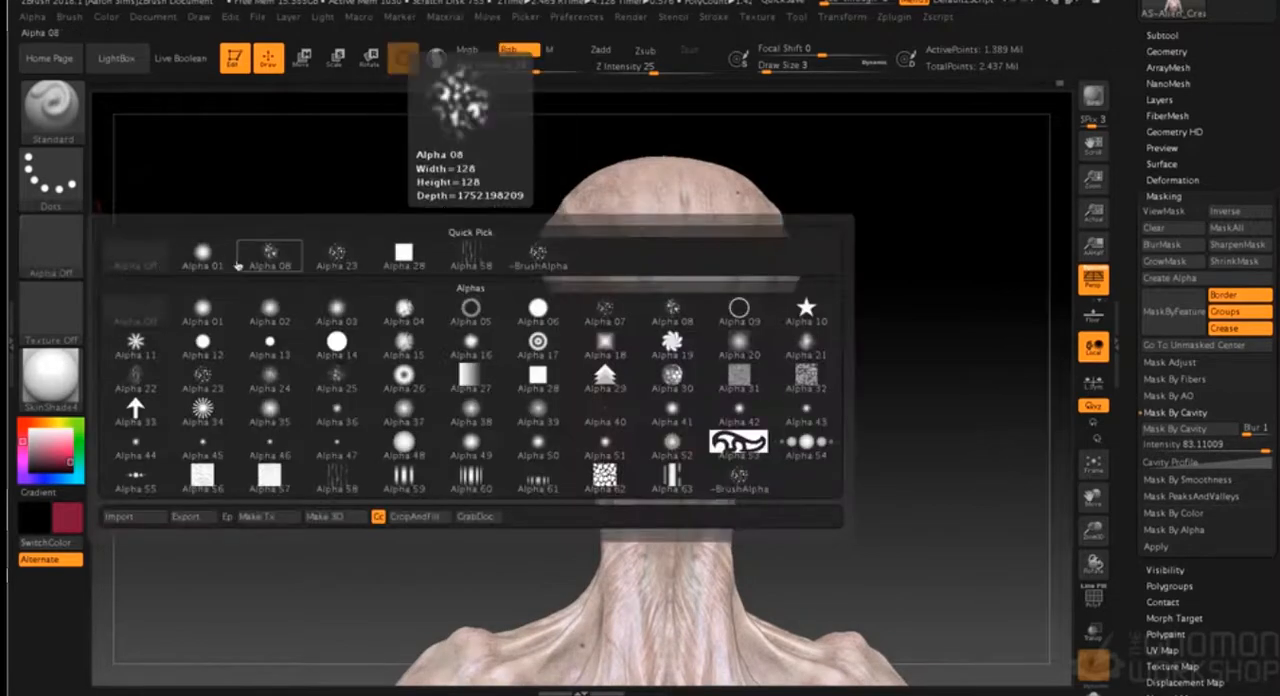
click(336, 376)
key(s)
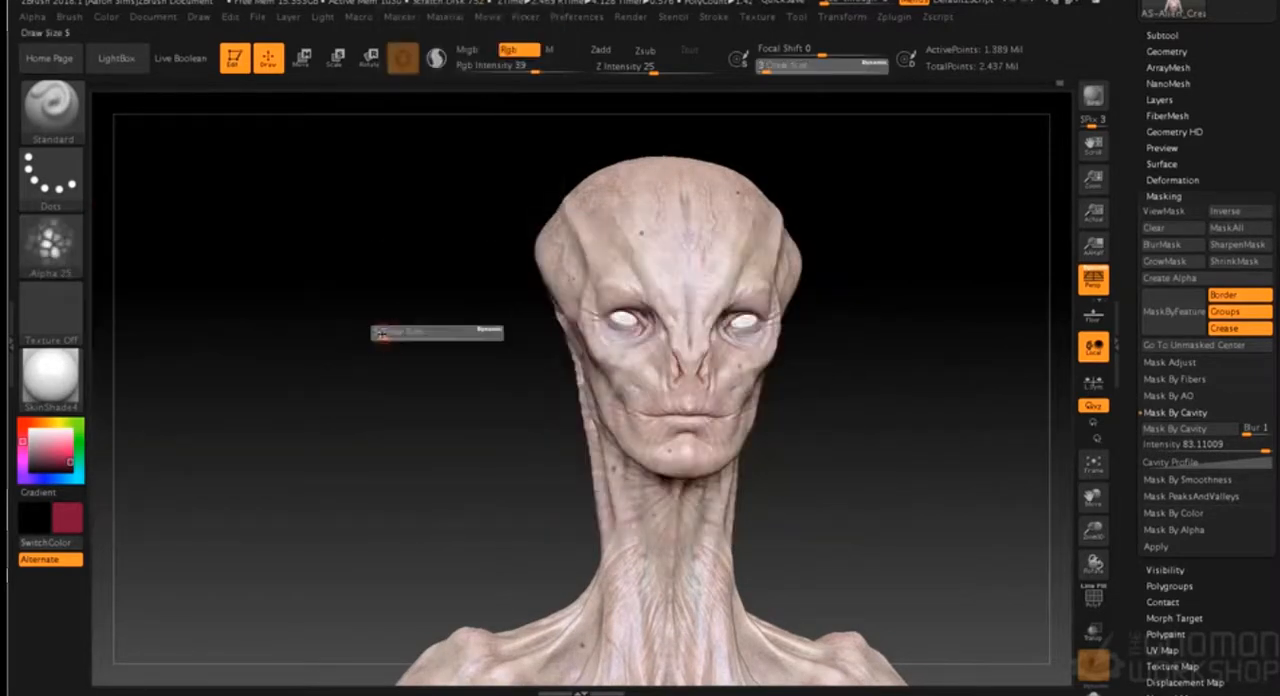
drag(672, 223, 656, 236)
key(ctrl+z)
key(ctrl+z)
- Set the paint brush to draw size 17, a dark orange-red colour and the speckled Alpha 23
alt+drag(373, 269, 371, 328)
drag(670, 208, 645, 250)
key(ctrl+z)
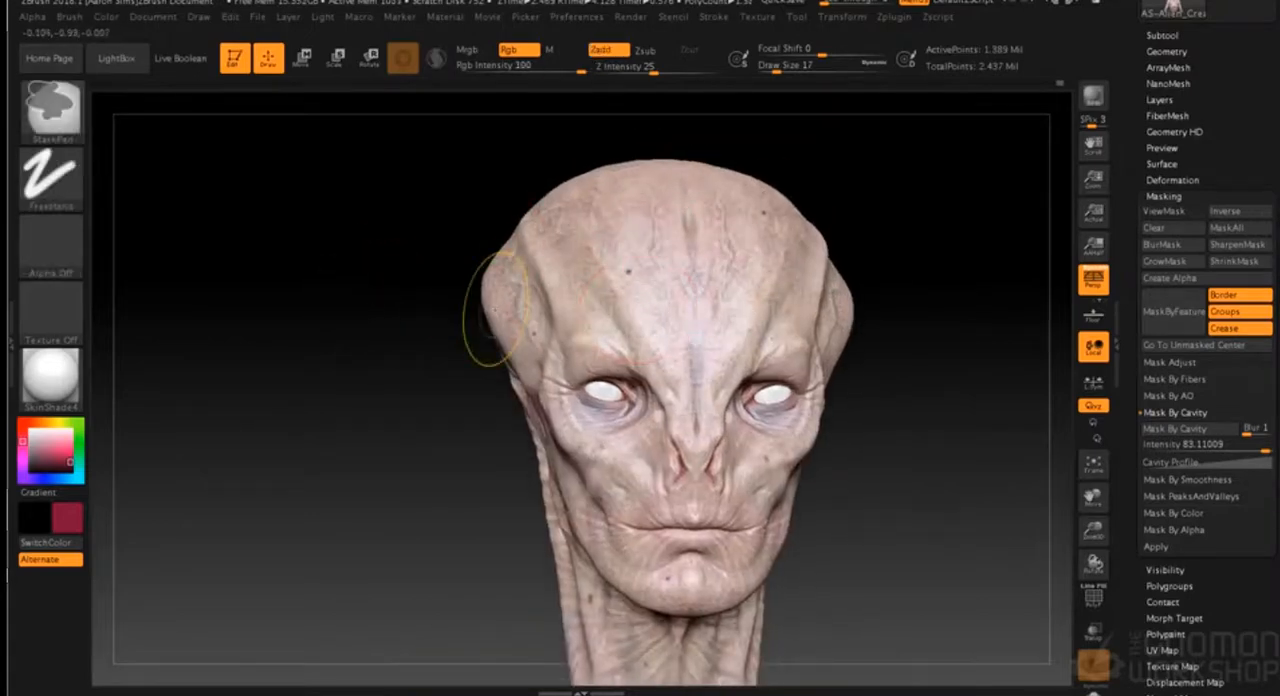
click(30, 428)
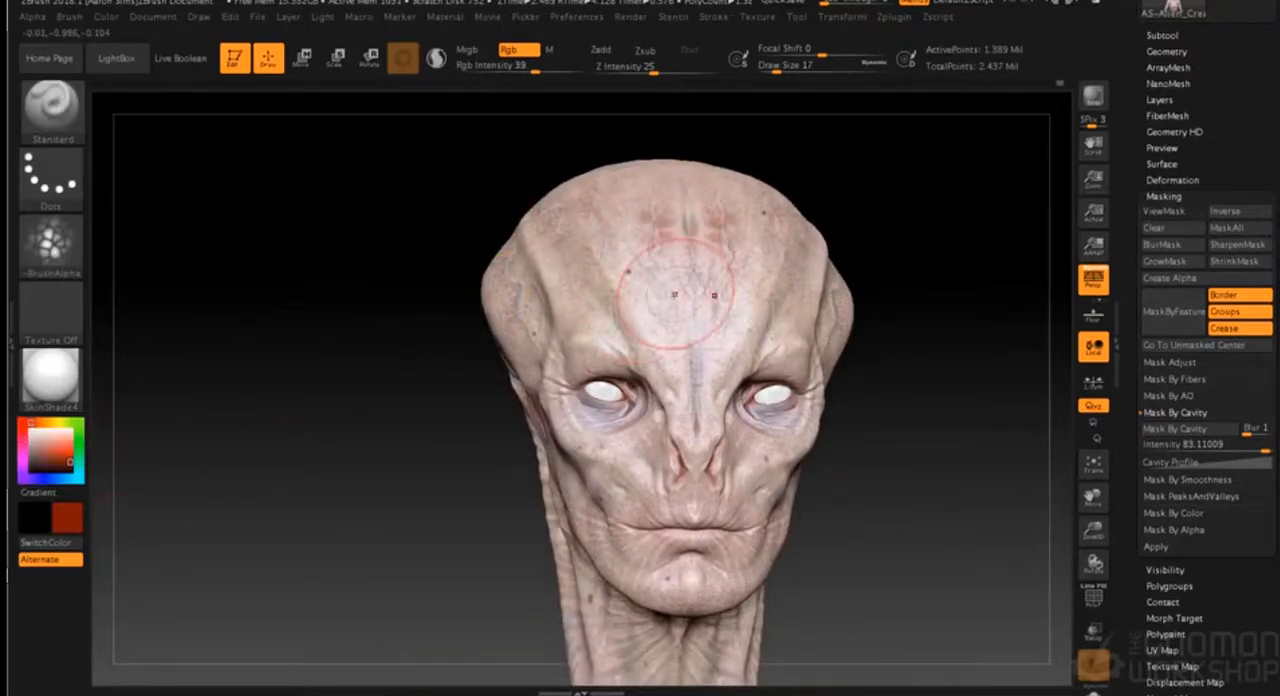
click(50, 245)
click(320, 252)
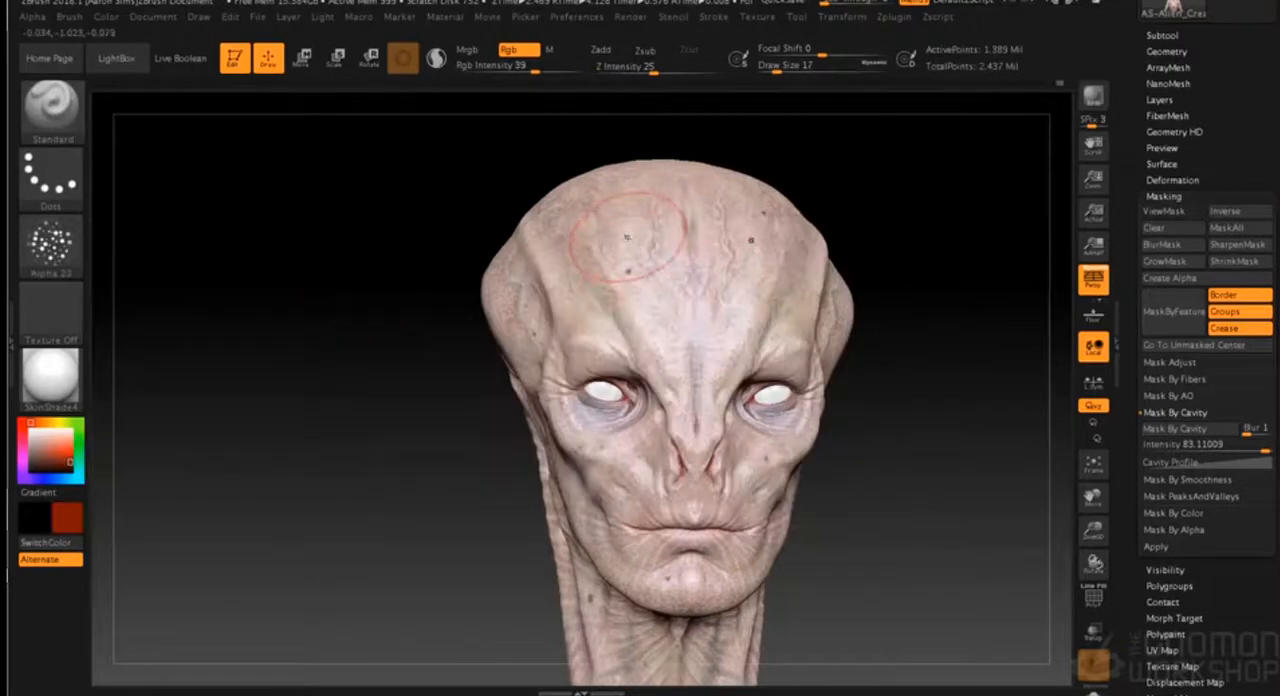
- Stamp clusters of dark red speckles across the forehead and the top of the skull
mouse_move(664, 268)
mouse_down()
mouse_move(646, 246)
mouse_move(654, 262)
mouse_up()
drag(650, 194, 655, 189)
mouse_move(506, 220)
mouse_down()
mouse_move(565, 245)
mouse_move(654, 213)
mouse_up()
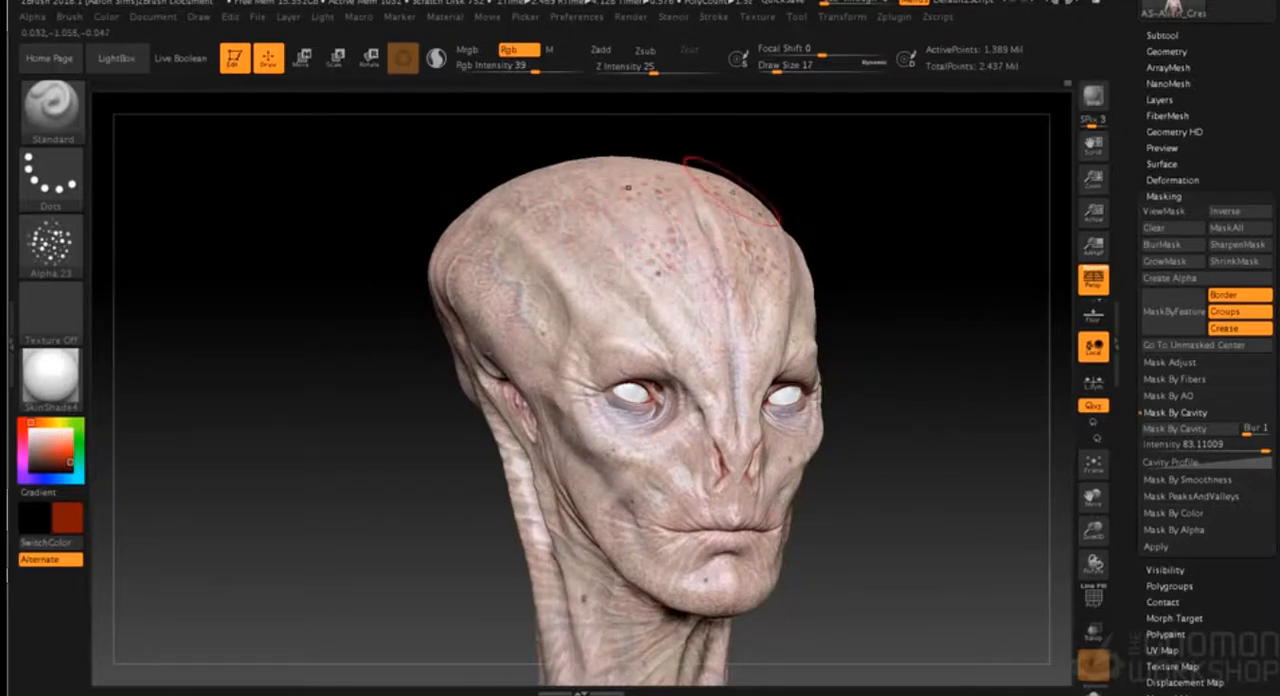
- Stamp dark red speckles over the side and back of the skull, and undo the last stroke
mouse_move(858, 220)
mouse_down()
mouse_move(823, 226)
mouse_move(874, 289)
mouse_move(854, 281)
mouse_up()
mouse_move(803, 207)
mouse_down()
mouse_move(751, 217)
mouse_move(768, 237)
mouse_up()
mouse_move(590, 190)
mouse_down()
mouse_move(606, 229)
mouse_move(520, 238)
mouse_move(508, 290)
mouse_up()
mouse_move(852, 242)
mouse_down()
mouse_move(826, 294)
mouse_move(789, 303)
mouse_move(761, 338)
mouse_move(761, 300)
mouse_up()
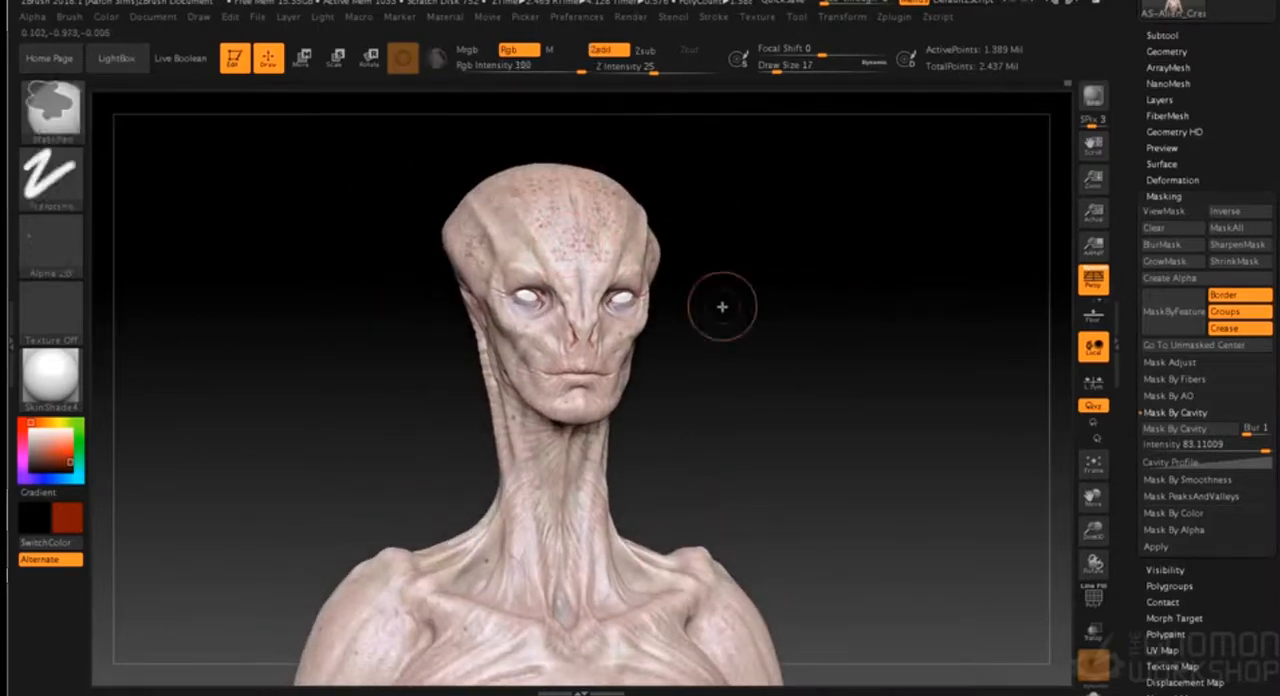
key(ctrl+z)
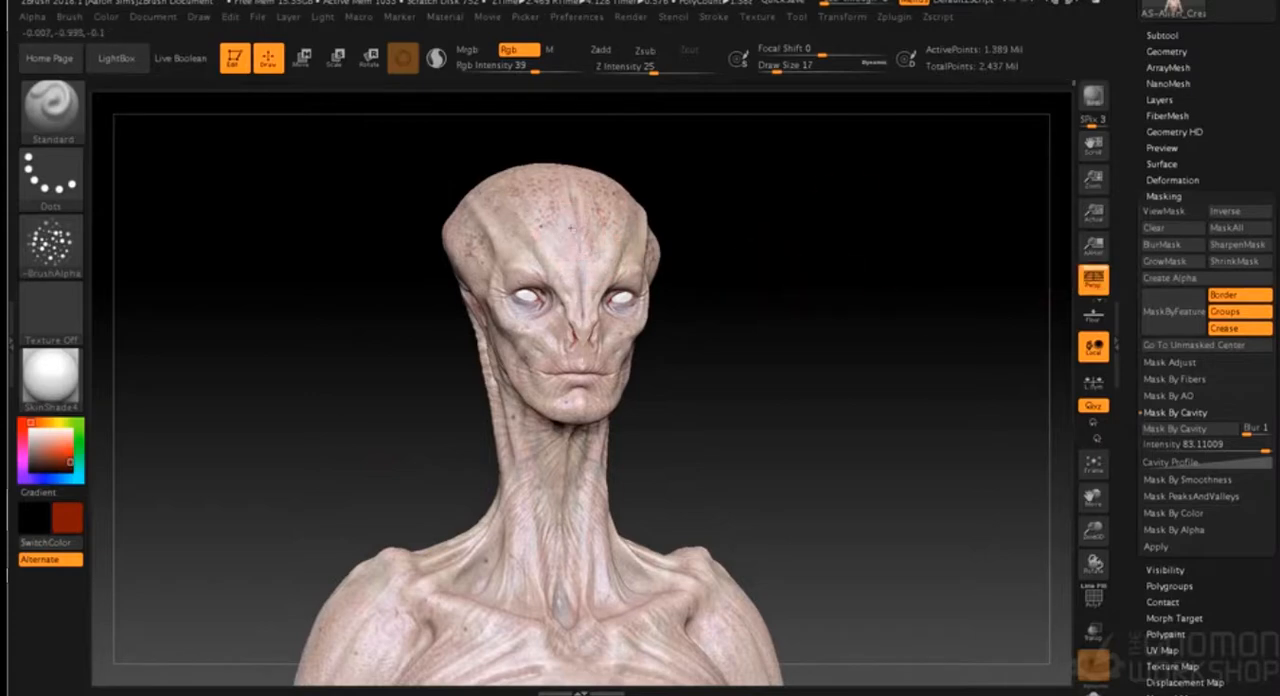
- Stamp light clusters of dark red speckles over the shoulders, collarbones and base of the neck
alt+right_drag(669, 590, 665, 540)
drag(472, 582, 534, 618)
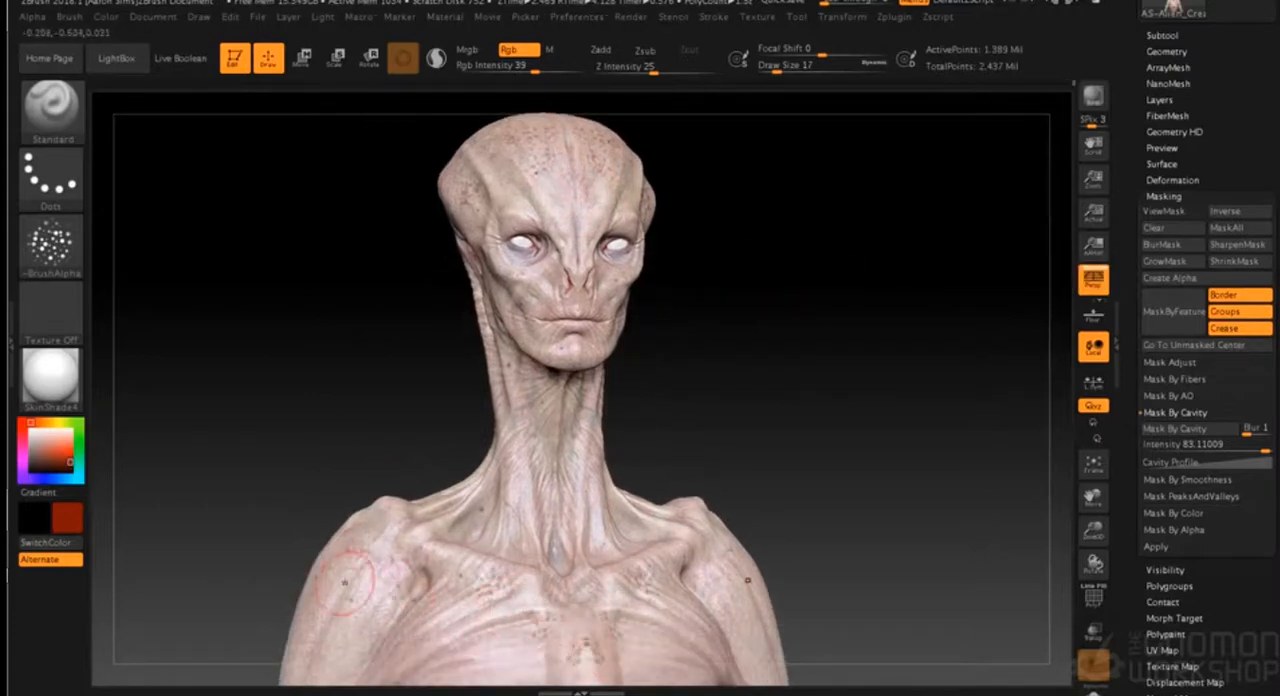
drag(783, 480, 828, 476)
mouse_move(503, 490)
mouse_down()
mouse_move(492, 502)
mouse_move(512, 482)
mouse_up()
drag(595, 506, 710, 413)
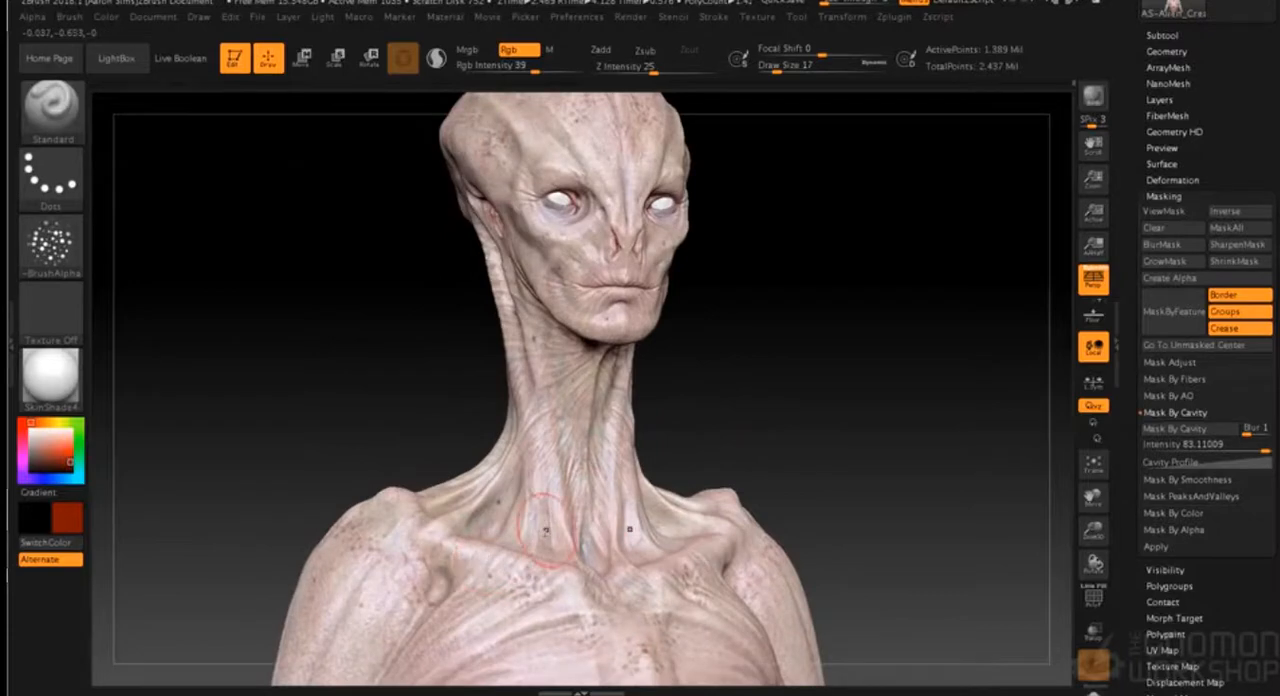
alt+drag(748, 356, 767, 490)
drag(712, 243, 771, 237)
drag(645, 285, 607, 244)
drag(826, 310, 802, 304)
drag(889, 271, 903, 274)
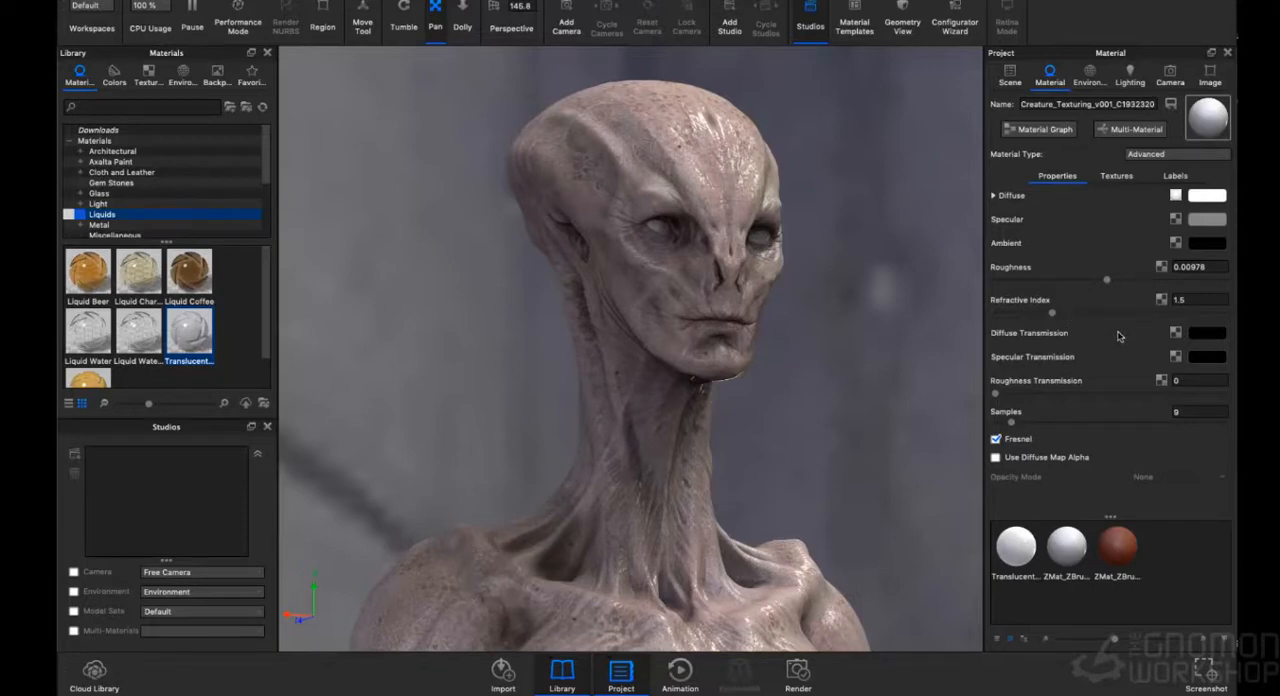
- Switch to KeyShot and set the skin material's roughness to about 0.0106 and its refractive index to 1.376
drag(1106, 280, 1114, 281)
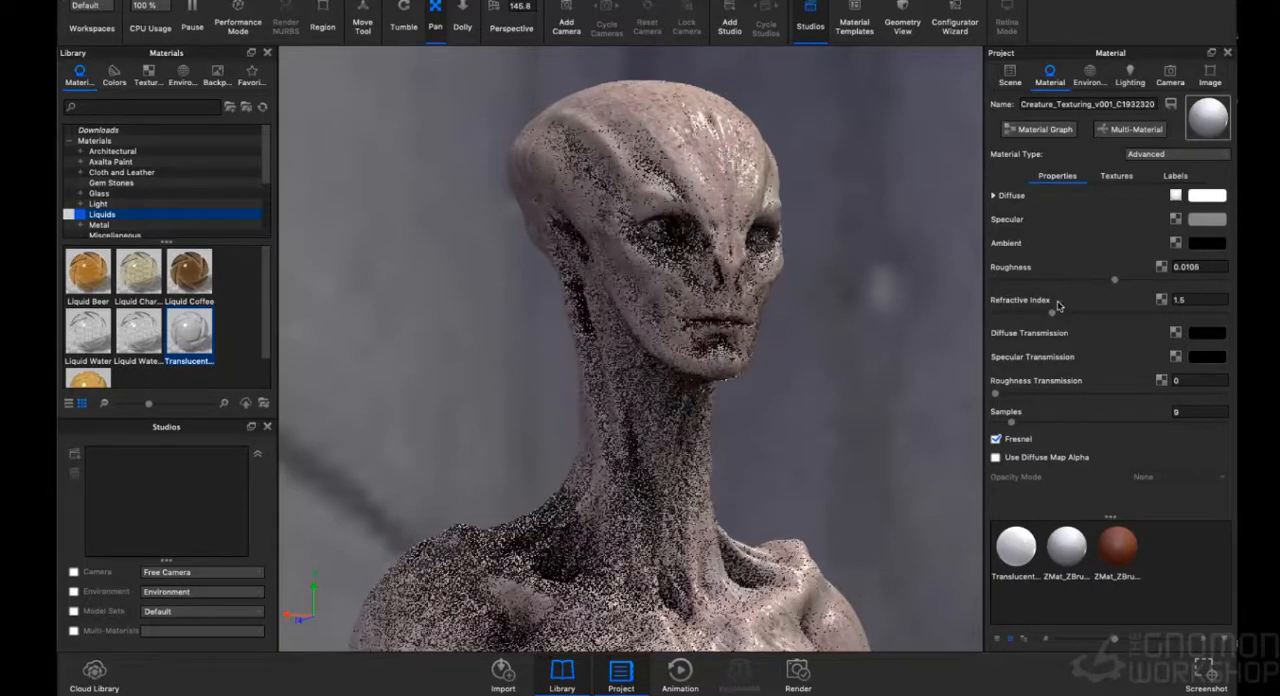
drag(1048, 314, 1038, 316)
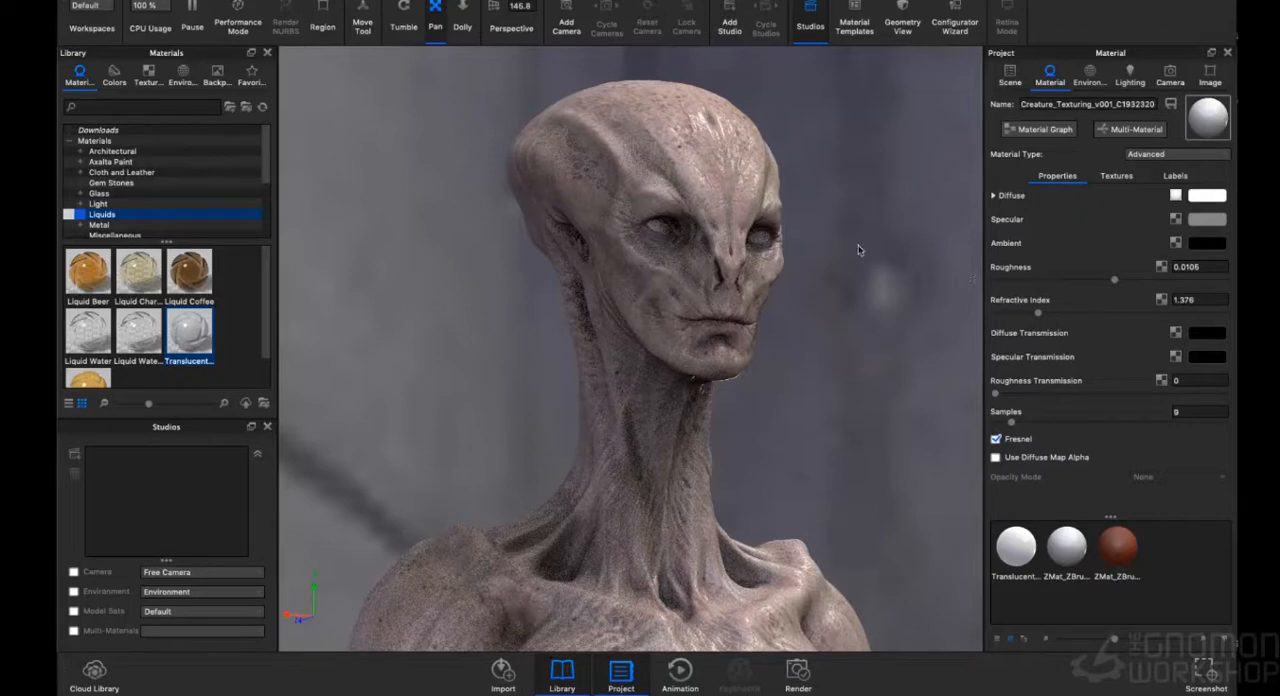
drag(860, 250, 855, 249)
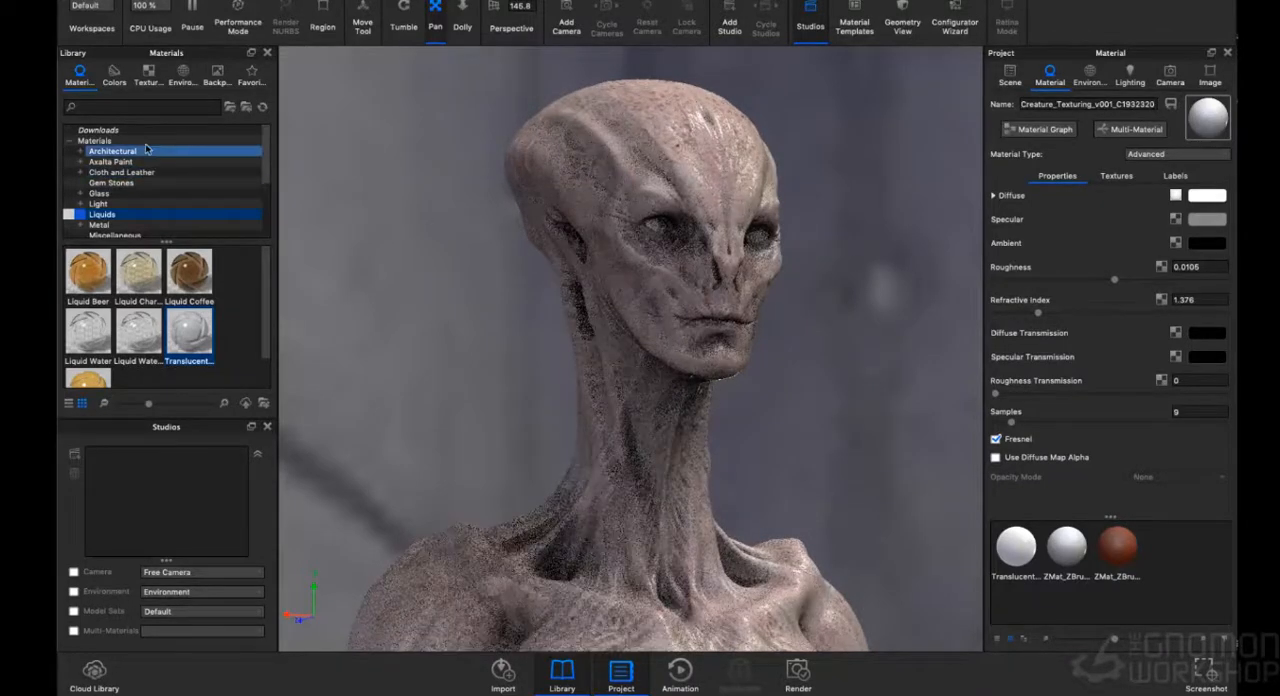
- Try the interior environment Dosch-Apartment_2k as lighting, rotated to 187.5°
click(183, 73)
drag(110, 295, 355, 238)
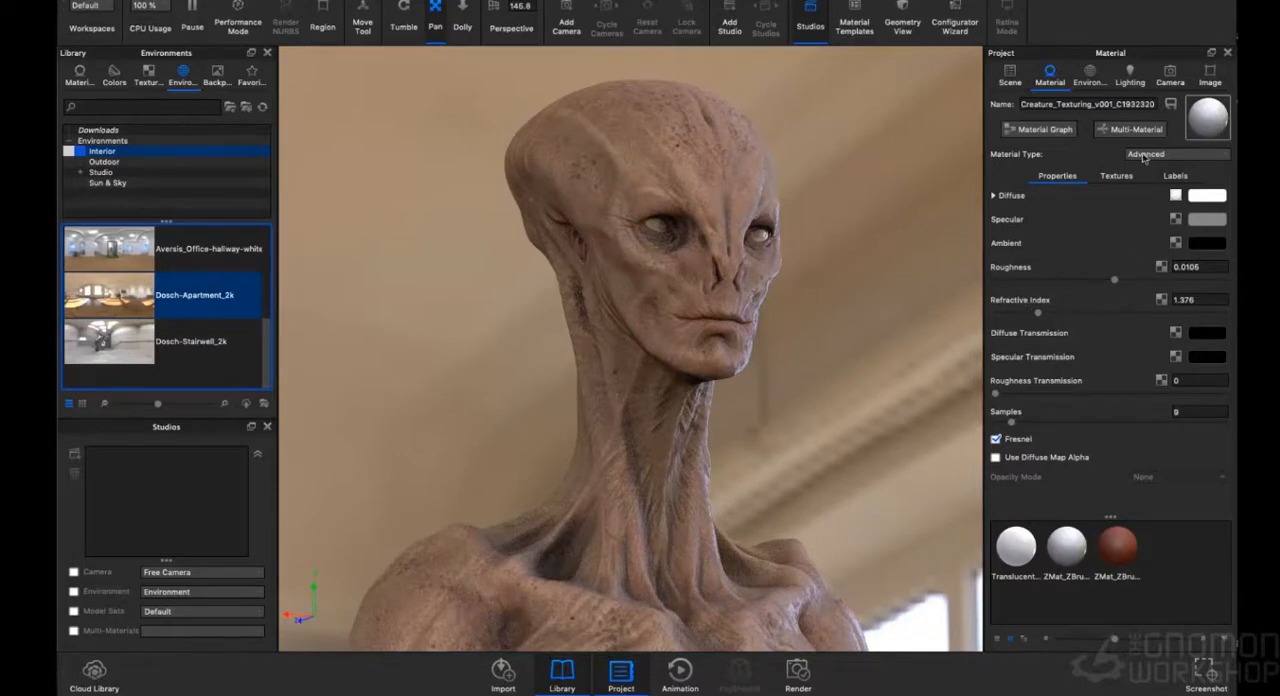
click(1090, 76)
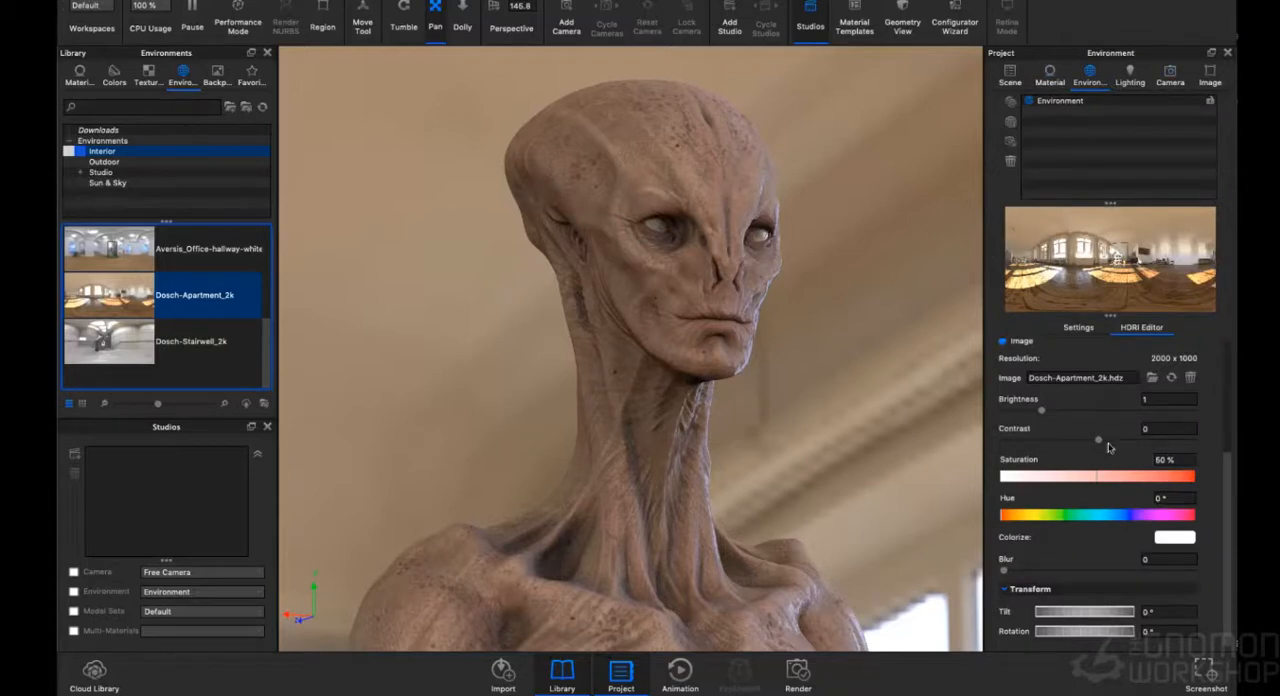
click(1078, 327)
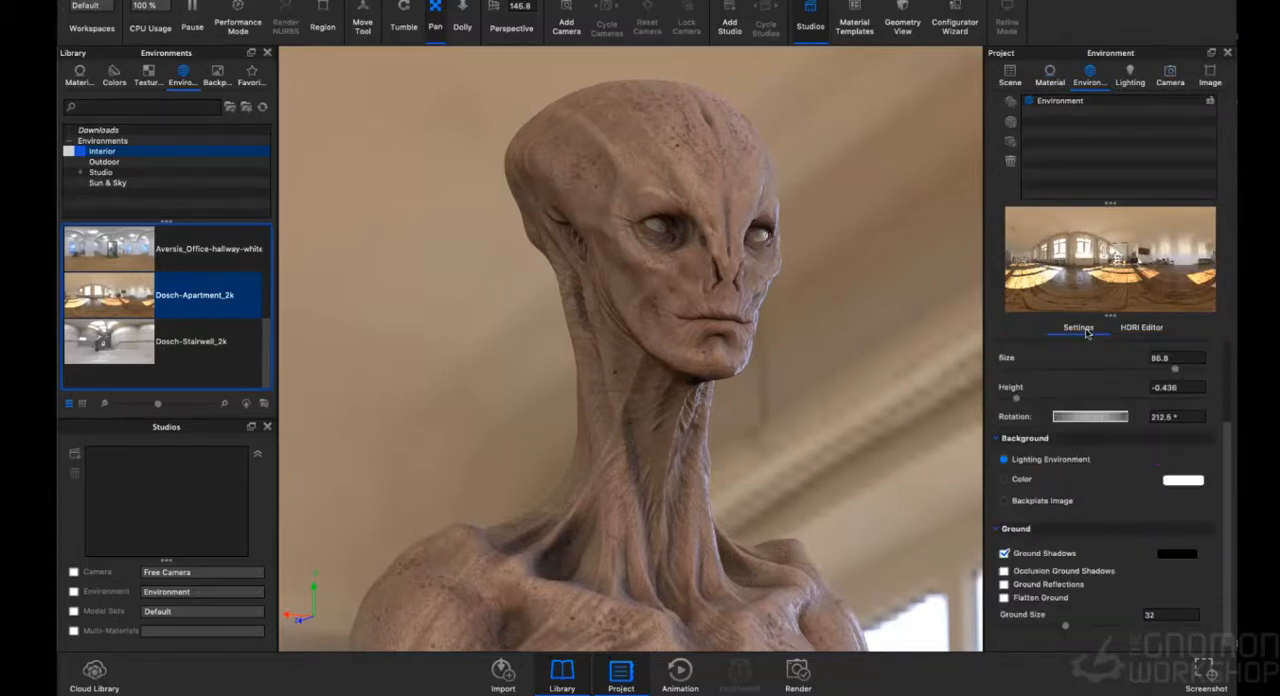
drag(1110, 420, 1074, 420)
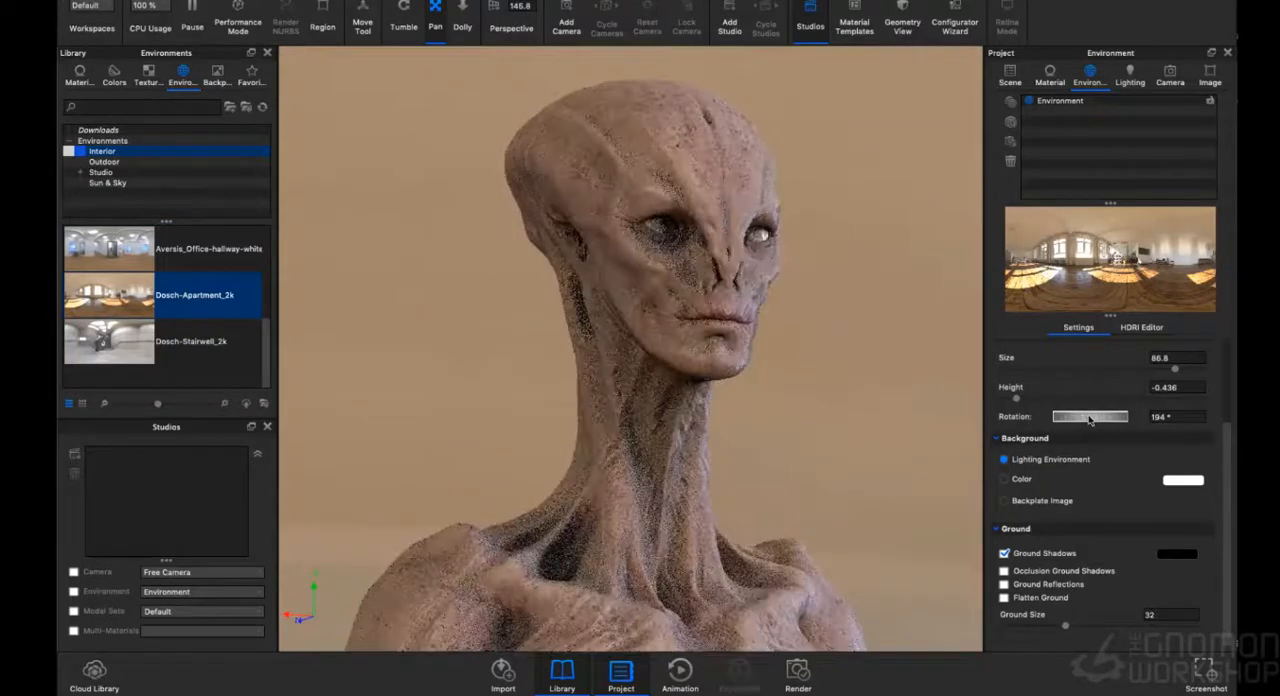
drag(1089, 420, 1080, 421)
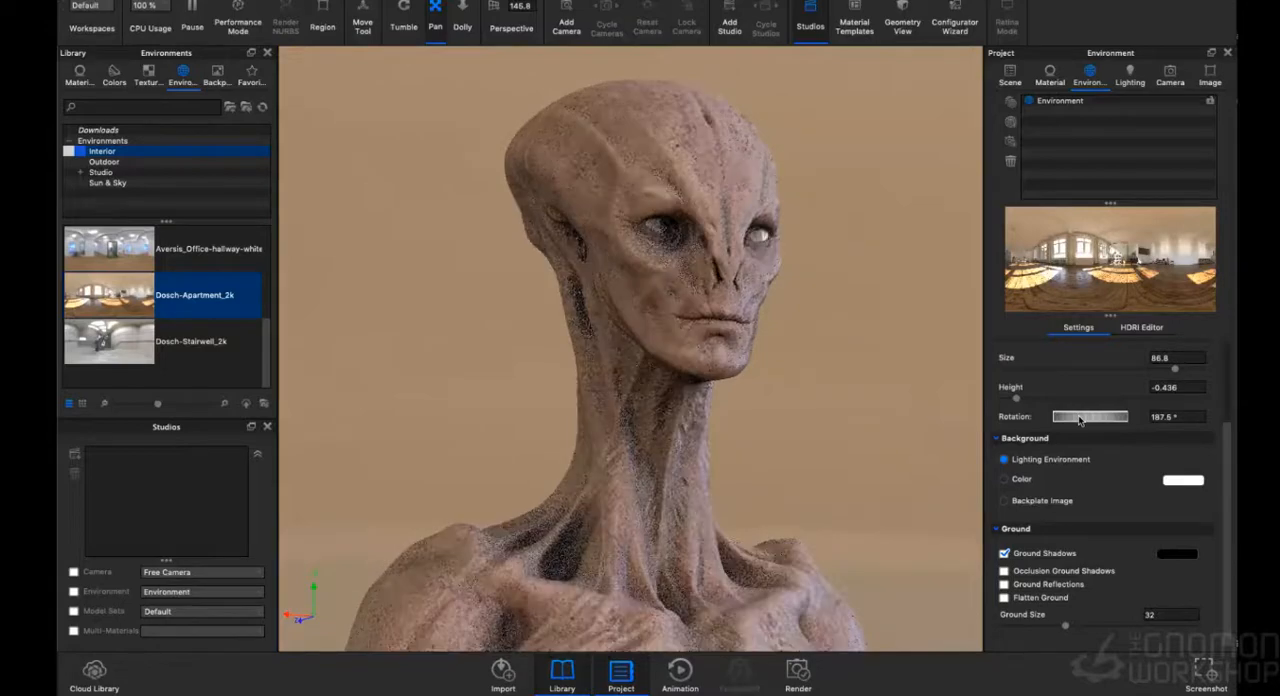
mouse_move(888, 413)
mouse_down()
mouse_move(865, 415)
mouse_move(880, 408)
mouse_up()
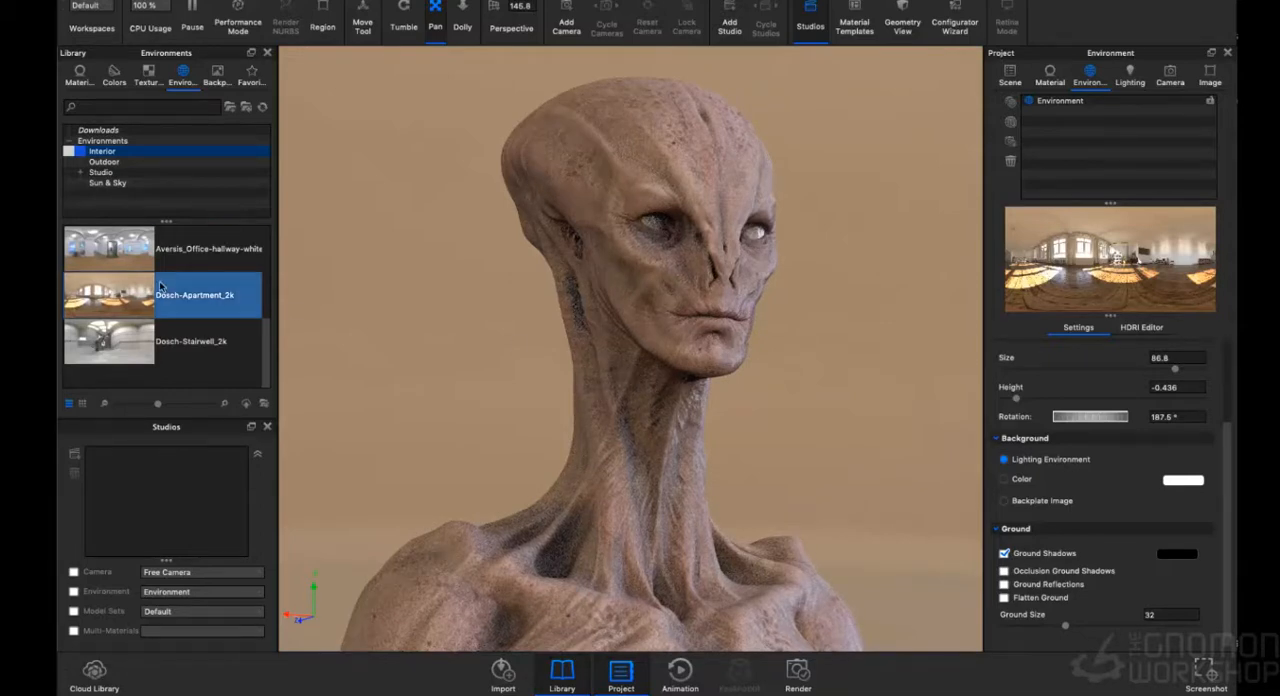
- Light the scene with the Aversis_Office-hallway-white environment and set its rotation to 309.5°
drag(132, 245, 321, 251)
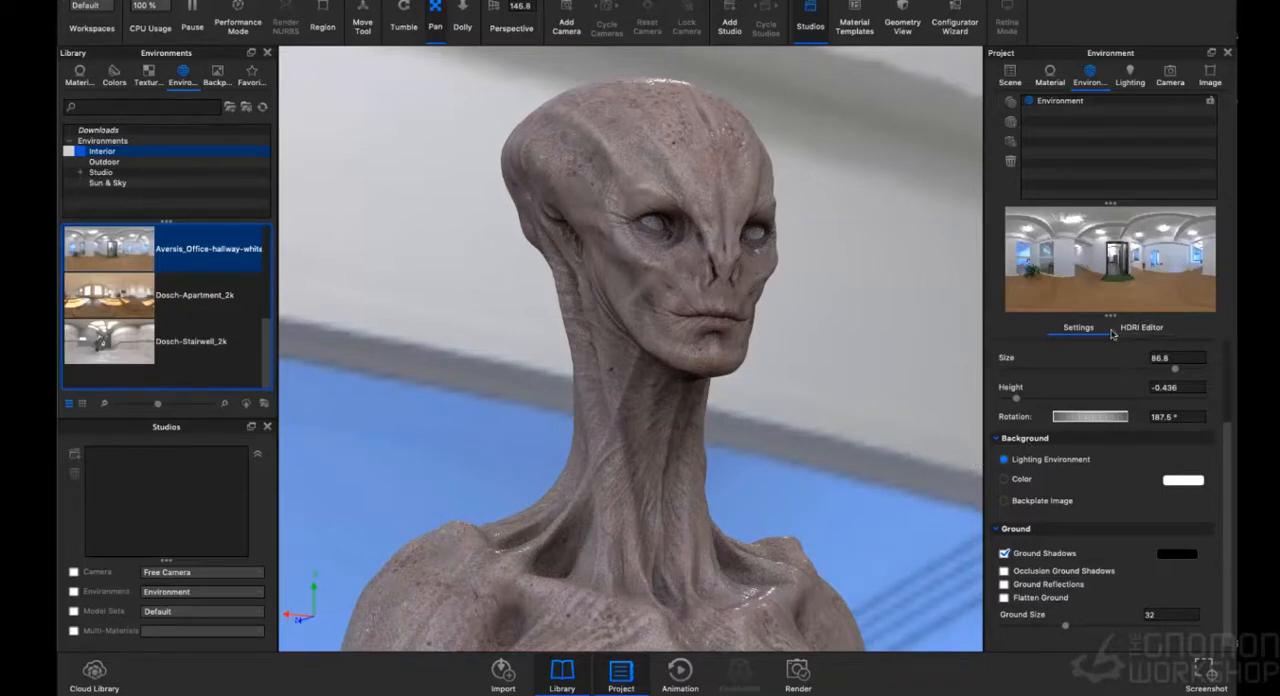
drag(1123, 418, 1092, 418)
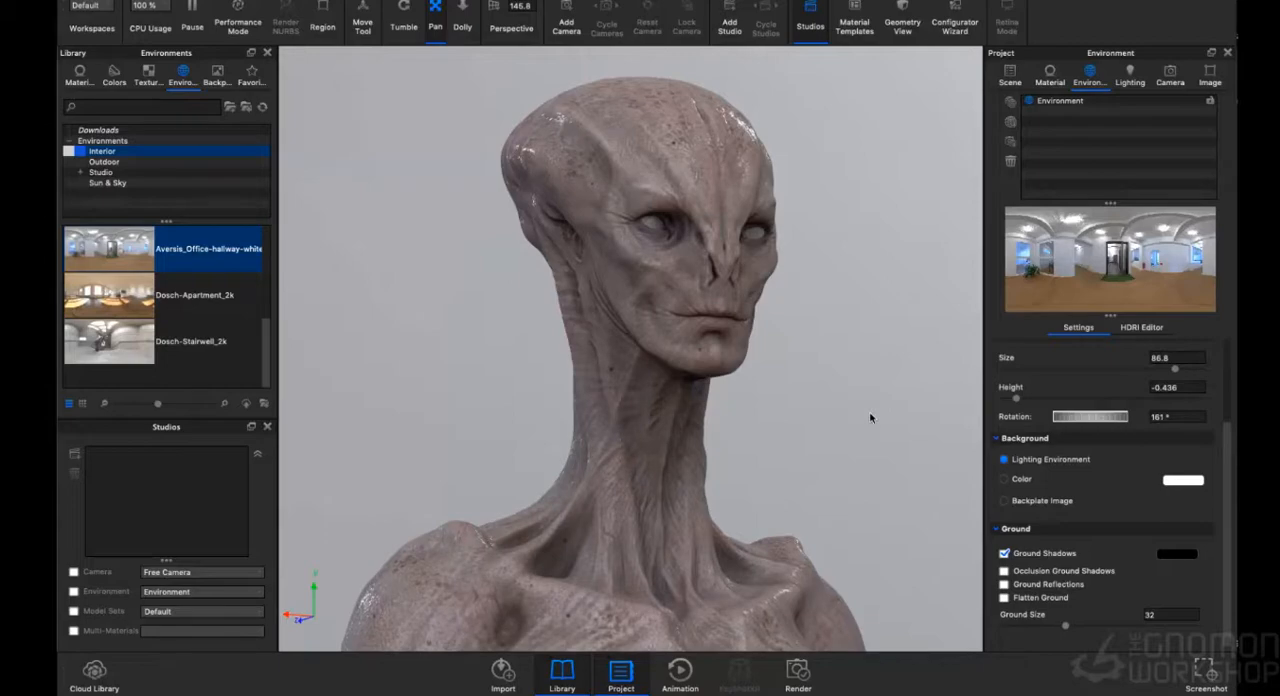
mouse_move(1095, 421)
mouse_down()
mouse_move(1053, 421)
mouse_move(1098, 421)
mouse_move(1075, 419)
mouse_up()
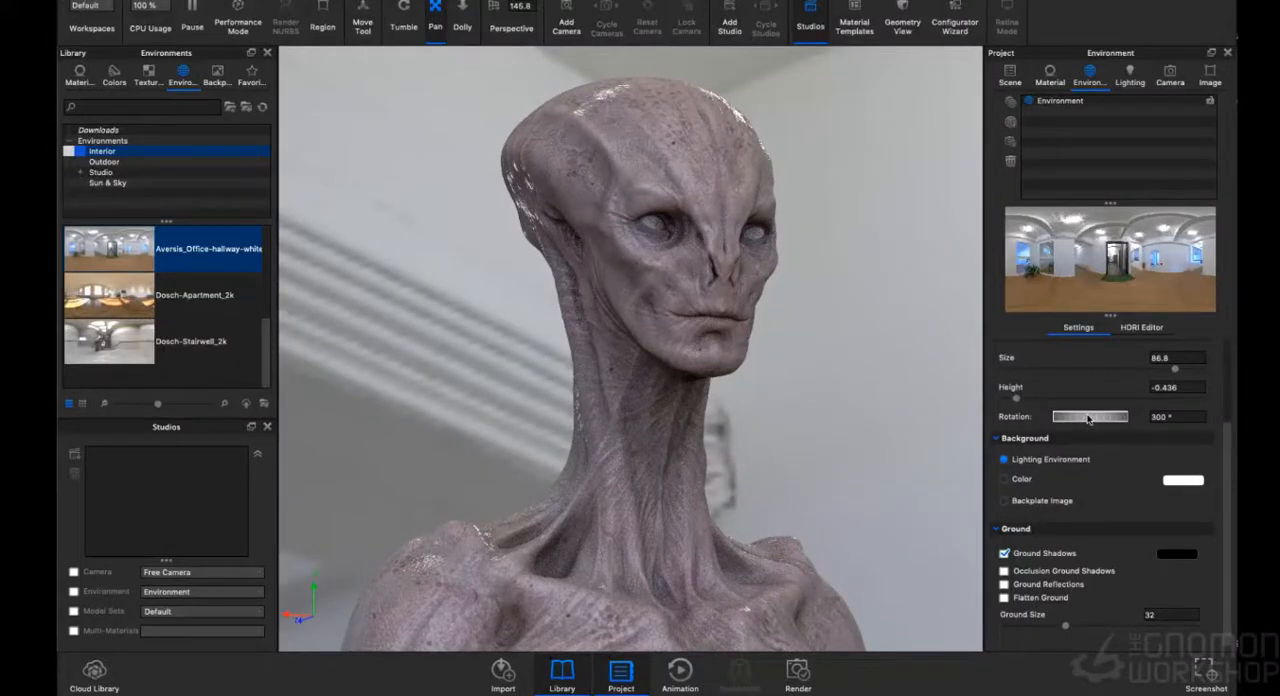
drag(1088, 419, 1099, 421)
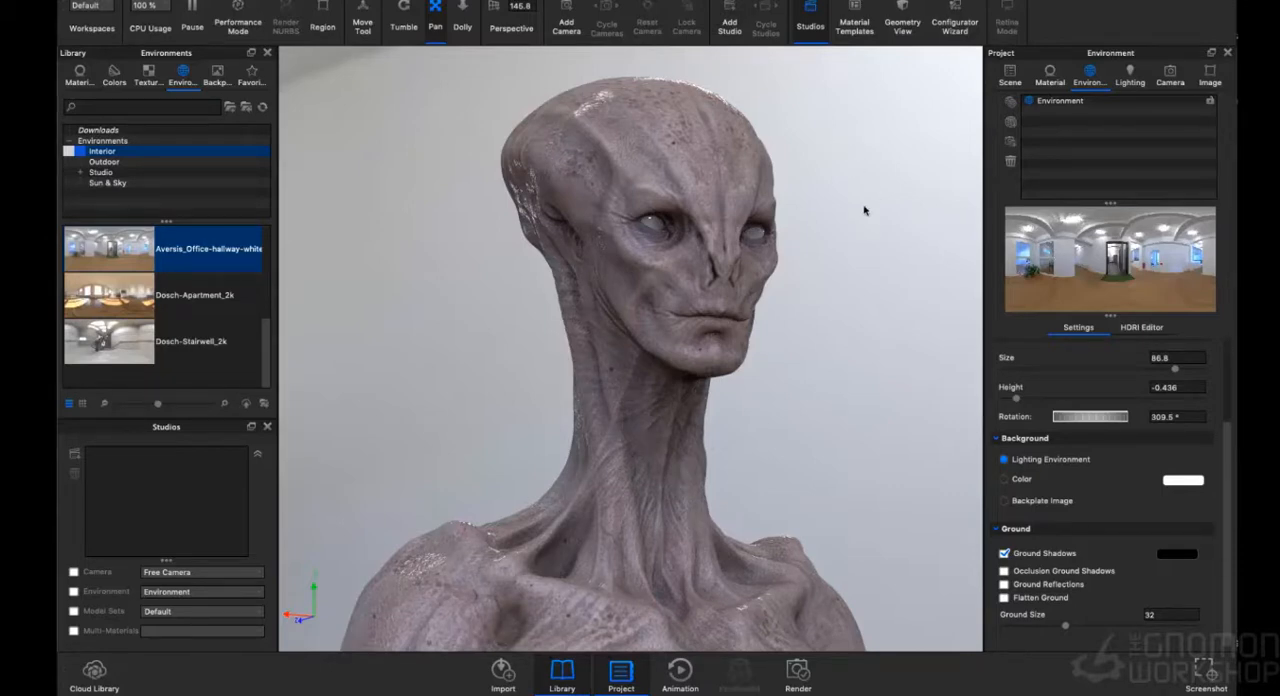
- Switch to ZBrush and save the tool as AS-Alien_Creature_Texturing_v001.ztl, replacing the existing file
key(super+Tab)
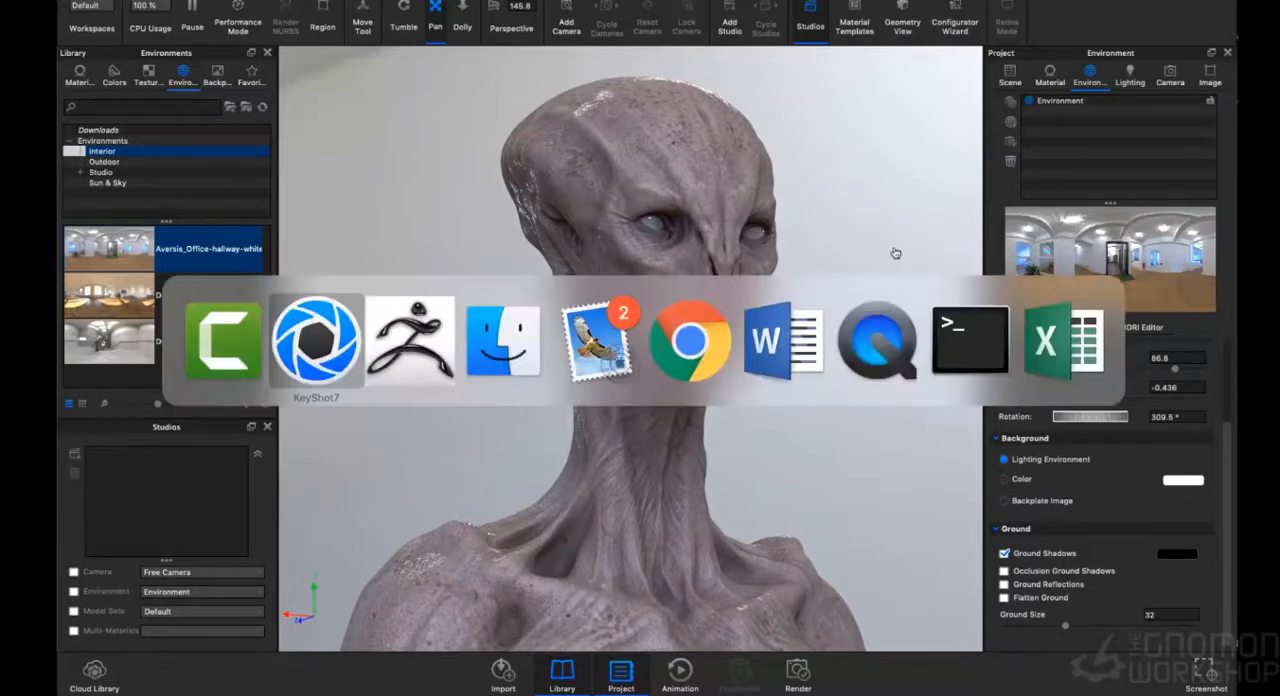
key(super+Tab)
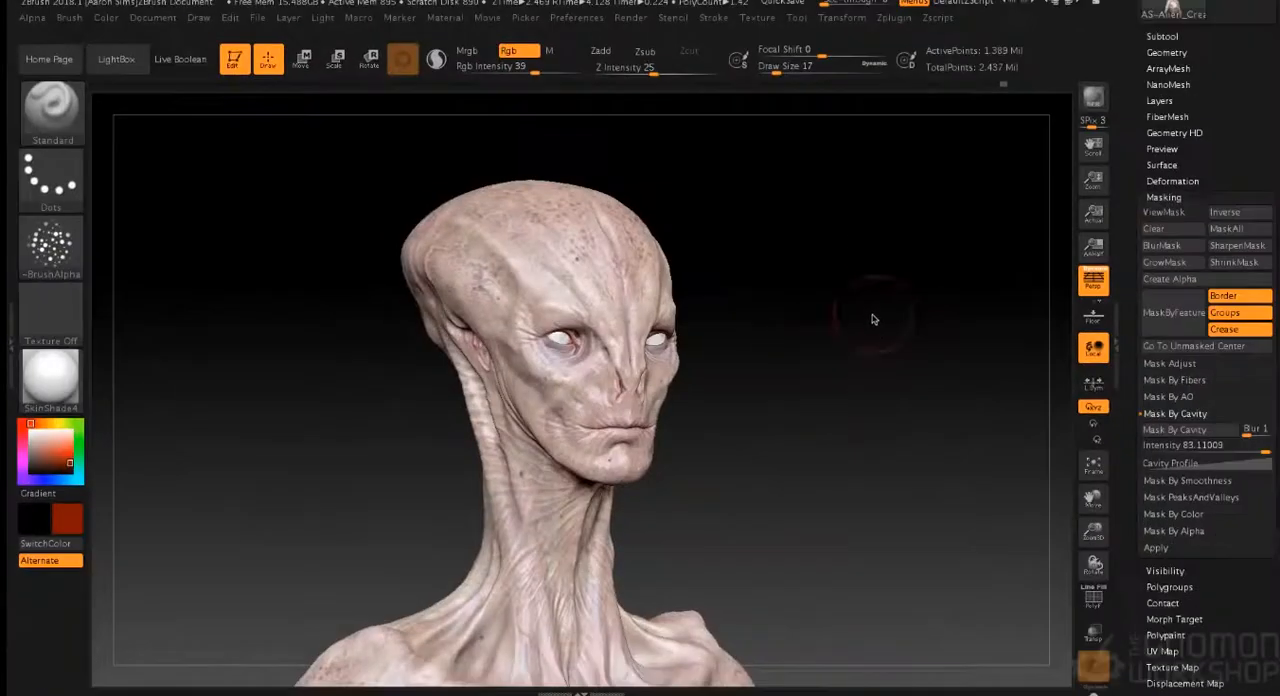
drag(871, 366, 867, 405)
alt+drag(849, 319, 848, 389)
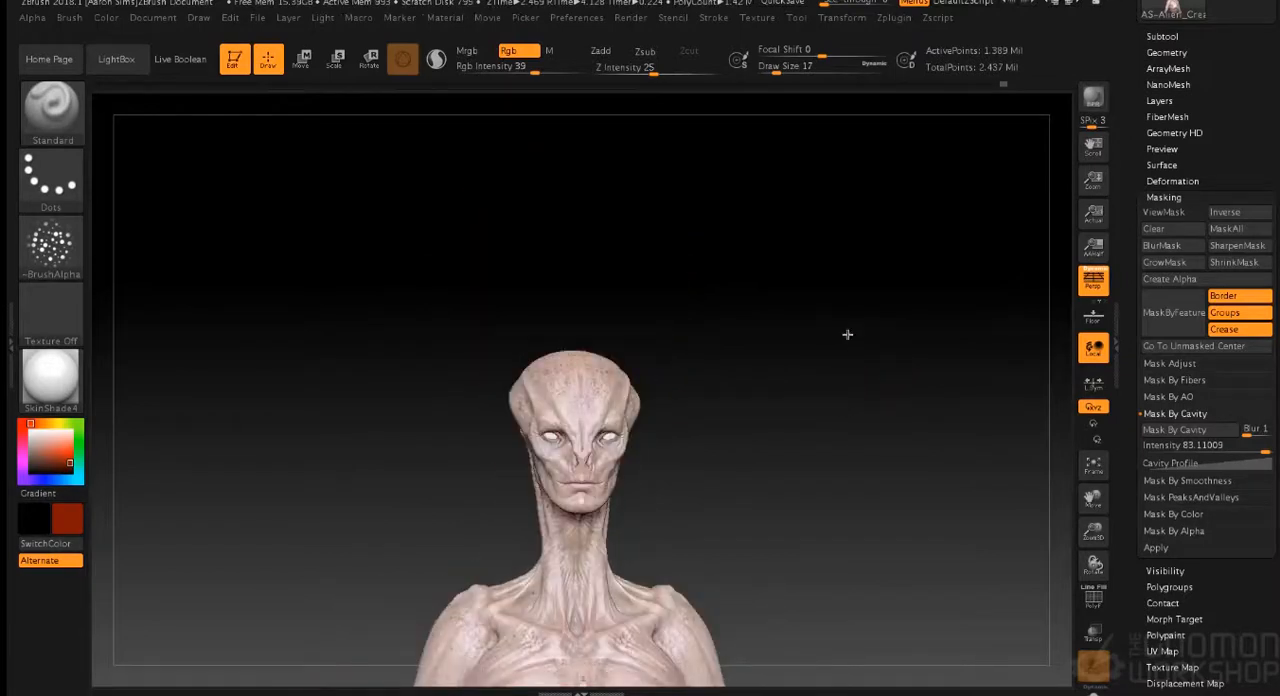
alt+drag(848, 334, 828, 382)
alt+drag(850, 296, 846, 256)
click(796, 18)
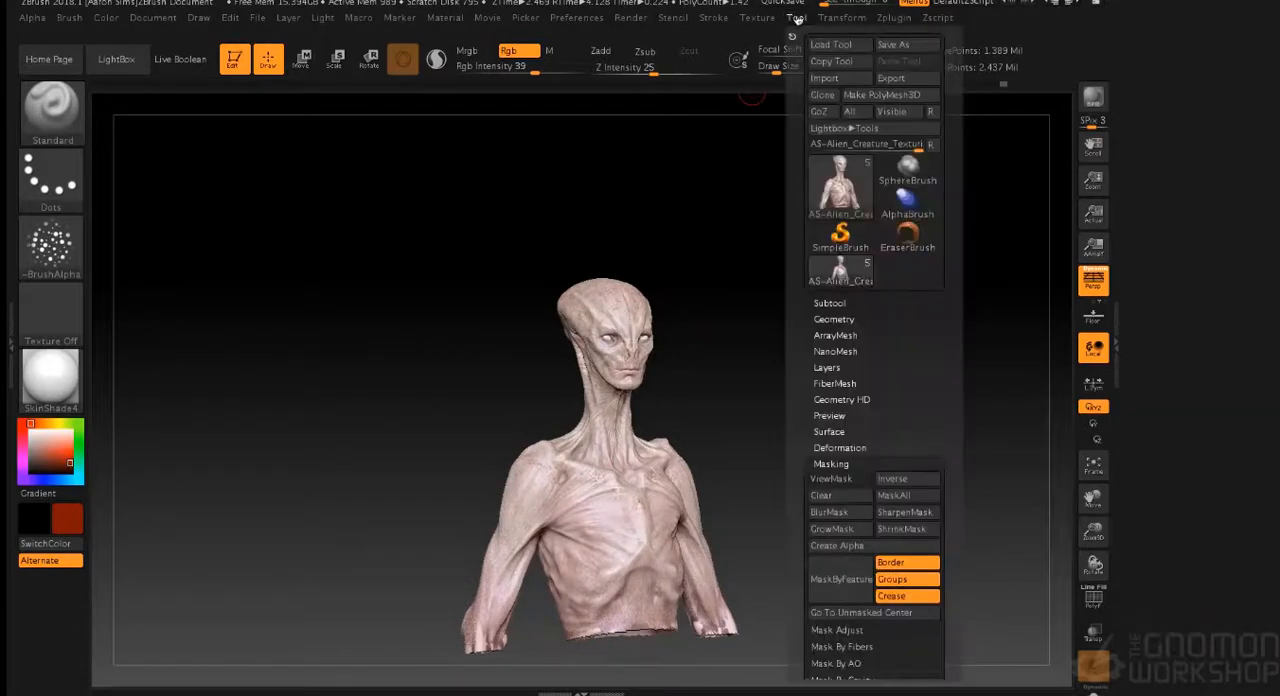
click(890, 44)
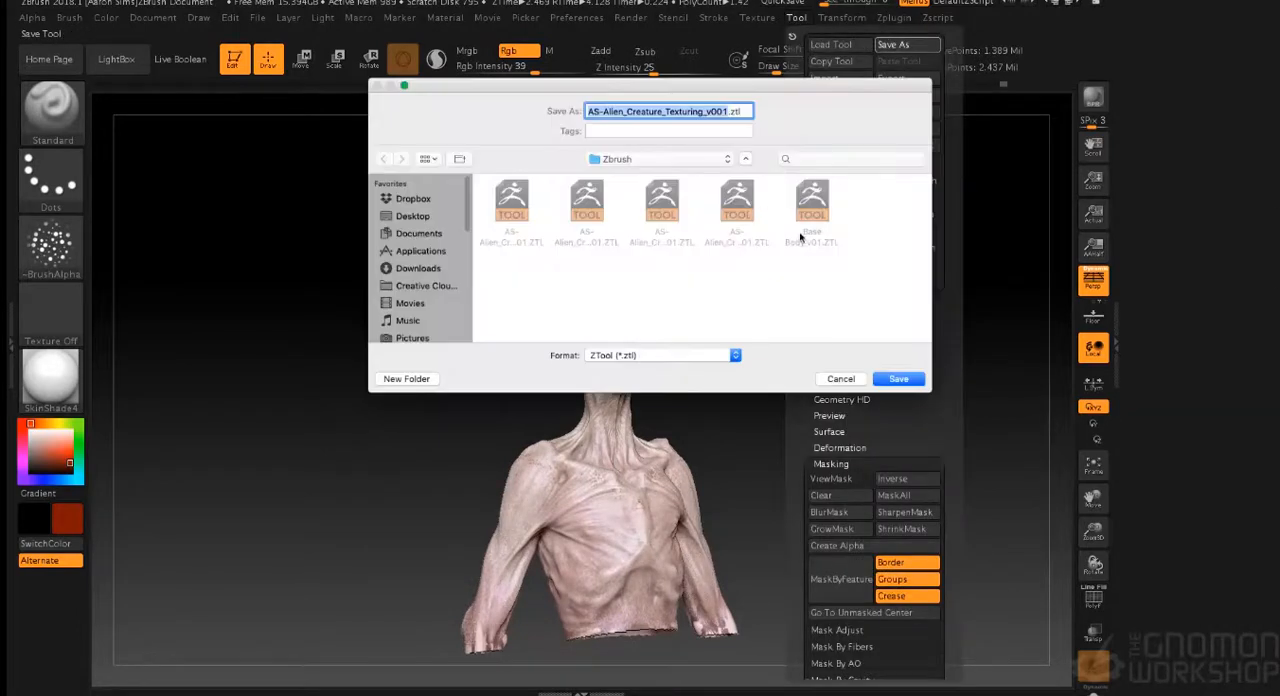
click(899, 380)
click(748, 177)
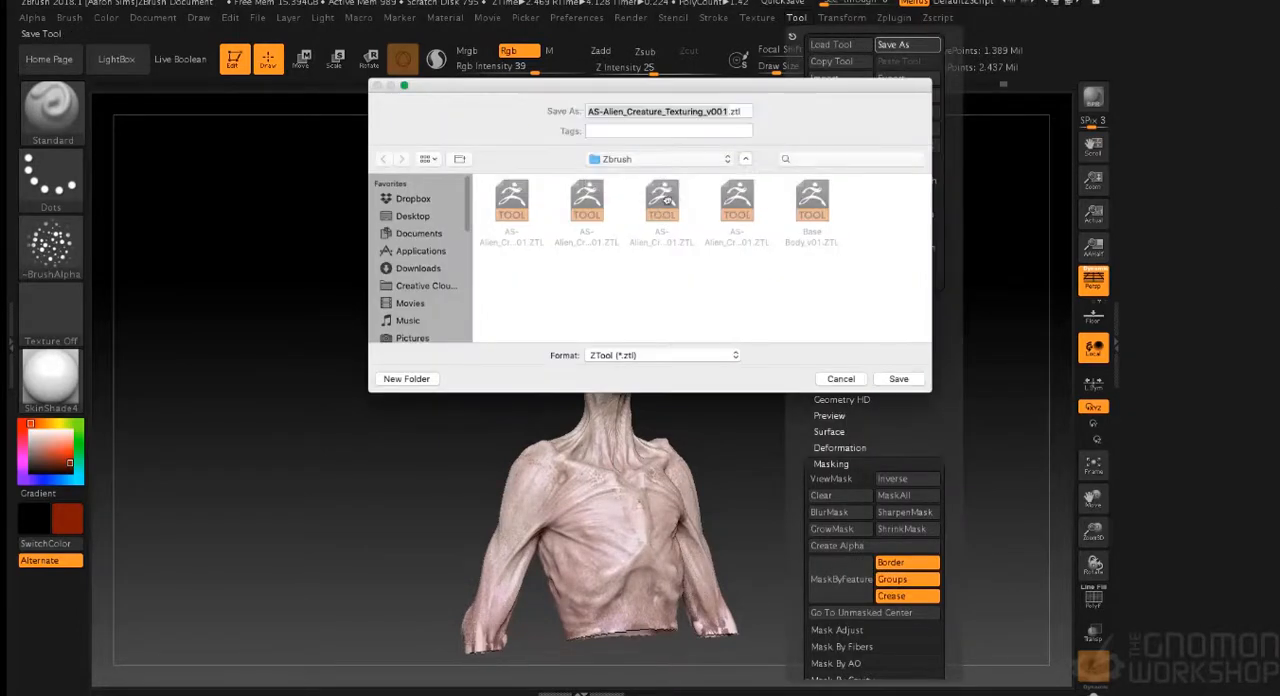
- Create a combined low-resolution posing mesh of the alien with Transpose Master
alt+drag(791, 259, 792, 296)
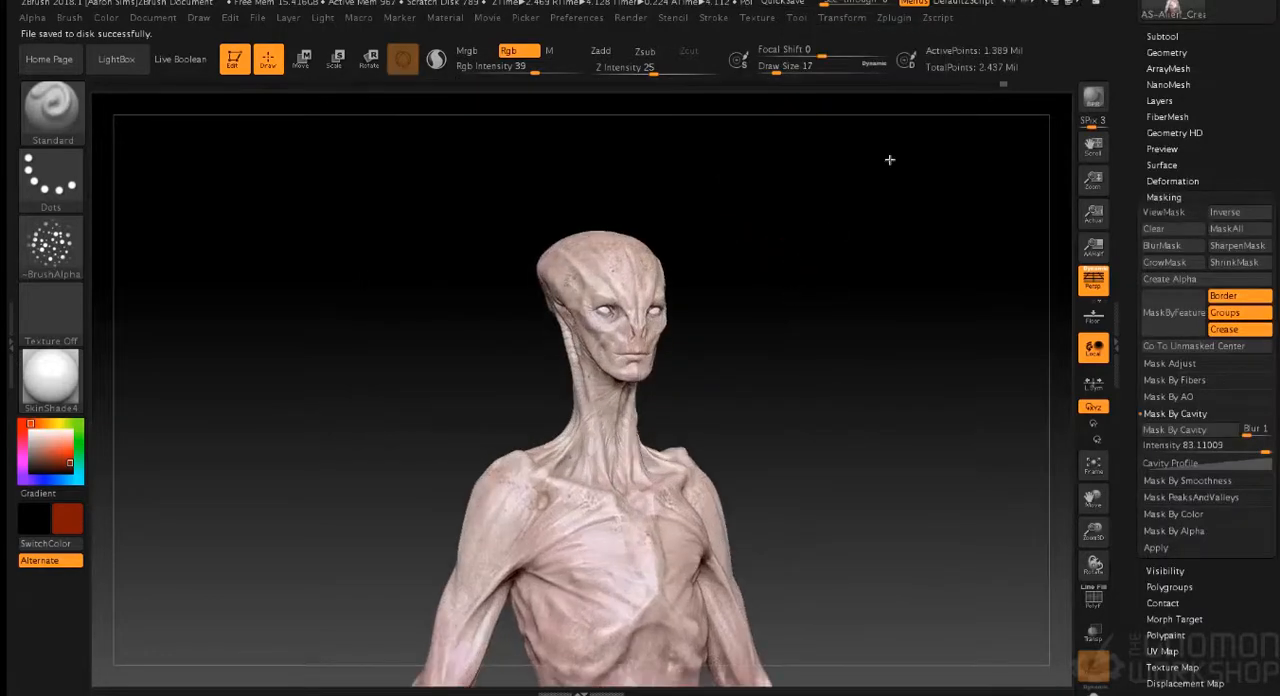
click(895, 19)
click(945, 290)
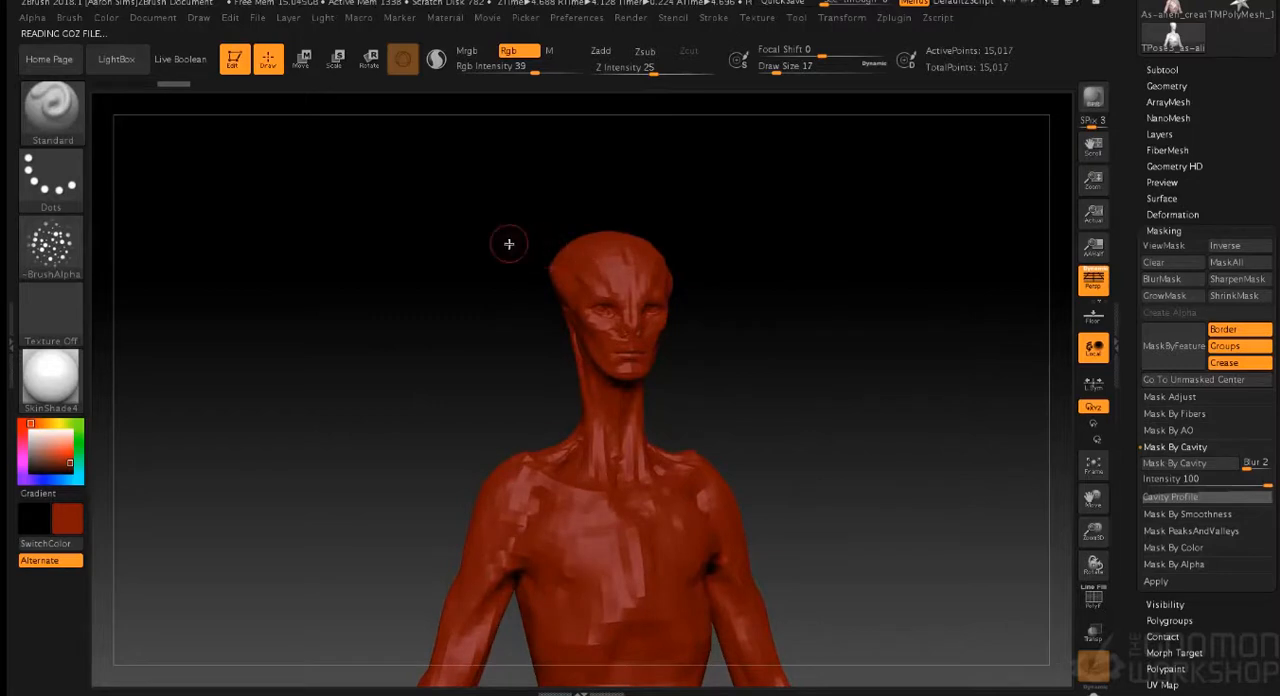
- Mask the head and upper neck of the posing mesh, and set the active colour to white
mouse_move(514, 215)
alt+mouse_down()
mouse_move(666, 333)
mouse_move(554, 231)
mouse_move(699, 358)
mouse_move(457, 186)
mouse_move(690, 365)
alt+mouse_up()
key(ctrl)
drag(752, 336, 858, 340)
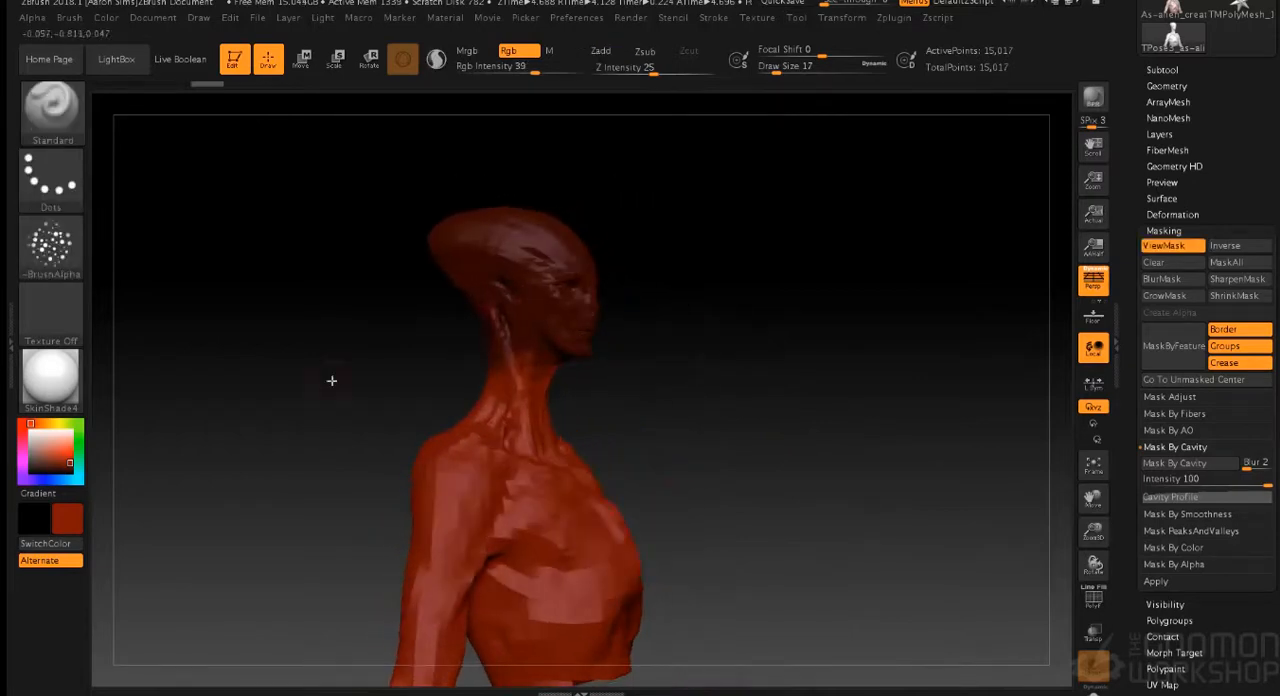
click(42, 437)
click(32, 432)
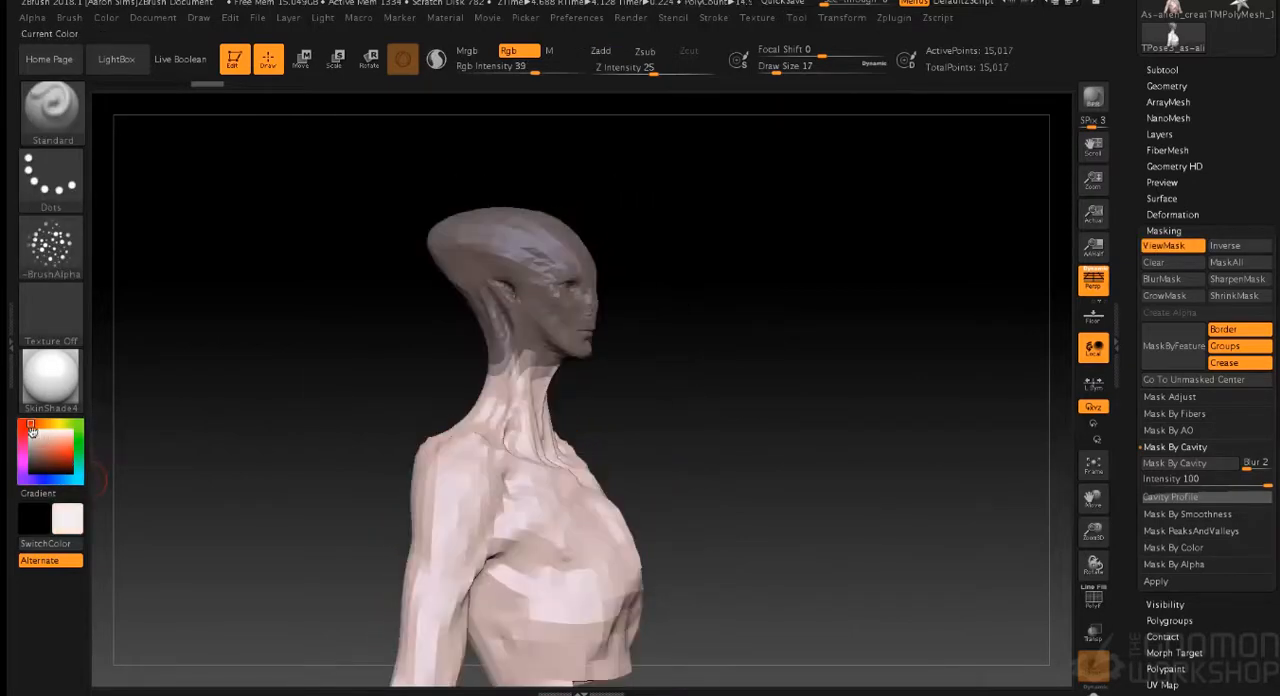
- Refine the mask's edge along the jawline and upper neck of the posing mesh
drag(637, 425, 619, 425)
alt+drag(688, 376, 718, 550)
alt+drag(848, 356, 900, 612)
alt+drag(865, 300, 792, 473)
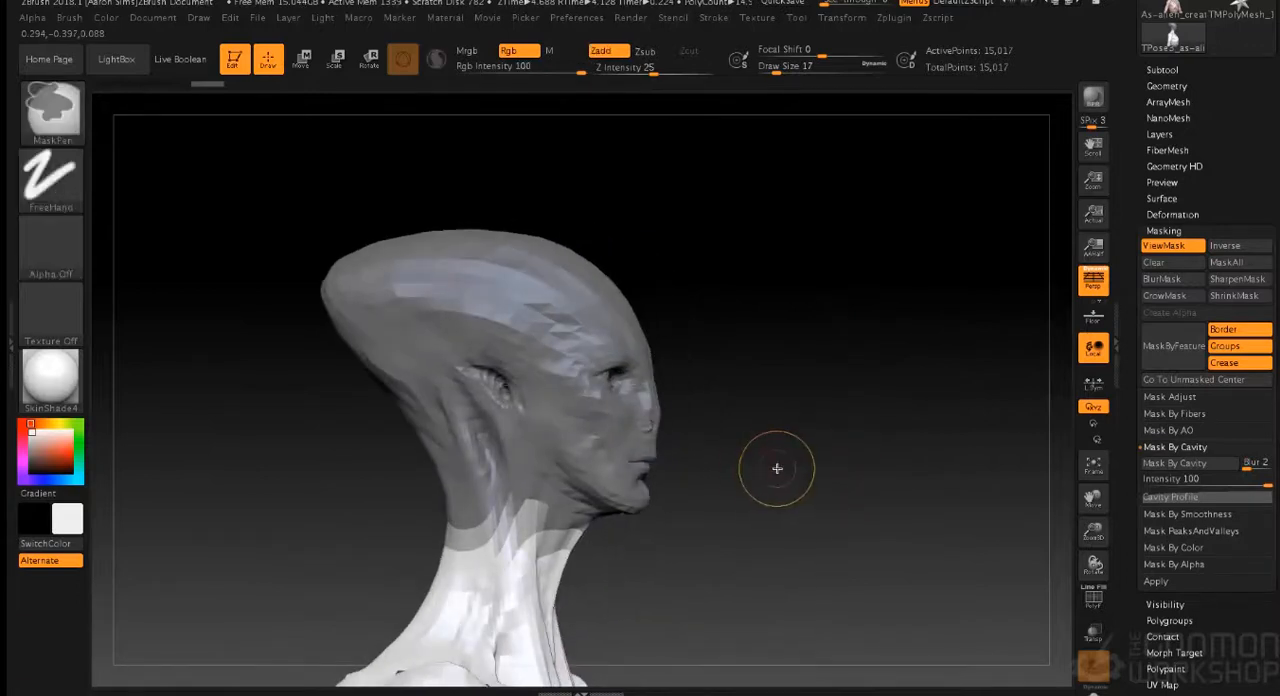
ctrl+click(777, 466)
mouse_move(578, 545)
ctrl+mouse_down()
mouse_move(534, 562)
mouse_move(573, 547)
ctrl+mouse_up()
mouse_move(694, 571)
mouse_down()
mouse_move(603, 549)
mouse_move(600, 505)
mouse_move(704, 474)
mouse_move(530, 536)
mouse_up()
ctrl+drag(620, 480, 688, 432)
mouse_move(822, 490)
mouse_down()
mouse_move(742, 502)
mouse_move(648, 553)
mouse_up()
ctrl+drag(672, 481, 609, 489)
drag(848, 504, 785, 500)
ctrl+drag(722, 486, 672, 509)
- Invert the mask so the neck and body are protected and the head is free to pose
drag(850, 505, 926, 502)
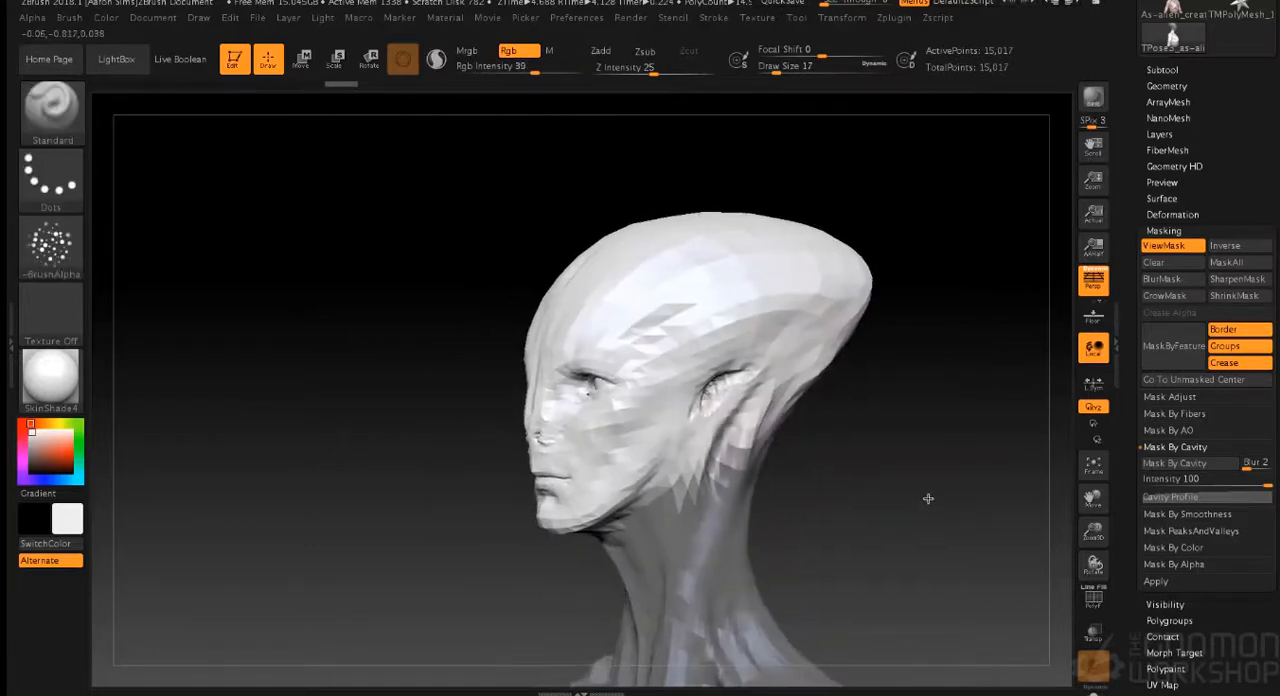
ctrl+click(923, 499)
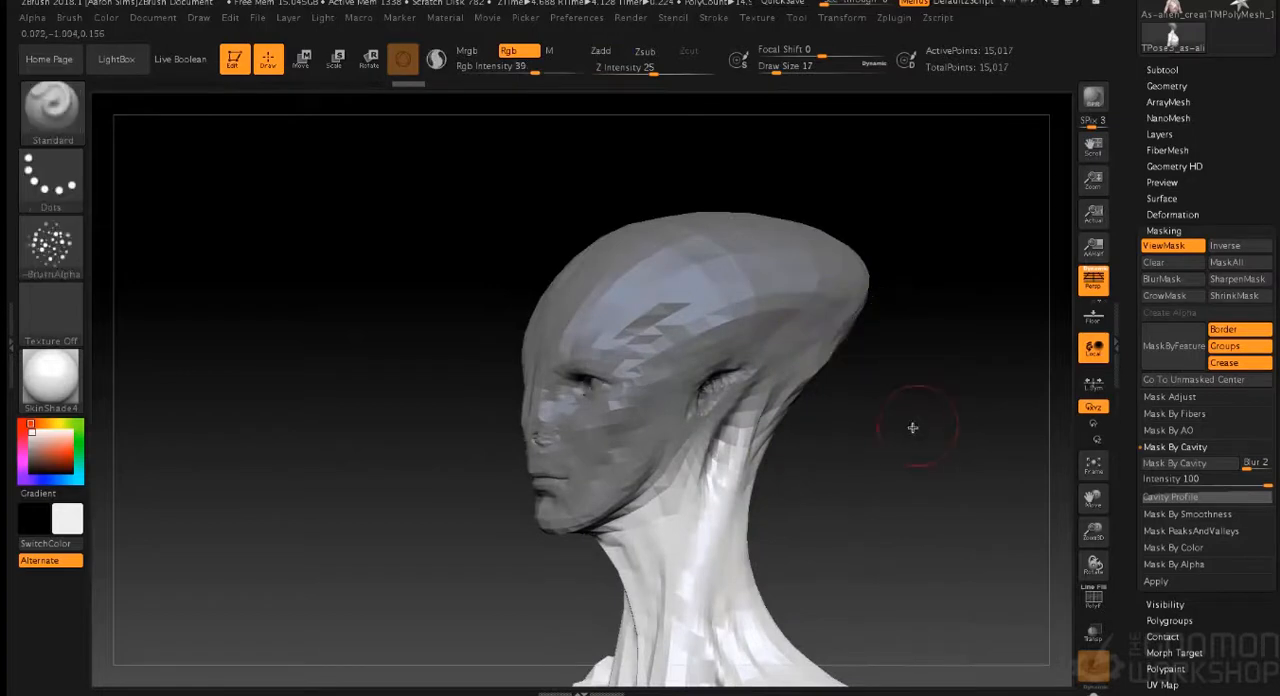
mouse_move(917, 437)
shift+mouse_down()
mouse_move(953, 432)
mouse_move(800, 394)
mouse_move(846, 411)
shift+mouse_up()
ctrl+click(792, 404)
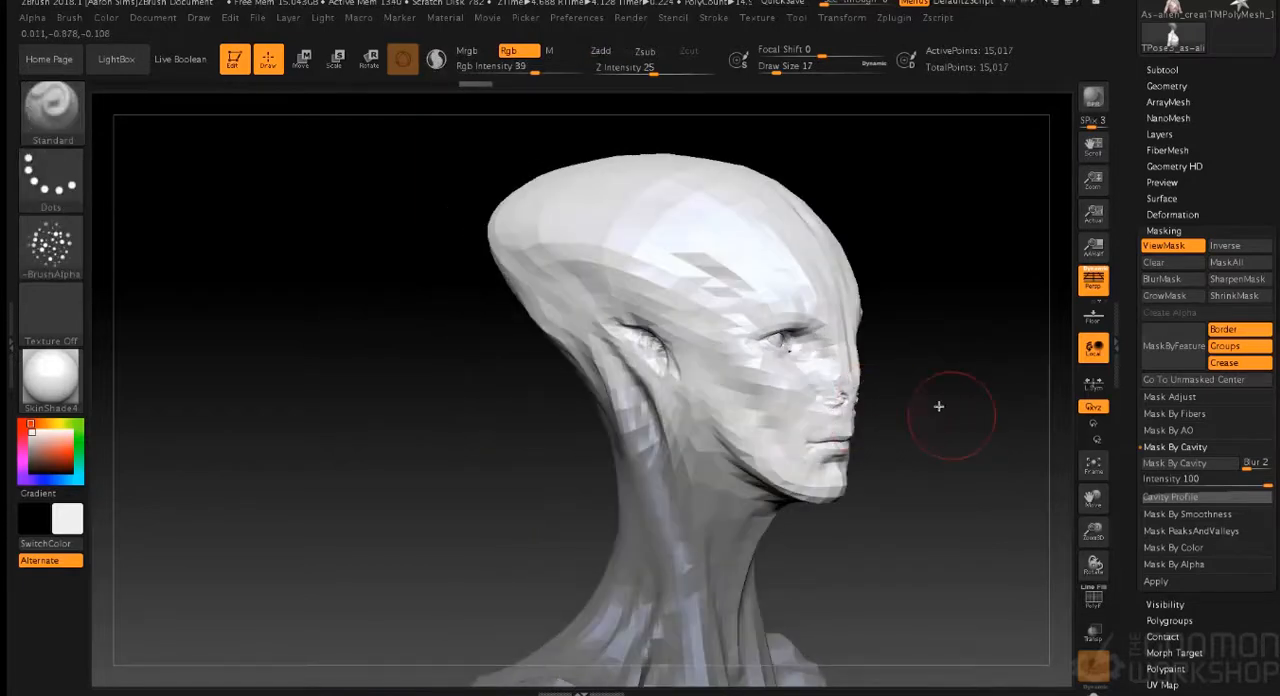
- Try to turn the unmasked head around a Rotate transpose line running from the skull's top to below the jaw
click(369, 68)
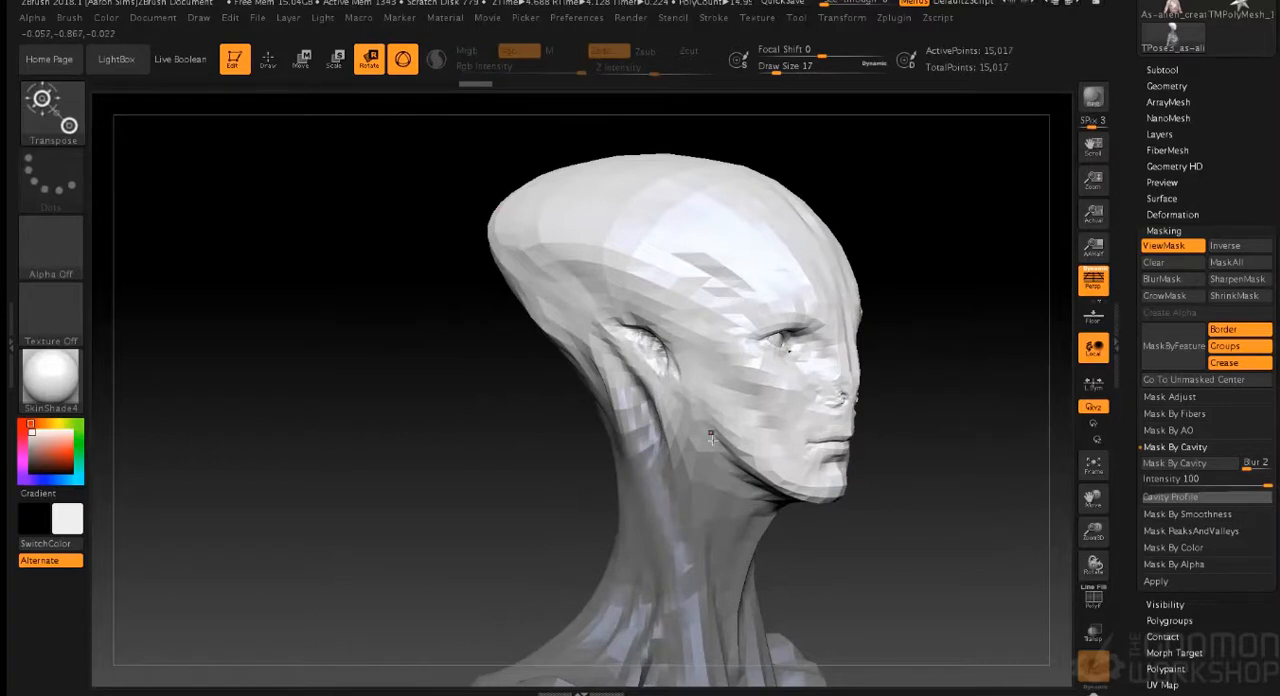
click(403, 59)
drag(702, 190, 707, 509)
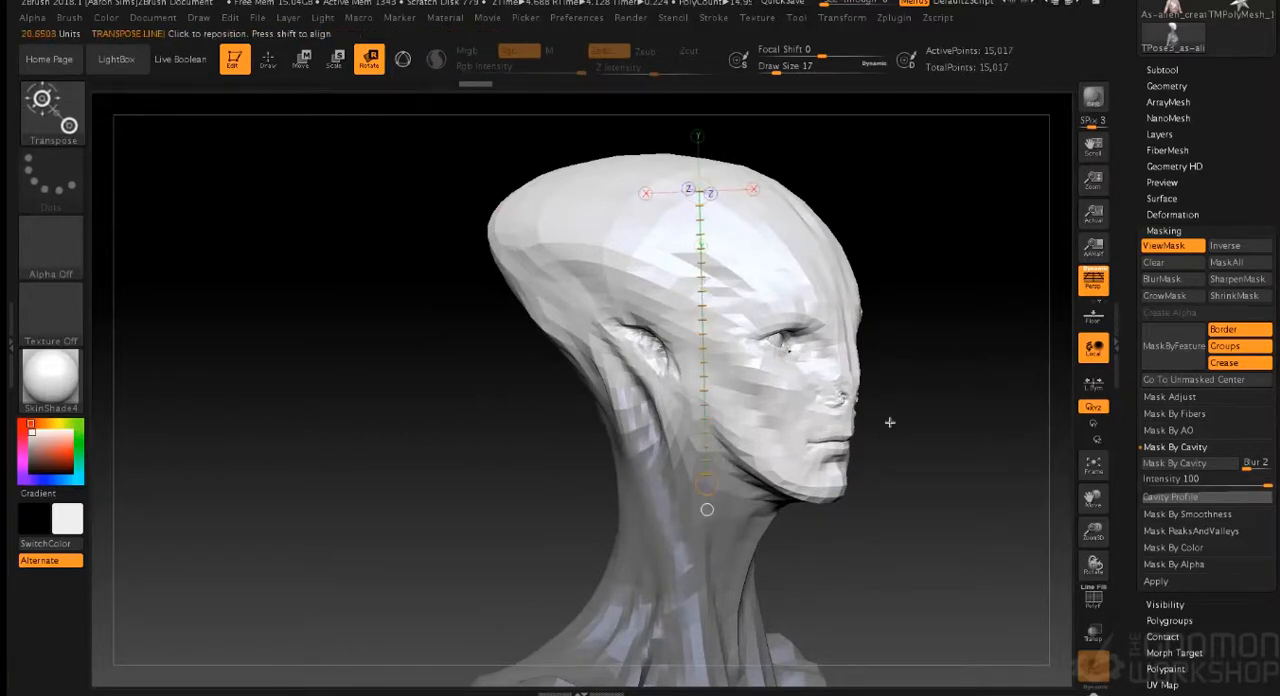
drag(932, 420, 827, 369)
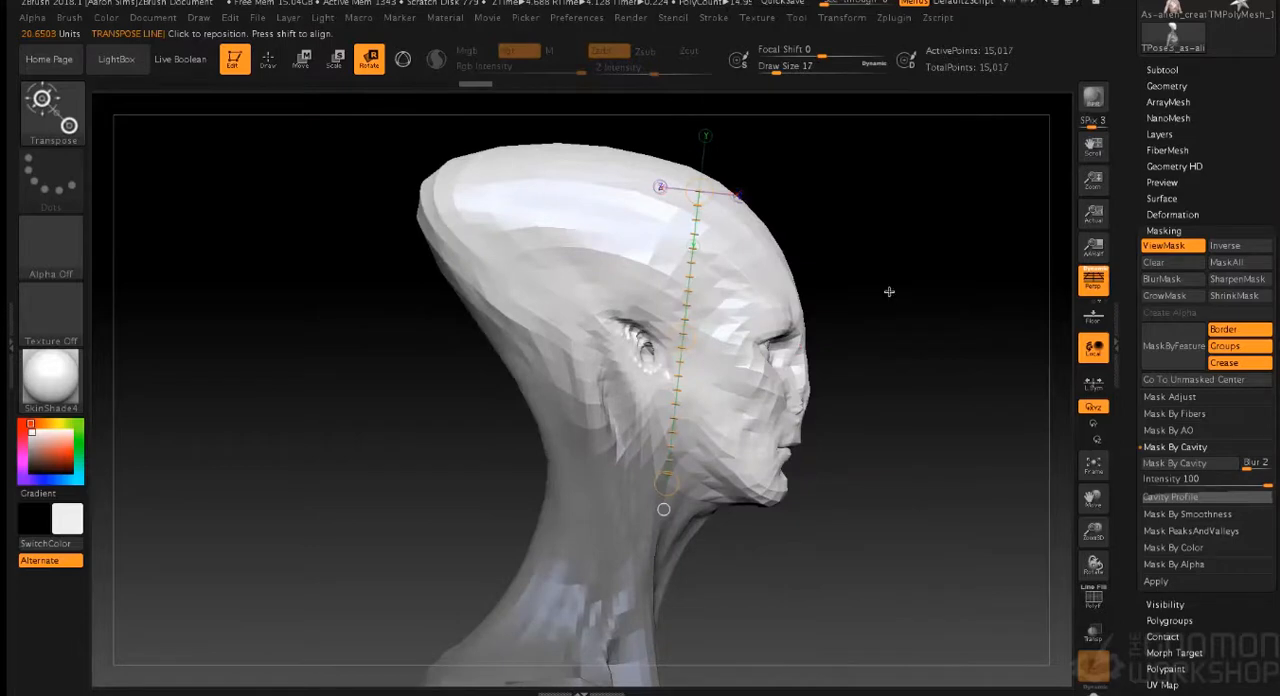
drag(920, 308, 846, 308)
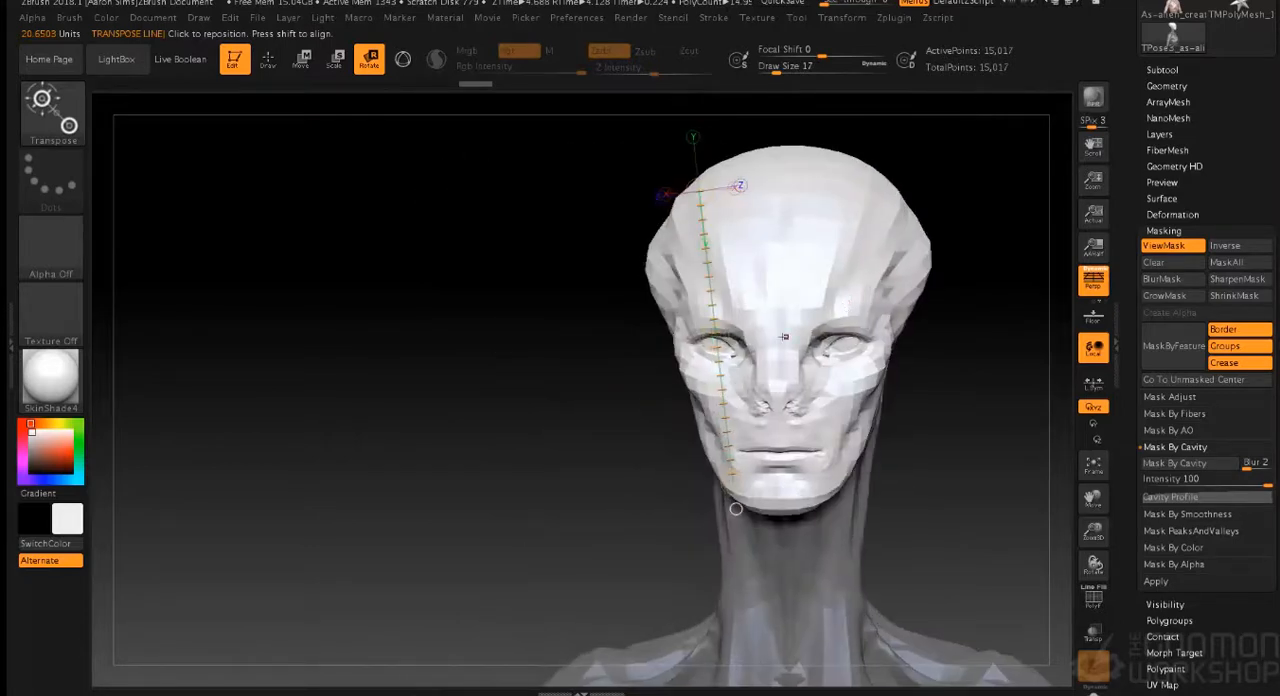
drag(717, 338, 270, 427)
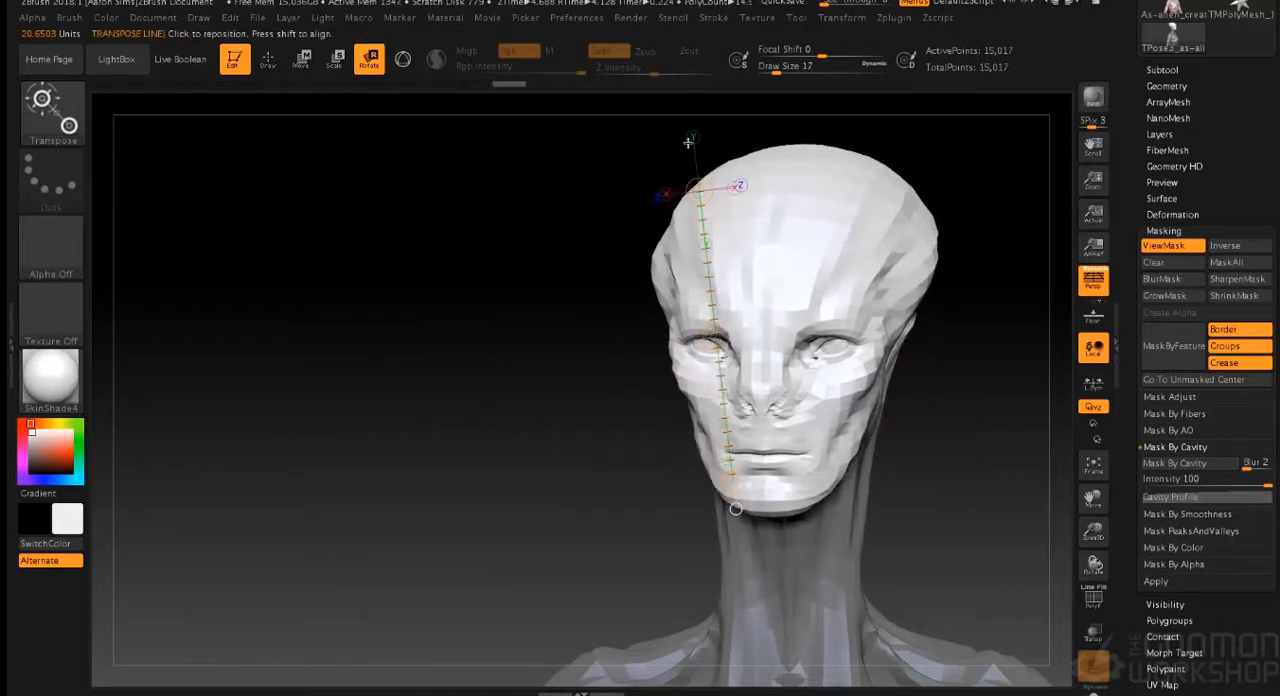
- Try to turn the head further to one side with the transpose line realigned along the face's centre
drag(699, 190, 775, 176)
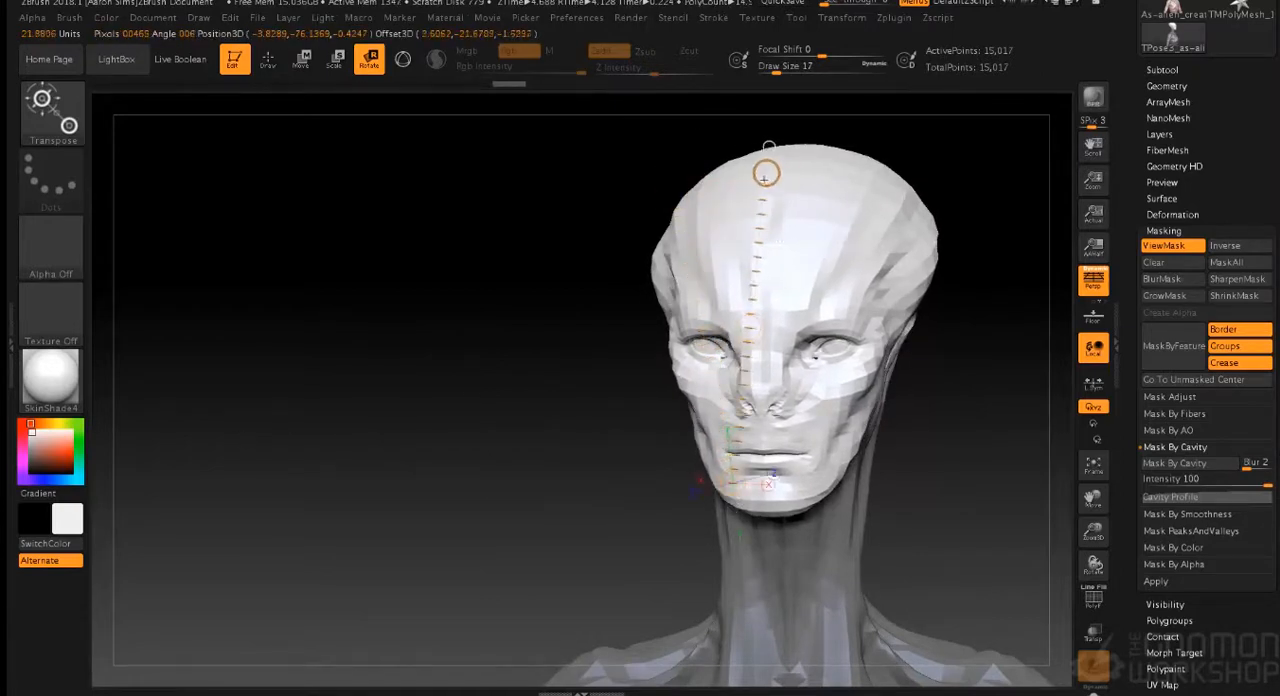
drag(746, 489, 748, 488)
drag(747, 326, 494, 384)
click(753, 185)
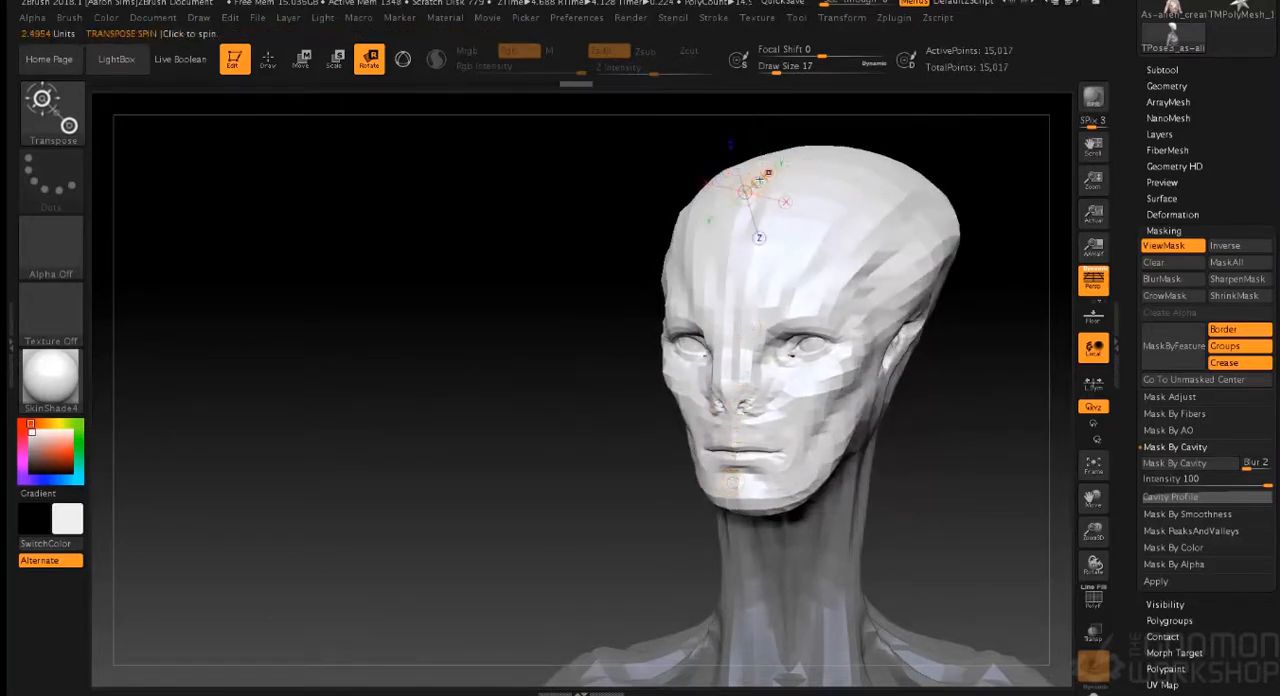
drag(571, 317, 555, 317)
drag(906, 415, 772, 336)
key(f)
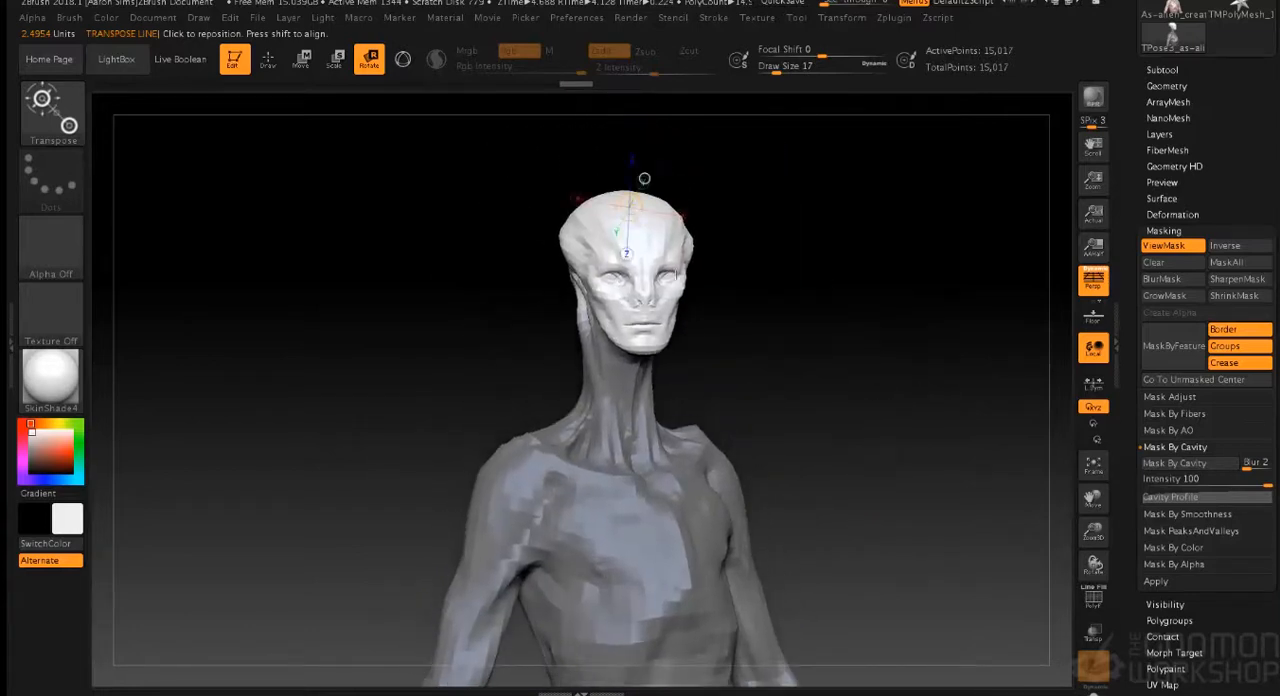
- Try to shift the head slightly sideways on the neck using a new transpose line from skull to chin
drag(608, 190, 620, 364)
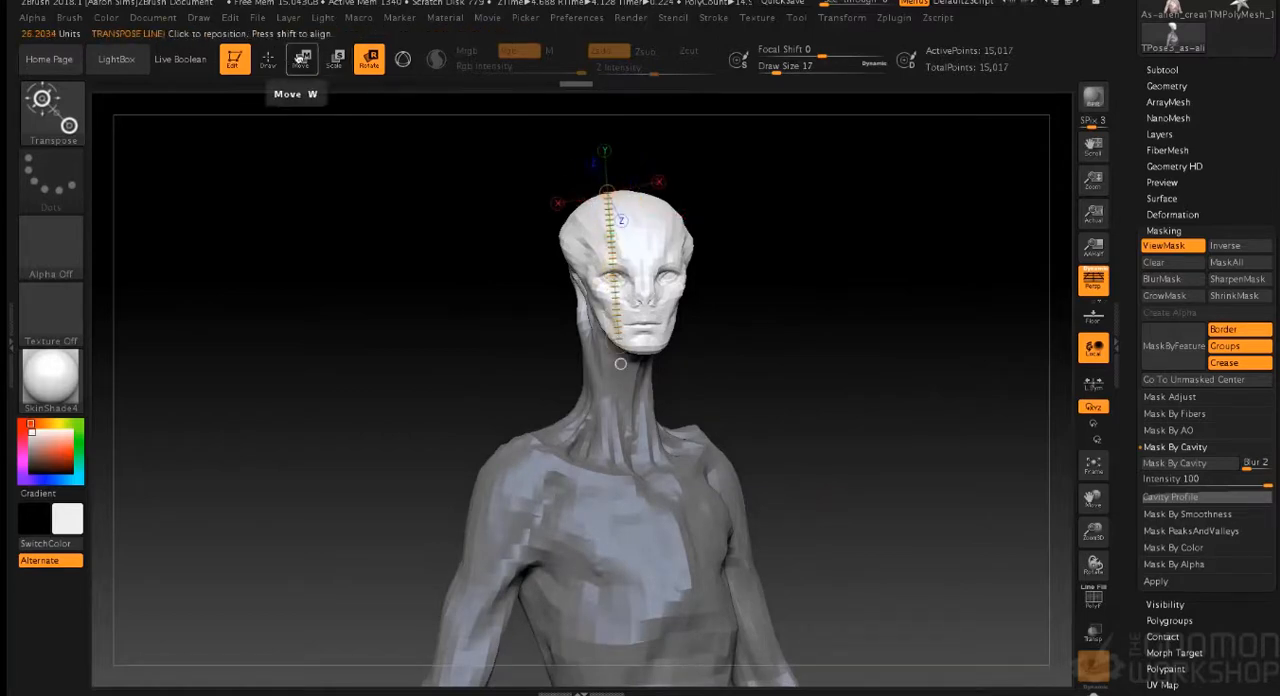
click(302, 58)
drag(612, 262, 605, 263)
mouse_move(729, 277)
mouse_down()
mouse_move(752, 276)
mouse_move(623, 280)
mouse_move(751, 277)
mouse_move(735, 274)
mouse_up()
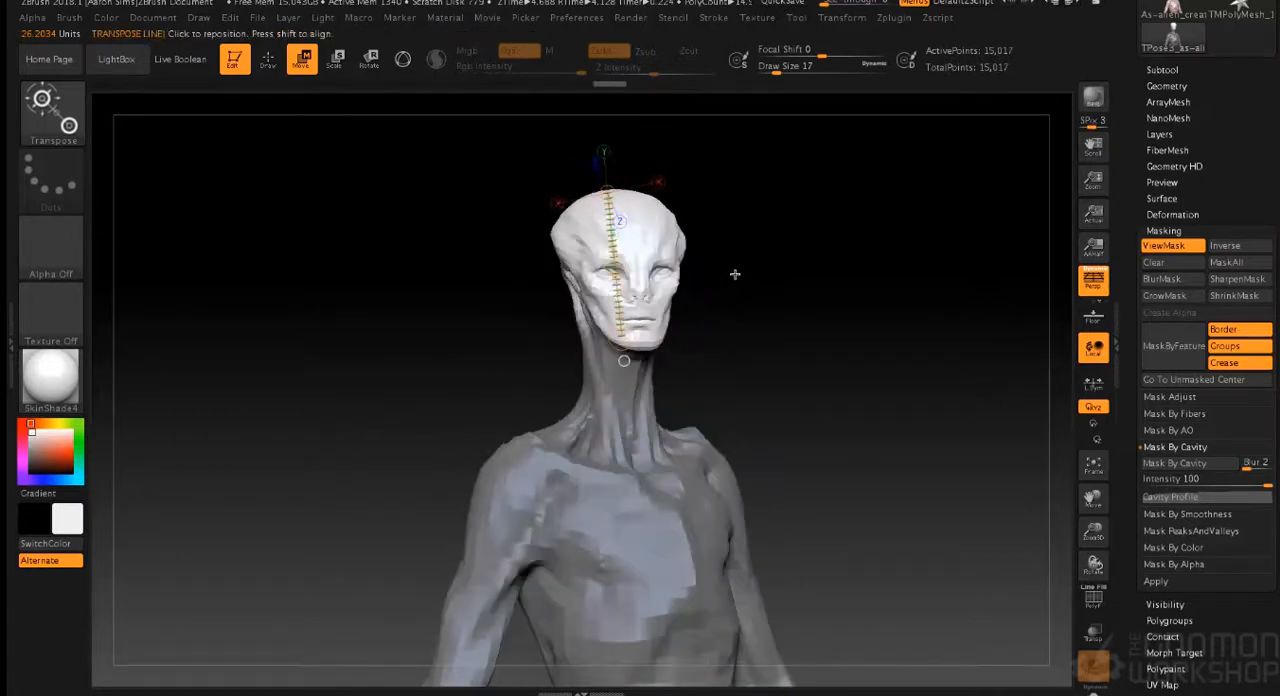
click(368, 59)
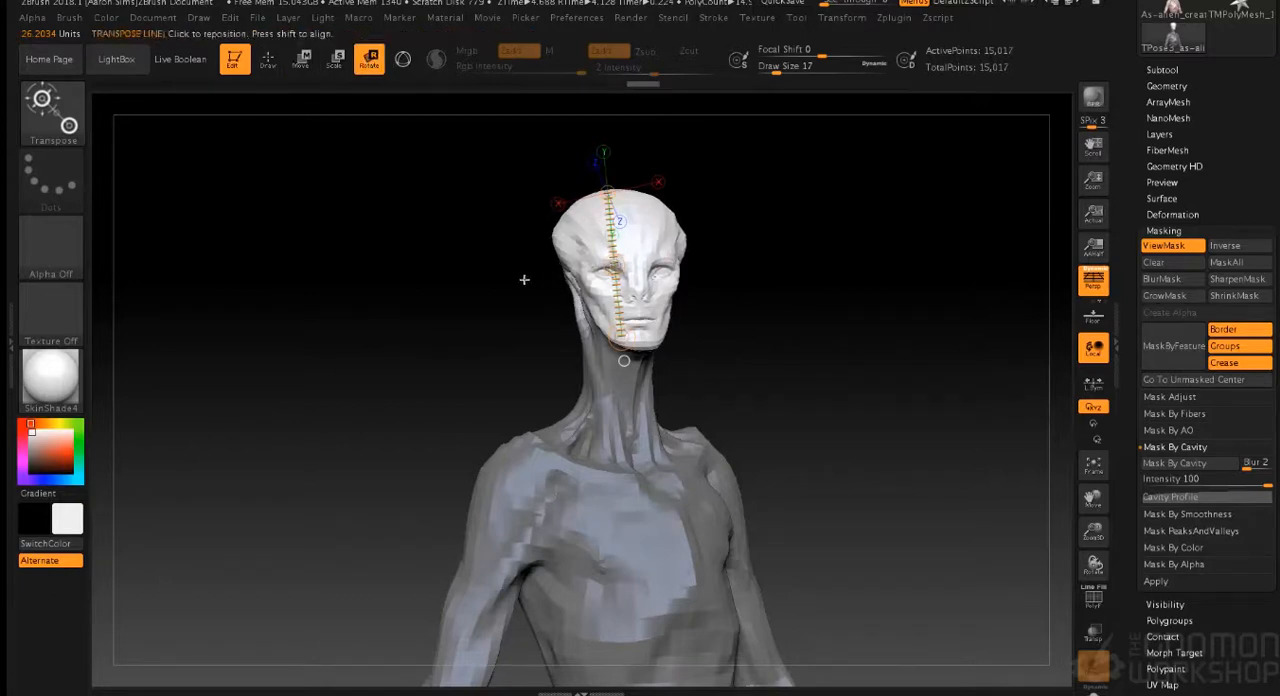
mouse_move(867, 336)
mouse_down()
mouse_move(883, 397)
mouse_move(829, 349)
mouse_move(871, 343)
mouse_move(808, 312)
mouse_move(612, 383)
mouse_up()
drag(824, 388, 874, 423)
key(ctrl)
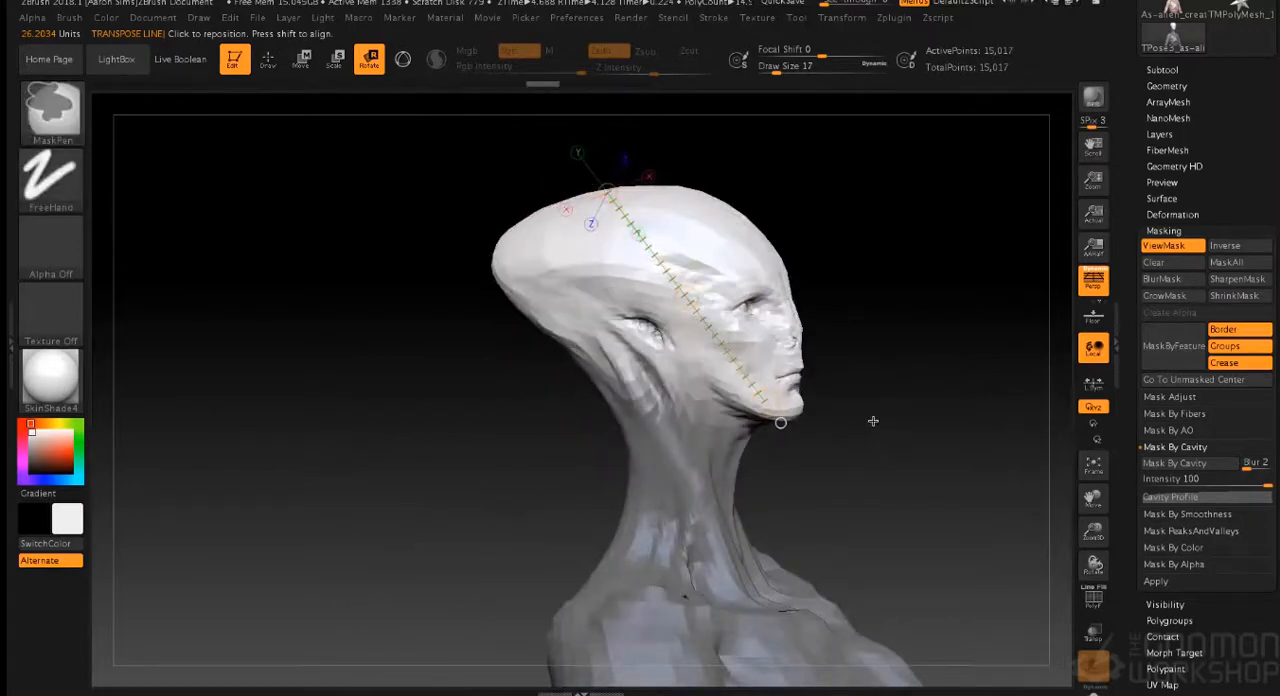
mouse_move(903, 417)
mouse_down()
mouse_move(808, 414)
mouse_move(826, 414)
mouse_move(825, 333)
mouse_move(818, 449)
mouse_move(826, 388)
mouse_move(831, 434)
mouse_move(835, 403)
mouse_up()
- Invert the mask onto the head and refine its edge under the chin with a draw size of 10
click(268, 60)
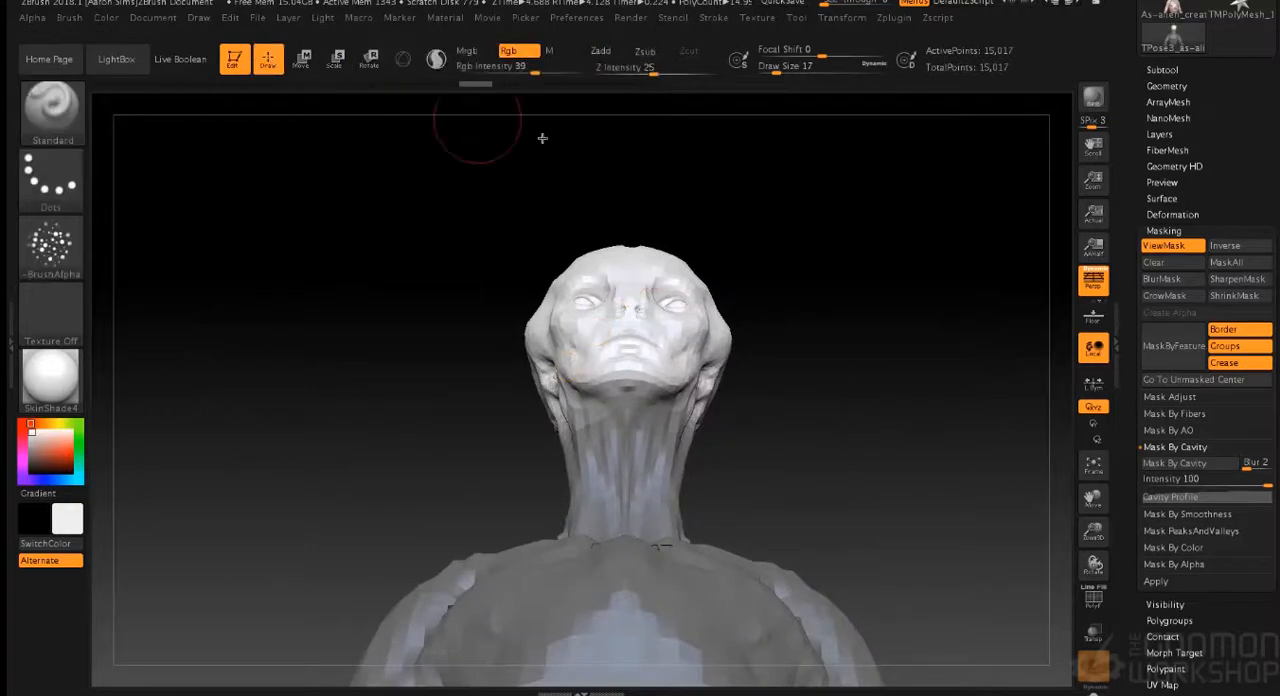
drag(816, 377, 822, 374)
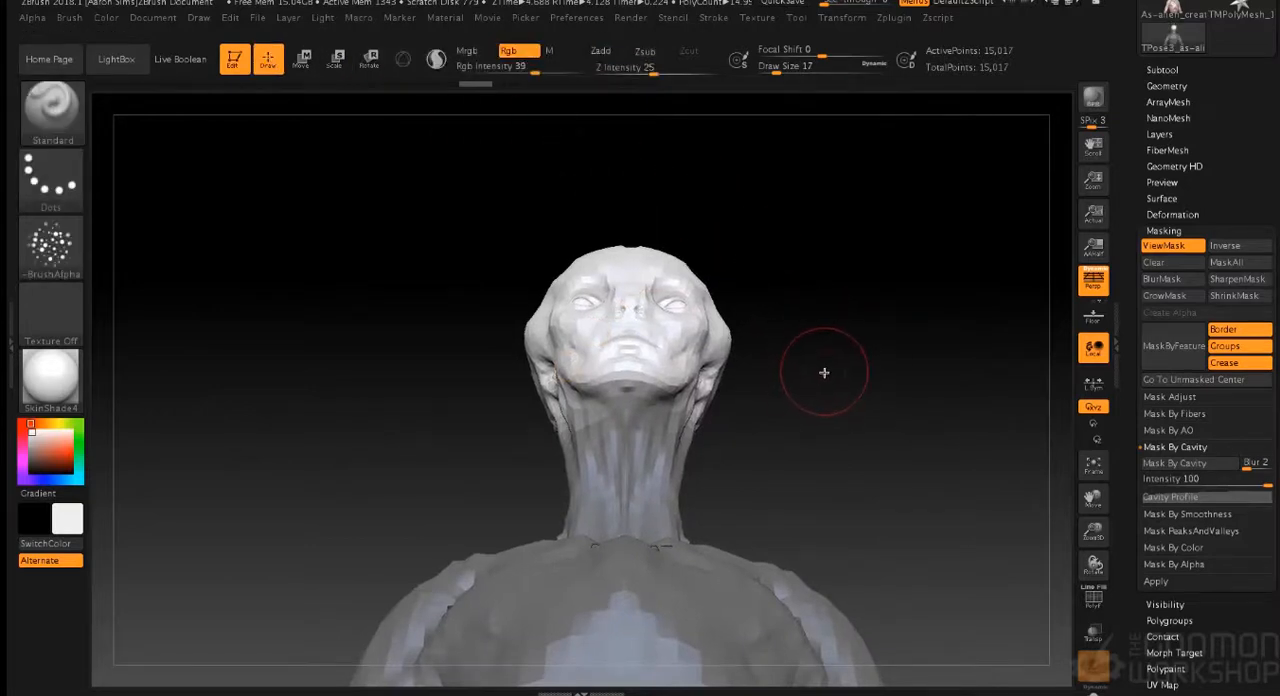
ctrl+click(824, 372)
key(s)
drag(790, 370, 780, 369)
ctrl+drag(600, 385, 647, 387)
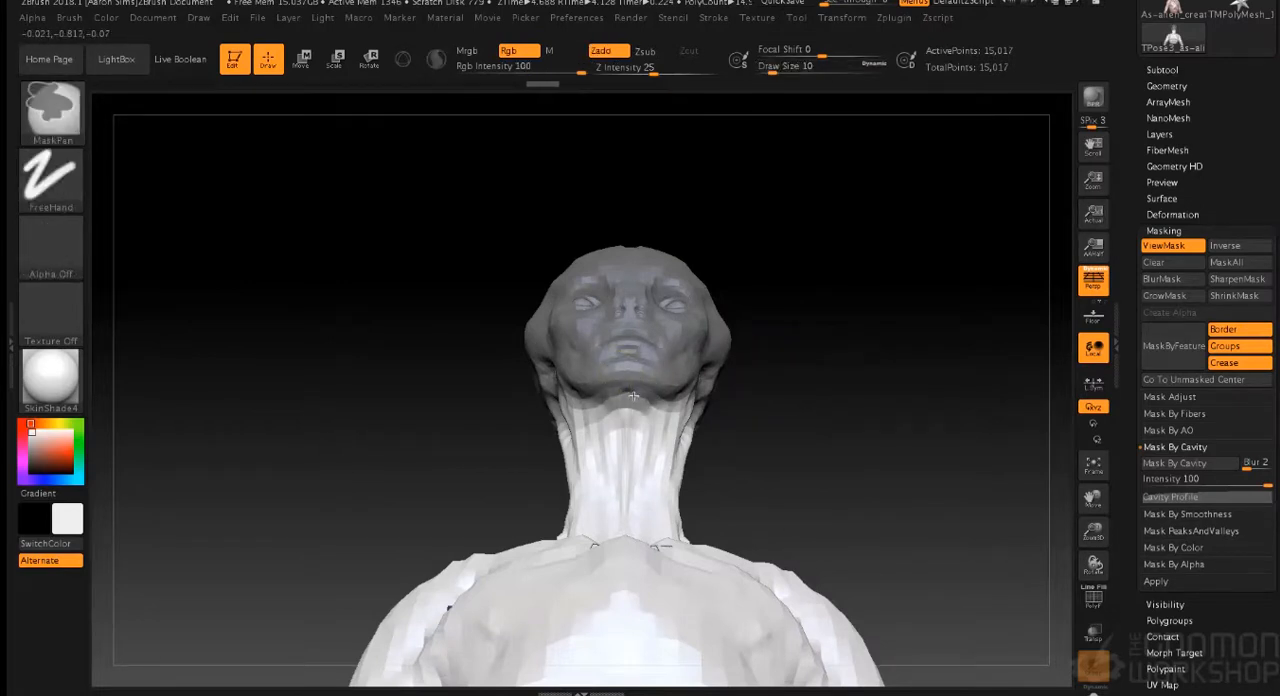
mouse_move(645, 389)
mouse_down()
mouse_move(817, 349)
mouse_move(786, 380)
mouse_move(614, 390)
mouse_up()
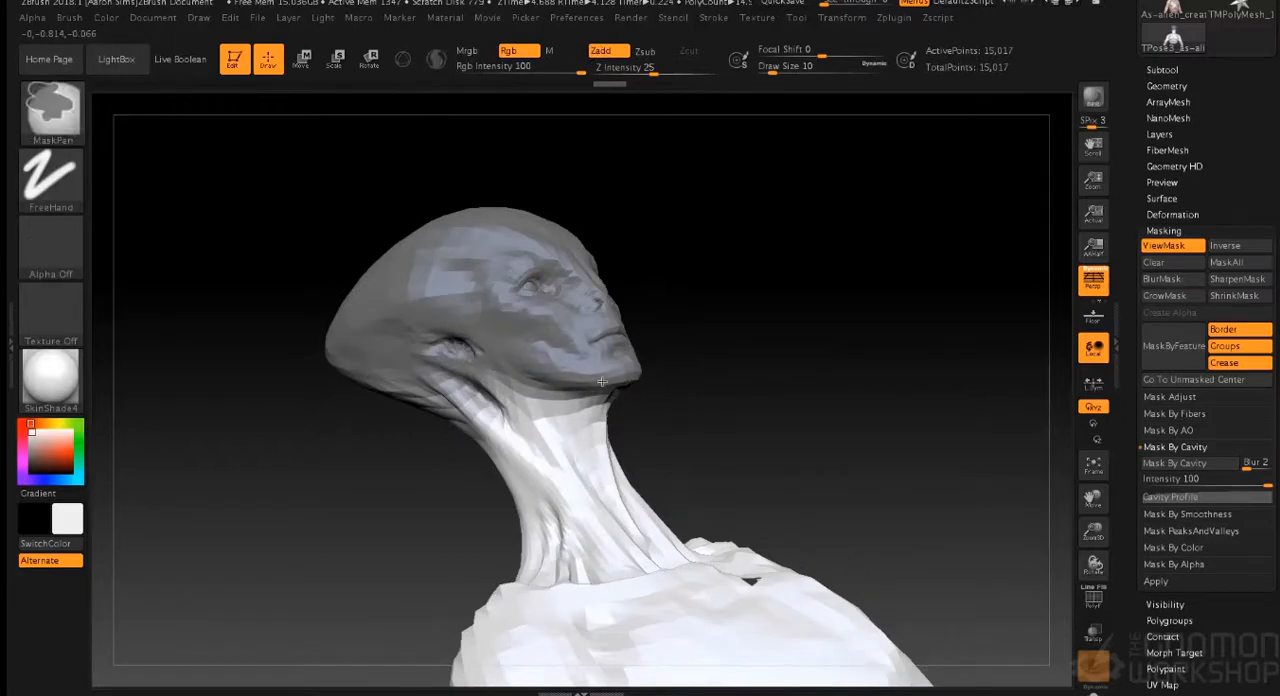
- Refine the head mask's edge along the side of the jaw and below the ear, and invert the mask to free the head
shift+drag(671, 243, 780, 203)
mouse_move(837, 281)
mouse_down()
mouse_move(783, 317)
mouse_move(880, 300)
mouse_move(794, 303)
mouse_up()
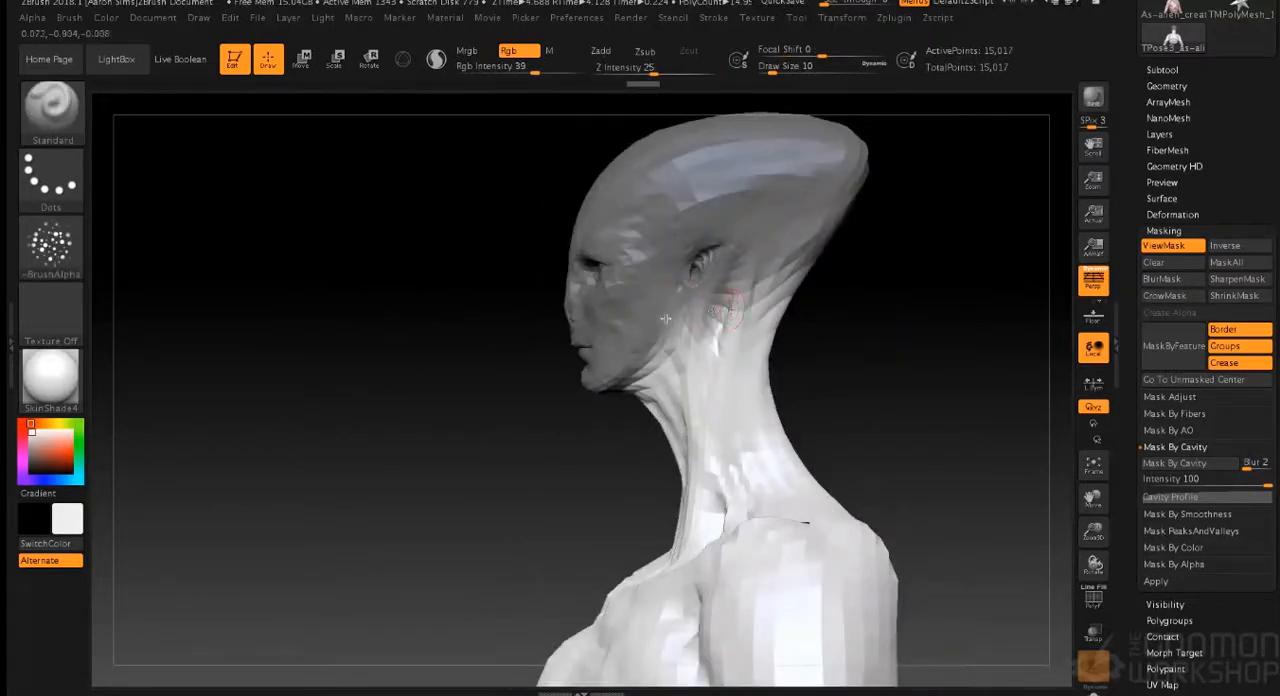
key(ctrl)
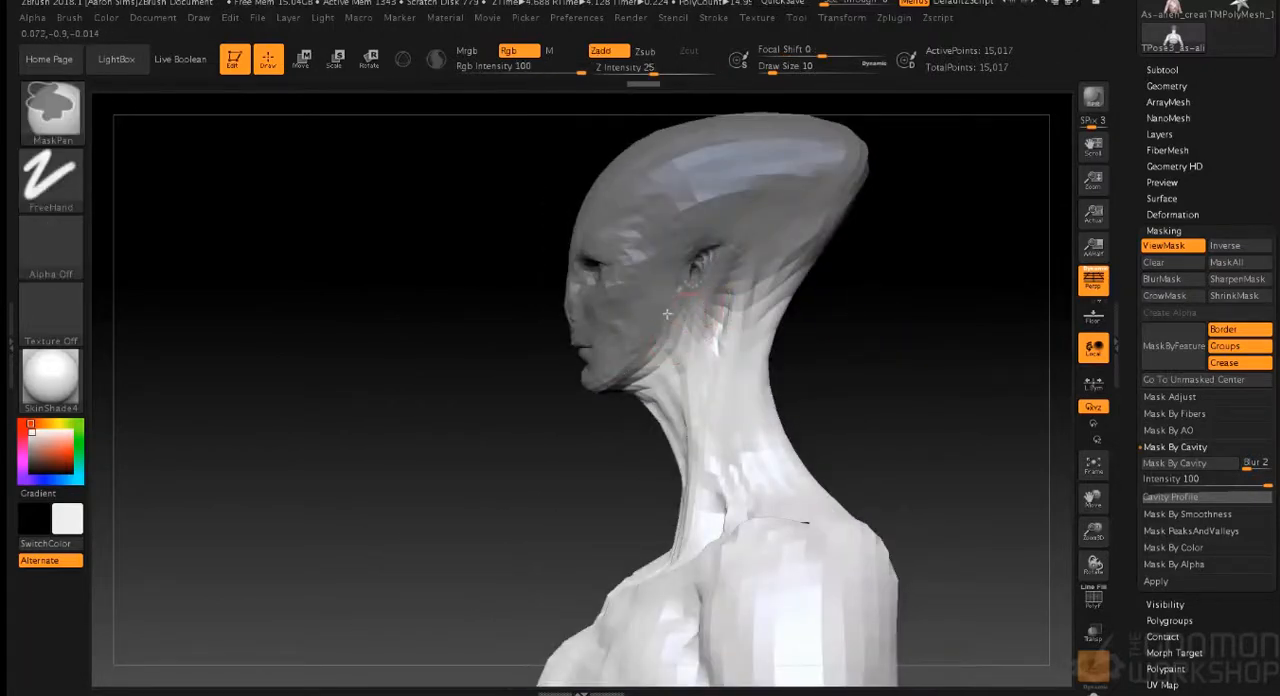
mouse_move(823, 306)
mouse_down()
mouse_move(903, 294)
mouse_move(763, 354)
mouse_move(749, 374)
mouse_move(751, 266)
mouse_move(694, 280)
mouse_up()
key(shift)
key(ctrl)
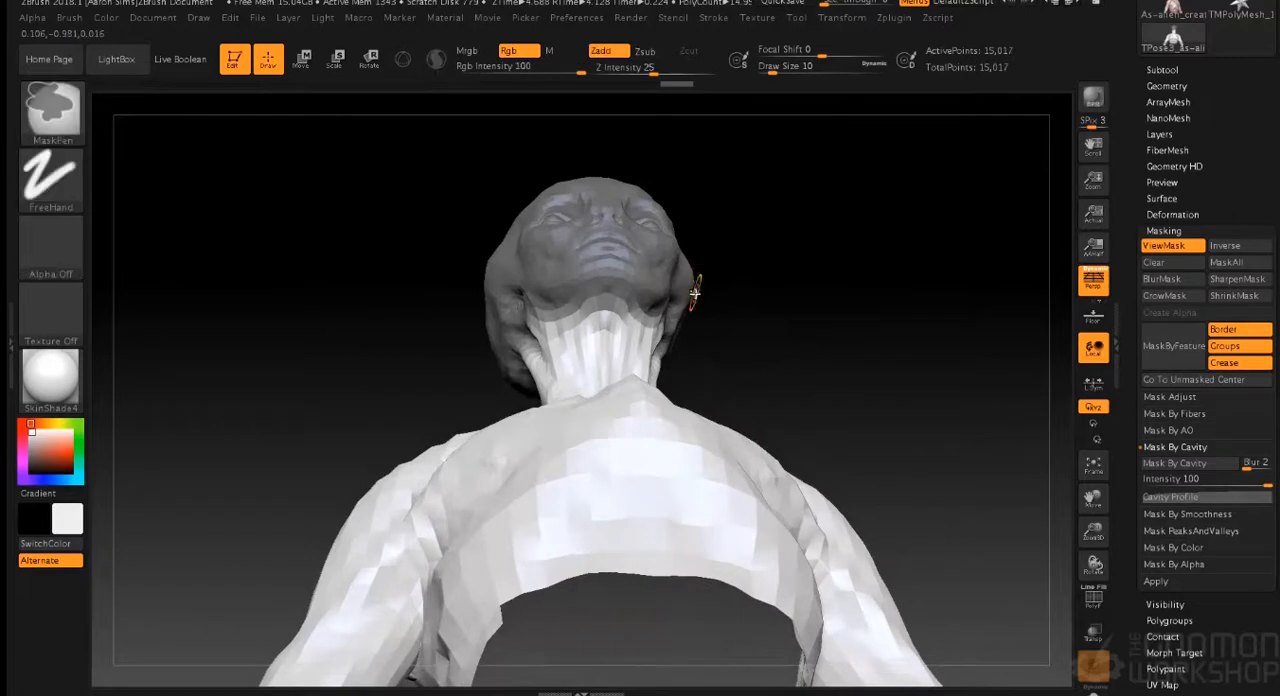
ctrl+click(743, 285)
drag(806, 233, 808, 317)
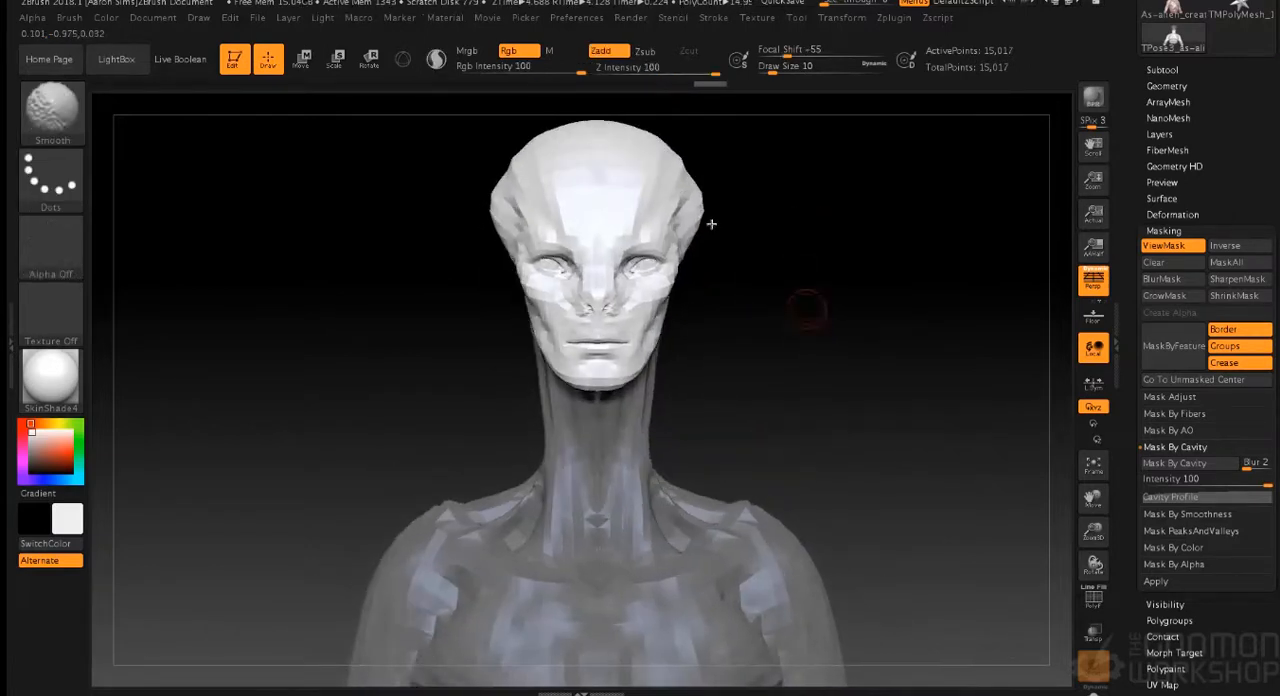
- Turn the head to one side and tilt it slightly around a vertical transpose line from the upper neck to above the skull
click(369, 60)
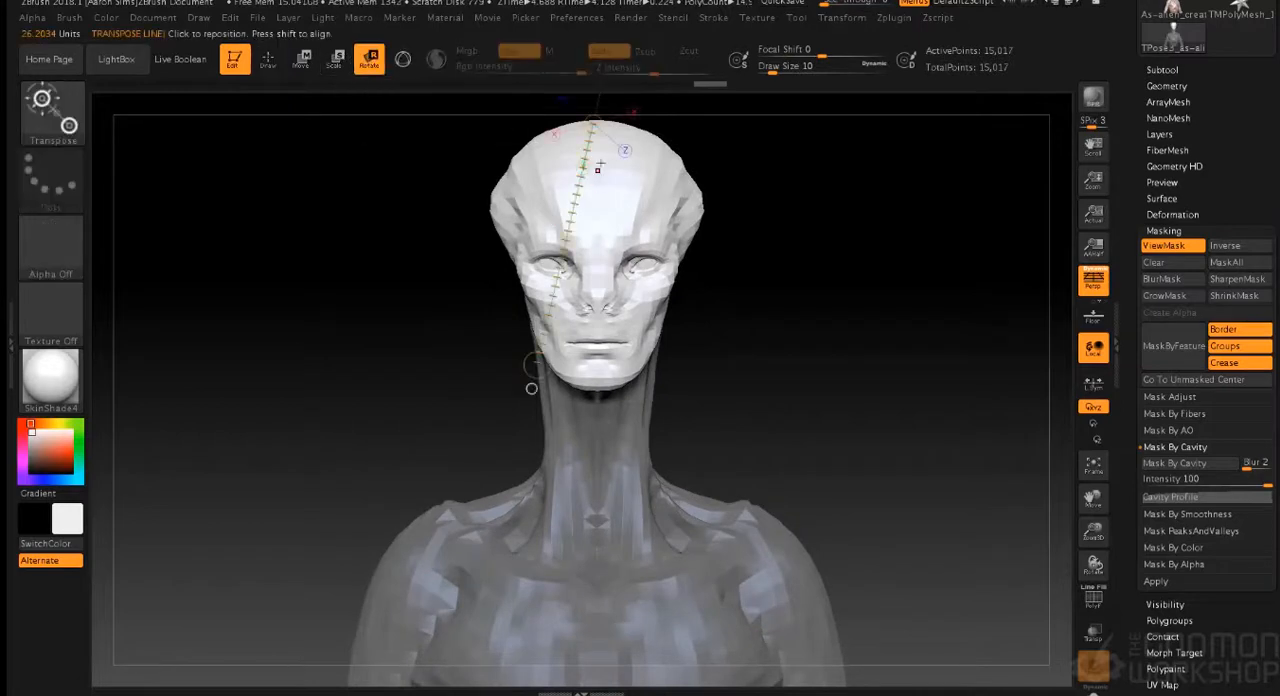
mouse_move(790, 279)
mouse_down()
mouse_move(786, 257)
mouse_move(709, 343)
mouse_move(759, 341)
mouse_move(734, 325)
mouse_up()
drag(553, 385, 561, 199)
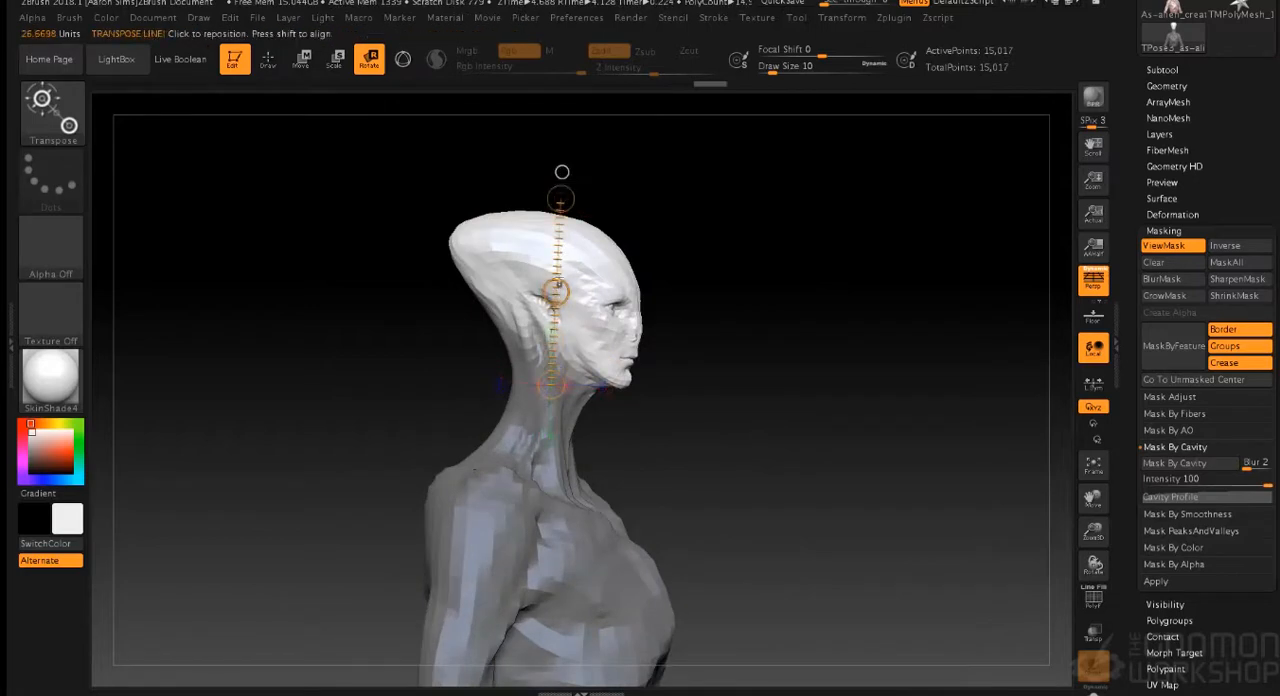
drag(715, 272, 359, 259)
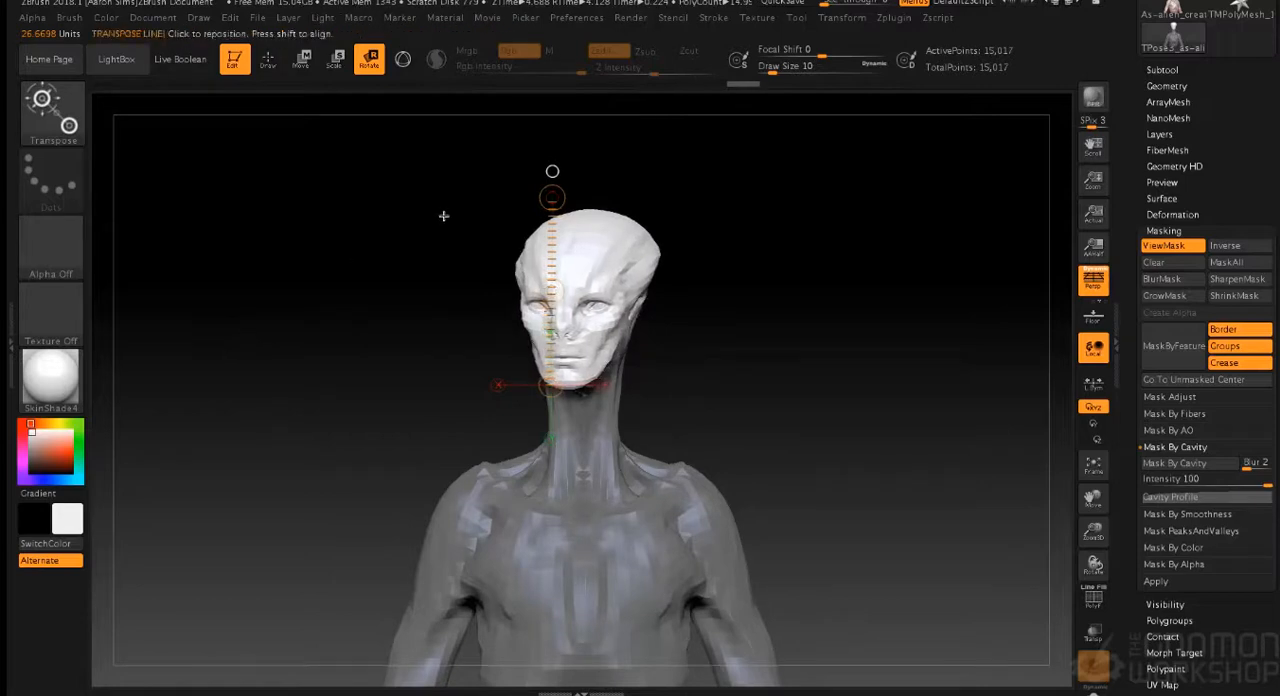
drag(547, 289, 483, 303)
drag(552, 199, 550, 204)
drag(752, 252, 783, 306)
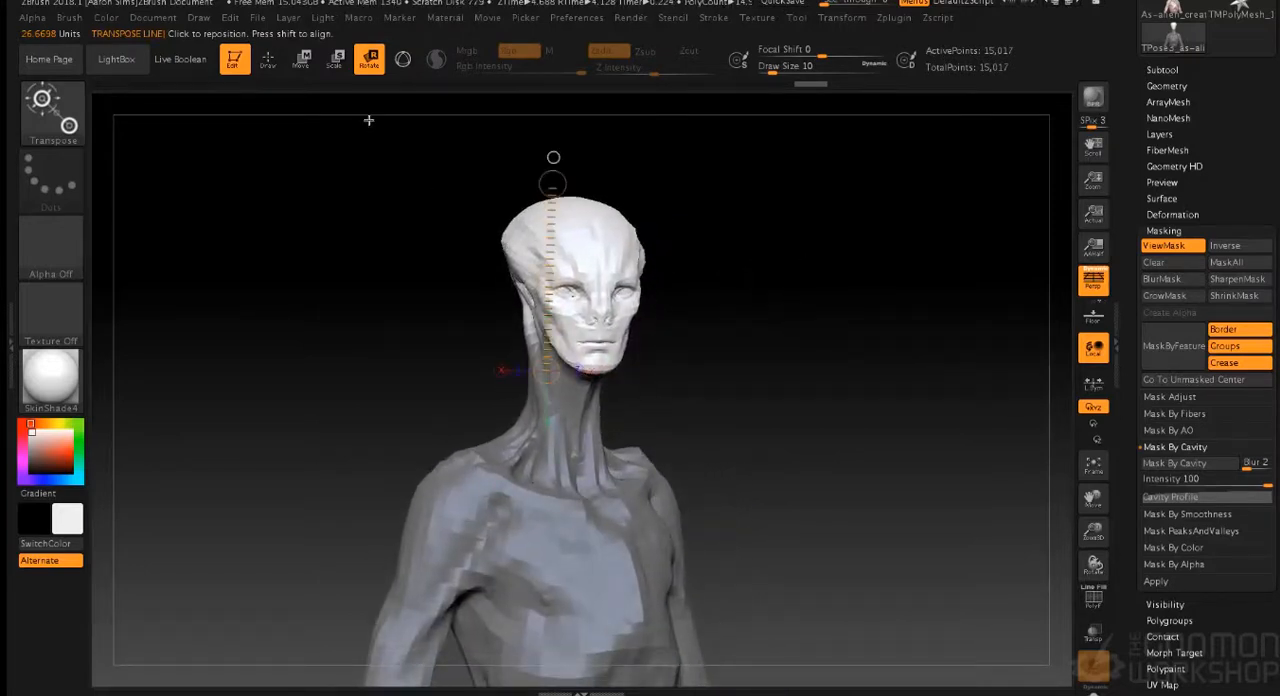
- Shift the turned head slightly sideways on the neck with the Move transpose line
click(267, 59)
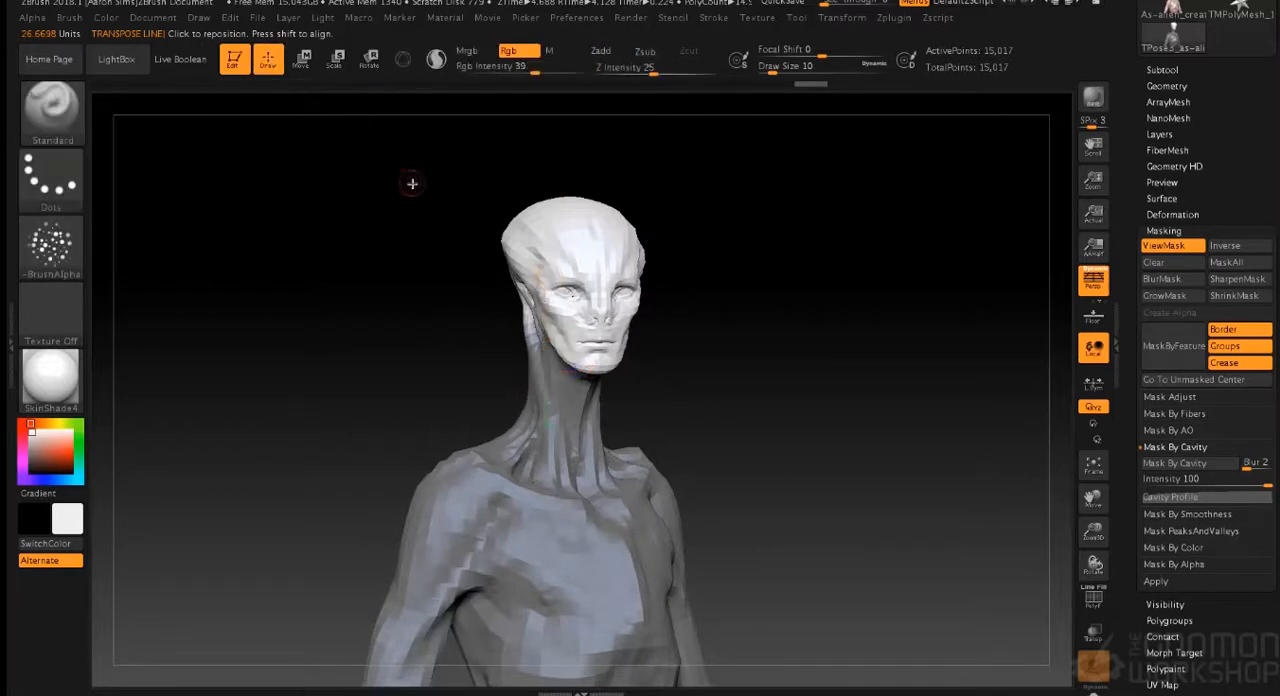
click(303, 59)
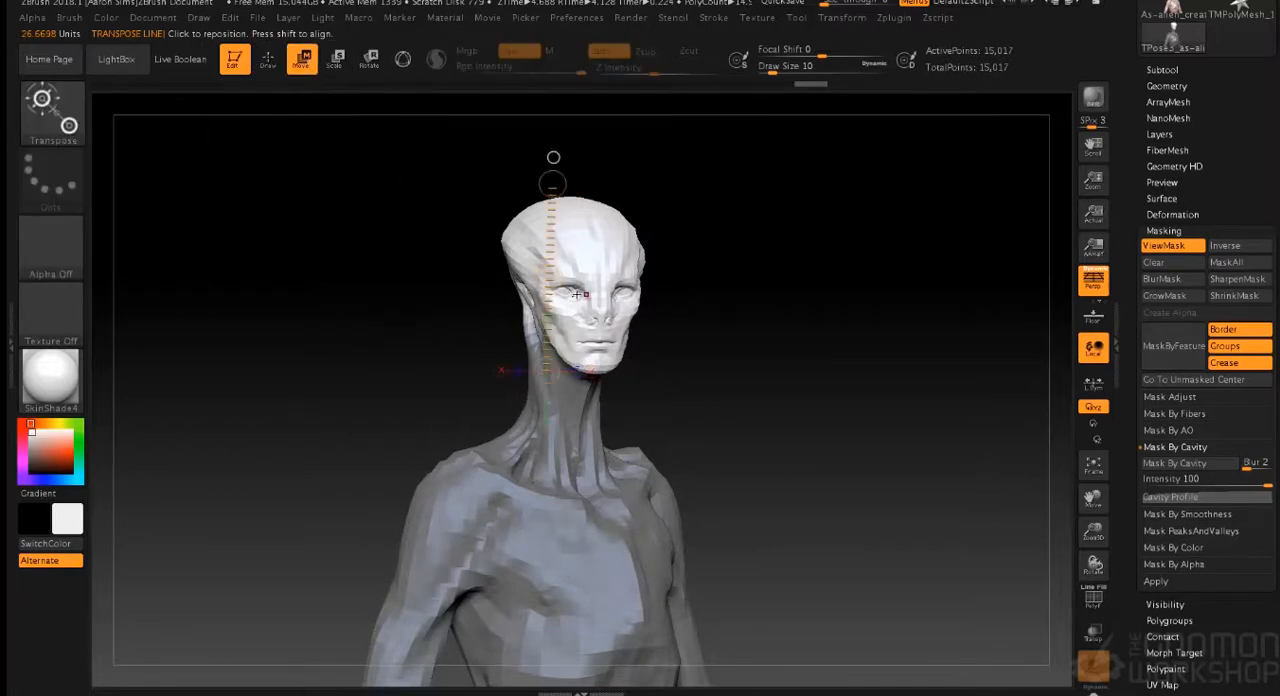
drag(551, 279, 543, 277)
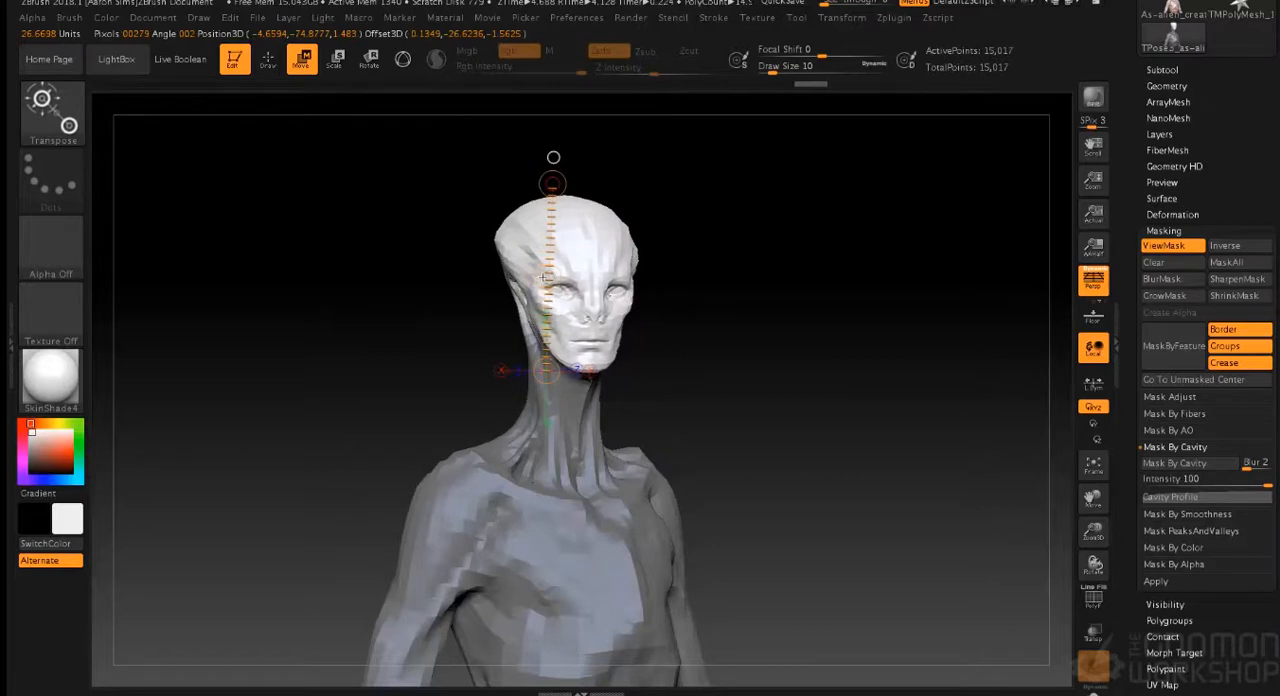
mouse_move(765, 318)
shift+mouse_down()
mouse_move(731, 334)
mouse_move(740, 322)
shift+mouse_up()
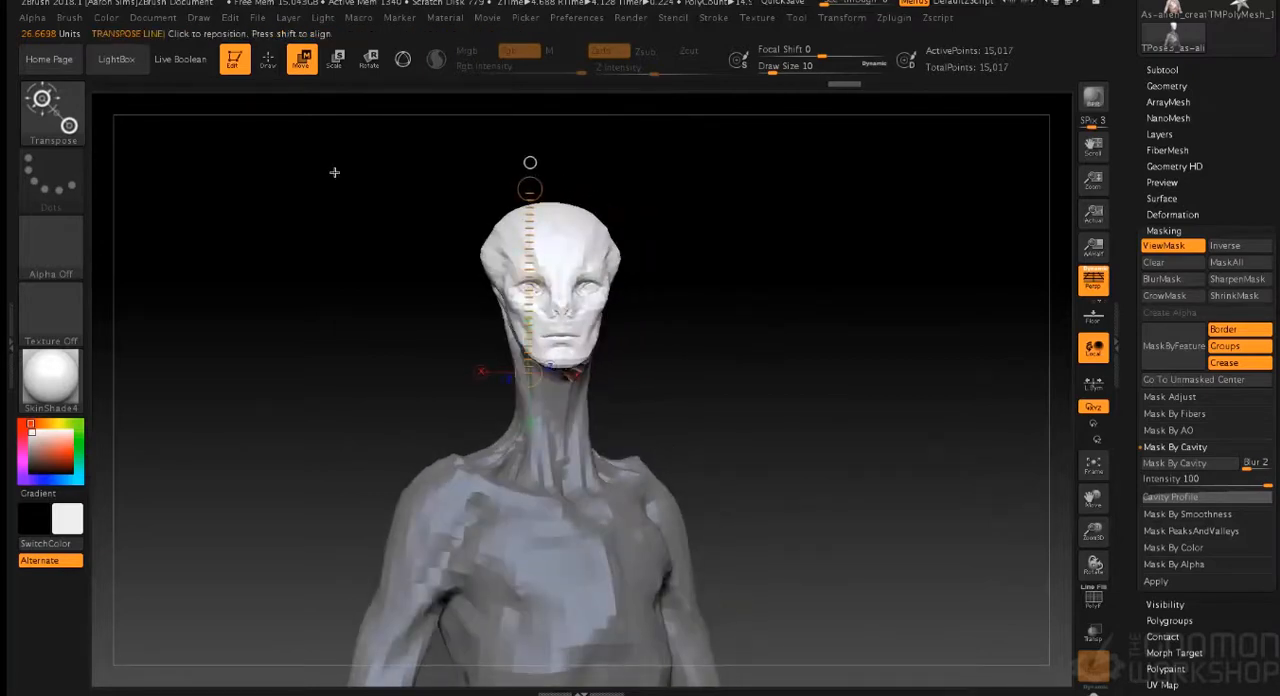
click(266, 61)
drag(721, 212, 748, 237)
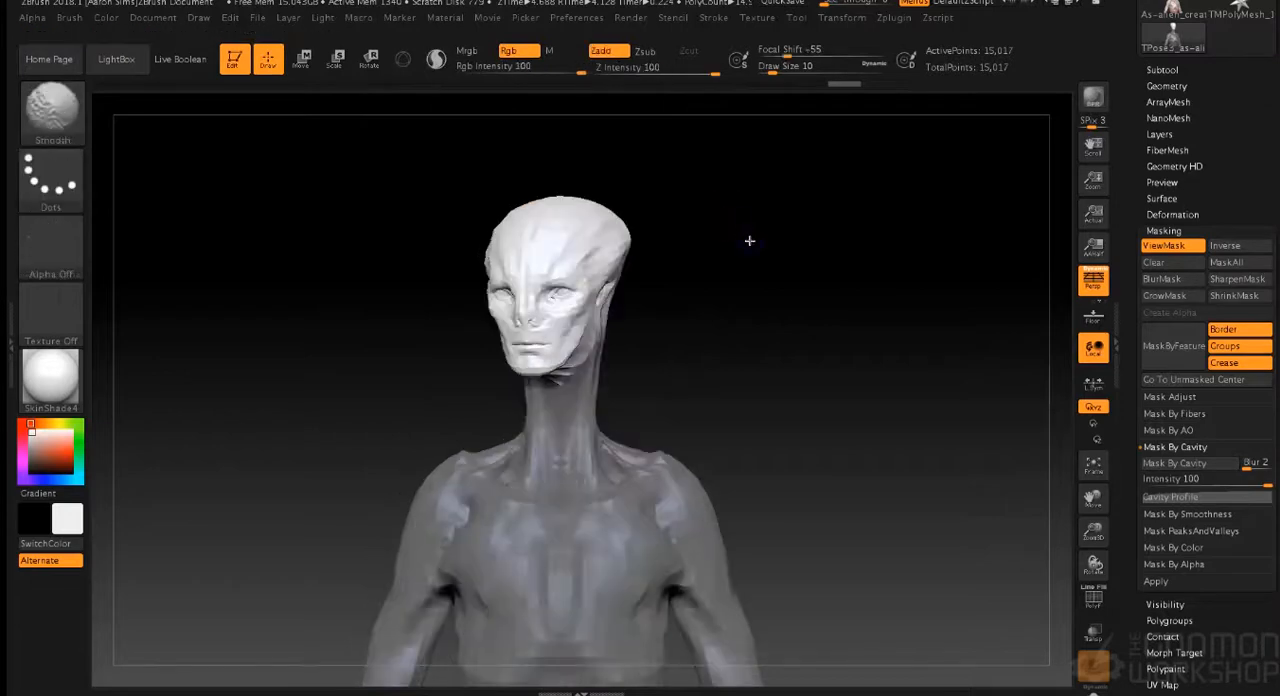
- Hide the mask display and smooth the distorted surface under the jaw and on the upper neck, raising the draw size to 23
key(ctrl+h)
mouse_move(757, 299)
alt+mouse_down()
mouse_move(748, 348)
mouse_move(728, 341)
mouse_move(771, 306)
mouse_move(745, 312)
alt+mouse_up()
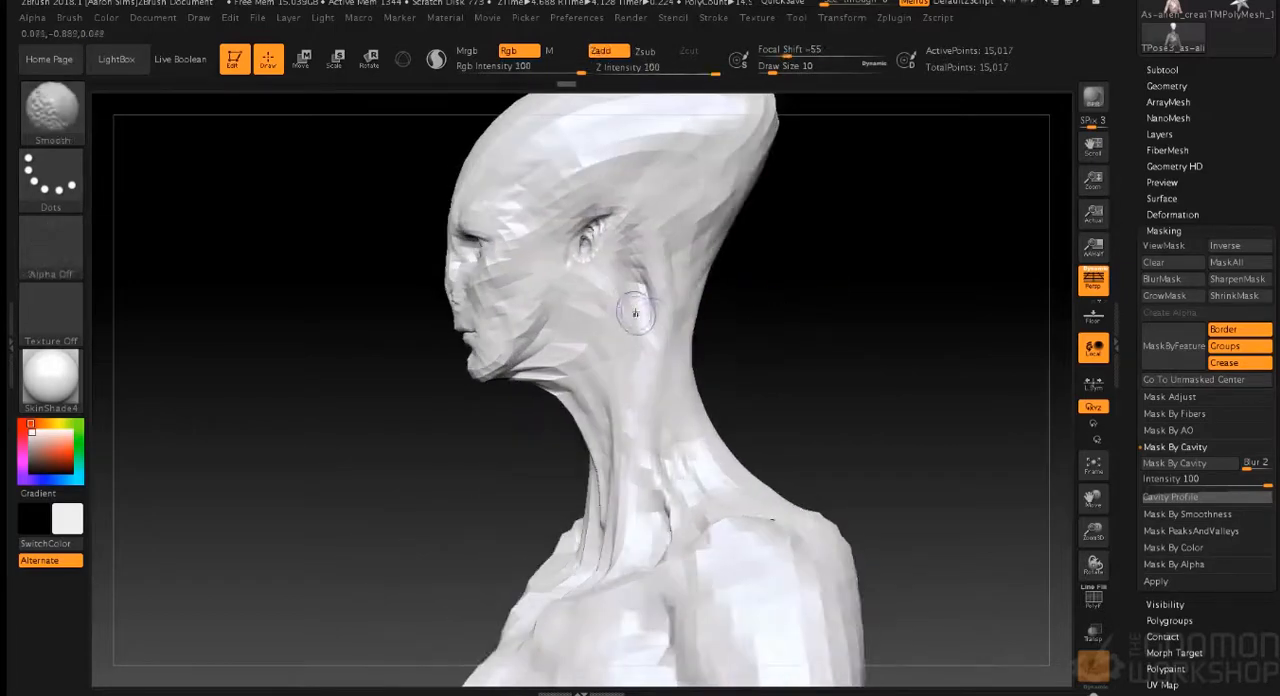
shift+drag(564, 366, 531, 386)
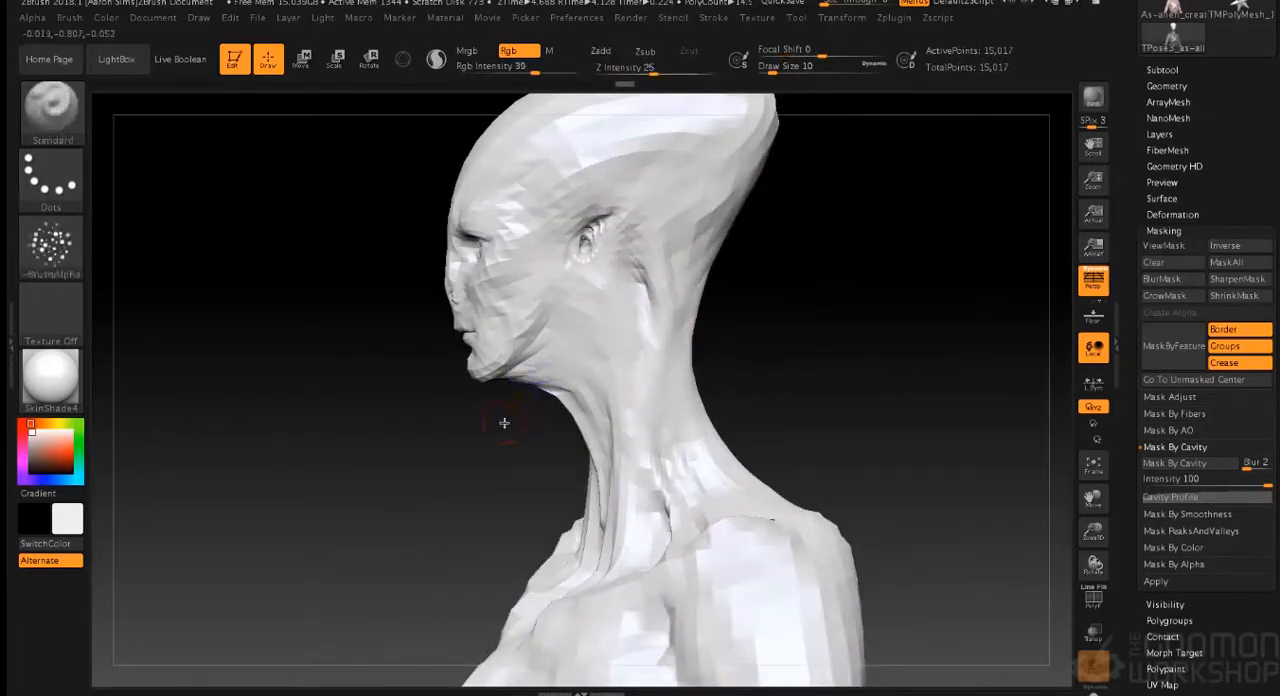
key(s)
drag(496, 434, 504, 435)
shift+drag(540, 379, 624, 322)
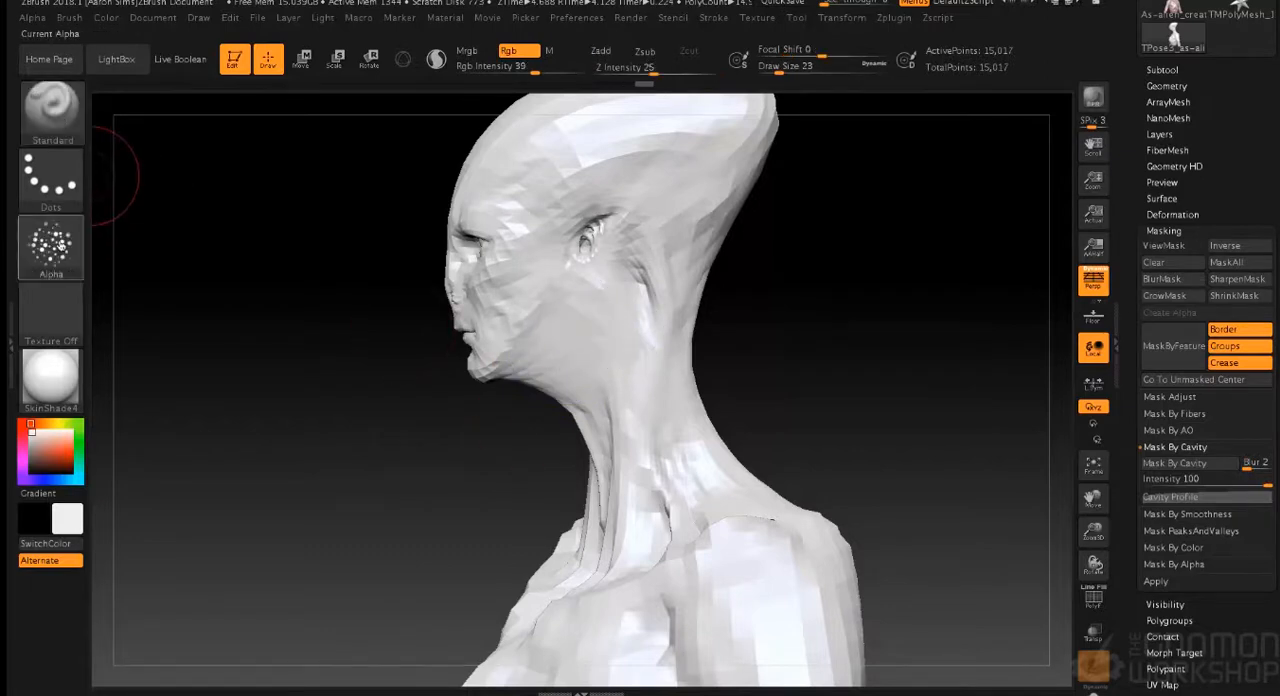
- Remove the brush alpha and pull the throat contour under the jaw into shape with the SnakeHook brush at draw size 30
click(50, 245)
click(155, 258)
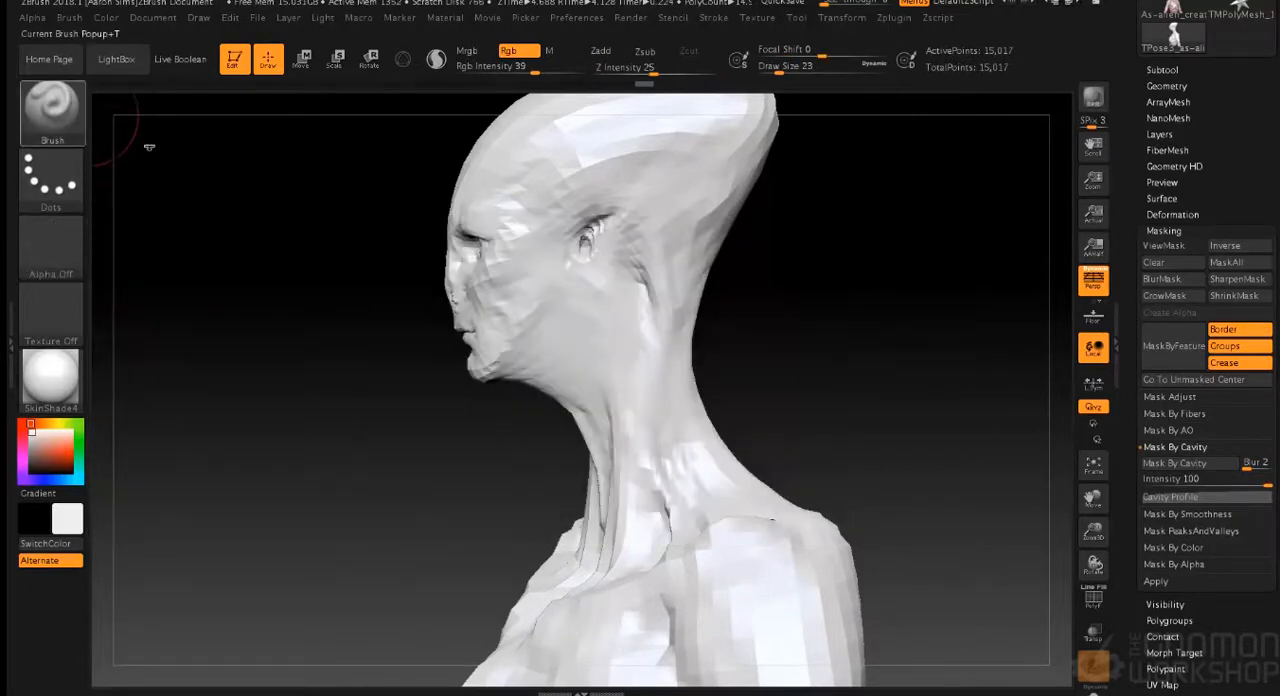
click(50, 108)
click(137, 422)
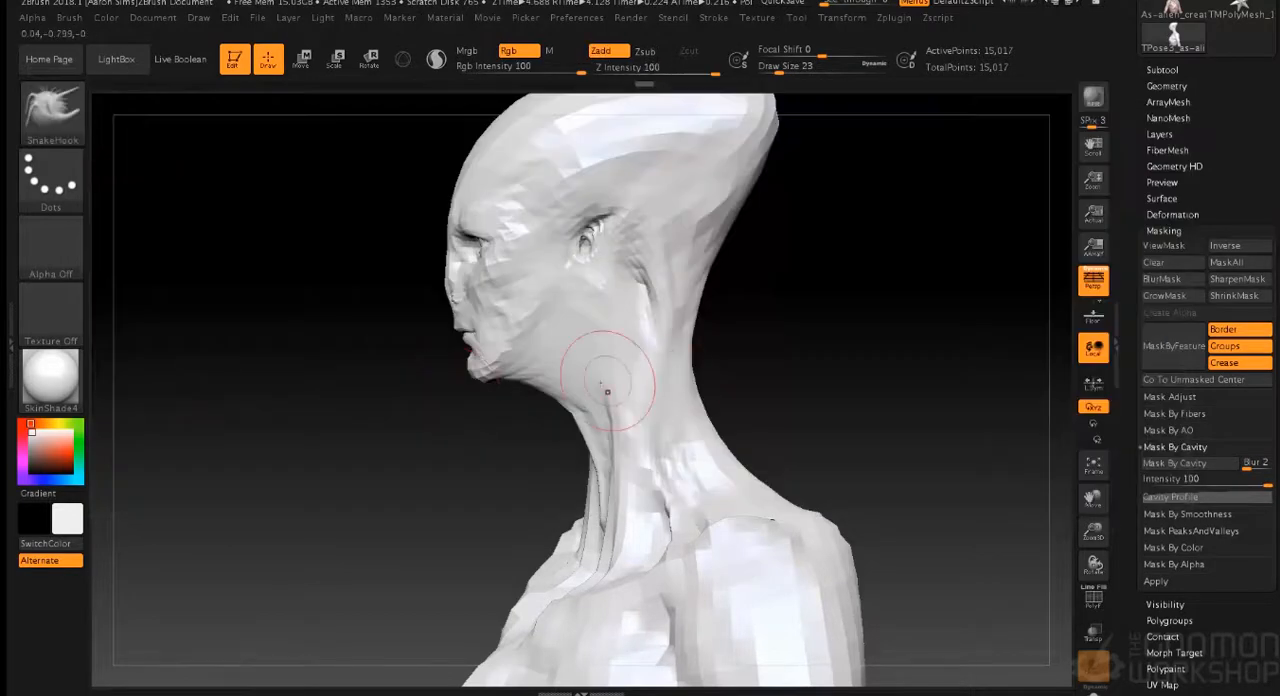
key(s)
drag(407, 470, 441, 451)
key(s)
drag(550, 390, 568, 374)
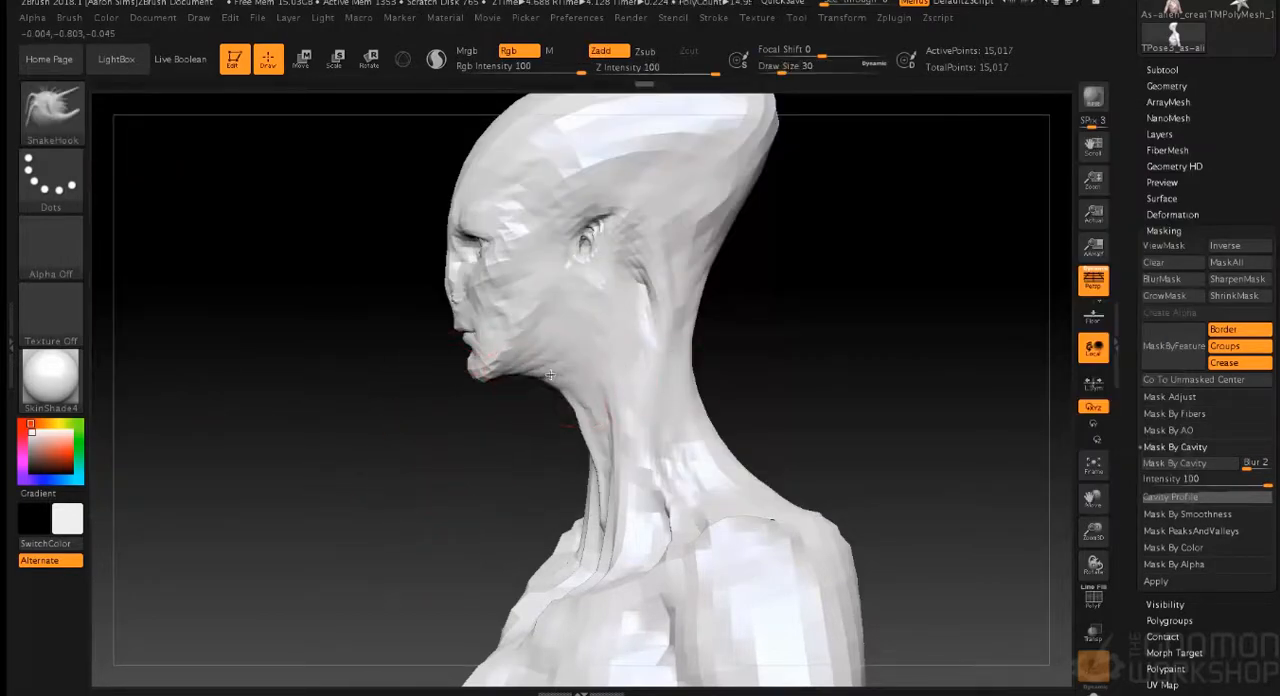
- Transfer the adjusted pose from the Transpose Master mesh back to the full-resolution alien subtools
mouse_move(748, 325)
mouse_down()
mouse_move(846, 317)
mouse_move(734, 331)
mouse_up()
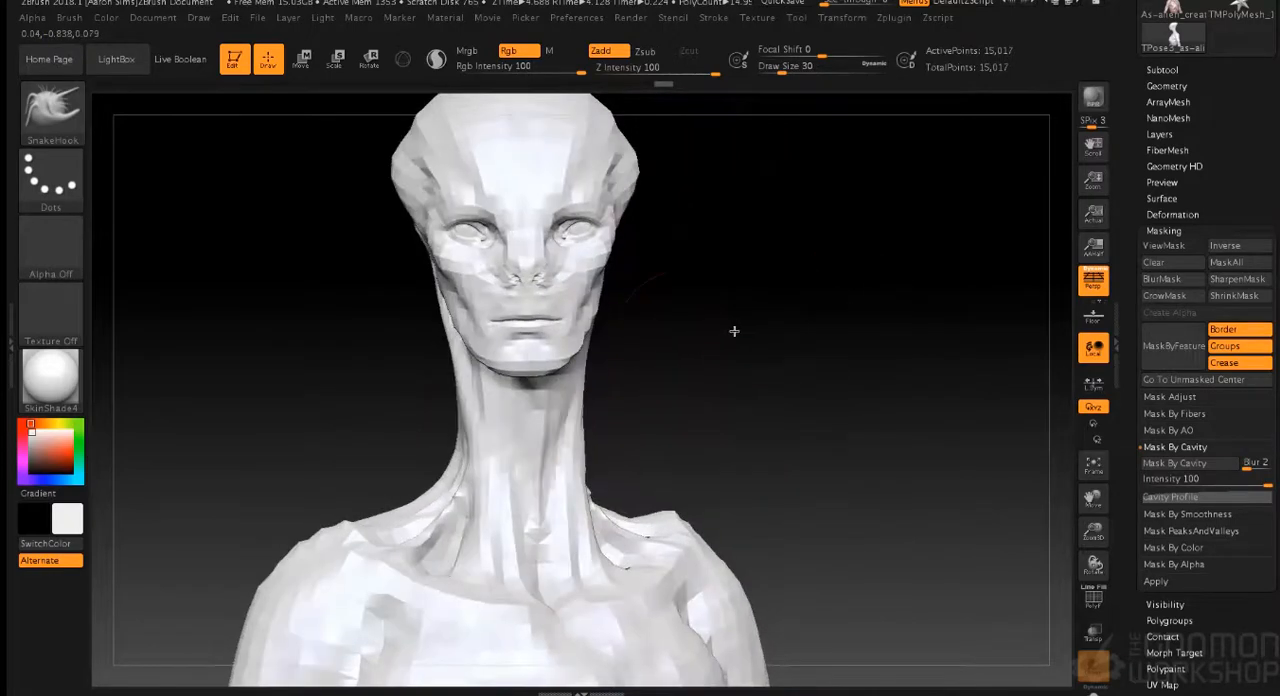
mouse_move(678, 376)
mouse_down()
mouse_move(767, 366)
mouse_move(811, 383)
mouse_move(803, 337)
mouse_move(797, 383)
mouse_move(754, 386)
mouse_move(771, 511)
mouse_move(751, 388)
mouse_move(806, 380)
mouse_up()
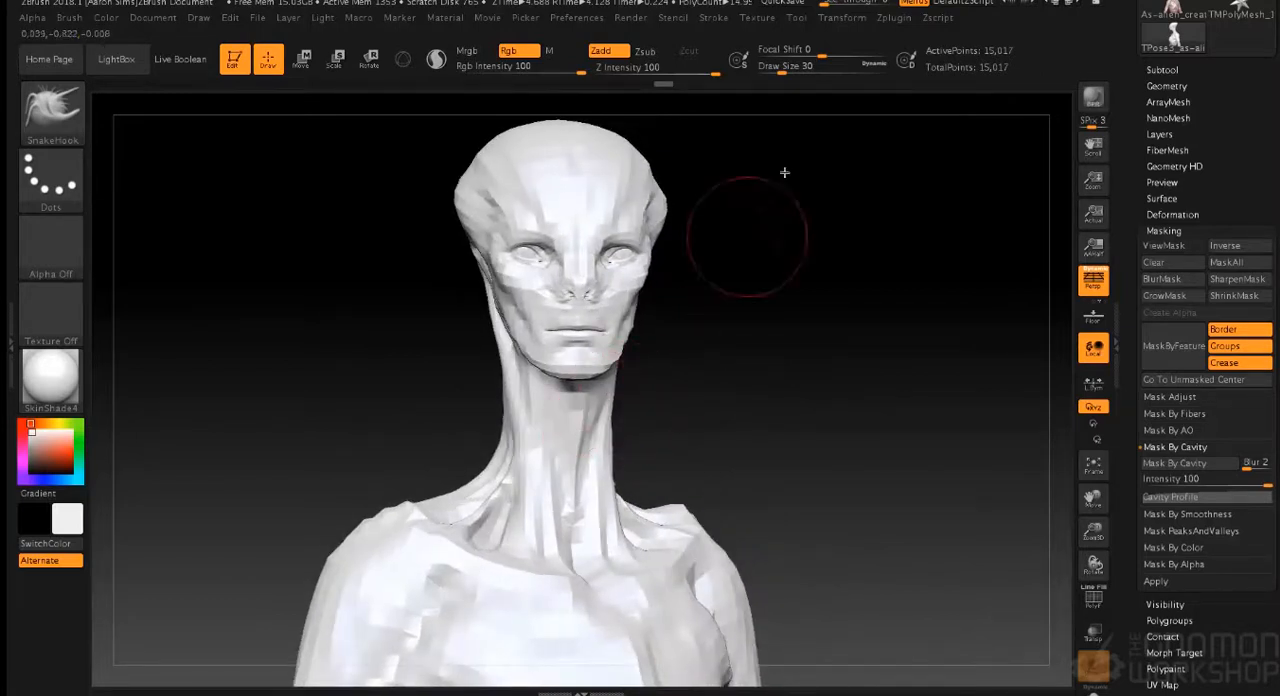
click(895, 18)
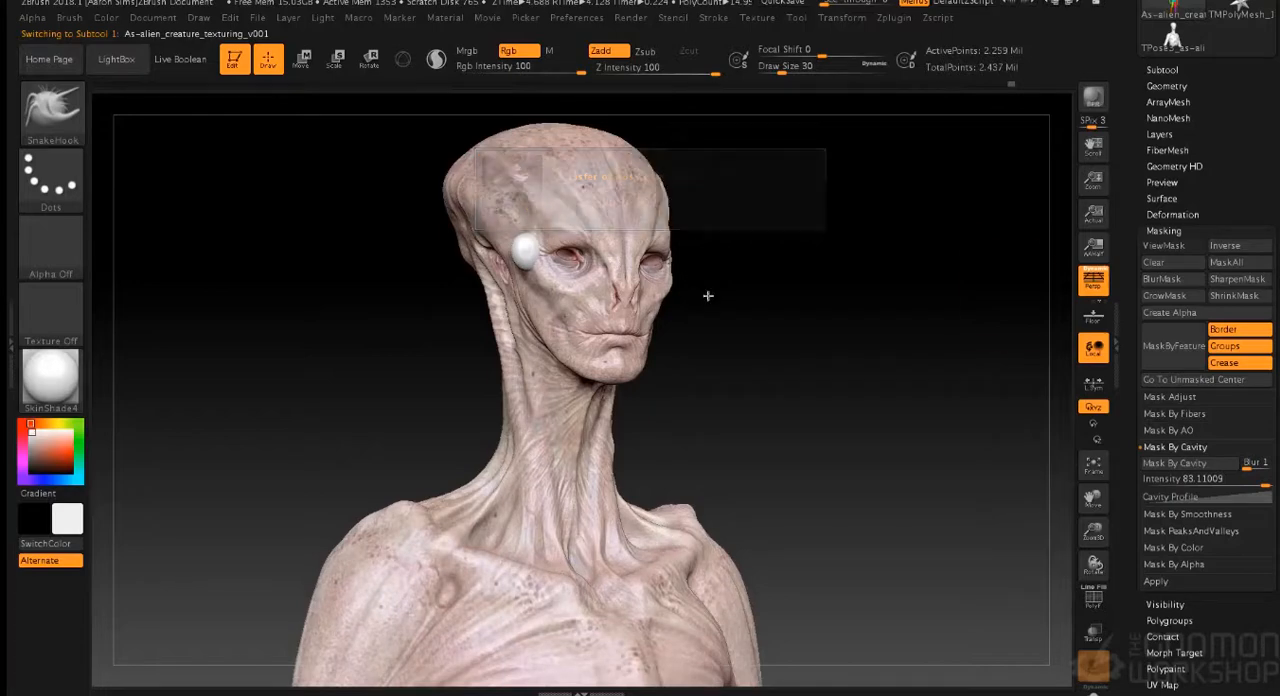
mouse_move(754, 286)
mouse_down()
mouse_move(780, 289)
mouse_move(790, 259)
mouse_up()
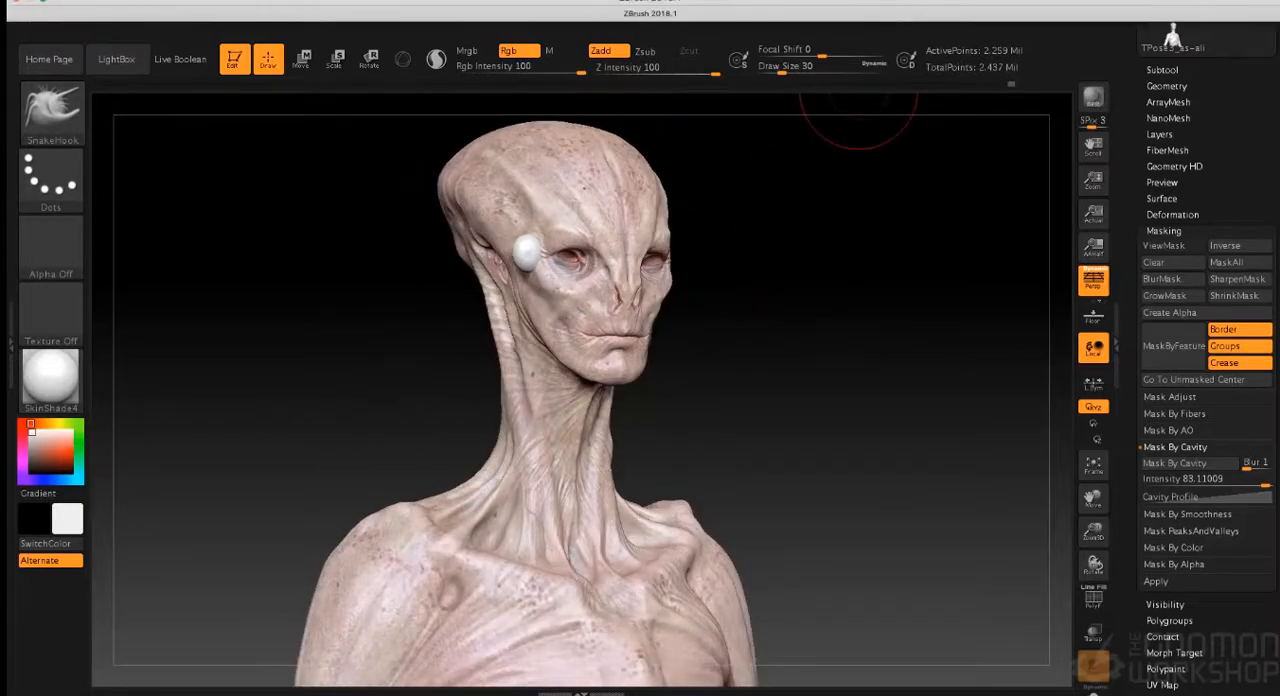
click(870, 2)
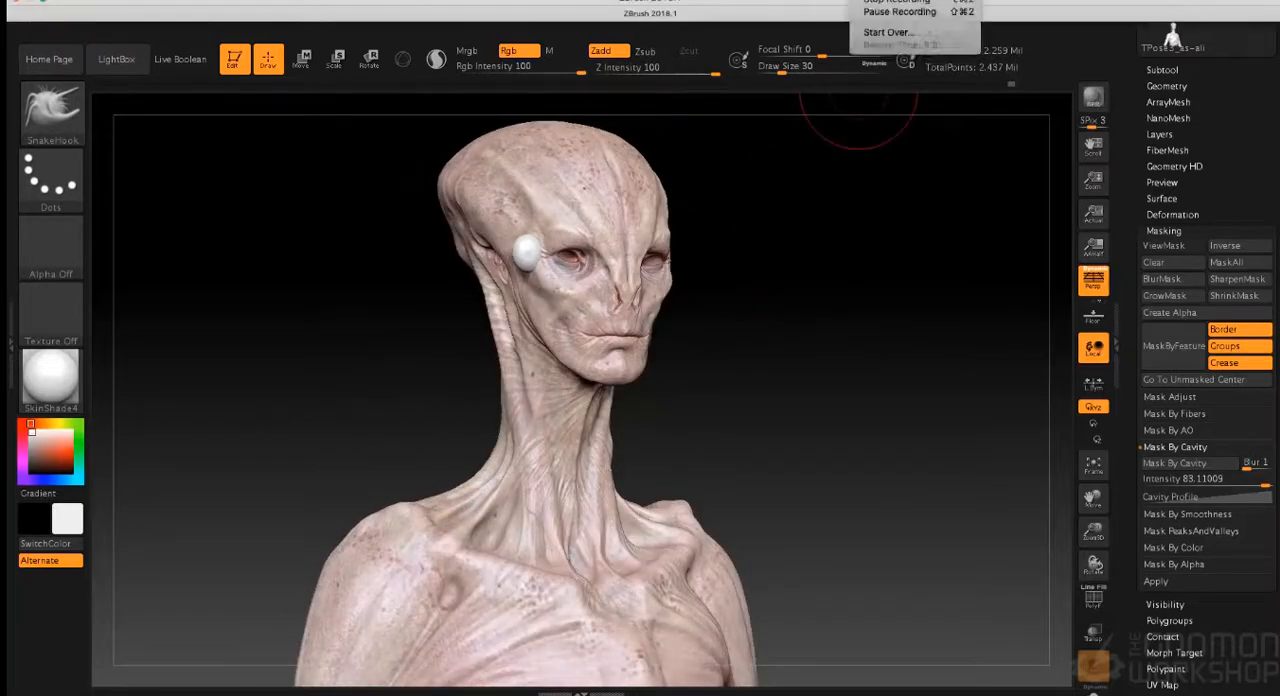
click(877, 1)
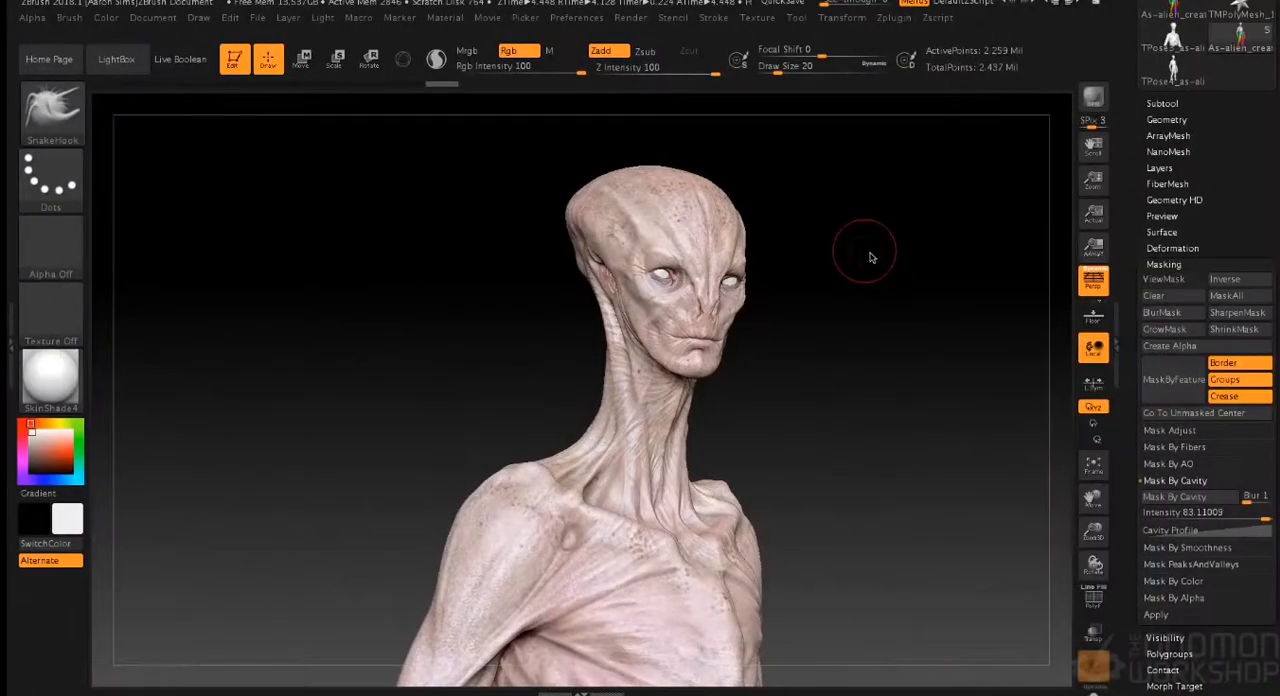
- Lower the alien body's subdivision level to 2
drag(860, 254, 812, 327)
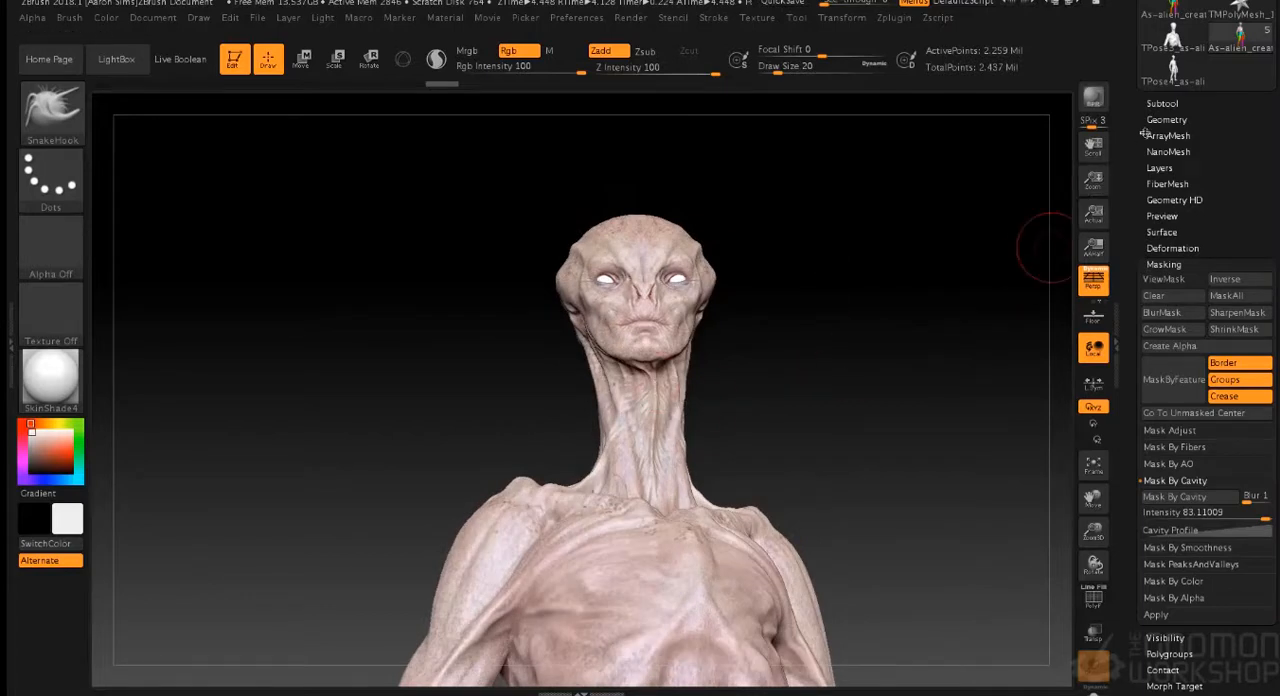
click(1160, 107)
click(1161, 106)
click(1166, 120)
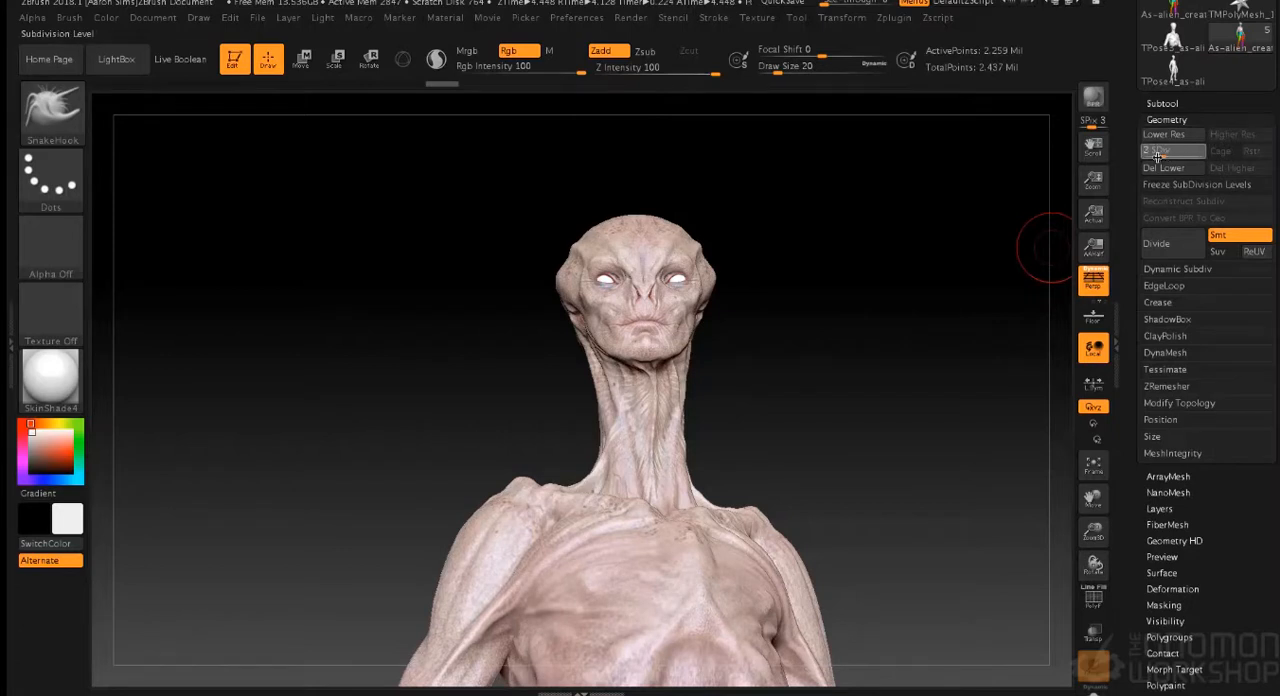
click(1157, 155)
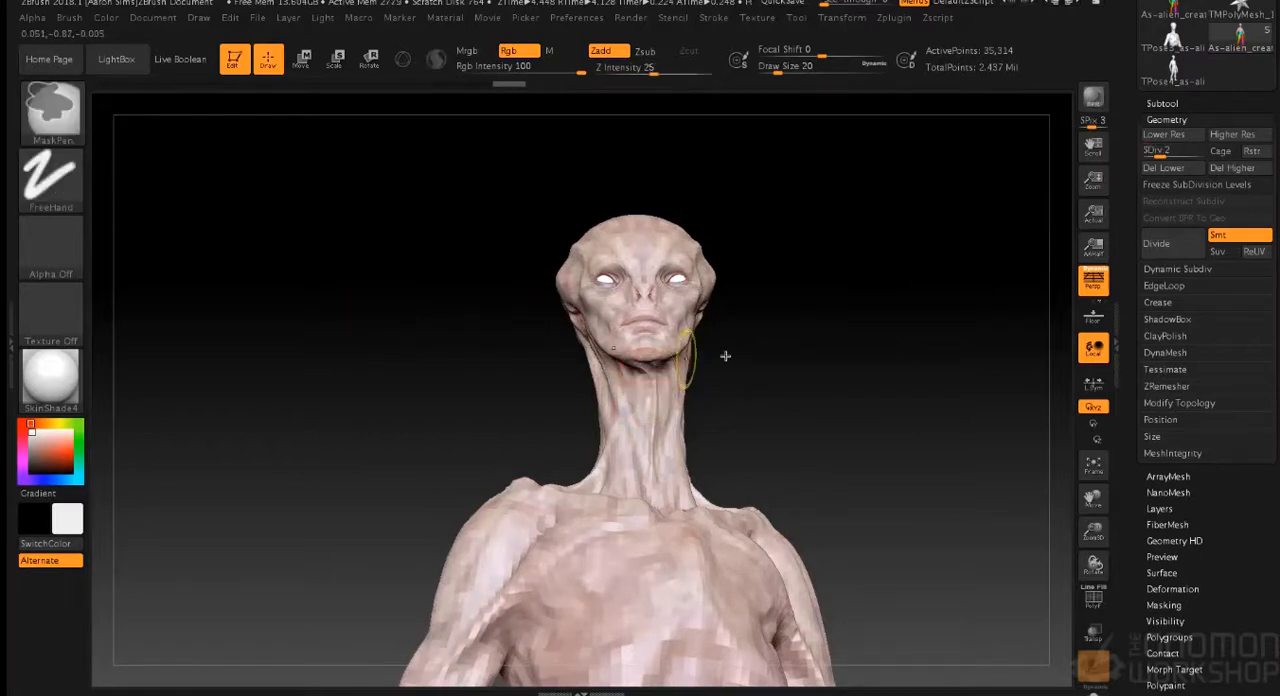
click(1166, 119)
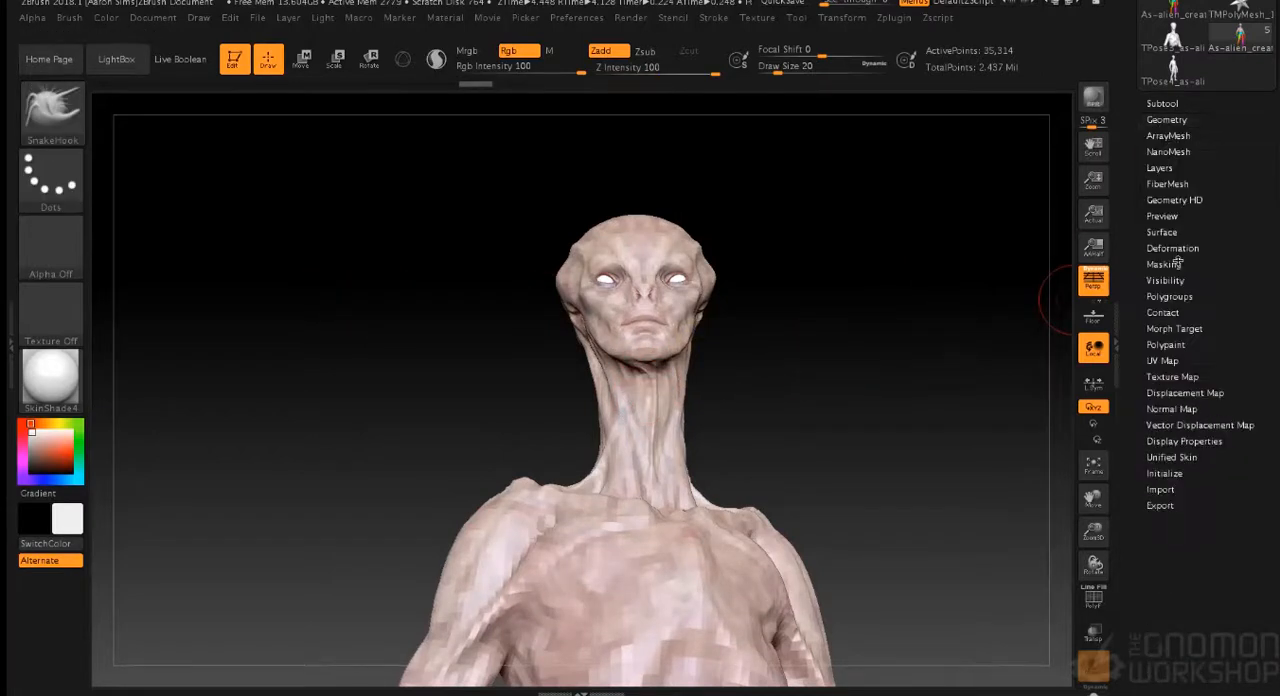
- Inspect the bare sculpt of the face and neck with the body's Colorize temporarily off, and restore the polypaint
click(1168, 297)
click(1170, 298)
click(1166, 344)
click(1168, 360)
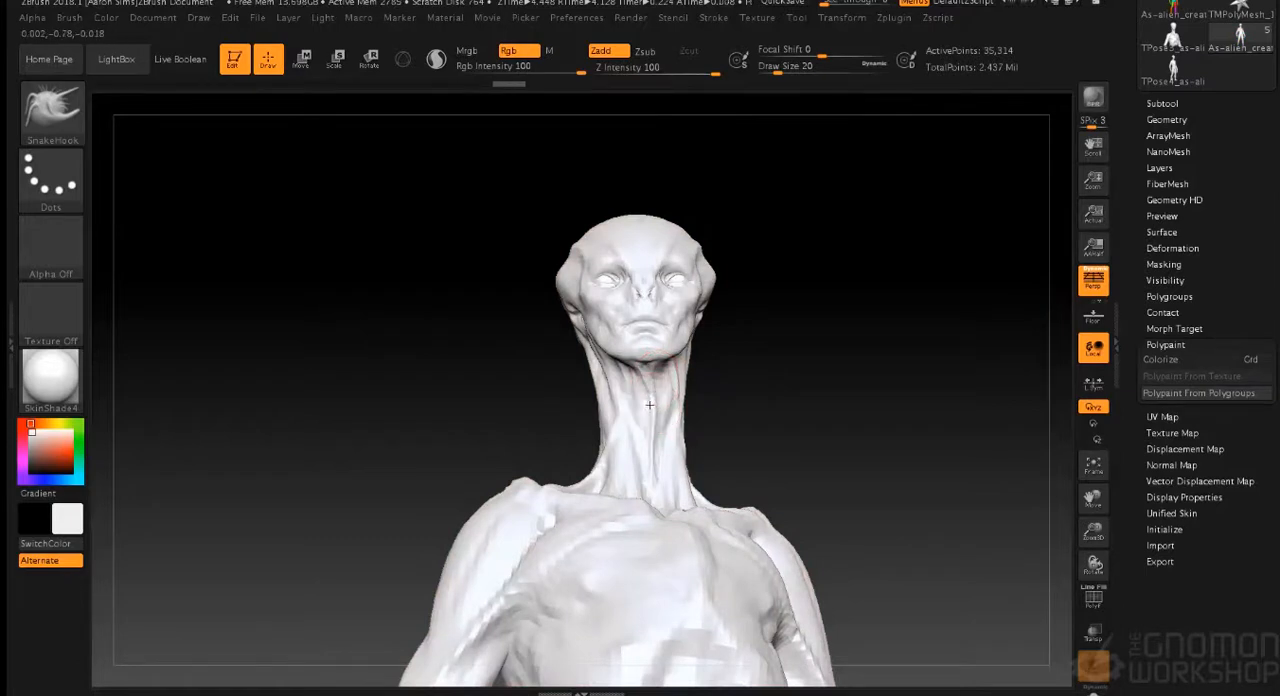
key(ctrl)
key(ctrl+z)
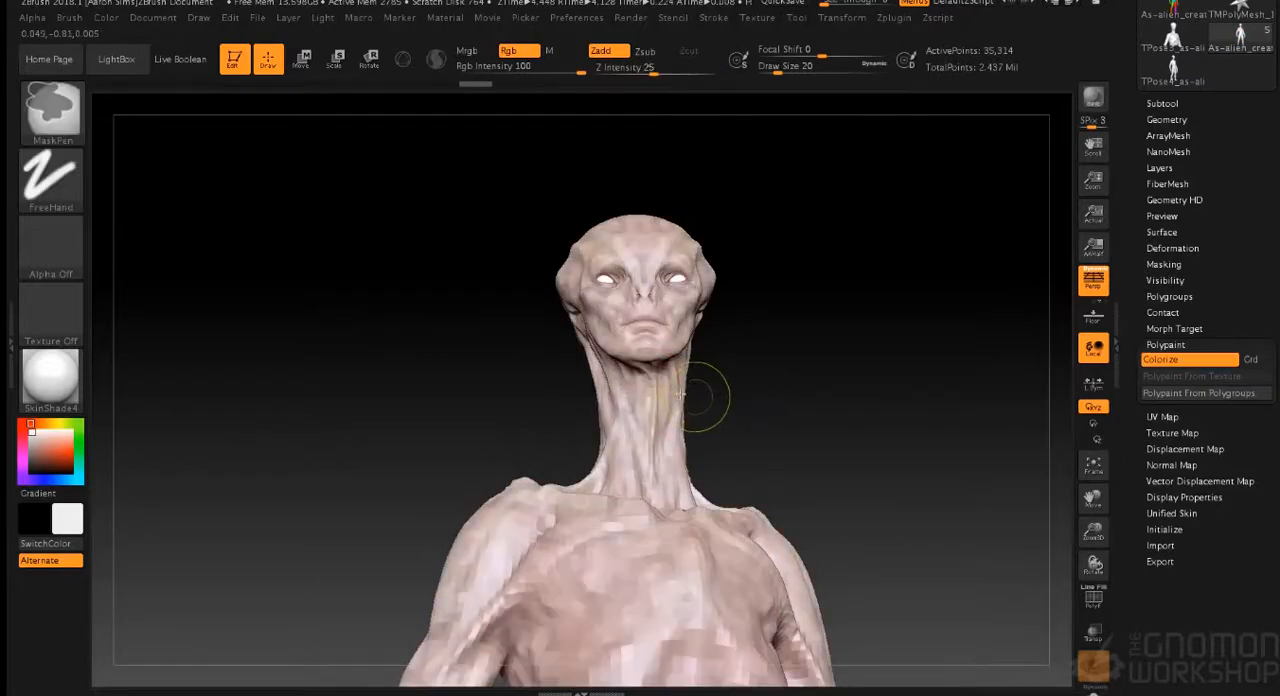
click(1153, 363)
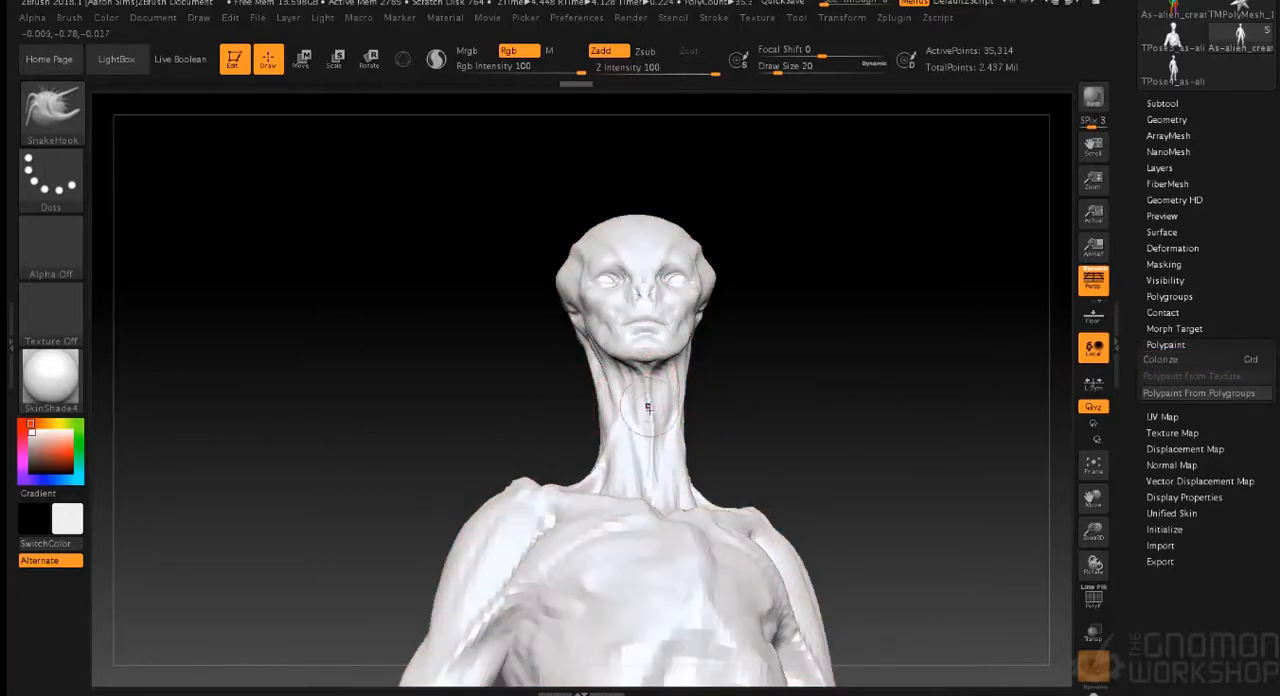
mouse_move(757, 387)
mouse_down()
mouse_move(763, 420)
mouse_move(786, 417)
mouse_move(820, 397)
mouse_move(726, 400)
mouse_move(771, 374)
mouse_move(731, 382)
mouse_move(806, 380)
mouse_move(849, 353)
mouse_up()
drag(841, 366, 820, 376)
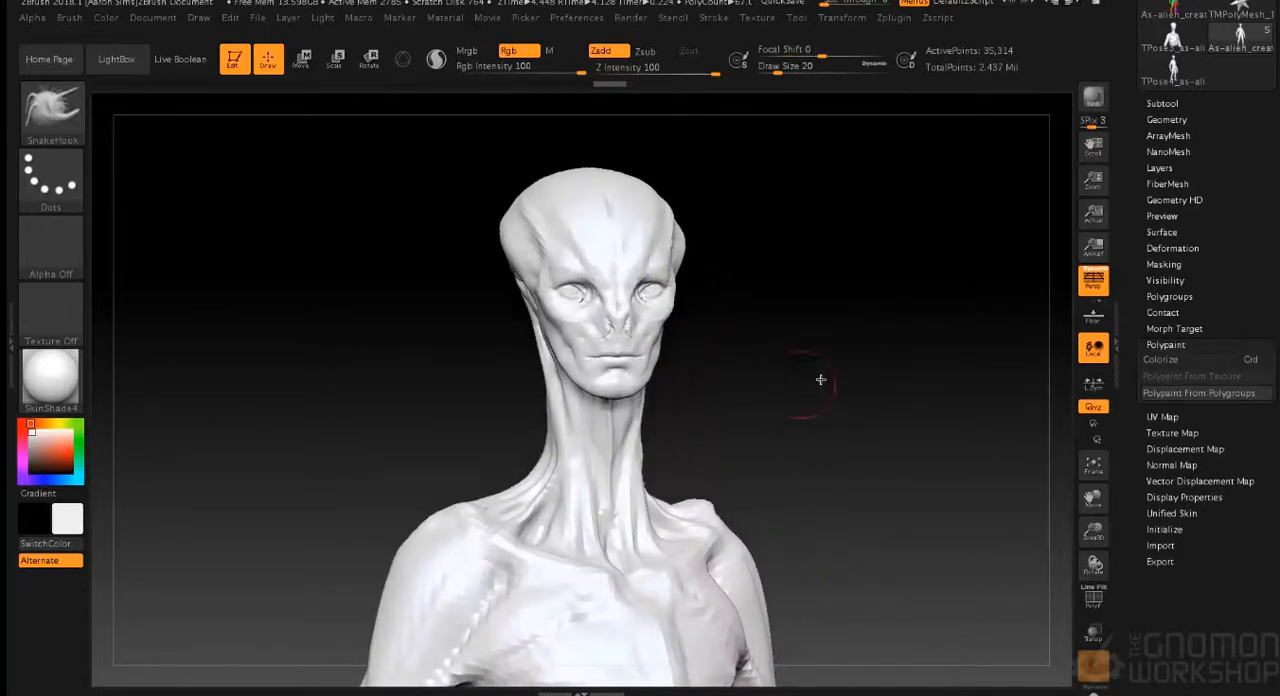
click(1175, 344)
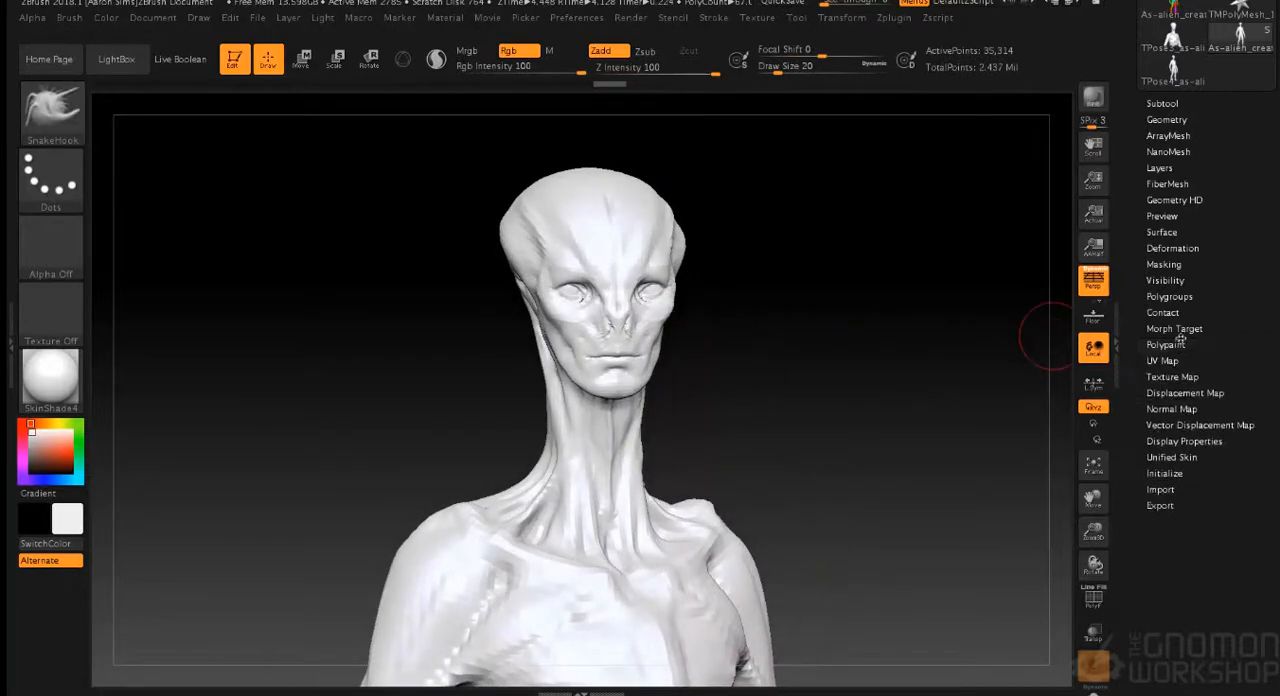
click(1178, 344)
click(1175, 361)
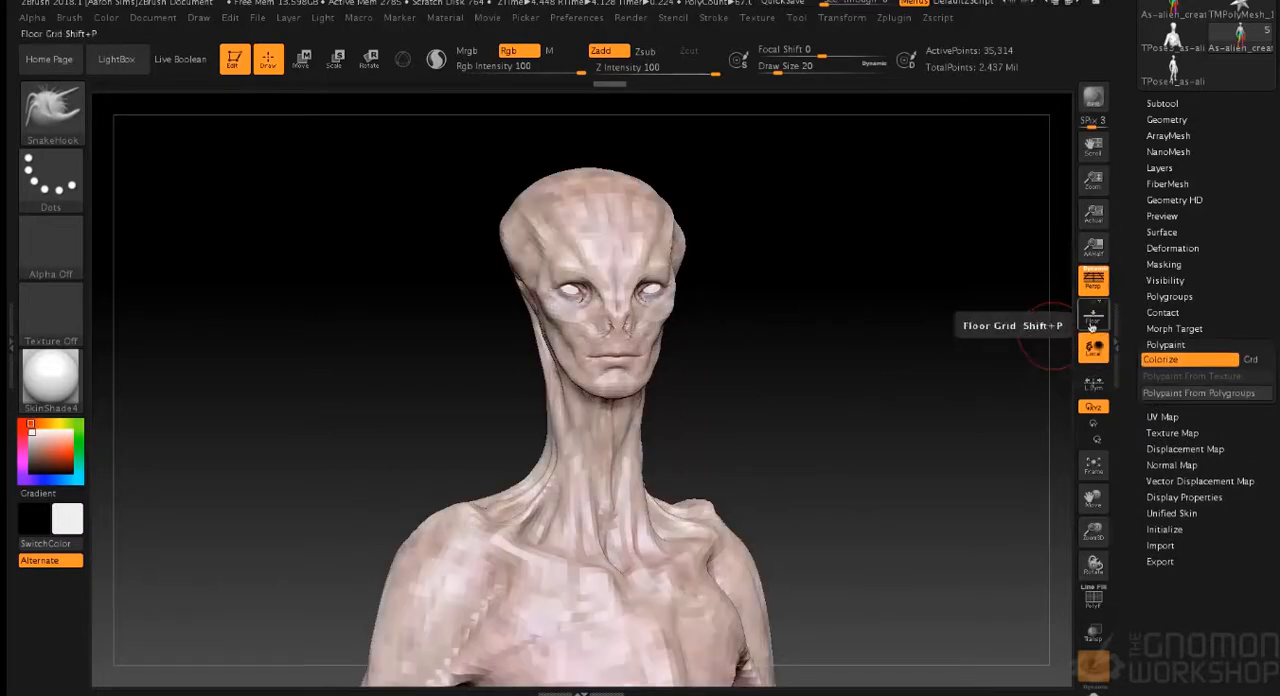
- Set the alien body's subdivision level to 5
click(1162, 103)
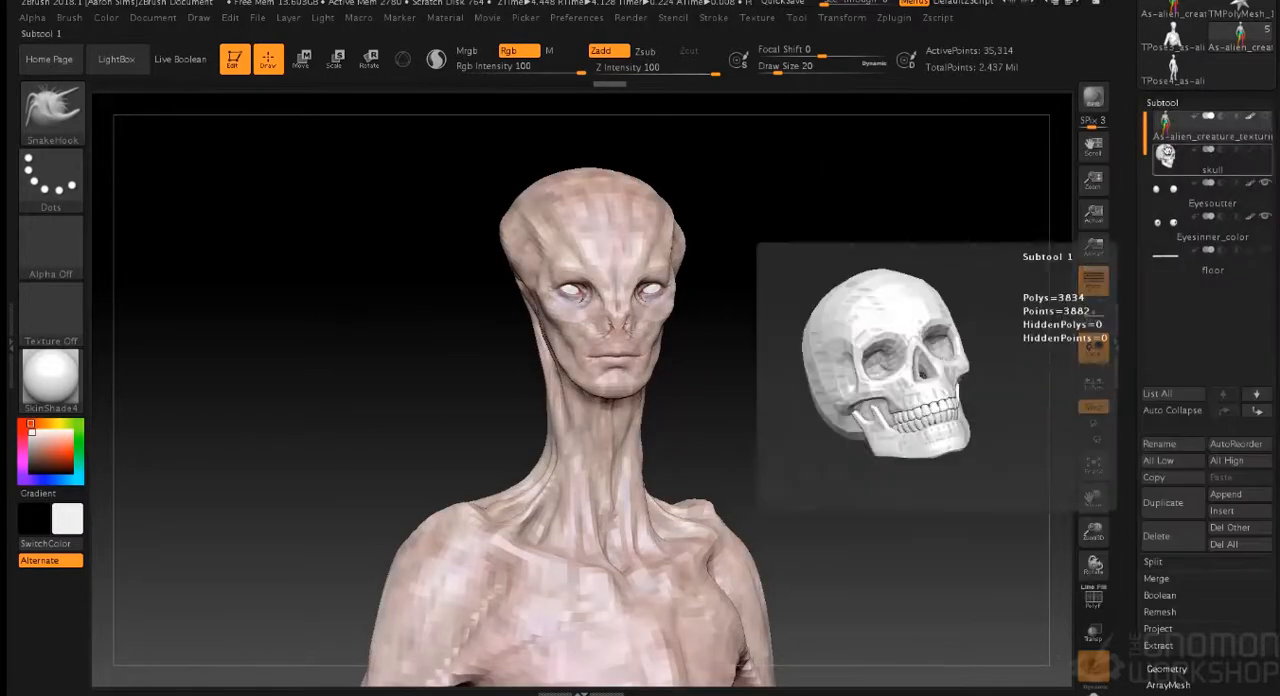
click(1162, 103)
click(1167, 119)
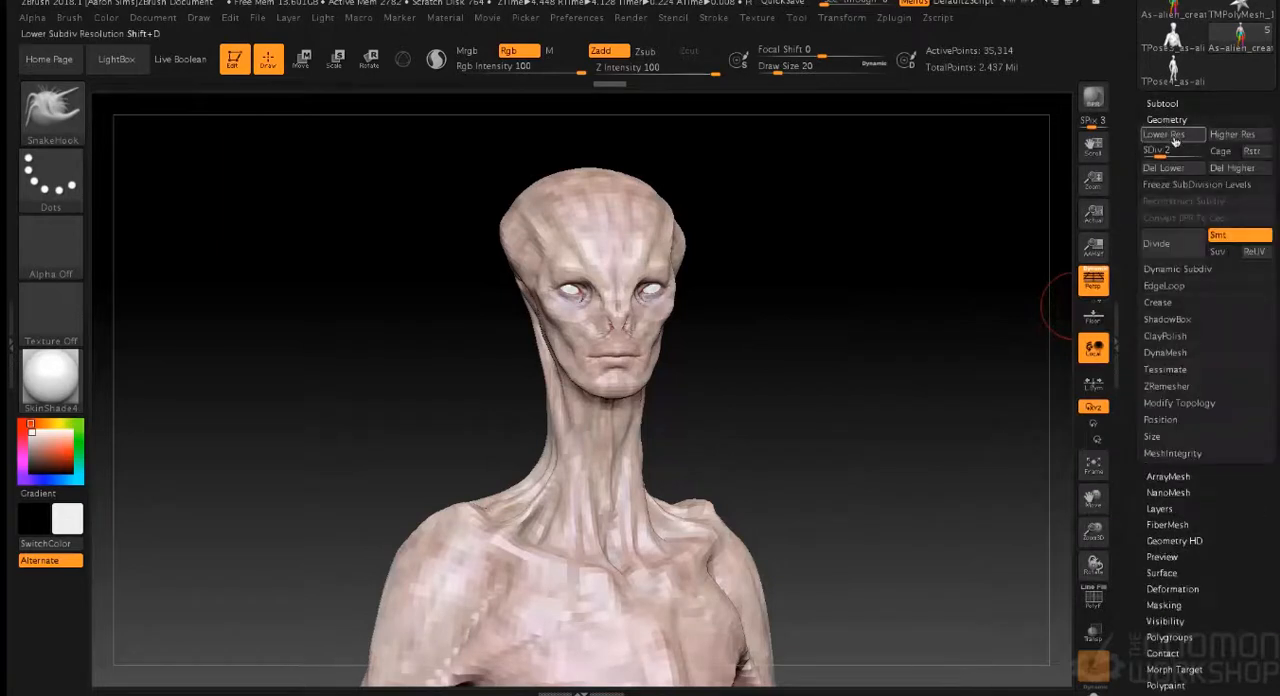
drag(1157, 153, 1203, 153)
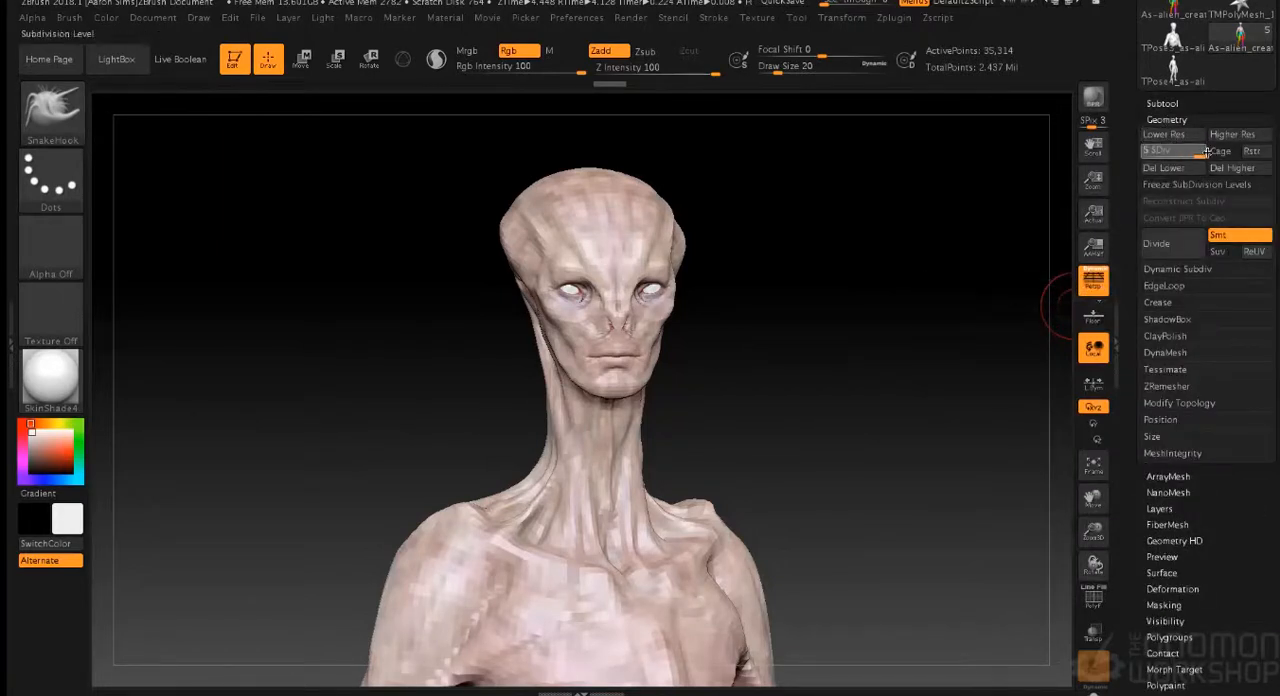
- Isolate the alien's head, torso and upper arms by hiding the body below the waist and elbows
drag(856, 260, 852, 260)
alt+drag(856, 354, 843, 221)
alt+drag(822, 300, 827, 251)
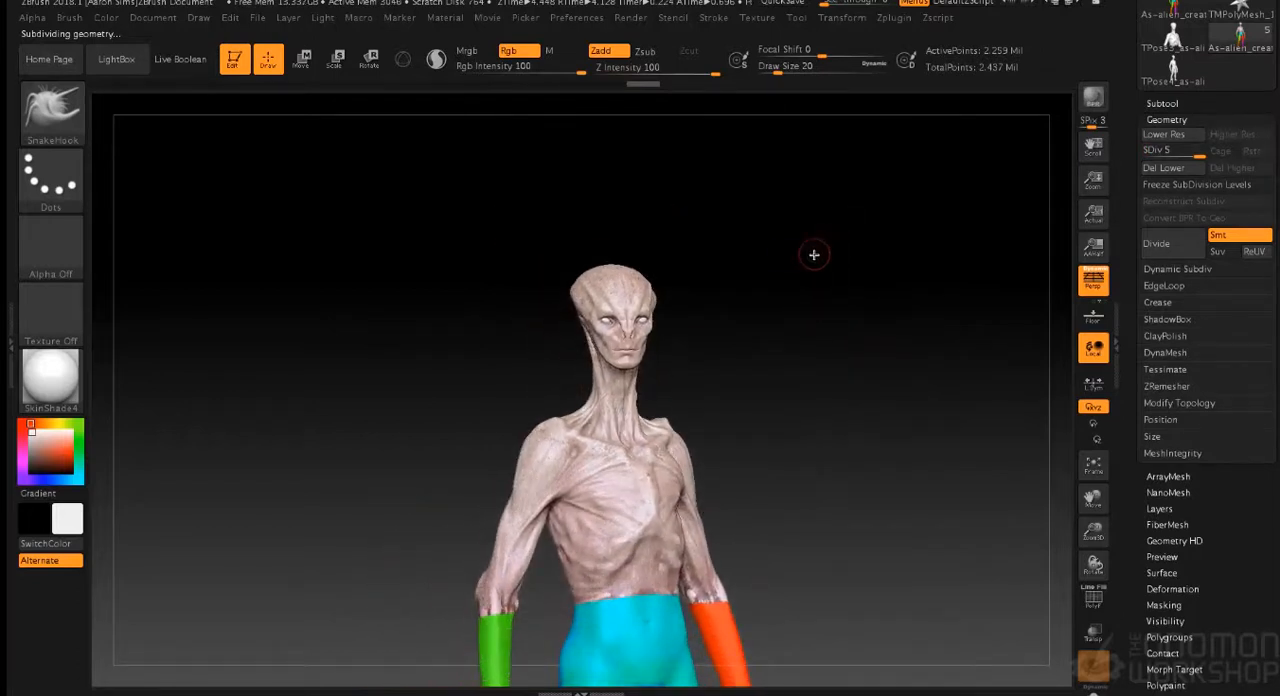
mouse_move(408, 232)
alt+mouse_down()
mouse_move(552, 382)
mouse_move(446, 183)
mouse_move(565, 308)
mouse_move(880, 543)
alt+mouse_up()
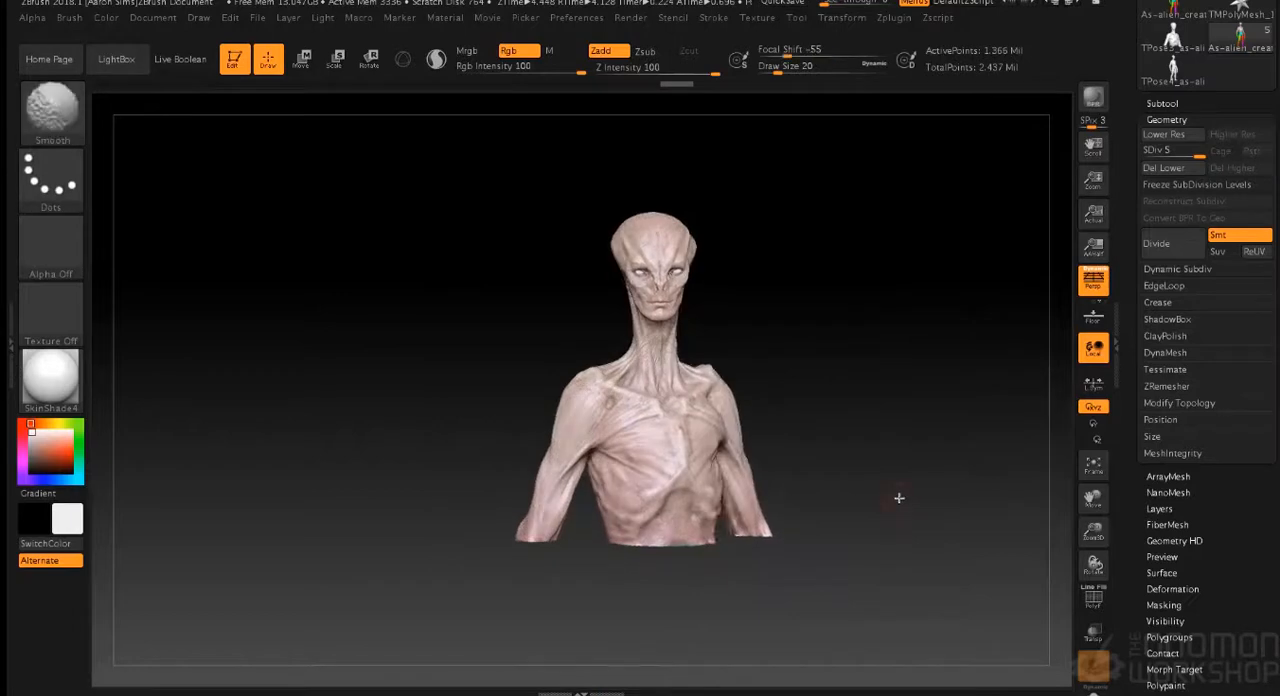
alt+drag(885, 419, 897, 494)
mouse_move(952, 331)
alt+mouse_down()
mouse_move(869, 398)
mouse_move(890, 395)
alt+mouse_up()
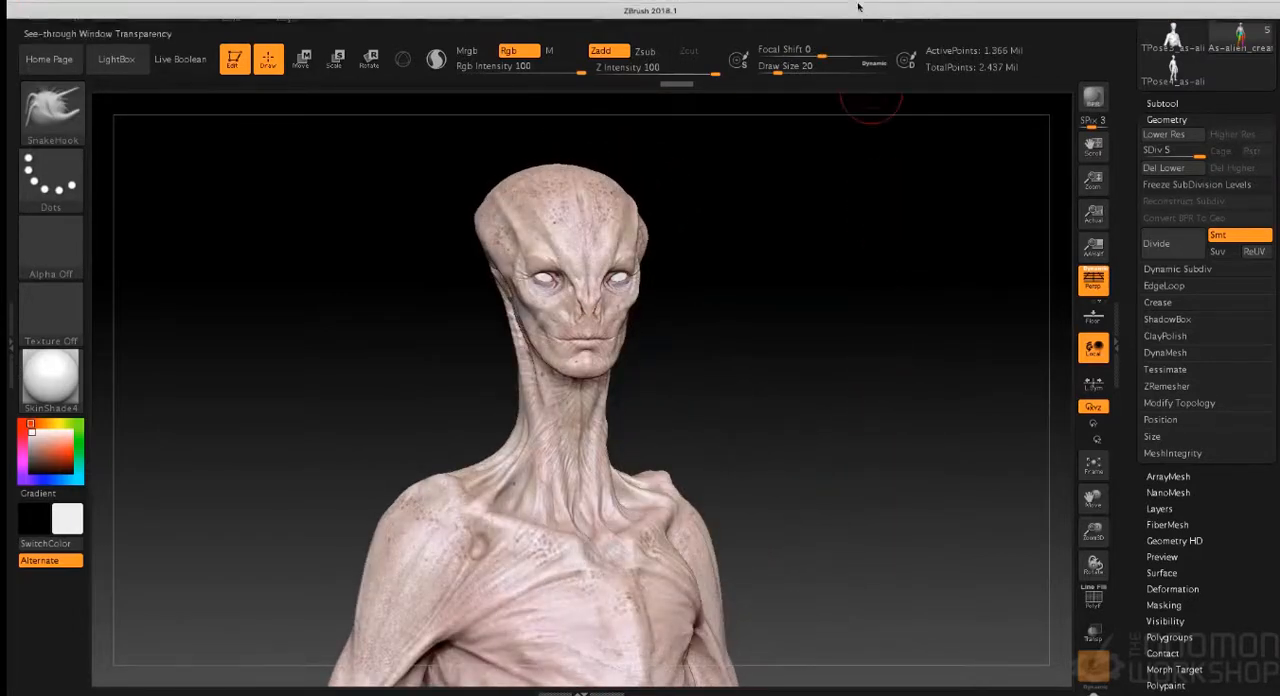
- Save the posed tool as a new ZTool file named As-alien_creature_texturing_Posed_v001.ztl in the Zbrush folder
click(842, 17)
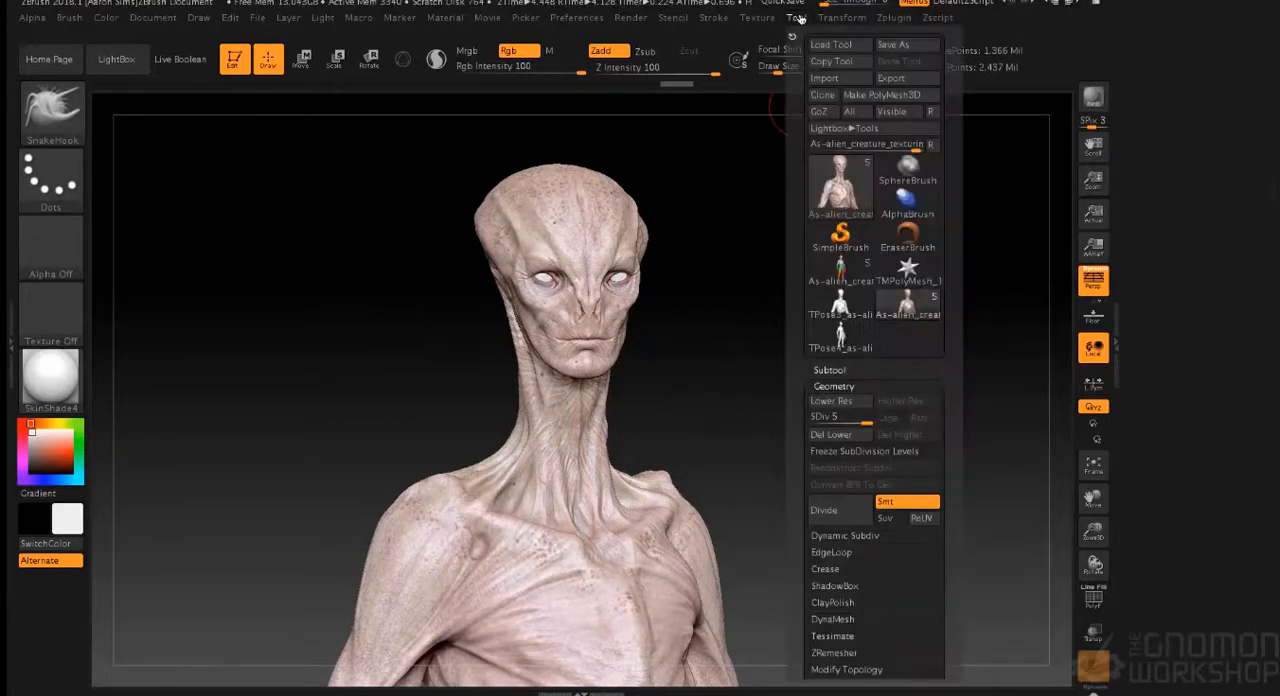
click(796, 17)
click(893, 44)
click(727, 113)
drag(661, 112, 691, 112)
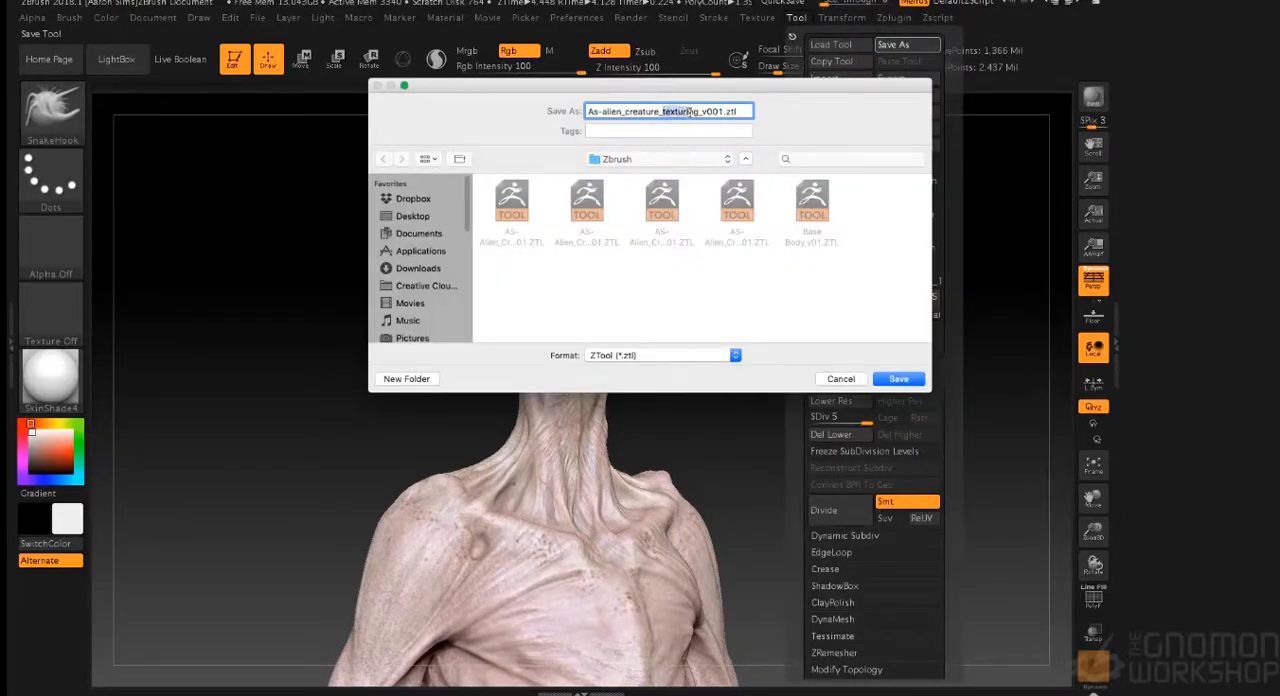
click(702, 112)
text(POsed)
key(BackSpace)
key(BackSpace)
key(BackSpace)
key(BackSpace)
text(osed_)
key(Return)
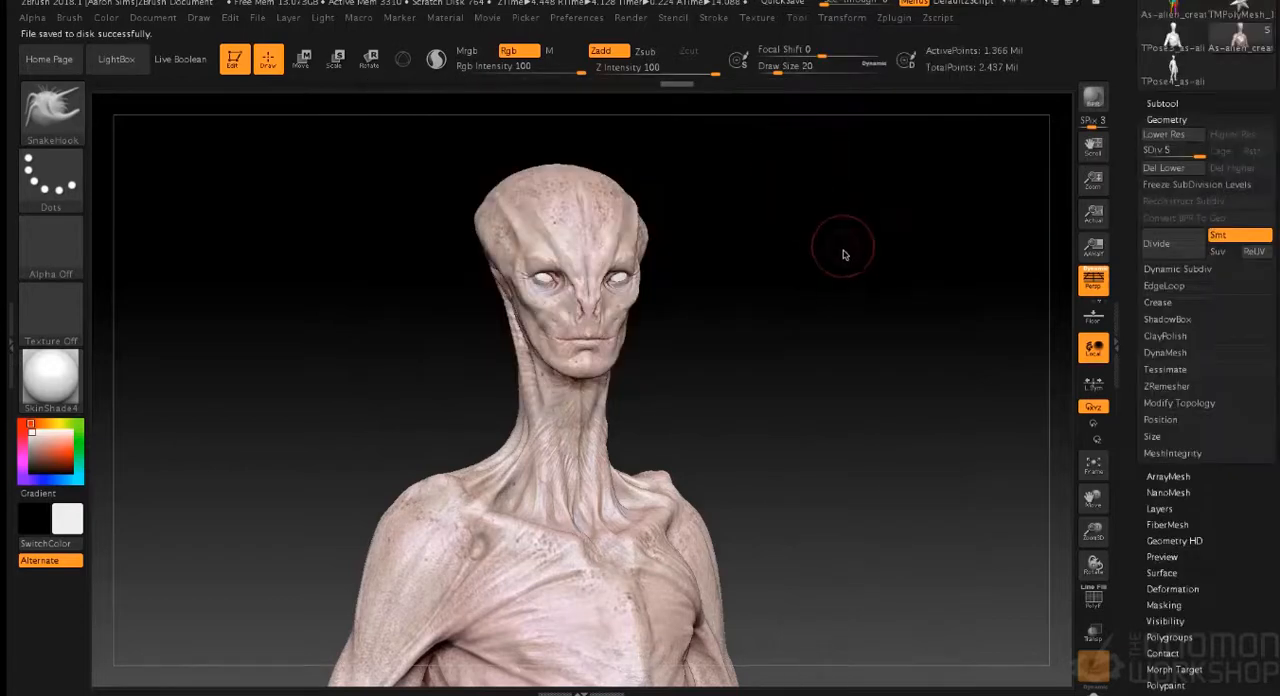
- Send the posed bust to KeyShot with a BPR render and tumble the camera to a three-quarter view of the face
drag(839, 267, 832, 261)
click(1096, 99)
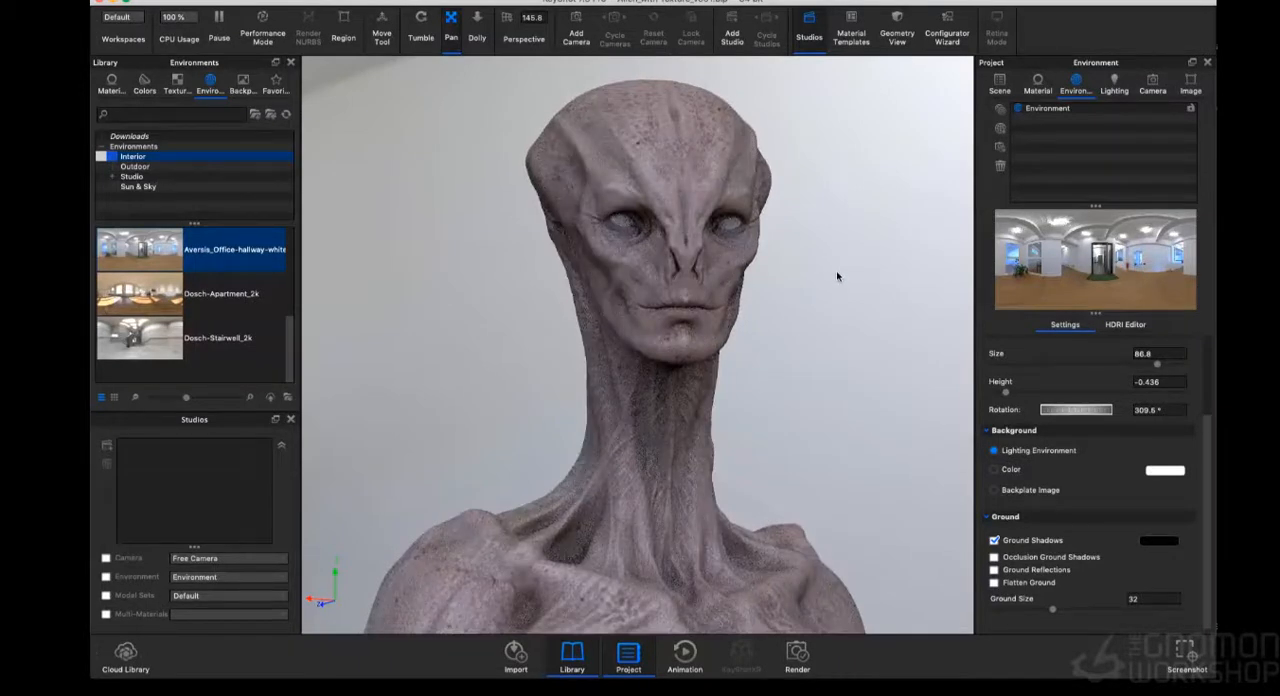
click(421, 28)
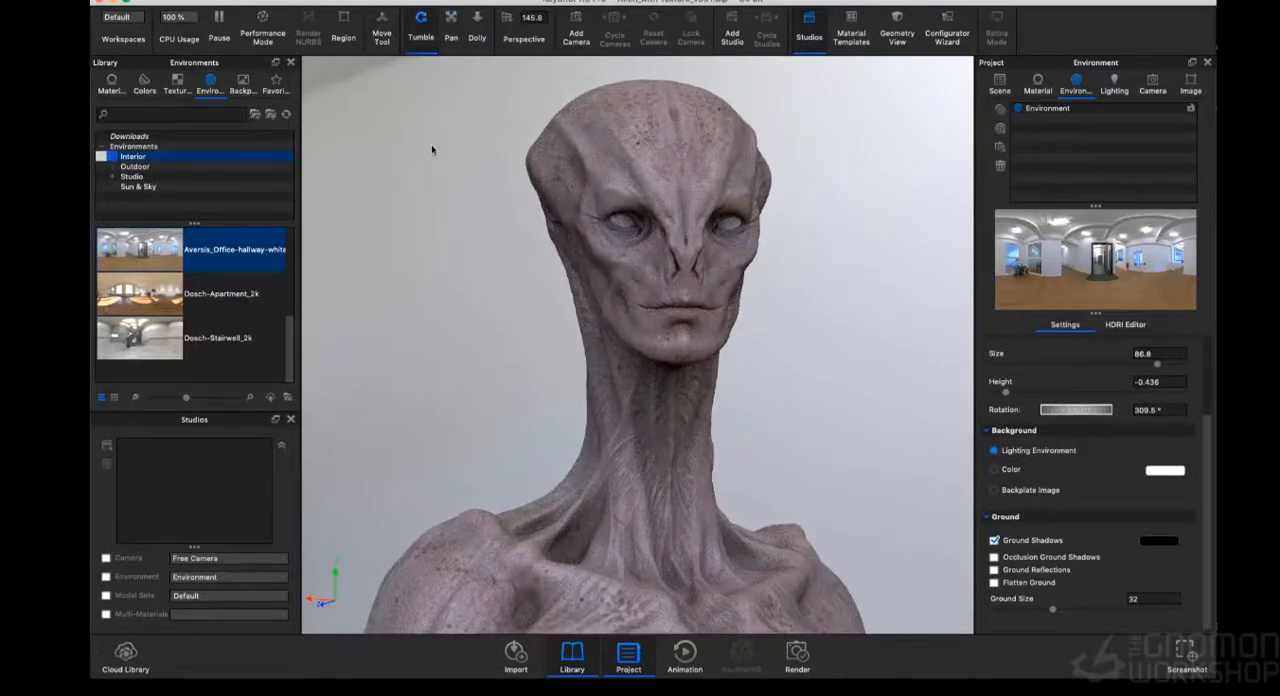
drag(434, 143, 461, 147)
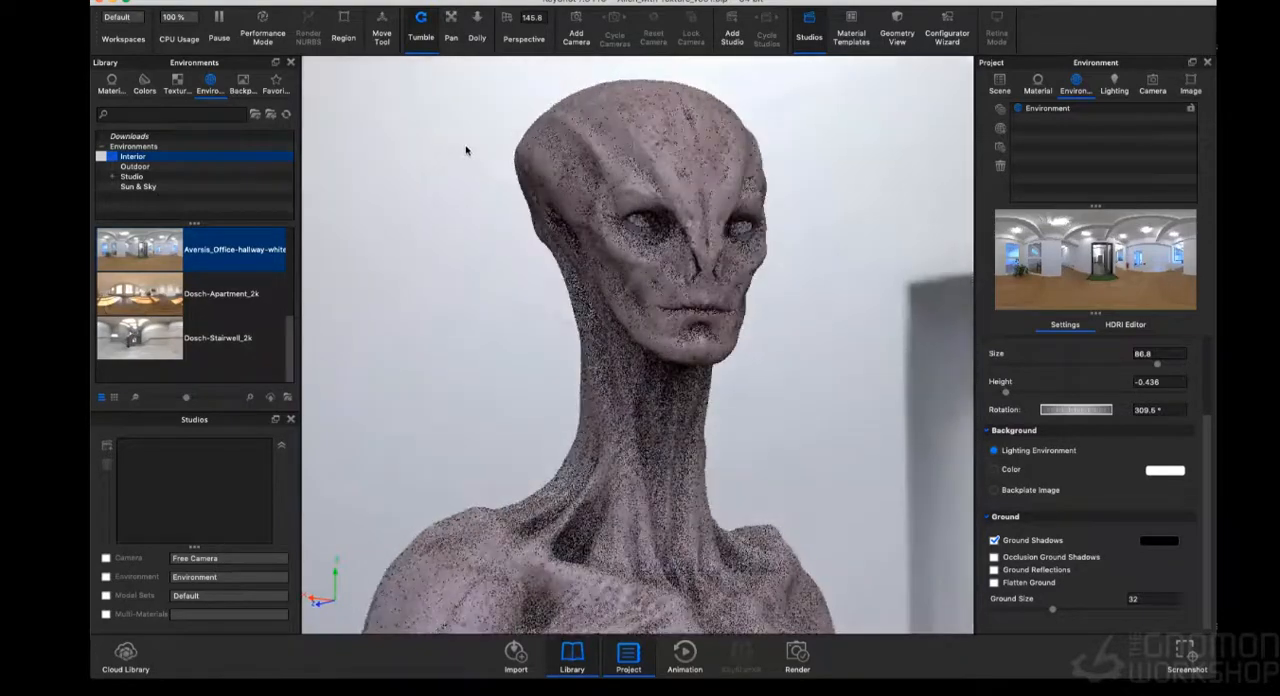
drag(849, 251, 844, 251)
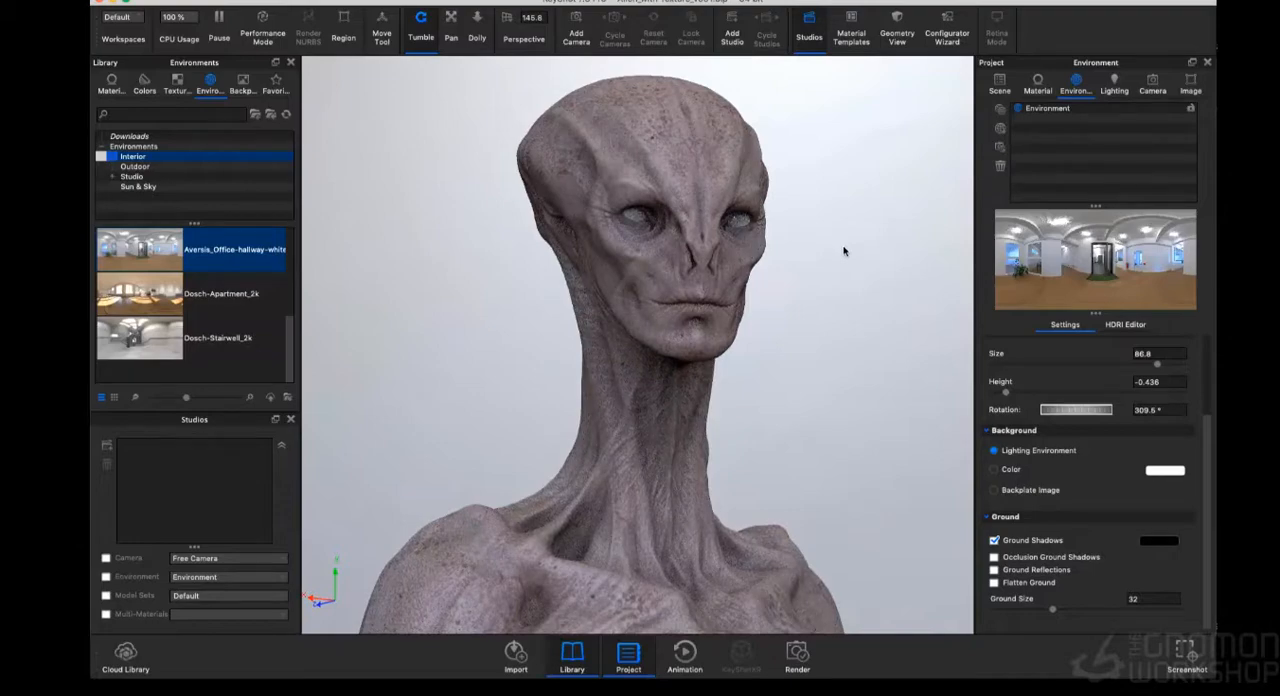
mouse_move(844, 251)
mouse_down()
mouse_move(876, 252)
mouse_move(851, 249)
mouse_up()
- Rotate the lighting environment to 303° while fine-tuning the camera angle on the bust
drag(1077, 410, 1076, 415)
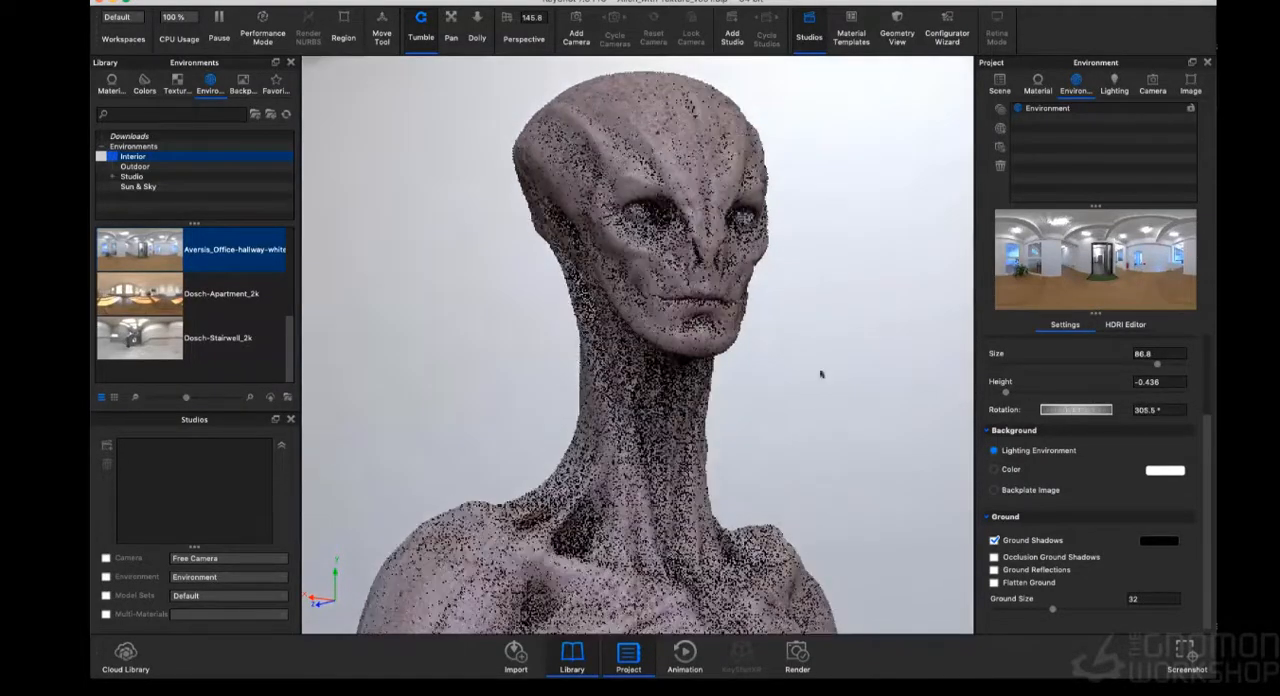
drag(819, 371, 831, 369)
drag(1076, 415, 1074, 414)
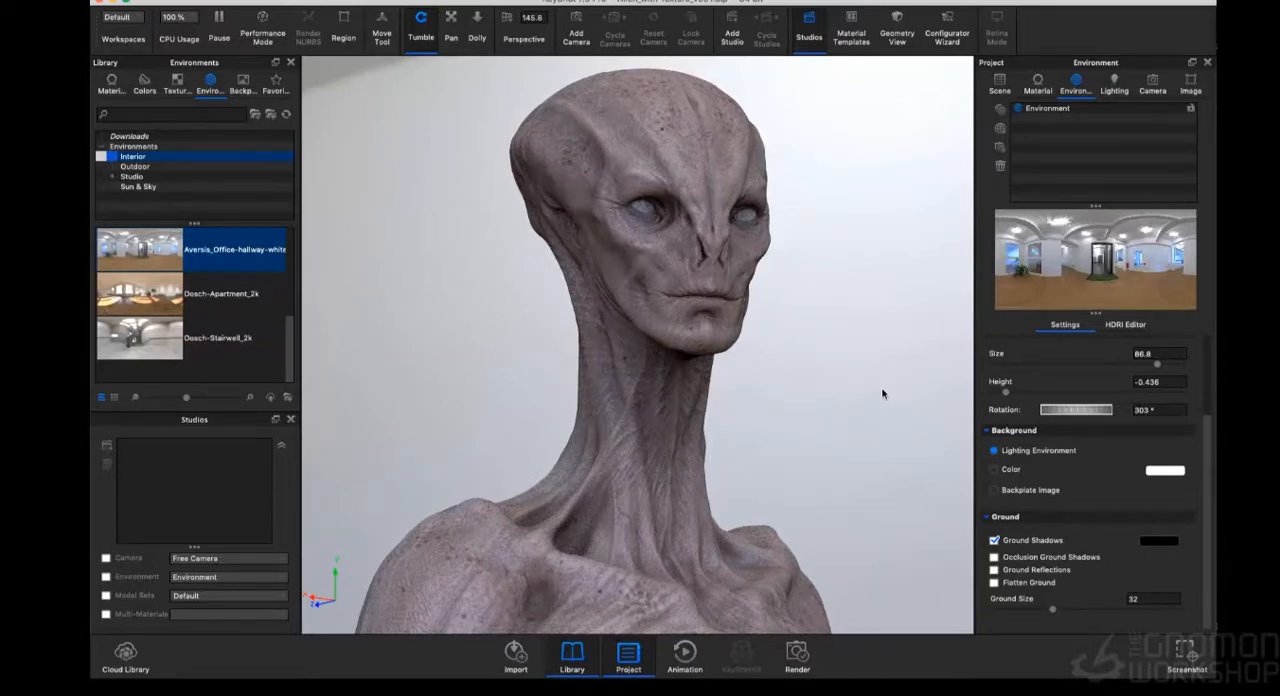
- Set the posed skin material's specular colour to RGB 175, 170, 170 and its roughness to 0.0435
double_click(749, 277)
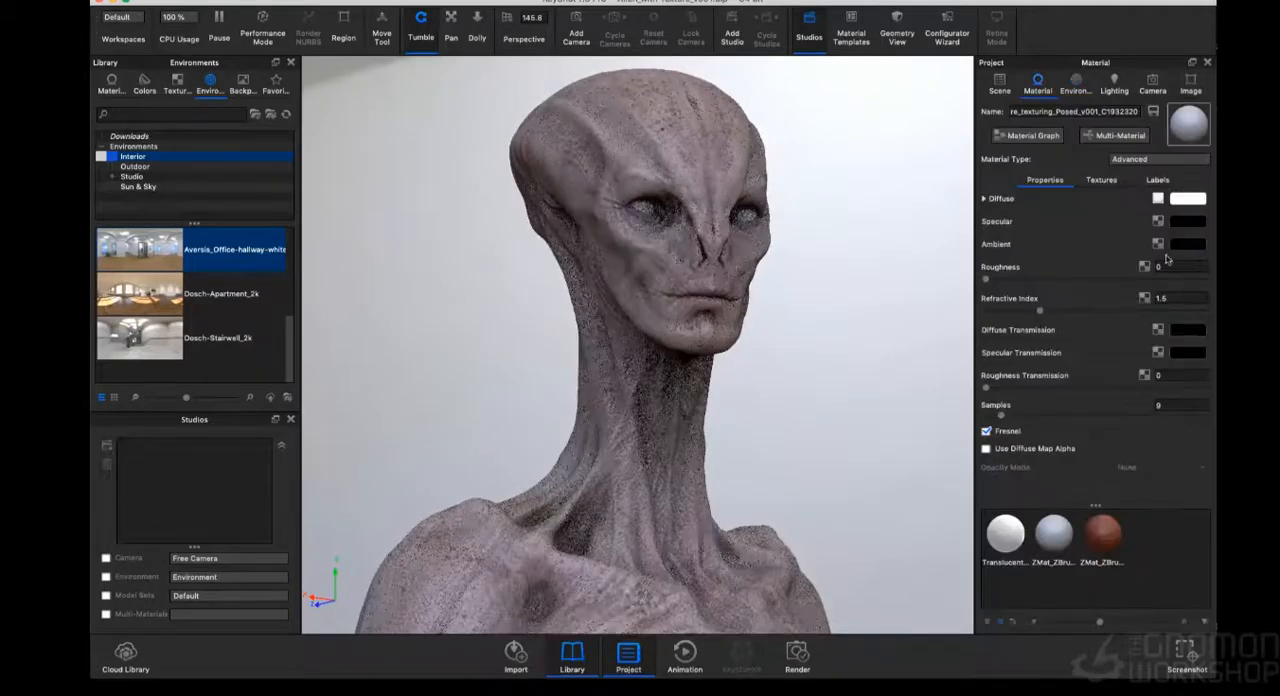
click(1189, 221)
click(913, 258)
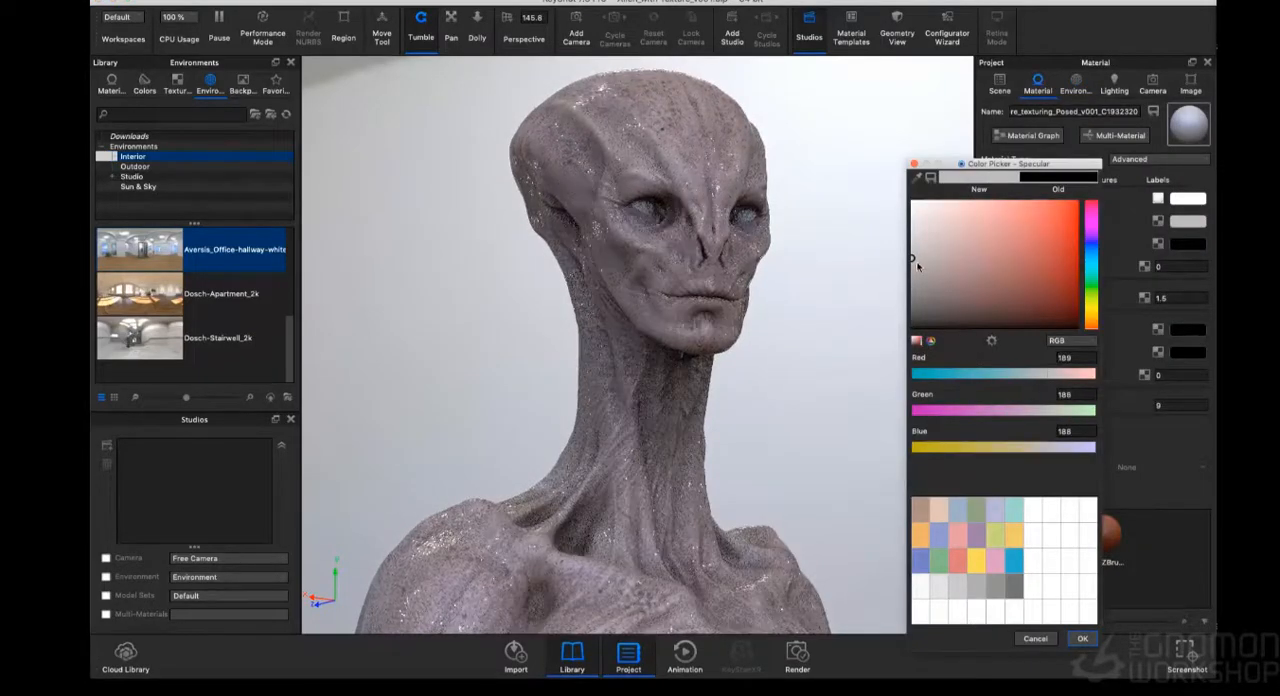
click(918, 269)
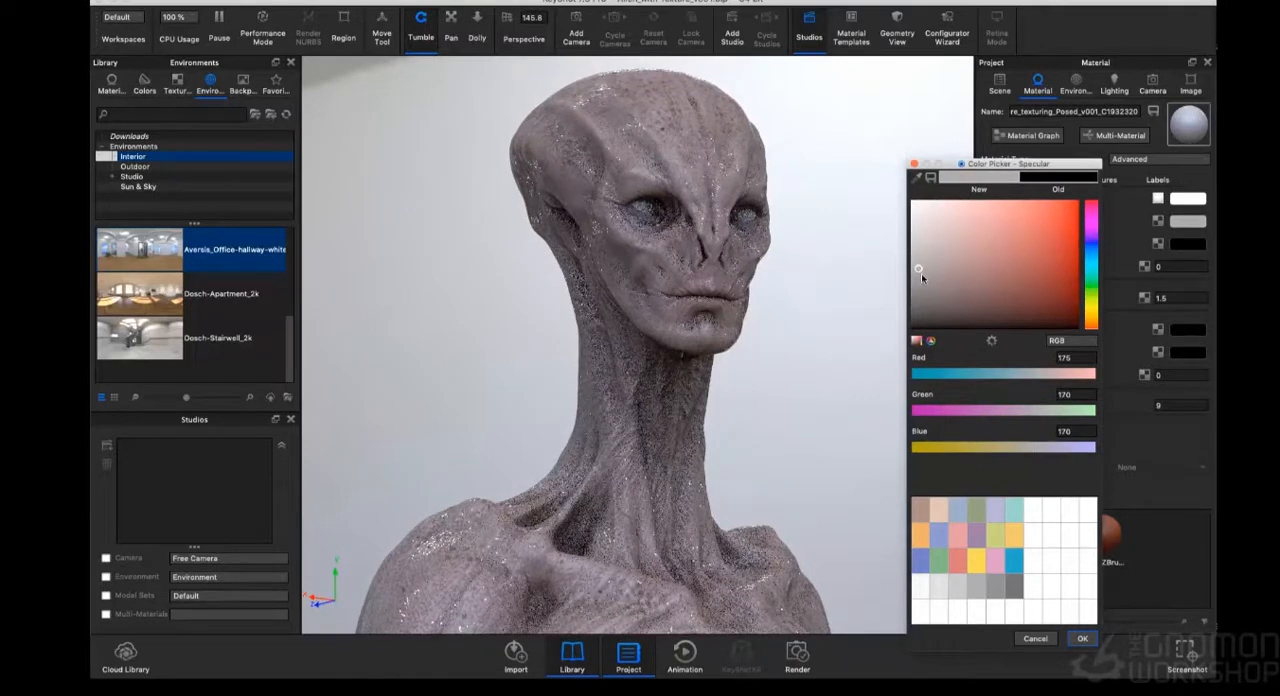
click(1085, 639)
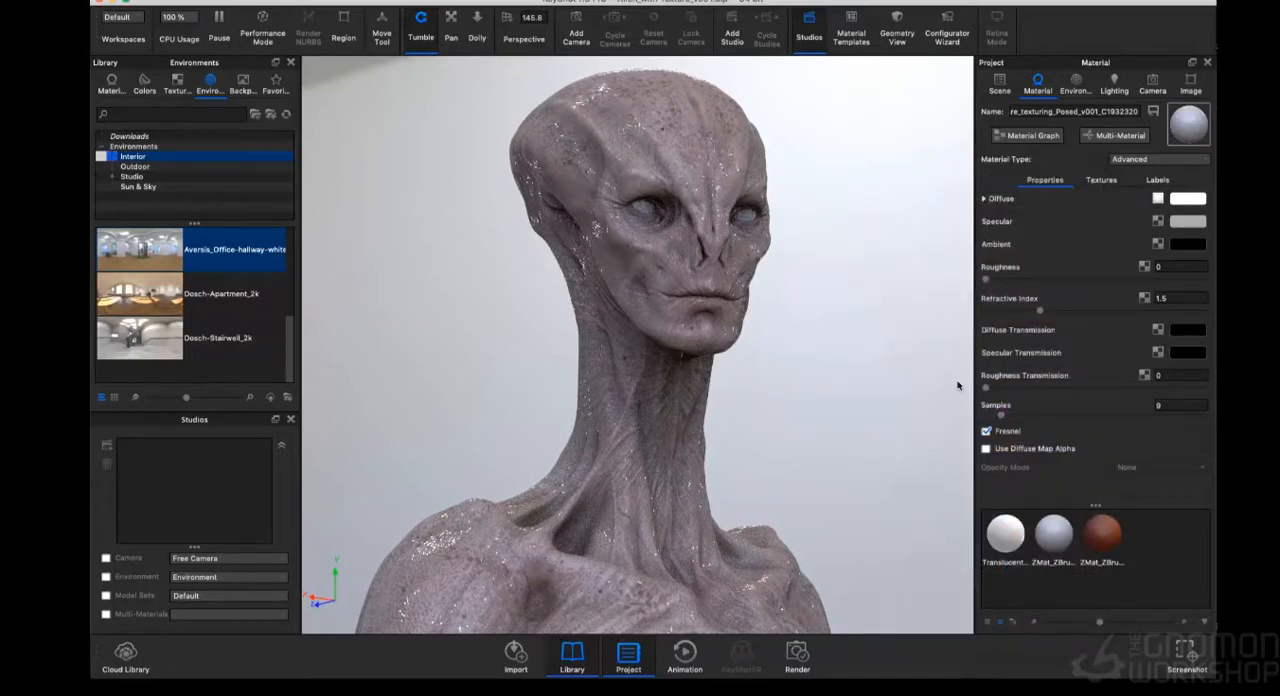
click(1016, 280)
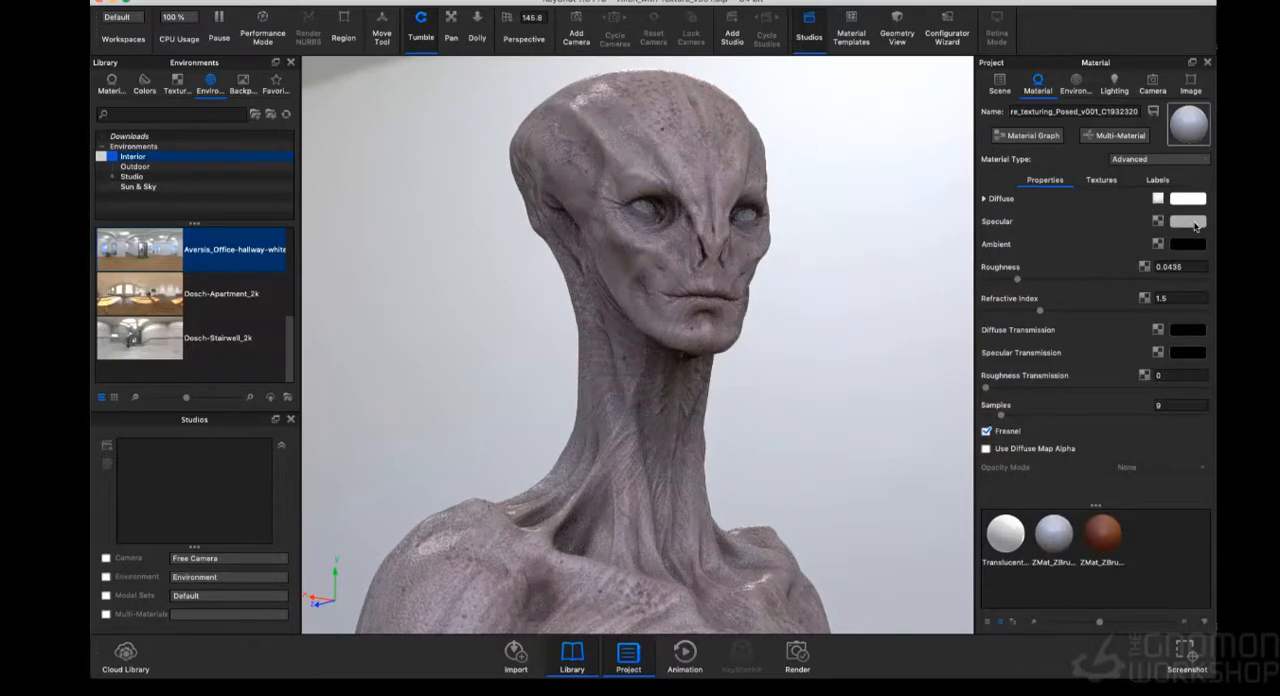
- Brighten the skin material's specular colour to RGB 189, 182, 182 and raise its refractive index to 1.652
click(1195, 227)
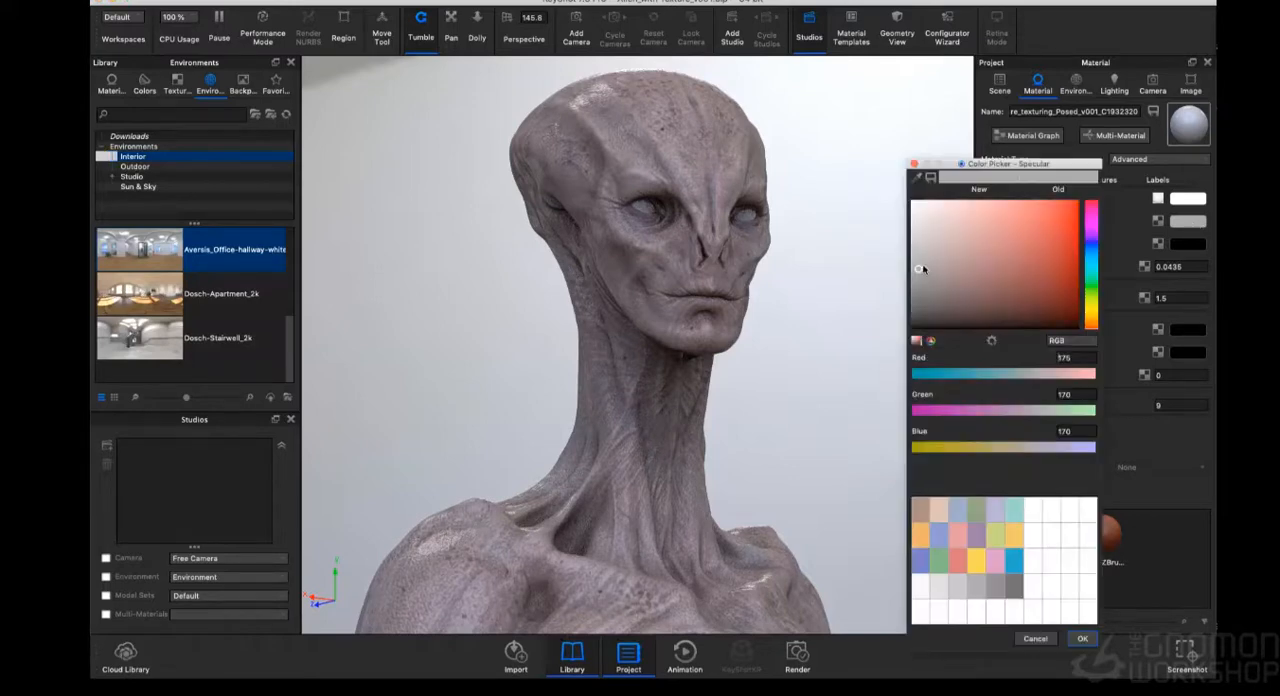
click(923, 260)
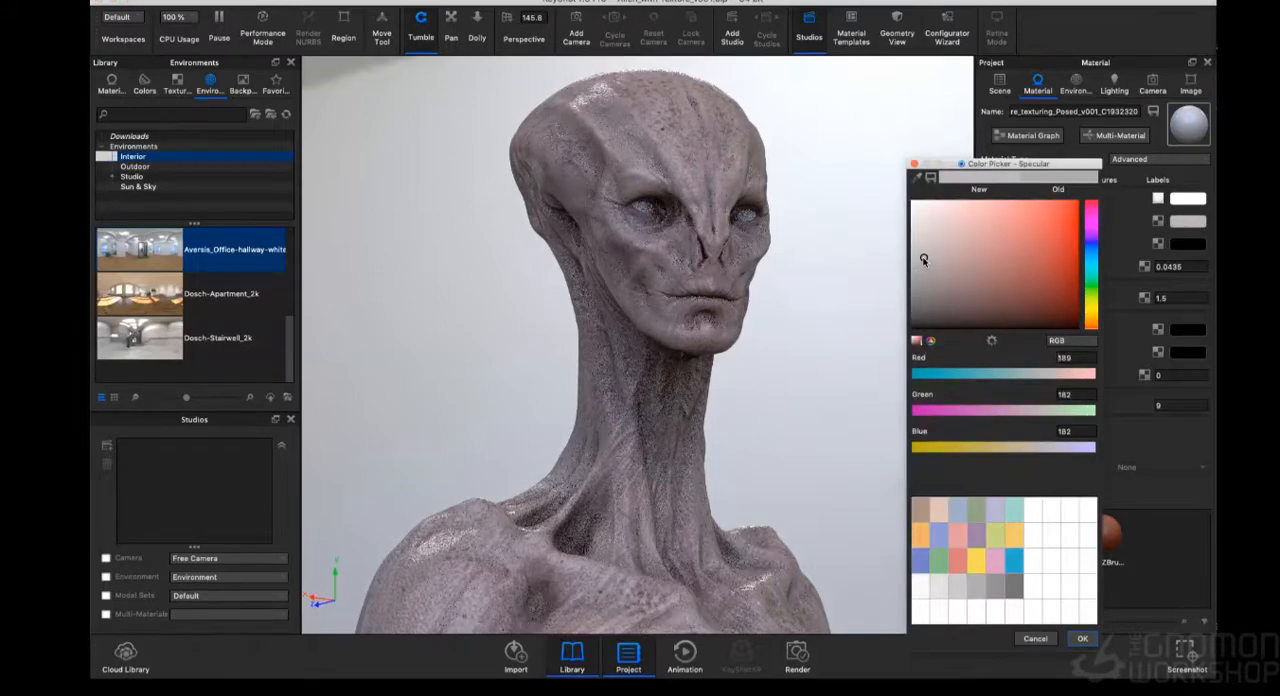
click(1082, 638)
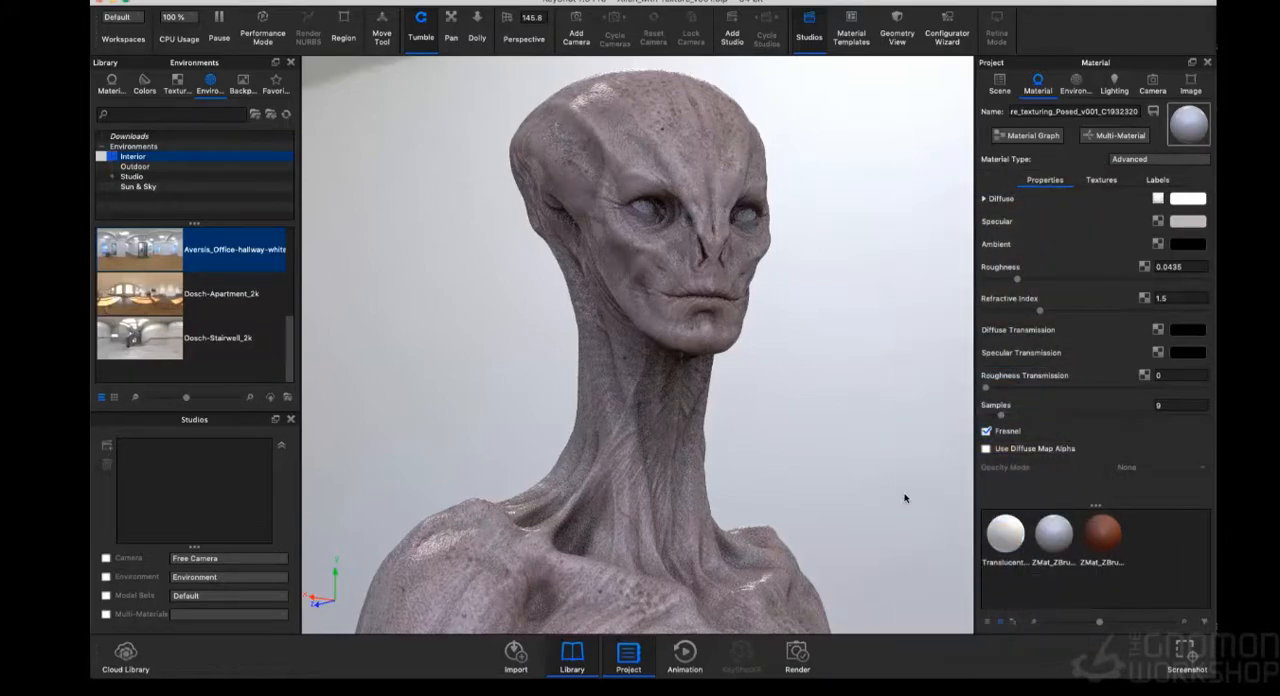
mouse_move(905, 496)
mouse_down()
mouse_move(895, 499)
mouse_move(924, 498)
mouse_move(903, 498)
mouse_up()
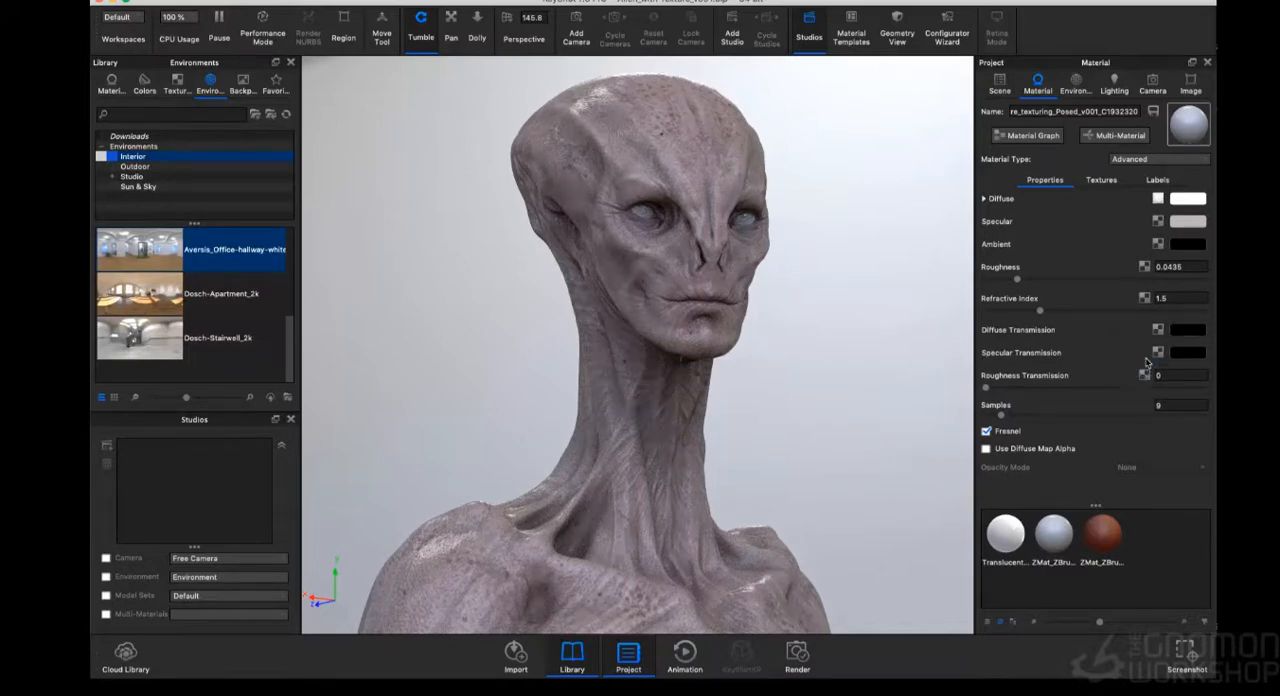
click(1056, 312)
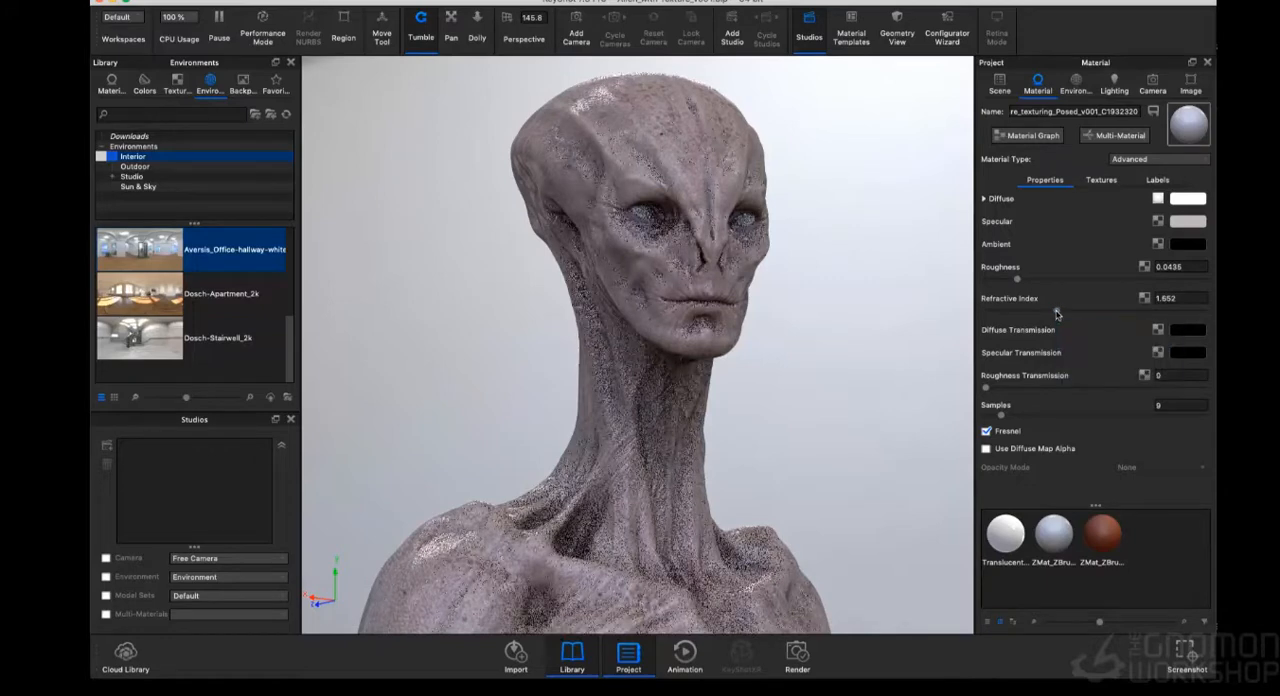
- Set the eye material's refractive index to 1.834 and its surface colour to black
double_click(751, 223)
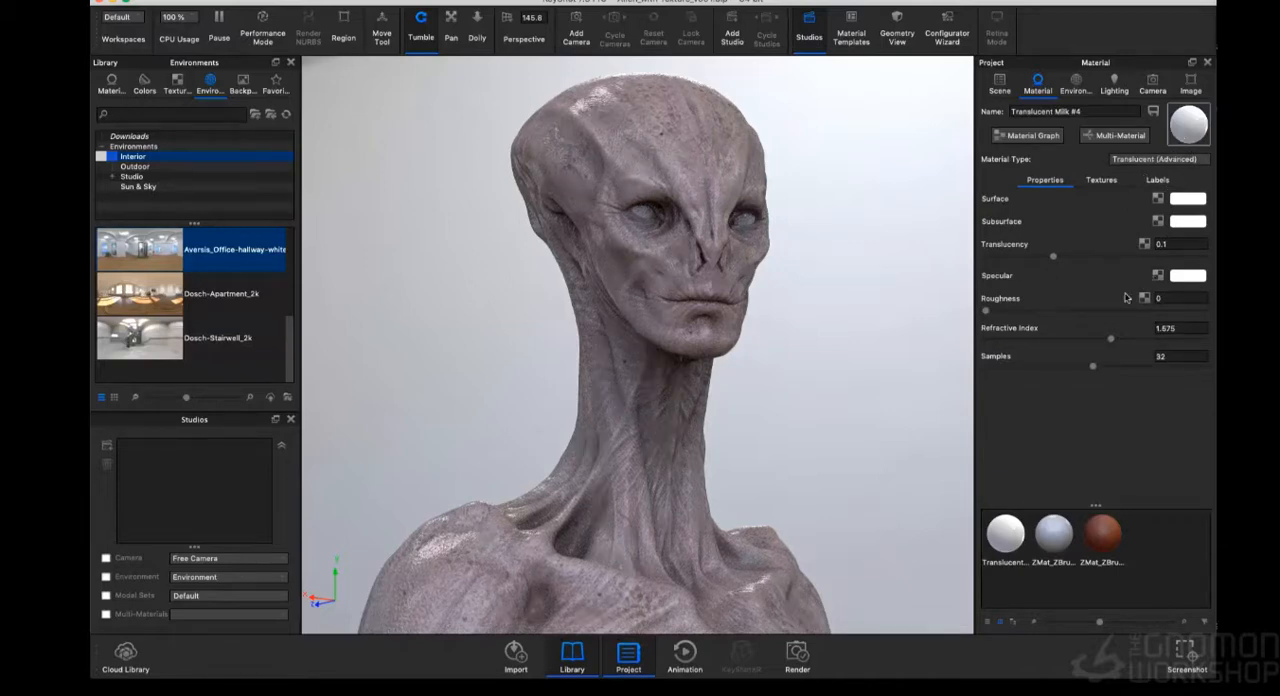
drag(1134, 340, 1167, 340)
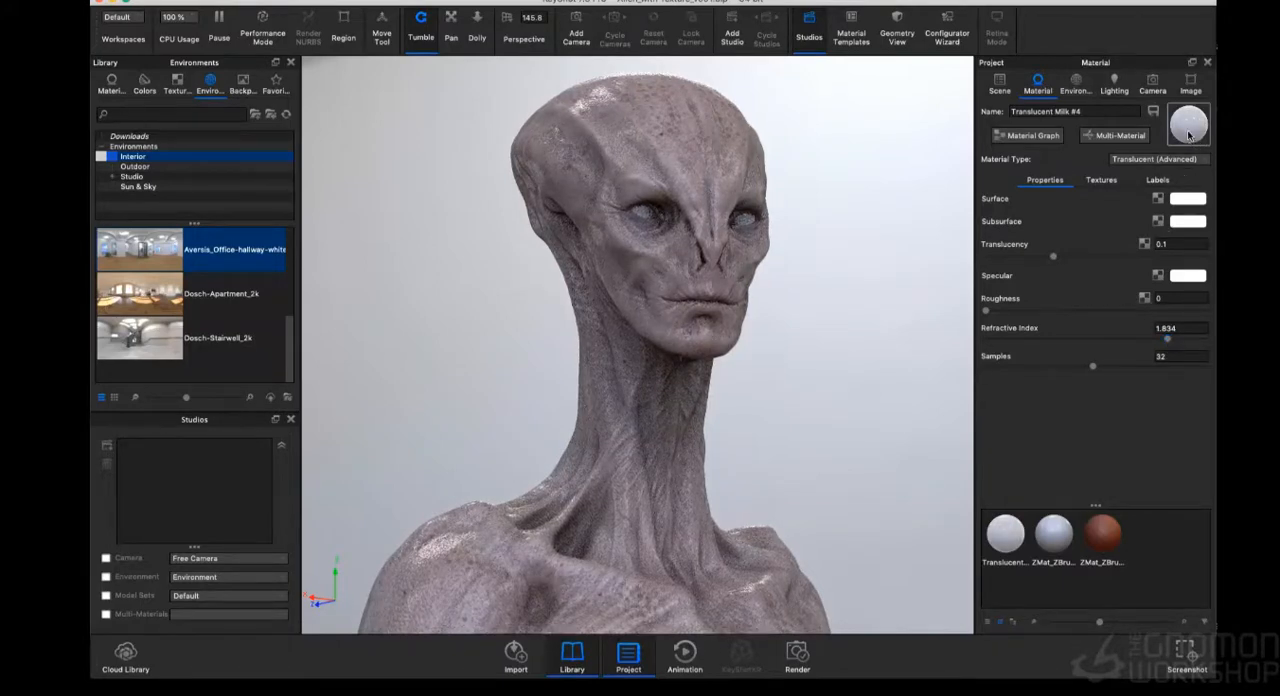
click(1190, 200)
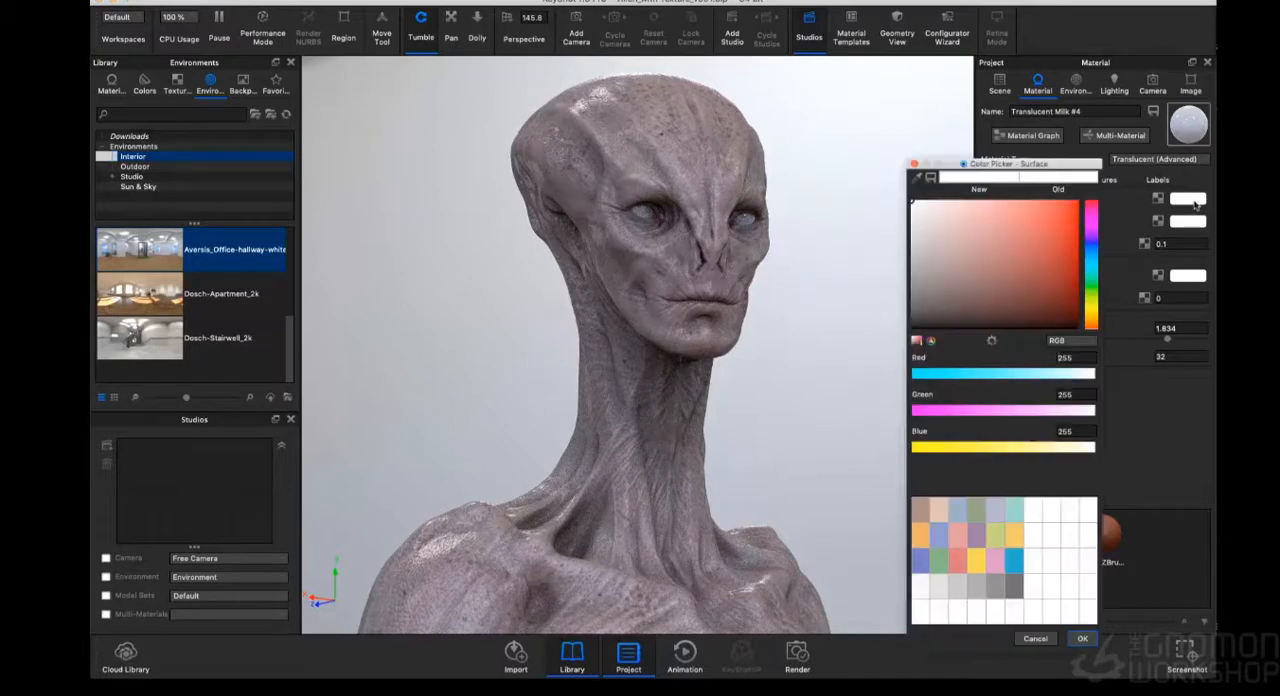
drag(971, 252, 1017, 333)
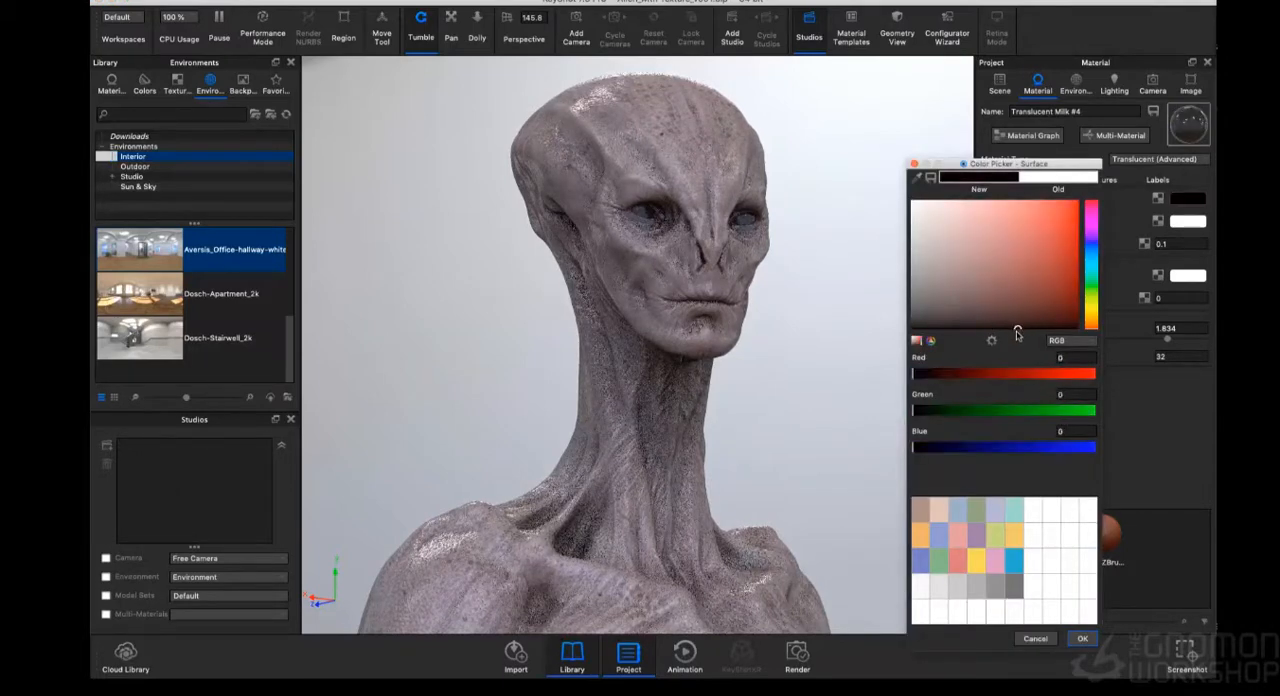
click(1083, 638)
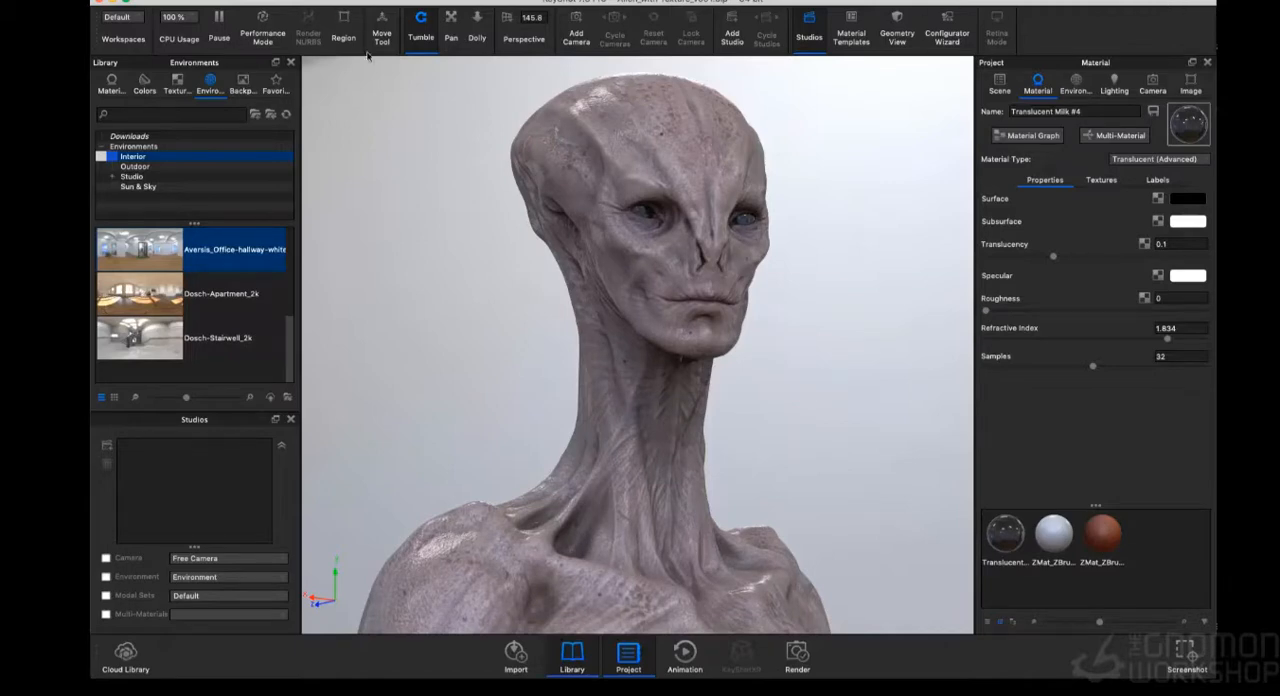
- Enable depth of field on the free camera and set its focal point on the face beside the nose
click(126, 5)
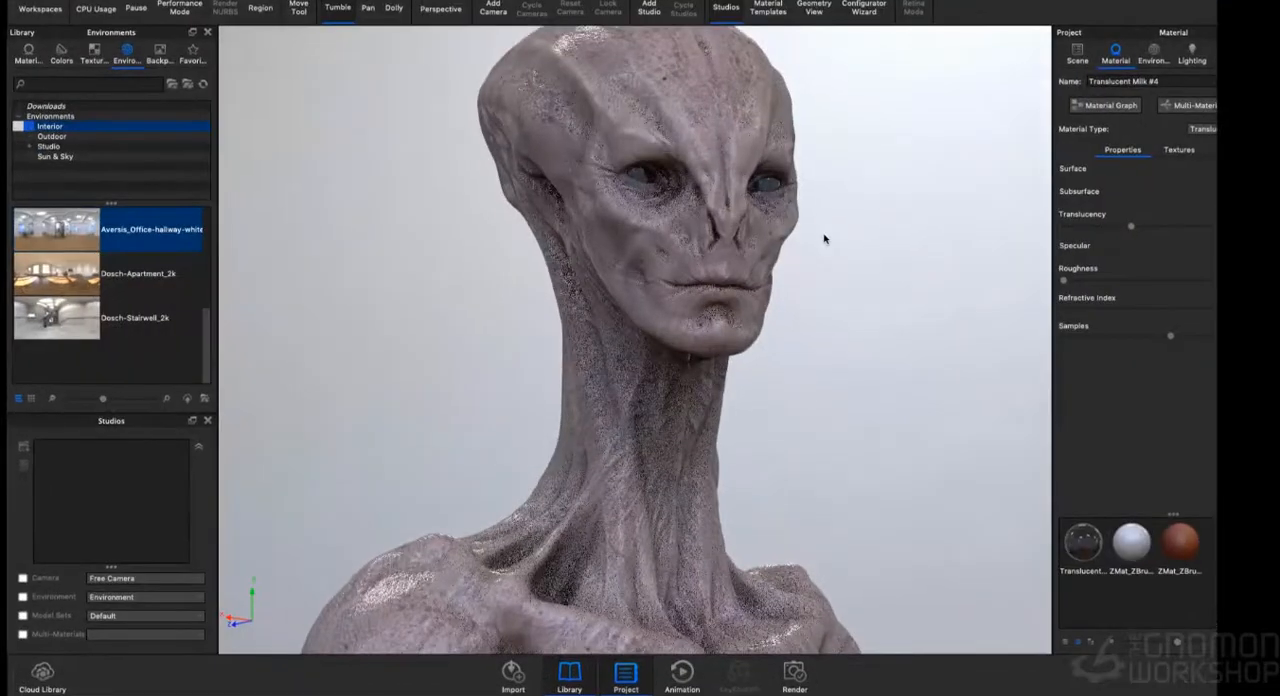
scroll(873, 240, down, 2)
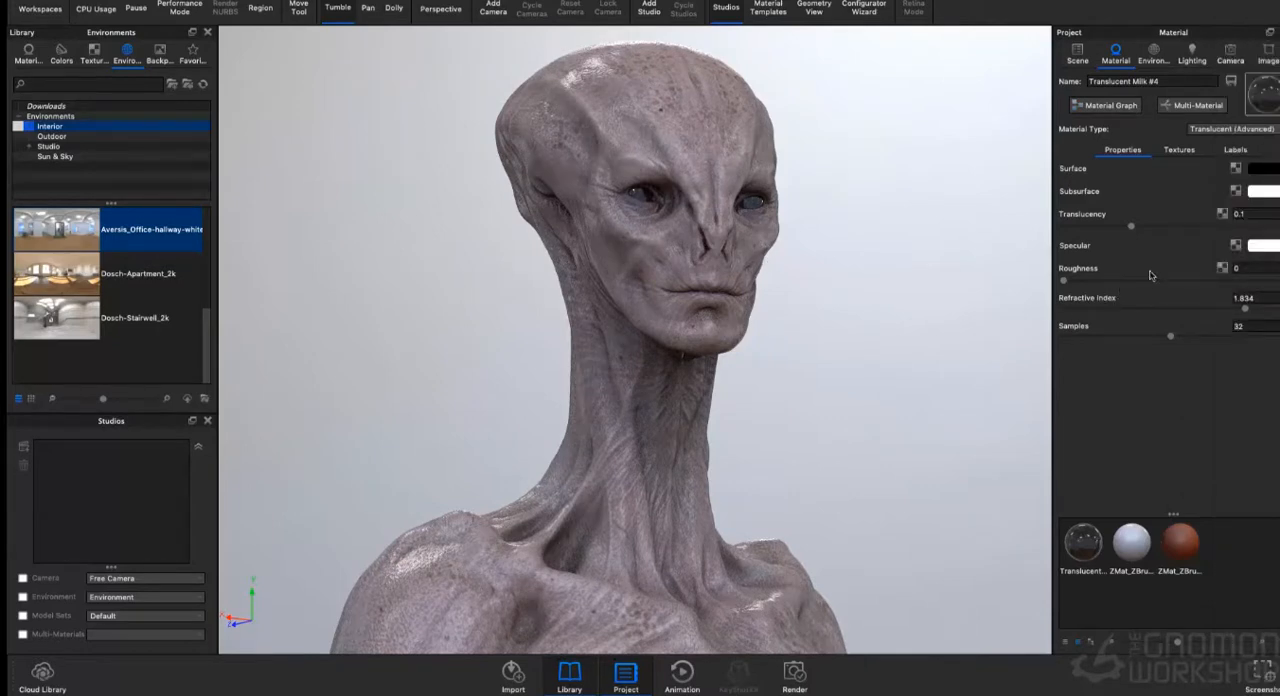
double_click(719, 147)
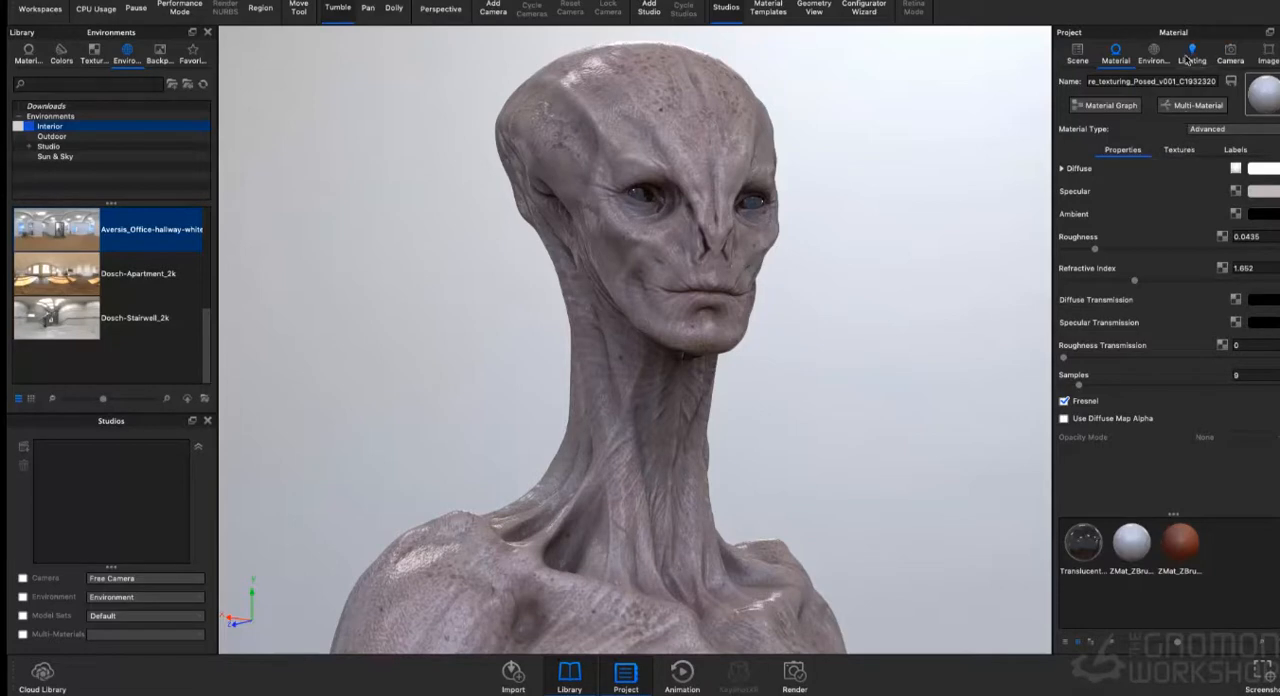
click(1229, 54)
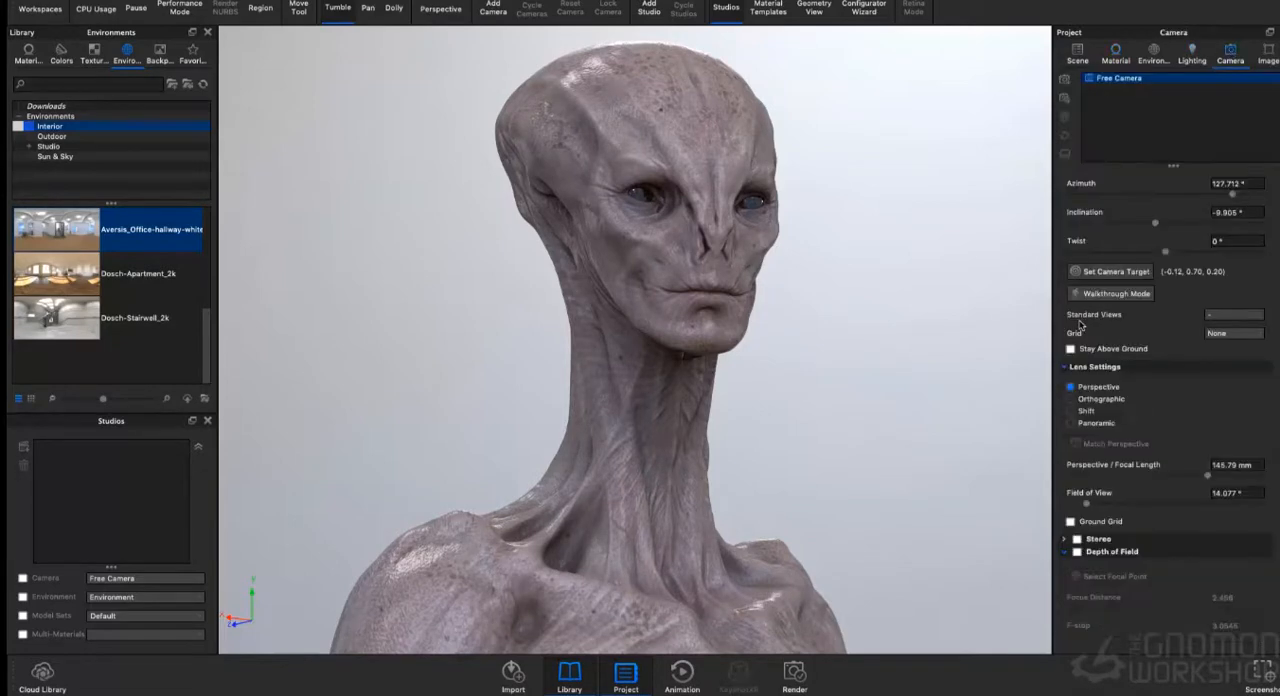
click(1077, 552)
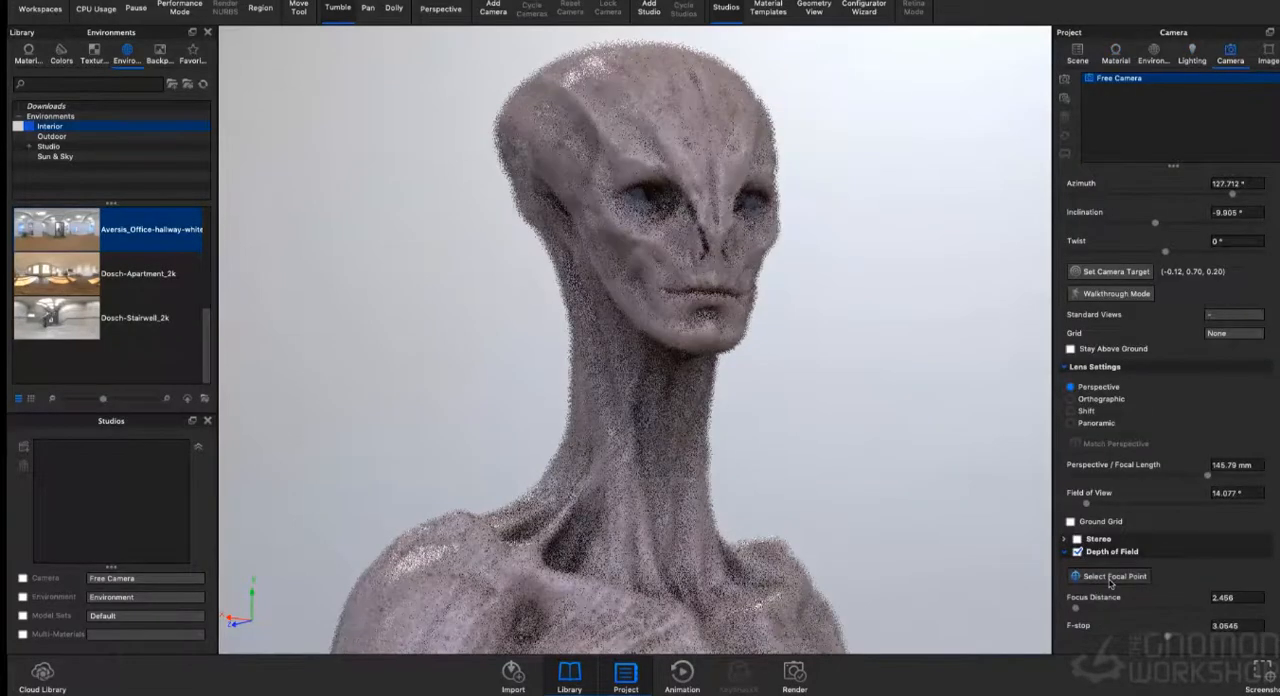
click(1108, 576)
click(700, 240)
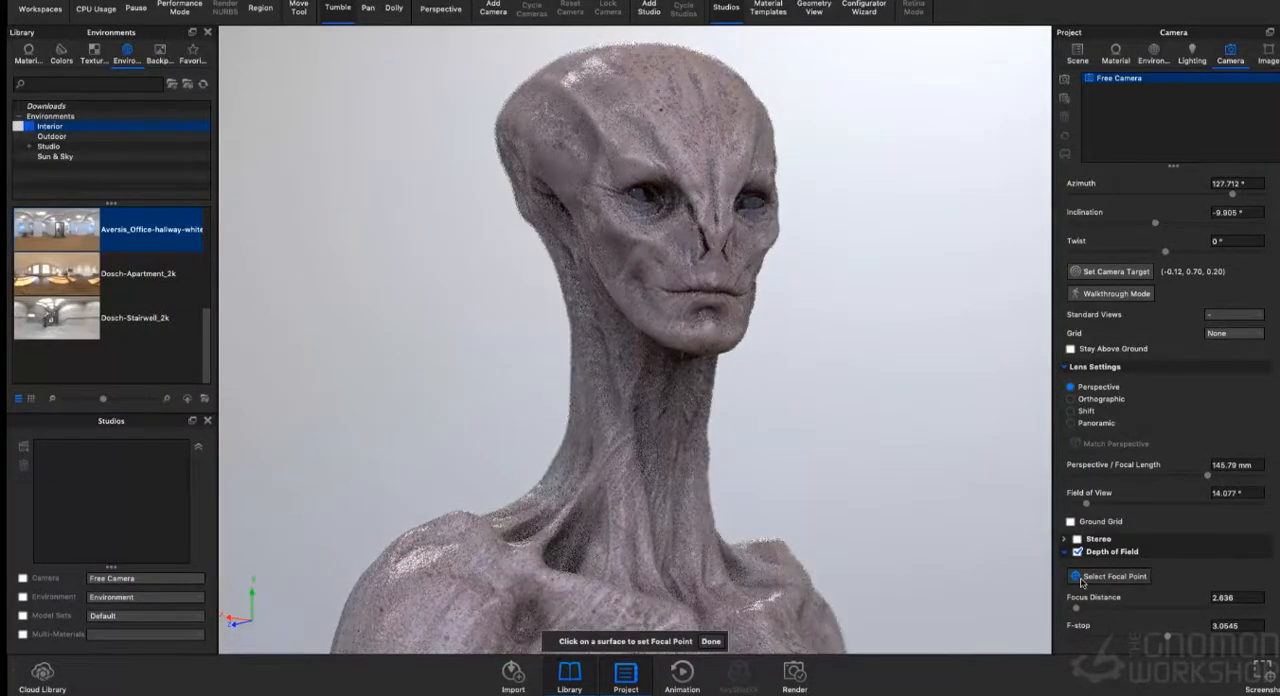
click(711, 642)
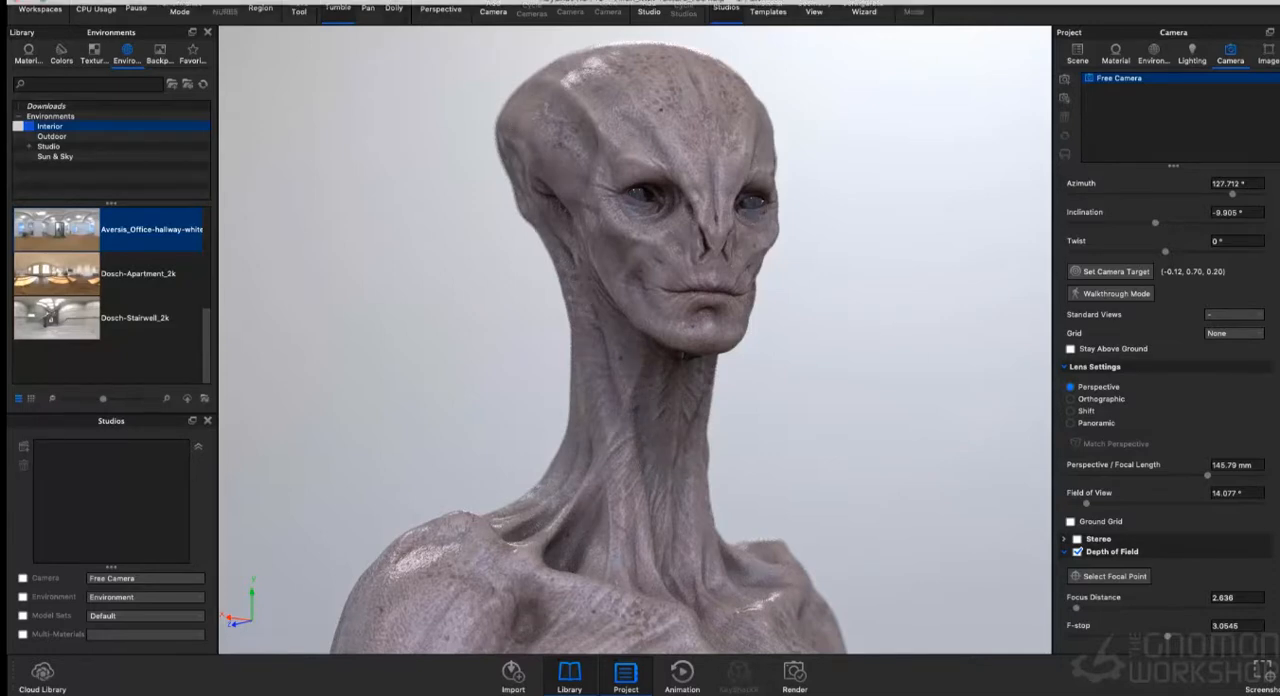
- Open the render settings and set the maximum samples quality to 75 samples
click(365, 1)
click(375, 86)
click(250, 57)
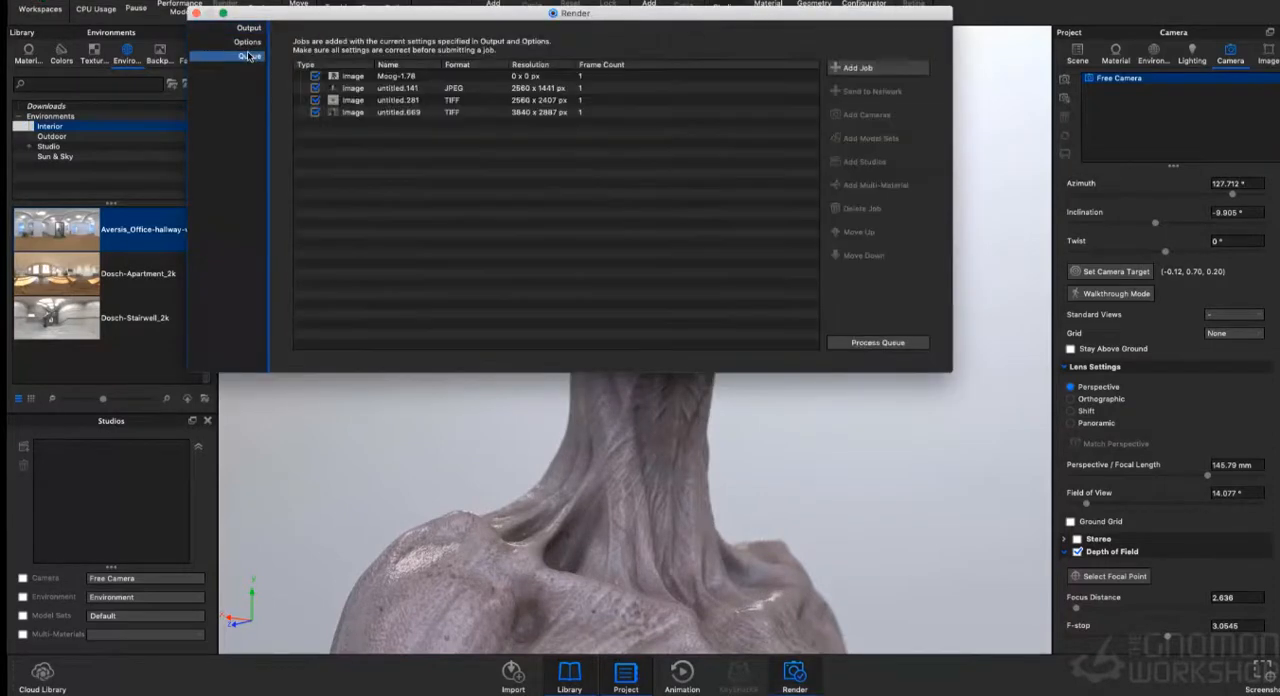
click(247, 42)
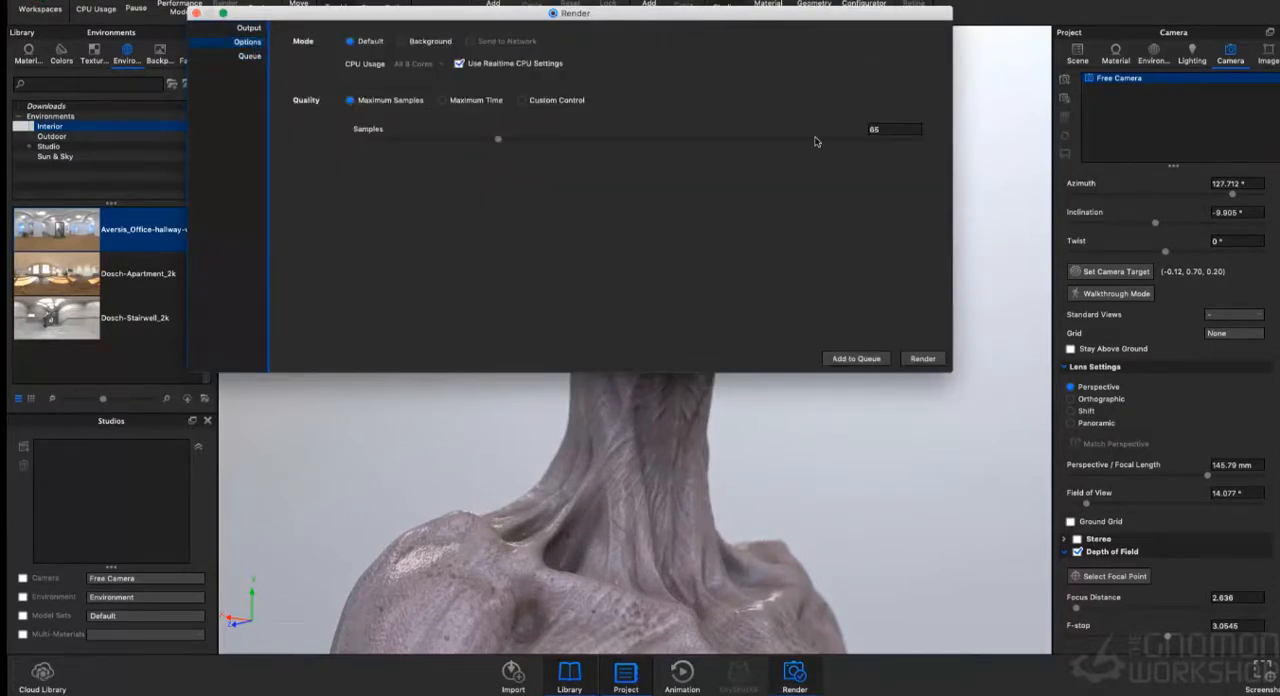
drag(498, 138, 517, 145)
- Create a Renders folder inside Chapter 6 of IMAGES for GNOMON - ARTSTATION on the Desktop and use it as the render output folder
click(249, 28)
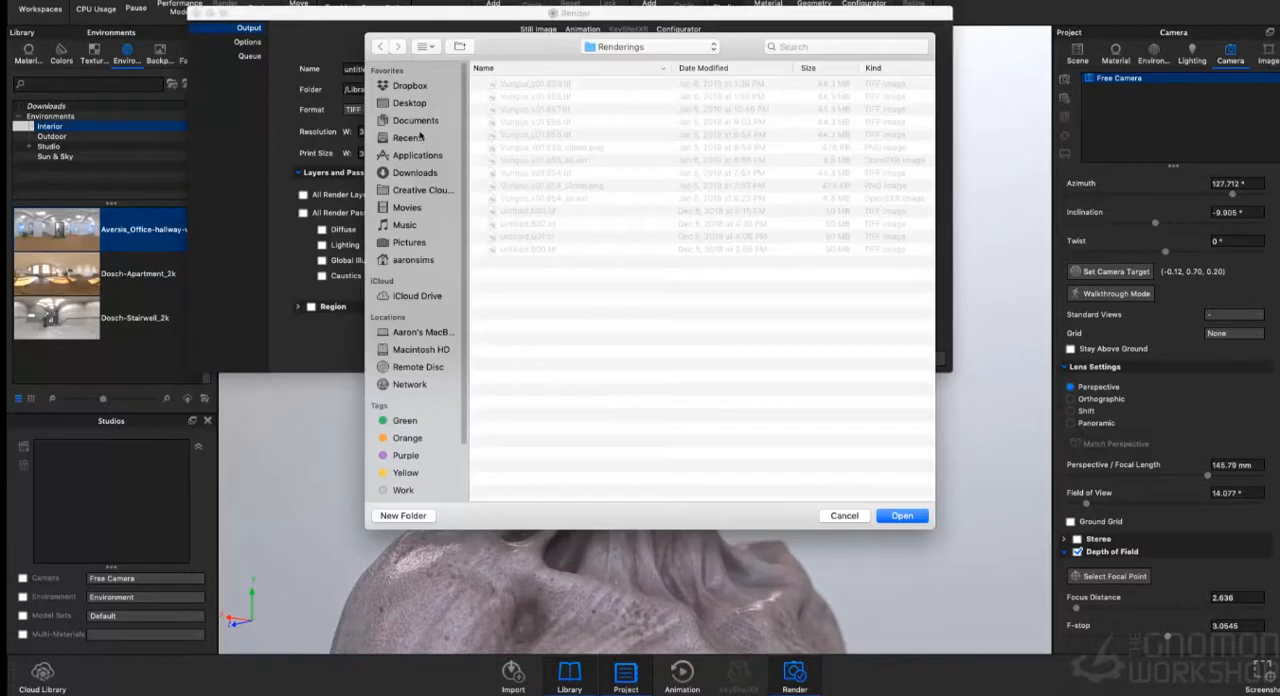
click(418, 106)
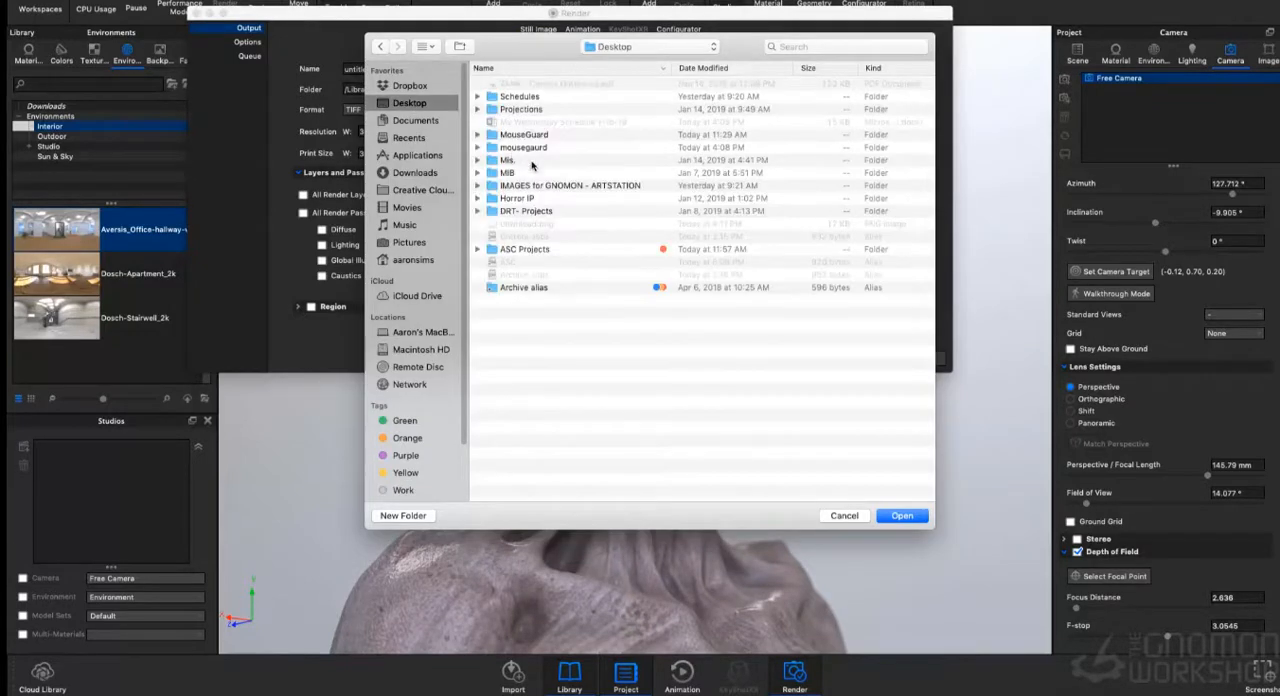
double_click(538, 187)
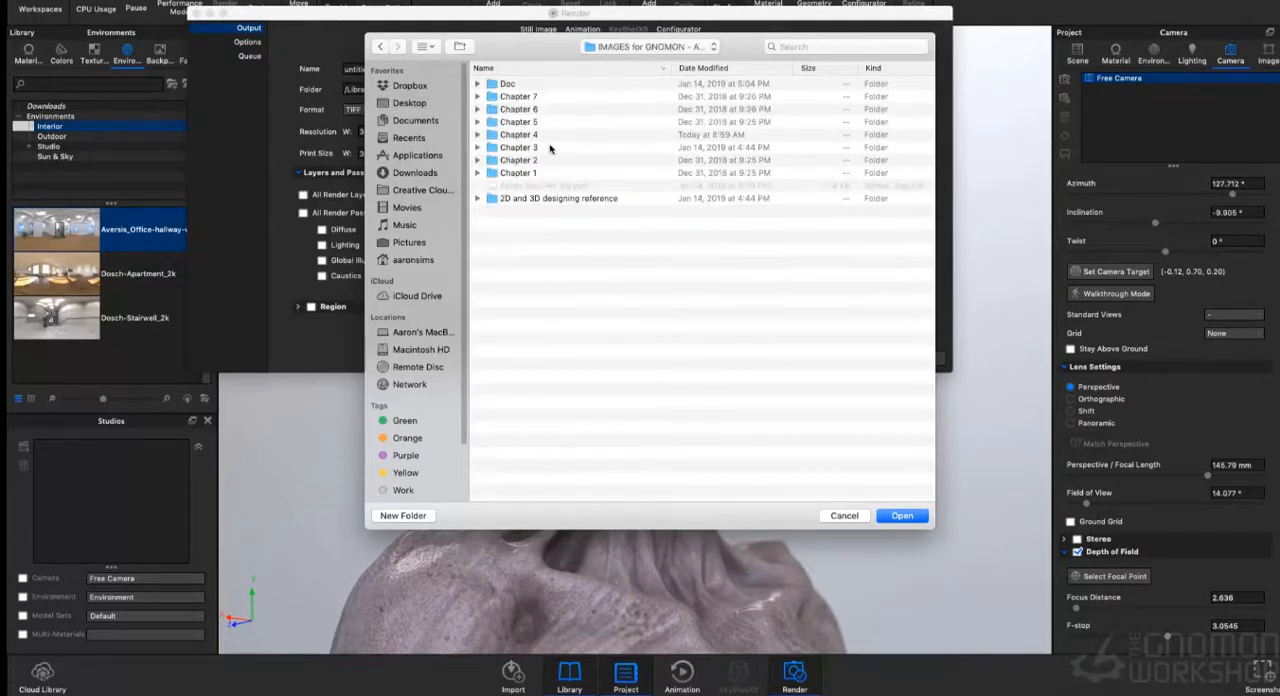
click(510, 110)
double_click(510, 110)
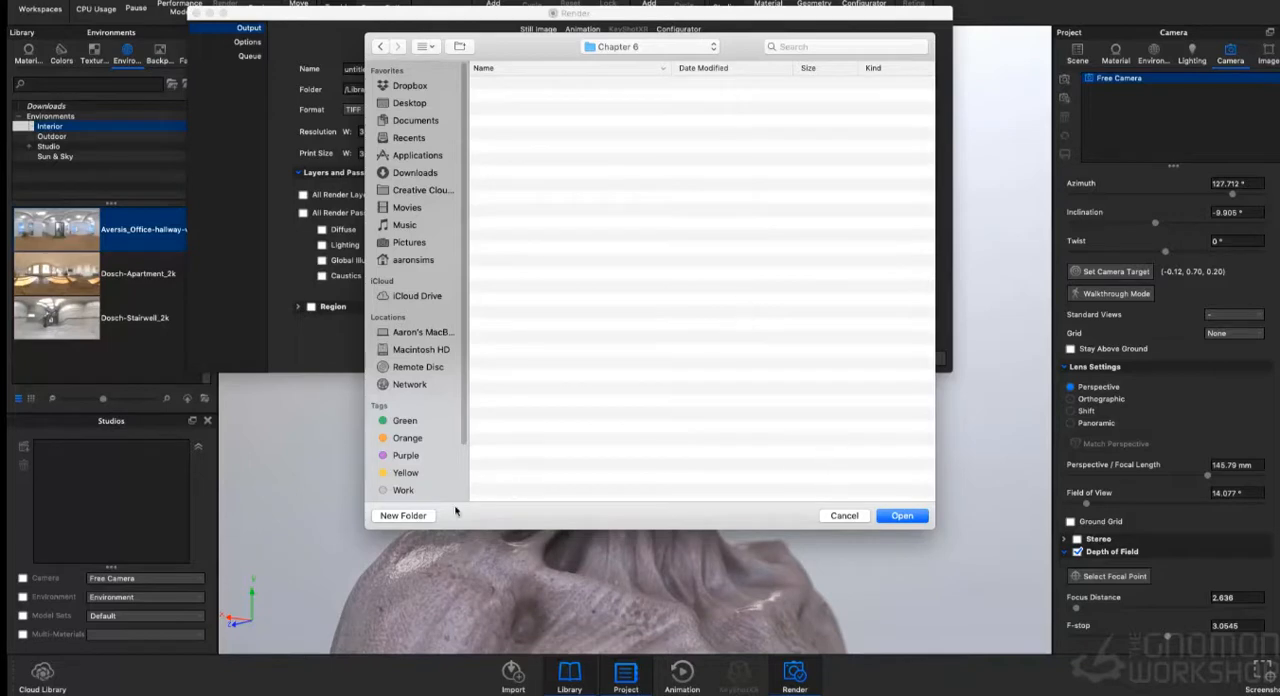
click(410, 515)
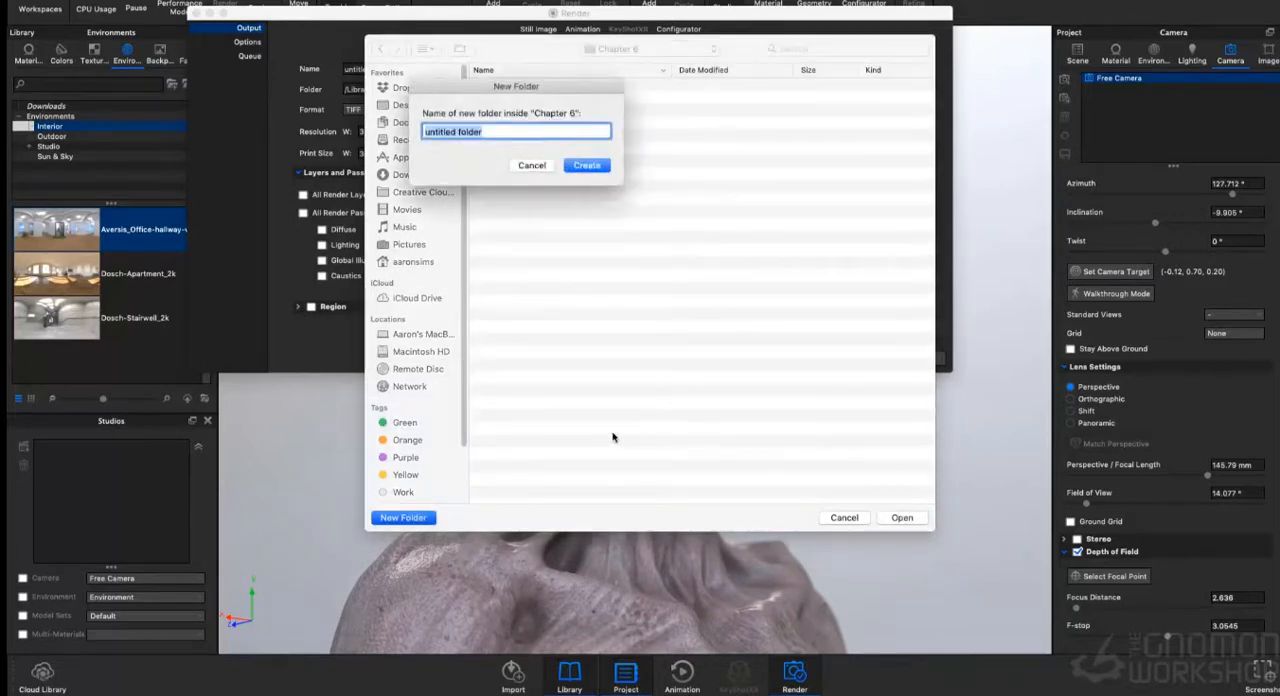
text(Renders)
click(597, 166)
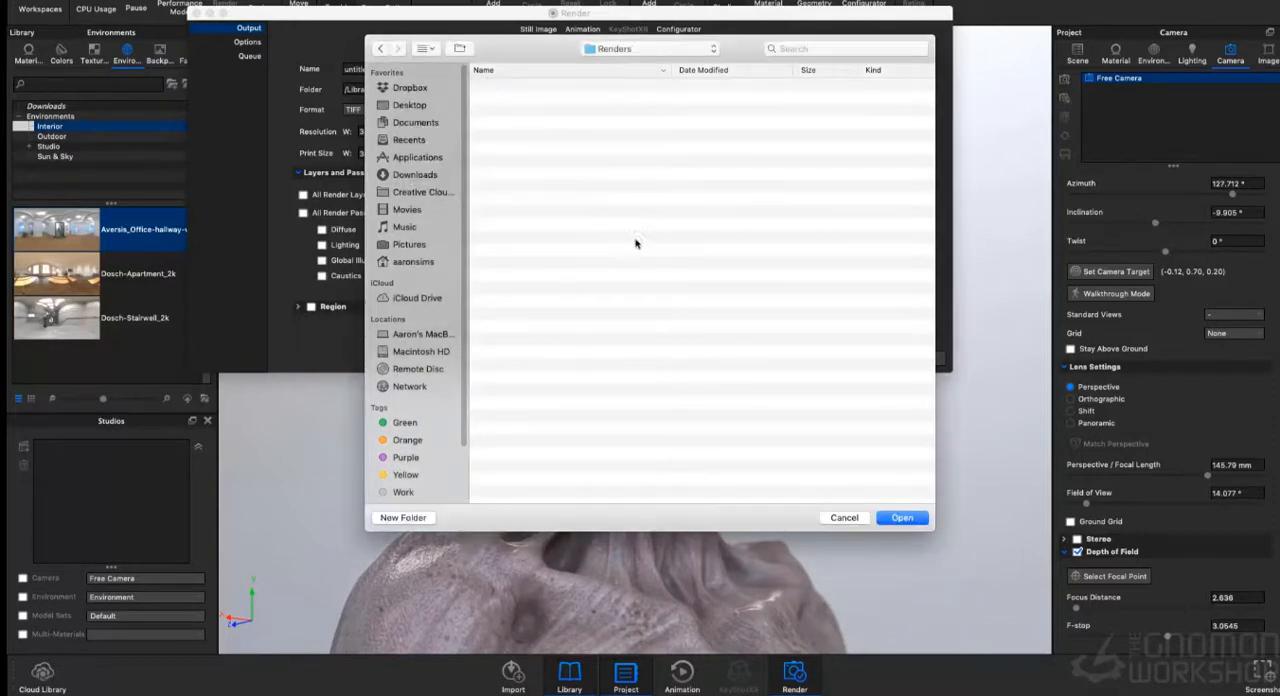
click(903, 518)
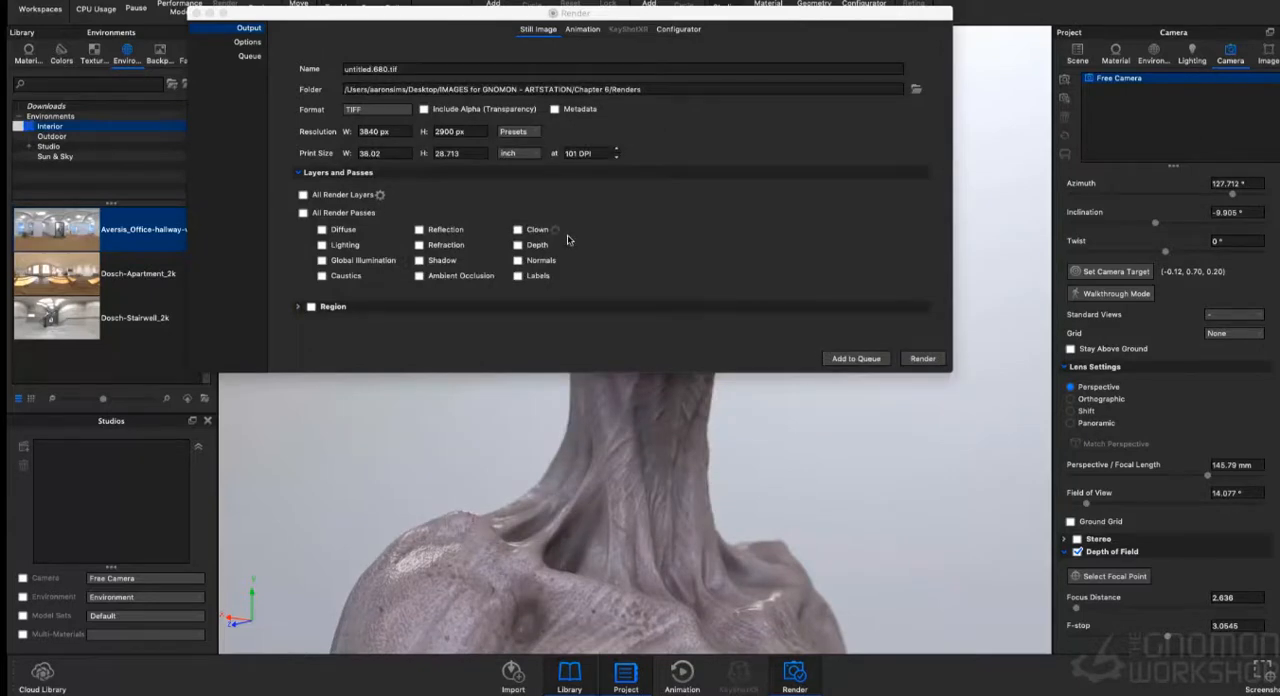
- Include the Ambient Occlusion pass, render the still image of the bust and close the finished render
click(420, 276)
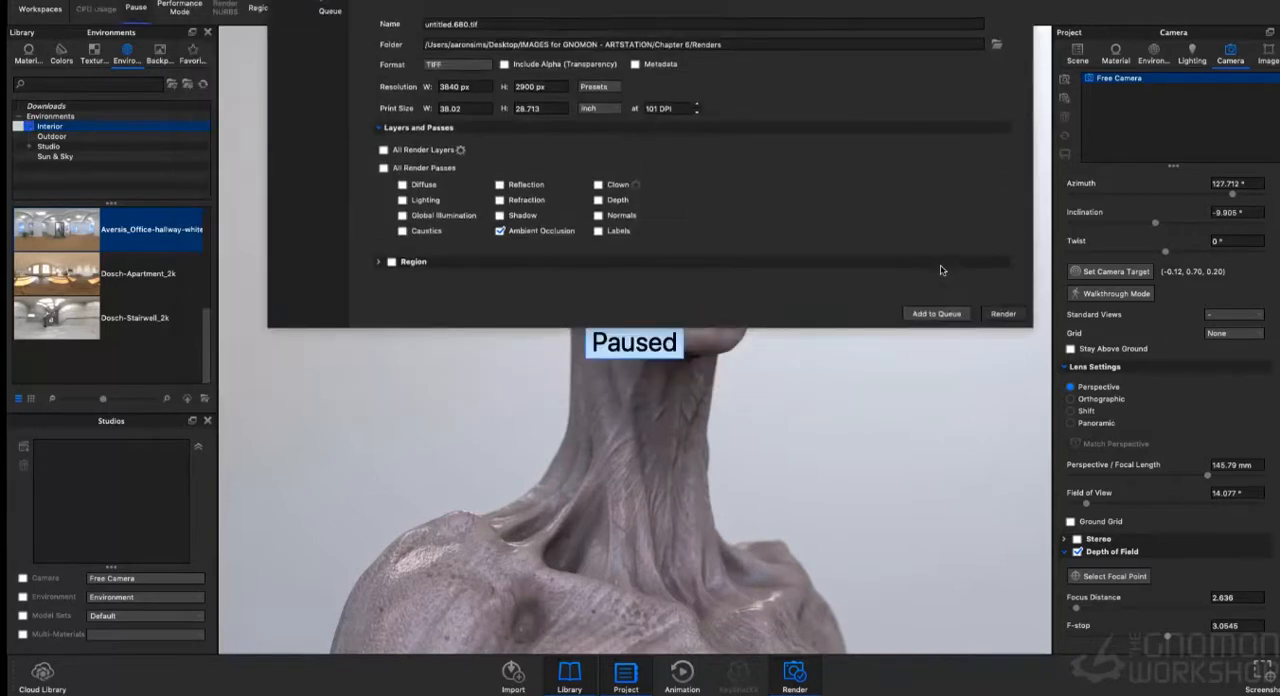
click(922, 358)
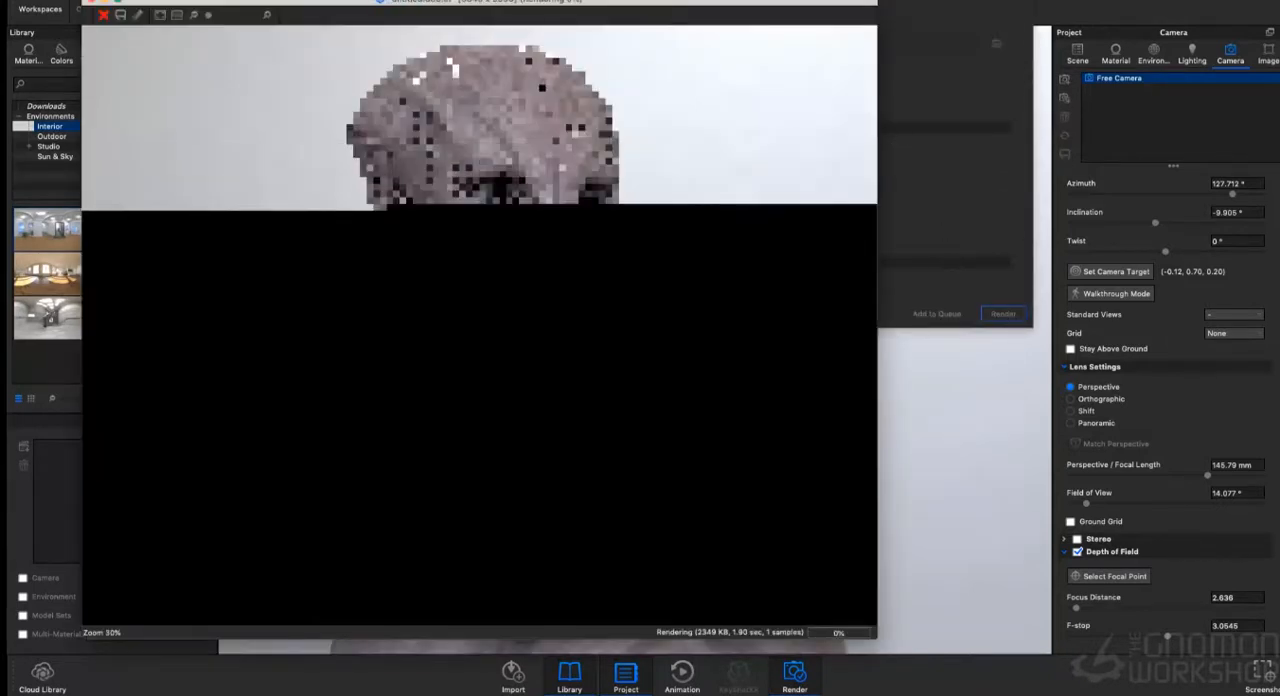
click(863, 1)
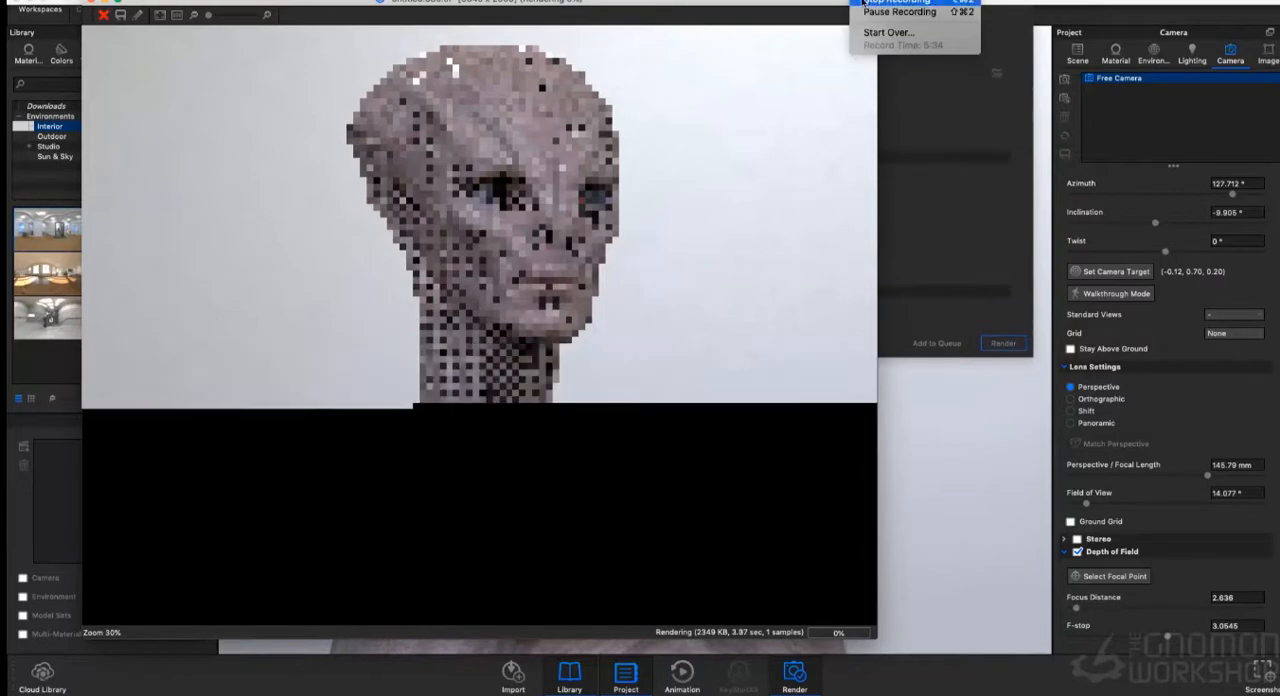
click(900, 12)
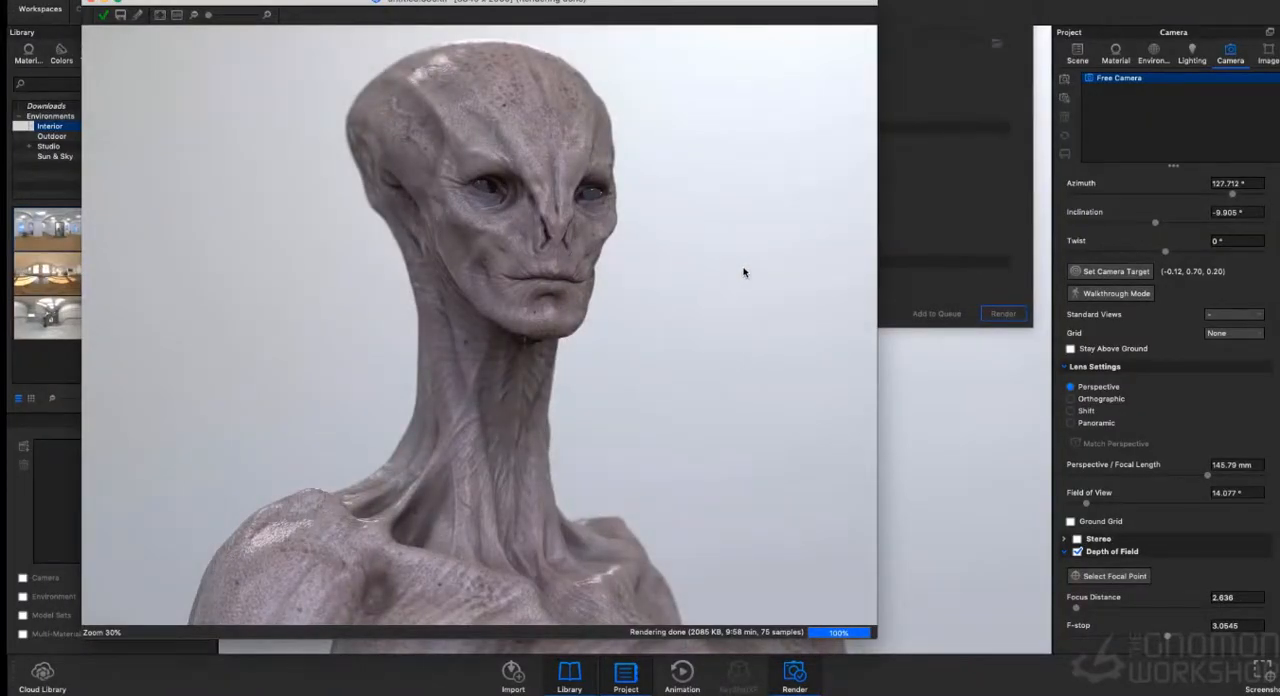
drag(732, 6, 745, 2)
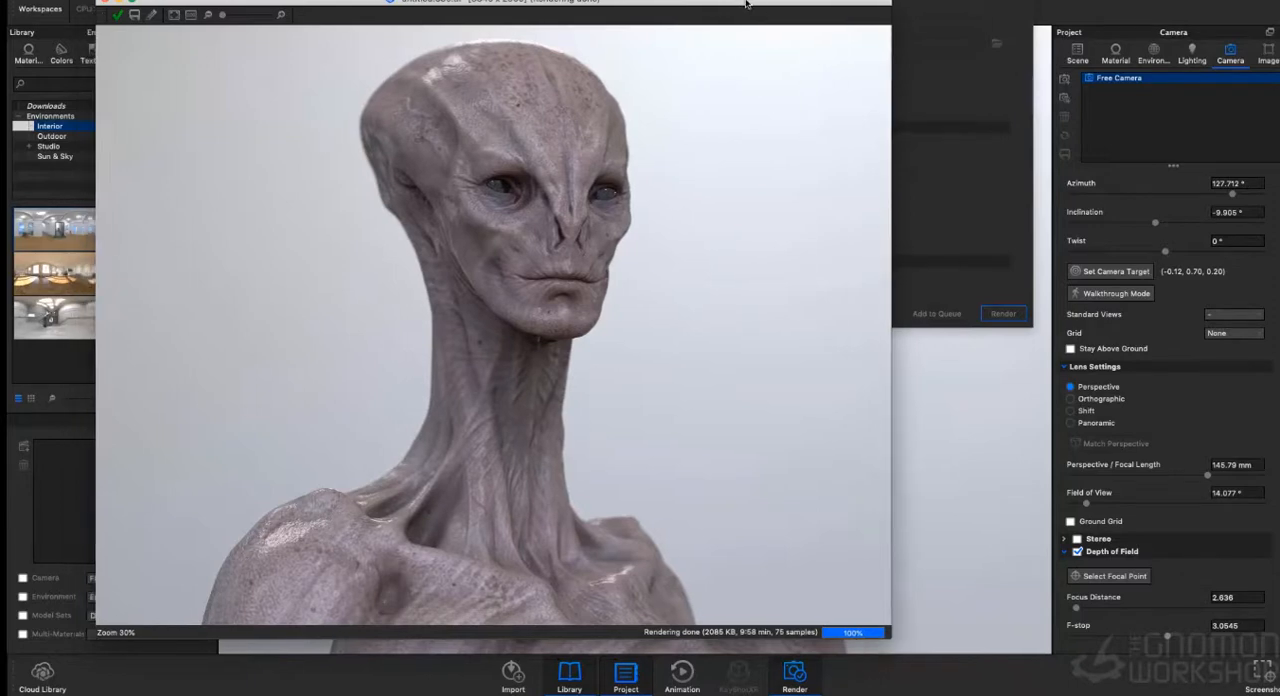
click(105, 2)
key(Escape)
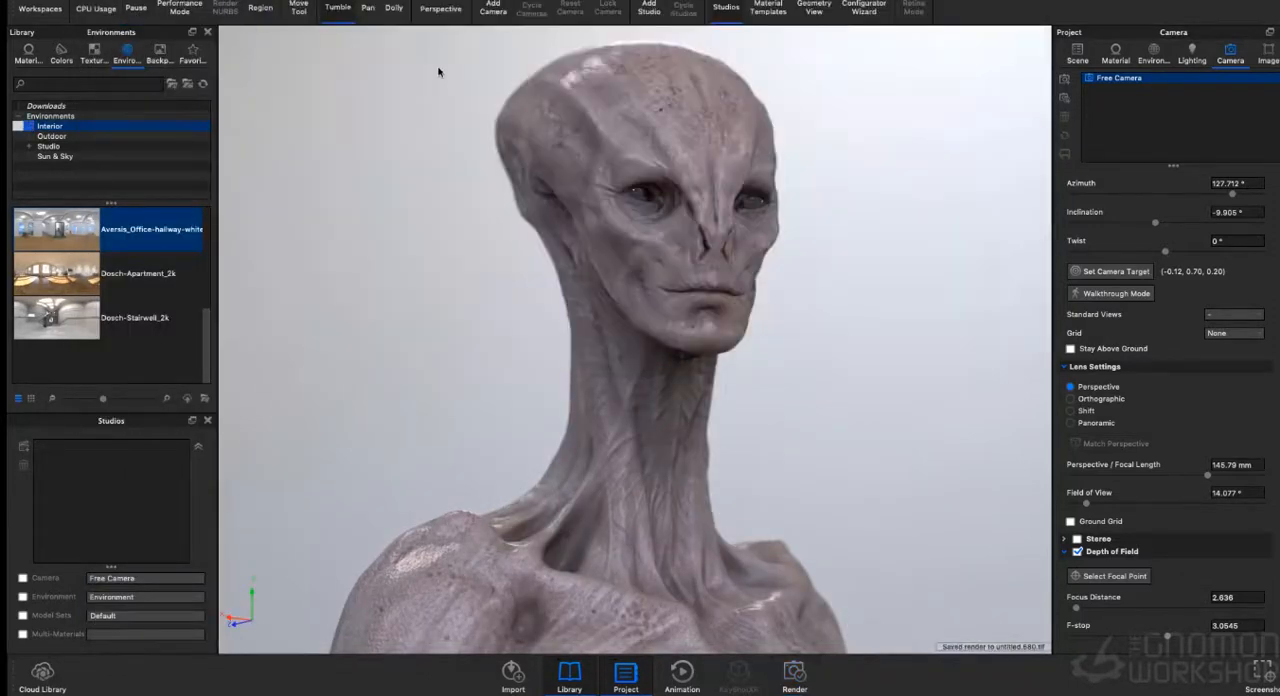
- Change the skin material's type from Advanced to Translucent
double_click(736, 126)
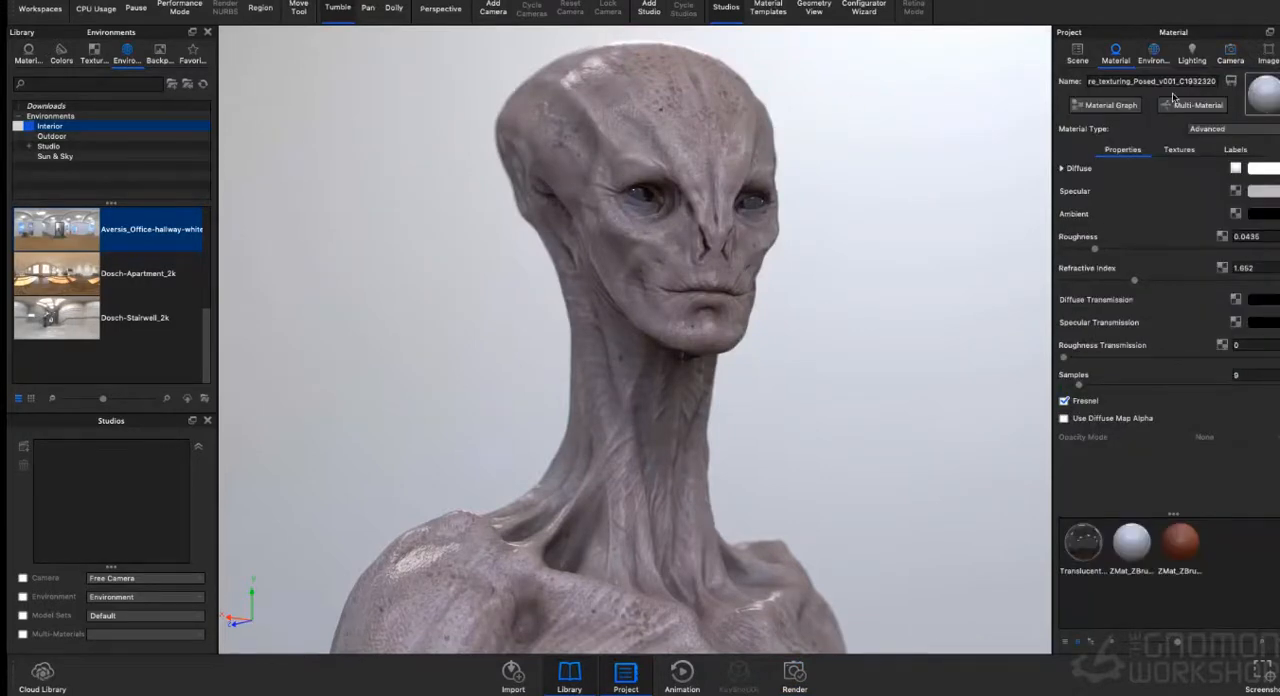
click(1232, 130)
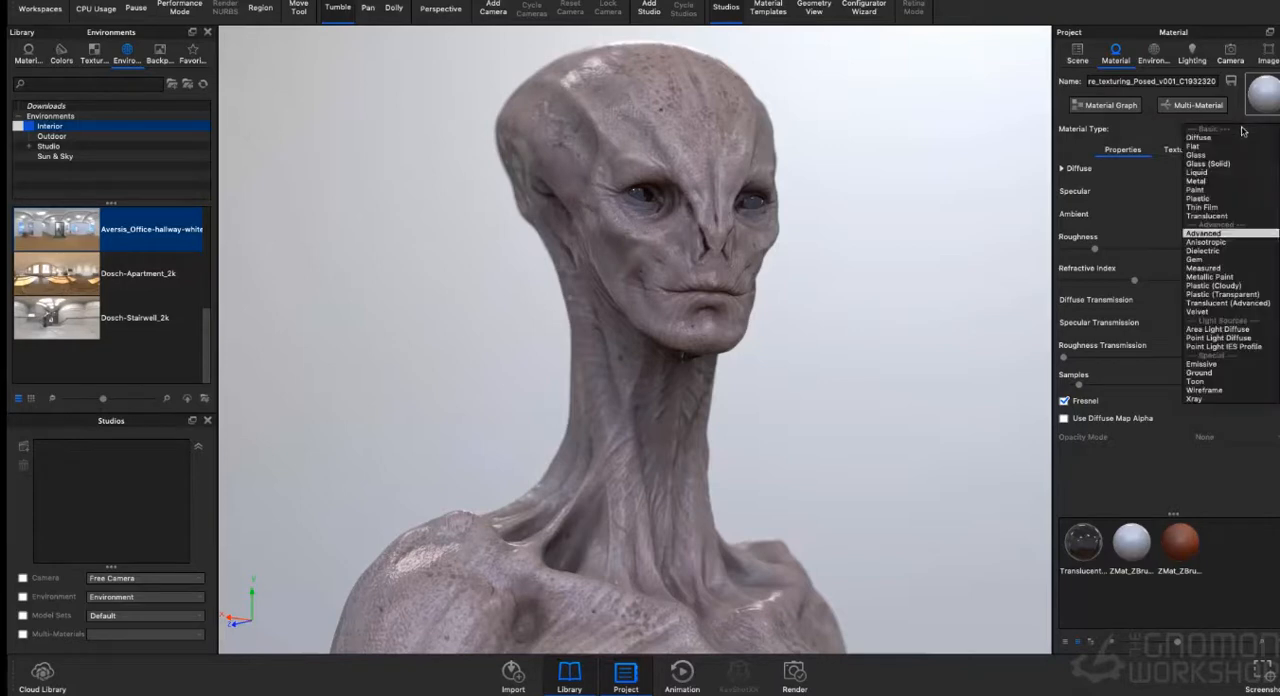
click(1234, 216)
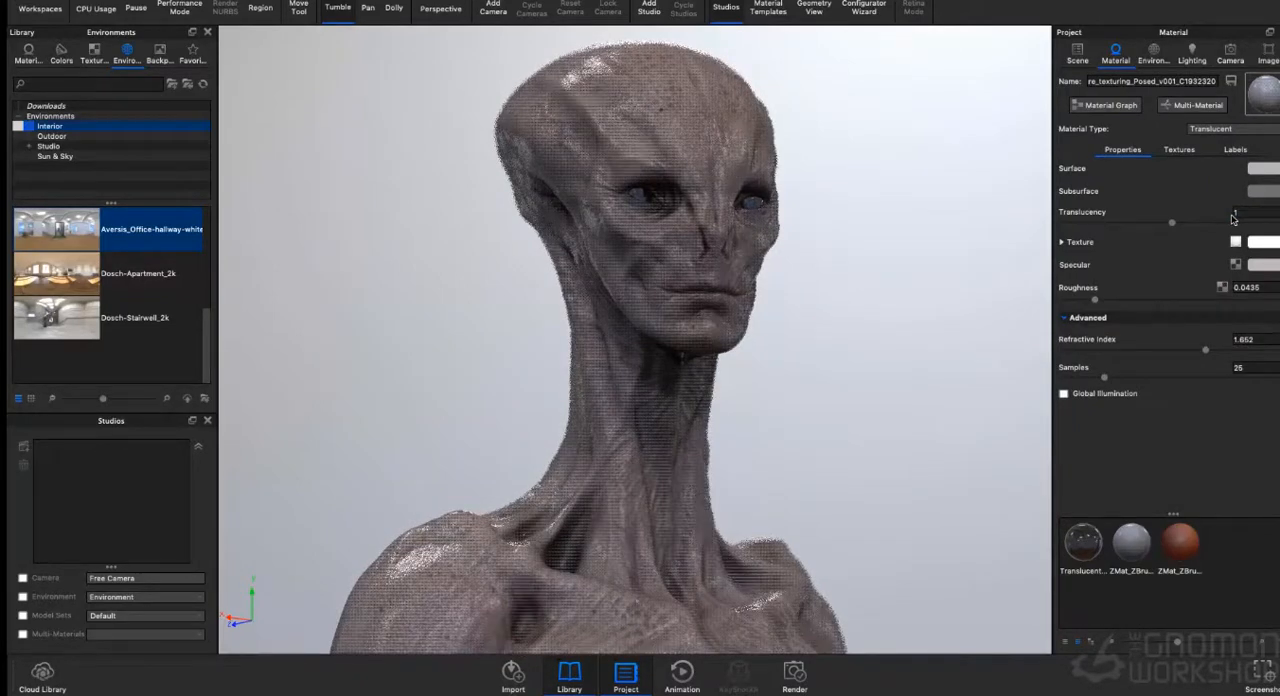
- Set the Translucent skin material's surface colour to near-white with RGB 250, 250, 250
click(1265, 168)
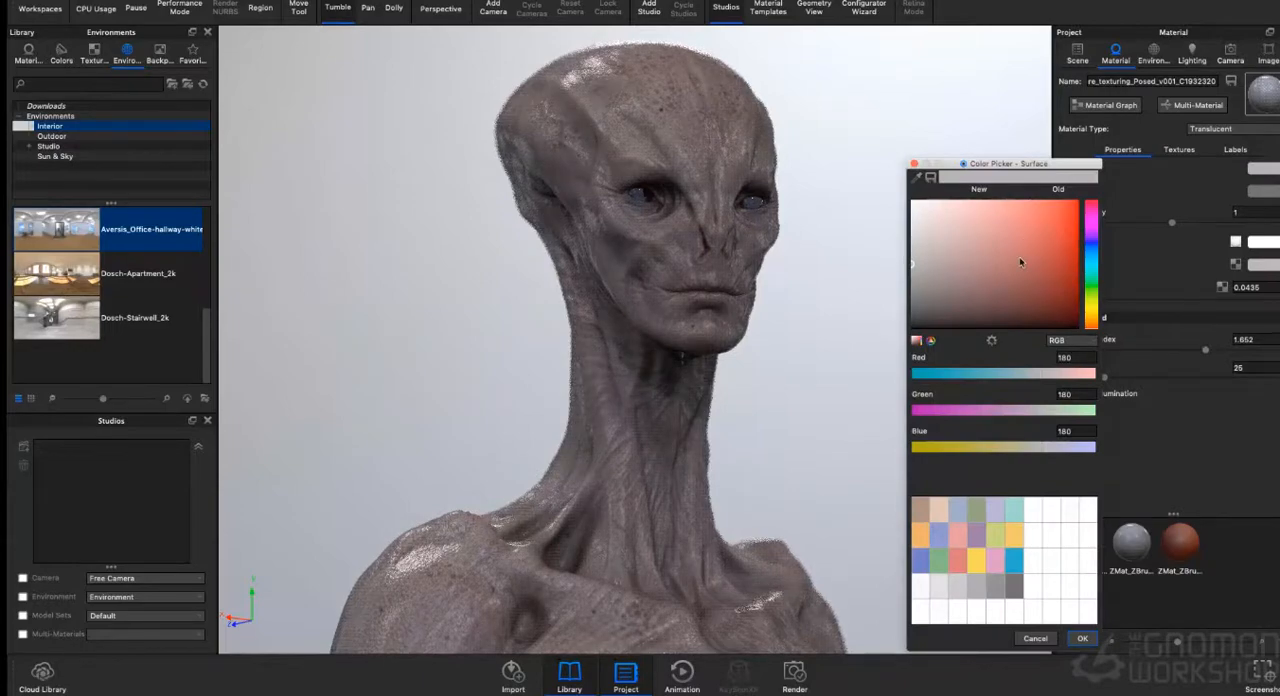
click(917, 206)
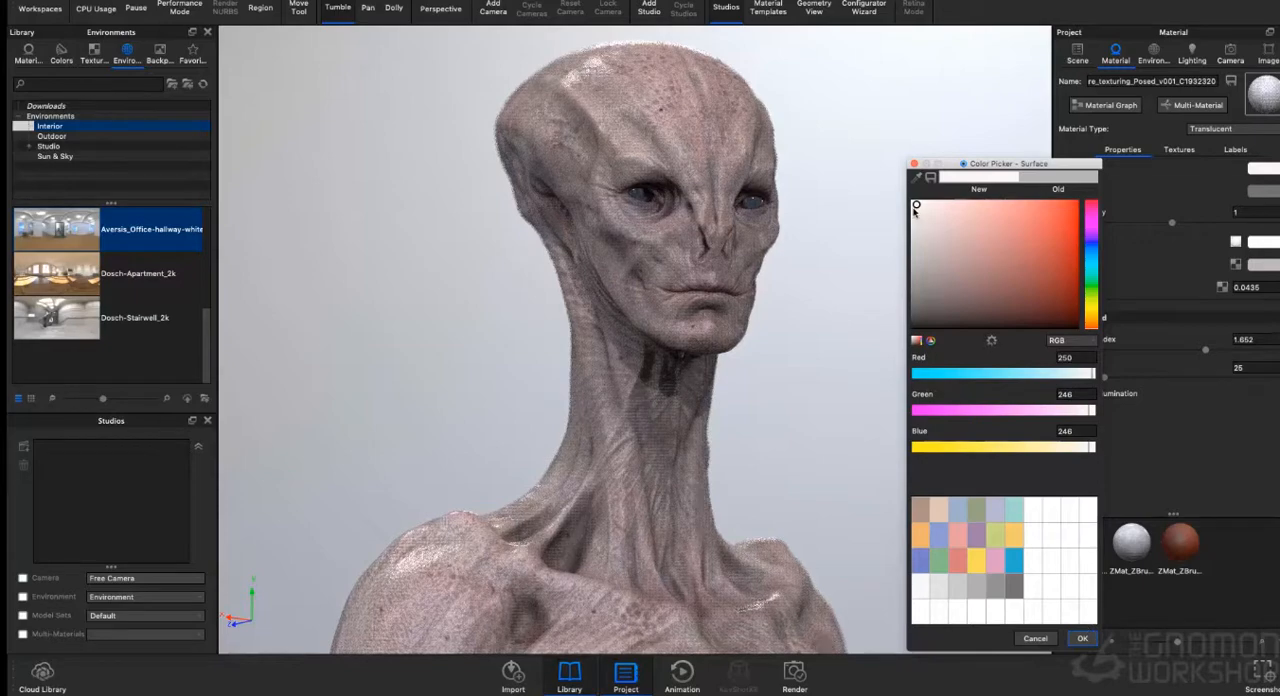
click(1092, 641)
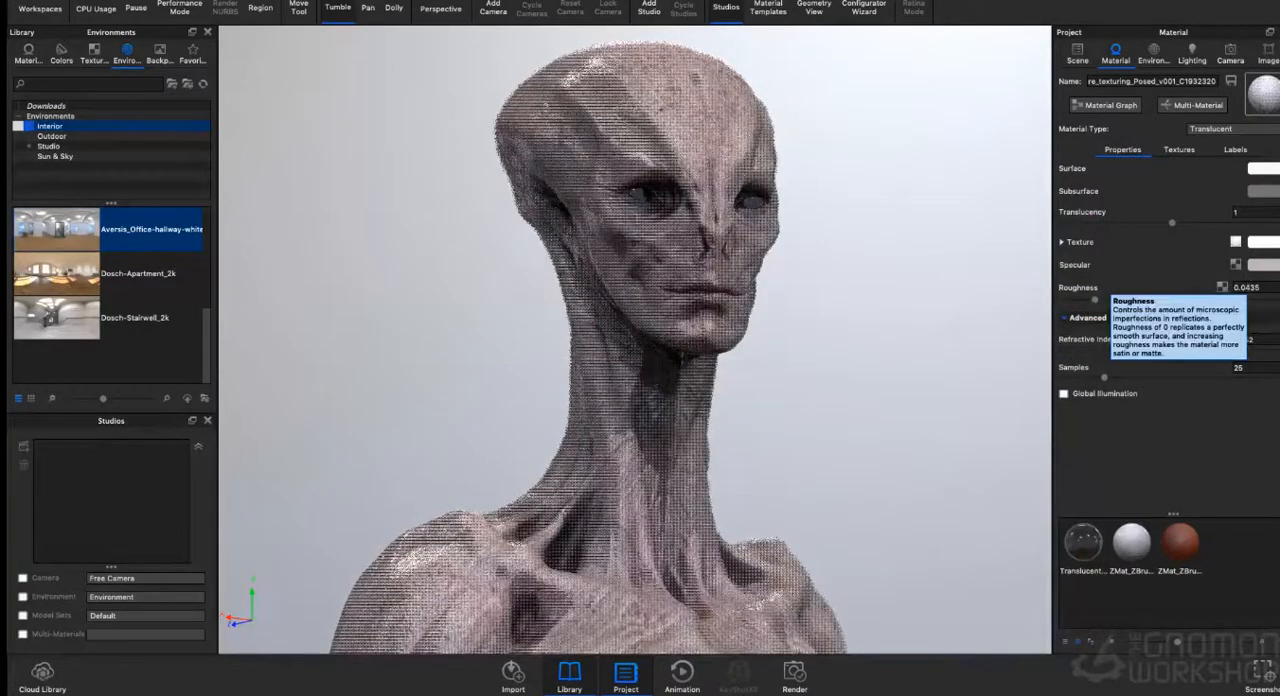
- Set the skin material's subsurface colour to a saturated orange-red and its refractive index to 1.471
click(1258, 192)
click(1038, 266)
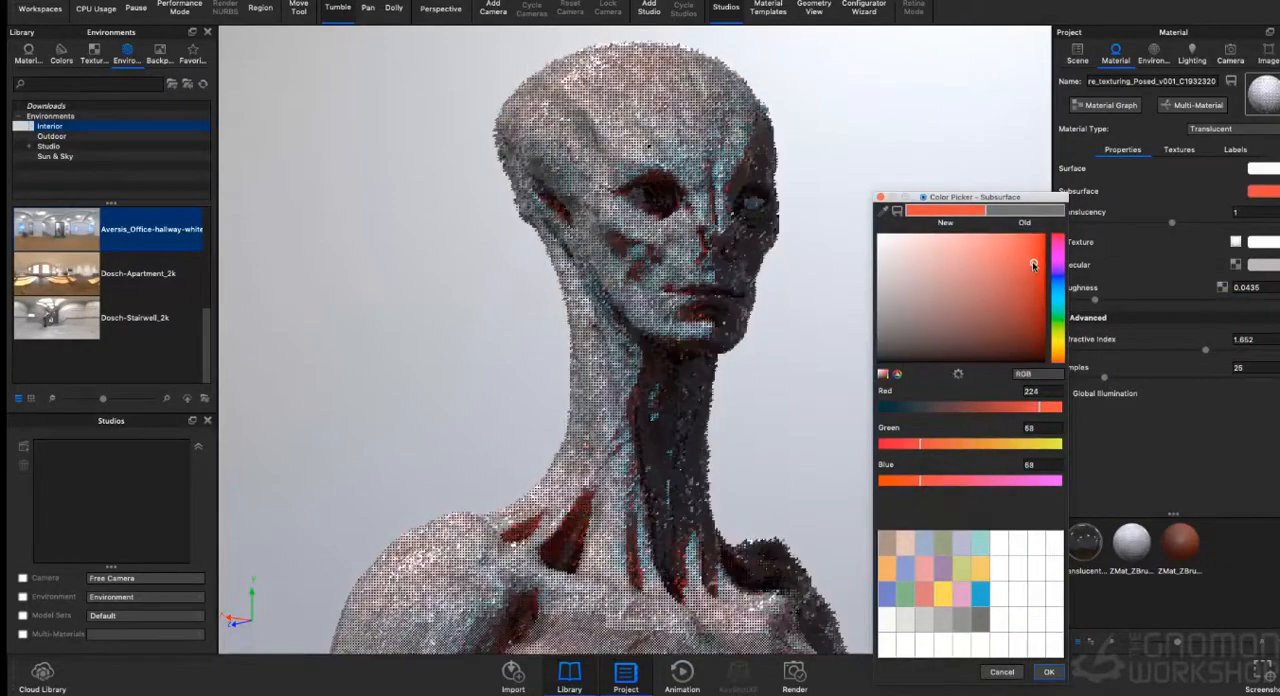
click(1049, 672)
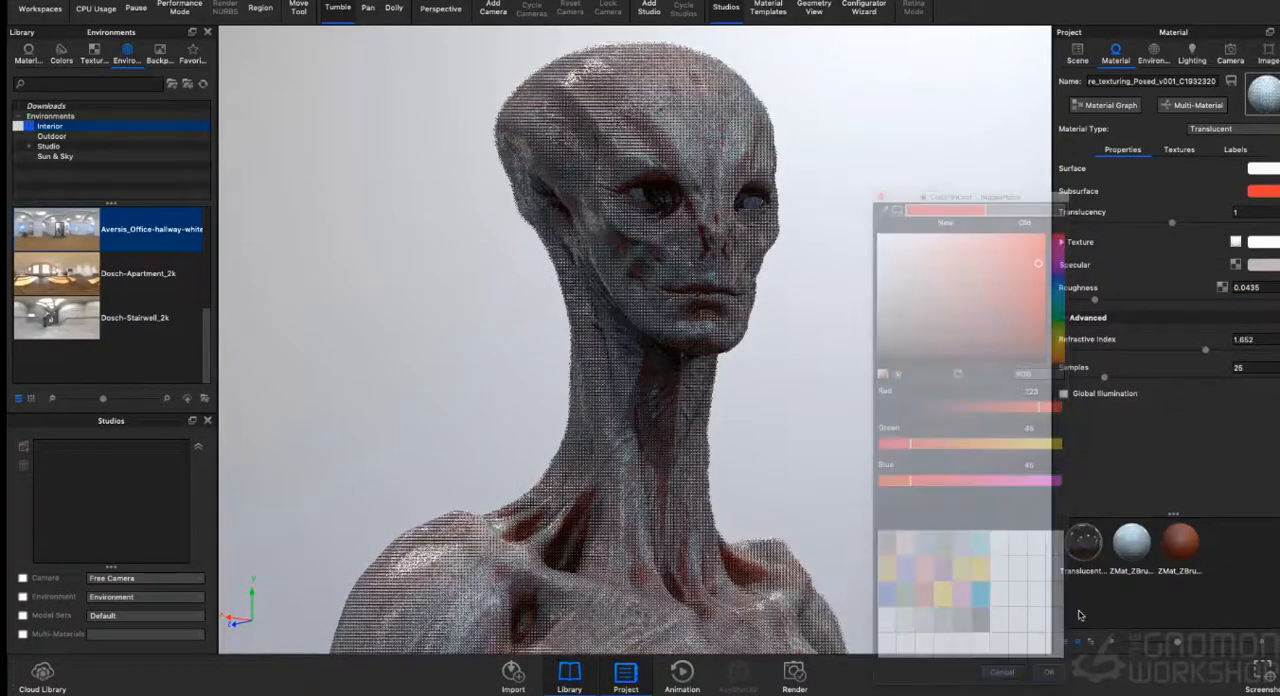
click(1166, 350)
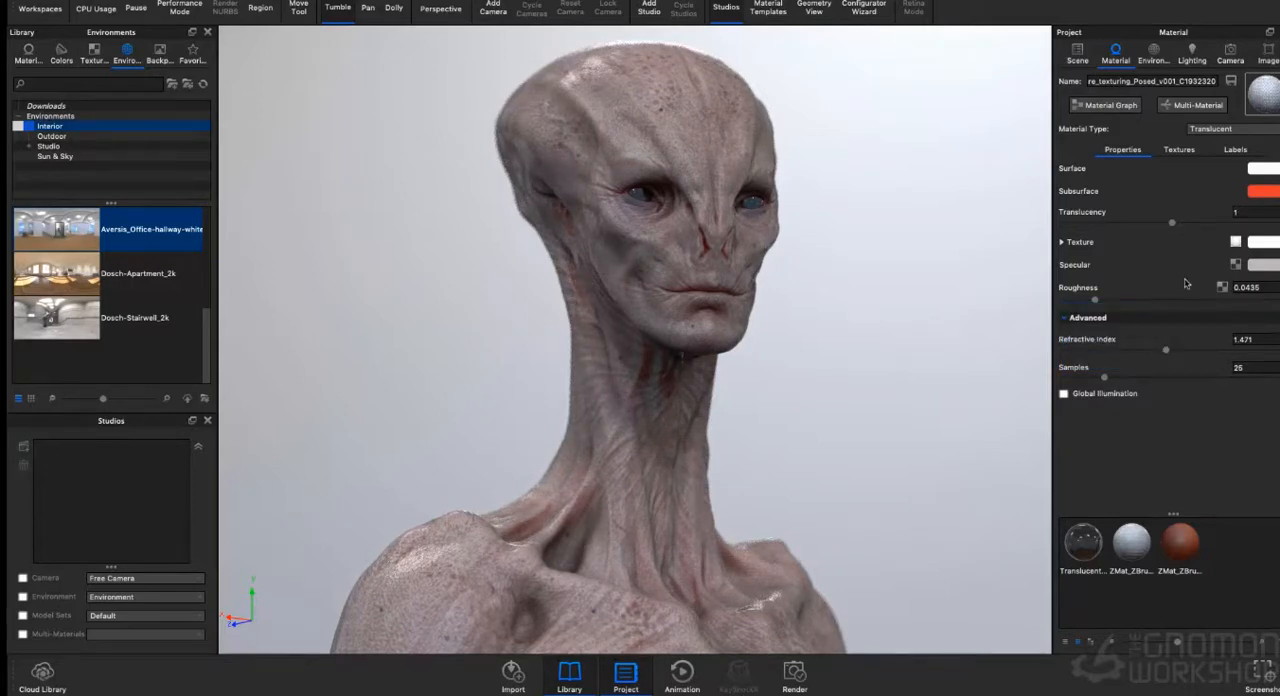
- Set the skin material's specular colour to light blue with RGB 96, 180, 248 and its roughness to 0.0396
click(1265, 265)
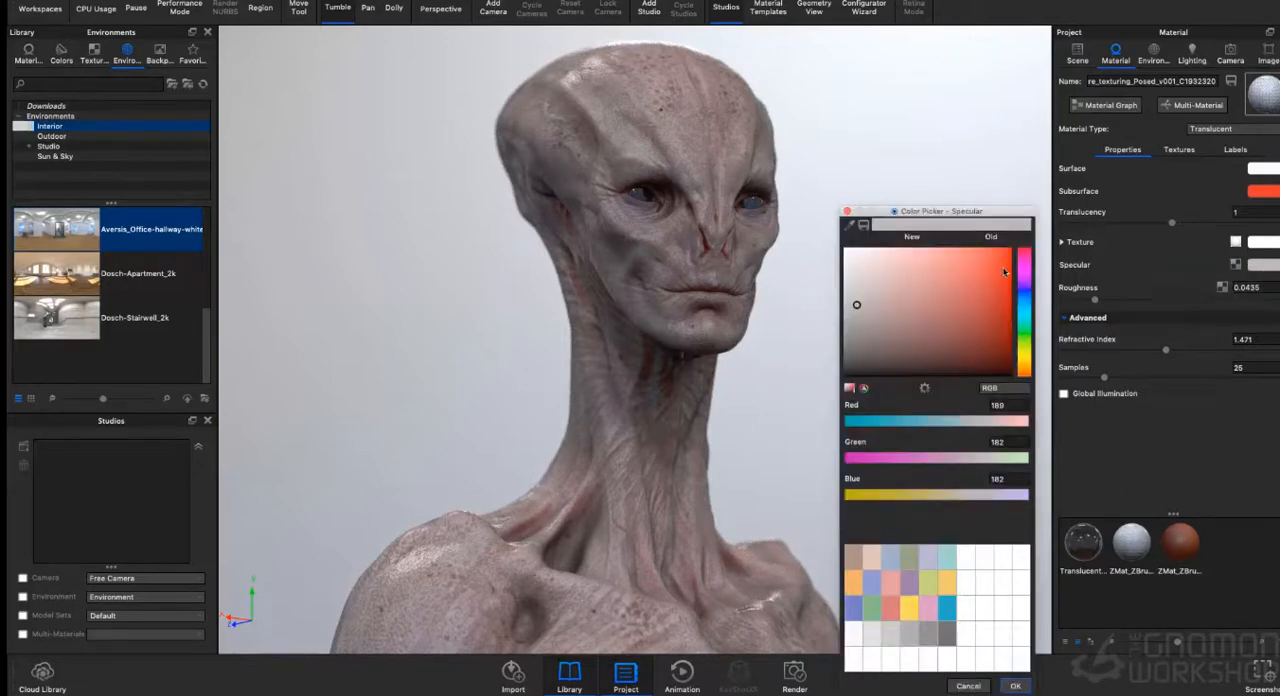
click(847, 279)
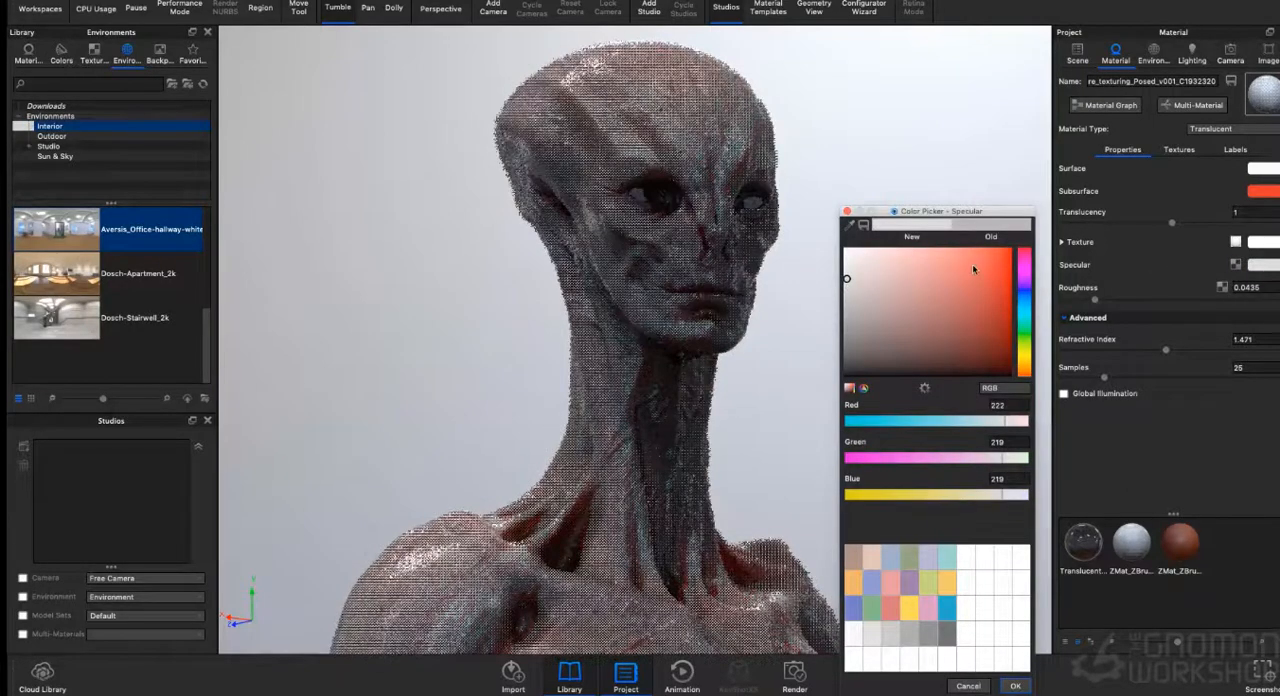
click(1026, 298)
click(986, 258)
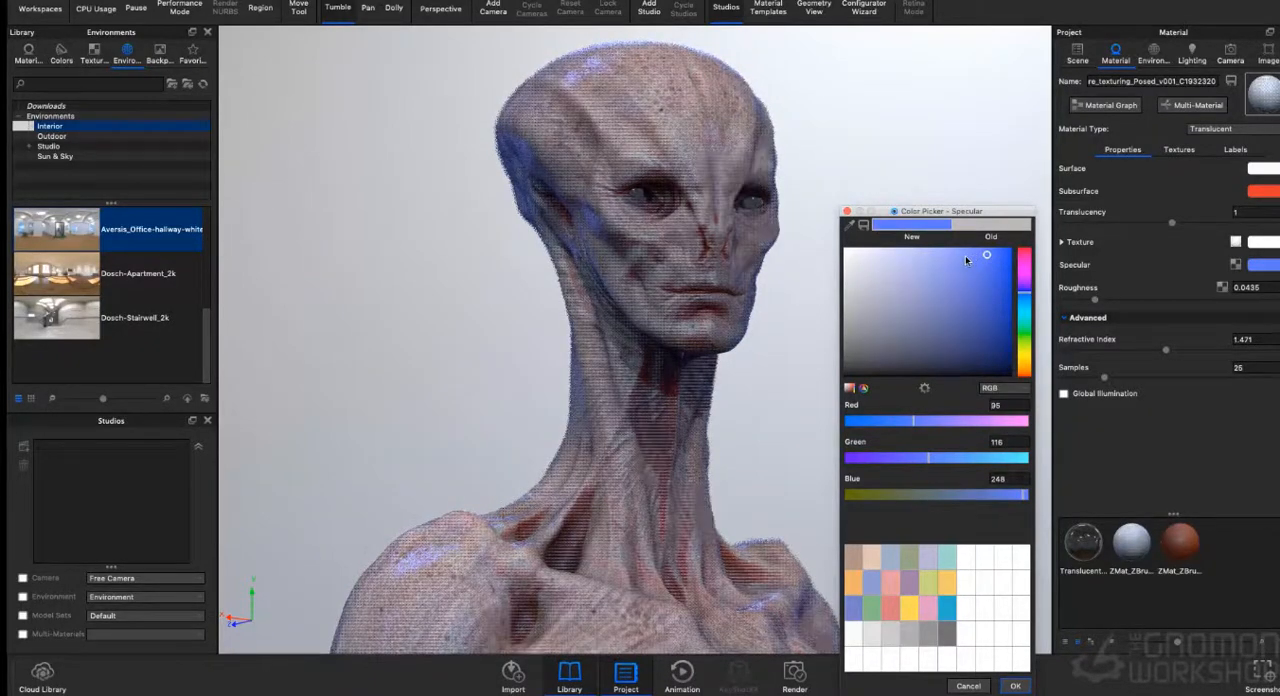
click(1025, 303)
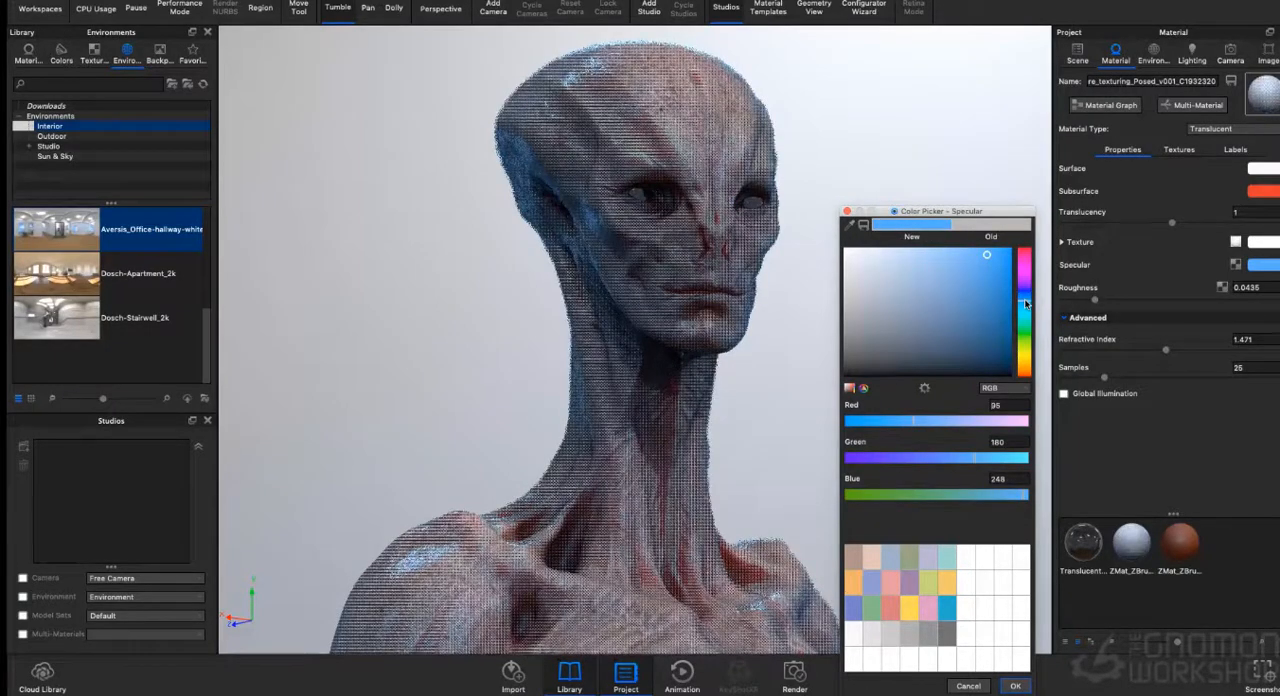
click(1015, 686)
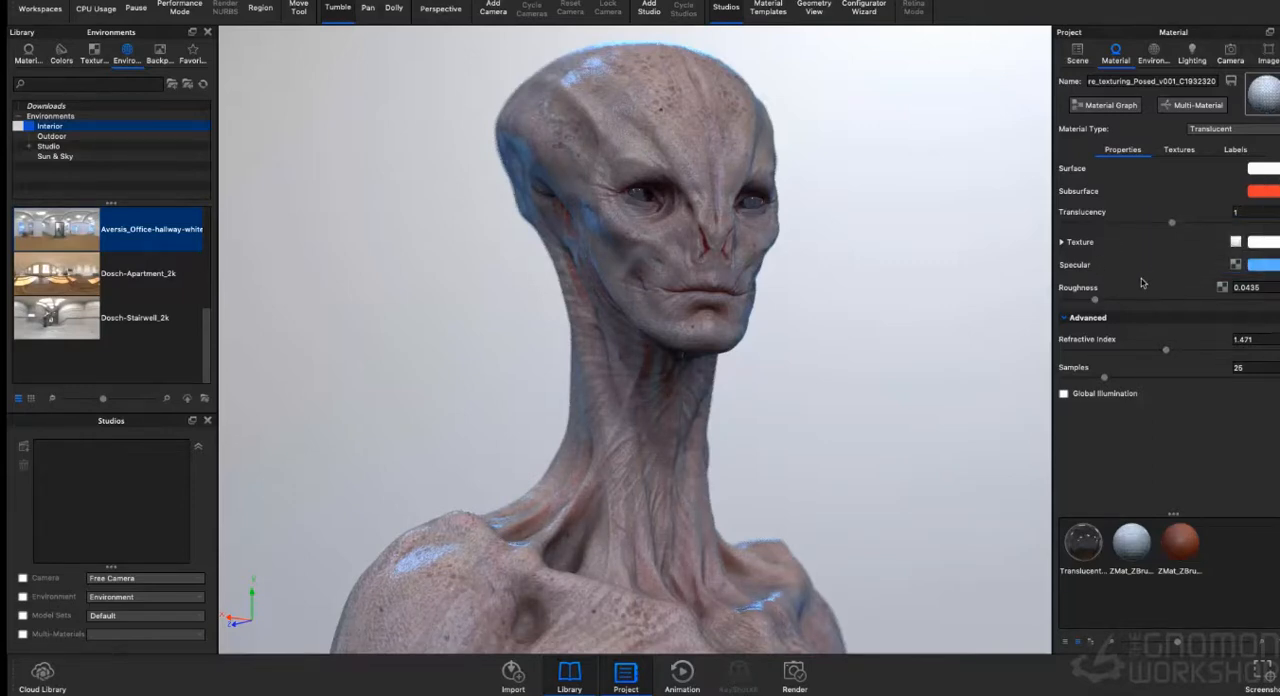
click(1092, 300)
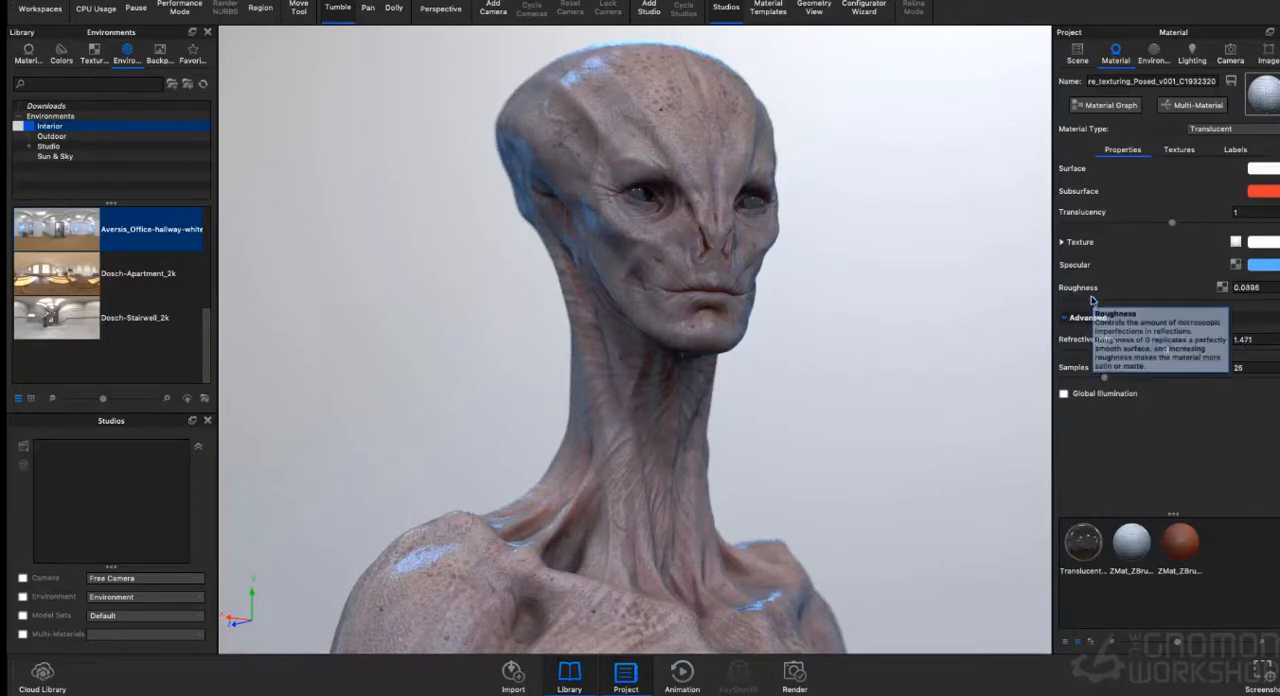
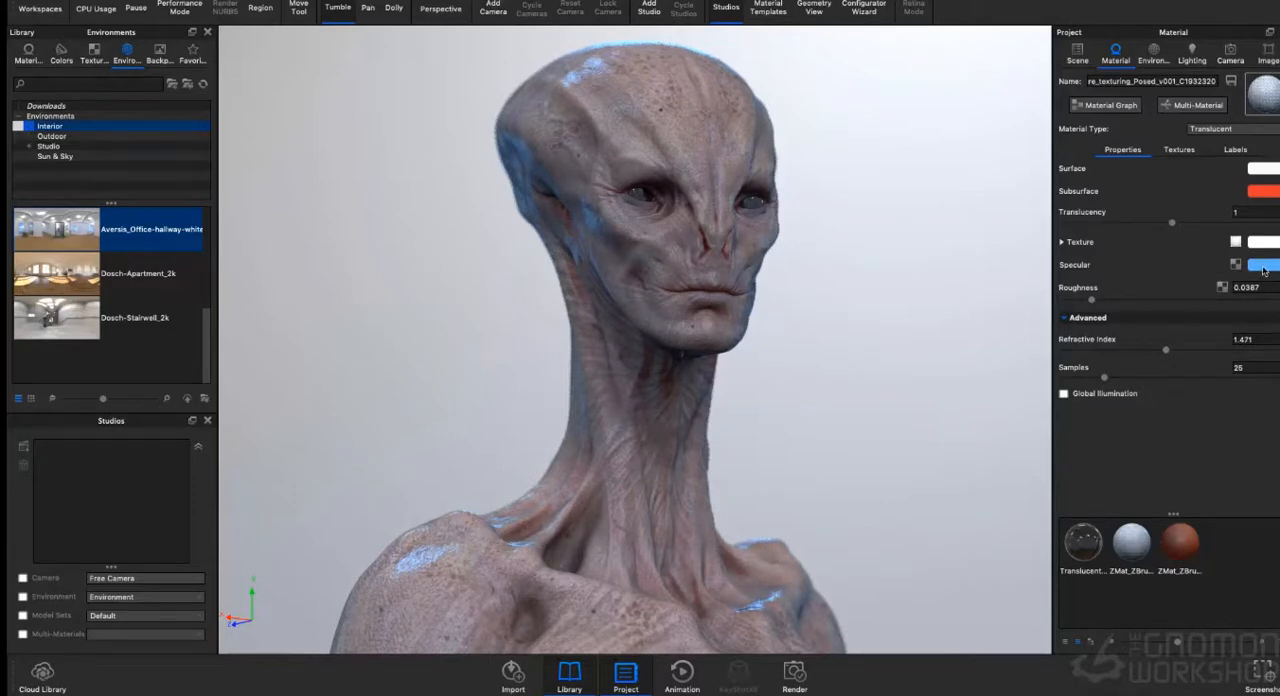
- Set the Translucent skin material's specular colour to light blue with RGB 160, 202, 243 and enable Global Illumination
click(1263, 266)
click(906, 261)
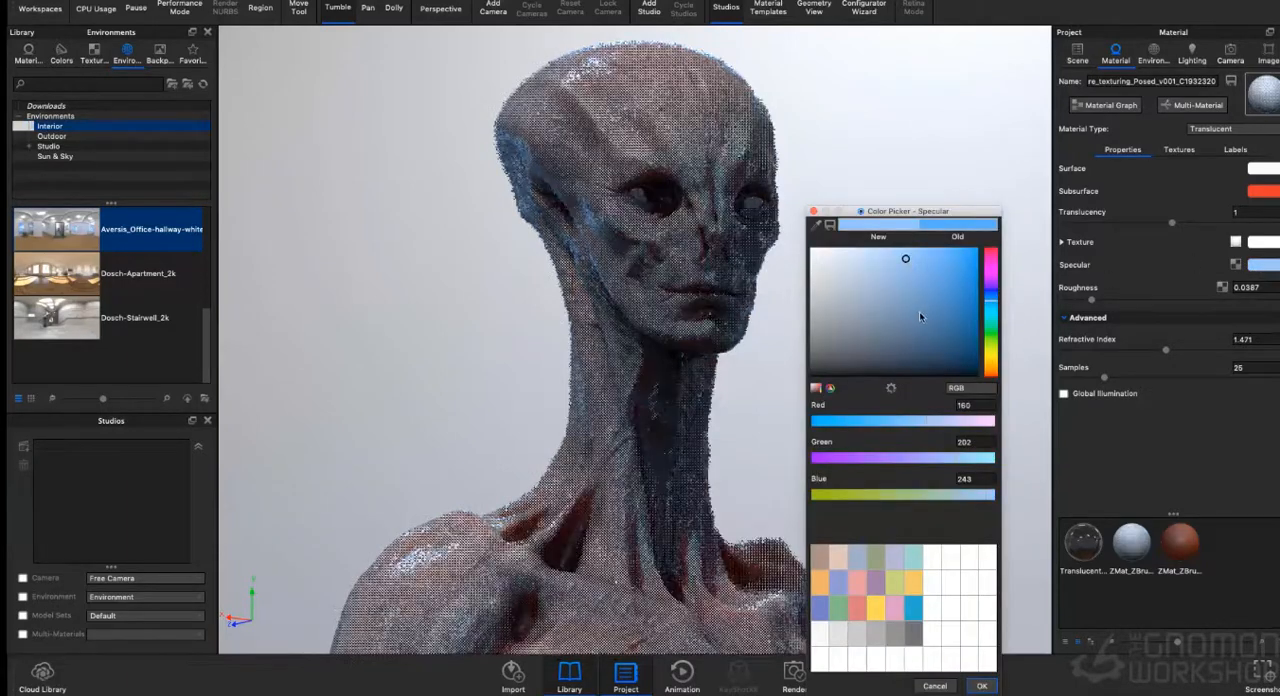
click(984, 687)
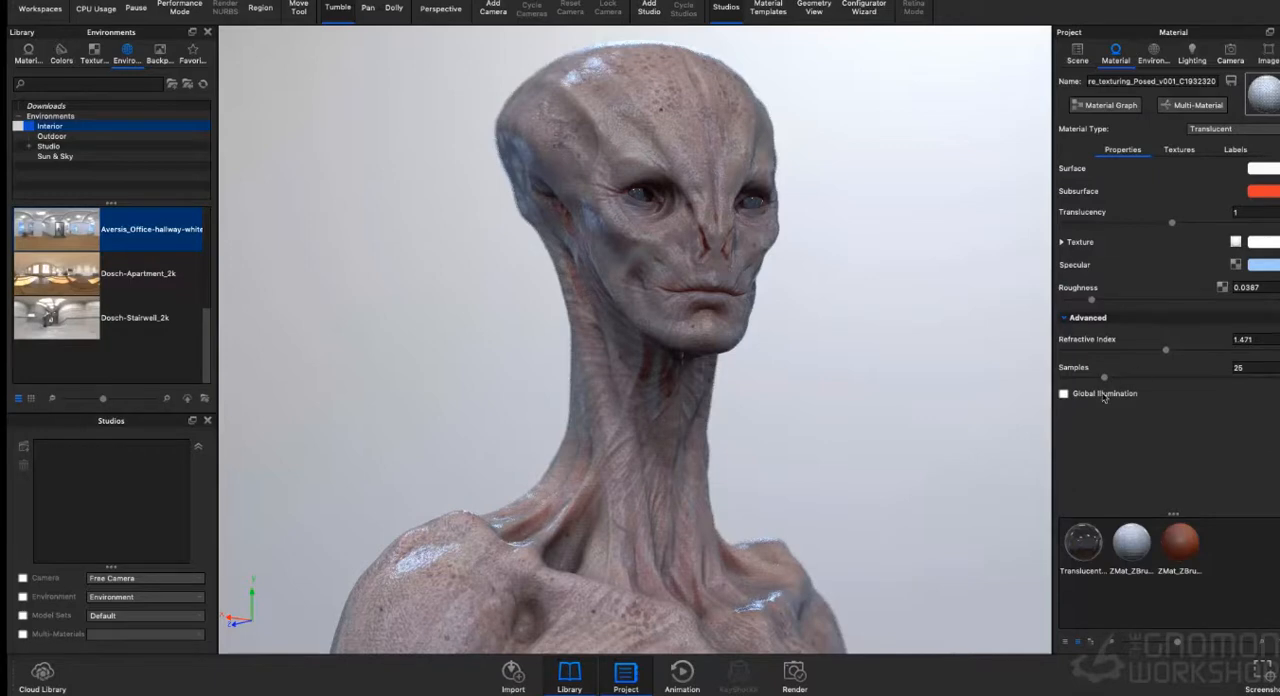
click(1064, 394)
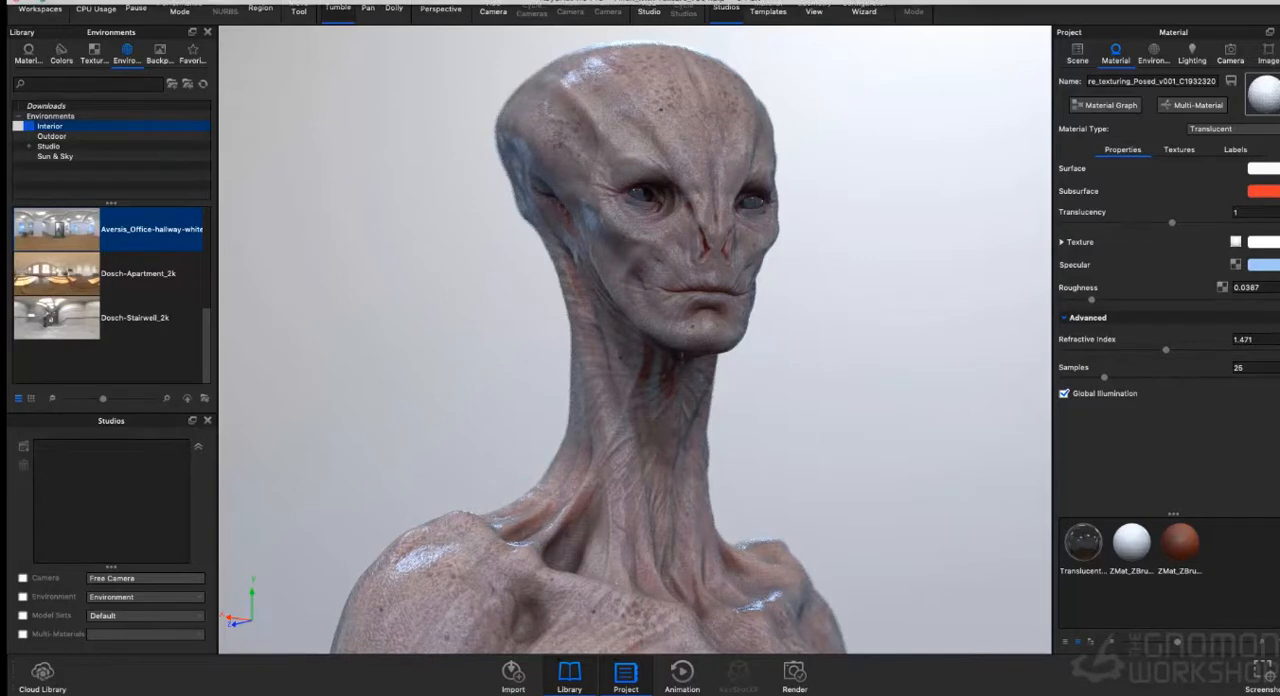
- Render the still untitled.681.tif as TIFF at 3840 x 2900 px without the Ambient Occlusion pass, and close the render windows
click(368, 1)
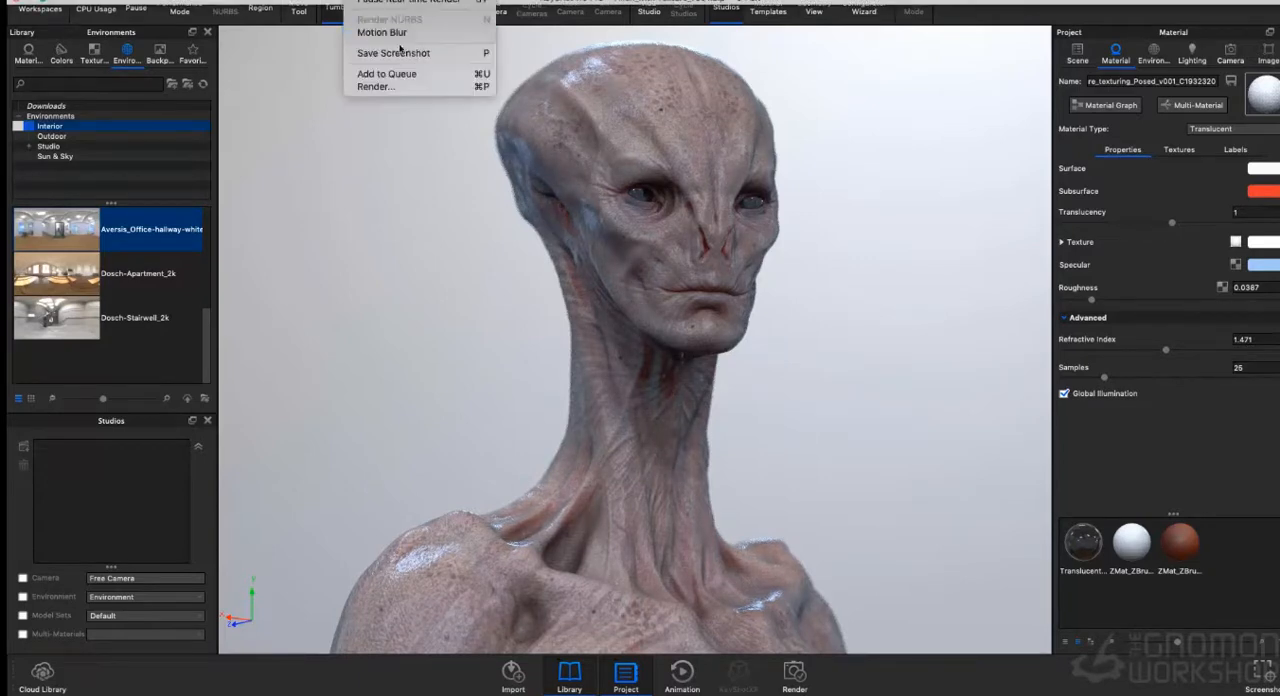
click(396, 87)
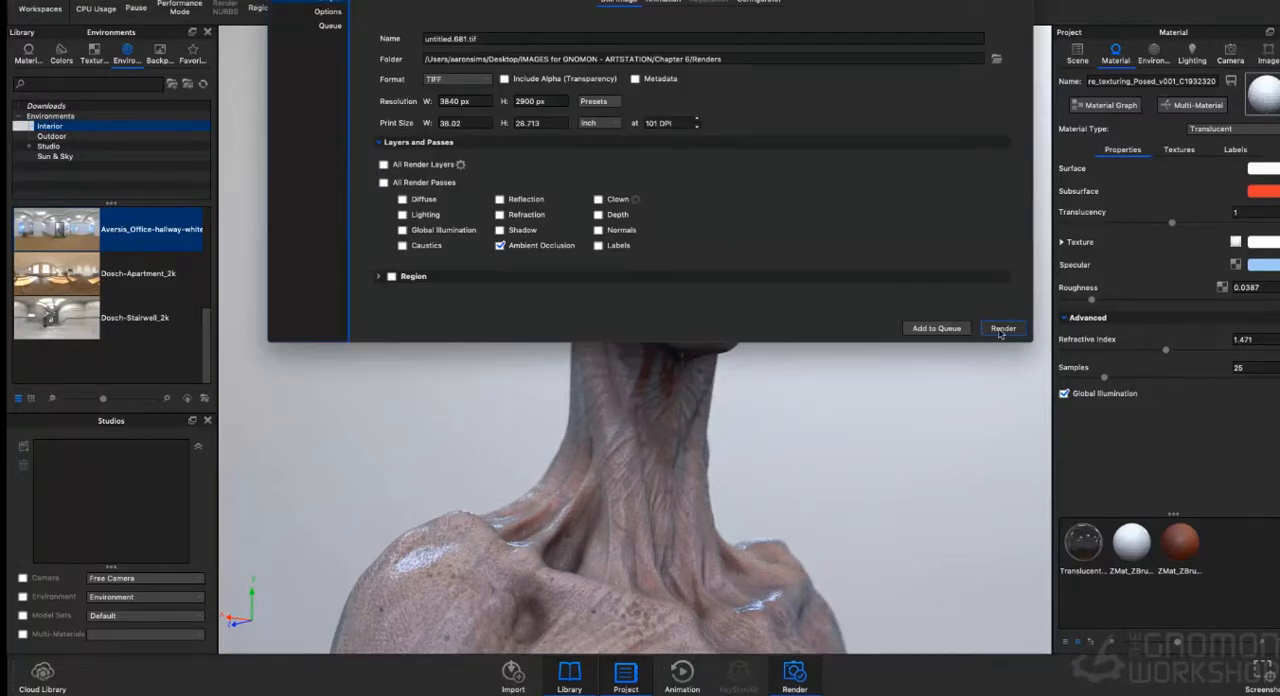
click(500, 245)
click(1002, 329)
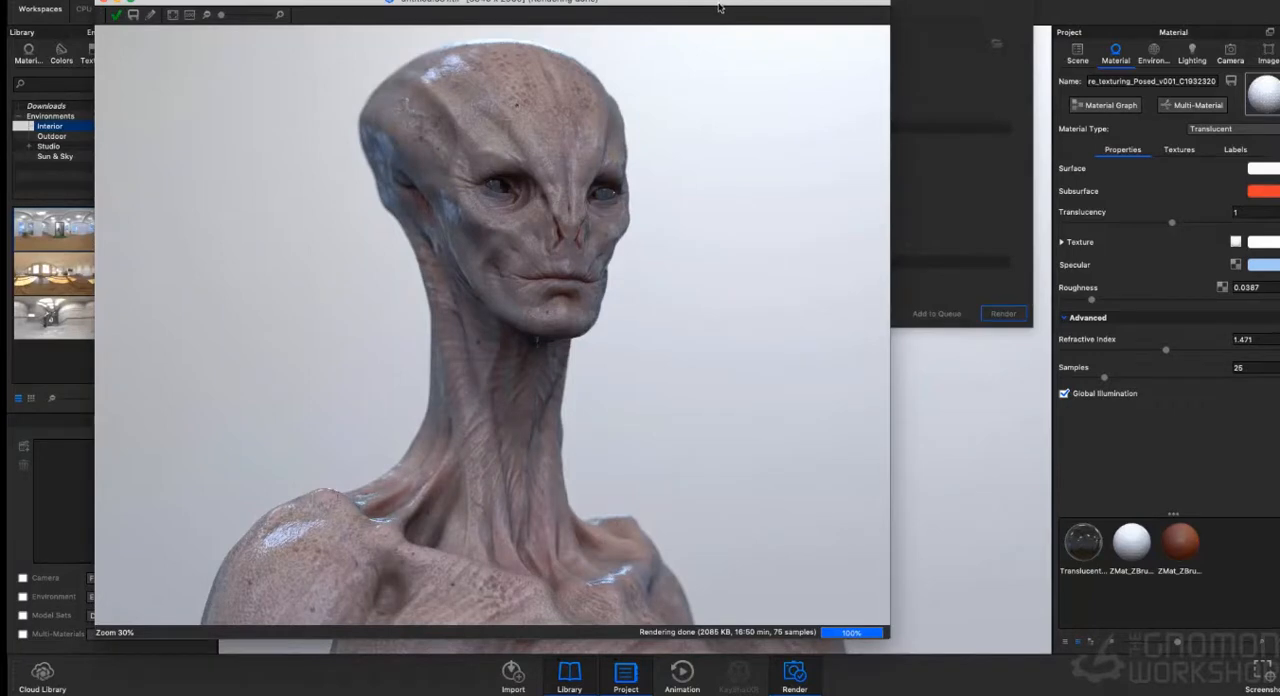
click(102, 5)
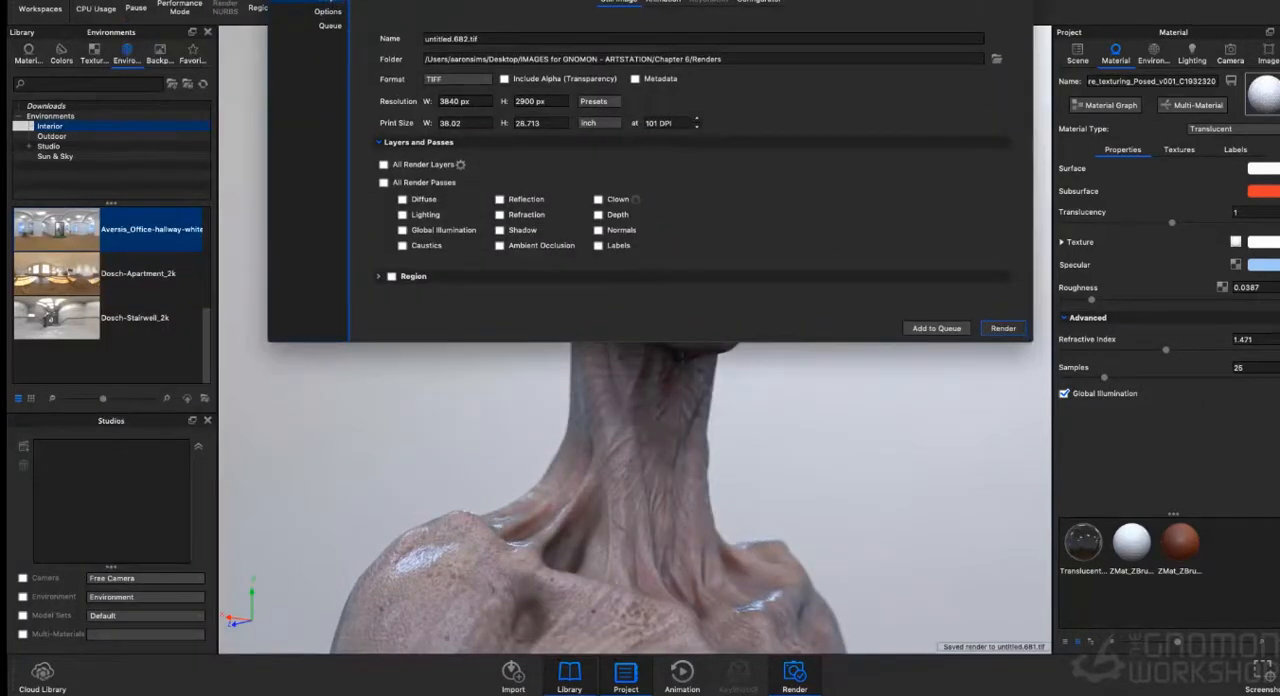
click(278, 1)
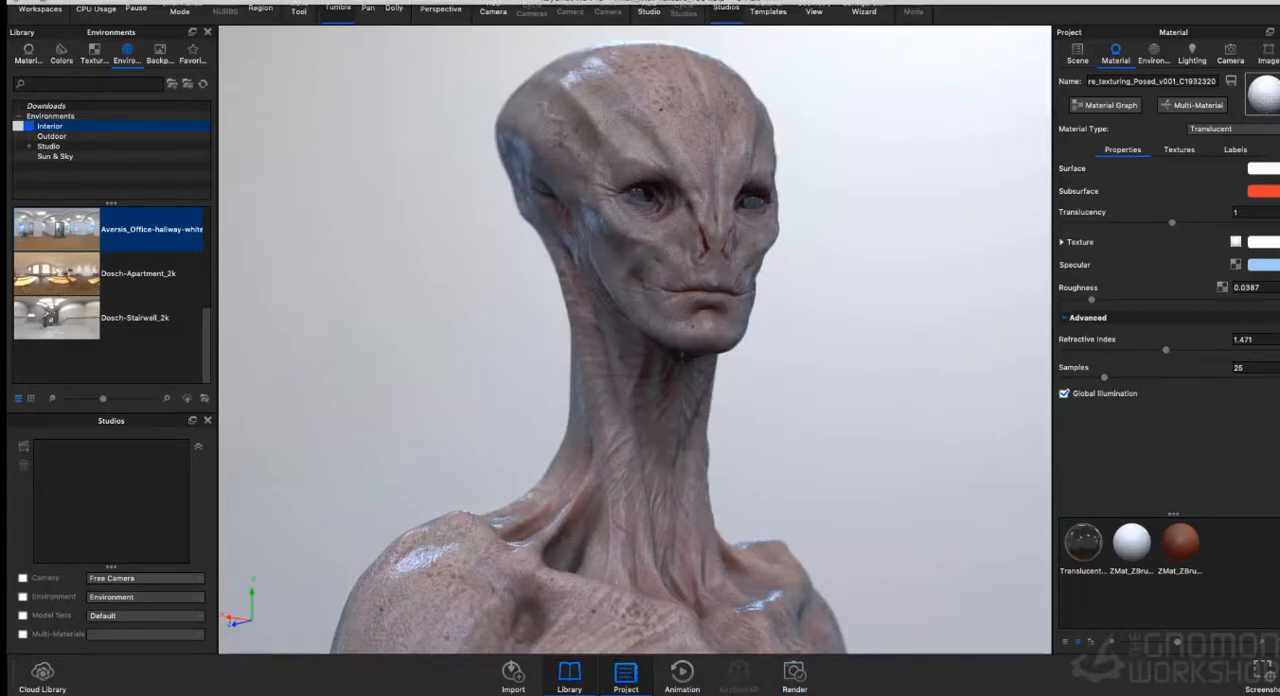
- Pause the real-time rendering of the alien bust
click(95, 5)
click(231, 64)
click(58, 1)
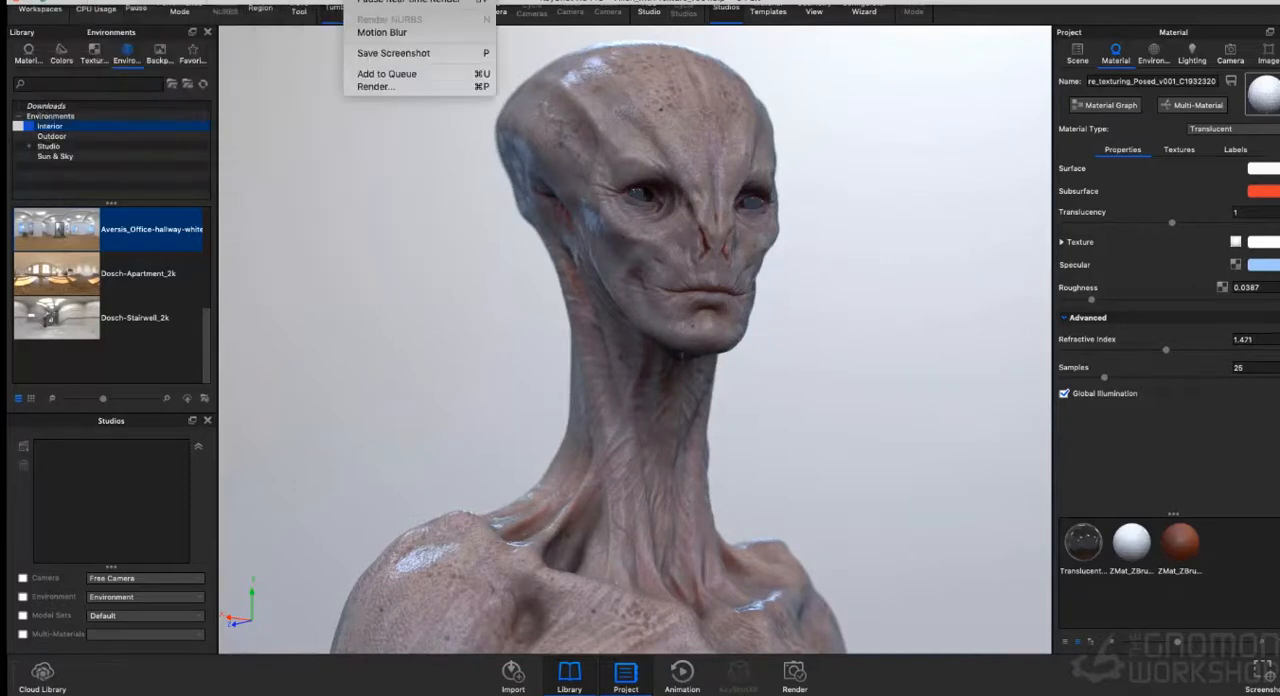
click(408, 1)
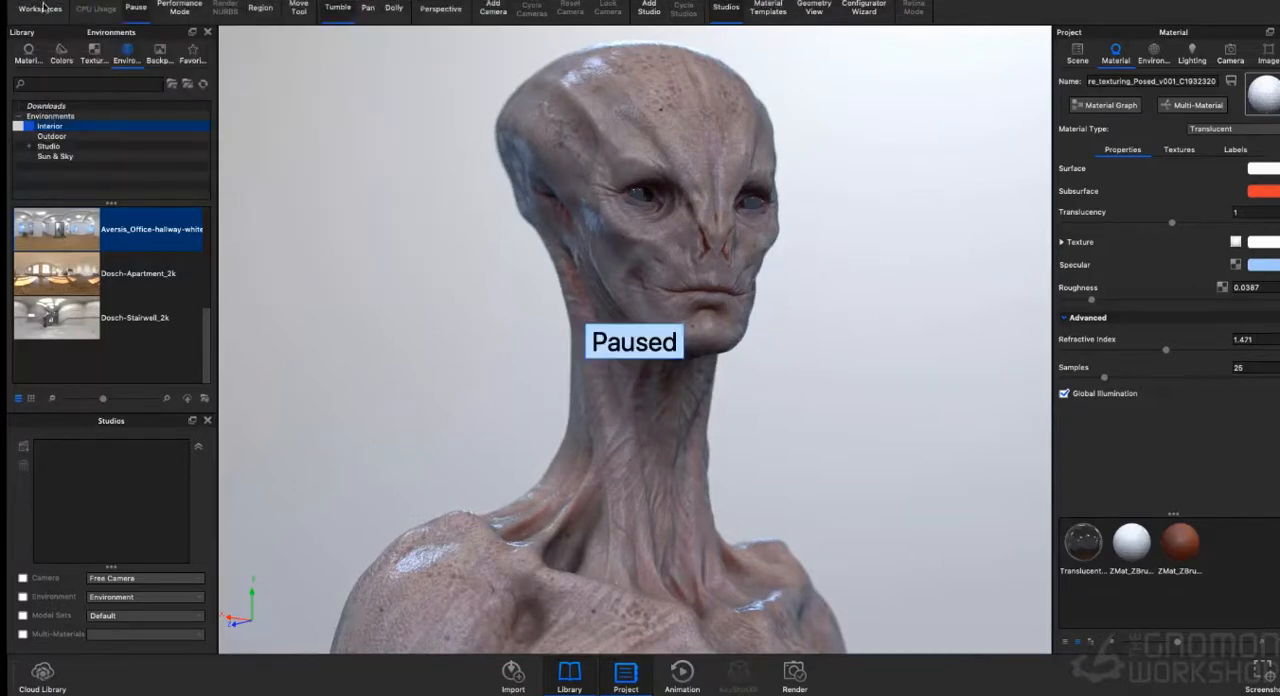
key(super+Tab)
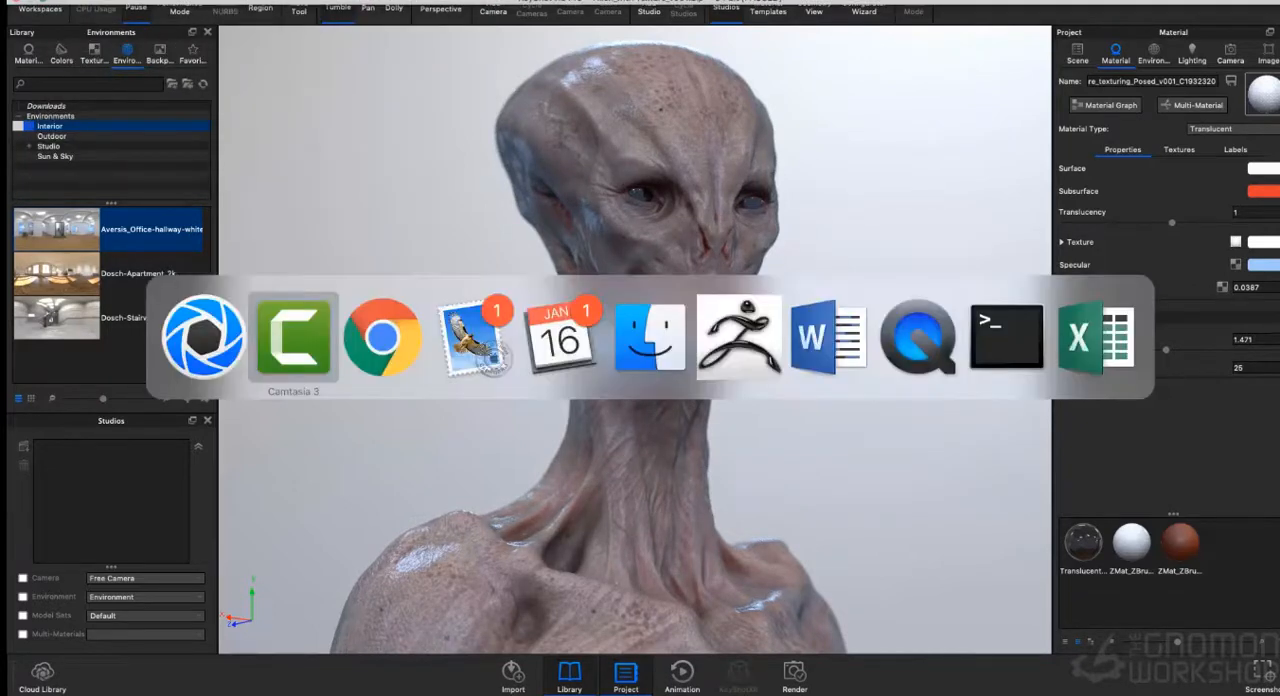
click(58, 1)
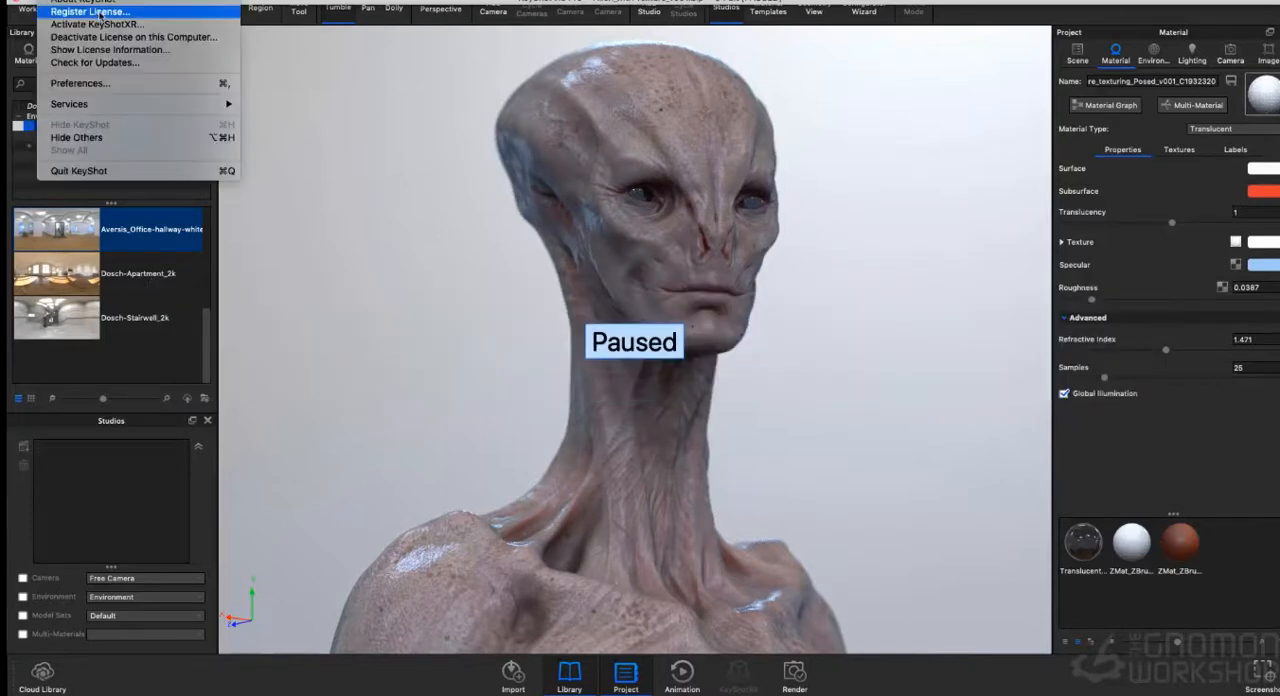
key(super+Tab)
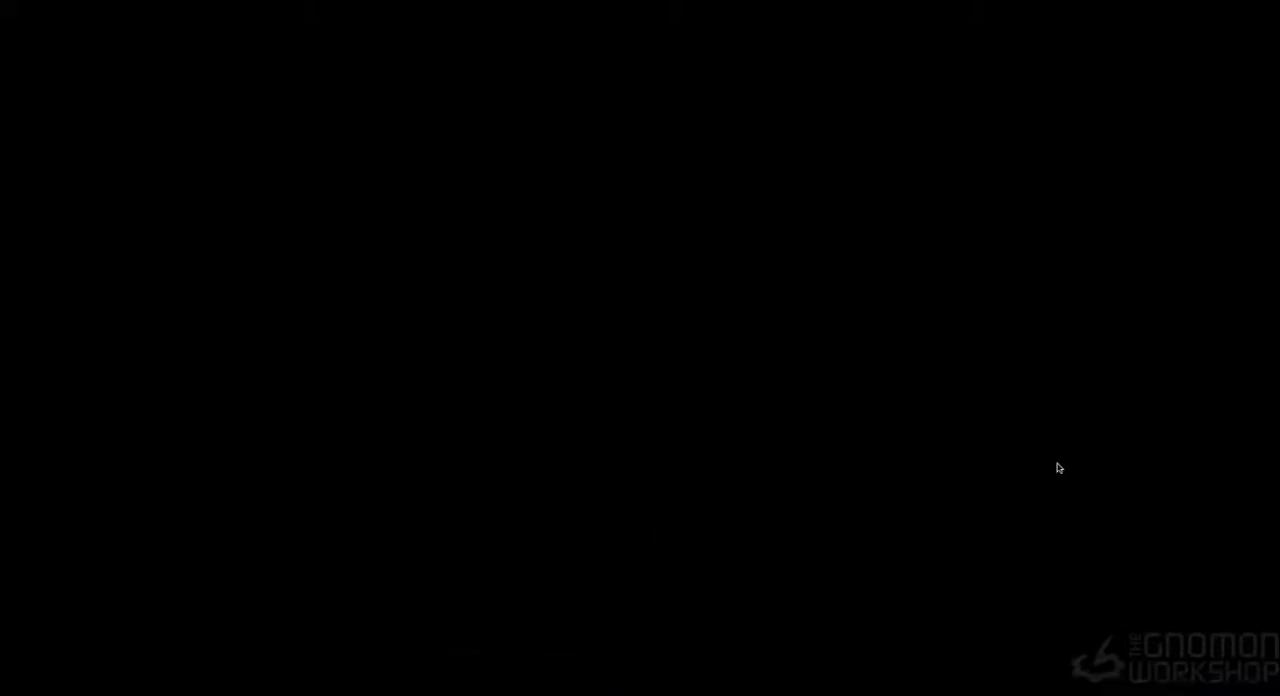
- Switch to ZBrush and save the posed bust as the ZTool As-alien_creature_texturing_Posed_v001
key(super+Tab)
key(super+Tab)
key(super+Tab)
key(super+Tab)
key(super+Tab)
key(super+Tab)
key(super+Tab)
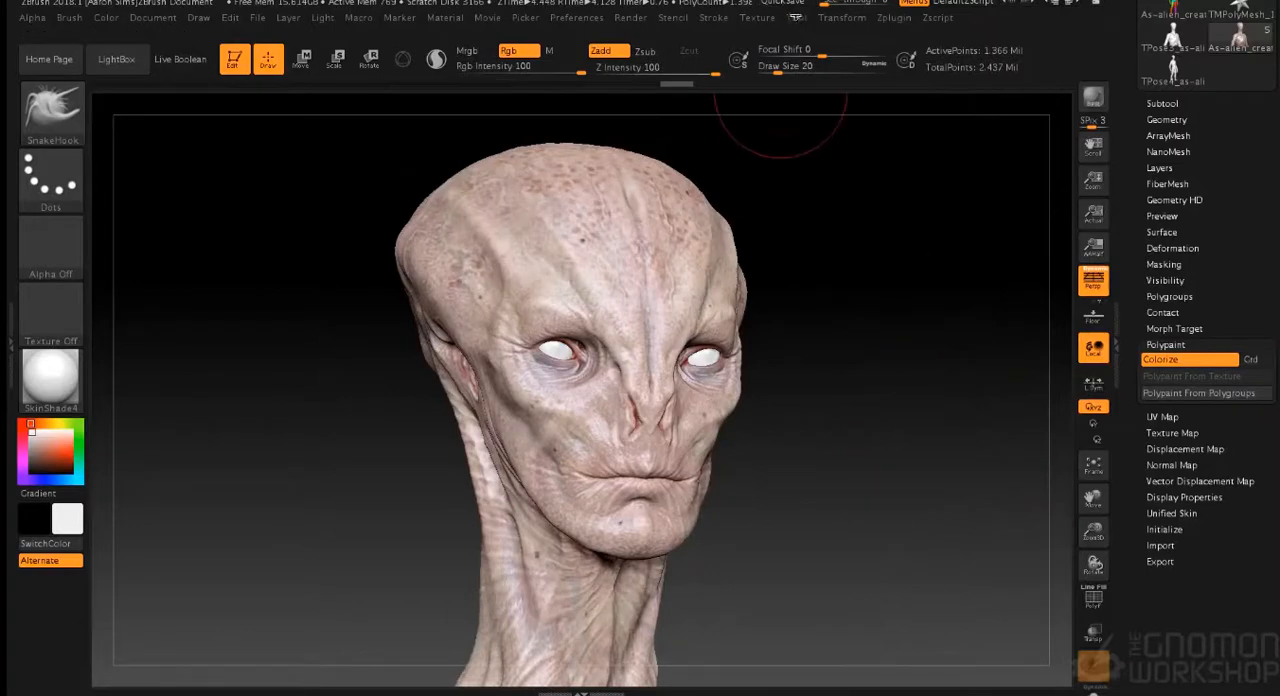
click(796, 17)
click(893, 44)
click(898, 378)
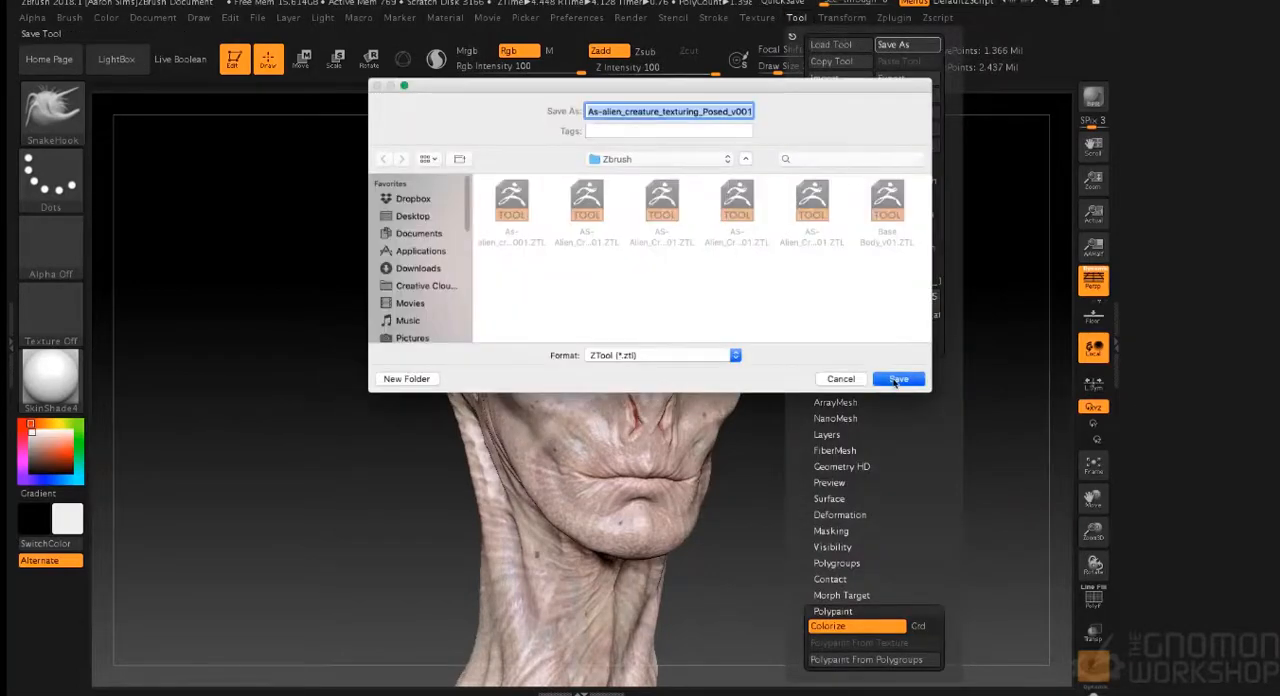
click(747, 184)
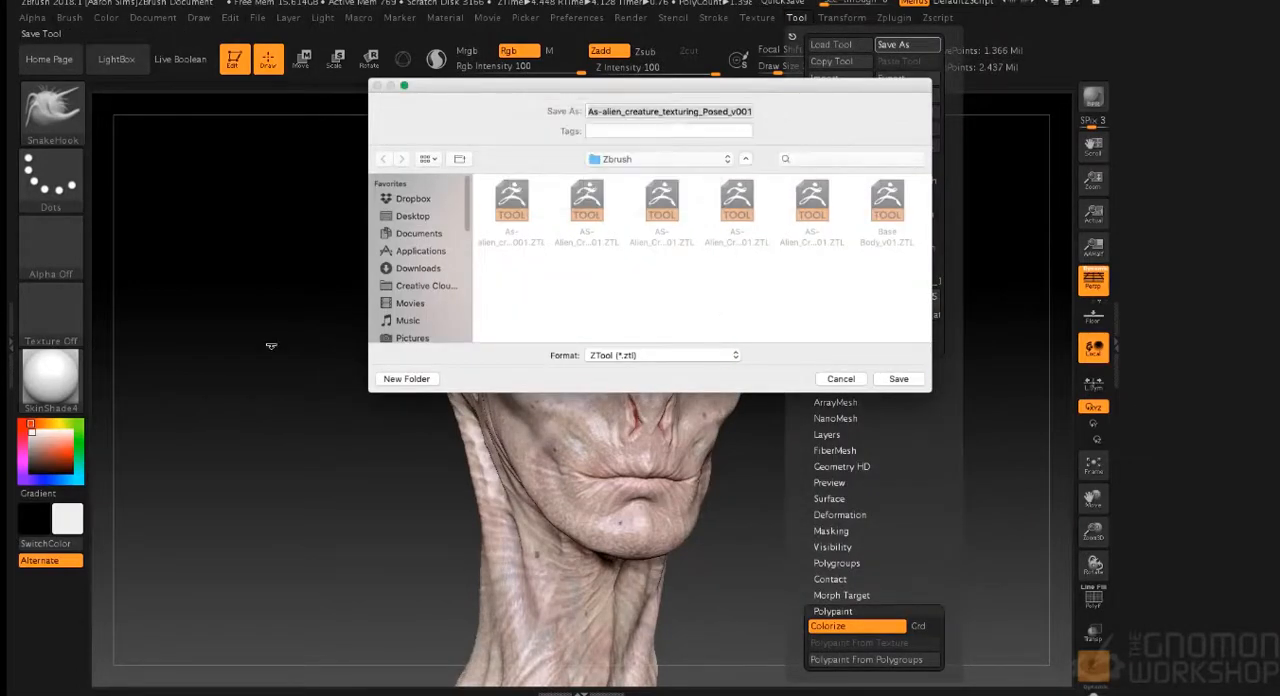
drag(257, 386, 269, 383)
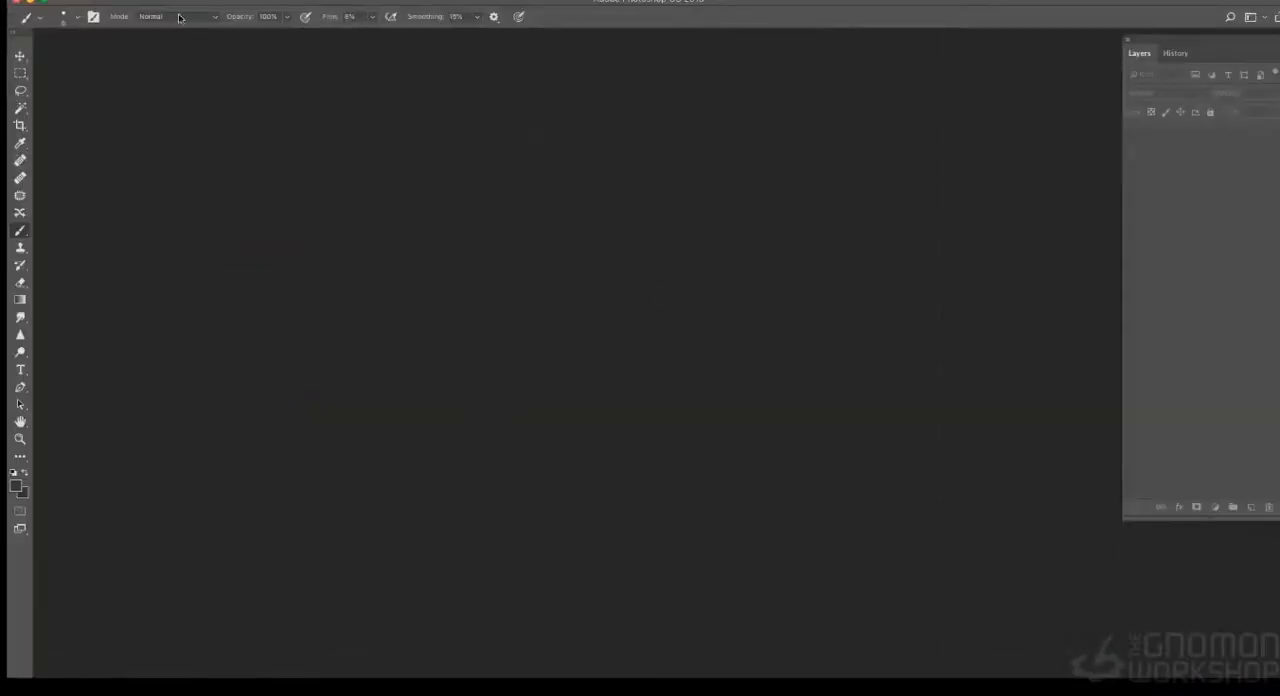
- Switch to Photoshop and open untitled.681.tif, untitled.680.tif and untitled.680_ao.exr from the Chapter 6 Renders folder, reading the EXR alpha as transparency
click(142, 10)
click(227, 83)
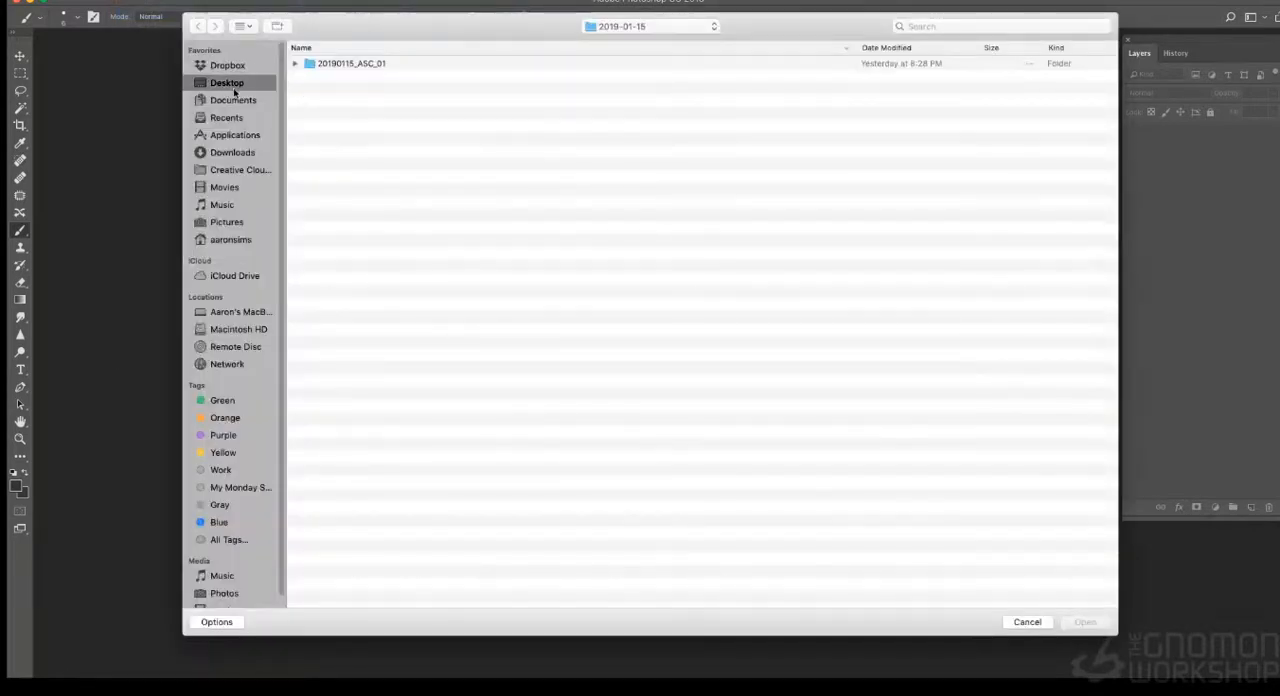
double_click(366, 165)
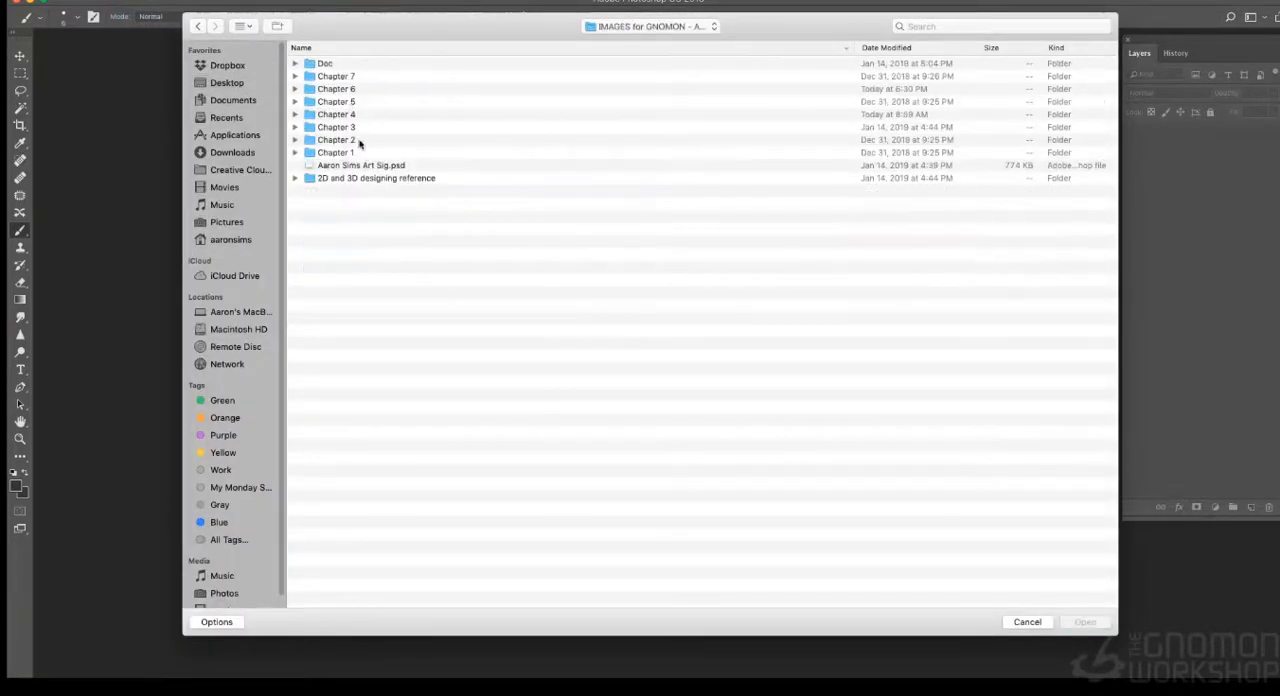
double_click(344, 90)
click(340, 66)
double_click(340, 66)
key(super+a)
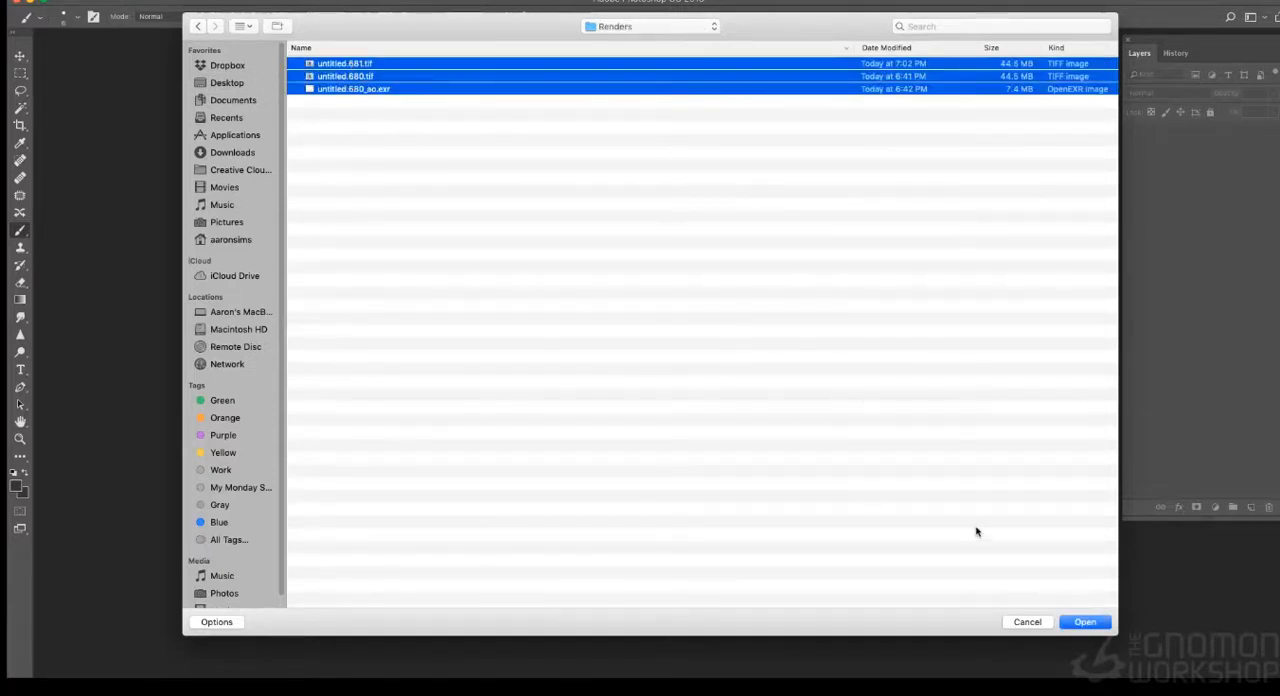
click(1060, 623)
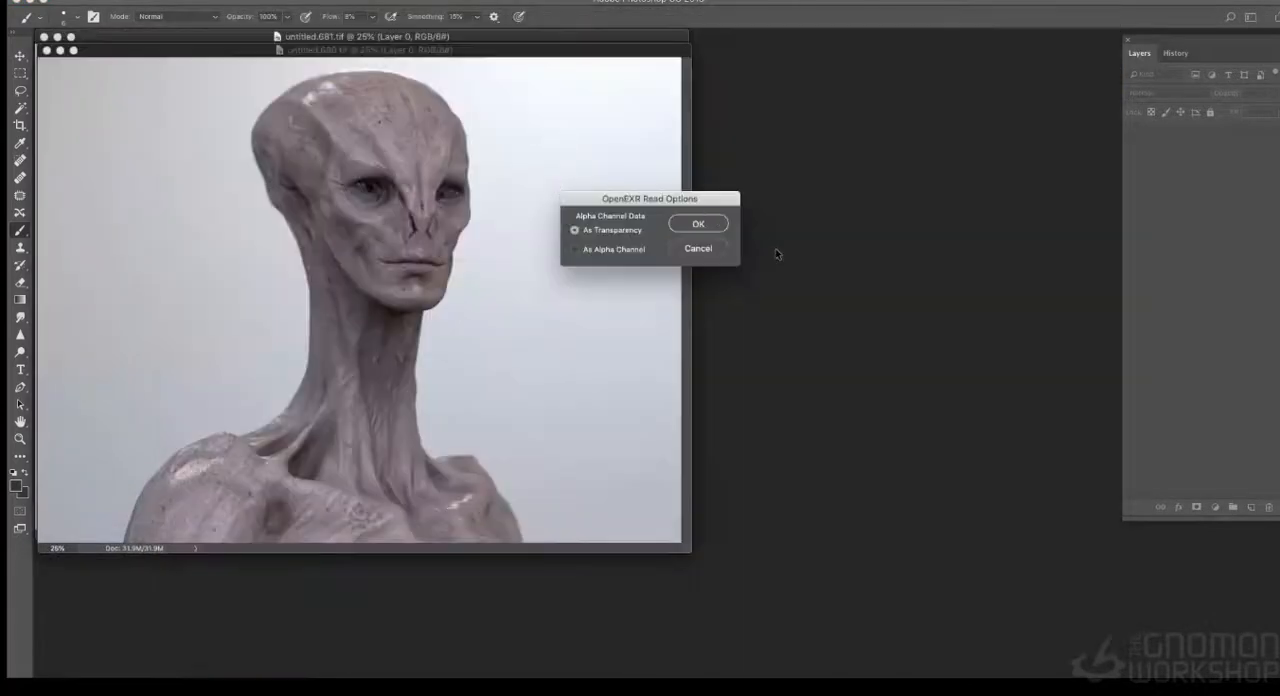
click(718, 228)
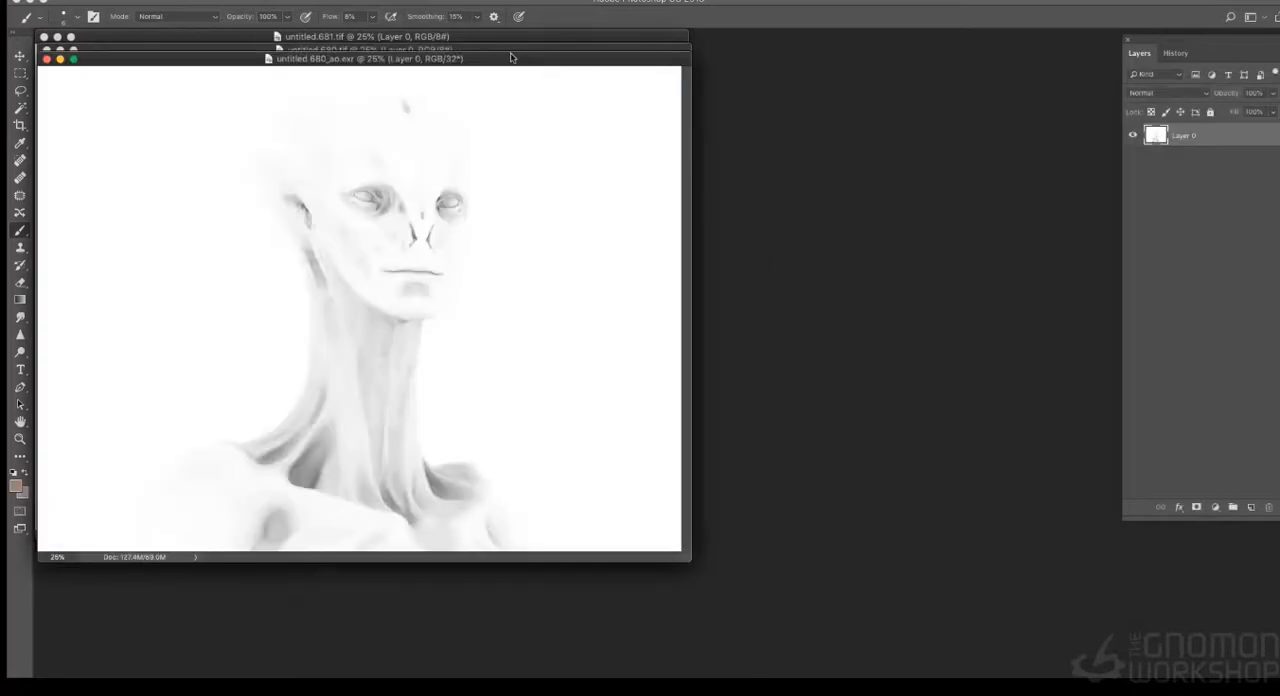
- Spread out the windows of the two beauty renders and the ambient occlusion image so each can be reached
drag(510, 57, 908, 240)
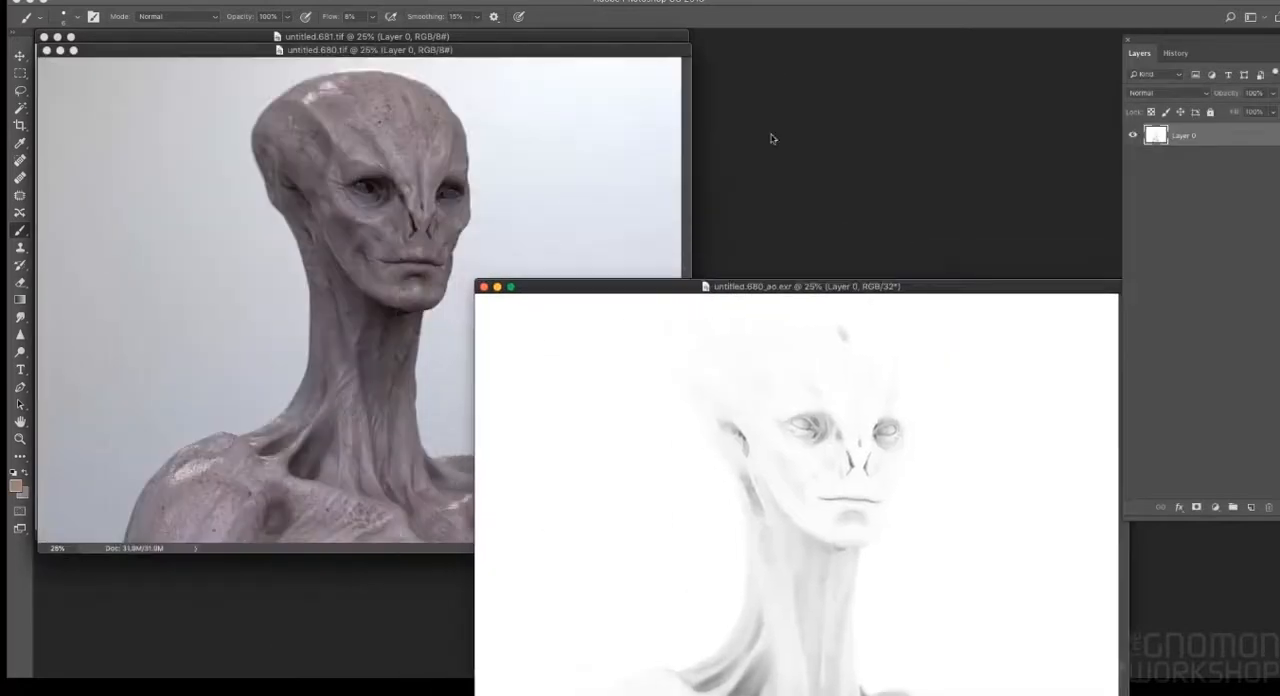
drag(650, 57, 774, 108)
drag(948, 293, 891, 134)
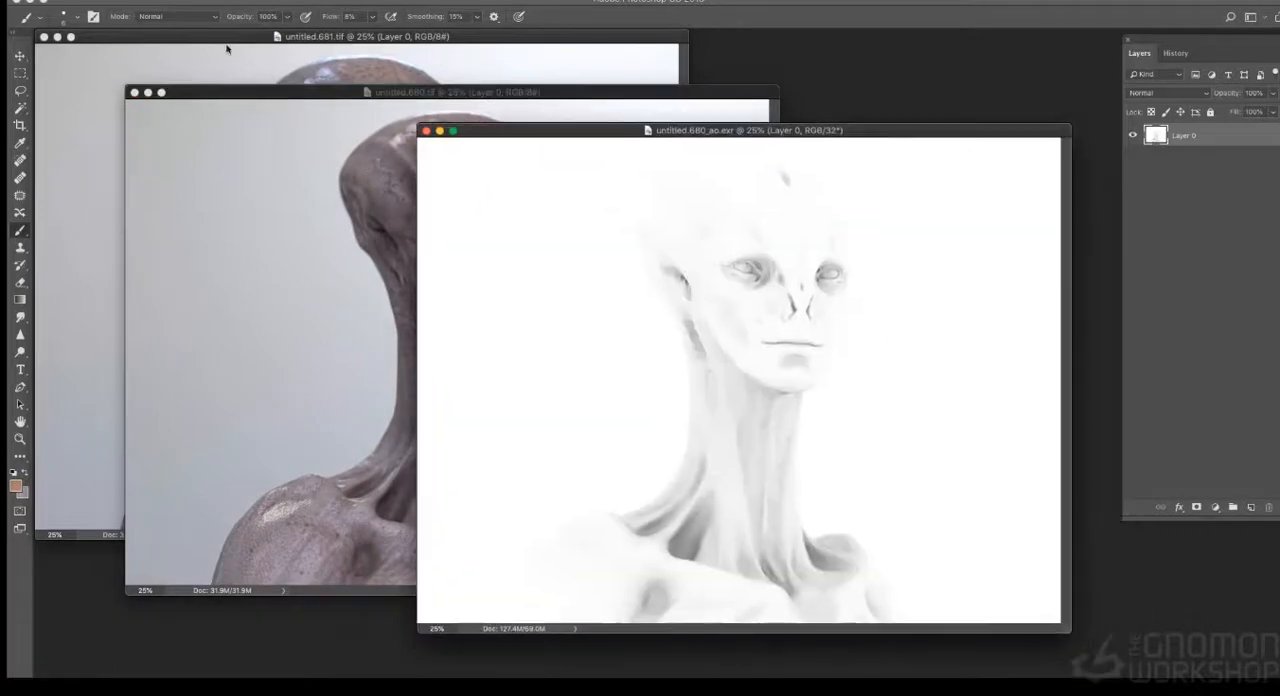
- Darken the ambient occlusion image with an Exposure adjustment and move its window away from the renders
click(200, 2)
mouse_move(205, 18)
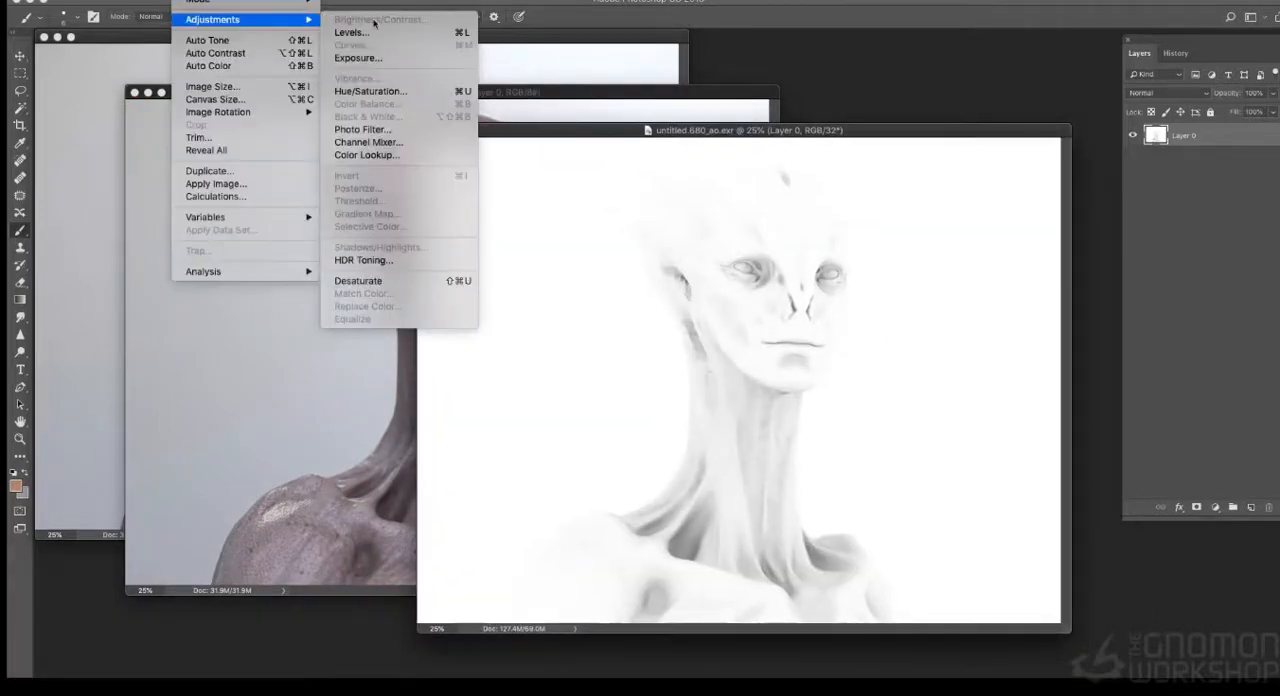
click(370, 58)
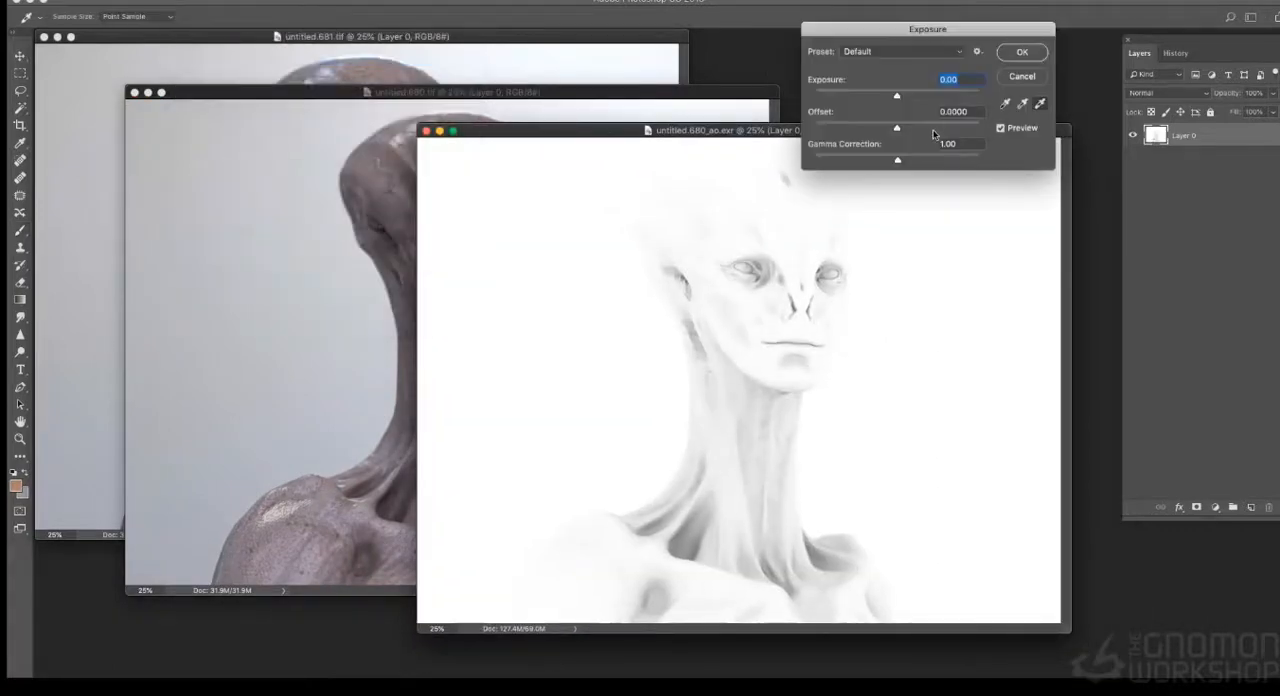
drag(896, 95, 936, 160)
drag(897, 100, 1129, 324)
click(1020, 54)
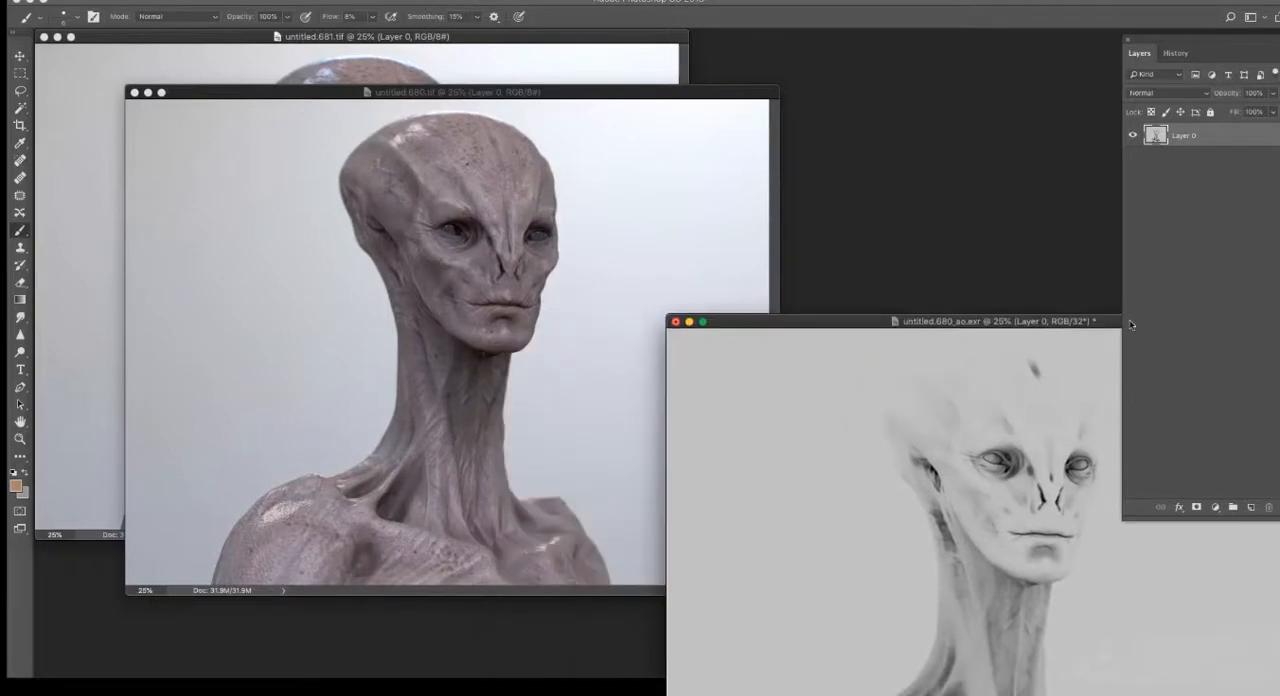
- Copy the whole untitled.680.tif render and paste it as a new layer into untitled.681.tif
click(669, 92)
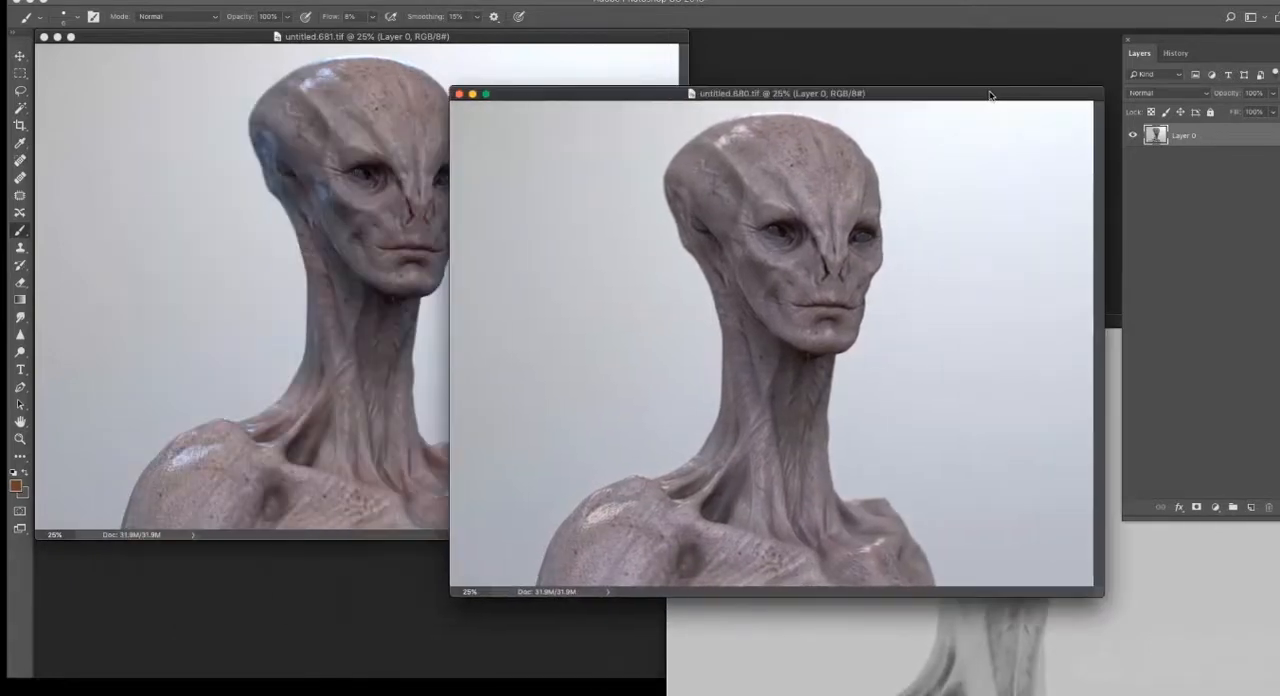
drag(690, 86, 728, 70)
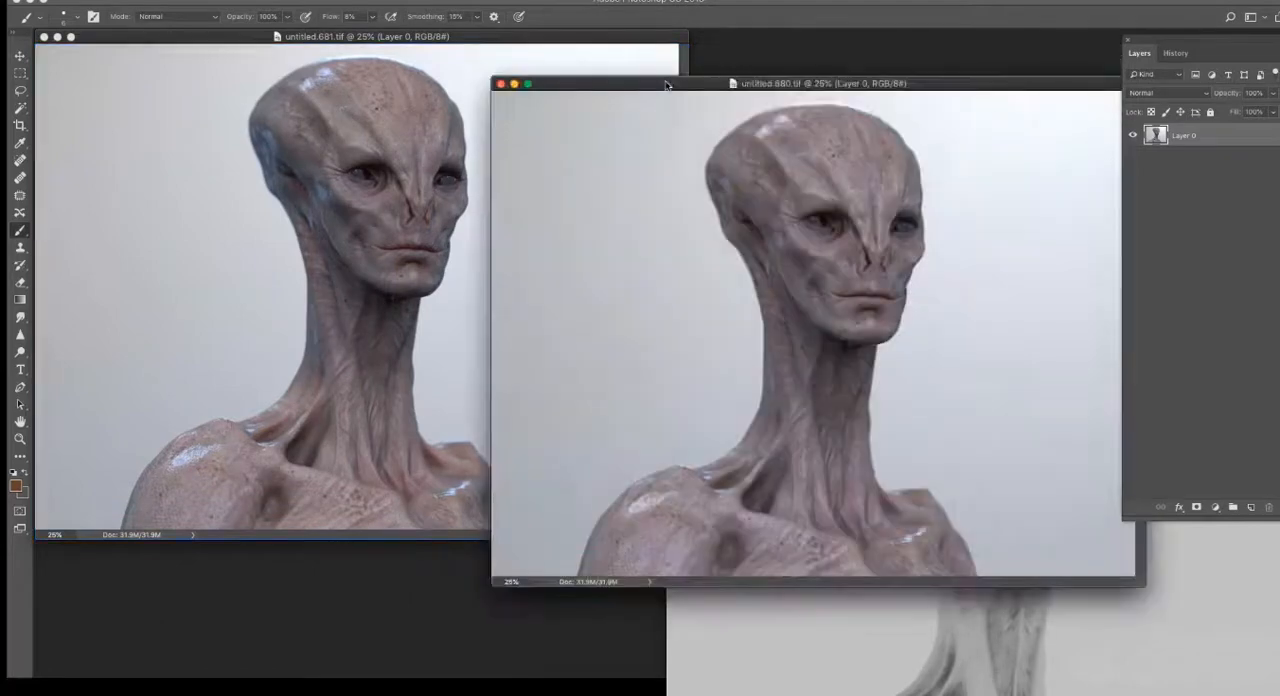
drag(666, 85, 680, 90)
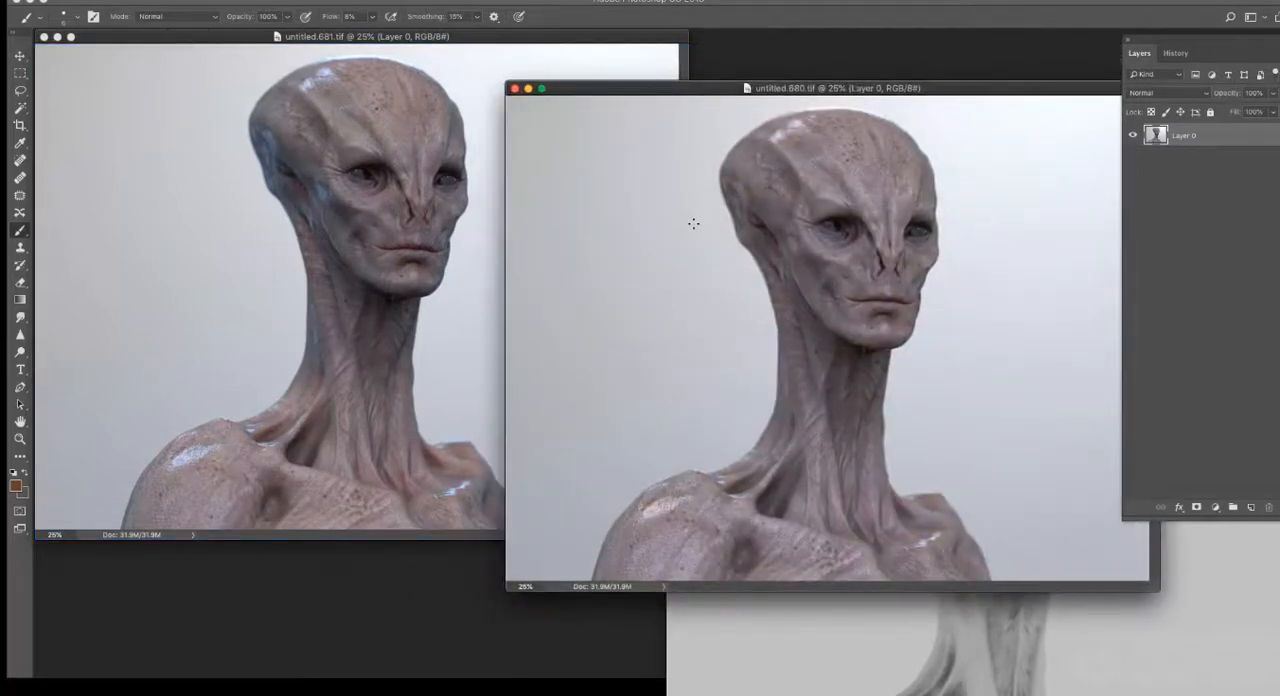
key(super+a)
click(472, 50)
key(super+v)
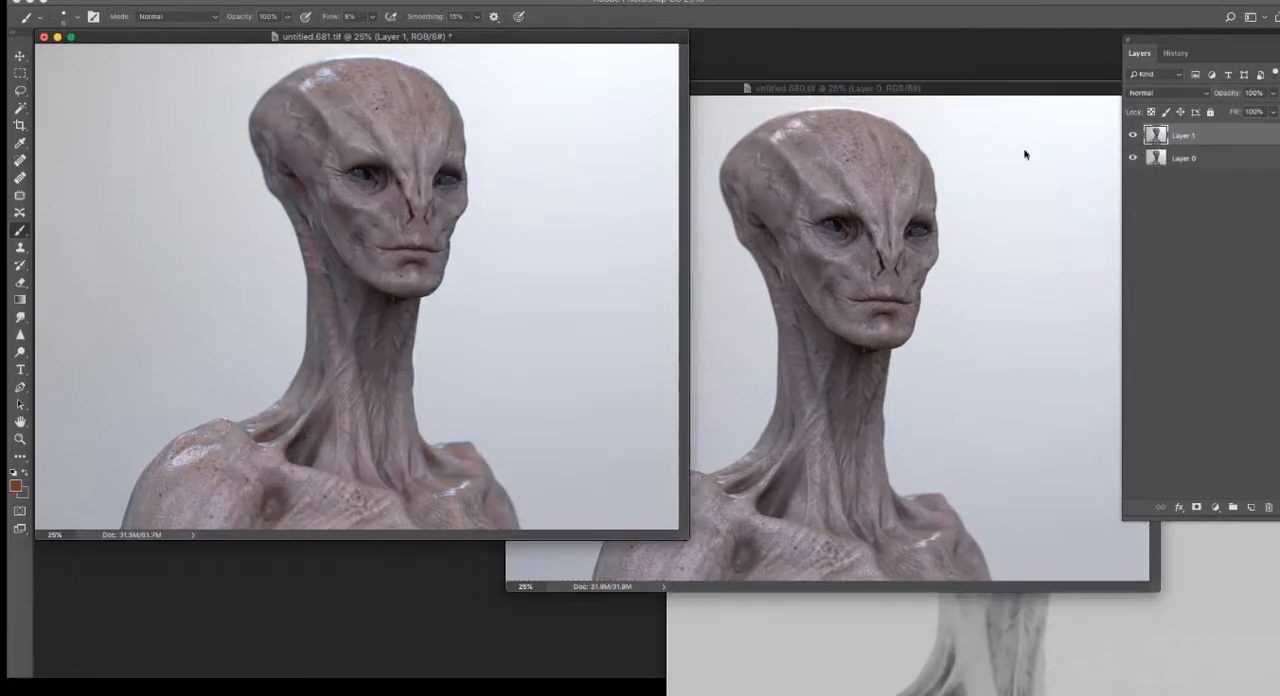
- Compare the two renders by toggling Layer 1's visibility, and set Layer 1's opacity to about 49%
key(super+equal)
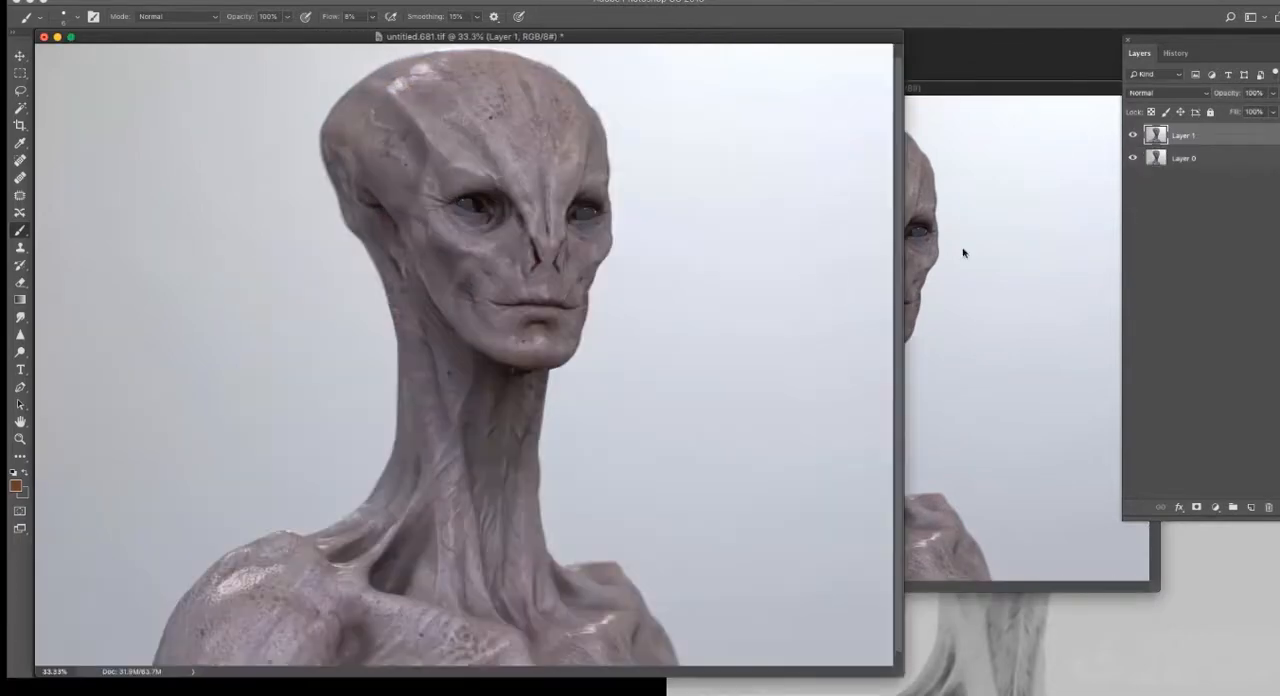
click(1132, 135)
click(1132, 135)
click(1132, 135)
click(1132, 135)
click(1273, 93)
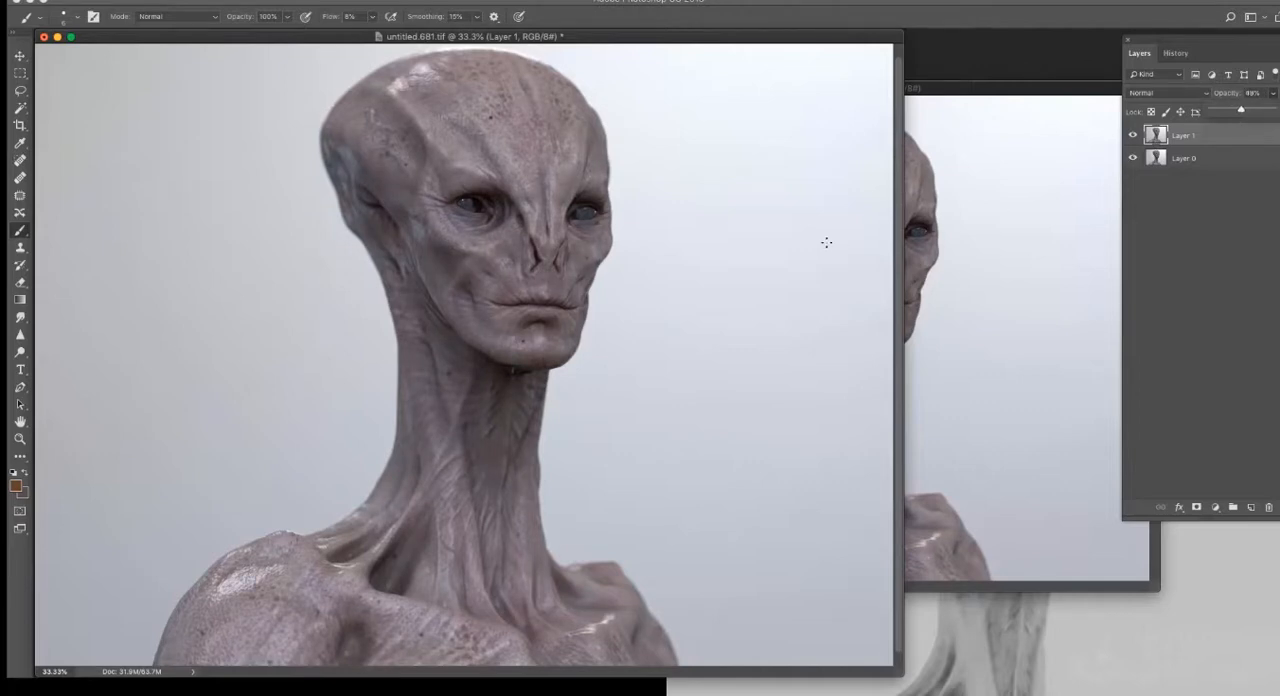
- Close the untitled.680.tif and untitled.680_ao.exr windows, keeping the layered untitled.681.tif open
key(super+minus)
click(763, 88)
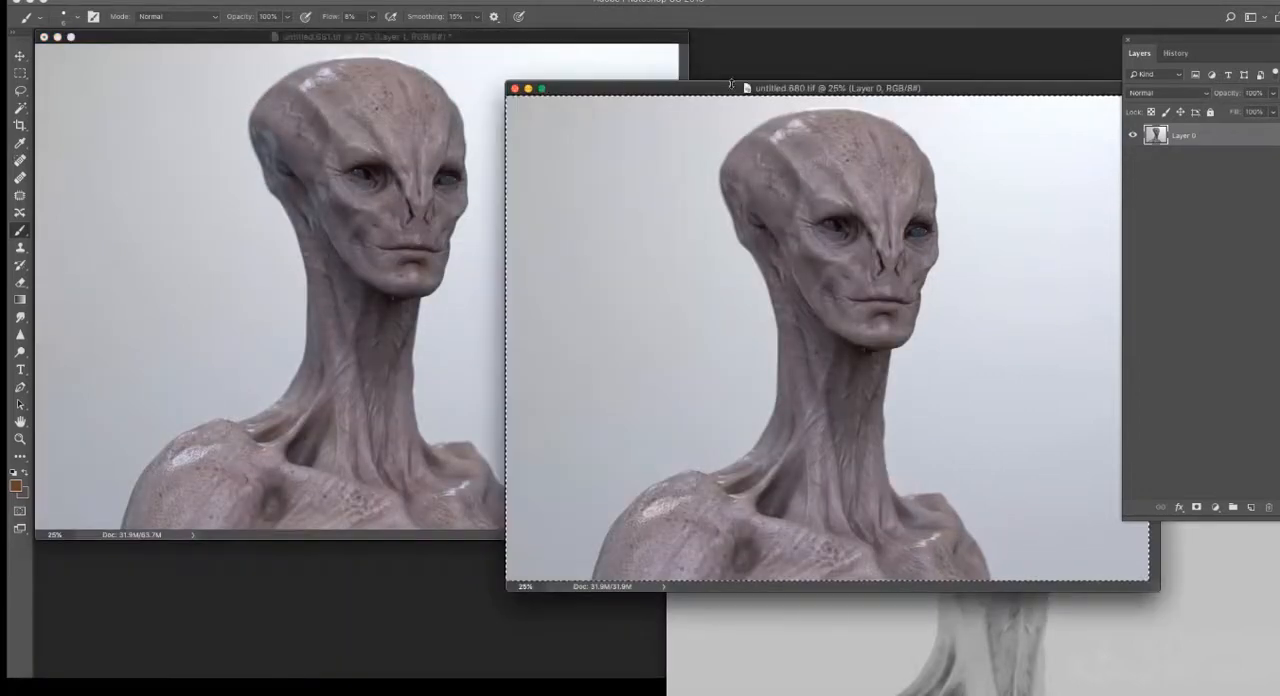
click(512, 88)
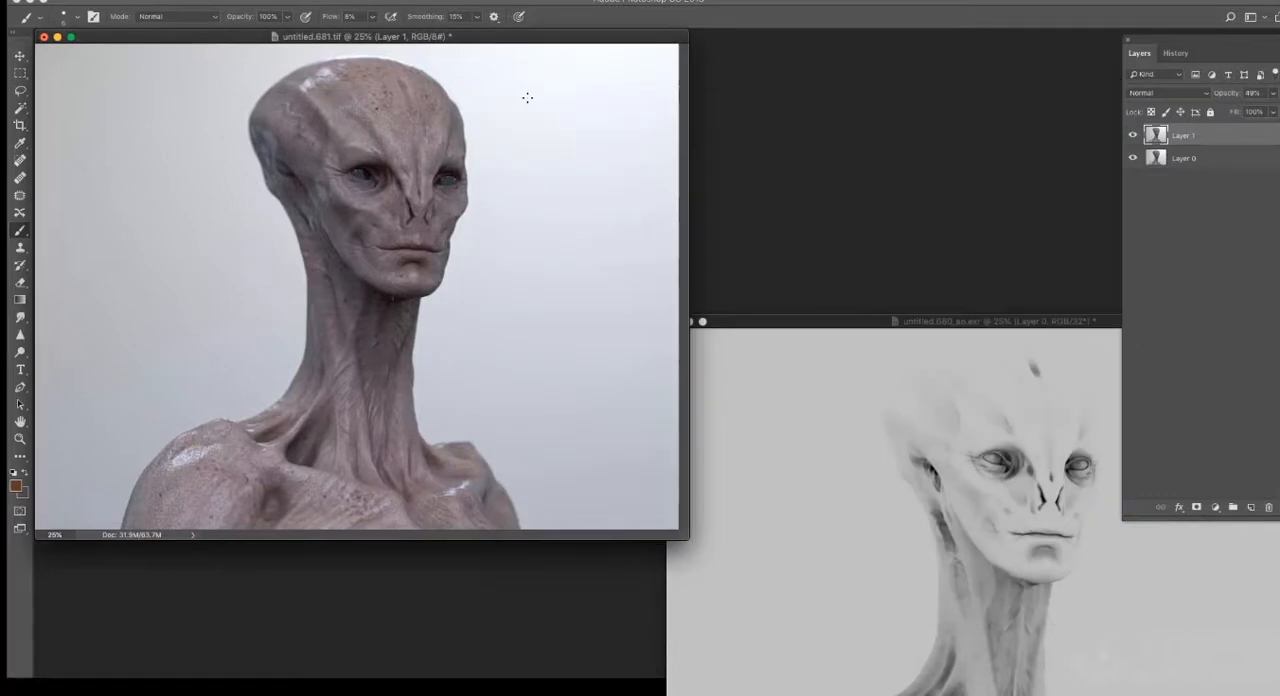
click(703, 322)
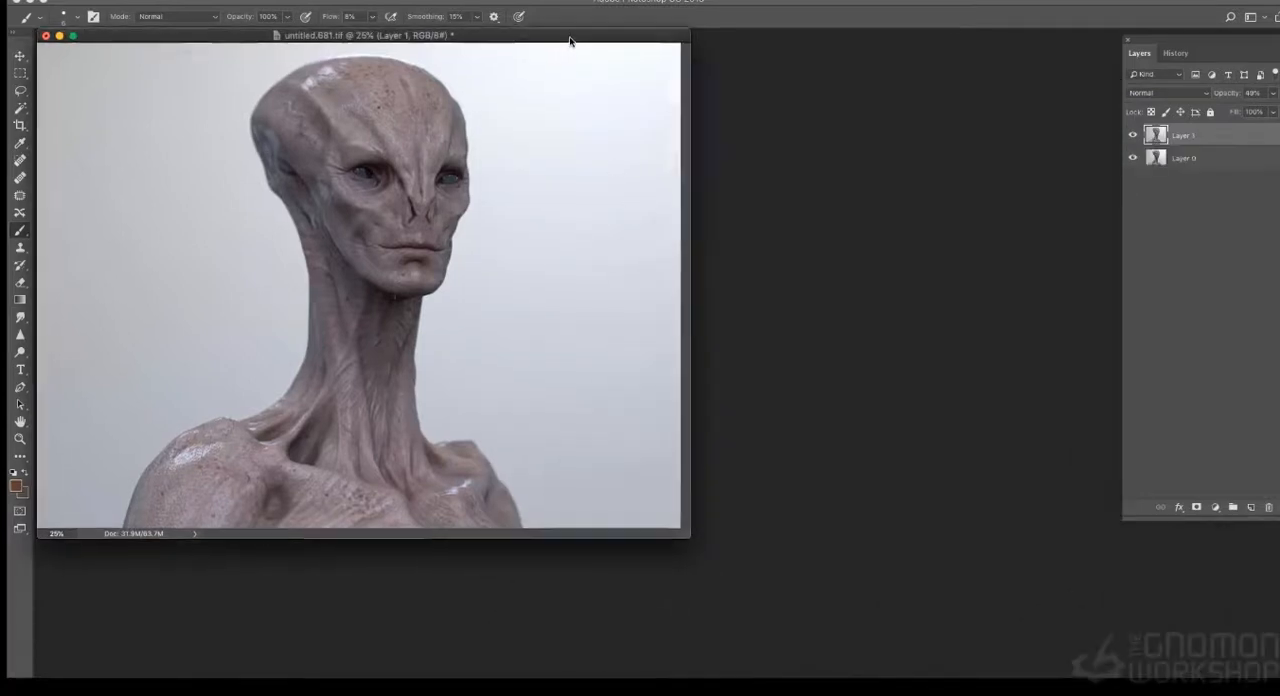
- Move the untitled.681.tif window toward the middle of the workspace and add a new empty layer above Layer 1
drag(562, 43, 749, 69)
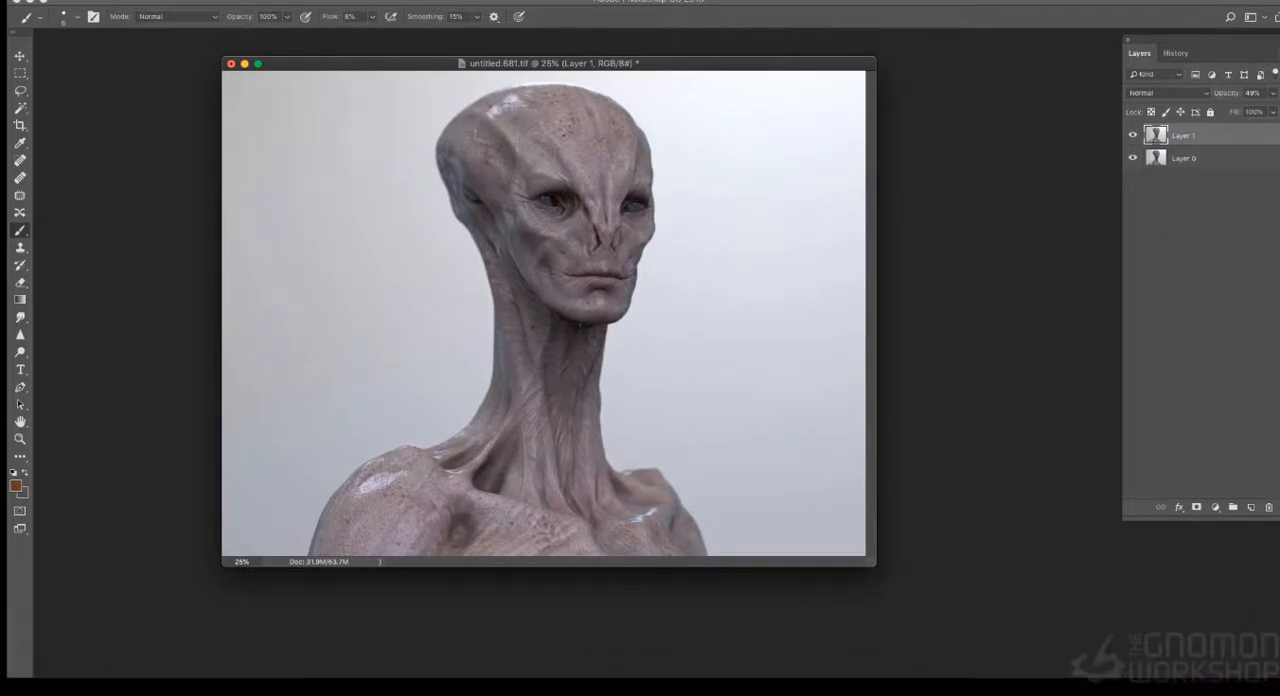
click(1272, 53)
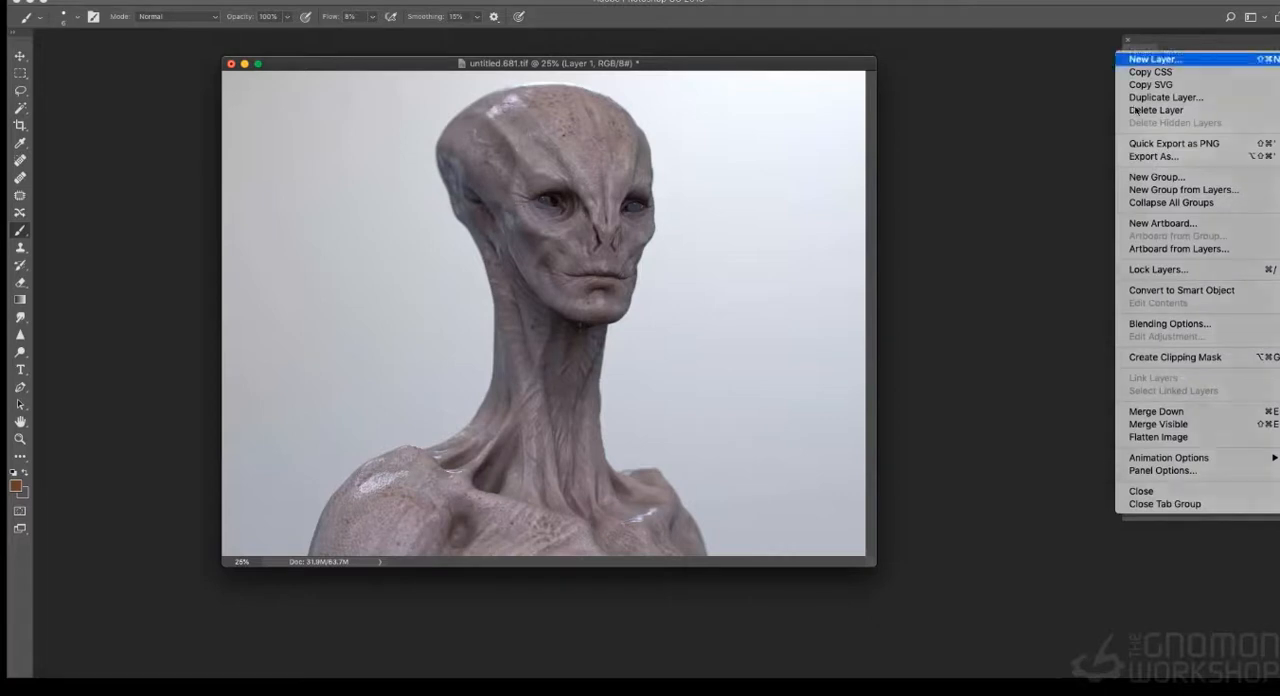
click(1150, 60)
click(1103, 320)
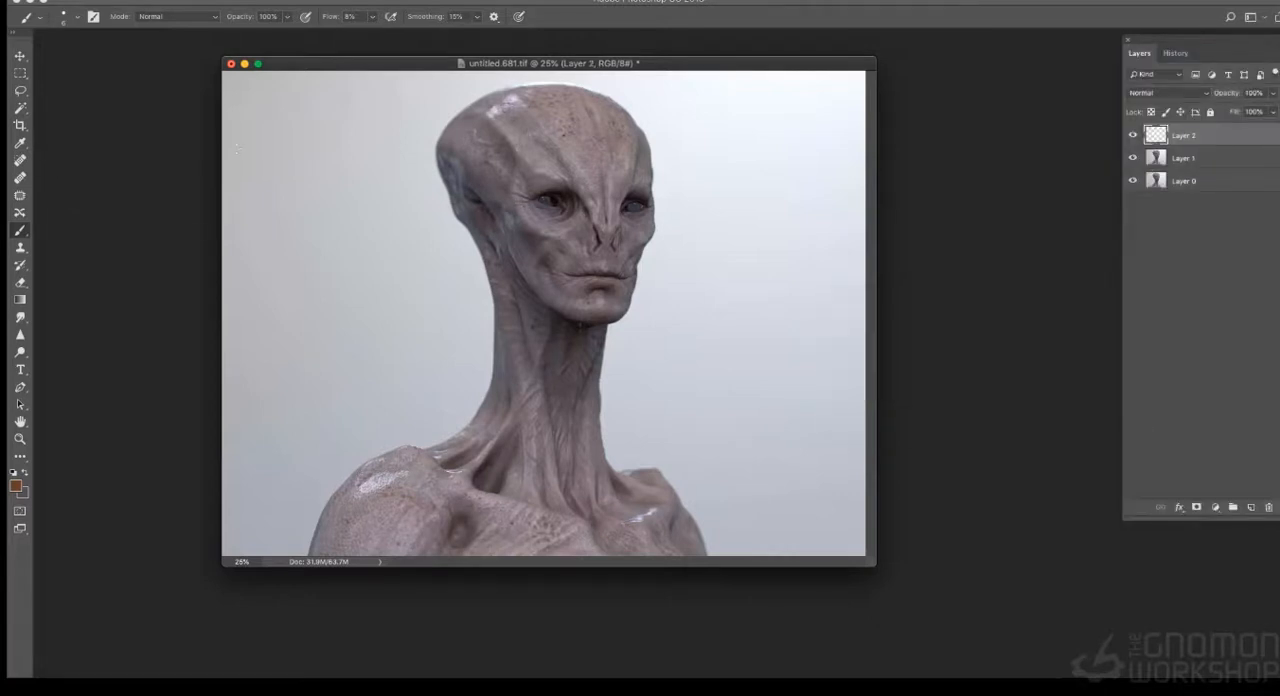
- Duplicate Layer 1 and Layer 0 within untitled.681.tif and merge the two copies into a single layer
click(1175, 157)
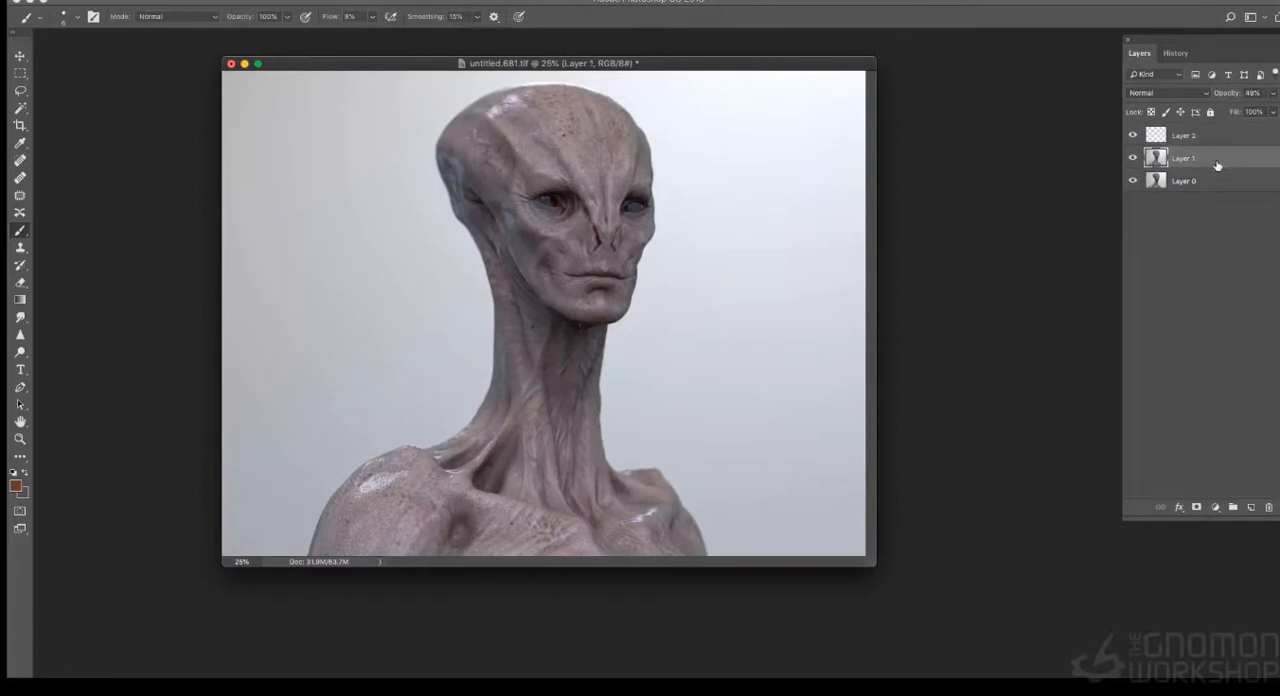
shift+click(1209, 180)
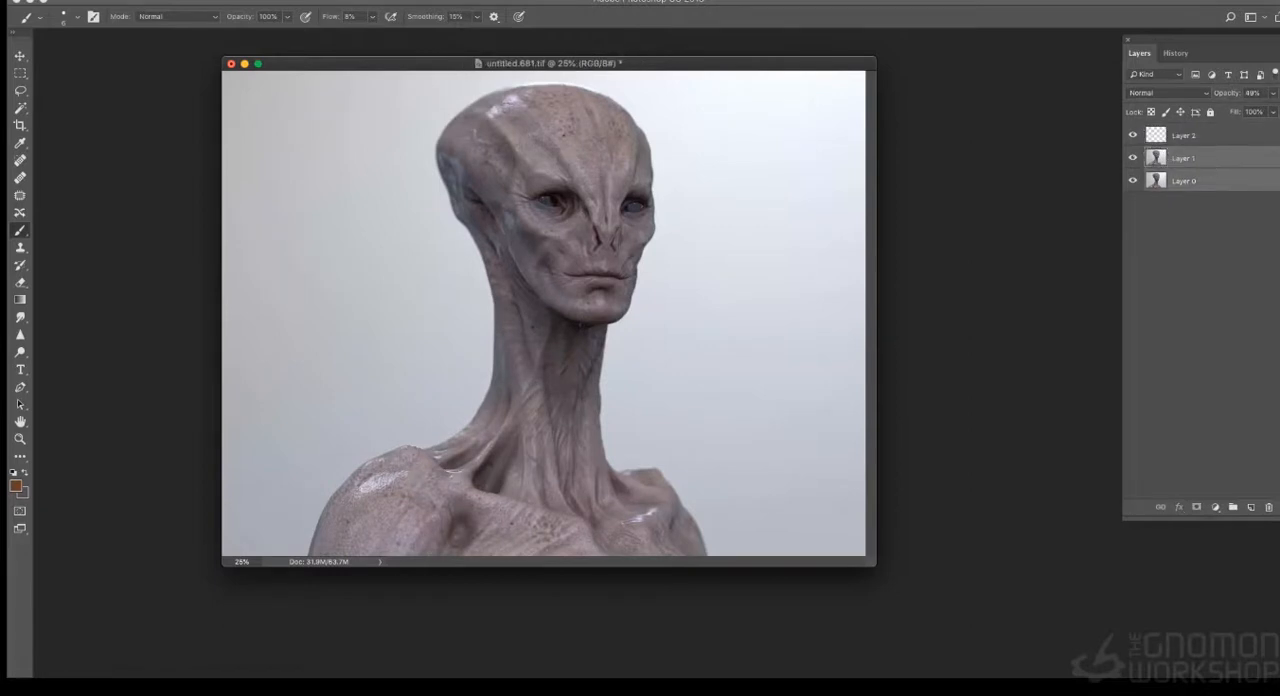
click(1274, 74)
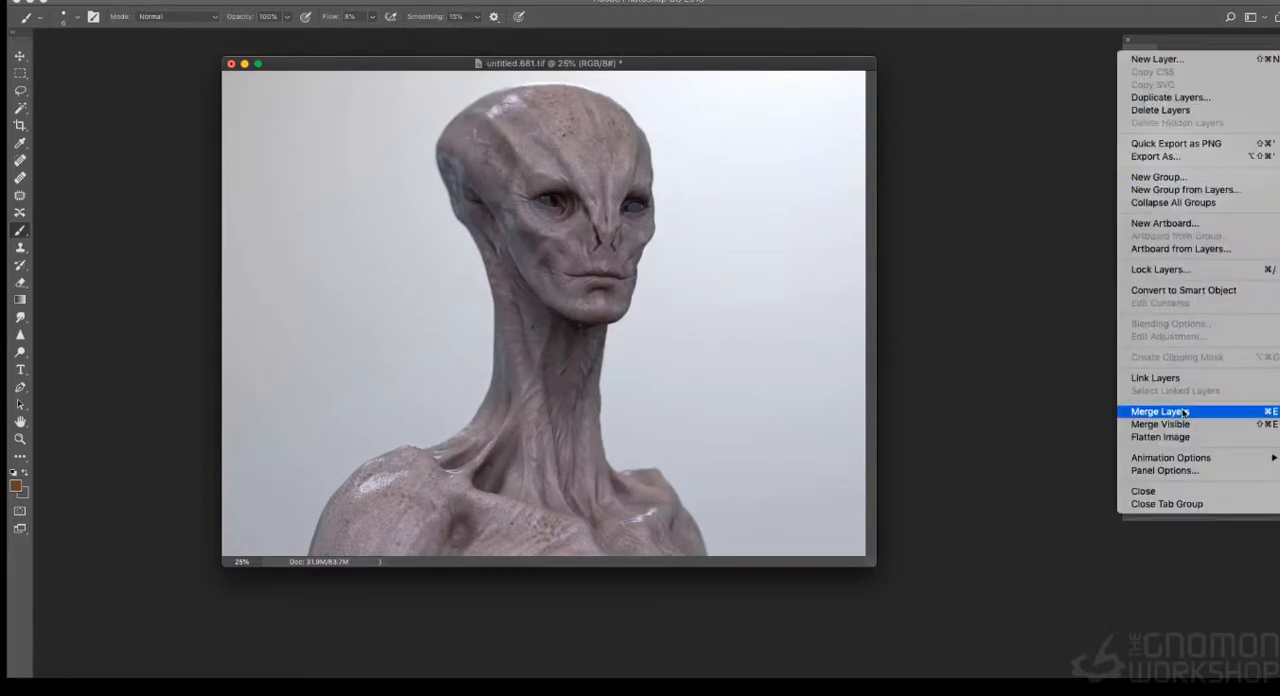
click(1170, 97)
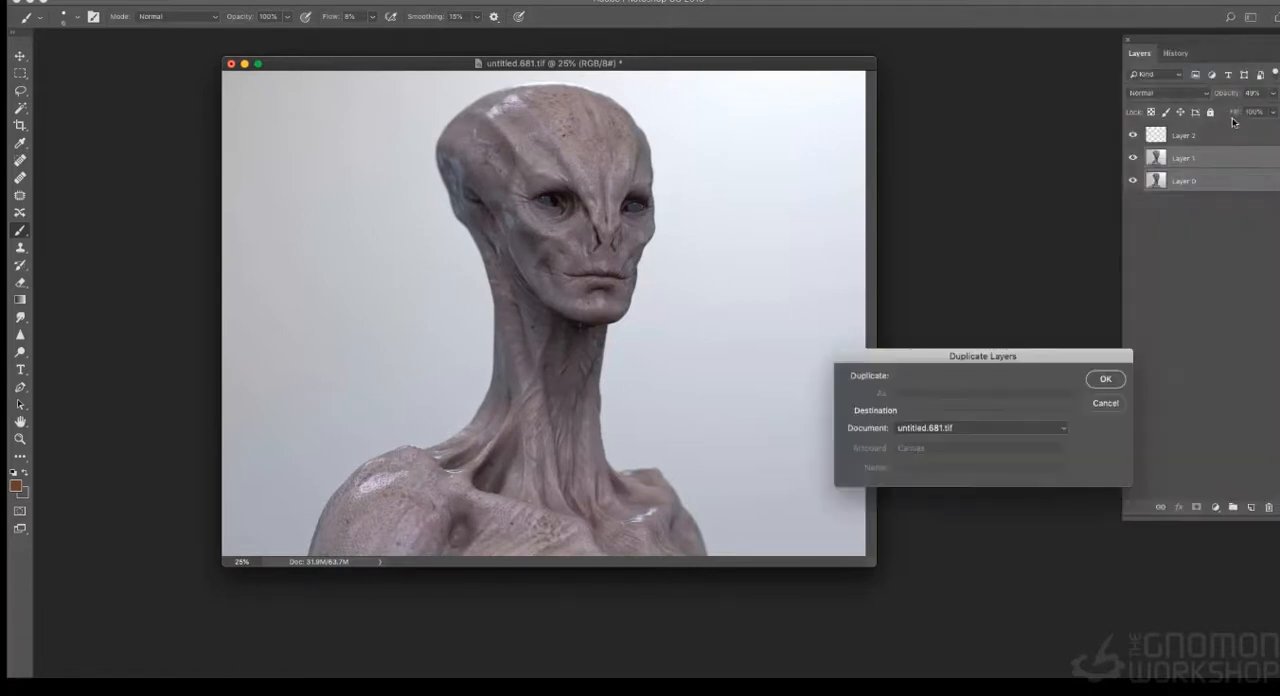
click(1103, 380)
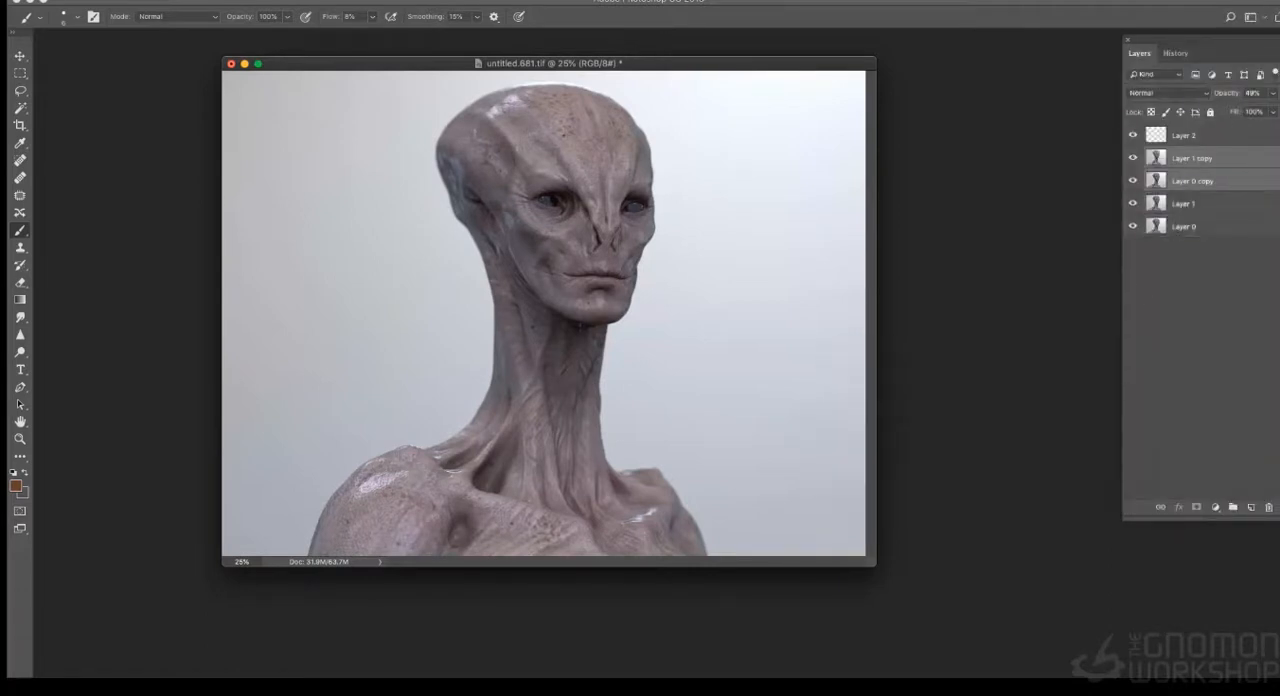
click(1274, 74)
click(1150, 412)
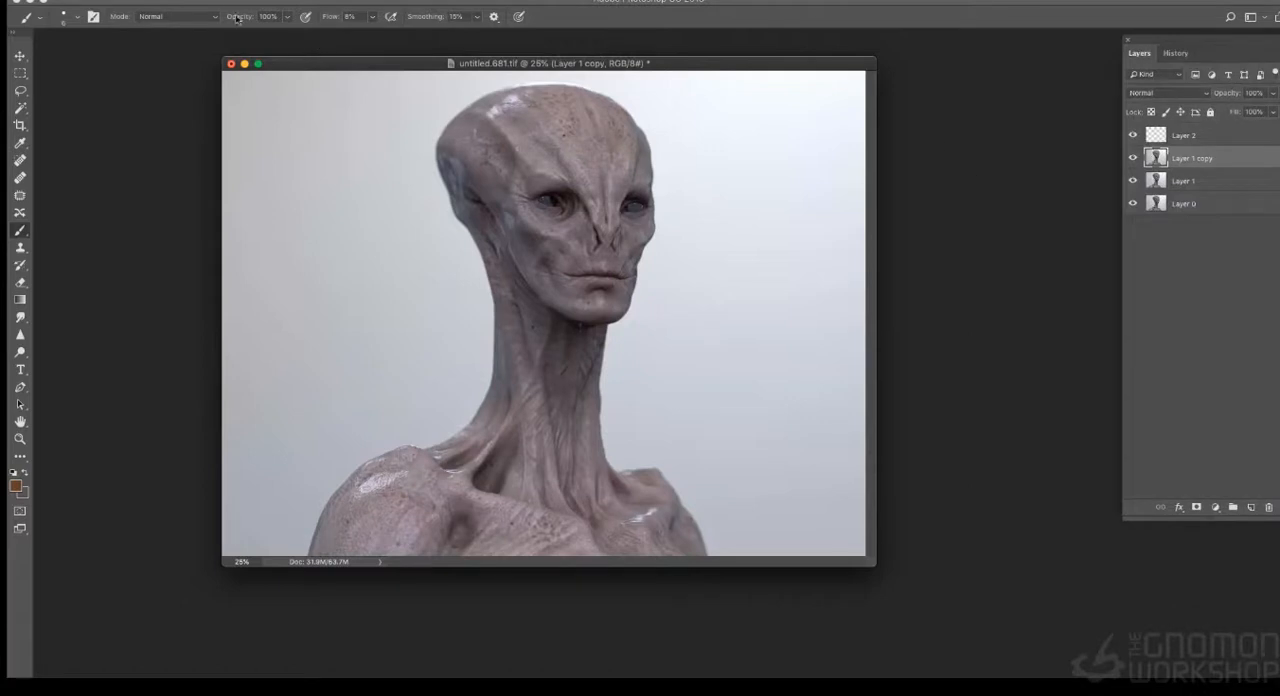
- Apply a Brightness/Contrast adjustment to the merged copy with brightness 21 and contrast 40
click(185, 2)
mouse_move(290, 16)
click(390, 14)
click(887, 76)
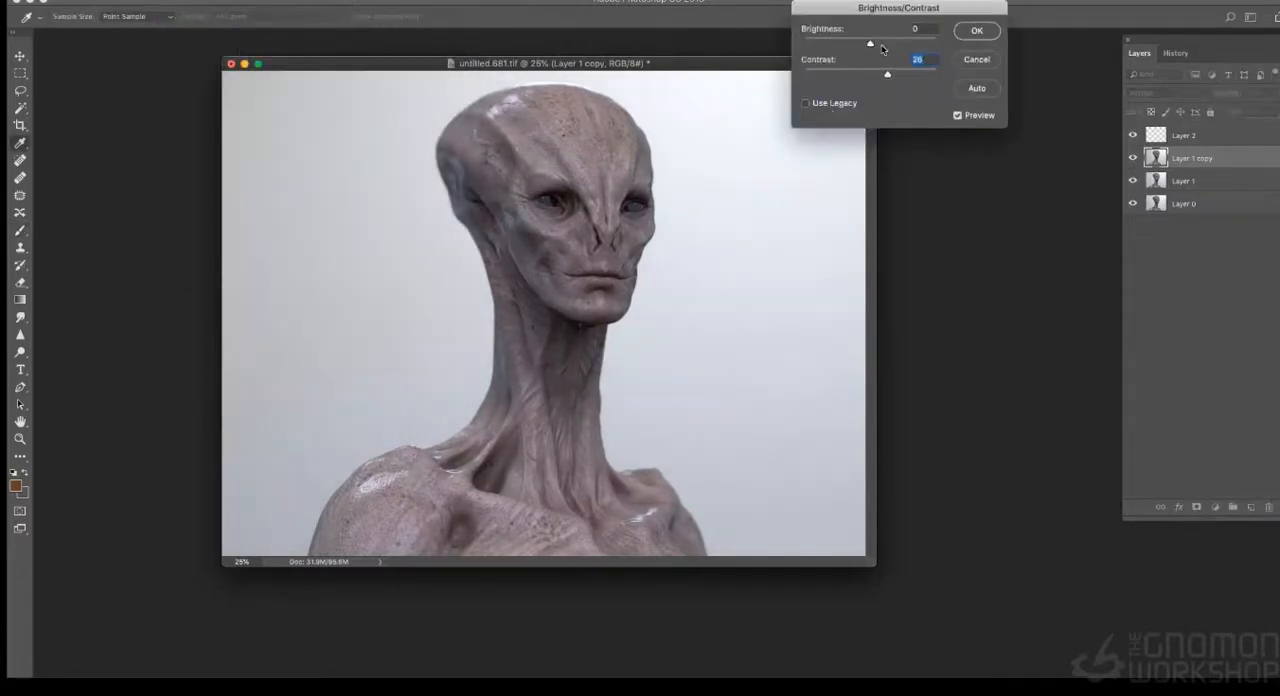
click(878, 44)
click(895, 76)
drag(896, 77, 898, 77)
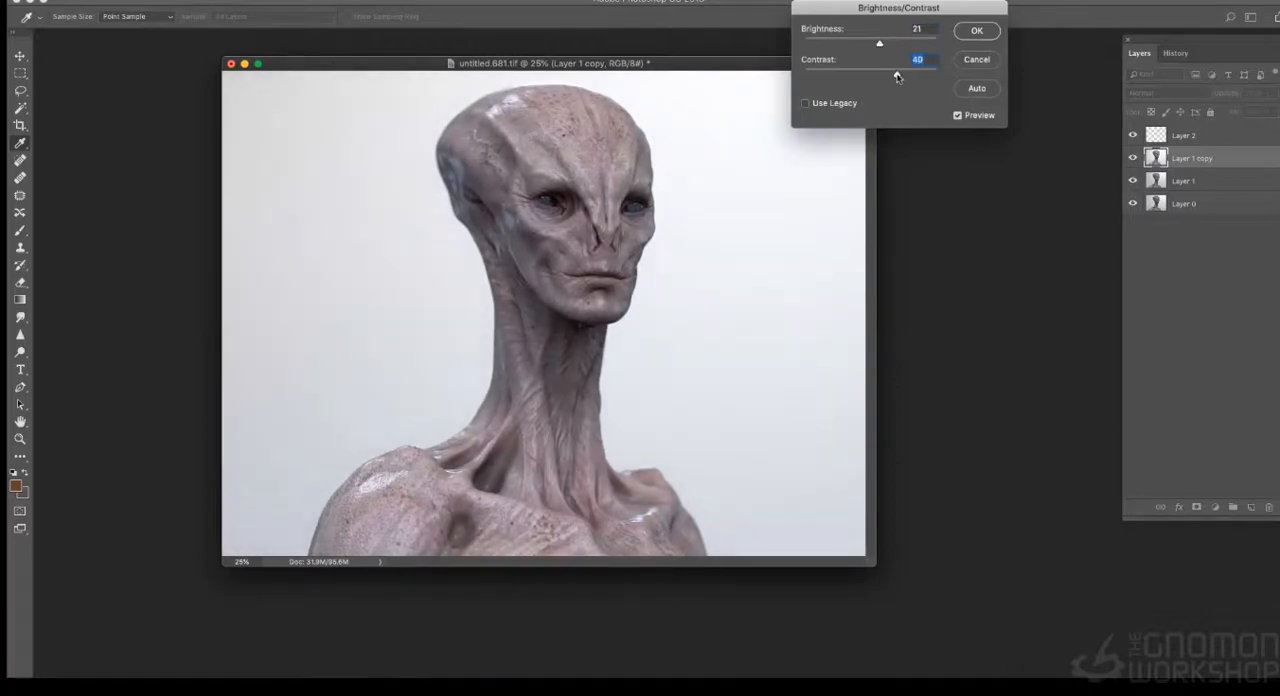
click(975, 30)
- Inspect the alien's face at 100% and compare it with and without the adjusted Layer 1 copy
key(b)
key(super+plus)
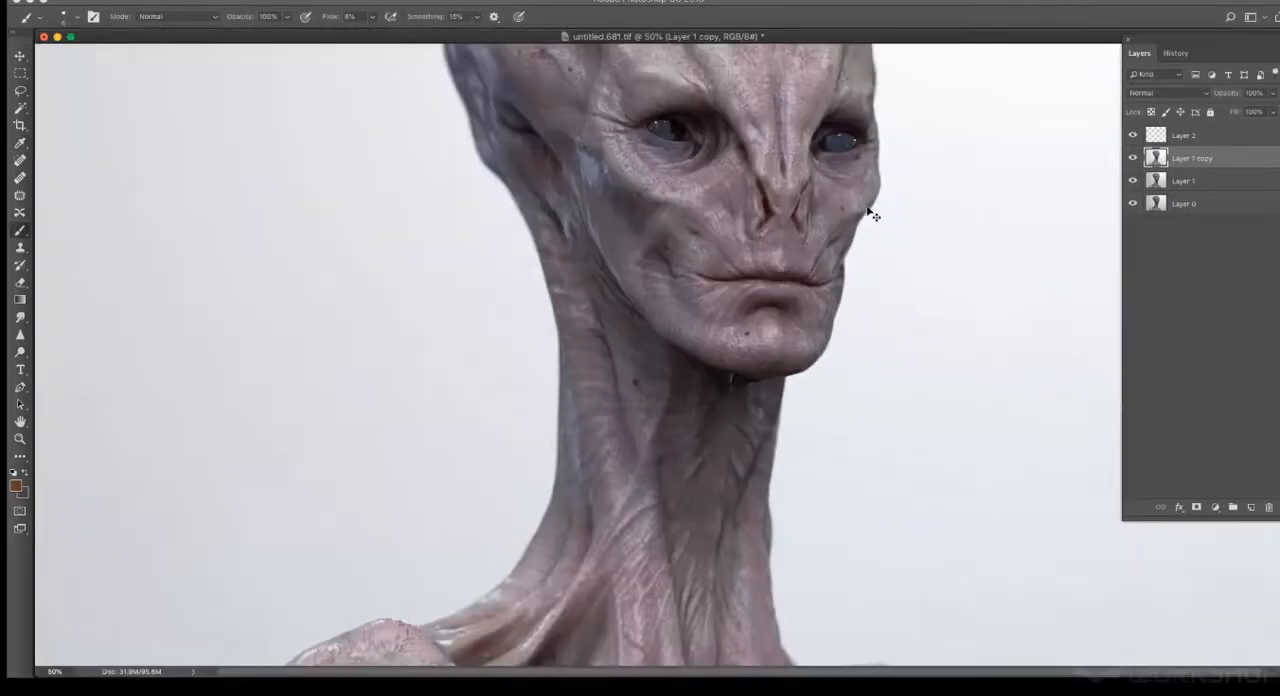
key(super+plus)
scroll(876, 220, up, 6)
key(super+plus)
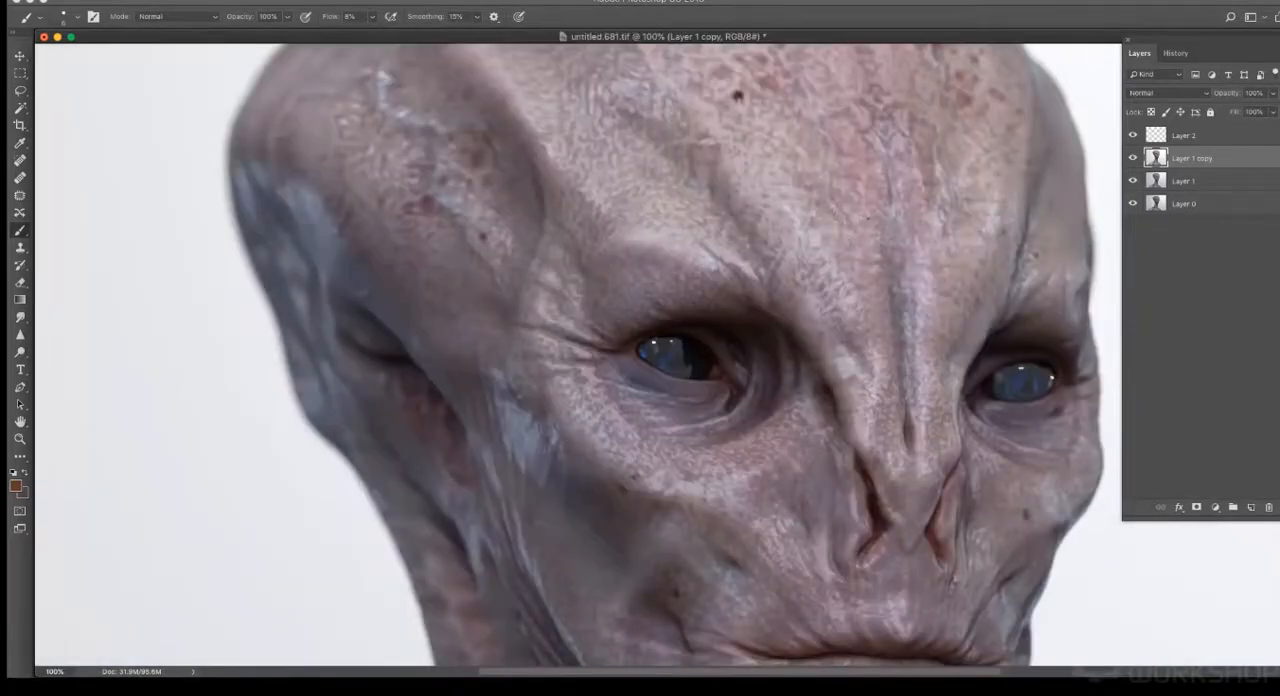
drag(880, 212, 671, 188)
drag(688, 270, 696, 214)
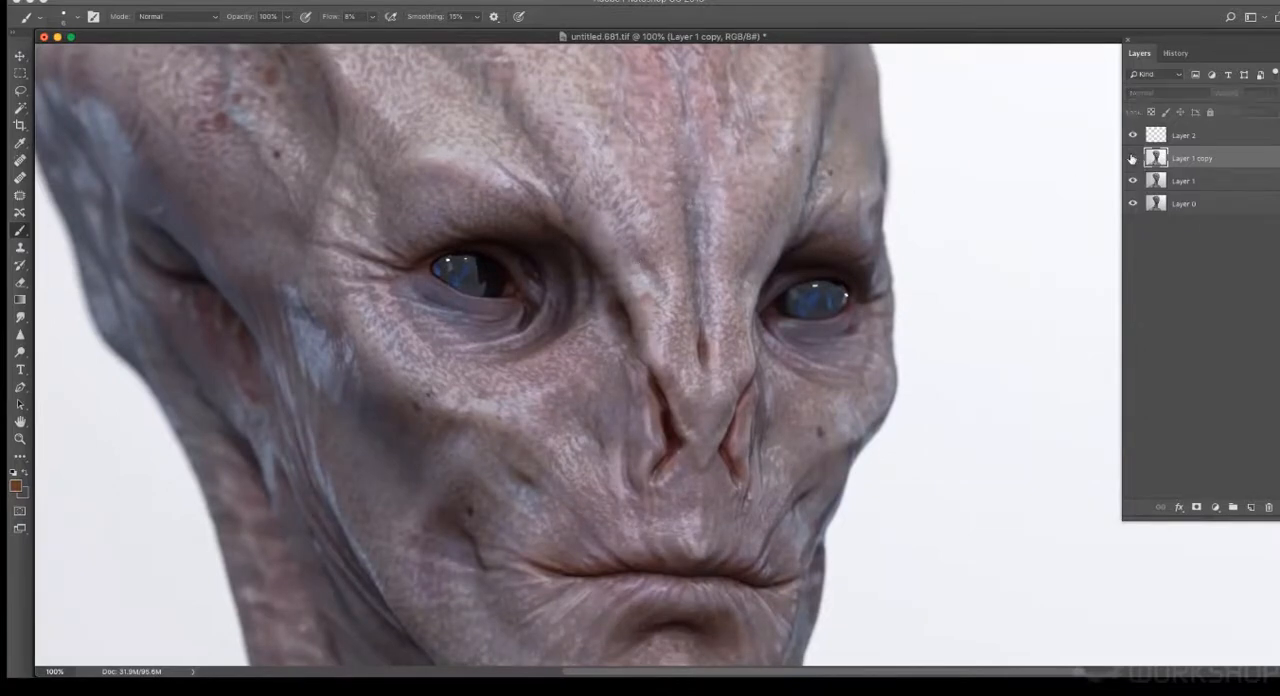
click(1132, 158)
click(1132, 158)
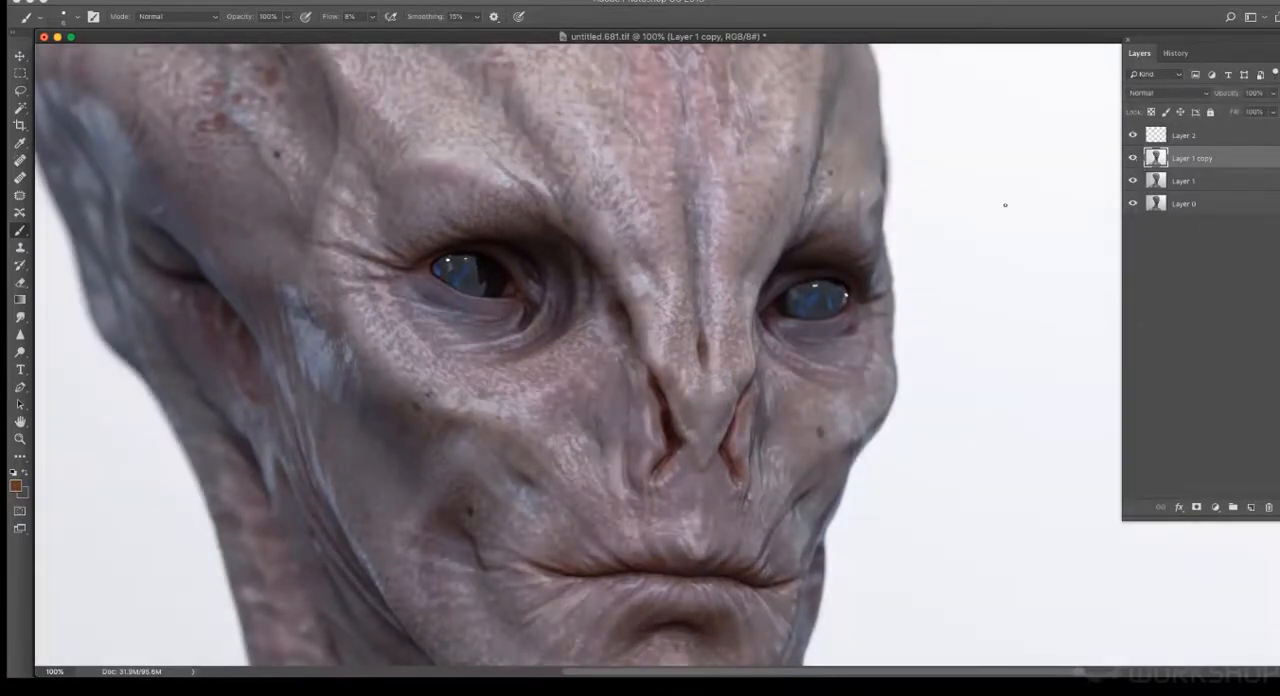
key(super+minus)
key(super+minus)
key(super+minus)
key(super+minus)
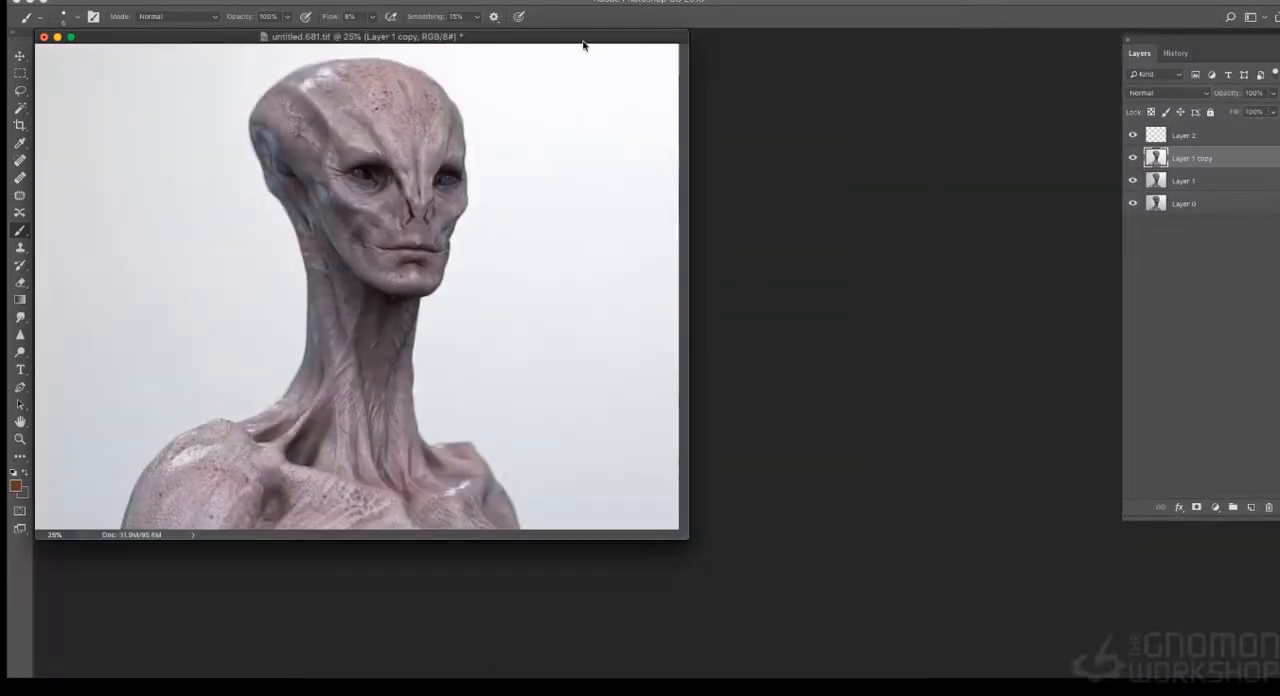
- Crop the empty background on both sides of the bust to give the image a portrait format
drag(582, 40, 830, 43)
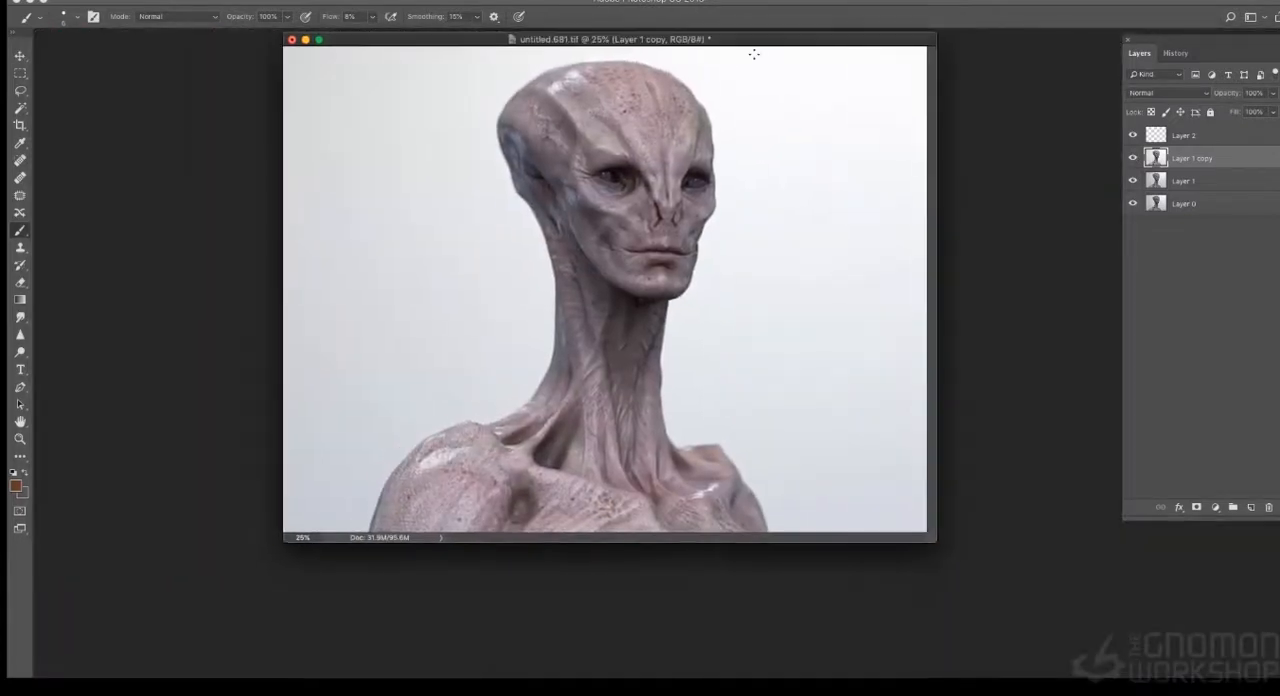
click(19, 125)
drag(281, 288, 320, 271)
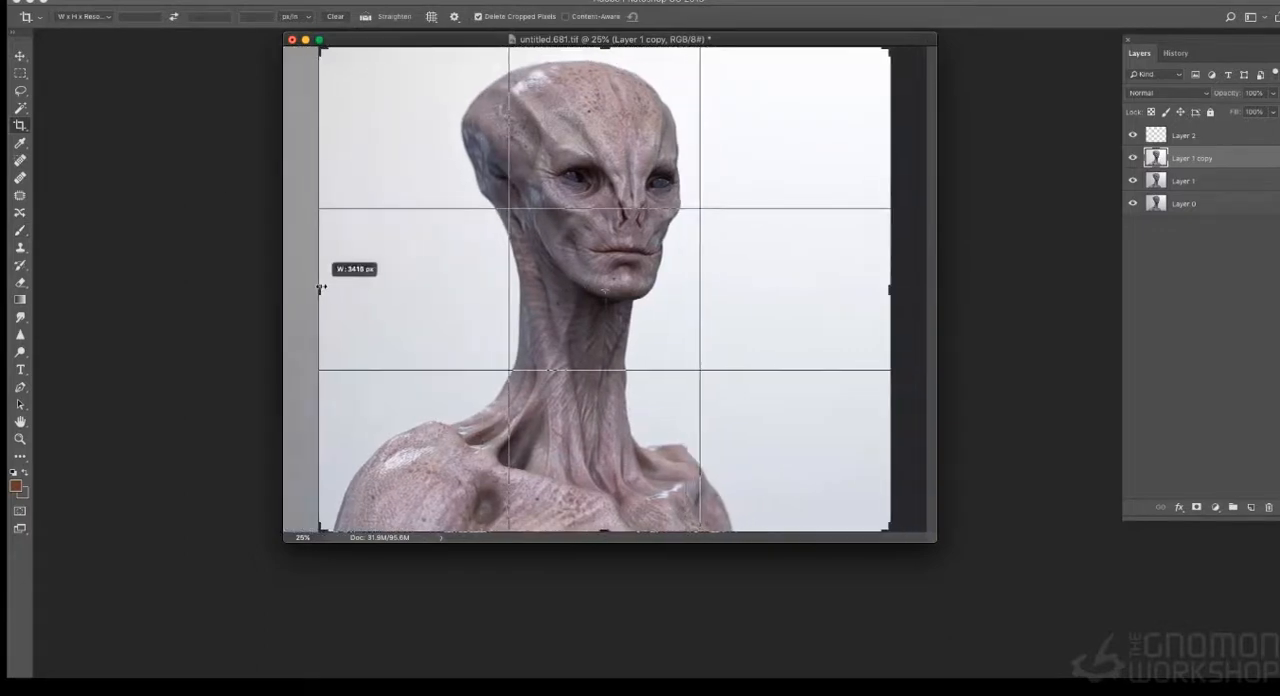
drag(893, 293, 830, 296)
drag(375, 303, 384, 300)
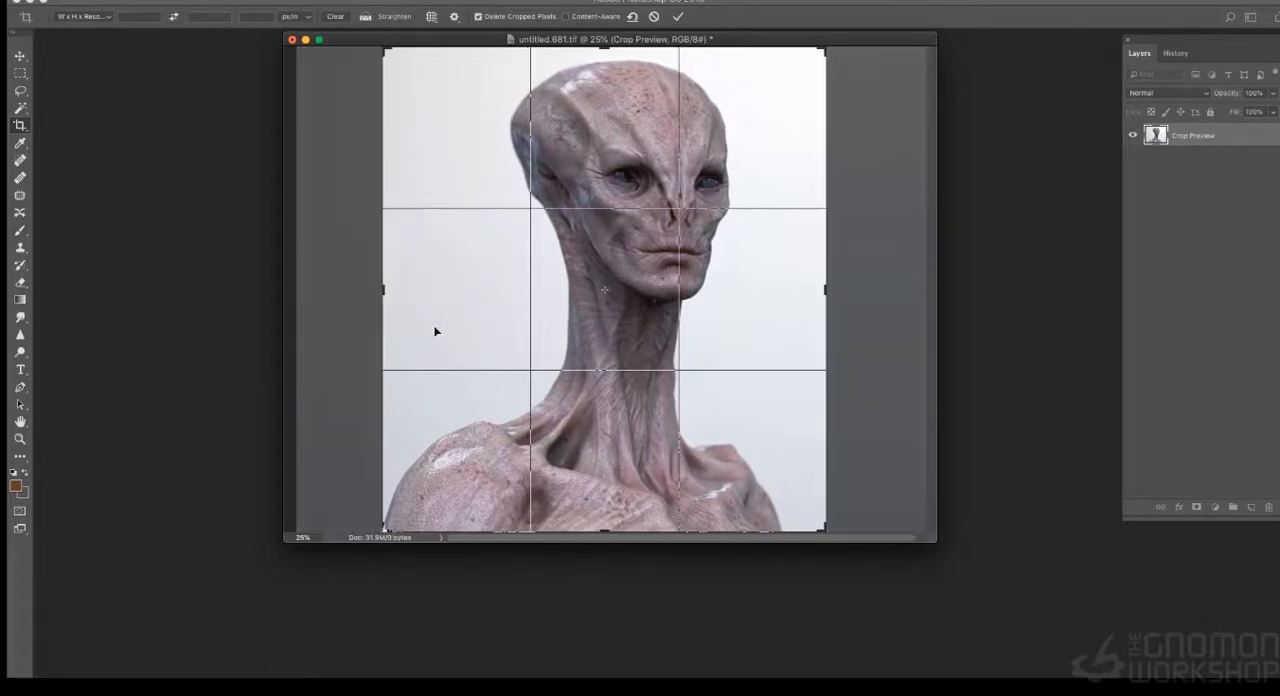
key(Return)
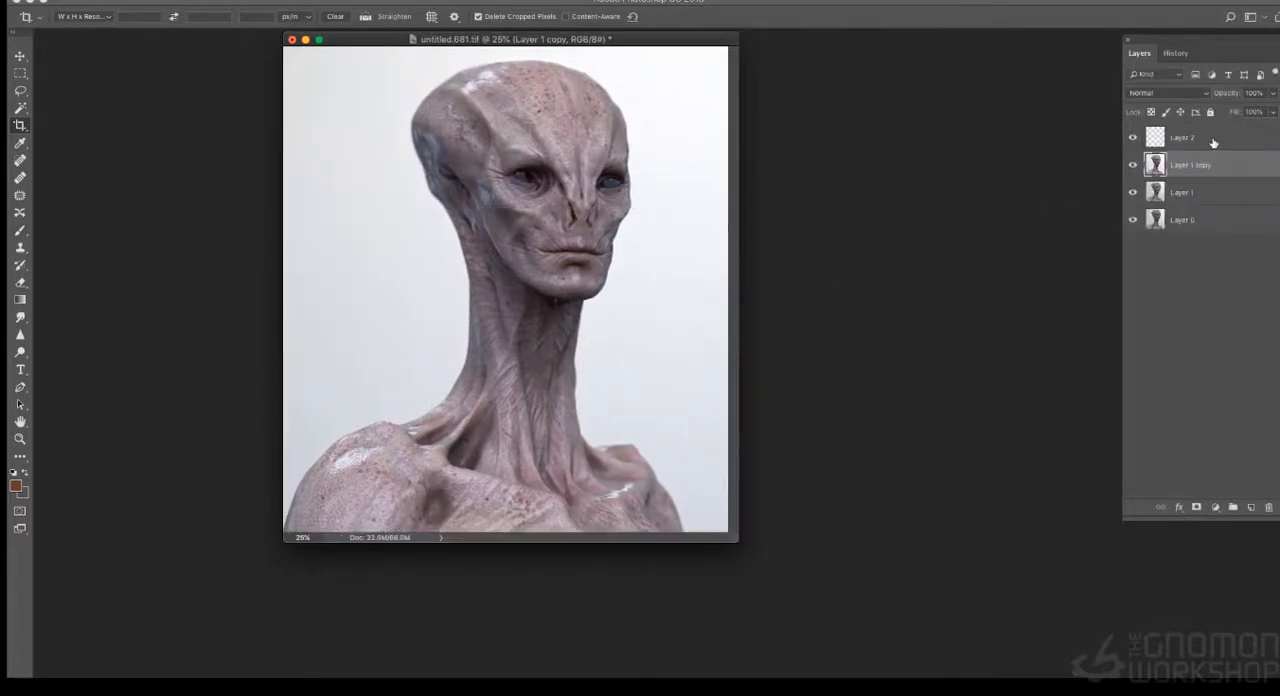
- Activate the empty Layer 2 for brush painting, set the foreground colour to black, and show the image in full-screen mode
click(1213, 140)
click(21, 232)
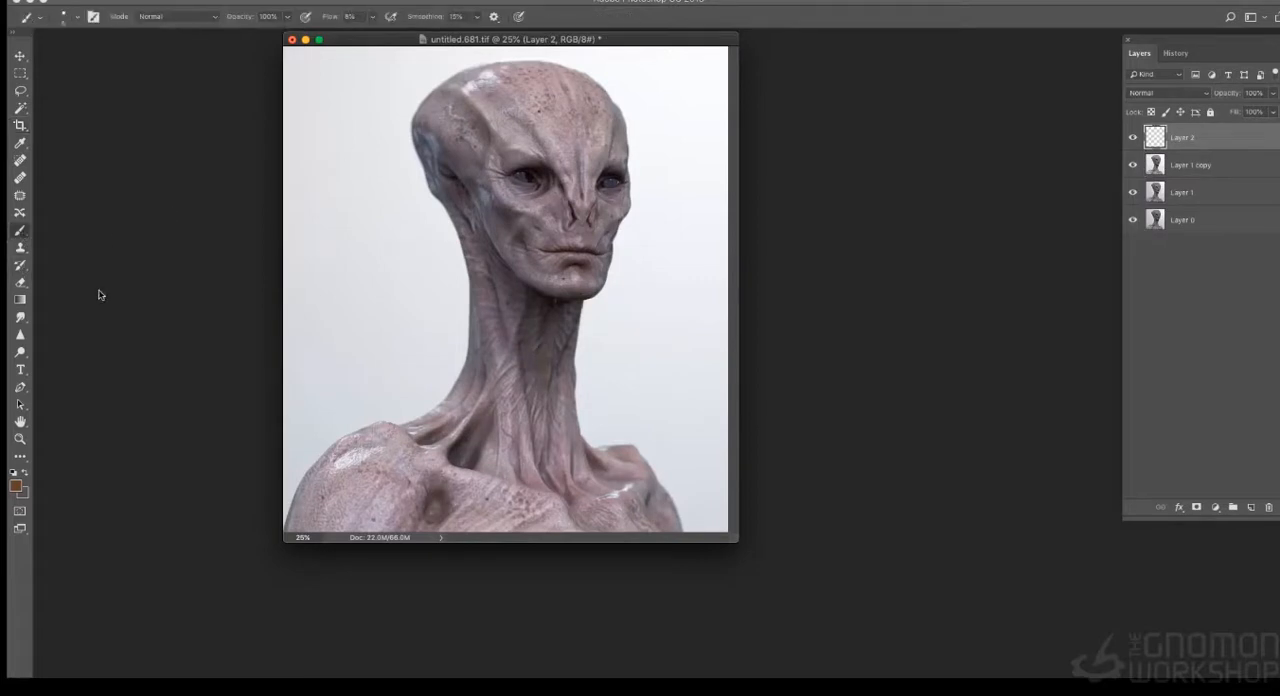
click(18, 487)
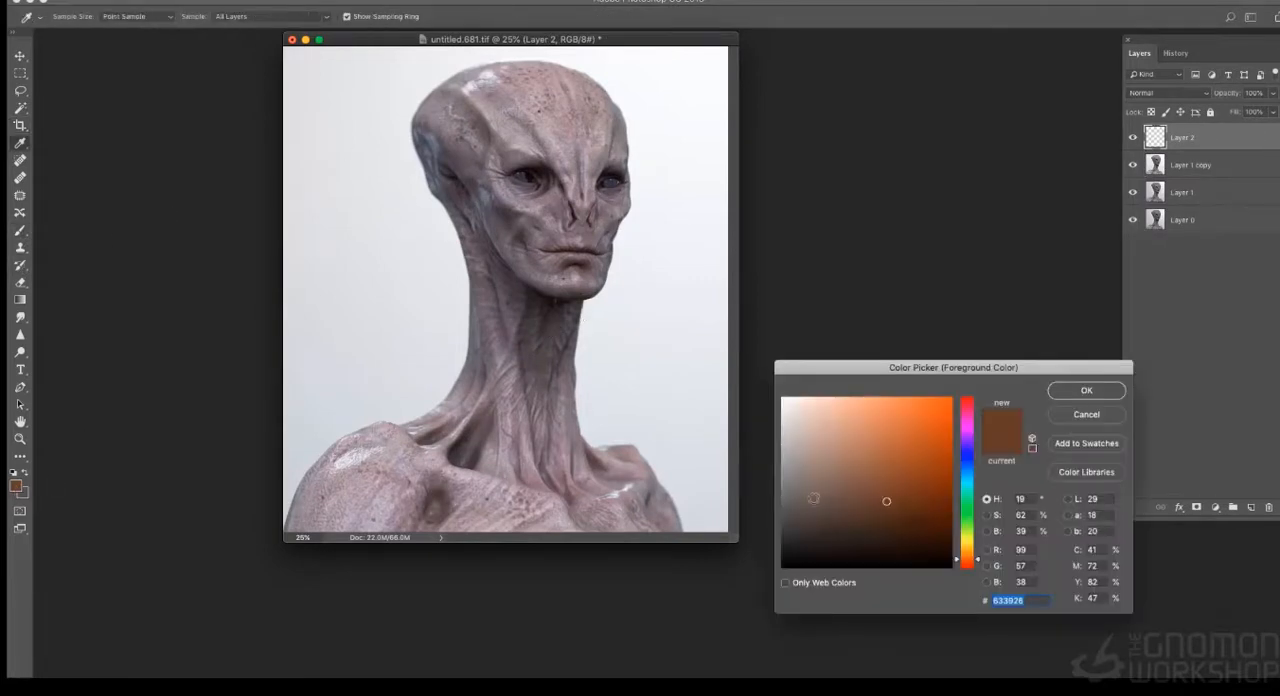
drag(817, 543, 786, 579)
click(1084, 391)
key(f)
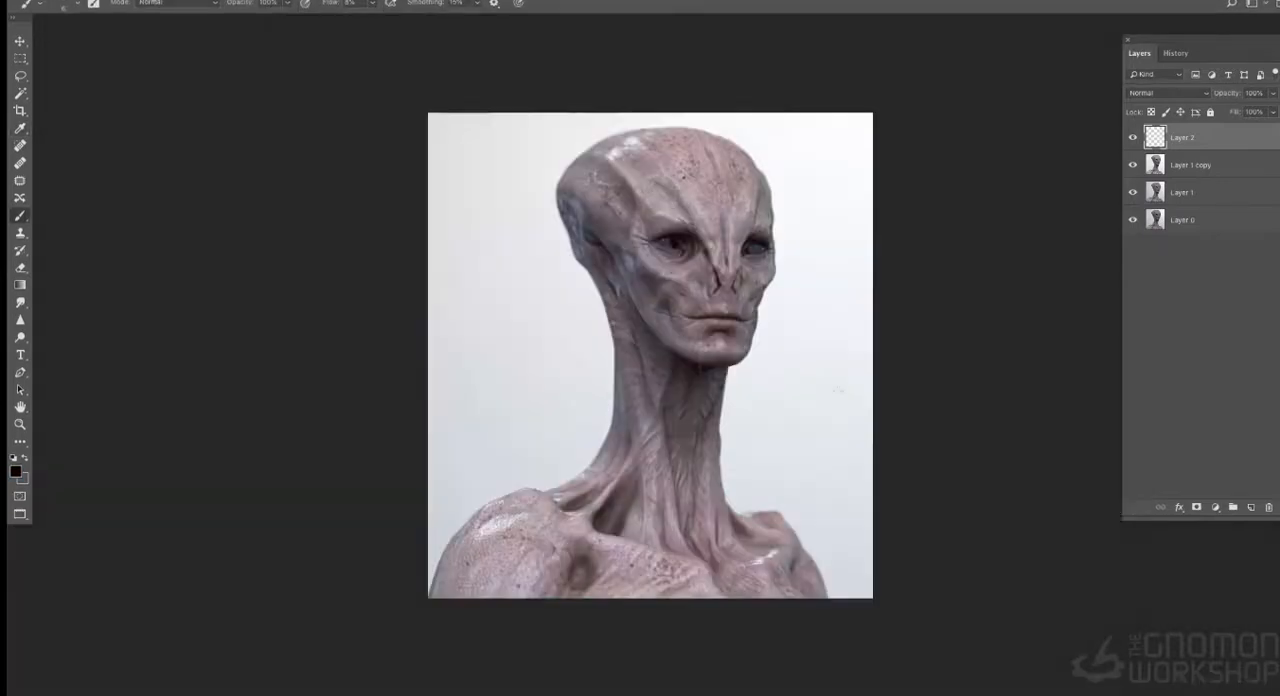
key(ctrl+plus)
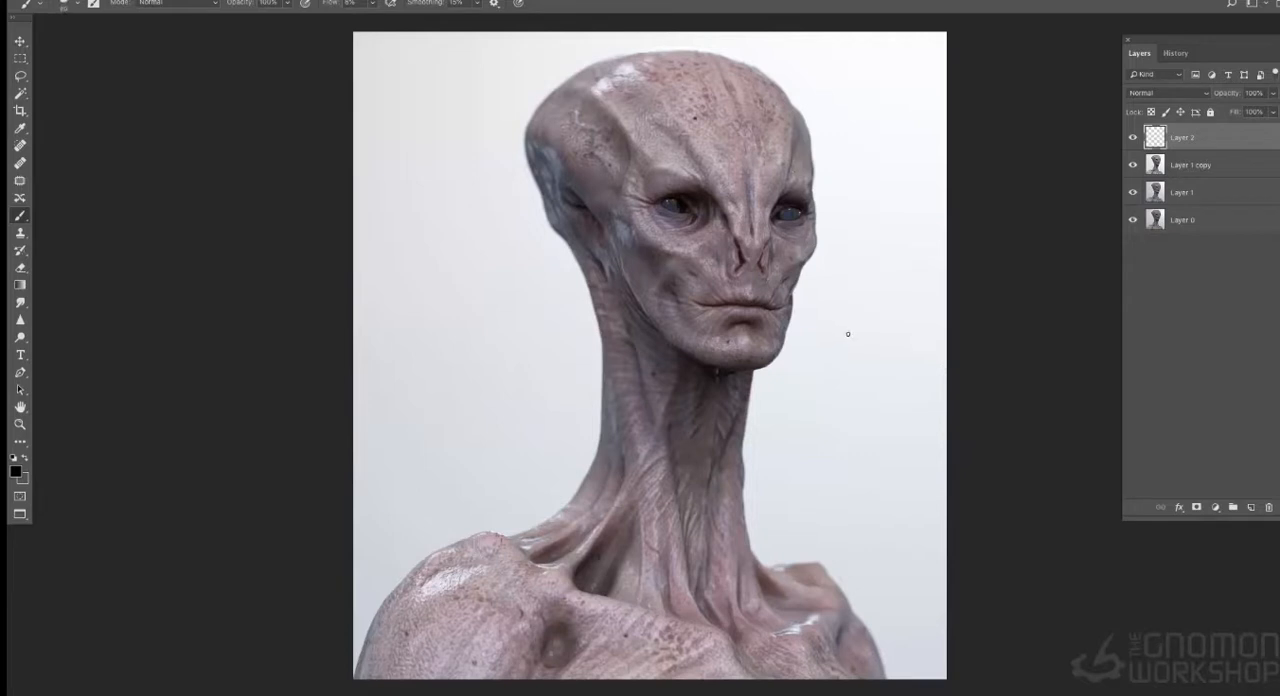
- Choose a soft round brush of 1400 px with 0% hardness
key(bracketright)
key(bracketright)
key(bracketright)
key(bracketright)
key(bracketright)
key(bracketright)
key(bracketright)
key(bracketright)
key(bracketright)
key(bracketright)
key(bracketright)
key(bracketright)
key(bracketright)
key(bracketright)
key(bracketright)
key(bracketright)
key(bracketright)
key(bracketright)
key(bracketright)
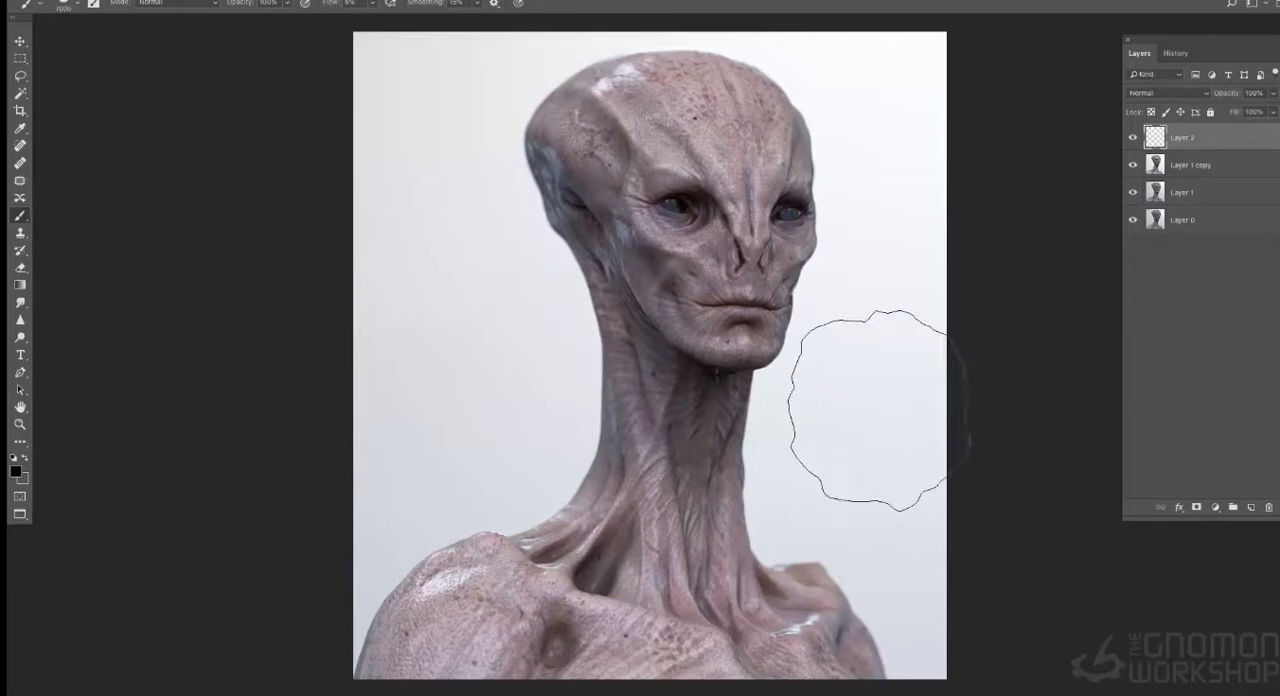
click(62, 5)
click(61, 104)
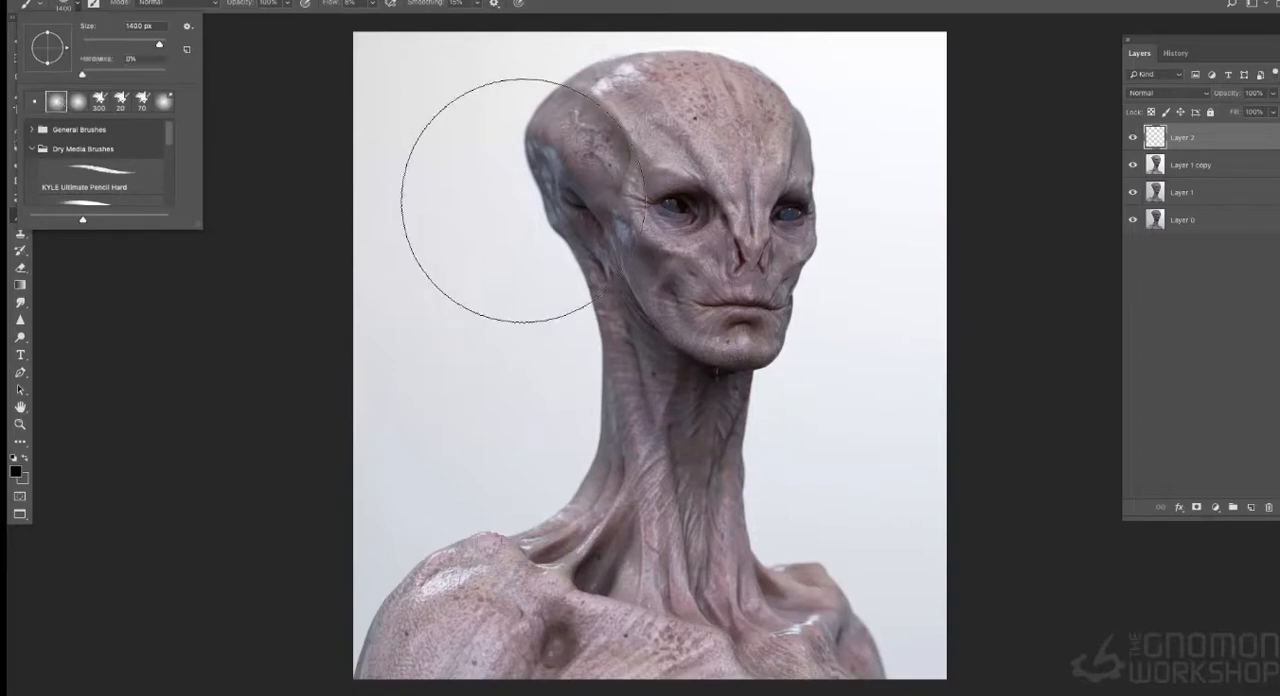
click(1022, 159)
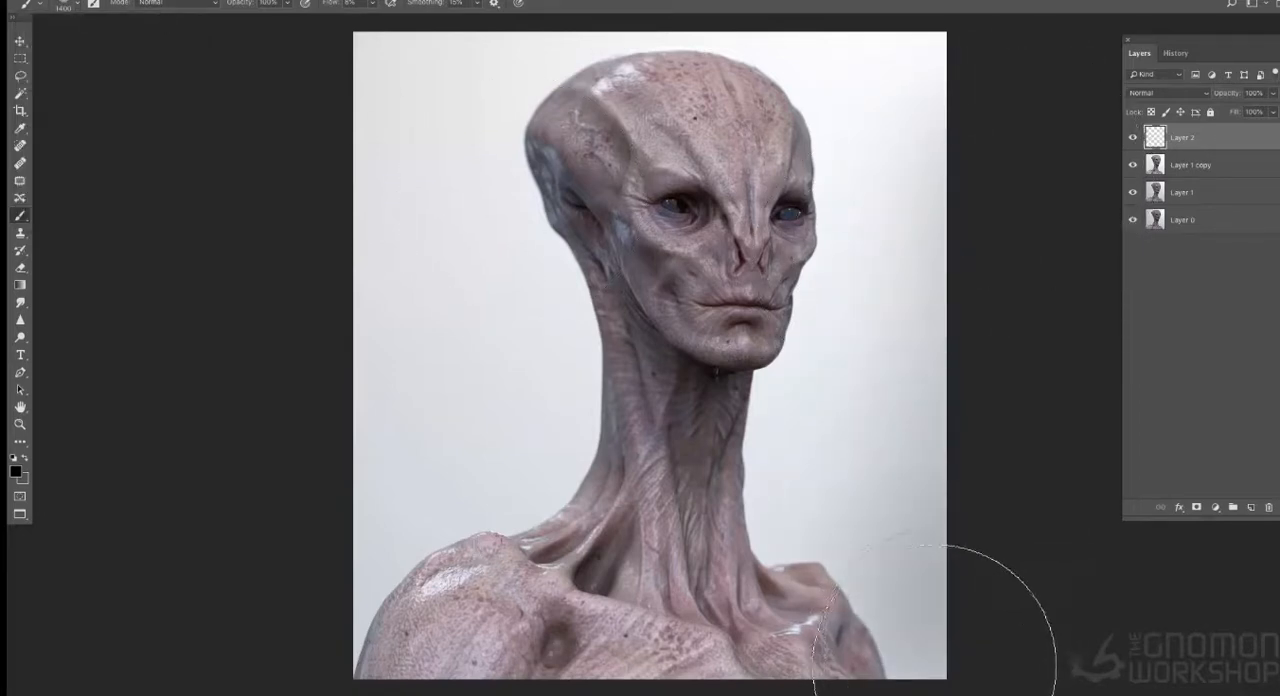
- Paint a soft black vignette on Layer 2 along the left and right edges of the image
drag(1014, 95, 928, 664)
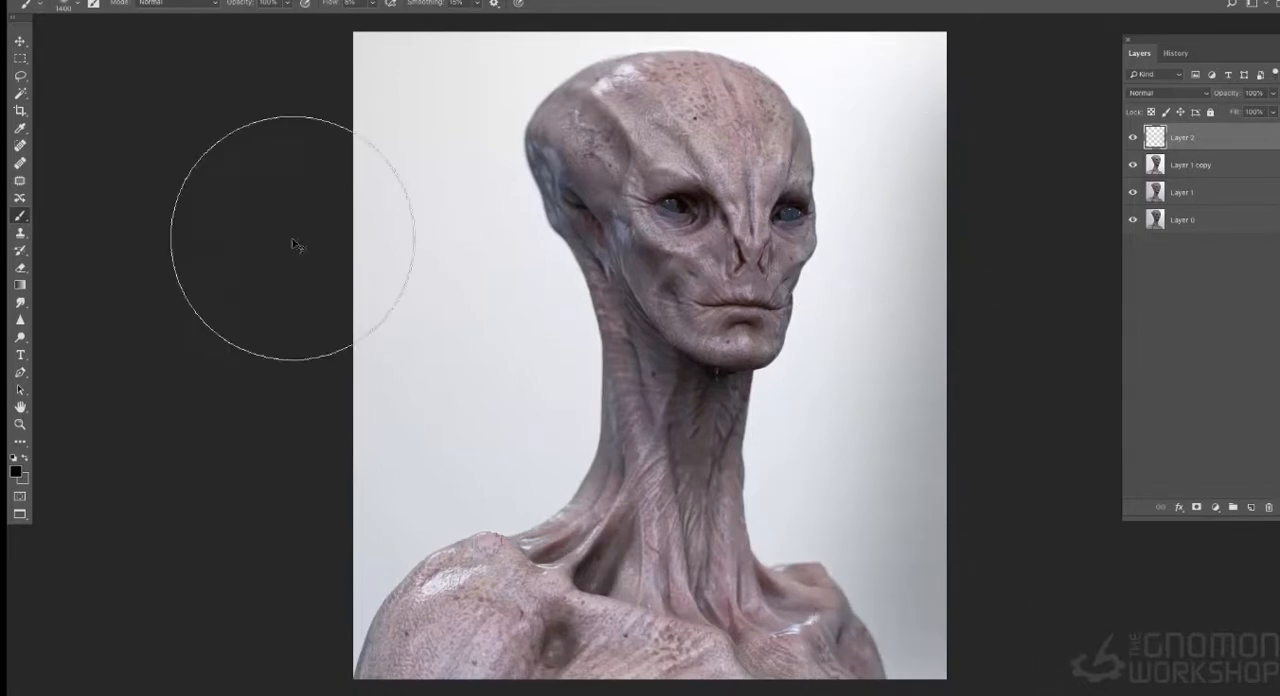
key(ctrl+minus)
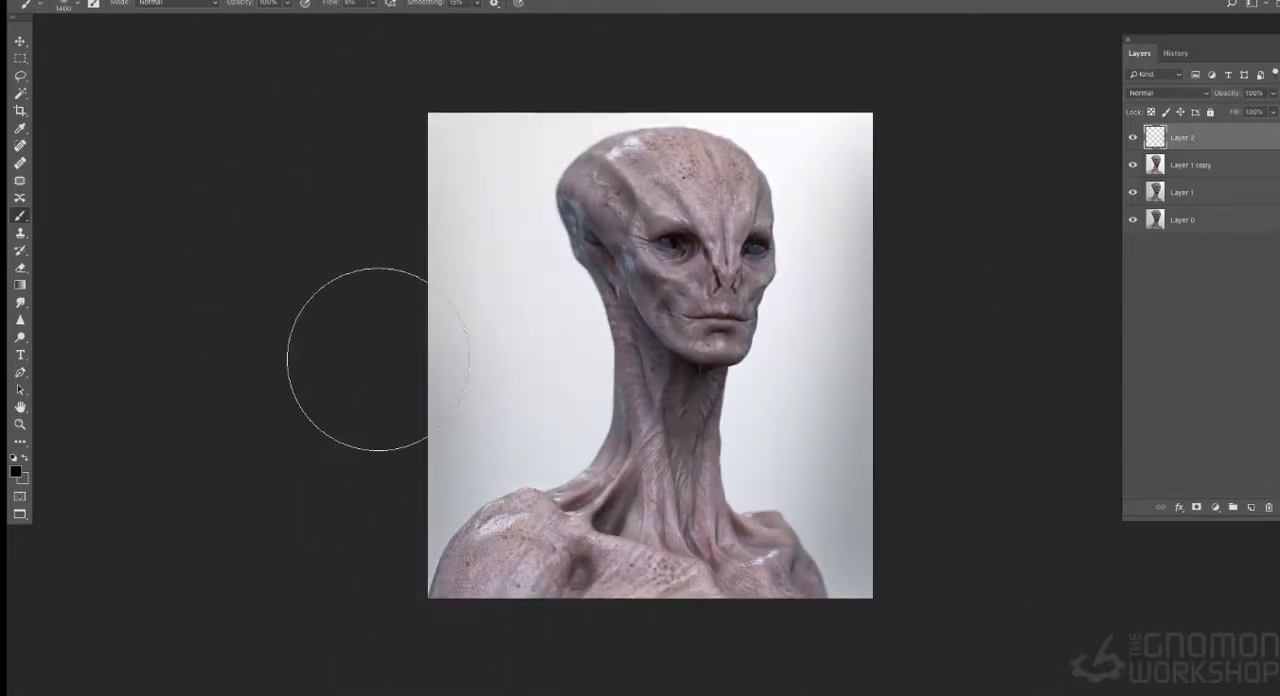
drag(394, 171, 433, 516)
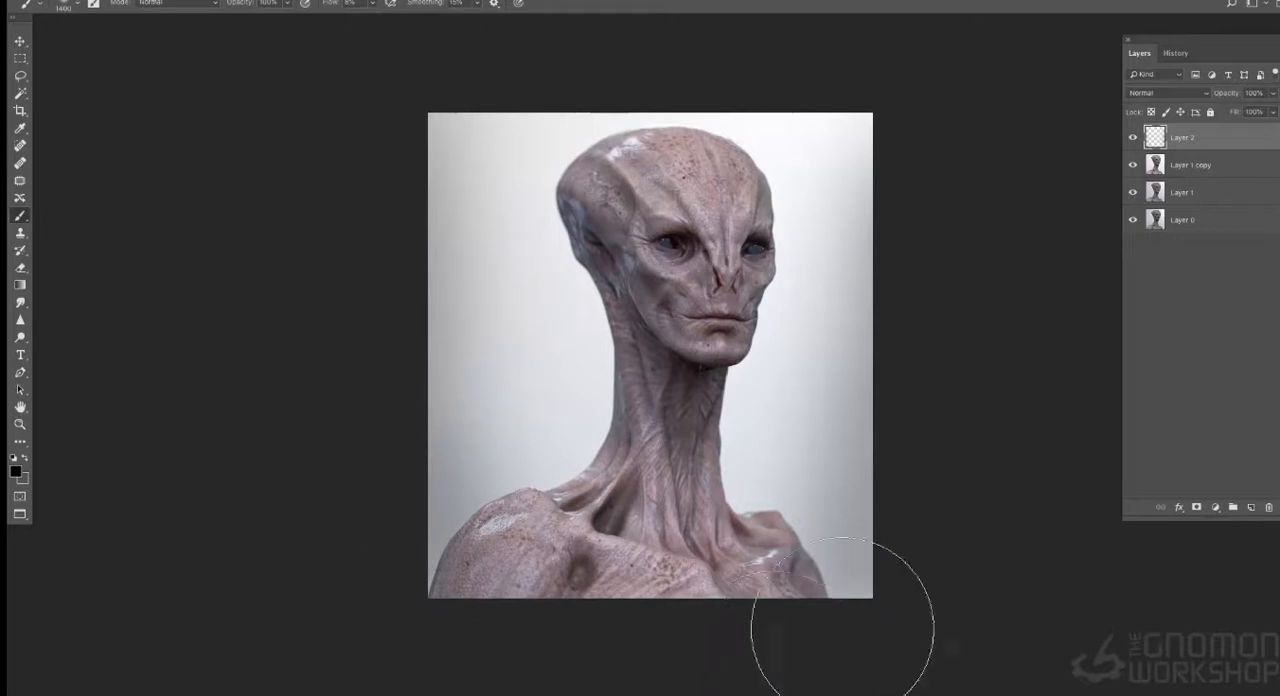
drag(923, 467, 951, 234)
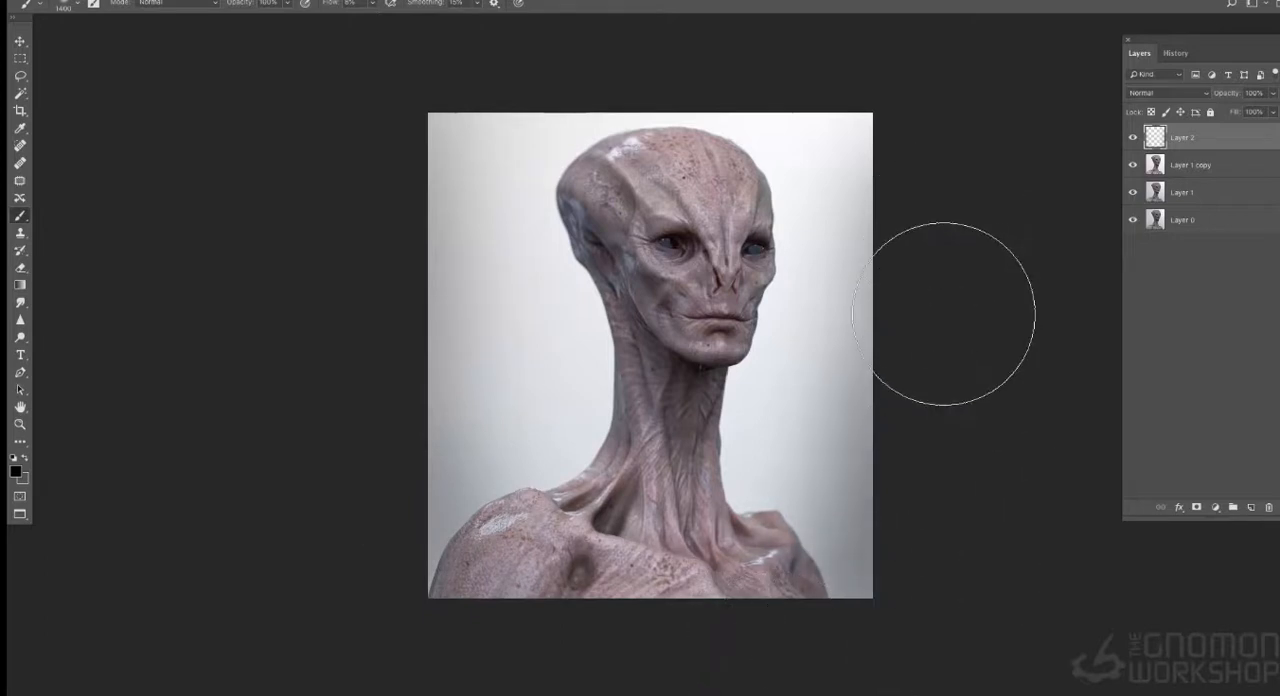
drag(929, 366, 942, 92)
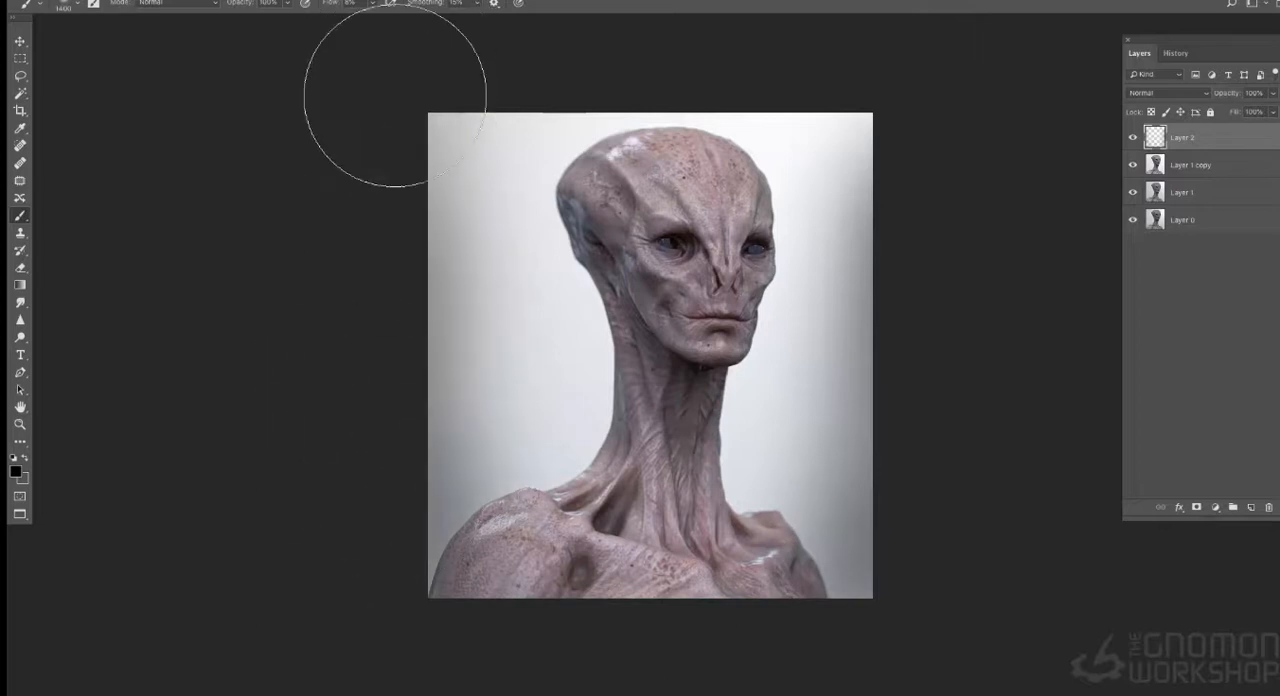
mouse_move(903, 483)
mouse_down()
mouse_move(874, 531)
mouse_move(846, 645)
mouse_up()
mouse_move(947, 176)
mouse_down()
mouse_move(917, 420)
mouse_move(831, 489)
mouse_move(823, 520)
mouse_move(940, 118)
mouse_move(872, 592)
mouse_up()
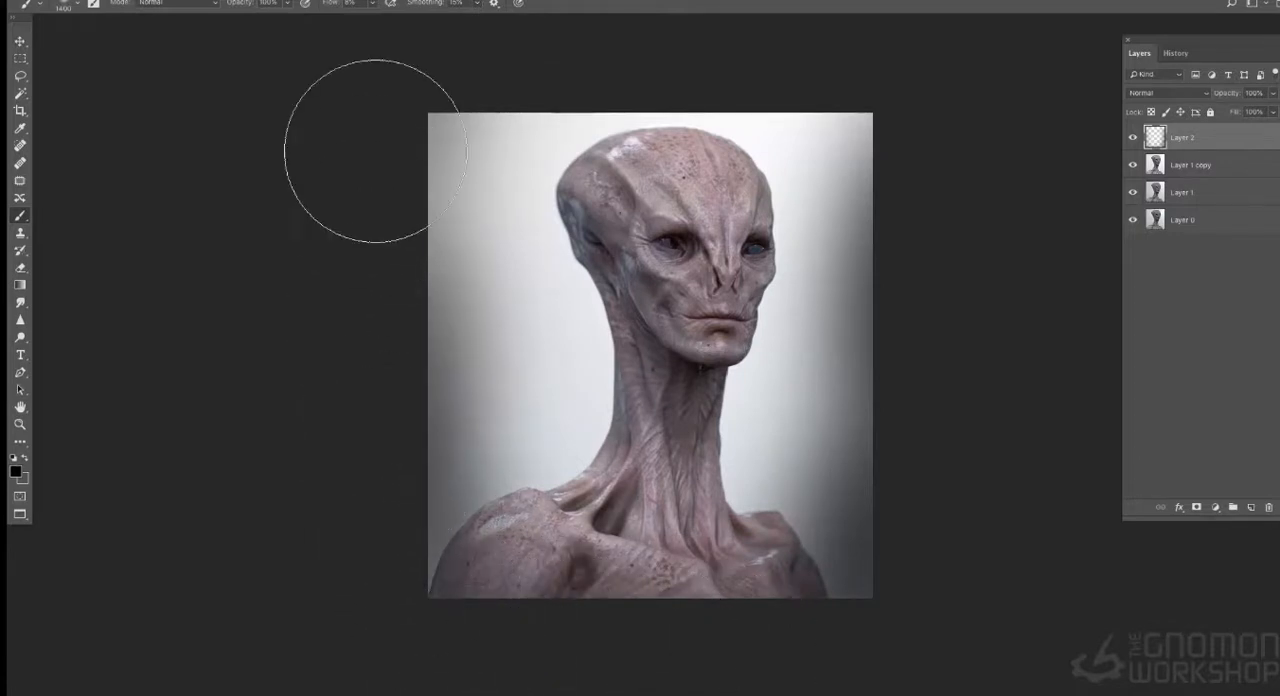
- Deepen the vignette with more strokes along both sides and around the shoulders, checking it at smaller zoom levels
key(super+minus)
key(super+minus)
key(super+plus)
key(super+plus)
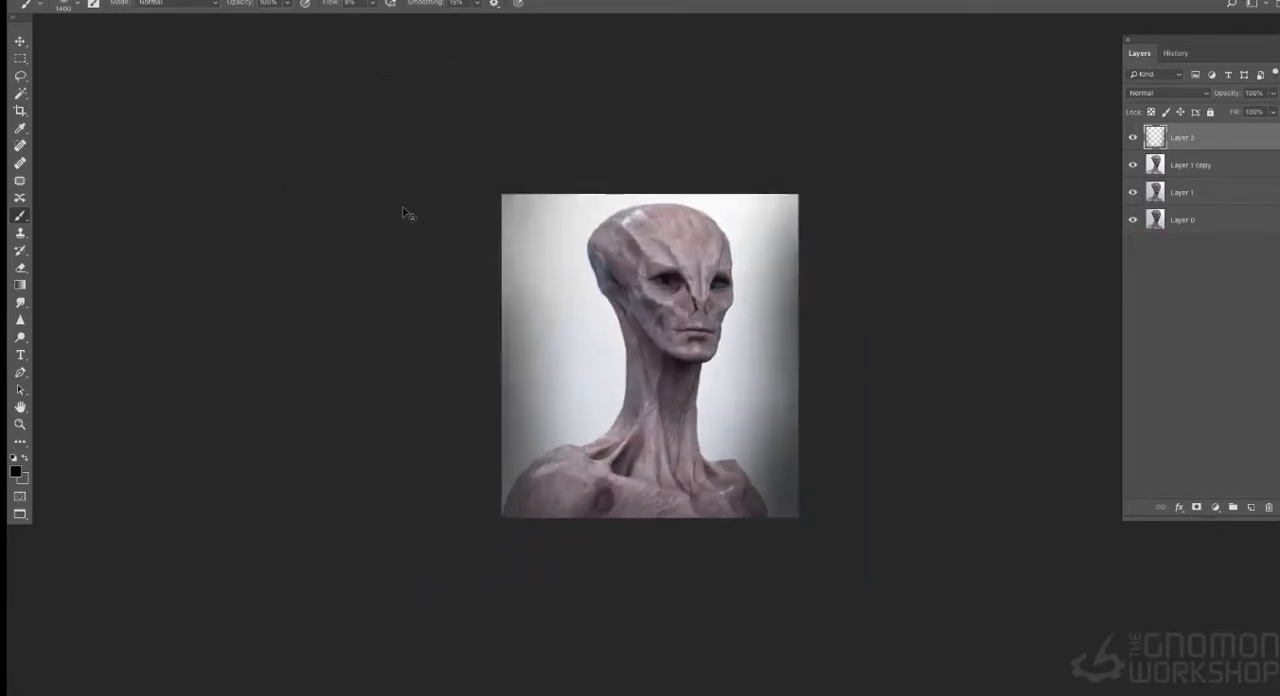
mouse_move(477, 454)
mouse_down()
mouse_move(557, 456)
mouse_move(500, 416)
mouse_move(507, 401)
mouse_up()
mouse_move(878, 468)
mouse_down()
mouse_move(808, 467)
mouse_move(895, 243)
mouse_up()
key(super+minus)
key(super+minus)
key(super+plus)
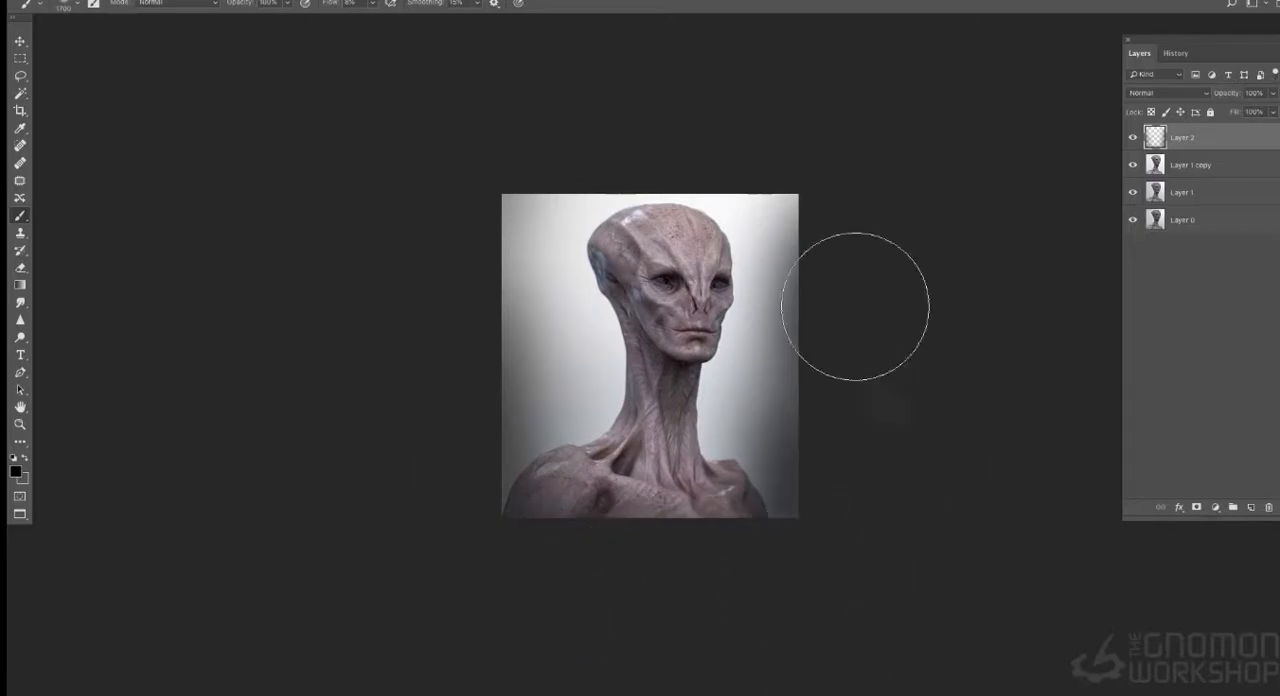
key(super+plus)
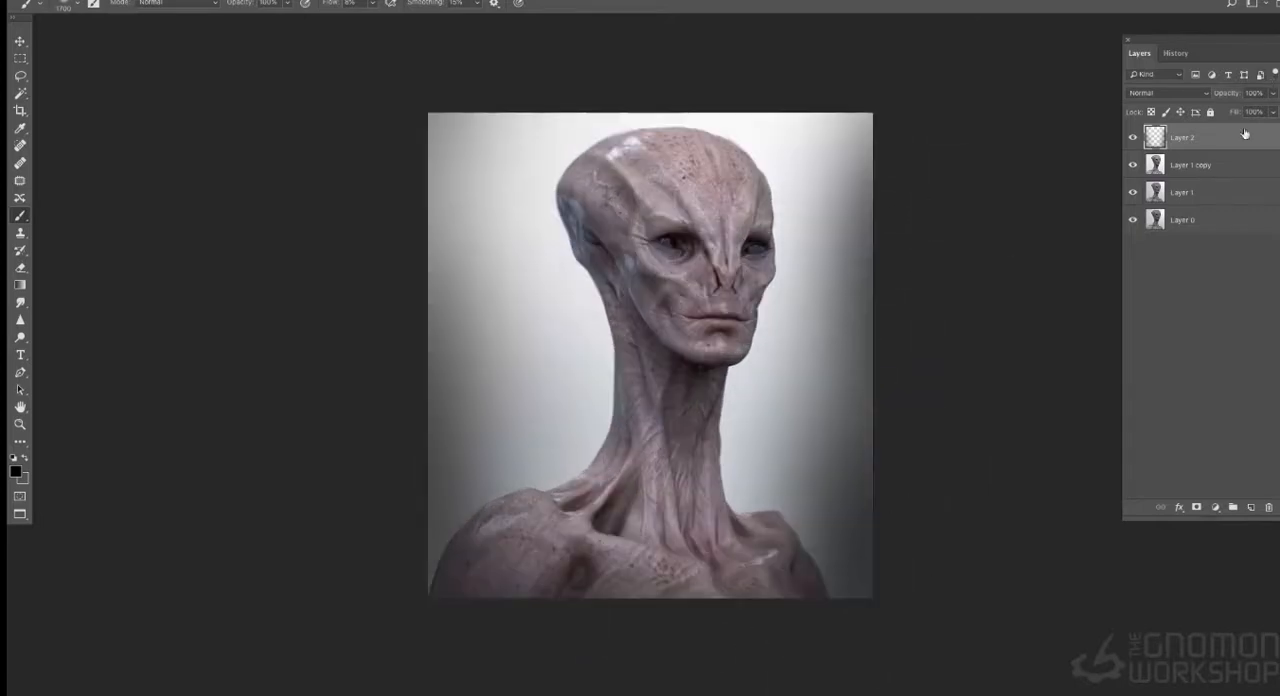
- Reduce the opacity of the Layer 2 vignette to about 78% and check it at several zoom levels
click(1273, 111)
drag(1262, 112, 1264, 108)
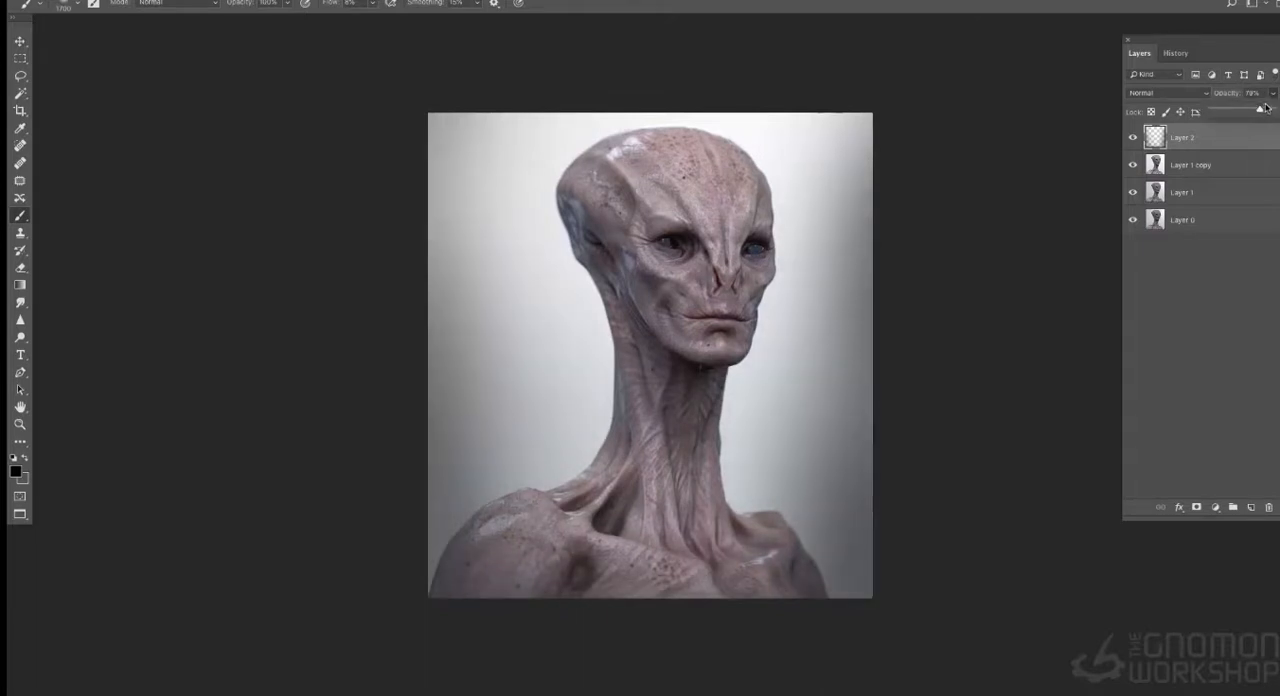
key(super+minus)
key(super+minus)
key(super+plus)
key(super+plus)
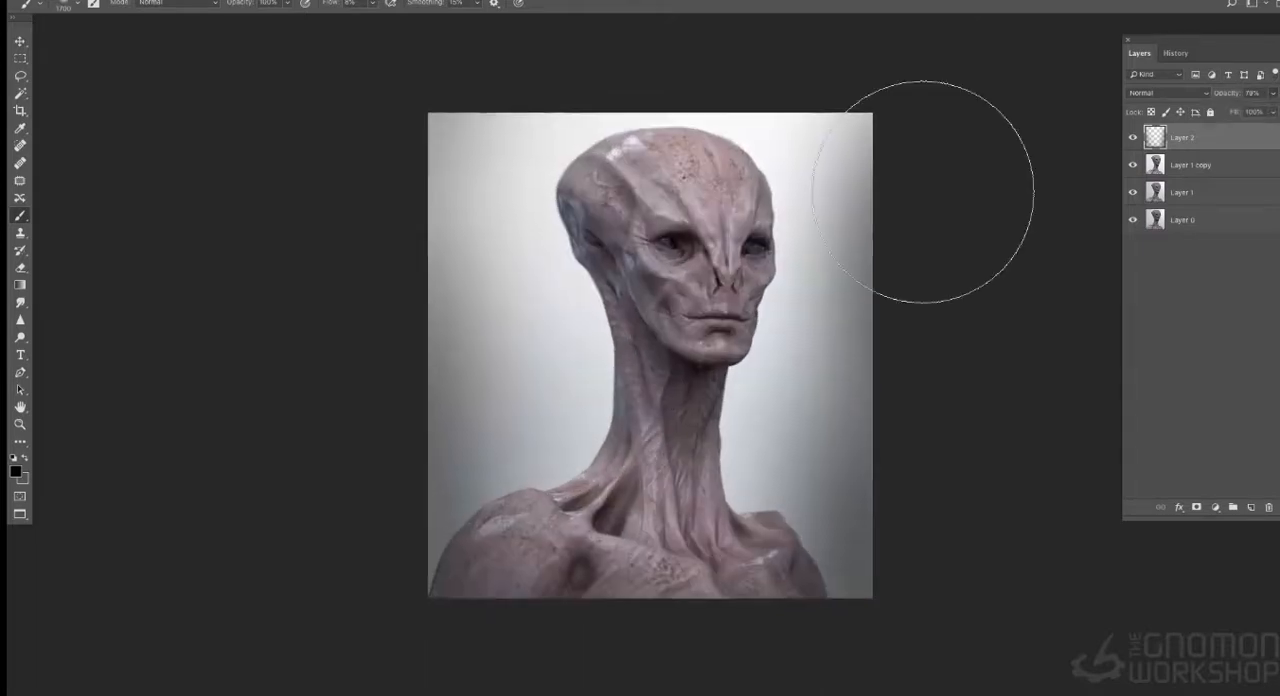
key(super+plus)
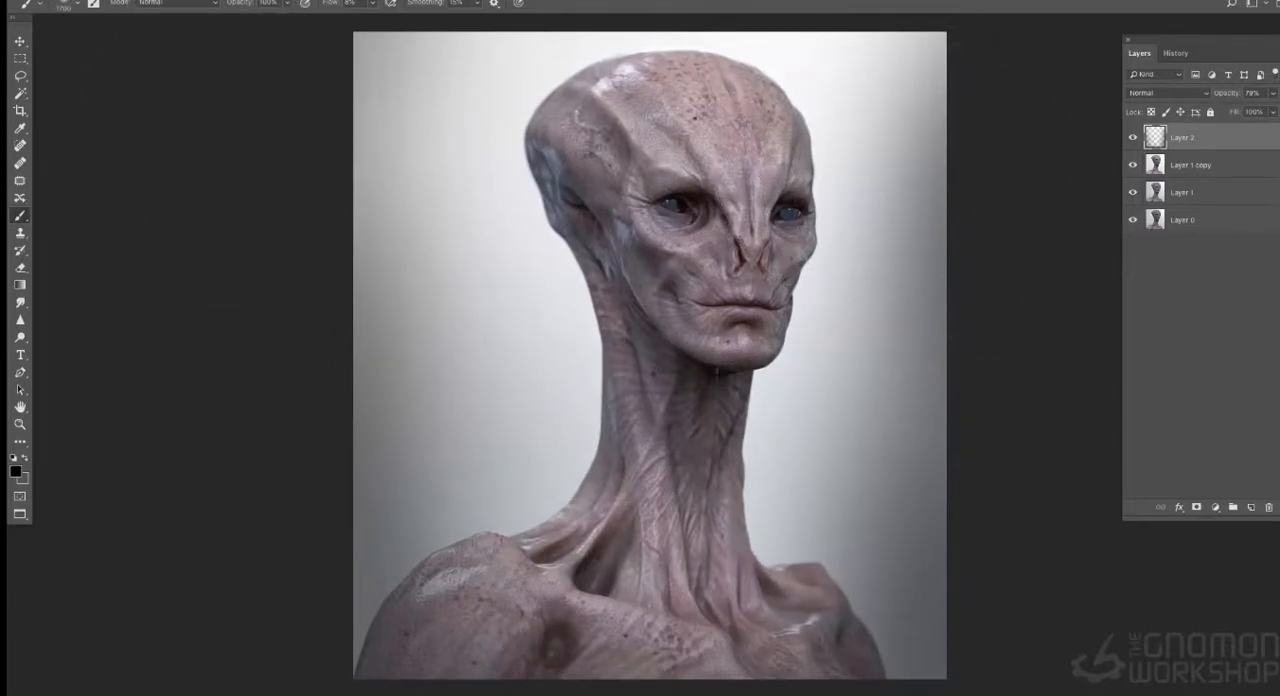
- Save the layered image in the Renders folder in Photoshop format under a name beginning with AS_
click(127, 1)
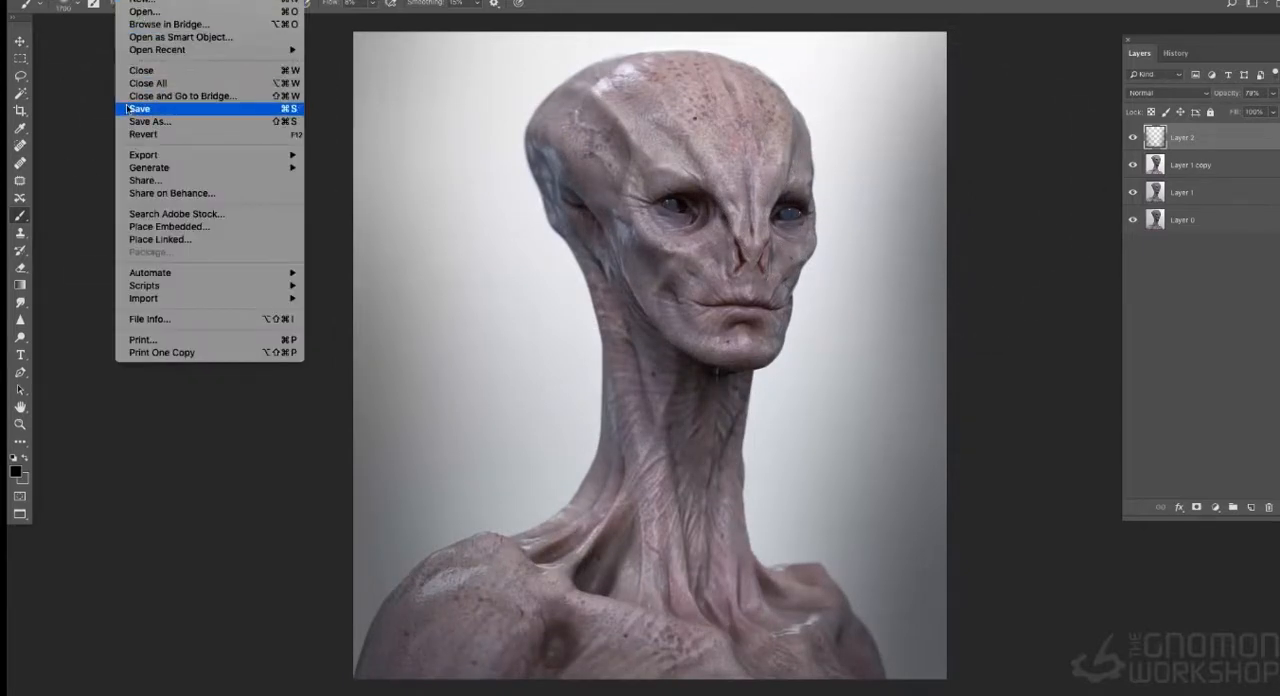
click(128, 121)
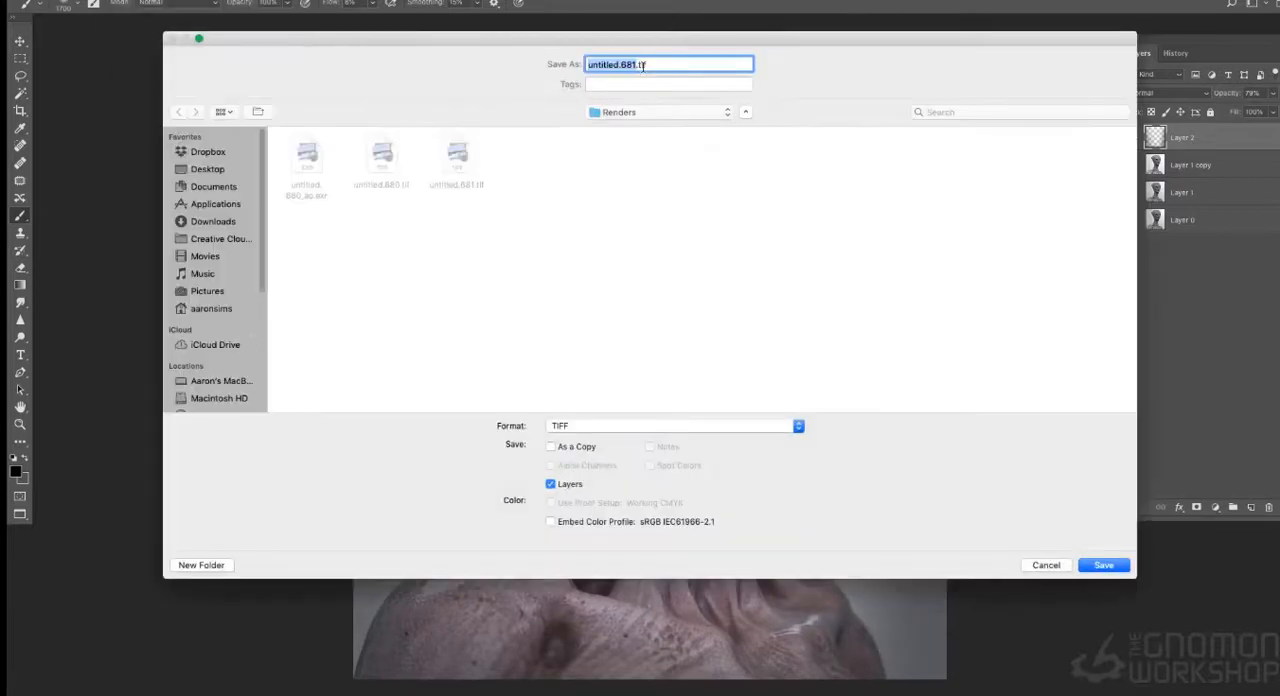
click(688, 64)
click(798, 426)
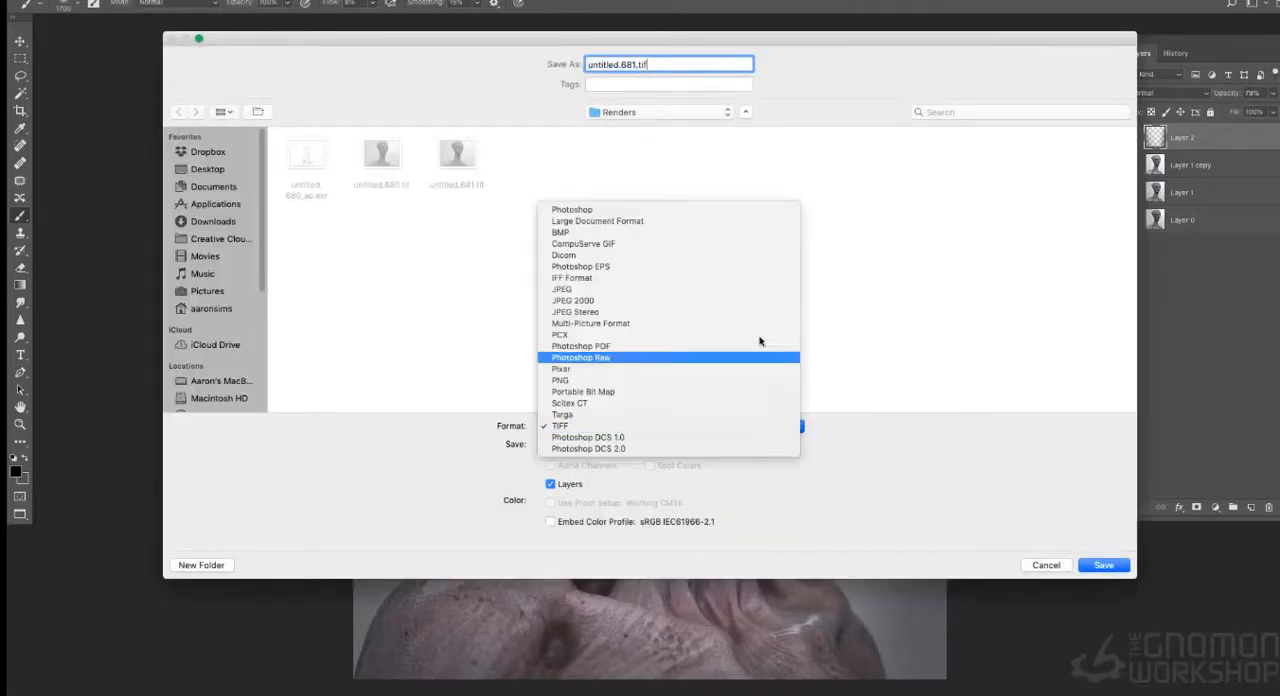
click(752, 206)
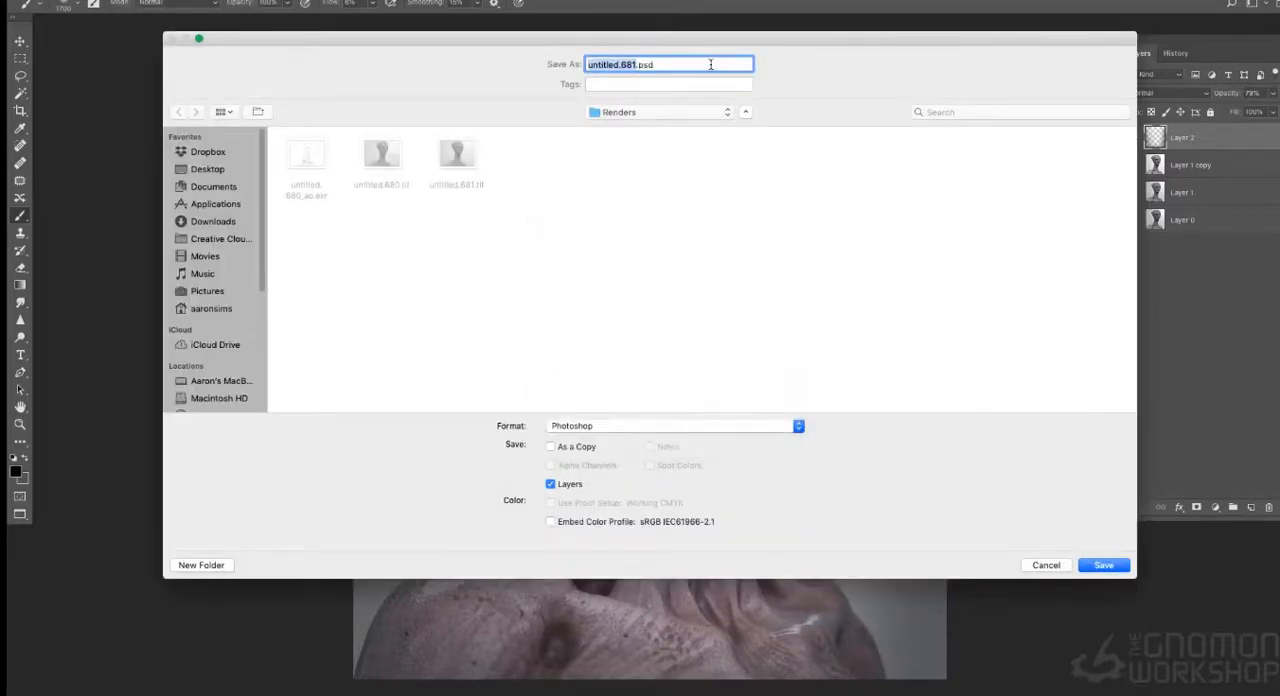
text(A)
text(AS_)
key(Return)
key(Return)
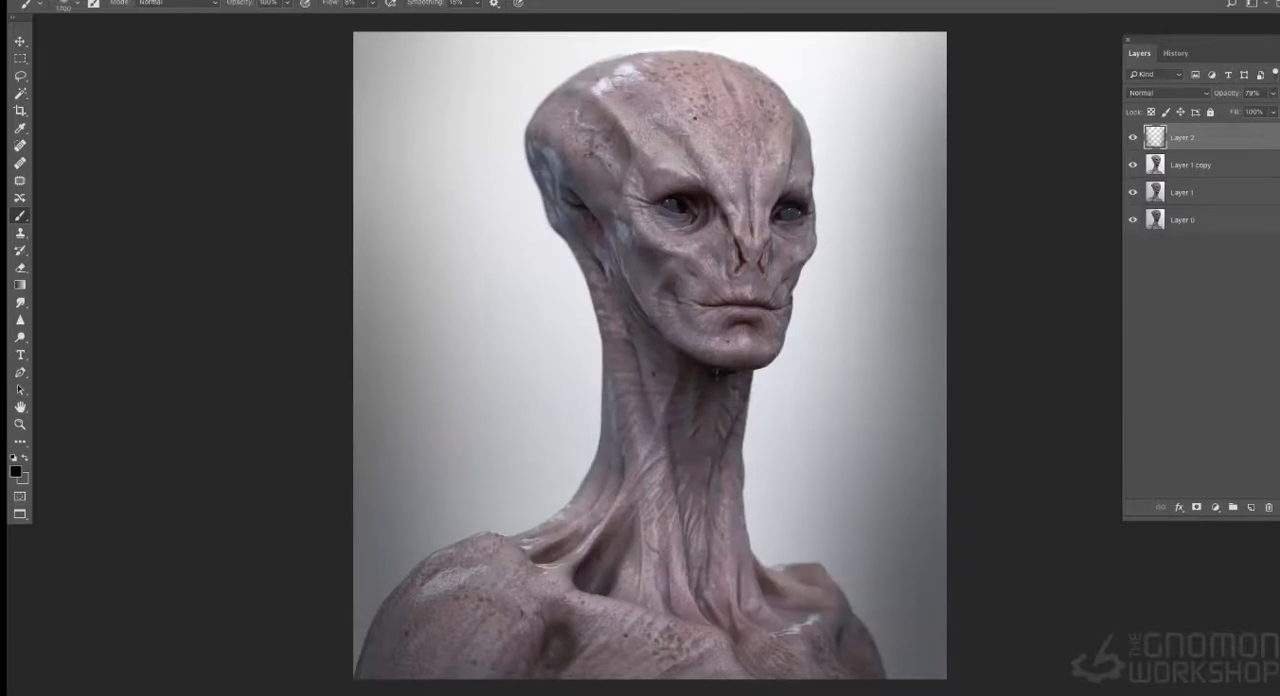
- Lasso a stripe down the crown and forehead on Layer 1 copy and copy it to a new layer
click(1210, 166)
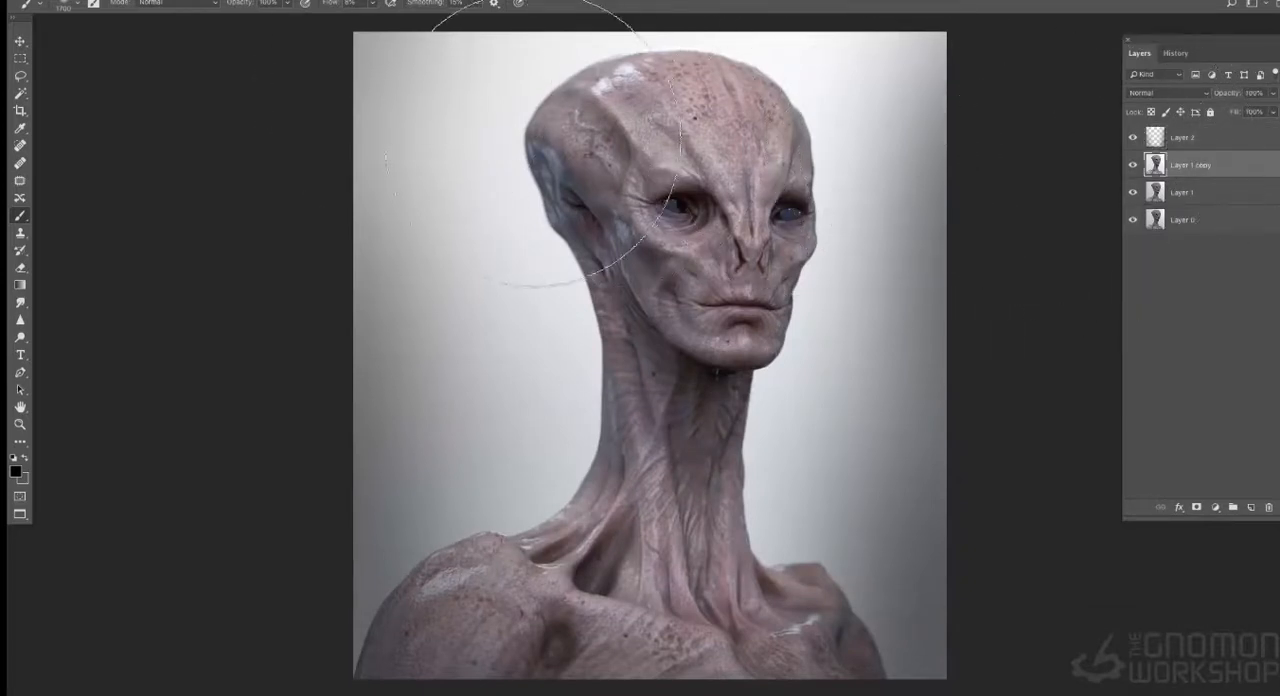
click(20, 77)
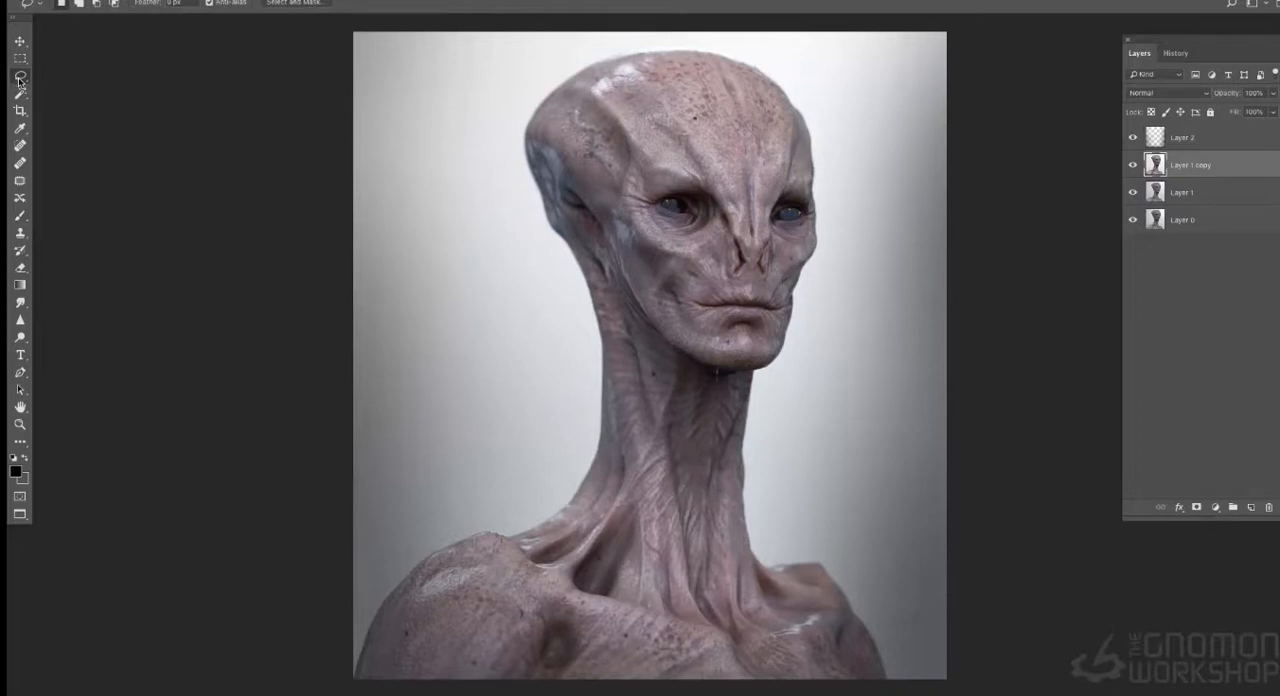
drag(718, 60, 687, 51)
mouse_move(752, 235)
mouse_down()
mouse_move(778, 170)
mouse_move(769, 121)
mouse_up()
mouse_move(763, 74)
mouse_down()
mouse_move(677, 51)
mouse_move(686, 62)
mouse_up()
key(ctrl+j)
- Darken the copied forehead stripe slightly with Curves and soften its edges with the Eraser
key(ctrl+m)
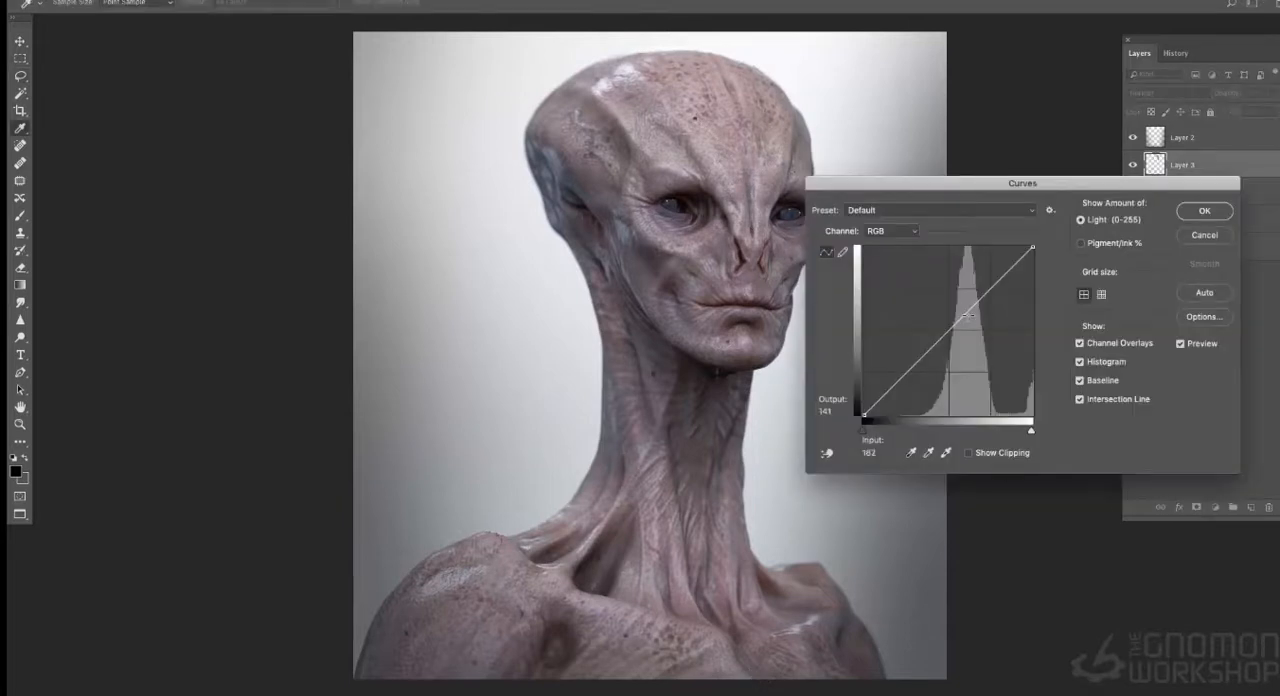
drag(971, 322, 973, 328)
click(1204, 211)
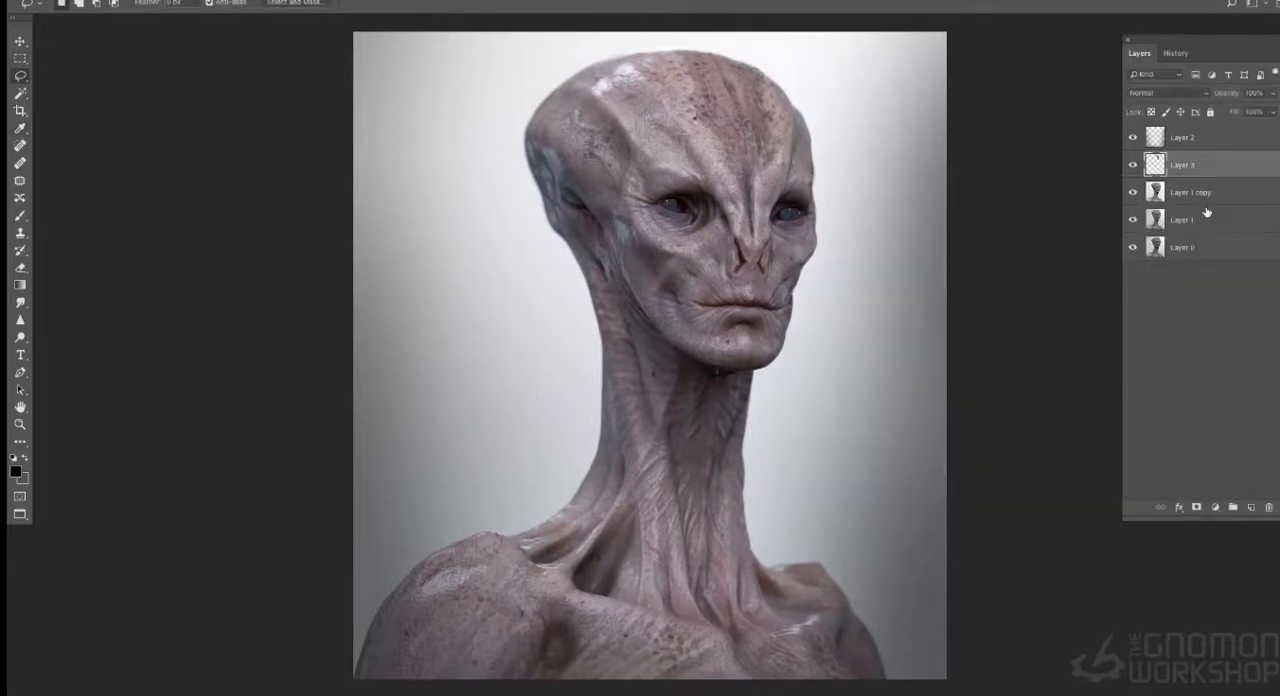
click(20, 267)
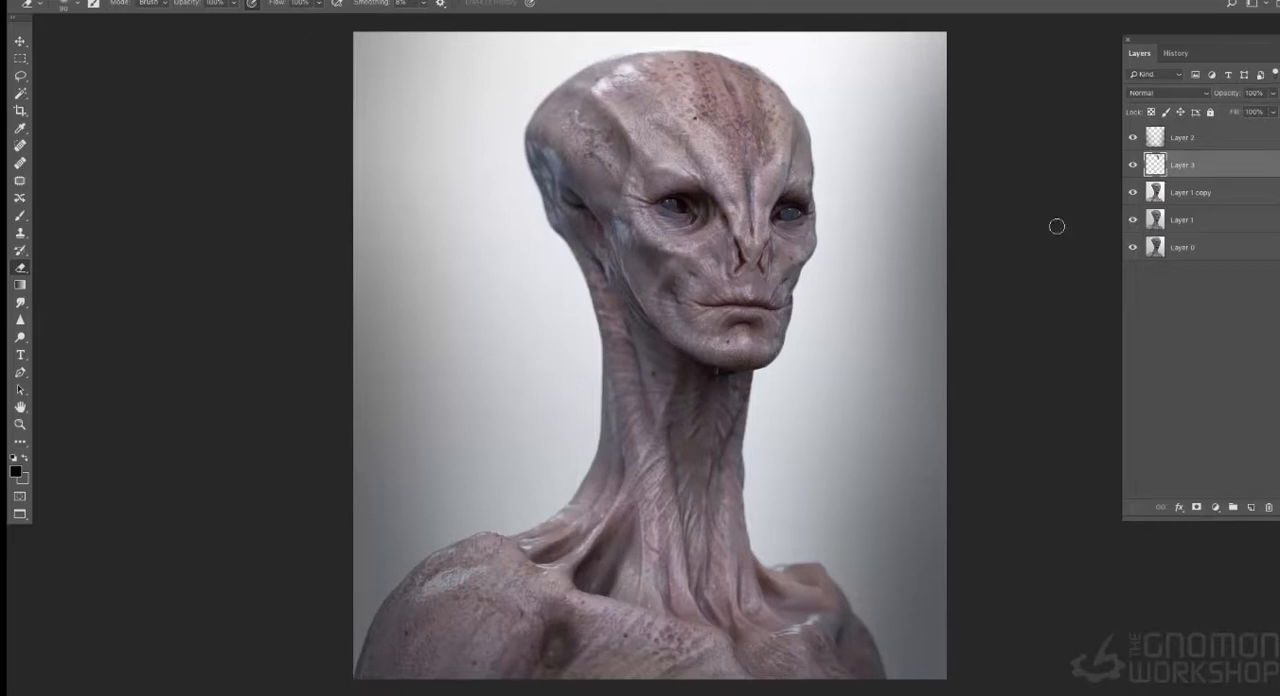
- Recolour the forehead stripe to blue-green with Hue/Saturation, using hue -128 and saturation -16, and check it zoomed out
key(ctrl+u)
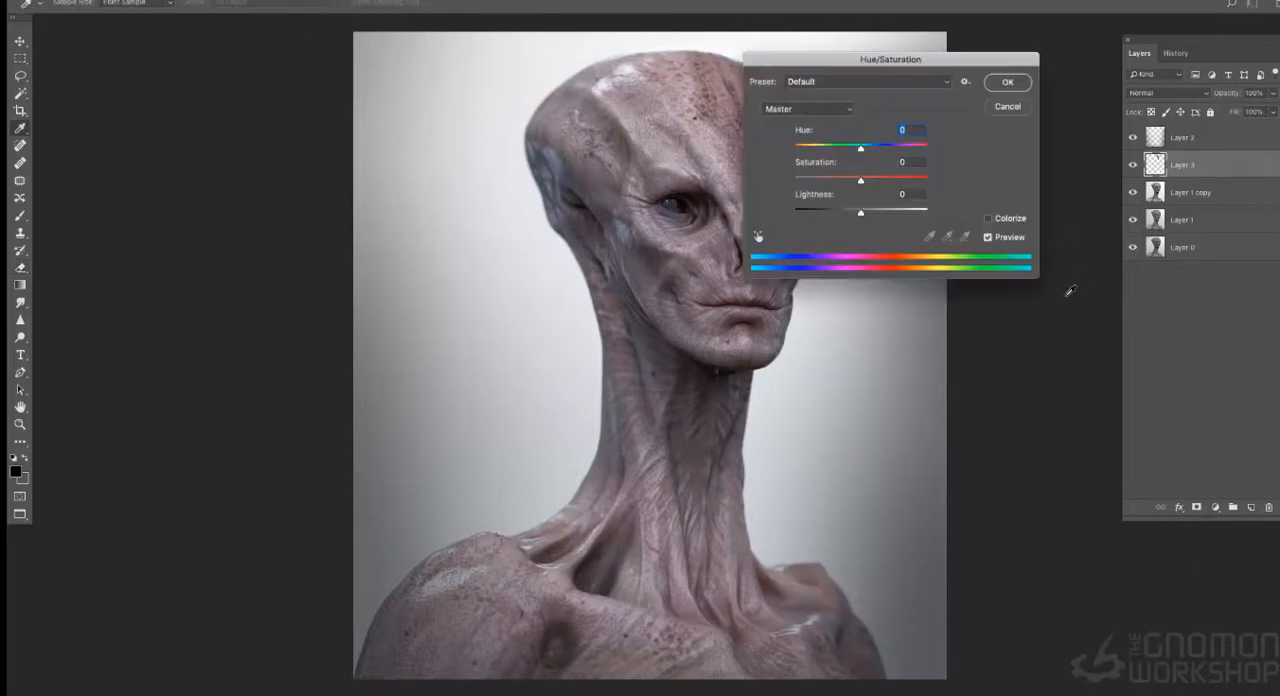
drag(943, 64, 1066, 120)
drag(982, 205, 971, 234)
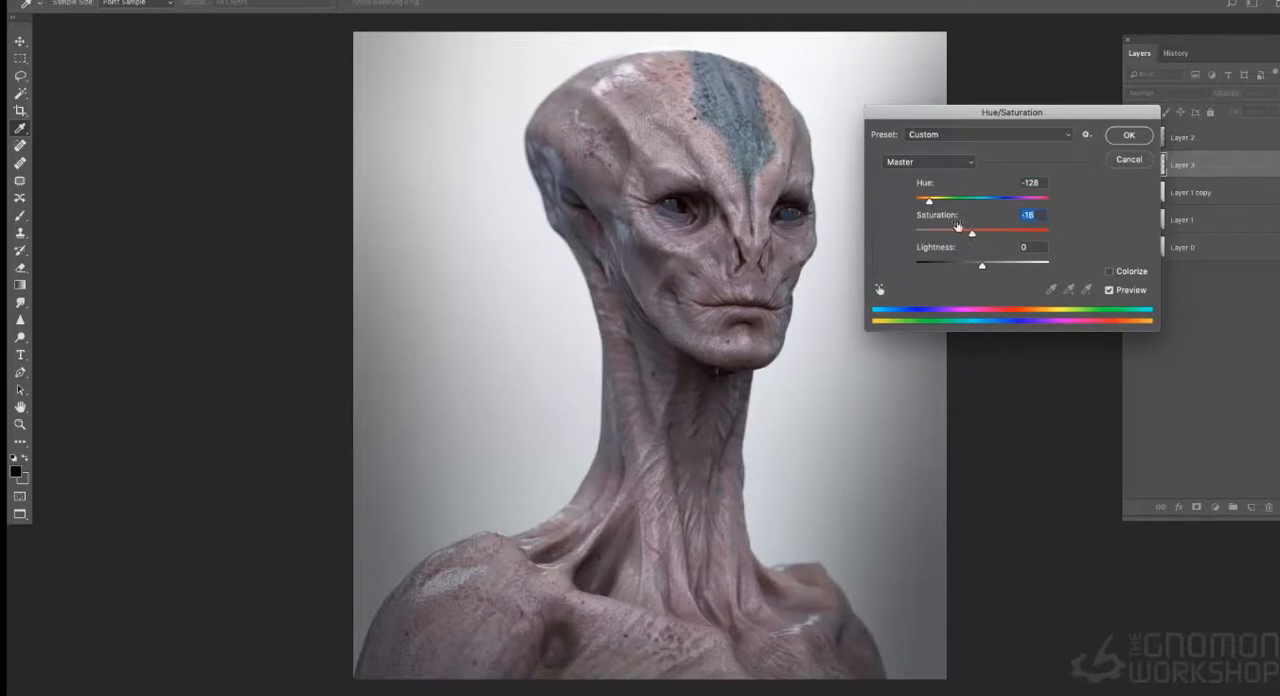
click(1127, 135)
key(e)
key(ctrl+minus)
key(ctrl+minus)
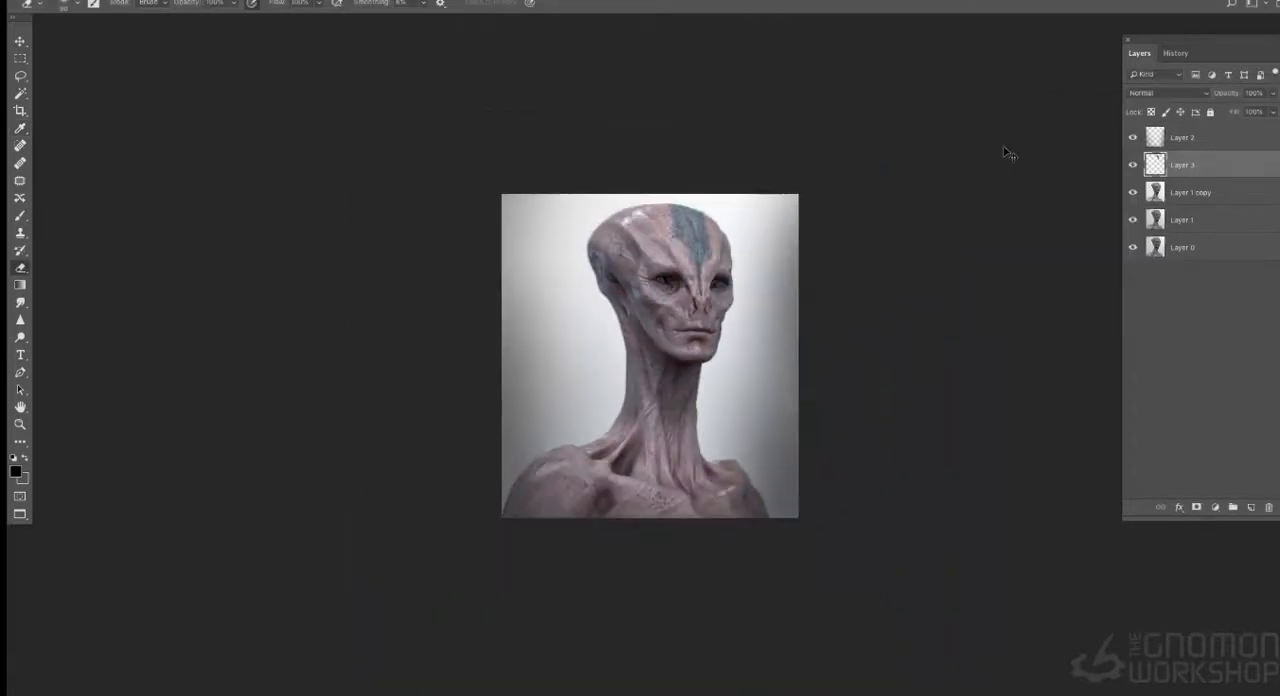
key(ctrl+0)
- Compare the image with and without the Layer 3 stripe, and lower the layer's opacity to 70%
click(1134, 164)
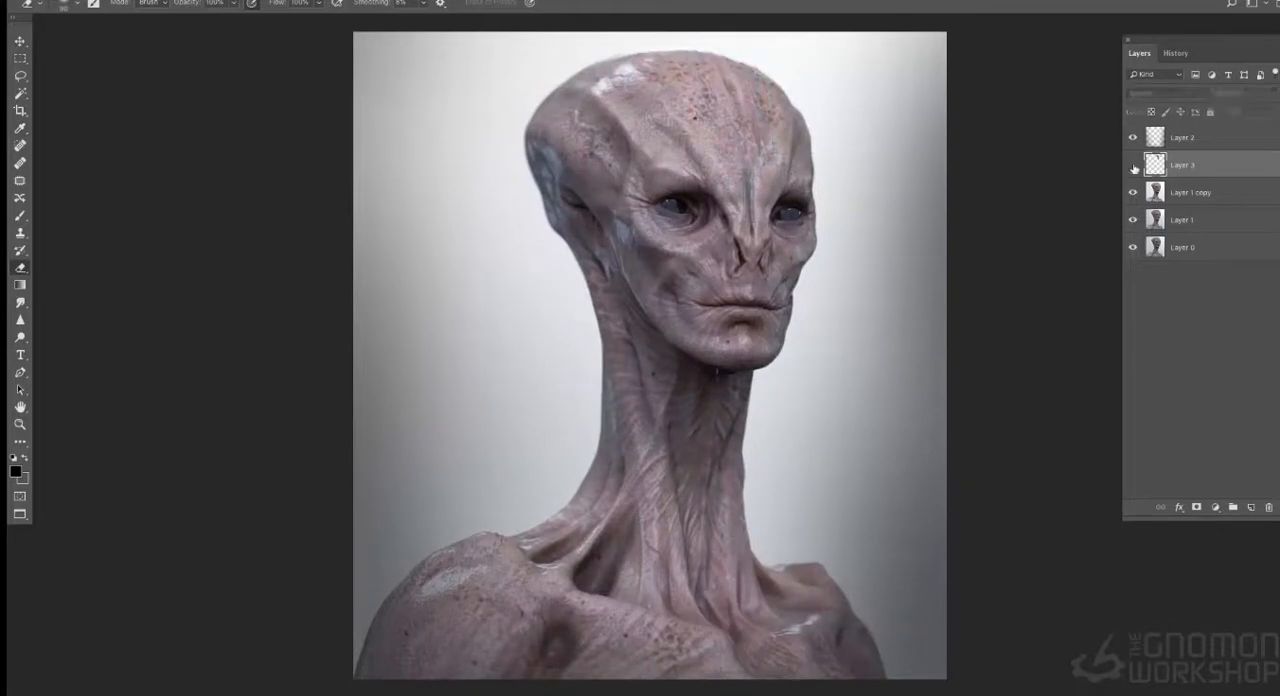
click(1134, 165)
drag(1274, 95, 1263, 109)
key(ctrl+minus)
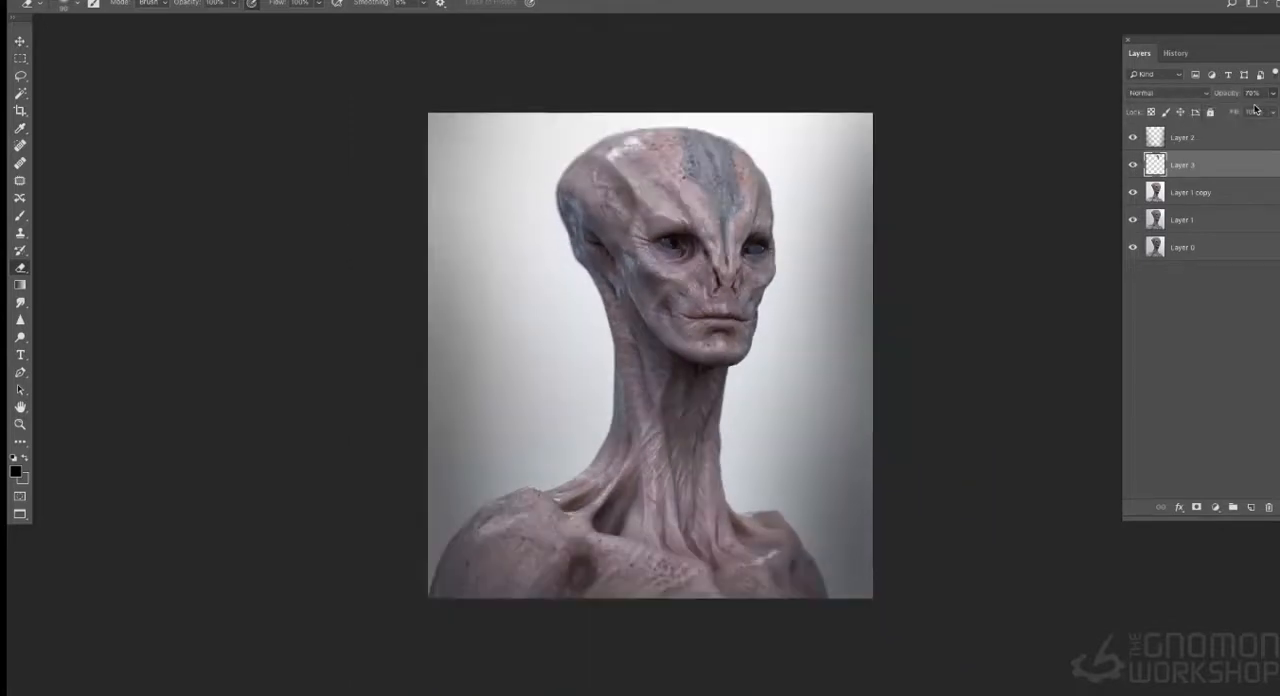
key(ctrl+minus)
key(ctrl+plus)
key(ctrl+plus)
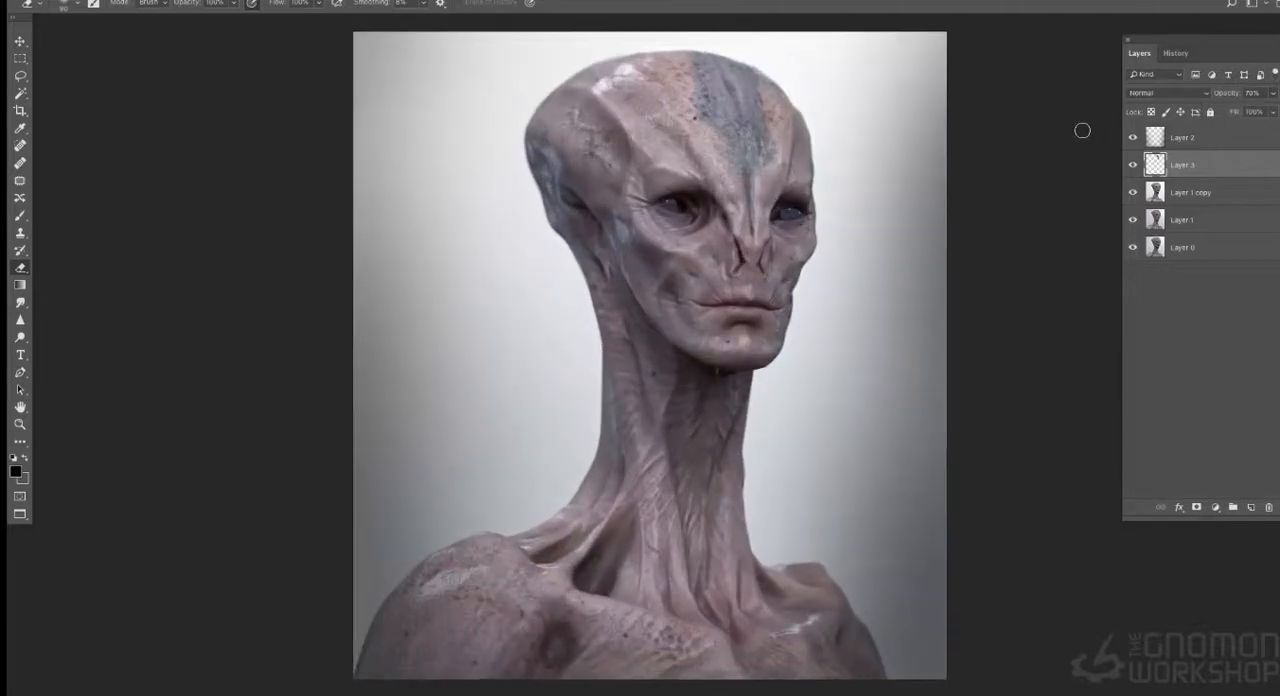
- Lasso small patches beside the blue stripe on the crown and copy them from Layer 1 copy to a new layer
click(20, 76)
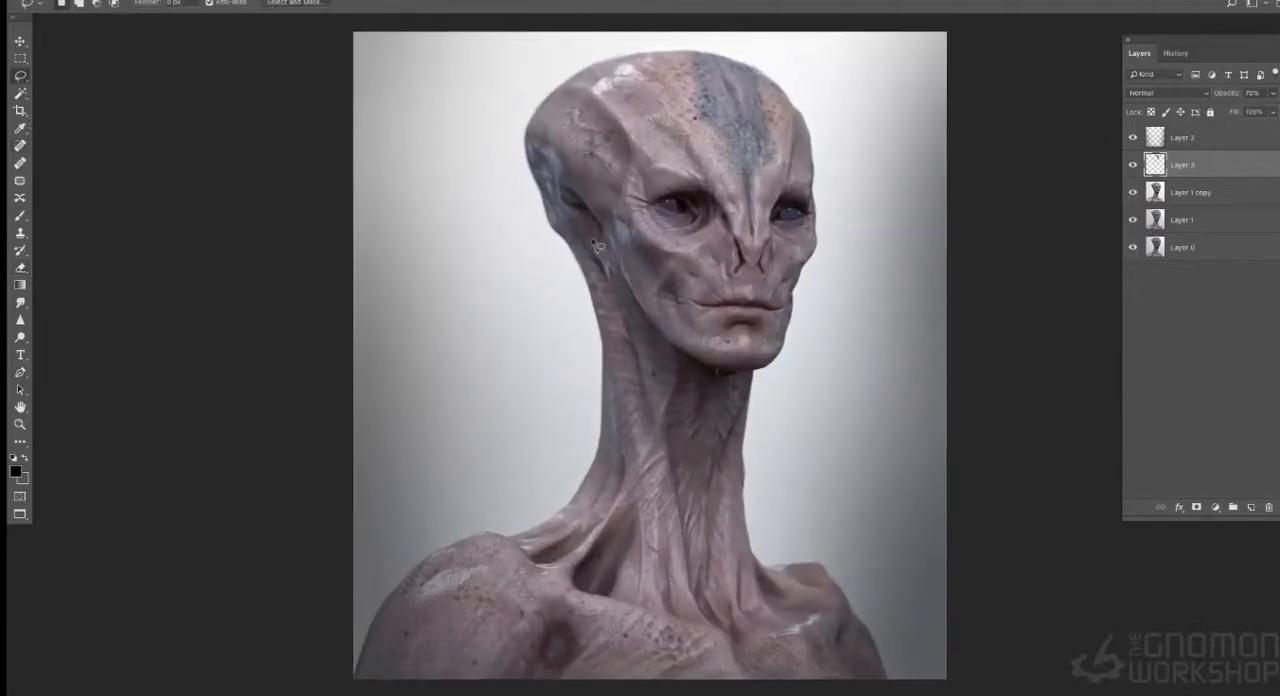
mouse_move(660, 76)
mouse_down()
mouse_move(694, 92)
mouse_move(688, 58)
mouse_move(662, 82)
mouse_move(654, 55)
mouse_up()
drag(778, 91, 763, 80)
shift+drag(700, 113, 682, 98)
click(1200, 189)
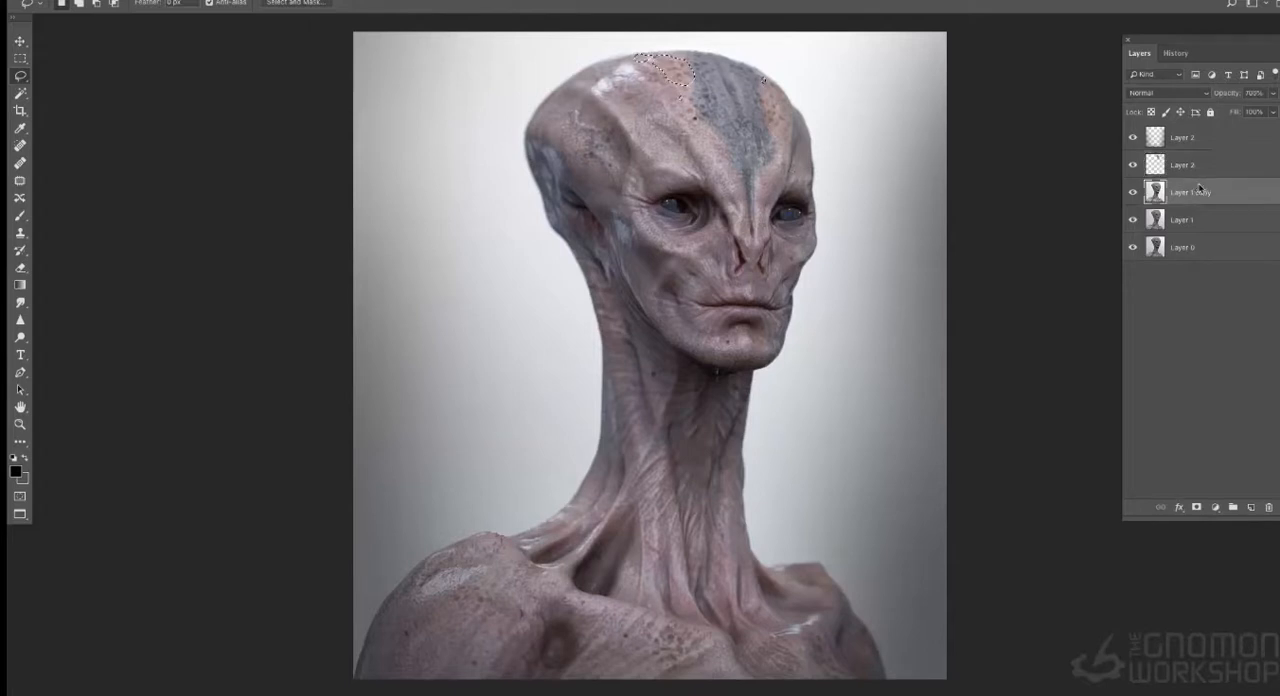
key(super+j)
- Darken the copied crown patches with a Curves point at input 147, output 116
key(super+m)
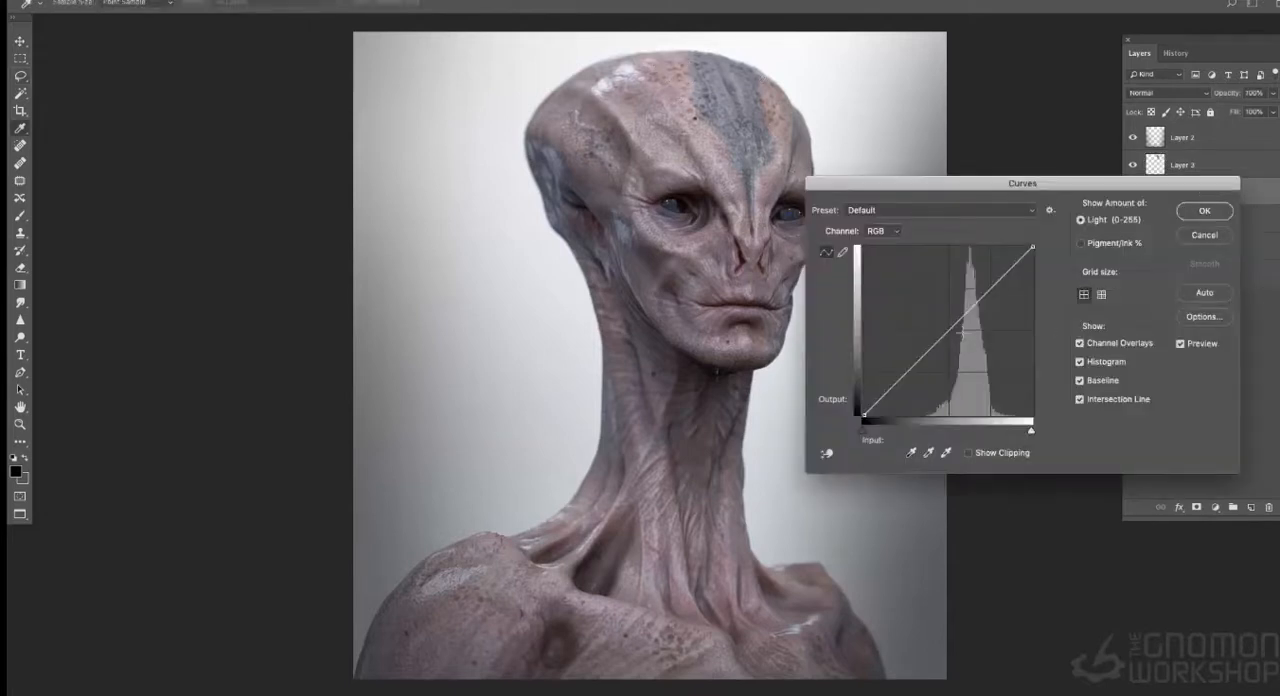
click(960, 337)
drag(961, 334, 963, 340)
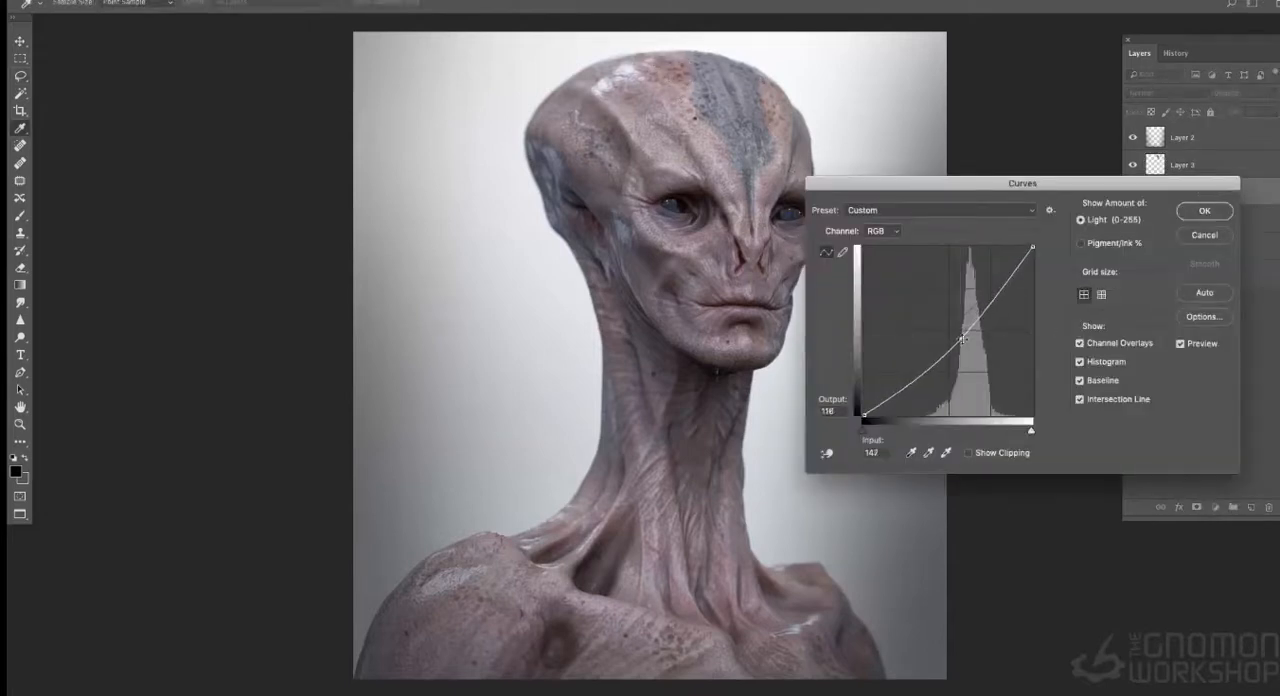
click(1204, 213)
- Shift the crown patches on Layer 4 to hue -121 with reduced saturation using Hue/Saturation
key(super+u)
drag(982, 198, 931, 207)
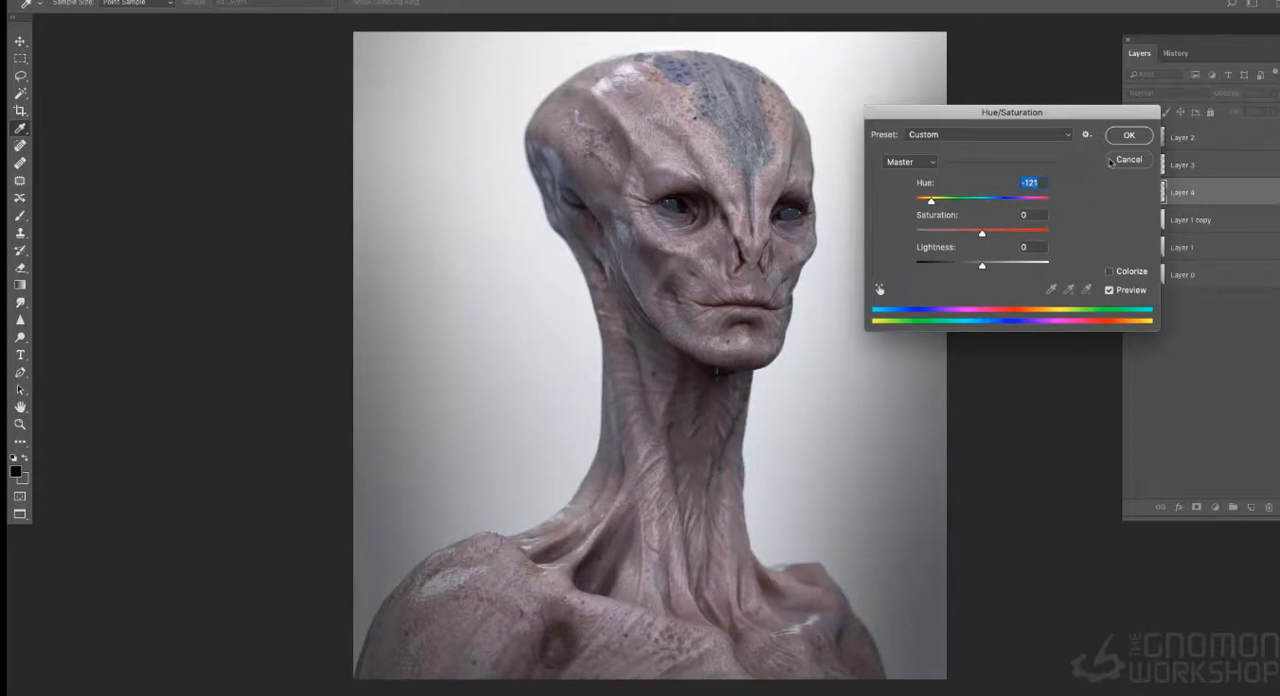
click(969, 236)
drag(969, 236, 966, 236)
click(1122, 135)
- Blend the edges of the Layer 4 patches with the Eraser and show the image in full-screen mode
key(l)
click(20, 268)
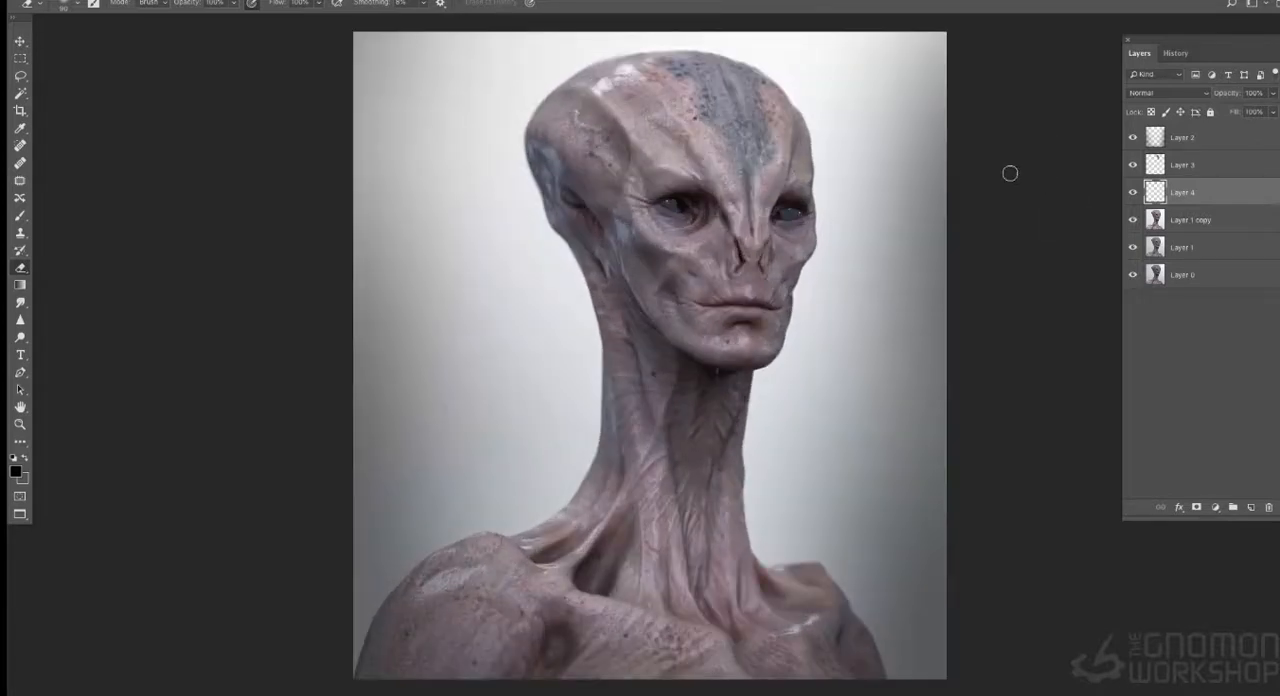
key(f)
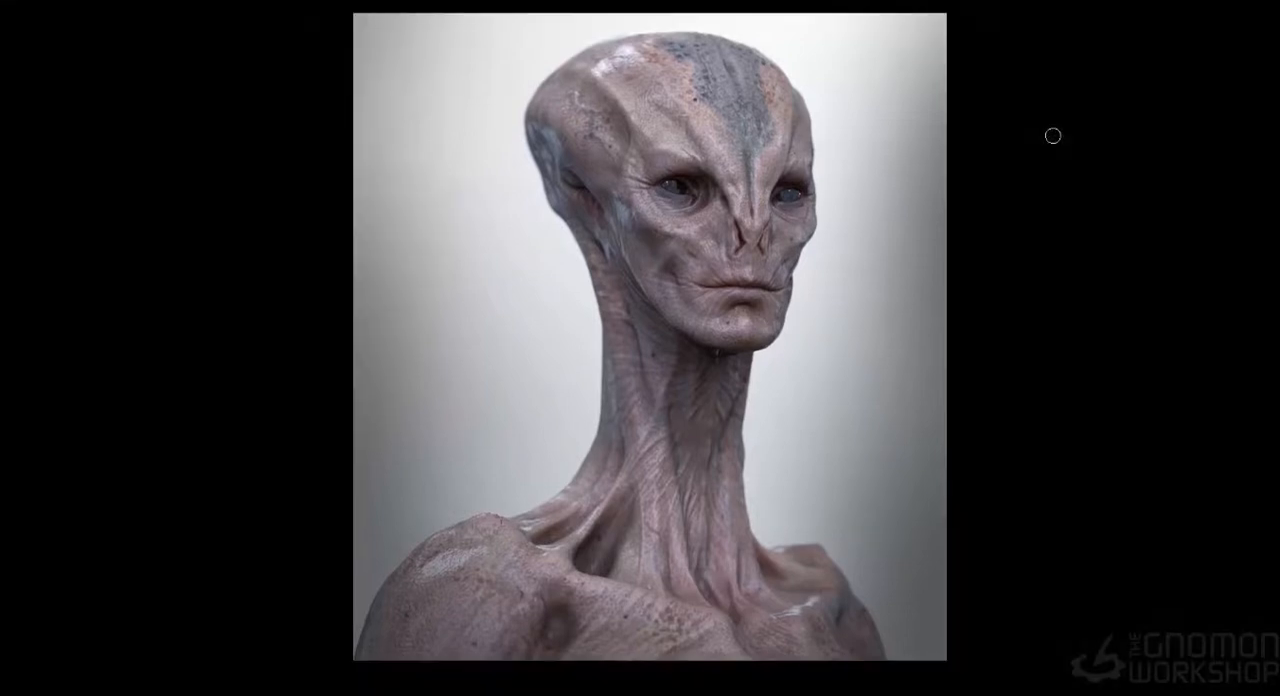